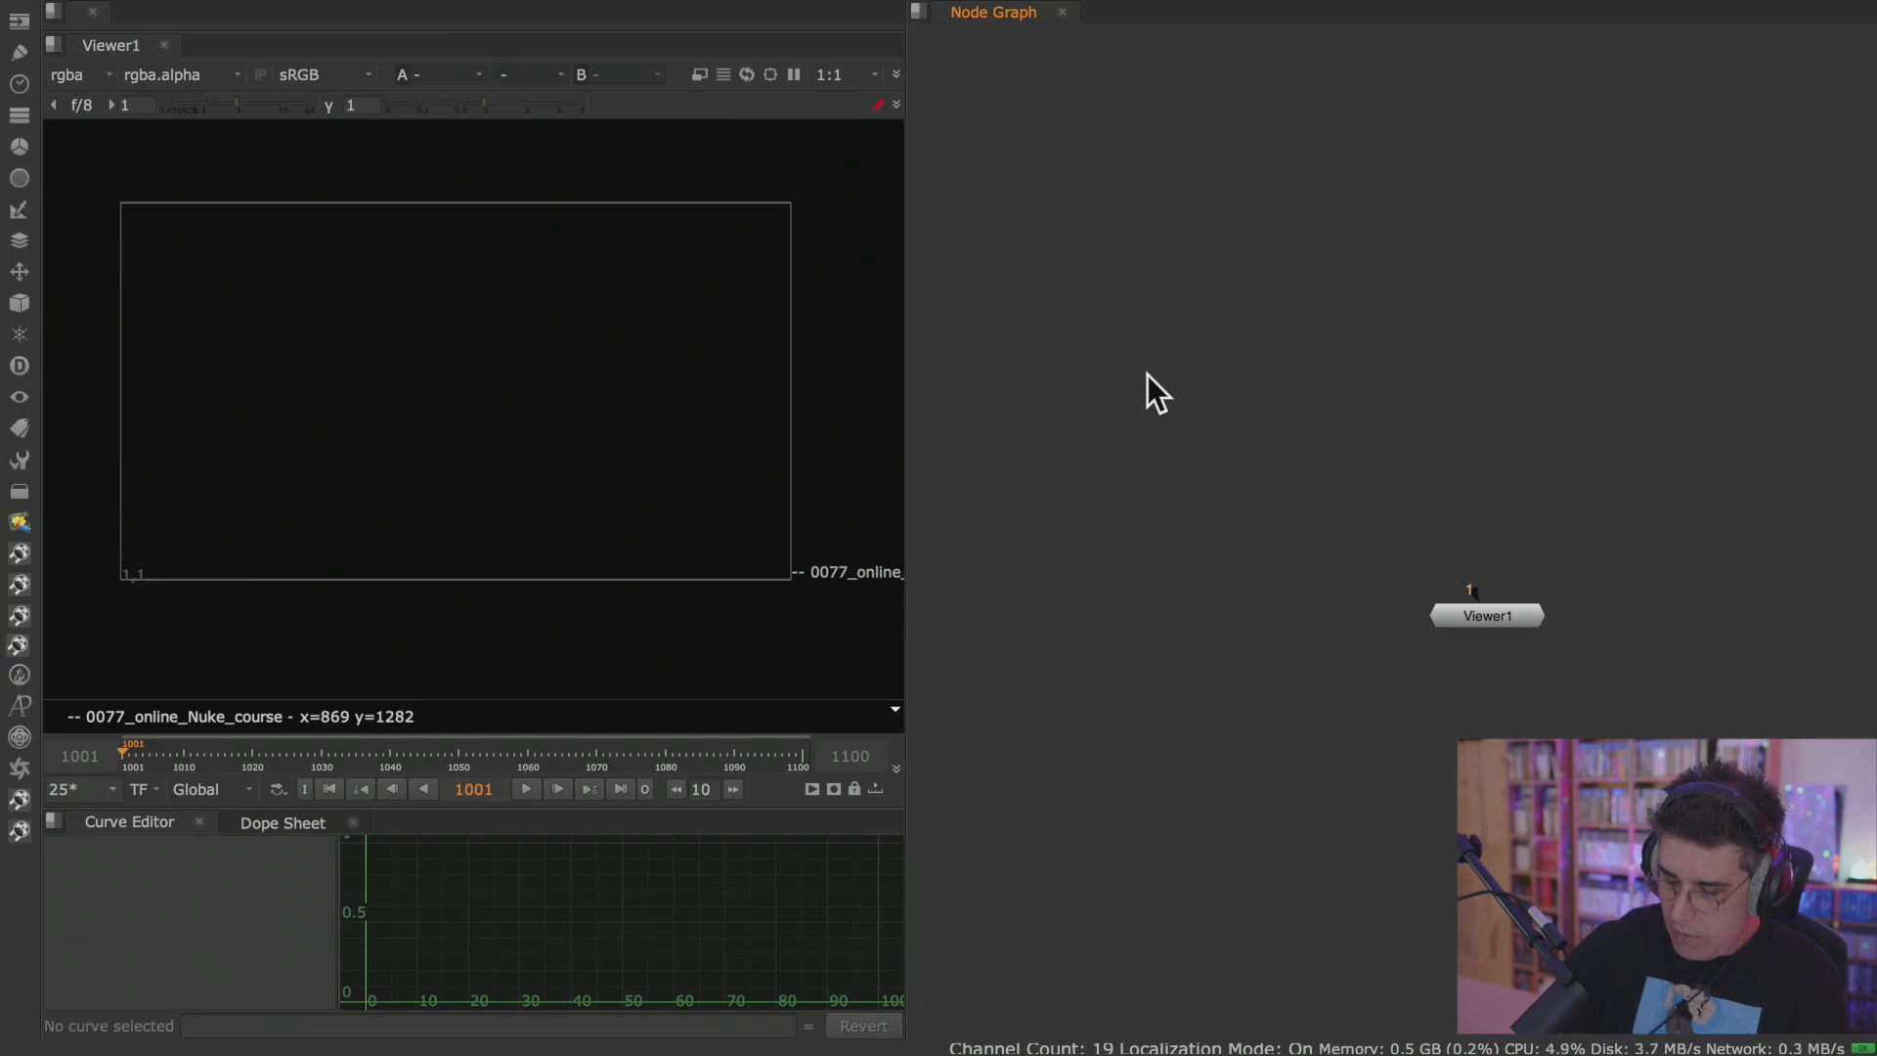
Open version v006 of the week01 nukeInterface comp scene in the 0077_online_Nuke_course project.
{"action": "key", "text": "super+o"}
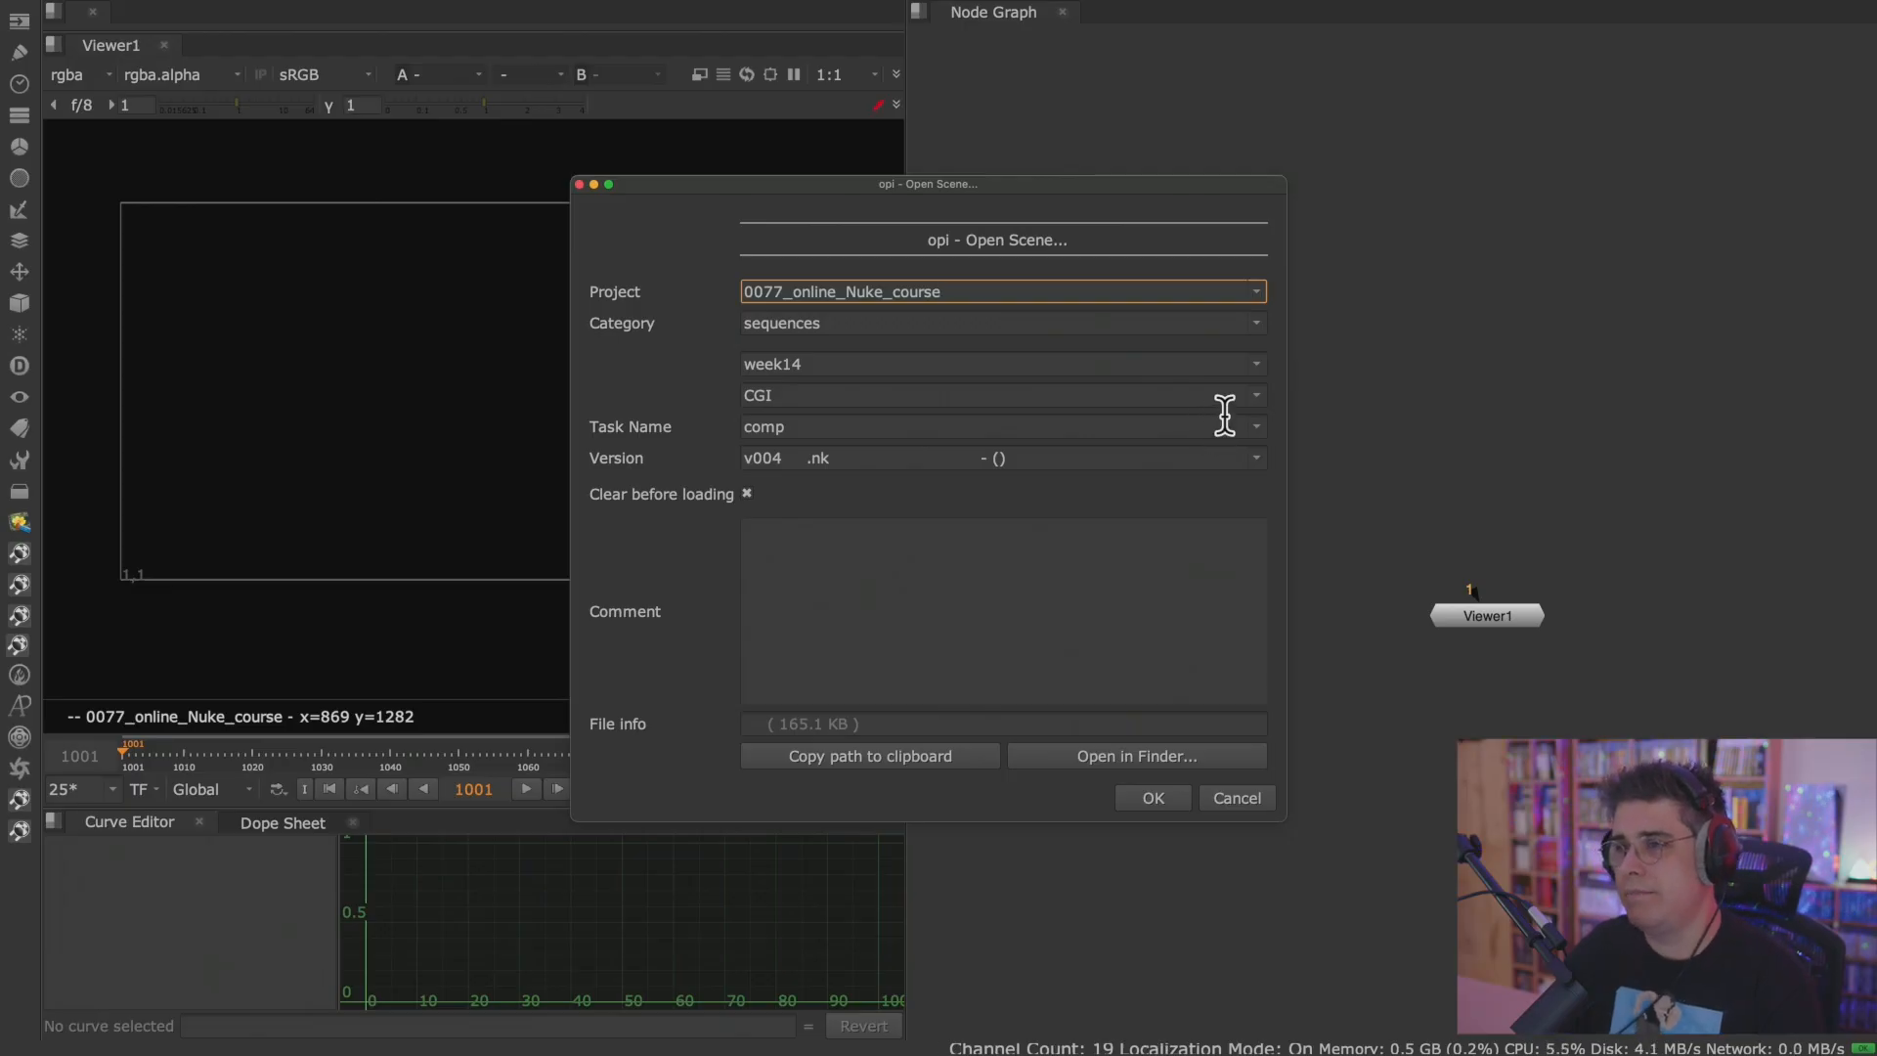
{"action": "left_click", "coordinate": [1255, 396]}
{"action": "left_click", "coordinate": [1259, 363]}
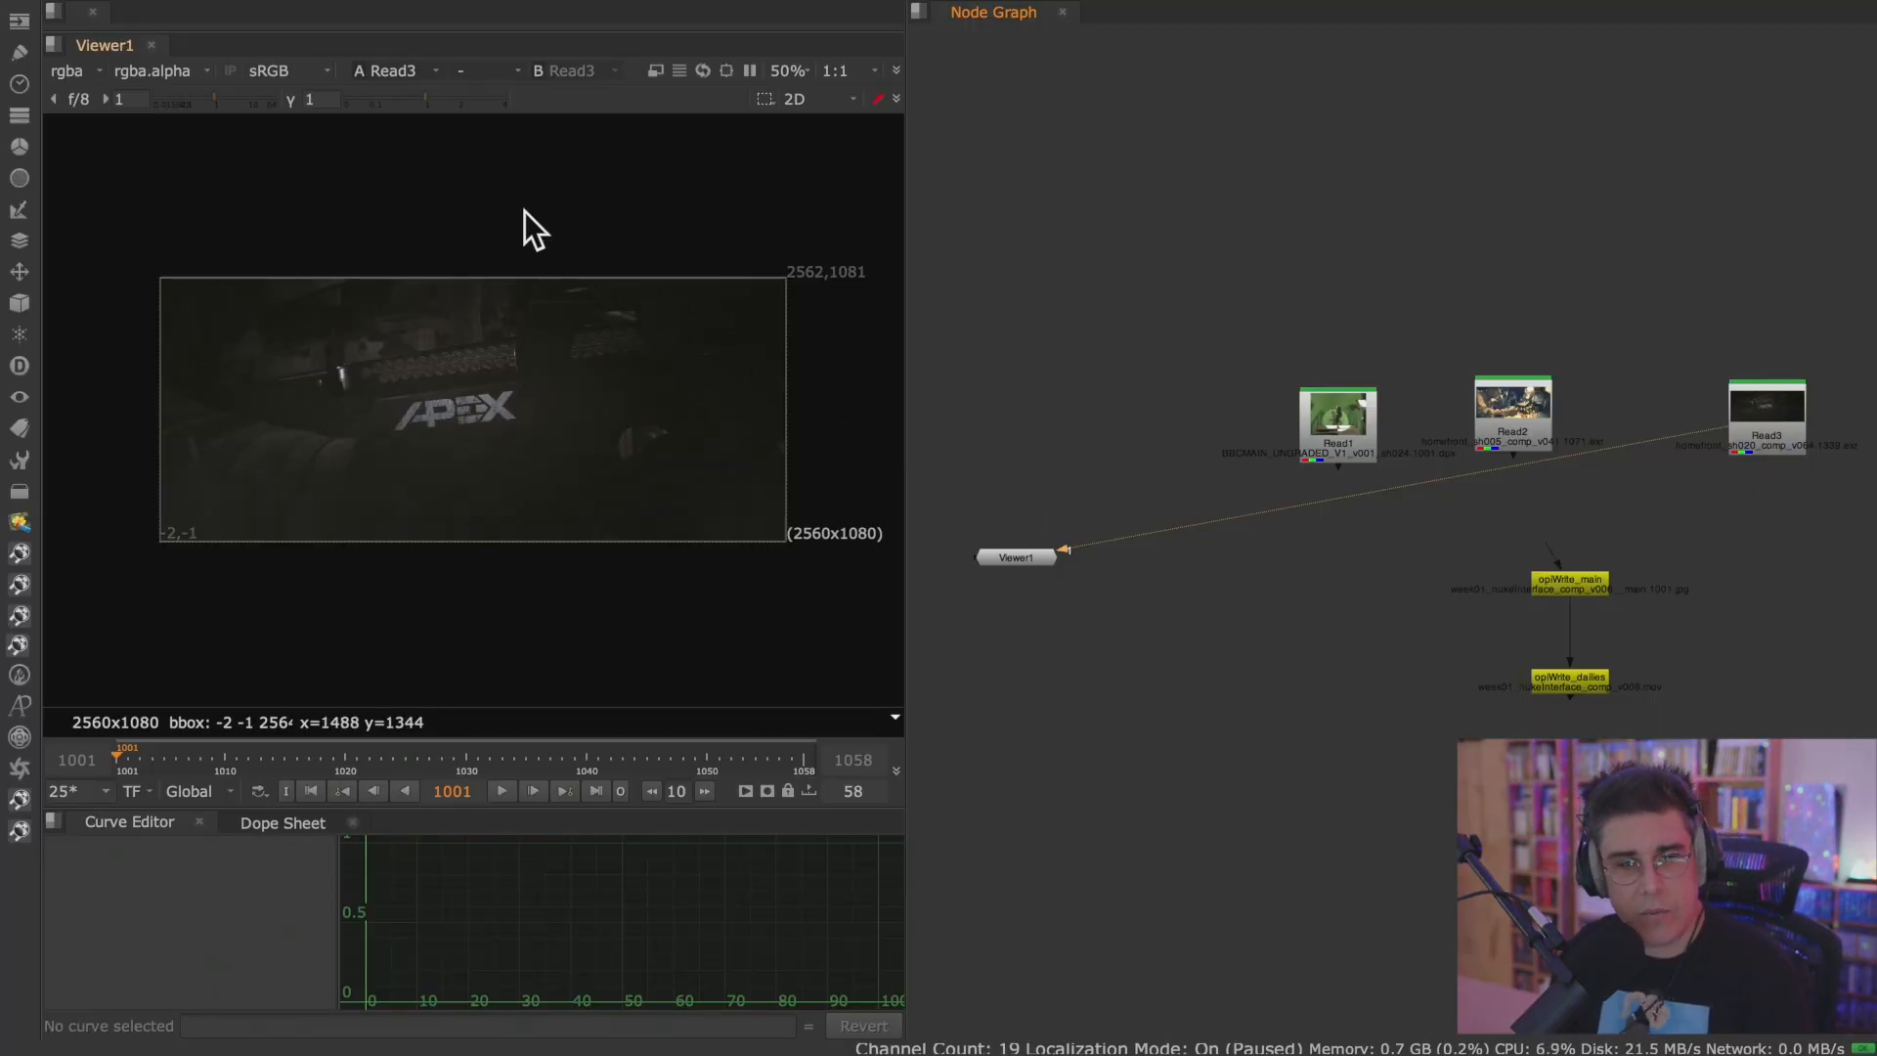
Switch the workspace layout to Compositing and make the window full screen.
{"action": "mouse_move", "coordinate": [258, 6]}
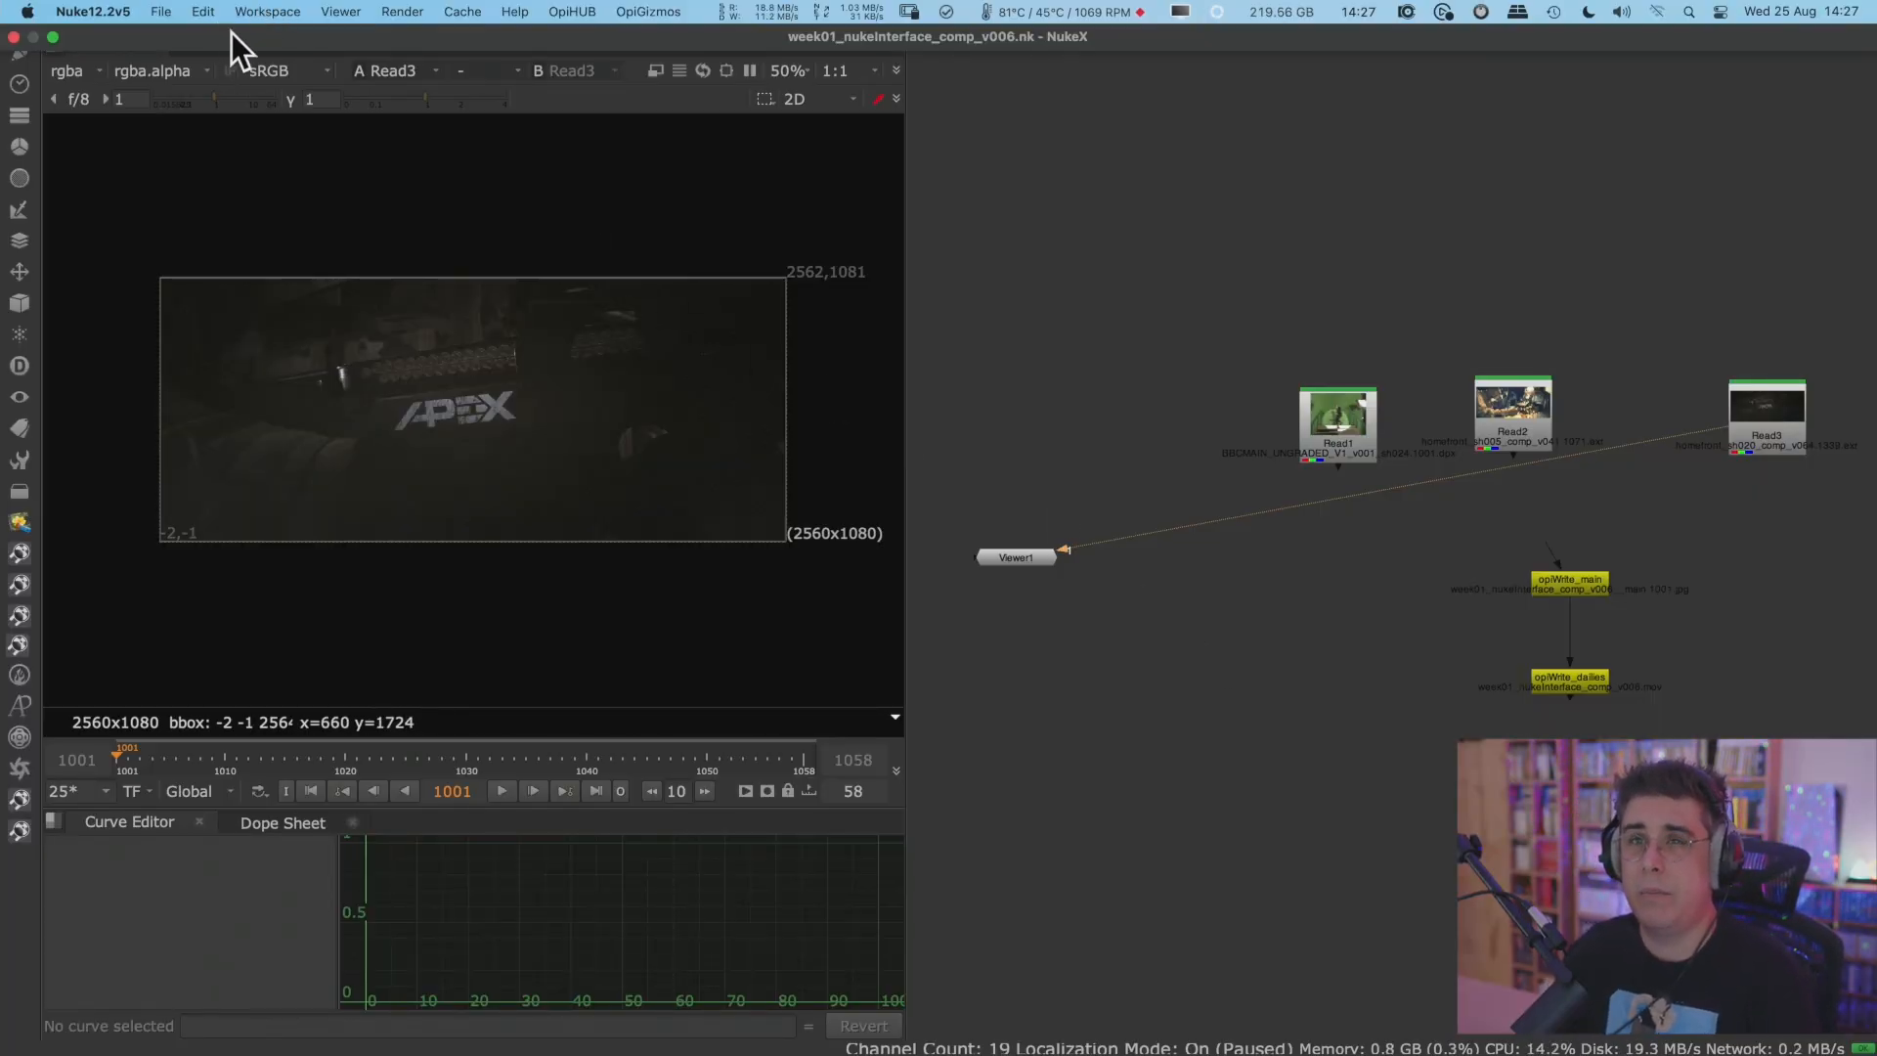
{"action": "left_click", "coordinate": [263, 20]}
{"action": "left_click", "coordinate": [332, 223]}
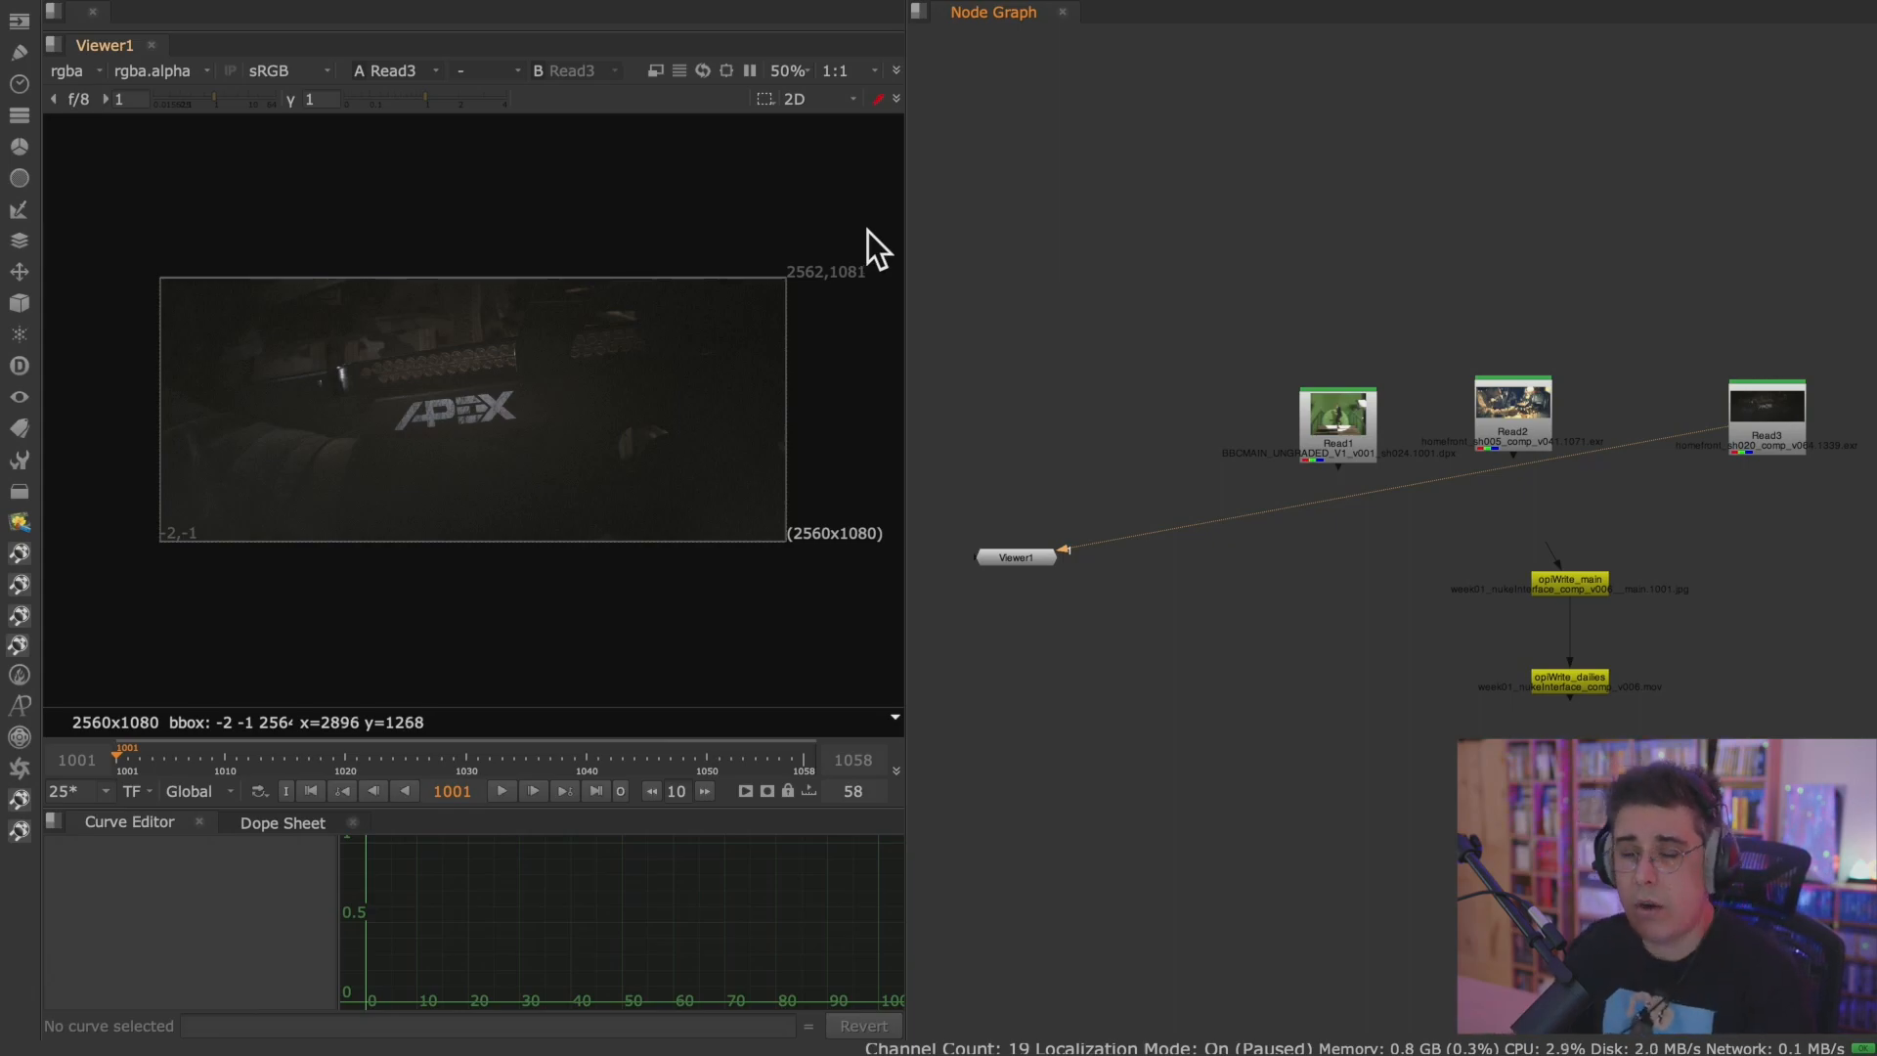
{"action": "left_click", "coordinate": [279, 8]}
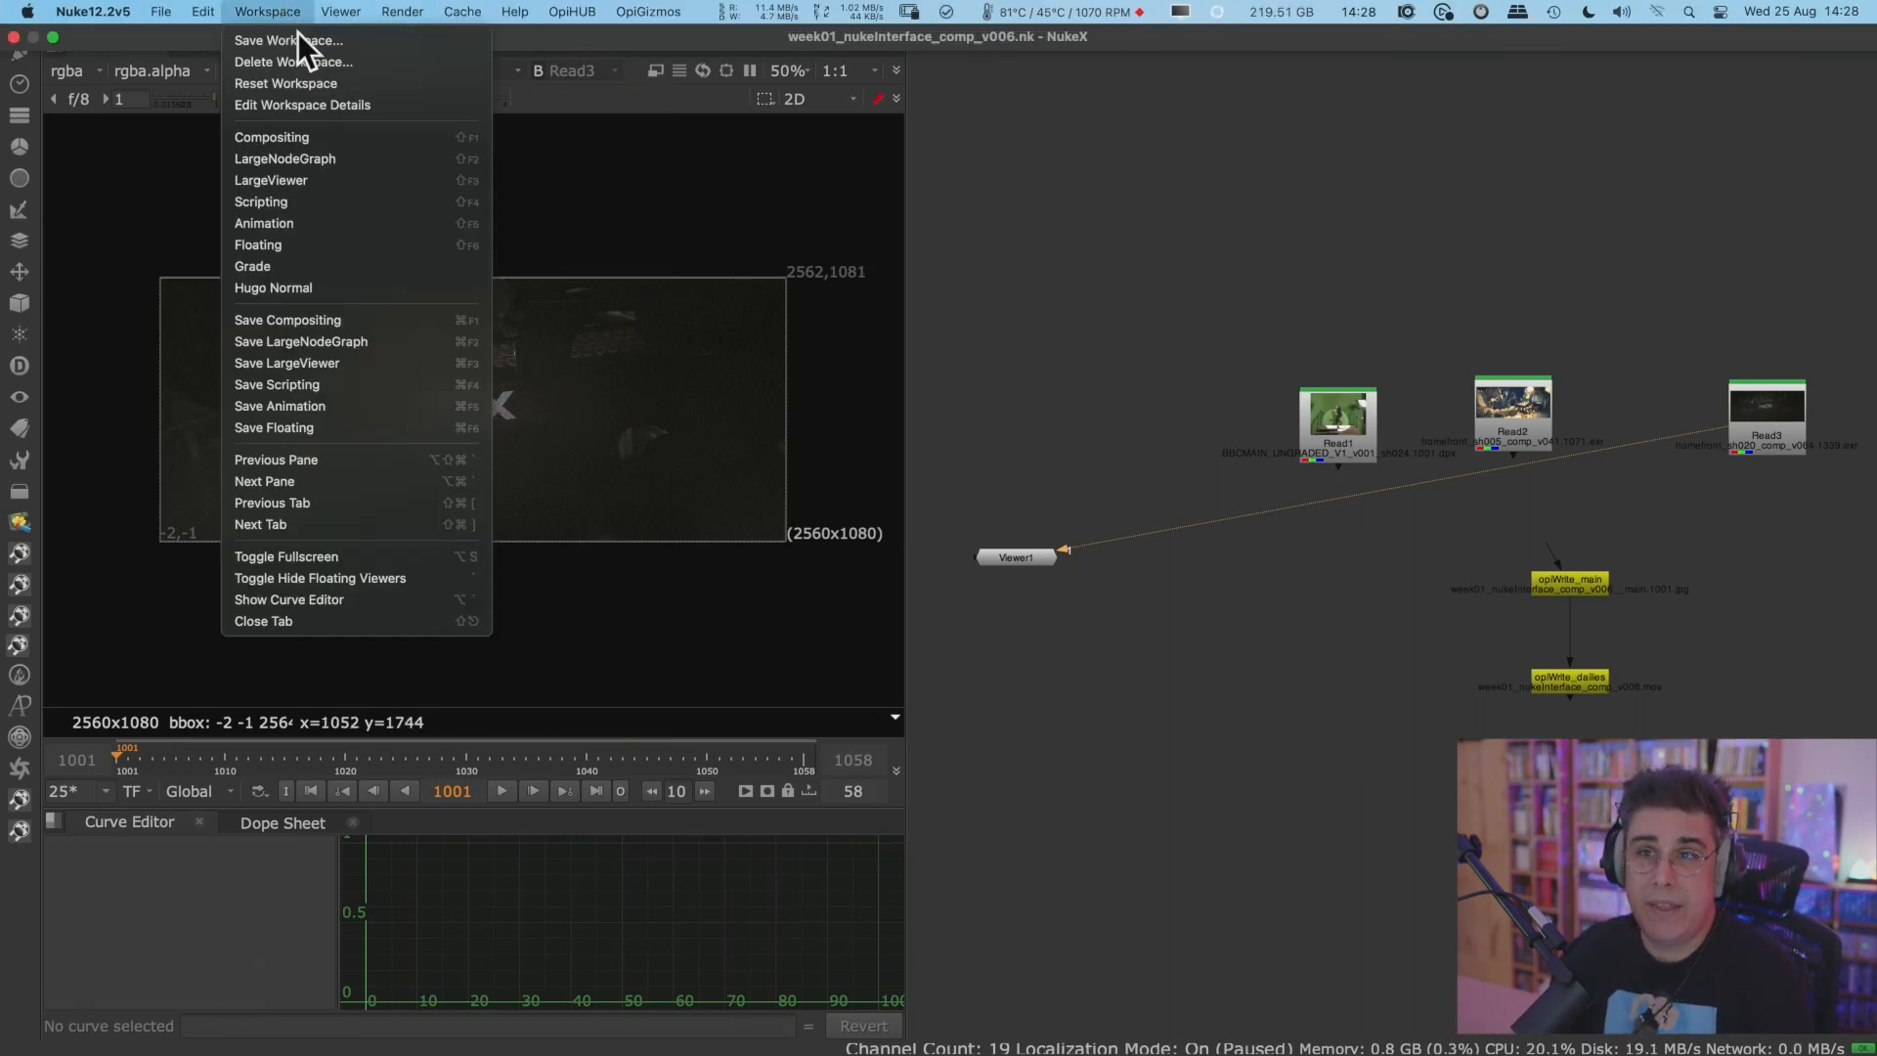
{"action": "left_click", "coordinate": [372, 139]}
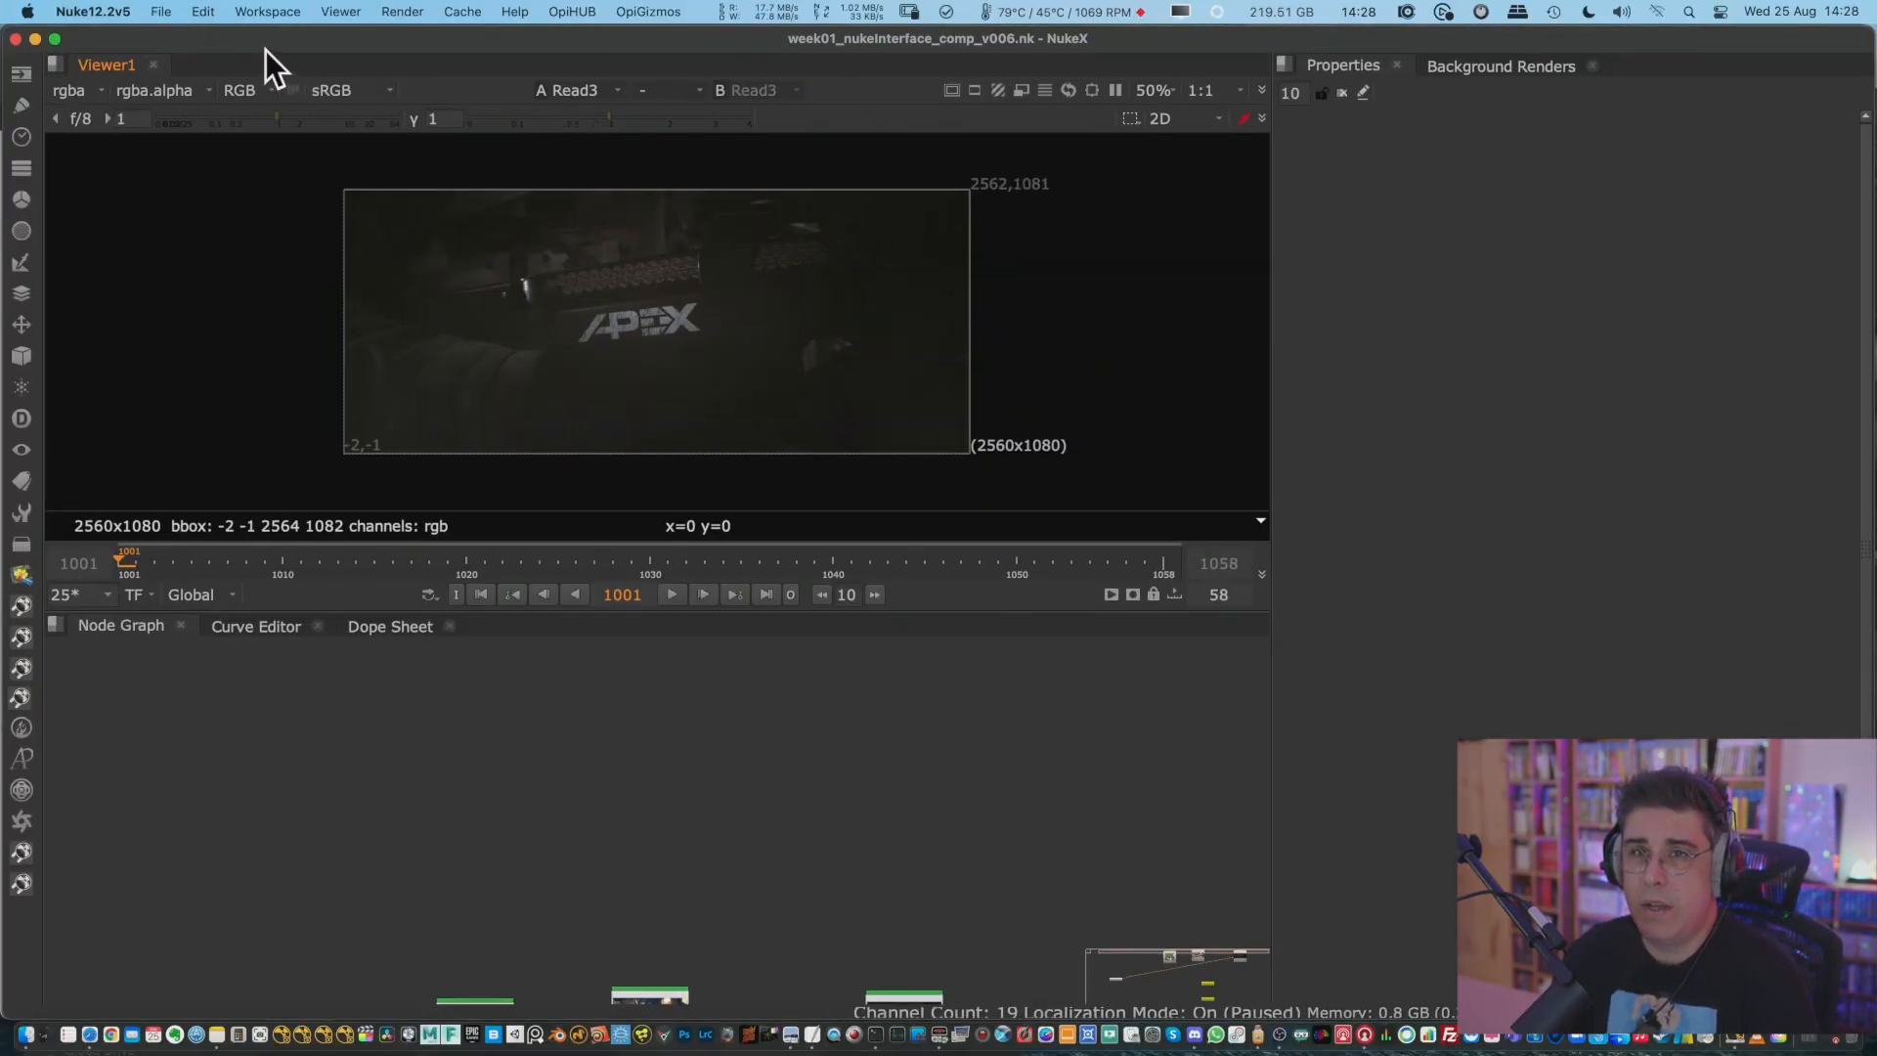
{"action": "left_click", "coordinate": [54, 39]}
{"action": "left_click", "coordinate": [679, 275]}
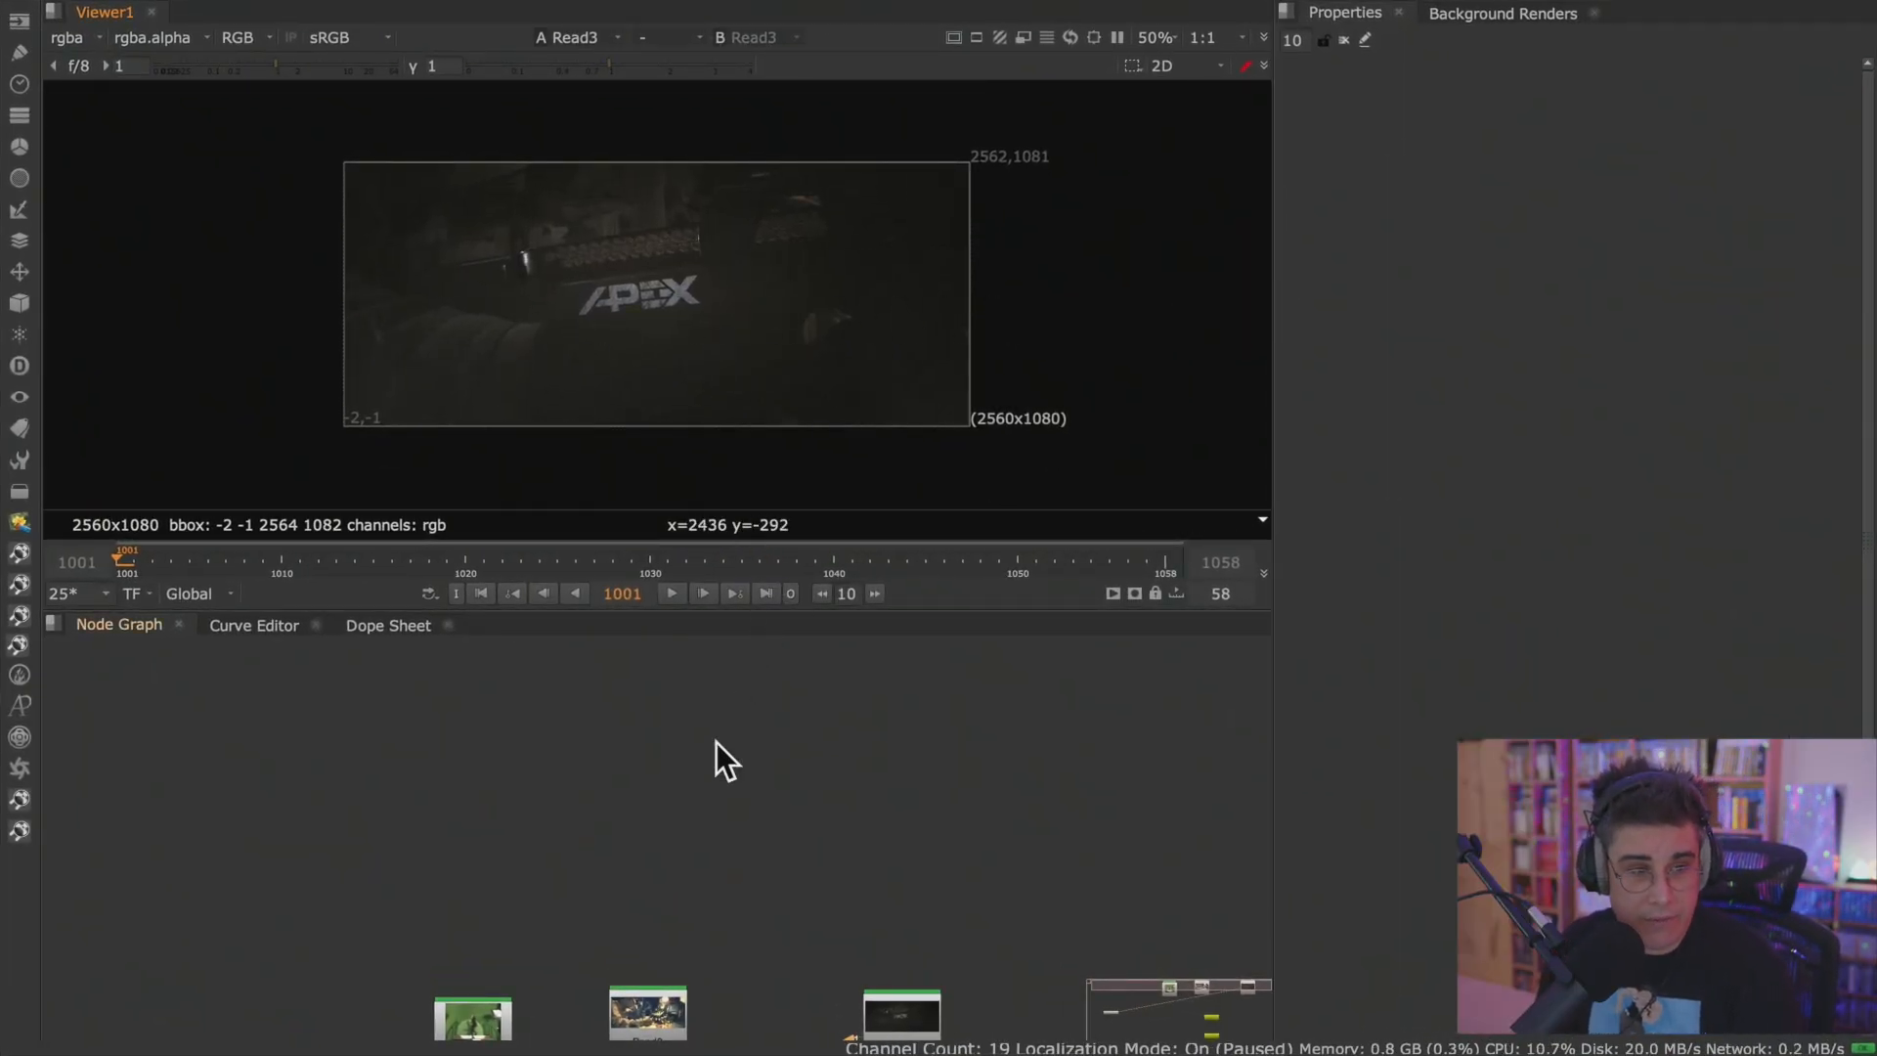
Disconnect Viewer1 from the Read3 node in the node graph.
{"action": "key", "text": "f"}
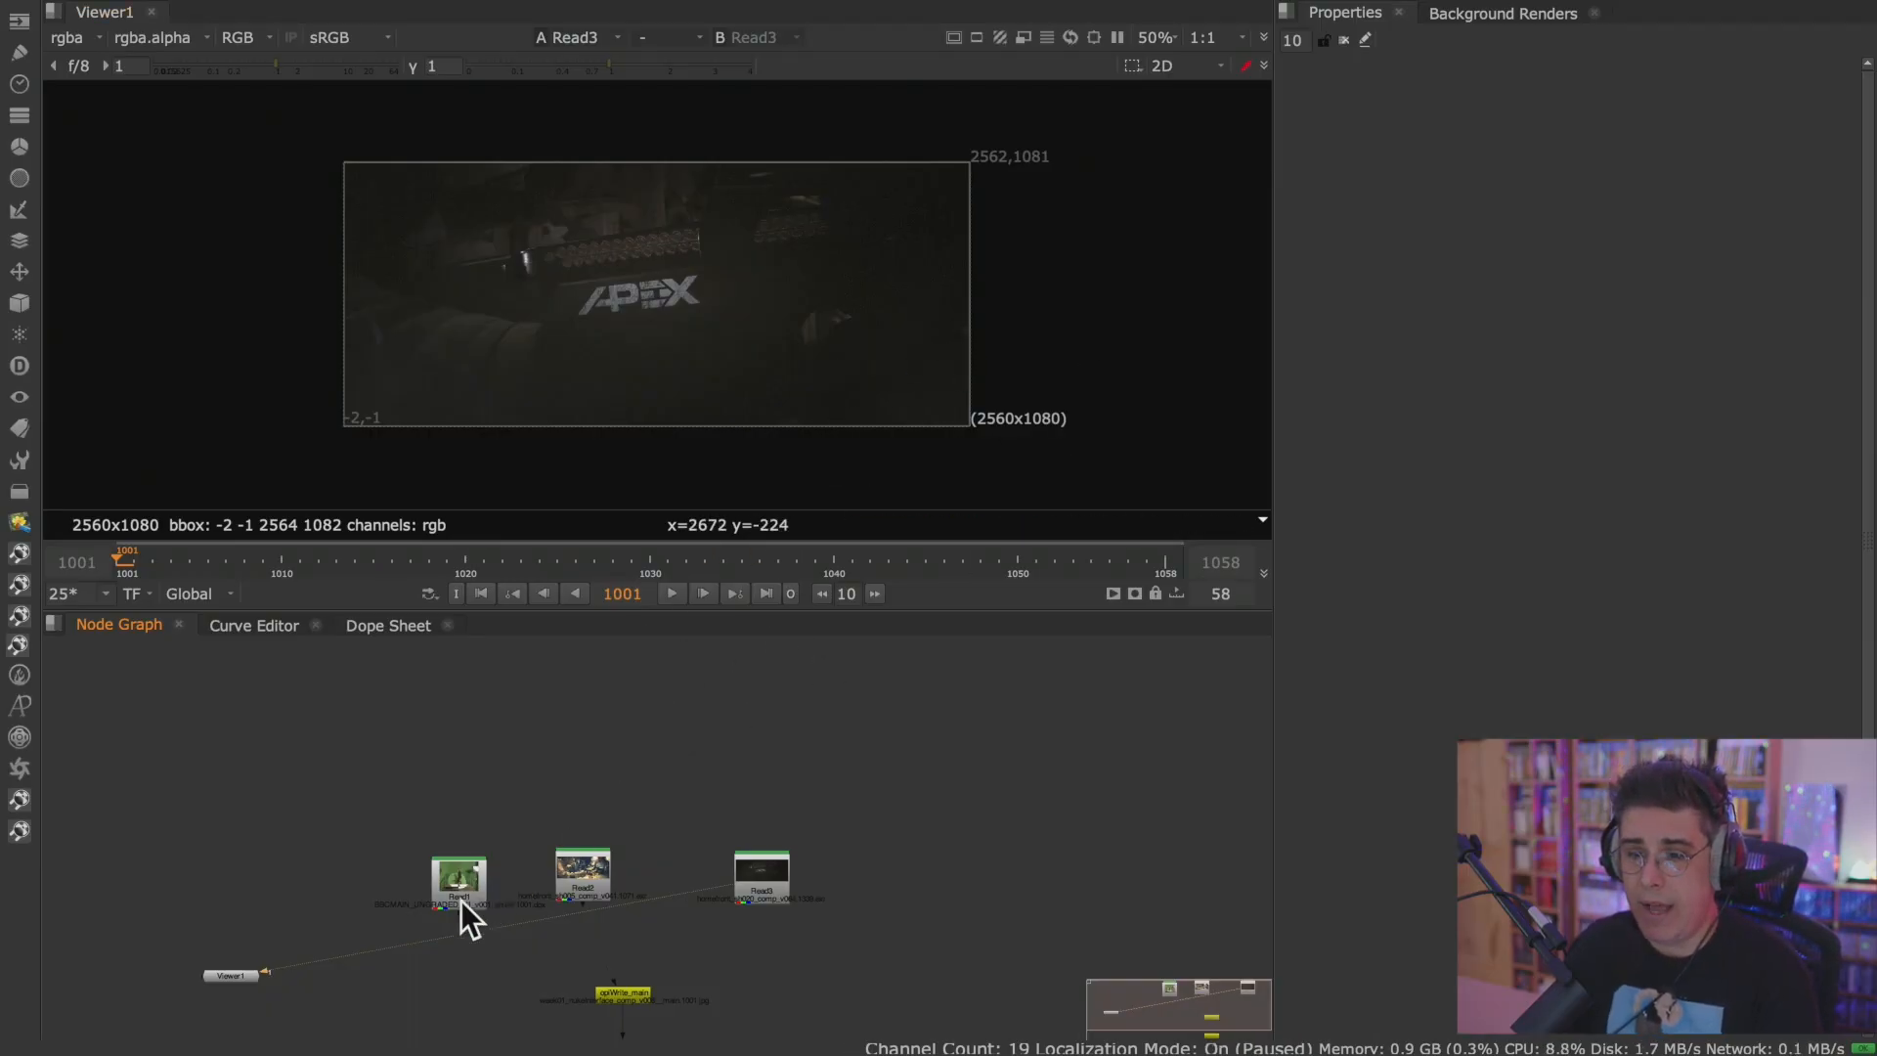
{"action": "left_click_drag", "start_coordinate": [713, 891], "coordinate": [740, 782]}
{"action": "scroll", "coordinate": [989, 319], "scroll_direction": "down", "scroll_amount": 5}
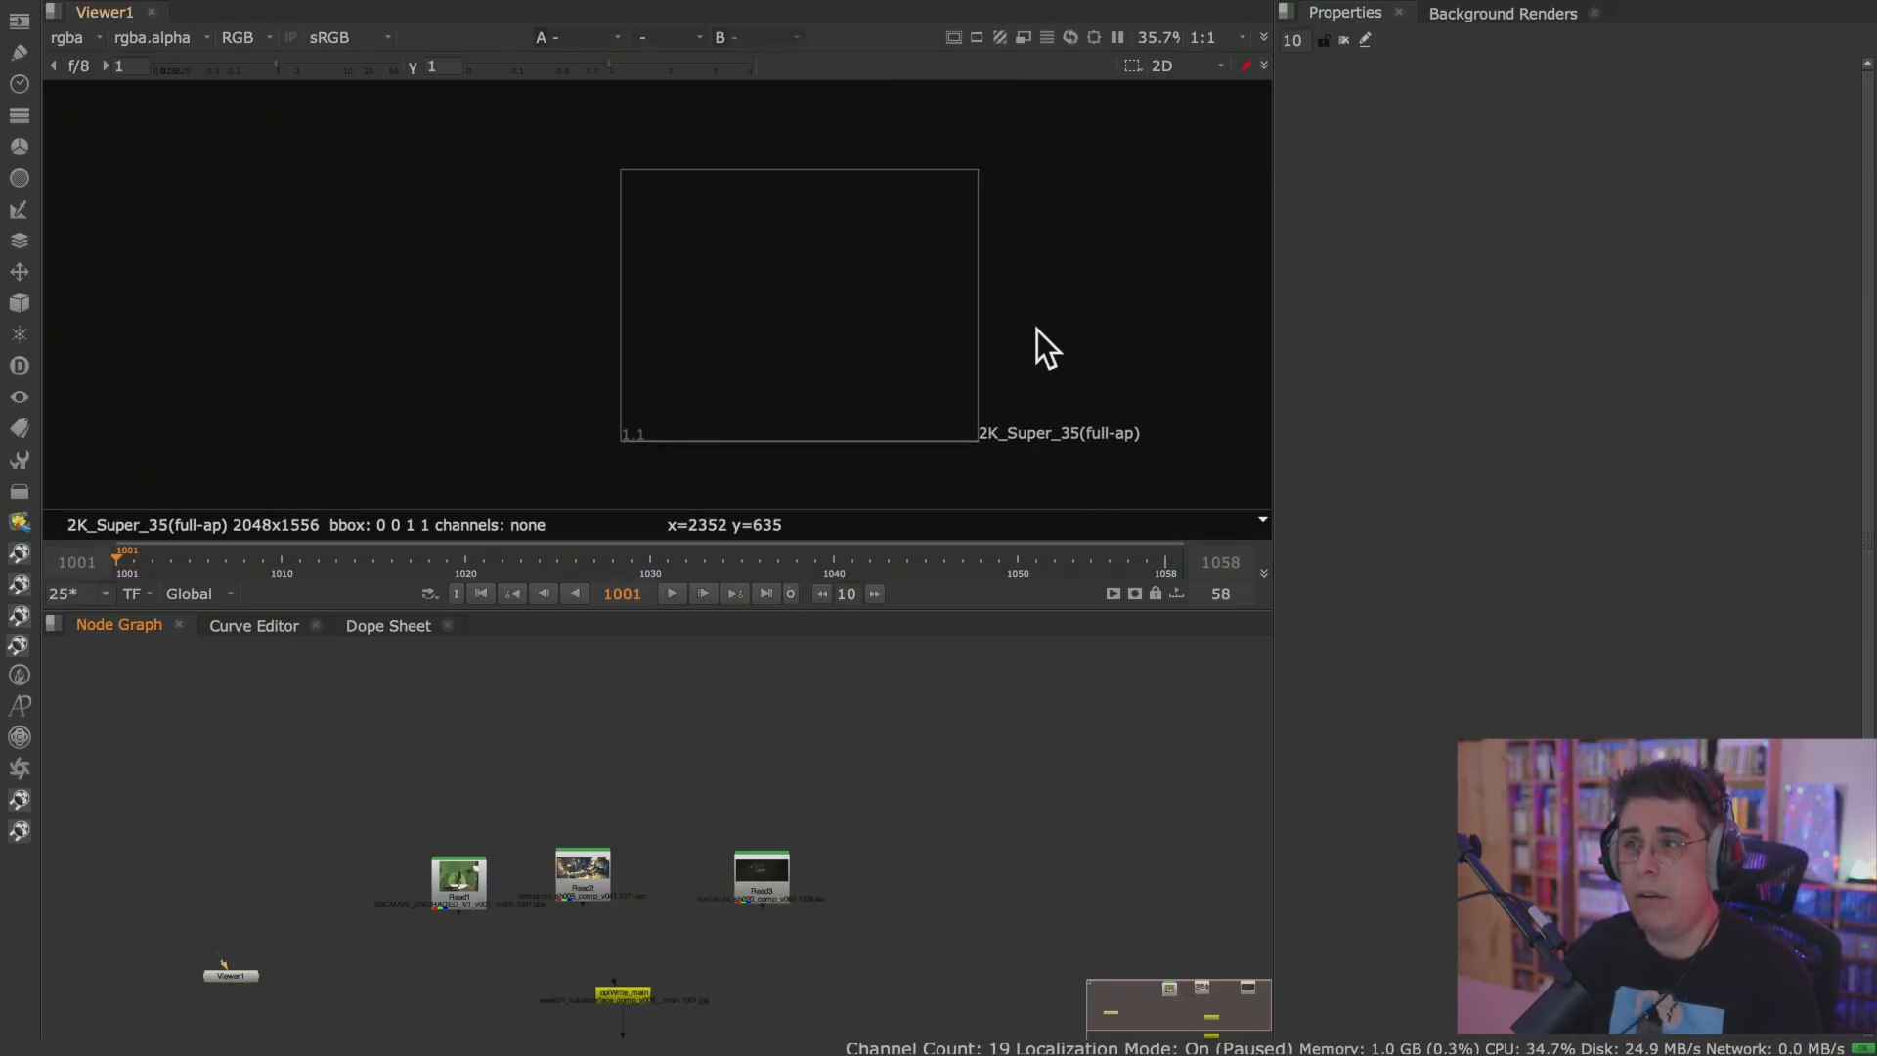
{"action": "middle_click_drag", "start_coordinate": [176, 766], "coordinate": [1082, 746]}
{"action": "middle_click_drag", "start_coordinate": [802, 778], "coordinate": [1007, 773]}
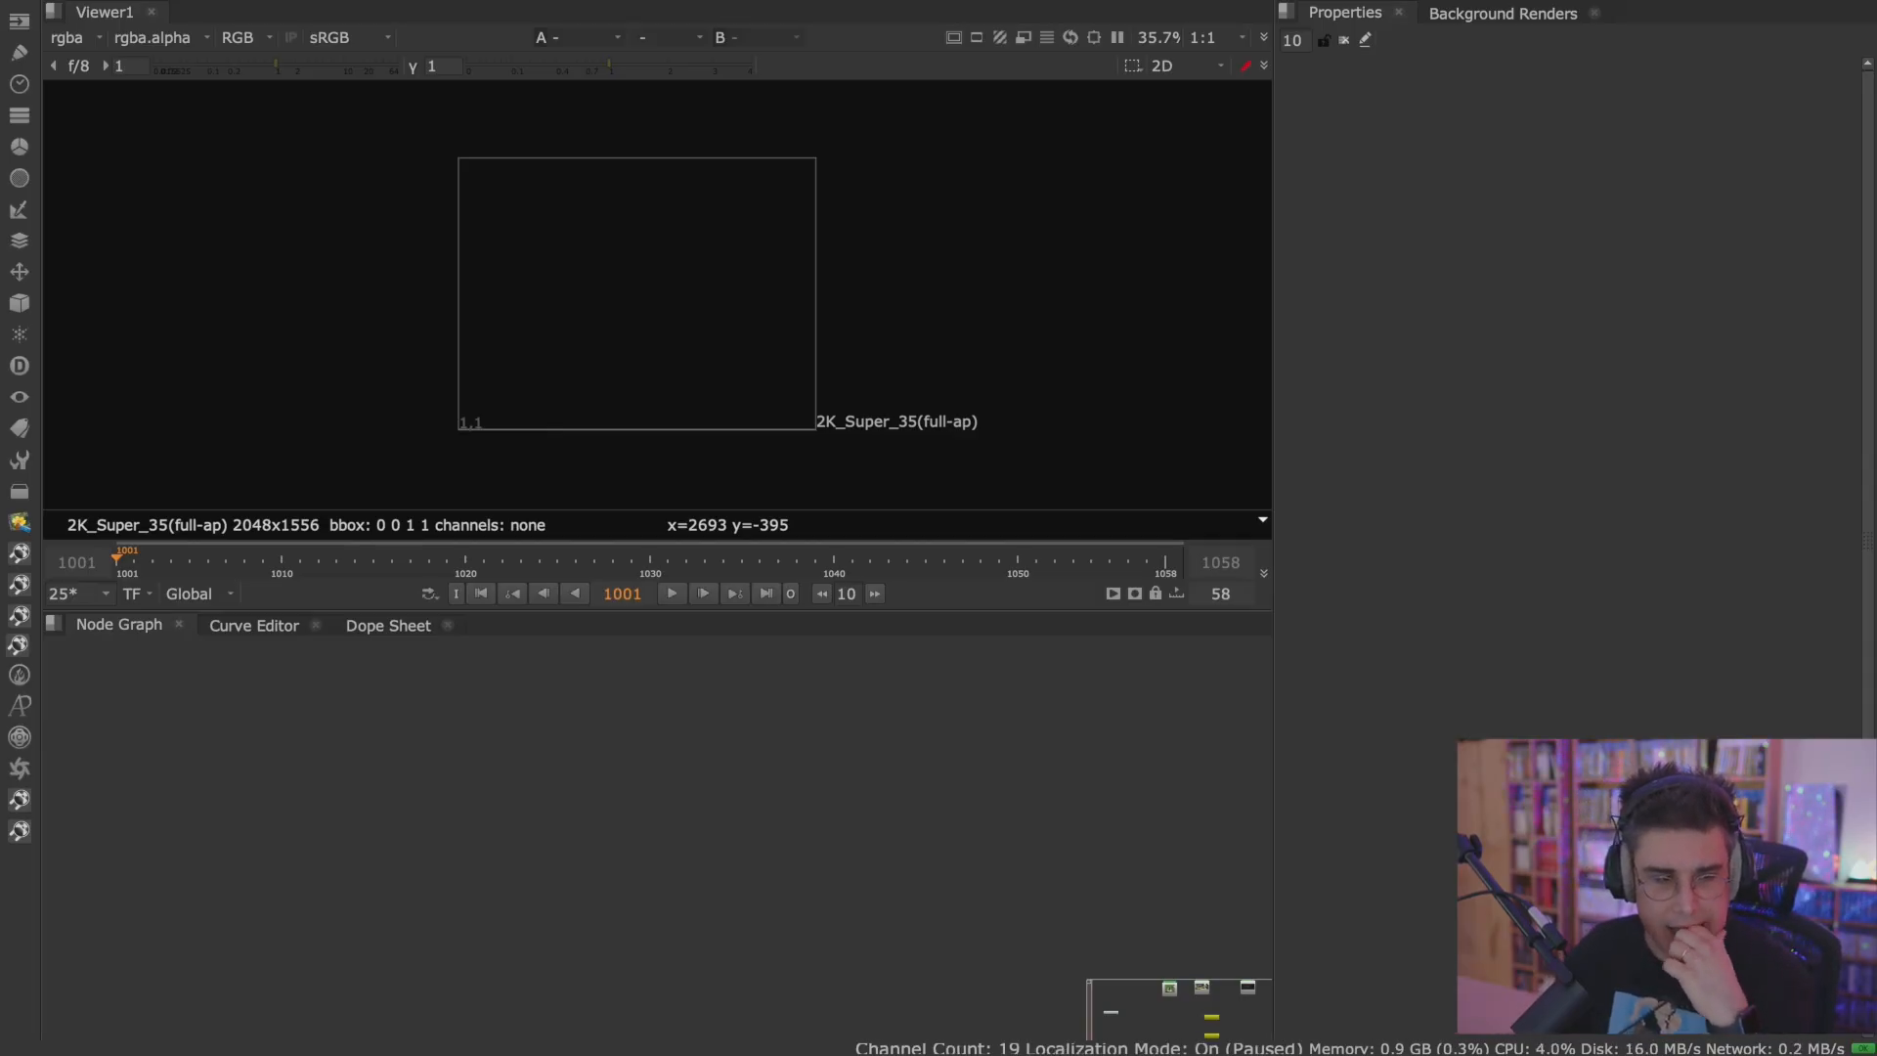
{"action": "left_click", "coordinate": [1038, 724]}
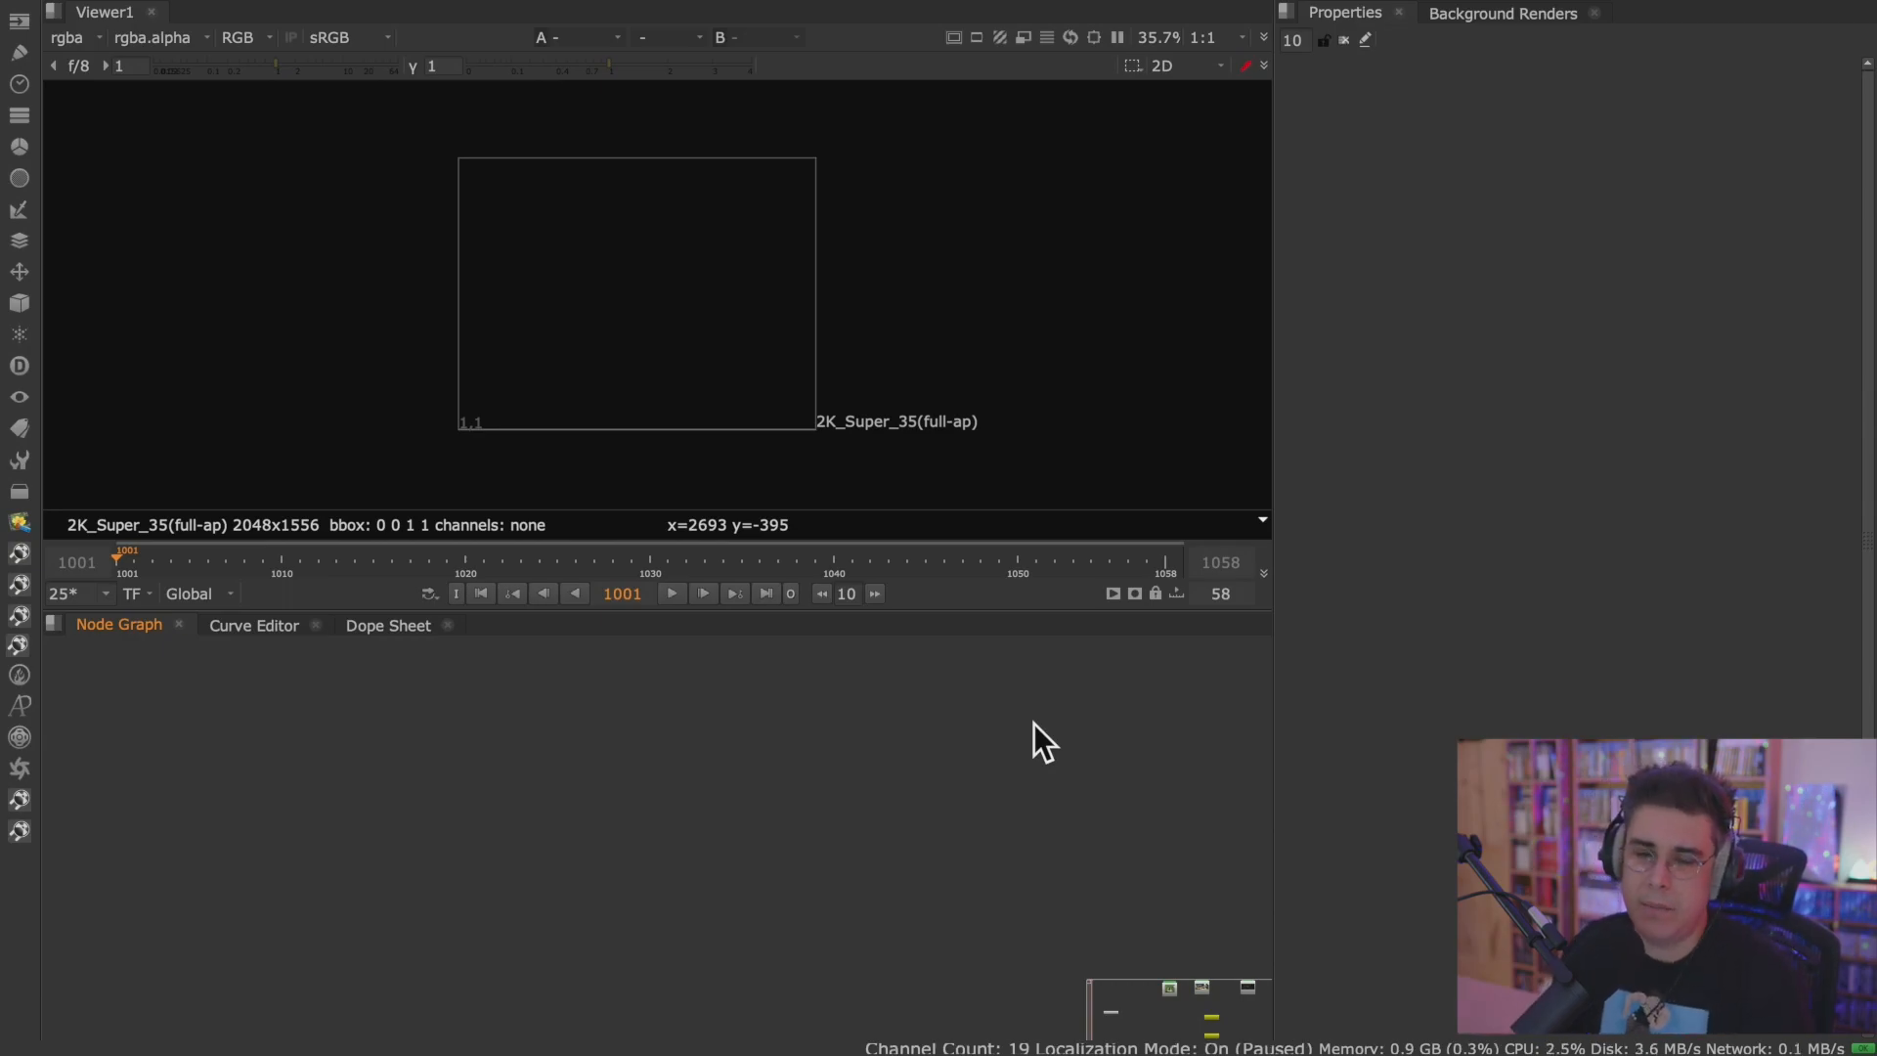
{"action": "middle_click_drag", "start_coordinate": [1061, 323], "coordinate": [987, 290]}
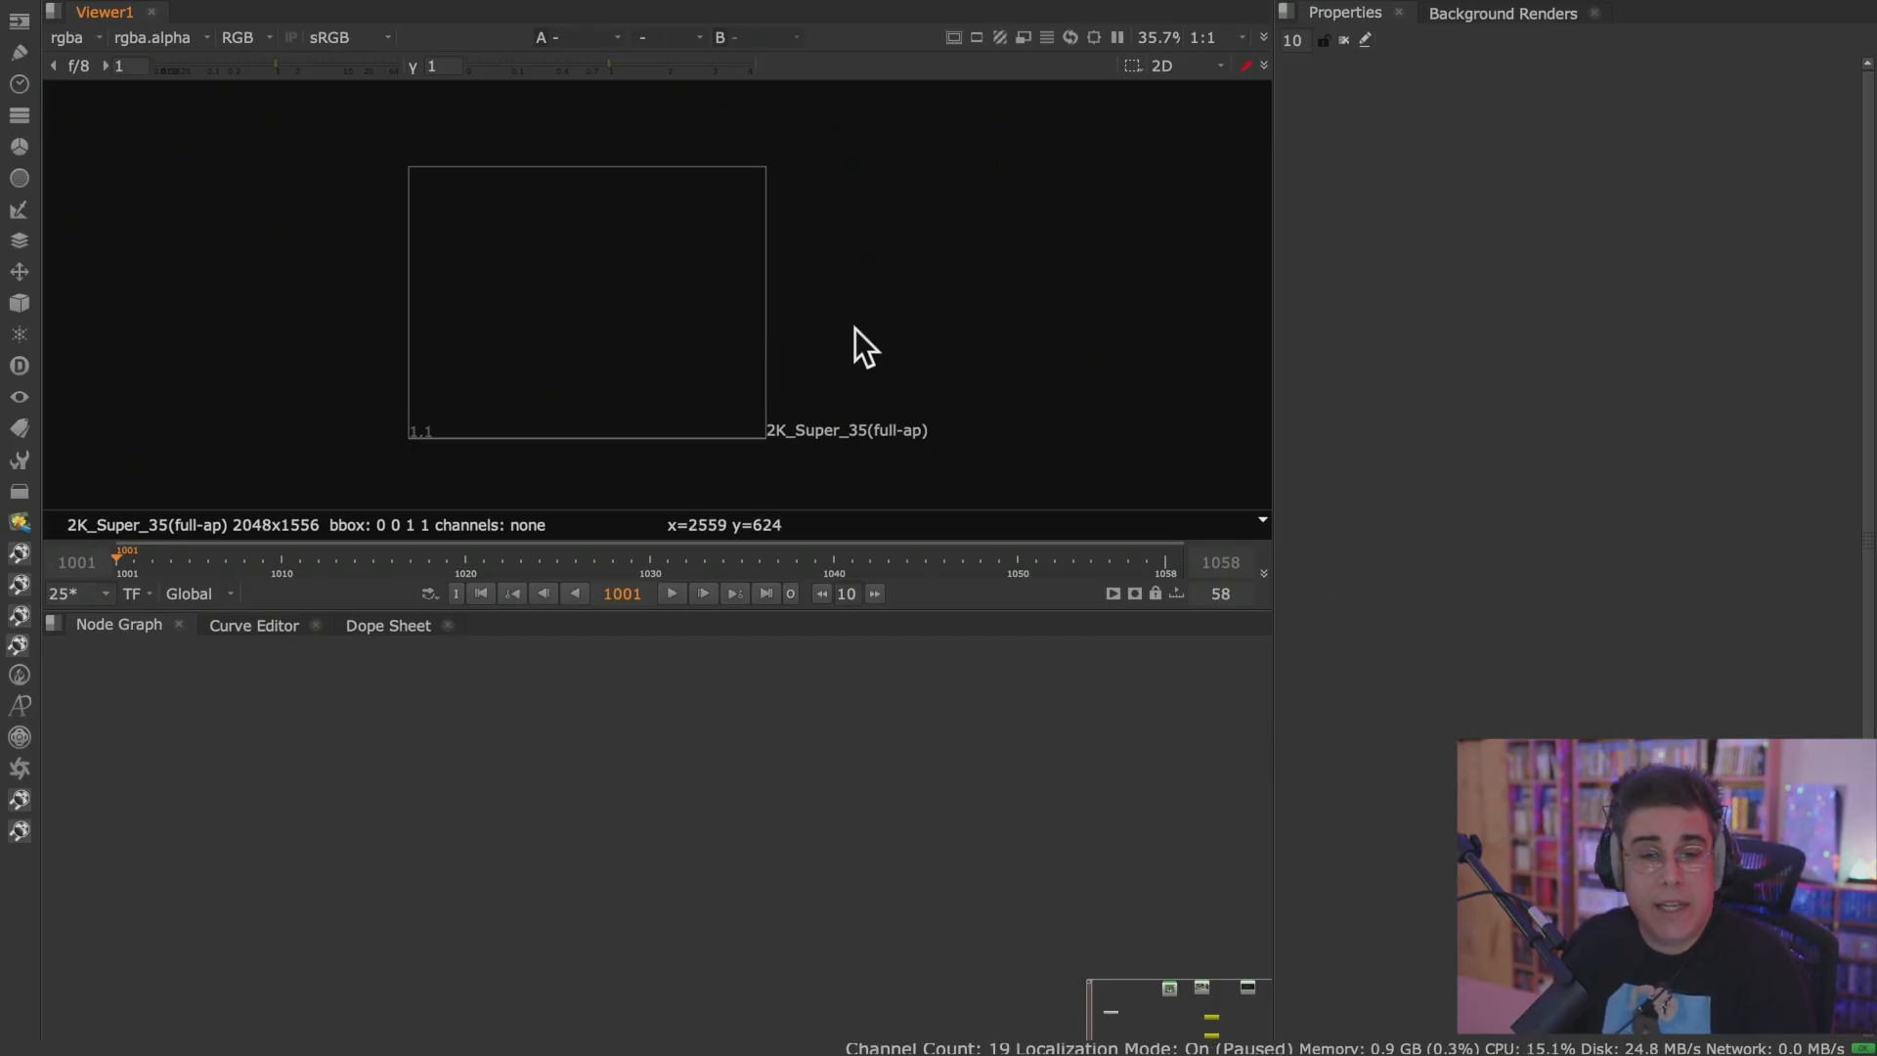
Maximise the node graph, examine its Read and Write nodes, and restore the normal layout.
{"action": "mouse_move", "coordinate": [724, 536]}
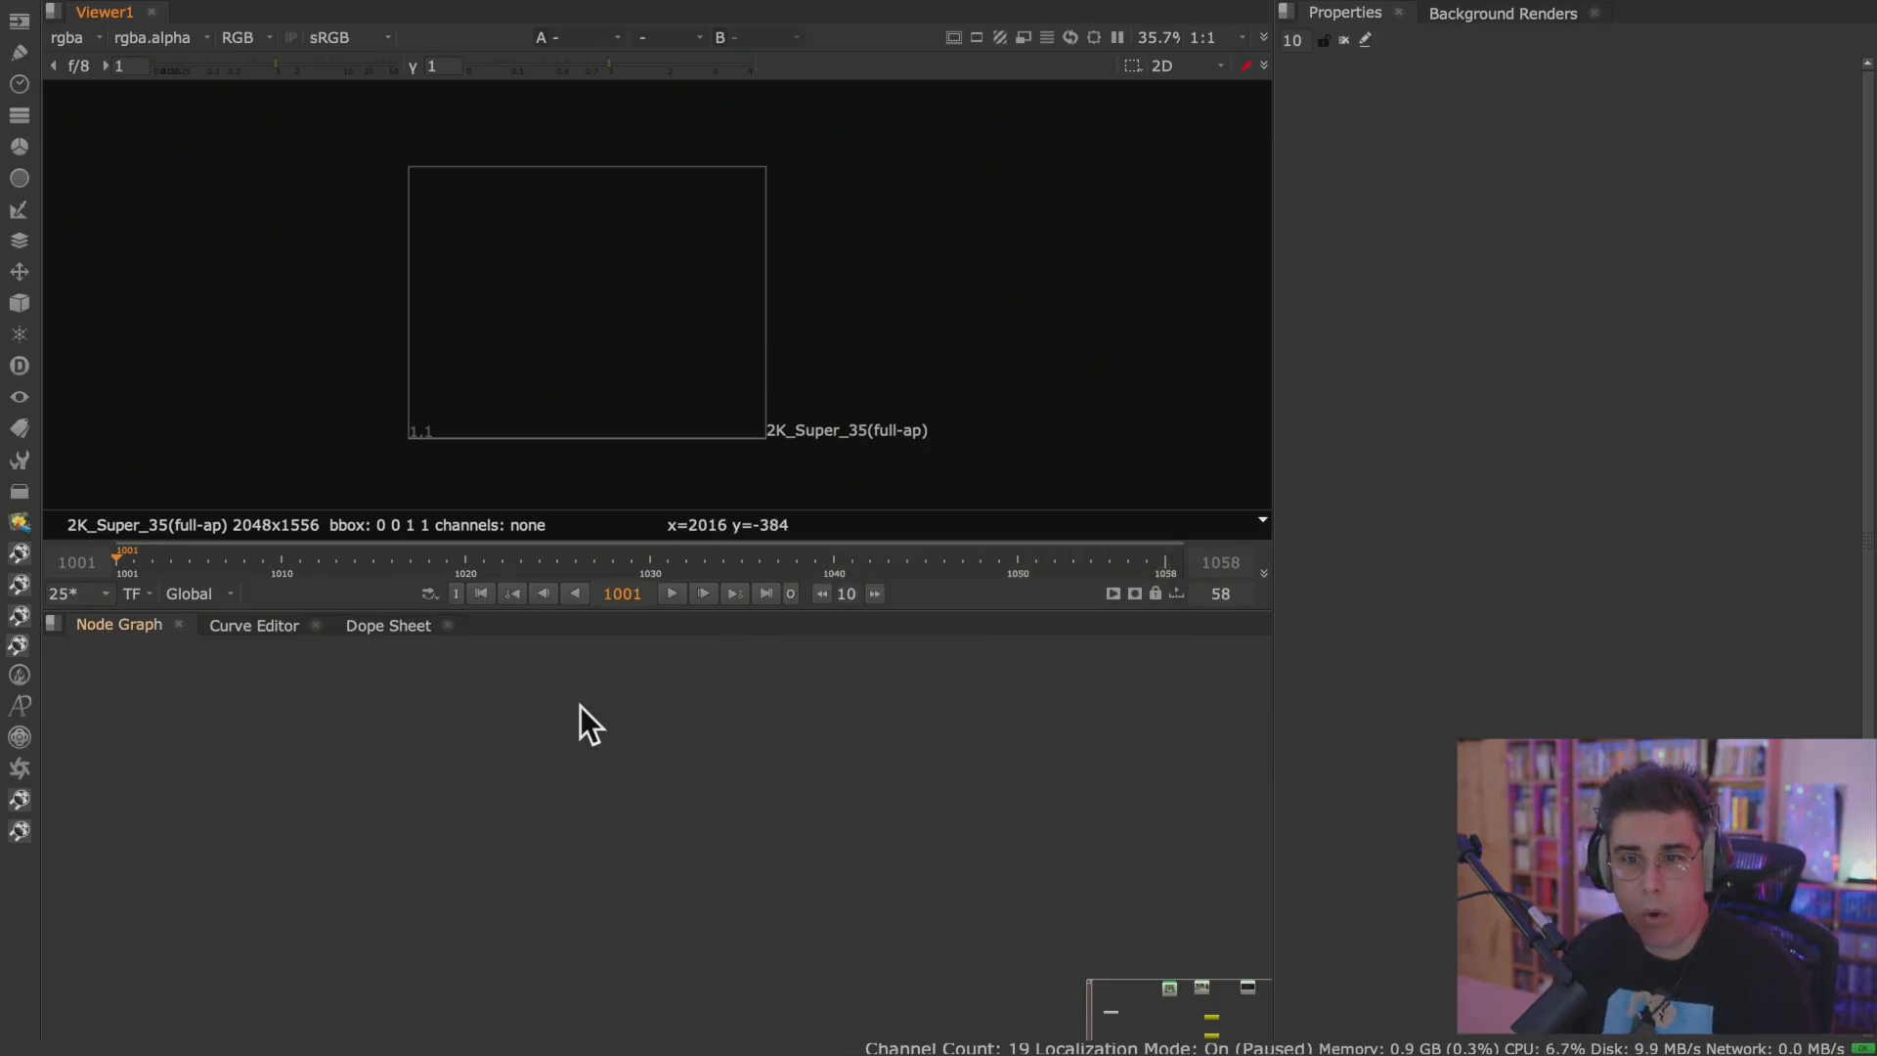
{"action": "key", "text": "space"}
{"action": "middle_click_drag", "start_coordinate": [763, 804], "coordinate": [278, 427]}
{"action": "middle_click_drag", "start_coordinate": [870, 598], "coordinate": [579, 595]}
{"action": "middle_click_drag", "start_coordinate": [689, 637], "coordinate": [408, 659]}
{"action": "scroll", "coordinate": [726, 503], "scroll_direction": "up", "scroll_amount": 5}
{"action": "middle_click_drag", "start_coordinate": [639, 610], "coordinate": [707, 629]}
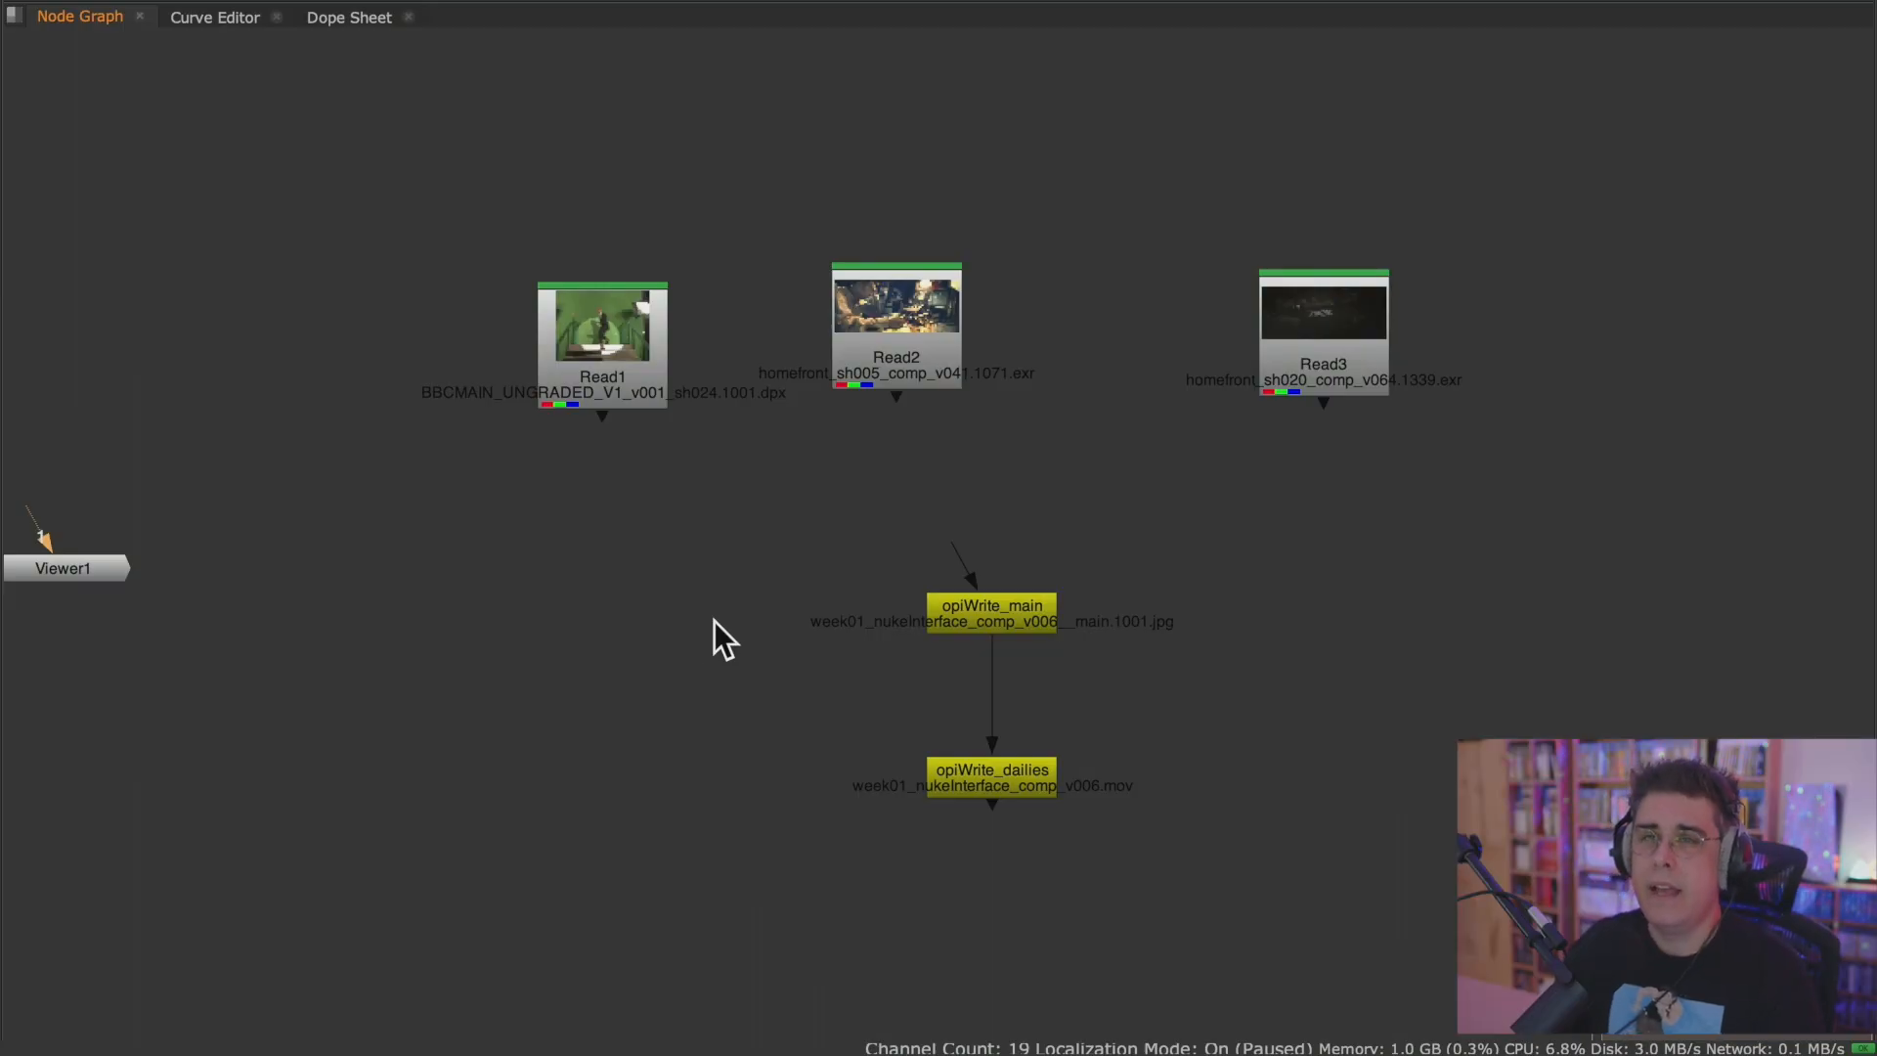
{"action": "key", "text": "space"}
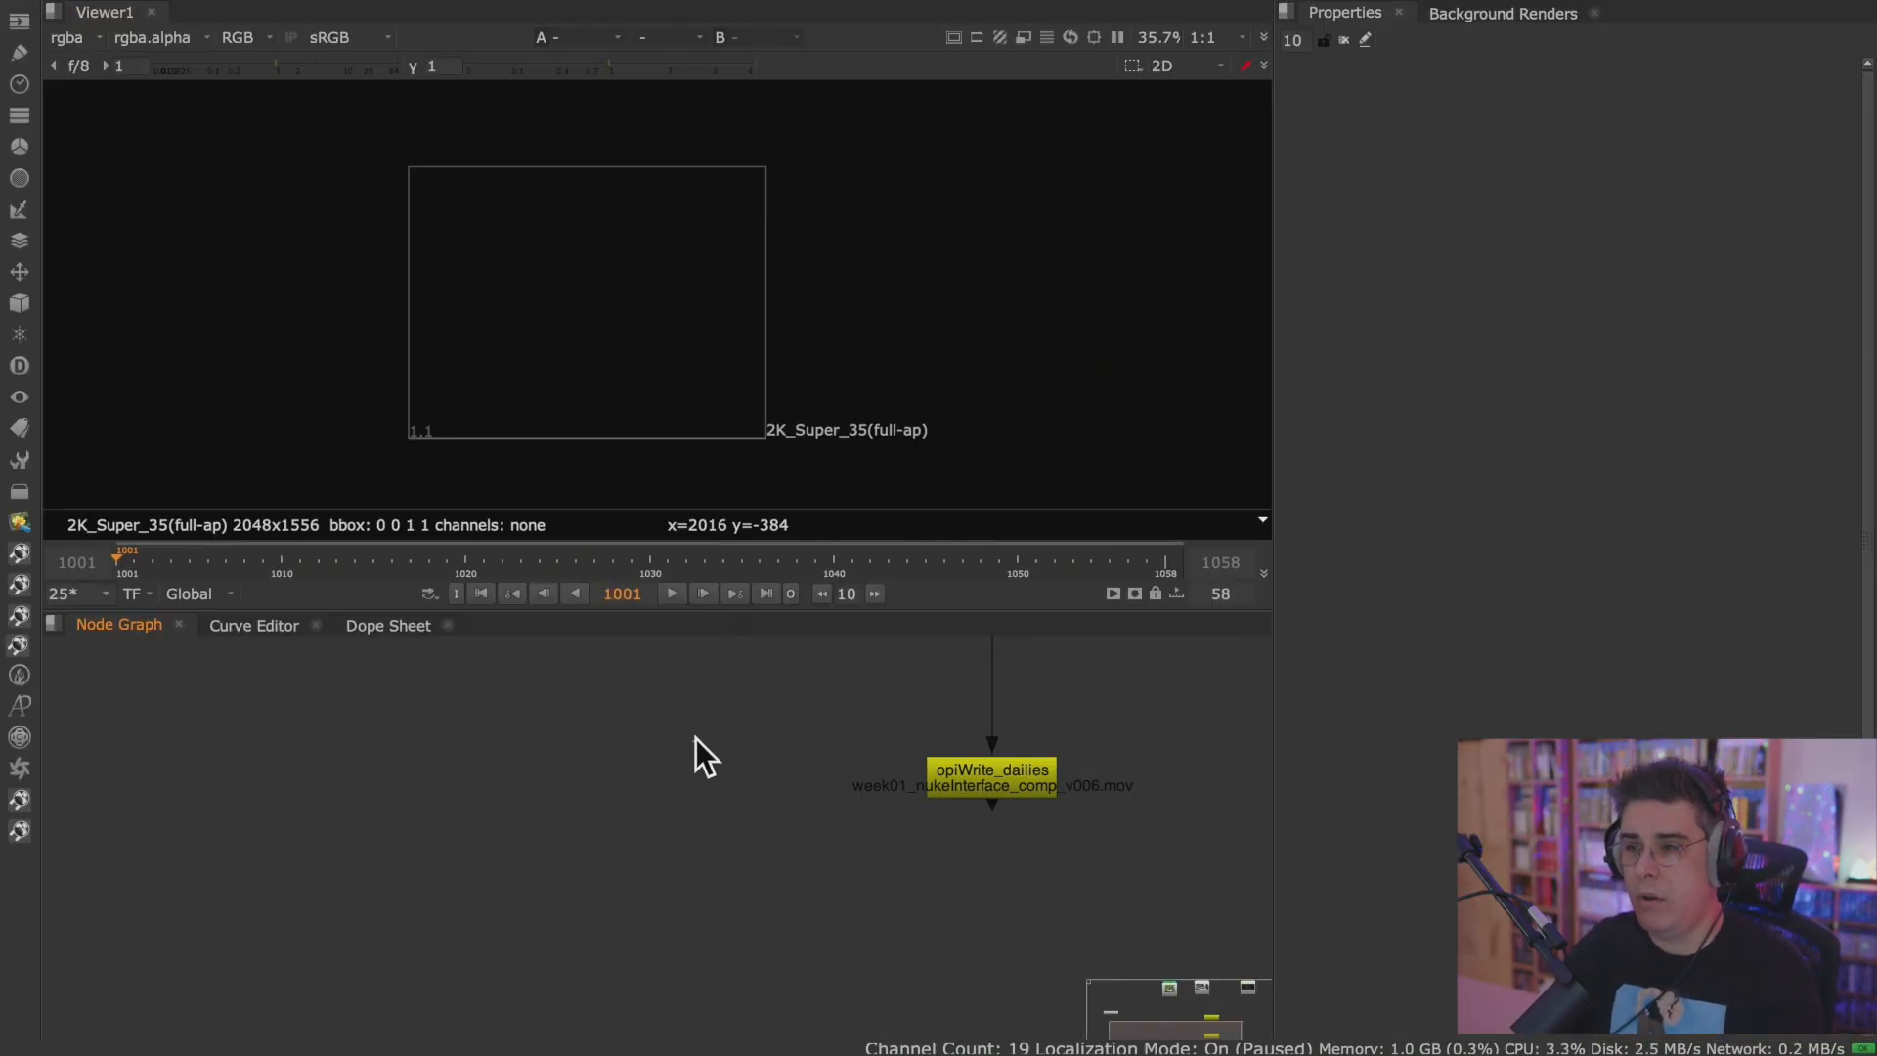
Maximise and restore the individual workspace panes in turn, including the viewer.
{"action": "key", "text": "space"}
{"action": "key", "text": "space"}
{"action": "key", "text": "space"}
{"action": "key", "text": "space"}
{"action": "key", "text": "space"}
{"action": "key", "text": "space"}
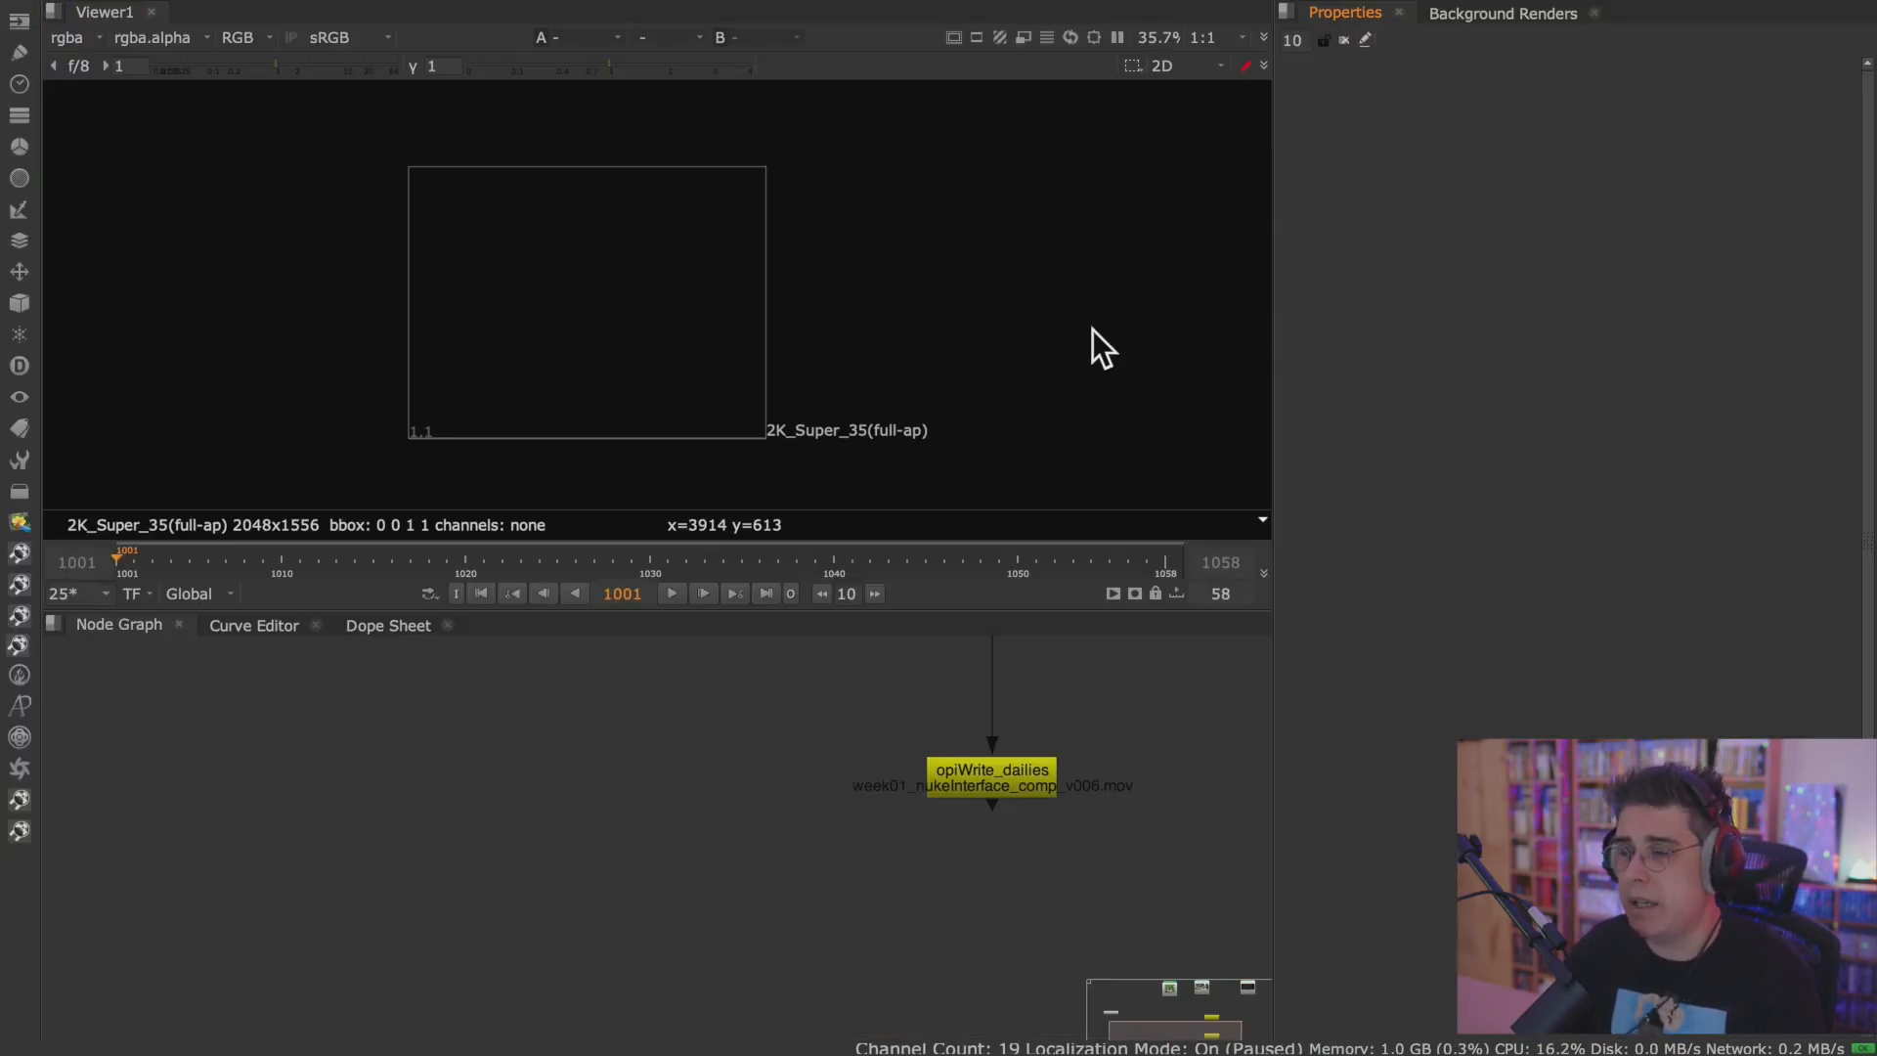
{"action": "key", "text": "space"}
{"action": "key", "text": "space"}
{"action": "key", "text": "space"}
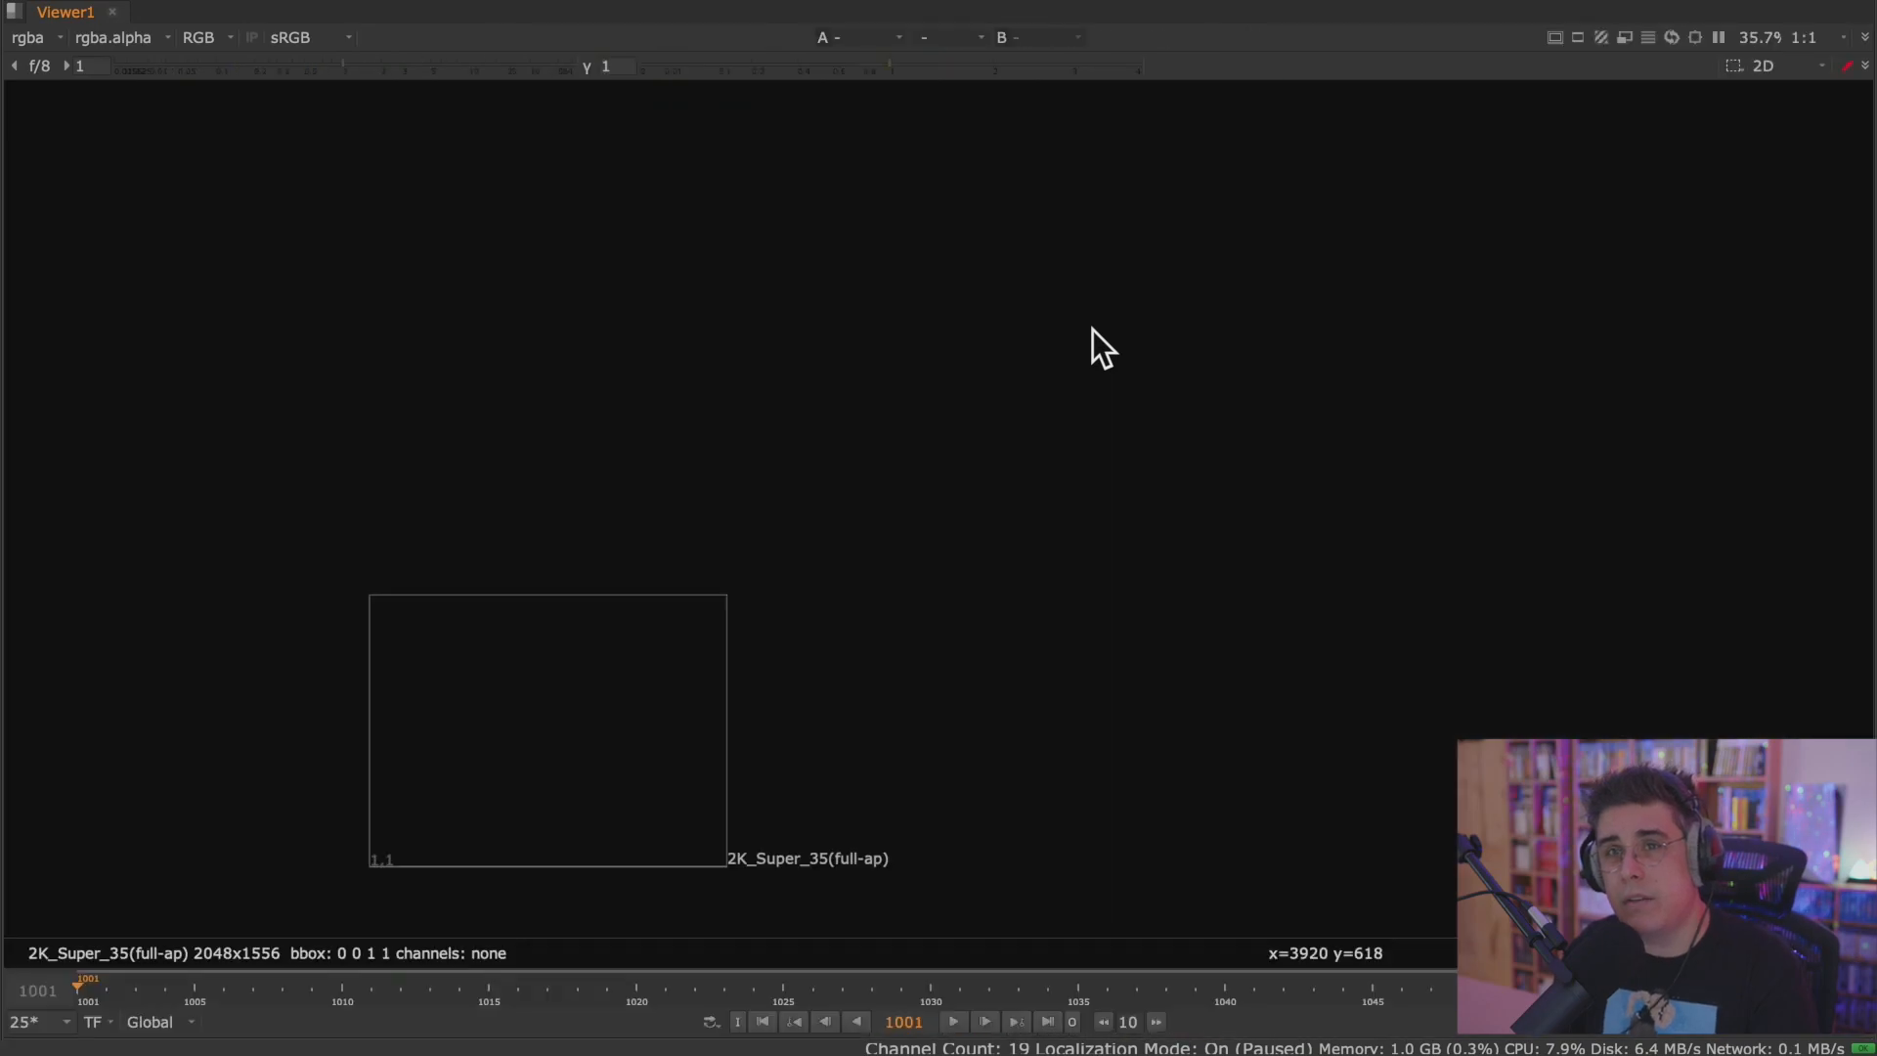
{"action": "key", "text": "space"}
{"action": "key", "text": "space"}
{"action": "key", "text": "space"}
{"action": "key", "text": "space"}
{"action": "key", "text": "space"}
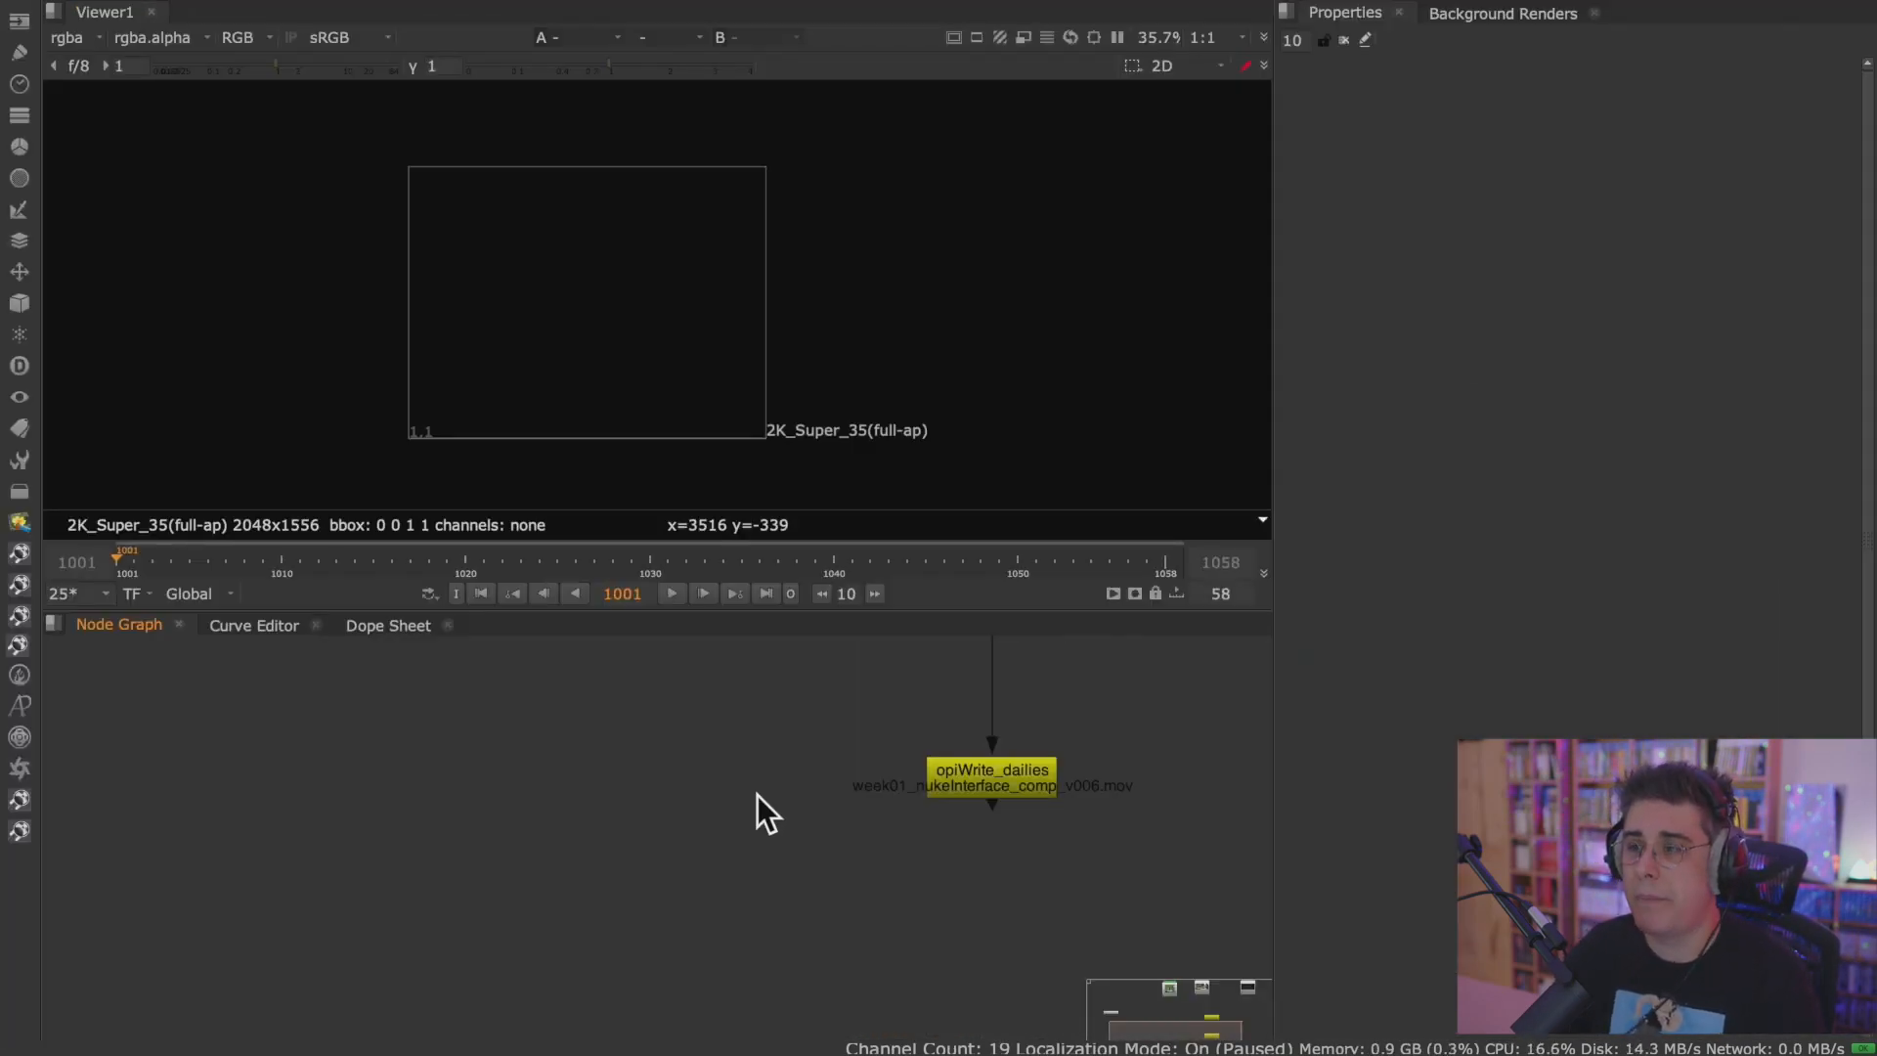
Start a new Read node in an empty area of the node graph and examine the footage folder's path in its file browser.
{"action": "scroll", "coordinate": [763, 815], "scroll_direction": "down", "scroll_amount": 4}
{"action": "middle_click_drag", "start_coordinate": [705, 783], "coordinate": [775, 830]}
{"action": "middle_click_drag", "start_coordinate": [663, 782], "coordinate": [921, 763]}
{"action": "middle_click_drag", "start_coordinate": [674, 754], "coordinate": [1006, 754]}
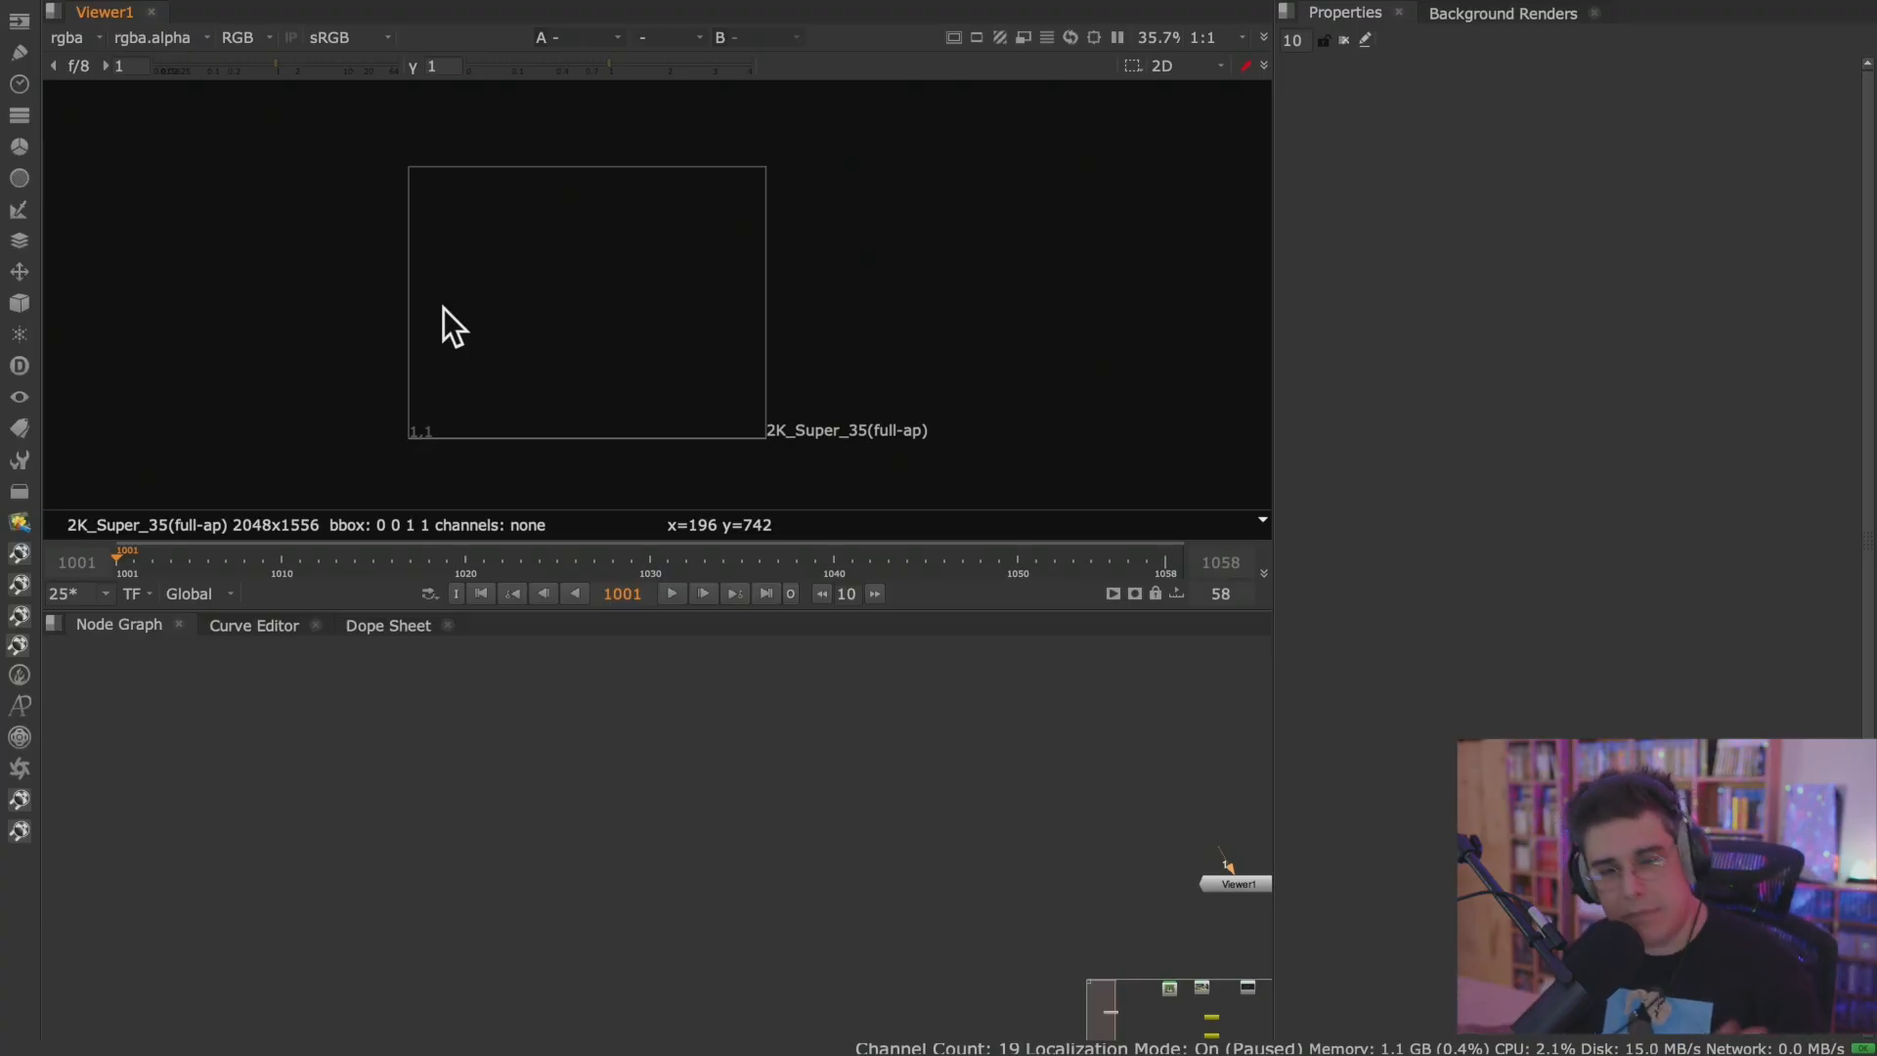
{"action": "left_click", "coordinate": [19, 21]}
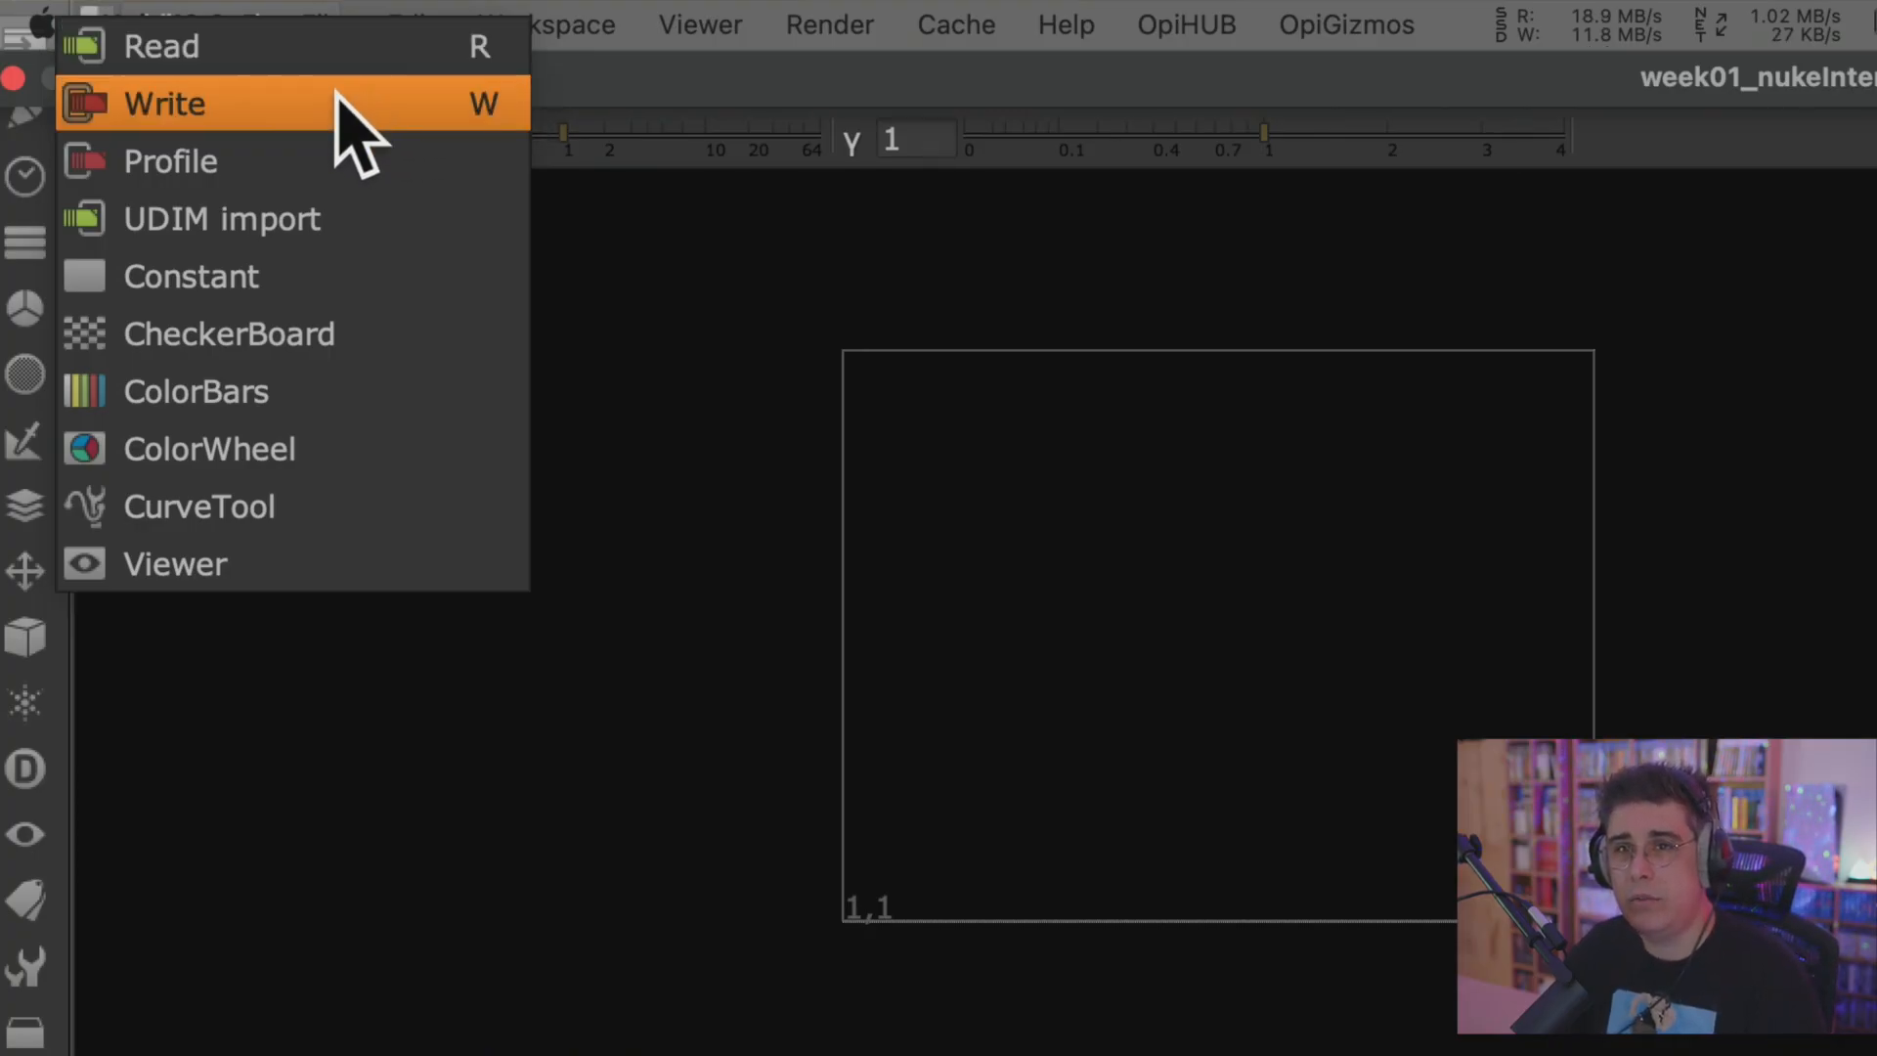
{"action": "left_click", "coordinate": [297, 44]}
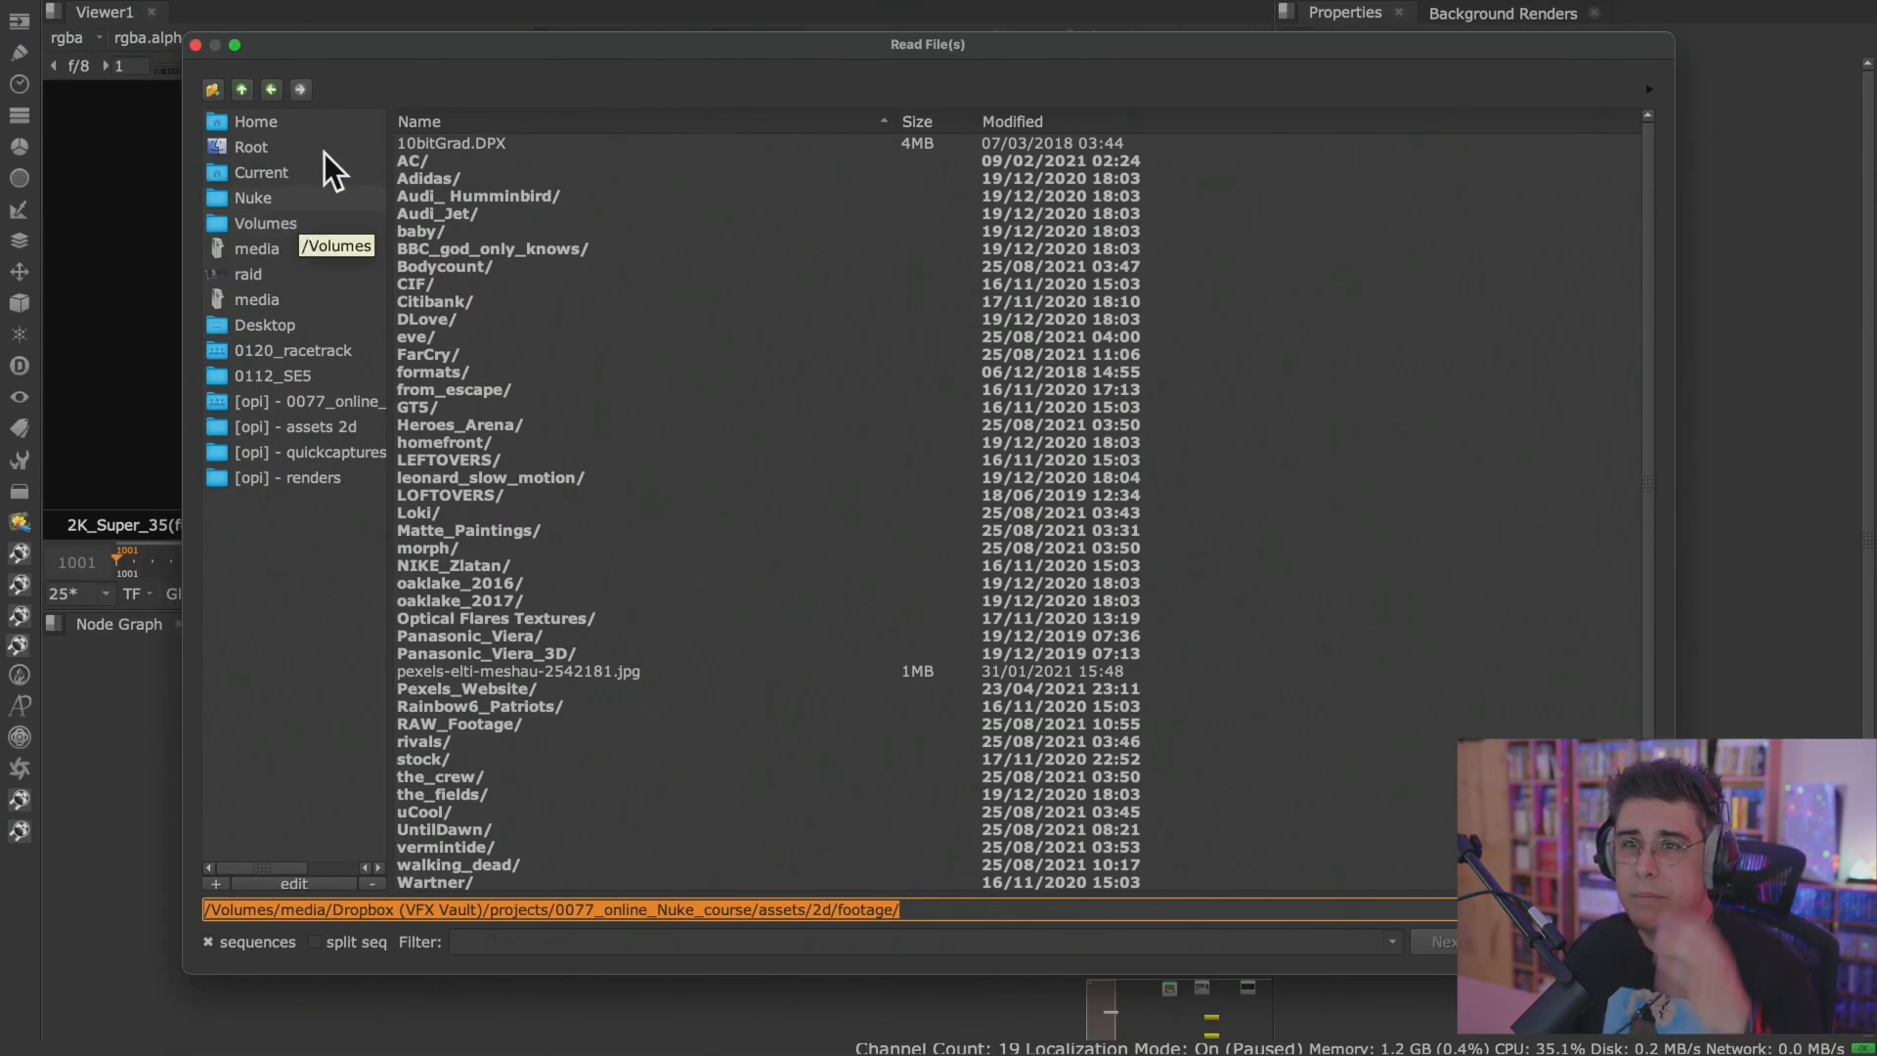
{"action": "left_click_drag", "start_coordinate": [385, 44], "coordinate": [385, 64]}
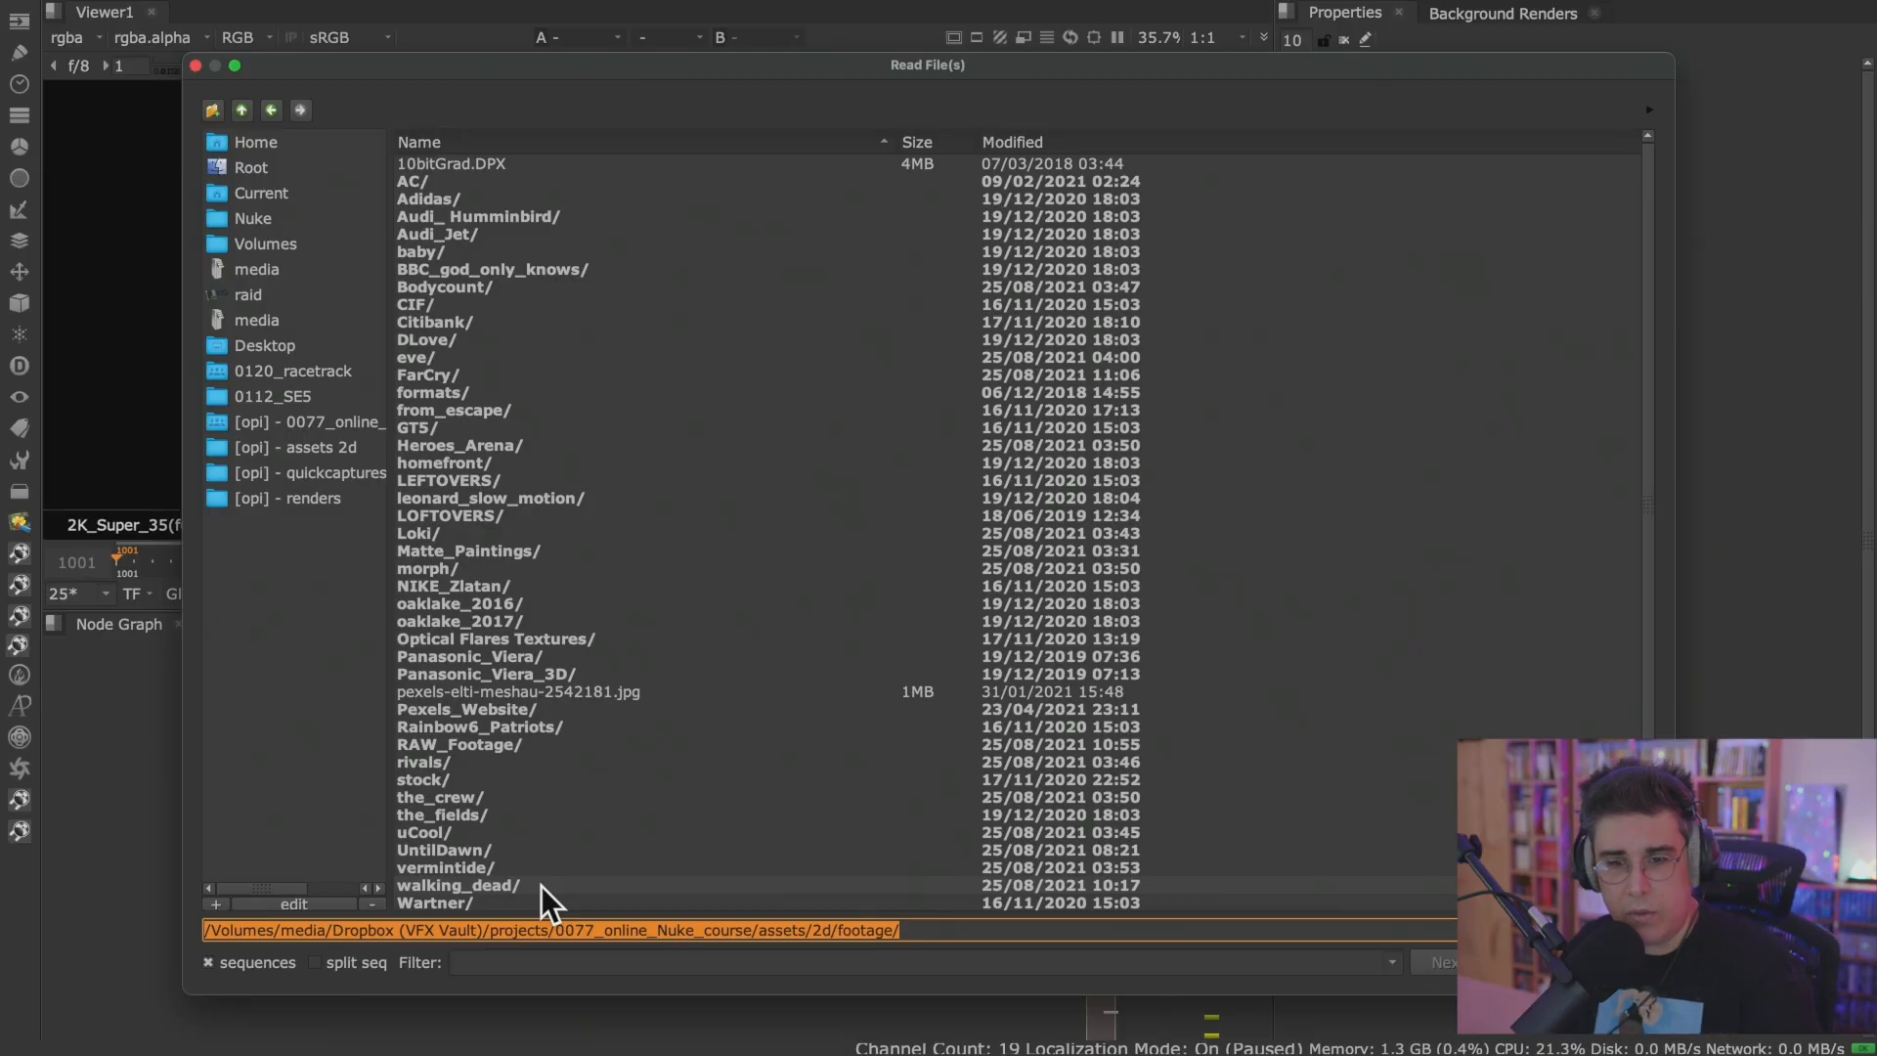
{"action": "left_click", "coordinate": [306, 928]}
{"action": "left_click_drag", "start_coordinate": [275, 929], "coordinate": [1030, 942]}
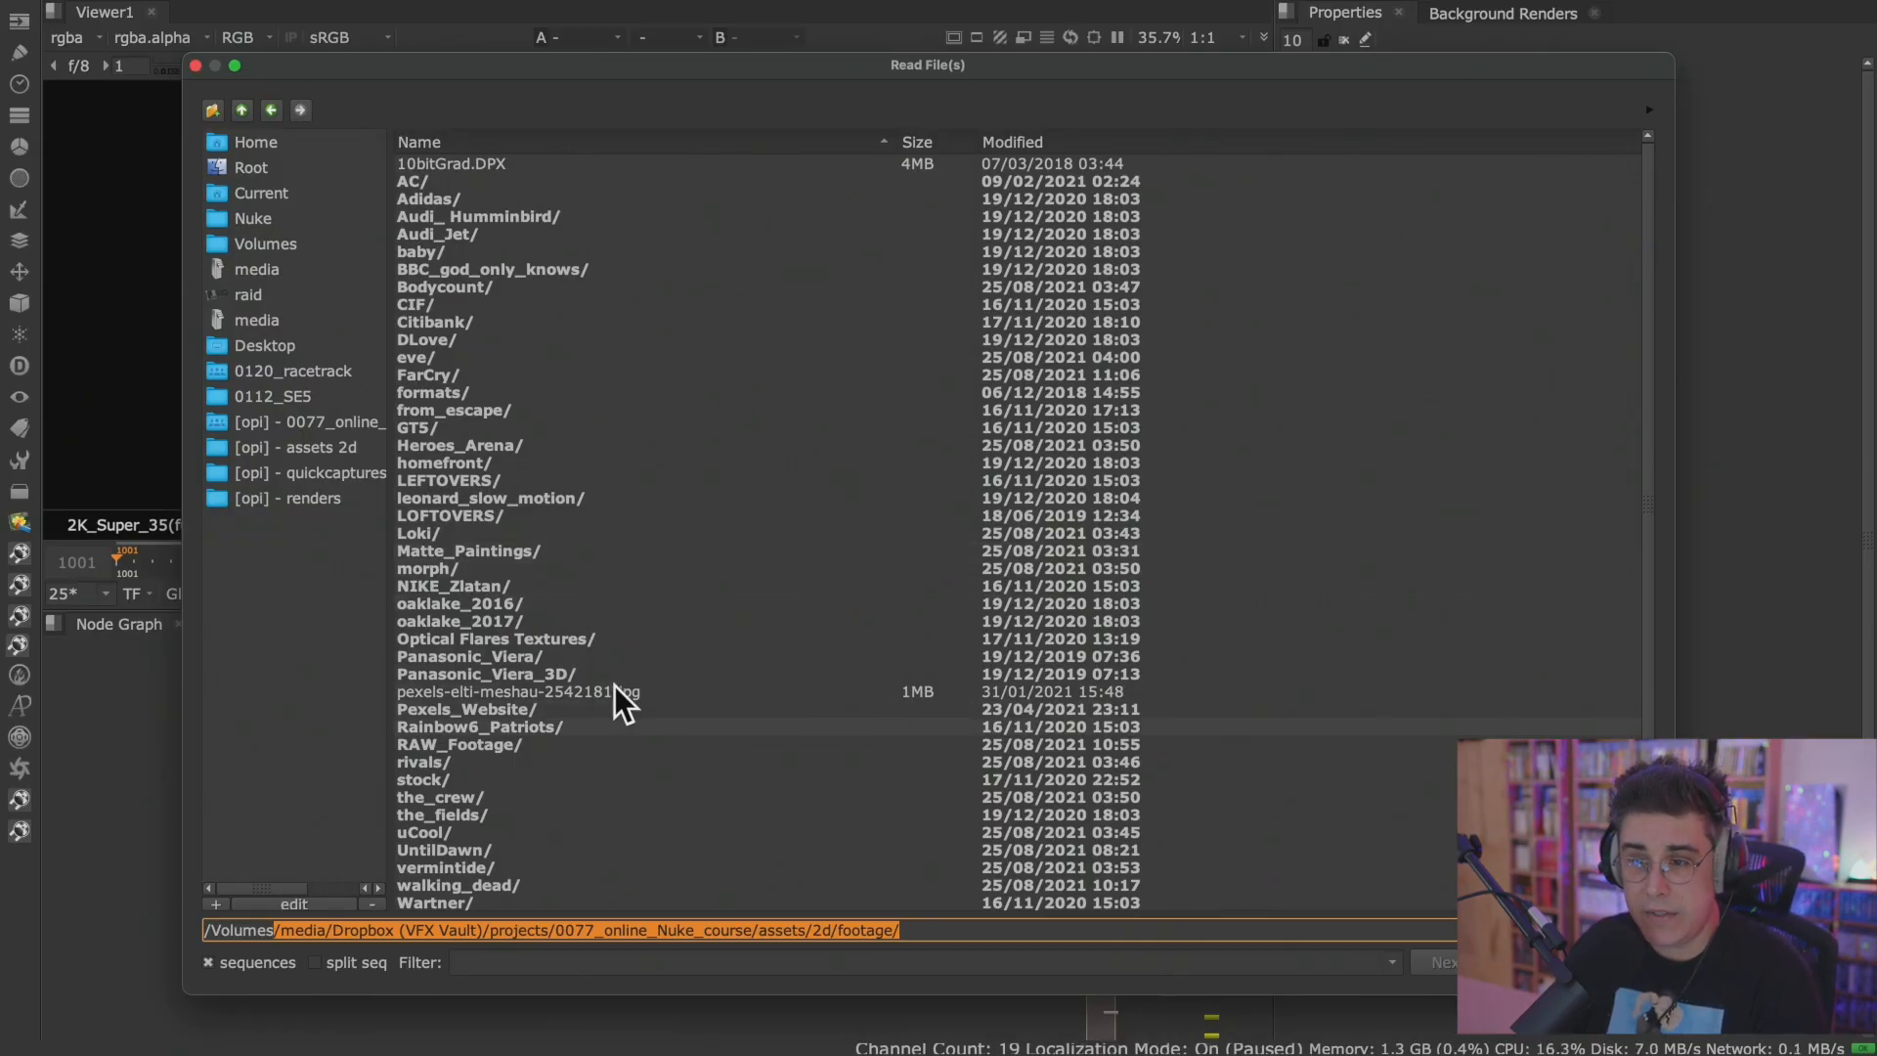
Load the BBCMAIN_UNGRADED_V1_v001_sh024 dpx sequence from BBC_god_only_knows/sh024/footage/UNGRADED_V1_v001 into the Read node.
{"action": "double_click", "coordinate": [612, 271]}
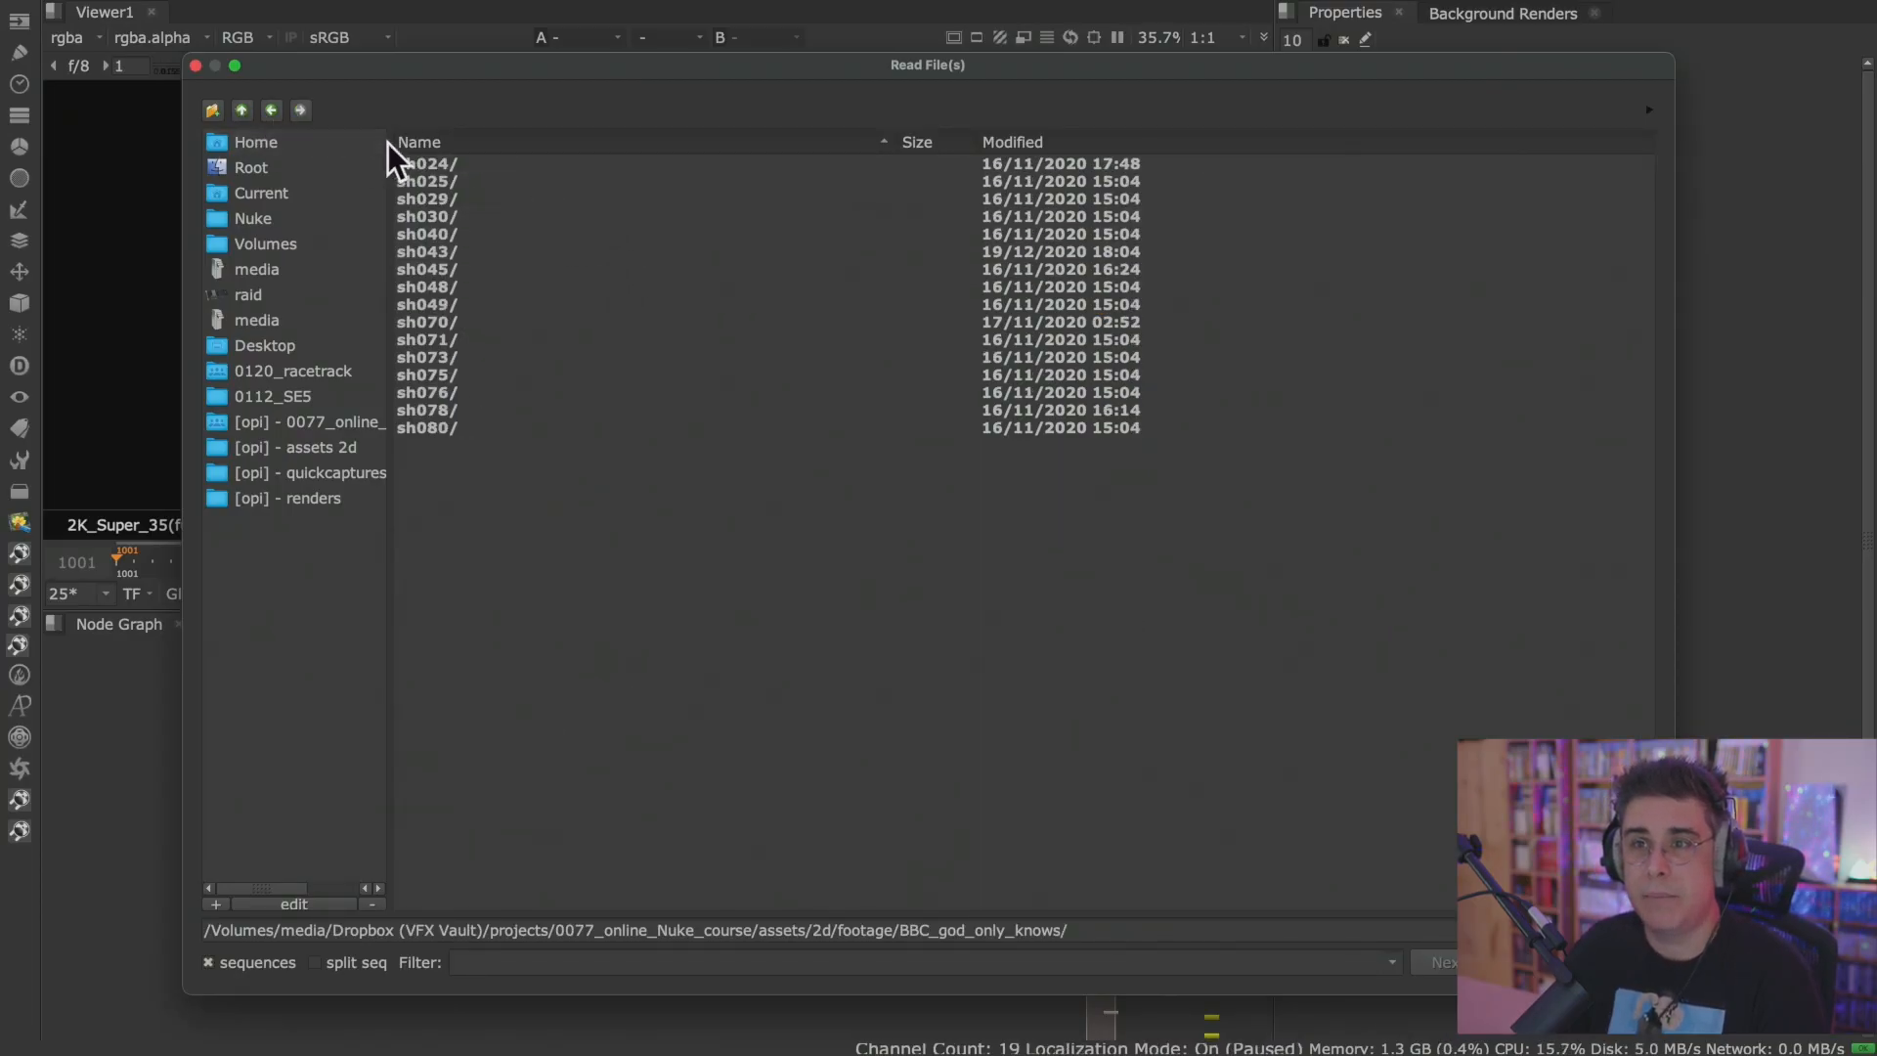
{"action": "double_click", "coordinate": [466, 164]}
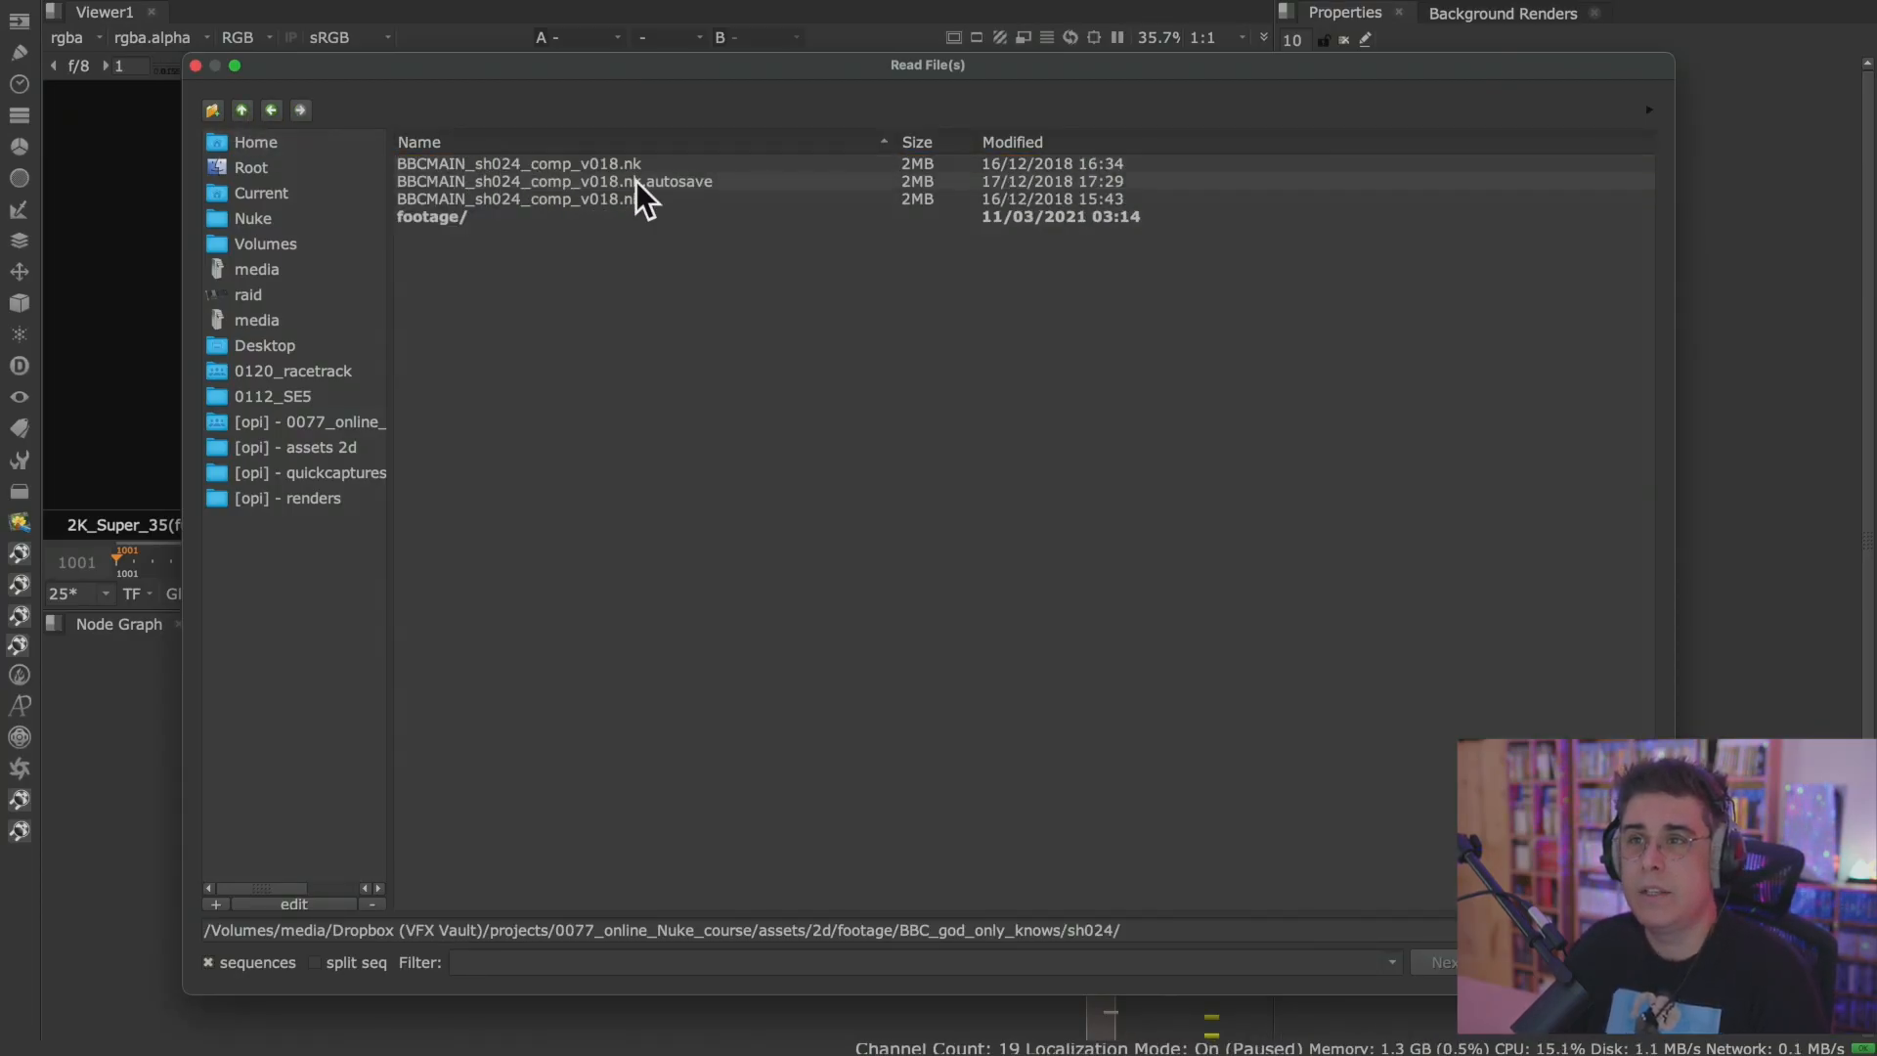
{"action": "double_click", "coordinate": [473, 217]}
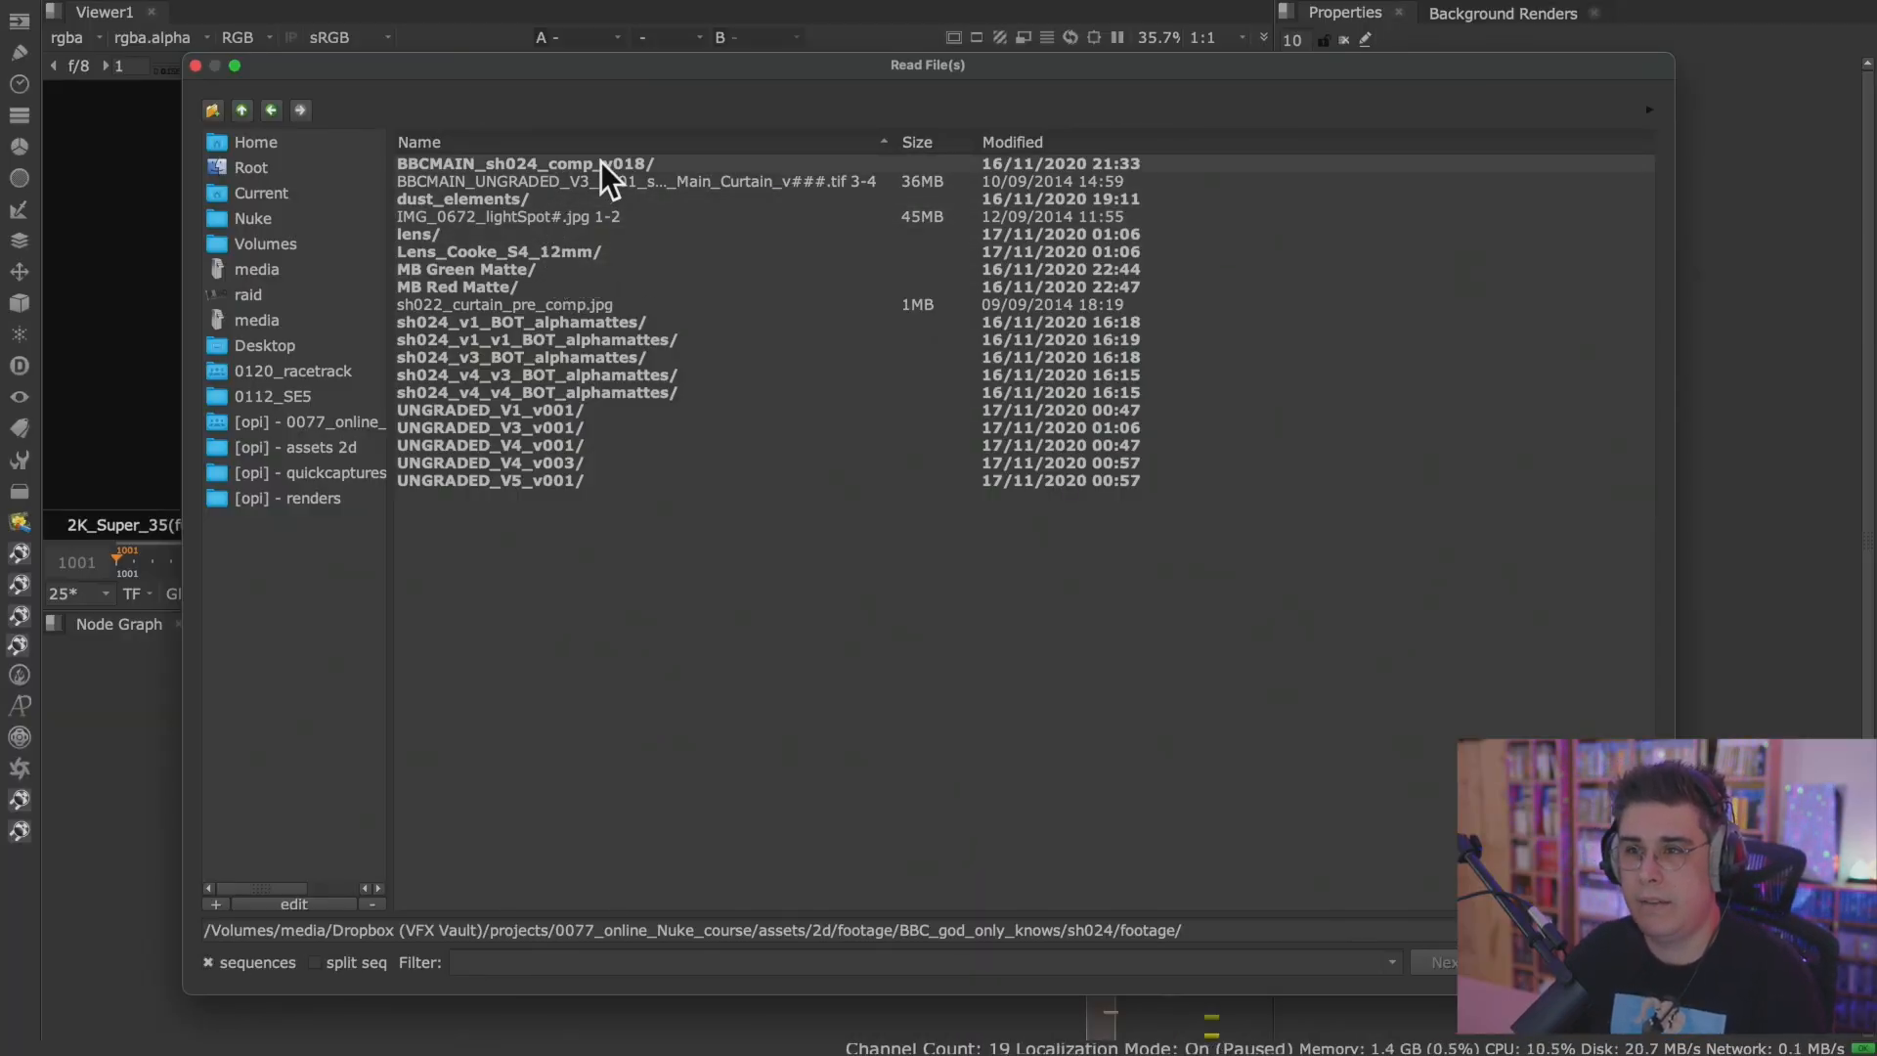
{"action": "left_click", "coordinate": [606, 409]}
{"action": "double_click", "coordinate": [606, 409]}
{"action": "double_click", "coordinate": [573, 162]}
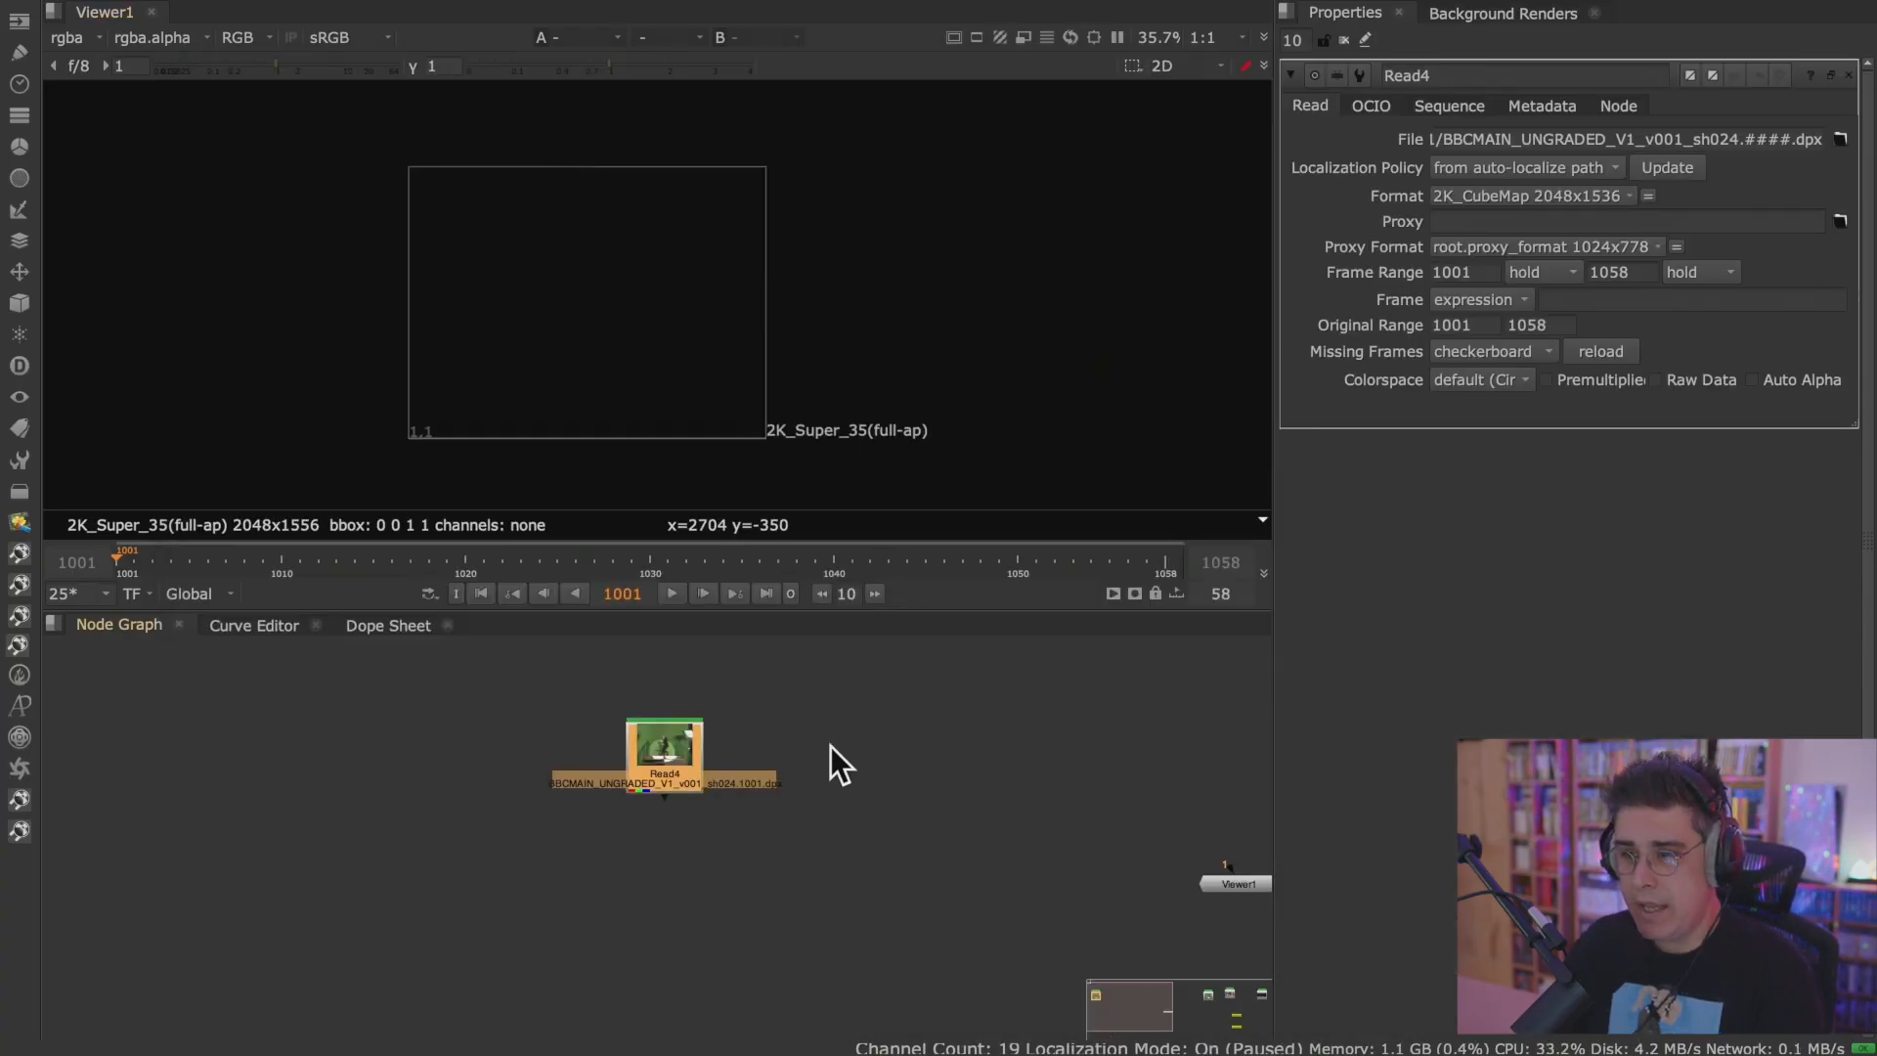
Start another Read node and browse to the folder BBC_god_only_knows/sh024/footage/BBCMAIN_sh024_comp_v018.
{"action": "key", "text": "r"}
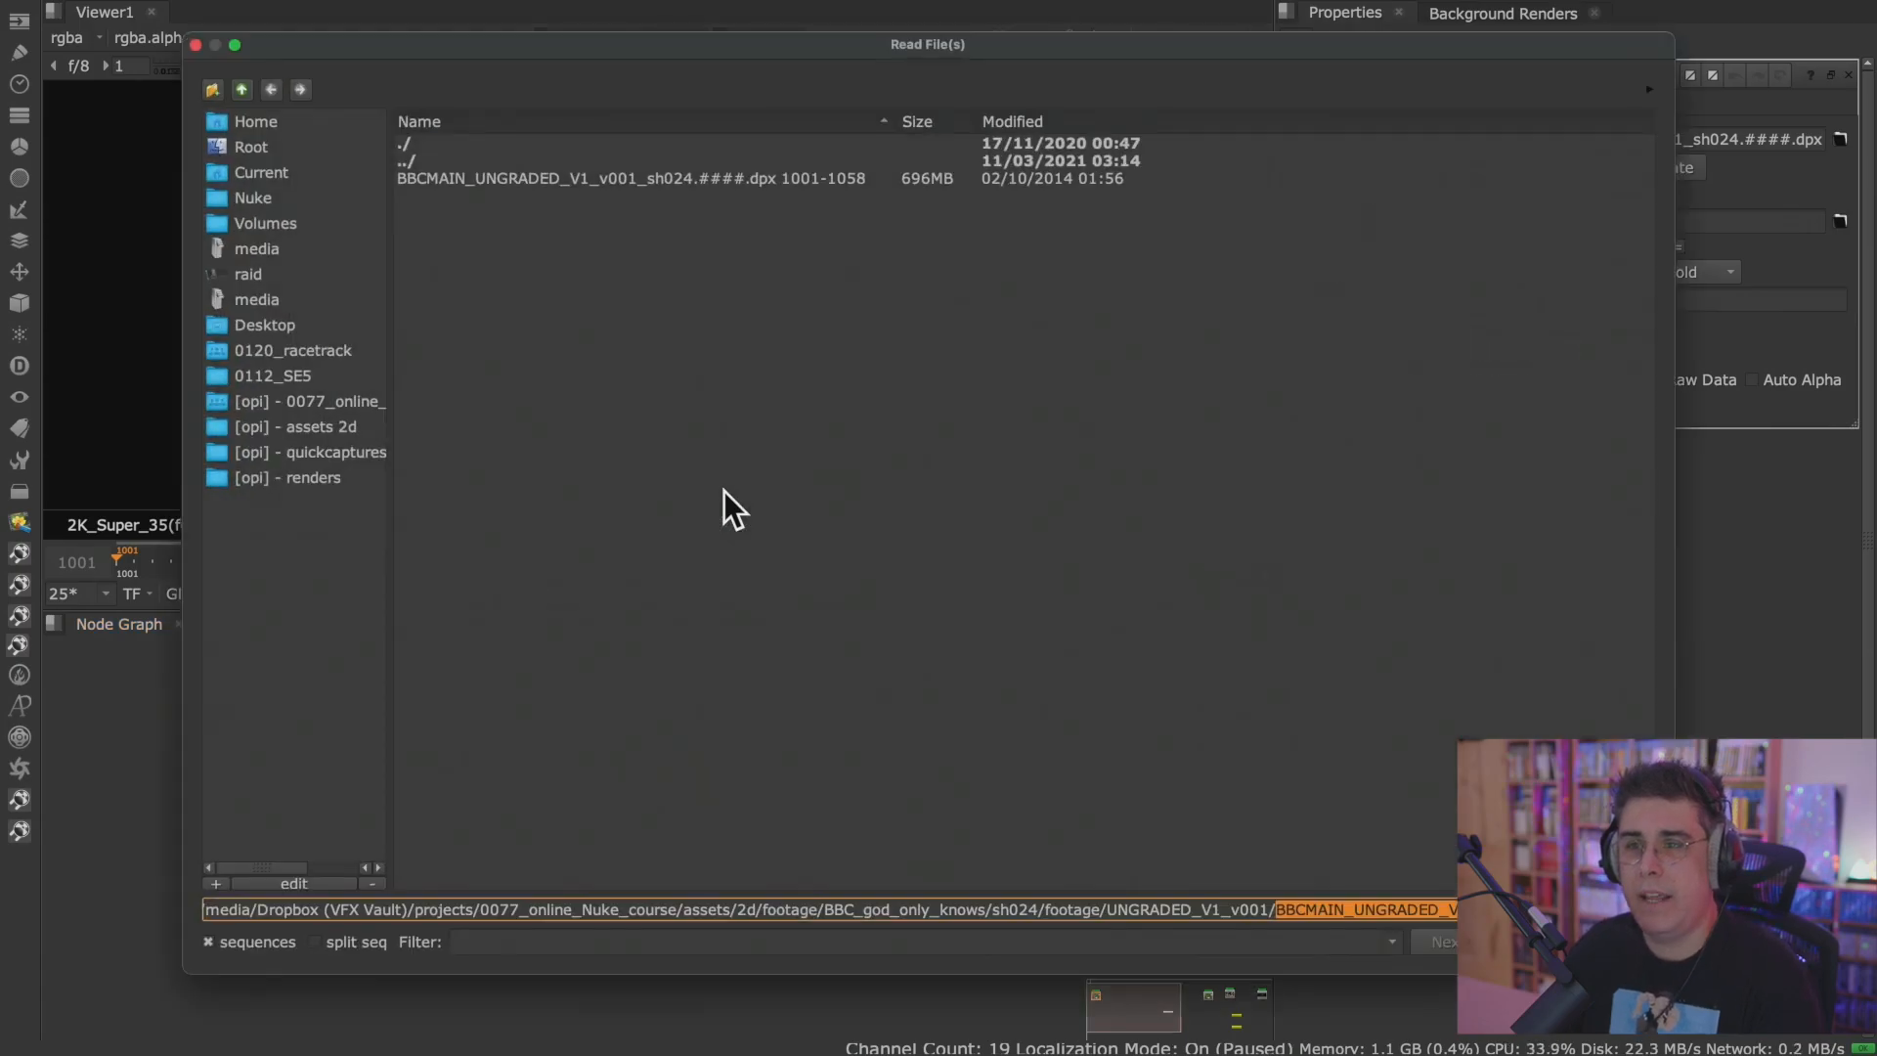
{"action": "left_click", "coordinate": [242, 90]}
{"action": "left_click", "coordinate": [242, 90]}
{"action": "left_click", "coordinate": [242, 90]}
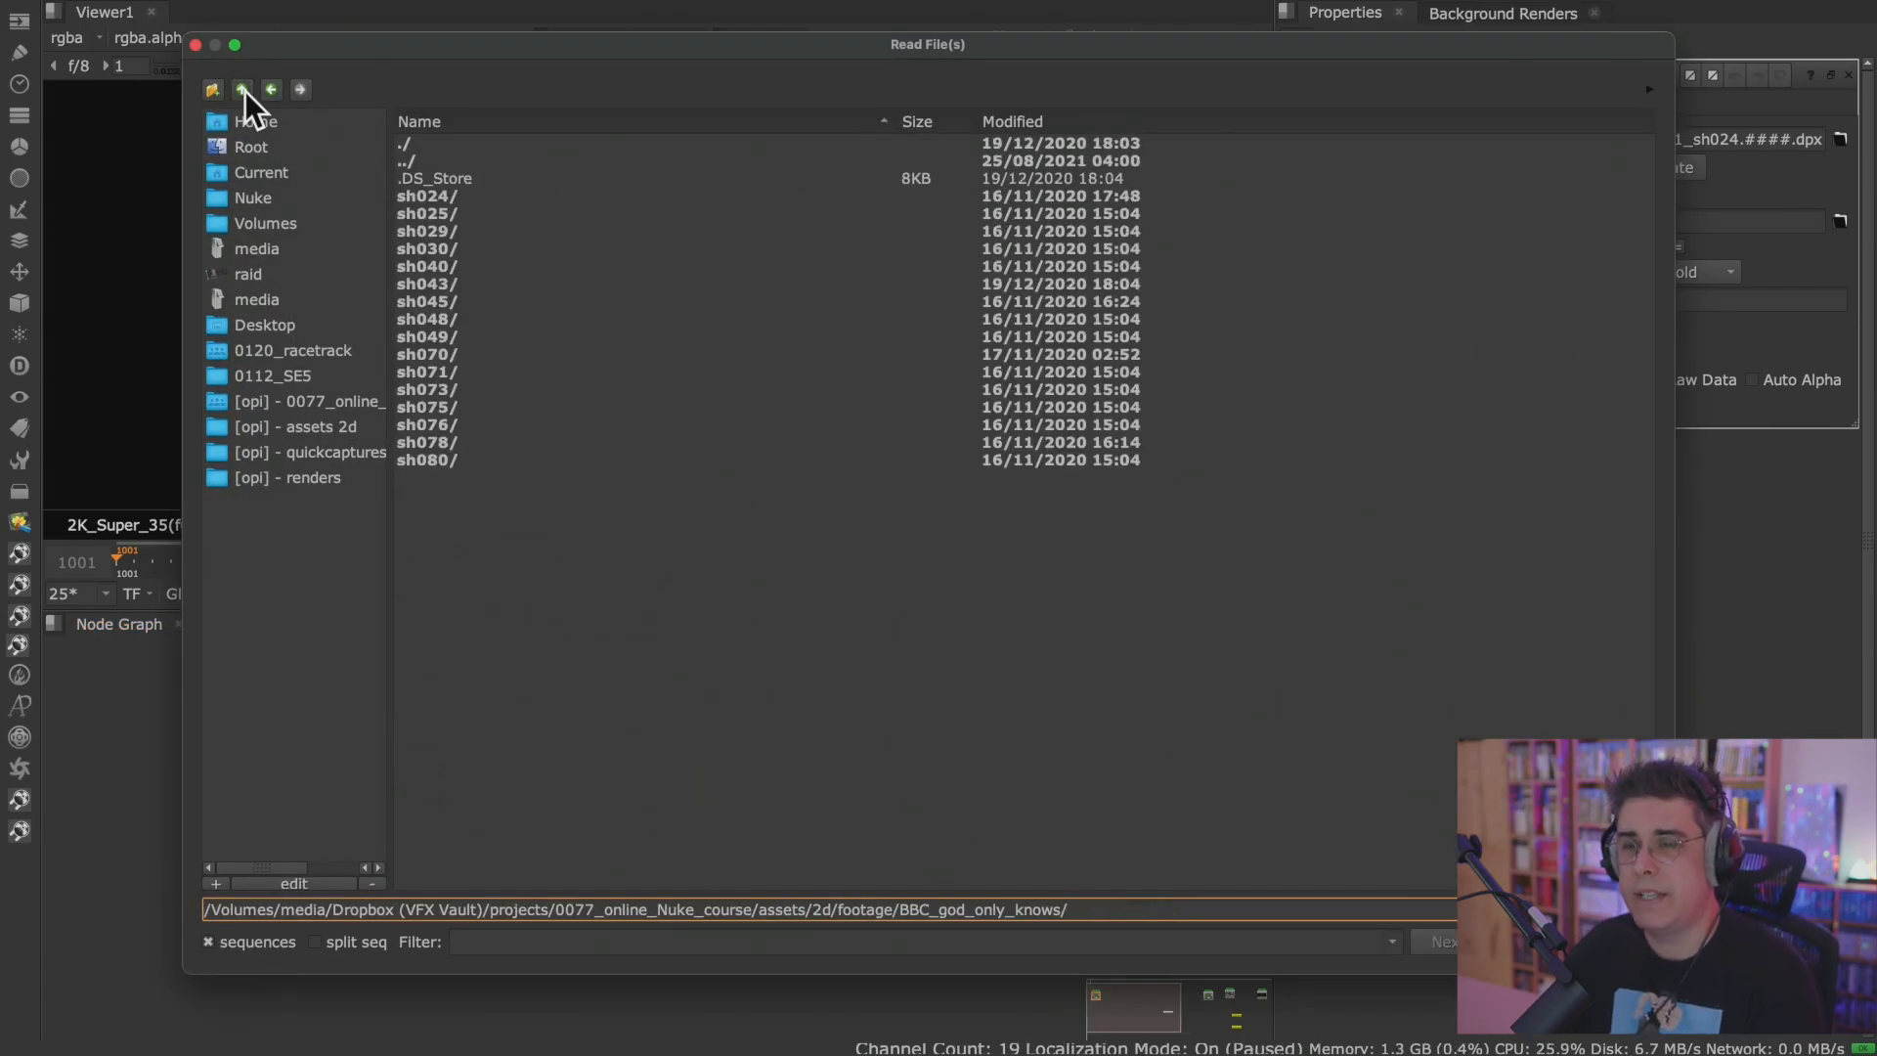
{"action": "left_click", "coordinate": [243, 90]}
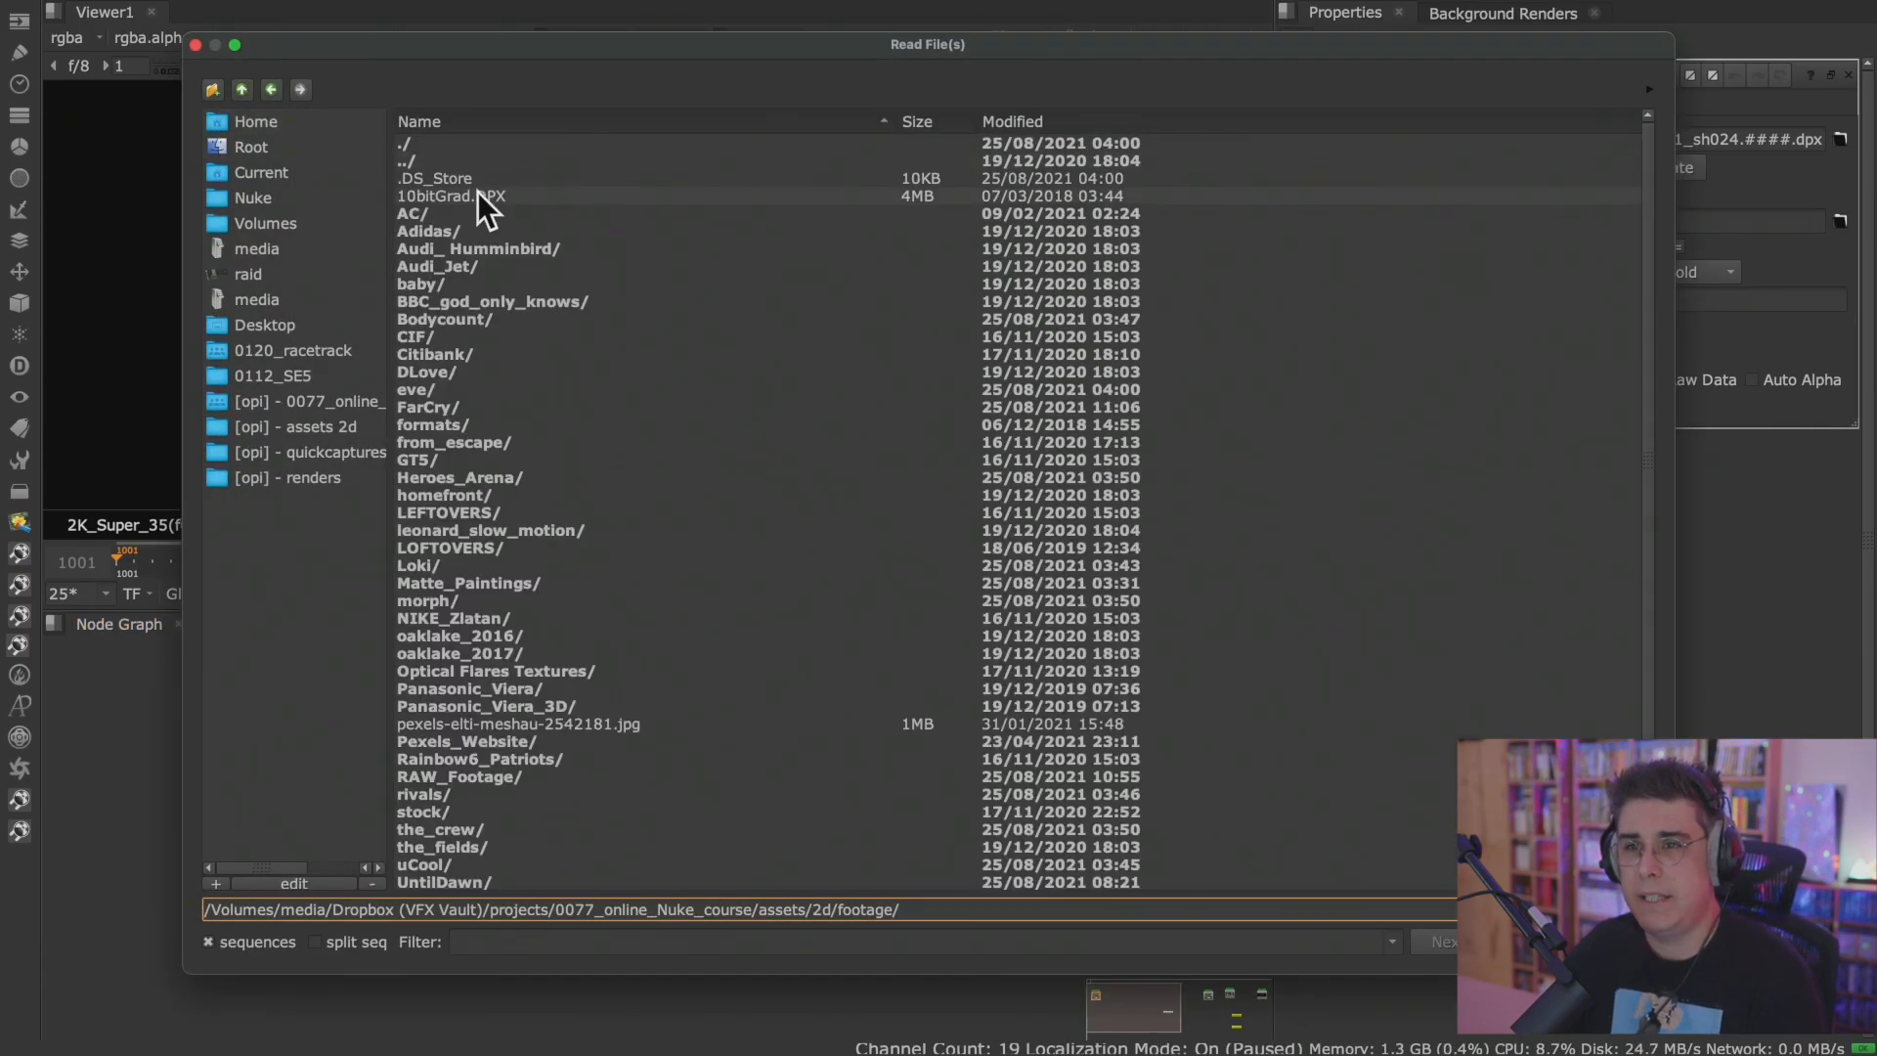
{"action": "double_click", "coordinate": [483, 301]}
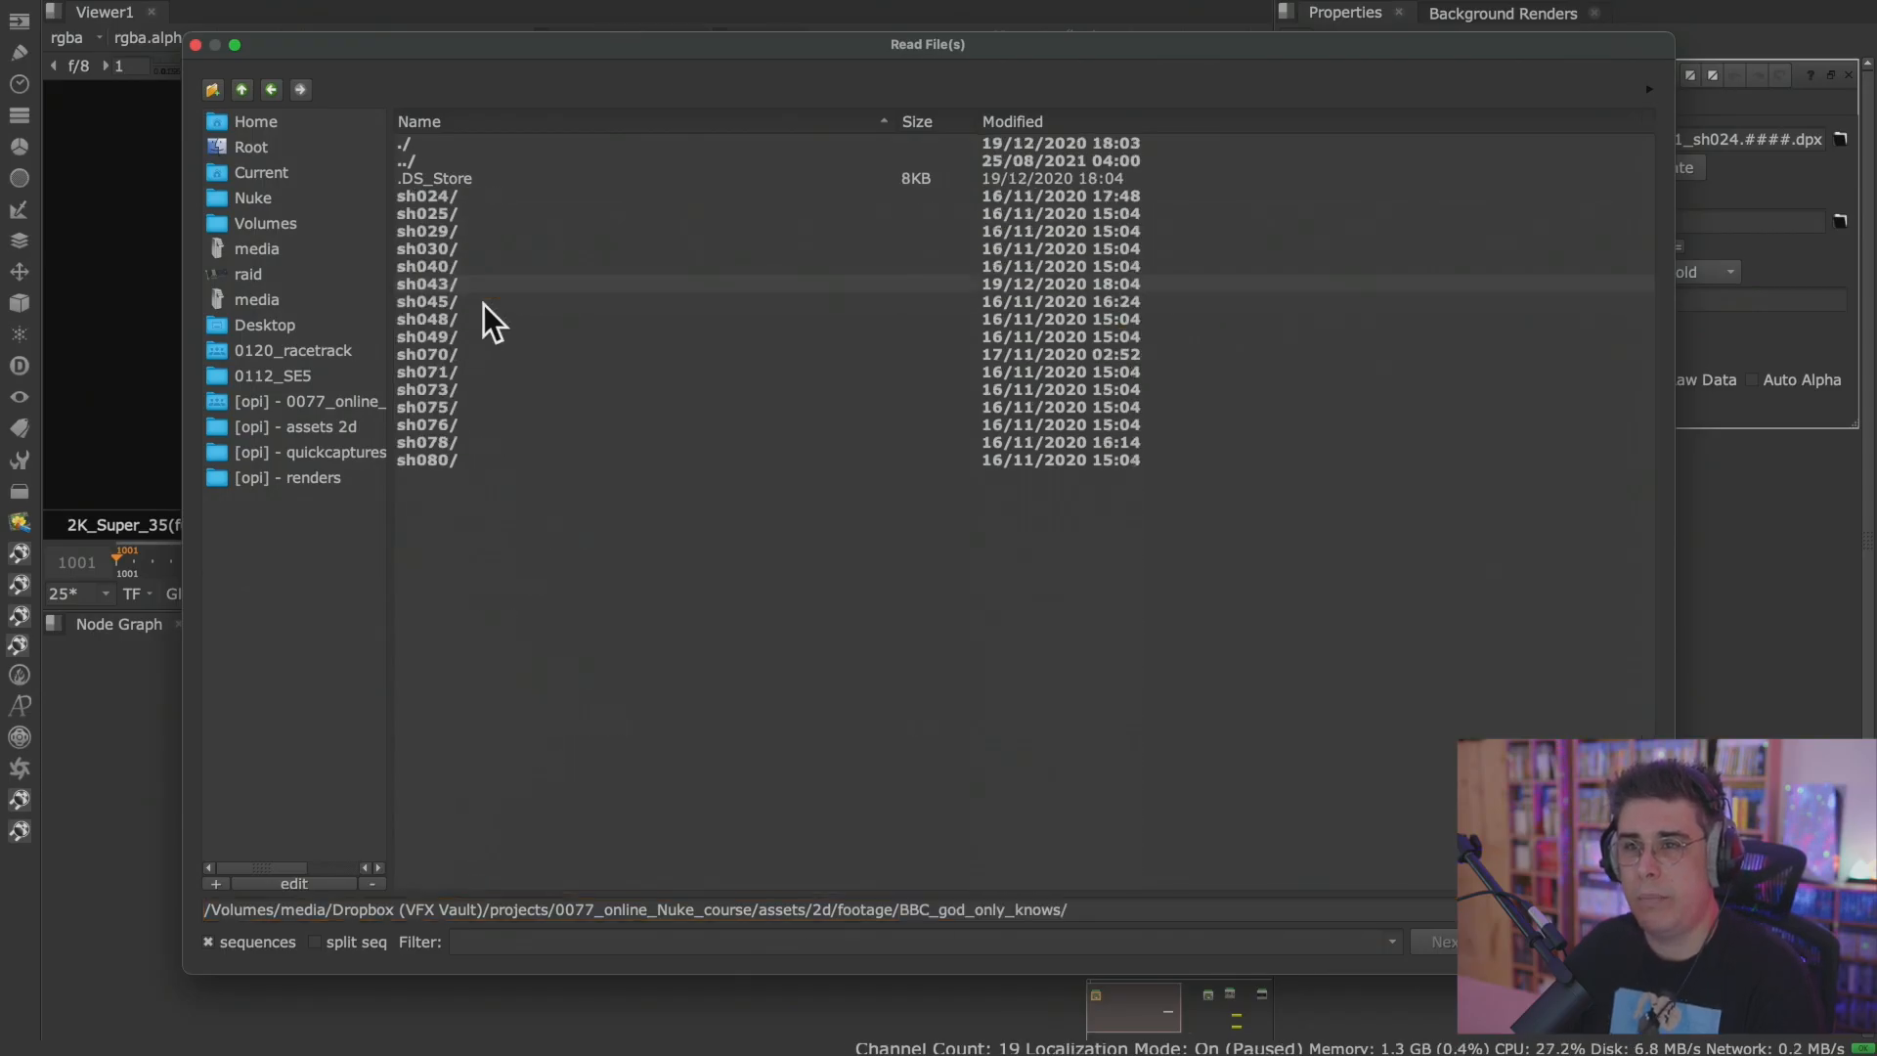
{"action": "double_click", "coordinate": [478, 195]}
{"action": "double_click", "coordinate": [467, 233]}
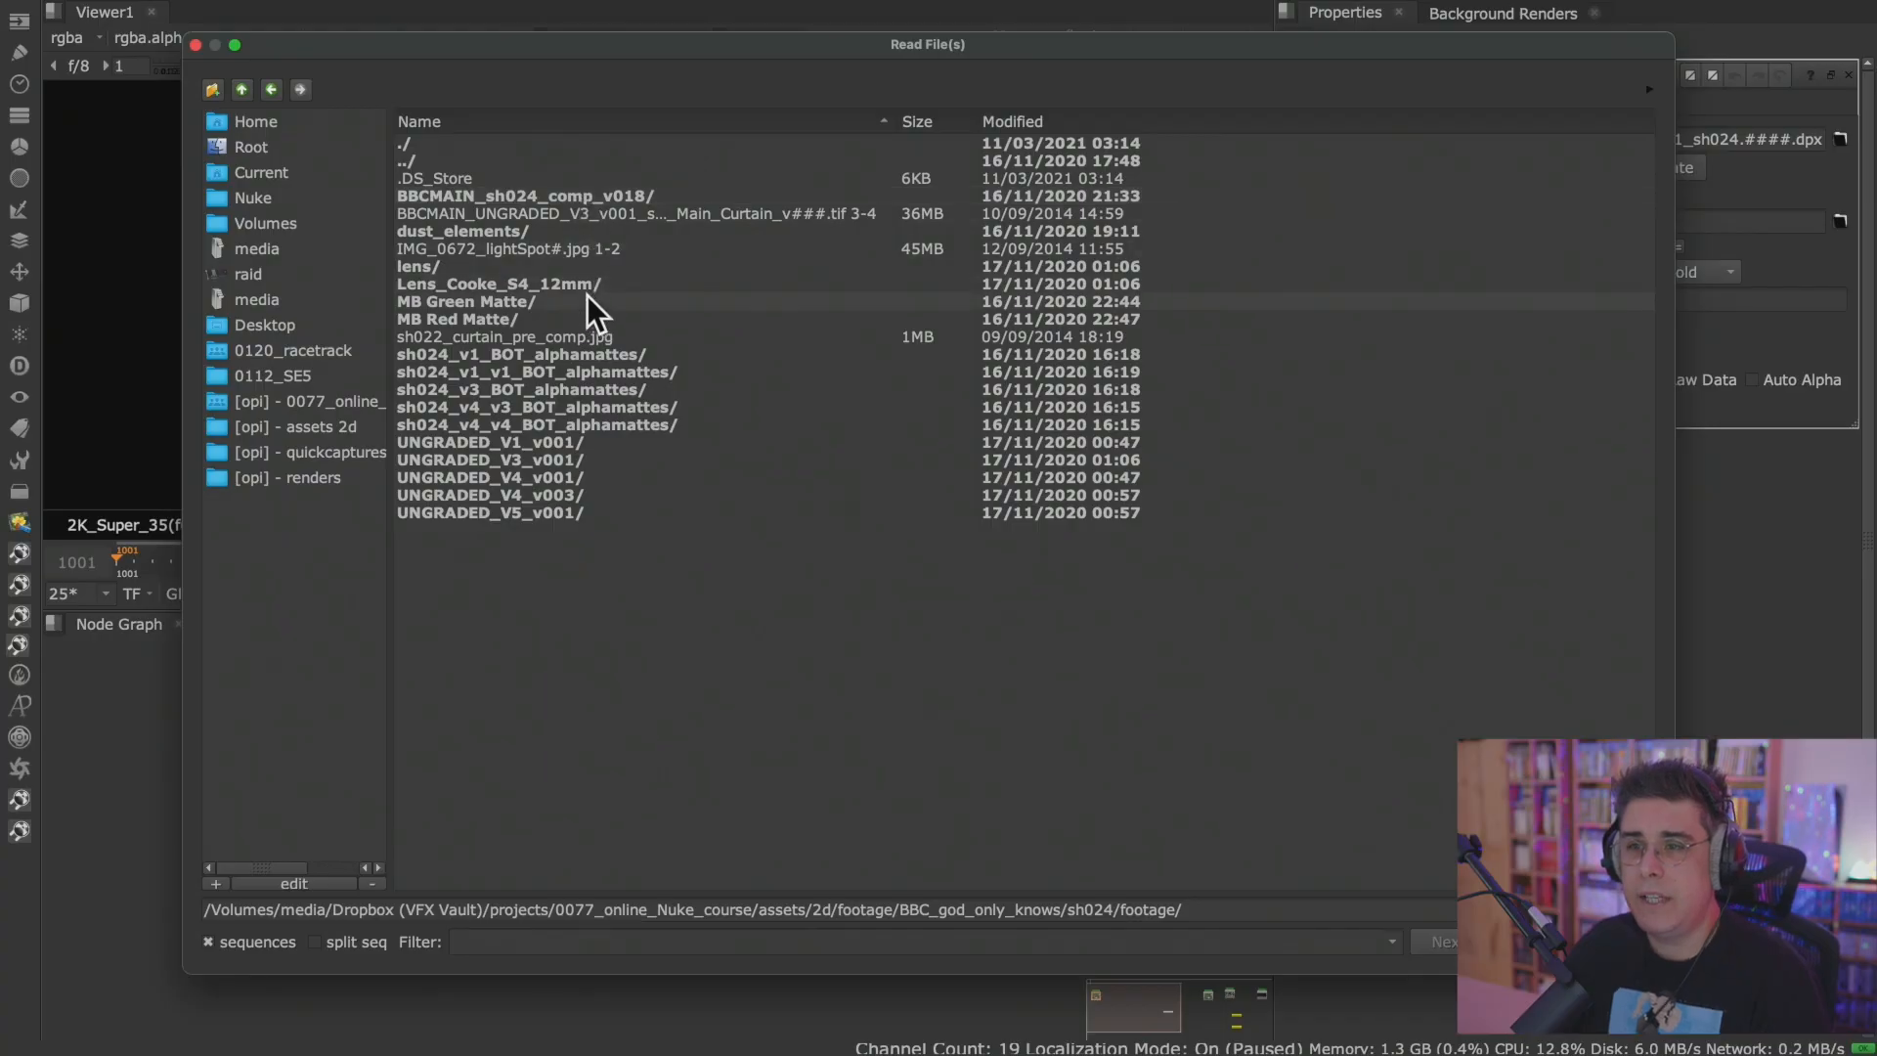
{"action": "double_click", "coordinate": [597, 193]}
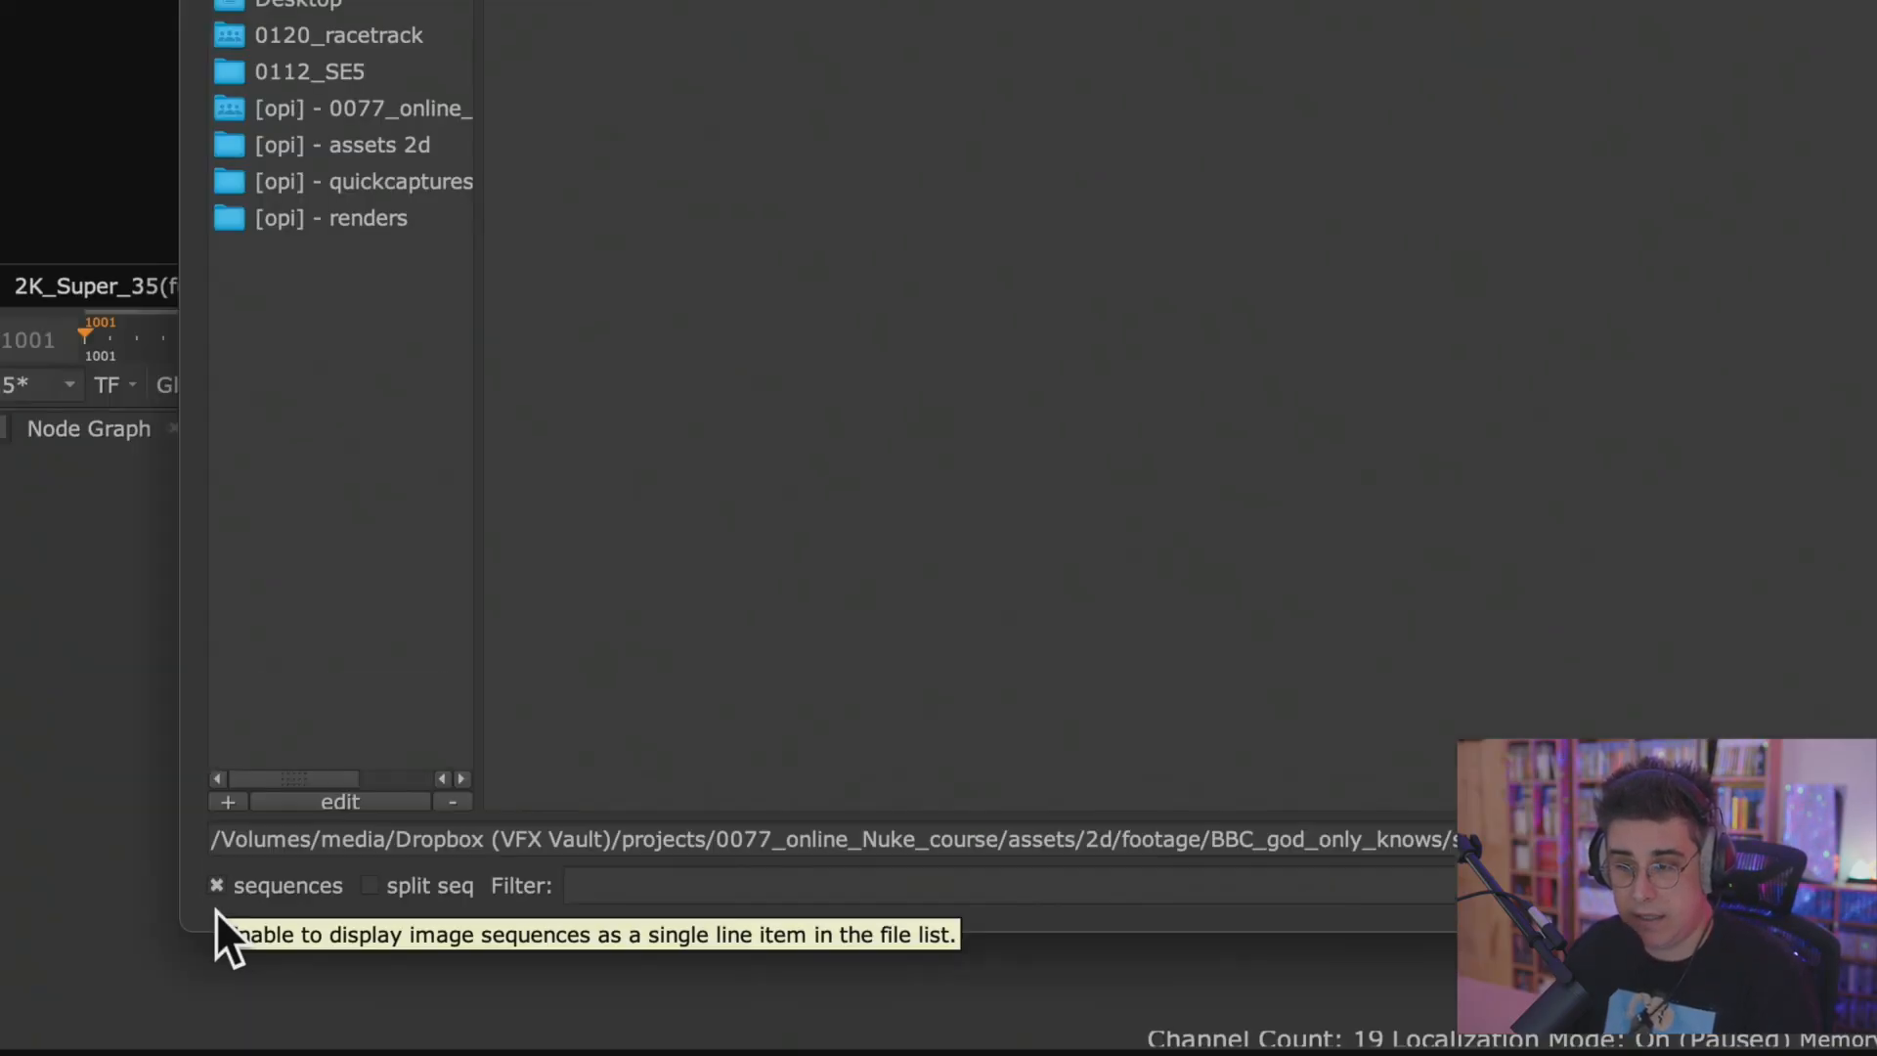
Turn the sequence grouping off and on again, and queue the BBCMAIN_sh024_comp_v018 dpx sequence for loading.
{"action": "left_click", "coordinate": [216, 885]}
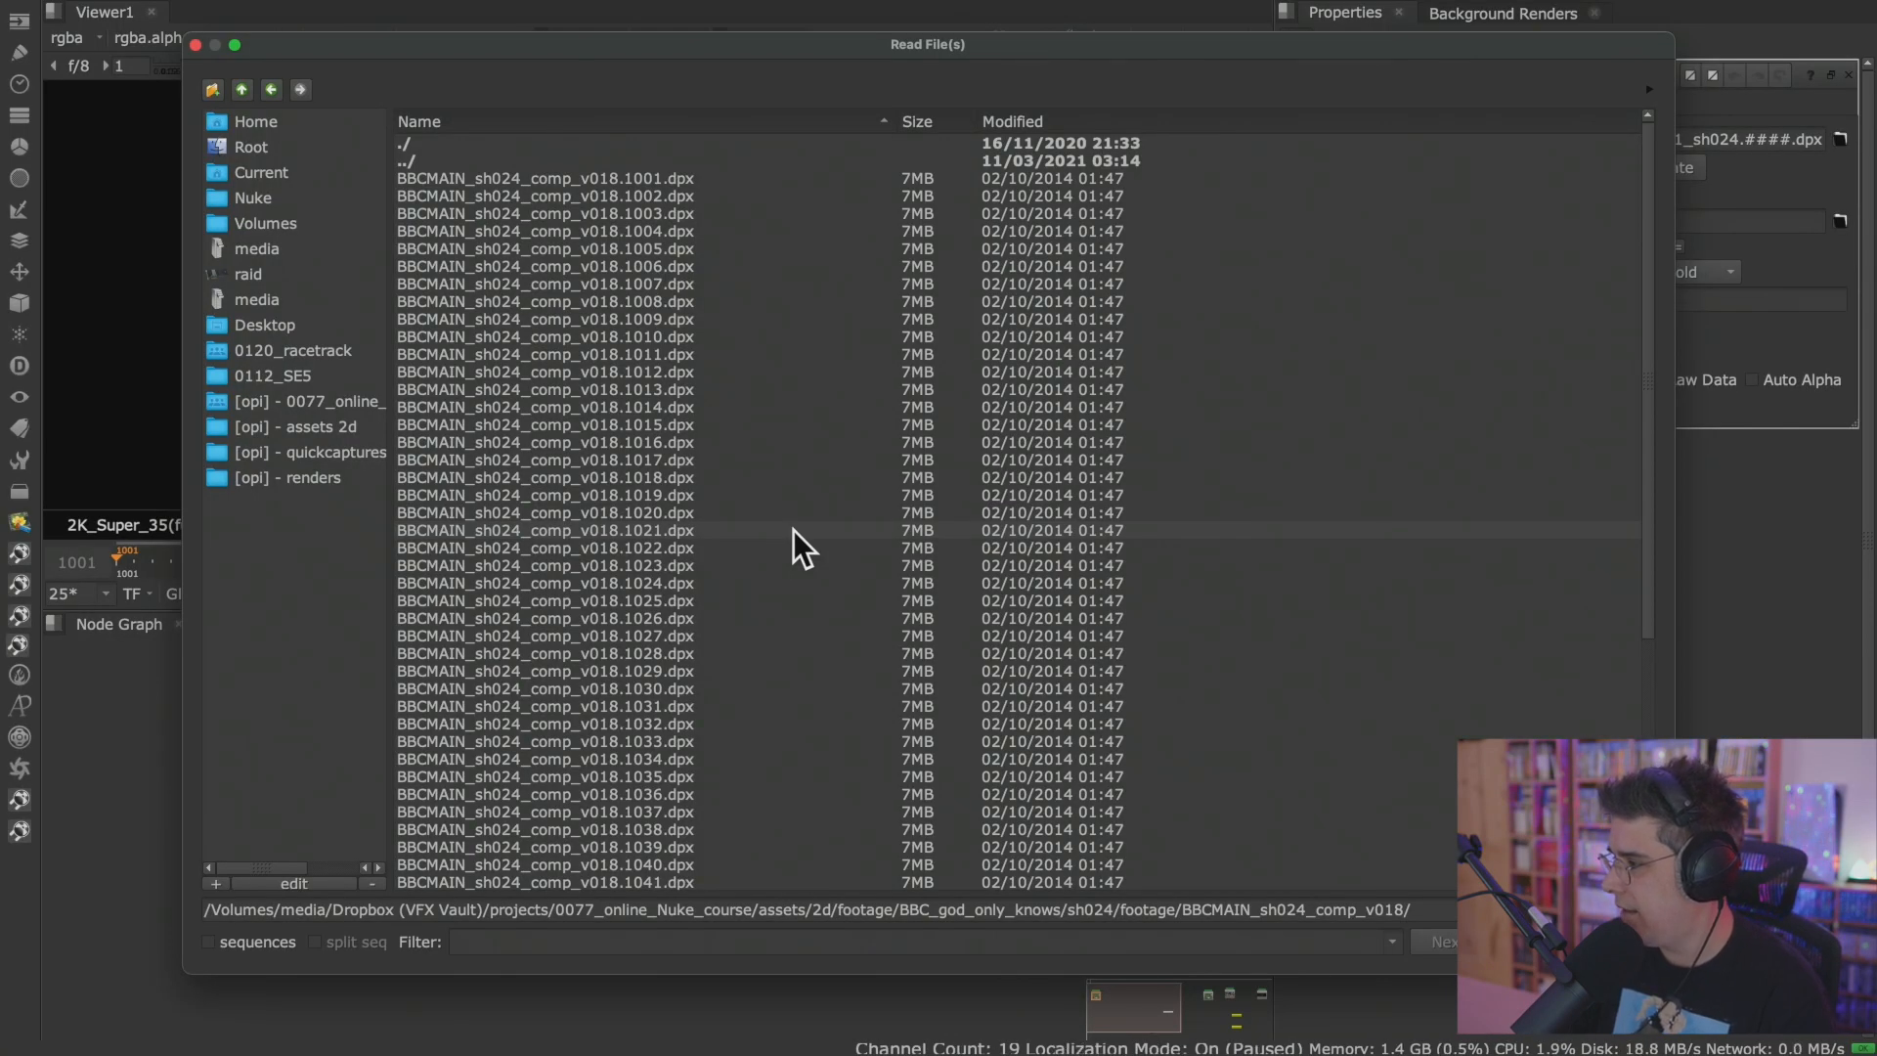
{"action": "left_click", "coordinate": [208, 941]}
{"action": "left_click", "coordinate": [624, 180]}
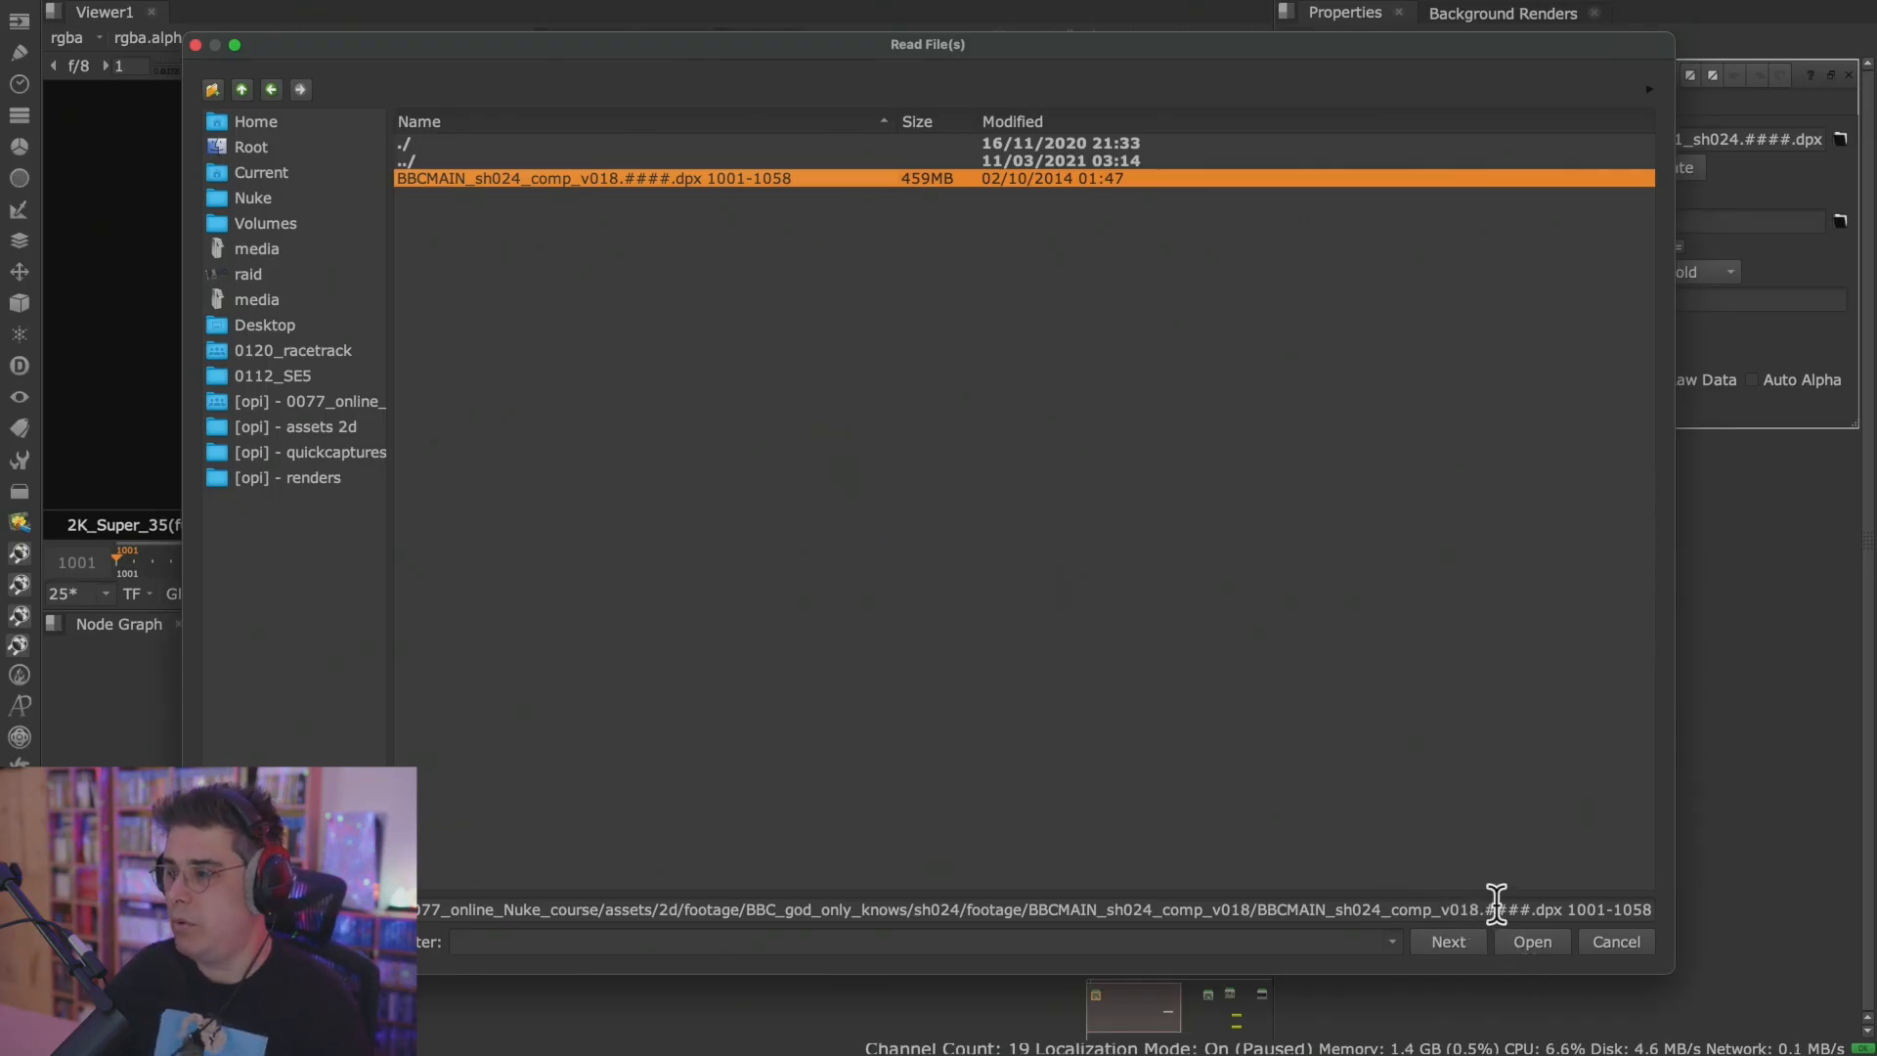
{"action": "left_click", "coordinate": [1450, 943]}
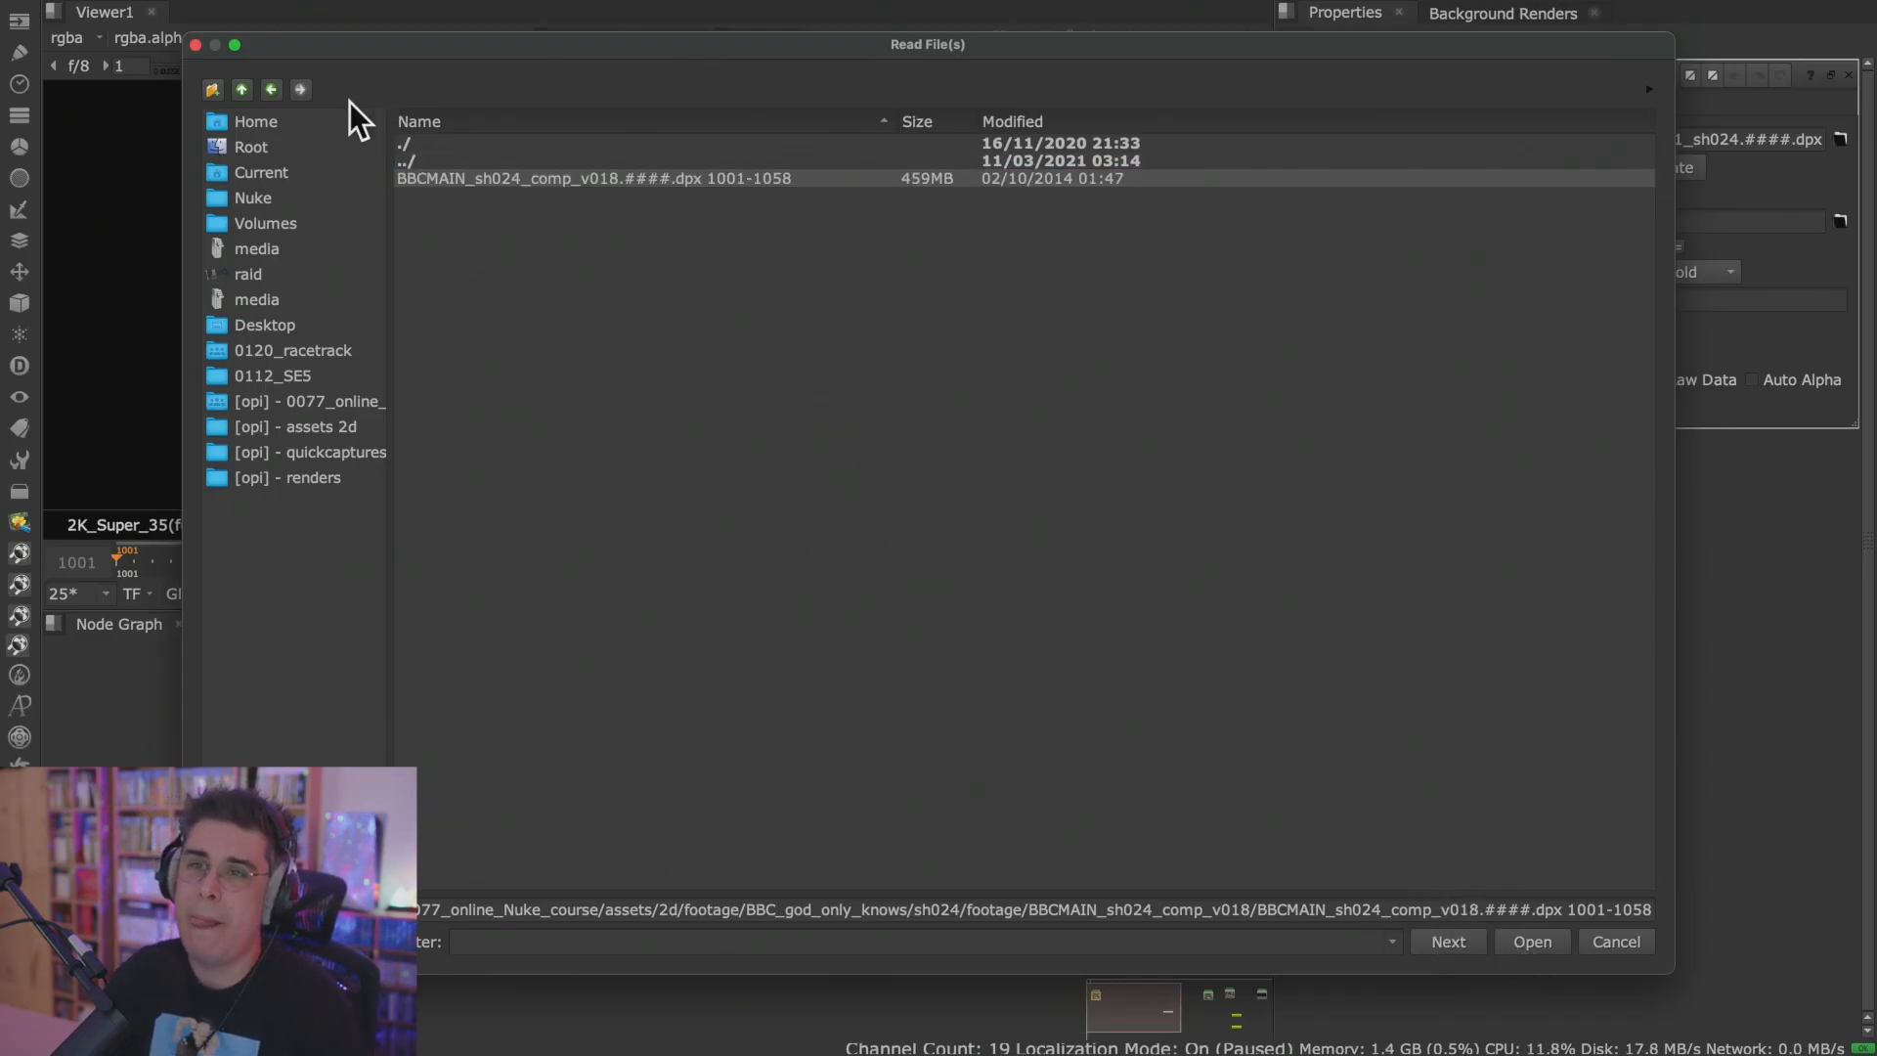
Add the BBCMAIN_UNGRADED_V3_v001_sh022 dpx sequence from the UNGRADED_V3_v001 folder and load the chosen sequences as Read nodes.
{"action": "left_click", "coordinate": [241, 89]}
{"action": "double_click", "coordinate": [578, 458]}
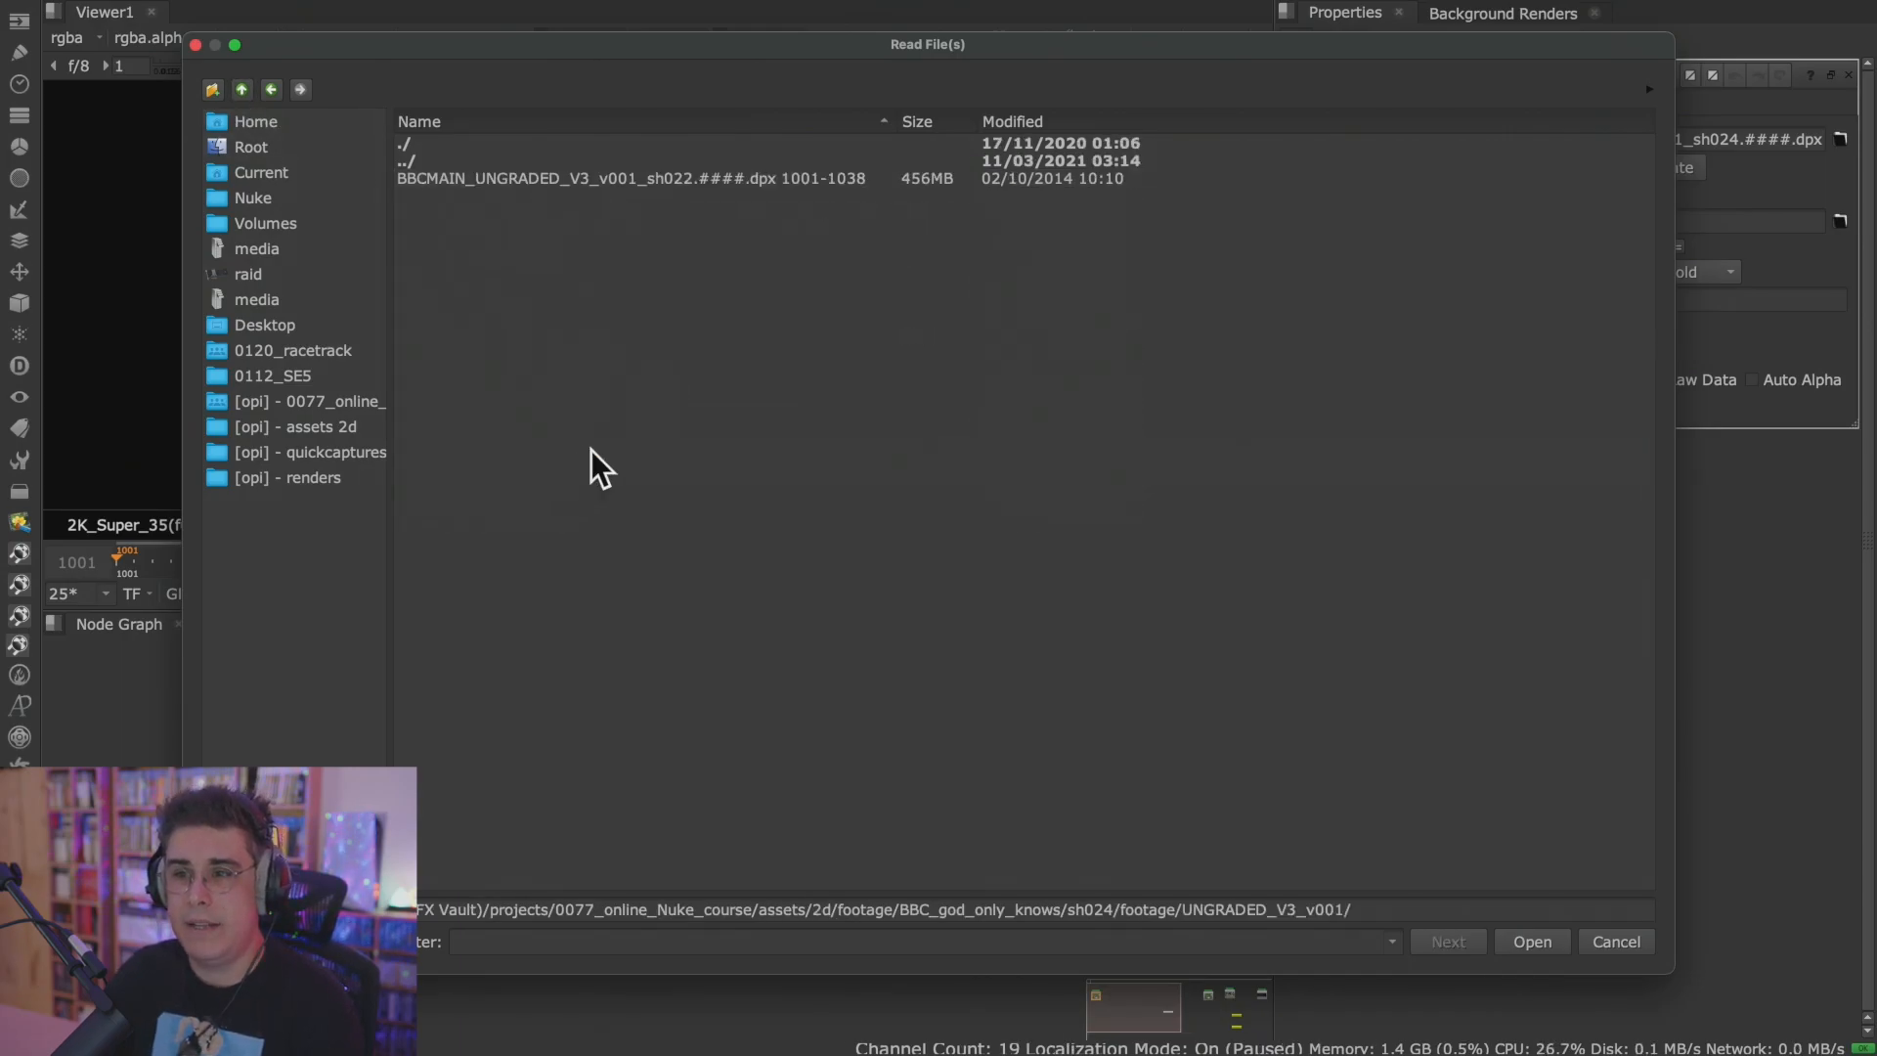
{"action": "left_click", "coordinate": [565, 180]}
{"action": "left_click", "coordinate": [1532, 941]}
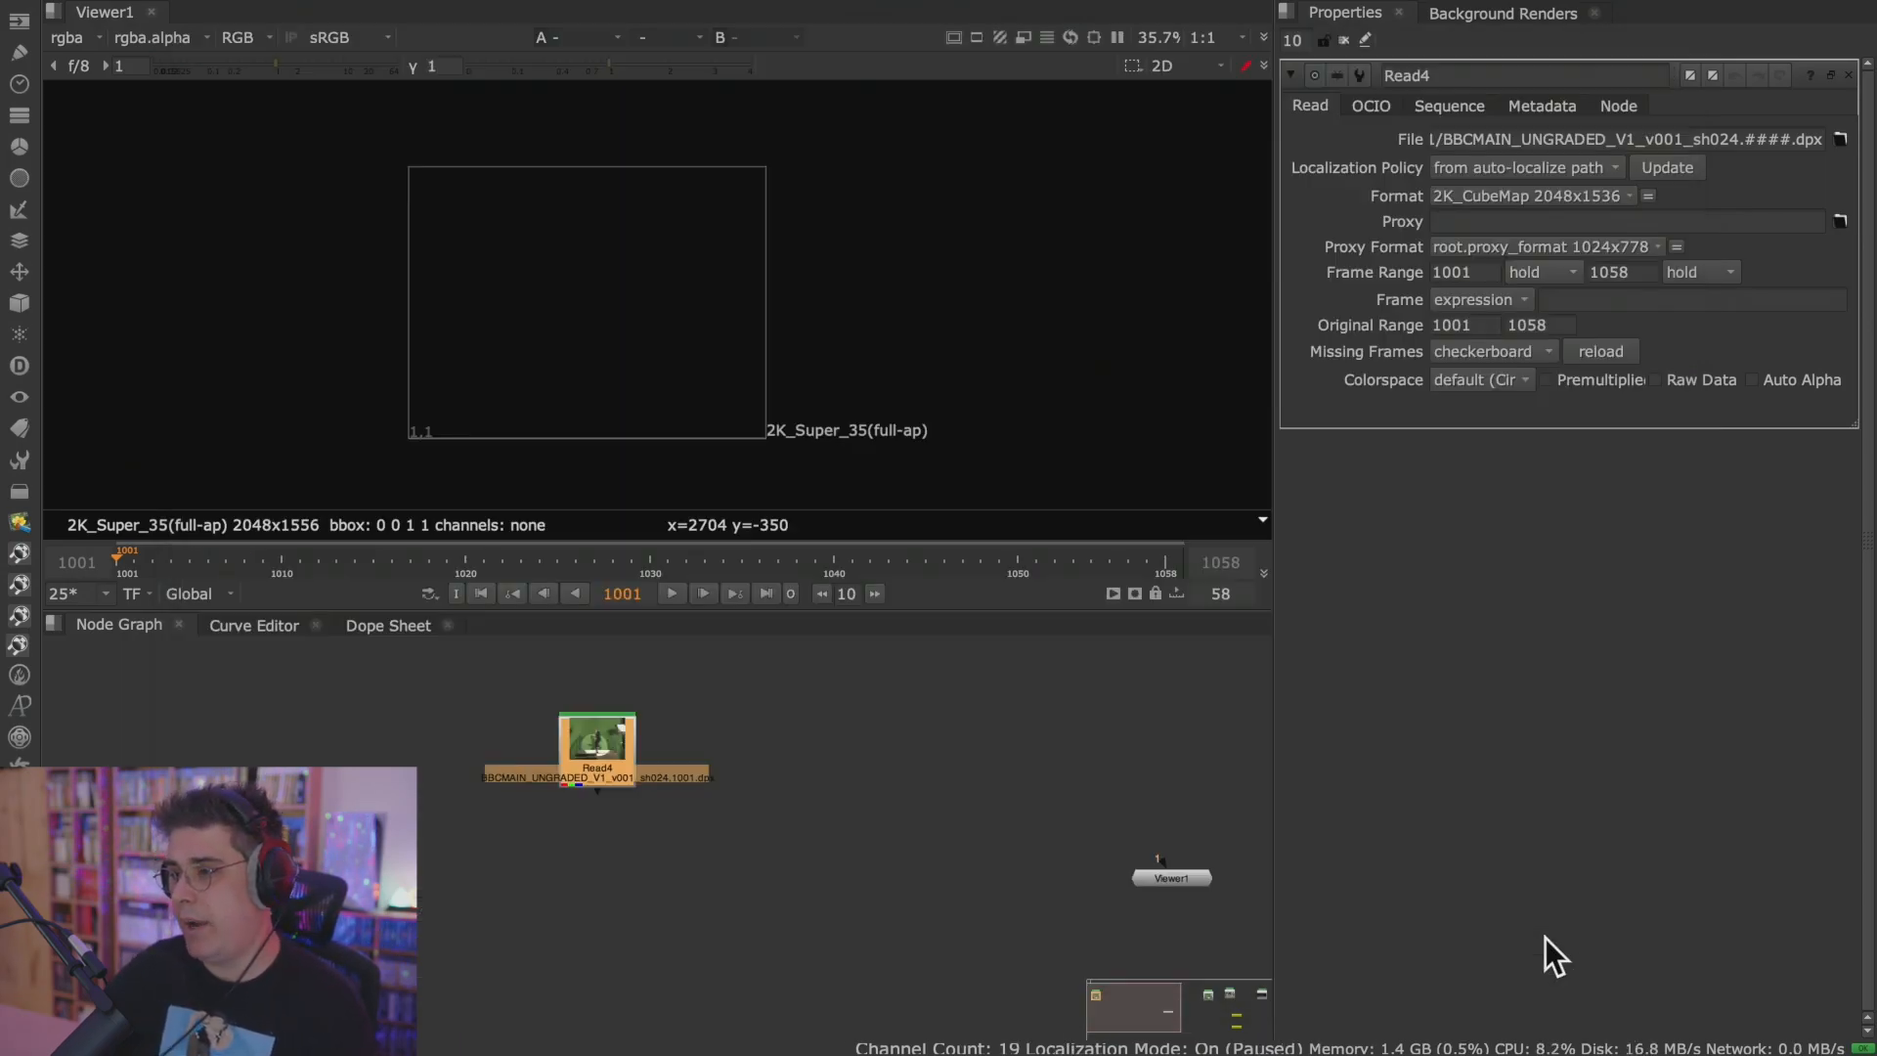
Maximise the node graph and spread the three Read nodes apart.
{"action": "key", "text": "space"}
{"action": "middle_click_drag", "start_coordinate": [808, 851], "coordinate": [1117, 804]}
{"action": "scroll", "coordinate": [877, 536], "scroll_direction": "up", "scroll_amount": 6}
{"action": "left_click_drag", "start_coordinate": [1256, 478], "coordinate": [866, 305]}
{"action": "left_click_drag", "start_coordinate": [513, 390], "coordinate": [305, 210]}
{"action": "left_click_drag", "start_coordinate": [801, 321], "coordinate": [751, 322]}
{"action": "left_click_drag", "start_coordinate": [1199, 411], "coordinate": [1328, 280]}
{"action": "left_click_drag", "start_coordinate": [777, 305], "coordinate": [765, 637]}
Examine the thumbnail, node name, file name and channel colour markers on Read6, and restore the full layout.
{"action": "scroll", "coordinate": [749, 637], "scroll_direction": "up", "scroll_amount": 4}
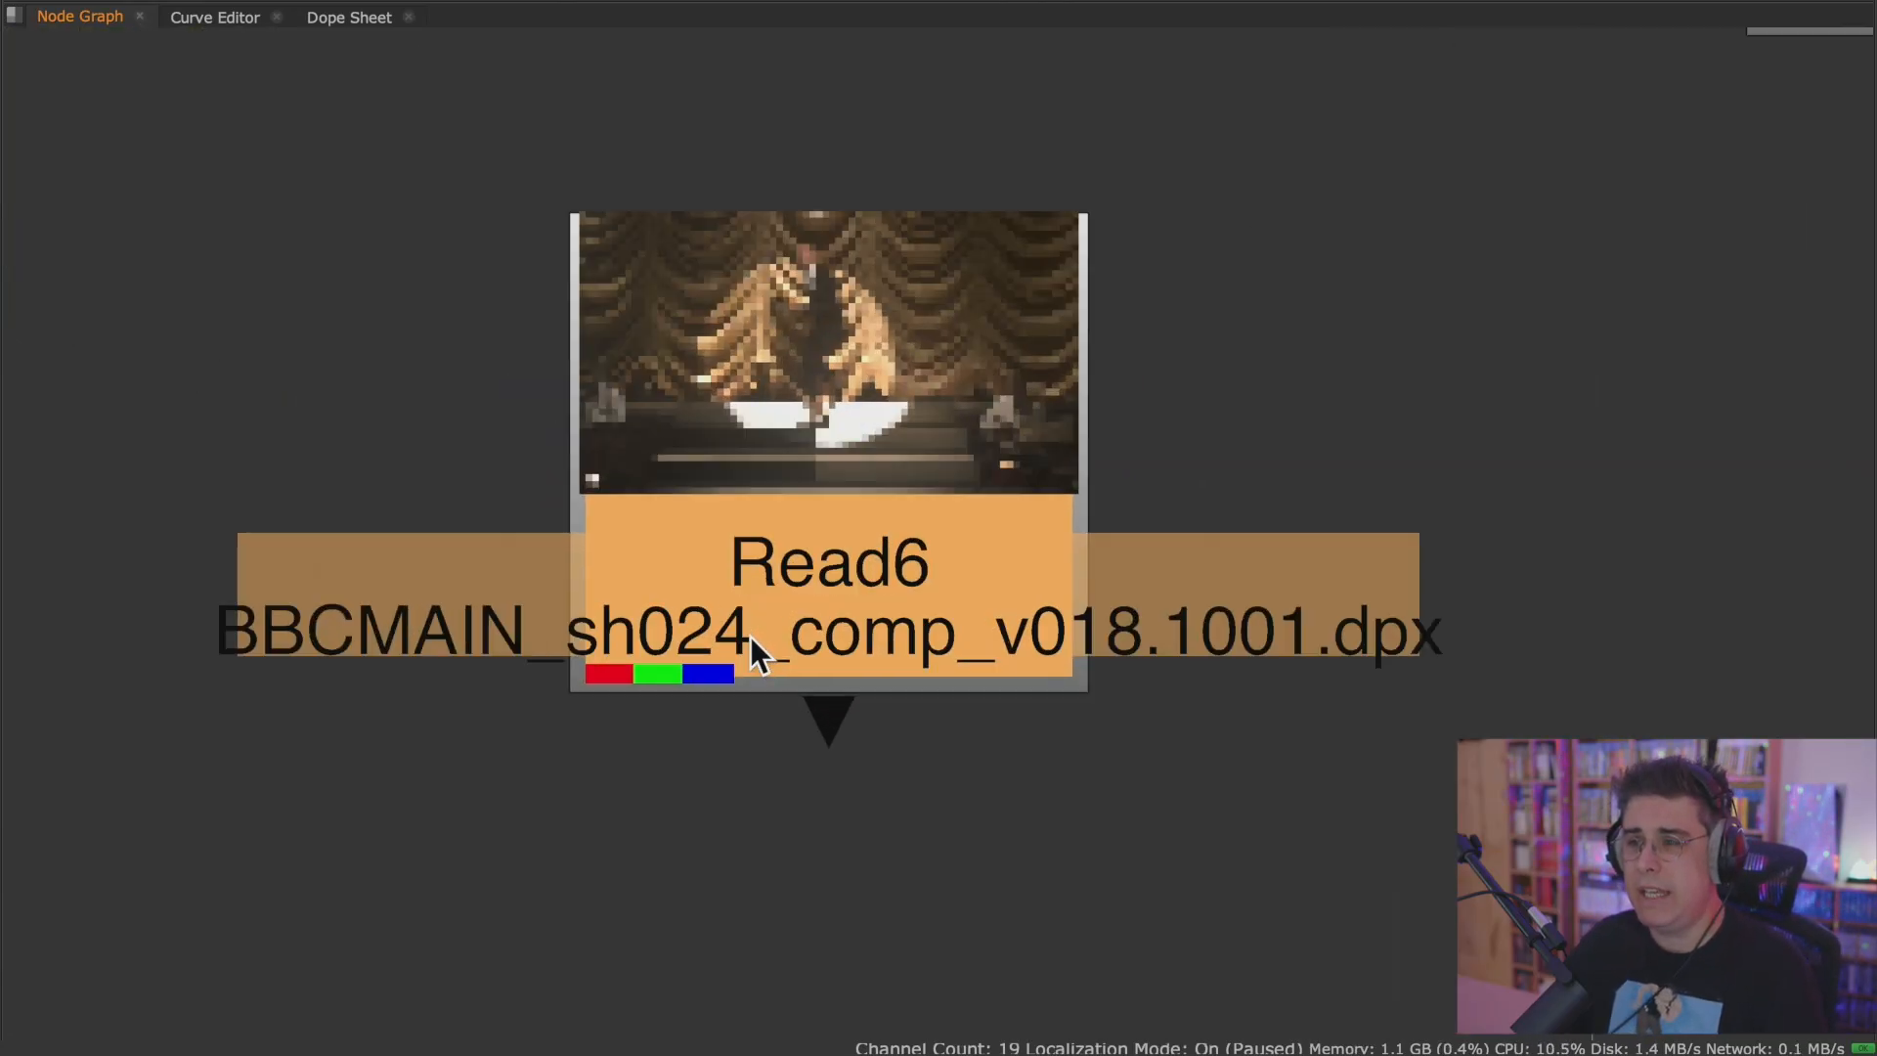
{"action": "scroll", "coordinate": [841, 637], "scroll_direction": "down", "scroll_amount": 1}
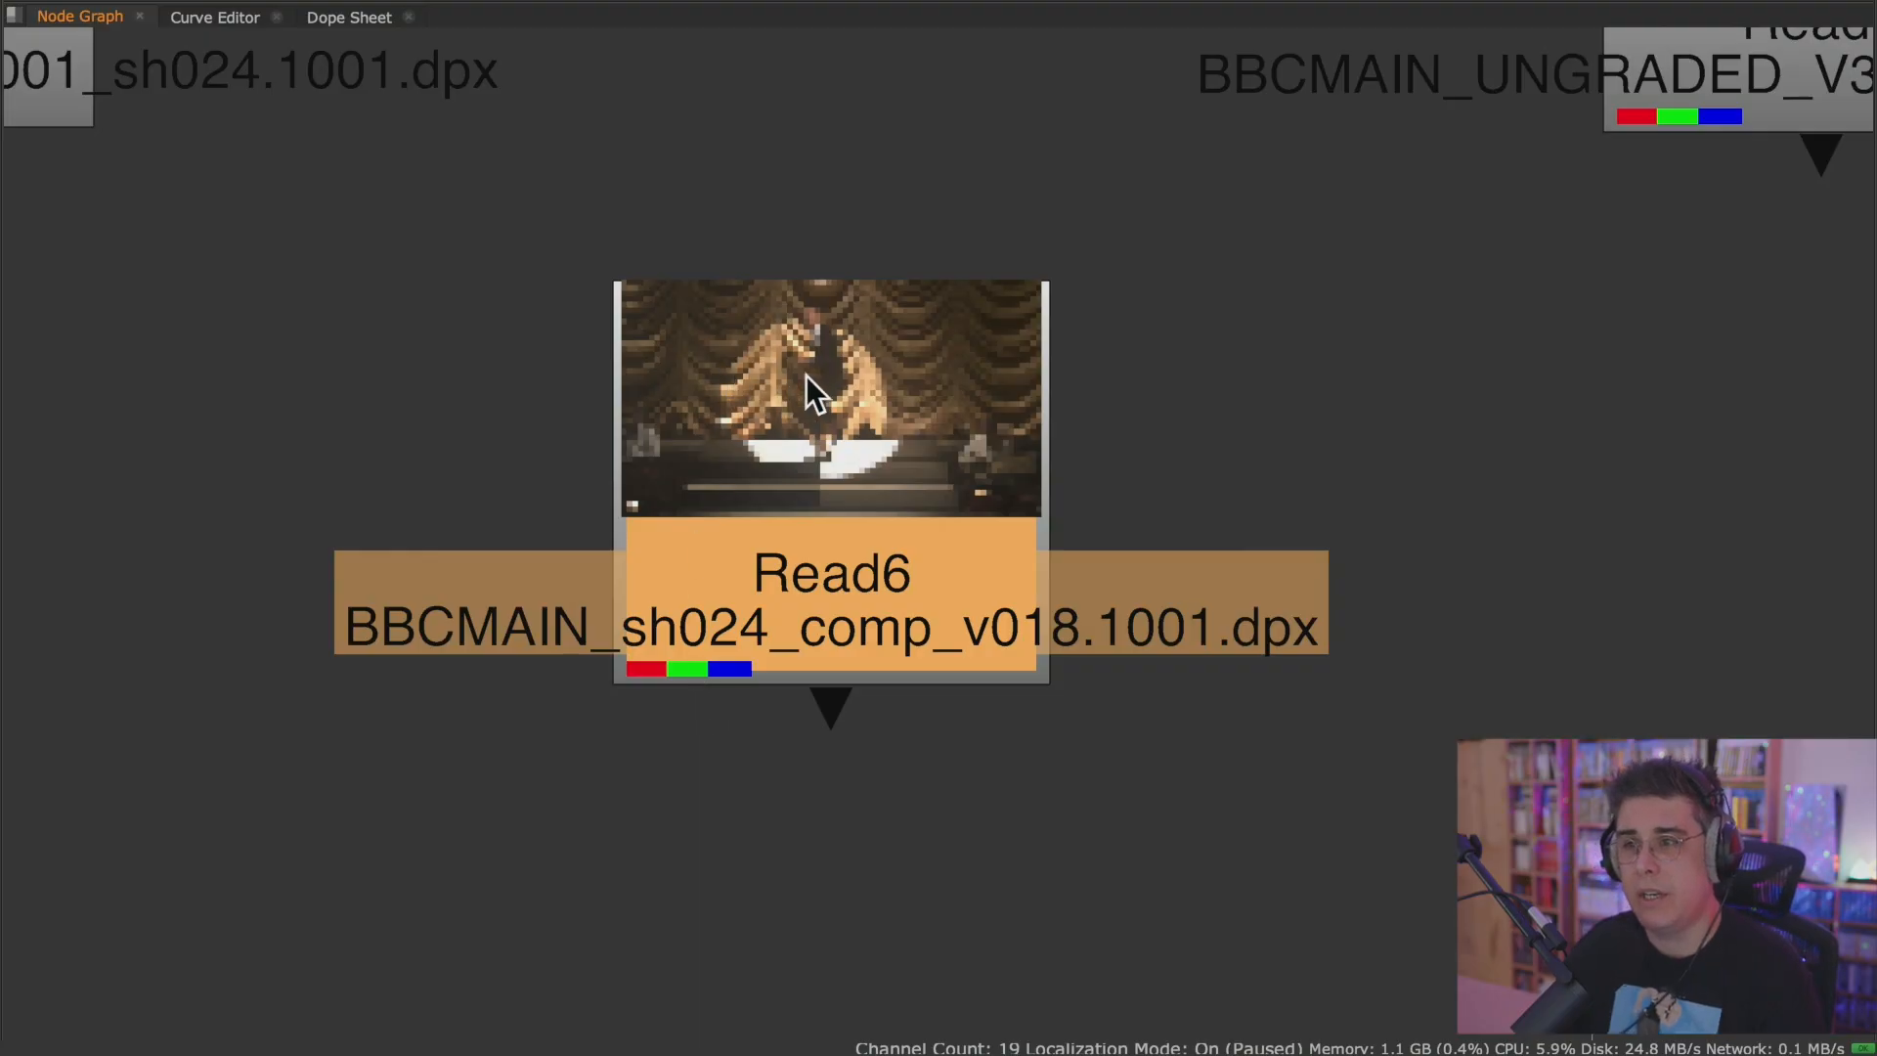
{"action": "left_click_drag", "start_coordinate": [793, 378], "coordinate": [804, 368]}
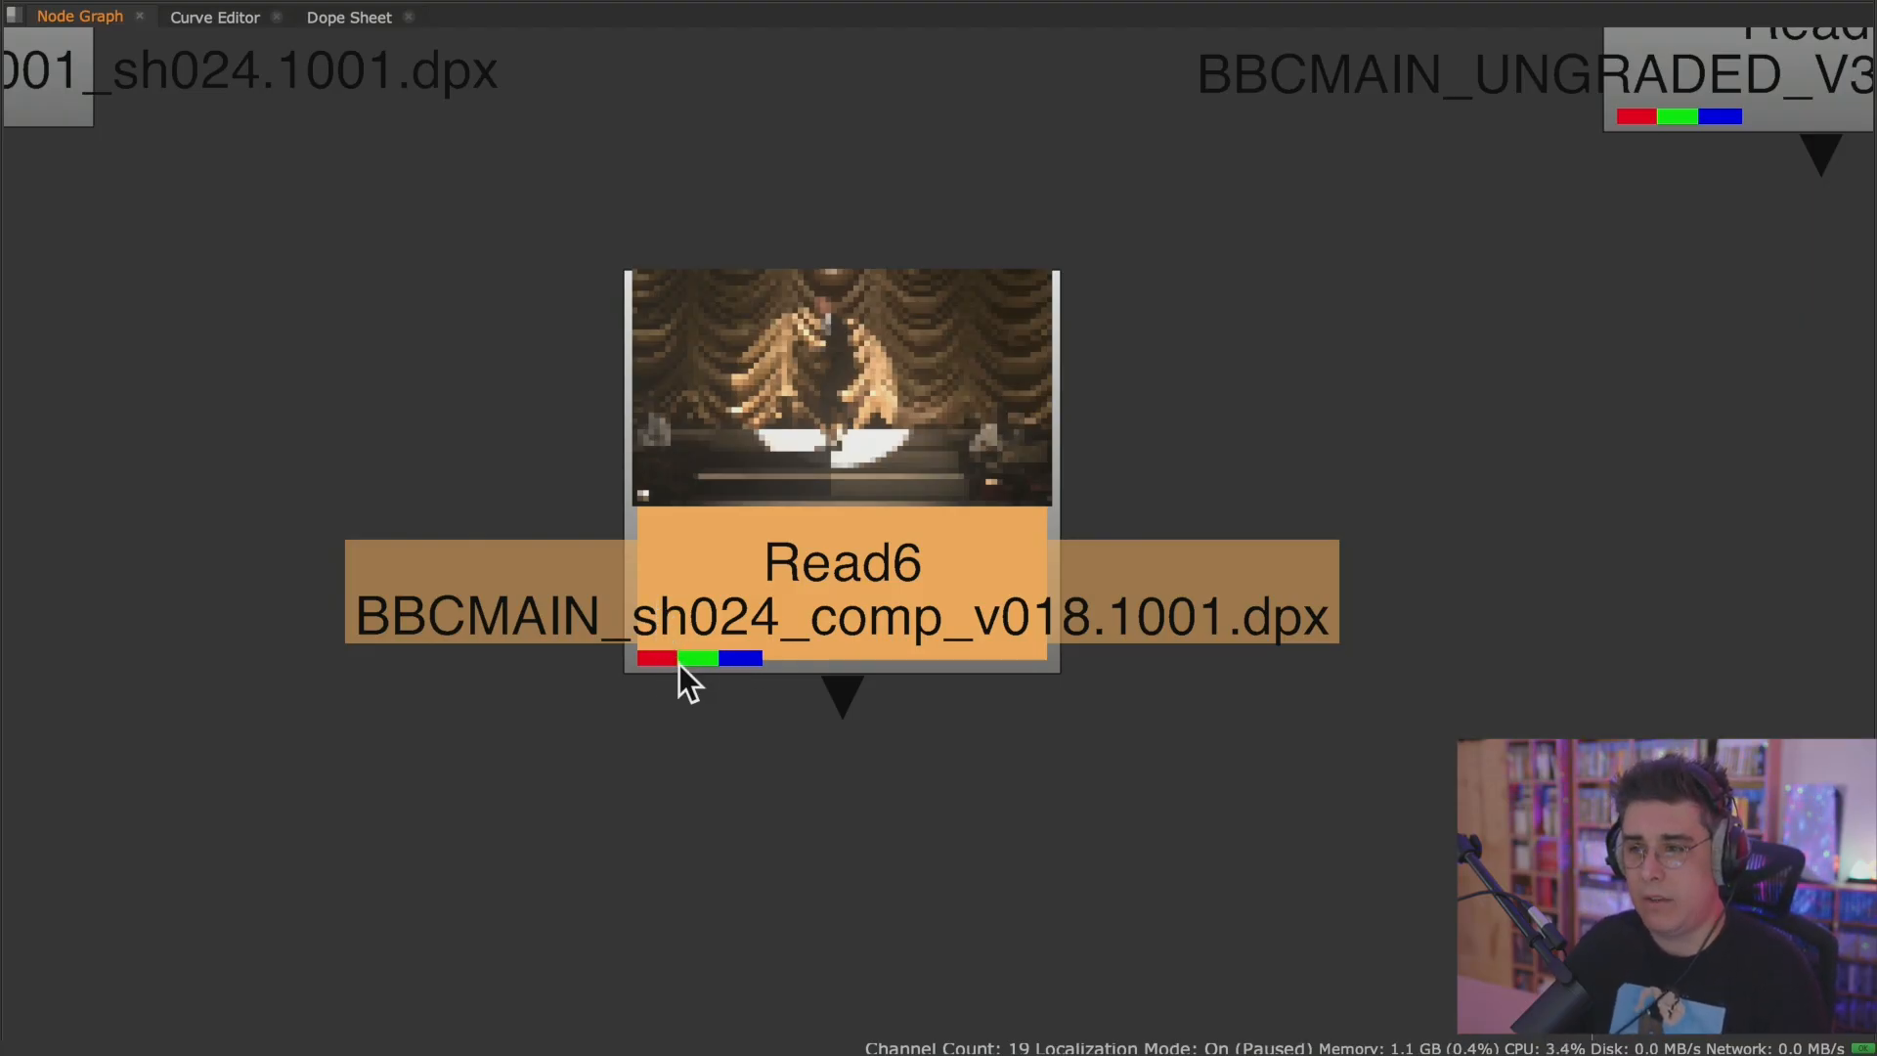
{"action": "scroll", "coordinate": [755, 658], "scroll_direction": "down", "scroll_amount": 5}
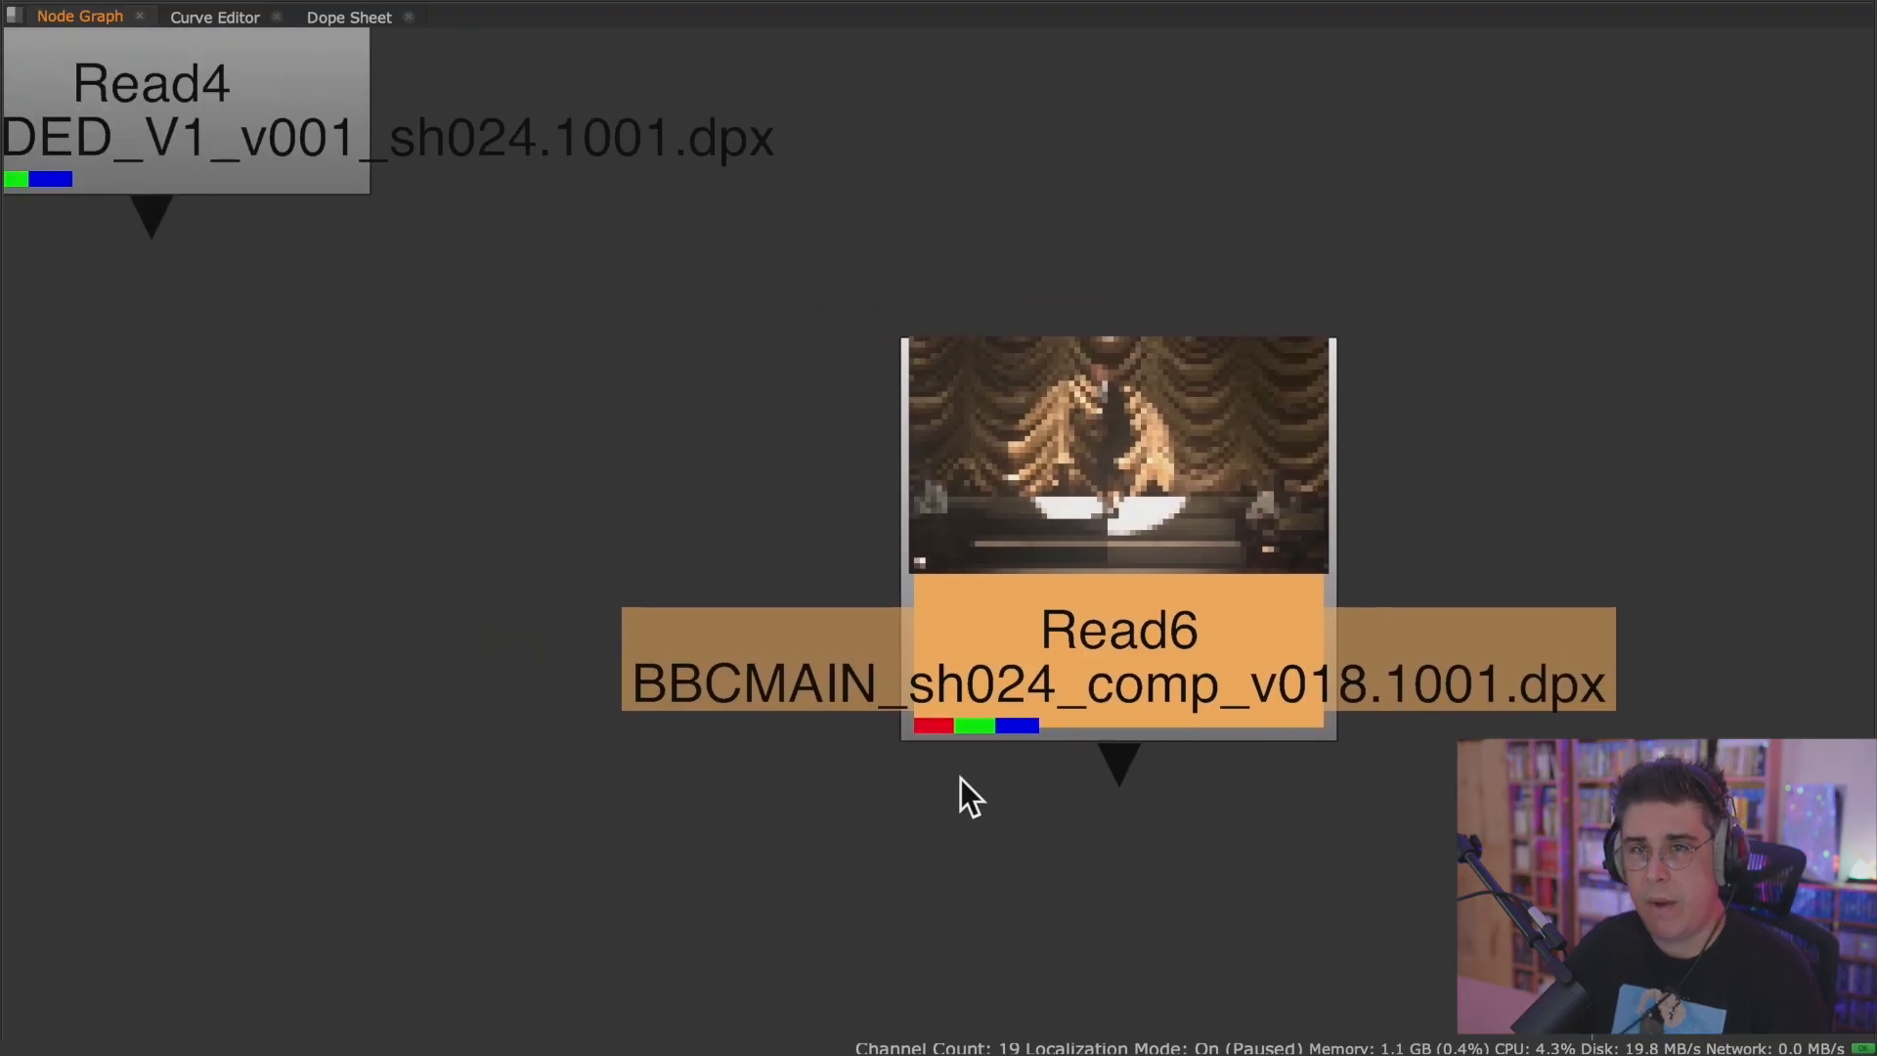
{"action": "scroll", "coordinate": [991, 789], "scroll_direction": "down", "scroll_amount": 3}
{"action": "middle_click_drag", "start_coordinate": [1336, 706], "coordinate": [262, 522]}
{"action": "mouse_move", "coordinate": [995, 548]}
{"action": "middle_mouse_down"}
{"action": "mouse_move", "coordinate": [279, 493]}
{"action": "mouse_move", "coordinate": [686, 571]}
{"action": "middle_mouse_up"}
{"action": "middle_click_drag", "start_coordinate": [891, 590], "coordinate": [236, 581]}
{"action": "middle_click_drag", "start_coordinate": [759, 763], "coordinate": [1333, 460]}
{"action": "mouse_move", "coordinate": [66, 445]}
{"action": "middle_mouse_down"}
{"action": "mouse_move", "coordinate": [770, 514]}
{"action": "mouse_move", "coordinate": [1300, 591]}
{"action": "middle_mouse_up"}
{"action": "mouse_move", "coordinate": [636, 482]}
{"action": "middle_mouse_down"}
{"action": "mouse_move", "coordinate": [1142, 597]}
{"action": "mouse_move", "coordinate": [1475, 631]}
{"action": "middle_mouse_up"}
{"action": "mouse_move", "coordinate": [780, 454]}
{"action": "middle_mouse_down"}
{"action": "mouse_move", "coordinate": [985, 559]}
{"action": "mouse_move", "coordinate": [681, 418]}
{"action": "middle_mouse_up"}
{"action": "scroll", "coordinate": [862, 551], "scroll_direction": "up", "scroll_amount": 2}
{"action": "scroll", "coordinate": [862, 551], "scroll_direction": "up", "scroll_amount": 3}
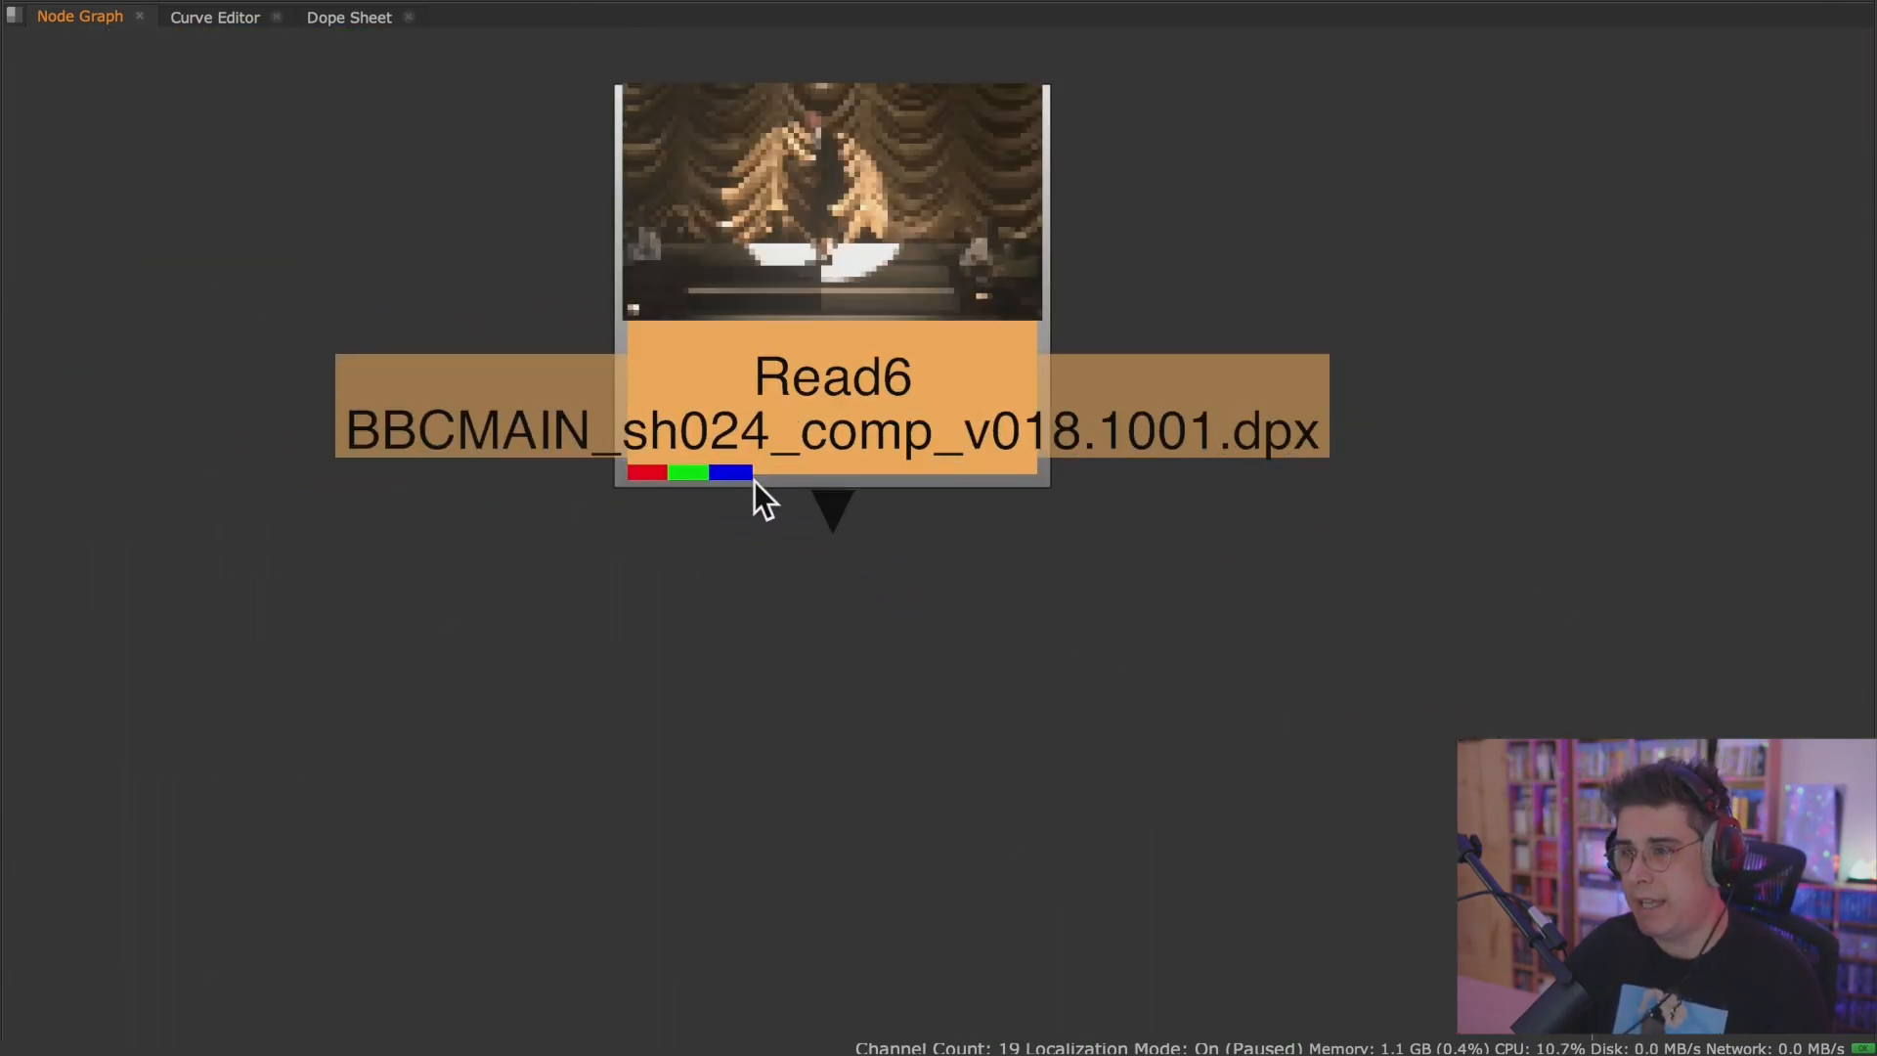
{"action": "scroll", "coordinate": [871, 561], "scroll_direction": "up", "scroll_amount": 1}
{"action": "scroll", "coordinate": [871, 561], "scroll_direction": "down", "scroll_amount": 6}
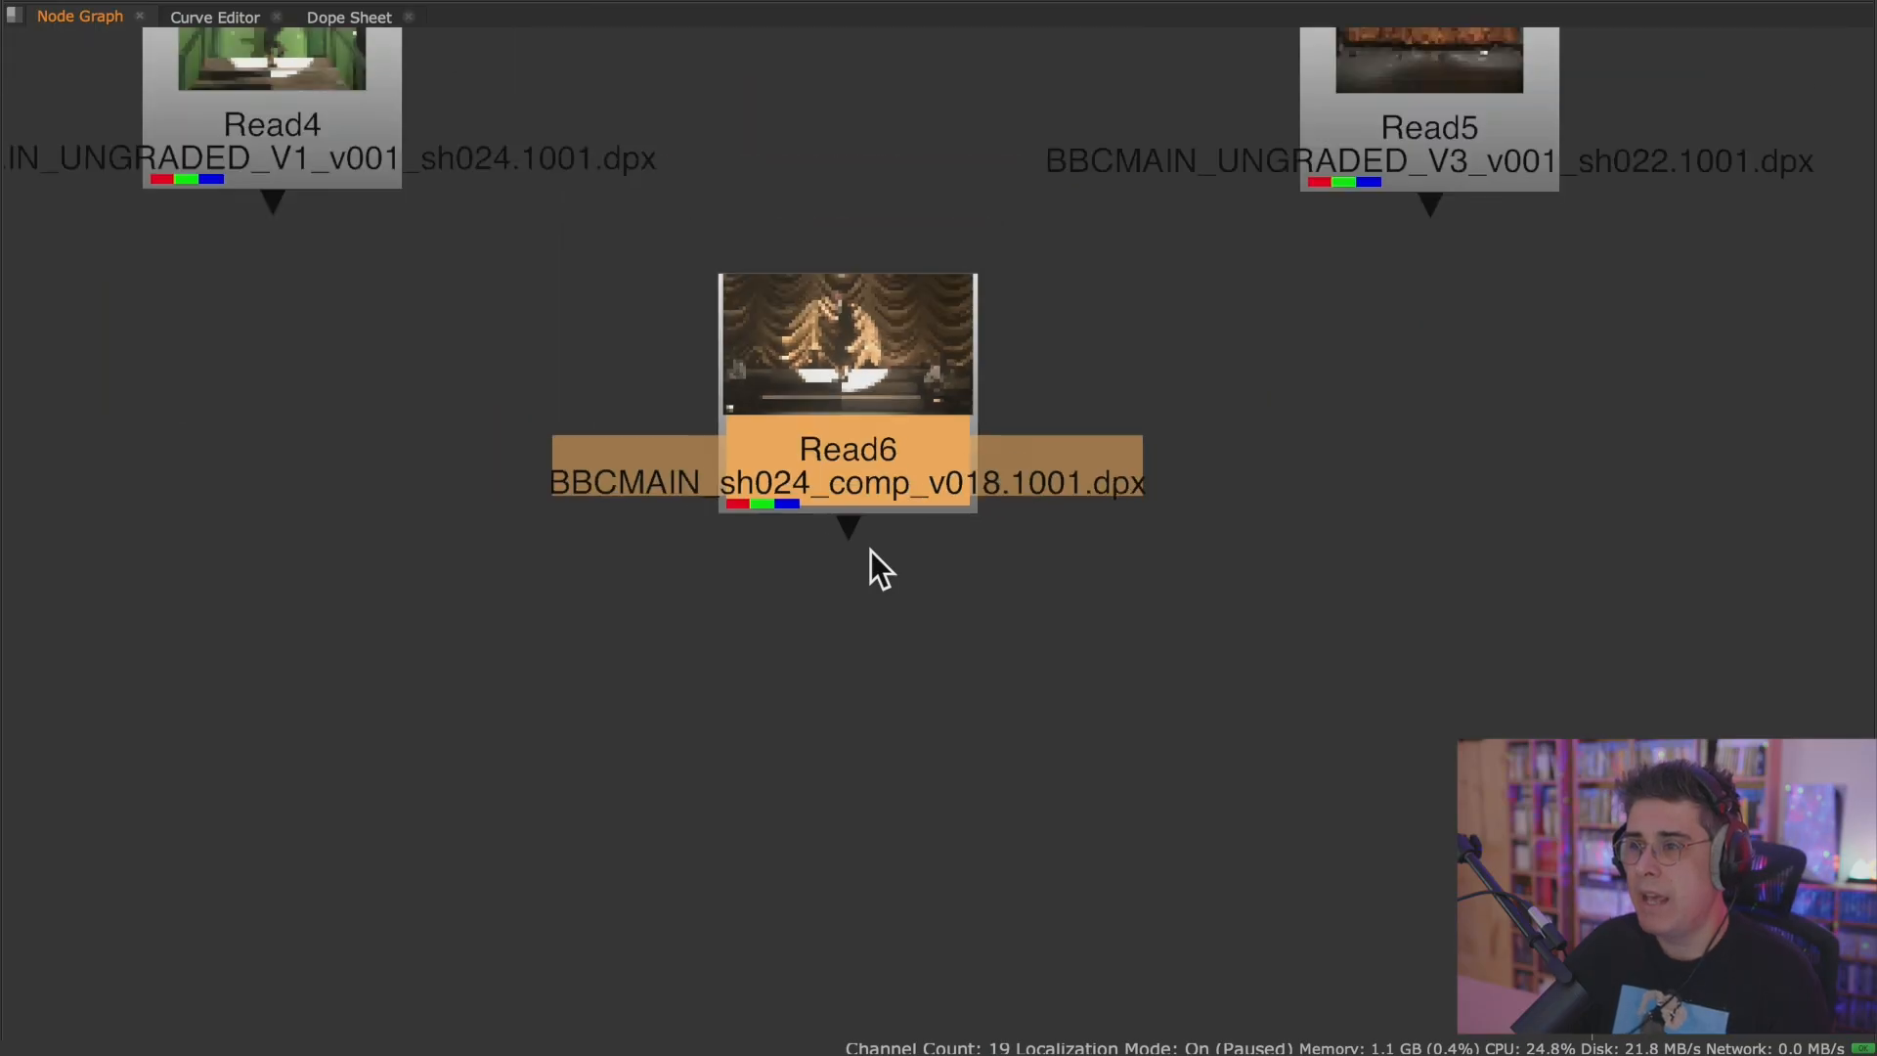
{"action": "middle_click_drag", "start_coordinate": [888, 590], "coordinate": [783, 857]}
{"action": "scroll", "coordinate": [879, 635], "scroll_direction": "down", "scroll_amount": 2}
{"action": "key", "text": "space"}
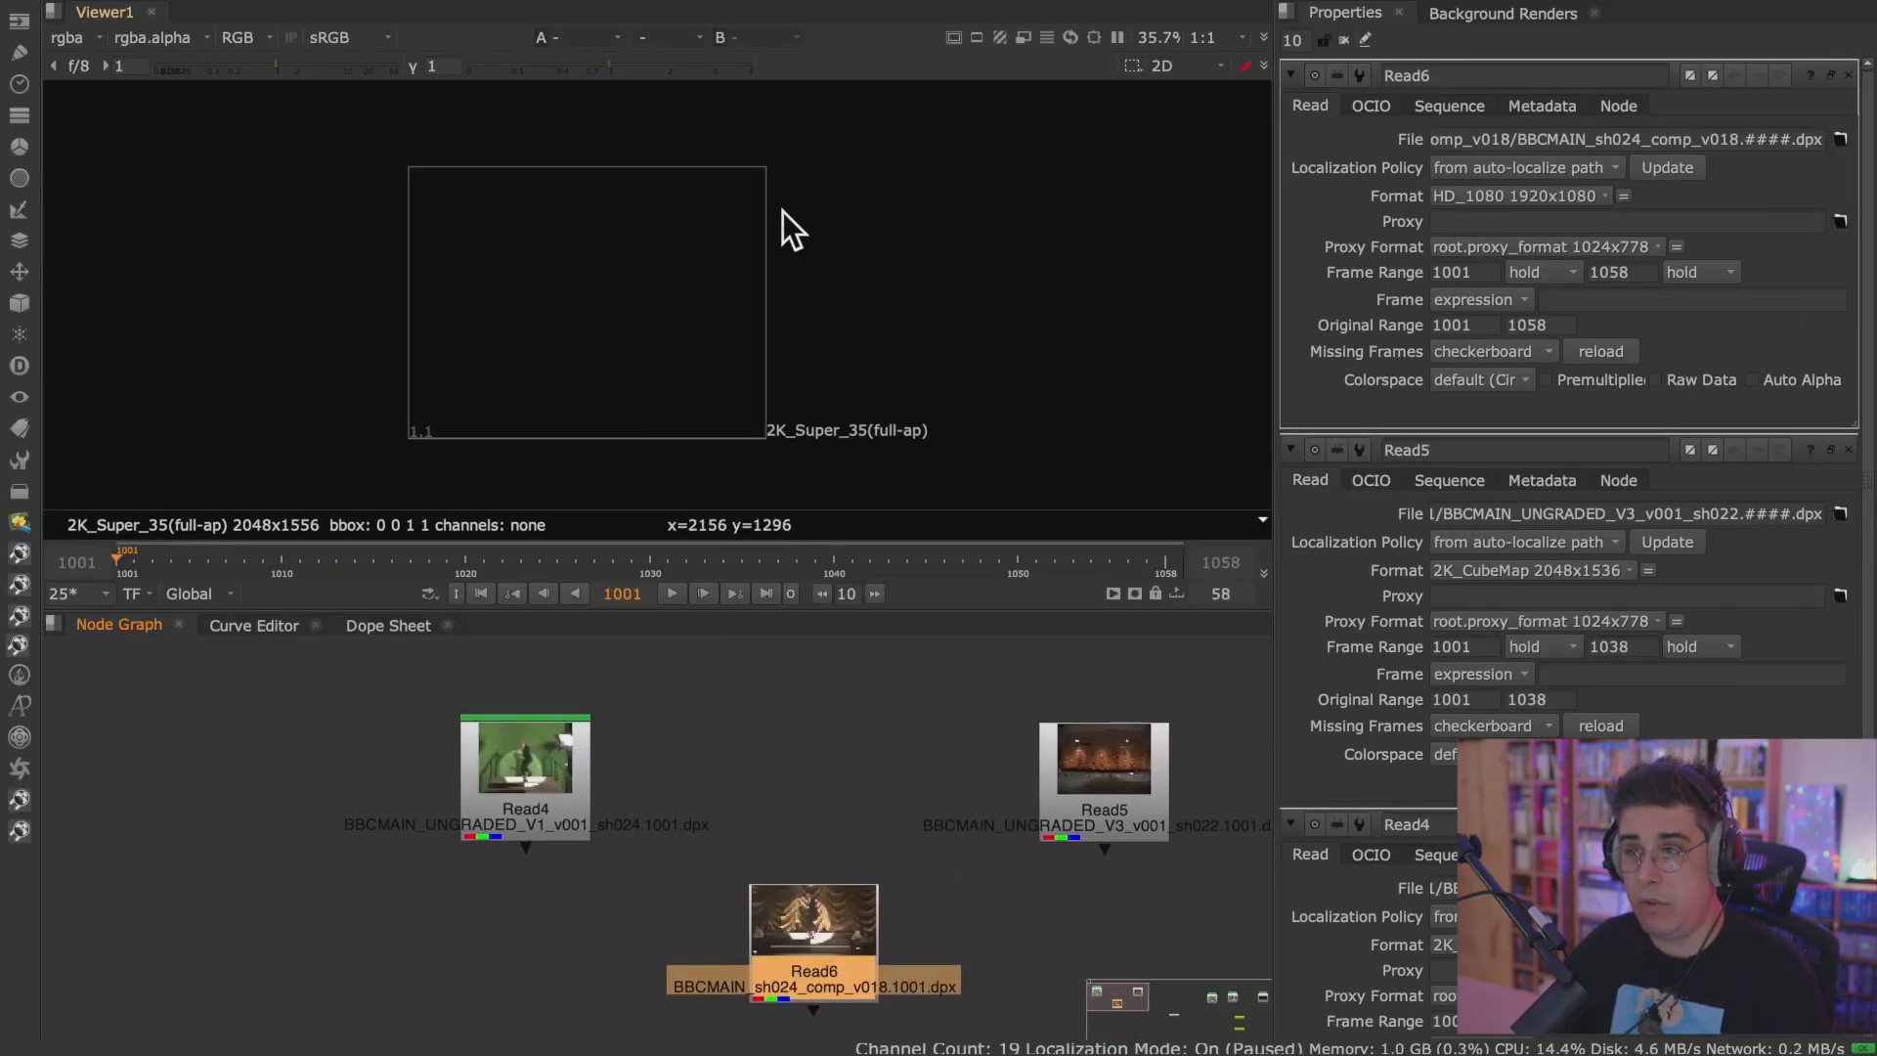
In the maximised node graph, move Viewer1 below the Read nodes and connect its input to Read4.
{"action": "scroll", "coordinate": [758, 867], "scroll_direction": "down", "scroll_amount": 2}
{"action": "mouse_move", "coordinate": [538, 752]}
{"action": "left_mouse_down"}
{"action": "mouse_move", "coordinate": [551, 745]}
{"action": "mouse_move", "coordinate": [535, 745]}
{"action": "left_mouse_up"}
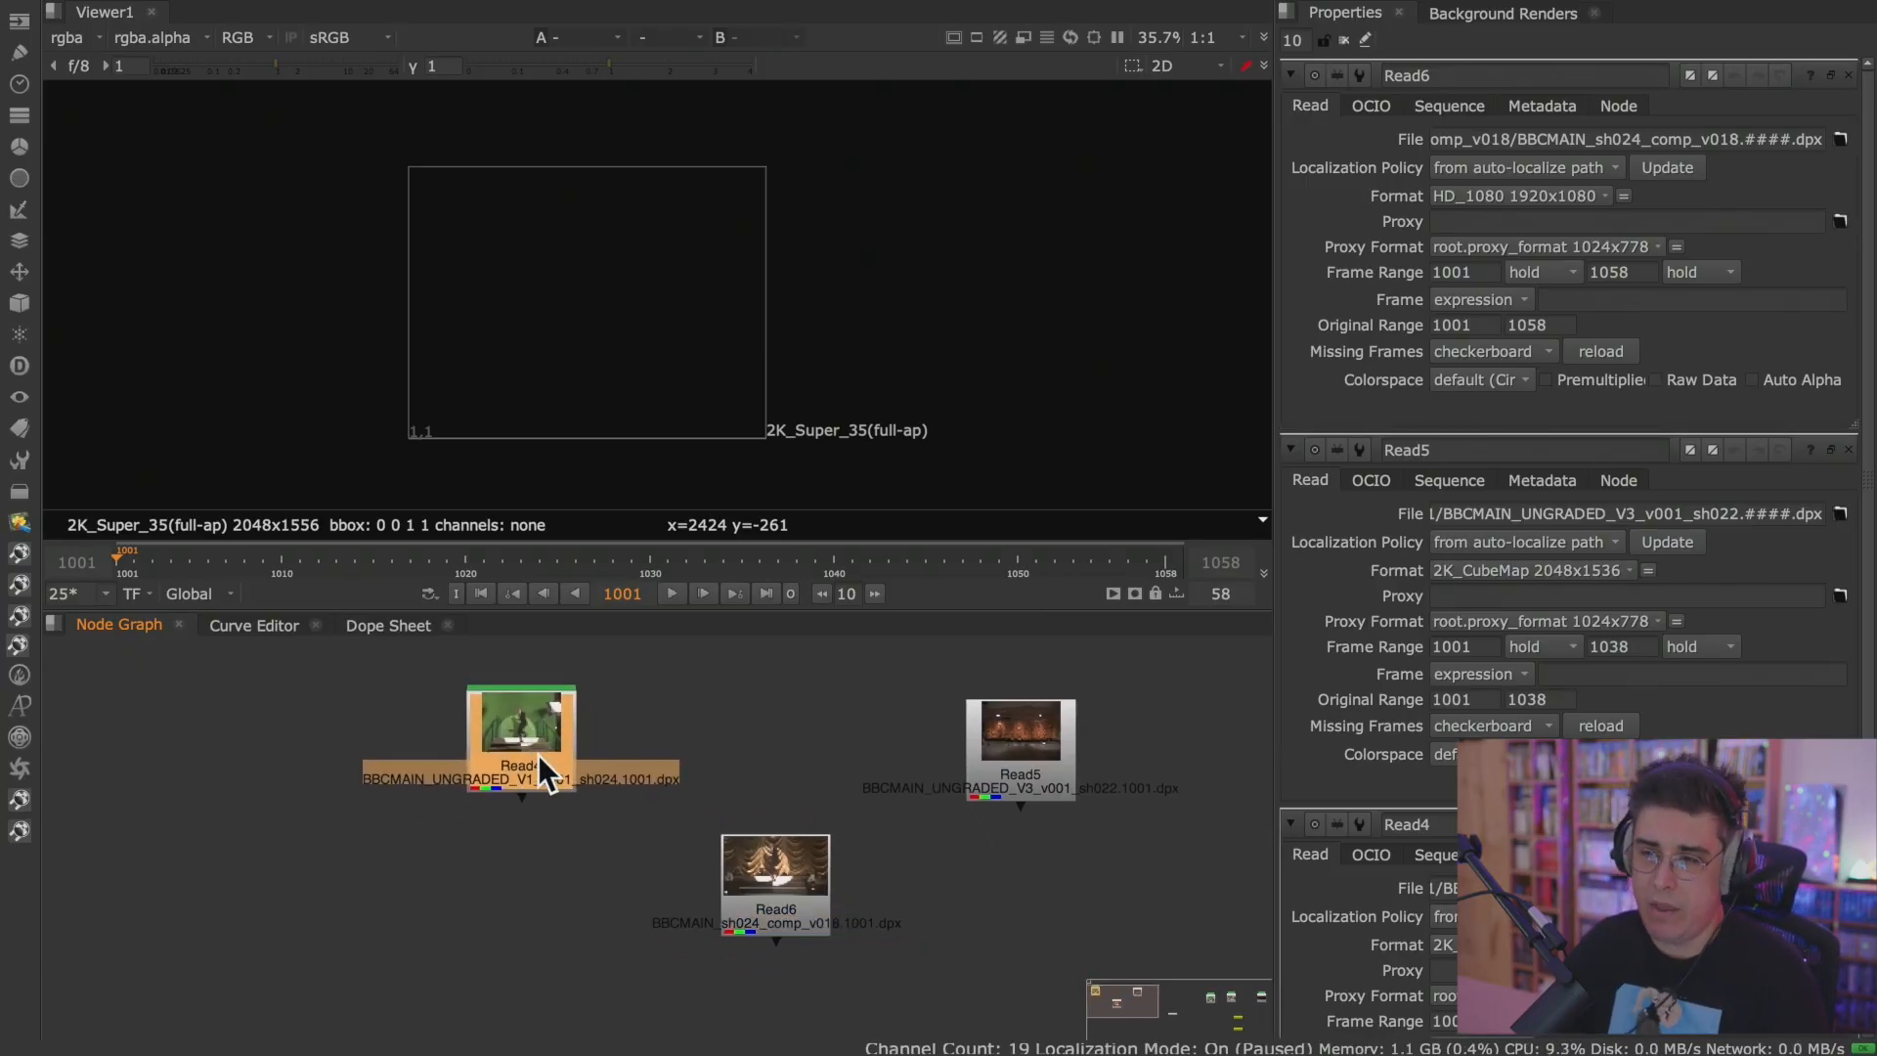
{"action": "key", "text": "space"}
{"action": "middle_click_drag", "start_coordinate": [561, 825], "coordinate": [955, 336]}
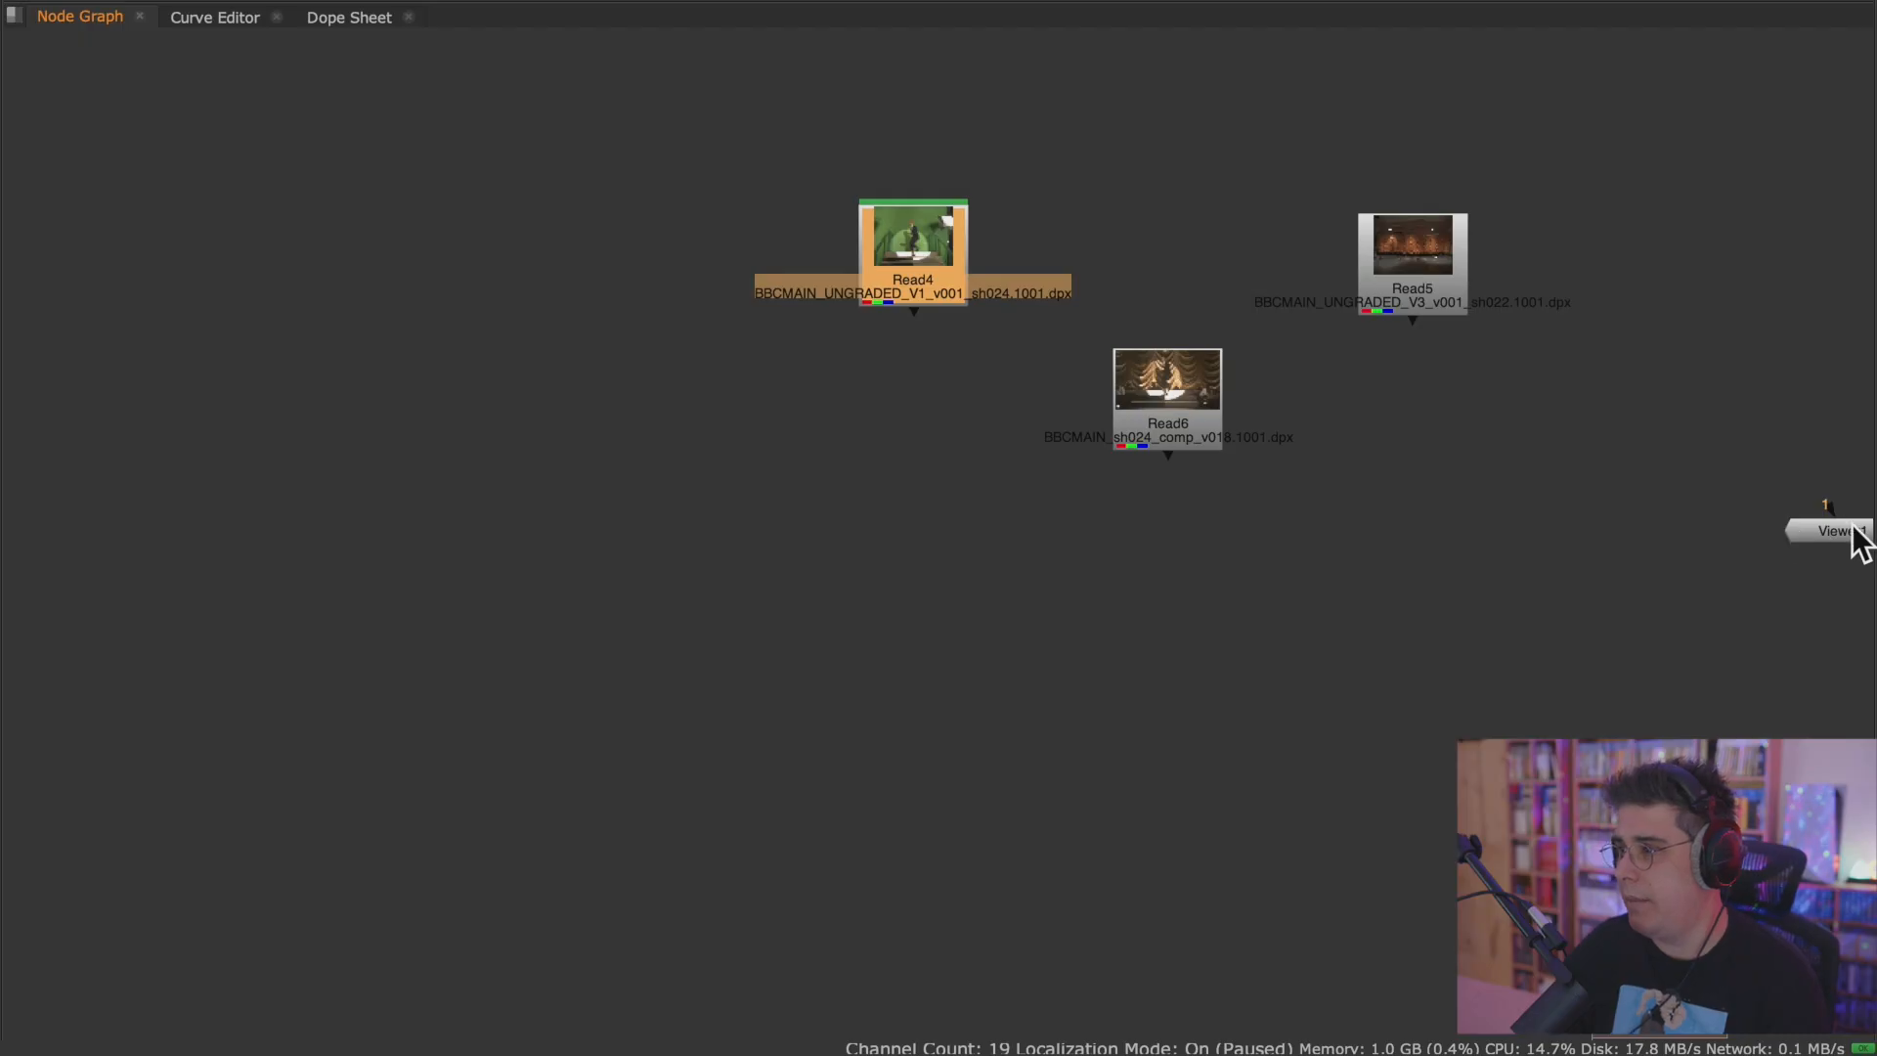
{"action": "left_click_drag", "start_coordinate": [1852, 530], "coordinate": [746, 543]}
{"action": "scroll", "coordinate": [755, 534], "scroll_direction": "up", "scroll_amount": 3}
{"action": "scroll", "coordinate": [756, 535], "scroll_direction": "down", "scroll_amount": 2}
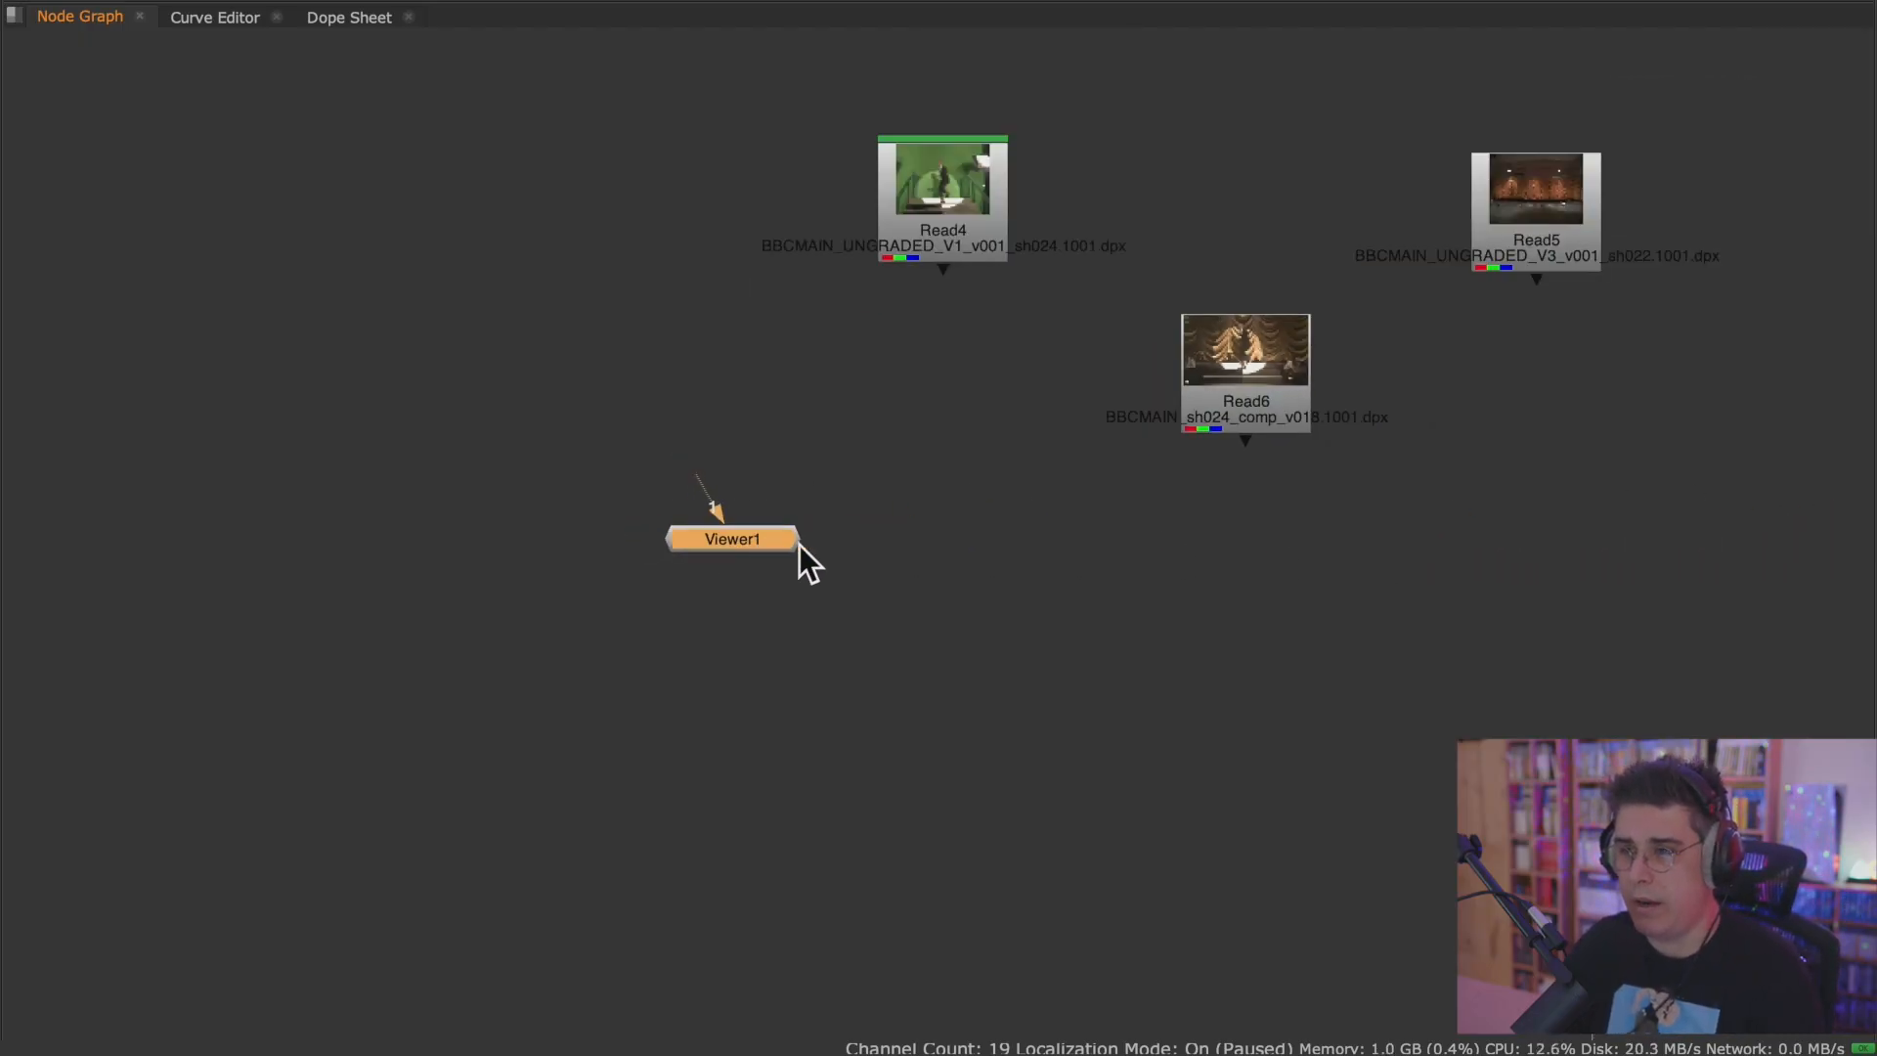
{"action": "middle_click_drag", "start_coordinate": [830, 529], "coordinate": [766, 637]}
{"action": "left_click_drag", "start_coordinate": [661, 629], "coordinate": [923, 352]}
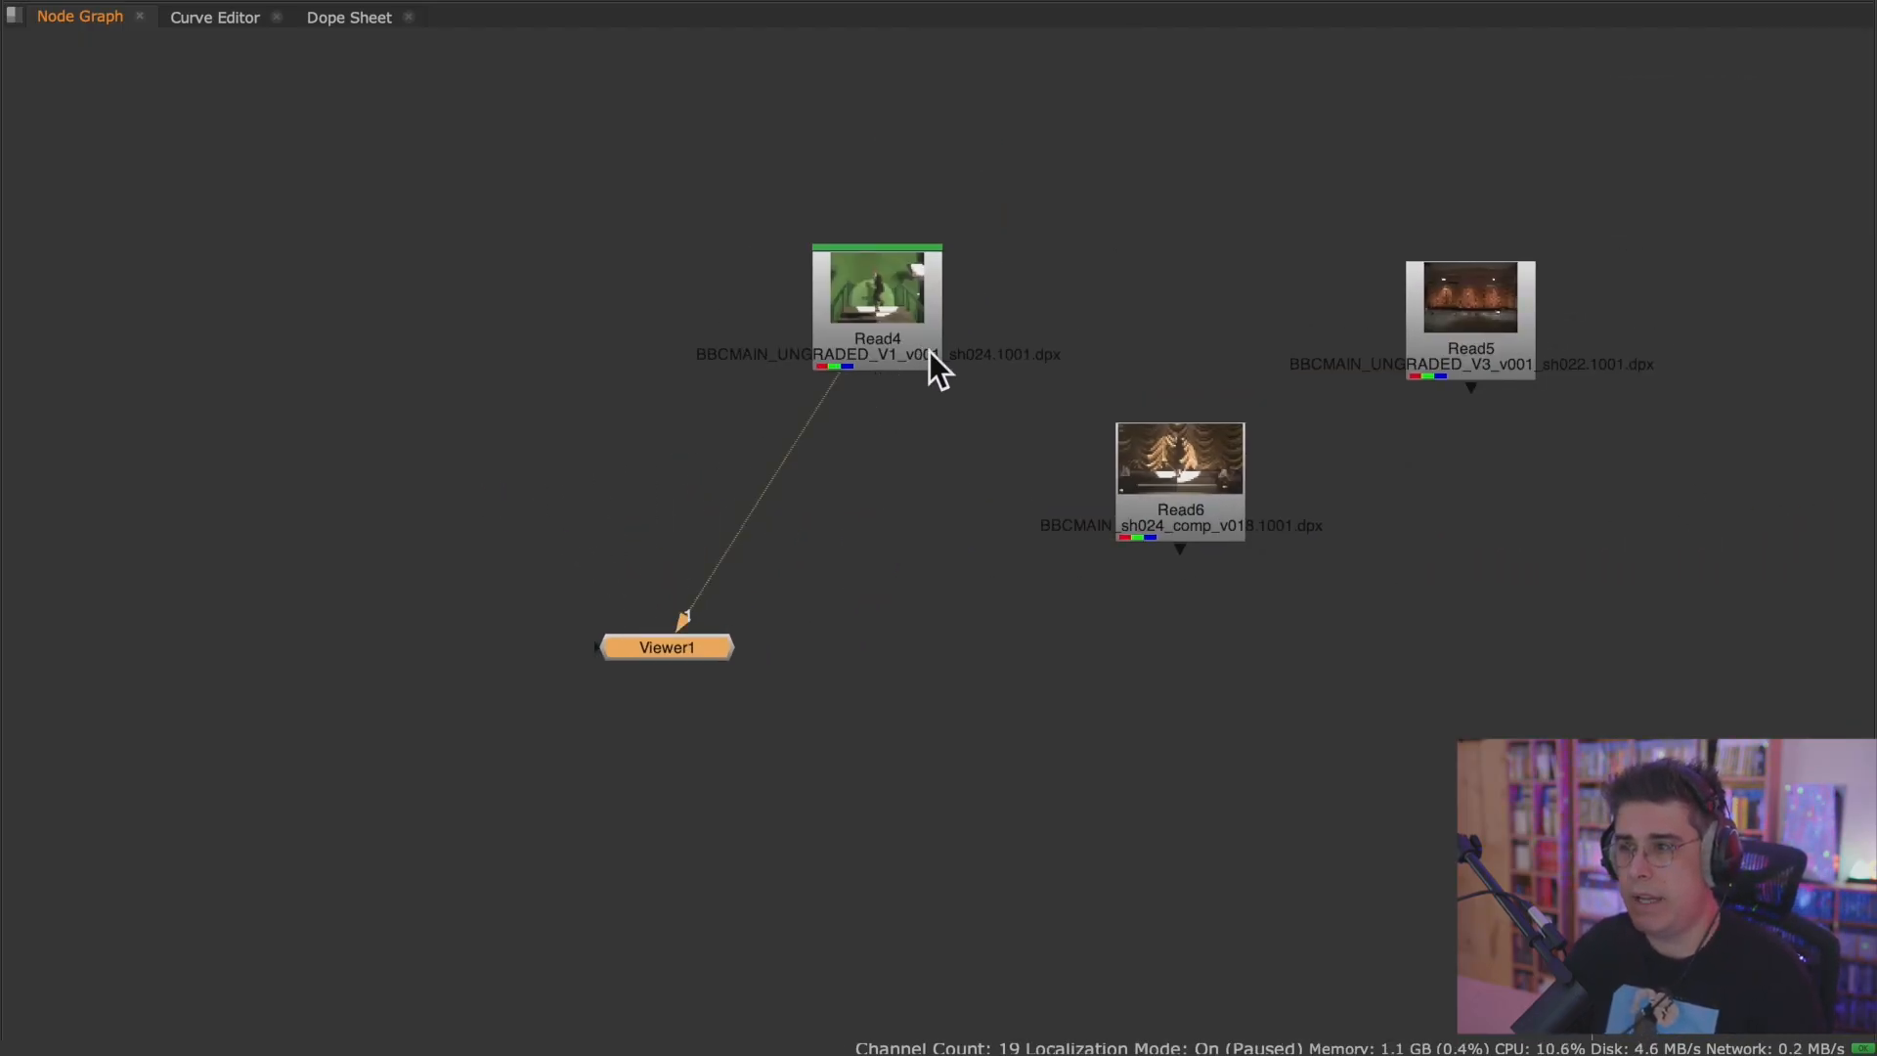
Switch Viewer1's first input between Read4, Read6 and Read5, and return it to Read4.
{"action": "left_click", "coordinate": [907, 303]}
{"action": "key", "text": "1"}
{"action": "left_click", "coordinate": [1220, 490]}
{"action": "key", "text": "1"}
{"action": "left_click", "coordinate": [1423, 343]}
{"action": "key", "text": "1"}
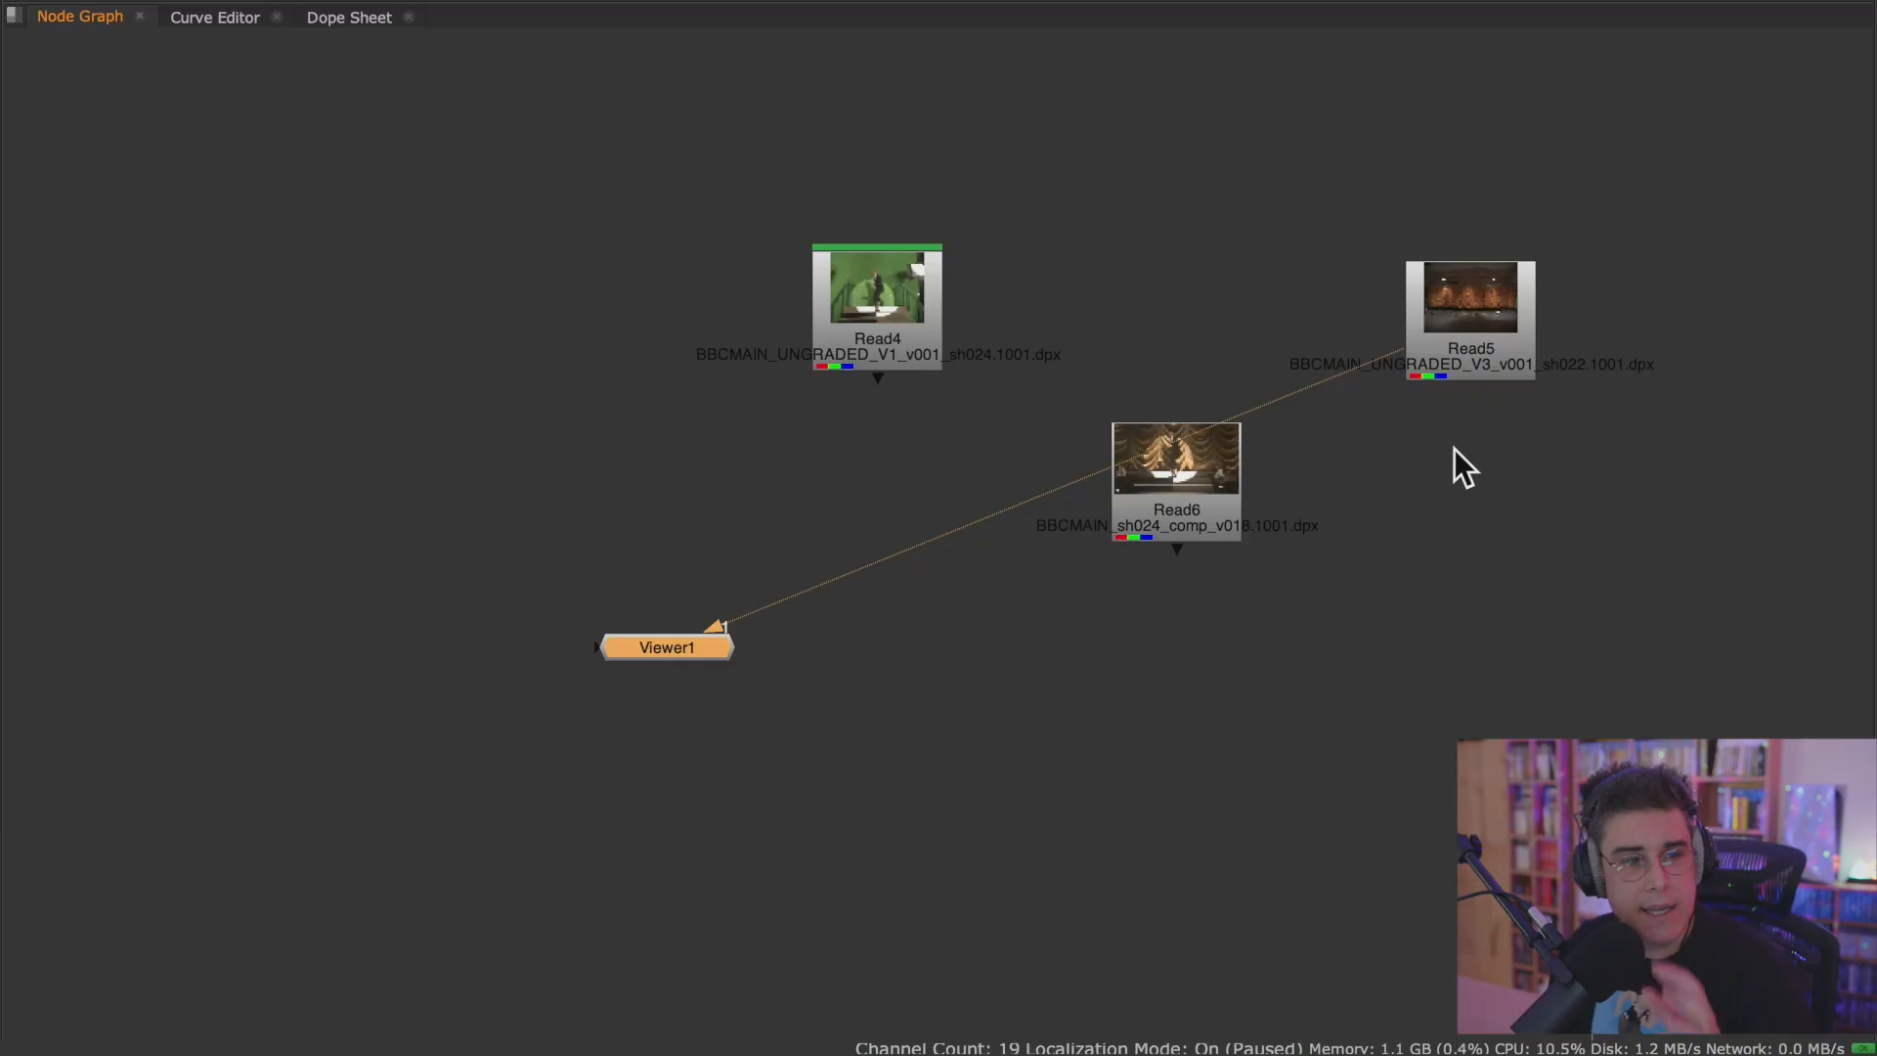
{"action": "left_click", "coordinate": [877, 332]}
{"action": "key", "text": "1"}
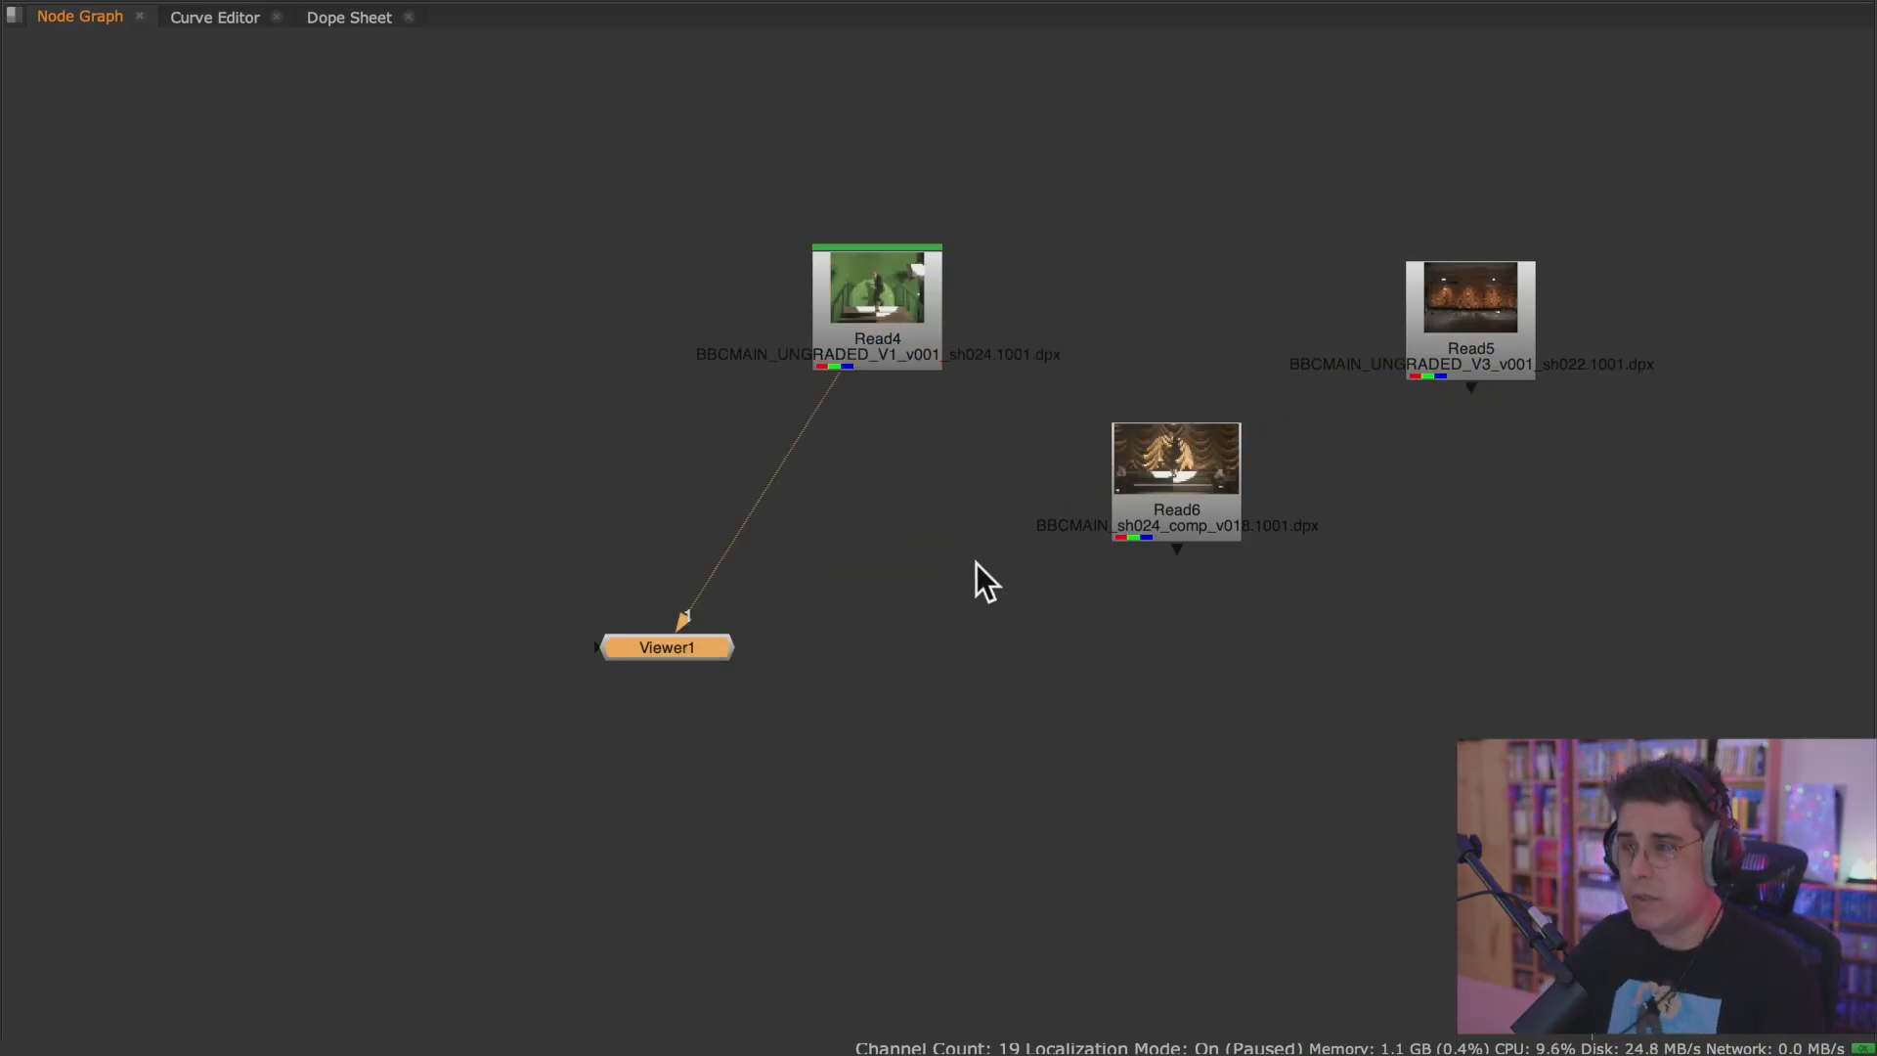
Examine the Read4 green-screen footage fitted to the maximised viewer, and restore the full layout.
{"action": "key", "text": "space"}
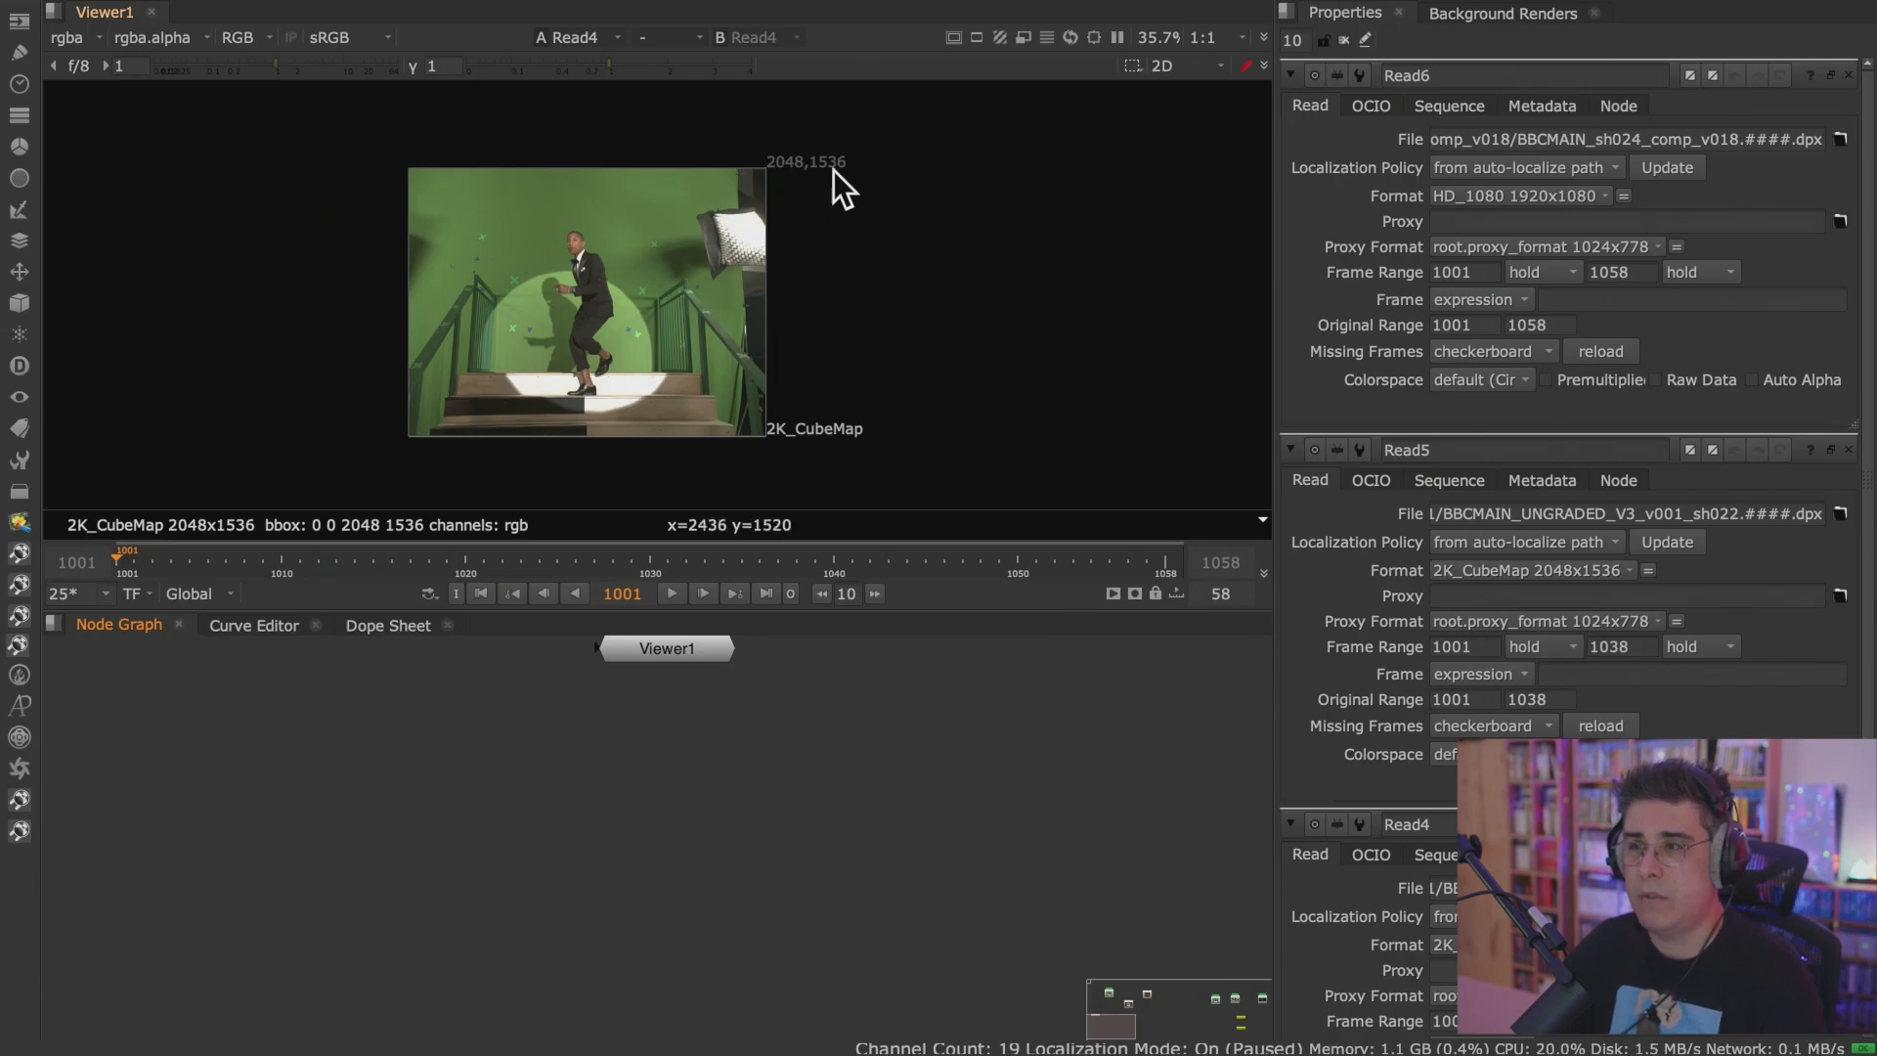
{"action": "key", "text": "space"}
{"action": "middle_click_drag", "start_coordinate": [838, 635], "coordinate": [1193, 395]}
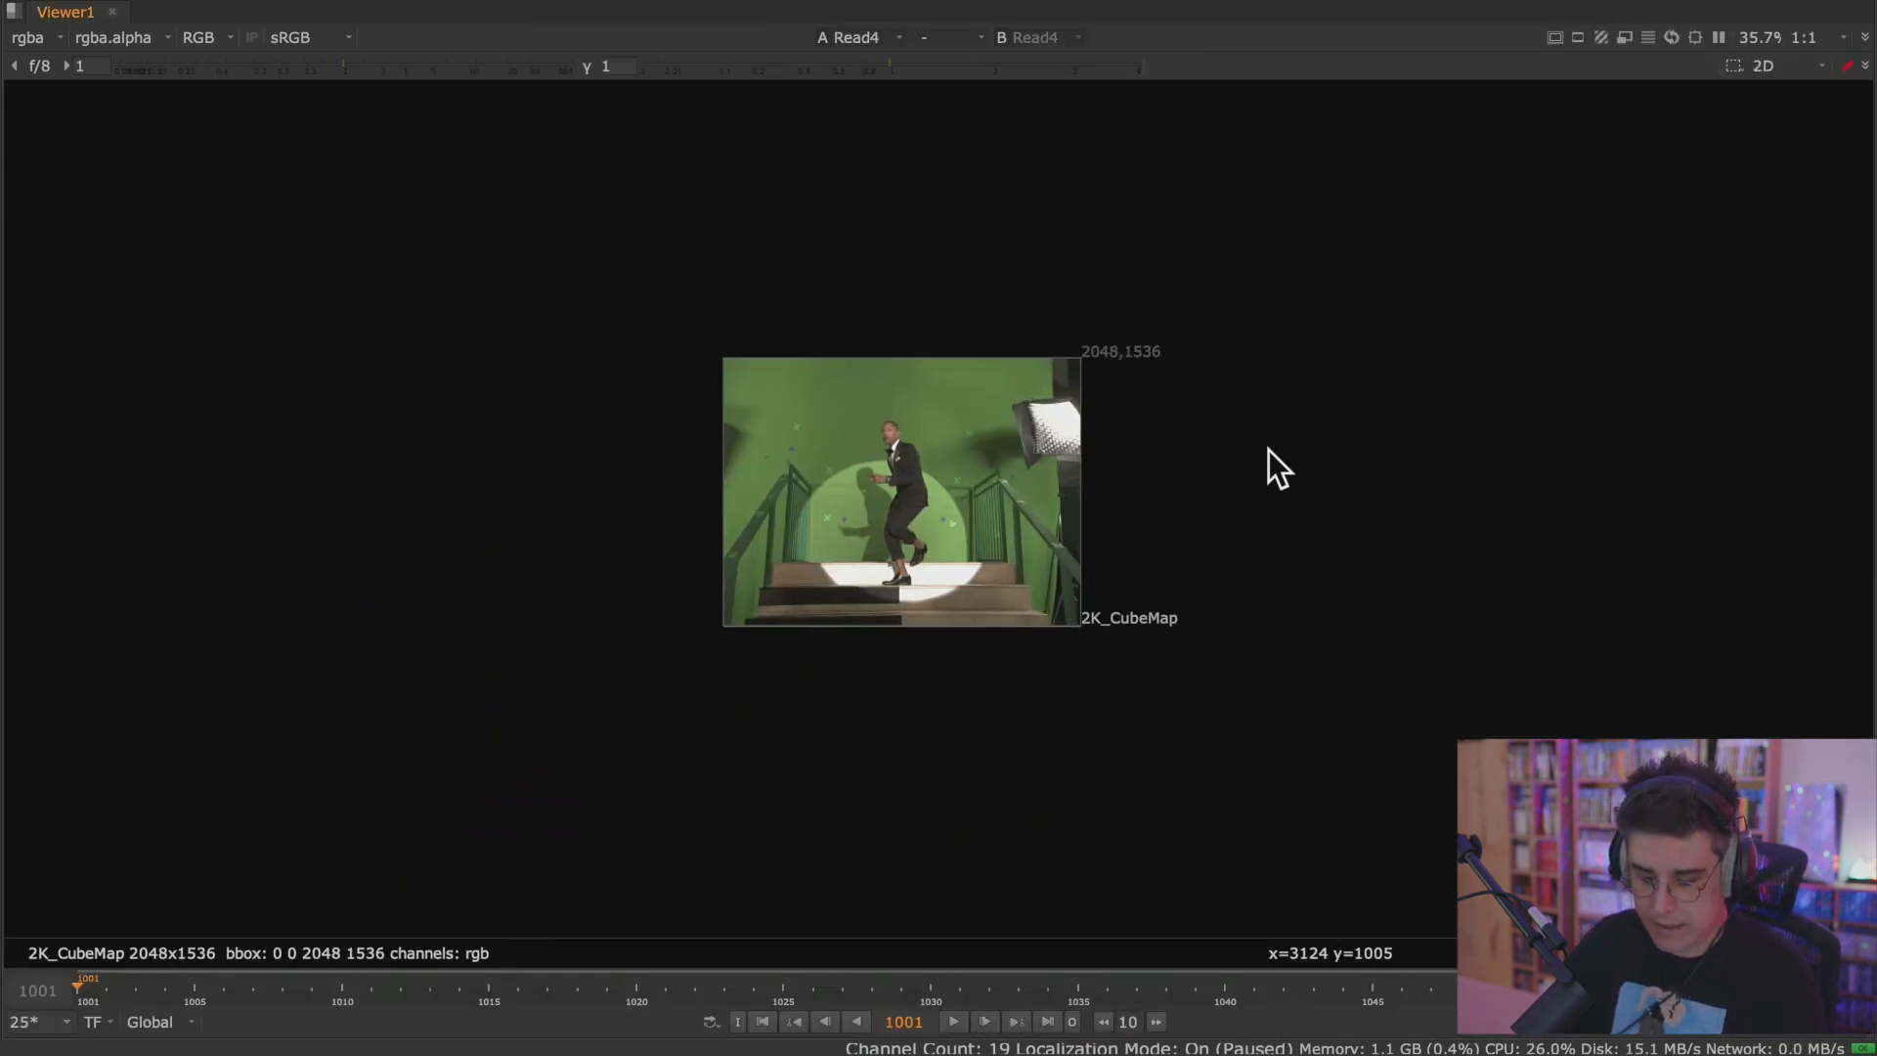
{"action": "key", "text": "f"}
{"action": "middle_click_drag", "start_coordinate": [1315, 497], "coordinate": [1222, 501]}
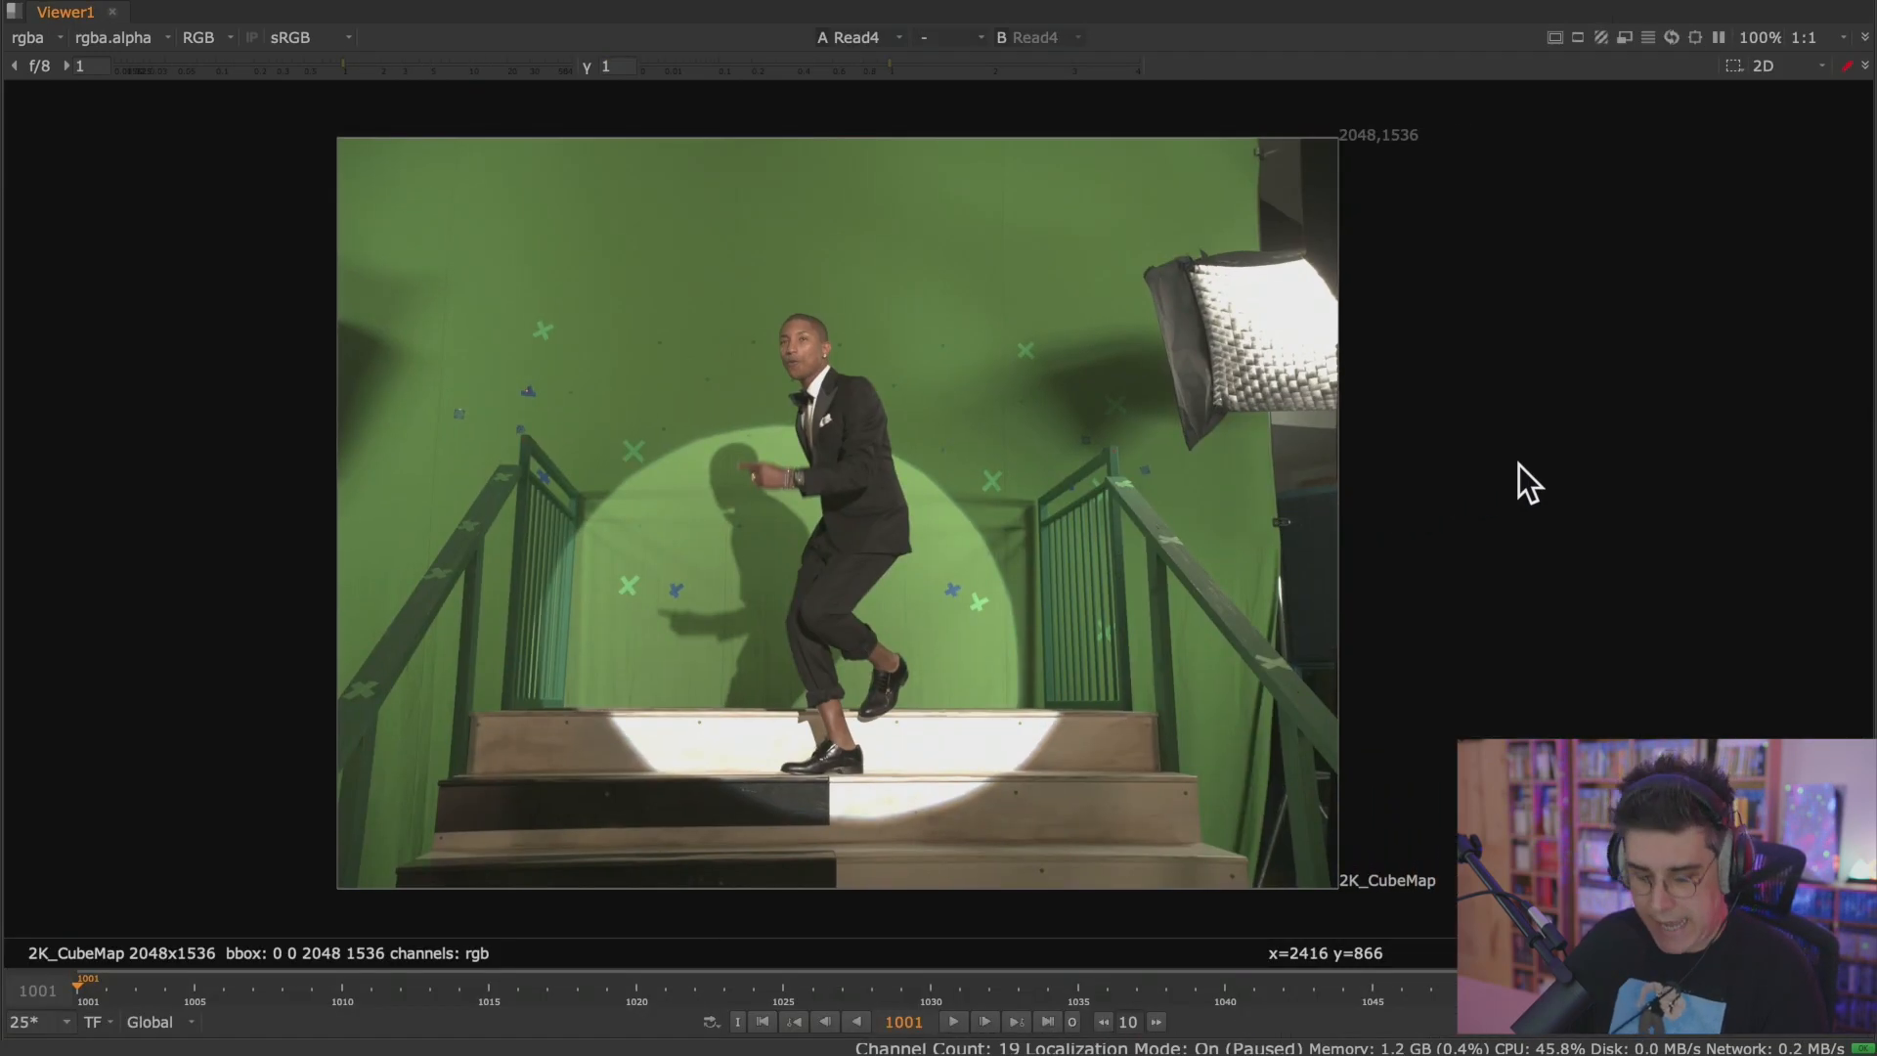
{"action": "key", "text": "f"}
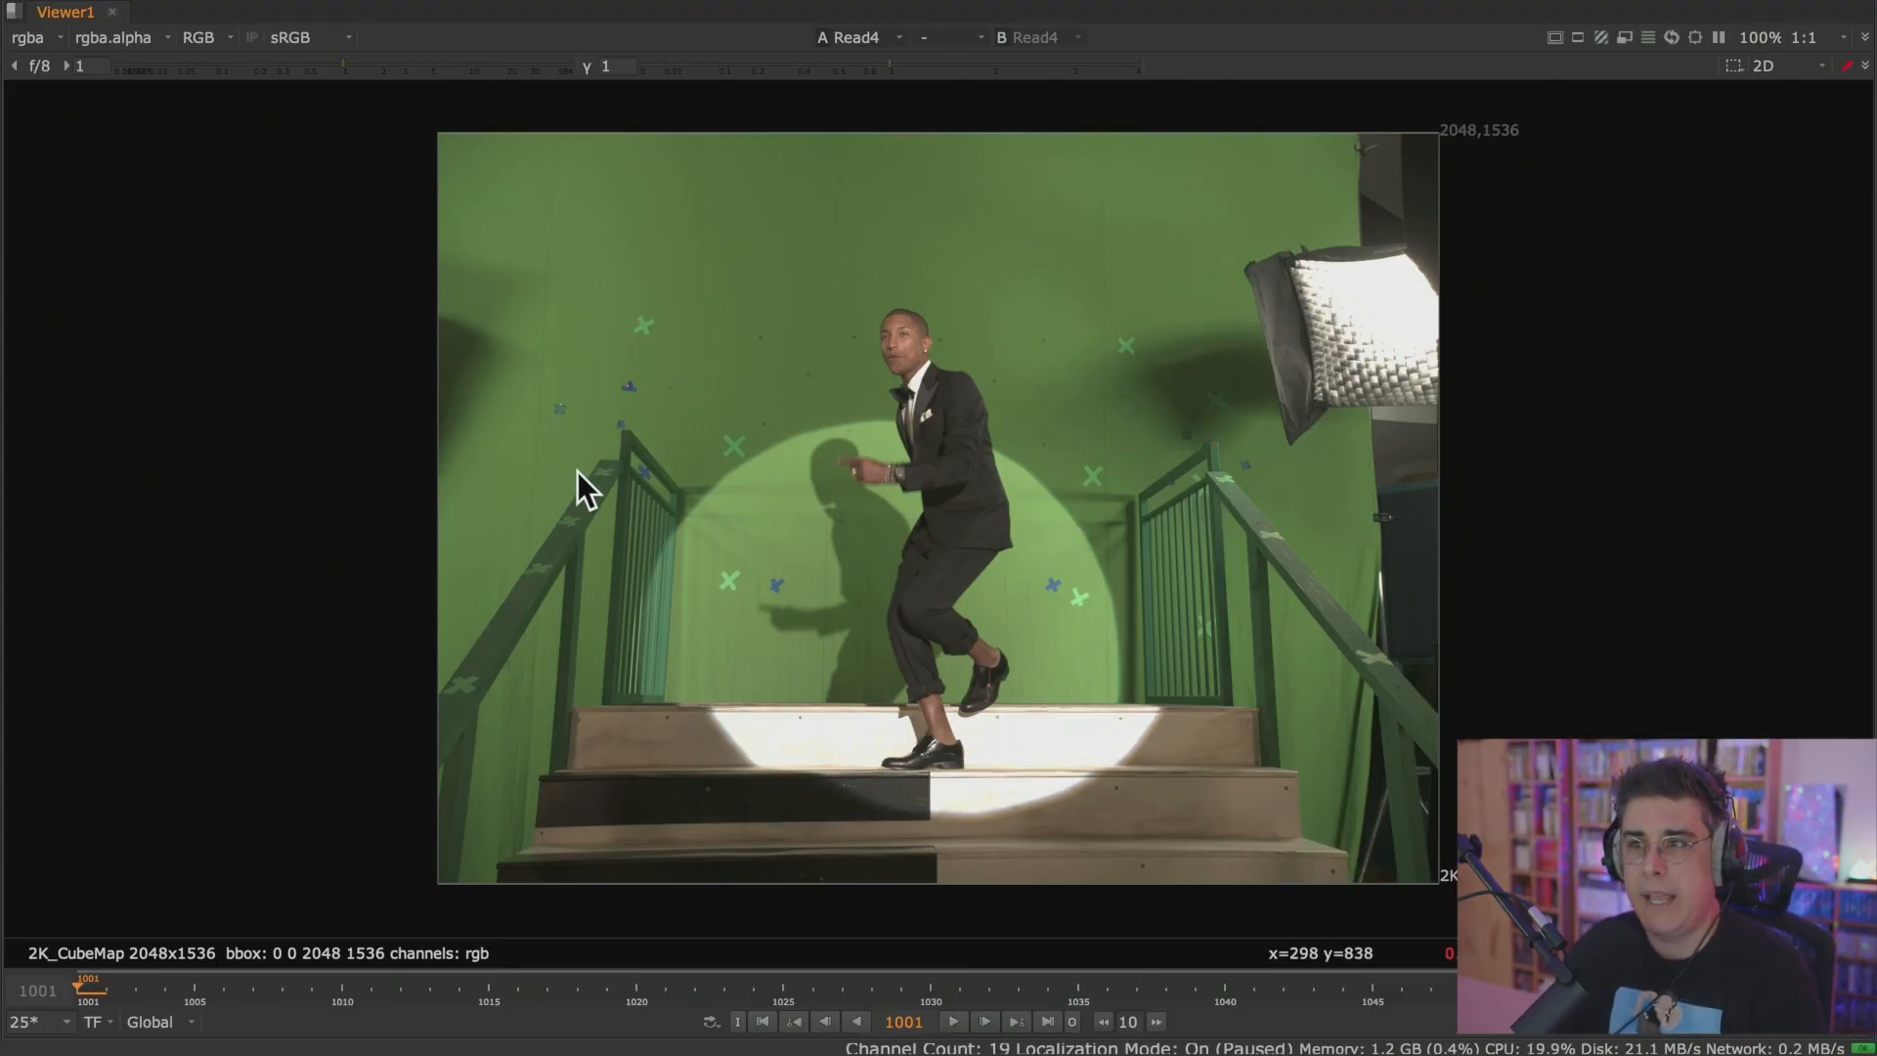
{"action": "middle_click_drag", "start_coordinate": [929, 671], "coordinate": [888, 661]}
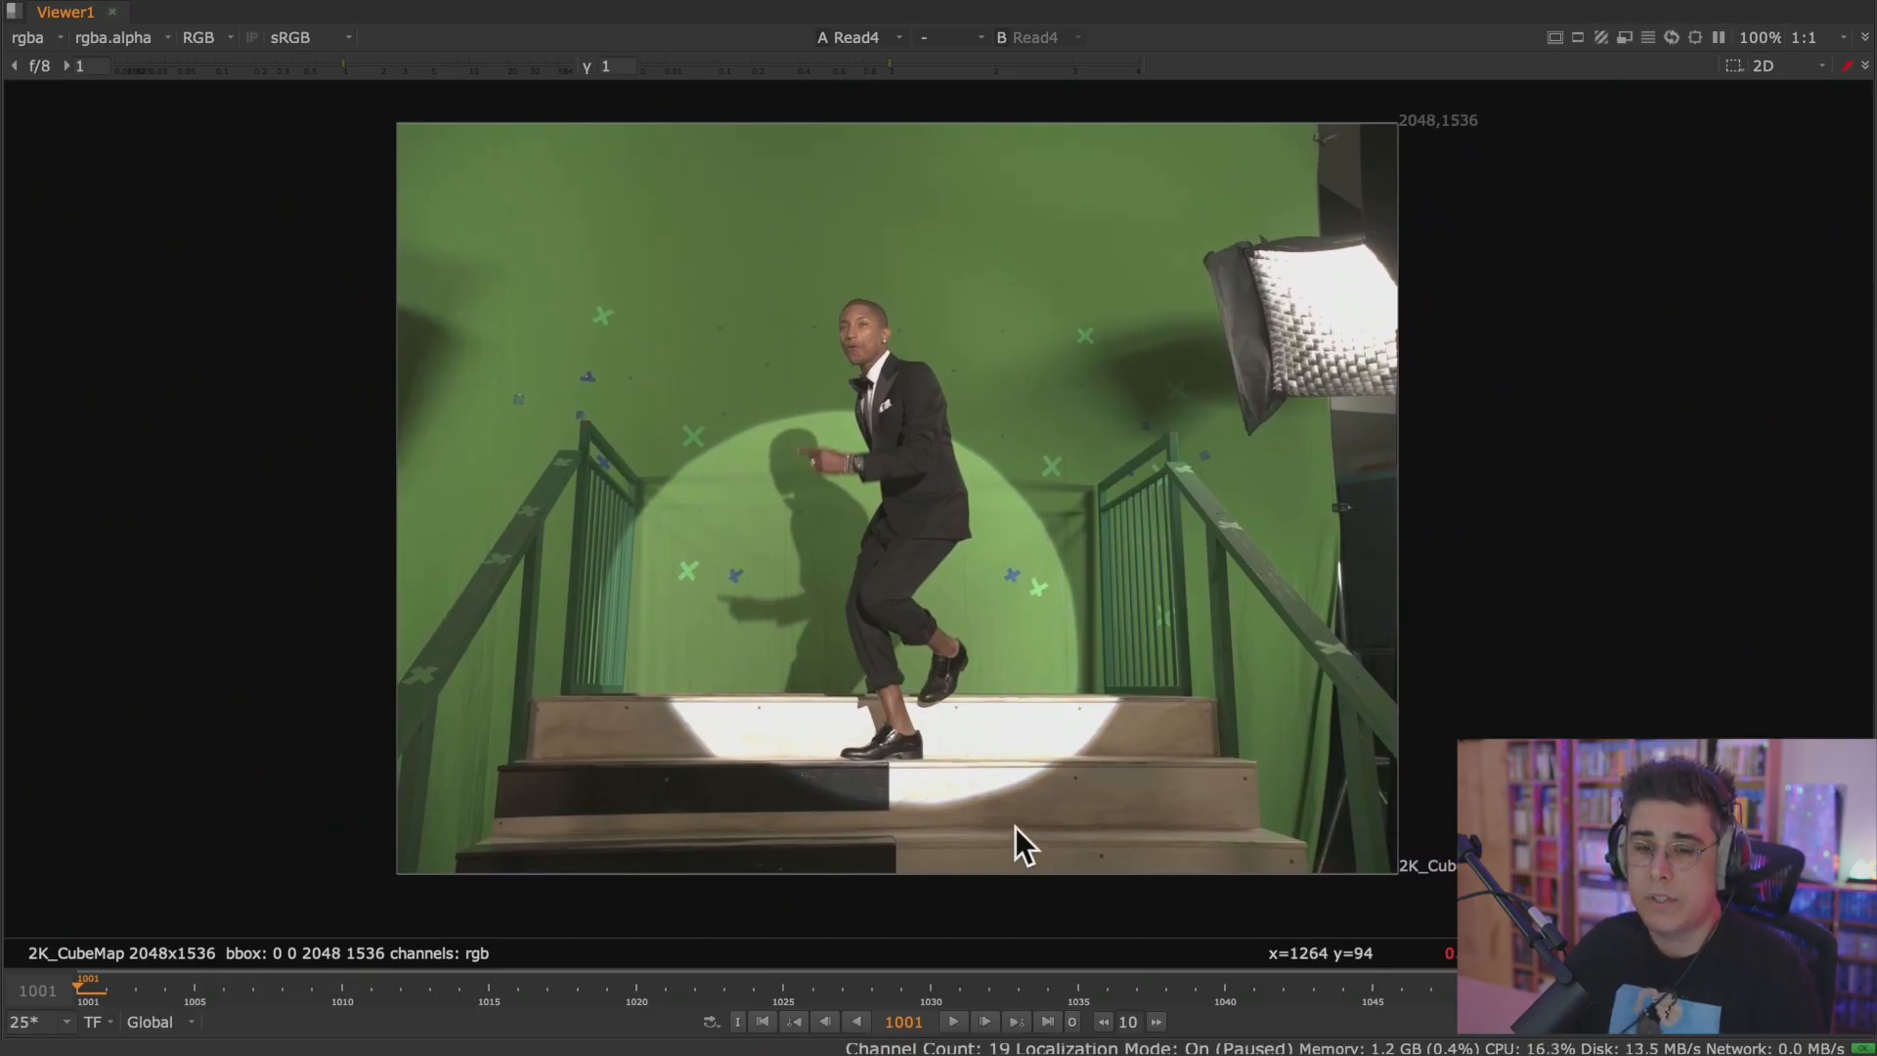
{"action": "key", "text": "space"}
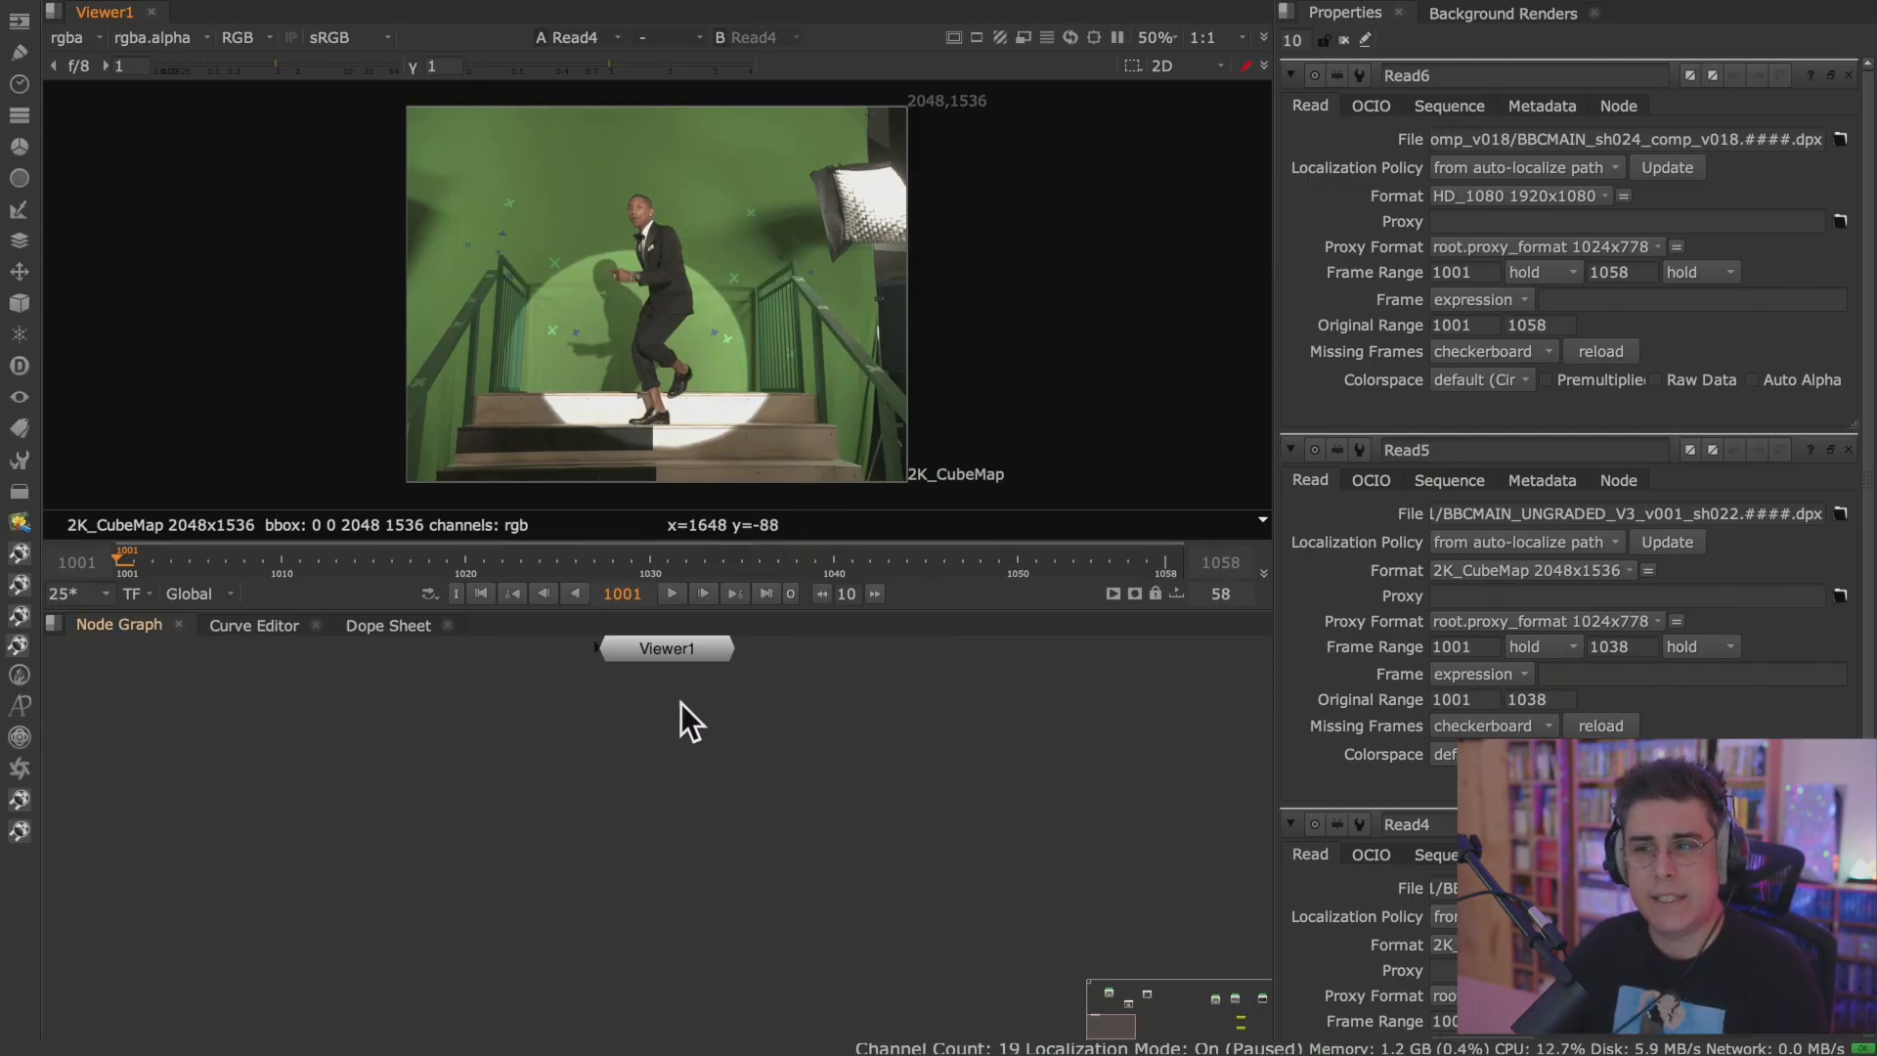
Bring the Read nodes into view in the node graph and show Read4's properties.
{"action": "key", "text": "f"}
{"action": "left_click", "coordinate": [729, 713]}
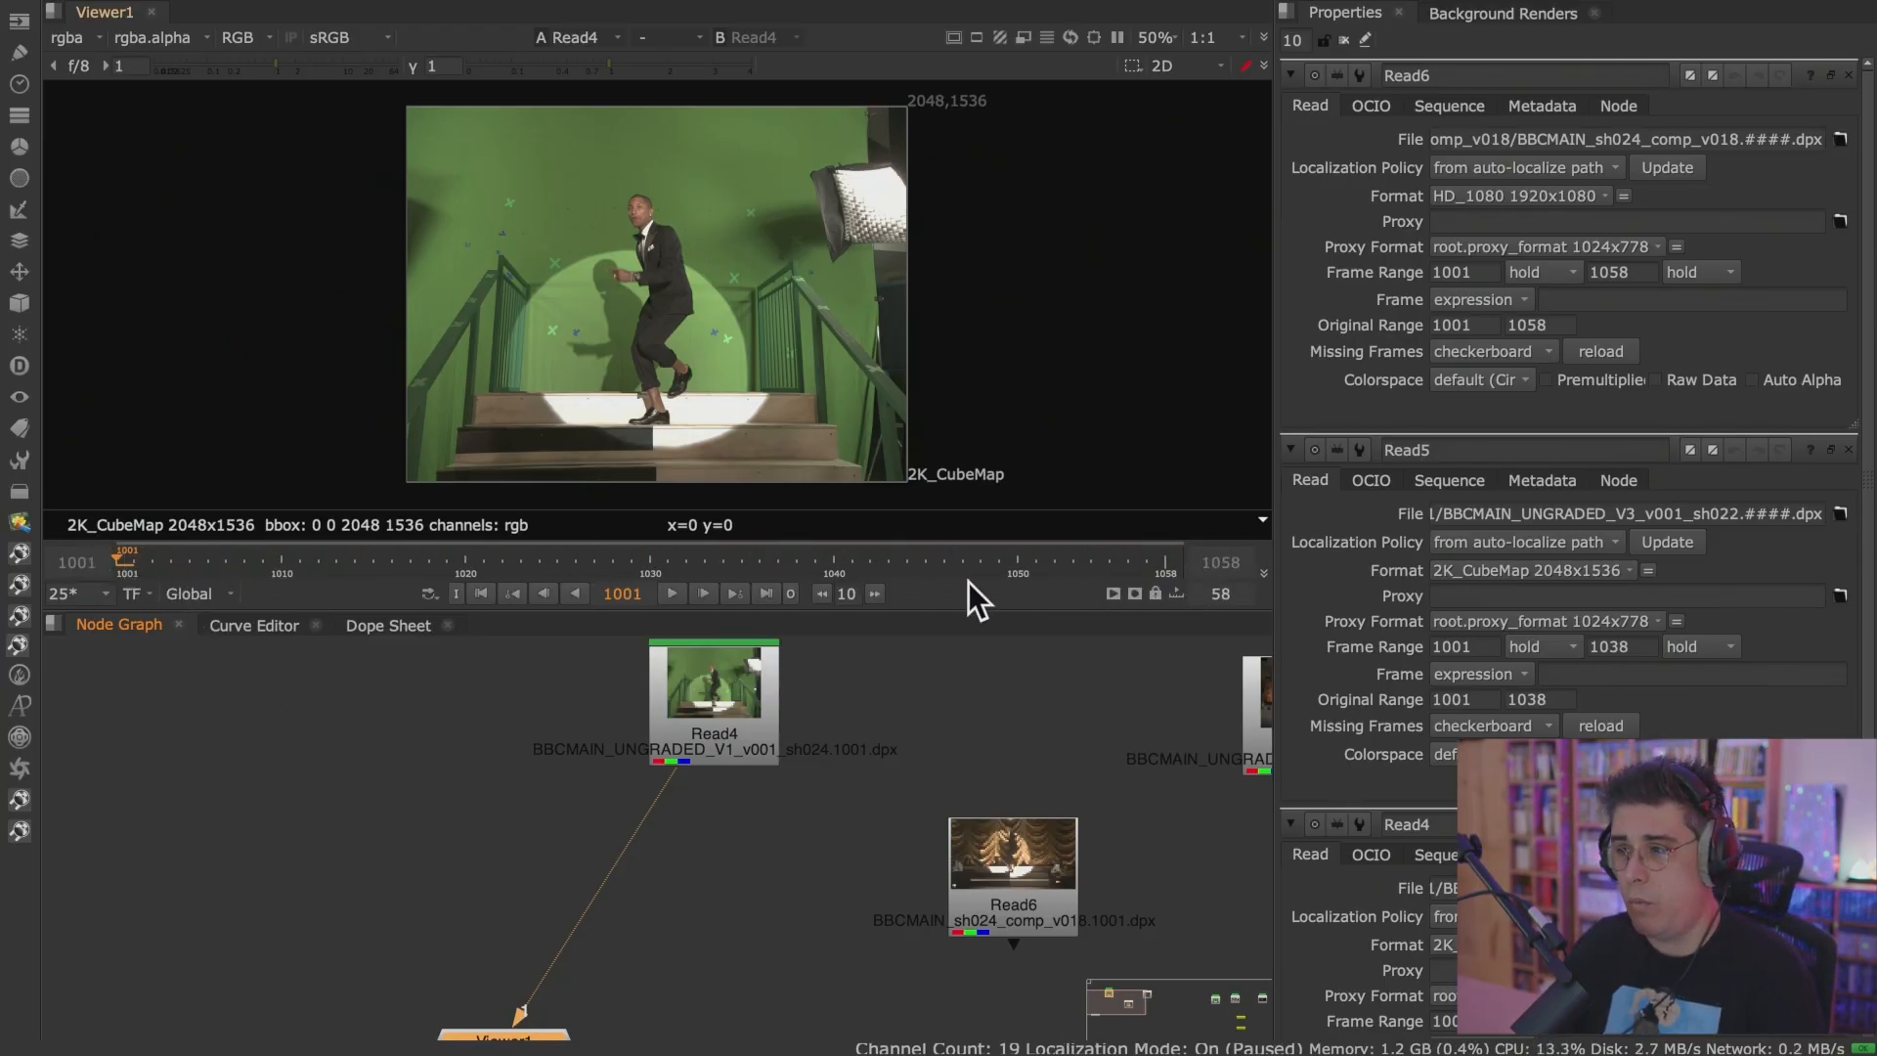
{"action": "left_click", "coordinate": [737, 695]}
{"action": "left_click_drag", "start_coordinate": [719, 696], "coordinate": [713, 699]}
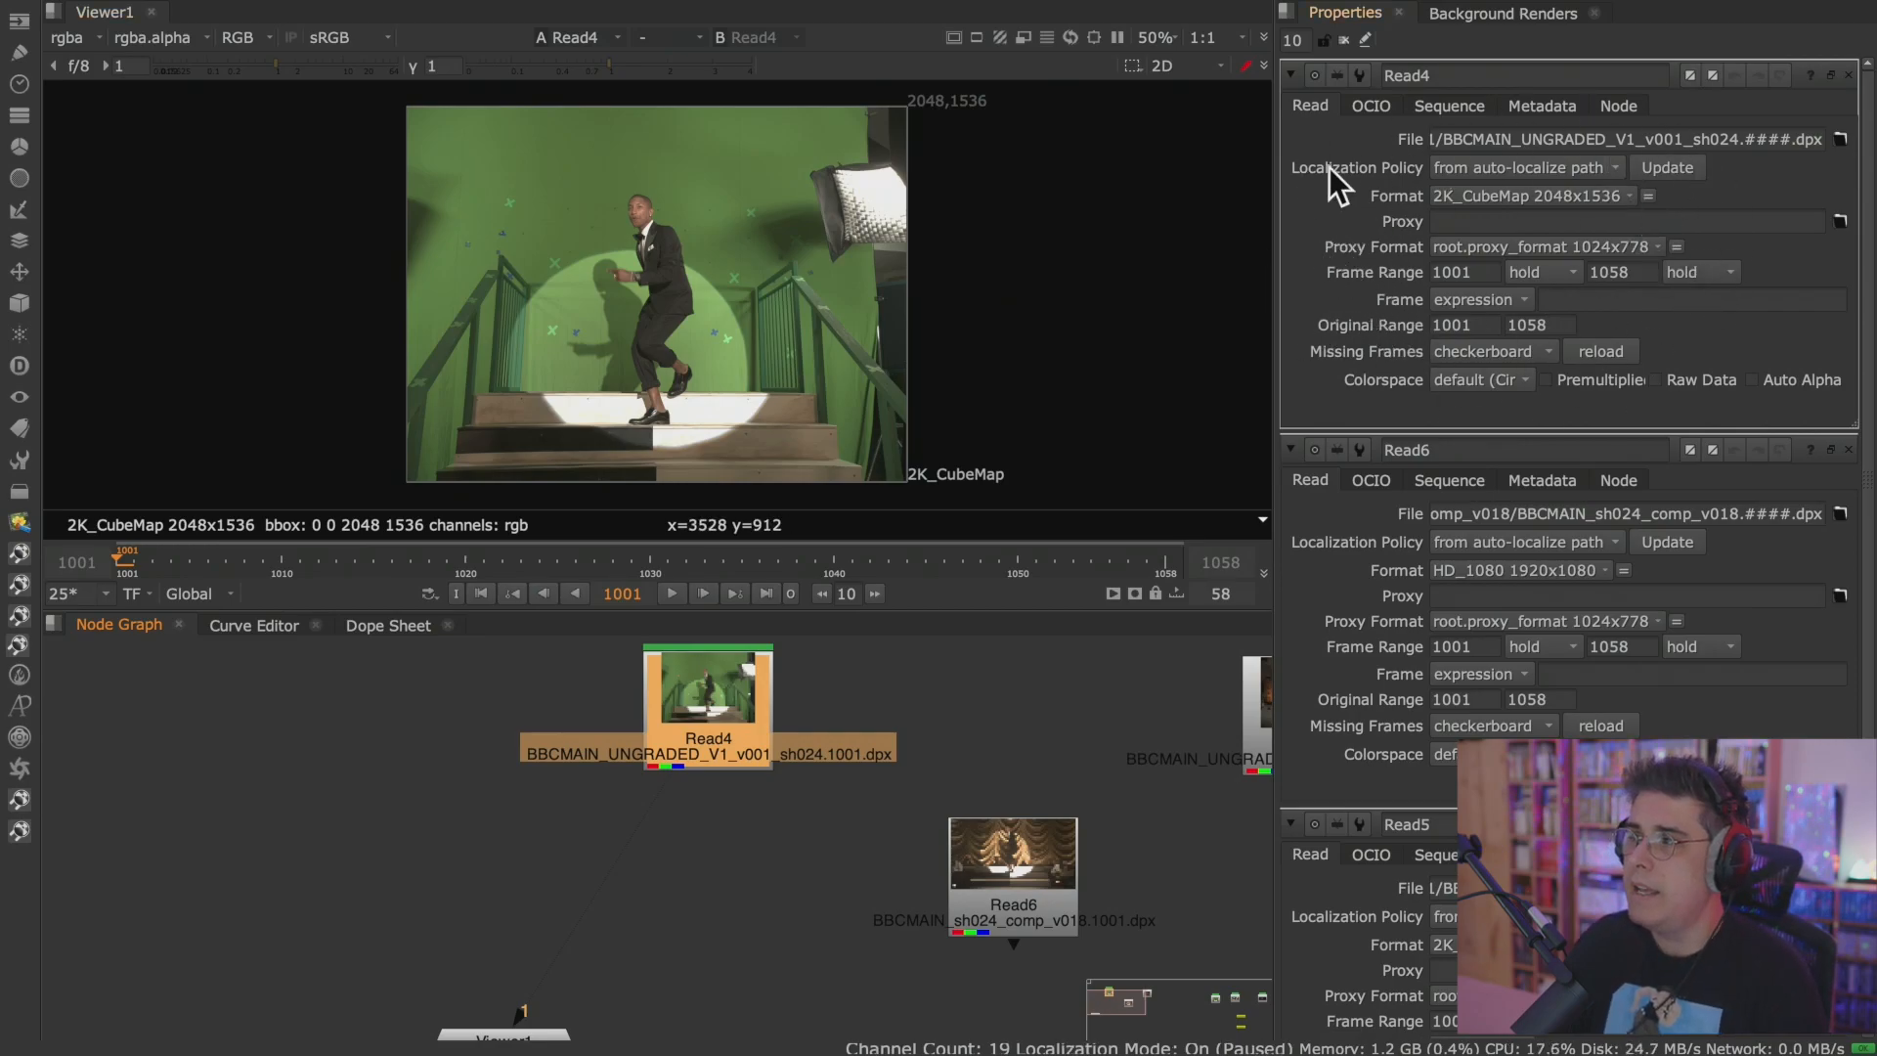
Shift Read4 slightly left and move Read6 up so it sits roughly in line between Read4 and Read5.
{"action": "left_click_drag", "start_coordinate": [666, 714], "coordinate": [600, 722]}
{"action": "left_click_drag", "start_coordinate": [1011, 844], "coordinate": [942, 702]}
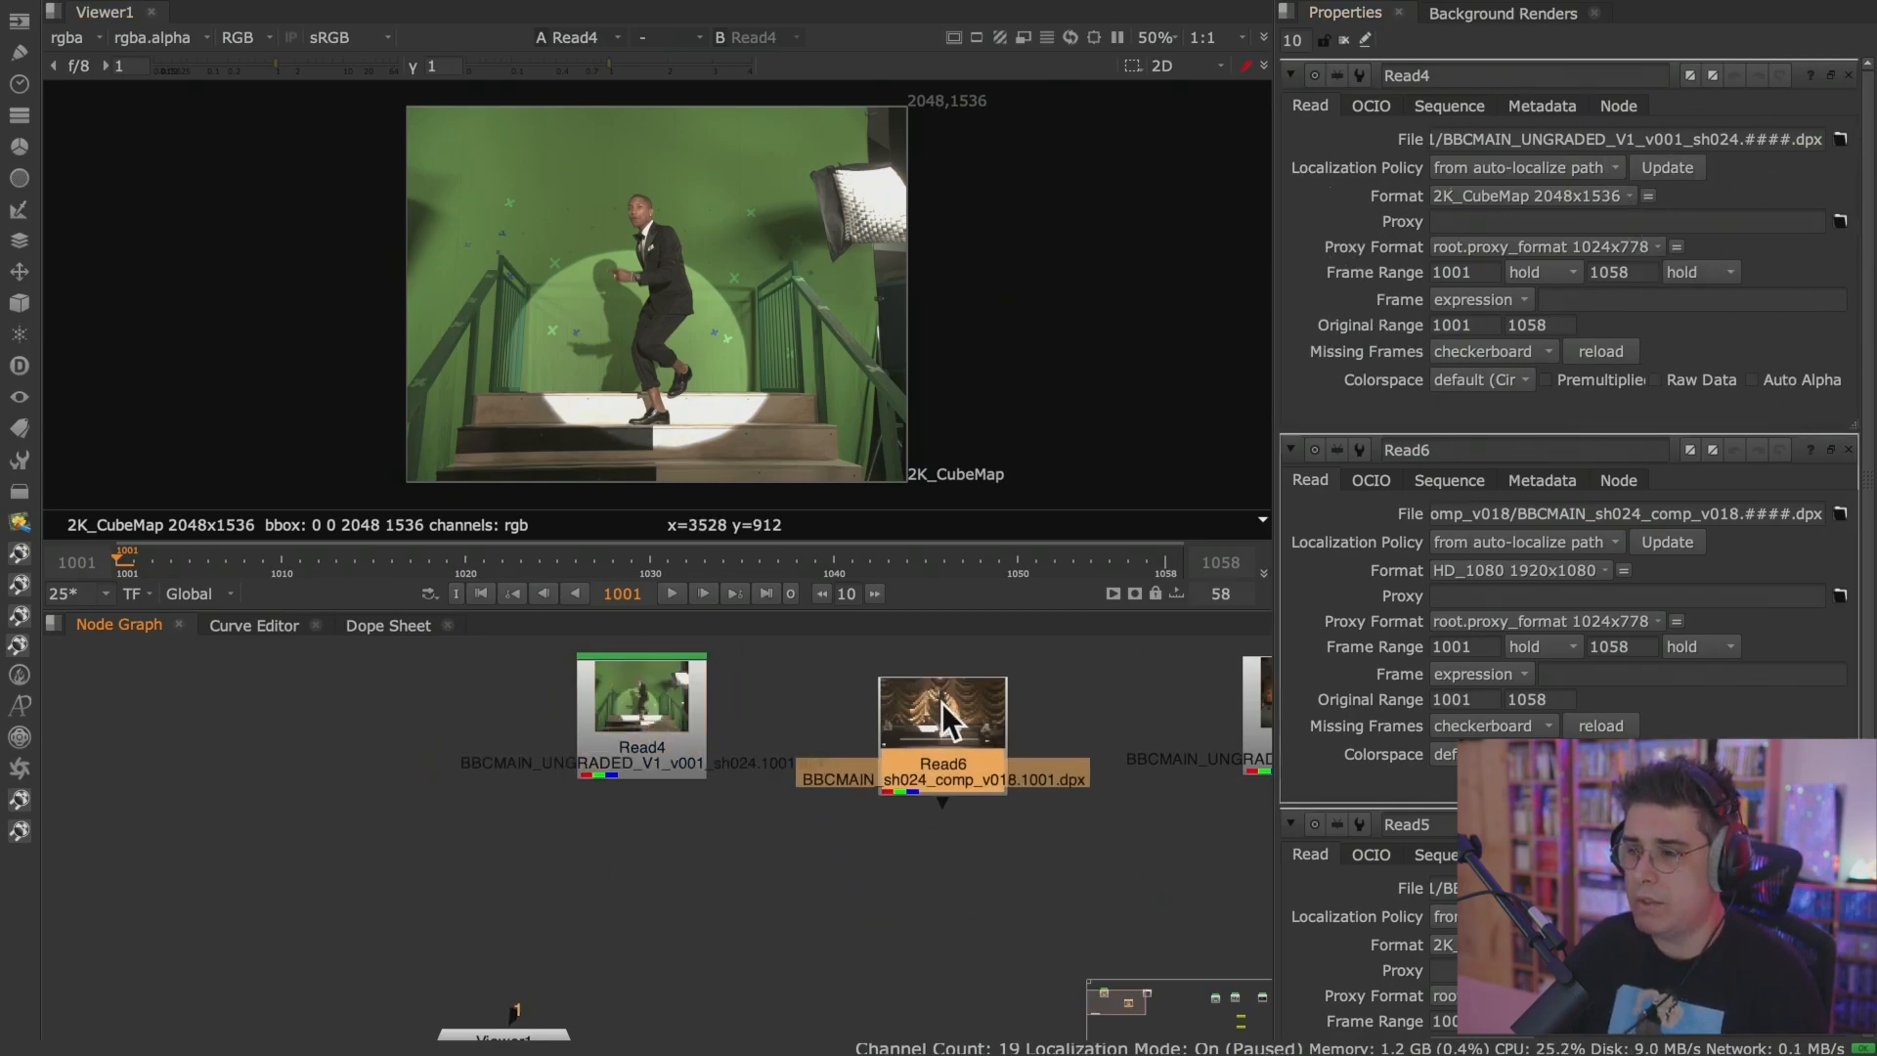
{"action": "middle_click_drag", "start_coordinate": [935, 734], "coordinate": [688, 736]}
Bring up the properties of Read6, Read5 and Read4 in turn and compare their file settings.
{"action": "double_click", "coordinate": [690, 737]}
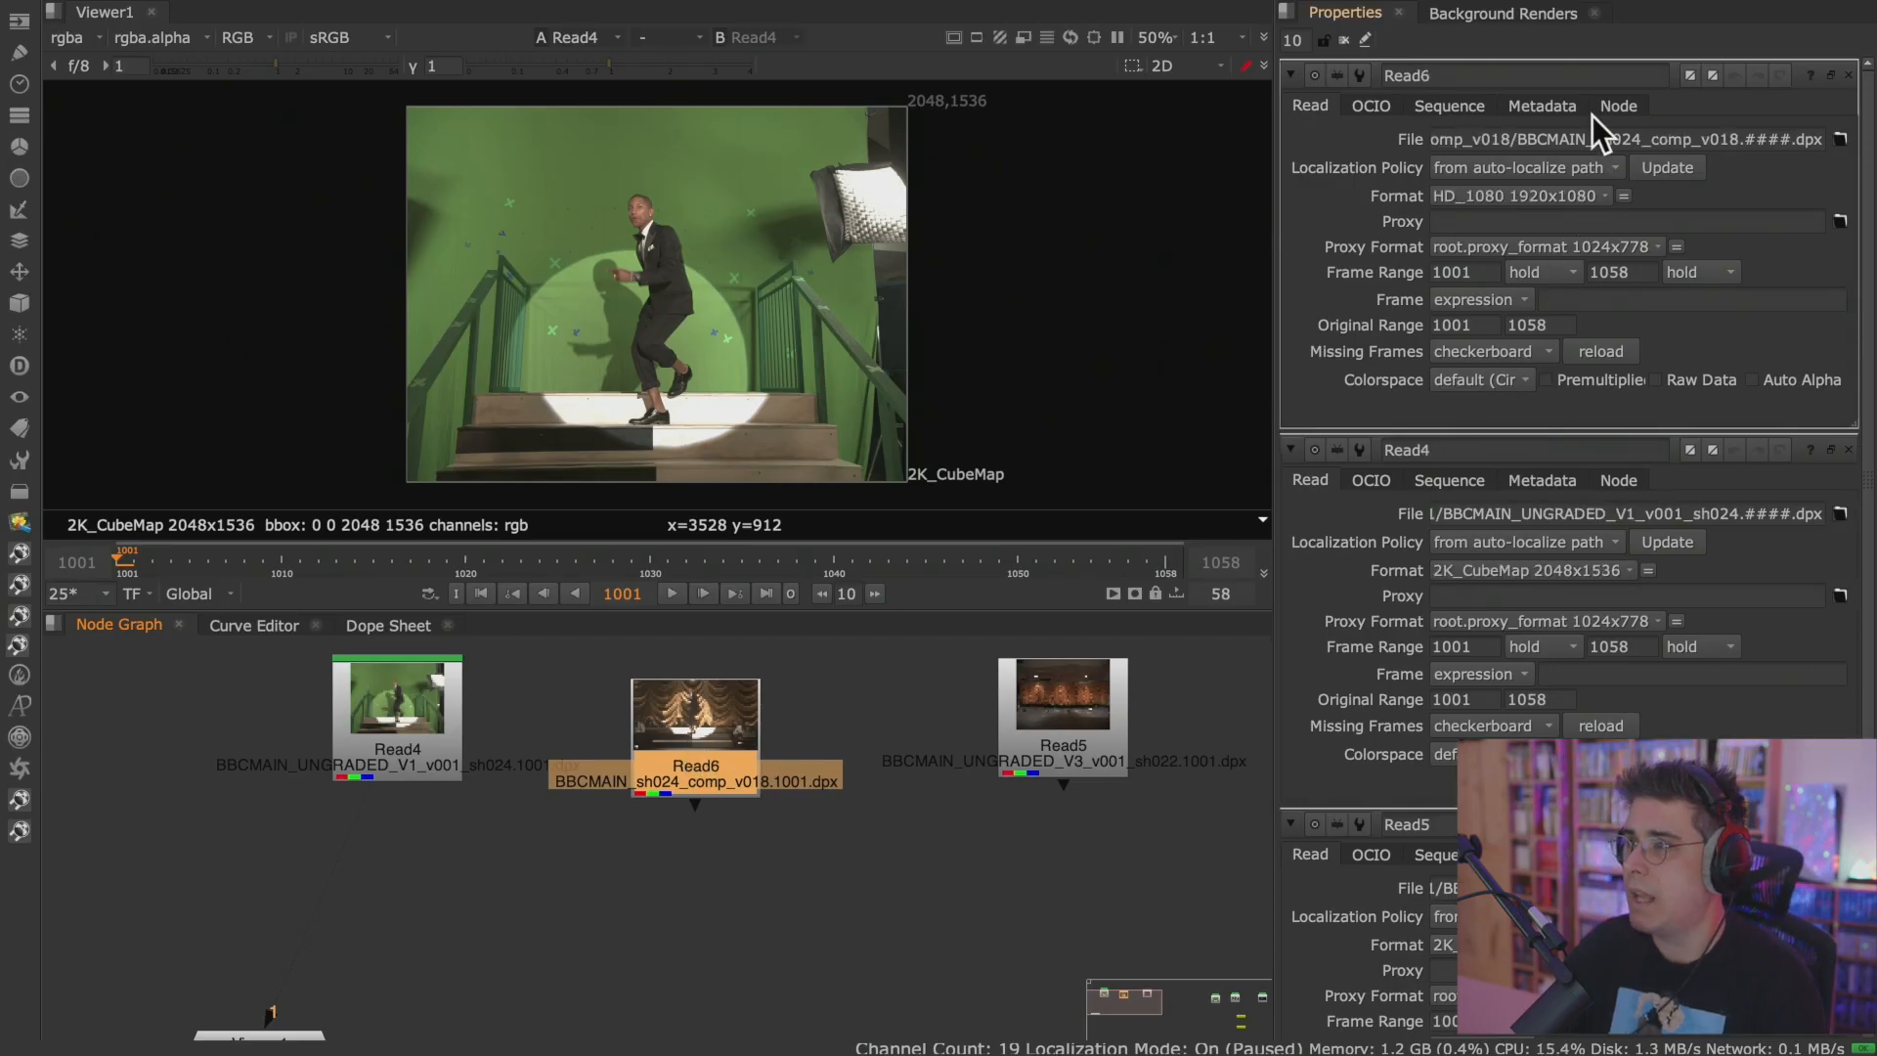
{"action": "double_click", "coordinate": [1098, 670]}
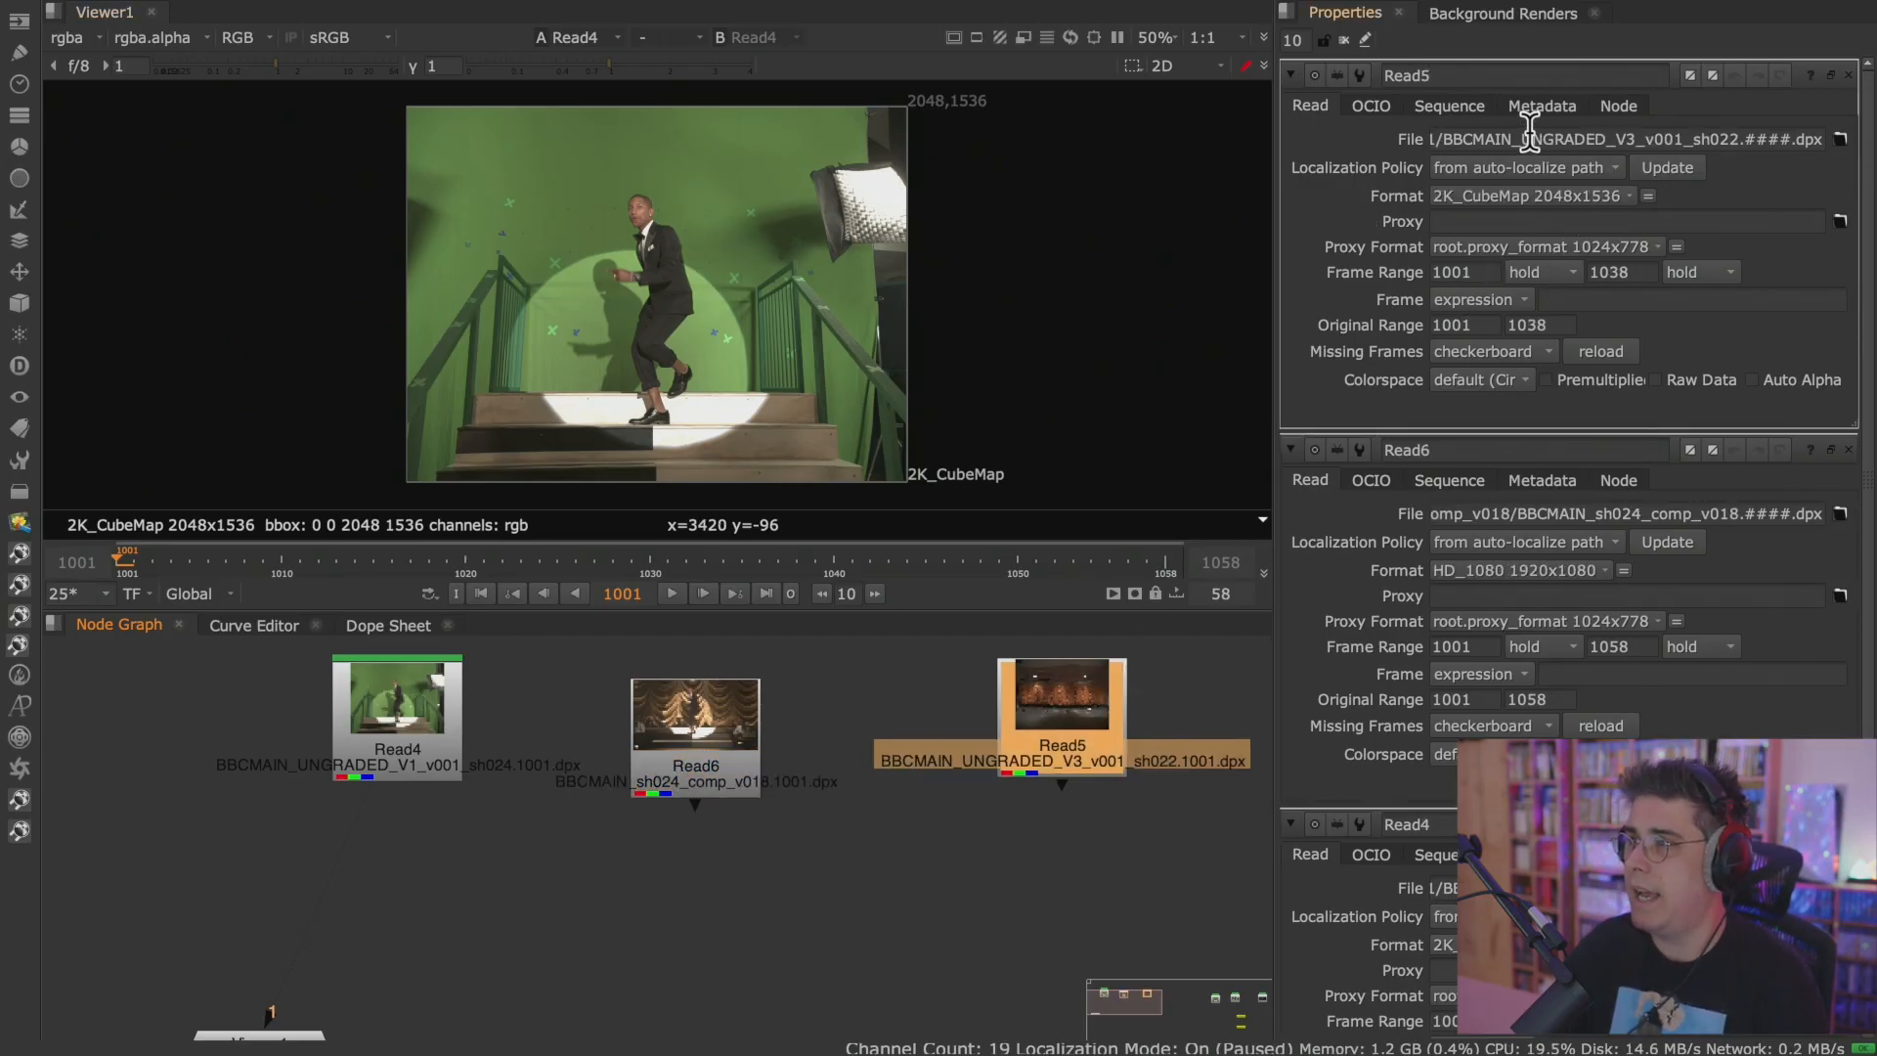
{"action": "scroll", "coordinate": [1867, 342], "scroll_direction": "down", "scroll_amount": 3}
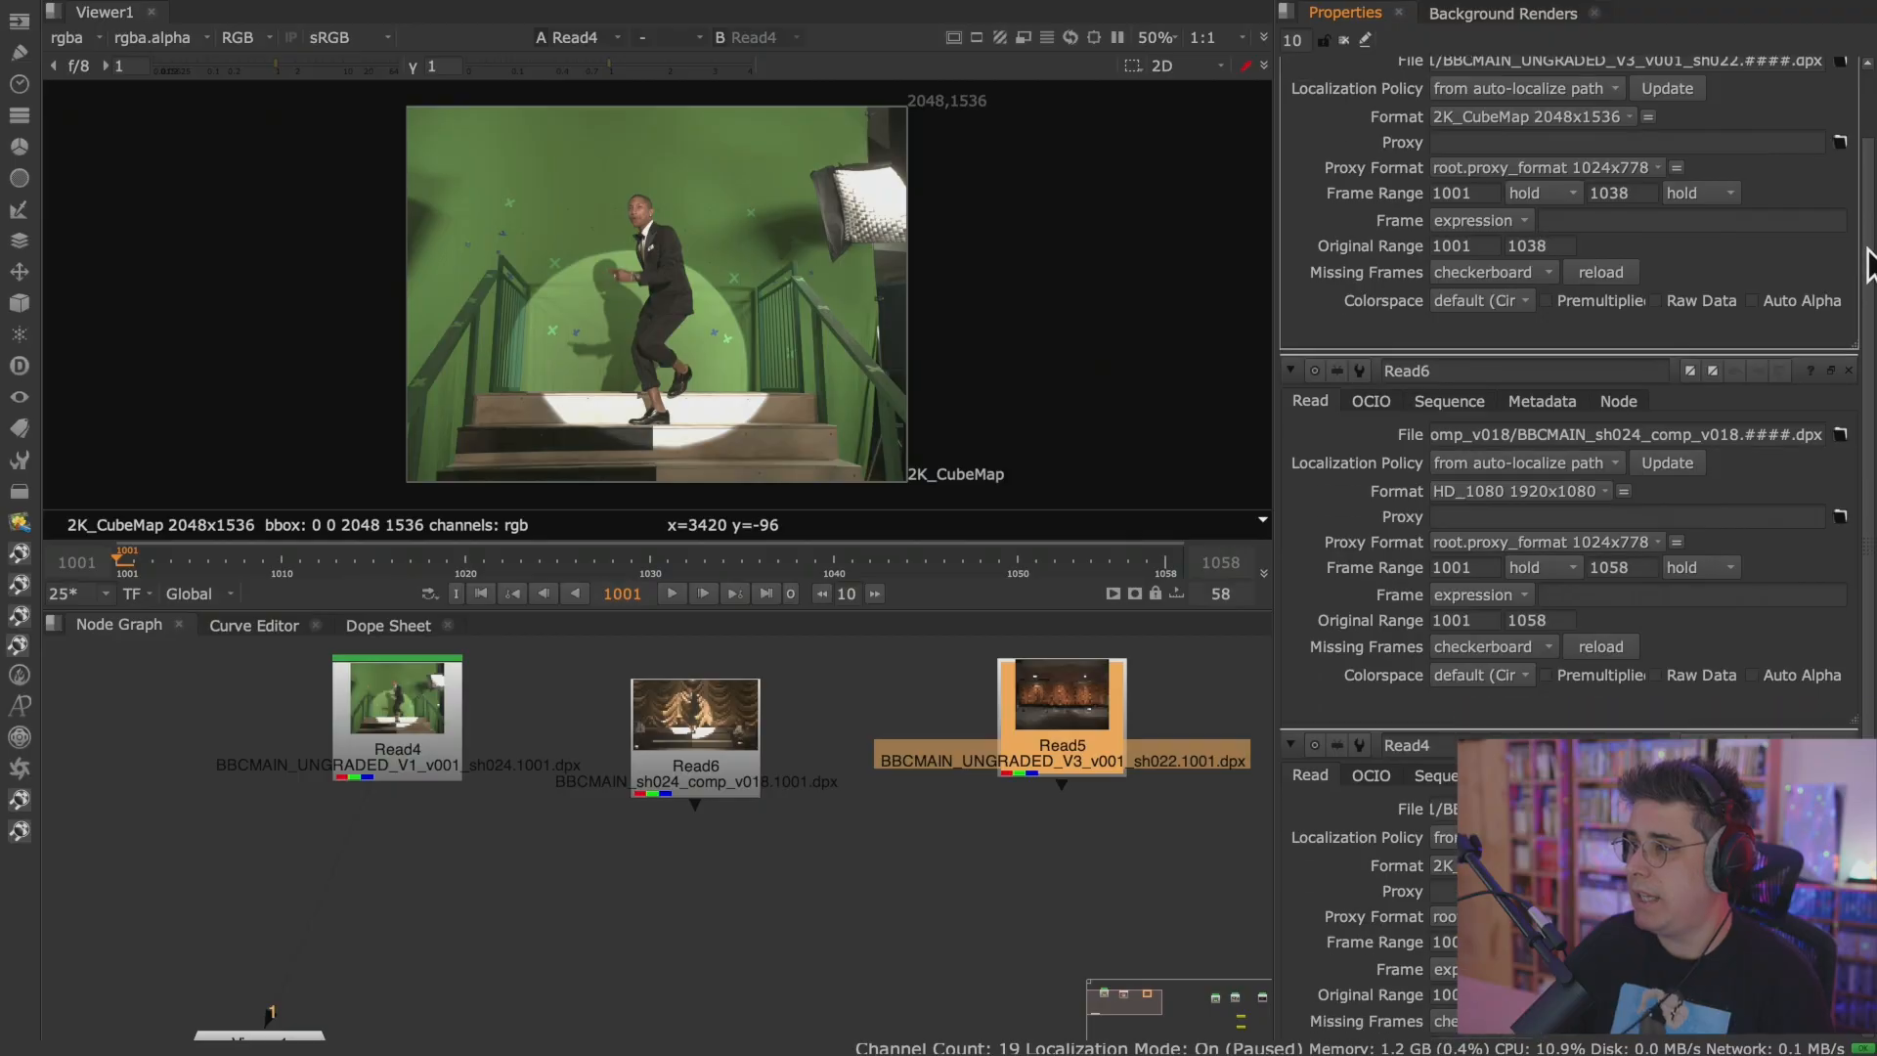
{"action": "scroll", "coordinate": [1838, 357], "scroll_direction": "up", "scroll_amount": 3}
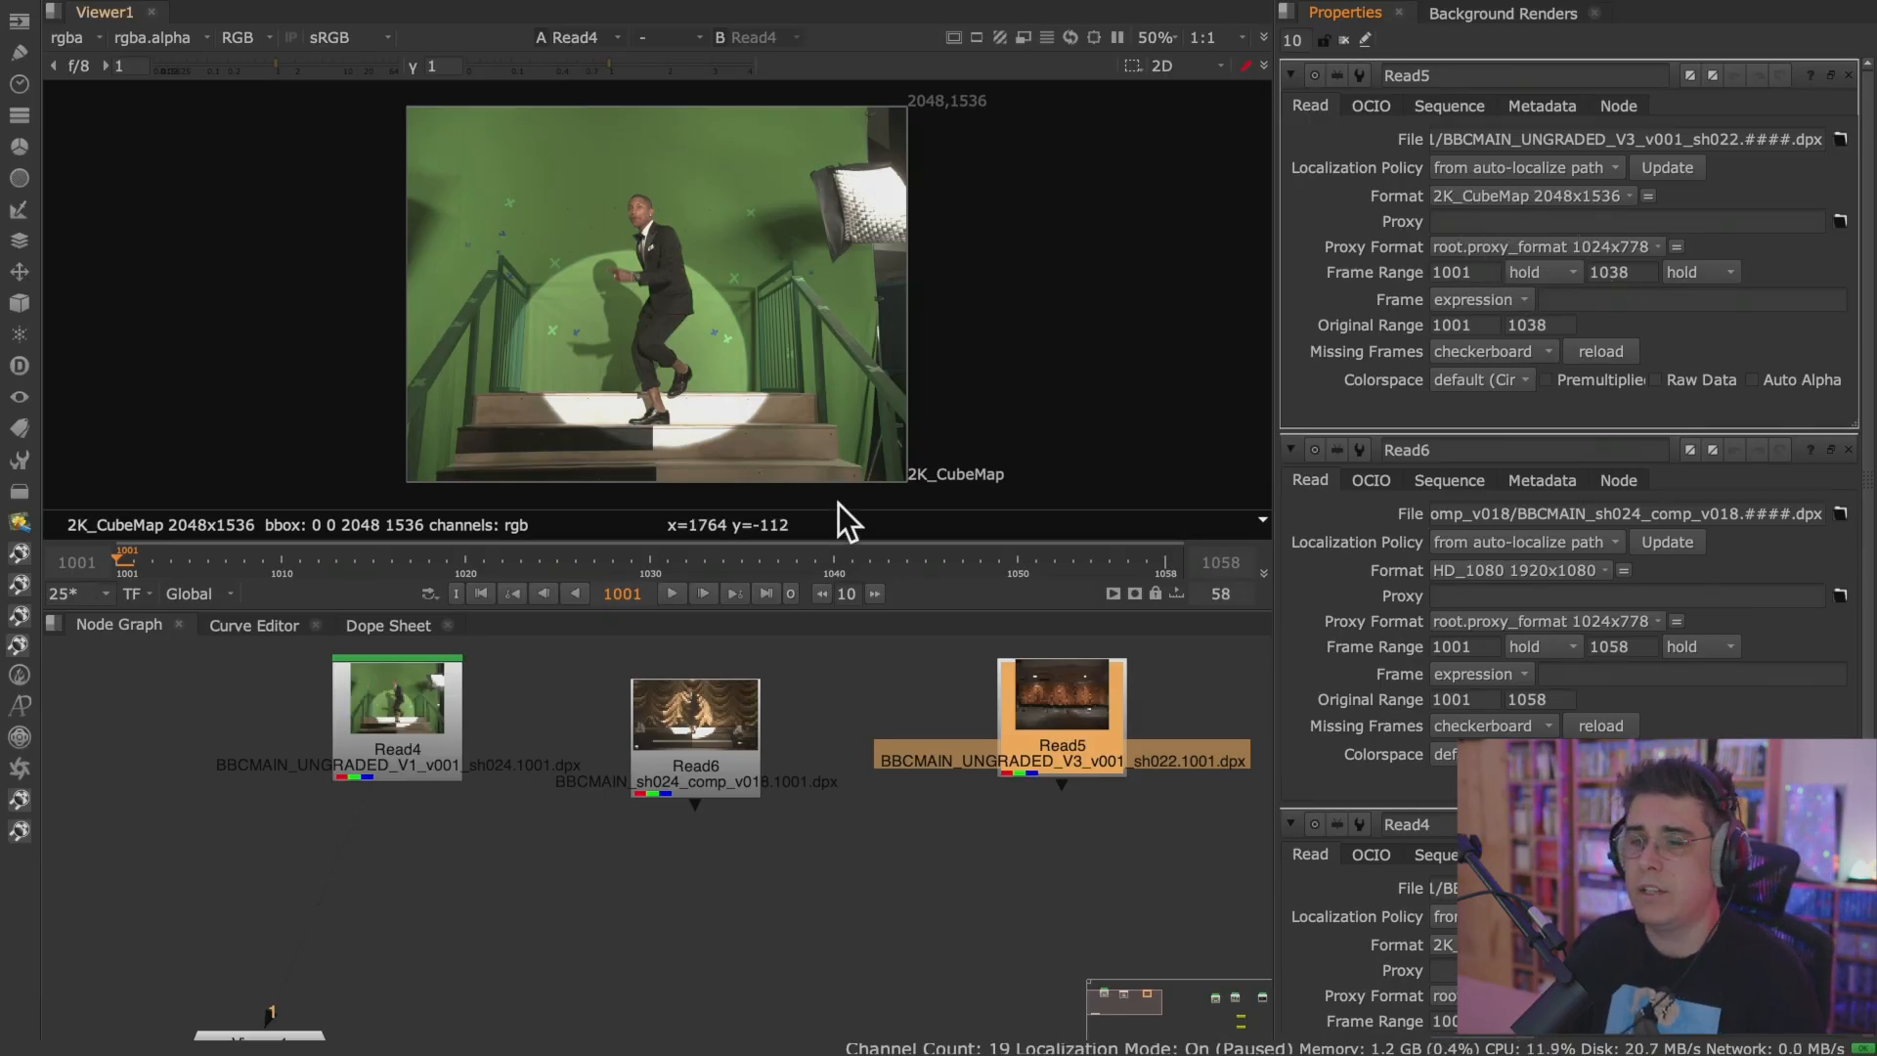
{"action": "left_click", "coordinate": [416, 738]}
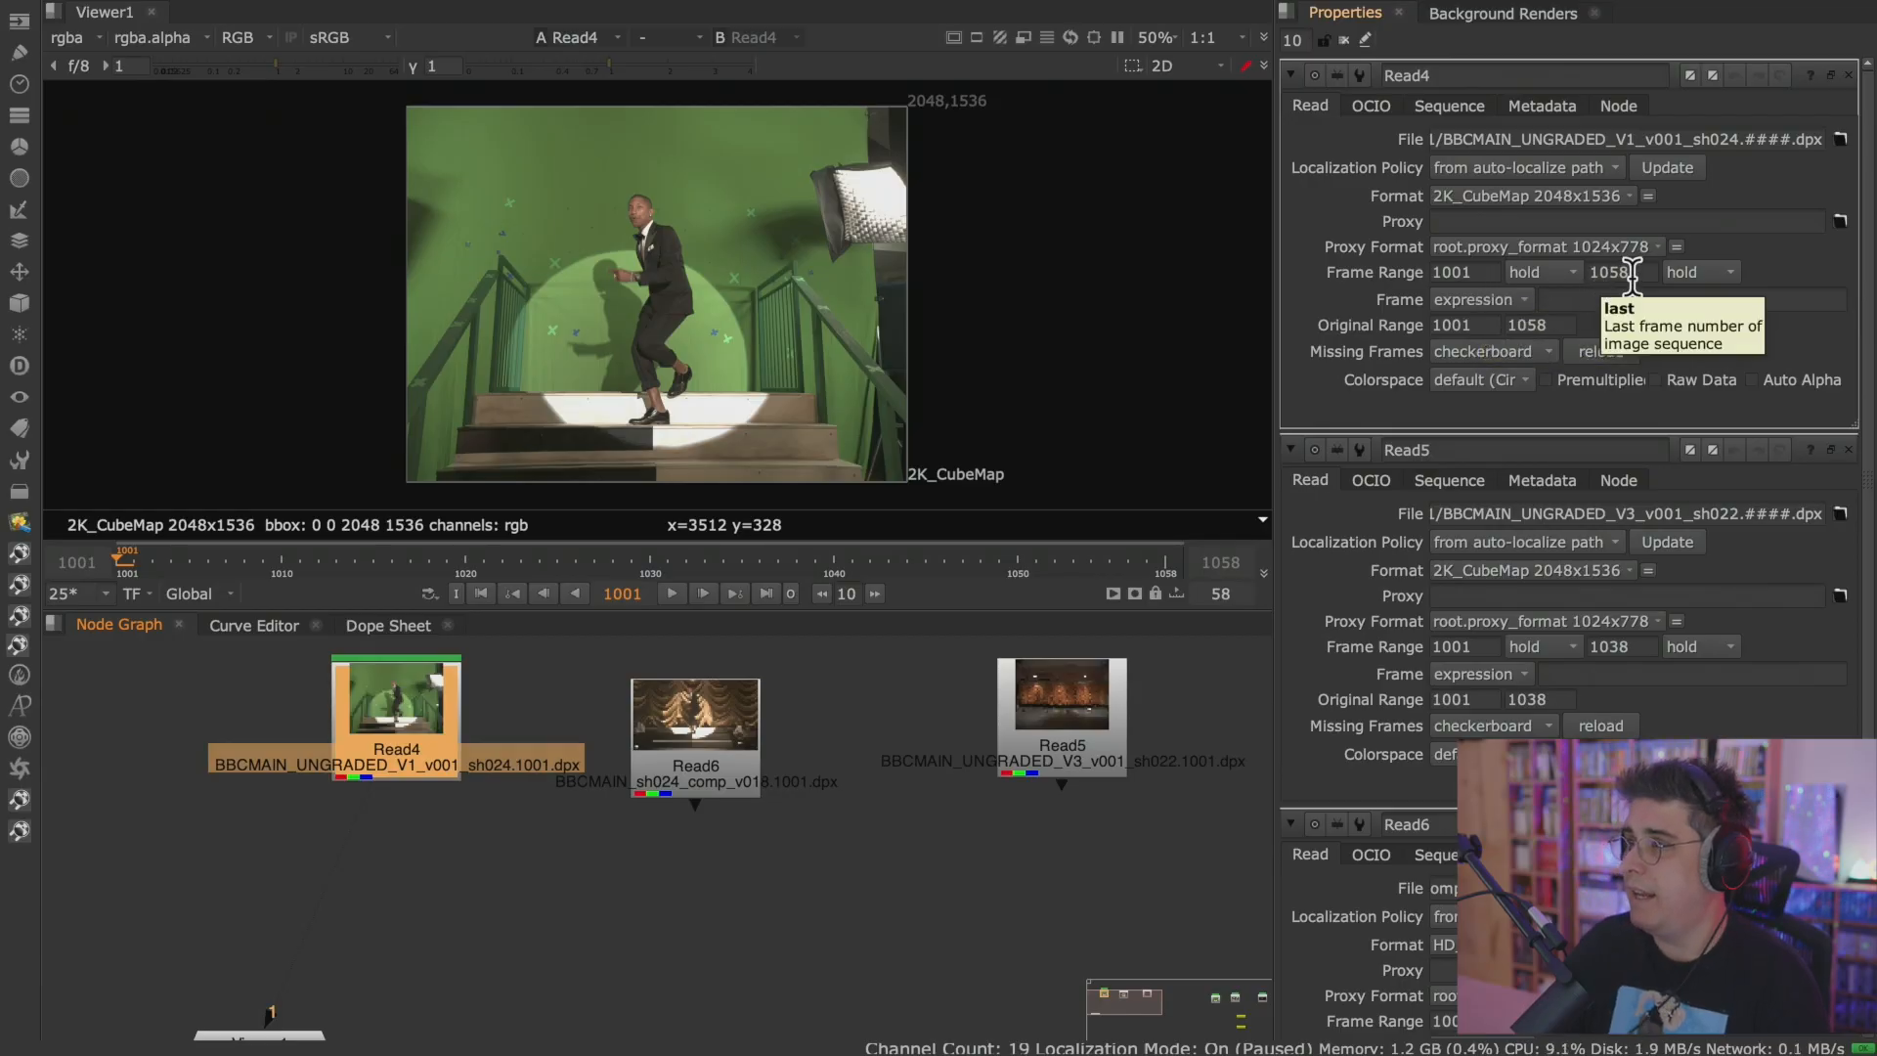
Deselect the nodes and play the Read4 sequence forward in the viewer.
{"action": "left_click", "coordinate": [647, 928]}
{"action": "middle_click_drag", "start_coordinate": [647, 929], "coordinate": [689, 942]}
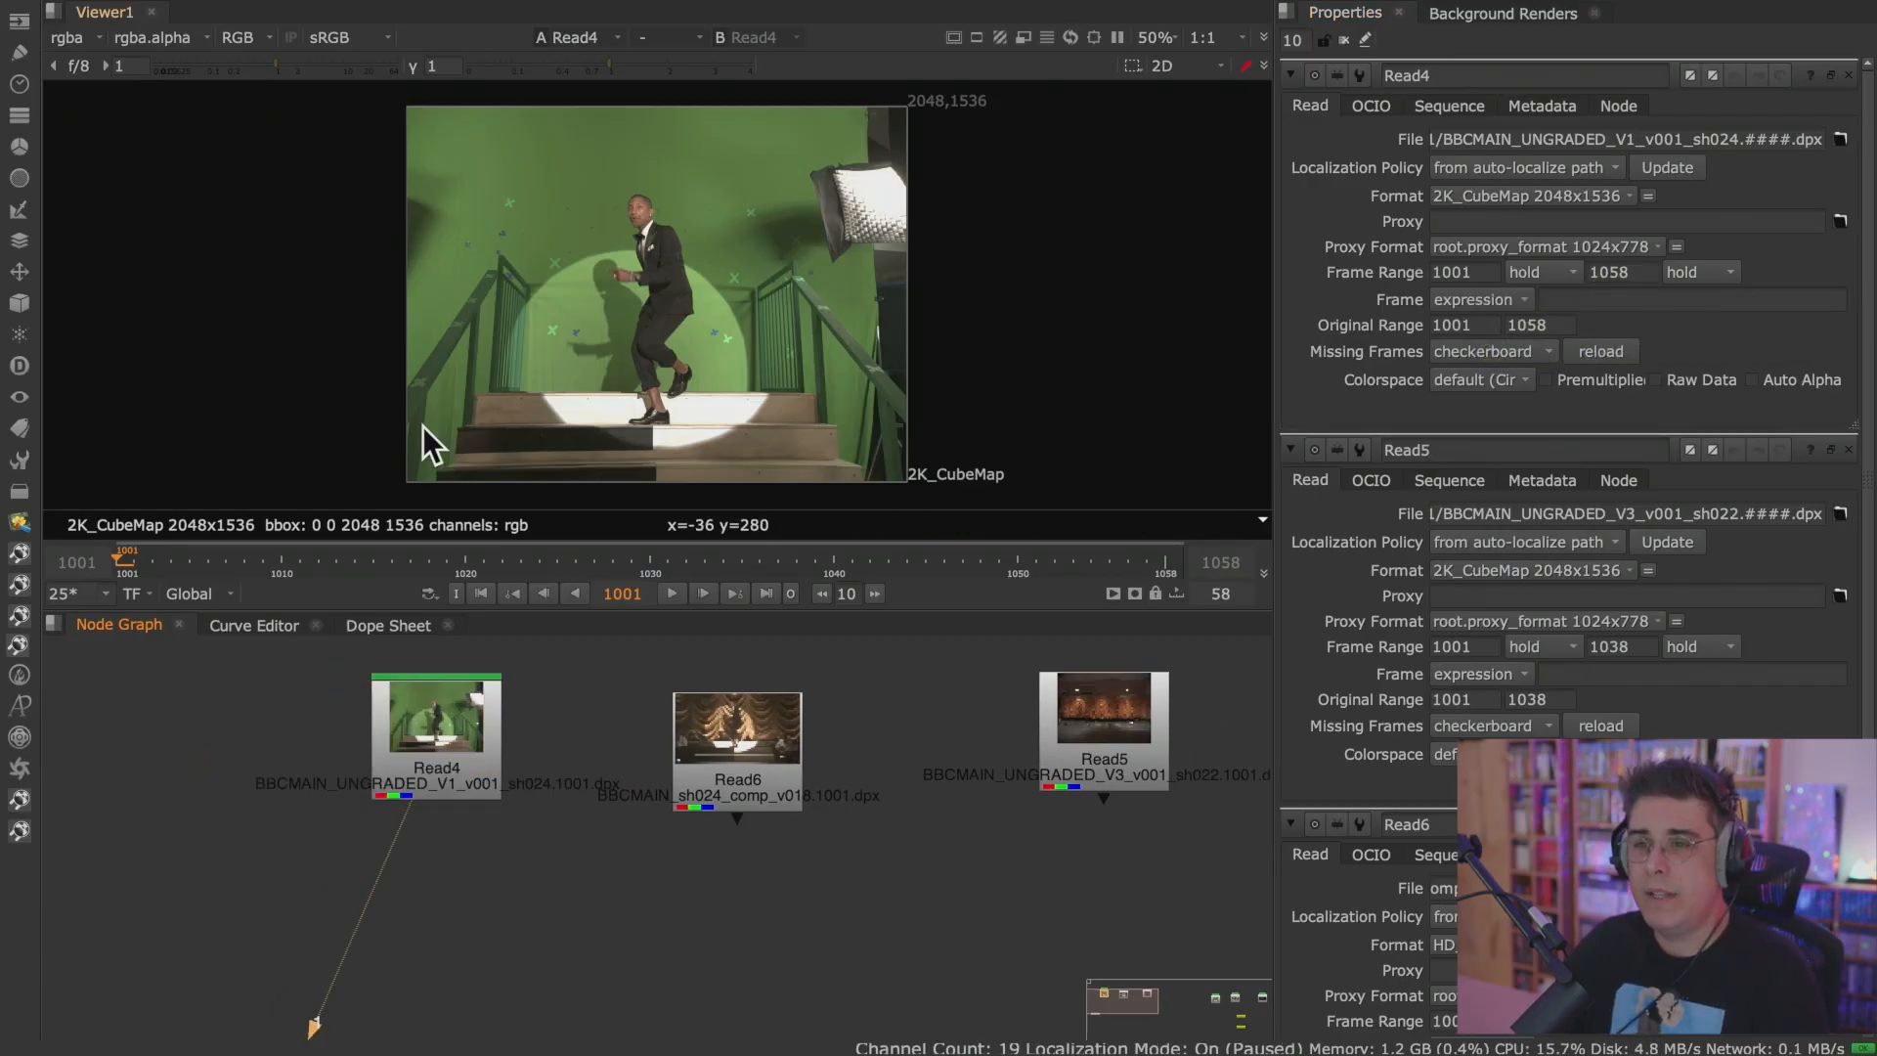
{"action": "left_click", "coordinate": [676, 596]}
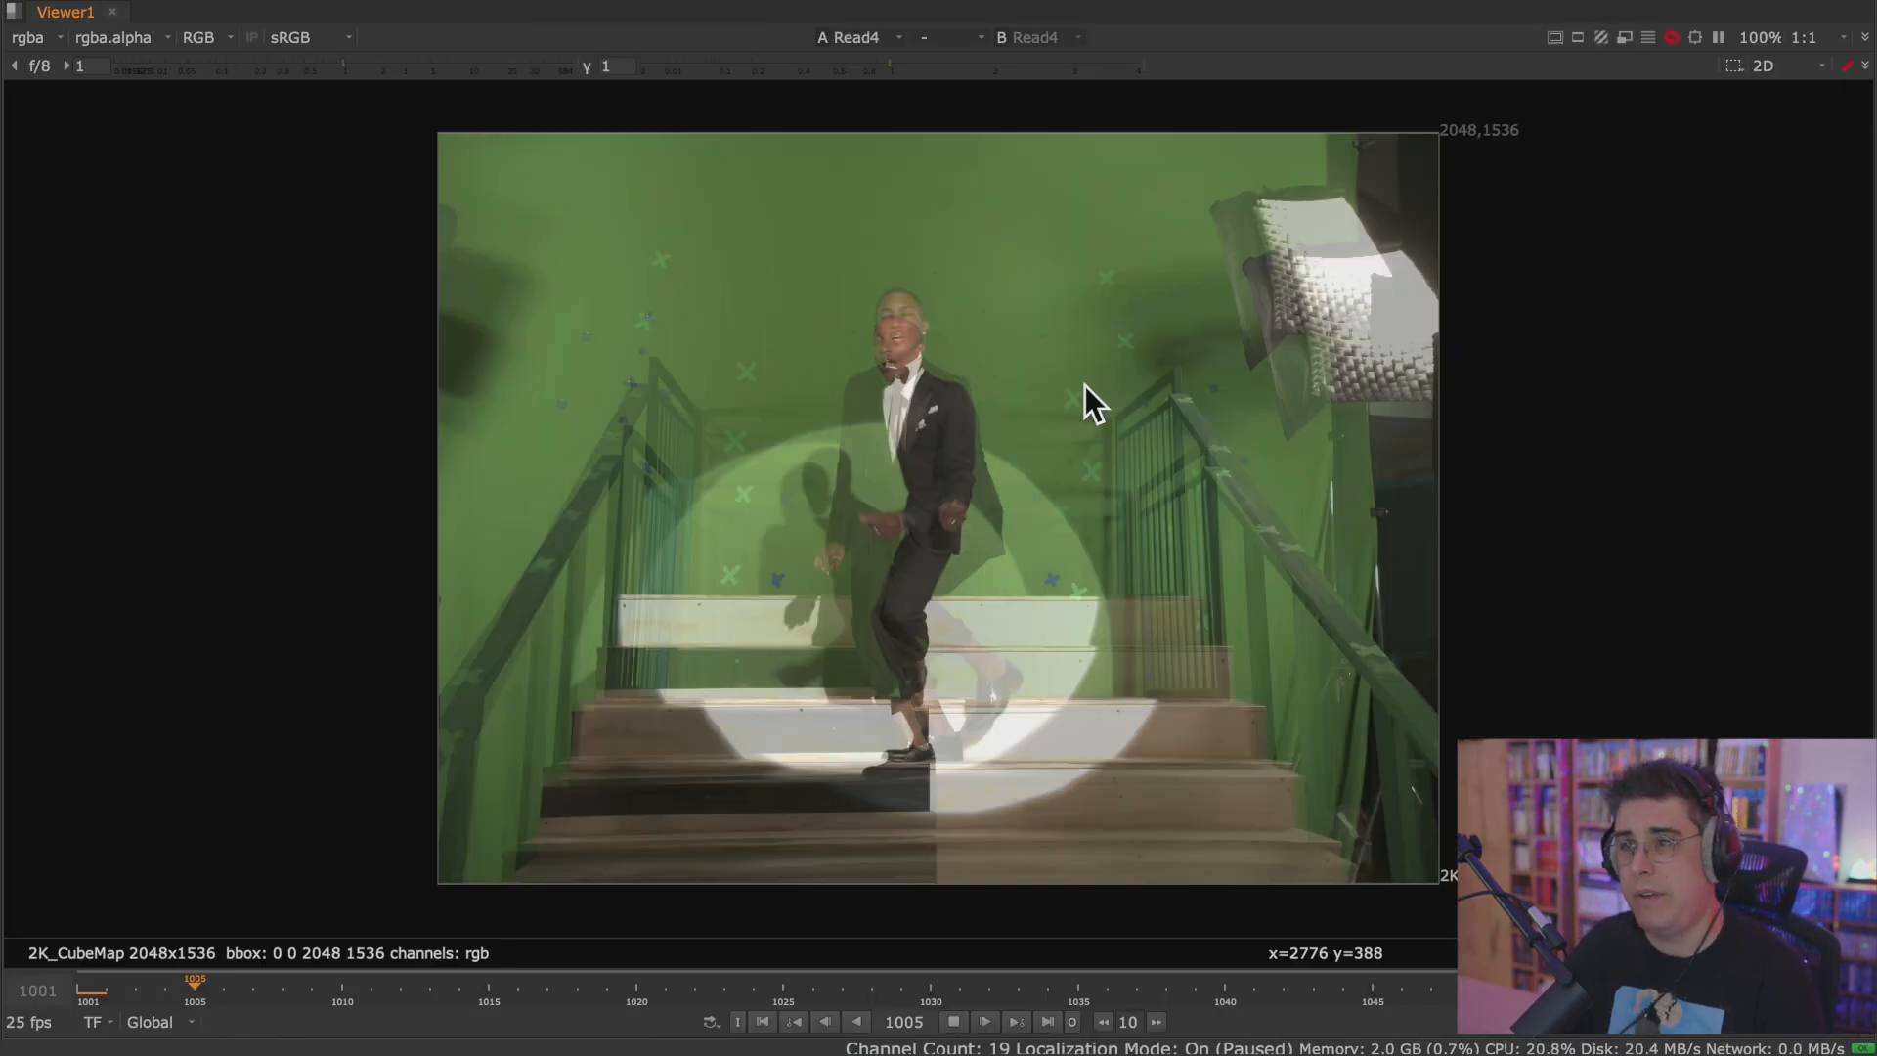
{"action": "key", "text": "space"}
{"action": "key", "text": "l"}
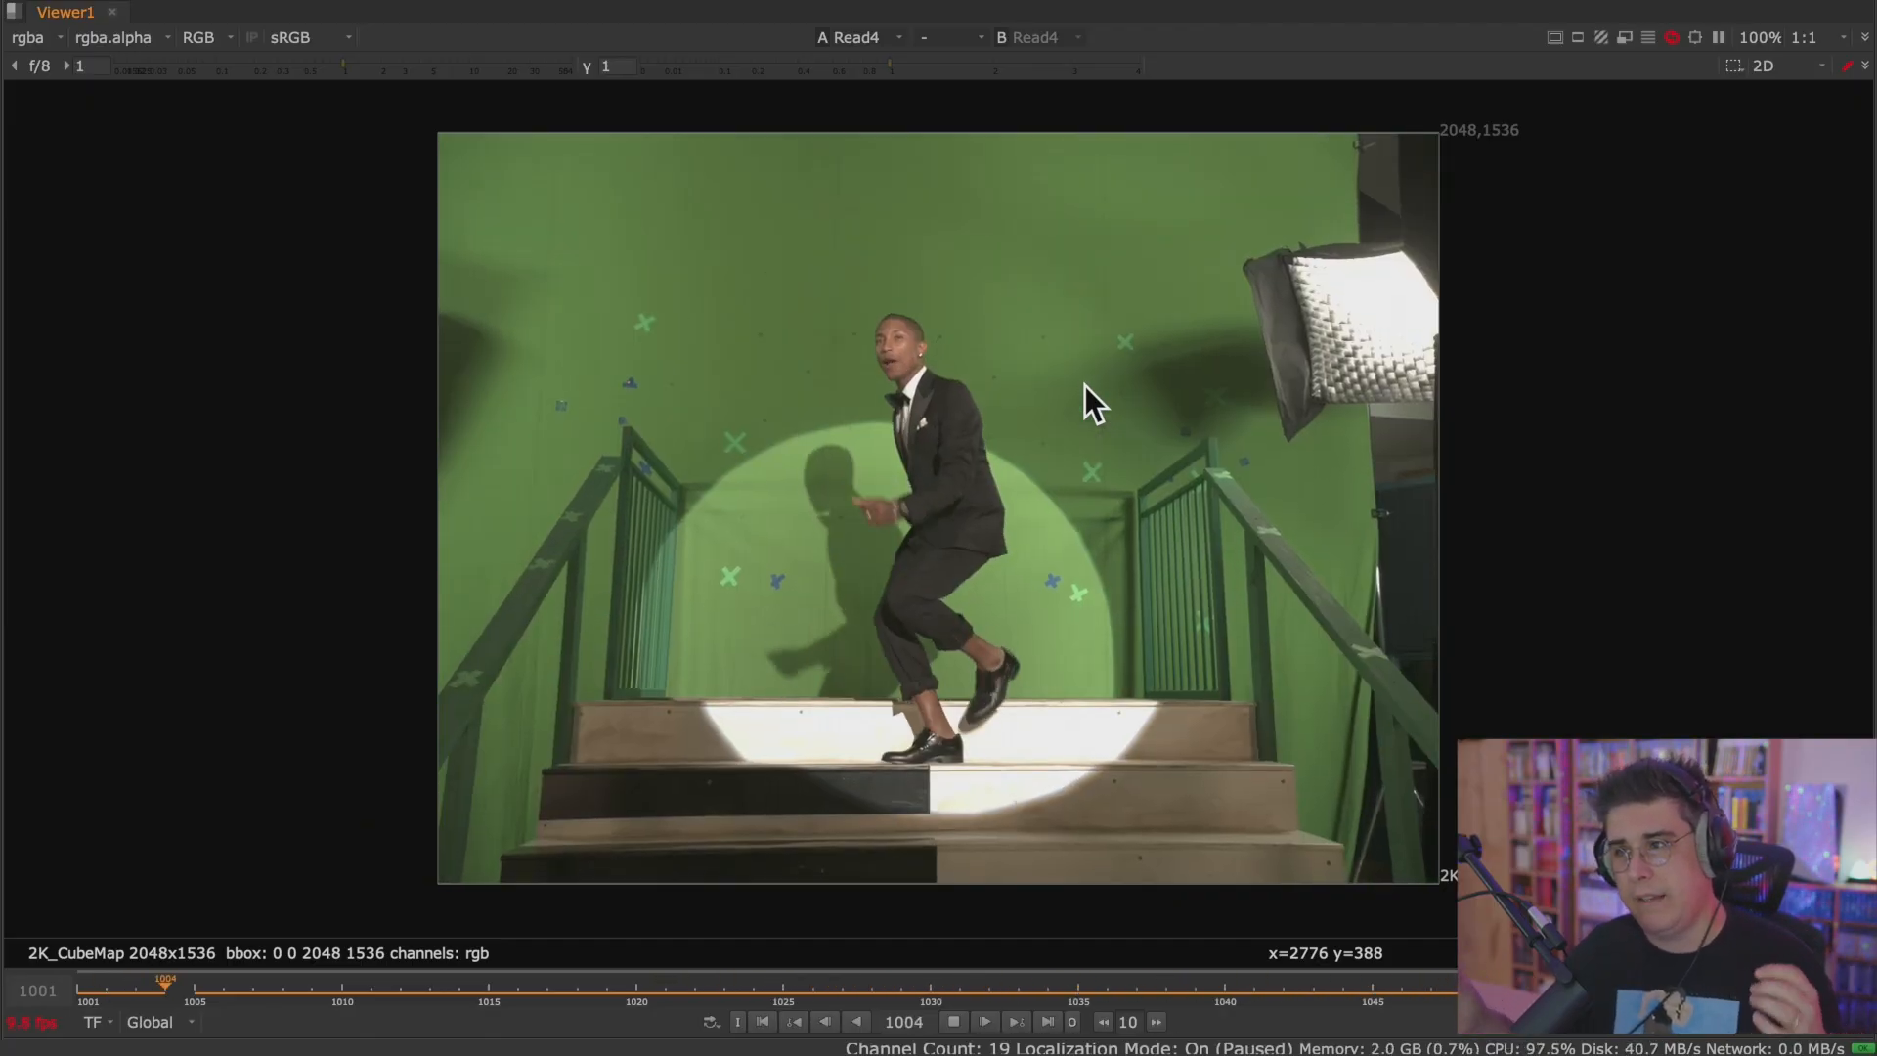
Examine the playing Read4 footage at close and wide magnification in both the enlarged viewer and the normal layout.
{"action": "scroll", "coordinate": [965, 393], "scroll_direction": "up", "scroll_amount": 6}
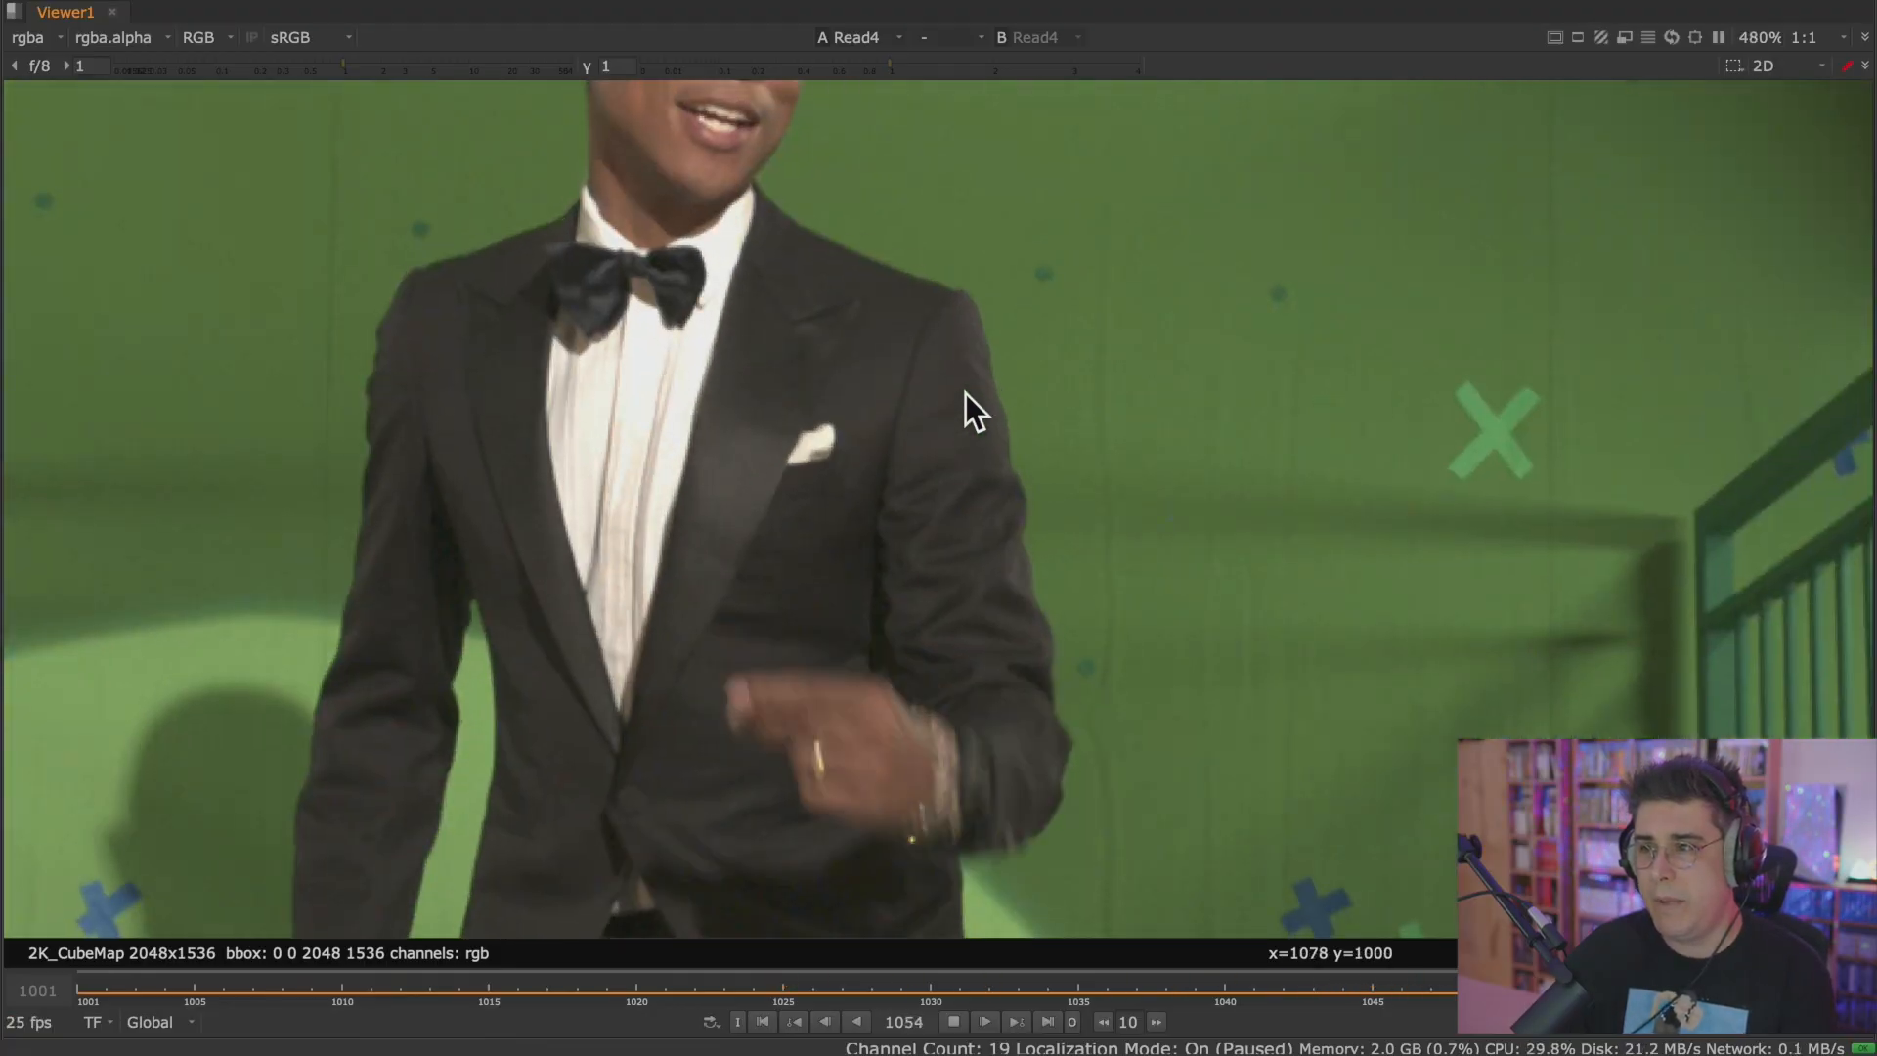
{"action": "scroll", "coordinate": [964, 393], "scroll_direction": "down", "scroll_amount": 12}
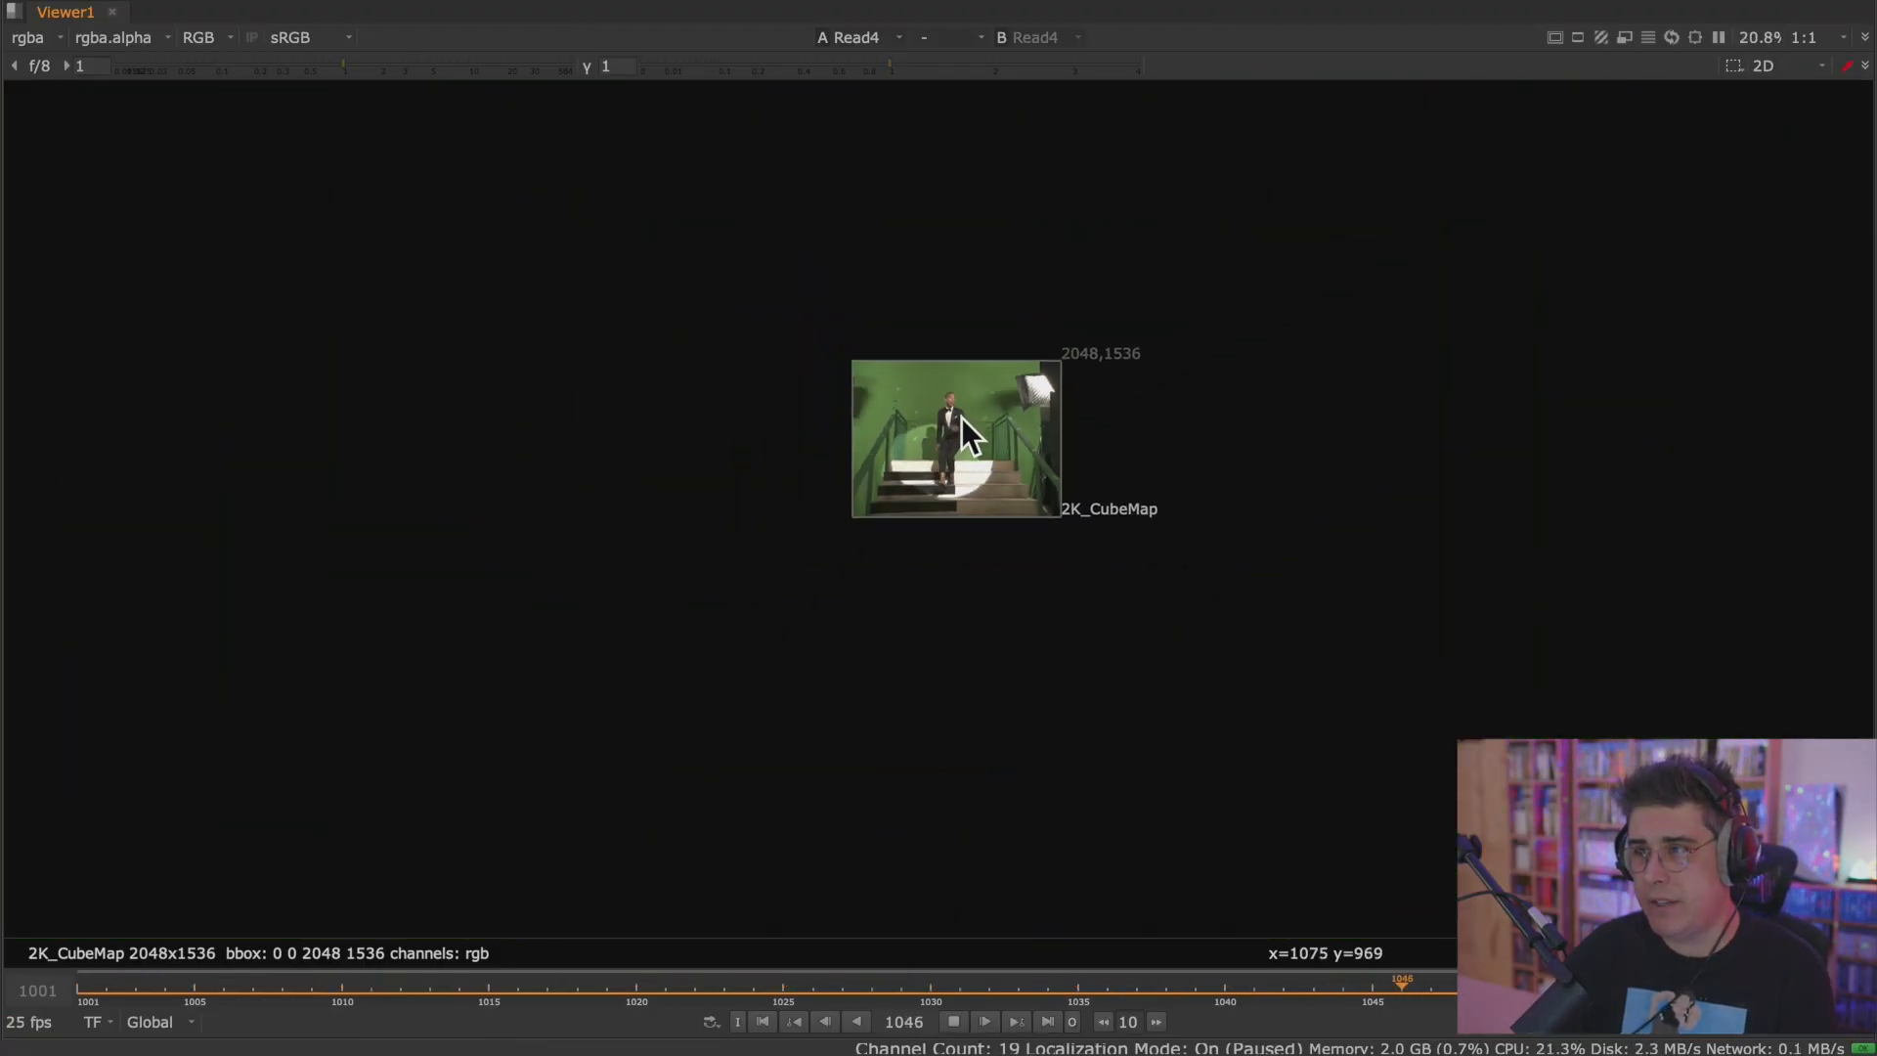
{"action": "scroll", "coordinate": [1048, 437], "scroll_direction": "up", "scroll_amount": 4}
{"action": "key", "text": "space"}
{"action": "middle_click_drag", "start_coordinate": [1208, 90], "coordinate": [589, 445]}
{"action": "middle_click_drag", "start_coordinate": [457, 309], "coordinate": [1046, 484]}
{"action": "scroll", "coordinate": [1017, 465], "scroll_direction": "down", "scroll_amount": 5}
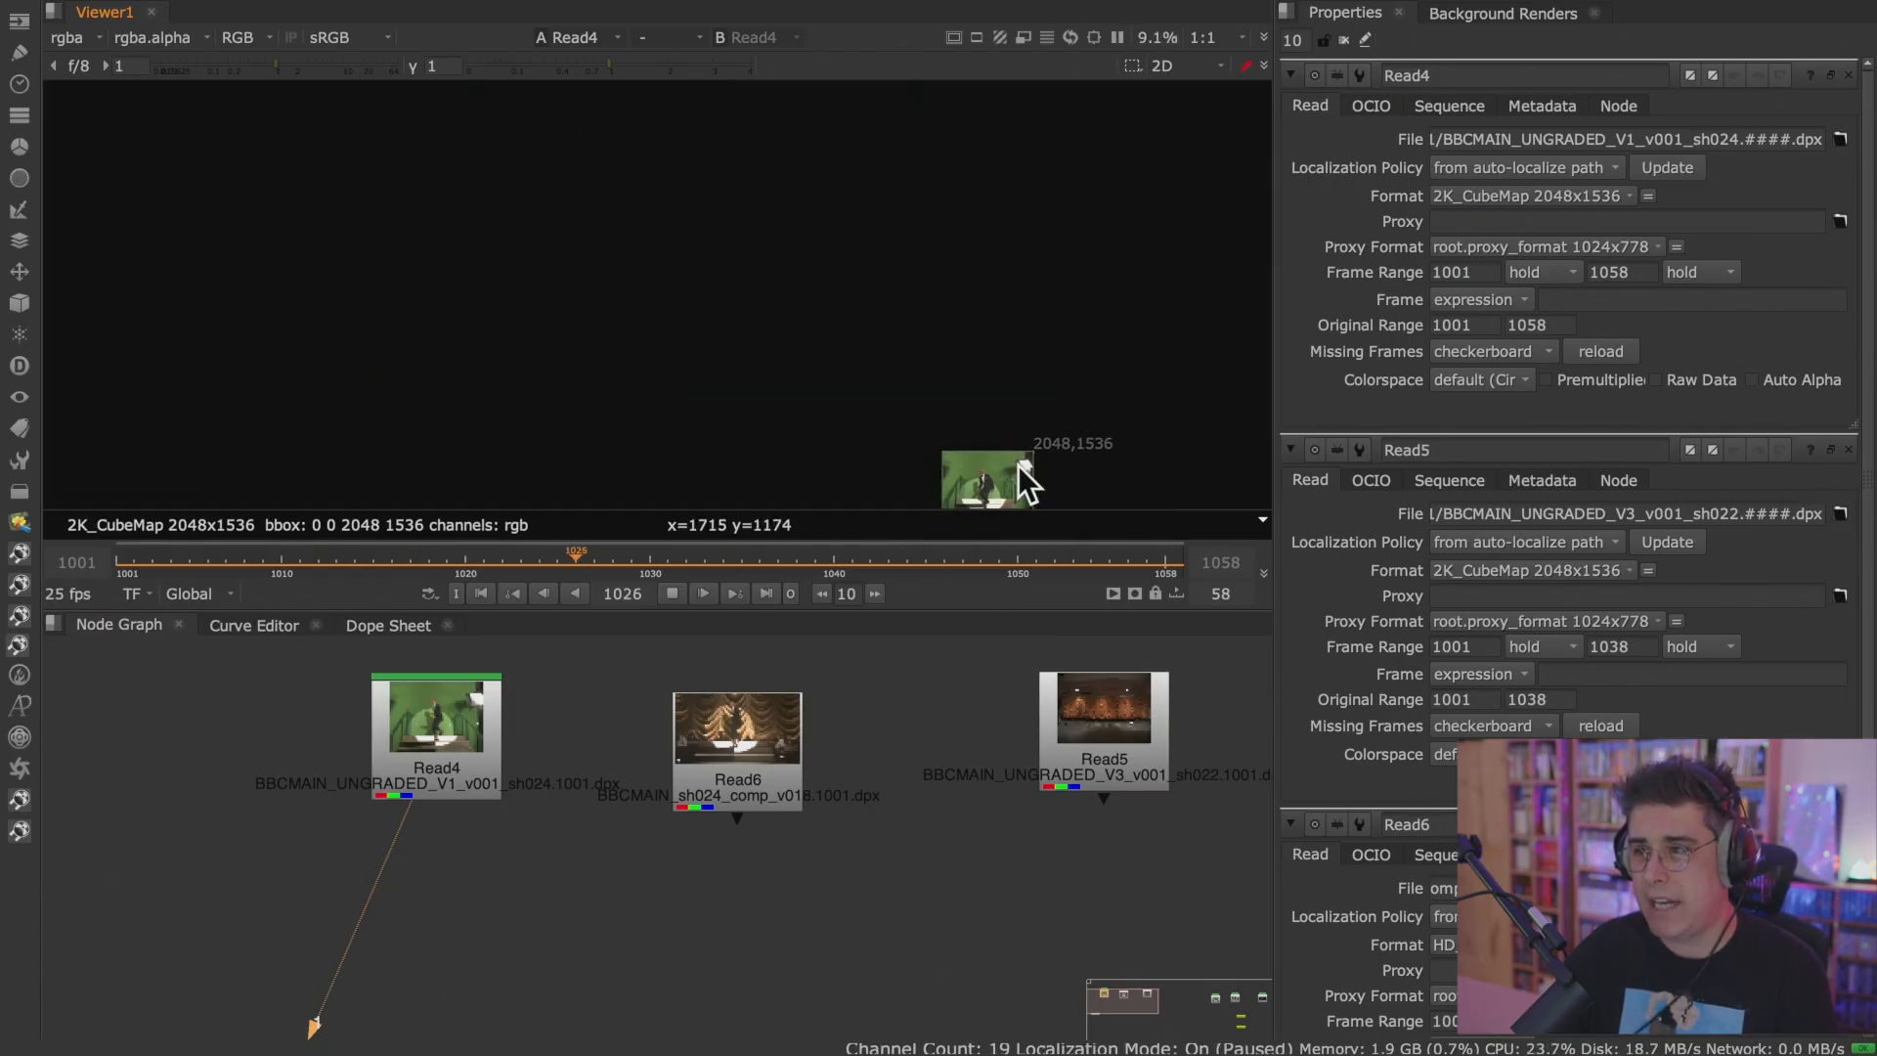
{"action": "scroll", "coordinate": [943, 372], "scroll_direction": "up", "scroll_amount": 18}
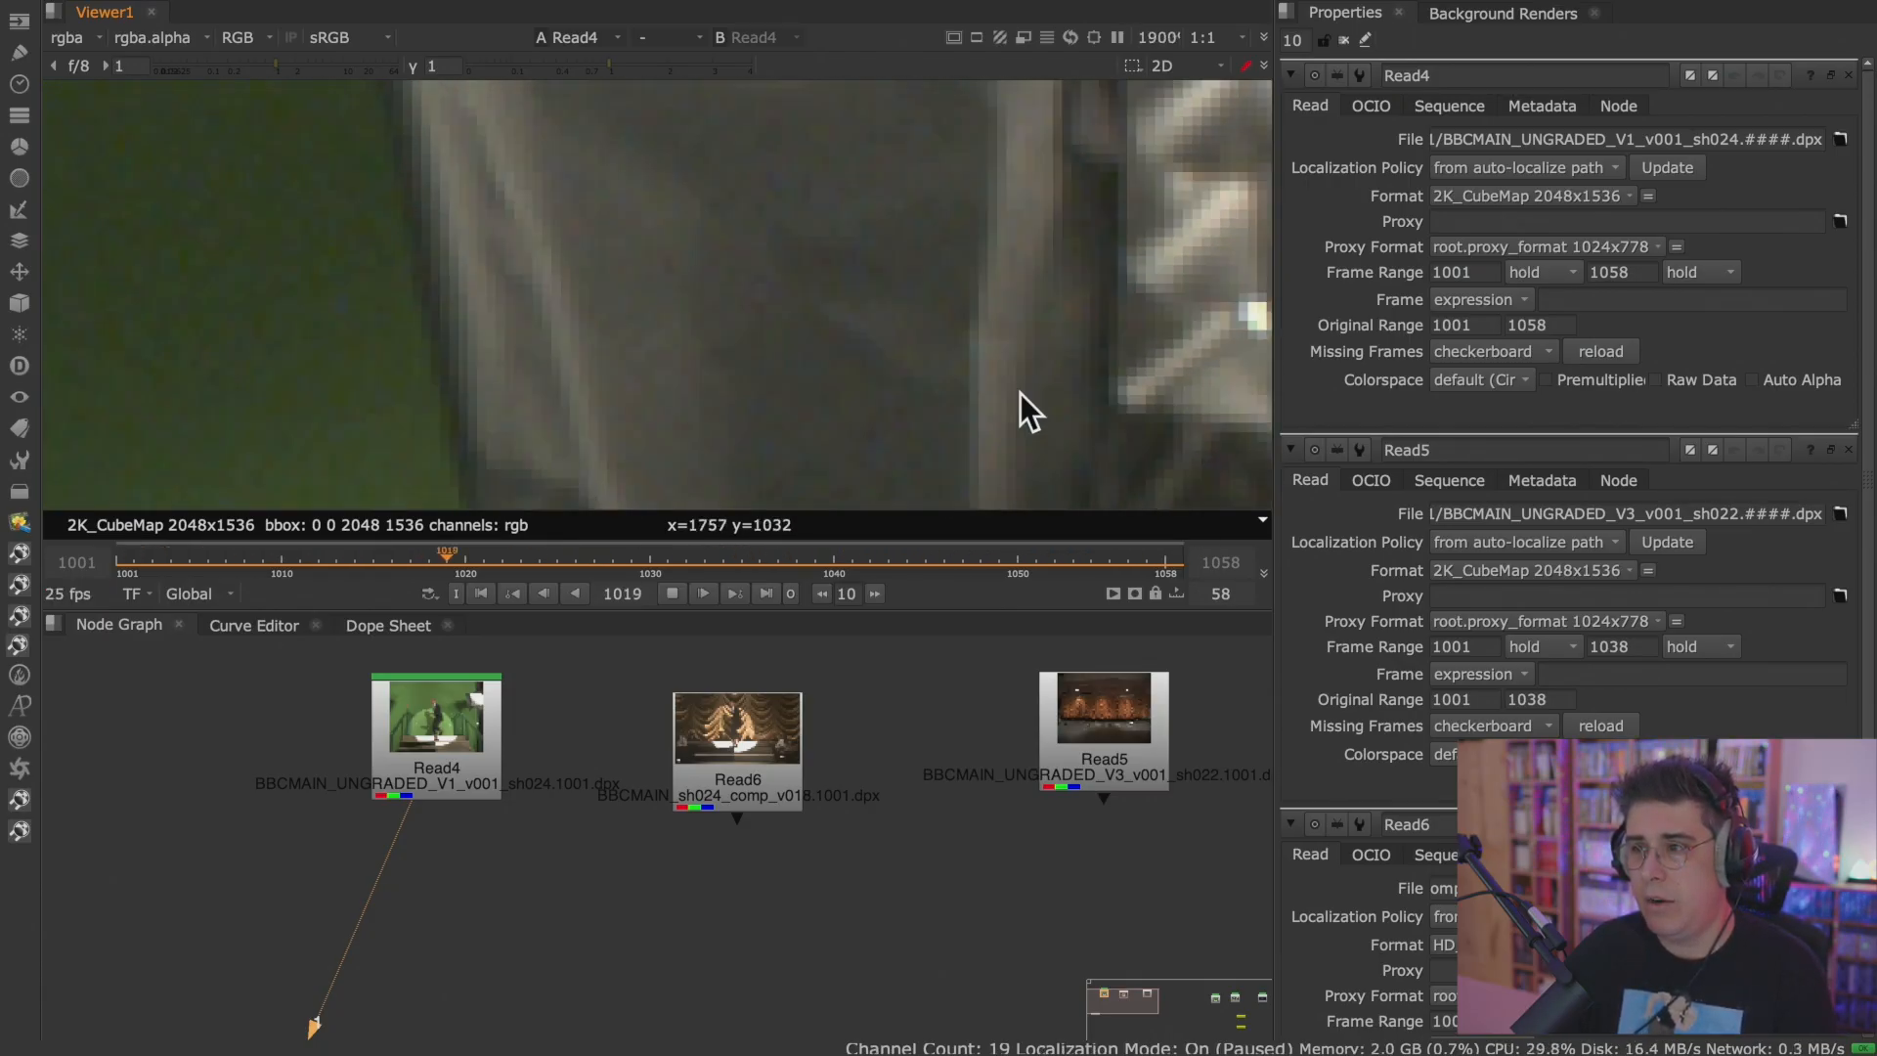
{"action": "scroll", "coordinate": [979, 350], "scroll_direction": "down", "scroll_amount": 13}
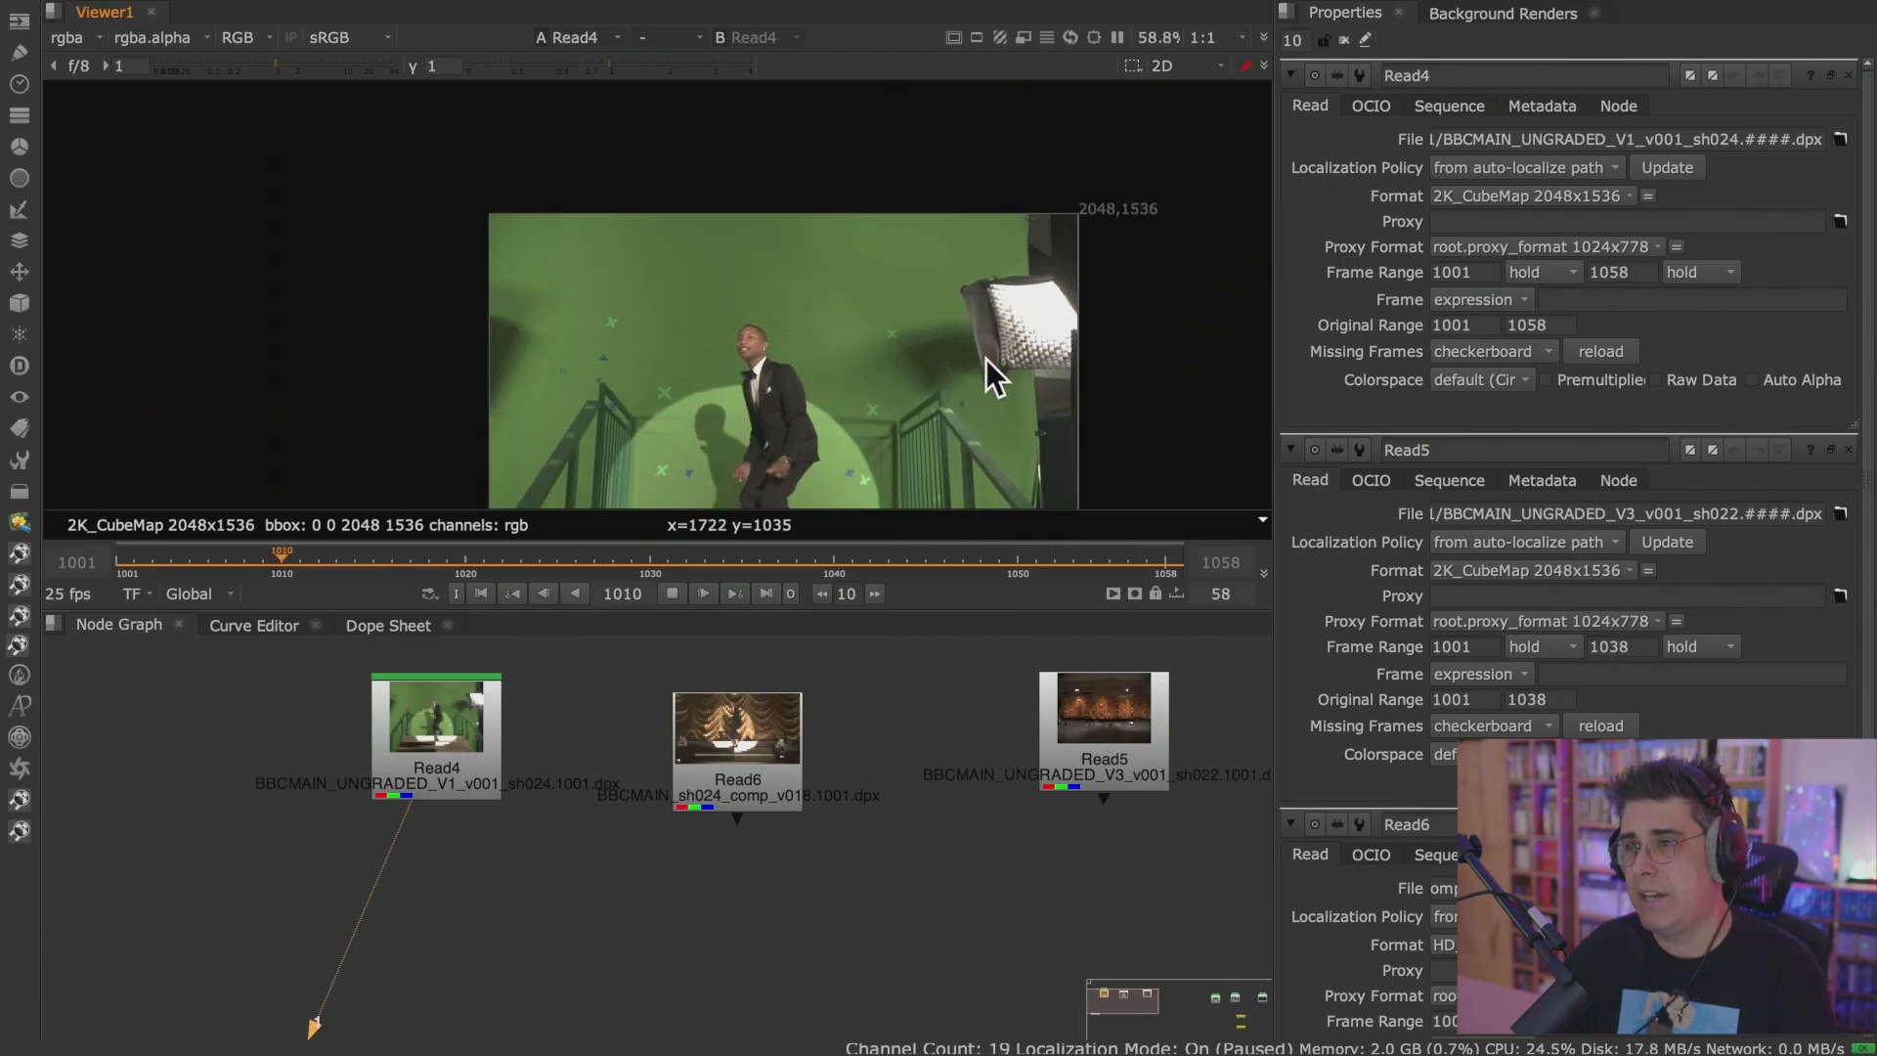
Enlarge the viewer again and inspect the playing Read4 green-screen shot at different magnifications.
{"action": "key", "text": "space"}
{"action": "middle_click_drag", "start_coordinate": [969, 718], "coordinate": [1077, 184]}
{"action": "scroll", "coordinate": [1040, 364], "scroll_direction": "up", "scroll_amount": 2}
{"action": "middle_click_drag", "start_coordinate": [1038, 362], "coordinate": [1079, 607]}
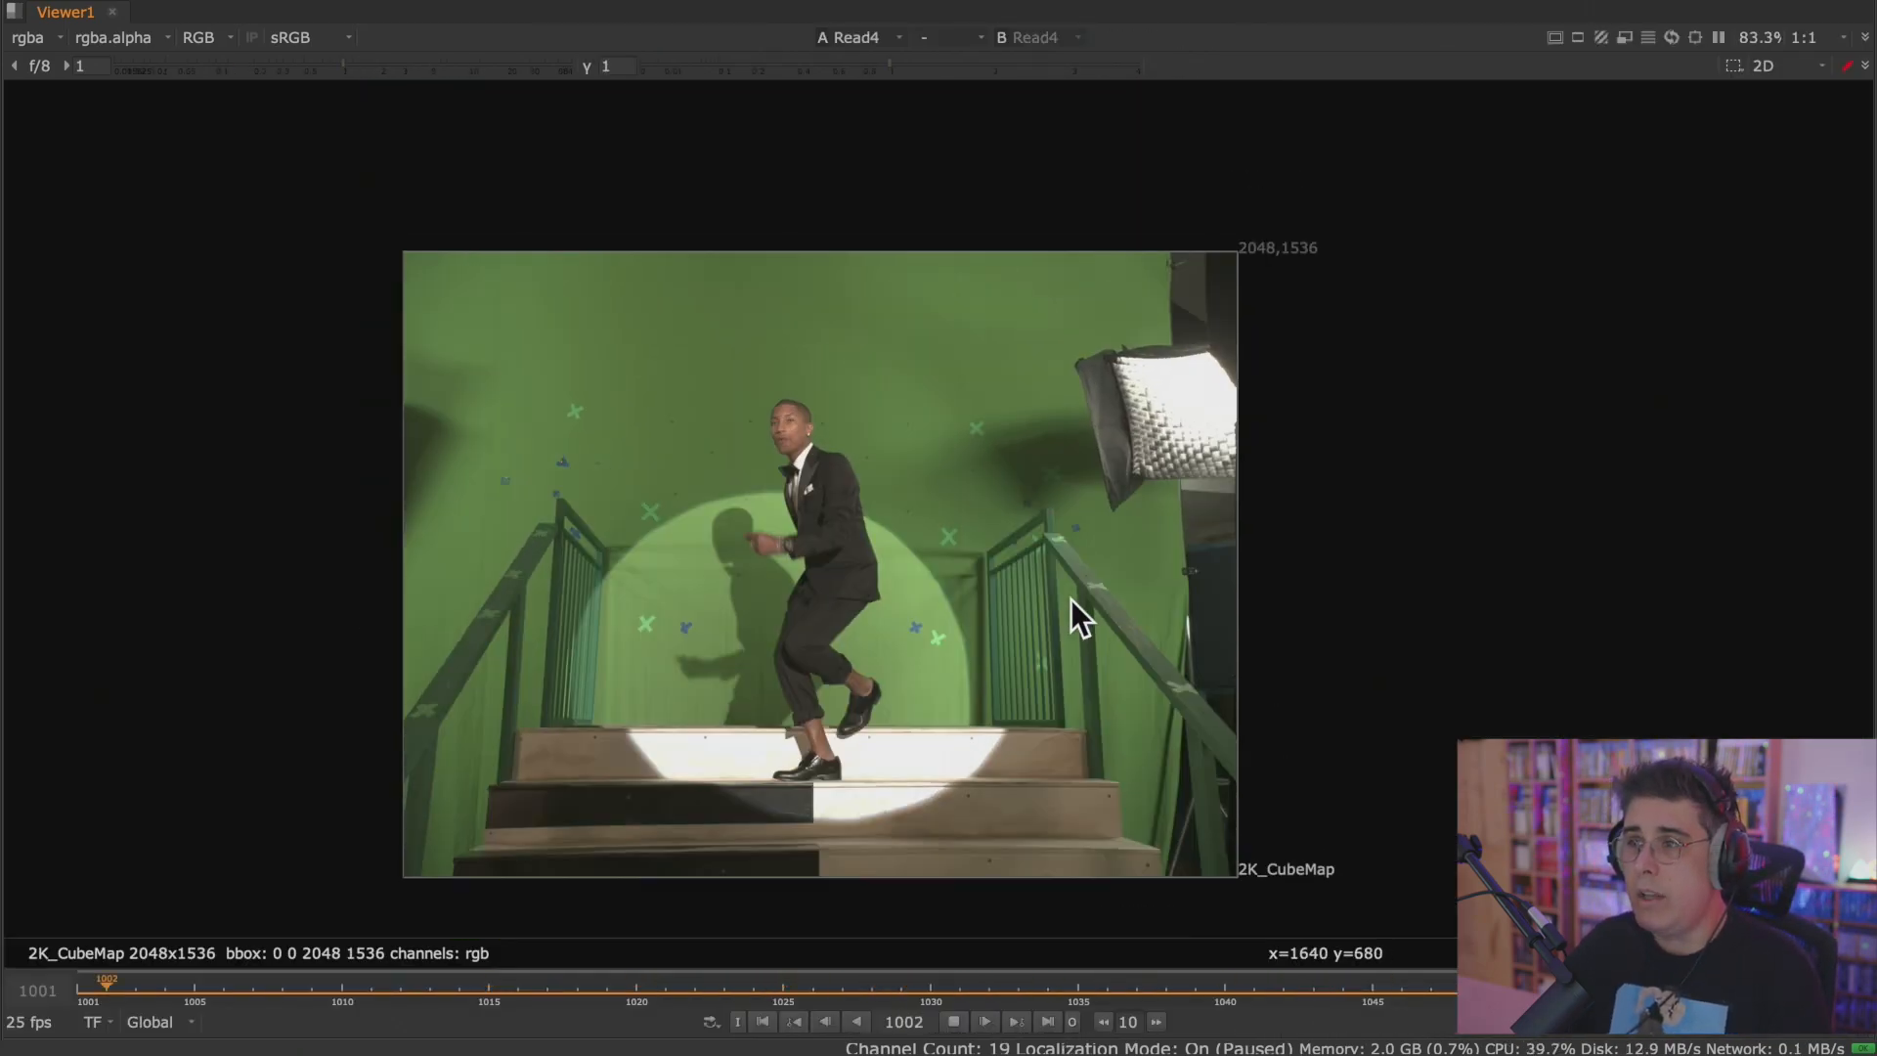
{"action": "scroll", "coordinate": [906, 586], "scroll_direction": "up", "scroll_amount": 5}
{"action": "scroll", "coordinate": [905, 586], "scroll_direction": "down", "scroll_amount": 5}
{"action": "scroll", "coordinate": [906, 587], "scroll_direction": "down", "scroll_amount": 3}
{"action": "scroll", "coordinate": [905, 586], "scroll_direction": "up", "scroll_amount": 5}
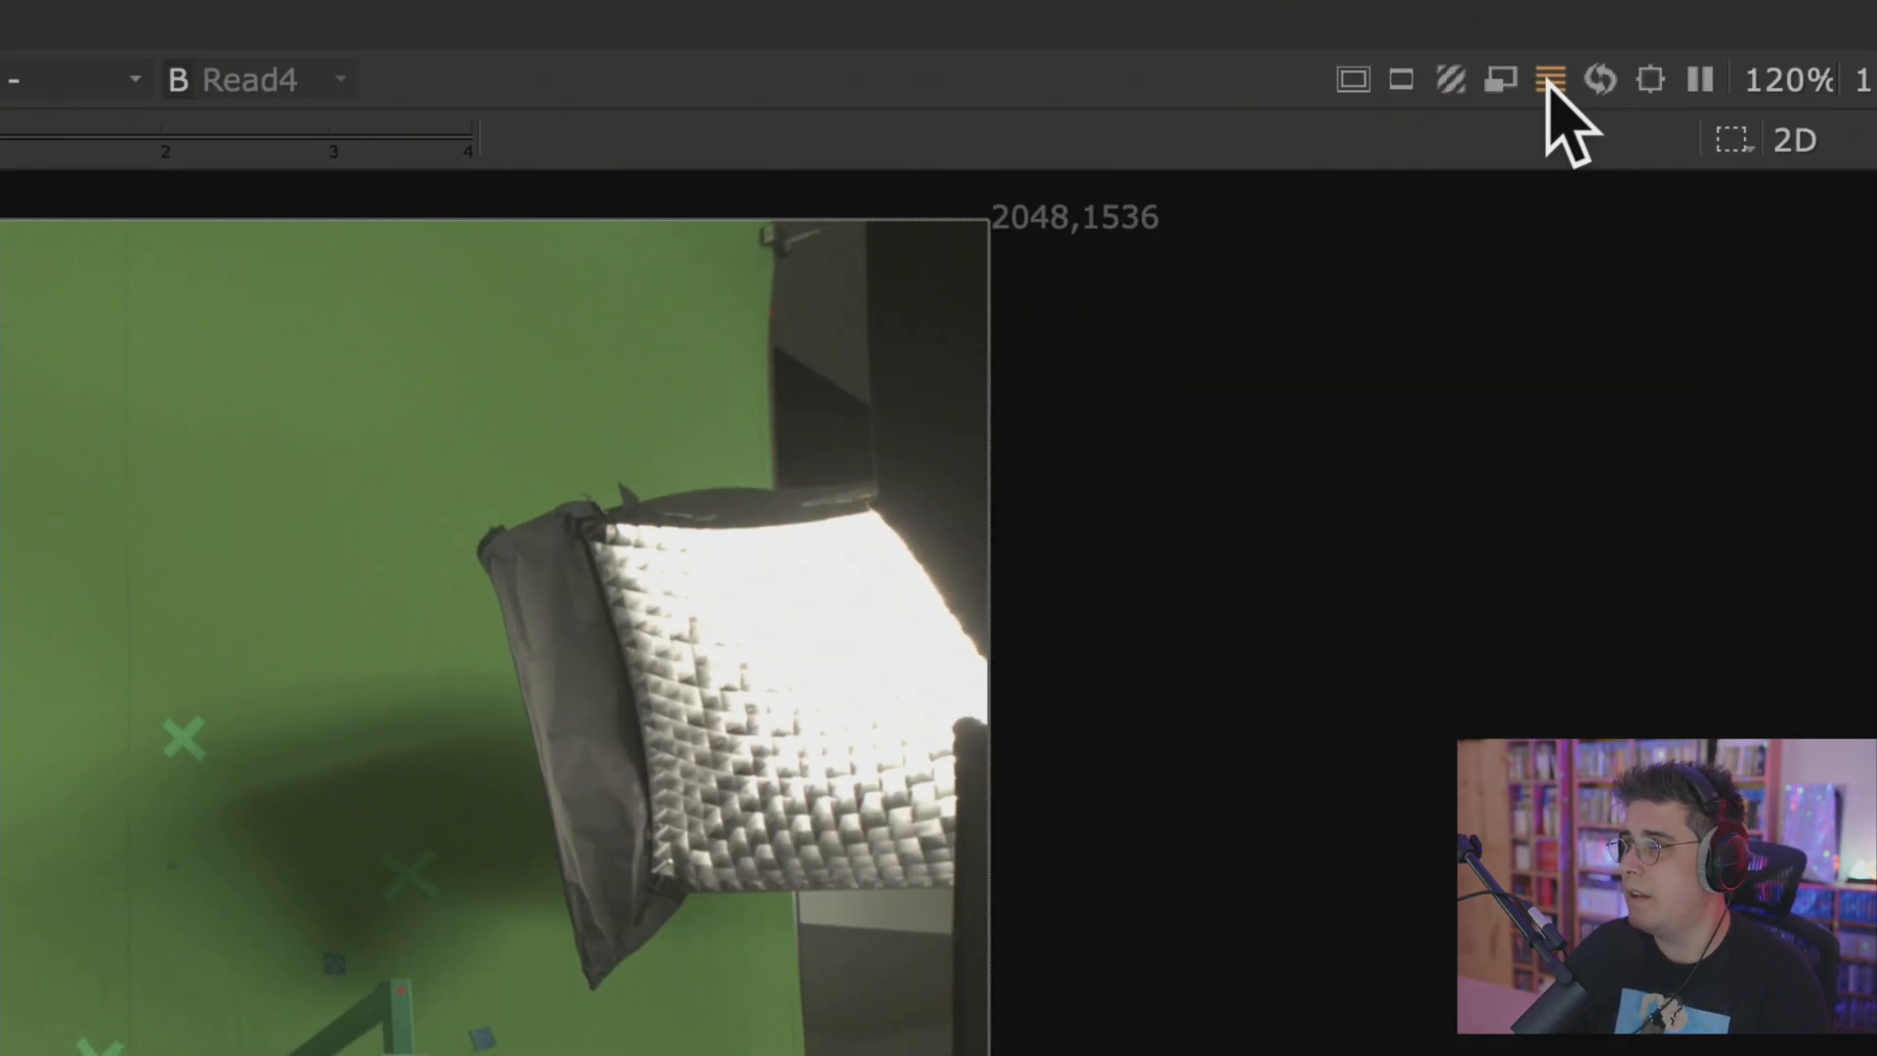
Turn on full-frame processing for the viewer so invisible scanlines are not skipped during rendering.
{"action": "scroll", "coordinate": [1564, 167], "scroll_direction": "down", "scroll_amount": 10}
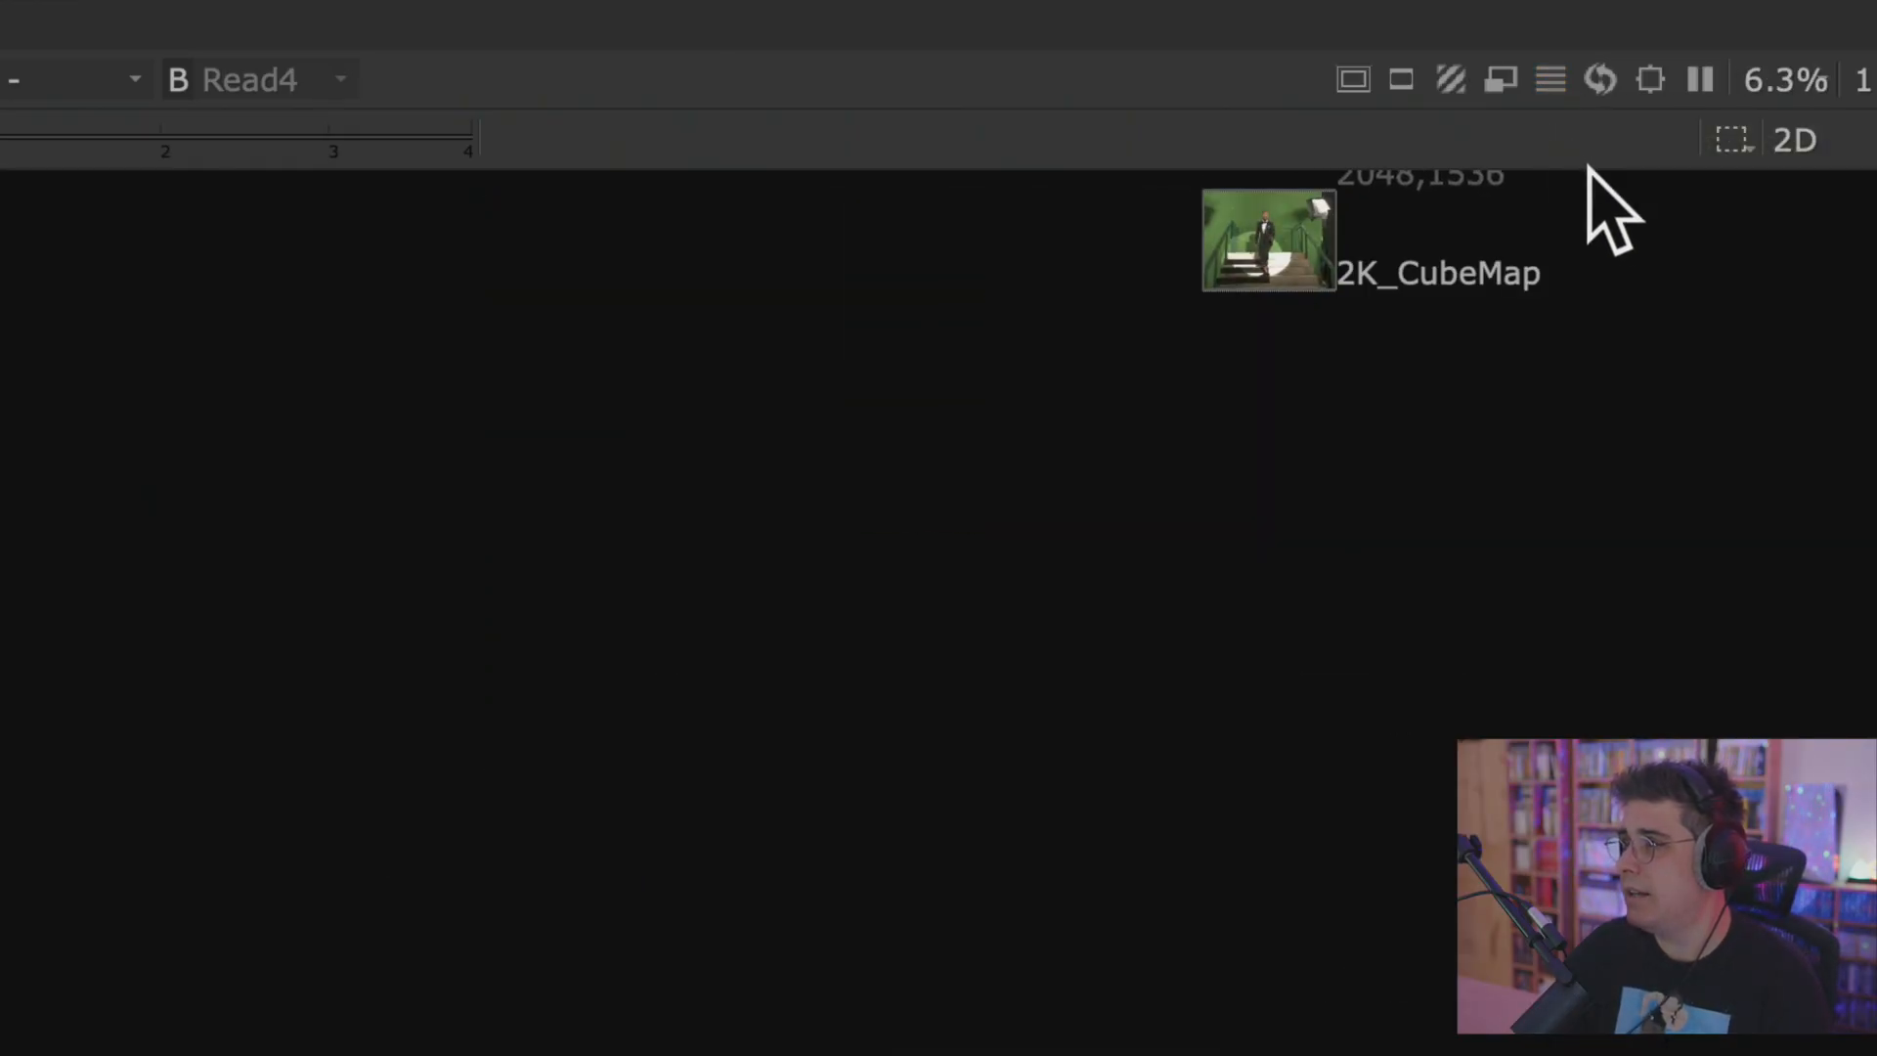
{"action": "key", "text": "f"}
{"action": "scroll", "coordinate": [1725, 320], "scroll_direction": "down", "scroll_amount": 5}
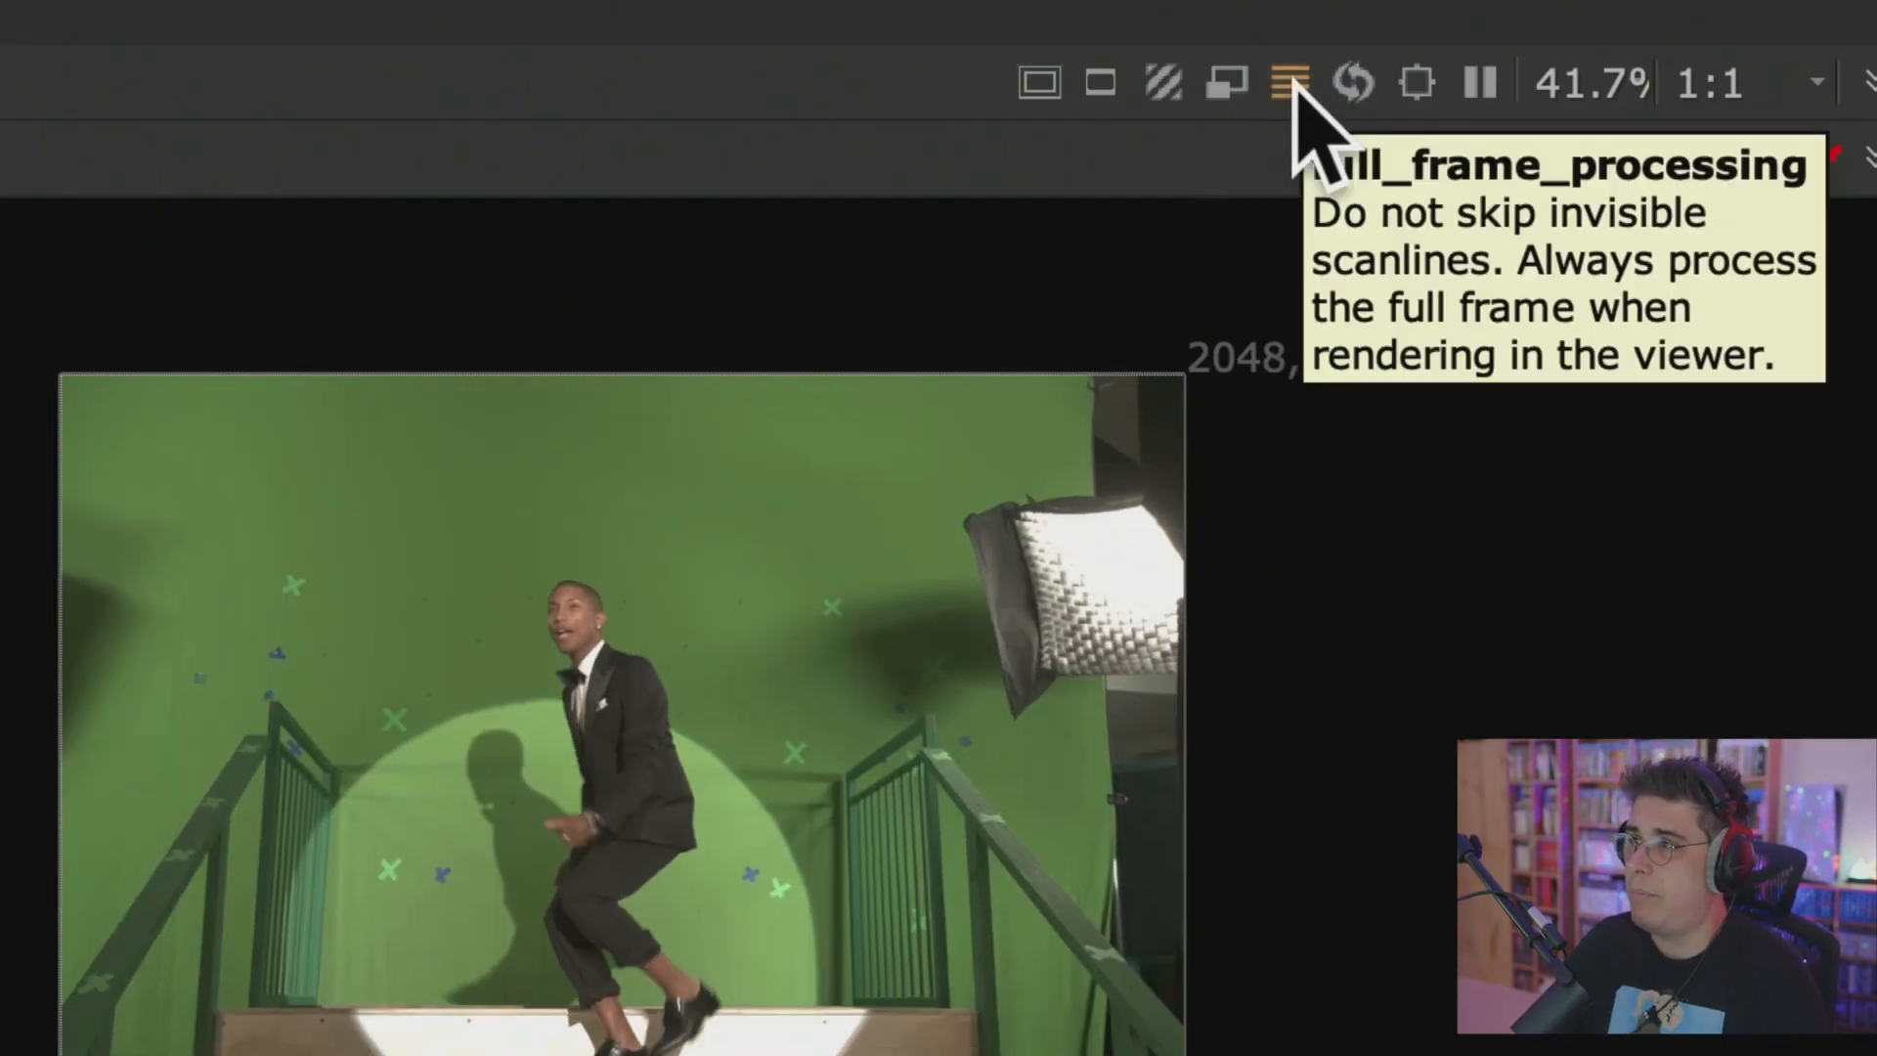
{"action": "left_click", "coordinate": [1290, 82]}
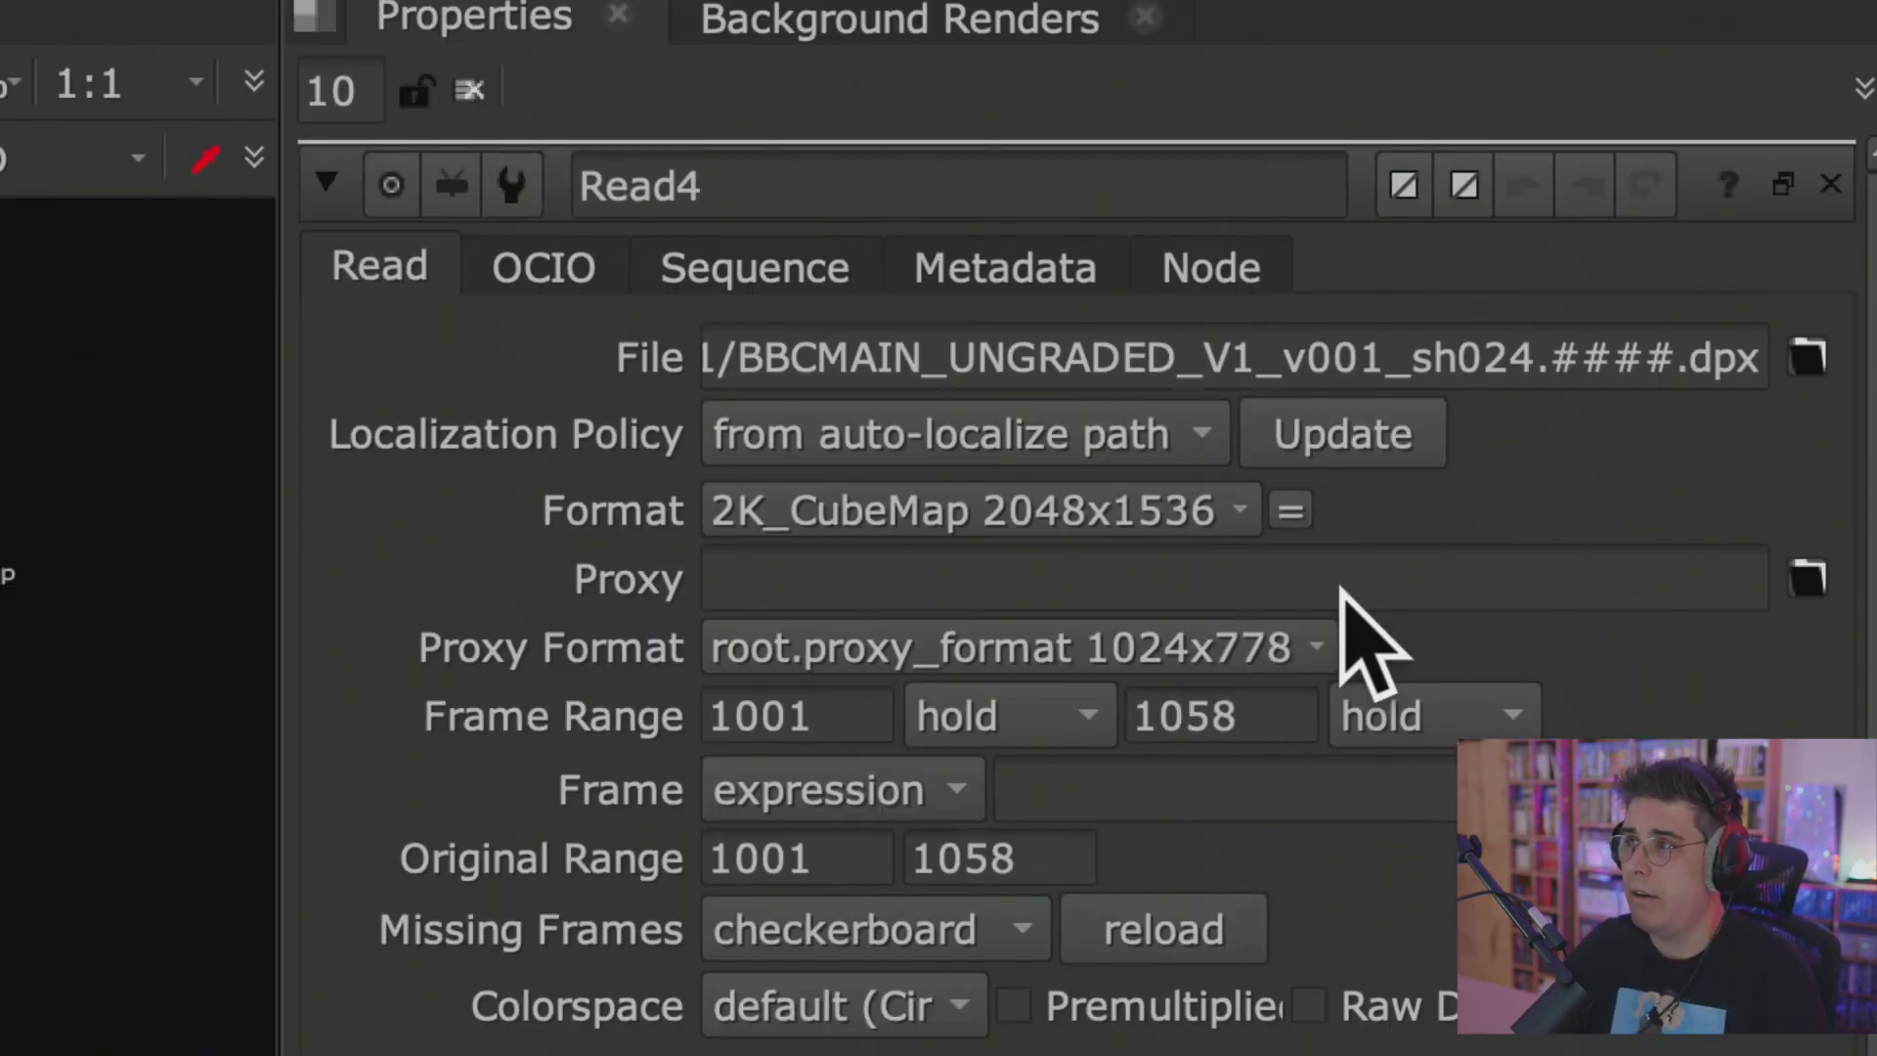
{"action": "left_click", "coordinate": [1344, 587]}
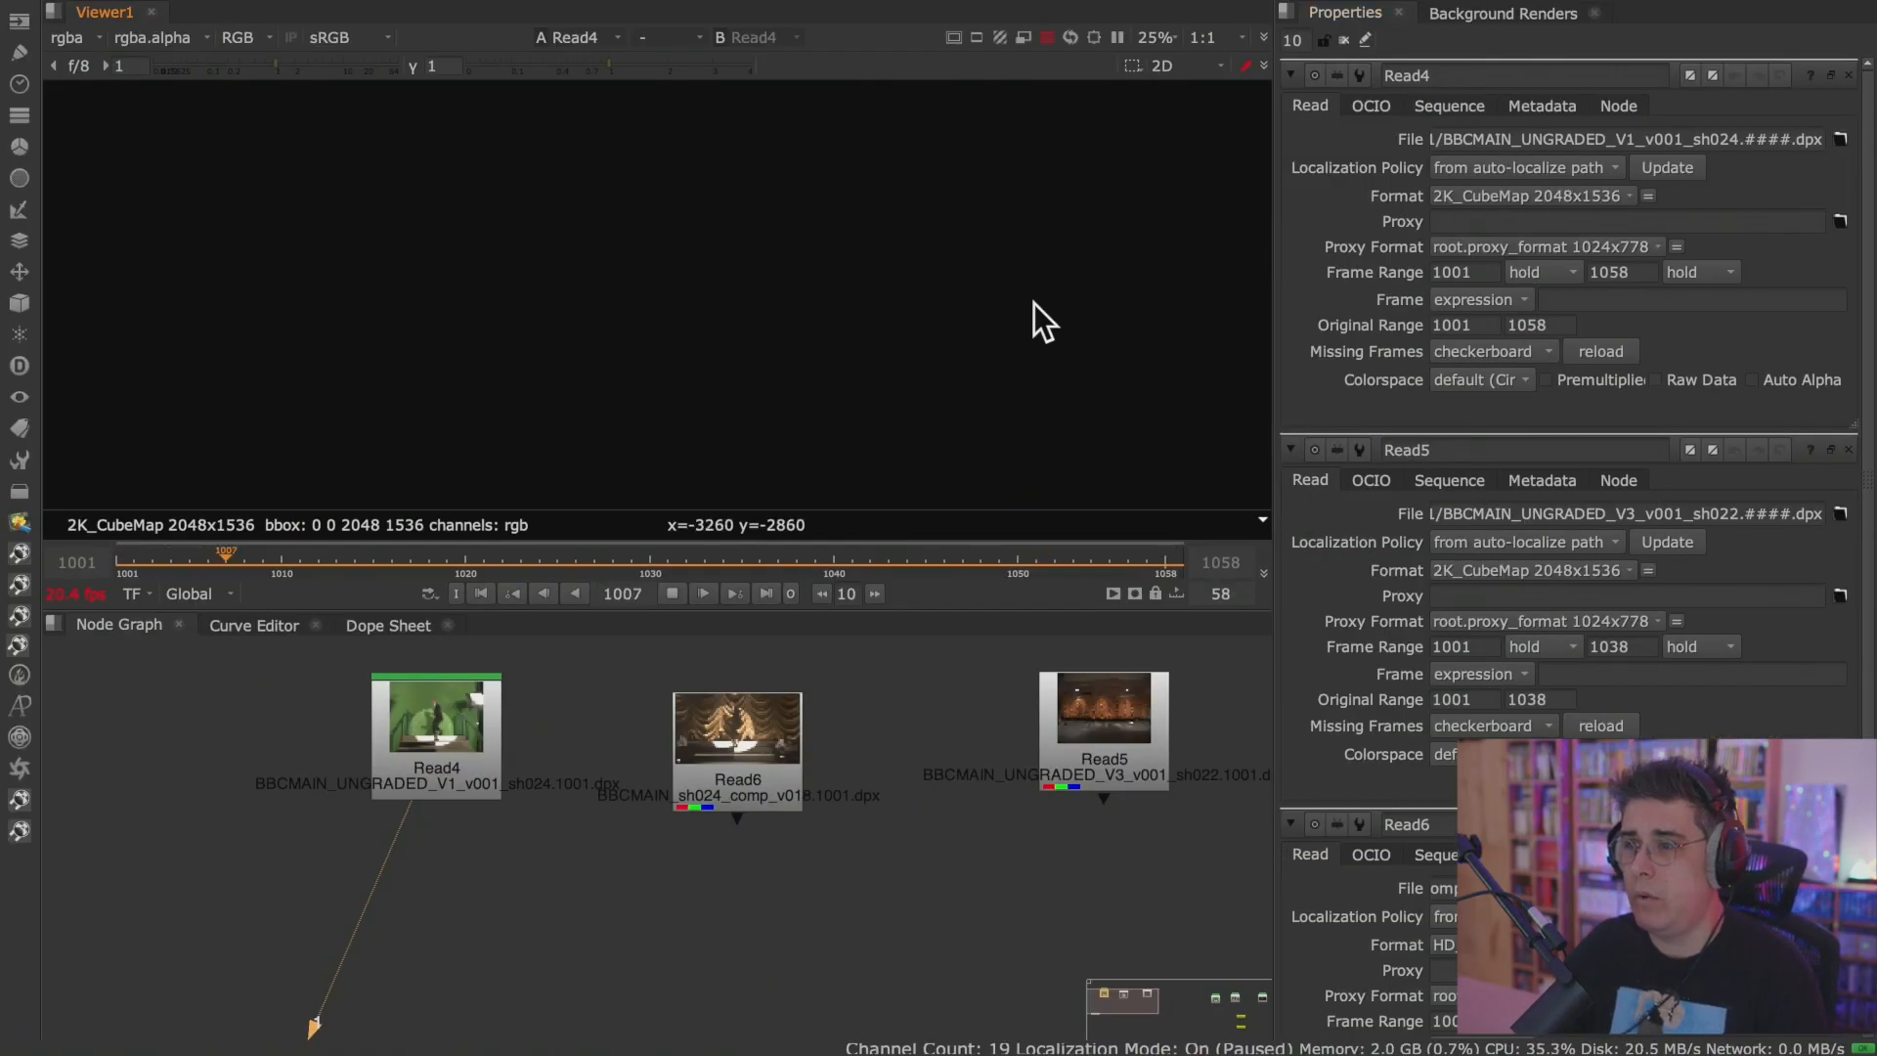
Fit the playing Read4 footage to the enlarged viewer and check it at different magnifications.
{"action": "key", "text": "space"}
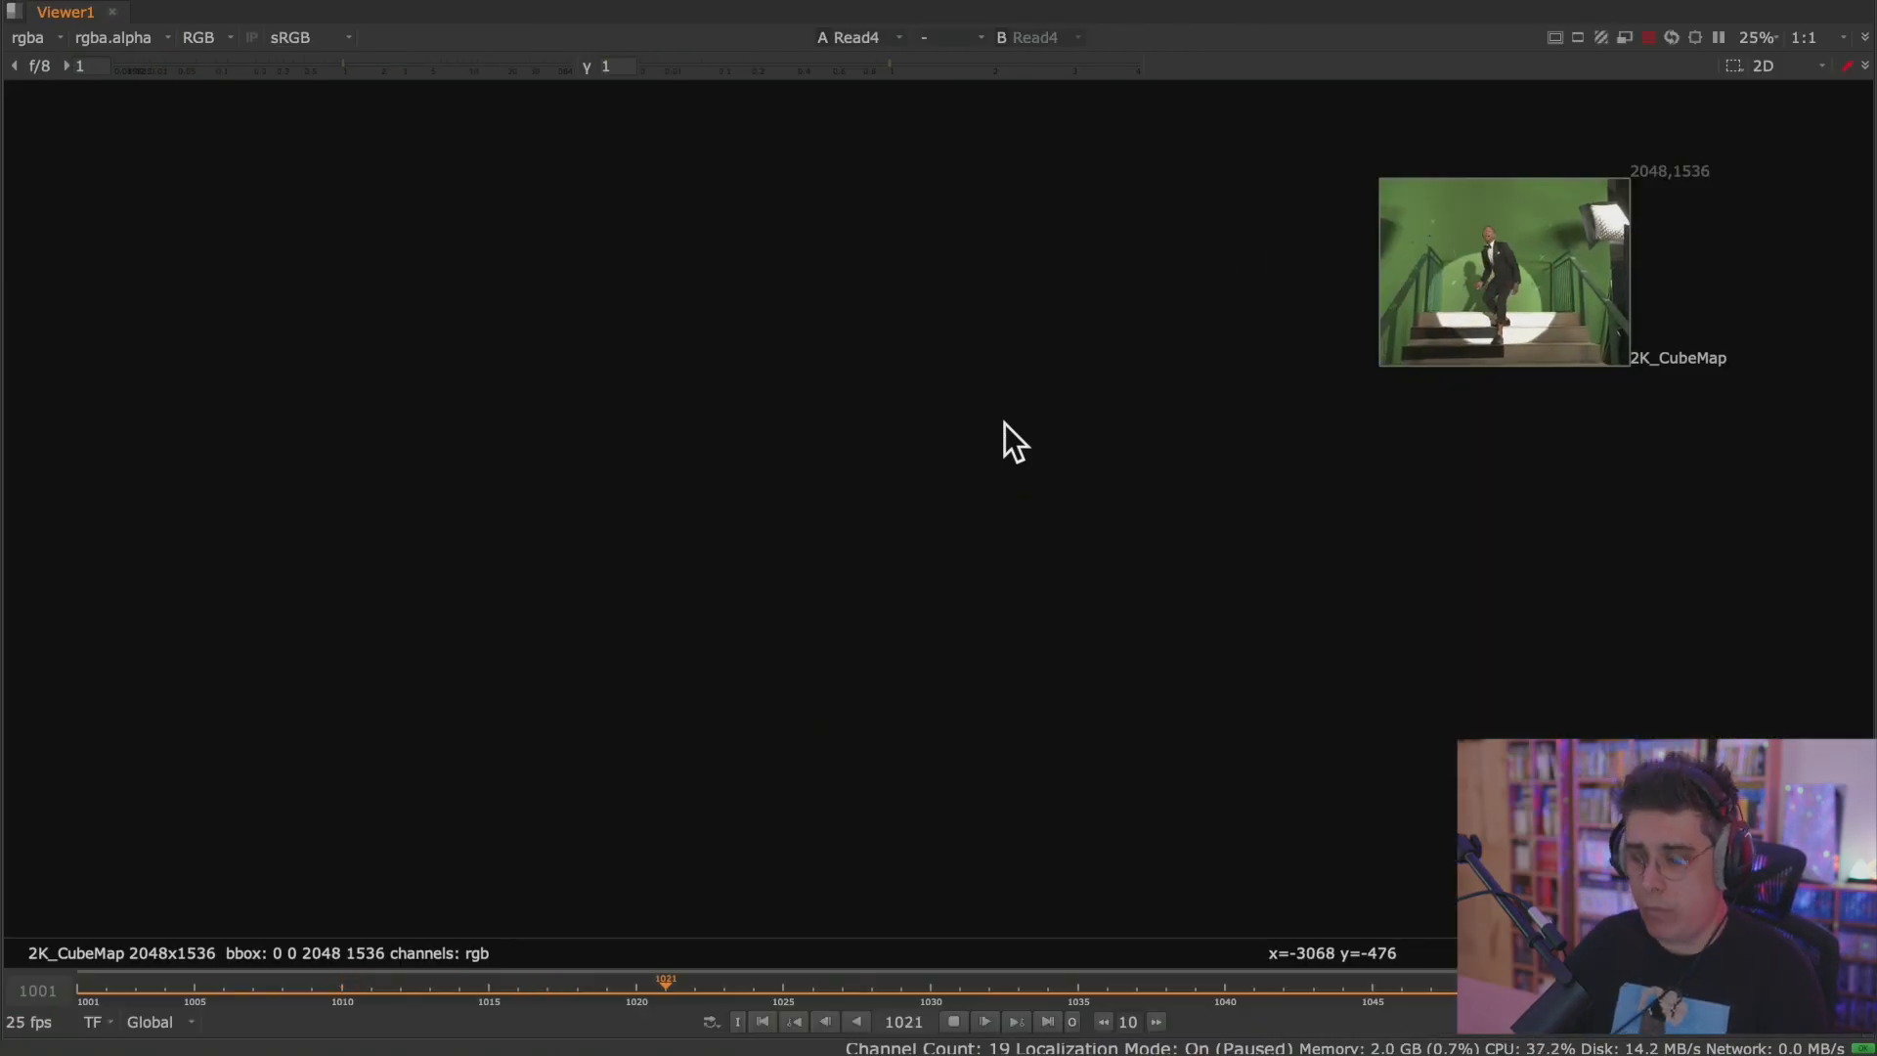
{"action": "key", "text": "f"}
{"action": "scroll", "coordinate": [877, 484], "scroll_direction": "up", "scroll_amount": 3}
{"action": "scroll", "coordinate": [876, 484], "scroll_direction": "down", "scroll_amount": 5}
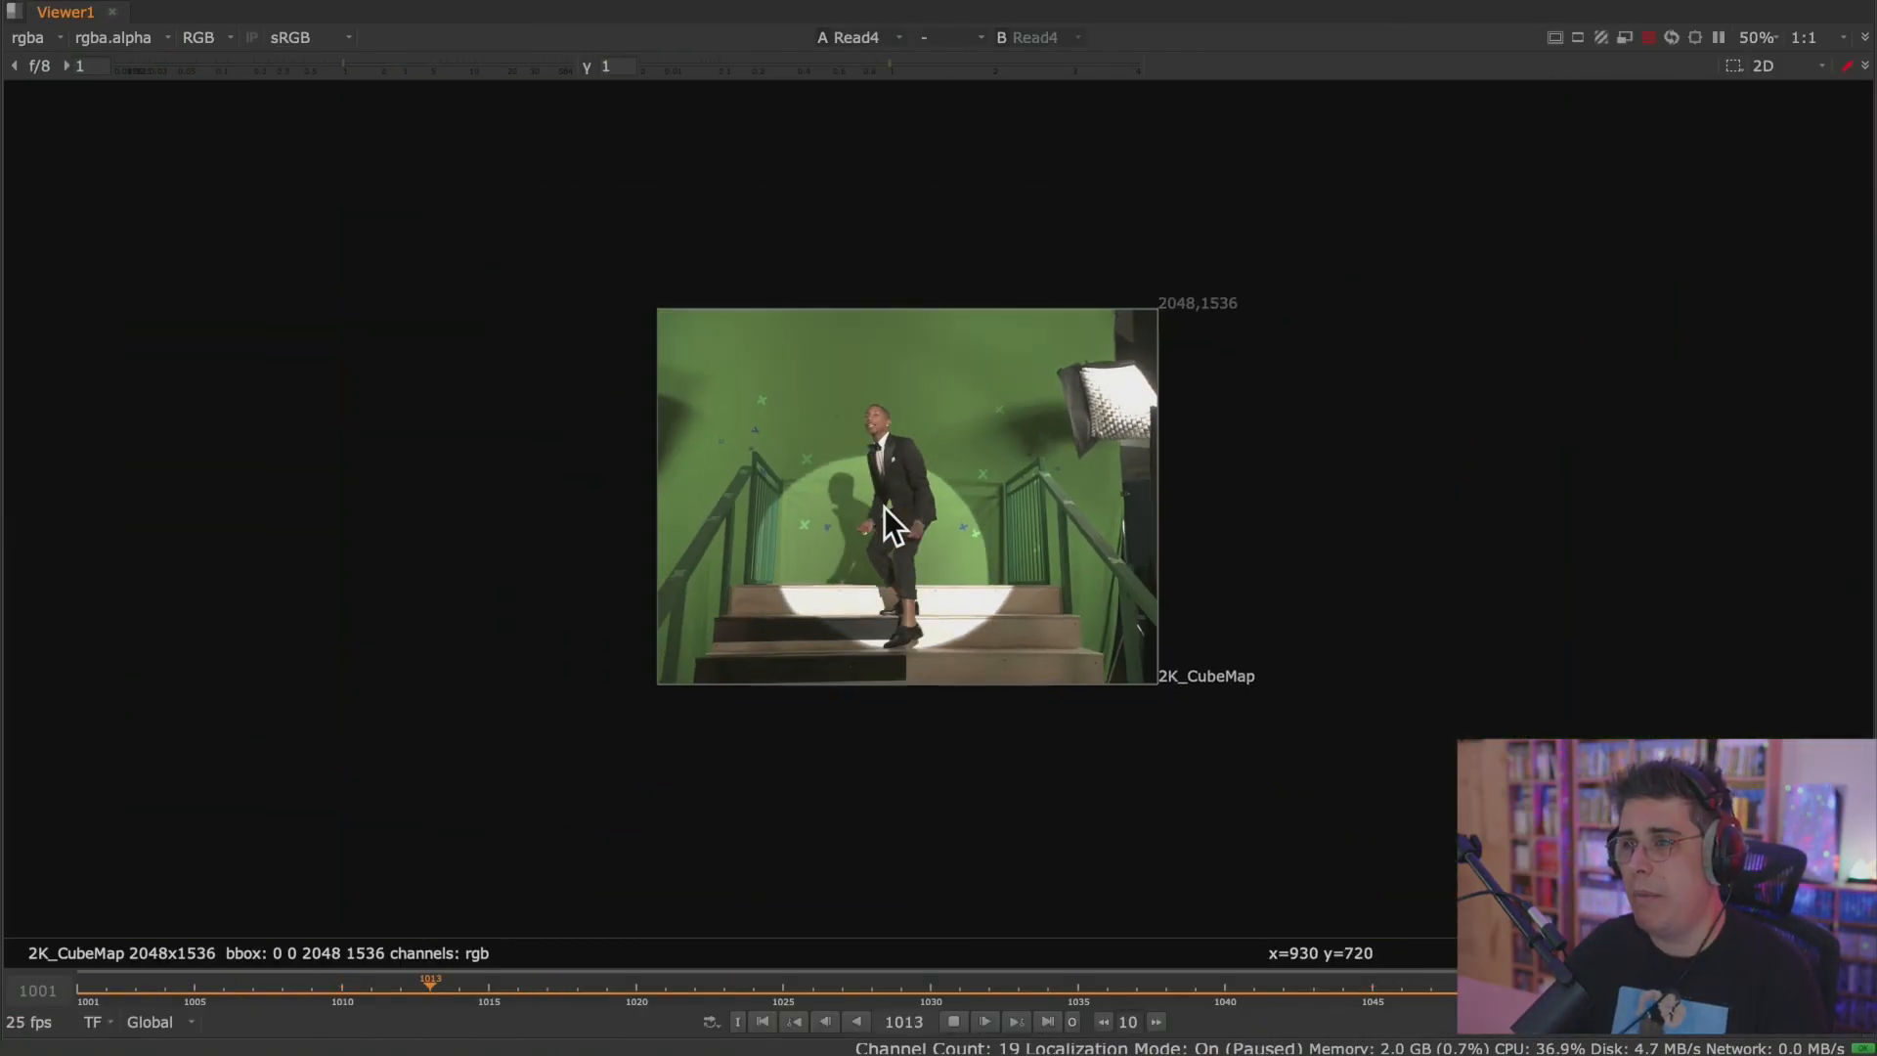
Return to the normal layout, show Read6's properties and connect Read6 to the Viewer.
{"action": "key", "text": "space"}
{"action": "middle_click_drag", "start_coordinate": [1059, 117], "coordinate": [774, 314]}
{"action": "double_click", "coordinate": [759, 716]}
{"action": "key", "text": "1"}
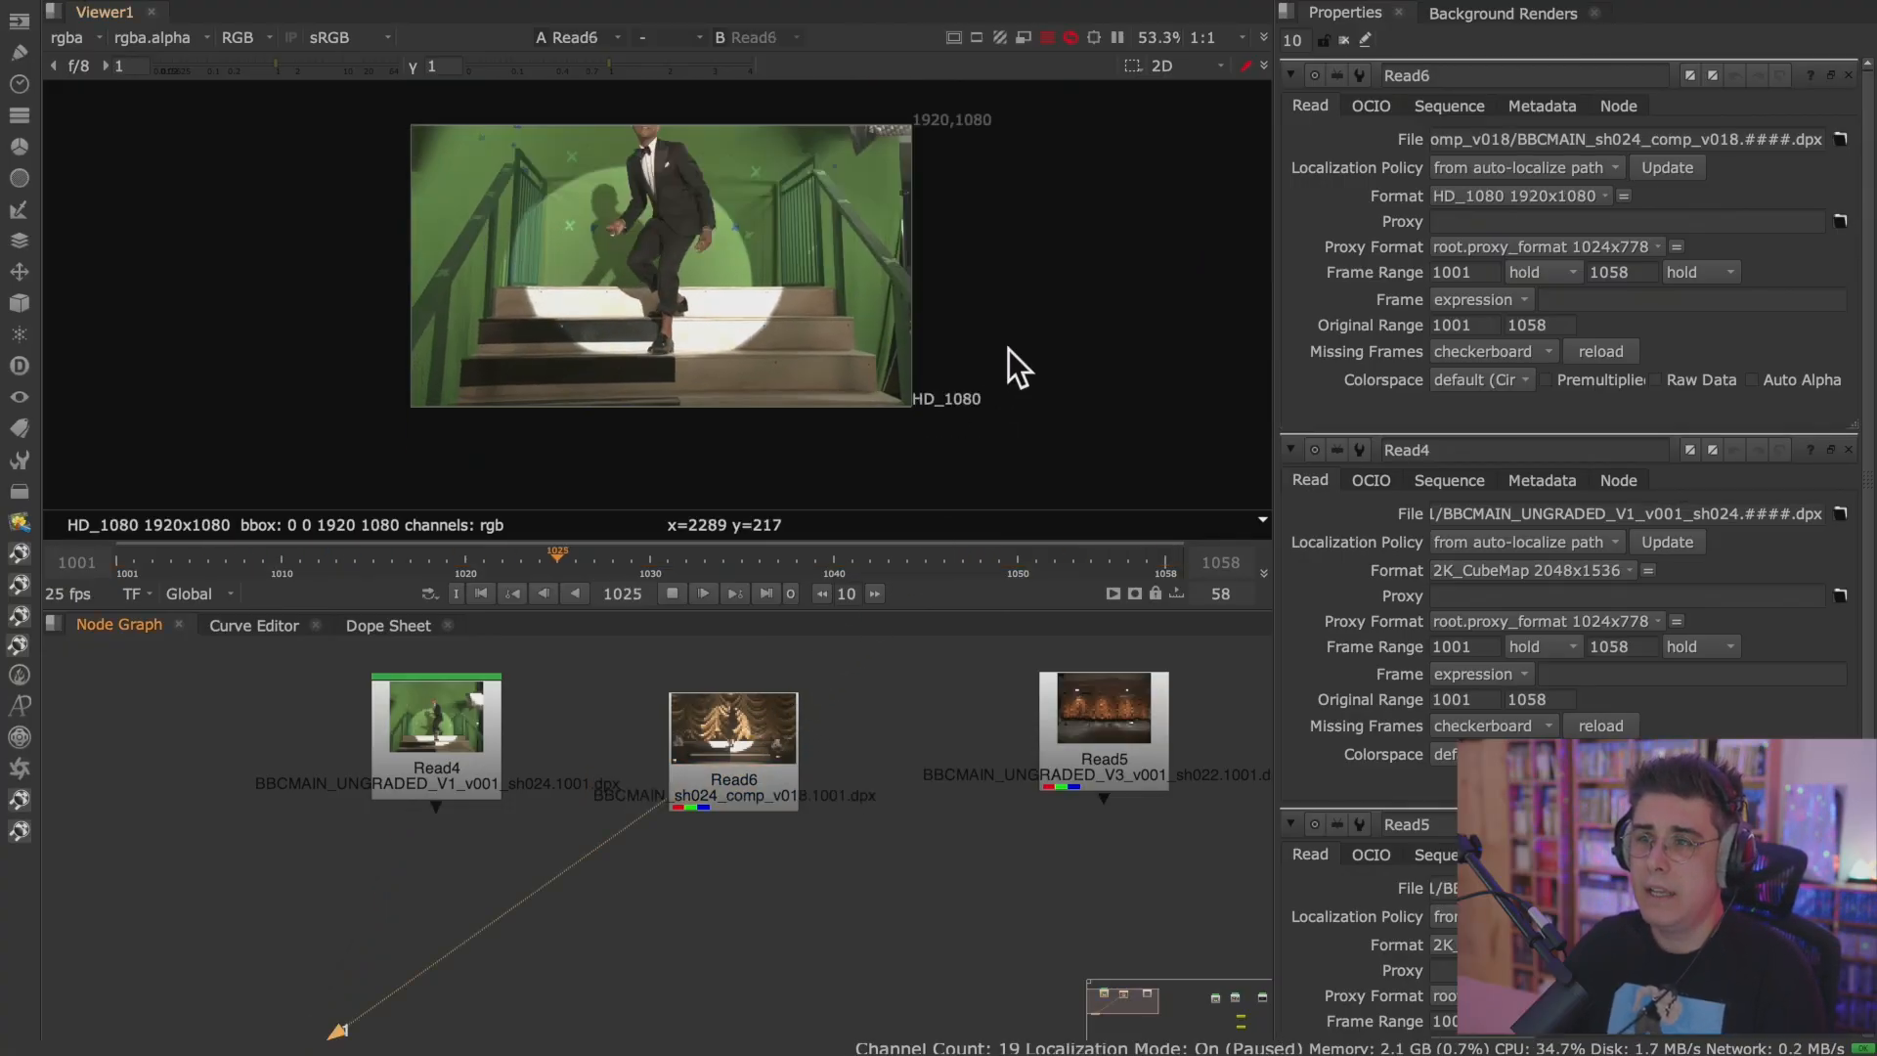
Examine the playing Read6 comp in the enlarged viewer, close up and as a whole frame, and return to the normal layout.
{"action": "key", "text": "space"}
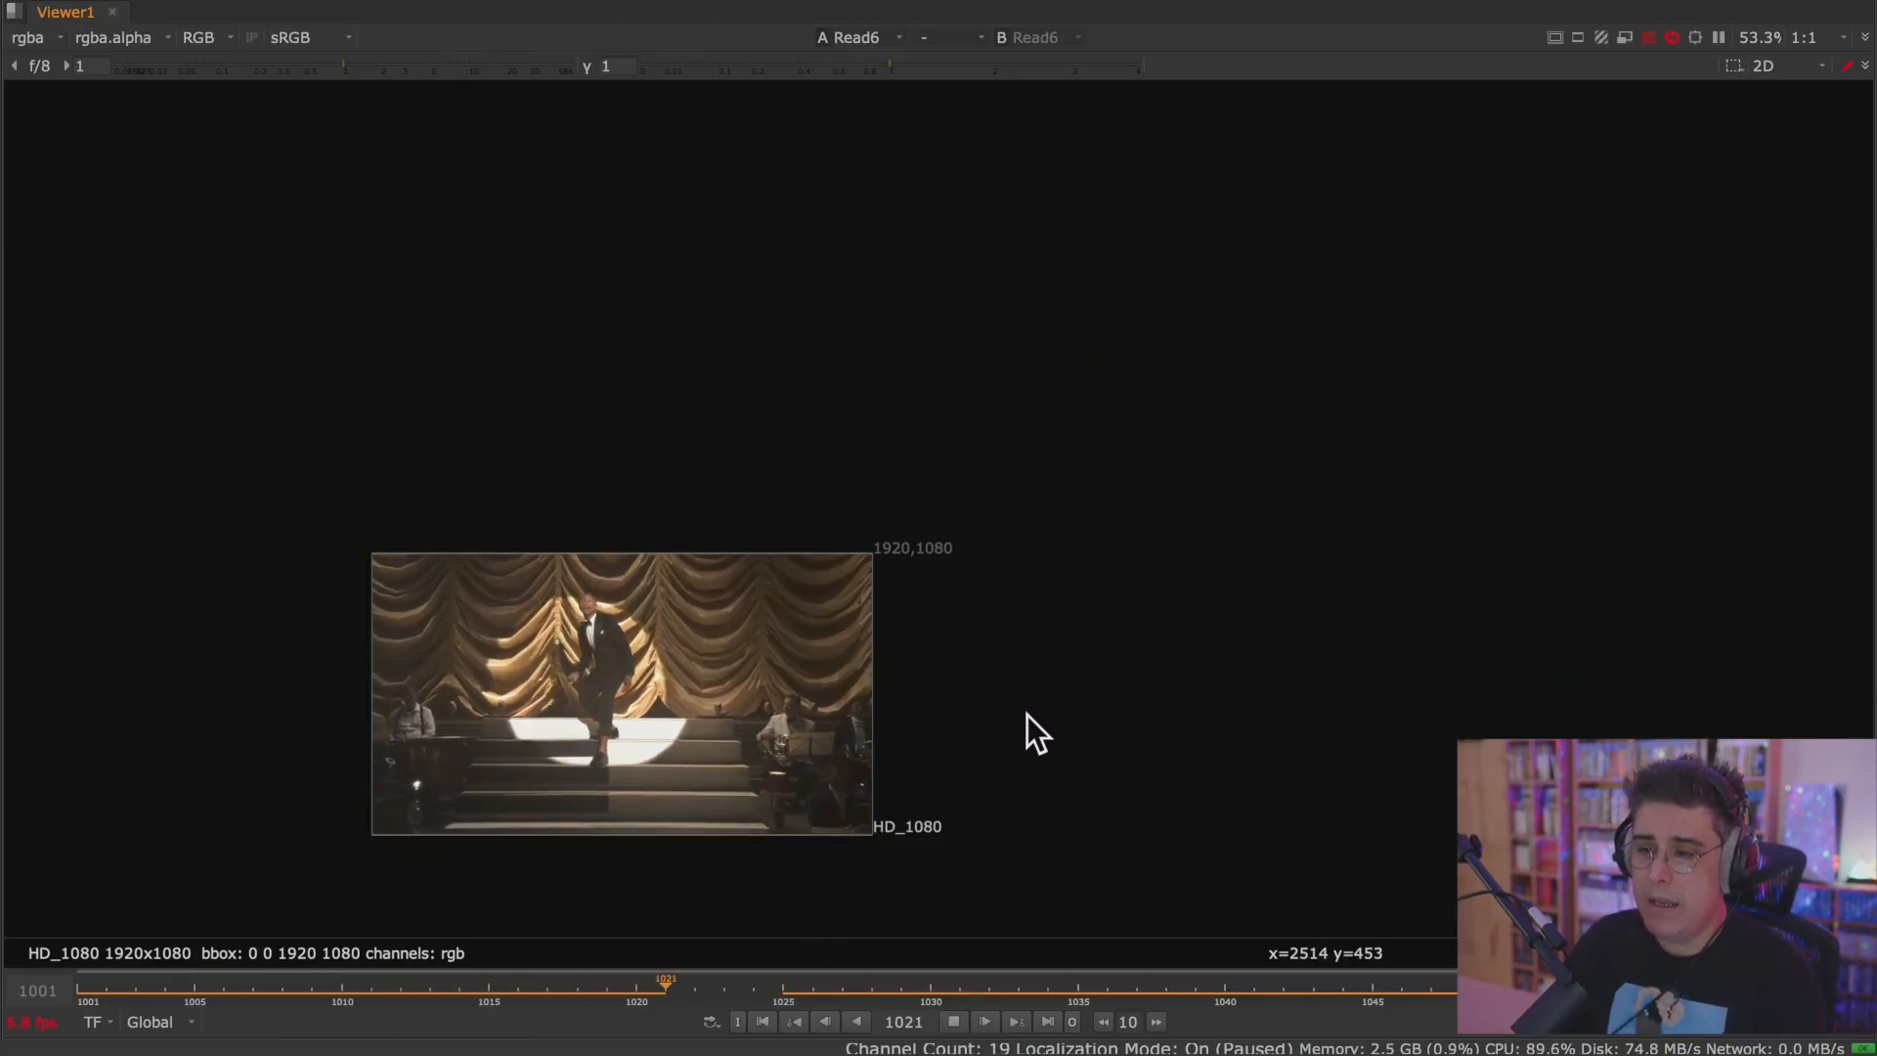
{"action": "scroll", "coordinate": [581, 783], "scroll_direction": "up", "scroll_amount": 5}
{"action": "scroll", "coordinate": [581, 783], "scroll_direction": "up", "scroll_amount": 3}
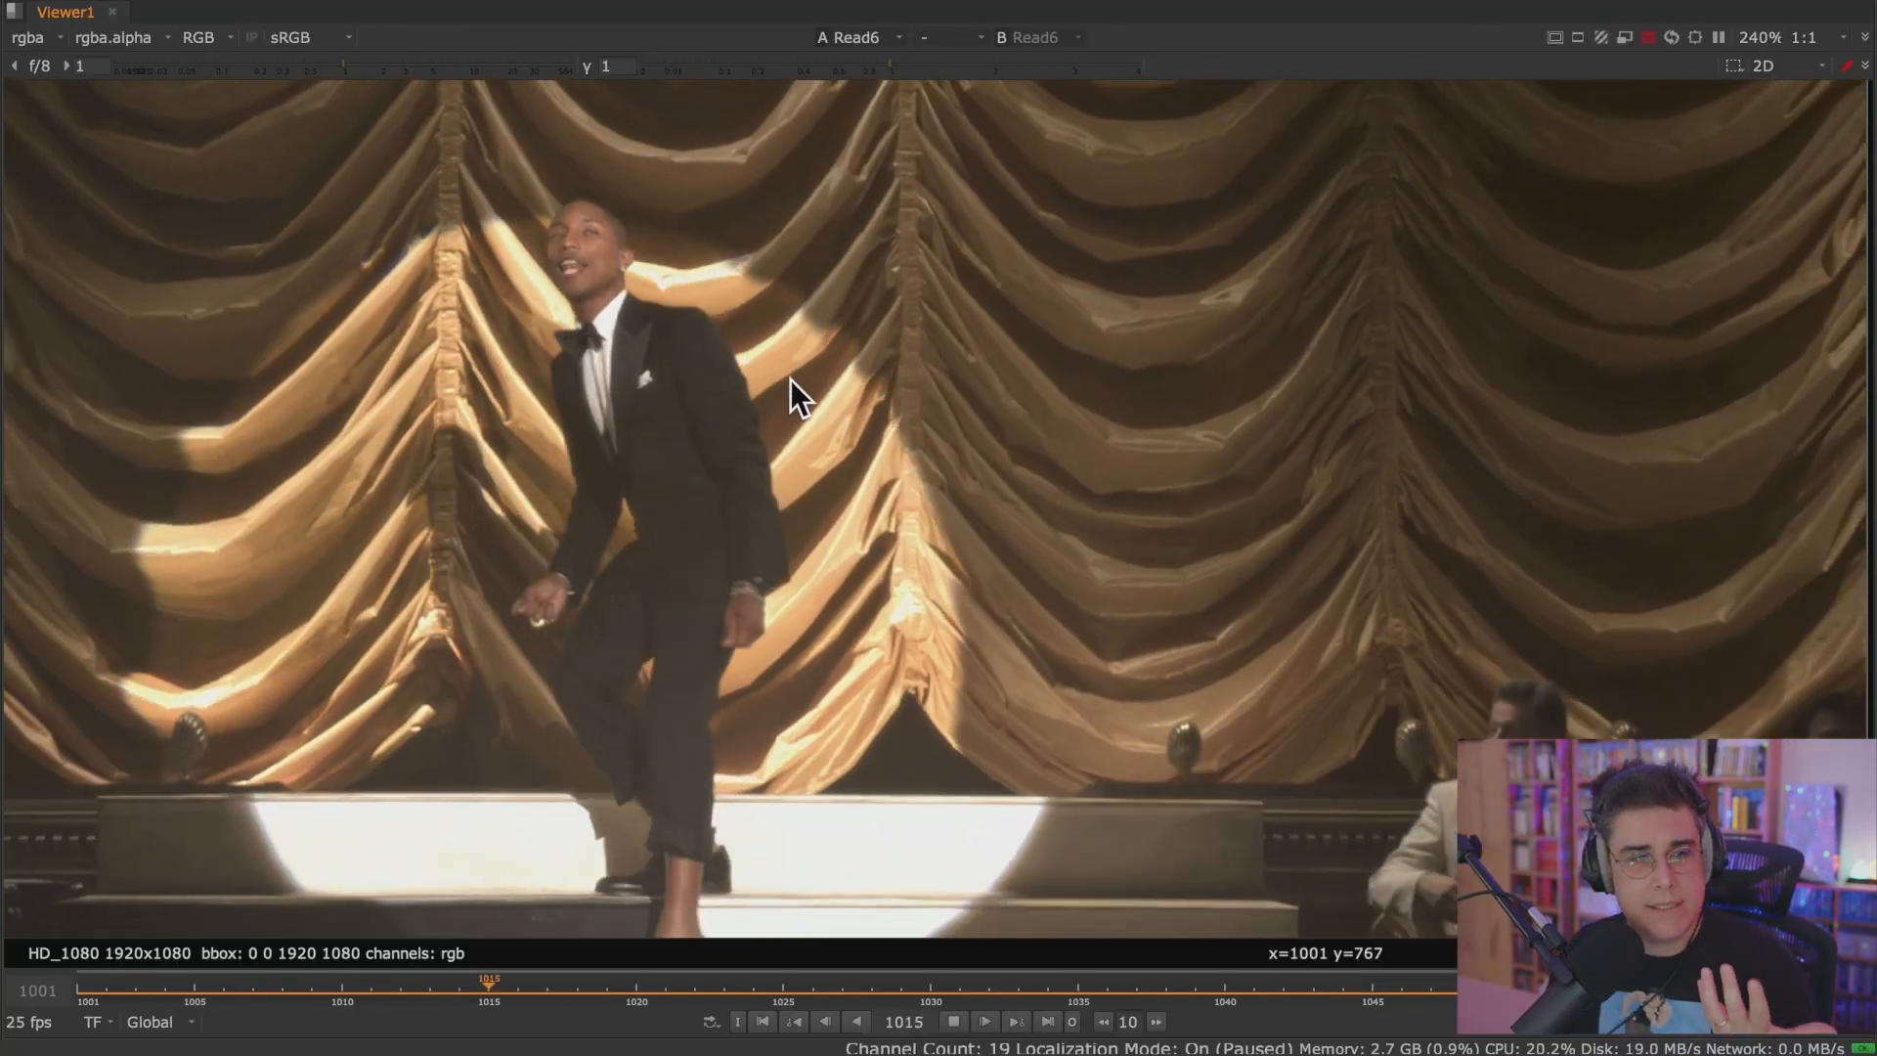
{"action": "scroll", "coordinate": [631, 400], "scroll_direction": "up", "scroll_amount": 5}
{"action": "scroll", "coordinate": [631, 402], "scroll_direction": "down", "scroll_amount": 2}
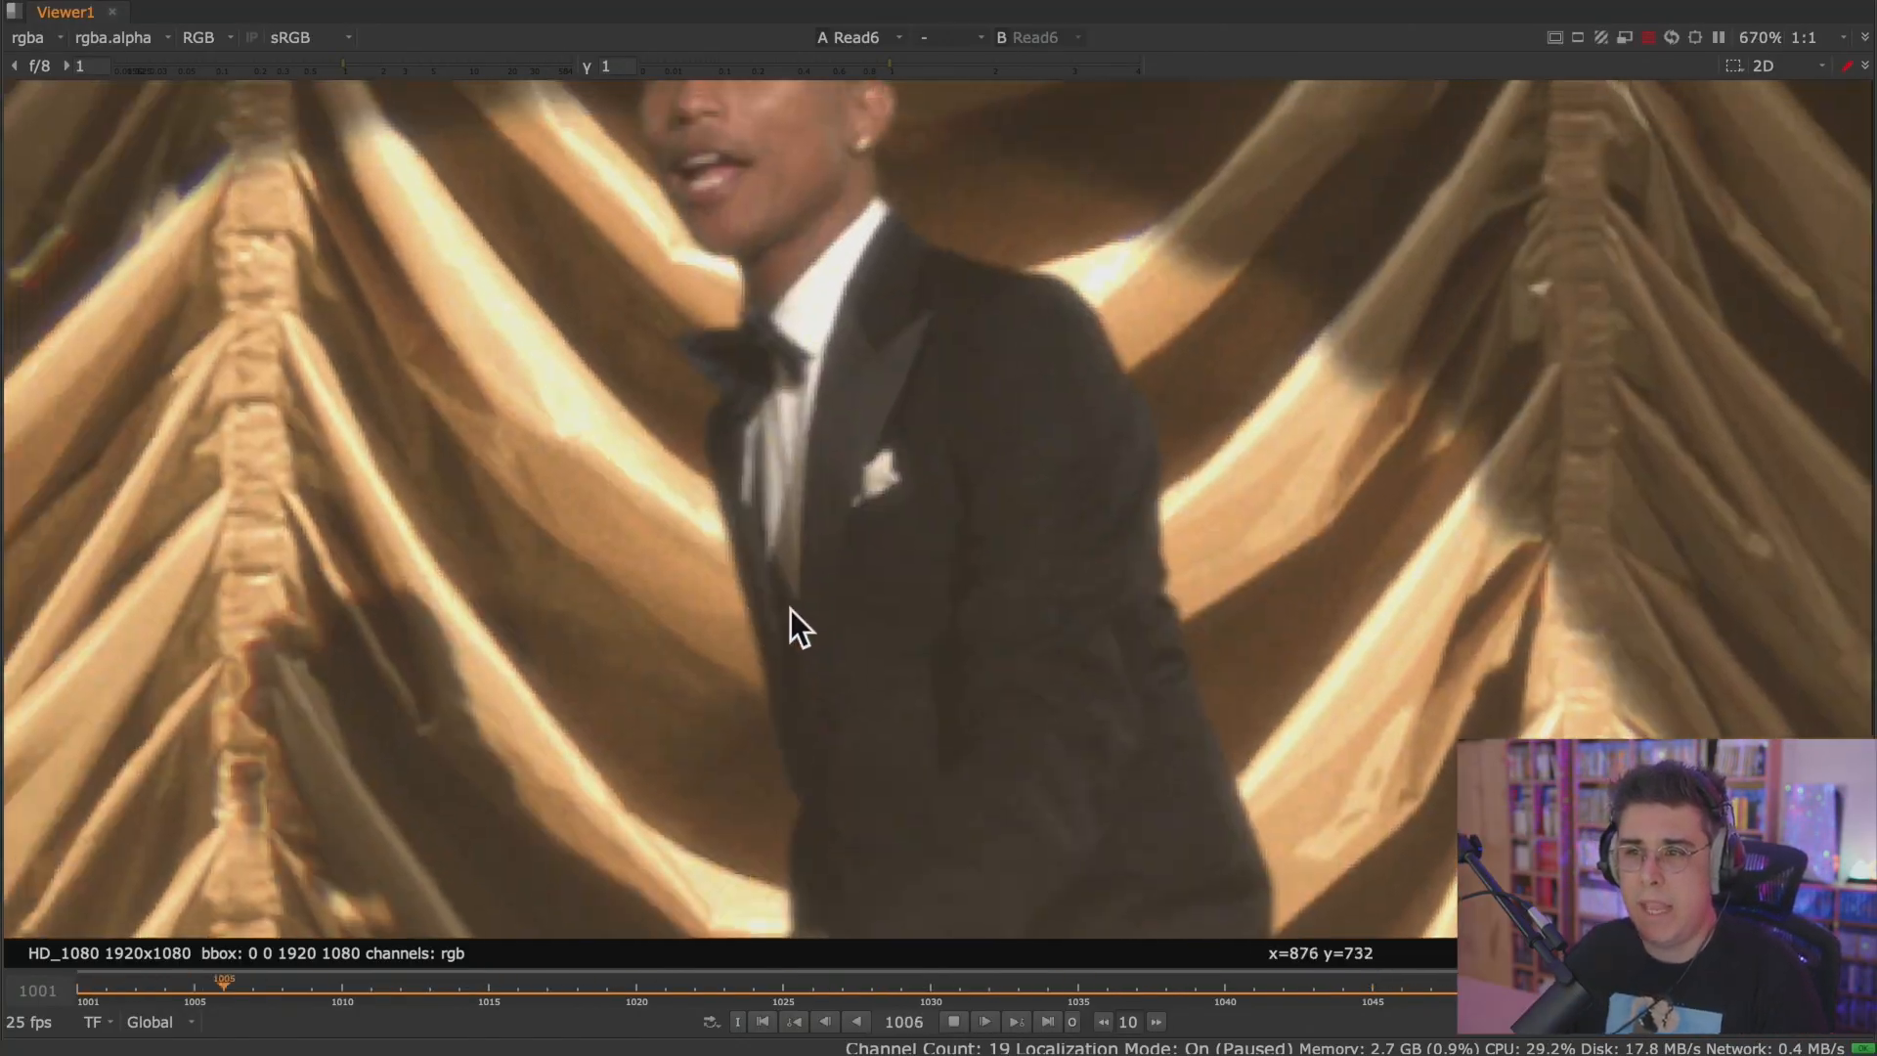
{"action": "scroll", "coordinate": [836, 561], "scroll_direction": "down", "scroll_amount": 4}
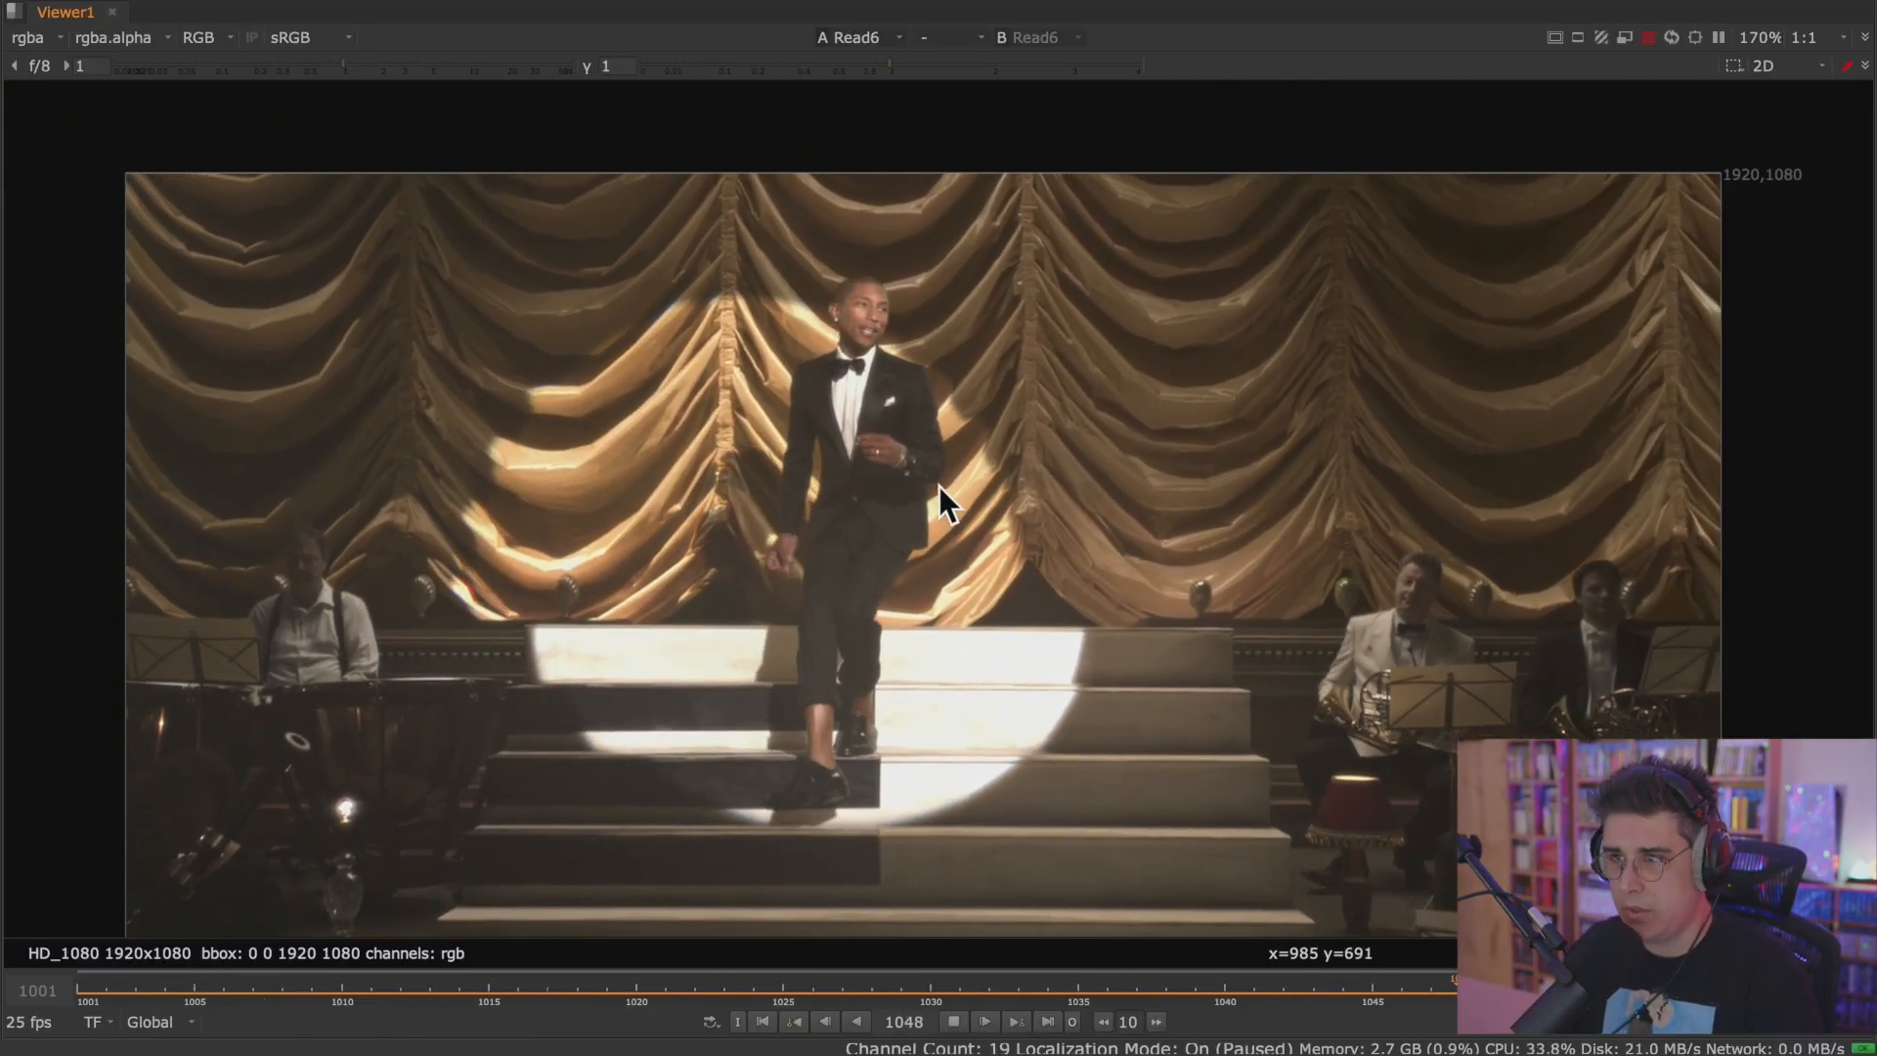
{"action": "middle_click_drag", "start_coordinate": [942, 491], "coordinate": [900, 438]}
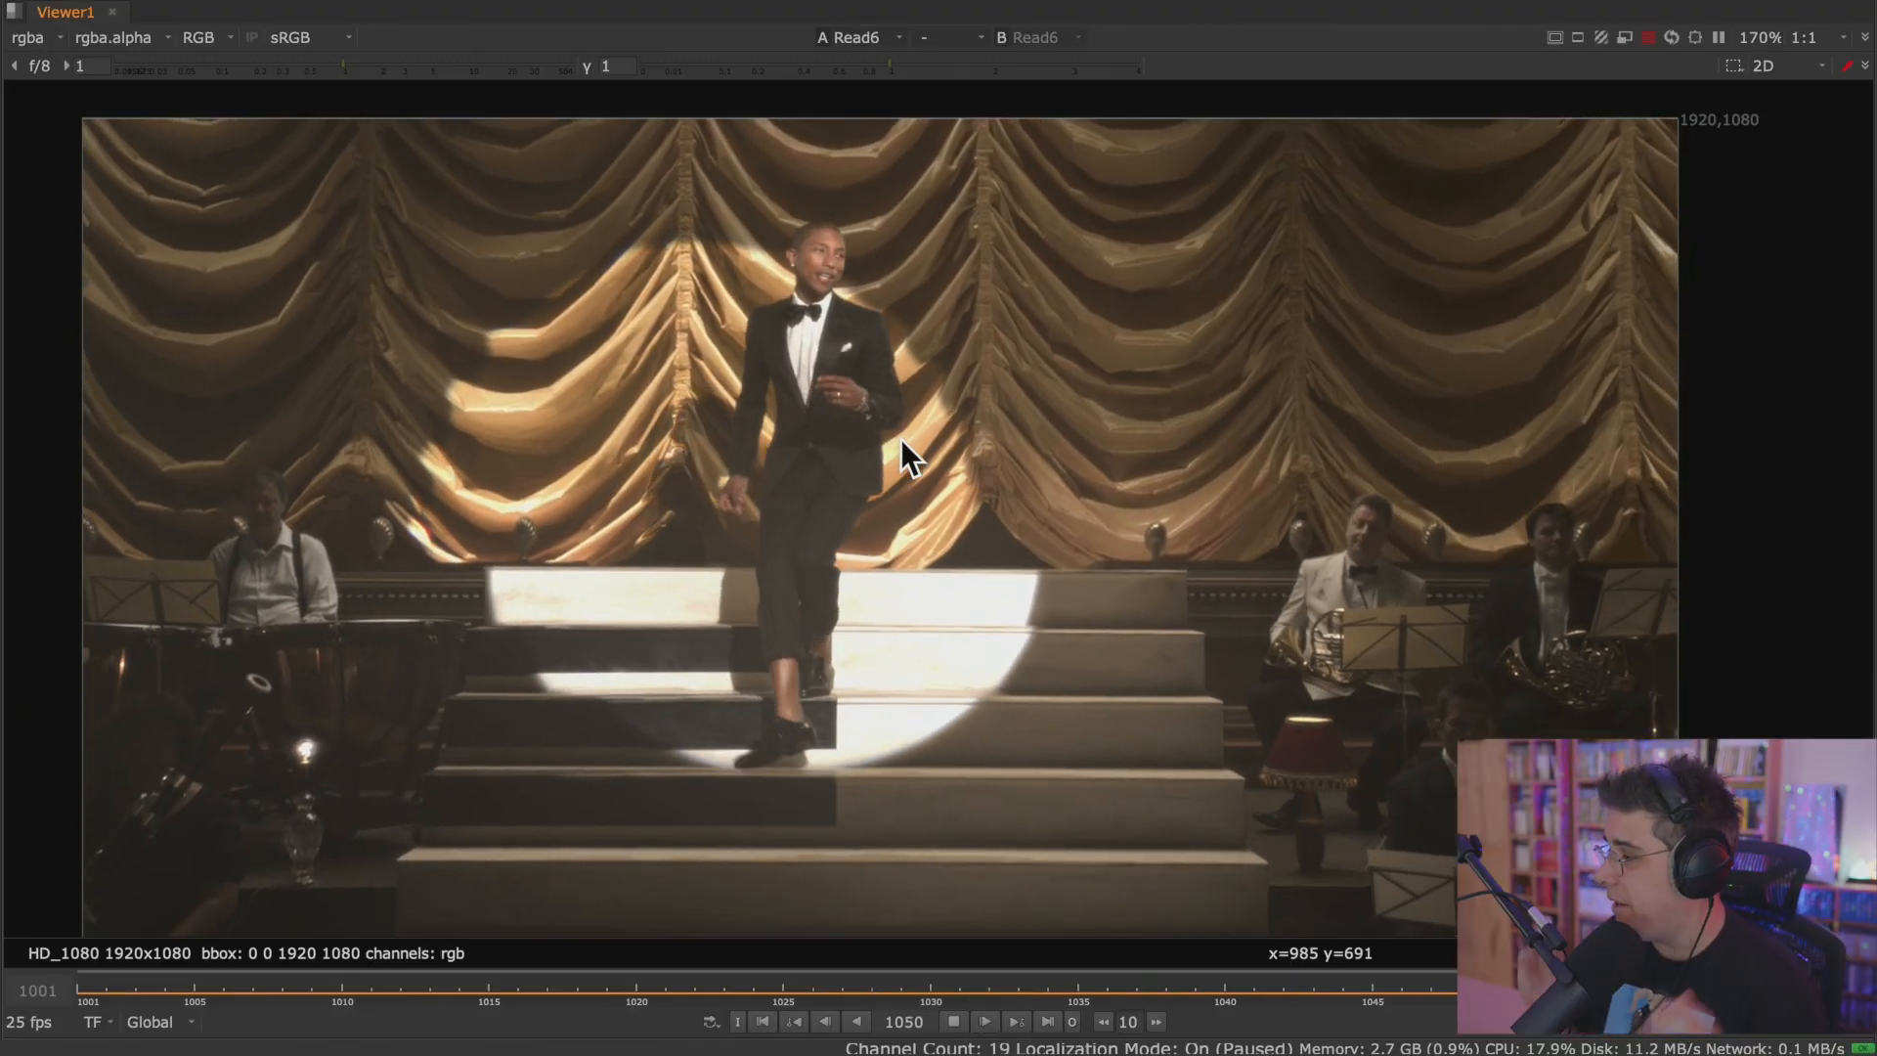
{"action": "key", "text": "space"}
{"action": "scroll", "coordinate": [725, 326], "scroll_direction": "down", "scroll_amount": 4}
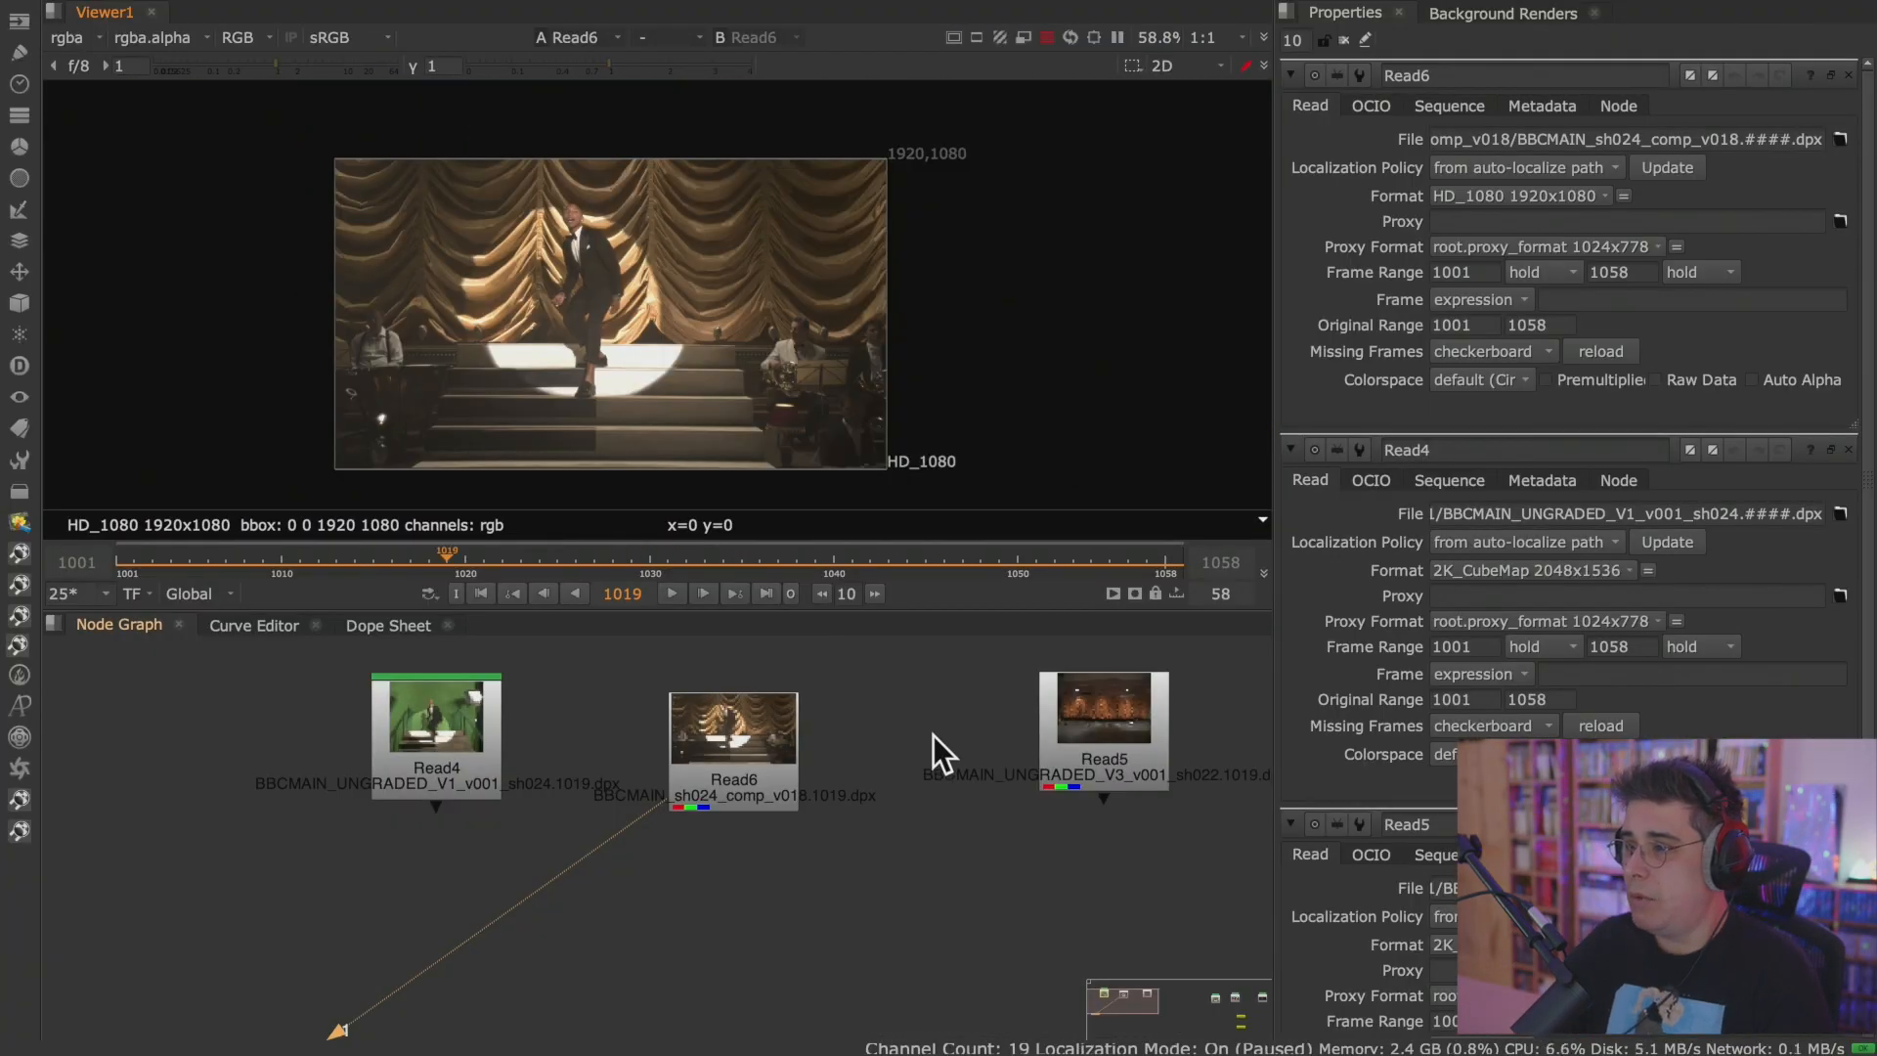
Look over the available workspaces without switching layout and play the Read6 sequence again.
{"action": "left_click", "coordinate": [932, 735]}
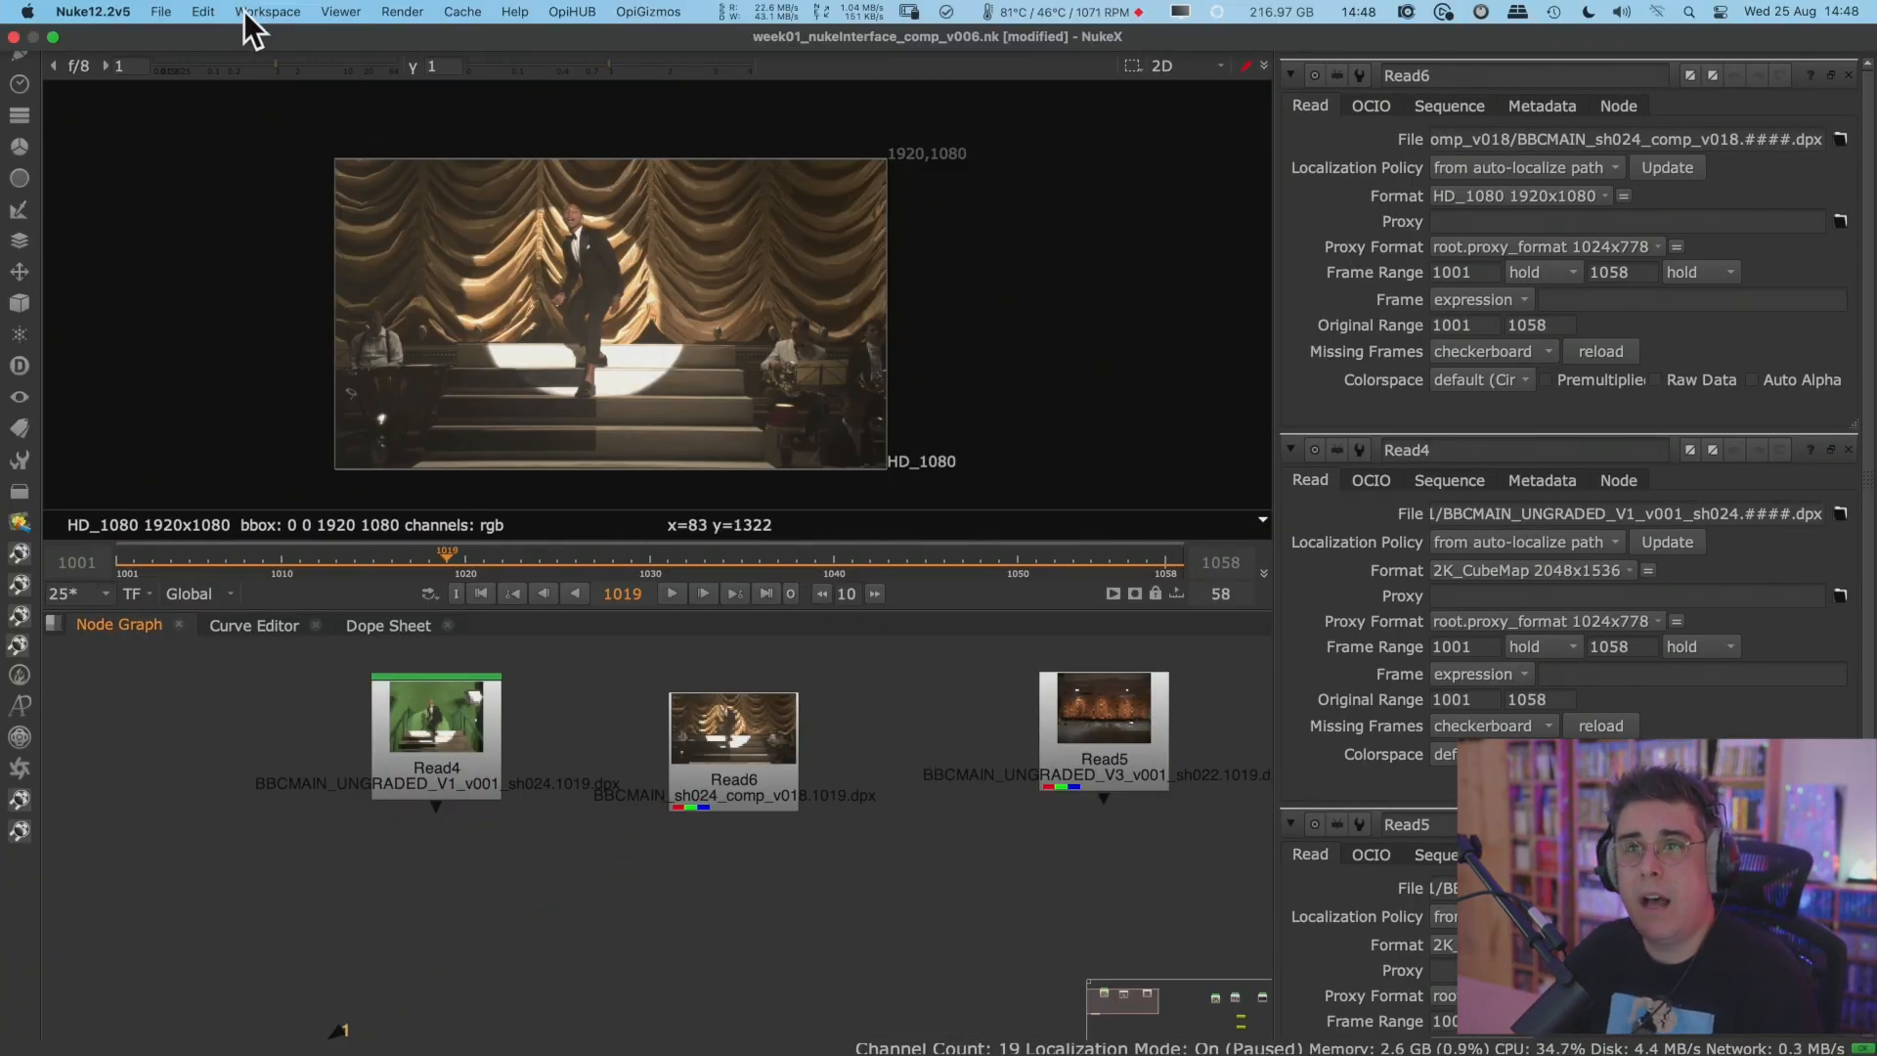
{"action": "left_click", "coordinate": [277, 9]}
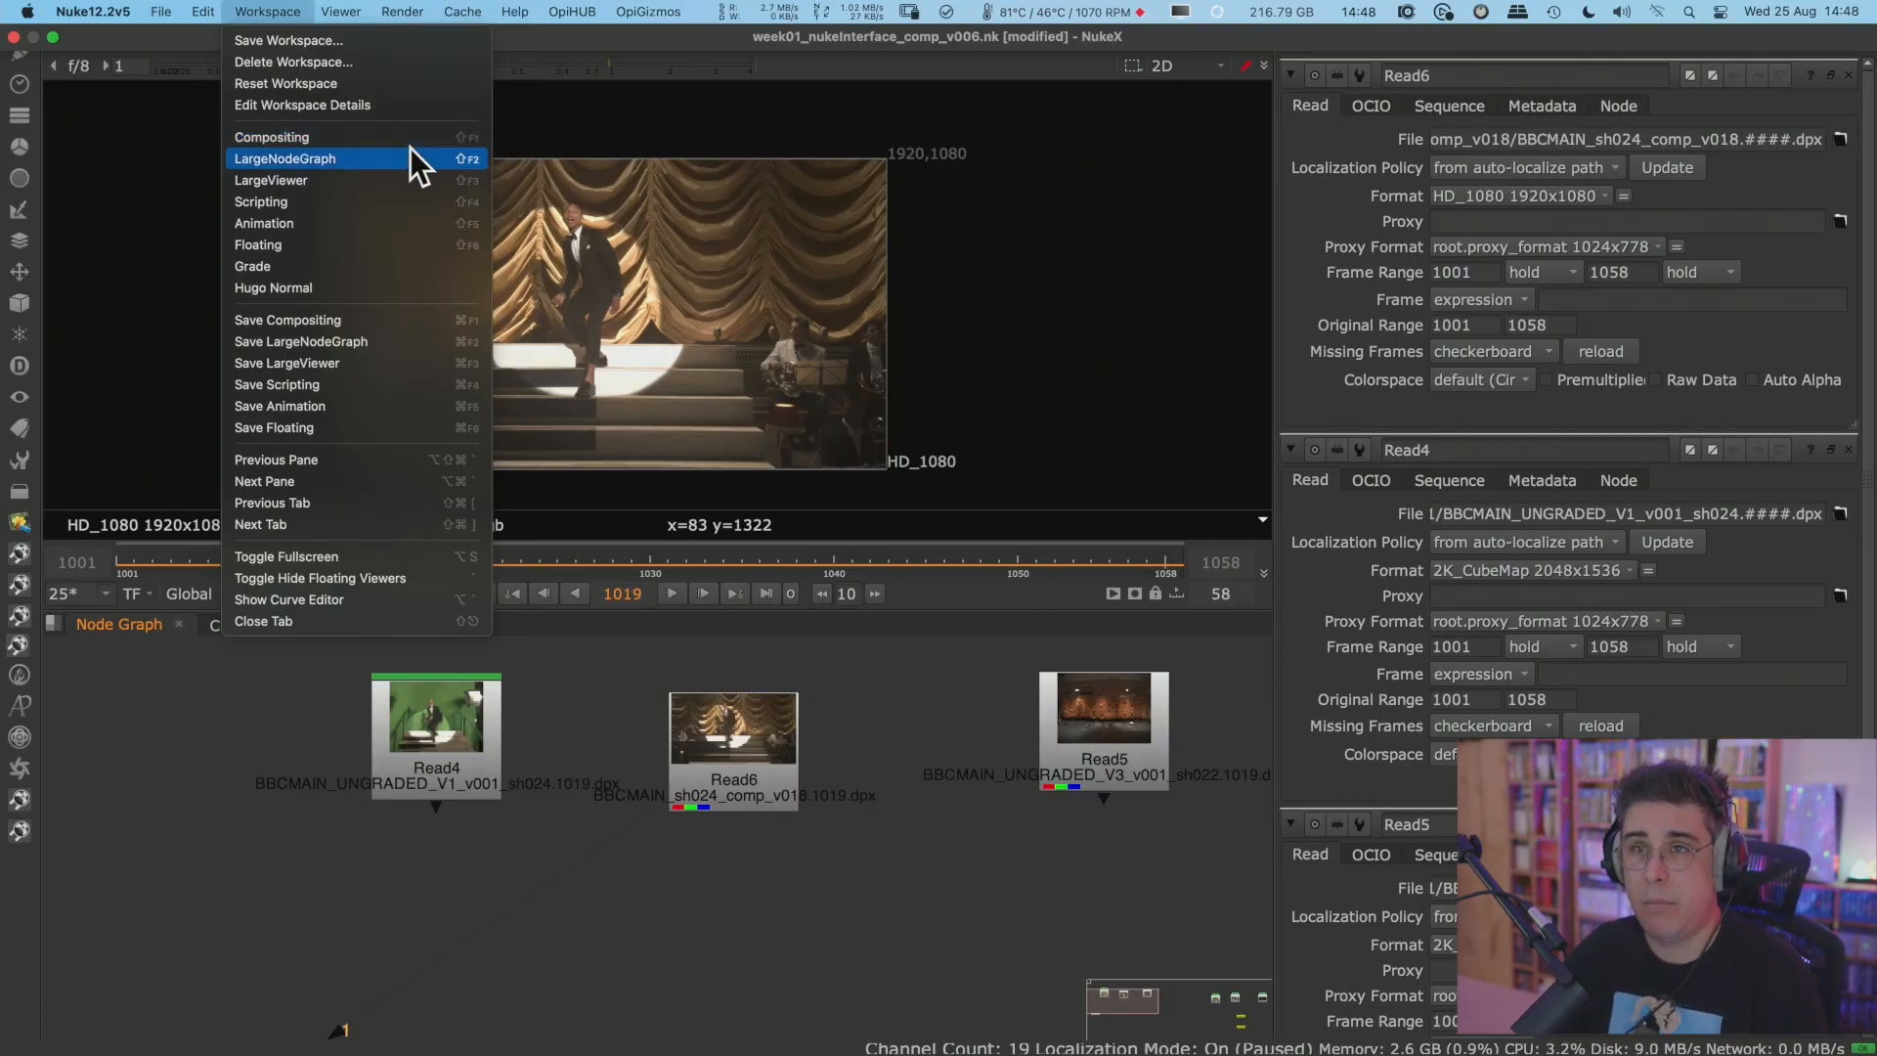
{"action": "left_click", "coordinate": [556, 934]}
{"action": "left_click", "coordinate": [671, 593]}
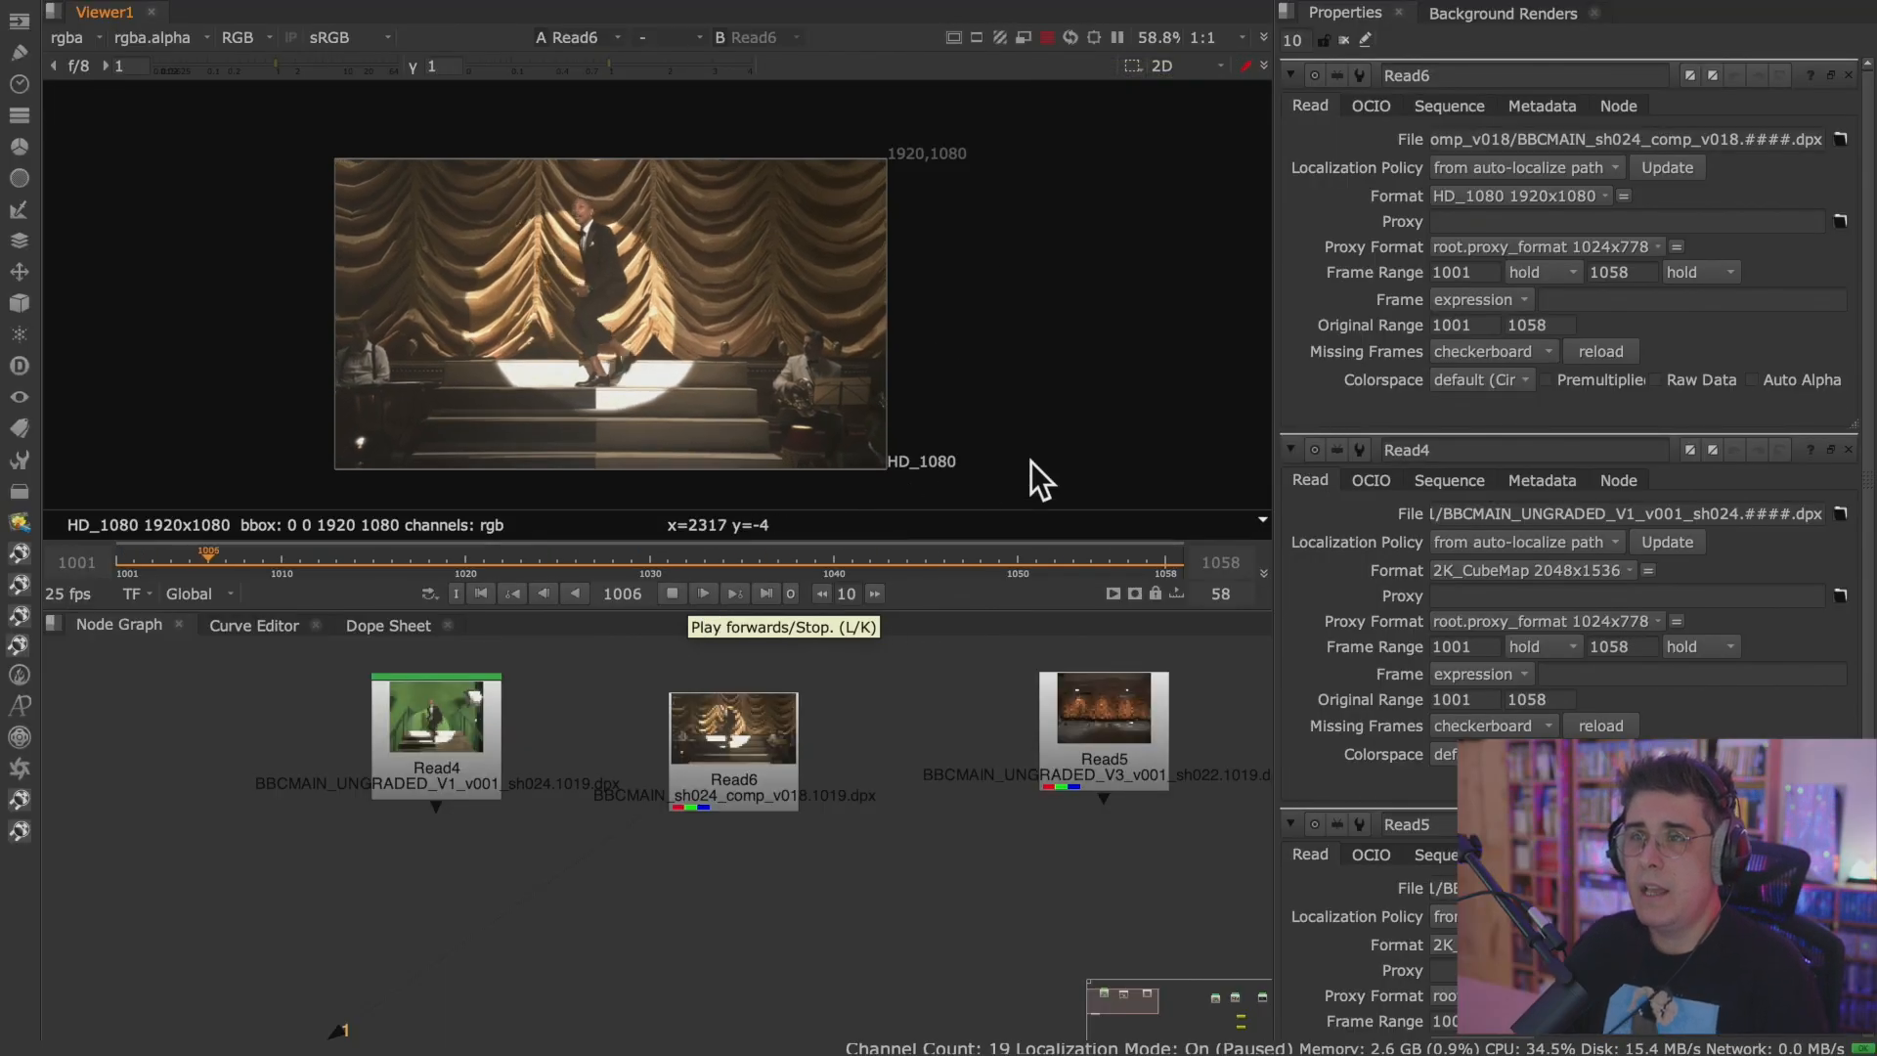
Place the Viewer1 node just below Read6 in the node graph.
{"action": "left_click", "coordinate": [739, 769]}
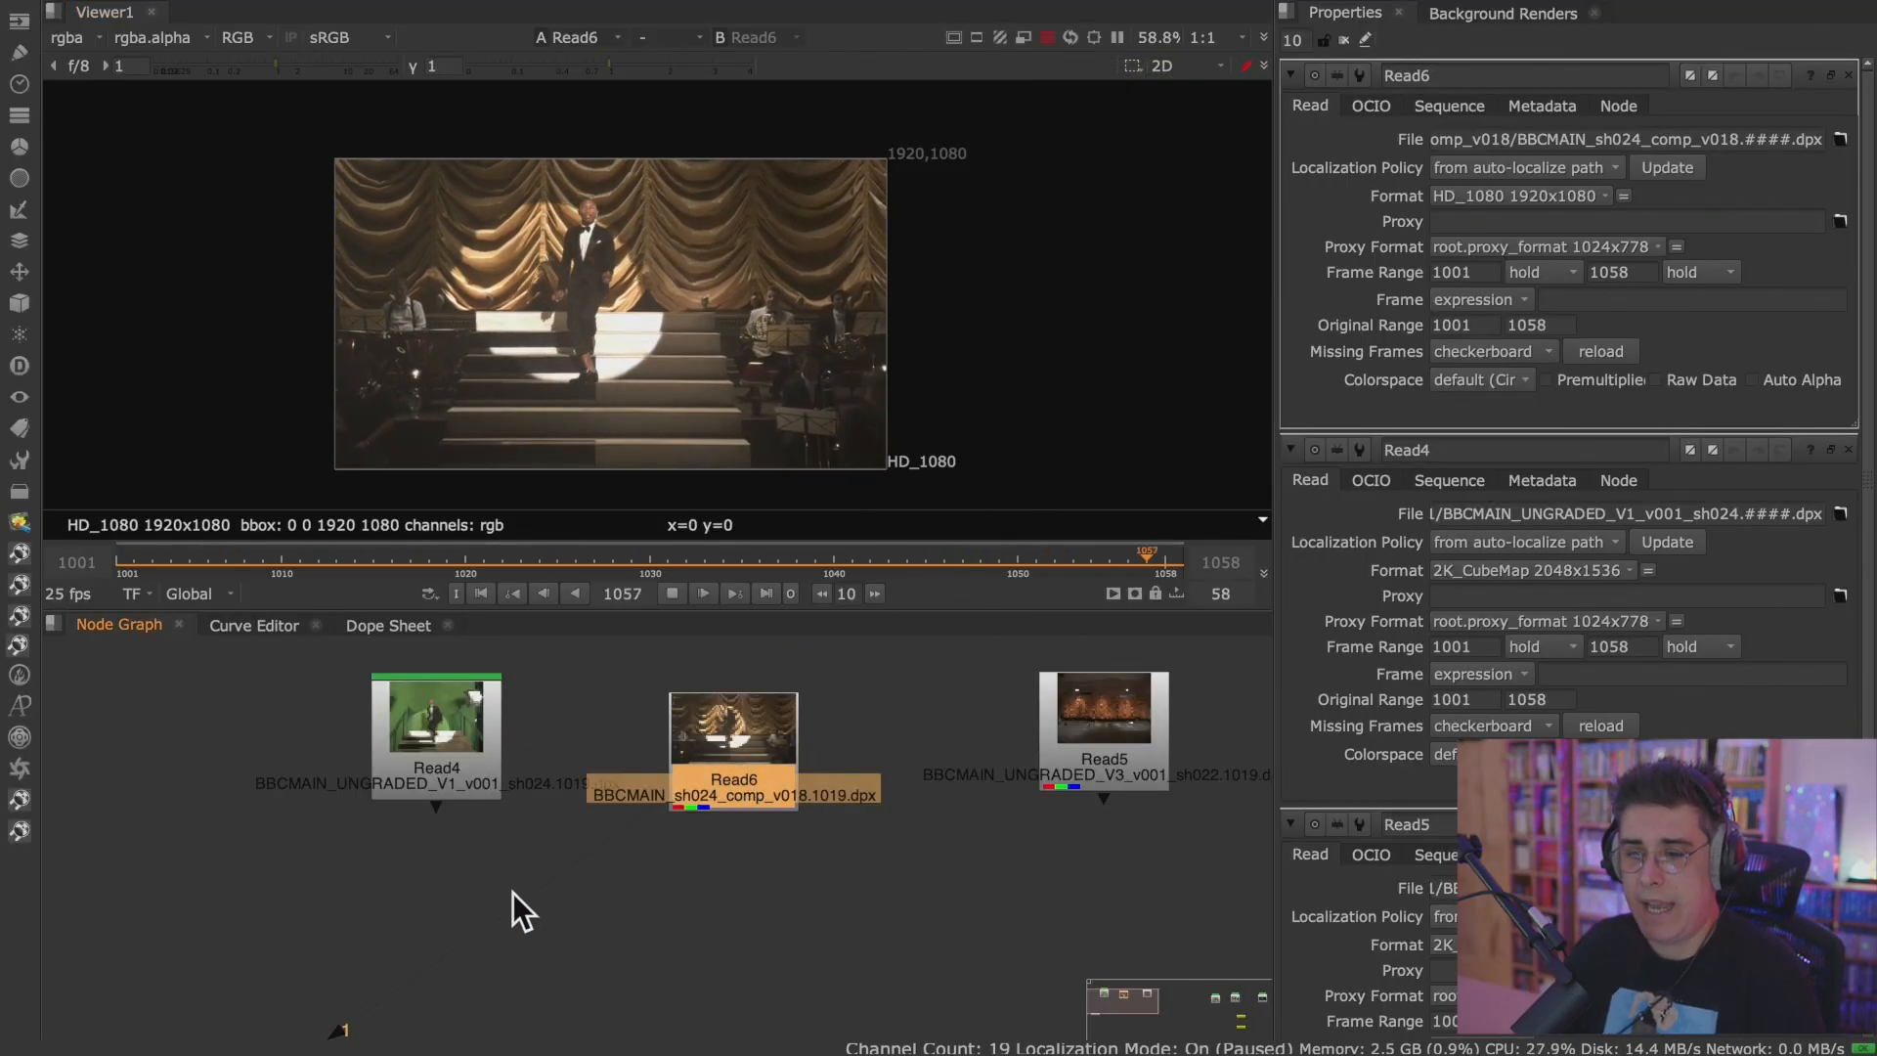
{"action": "scroll", "coordinate": [512, 894], "scroll_direction": "down", "scroll_amount": 3}
{"action": "left_click_drag", "start_coordinate": [442, 989], "coordinate": [684, 914]}
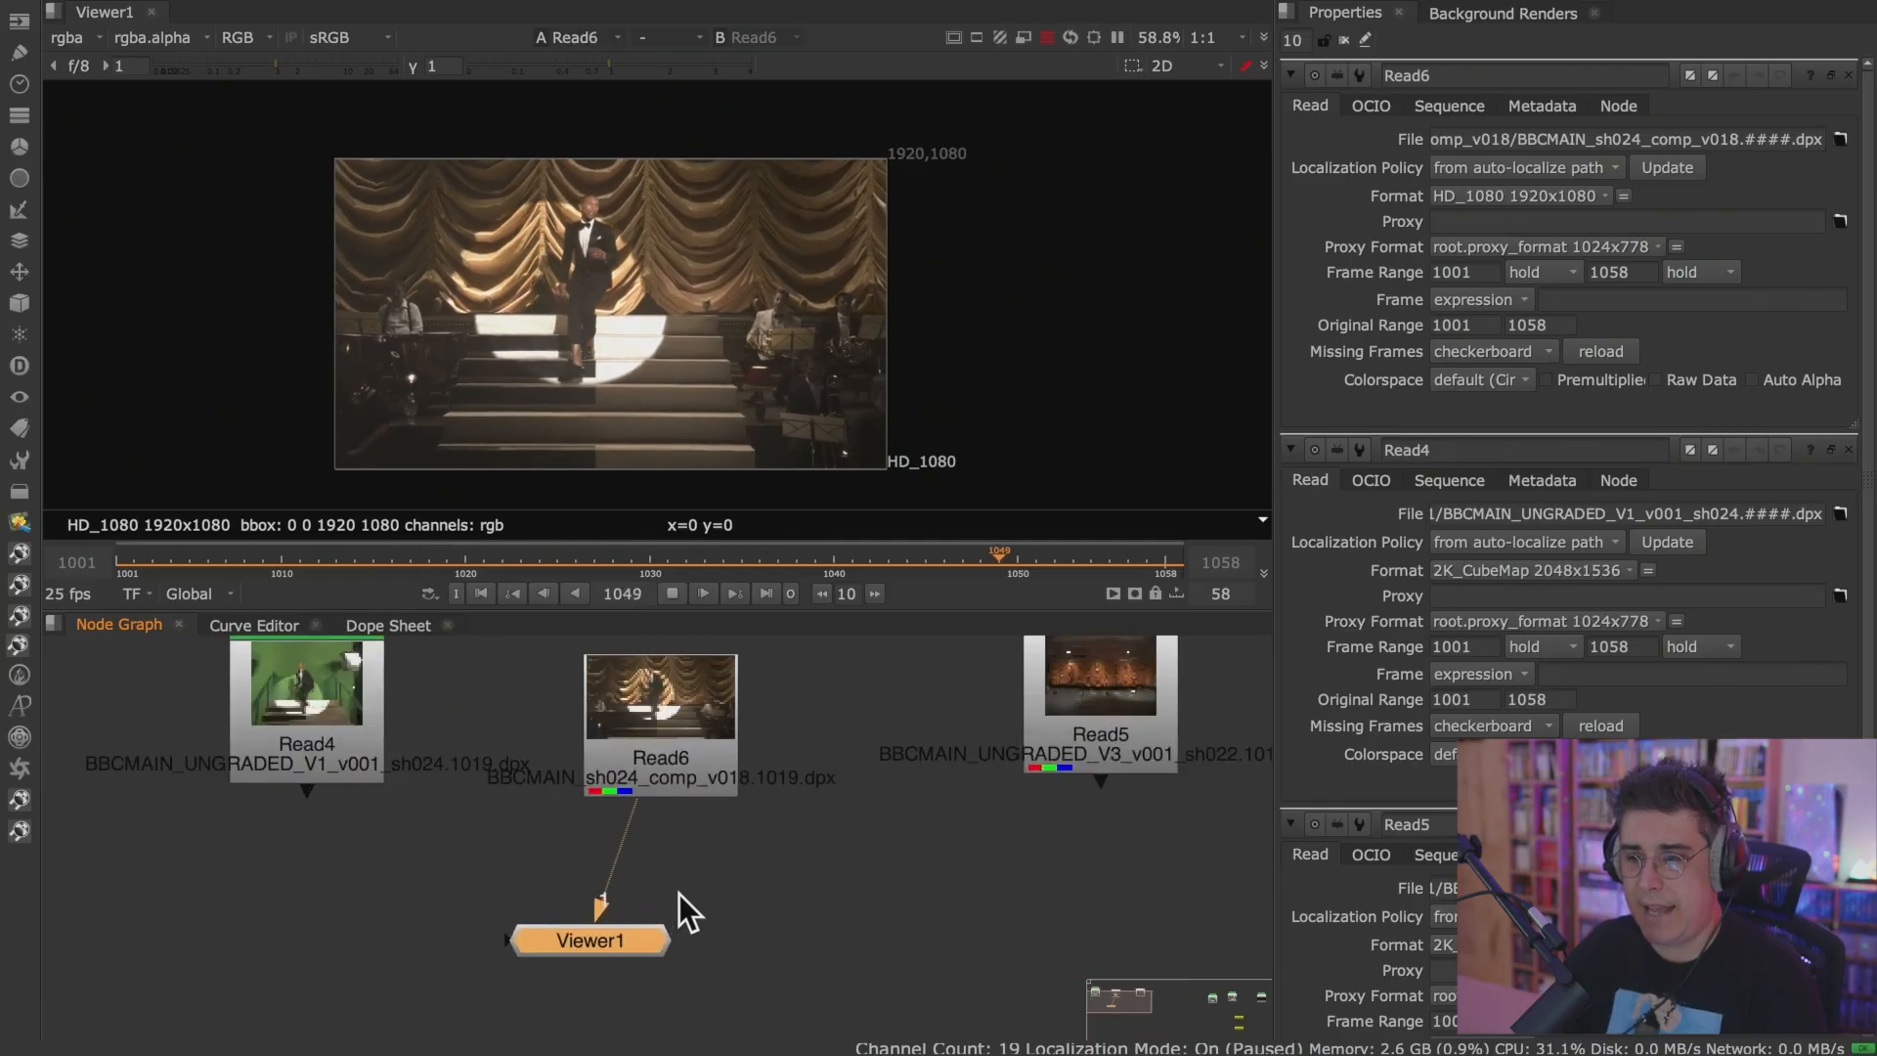
{"action": "scroll", "coordinate": [684, 892], "scroll_direction": "up", "scroll_amount": 3}
{"action": "left_click", "coordinate": [731, 751]}
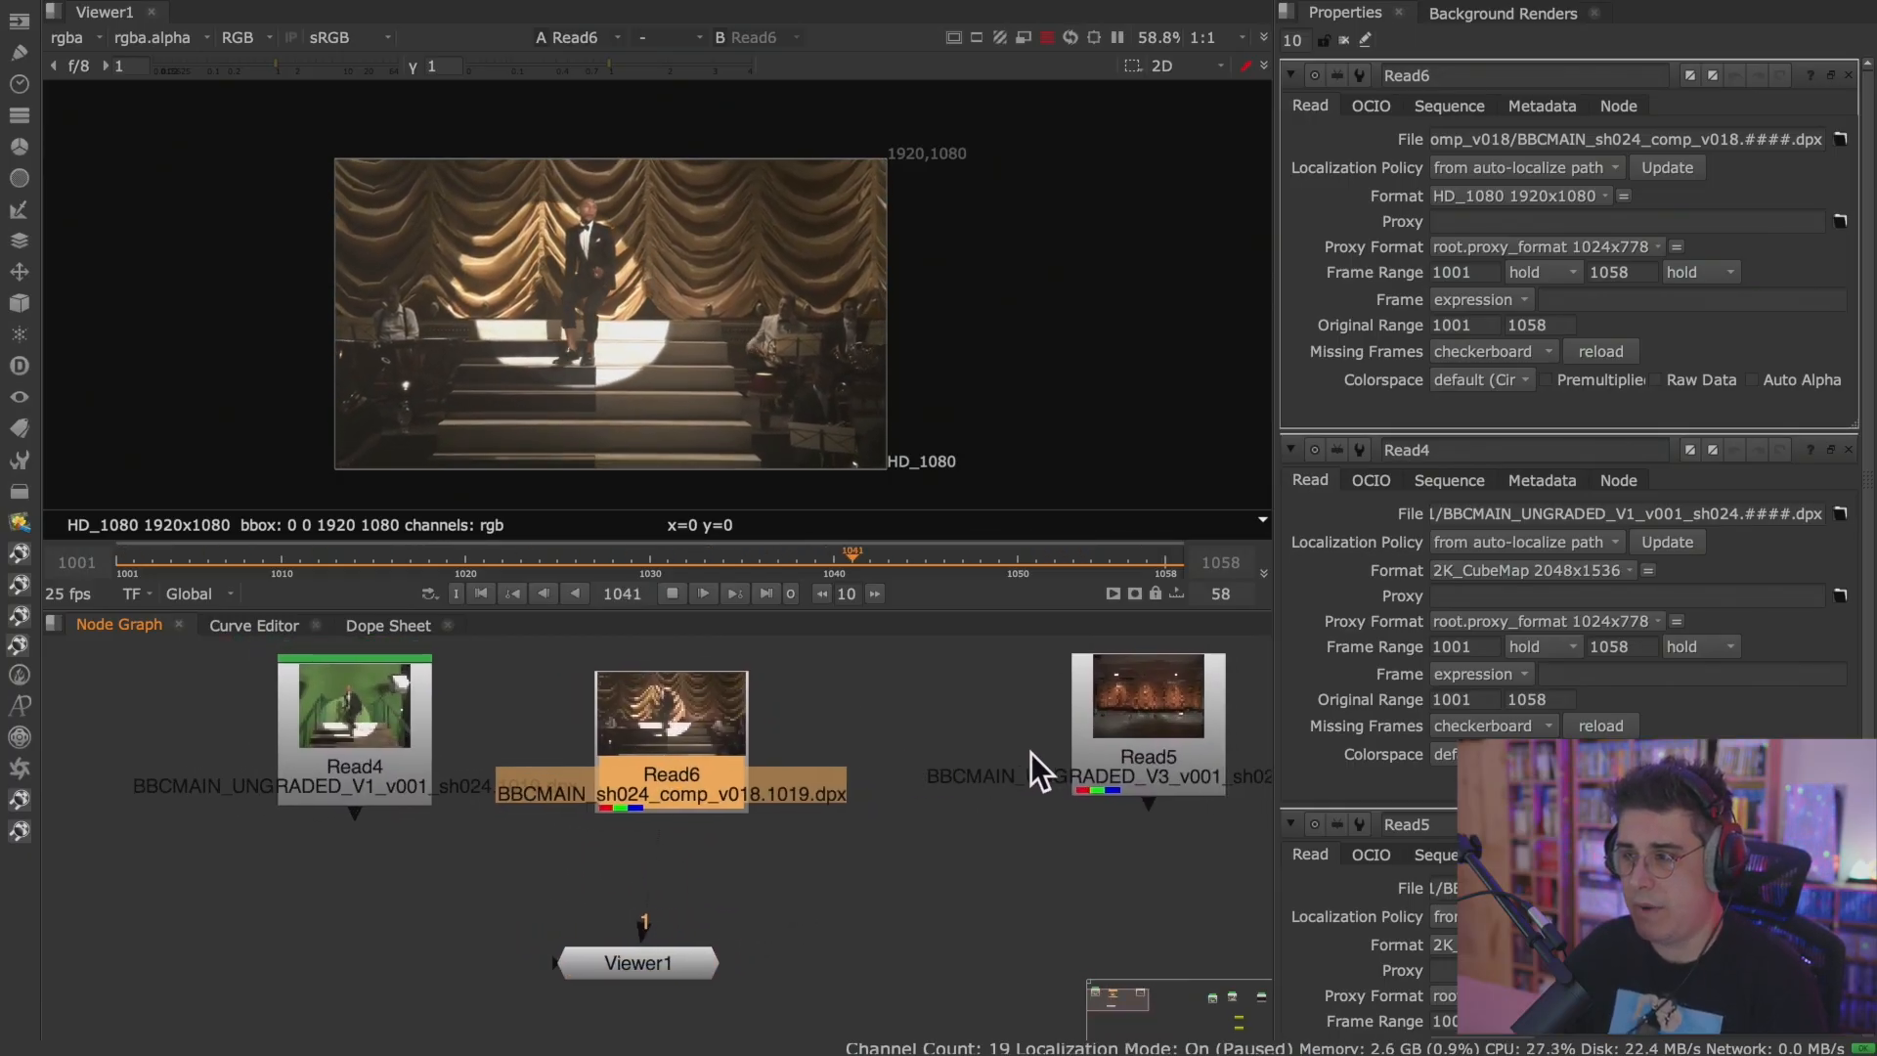
Move Read2 beside Read6 in the node graph and shift Read5 away to make room for it.
{"action": "scroll", "coordinate": [951, 831], "scroll_direction": "down", "scroll_amount": 3}
{"action": "middle_click_drag", "start_coordinate": [951, 831], "coordinate": [459, 840]}
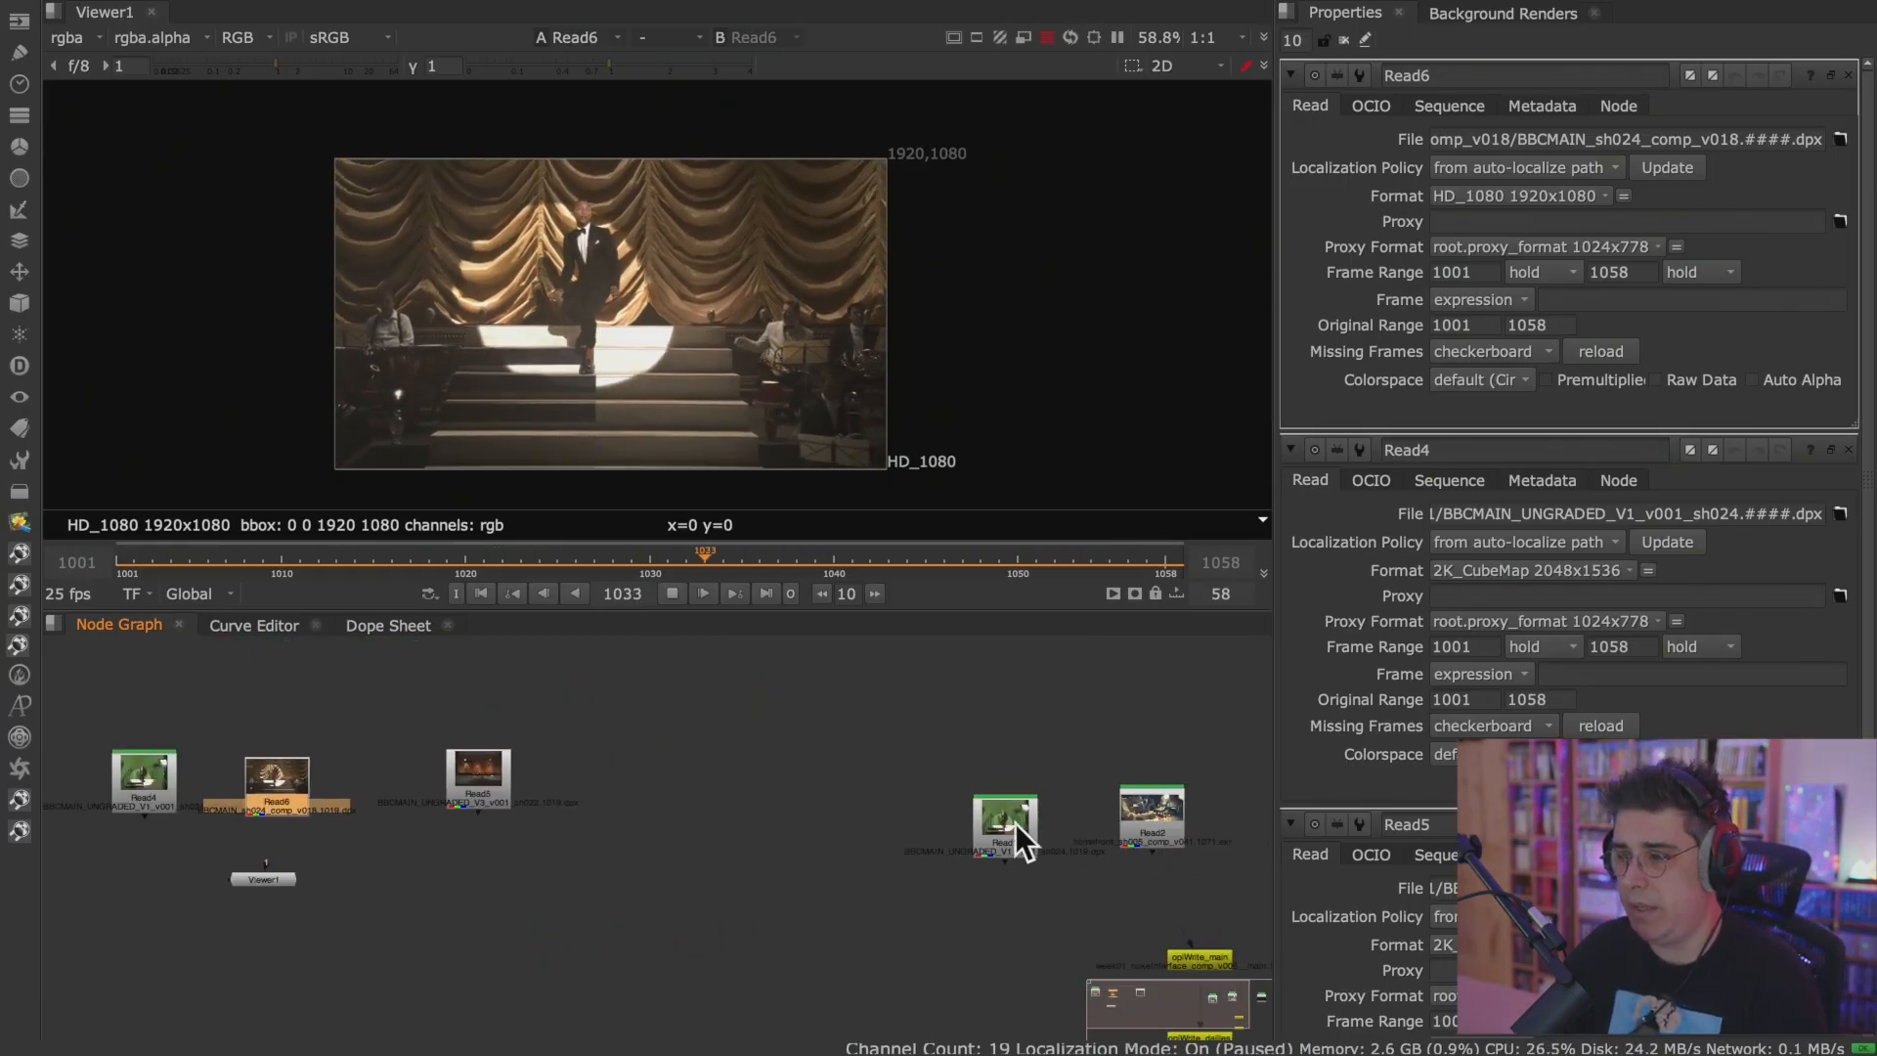
{"action": "left_click_drag", "start_coordinate": [1151, 817], "coordinate": [837, 772]}
{"action": "left_click_drag", "start_coordinate": [607, 826], "coordinate": [403, 796]}
{"action": "middle_click_drag", "start_coordinate": [402, 795], "coordinate": [800, 814]}
{"action": "scroll", "coordinate": [760, 806], "scroll_direction": "up", "scroll_amount": 3}
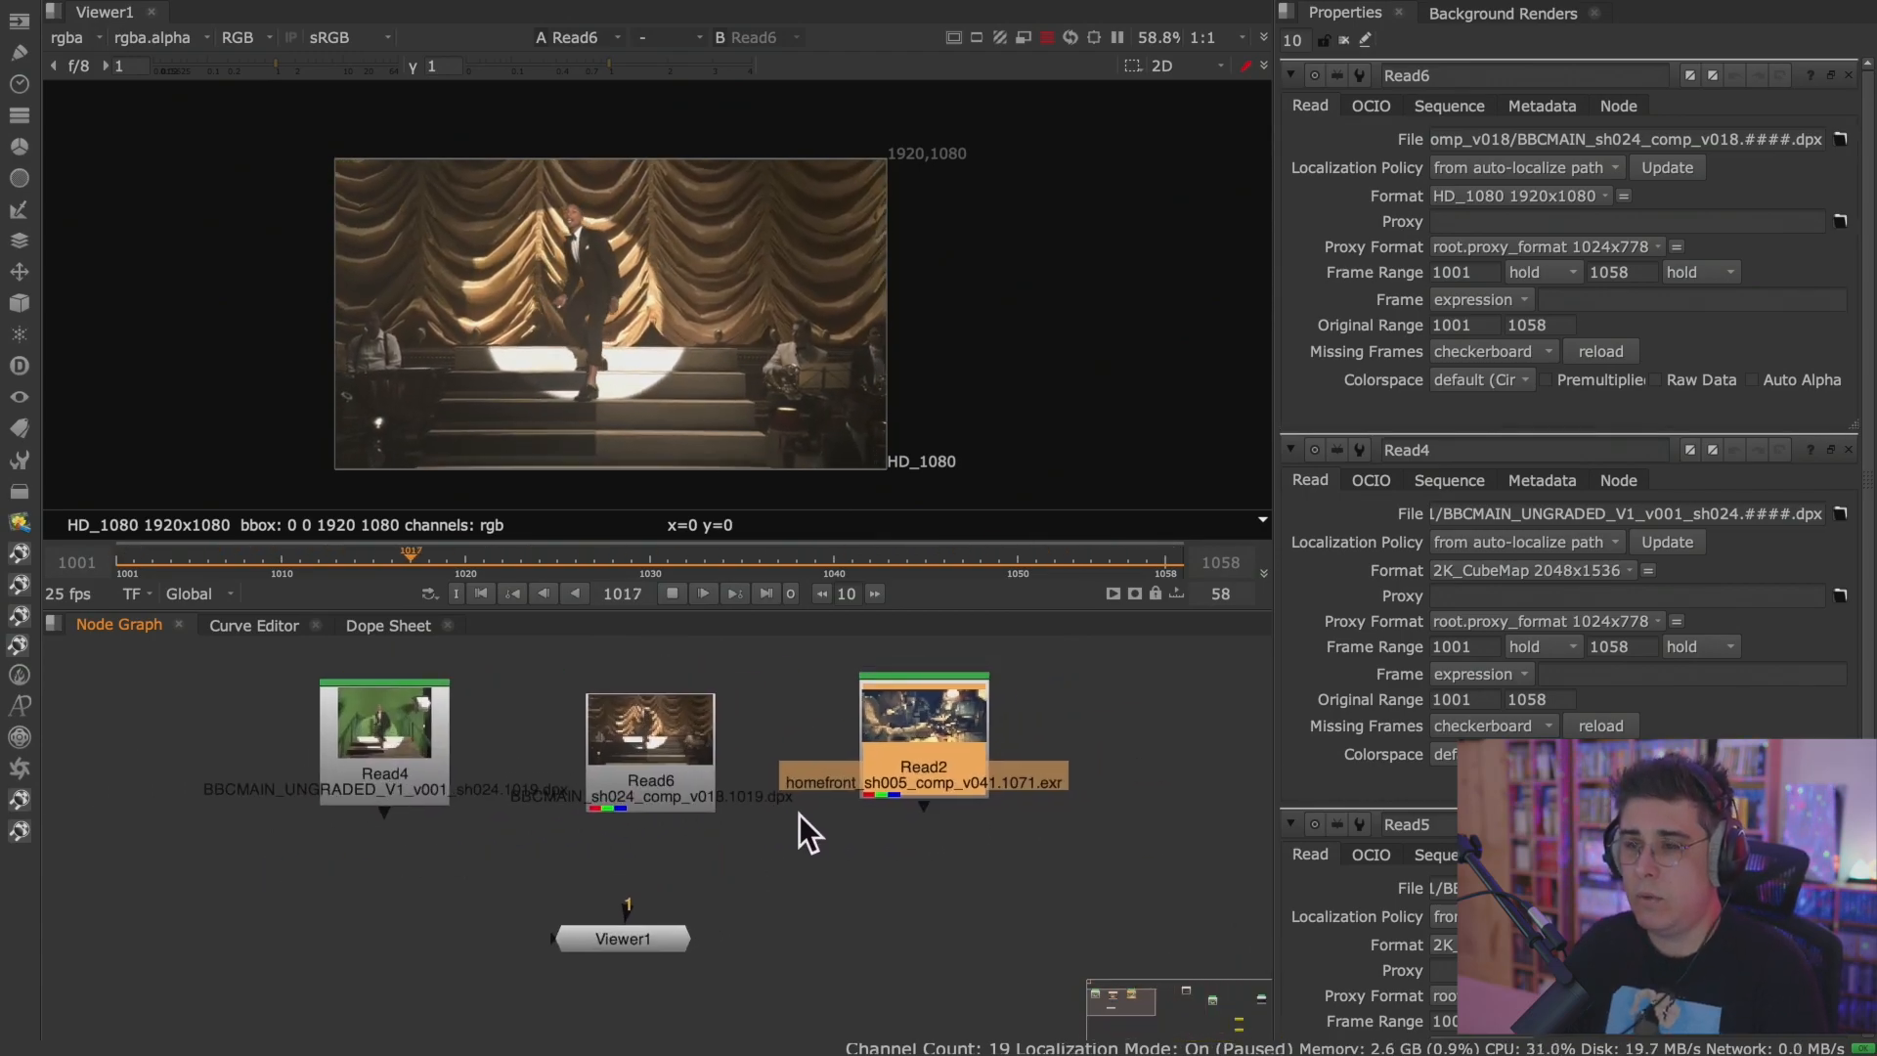
Show Read4 and then Read6 in the Viewer to compare the green-screen plate with the finished comp.
{"action": "left_click", "coordinate": [410, 767]}
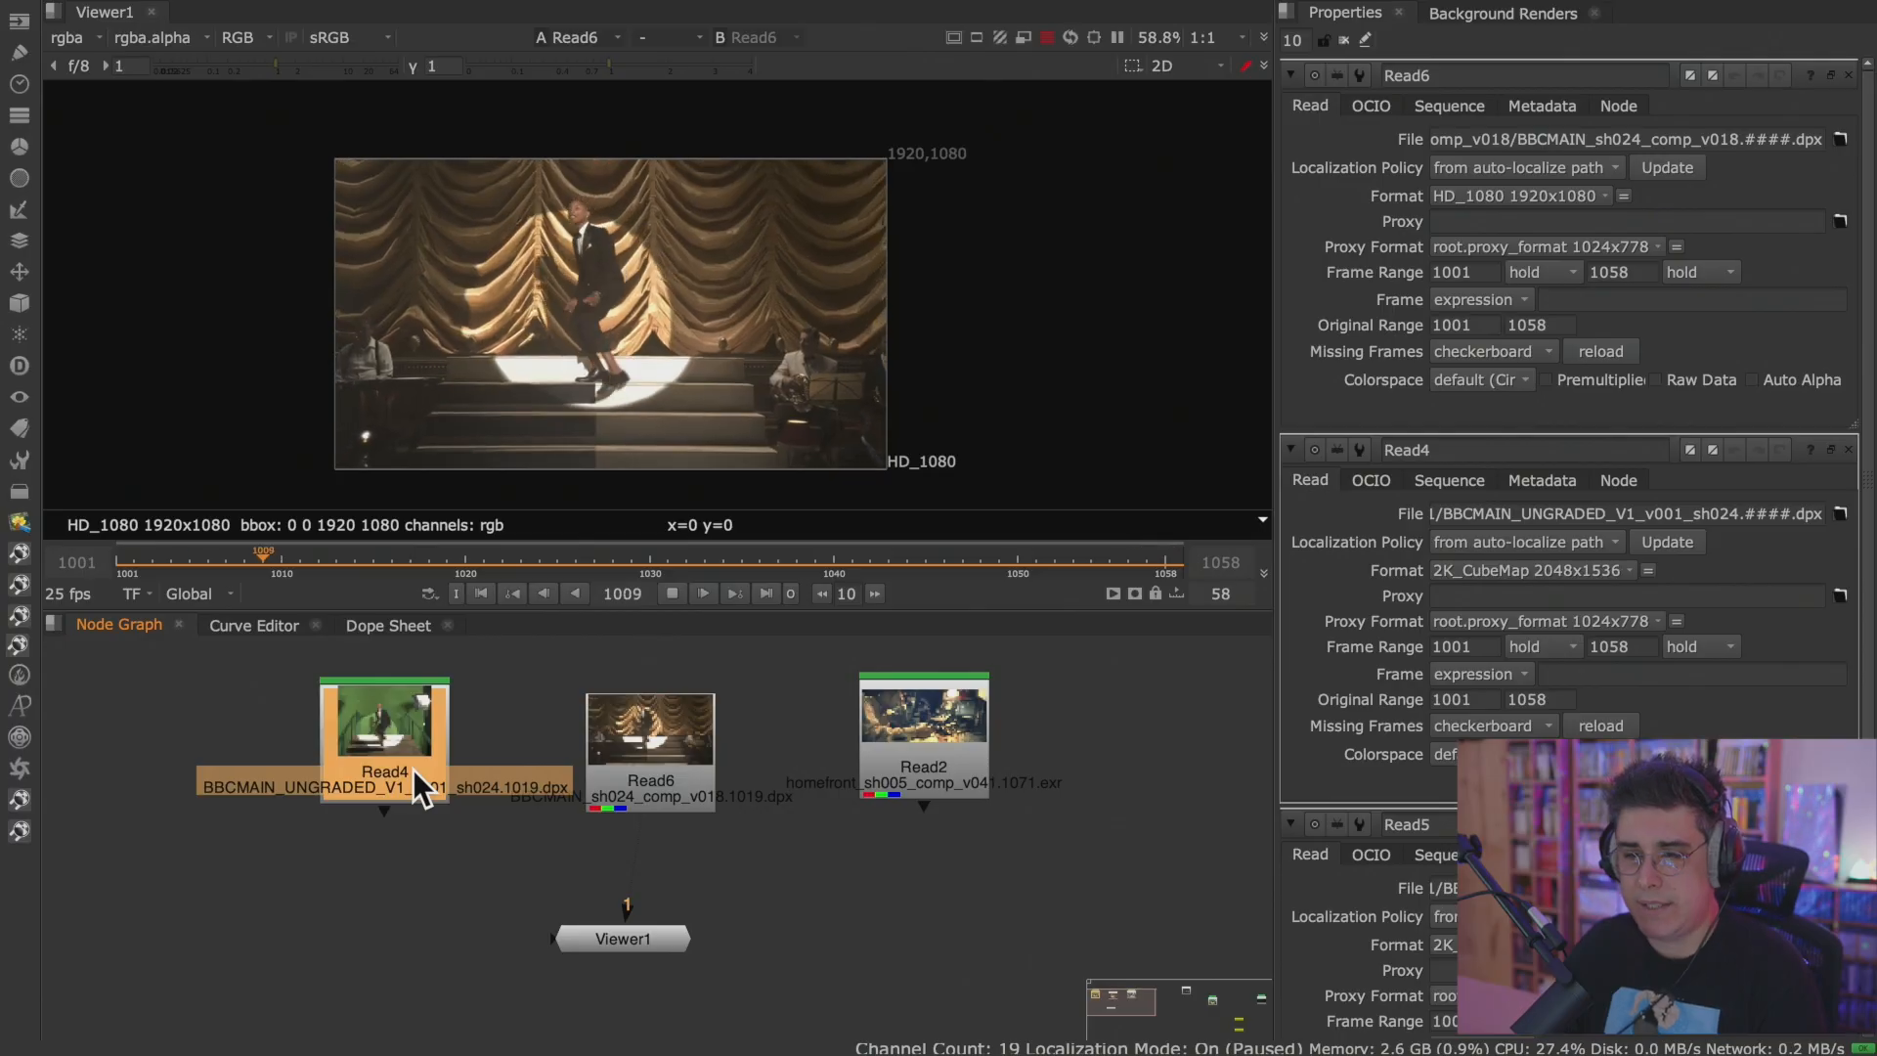
{"action": "key", "text": "1"}
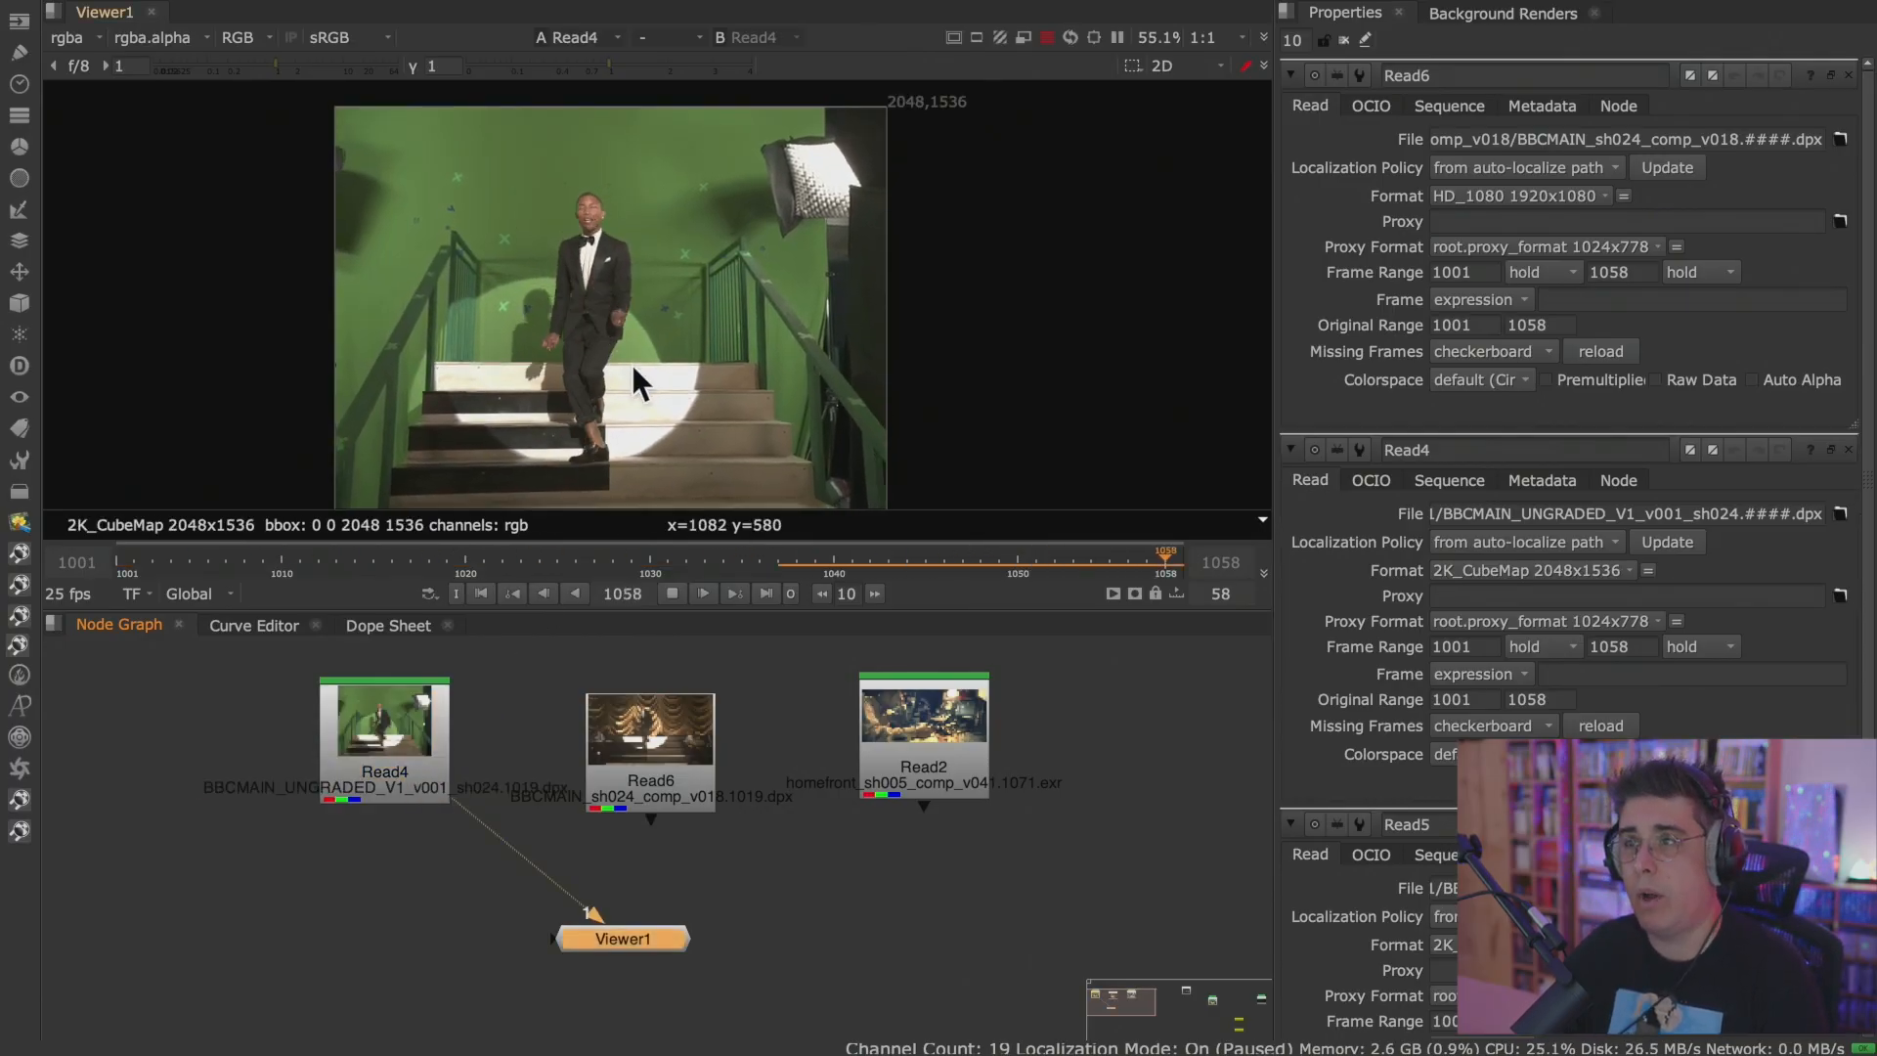
{"action": "scroll", "coordinate": [700, 348], "scroll_direction": "down", "scroll_amount": 1}
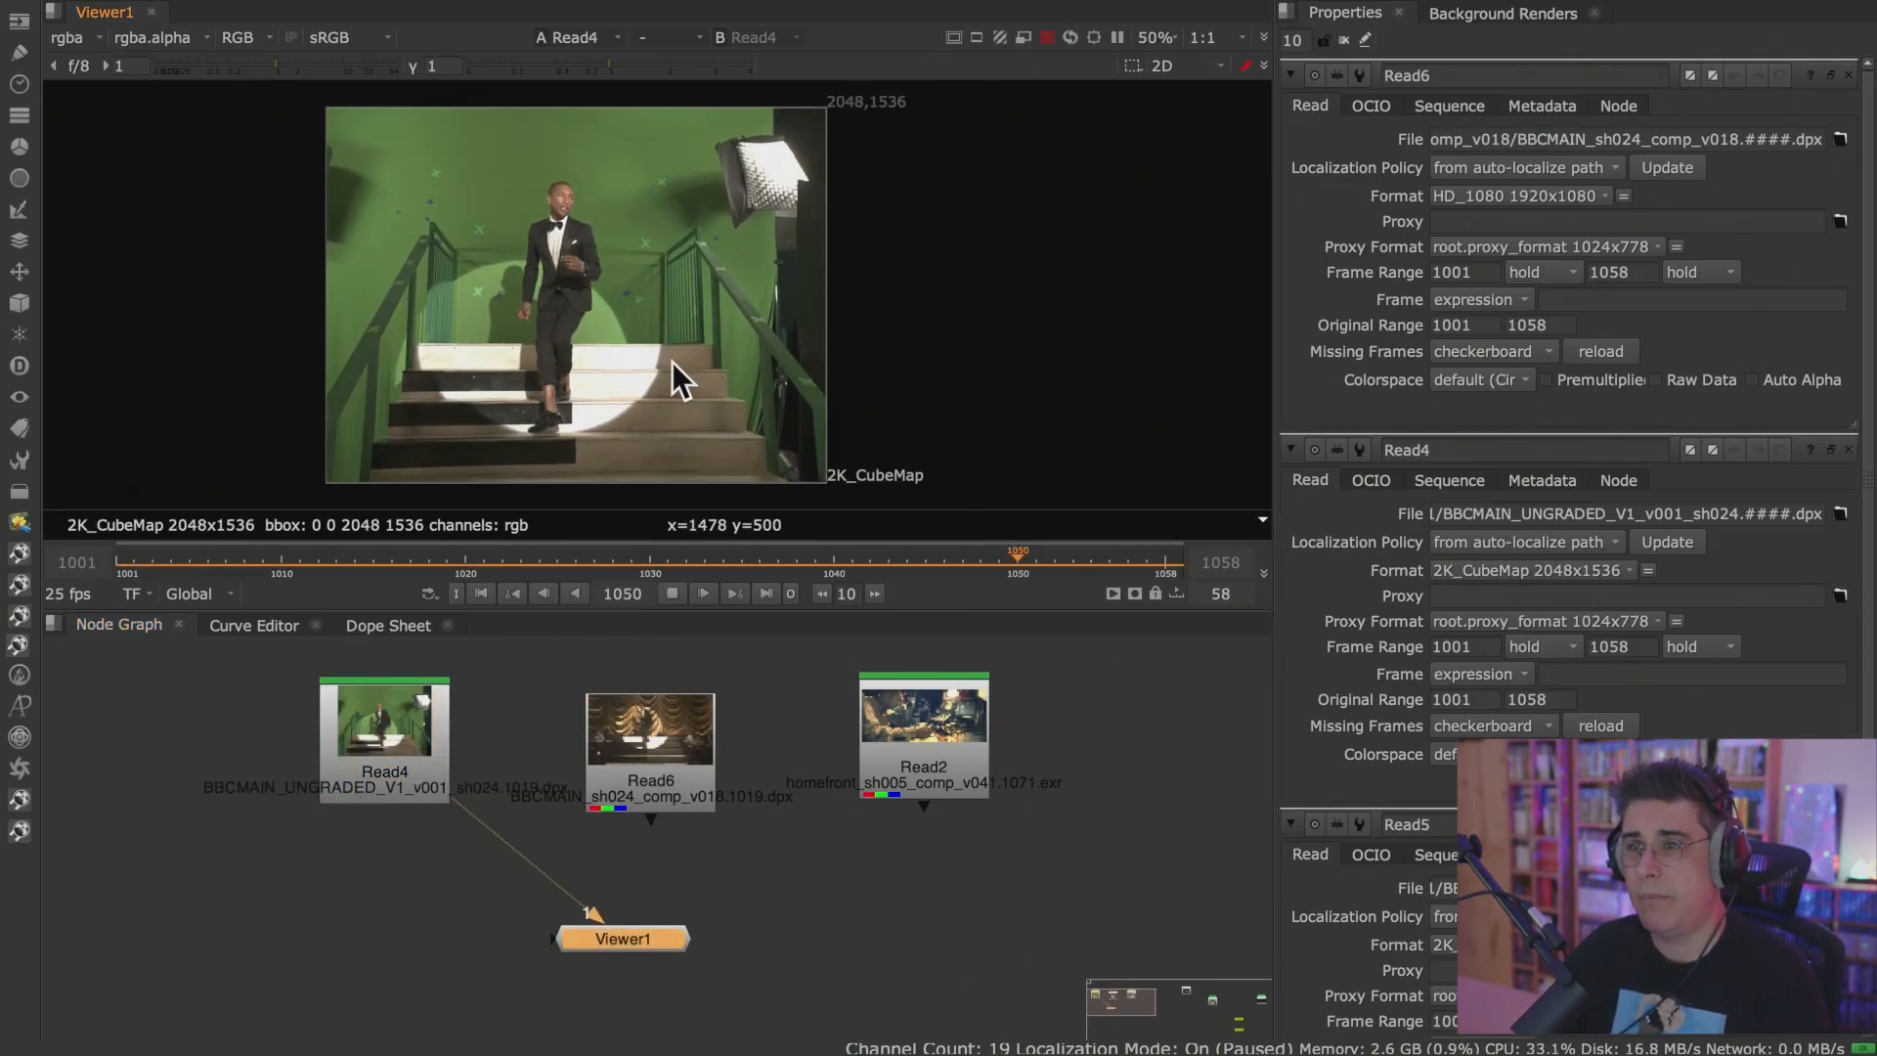
{"action": "left_click", "coordinate": [665, 753]}
{"action": "key", "text": "1"}
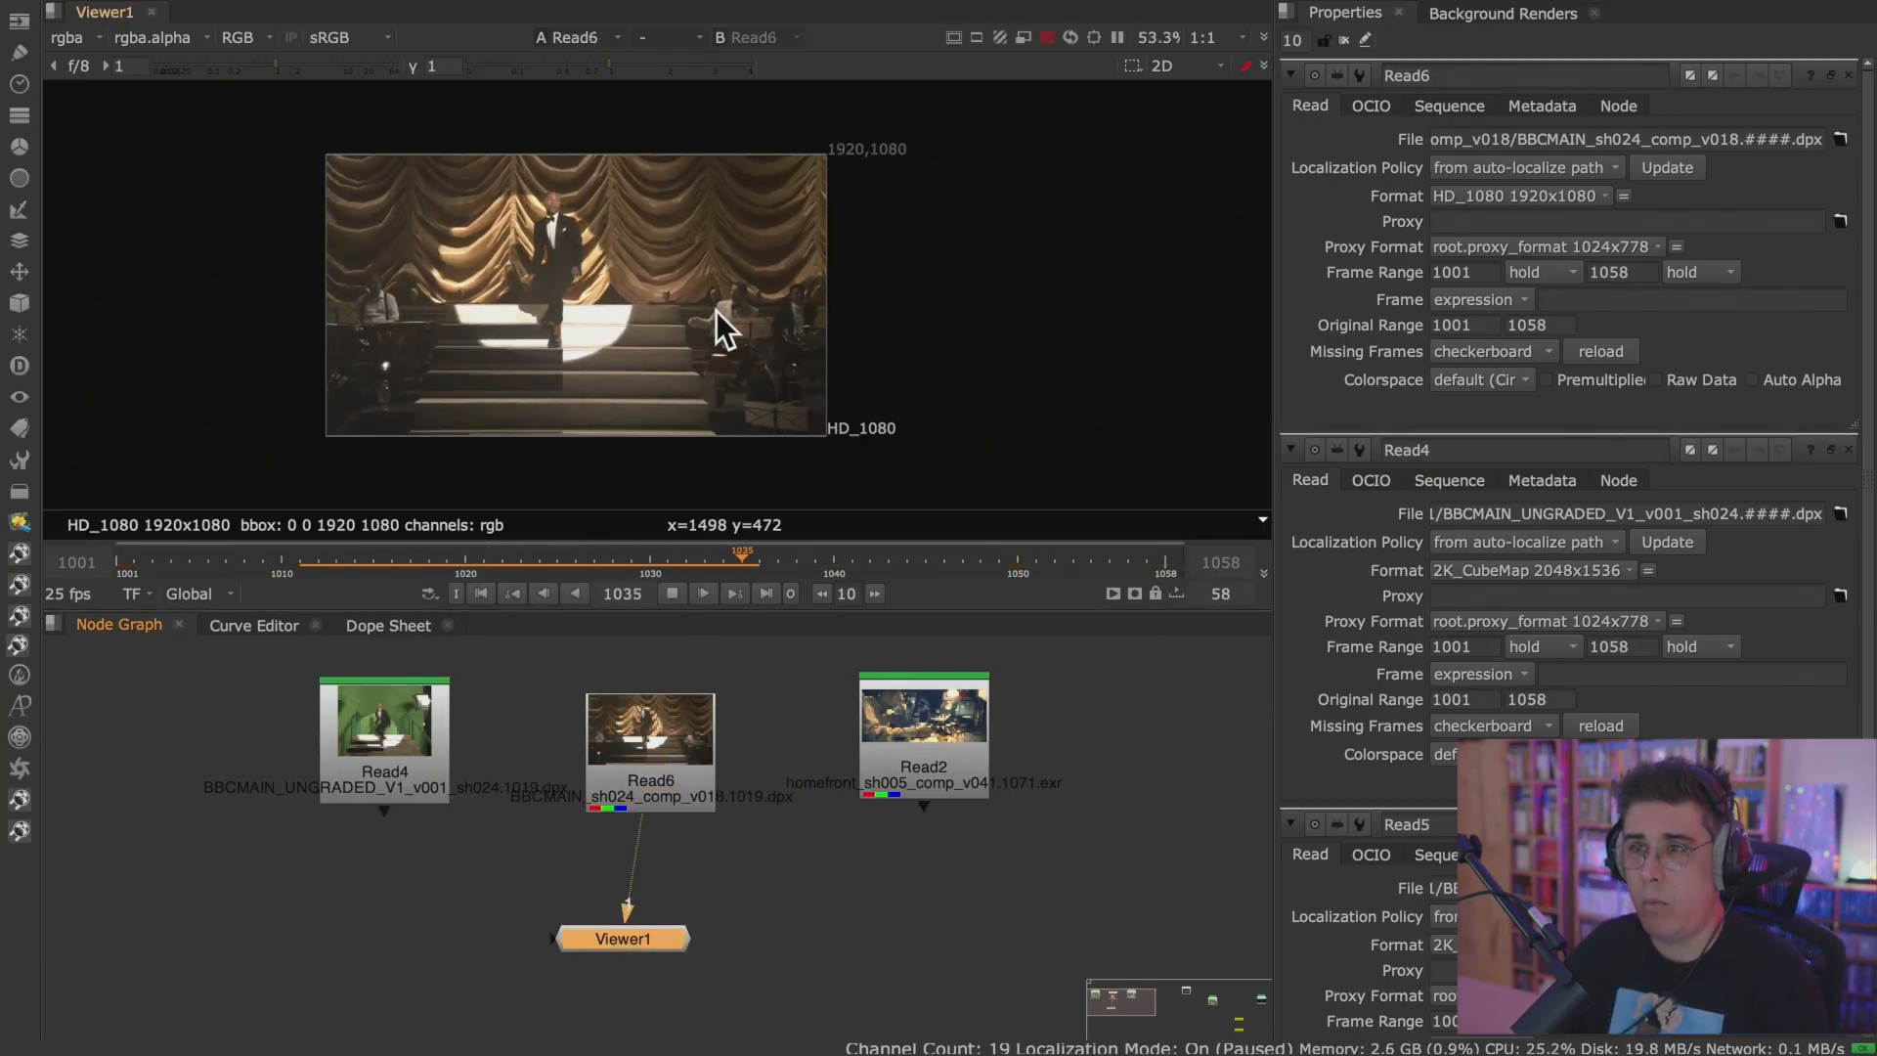
Show Read2 in the Viewer and bring up its properties to check its frame range.
{"action": "left_click", "coordinate": [898, 723]}
{"action": "key", "text": "2"}
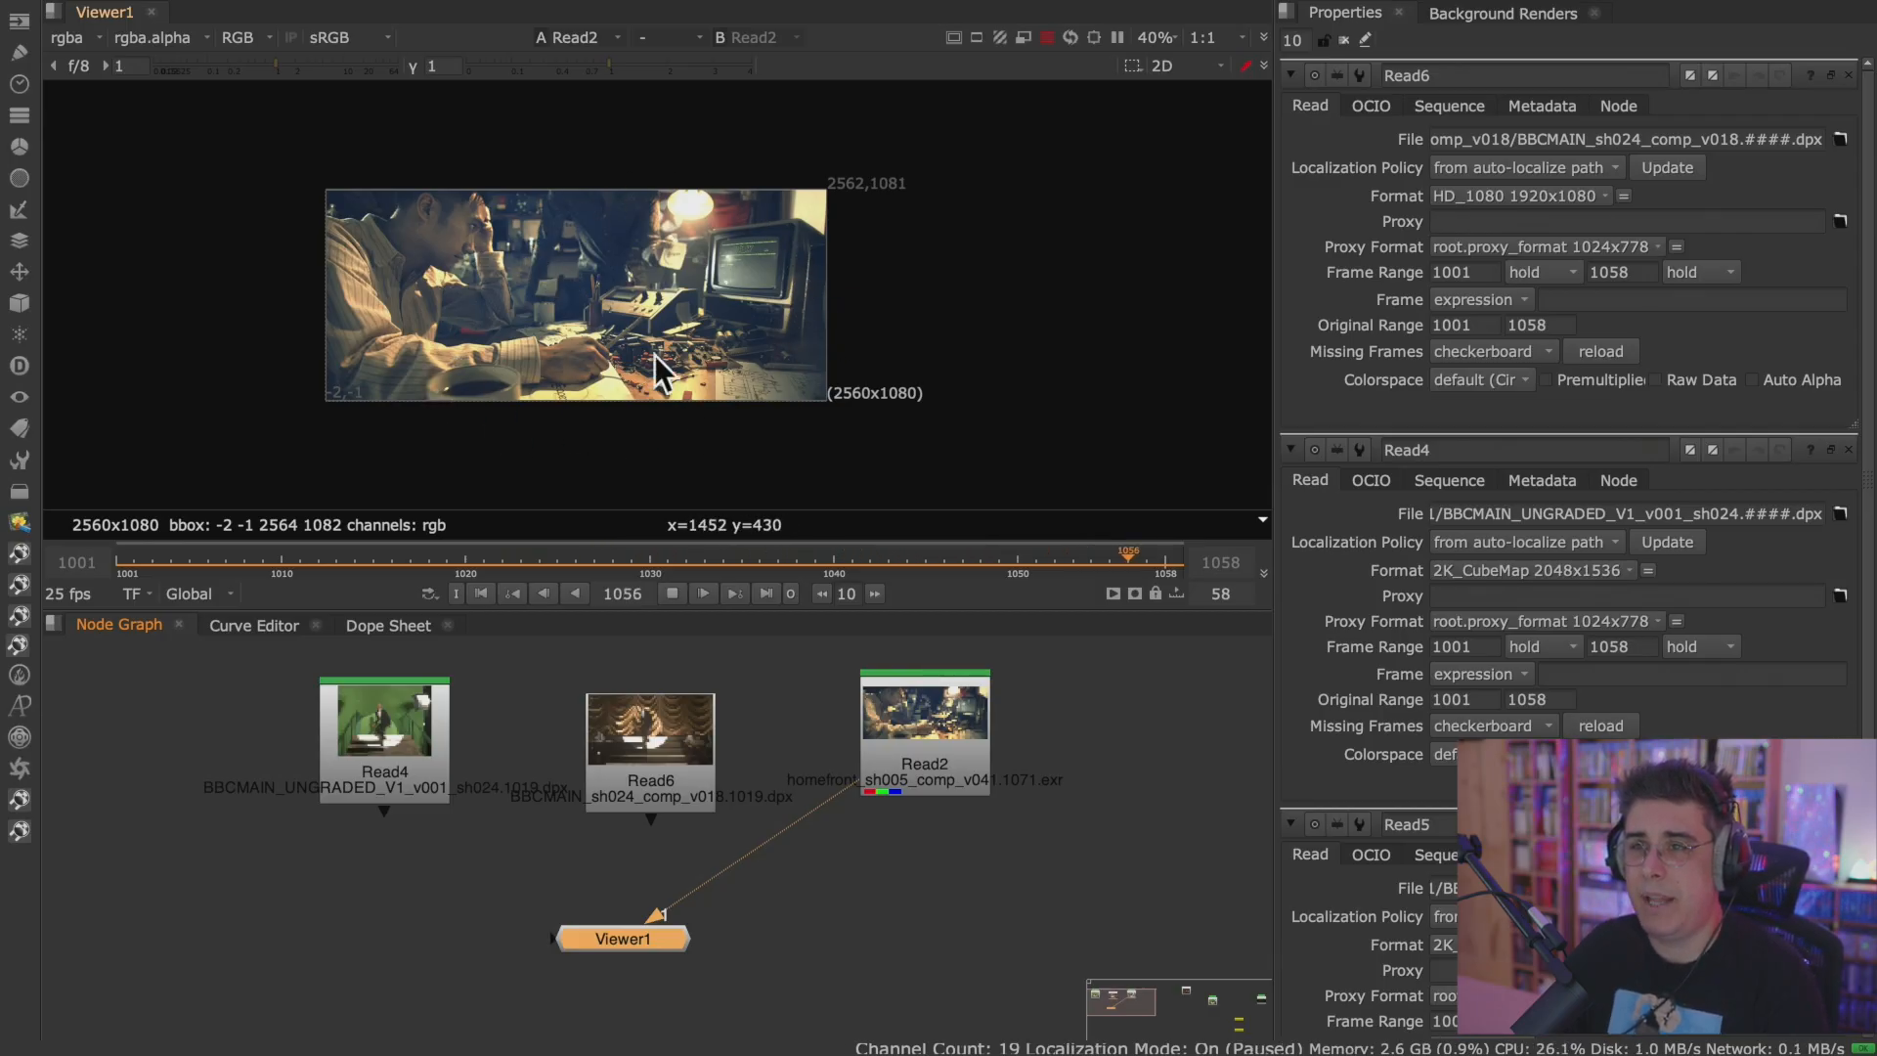
{"action": "double_click", "coordinate": [953, 735]}
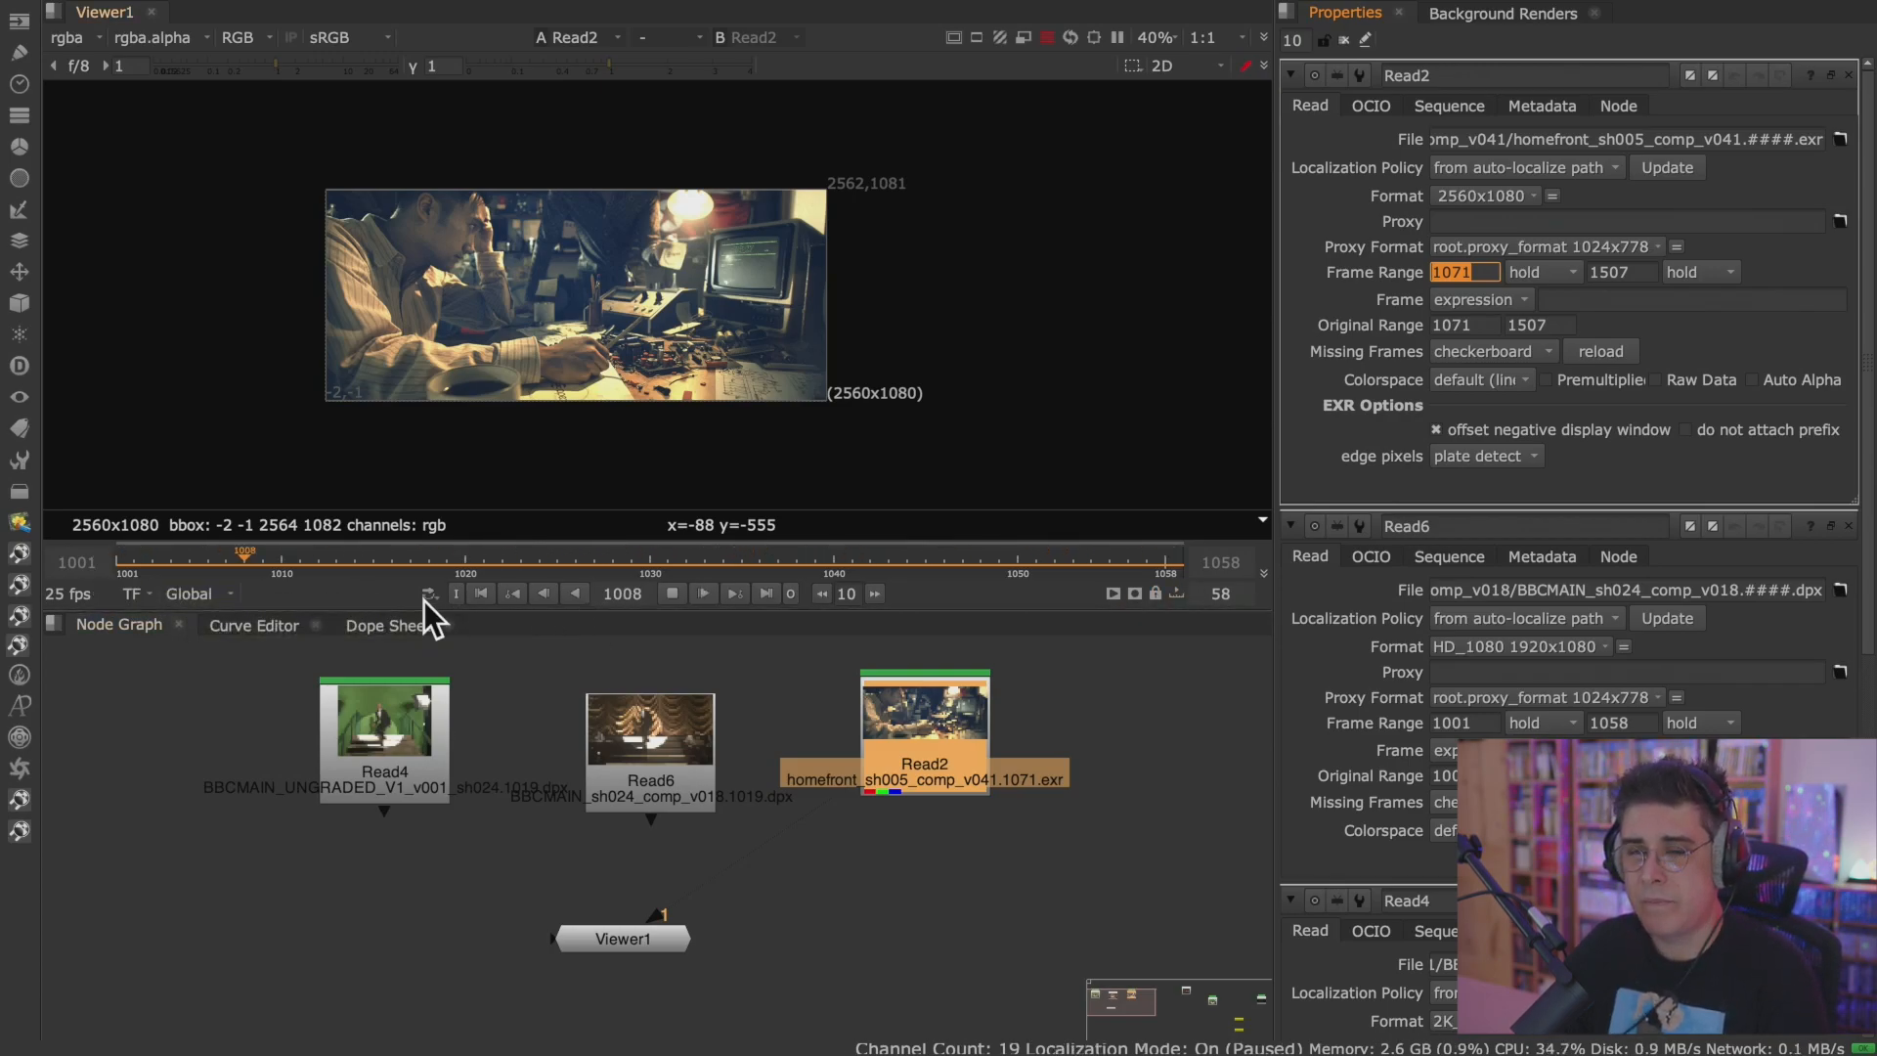
Cycle Read4, Read6 and Read2 through the Viewer, finishing on Read4, to compare how the sequences display on the shared timeline.
{"action": "left_click", "coordinate": [416, 738]}
{"action": "key", "text": "1"}
{"action": "left_click", "coordinate": [613, 741]}
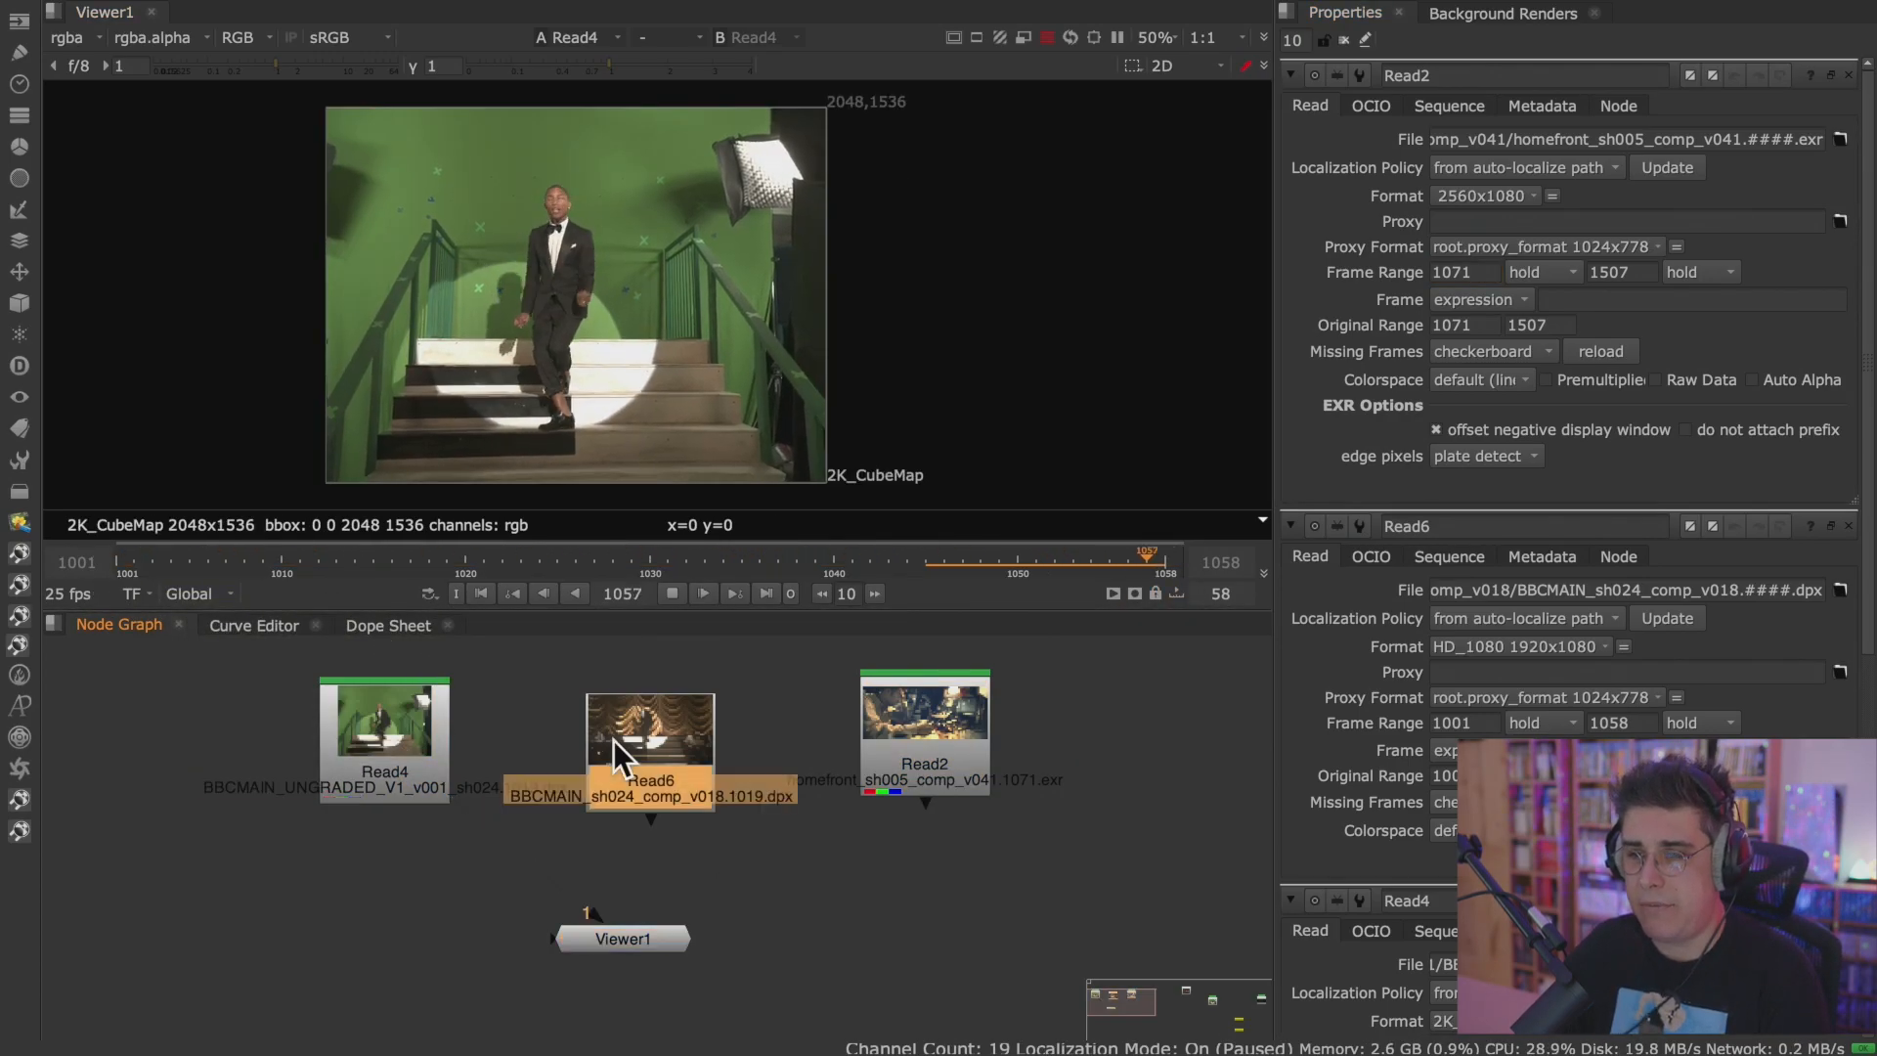
{"action": "key", "text": "1"}
{"action": "left_click", "coordinate": [874, 733]}
{"action": "key", "text": "1"}
{"action": "left_click", "coordinate": [438, 741]}
{"action": "key", "text": "1"}
{"action": "left_click", "coordinate": [645, 741]}
{"action": "key", "text": "1"}
{"action": "left_click", "coordinate": [870, 737]}
{"action": "key", "text": "1"}
{"action": "left_click", "coordinate": [379, 735]}
{"action": "key", "text": "1"}
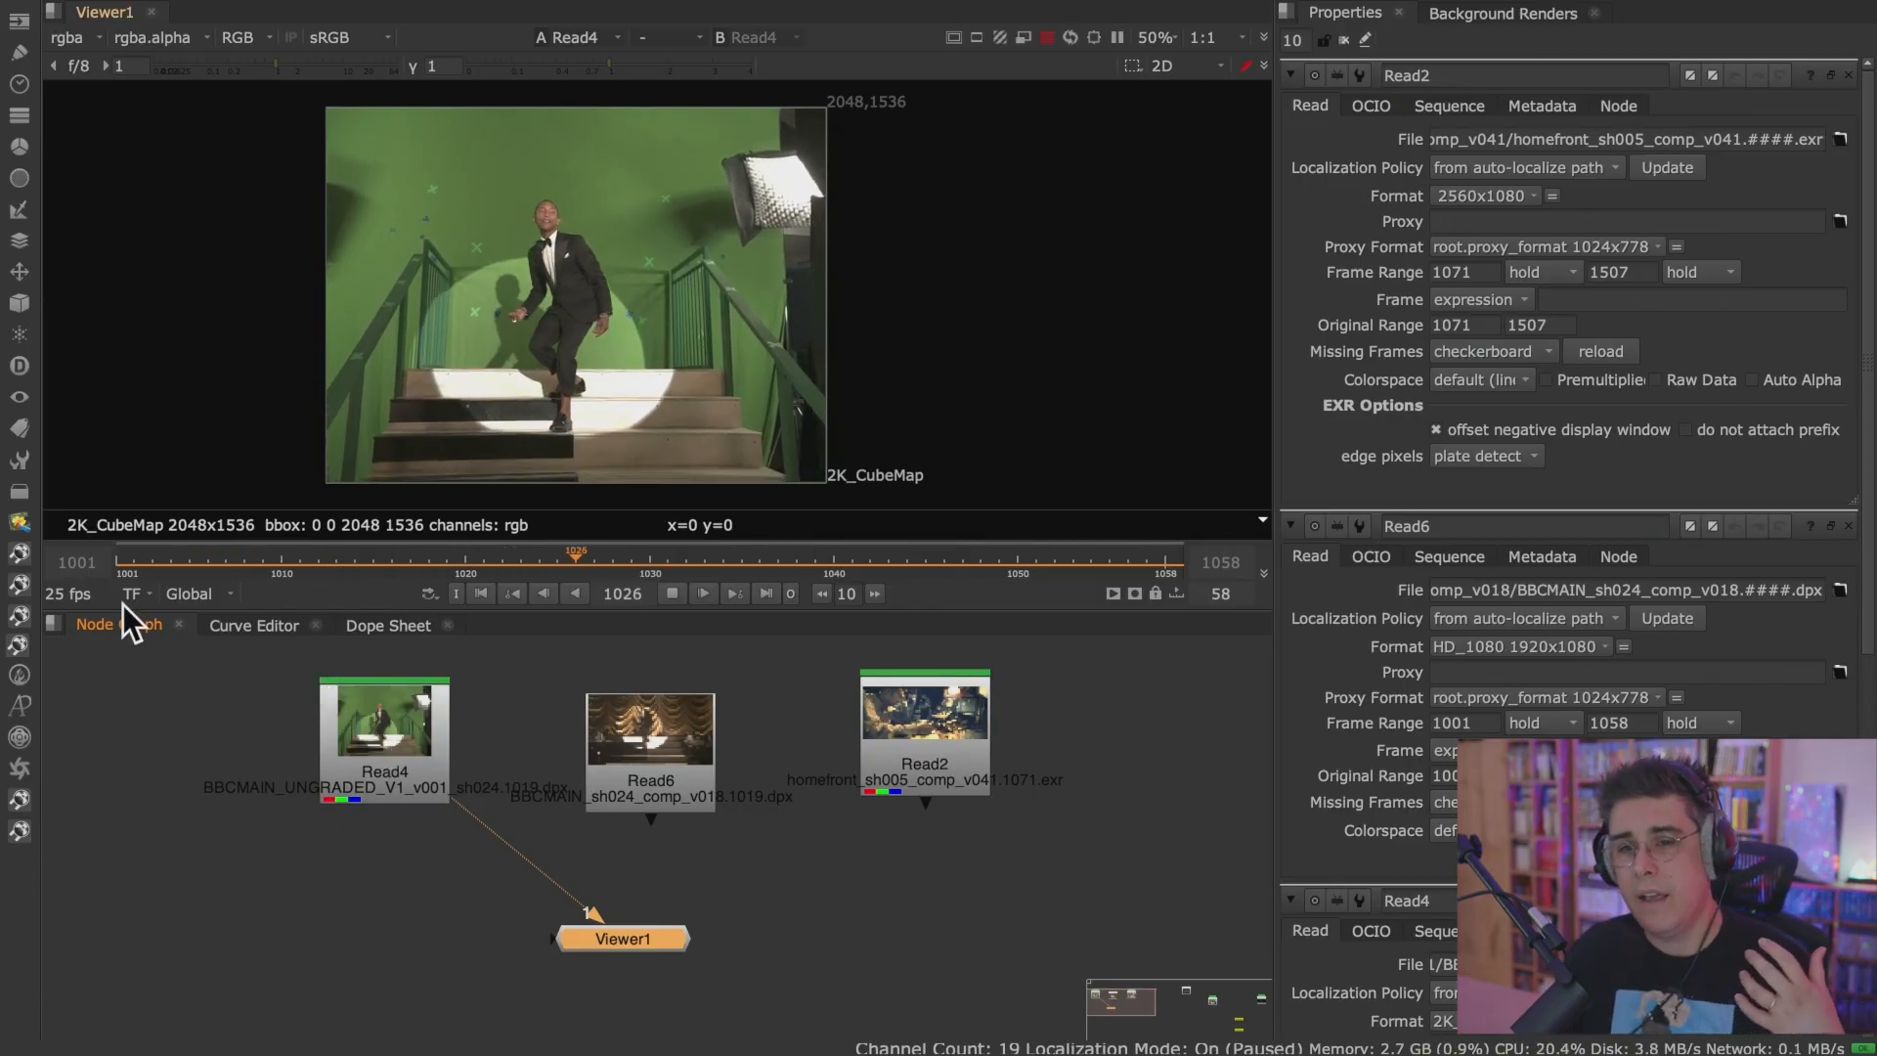
Set the Viewer's timeline range to Input and check it by viewing Read6 and Read4.
{"action": "left_click", "coordinate": [221, 597]}
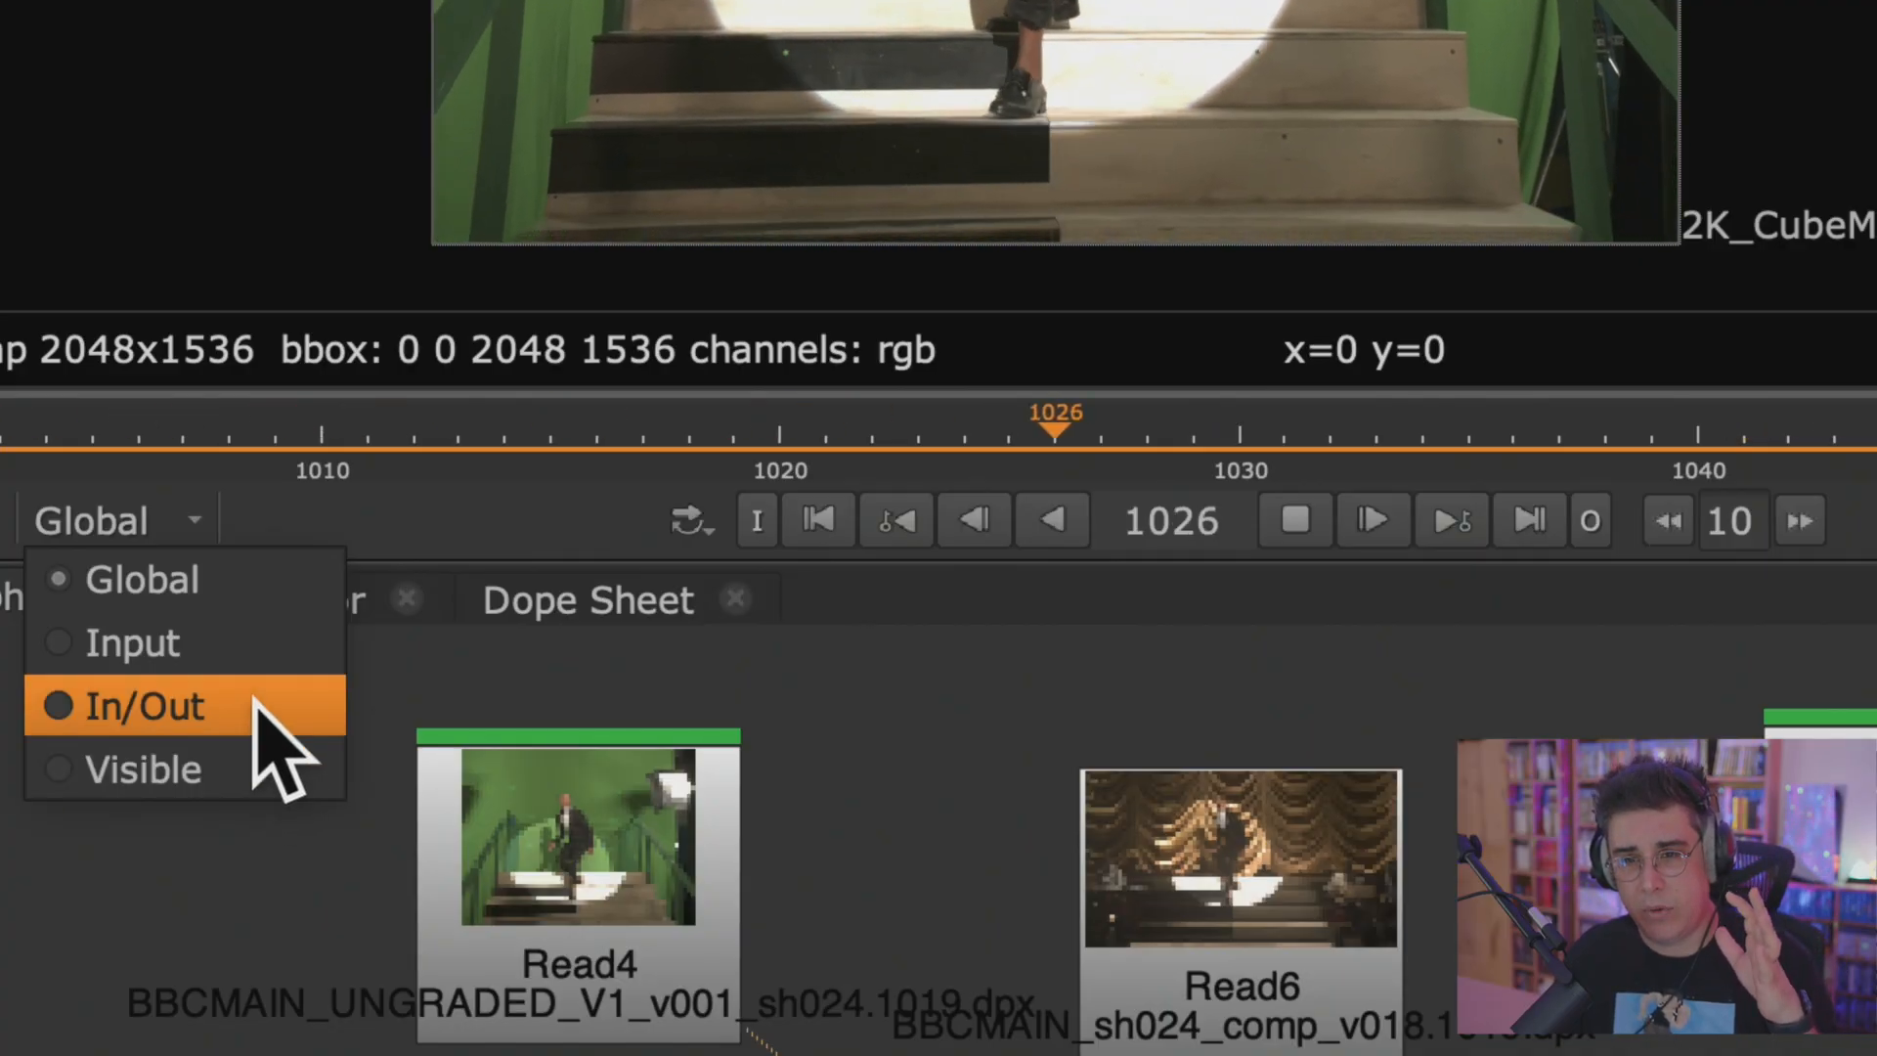
{"action": "left_click", "coordinate": [232, 641]}
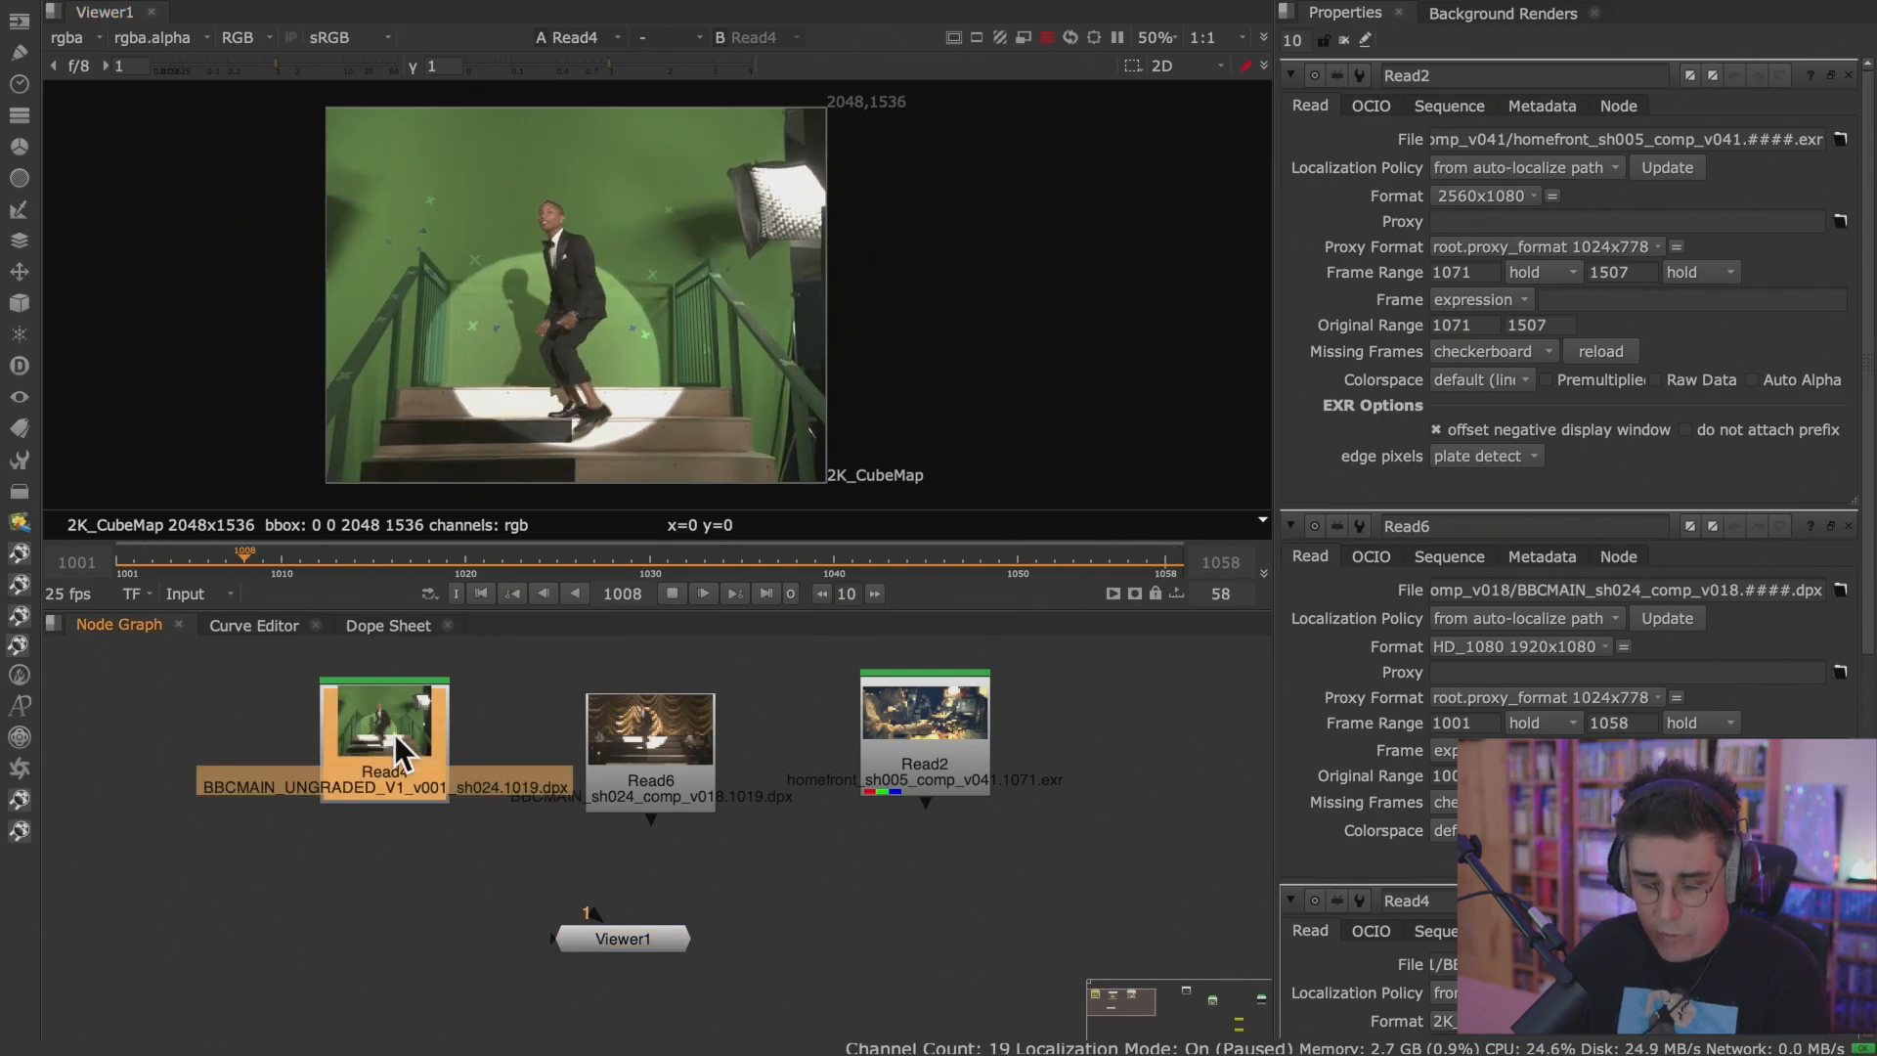
{"action": "key", "text": "1"}
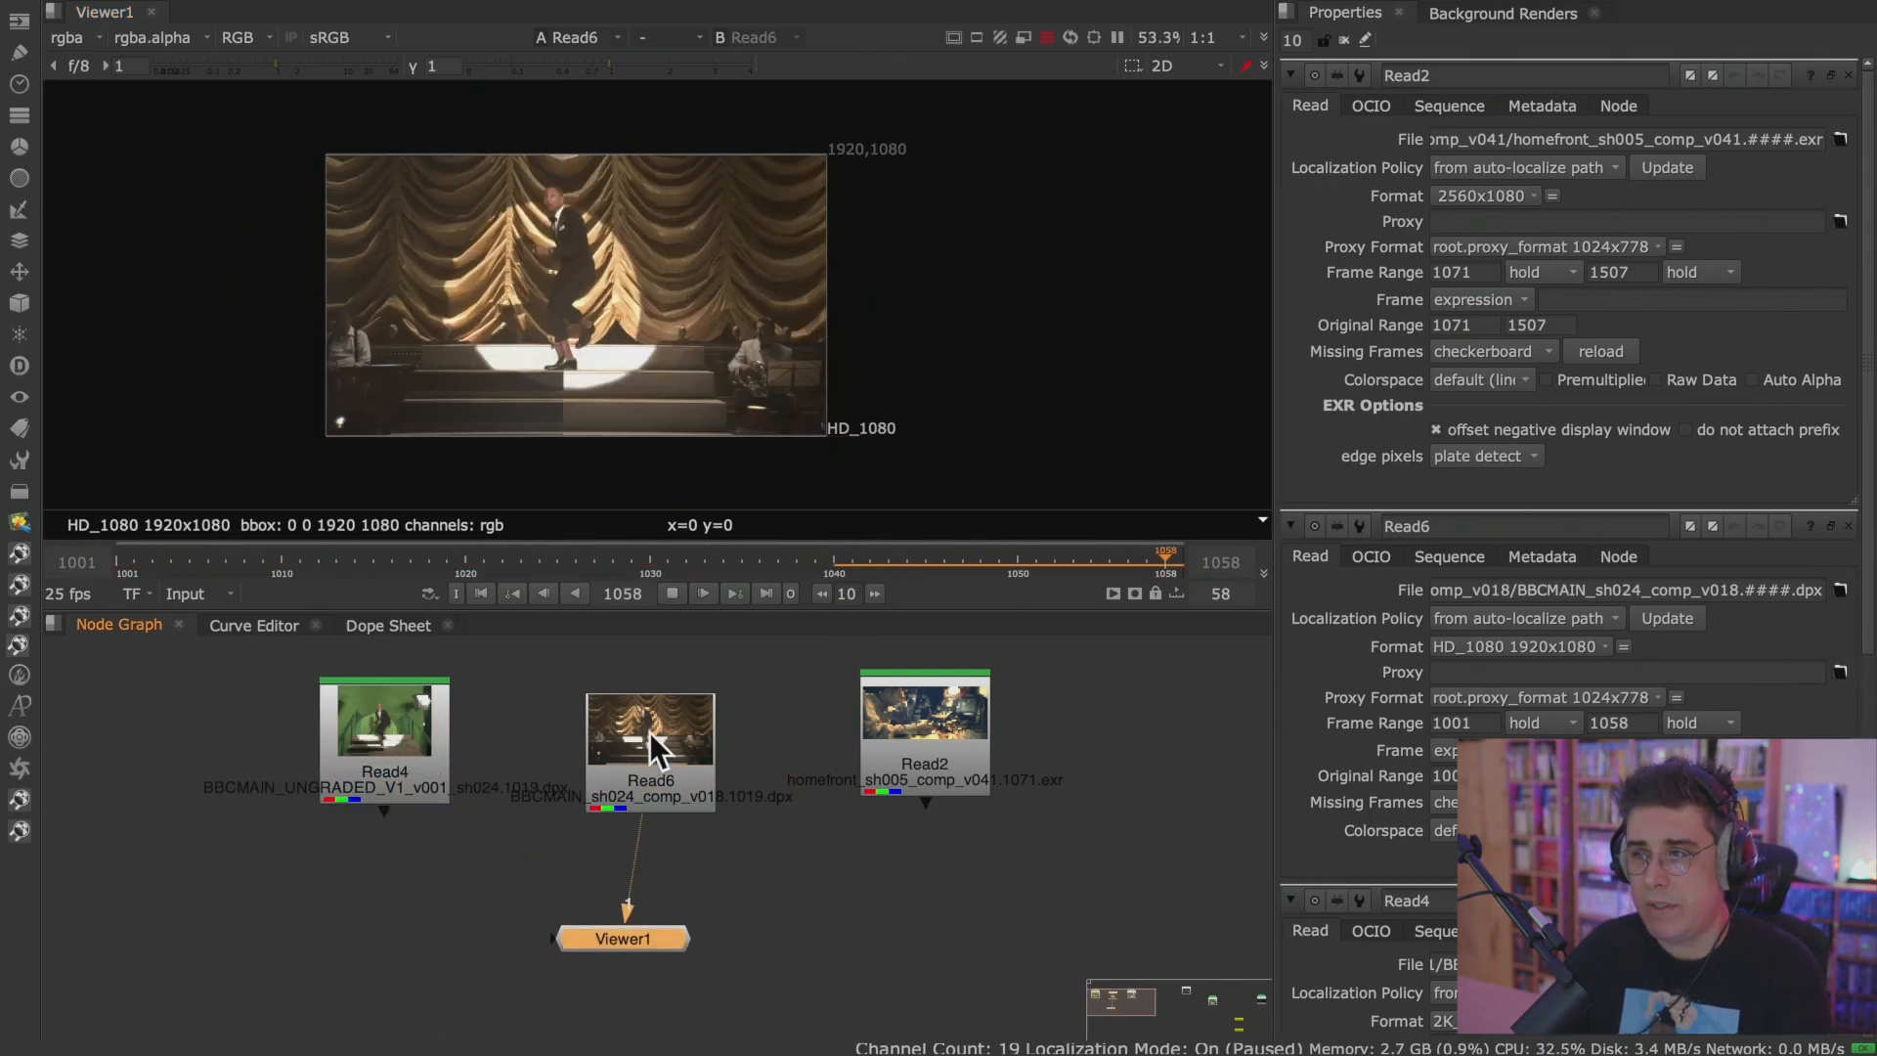
{"action": "left_click", "coordinate": [387, 745]}
{"action": "key", "text": "1"}
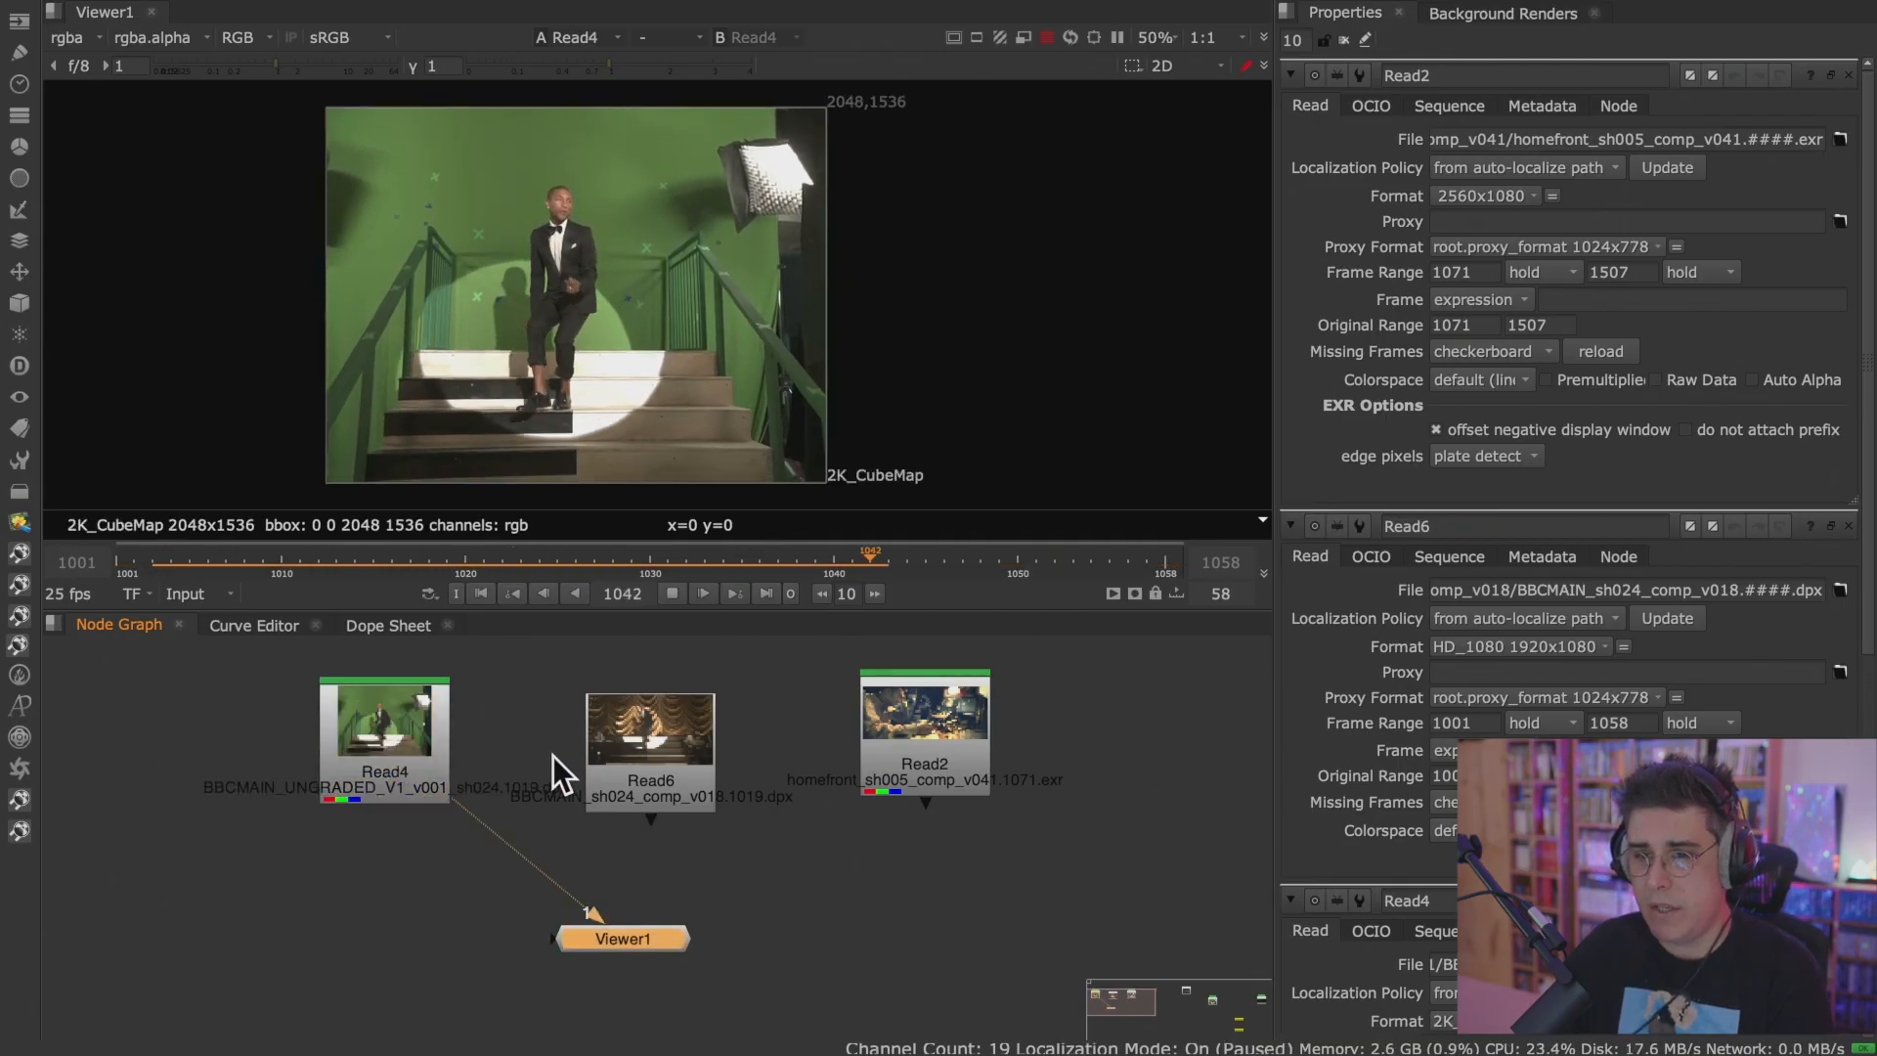
Switch the Viewer from Read2 to Read6 and back to Read2 to compare their input frame ranges.
{"action": "left_click", "coordinate": [917, 749]}
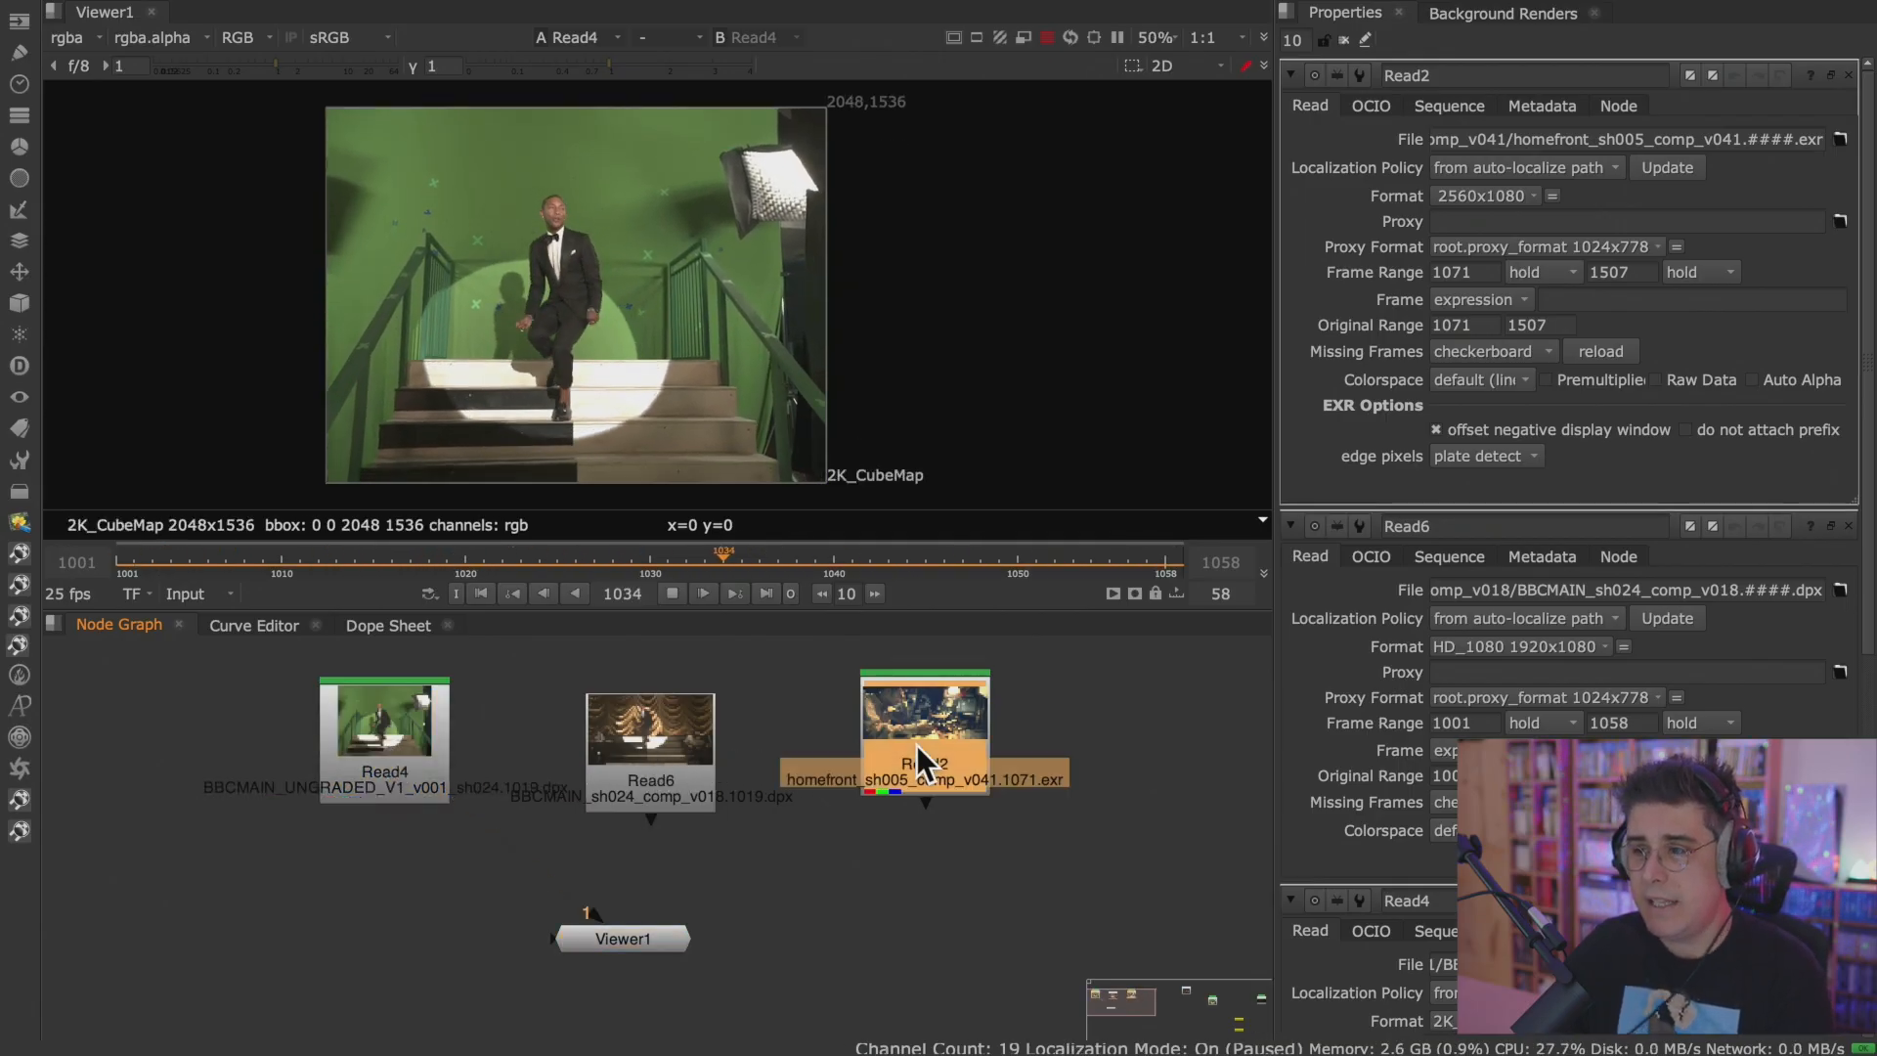
{"action": "key", "text": "1"}
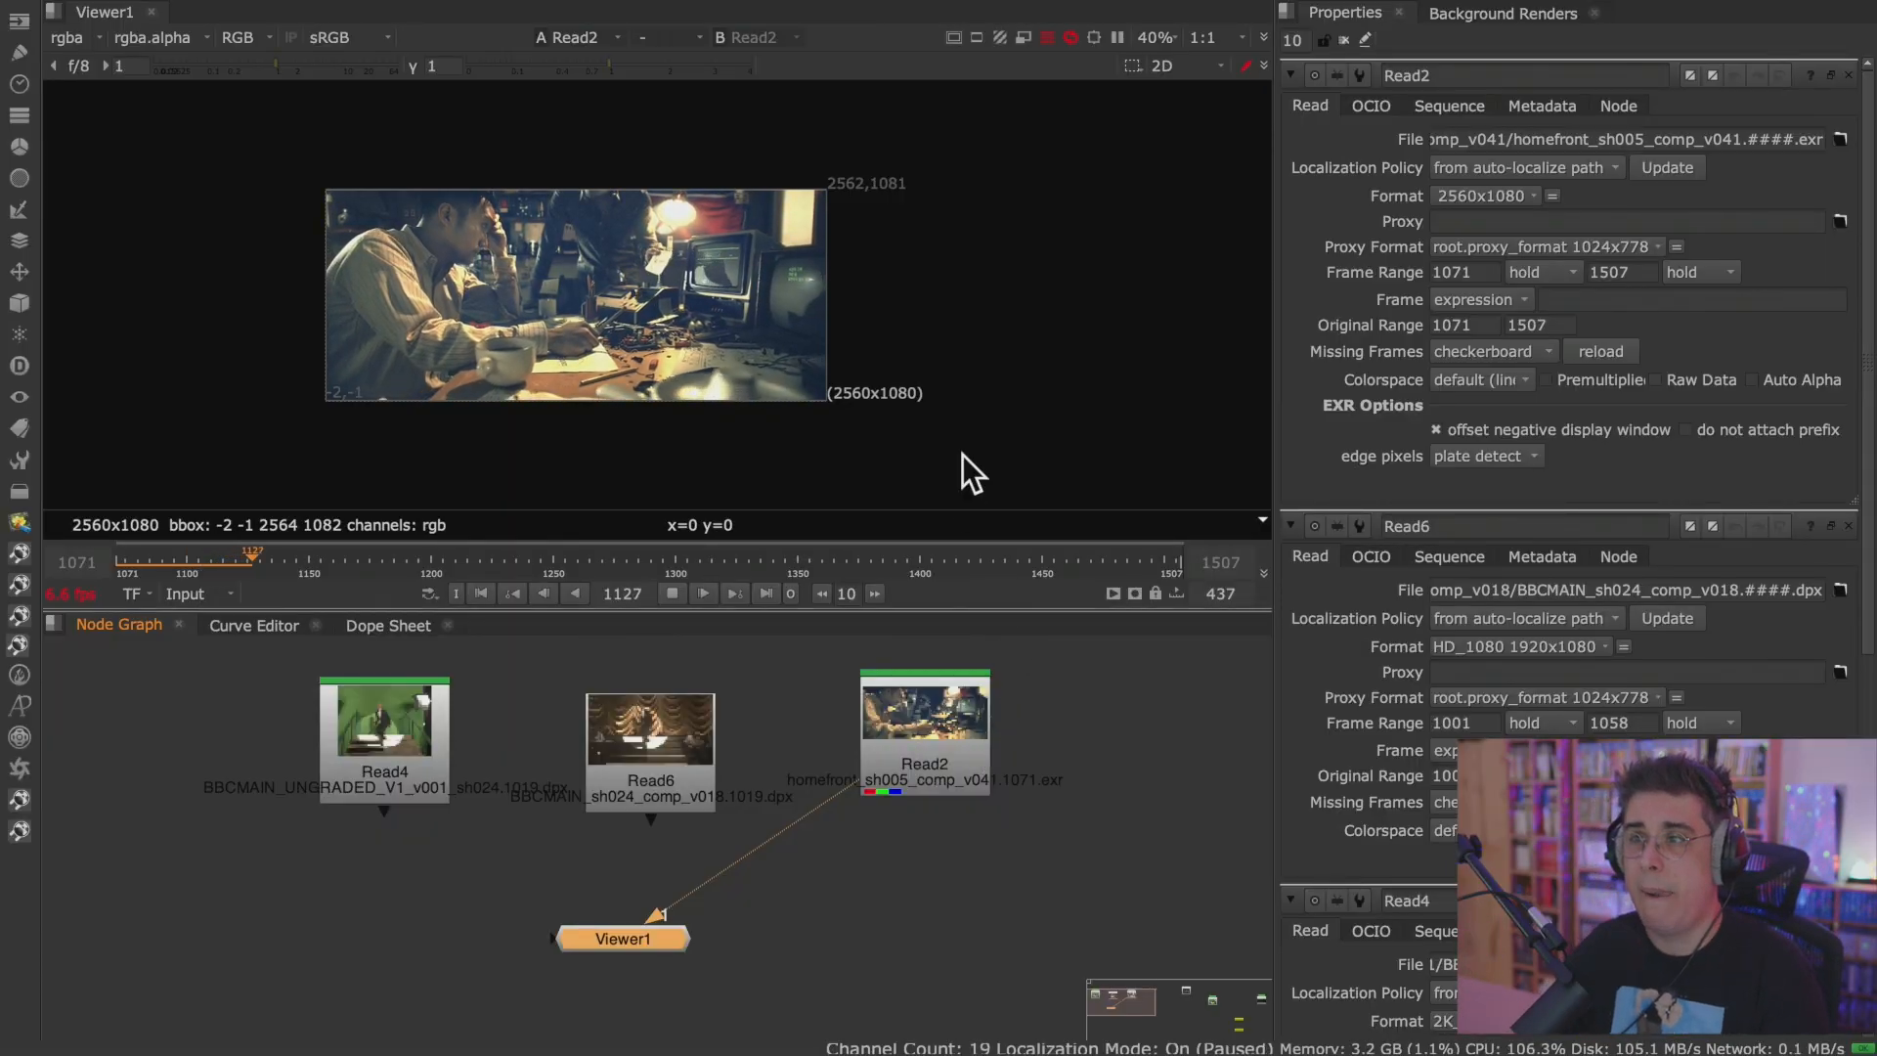
{"action": "left_click", "coordinate": [653, 737]}
{"action": "key", "text": "1"}
{"action": "left_click", "coordinate": [958, 723]}
{"action": "key", "text": "1"}
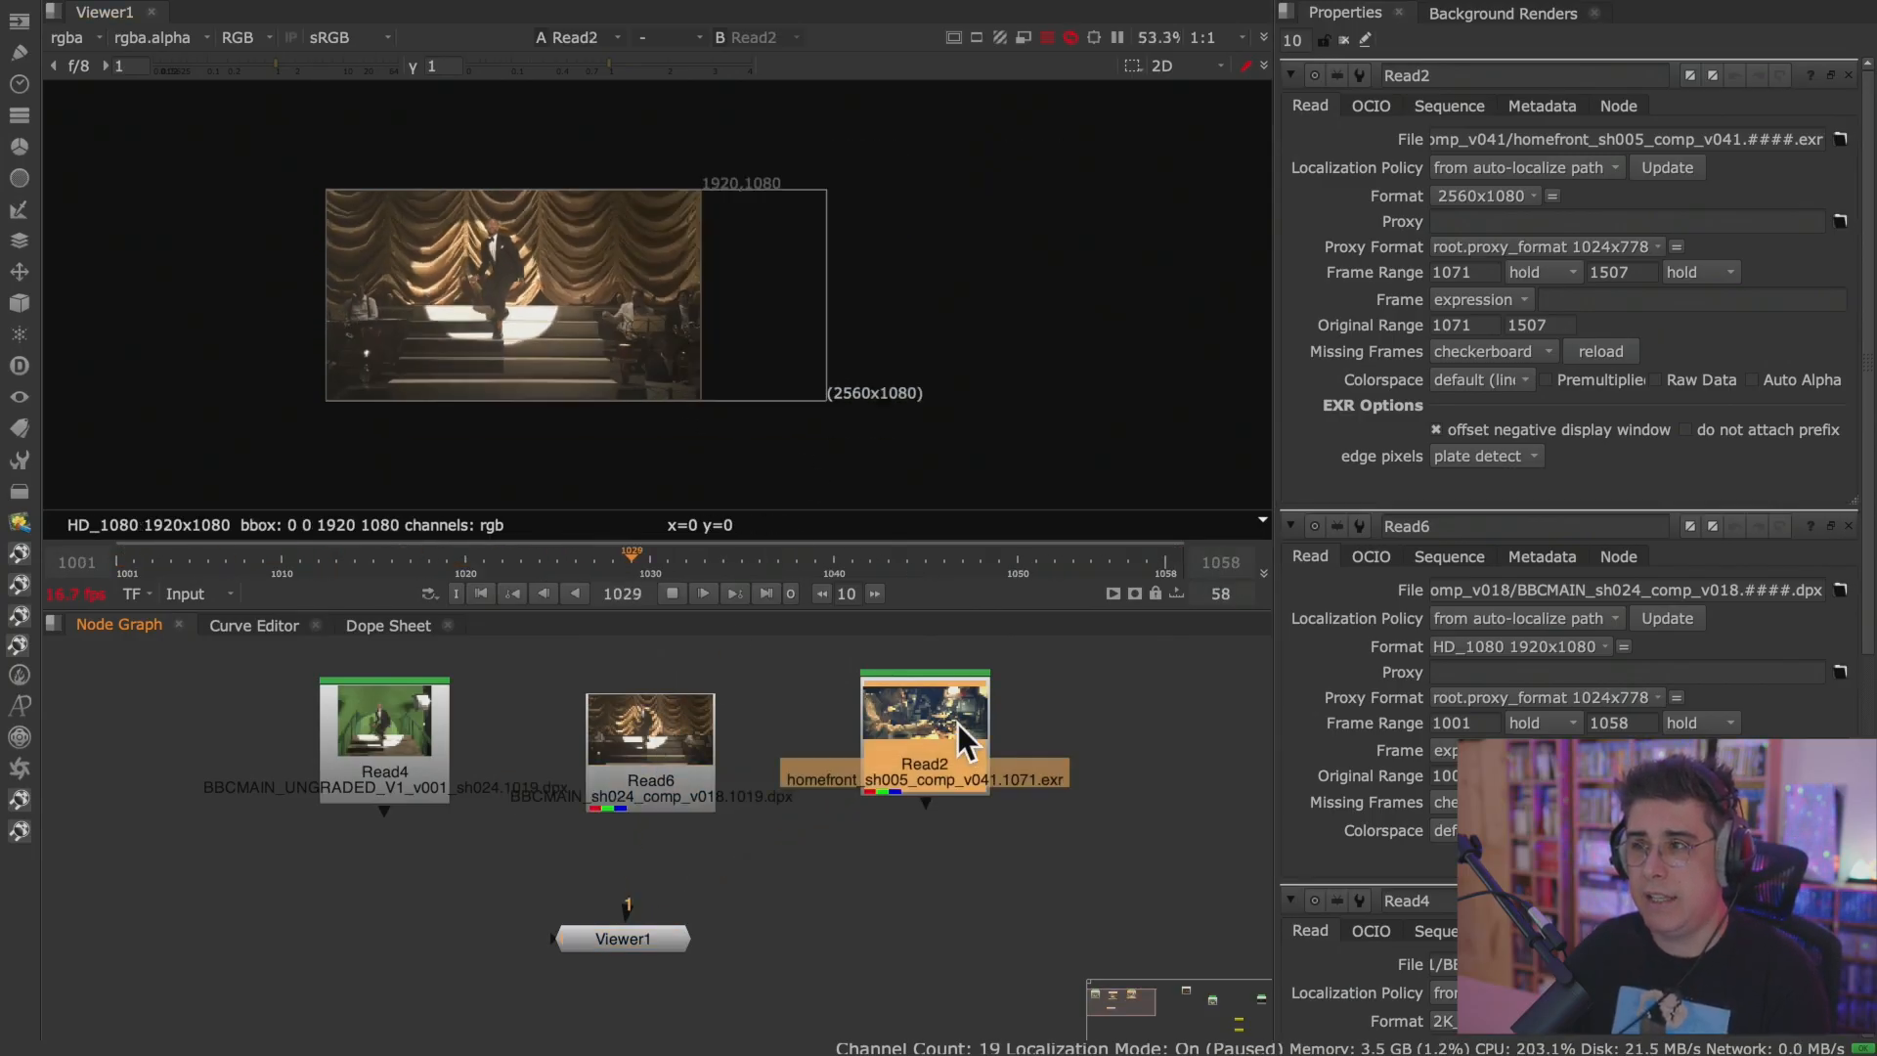
Review Read2's playback in a maximized Viewer with the image fitted to the frame, and restore the pane layout.
{"action": "key", "text": "space"}
{"action": "key", "text": "g"}
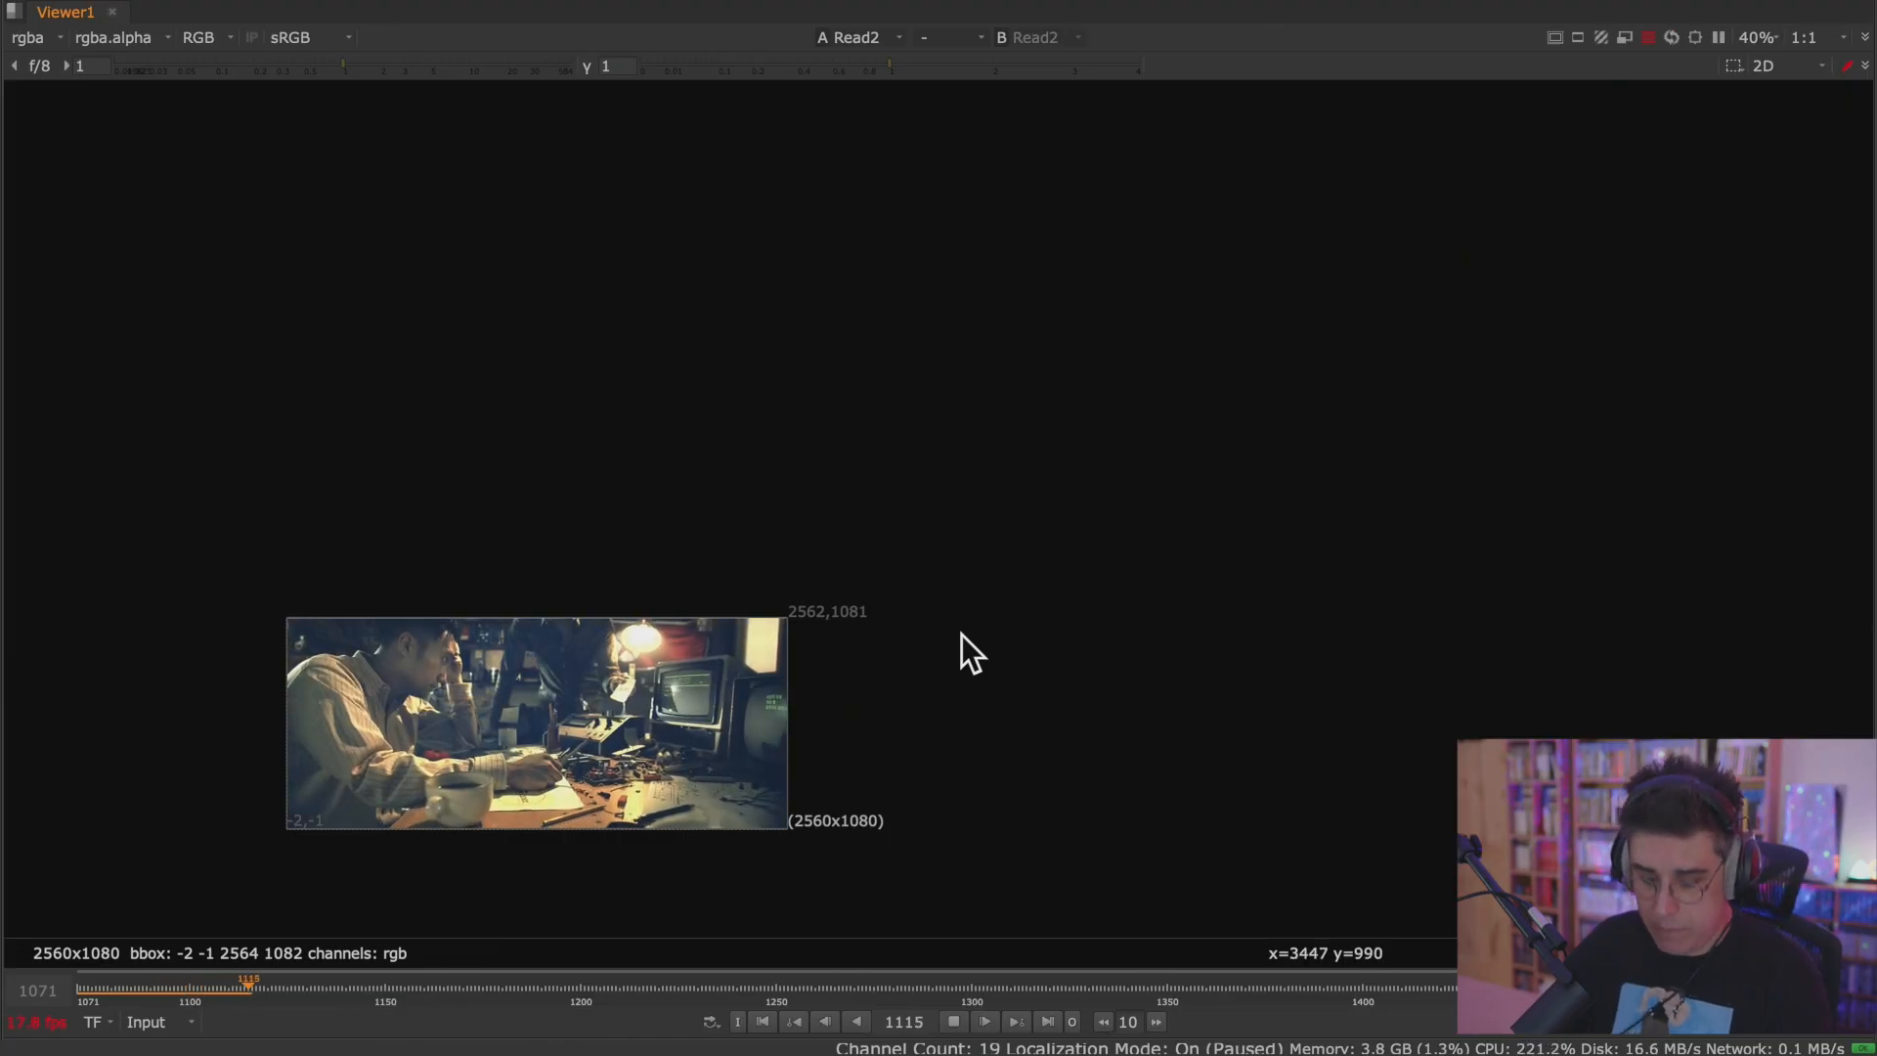
{"action": "key", "text": "g"}
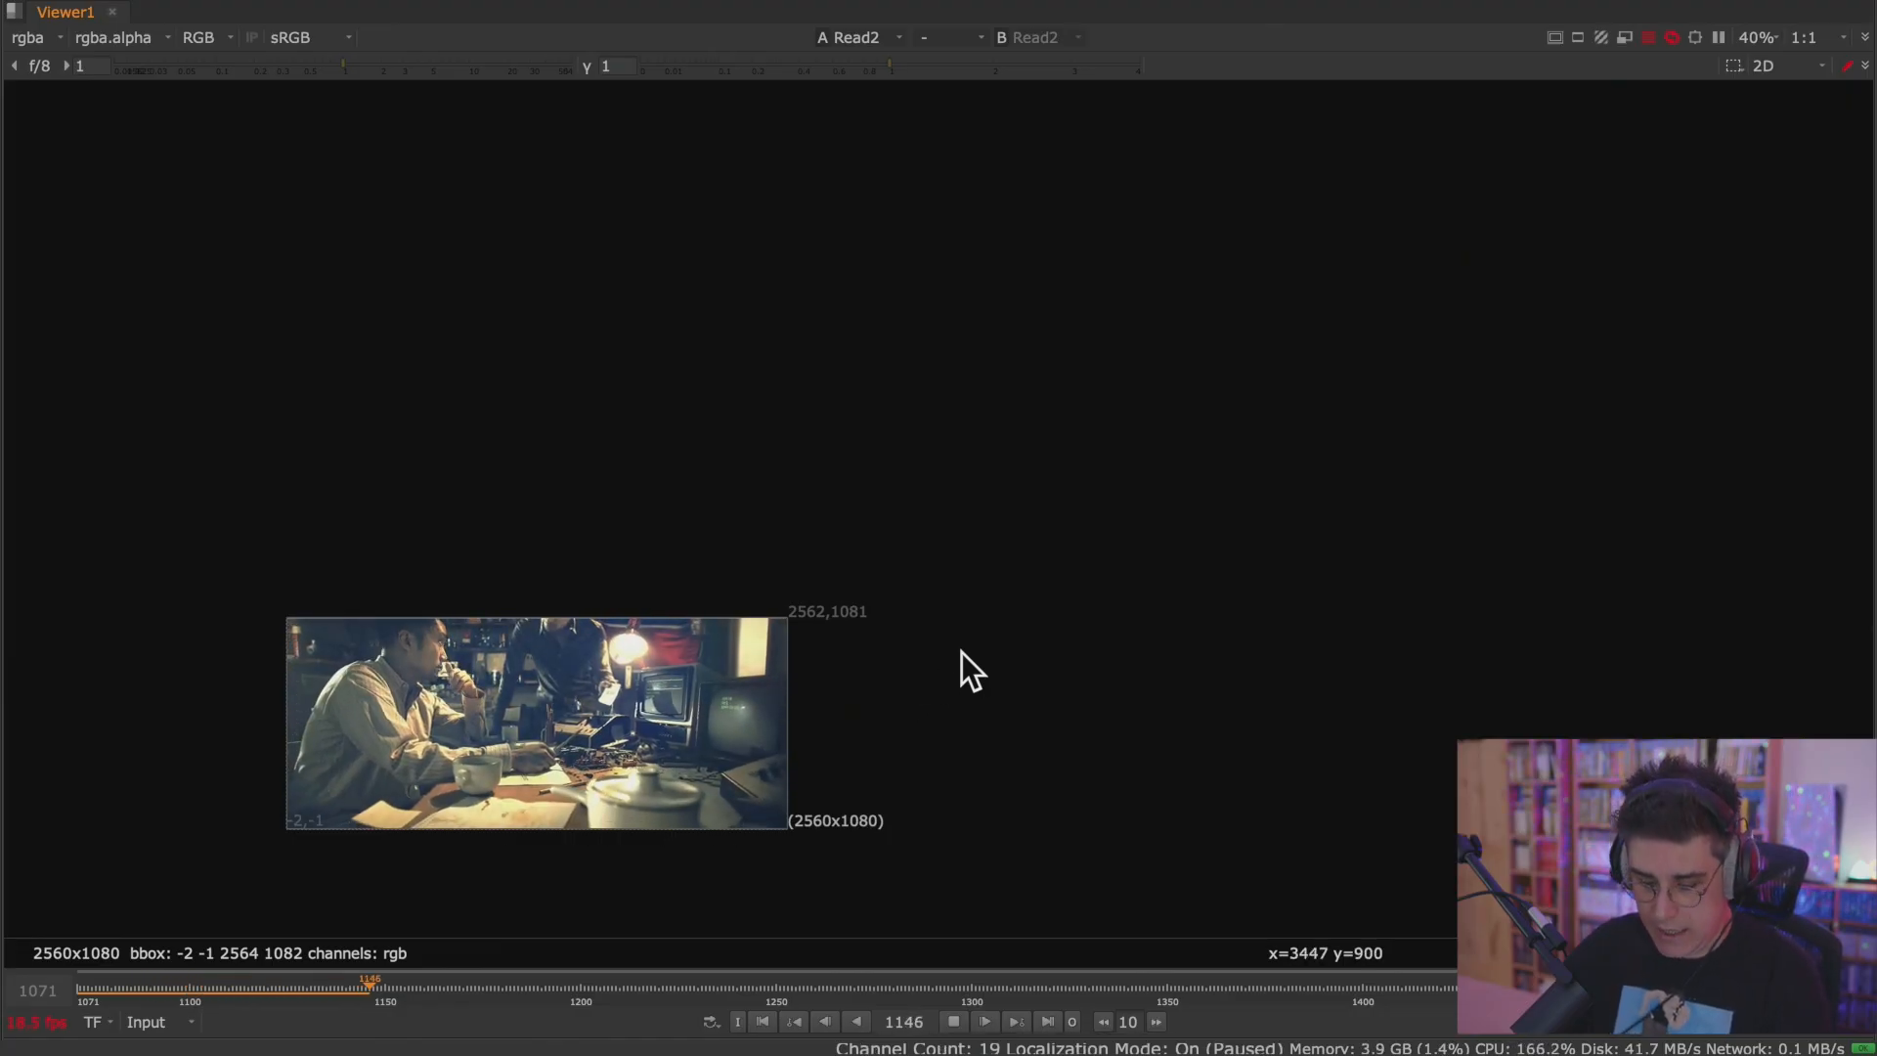
{"action": "key", "text": "f"}
{"action": "scroll", "coordinate": [899, 632], "scroll_direction": "up", "scroll_amount": 2}
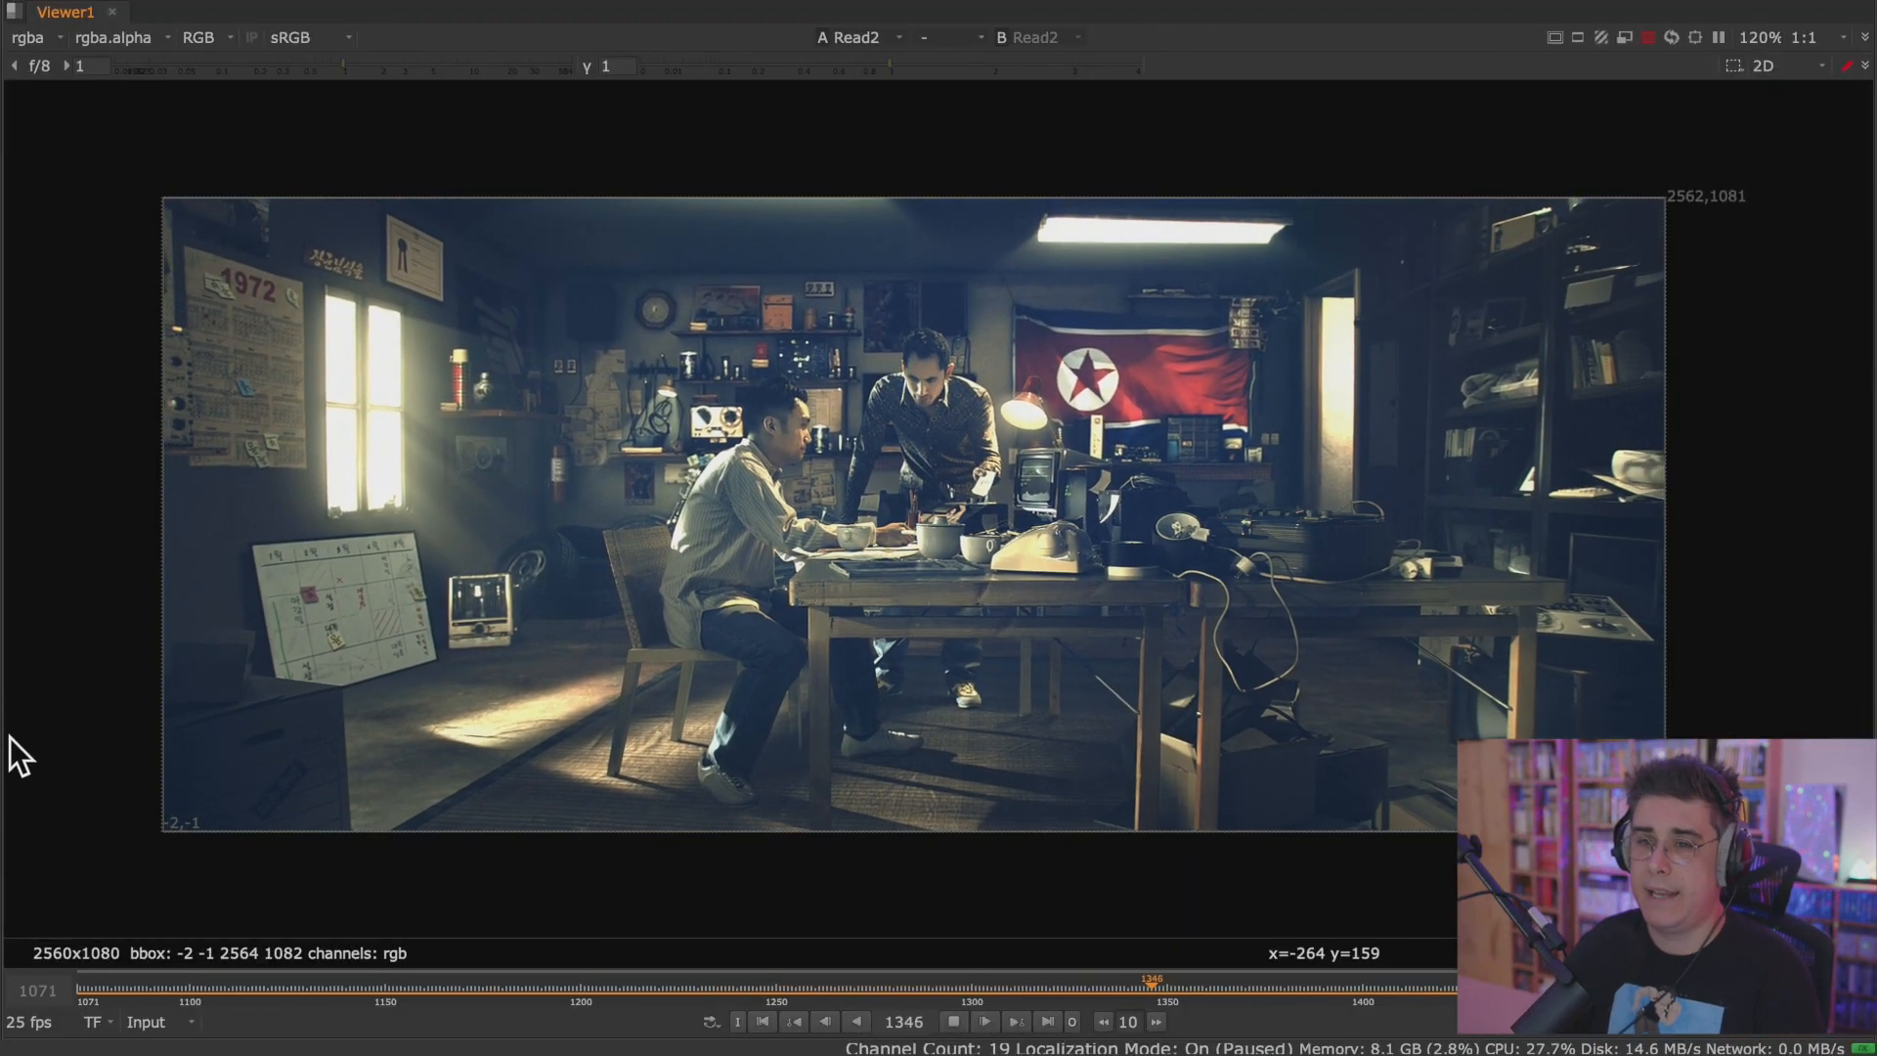
{"action": "key", "text": "space"}
{"action": "scroll", "coordinate": [748, 409], "scroll_direction": "down", "scroll_amount": 5}
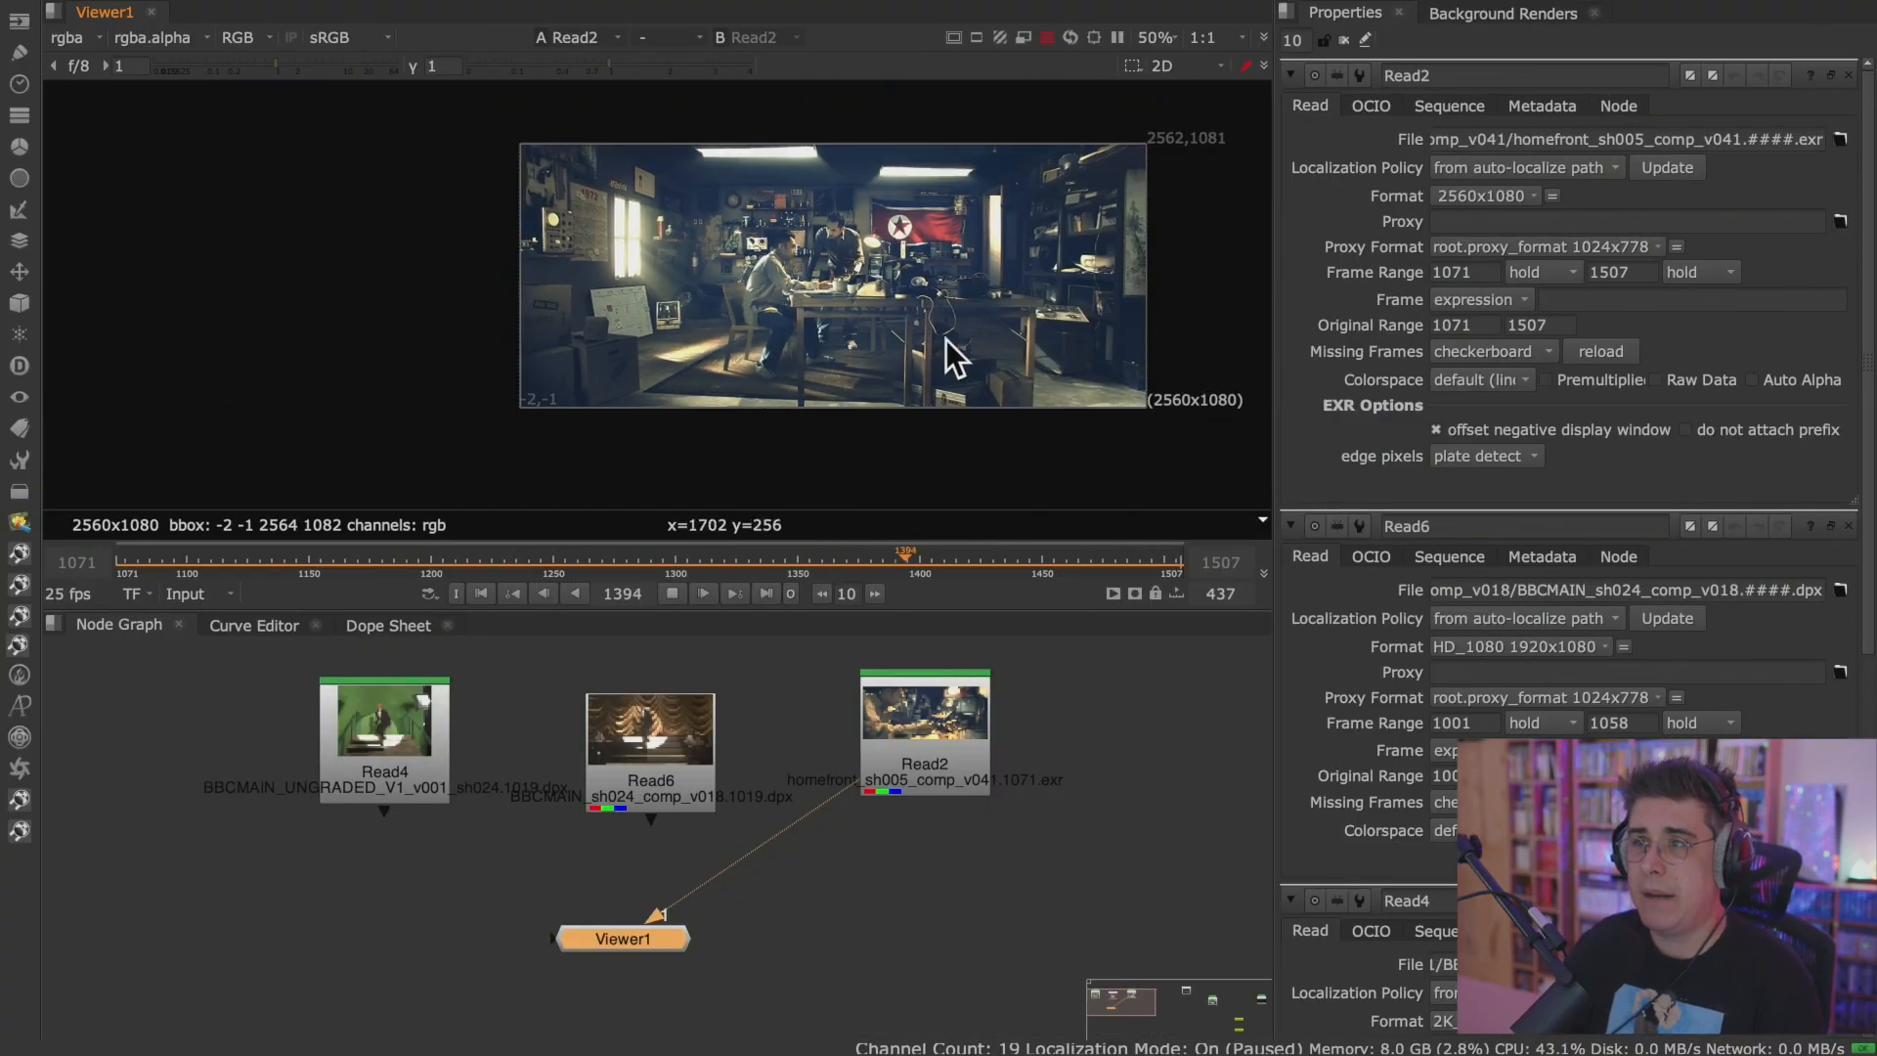
{"action": "middle_click_drag", "start_coordinate": [951, 336], "coordinate": [789, 364]}
{"action": "scroll", "coordinate": [790, 364], "scroll_direction": "up", "scroll_amount": 1}
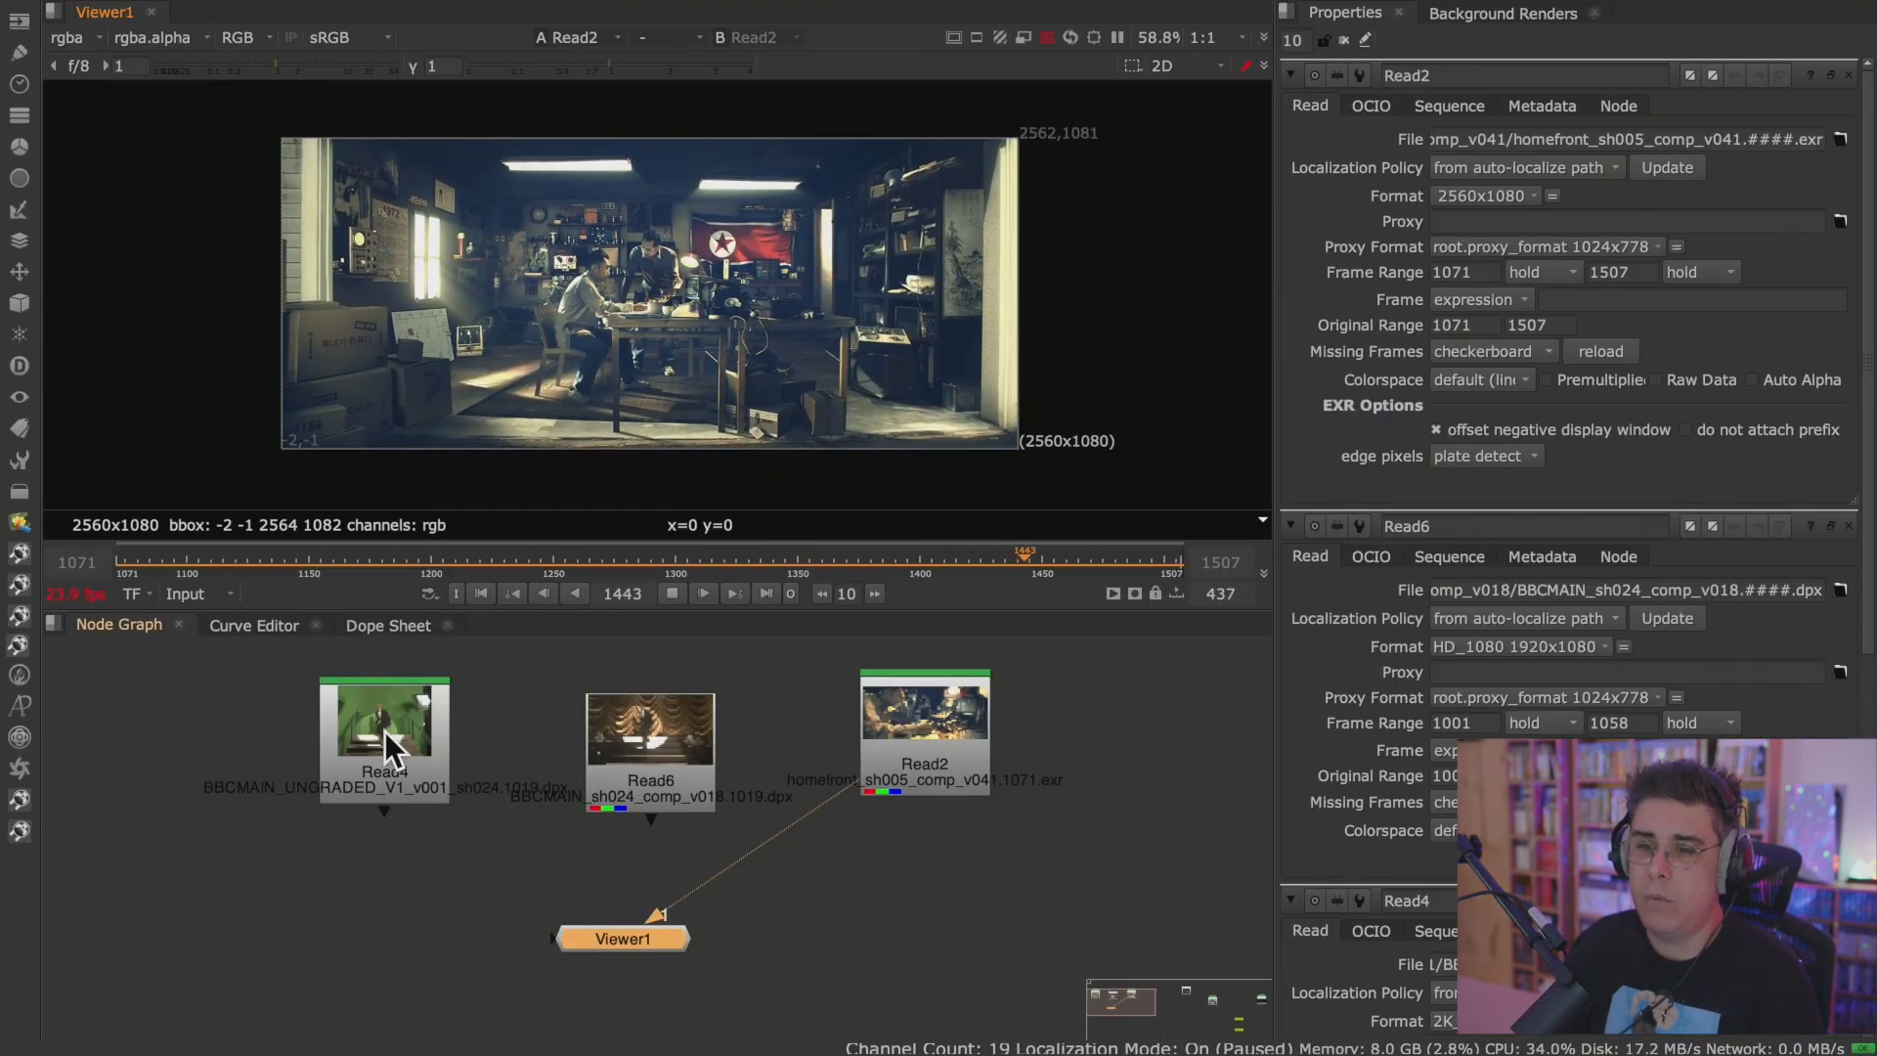
Nudge Read4 slightly down to line up with Read6 and make the Node Graph pane taller.
{"action": "left_click_drag", "start_coordinate": [384, 731], "coordinate": [377, 760]}
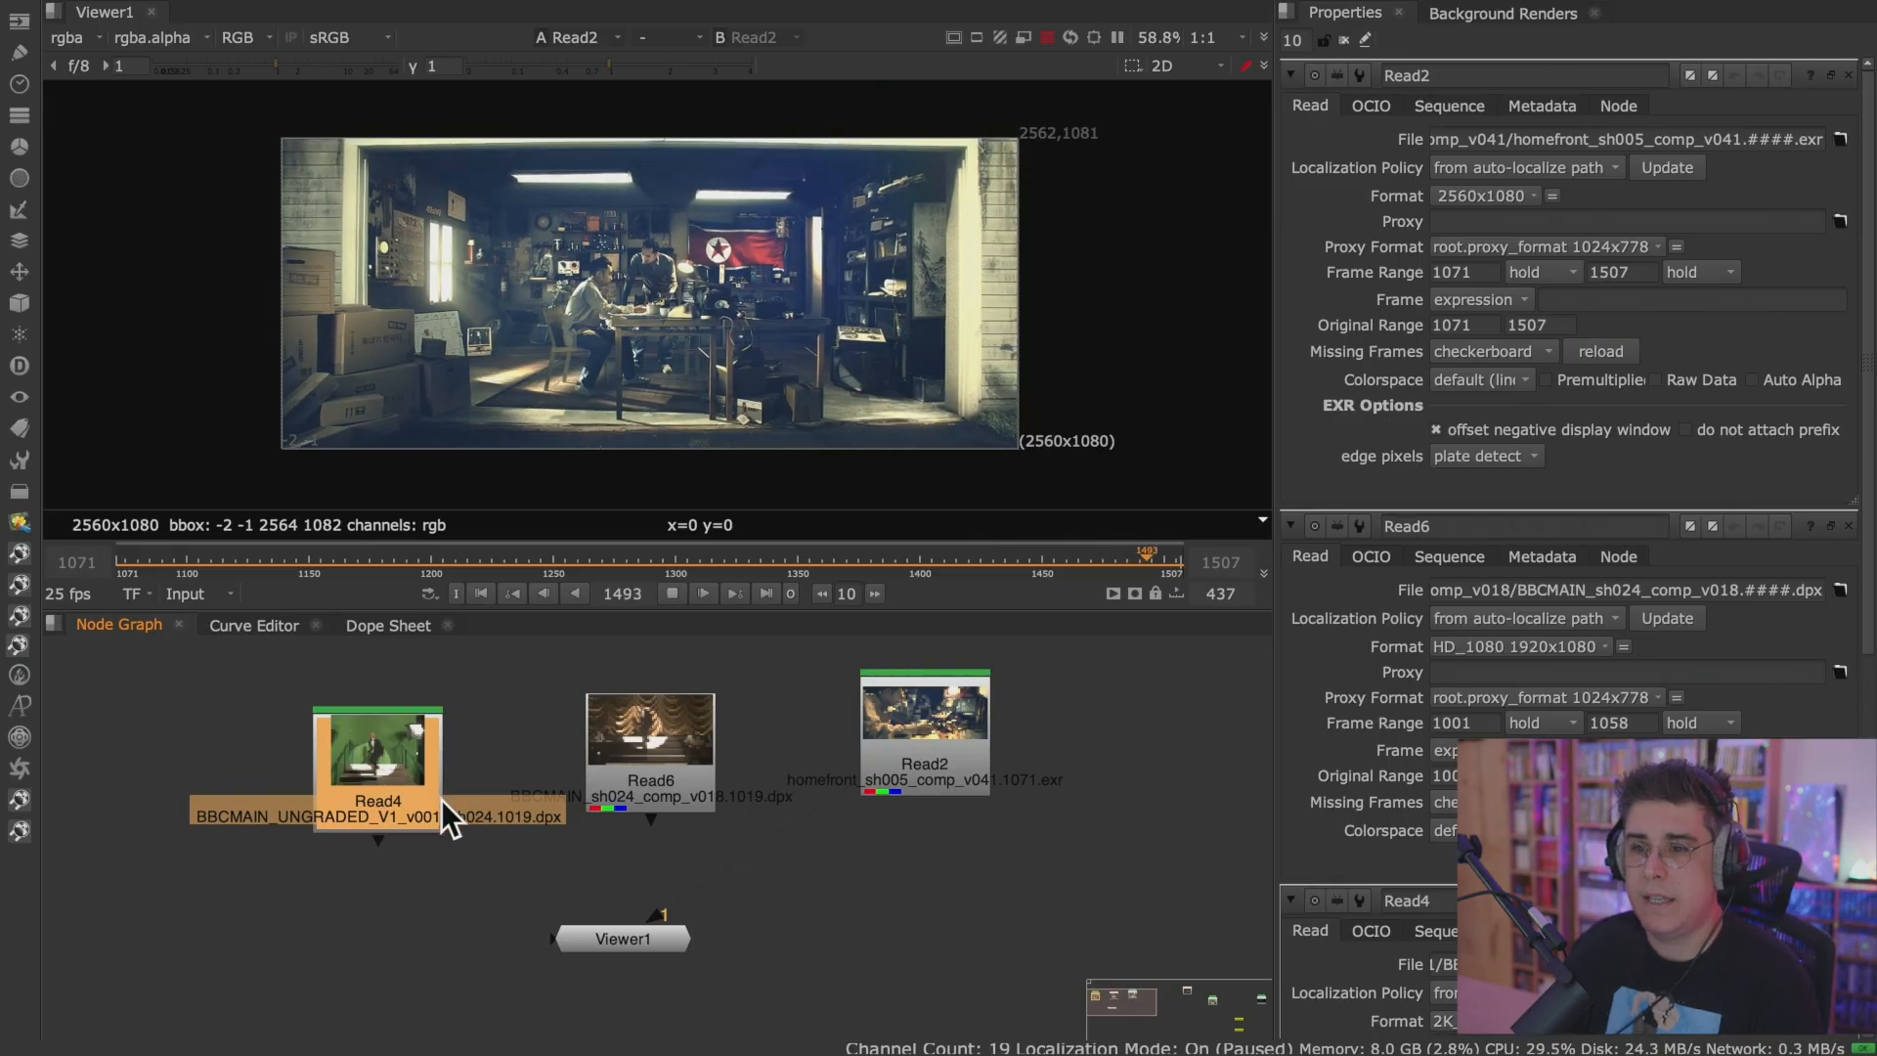
{"action": "left_click_drag", "start_coordinate": [400, 781], "coordinate": [412, 767]}
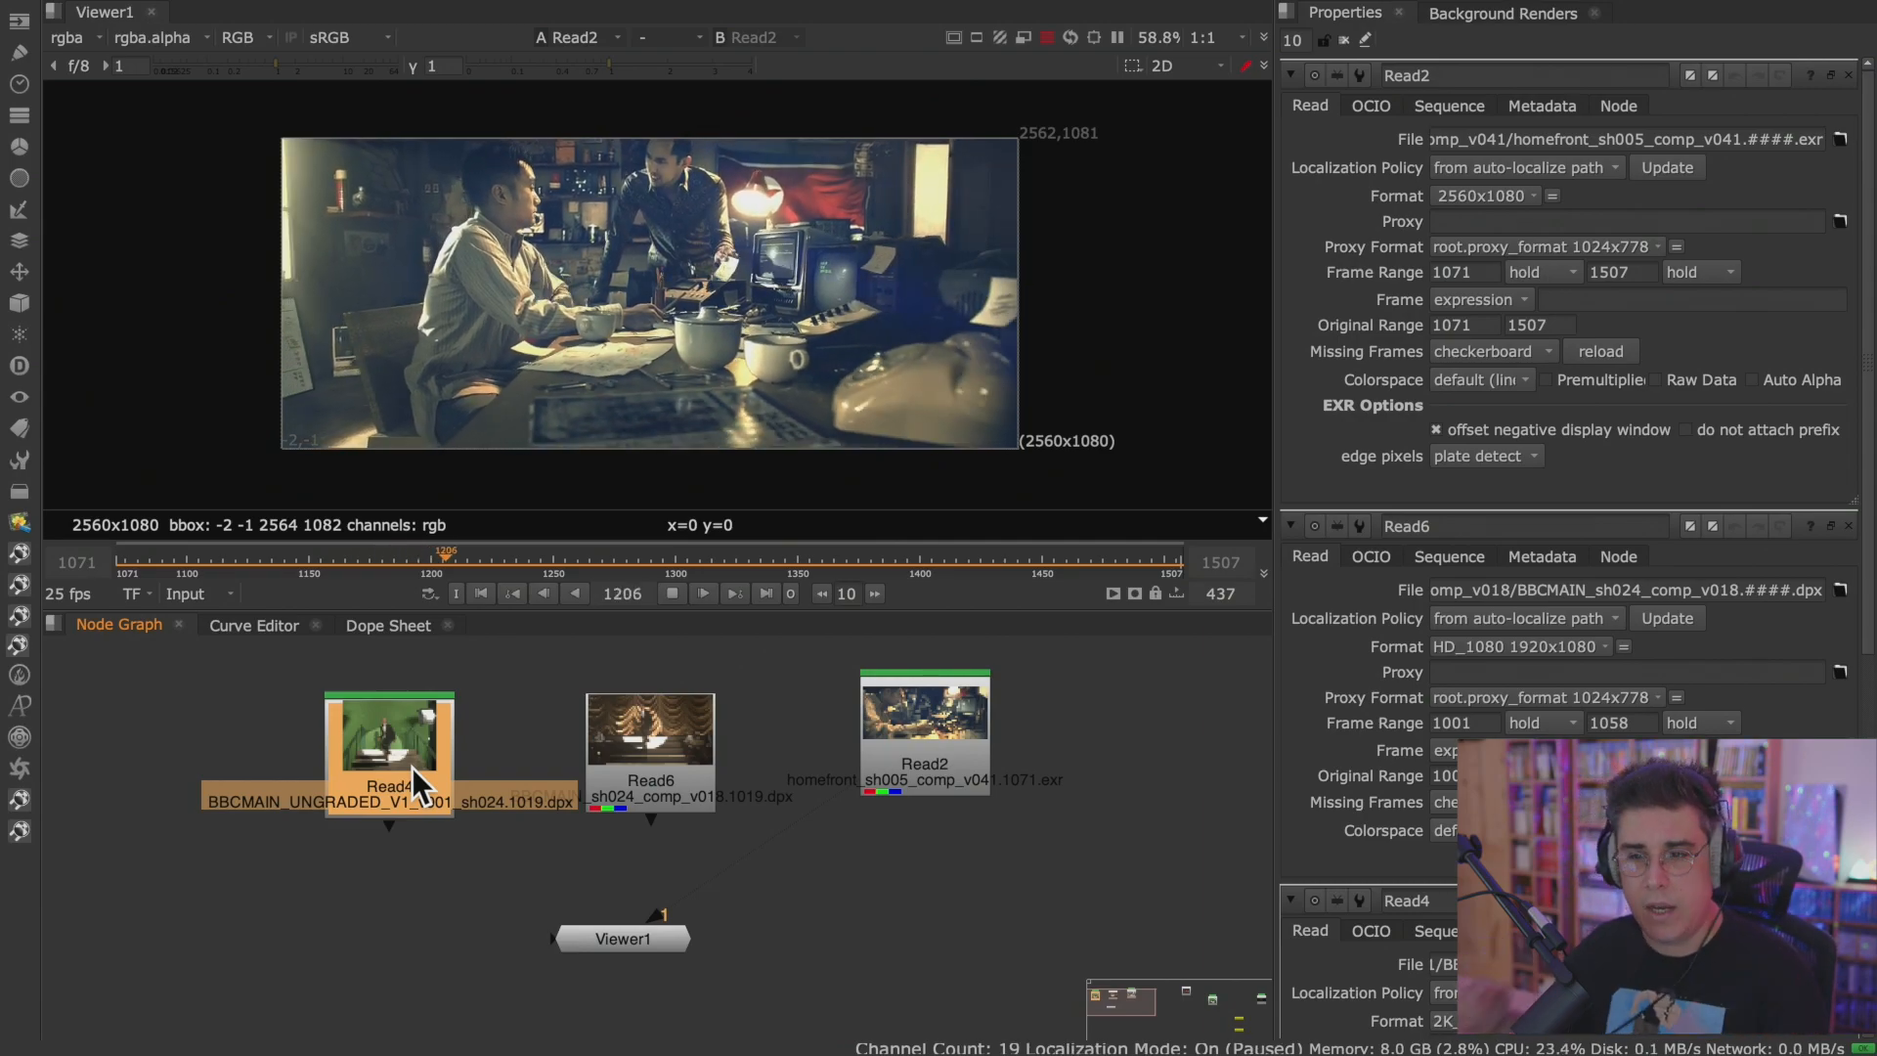
{"action": "scroll", "coordinate": [411, 917], "scroll_direction": "up", "scroll_amount": 3}
{"action": "middle_click_drag", "start_coordinate": [429, 877], "coordinate": [516, 928]}
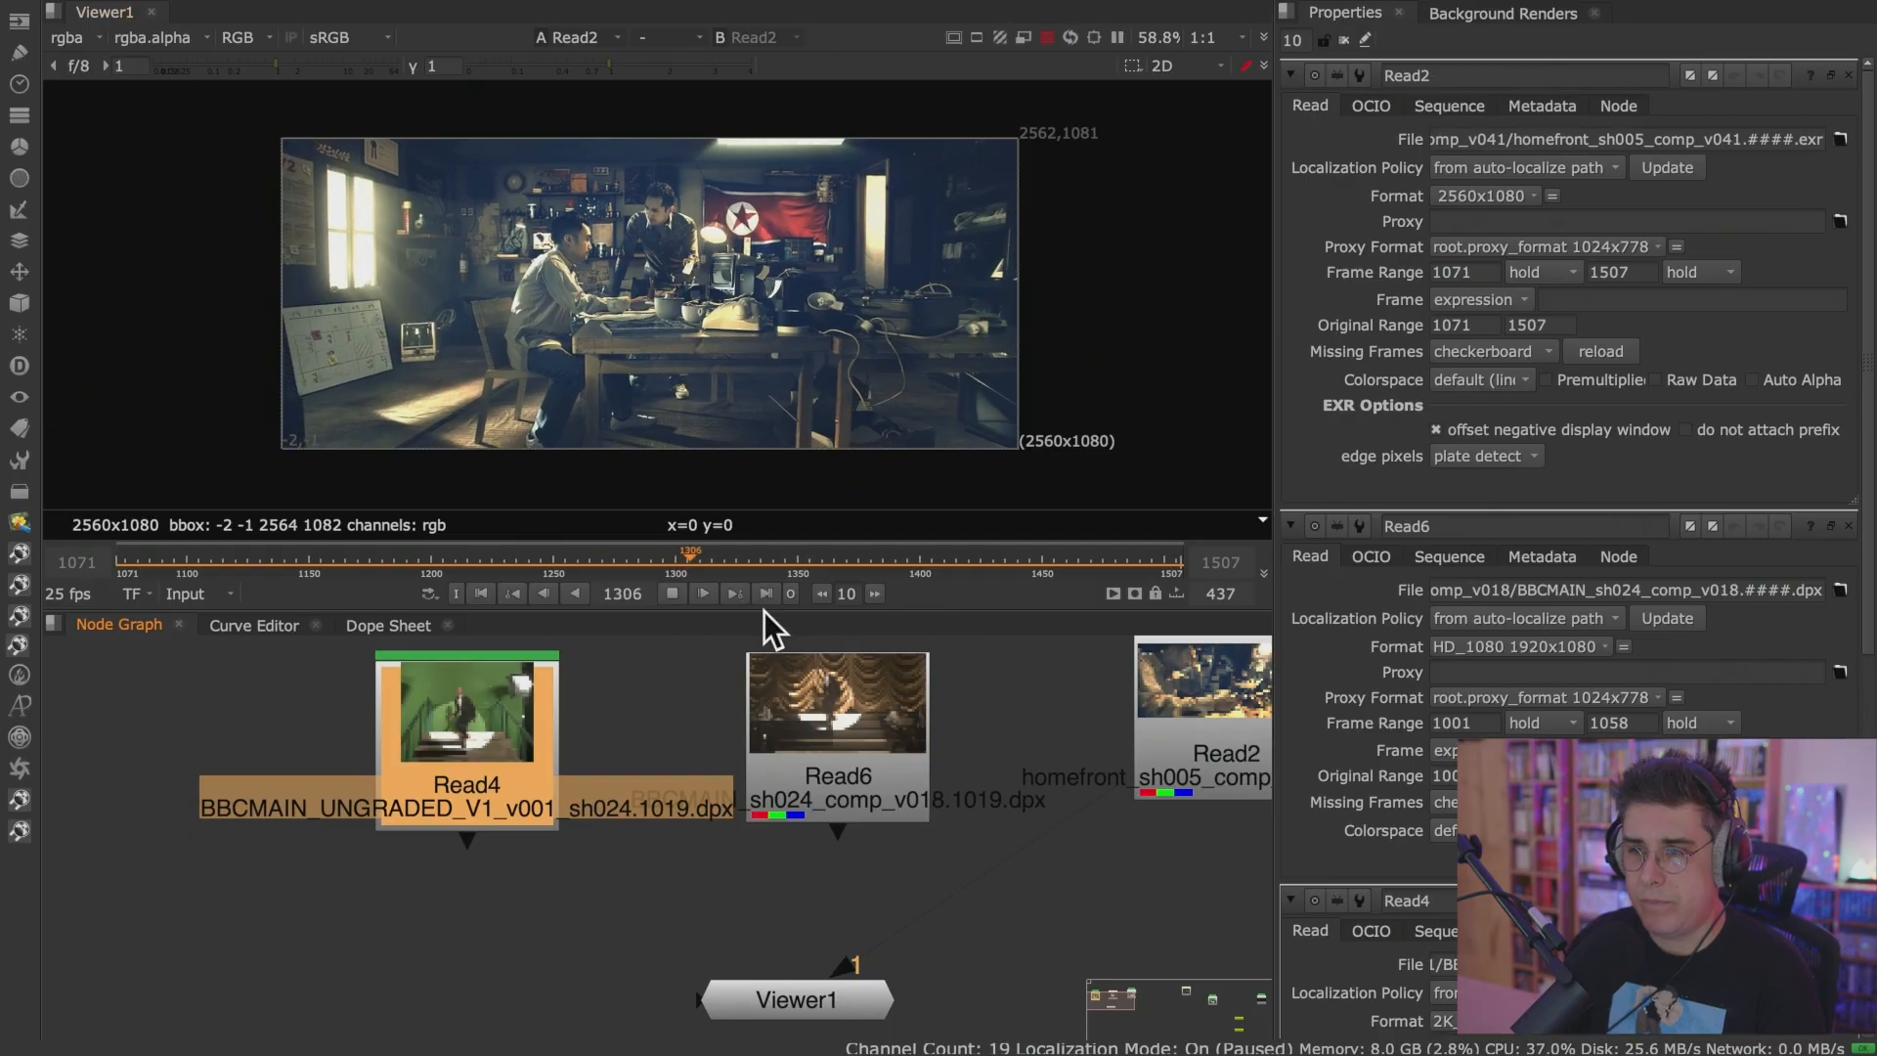
{"action": "left_click_drag", "start_coordinate": [762, 607], "coordinate": [762, 533]}
Connect Viewer1's inputs 1, 2 and 3 to Read4, Read6 and Read2, and place Viewer1 centrally below Read6.
{"action": "left_click_drag", "start_coordinate": [1112, 718], "coordinate": [484, 742]}
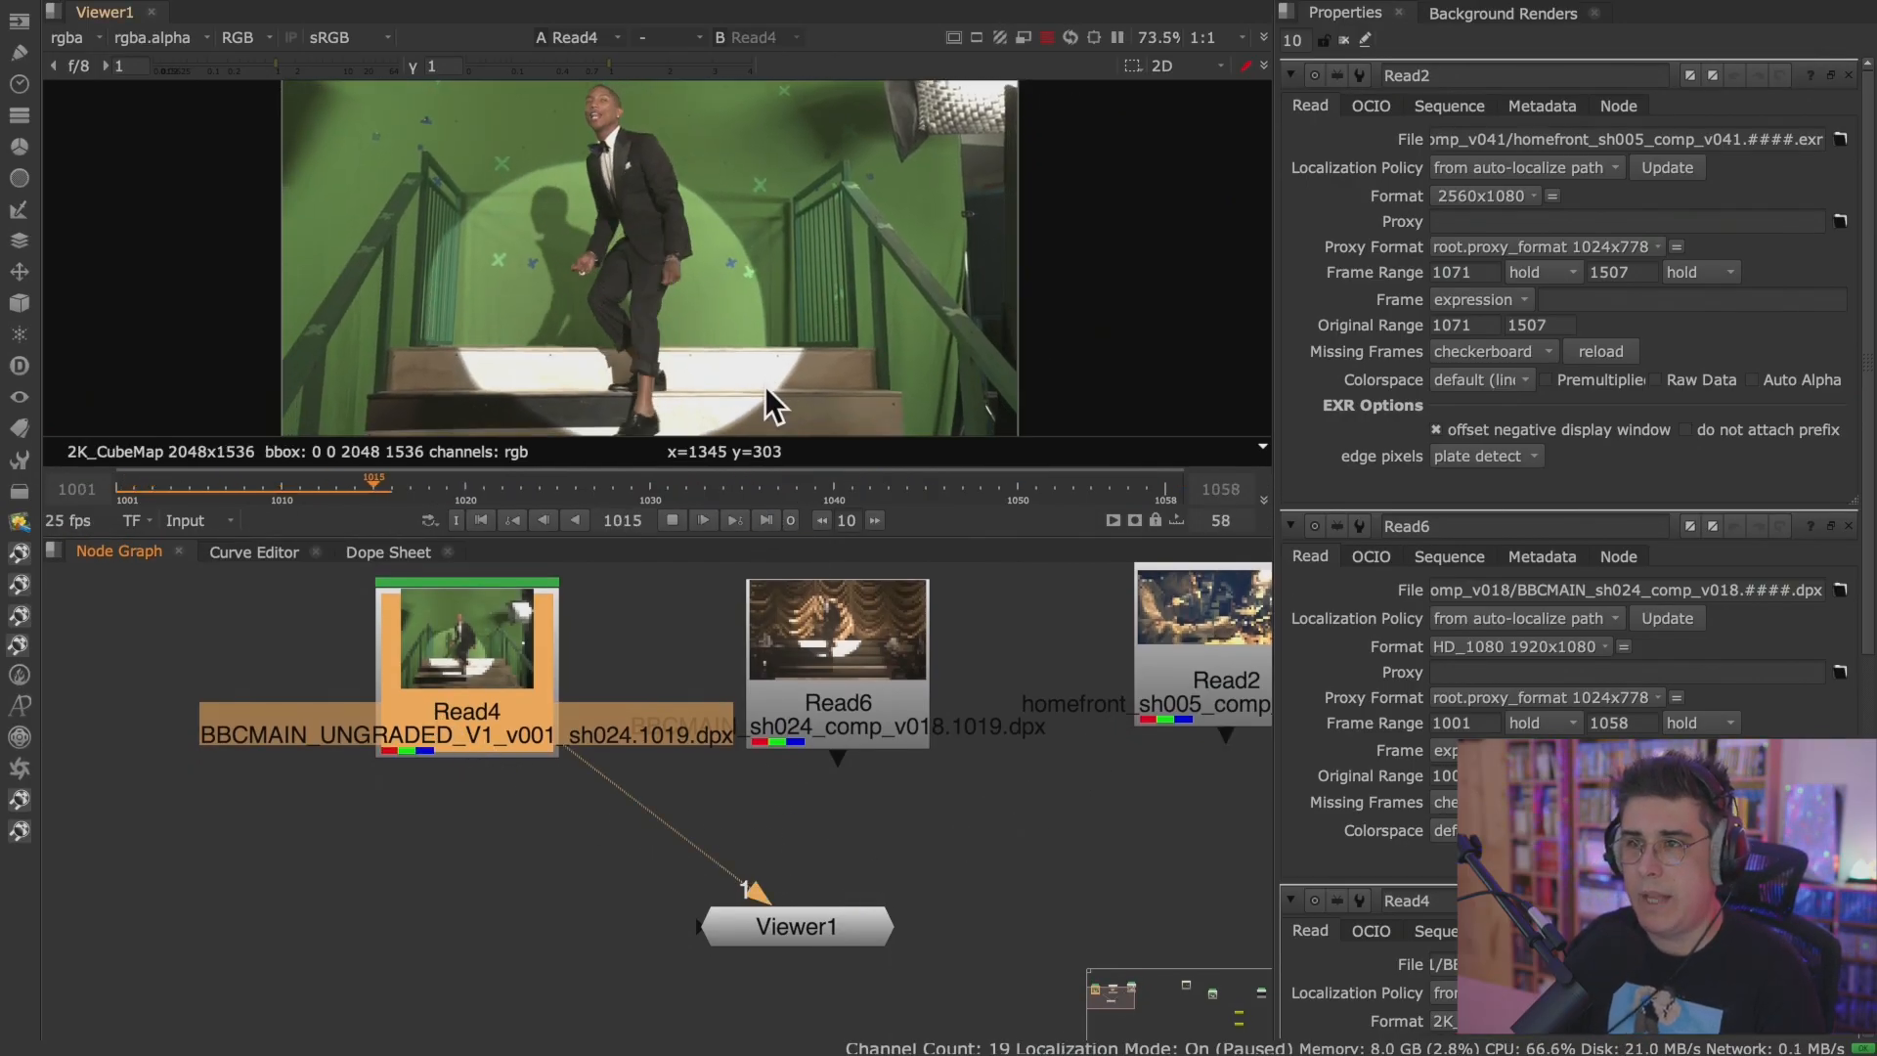
{"action": "left_click_drag", "start_coordinate": [787, 921], "coordinate": [870, 677]}
{"action": "left_click_drag", "start_coordinate": [567, 933], "coordinate": [1194, 689]}
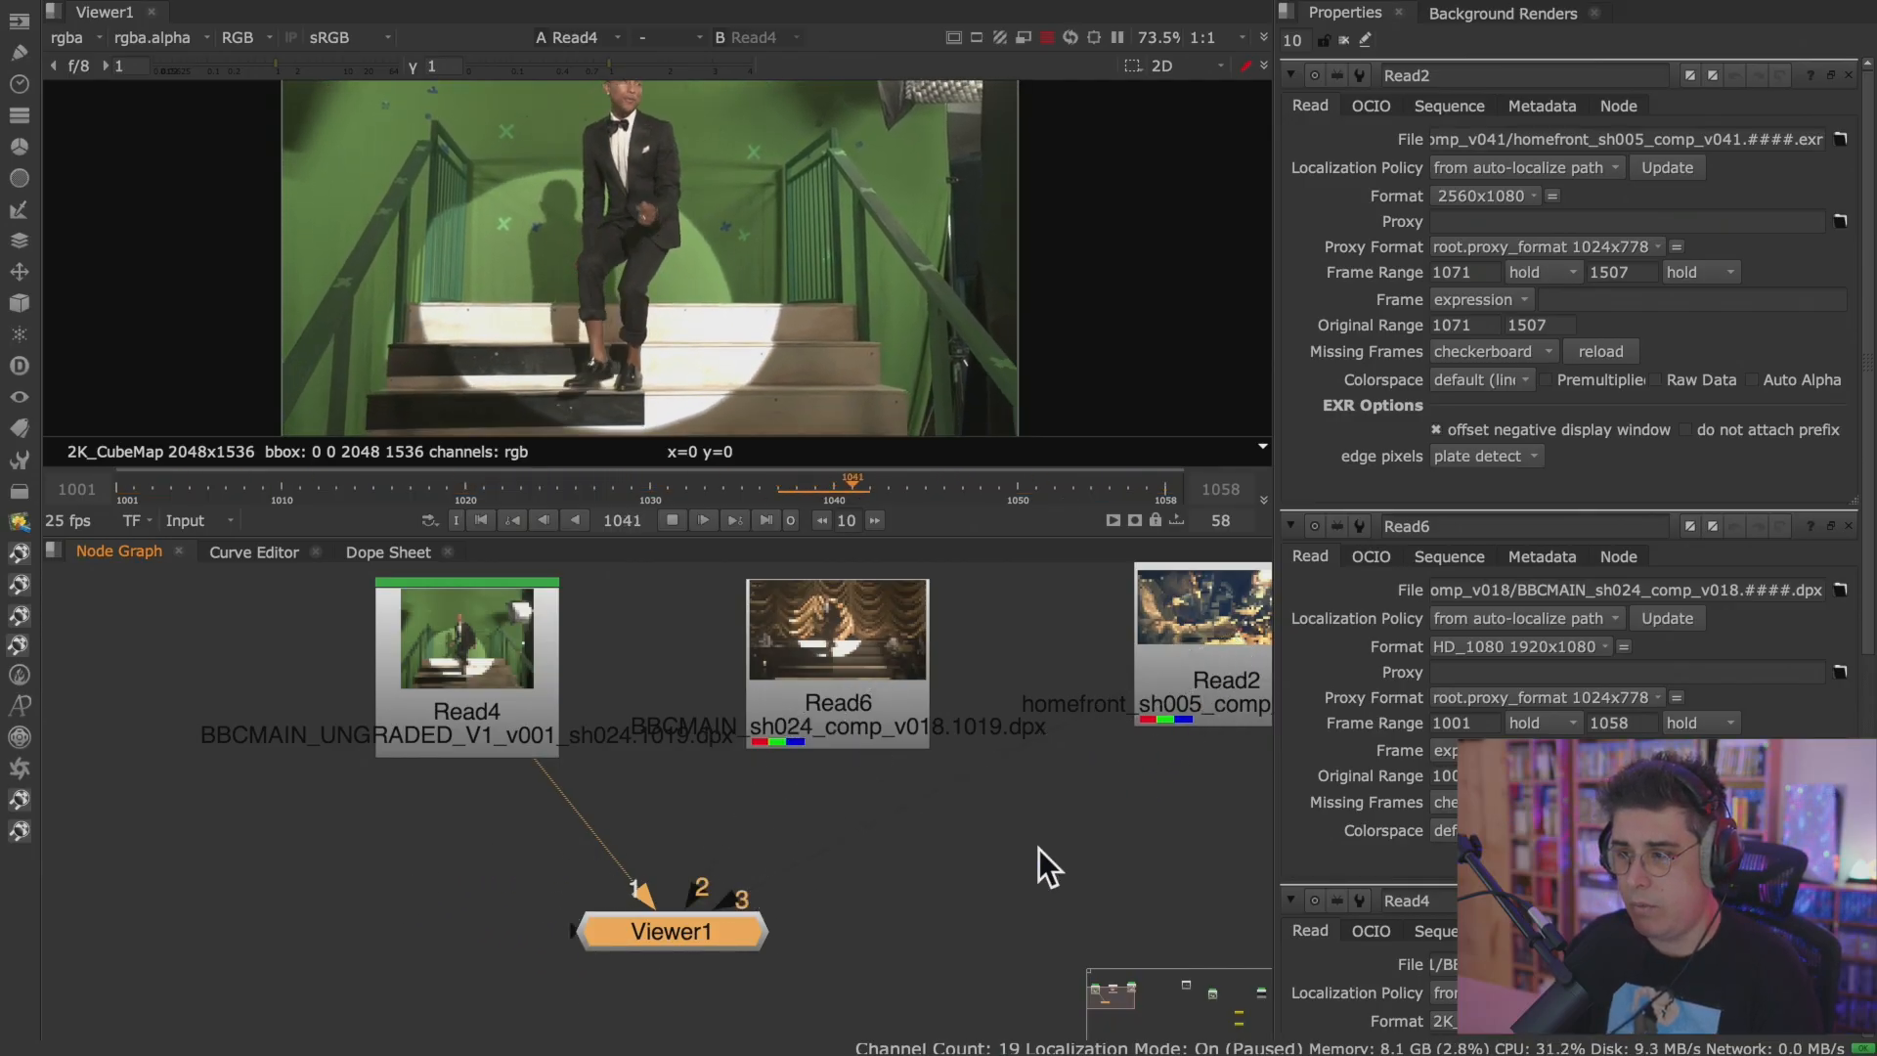
{"action": "left_click_drag", "start_coordinate": [694, 931], "coordinate": [815, 909]}
{"action": "scroll", "coordinate": [817, 907], "scroll_direction": "up", "scroll_amount": 2}
{"action": "scroll", "coordinate": [817, 907], "scroll_direction": "down", "scroll_amount": 2}
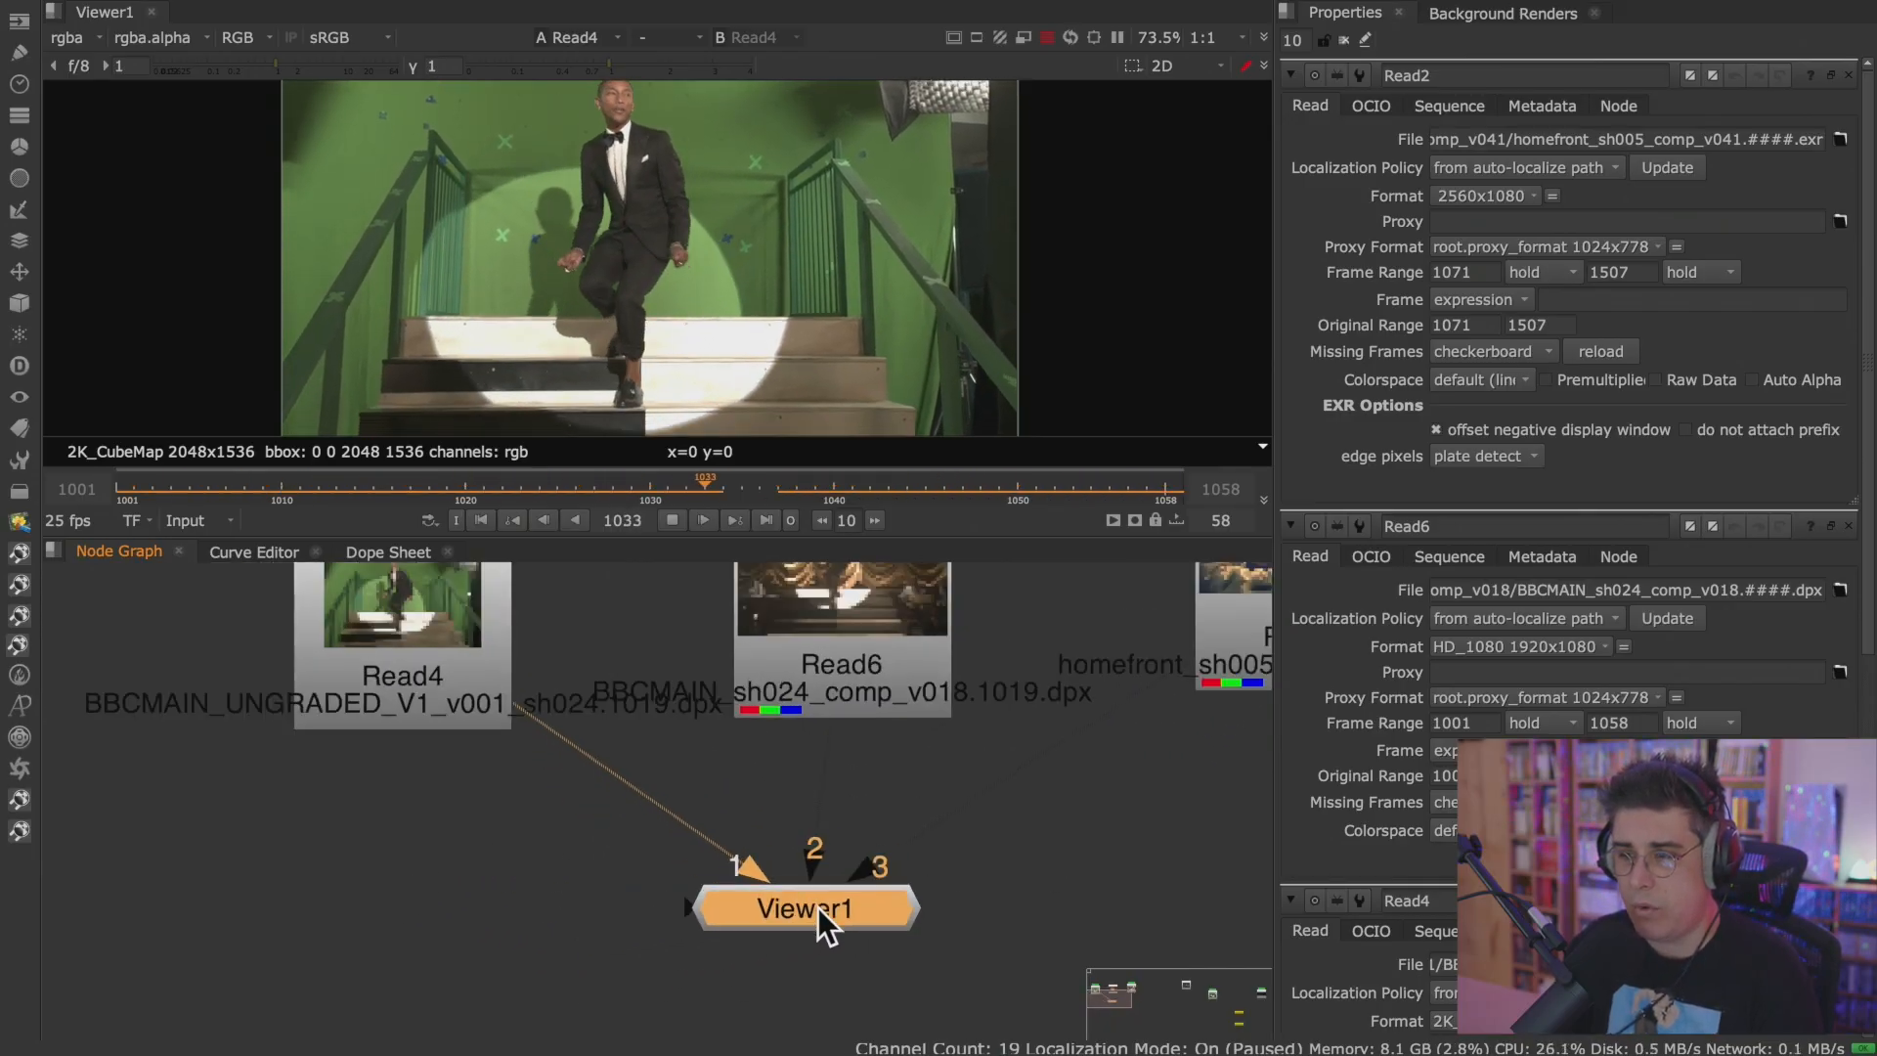
Show Read4, Read6 and Read2 in turn through Viewer inputs 1, 2 and 3.
{"action": "left_click", "coordinate": [489, 735]}
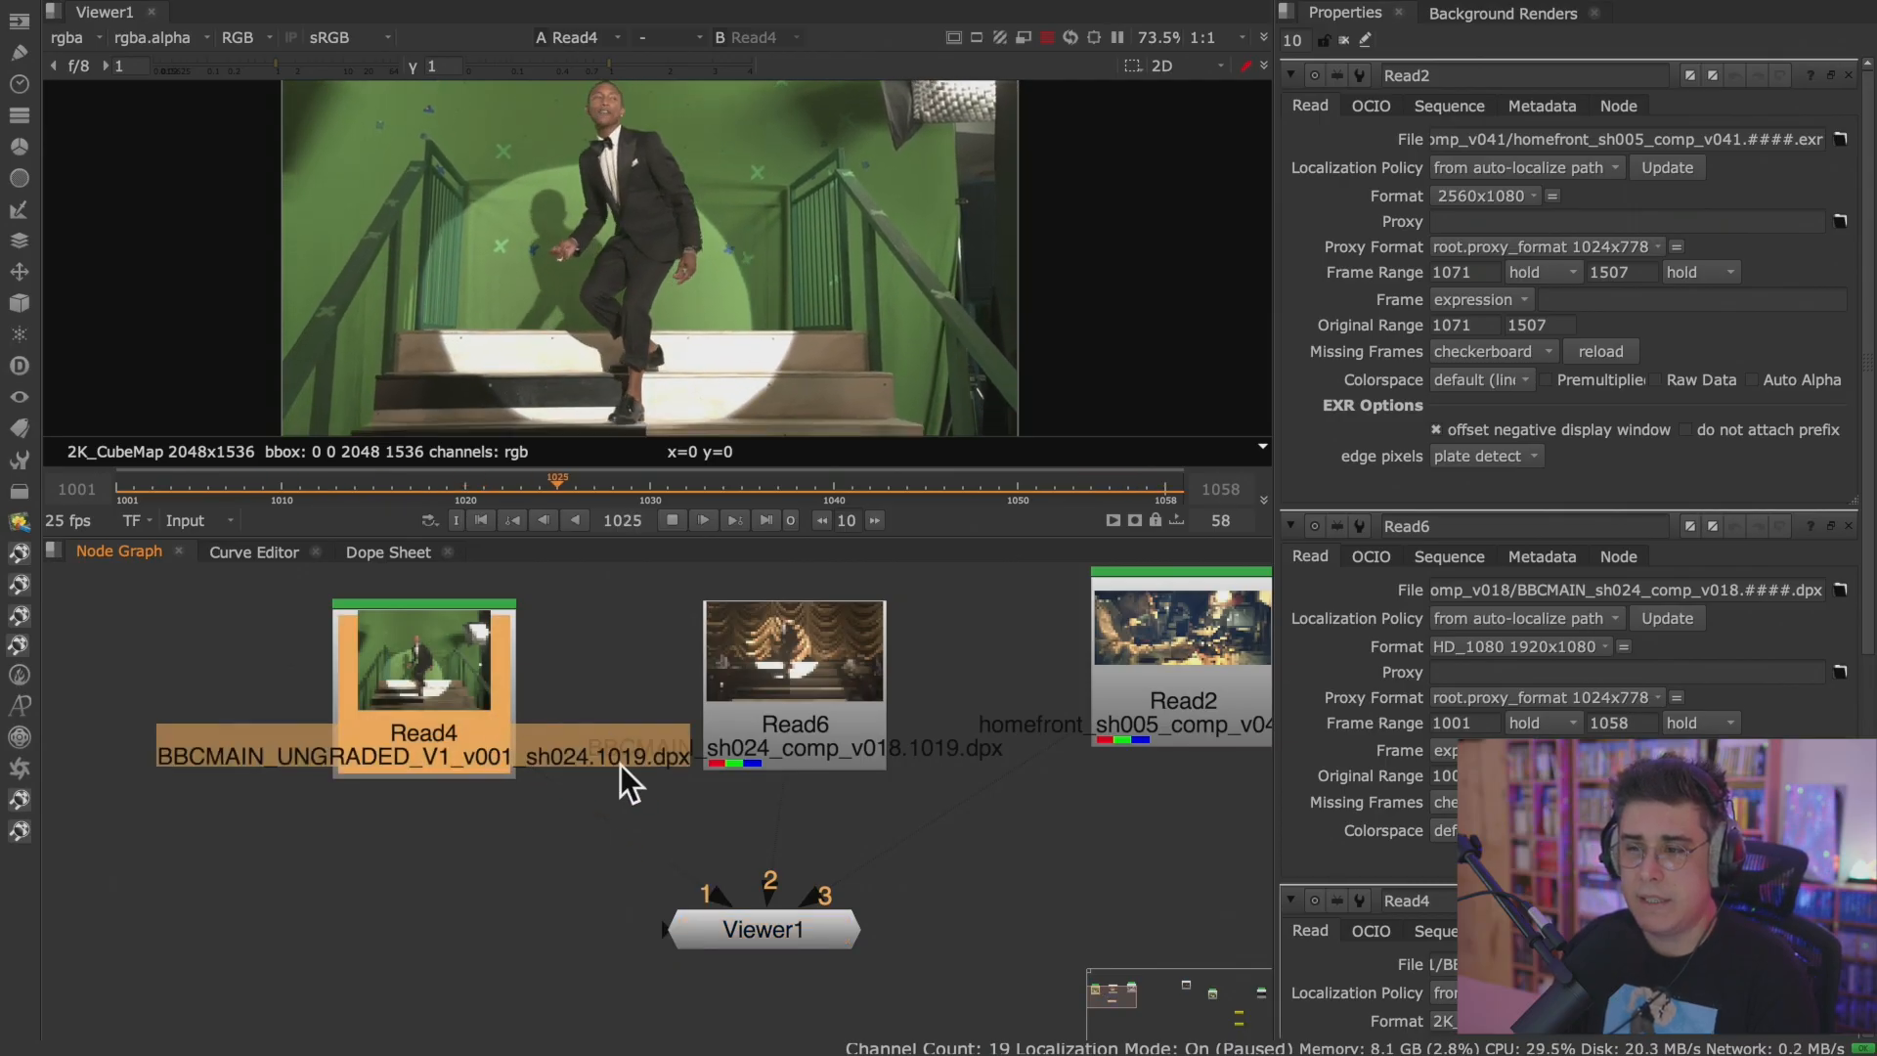
{"action": "key", "text": "1"}
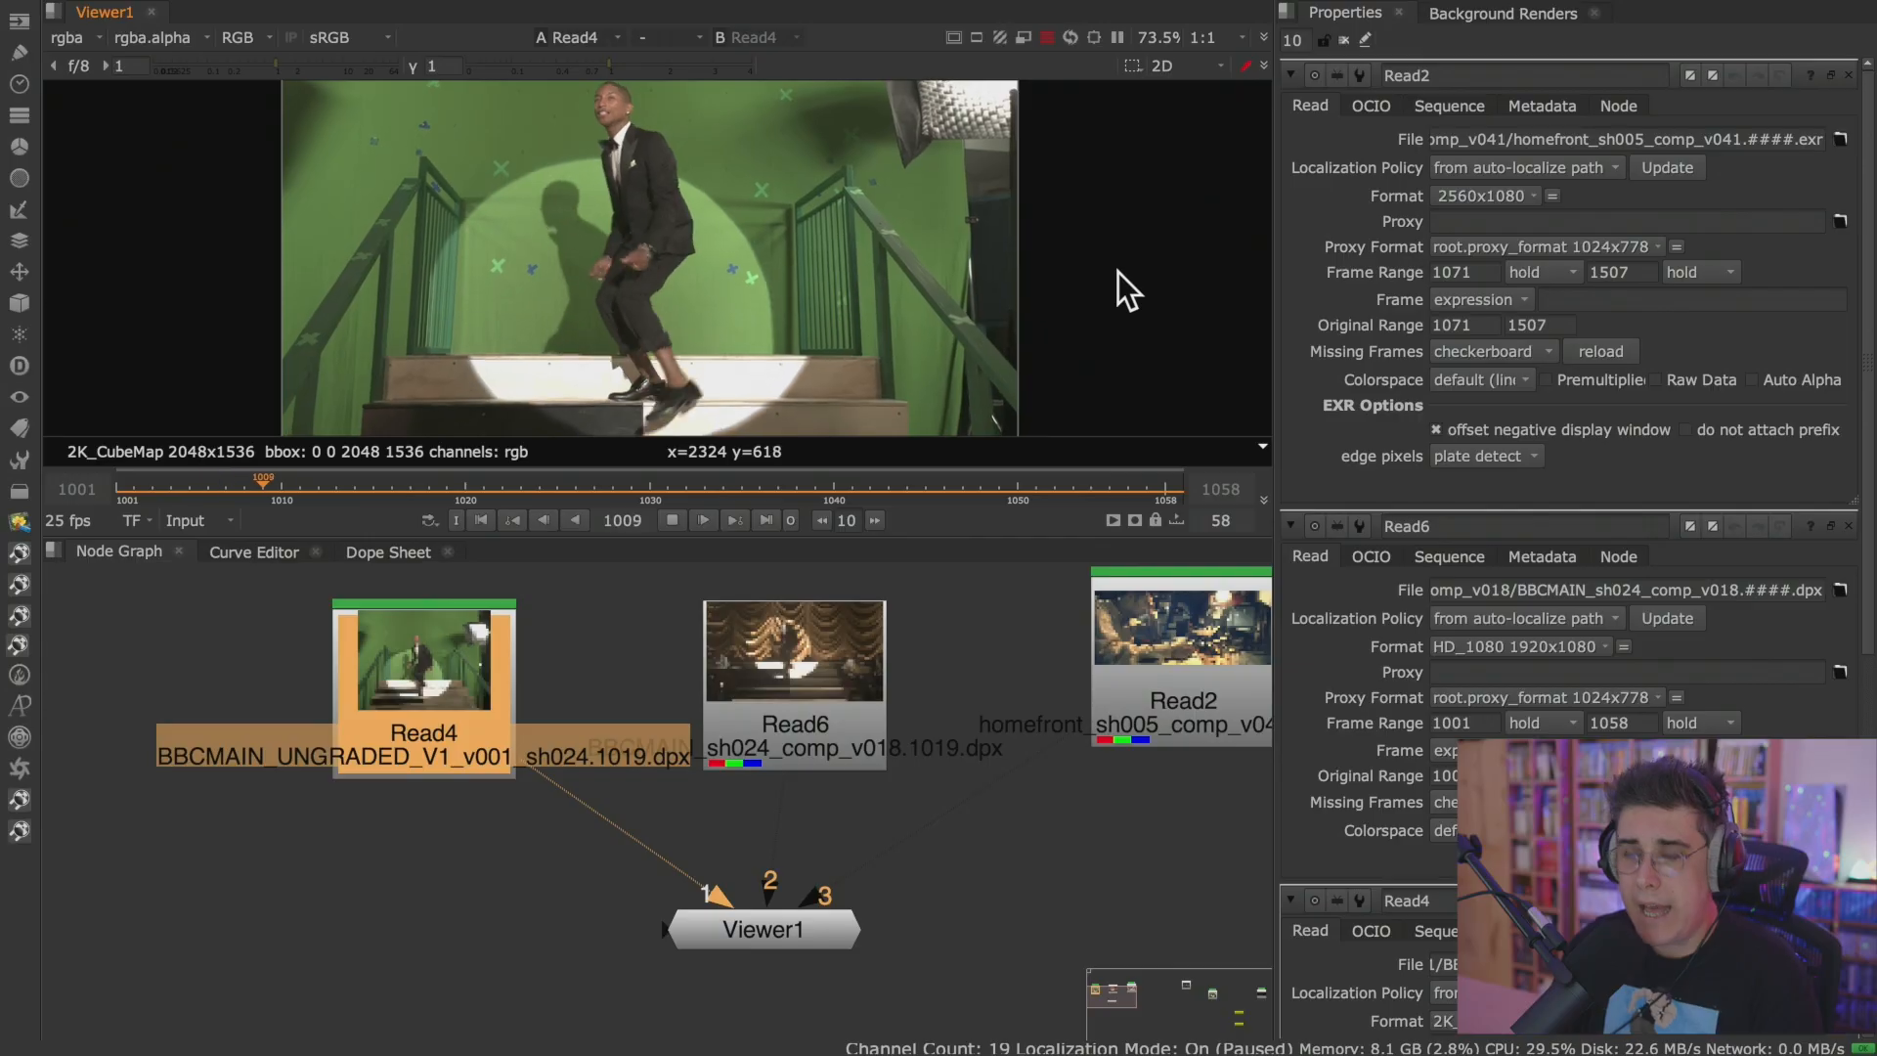
{"action": "key", "text": "2"}
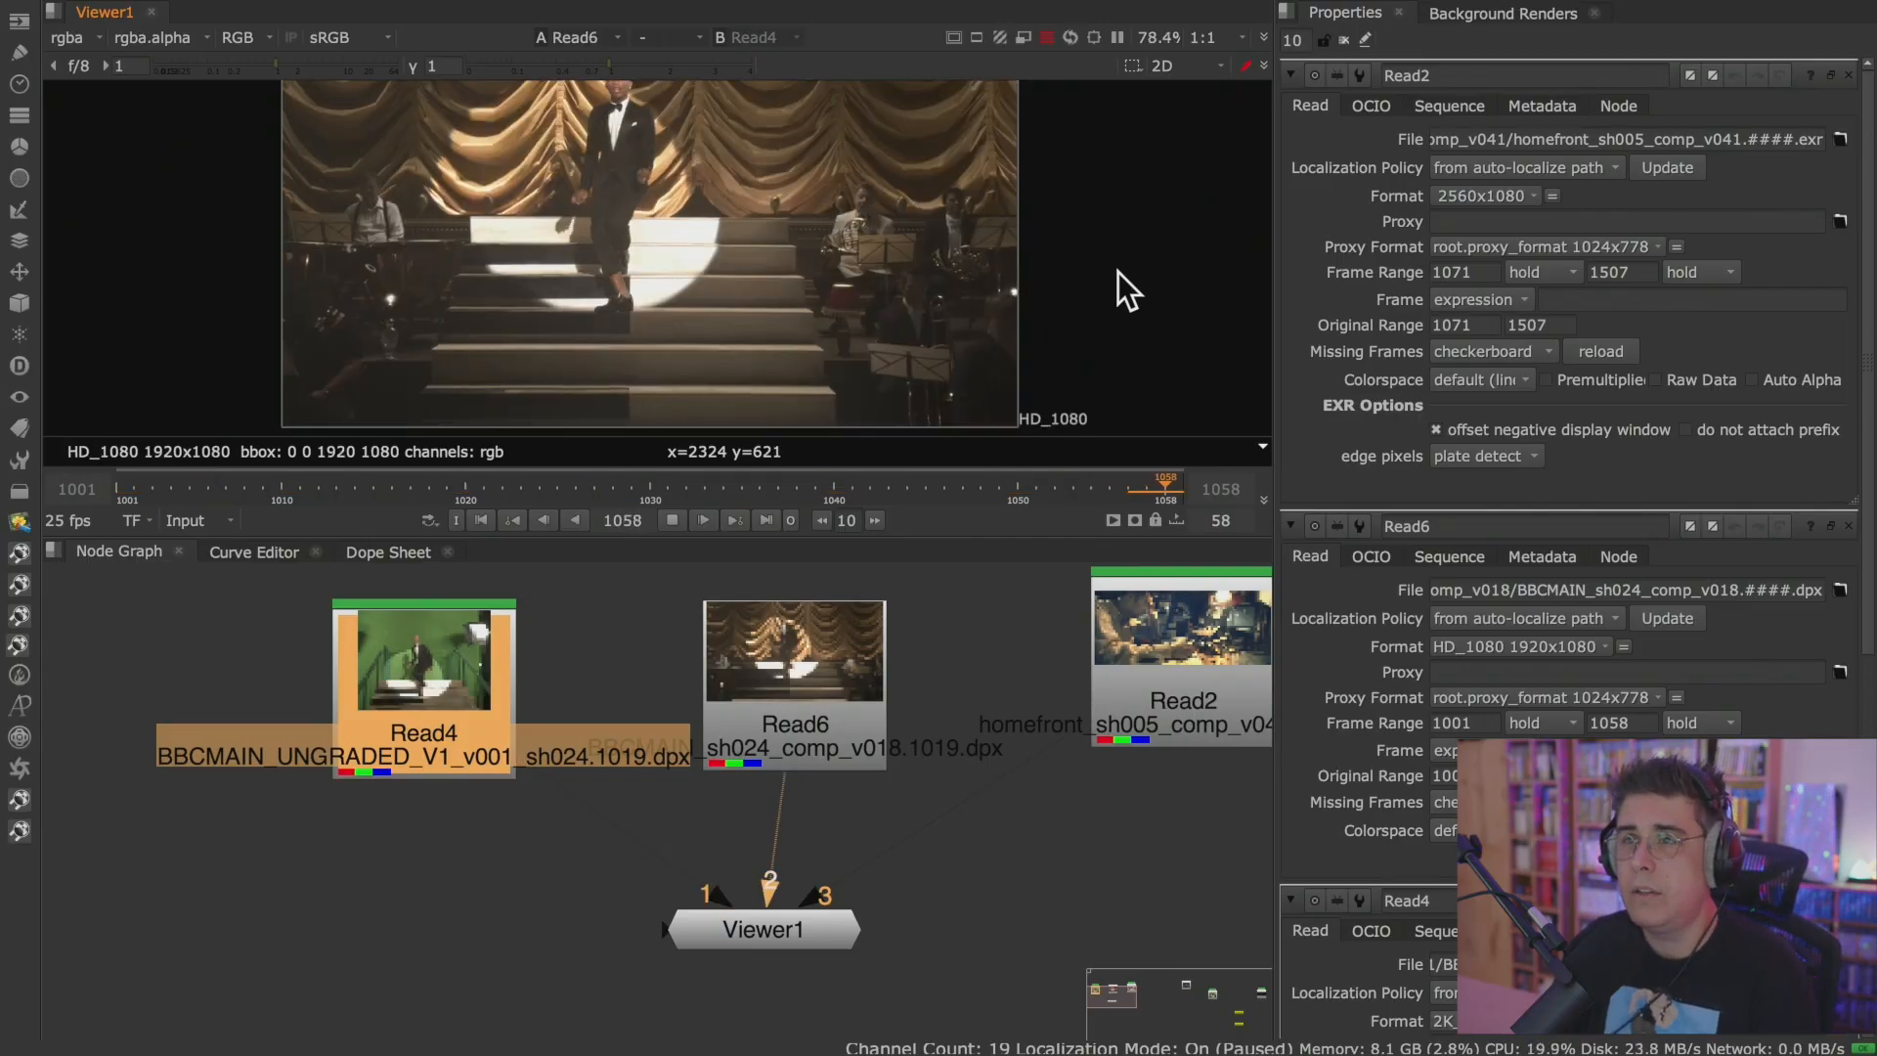
{"action": "key", "text": "3"}
Maximize the Viewer and switch repeatedly among inputs 1, 2 and 3, finishing on Read6.
{"action": "key", "text": "space"}
{"action": "key", "text": "1"}
{"action": "key", "text": "3"}
{"action": "key", "text": "2"}
{"action": "key", "text": "3"}
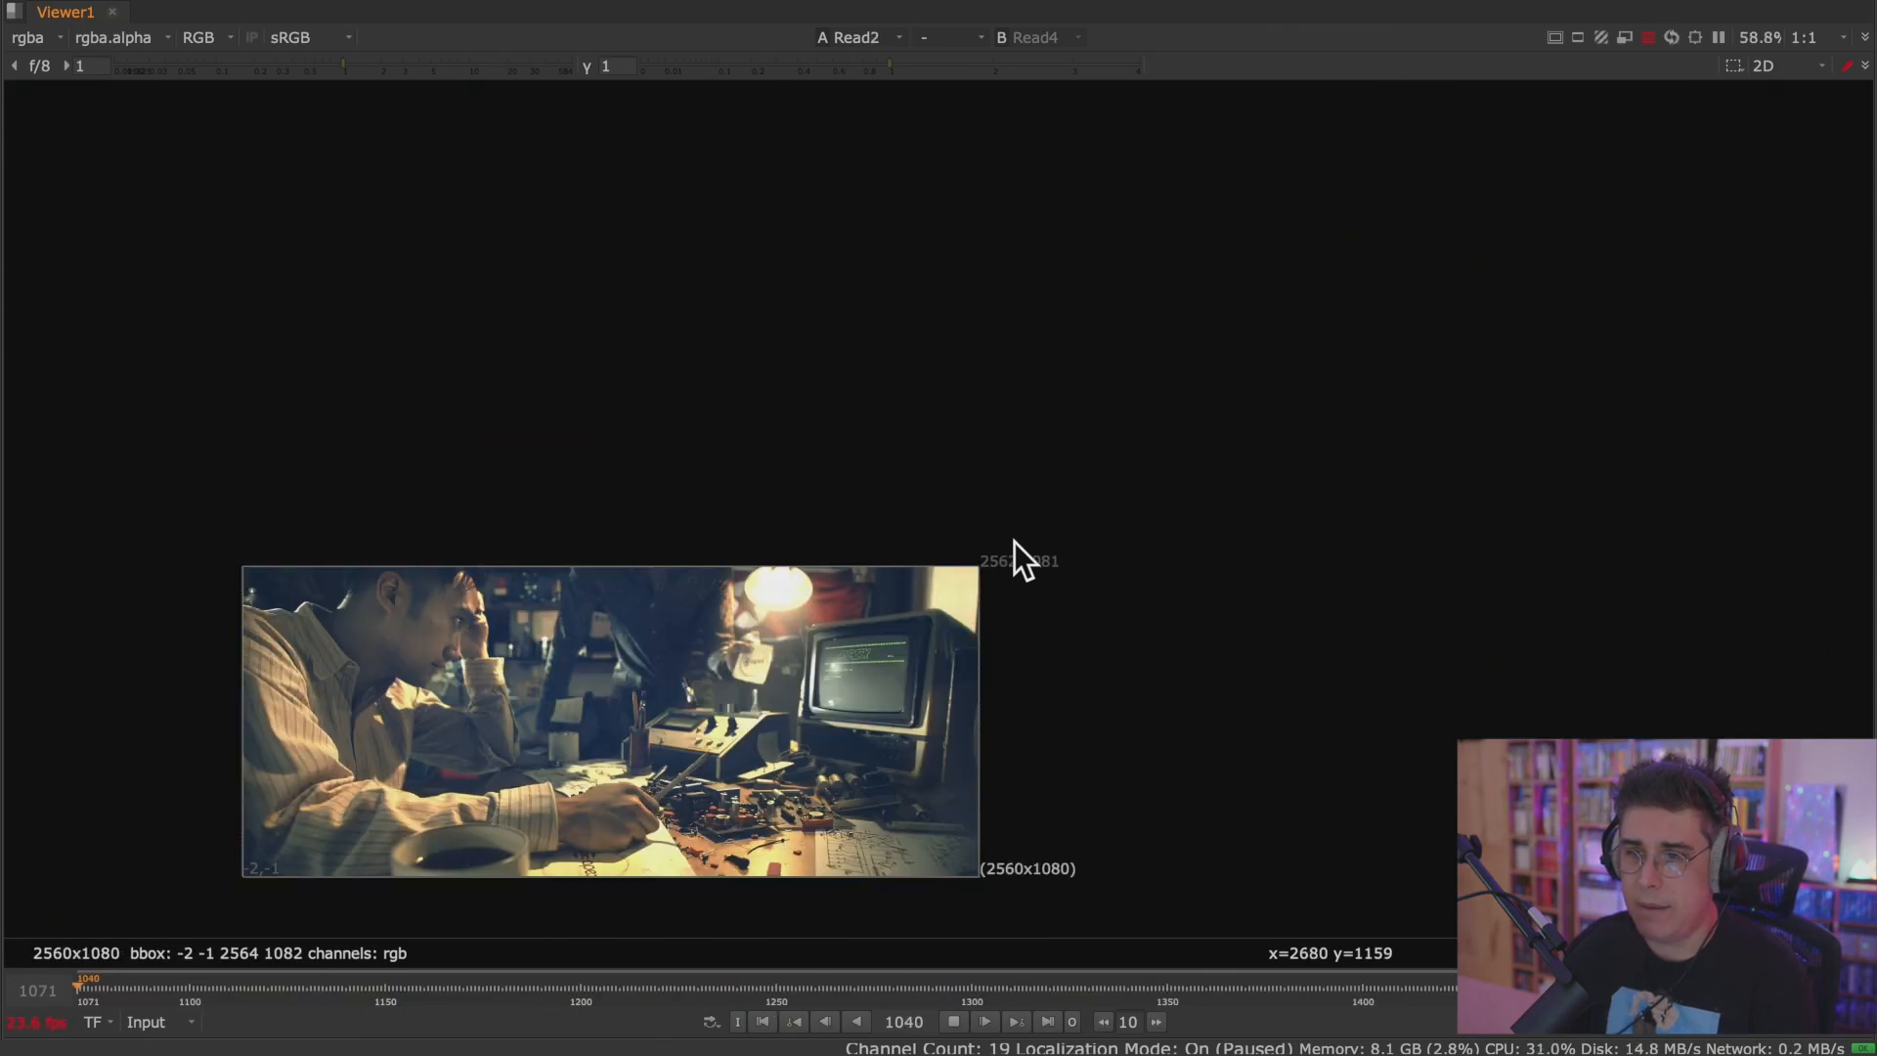
{"action": "key", "text": "1"}
{"action": "key", "text": "3"}
{"action": "key", "text": "1"}
{"action": "key", "text": "2"}
{"action": "key", "text": "3"}
{"action": "key", "text": "1"}
{"action": "key", "text": "2"}
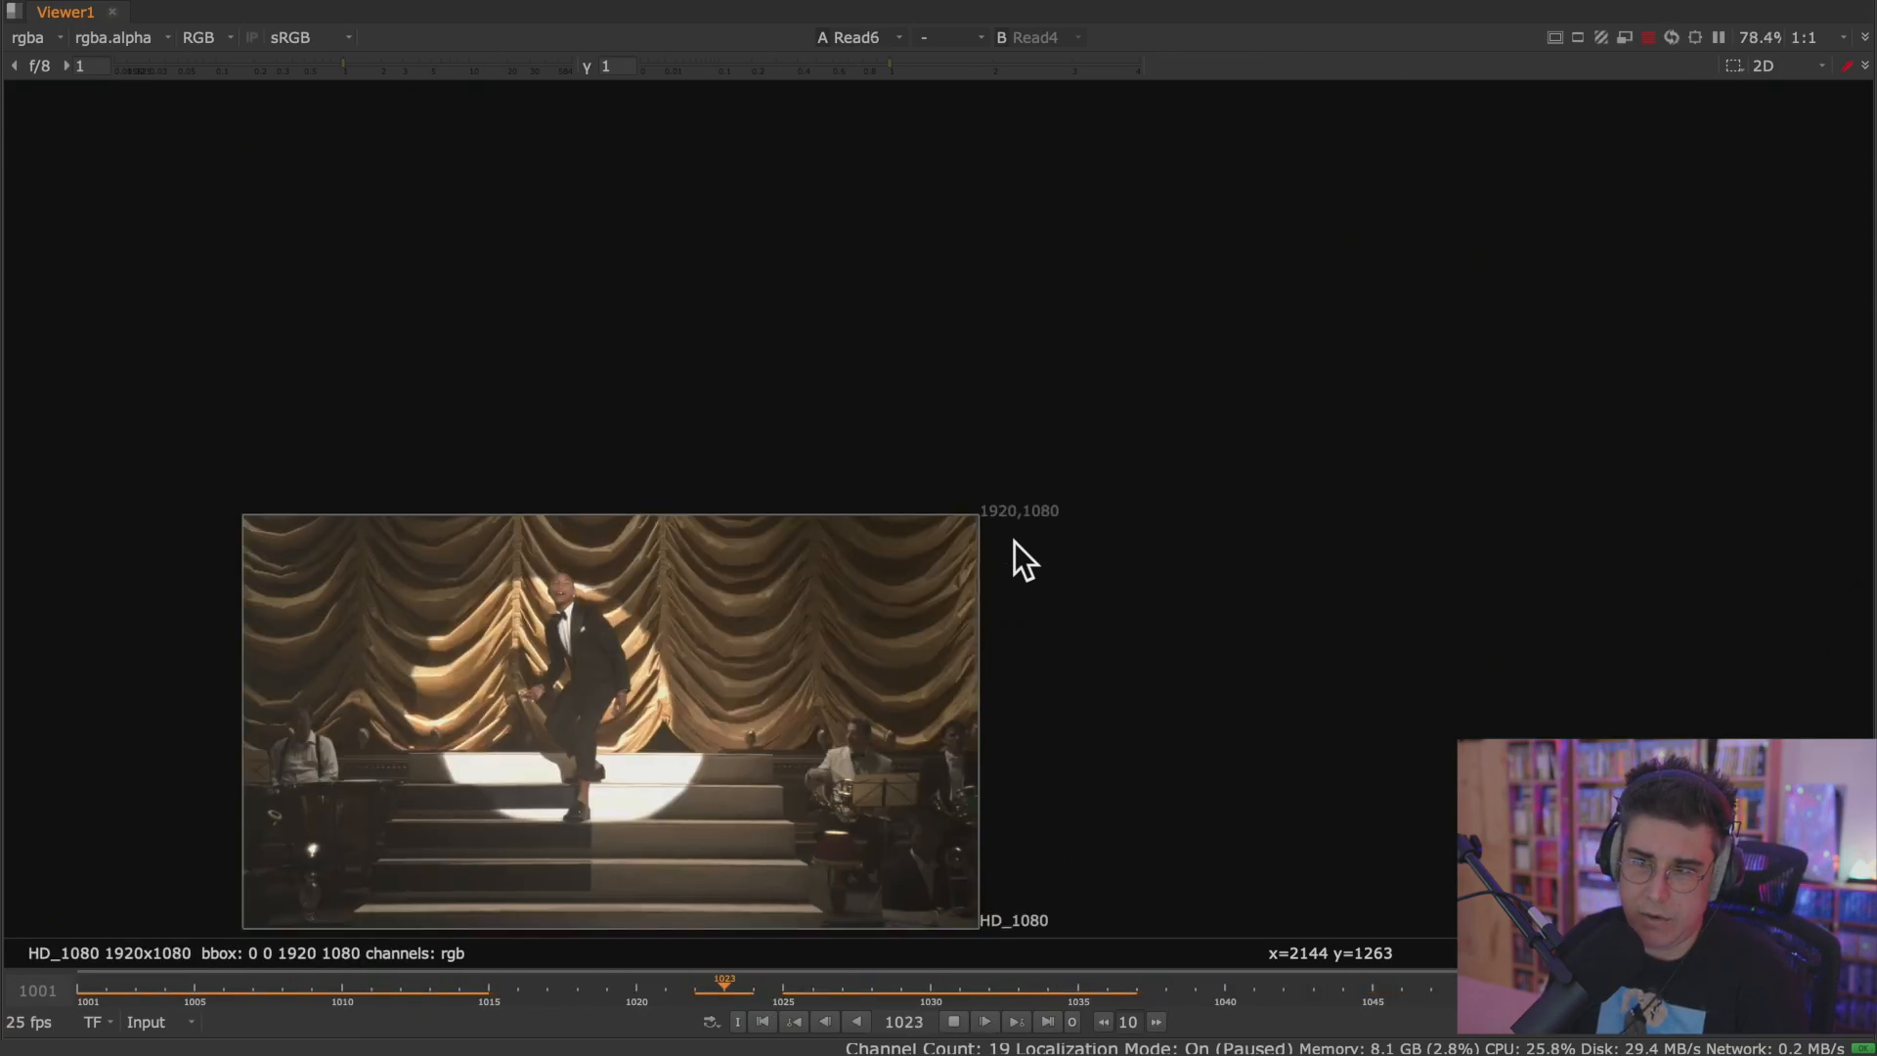
Enlarge the centred Viewer image and flip repeatedly between Read4 and Read6 to compare the green-screen plate with the comp.
{"action": "key", "text": "ctrl+1"}
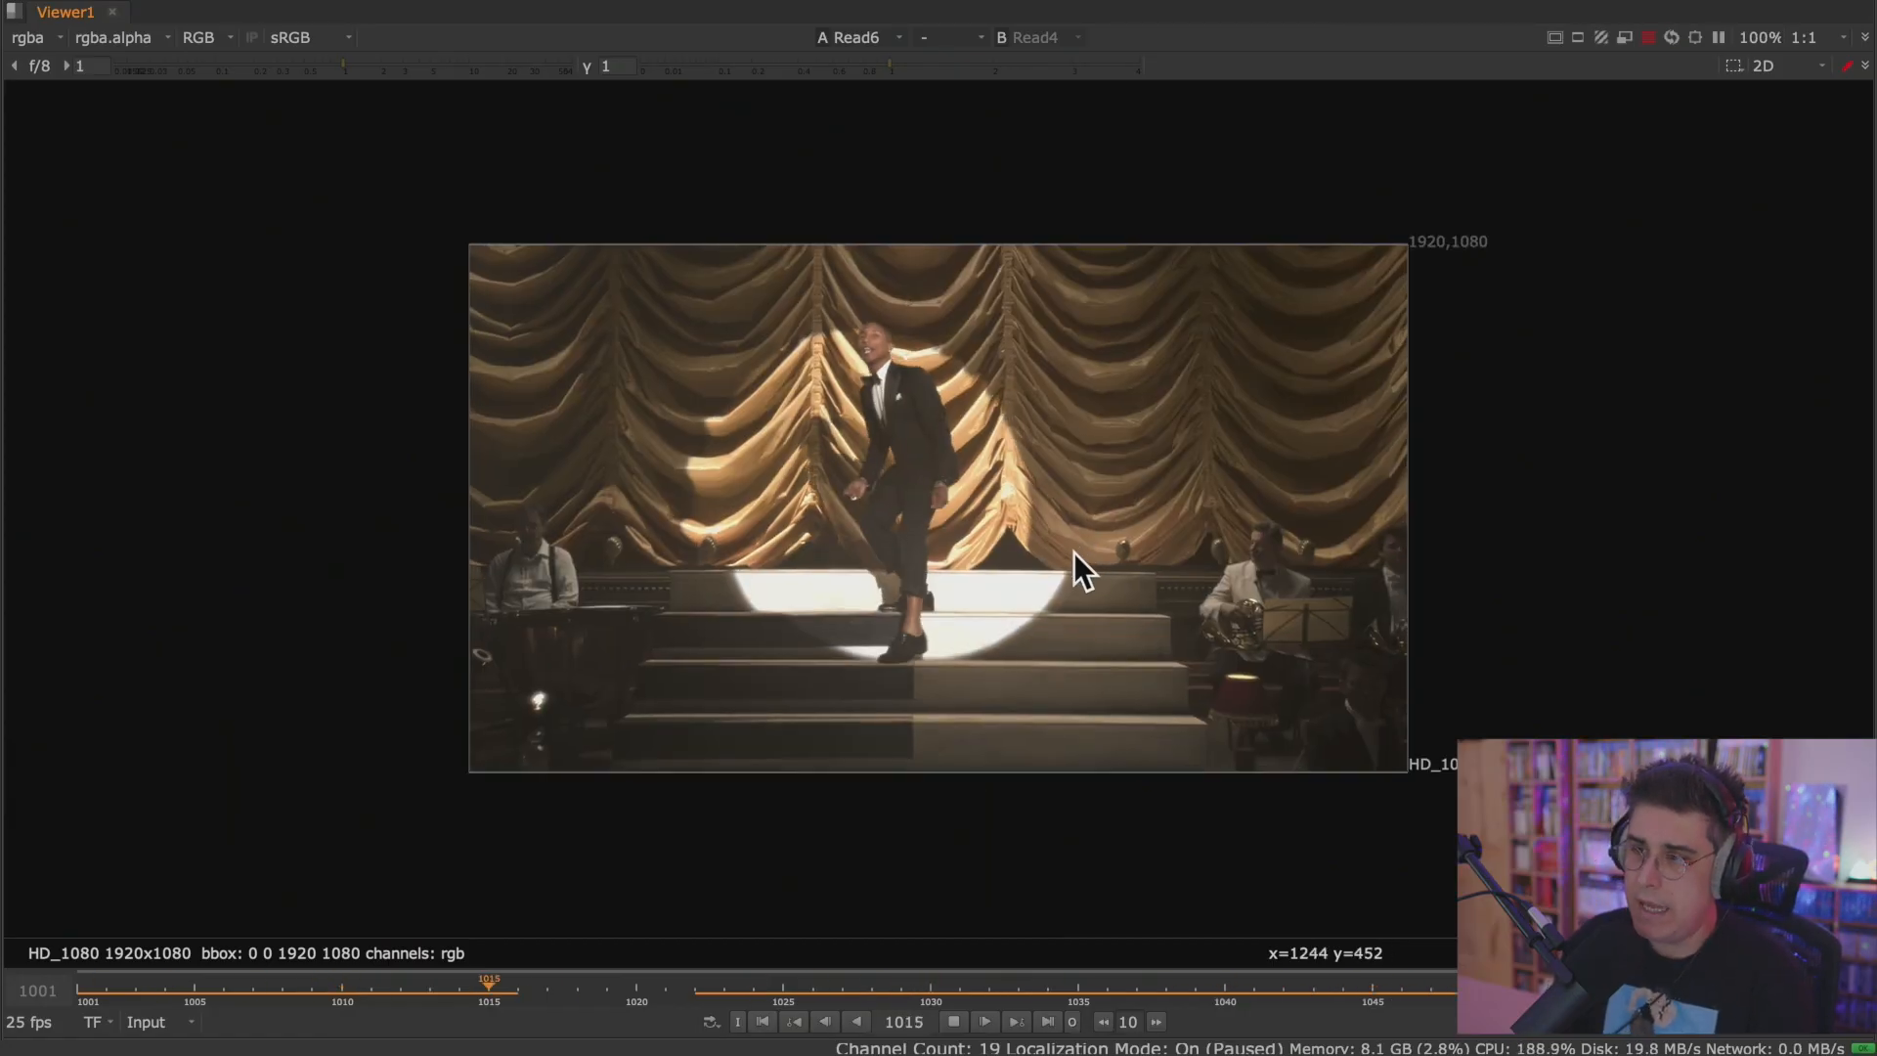
{"action": "scroll", "coordinate": [1036, 508], "scroll_direction": "up", "scroll_amount": 4}
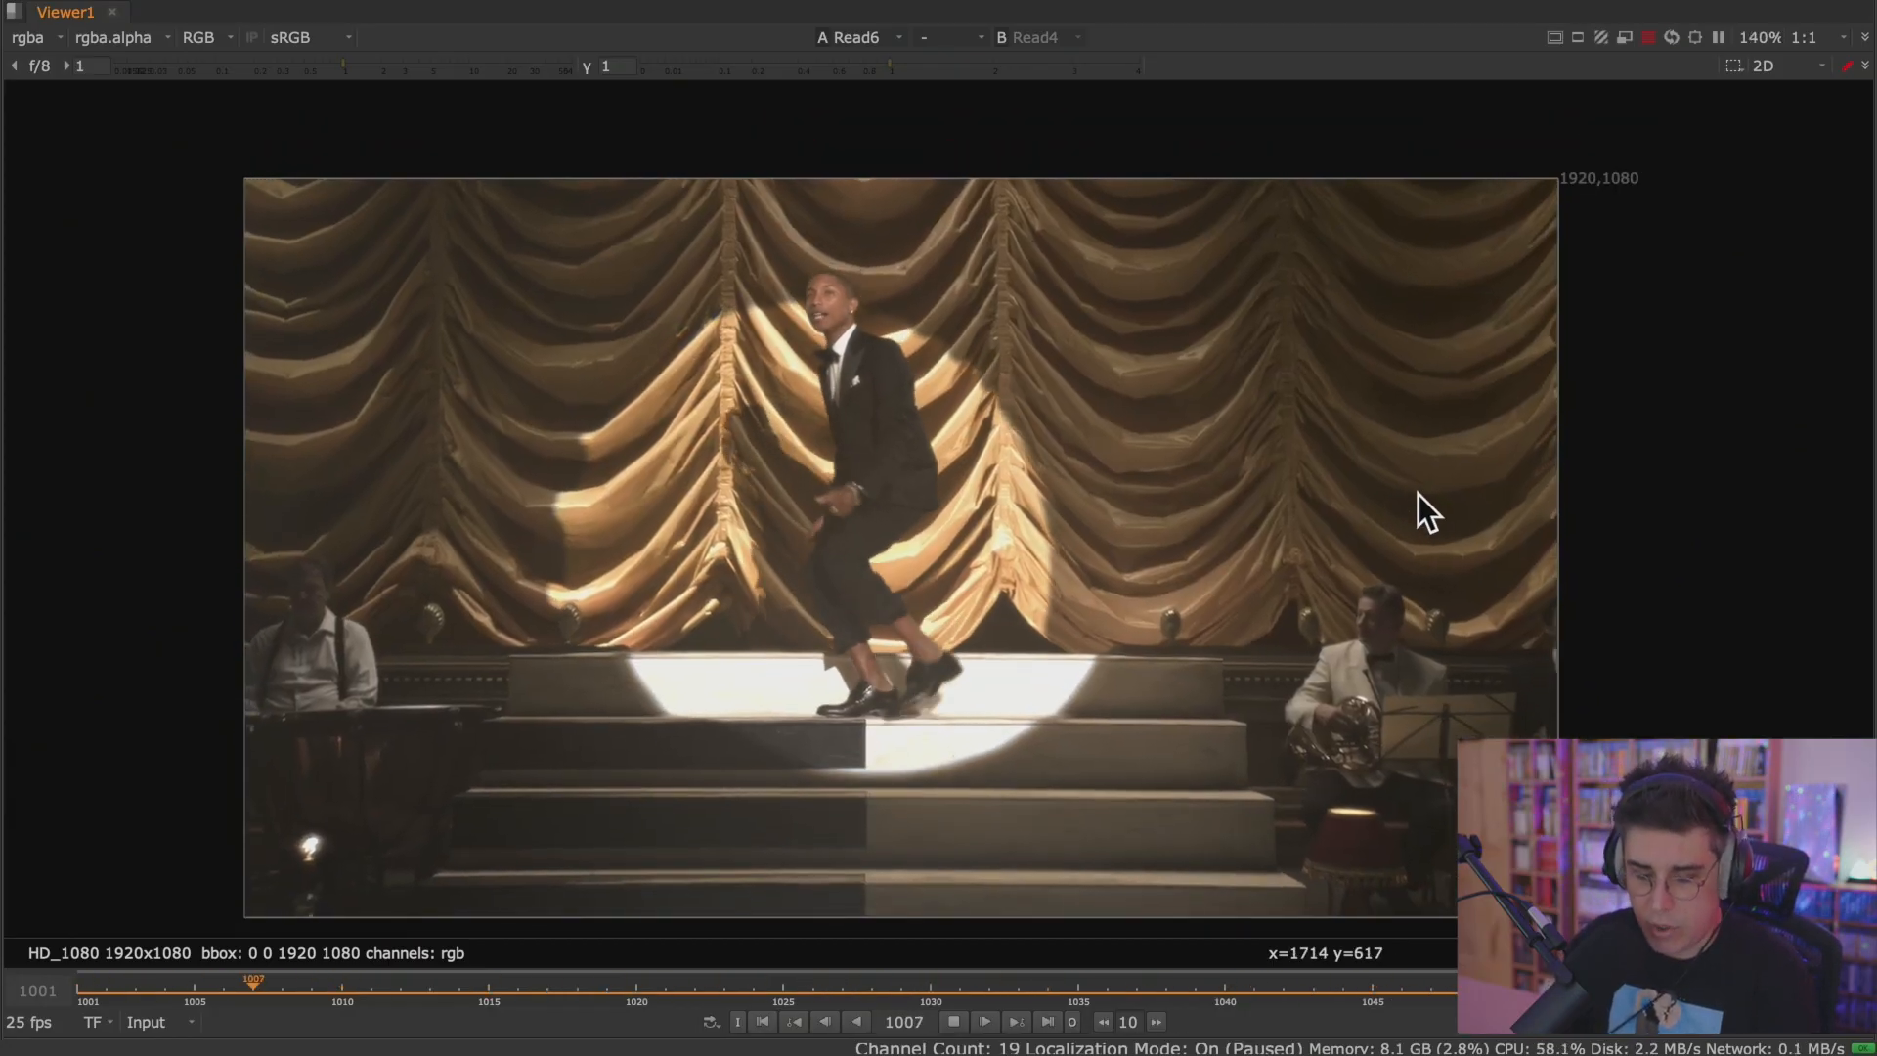
{"action": "key", "text": "1"}
{"action": "key", "text": "2"}
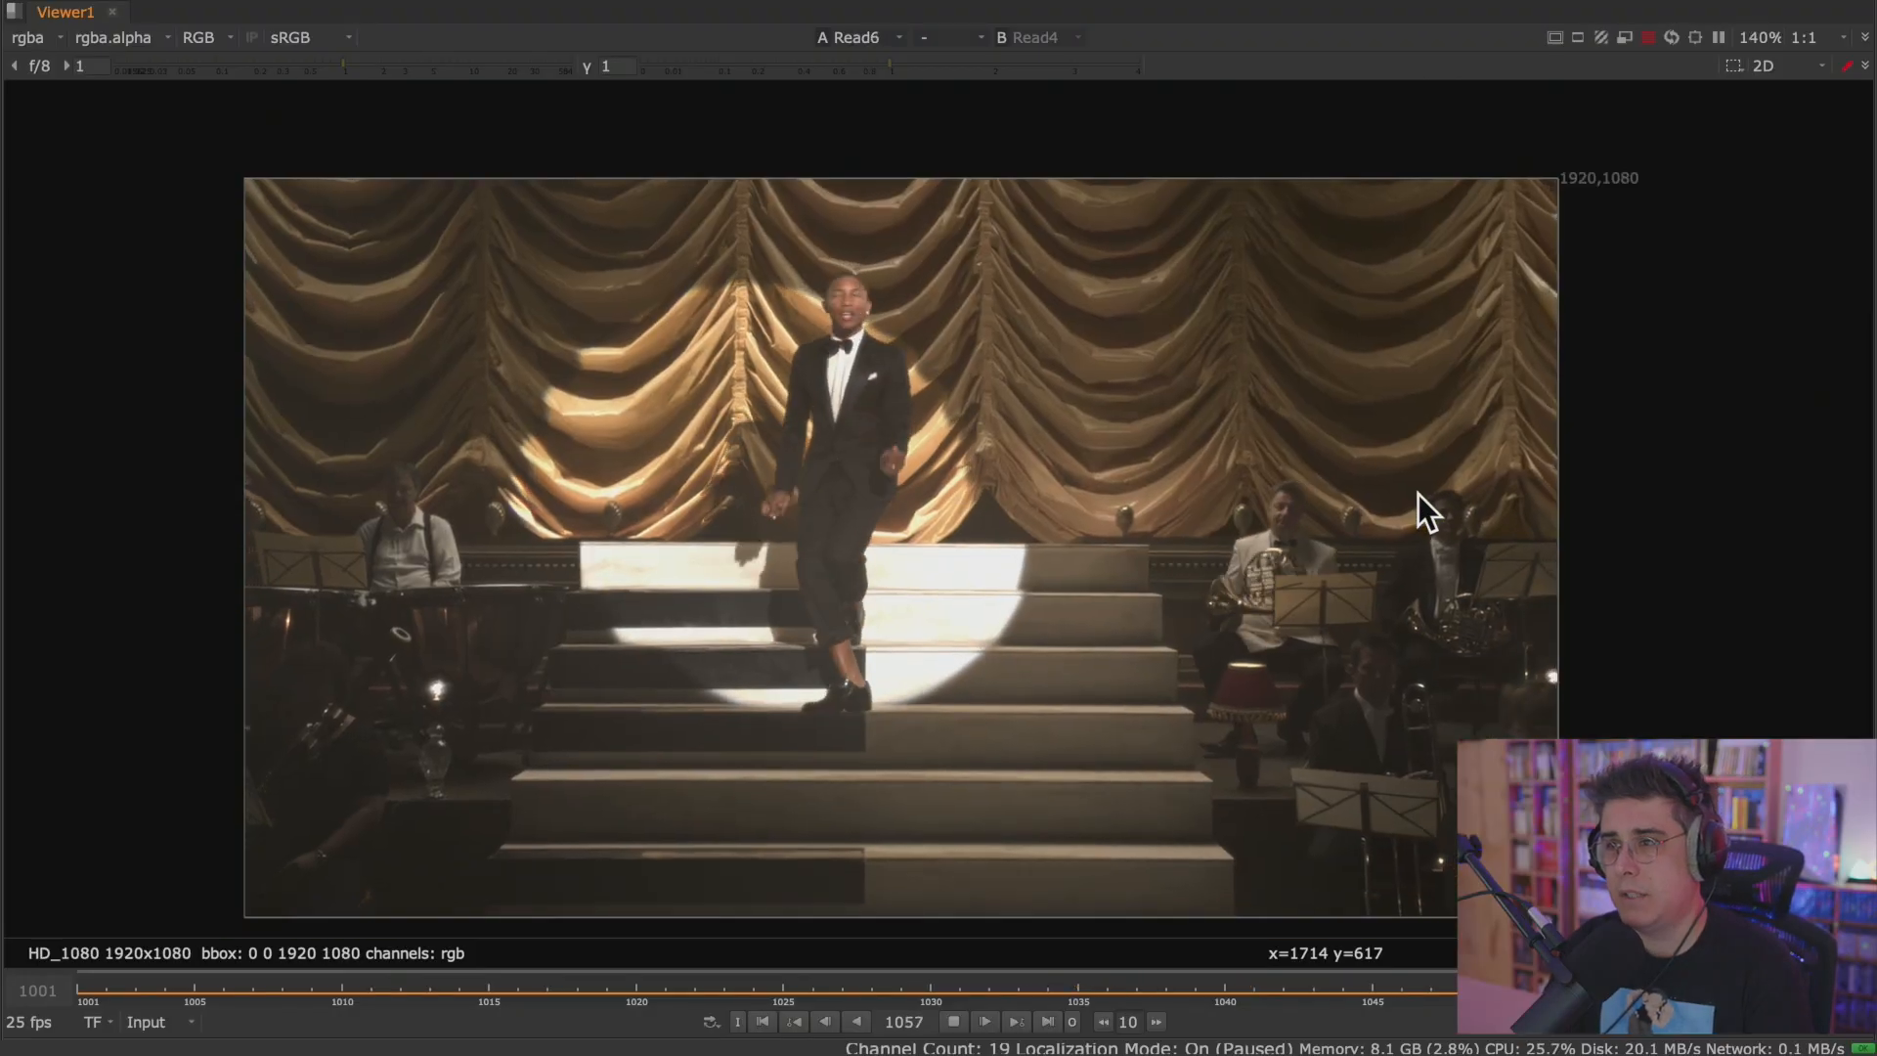
{"action": "key", "text": "1"}
{"action": "key", "text": "2"}
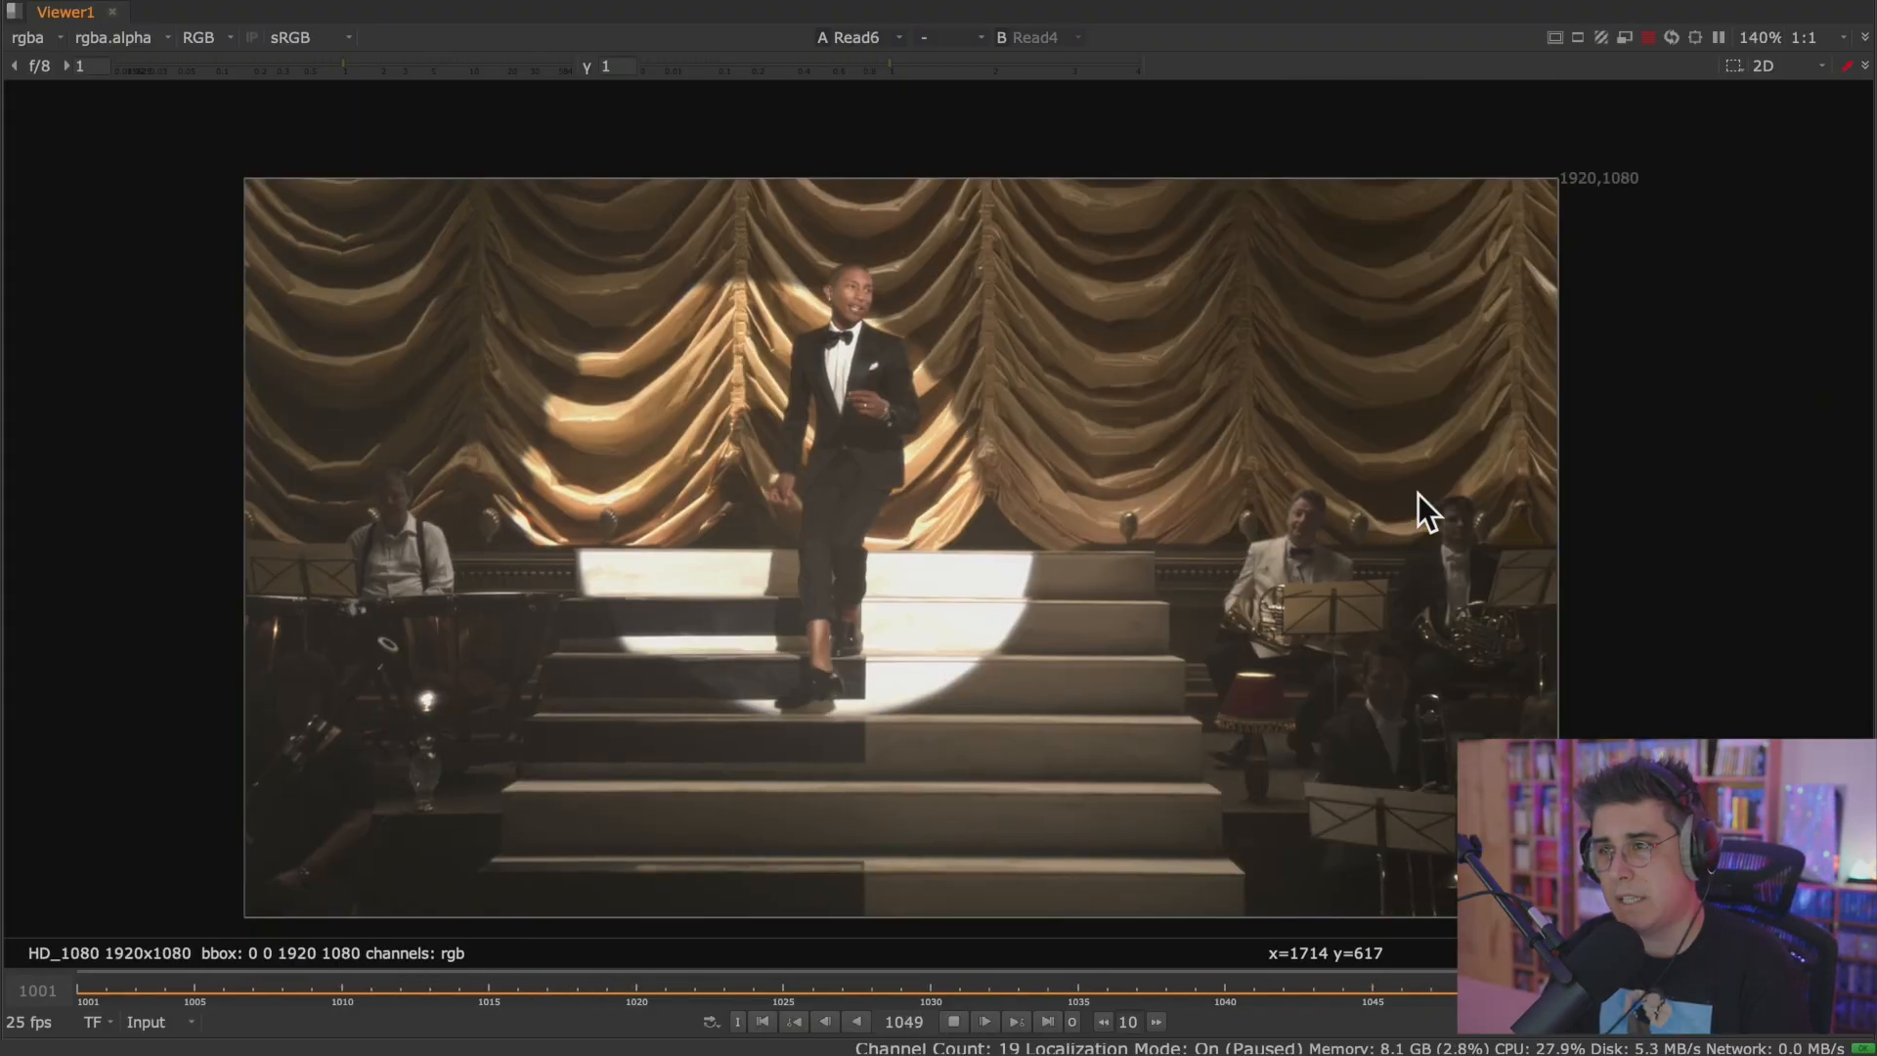
{"action": "key", "text": "1"}
{"action": "key", "text": "2"}
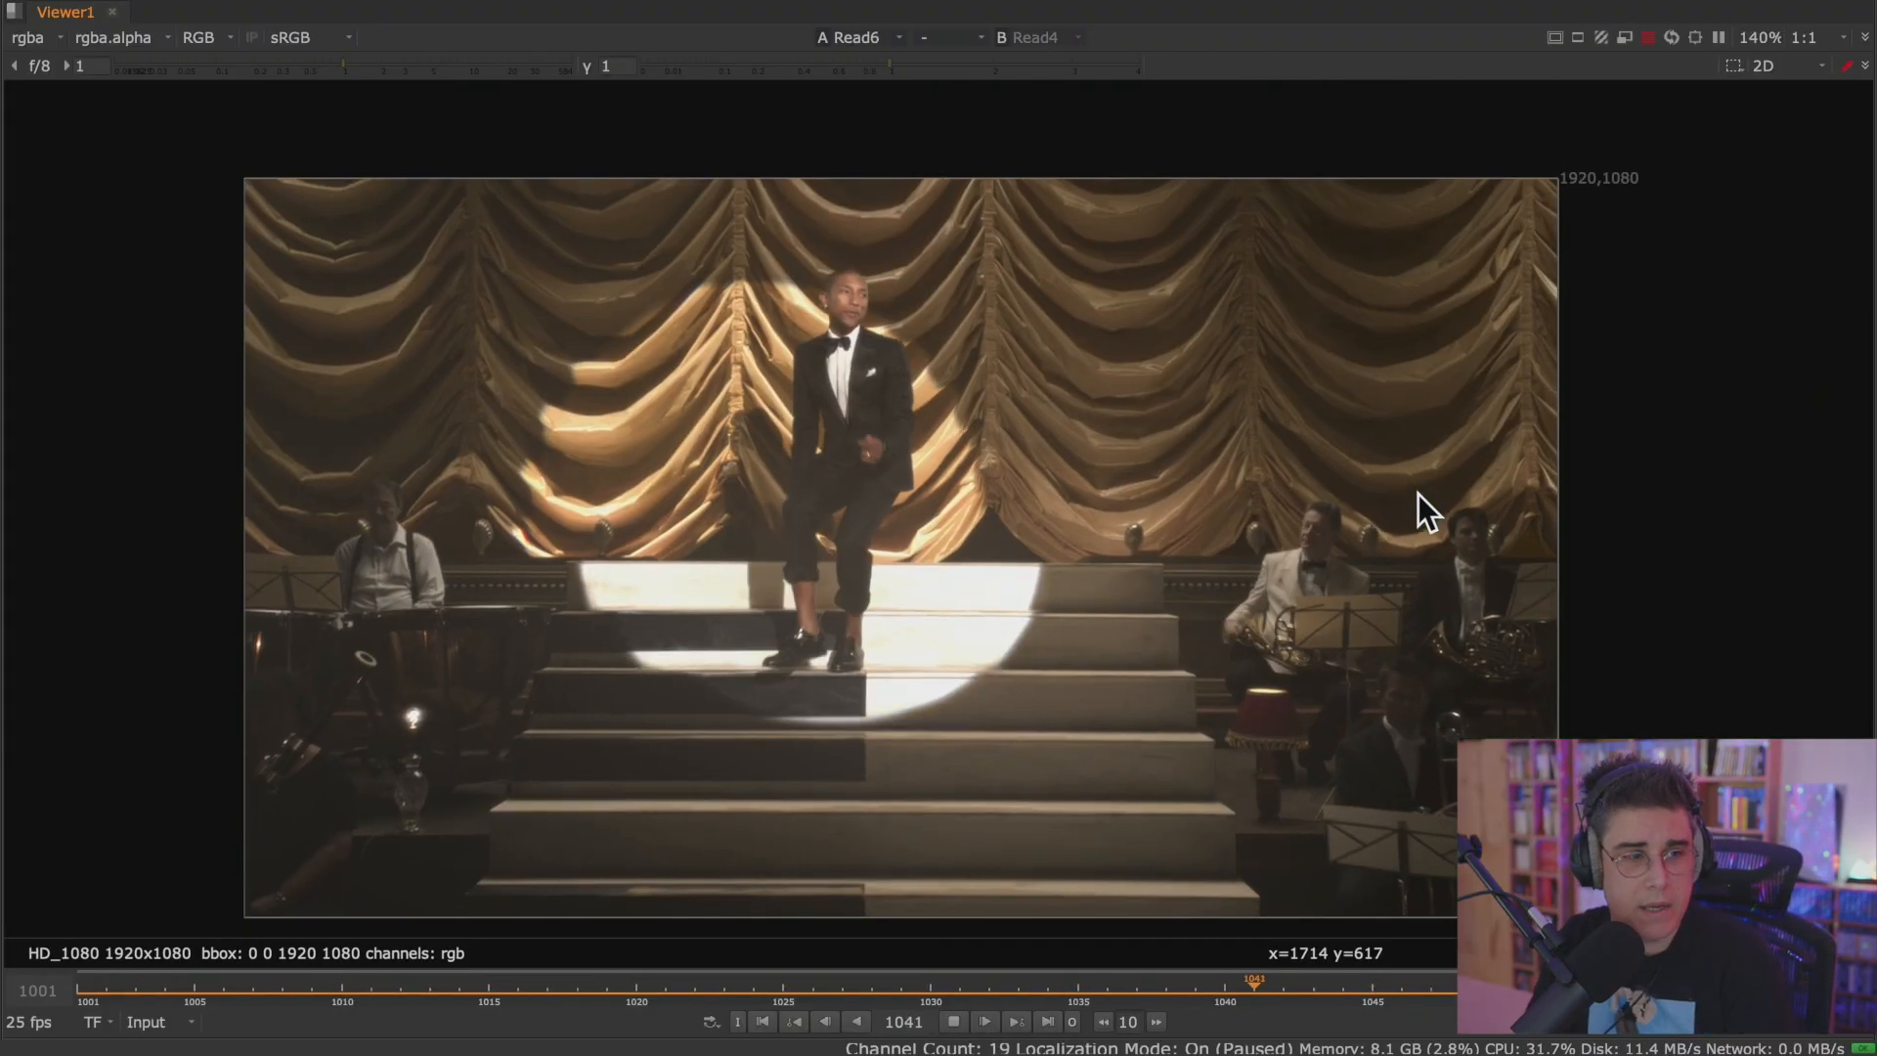
{"action": "key", "text": "1"}
{"action": "key", "text": "2"}
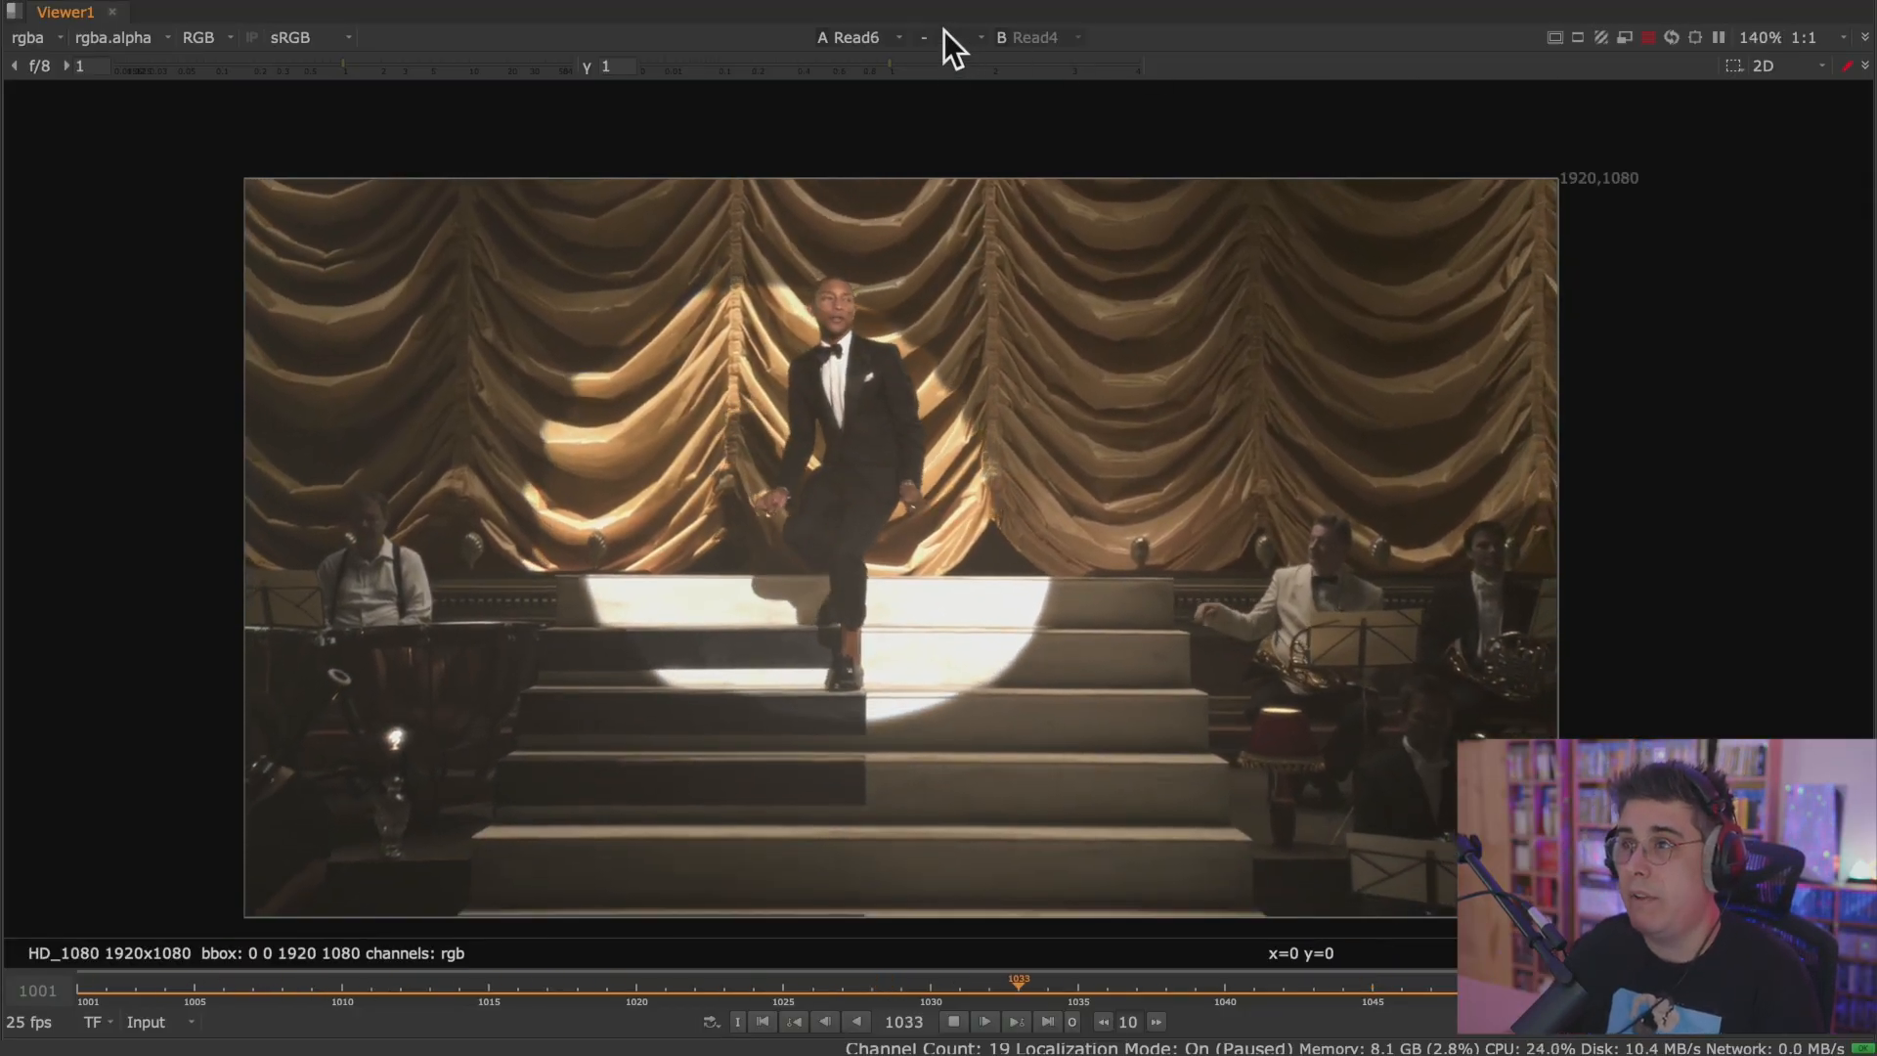
Compare Read6 against Read4 with a Viewer wipe, placing the wipe handle over the performer.
{"action": "left_click", "coordinate": [962, 37]}
{"action": "left_click", "coordinate": [978, 82]}
{"action": "left_click_drag", "start_coordinate": [898, 535], "coordinate": [850, 448]}
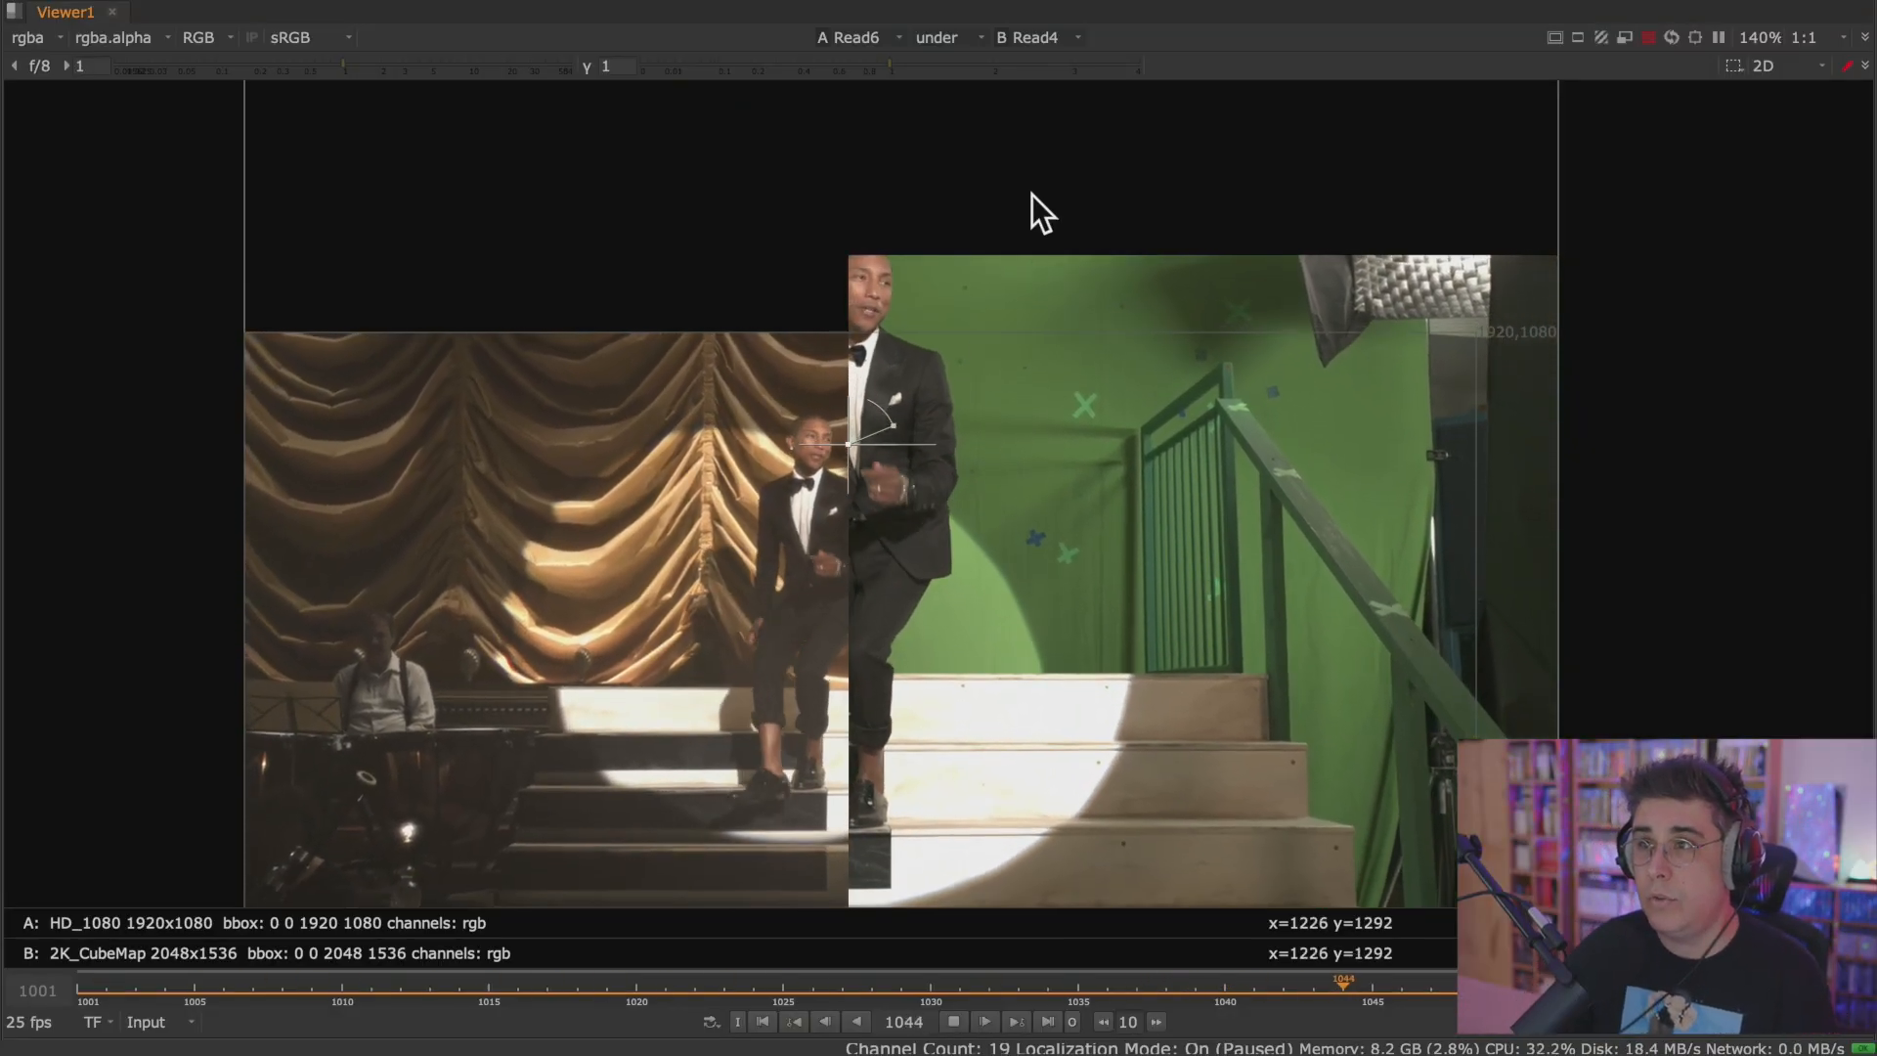
Turn off the A/B comparison in the Viewer and restore the multi-pane layout.
{"action": "left_click", "coordinate": [937, 37]}
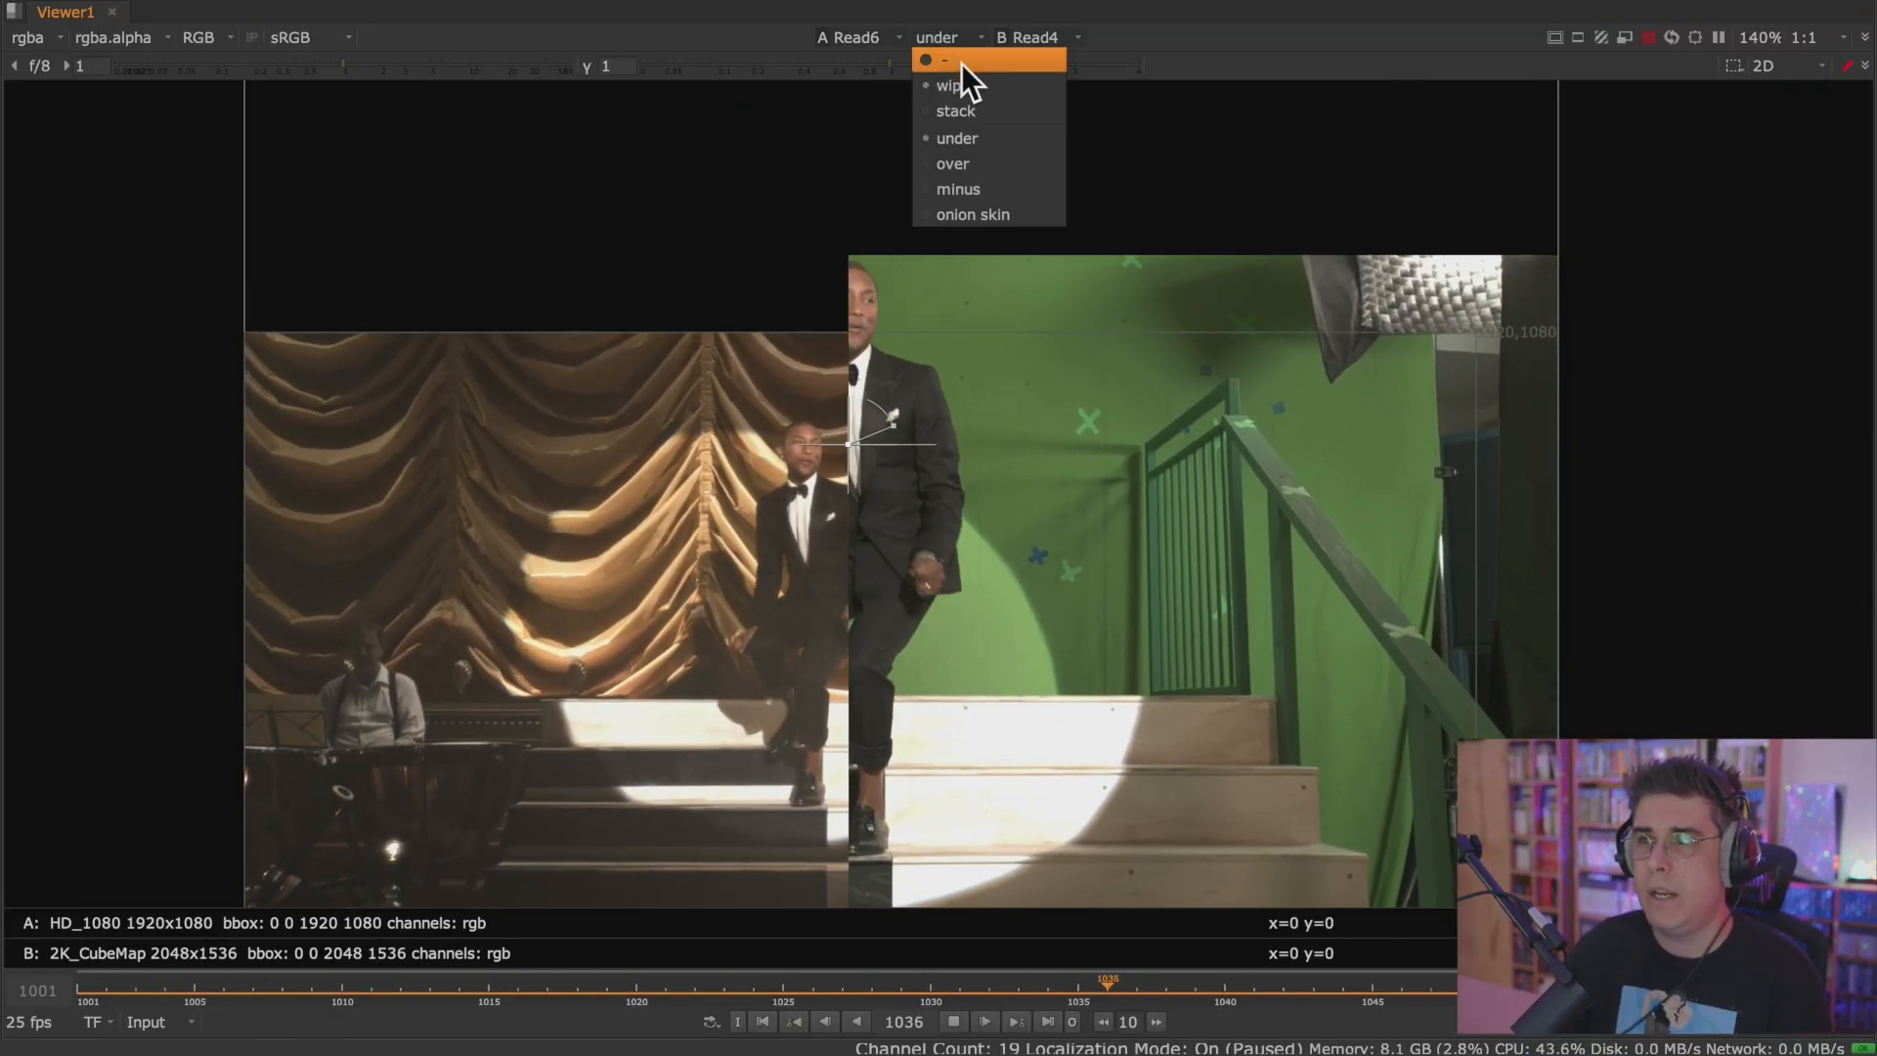
{"action": "left_click", "coordinate": [960, 60]}
{"action": "scroll", "coordinate": [985, 399], "scroll_direction": "down", "scroll_amount": 2}
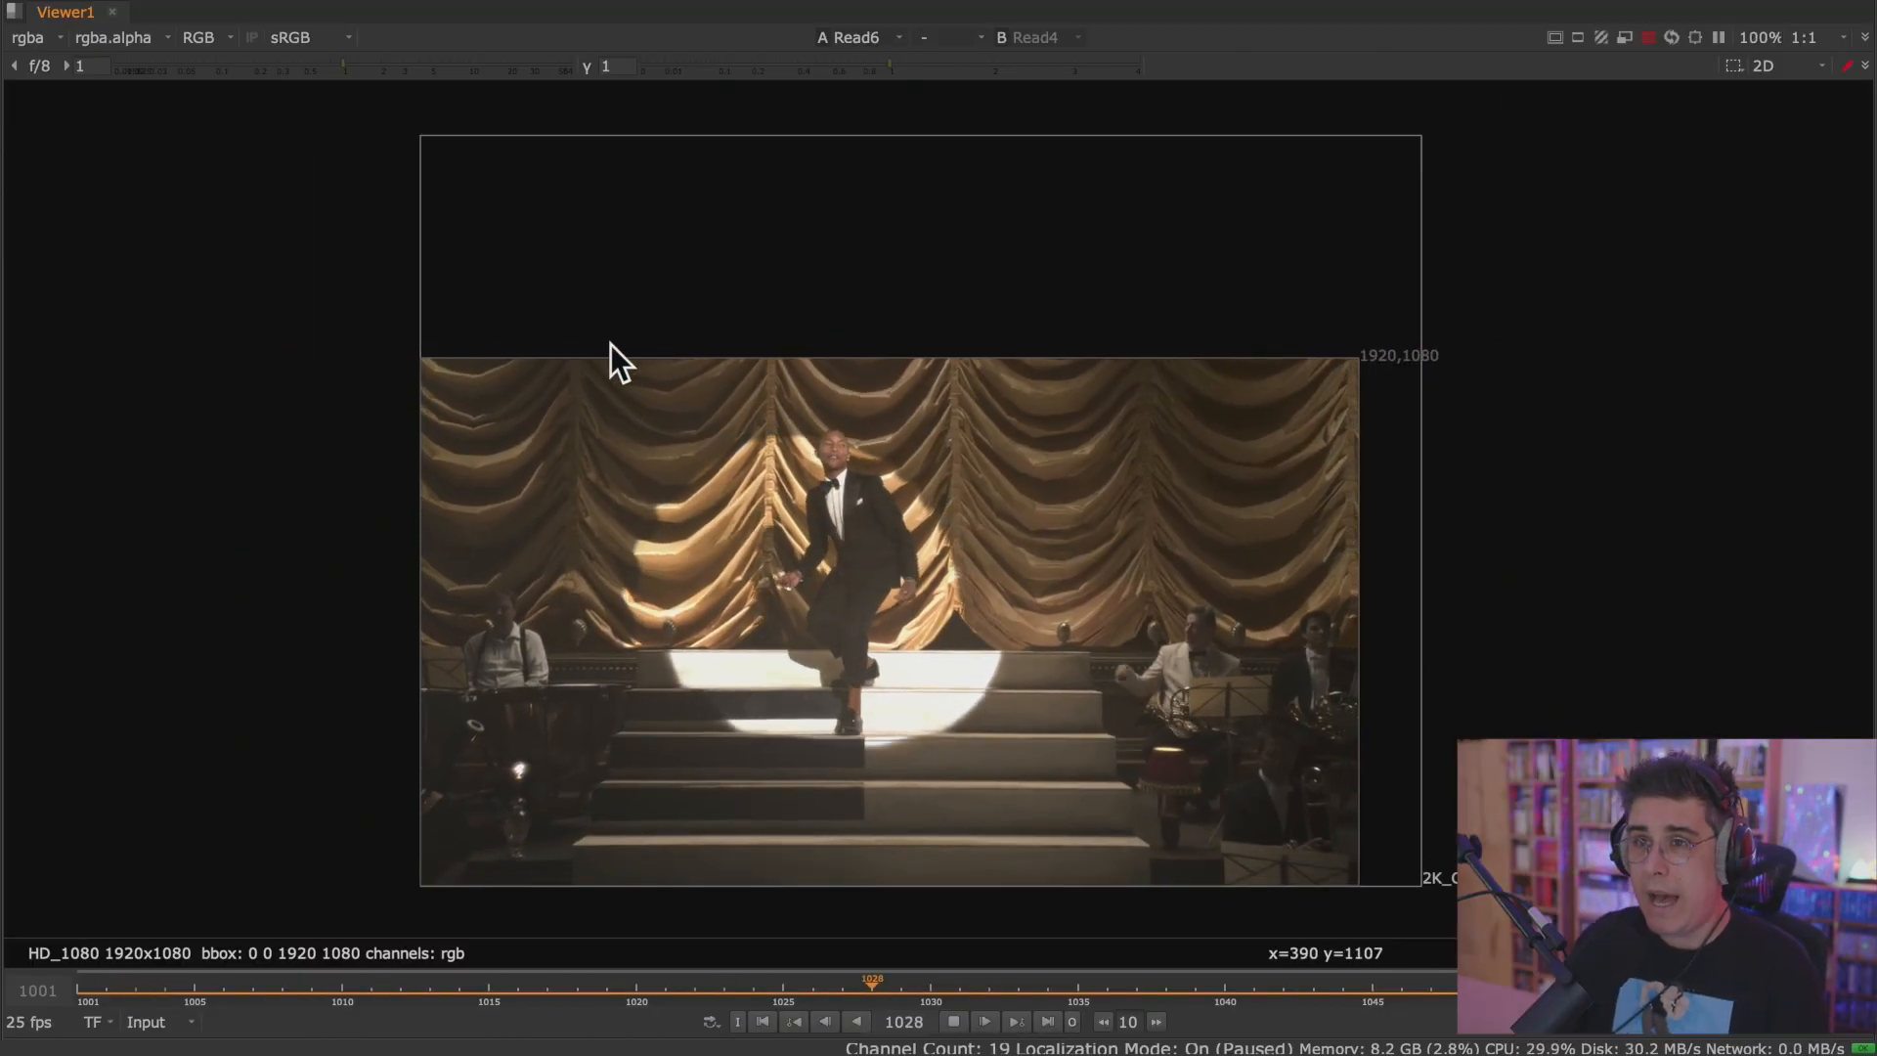
{"action": "key", "text": "space"}
{"action": "scroll", "coordinate": [743, 313], "scroll_direction": "down", "scroll_amount": 2}
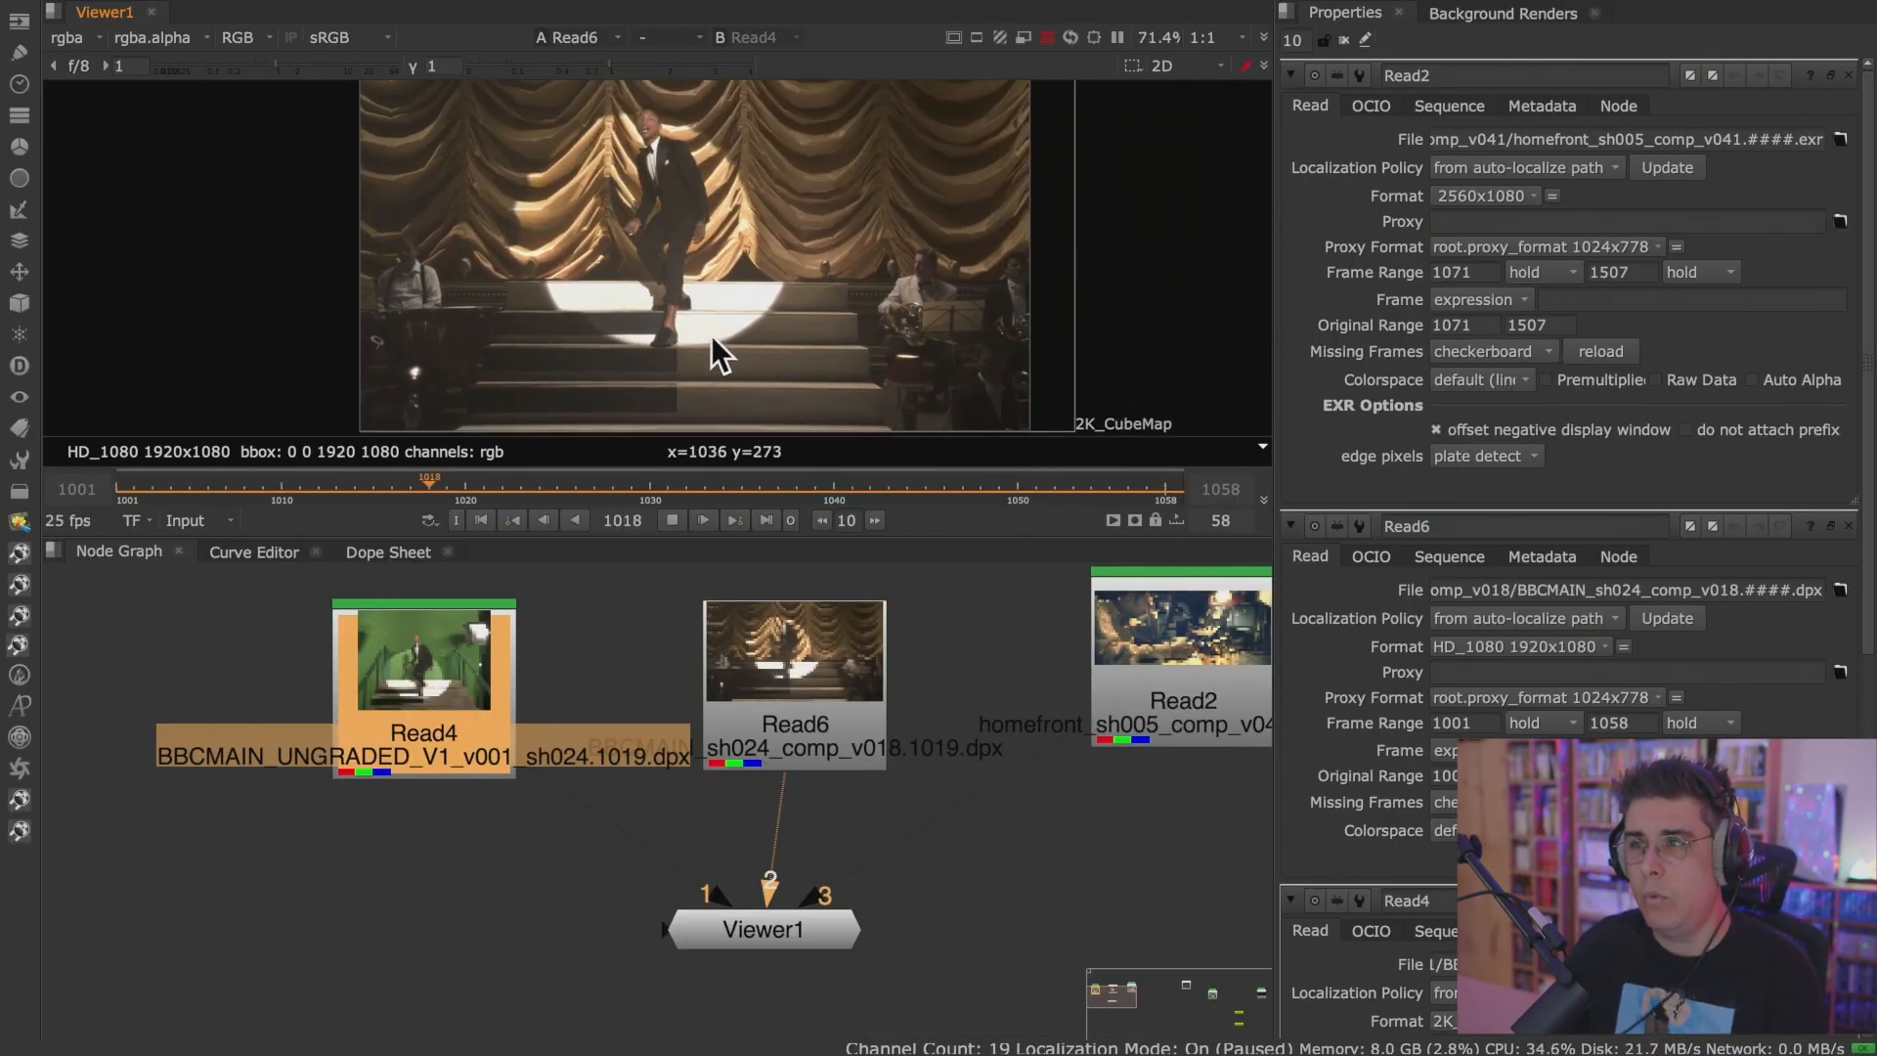
Show Read4 in the Viewer through input 1 and stop playback at frame 1038.
{"action": "scroll", "coordinate": [723, 337], "scroll_direction": "down", "scroll_amount": 3}
{"action": "key", "text": "1"}
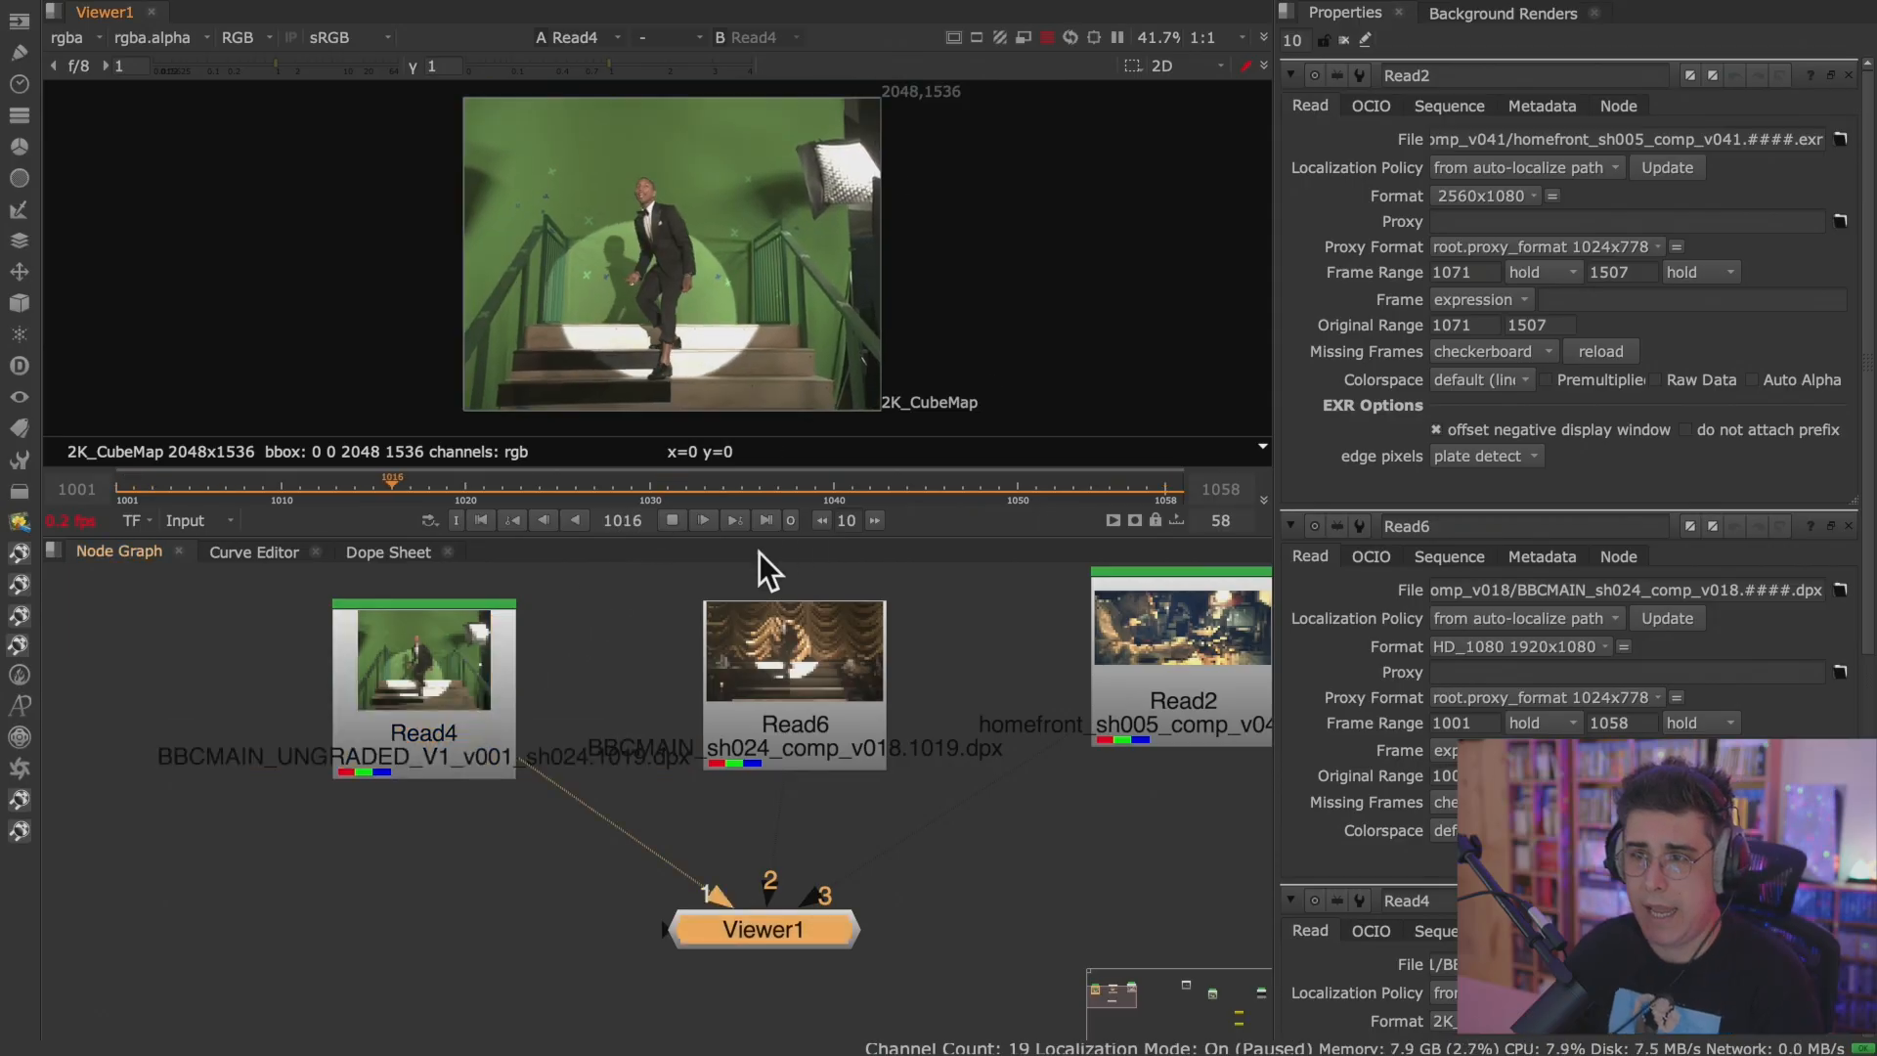
{"action": "left_click", "coordinate": [673, 520]}
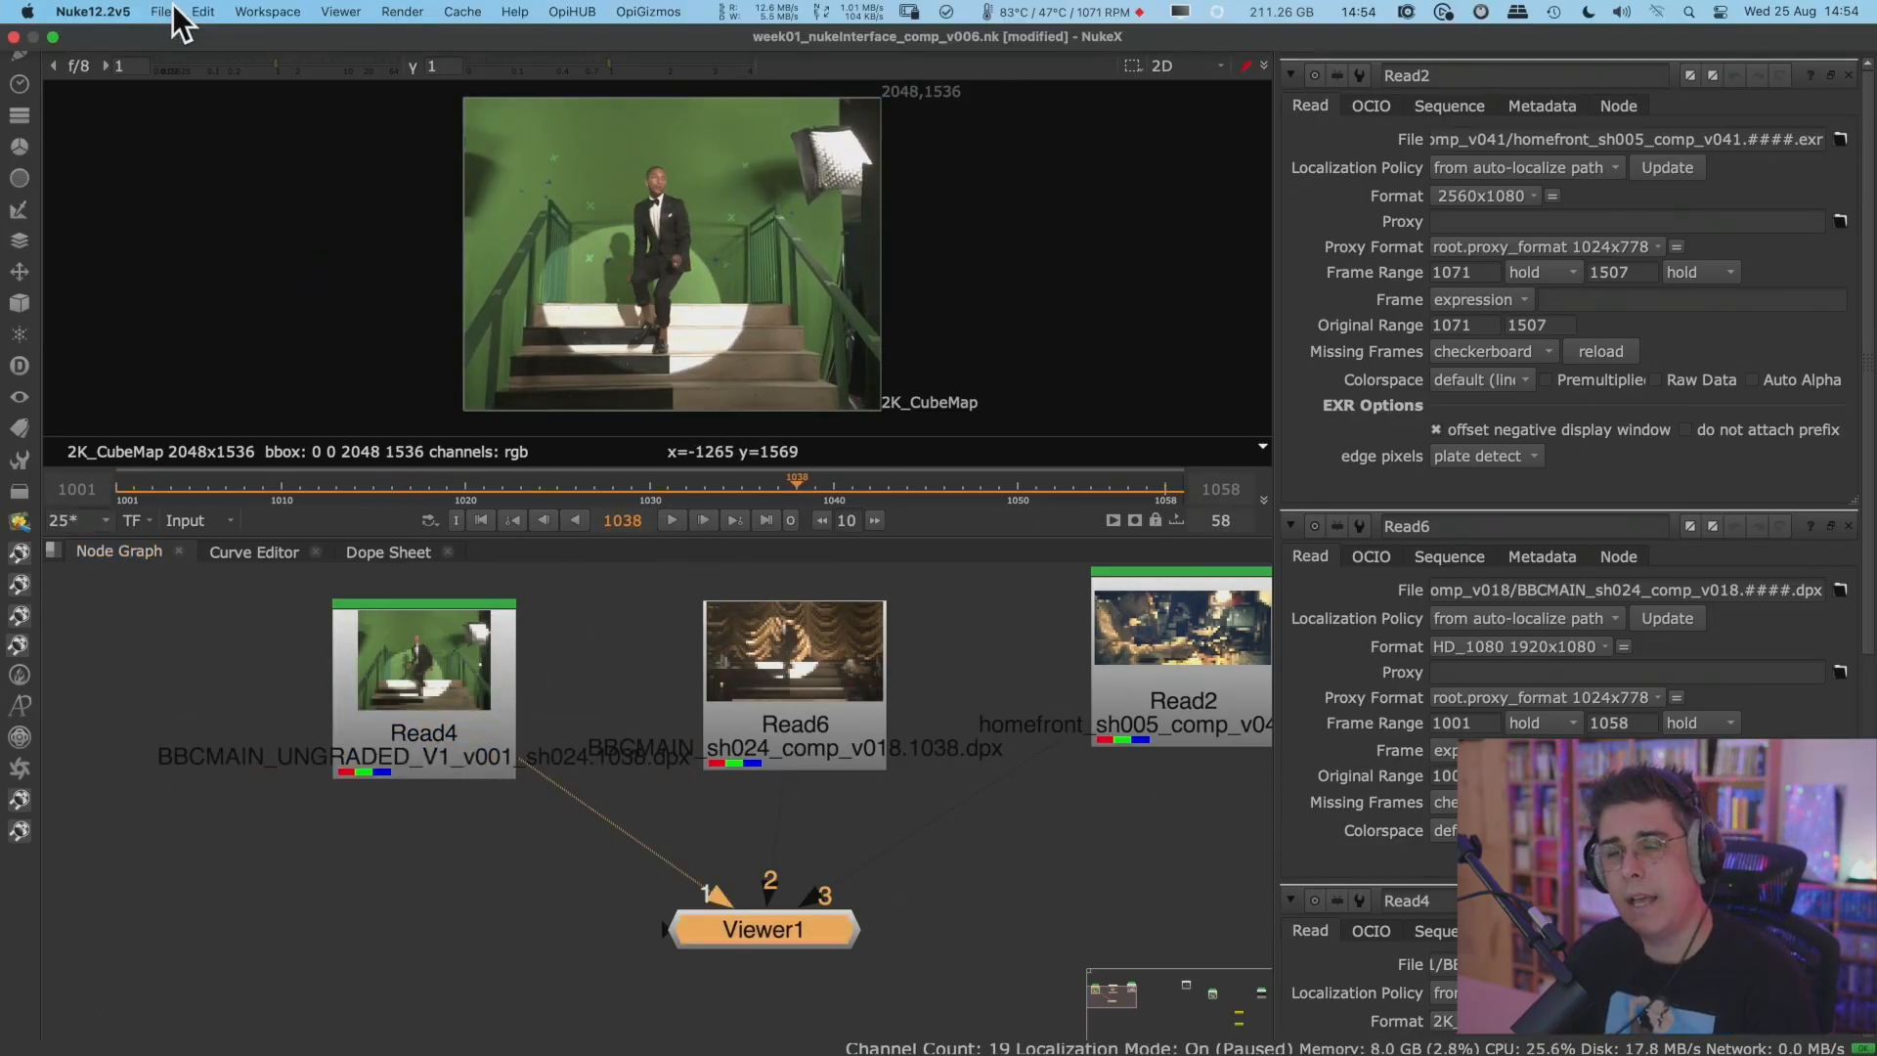
Open the Hardware preferences and review the GPU texture cache, default blink device and multi-GPU options.
{"action": "left_click", "coordinate": [110, 11]}
{"action": "left_click", "coordinate": [138, 74]}
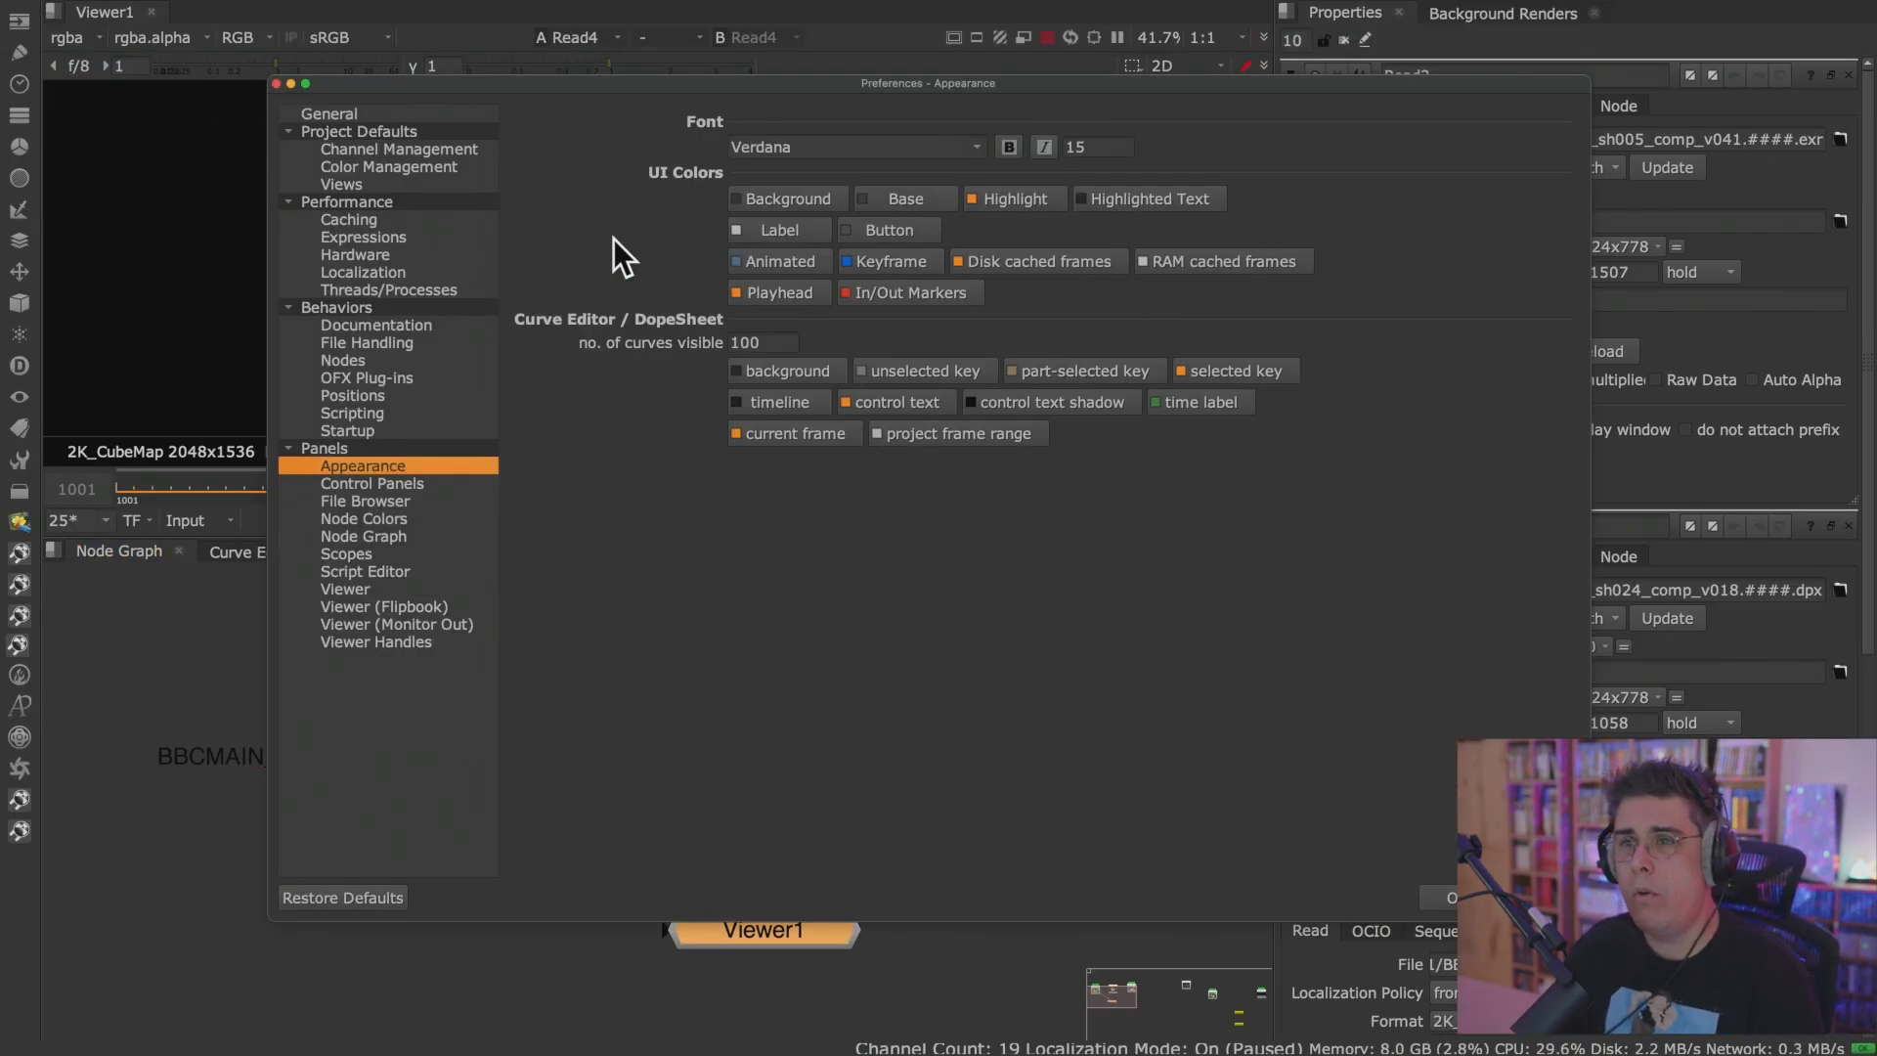
{"action": "left_click", "coordinate": [419, 258]}
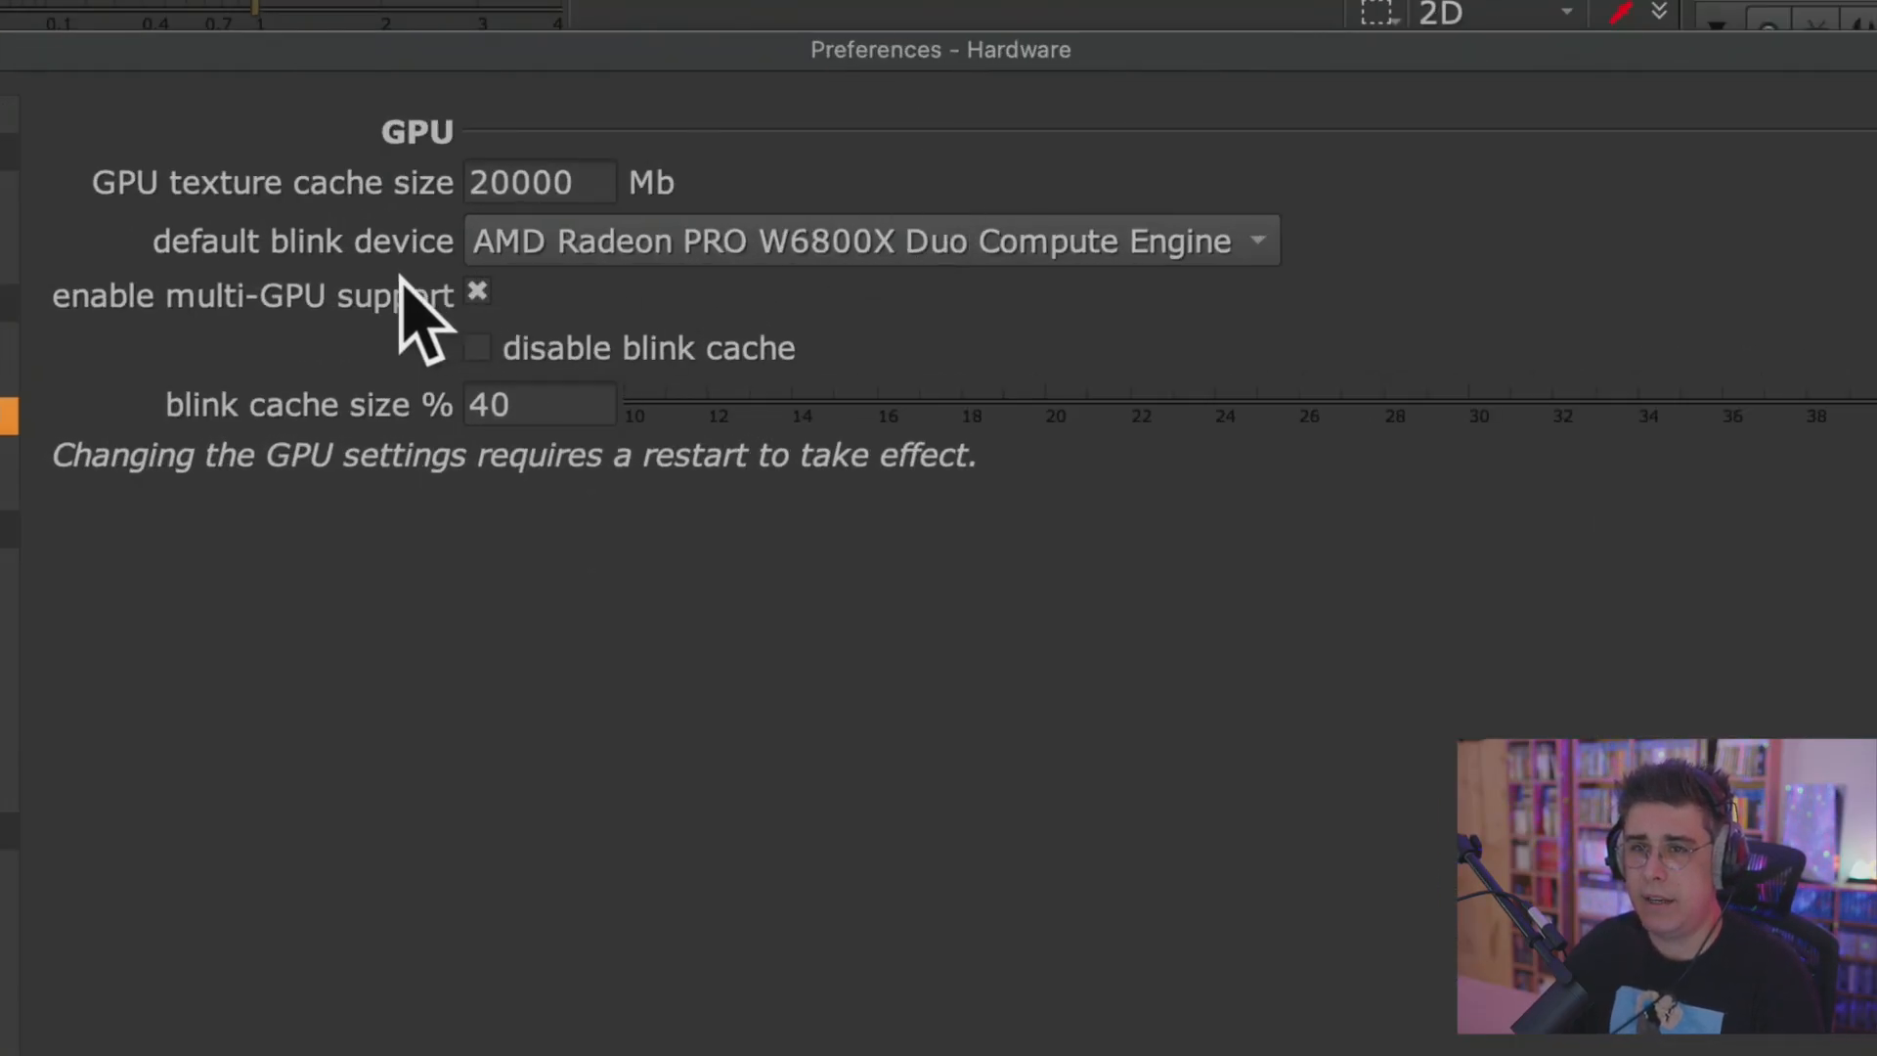
{"action": "left_click", "coordinate": [817, 251]}
{"action": "left_click", "coordinate": [1140, 297]}
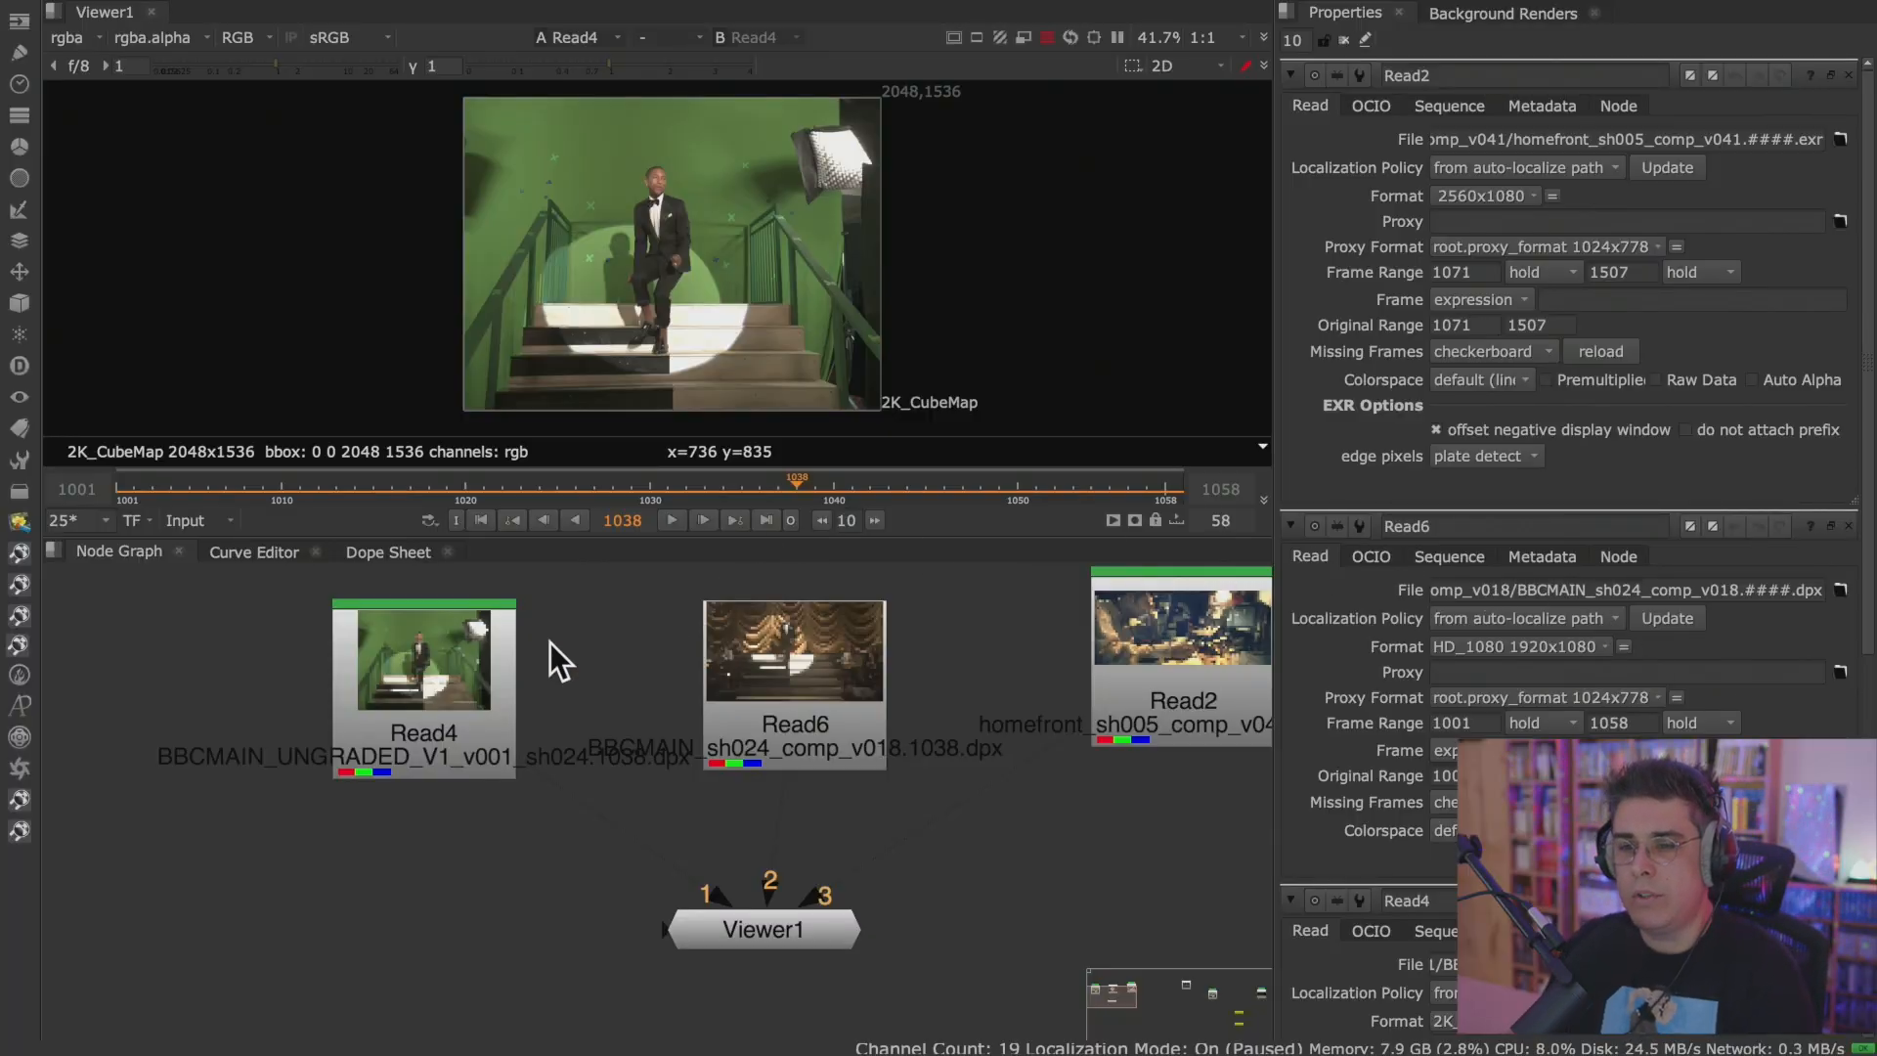
View Read4 through Viewer input 1 and move its node farther away from Read6.
{"action": "left_click", "coordinate": [471, 660]}
{"action": "key", "text": "1"}
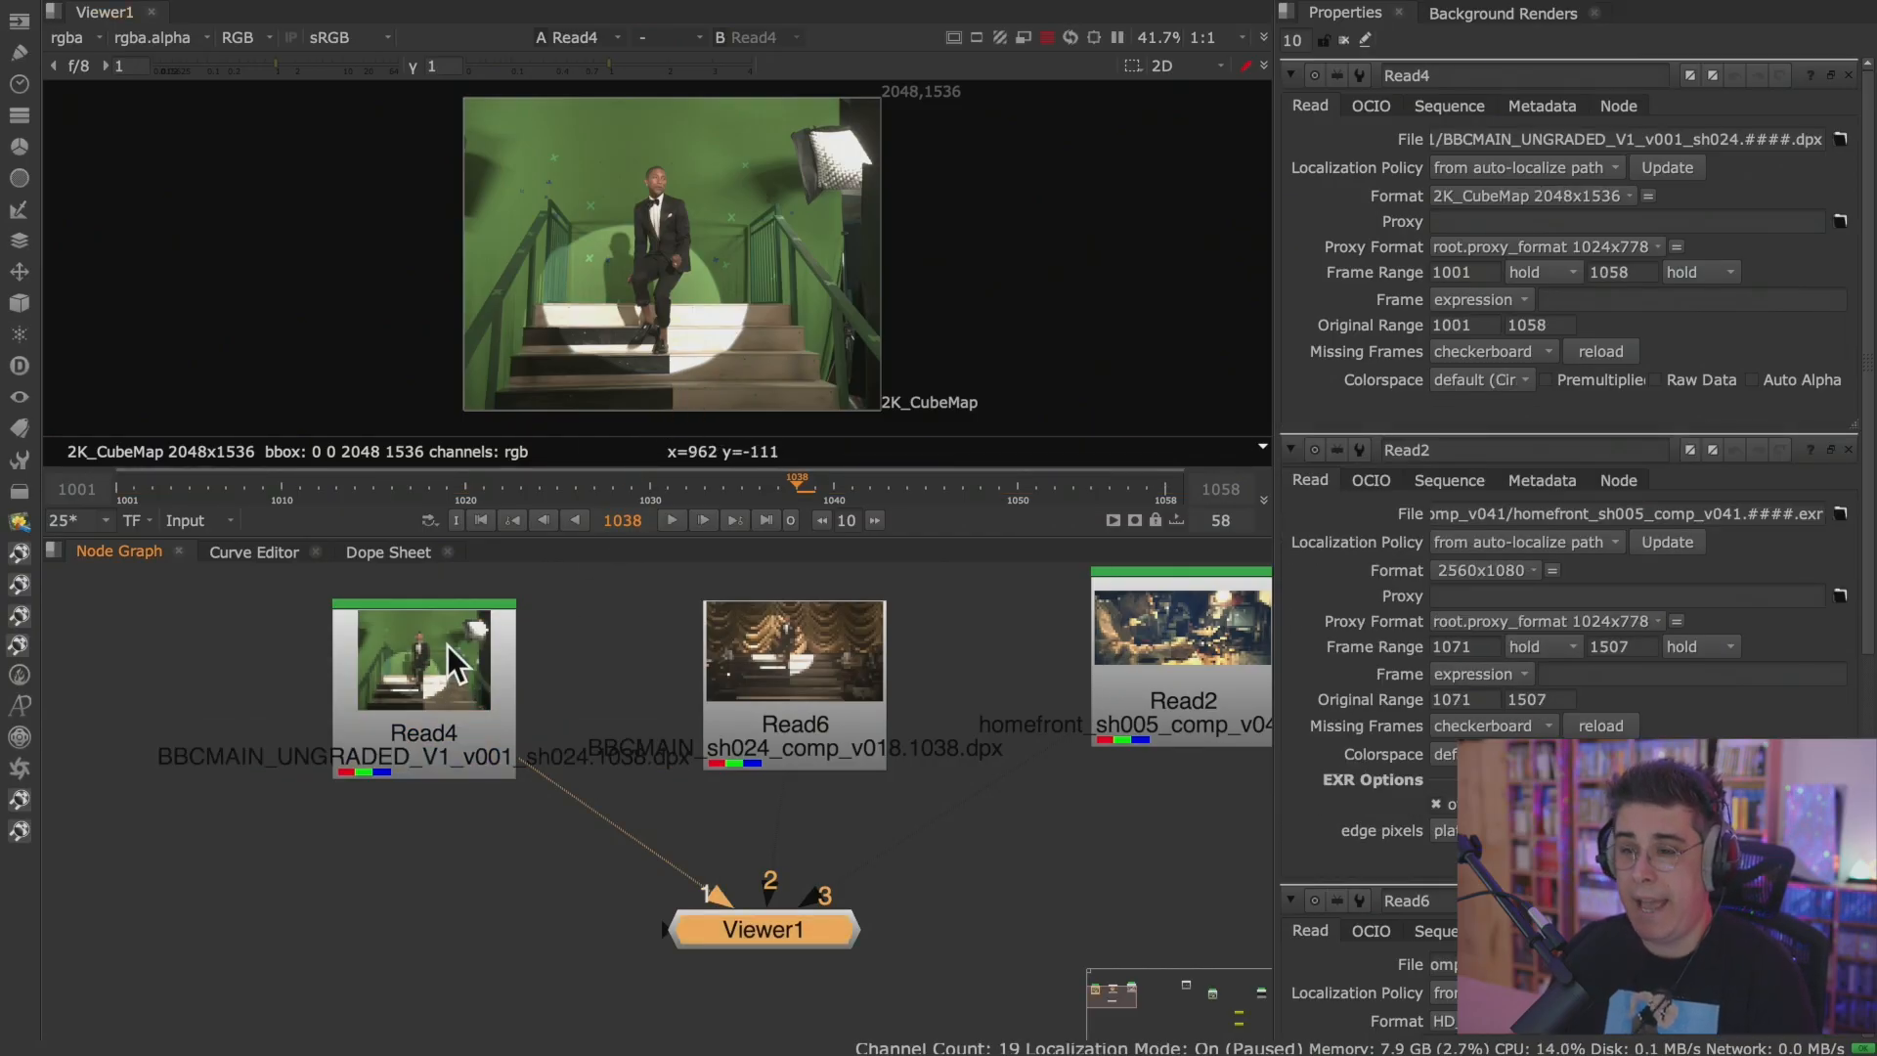
{"action": "left_click_drag", "start_coordinate": [432, 655], "coordinate": [323, 661]}
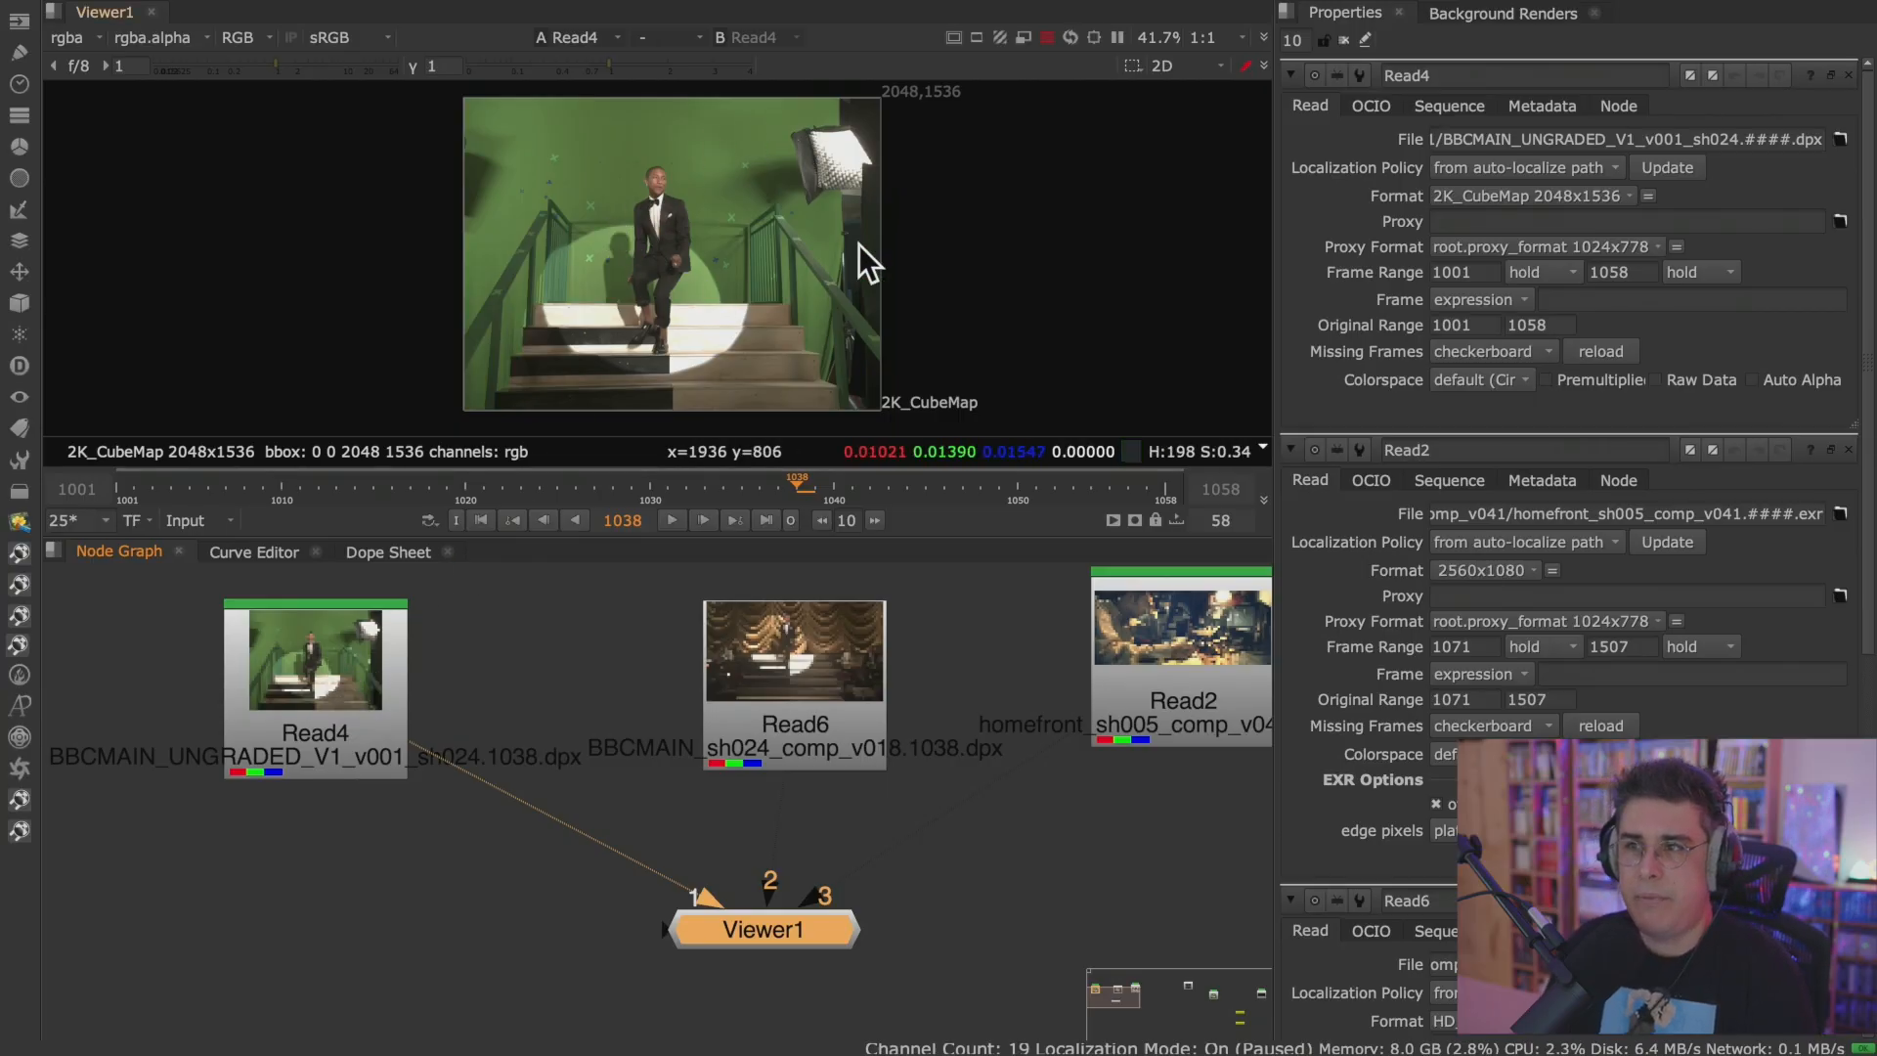
Maximize the Viewer and lower its gain to 0.36 to inspect highlight detail on the lit stairs.
{"action": "key", "text": "space"}
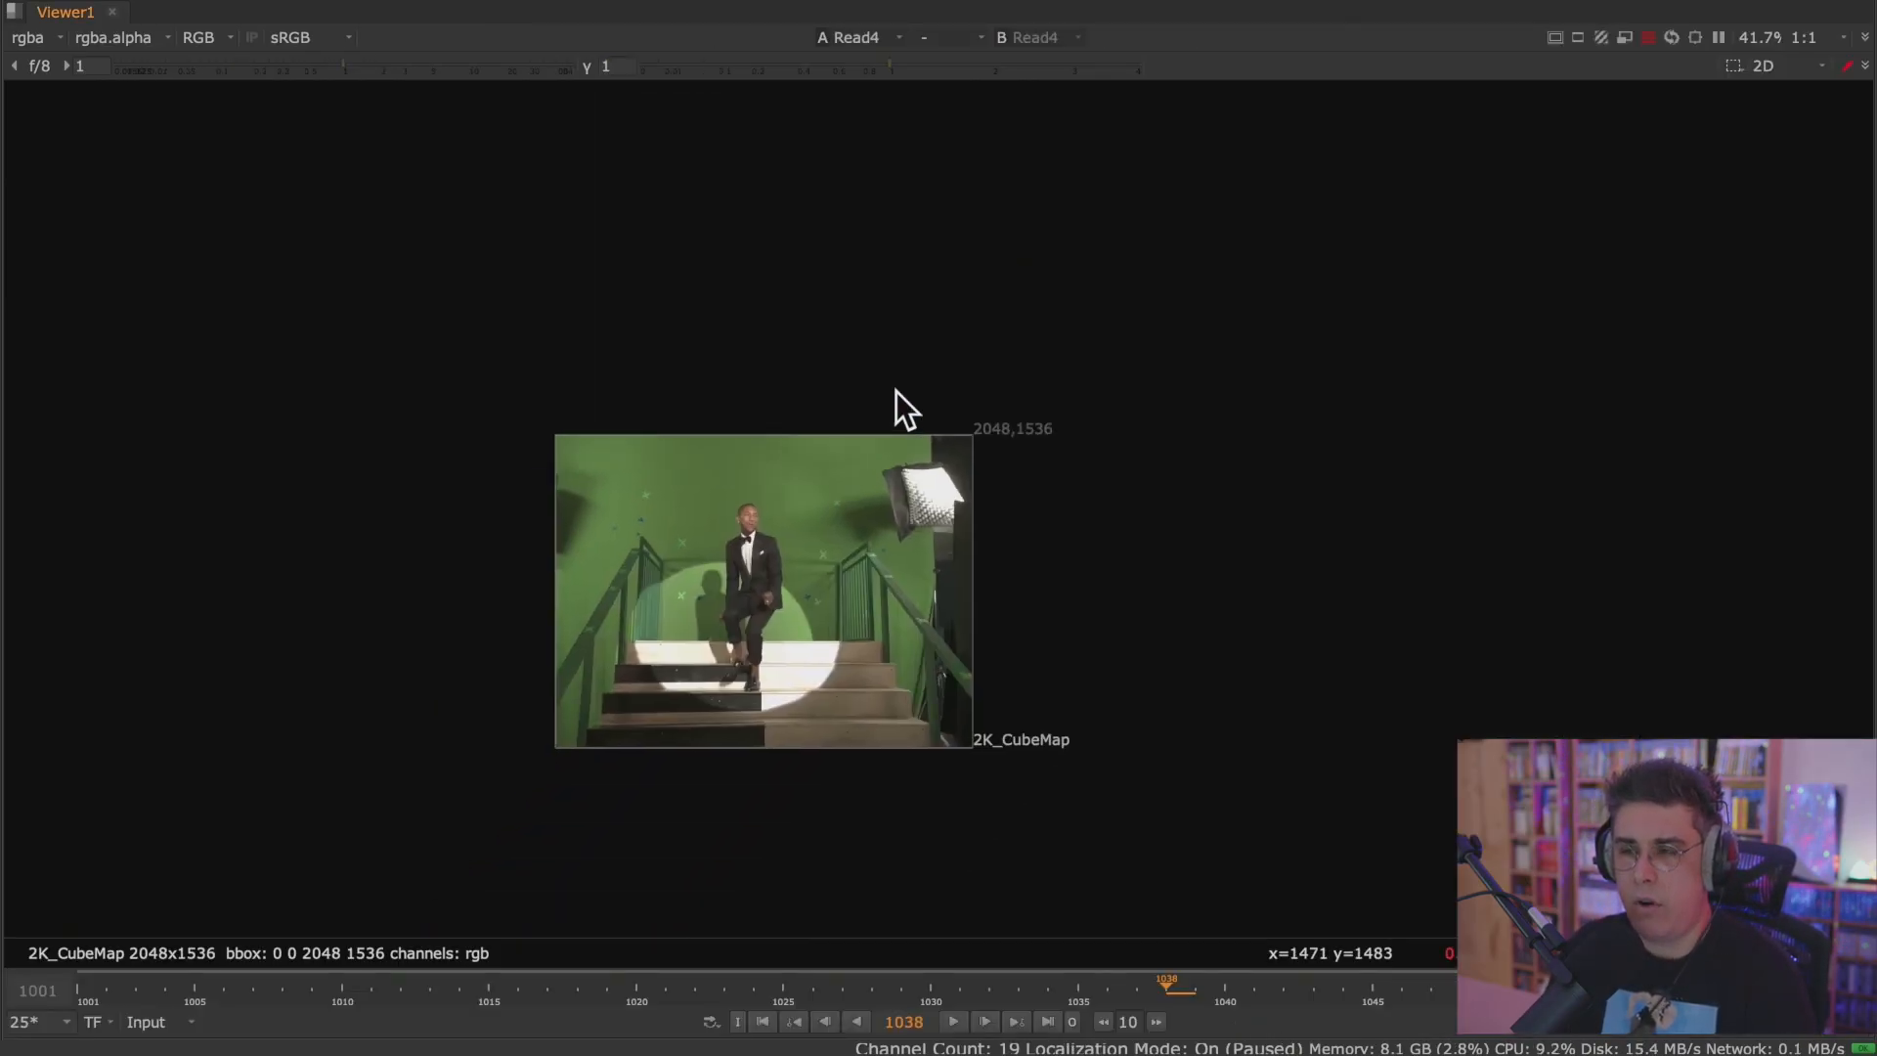
{"action": "scroll", "coordinate": [884, 508], "scroll_direction": "up", "scroll_amount": 4}
{"action": "middle_click_drag", "start_coordinate": [891, 380], "coordinate": [876, 465]}
{"action": "scroll", "coordinate": [880, 490], "scroll_direction": "up", "scroll_amount": 1}
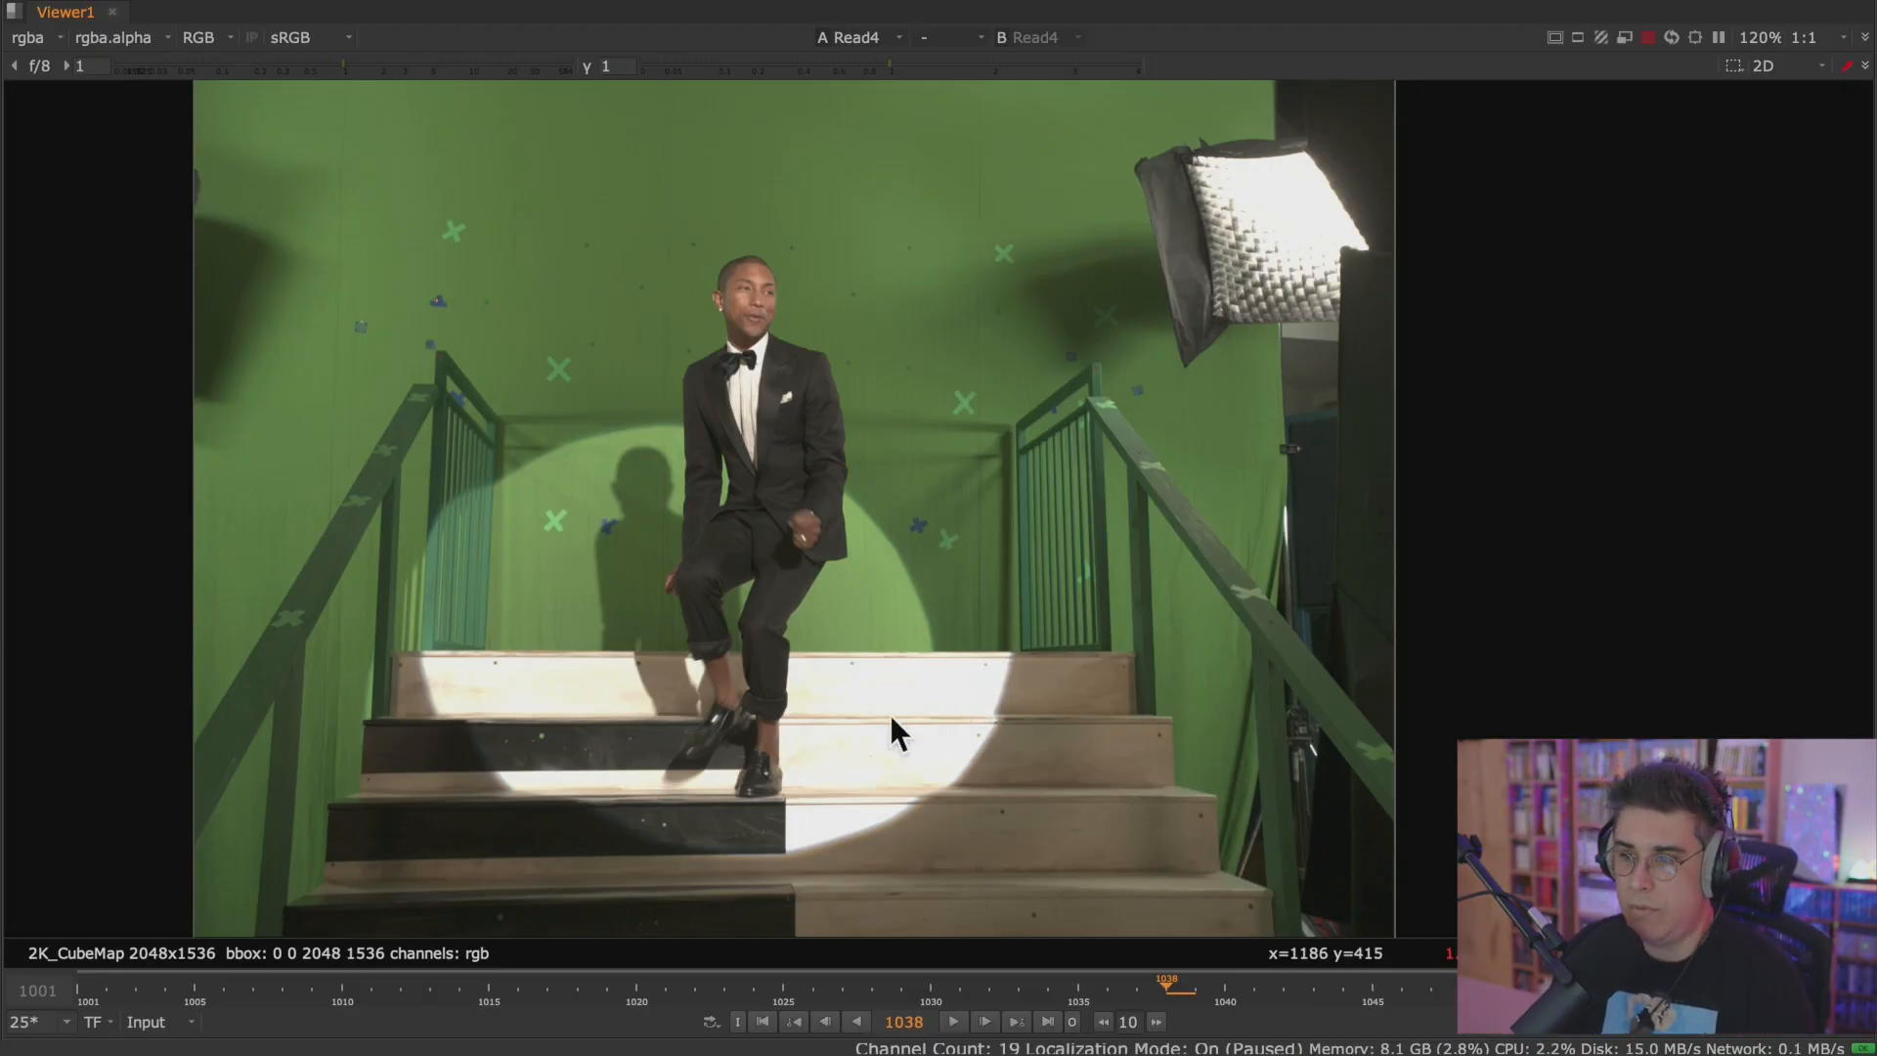
{"action": "scroll", "coordinate": [918, 704], "scroll_direction": "up", "scroll_amount": 5}
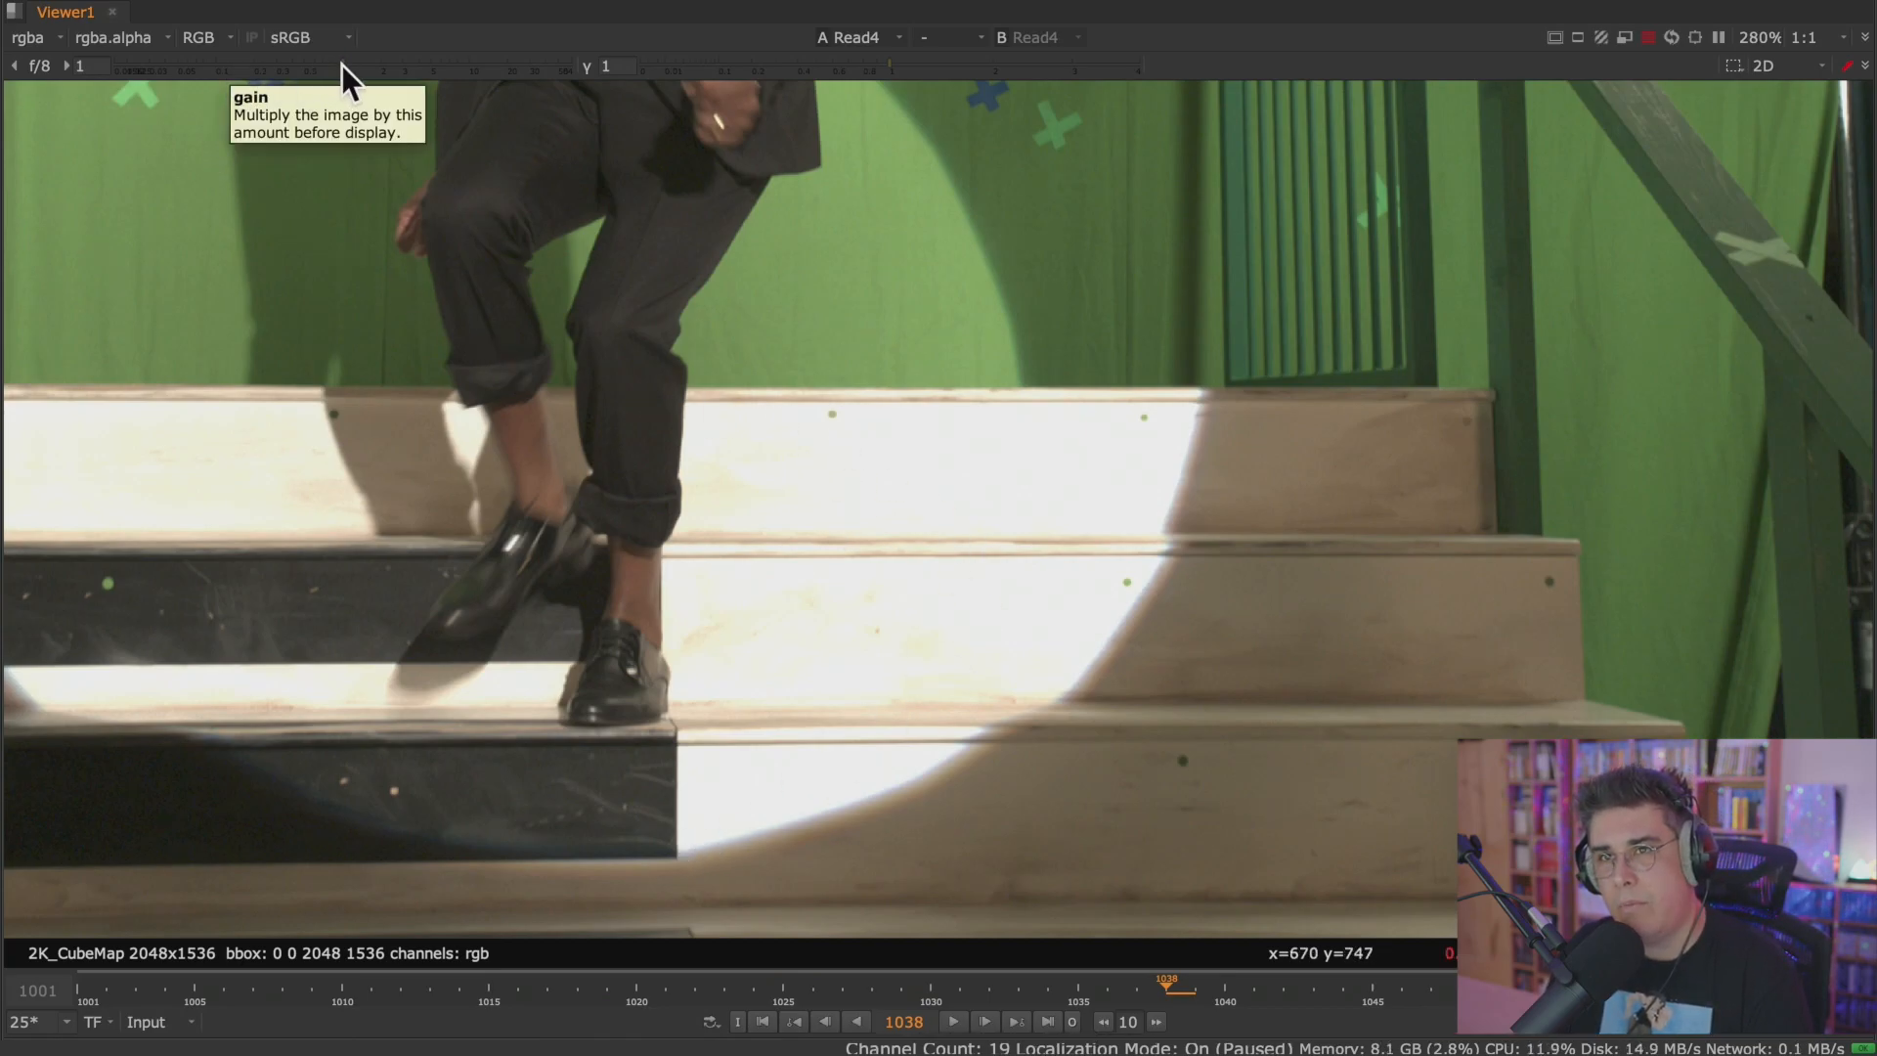
{"action": "left_click_drag", "start_coordinate": [338, 65], "coordinate": [288, 68]}
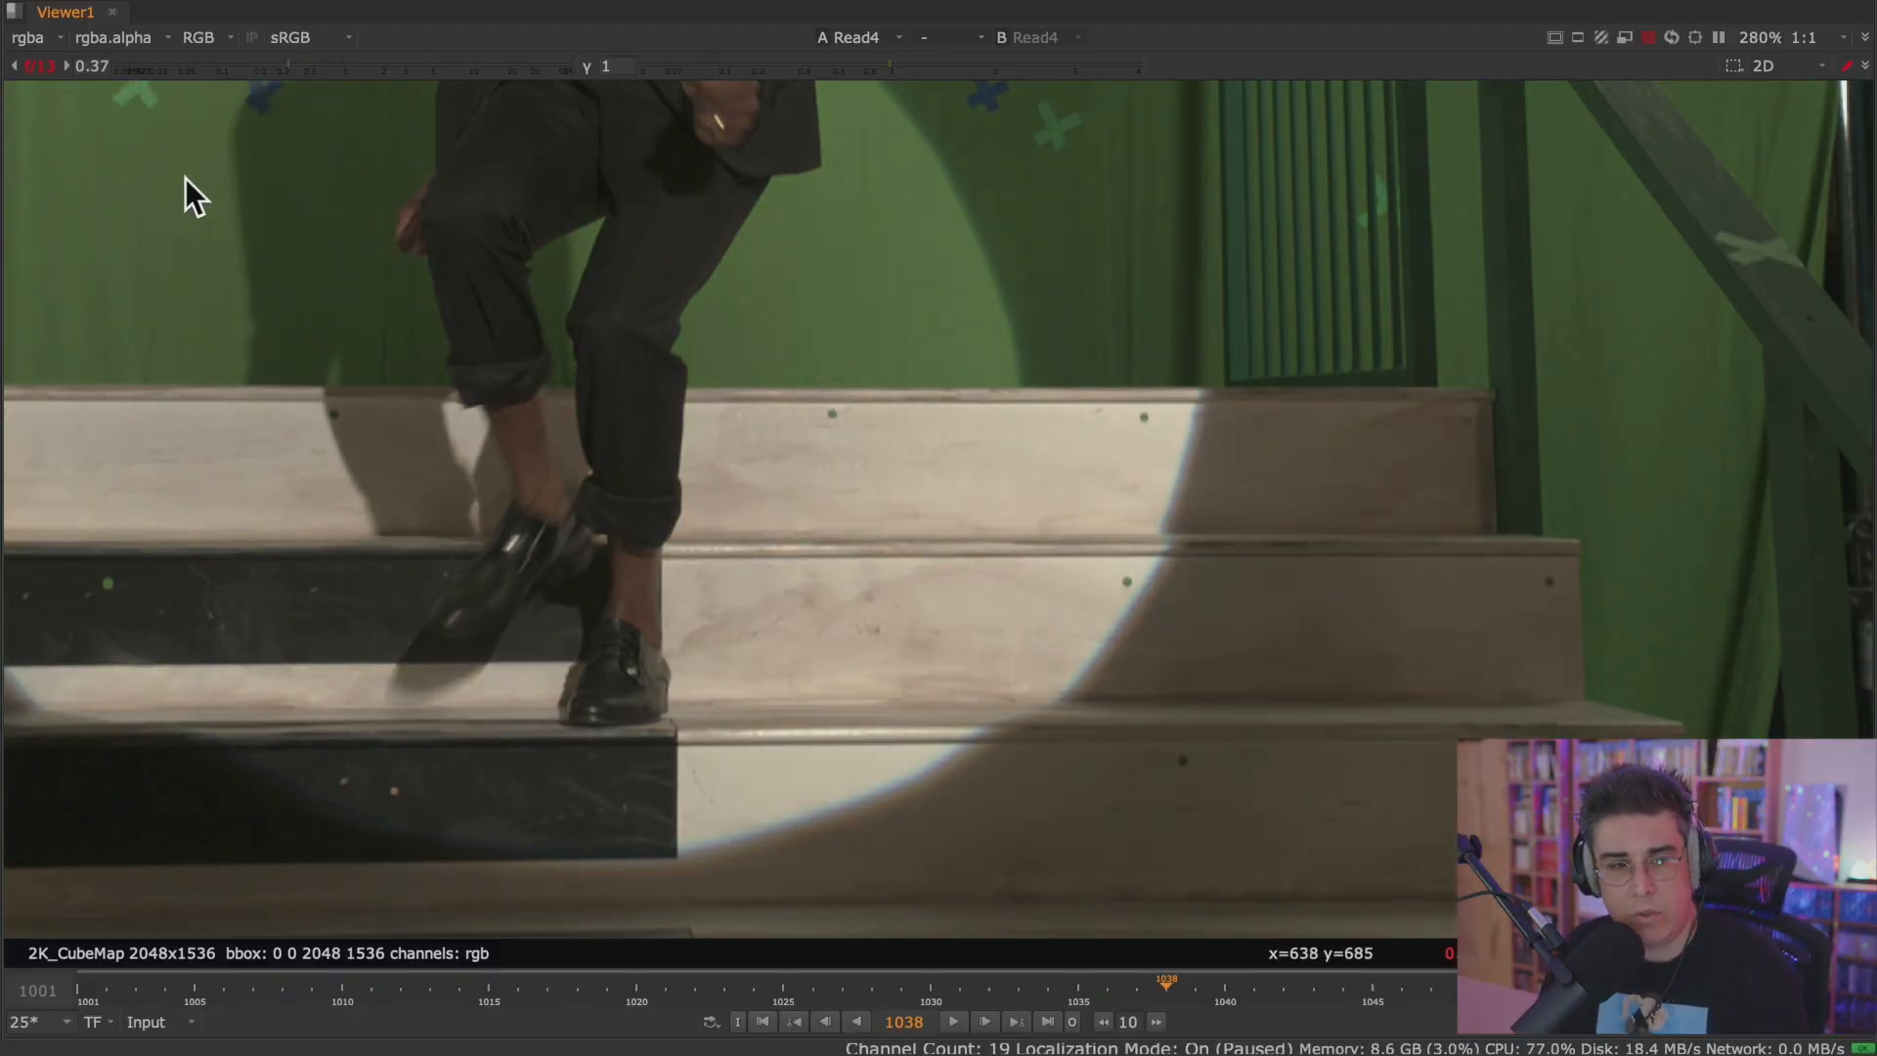
{"action": "left_click_drag", "start_coordinate": [290, 66], "coordinate": [287, 66]}
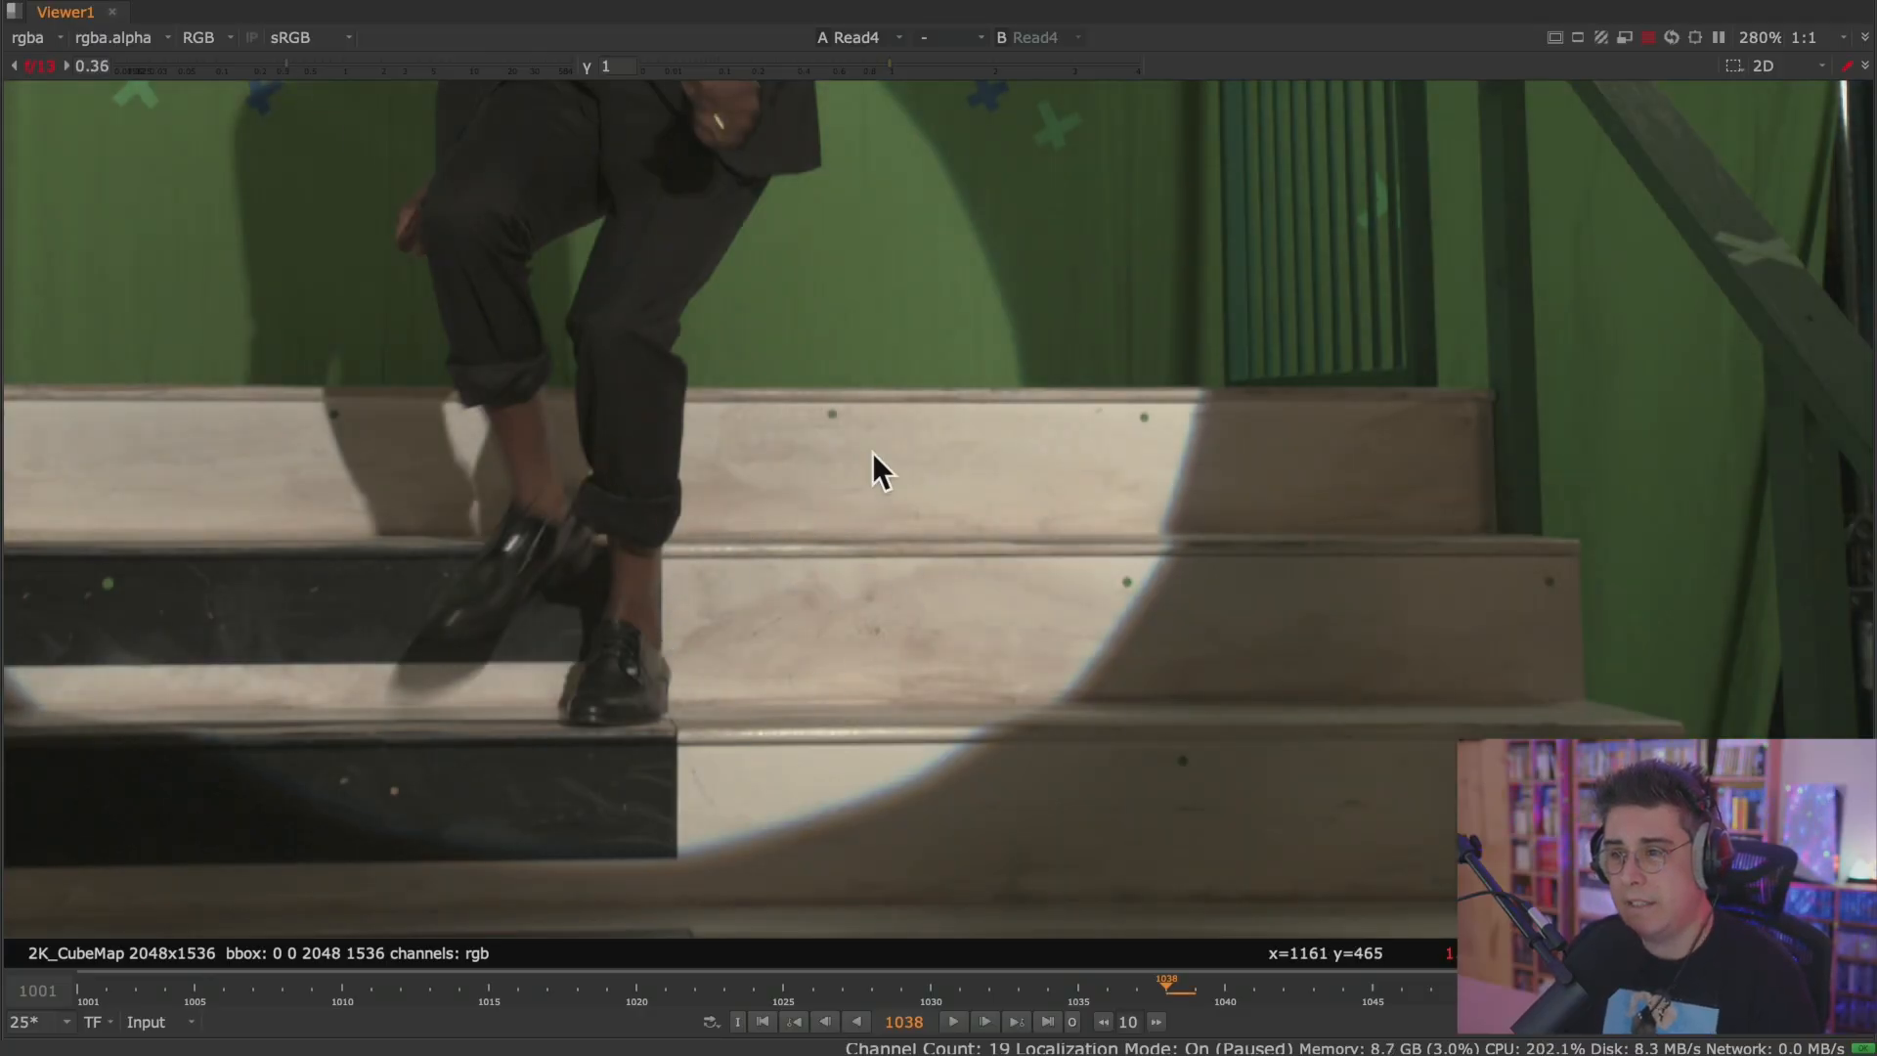
Reset the Viewer gain, then lower it to 0.03 to inspect the highlights in the studio light.
{"action": "left_click", "coordinate": [35, 67]}
{"action": "middle_click_drag", "start_coordinate": [983, 331], "coordinate": [665, 719]}
{"action": "middle_click_drag", "start_coordinate": [994, 320], "coordinate": [647, 702]}
{"action": "middle_click_drag", "start_coordinate": [1019, 166], "coordinate": [749, 395]}
{"action": "scroll", "coordinate": [920, 367], "scroll_direction": "up", "scroll_amount": 5}
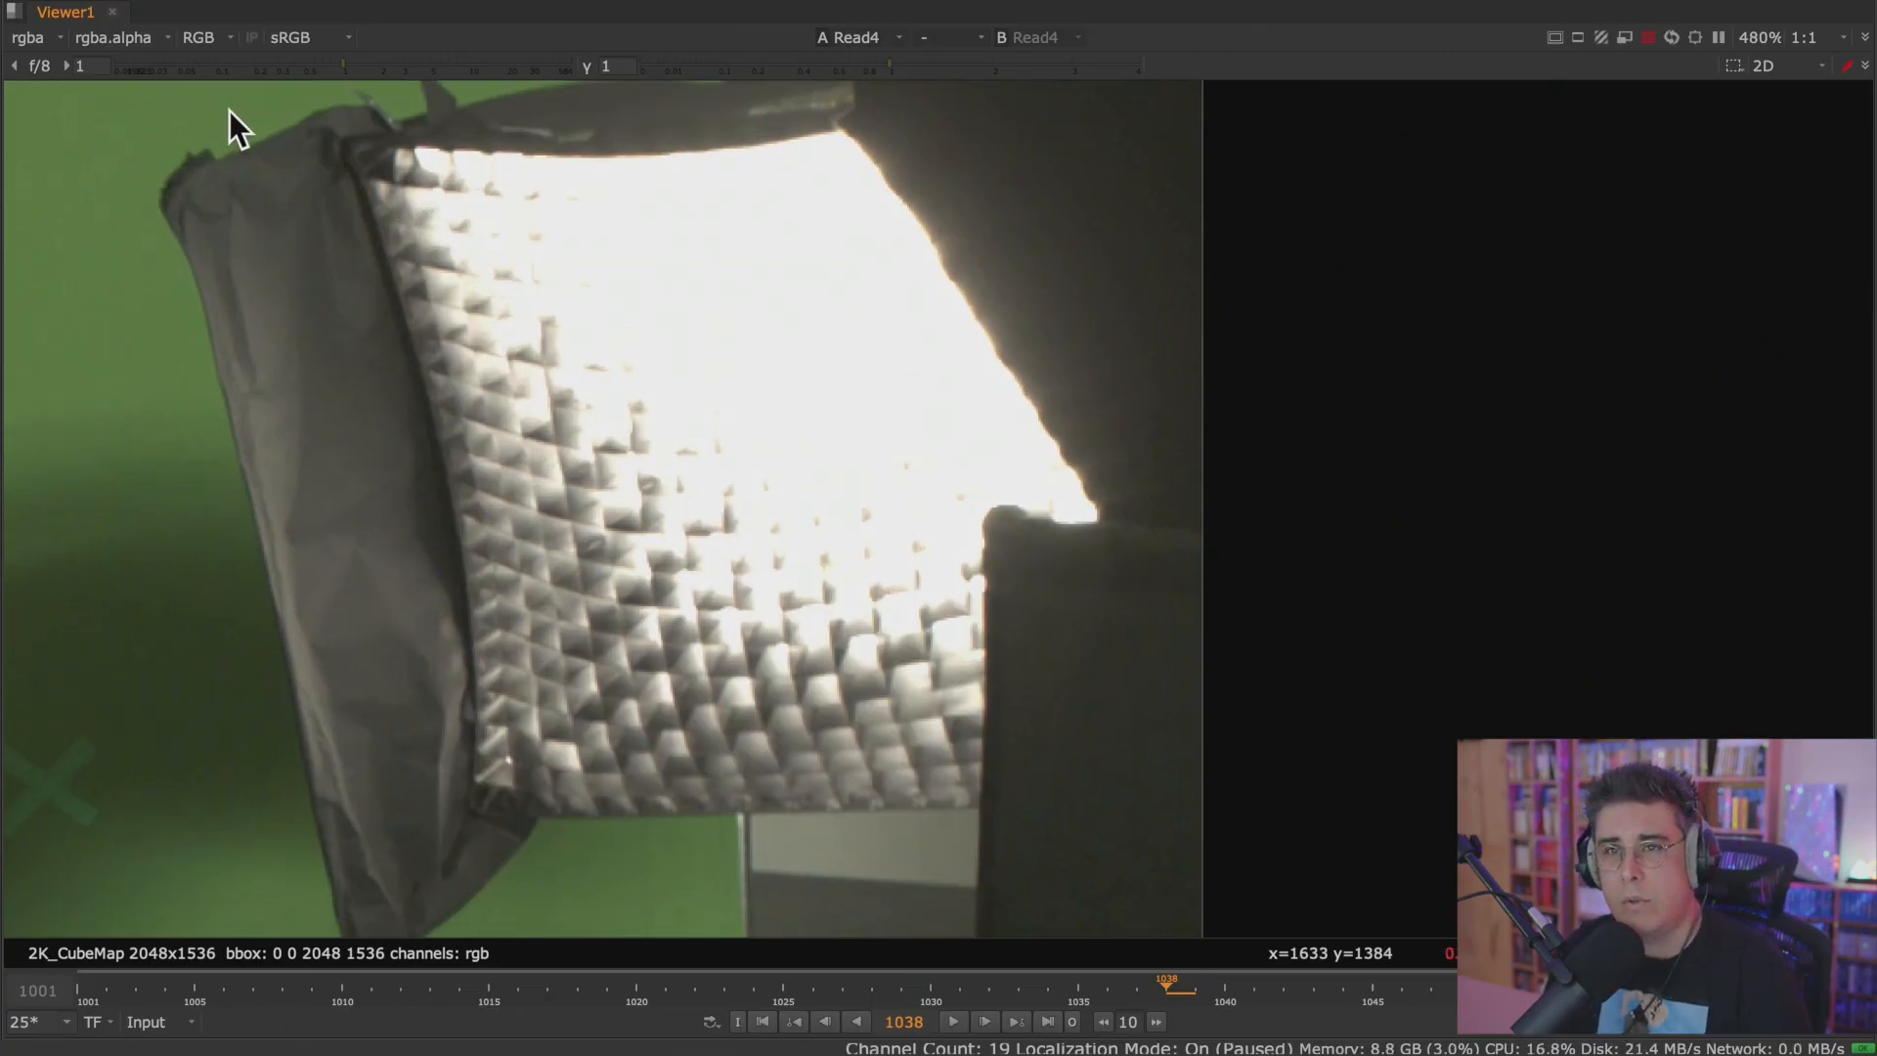
{"action": "left_click_drag", "start_coordinate": [338, 63], "coordinate": [155, 69]}
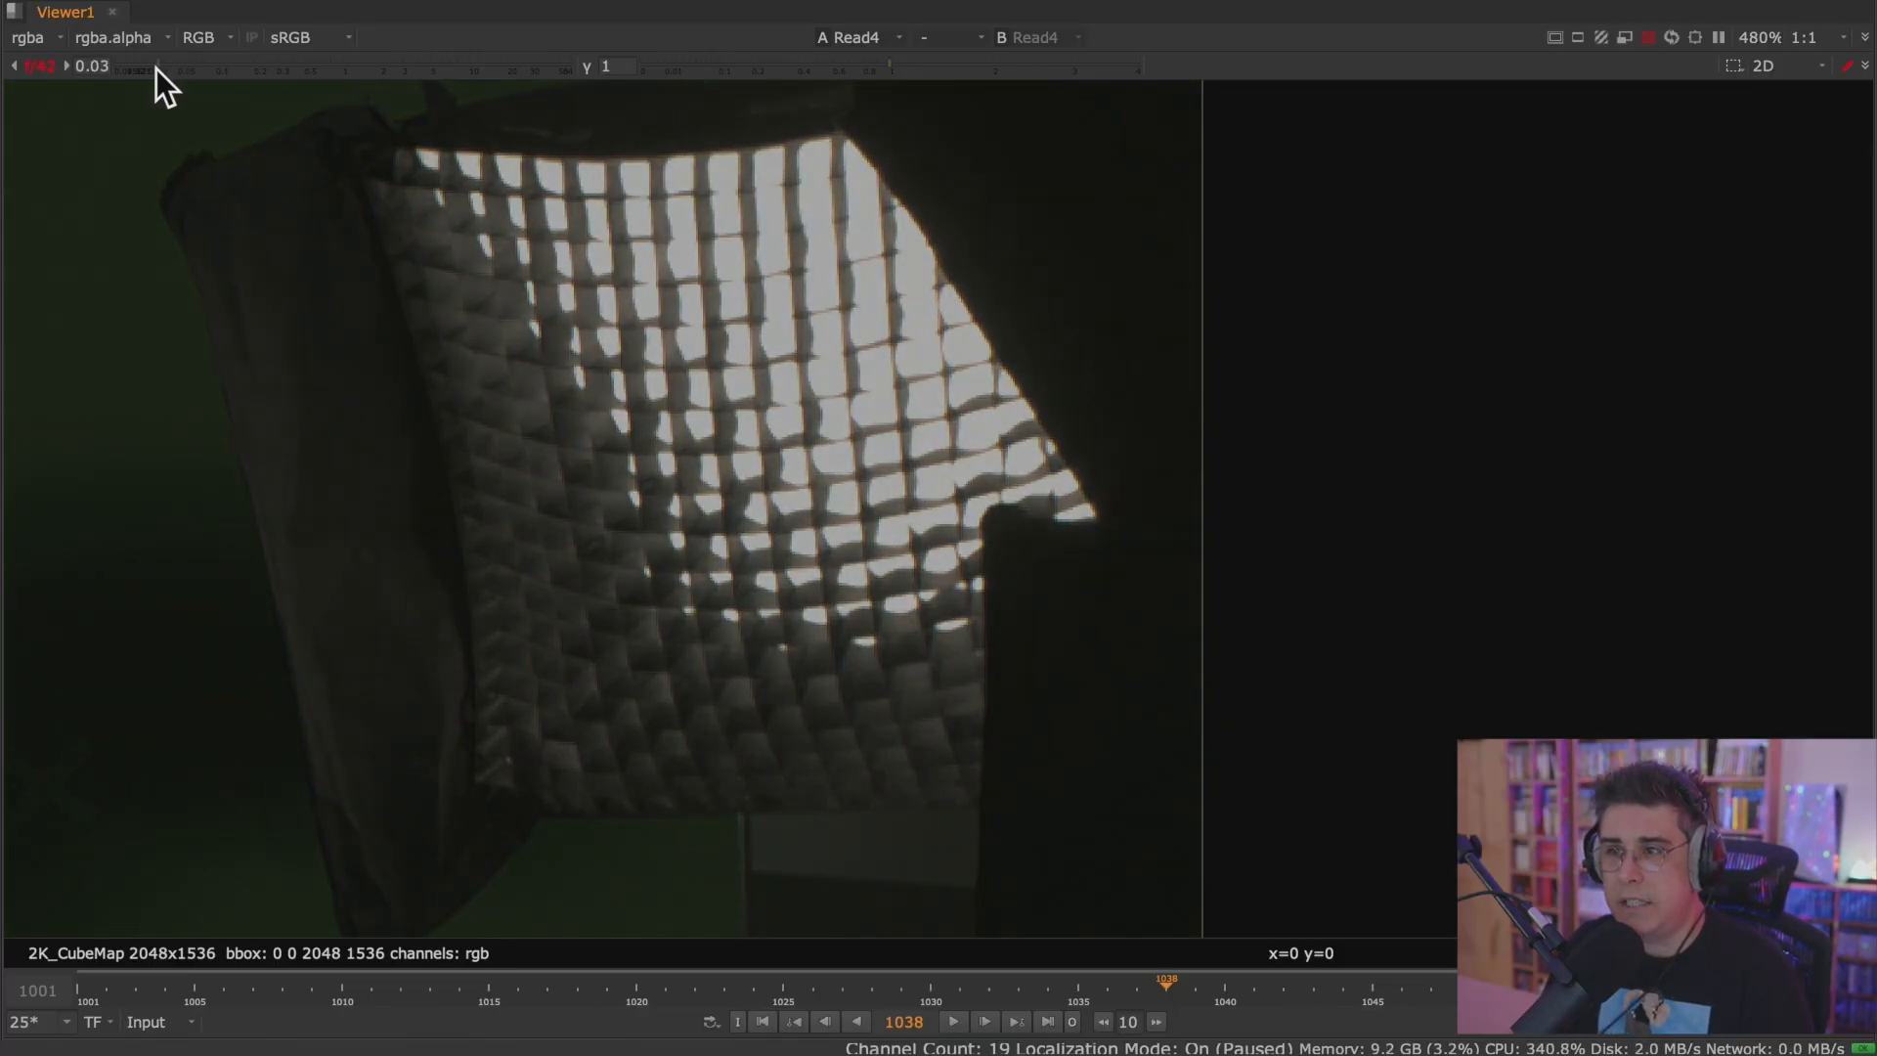
Reset the Viewer gain to 1 and restore the multi-pane layout with the Read4 image framed at 50%.
{"action": "left_click", "coordinate": [39, 66]}
{"action": "scroll", "coordinate": [348, 390], "scroll_direction": "down", "scroll_amount": 3}
{"action": "scroll", "coordinate": [348, 390], "scroll_direction": "down", "scroll_amount": 5}
{"action": "middle_click_drag", "start_coordinate": [262, 489], "coordinate": [1075, 384]}
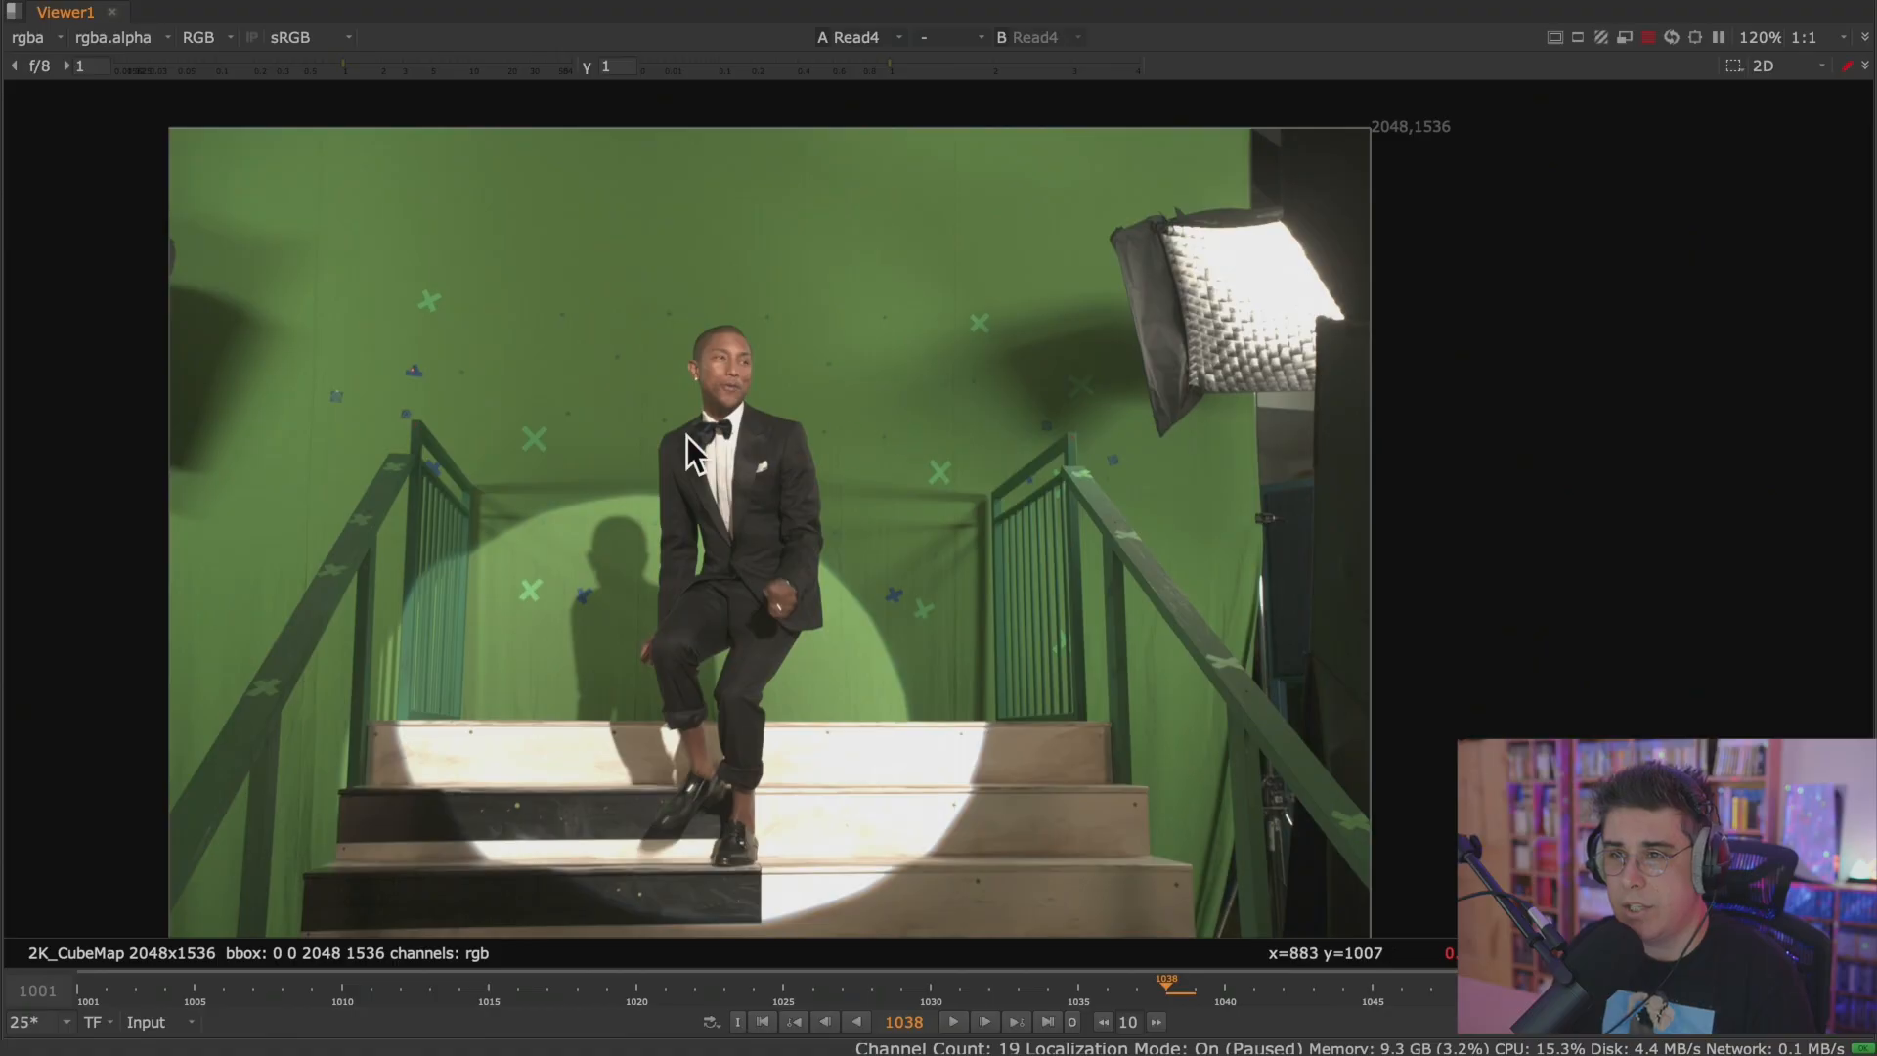
{"action": "scroll", "coordinate": [693, 436], "scroll_direction": "down", "scroll_amount": 2}
{"action": "key", "text": "space"}
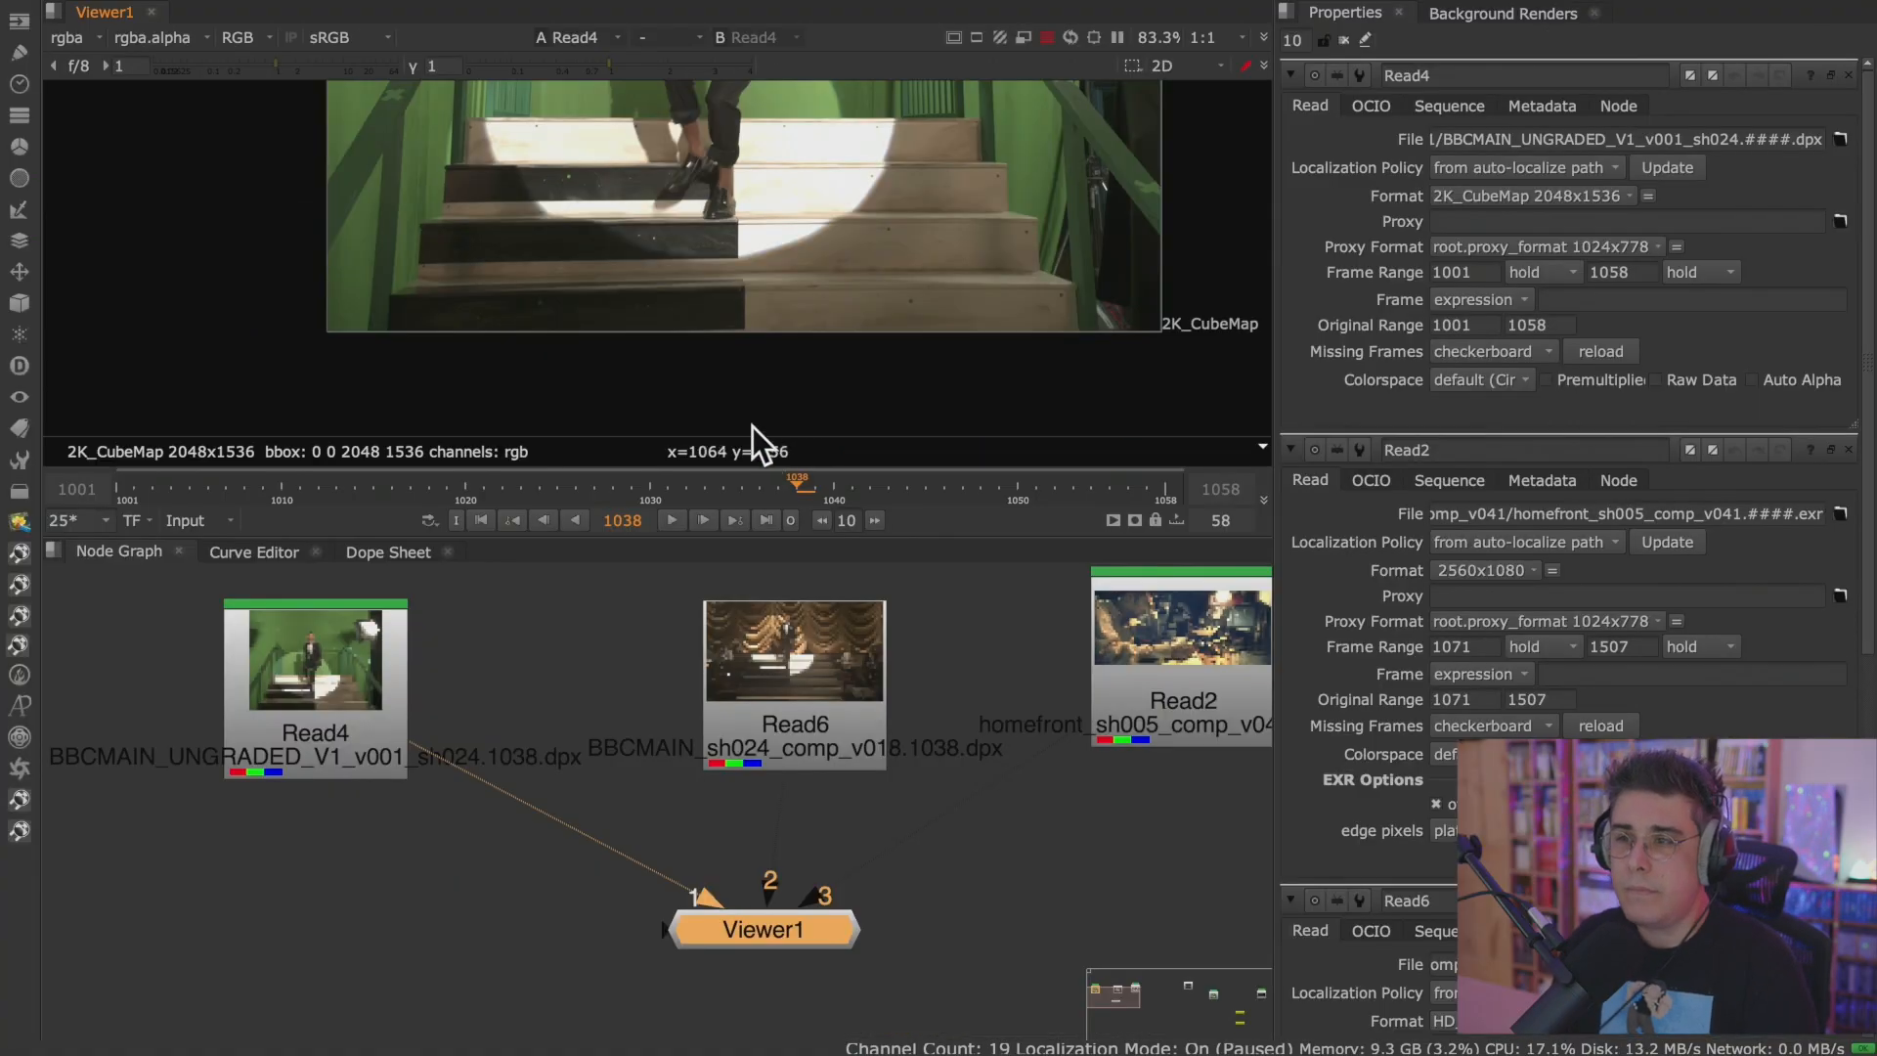
{"action": "middle_click_drag", "start_coordinate": [760, 232], "coordinate": [641, 307]}
{"action": "scroll", "coordinate": [641, 307], "scroll_direction": "down", "scroll_amount": 1}
{"action": "scroll", "coordinate": [686, 289], "scroll_direction": "down", "scroll_amount": 1}
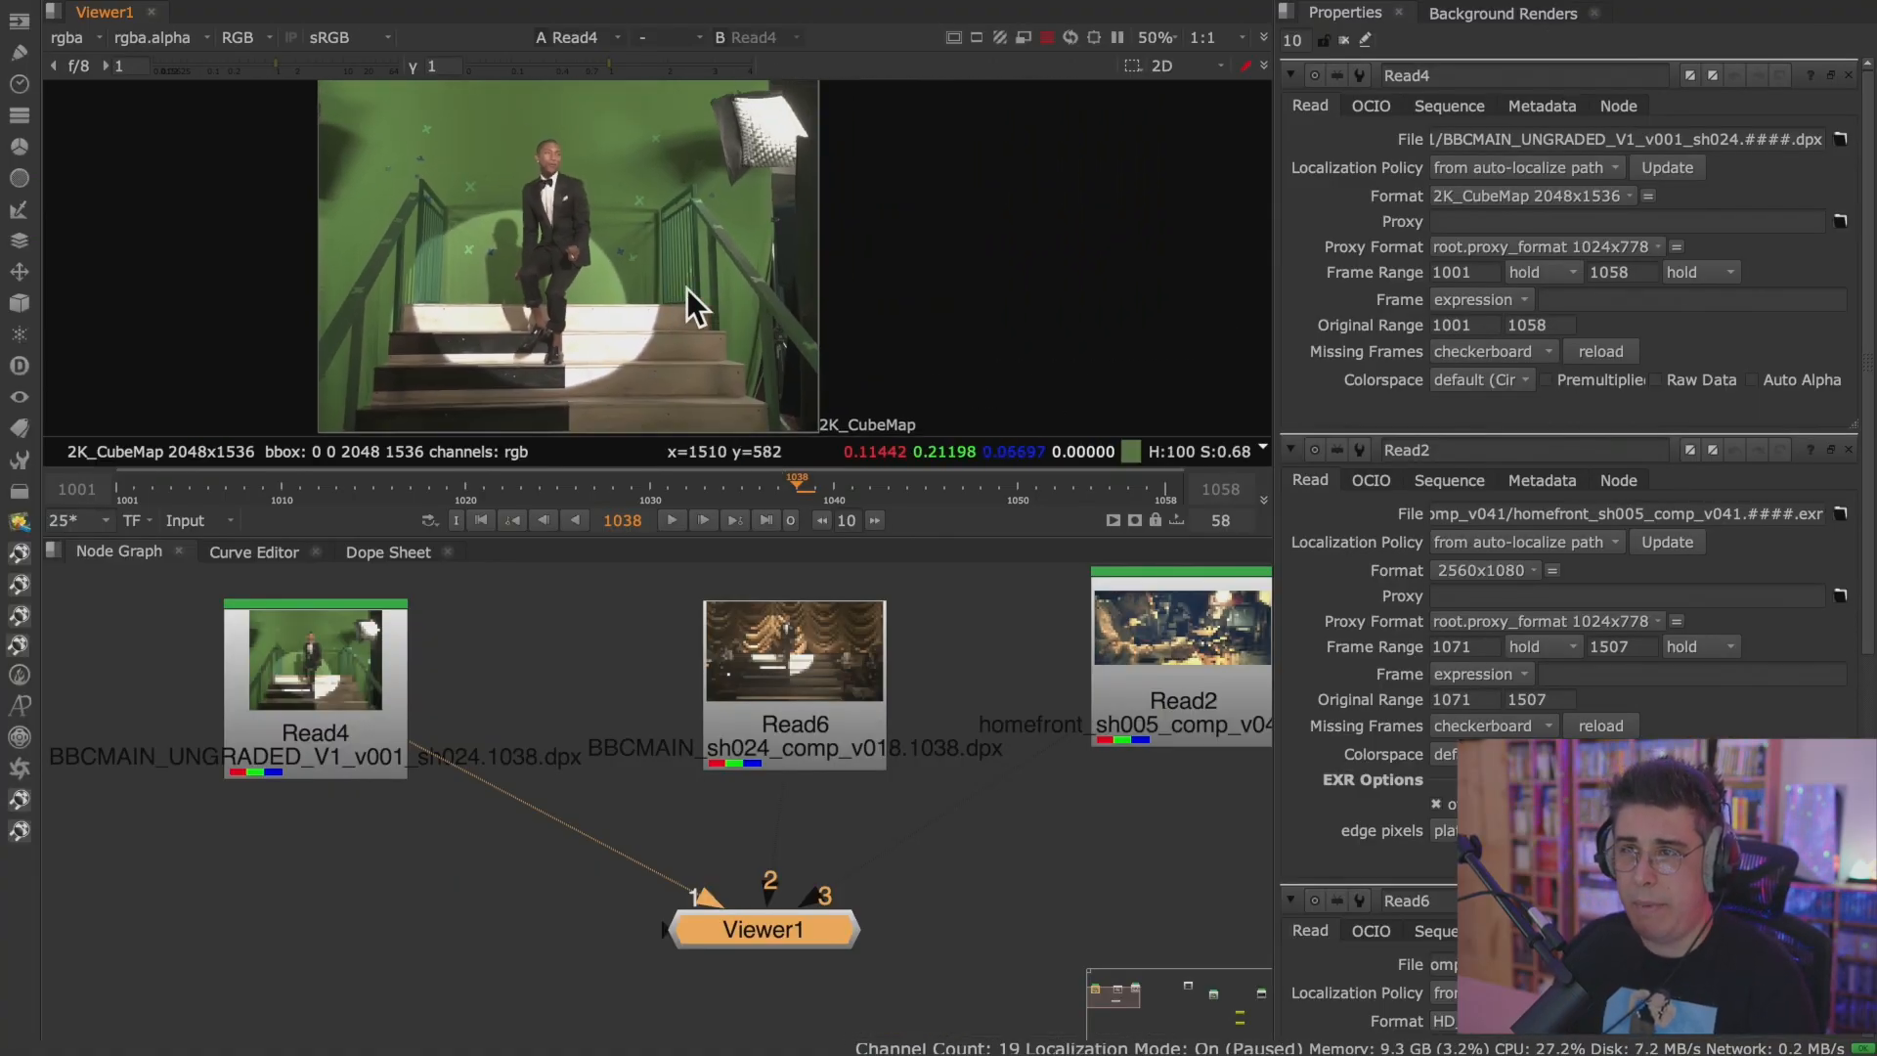
{"action": "scroll", "coordinate": [687, 258], "scroll_direction": "down", "scroll_amount": 1}
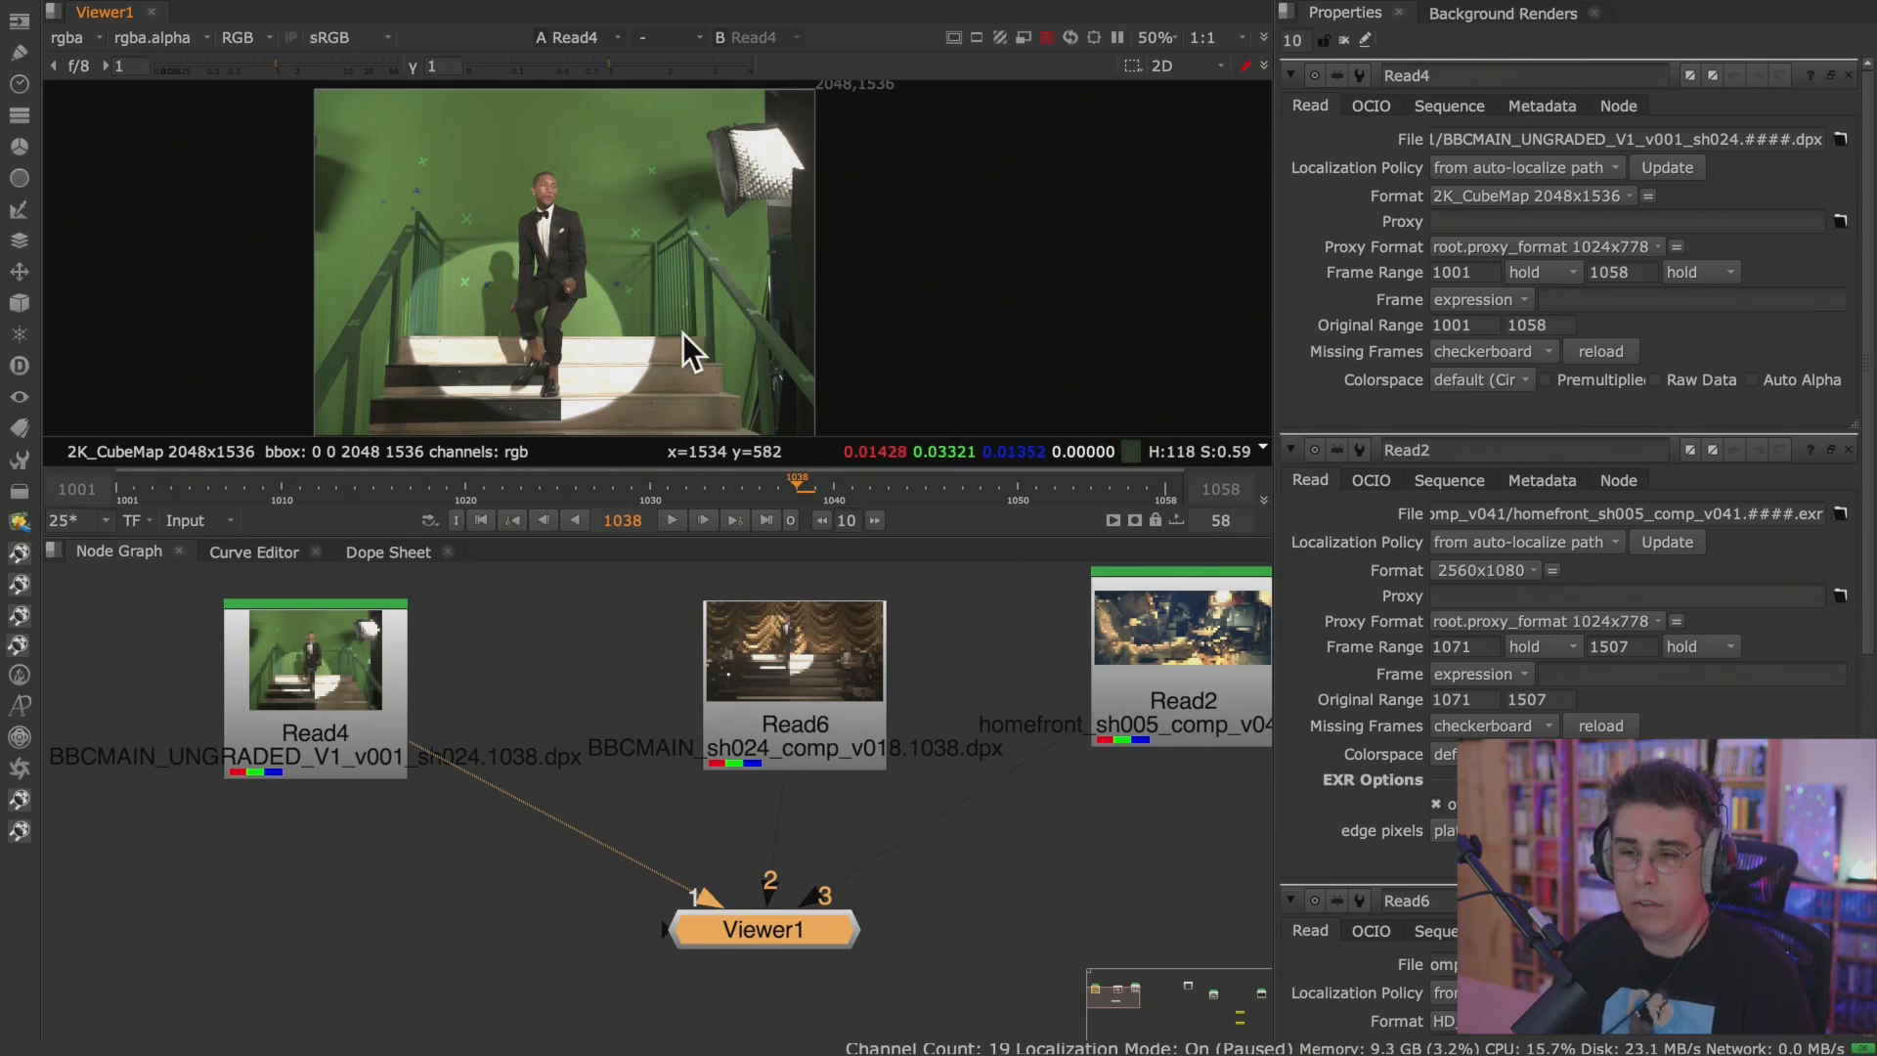
Review the input colorspace options available for the Read4 node.
{"action": "left_click", "coordinate": [345, 684]}
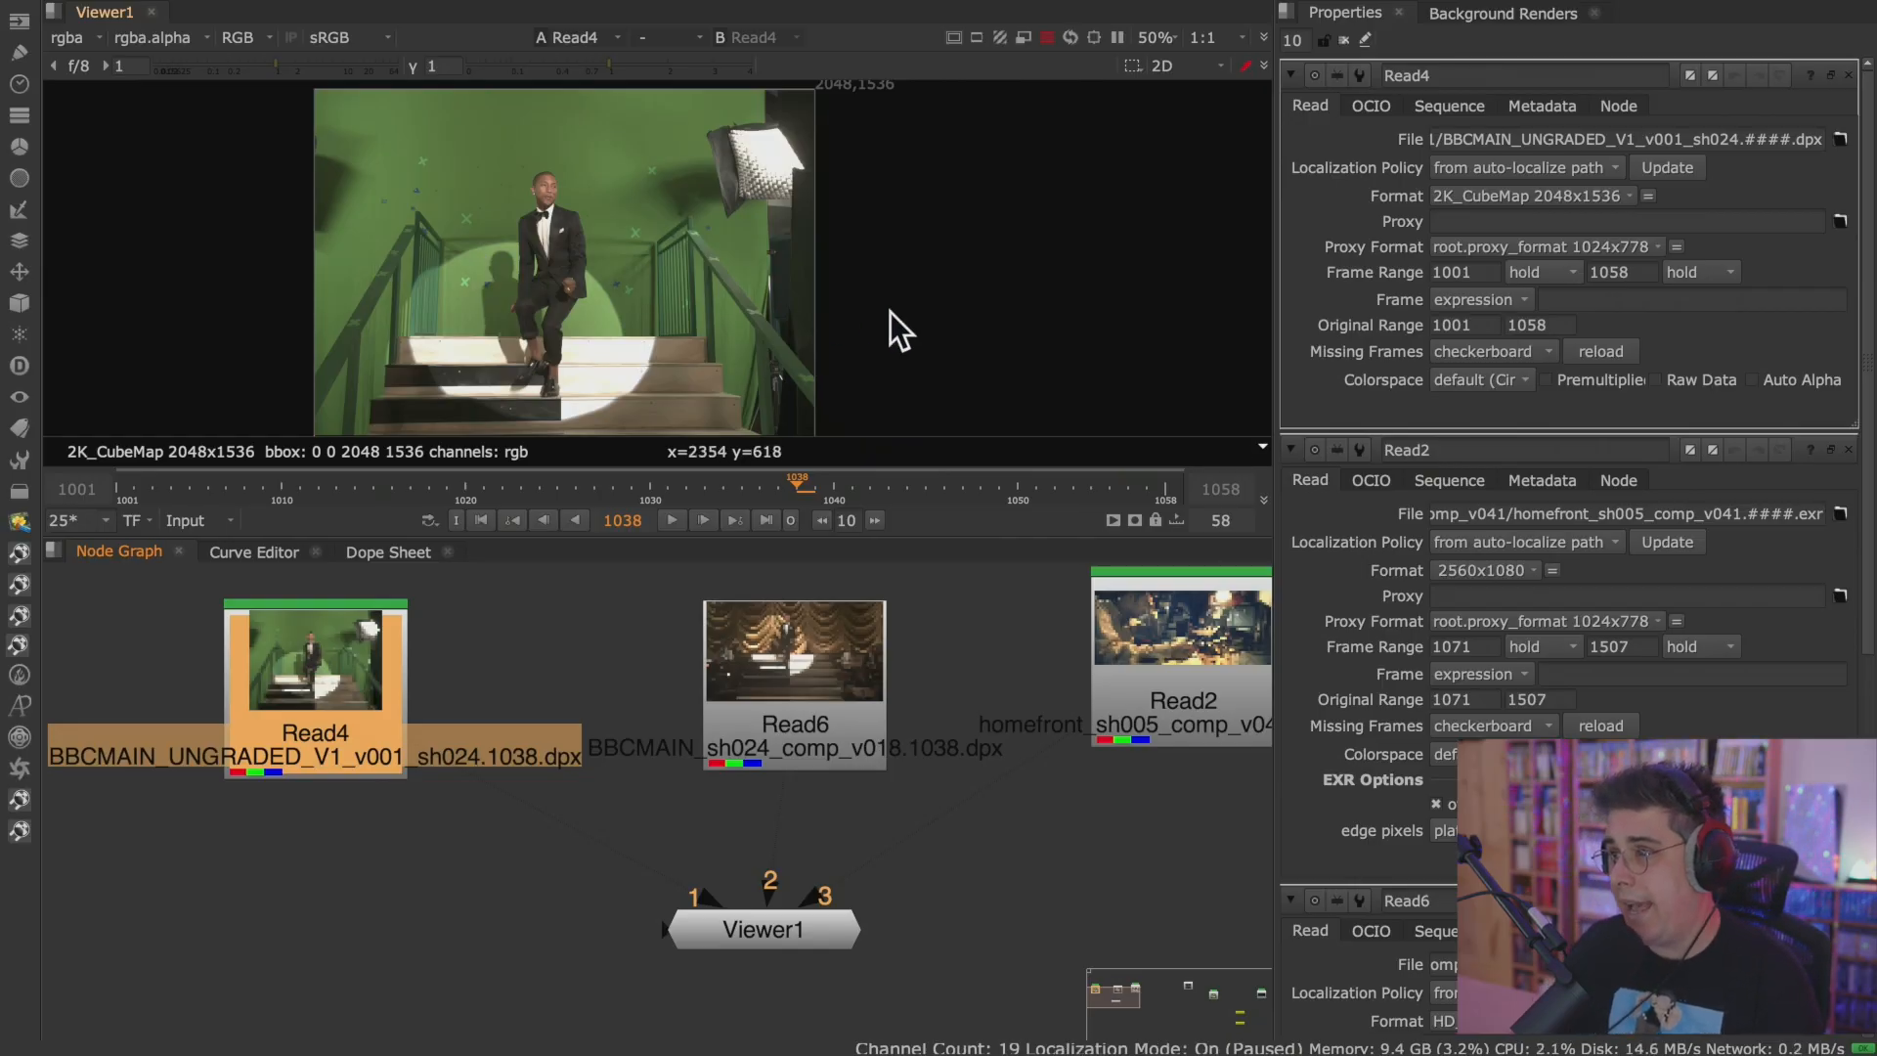
{"action": "left_click", "coordinate": [1498, 379]}
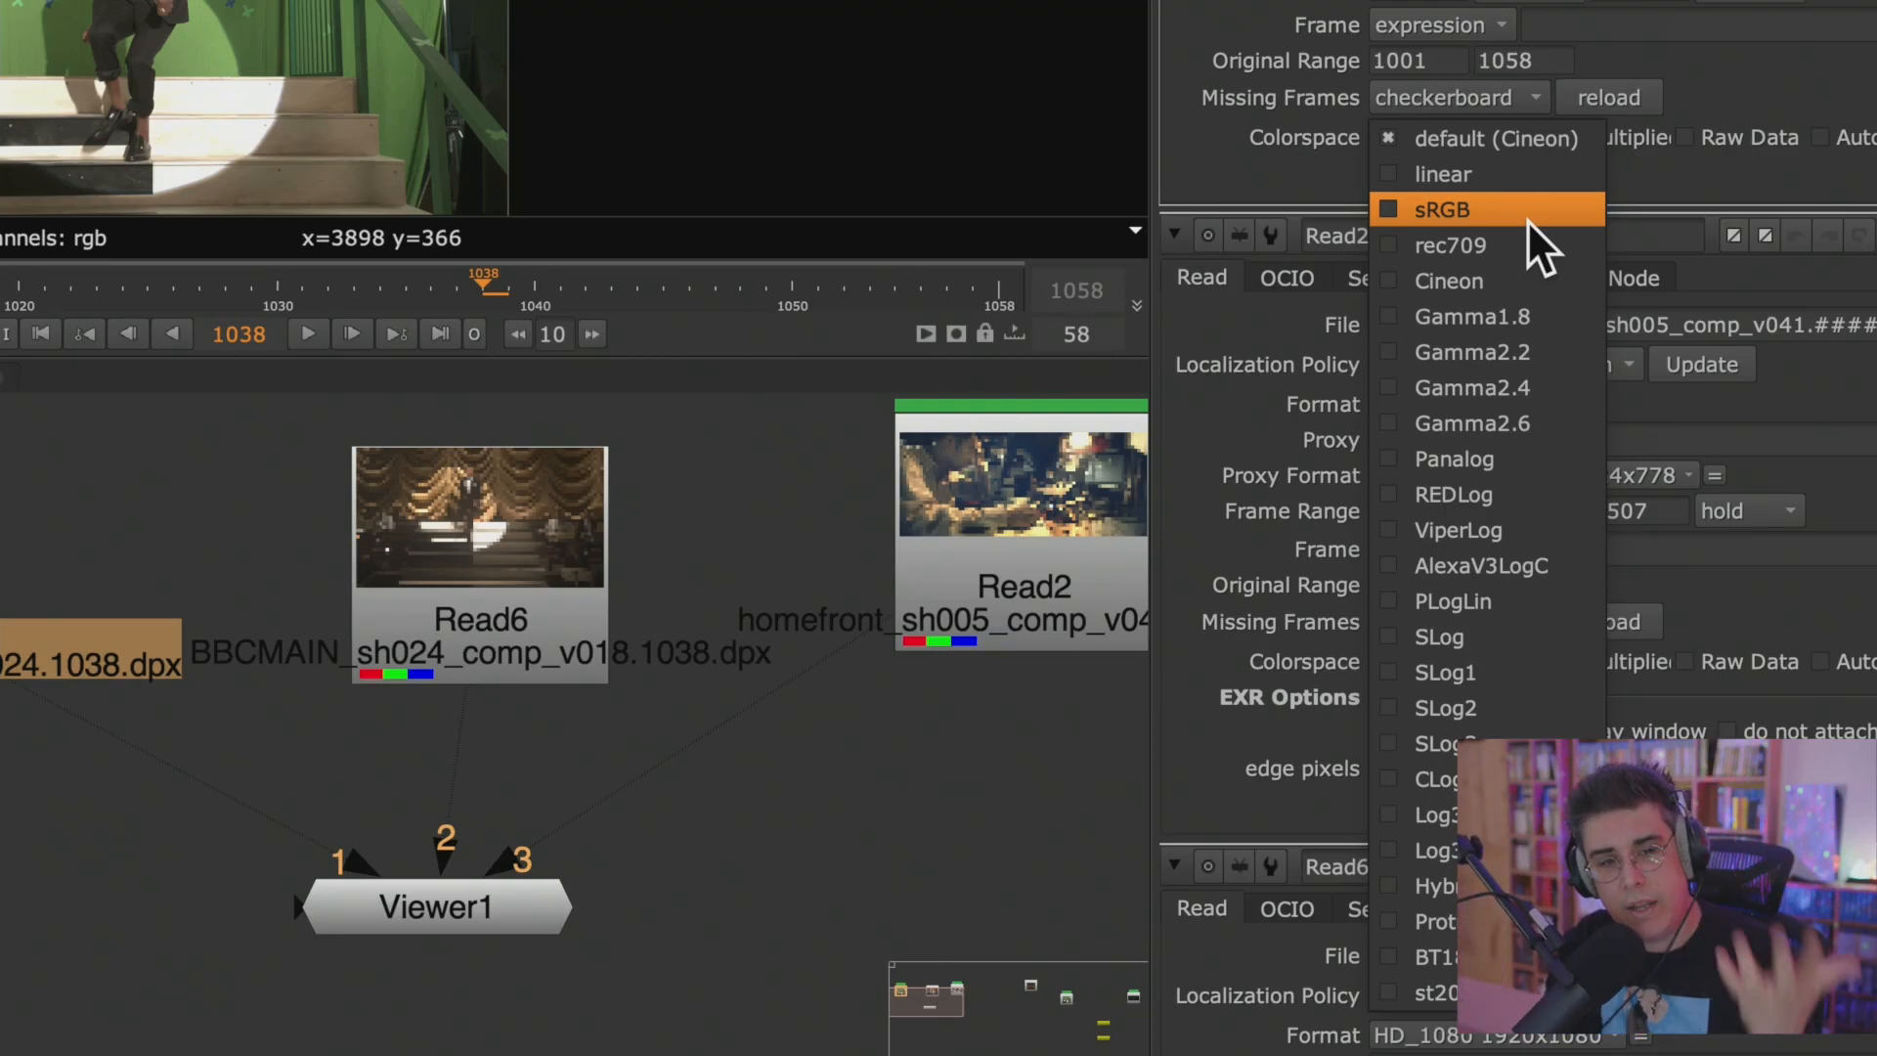
{"action": "left_click", "coordinate": [762, 528]}
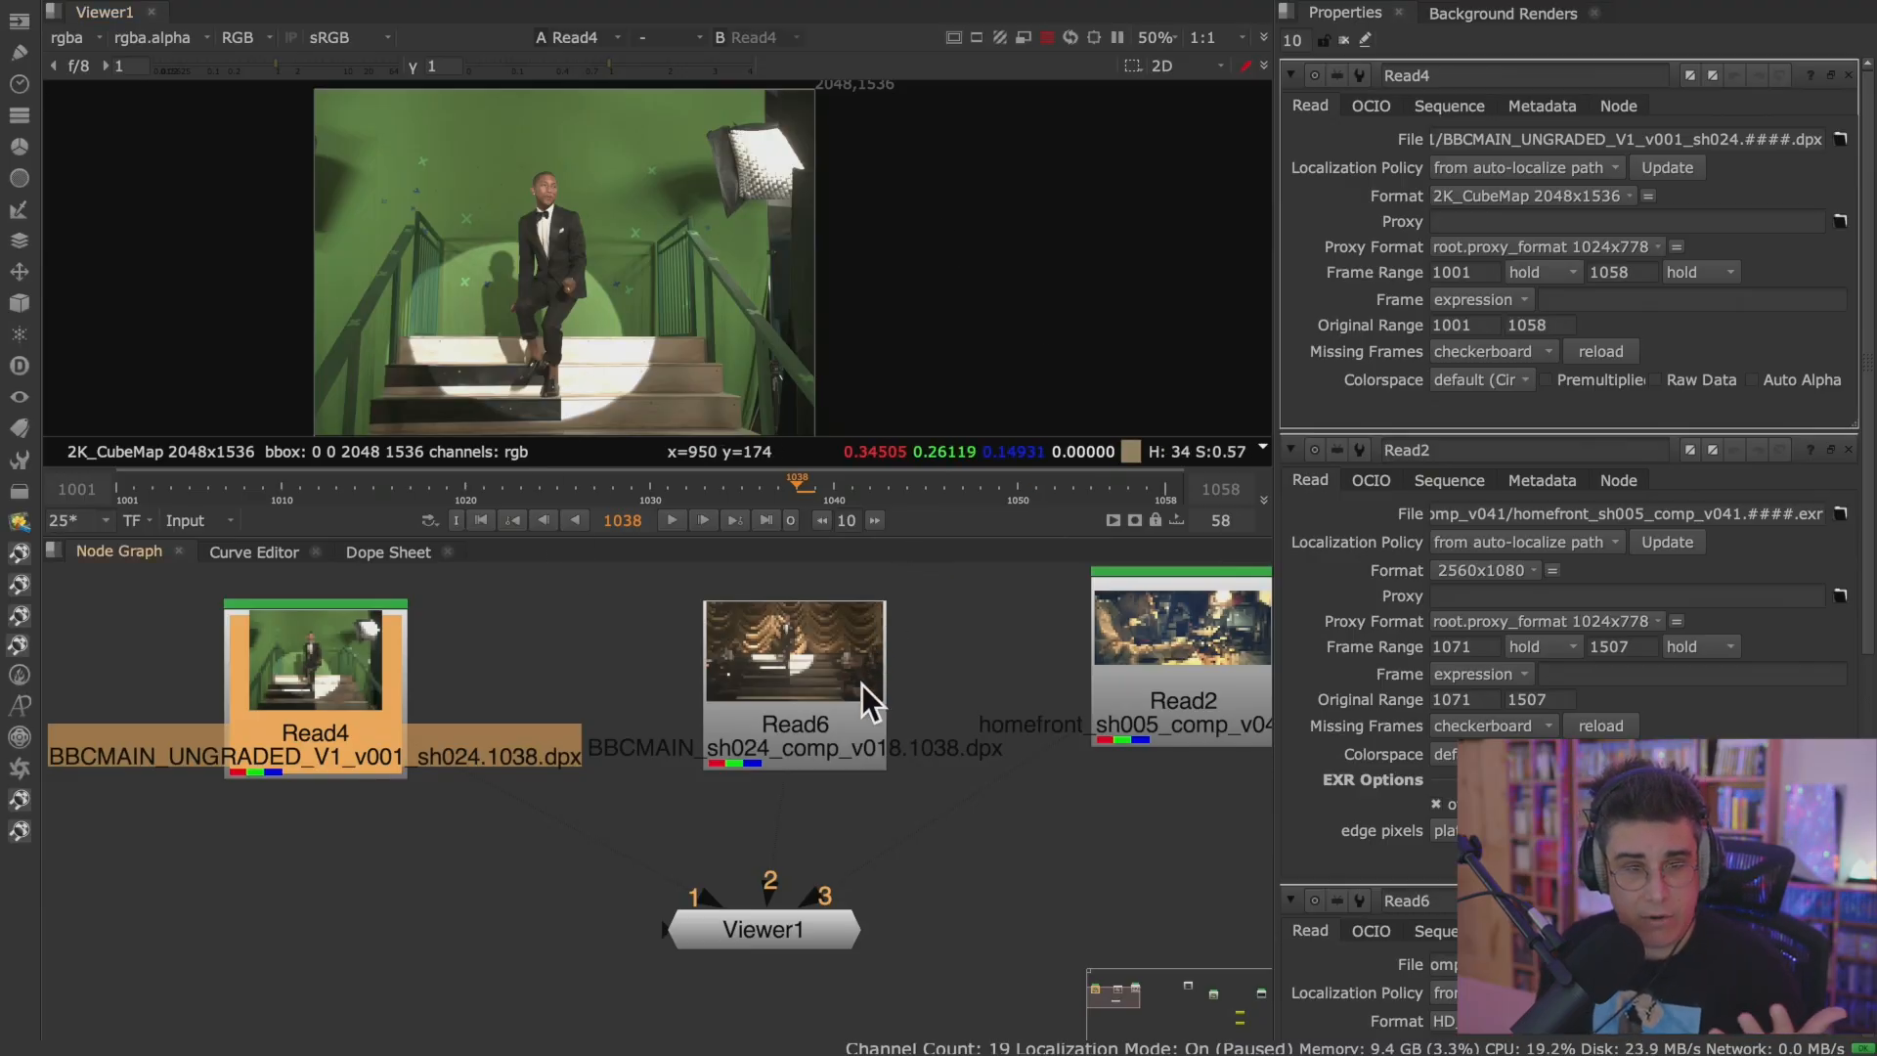
Open the project's color settings and inspect the linear, sRGB, rec709, Cineon, Gamma1.8 and Gamma2.2 lookup curves.
{"action": "left_click", "coordinate": [909, 830]}
{"action": "key", "text": "s"}
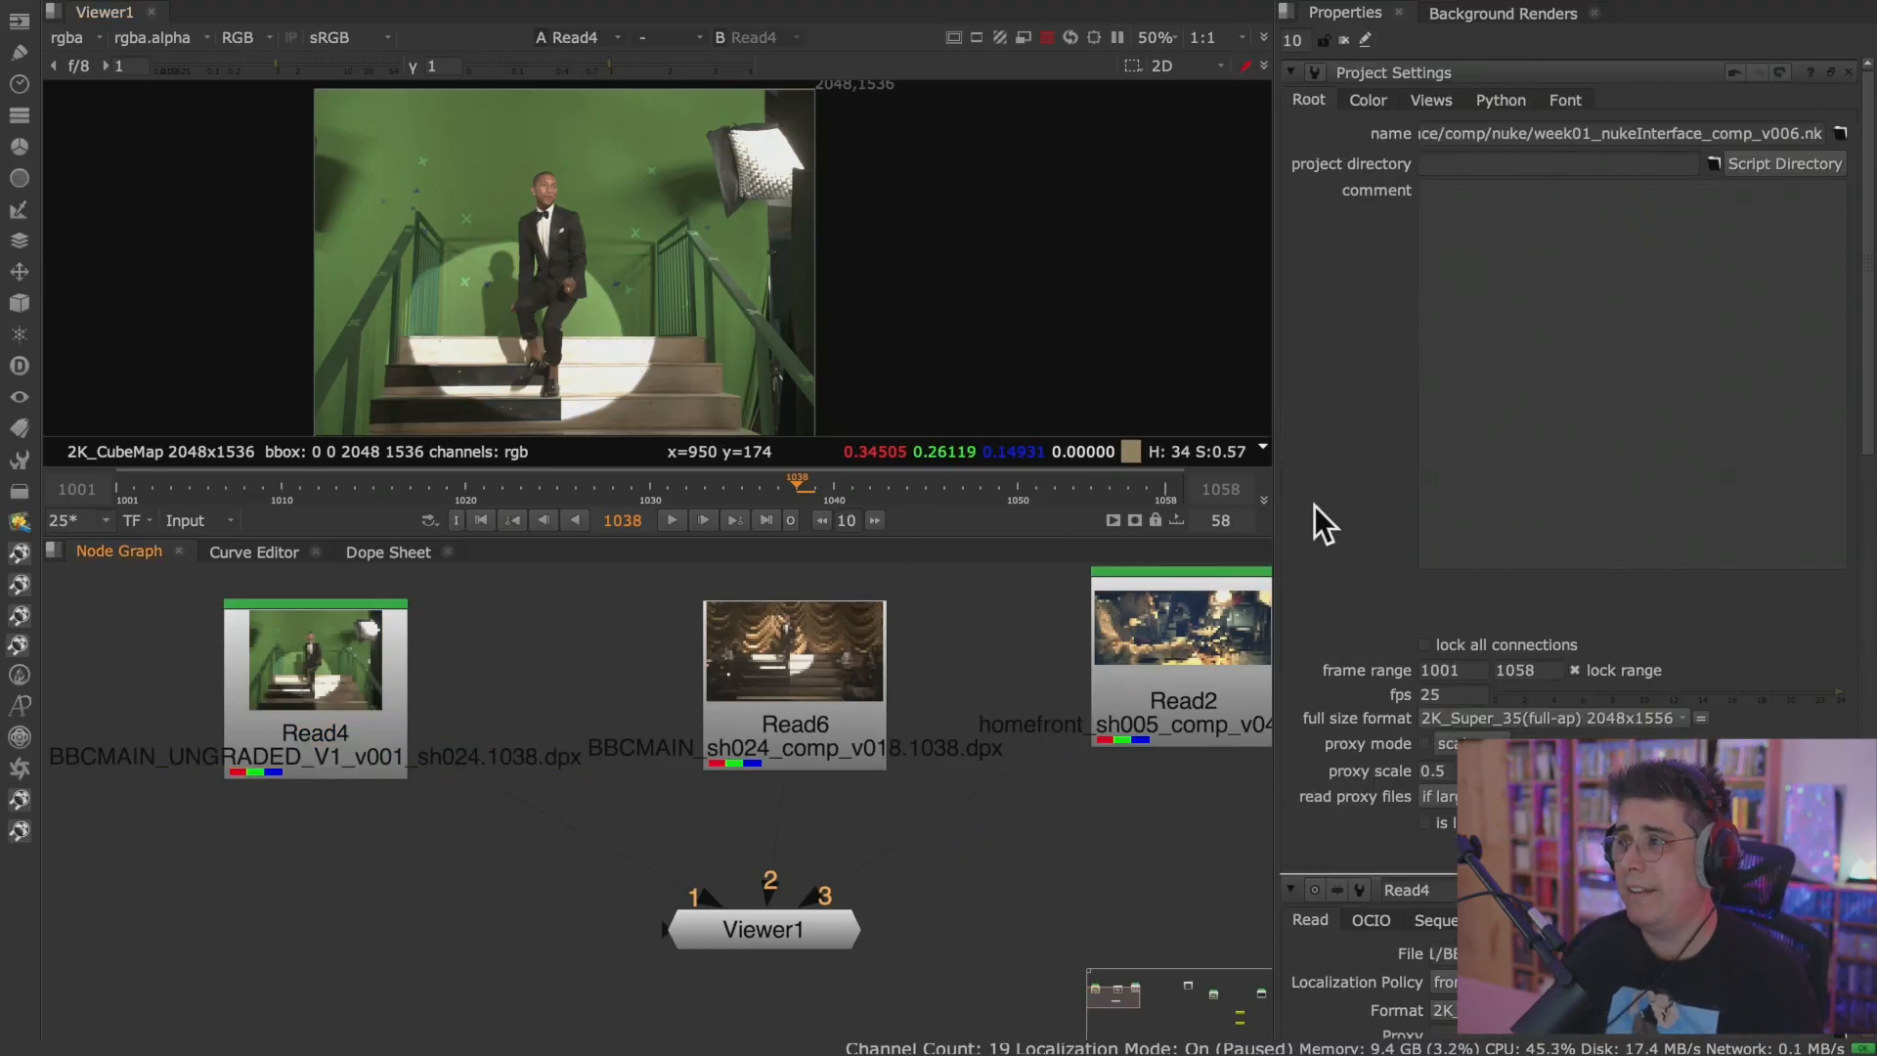
{"action": "left_click", "coordinate": [1367, 100]}
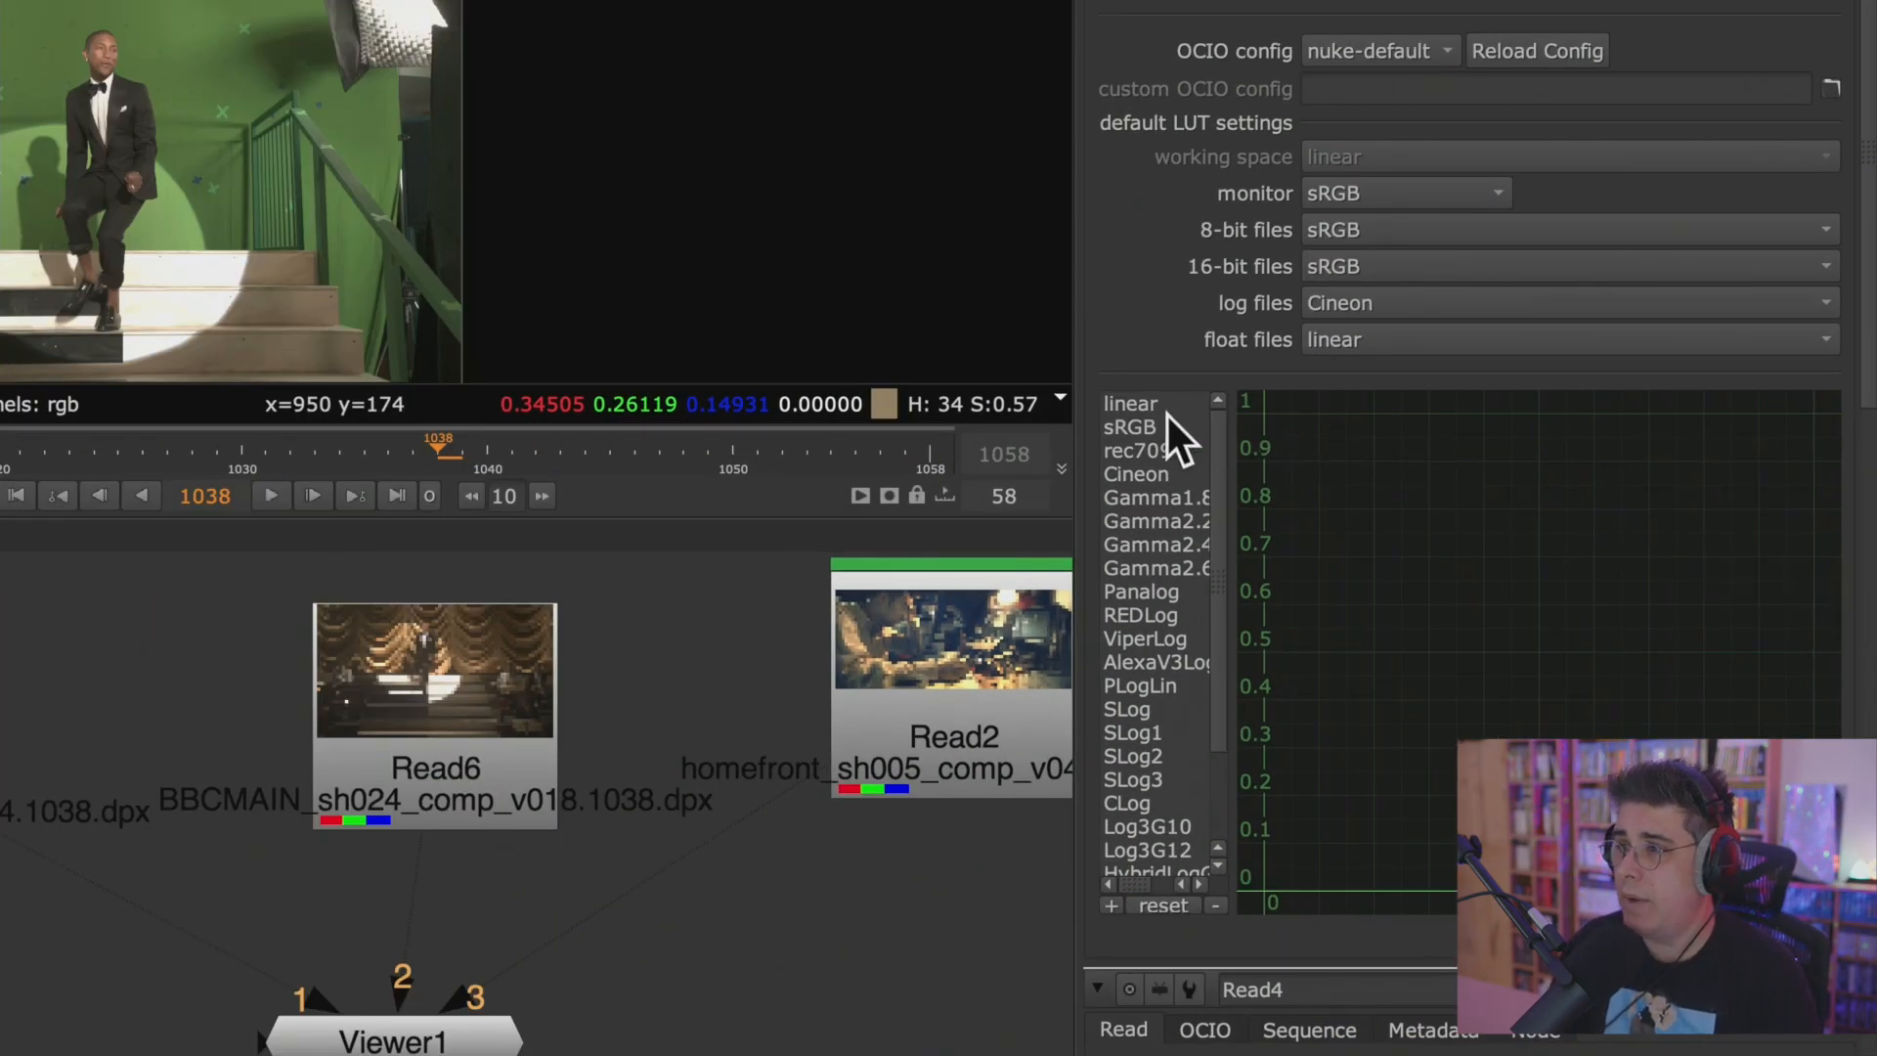
{"action": "left_click", "coordinate": [1158, 406]}
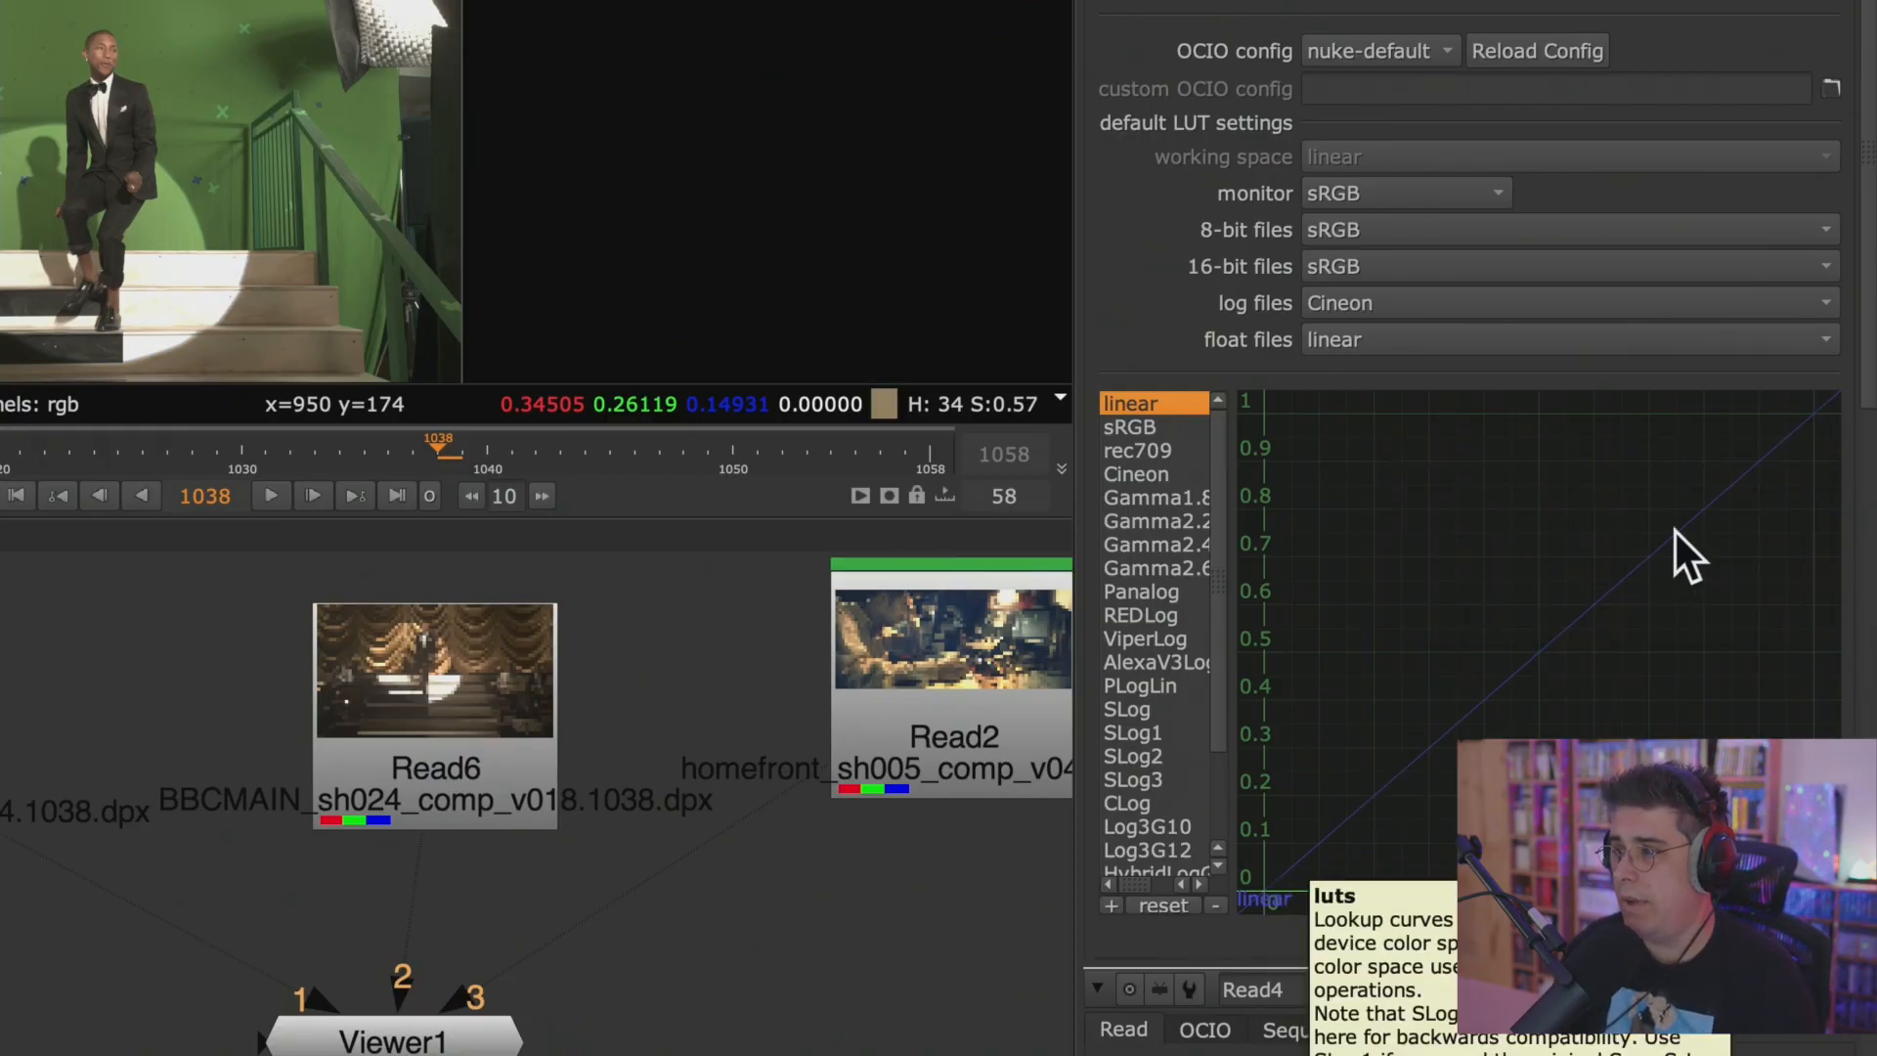
{"action": "left_click", "coordinate": [1148, 427]}
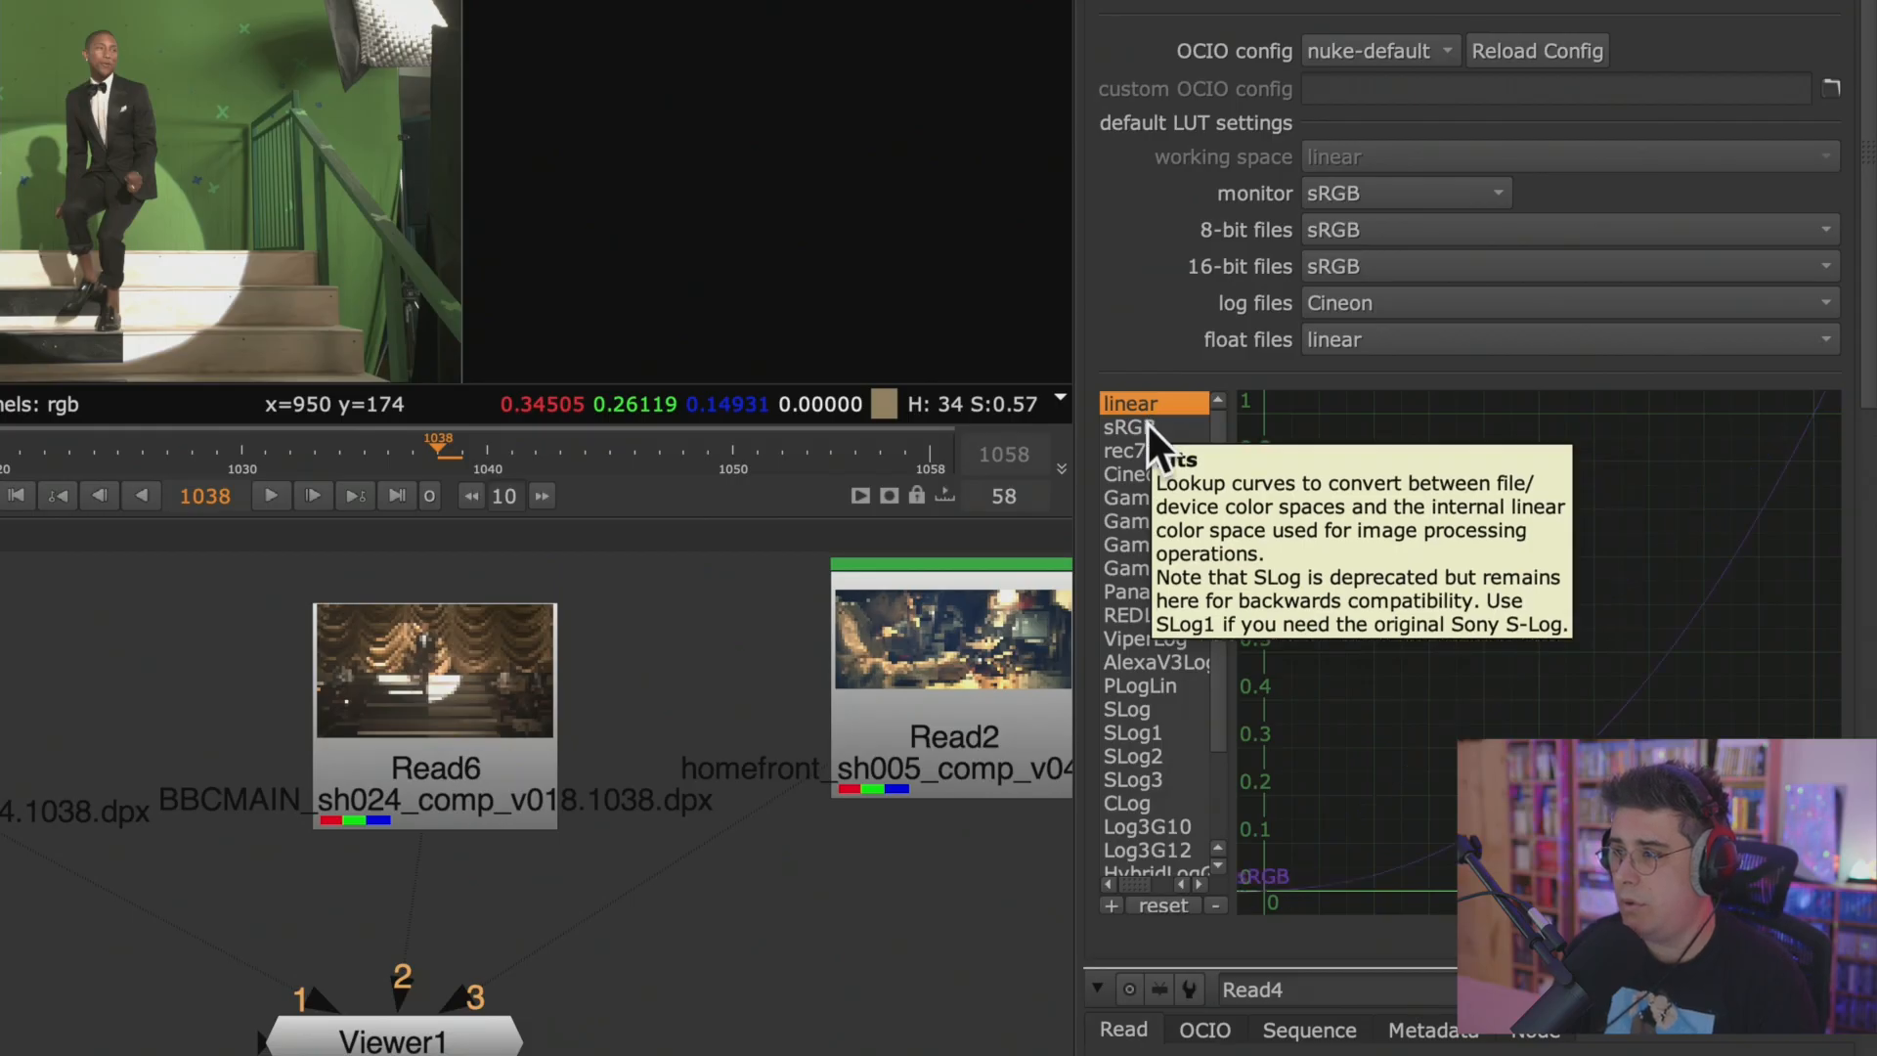
{"action": "left_click", "coordinate": [1154, 451]}
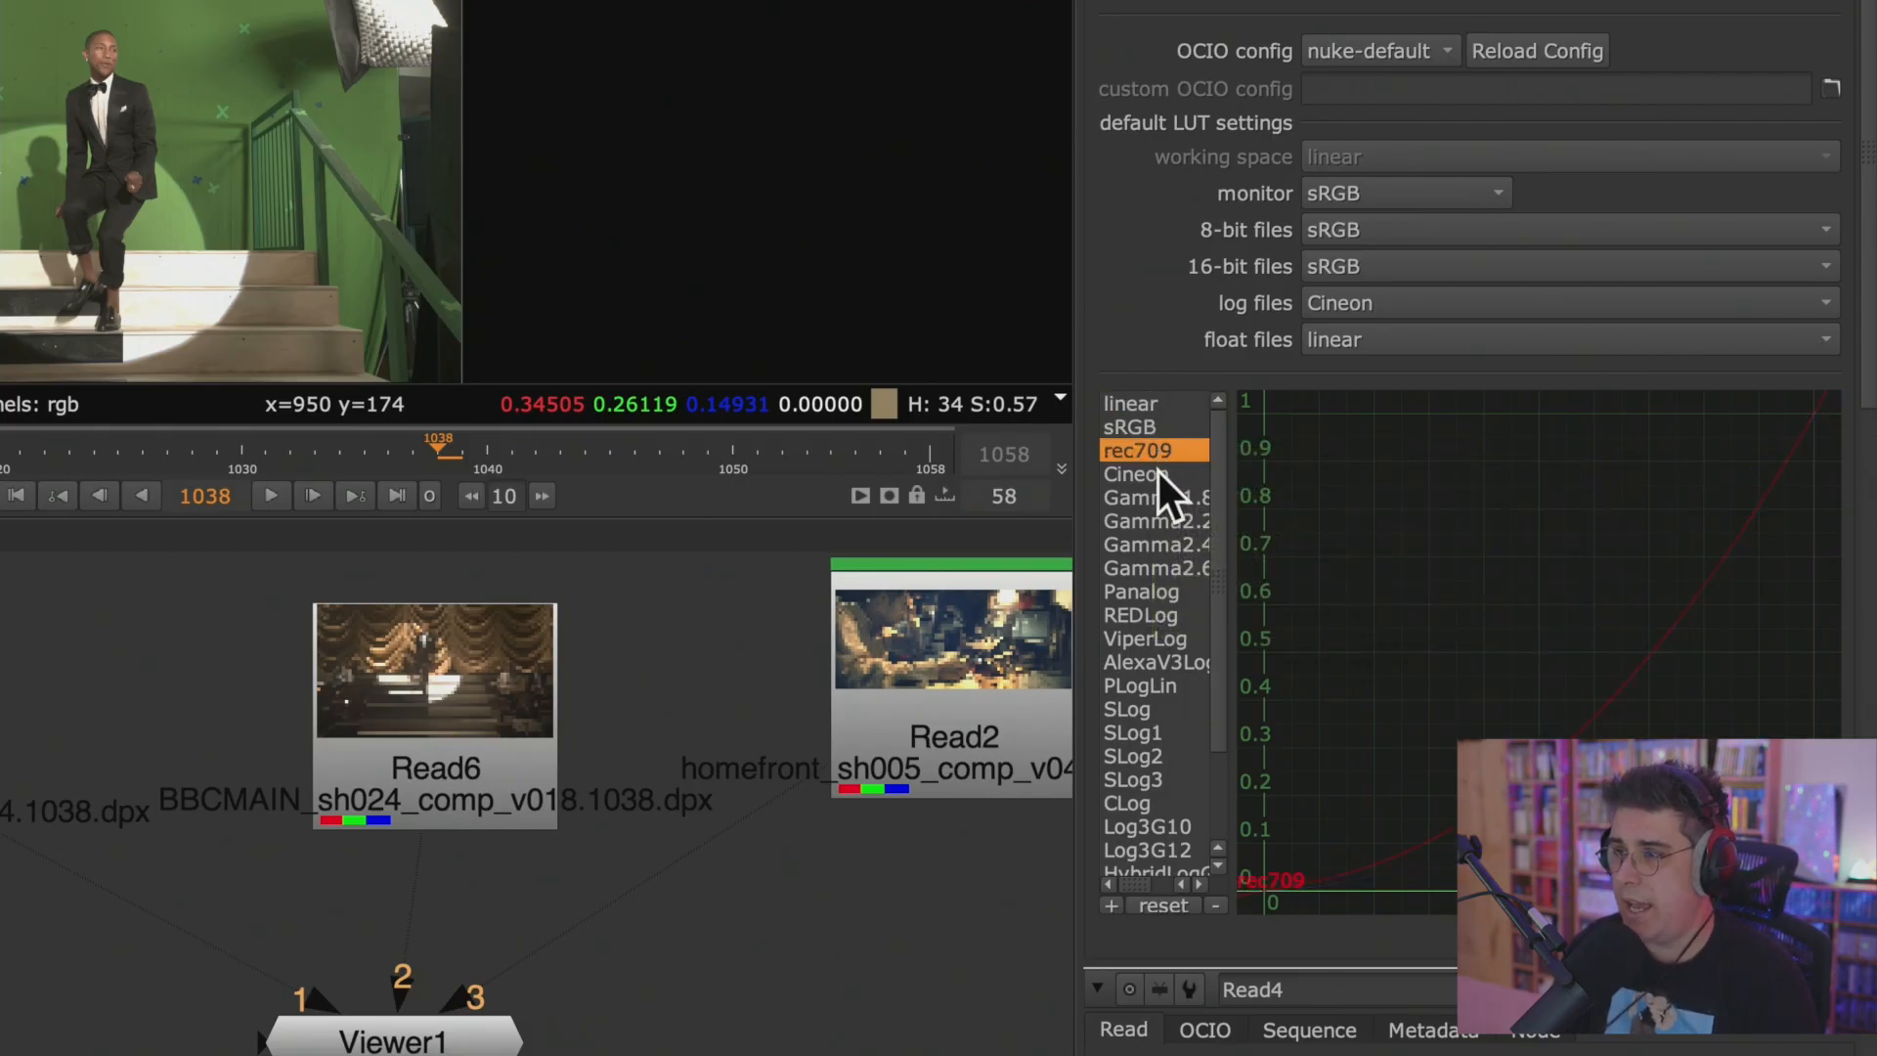
{"action": "left_click", "coordinate": [1160, 473]}
{"action": "left_click", "coordinate": [1155, 495]}
{"action": "left_click", "coordinate": [1156, 519]}
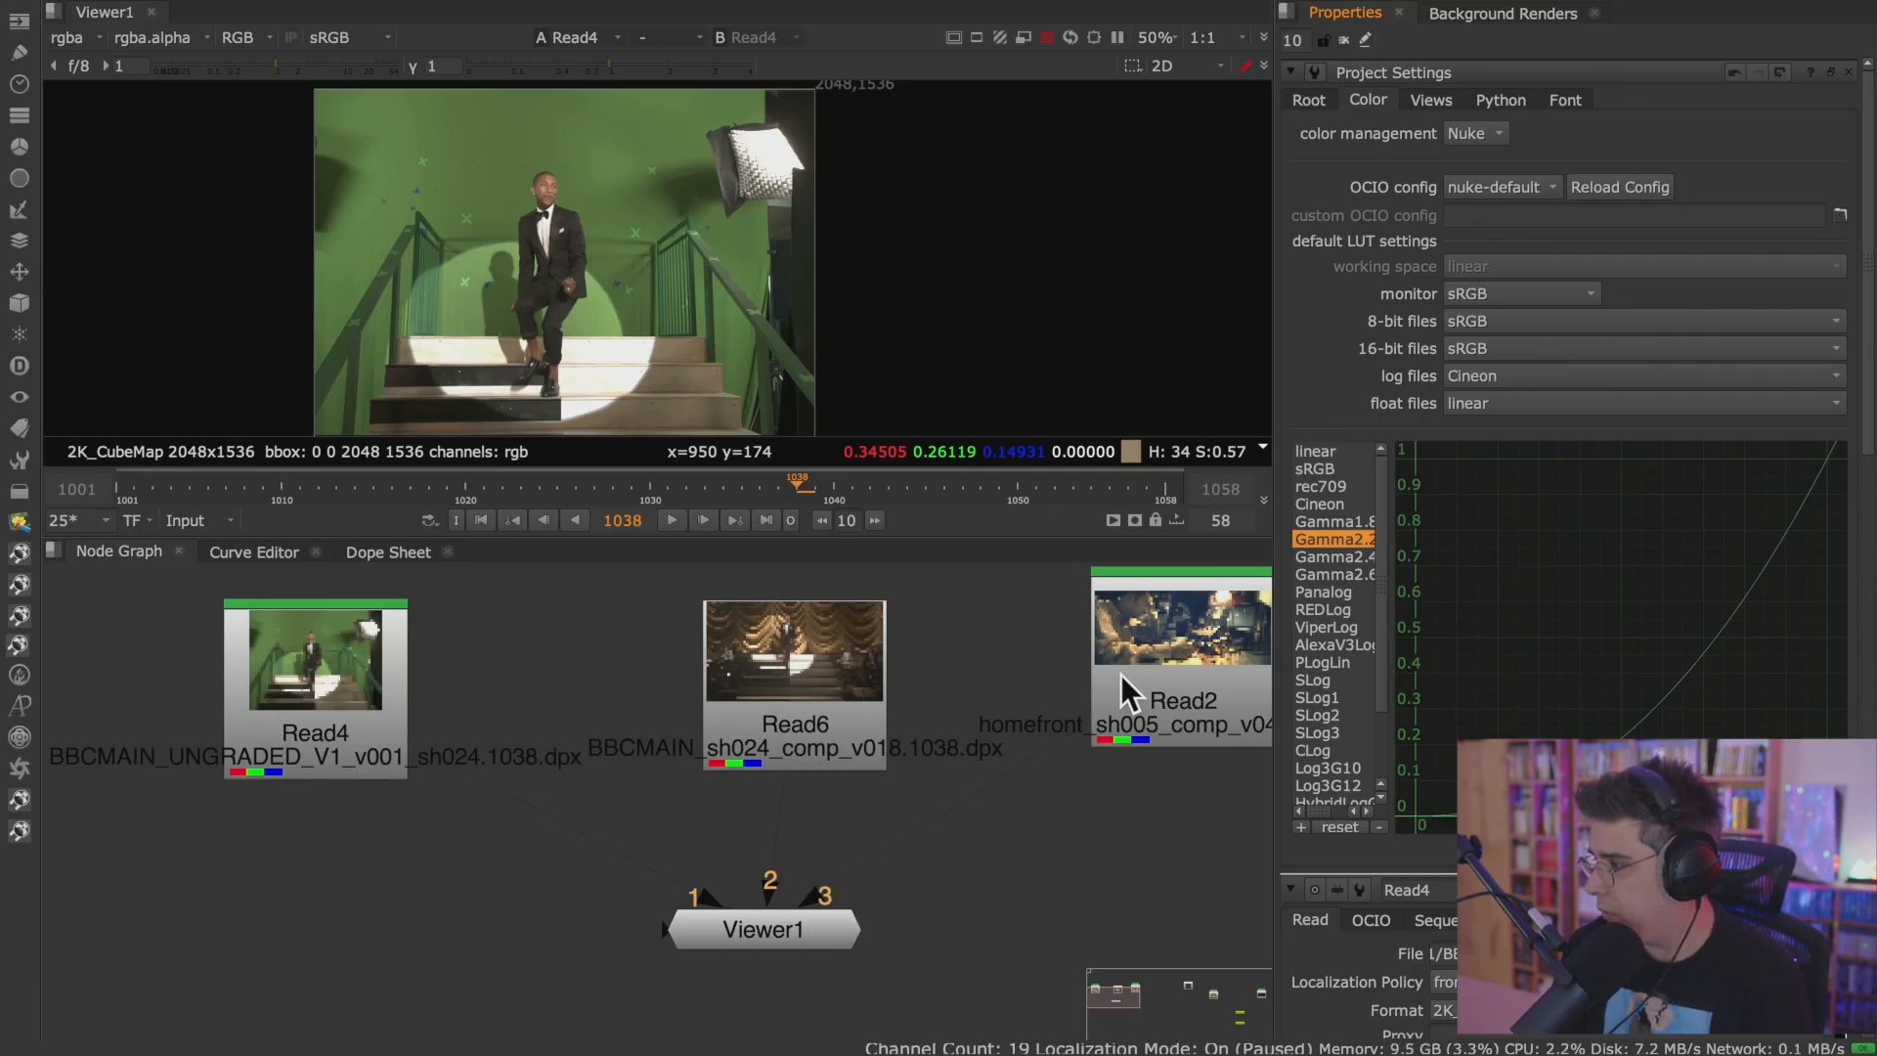
At frame 1058, disconnect Viewer inputs 2 and 3 and place Viewer1 beneath Read4, viewing Read4 on input 1.
{"action": "left_click", "coordinate": [670, 521]}
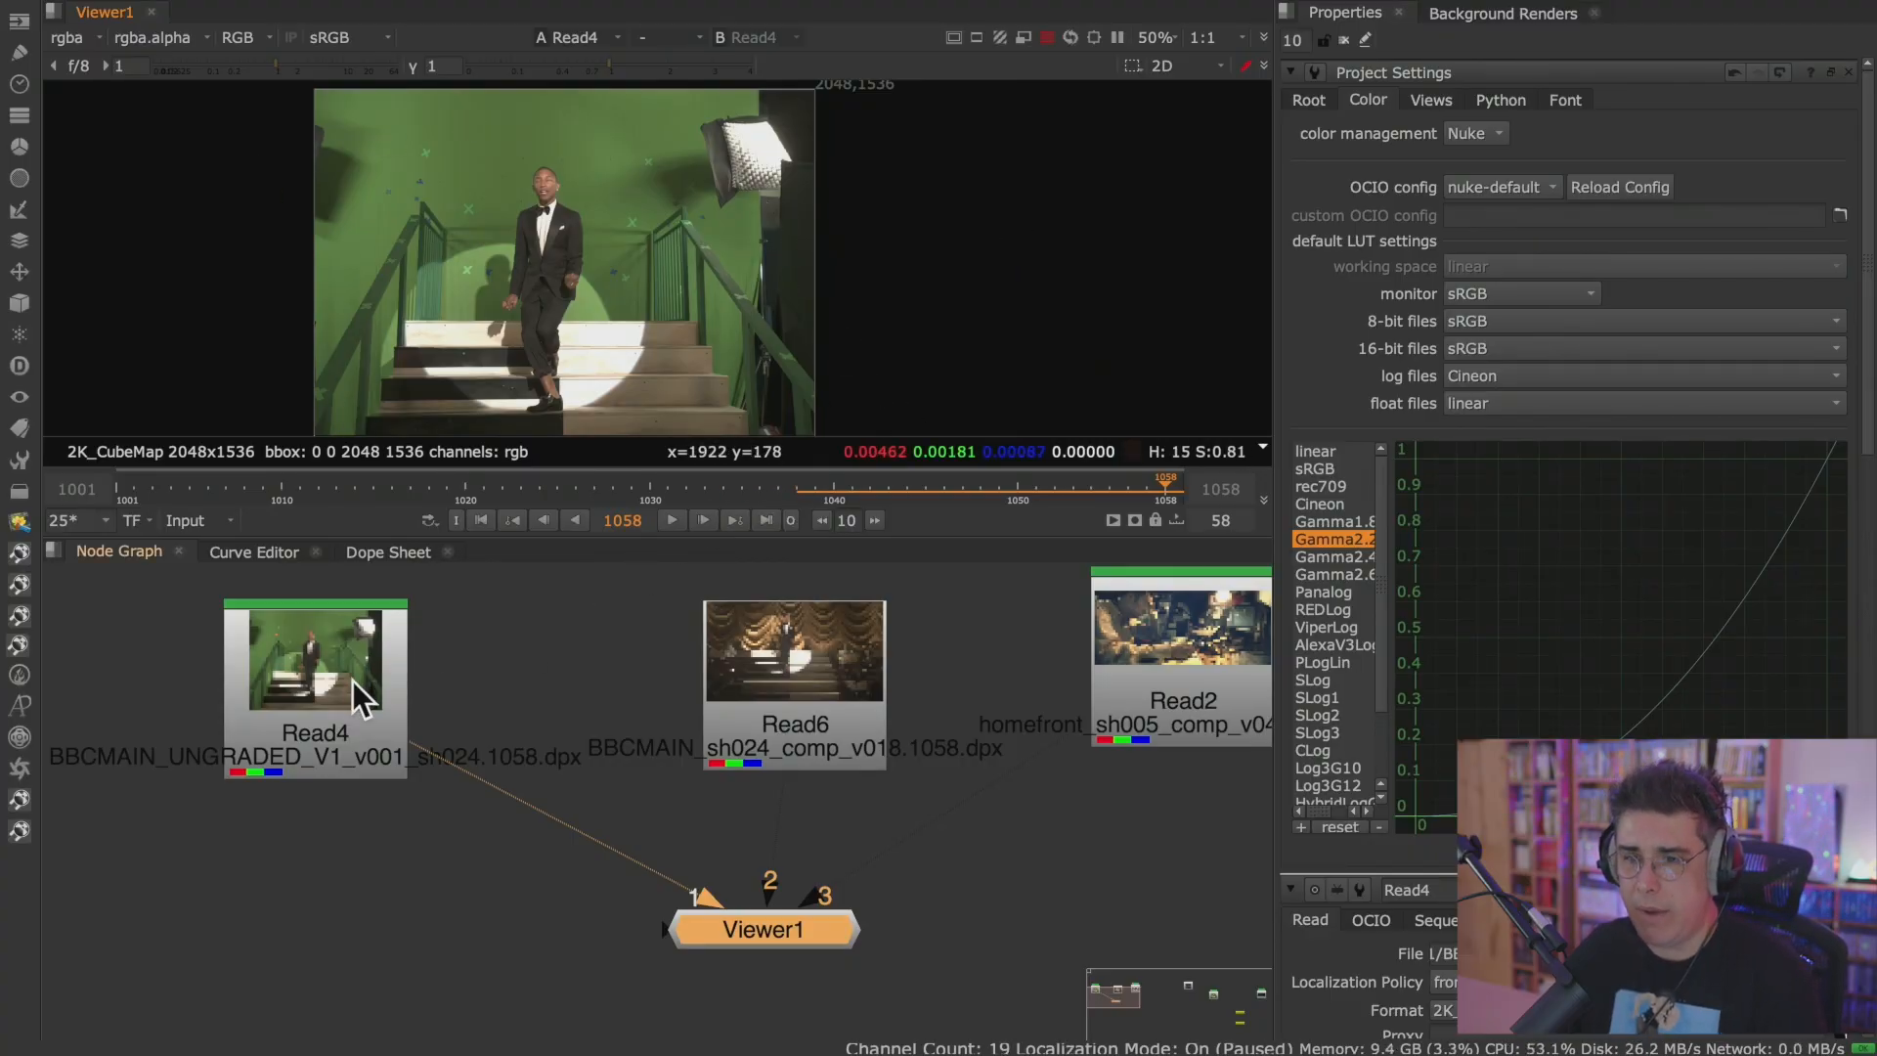
{"action": "left_click_drag", "start_coordinate": [772, 880], "coordinate": [789, 790]}
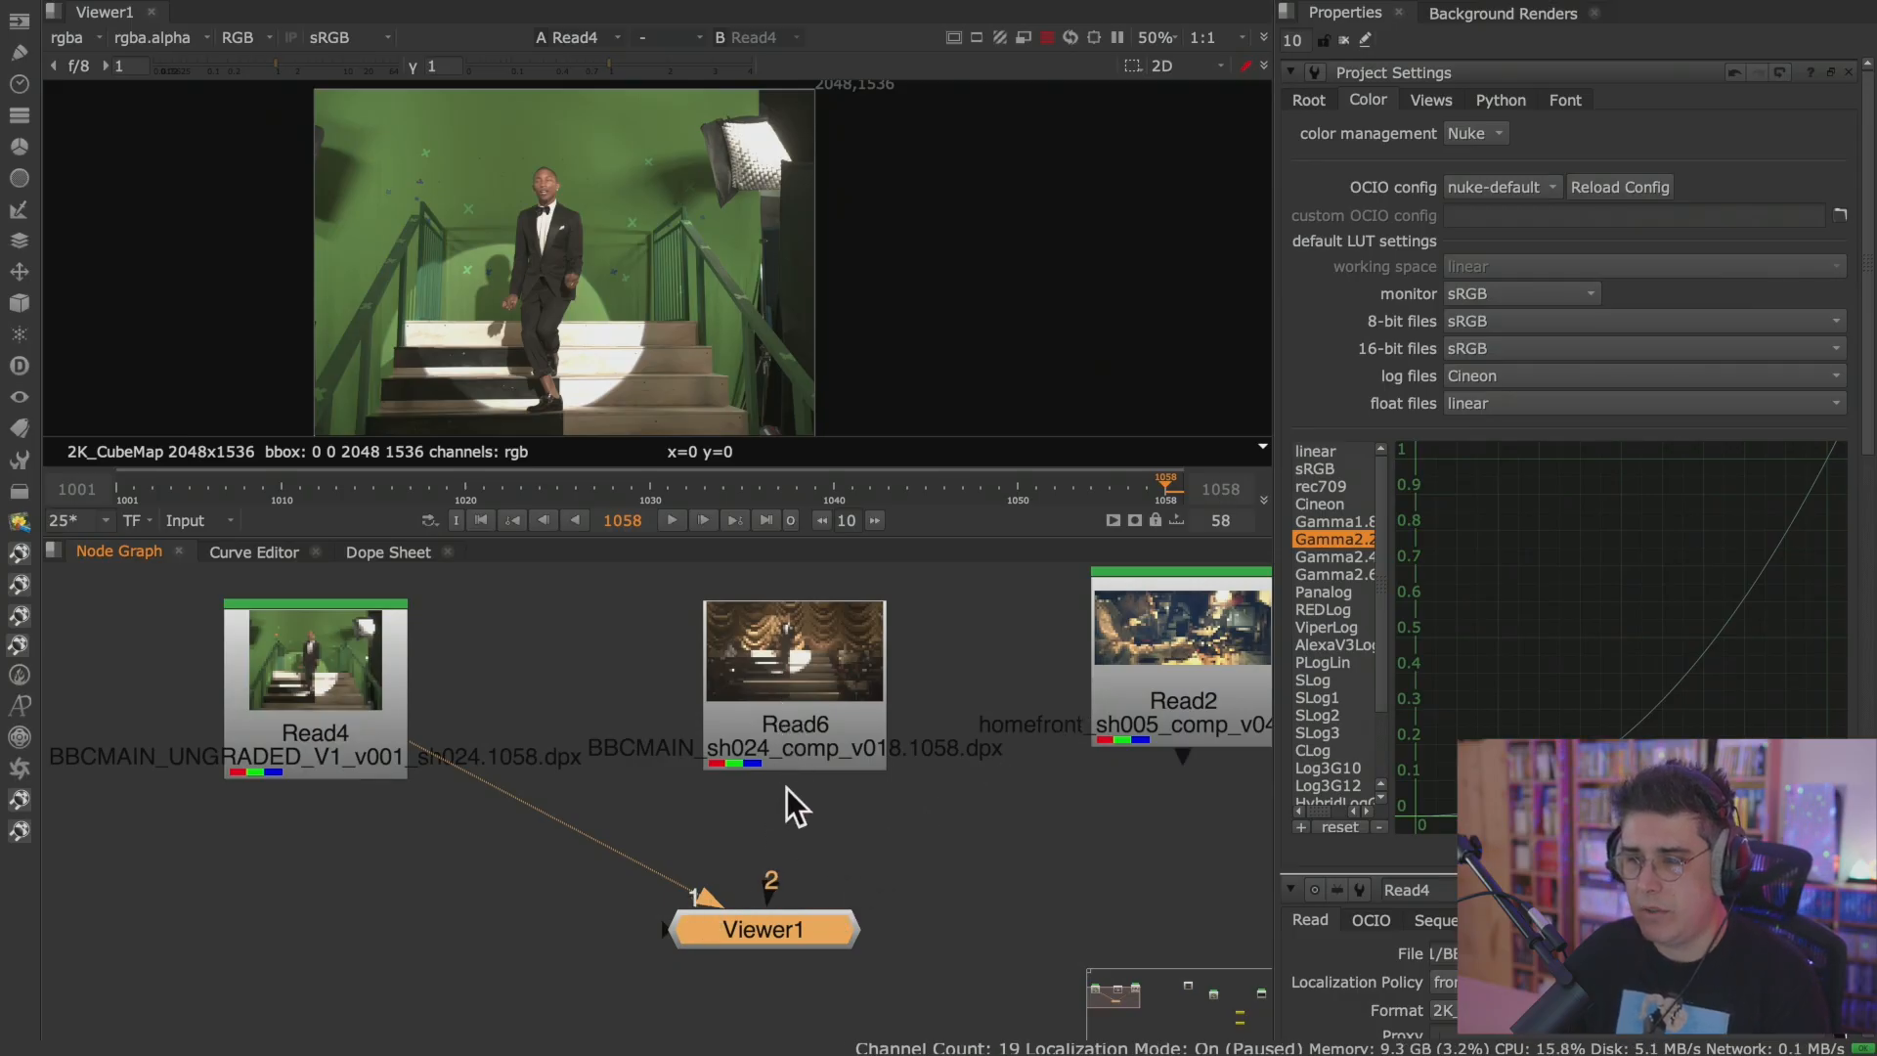
{"action": "left_click_drag", "start_coordinate": [796, 945], "coordinate": [331, 937]}
{"action": "left_click", "coordinate": [344, 704]}
{"action": "middle_click_drag", "start_coordinate": [475, 709], "coordinate": [739, 696]}
{"action": "key", "text": "1"}
Maximize the Viewer with the Read4 image framed at 100% and raise the gain to 7.8.
{"action": "key", "text": "space"}
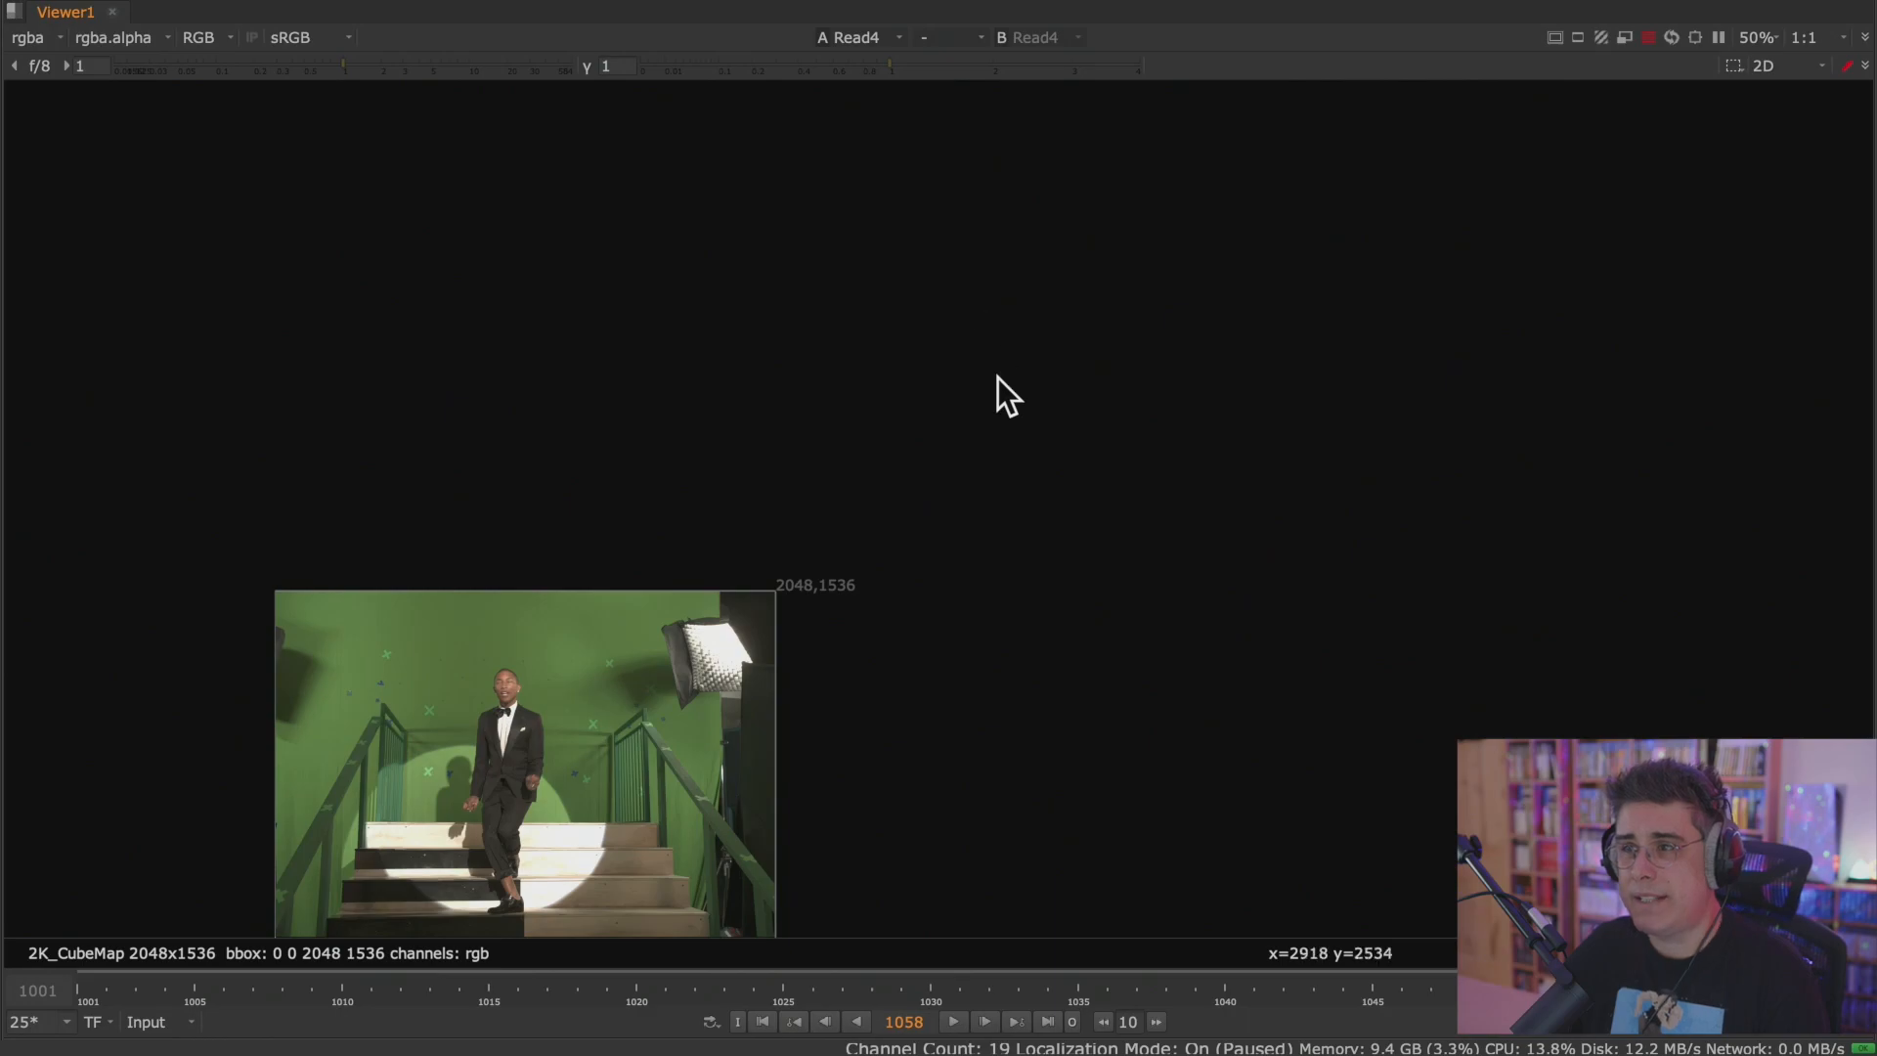
{"action": "middle_click_drag", "start_coordinate": [1175, 338], "coordinate": [1223, 293]}
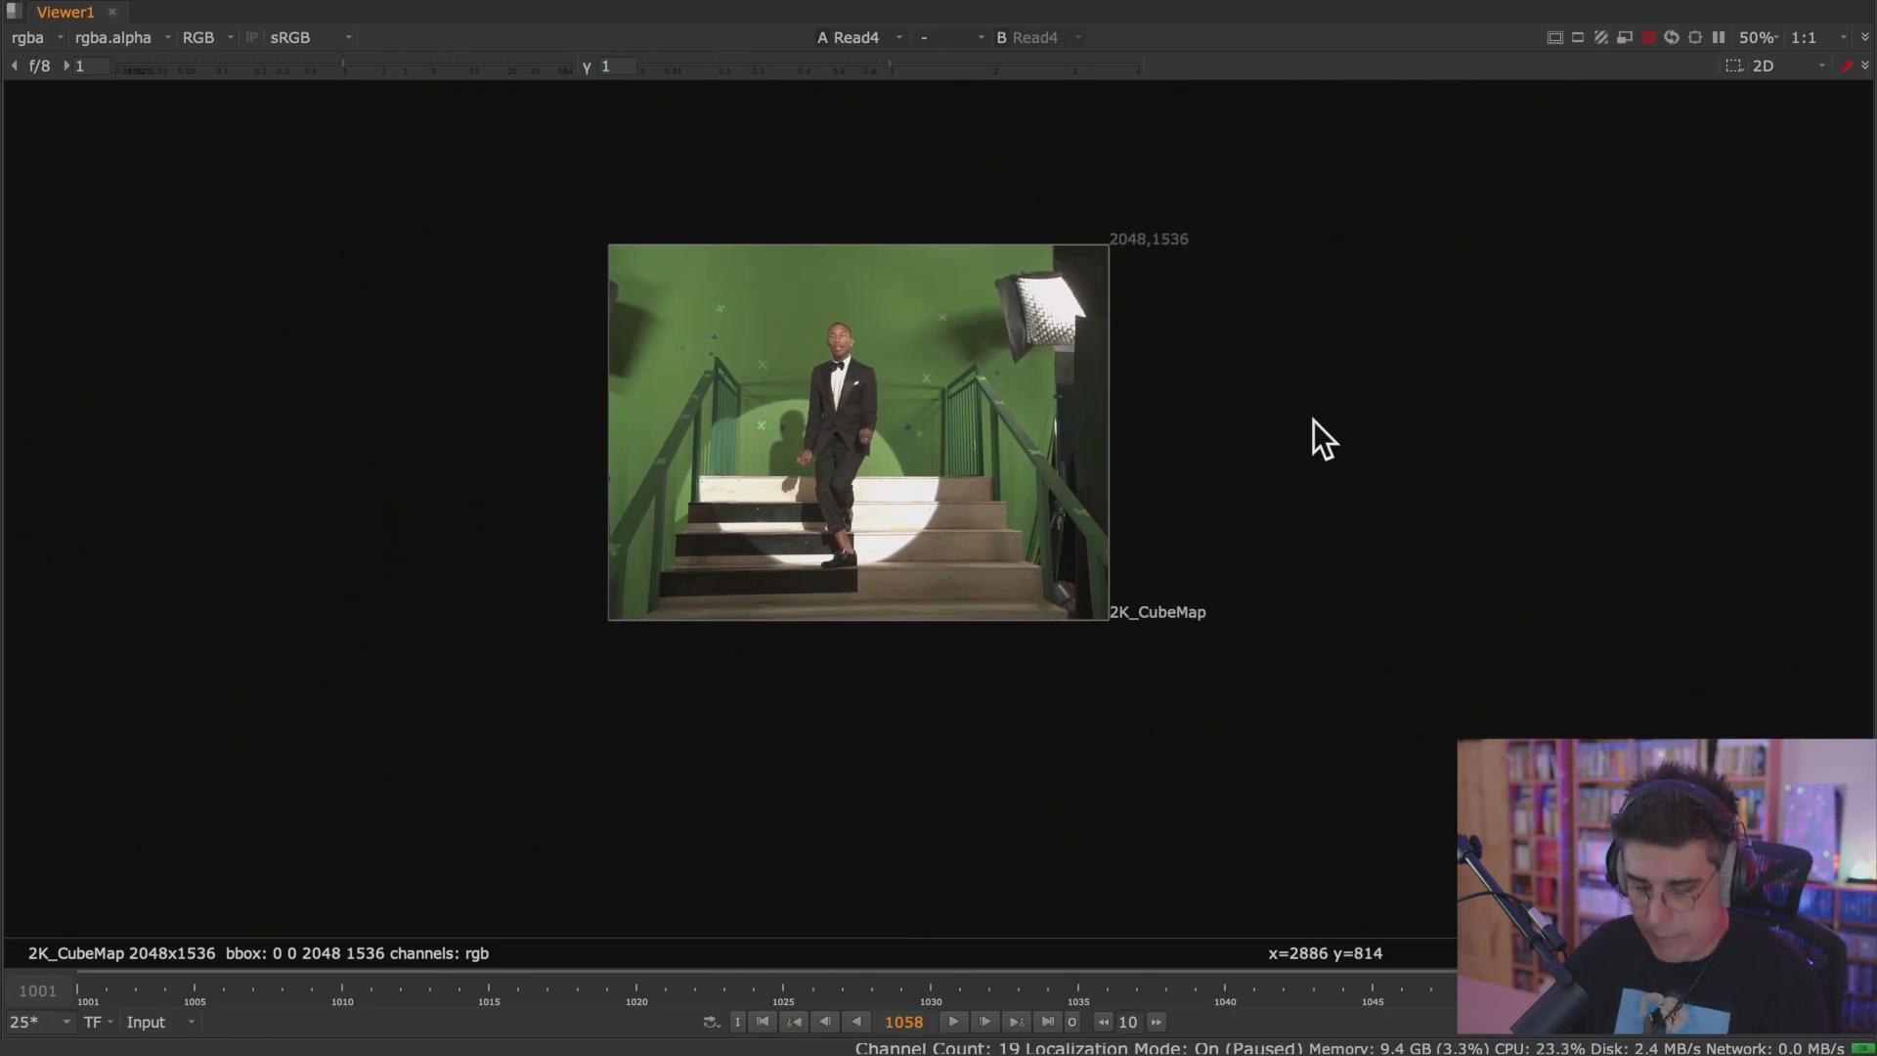
{"action": "key", "text": "f"}
{"action": "middle_click_drag", "start_coordinate": [1366, 453], "coordinate": [1297, 412]}
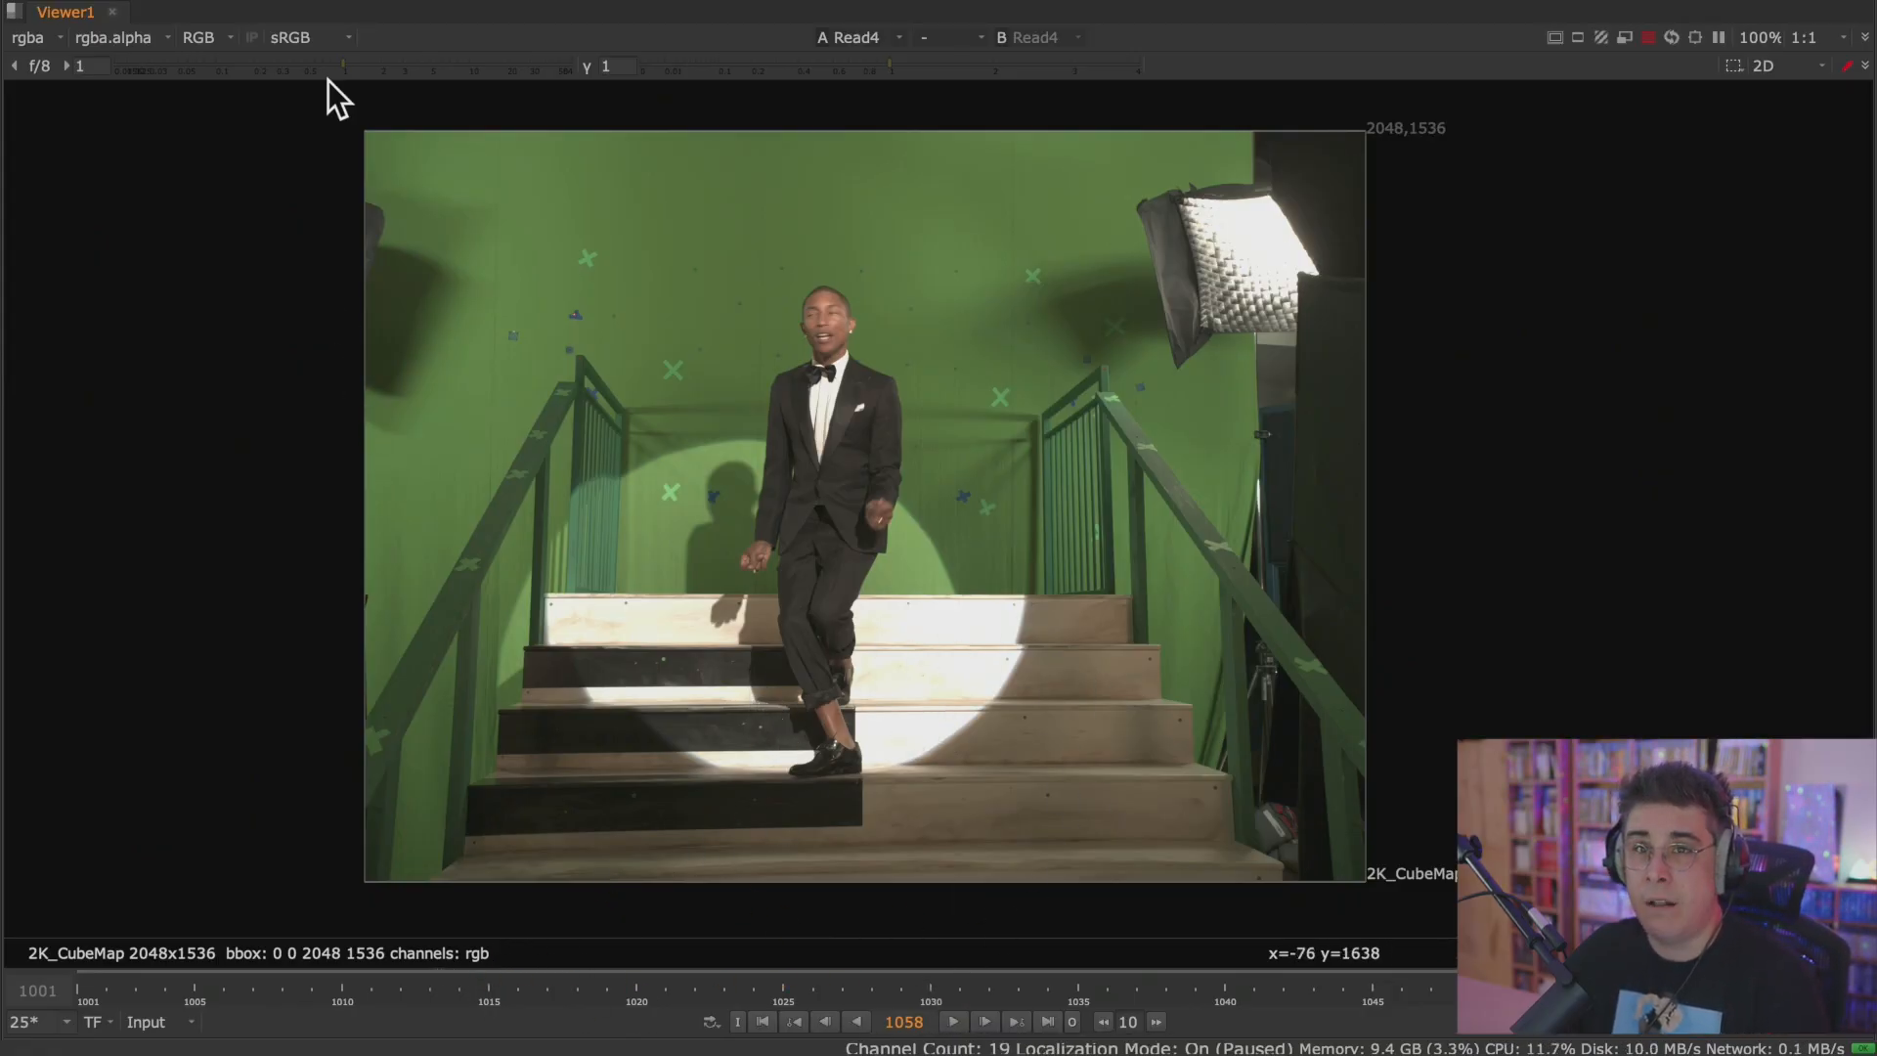
{"action": "left_click_drag", "start_coordinate": [337, 69], "coordinate": [456, 65]}
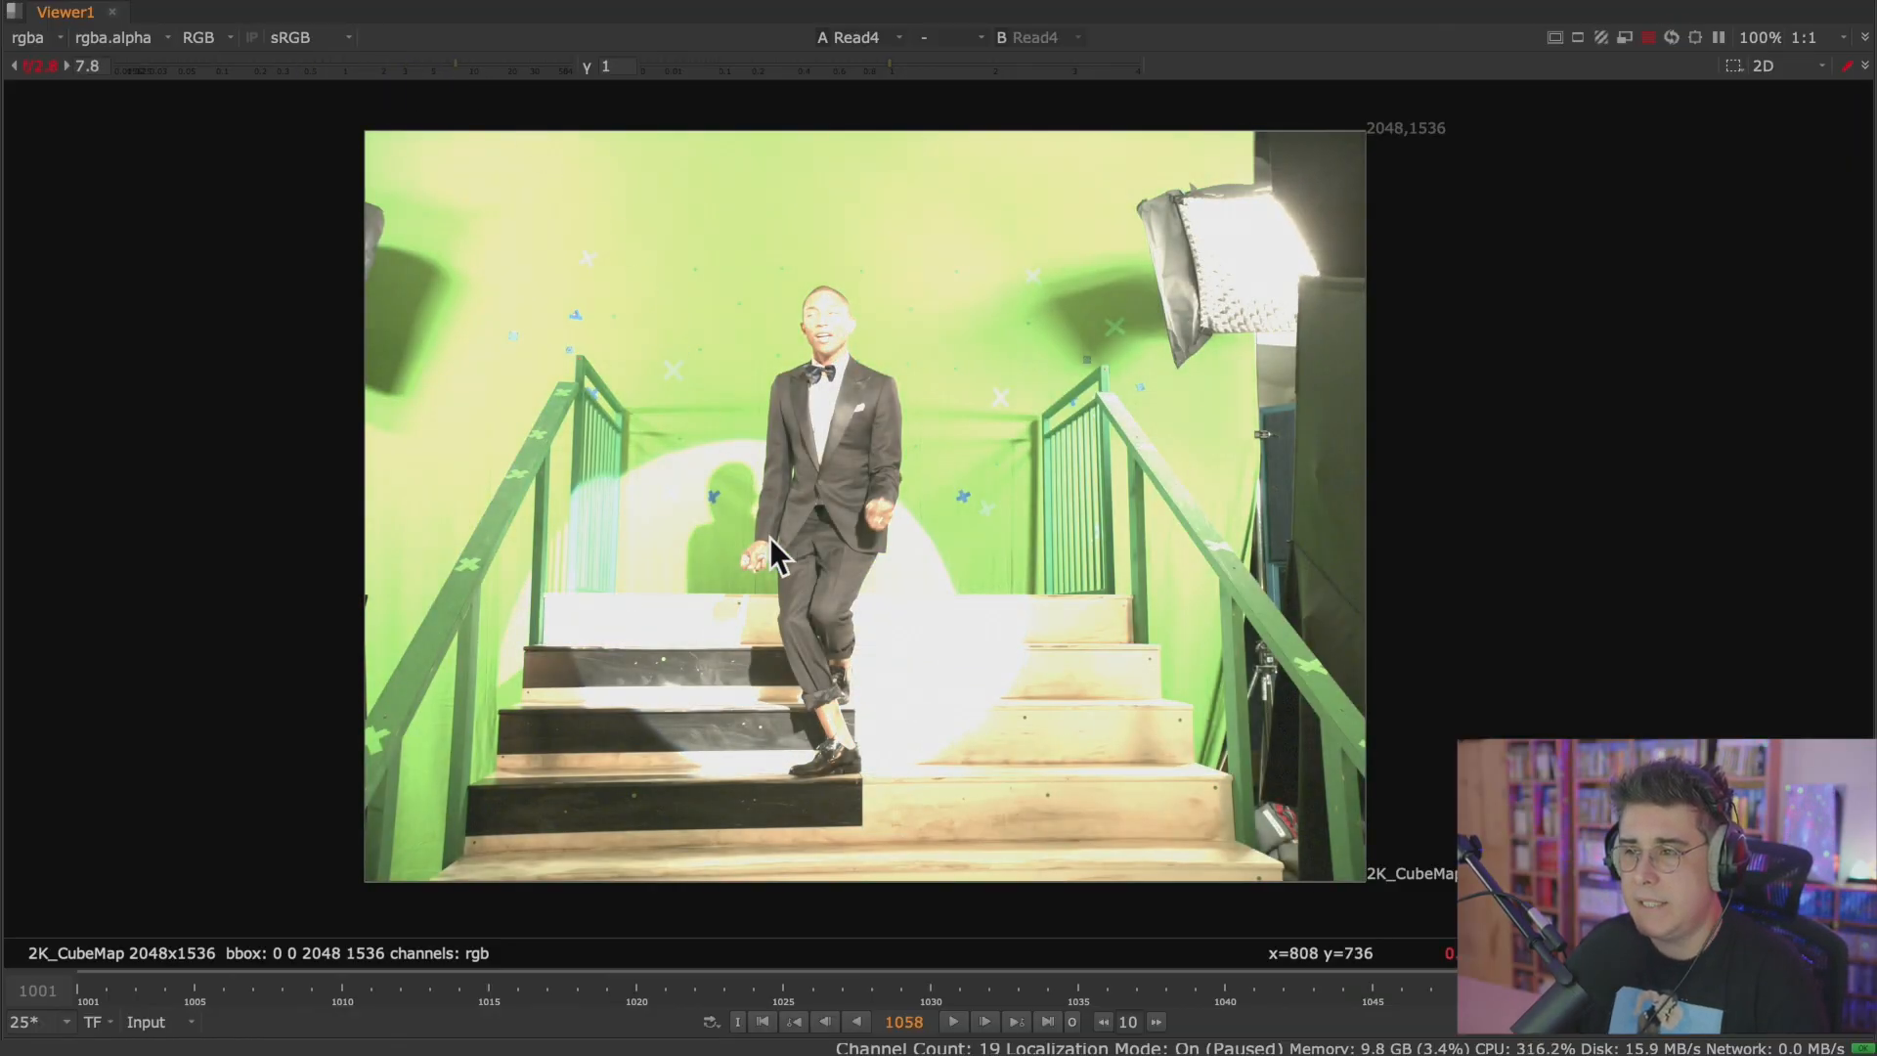
Examine the overexposed Read4 plate up close, from the dark suit and steps to the performer's face and bow tie.
{"action": "scroll", "coordinate": [787, 501], "scroll_direction": "up", "scroll_amount": 5}
{"action": "middle_click_drag", "start_coordinate": [834, 578], "coordinate": [784, 369]}
{"action": "scroll", "coordinate": [961, 510], "scroll_direction": "up", "scroll_amount": 5}
{"action": "middle_click_drag", "start_coordinate": [909, 527], "coordinate": [846, 561]}
{"action": "middle_click_drag", "start_coordinate": [936, 396], "coordinate": [846, 879]}
{"action": "mouse_move", "coordinate": [1007, 176]}
{"action": "middle_mouse_down"}
{"action": "mouse_move", "coordinate": [946, 343]}
{"action": "mouse_move", "coordinate": [868, 821]}
{"action": "middle_mouse_up"}
{"action": "middle_click_drag", "start_coordinate": [911, 435], "coordinate": [851, 821]}
{"action": "mouse_move", "coordinate": [890, 508]}
{"action": "middle_mouse_down"}
{"action": "mouse_move", "coordinate": [833, 672]}
{"action": "mouse_move", "coordinate": [865, 746]}
{"action": "middle_mouse_up"}
{"action": "middle_click_drag", "start_coordinate": [630, 258], "coordinate": [1045, 621]}
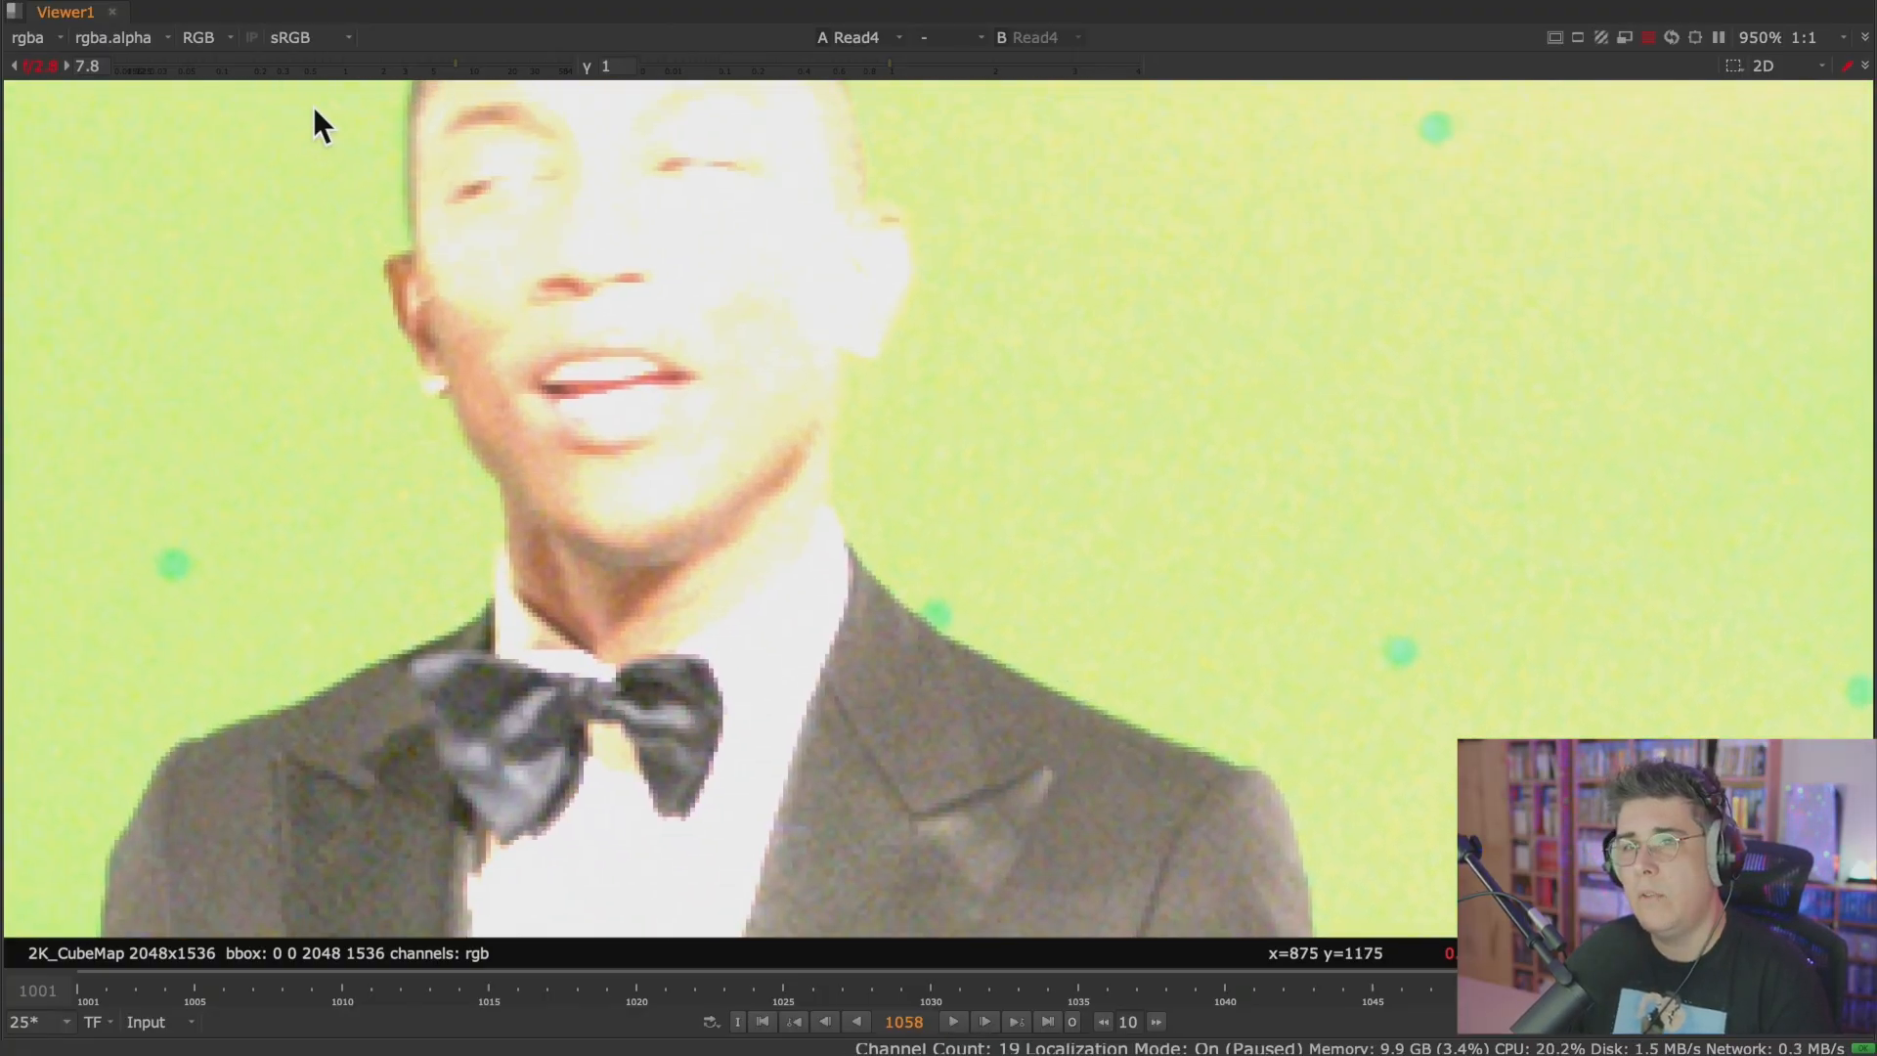
Lower the Viewer gain to 0.58 and inspect the wood detail on the spotlit stairs.
{"action": "left_click_drag", "start_coordinate": [448, 58], "coordinate": [315, 67]}
{"action": "middle_click_drag", "start_coordinate": [922, 665], "coordinate": [555, 74]}
{"action": "middle_click_drag", "start_coordinate": [1009, 875], "coordinate": [706, 291]}
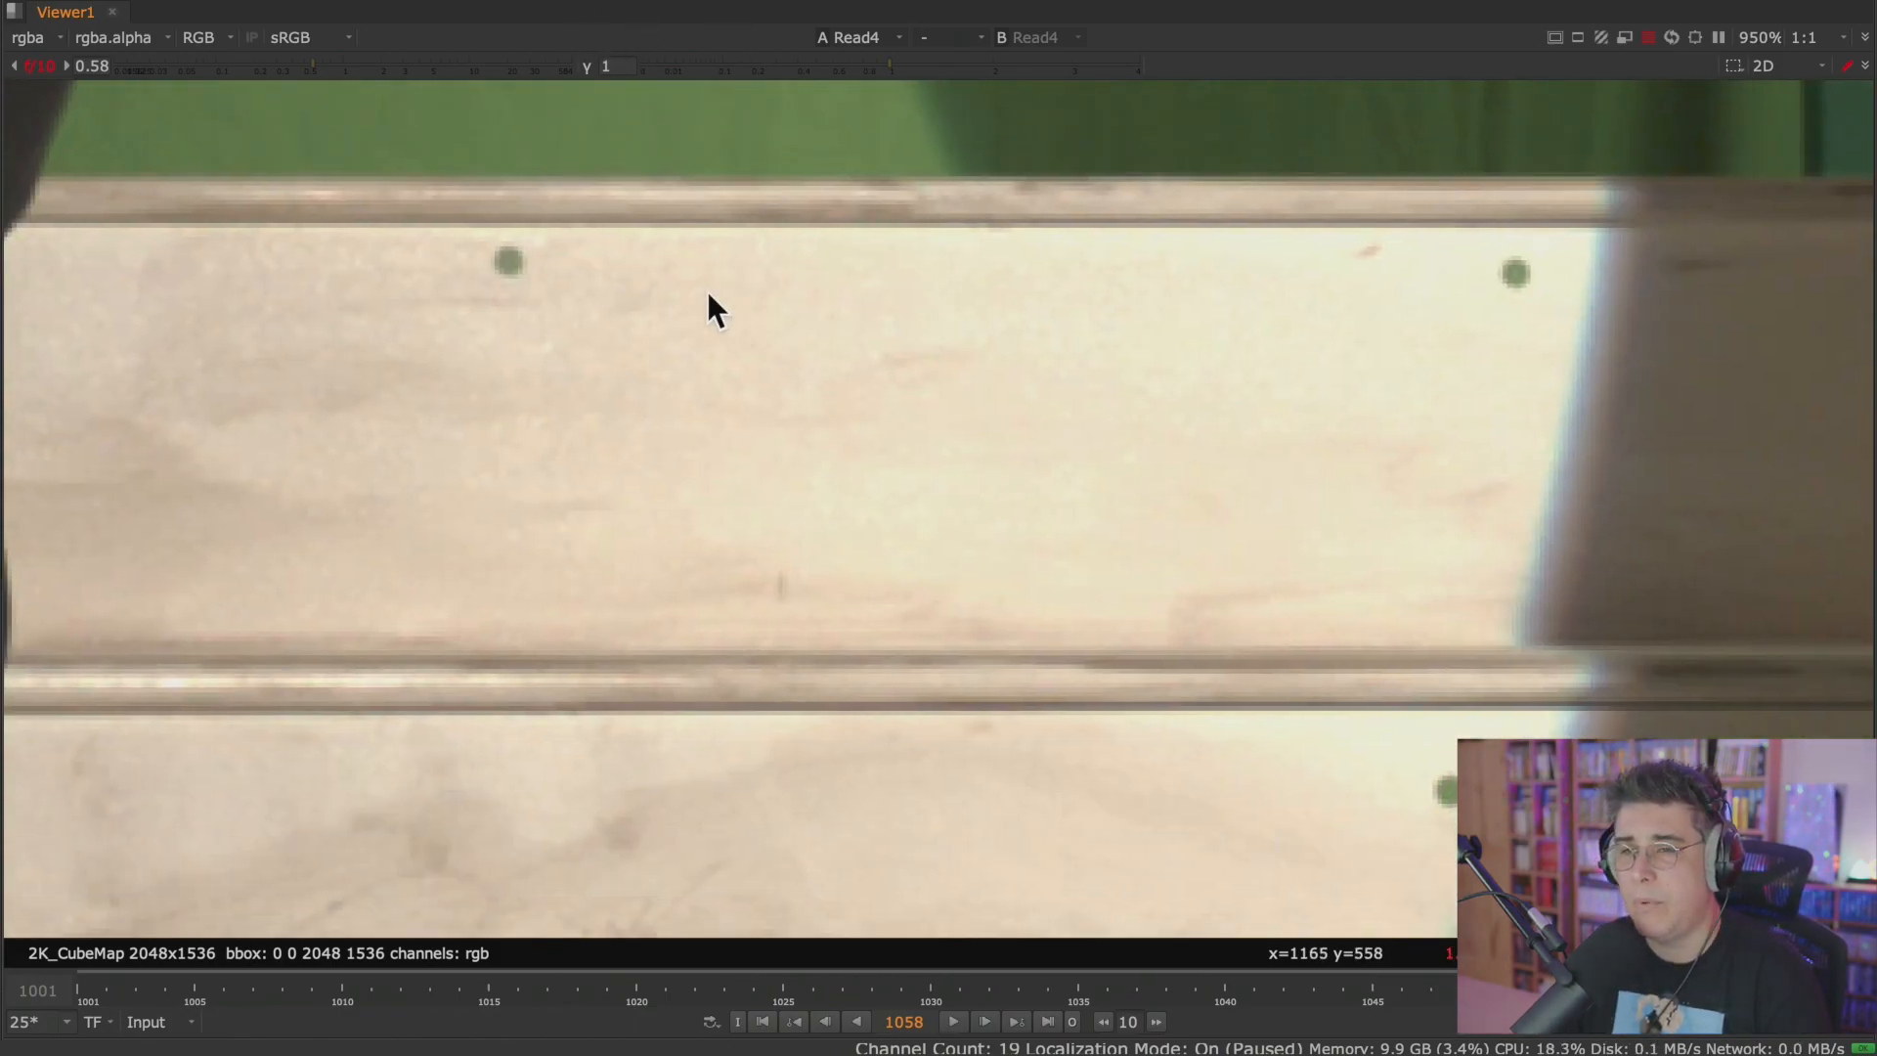
Compare the spotlit stairs at Viewer gain 1 and 0.31, finishing with the gain reset to 1.
{"action": "left_click", "coordinate": [37, 66]}
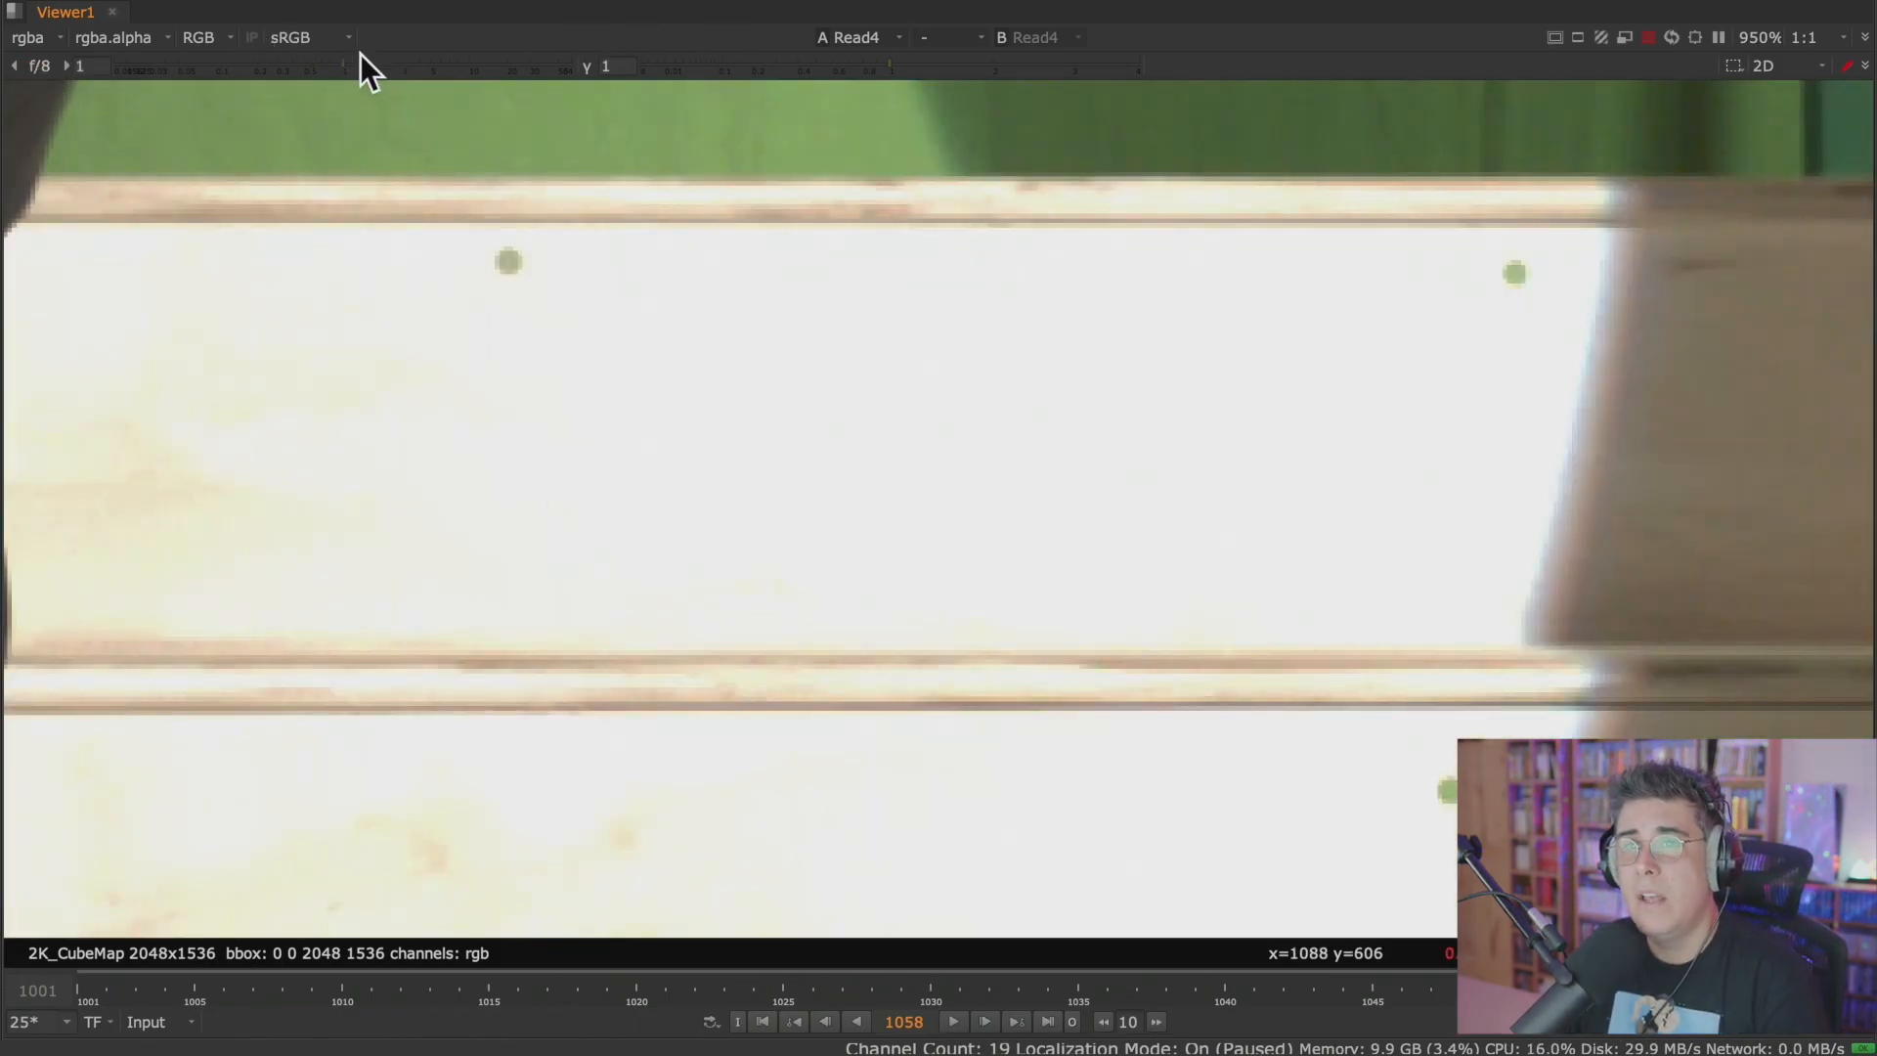
{"action": "left_click_drag", "start_coordinate": [344, 62], "coordinate": [277, 61]}
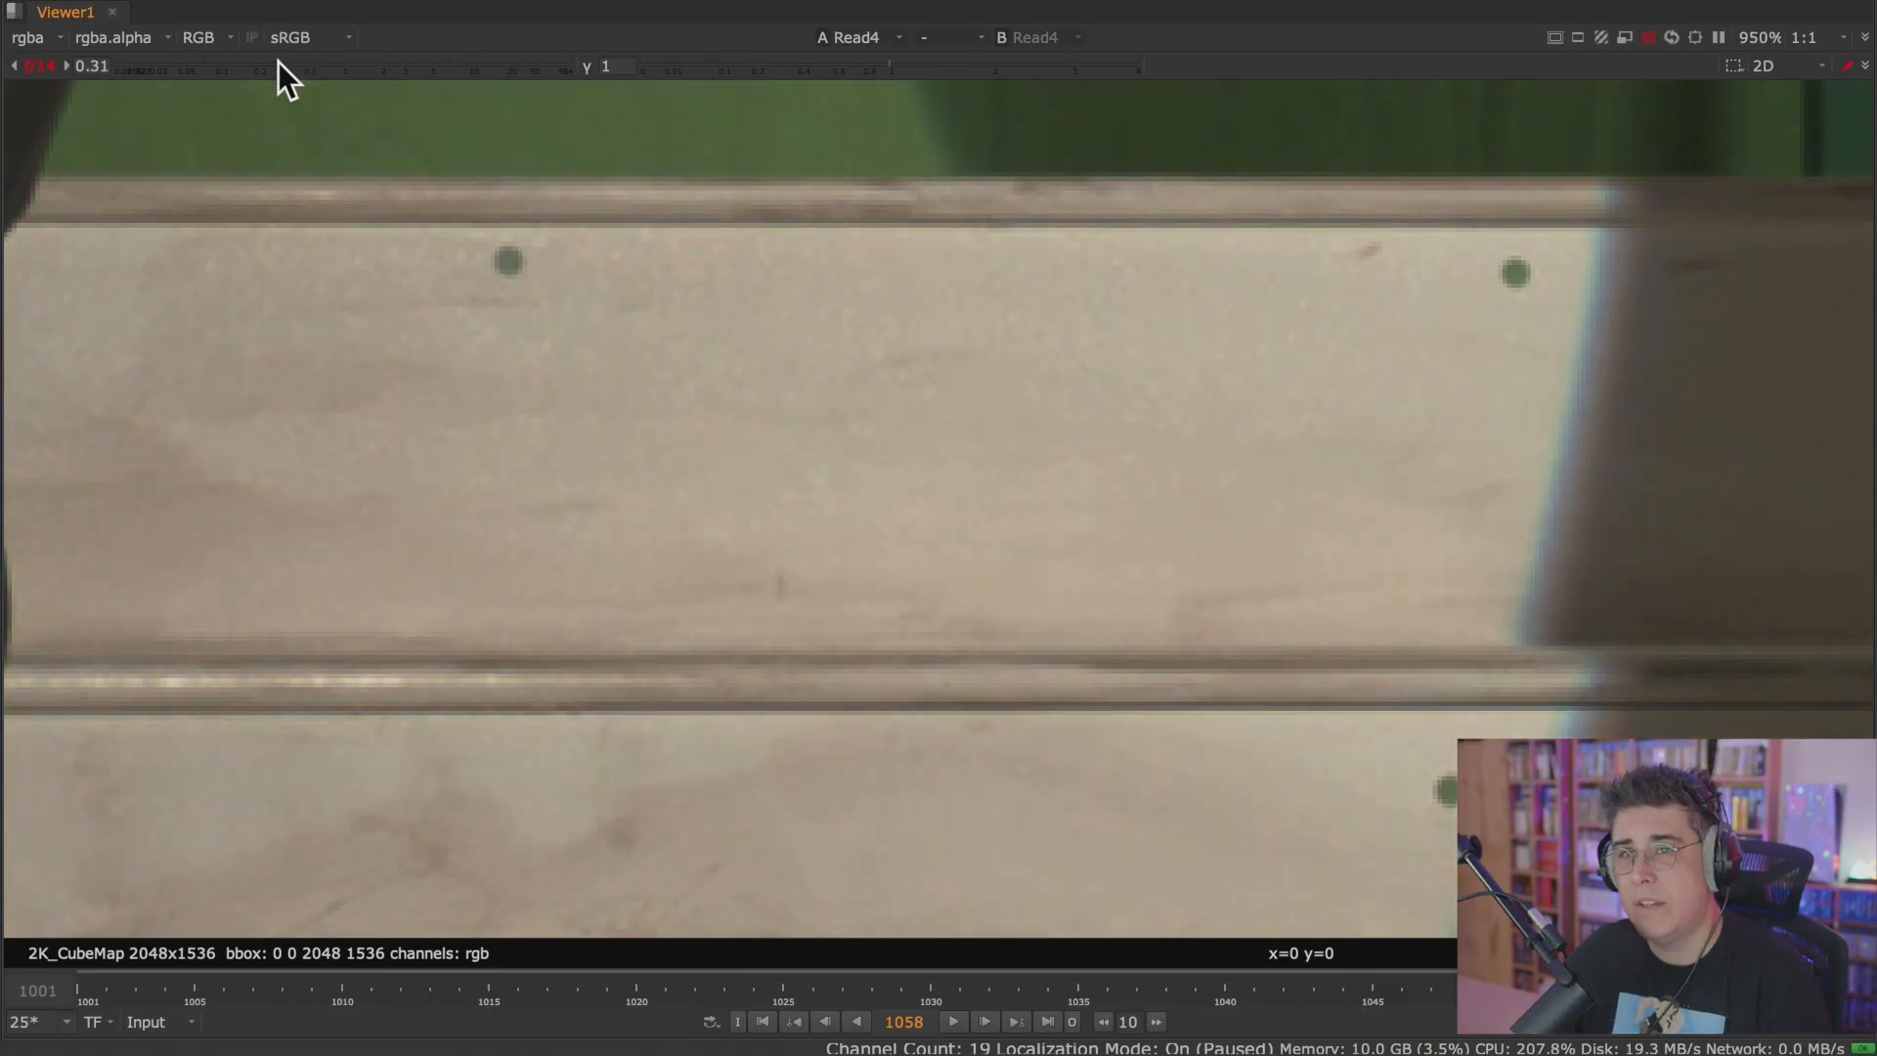
{"action": "left_click", "coordinate": [33, 64]}
Frame the performer and the whole staircase, check the plate at gain 0.51, and reset the gain to 1.
{"action": "scroll", "coordinate": [297, 316], "scroll_direction": "down", "scroll_amount": 4}
{"action": "scroll", "coordinate": [297, 317], "scroll_direction": "down", "scroll_amount": 5}
{"action": "middle_click_drag", "start_coordinate": [295, 305], "coordinate": [875, 716]}
{"action": "middle_click_drag", "start_coordinate": [875, 635], "coordinate": [798, 475]}
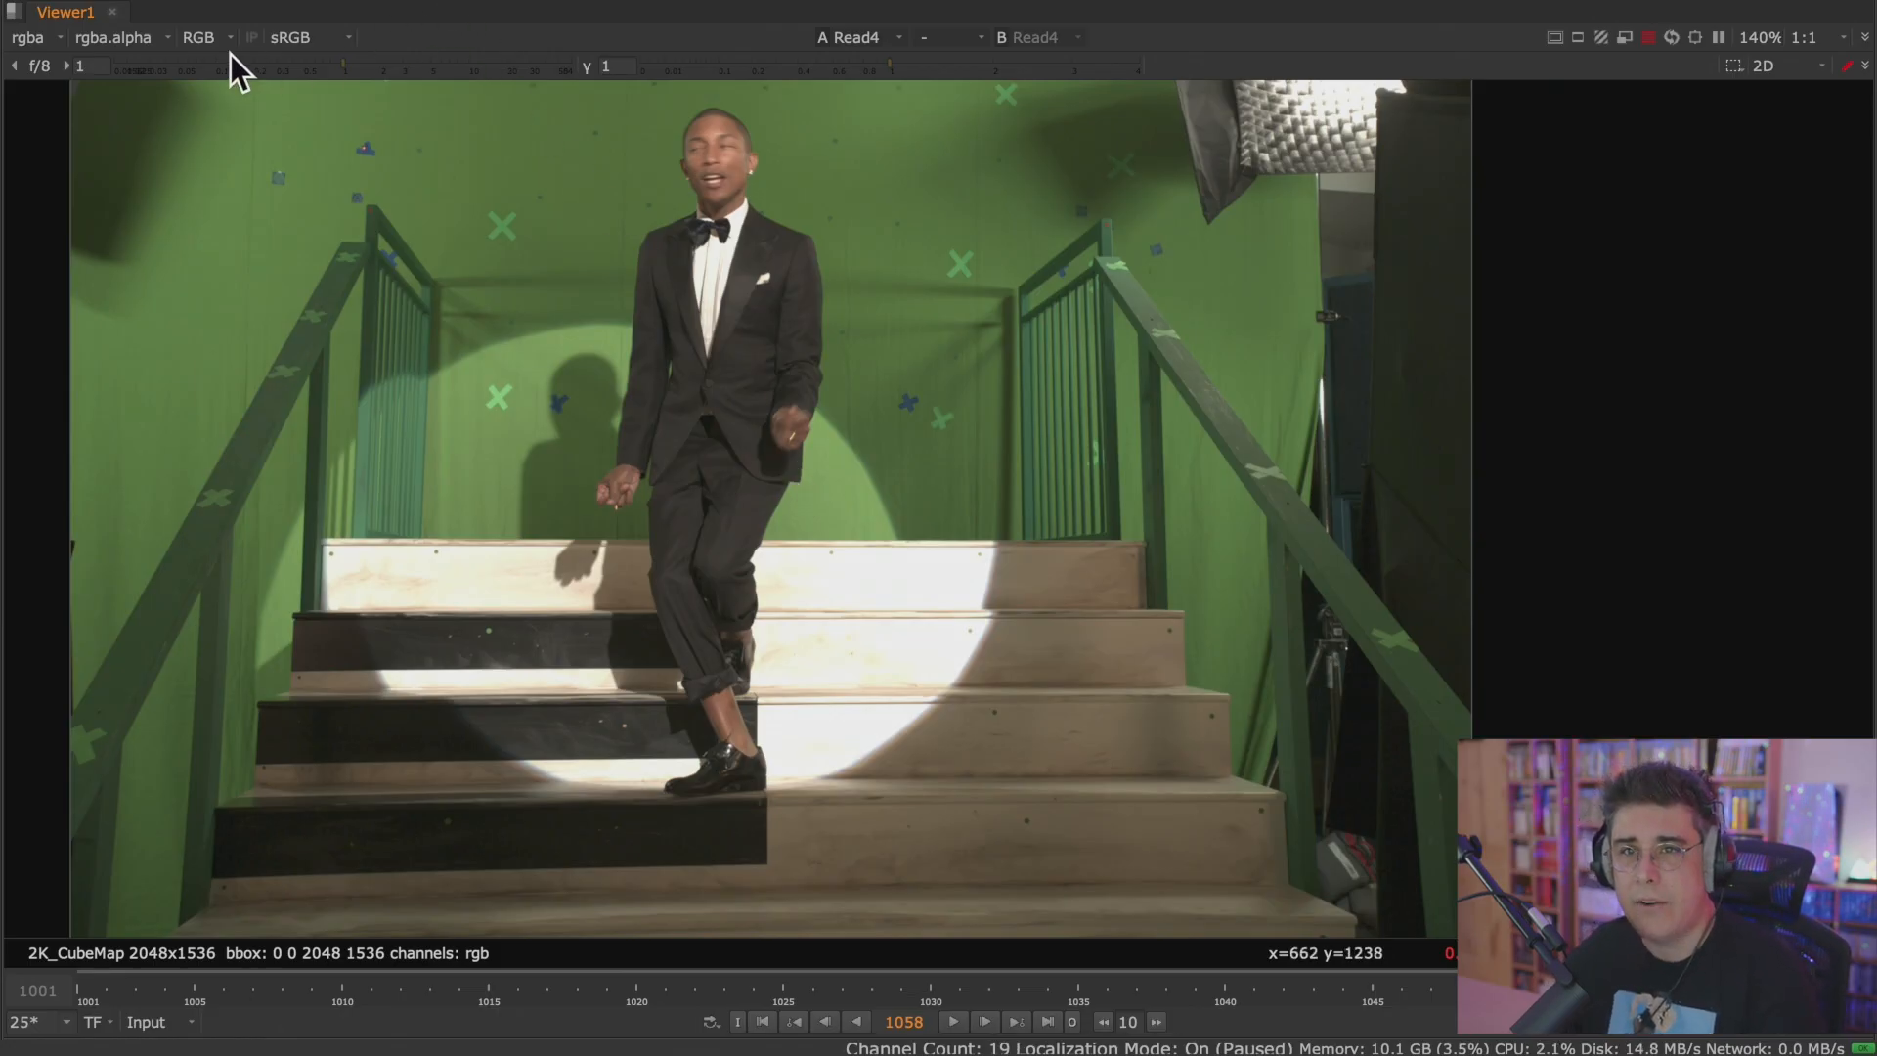
{"action": "left_click_drag", "start_coordinate": [346, 65], "coordinate": [307, 72]}
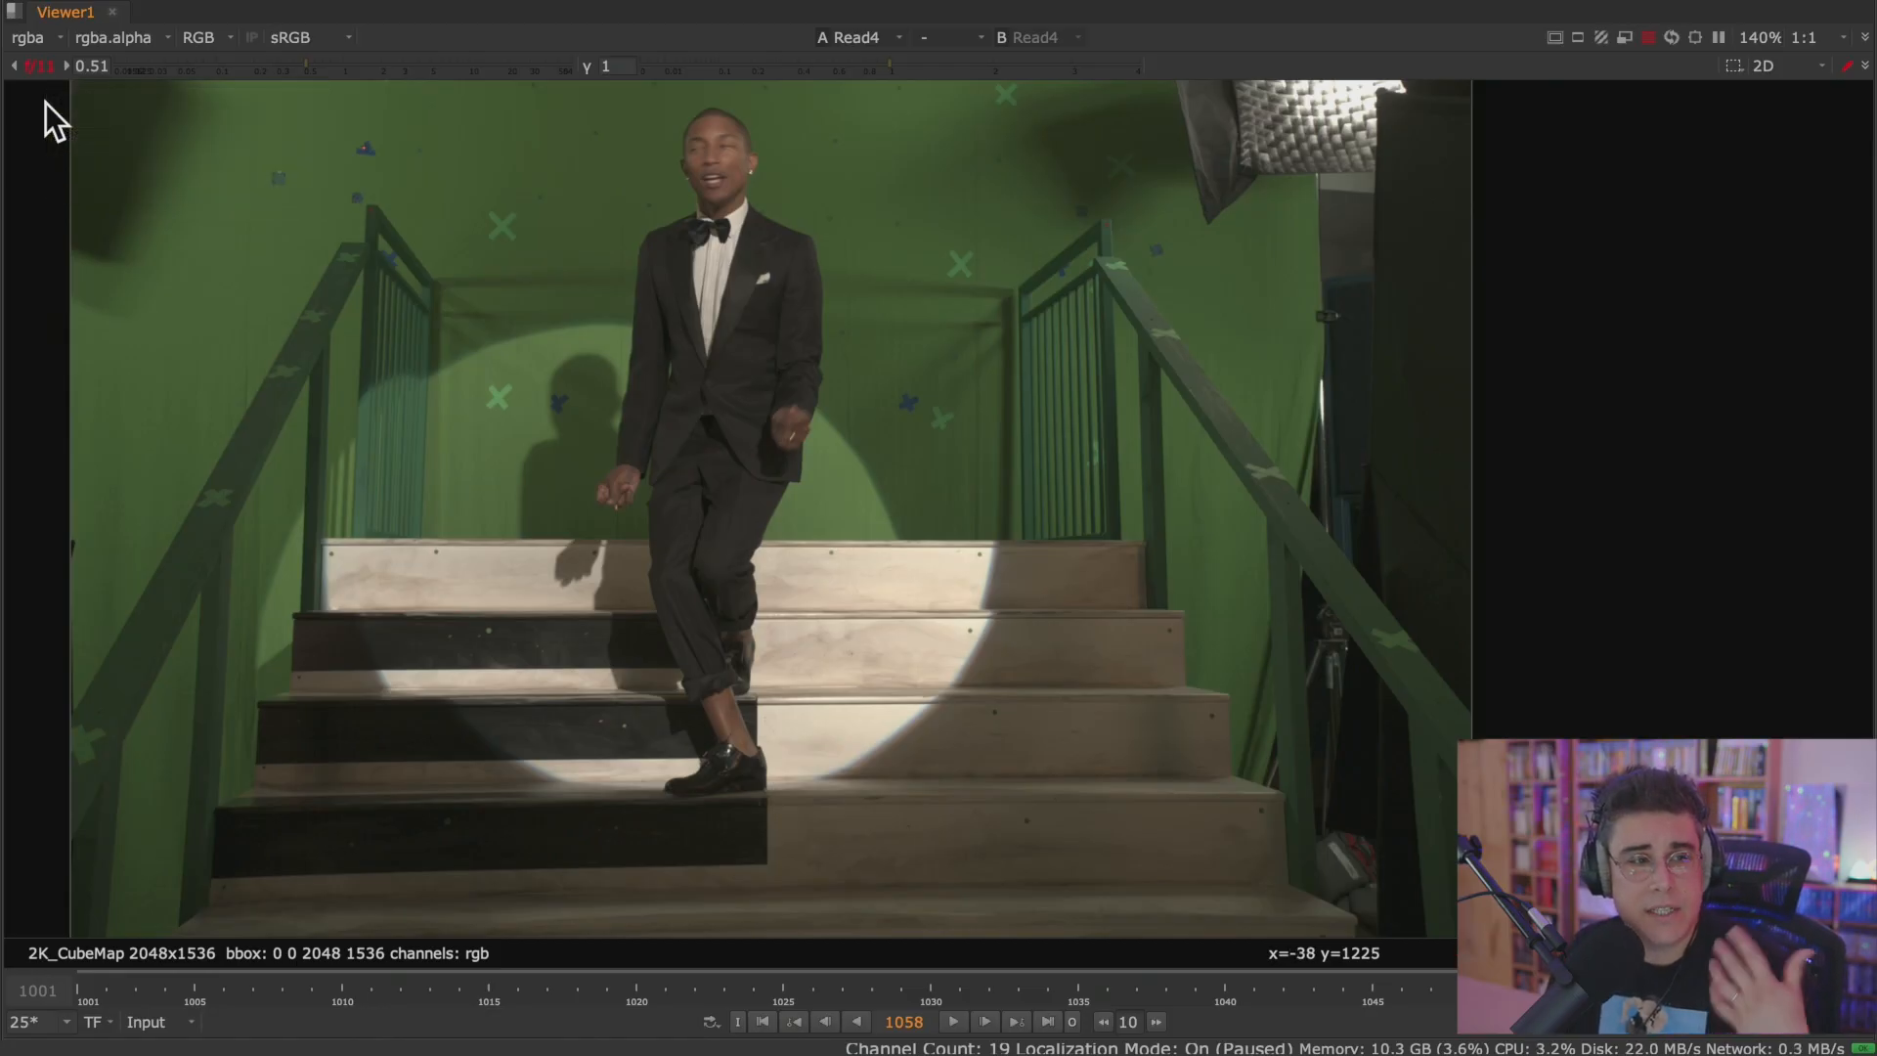
{"action": "left_click", "coordinate": [36, 69]}
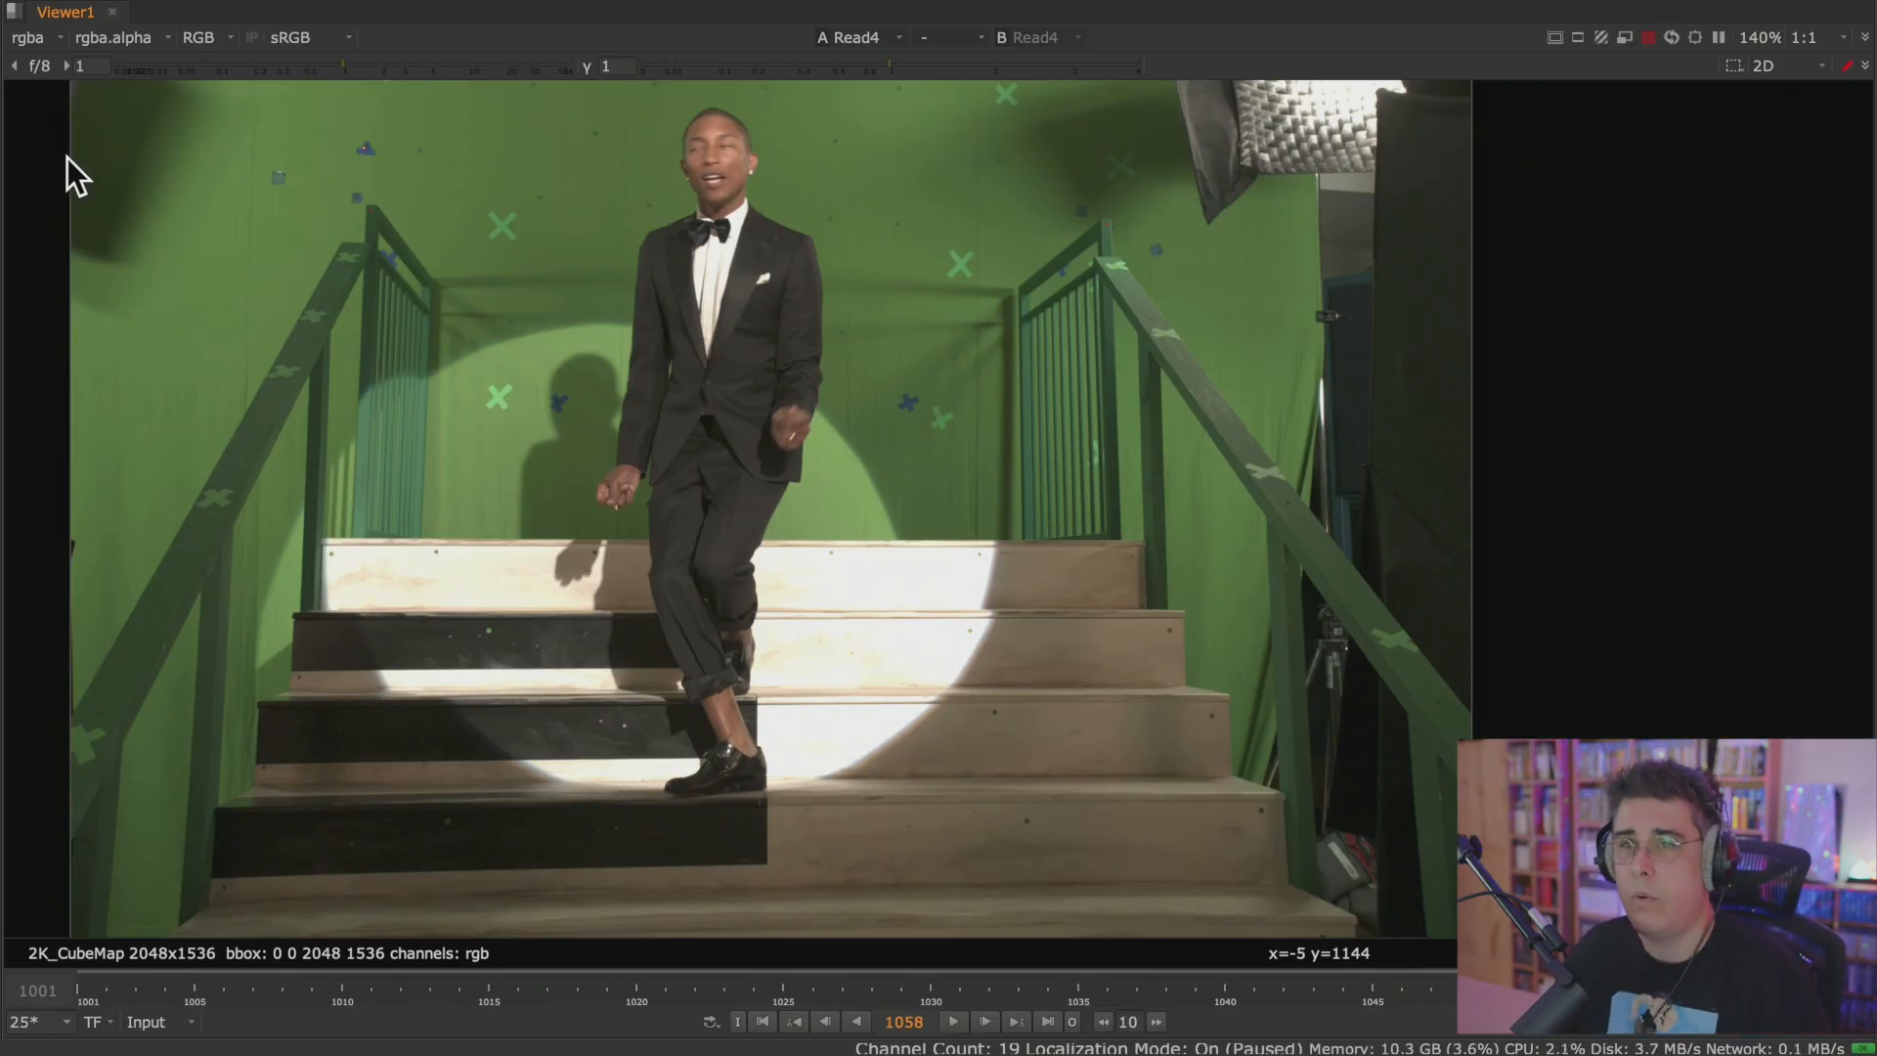
Enter Viewer gain values of 5, 2, 1, 2, 4, 6 and 12 in turn, and reset the gain to 1.
{"action": "left_click", "coordinate": [86, 66]}
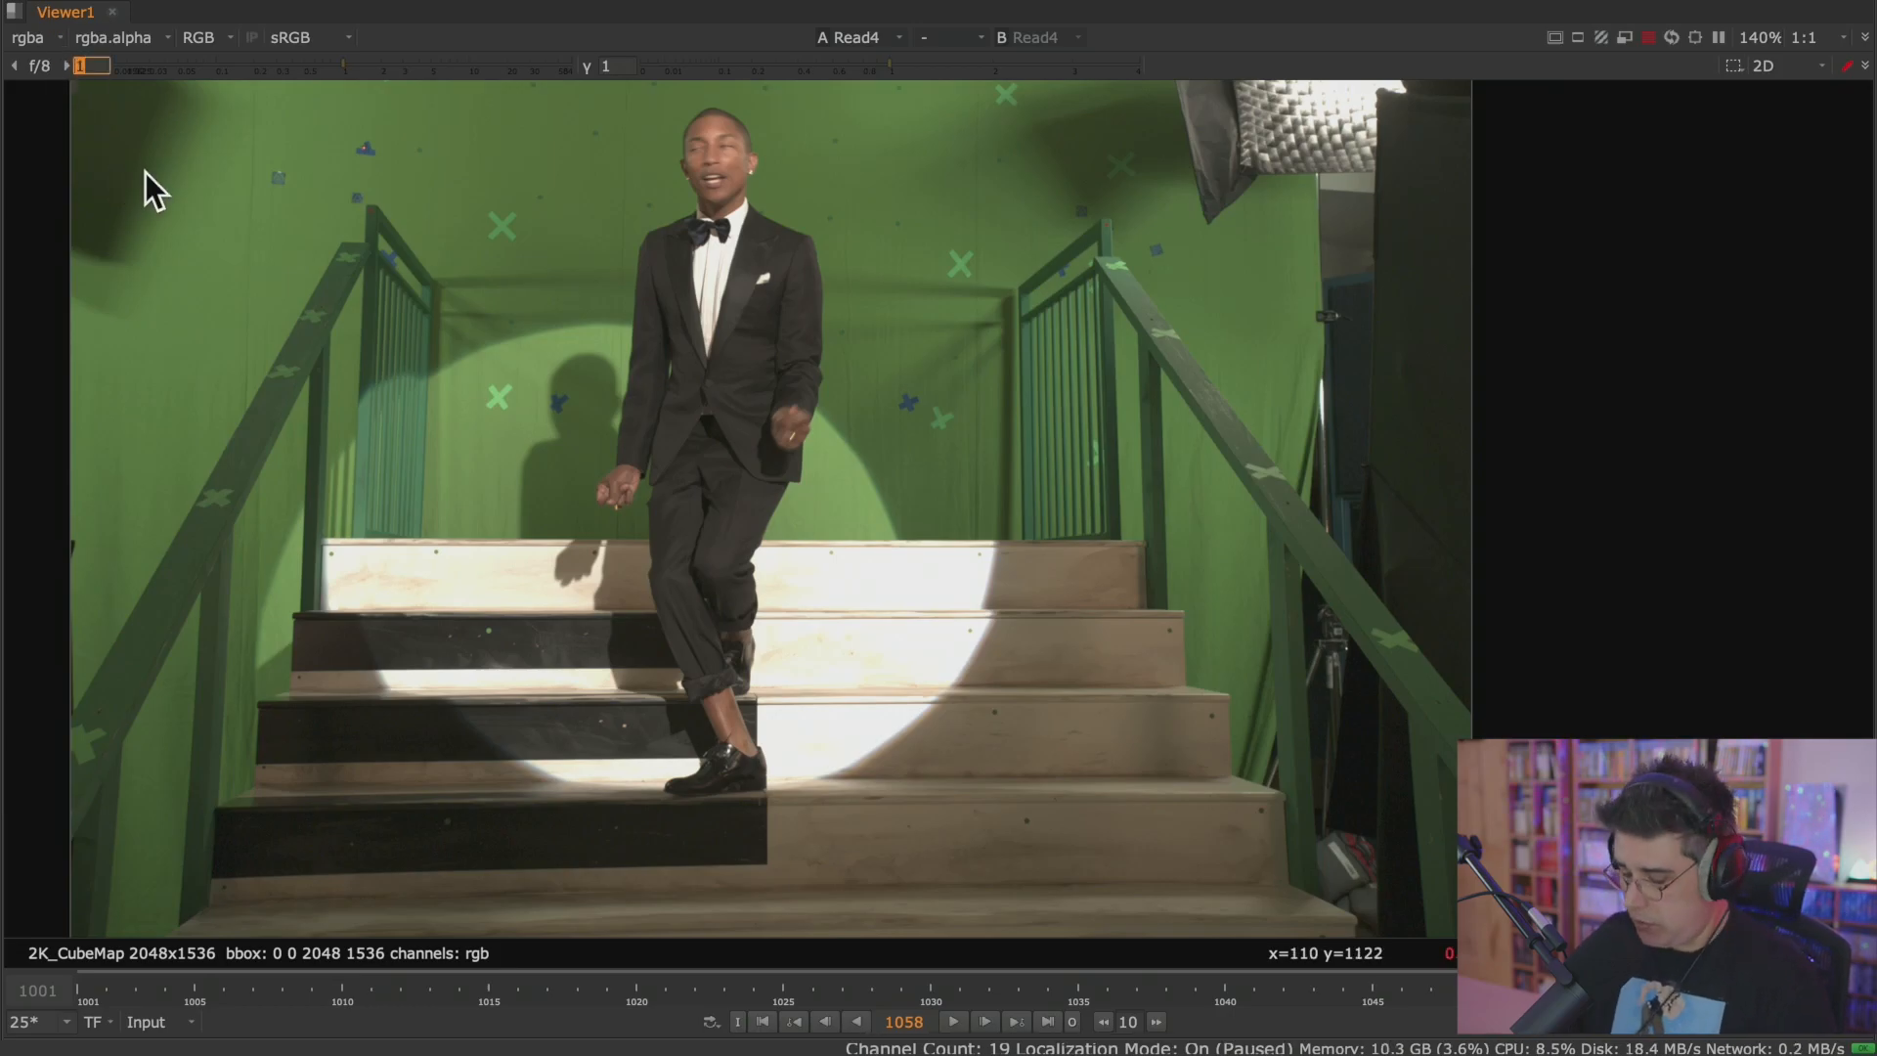
{"action": "type", "text": "5"}
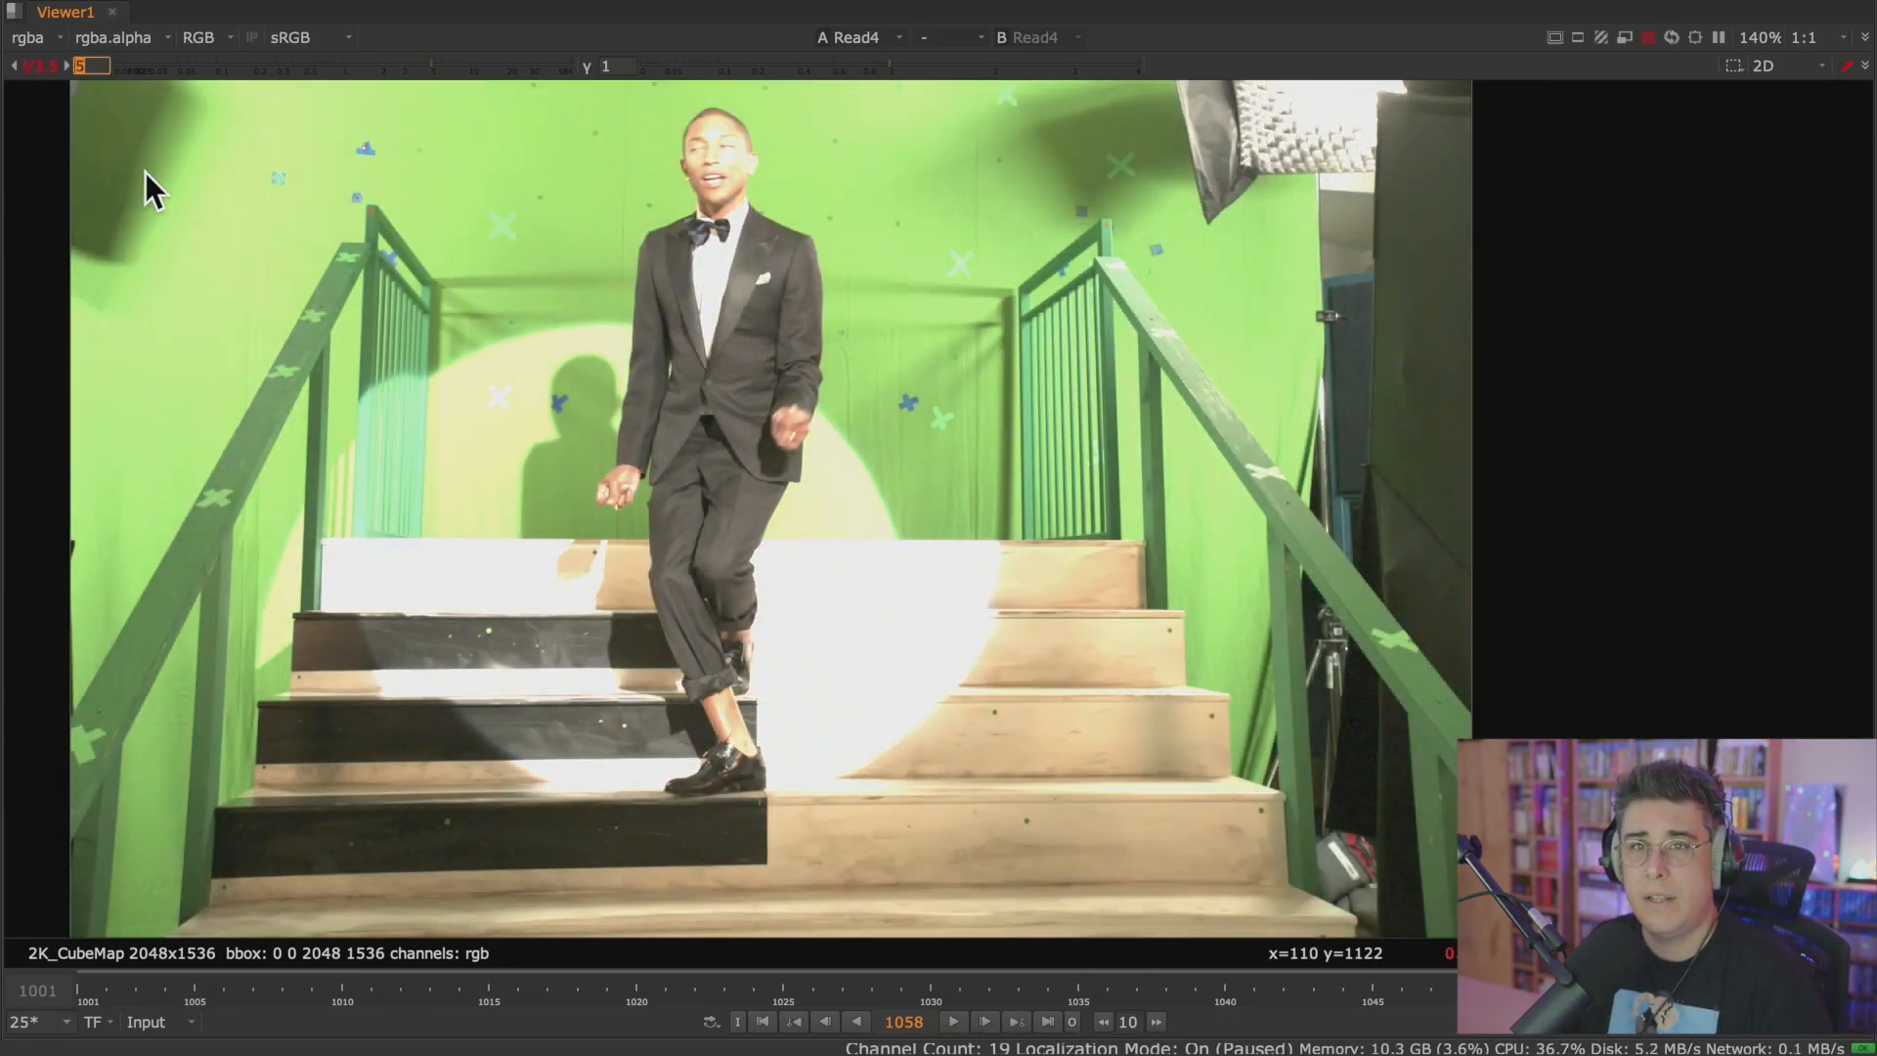
{"action": "key", "text": "BackSpace"}
{"action": "type", "text": "2"}
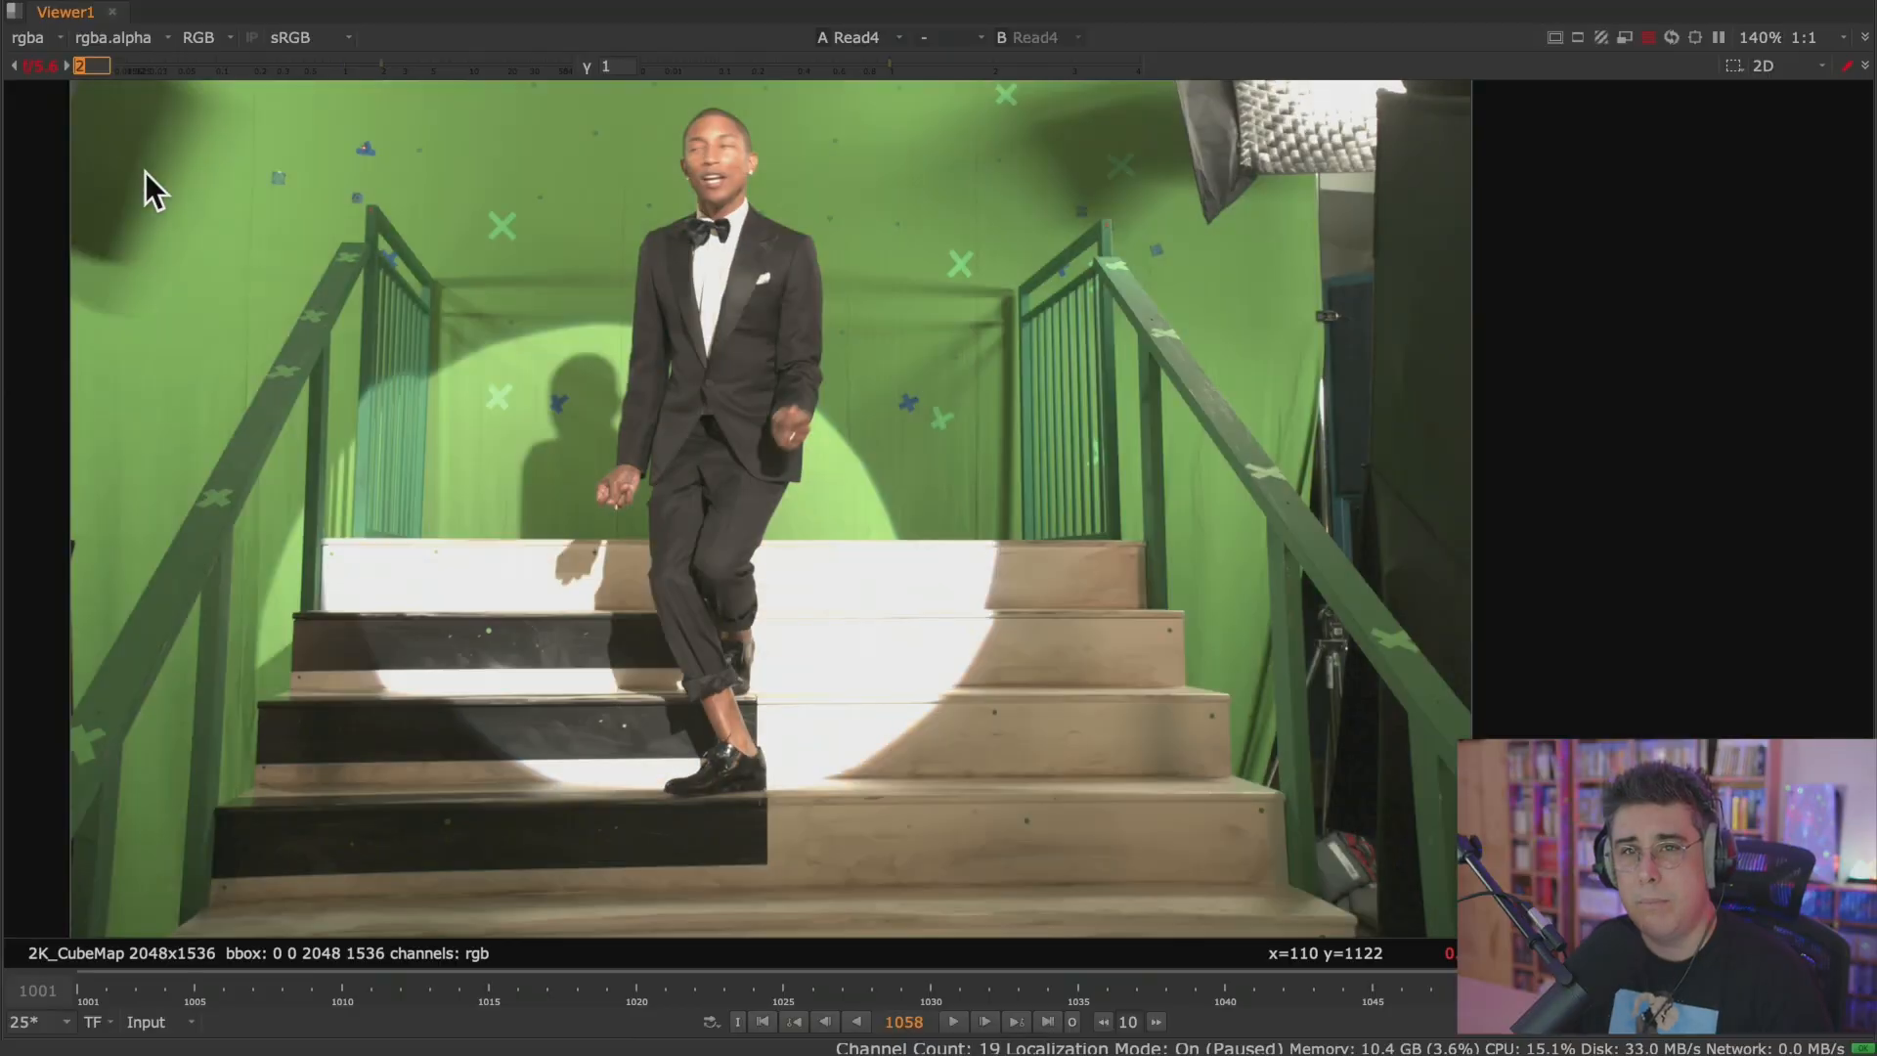
{"action": "key", "text": "BackSpace"}
{"action": "type", "text": "1"}
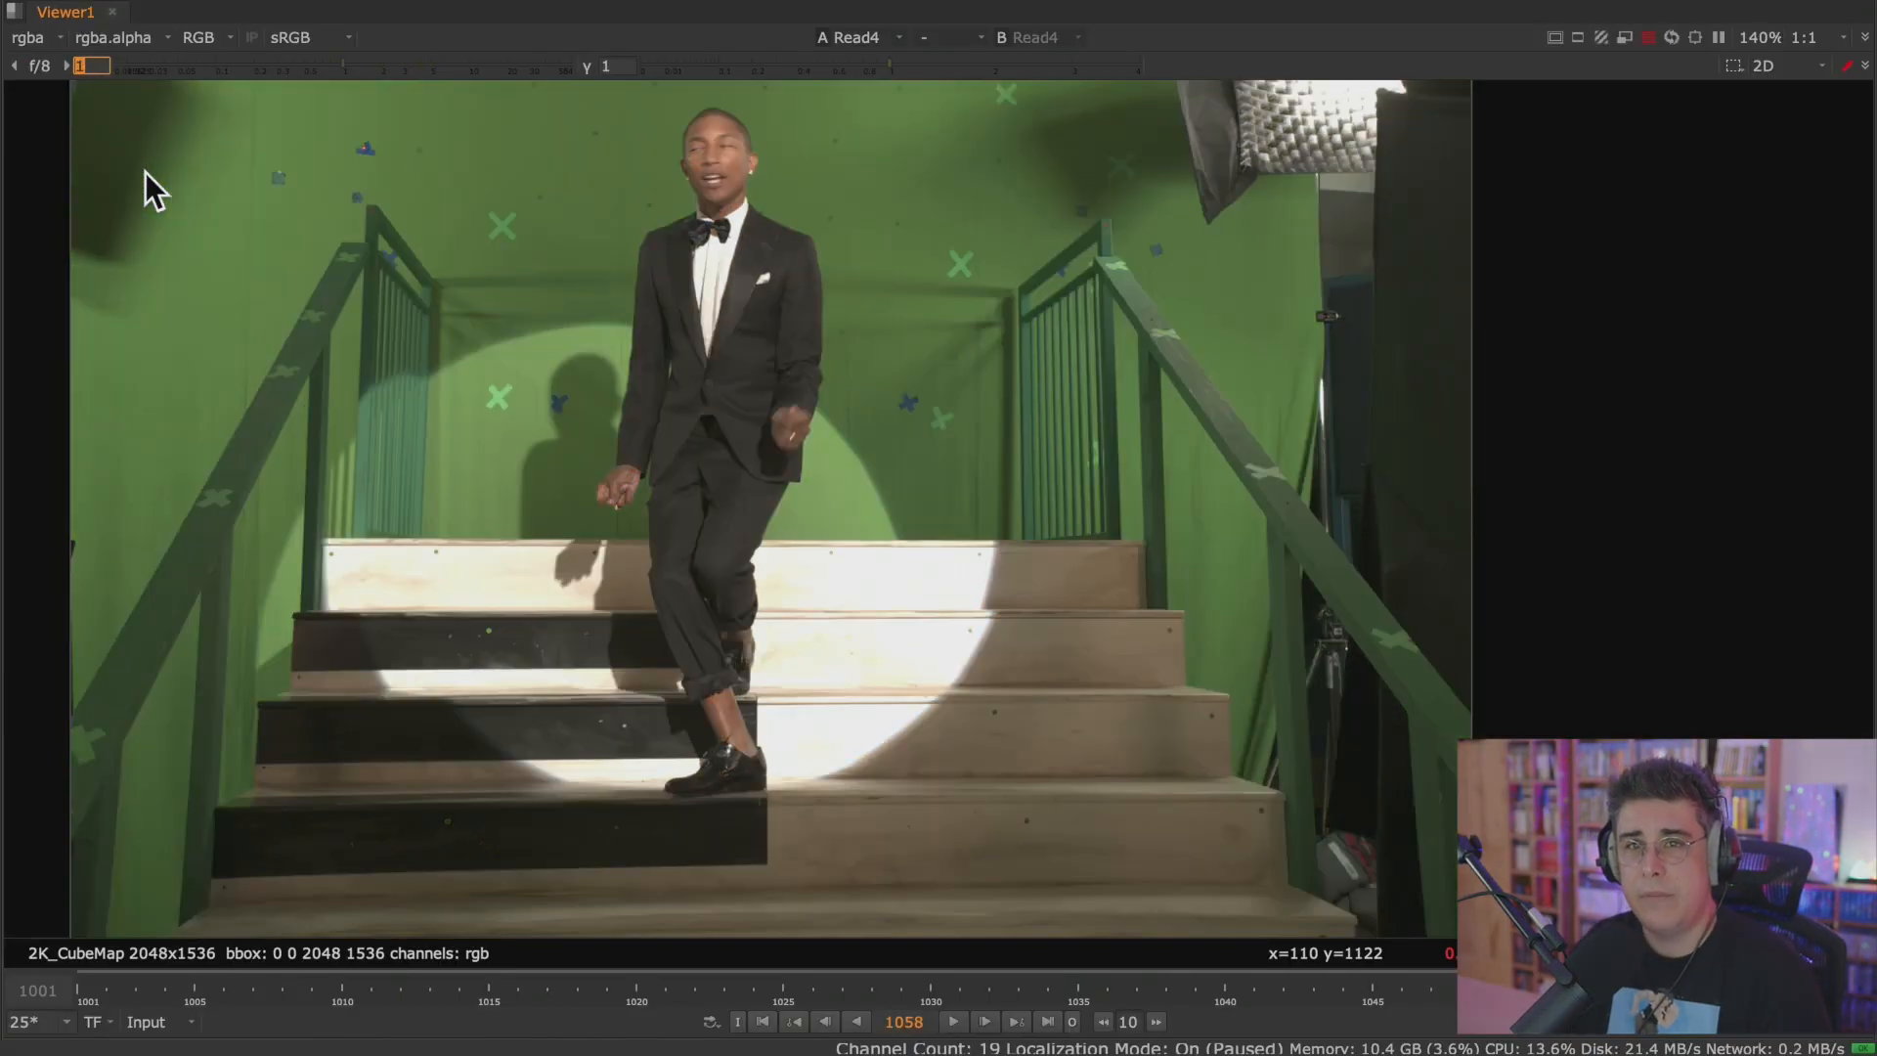
{"action": "type", "text": "2"}
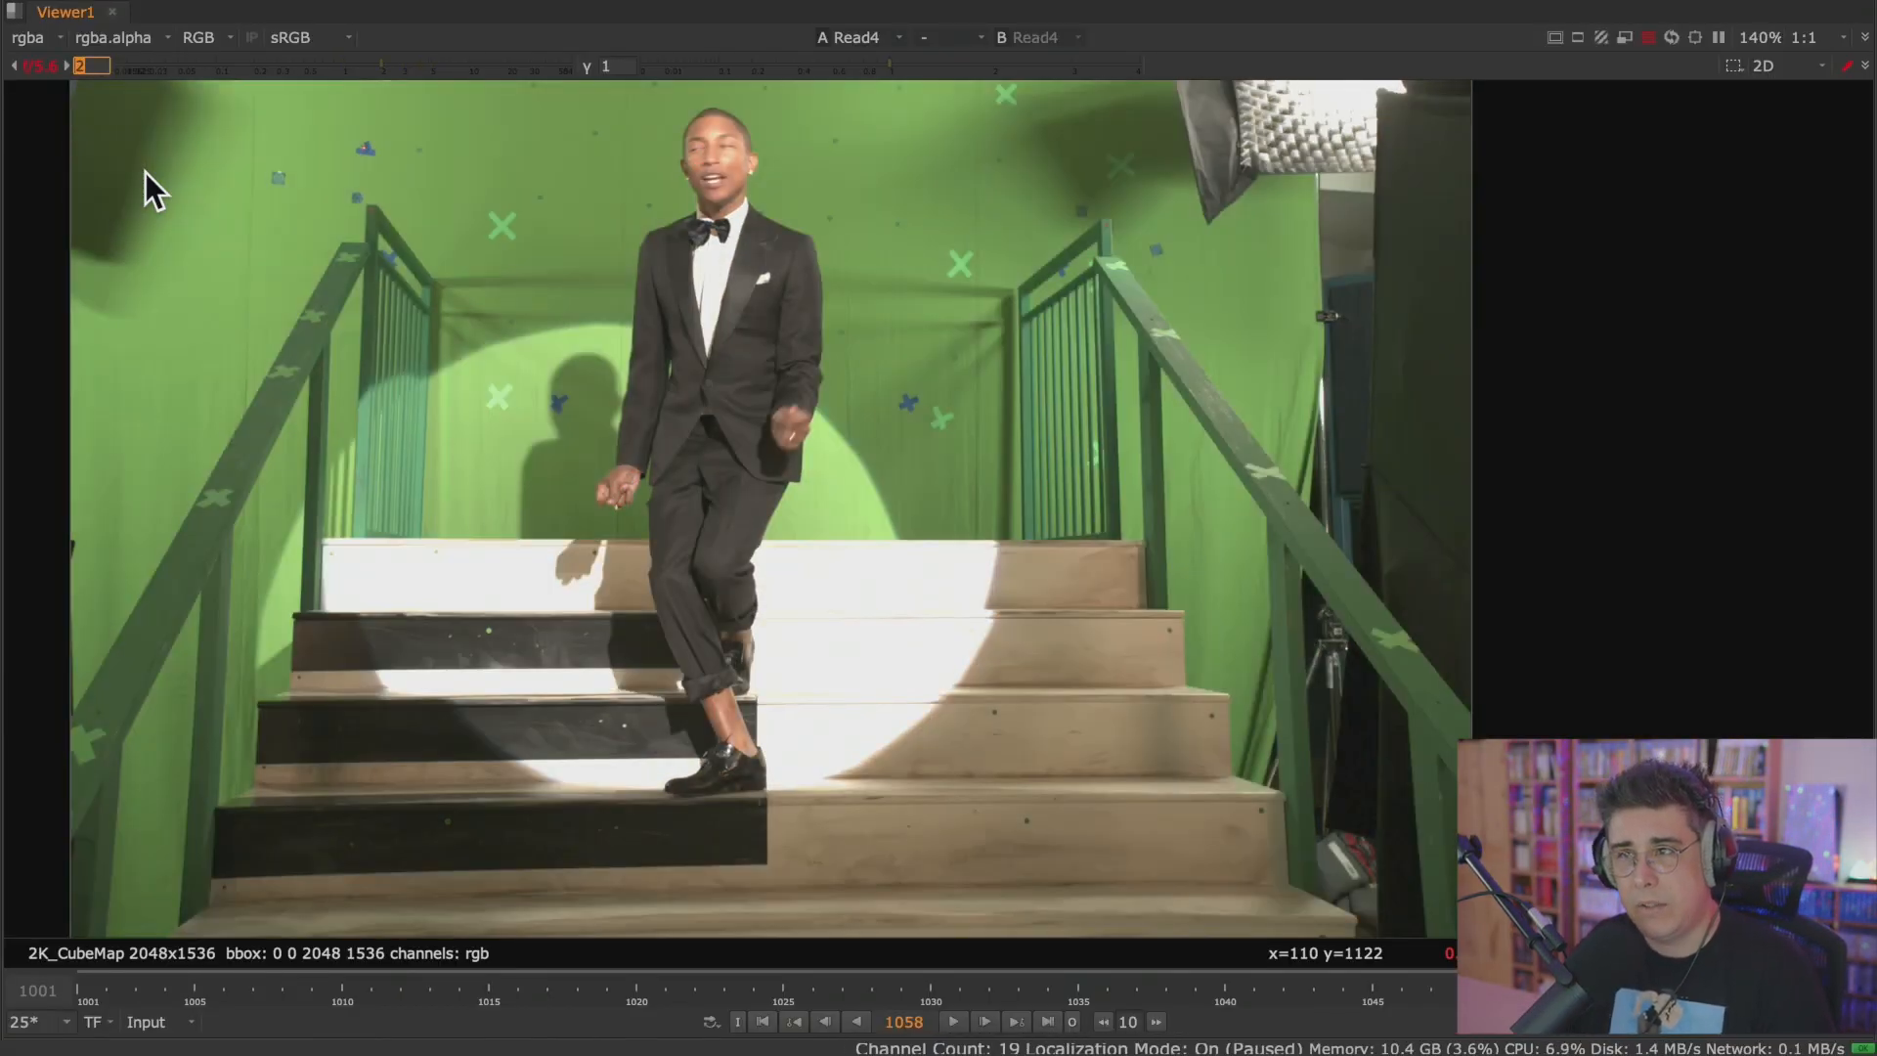
{"action": "type", "text": "4"}
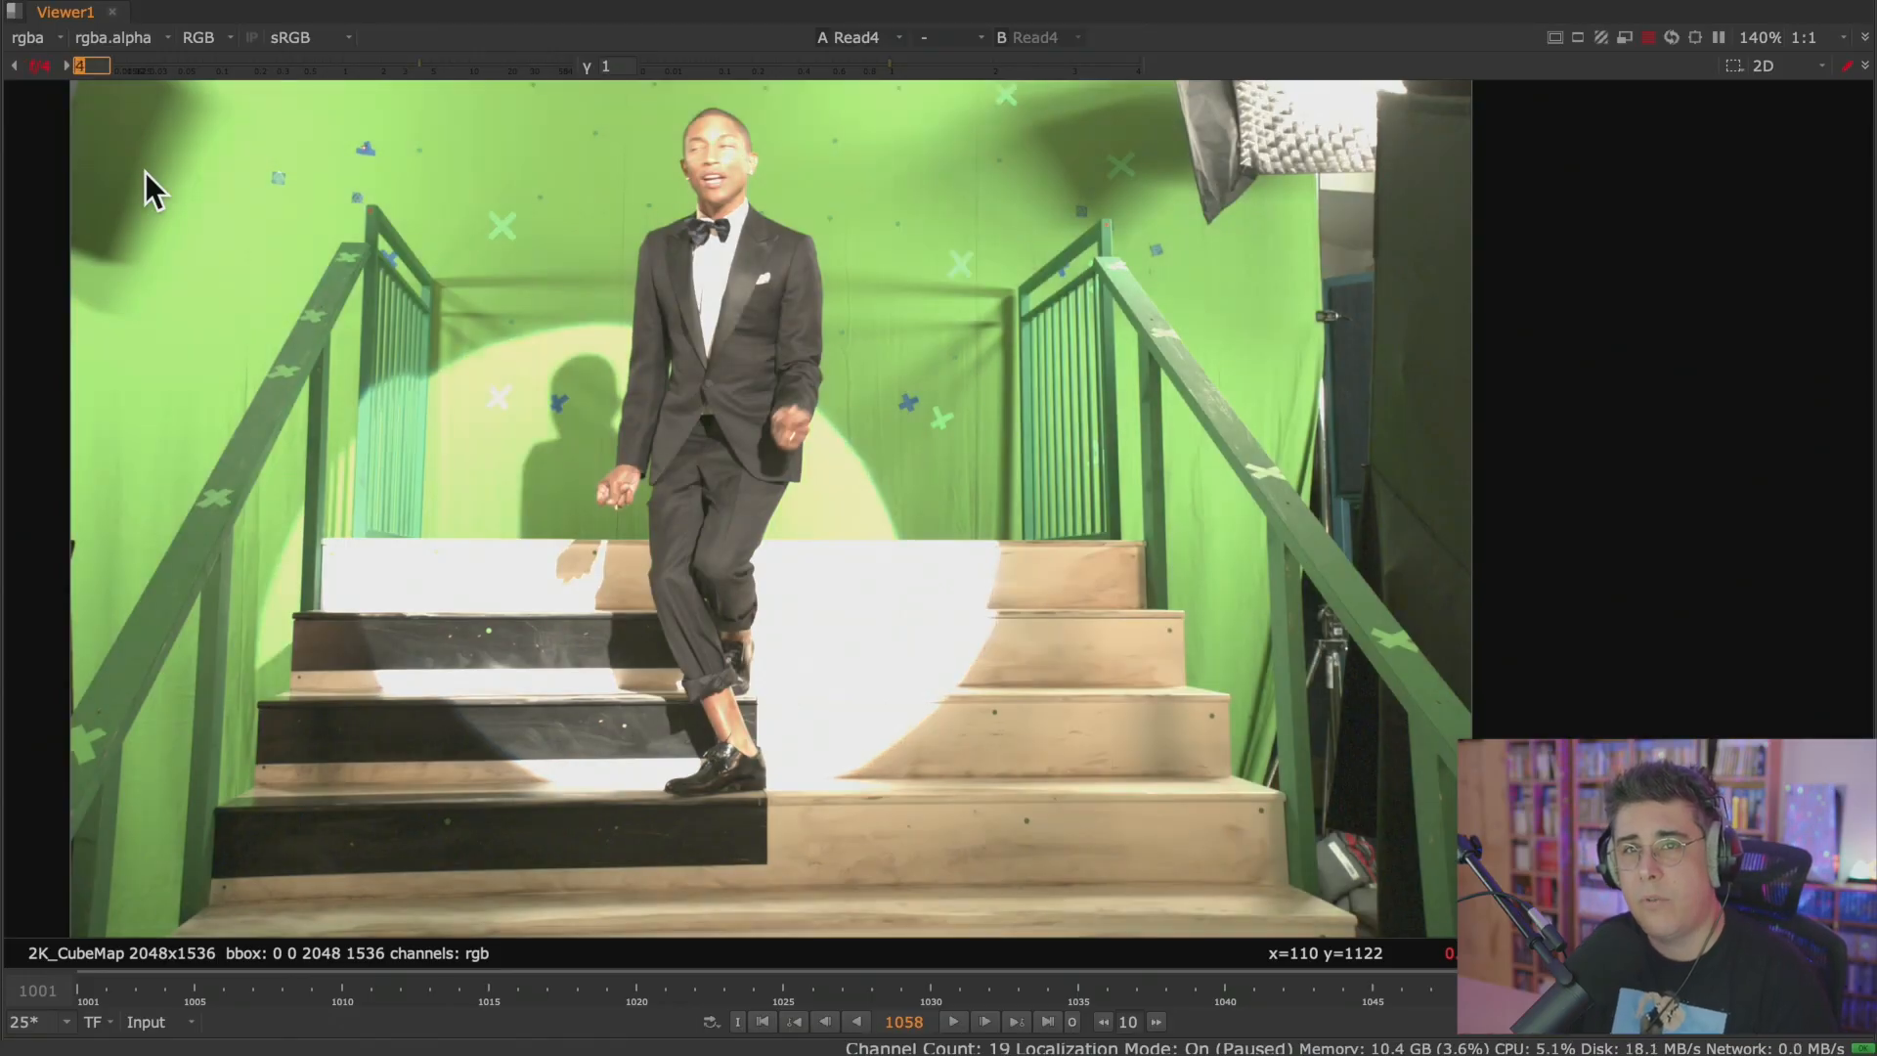
{"action": "type", "text": "6"}
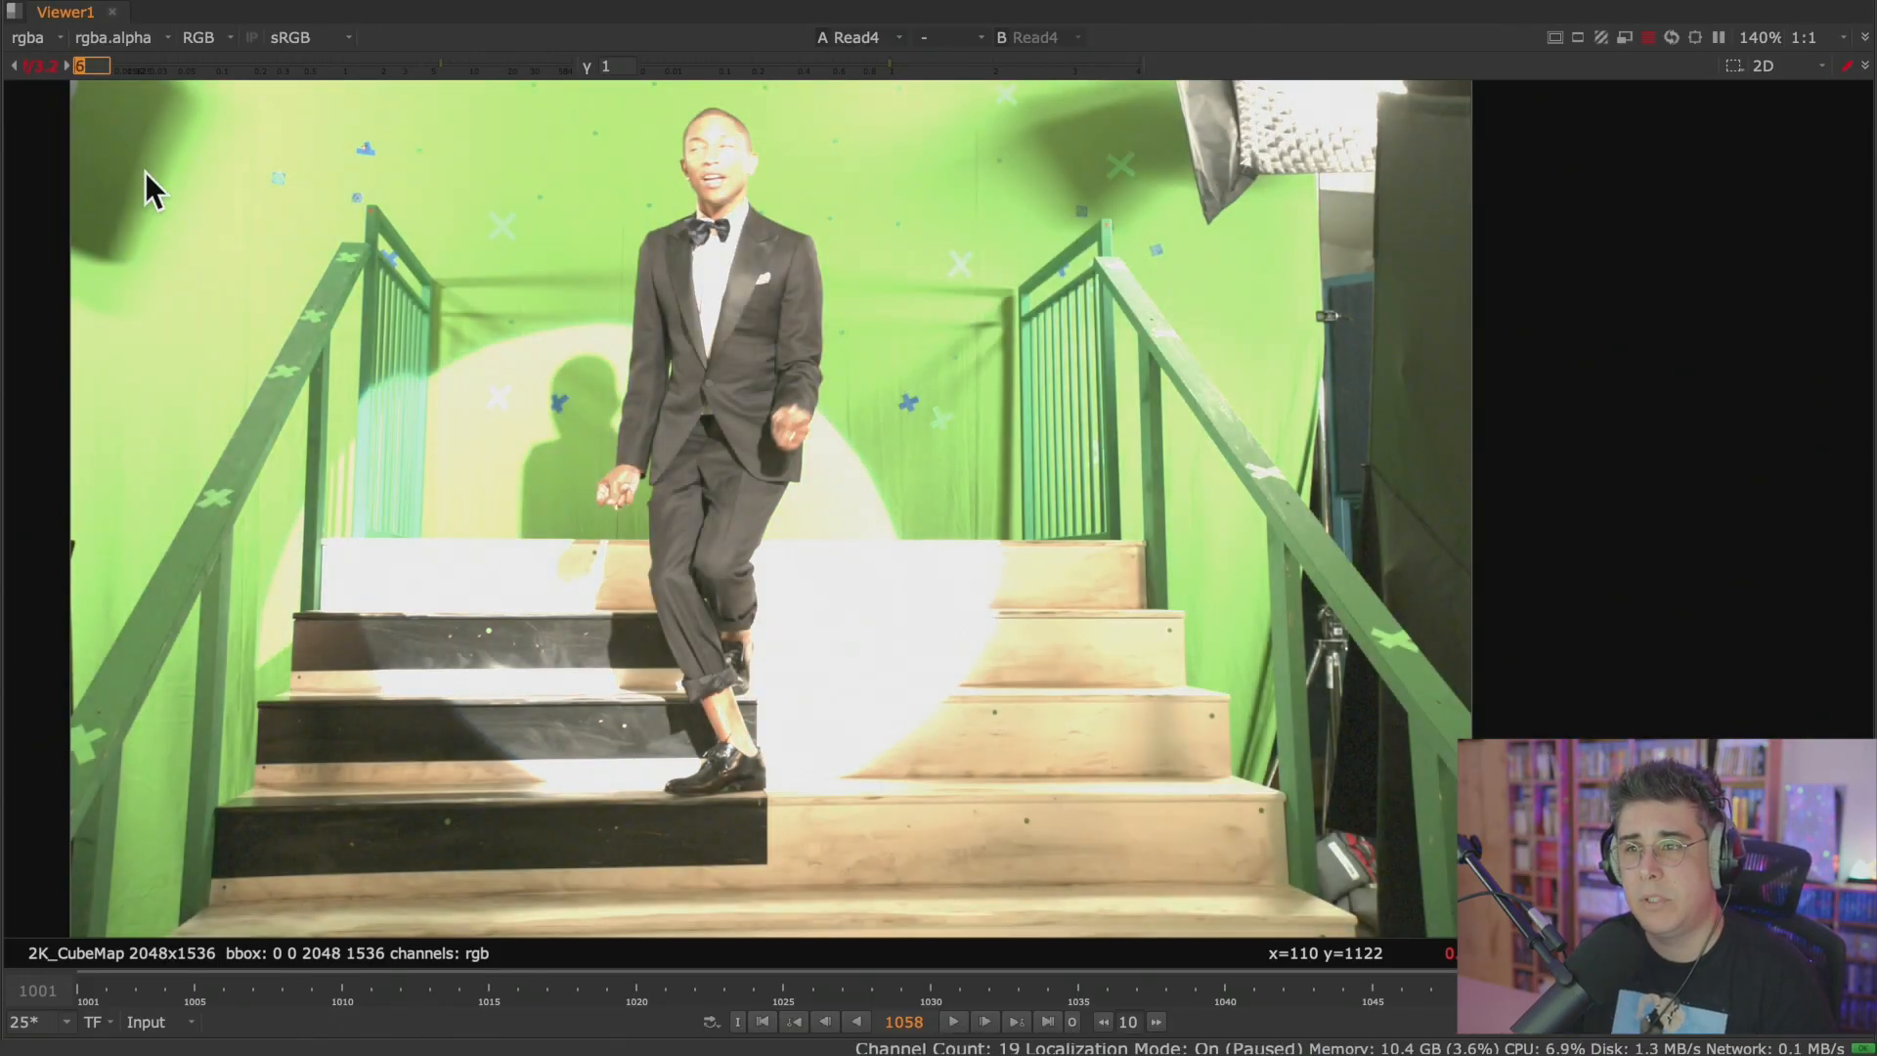
{"action": "type", "text": "12"}
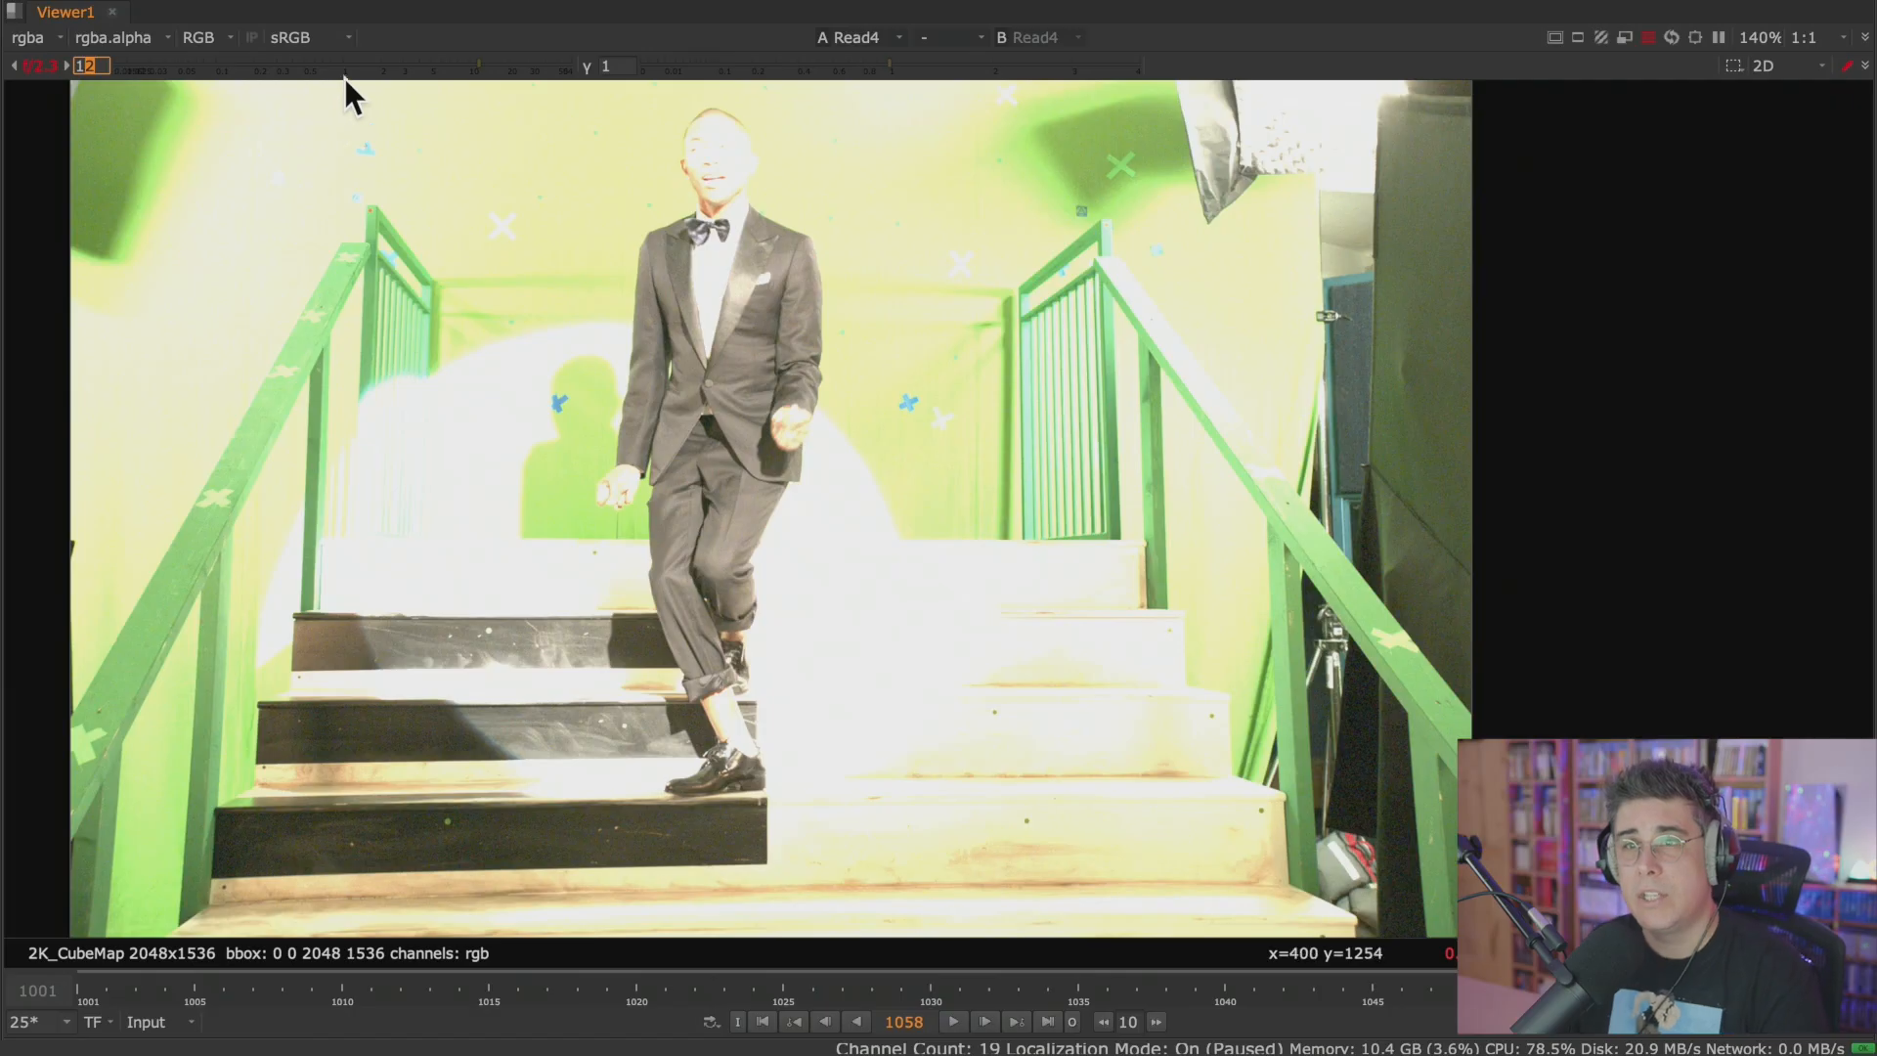
{"action": "left_click", "coordinate": [45, 61]}
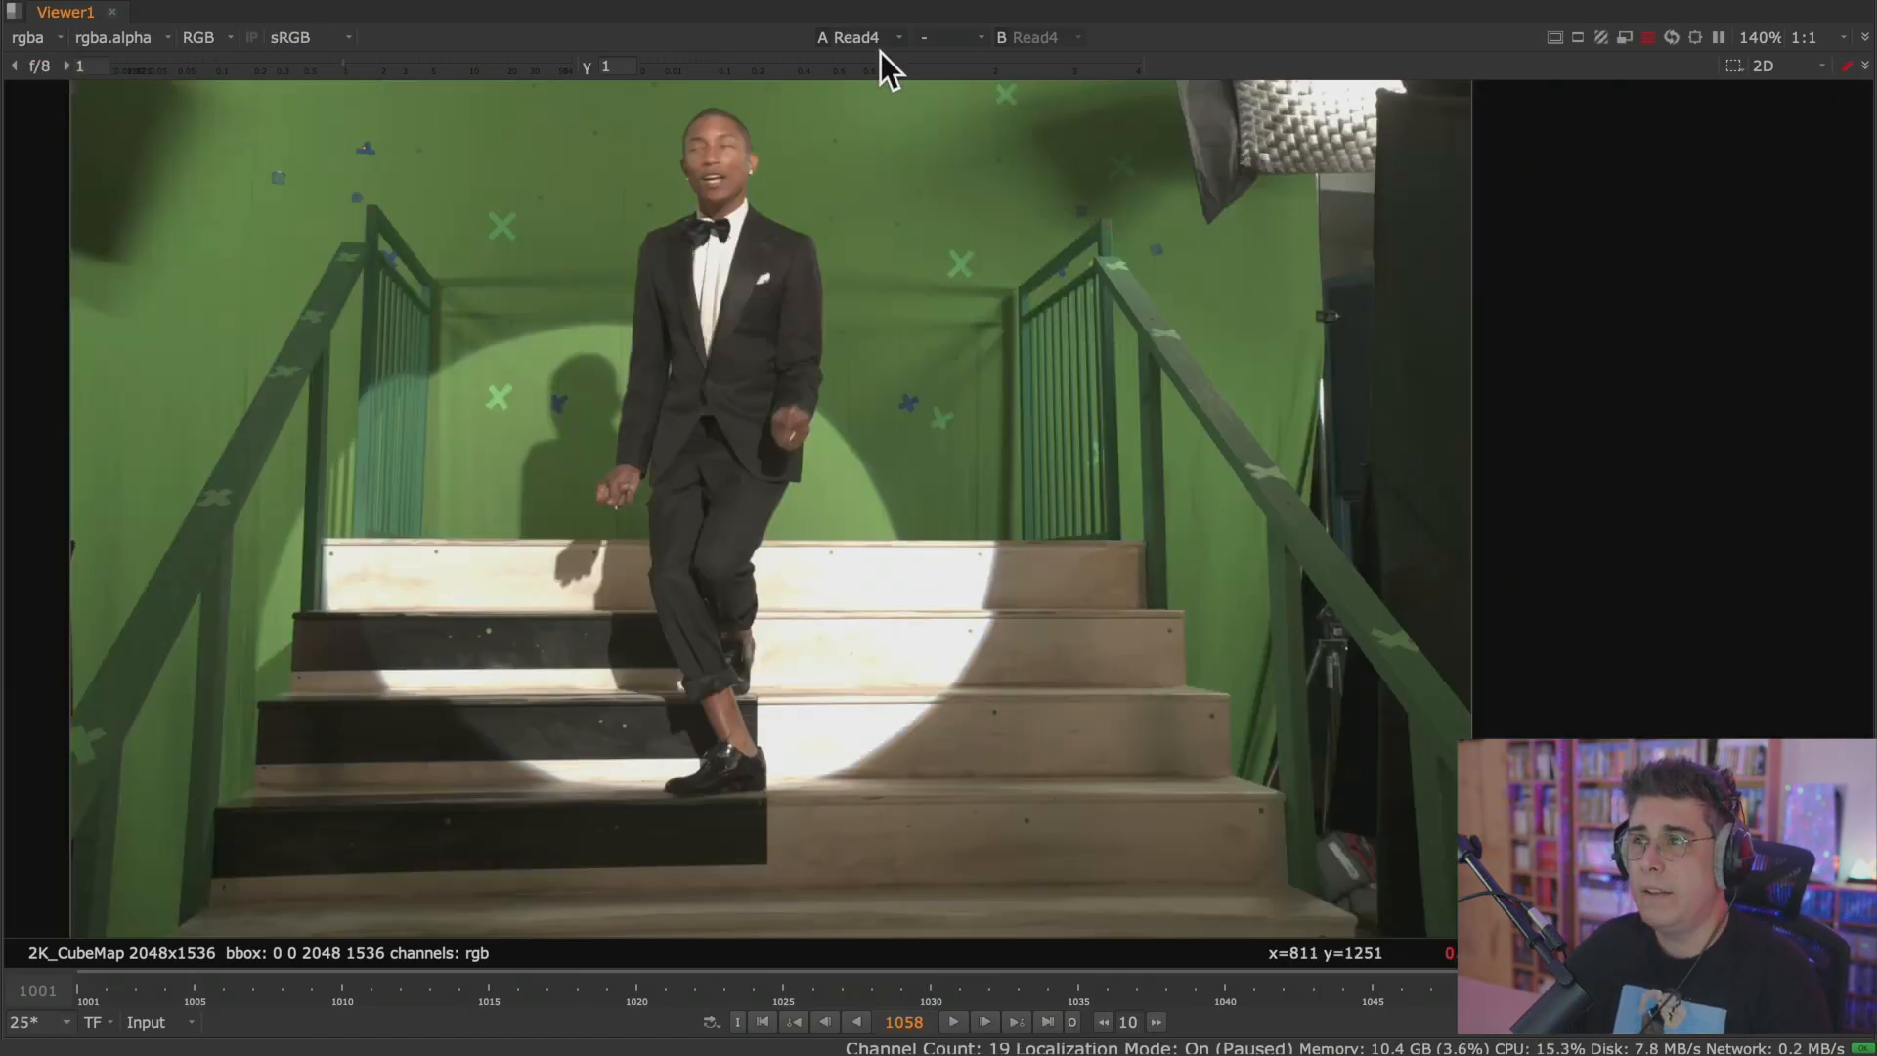
Raise the Viewer gamma slightly and in a second pass to 4, resetting it to 1 after each.
{"action": "left_click_drag", "start_coordinate": [884, 65], "coordinate": [943, 78]}
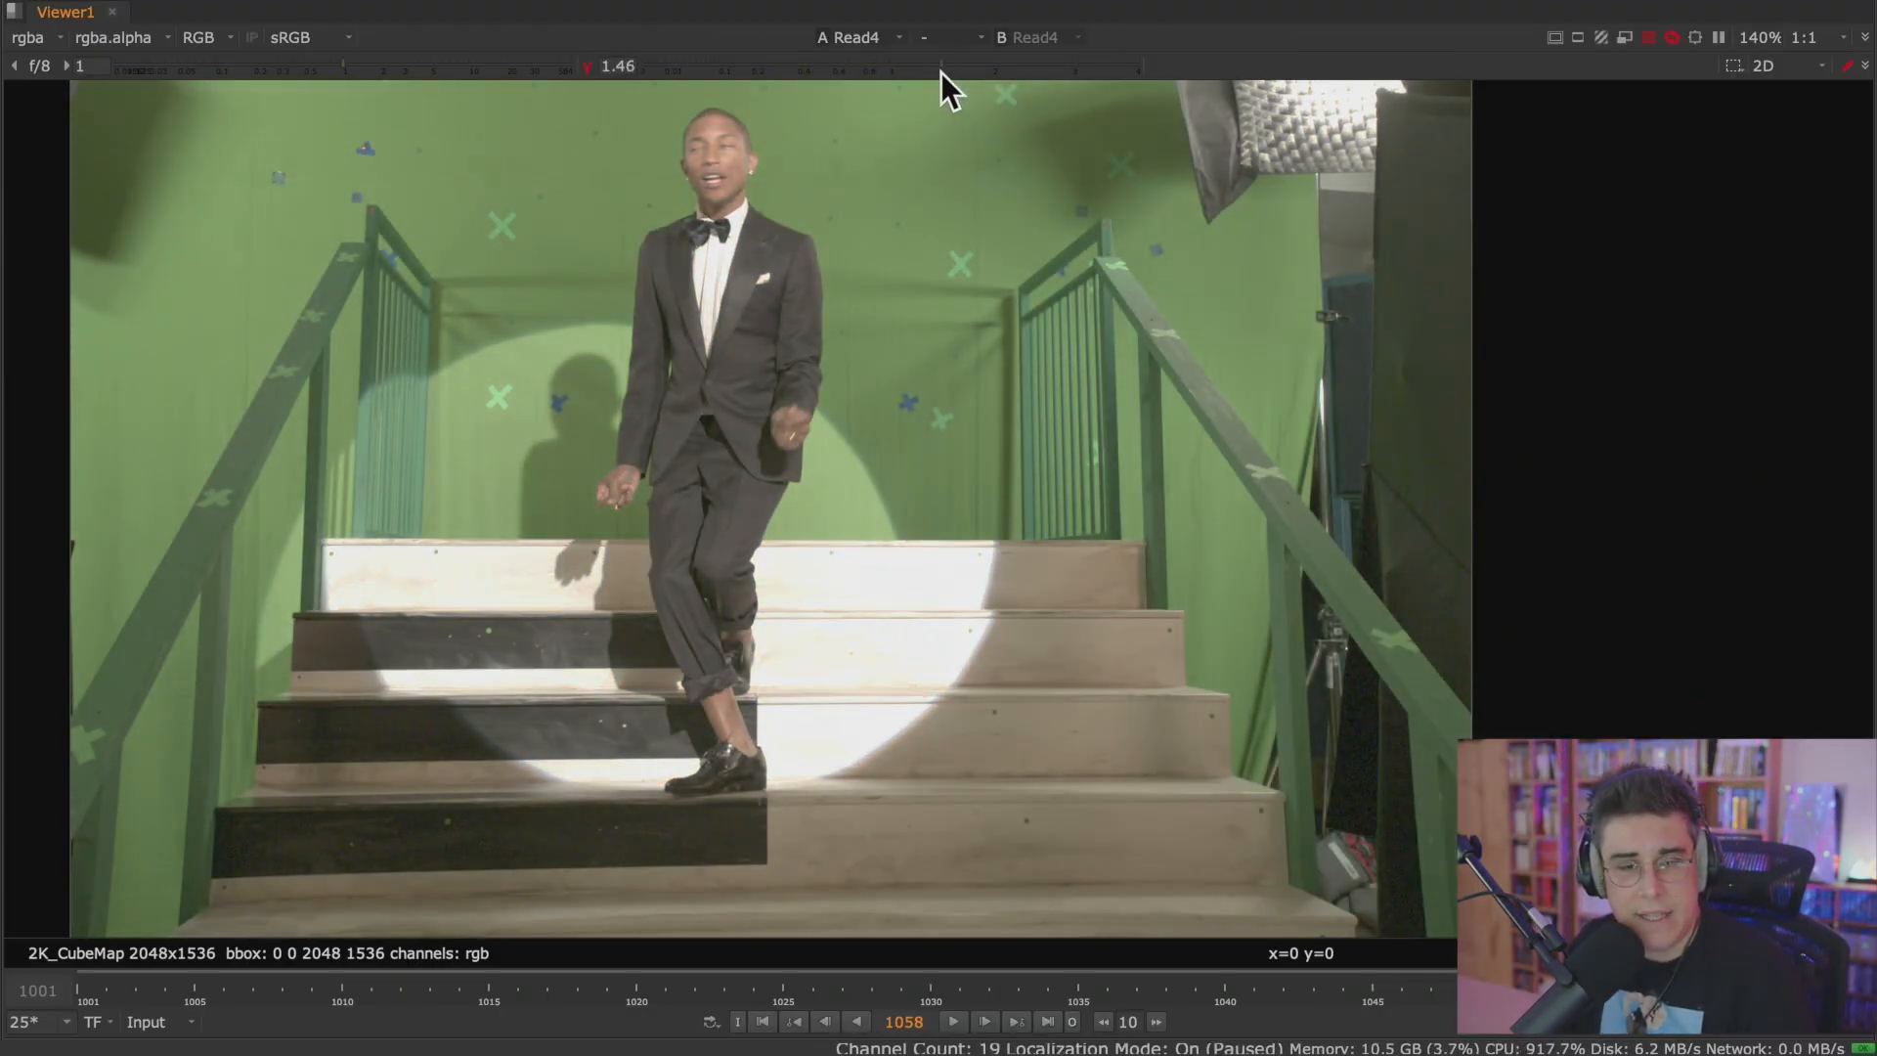
{"action": "left_click", "coordinate": [589, 66]}
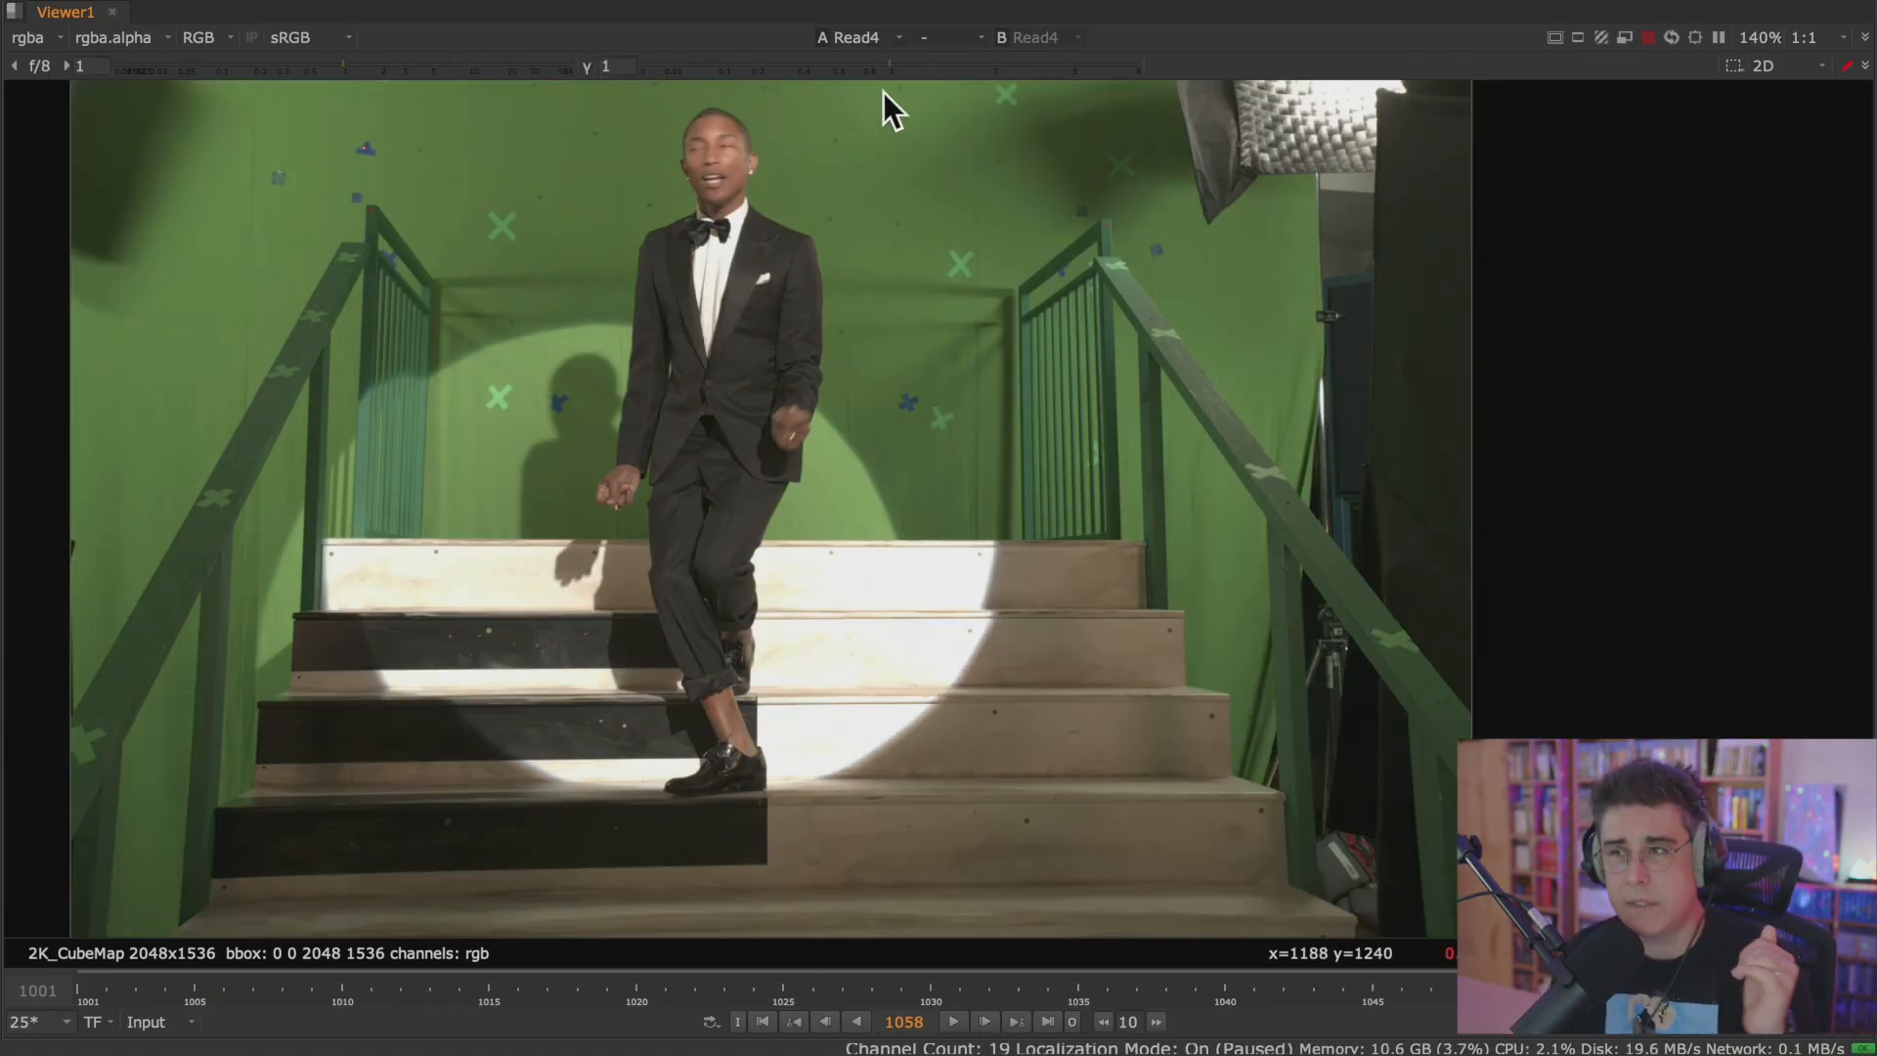
{"action": "left_click_drag", "start_coordinate": [900, 70], "coordinate": [1228, 76]}
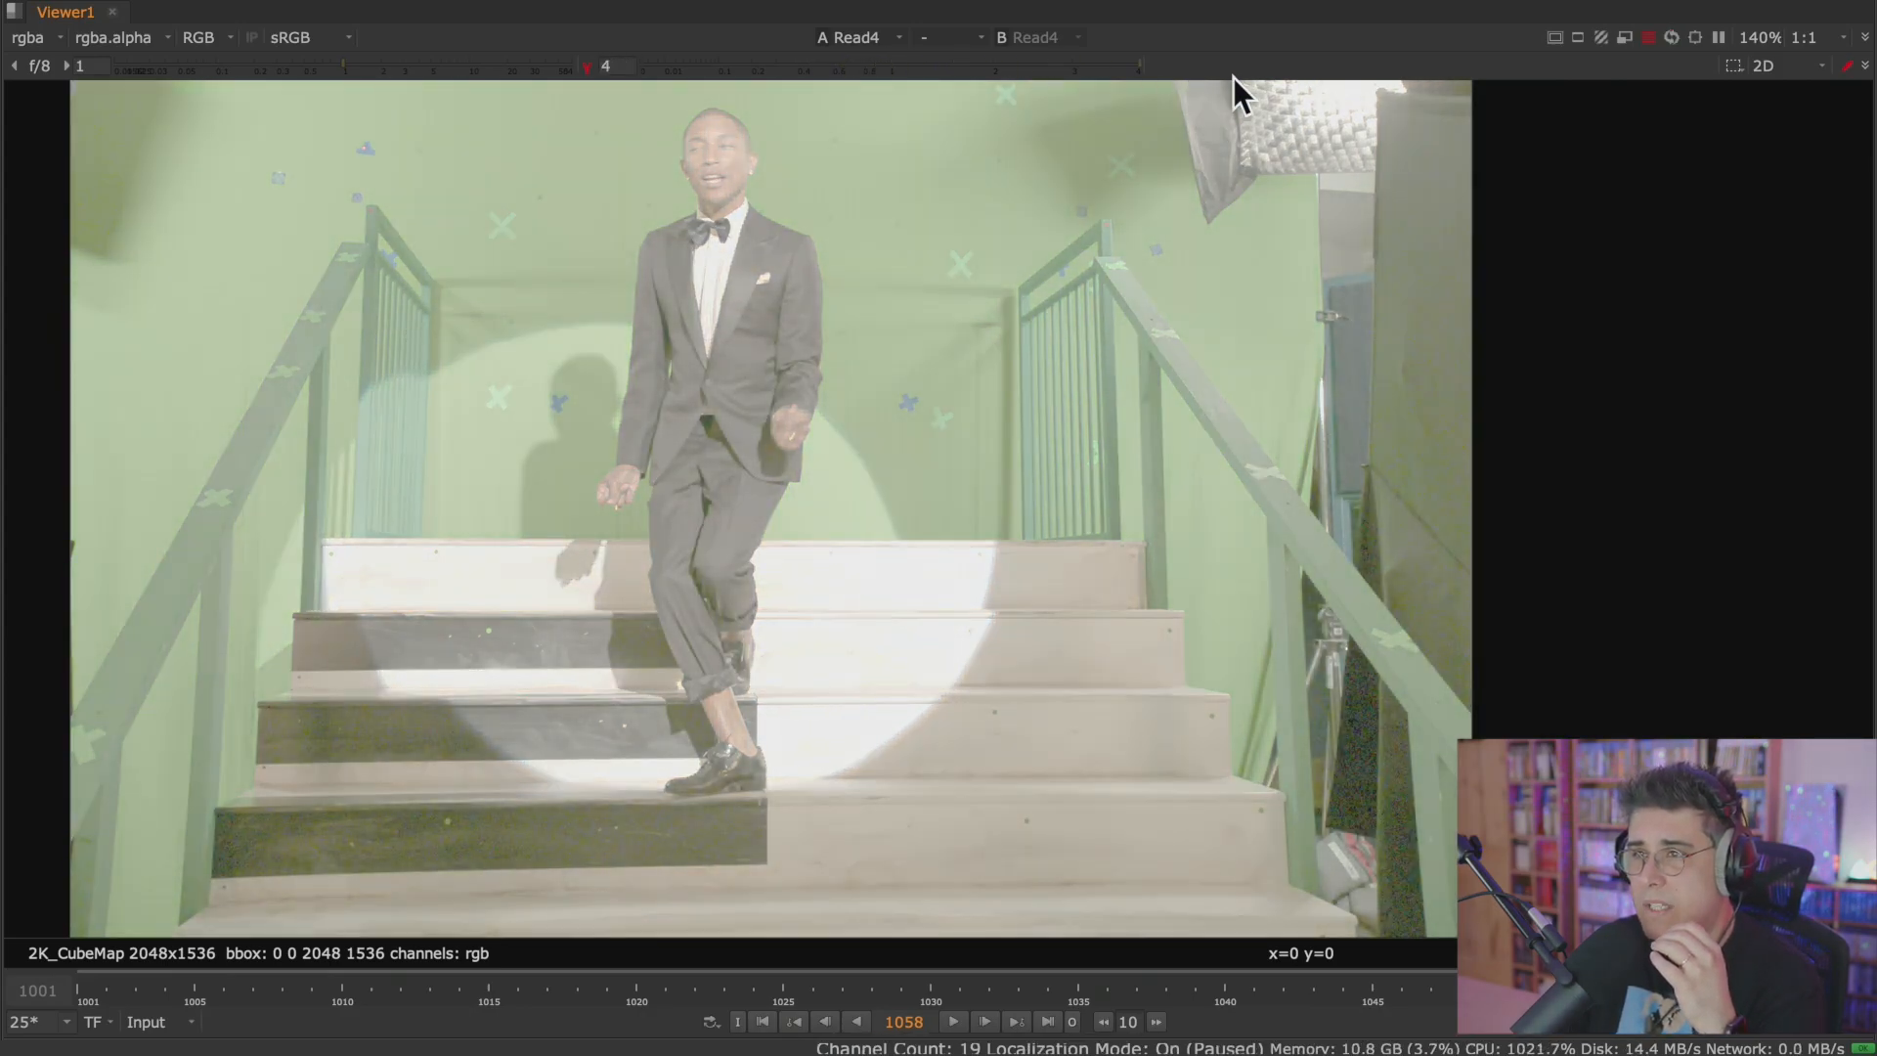
{"action": "left_click", "coordinate": [587, 65]}
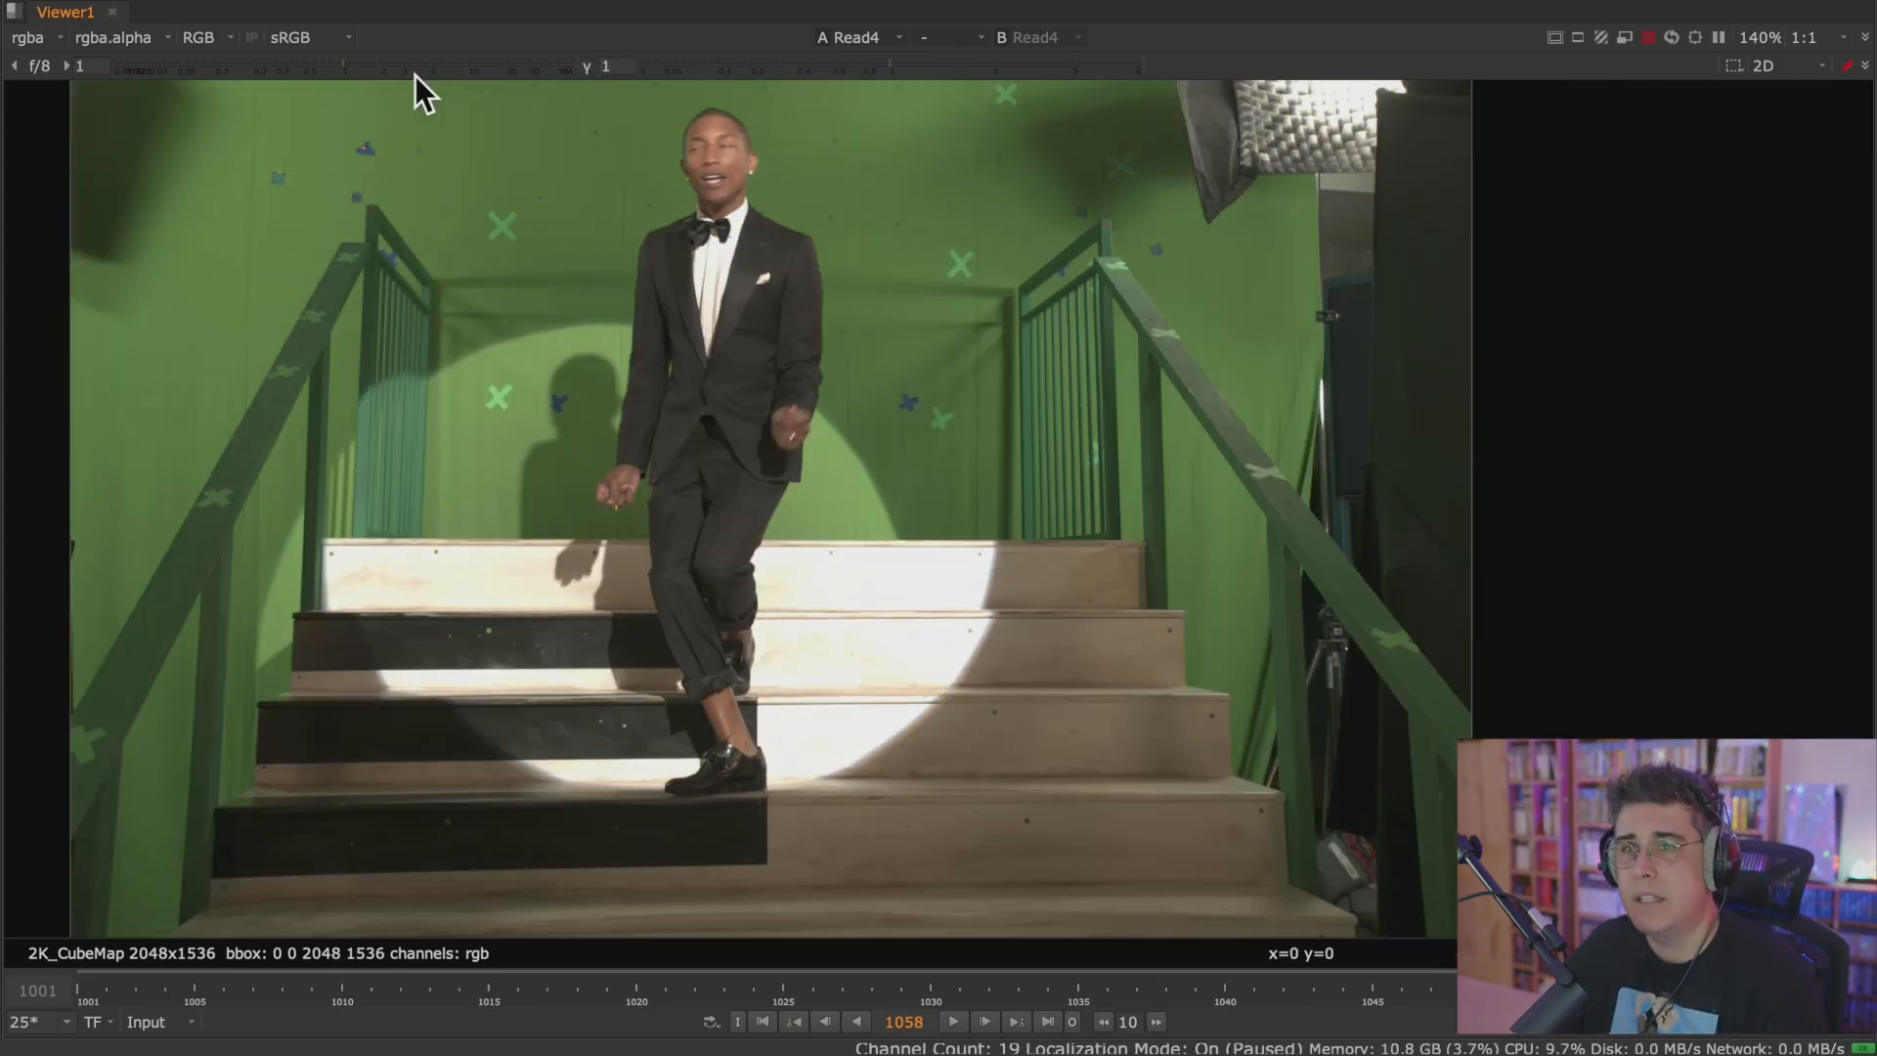
Compare the plate at gain 41 with gamma 4, resetting each control to 1 after its test.
{"action": "left_click_drag", "start_coordinate": [343, 67], "coordinate": [547, 64]}
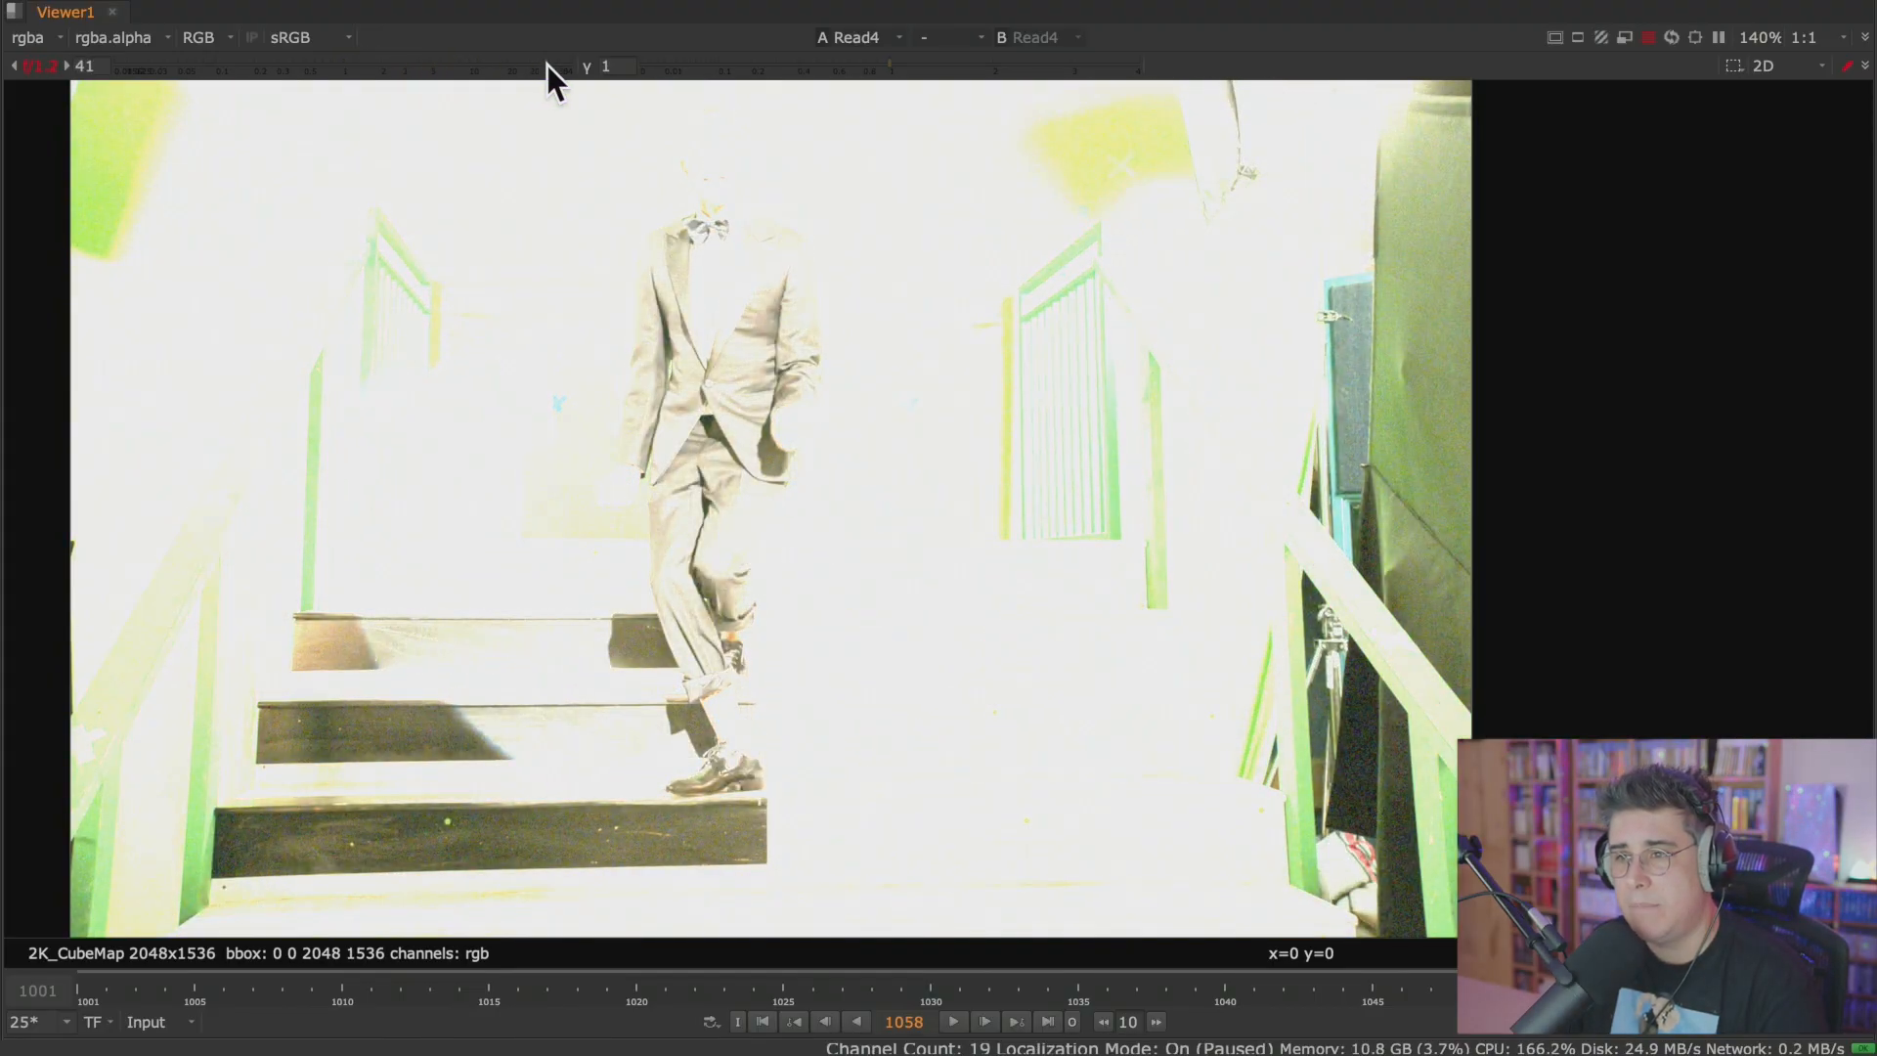
{"action": "left_click", "coordinate": [39, 67]}
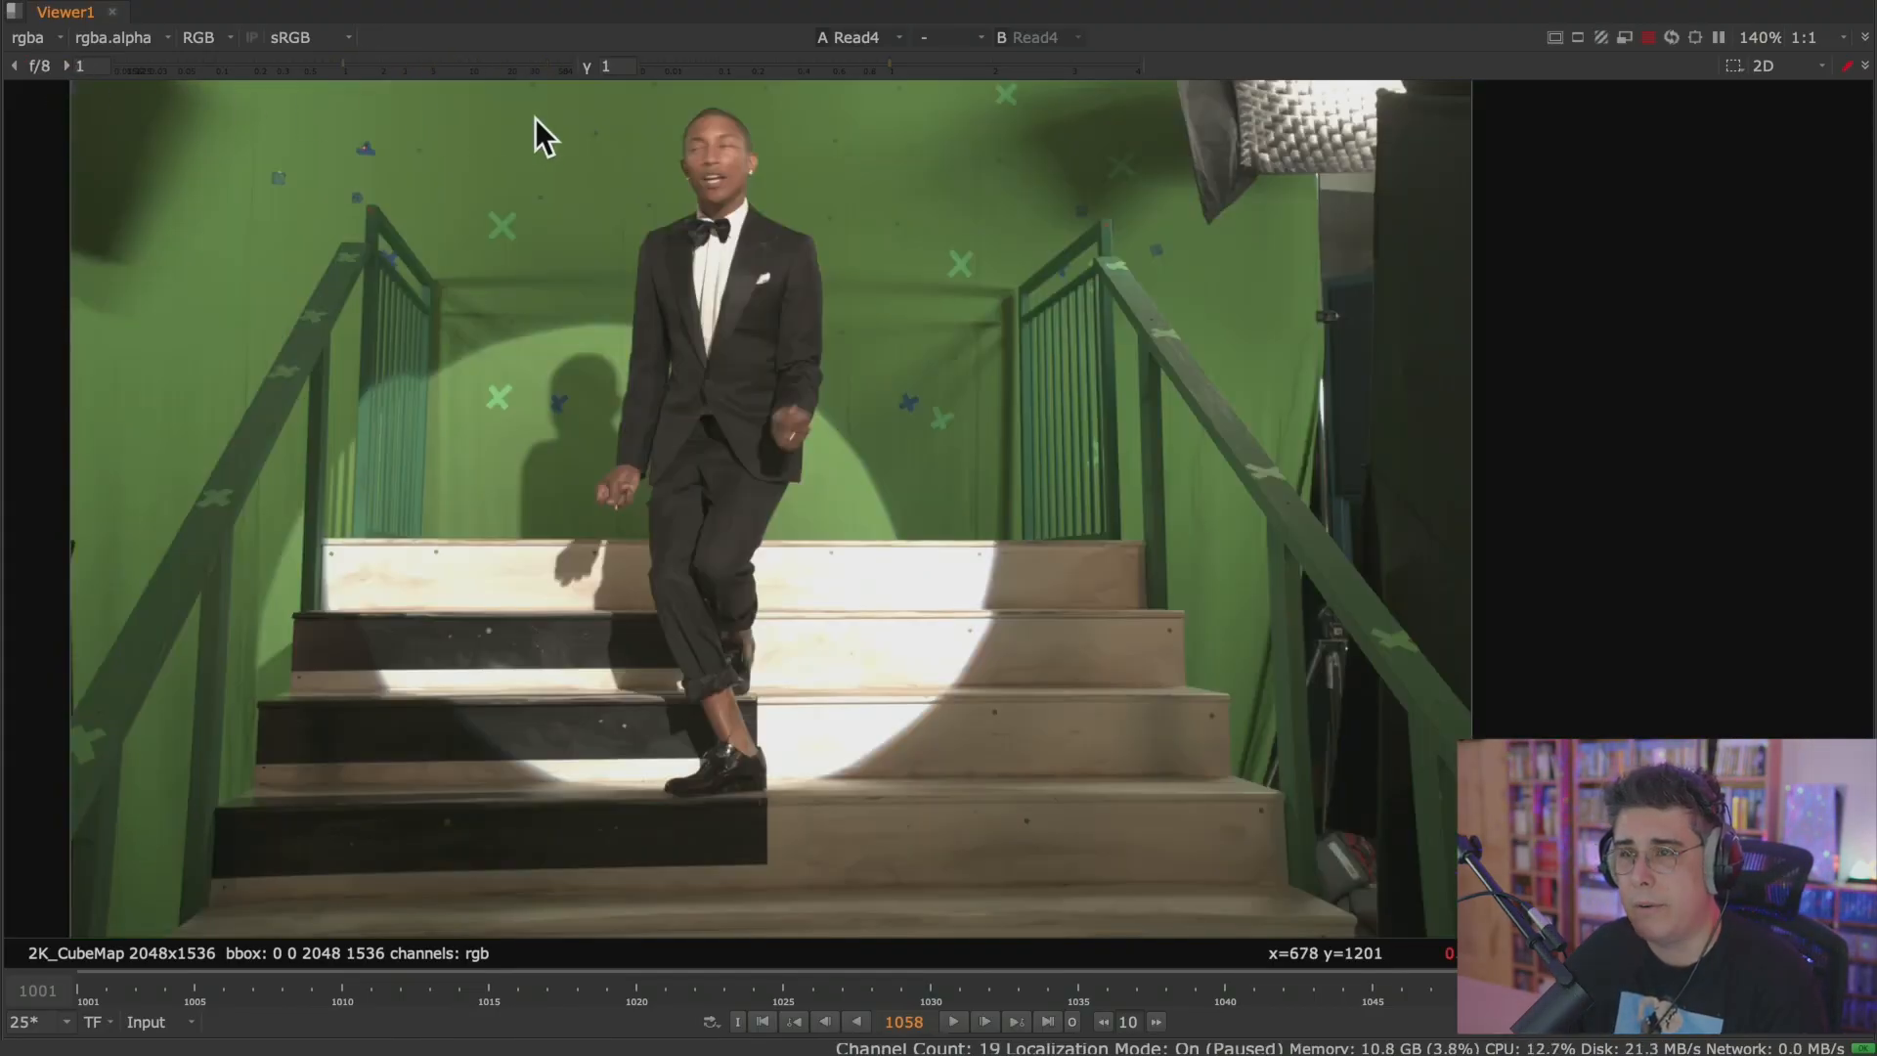
{"action": "left_click_drag", "start_coordinate": [887, 63], "coordinate": [1179, 73]}
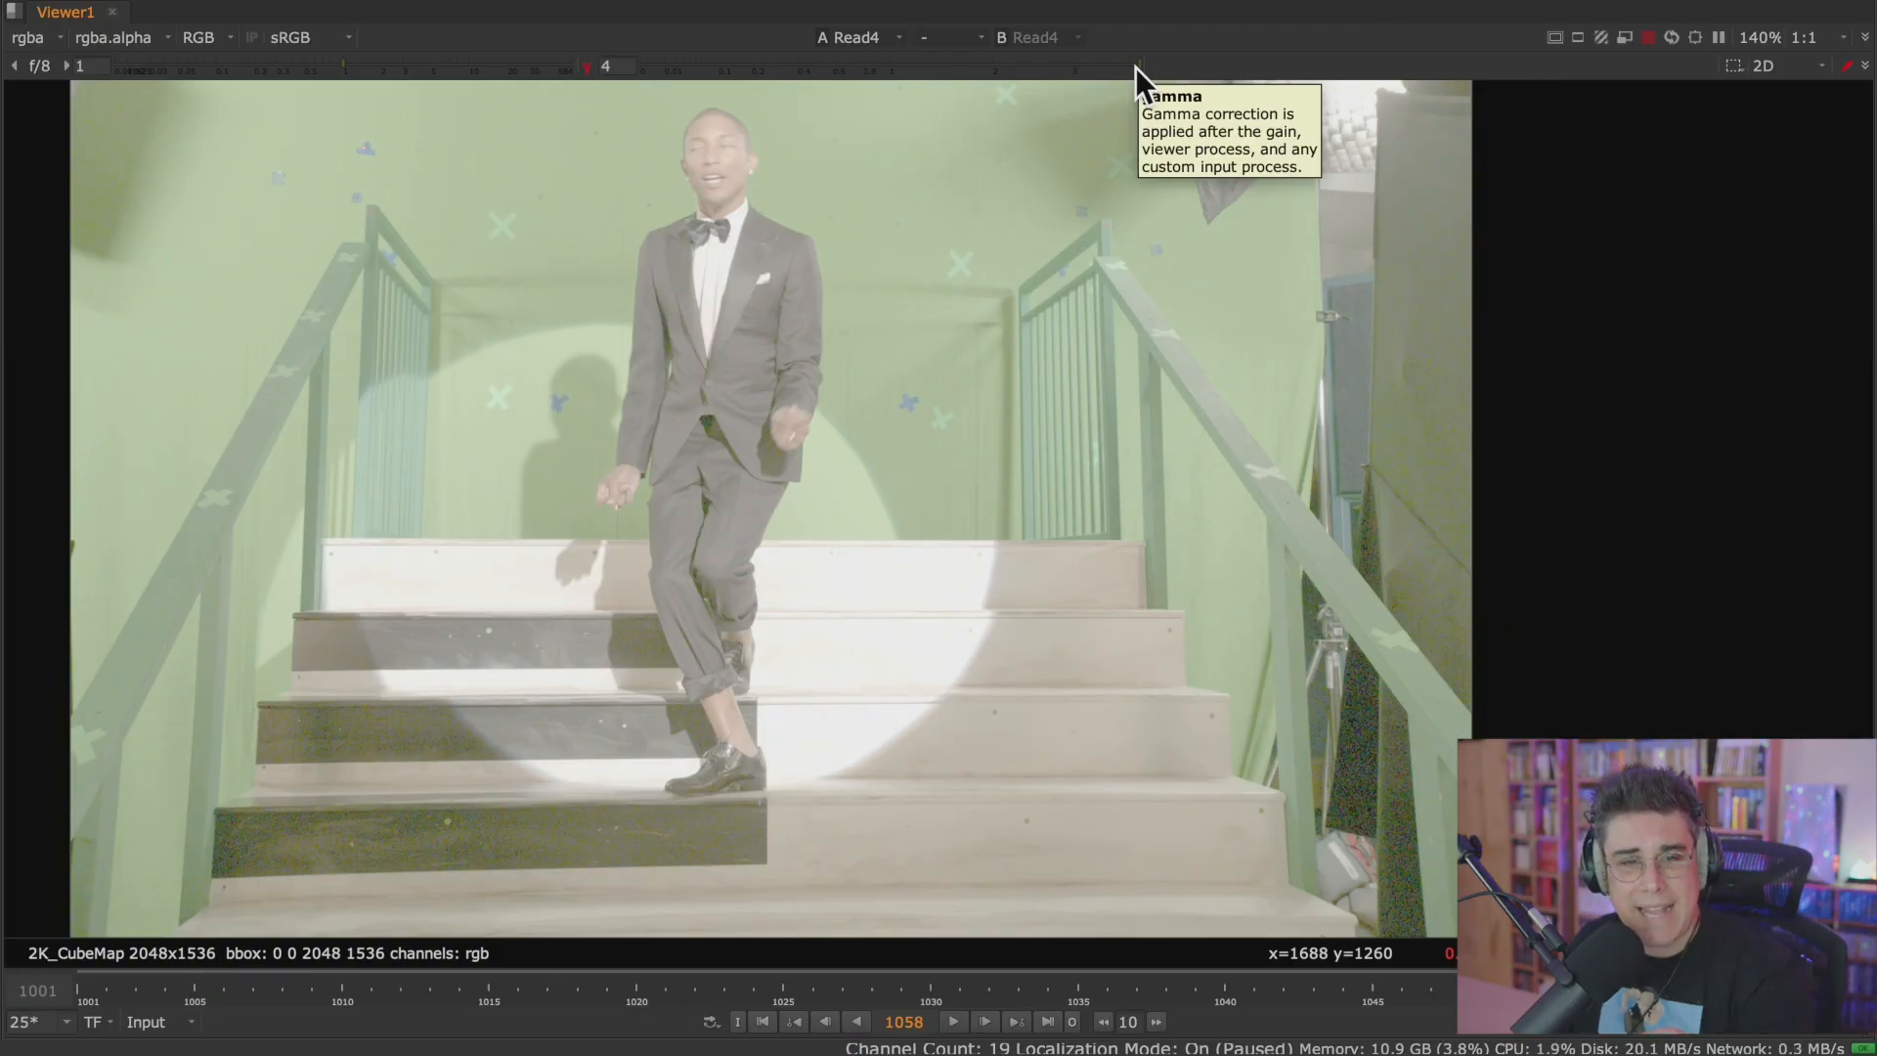
{"action": "left_click", "coordinate": [587, 67]}
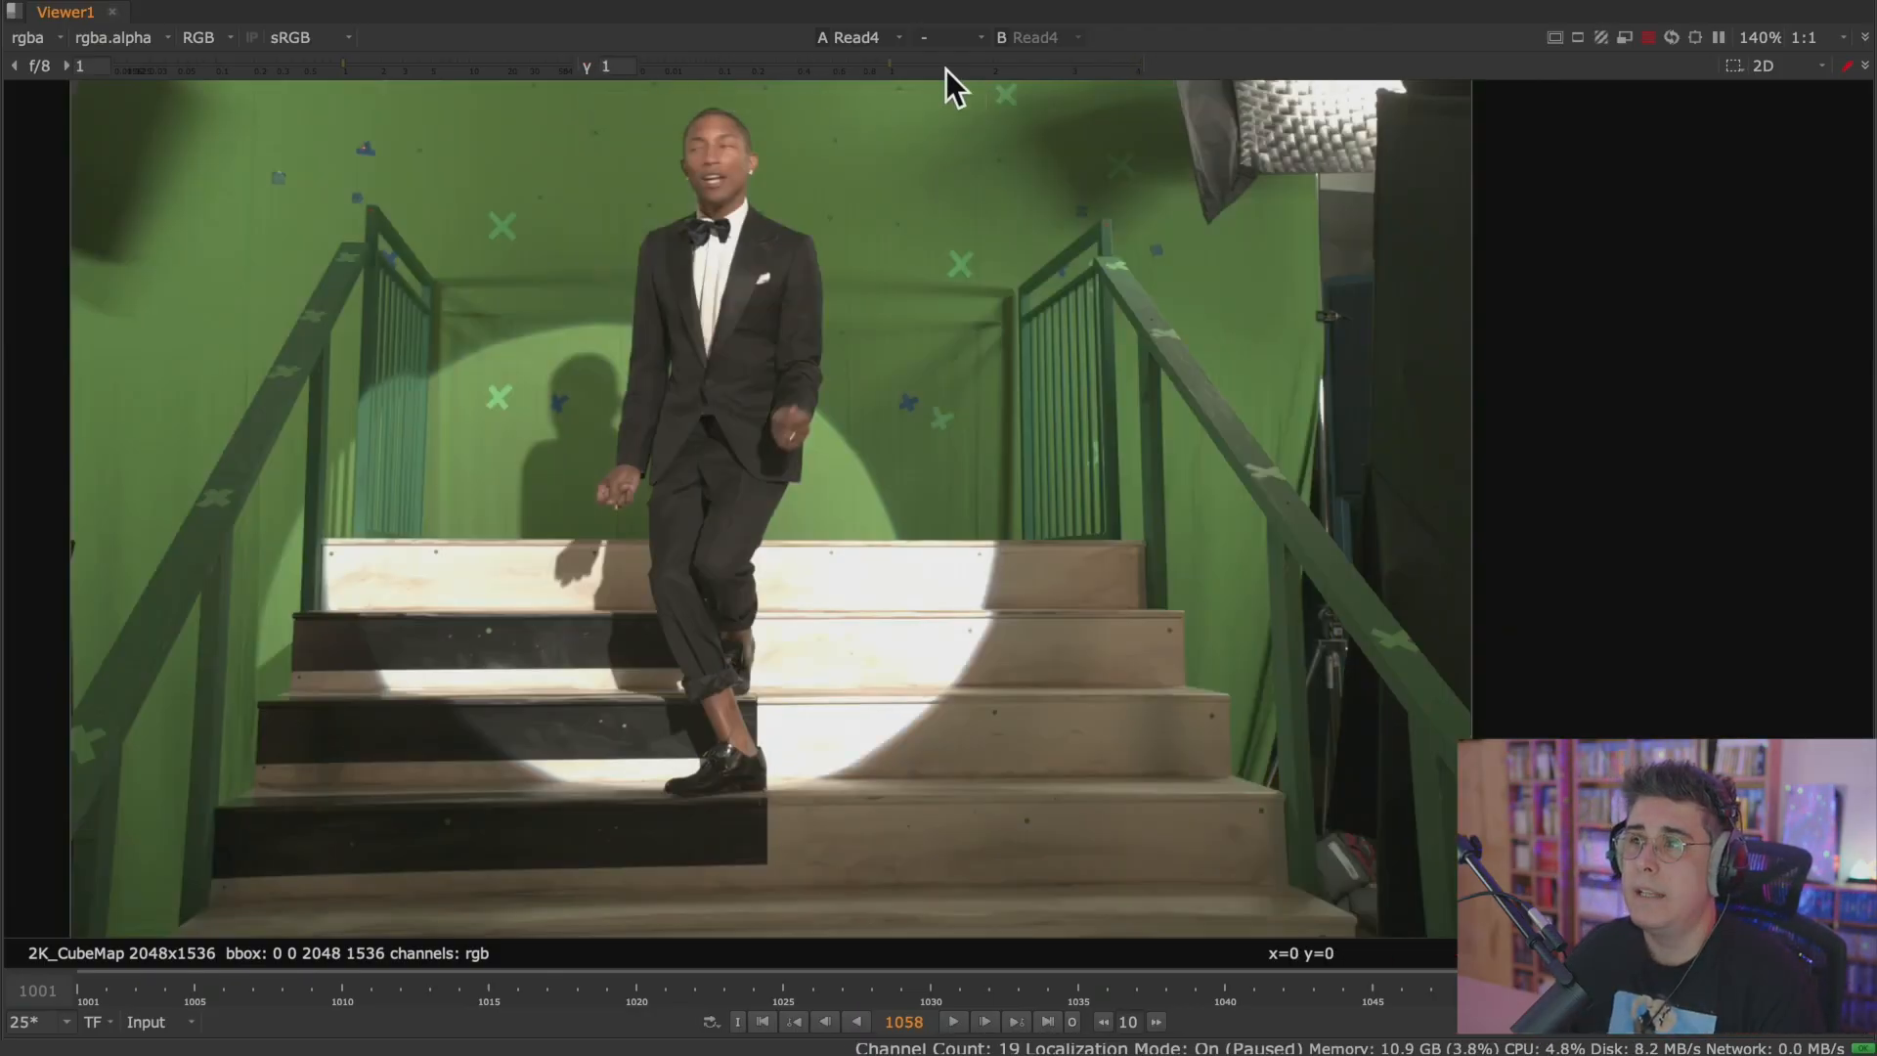
Lower the Viewer gamma to 0.08 and 0.21, inspect the stairs and green tracking marker up close, and reset the gamma.
{"action": "left_click_drag", "start_coordinate": [896, 65], "coordinate": [709, 69]}
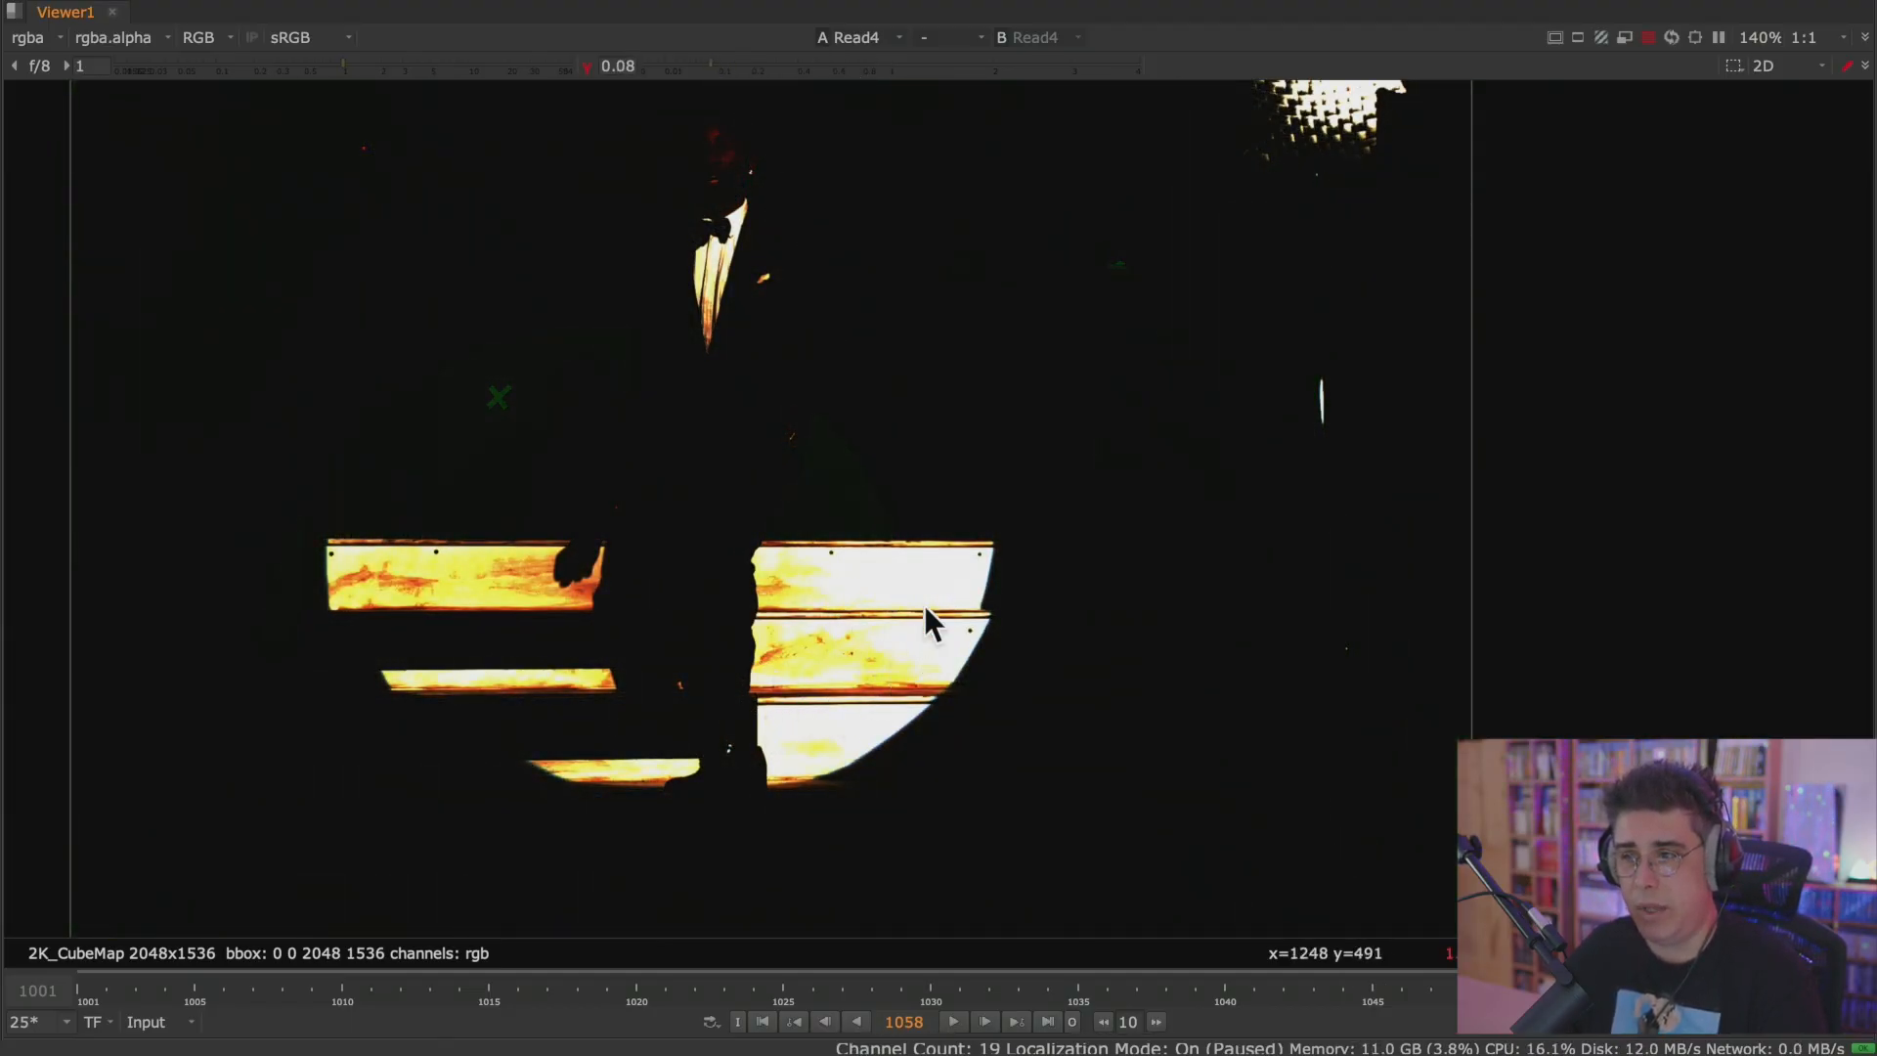
{"action": "left_click_drag", "start_coordinate": [583, 64], "coordinate": [755, 62]}
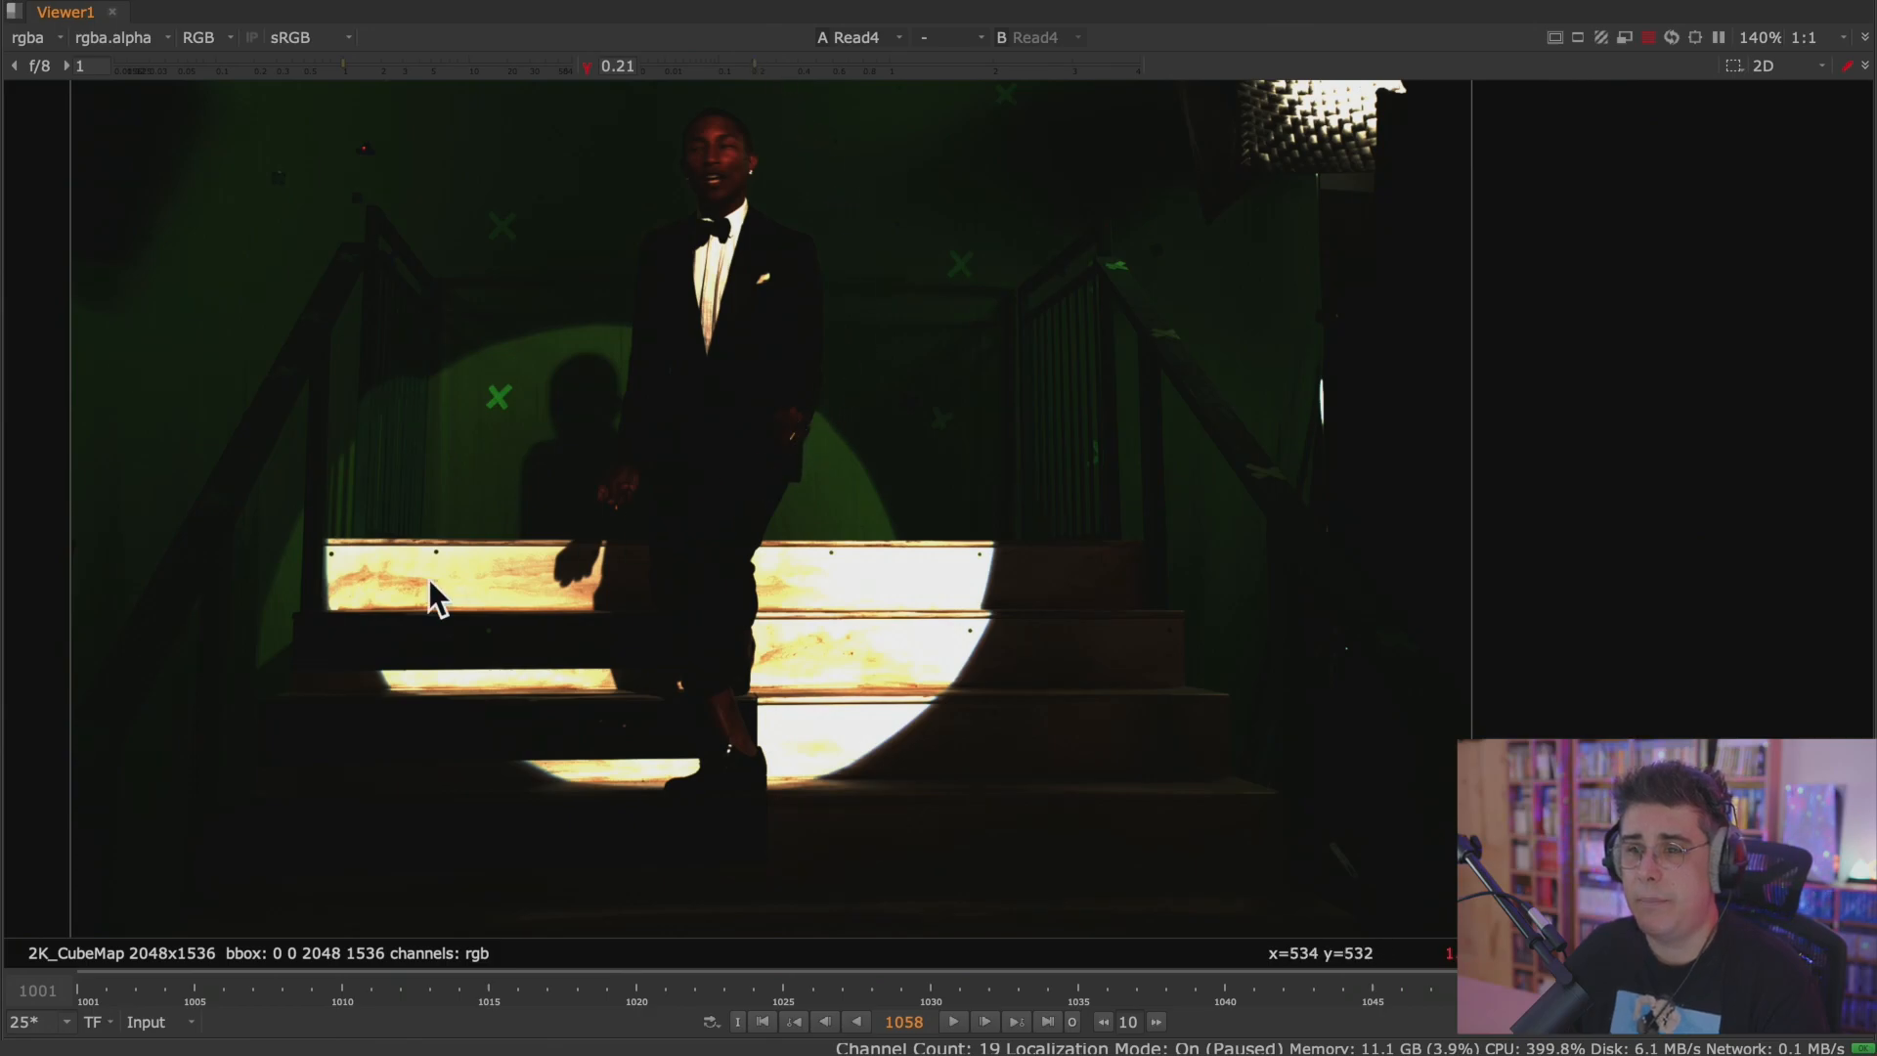
{"action": "scroll", "coordinate": [443, 573], "scroll_direction": "up", "scroll_amount": 5}
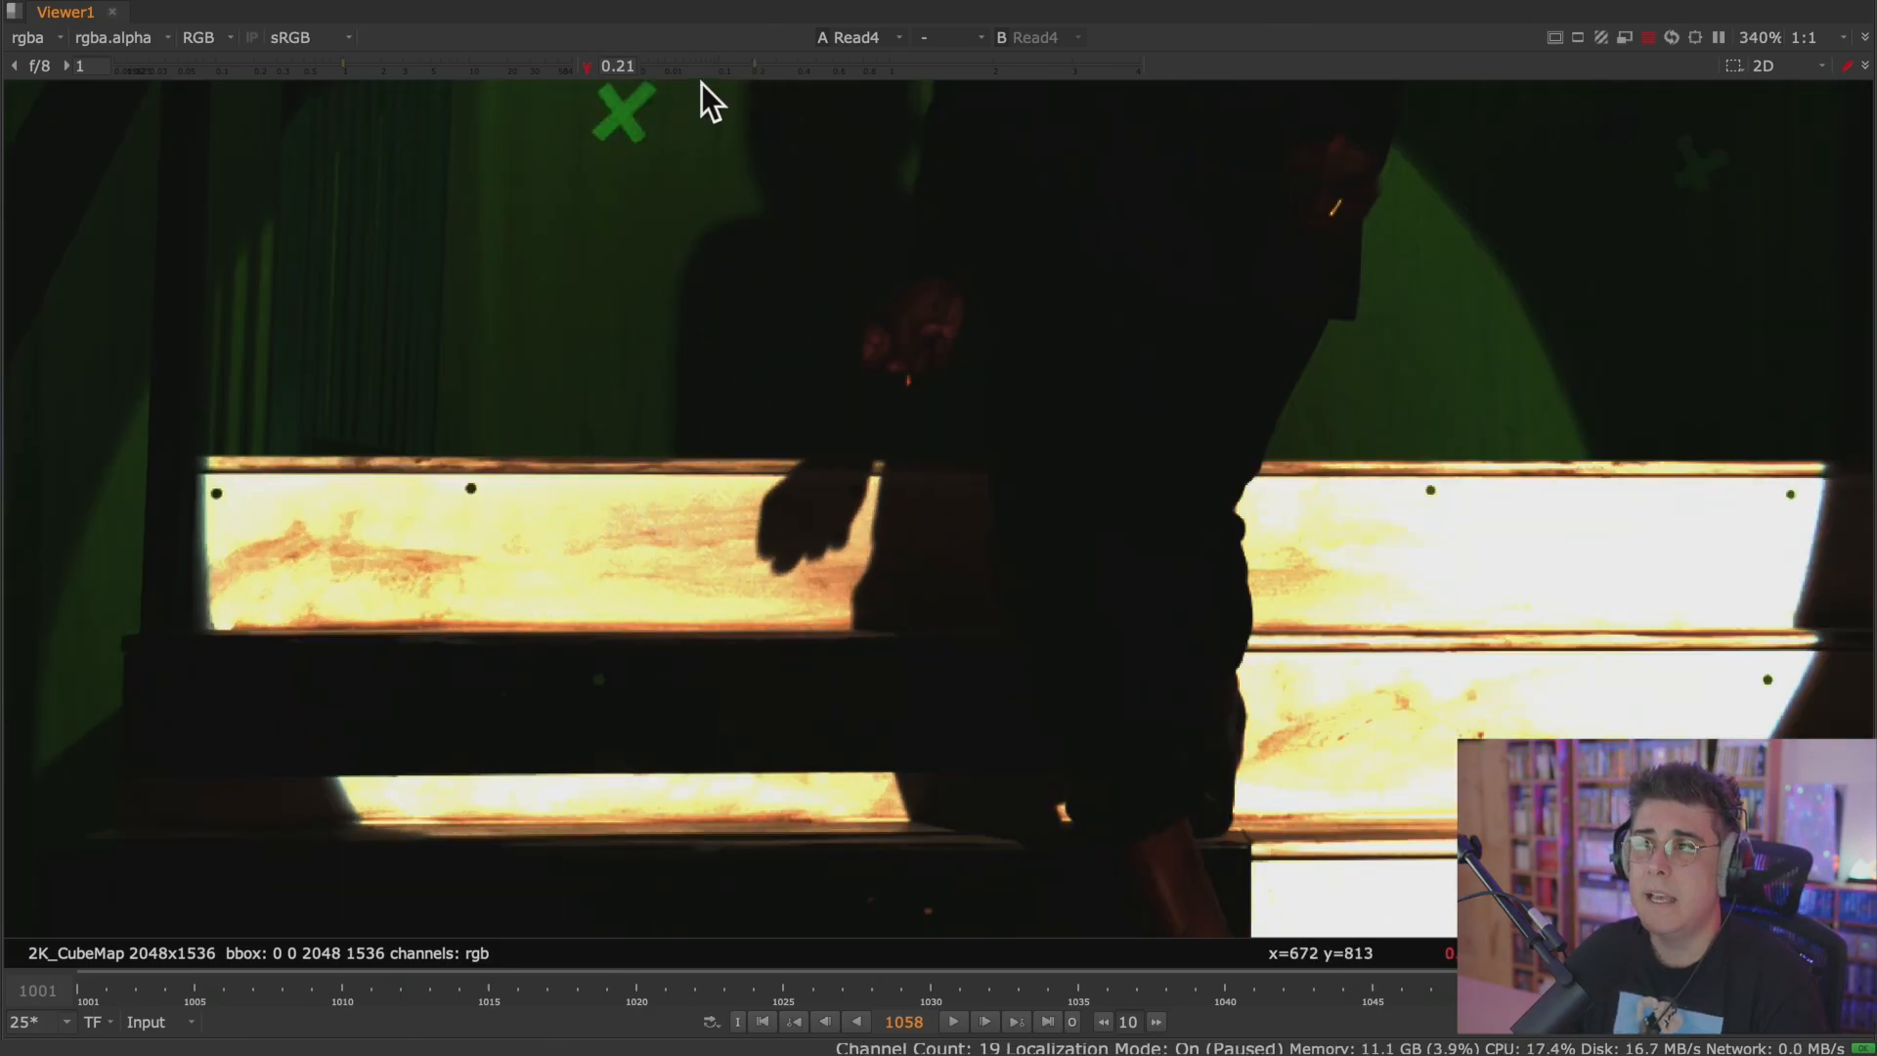
{"action": "scroll", "coordinate": [607, 704], "scroll_direction": "down", "scroll_amount": 3}
{"action": "scroll", "coordinate": [545, 578], "scroll_direction": "up", "scroll_amount": 5}
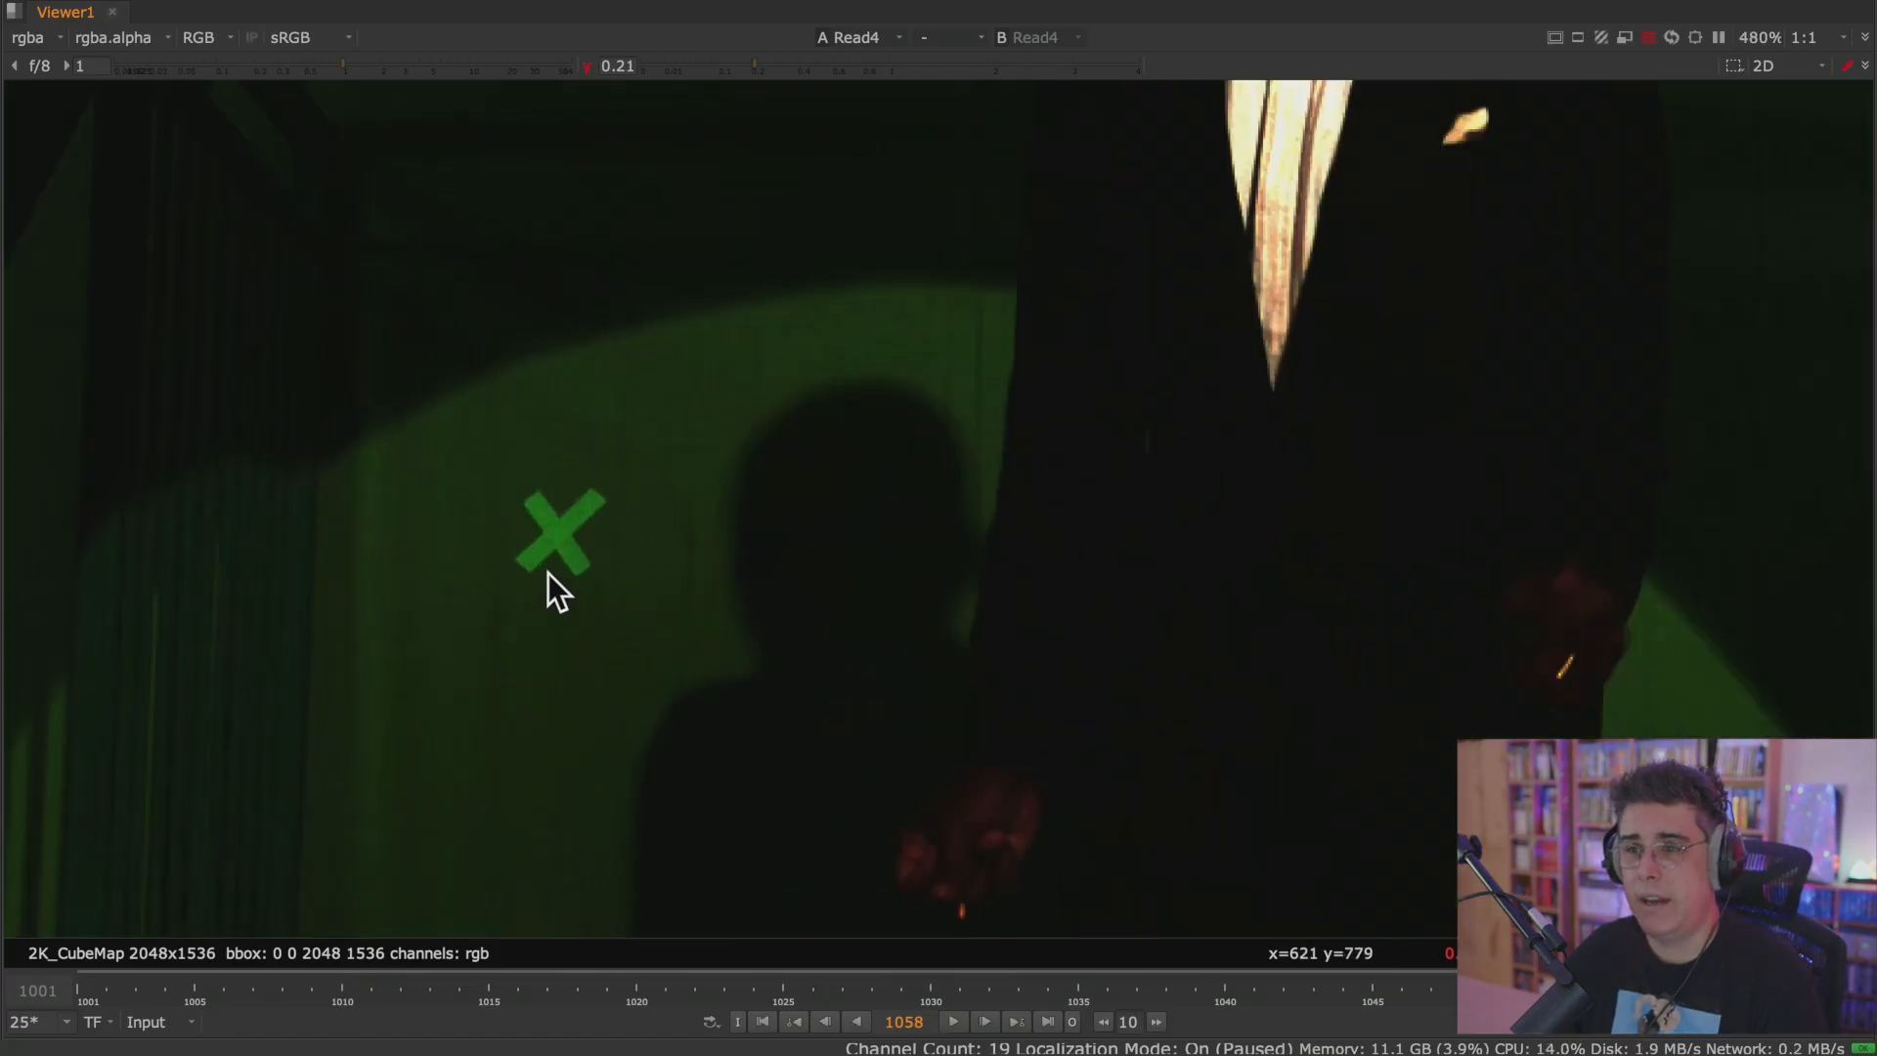
{"action": "left_click", "coordinate": [585, 65]}
Raise the Viewer gamma to 1.51 and inspect the performer's dark jacket and bow tie up close.
{"action": "left_click_drag", "start_coordinate": [884, 64], "coordinate": [948, 81]}
{"action": "middle_click_drag", "start_coordinate": [1083, 167], "coordinate": [394, 798]}
{"action": "scroll", "coordinate": [1047, 483], "scroll_direction": "up", "scroll_amount": 3}
{"action": "middle_click_drag", "start_coordinate": [1011, 489], "coordinate": [985, 389]}
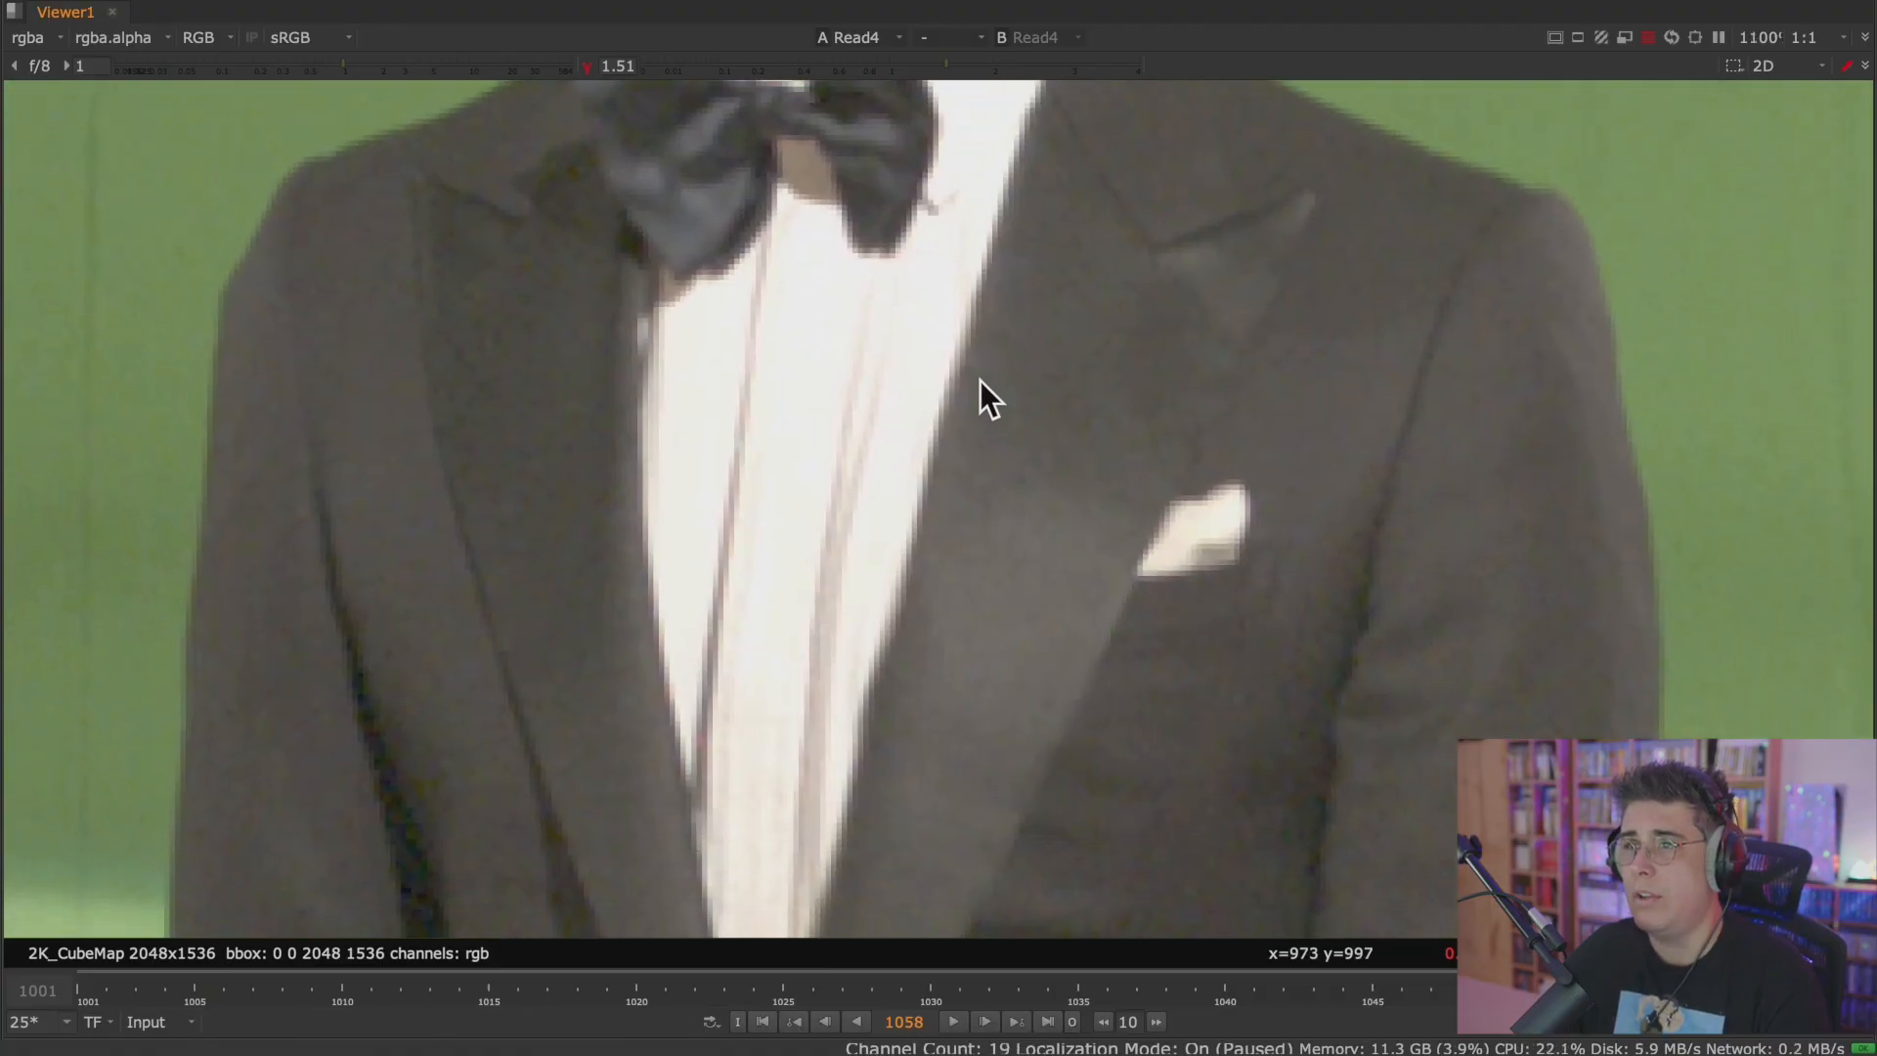
Examine the white shirt at gamma 0.00 and 0.01, resetting to 1 after each, and show the full plate at 100%.
{"action": "left_click_drag", "start_coordinate": [902, 63], "coordinate": [641, 73]}
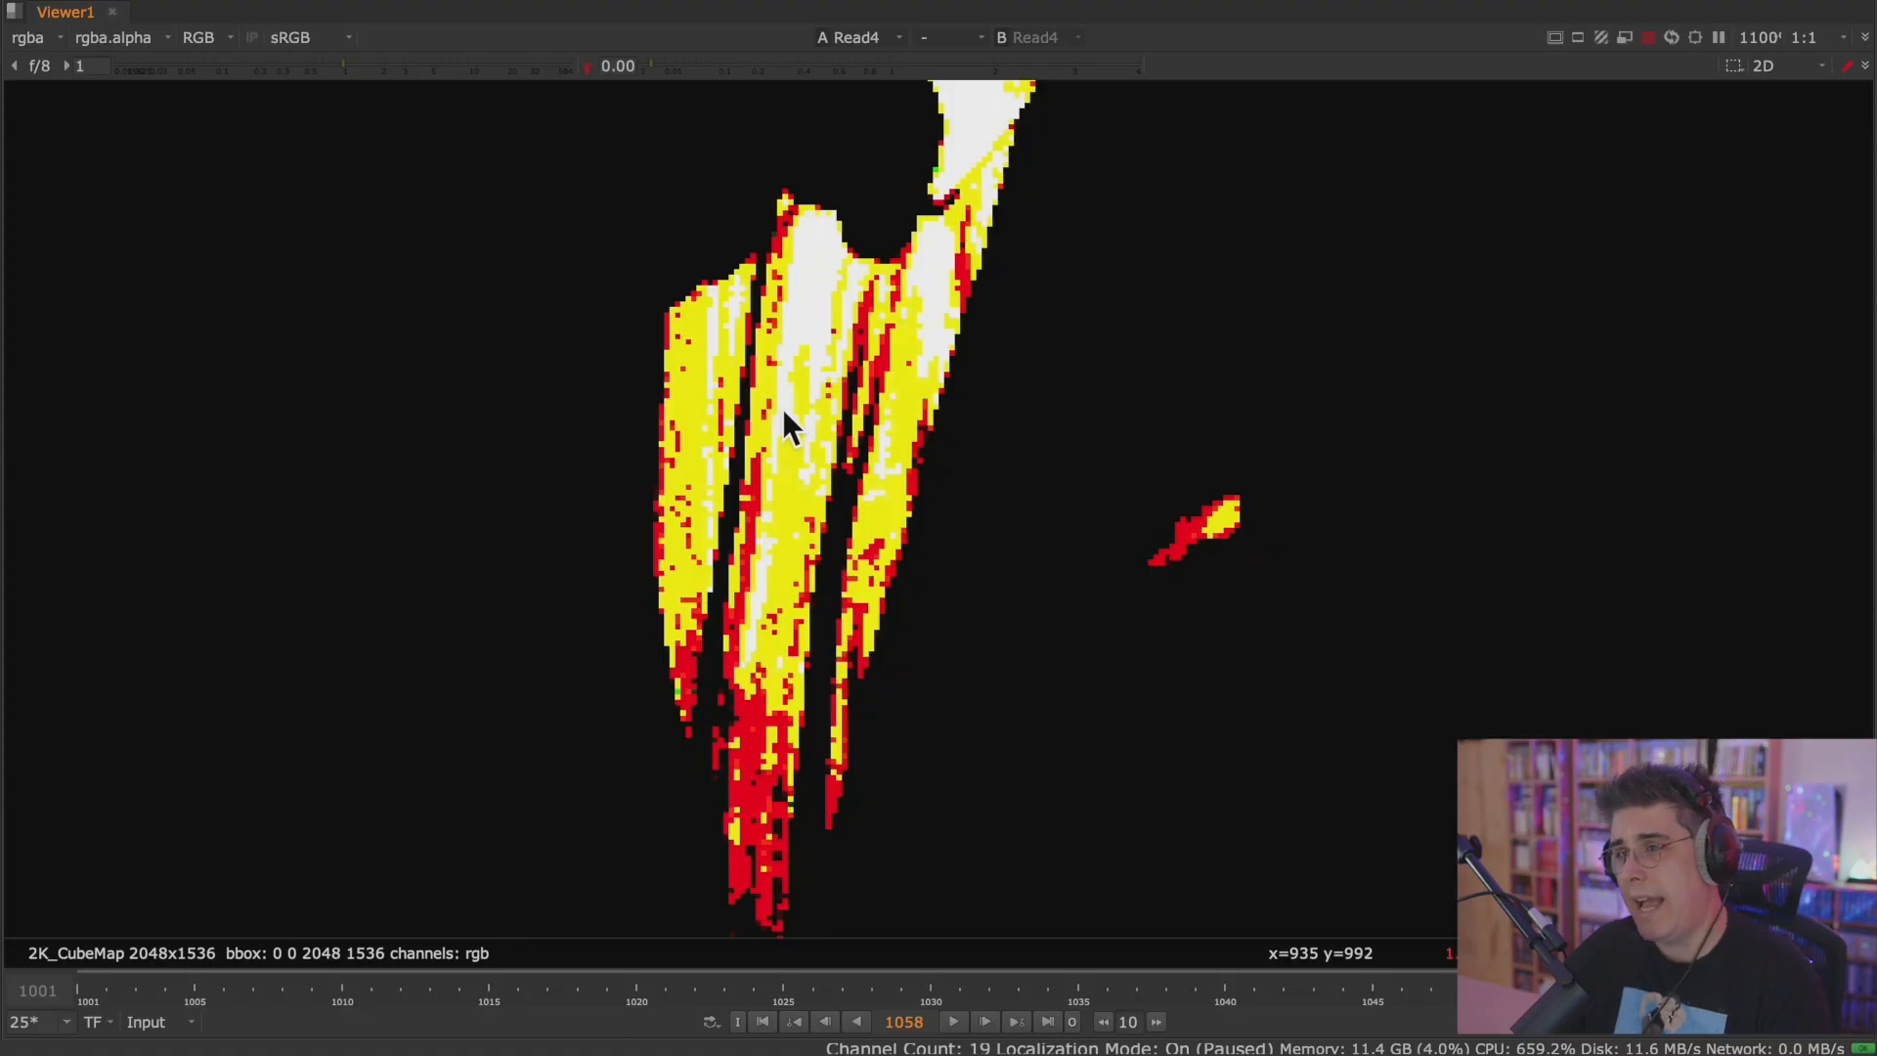
{"action": "left_click", "coordinate": [589, 66]}
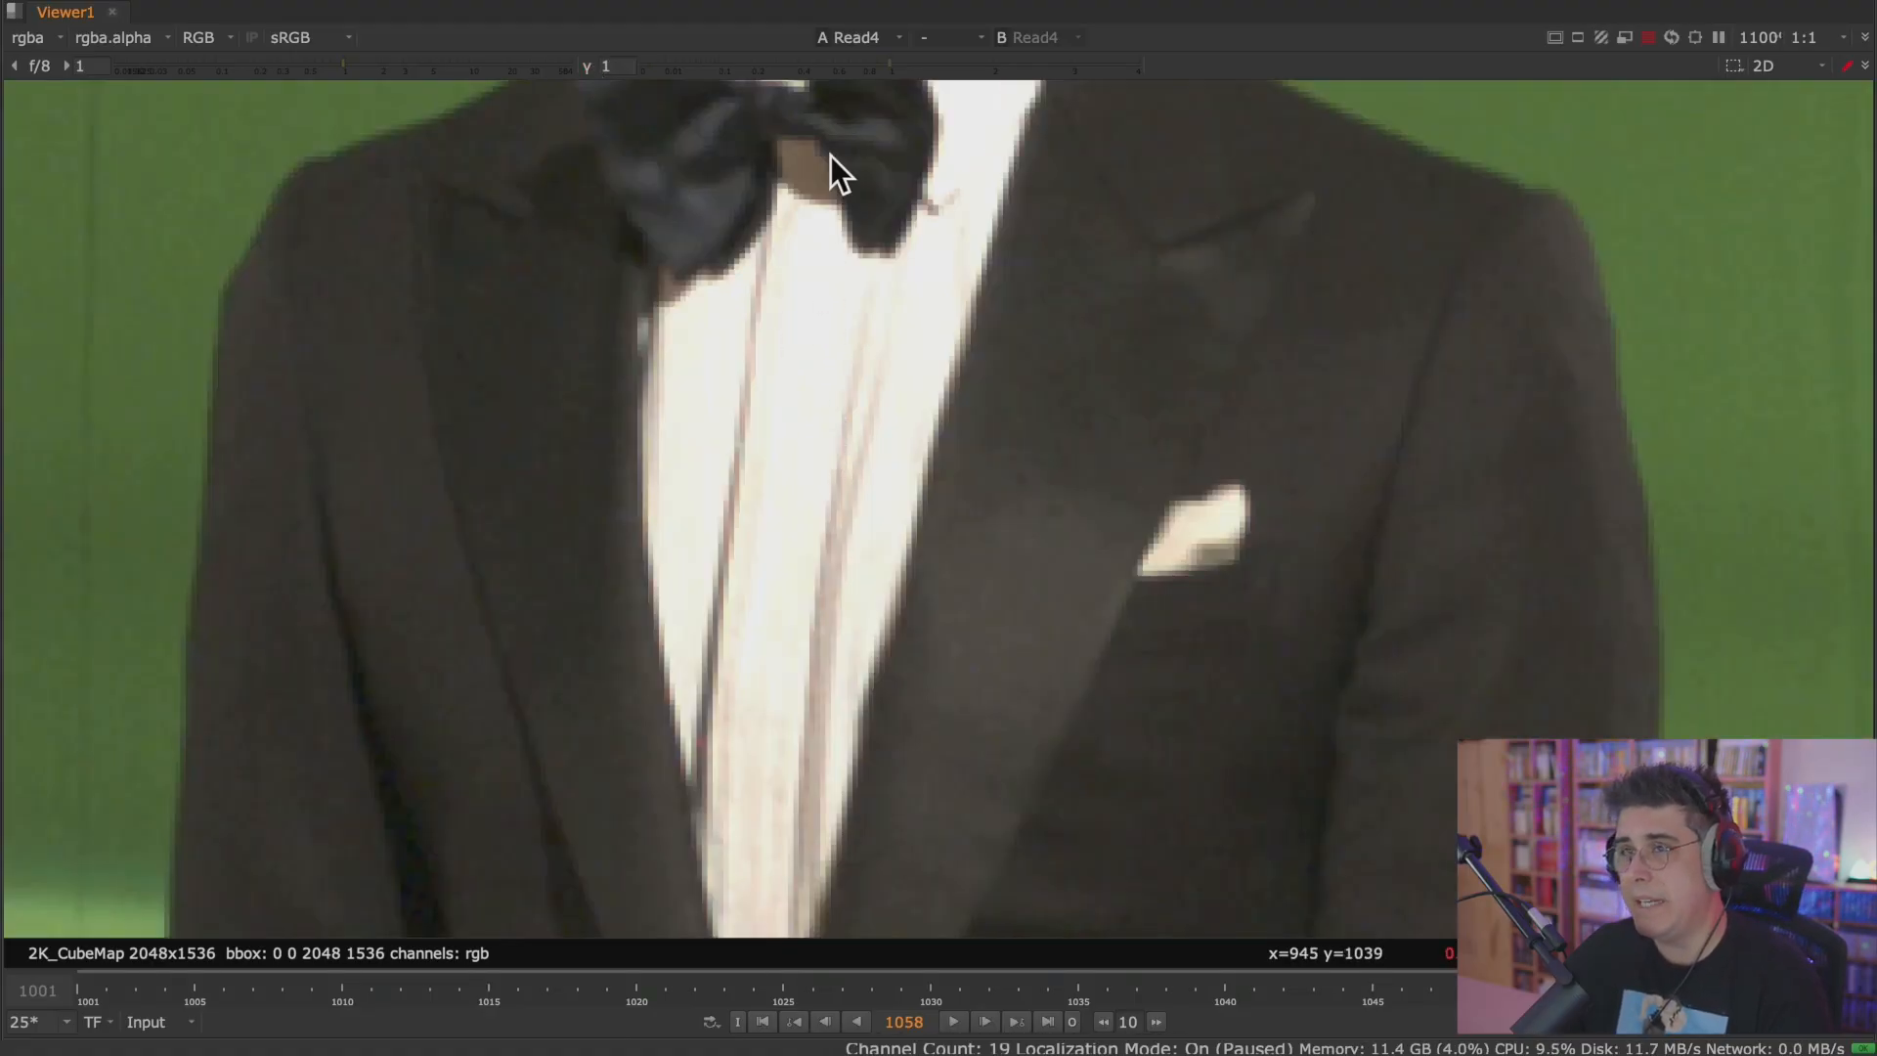
{"action": "left_click_drag", "start_coordinate": [891, 65], "coordinate": [676, 72]}
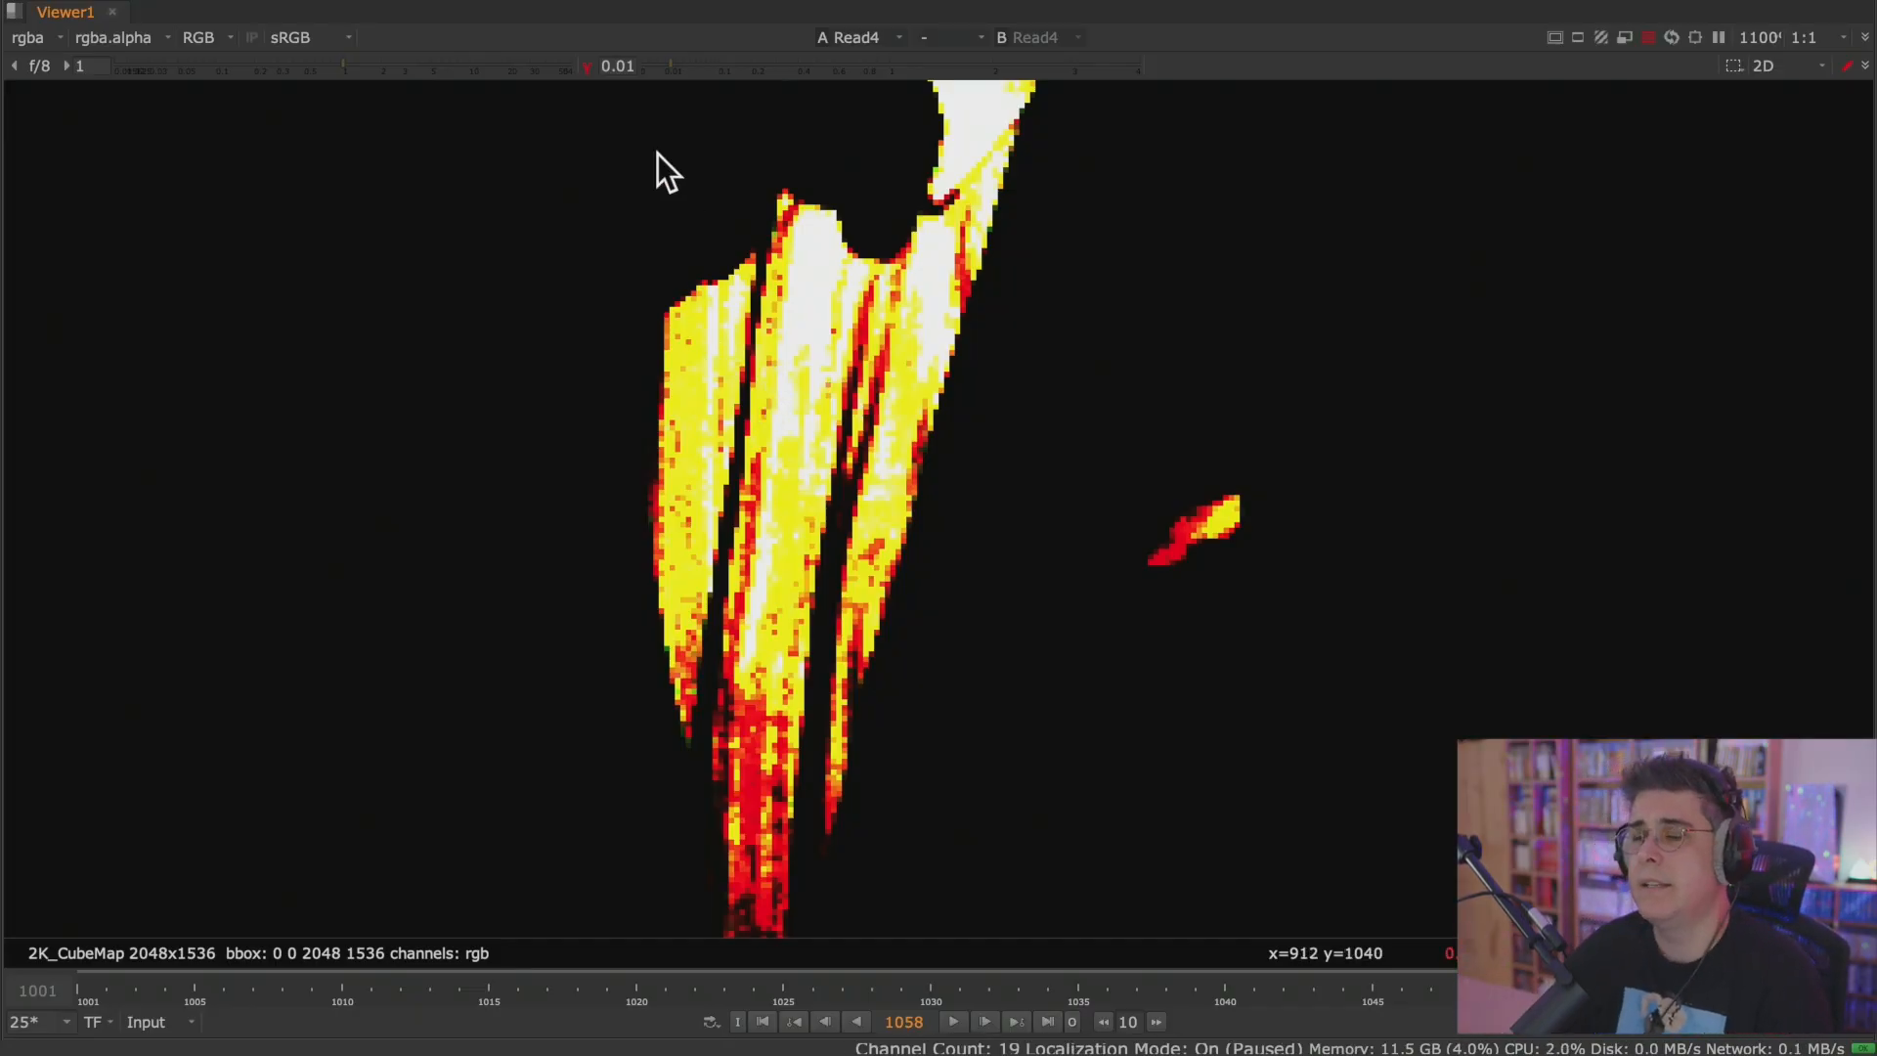
{"action": "left_click", "coordinate": [589, 68]}
{"action": "scroll", "coordinate": [770, 366], "scroll_direction": "down", "scroll_amount": 10}
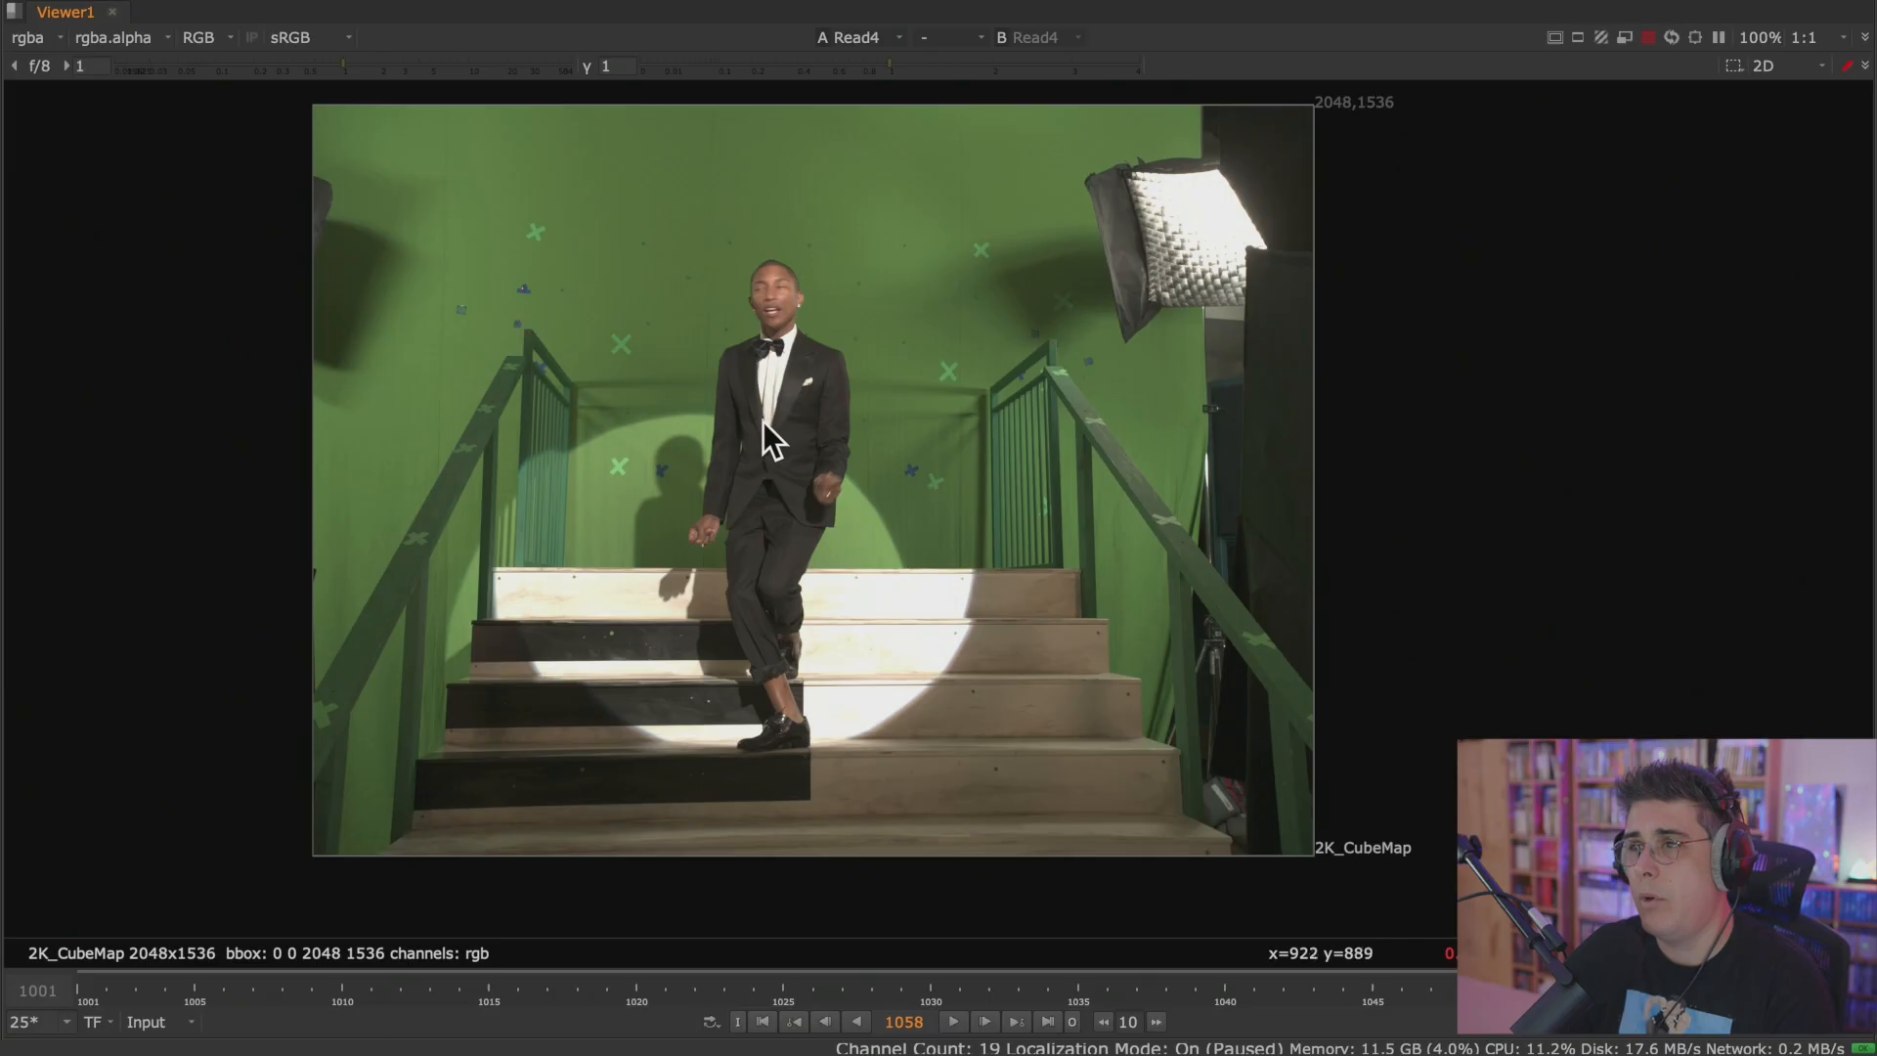
{"action": "middle_click_drag", "start_coordinate": [763, 421], "coordinate": [801, 424]}
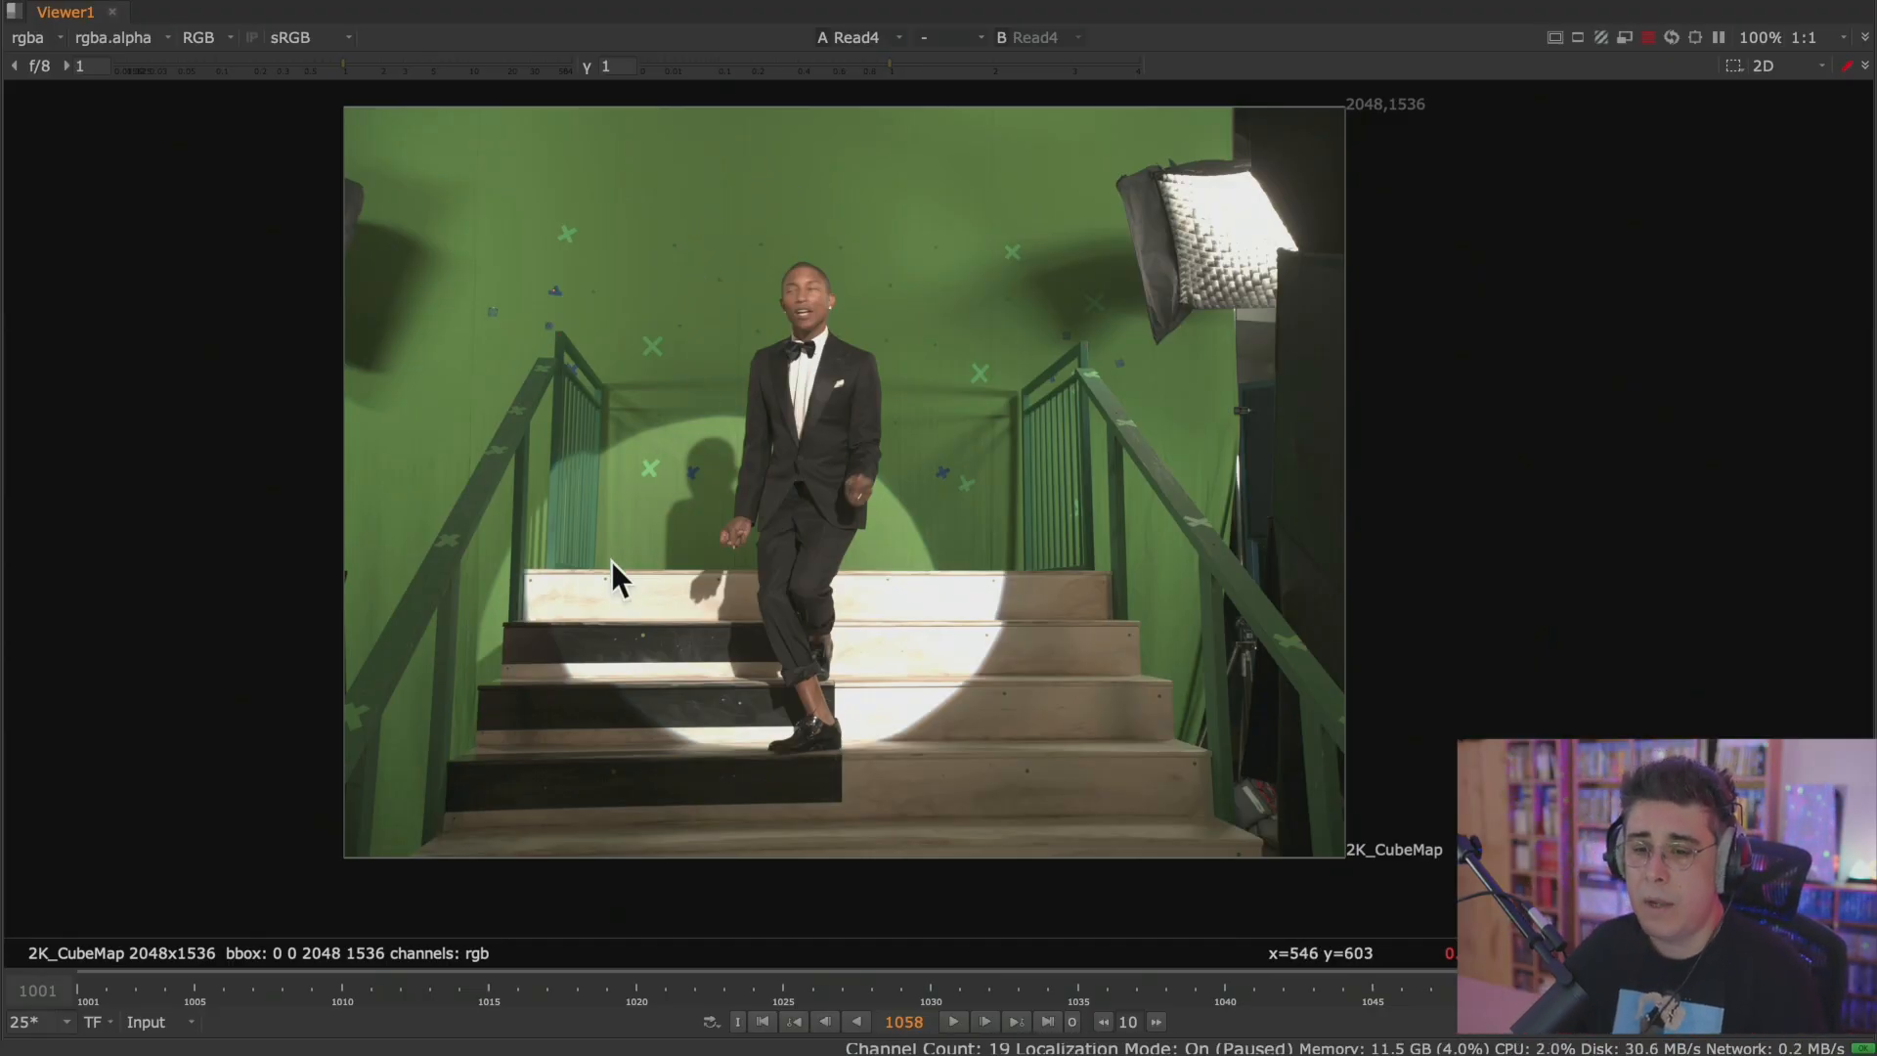
Scrub the Read4 clip back and step frame by frame to 1012, and jump to the first and last frames.
{"action": "left_click_drag", "start_coordinate": [600, 1006], "coordinate": [359, 989]}
{"action": "key", "text": "l"}
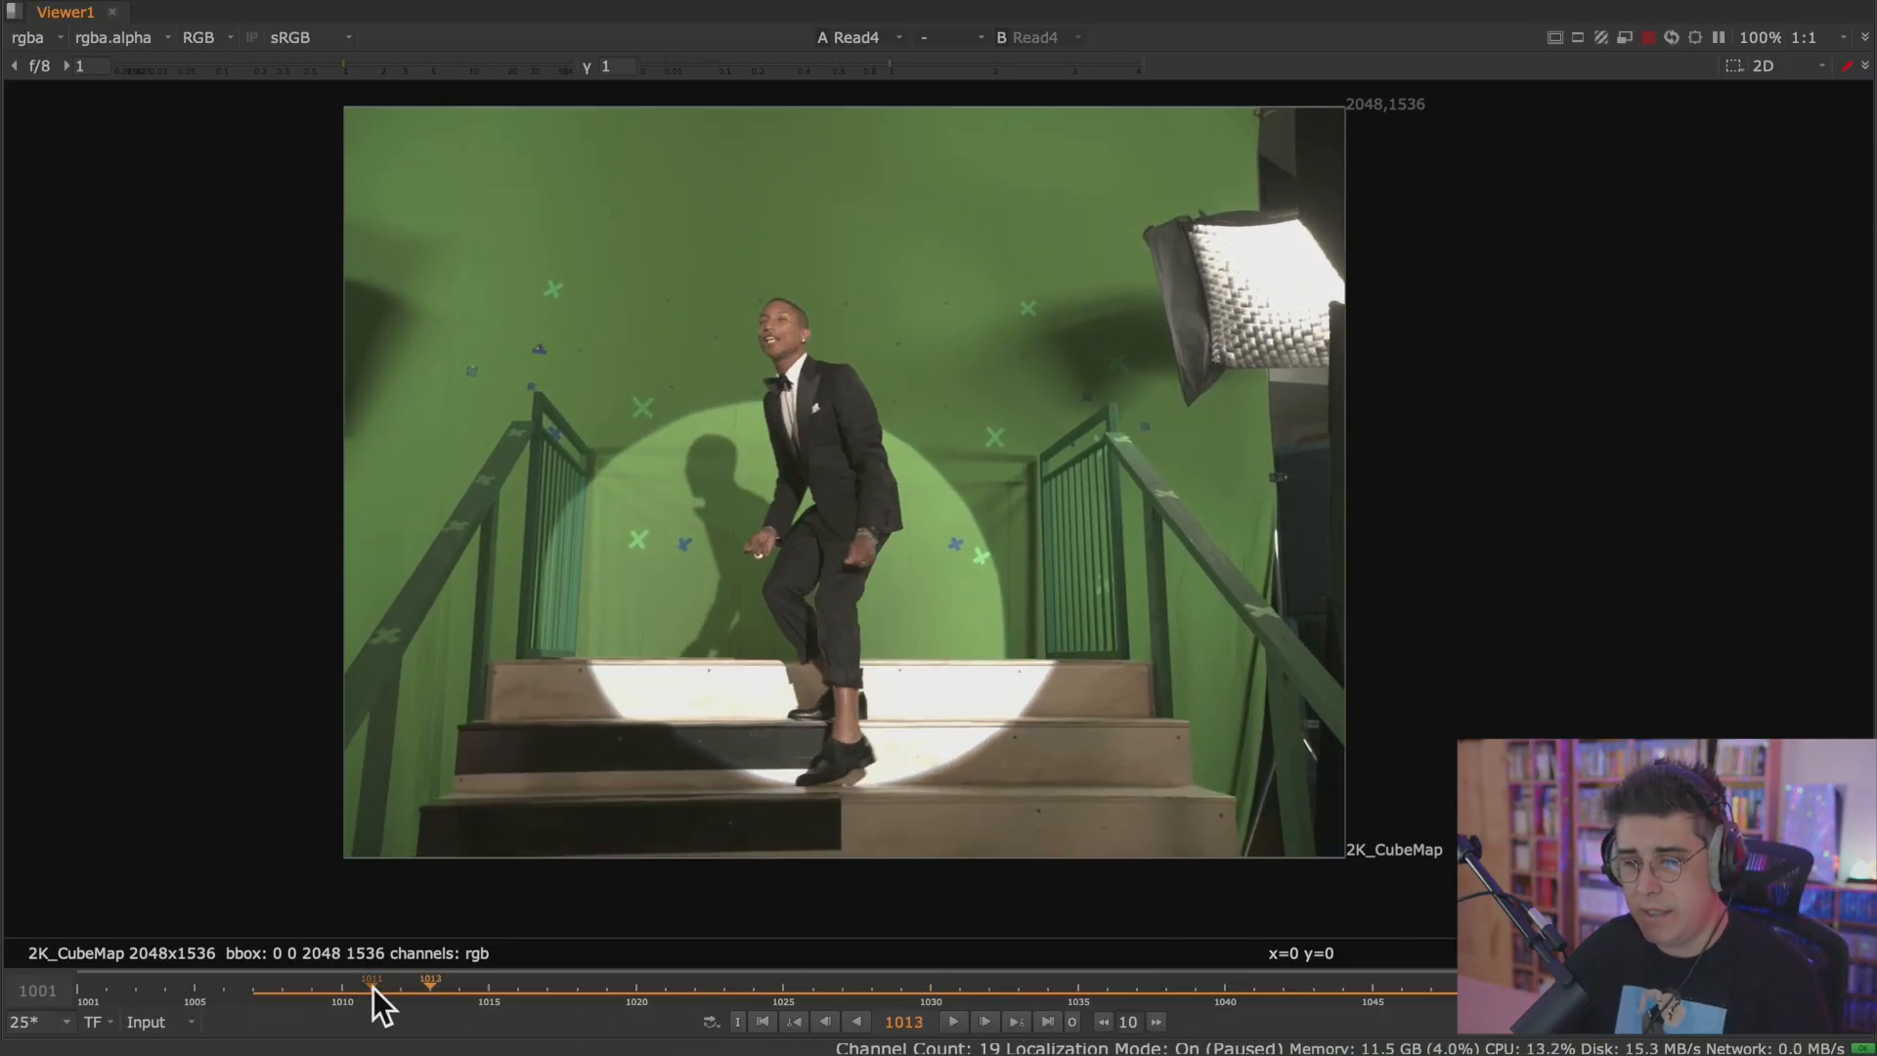
{"action": "key", "text": "Left"}
{"action": "key", "text": "Left"}
{"action": "key", "text": "Left"}
{"action": "key", "text": "Left"}
{"action": "key", "text": "Left"}
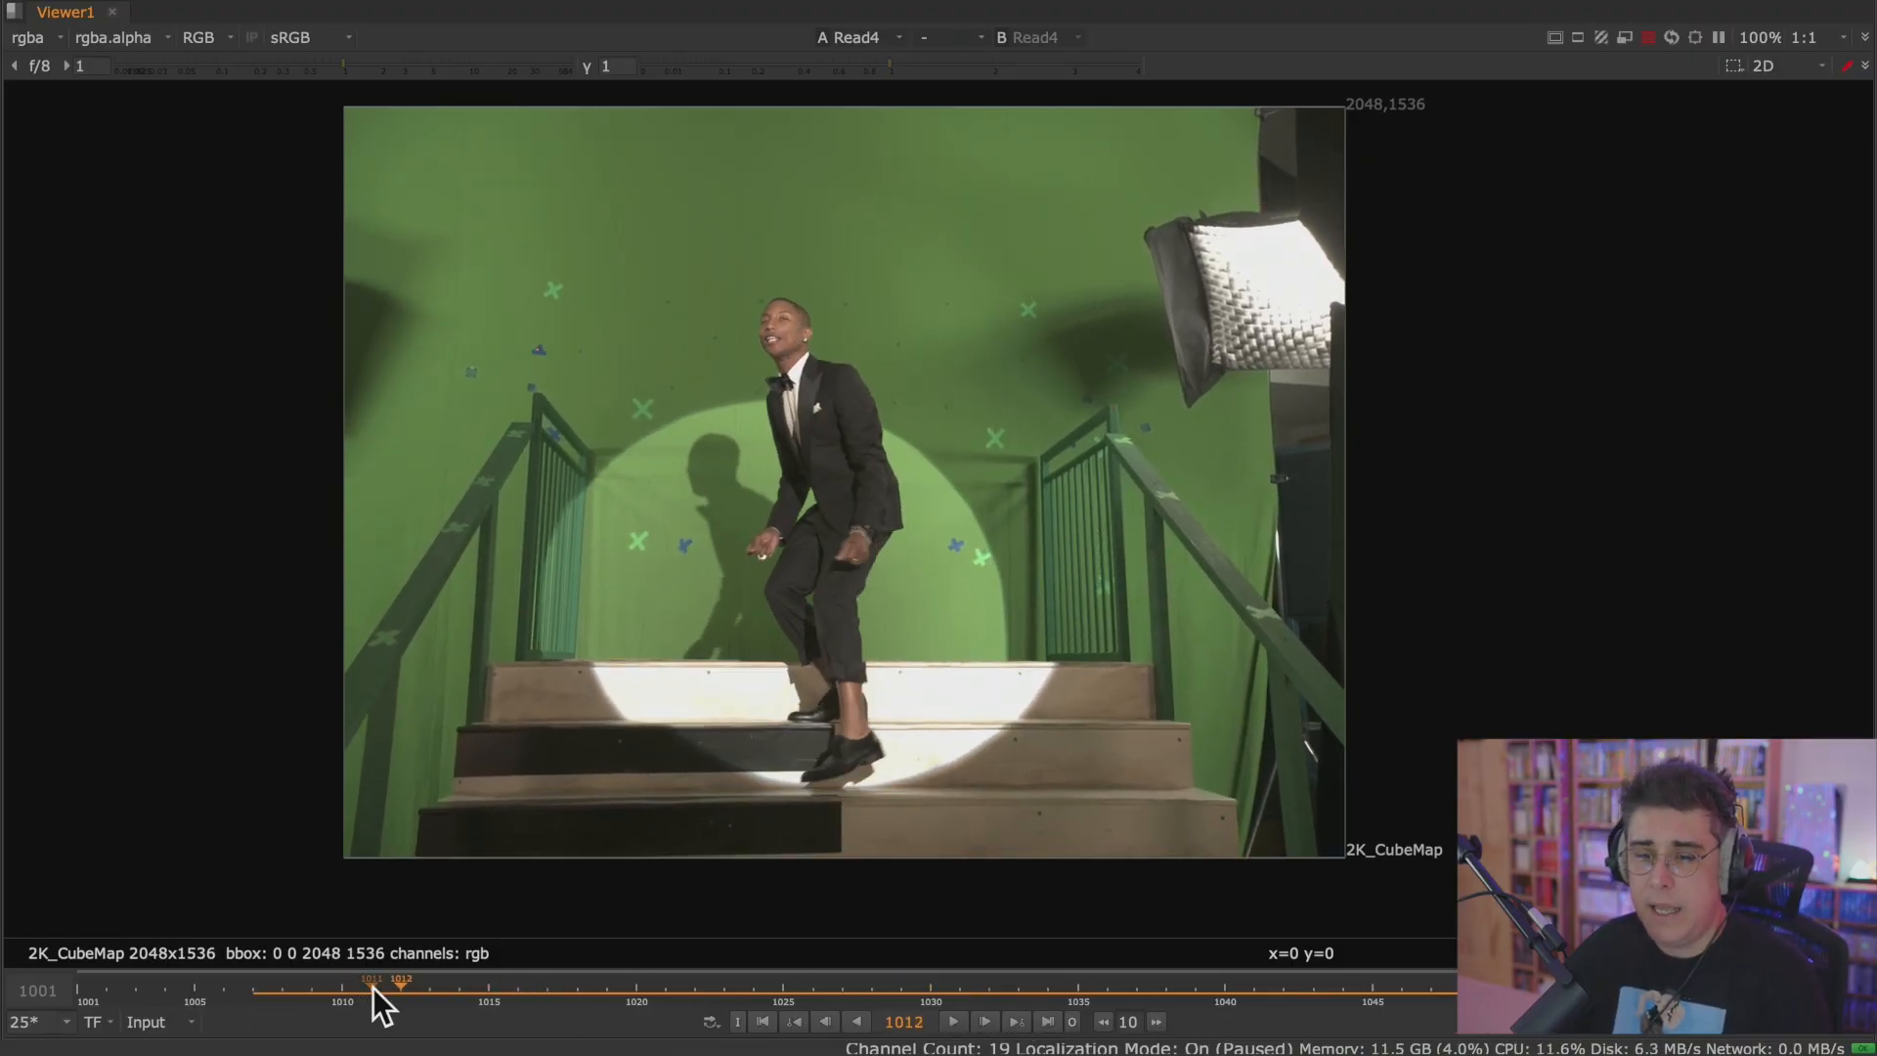
{"action": "left_click", "coordinate": [763, 1022]}
{"action": "left_click", "coordinate": [1046, 1022]}
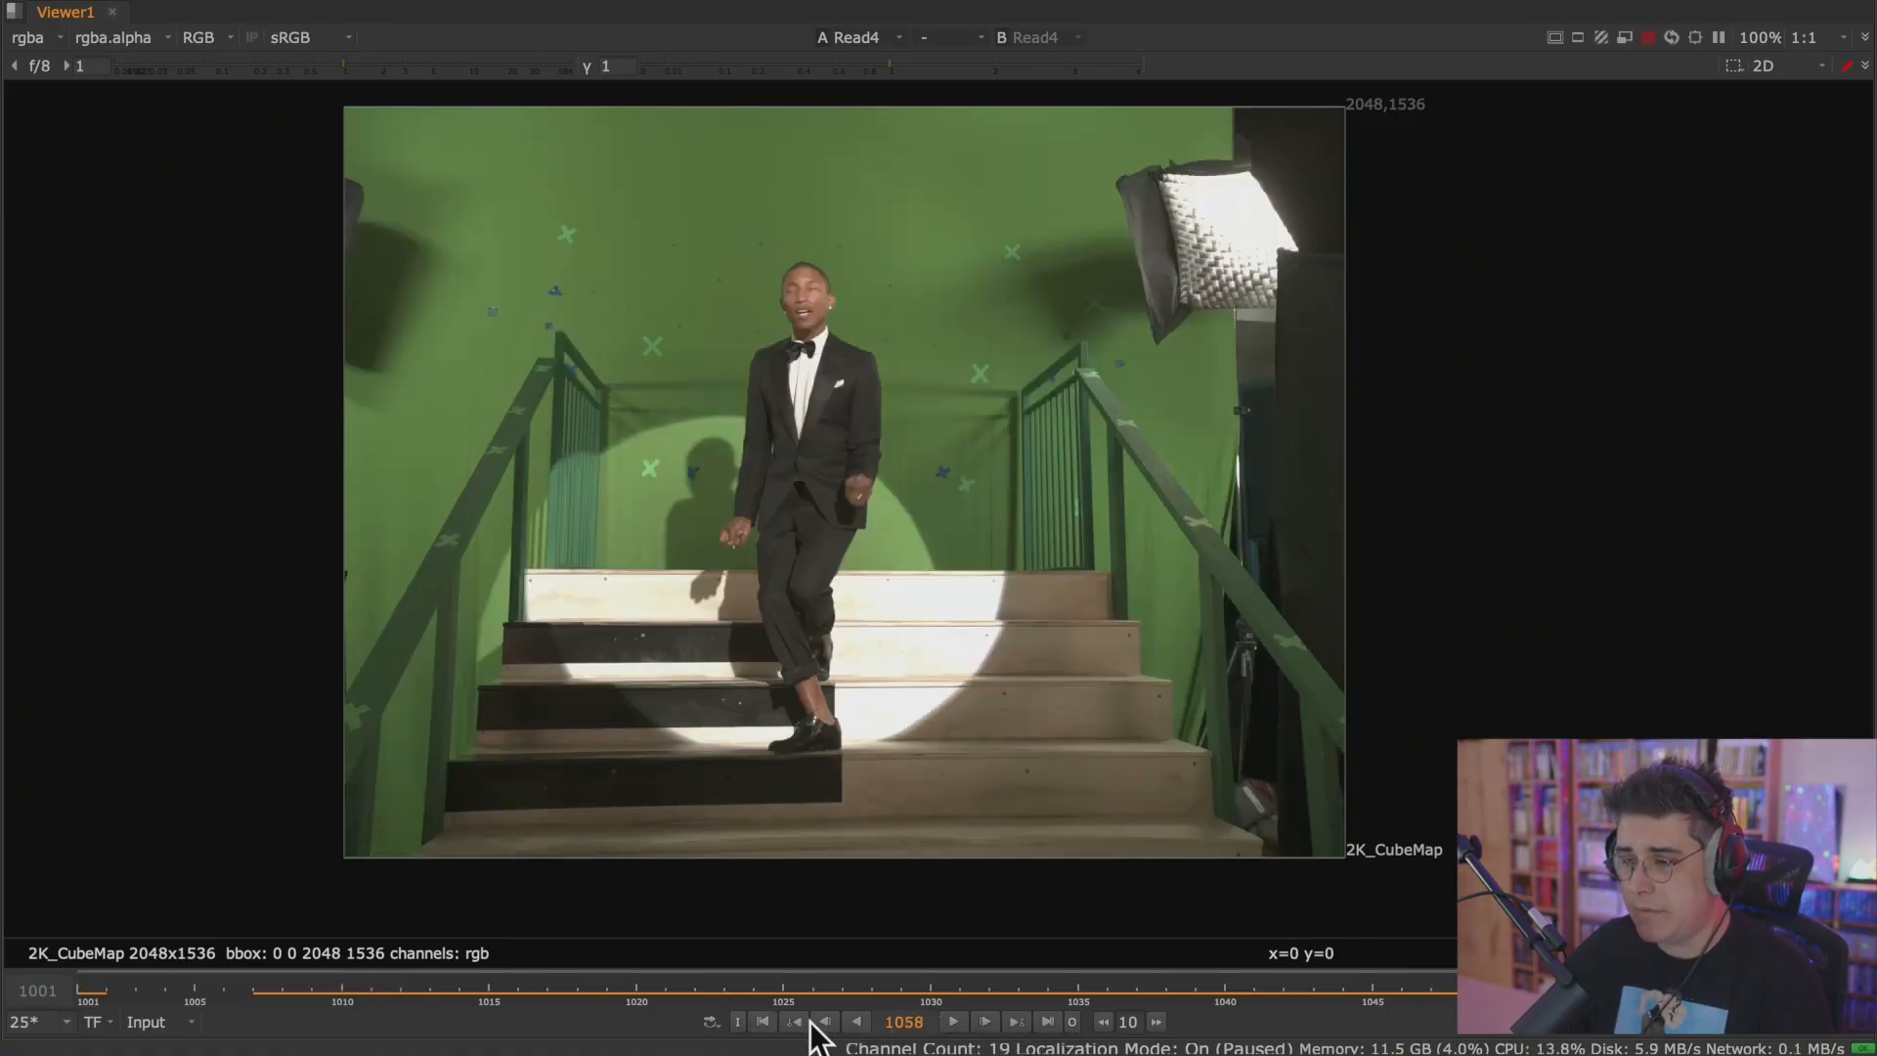
Return to the first frame, step forward a few frames, and play the clip forward and in reverse.
{"action": "left_click", "coordinate": [763, 1021]}
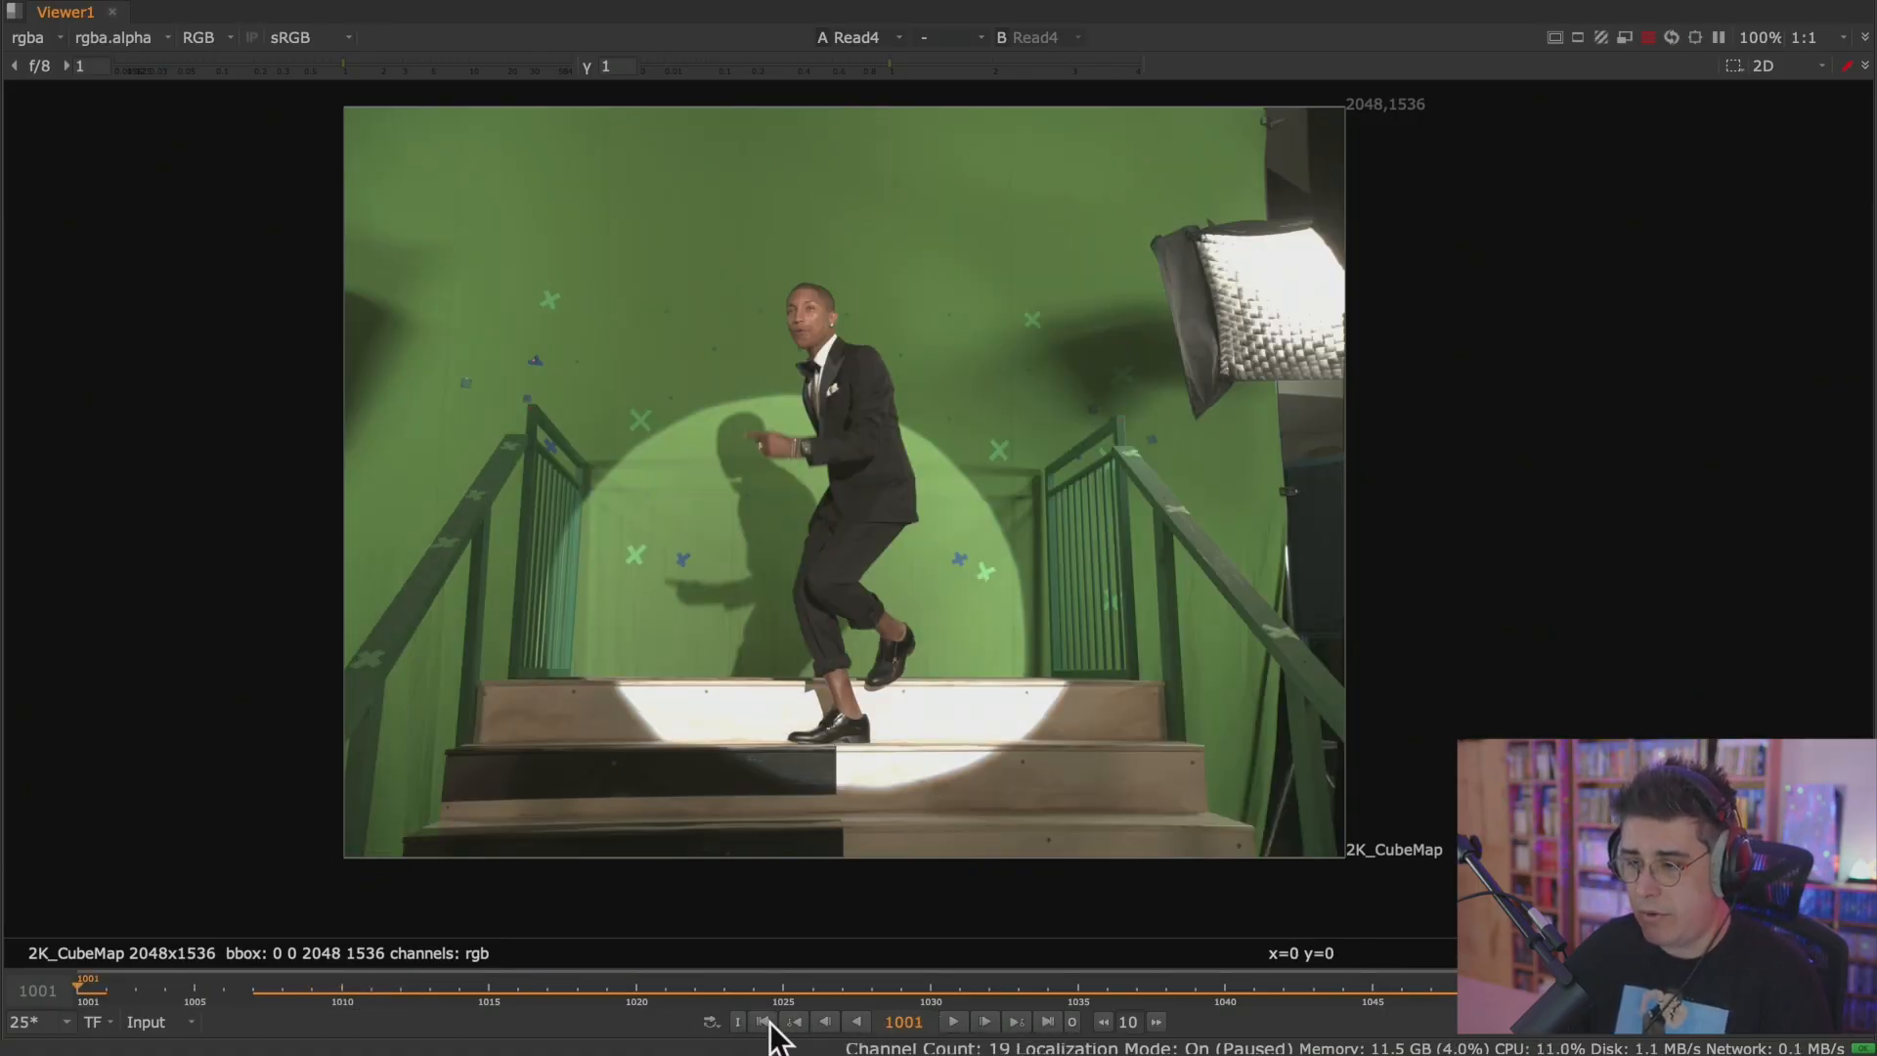
{"action": "left_click", "coordinate": [986, 1020]}
{"action": "left_click", "coordinate": [986, 1020]}
{"action": "left_click", "coordinate": [986, 1020]}
{"action": "left_click", "coordinate": [986, 1021]}
{"action": "left_click", "coordinate": [986, 1020]}
{"action": "left_click", "coordinate": [986, 1021]}
{"action": "left_click", "coordinate": [951, 1021]}
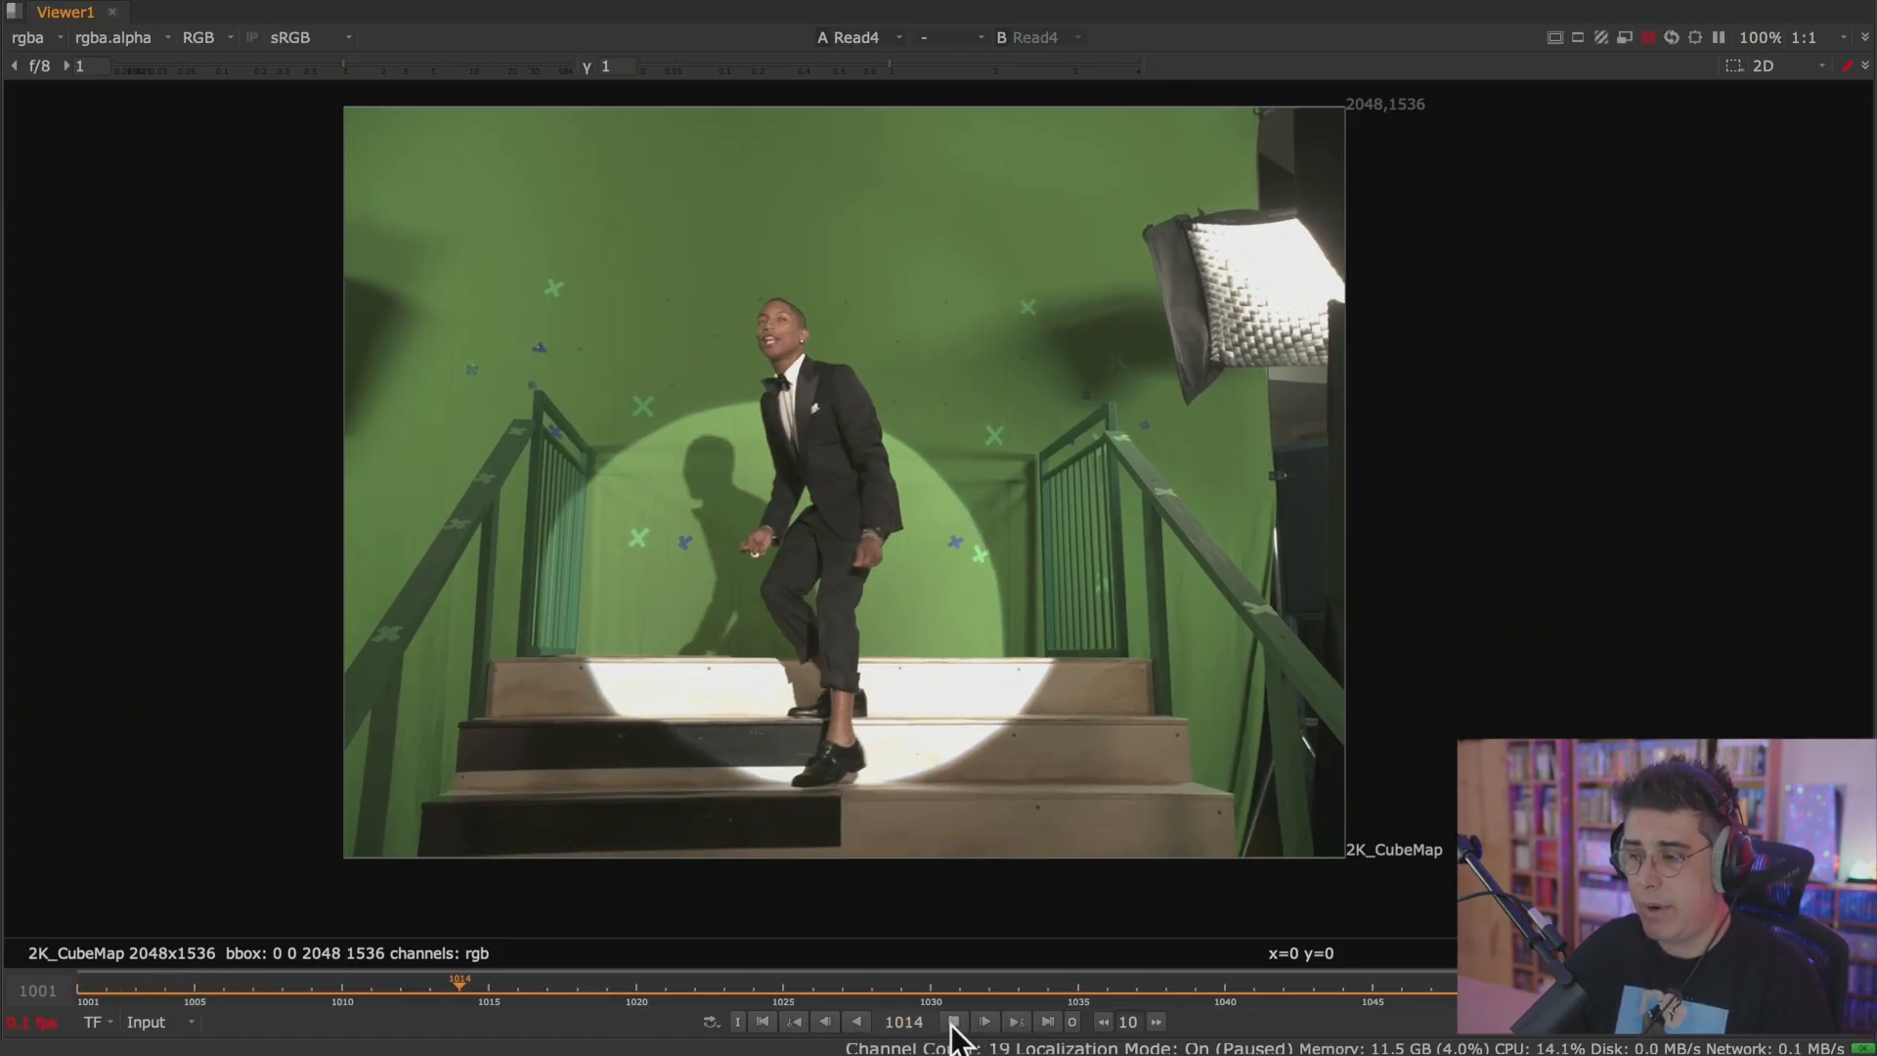
{"action": "left_click", "coordinate": [953, 1022]}
{"action": "left_click", "coordinate": [857, 1022]}
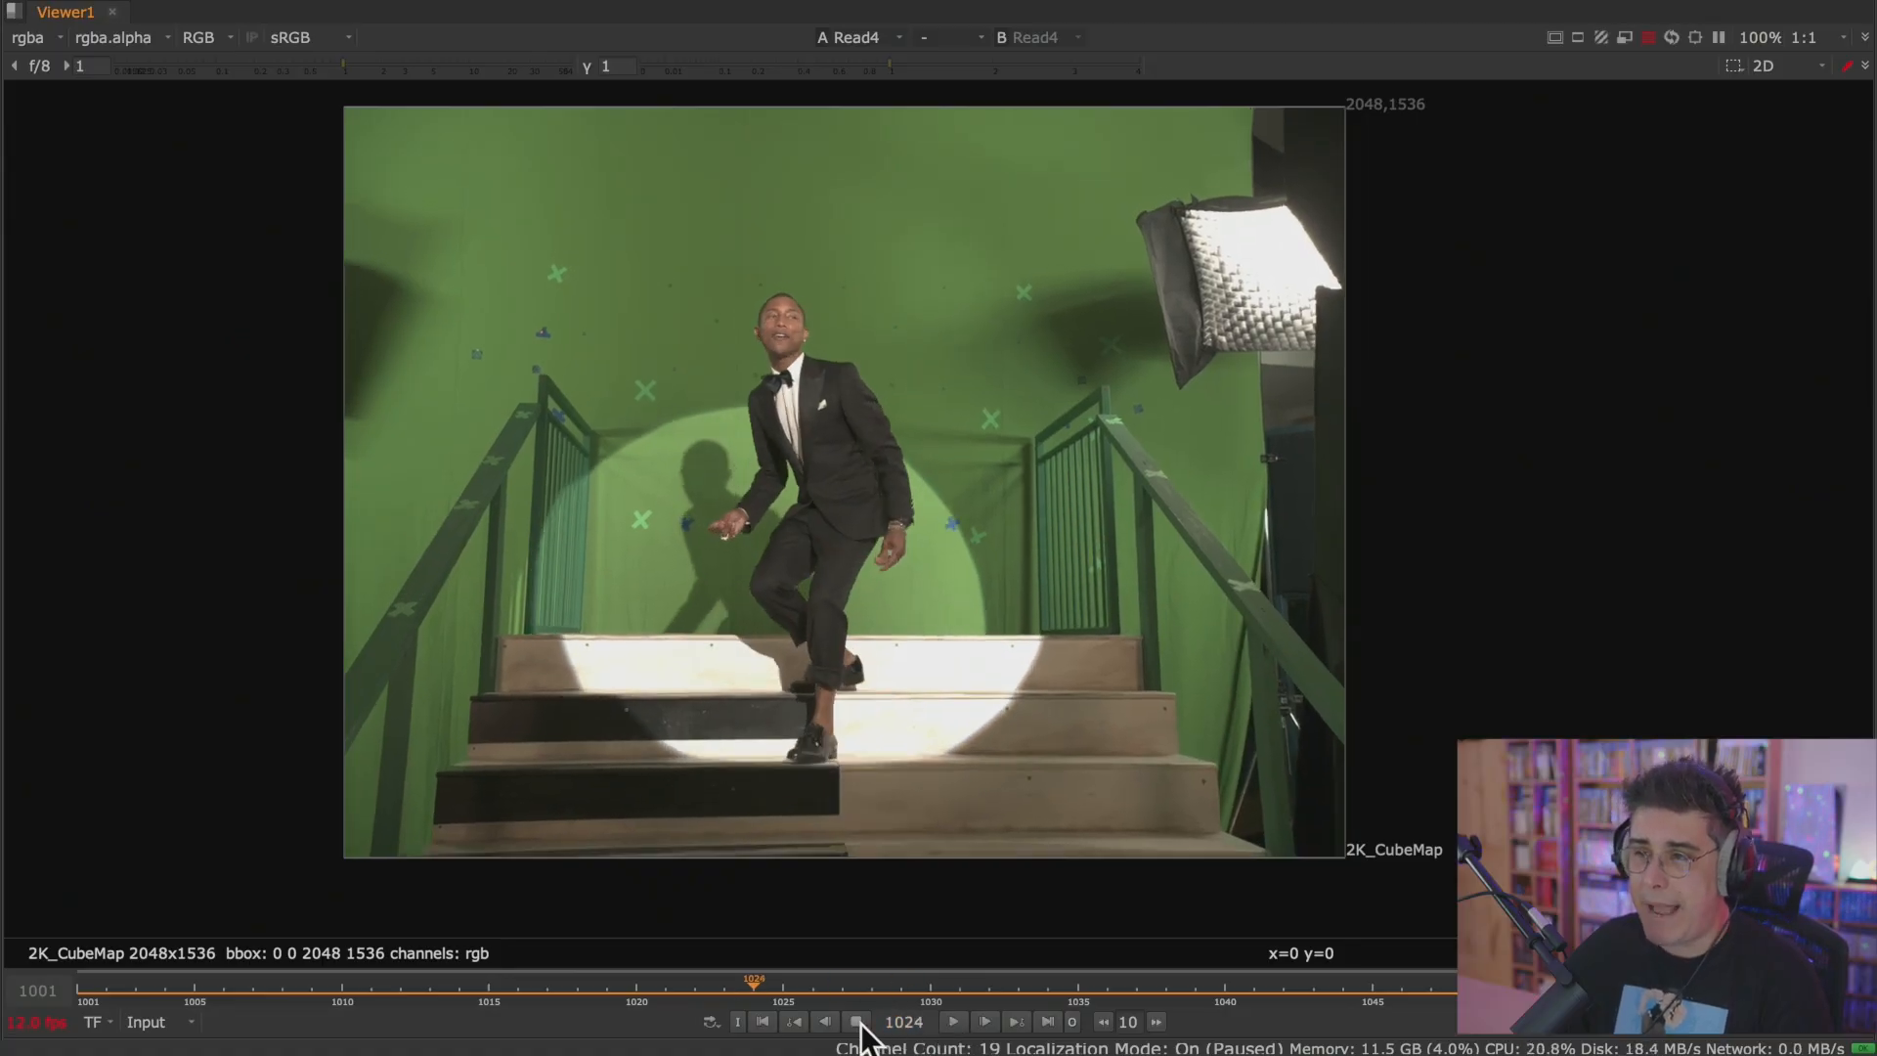
{"action": "left_click", "coordinate": [858, 1021]}
Review the playback modes Repeat, Bounce, Stop and Continue, and return the playhead to the first frame.
{"action": "left_click", "coordinate": [716, 1023]}
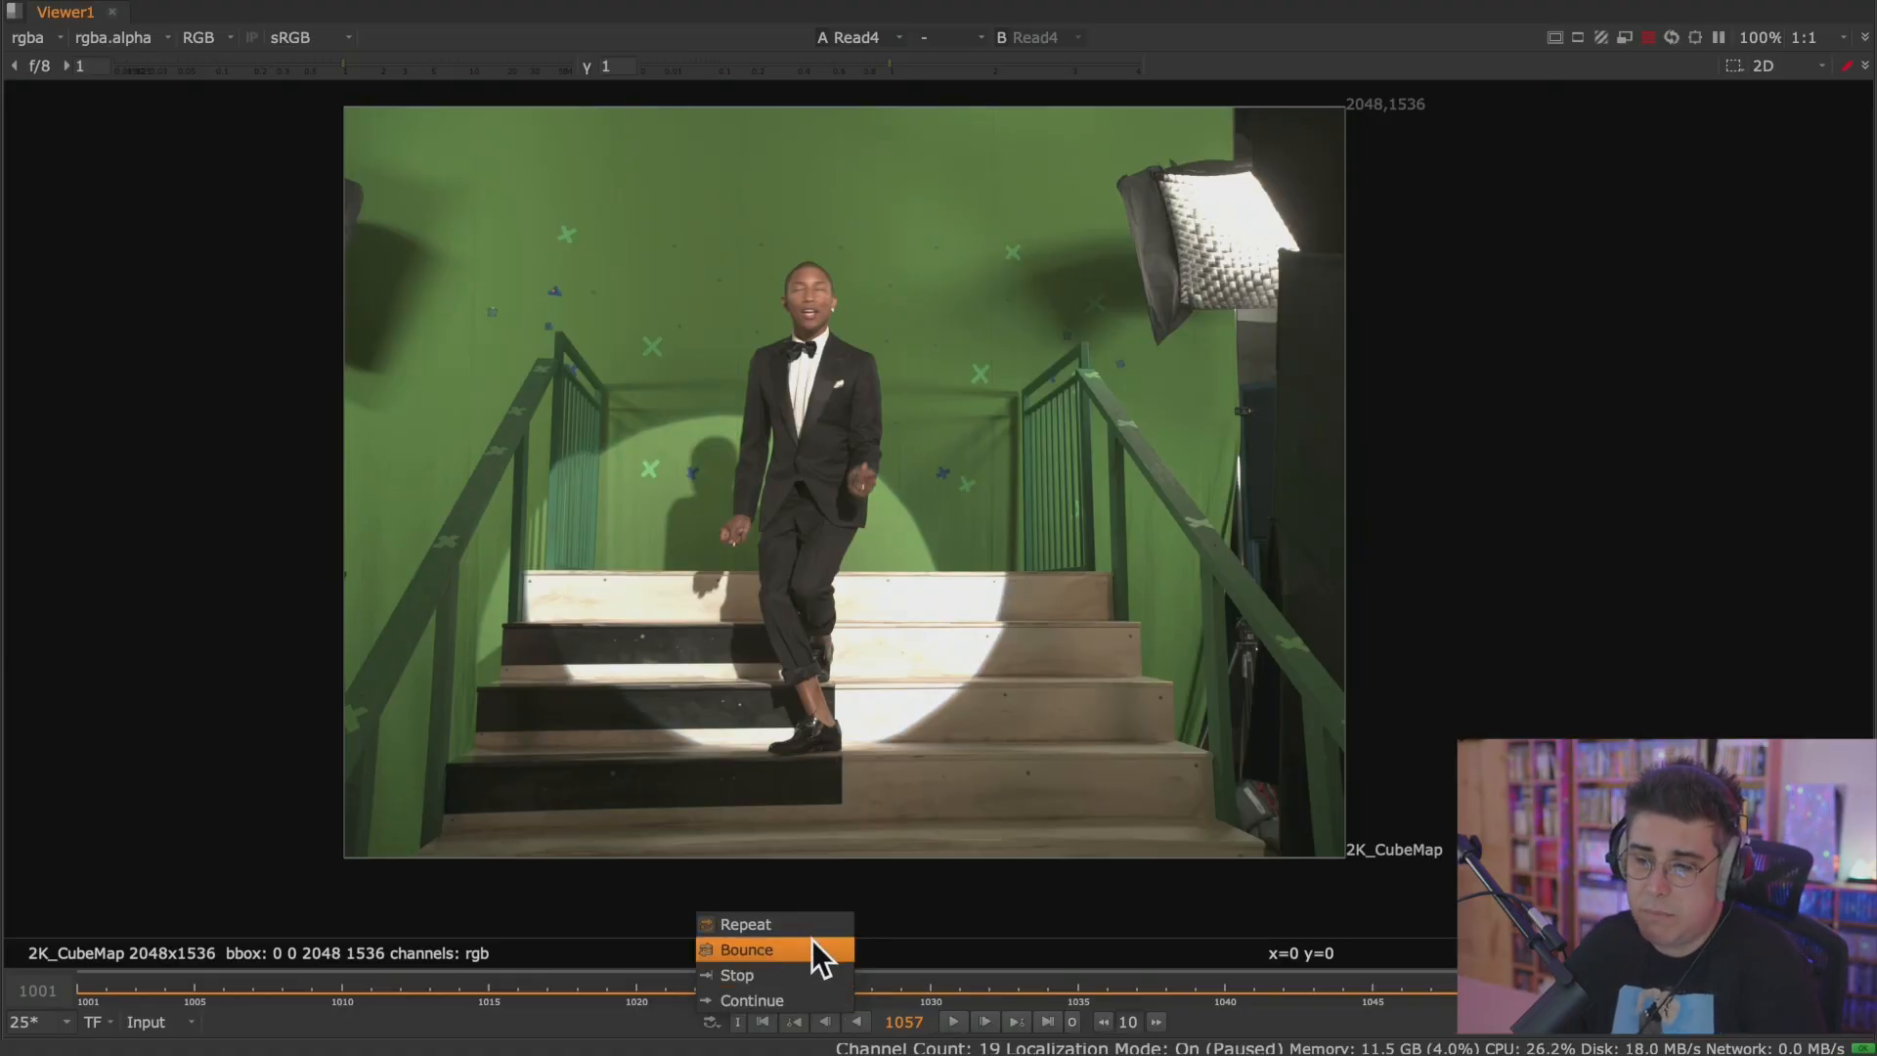
{"action": "left_click", "coordinate": [624, 1003]}
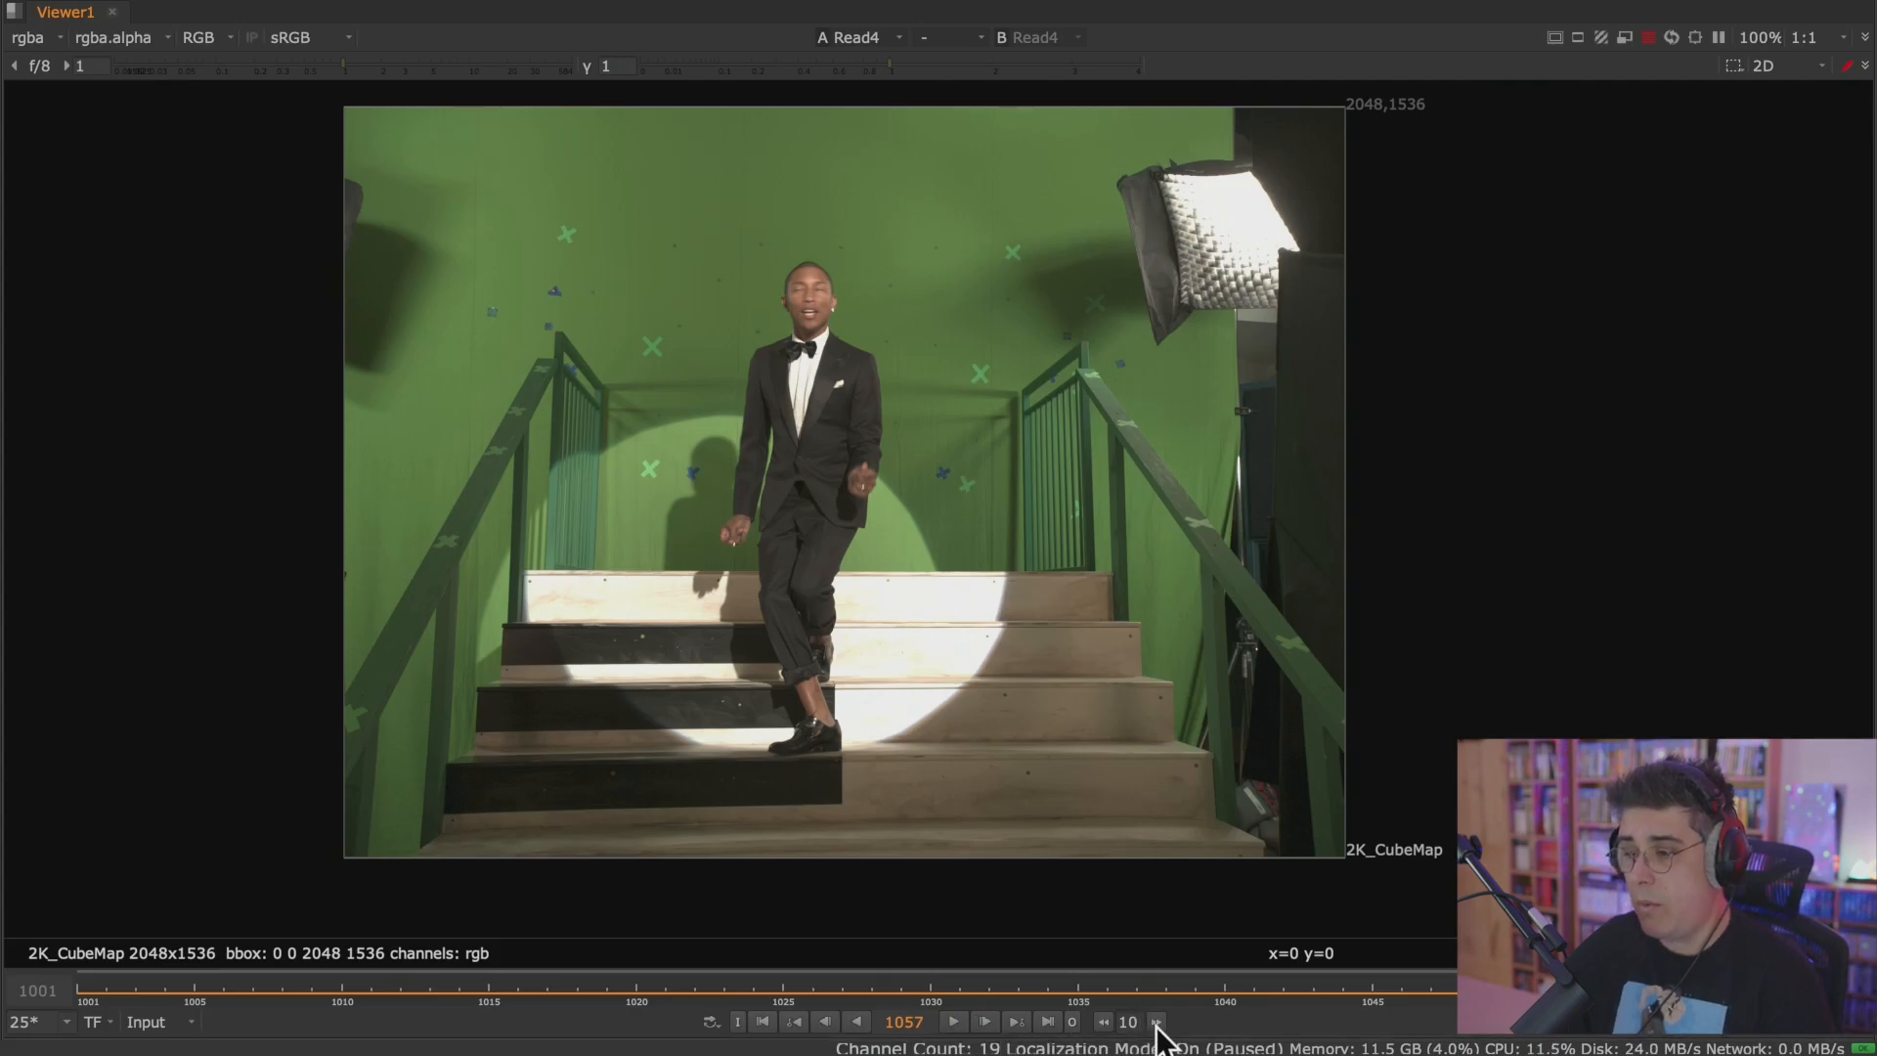
{"action": "key", "text": "Right"}
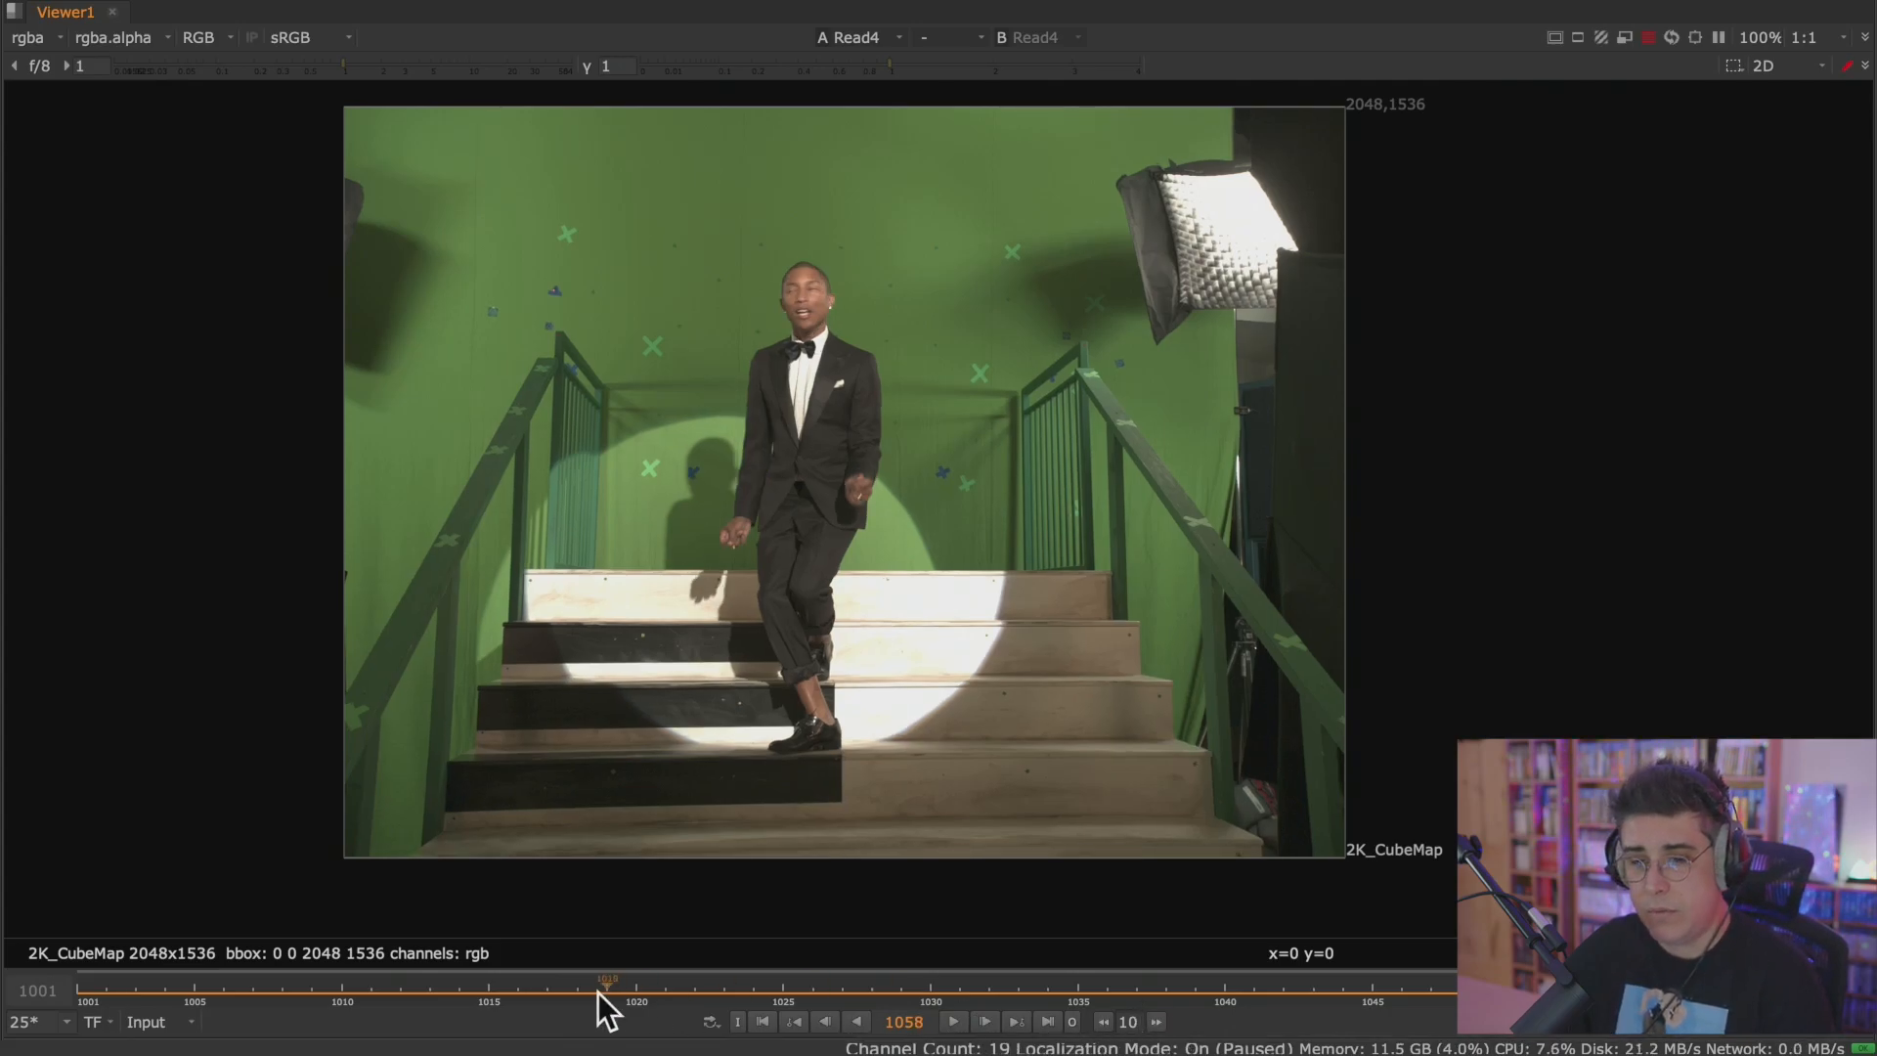
{"action": "left_click", "coordinate": [547, 992]}
{"action": "left_click", "coordinate": [764, 1022]}
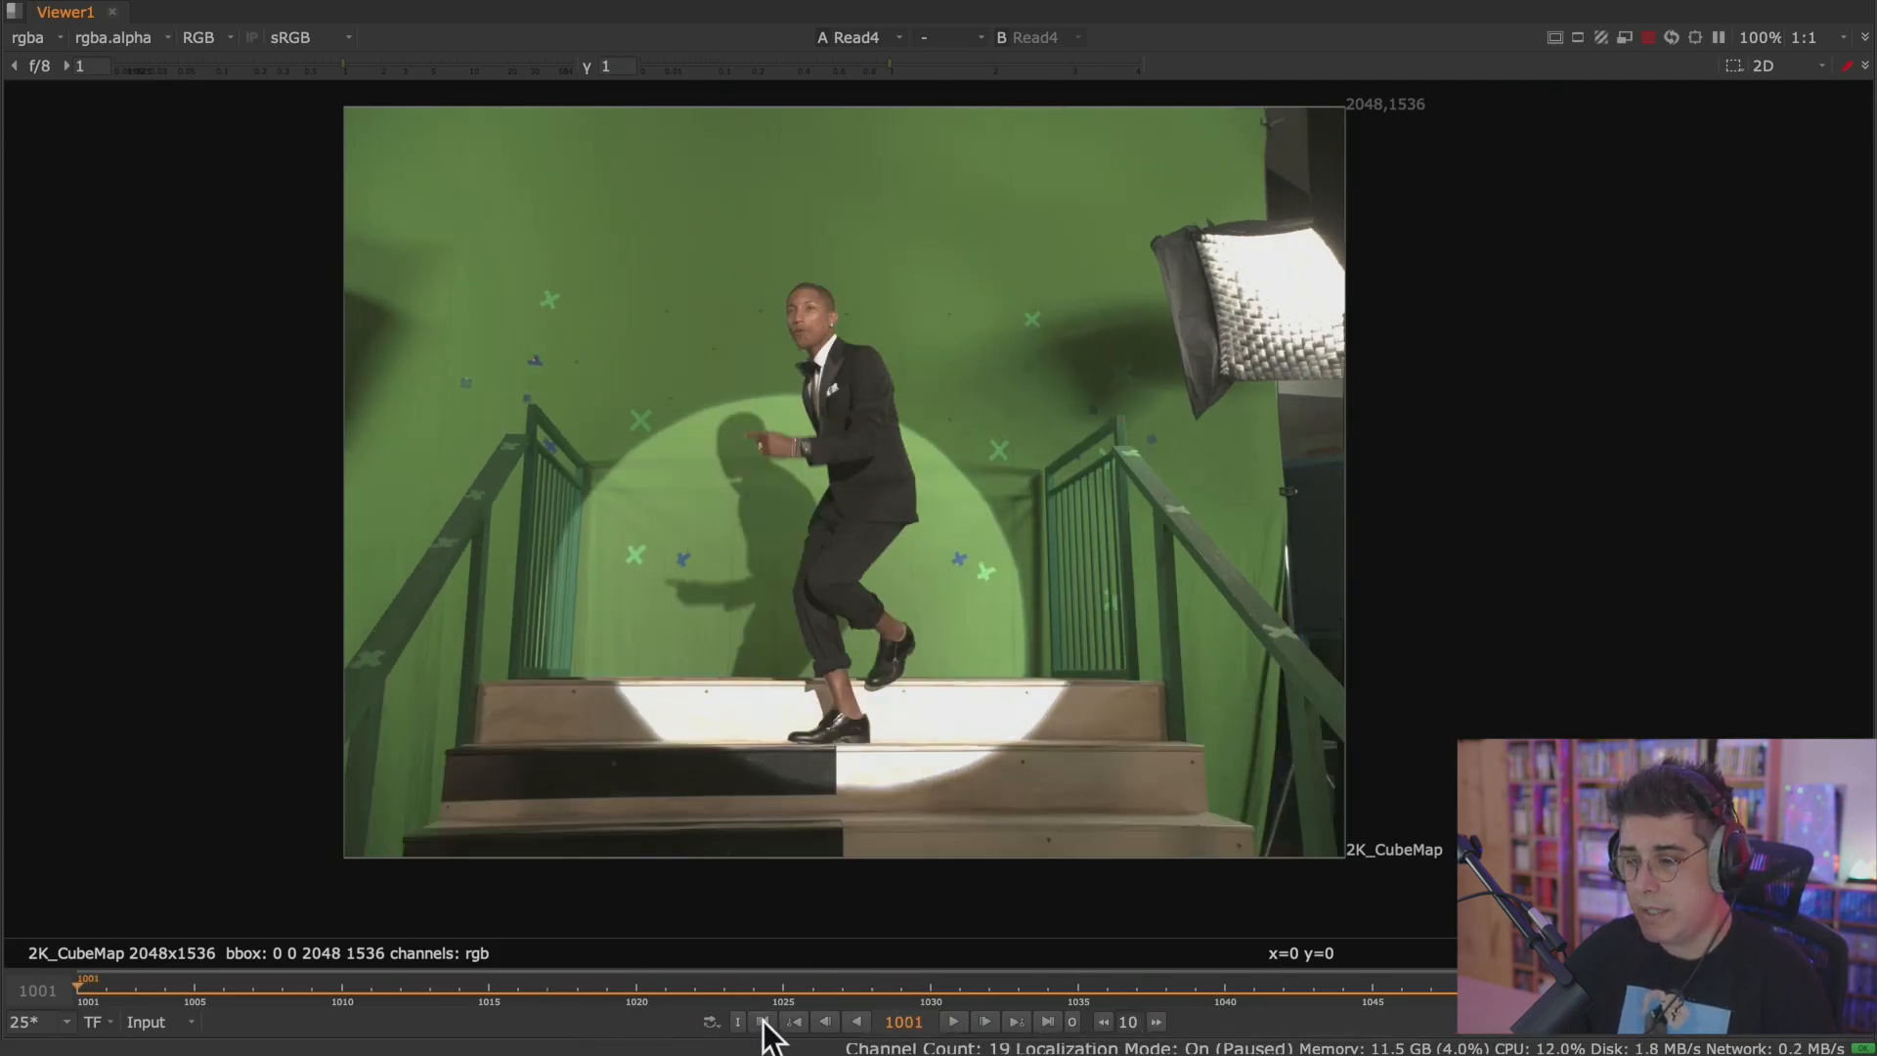
Skip forward through the clip in 10-frame increments to 1041, skip back to 1011, and return to the first frame.
{"action": "left_click", "coordinate": [1158, 1023]}
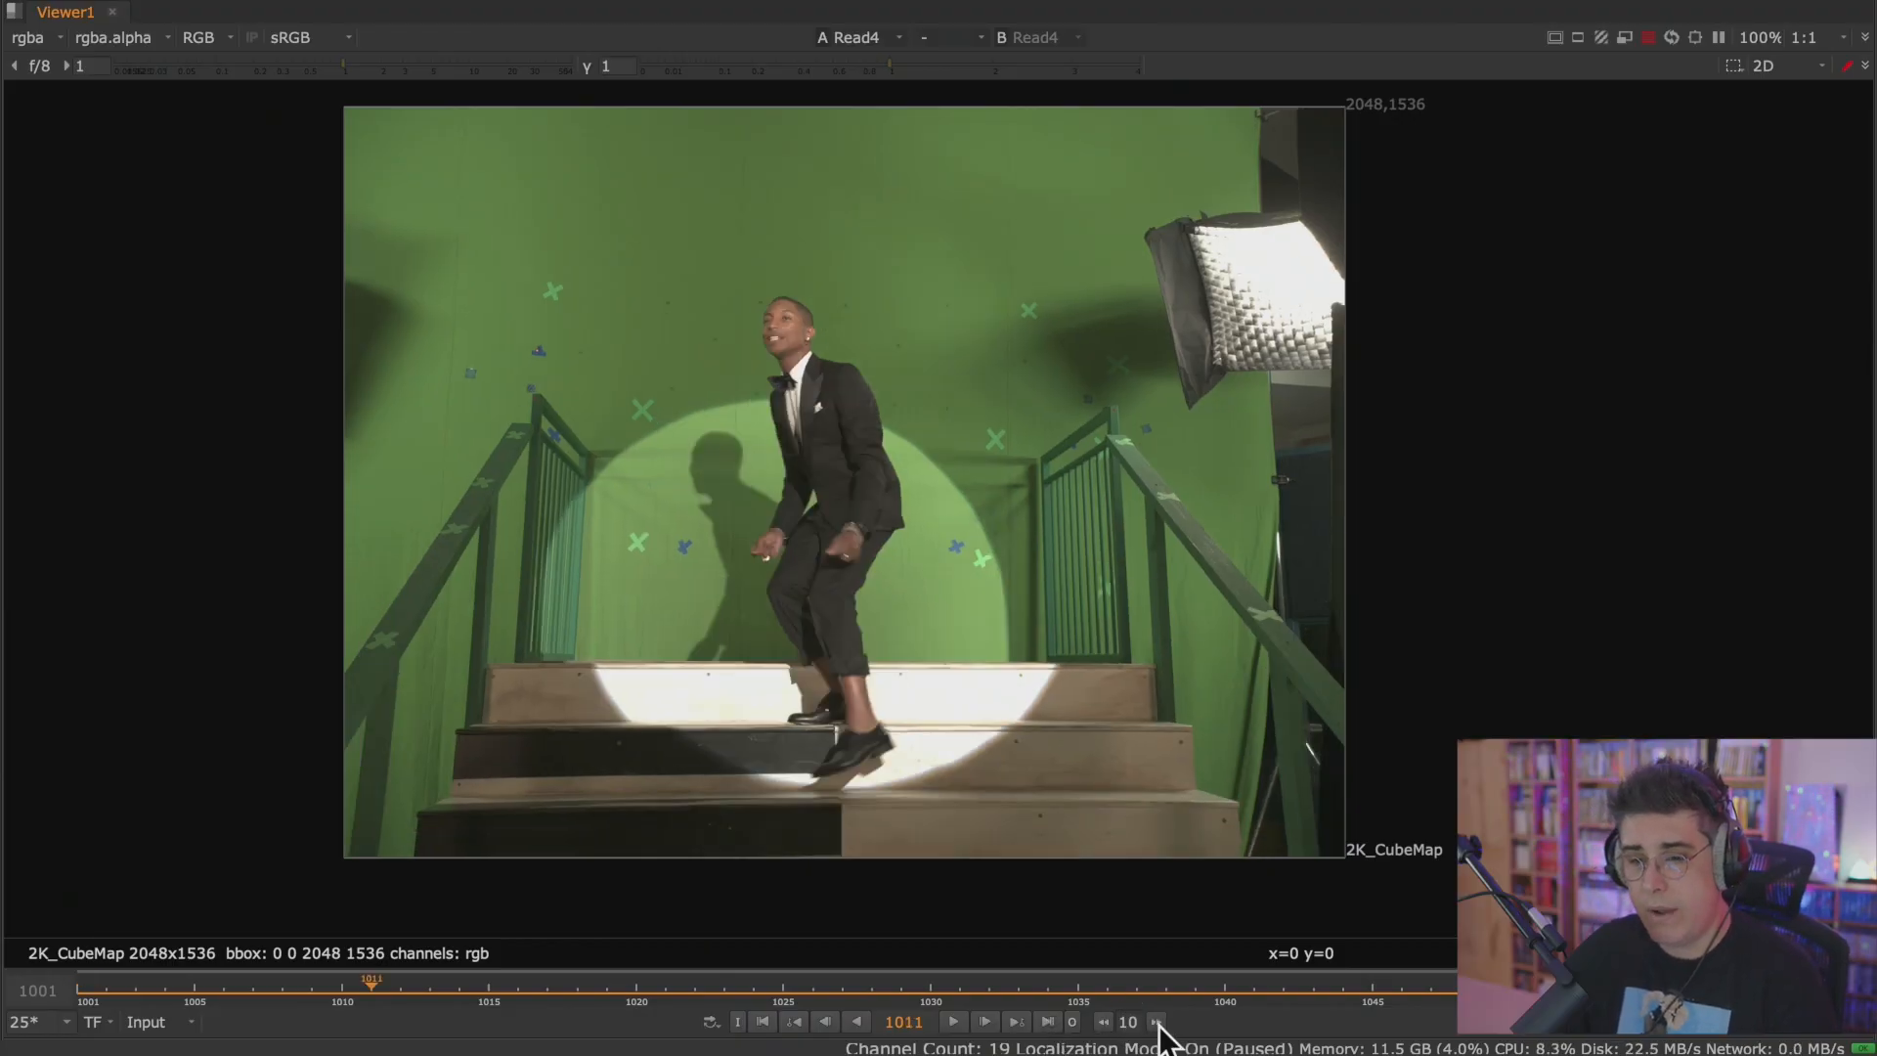
{"action": "left_click", "coordinate": [1159, 1023]}
{"action": "left_click", "coordinate": [1158, 1022]}
{"action": "left_click", "coordinate": [1158, 1022]}
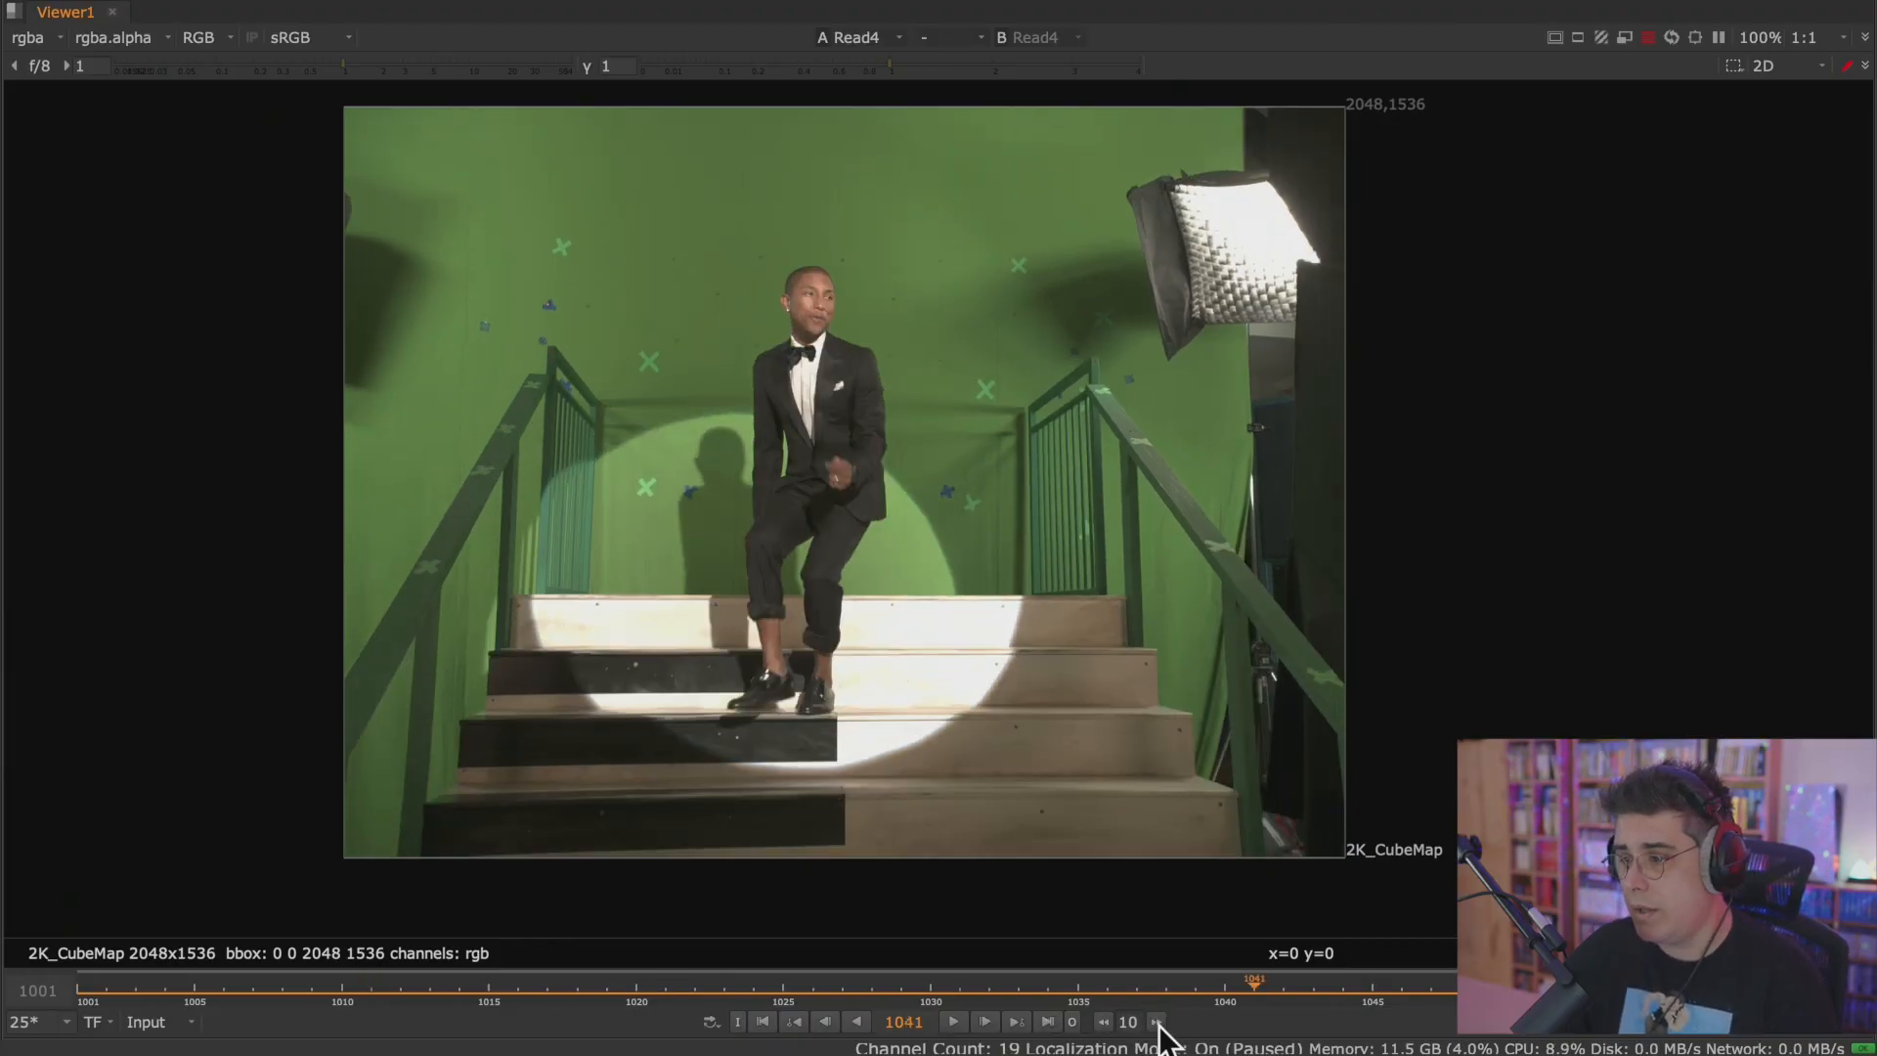
{"action": "left_click", "coordinate": [1103, 1022]}
{"action": "left_click", "coordinate": [1104, 1022]}
{"action": "left_click", "coordinate": [1104, 1022]}
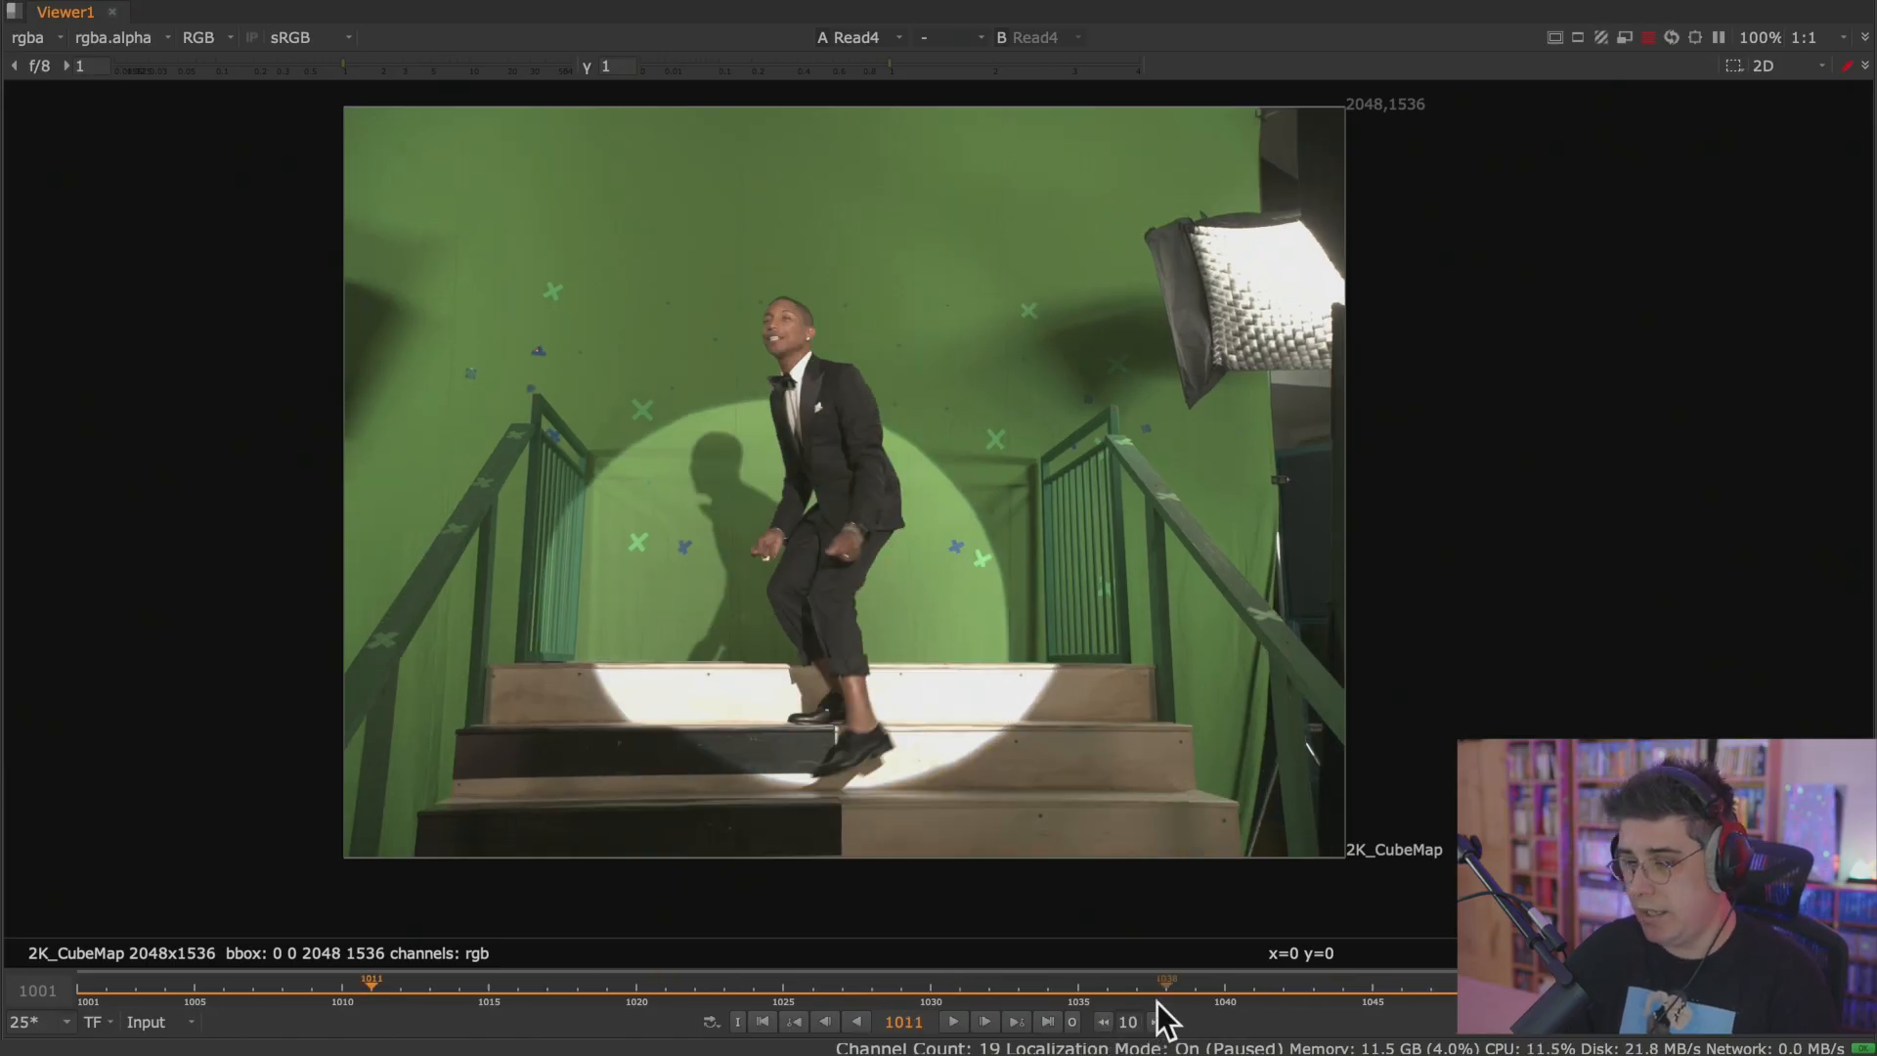
{"action": "left_click", "coordinate": [764, 1022]}
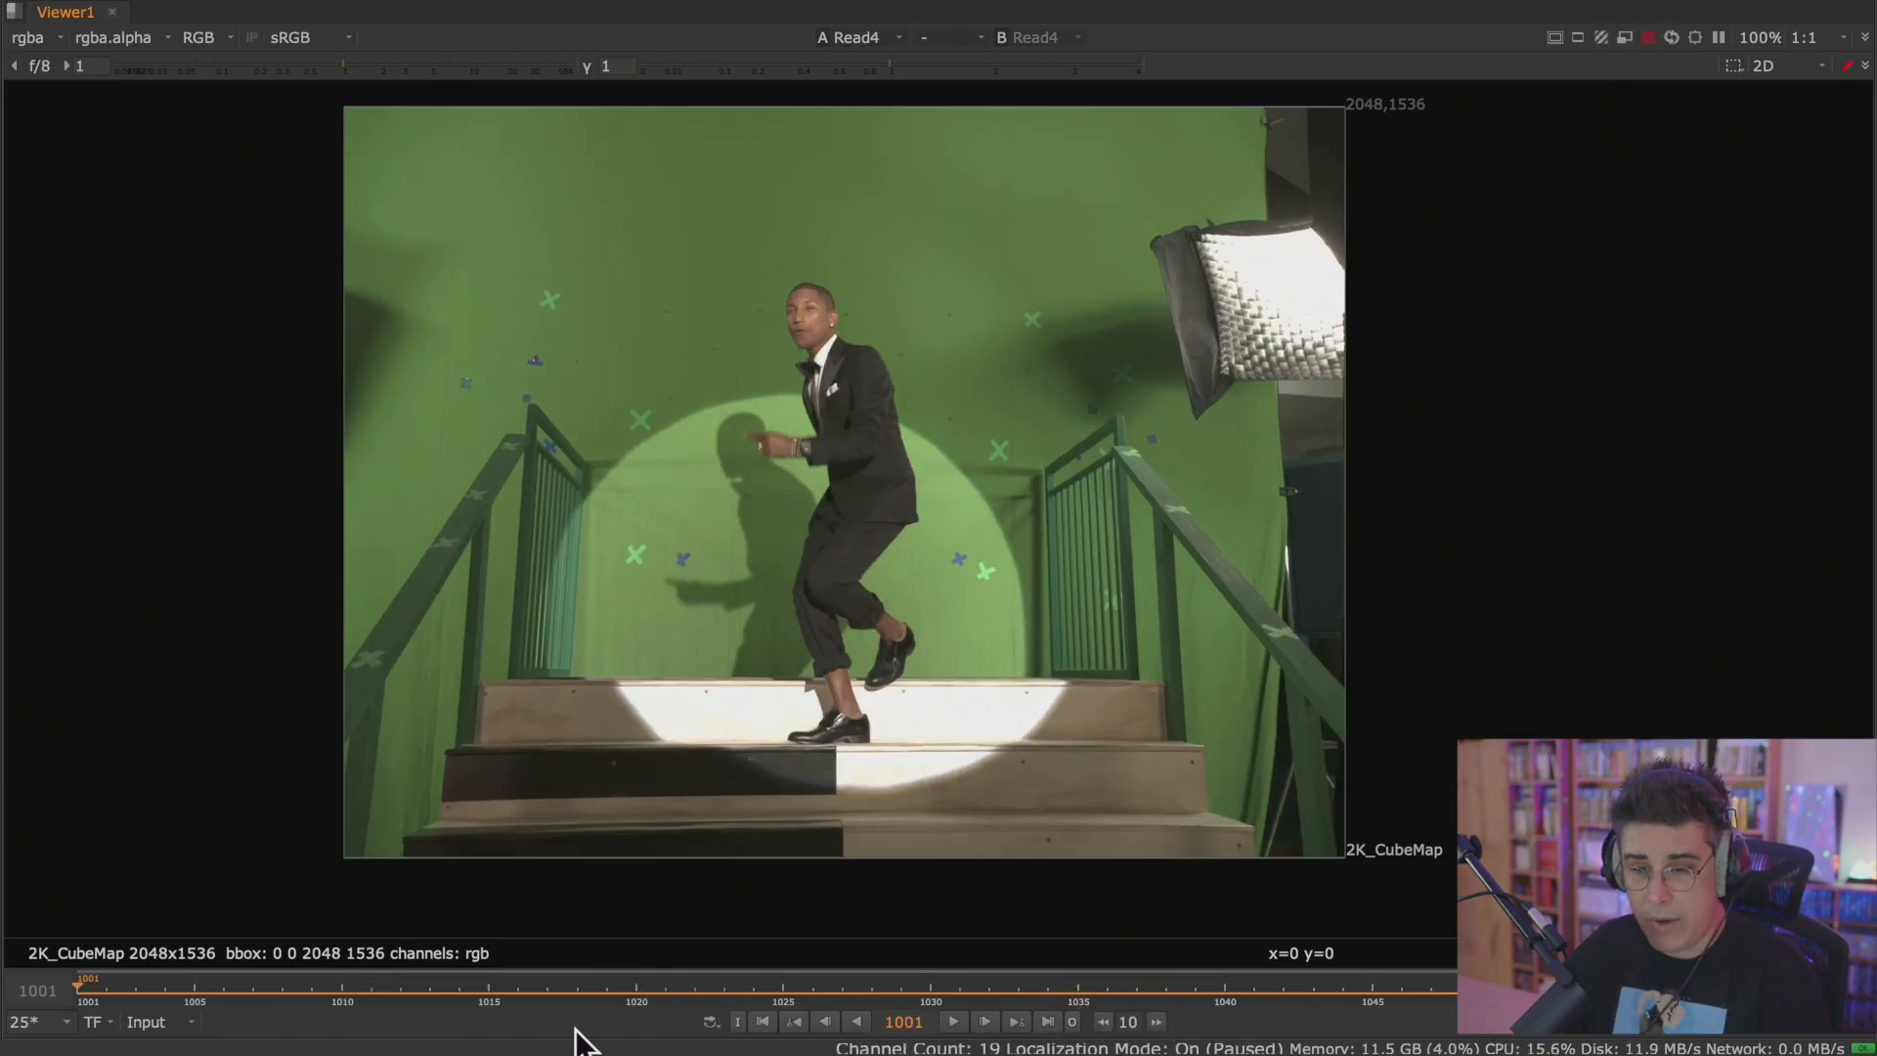
Review the available playback frame rates and the timeline's frame range source options without changing them.
{"action": "left_click", "coordinate": [67, 1024]}
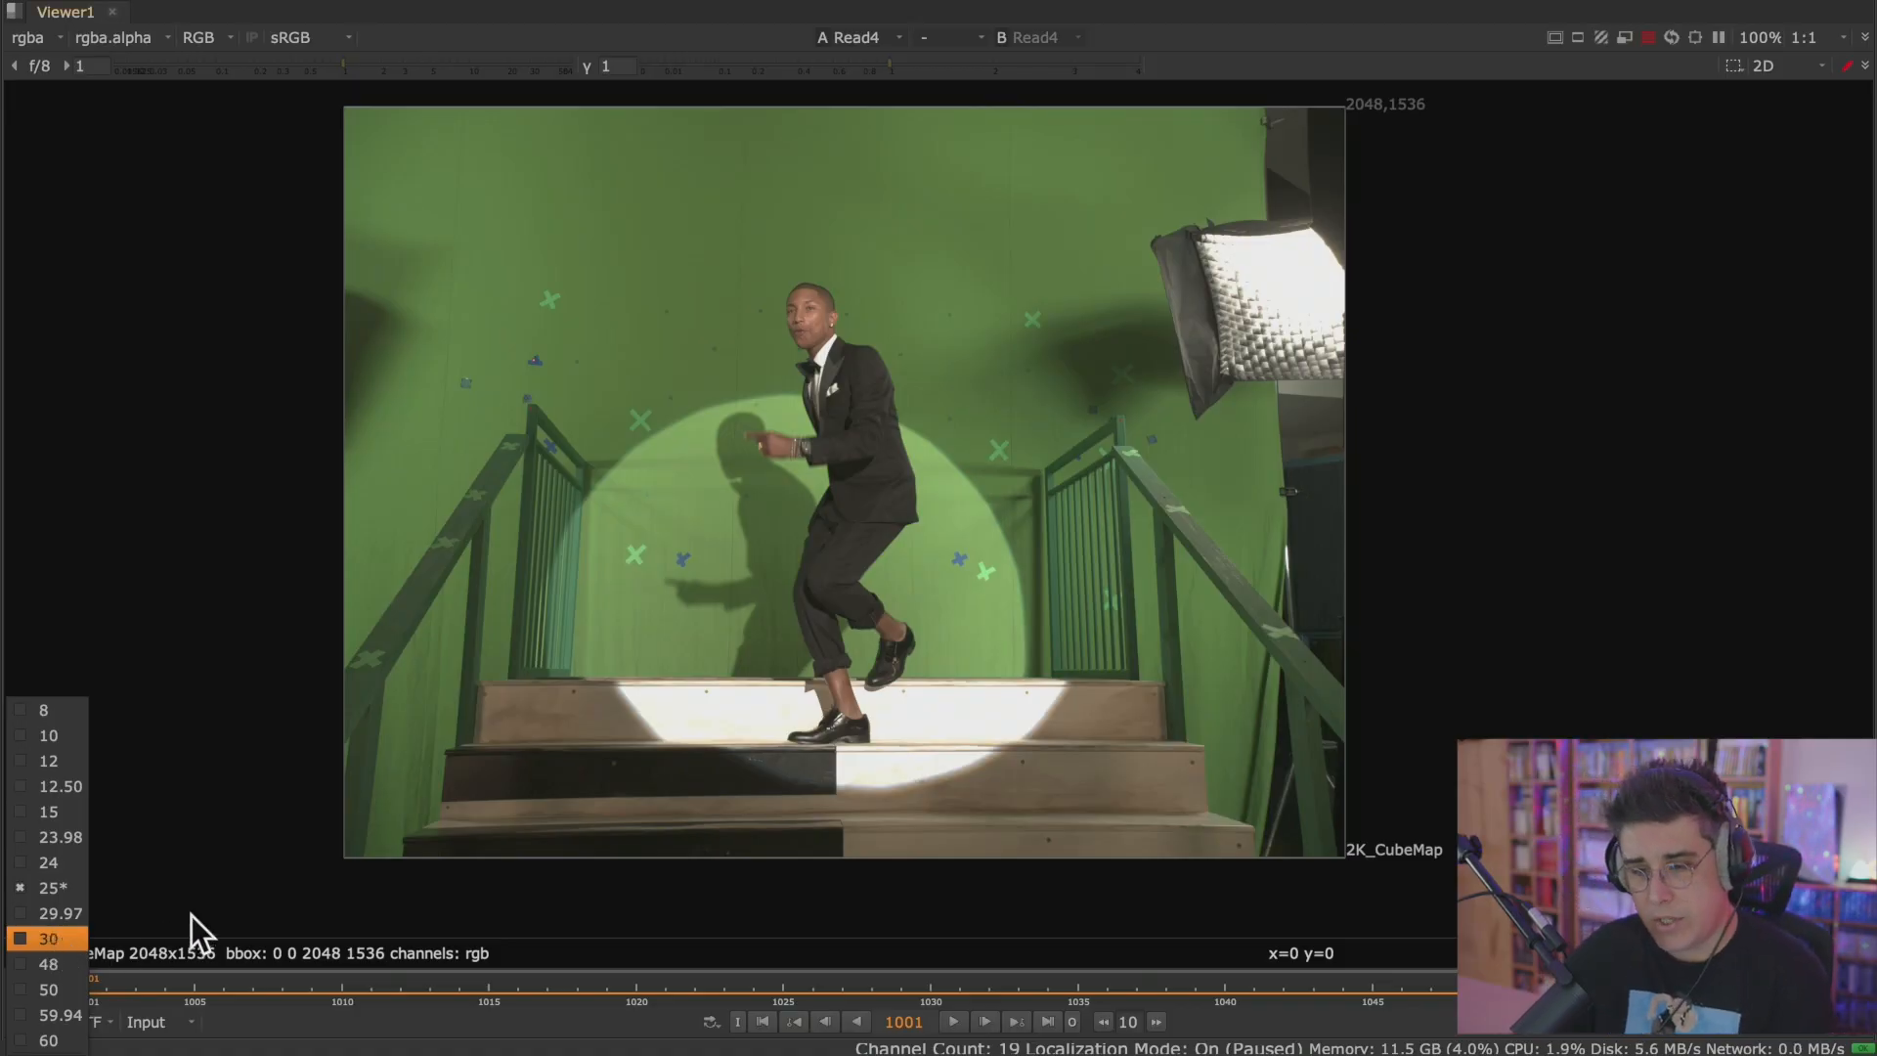
{"action": "left_click", "coordinate": [198, 883]}
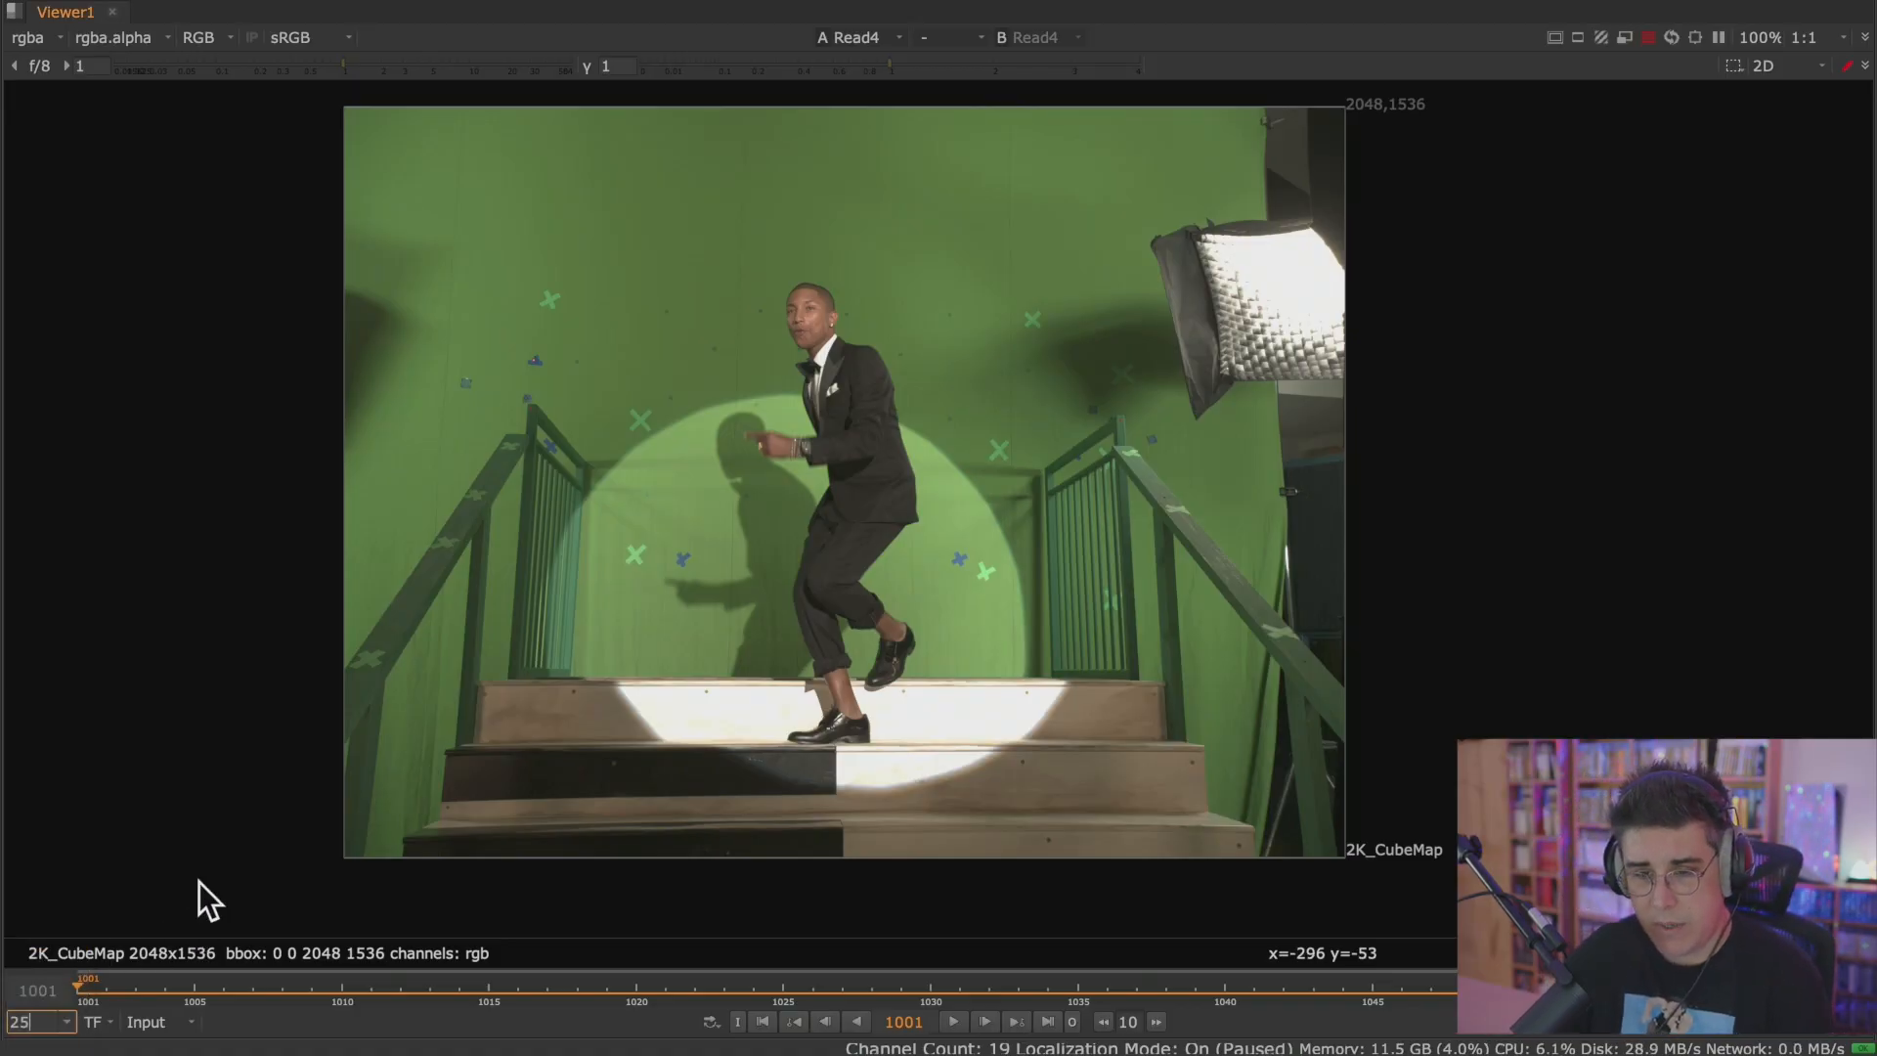
{"action": "left_click", "coordinate": [156, 1032]}
{"action": "left_click", "coordinate": [202, 634]}
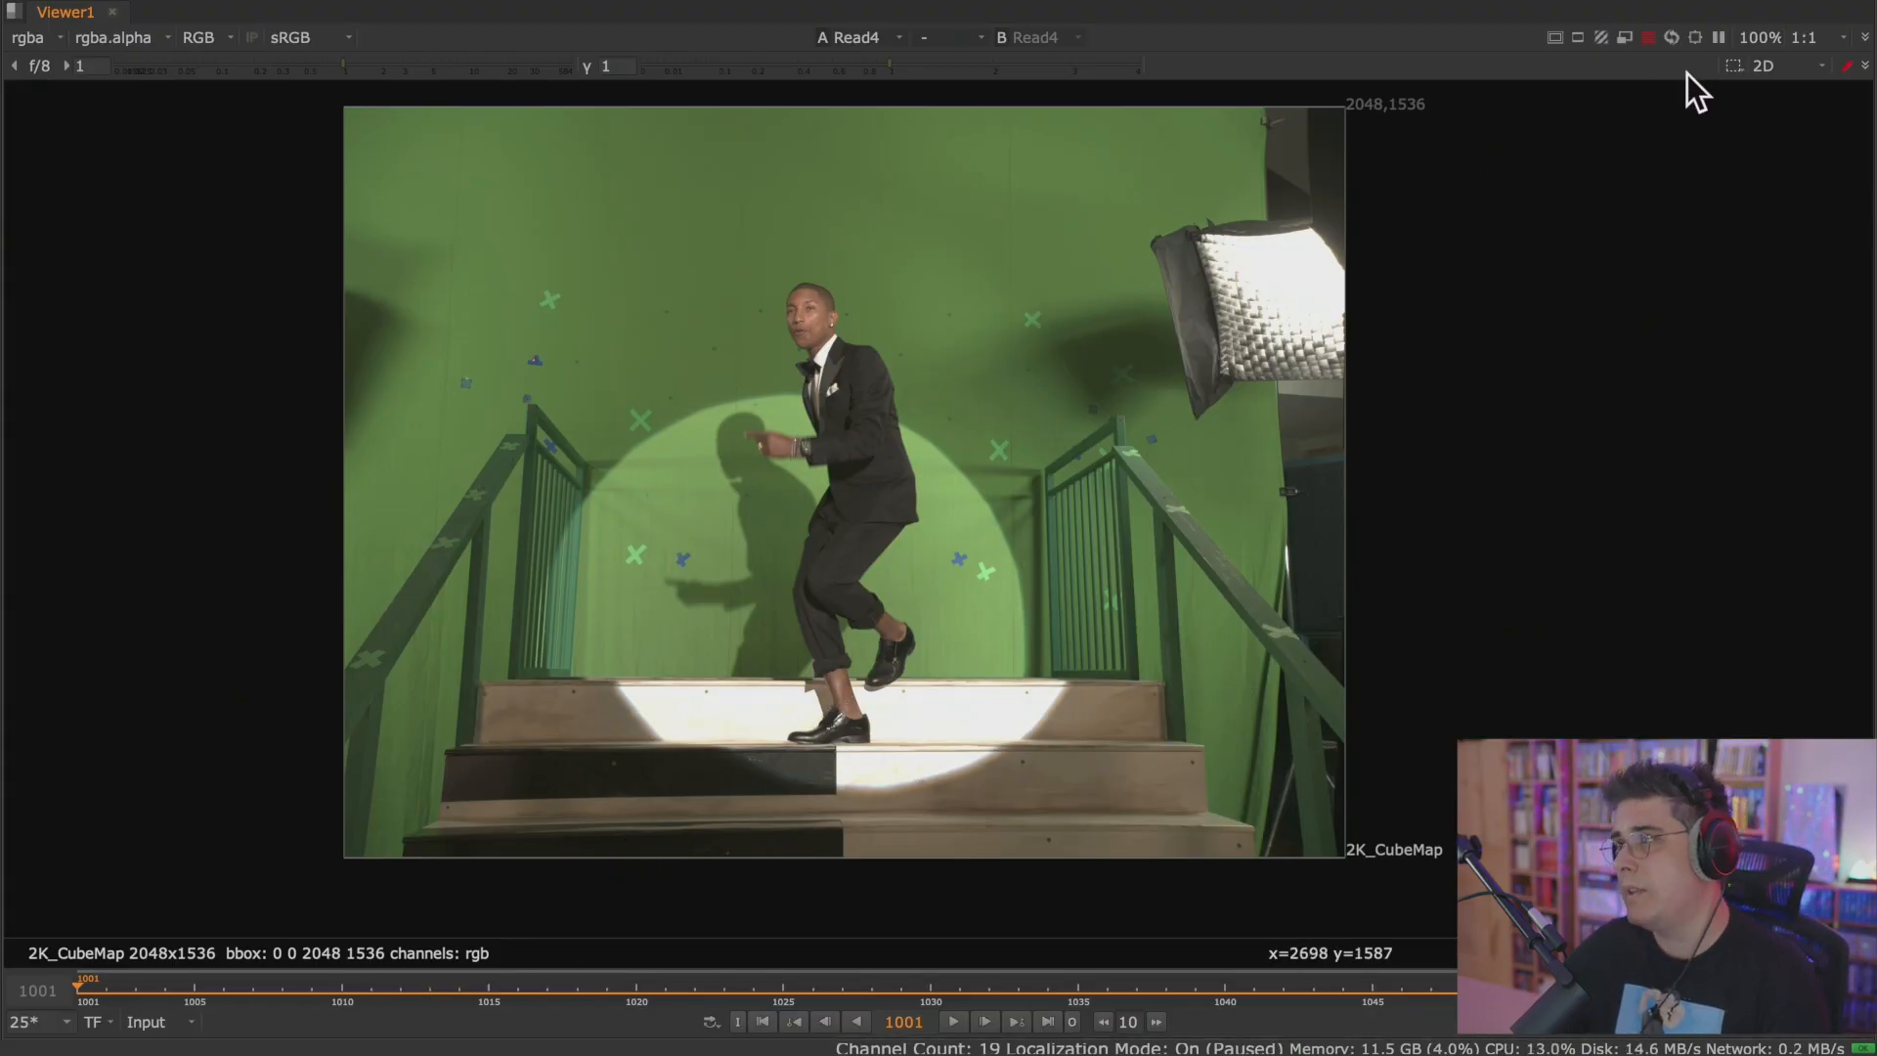
Zoom the Viewer in and out on the plate to examine the performer and the green screen at different magnifications.
{"action": "scroll", "coordinate": [1038, 400], "scroll_direction": "up", "scroll_amount": 4}
{"action": "scroll", "coordinate": [1036, 401], "scroll_direction": "down", "scroll_amount": 5}
{"action": "scroll", "coordinate": [1034, 401], "scroll_direction": "up", "scroll_amount": 3}
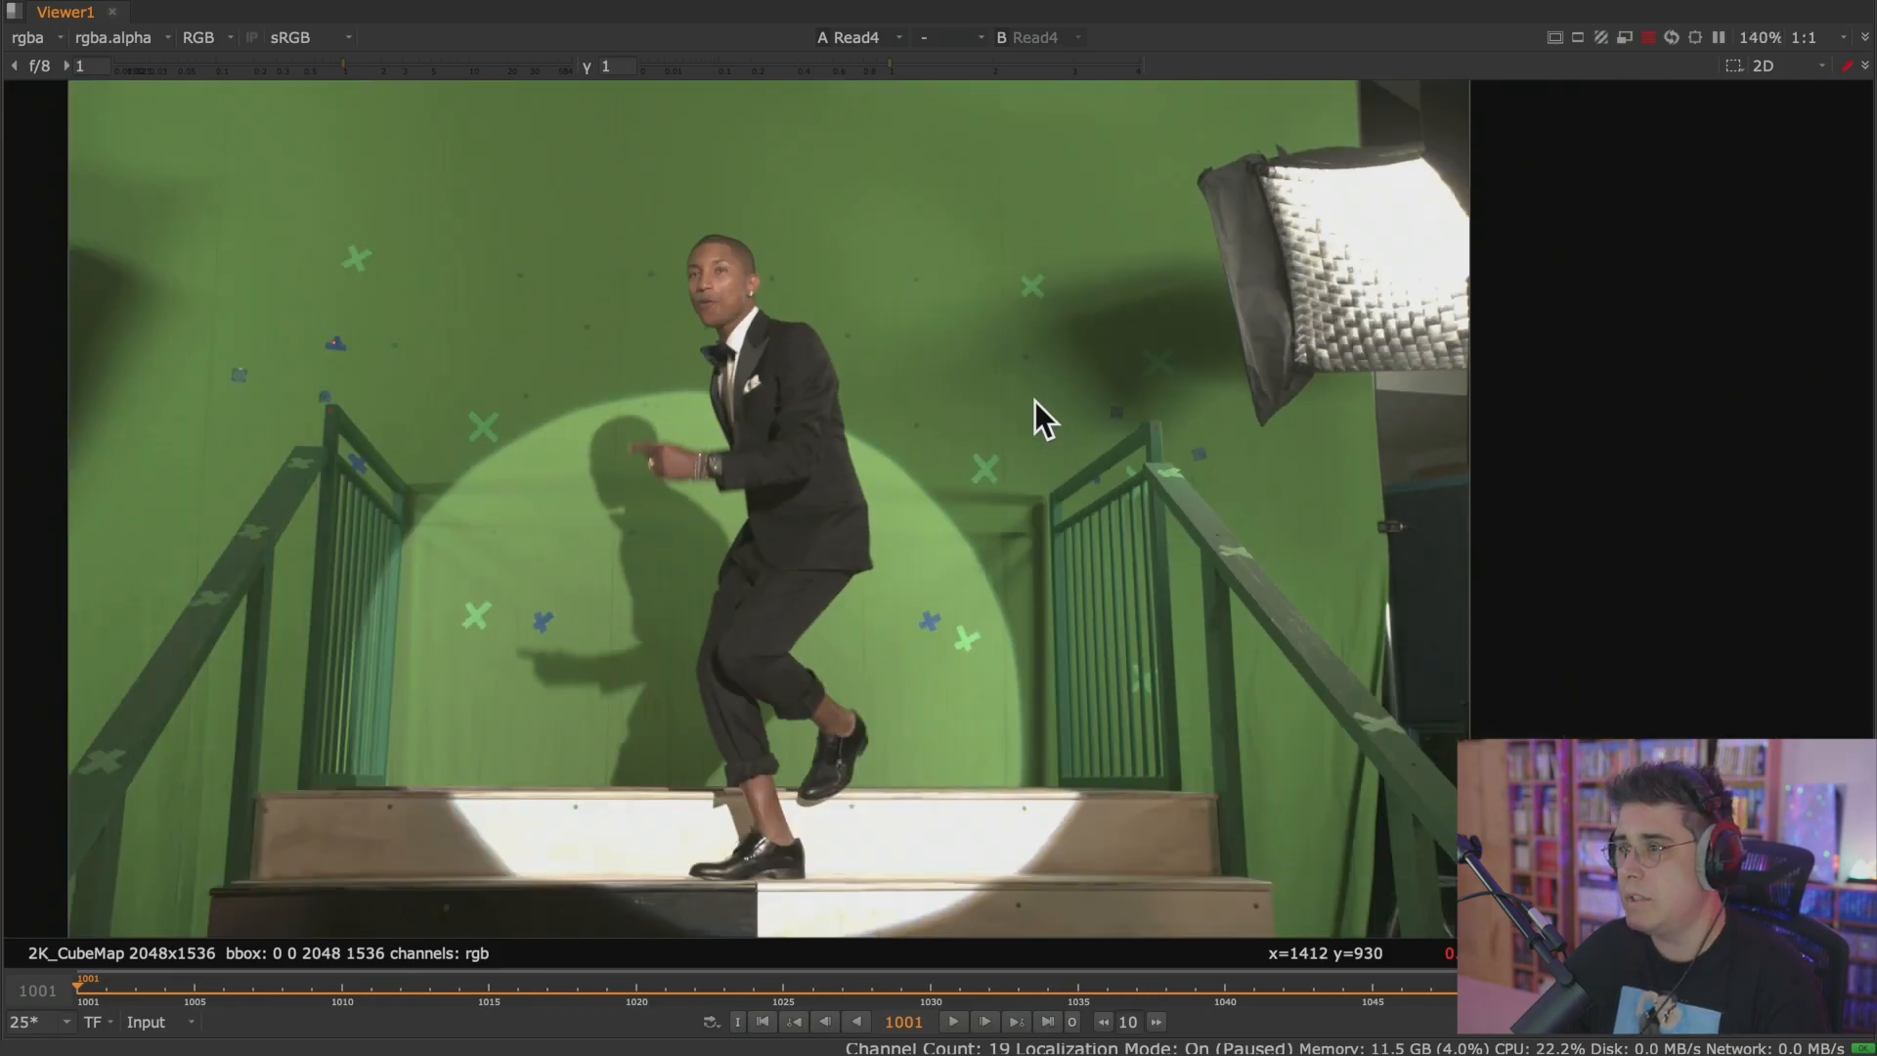
{"action": "scroll", "coordinate": [1034, 401], "scroll_direction": "down", "scroll_amount": 1}
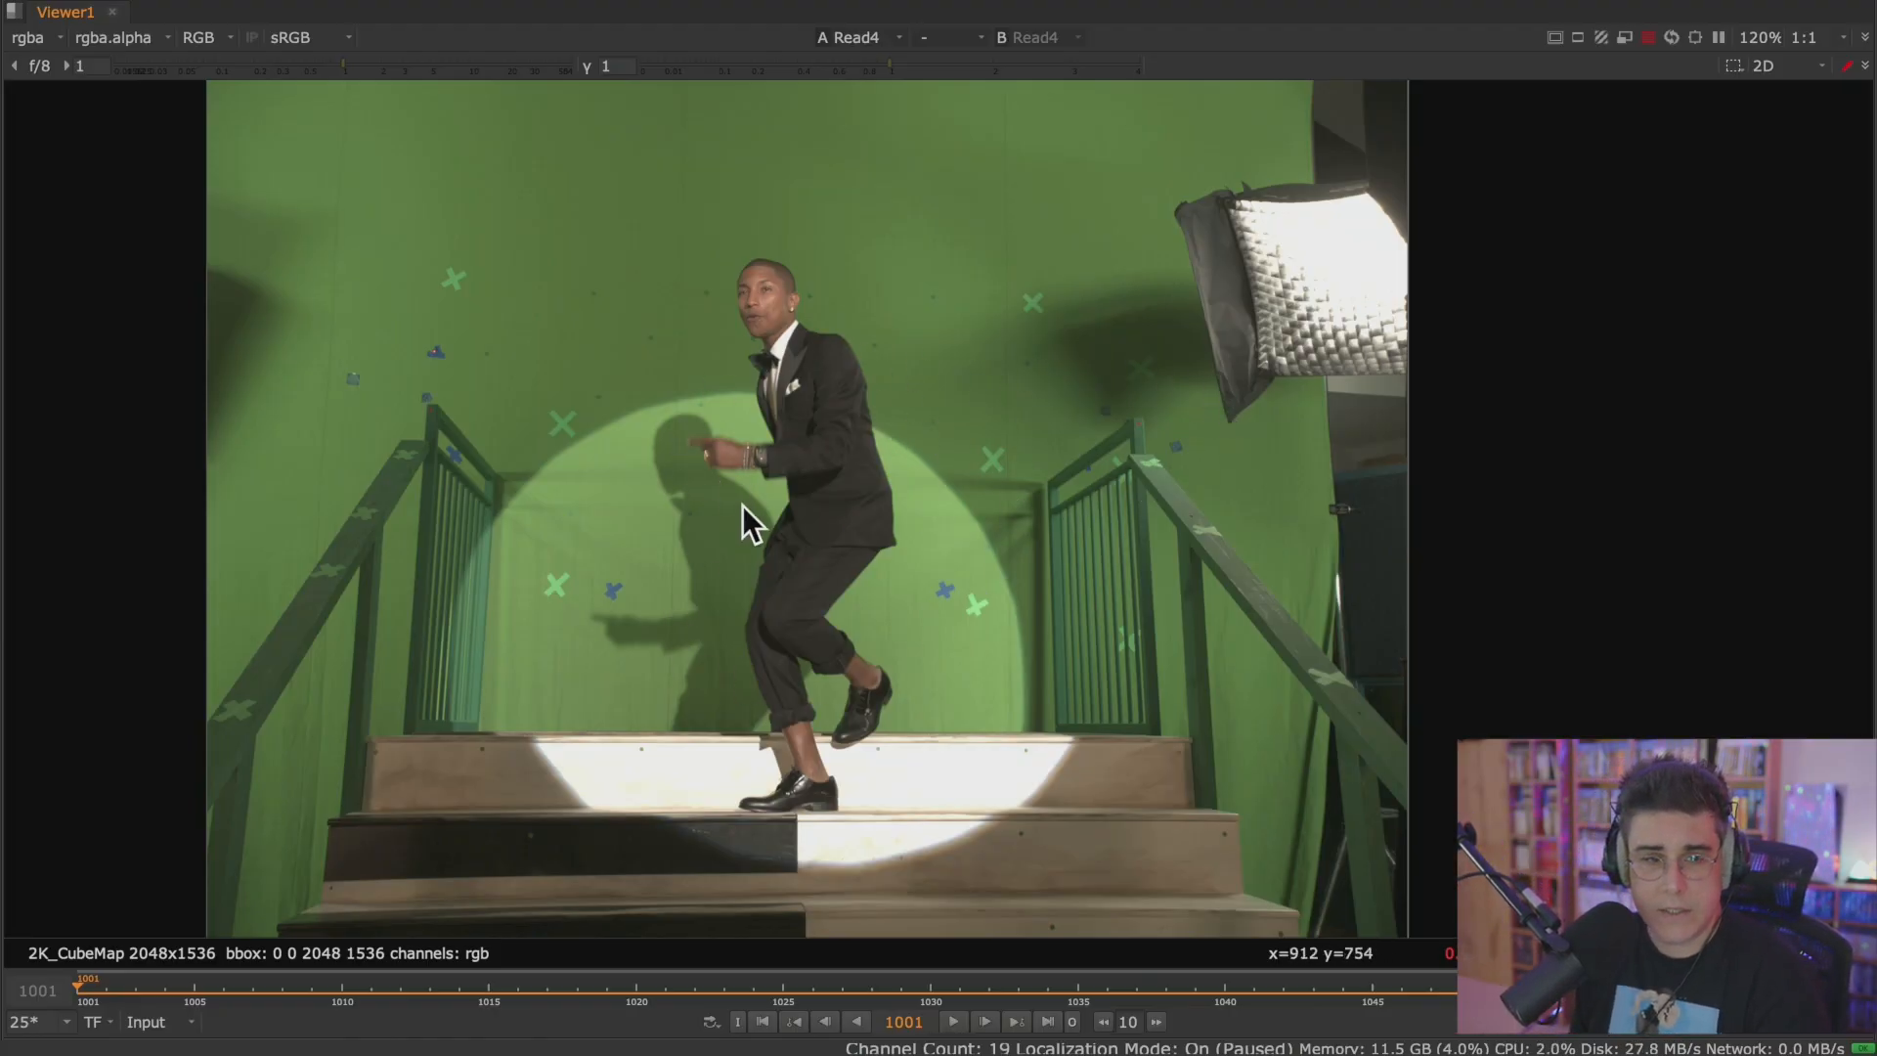
{"action": "scroll", "coordinate": [714, 525], "scroll_direction": "down", "scroll_amount": 5}
{"action": "scroll", "coordinate": [796, 562], "scroll_direction": "up", "scroll_amount": 3}
{"action": "scroll", "coordinate": [825, 532], "scroll_direction": "down", "scroll_amount": 2}
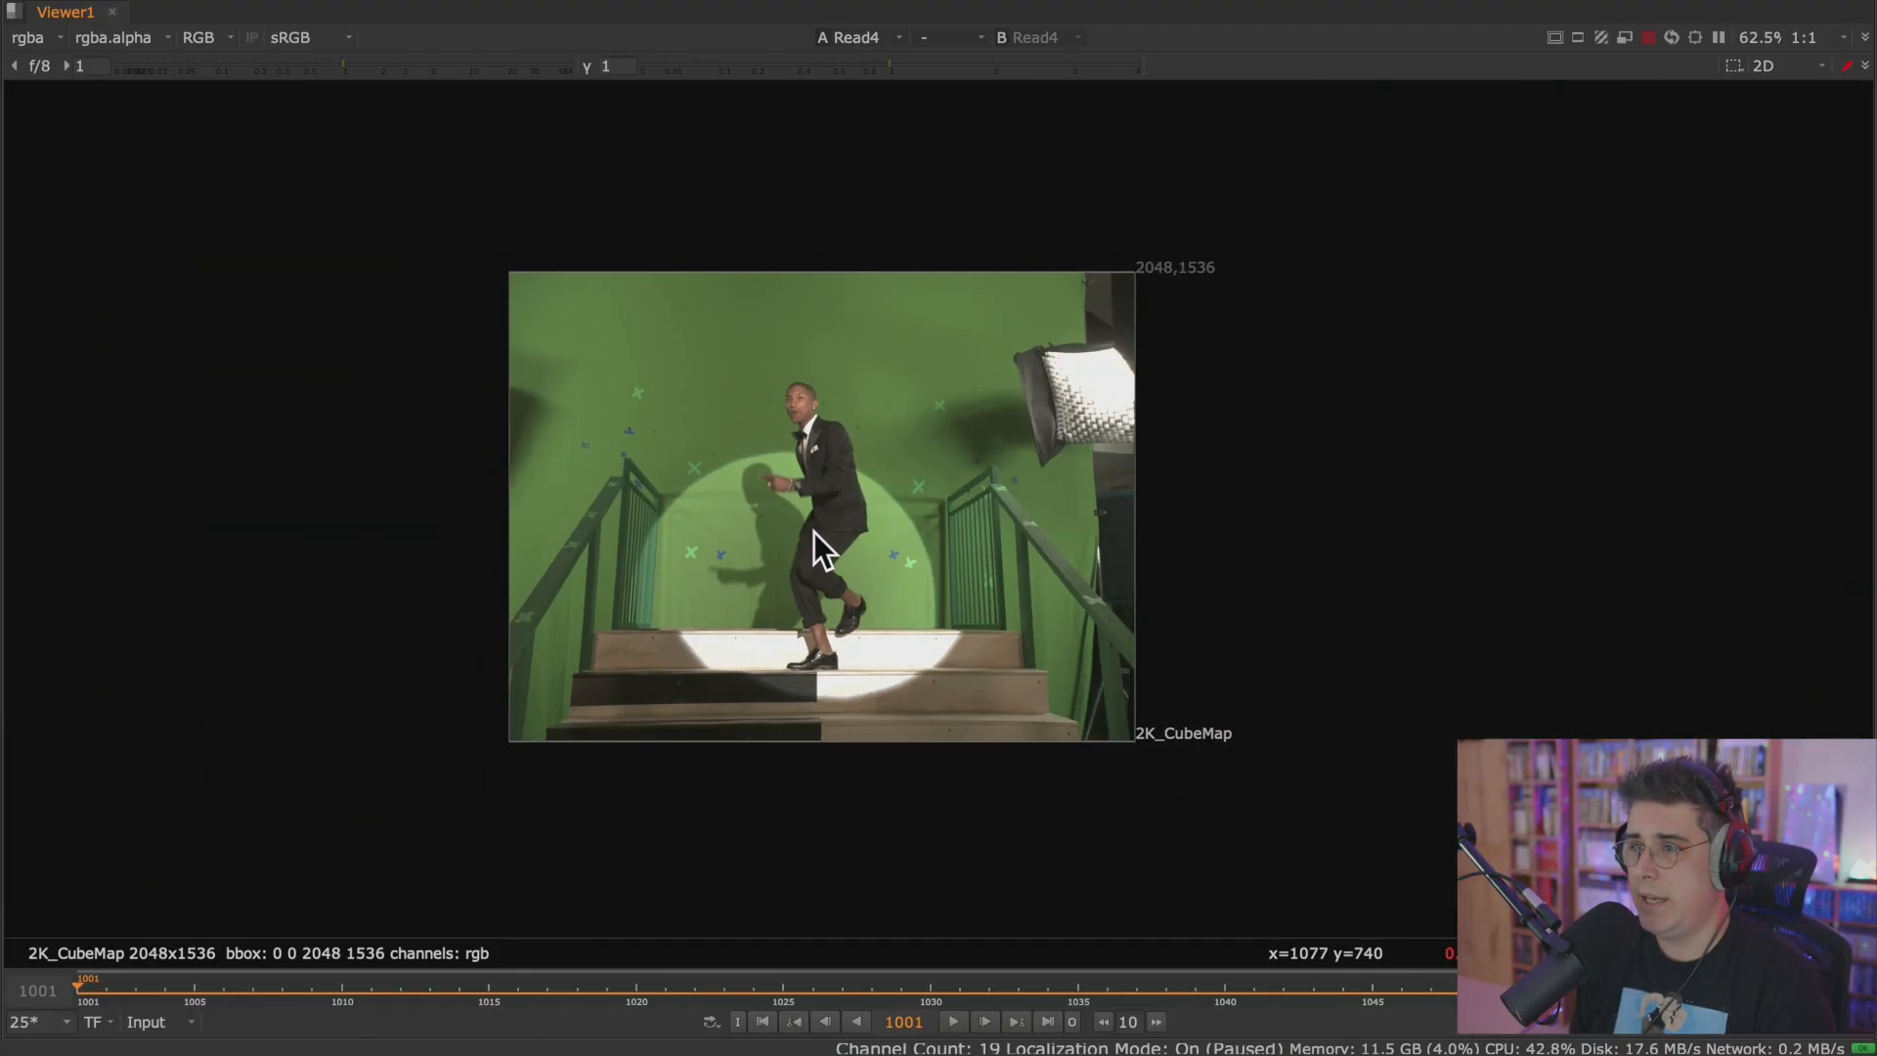
{"action": "scroll", "coordinate": [831, 525], "scroll_direction": "up", "scroll_amount": 4}
{"action": "scroll", "coordinate": [850, 514], "scroll_direction": "down", "scroll_amount": 1}
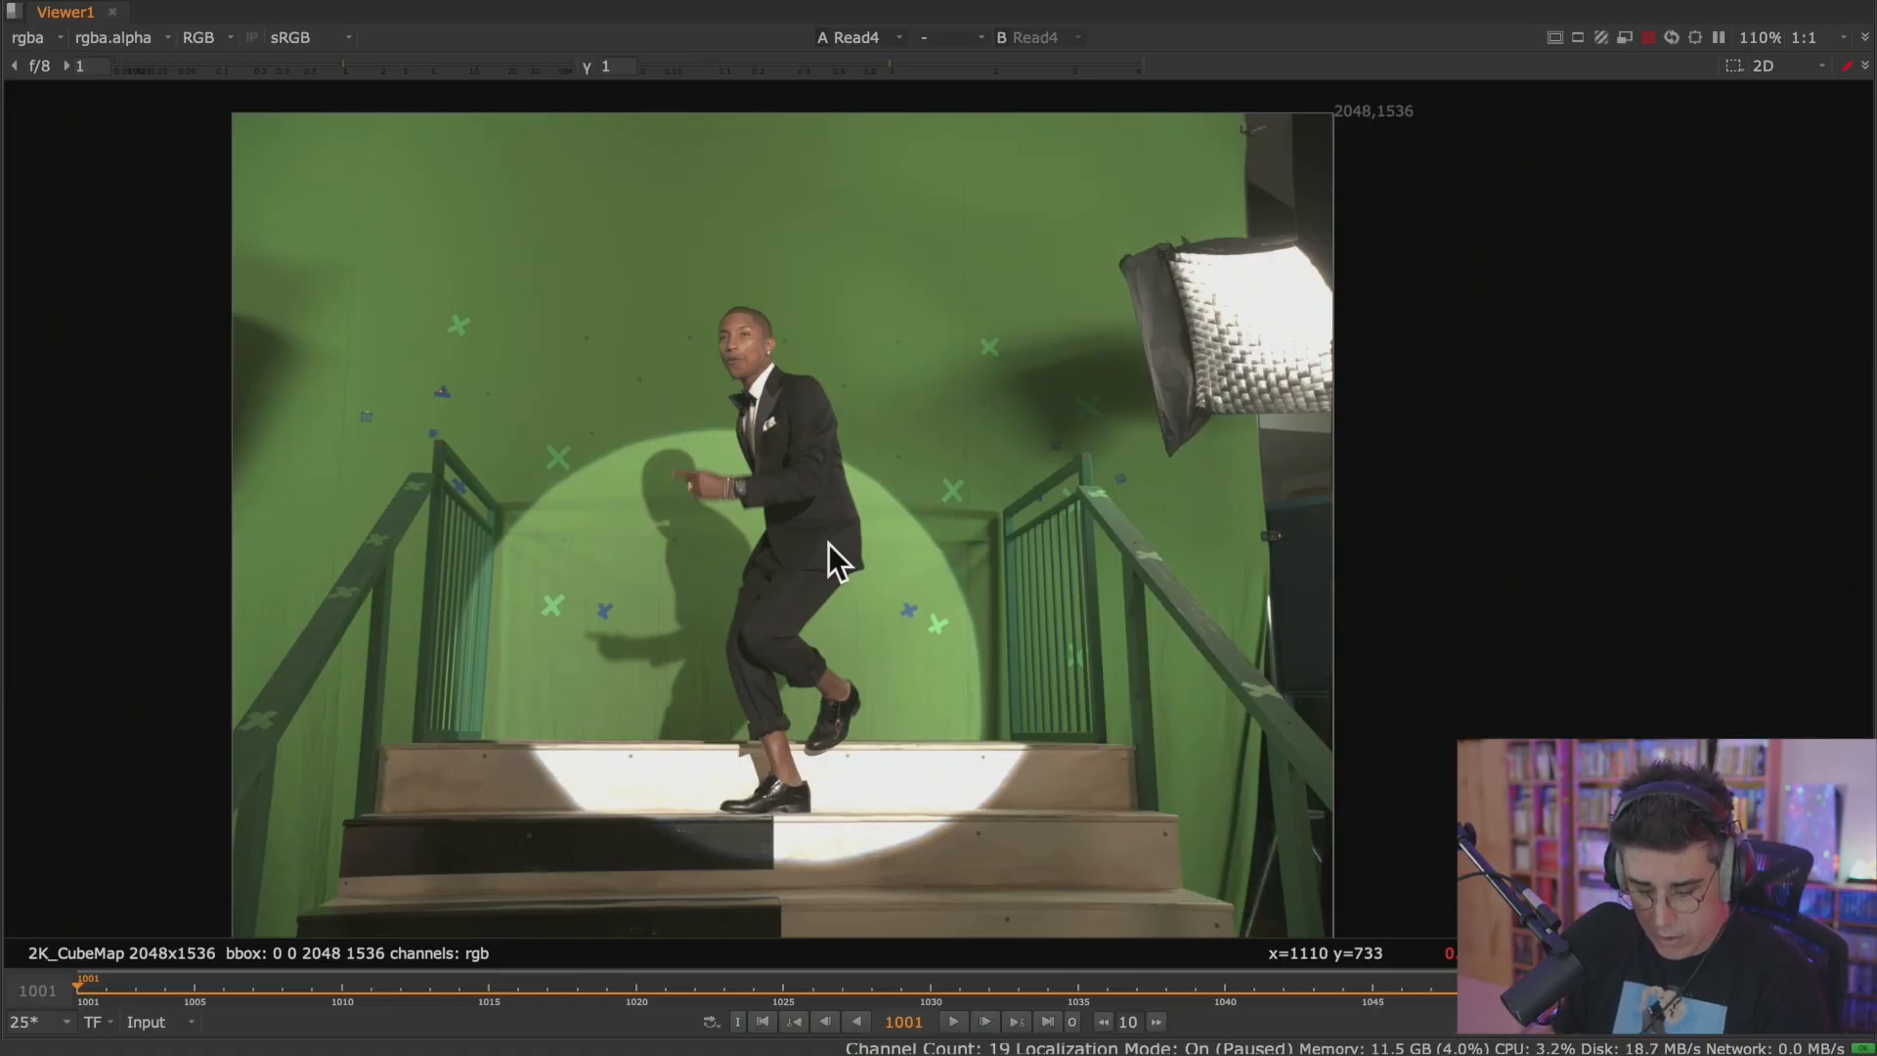
Pan the plate around the Viewer and enlarge it to 120%.
{"action": "middle_click_drag", "start_coordinate": [829, 543], "coordinate": [908, 538]}
{"action": "left_click_drag", "start_coordinate": [866, 558], "coordinate": [819, 561]}
{"action": "middle_click_drag", "start_coordinate": [819, 561], "coordinate": [606, 602]}
{"action": "scroll", "coordinate": [627, 597], "scroll_direction": "up", "scroll_amount": 5}
{"action": "scroll", "coordinate": [628, 596], "scroll_direction": "down", "scroll_amount": 6}
{"action": "scroll", "coordinate": [627, 596], "scroll_direction": "up", "scroll_amount": 3}
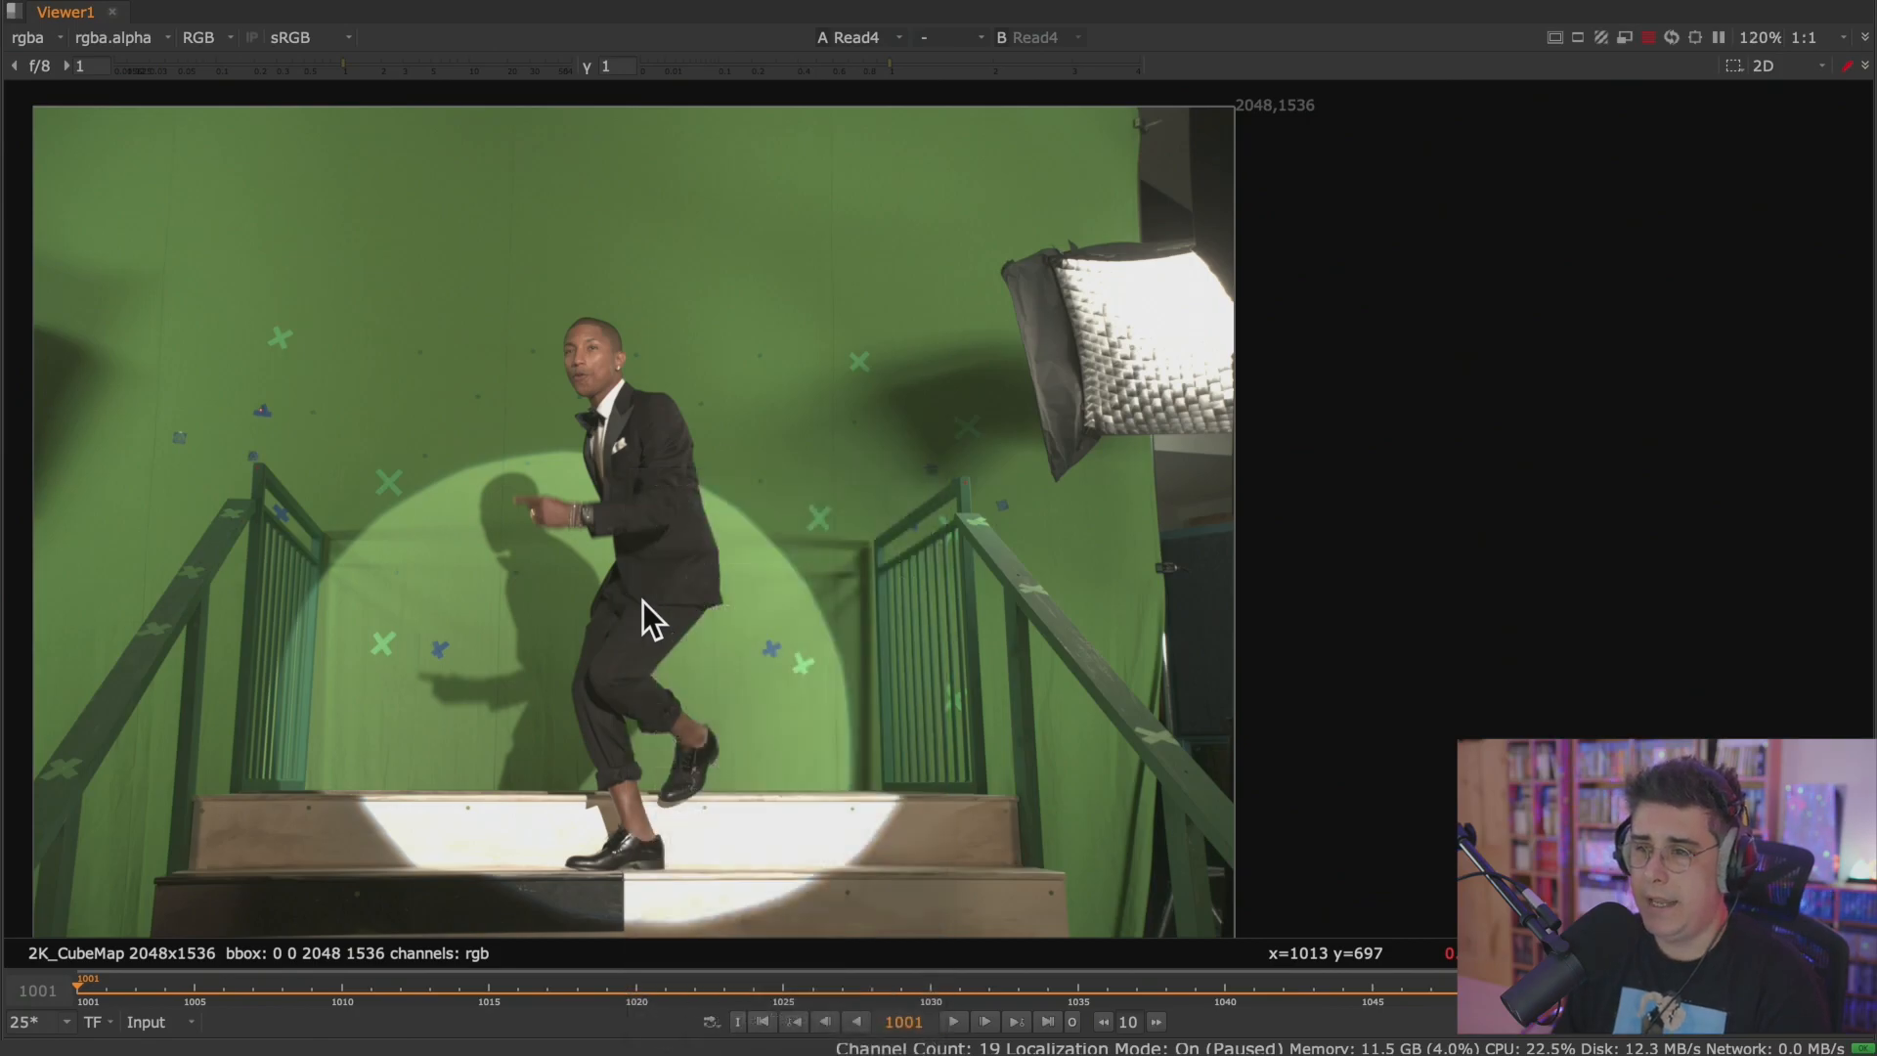
{"action": "middle_click_drag", "start_coordinate": [496, 544], "coordinate": [641, 520]}
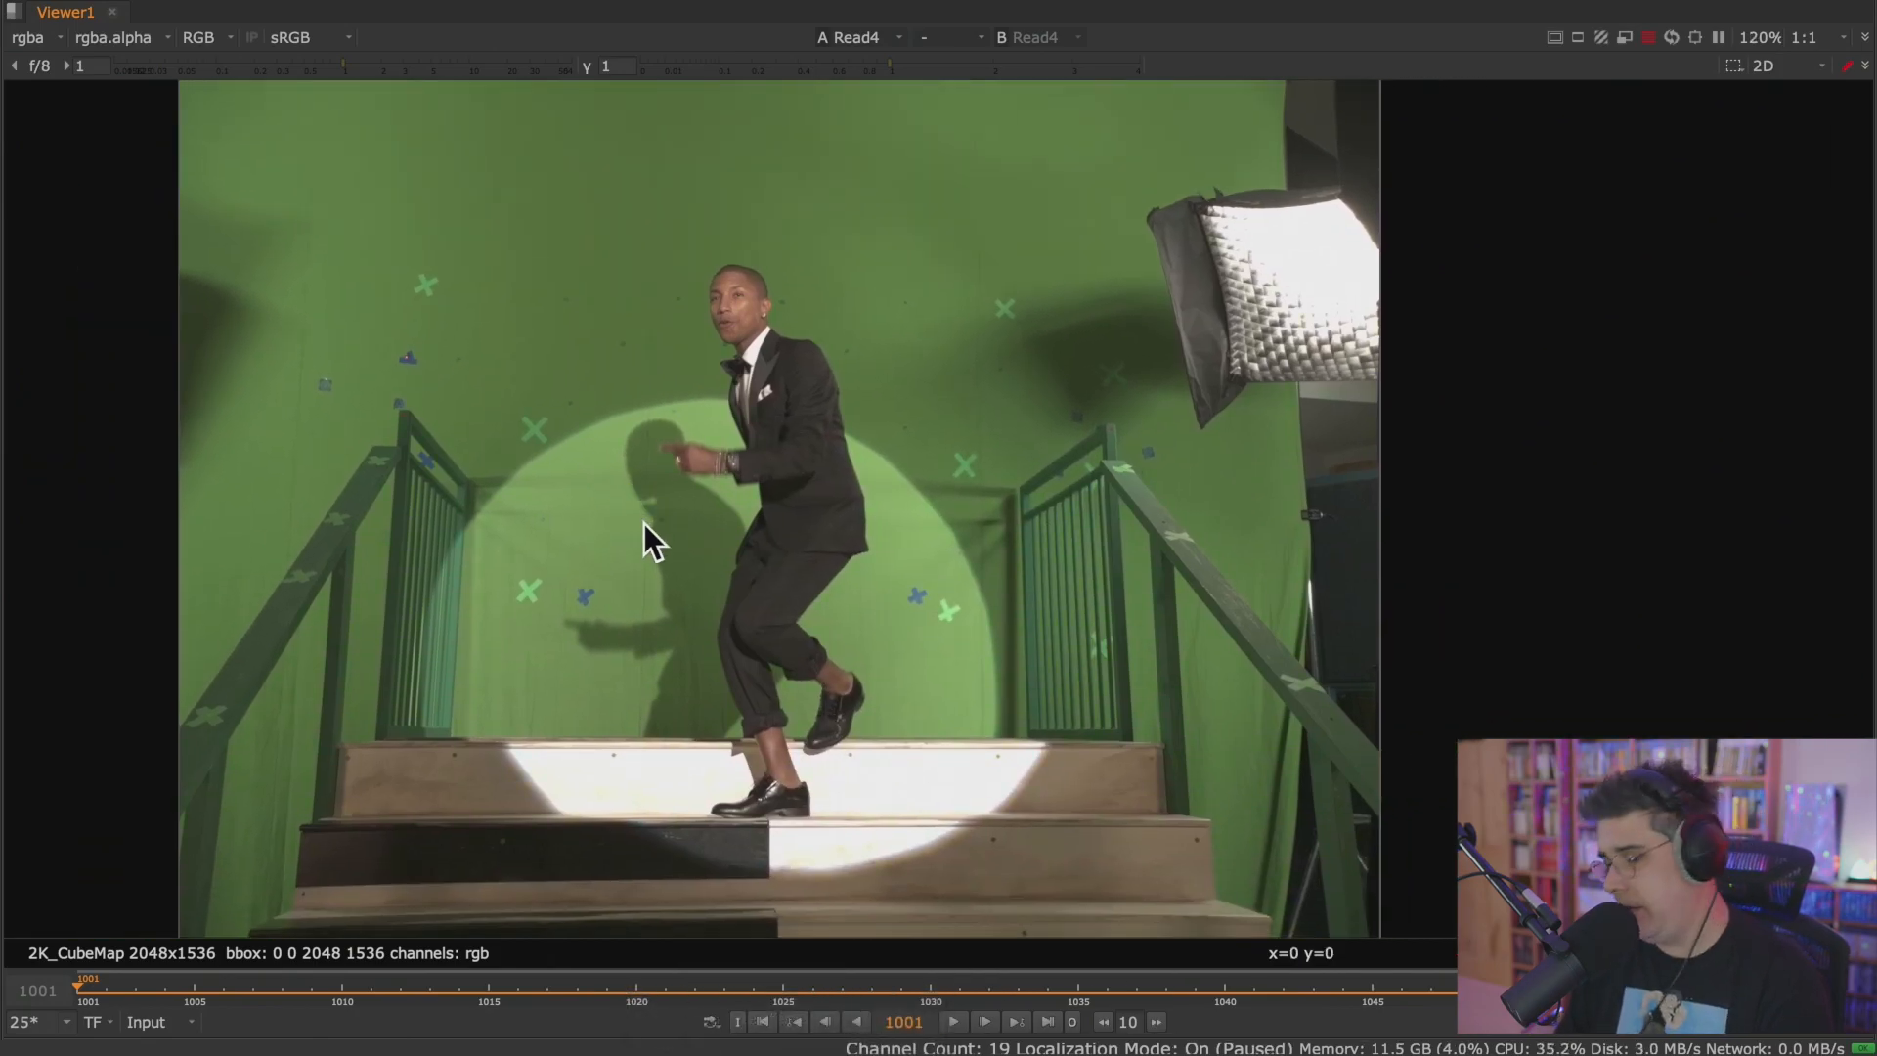
{"action": "middle_click_drag", "start_coordinate": [629, 587], "coordinate": [485, 601]}
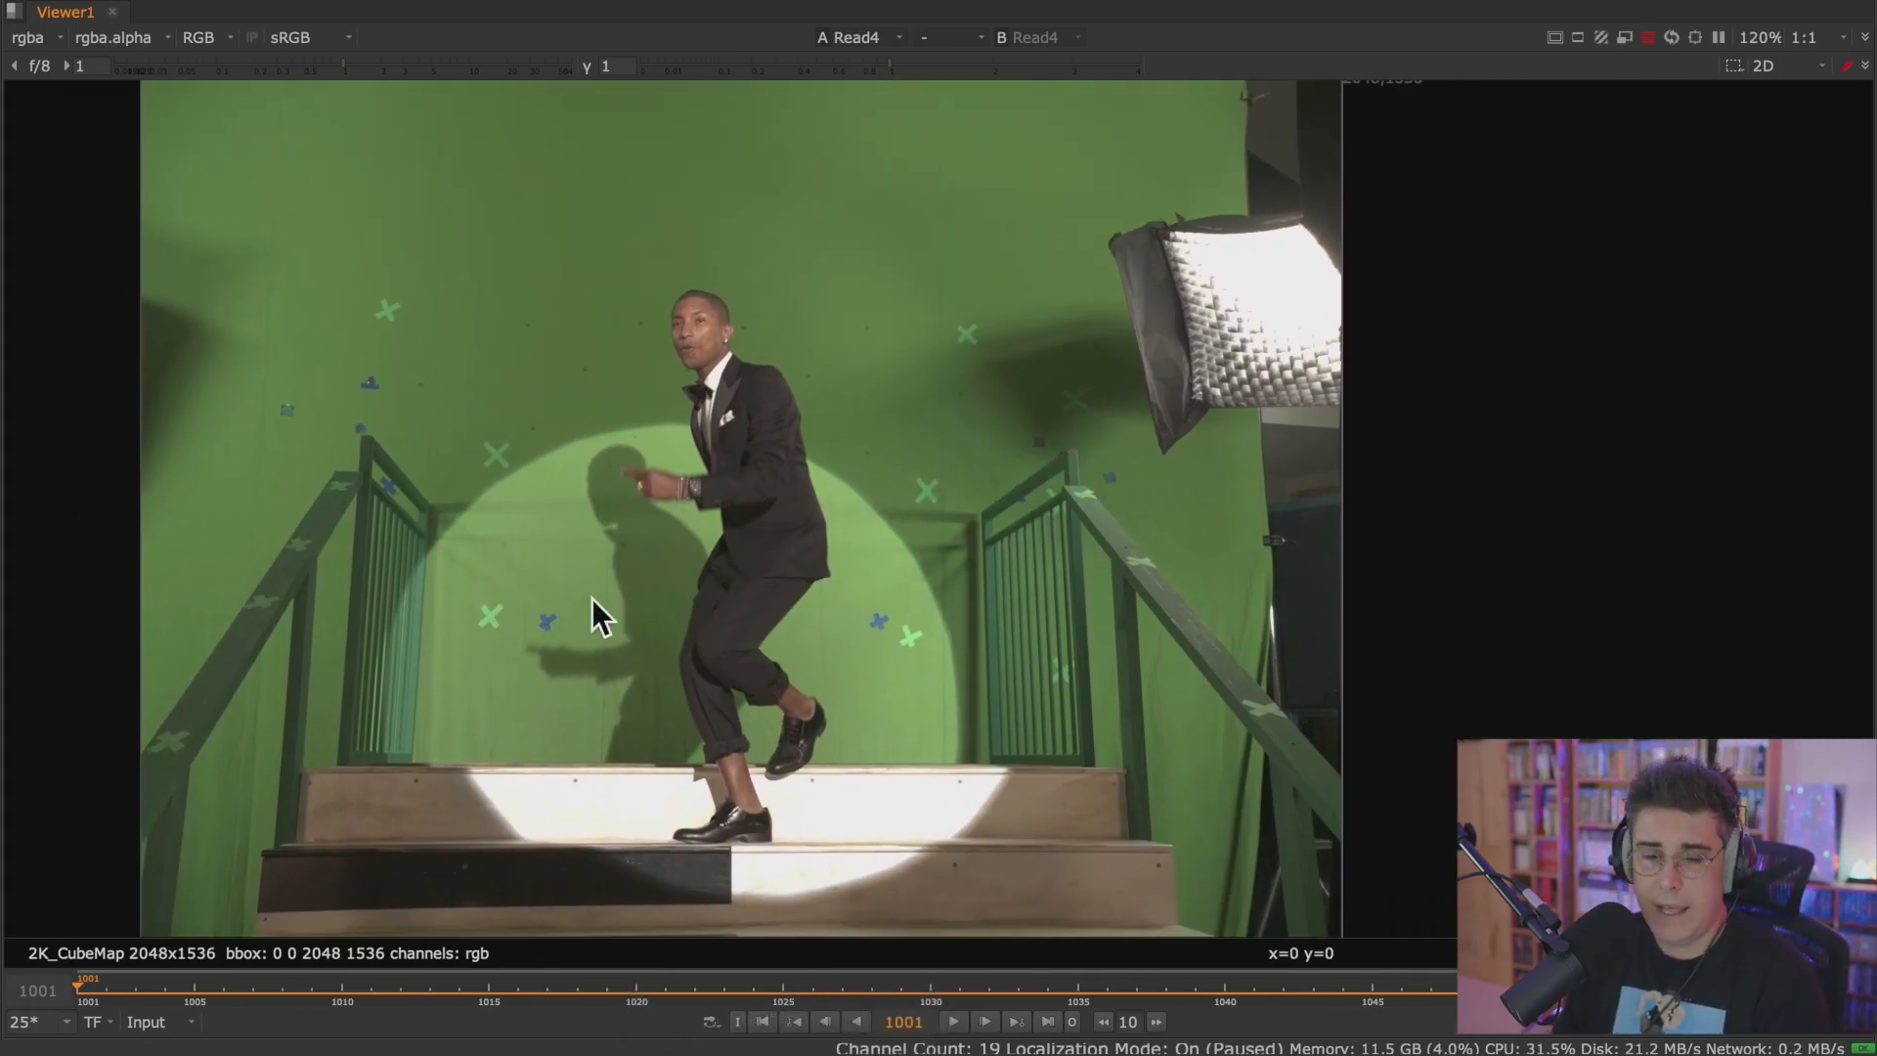
Review the Viewer's context commands, and show the full plate at 100%.
{"action": "right_click", "coordinate": [565, 599]}
{"action": "right_click", "coordinate": [293, 577]}
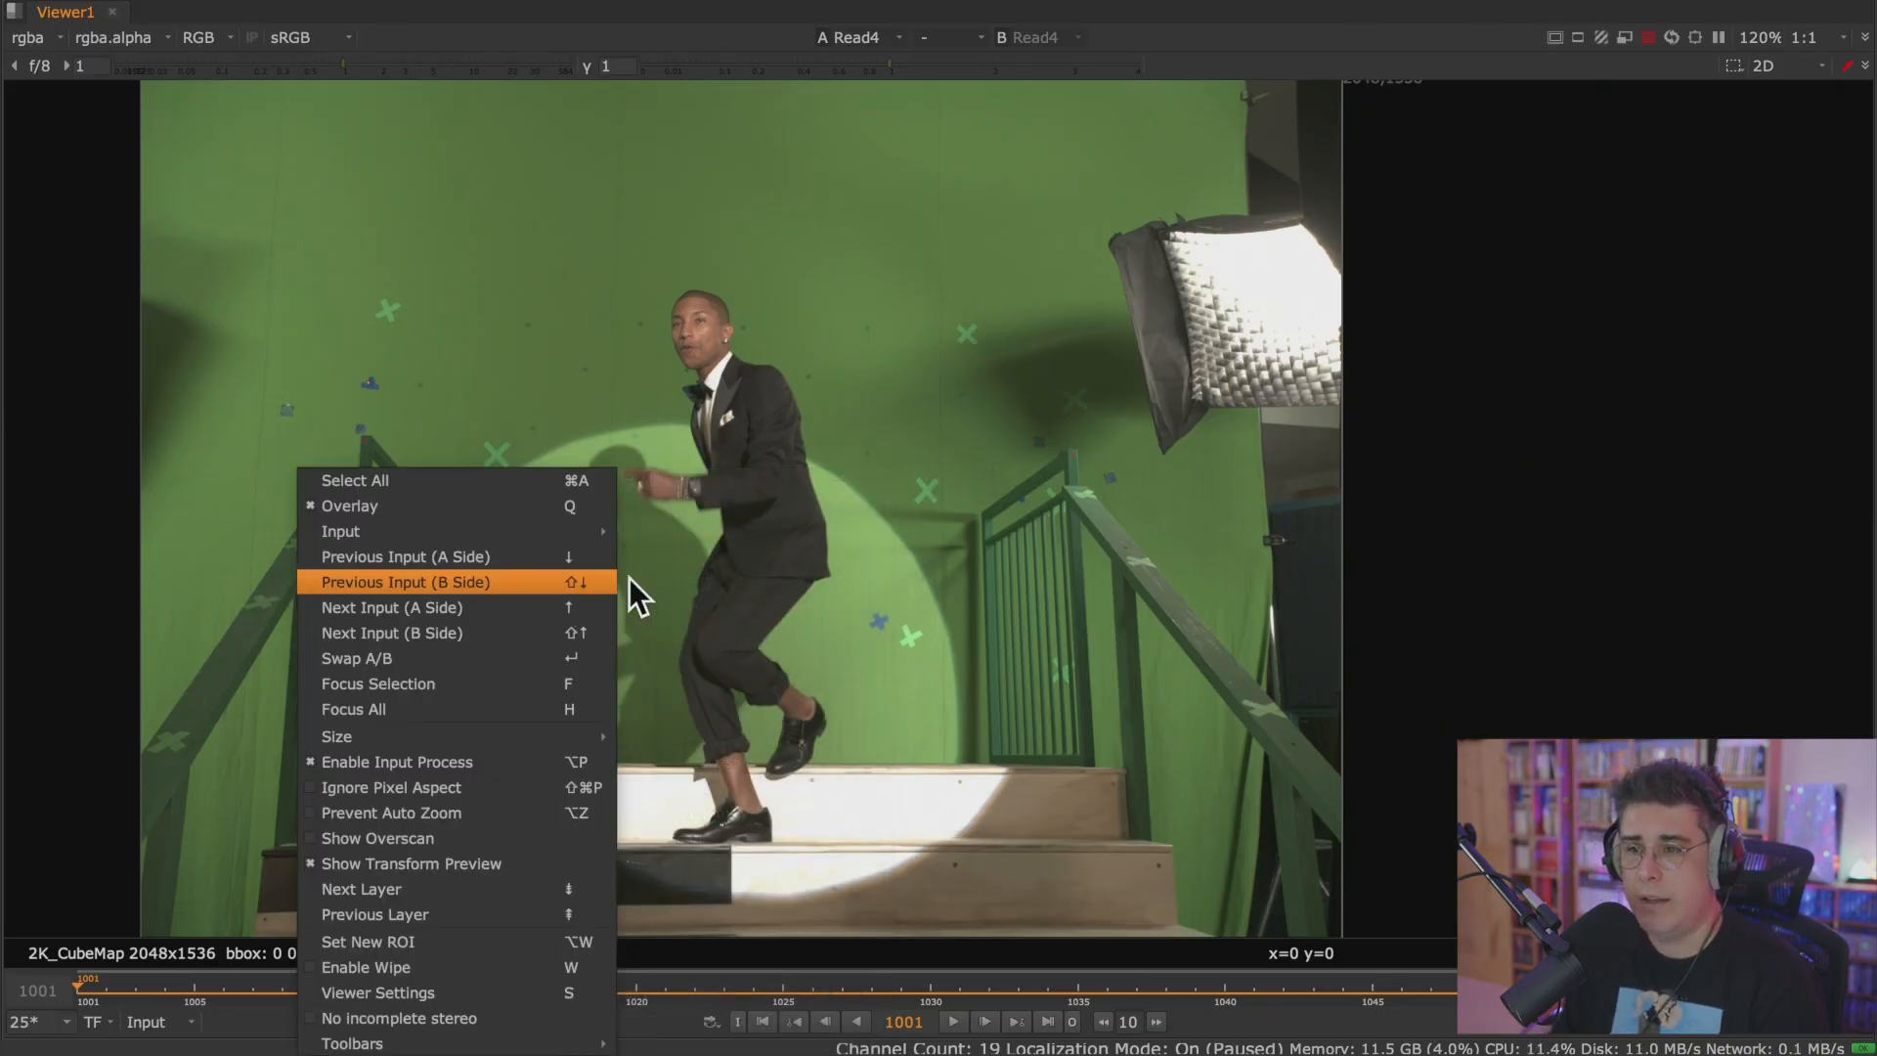
{"action": "left_click", "coordinate": [817, 604]}
{"action": "mouse_move", "coordinate": [731, 583]}
{"action": "middle_mouse_down"}
{"action": "mouse_move", "coordinate": [604, 557]}
{"action": "mouse_move", "coordinate": [1299, 599]}
{"action": "mouse_move", "coordinate": [612, 584]}
{"action": "mouse_move", "coordinate": [748, 577]}
{"action": "middle_mouse_up"}
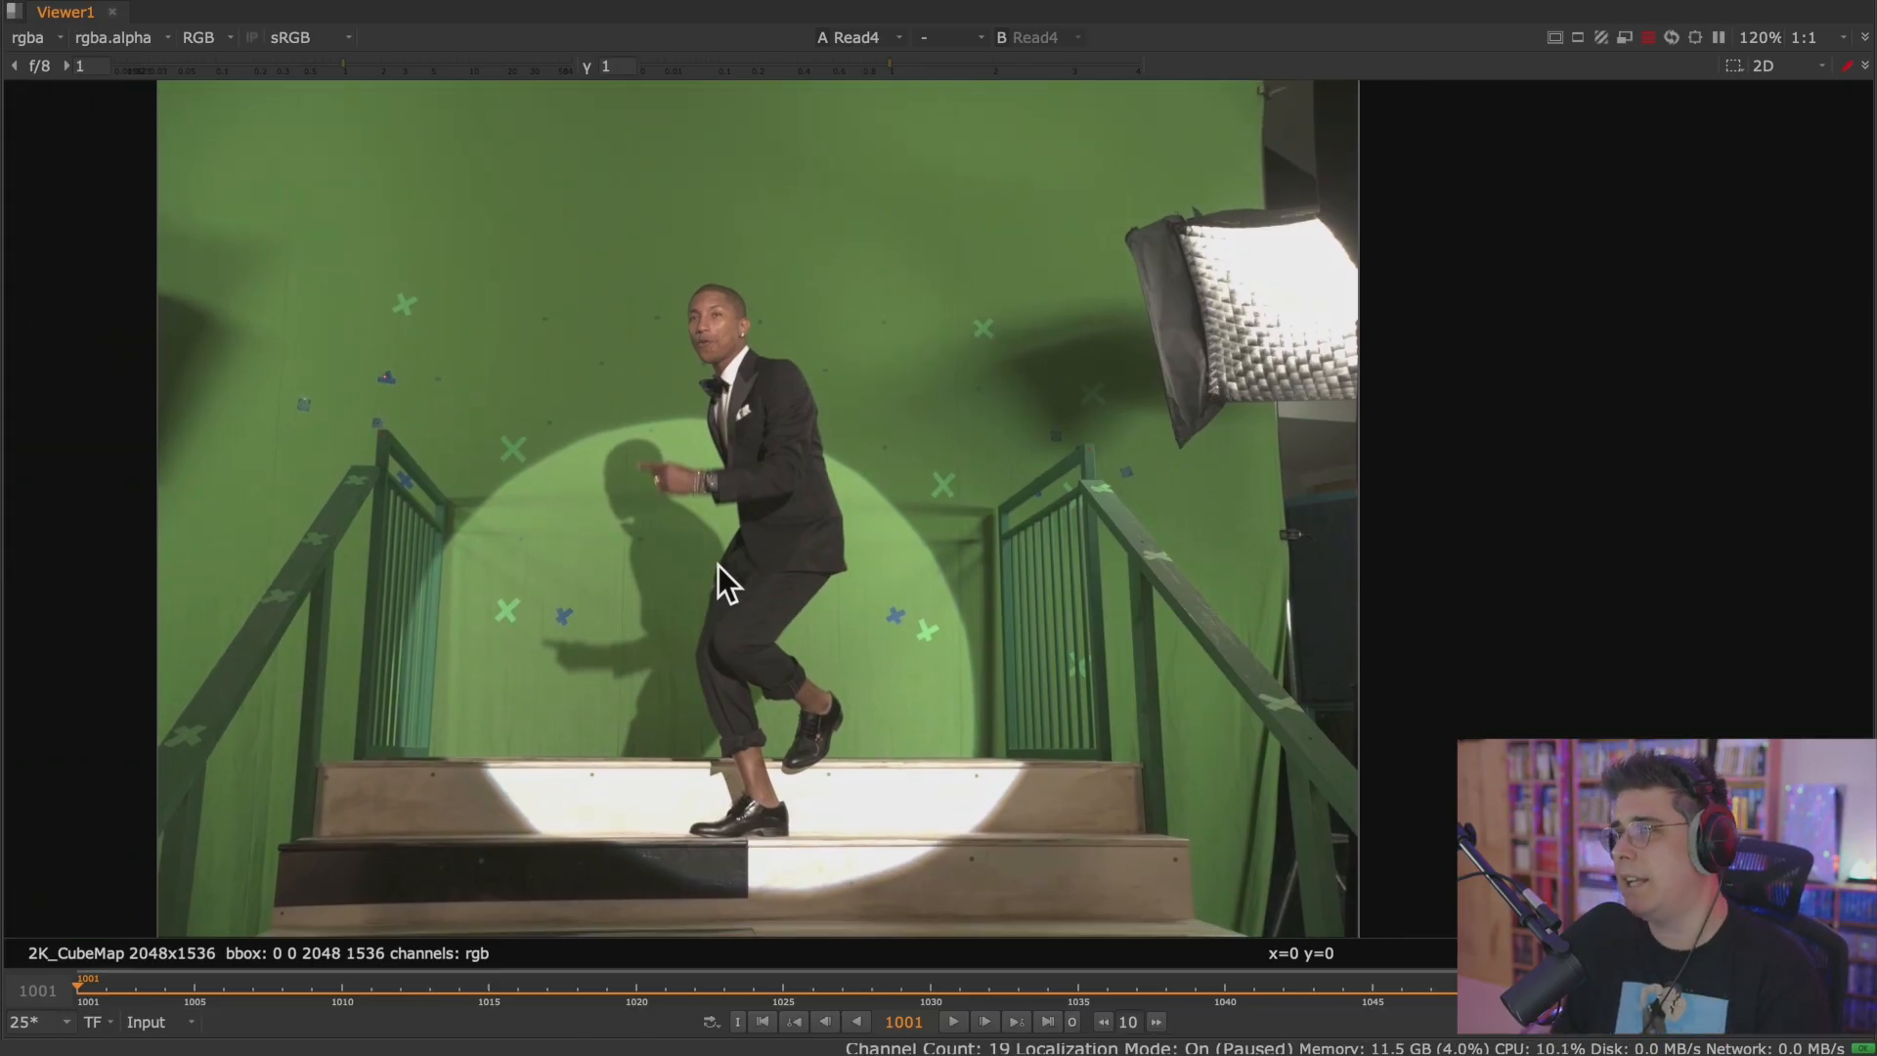
{"action": "scroll", "coordinate": [718, 565], "scroll_direction": "down", "scroll_amount": 1}
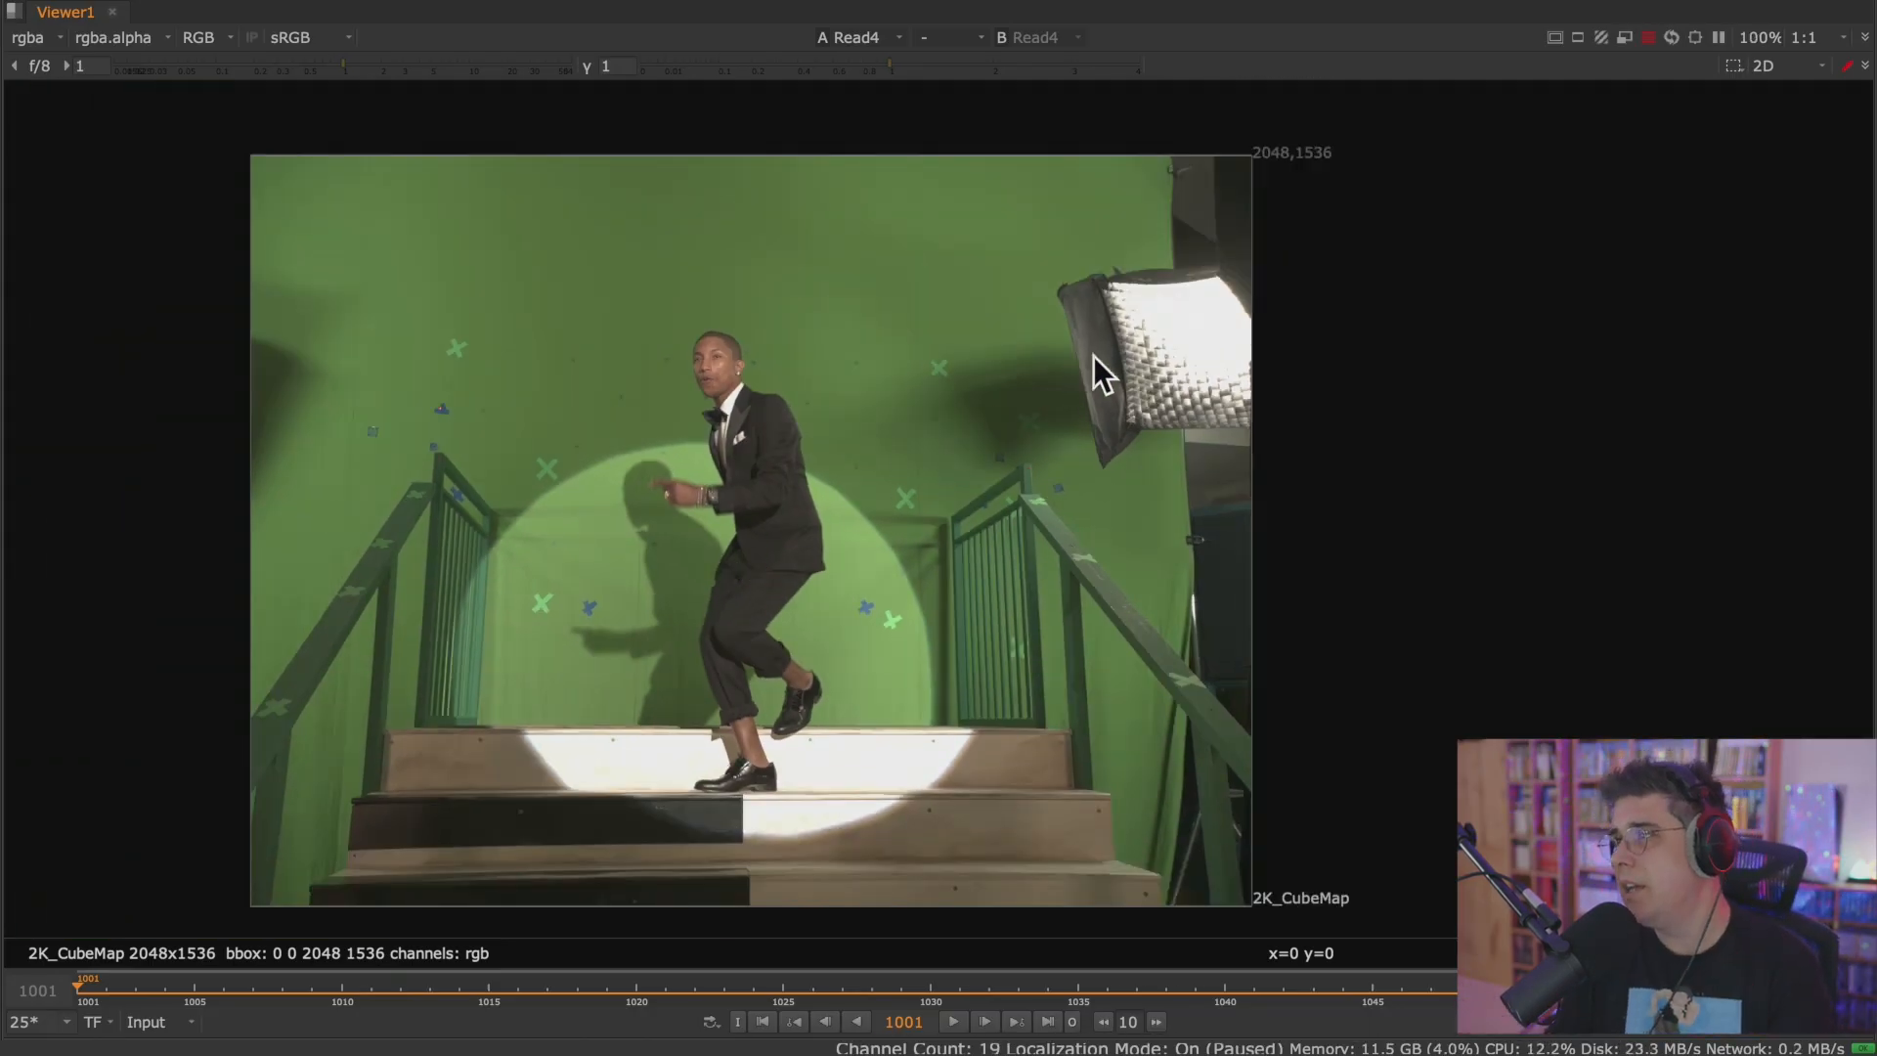
Enable the Viewer's exposure warning and examine the flagged areas of the spotlit and dark stairs up close.
{"action": "left_click", "coordinate": [1559, 39]}
{"action": "left_click", "coordinate": [1575, 38]}
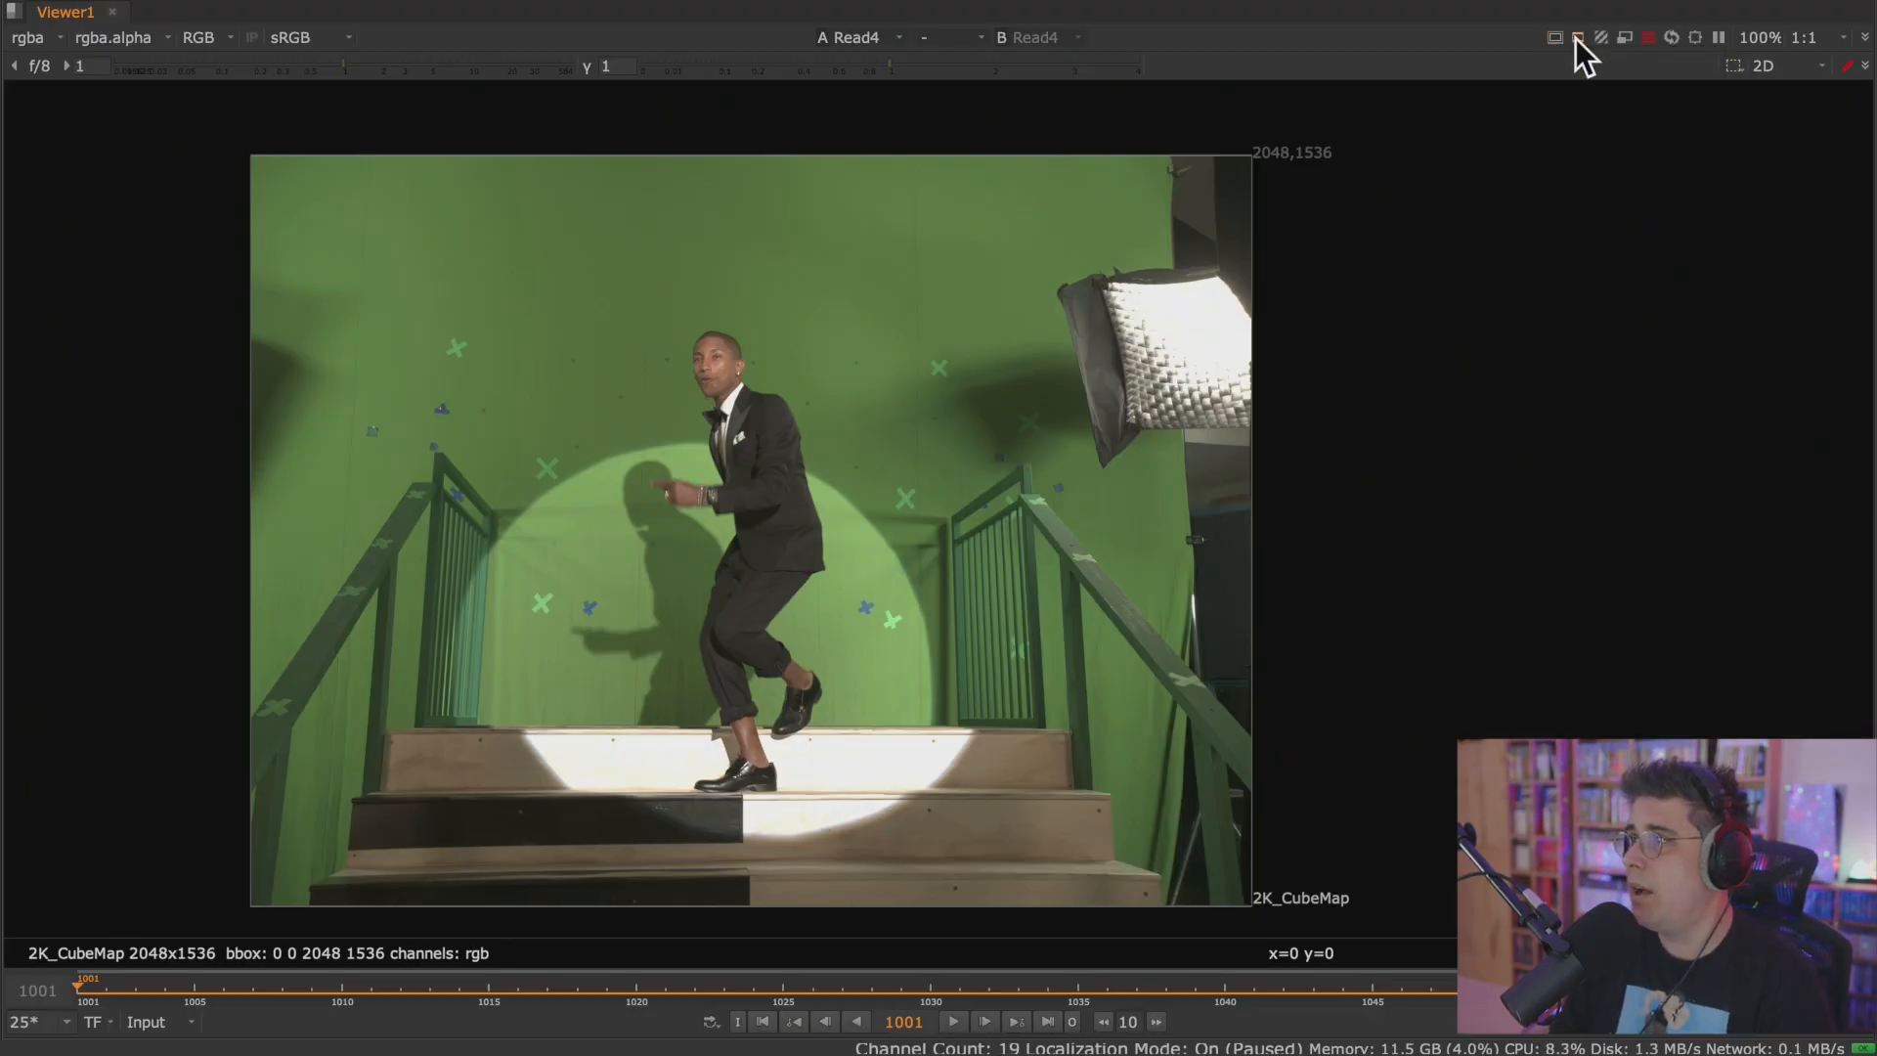
{"action": "left_click", "coordinate": [1599, 38]}
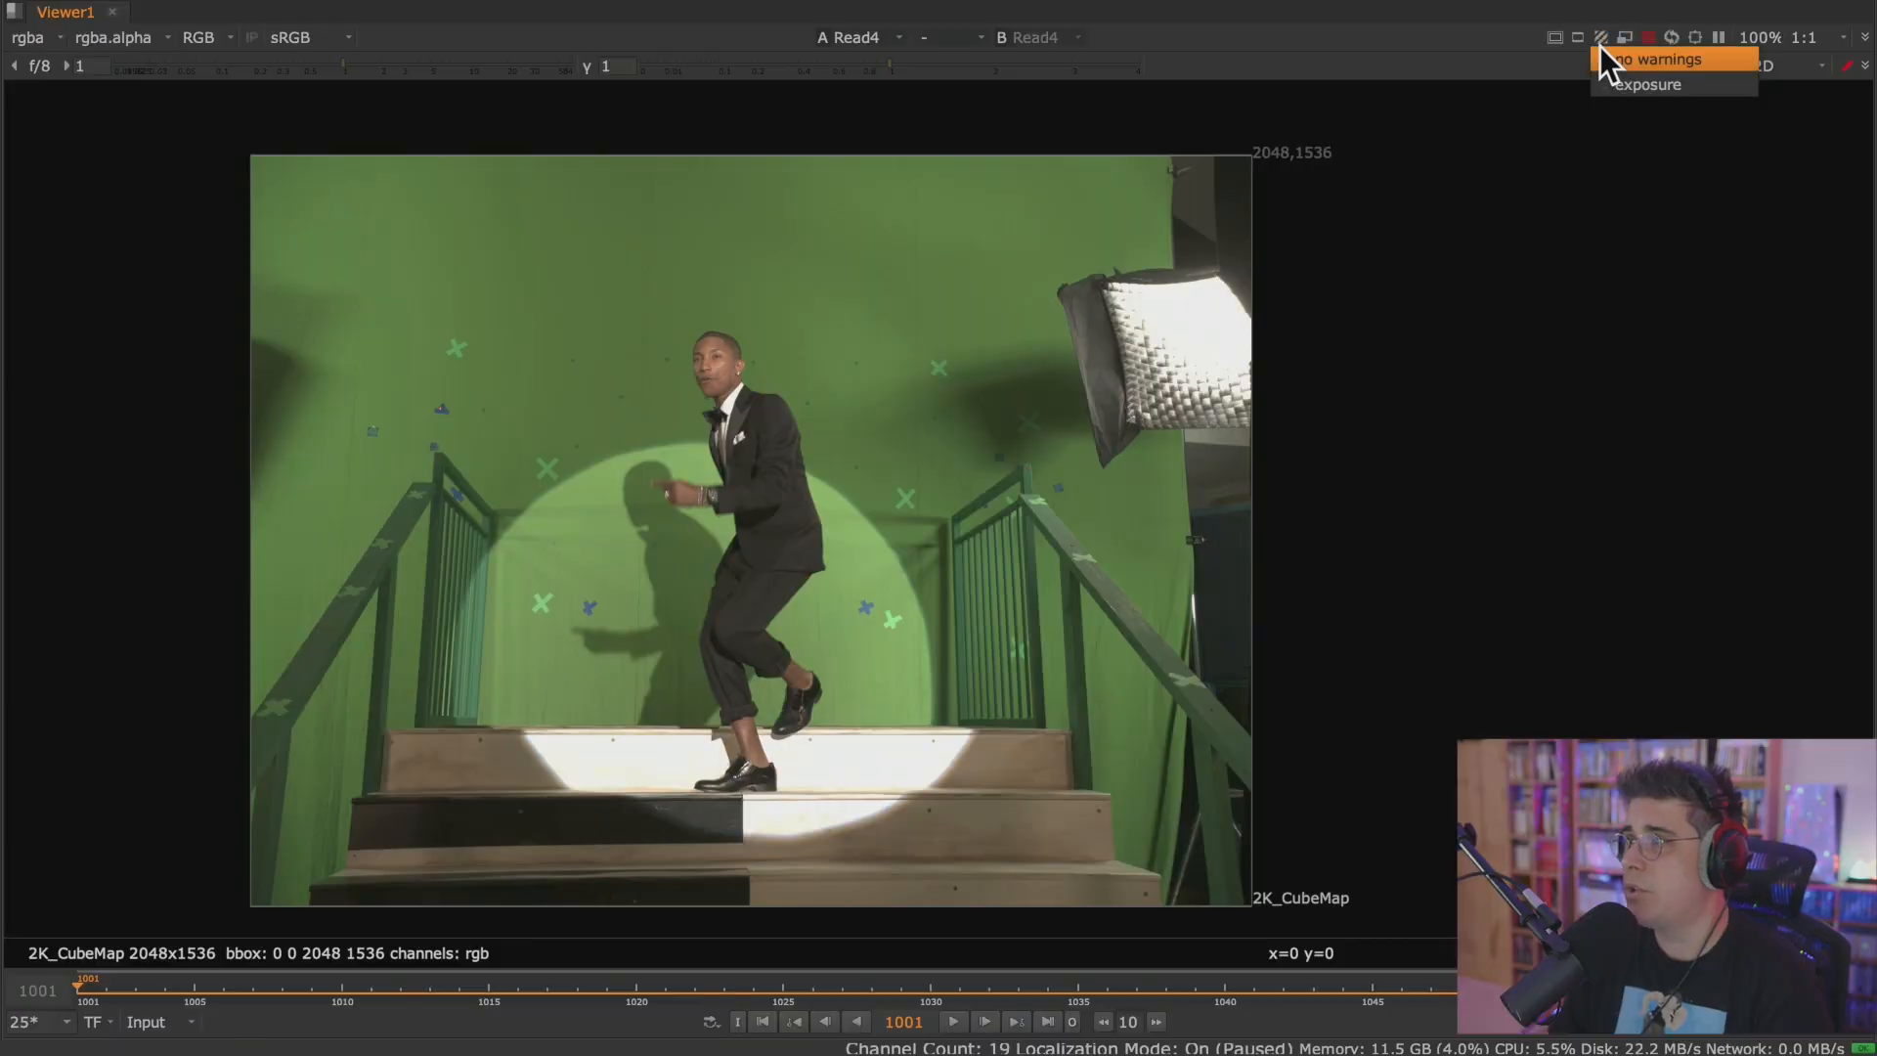
{"action": "left_click", "coordinate": [1642, 85]}
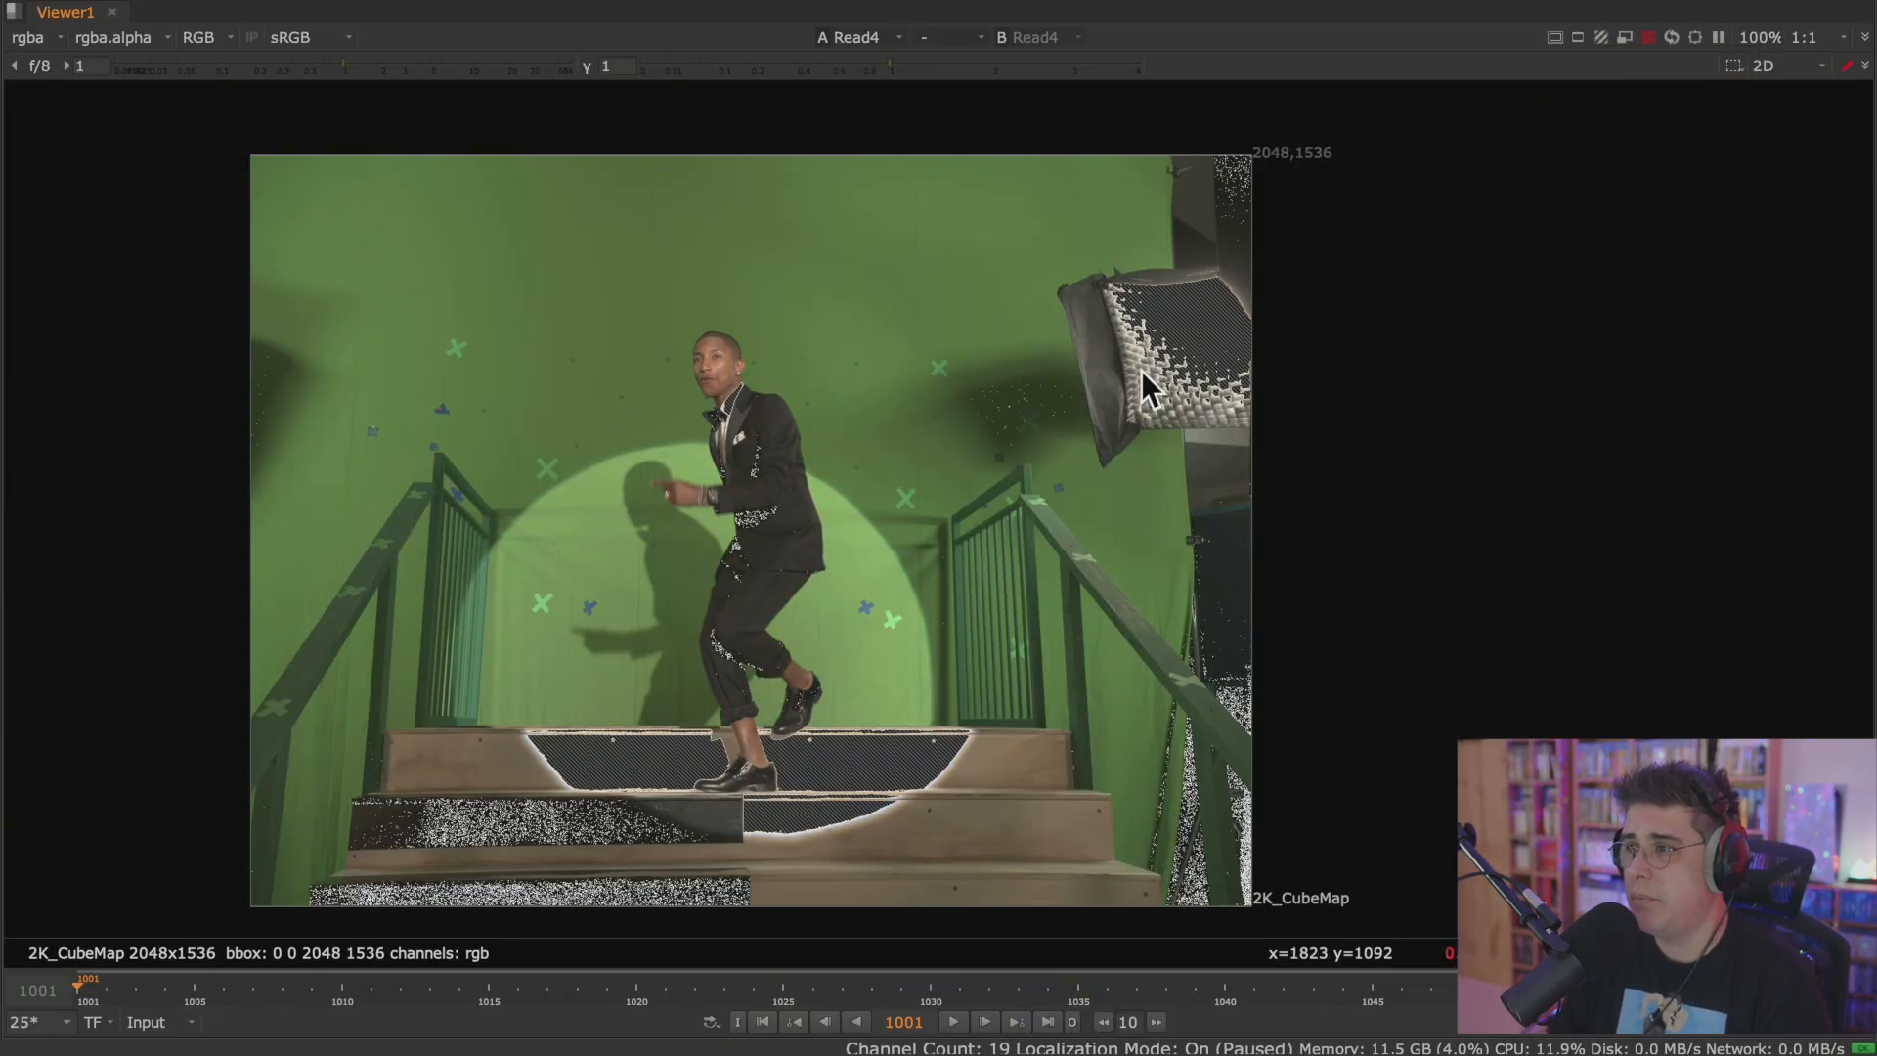
{"action": "left_click", "coordinate": [1598, 41]}
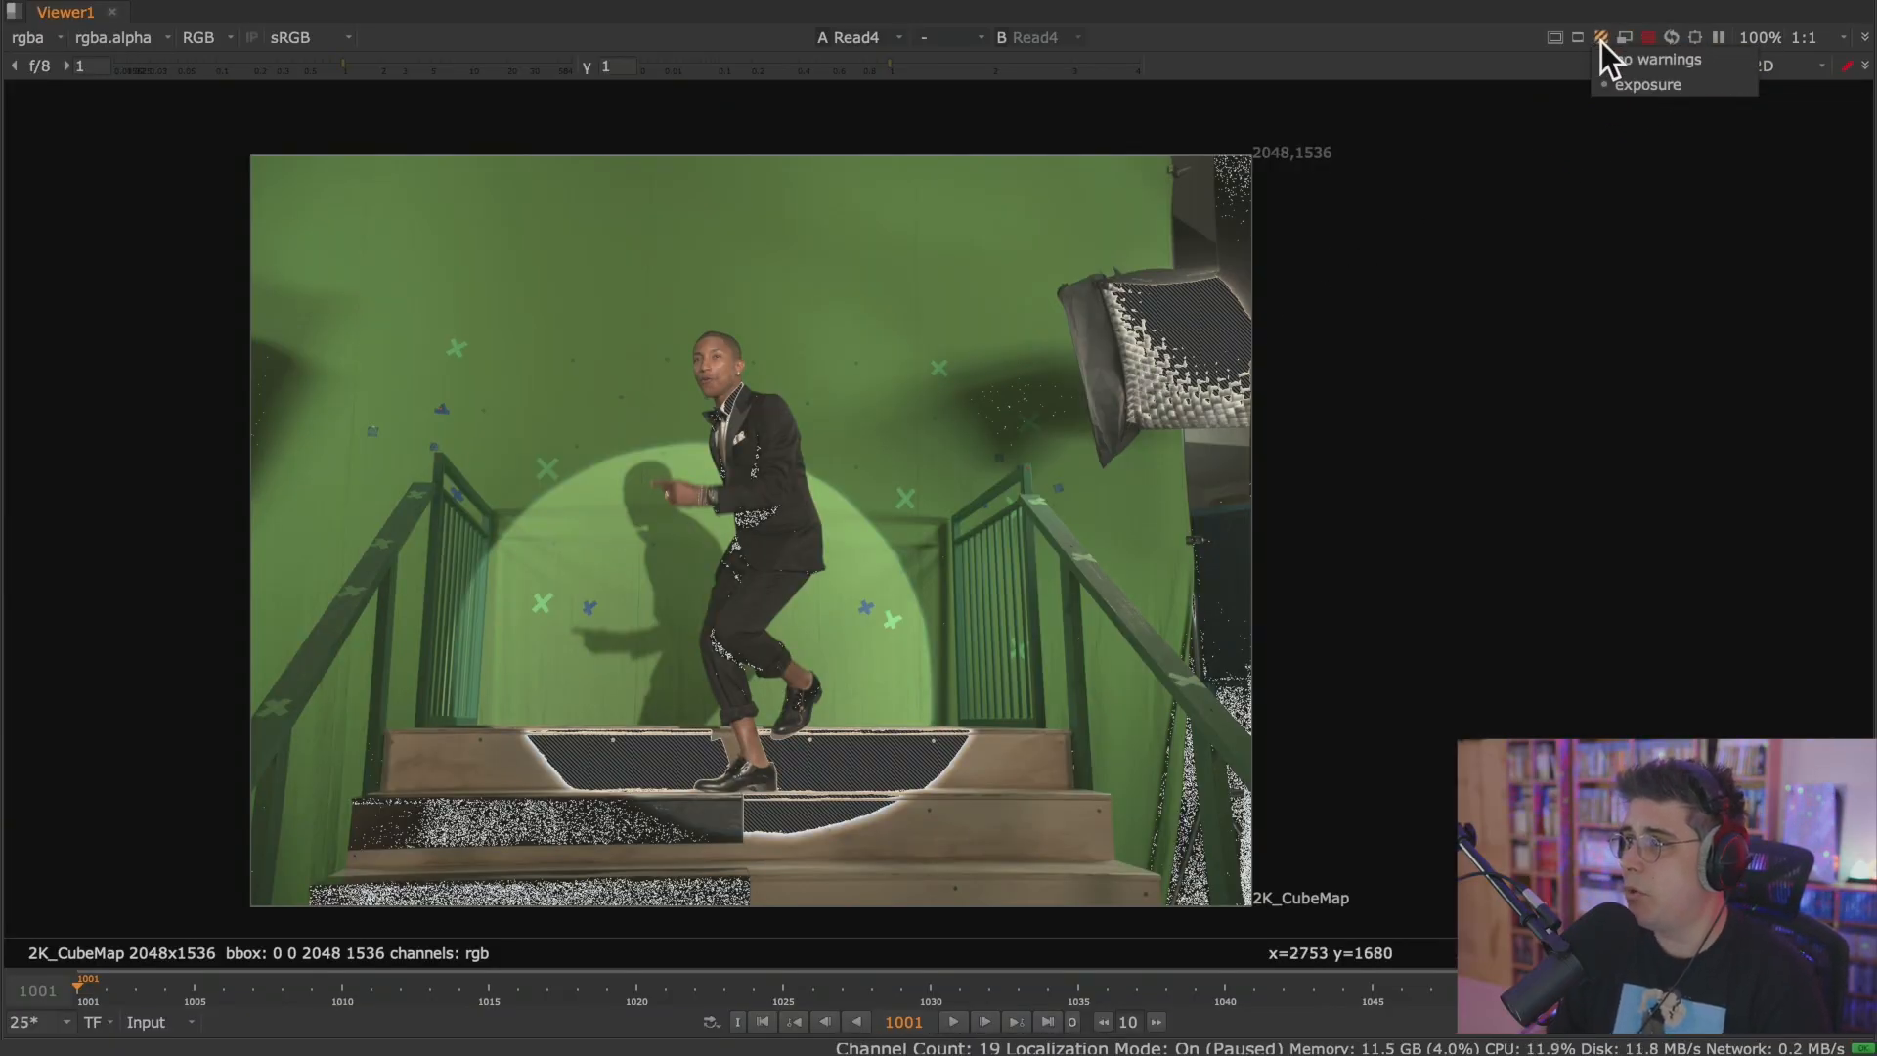
{"action": "left_click", "coordinate": [723, 843]}
{"action": "scroll", "coordinate": [723, 842], "scroll_direction": "up", "scroll_amount": 5}
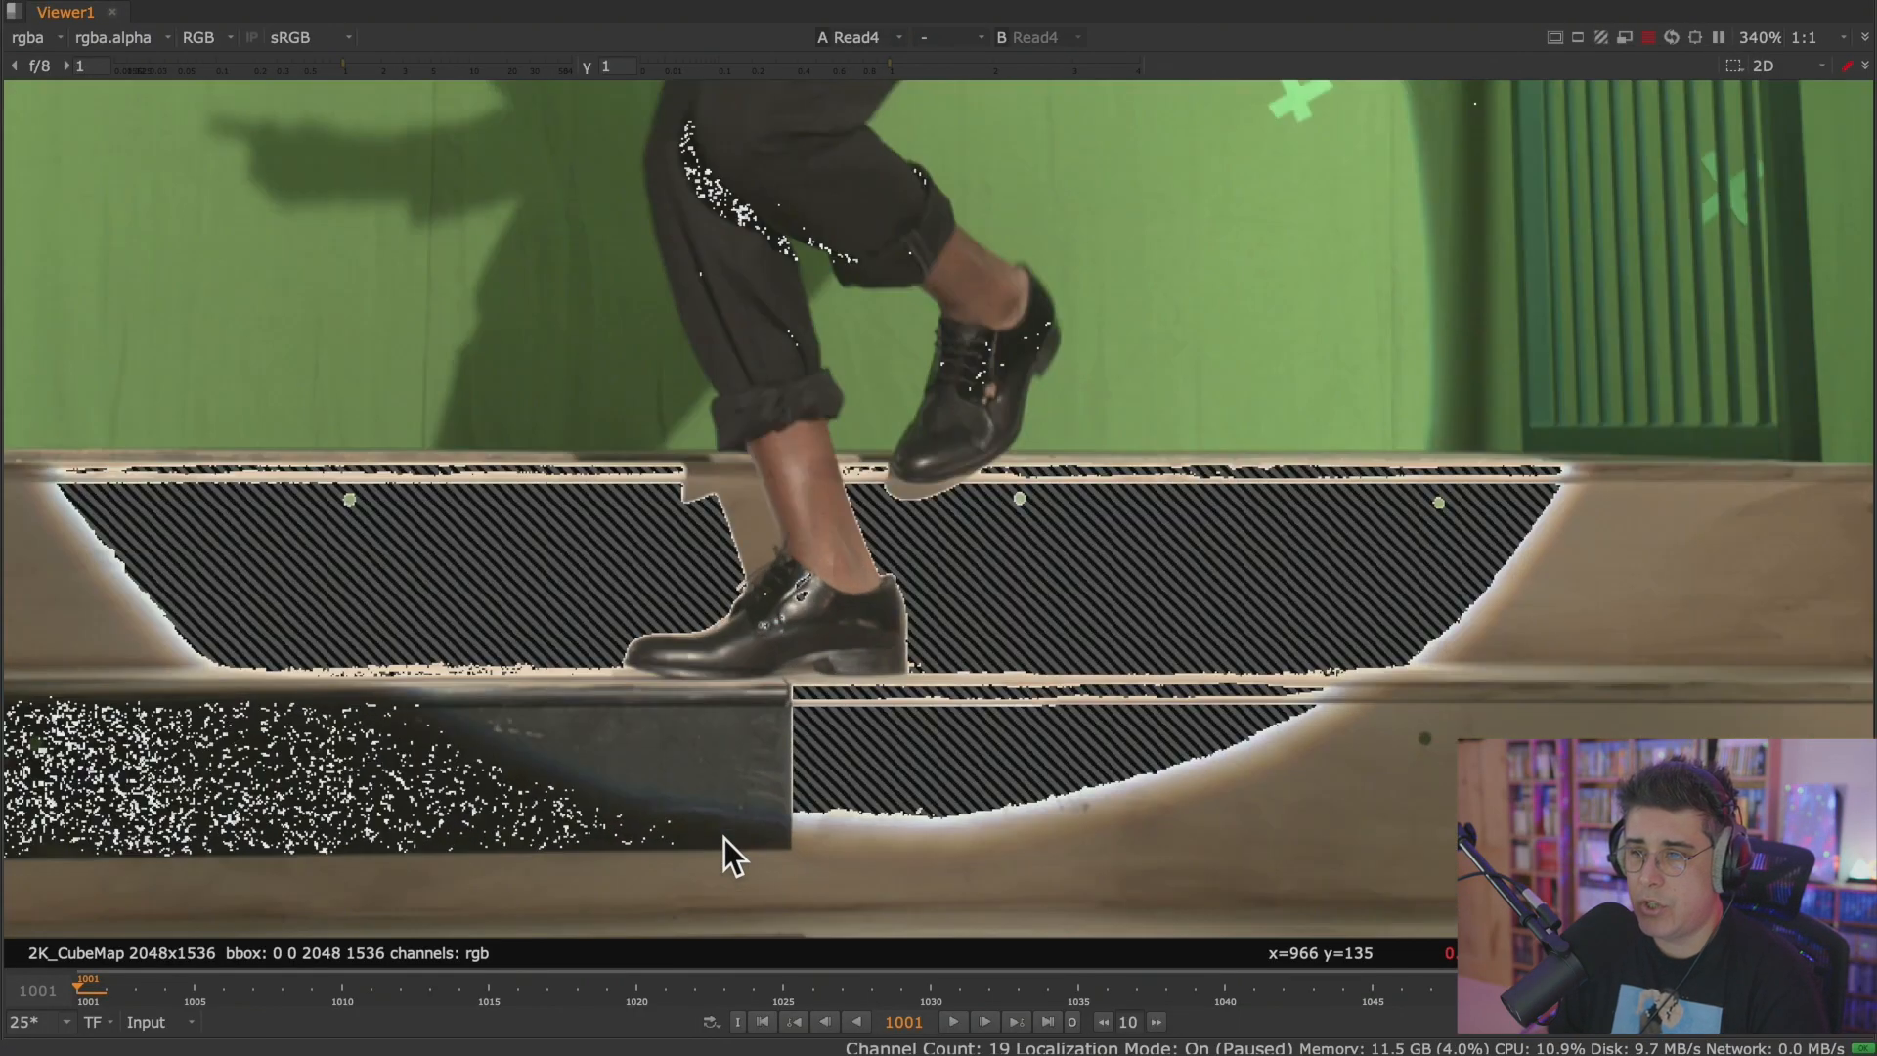
{"action": "scroll", "coordinate": [999, 647], "scroll_direction": "down", "scroll_amount": 2}
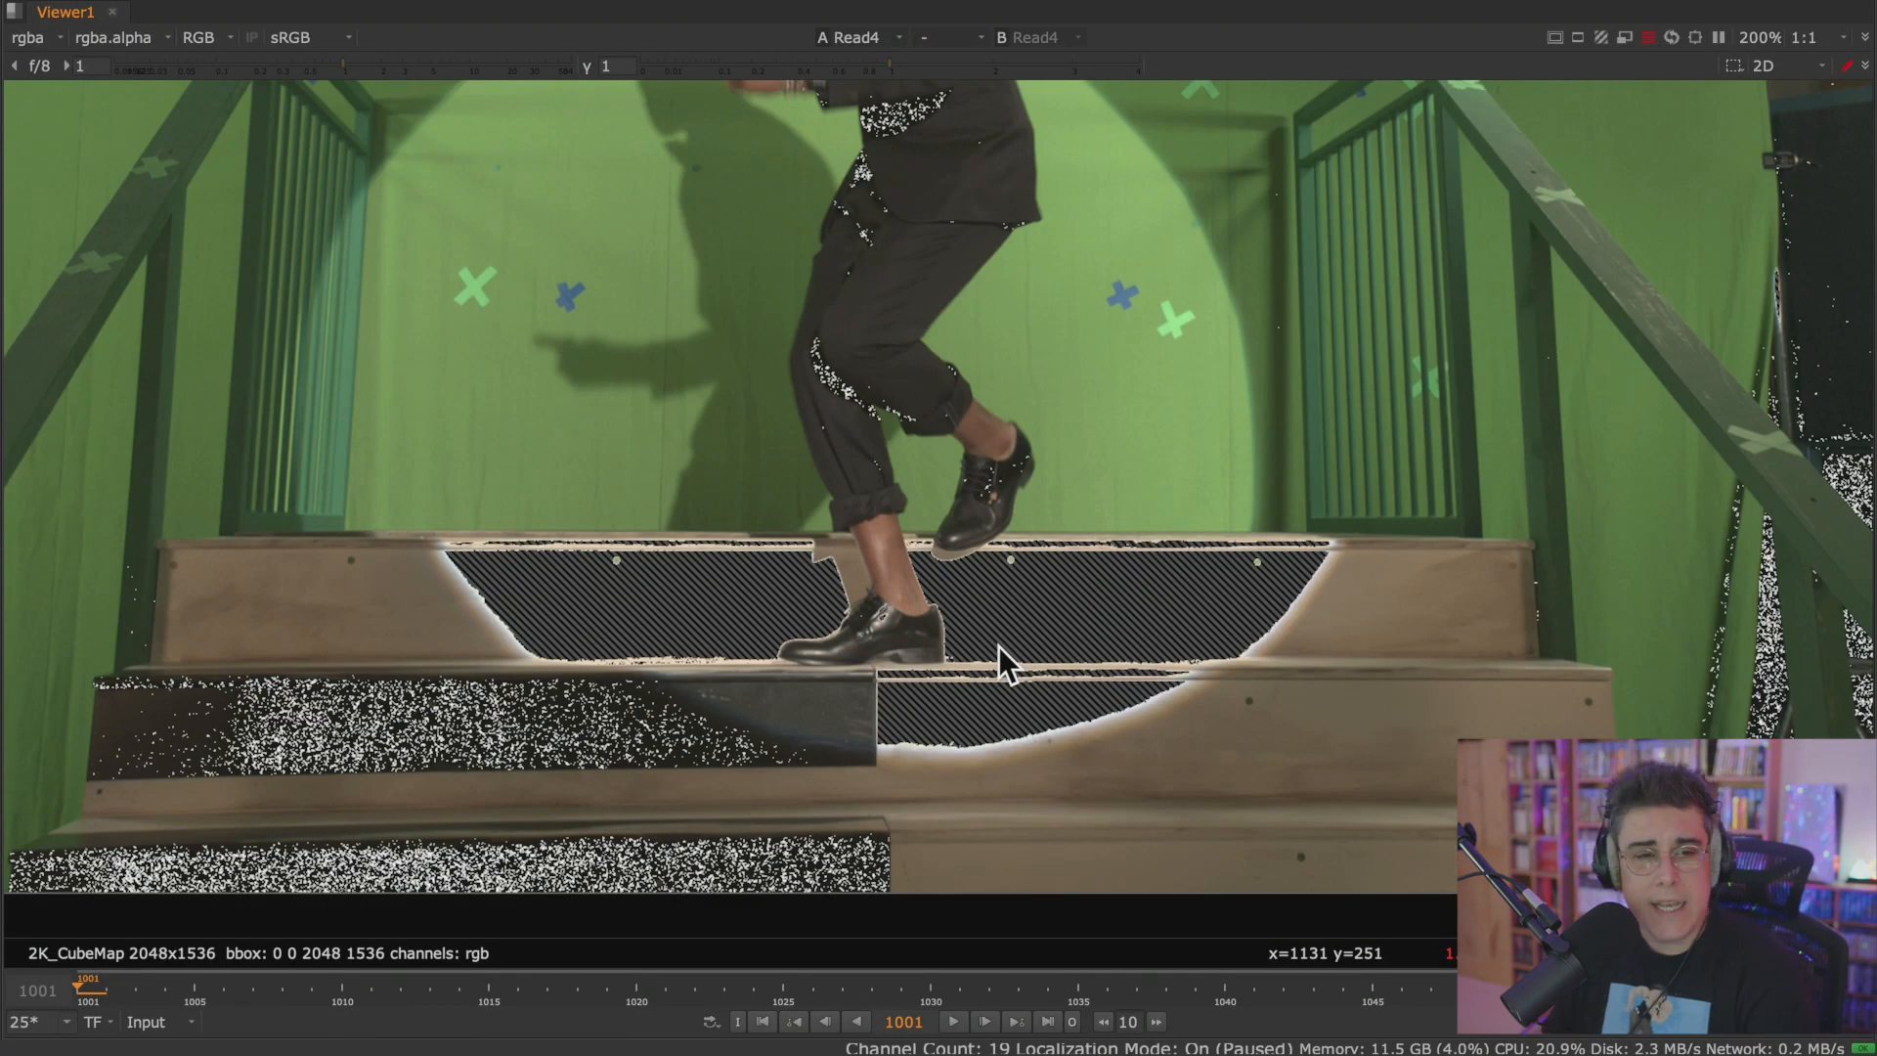
{"action": "scroll", "coordinate": [999, 646], "scroll_direction": "up", "scroll_amount": 2}
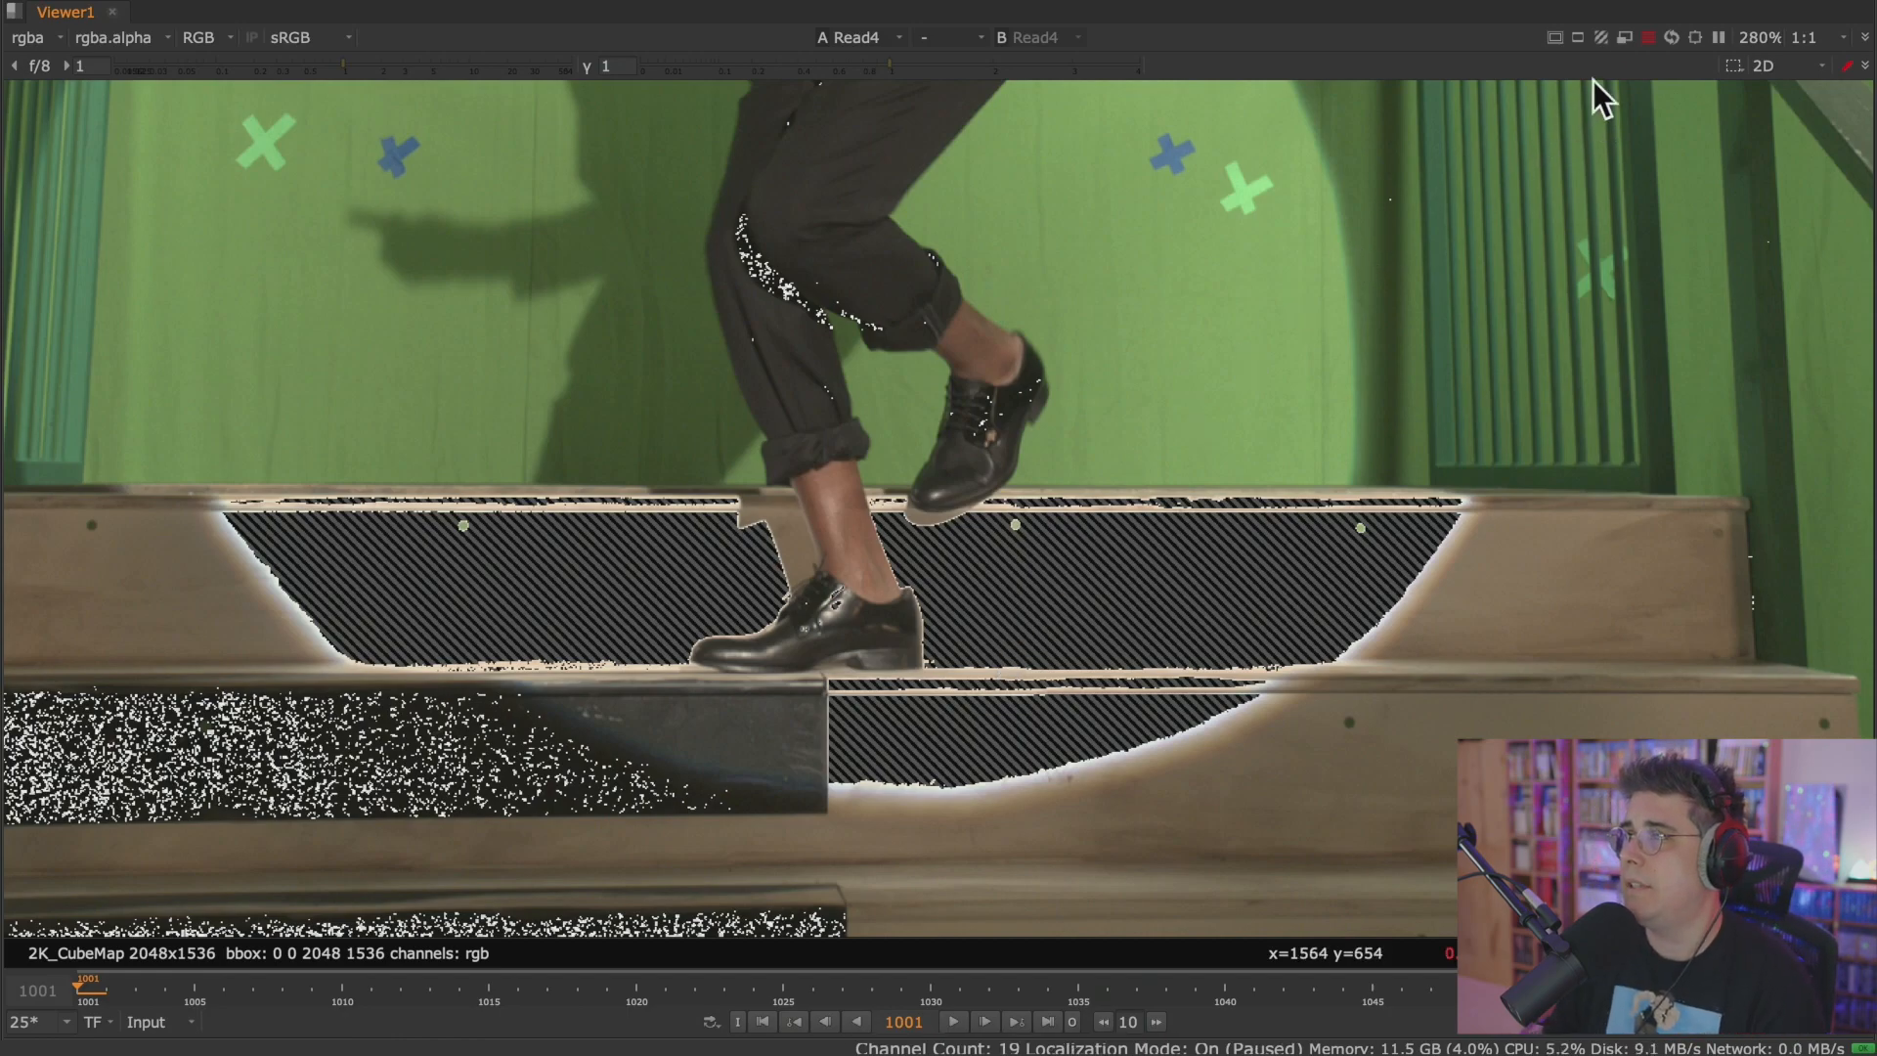
Set the Viewer to no warnings, show the full plate, and restore the workspace layout with the Node Graph and Properties.
{"action": "left_click", "coordinate": [1601, 37]}
{"action": "left_click", "coordinate": [1662, 62]}
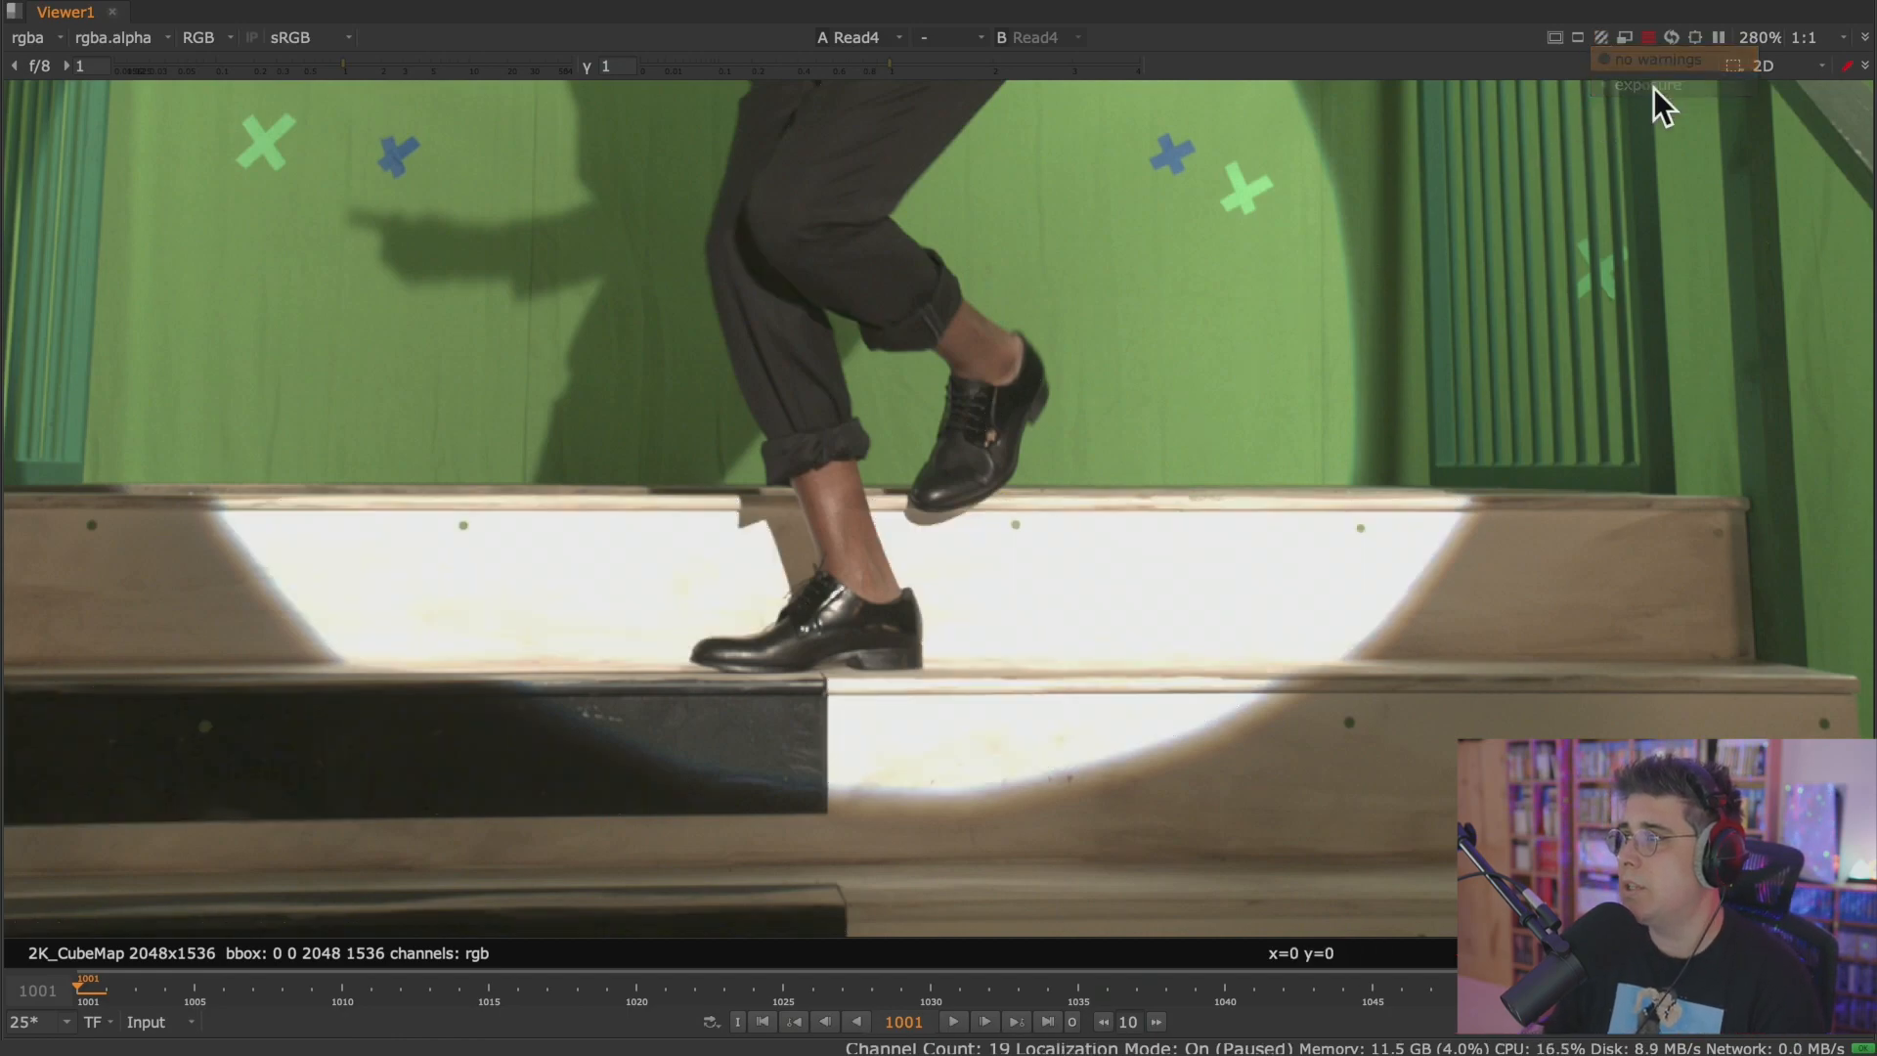
{"action": "scroll", "coordinate": [1421, 320], "scroll_direction": "down", "scroll_amount": 5}
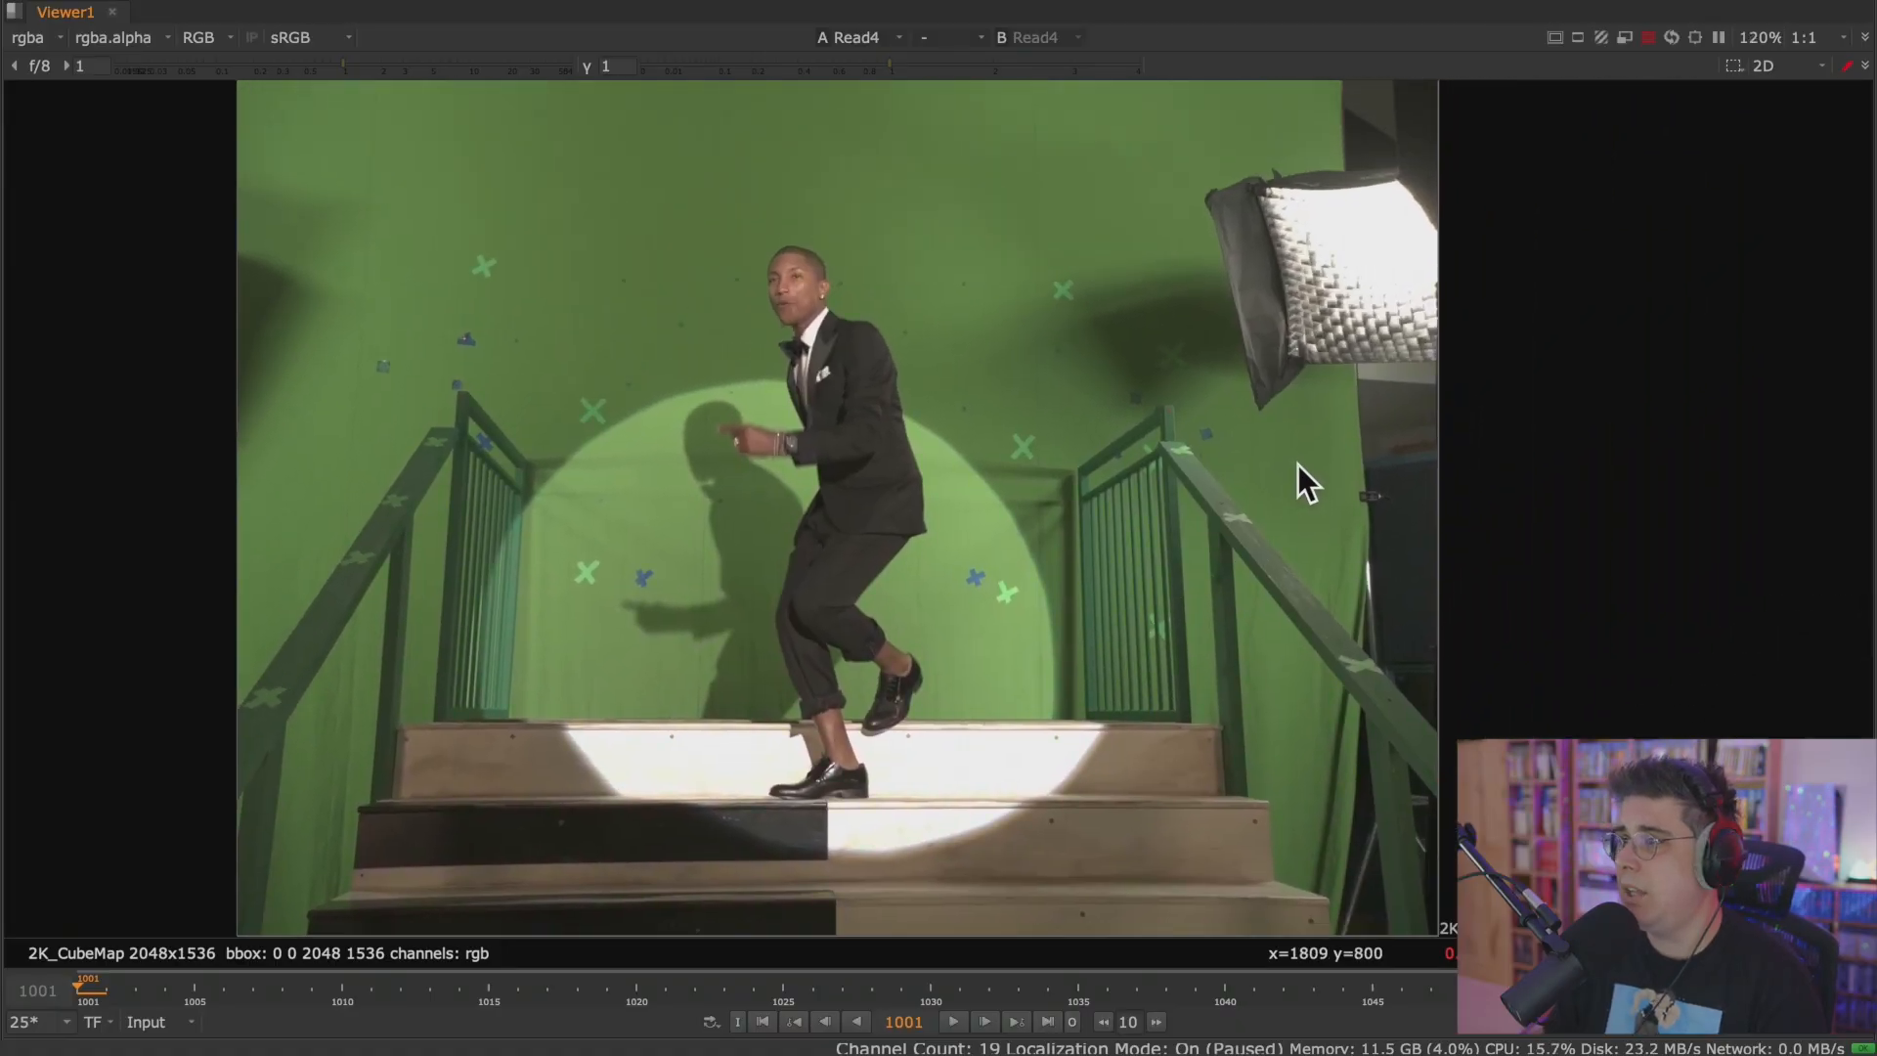
{"action": "scroll", "coordinate": [1318, 399], "scroll_direction": "down", "scroll_amount": 2}
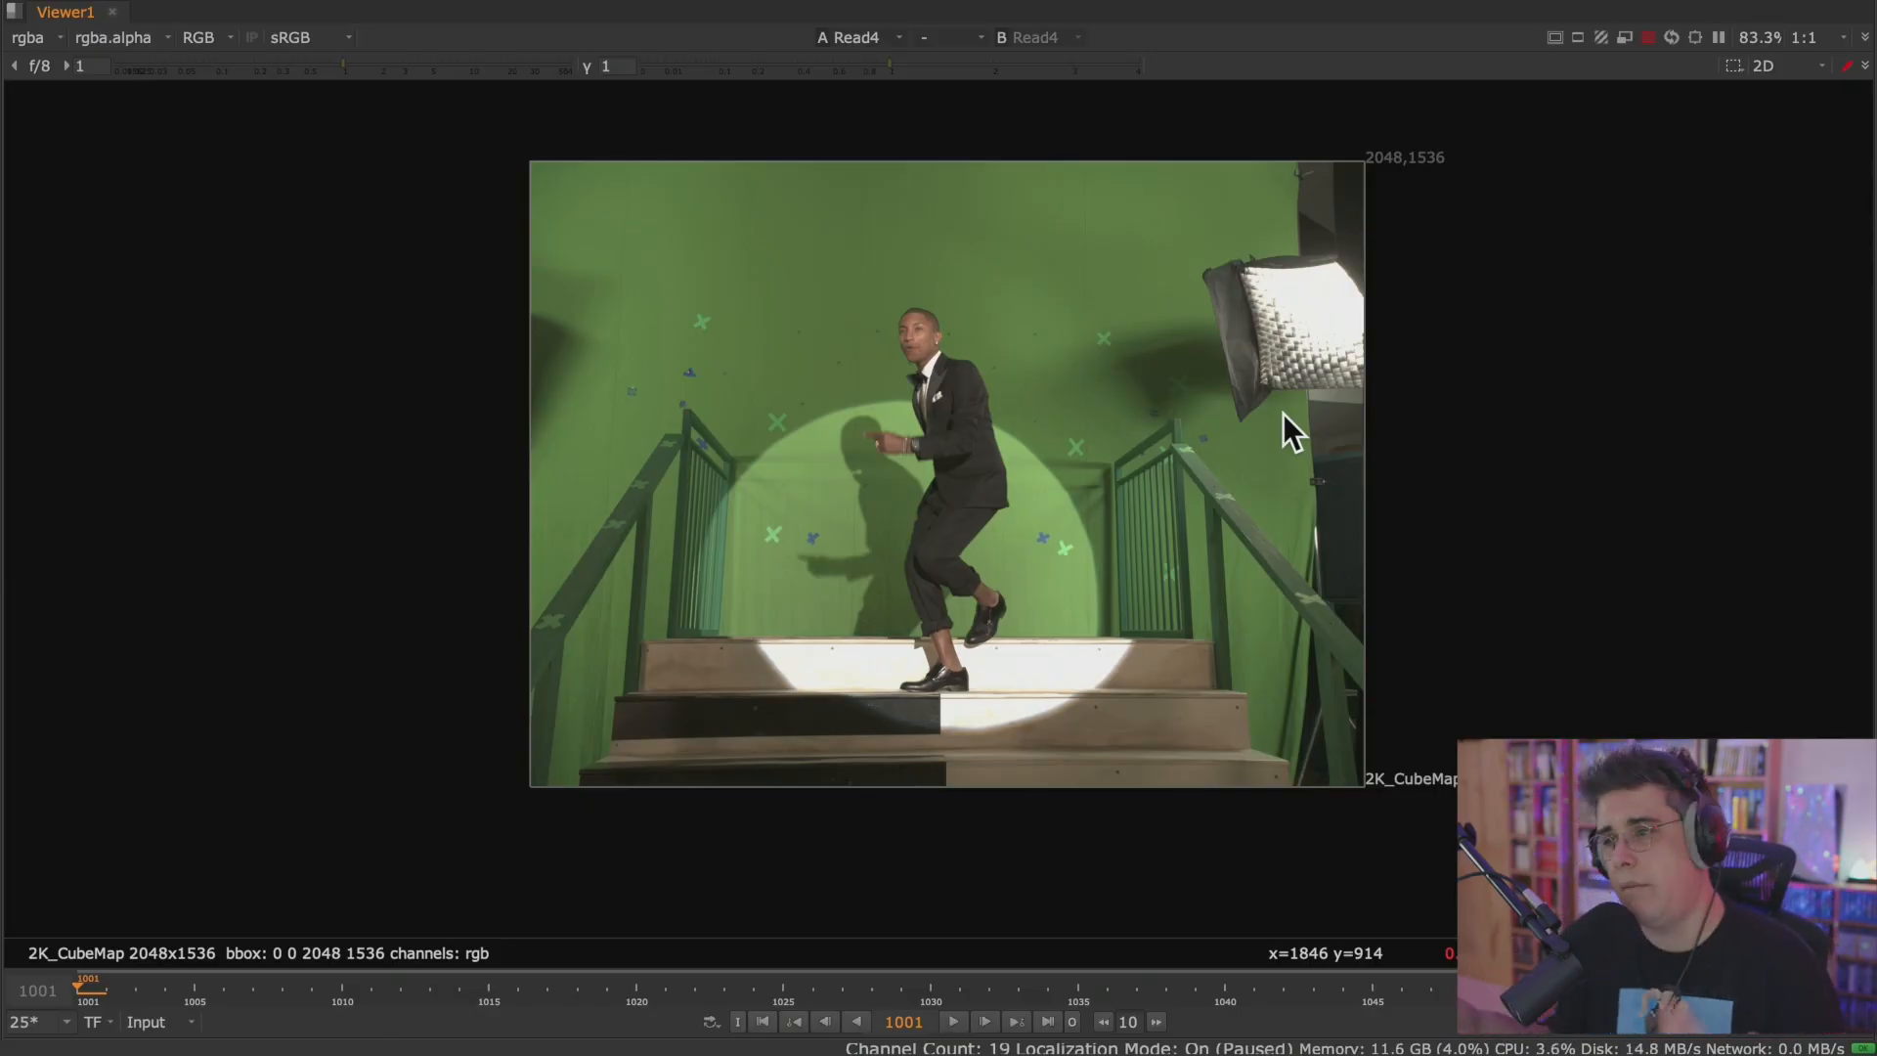
{"action": "key", "text": "space"}
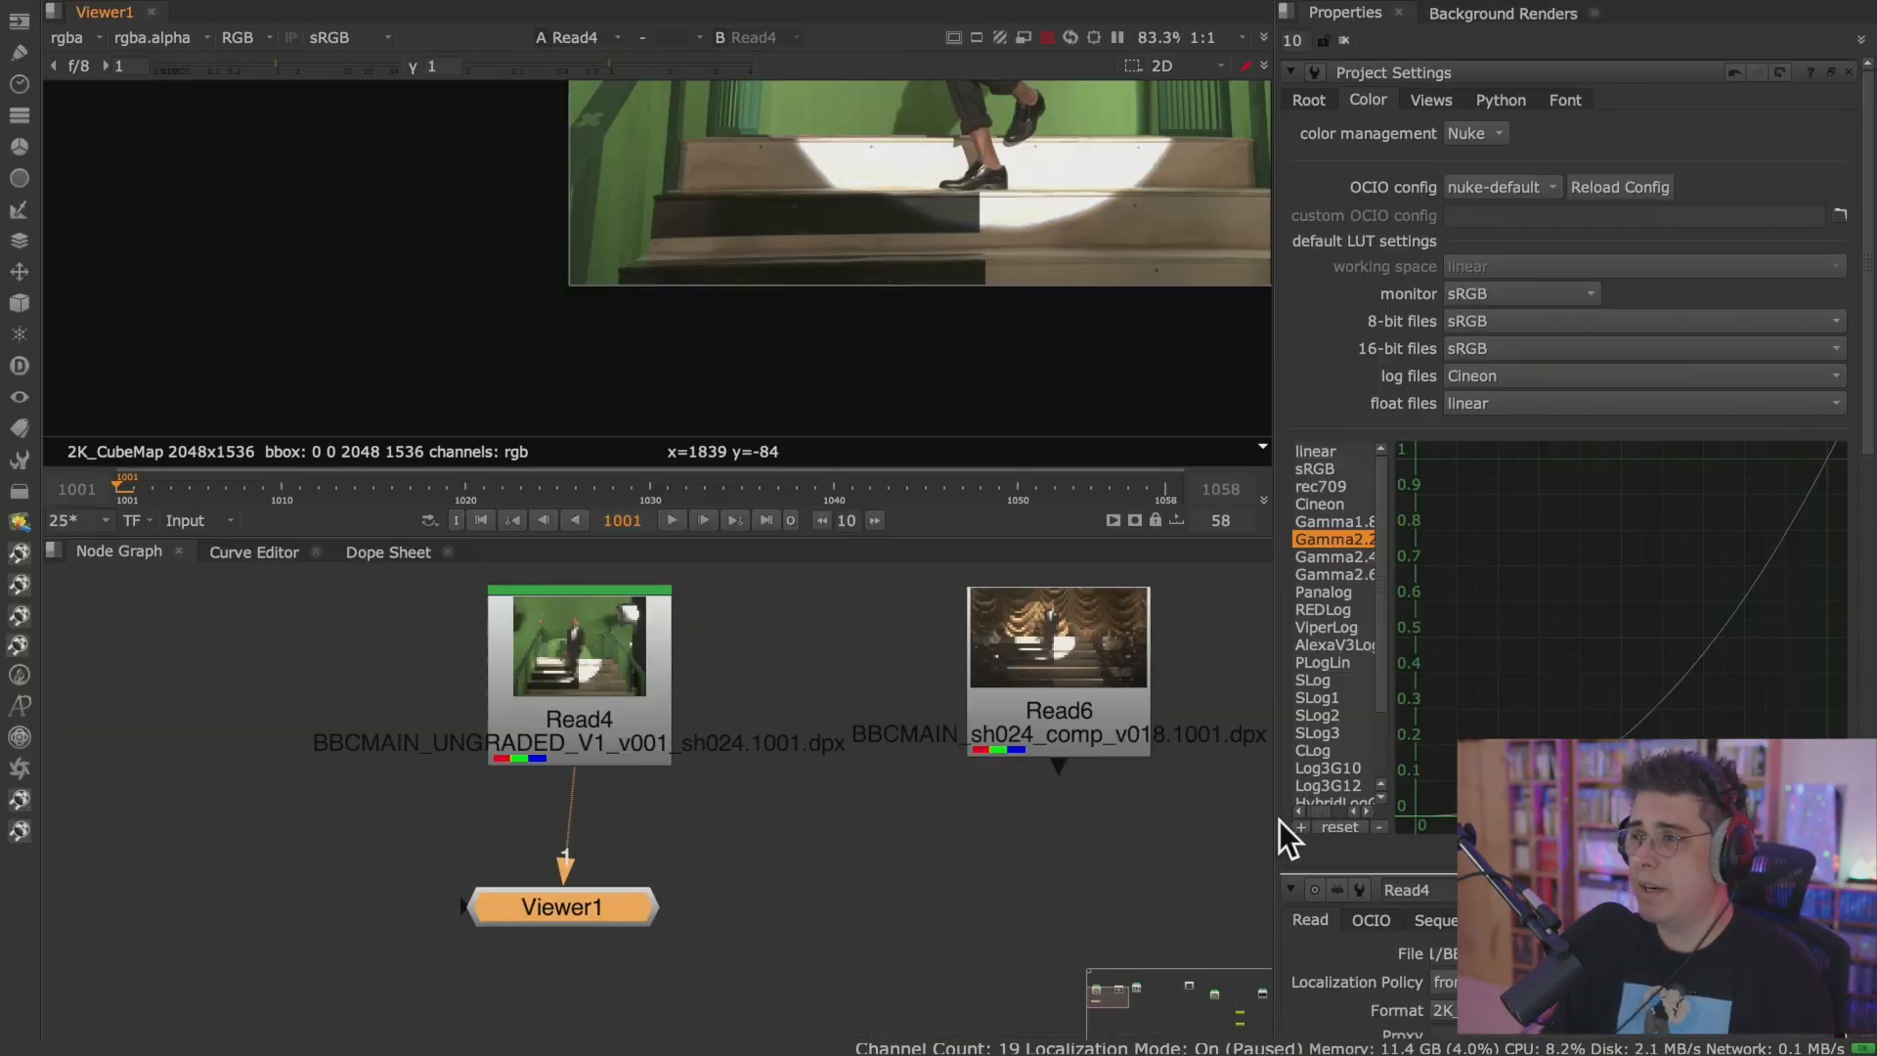
Show the whole plate in the Viewer, and maximize the Node Graph to survey all the Read and Write nodes.
{"action": "scroll", "coordinate": [723, 315], "scroll_direction": "down", "scroll_amount": 5}
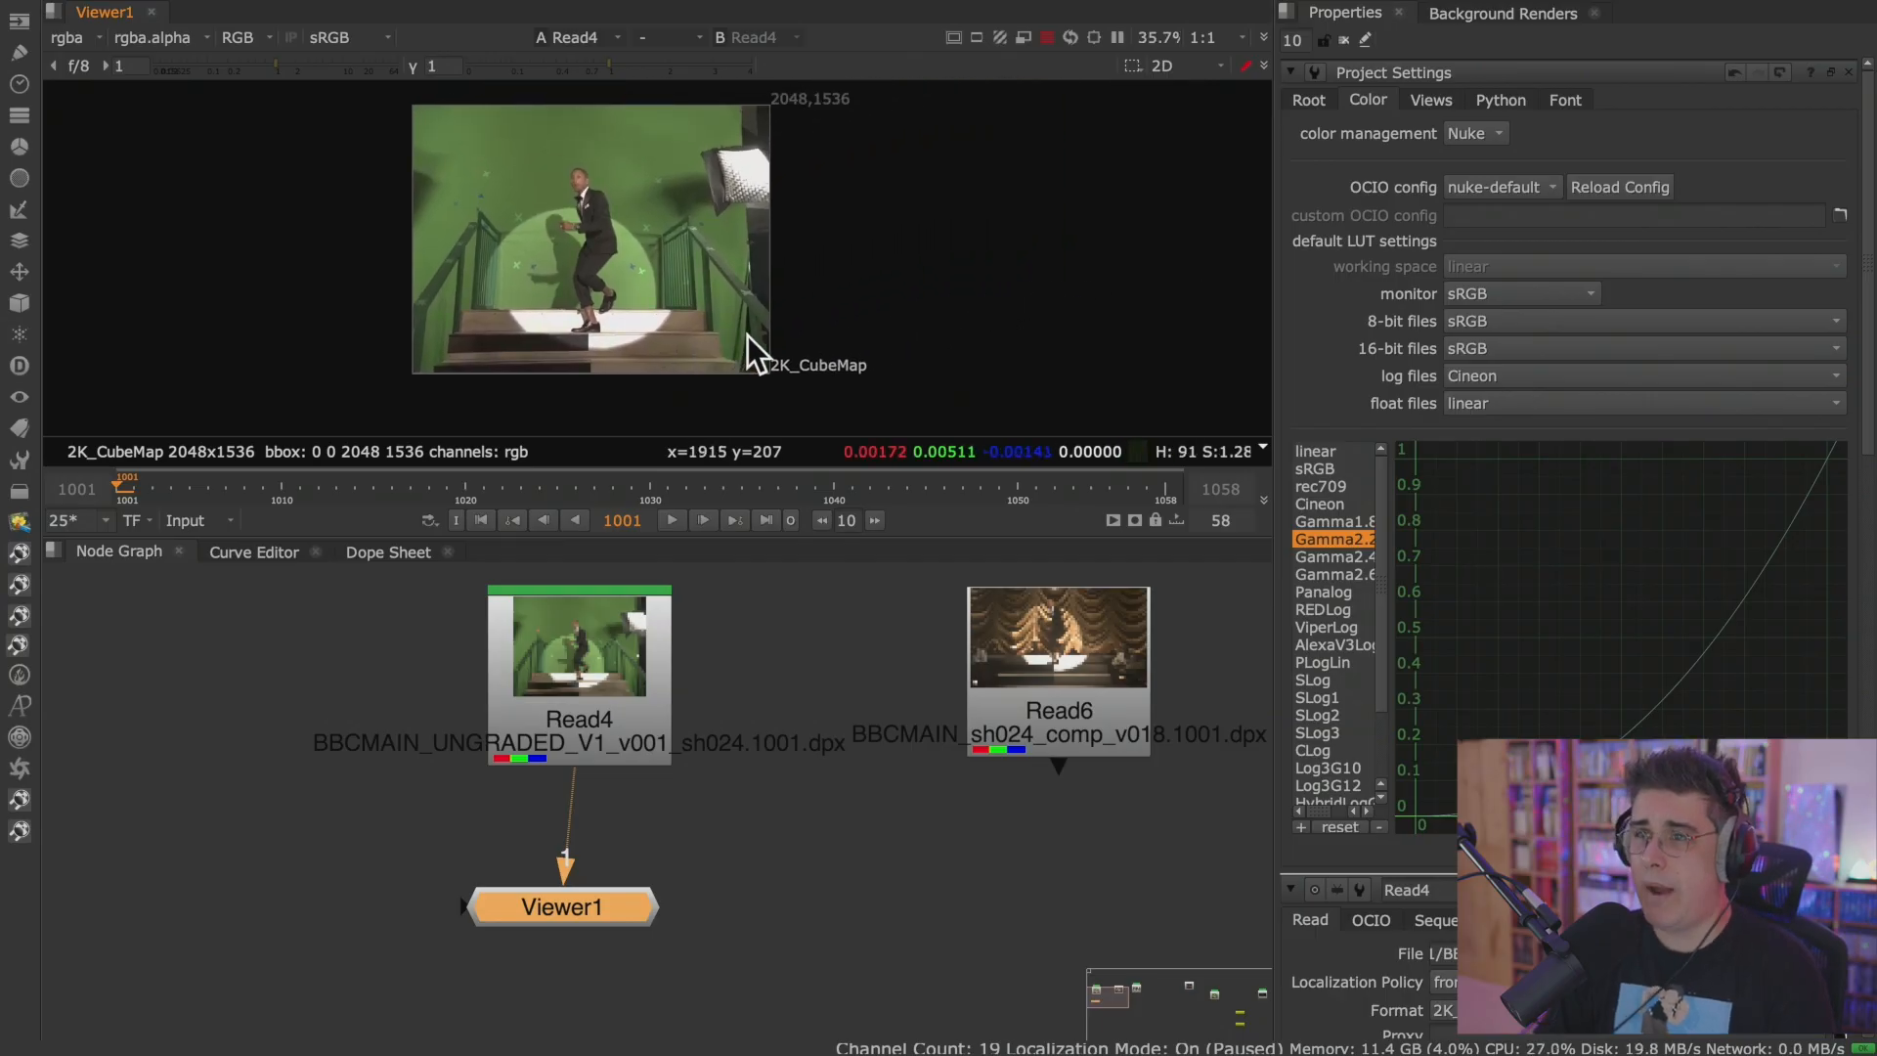
{"action": "left_click", "coordinate": [814, 816]}
{"action": "key", "text": "space"}
{"action": "middle_click_drag", "start_coordinate": [813, 821], "coordinate": [722, 629]}
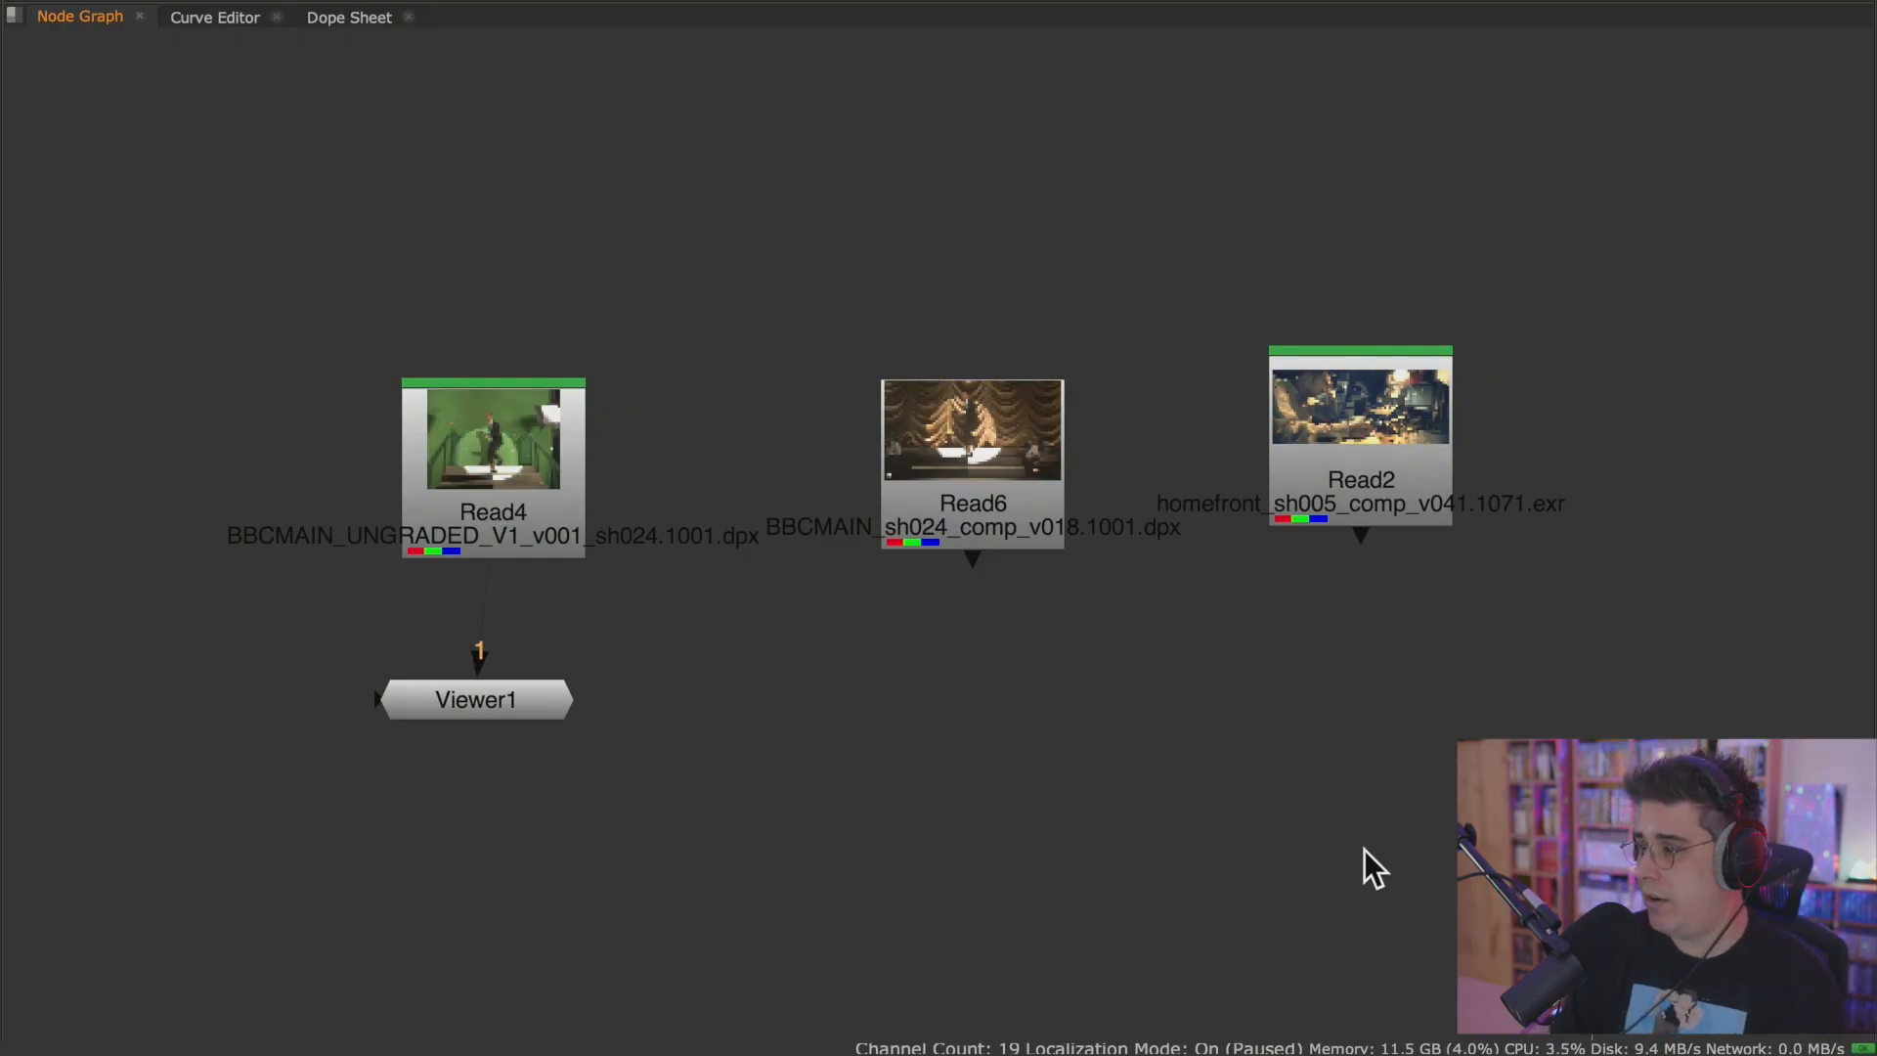
{"action": "left_click_drag", "start_coordinate": [1593, 893], "coordinate": [1848, 885]}
{"action": "scroll", "coordinate": [840, 653], "scroll_direction": "down", "scroll_amount": 3}
{"action": "scroll", "coordinate": [840, 655], "scroll_direction": "down", "scroll_amount": 1}
{"action": "middle_click_drag", "start_coordinate": [796, 759], "coordinate": [934, 659]}
{"action": "right_click", "coordinate": [934, 656]}
{"action": "mouse_move", "coordinate": [1051, 652]}
{"action": "left_click", "coordinate": [760, 837]}
{"action": "middle_click_drag", "start_coordinate": [746, 813], "coordinate": [483, 729]}
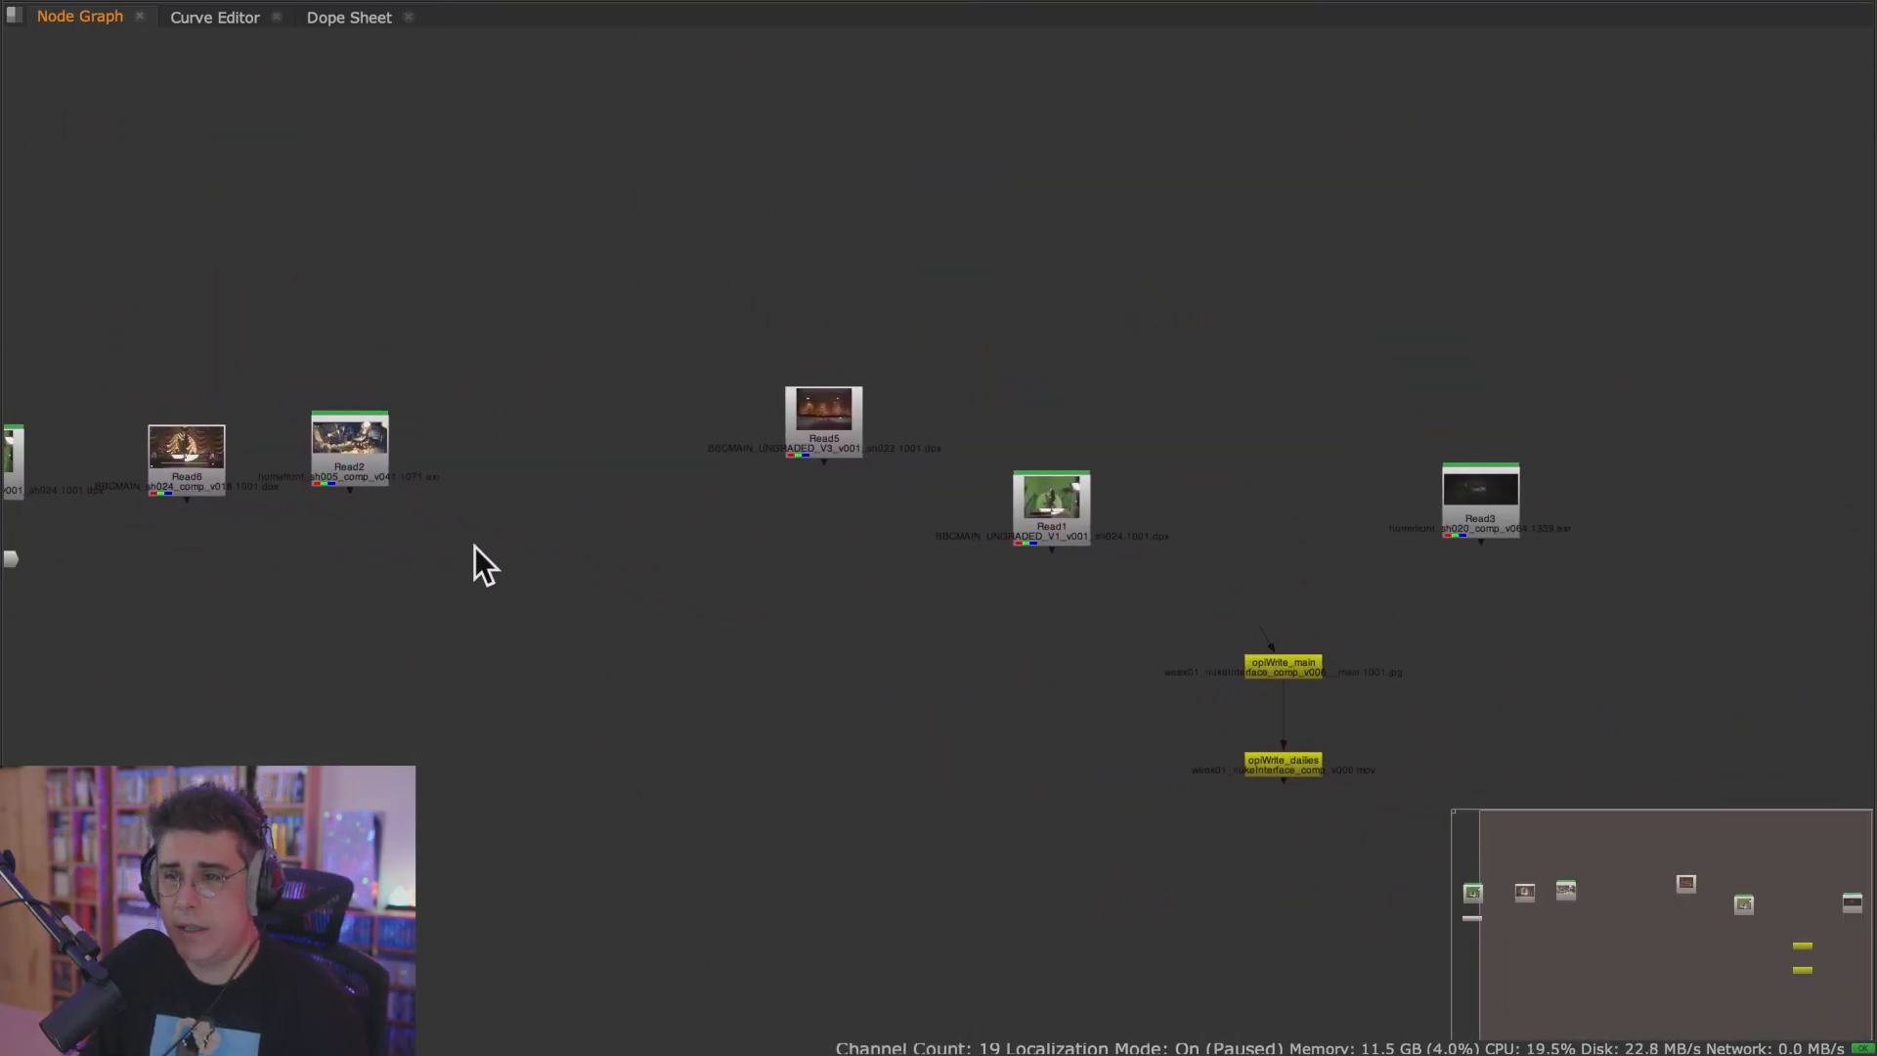
Examine the Read nodes in the maximized Node Graph close up and from afar, and restore the workspace layout.
{"action": "scroll", "coordinate": [473, 543], "scroll_direction": "up", "scroll_amount": 5}
{"action": "scroll", "coordinate": [473, 542], "scroll_direction": "down", "scroll_amount": 2}
{"action": "middle_click_drag", "start_coordinate": [1142, 611], "coordinate": [959, 661]}
{"action": "scroll", "coordinate": [790, 684], "scroll_direction": "up", "scroll_amount": 2}
{"action": "scroll", "coordinate": [838, 679], "scroll_direction": "up", "scroll_amount": 3}
{"action": "middle_click_drag", "start_coordinate": [838, 678], "coordinate": [1041, 747]}
{"action": "scroll", "coordinate": [1041, 724], "scroll_direction": "down", "scroll_amount": 2}
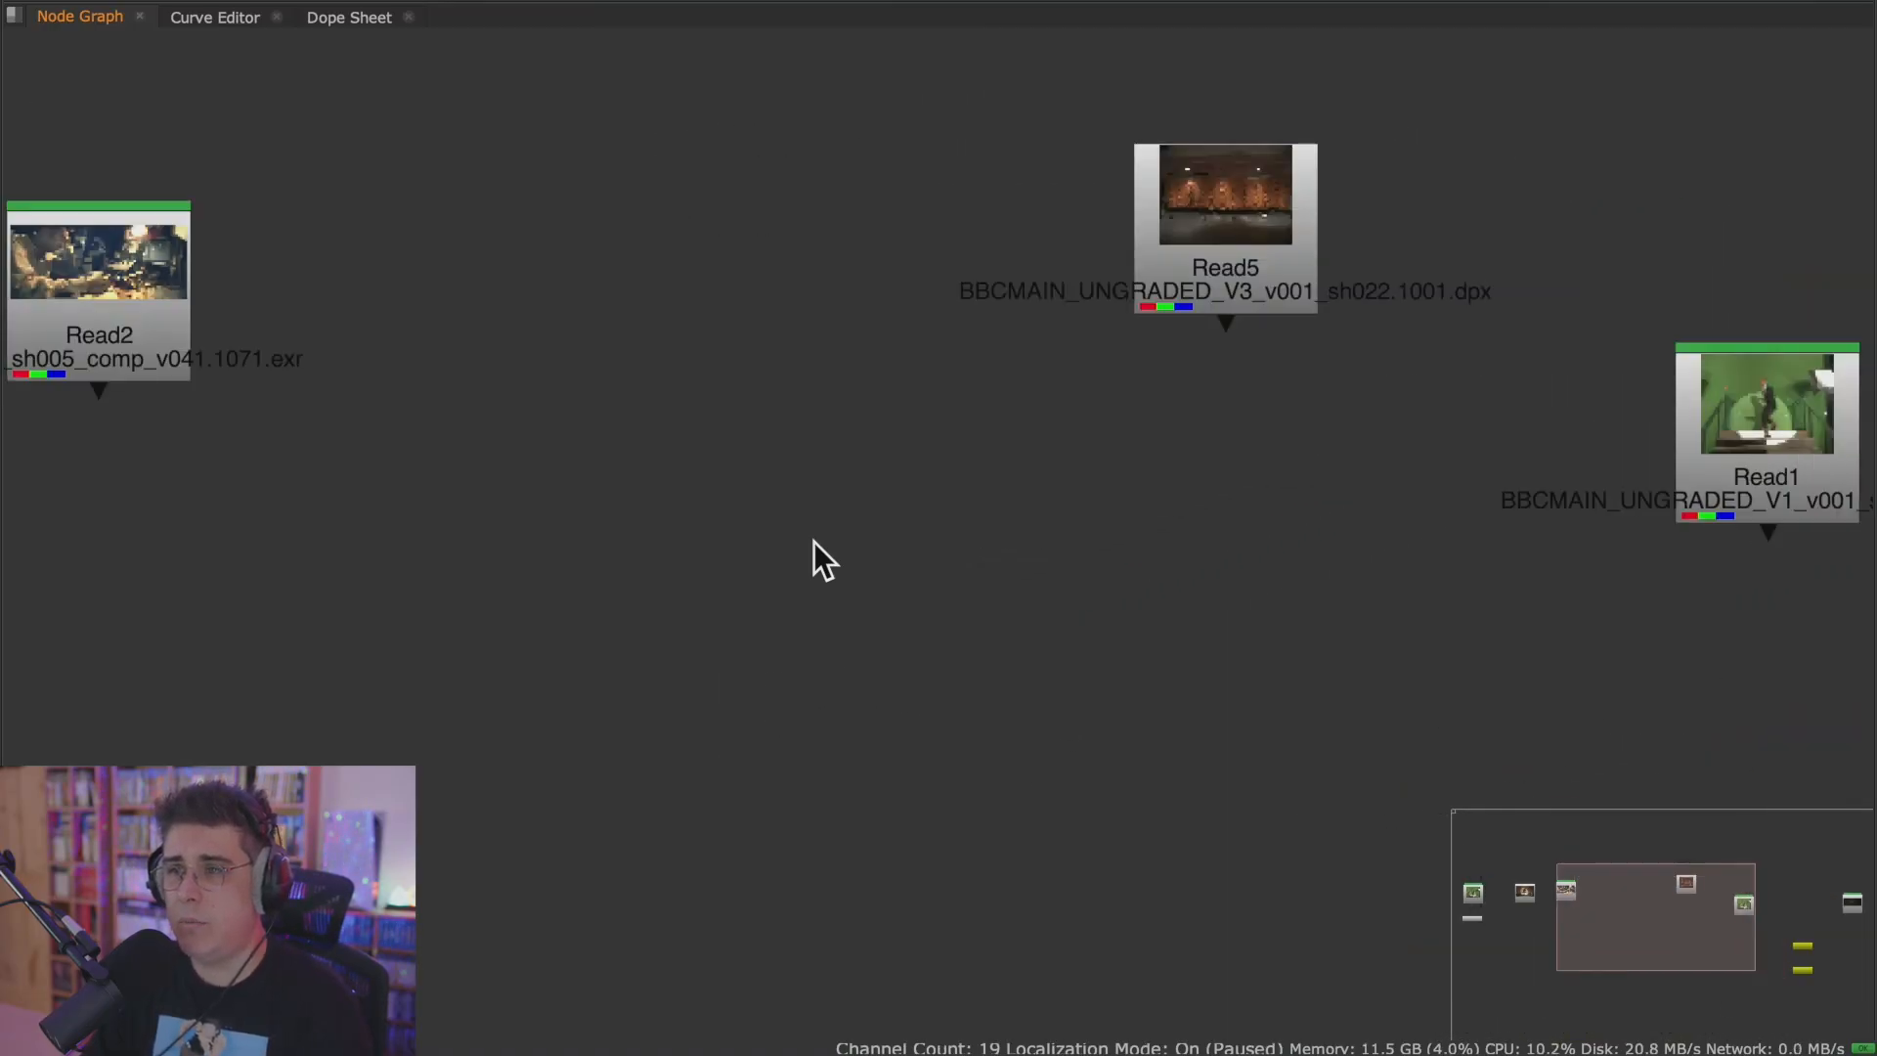
{"action": "key", "text": "space"}
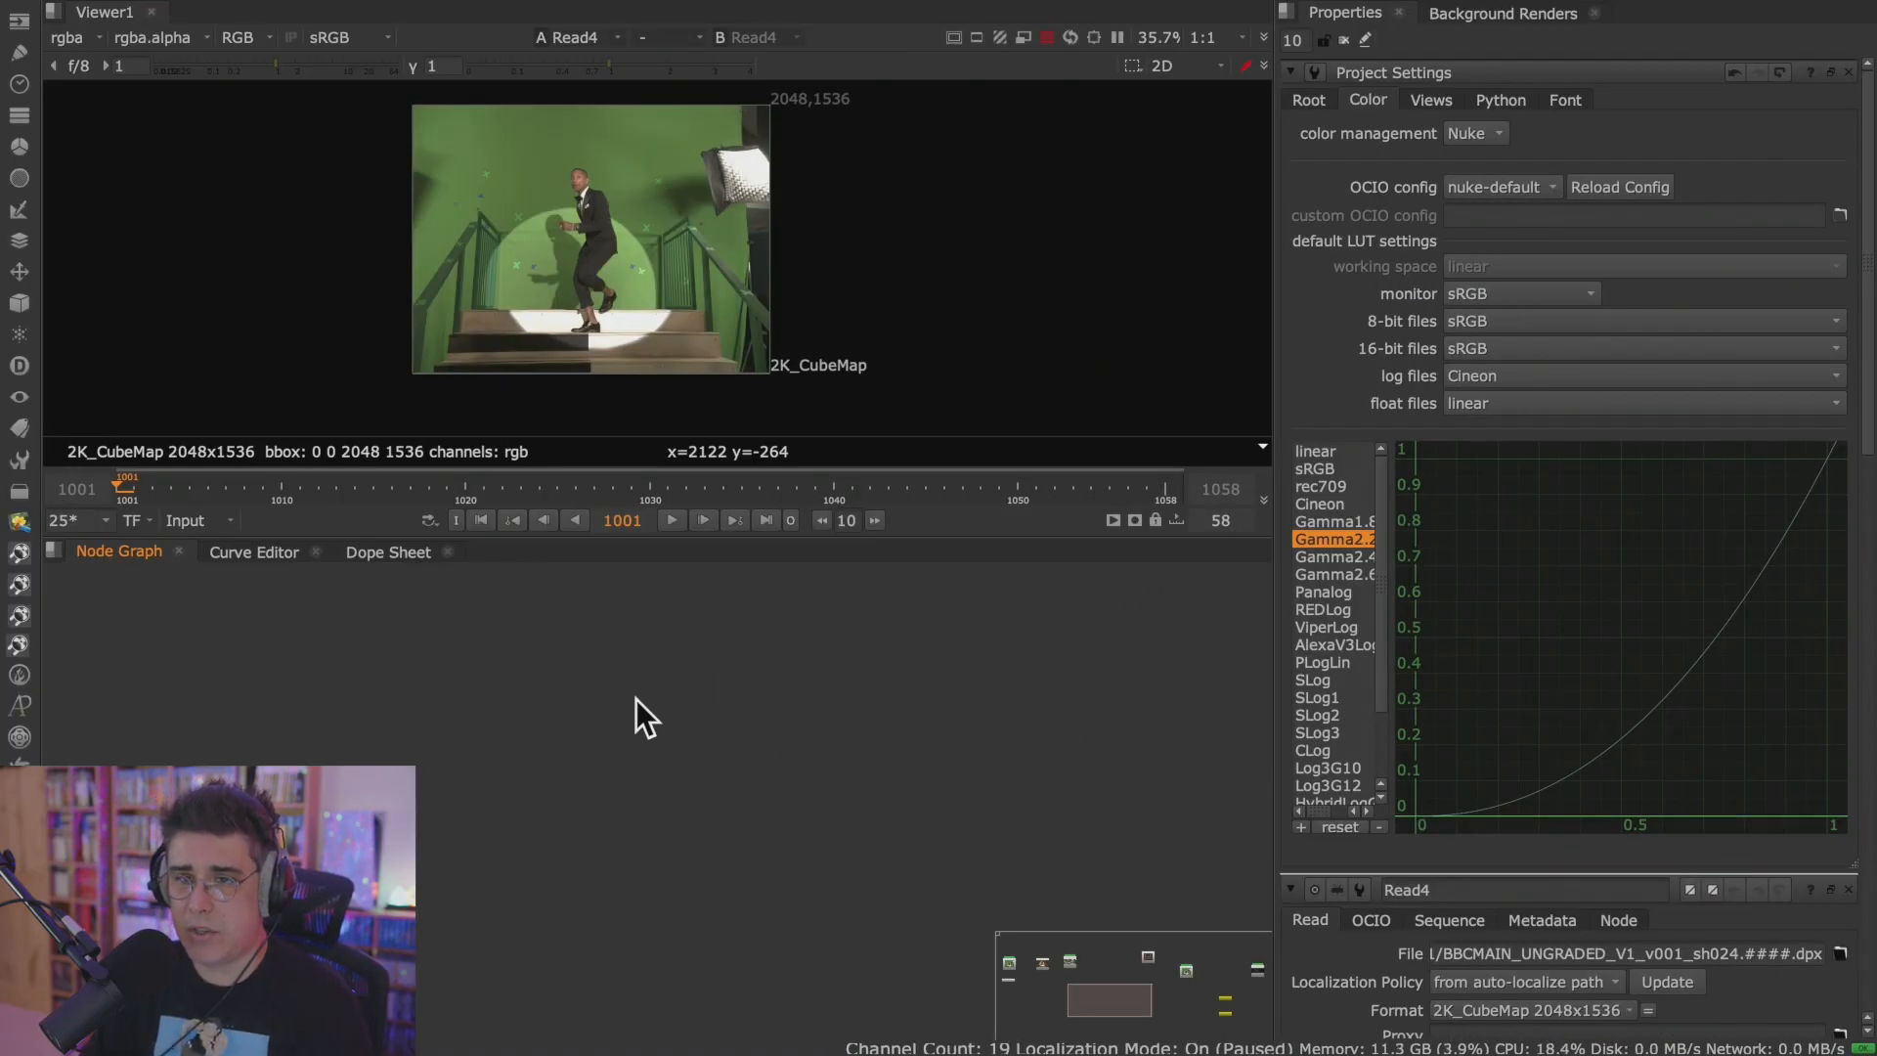
Bring Read4 back into view in the Node Graph, display it in the Viewer at 50%, and make the Viewer pane slightly taller.
{"action": "scroll", "coordinate": [534, 674], "scroll_direction": "down", "scroll_amount": 2}
{"action": "middle_click_drag", "start_coordinate": [654, 577], "coordinate": [710, 880]}
{"action": "middle_click_drag", "start_coordinate": [626, 721], "coordinate": [1032, 643]}
{"action": "middle_click_drag", "start_coordinate": [645, 780], "coordinate": [1041, 781]}
{"action": "left_click", "coordinate": [485, 712]}
{"action": "key", "text": "1"}
{"action": "scroll", "coordinate": [655, 290], "scroll_direction": "up", "scroll_amount": 1}
{"action": "scroll", "coordinate": [703, 280], "scroll_direction": "up", "scroll_amount": 1}
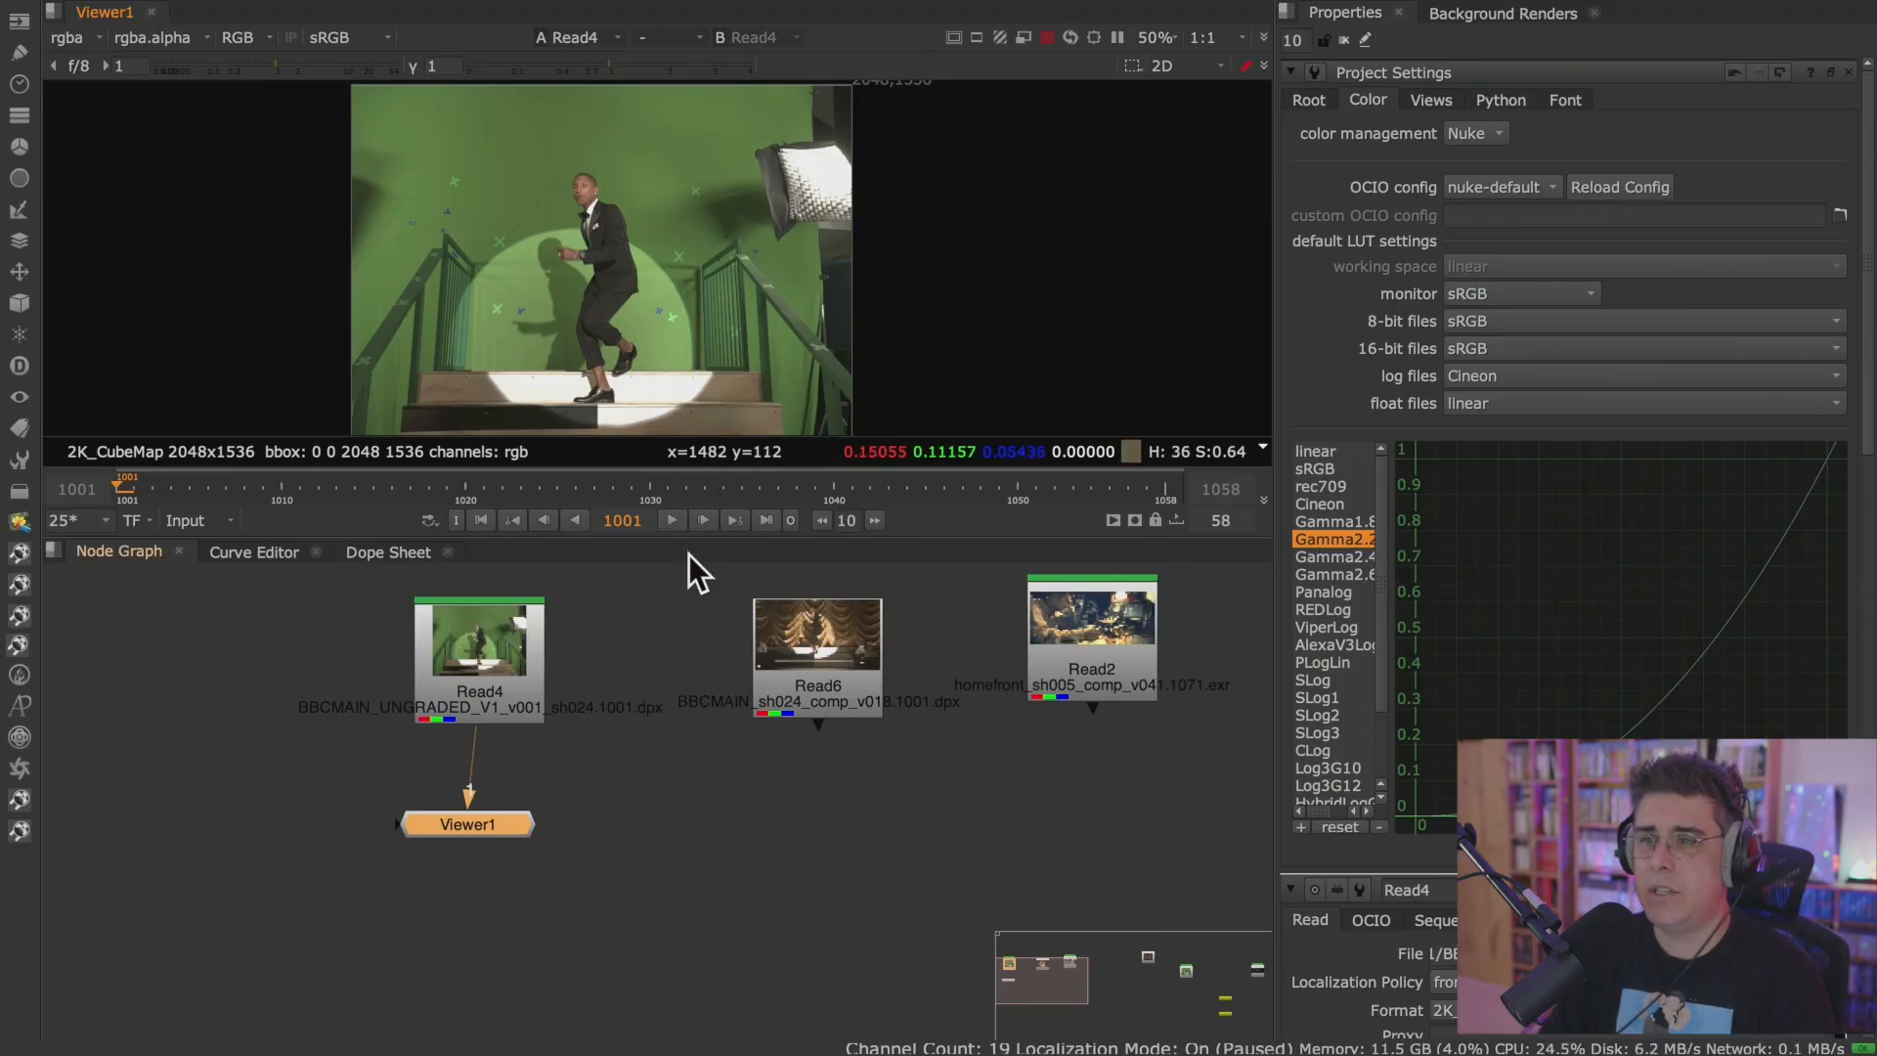
{"action": "left_click_drag", "start_coordinate": [684, 539], "coordinate": [679, 575]}
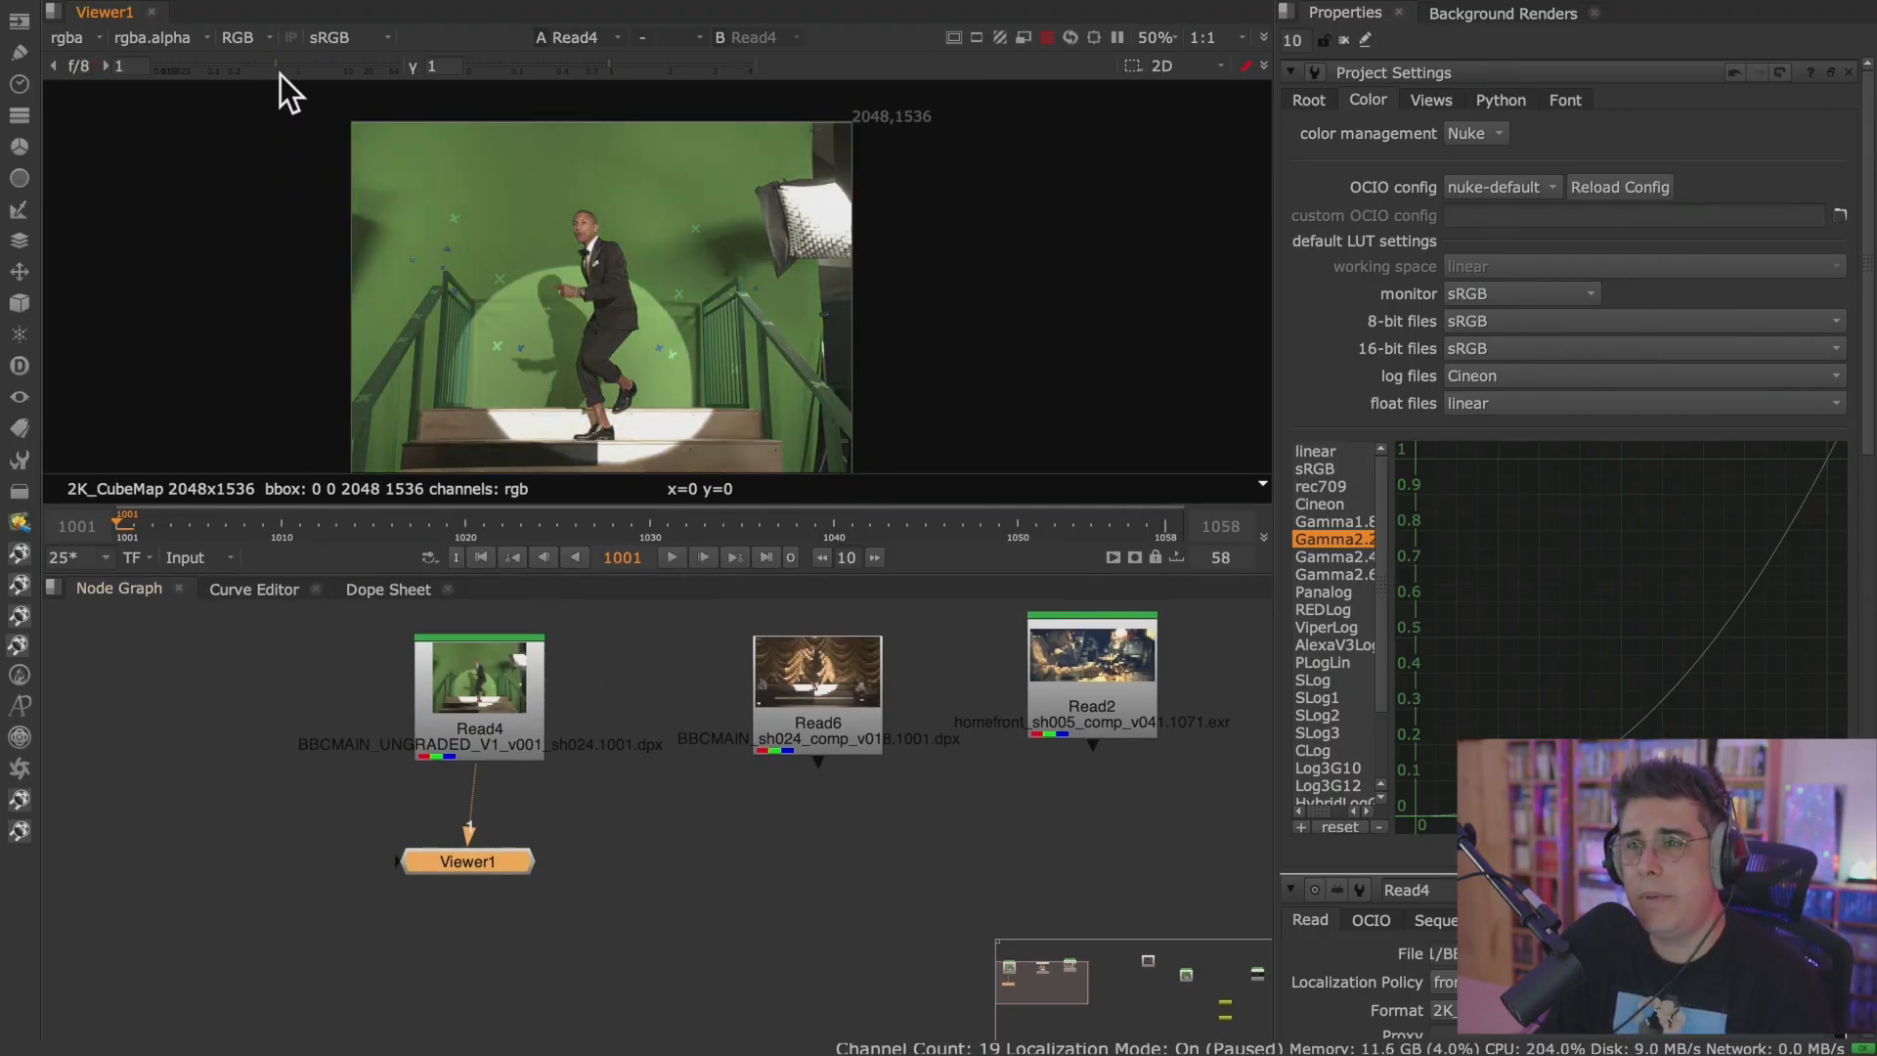
Move the Viewer1 node down and away from Read4 to free space in the Node Graph.
{"action": "left_click", "coordinate": [82, 67]}
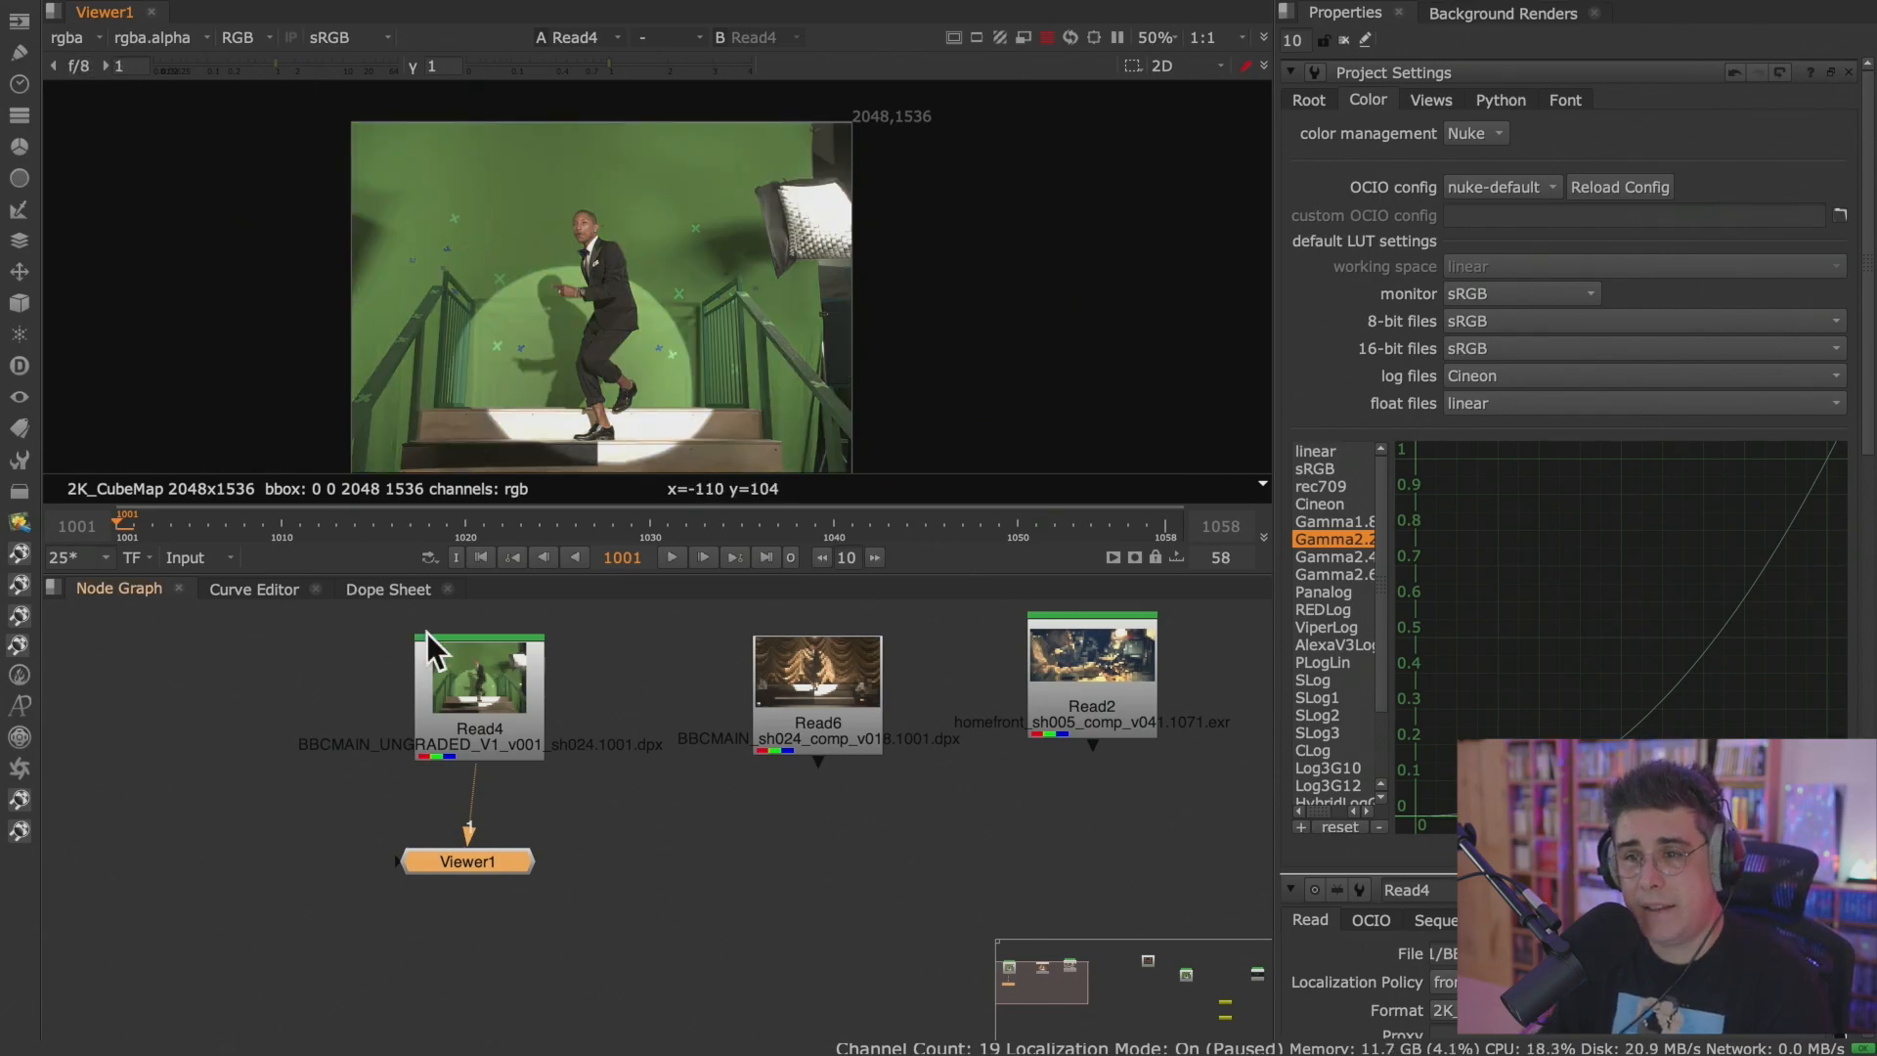
{"action": "left_click_drag", "start_coordinate": [489, 865], "coordinate": [329, 940]}
{"action": "left_click_drag", "start_coordinate": [482, 705], "coordinate": [513, 709]}
{"action": "scroll", "coordinate": [485, 749], "scroll_direction": "up", "scroll_amount": 2}
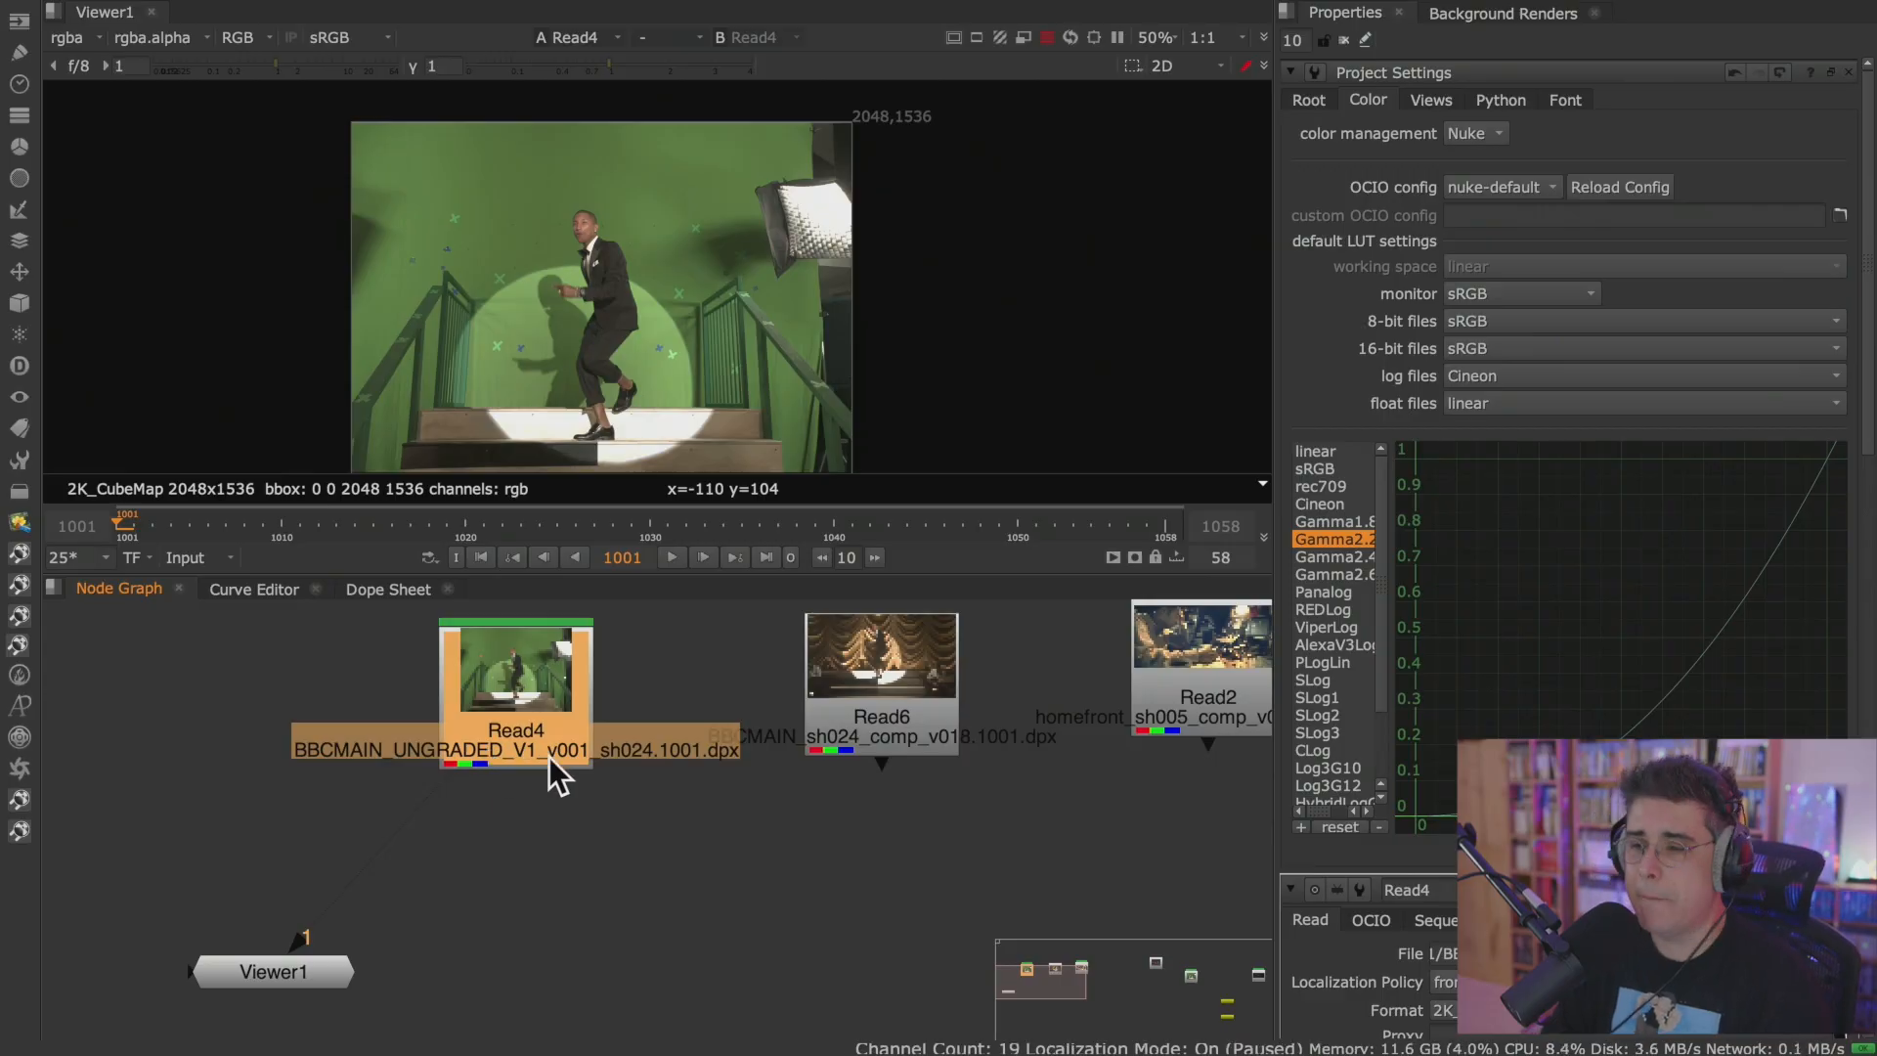
{"action": "left_click", "coordinate": [535, 825]}
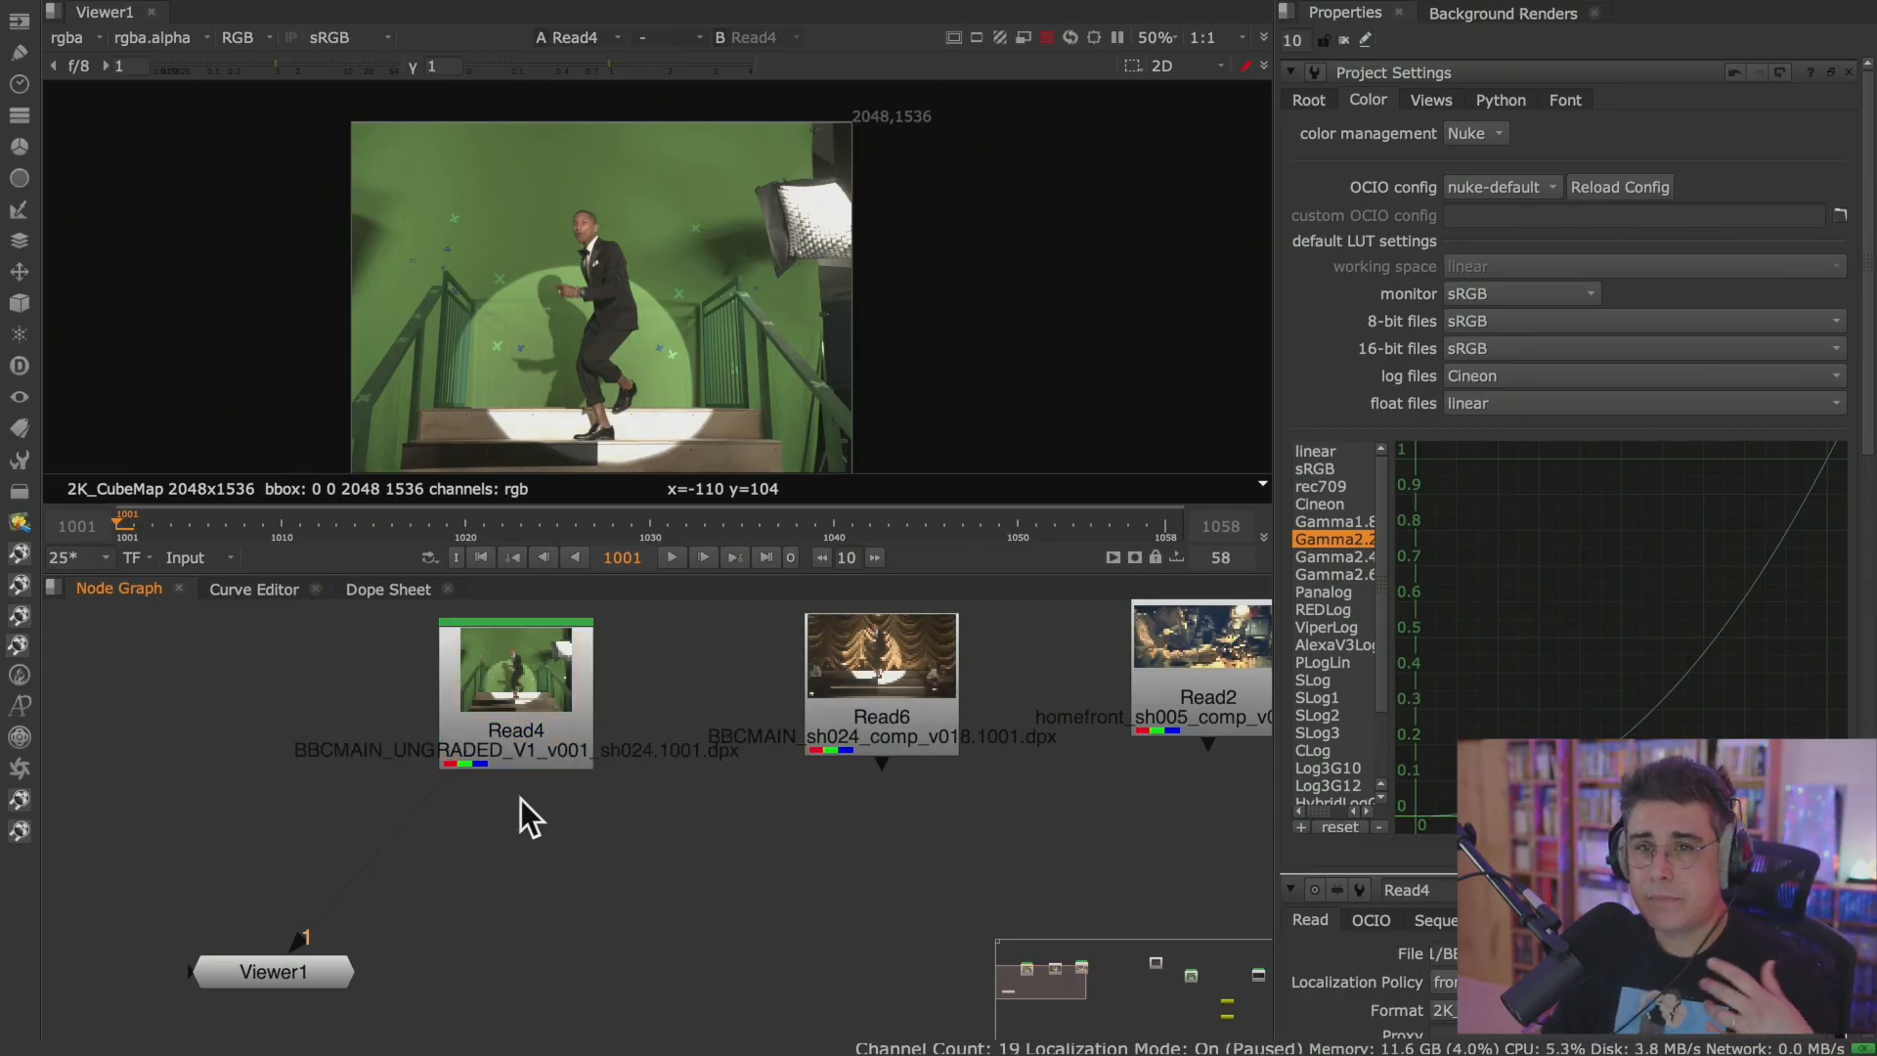
Browse the Color, Draw, Image, Filter and Transform node categories, noting which nodes have shortcuts.
{"action": "left_click", "coordinate": [20, 148]}
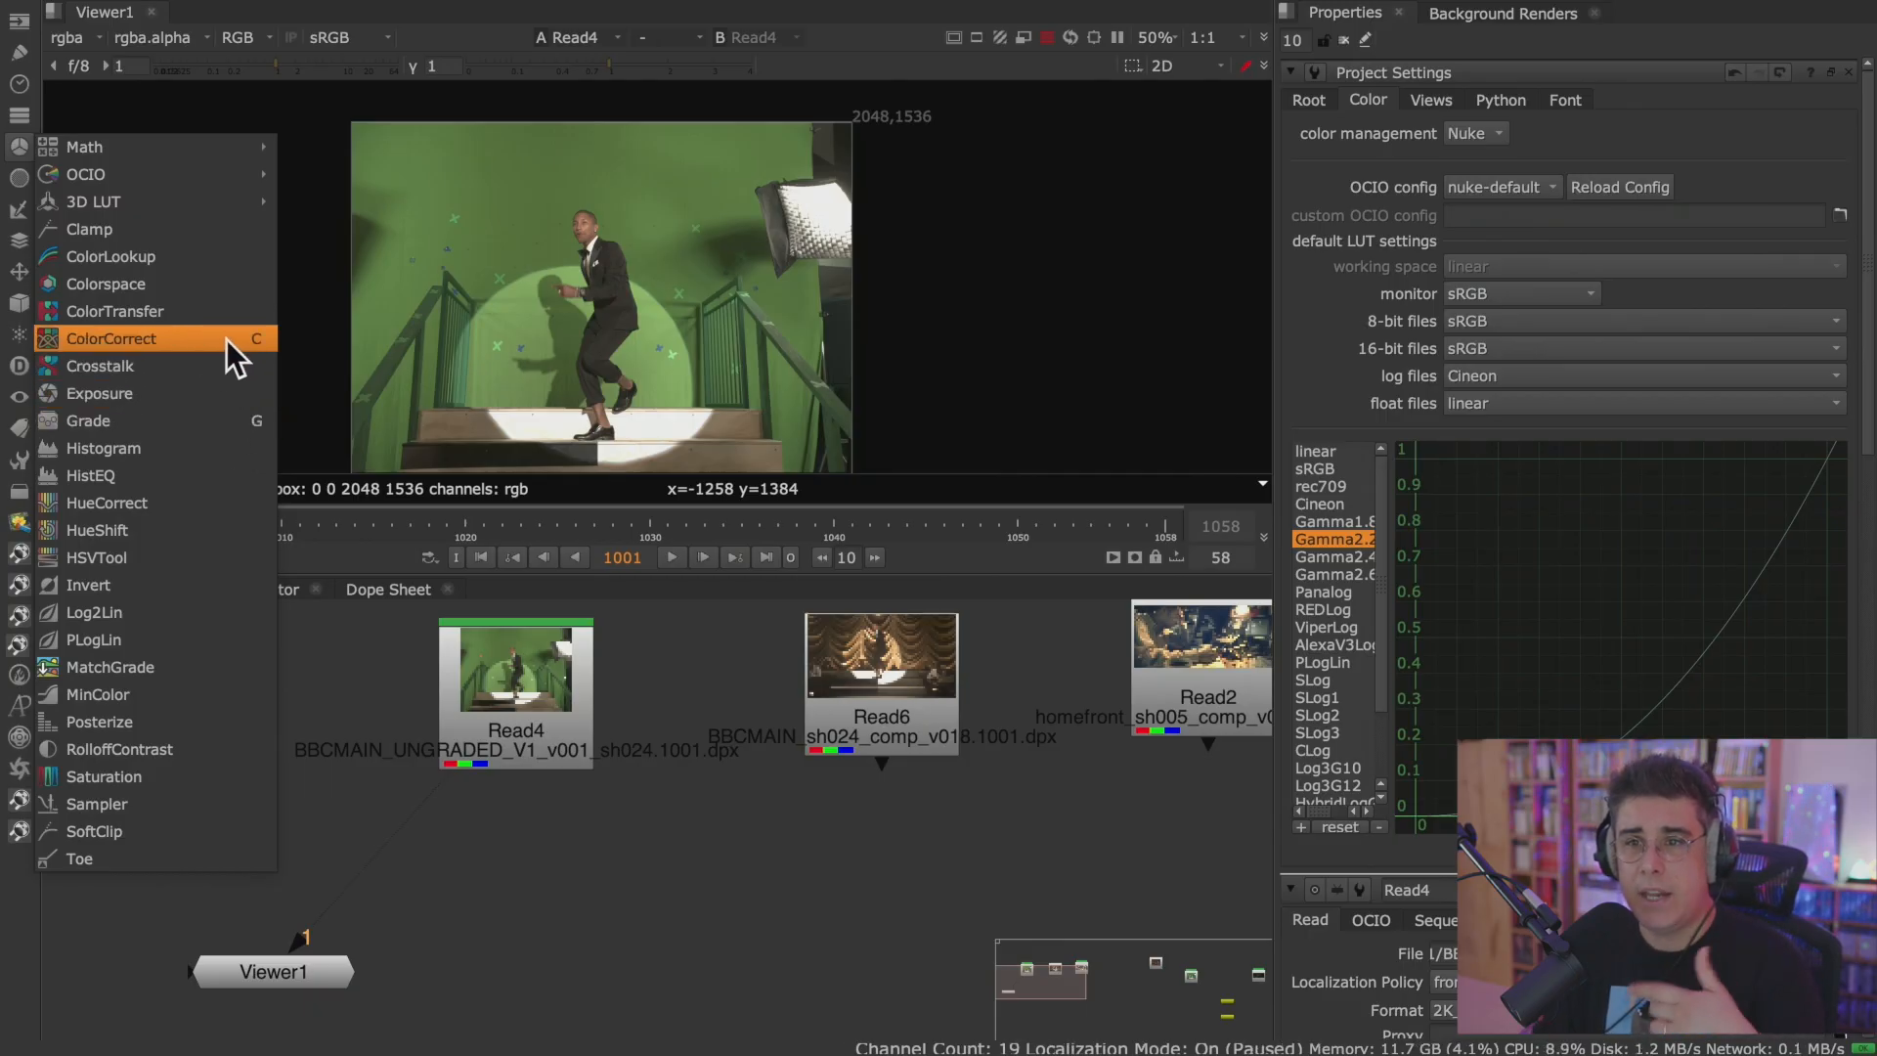
{"action": "left_click", "coordinate": [15, 57]}
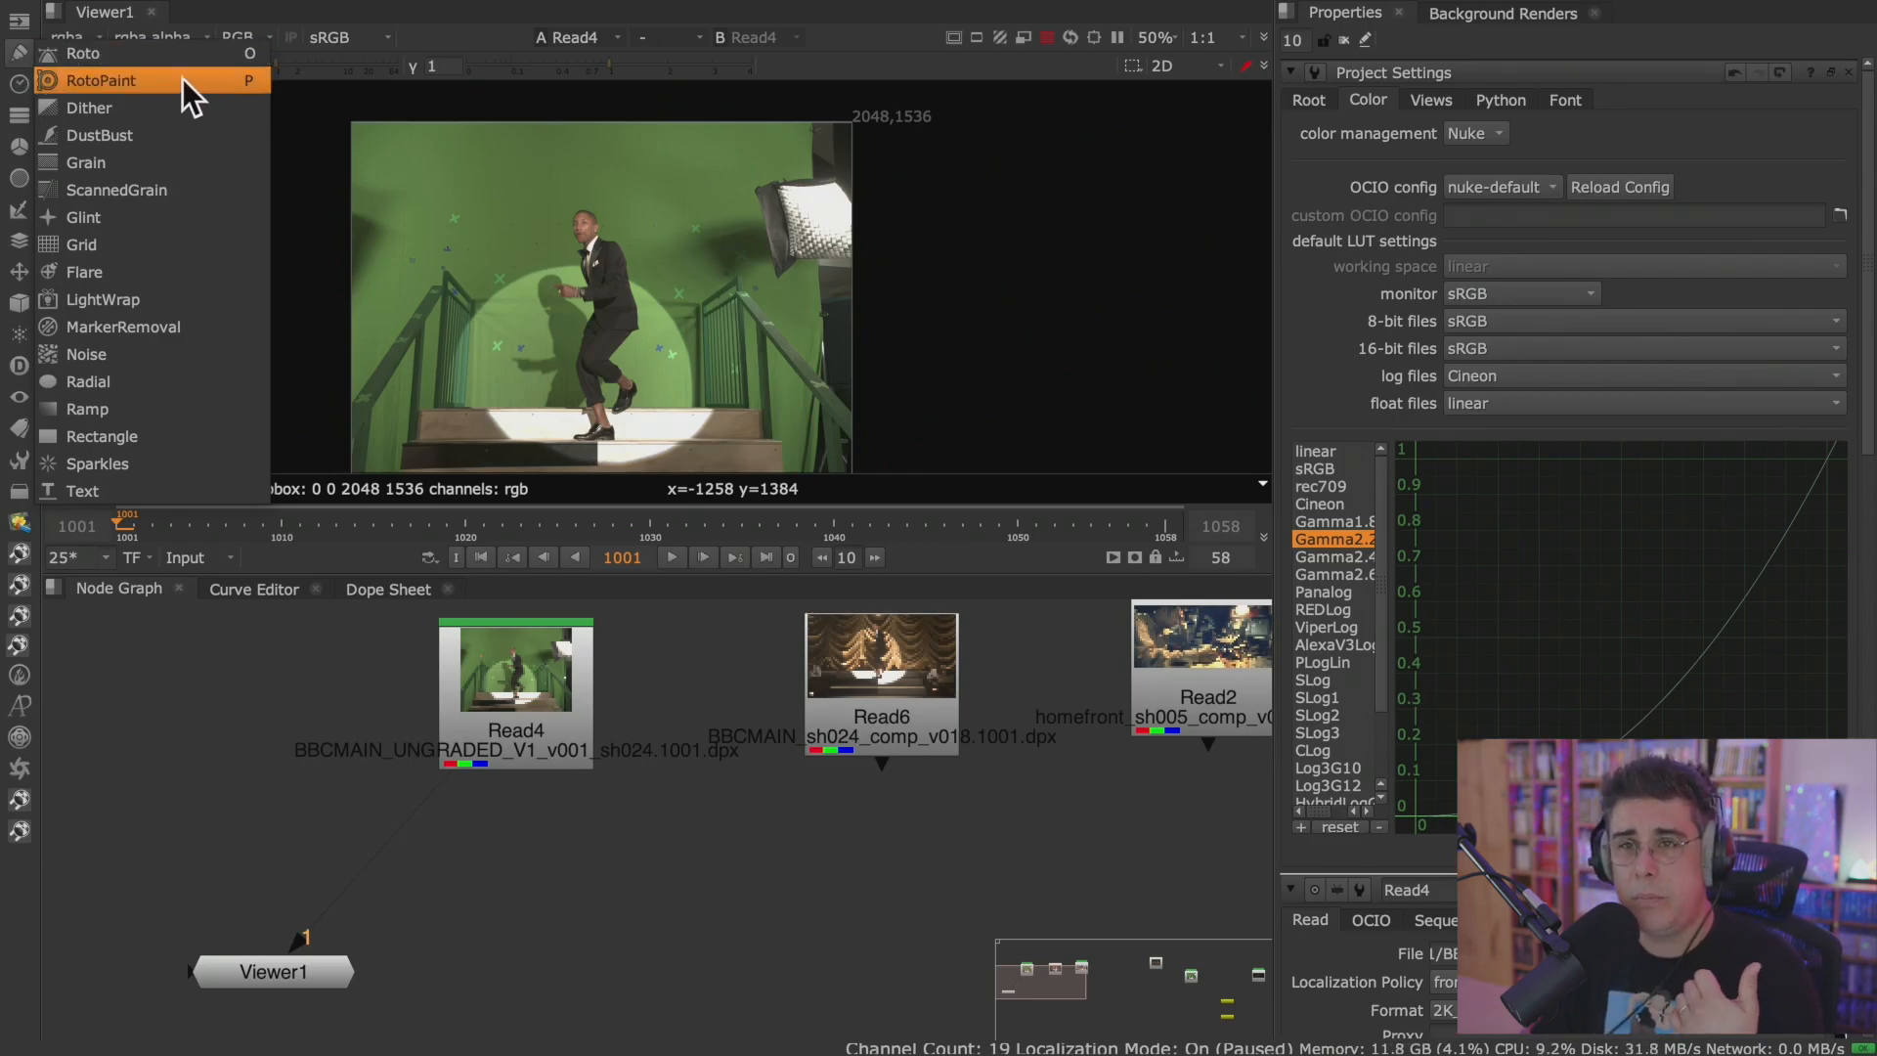
{"action": "left_click", "coordinate": [18, 19]}
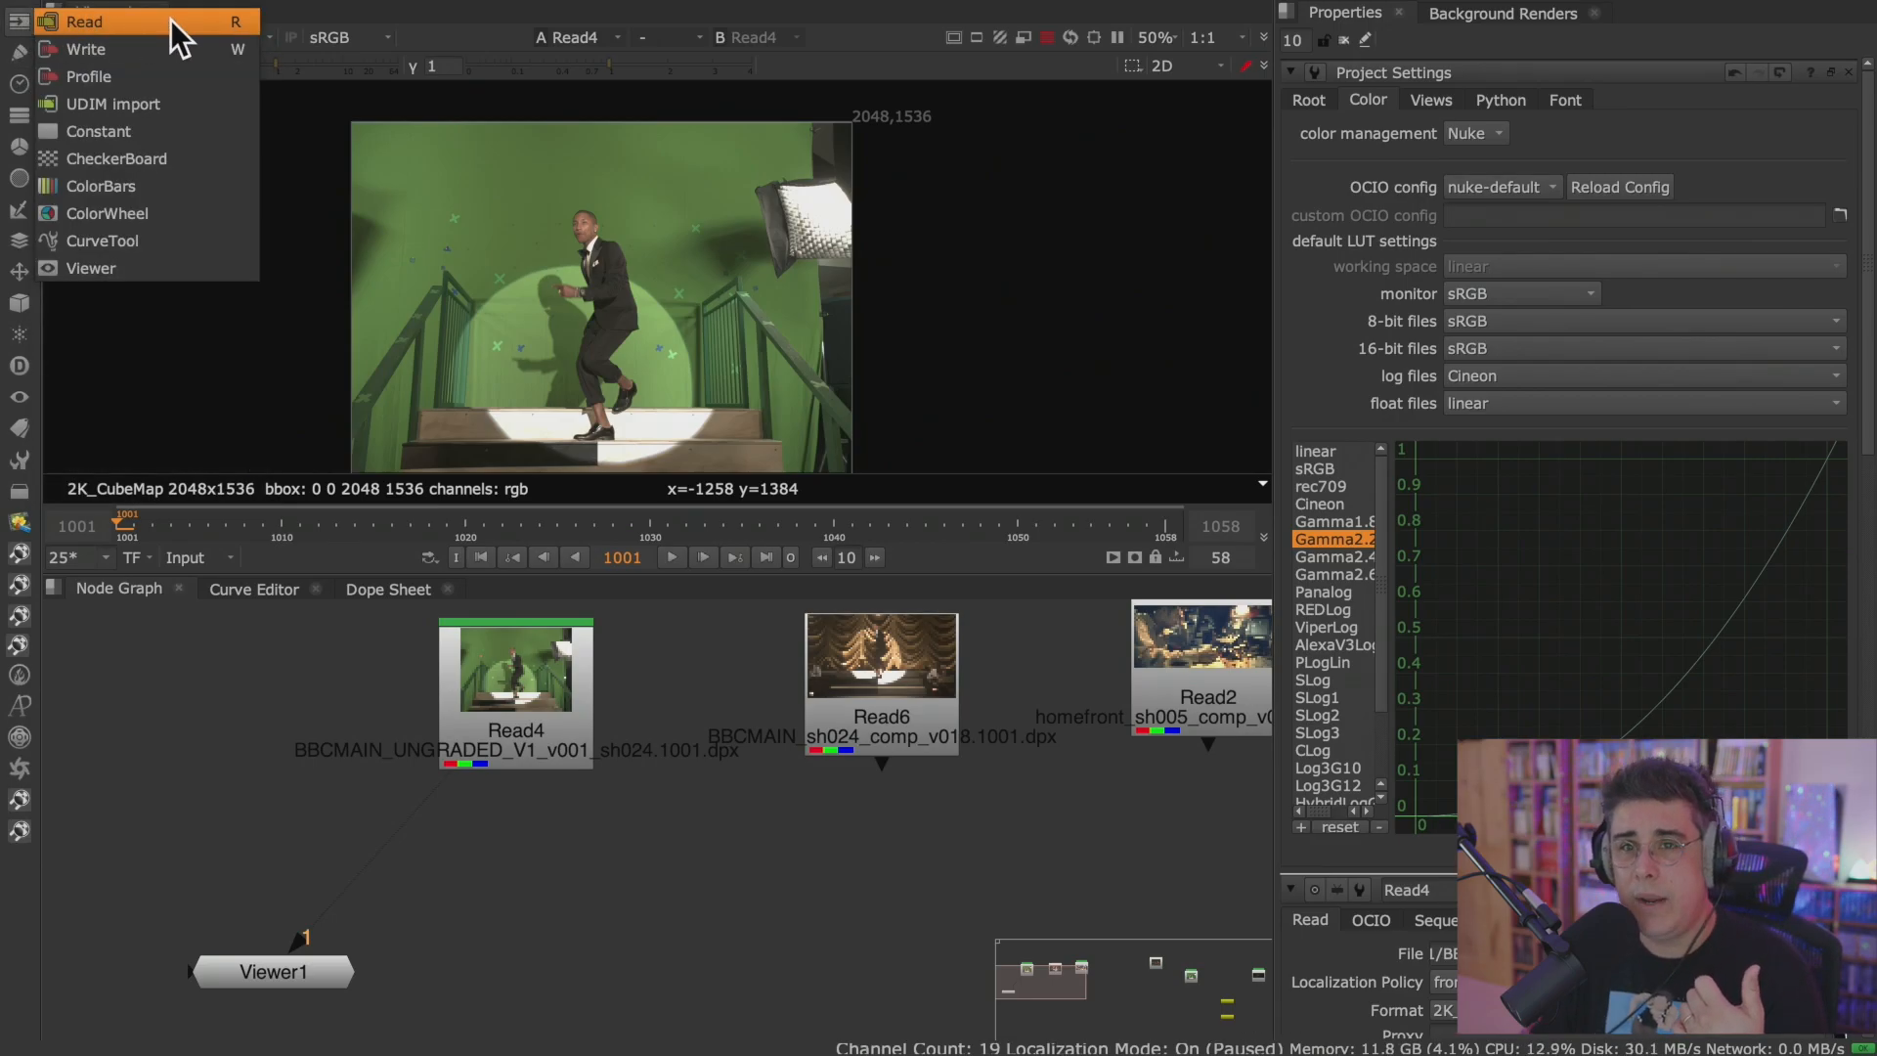
{"action": "left_click", "coordinate": [20, 178]}
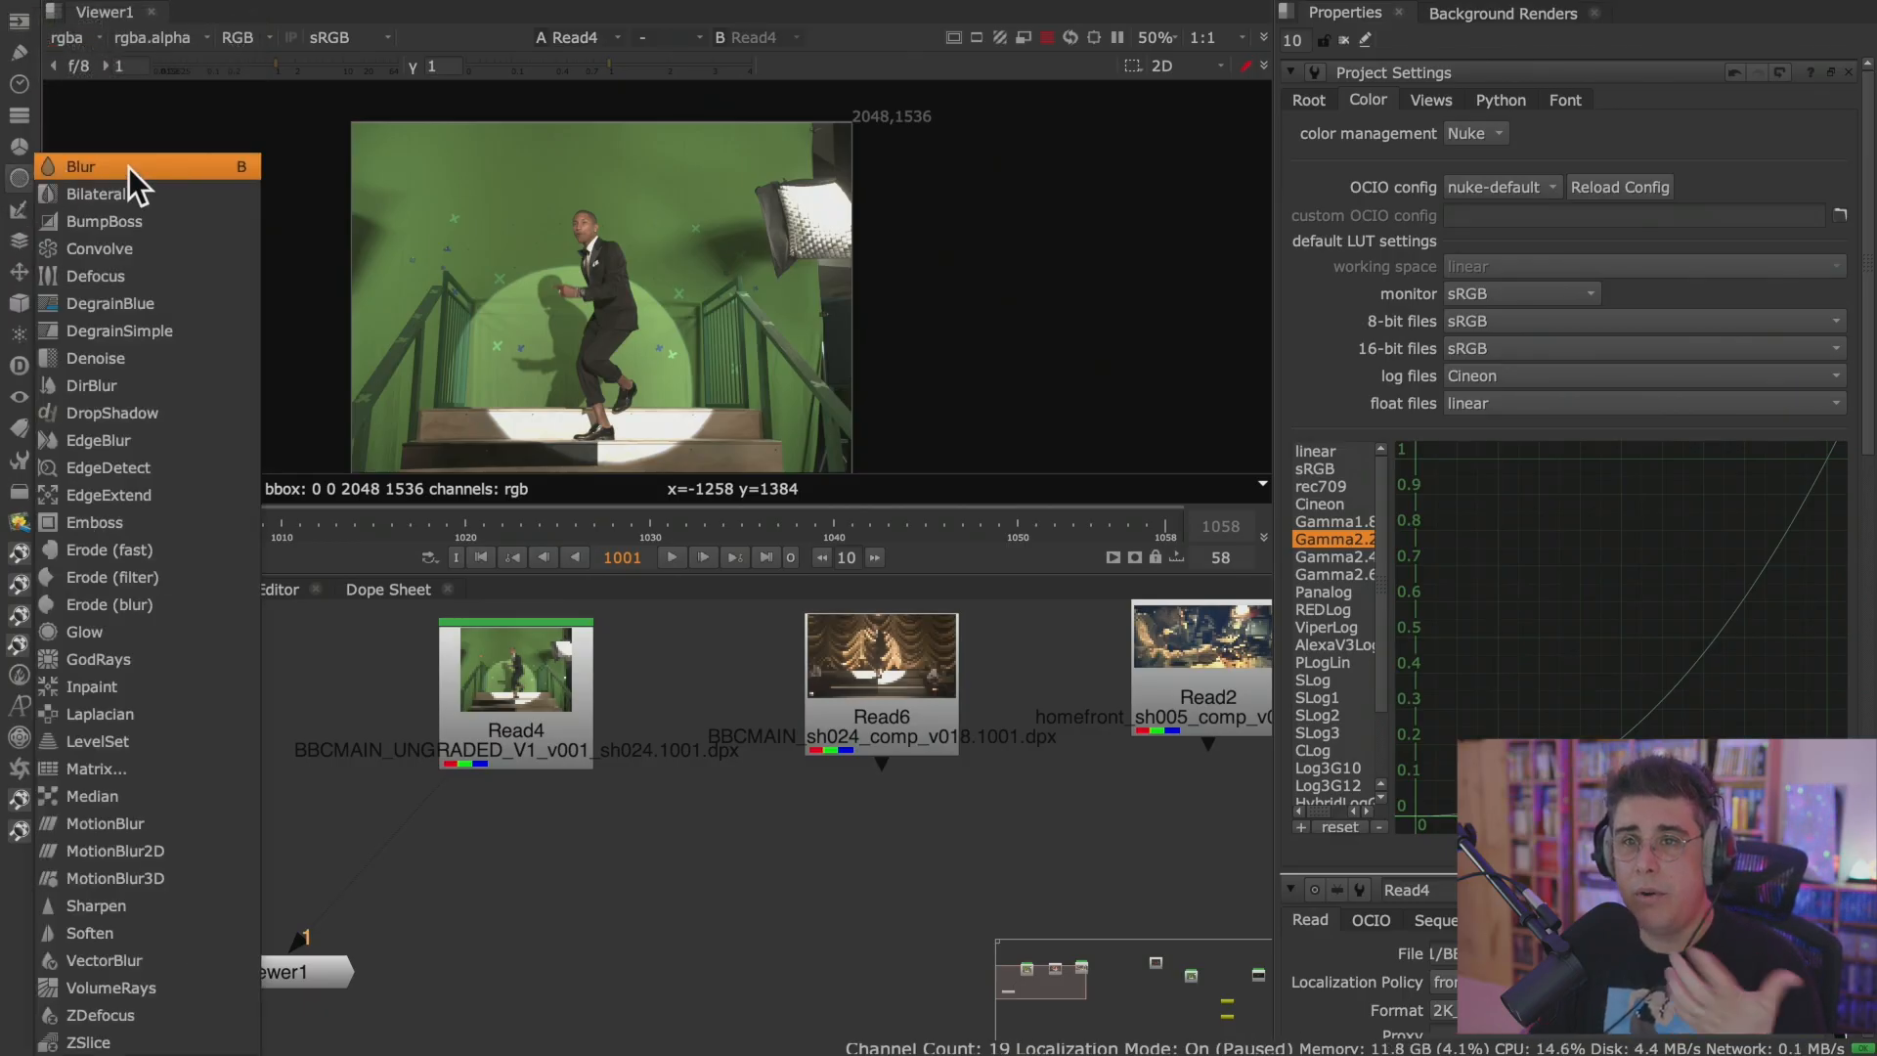
{"action": "left_click", "coordinate": [21, 270]}
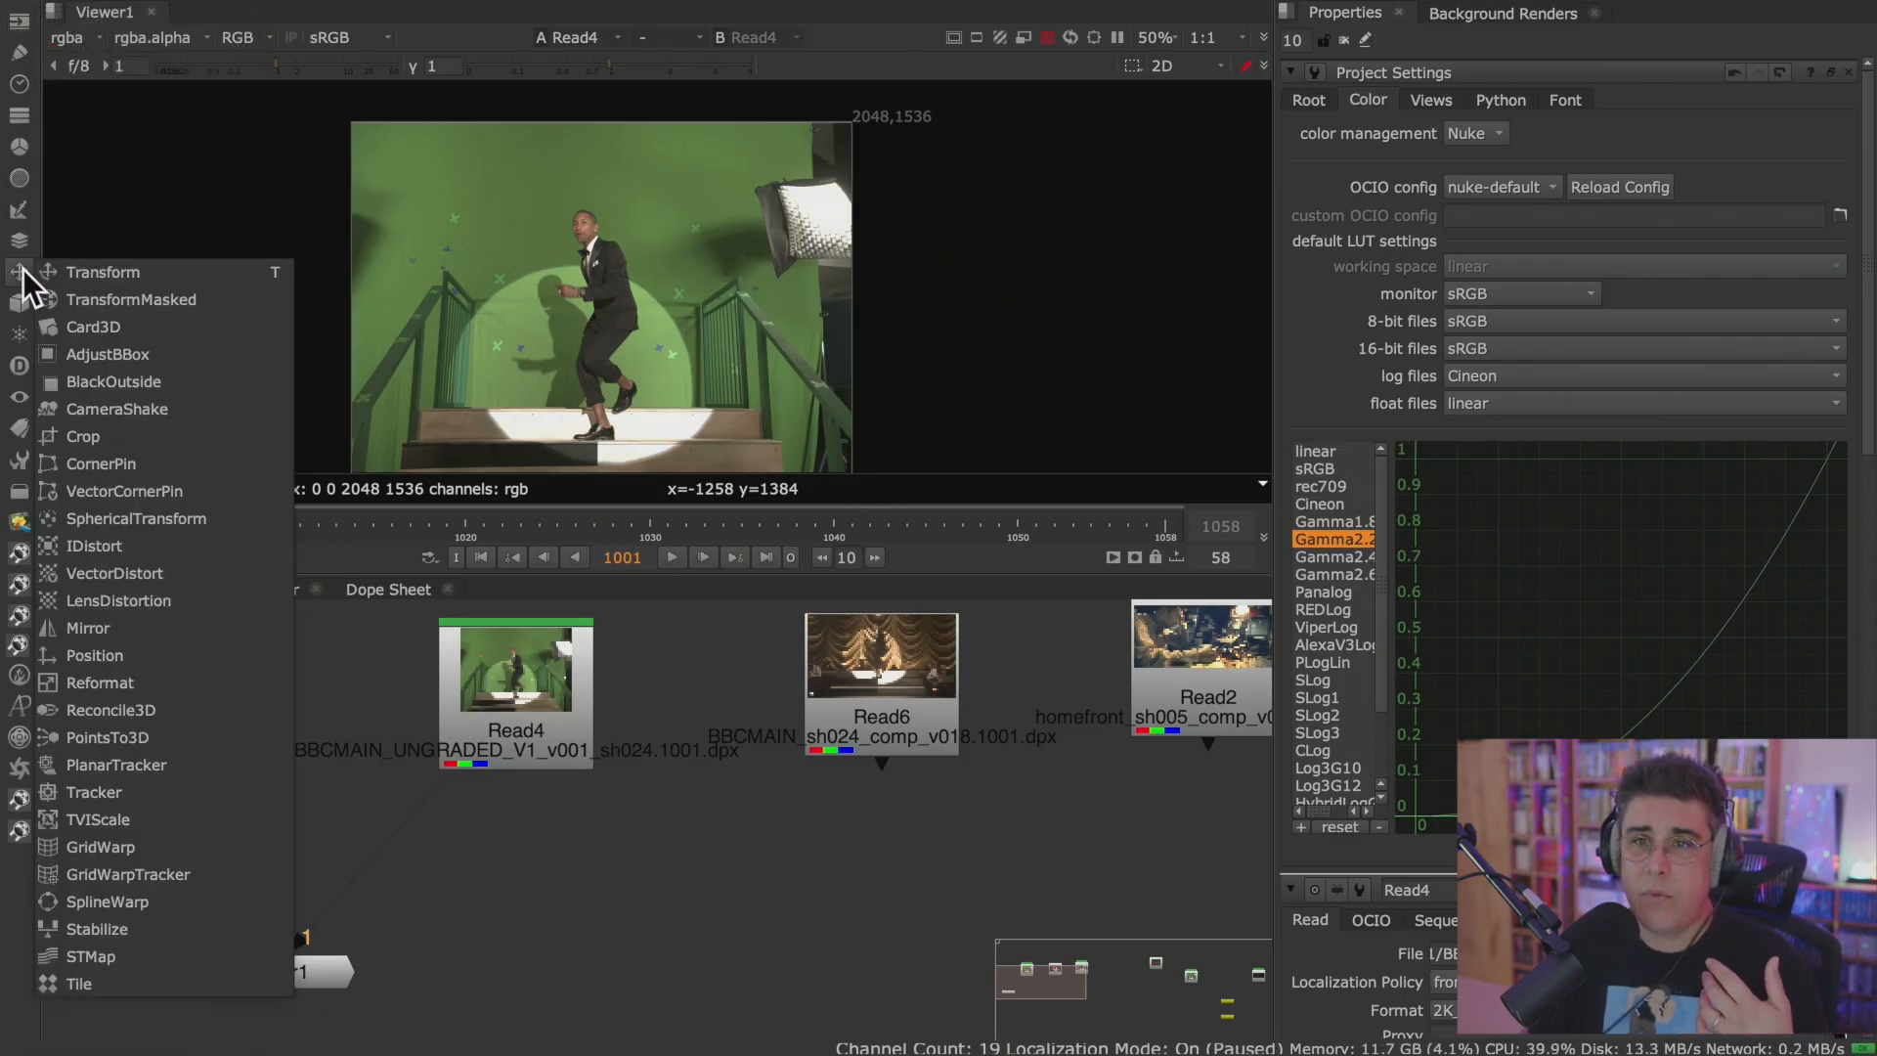
{"action": "left_click", "coordinate": [16, 185]}
{"action": "left_click", "coordinate": [18, 147]}
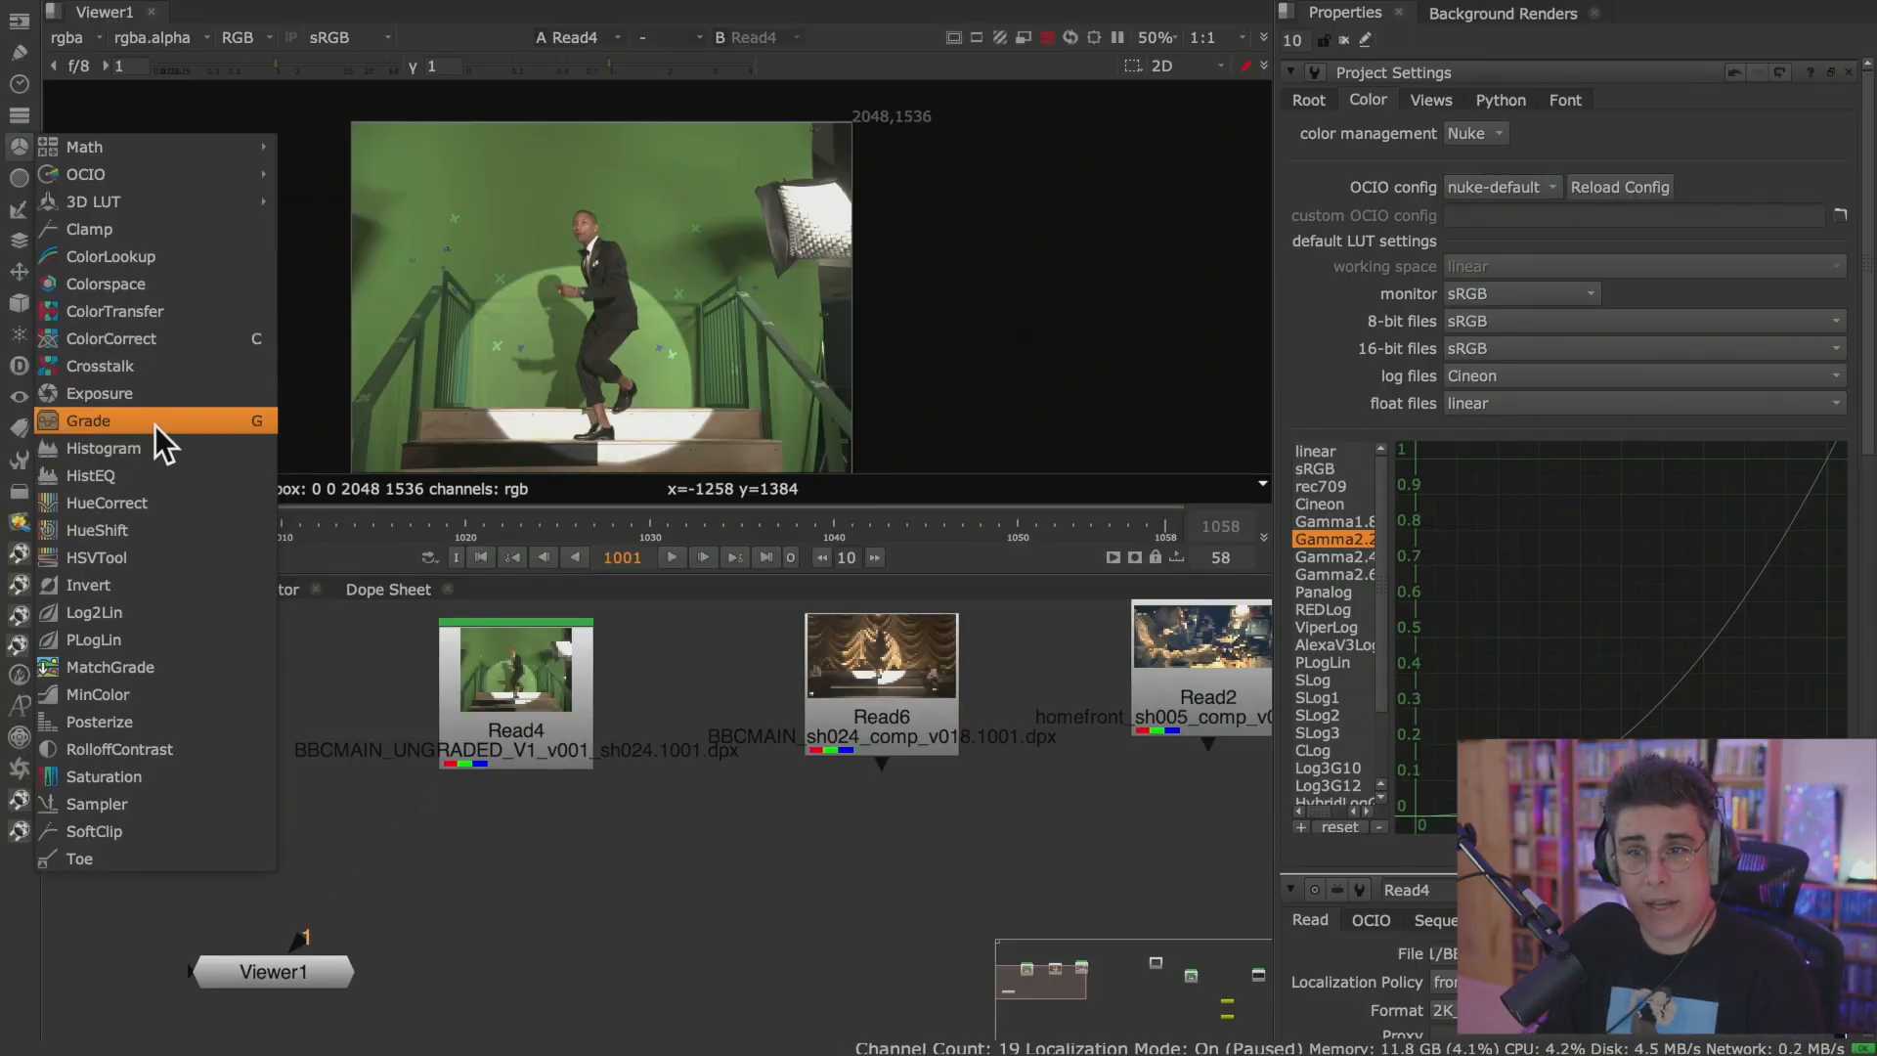
Add an unconnected Grade node to the Node Graph and place it between Viewer1 and Read6, below the Read nodes.
{"action": "left_click", "coordinate": [563, 841]}
{"action": "middle_click_drag", "start_coordinate": [528, 886], "coordinate": [684, 838]}
{"action": "key", "text": "g"}
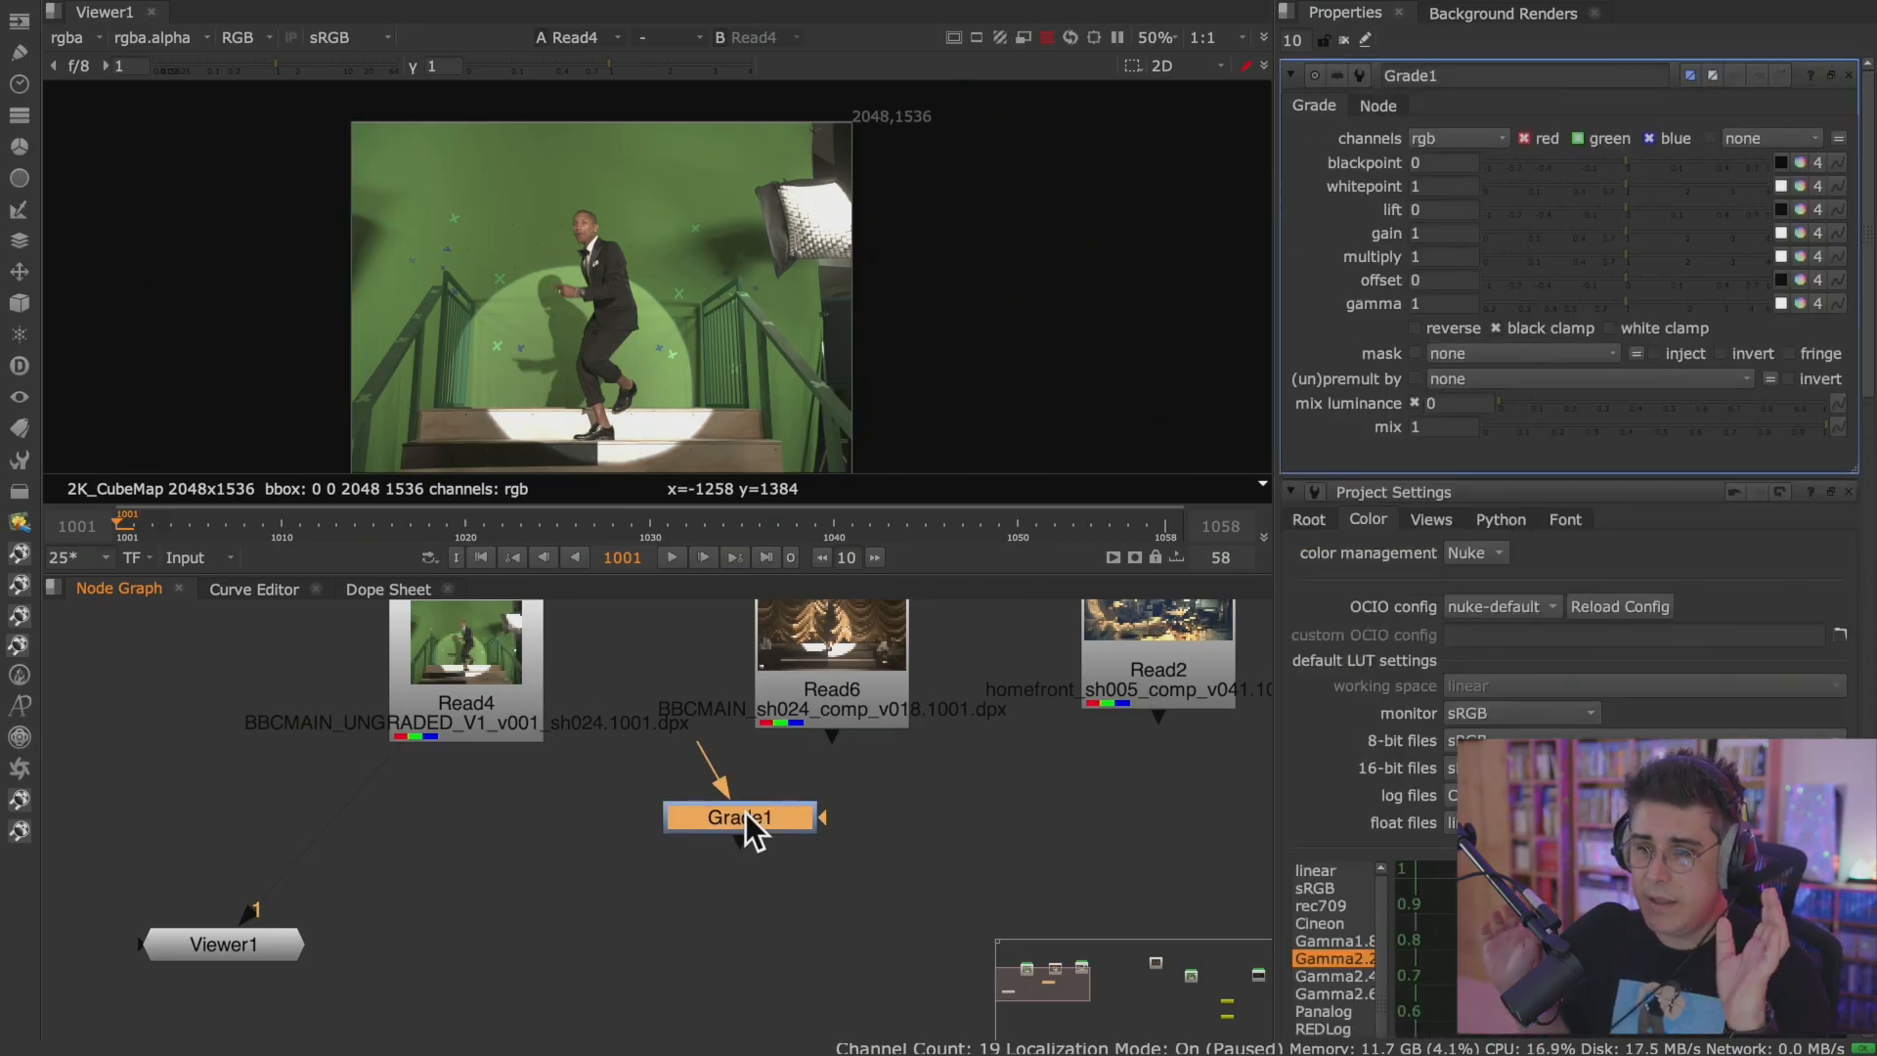
{"action": "left_click_drag", "start_coordinate": [745, 812], "coordinate": [646, 829]}
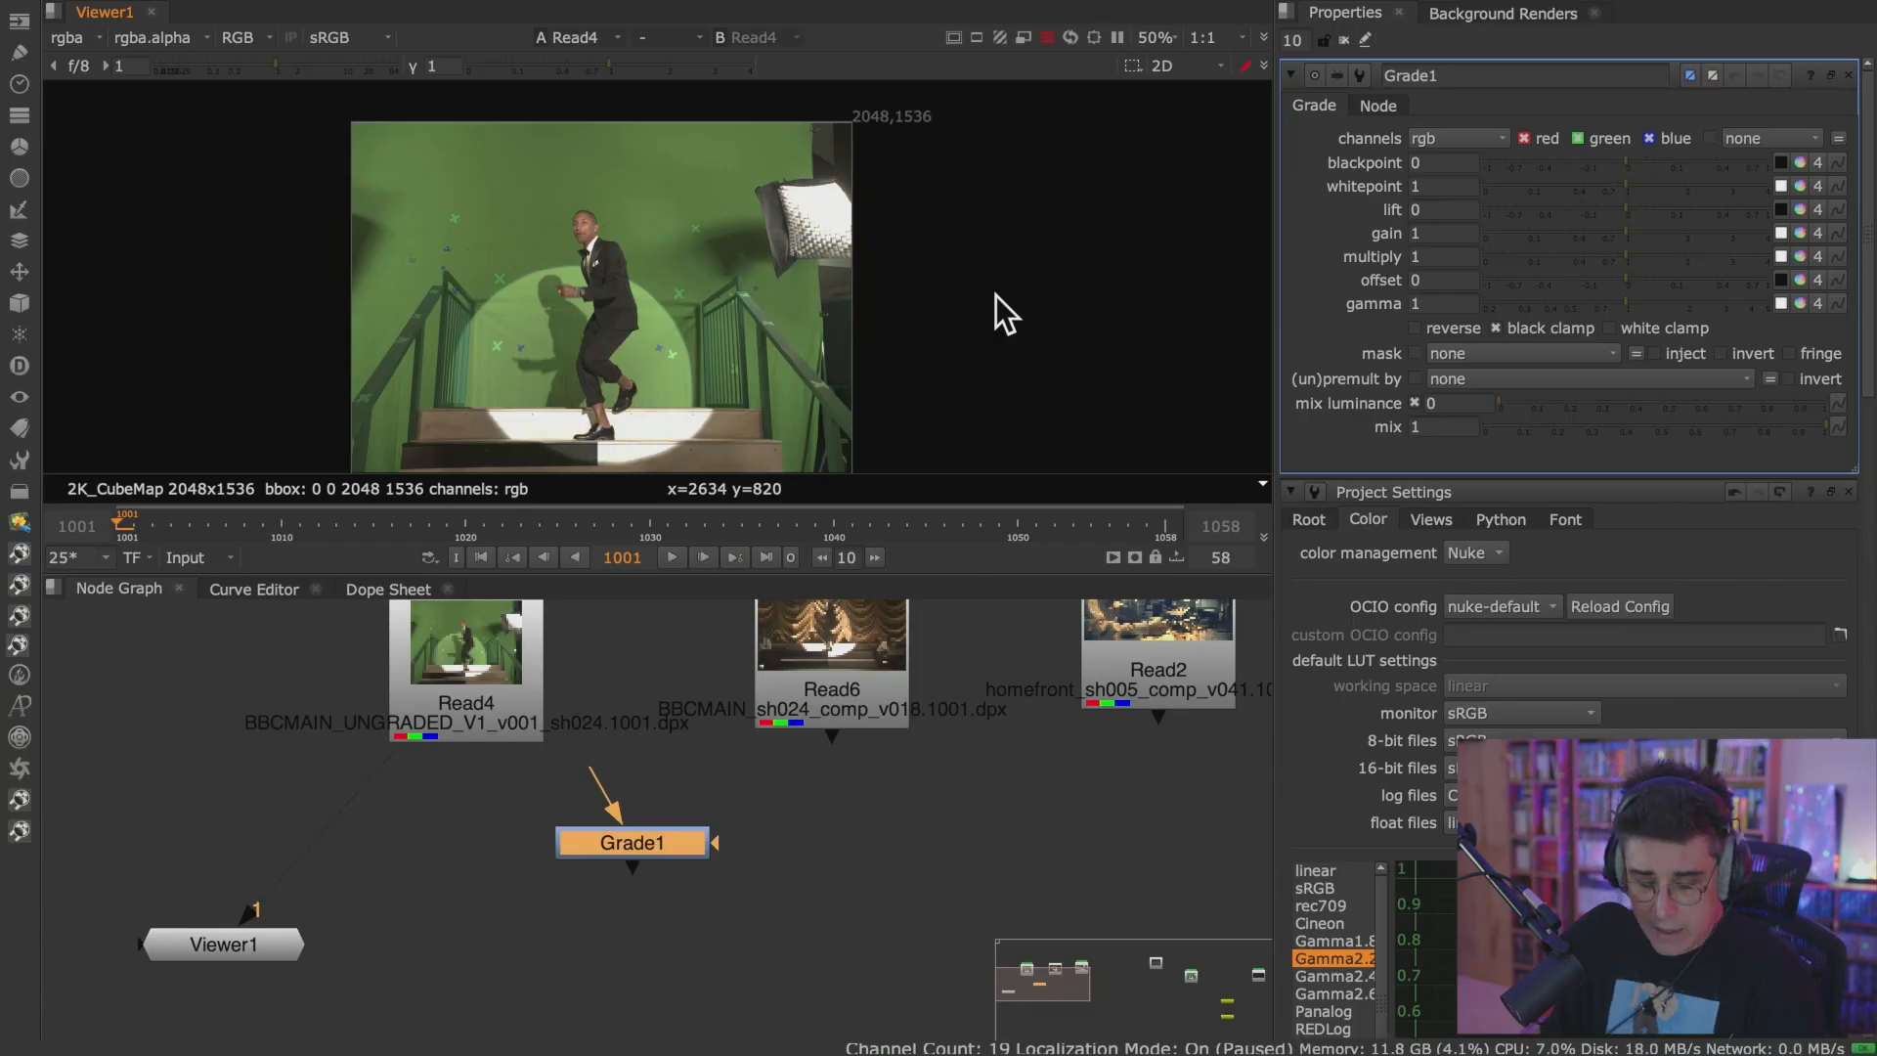
Show the plate's blue channel alone, and maximize the Viewer for a close view of the performer.
{"action": "key", "text": "g"}
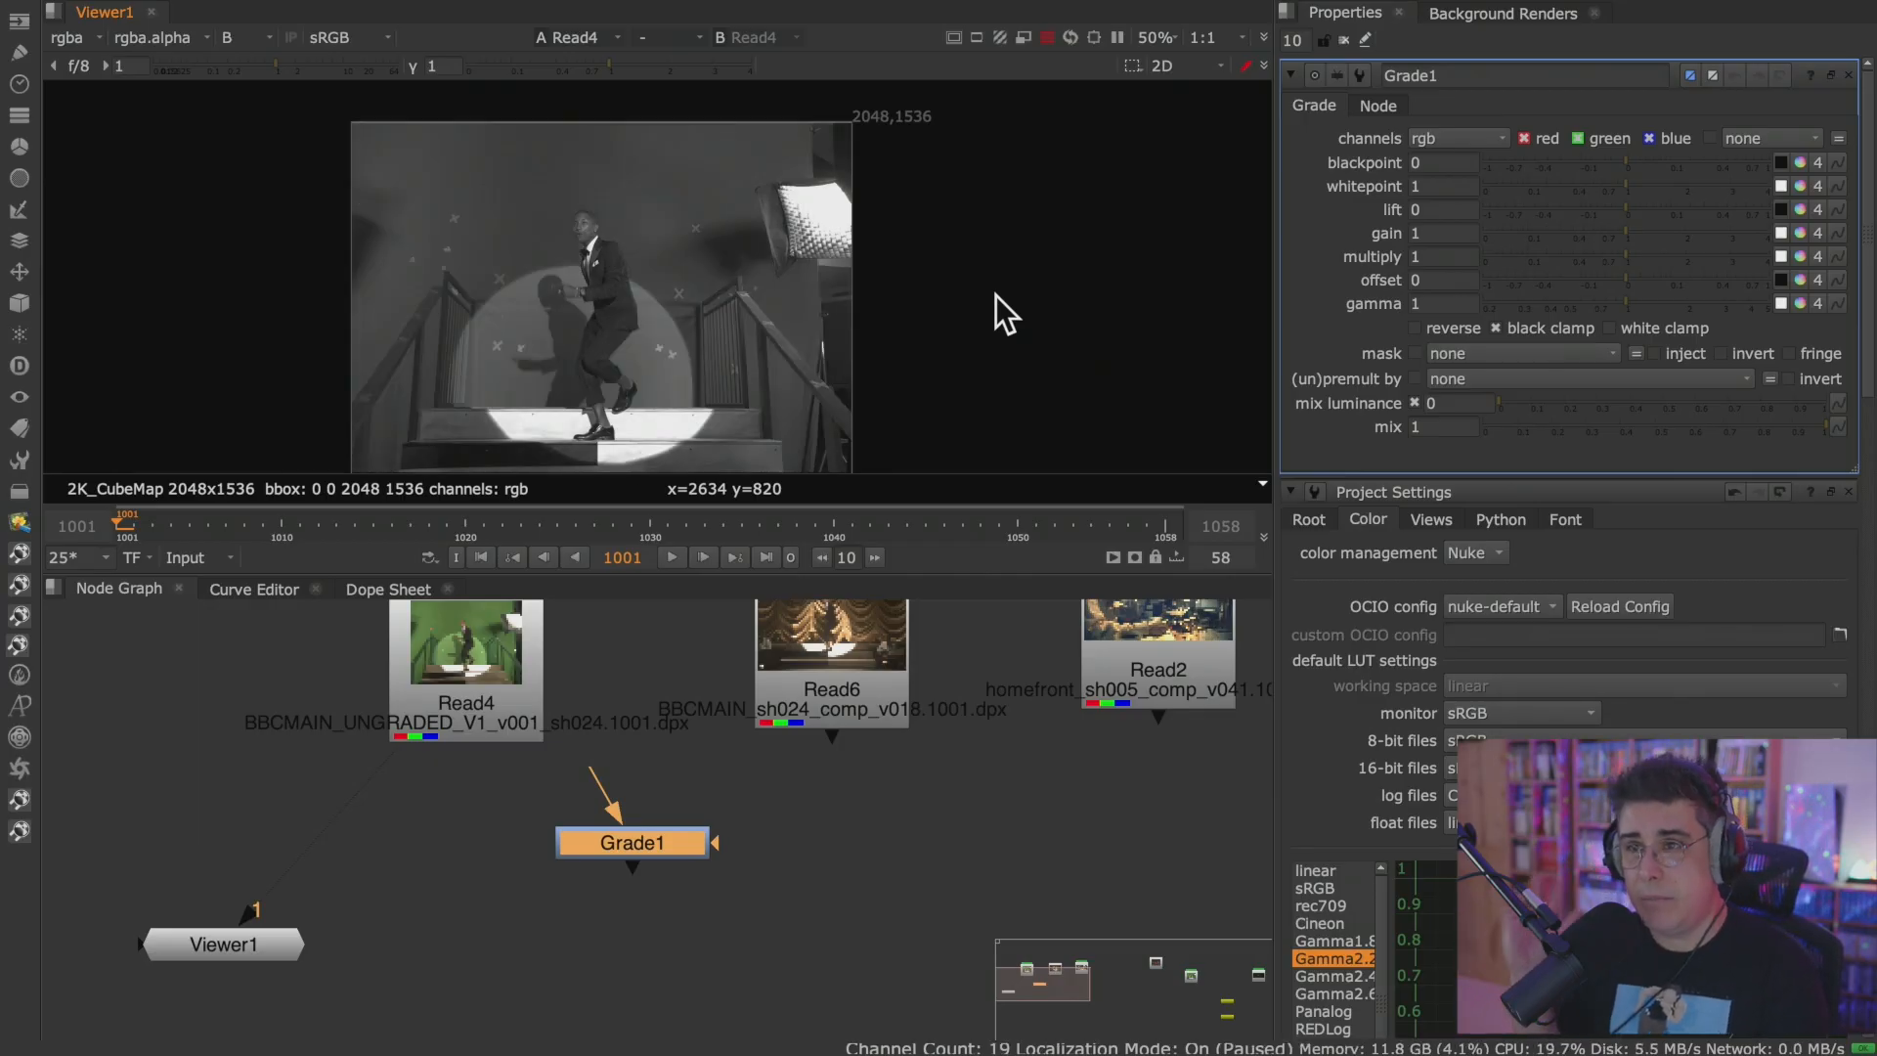
{"action": "key", "text": "b"}
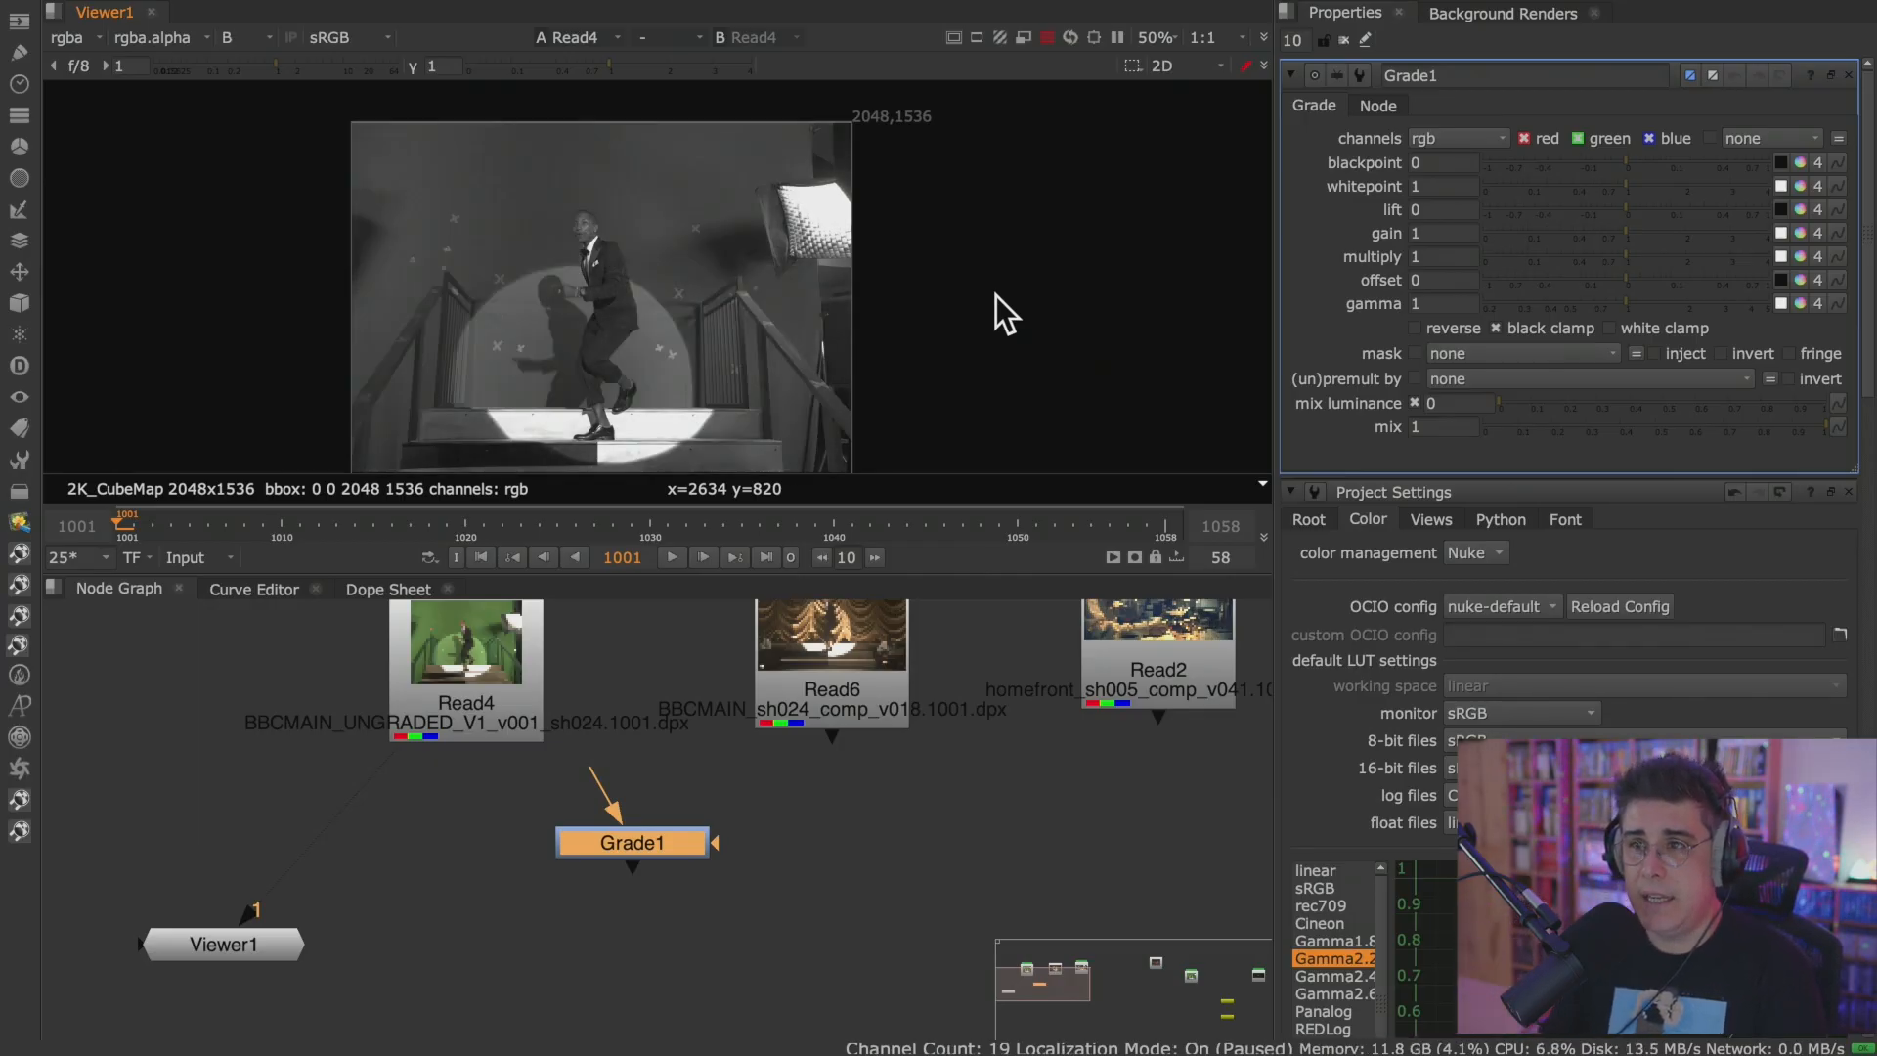
{"action": "scroll", "coordinate": [562, 273], "scroll_direction": "up", "scroll_amount": 6}
{"action": "key", "text": "space"}
{"action": "middle_click_drag", "start_coordinate": [762, 548], "coordinate": [1108, 329]}
{"action": "scroll", "coordinate": [1028, 395], "scroll_direction": "up", "scroll_amount": 2}
{"action": "scroll", "coordinate": [1048, 376], "scroll_direction": "up", "scroll_amount": 1}
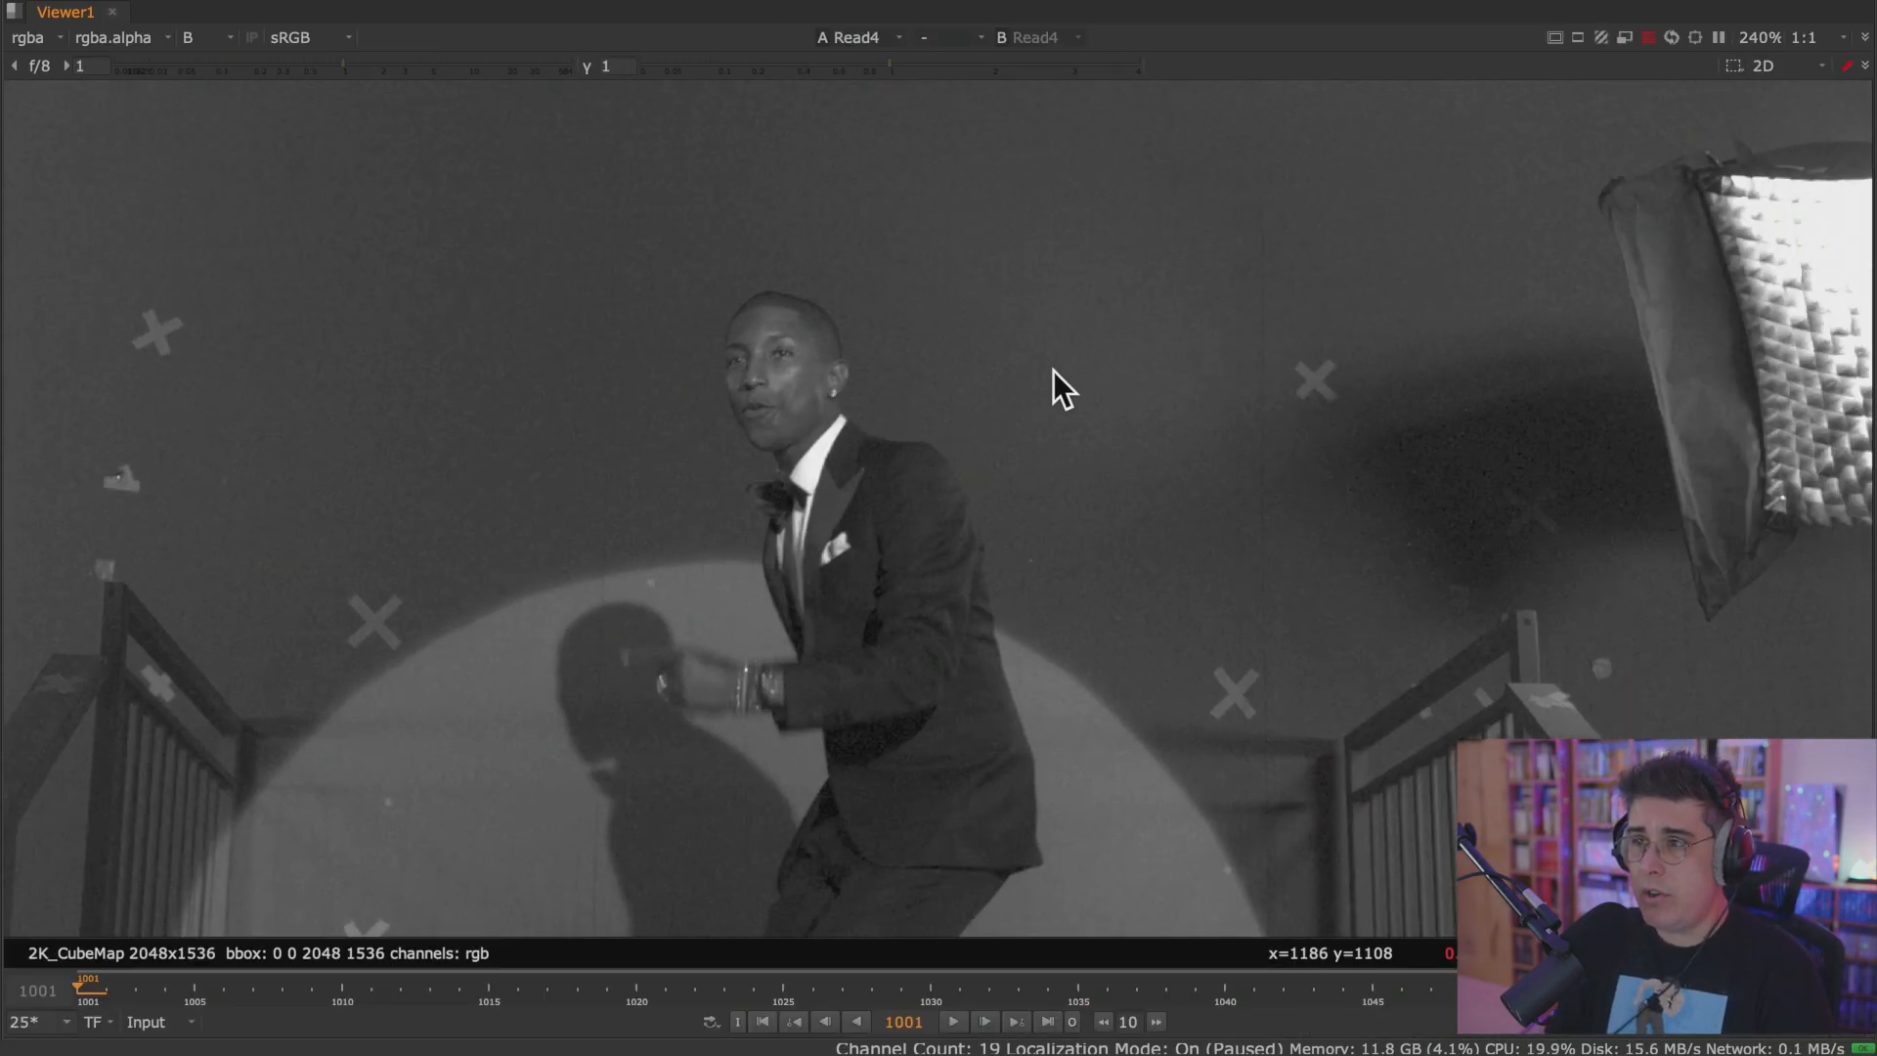
Compare the plate's red, green and blue channels around the performer, switching repeatedly between green and blue.
{"action": "key", "text": "r"}
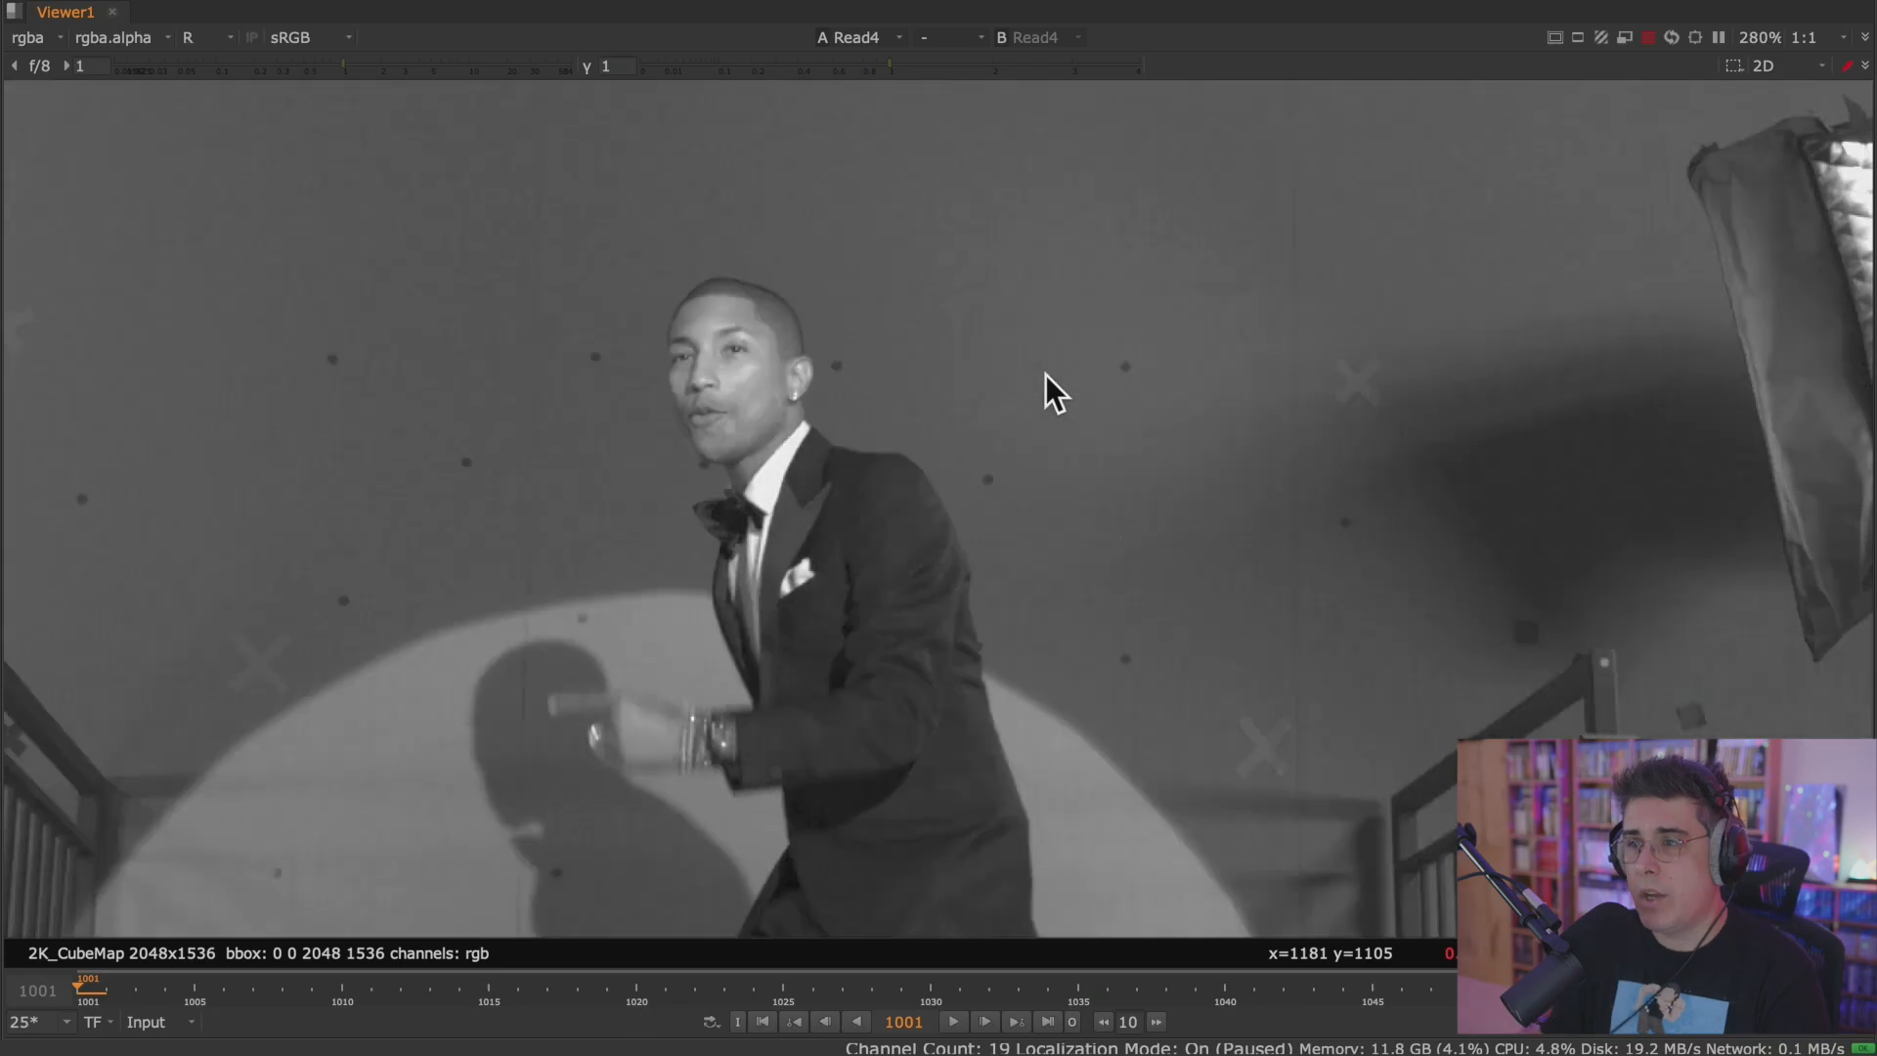
{"action": "key", "text": "g"}
{"action": "key", "text": "b"}
{"action": "key", "text": "g"}
{"action": "key", "text": "b"}
{"action": "key", "text": "g"}
{"action": "key", "text": "b"}
{"action": "key", "text": "g"}
{"action": "key", "text": "b"}
{"action": "key", "text": "g"}
{"action": "key", "text": "b"}
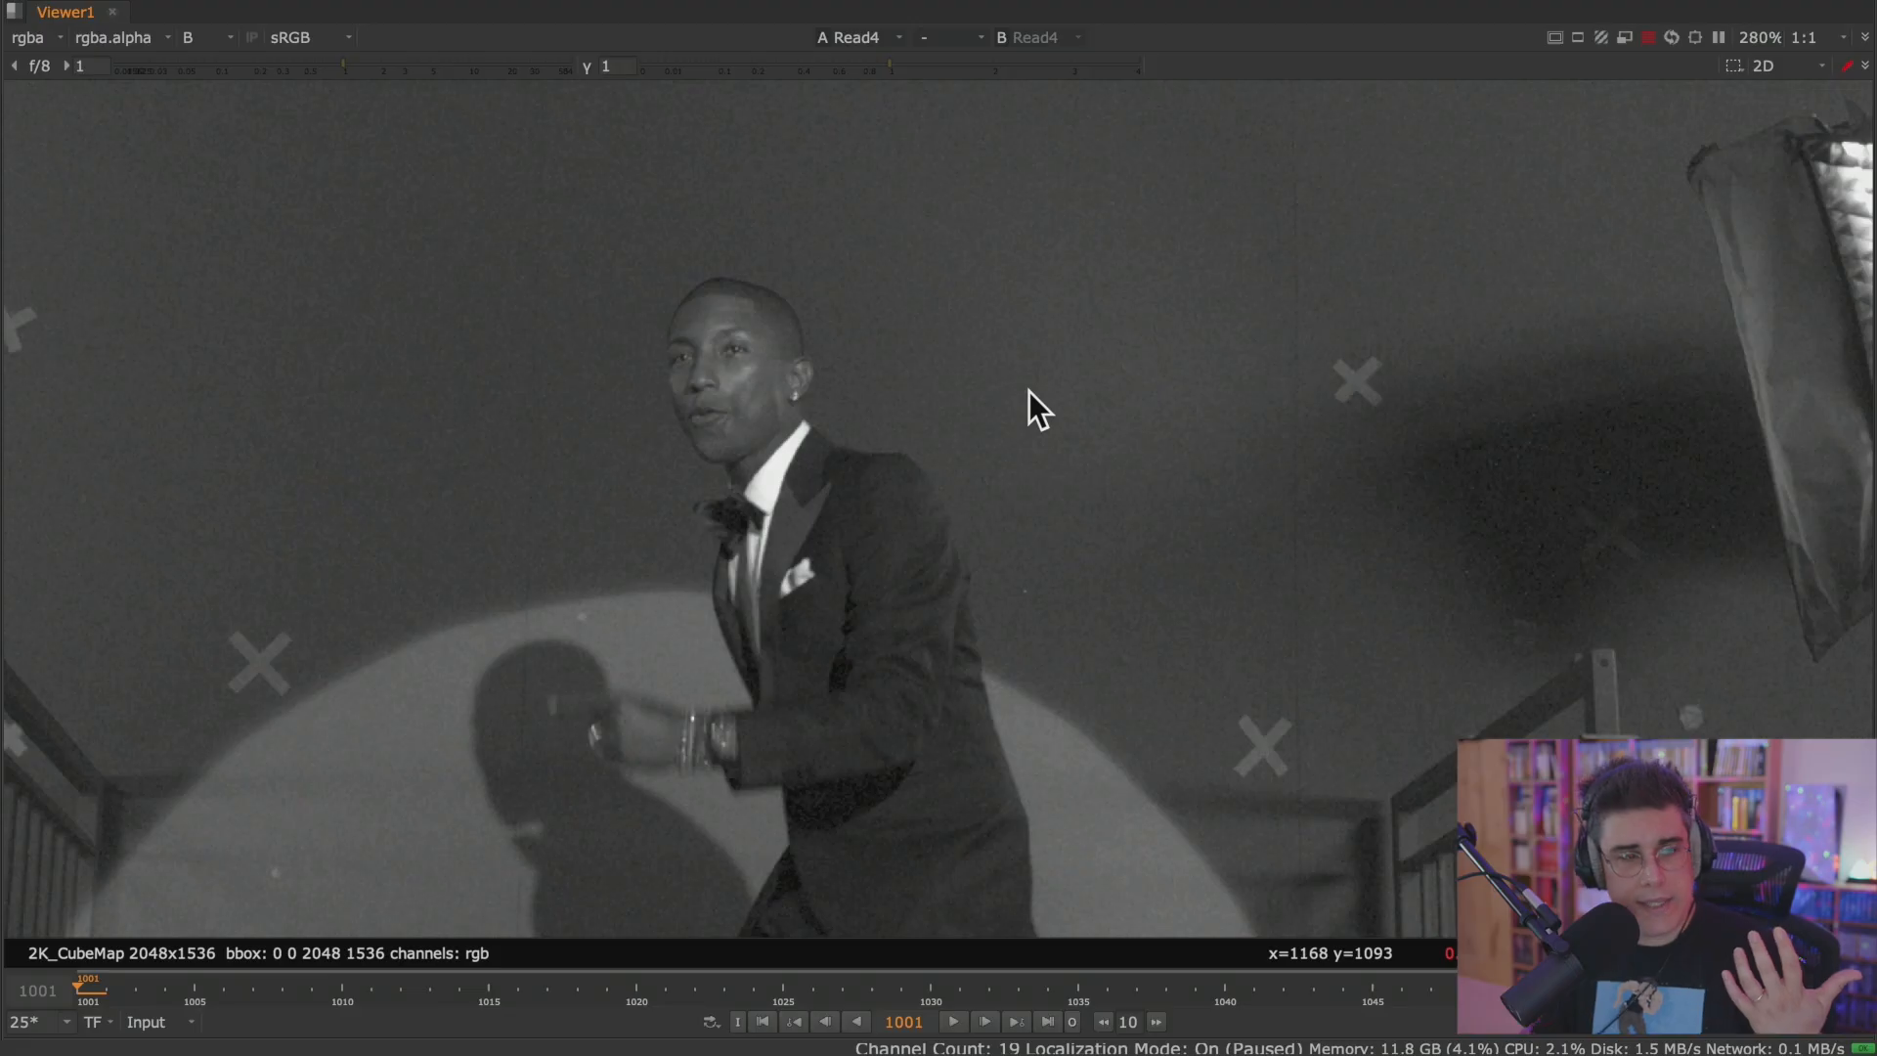
Play the blue channel at 670% to inspect its grain, restore the workspace layout, and return the Viewer to RGB.
{"action": "scroll", "coordinate": [1028, 391], "scroll_direction": "up", "scroll_amount": 5}
{"action": "middle_click_drag", "start_coordinate": [919, 430], "coordinate": [1036, 464]}
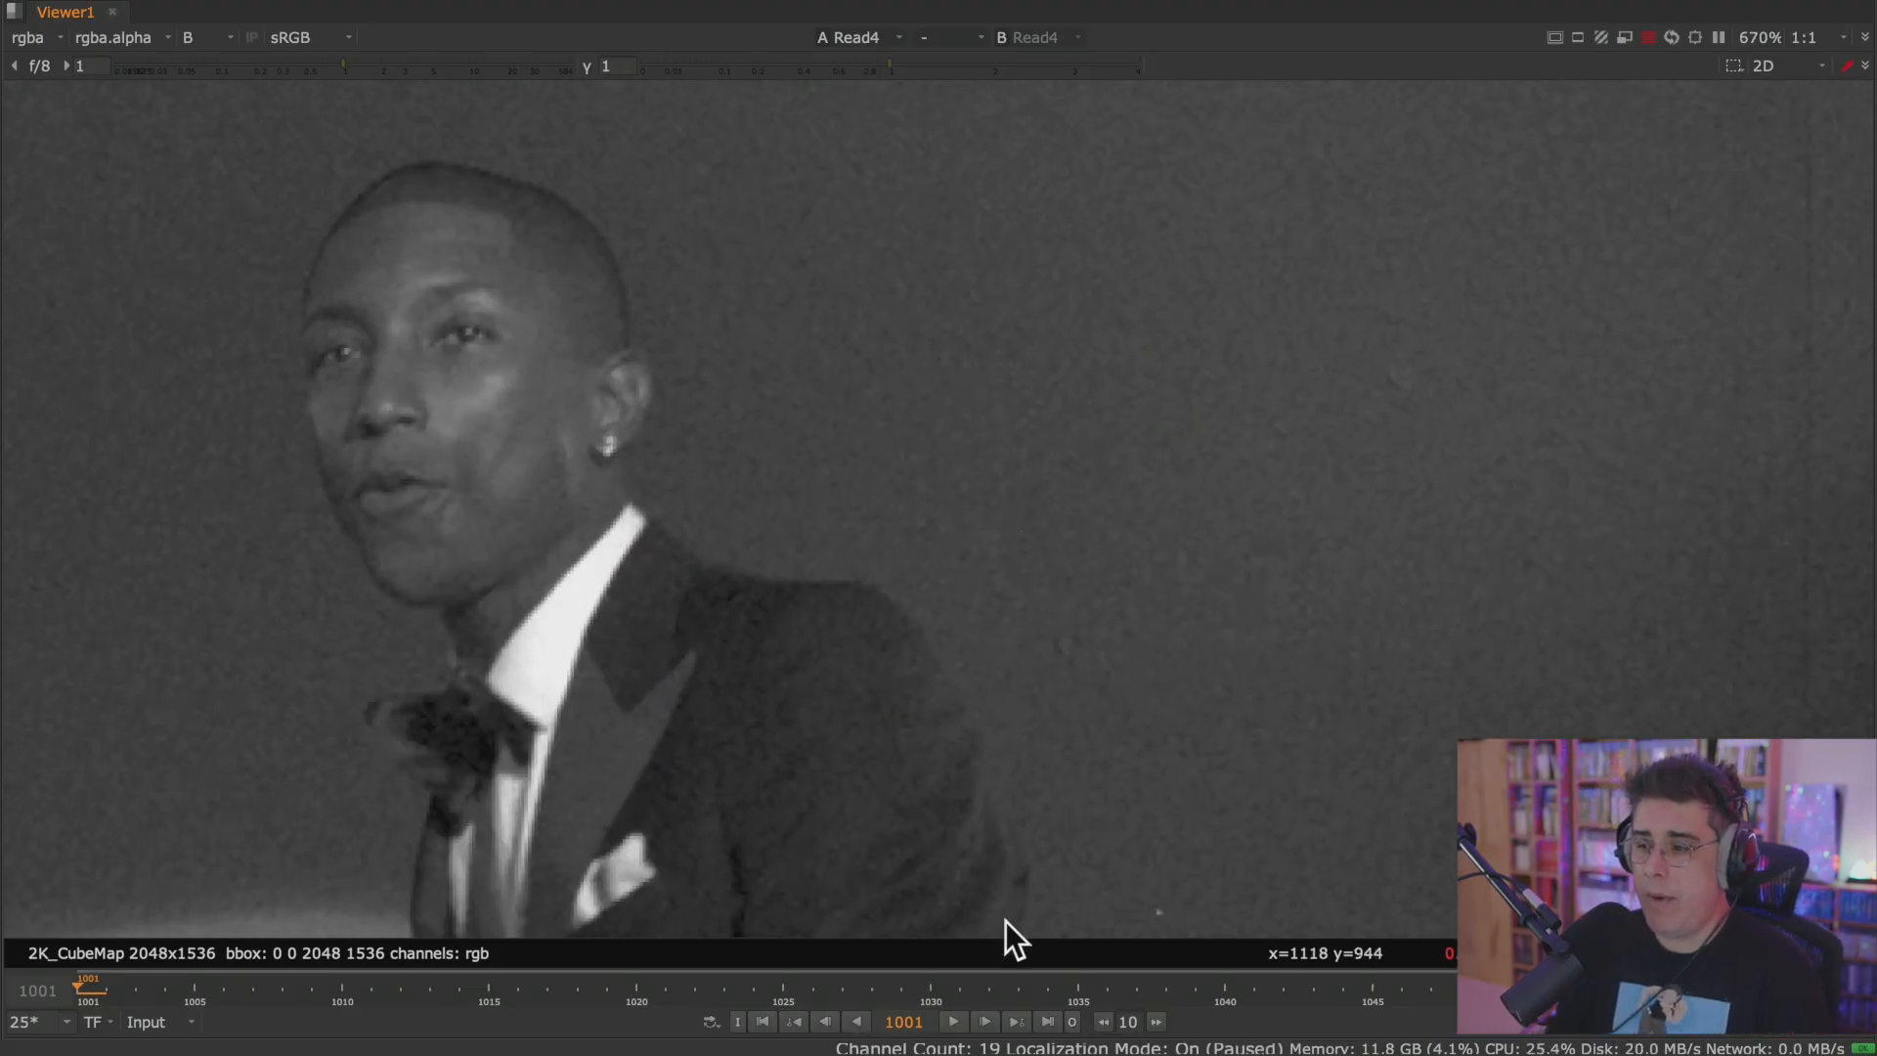
{"action": "left_click", "coordinate": [955, 1020]}
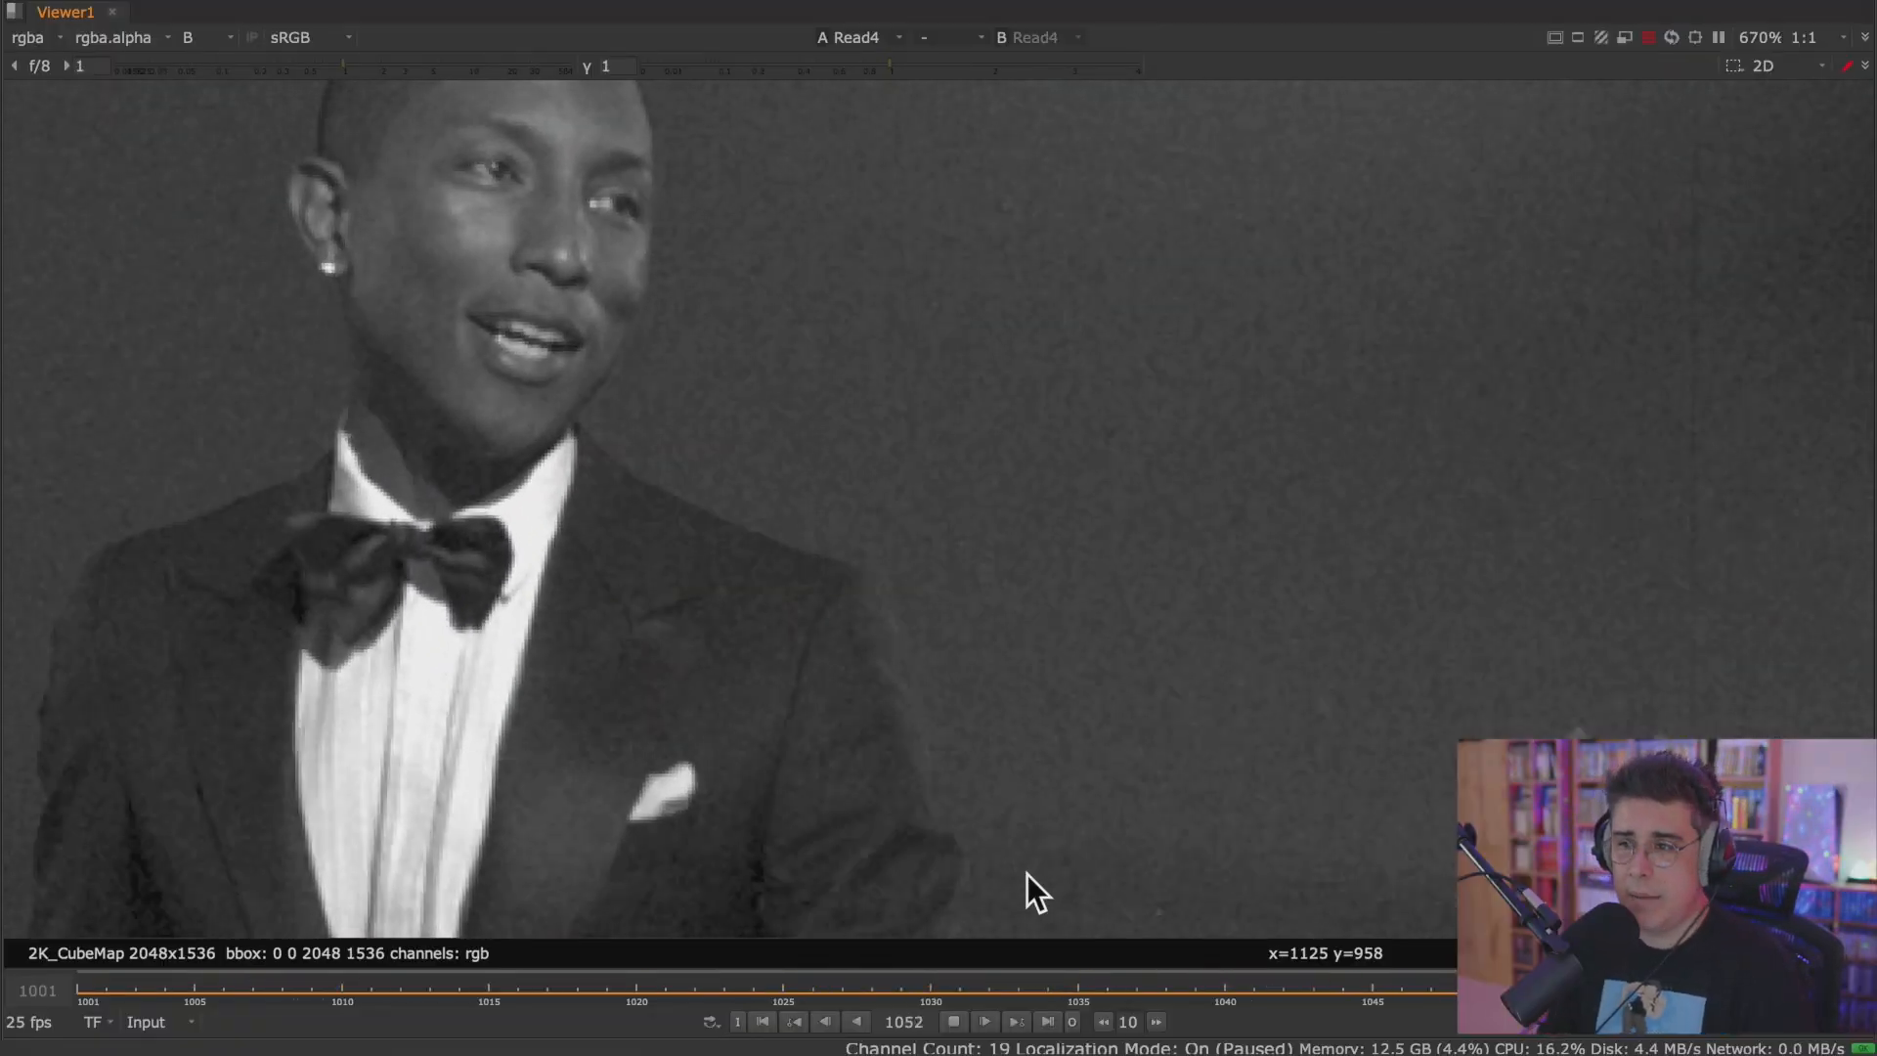
{"action": "key", "text": "space"}
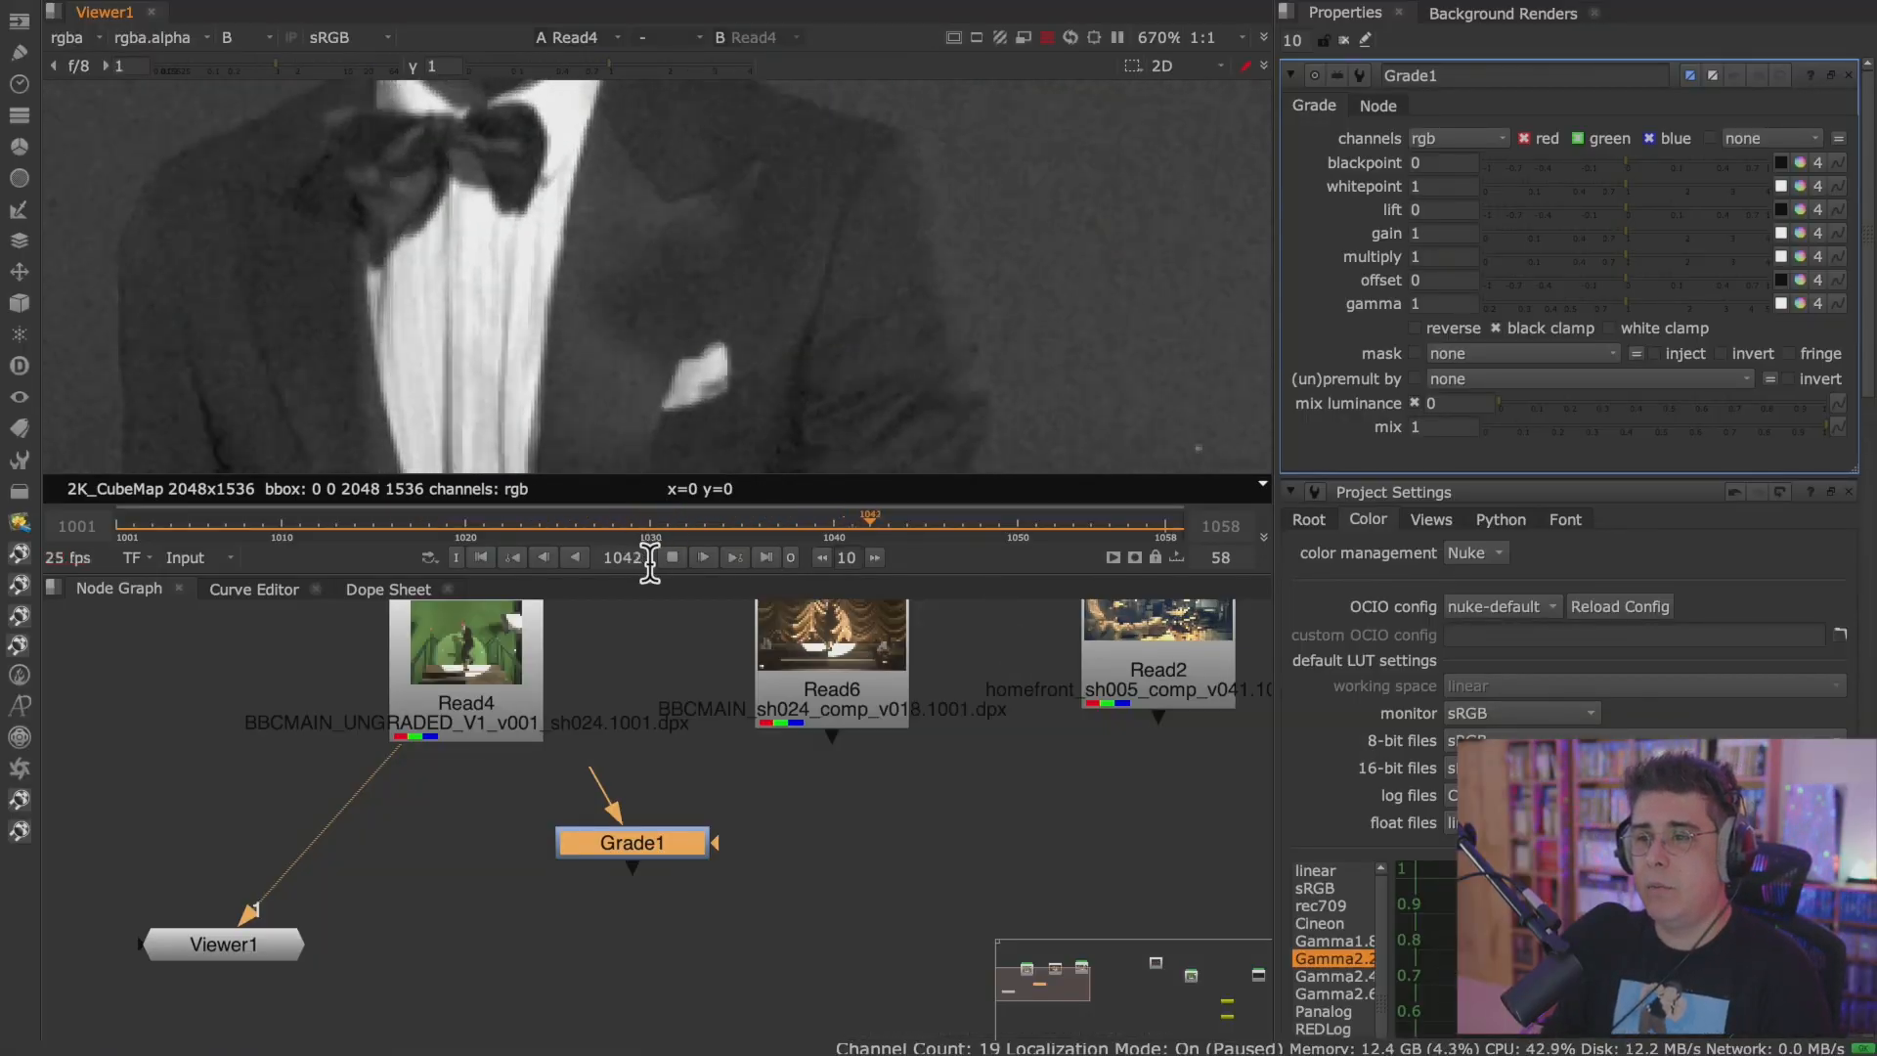
{"action": "scroll", "coordinate": [814, 355], "scroll_direction": "down", "scroll_amount": 3}
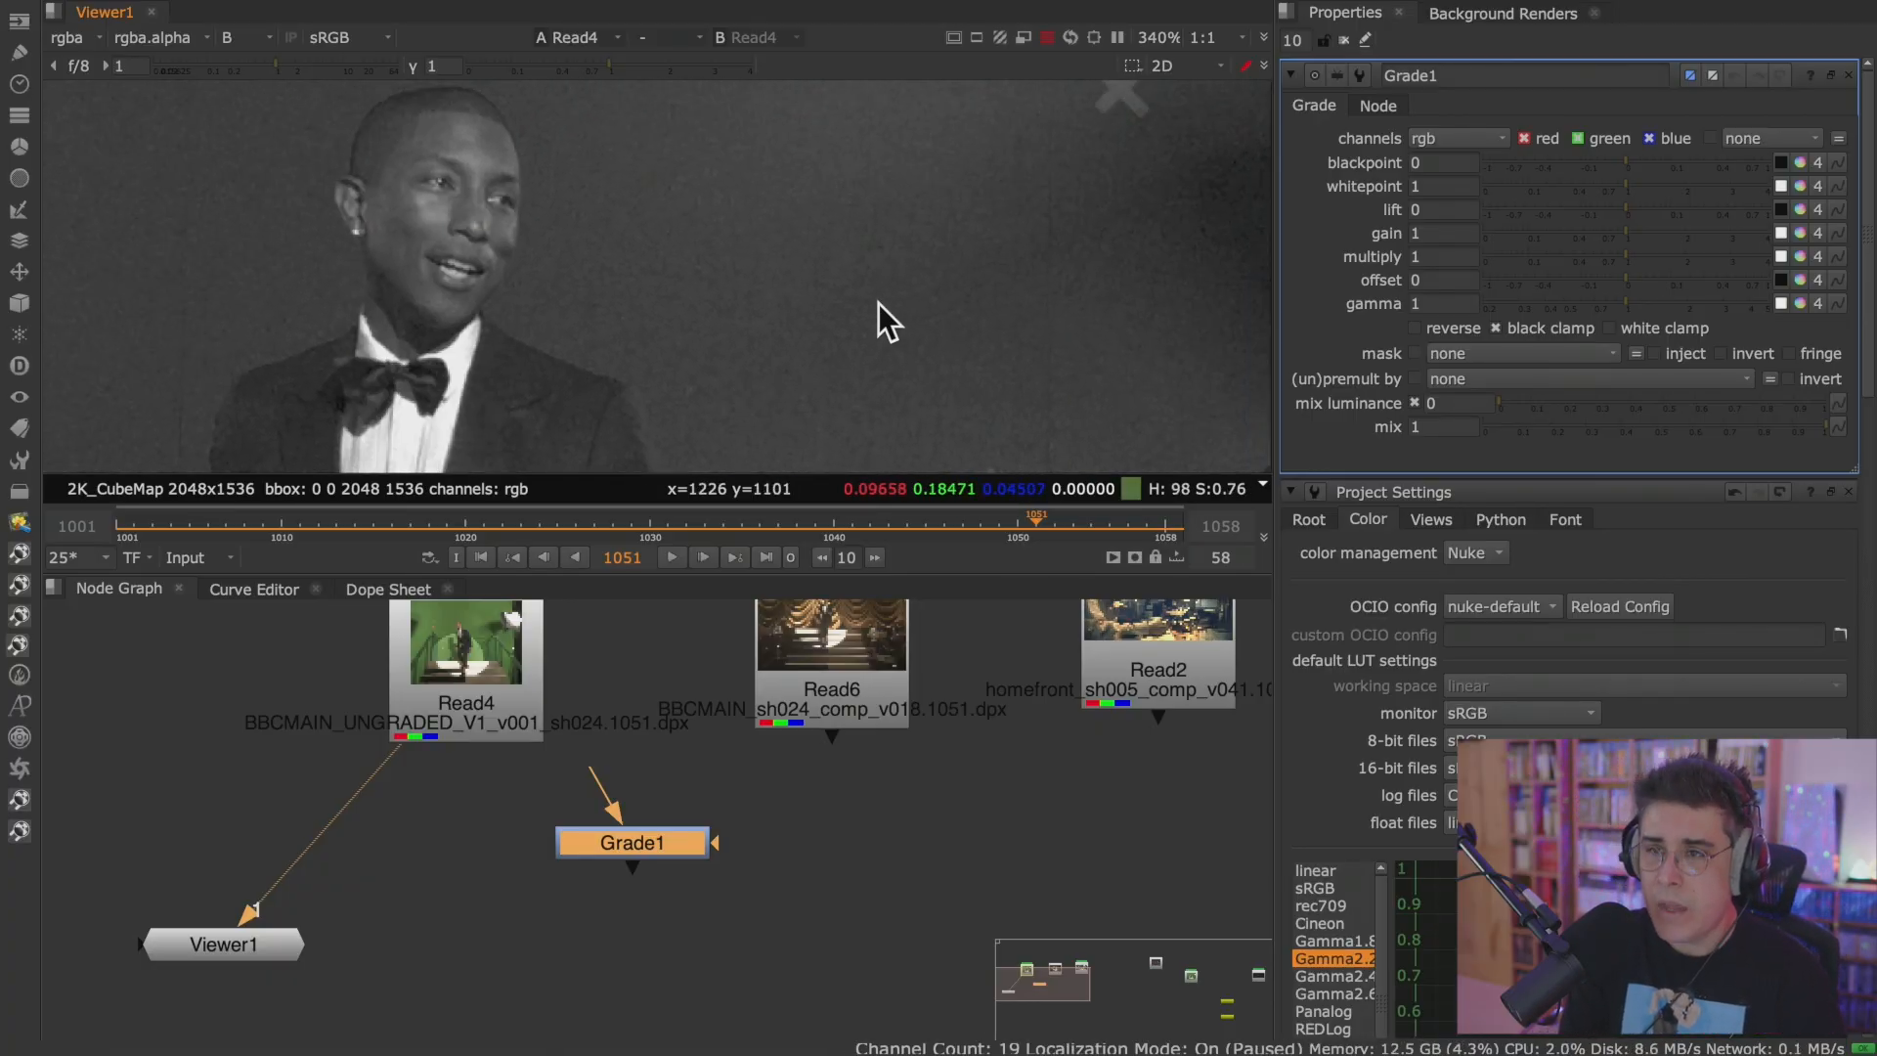
{"action": "key", "text": "g"}
{"action": "key", "text": "g"}
Try adding a second Grade node and a Blur node in empty Node Graph space, deleting each one.
{"action": "left_click", "coordinate": [847, 889]}
{"action": "middle_click_drag", "start_coordinate": [811, 893], "coordinate": [516, 891]}
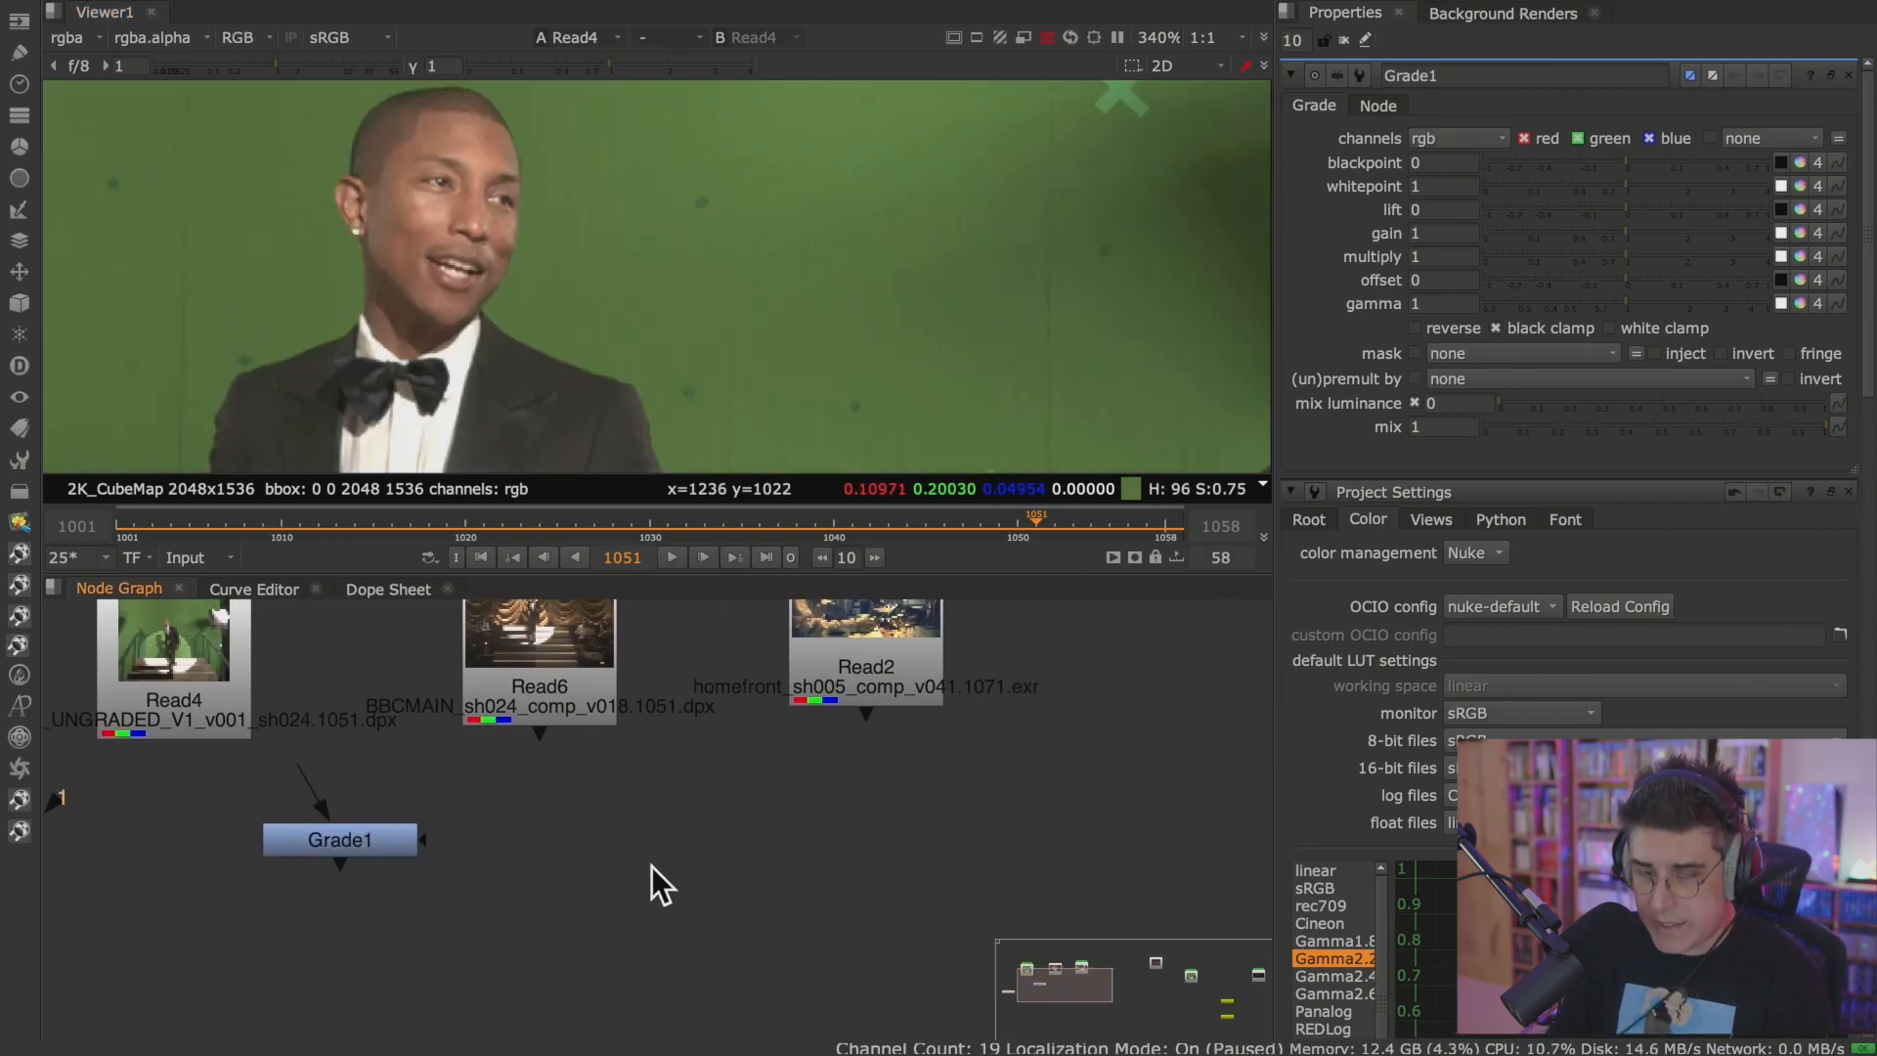
{"action": "key", "text": "g"}
{"action": "left_click_drag", "start_coordinate": [694, 859], "coordinate": [693, 859]}
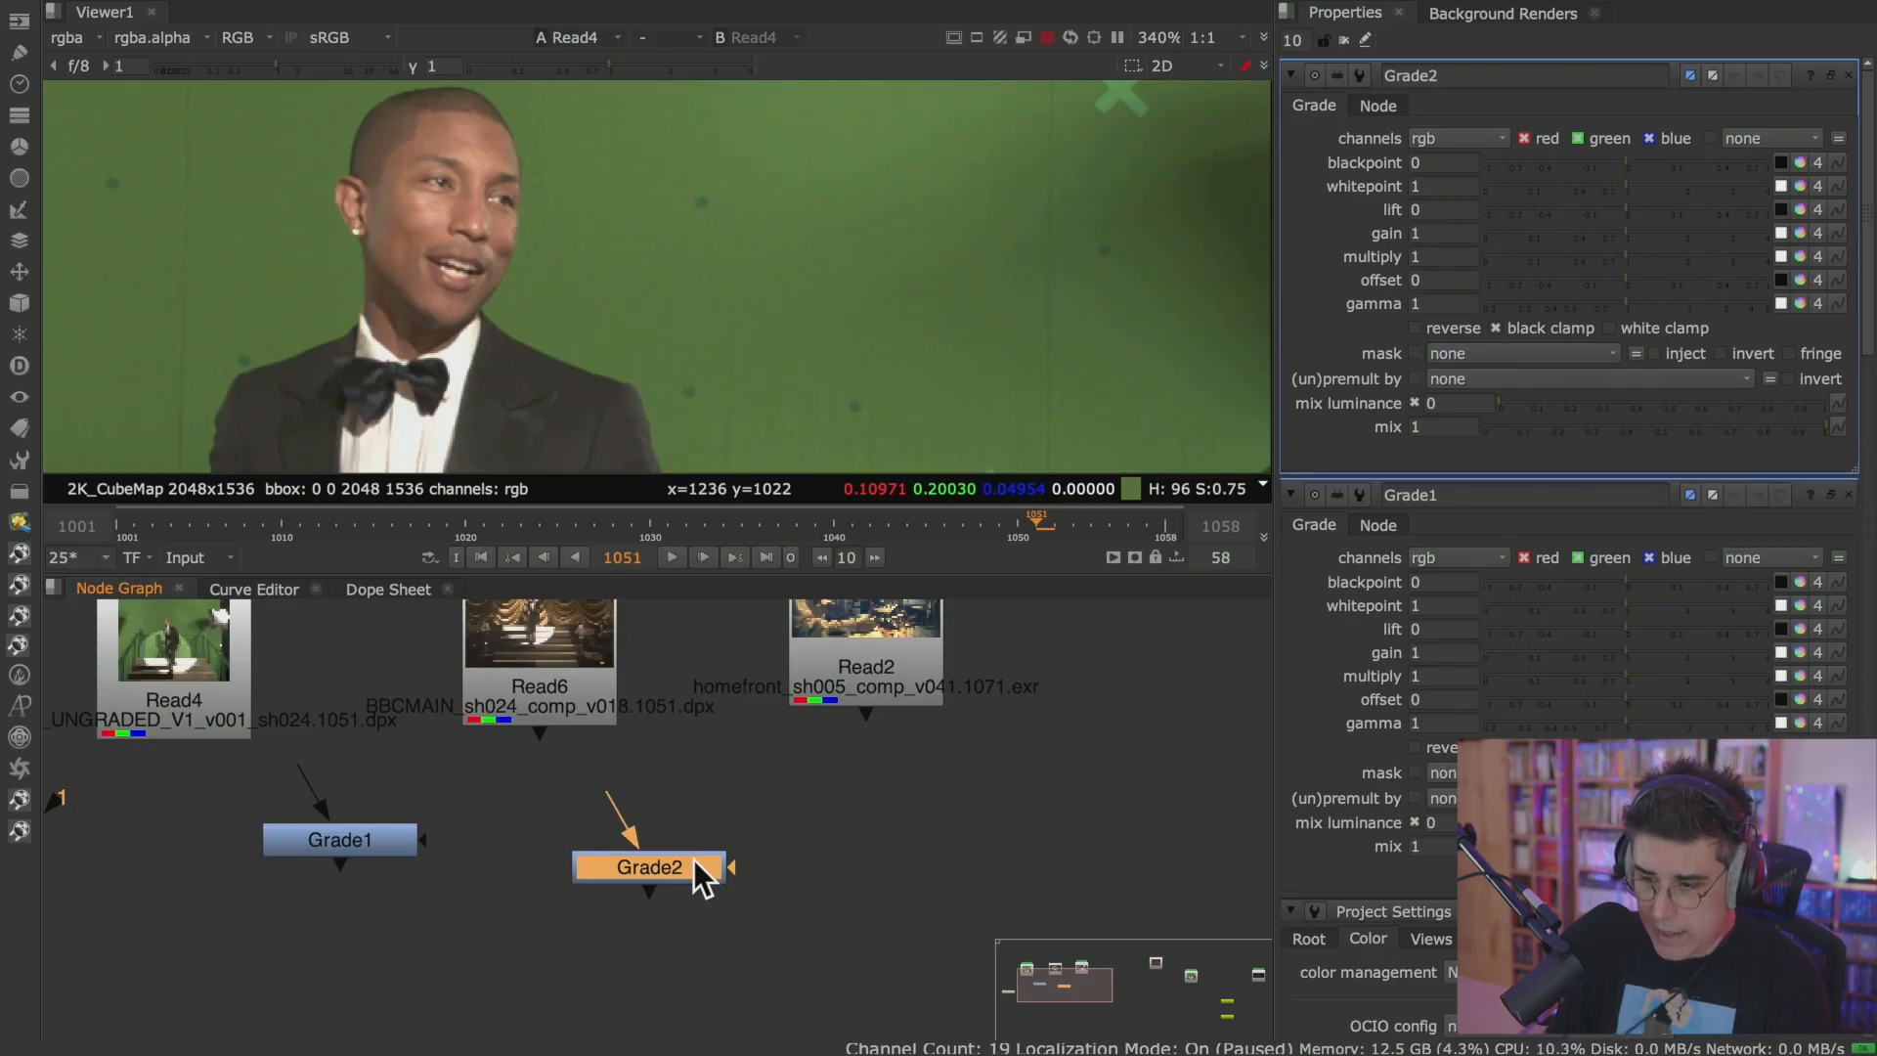
{"action": "key", "text": "Delete"}
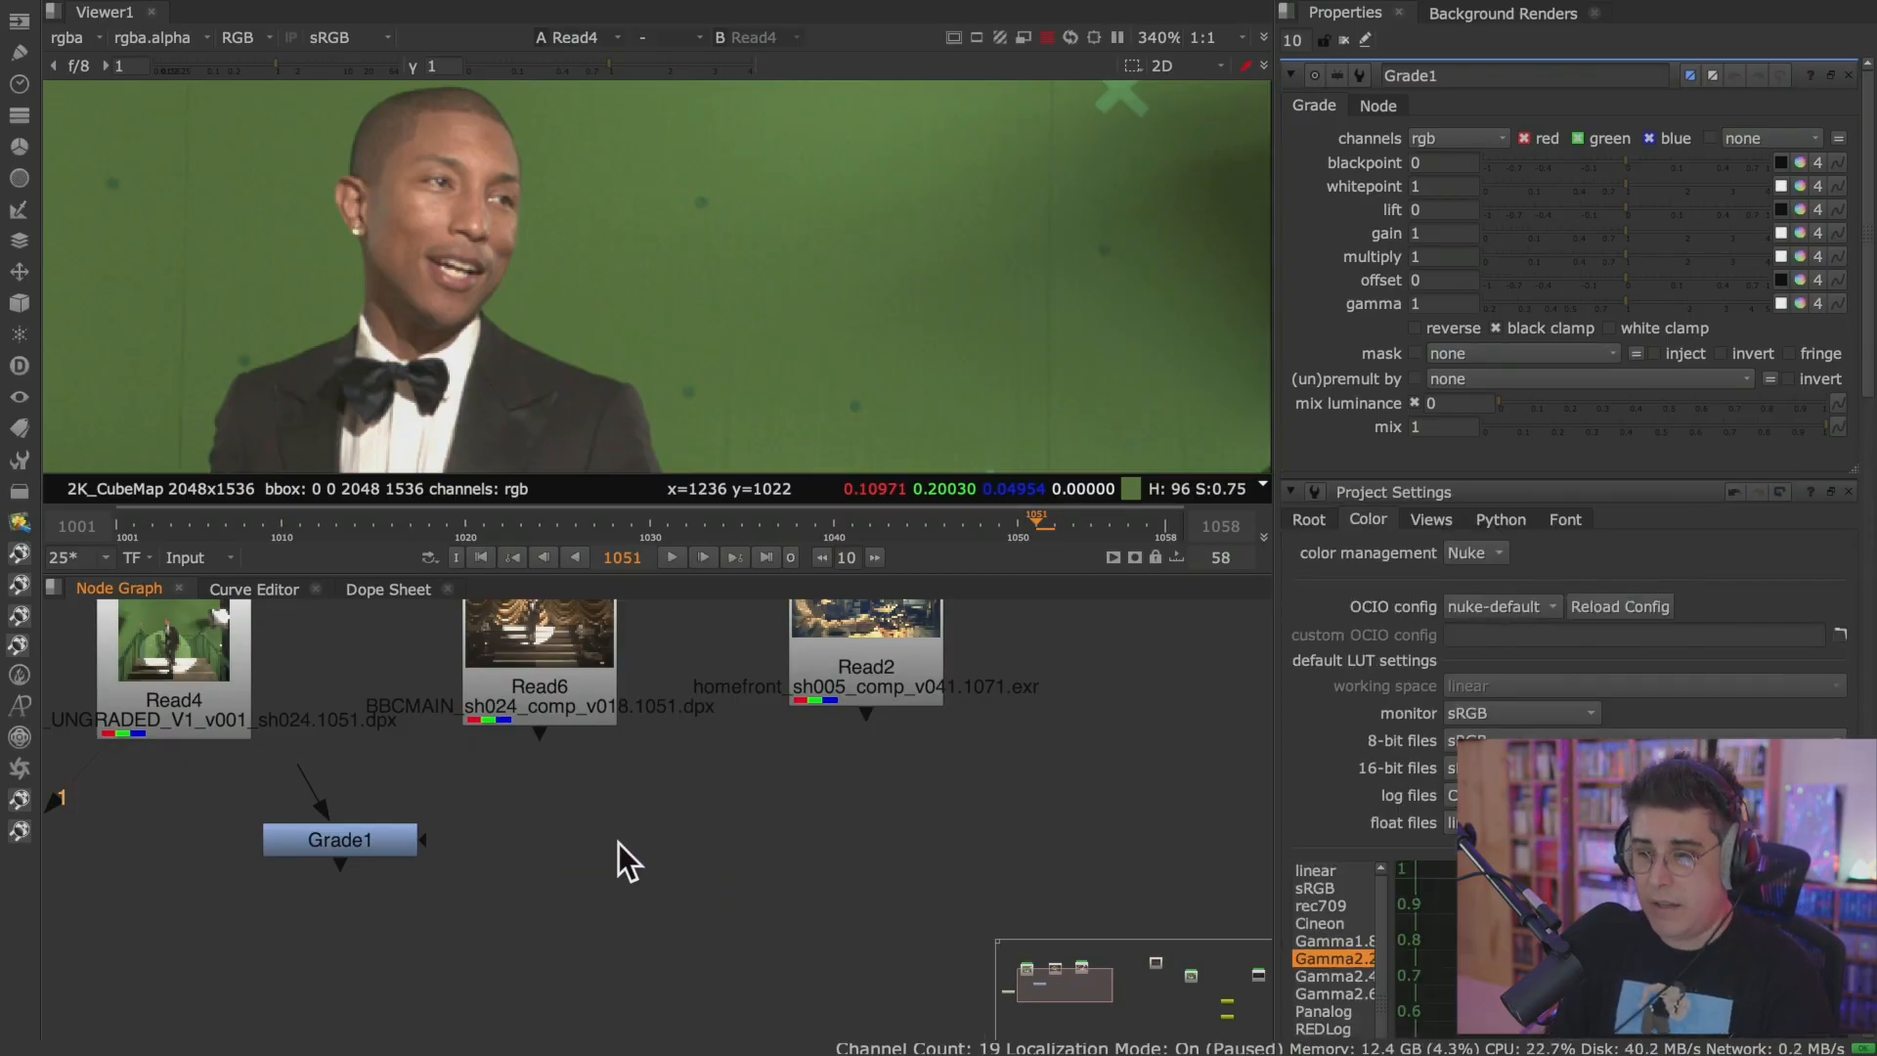
{"action": "key", "text": "b"}
{"action": "key", "text": "Delete"}
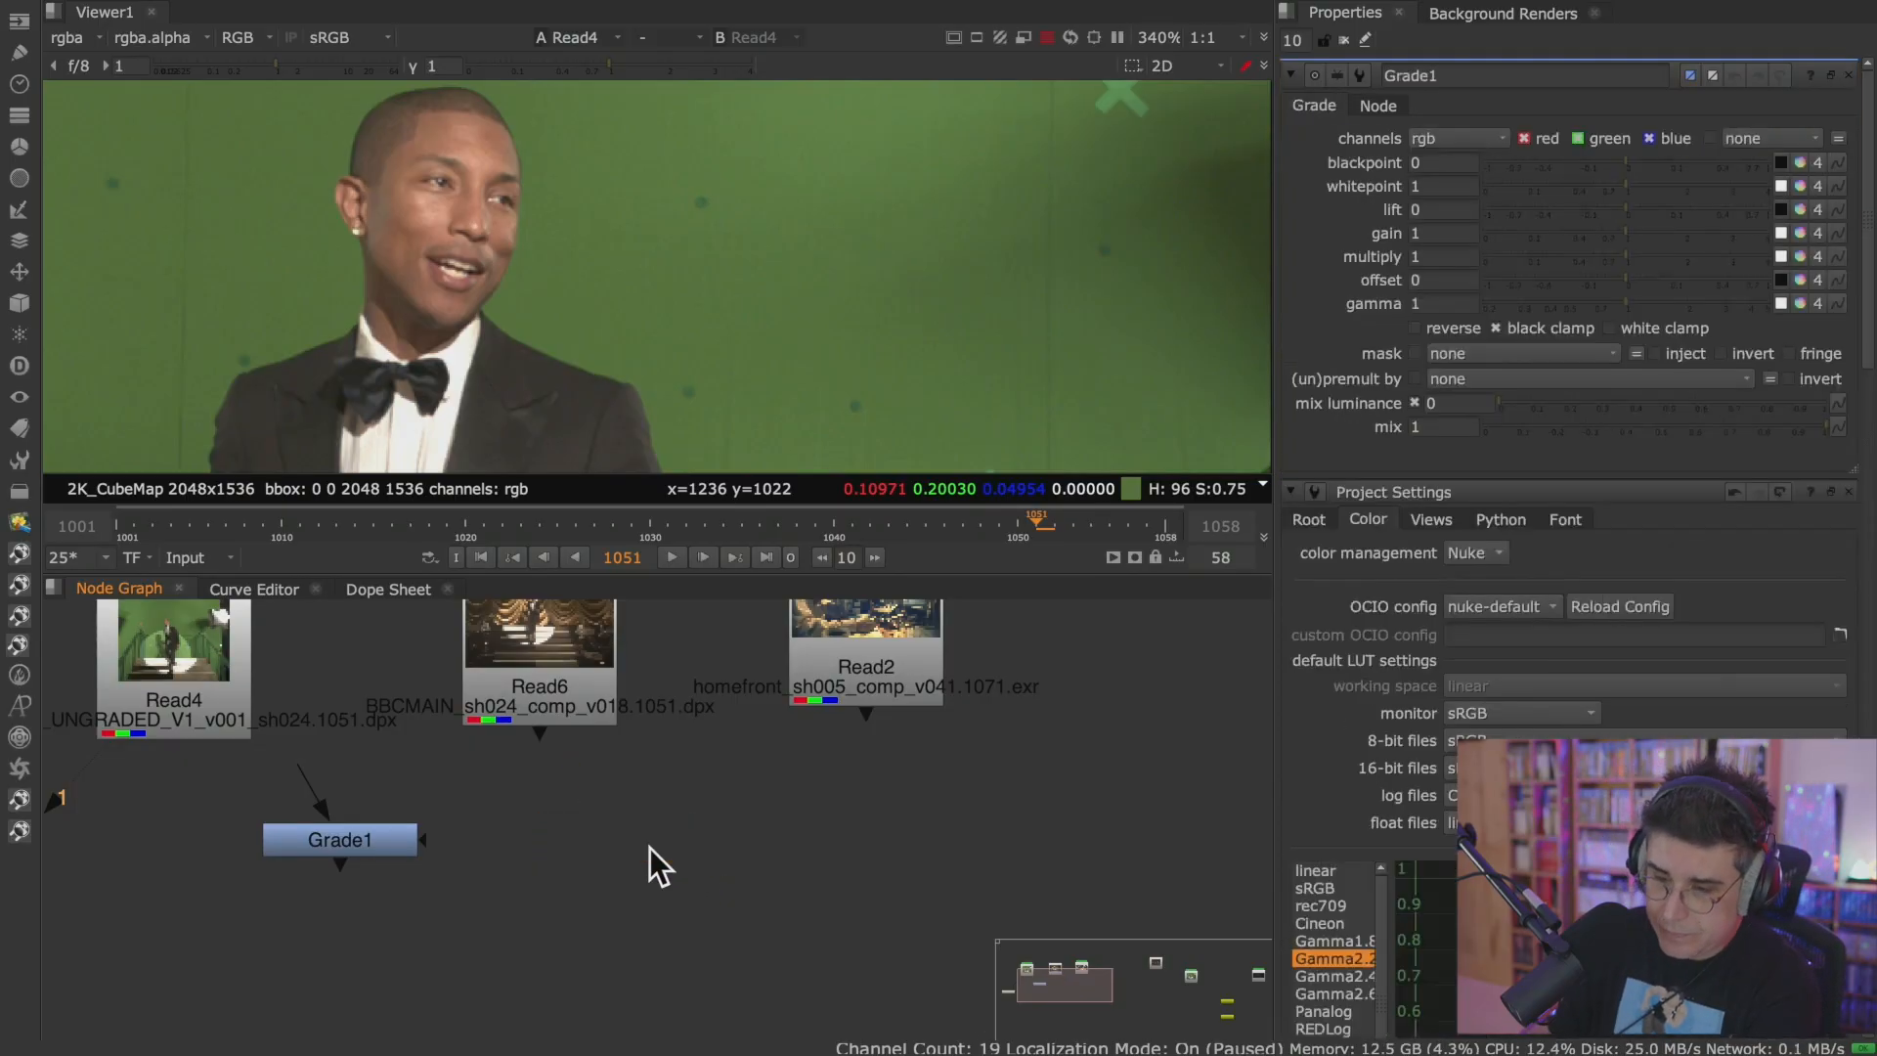
Move Grade1 beneath Read4 in the maximized Node Graph, restore the workspace layout, and leave Grade1 deselected.
{"action": "key", "text": "space"}
{"action": "middle_click_drag", "start_coordinate": [658, 846], "coordinate": [1031, 592]}
{"action": "left_click_drag", "start_coordinate": [1022, 578], "coordinate": [896, 637]}
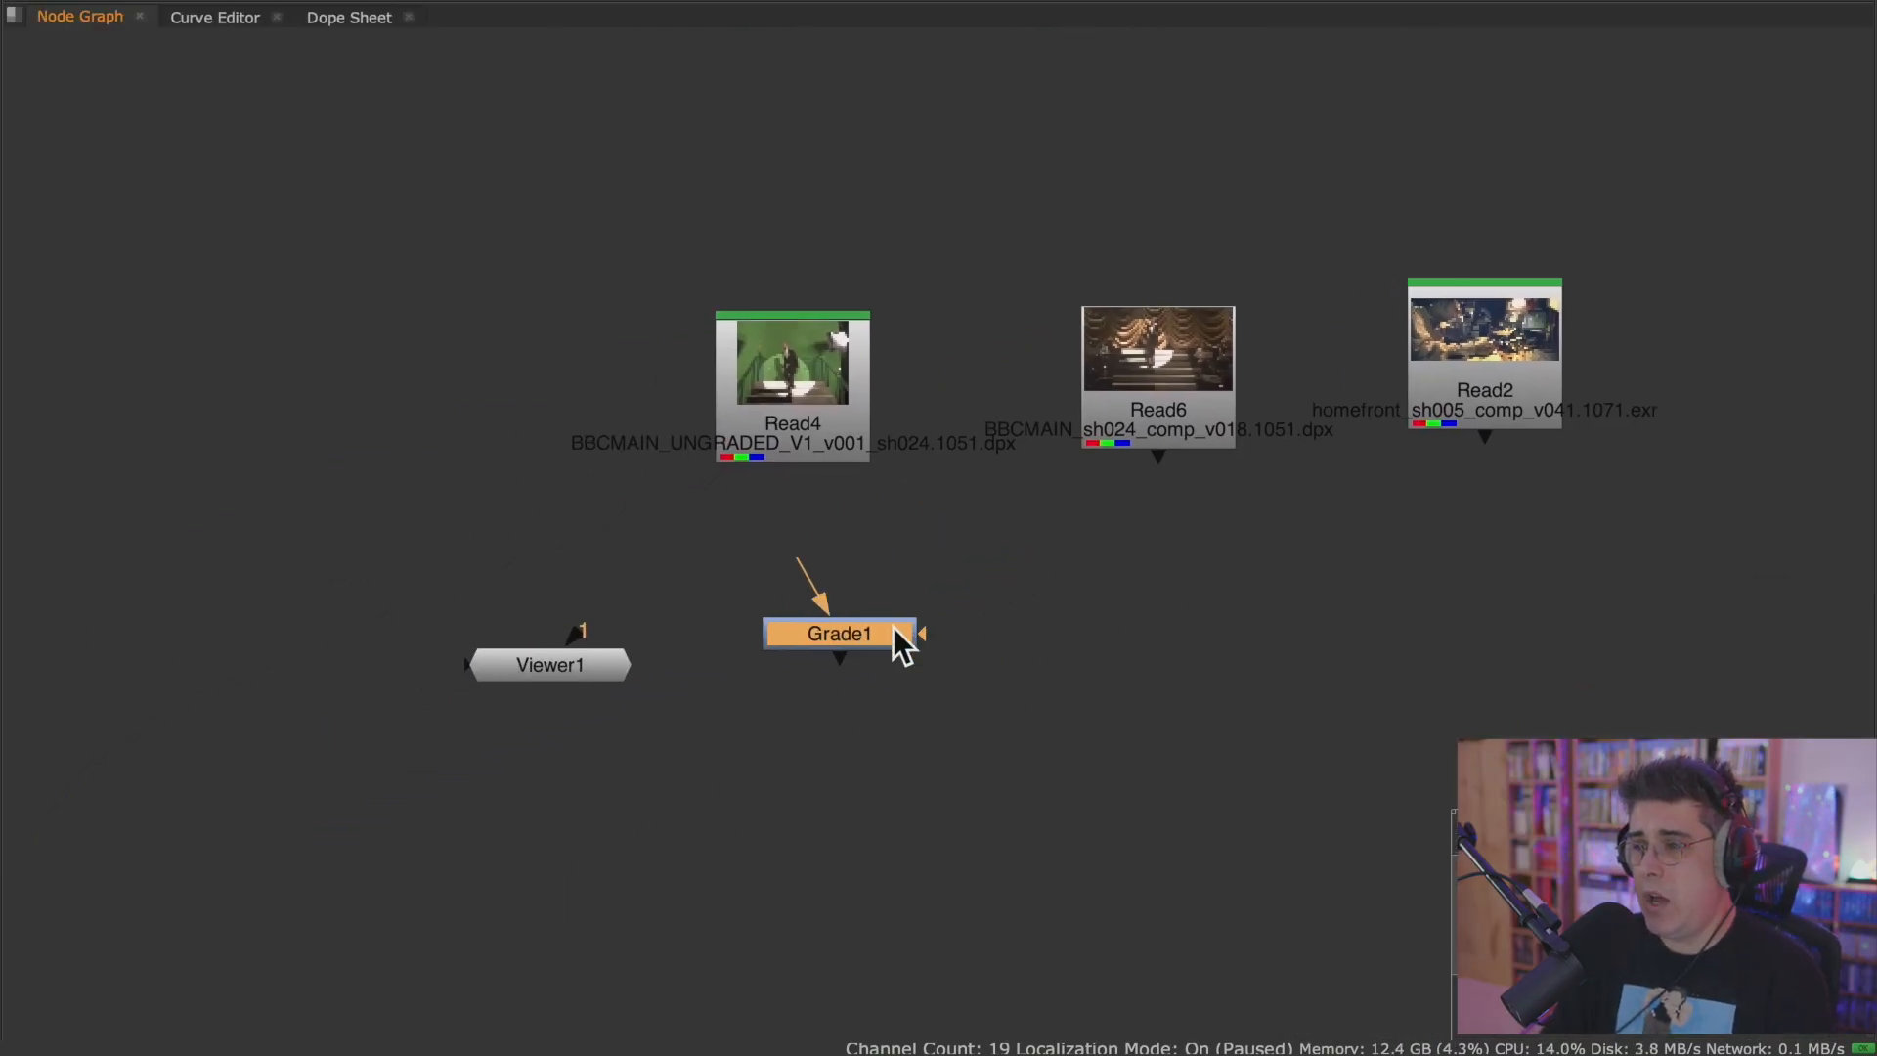
{"action": "scroll", "coordinate": [848, 624], "scroll_direction": "up", "scroll_amount": 3}
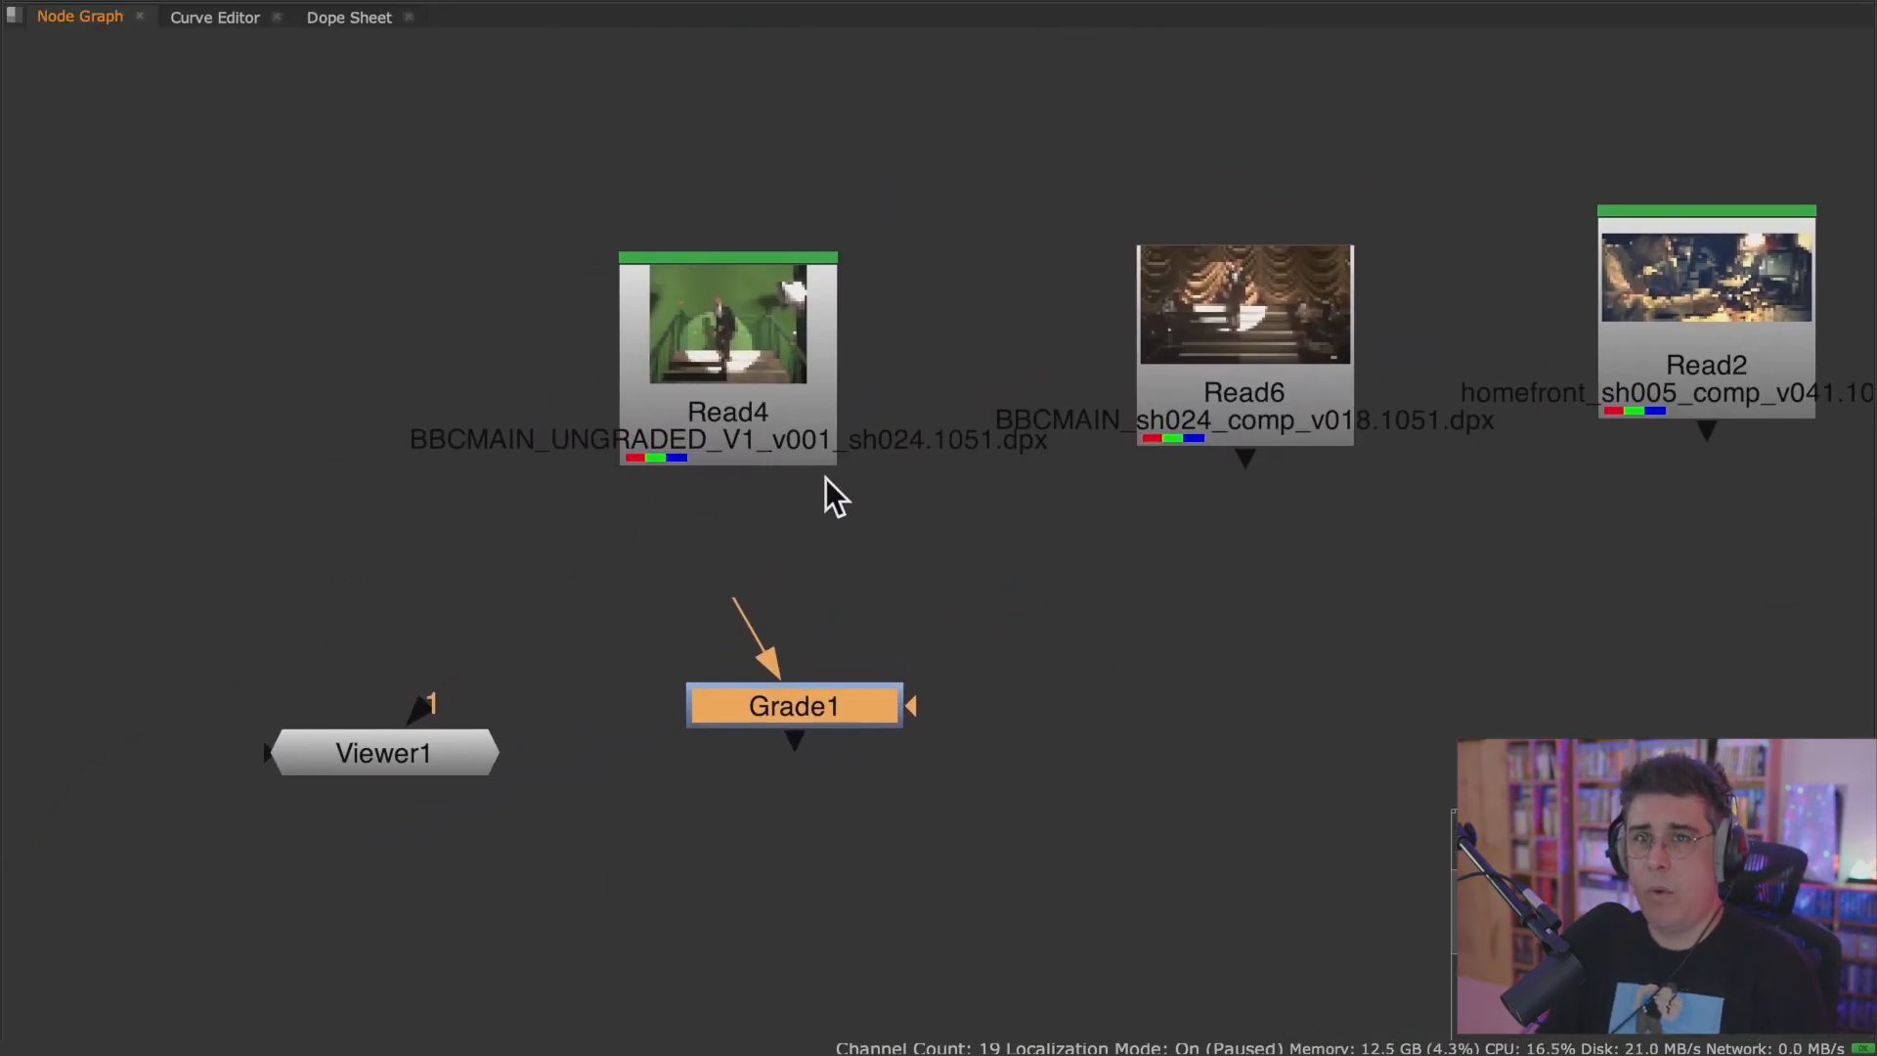
{"action": "key", "text": "space"}
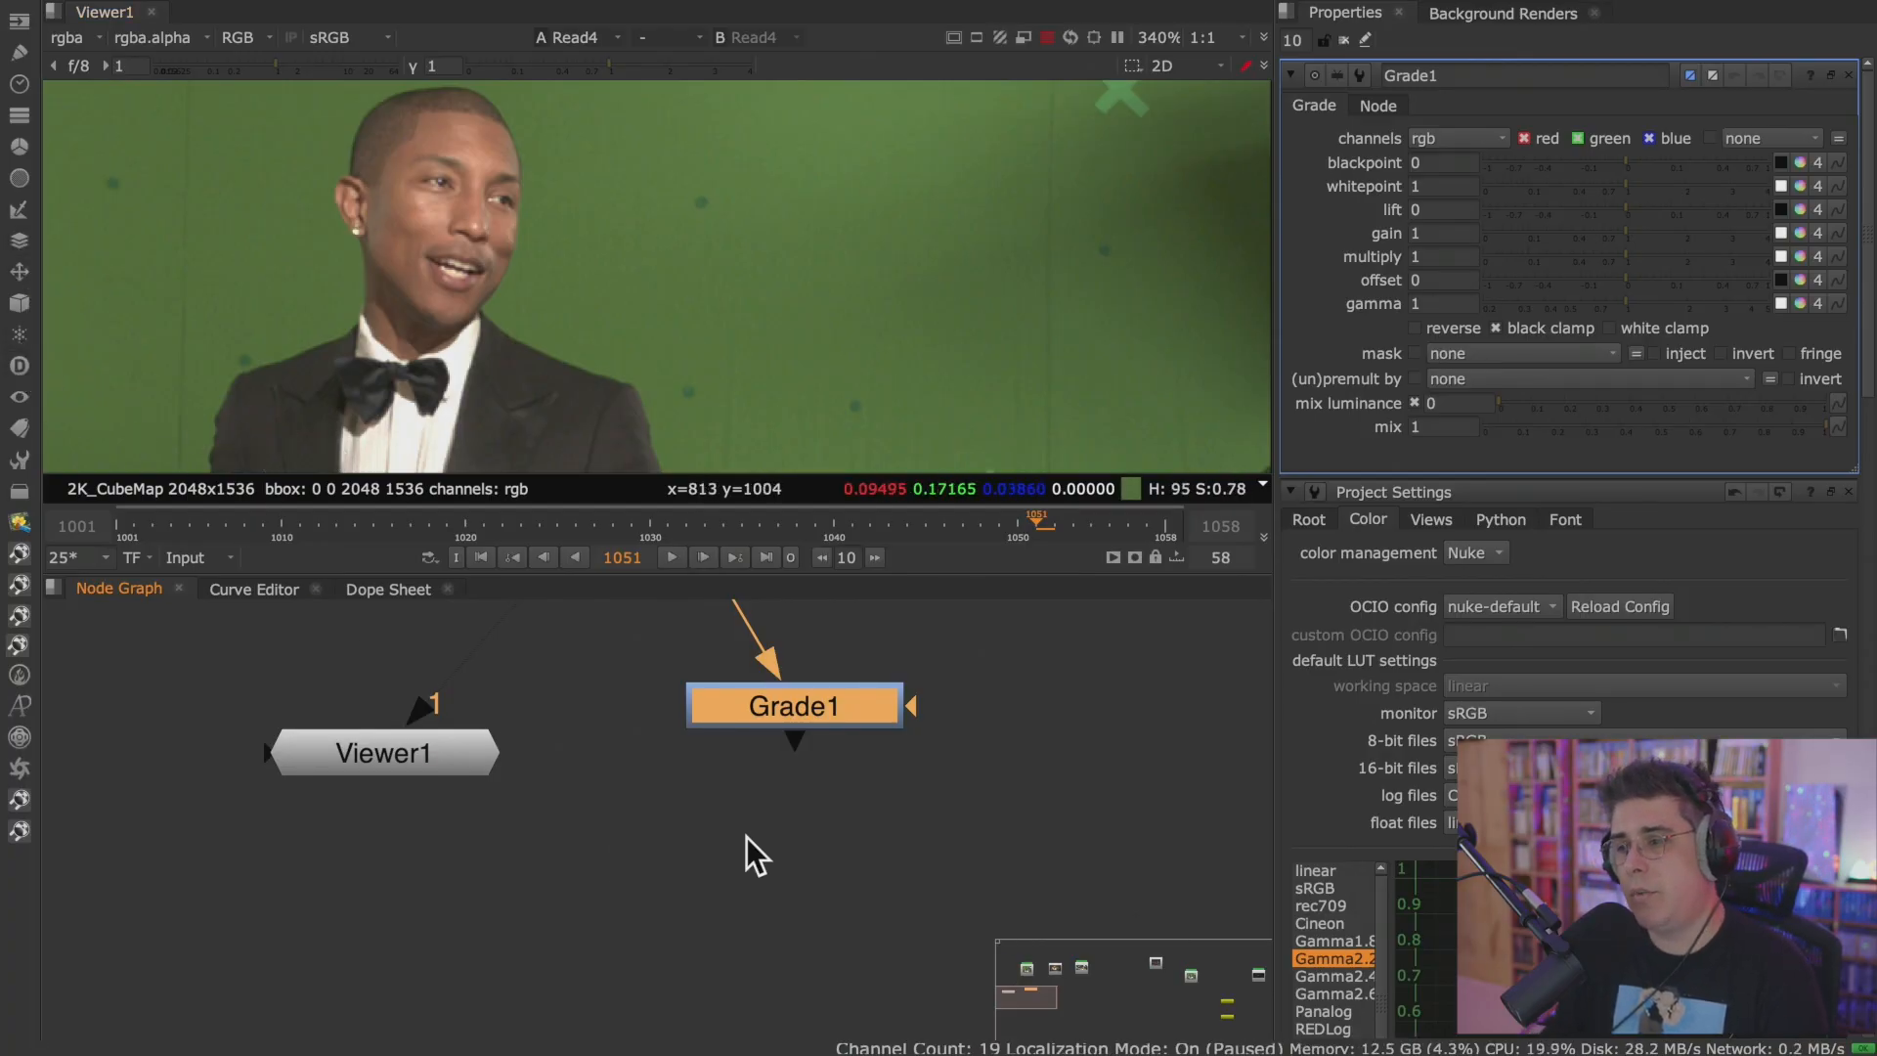
{"action": "middle_click_drag", "start_coordinate": [901, 851], "coordinate": [594, 777]}
{"action": "left_click", "coordinate": [594, 776]}
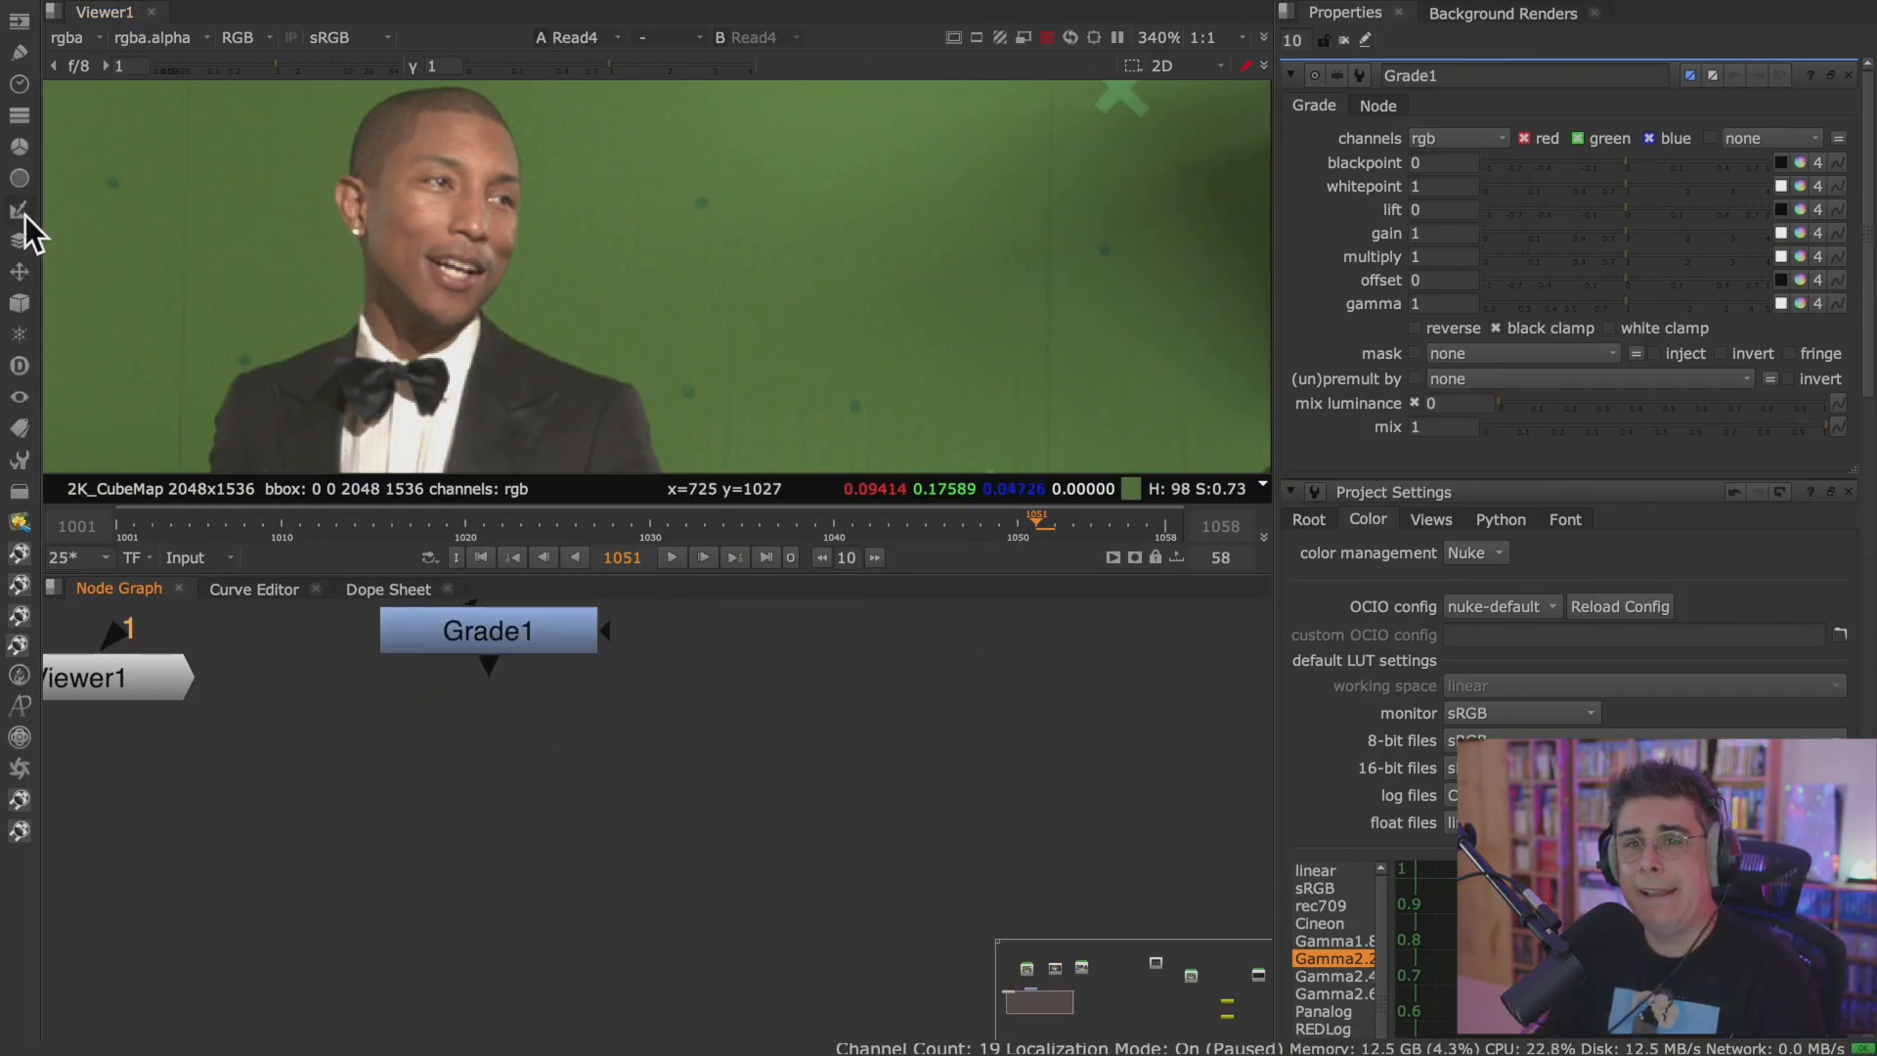
Add a Grade node from the Color node category, place it beneath Grade1 in the Node Graph, and leave it deselected.
{"action": "left_click", "coordinate": [20, 179]}
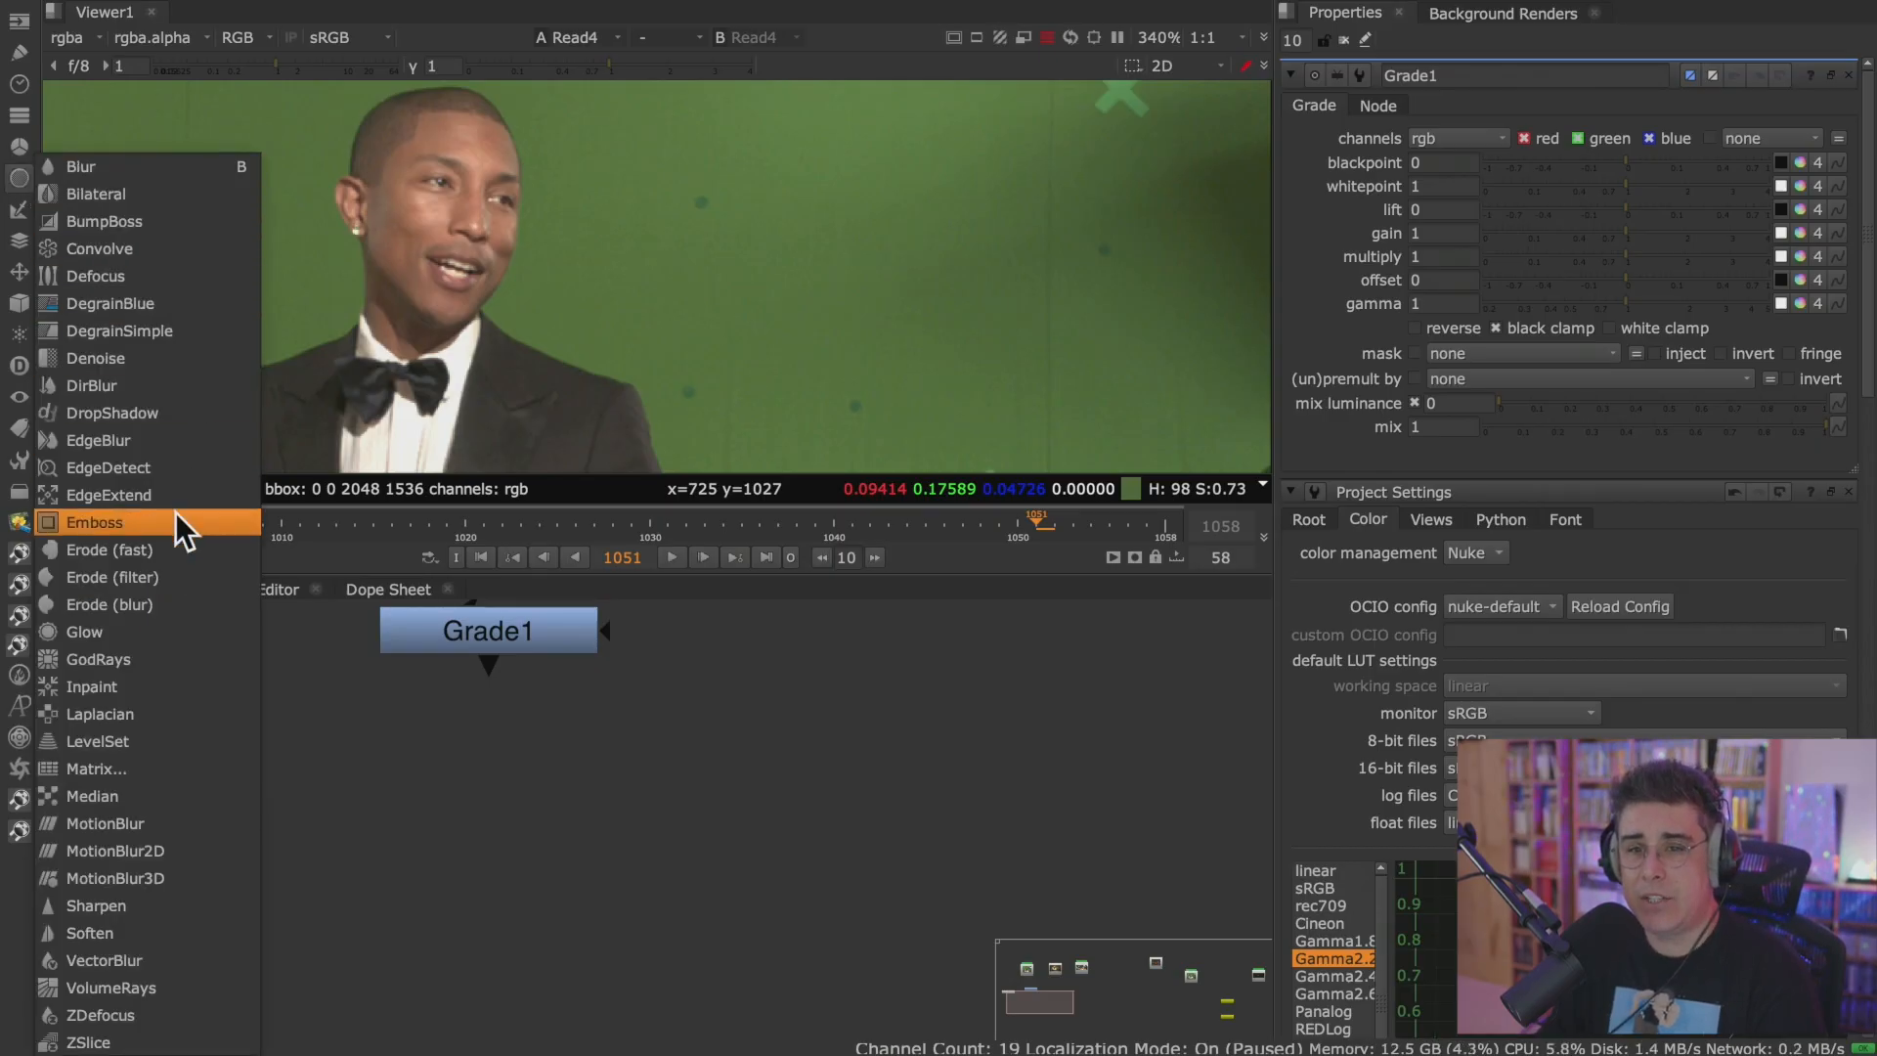
{"action": "left_click", "coordinate": [27, 137]}
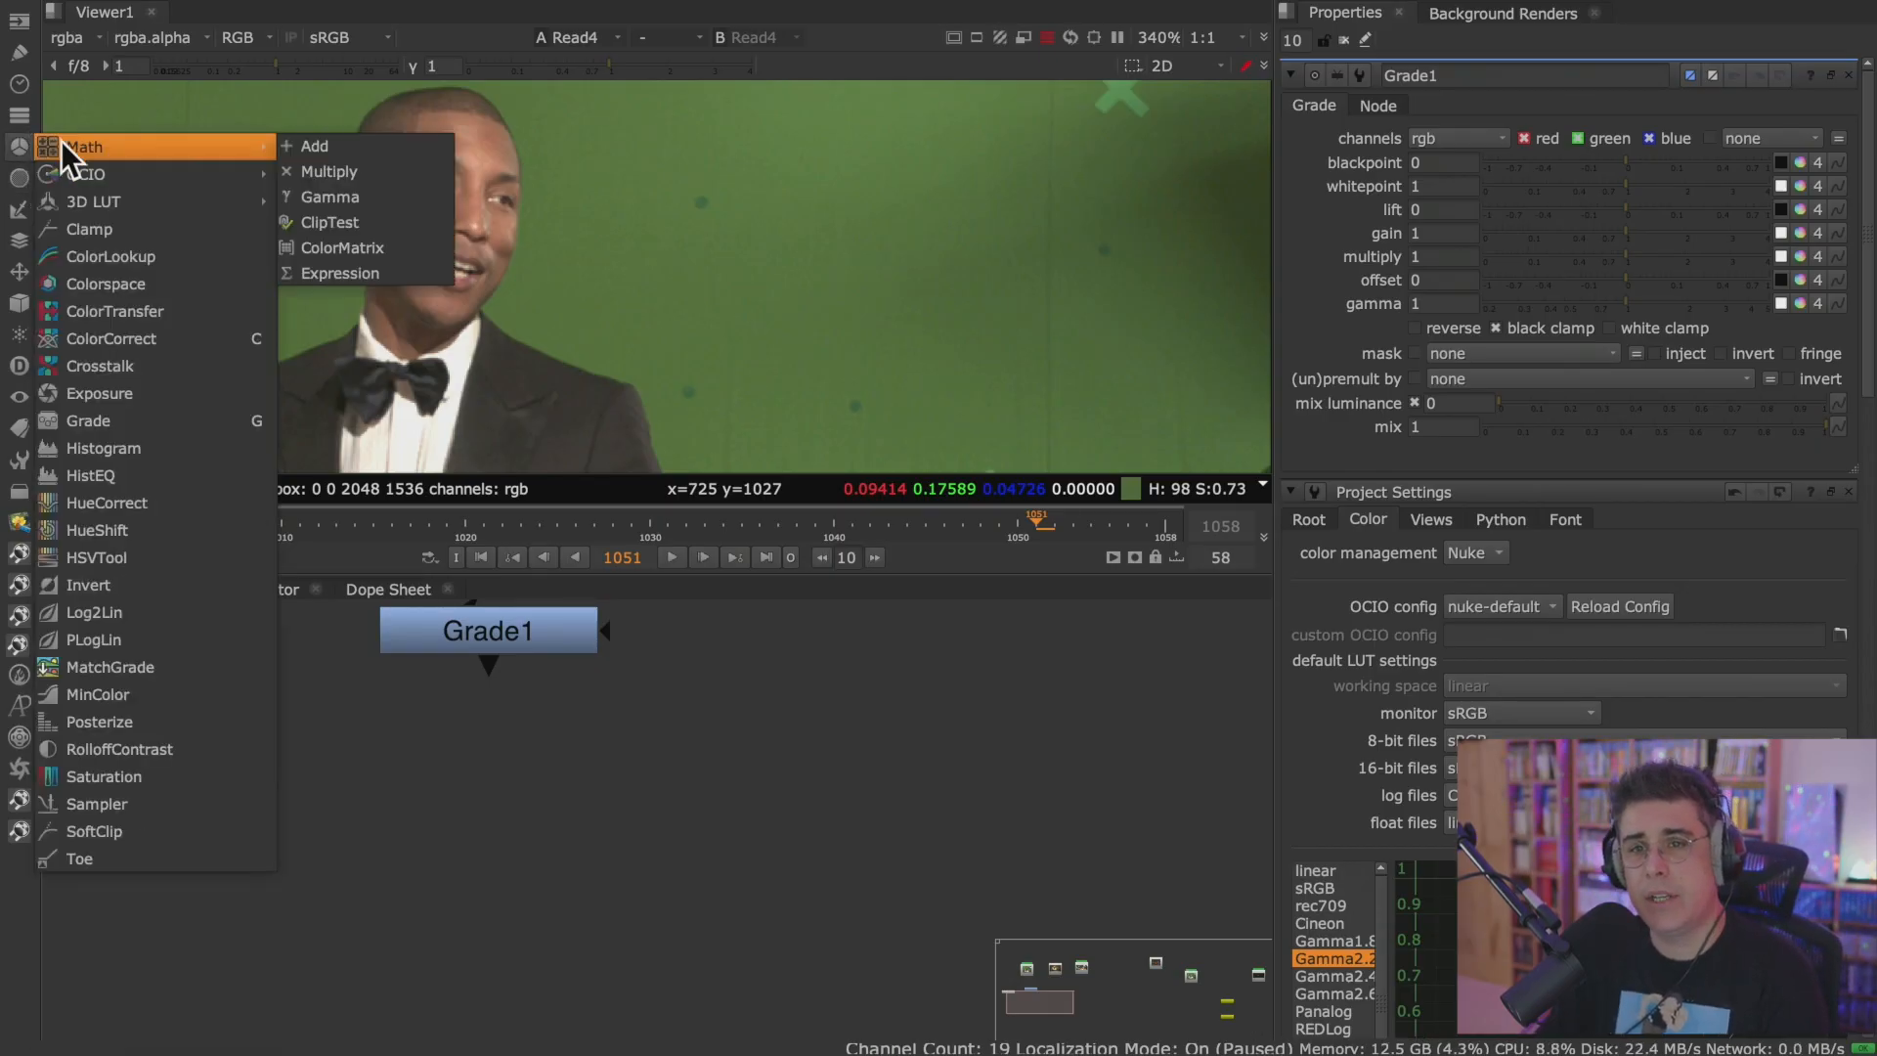
{"action": "left_click", "coordinate": [143, 418]}
{"action": "left_click_drag", "start_coordinate": [599, 779], "coordinate": [551, 800]}
{"action": "left_click", "coordinate": [830, 741]}
Maximize the Node Graph and add another unconnected Grade node beneath Read6 with the Grade shortcut, leaving it deselected.
{"action": "key", "text": "space"}
{"action": "middle_click_drag", "start_coordinate": [830, 741], "coordinate": [919, 555]}
{"action": "key", "text": "g"}
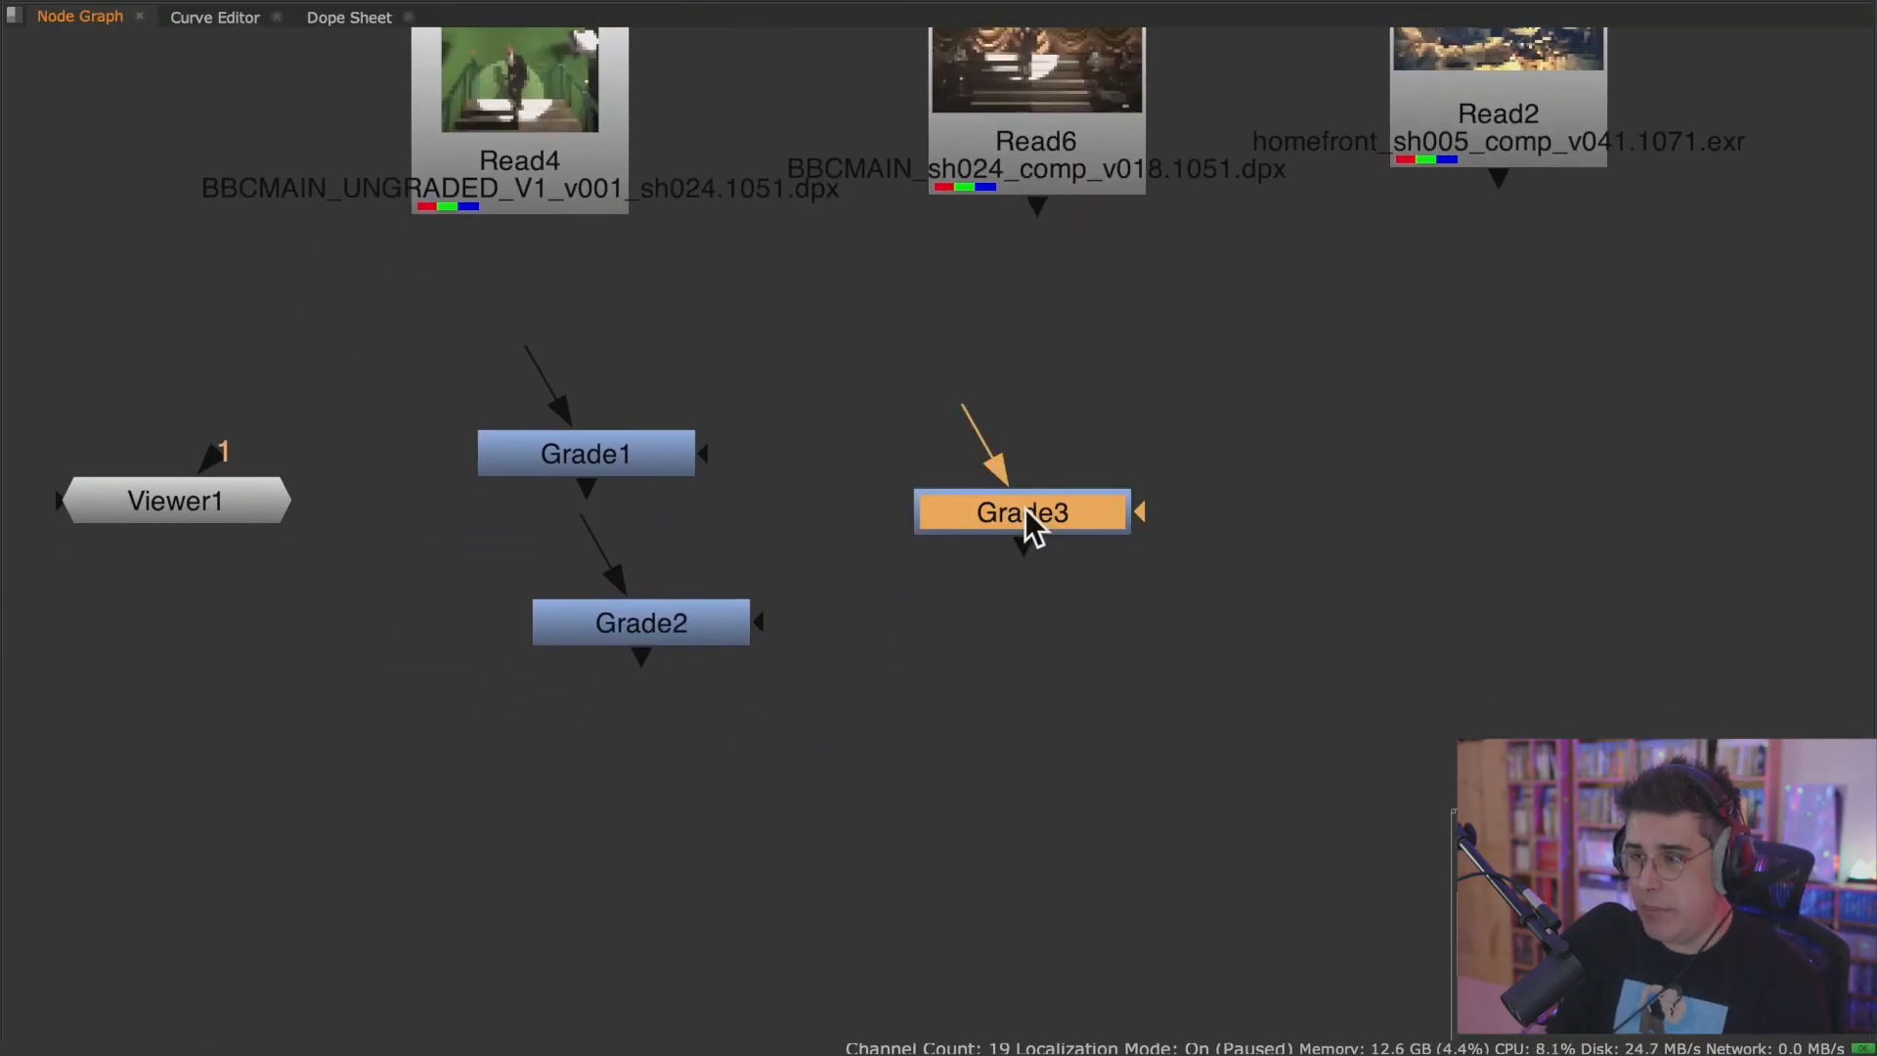
{"action": "left_click", "coordinate": [989, 592]}
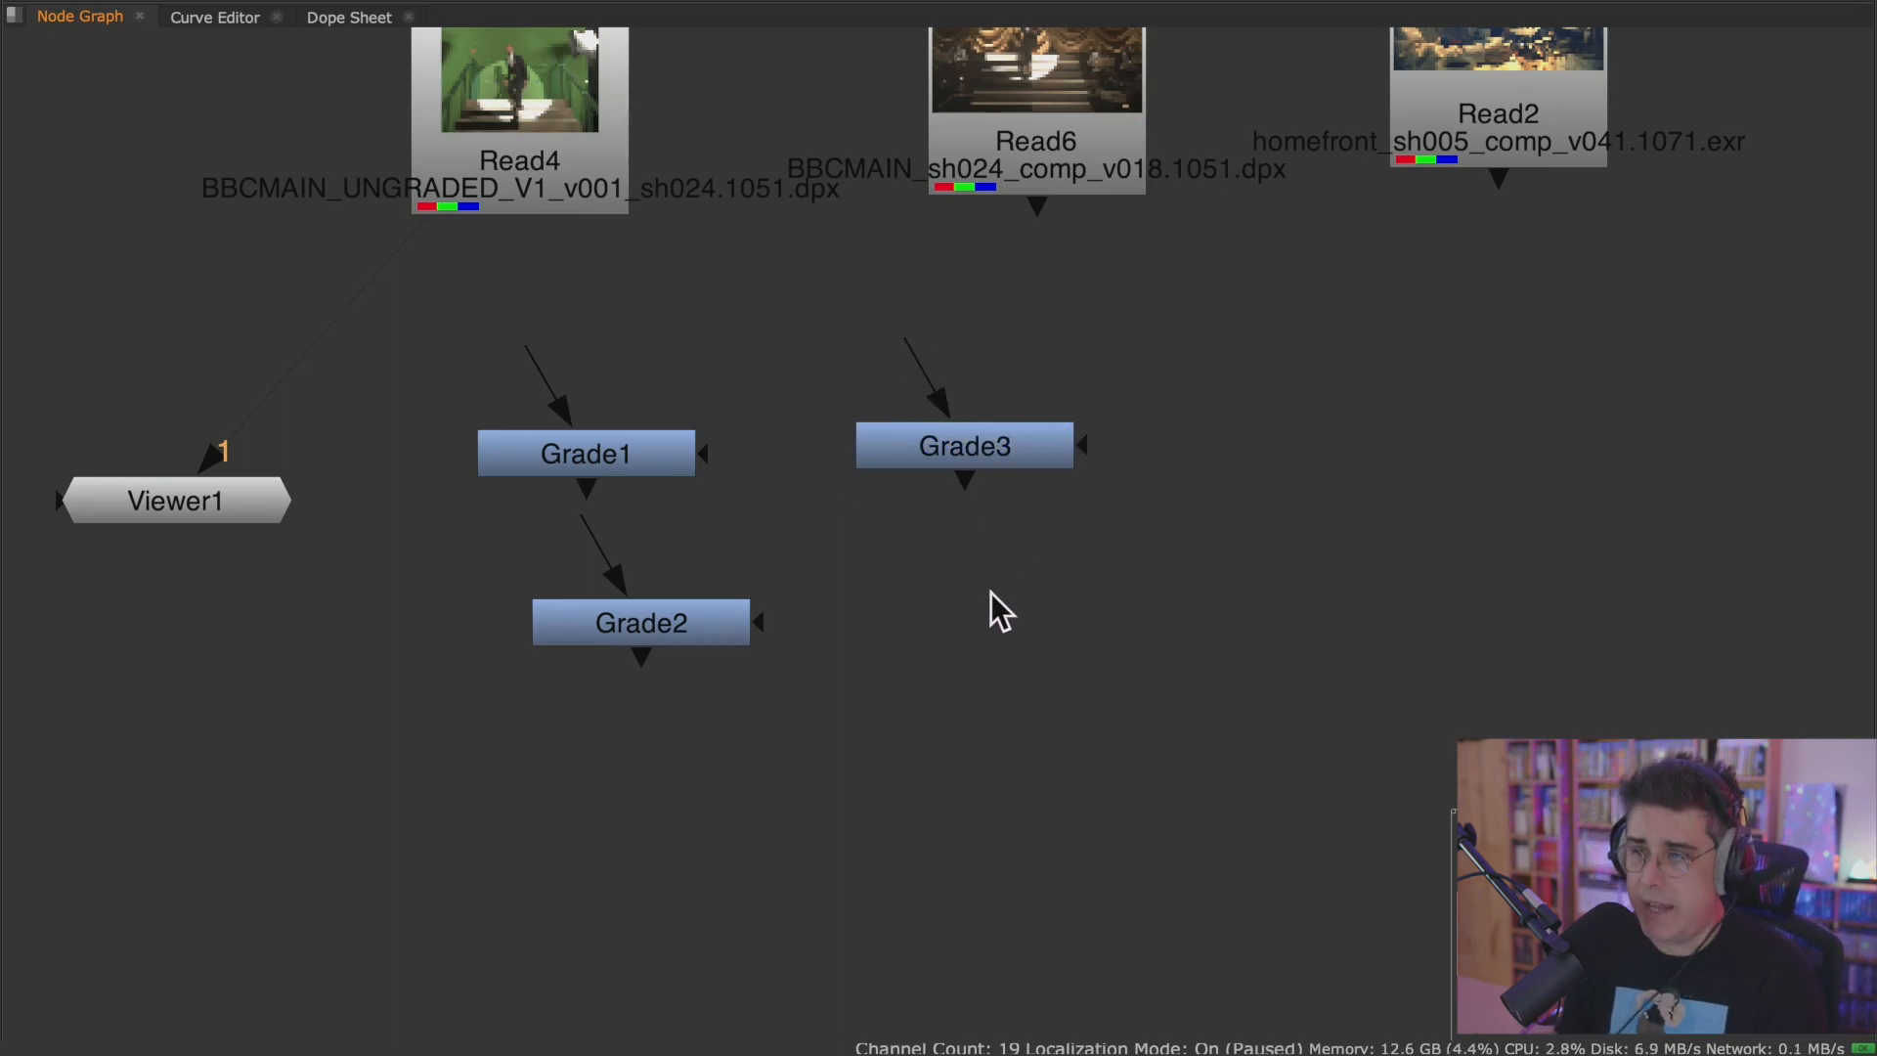
Search the node finder for "grade", add the Grade [Color] node beneath Grade3, and leave it deselected.
{"action": "key", "text": "Tab"}
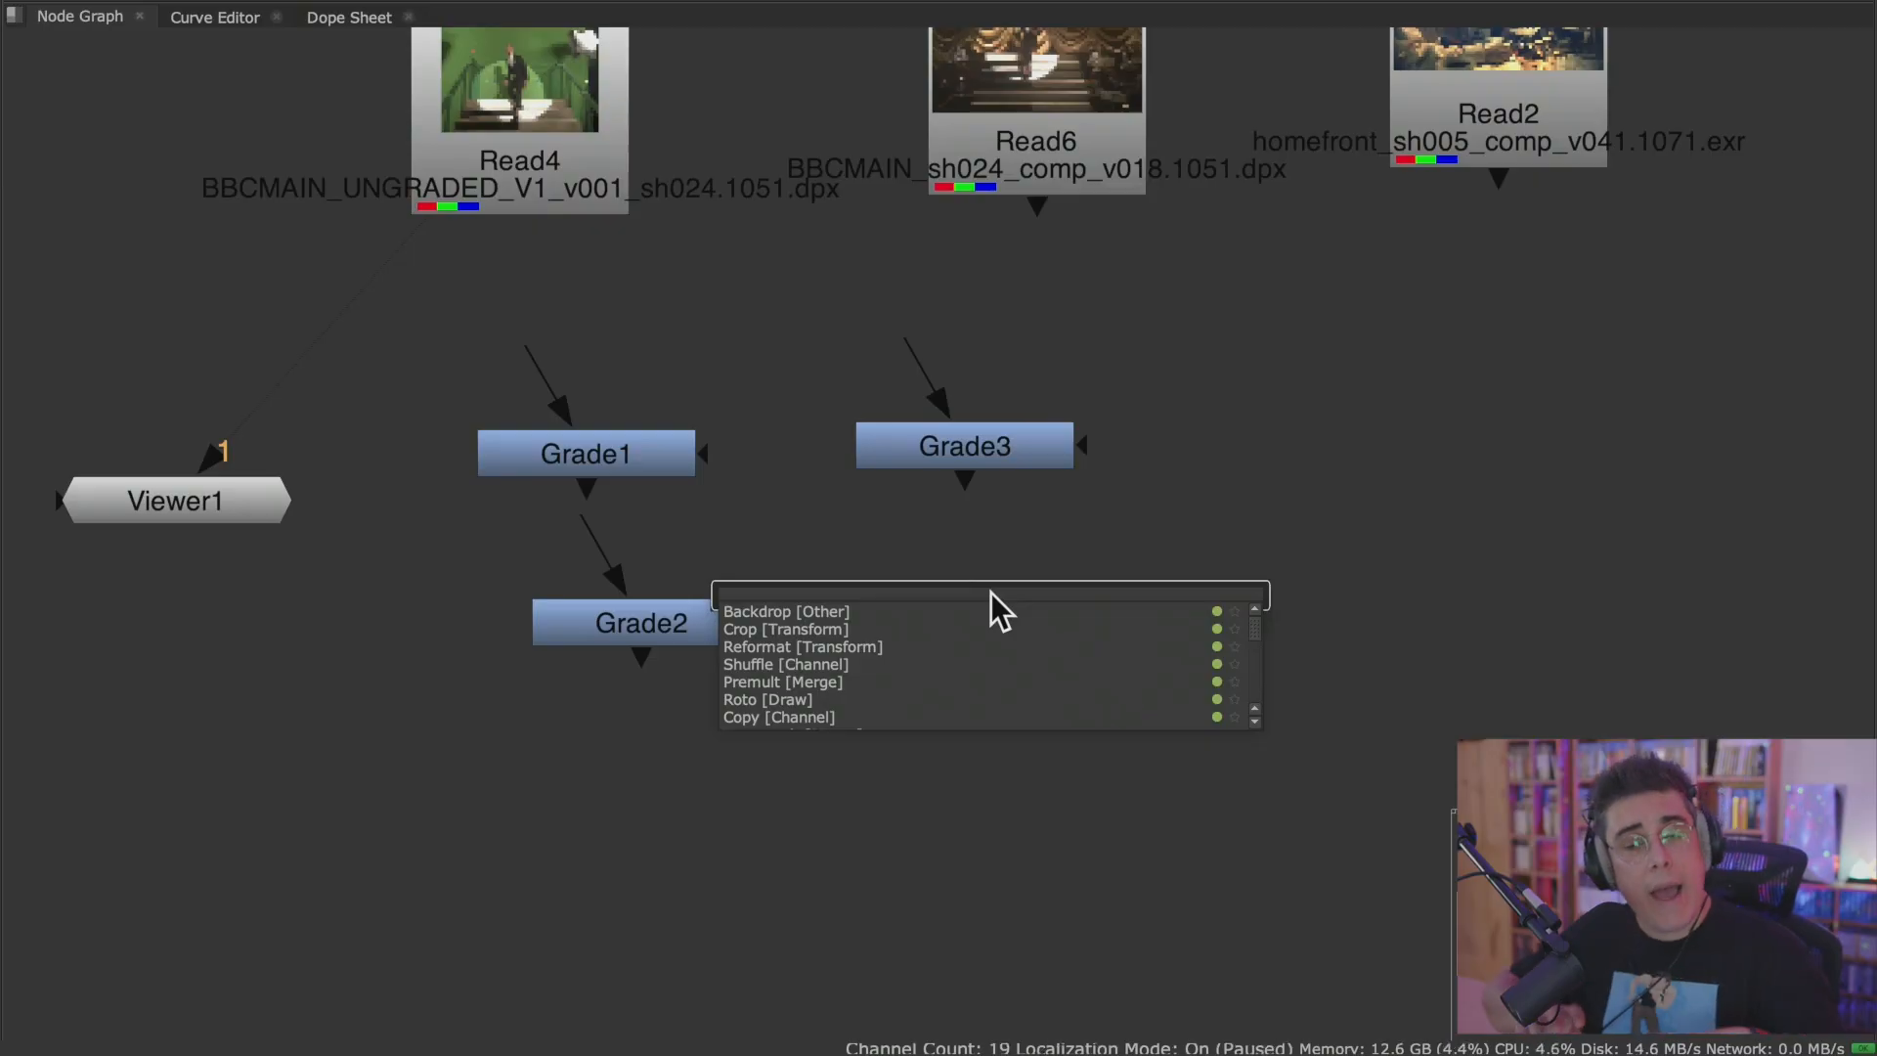
{"action": "type", "text": "grade"}
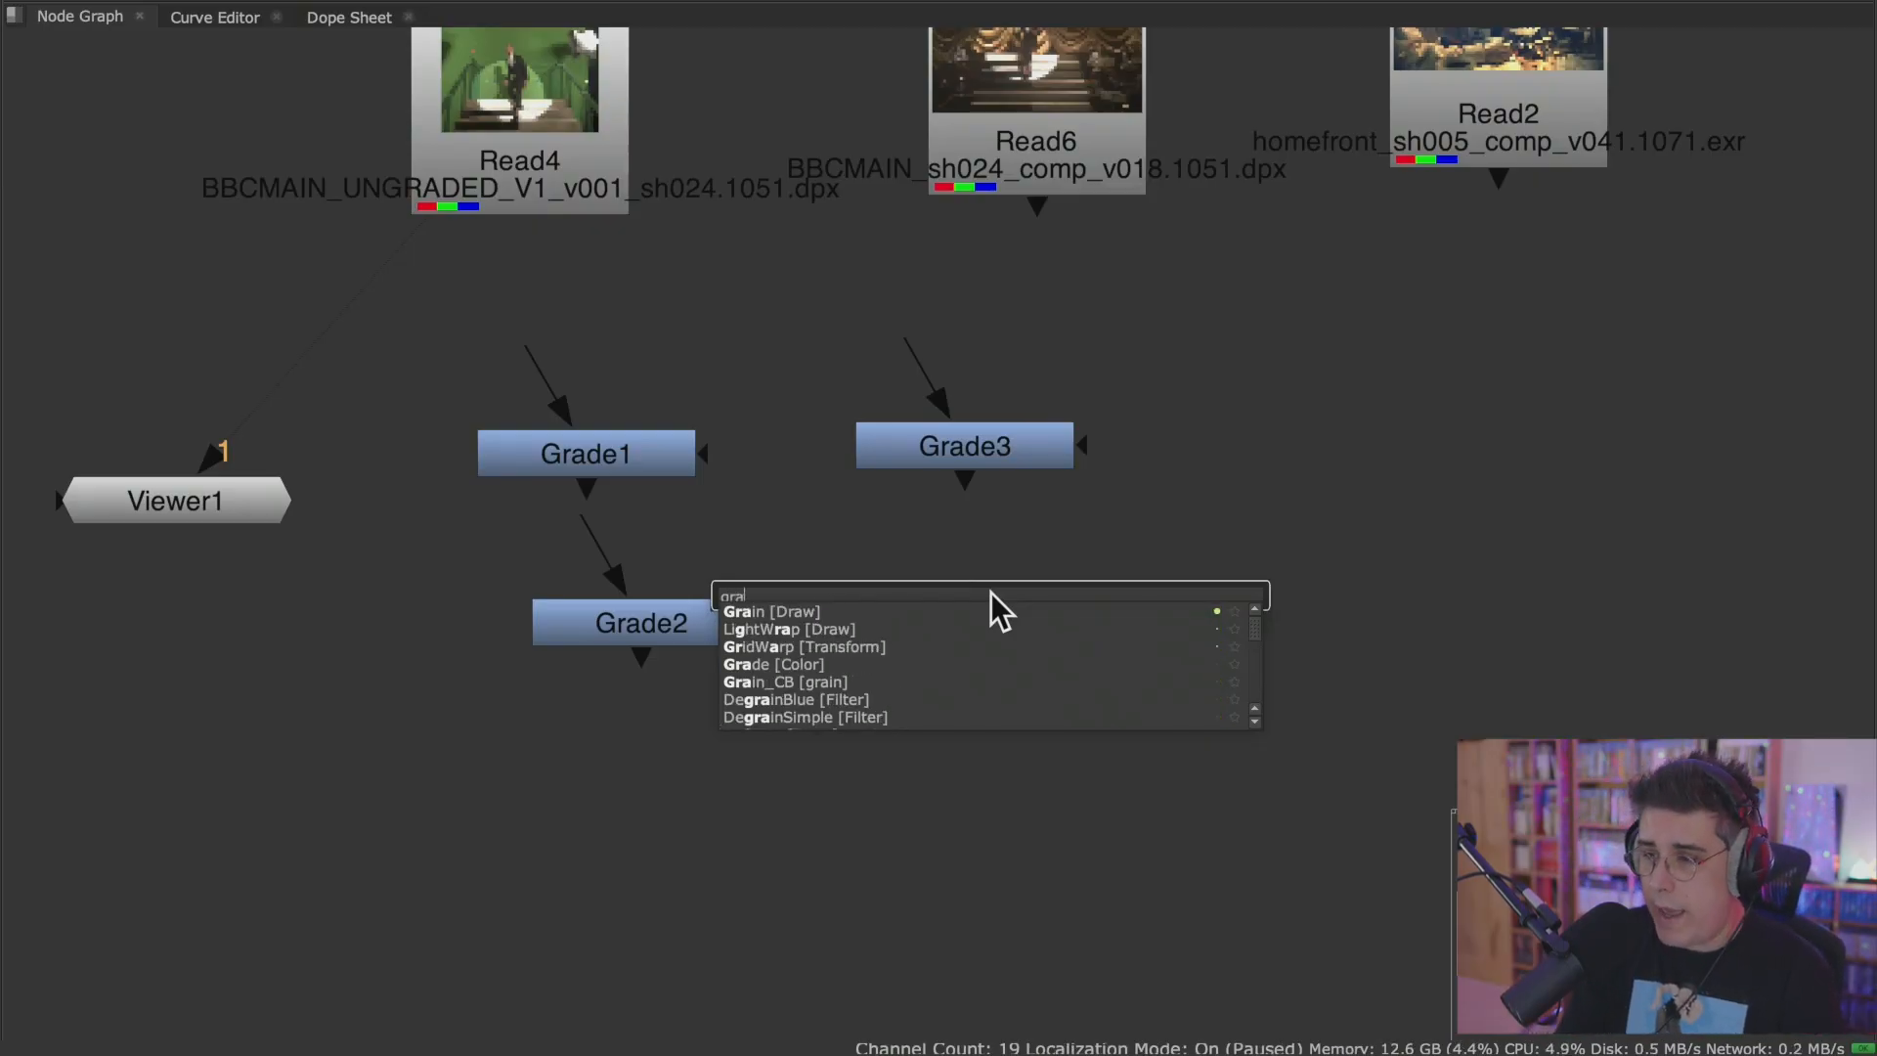
{"action": "key", "text": "Down"}
{"action": "key", "text": "Down"}
{"action": "key", "text": "Down"}
{"action": "key", "text": "Down"}
{"action": "key", "text": "Down"}
{"action": "key", "text": "Down"}
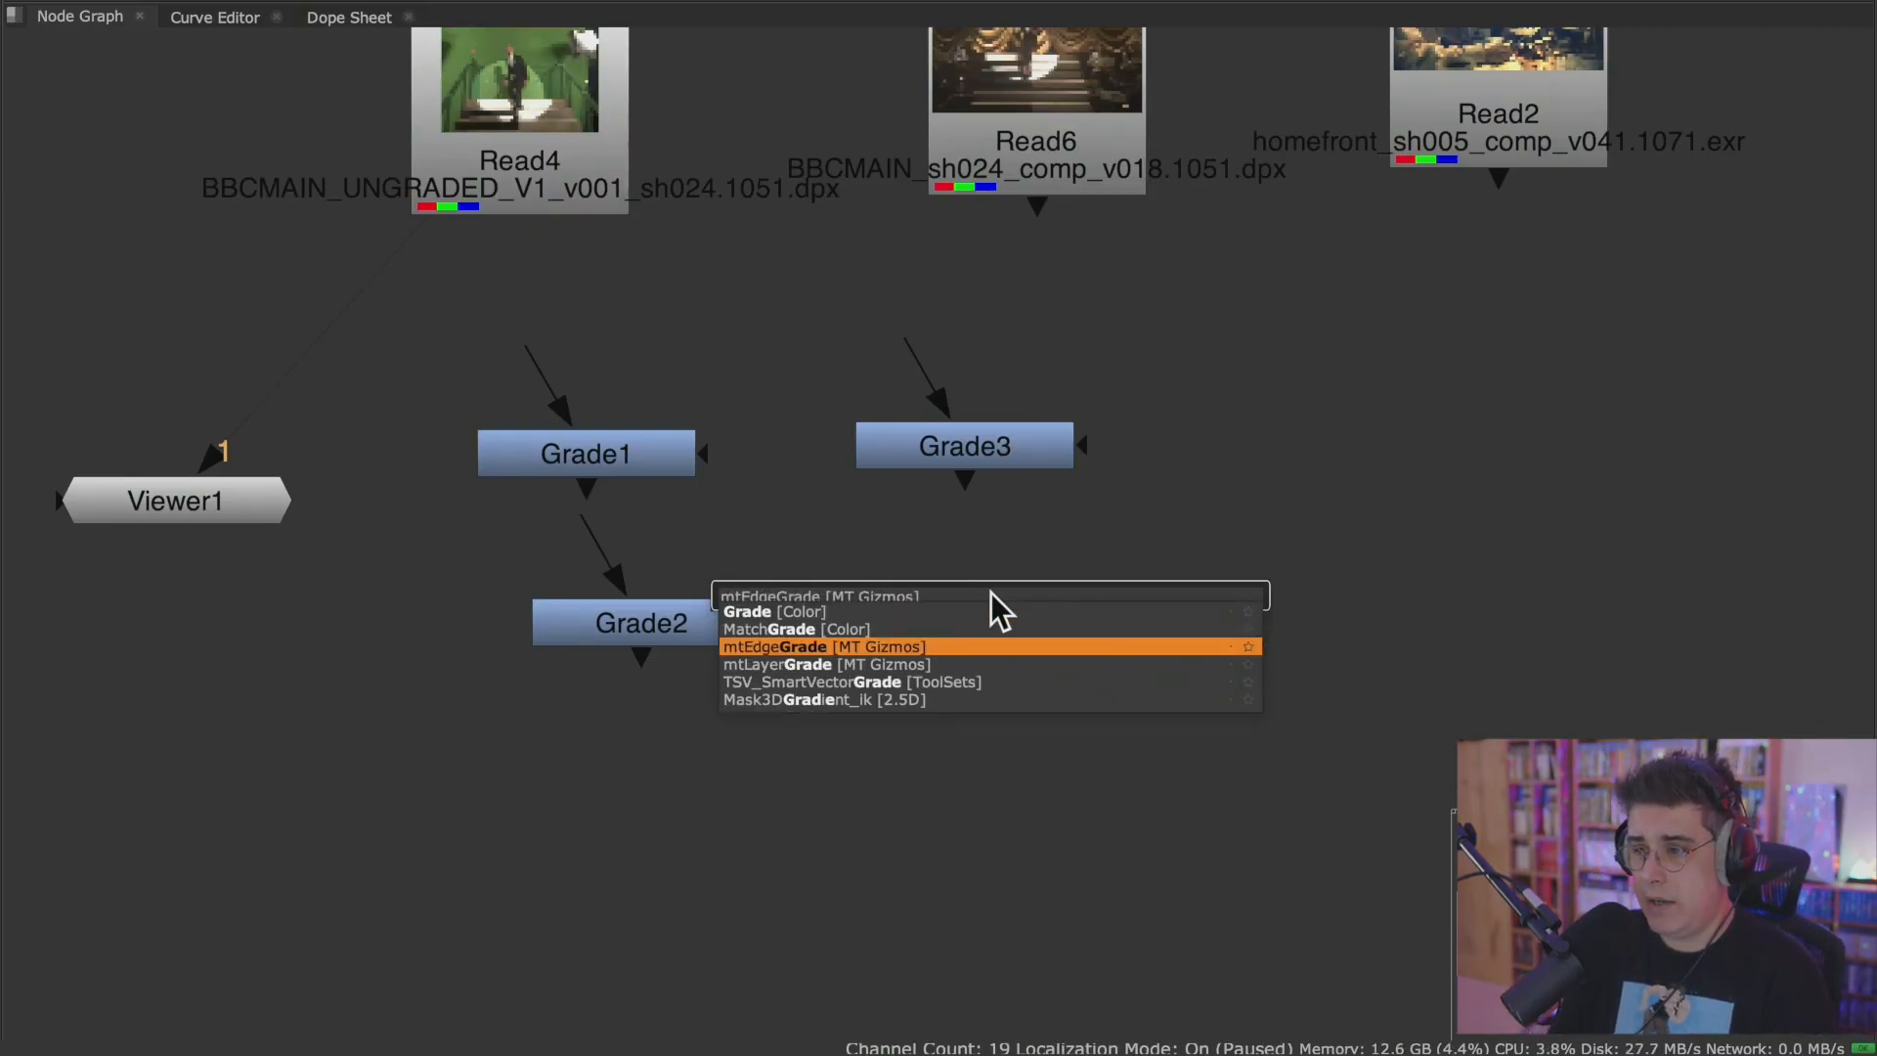
{"action": "key", "text": "Up"}
{"action": "key", "text": "Up"}
{"action": "key", "text": "Up"}
{"action": "key", "text": "Up"}
{"action": "key", "text": "Up"}
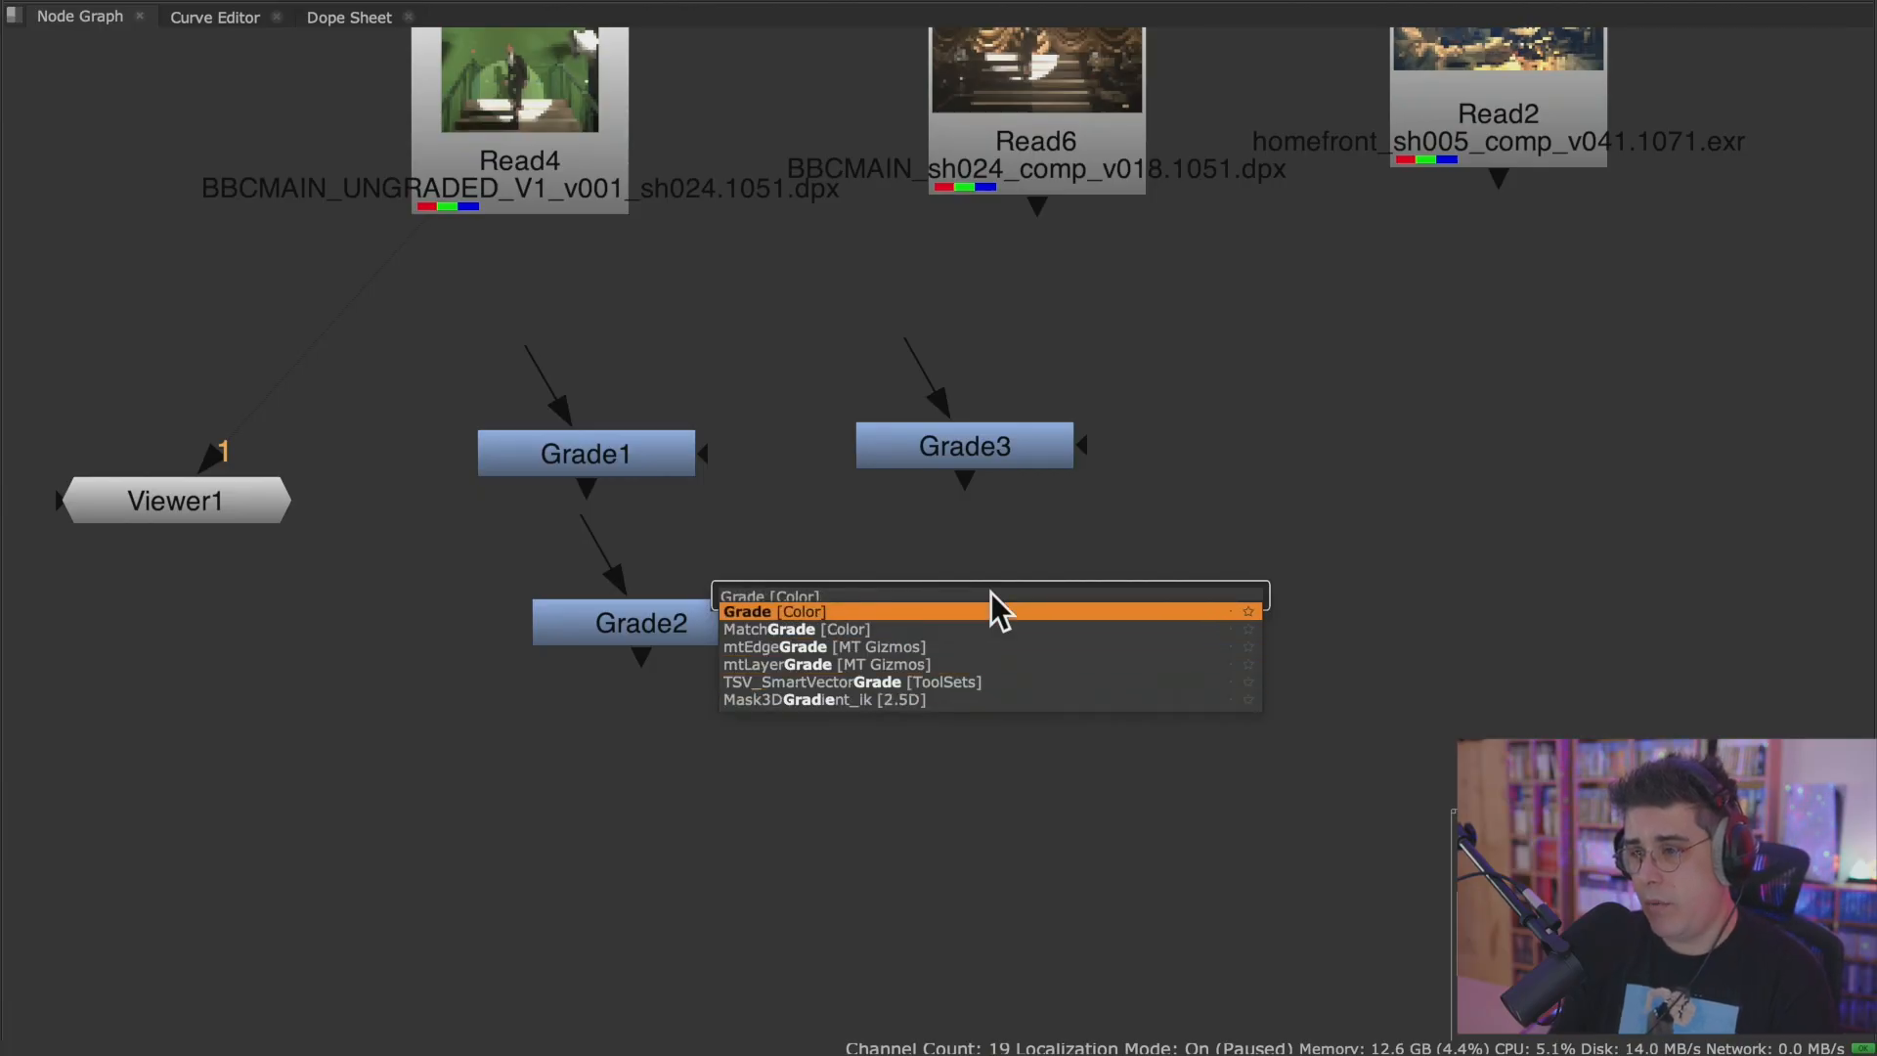
{"action": "key", "text": "Return"}
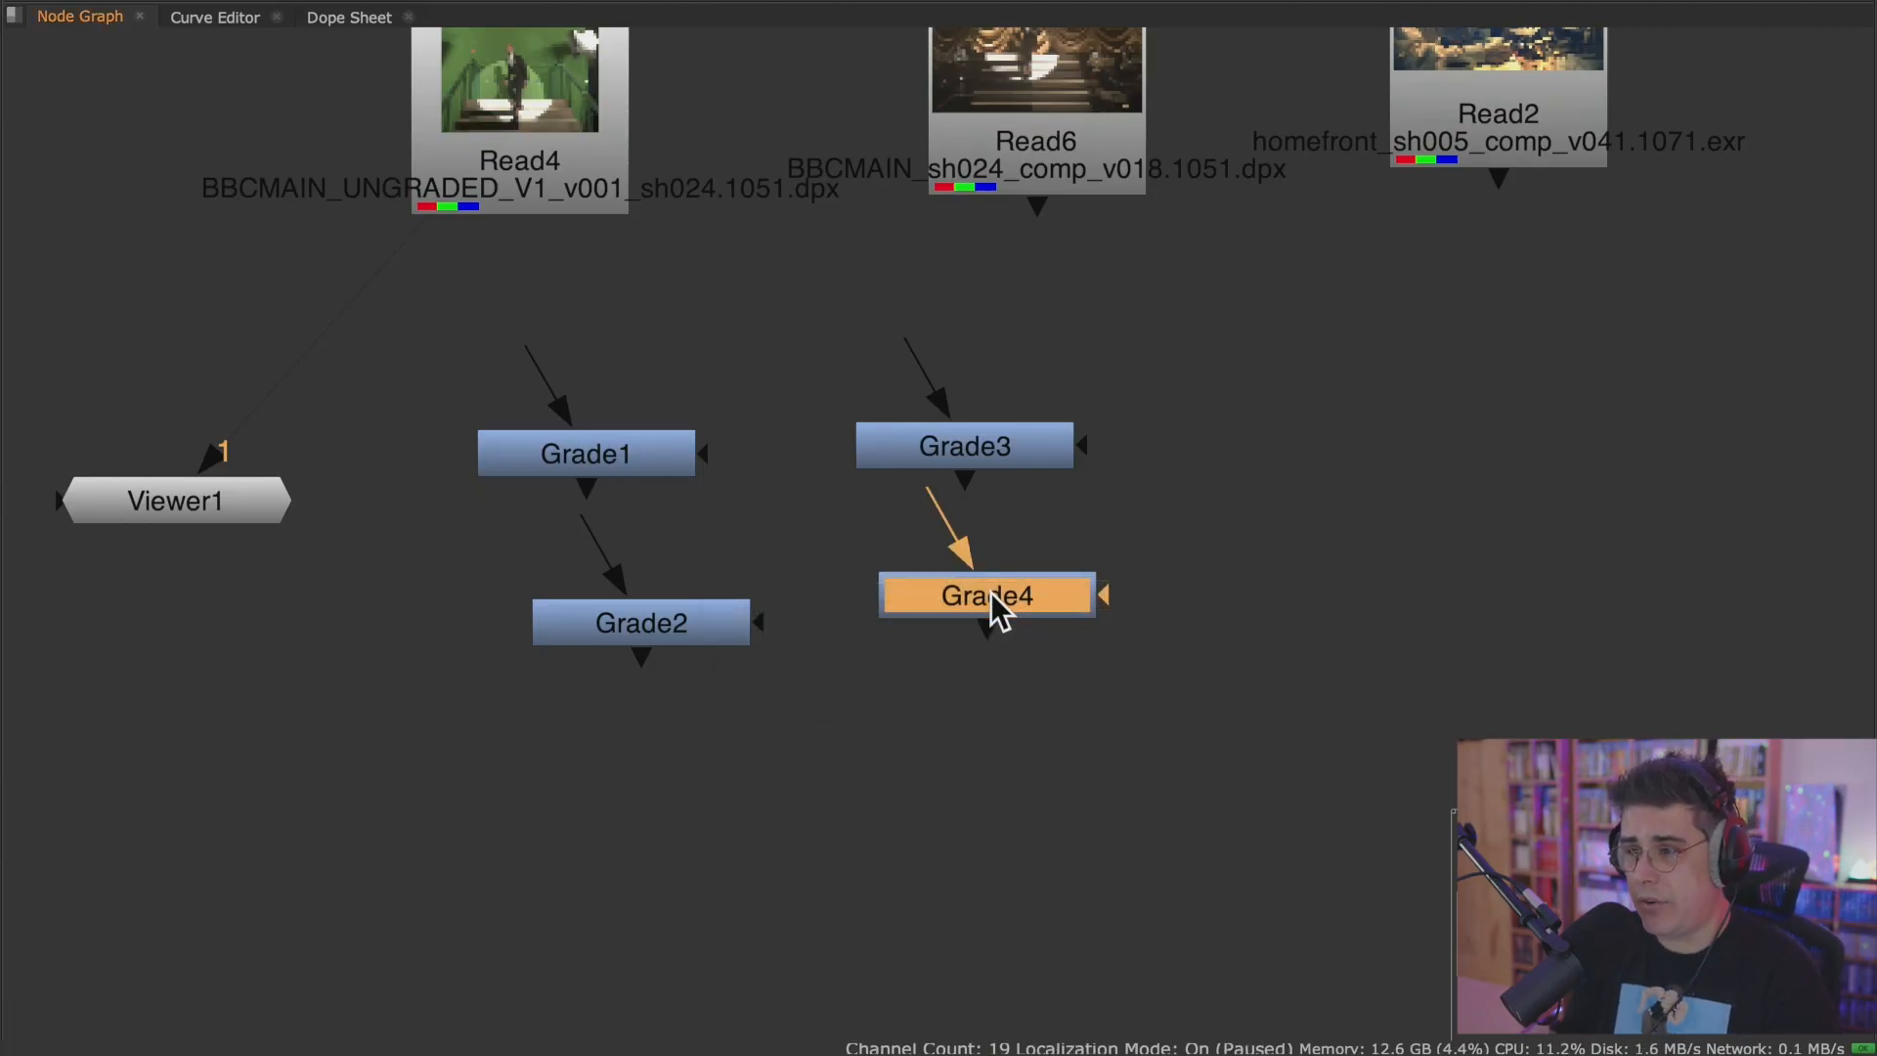
{"action": "left_click", "coordinate": [998, 711]}
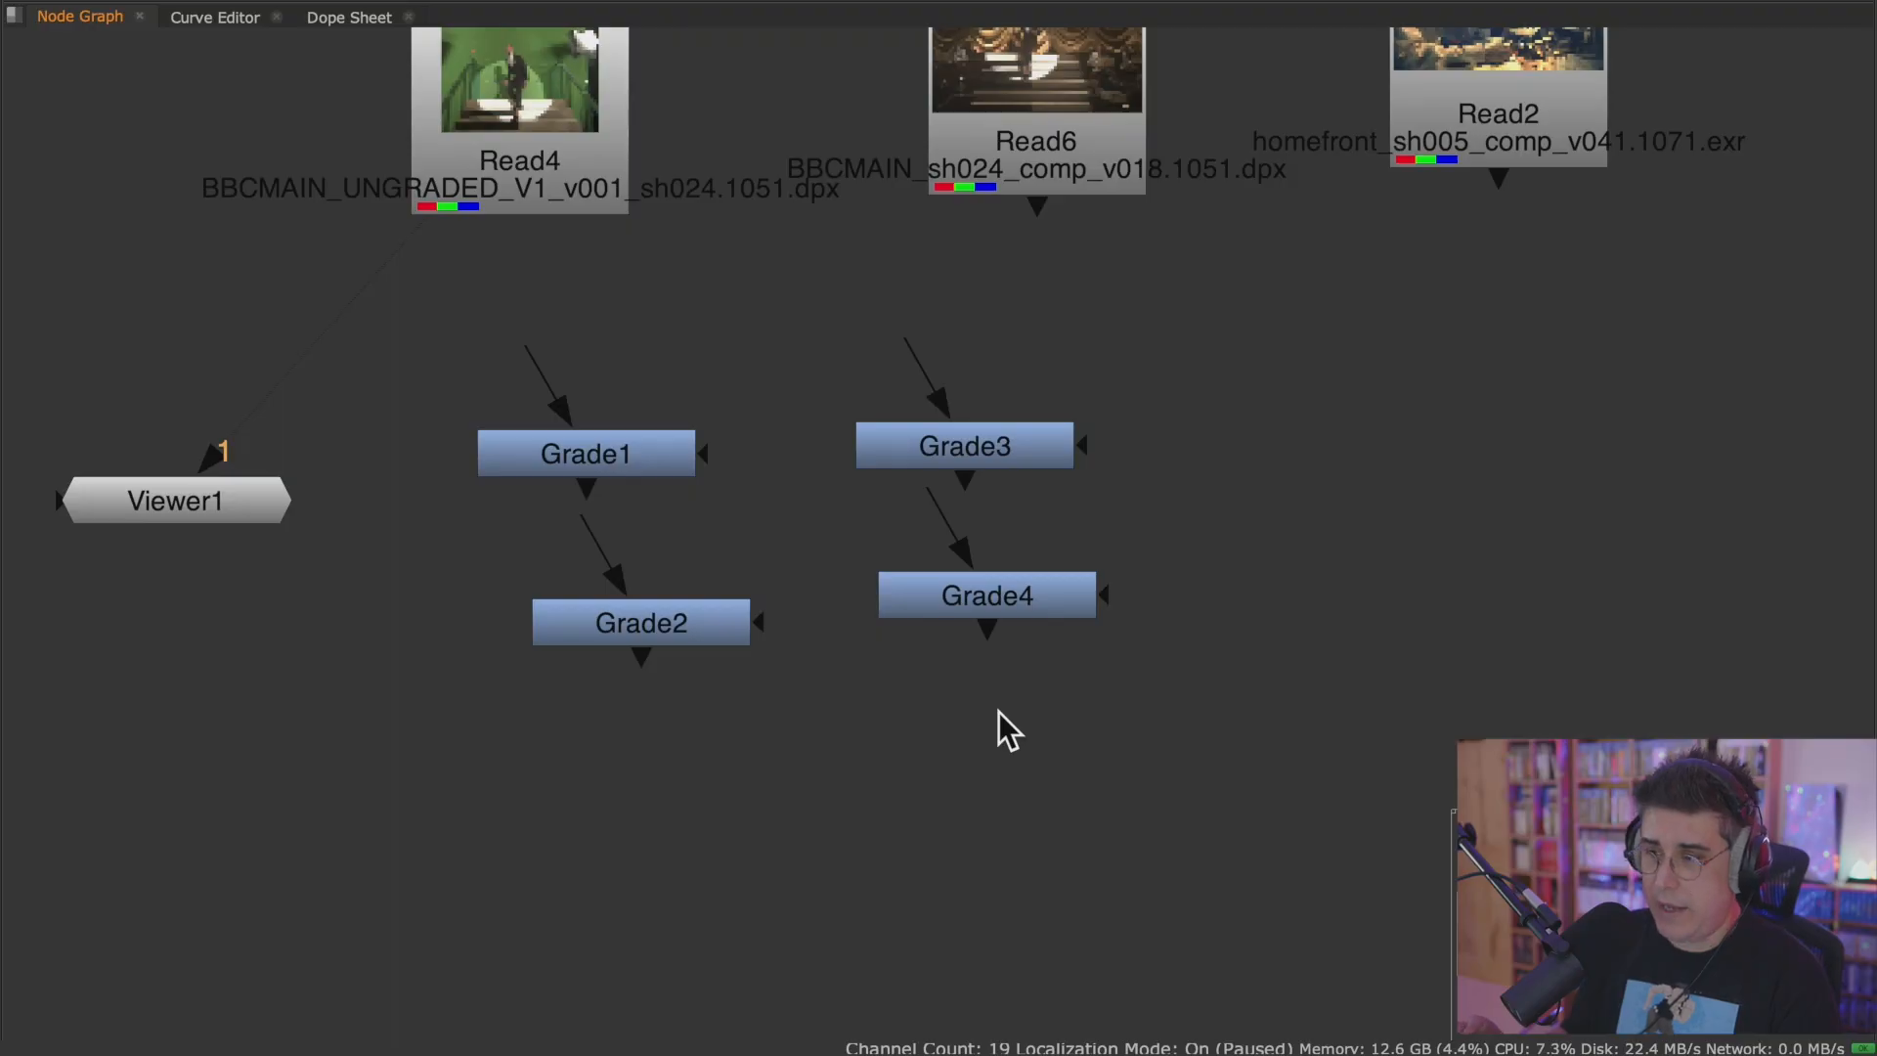
Open the node search in the empty space beneath Grade4.
{"action": "key", "text": "Tab"}
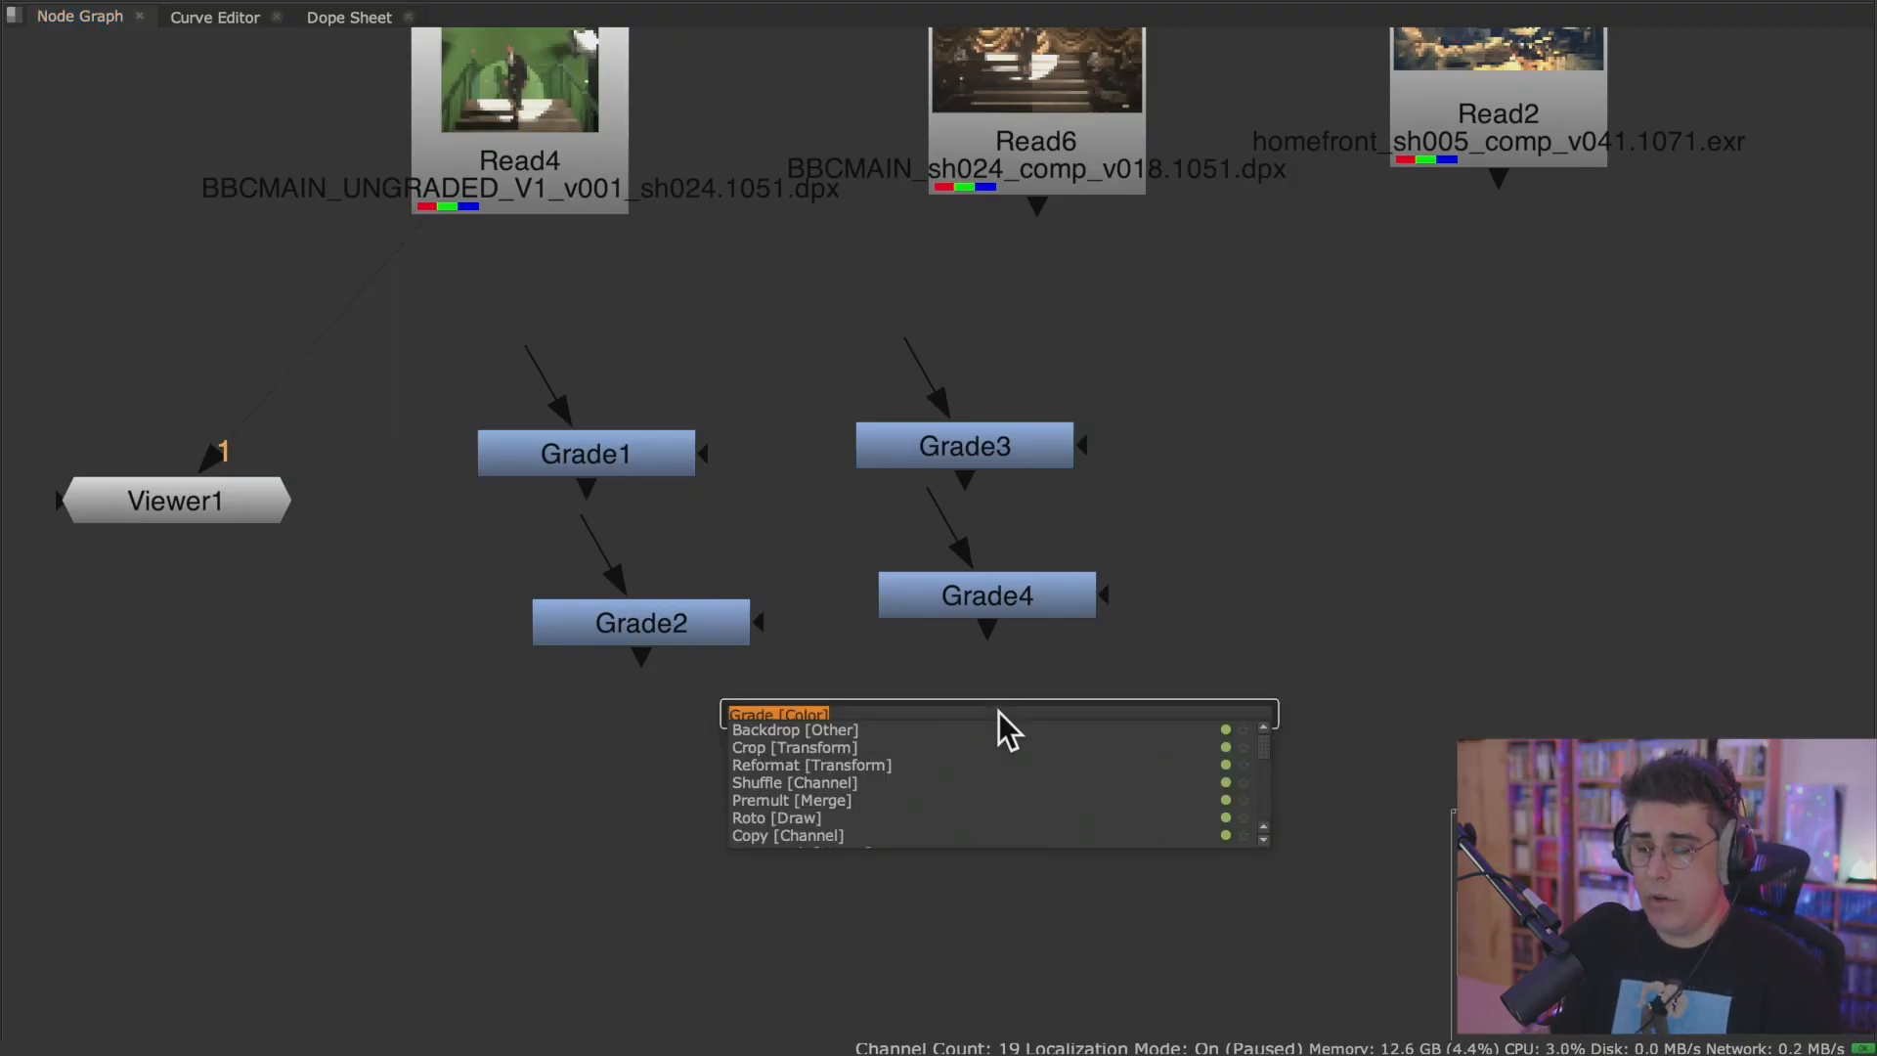
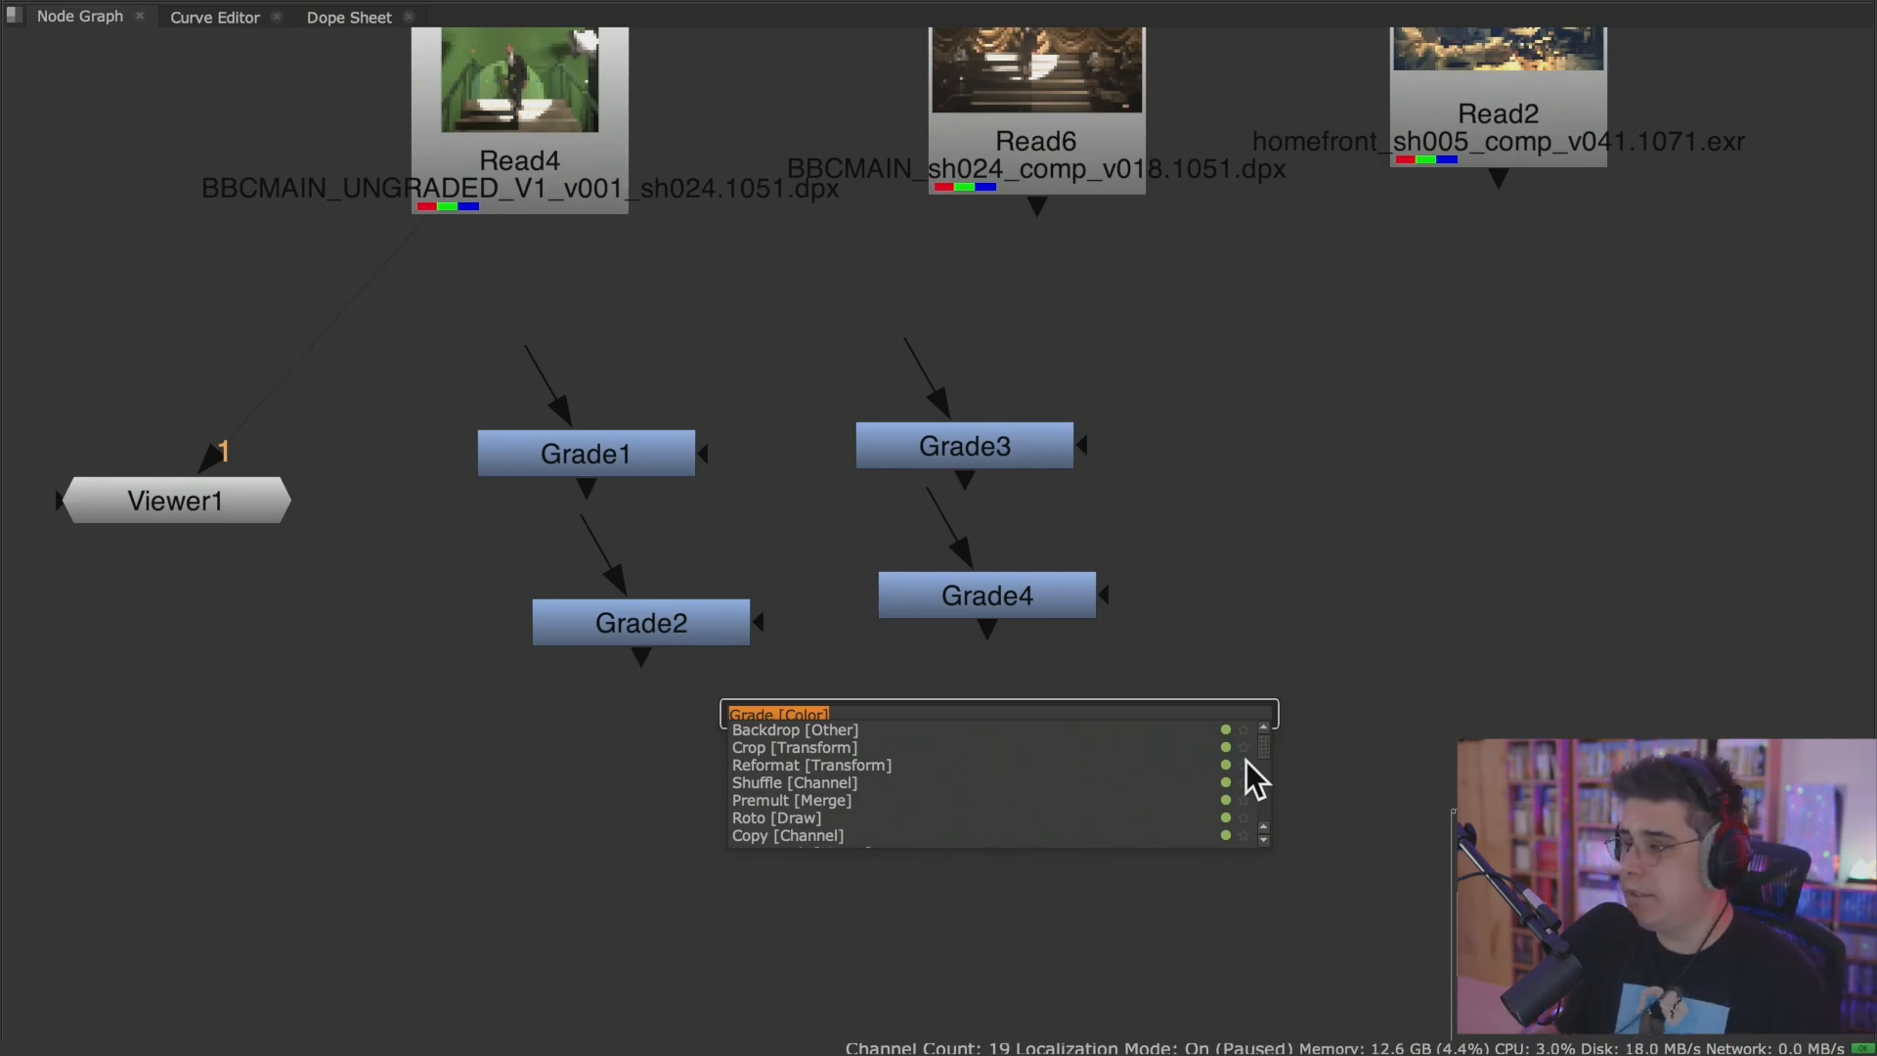
Dismiss the node search and spread Grade1, Grade2, Grade3 and Grade4 apart beneath the Read nodes, leaving them deselected.
{"action": "left_click", "coordinate": [1245, 516]}
{"action": "scroll", "coordinate": [1153, 489], "scroll_direction": "down", "scroll_amount": 2}
{"action": "left_click_drag", "start_coordinate": [1261, 381], "coordinate": [594, 677]}
{"action": "left_click", "coordinate": [813, 708]}
{"action": "left_click_drag", "start_coordinate": [713, 477], "coordinate": [735, 436]}
{"action": "left_click_drag", "start_coordinate": [733, 628], "coordinate": [635, 704]}
{"action": "left_click_drag", "start_coordinate": [1043, 596], "coordinate": [1090, 731]}
{"action": "left_click_drag", "start_coordinate": [1034, 478], "coordinate": [1086, 515]}
{"action": "left_click", "coordinate": [1292, 596]}
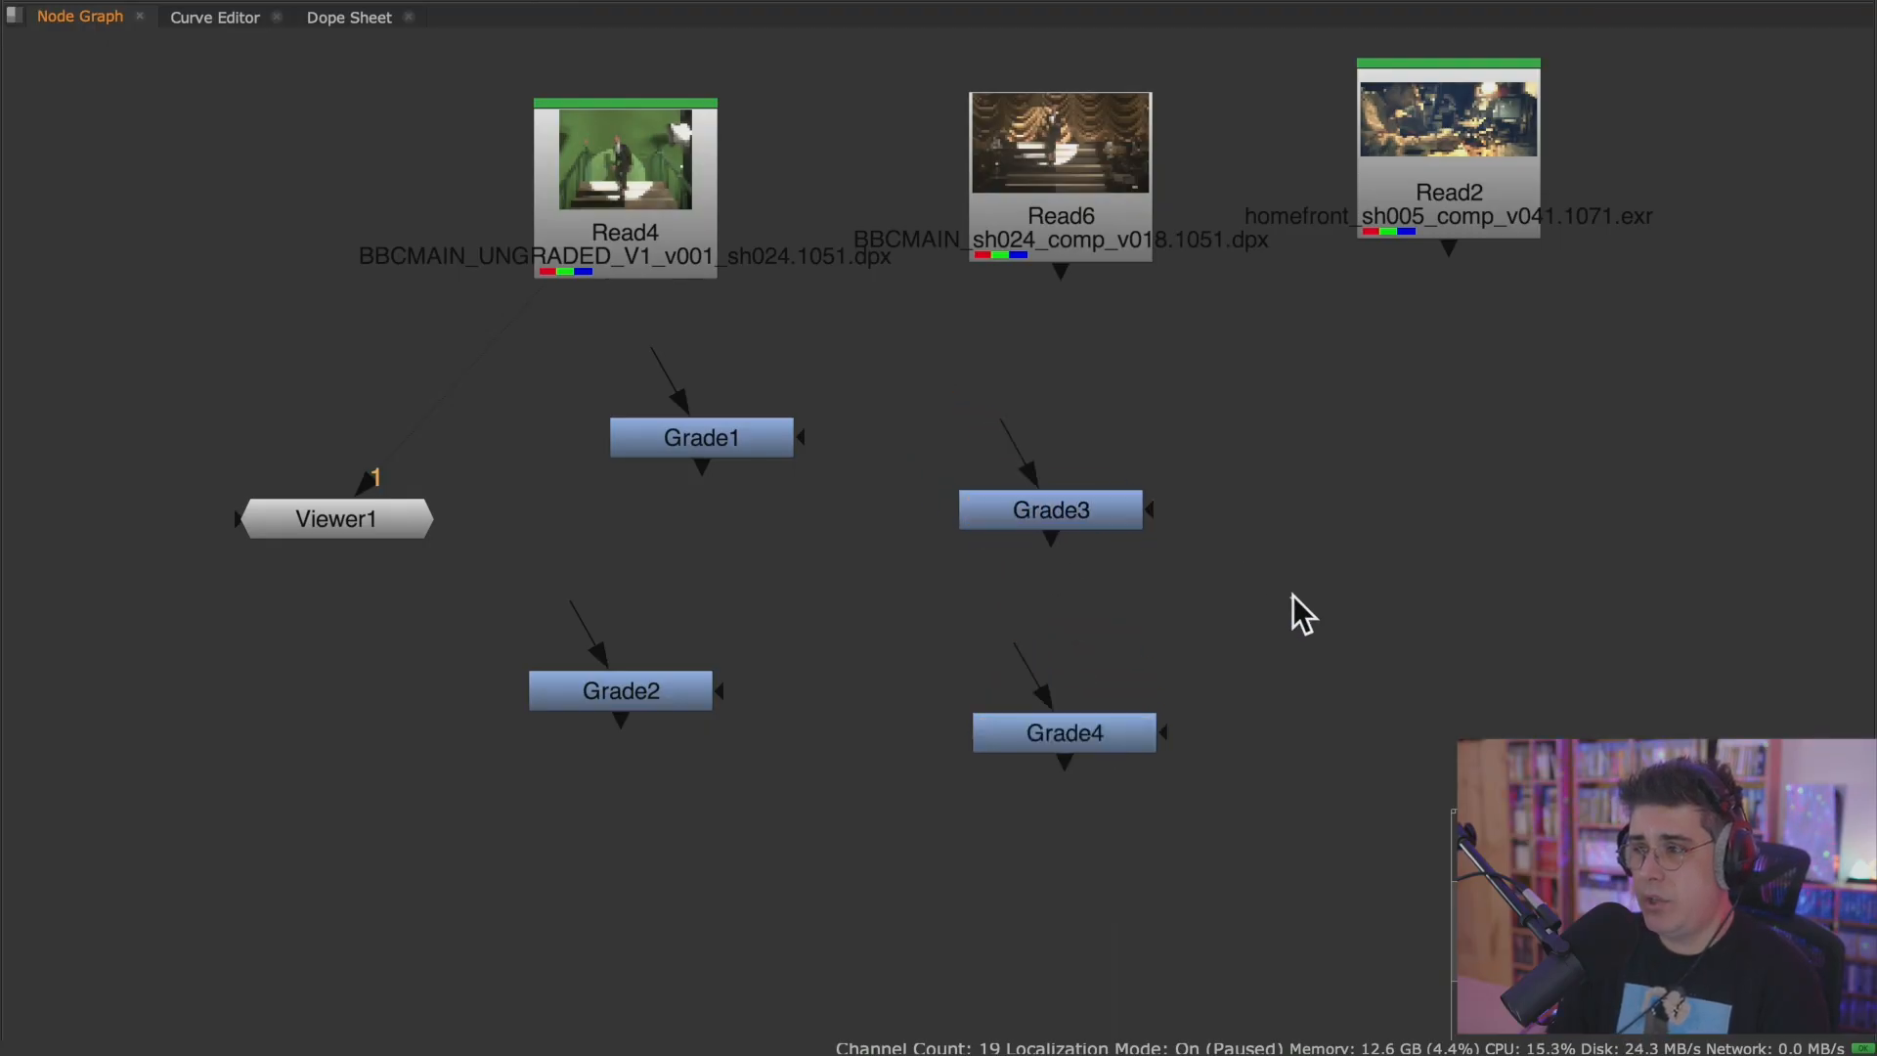
Move Read4 clear of the other nodes, add a Grade connected to its output, and place it a little below Read4.
{"action": "middle_click_drag", "start_coordinate": [849, 584], "coordinate": [1013, 786]}
{"action": "left_click_drag", "start_coordinate": [835, 414], "coordinate": [610, 314]}
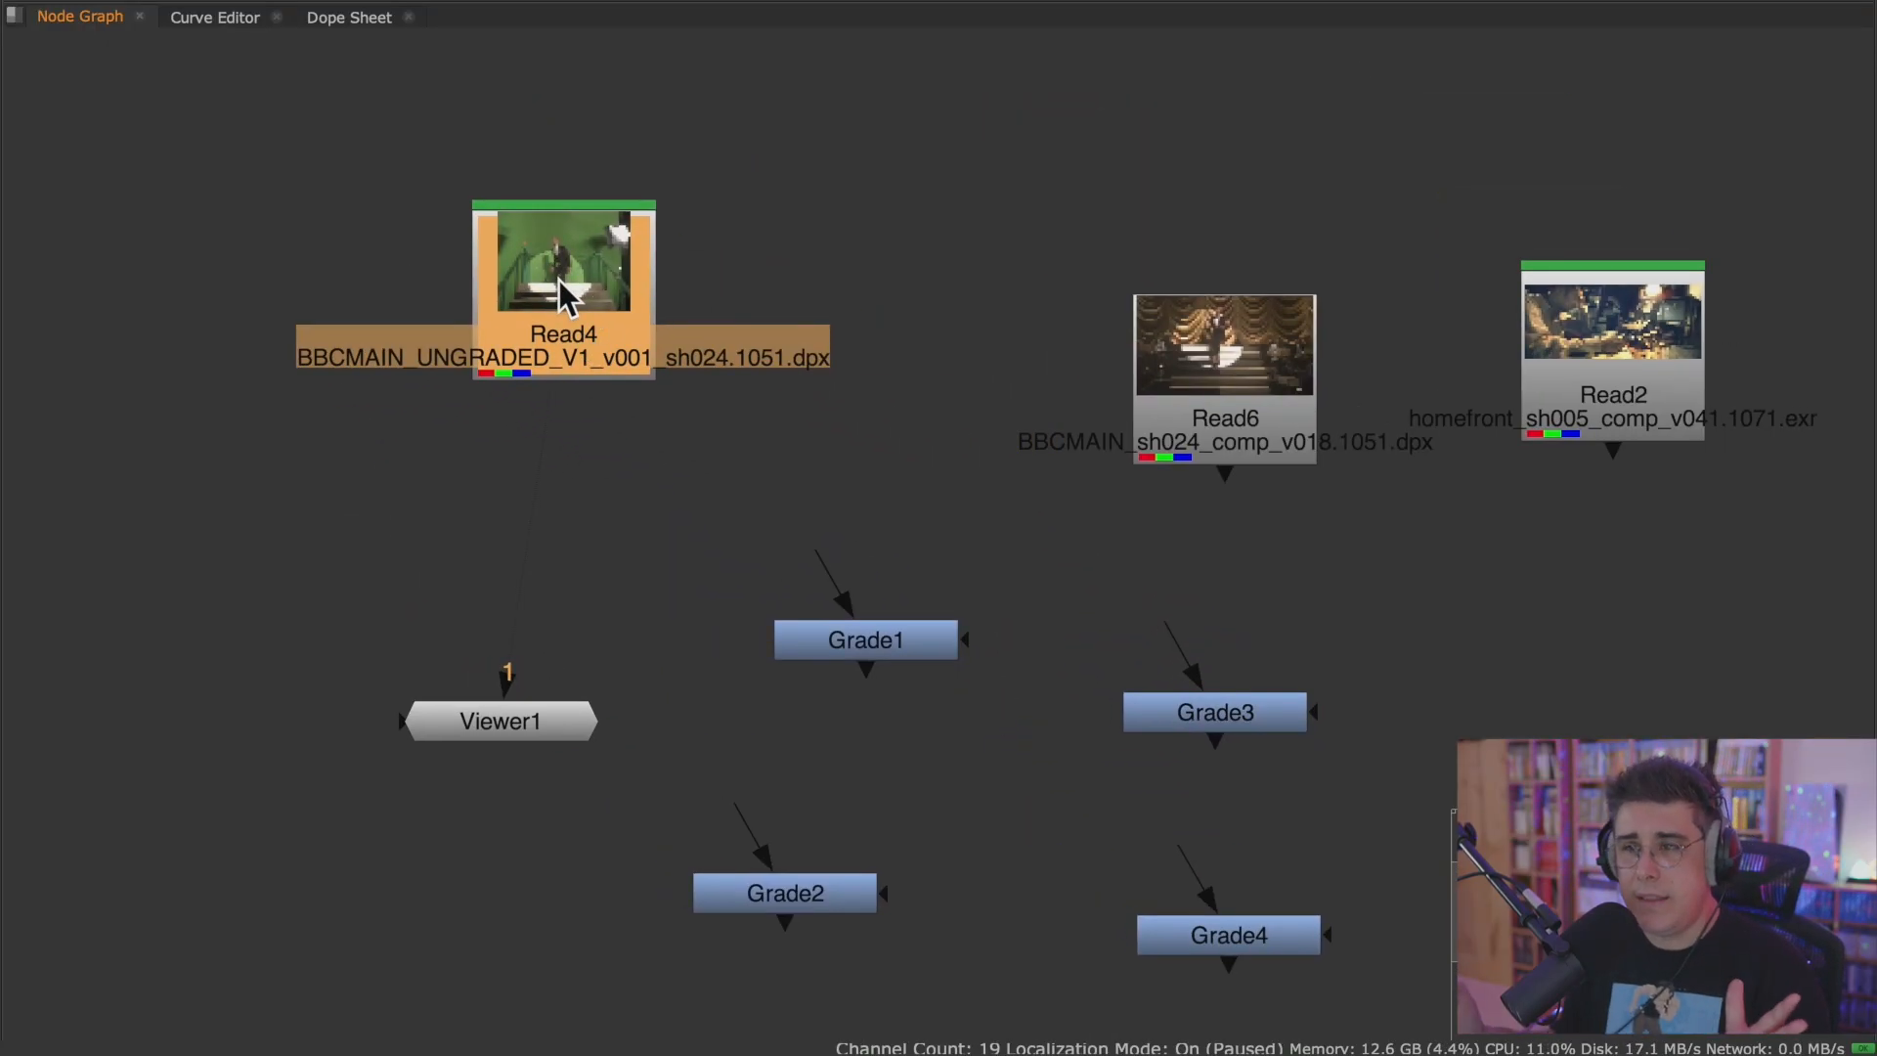
{"action": "key", "text": "1"}
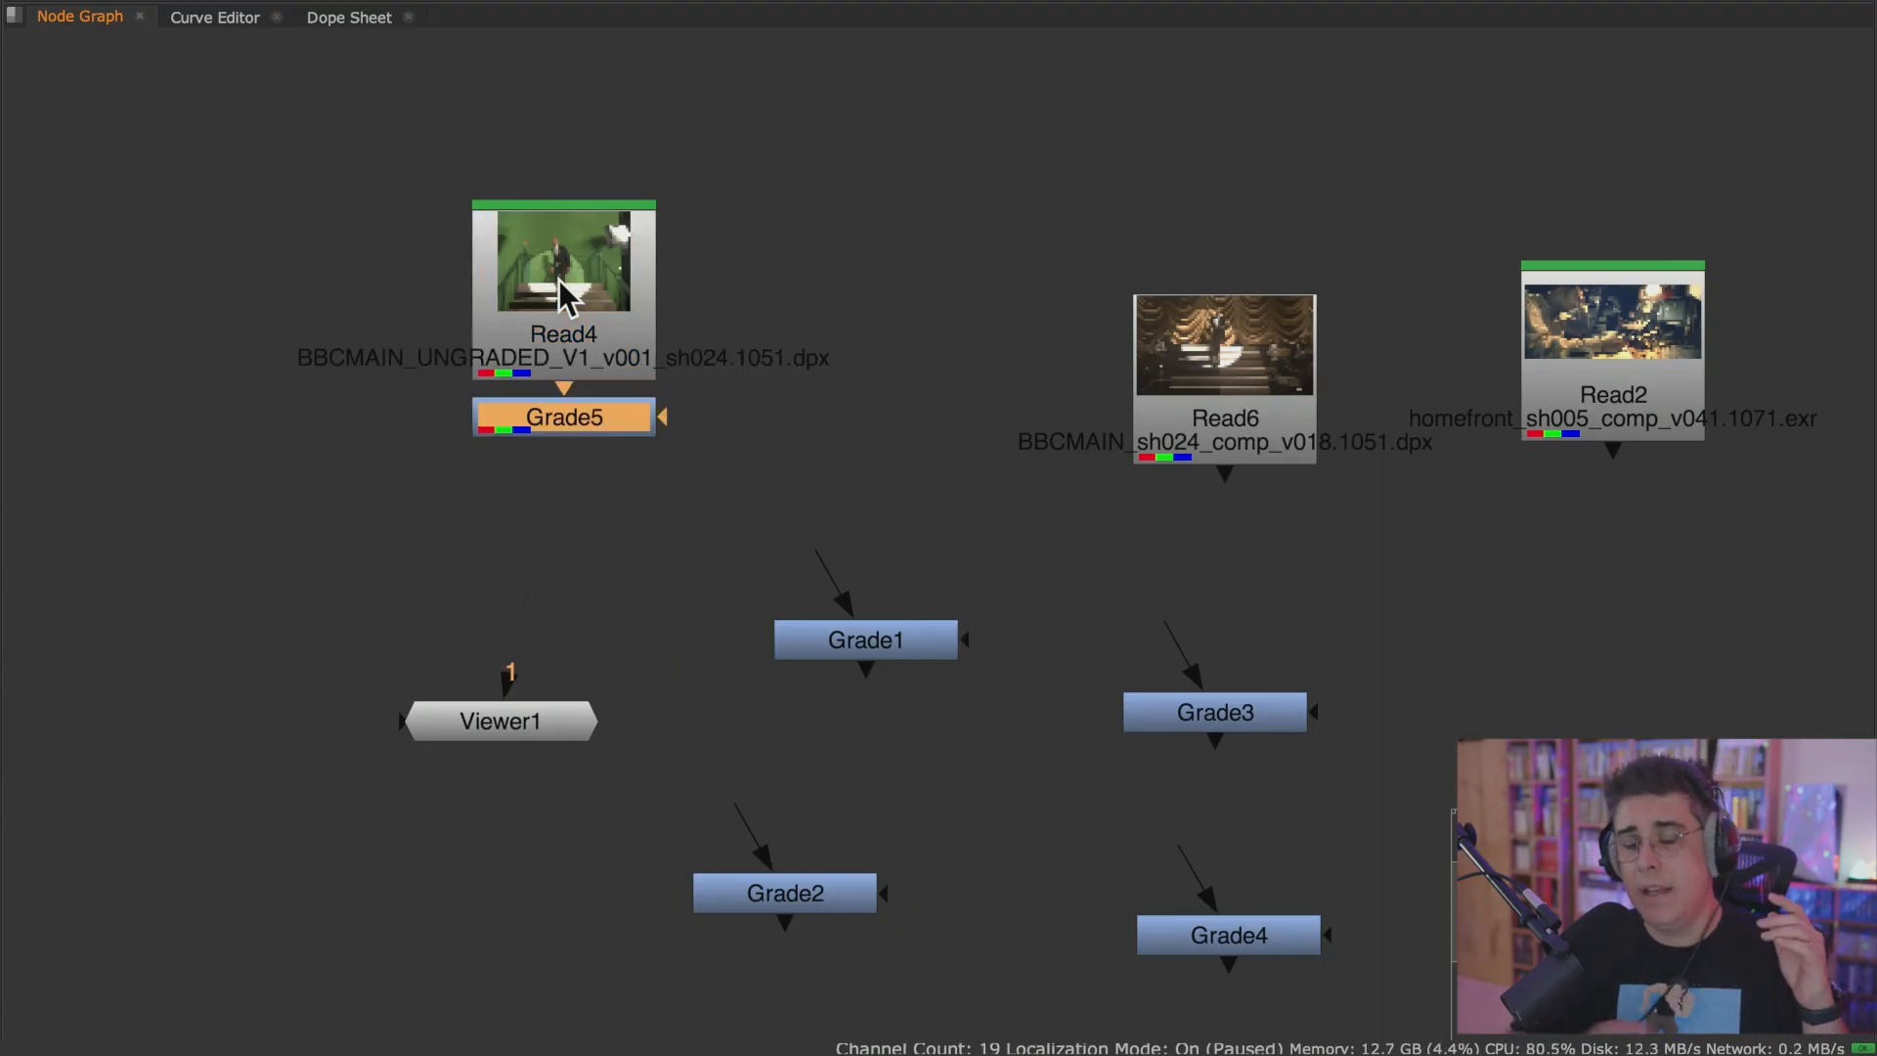
{"action": "left_click_drag", "start_coordinate": [575, 424], "coordinate": [580, 514]}
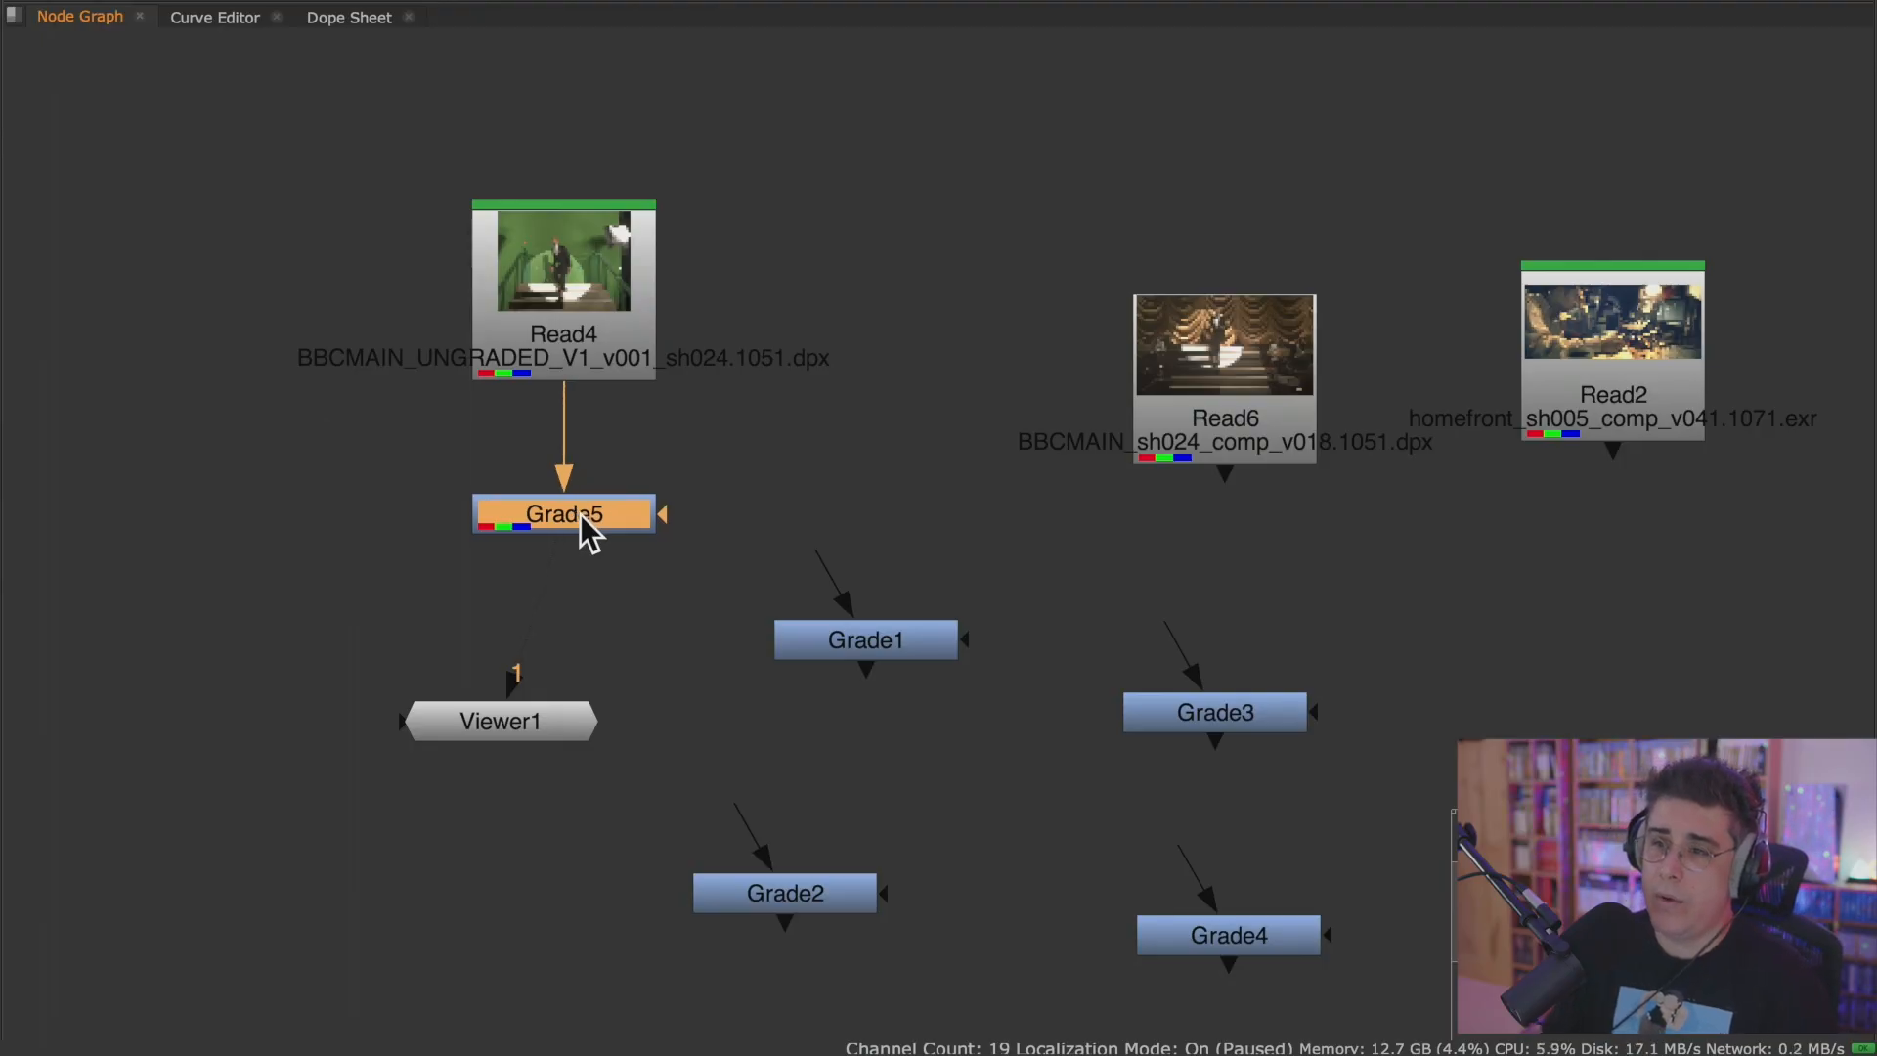
Connect Grade1's input to Read4 and place Grade5 and Grade1 on either side beneath Read4 as two branches.
{"action": "left_click_drag", "start_coordinate": [835, 547], "coordinate": [572, 303]}
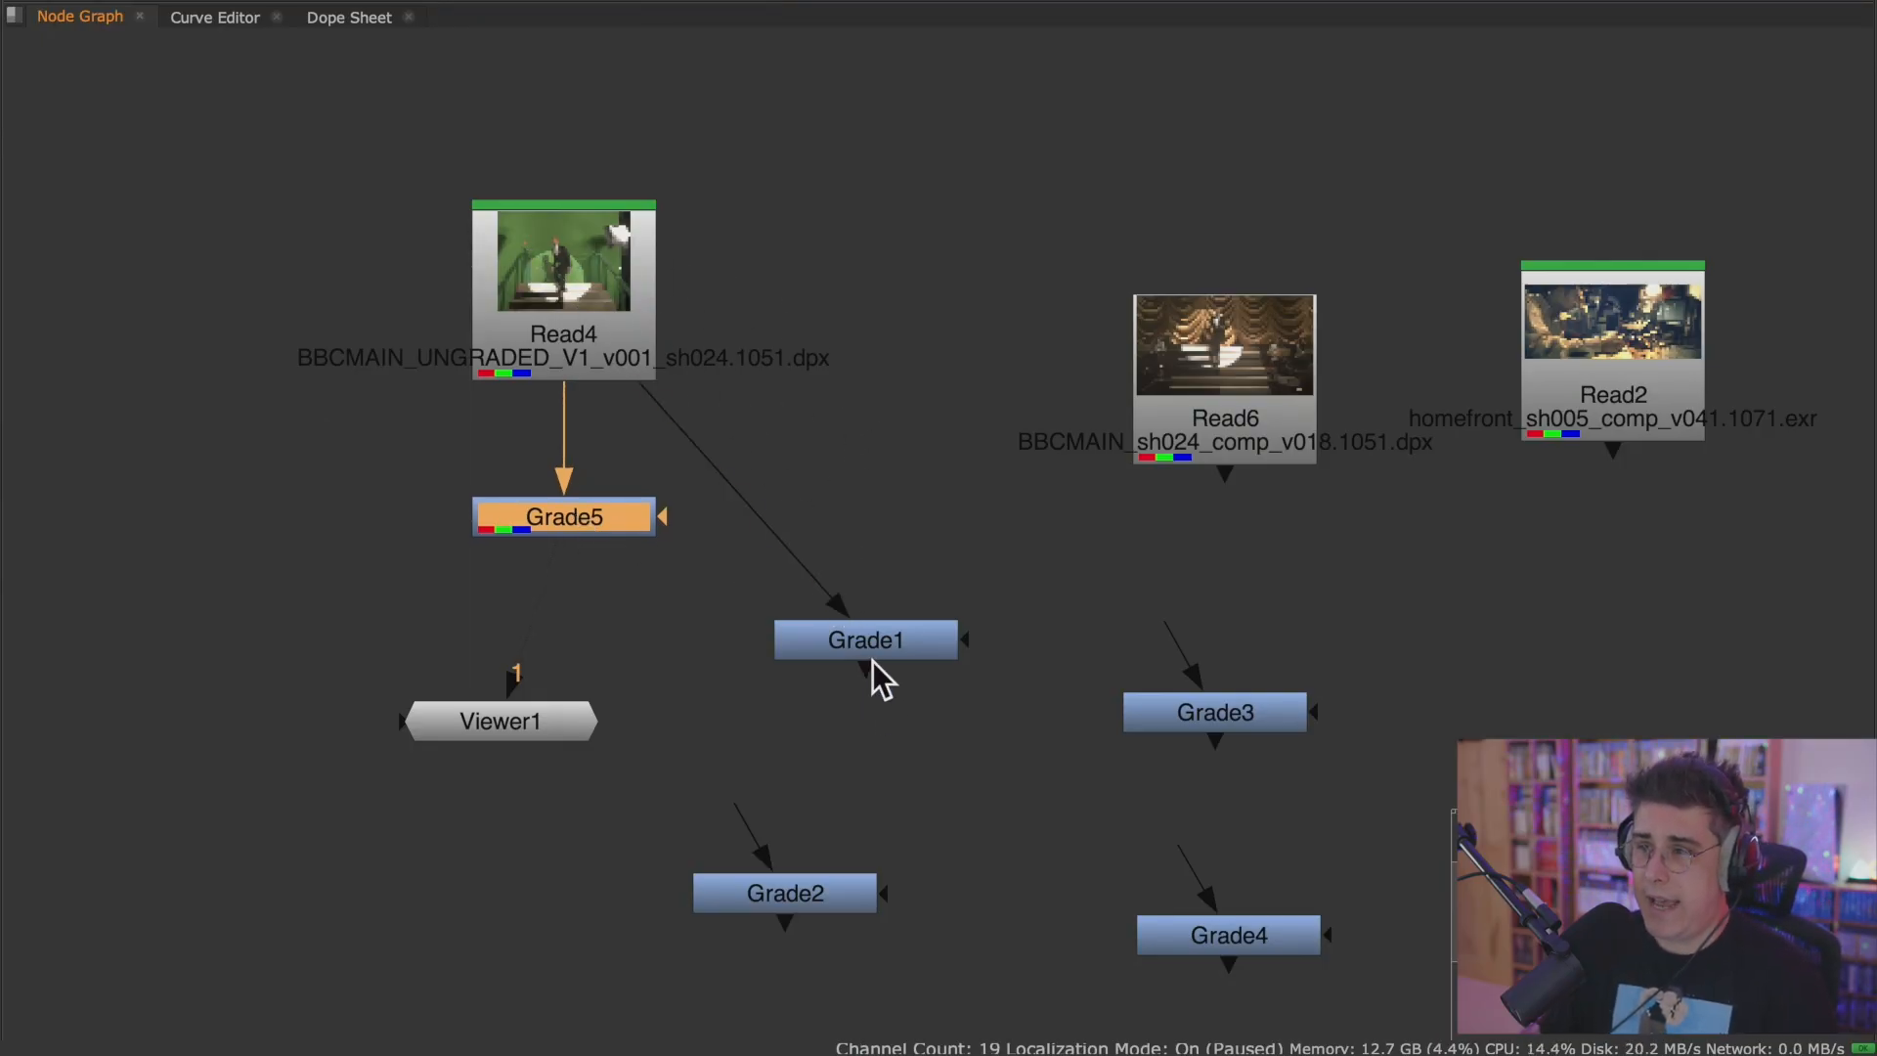
{"action": "left_click_drag", "start_coordinate": [872, 653], "coordinate": [891, 569]}
{"action": "left_click_drag", "start_coordinate": [617, 528], "coordinate": [422, 624]}
{"action": "left_click_drag", "start_coordinate": [941, 555], "coordinate": [745, 615]}
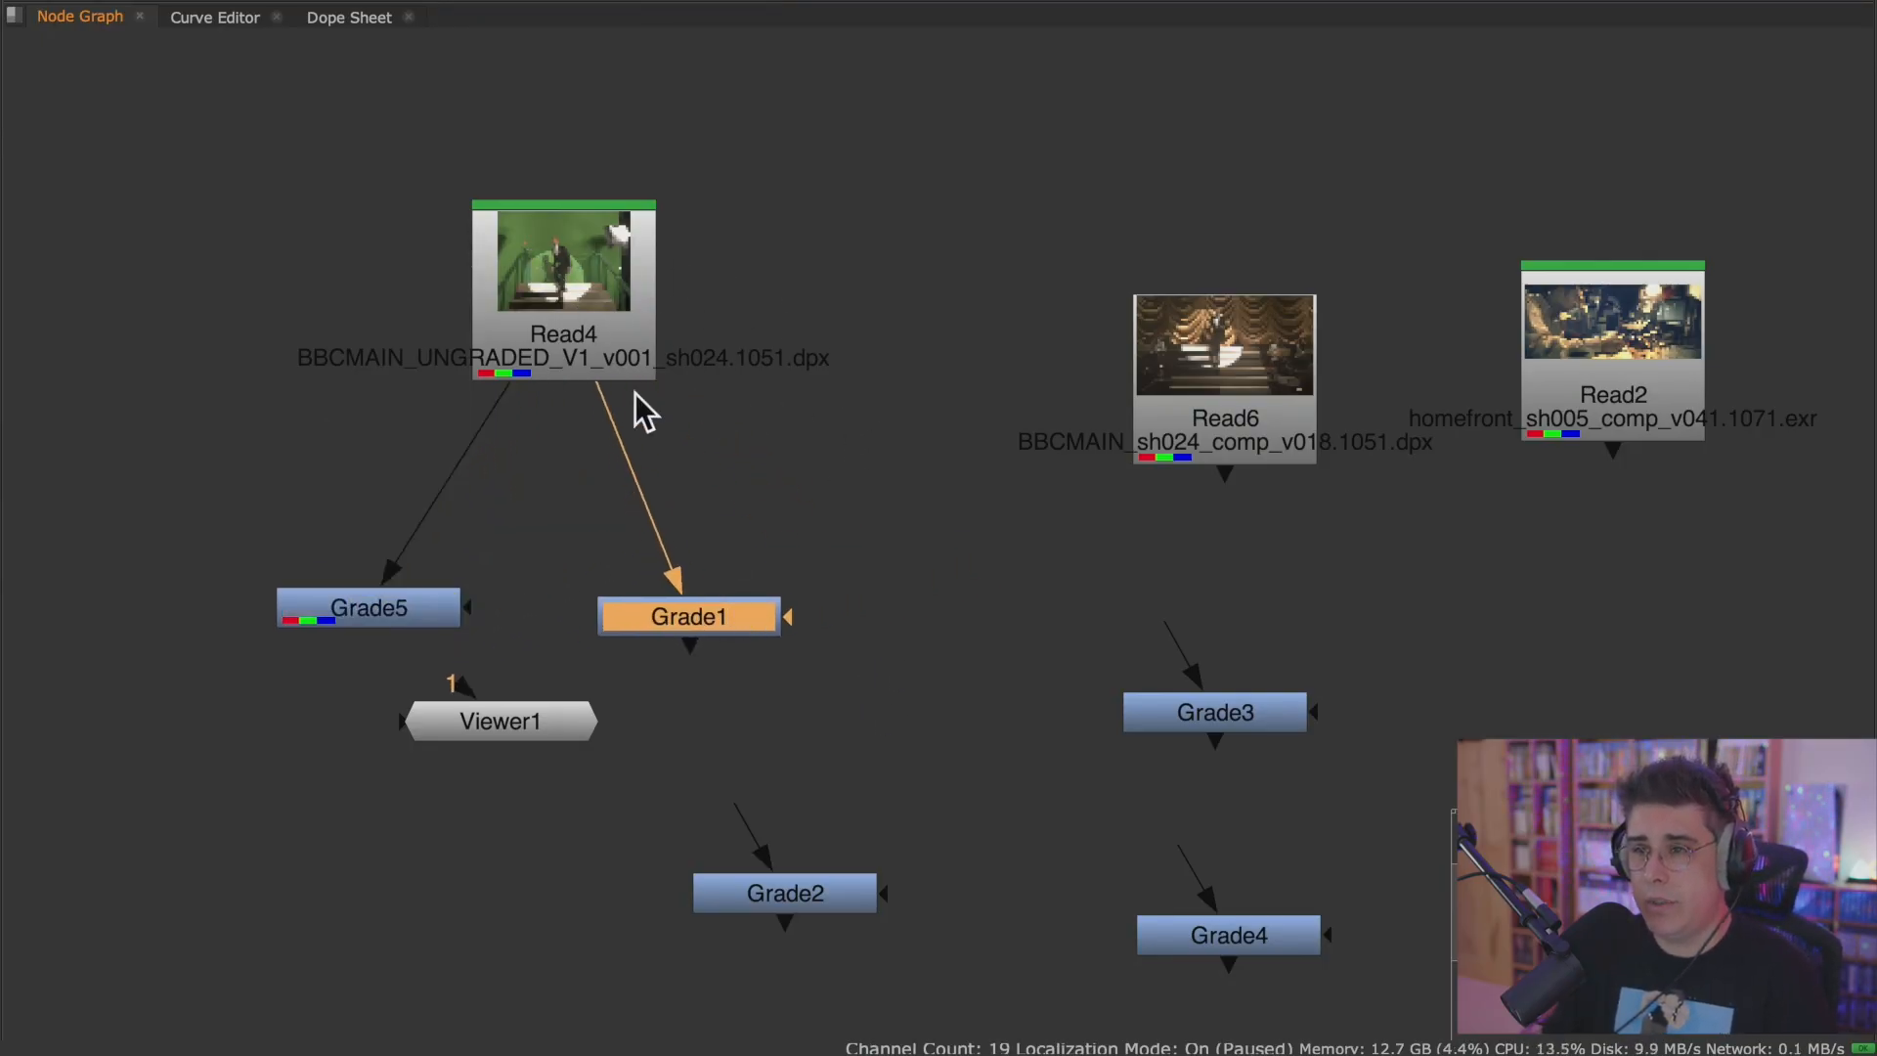
{"action": "left_click", "coordinate": [647, 298]}
{"action": "key", "text": "period"}
{"action": "left_click_drag", "start_coordinate": [571, 416], "coordinate": [575, 458]}
{"action": "middle_click_drag", "start_coordinate": [682, 456], "coordinate": [795, 321]}
{"action": "key", "text": "Delete"}
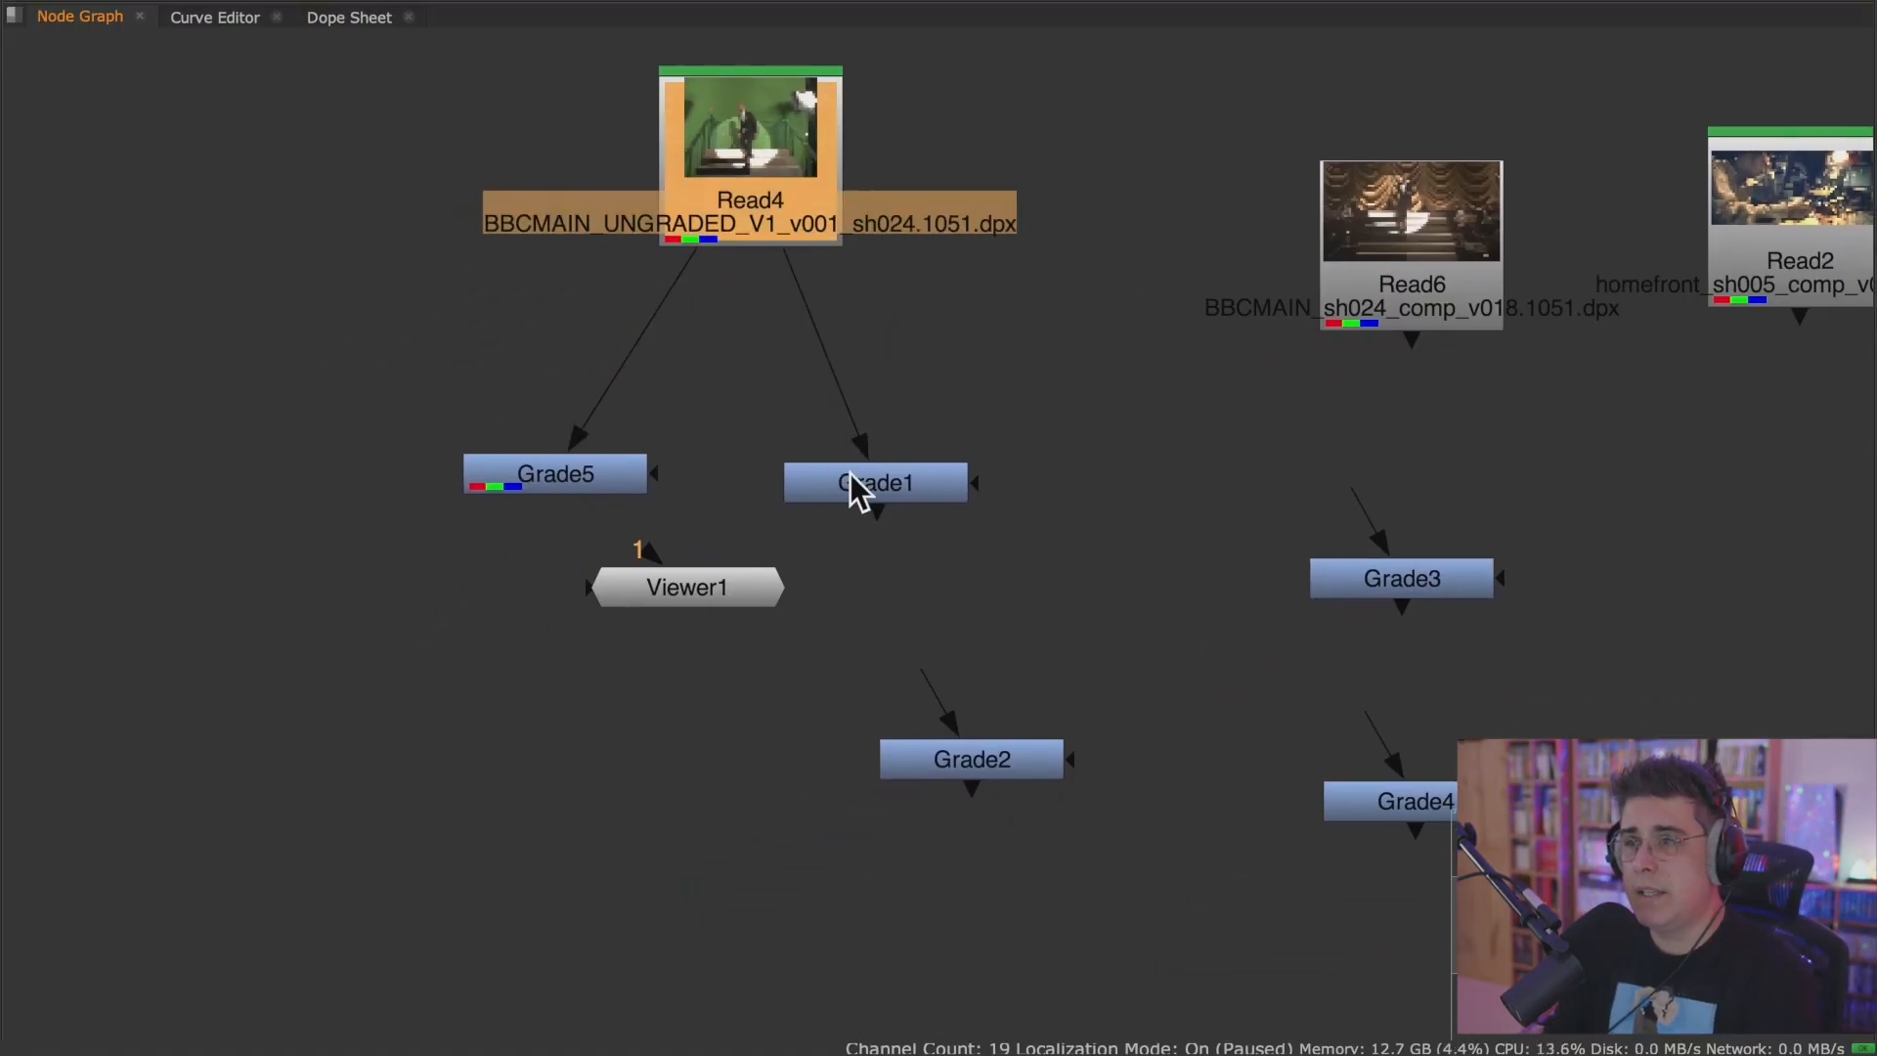
Space Grade5 and Grade1 further apart beneath Read4 and move Viewer1 below Grade5, leaving everything deselected.
{"action": "left_click_drag", "start_coordinate": [847, 486], "coordinate": [898, 488]}
{"action": "left_click_drag", "start_coordinate": [614, 479], "coordinate": [610, 506]}
{"action": "left_click_drag", "start_coordinate": [724, 577], "coordinate": [546, 677]}
{"action": "left_click", "coordinate": [637, 489]}
{"action": "left_click", "coordinate": [905, 495]}
{"action": "scroll", "coordinate": [796, 473], "scroll_direction": "up", "scroll_amount": 3}
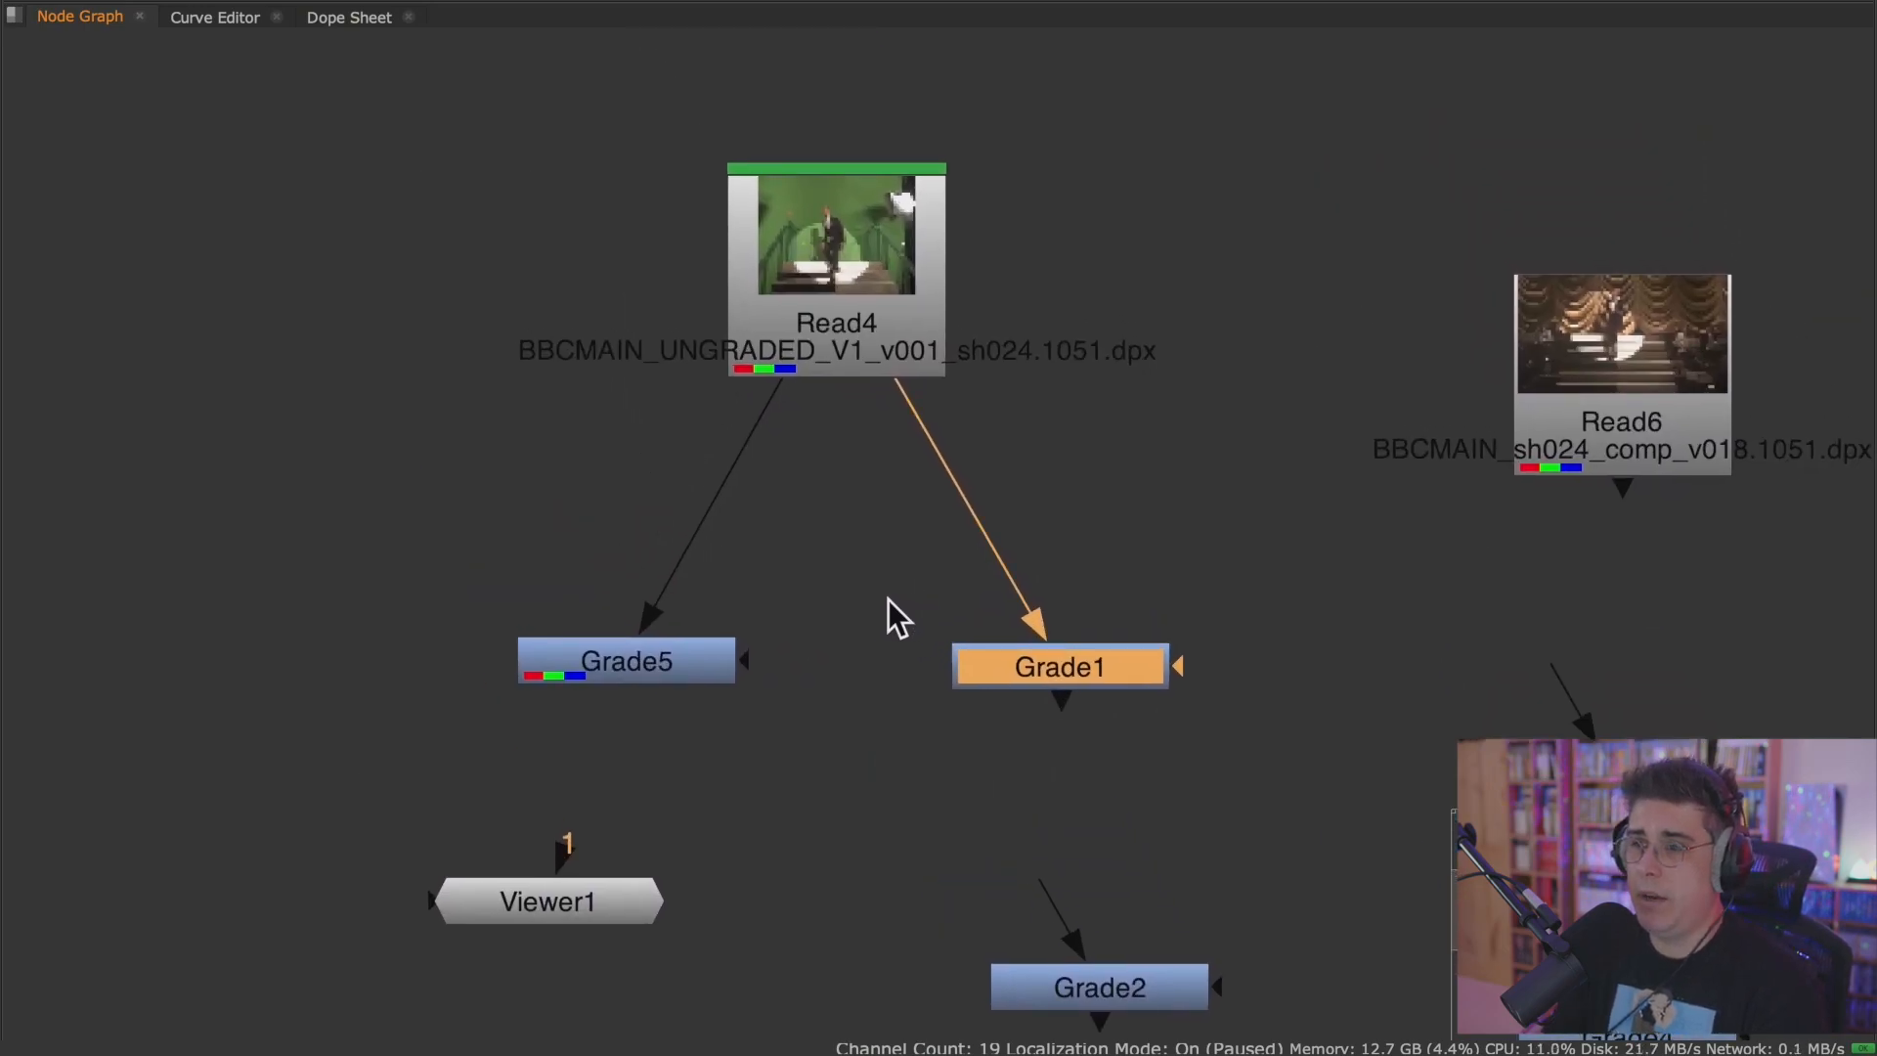
{"action": "left_click", "coordinate": [897, 722]}
Restore the full panel layout, move Grade1 and Grade5 up closer to Read4, and place Viewer1 between them underneath.
{"action": "key", "text": "space"}
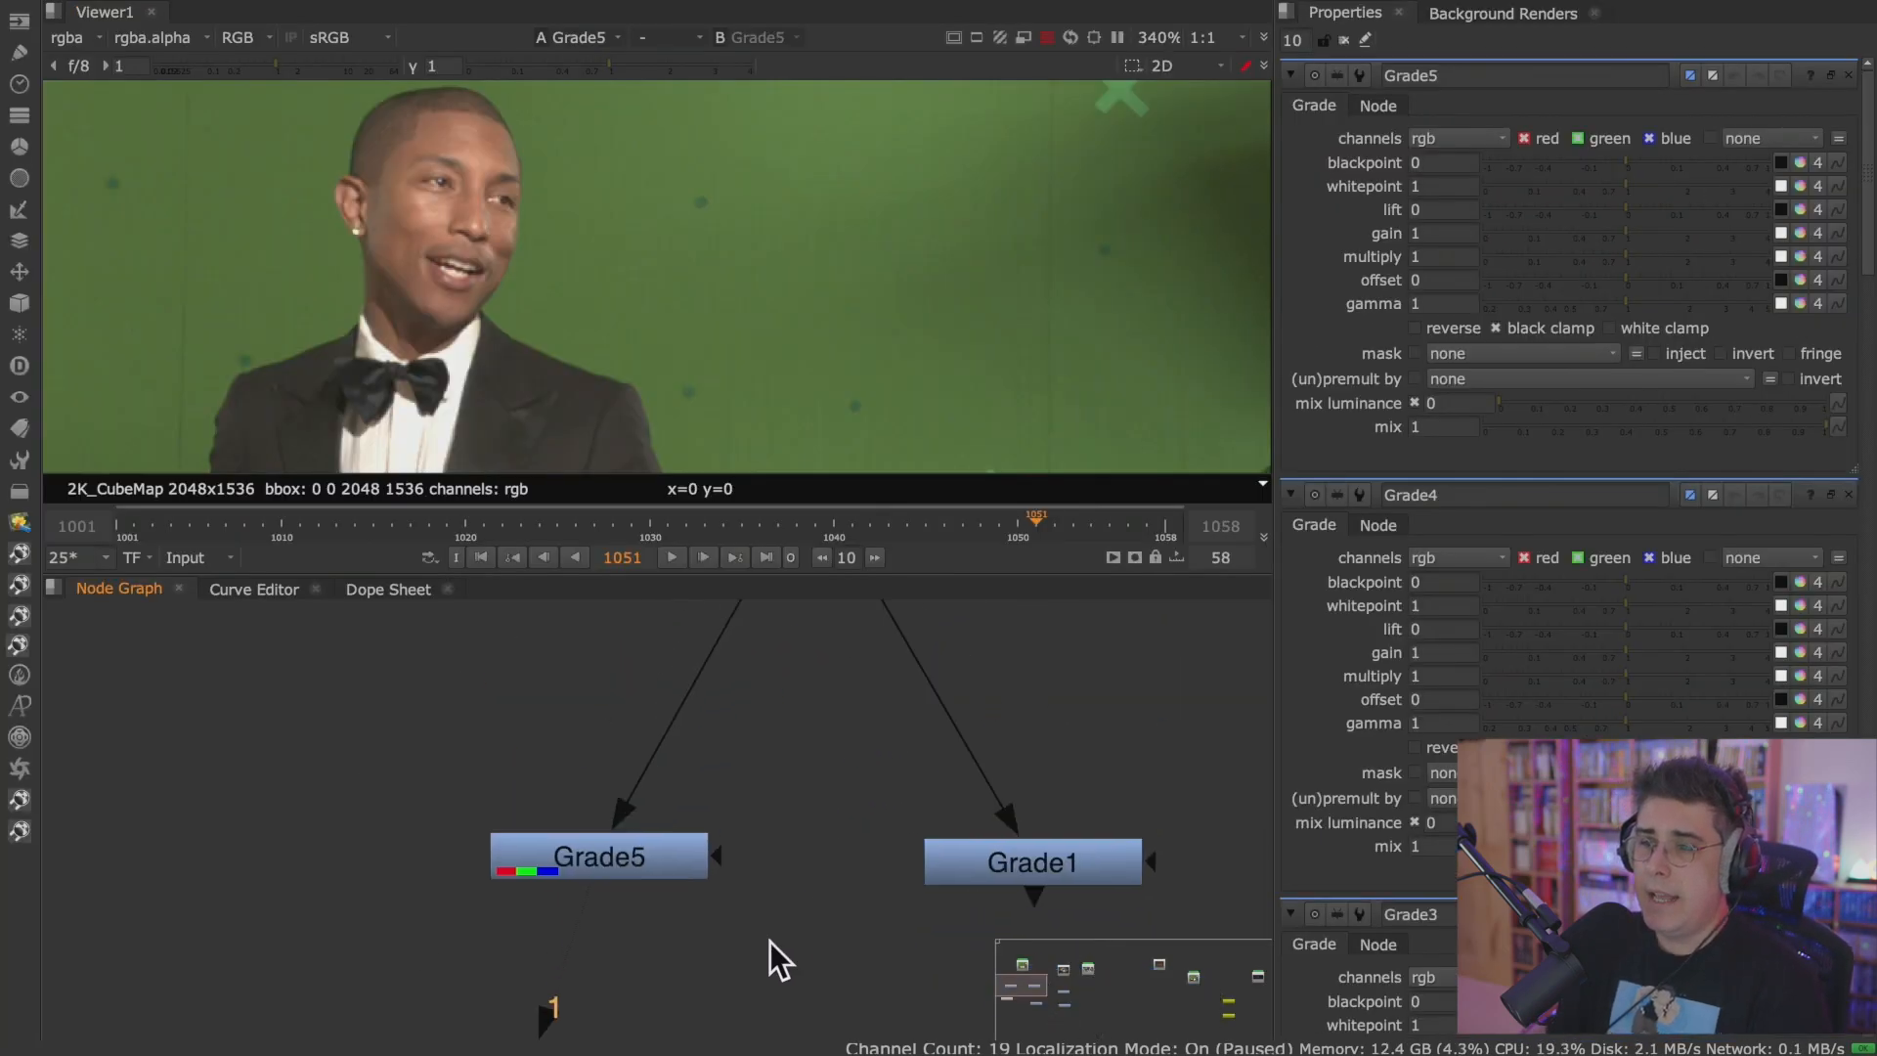
{"action": "scroll", "coordinate": [696, 852], "scroll_direction": "down", "scroll_amount": 2}
{"action": "left_click", "coordinate": [567, 944]}
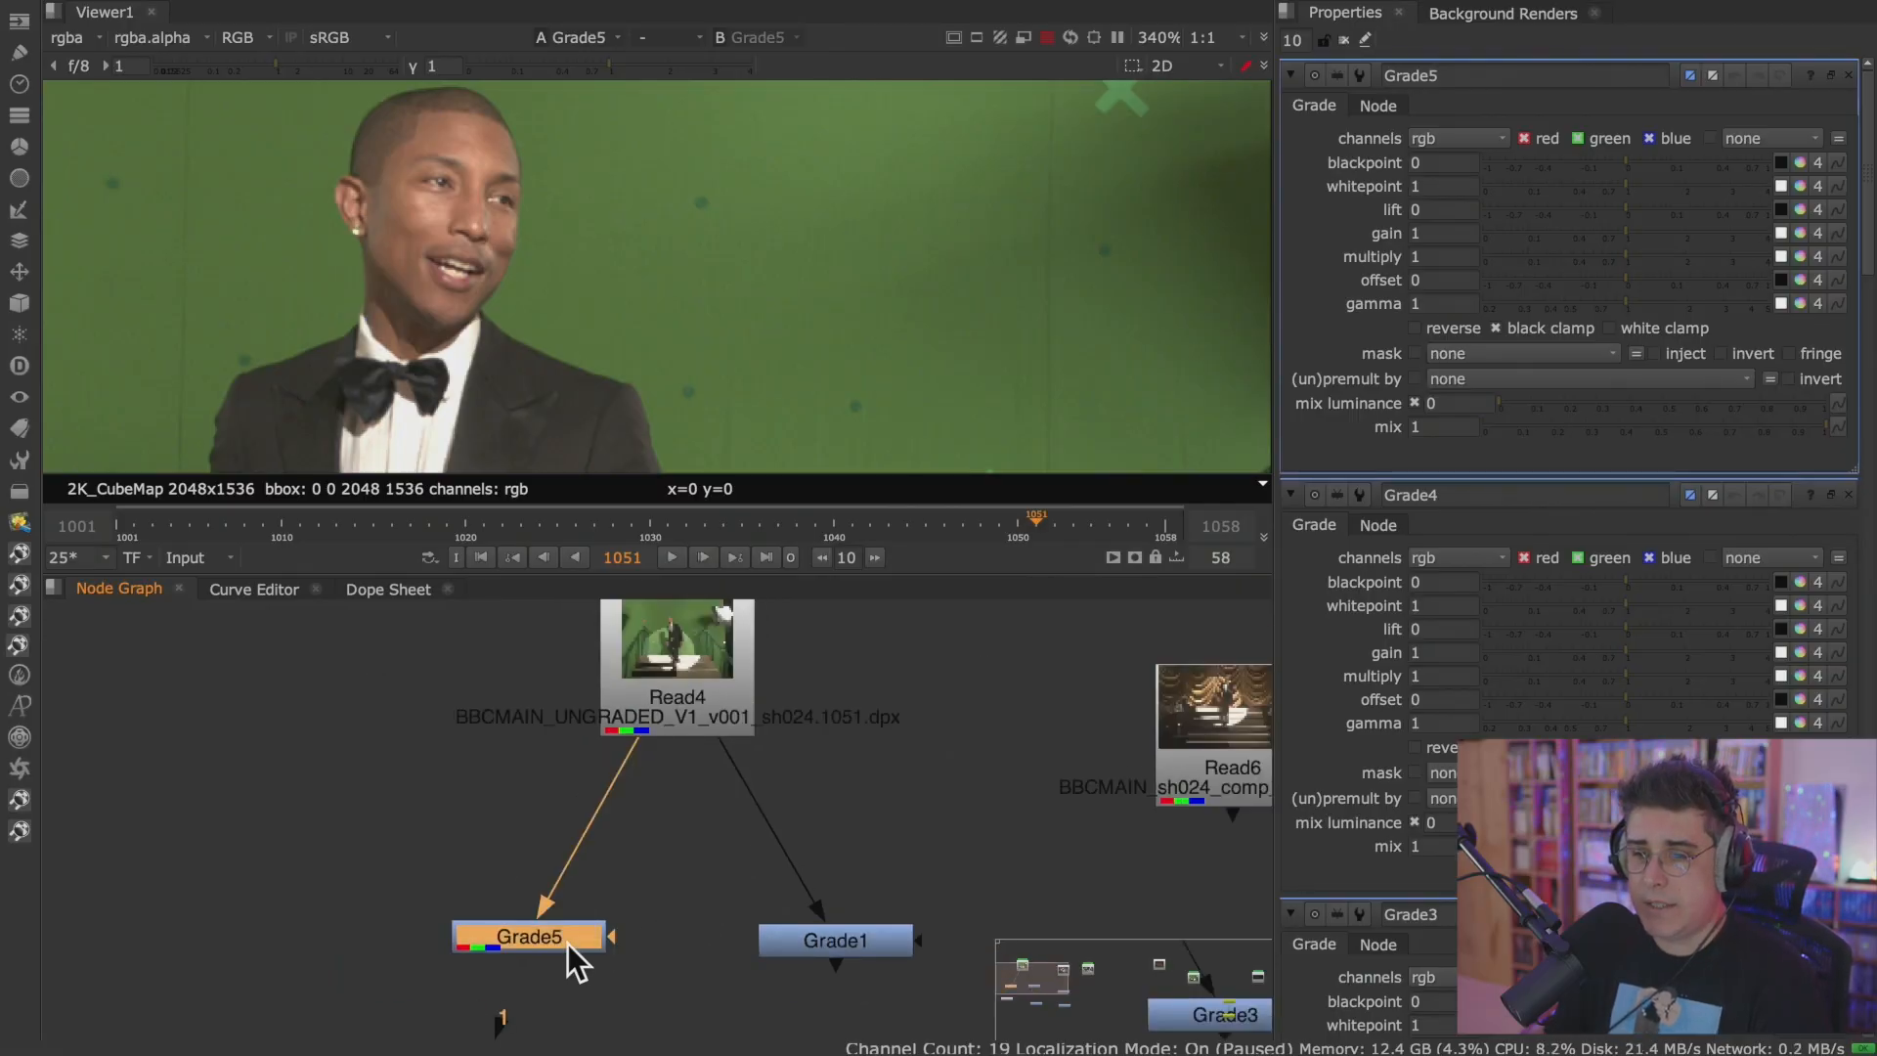
{"action": "left_click", "coordinate": [826, 942]}
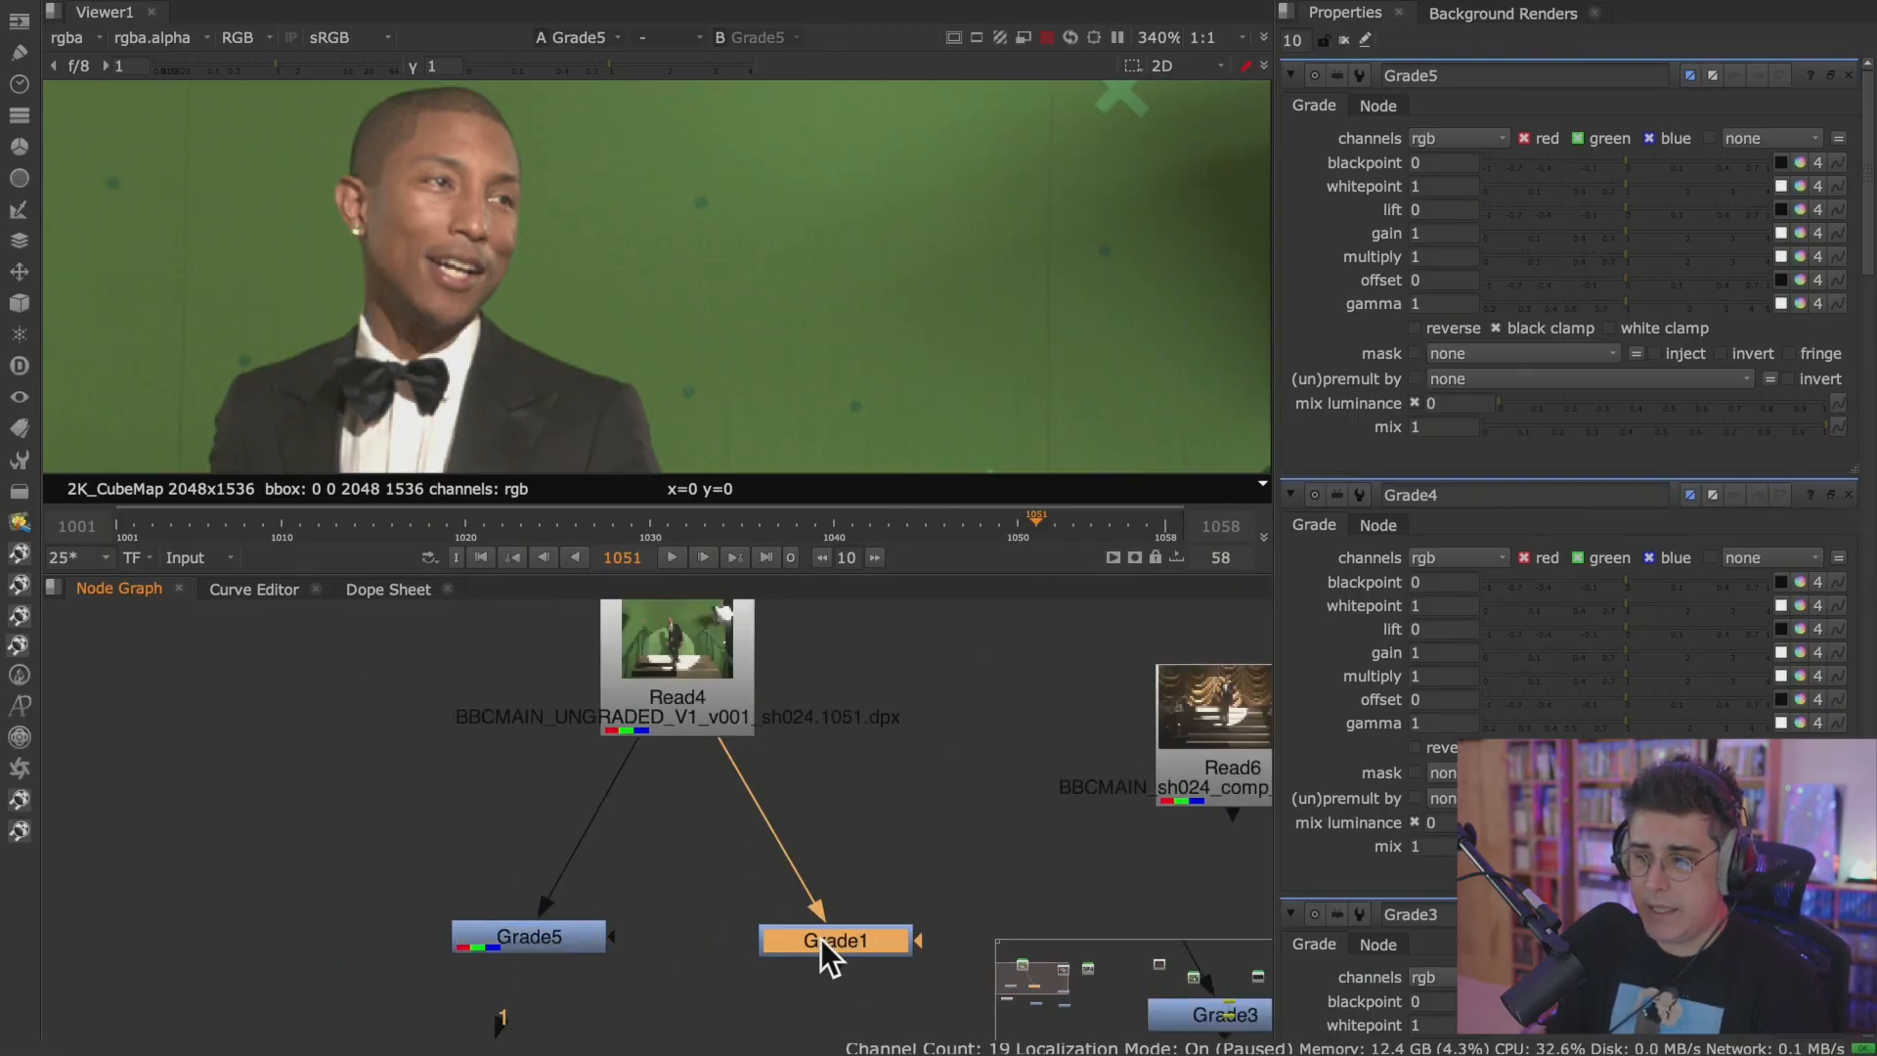
{"action": "left_click_drag", "start_coordinate": [898, 948], "coordinate": [908, 827]}
{"action": "left_click", "coordinate": [543, 946]}
{"action": "left_click_drag", "start_coordinate": [543, 946], "coordinate": [578, 812]}
{"action": "scroll", "coordinate": [586, 933], "scroll_direction": "down", "scroll_amount": 3}
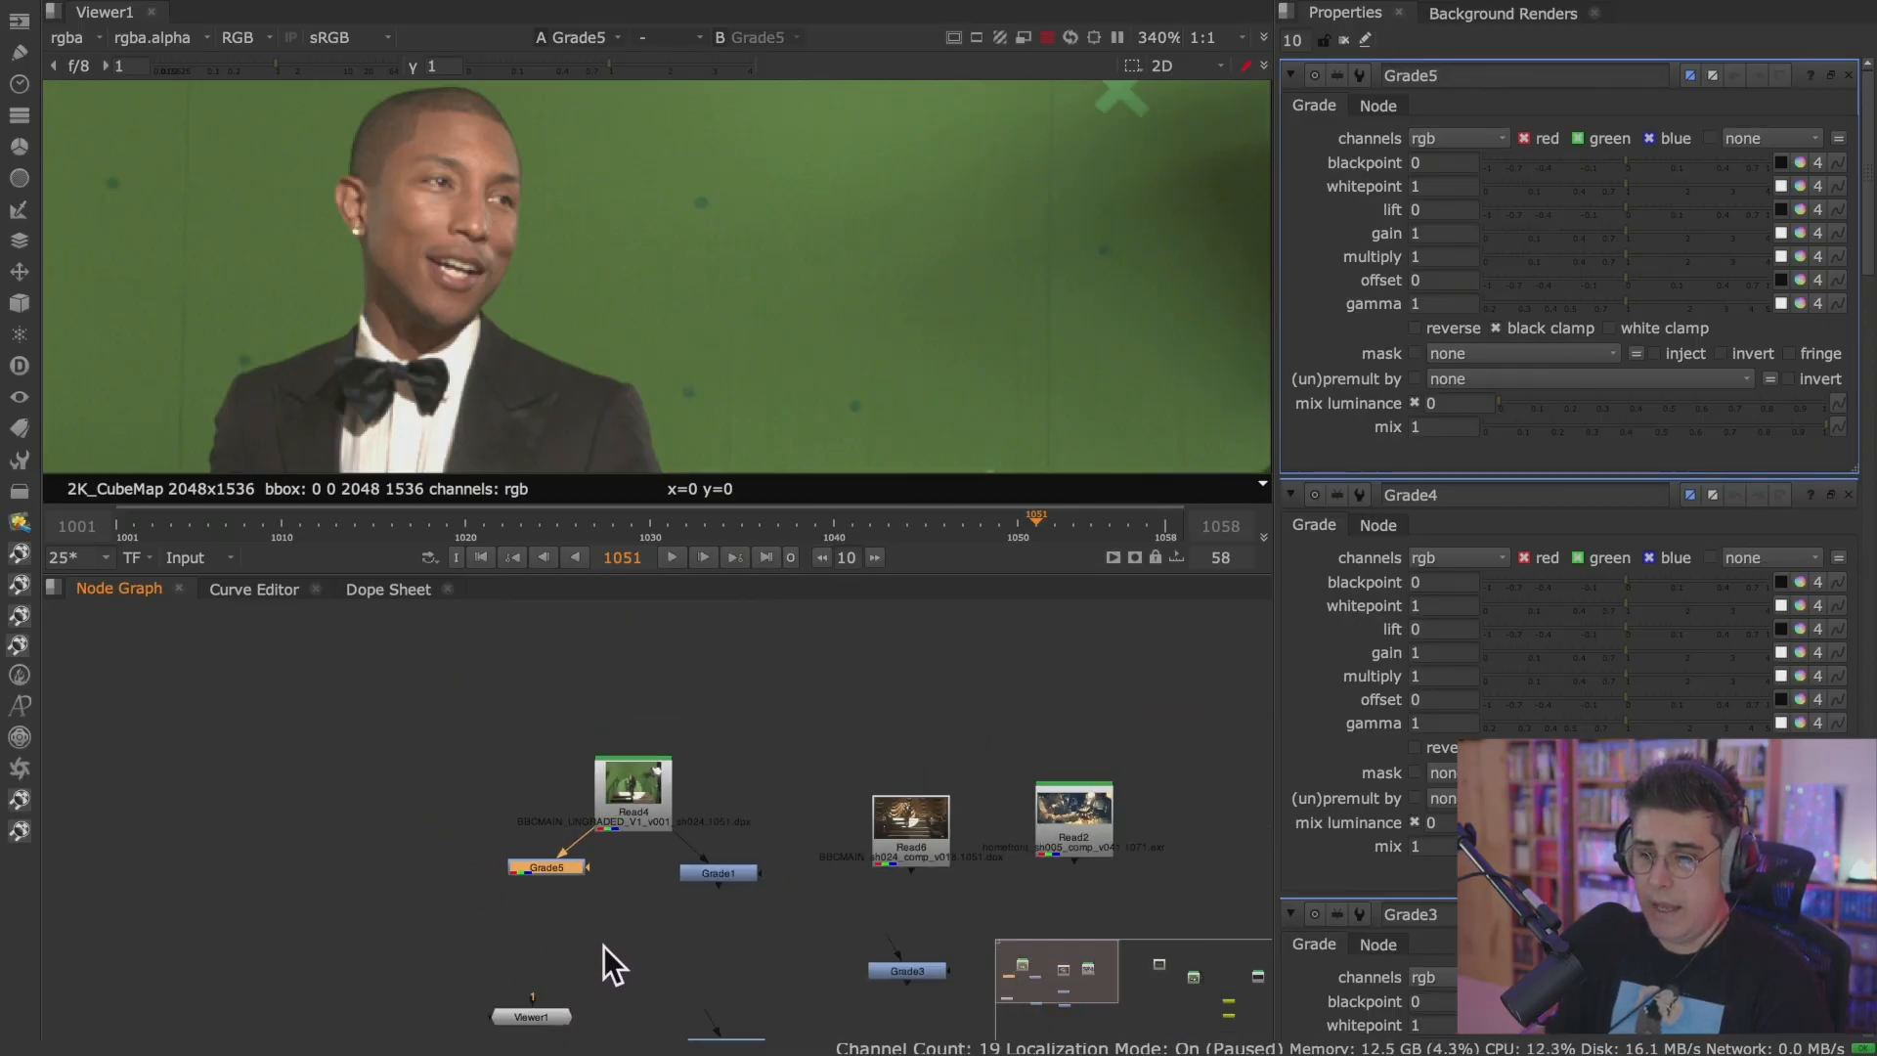
{"action": "left_click_drag", "start_coordinate": [571, 917], "coordinate": [626, 837]}
{"action": "scroll", "coordinate": [661, 802], "scroll_direction": "up", "scroll_amount": 5}
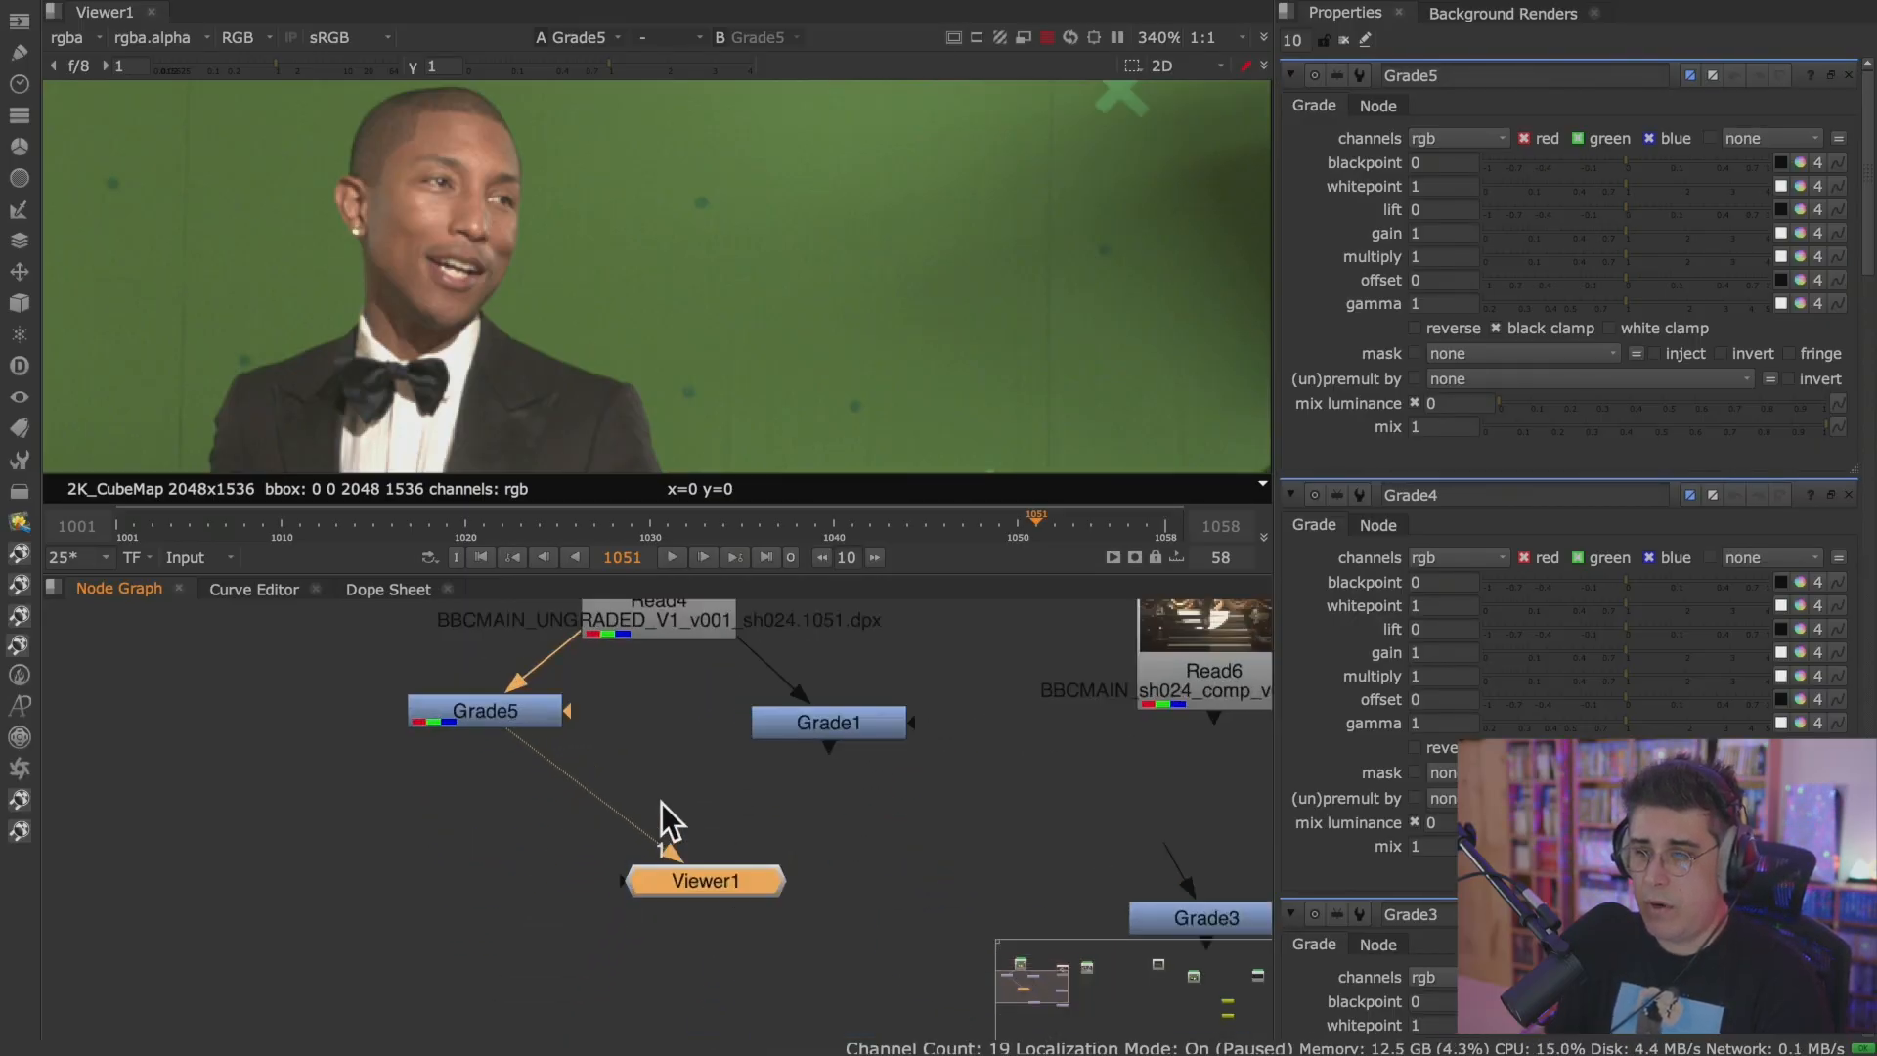
Connect Grade1 to Viewer1's input 2 and switch the Viewer between inputs 2 and 1.
{"action": "left_click", "coordinate": [855, 779]}
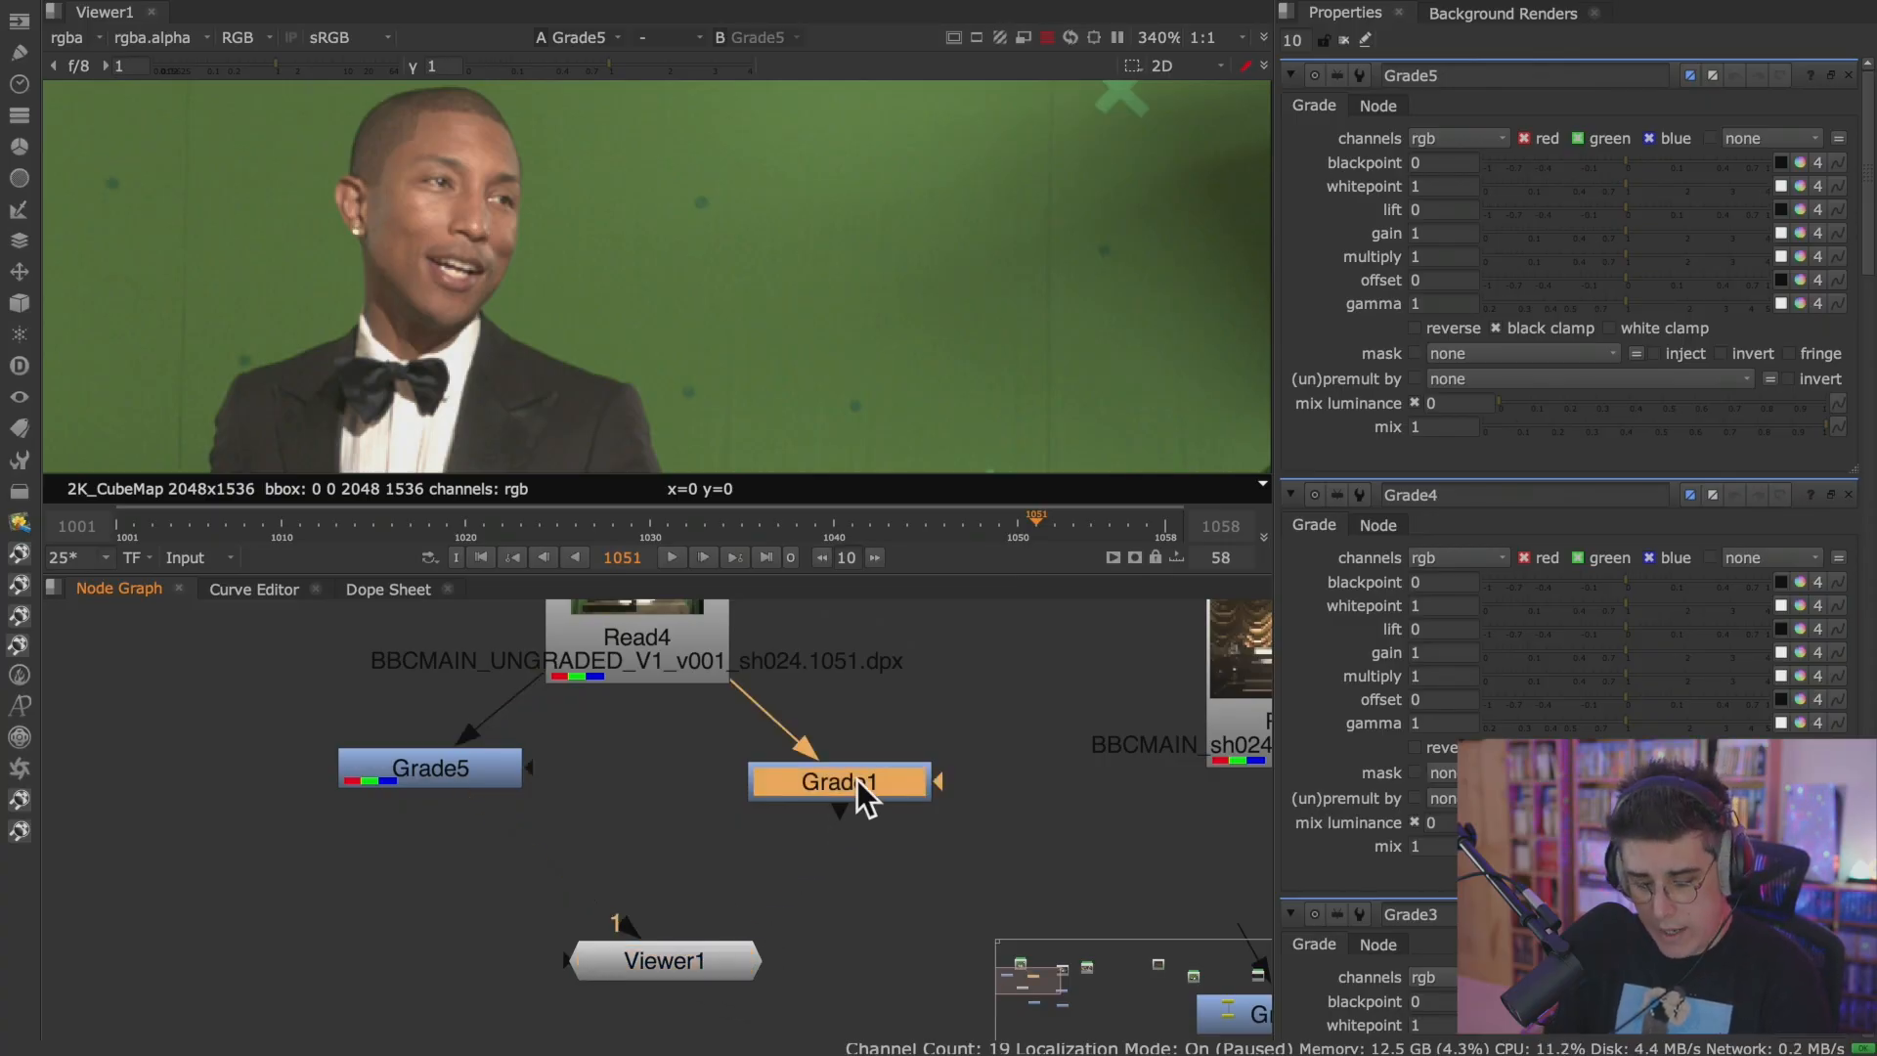
{"action": "key", "text": "2"}
{"action": "left_click_drag", "start_coordinate": [701, 953], "coordinate": [696, 953]}
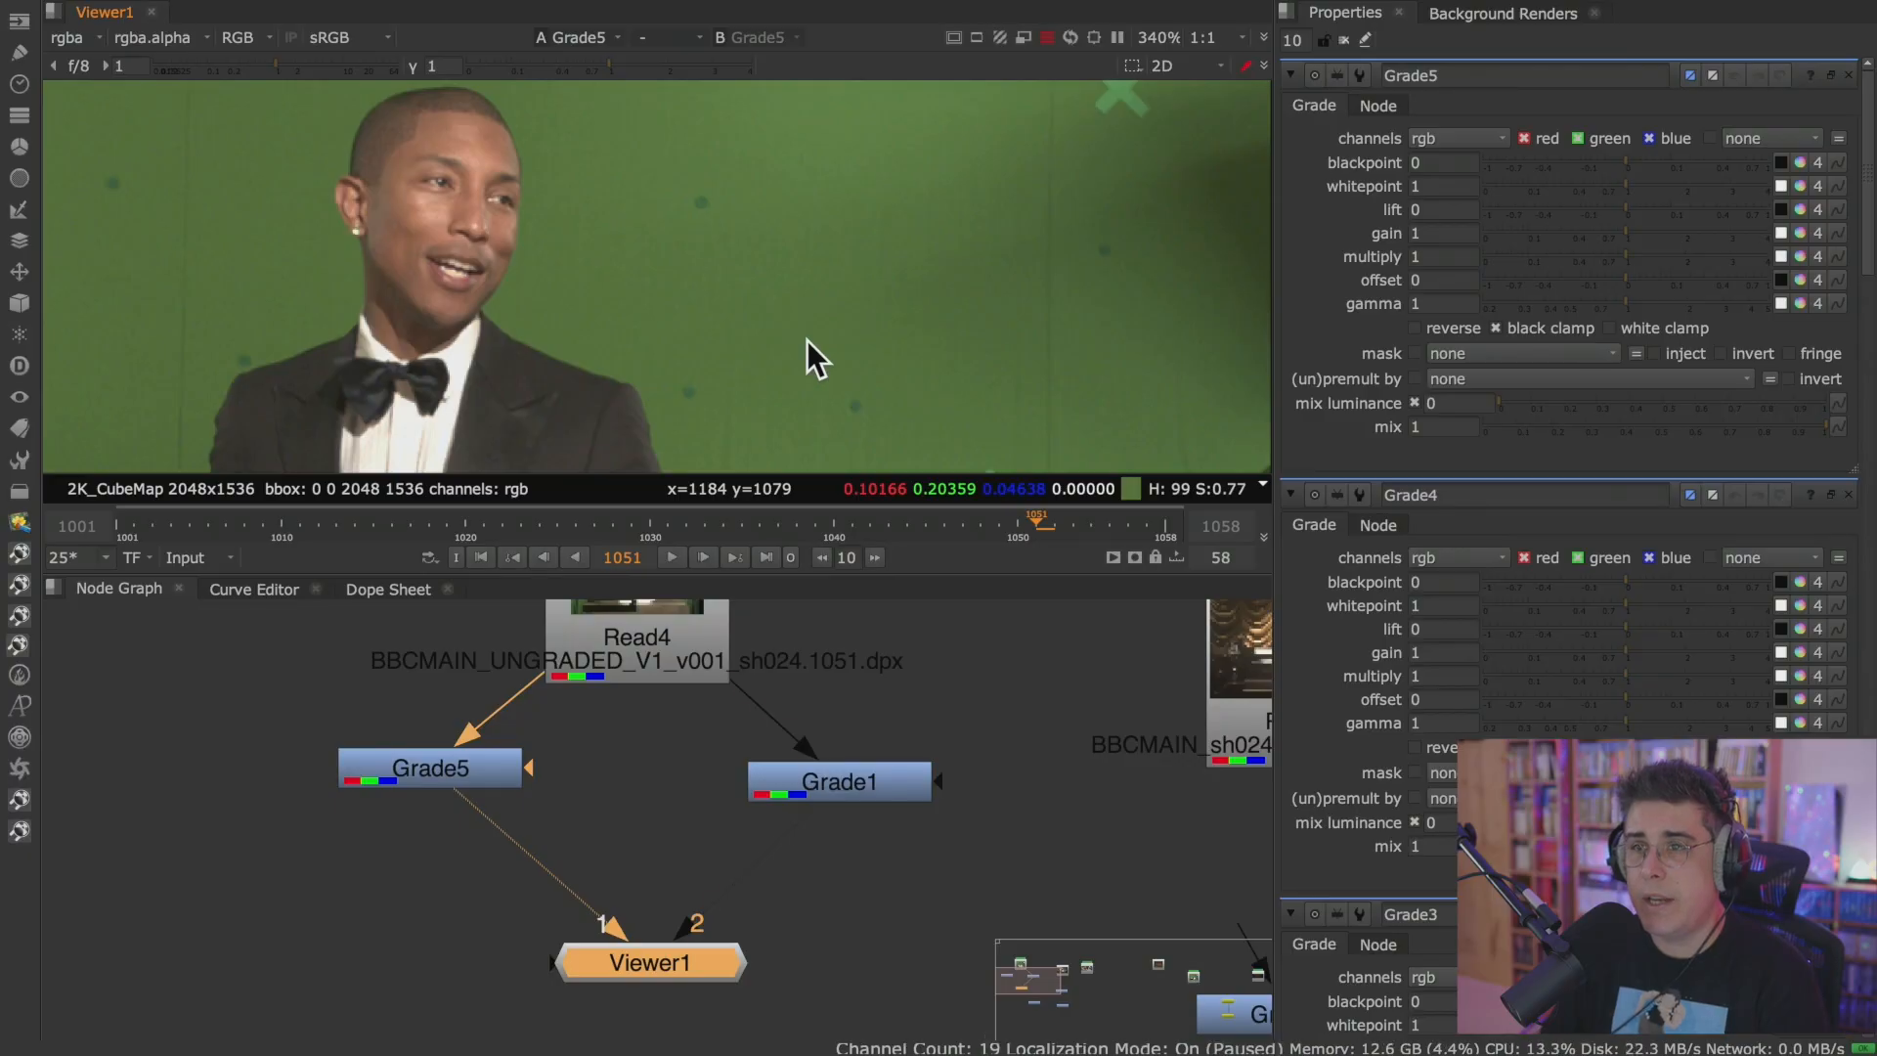
{"action": "scroll", "coordinate": [655, 702], "scroll_direction": "up", "scroll_amount": 2}
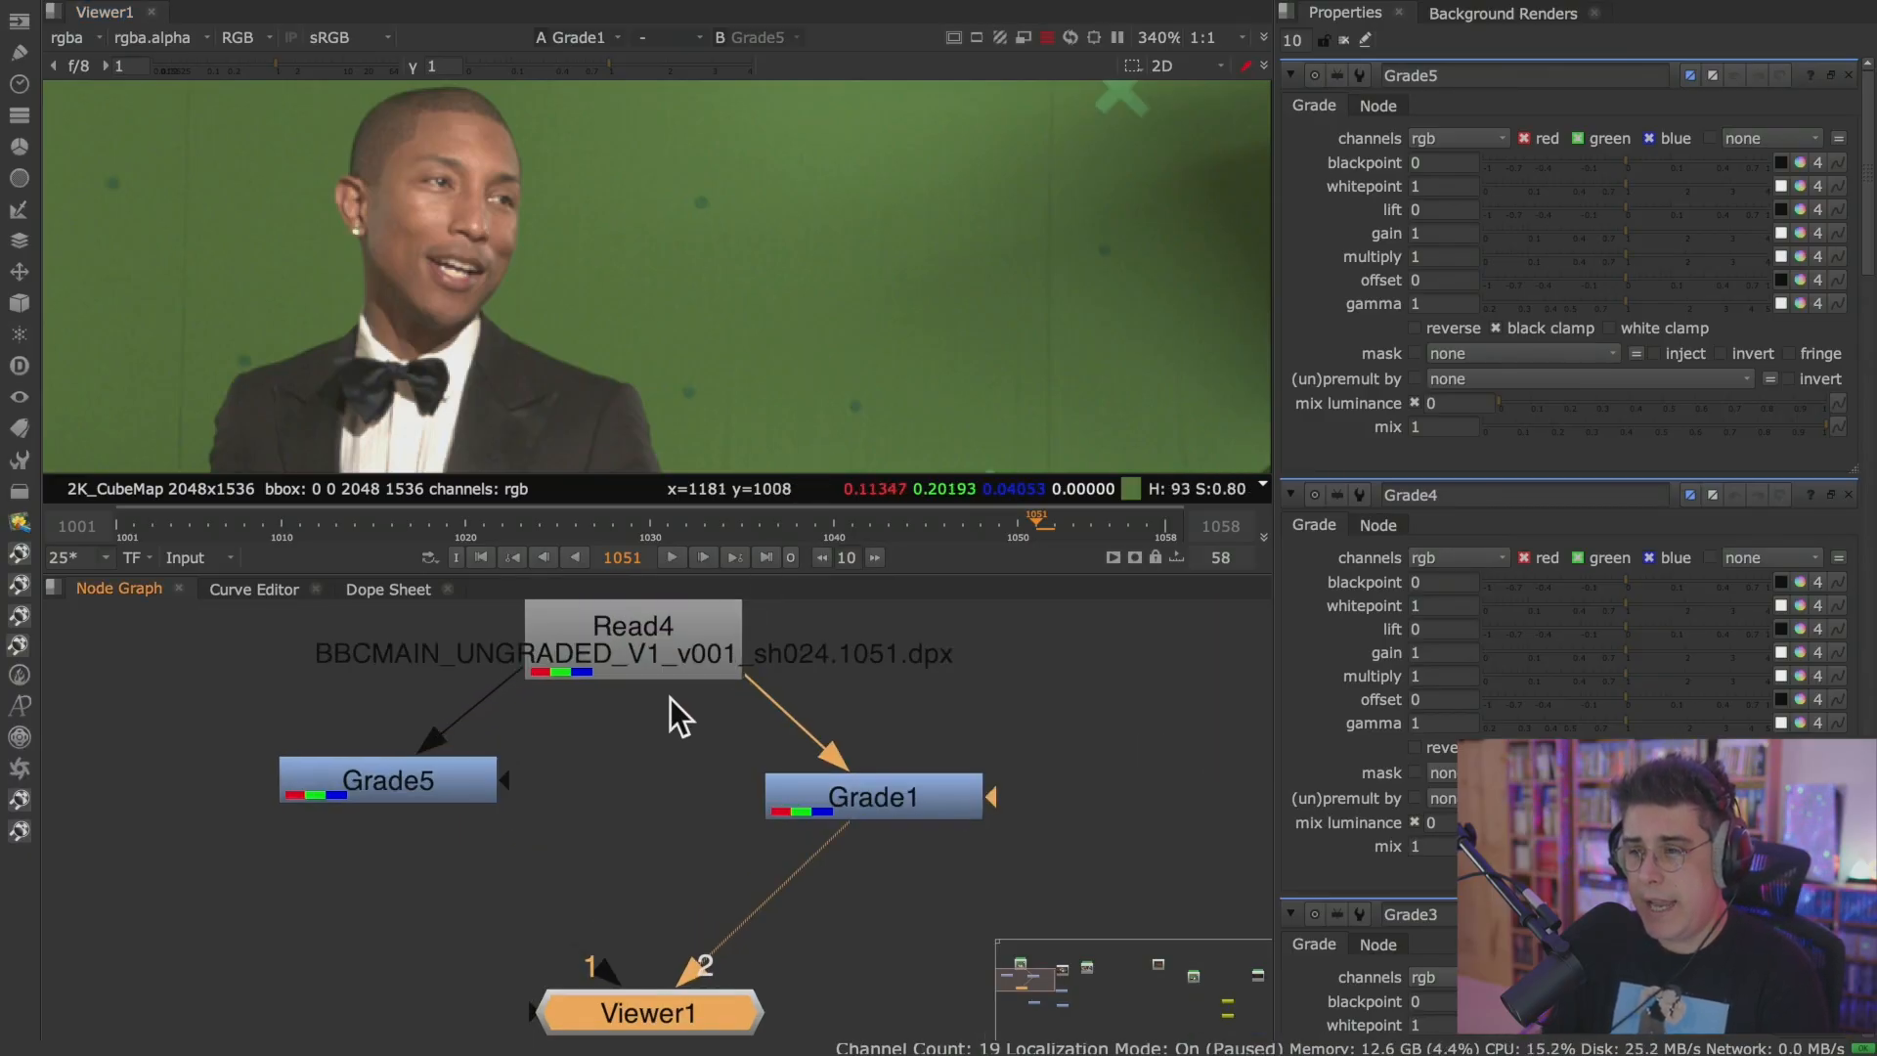
{"action": "key", "text": "1"}
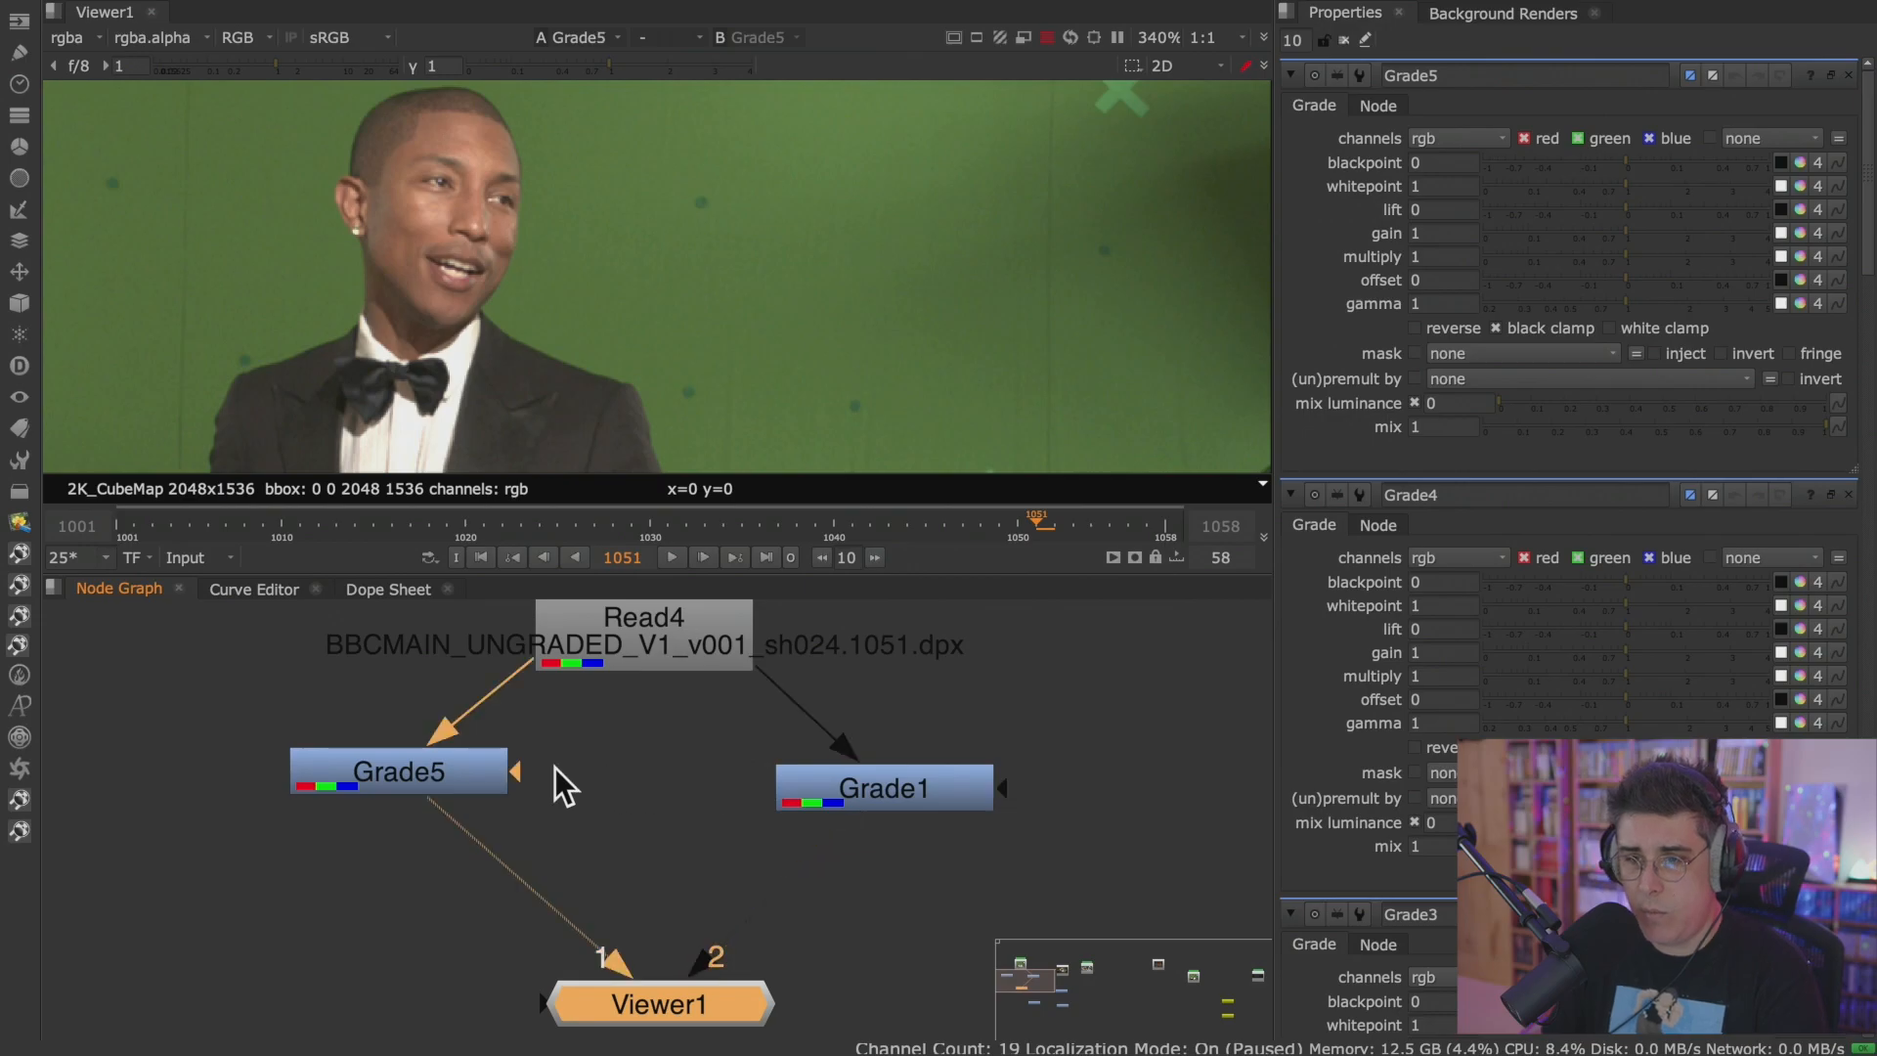
Select Grade5, reframe the man in the Viewer, and raise Grade5's multiply to 3.15.
{"action": "left_click", "coordinate": [501, 770]}
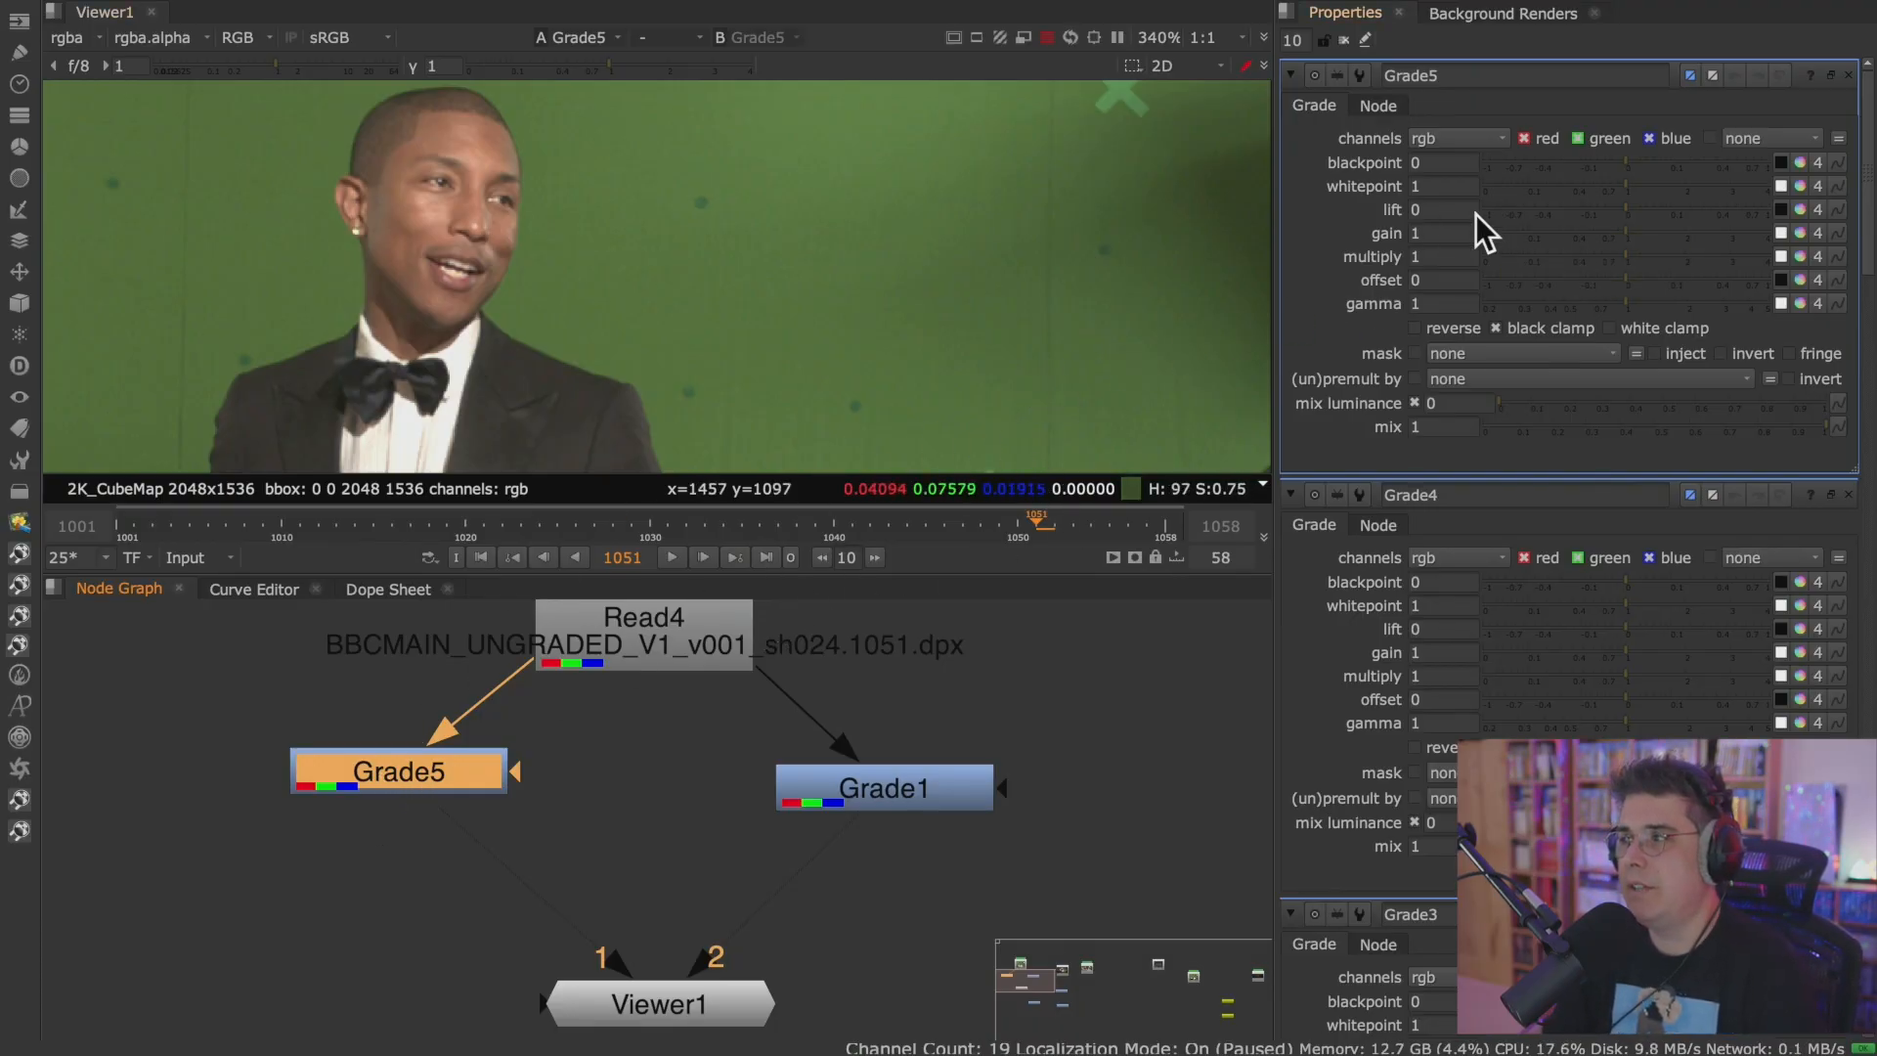
{"action": "scroll", "coordinate": [683, 308], "scroll_direction": "down", "scroll_amount": 4}
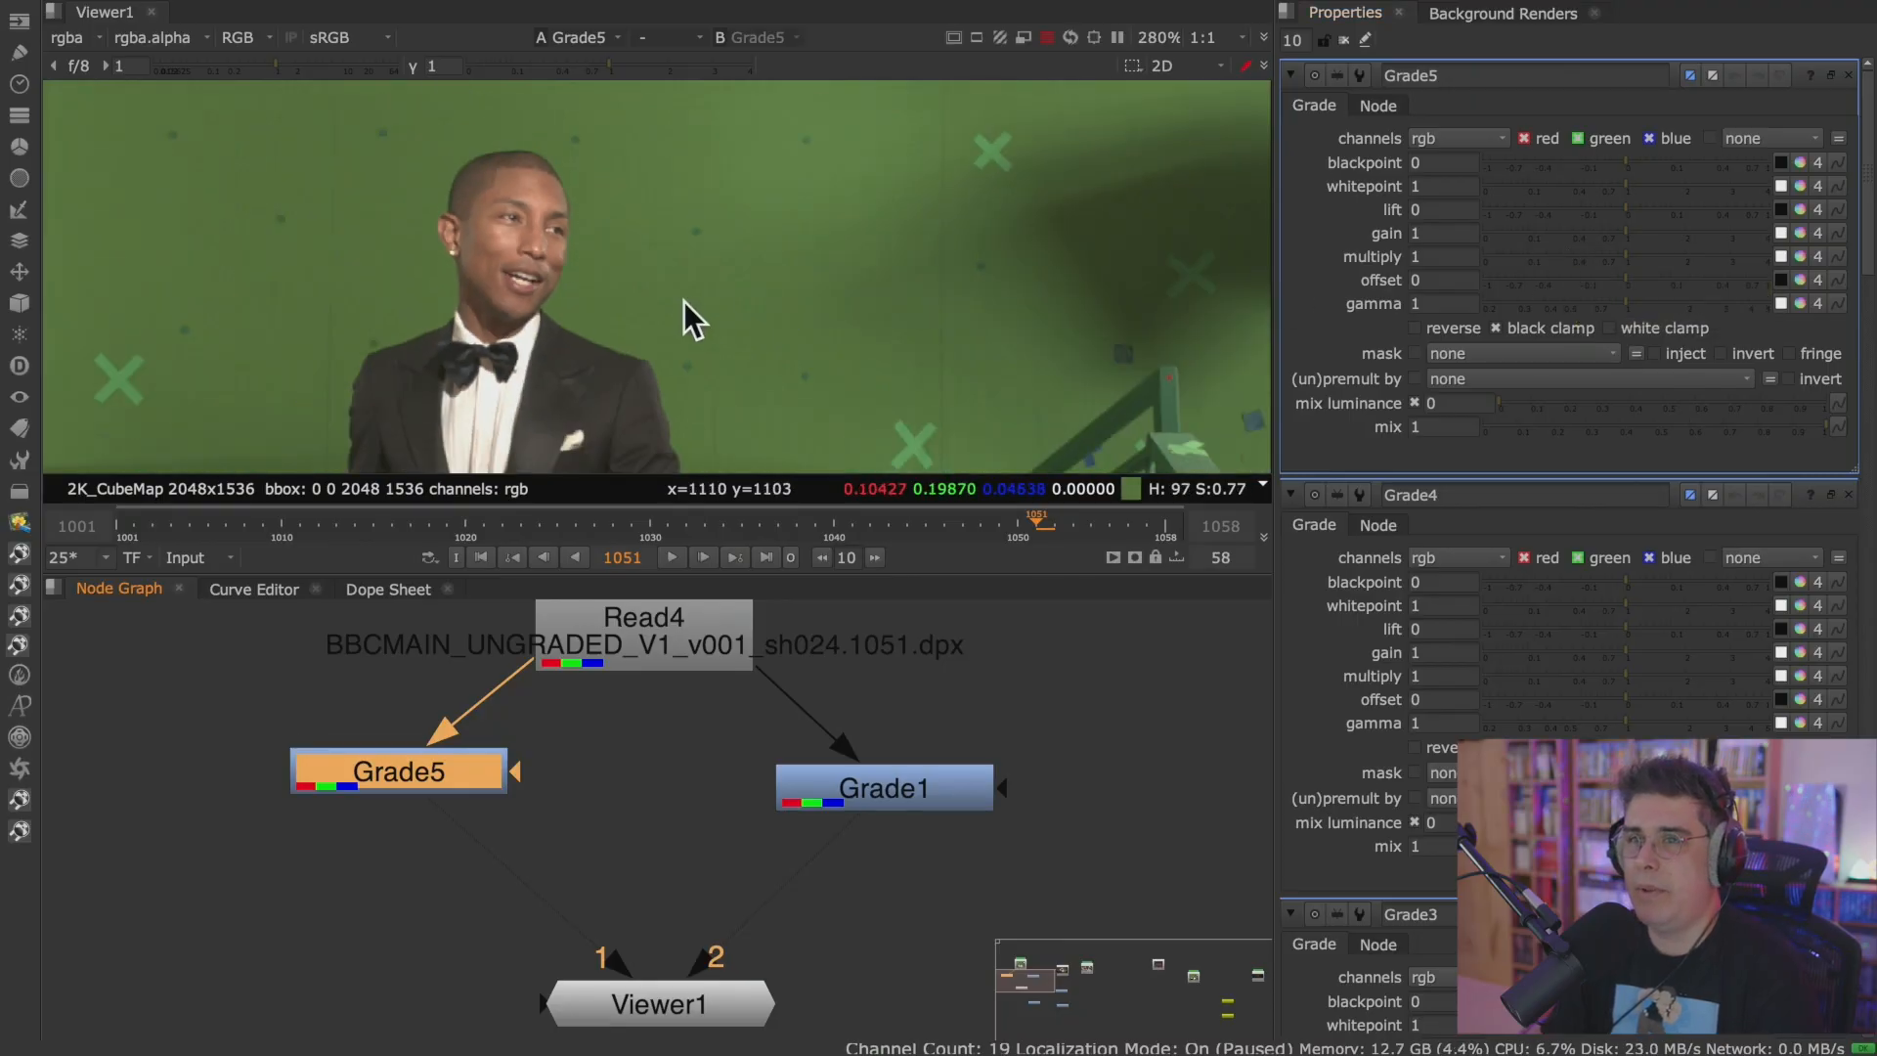
{"action": "scroll", "coordinate": [620, 335], "scroll_direction": "up", "scroll_amount": 3}
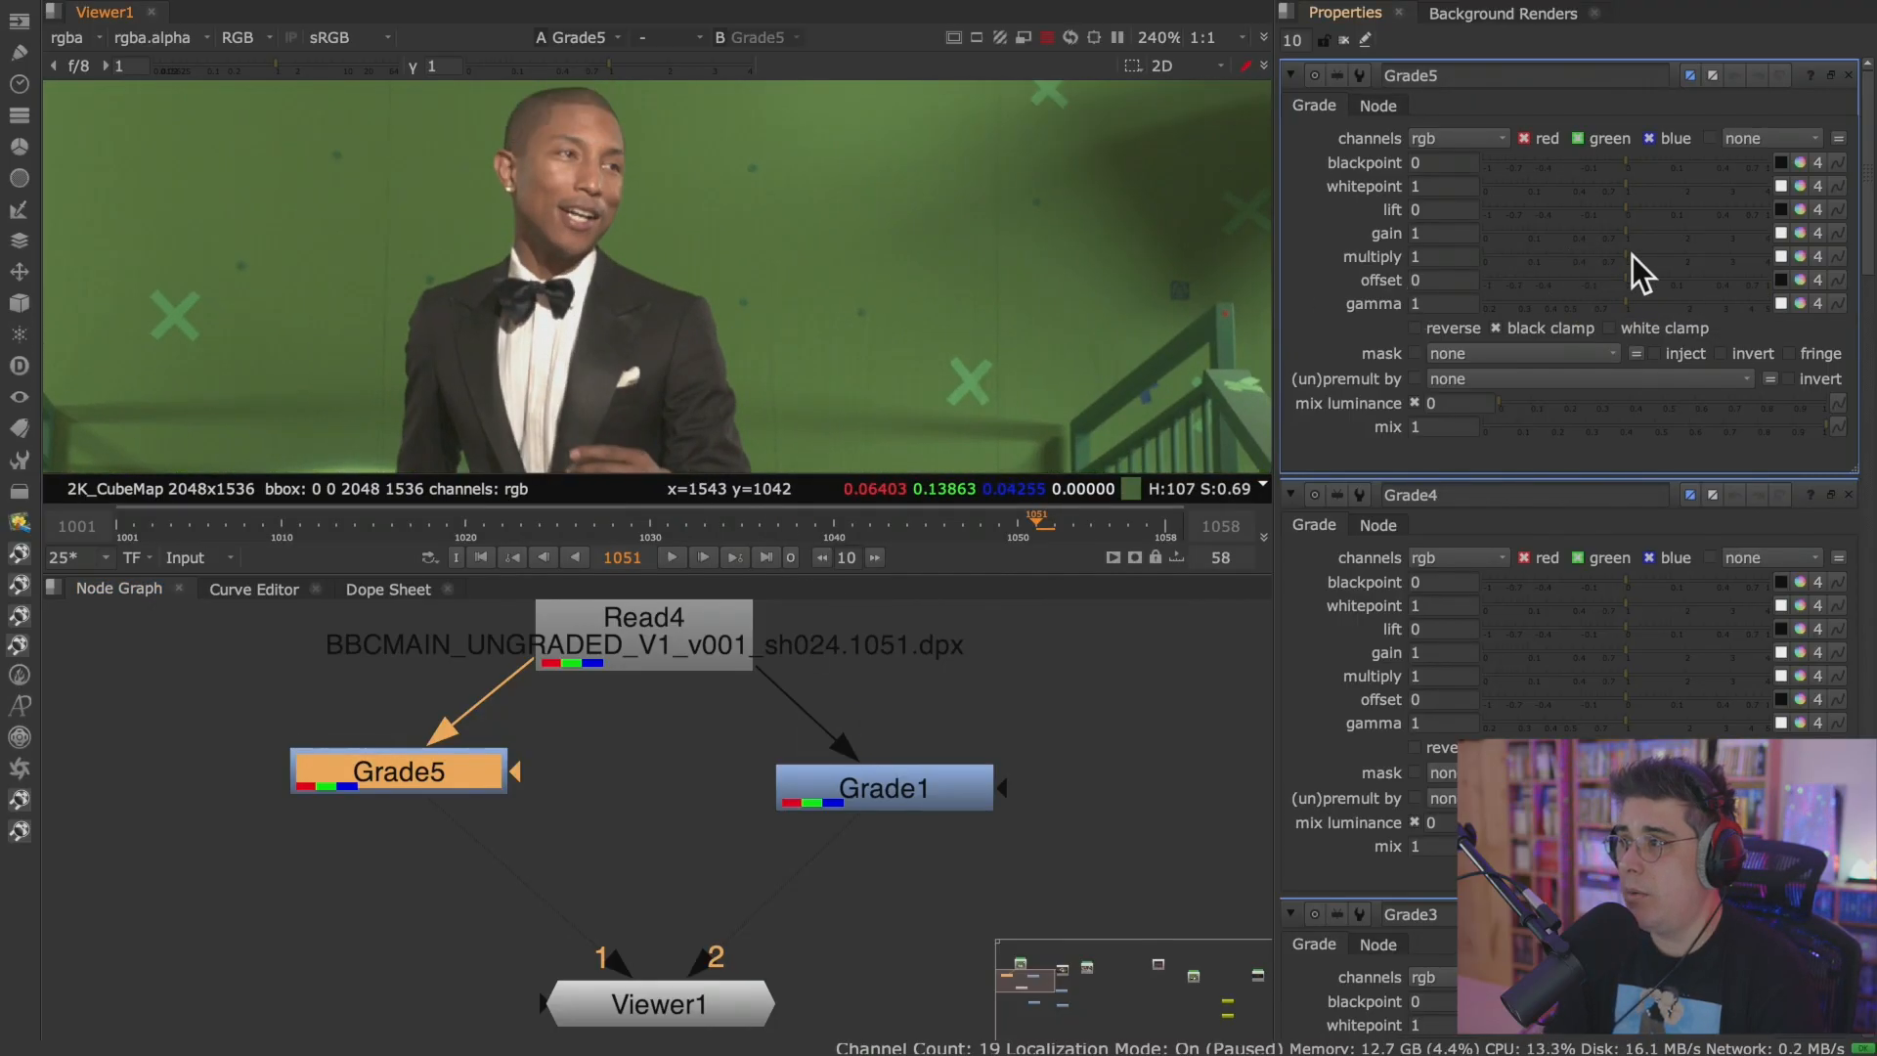
{"action": "left_click_drag", "start_coordinate": [1627, 254], "coordinate": [1738, 250]}
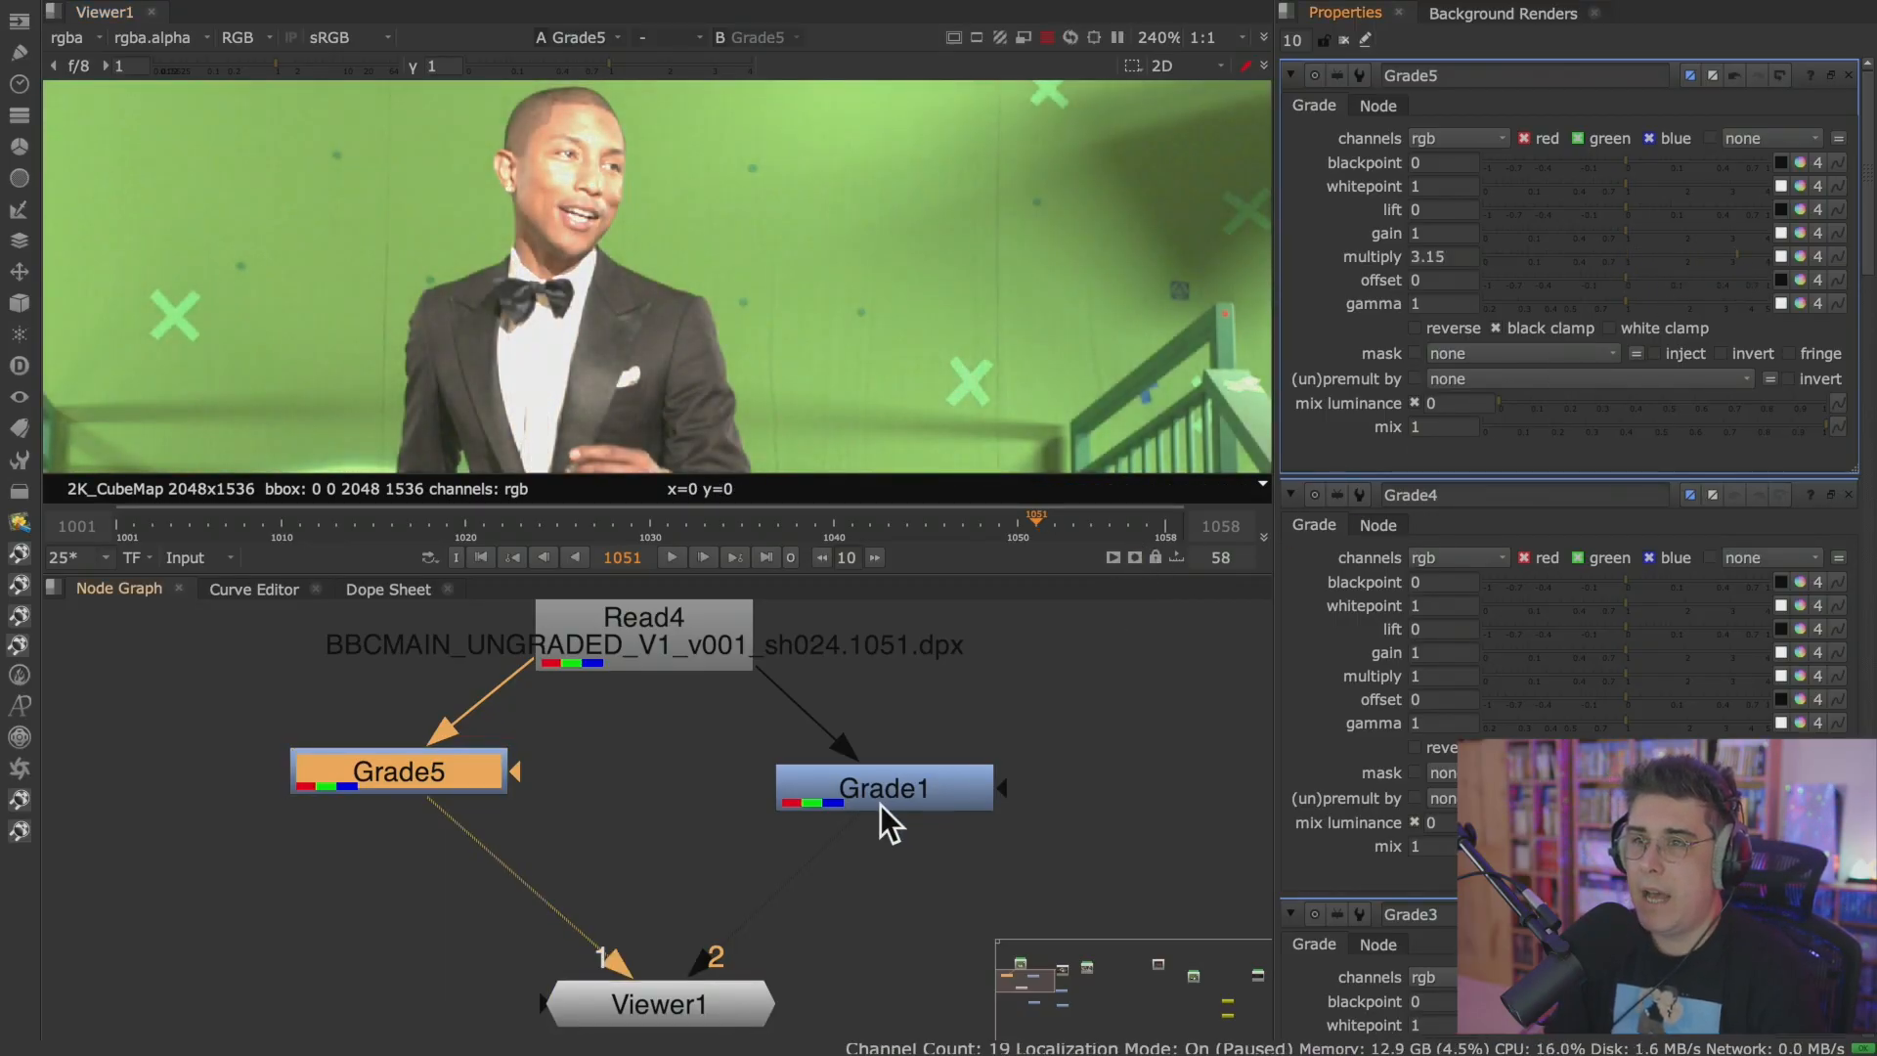
Nudge Grade5 and Grade1, connect Grade1 to Viewer input 1, and open Grade1's properties.
{"action": "left_click_drag", "start_coordinate": [448, 782], "coordinate": [439, 794]}
{"action": "left_click_drag", "start_coordinate": [905, 784], "coordinate": [924, 759]}
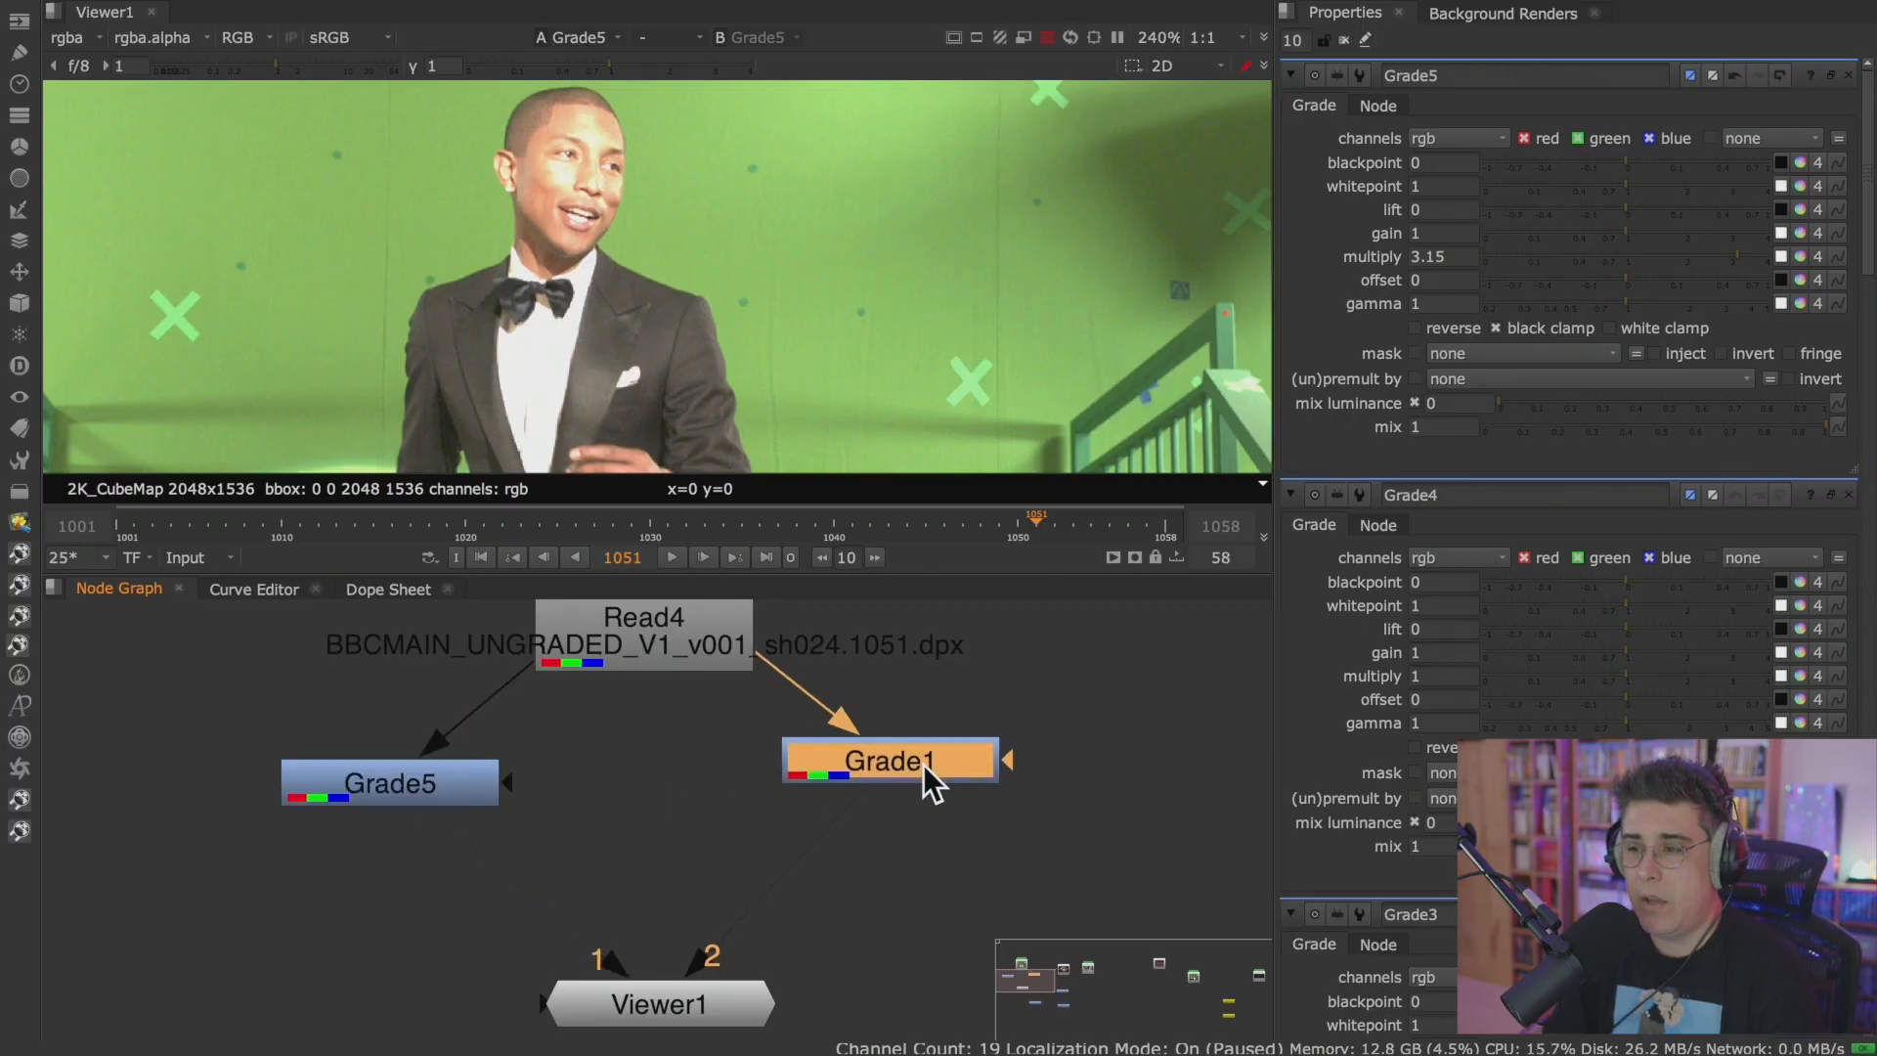
{"action": "key", "text": "1"}
{"action": "double_click", "coordinate": [924, 763]}
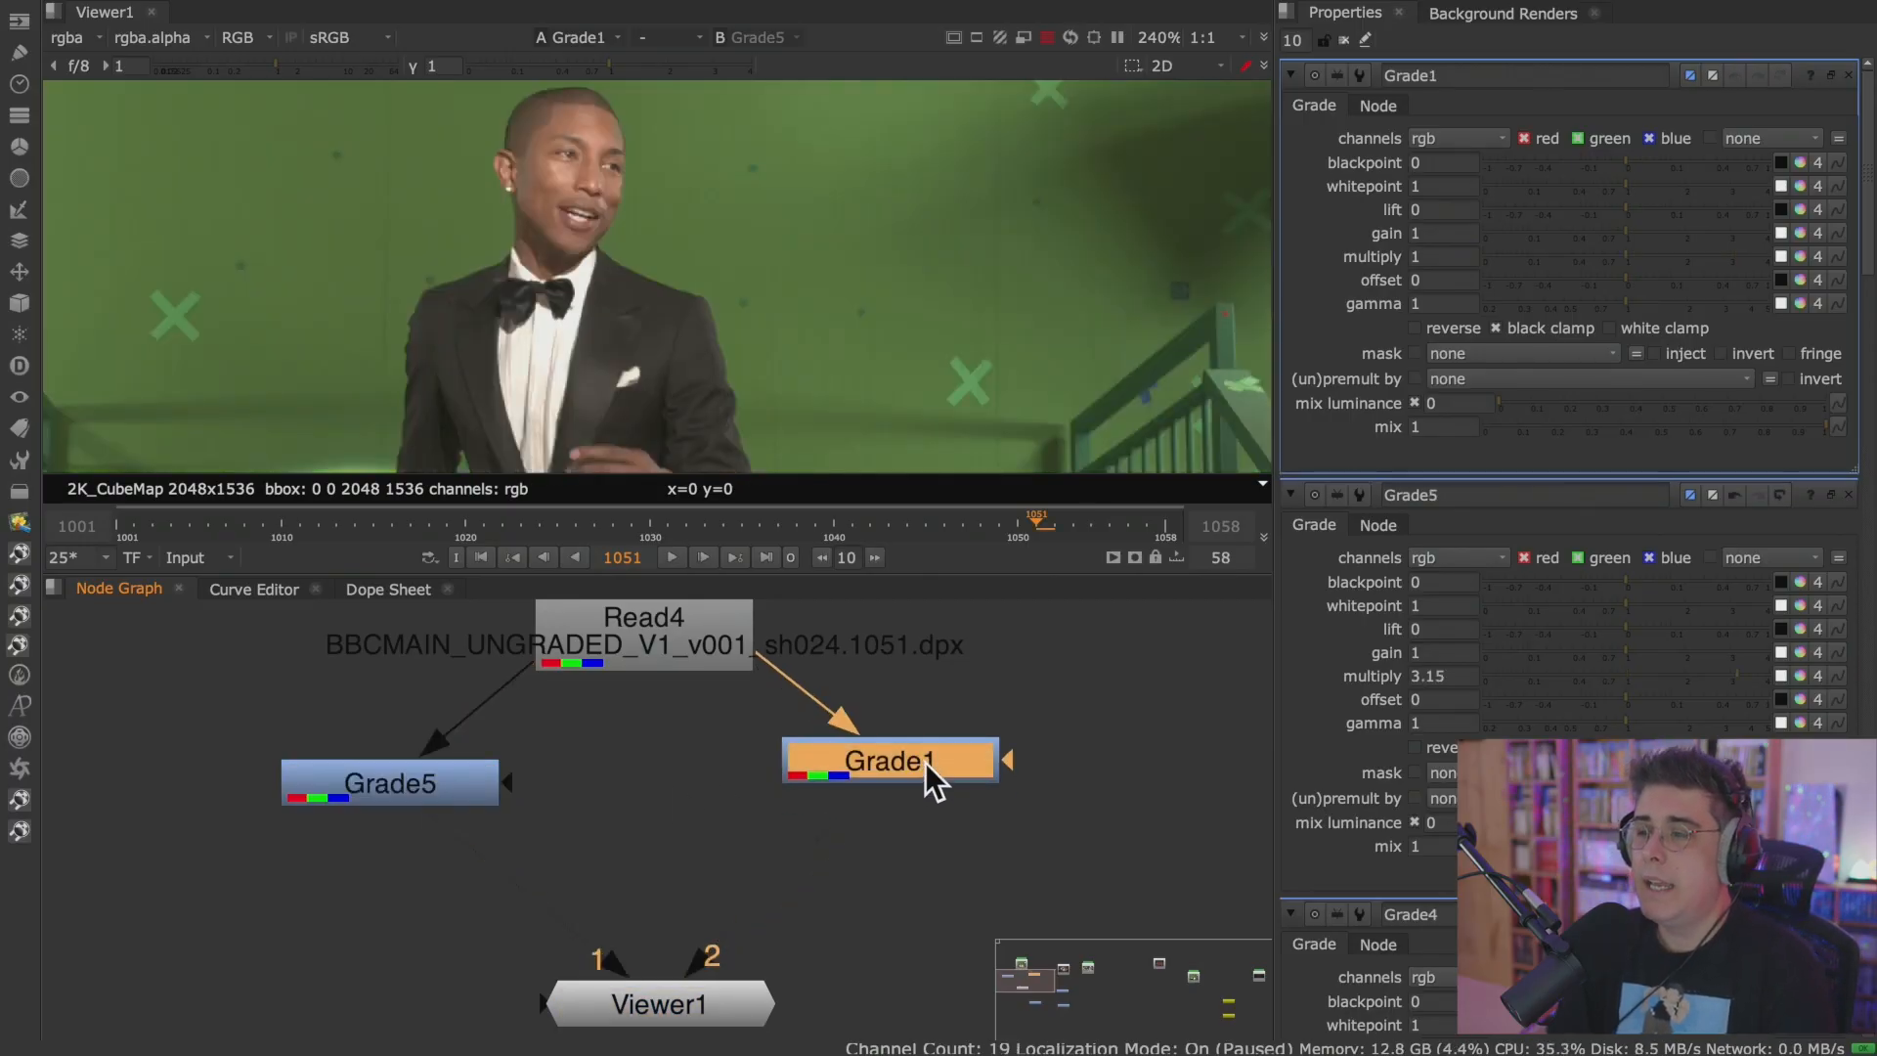
Bring up the properties of Grade5 and then Grade1, and lower Grade1's multiply to 0.44.
{"action": "double_click", "coordinate": [461, 777]}
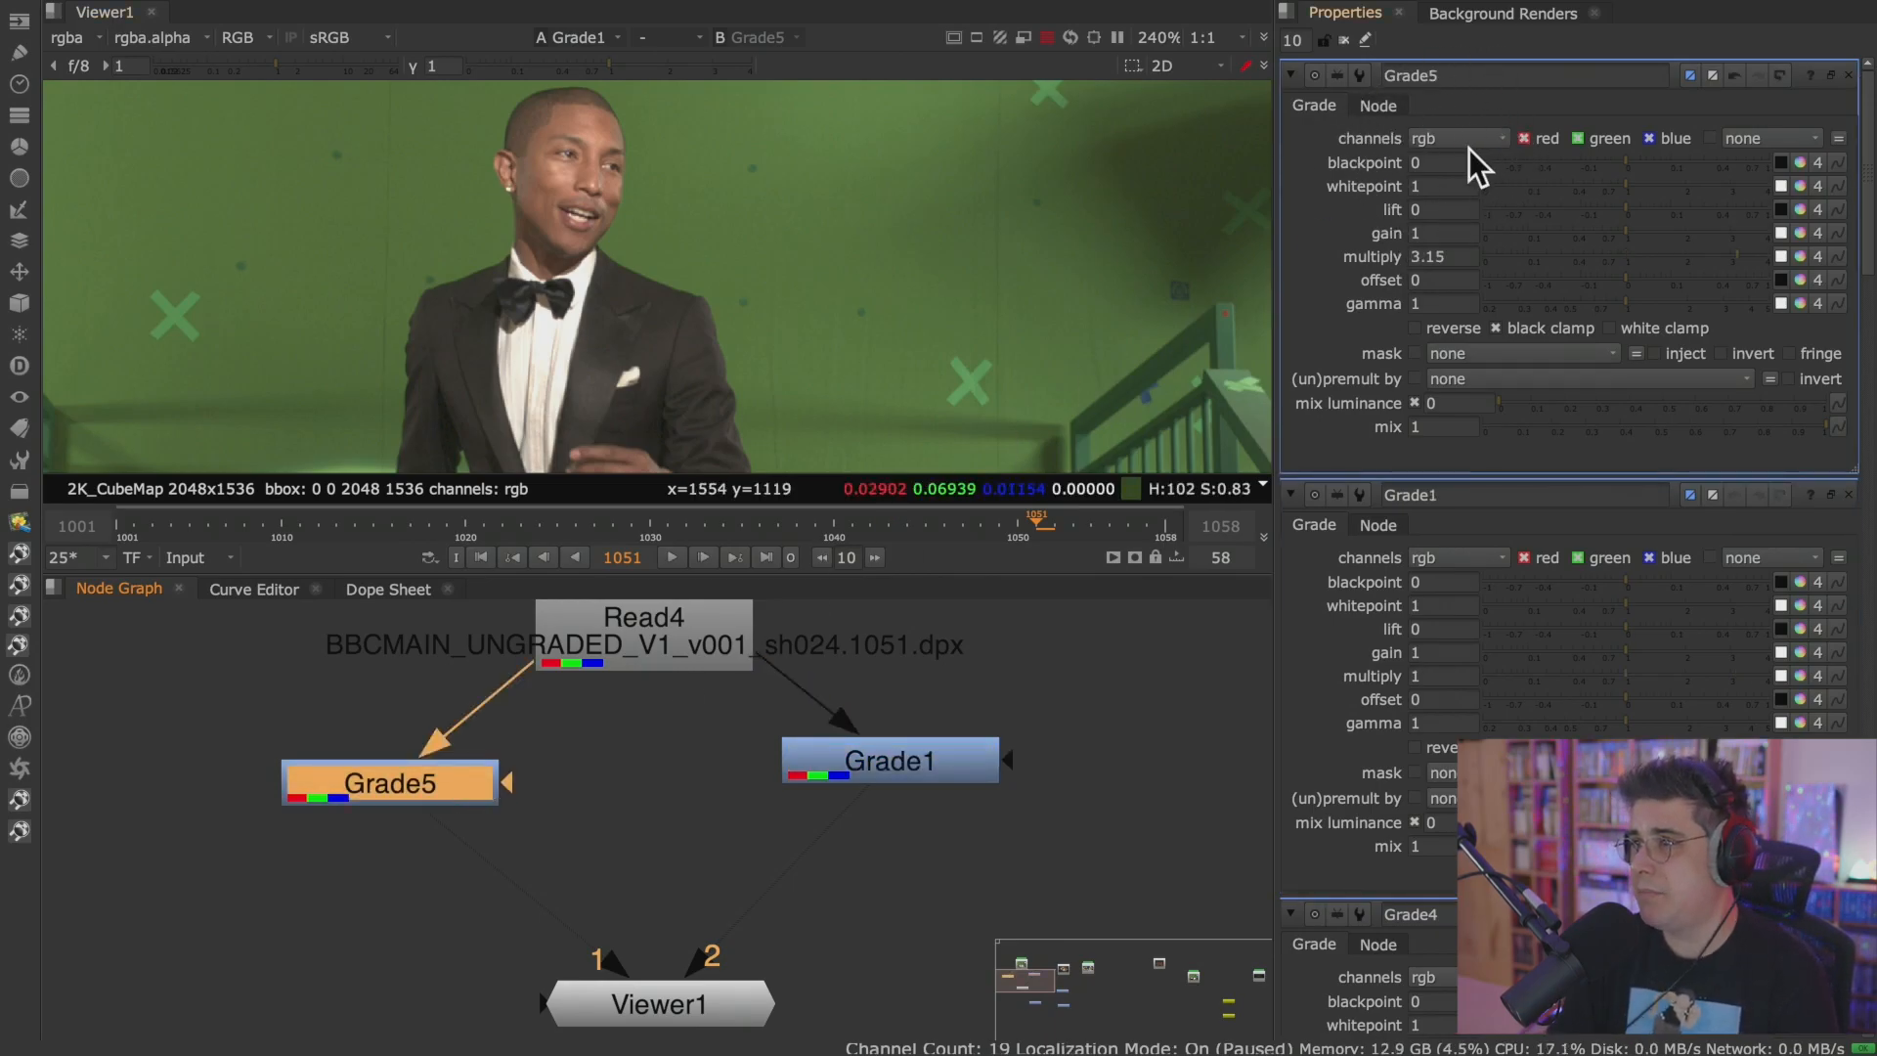
{"action": "double_click", "coordinate": [897, 754]}
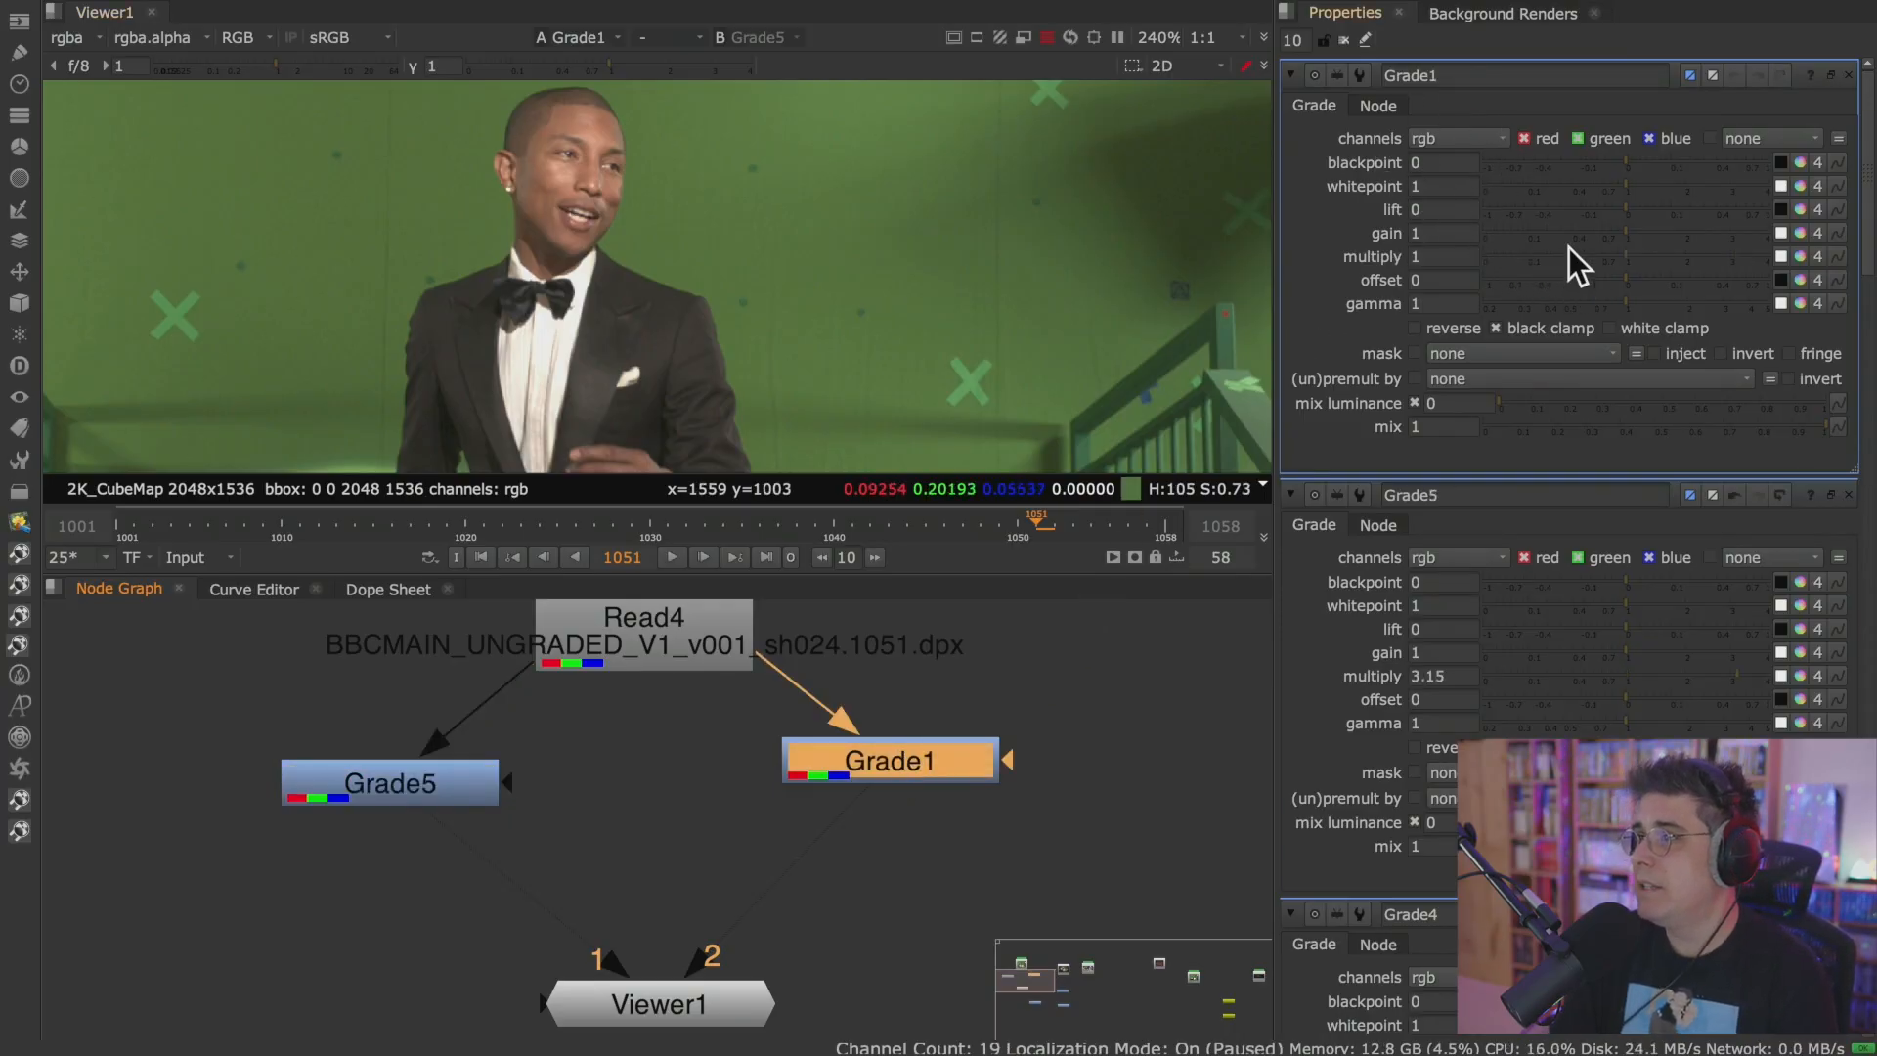
{"action": "left_click_drag", "start_coordinate": [1622, 256], "coordinate": [1578, 257]}
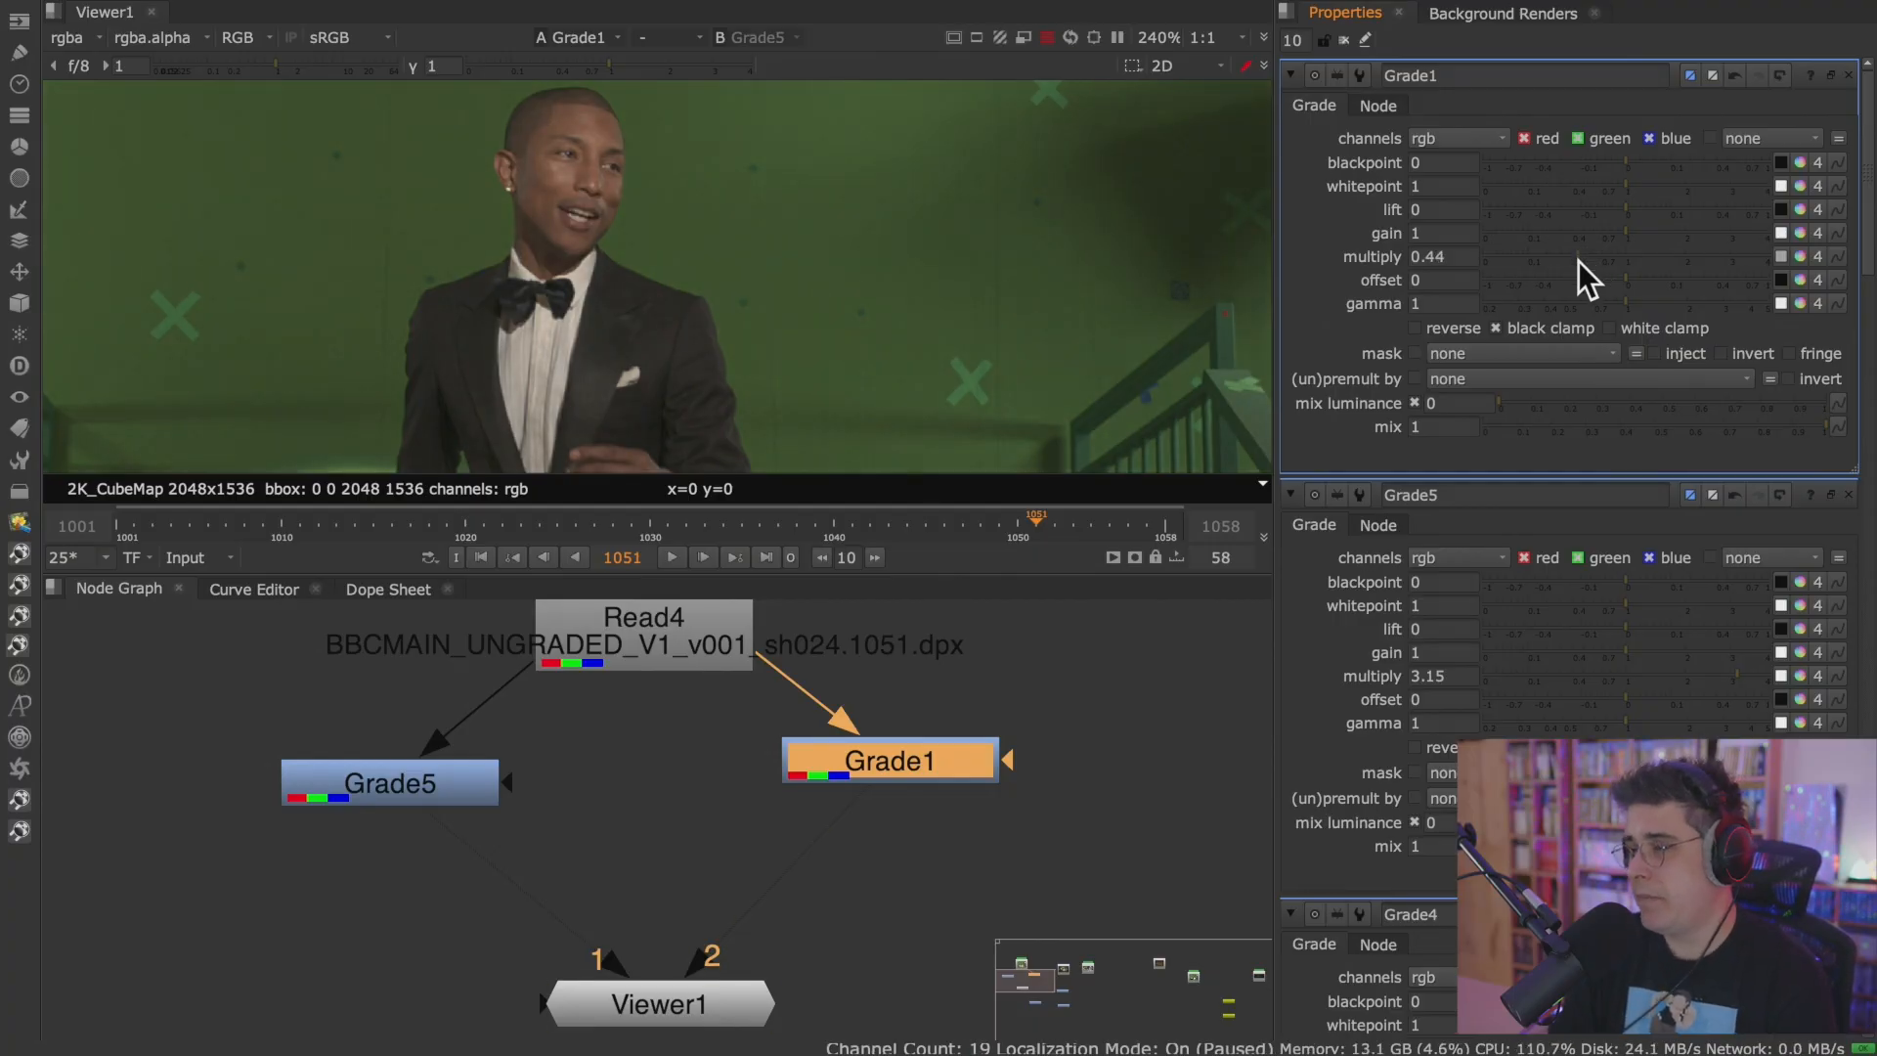
Compare both Grades' properties, and connect Grade5 to Viewer input 1 and Grade1 to Viewer input 2.
{"action": "left_click", "coordinate": [426, 792]}
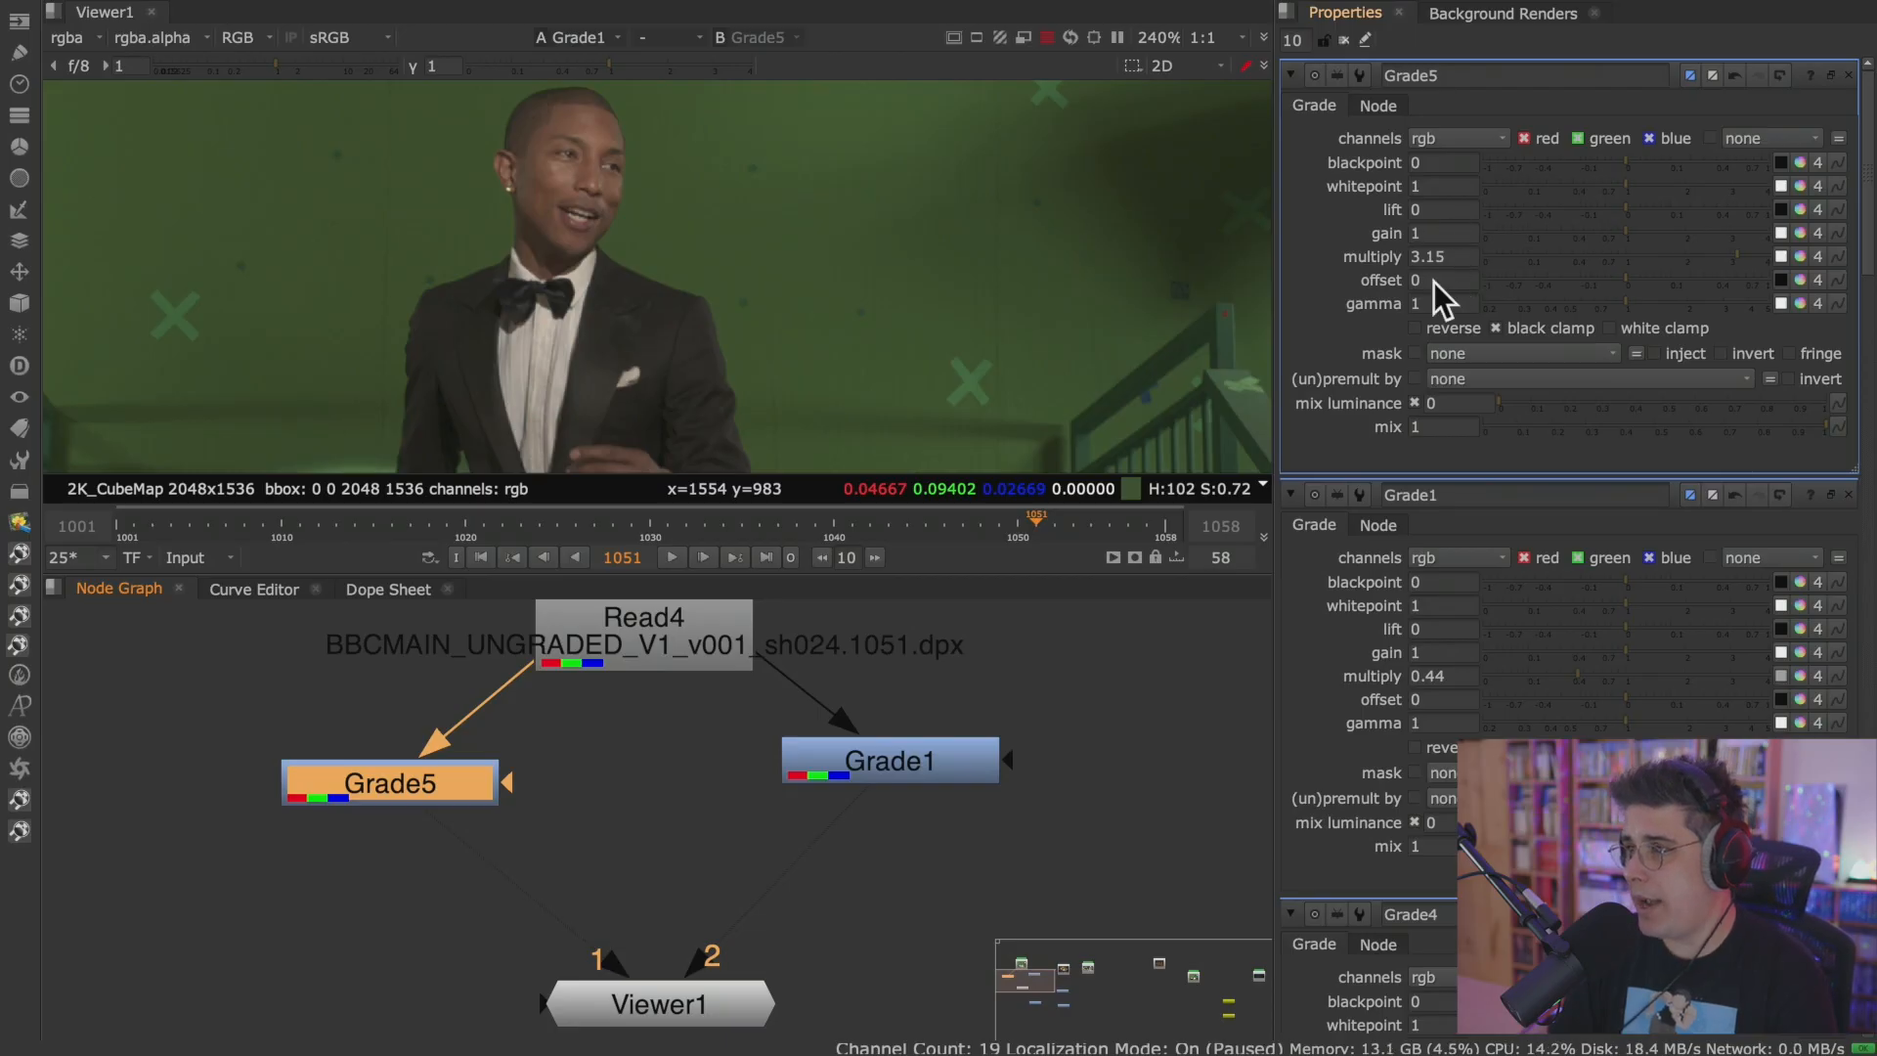
{"action": "left_click", "coordinate": [928, 756]}
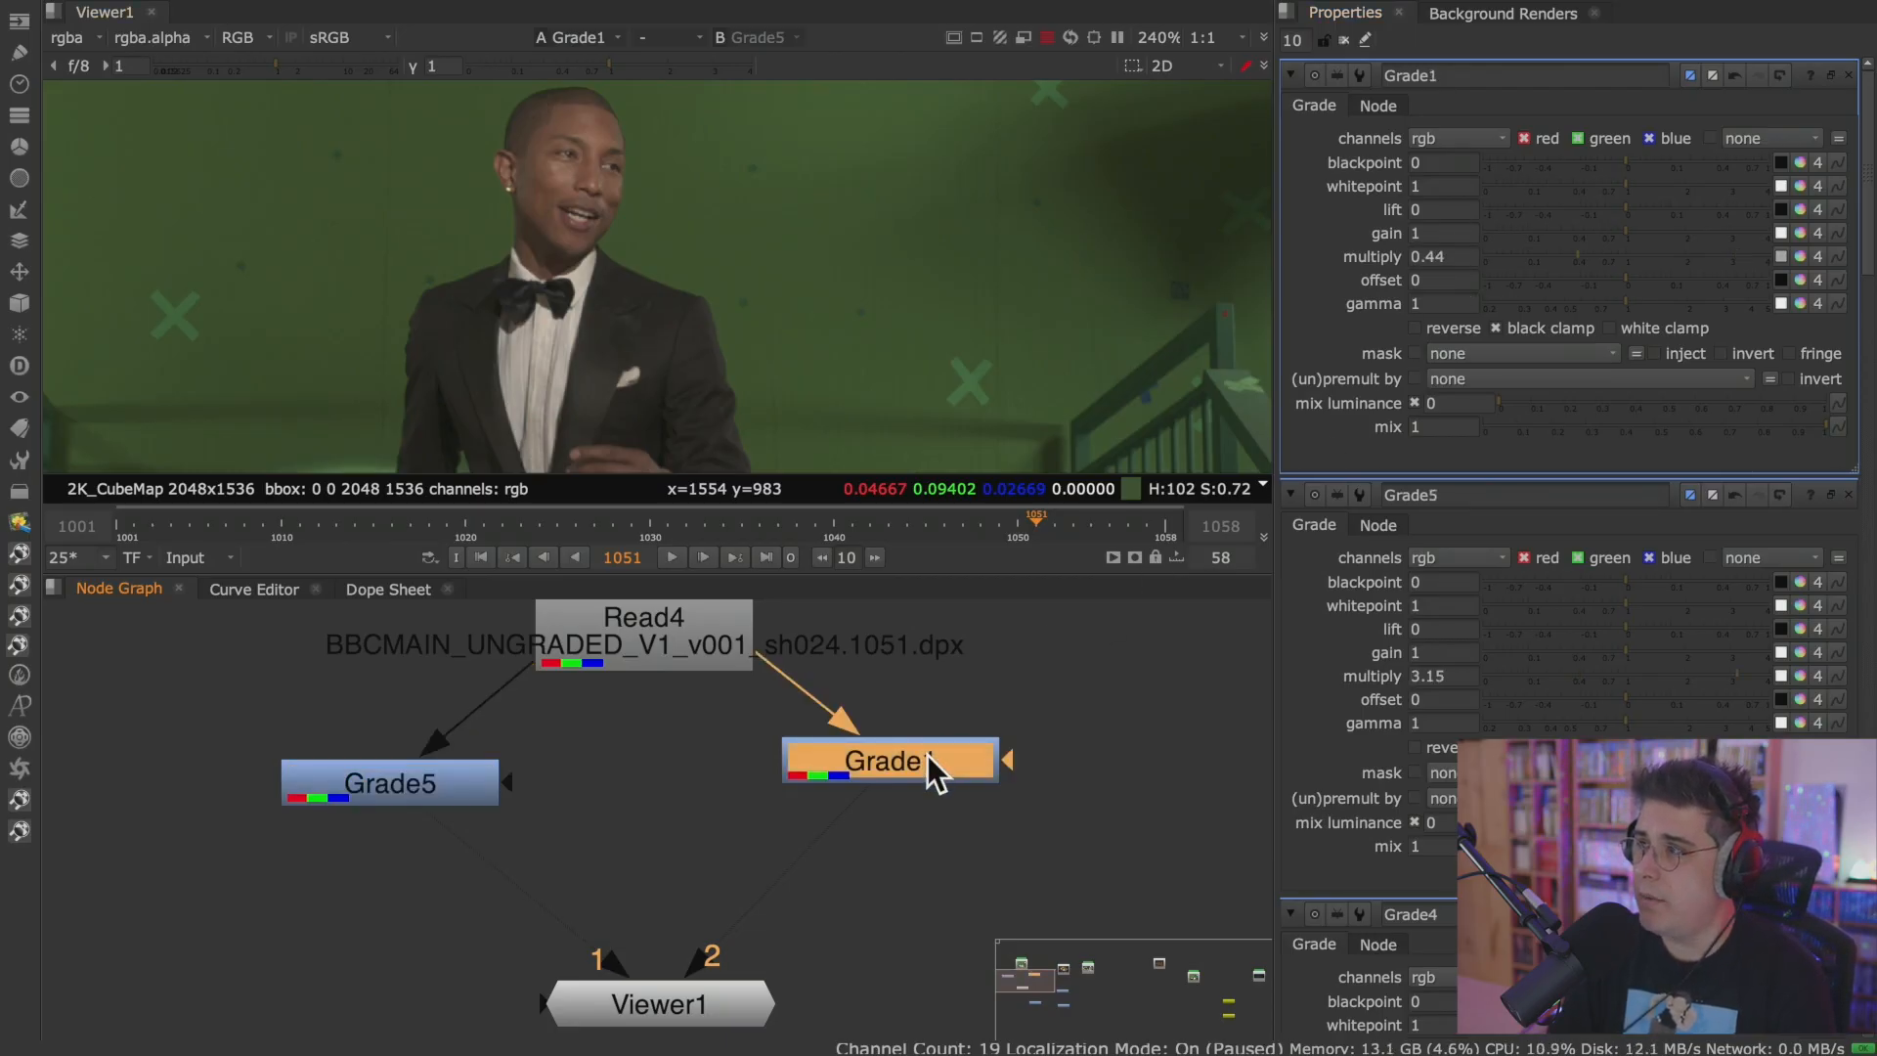
{"action": "left_click", "coordinate": [410, 786]}
{"action": "key", "text": "1"}
{"action": "left_click", "coordinate": [843, 771]}
{"action": "key", "text": "2"}
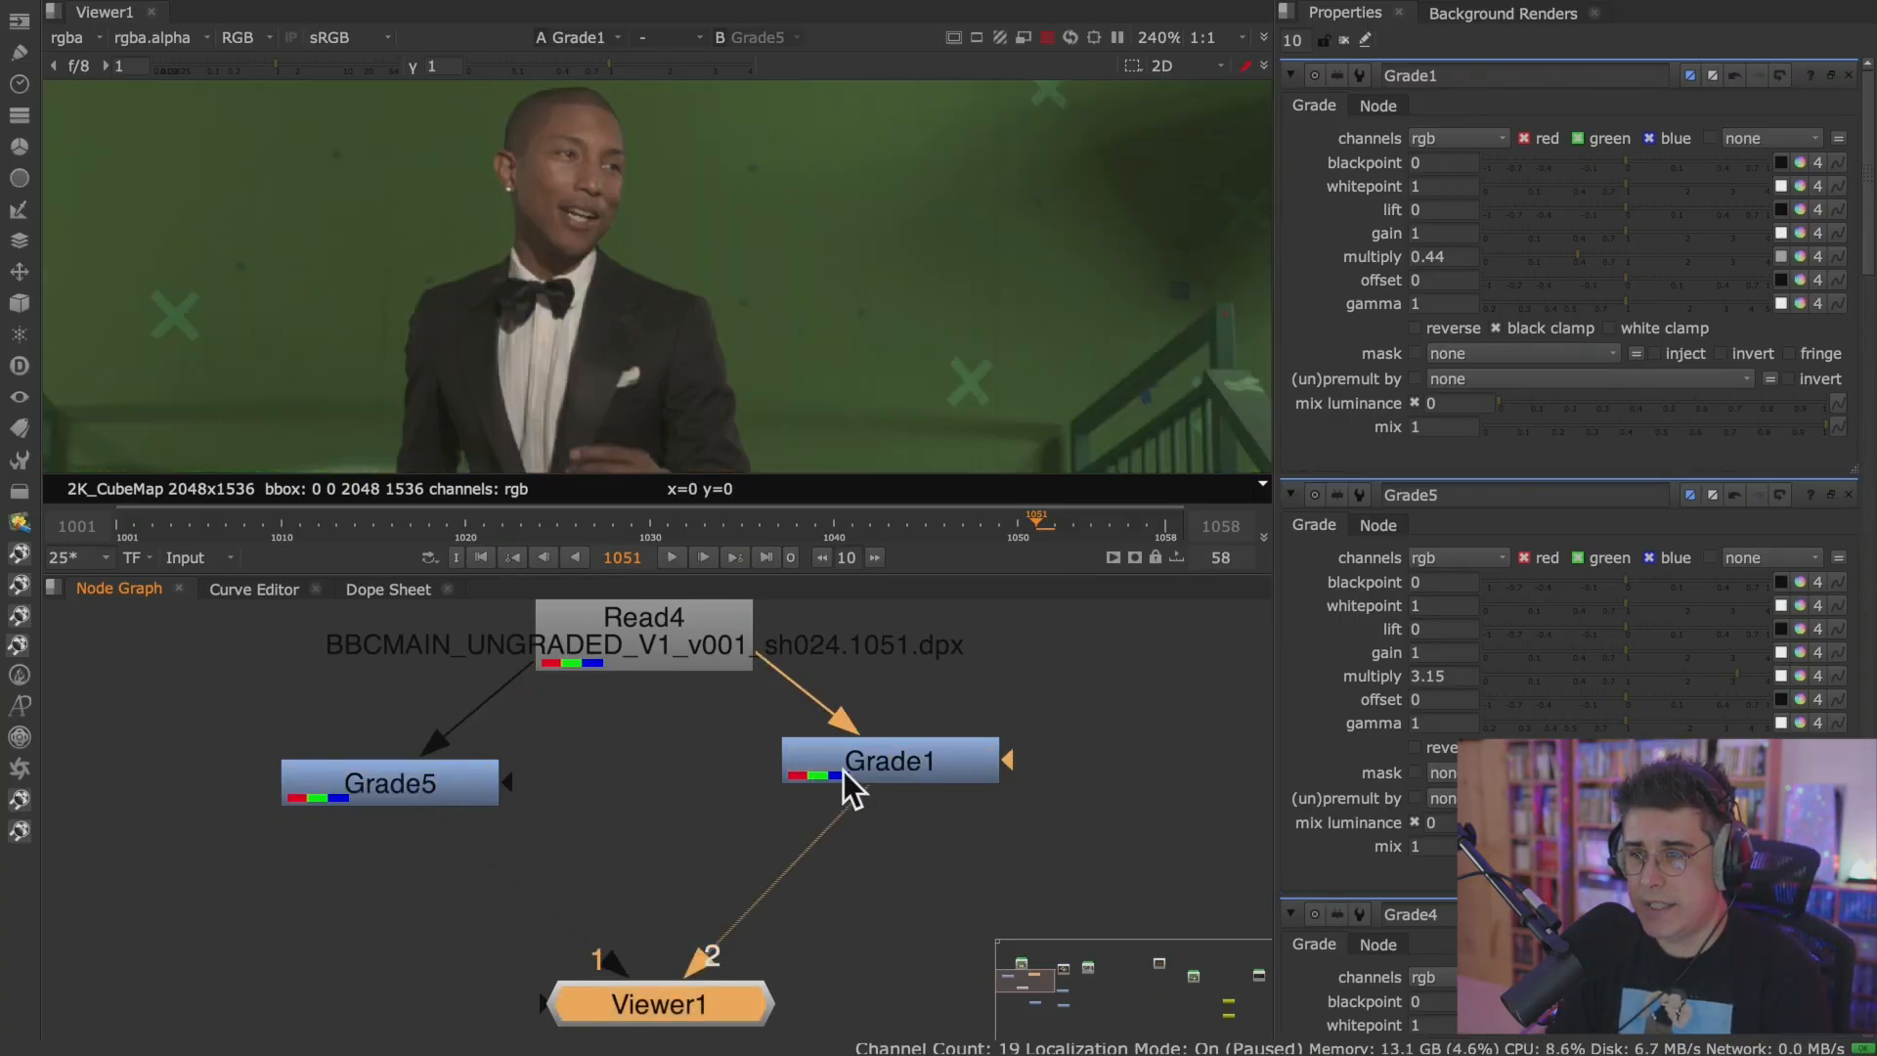
Play the sequence while alternating the Viewer between input 1 and input 2 to compare both grades, and stop playback.
{"action": "left_click", "coordinate": [670, 556]}
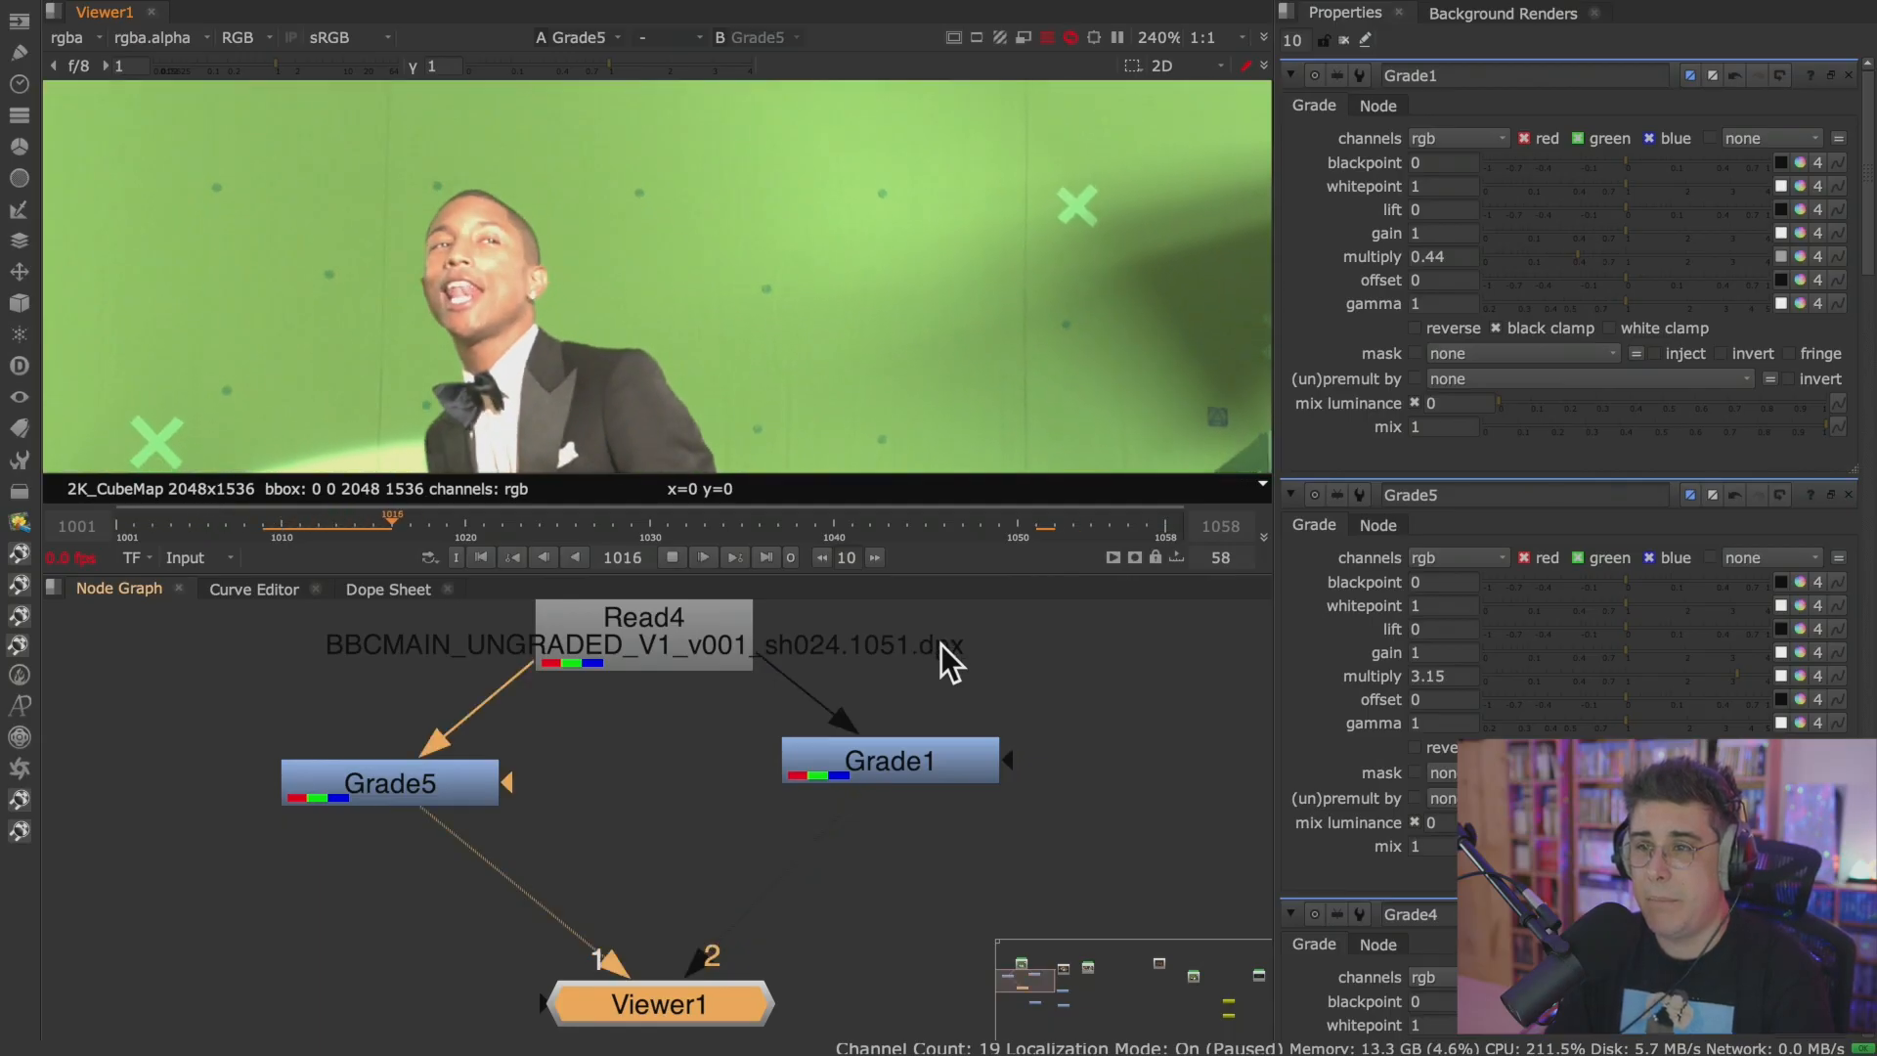
{"action": "key", "text": "1"}
{"action": "key", "text": "2"}
{"action": "key", "text": "1"}
{"action": "key", "text": "2"}
{"action": "key", "text": "1"}
{"action": "key", "text": "2"}
{"action": "key", "text": "1"}
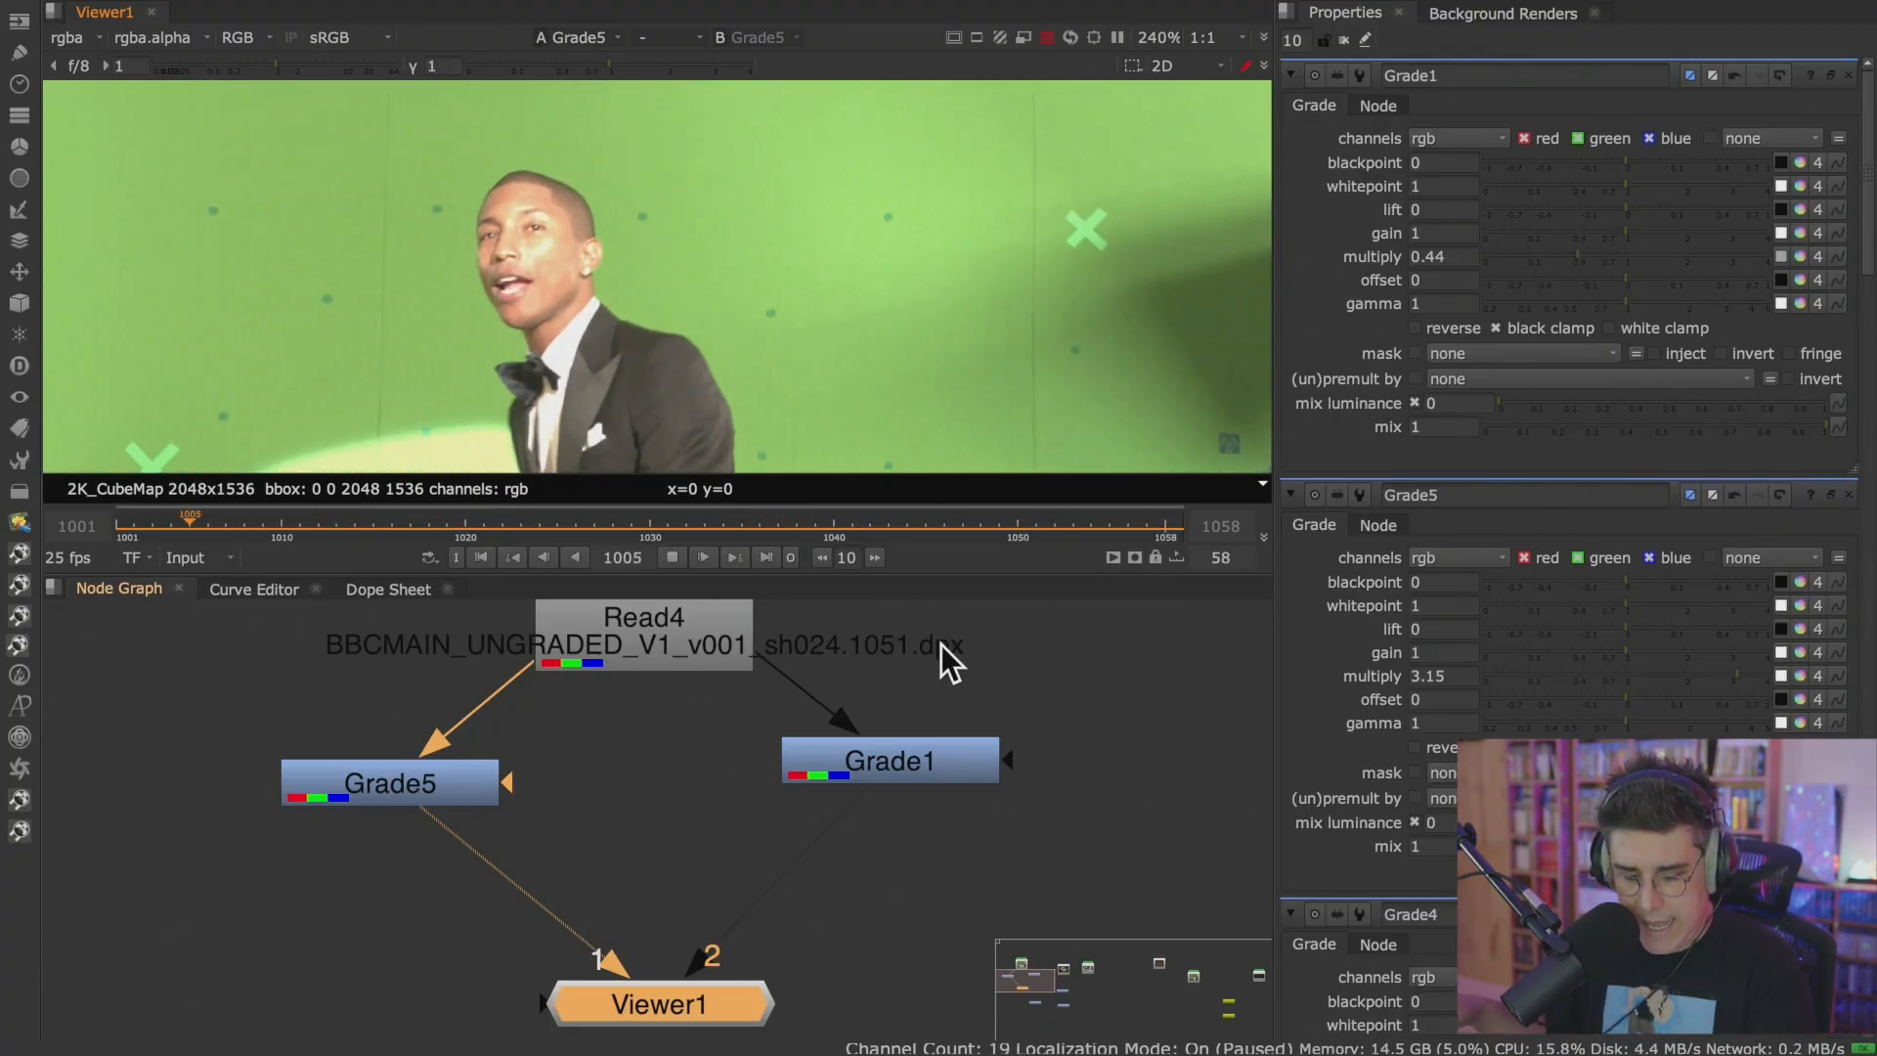
{"action": "key", "text": "2"}
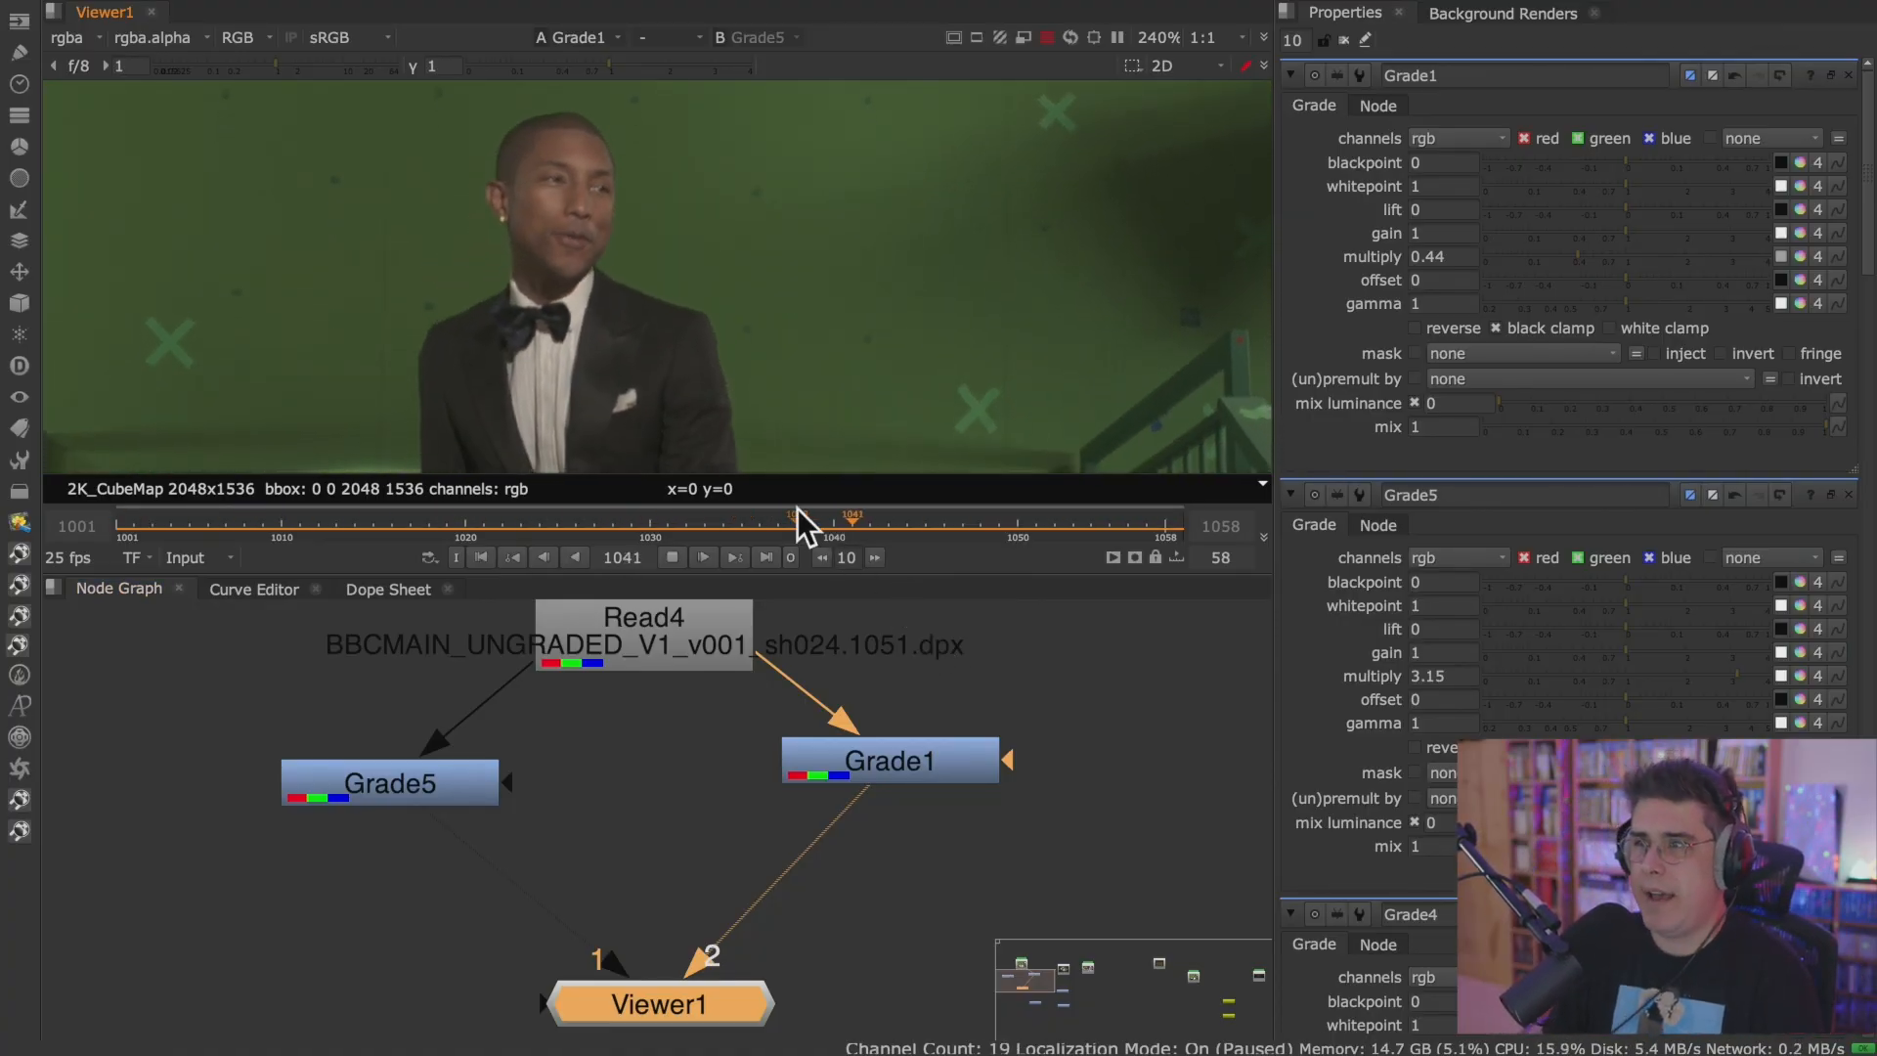
{"action": "left_click", "coordinate": [673, 557]}
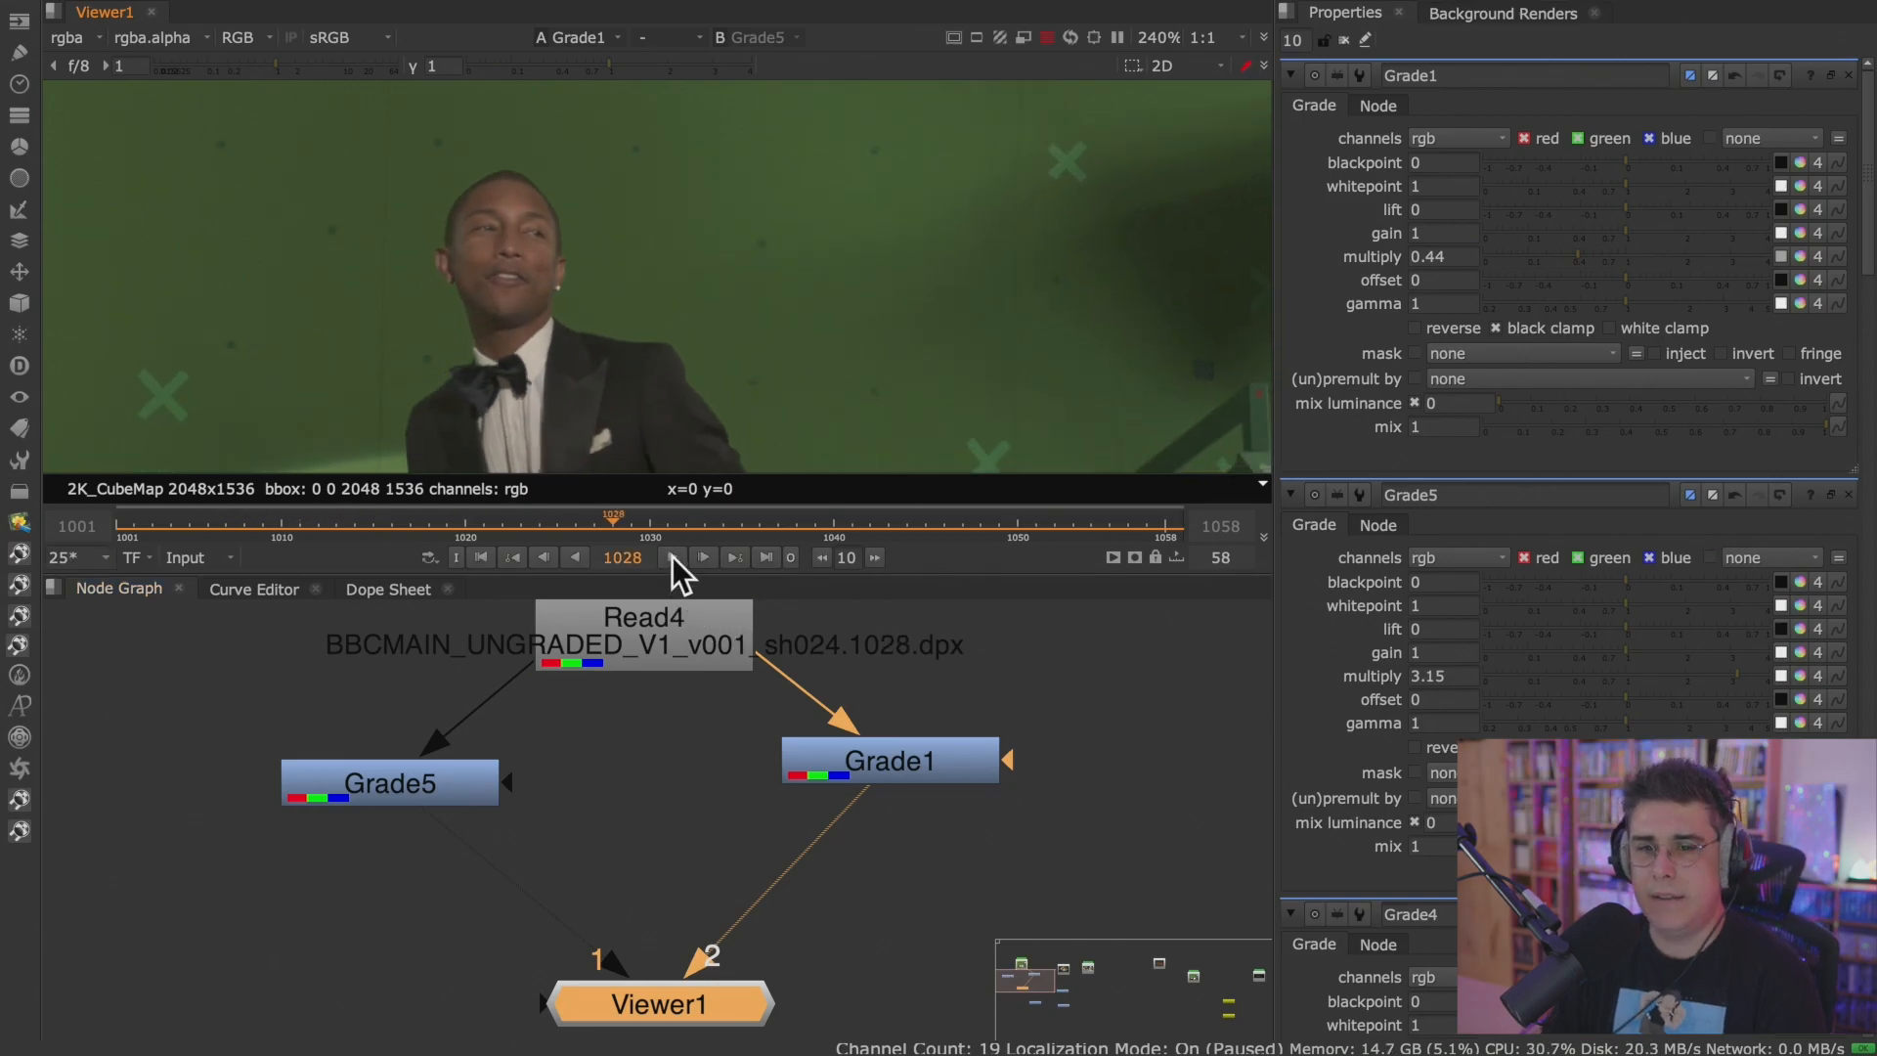
Open version v005 of the nodesVSlayers comp scene from week01 of the 0077_online_Nuke_course project.
{"action": "left_click", "coordinate": [883, 631]}
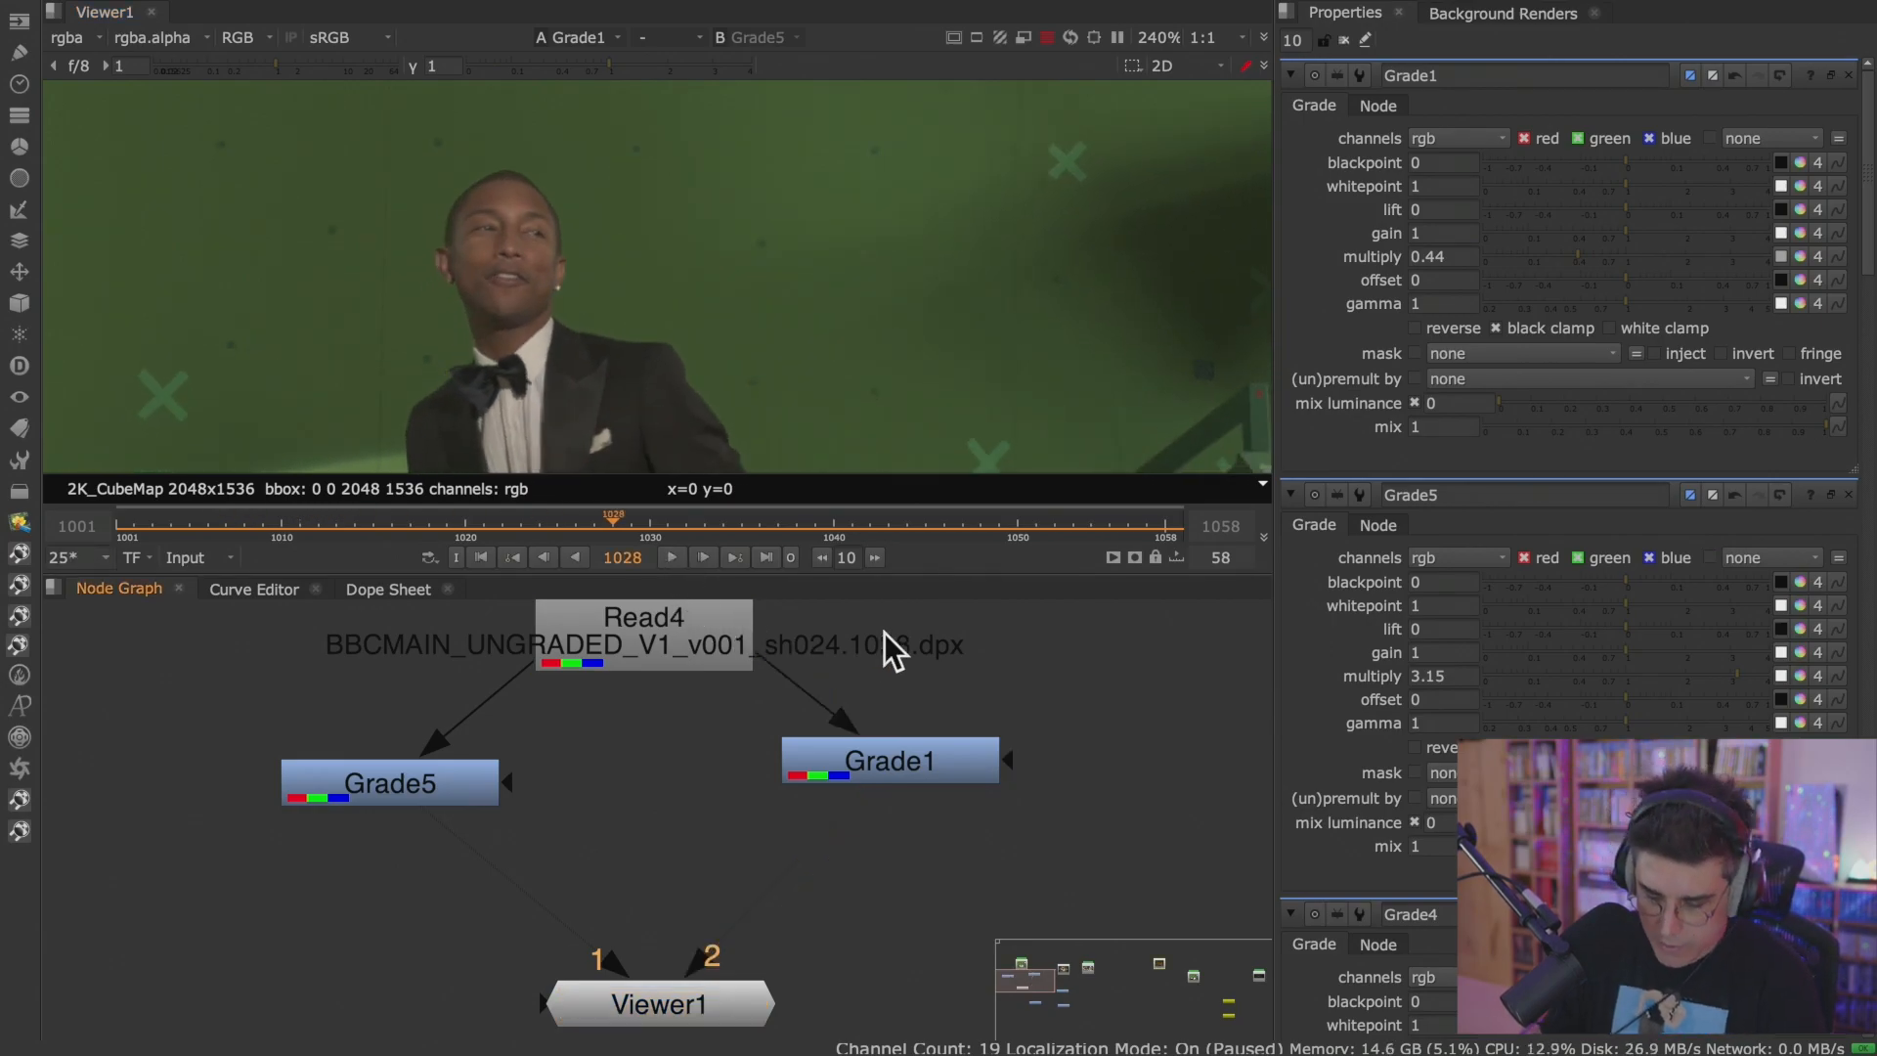
{"action": "key", "text": "ctrl+o"}
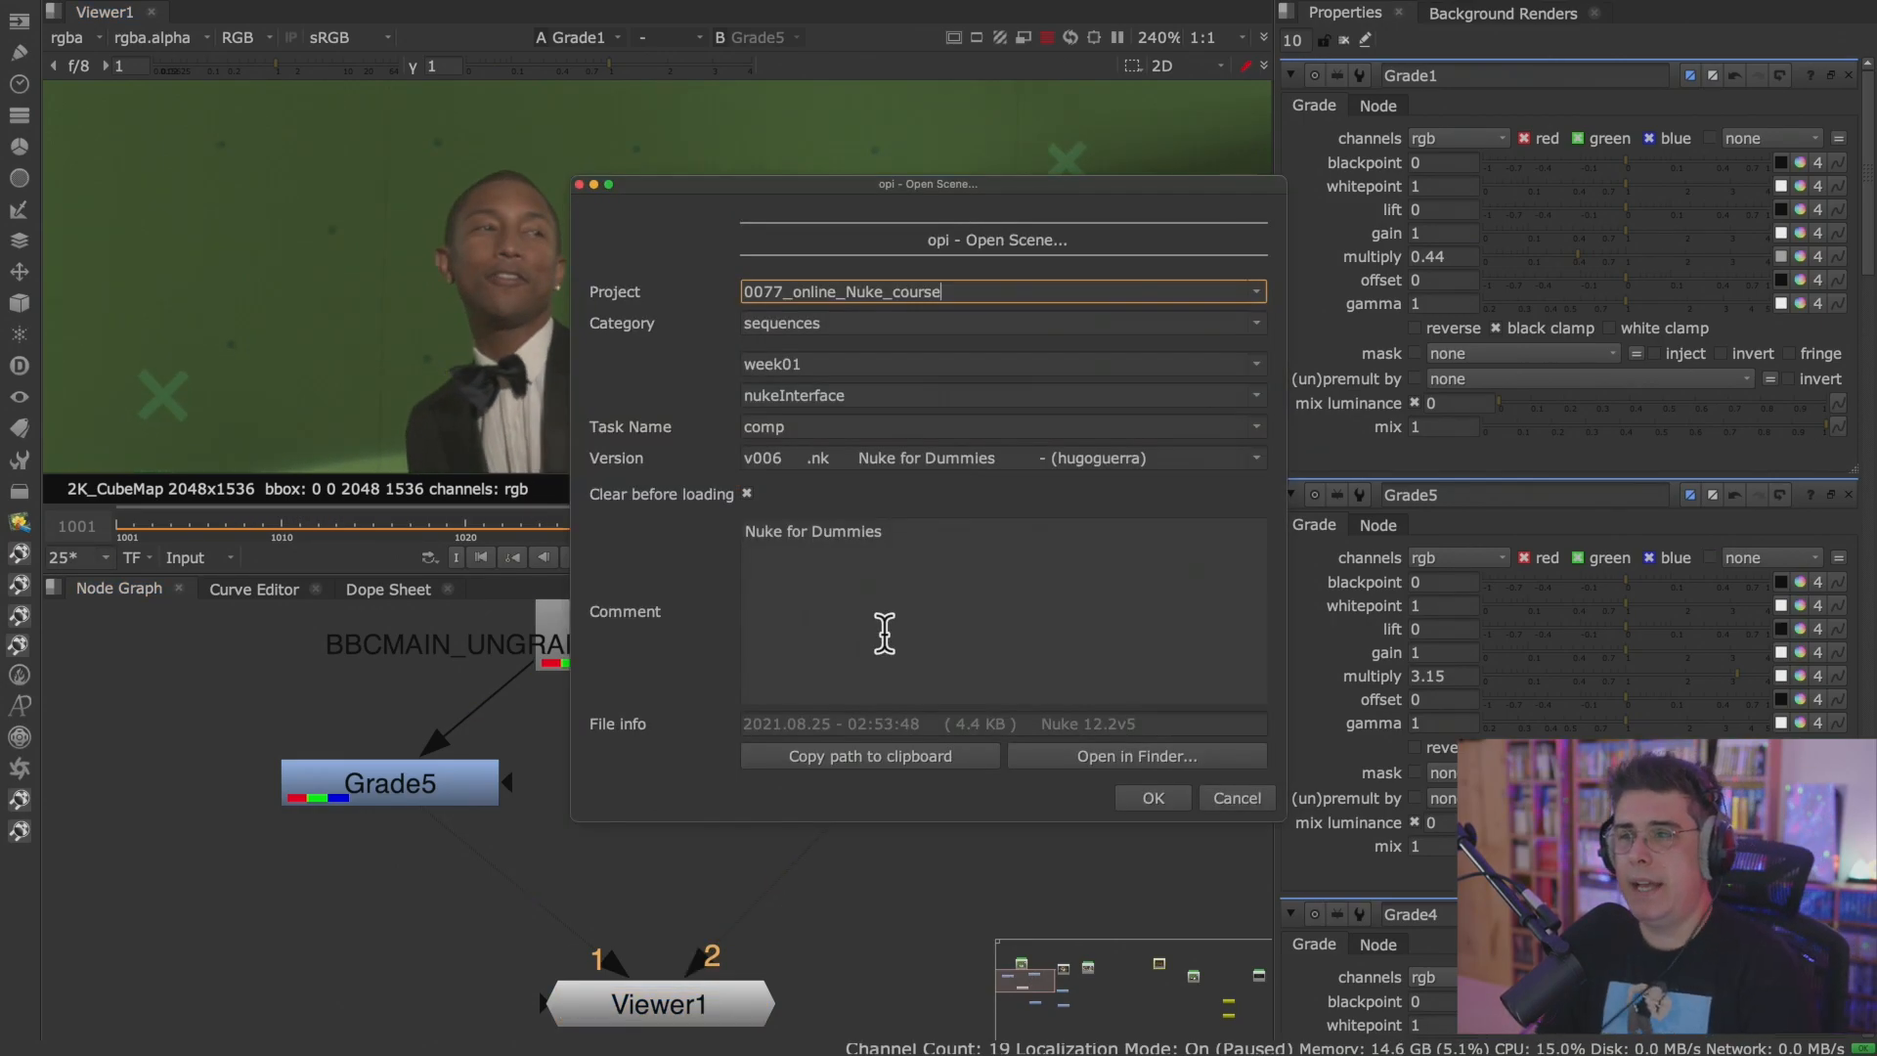
{"action": "left_click", "coordinate": [1253, 393]}
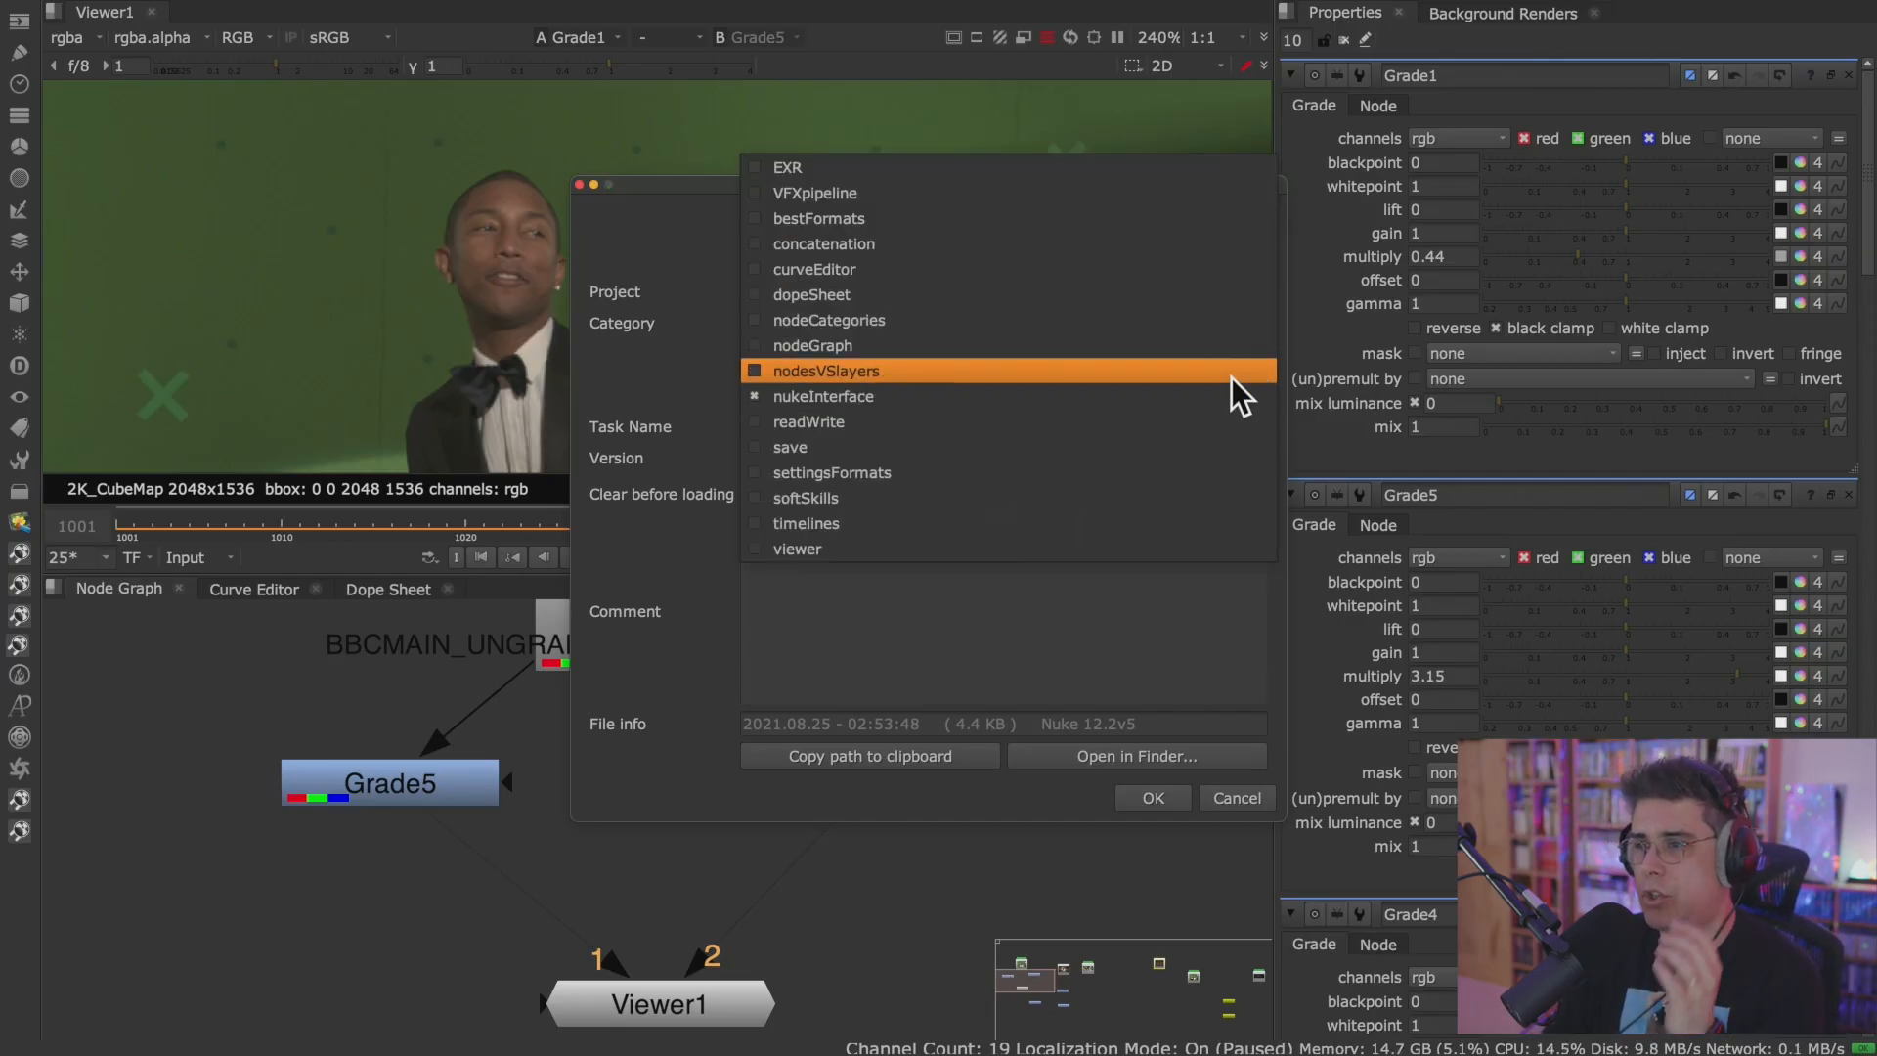
{"action": "left_click", "coordinate": [1230, 377]}
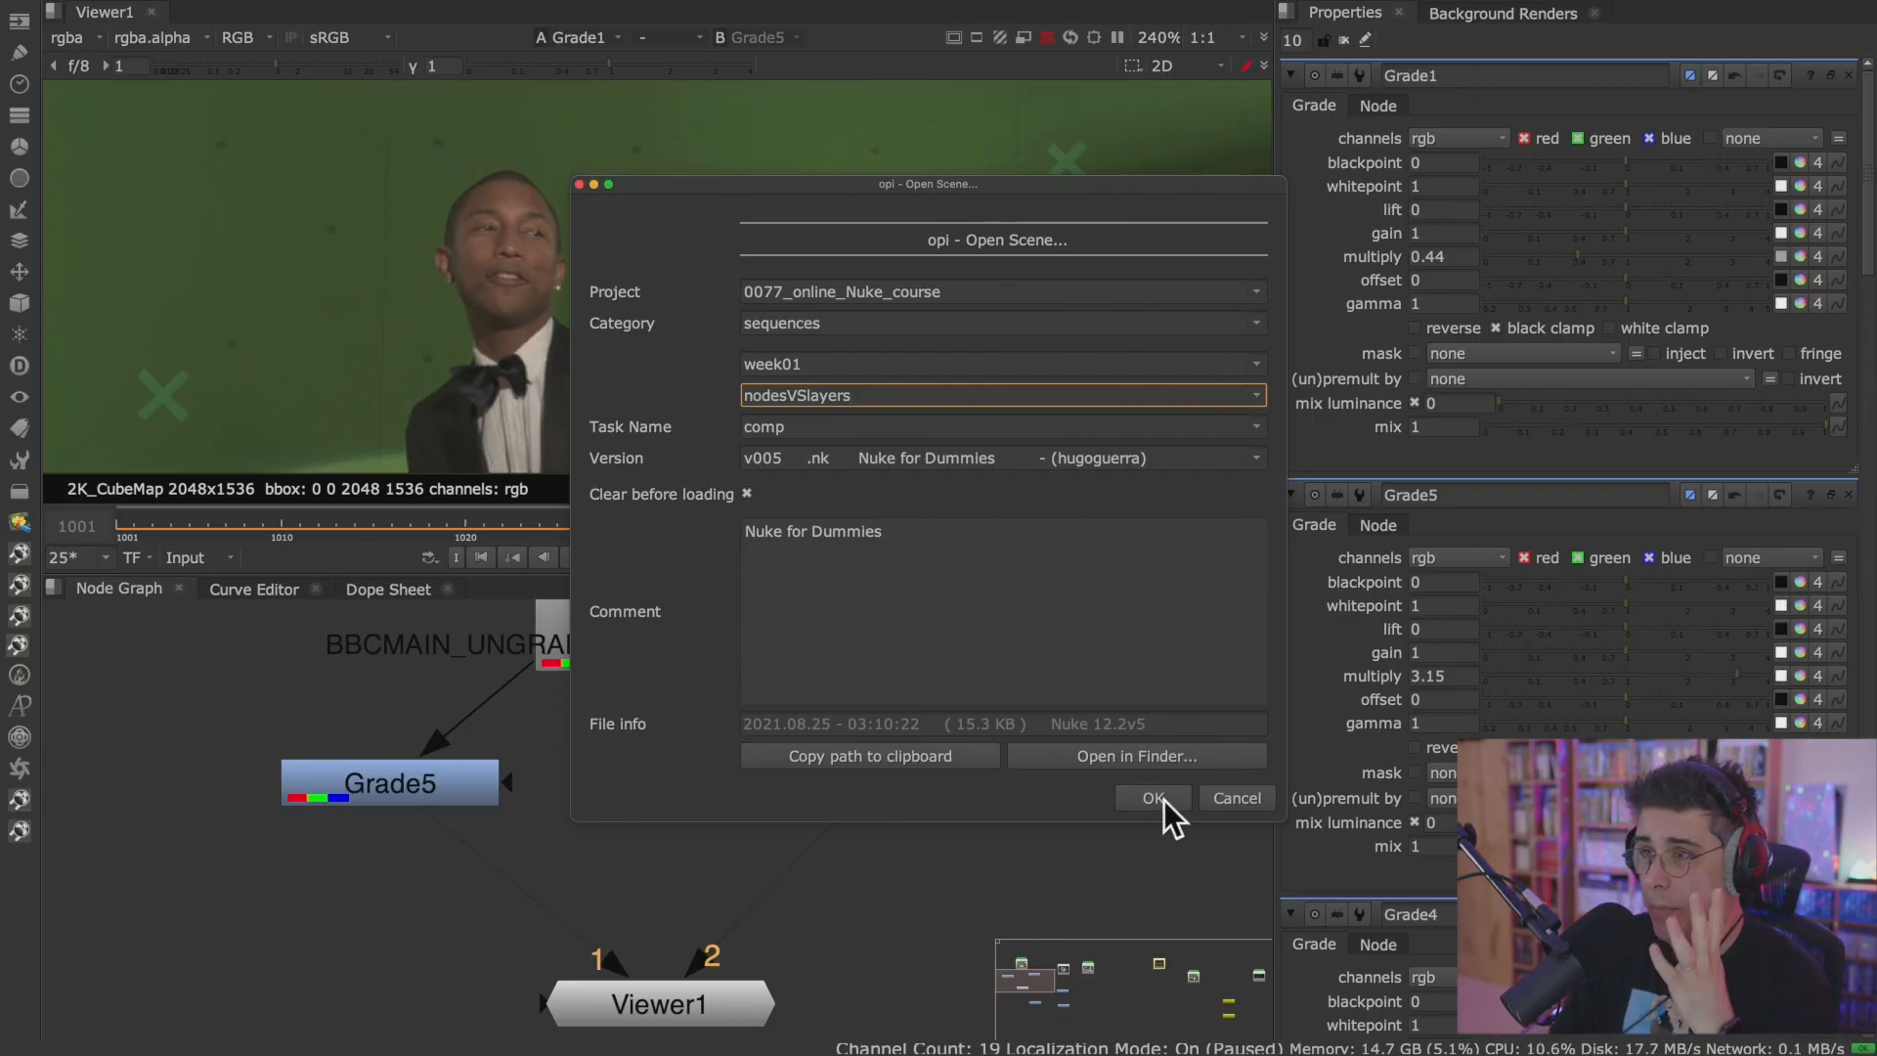
{"action": "left_click_drag", "start_coordinate": [1109, 183], "coordinate": [1050, 172]}
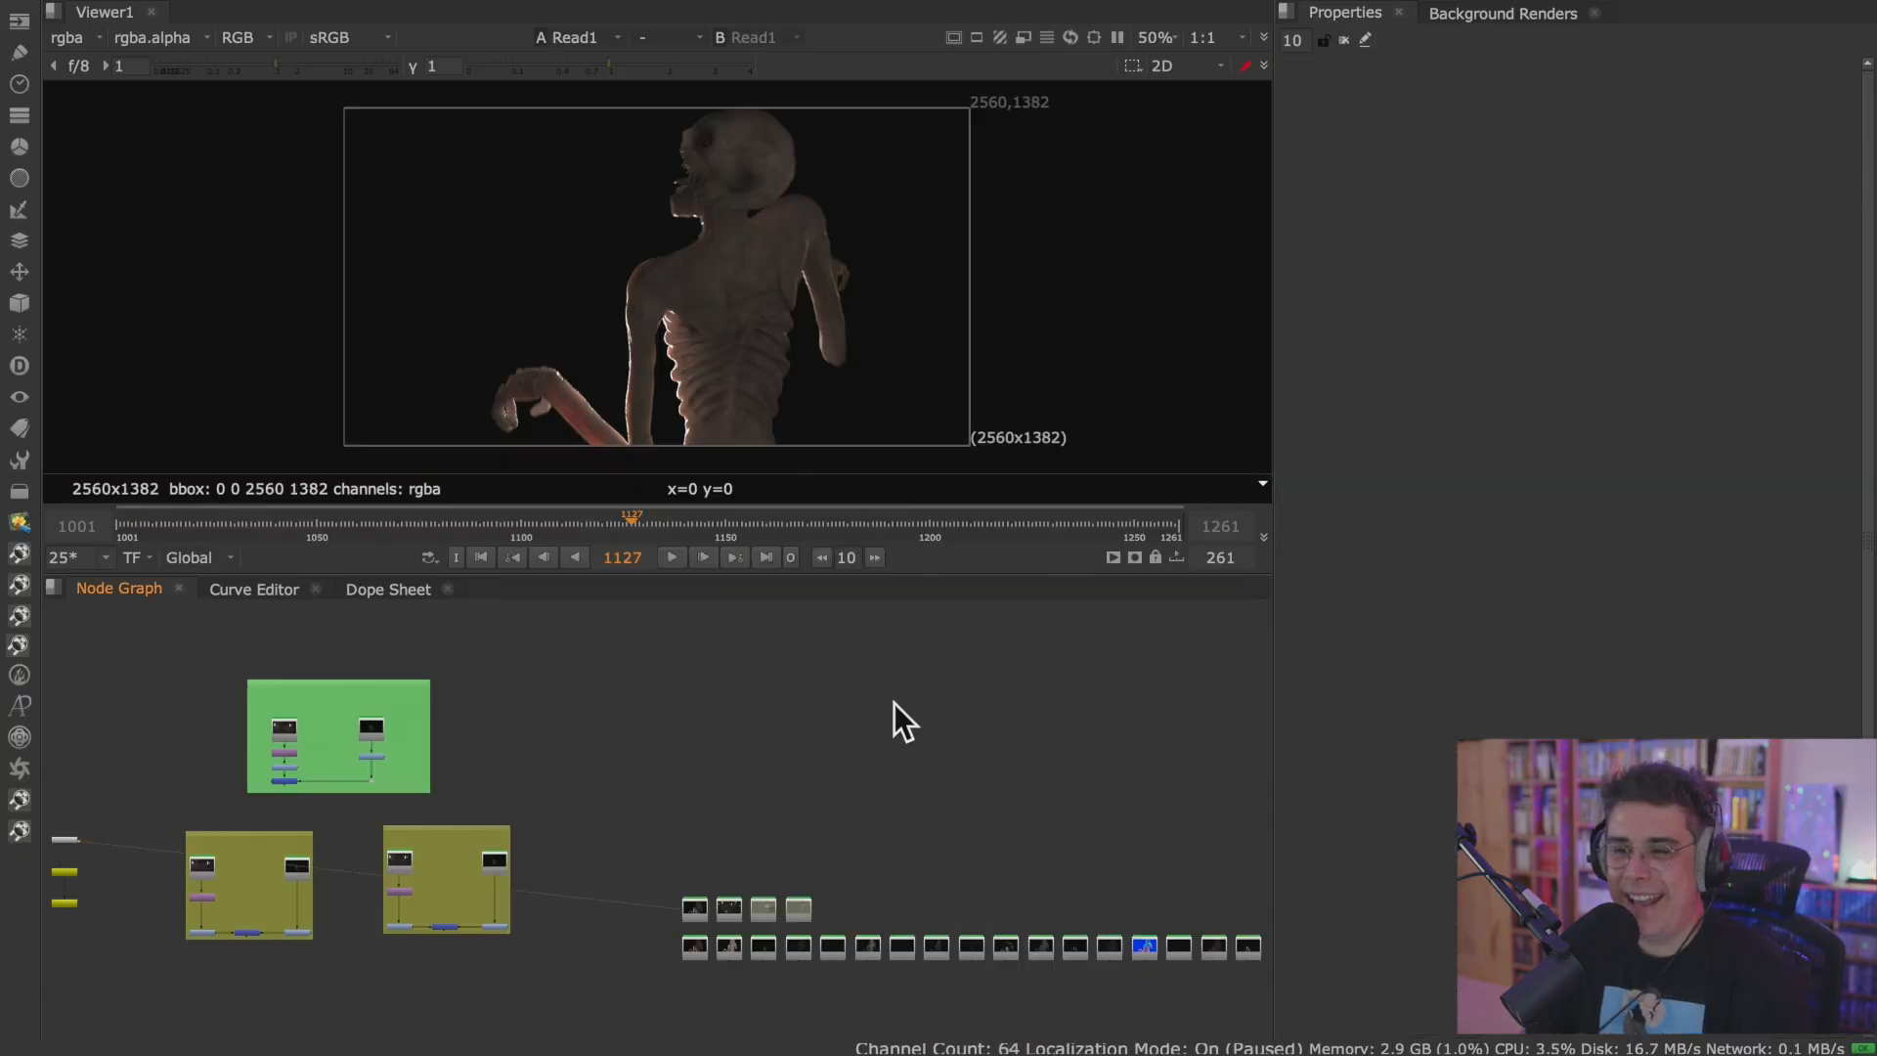
Duplicate the Read1 and Read2 nodes into an empty area of the Node Graph and show the copied beauty render in the Viewer.
{"action": "middle_click_drag", "start_coordinate": [764, 751], "coordinate": [896, 662]}
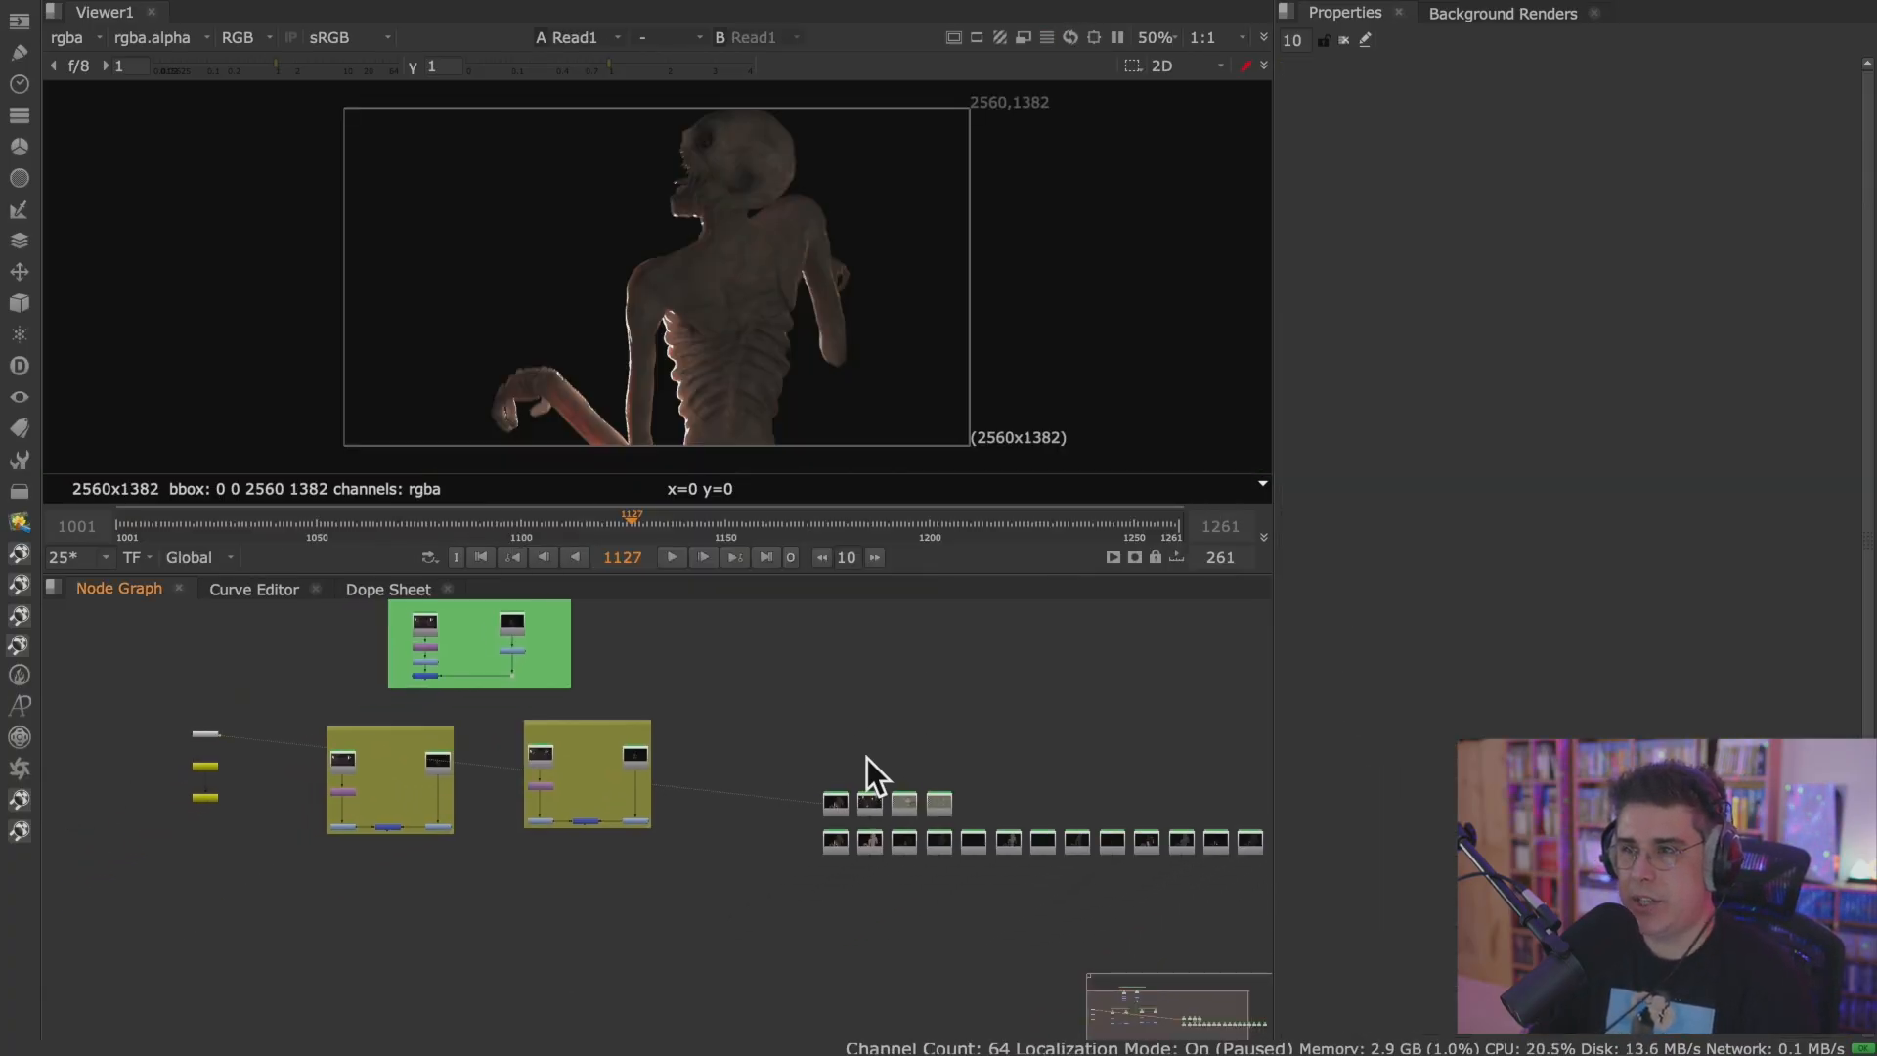
{"action": "scroll", "coordinate": [866, 758], "scroll_direction": "up", "scroll_amount": 5}
{"action": "middle_click_drag", "start_coordinate": [866, 758], "coordinate": [880, 622]}
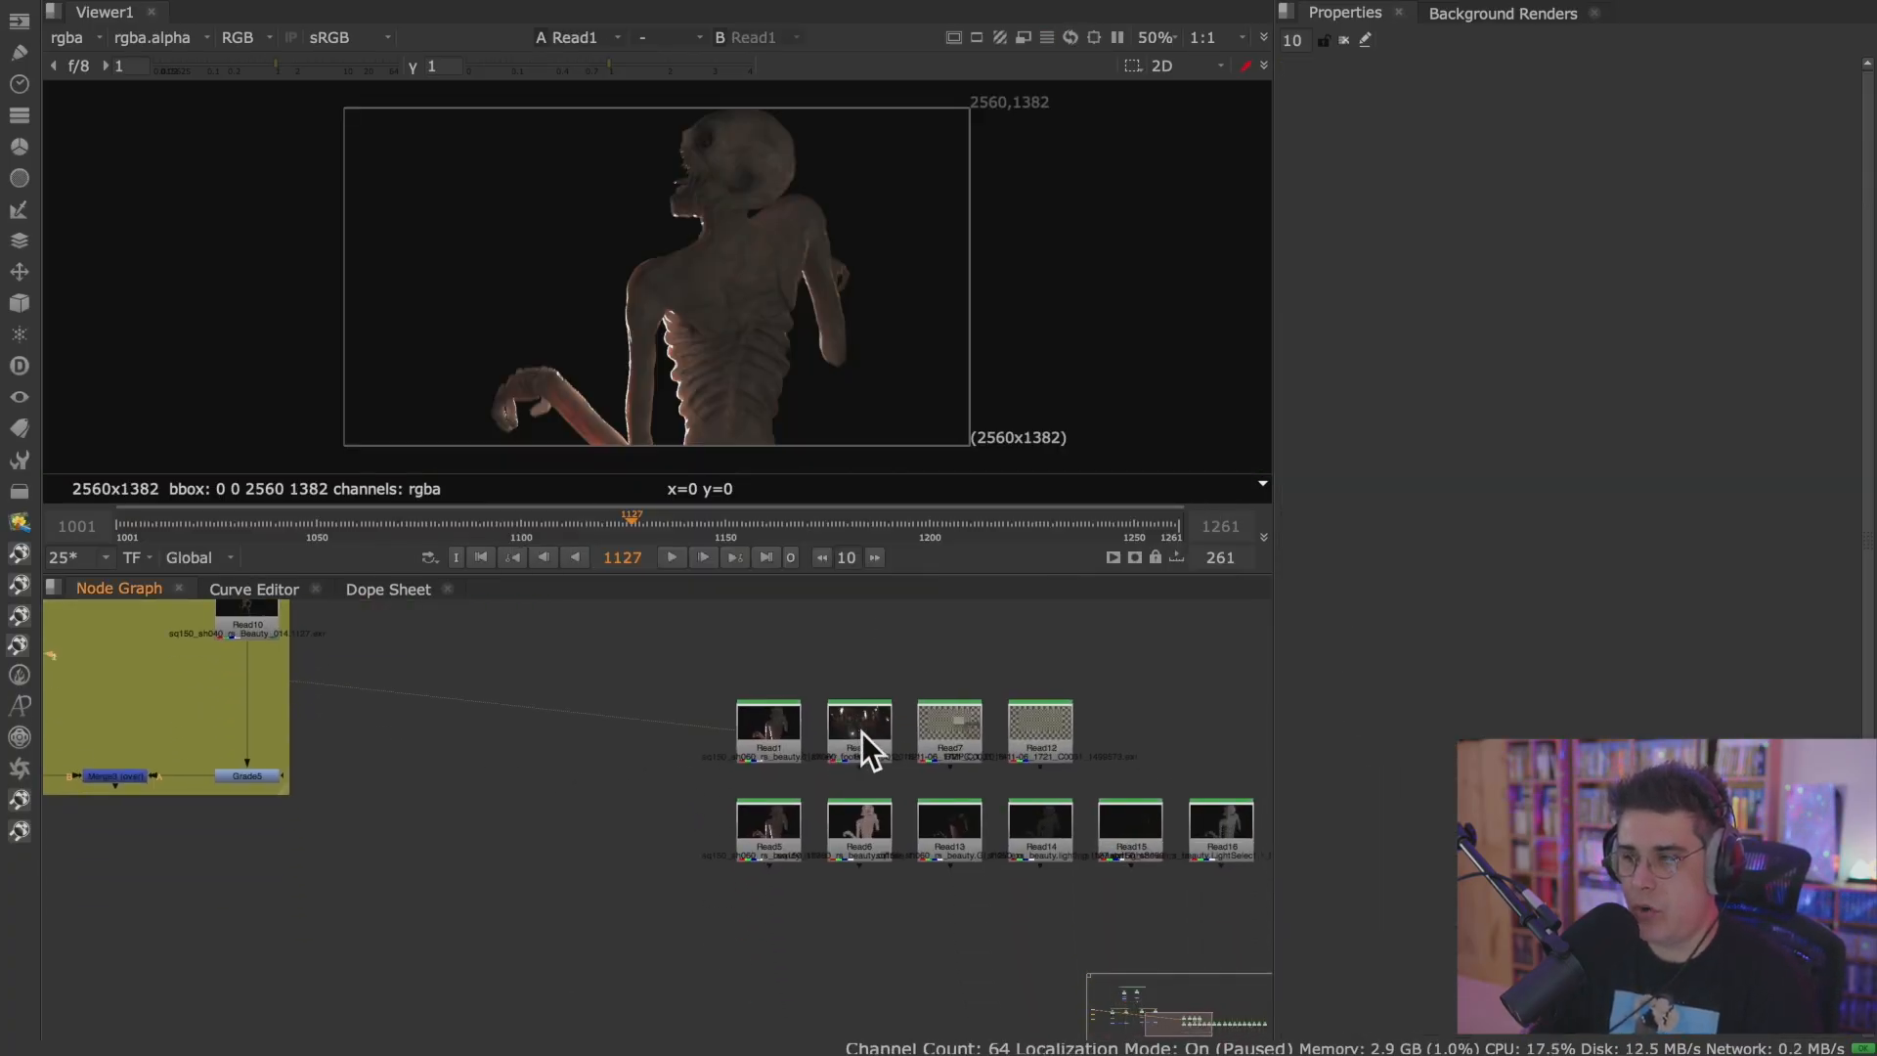
{"action": "left_click_drag", "start_coordinate": [907, 637], "coordinate": [739, 782]}
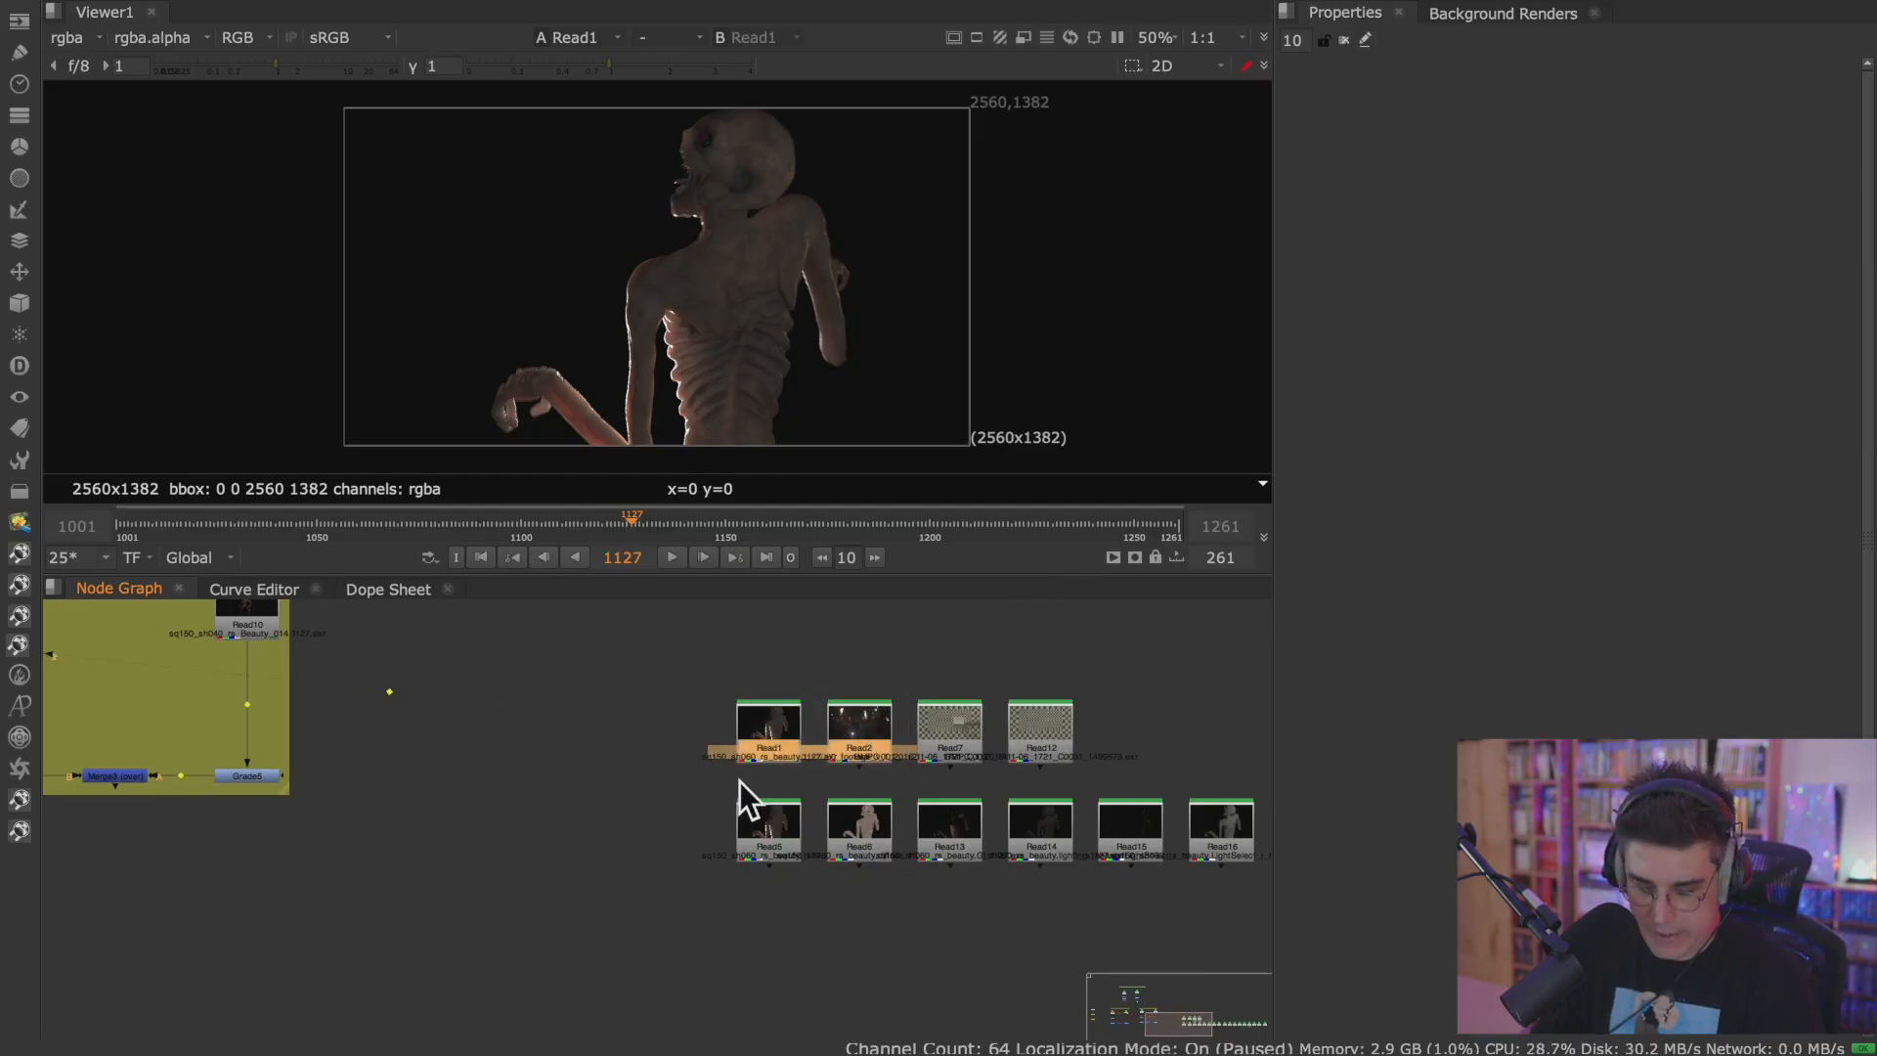
{"action": "scroll", "coordinate": [659, 825], "scroll_direction": "down", "scroll_amount": 5}
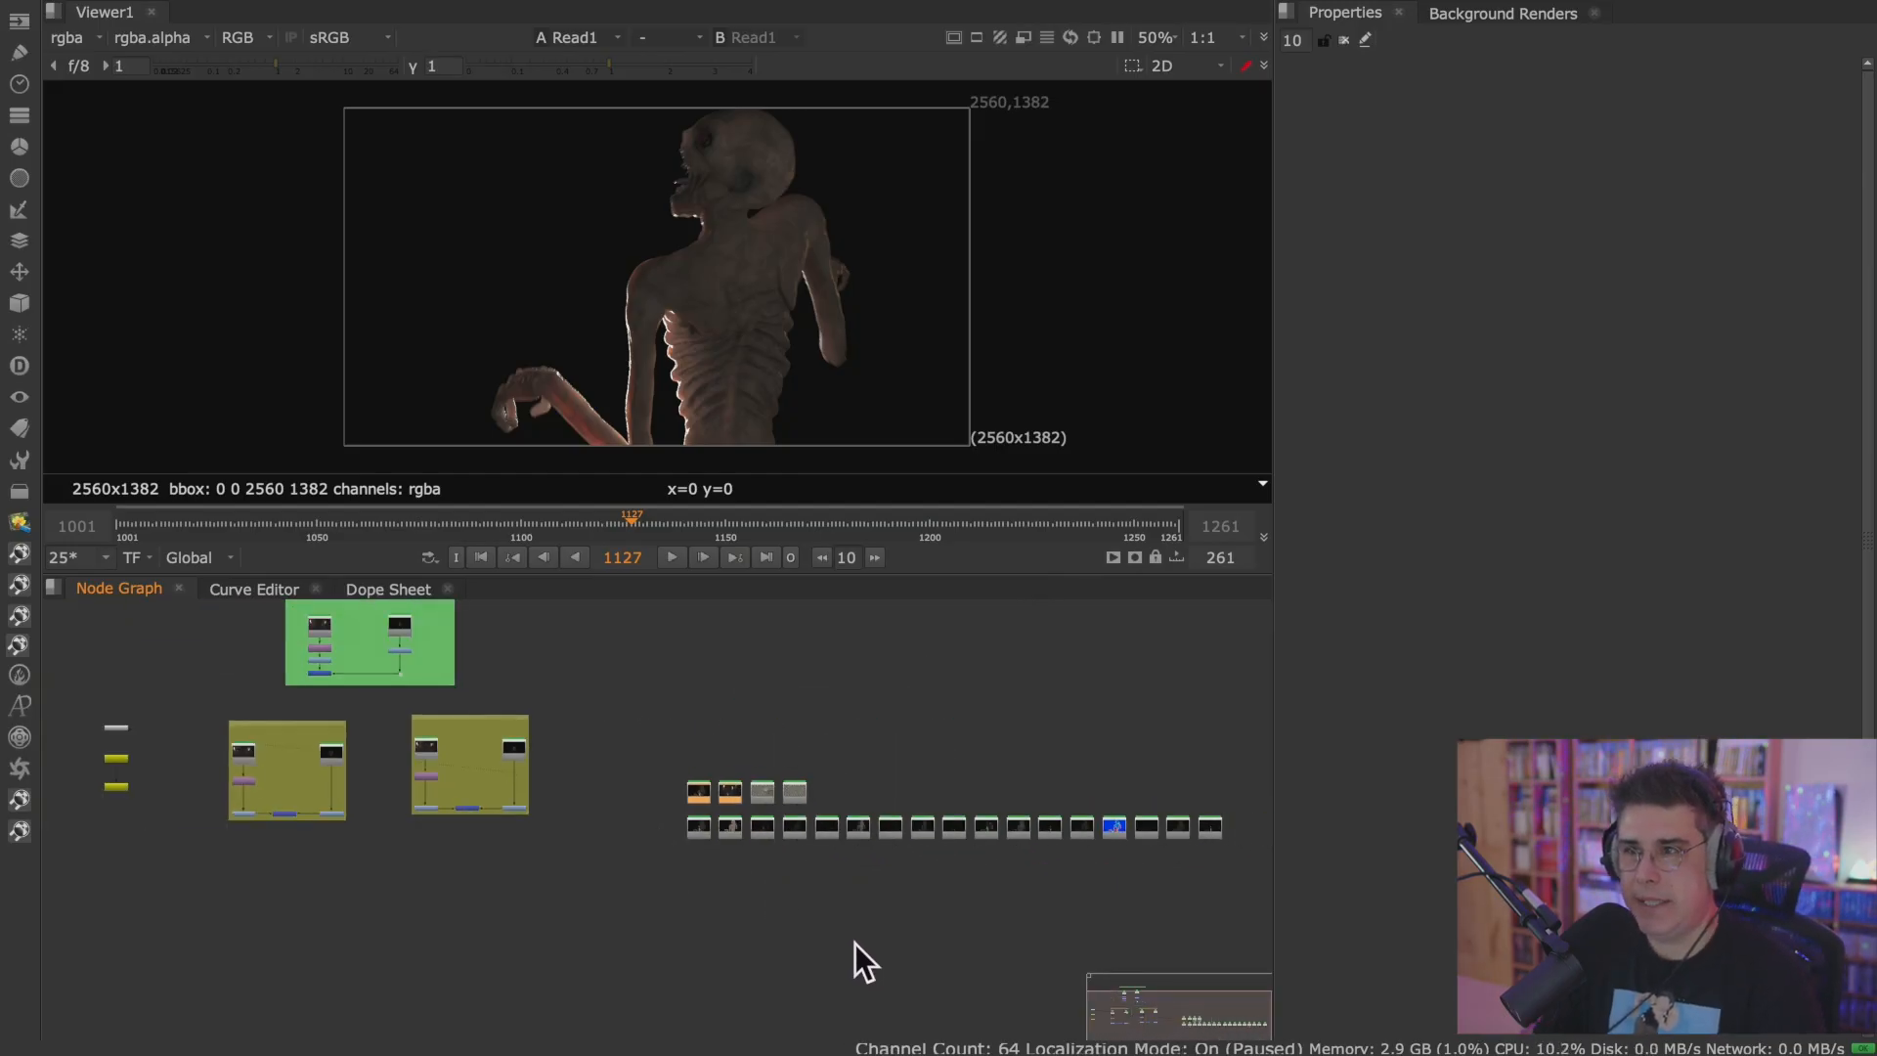
{"action": "middle_click_drag", "start_coordinate": [858, 944], "coordinate": [565, 890]}
{"action": "middle_click_drag", "start_coordinate": [805, 898], "coordinate": [349, 796]}
{"action": "key", "text": "ctrl+v"}
{"action": "scroll", "coordinate": [901, 732], "scroll_direction": "up", "scroll_amount": 6}
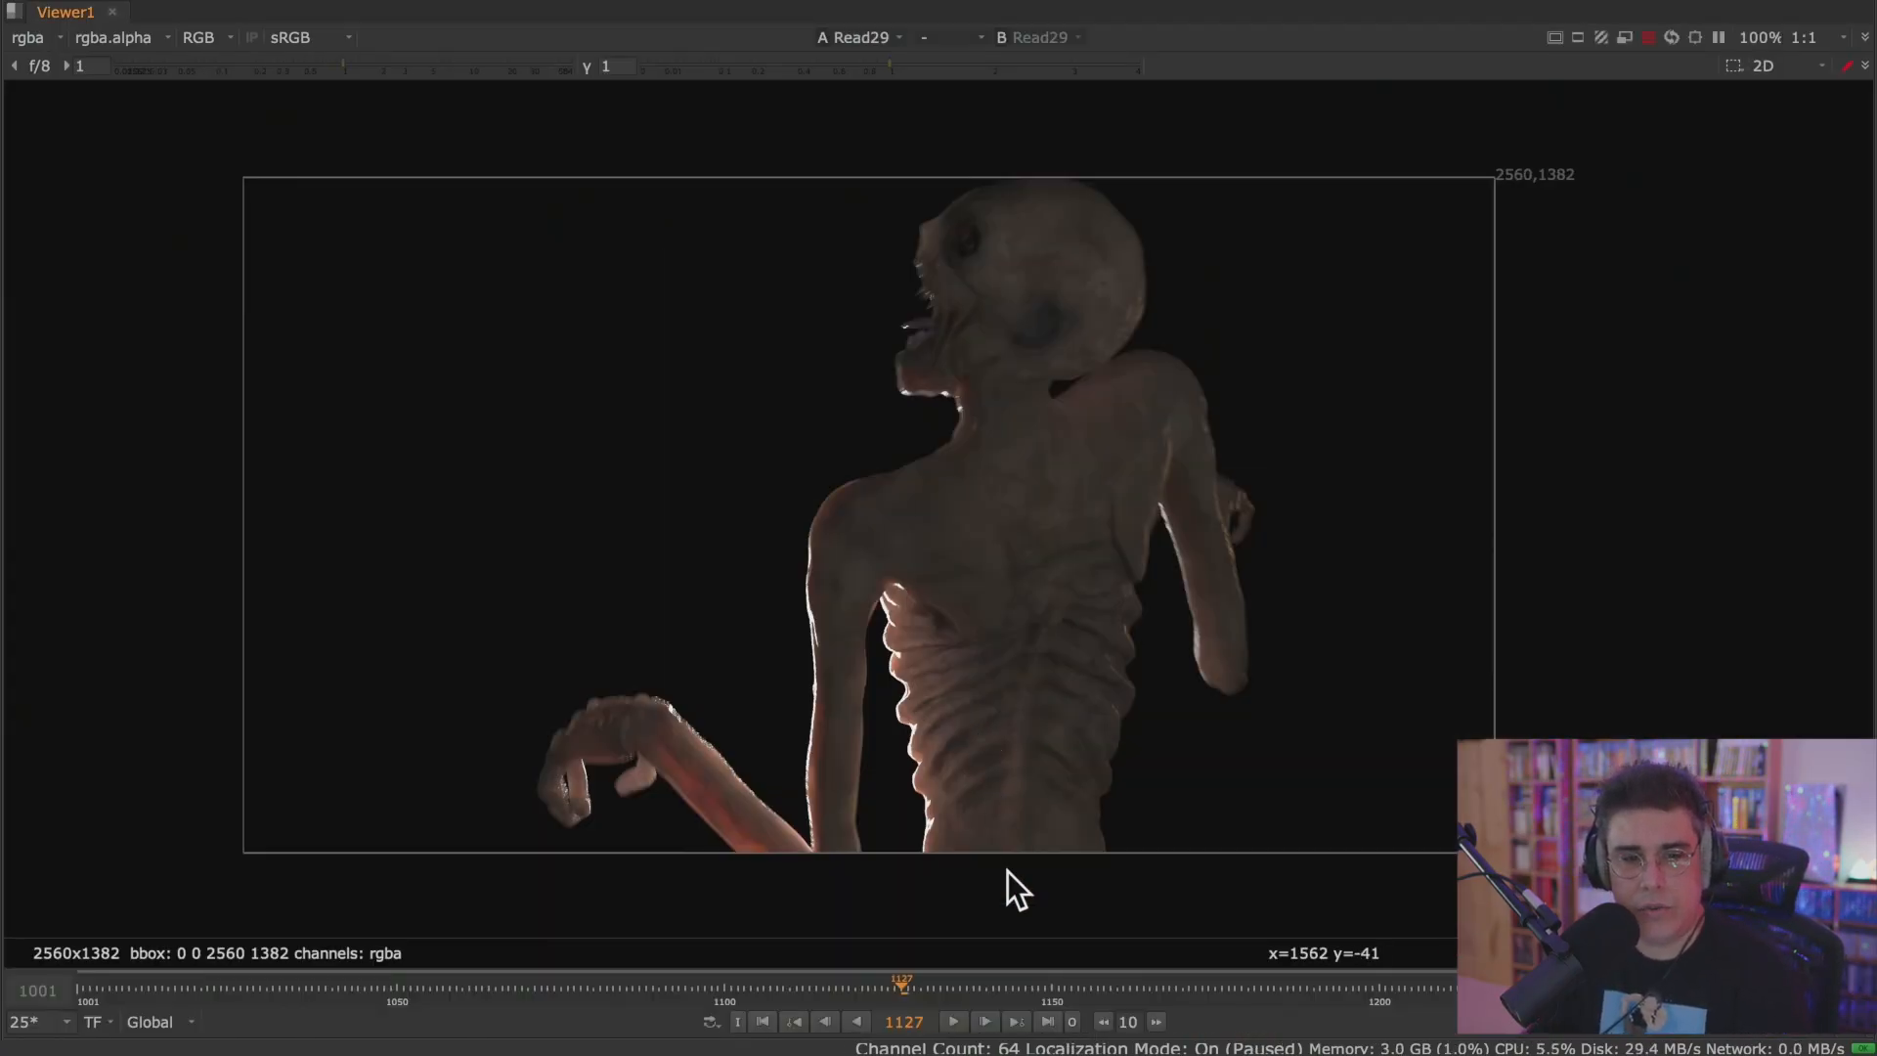
Play the creature render with the timeline range set to Input, and finish on the last frame, 1128.
{"action": "left_click", "coordinate": [953, 1021]}
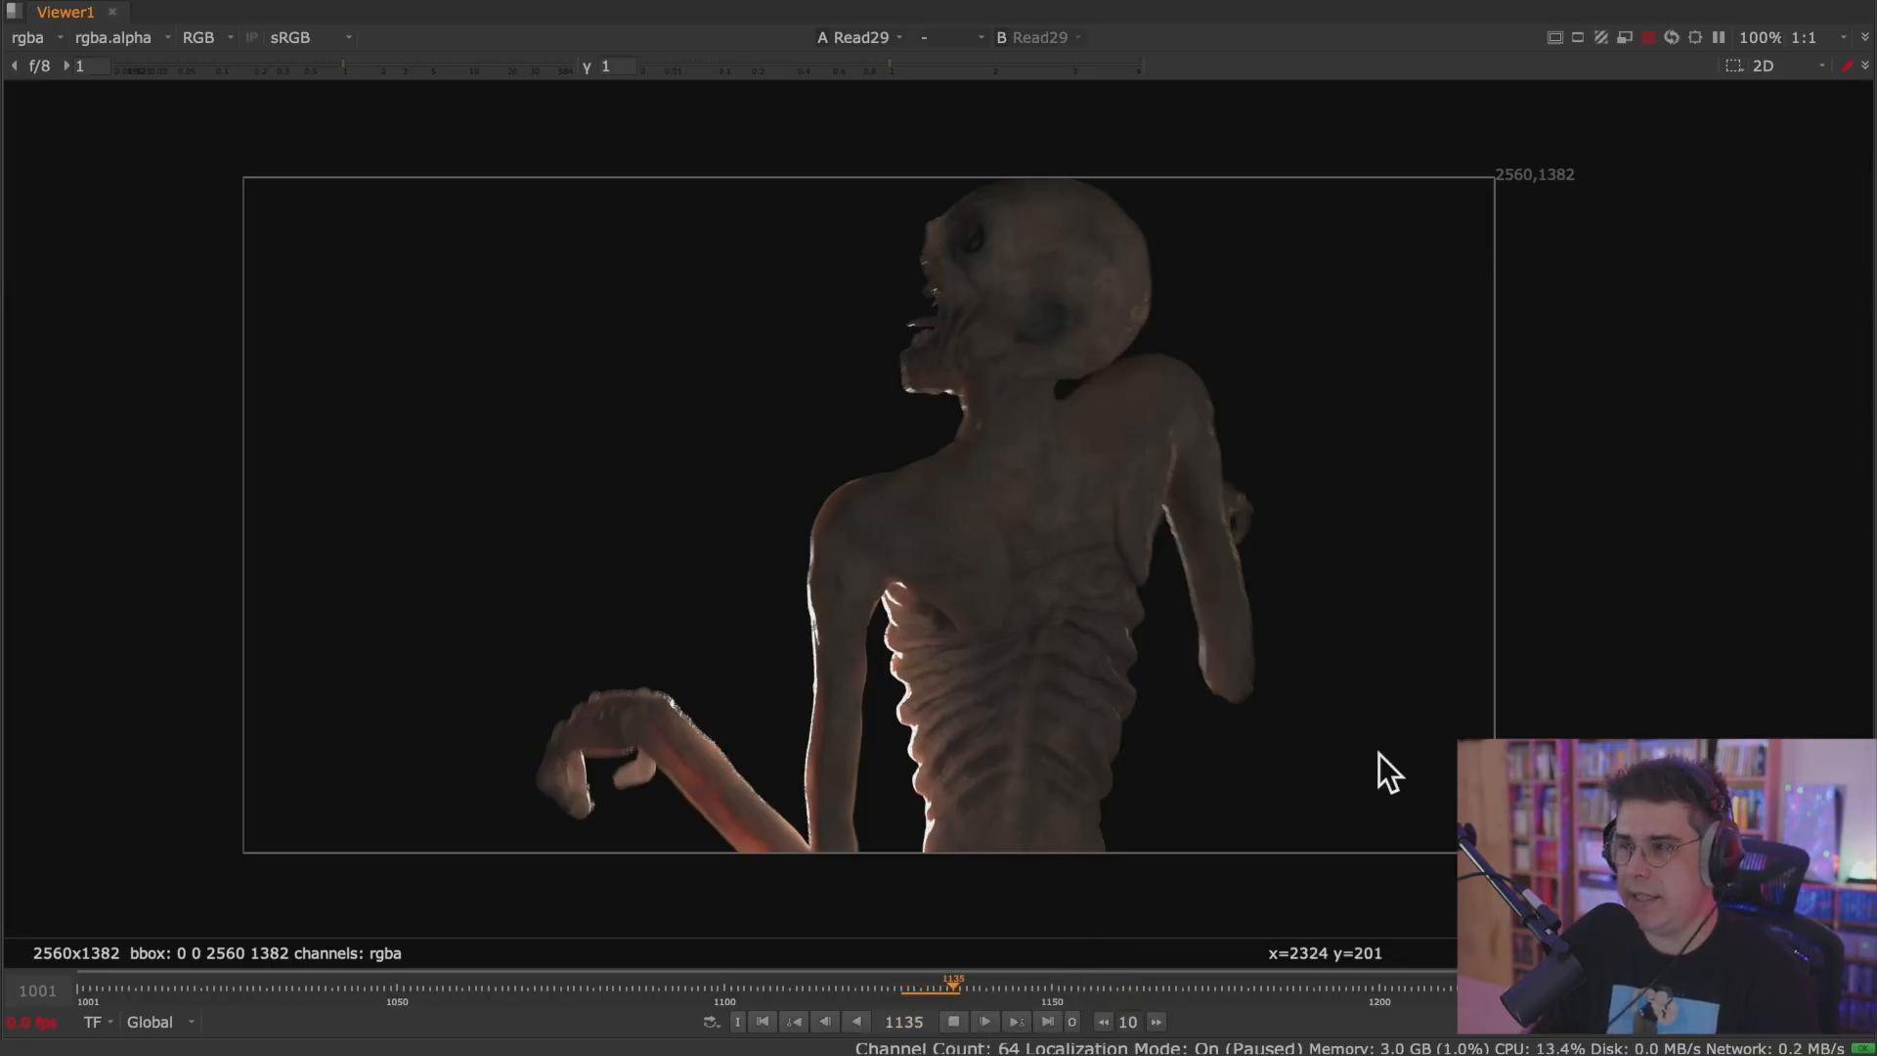
{"action": "left_click", "coordinate": [157, 1022]}
{"action": "left_click", "coordinate": [178, 952]}
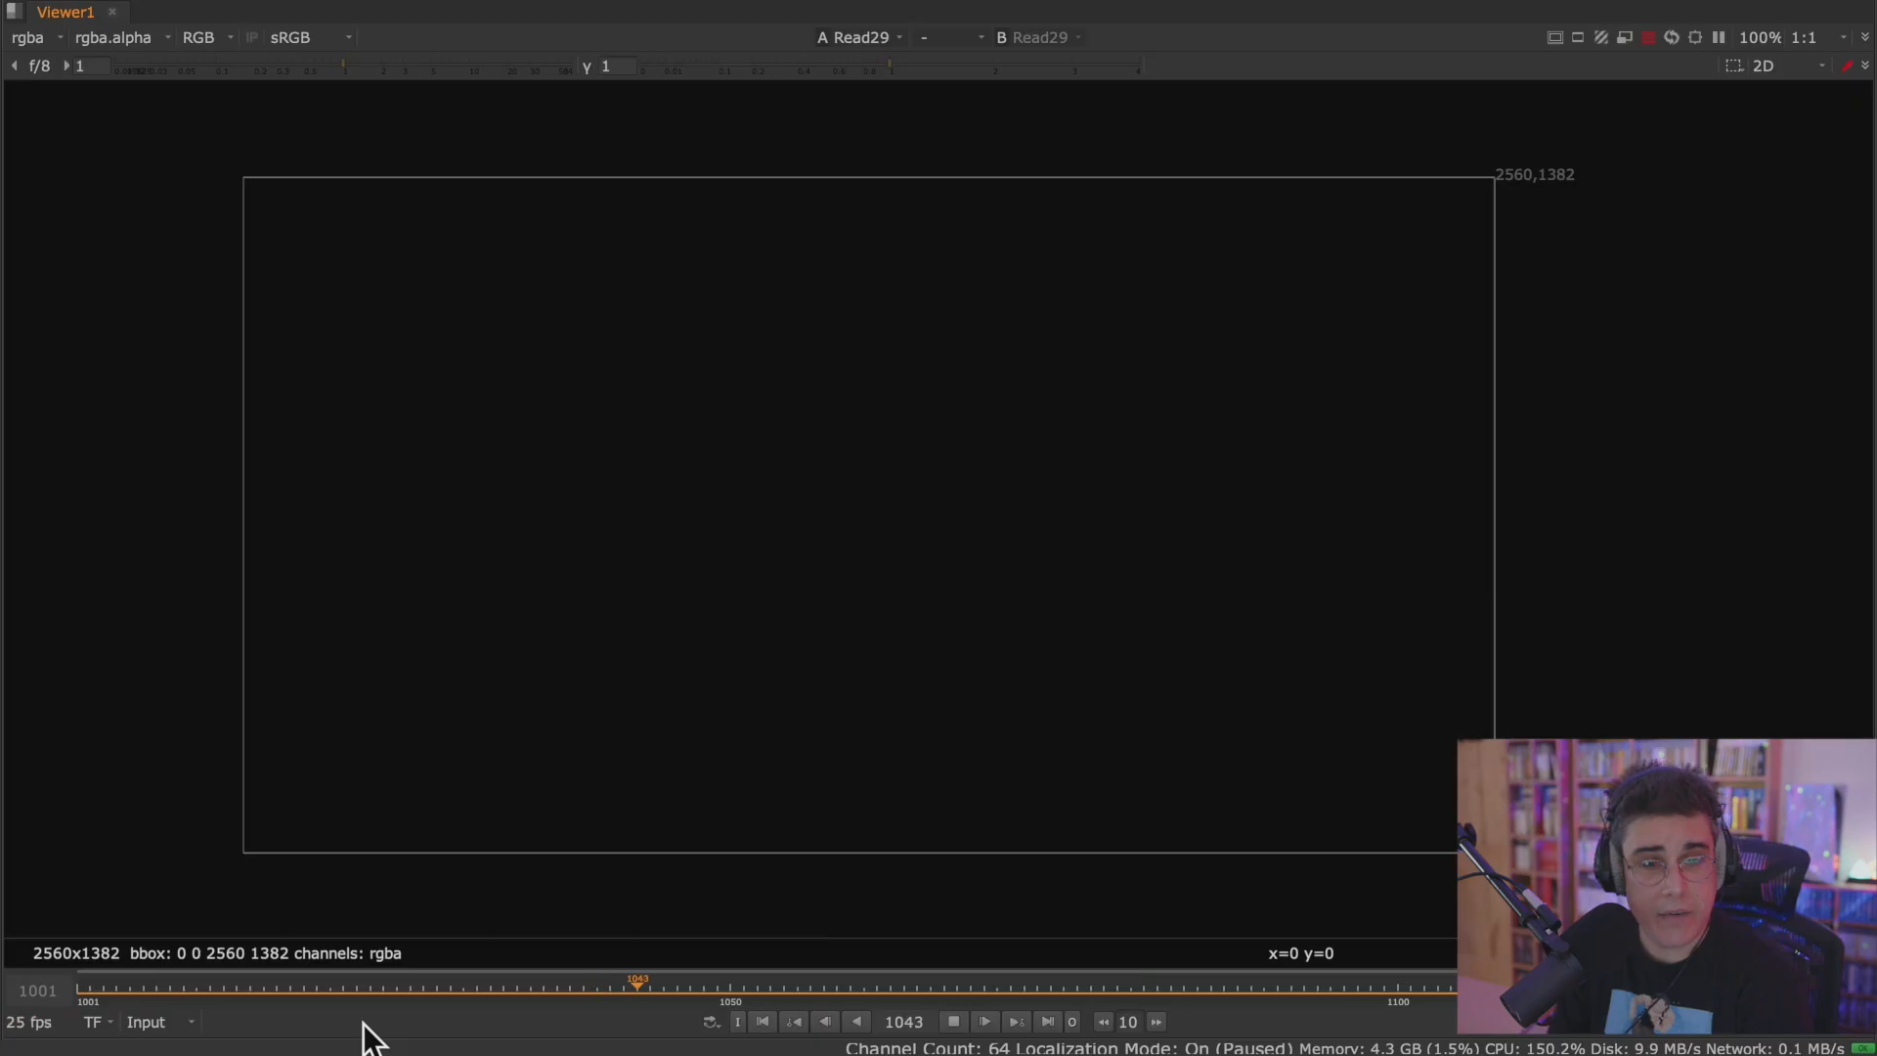
{"action": "left_click", "coordinate": [1042, 997]}
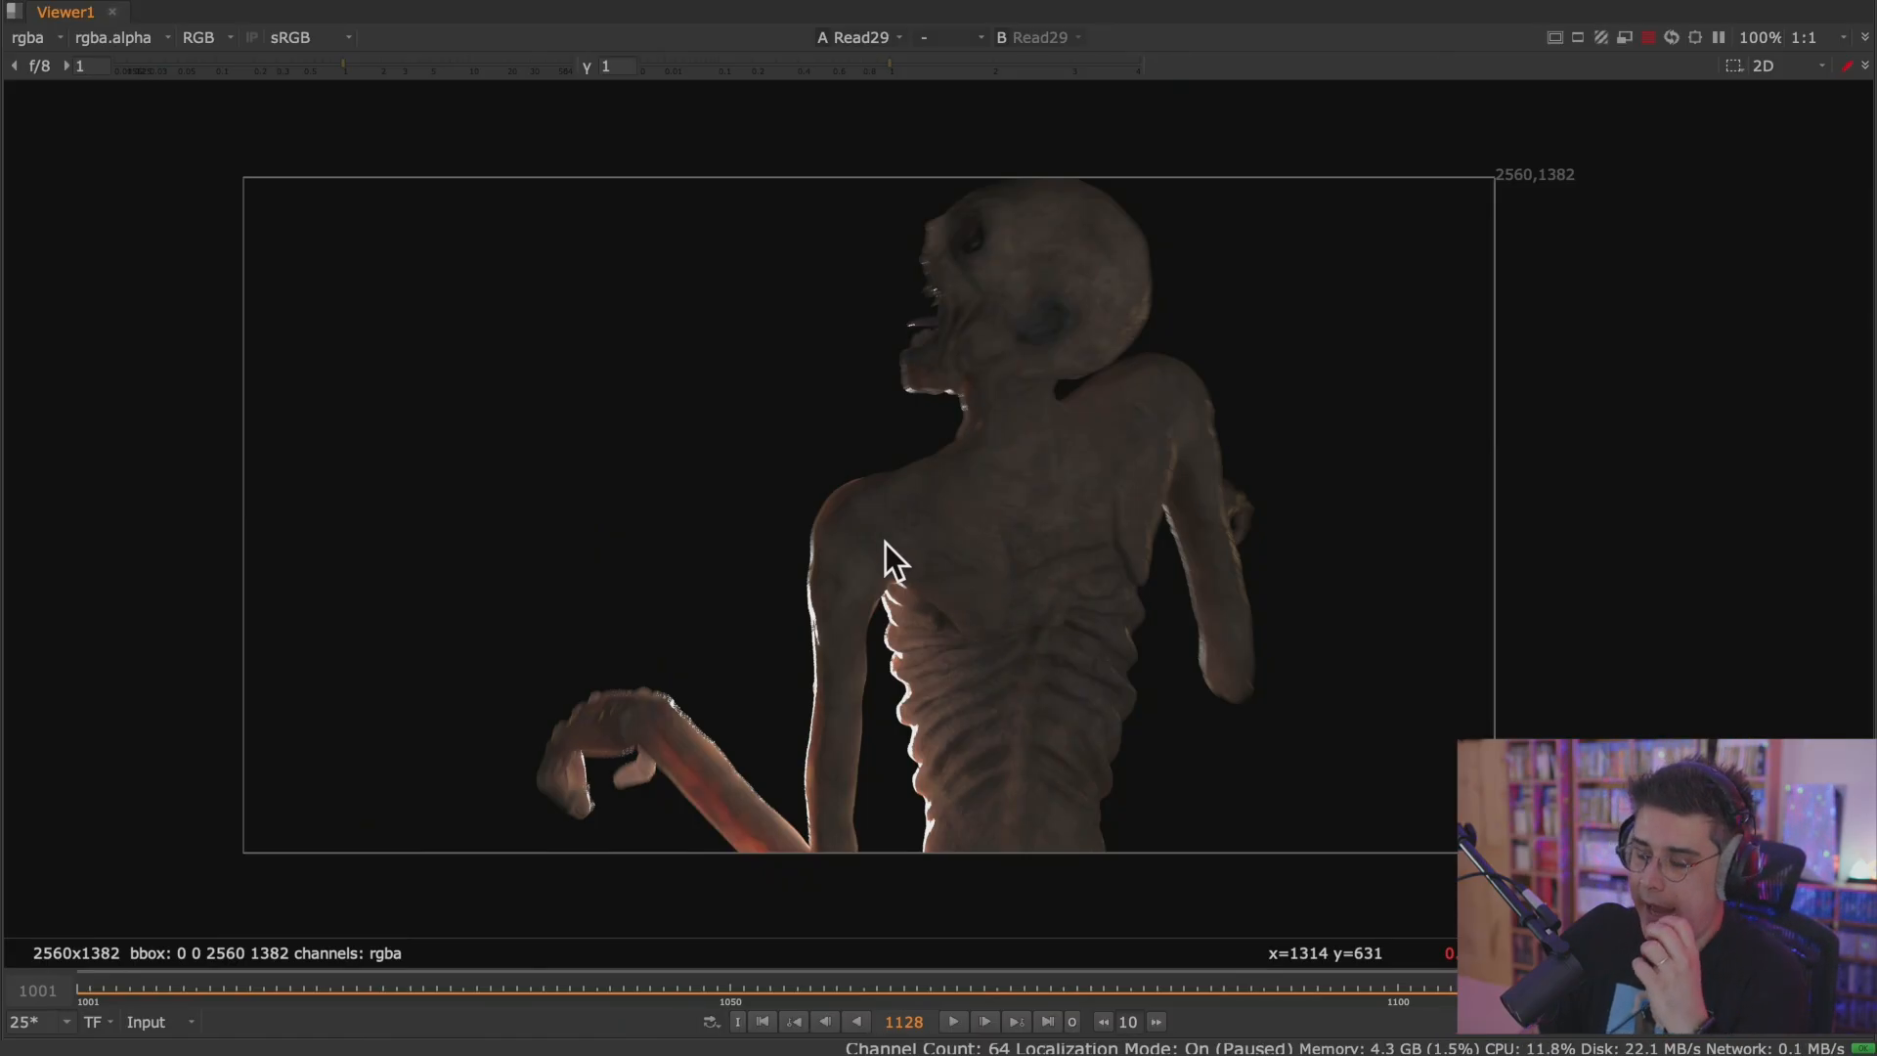
Examine the layers available in the Viewer and the channel colour markers on the Read29 node.
{"action": "left_click", "coordinate": [38, 38]}
{"action": "left_click", "coordinate": [346, 166]}
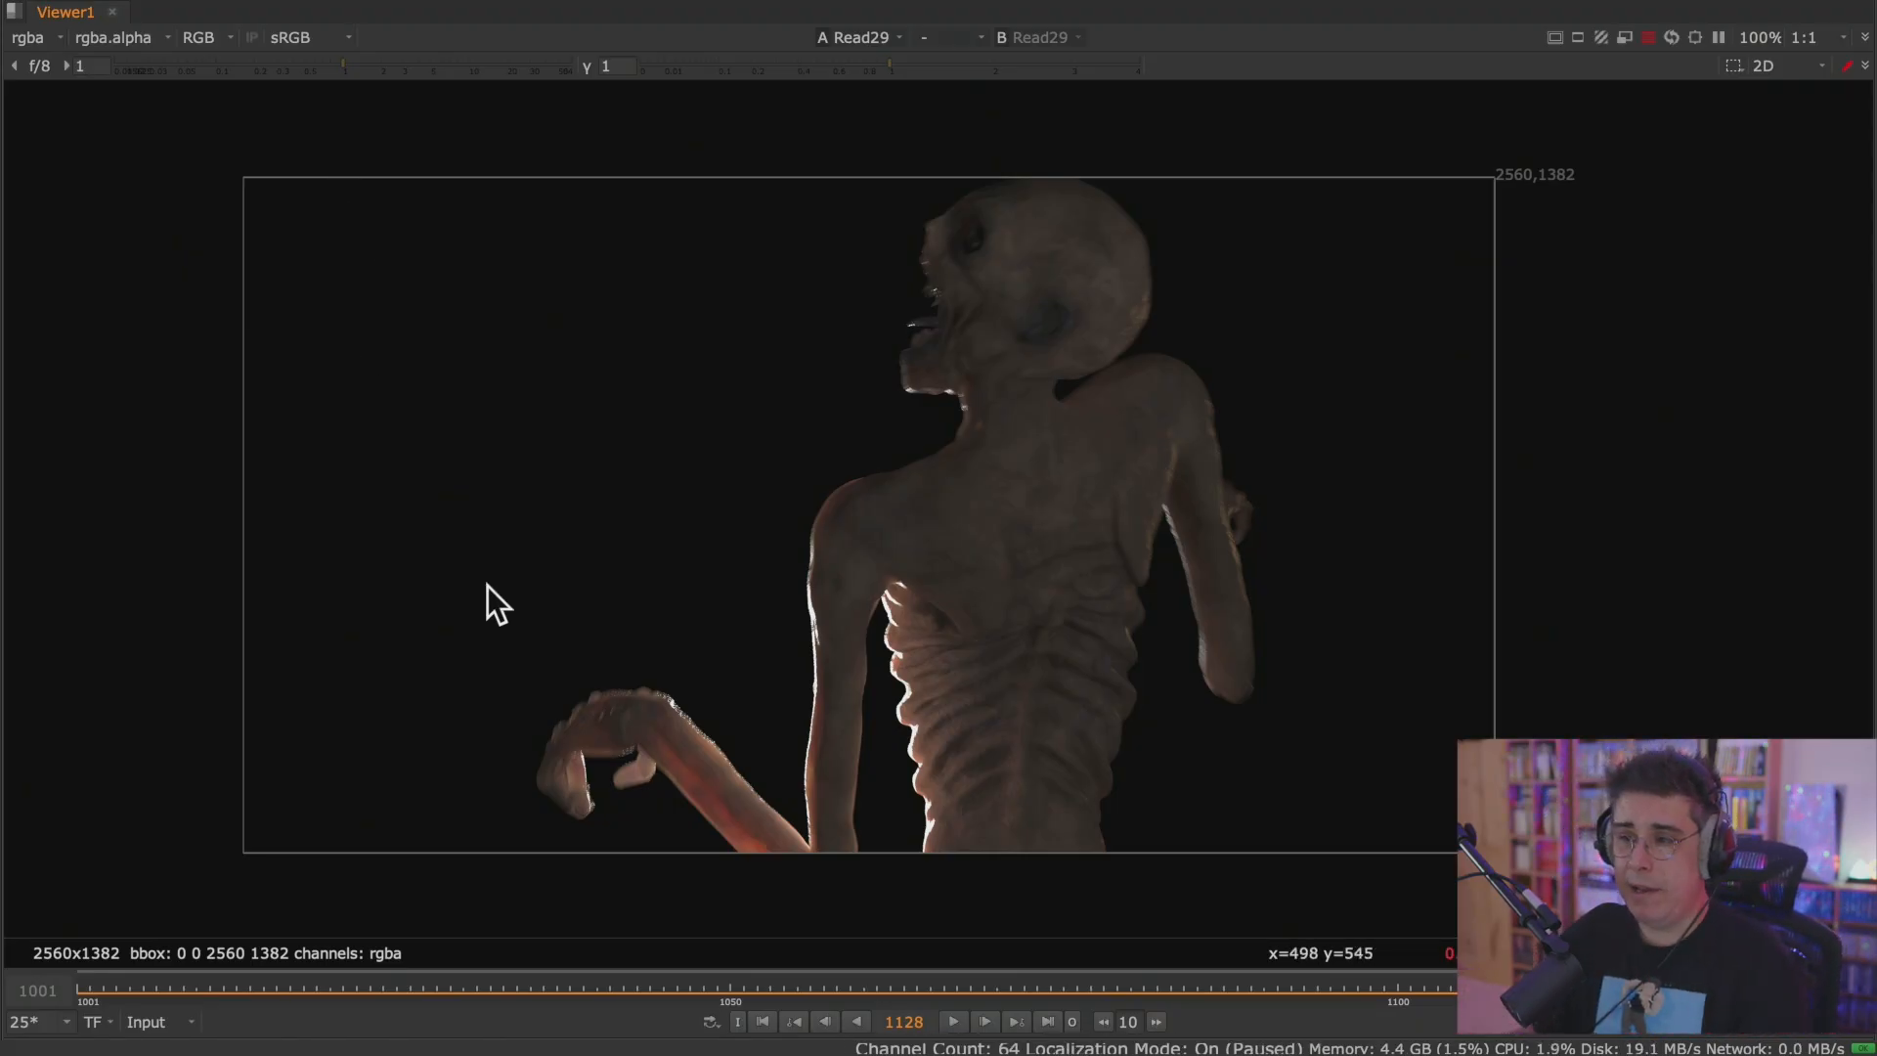
{"action": "key", "text": "space"}
{"action": "scroll", "coordinate": [372, 846], "scroll_direction": "up", "scroll_amount": 3}
{"action": "scroll", "coordinate": [371, 846], "scroll_direction": "up", "scroll_amount": 3}
{"action": "middle_click_drag", "start_coordinate": [504, 787], "coordinate": [908, 1019]}
{"action": "key", "text": "space"}
{"action": "middle_click_drag", "start_coordinate": [855, 815], "coordinate": [829, 495]}
{"action": "left_click_drag", "start_coordinate": [829, 494], "coordinate": [719, 469]}
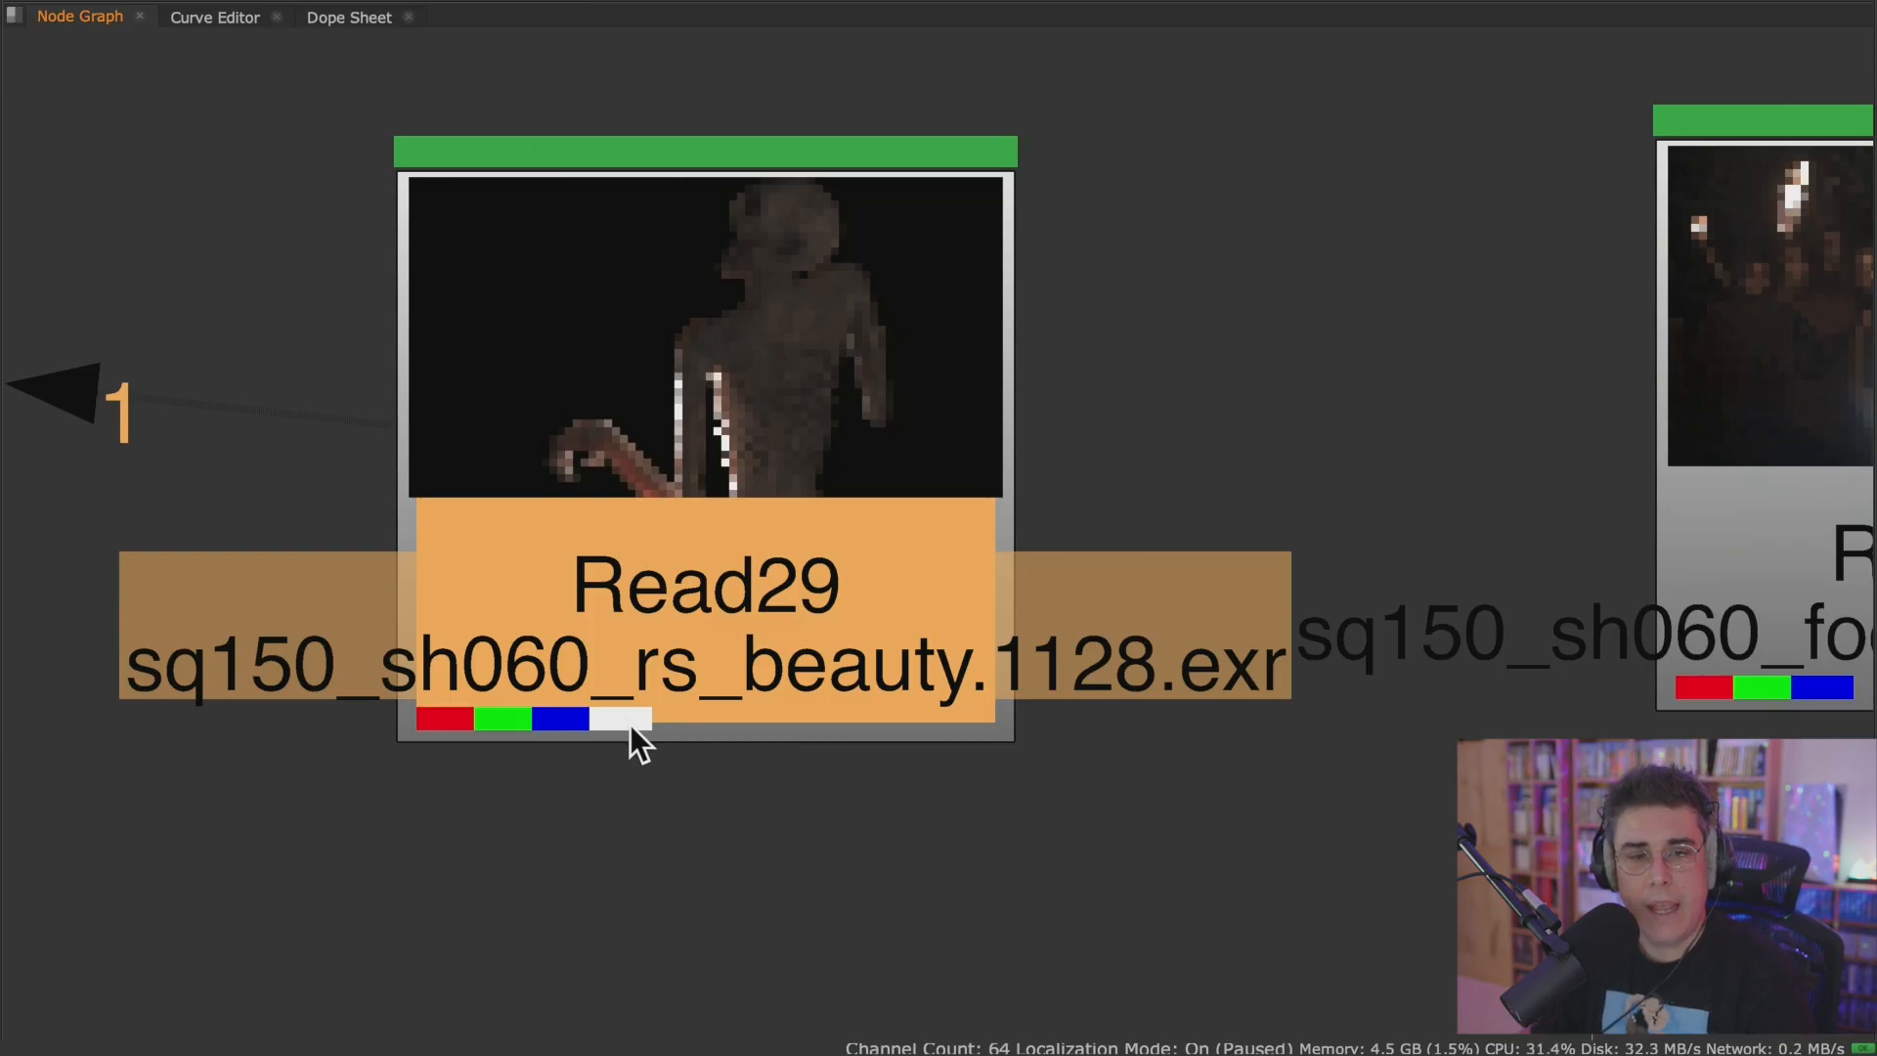
{"action": "left_click", "coordinate": [690, 772]}
{"action": "key", "text": "space"}
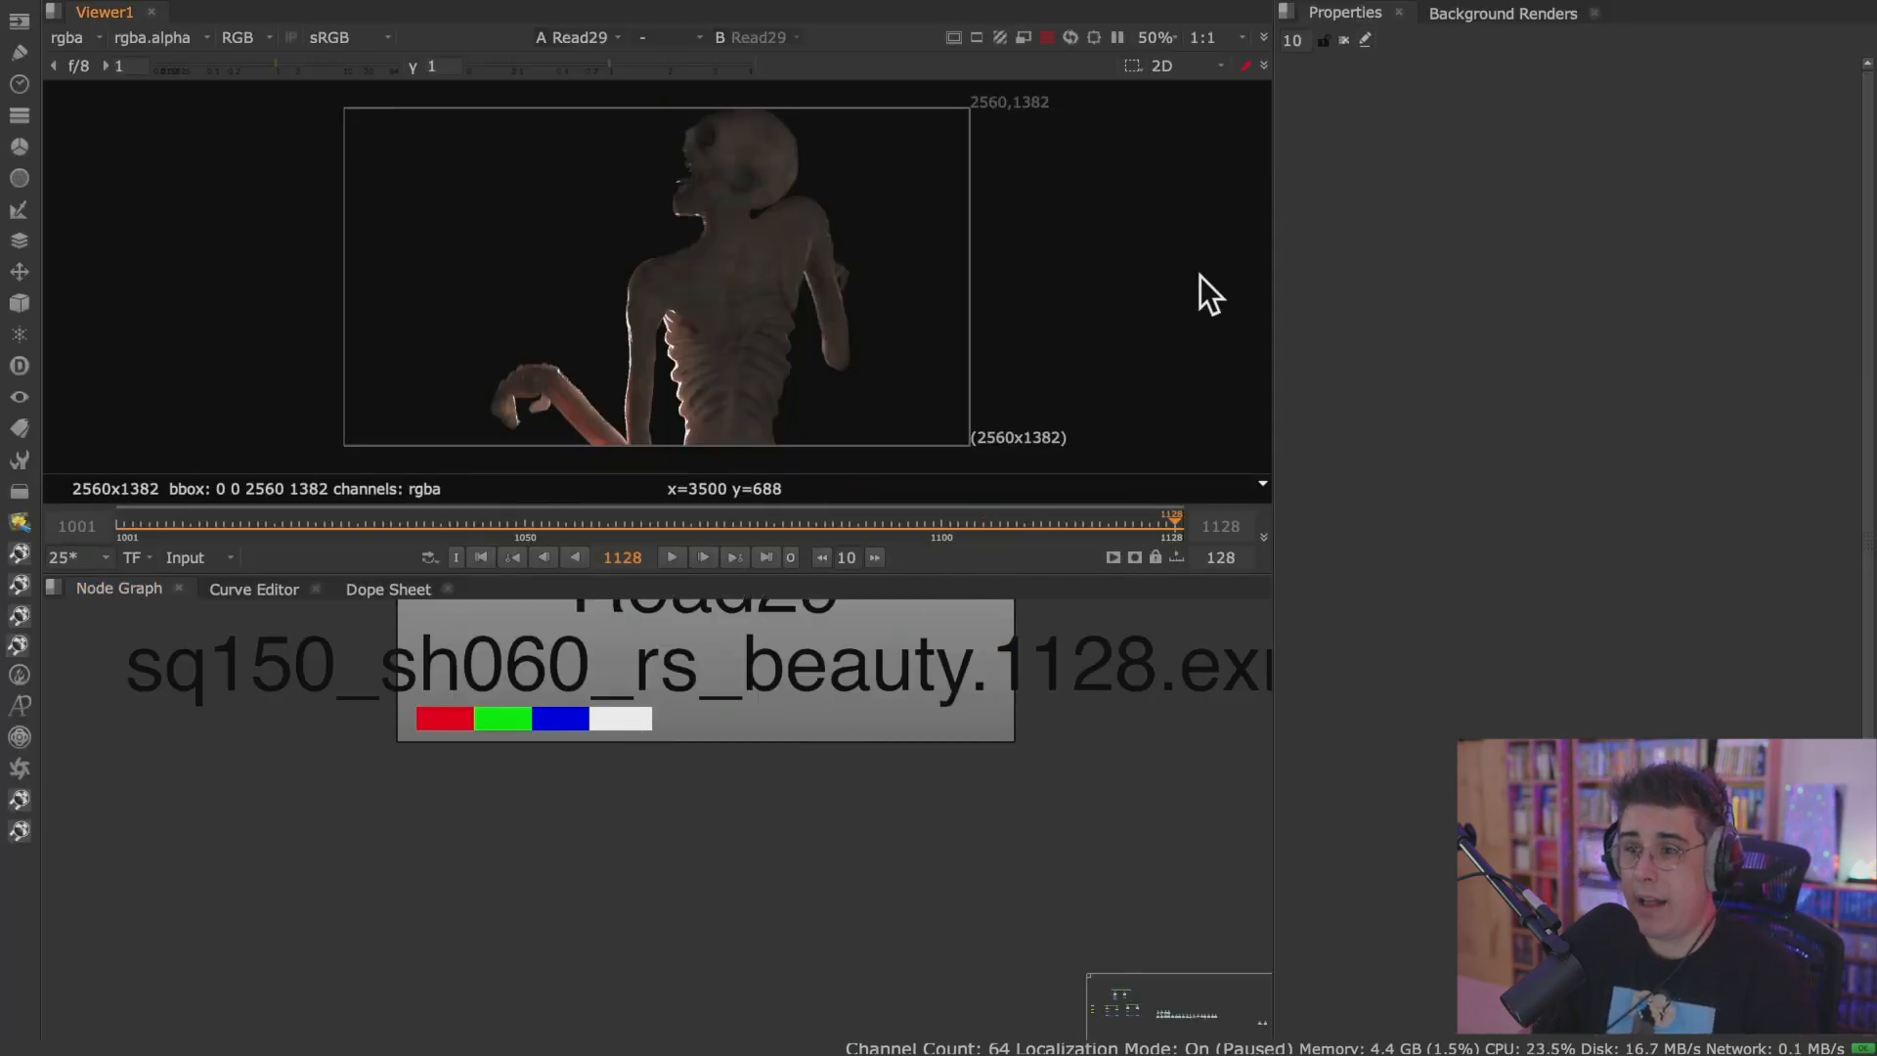
Show the creature render's alpha channel in an enlarged Viewer, and return the display to RGB.
{"action": "key", "text": "space"}
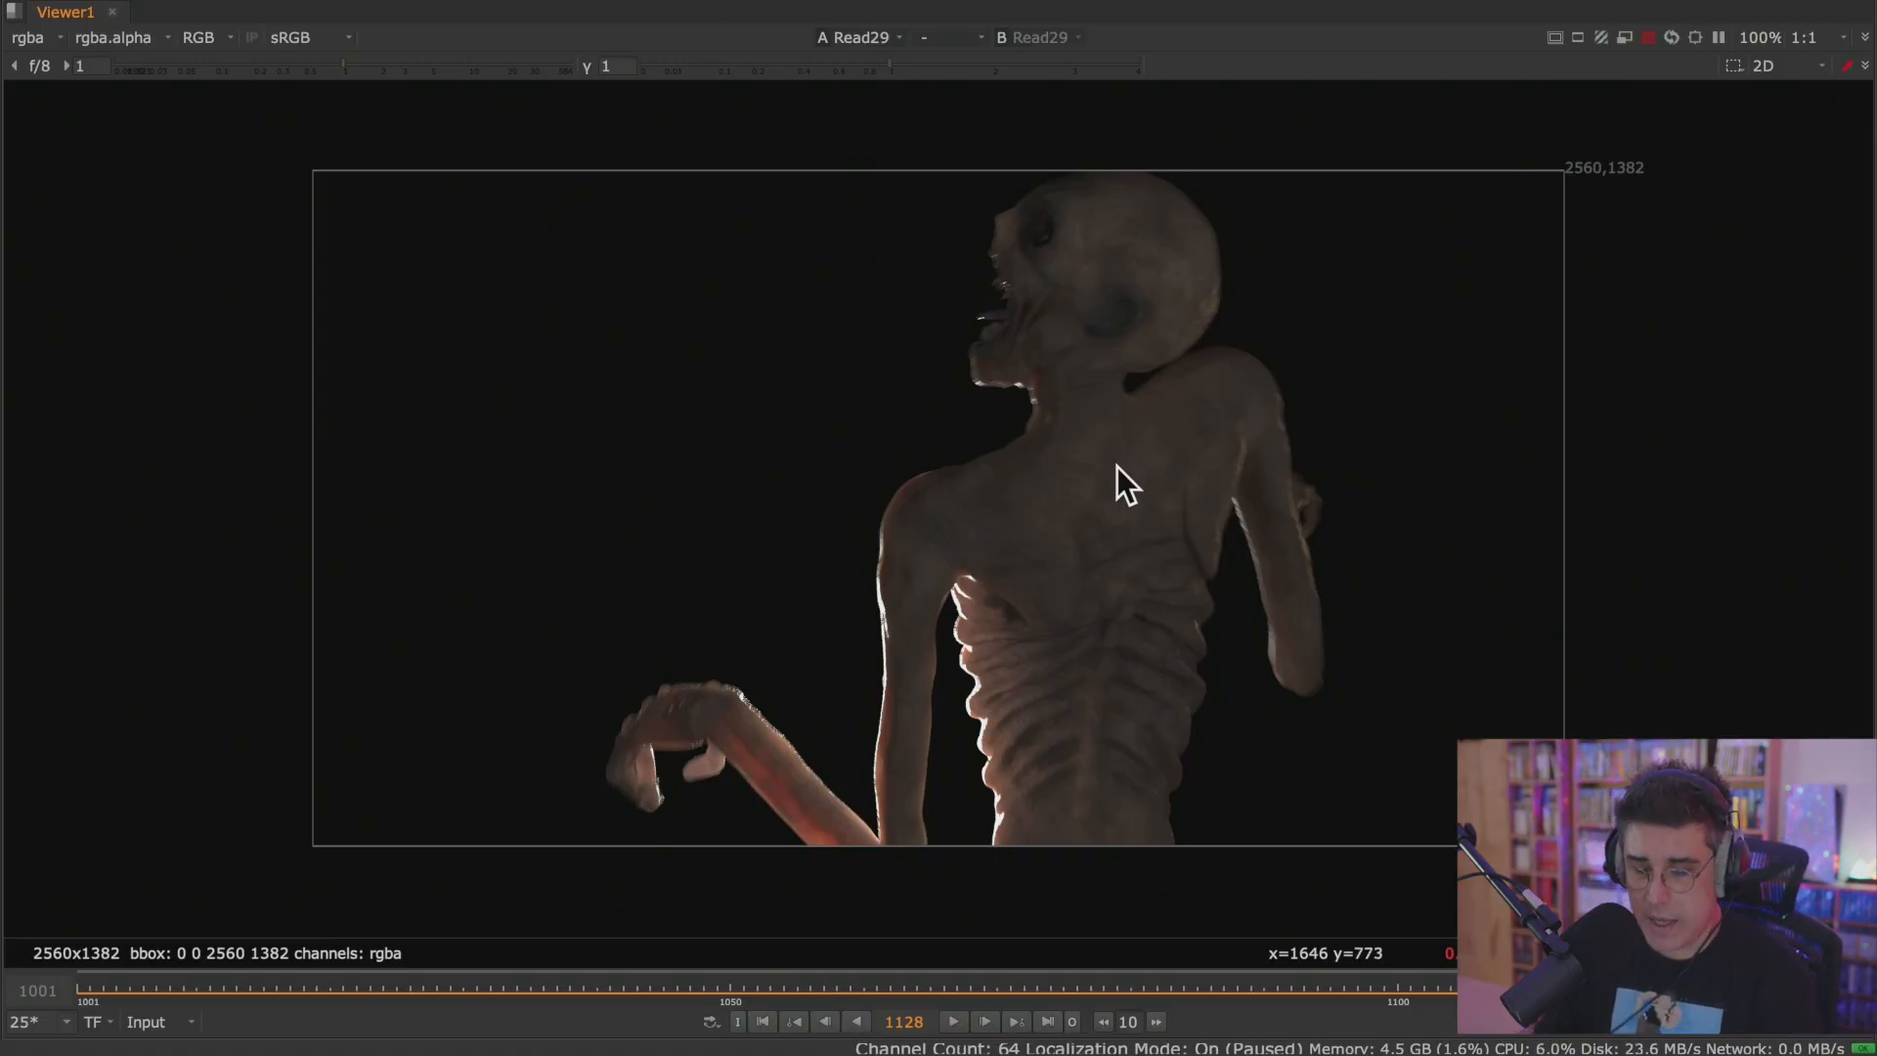
{"action": "key", "text": "a"}
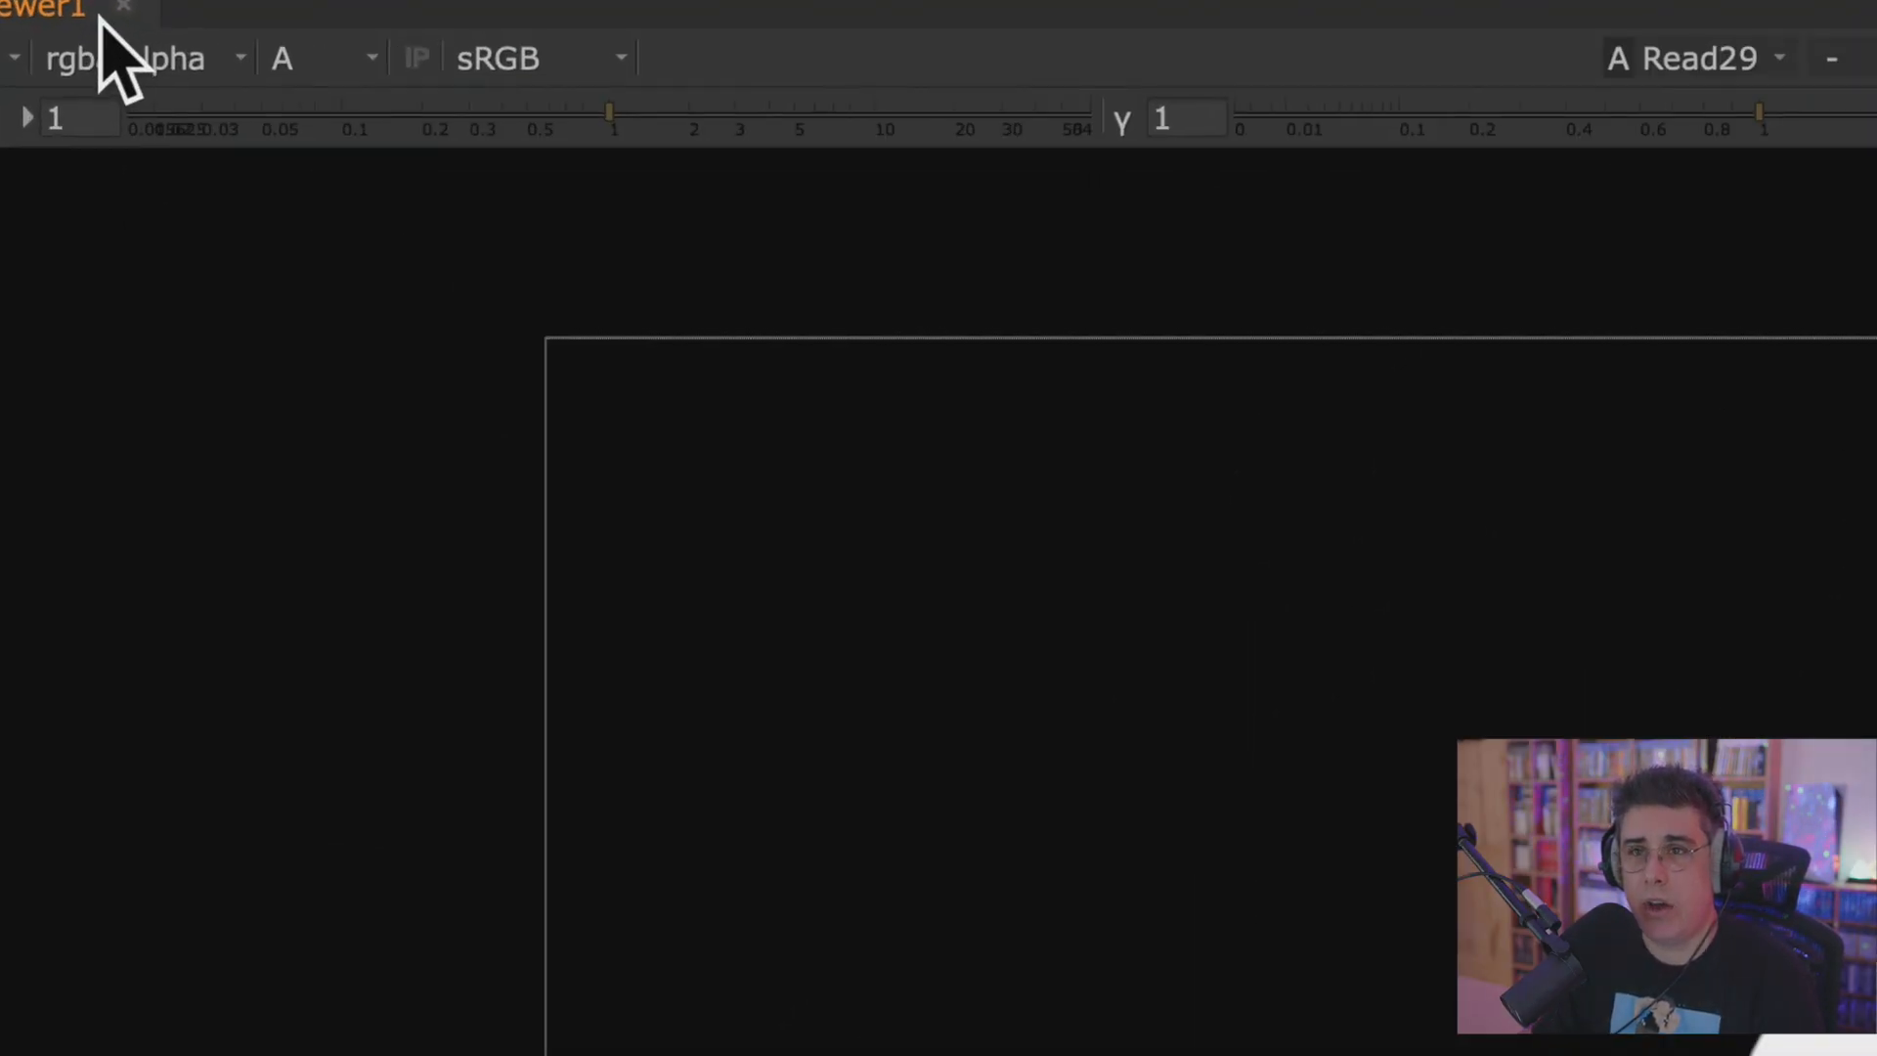
{"action": "left_click", "coordinate": [231, 37]}
{"action": "left_click", "coordinate": [481, 137]}
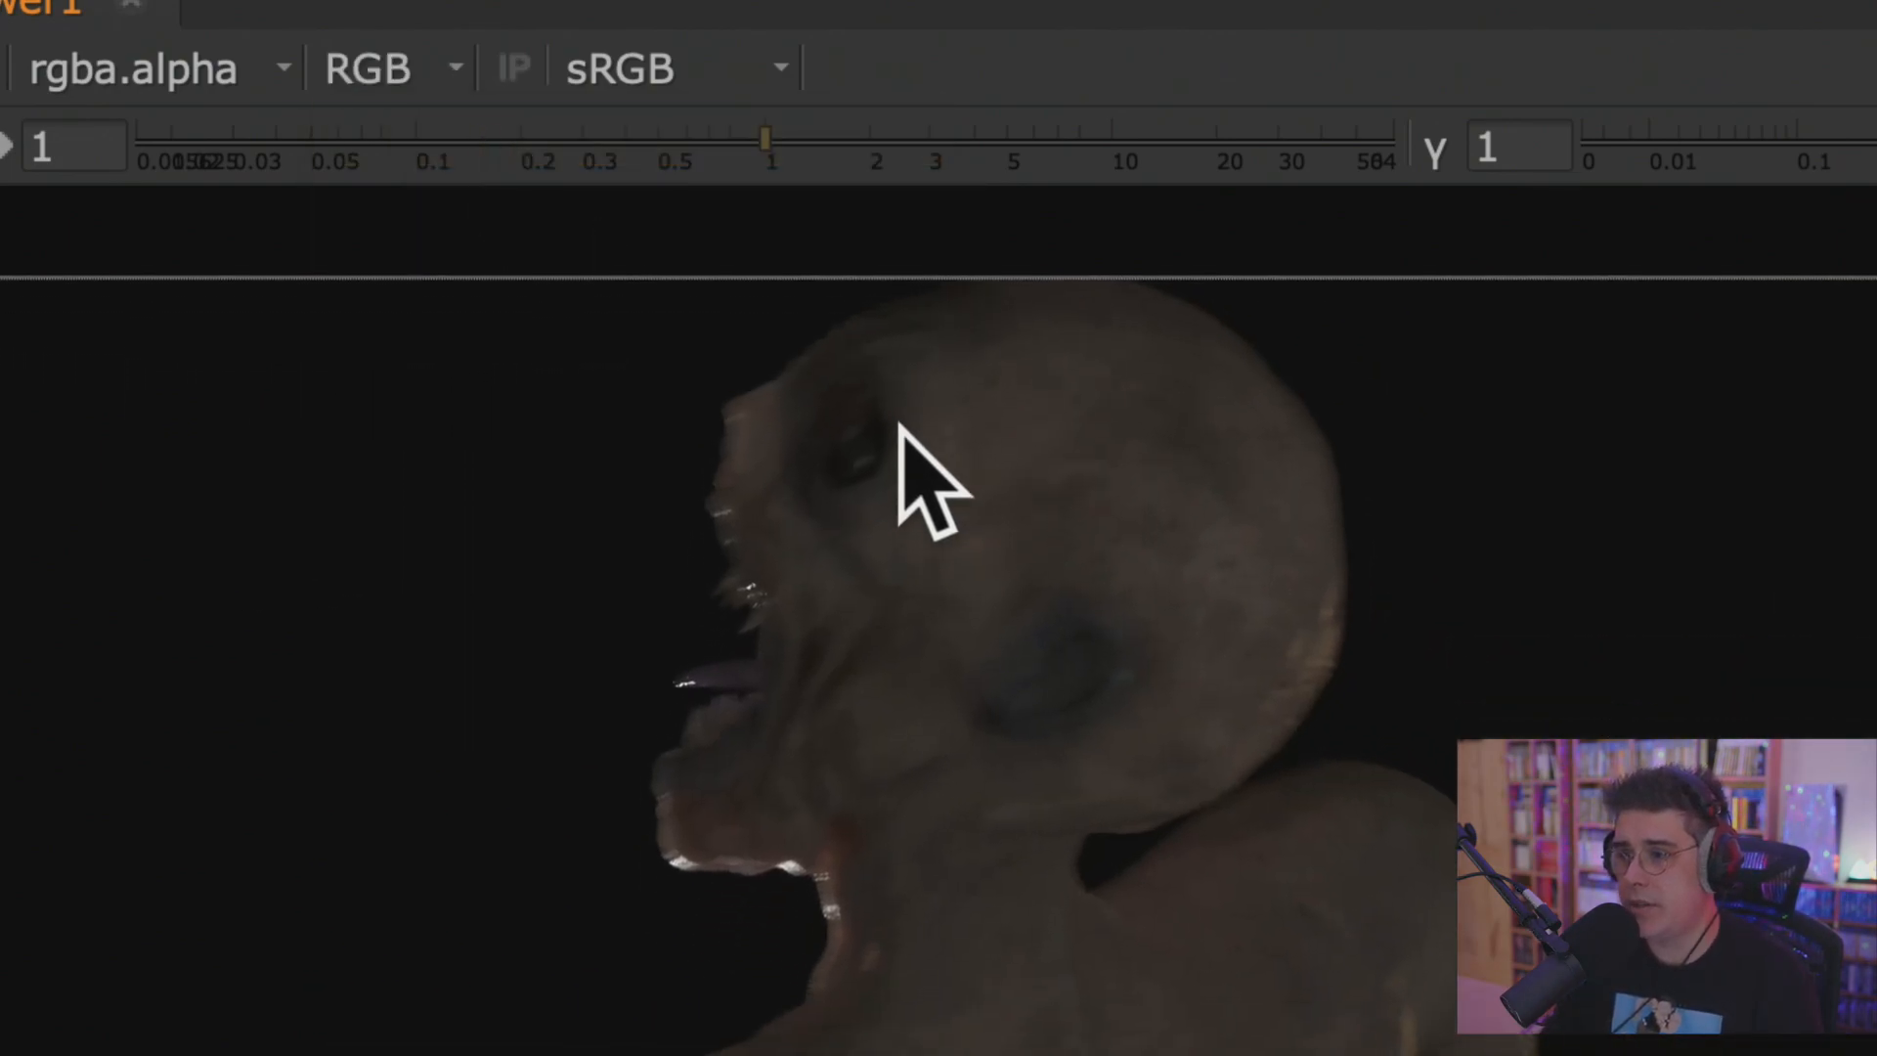
Isolate the red channel of the creature render in the Viewer, and switch the display to Alpha.
{"action": "left_click", "coordinate": [437, 79]}
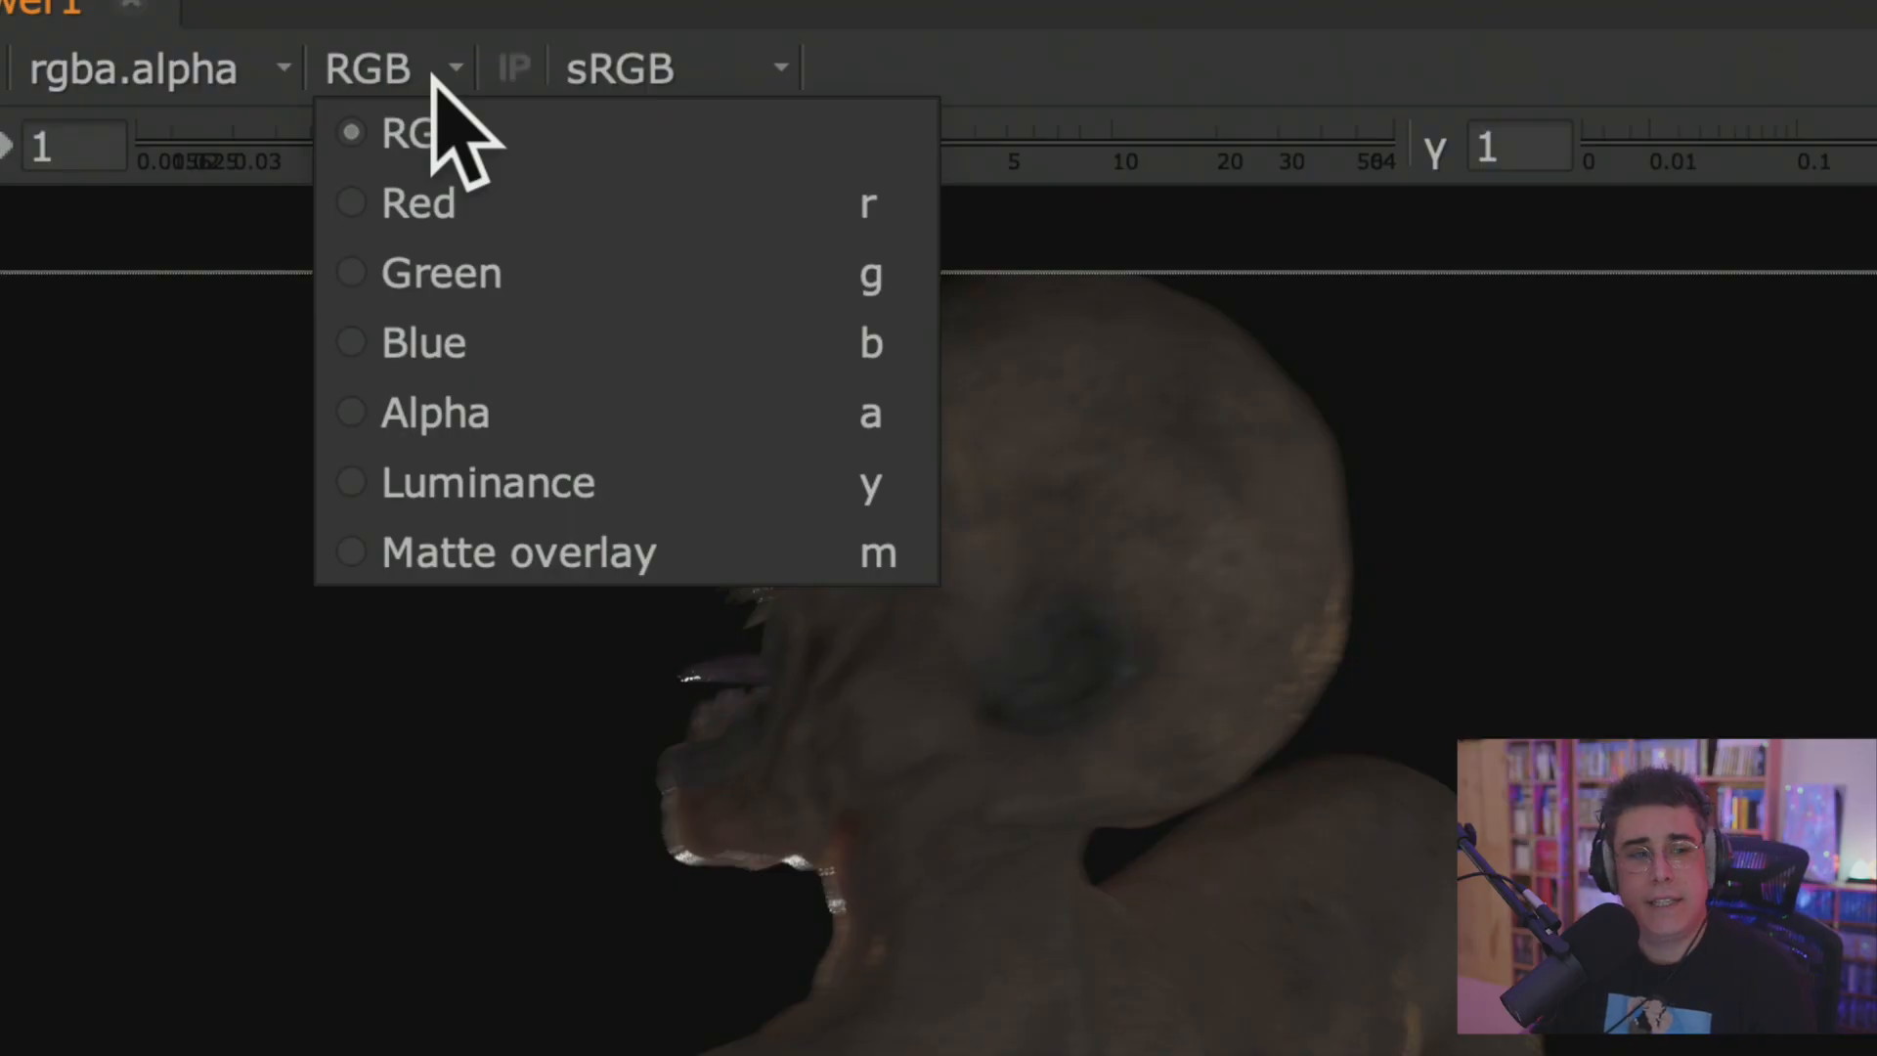
{"action": "left_click", "coordinate": [596, 206]}
{"action": "left_click", "coordinate": [452, 74]}
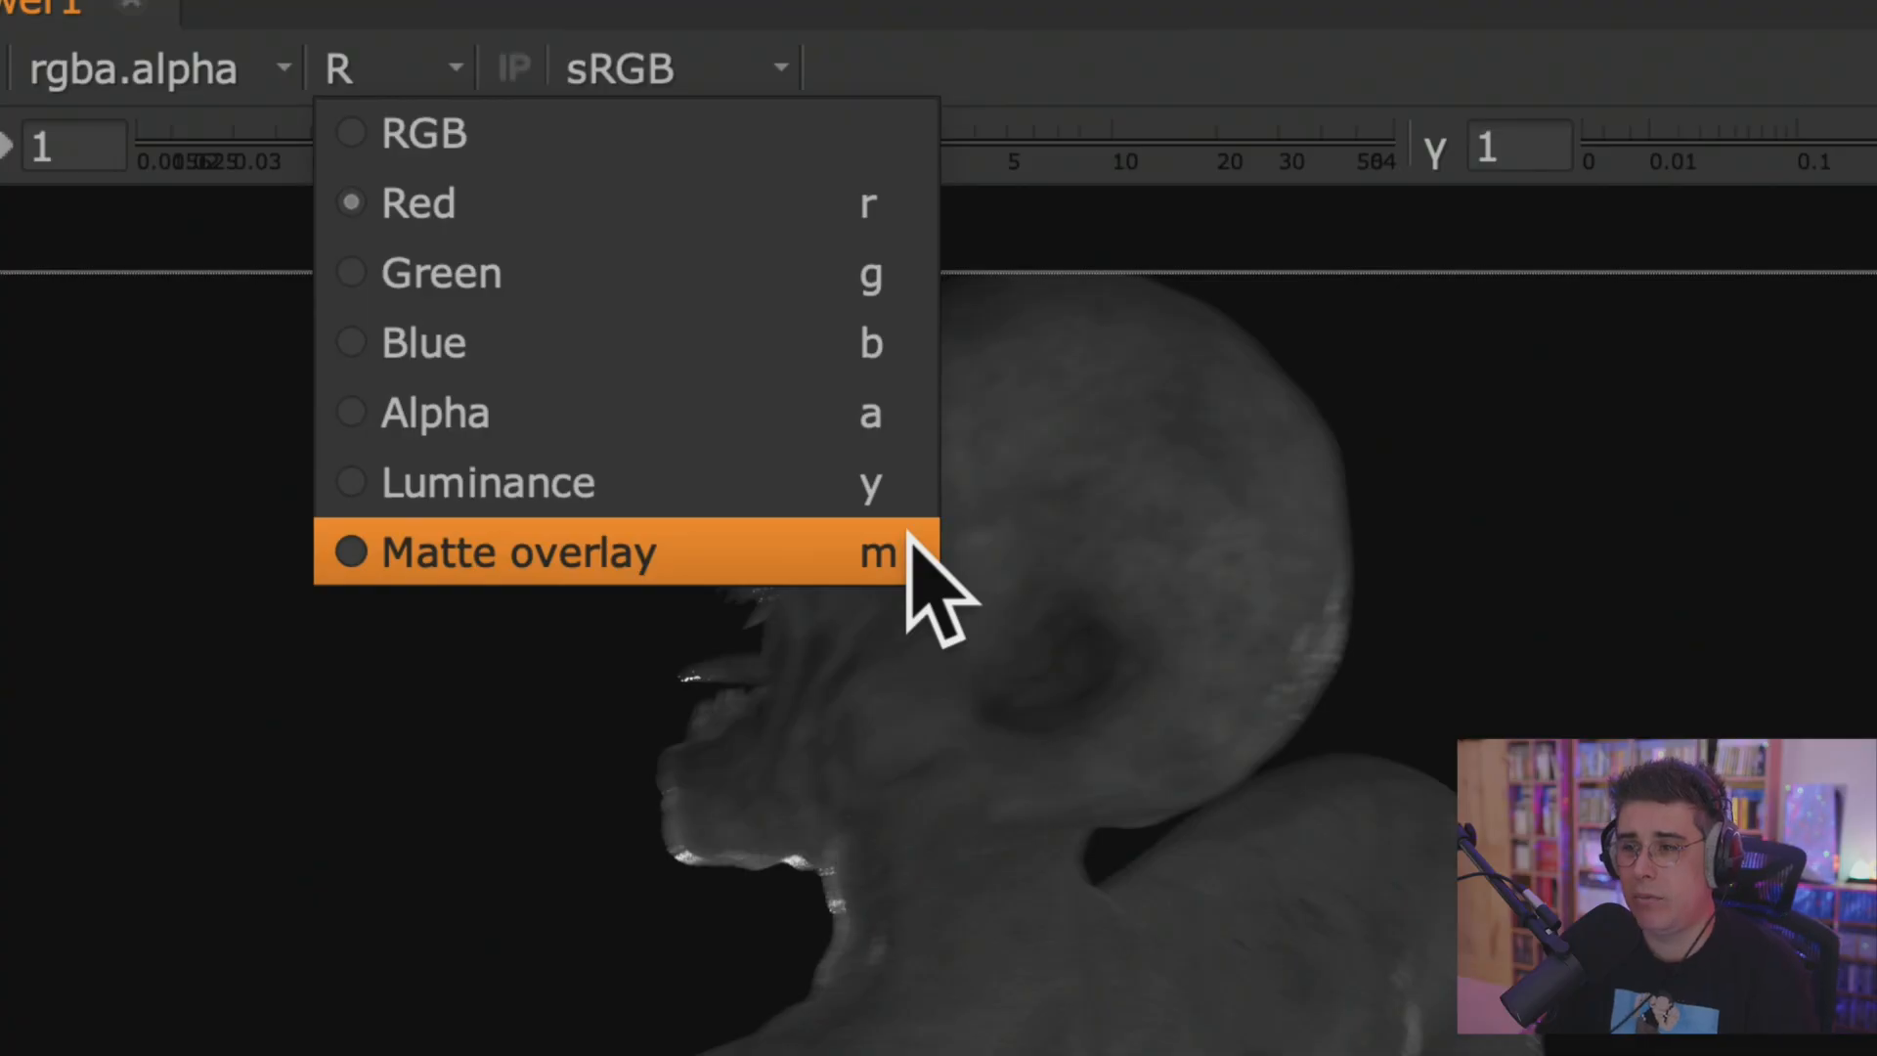
{"action": "left_click", "coordinate": [895, 410]}
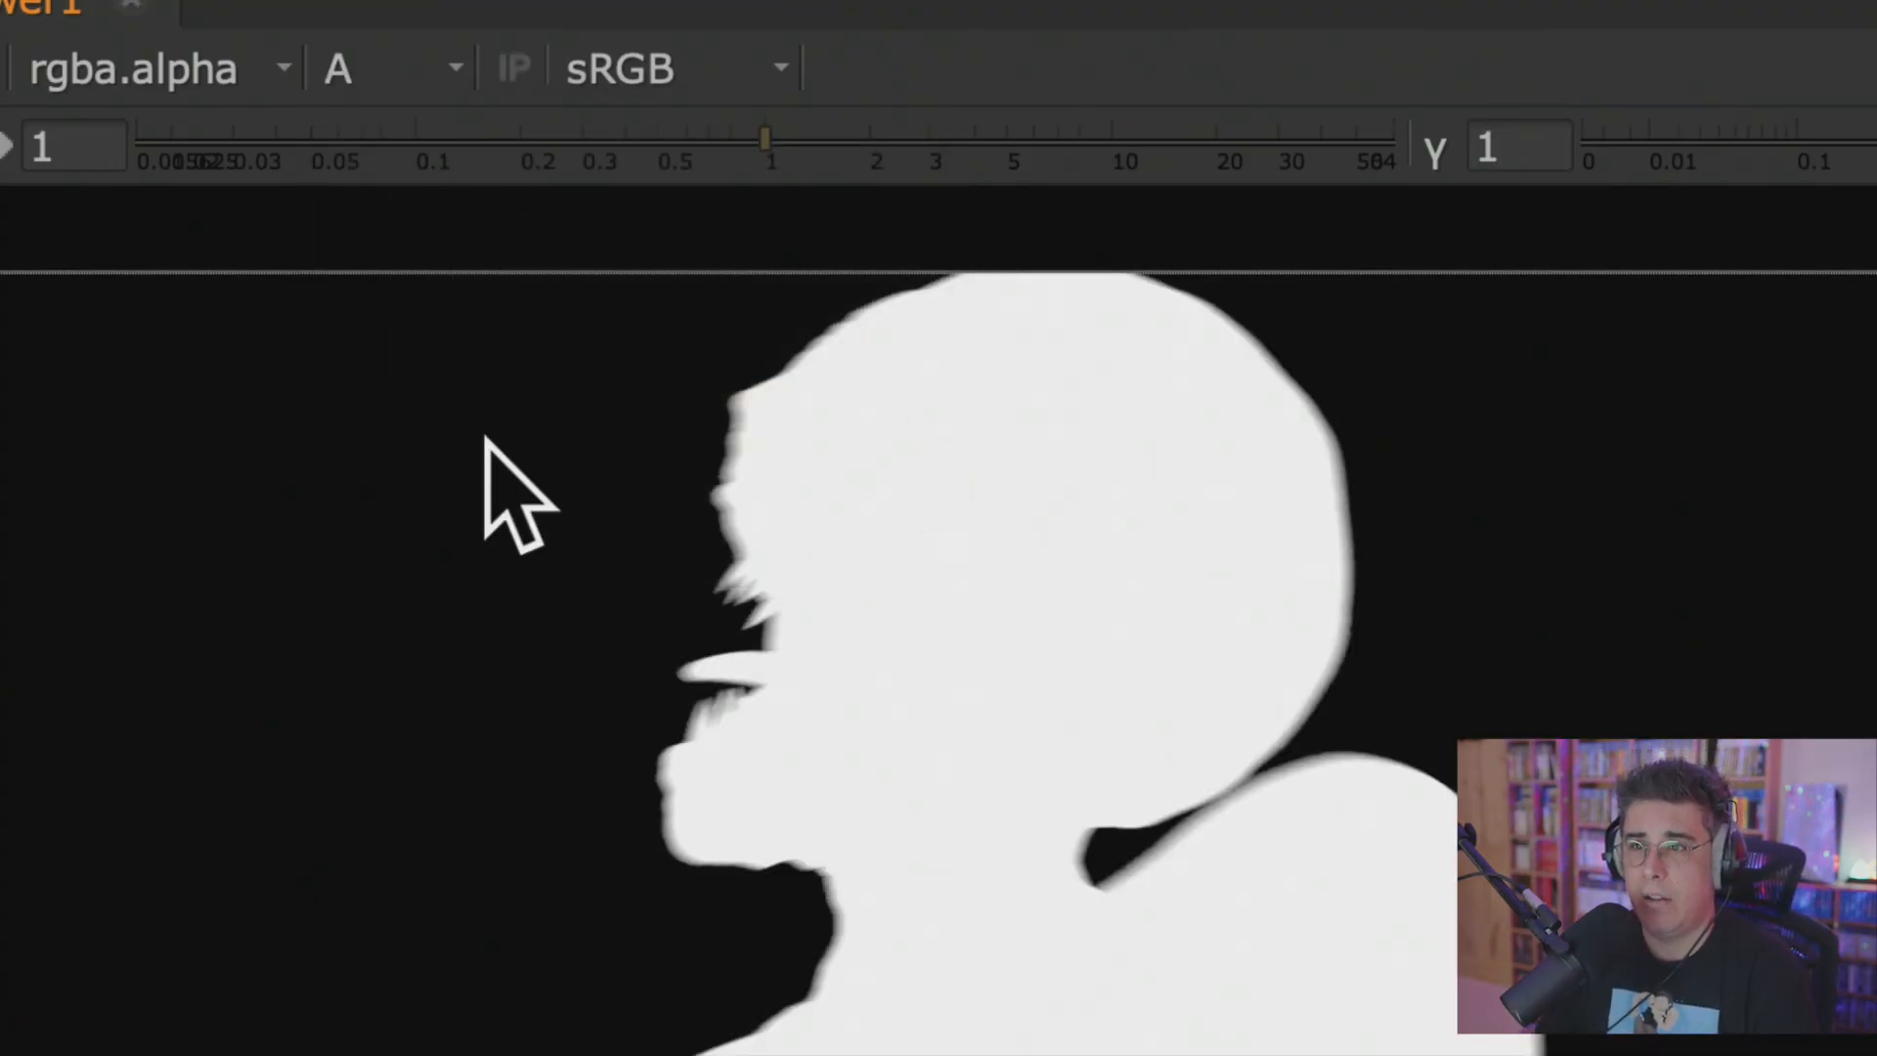
Cycle the Viewer through the red, green, blue and alpha channels, and examine the whole alpha silhouette of the creature.
{"action": "key", "text": "r"}
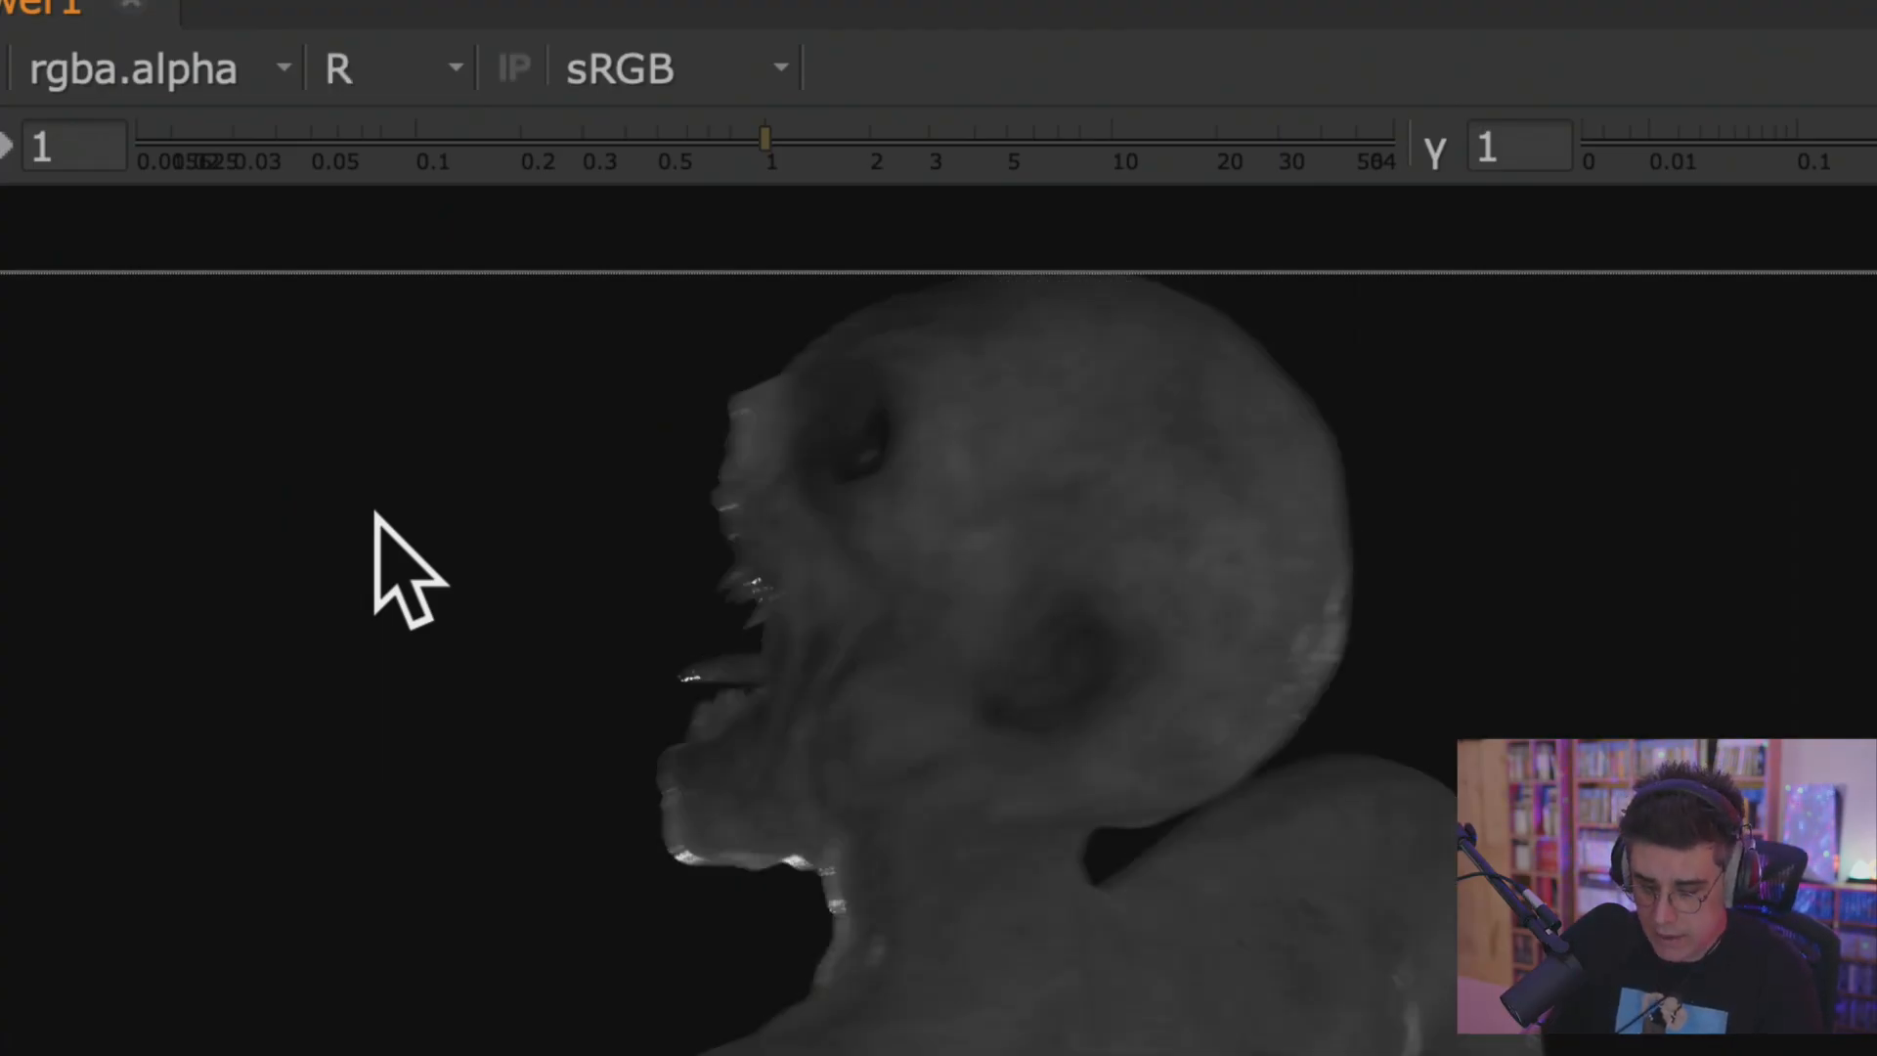
{"action": "key", "text": "g"}
{"action": "key", "text": "b"}
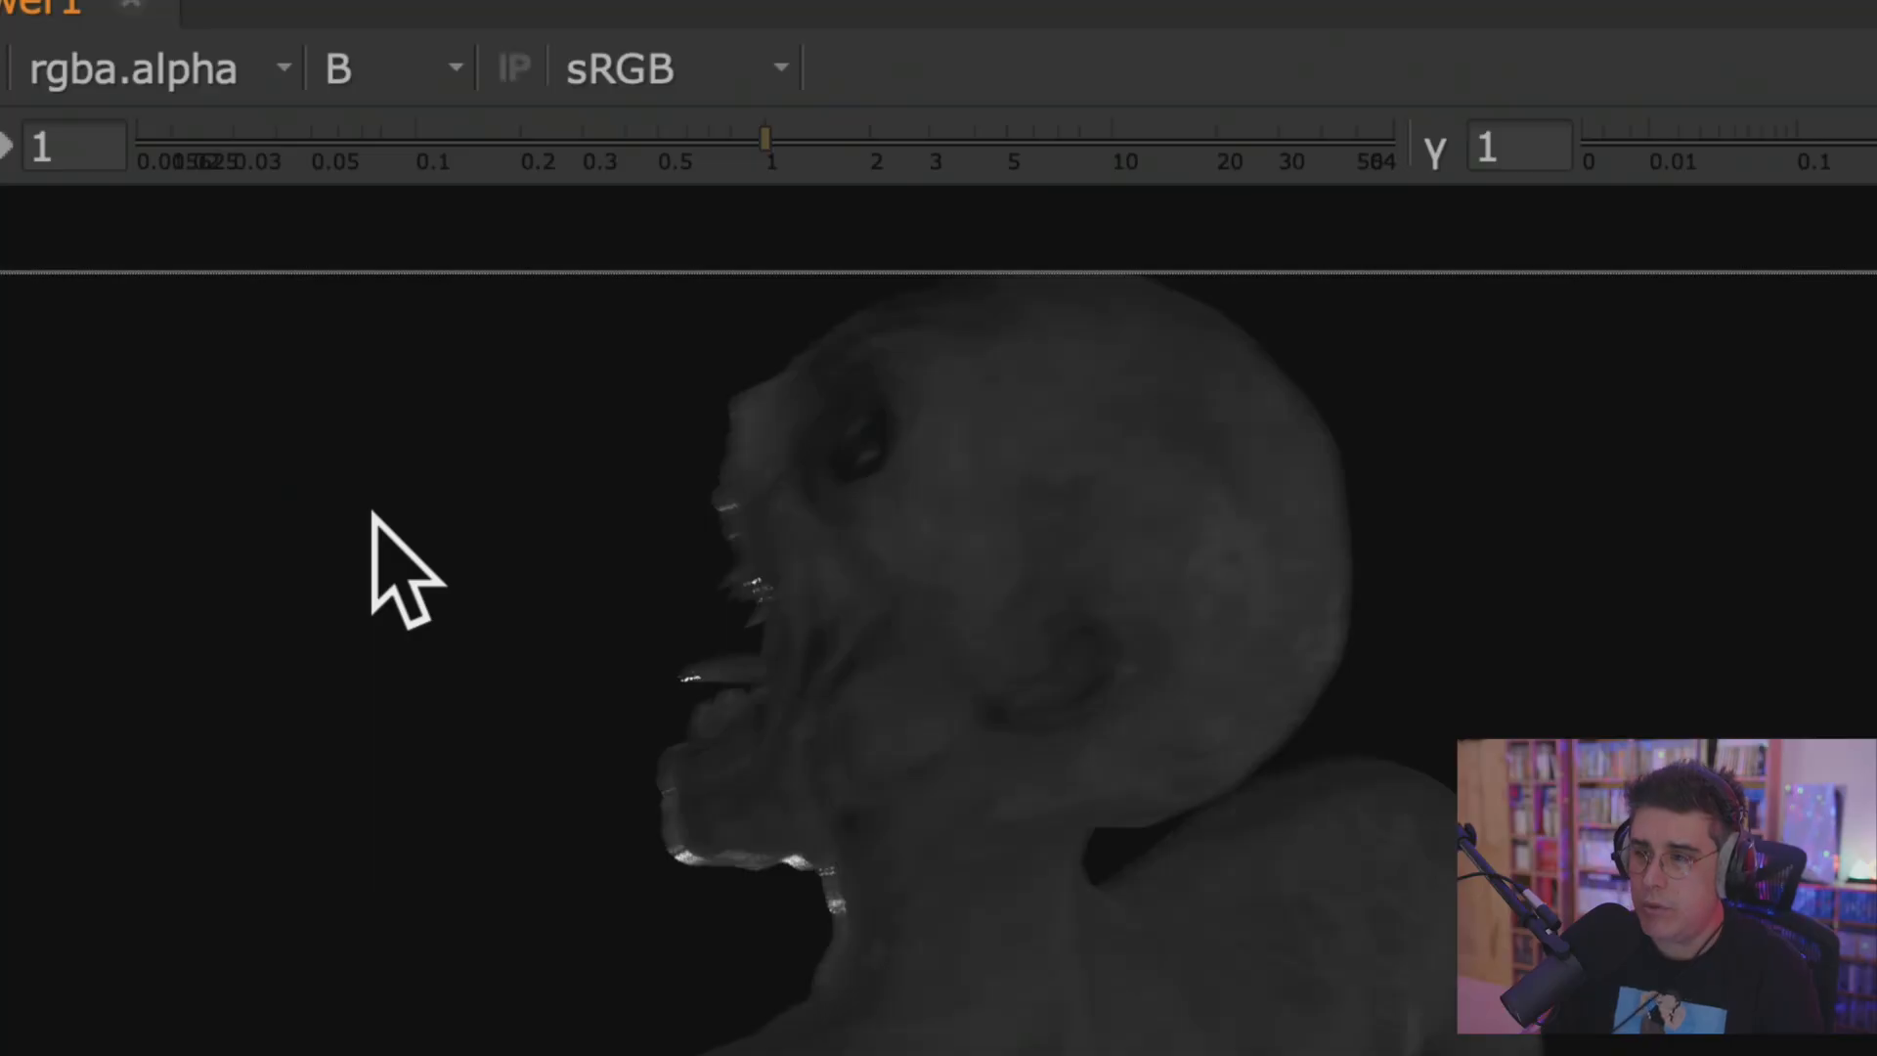
{"action": "key", "text": "a"}
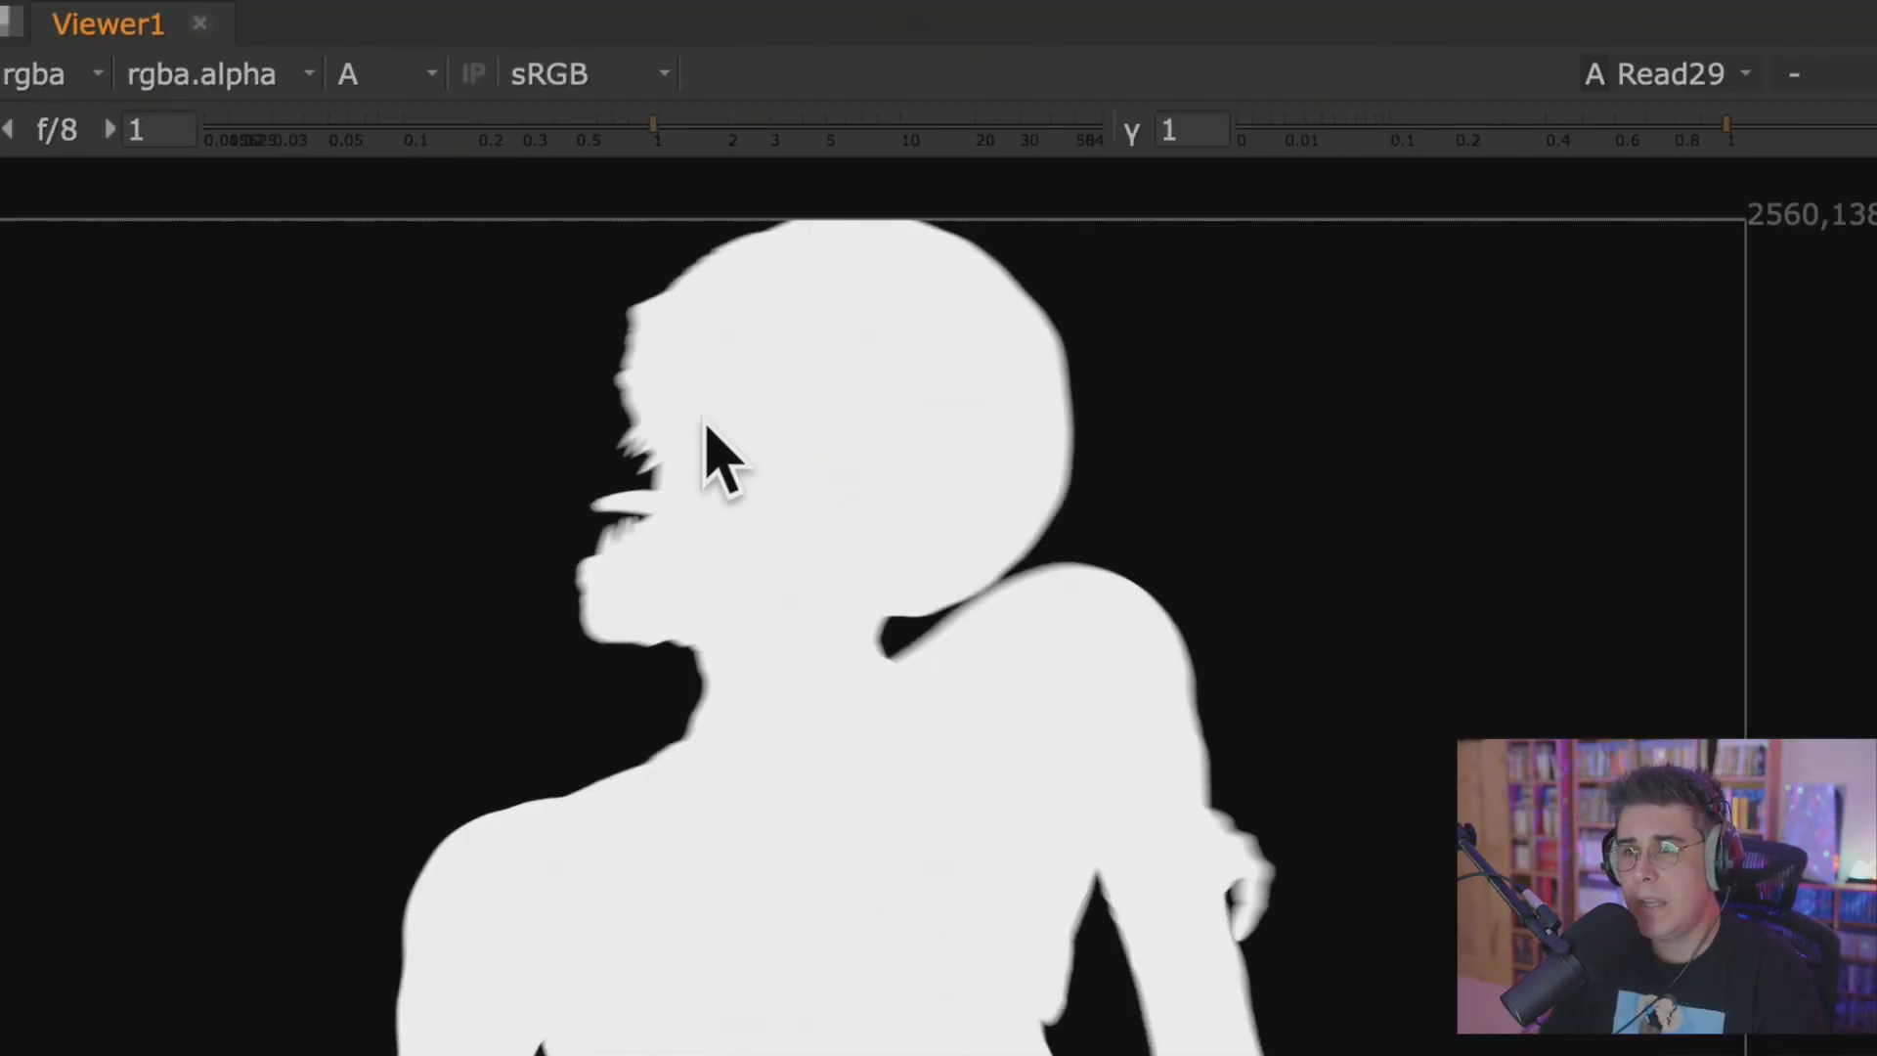
{"action": "middle_click_drag", "start_coordinate": [368, 608], "coordinate": [521, 589]}
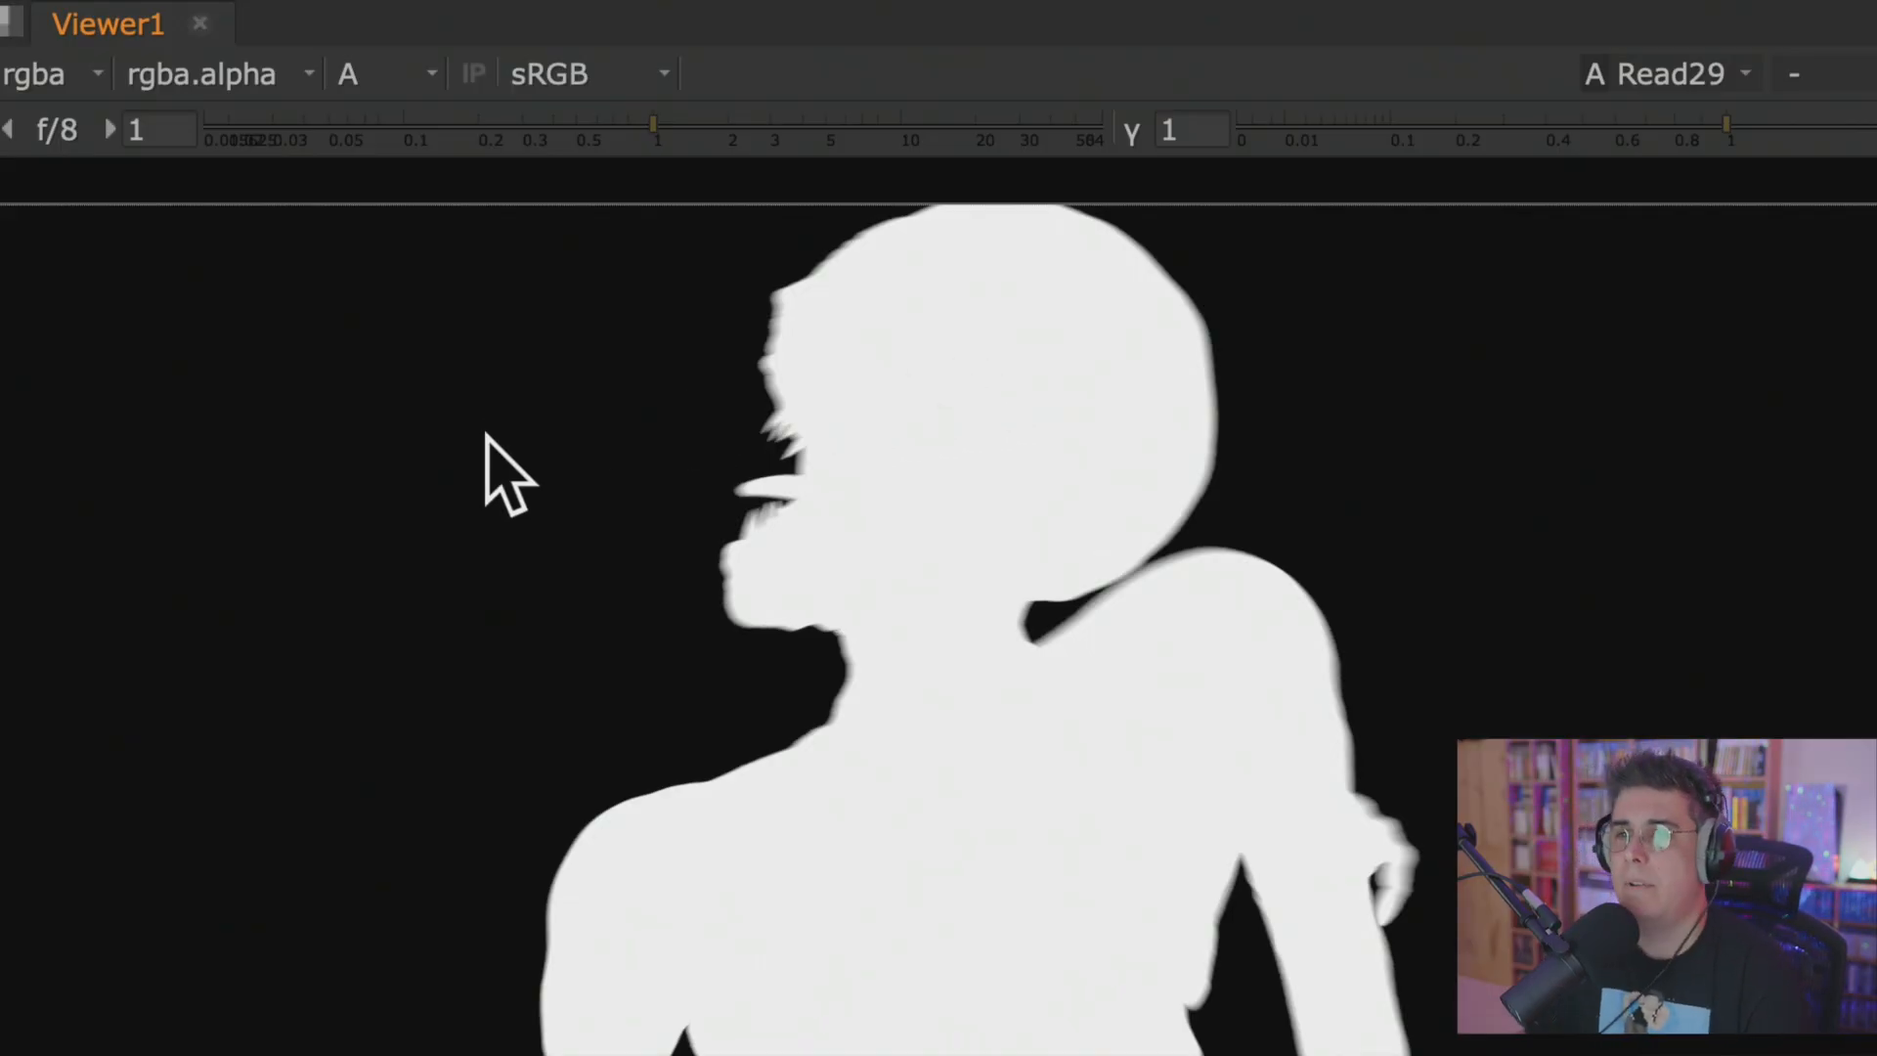
{"action": "scroll", "coordinate": [591, 466], "scroll_direction": "down", "scroll_amount": 4}
{"action": "middle_click_drag", "start_coordinate": [688, 723], "coordinate": [850, 672]}
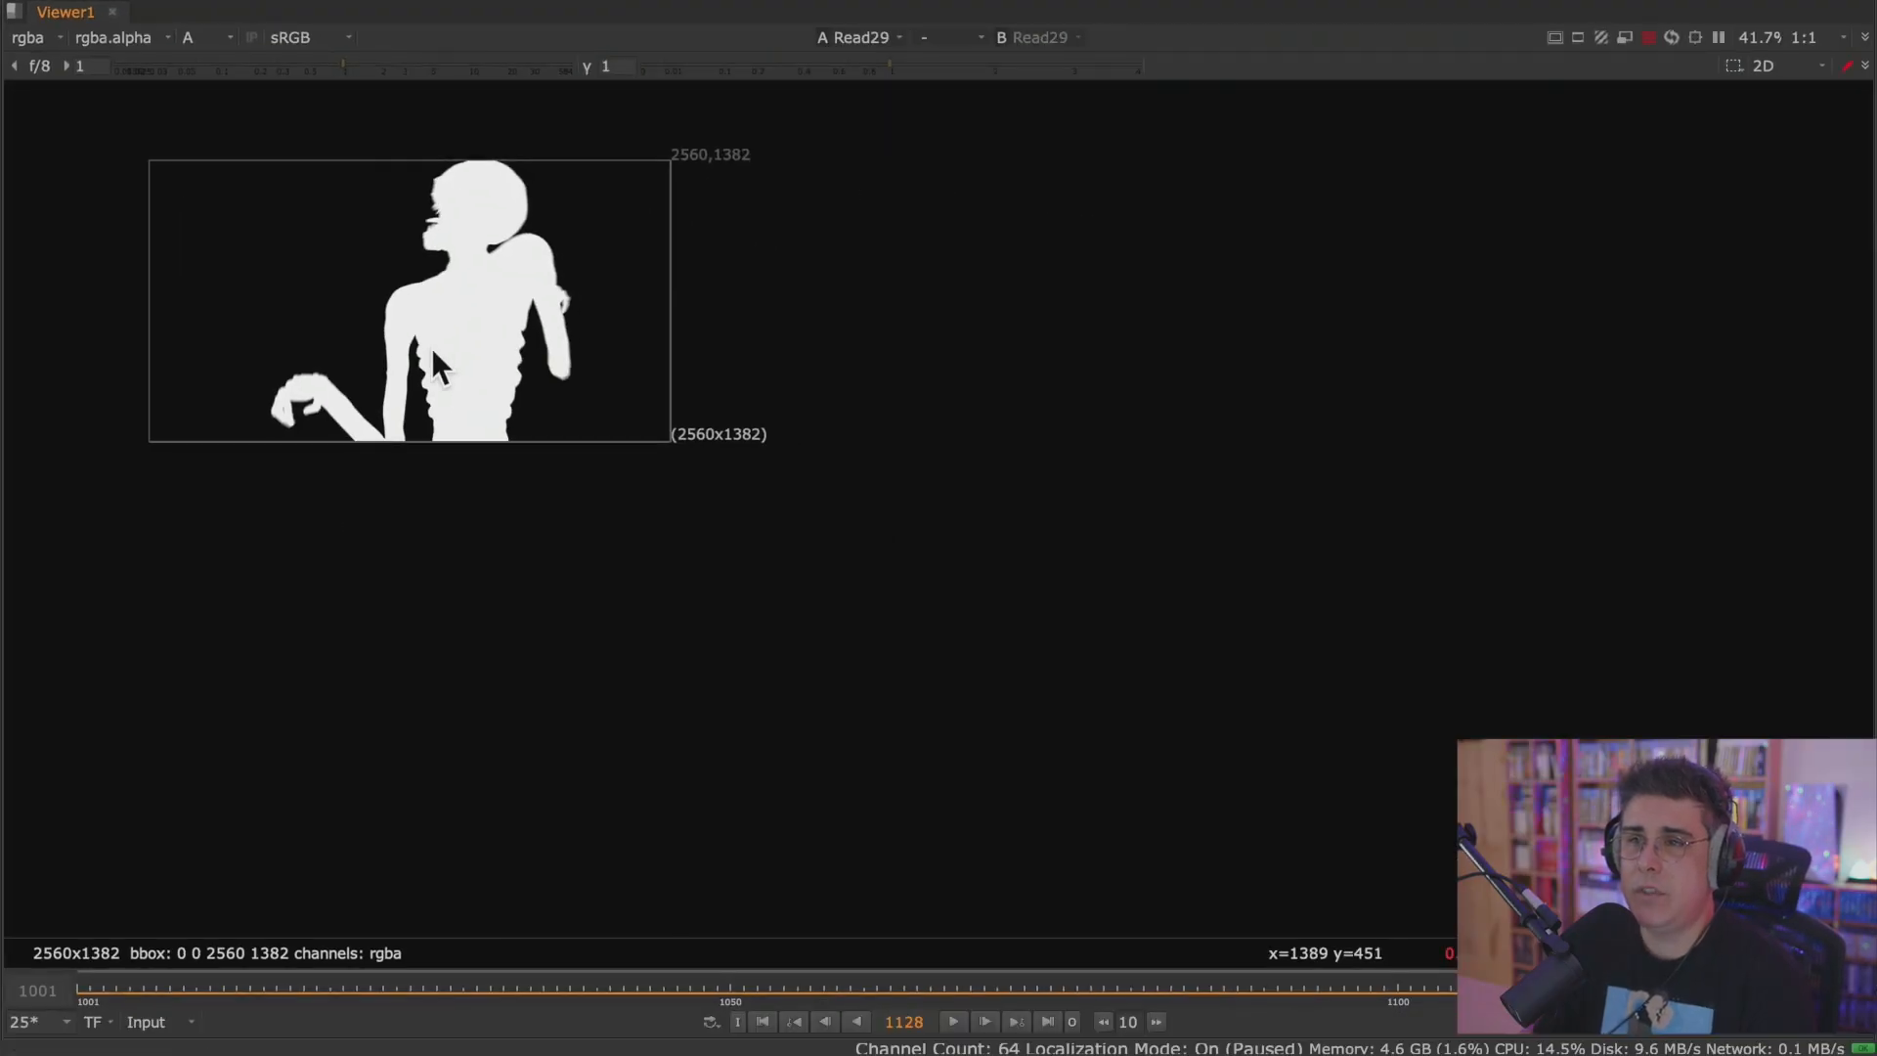
{"action": "middle_click_drag", "start_coordinate": [431, 348], "coordinate": [733, 684]}
{"action": "scroll", "coordinate": [766, 653], "scroll_direction": "up", "scroll_amount": 8}
{"action": "scroll", "coordinate": [782, 455], "scroll_direction": "down", "scroll_amount": 2}
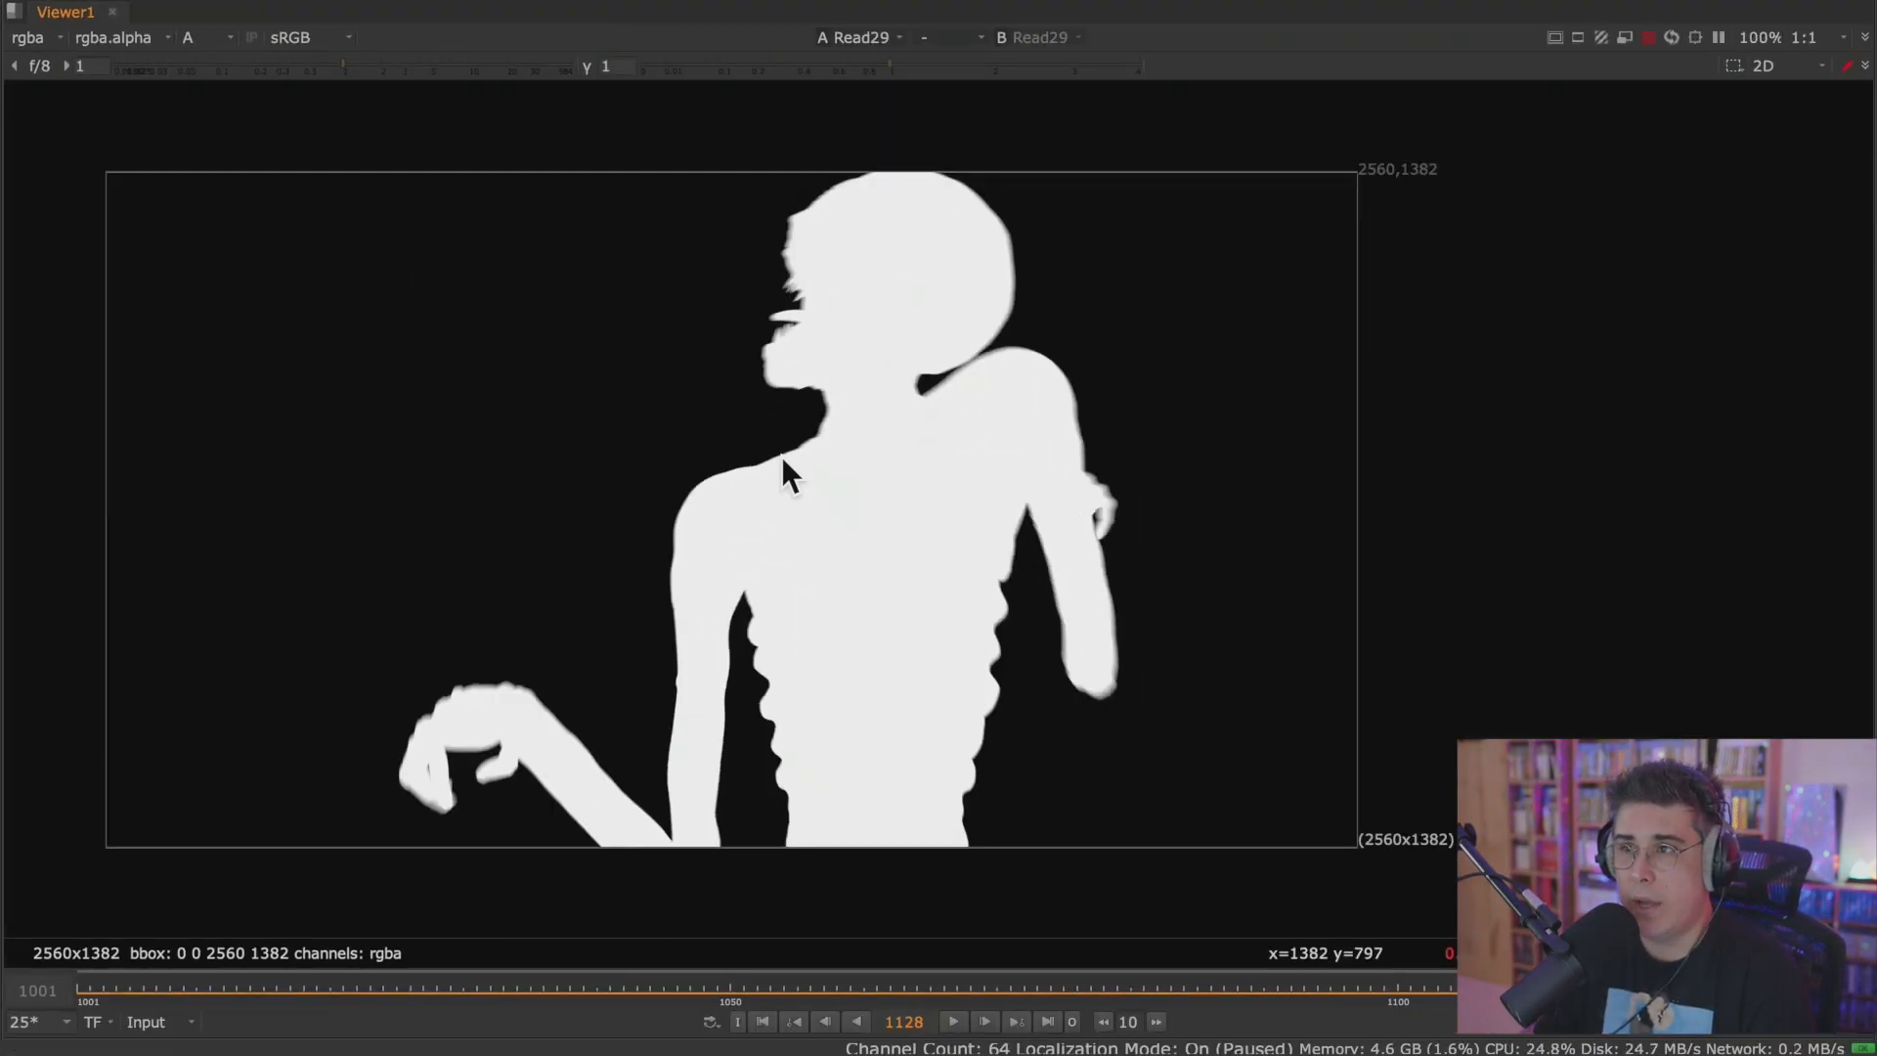
Restore the full layout, return the Viewer to RGB, and frame Read29 and Read28 in the Node Graph.
{"action": "key", "text": "space"}
{"action": "scroll", "coordinate": [753, 352], "scroll_direction": "down", "scroll_amount": 3}
{"action": "scroll", "coordinate": [767, 378], "scroll_direction": "down", "scroll_amount": 2}
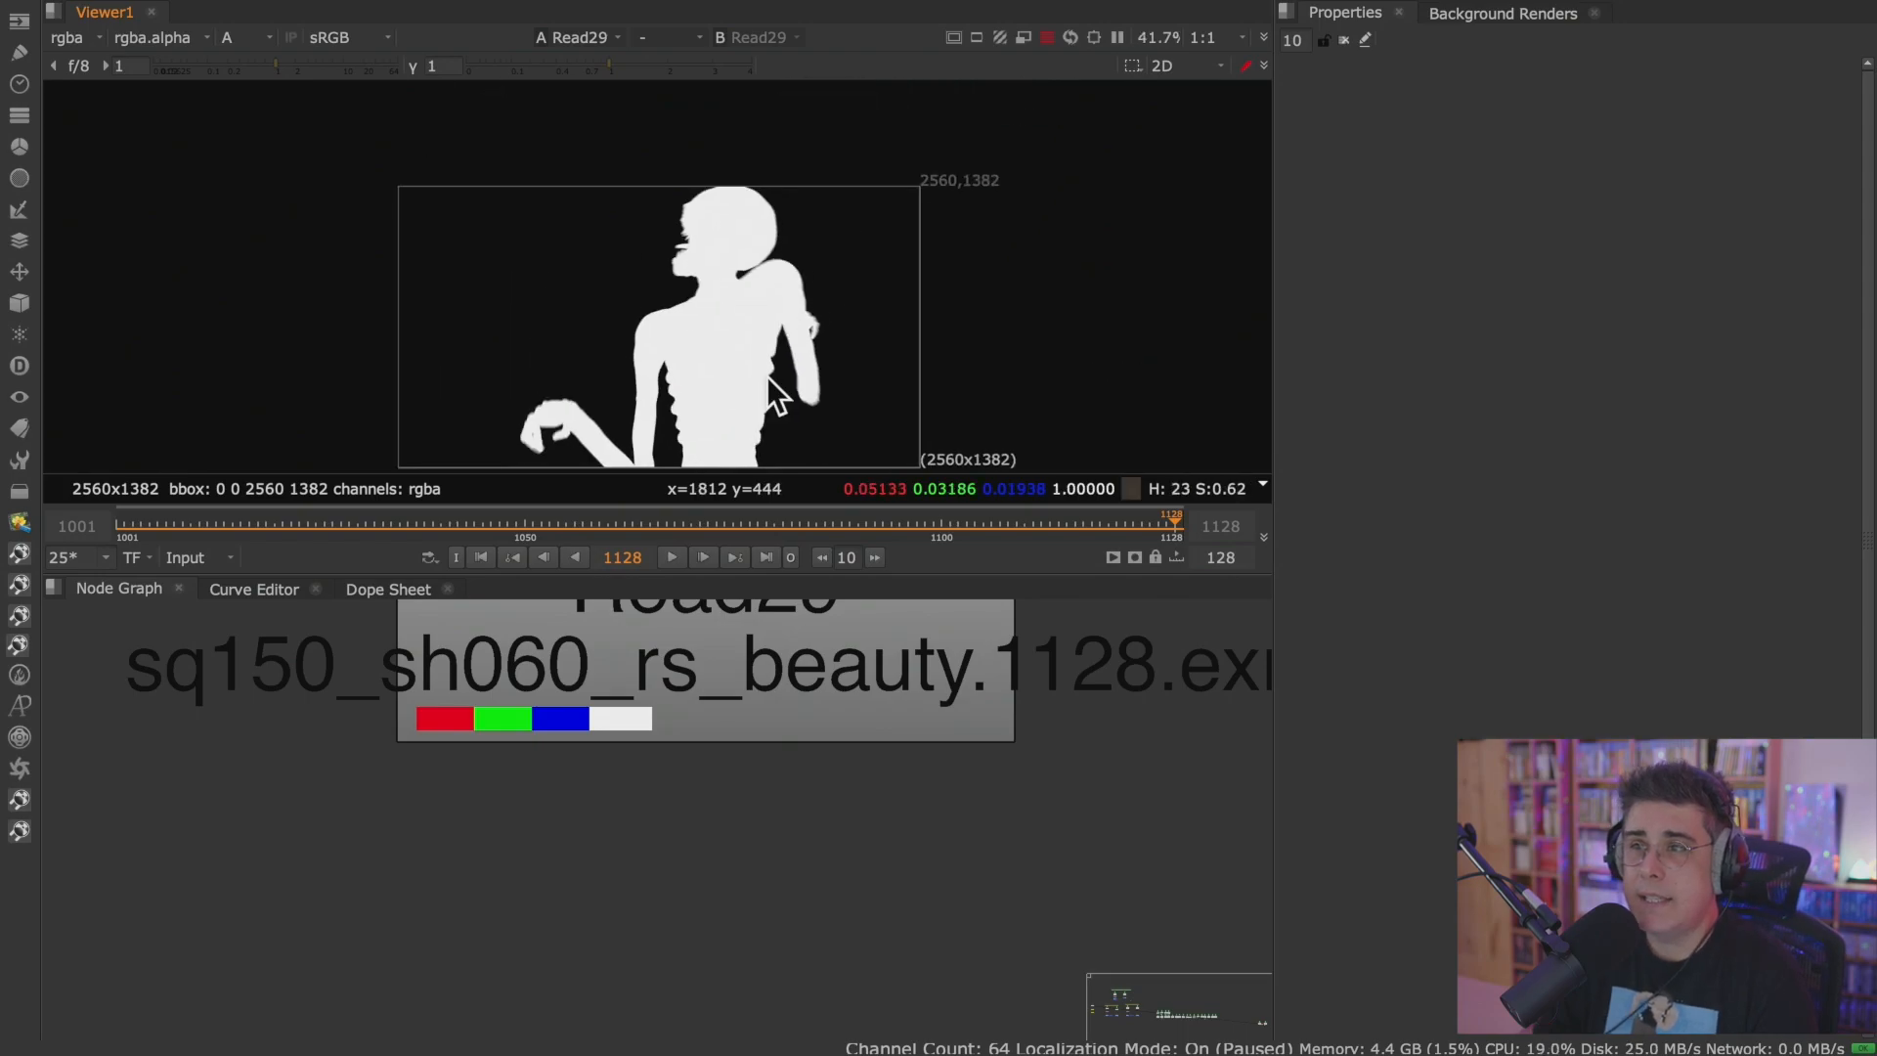
{"action": "key", "text": "a"}
{"action": "scroll", "coordinate": [761, 796], "scroll_direction": "down", "scroll_amount": 6}
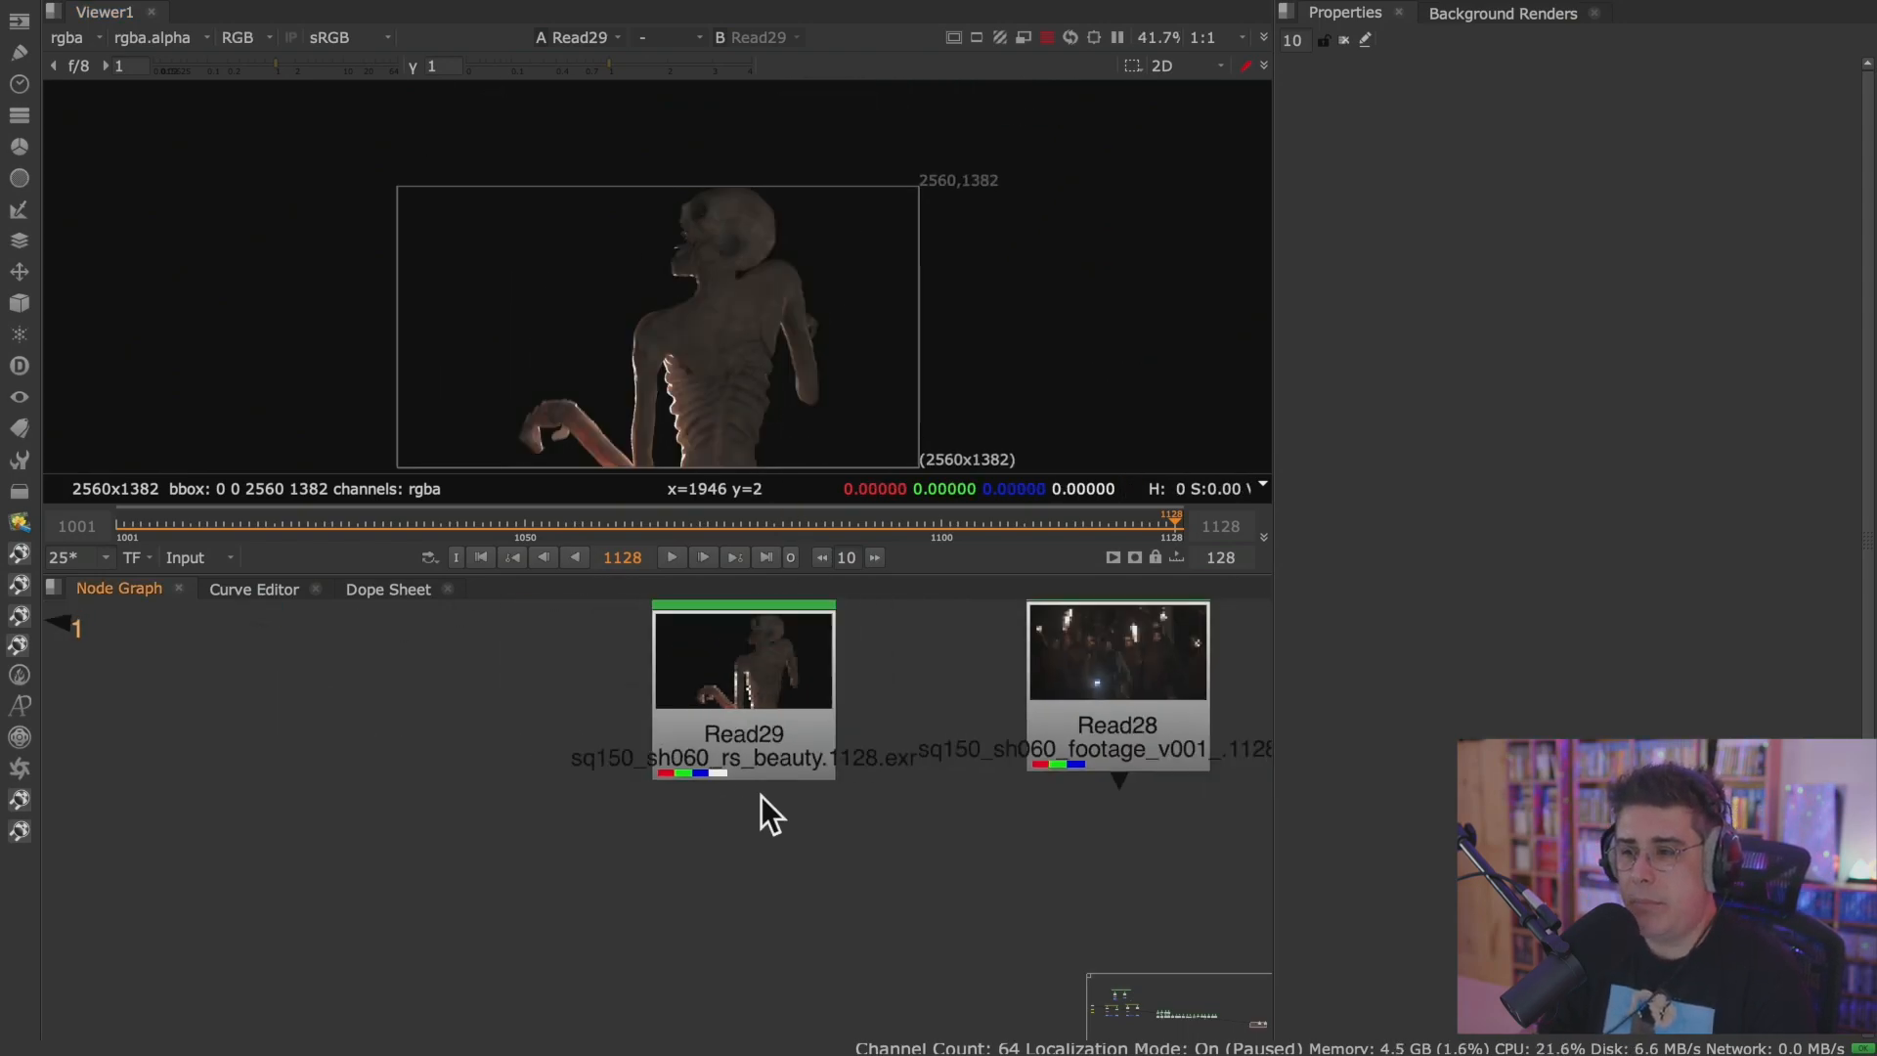
{"action": "scroll", "coordinate": [804, 797], "scroll_direction": "up", "scroll_amount": 2}
{"action": "middle_click_drag", "start_coordinate": [766, 784], "coordinate": [774, 829]}
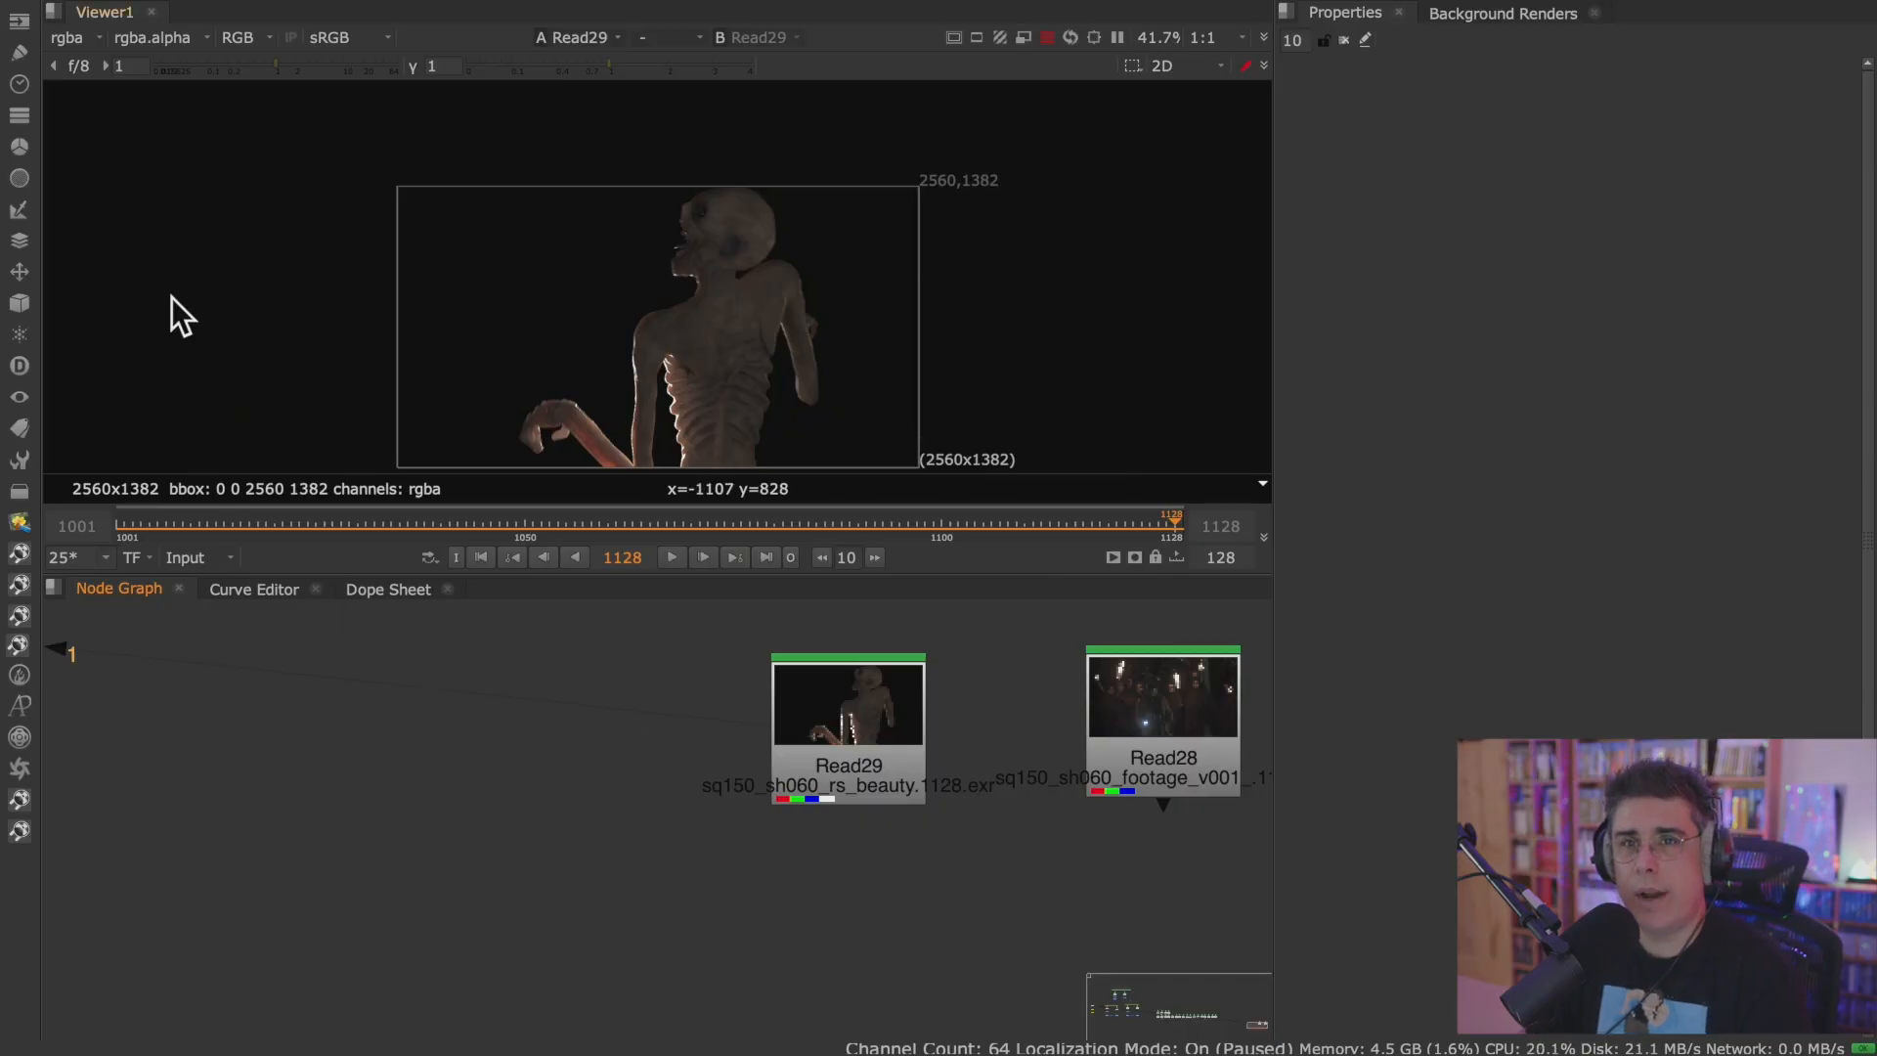
Add a Constant node beside Read29 in the Node Graph and connect it to Viewer input 1.
{"action": "left_click", "coordinate": [18, 22]}
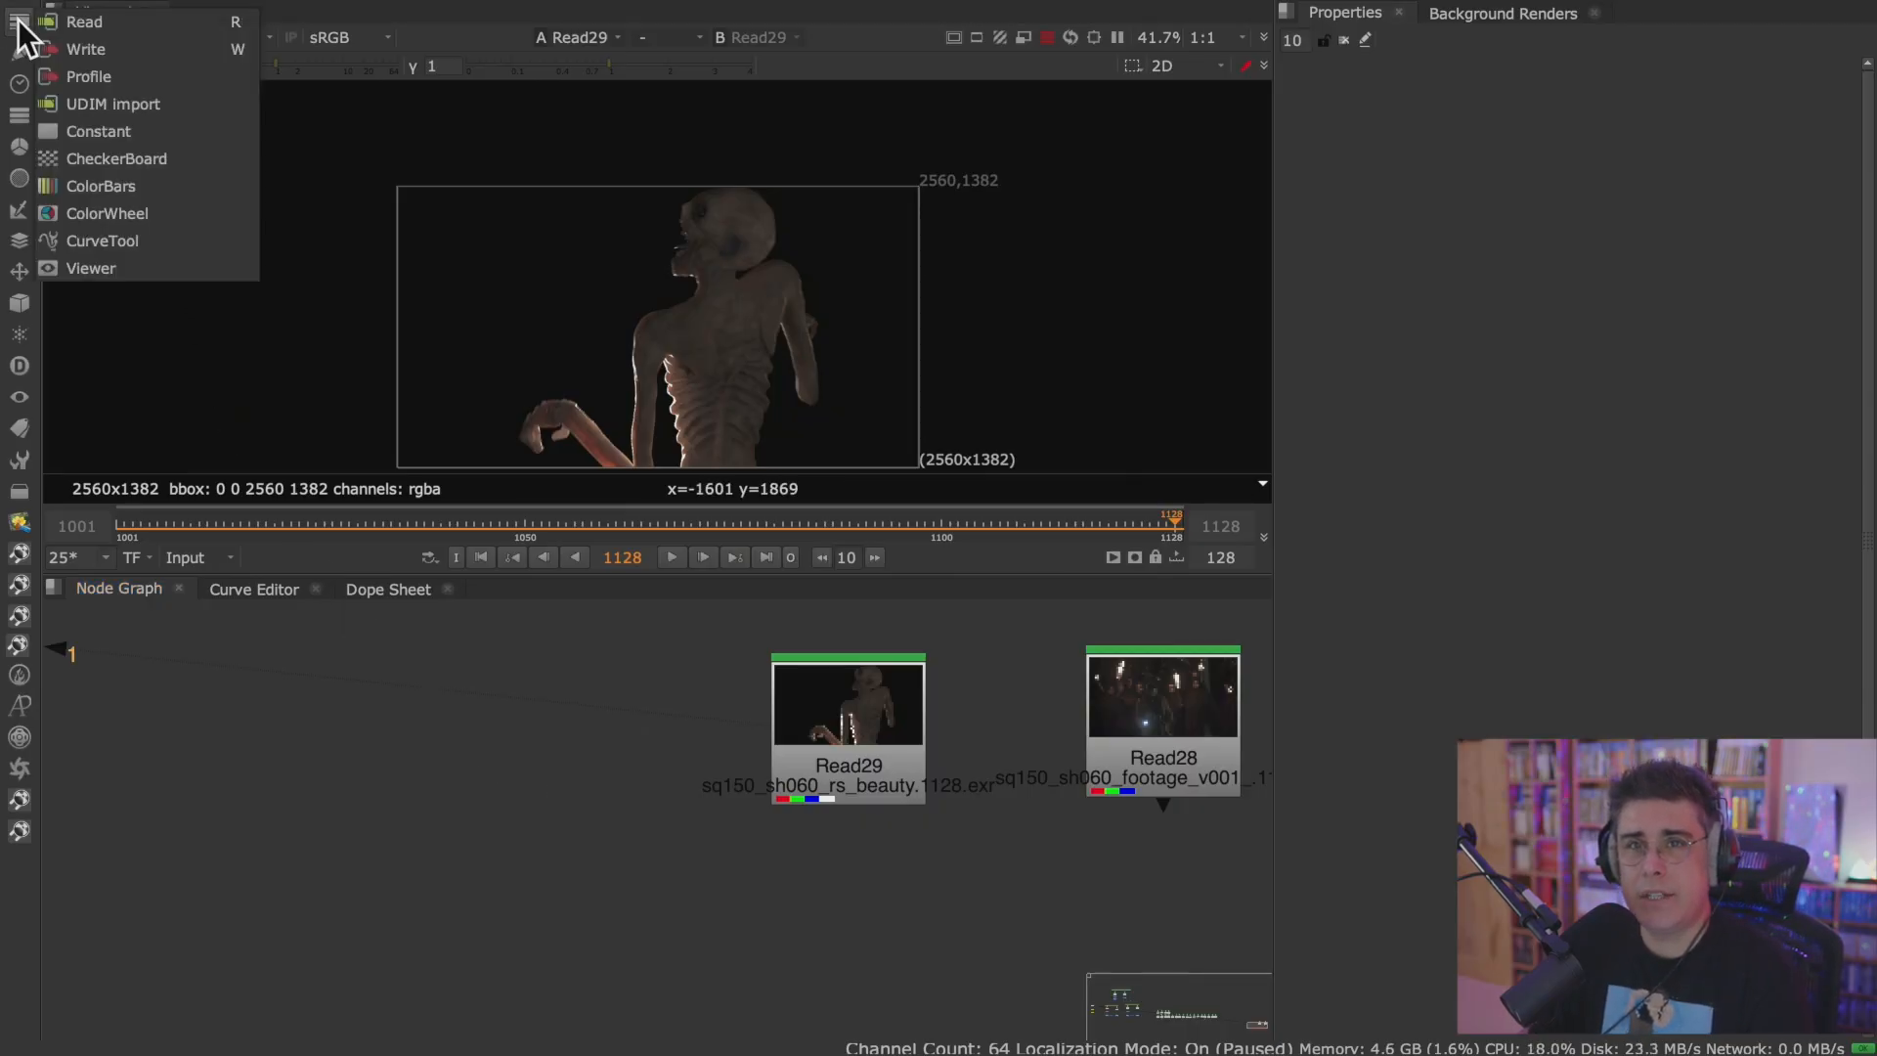
{"action": "left_click", "coordinate": [186, 132]}
{"action": "left_click_drag", "start_coordinate": [571, 727], "coordinate": [489, 720]}
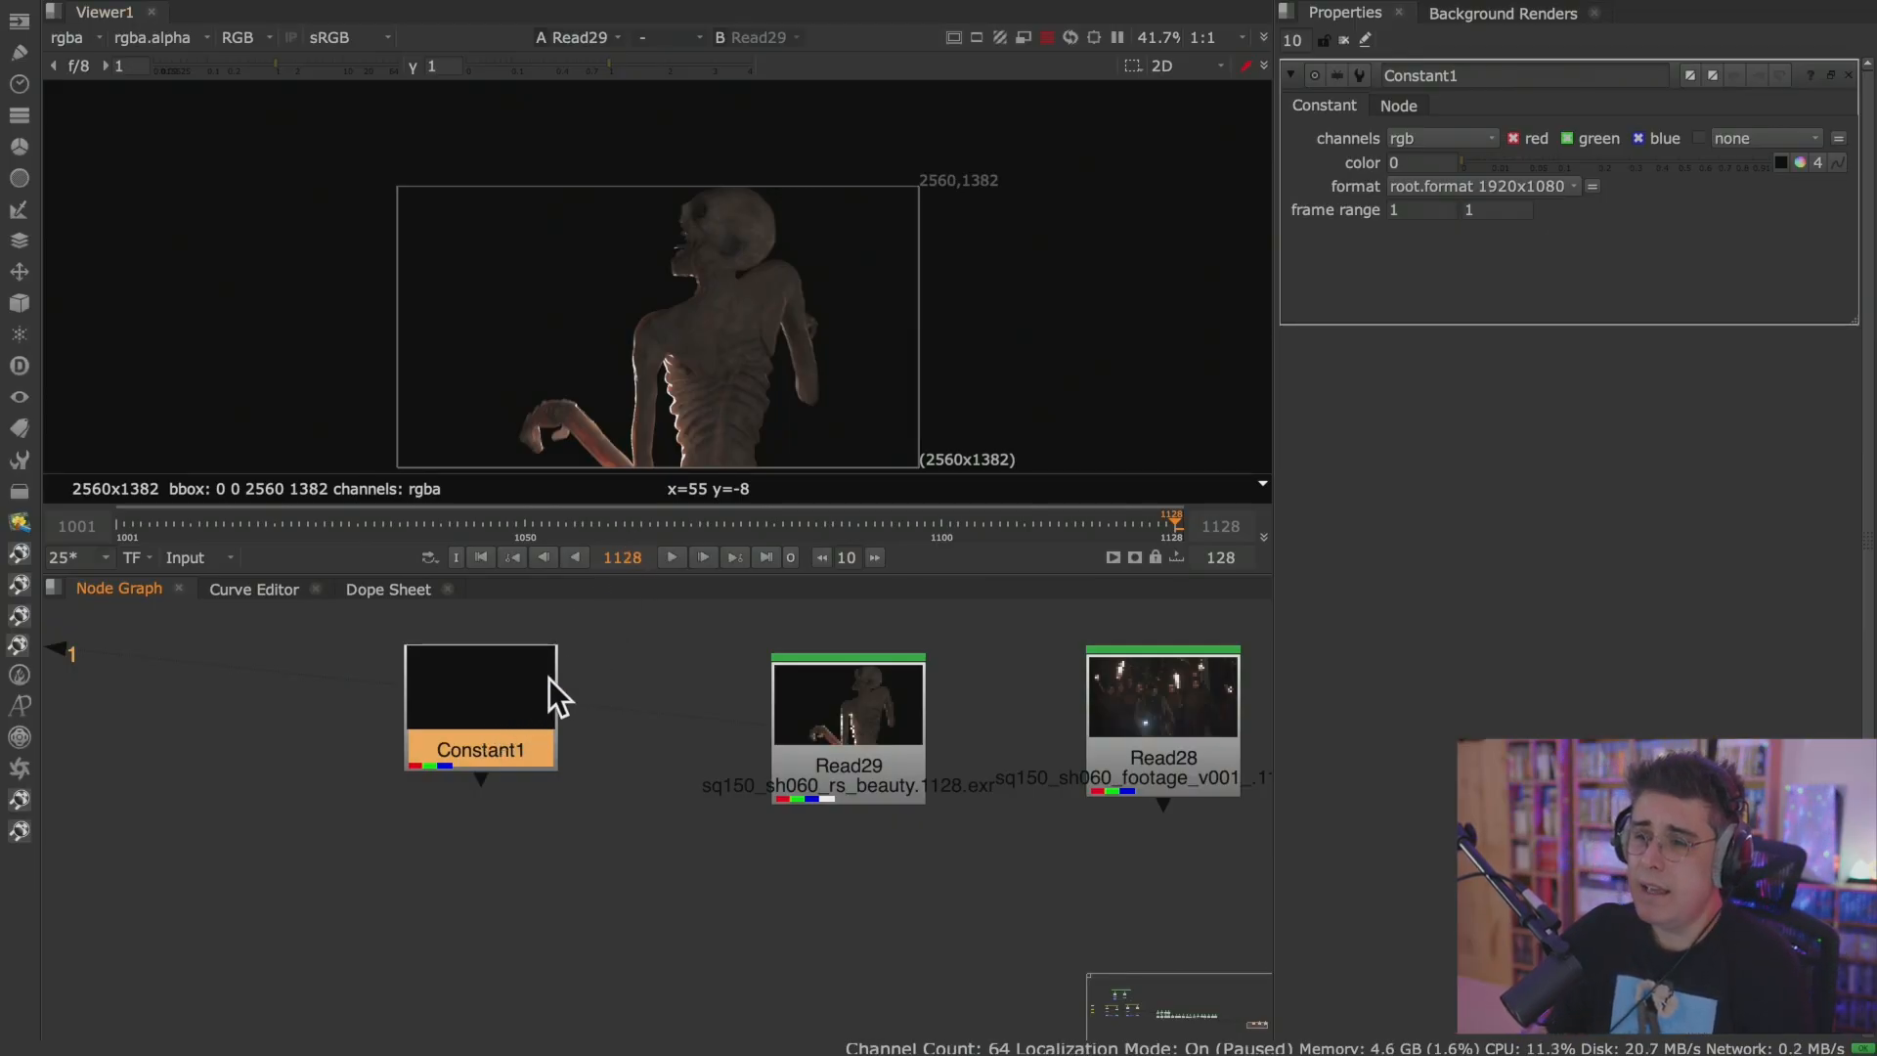
{"action": "left_click_drag", "start_coordinate": [516, 690], "coordinate": [526, 717]}
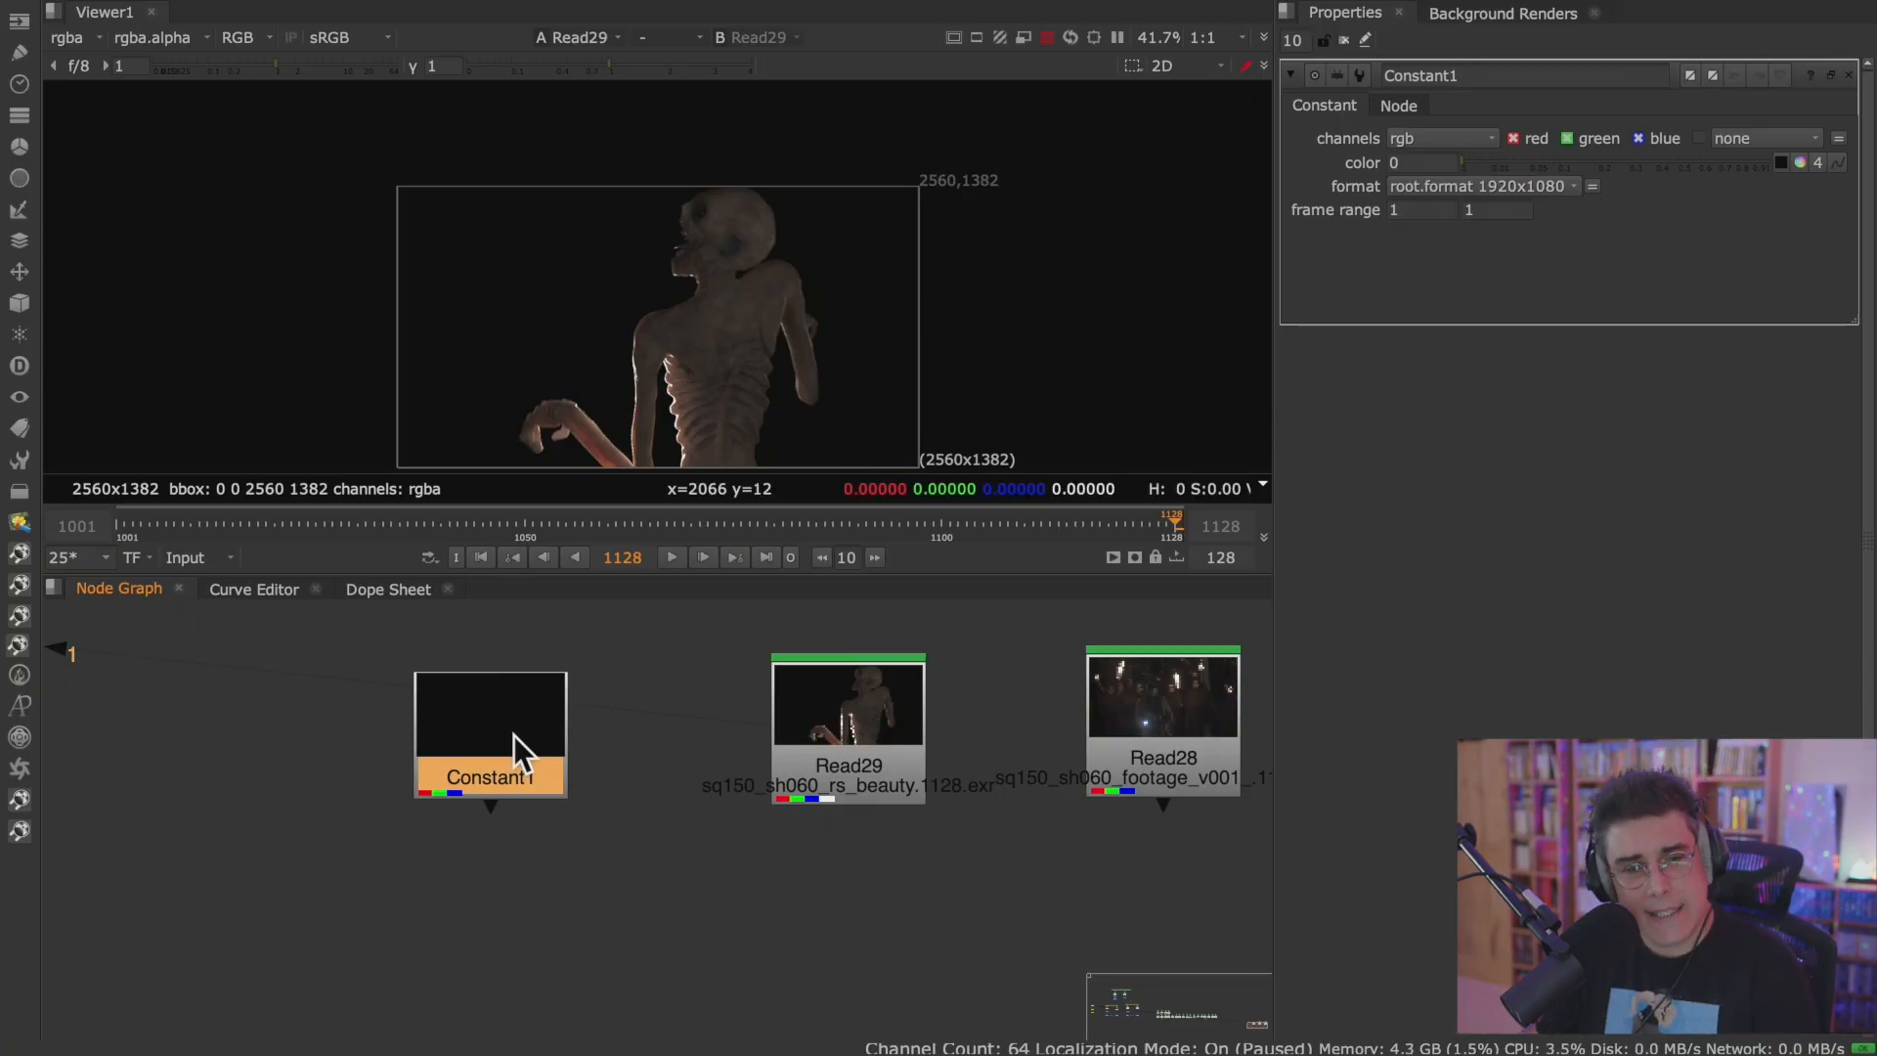
{"action": "key", "text": "1"}
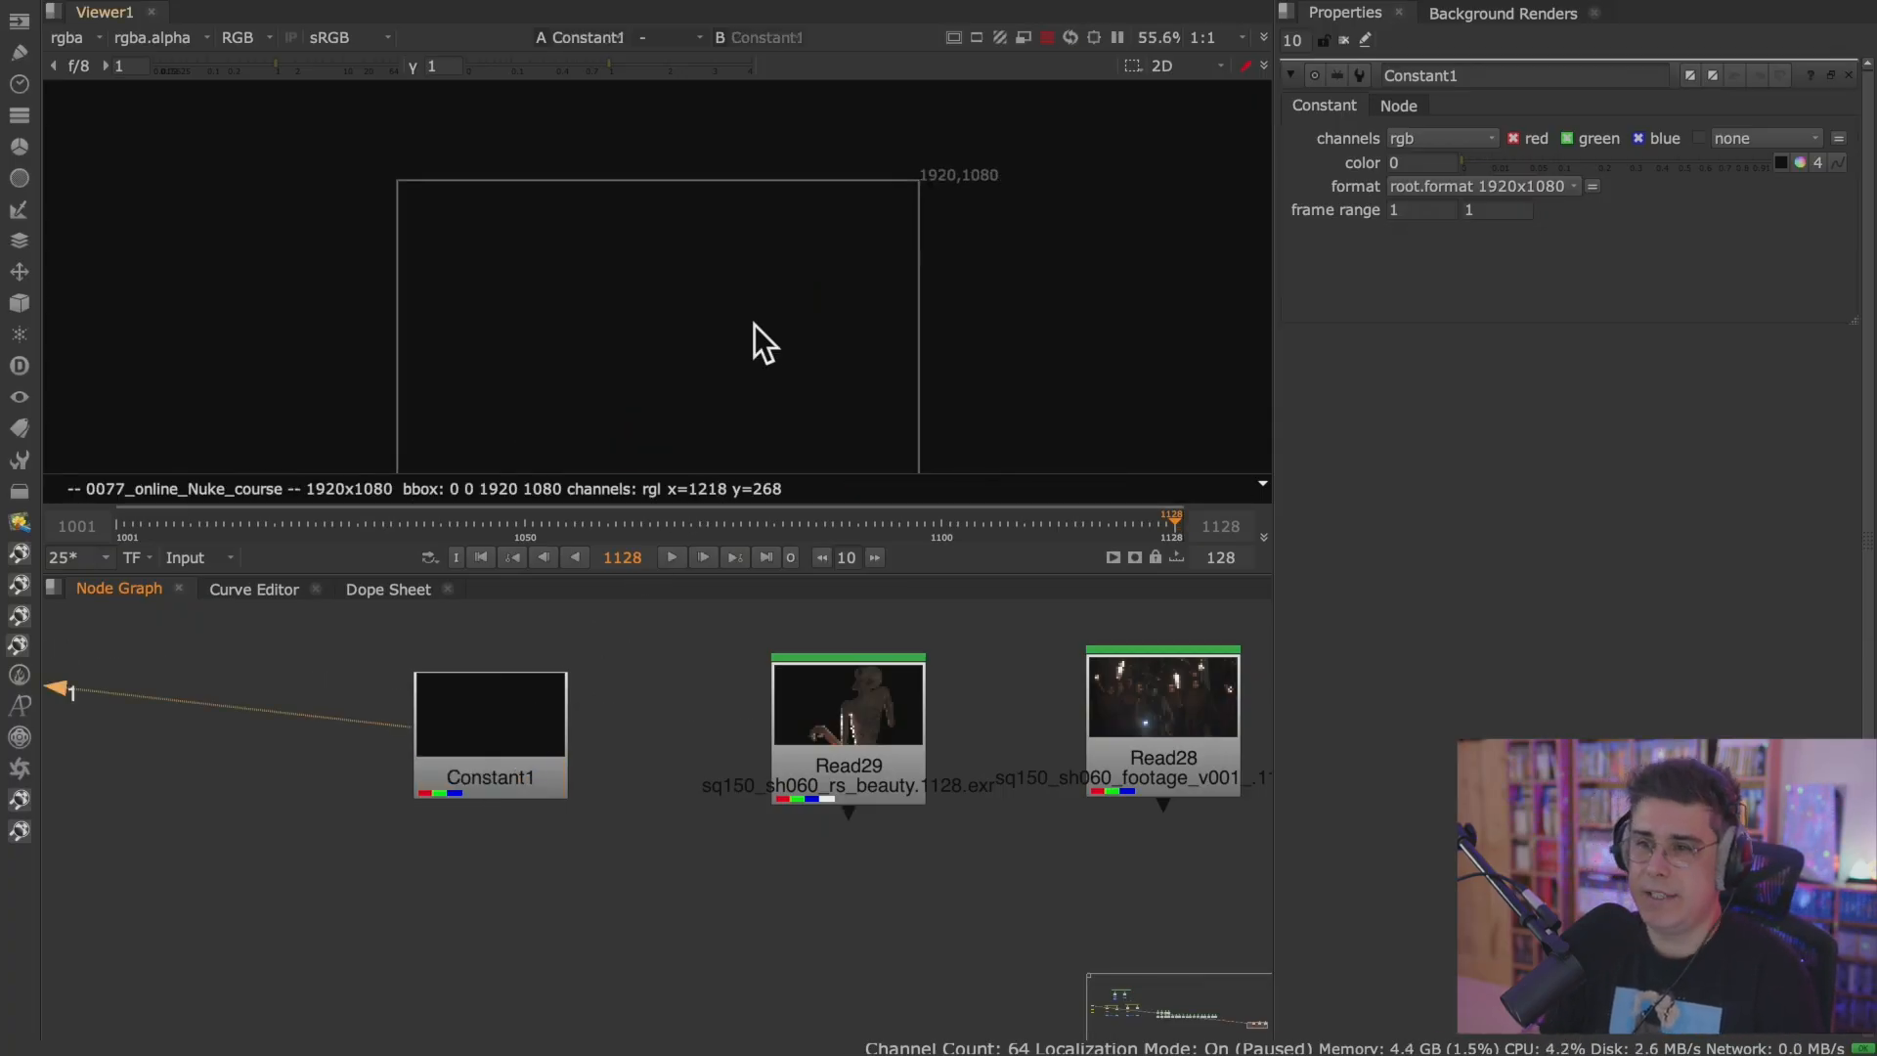
Set the Constant's format to 2560x1382 to match the Read29 render, comparing both nodes in the Viewer.
{"action": "middle_click_drag", "start_coordinate": [864, 350], "coordinate": [851, 306]}
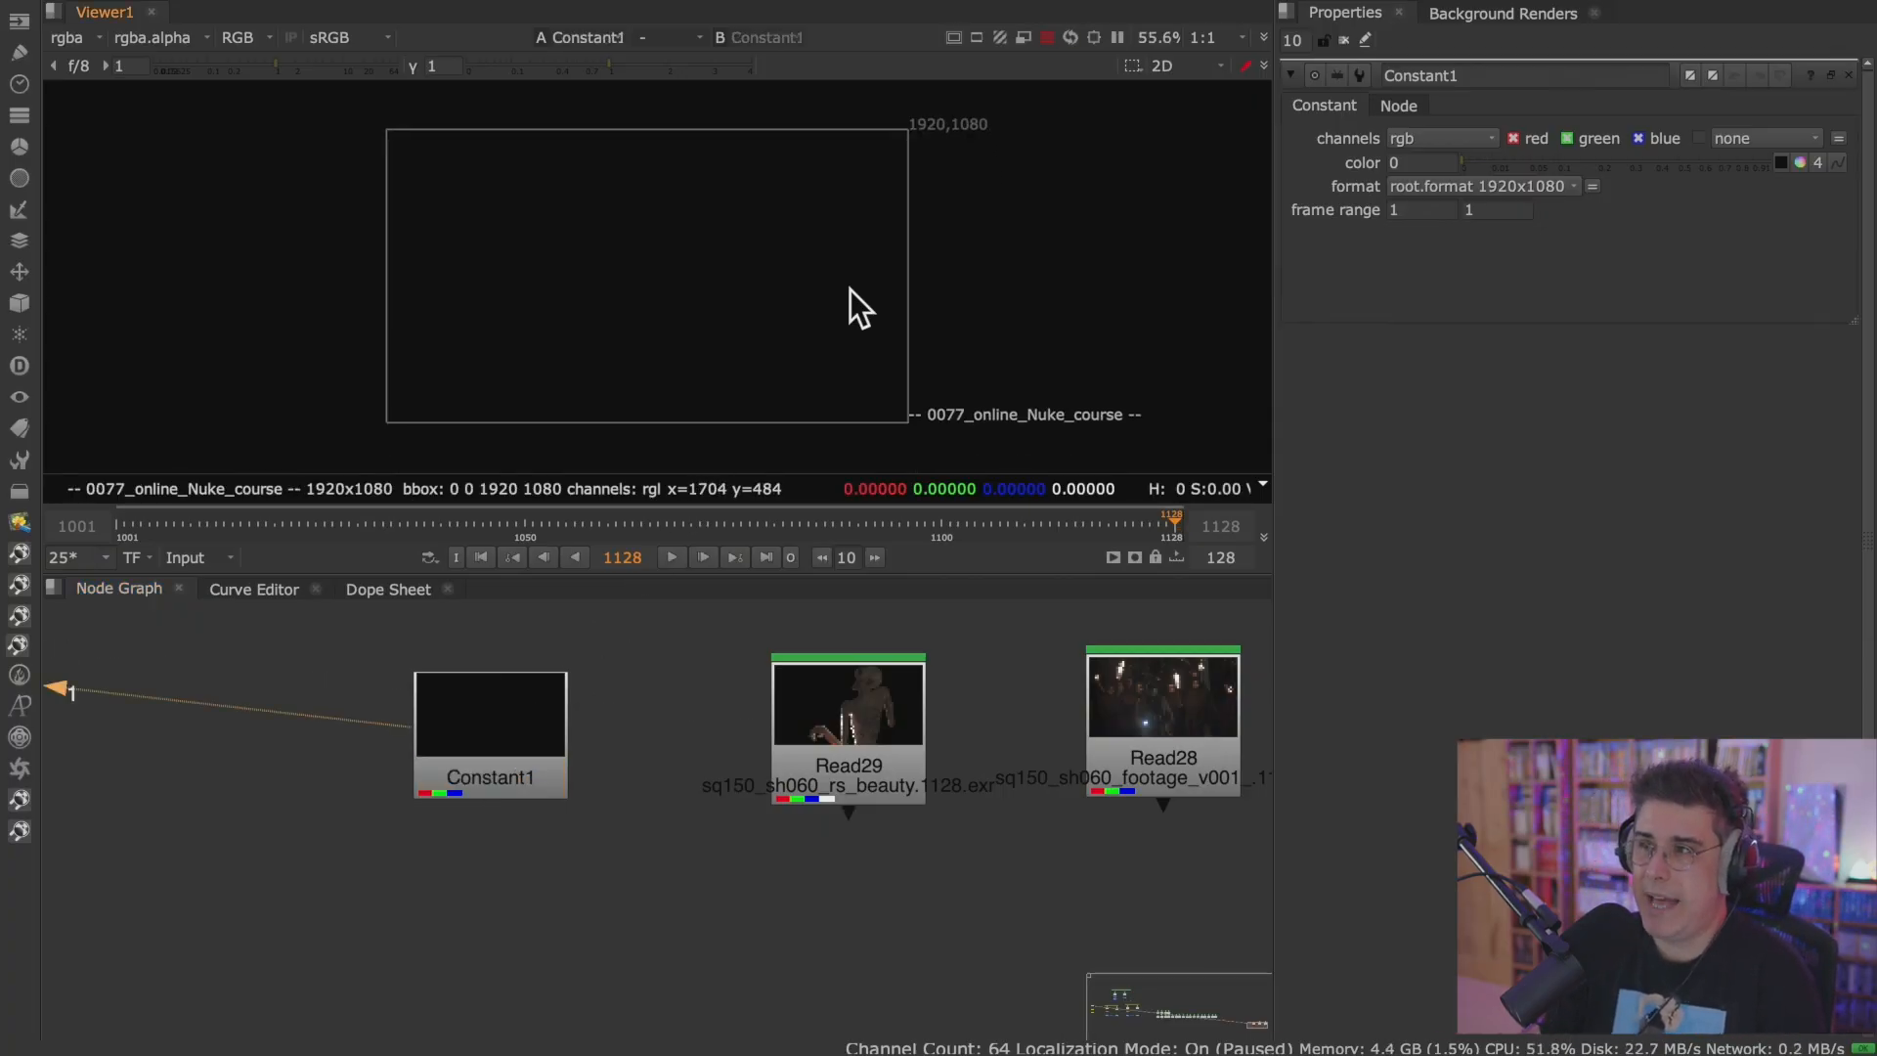
{"action": "left_click", "coordinate": [511, 742]}
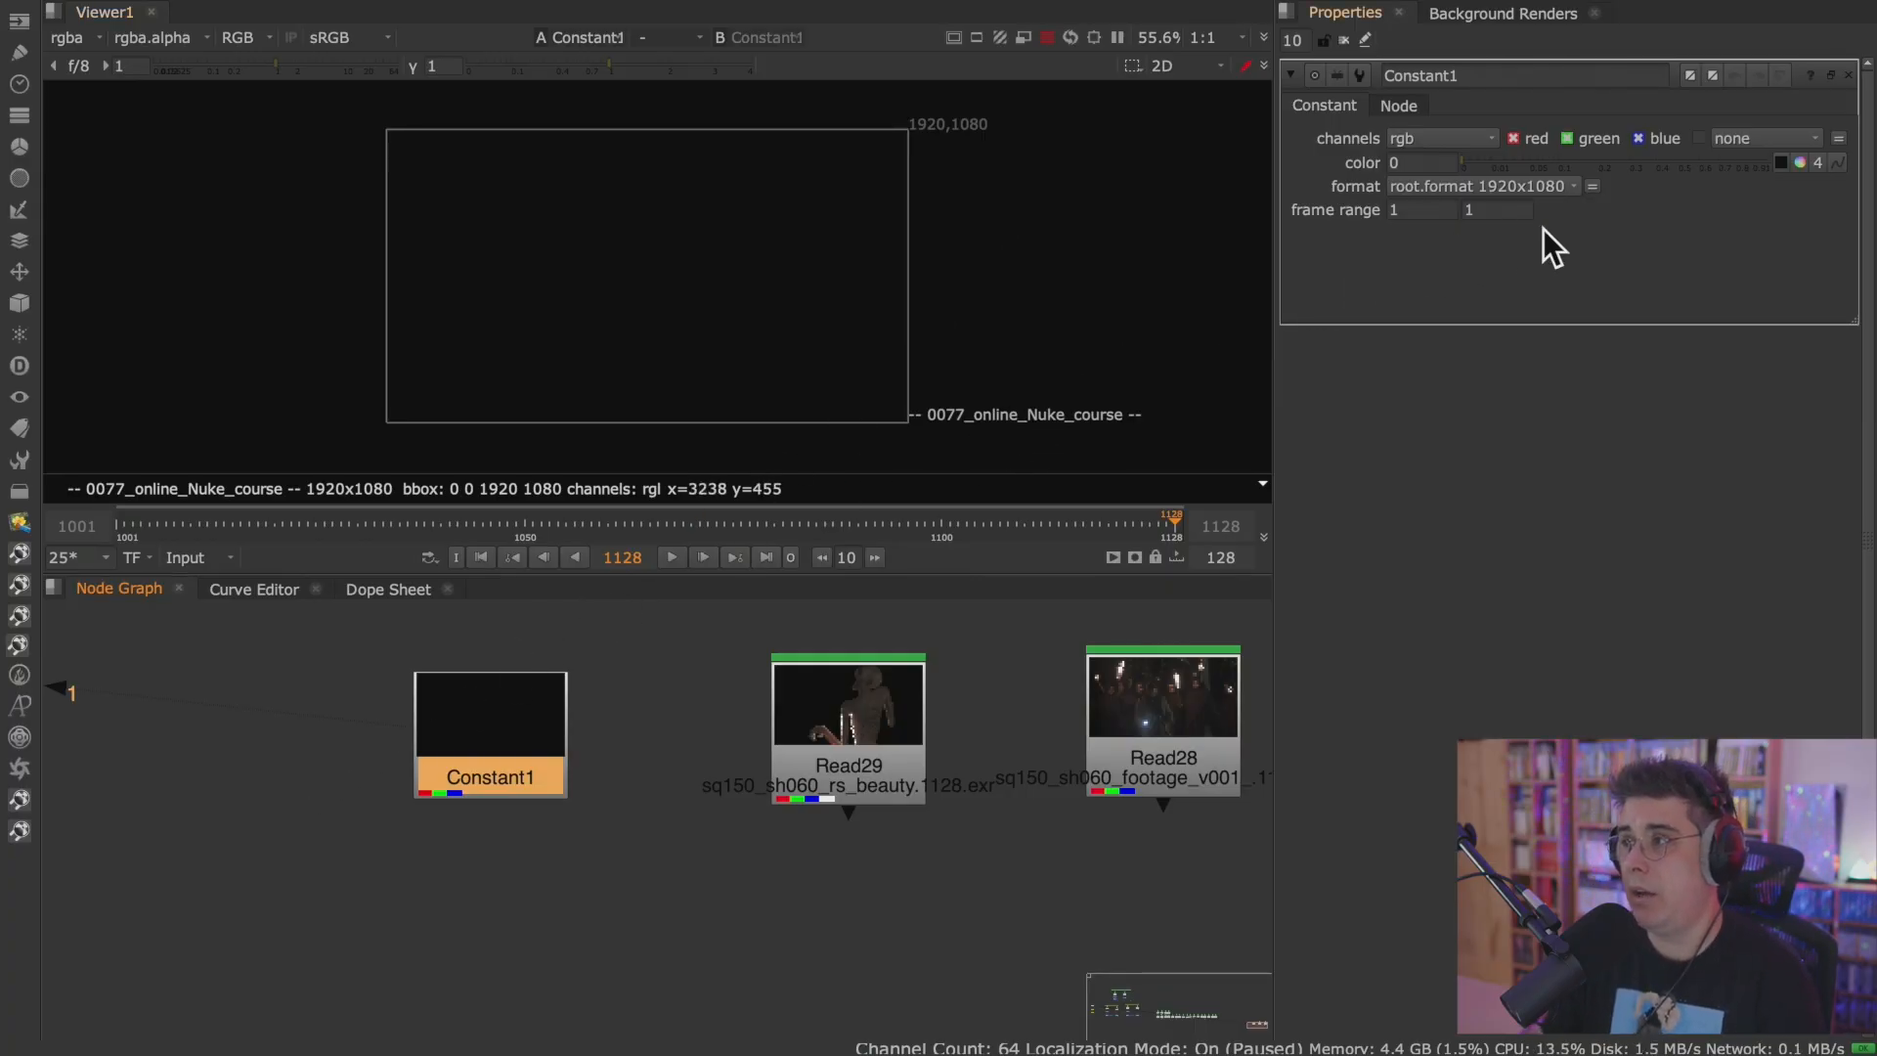
{"action": "left_click", "coordinate": [1561, 188]}
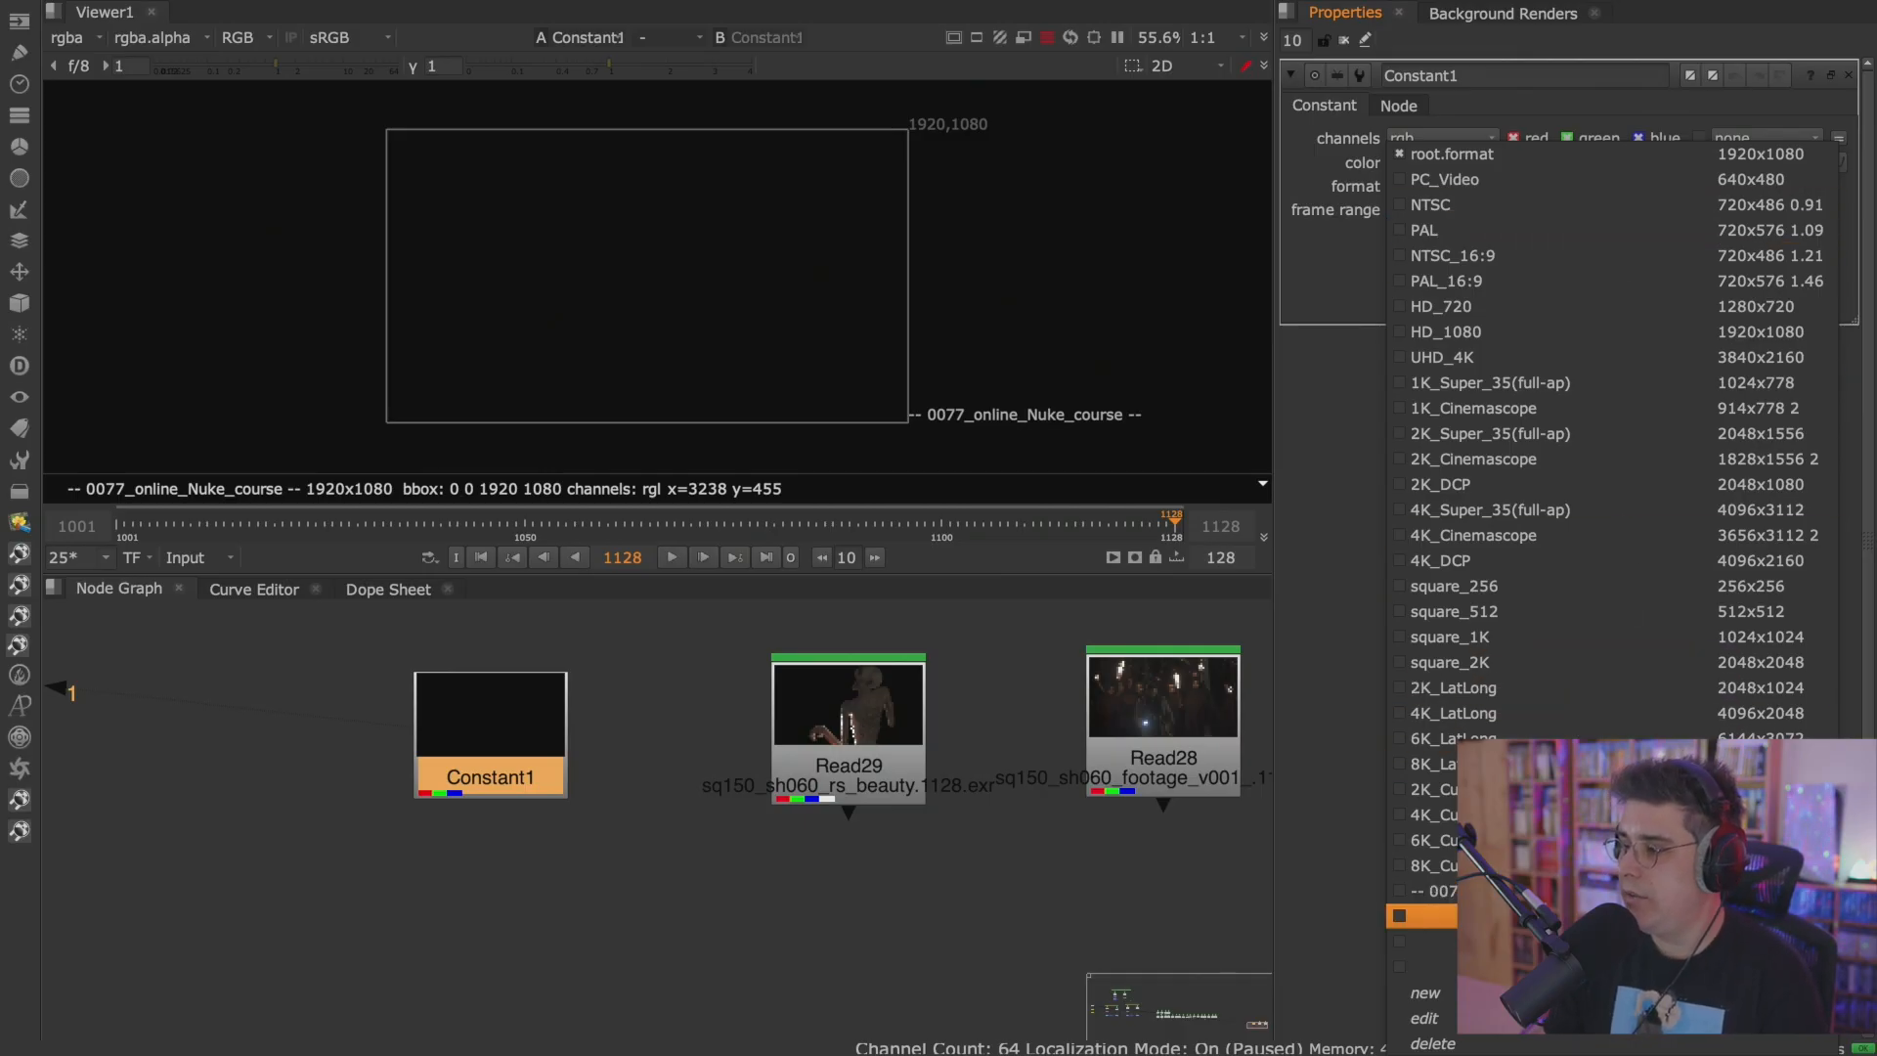
{"action": "left_click", "coordinate": [1603, 916]}
{"action": "left_click", "coordinate": [860, 749]}
{"action": "key", "text": "1"}
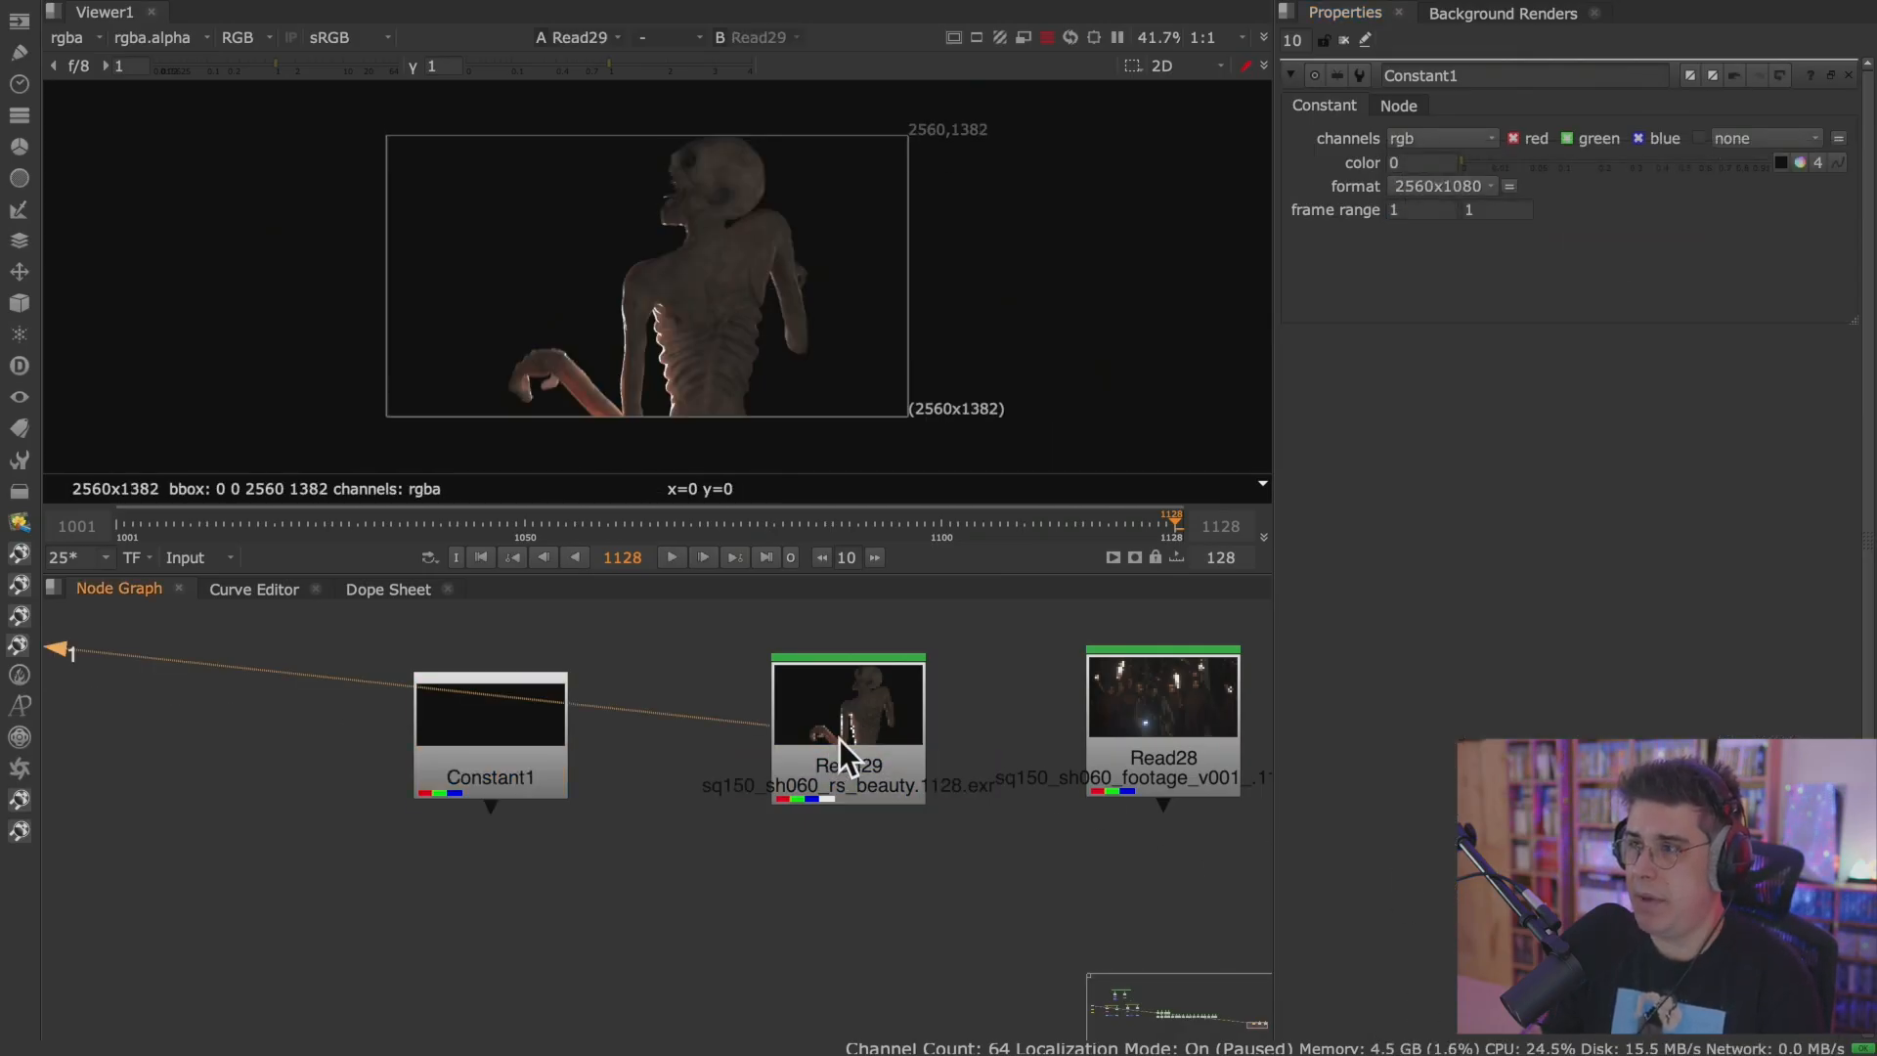
{"action": "left_click", "coordinate": [1466, 187]}
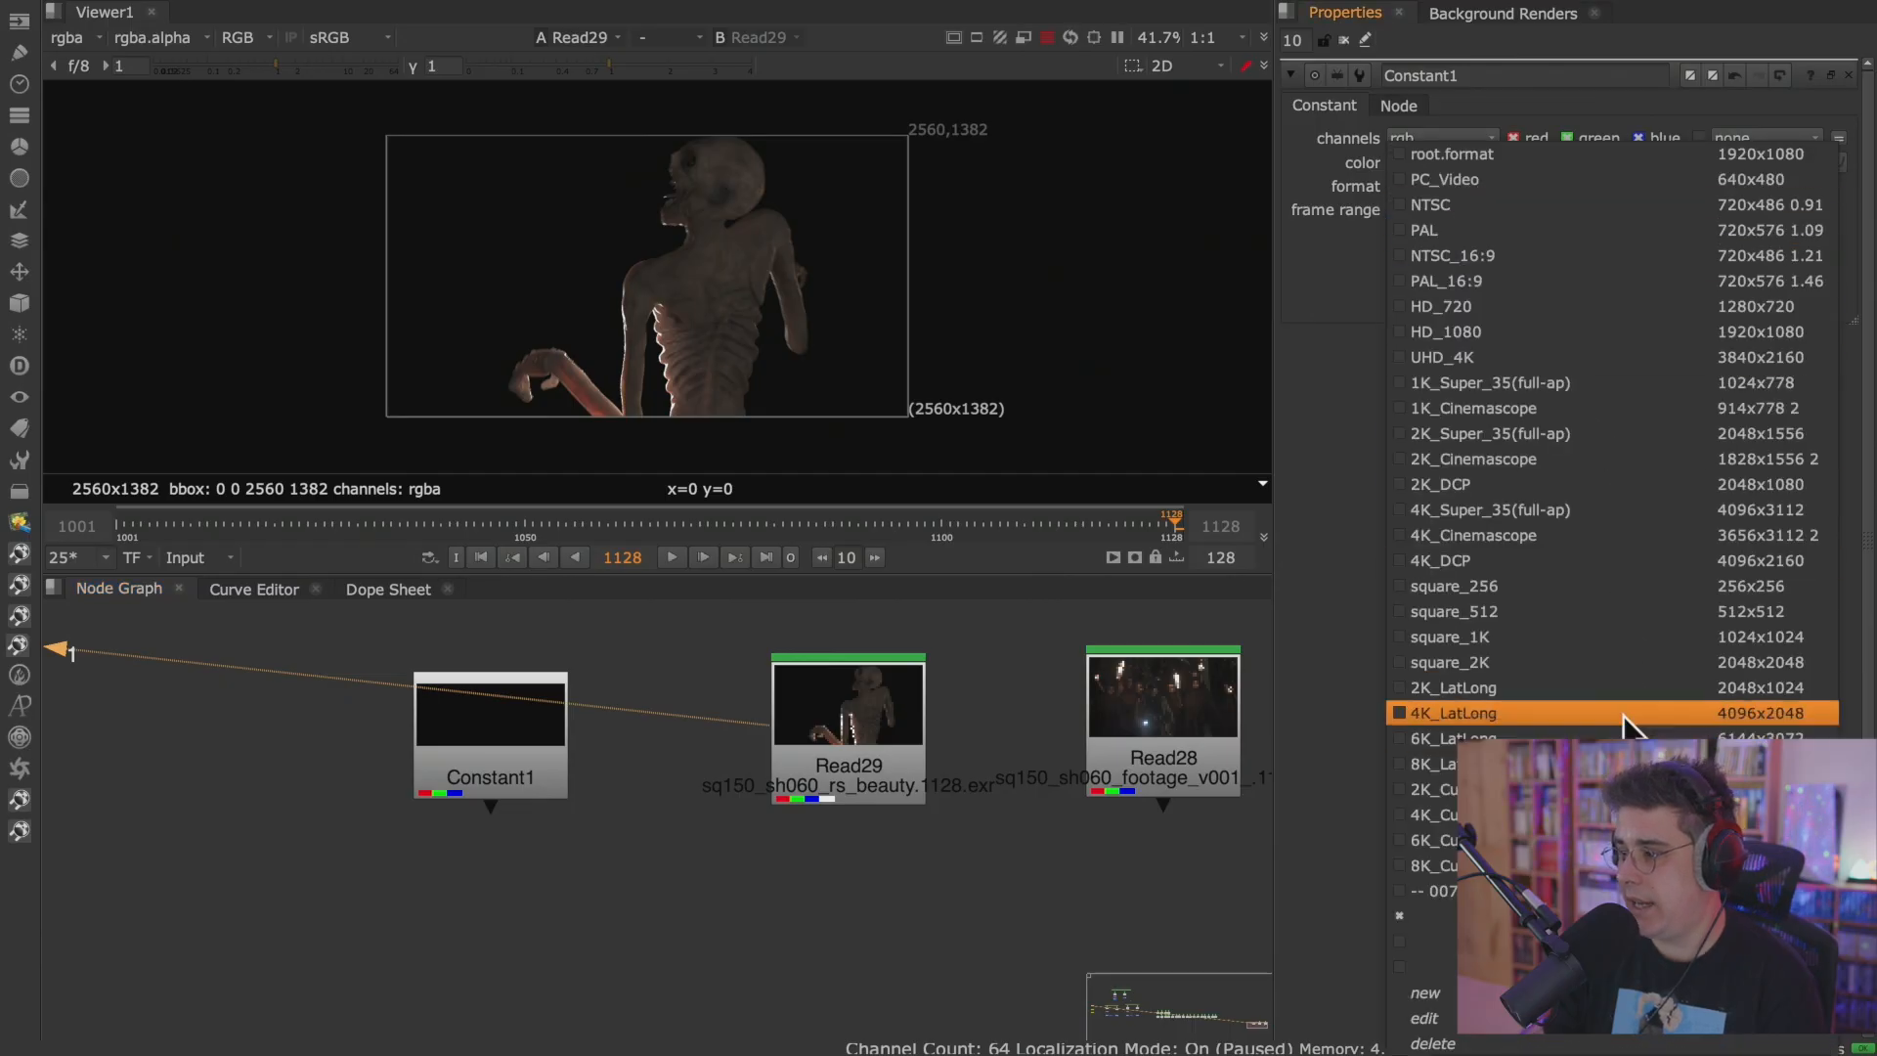
{"action": "left_click", "coordinate": [1603, 941]}
{"action": "left_click", "coordinate": [490, 758]}
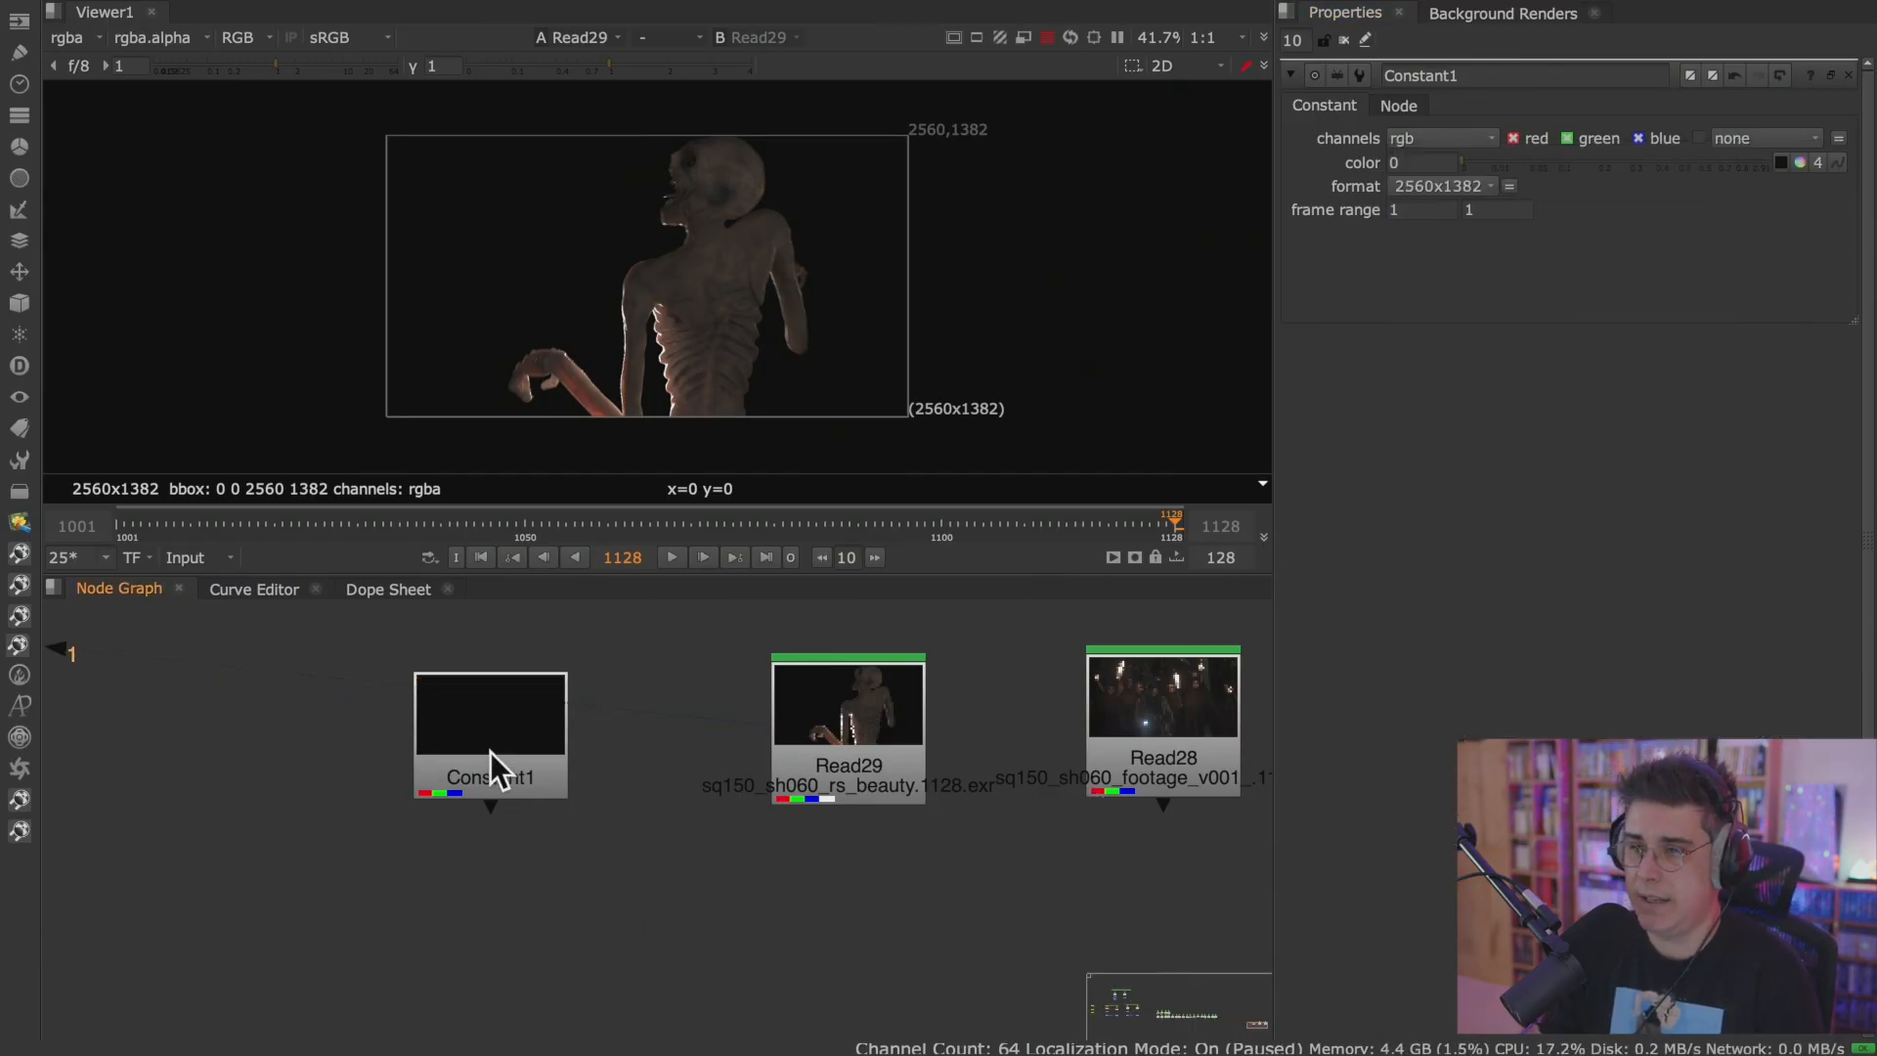
{"action": "key", "text": "1"}
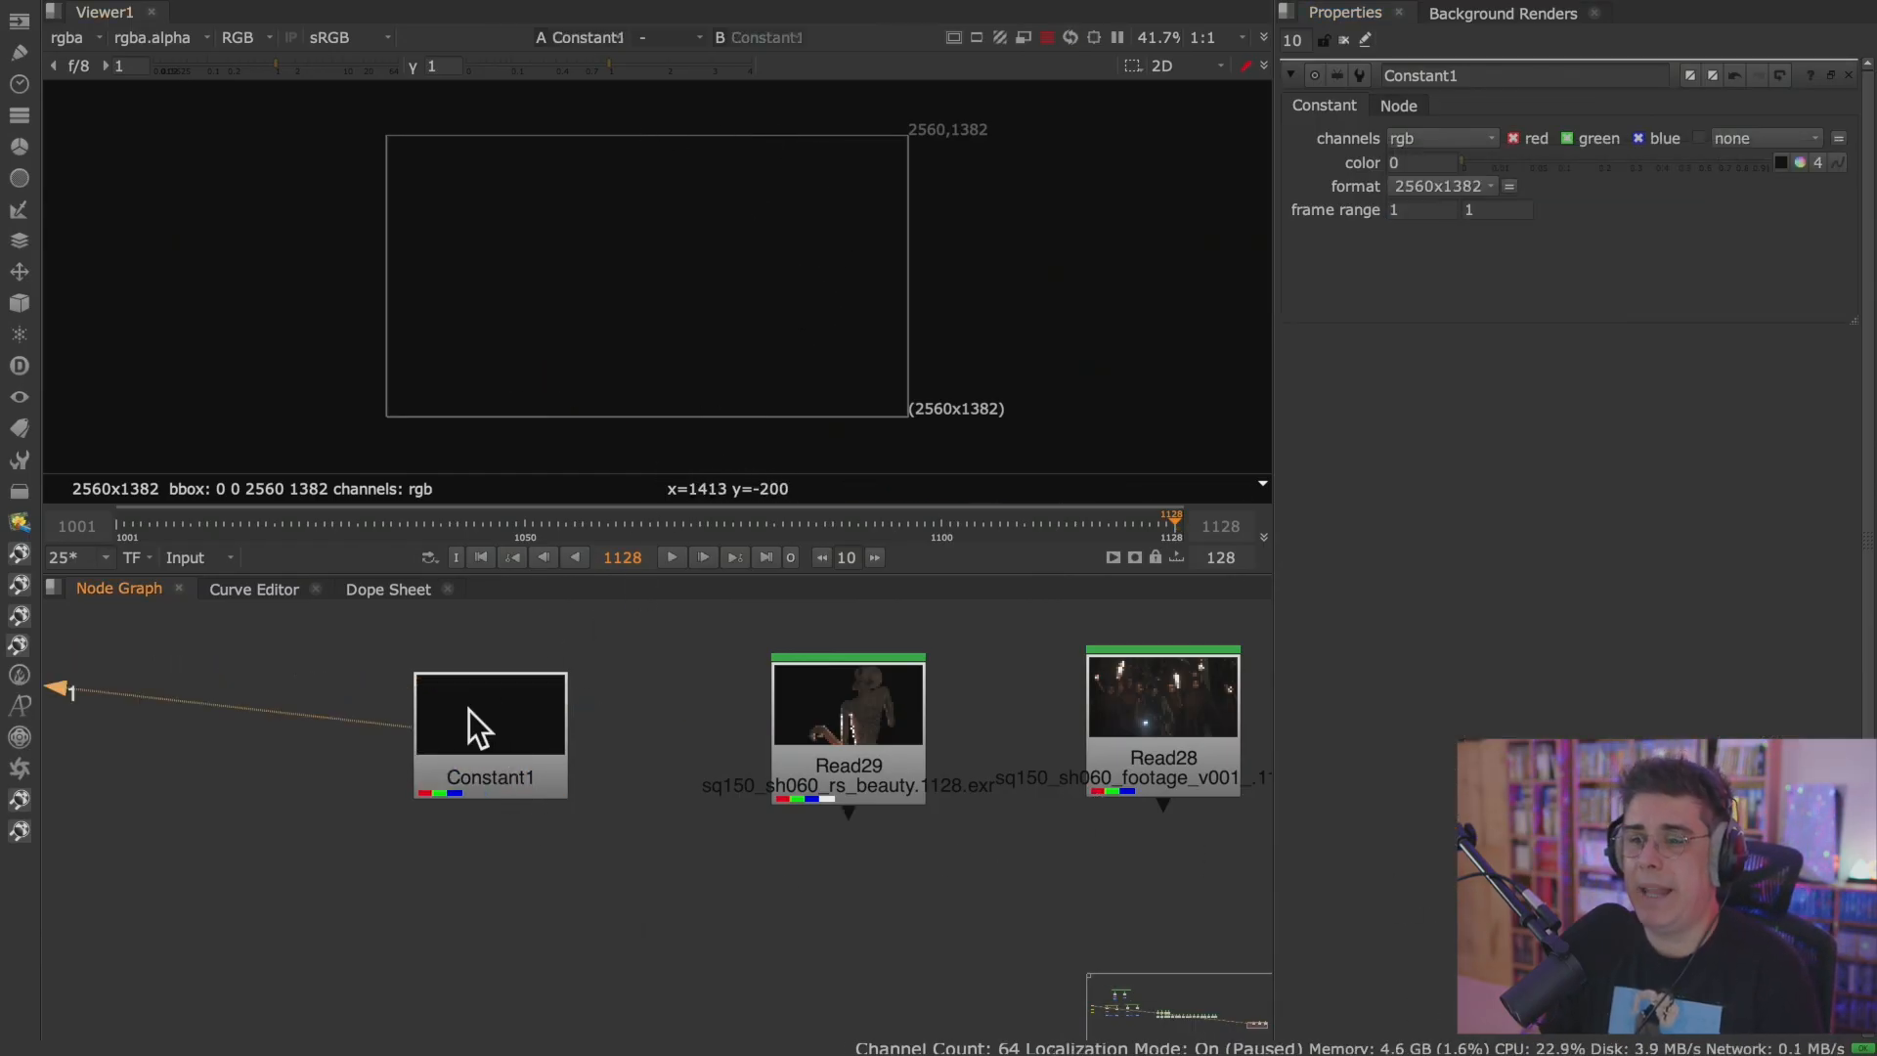
Try grey levels of 0.5 and 0.4 for the Constant's color, and settle on 0.255.
{"action": "left_click", "coordinate": [468, 709]}
{"action": "left_click_drag", "start_coordinate": [1474, 157], "coordinate": [1370, 174]}
{"action": "type", "text": "0.5"}
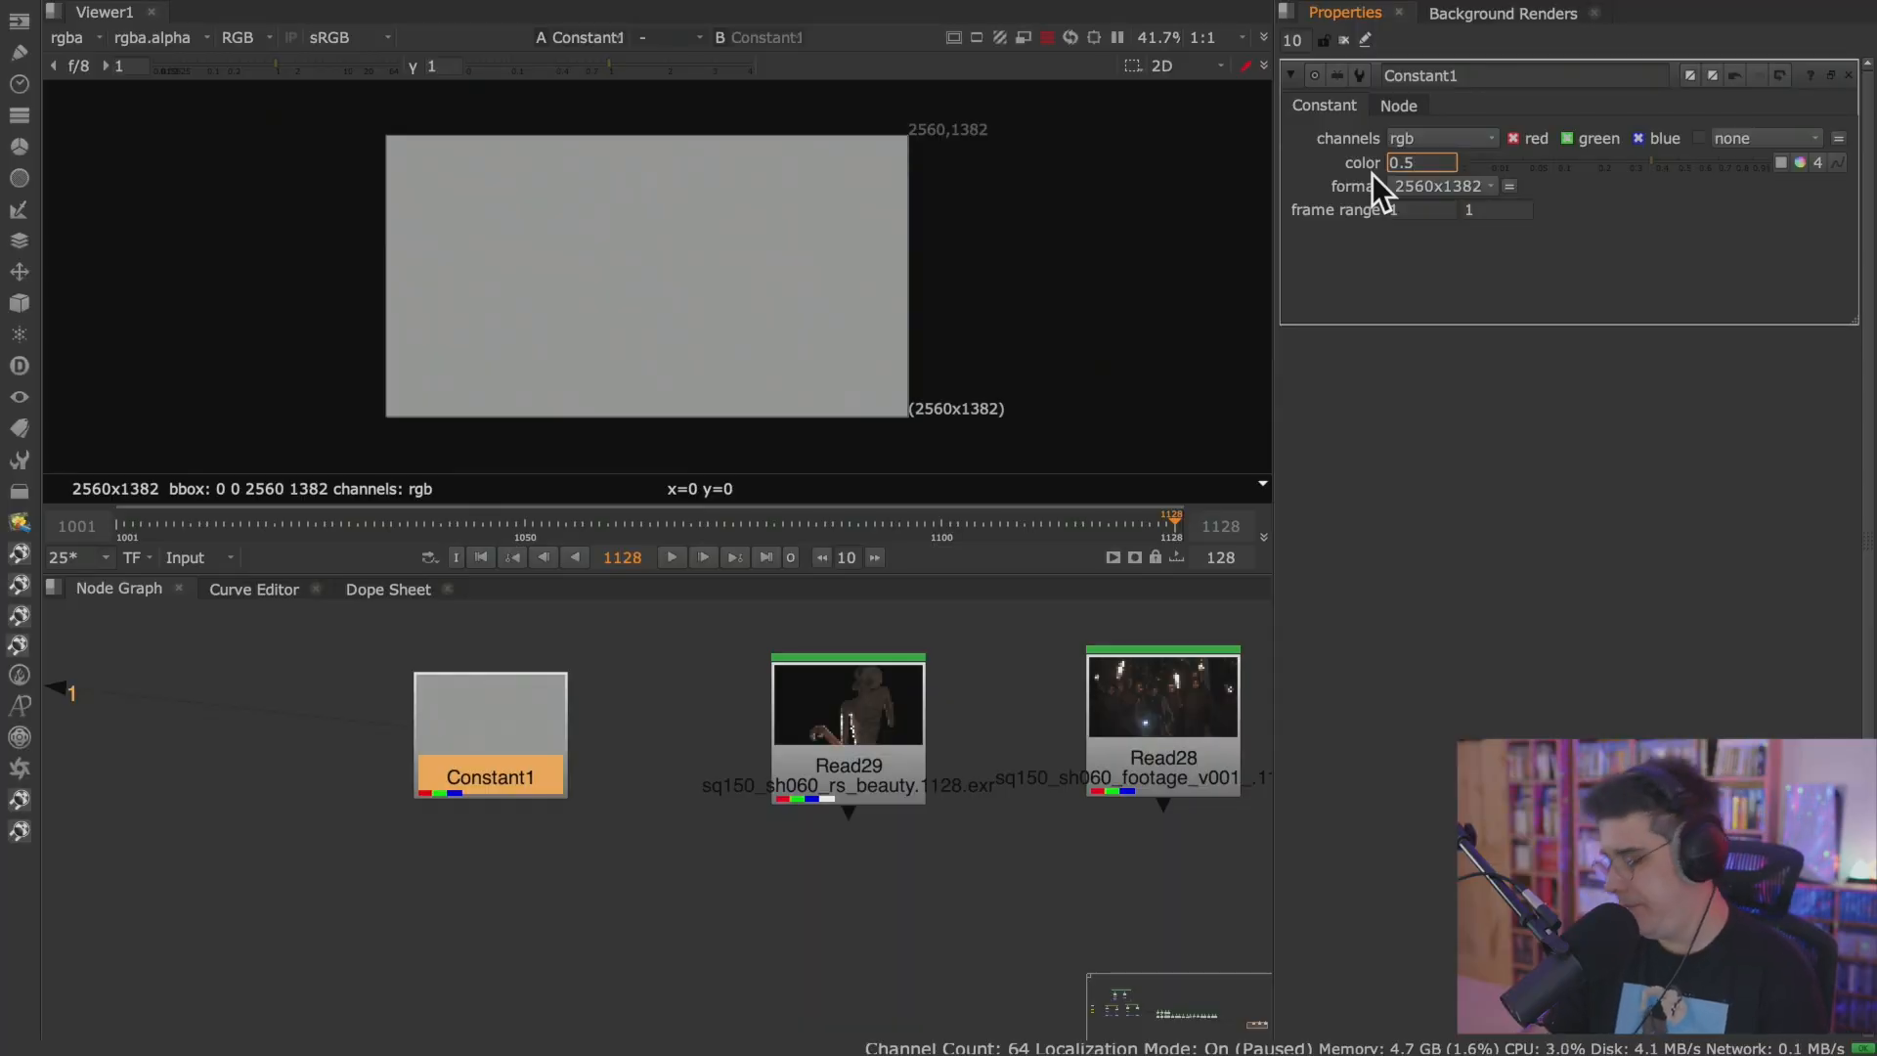
{"action": "key", "text": "Return"}
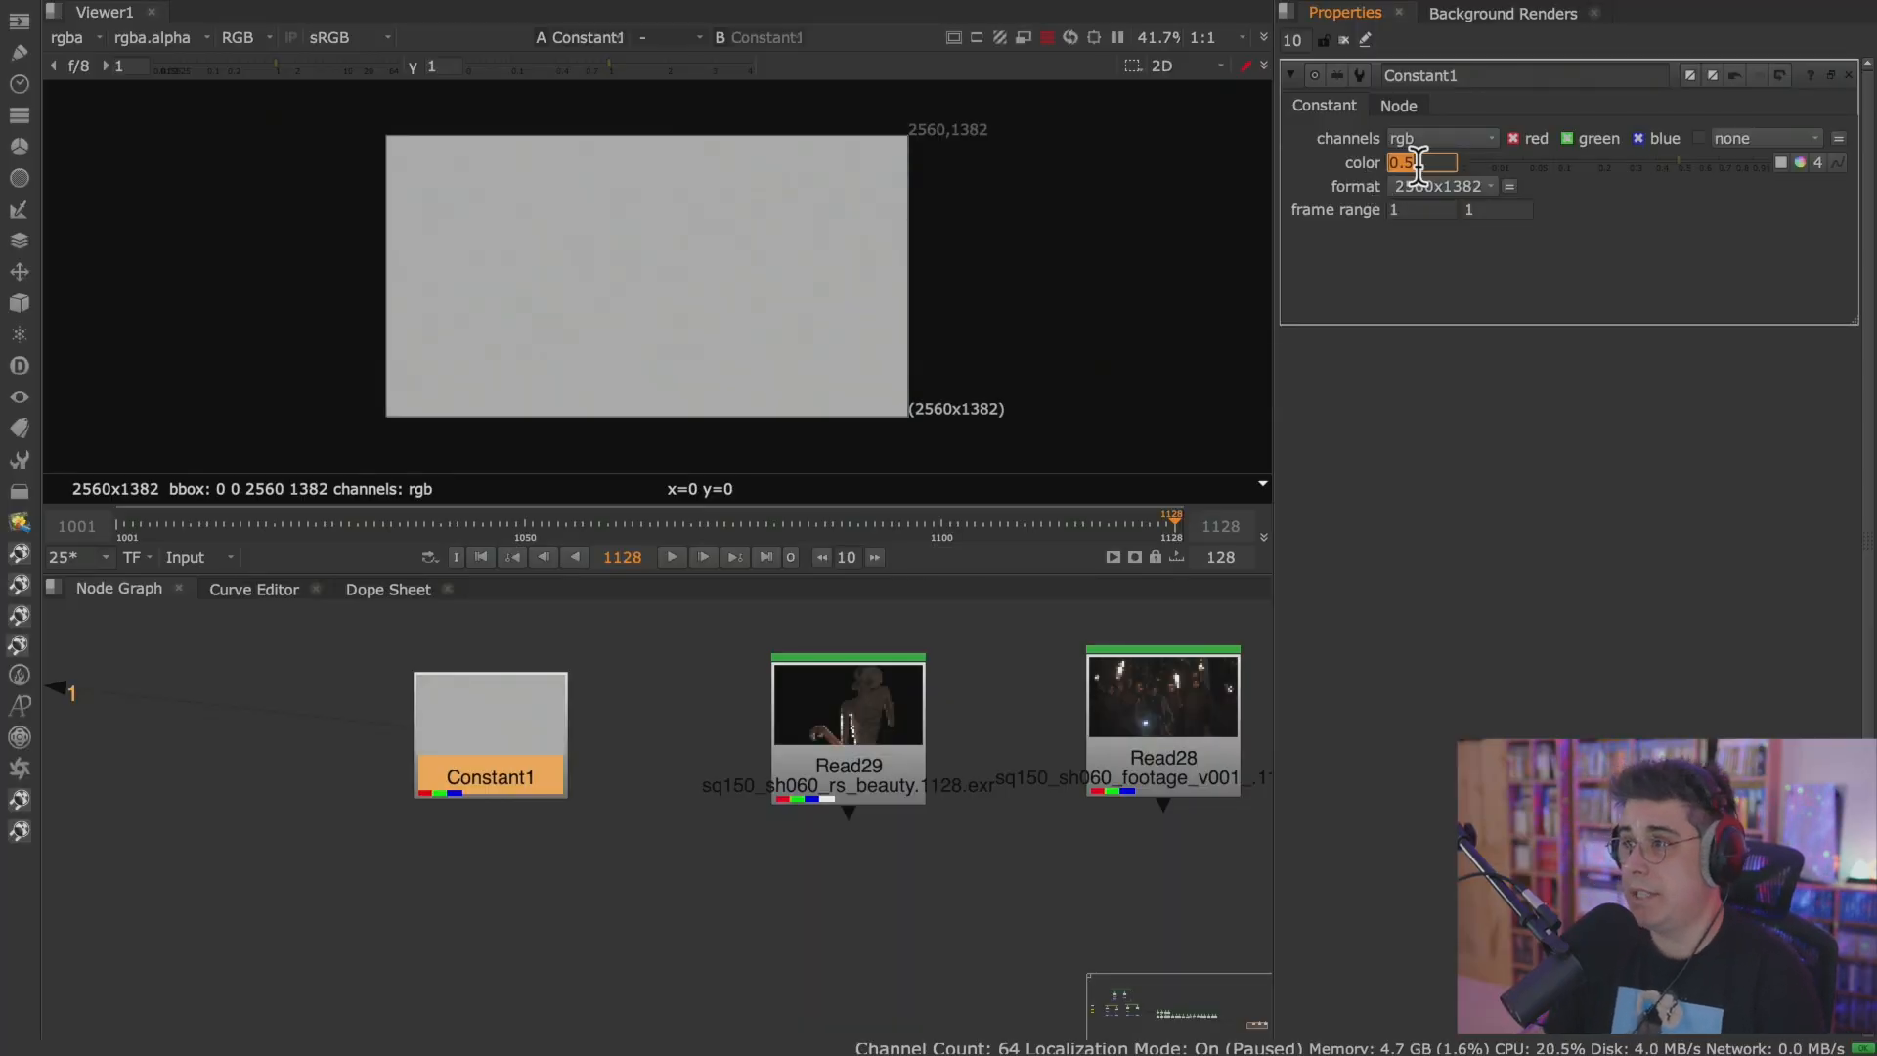
{"action": "left_click", "coordinate": [1455, 163]}
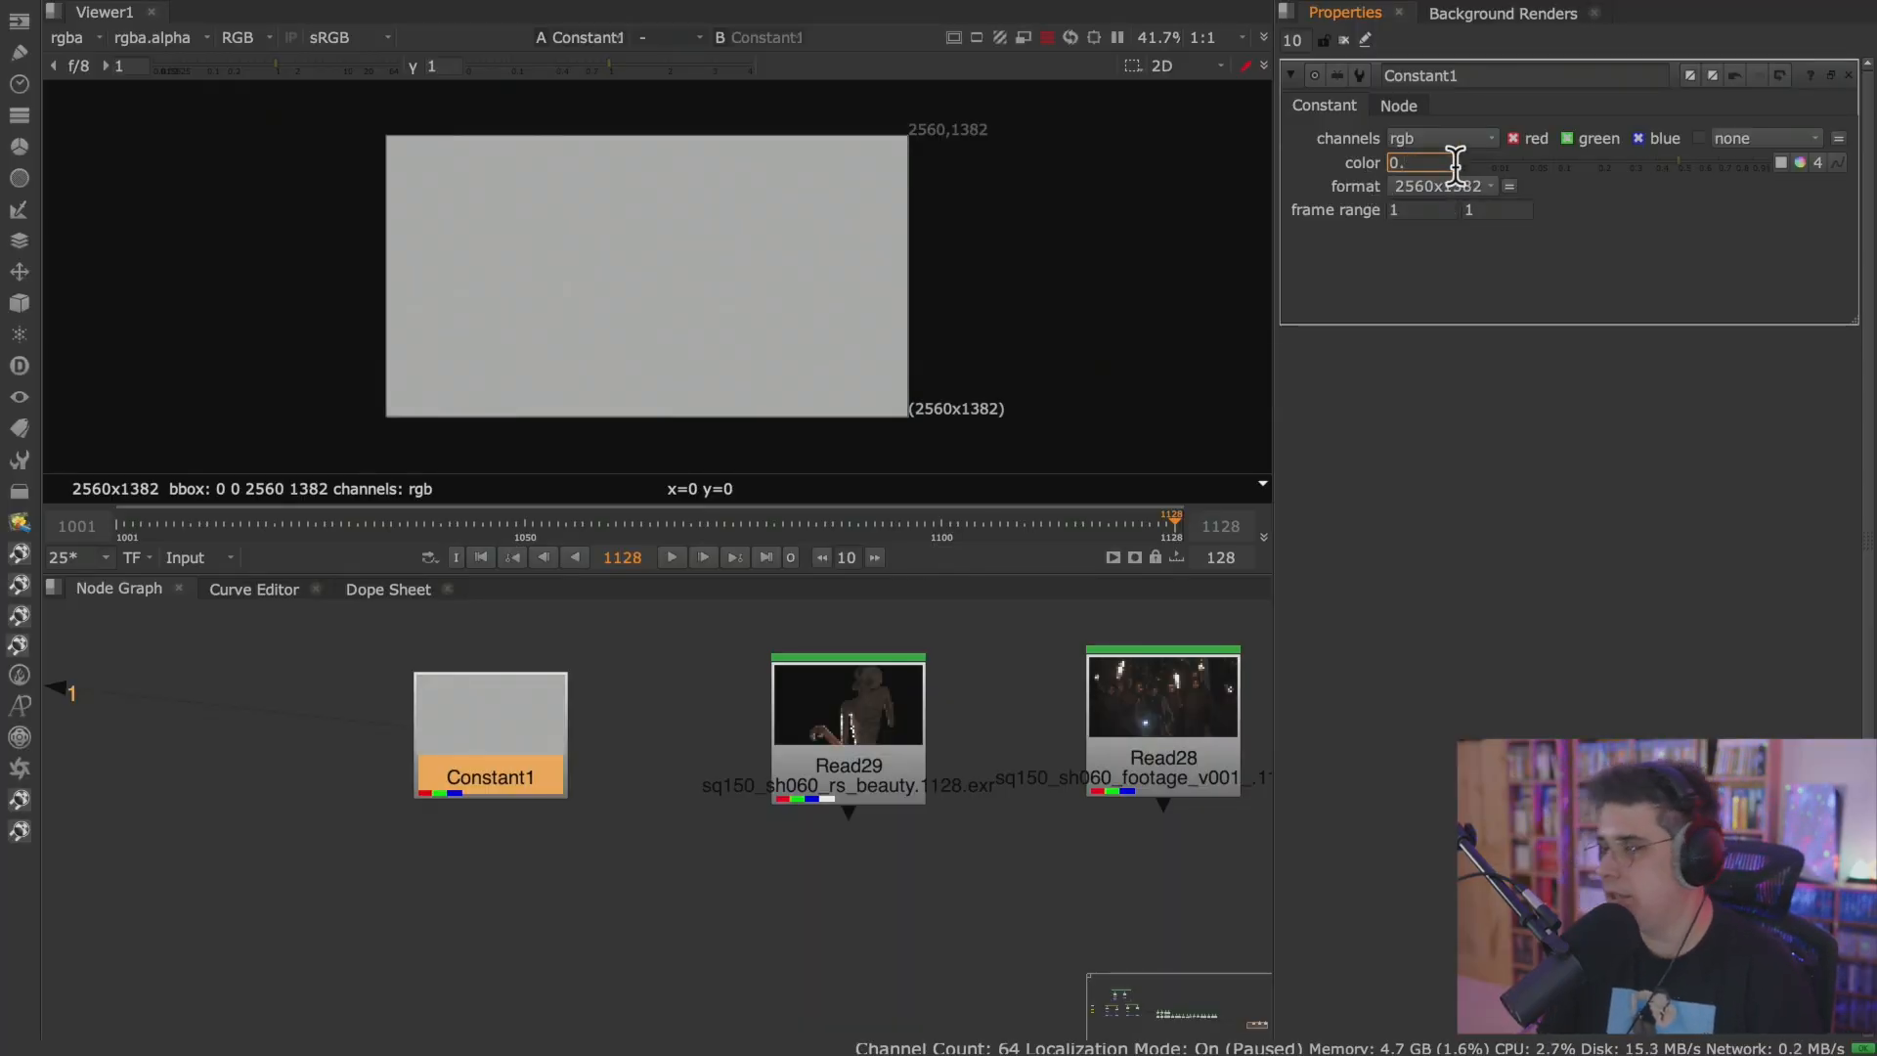
{"action": "key", "text": "Return"}
{"action": "type", "text": "0.255"}
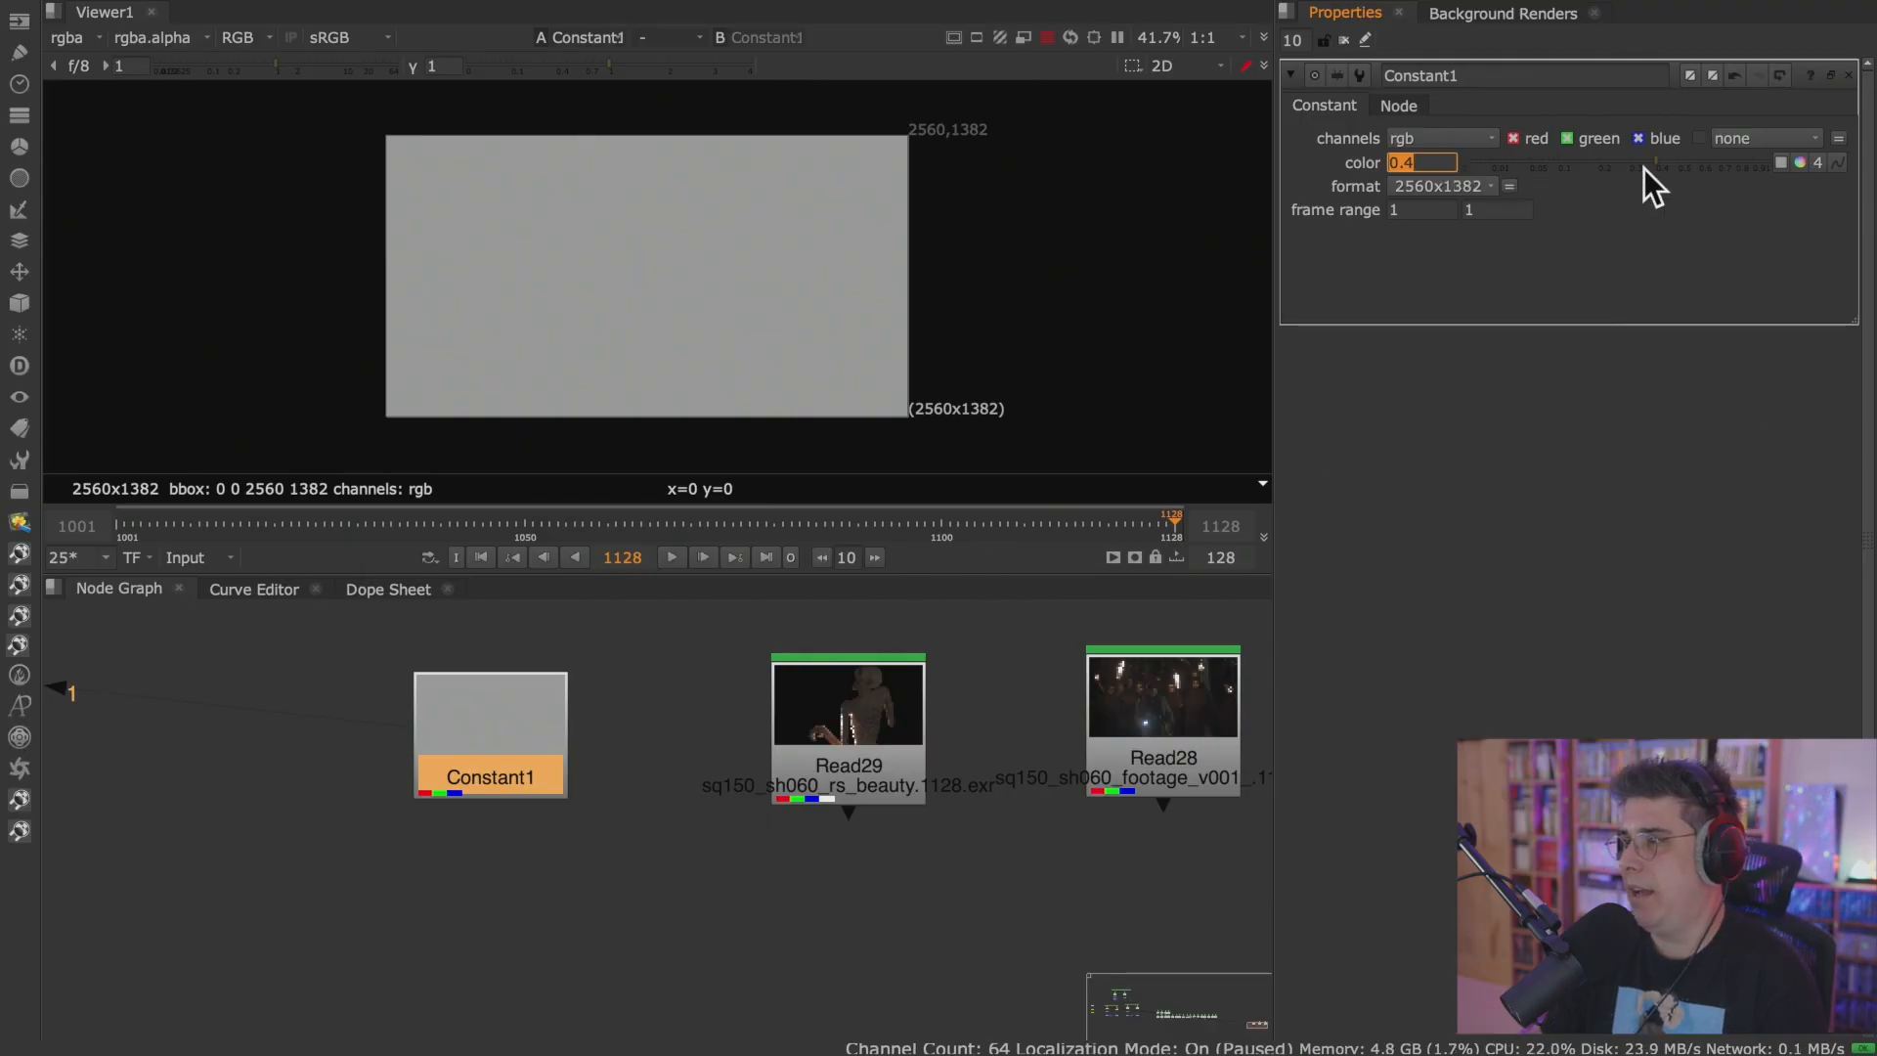
{"action": "key", "text": "Return"}
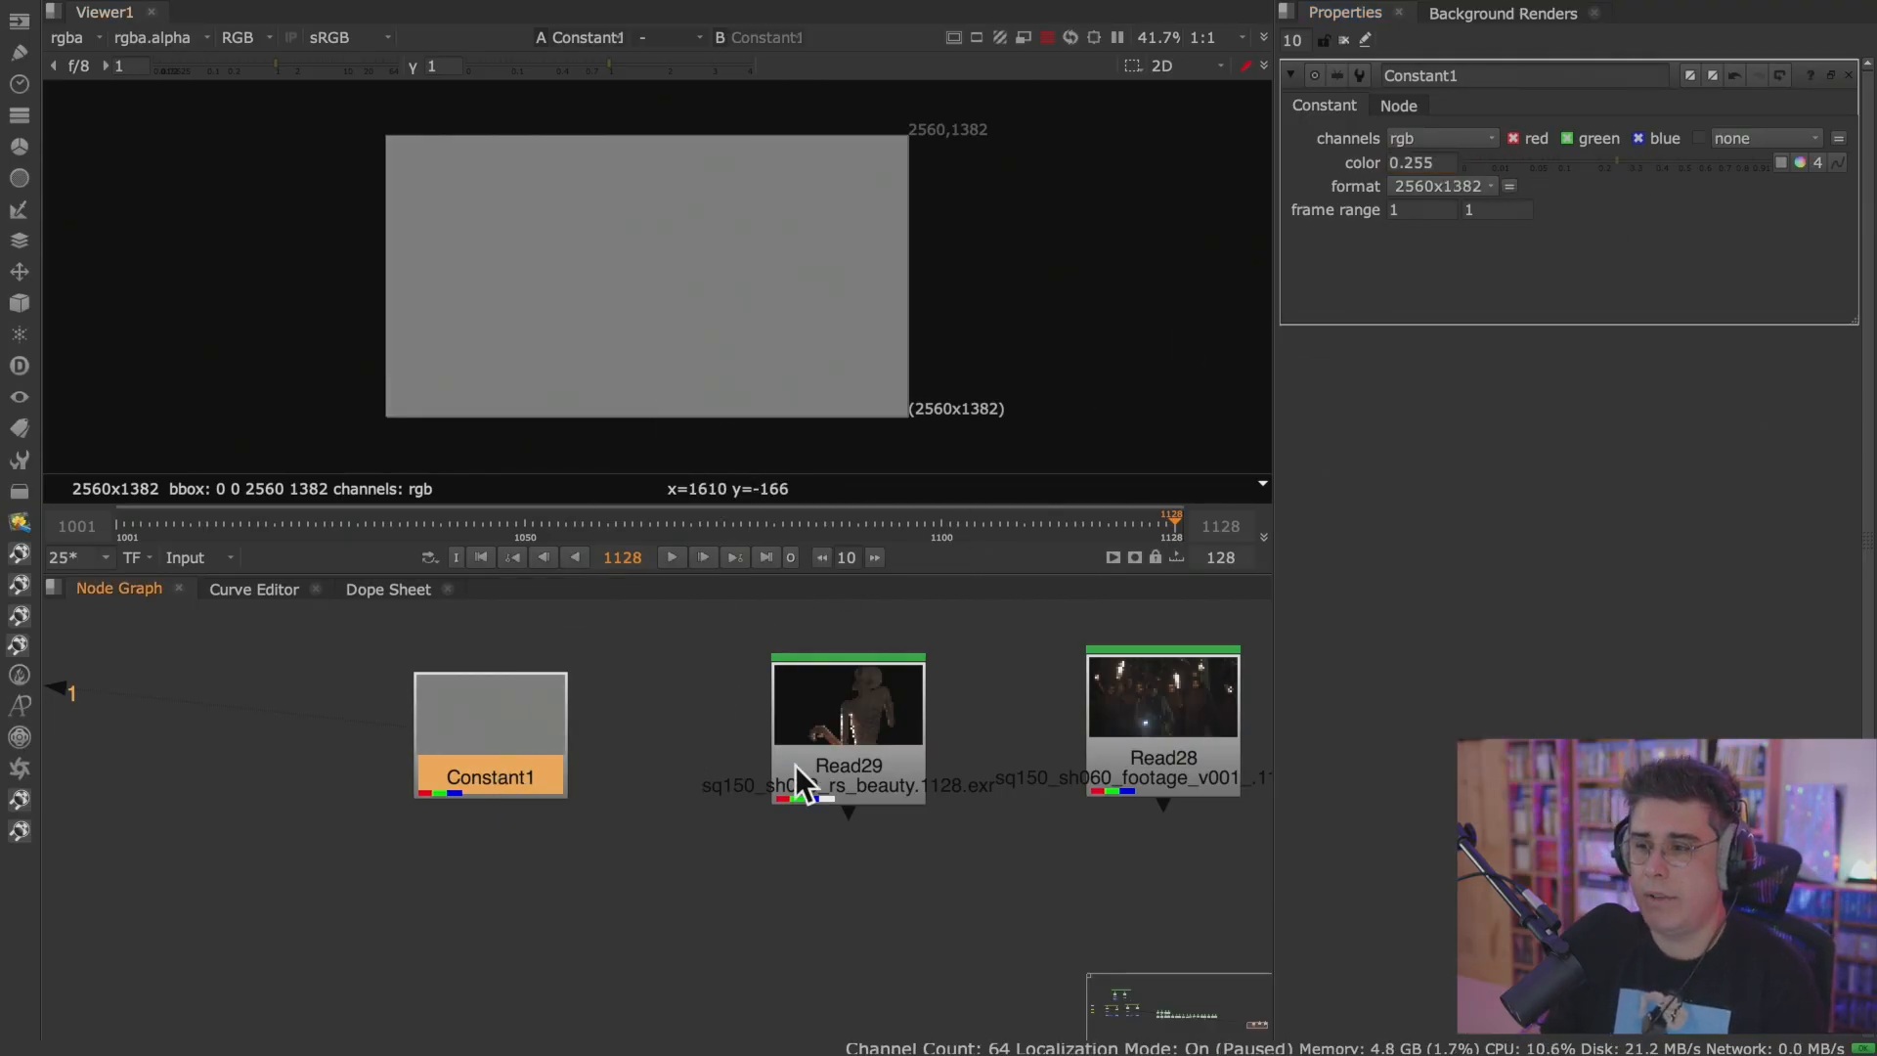
Display Read29 in the Viewer, and frame the Constant and both Read nodes in a full-screen Node Graph.
{"action": "left_click", "coordinate": [844, 773]}
{"action": "key", "text": "1"}
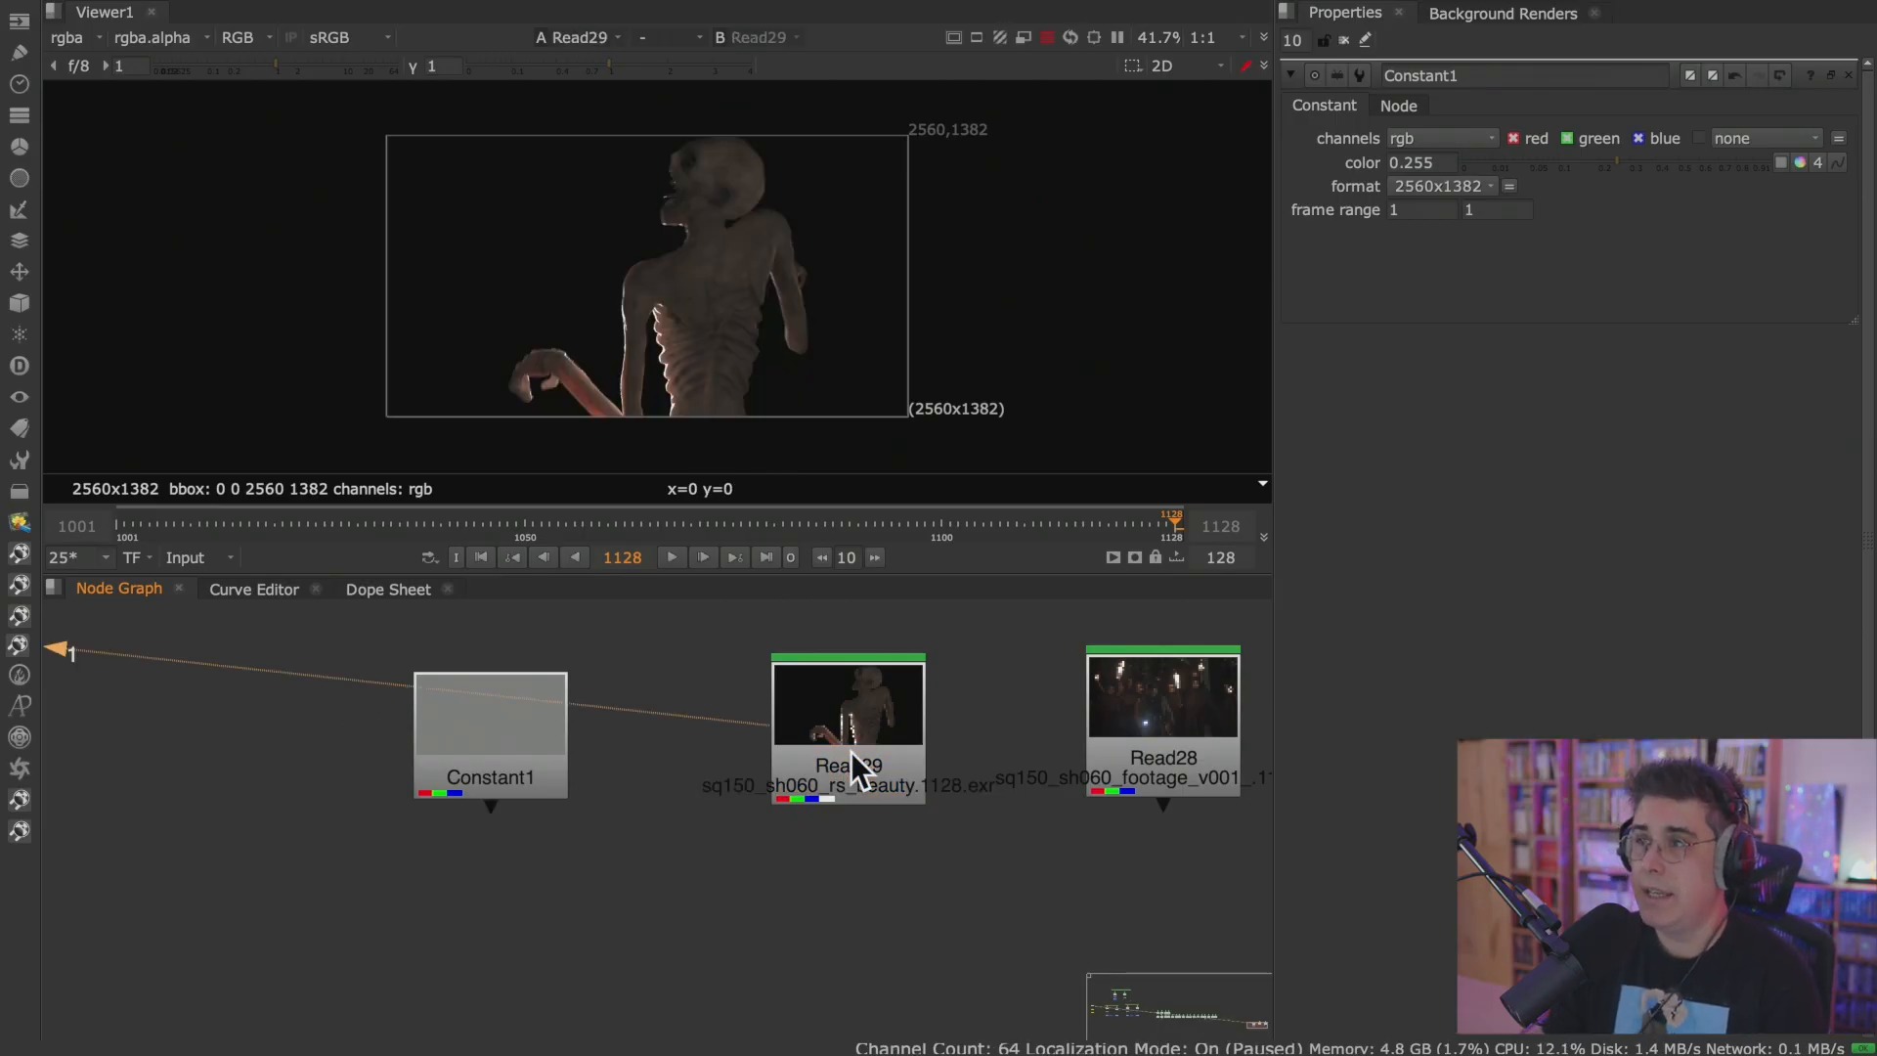
{"action": "key", "text": "space"}
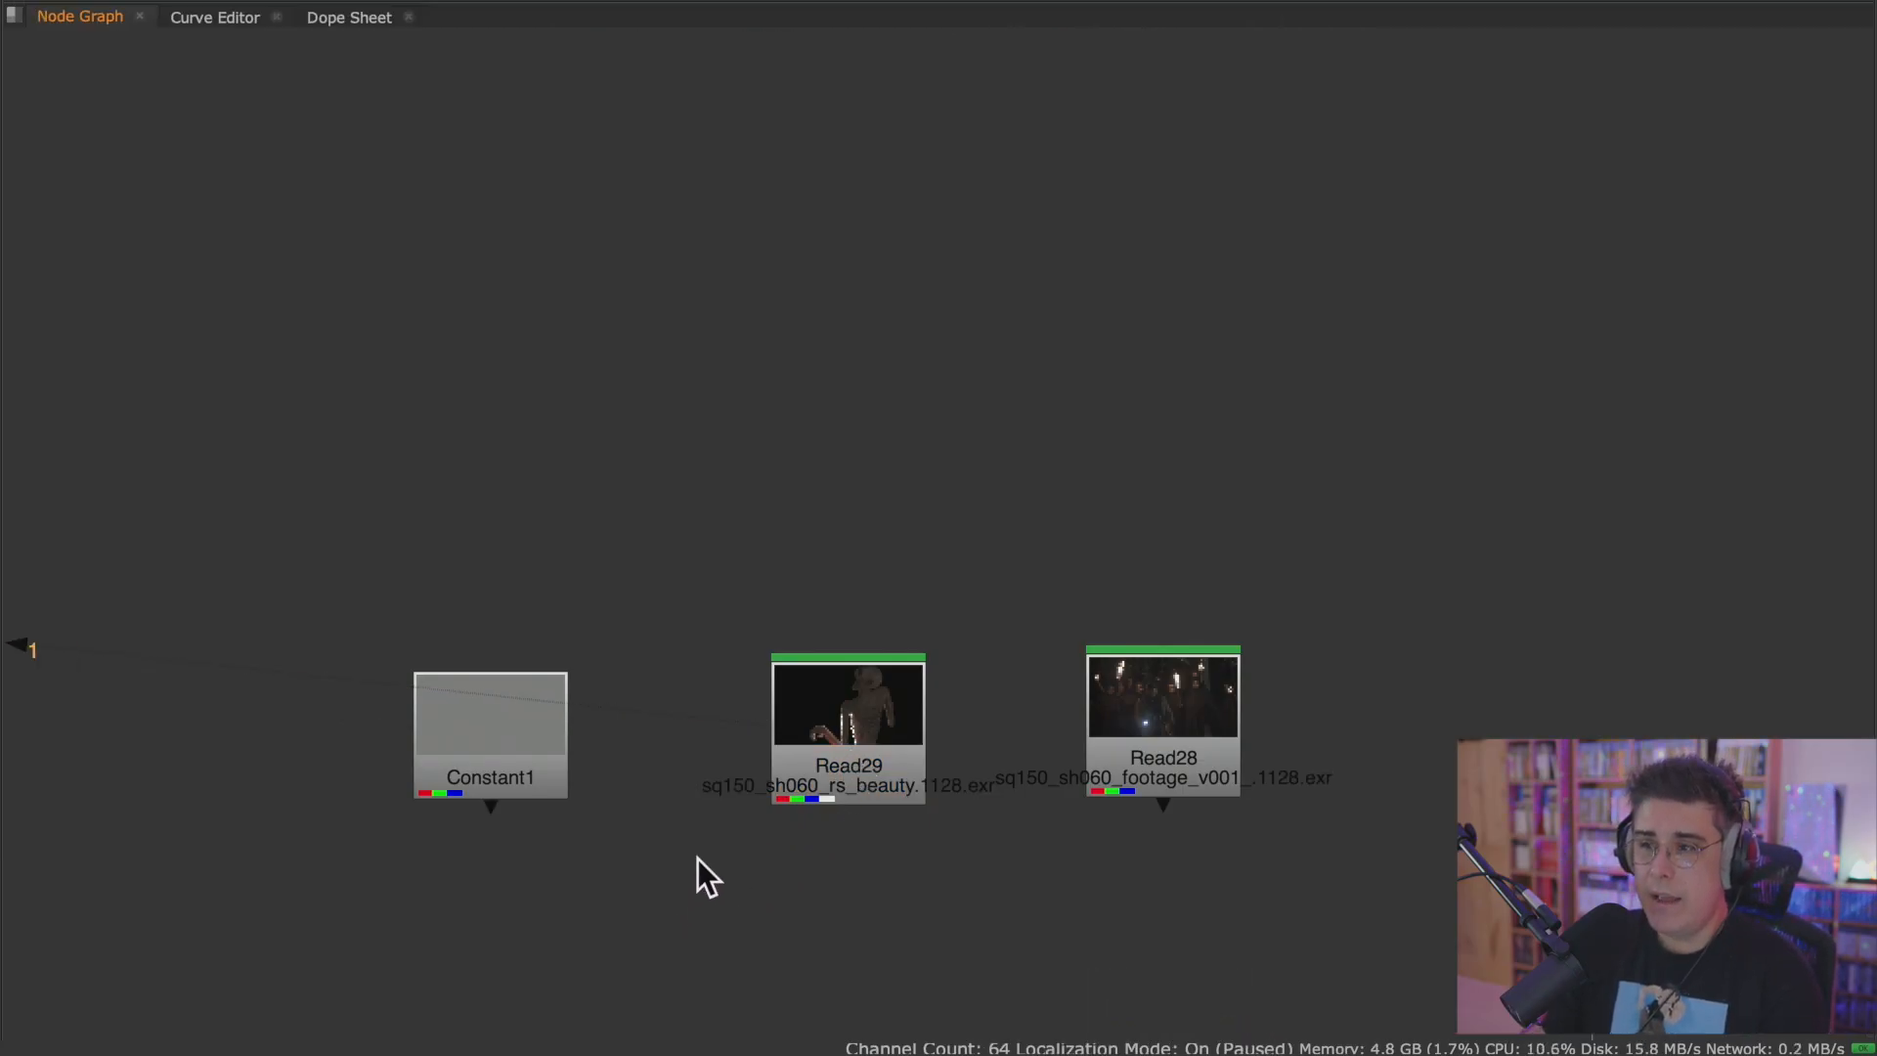
{"action": "key", "text": "f"}
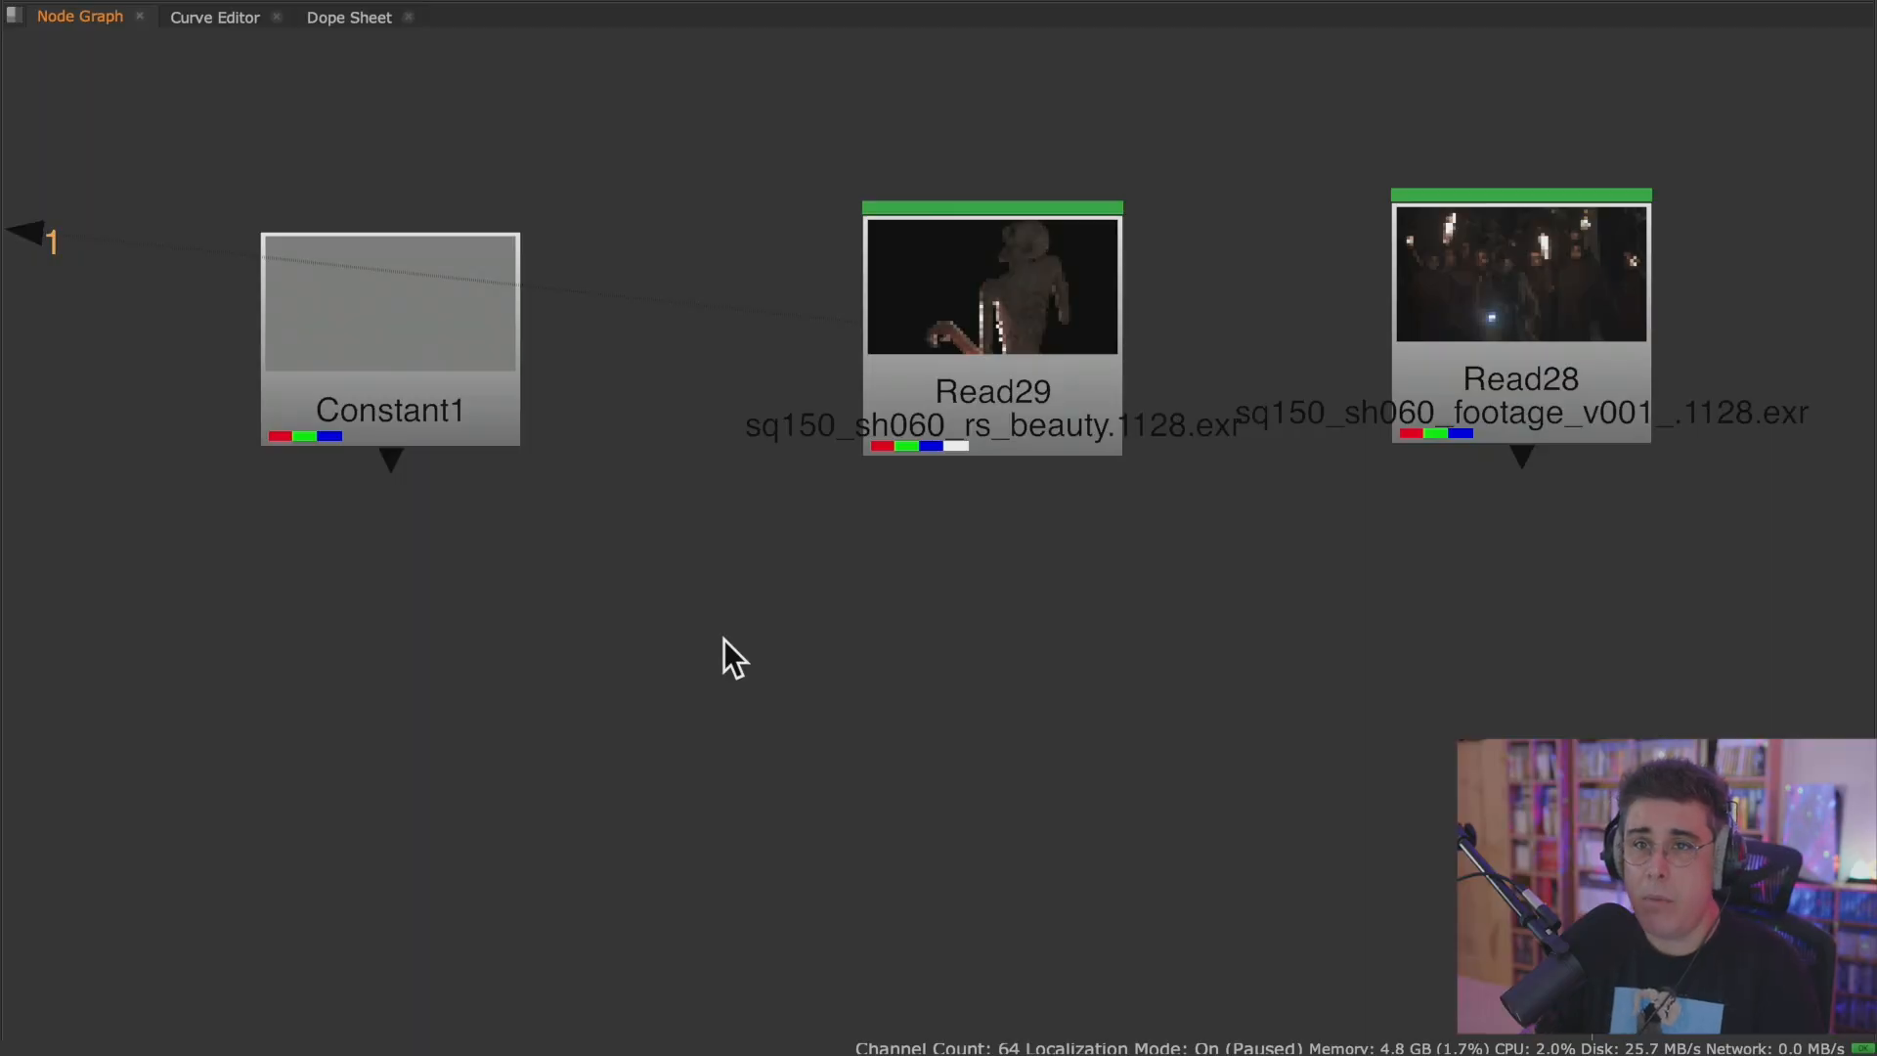
Find Merge among the merge nodes, and add a Merge node set to over below Constant1 and Read29.
{"action": "key", "text": "space"}
{"action": "left_click", "coordinate": [26, 242]}
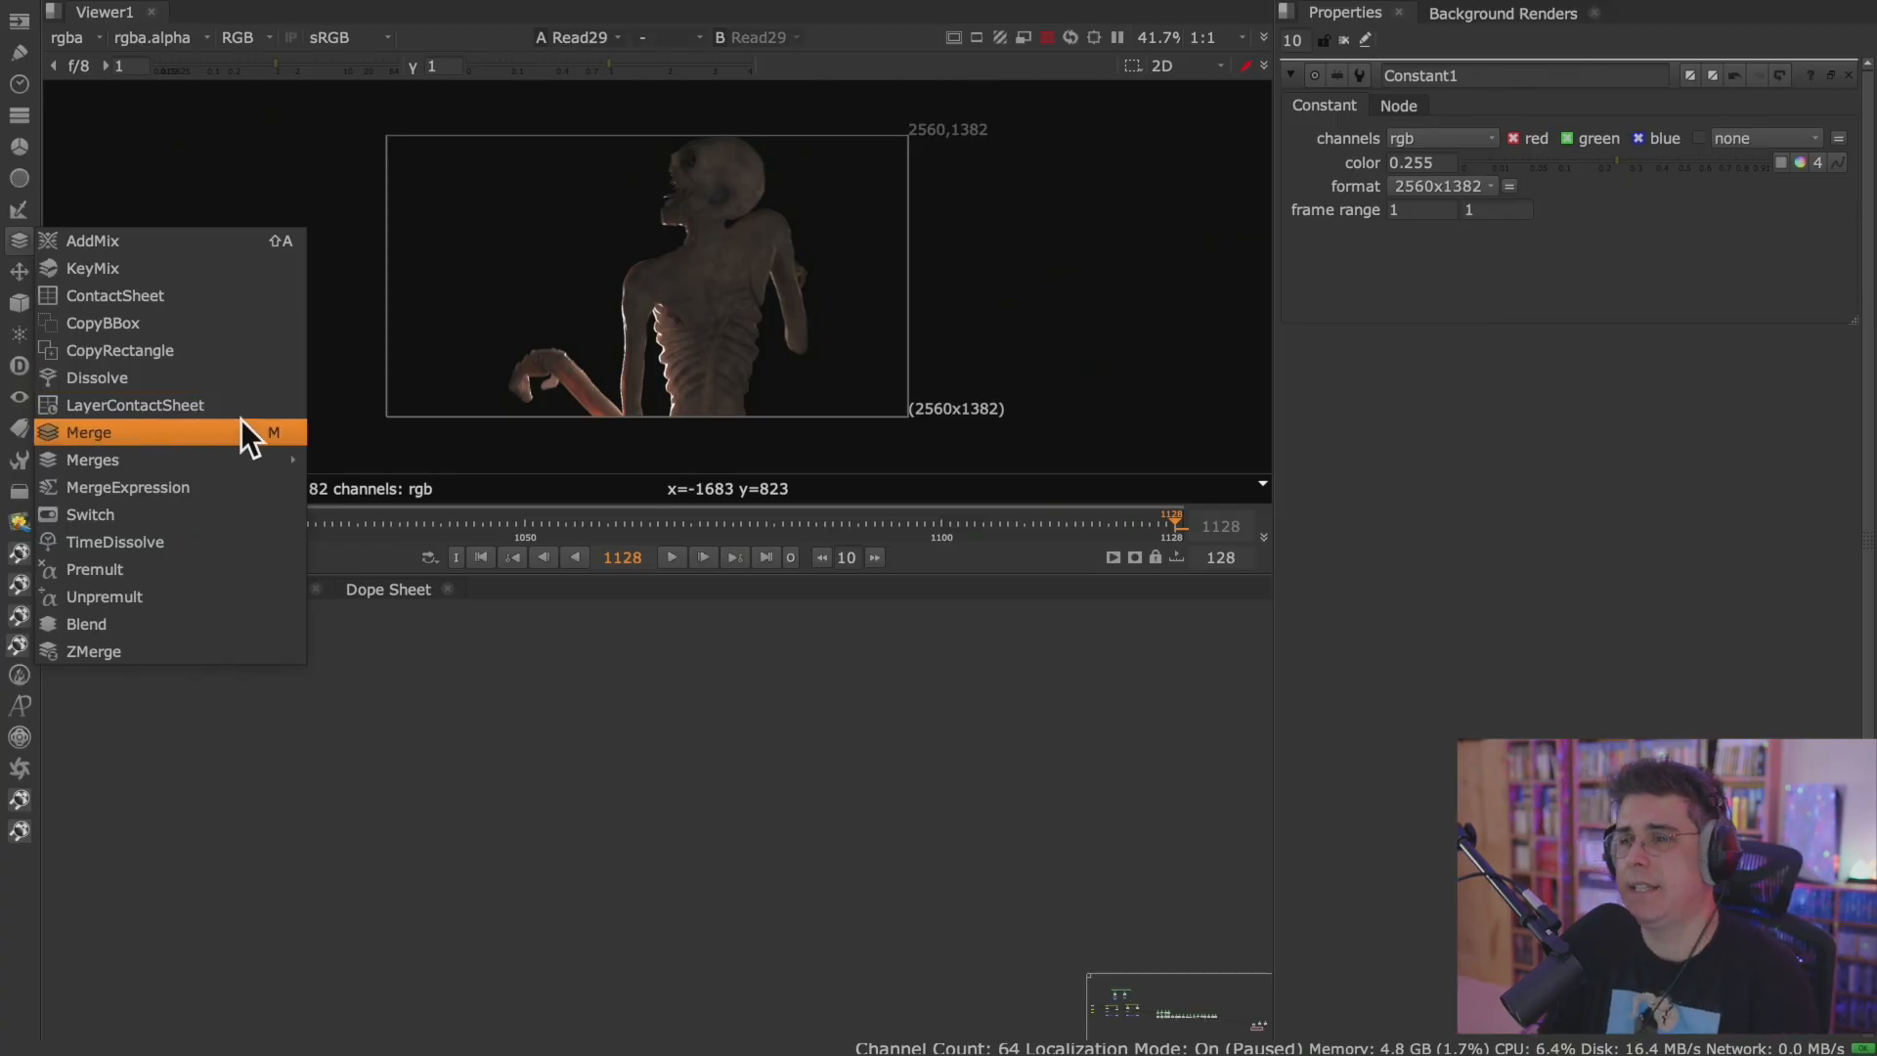
{"action": "left_click", "coordinate": [244, 433]}
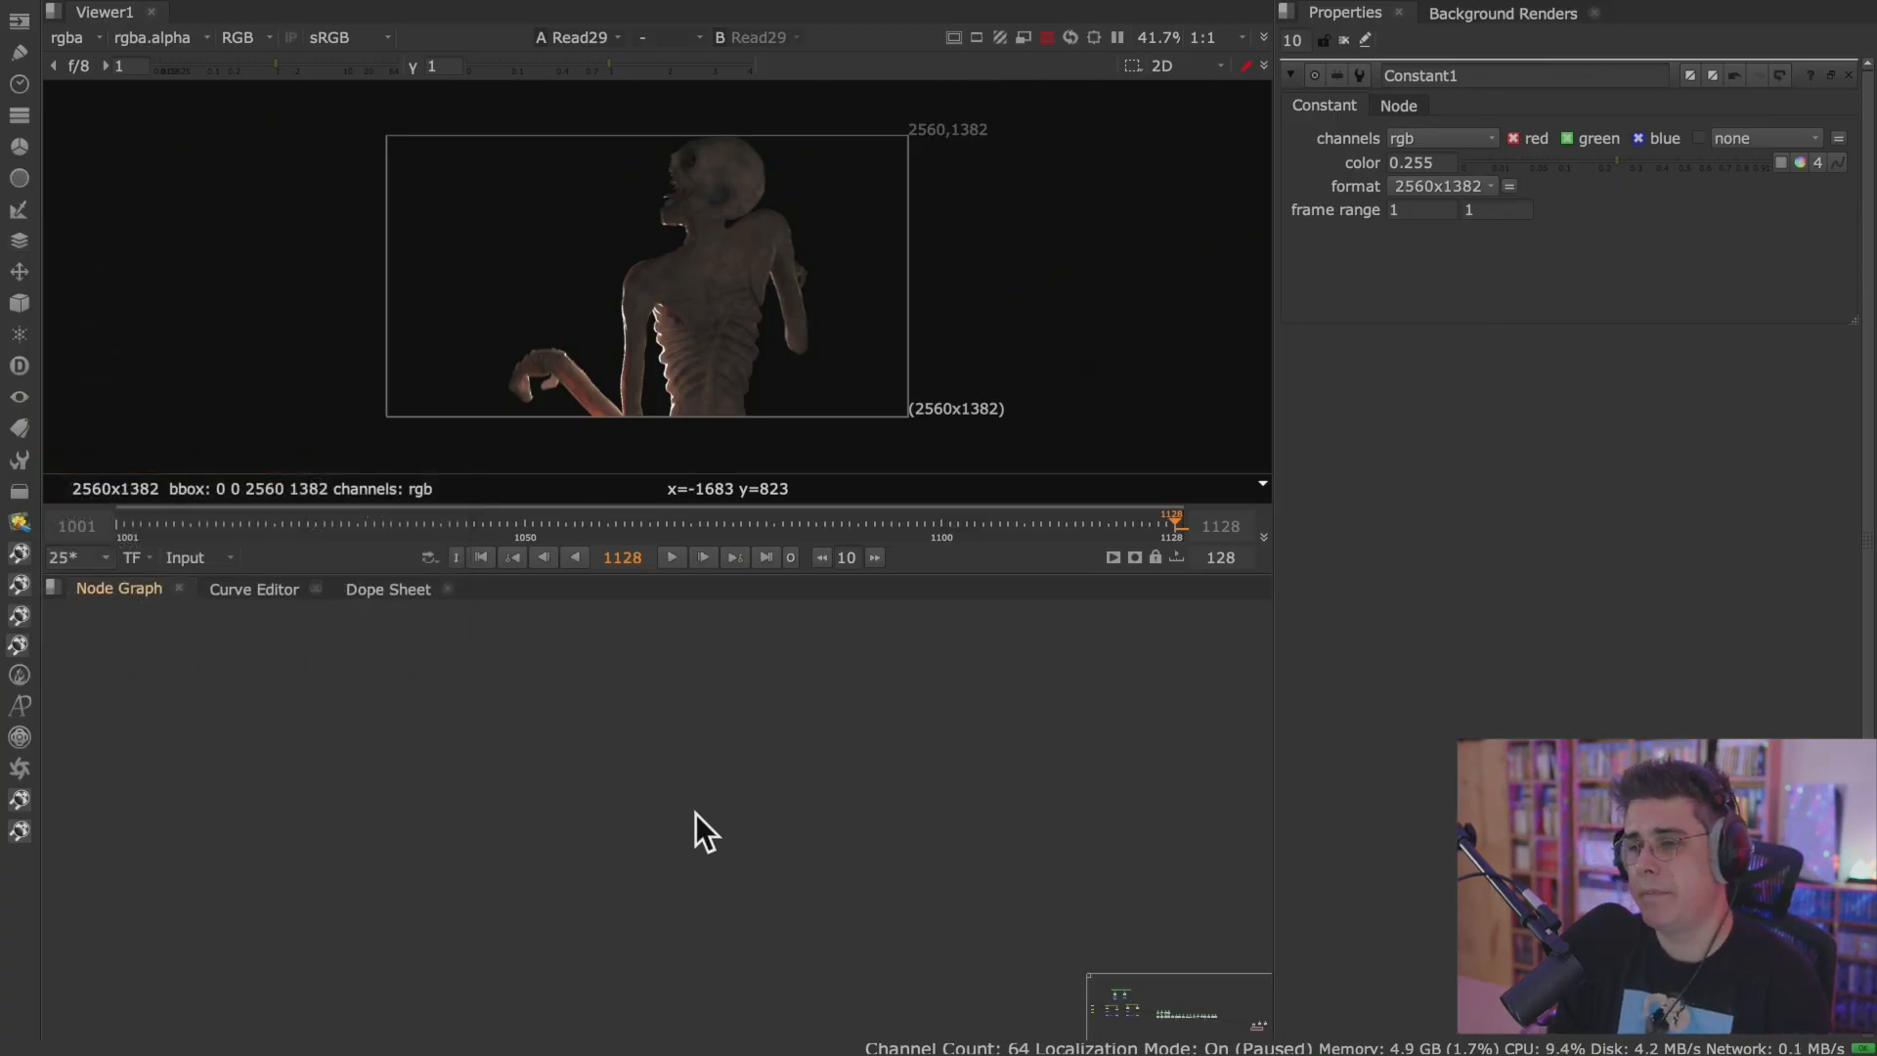
{"action": "key", "text": "space"}
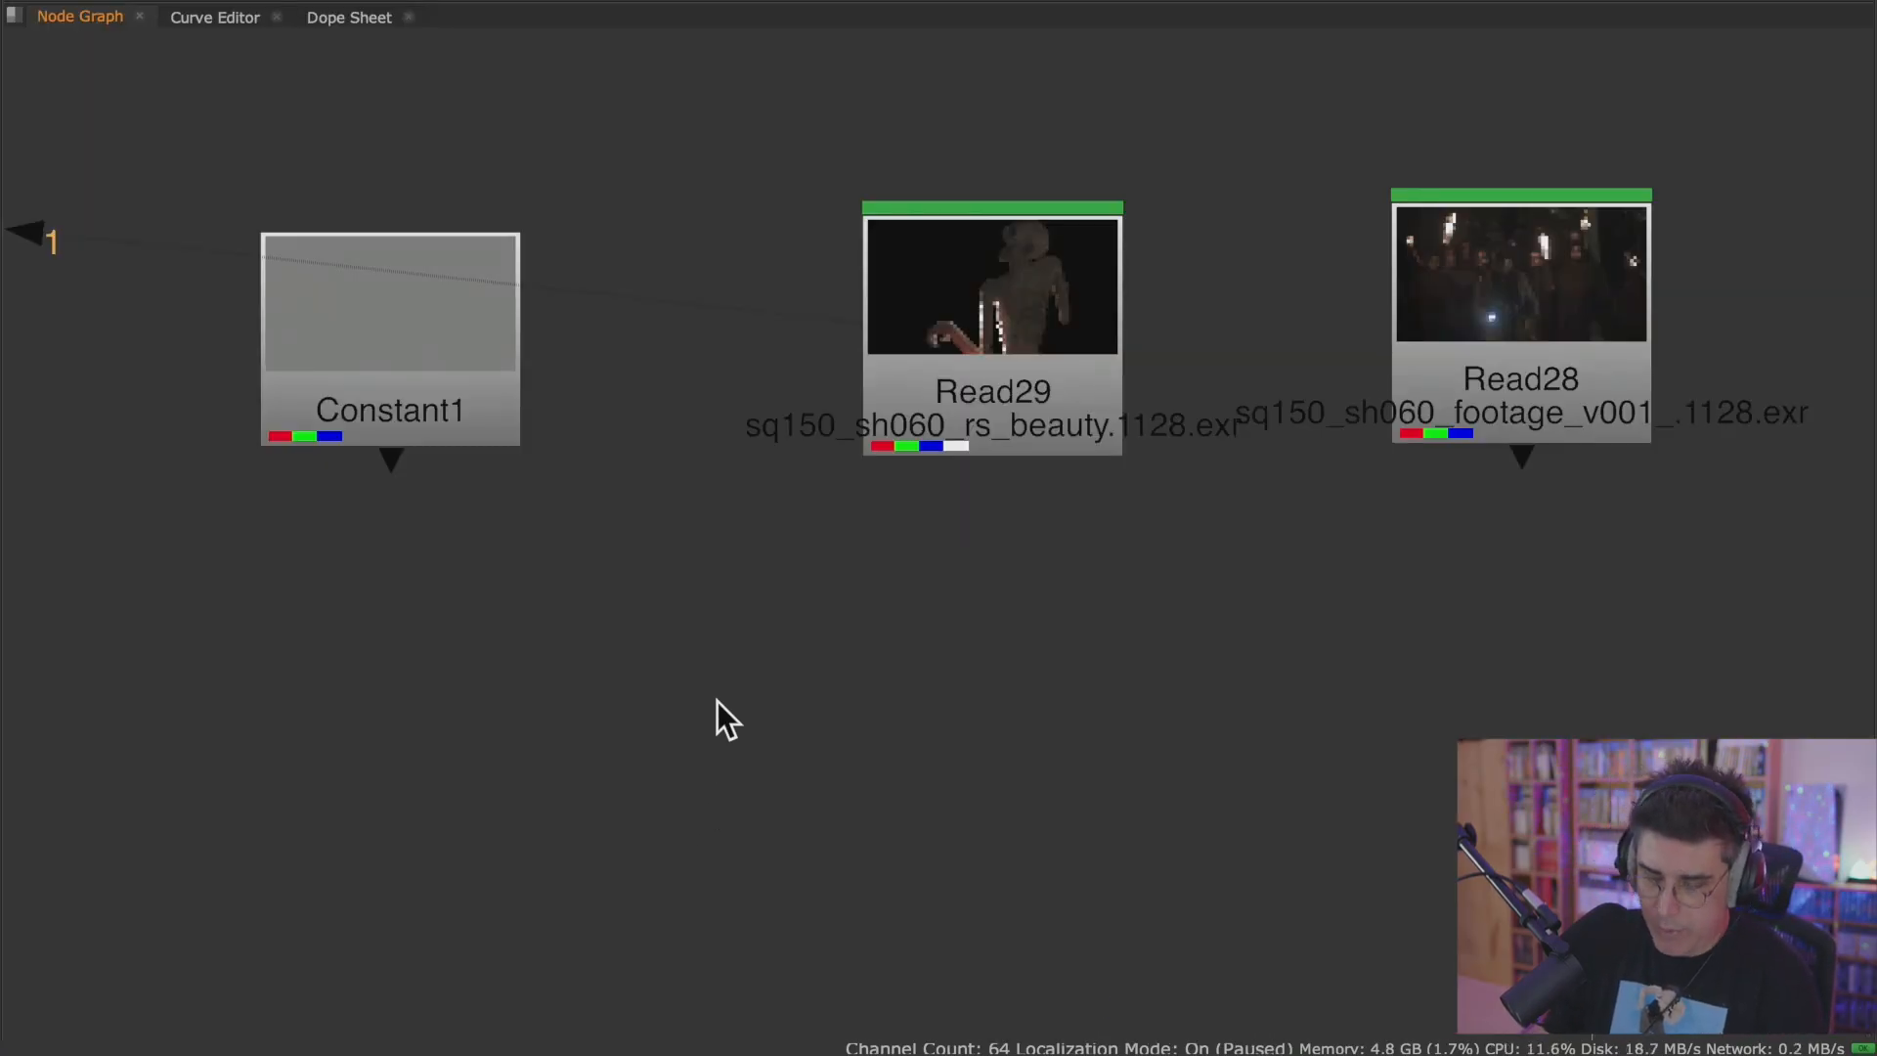
{"action": "key", "text": "m"}
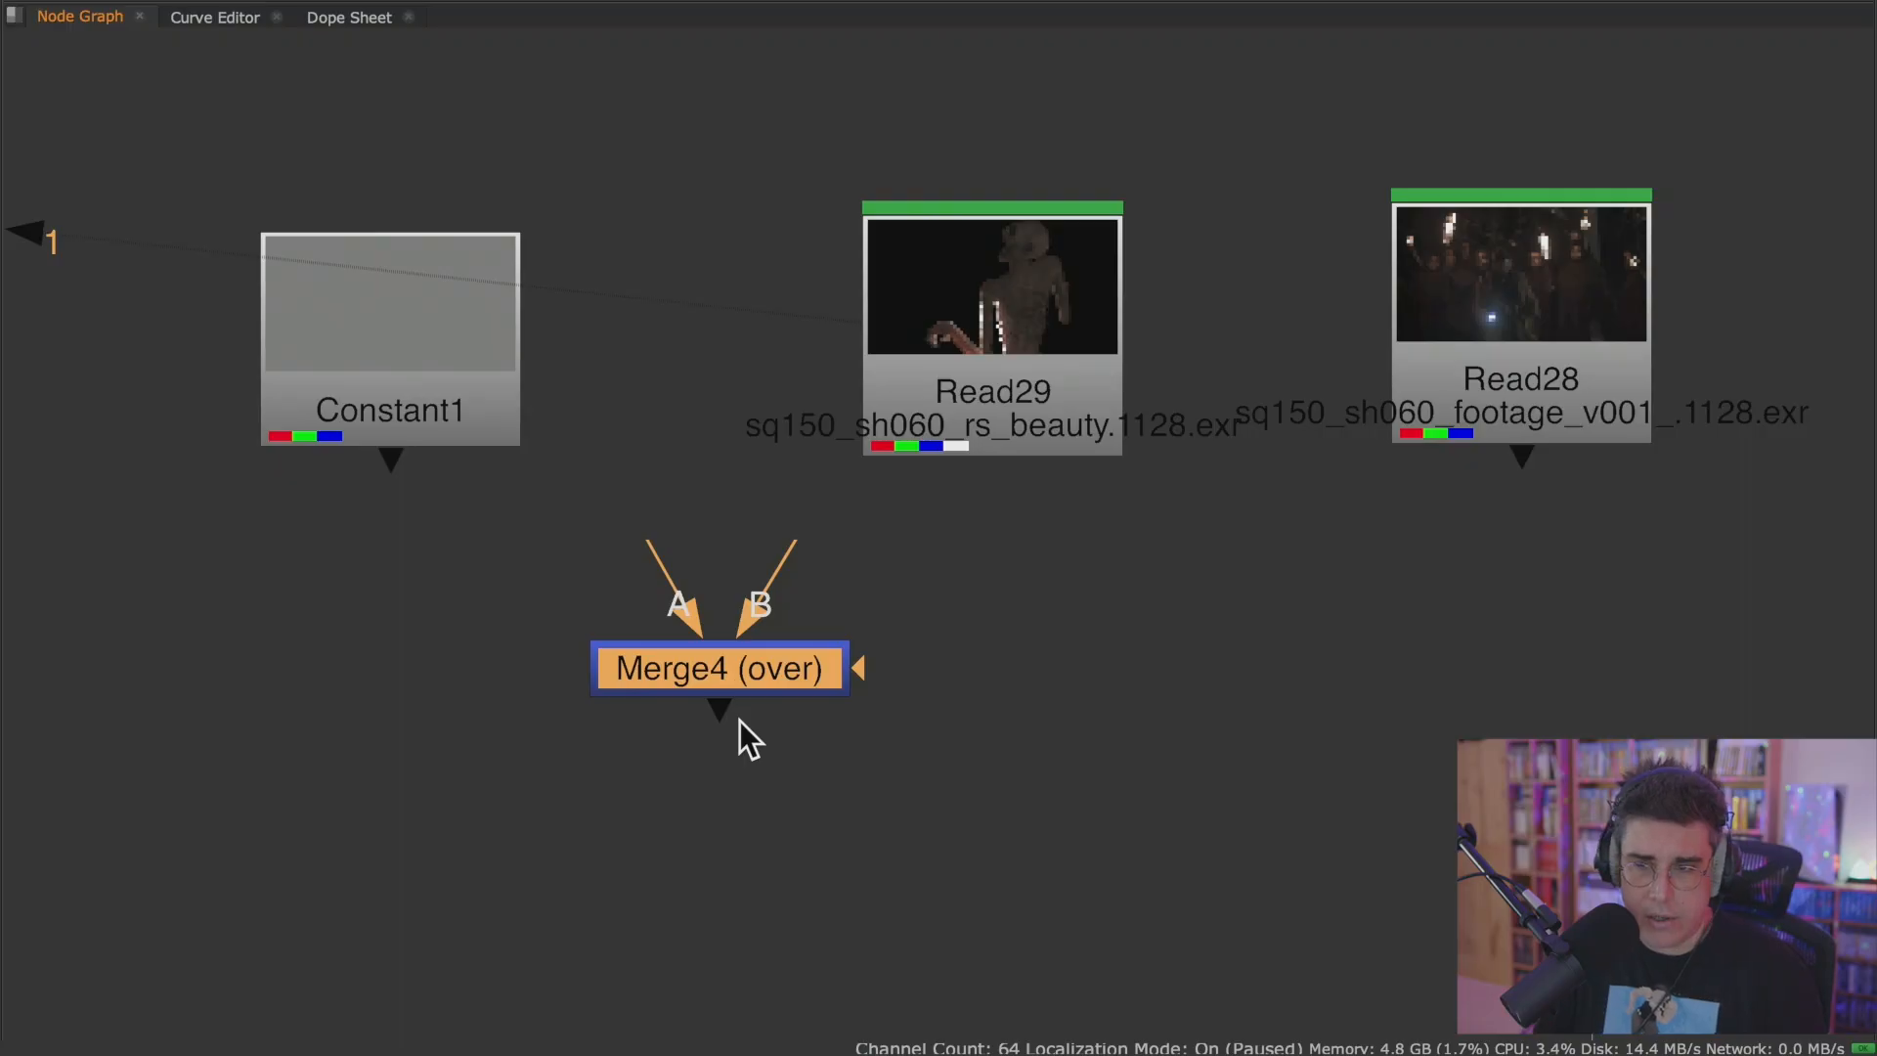
Try adding a second Merge node by searching for it by name, and undo the addition.
{"action": "left_click", "coordinate": [965, 733]}
{"action": "key", "text": "Tab"}
{"action": "type", "text": "merge"}
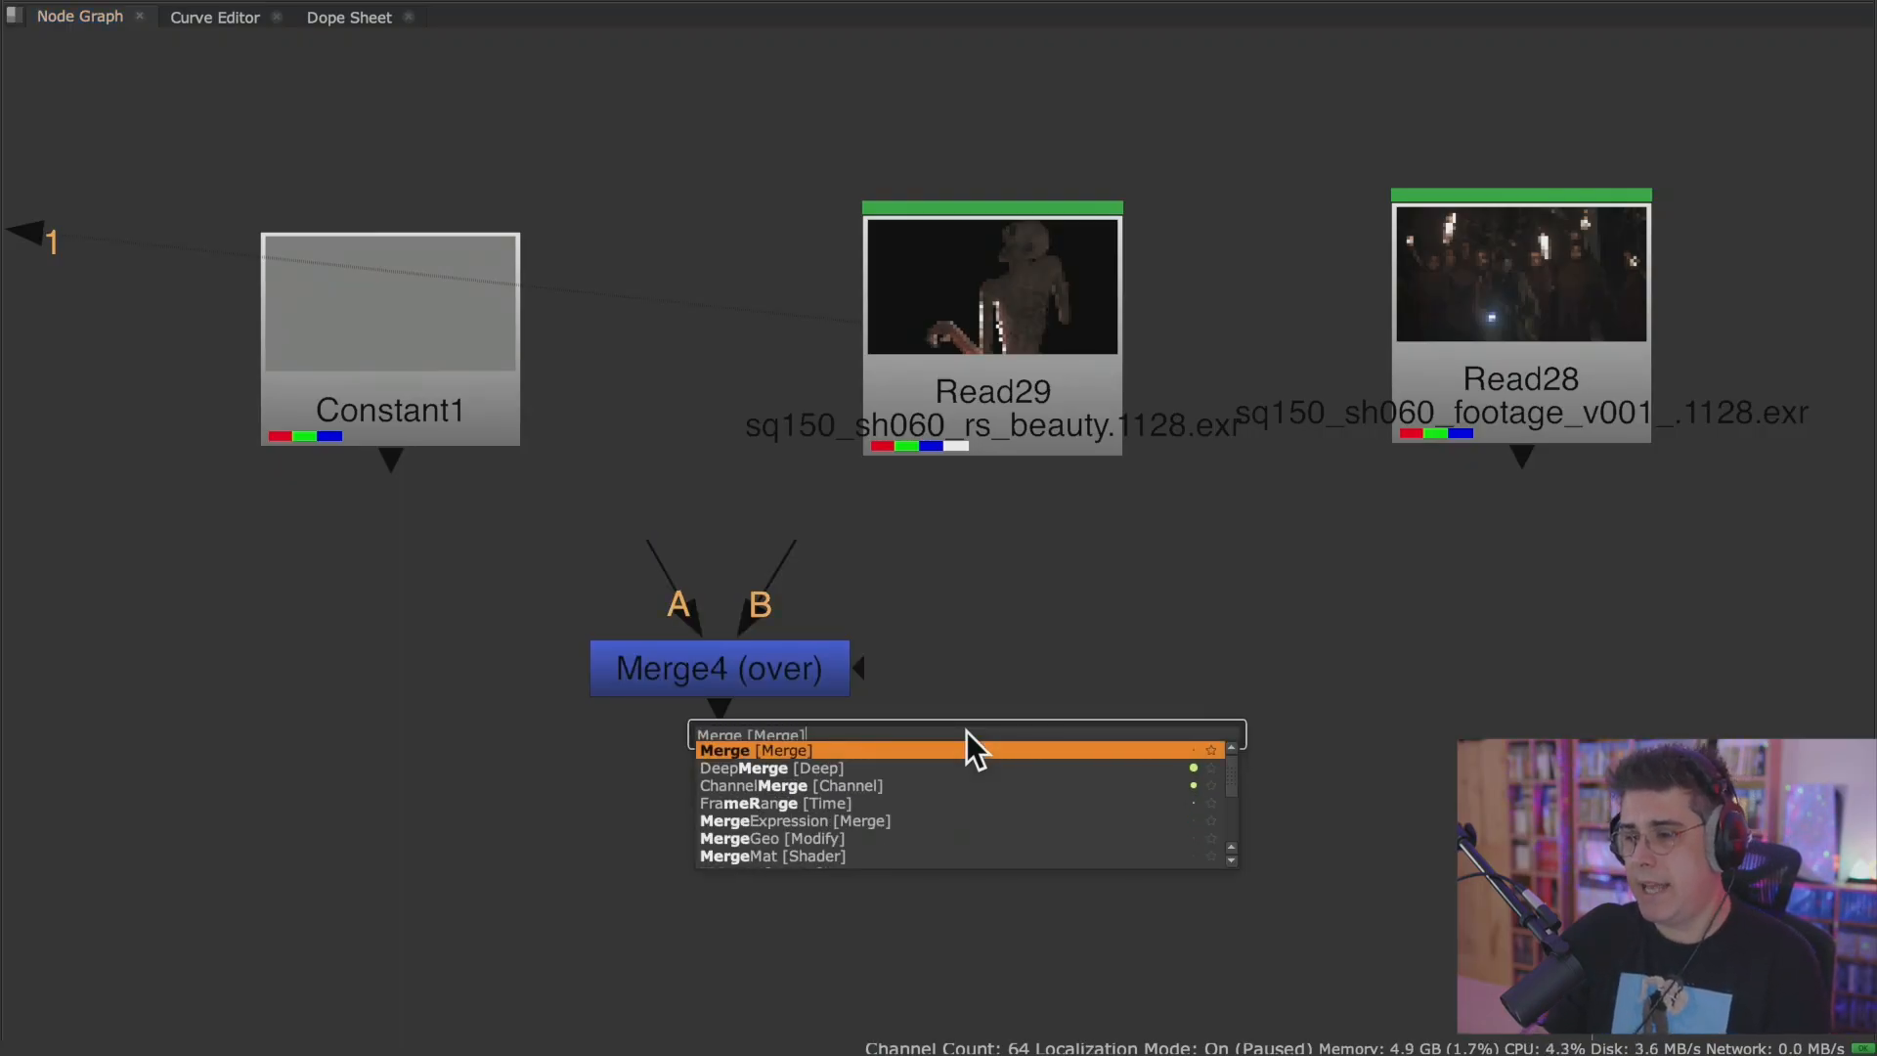
{"action": "key", "text": "Return"}
{"action": "key", "text": "ctrl+z"}
Swap the positions of Constant1 and Read29 so Read29 sits on the Merge's A side and Constant1 on its B side.
{"action": "scroll", "coordinate": [749, 659], "scroll_direction": "up", "scroll_amount": 5}
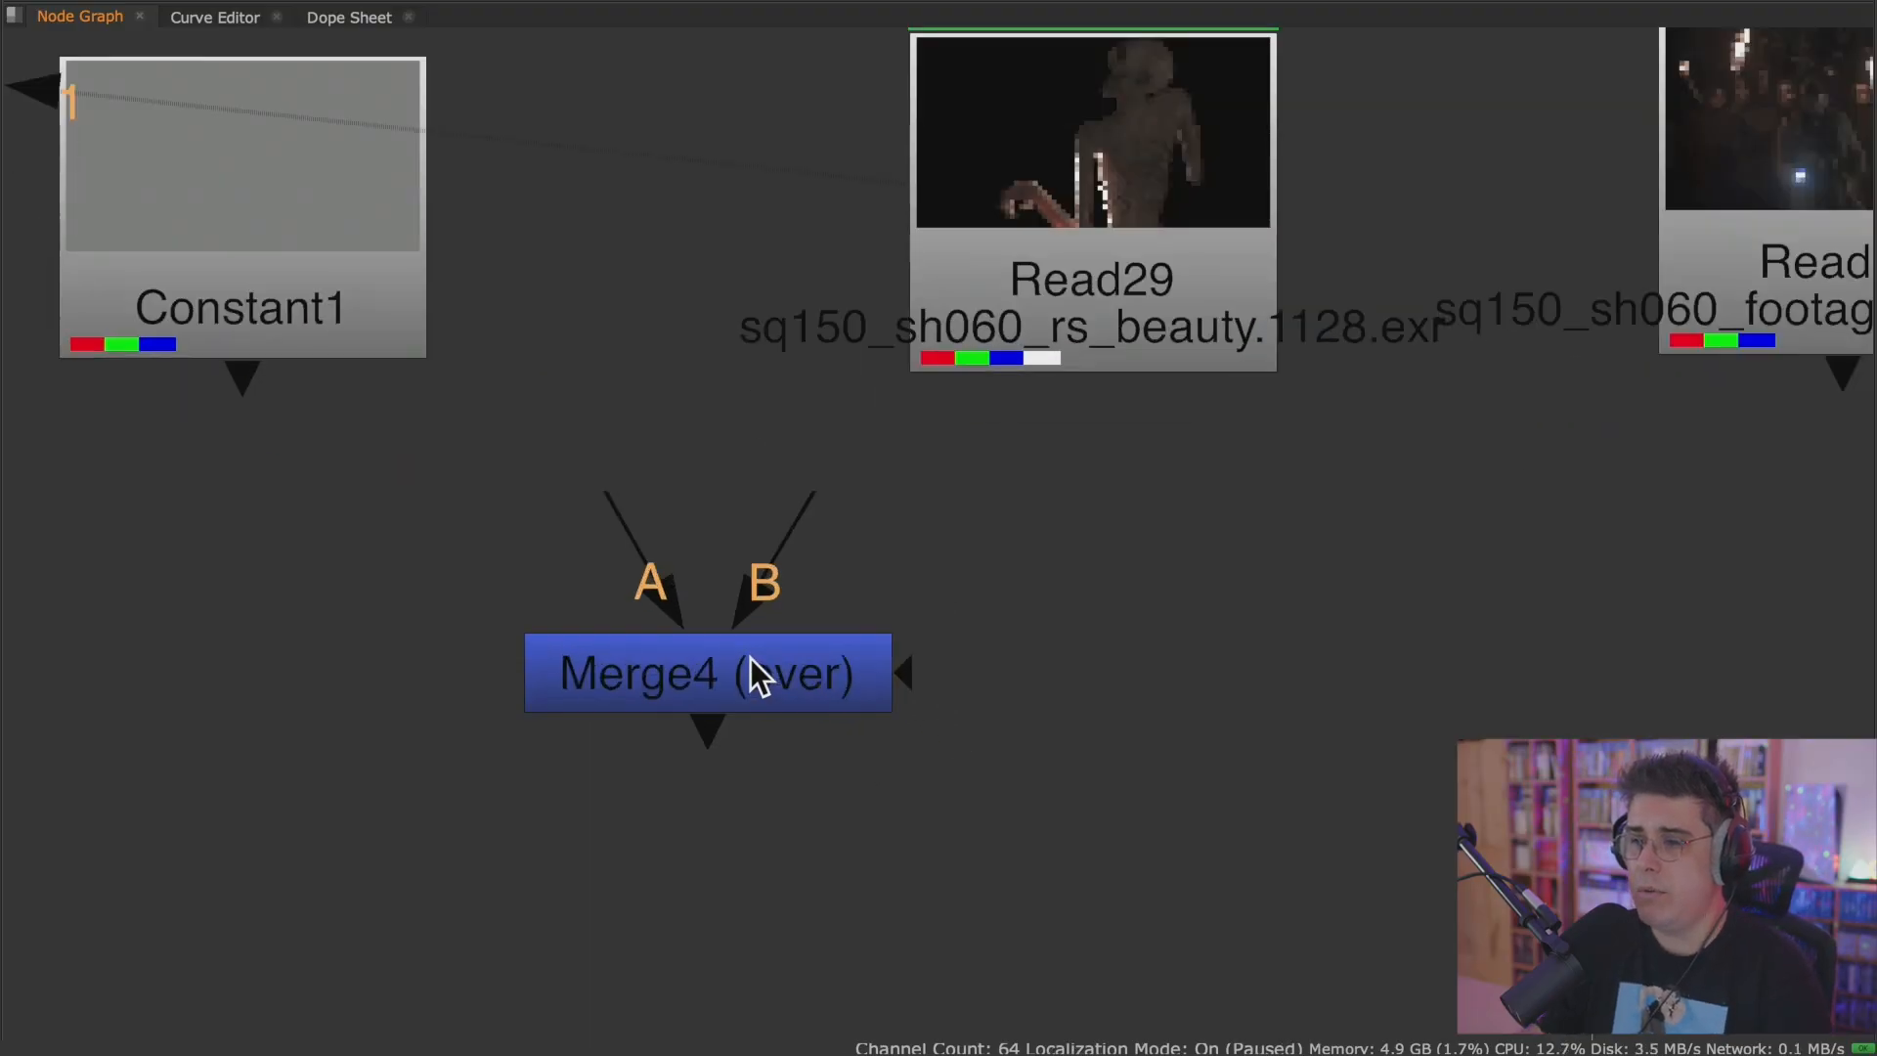
{"action": "left_click_drag", "start_coordinate": [1212, 424], "coordinate": [1173, 430]}
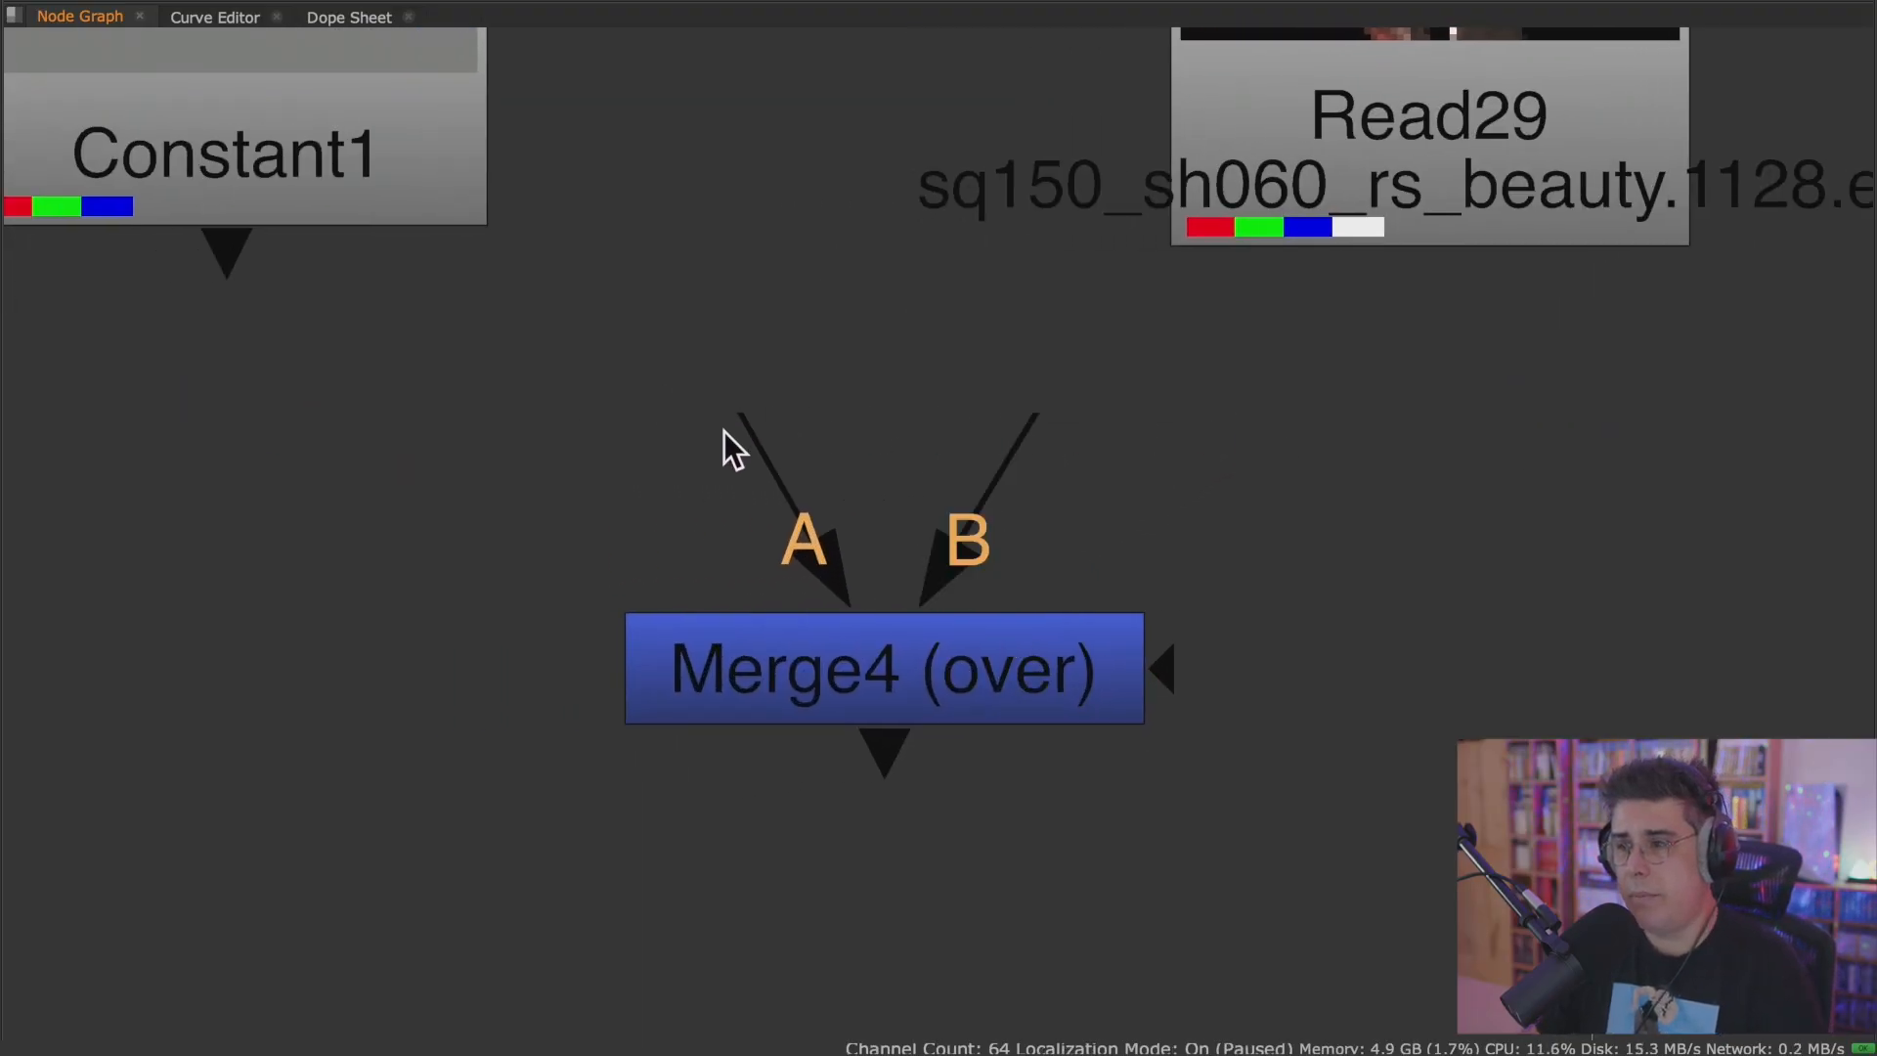
{"action": "left_click_drag", "start_coordinate": [1041, 424], "coordinate": [1304, 451]}
{"action": "left_click_drag", "start_coordinate": [772, 461], "coordinate": [706, 492]}
{"action": "scroll", "coordinate": [829, 536], "scroll_direction": "down", "scroll_amount": 3}
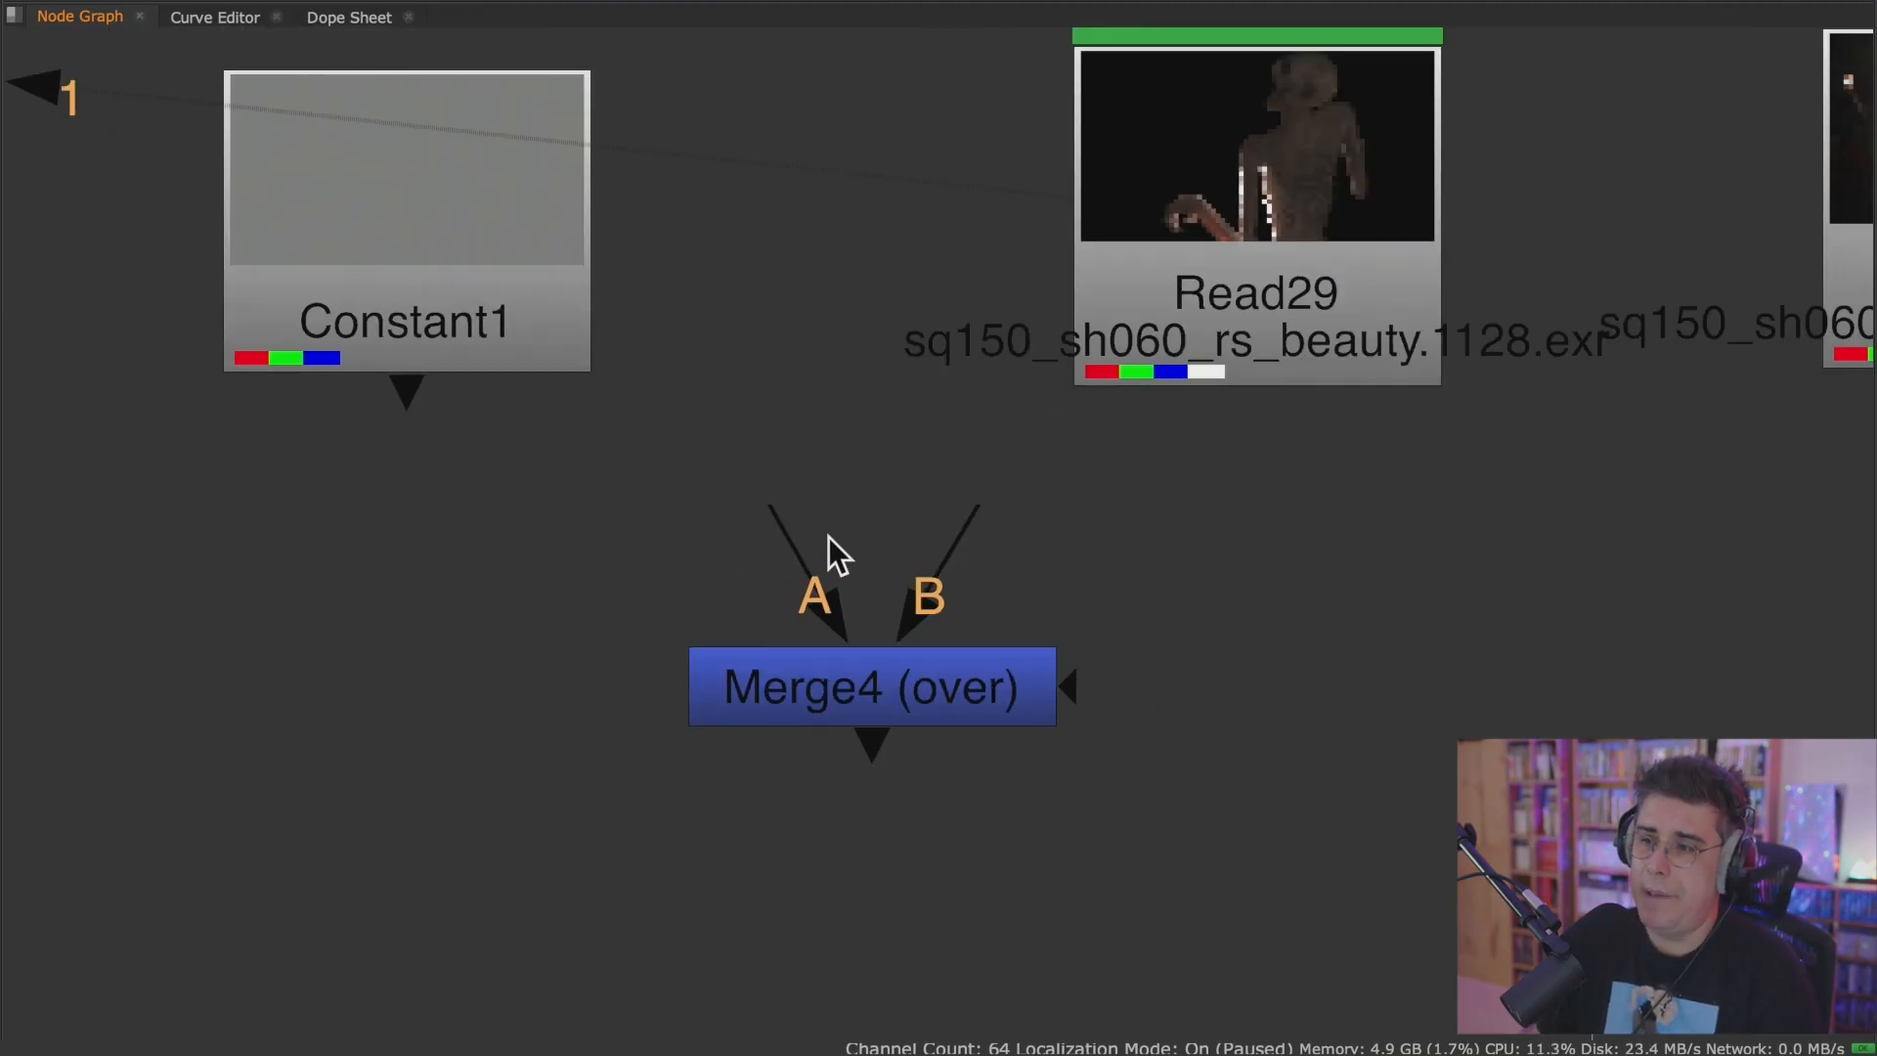
{"action": "left_click_drag", "start_coordinate": [606, 340], "coordinate": [1591, 664]}
{"action": "left_click_drag", "start_coordinate": [1264, 297], "coordinate": [177, 344]}
{"action": "left_click_drag", "start_coordinate": [1504, 578], "coordinate": [1240, 235]}
{"action": "left_click_drag", "start_coordinate": [283, 278], "coordinate": [626, 264]}
{"action": "left_click_drag", "start_coordinate": [1123, 251], "coordinate": [1202, 264]}
{"action": "middle_click_drag", "start_coordinate": [1073, 471], "coordinate": [981, 491]}
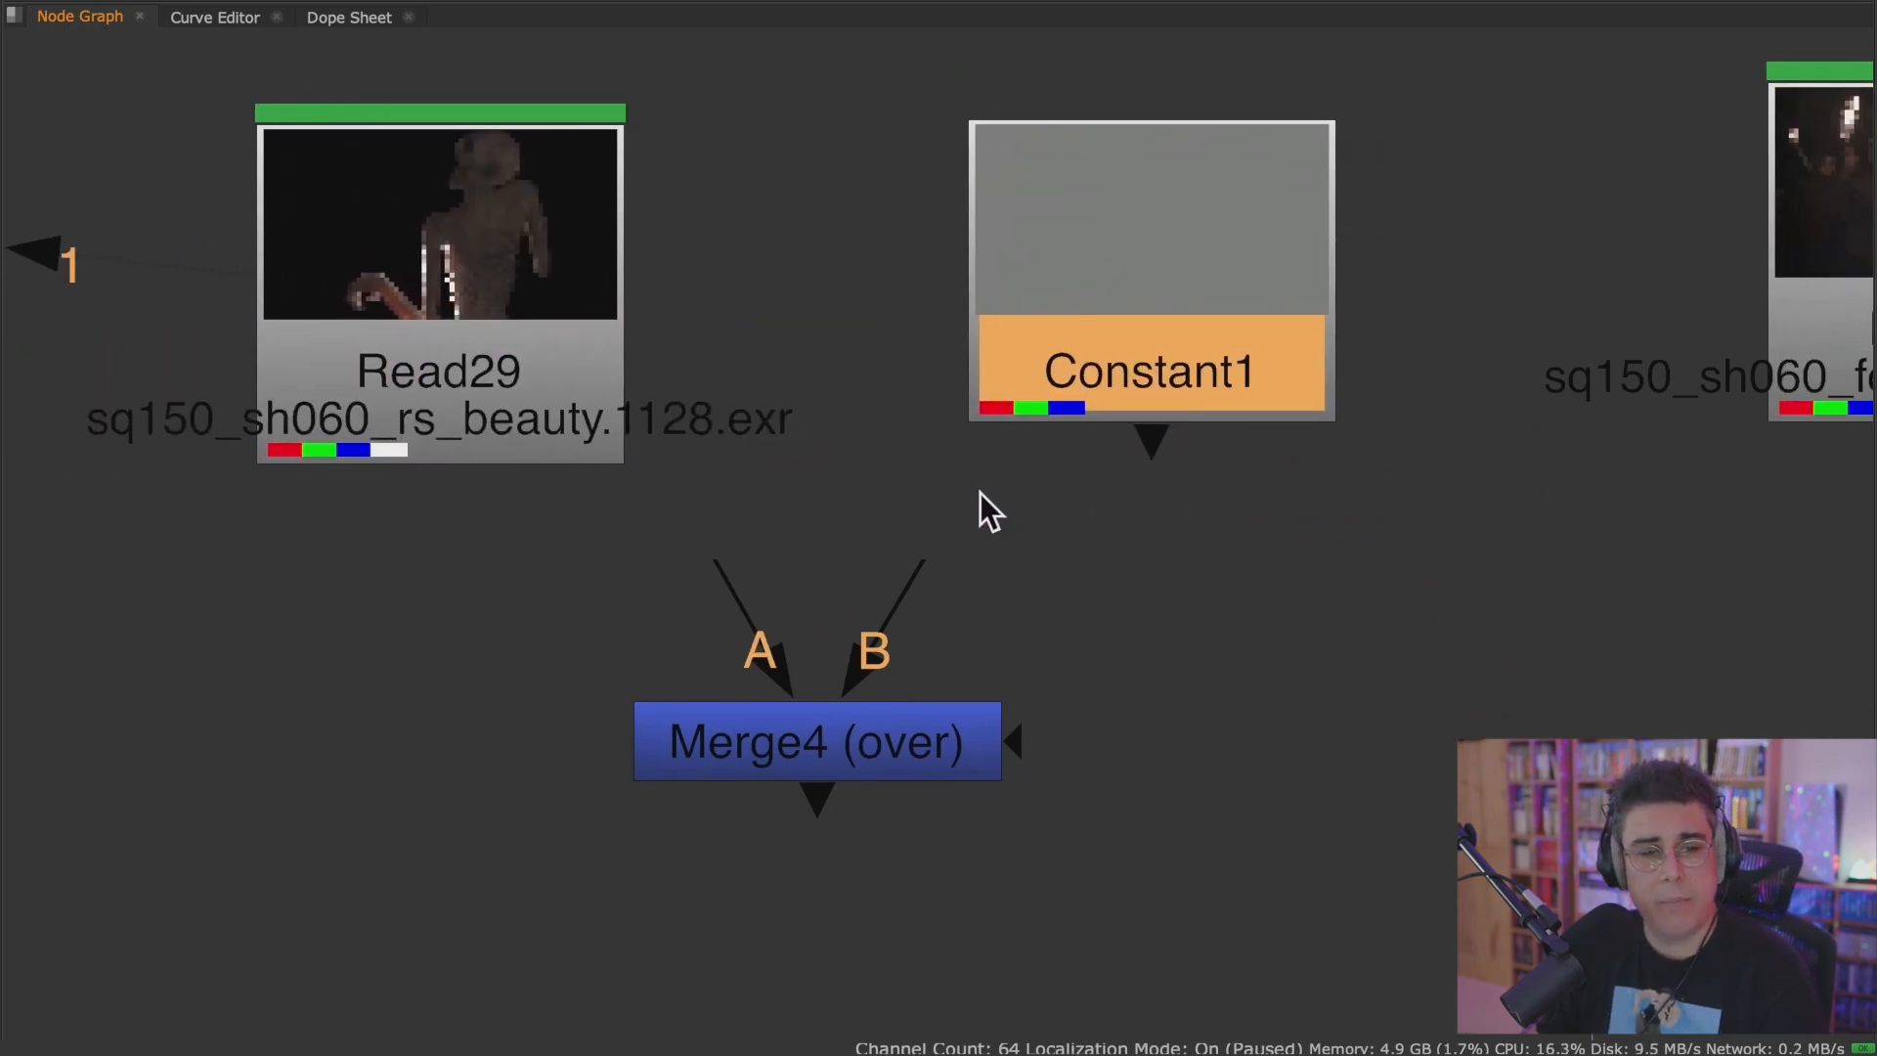
Connect the Merge's B input to Constant1 and its A input to Read29.
{"action": "left_click_drag", "start_coordinate": [882, 740], "coordinate": [878, 744]}
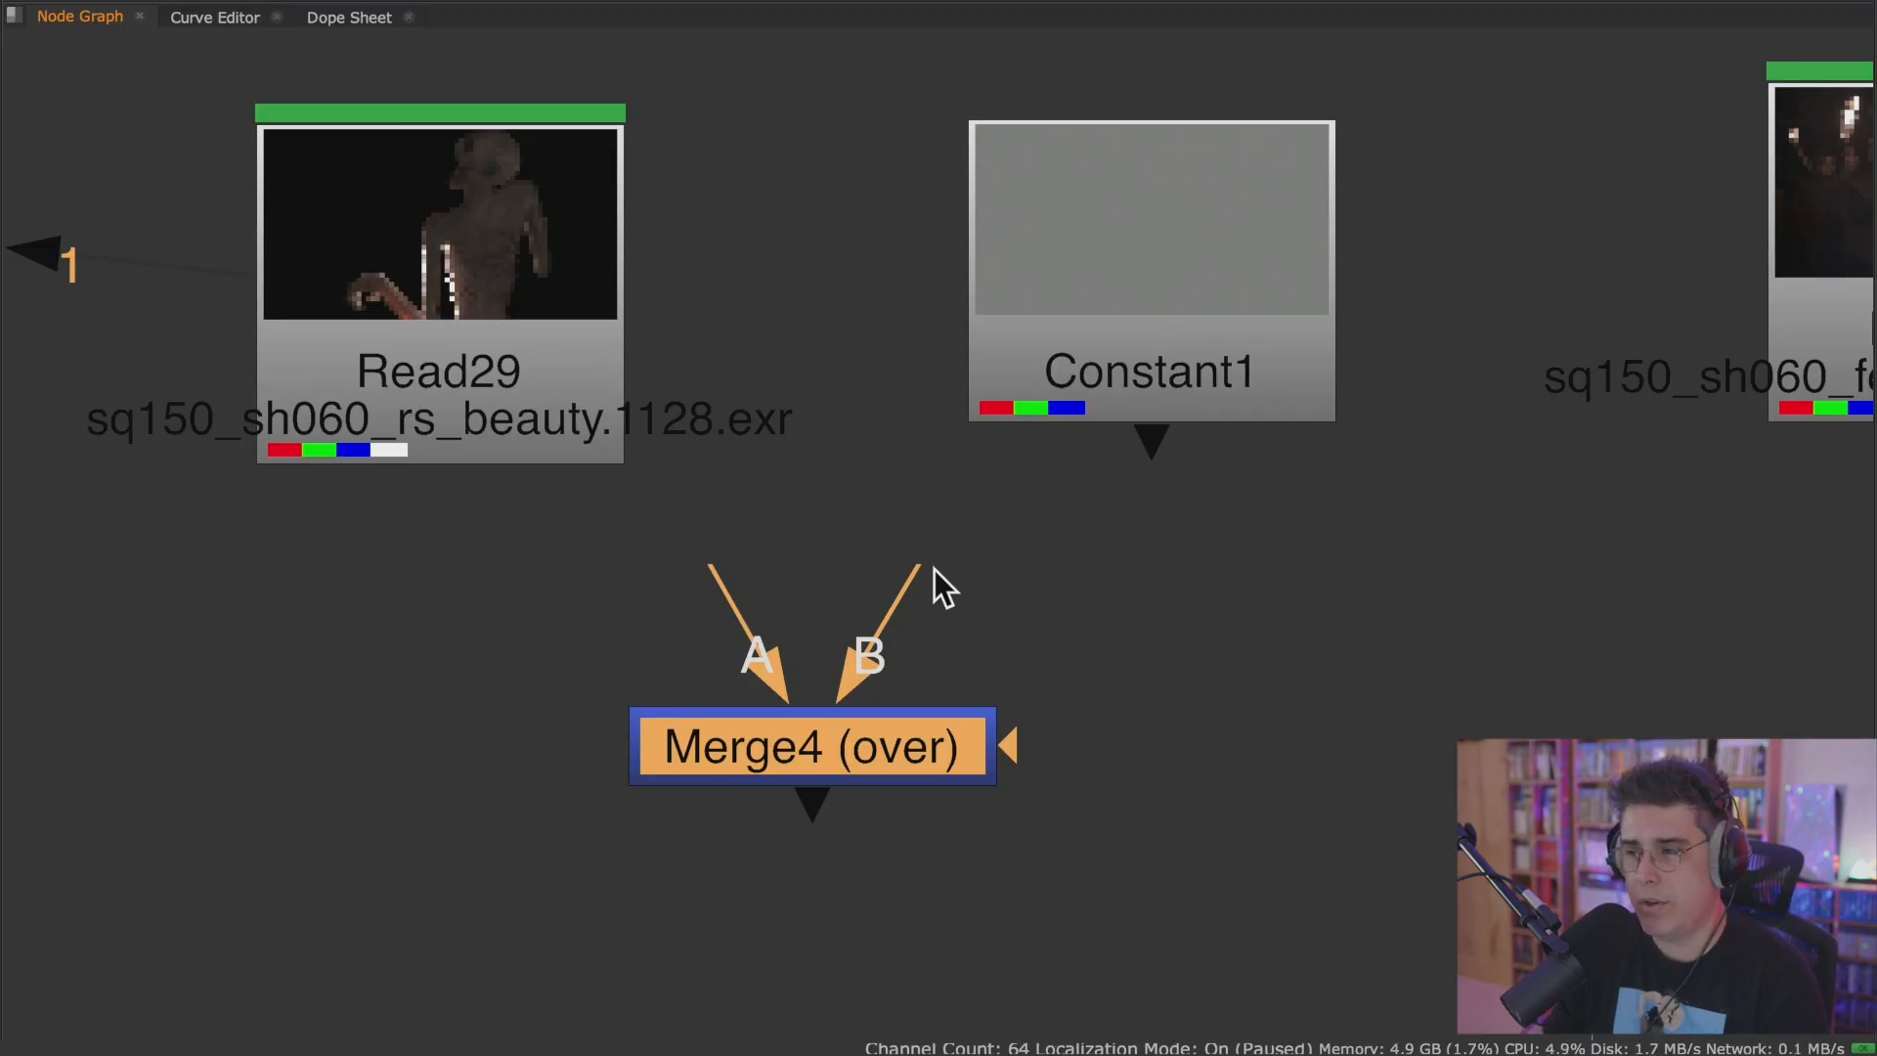
{"action": "left_click_drag", "start_coordinate": [919, 571], "coordinate": [1193, 348]}
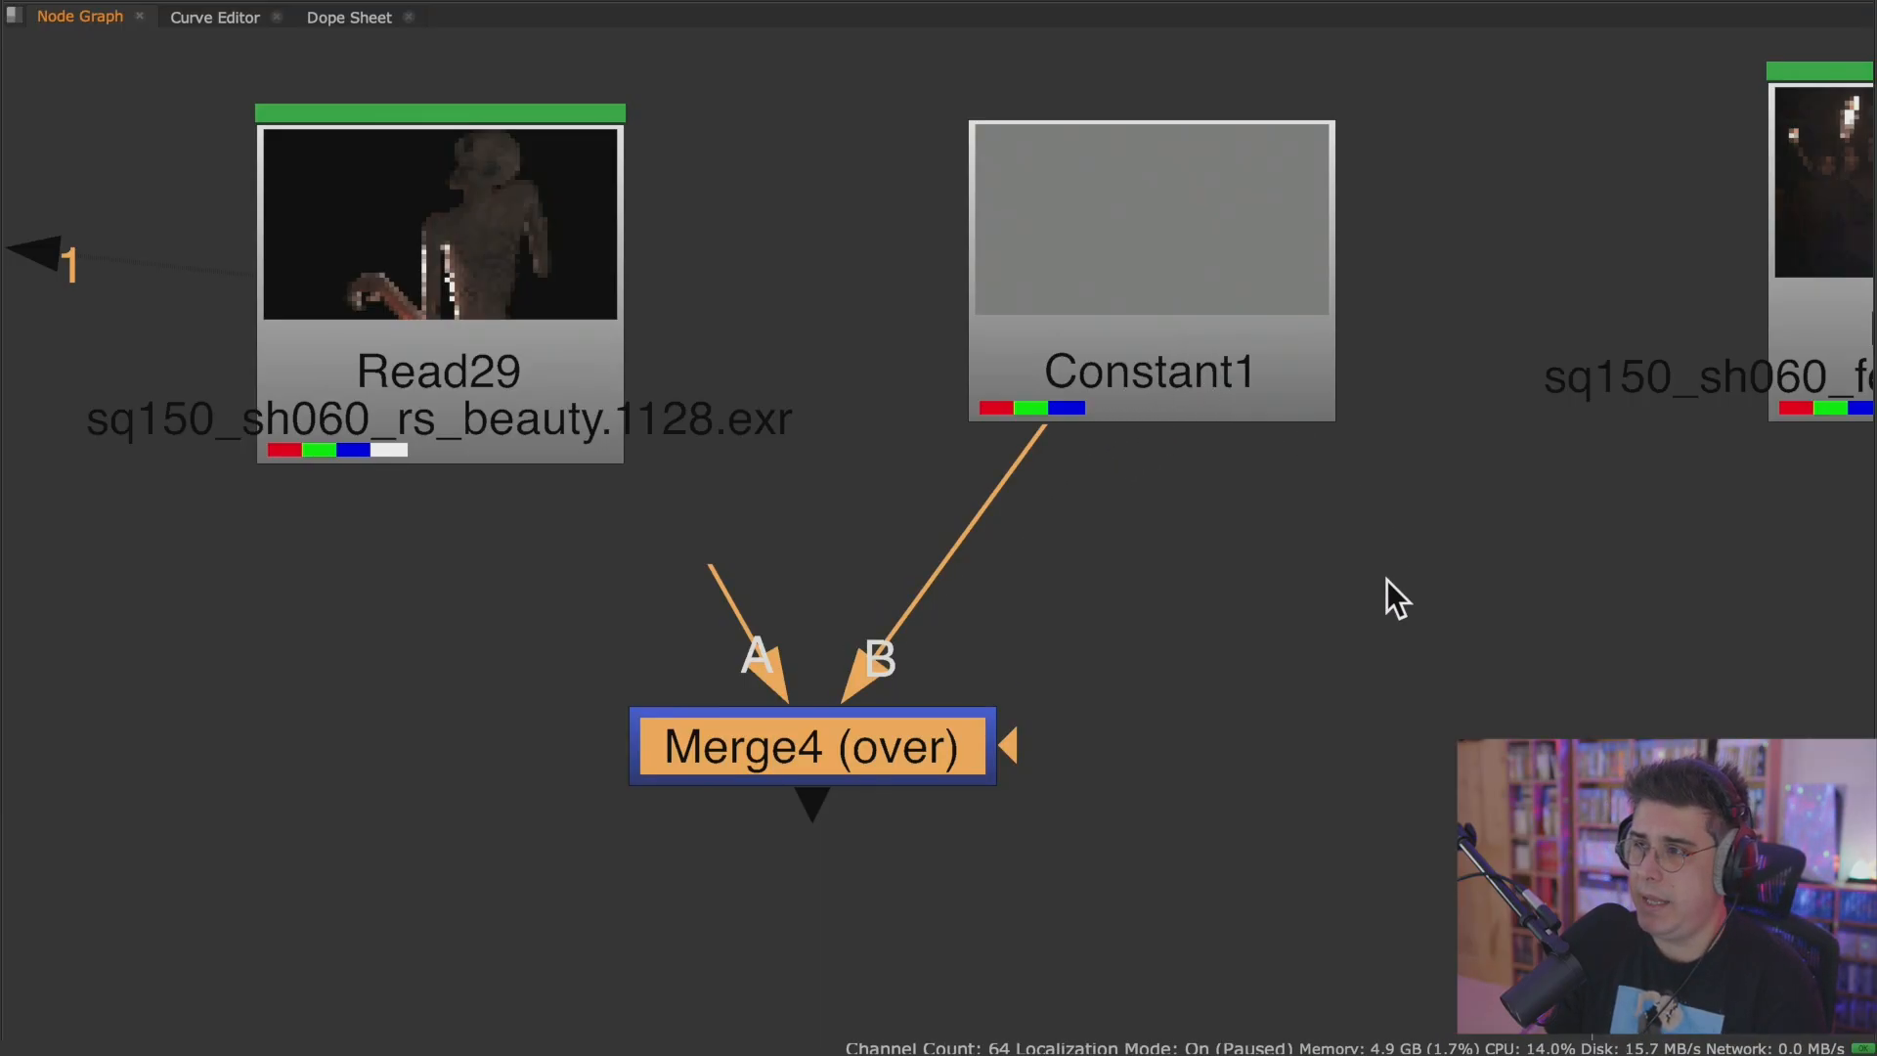
{"action": "left_click_drag", "start_coordinate": [716, 574], "coordinate": [445, 404]}
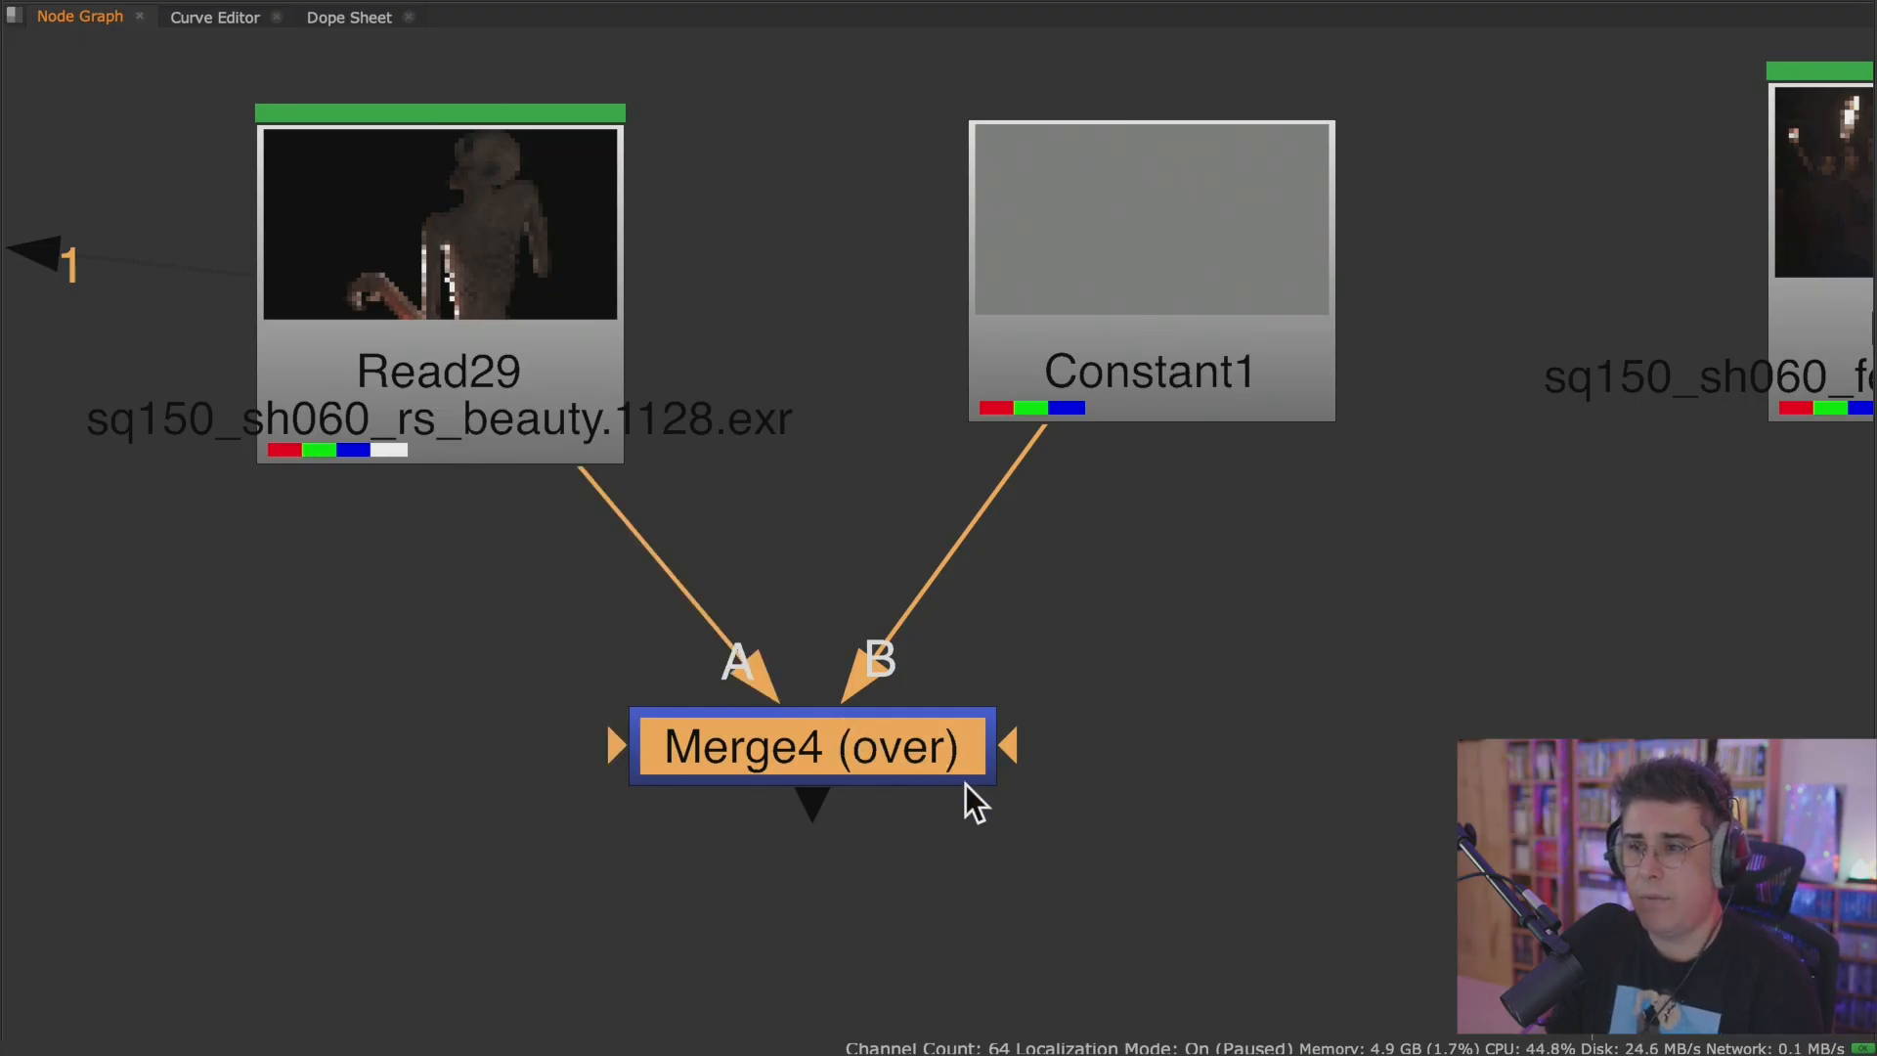
{"action": "left_click_drag", "start_coordinate": [888, 755], "coordinate": [870, 760]}
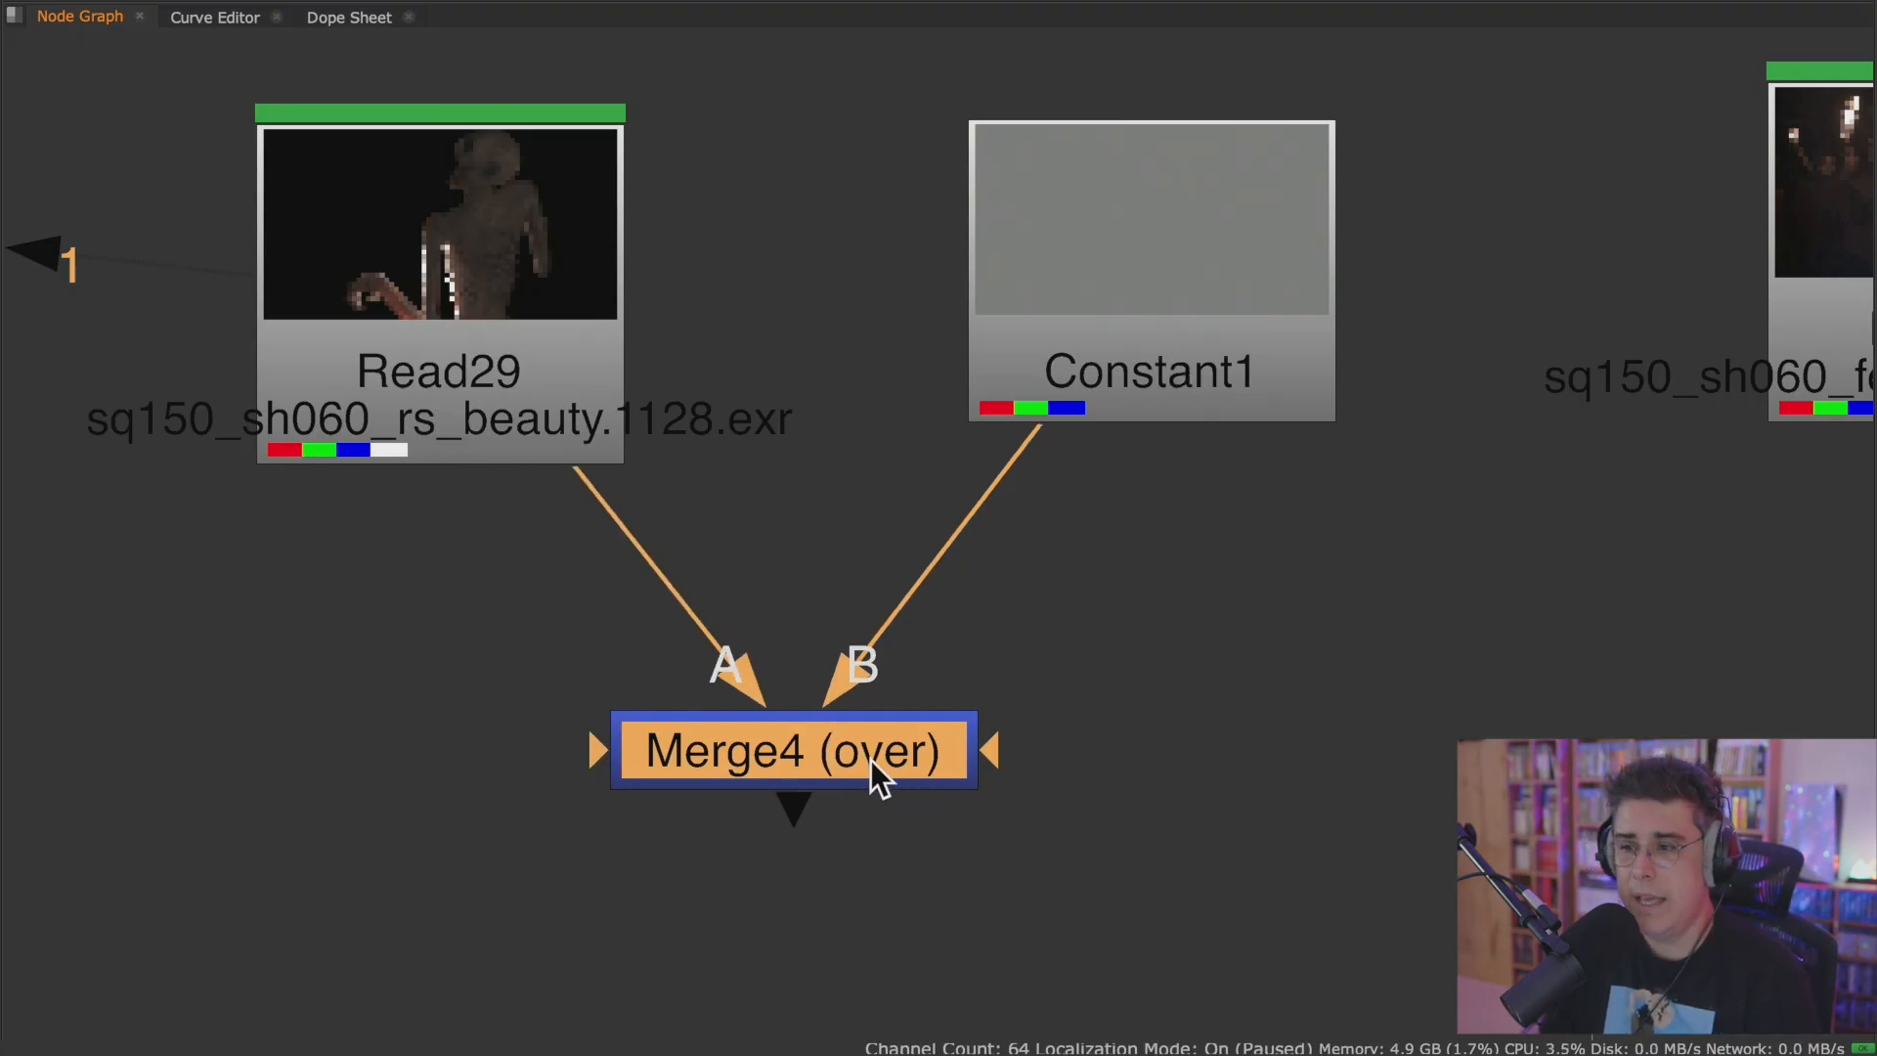
Restore the full layout and show the Merge result through Viewer input 1.
{"action": "left_click", "coordinate": [1089, 737]}
{"action": "key", "text": "space"}
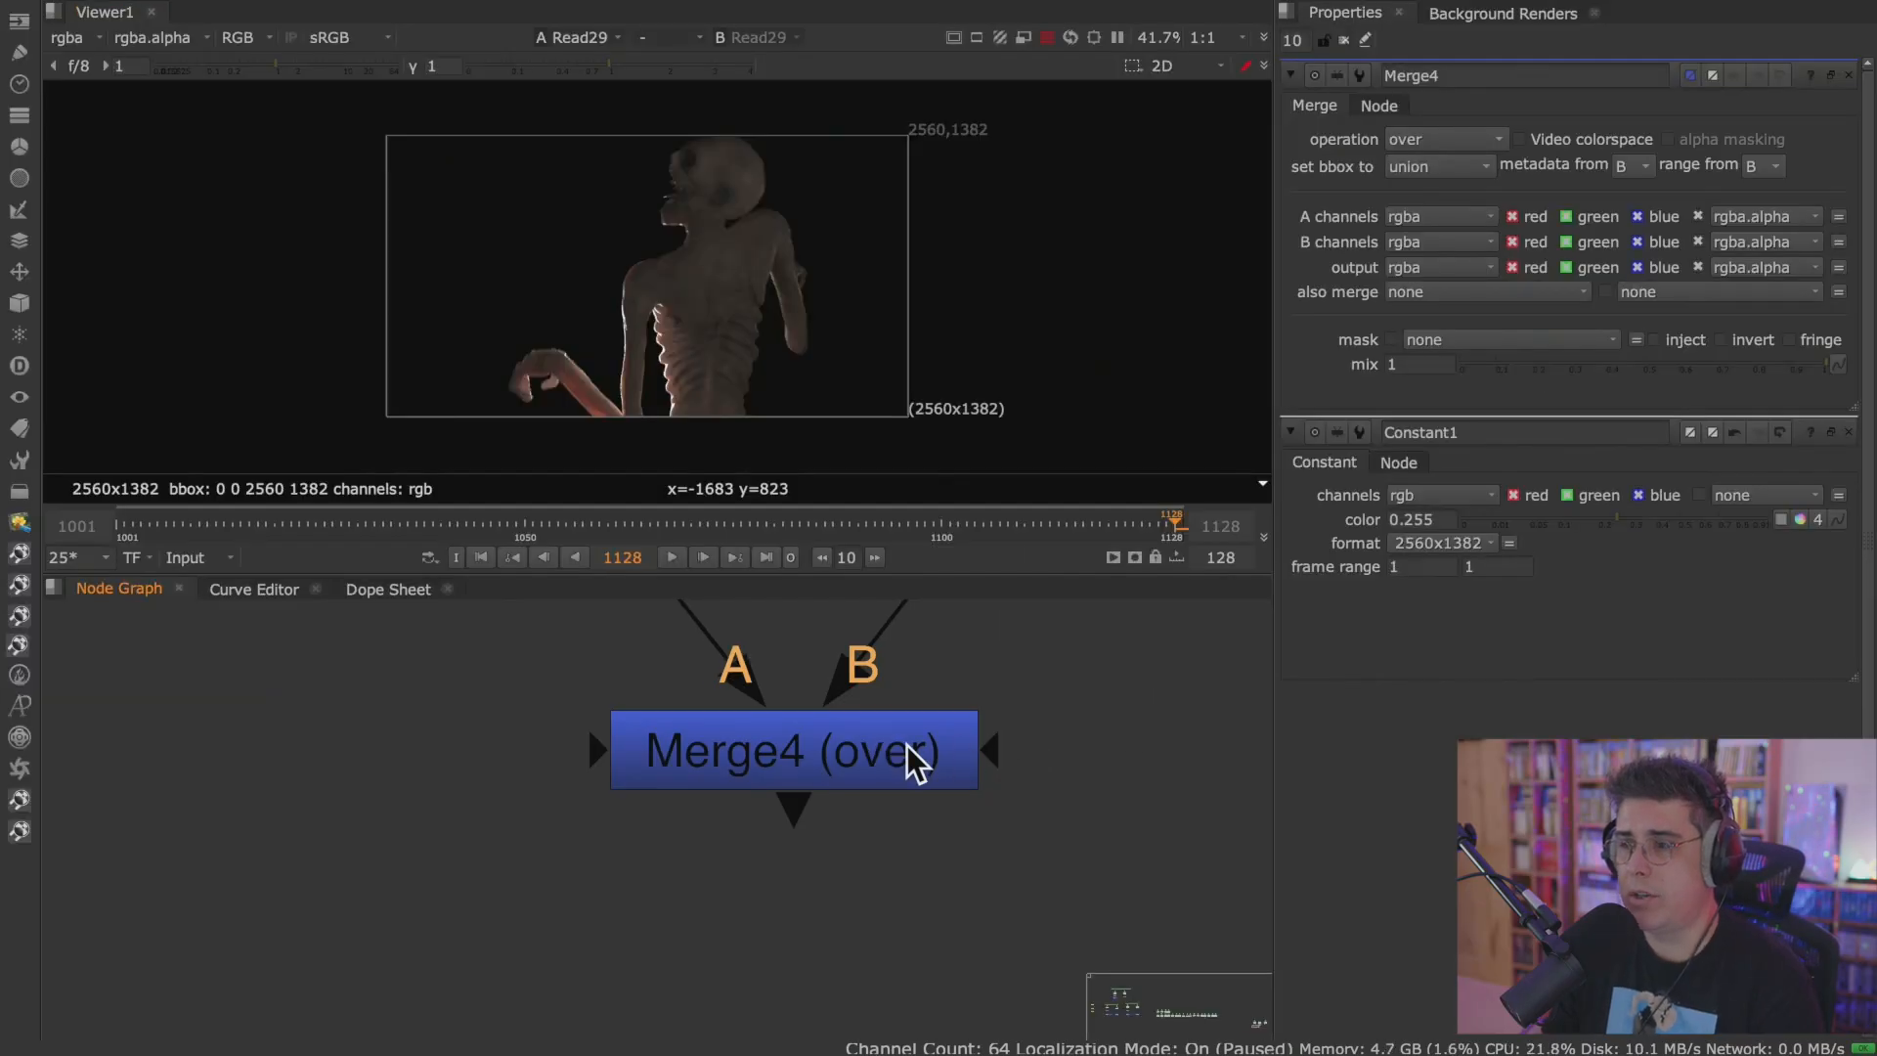
{"action": "middle_click_drag", "start_coordinate": [956, 749], "coordinate": [848, 863]}
{"action": "left_click", "coordinate": [742, 894]}
{"action": "key", "text": "1"}
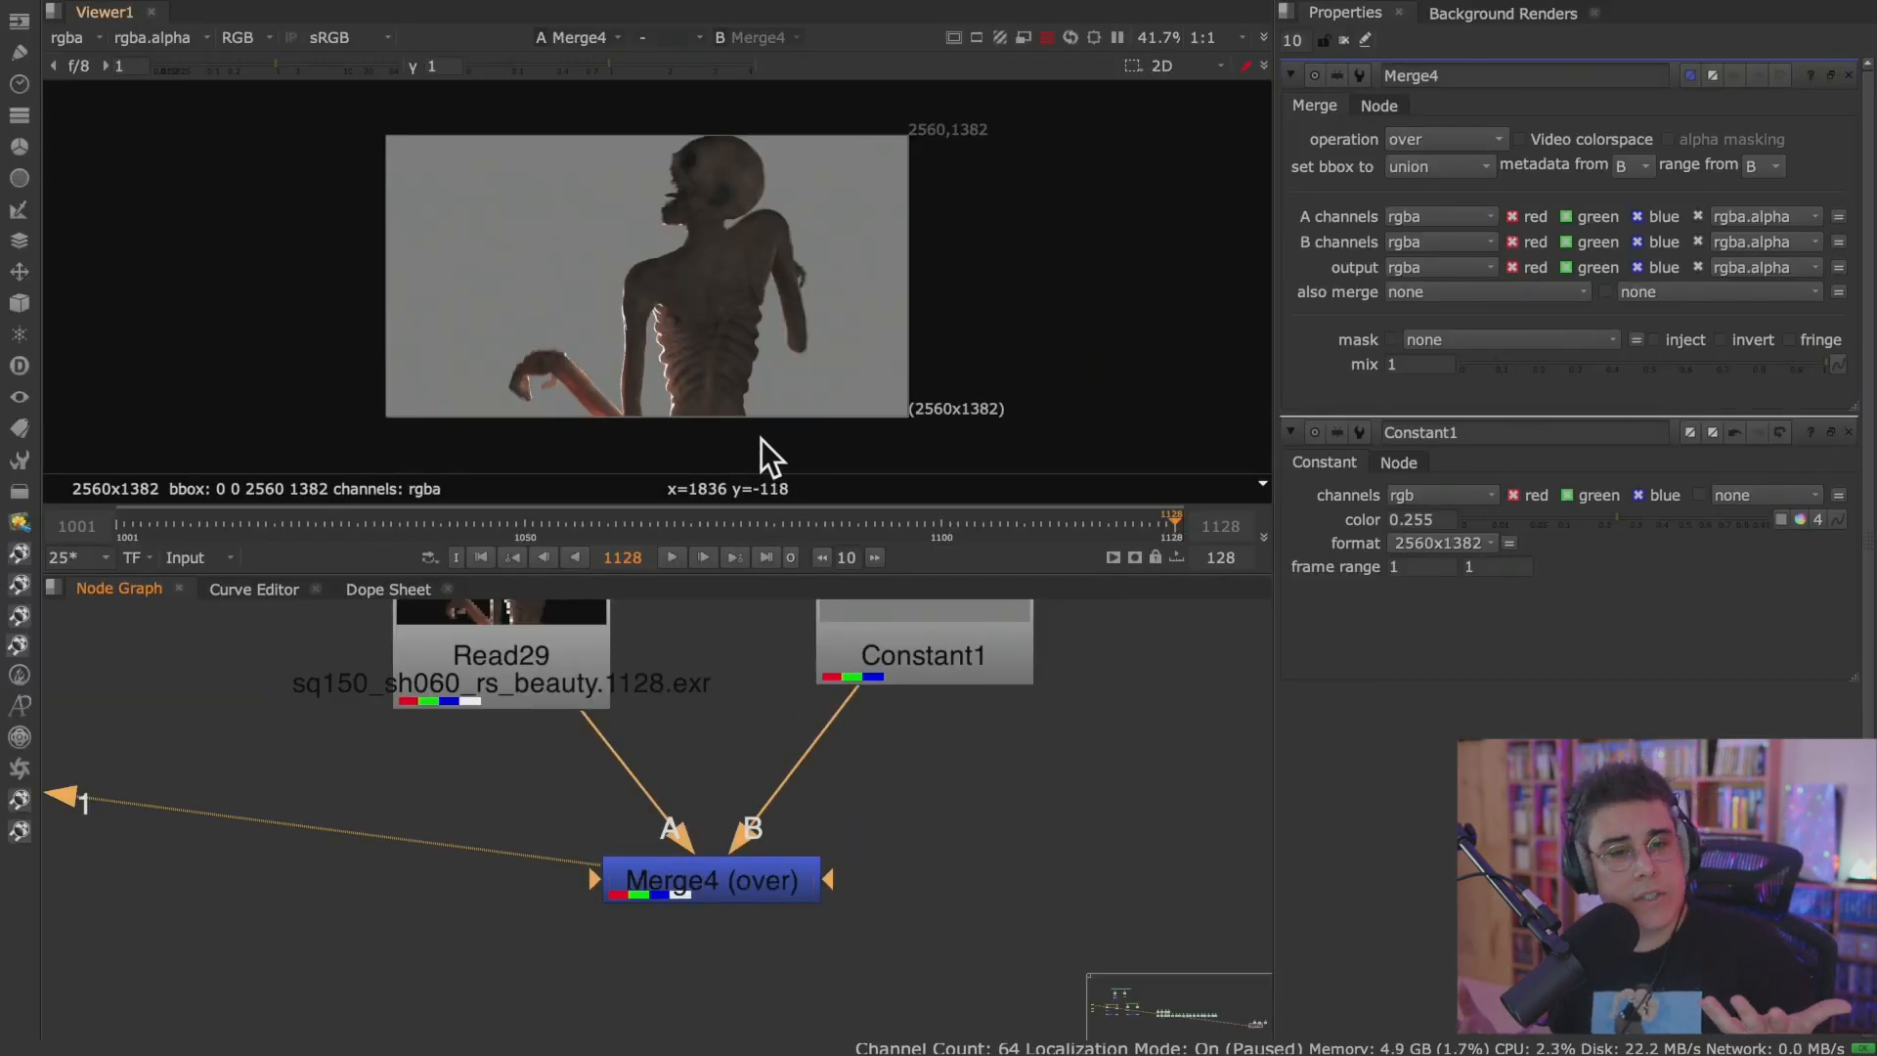
Compare the Merge's alpha and RGB in a full-screen Viewer, and examine the creature's edges around the mouth.
{"action": "scroll", "coordinate": [684, 258], "scroll_direction": "up", "scroll_amount": 1}
{"action": "key", "text": "a"}
{"action": "key", "text": "a"}
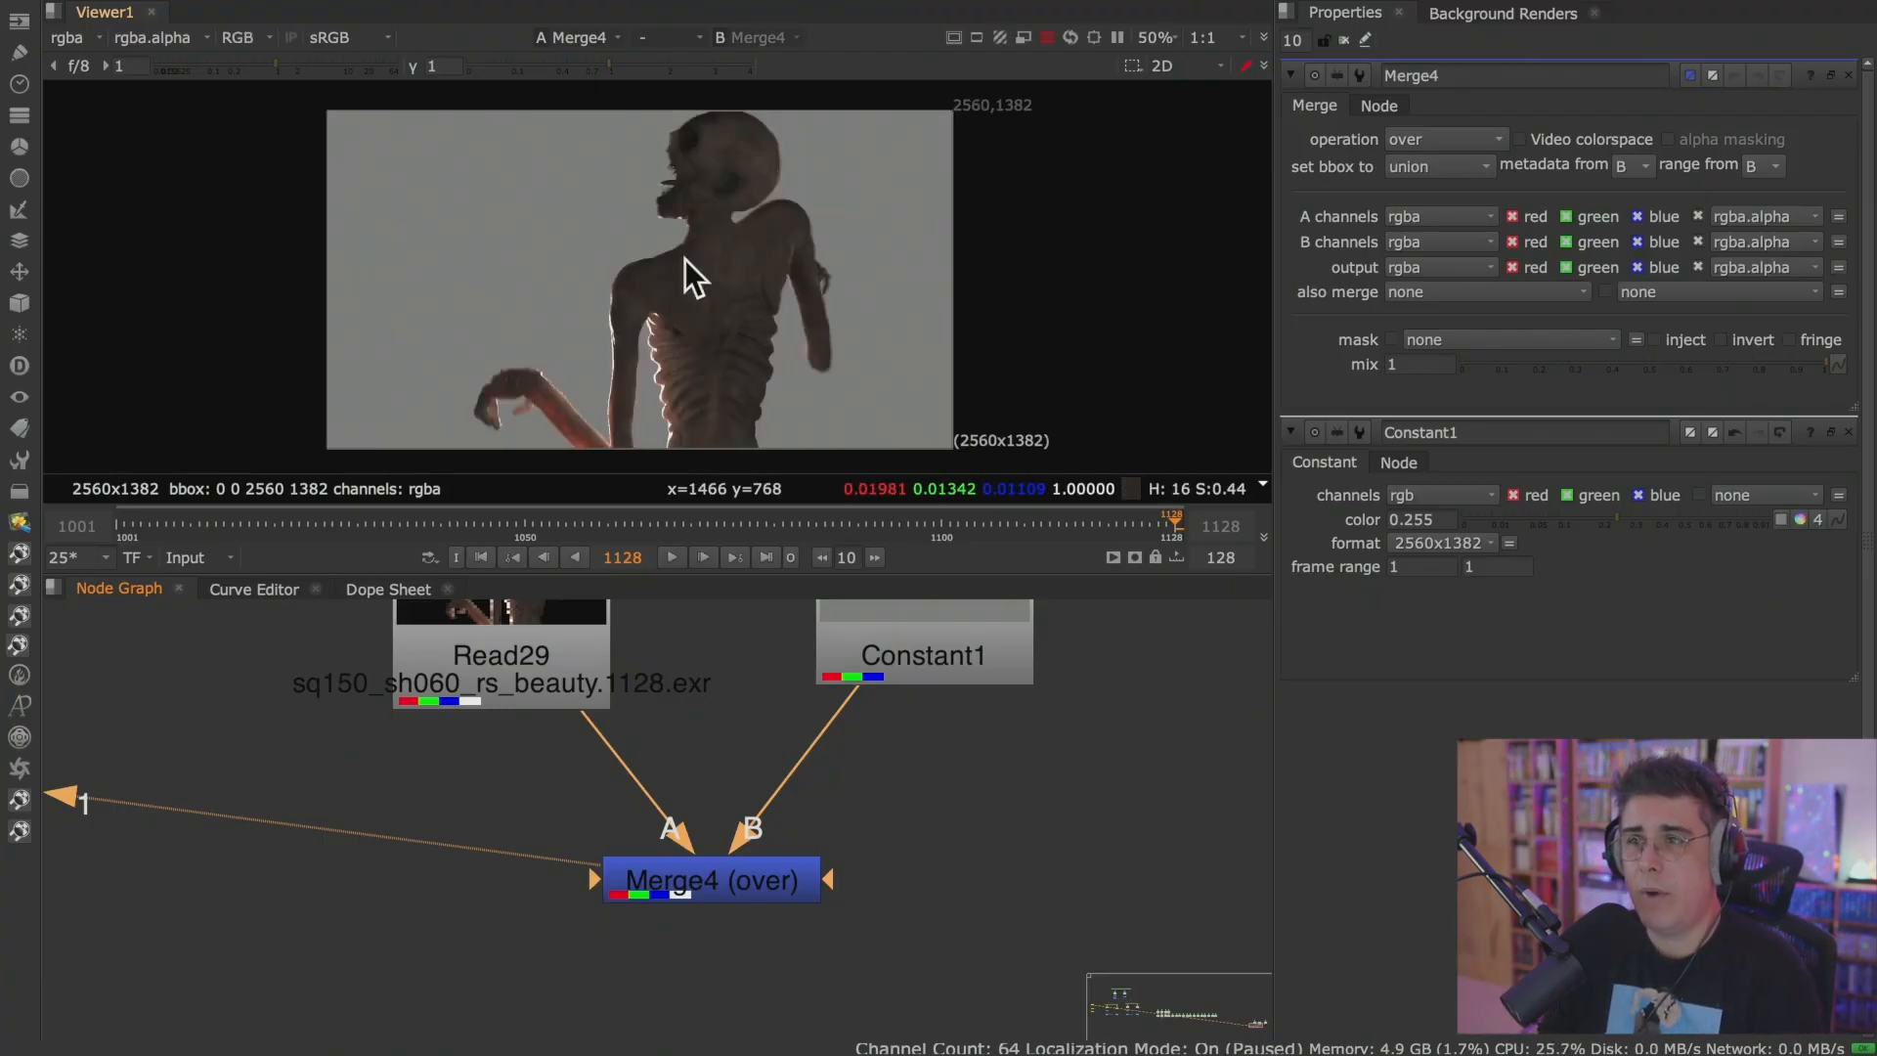
{"action": "key", "text": "space"}
{"action": "scroll", "coordinate": [691, 766], "scroll_direction": "up", "scroll_amount": 6}
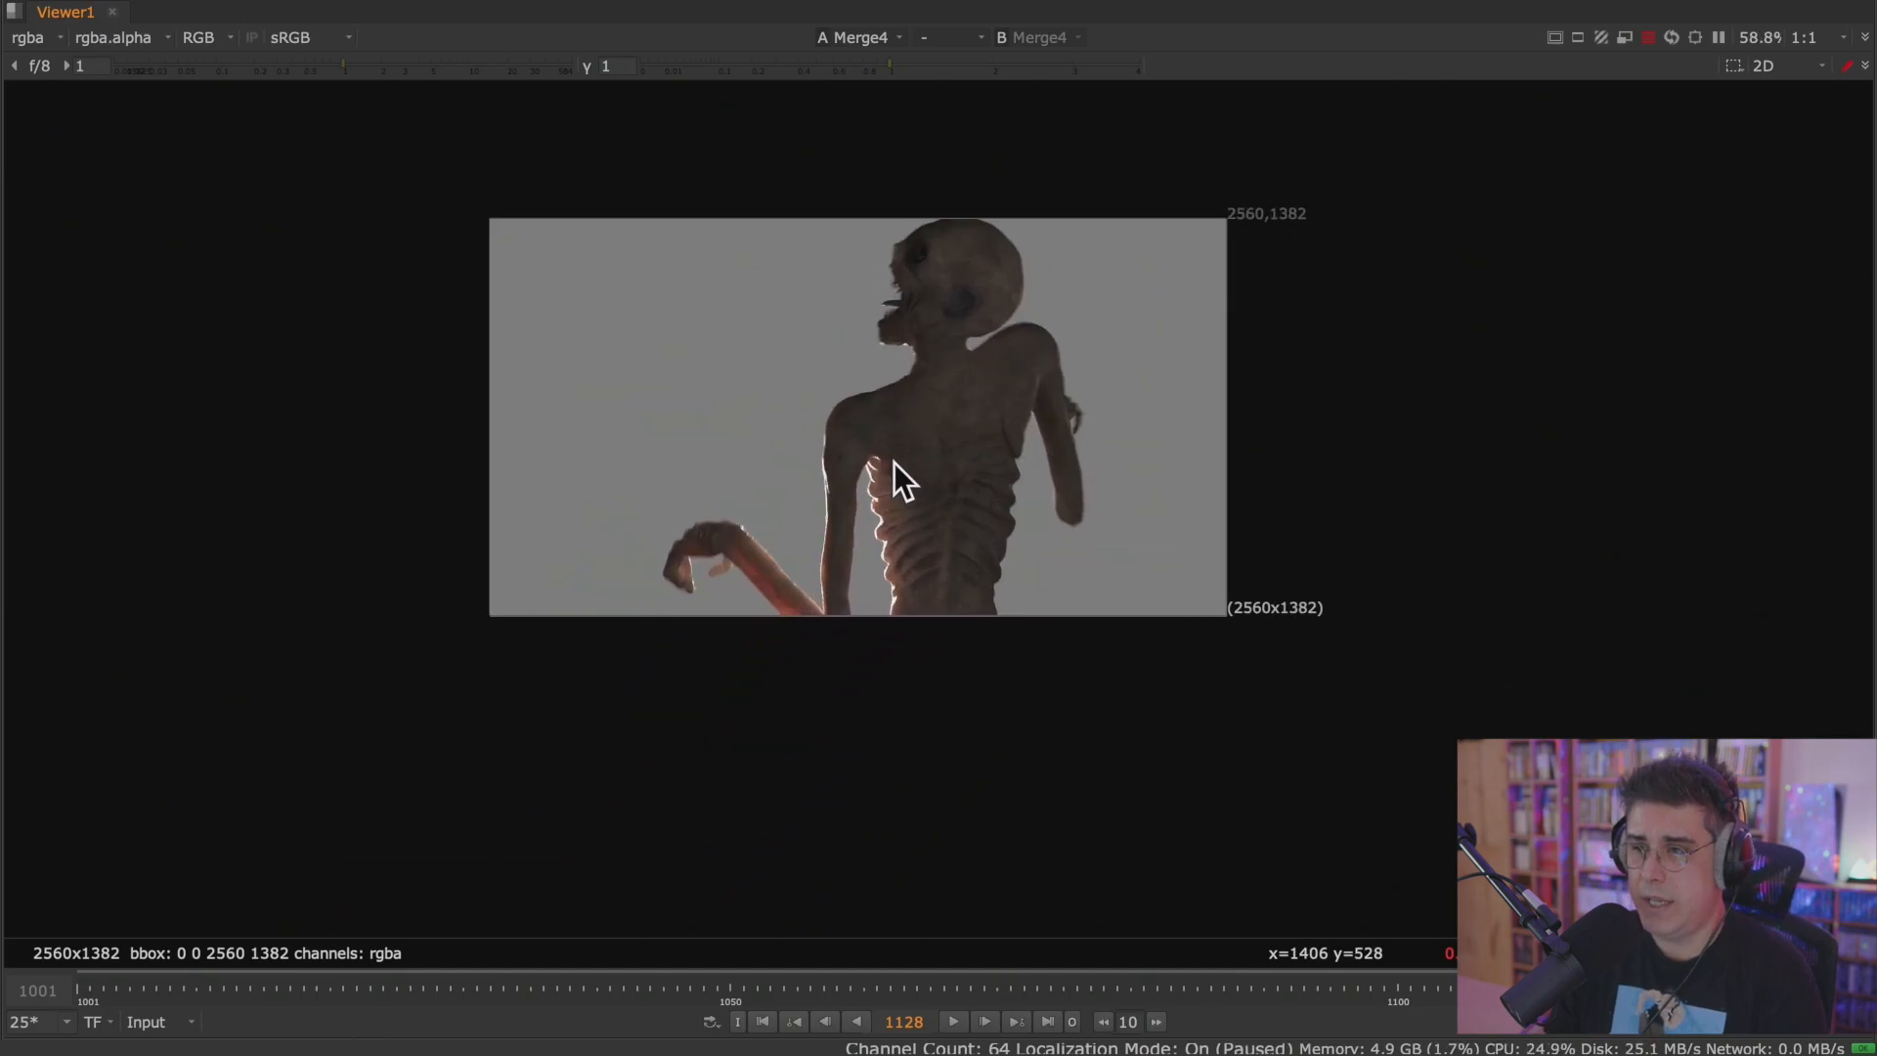
{"action": "key", "text": "a"}
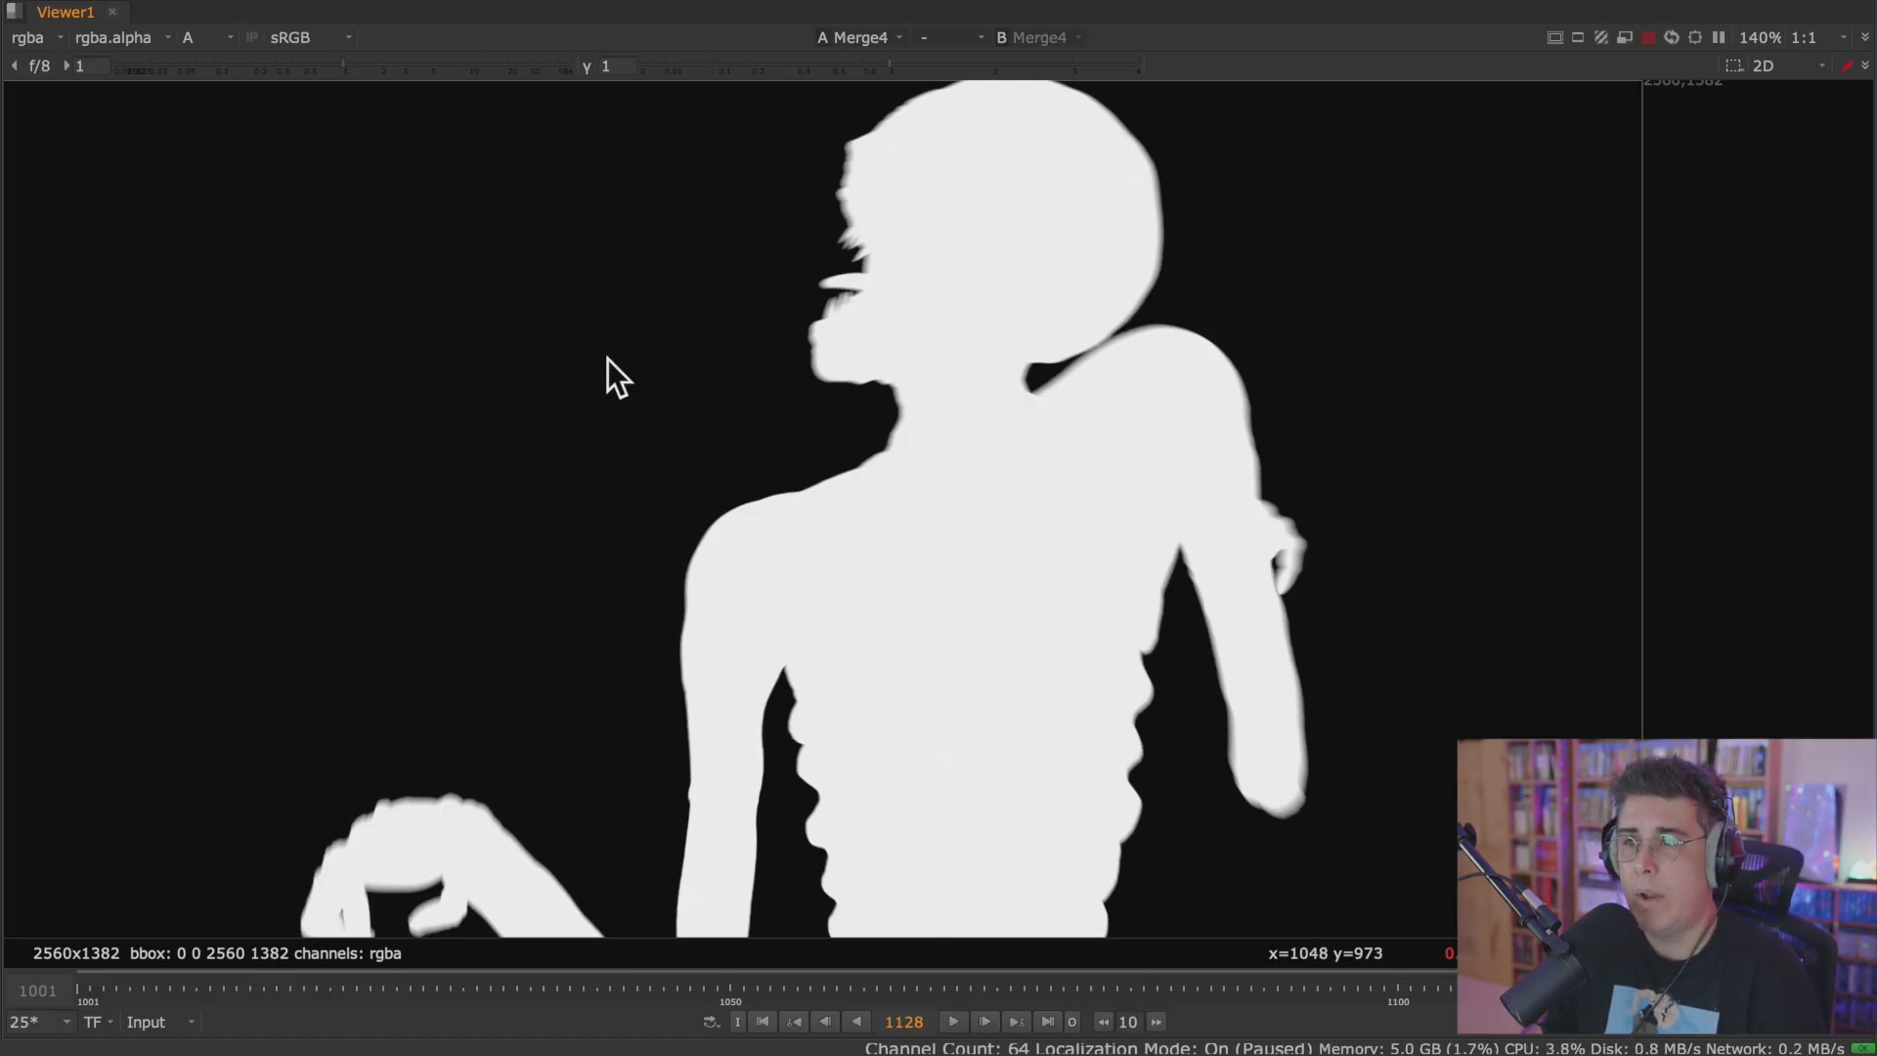
{"action": "key", "text": "a"}
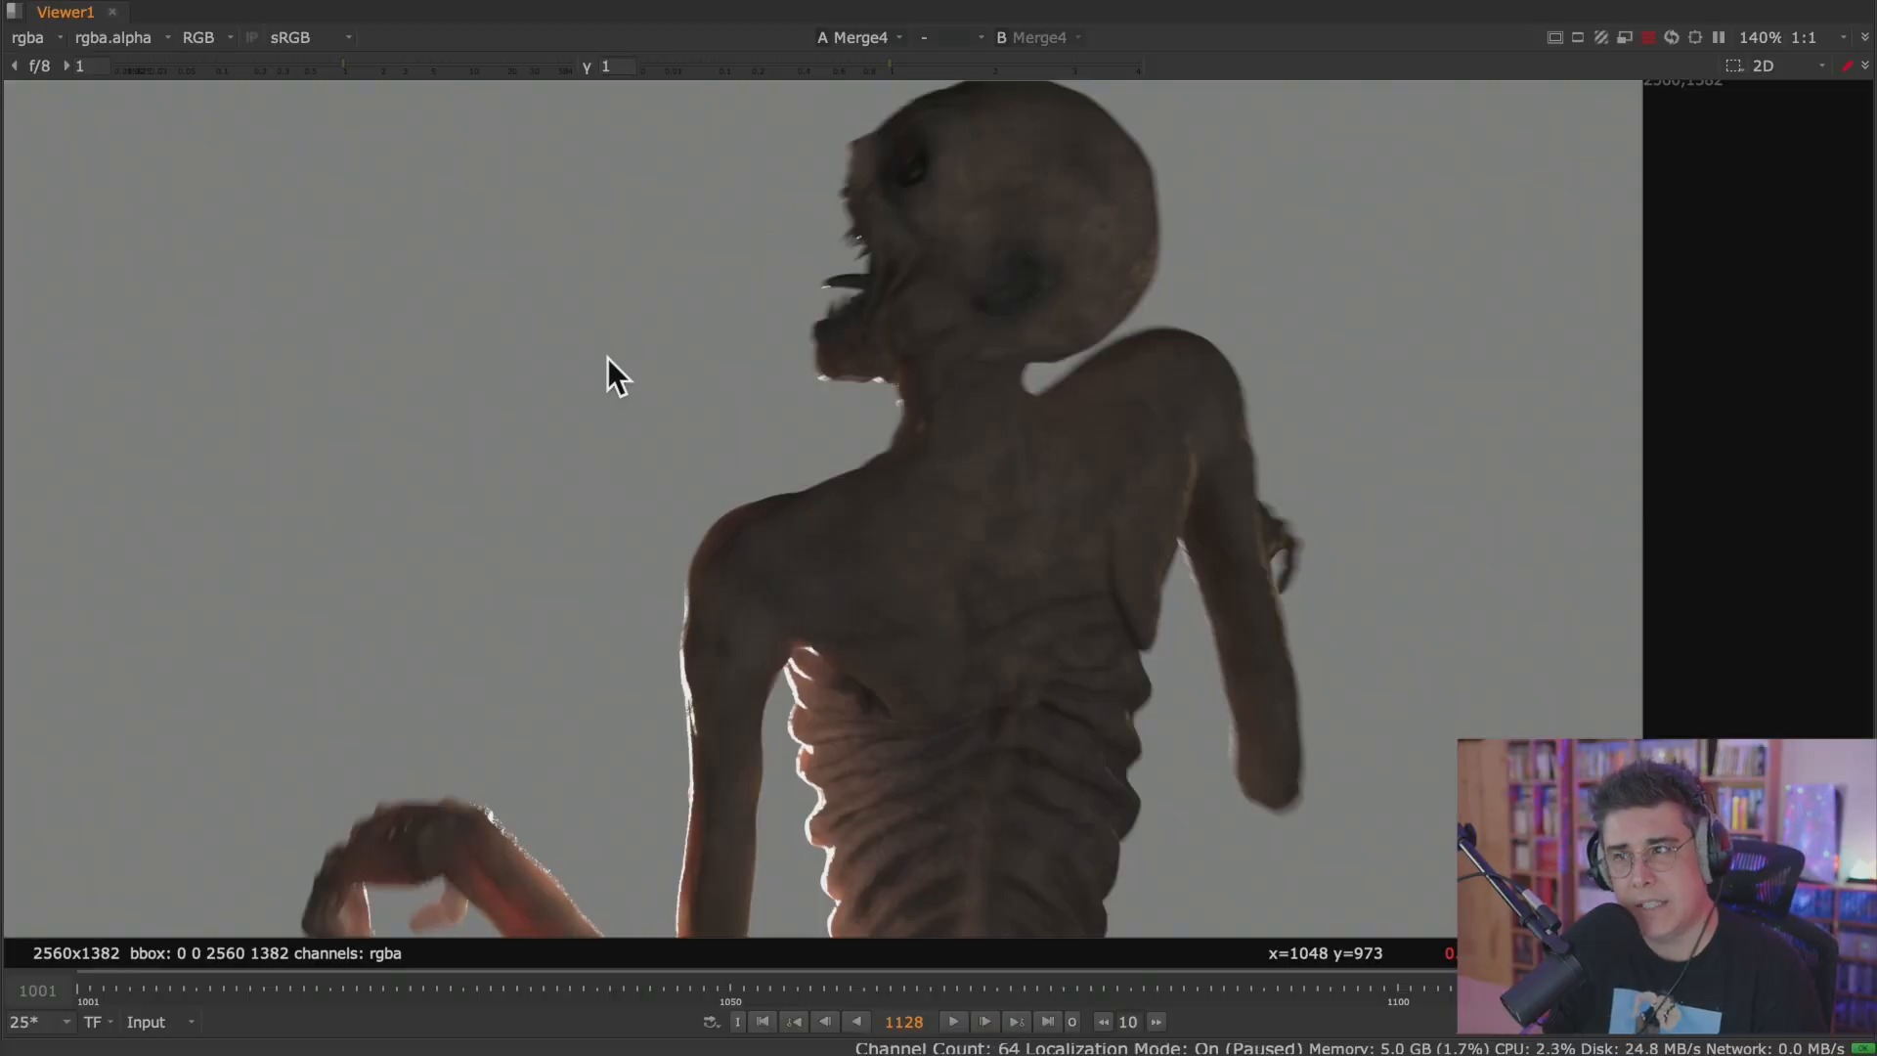
{"action": "scroll", "coordinate": [871, 238], "scroll_direction": "up", "scroll_amount": 8}
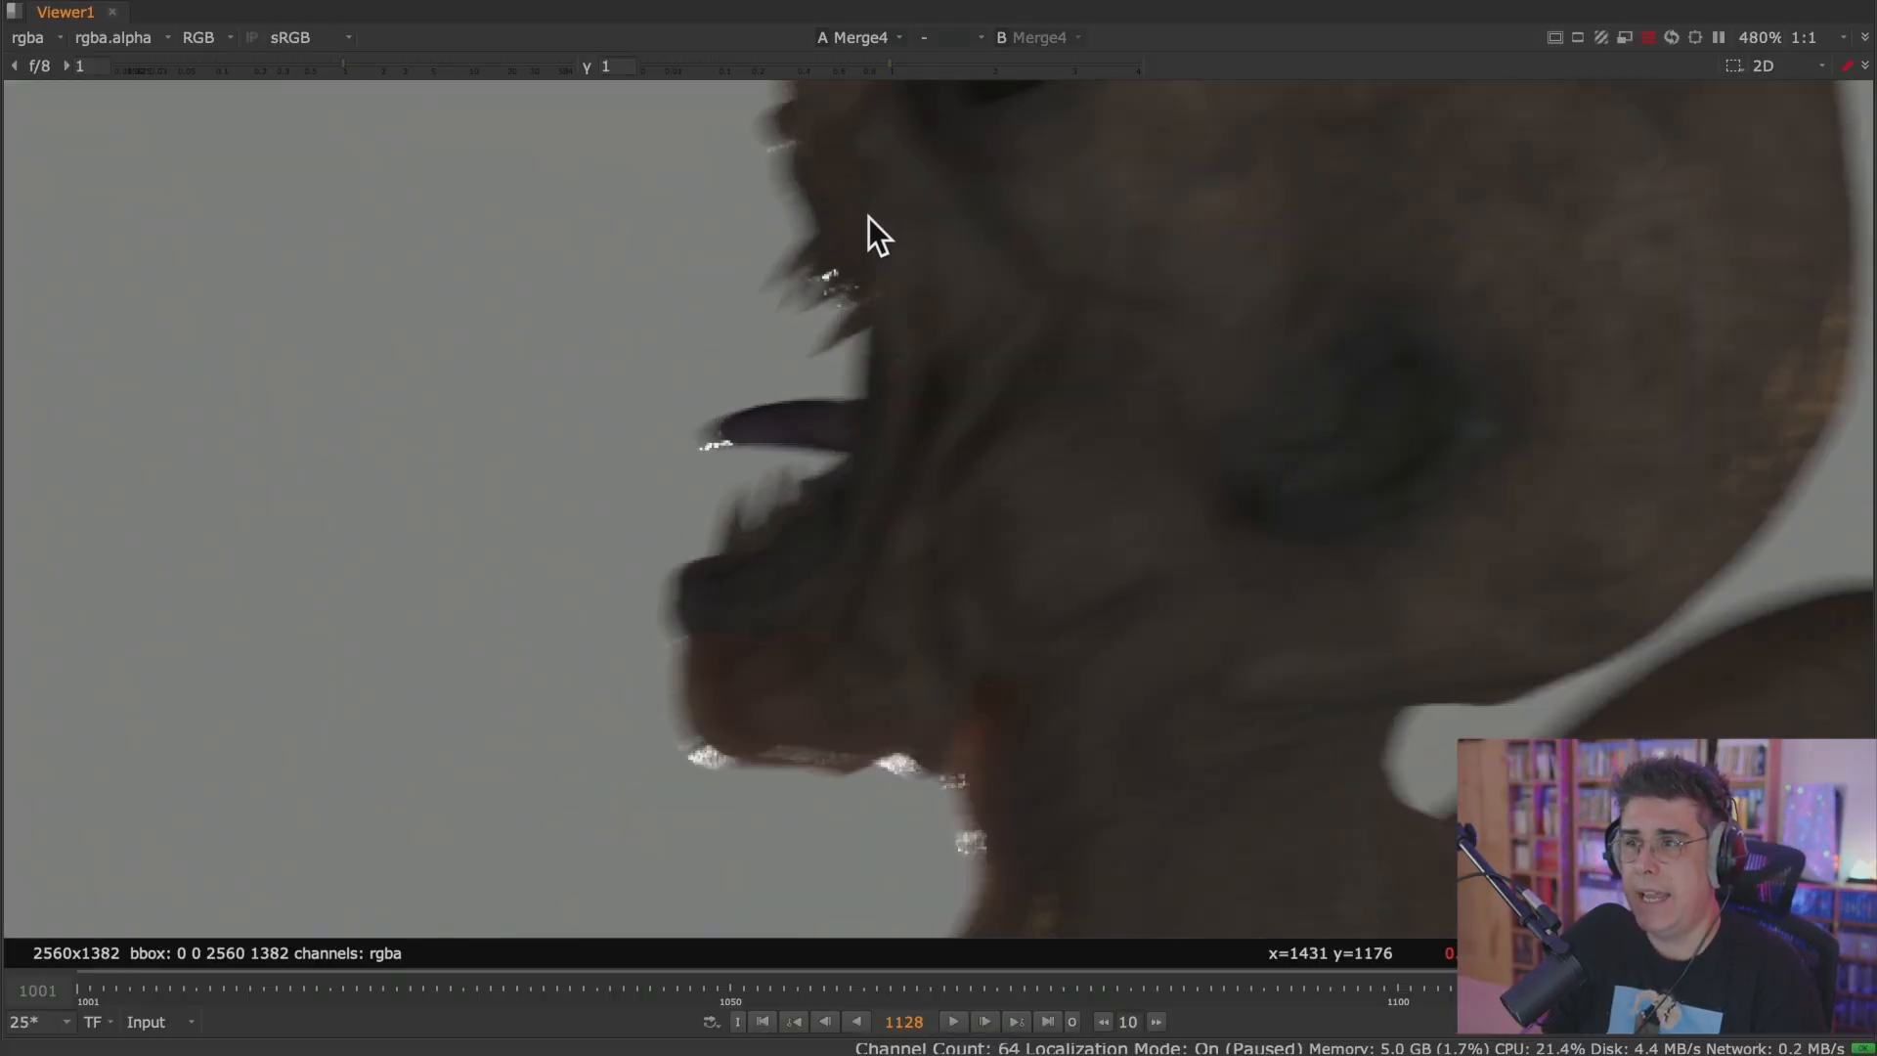
Compare the Merge's alpha and RGB at pixel level along the creature's motion-blurred face edge.
{"action": "key", "text": "a"}
{"action": "scroll", "coordinate": [747, 526], "scroll_direction": "up", "scroll_amount": 3}
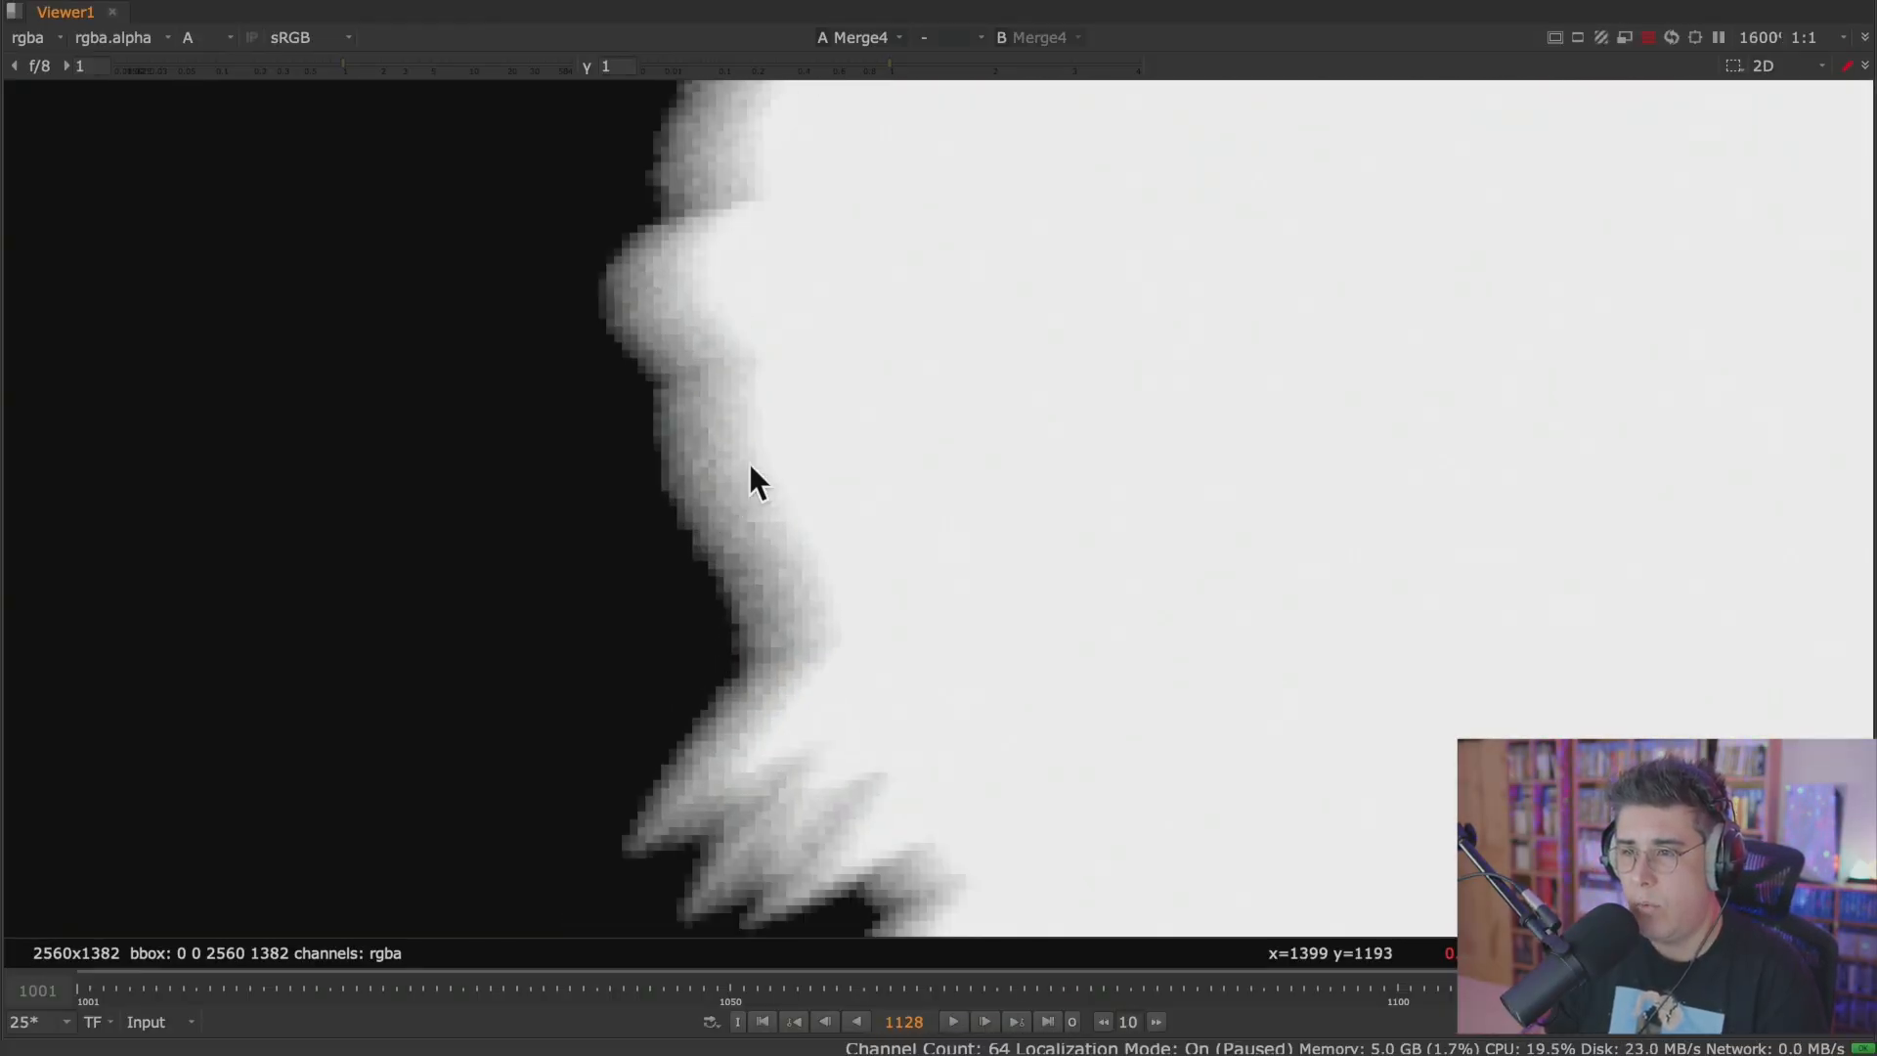
{"action": "scroll", "coordinate": [728, 488], "scroll_direction": "up", "scroll_amount": 8}
{"action": "key", "text": "a"}
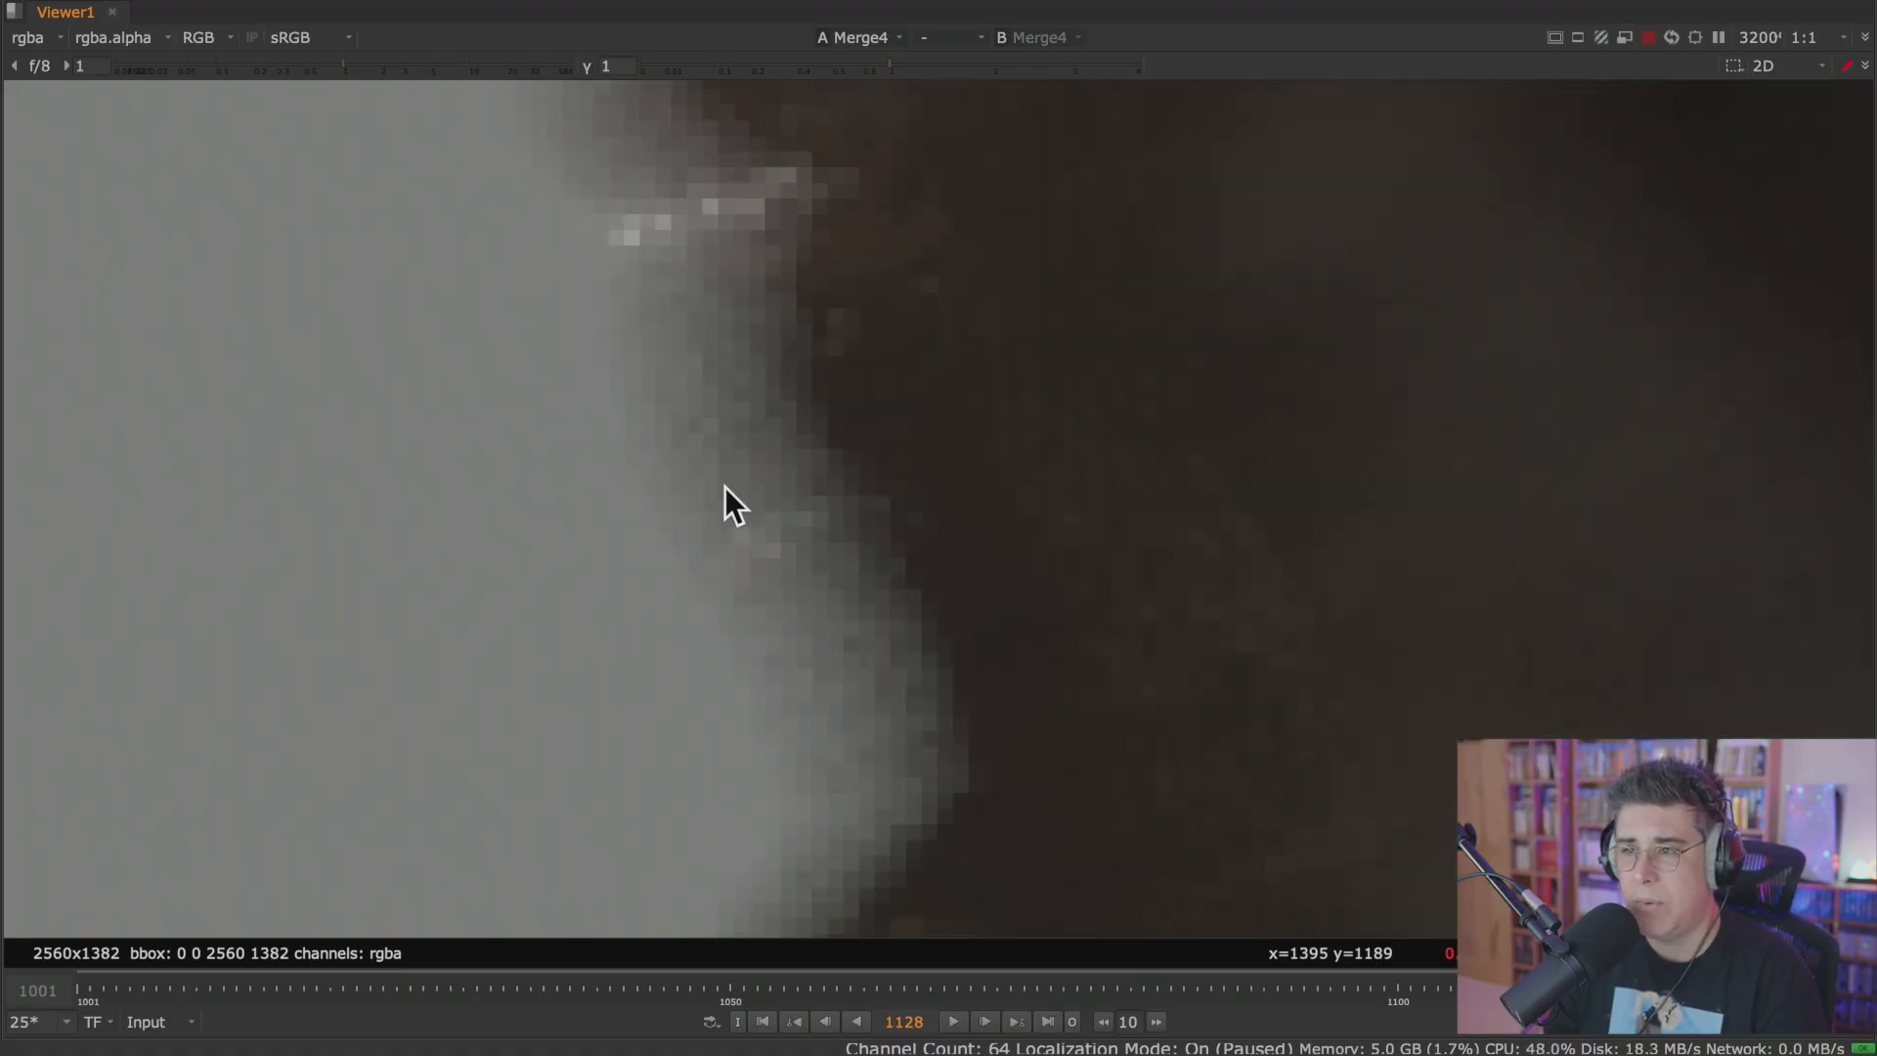
{"action": "key", "text": "a"}
{"action": "key", "text": "a"}
{"action": "key", "text": "a"}
{"action": "key", "text": "a"}
{"action": "key", "text": "a"}
{"action": "key", "text": "a"}
{"action": "key", "text": "a"}
{"action": "key", "text": "a"}
Scrub through the timeline and play back the Merge result in the full-screen Viewer.
{"action": "scroll", "coordinate": [775, 461], "scroll_direction": "down", "scroll_amount": 10}
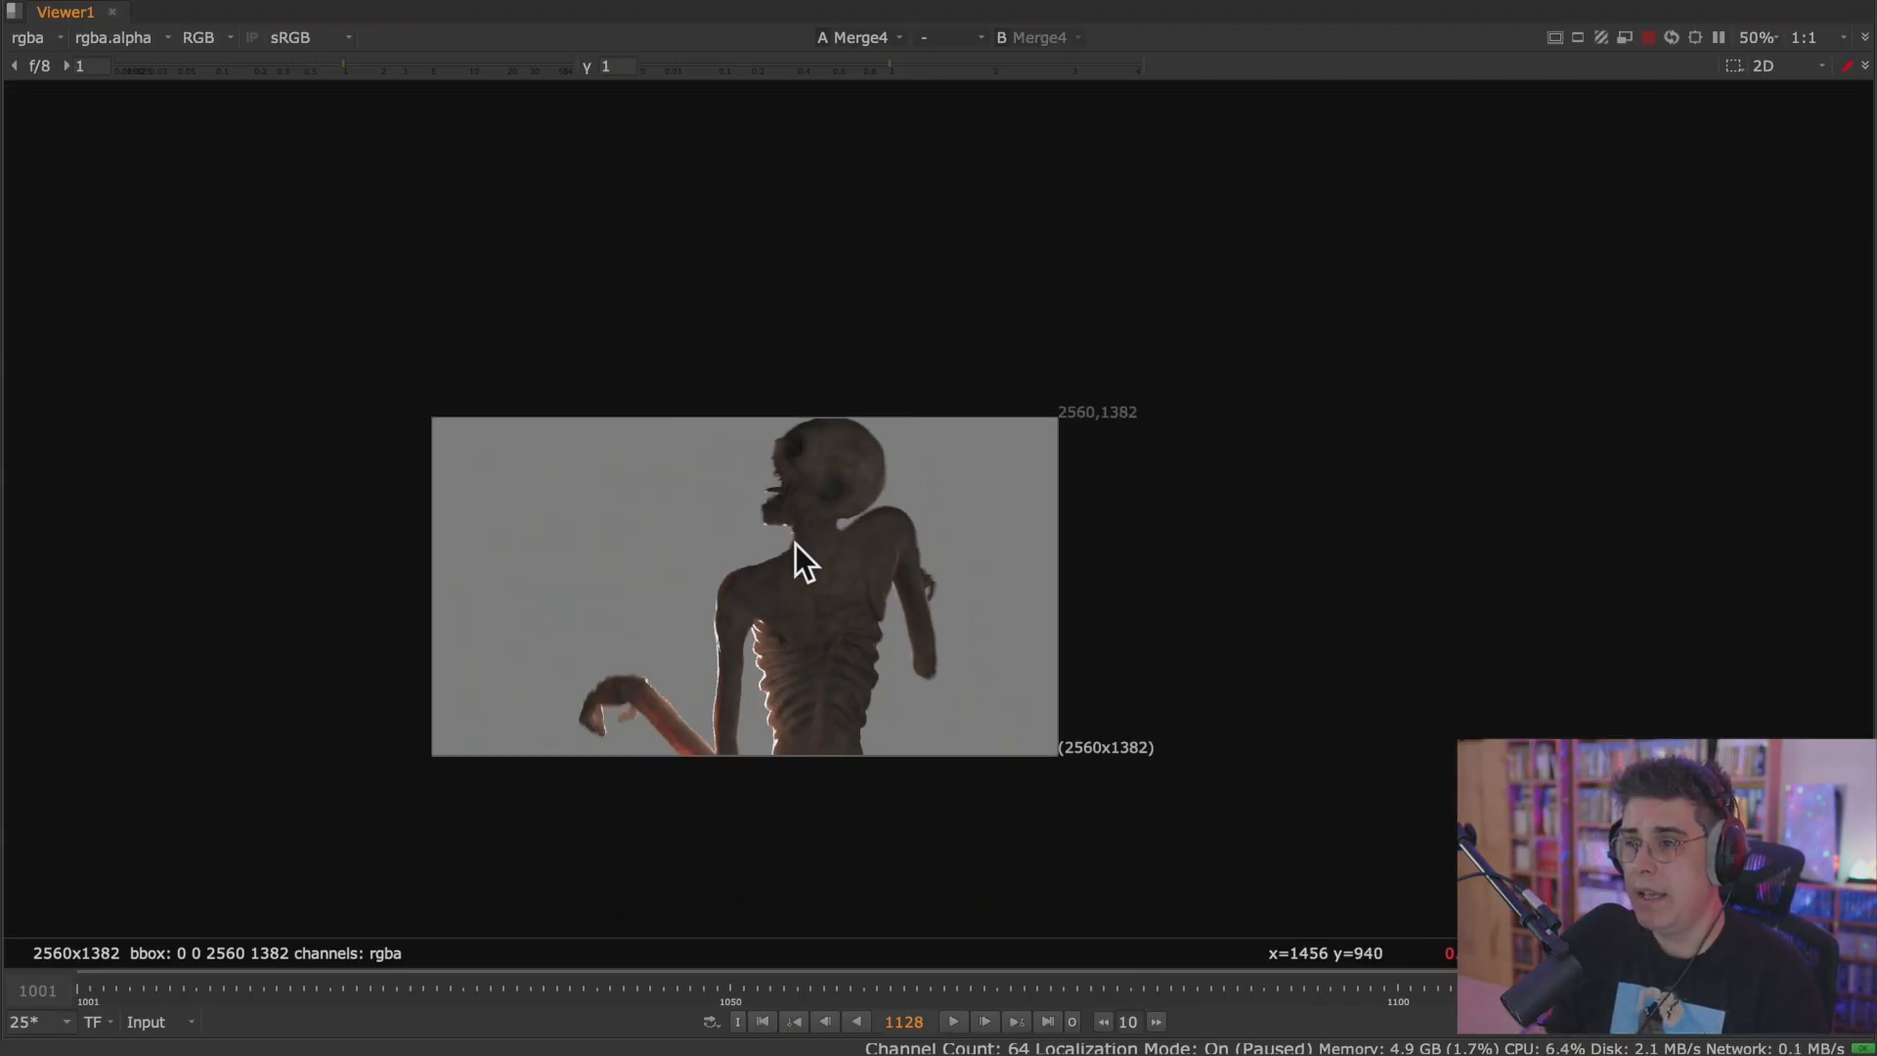
{"action": "middle_click_drag", "start_coordinate": [808, 579], "coordinate": [824, 488]}
{"action": "scroll", "coordinate": [812, 457], "scroll_direction": "up", "scroll_amount": 2}
{"action": "left_click_drag", "start_coordinate": [823, 995], "coordinate": [1624, 987]}
{"action": "scroll", "coordinate": [848, 544], "scroll_direction": "up", "scroll_amount": 1}
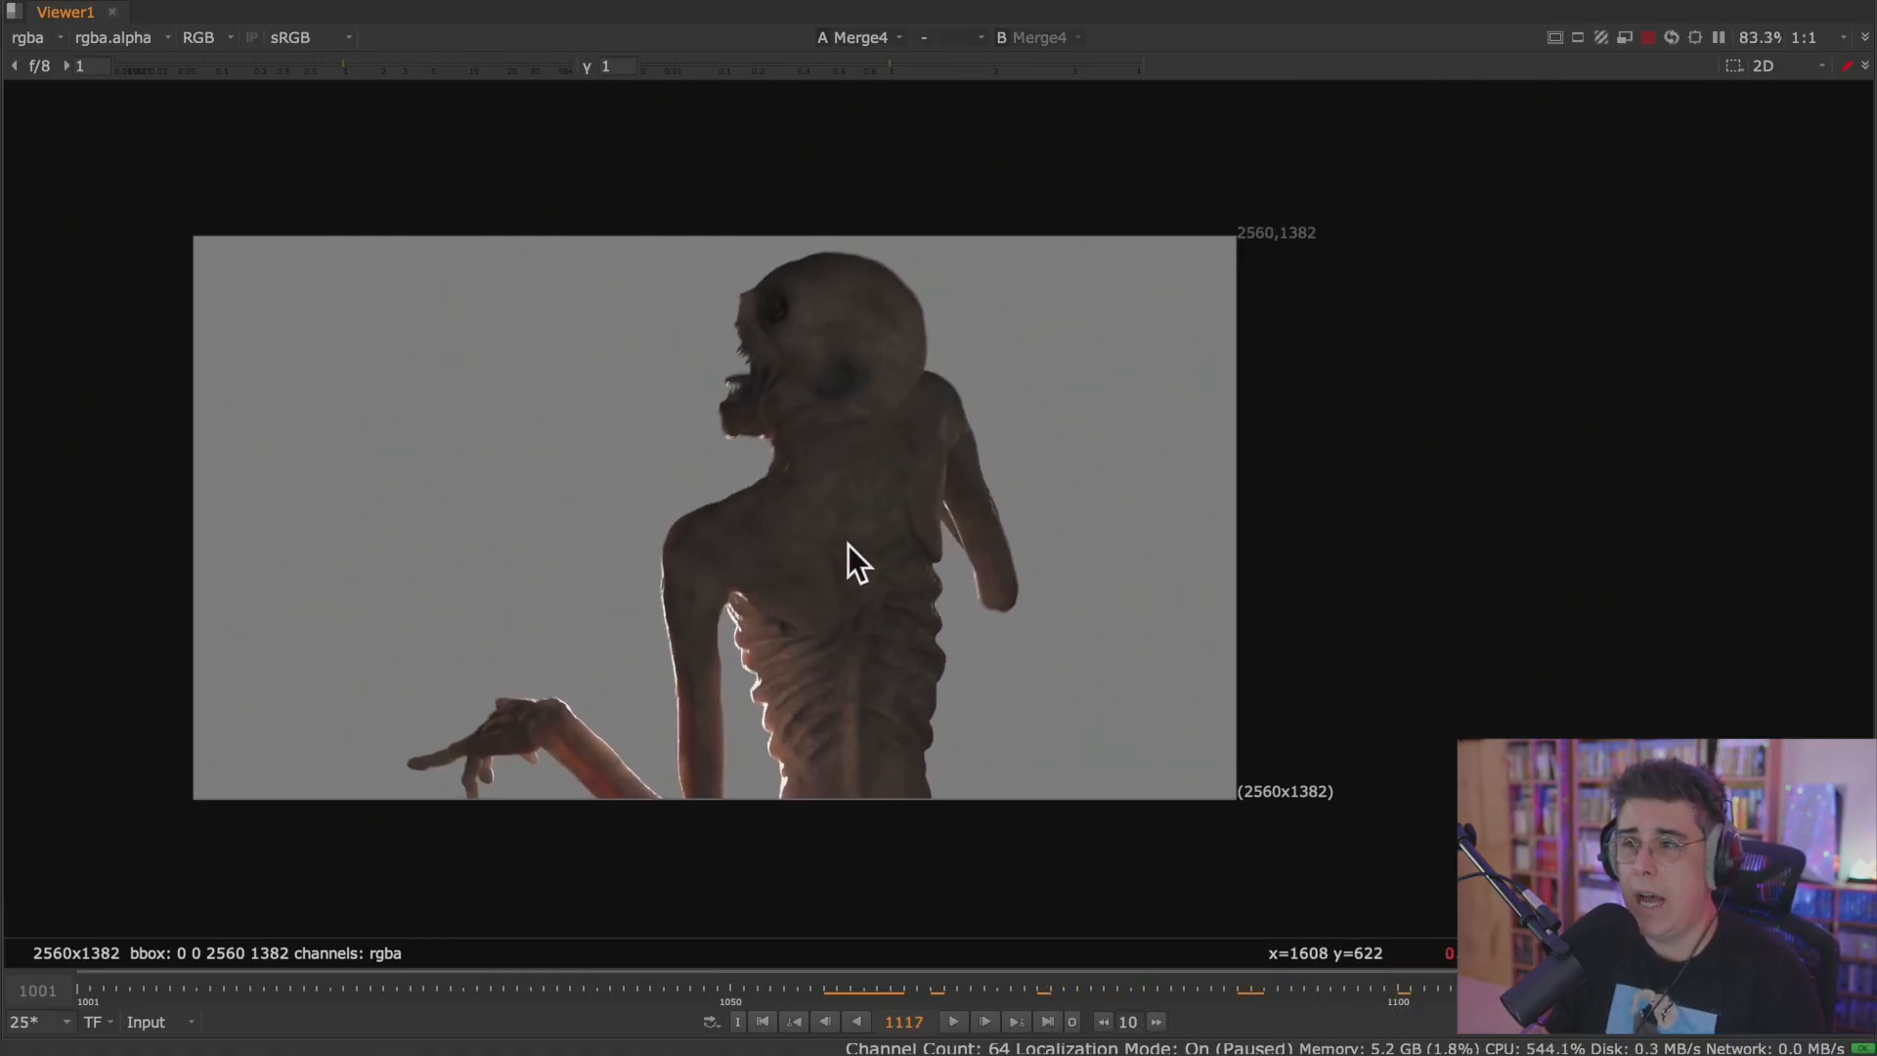
{"action": "left_click", "coordinate": [956, 1022]}
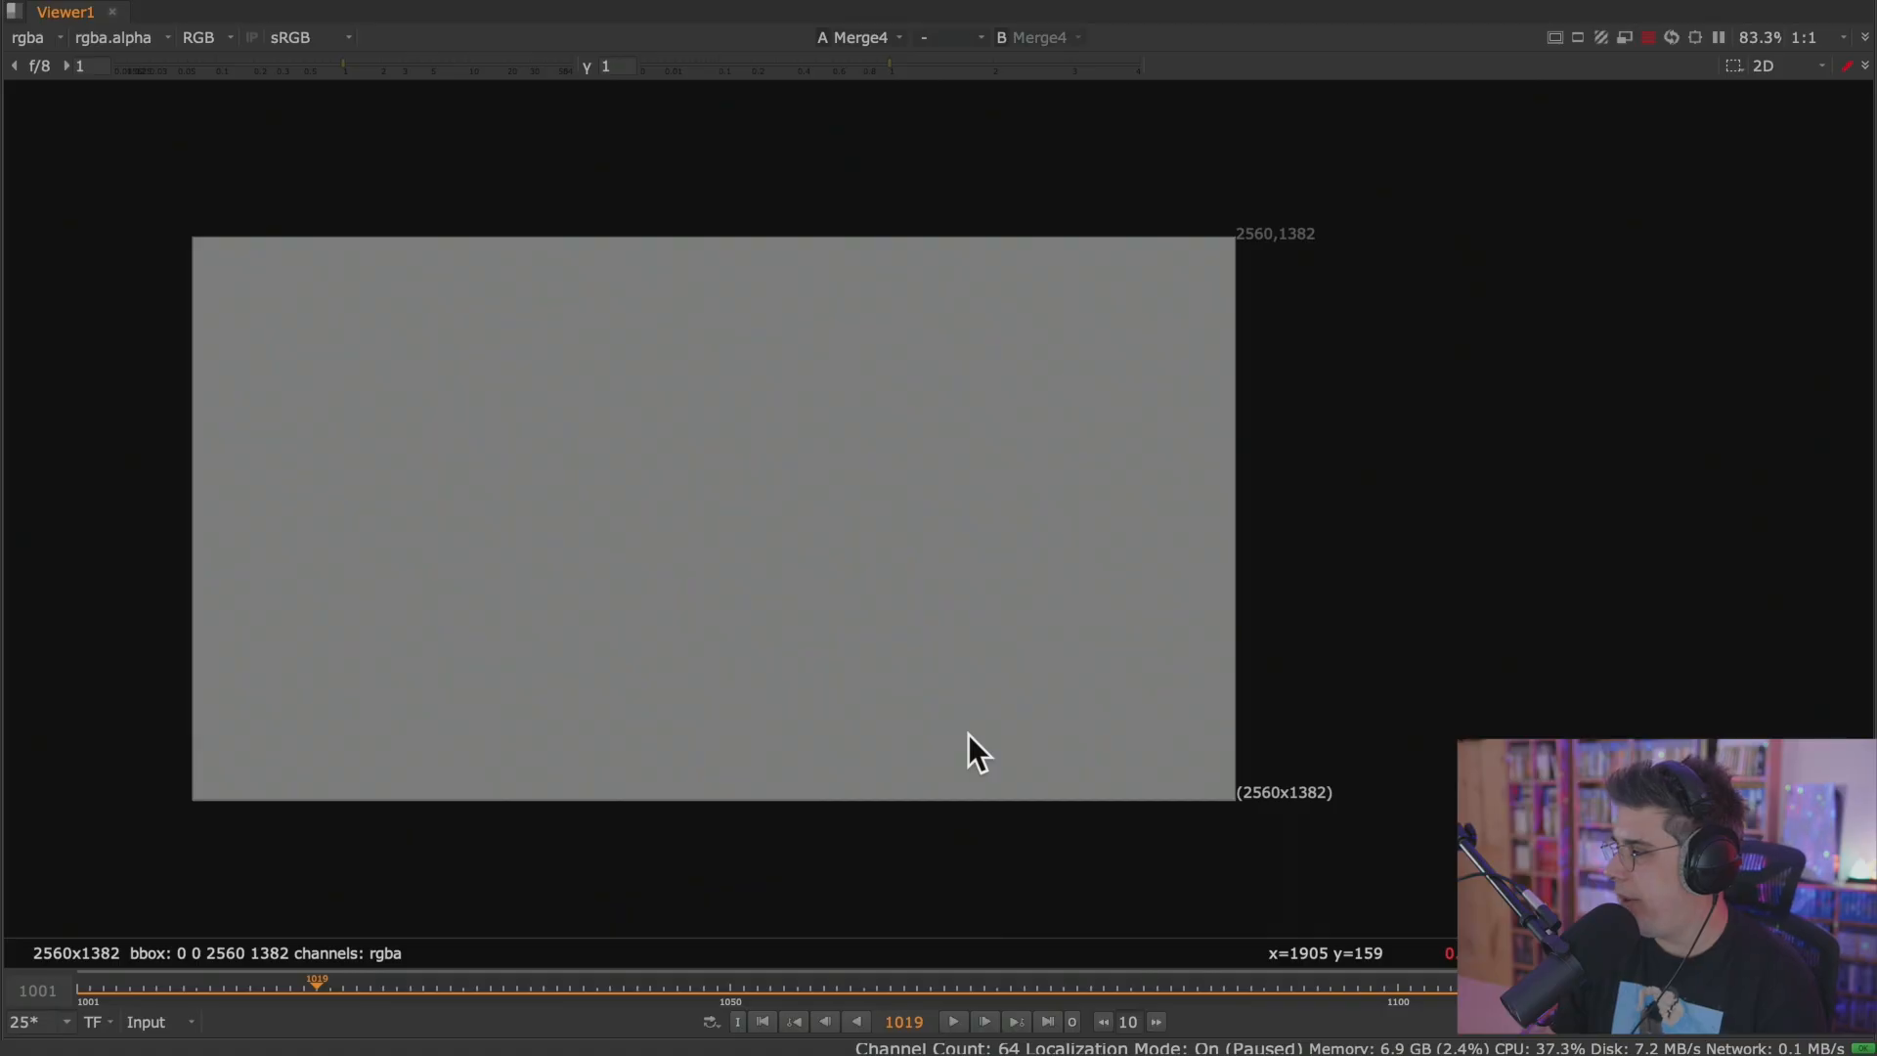
Restore the full layout and show the Read28 footage through Viewer input 1.
{"action": "key", "text": "space"}
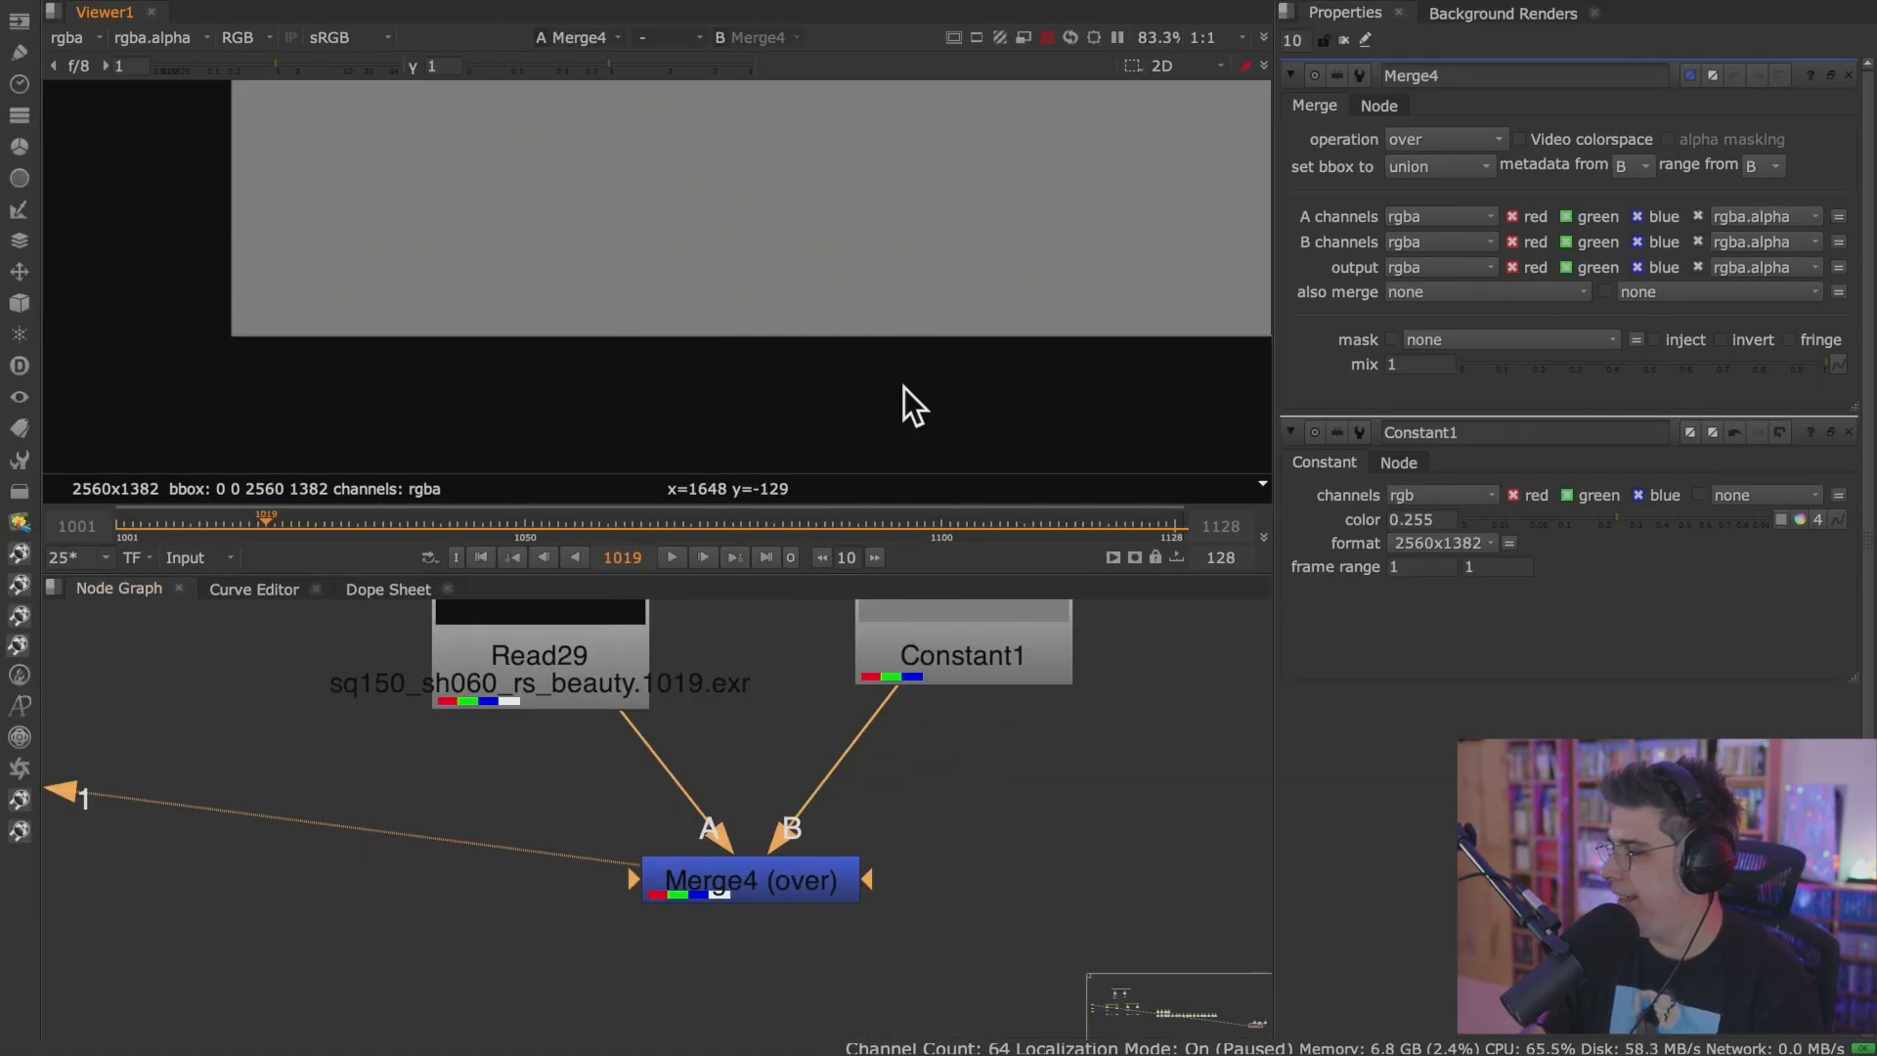
{"action": "scroll", "coordinate": [887, 348], "scroll_direction": "down", "scroll_amount": 5}
{"action": "scroll", "coordinate": [810, 338], "scroll_direction": "up", "scroll_amount": 4}
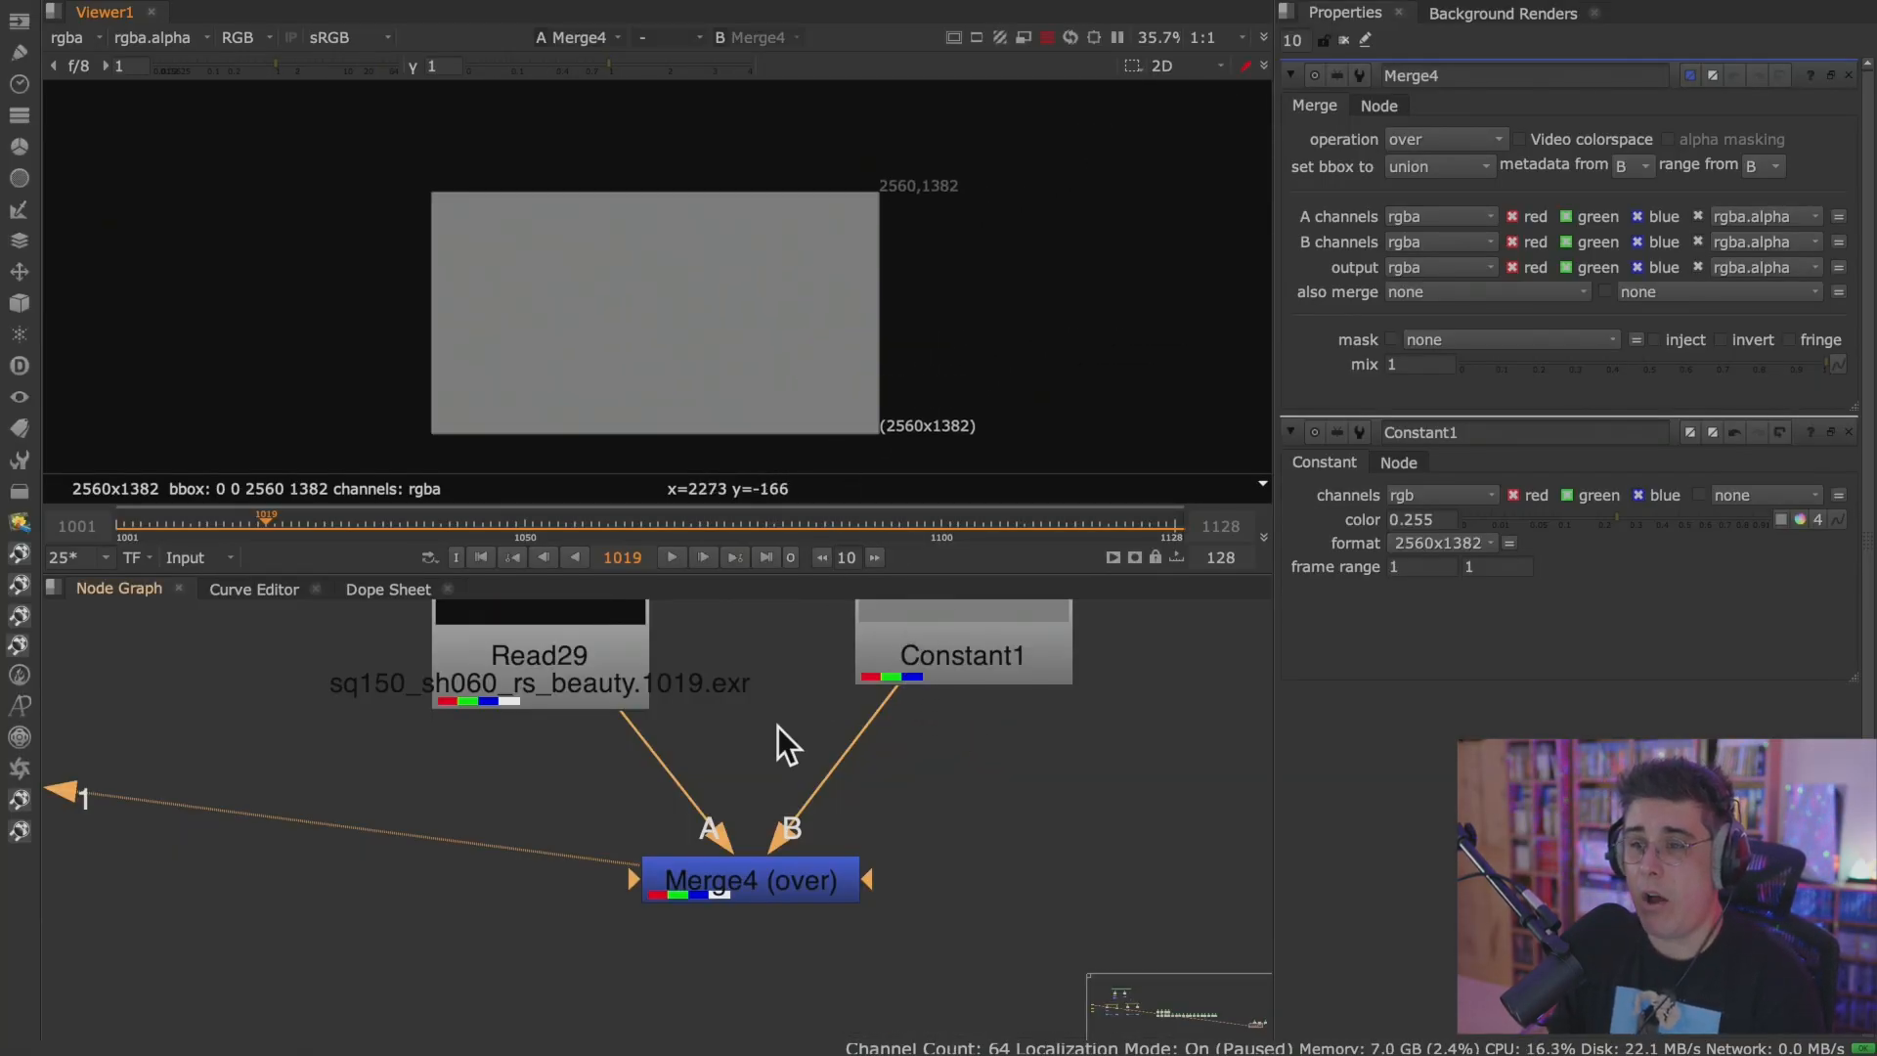
{"action": "scroll", "coordinate": [777, 727], "scroll_direction": "down", "scroll_amount": 4}
{"action": "middle_click_drag", "start_coordinate": [802, 719], "coordinate": [728, 823]}
{"action": "left_click", "coordinate": [999, 755]}
{"action": "key", "text": "1"}
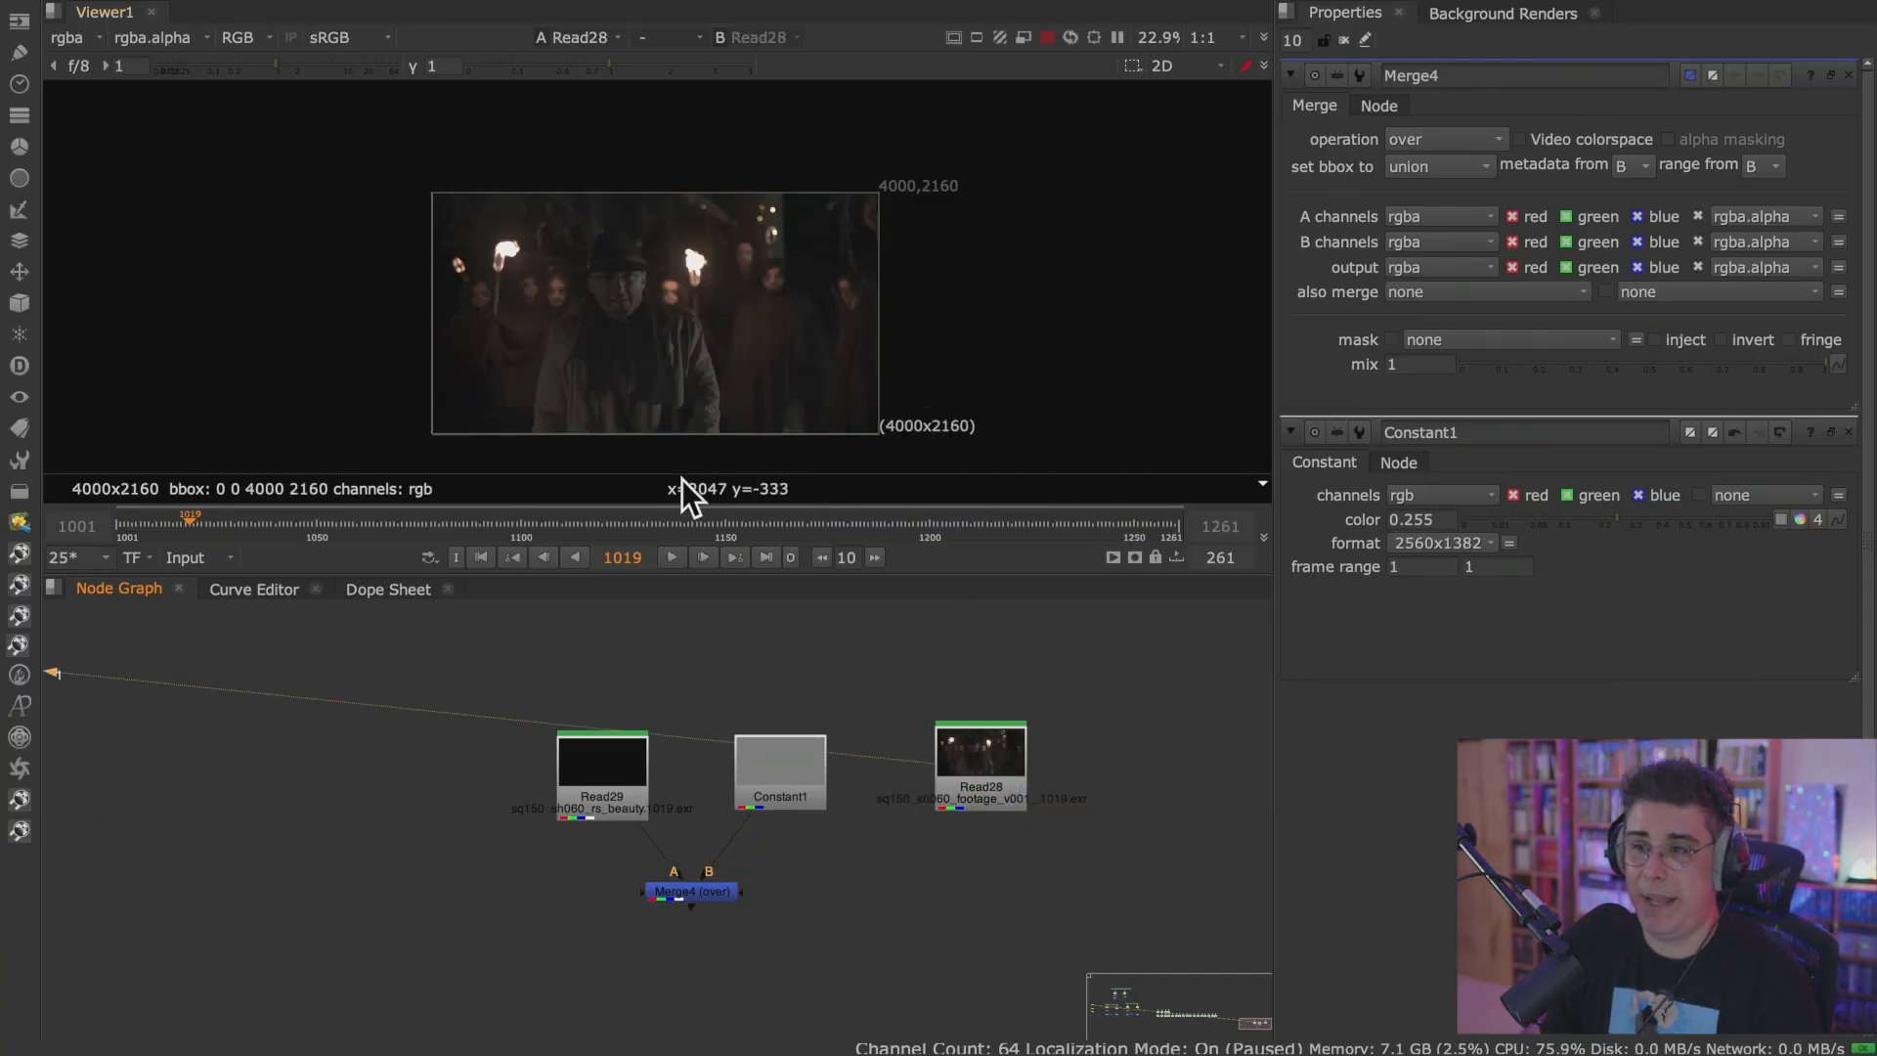
Play the Read28 footage framed in a full-screen Viewer, and return to the full layout.
{"action": "key", "text": "space"}
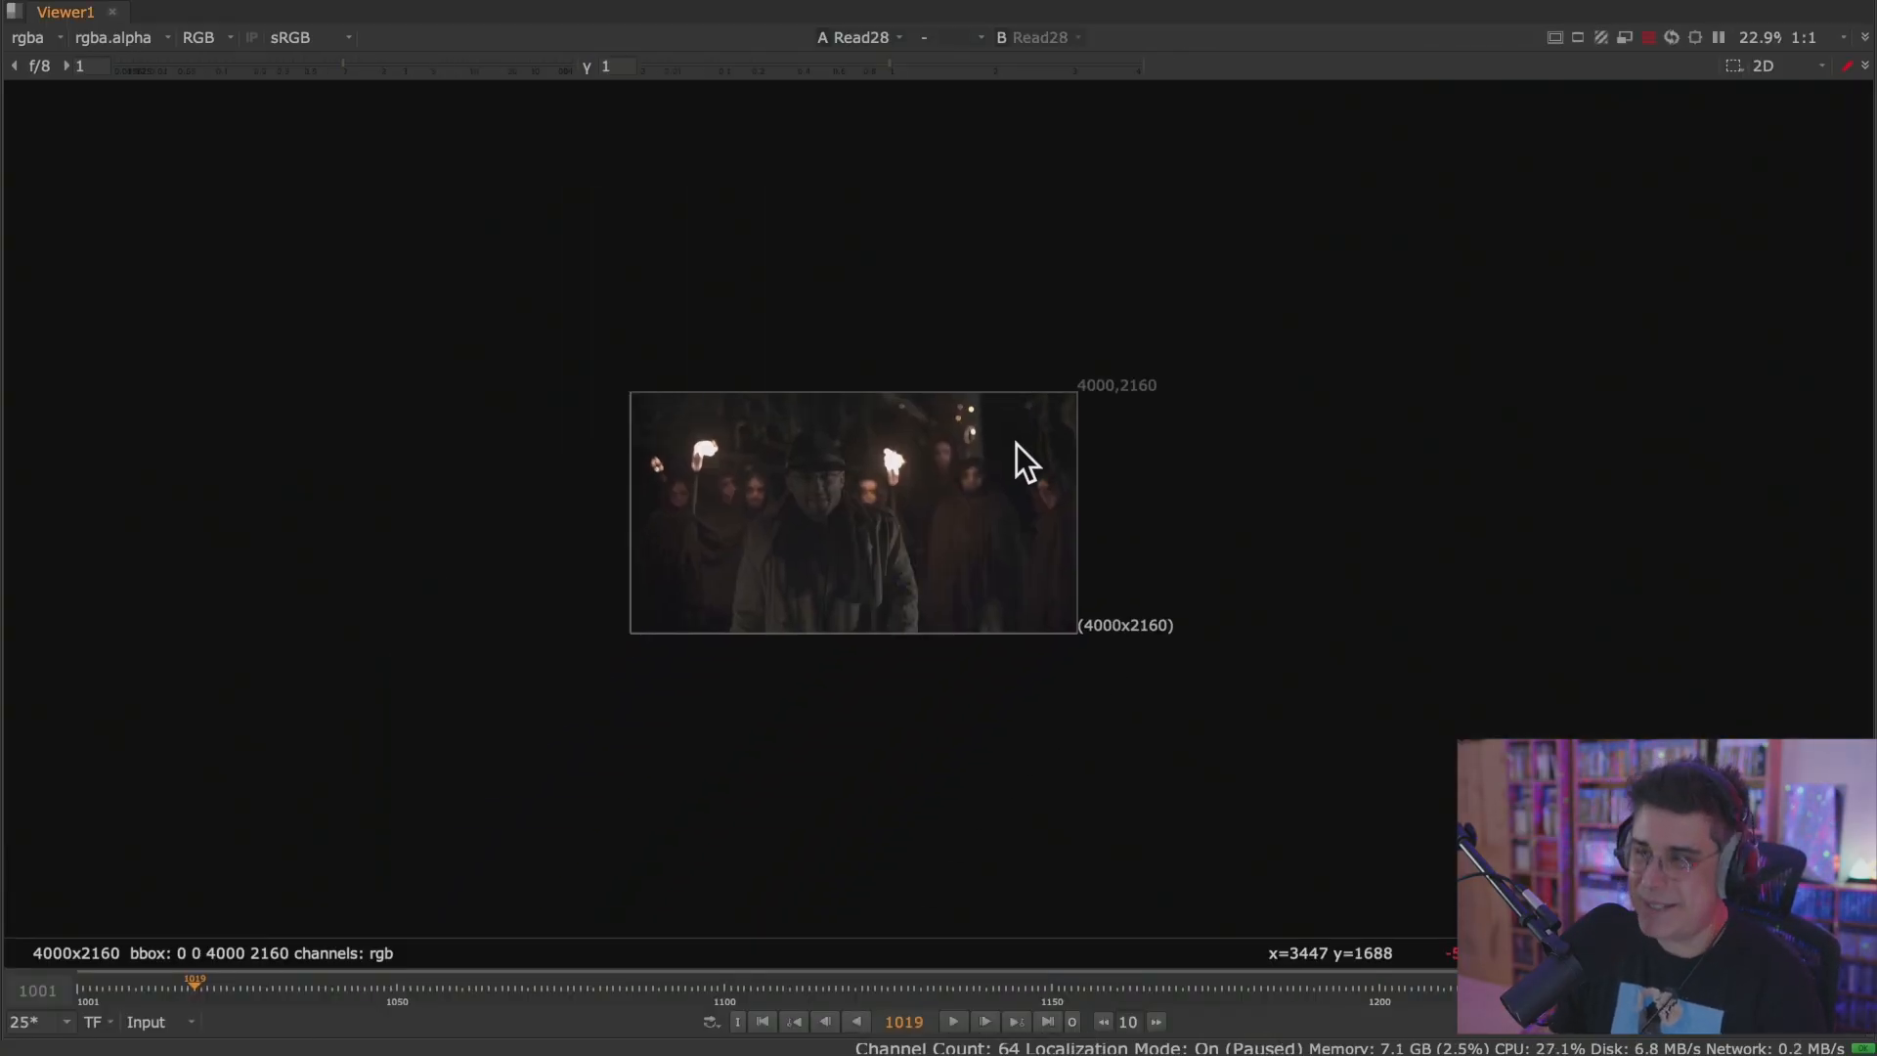
{"action": "key", "text": "f"}
{"action": "left_click", "coordinate": [956, 1020]}
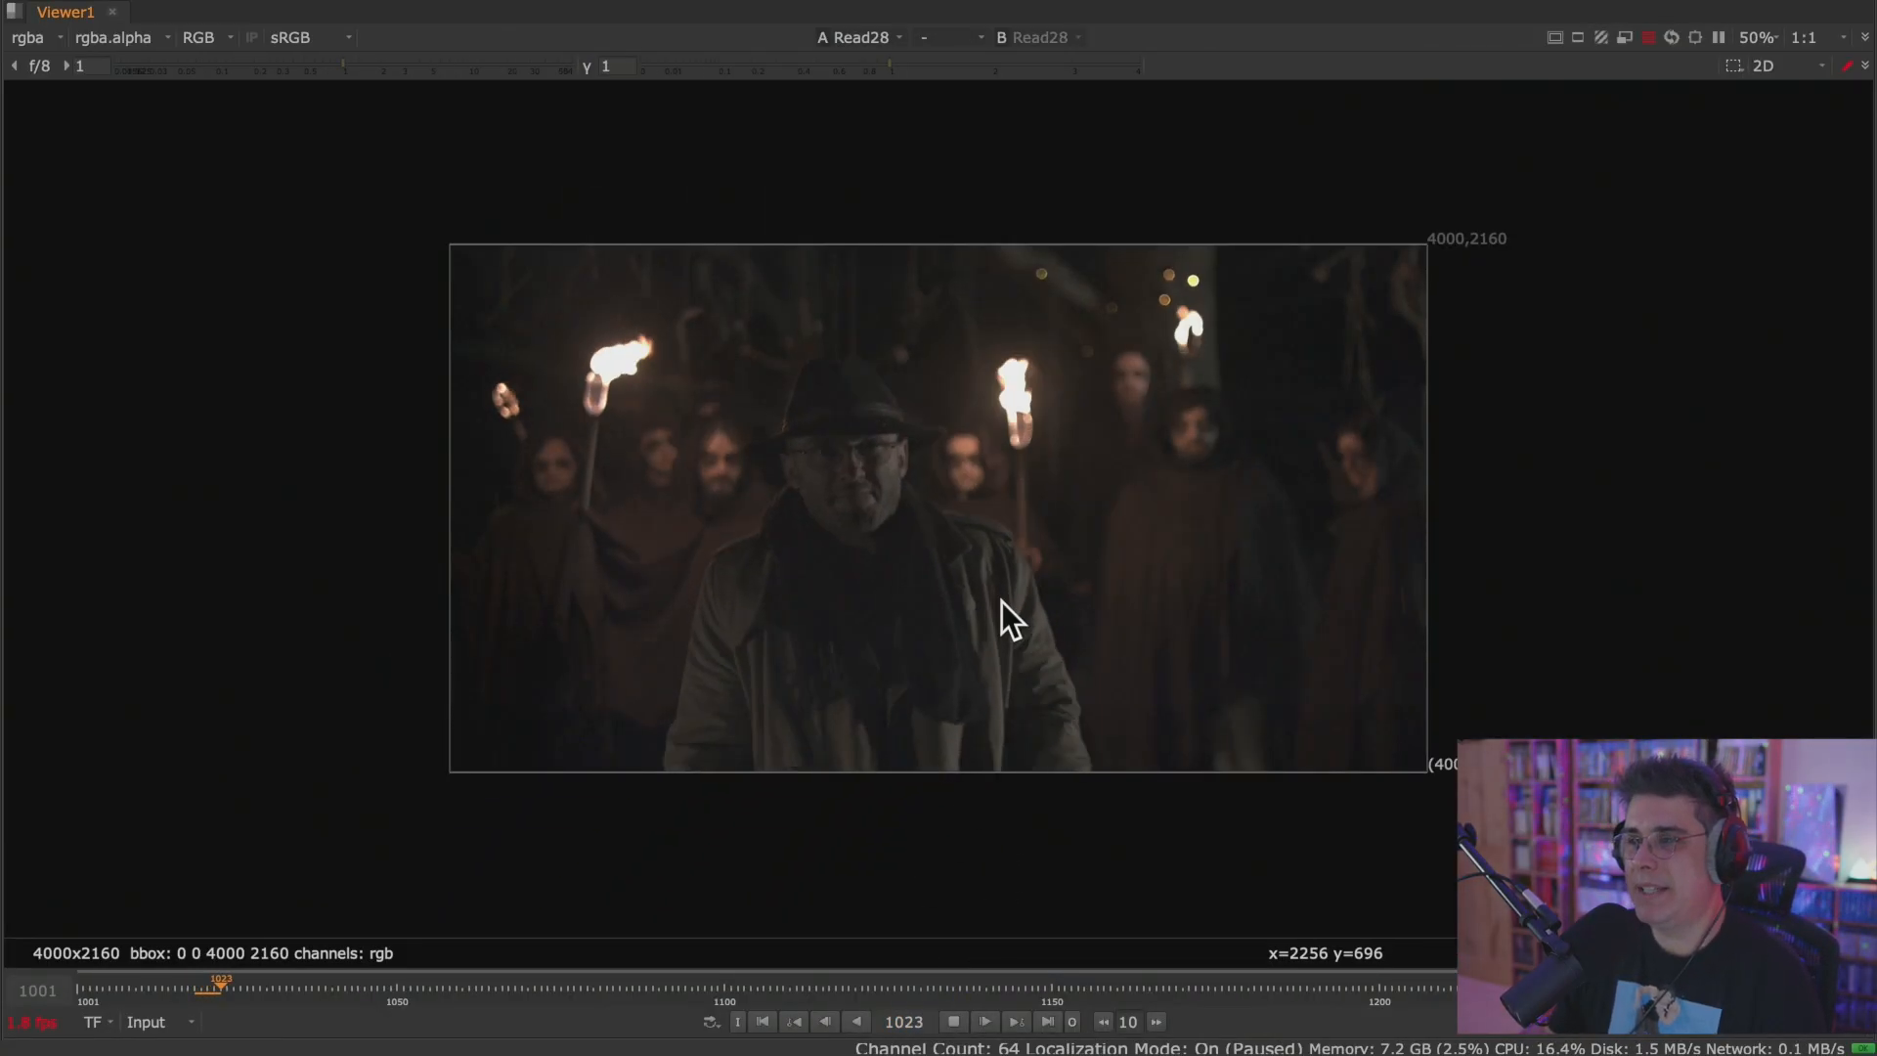
{"action": "scroll", "coordinate": [1005, 600], "scroll_direction": "up", "scroll_amount": 2}
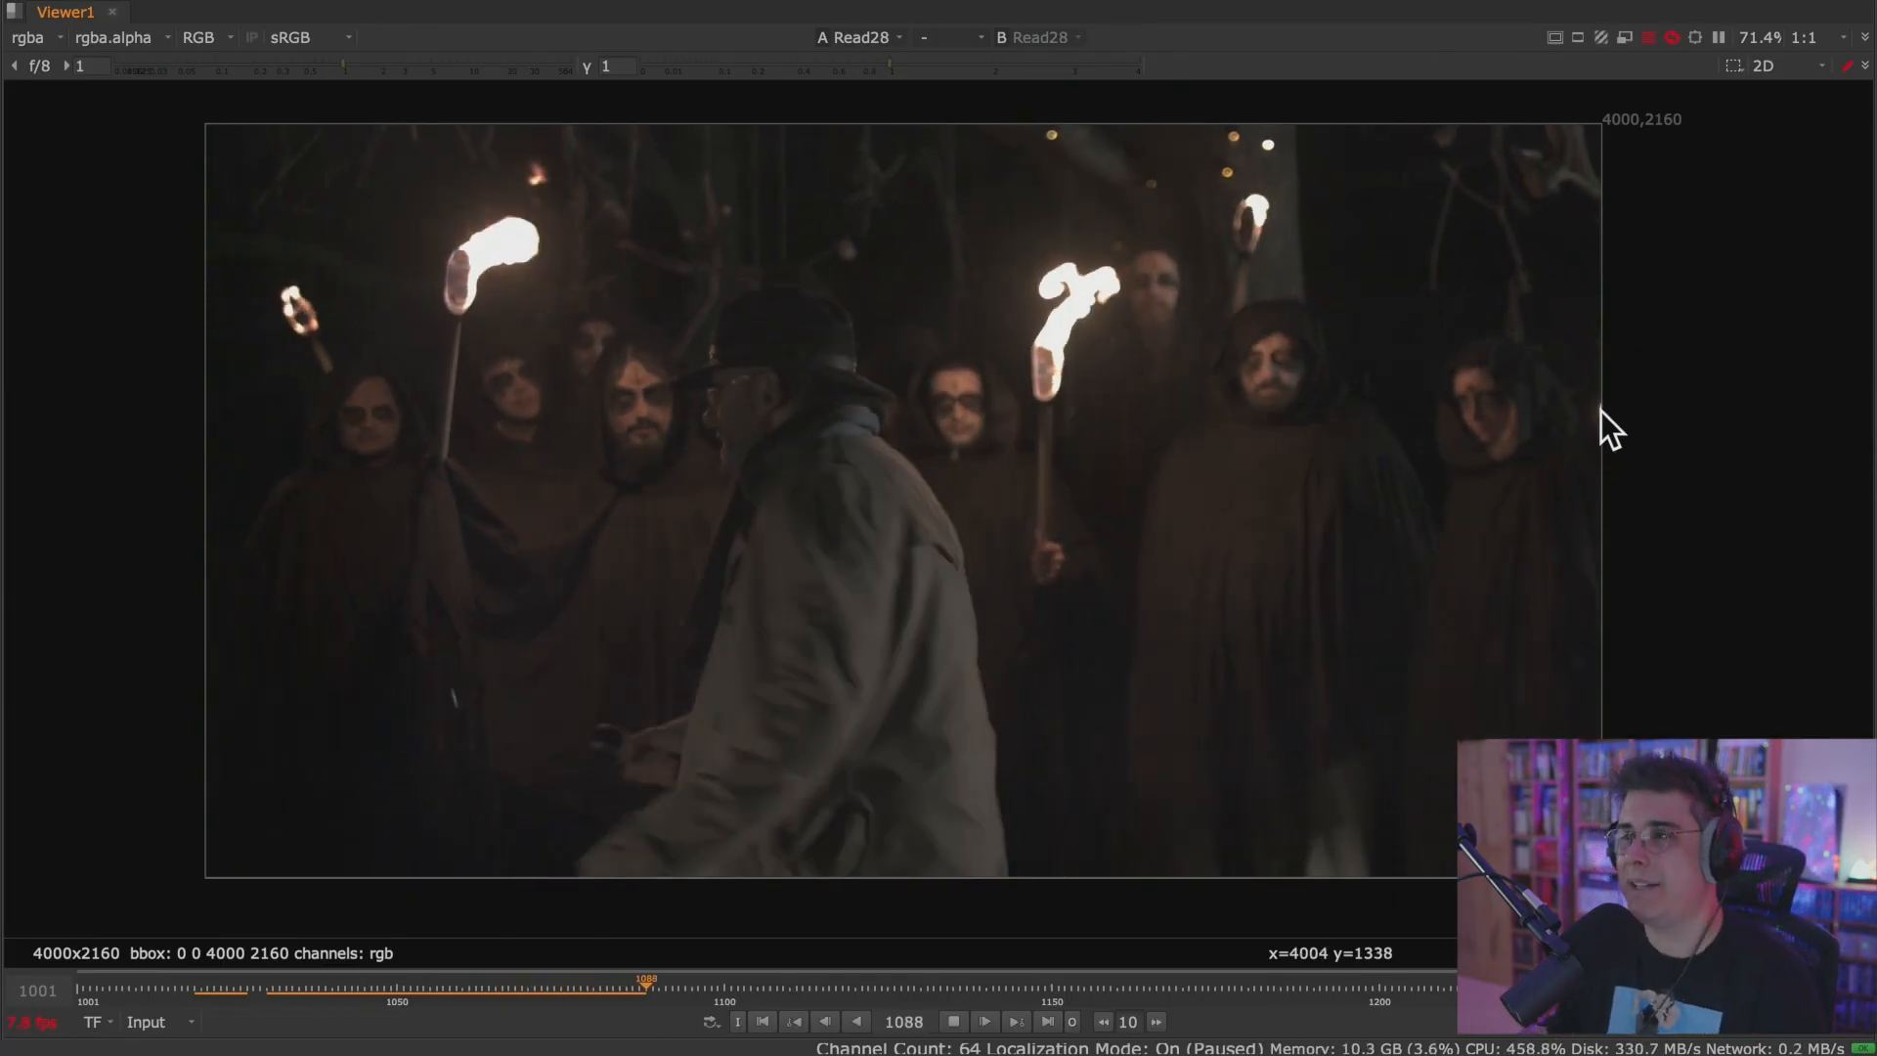
{"action": "scroll", "coordinate": [1440, 448], "scroll_direction": "up", "scroll_amount": 2}
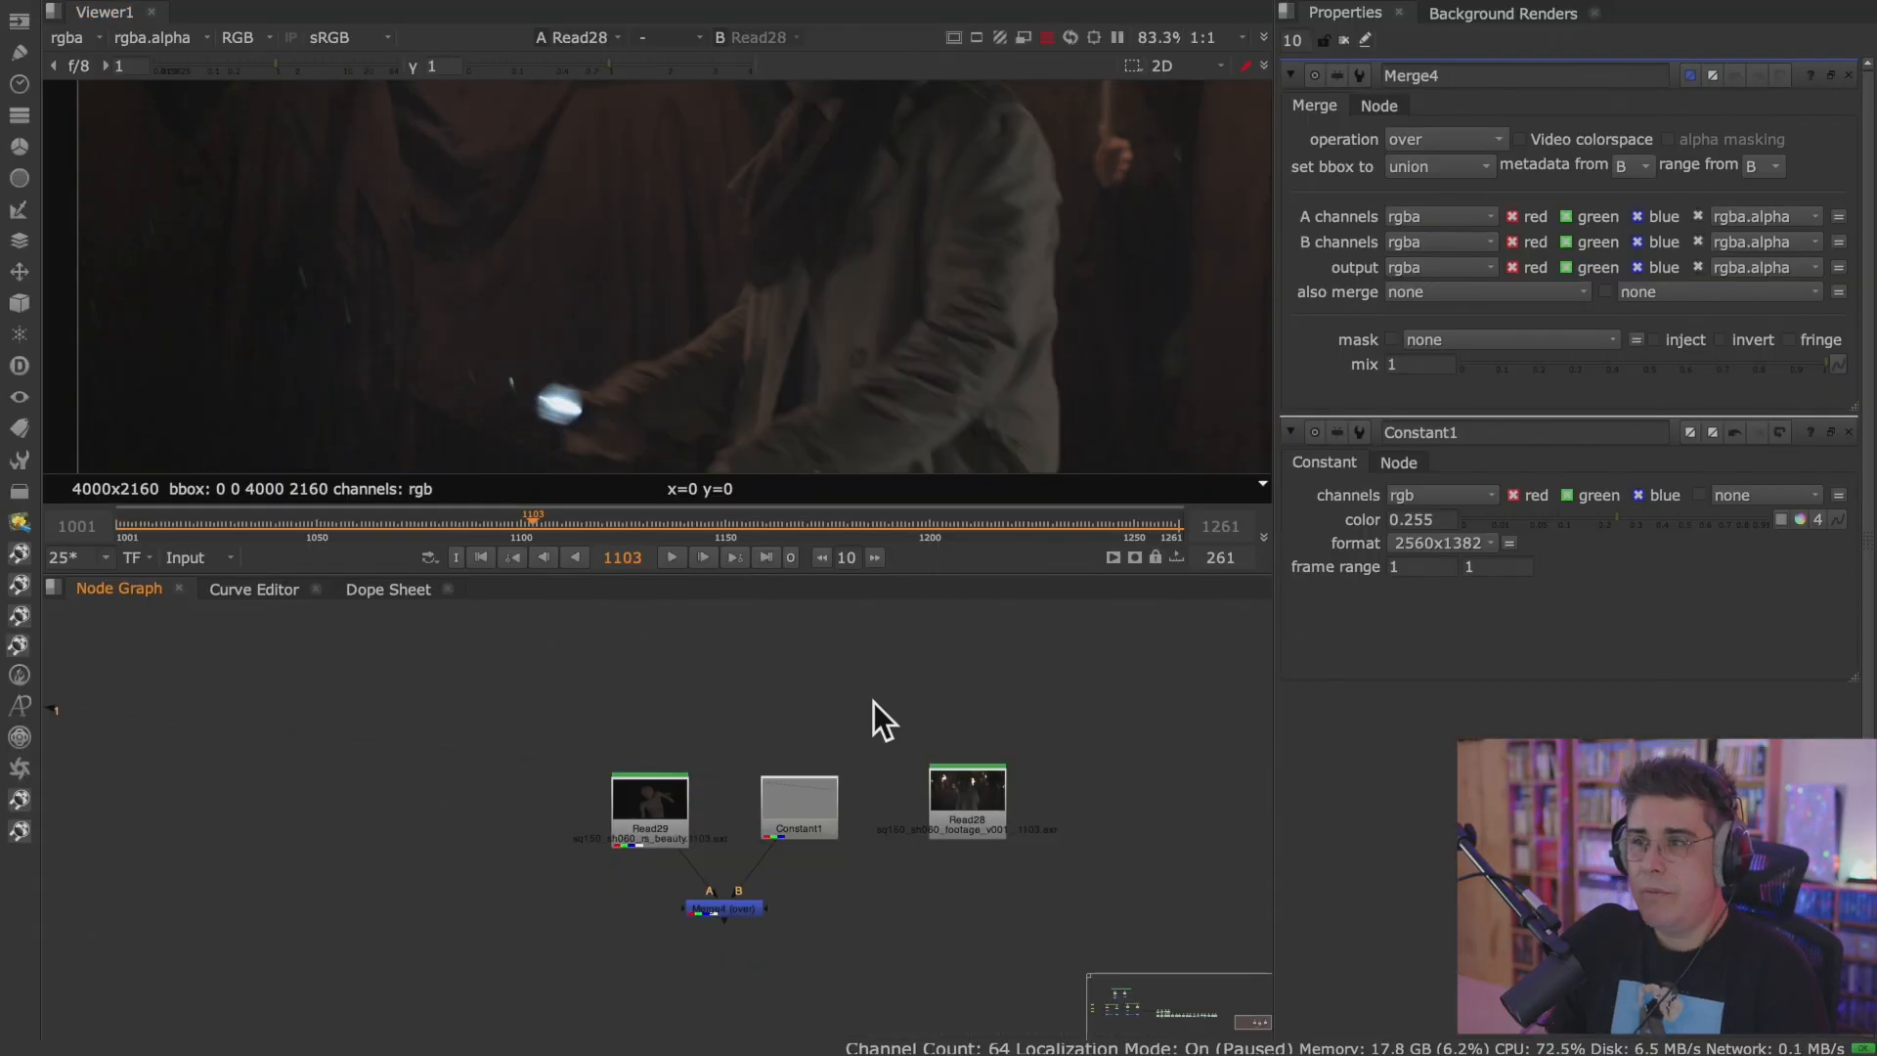
{"action": "scroll", "coordinate": [885, 708], "scroll_direction": "down", "scroll_amount": 3}
{"action": "scroll", "coordinate": [888, 708], "scroll_direction": "up", "scroll_amount": 3}
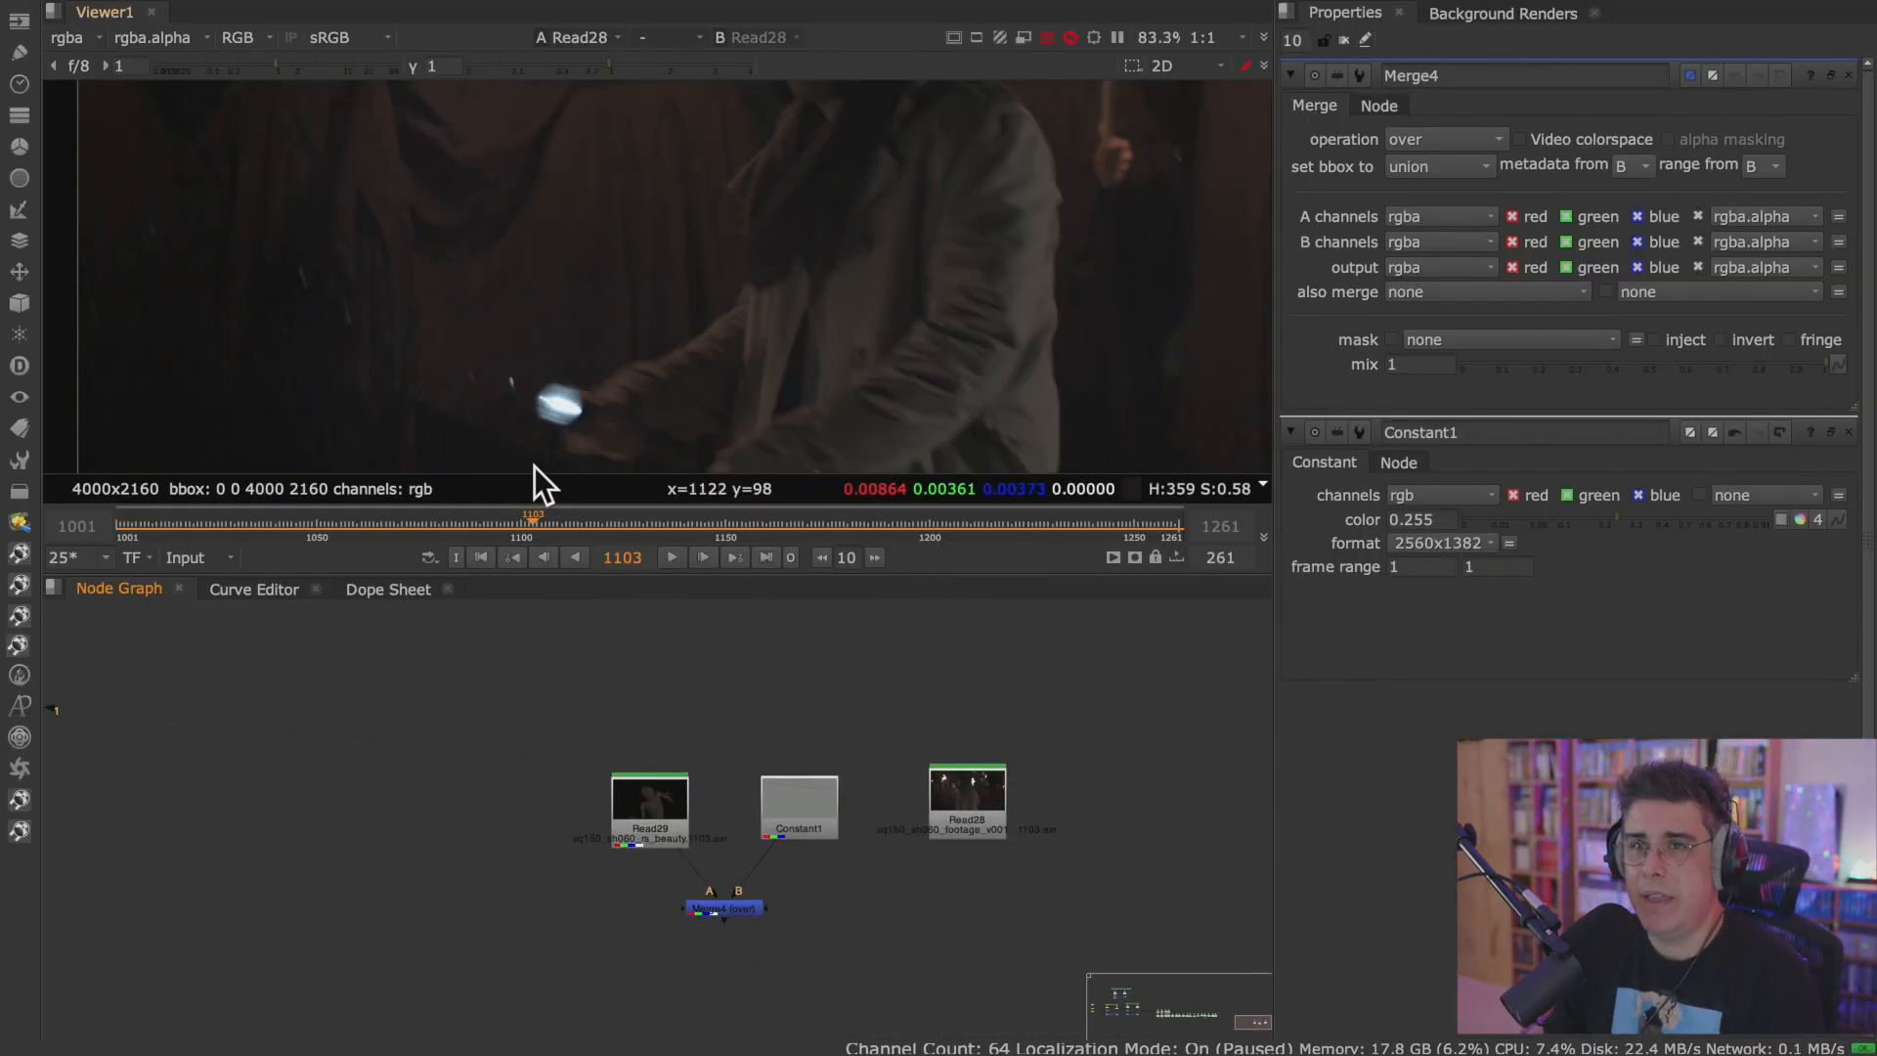
Begin saving the comp under a new name and create a folder named stream on the Desktop.
{"action": "mouse_move", "coordinate": [214, 19]}
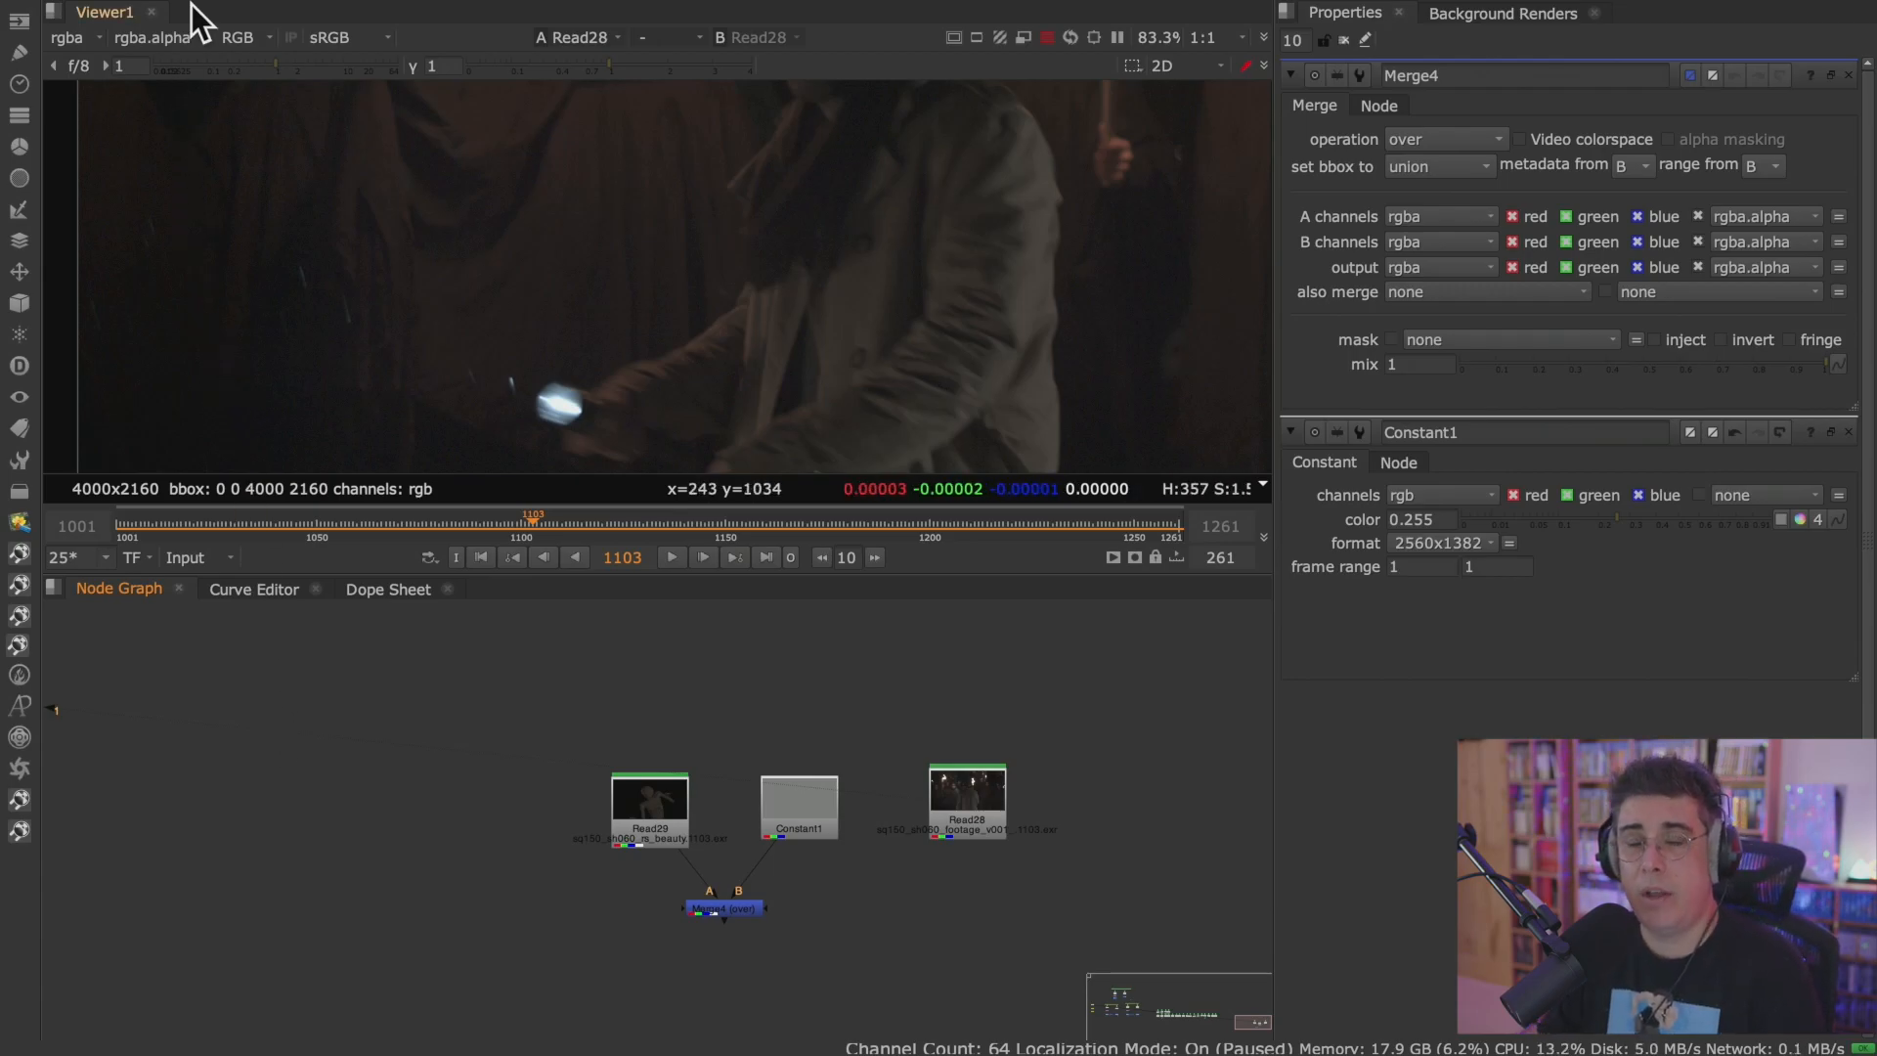
{"action": "left_click", "coordinate": [162, 11]}
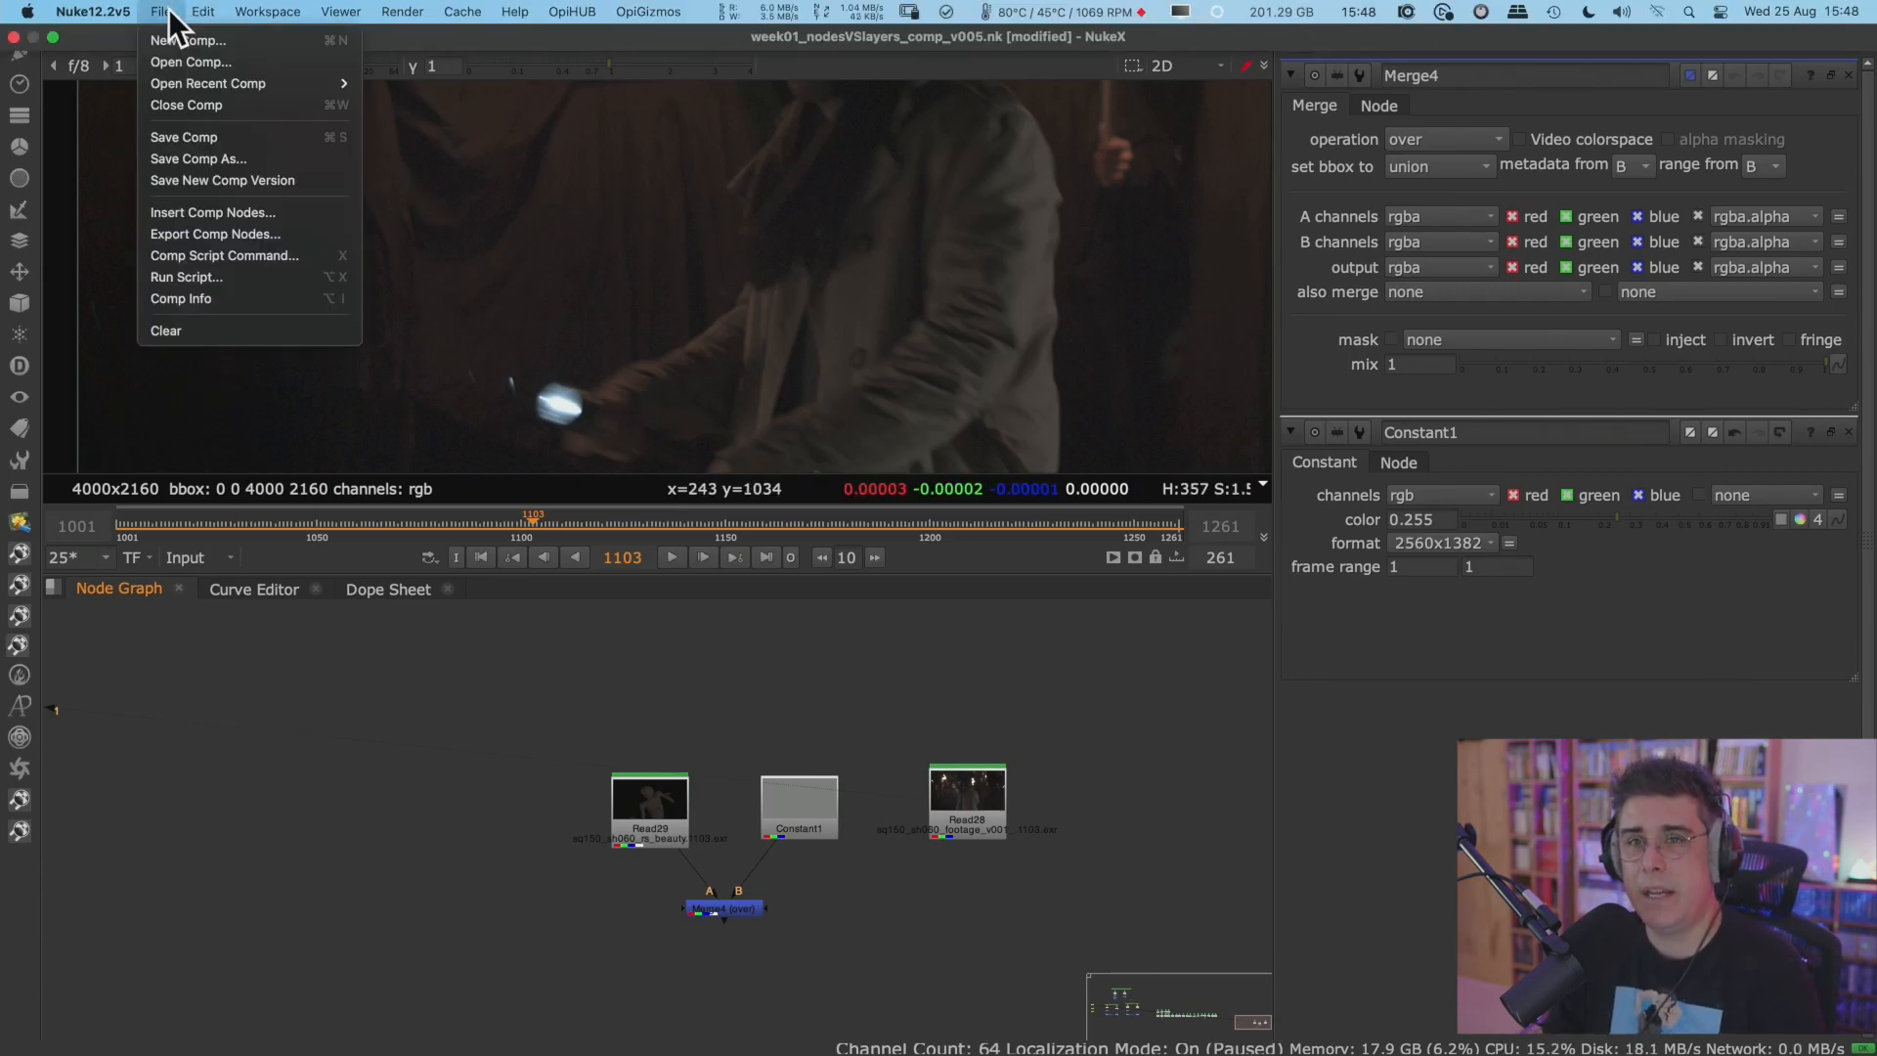
{"action": "left_click", "coordinate": [265, 157]}
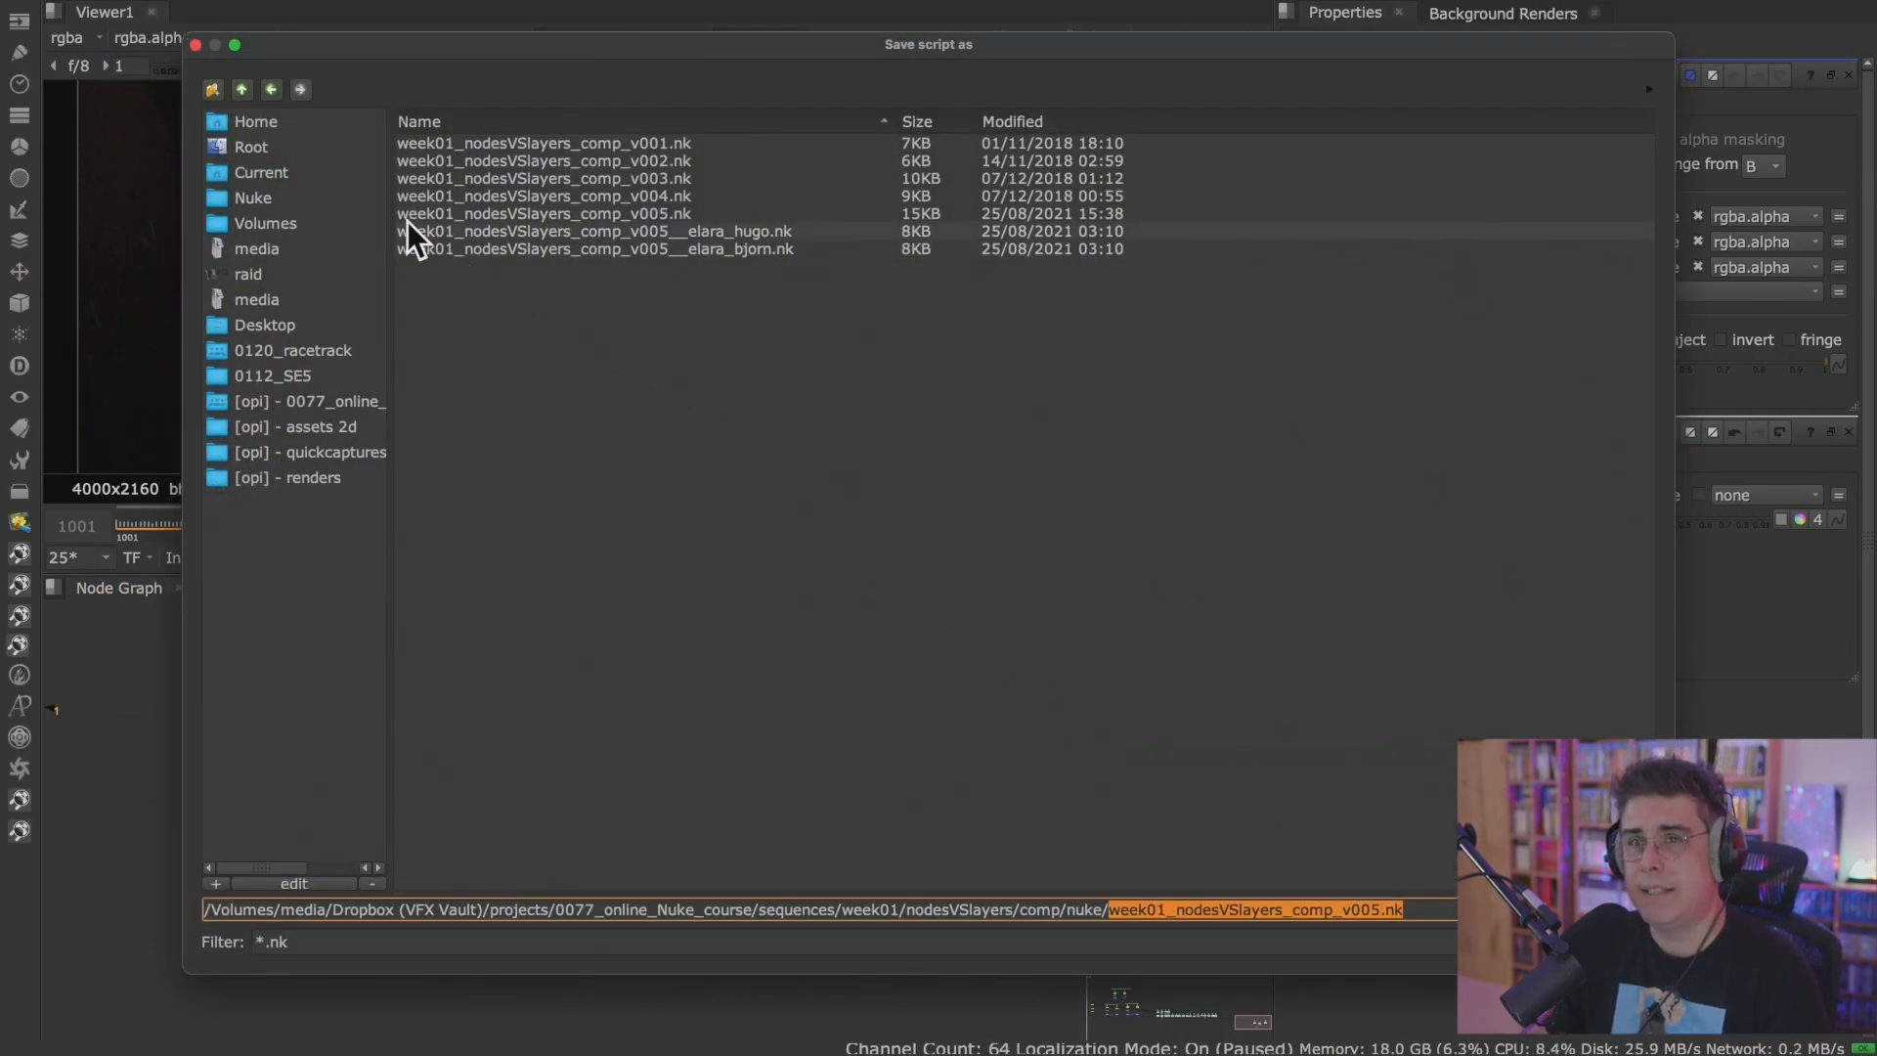
{"action": "left_click", "coordinate": [322, 147]}
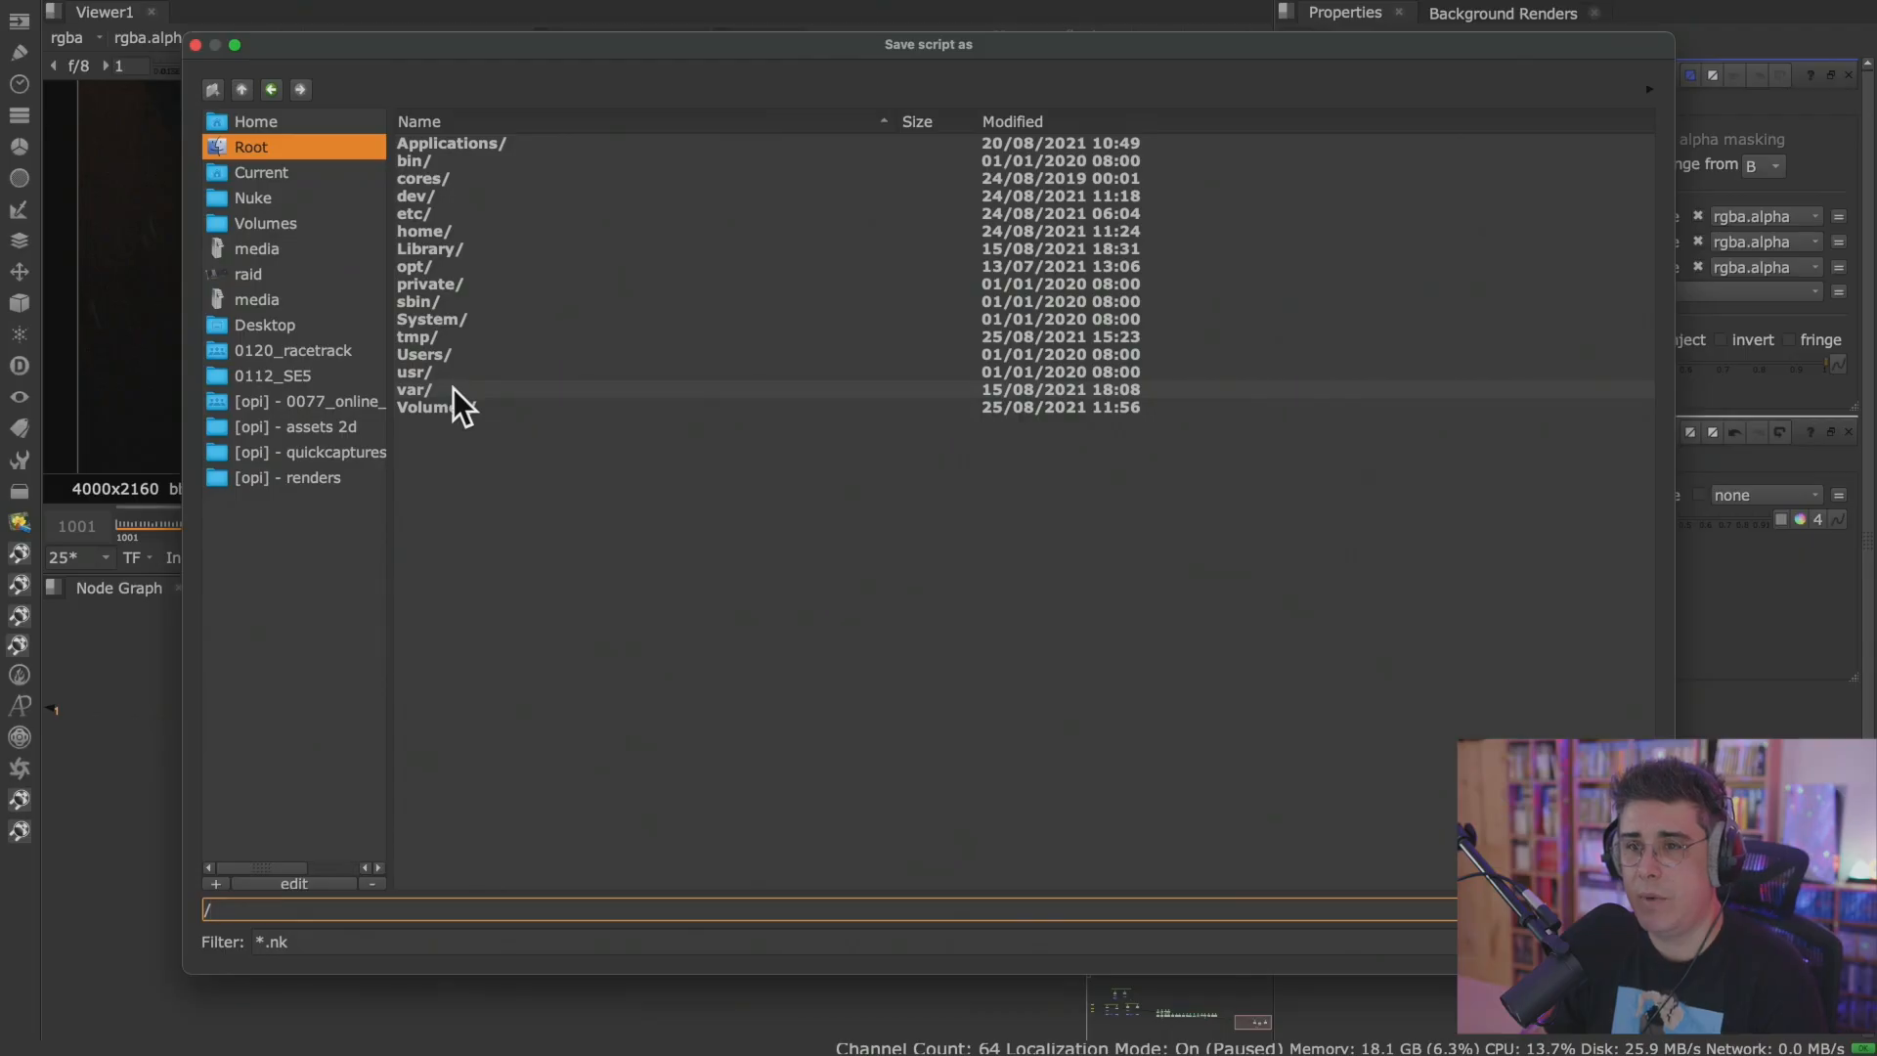
{"action": "left_click", "coordinate": [311, 325]}
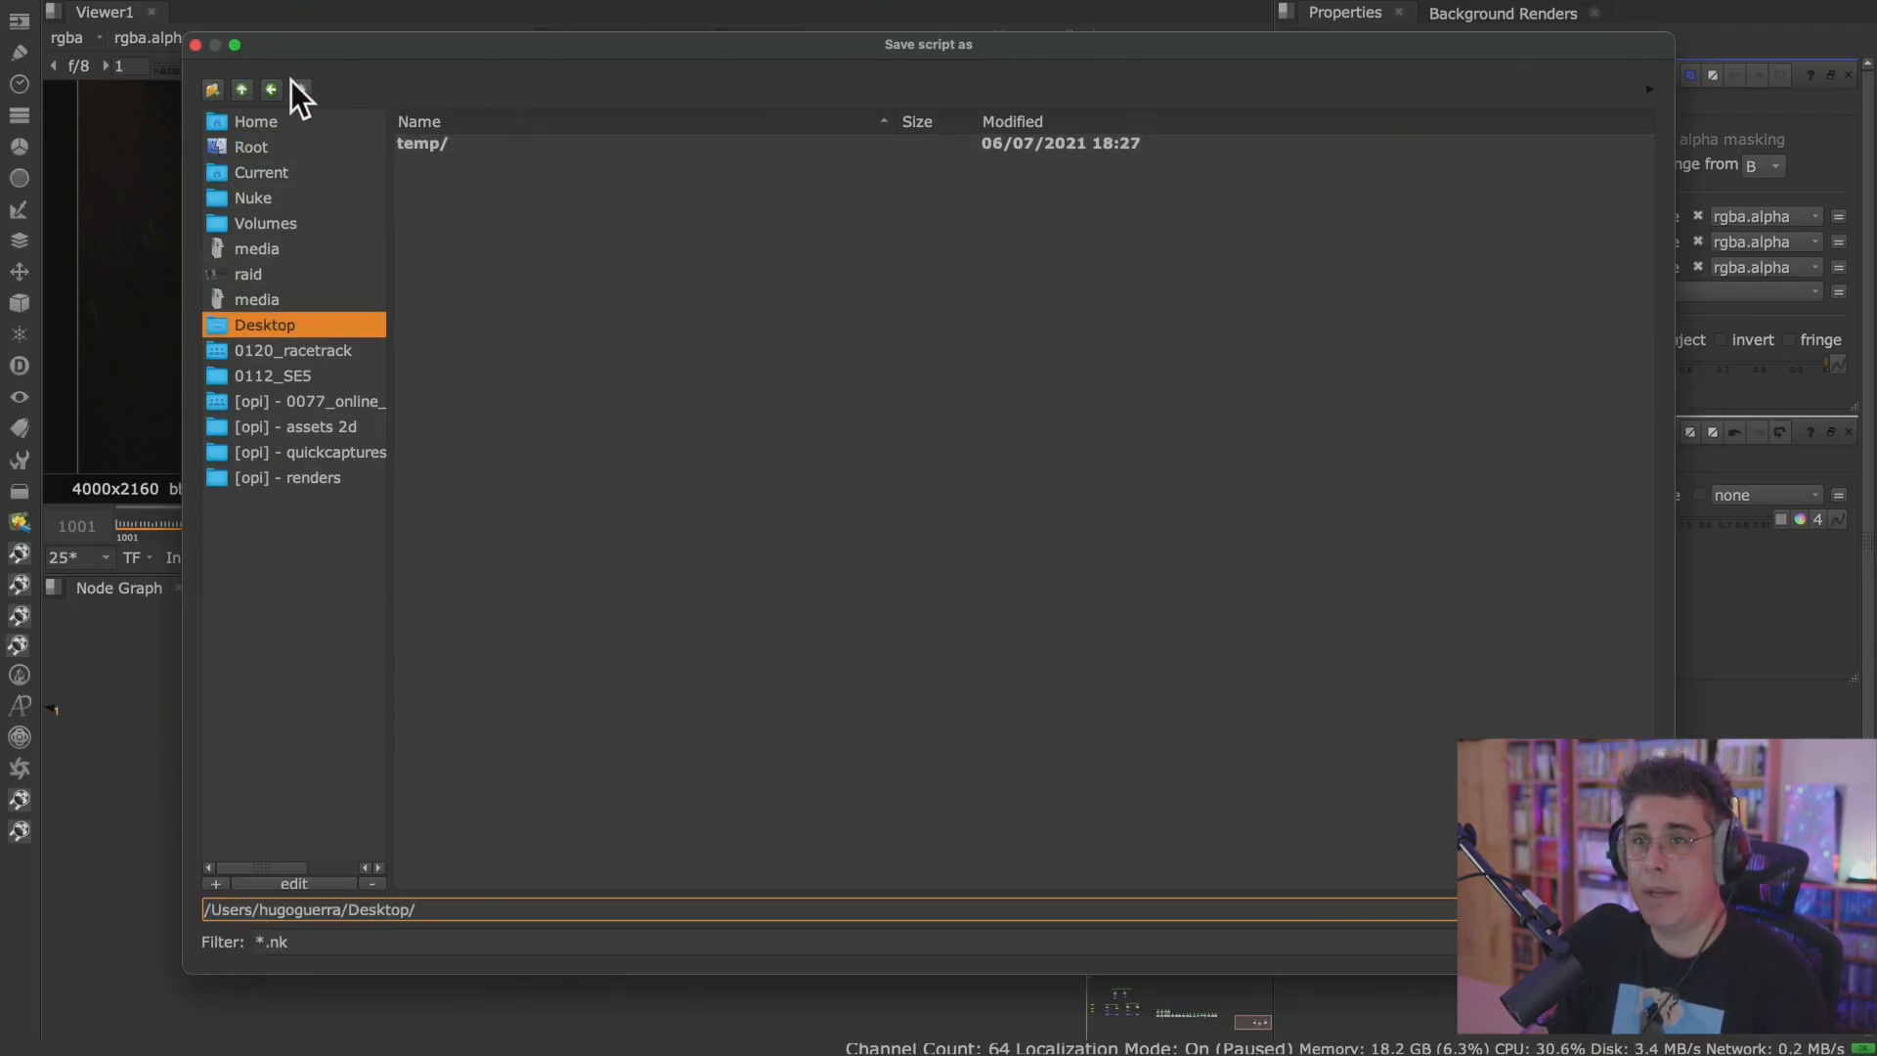
{"action": "left_click", "coordinate": [214, 87]}
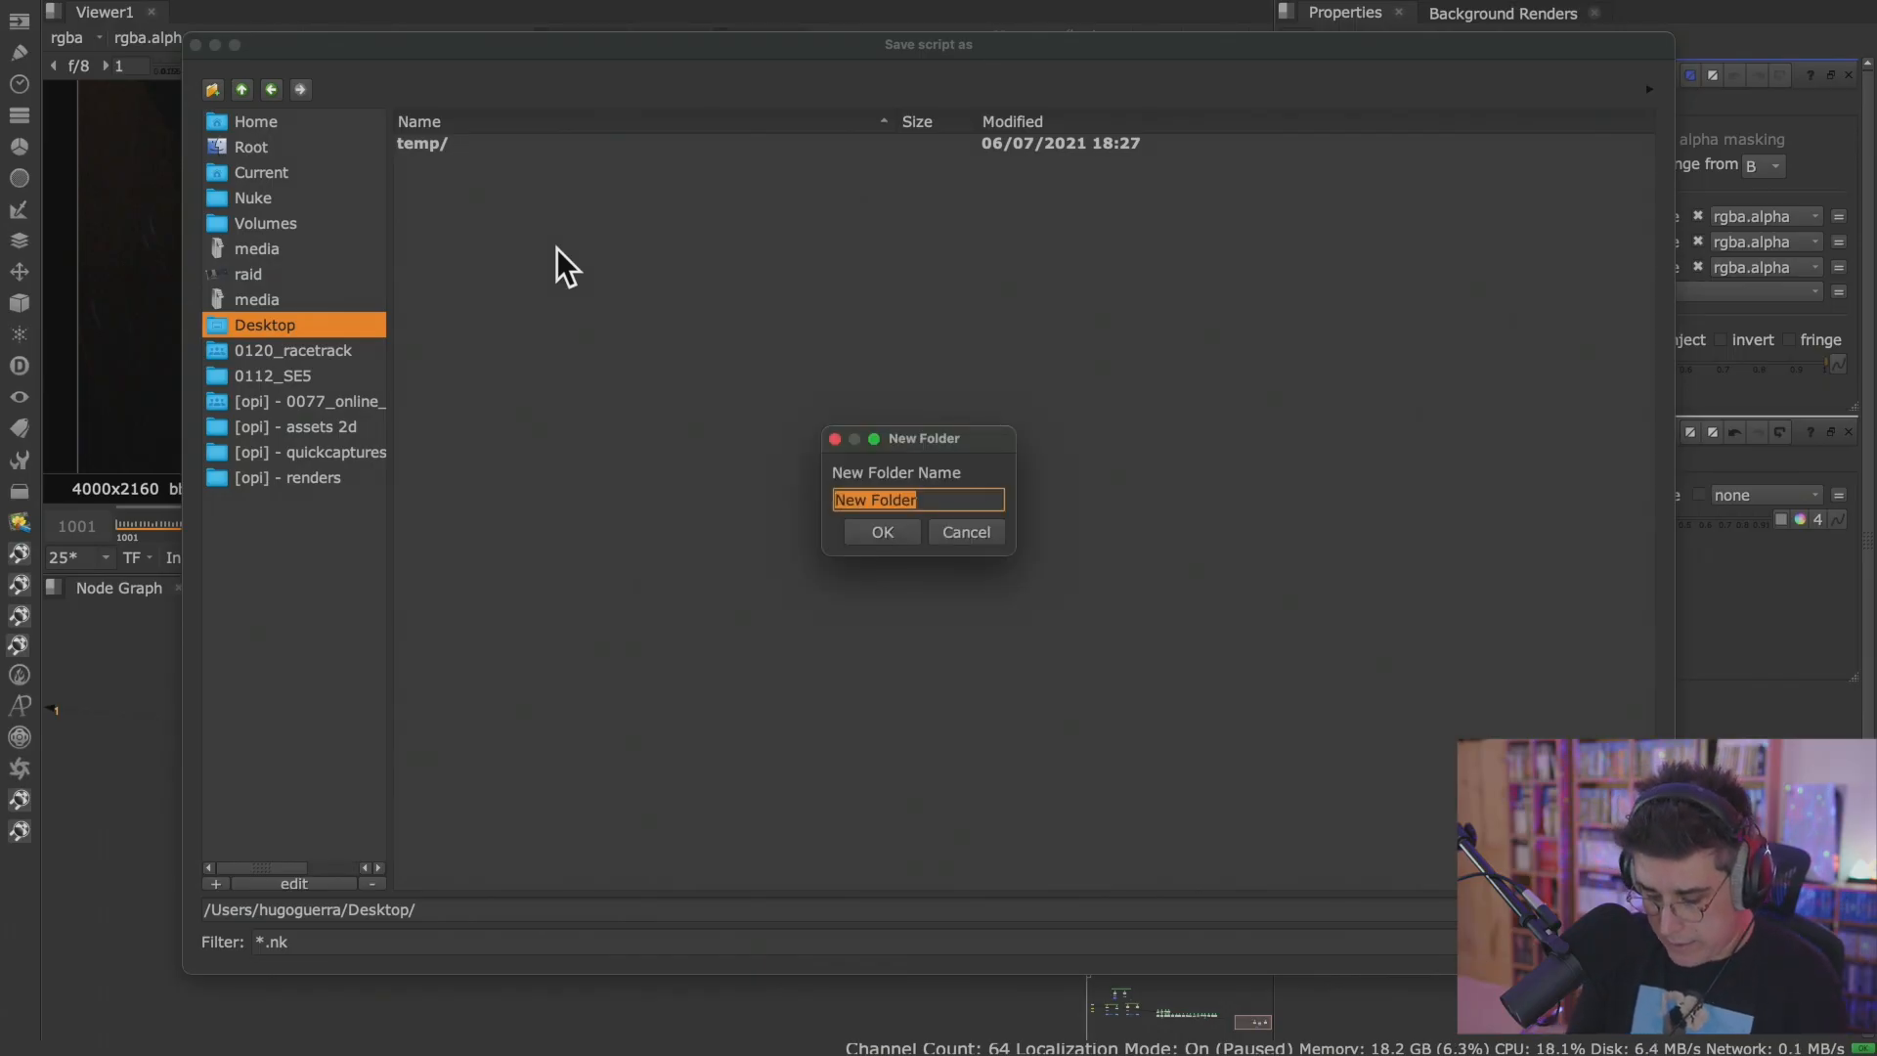
{"action": "type", "text": "stream"}
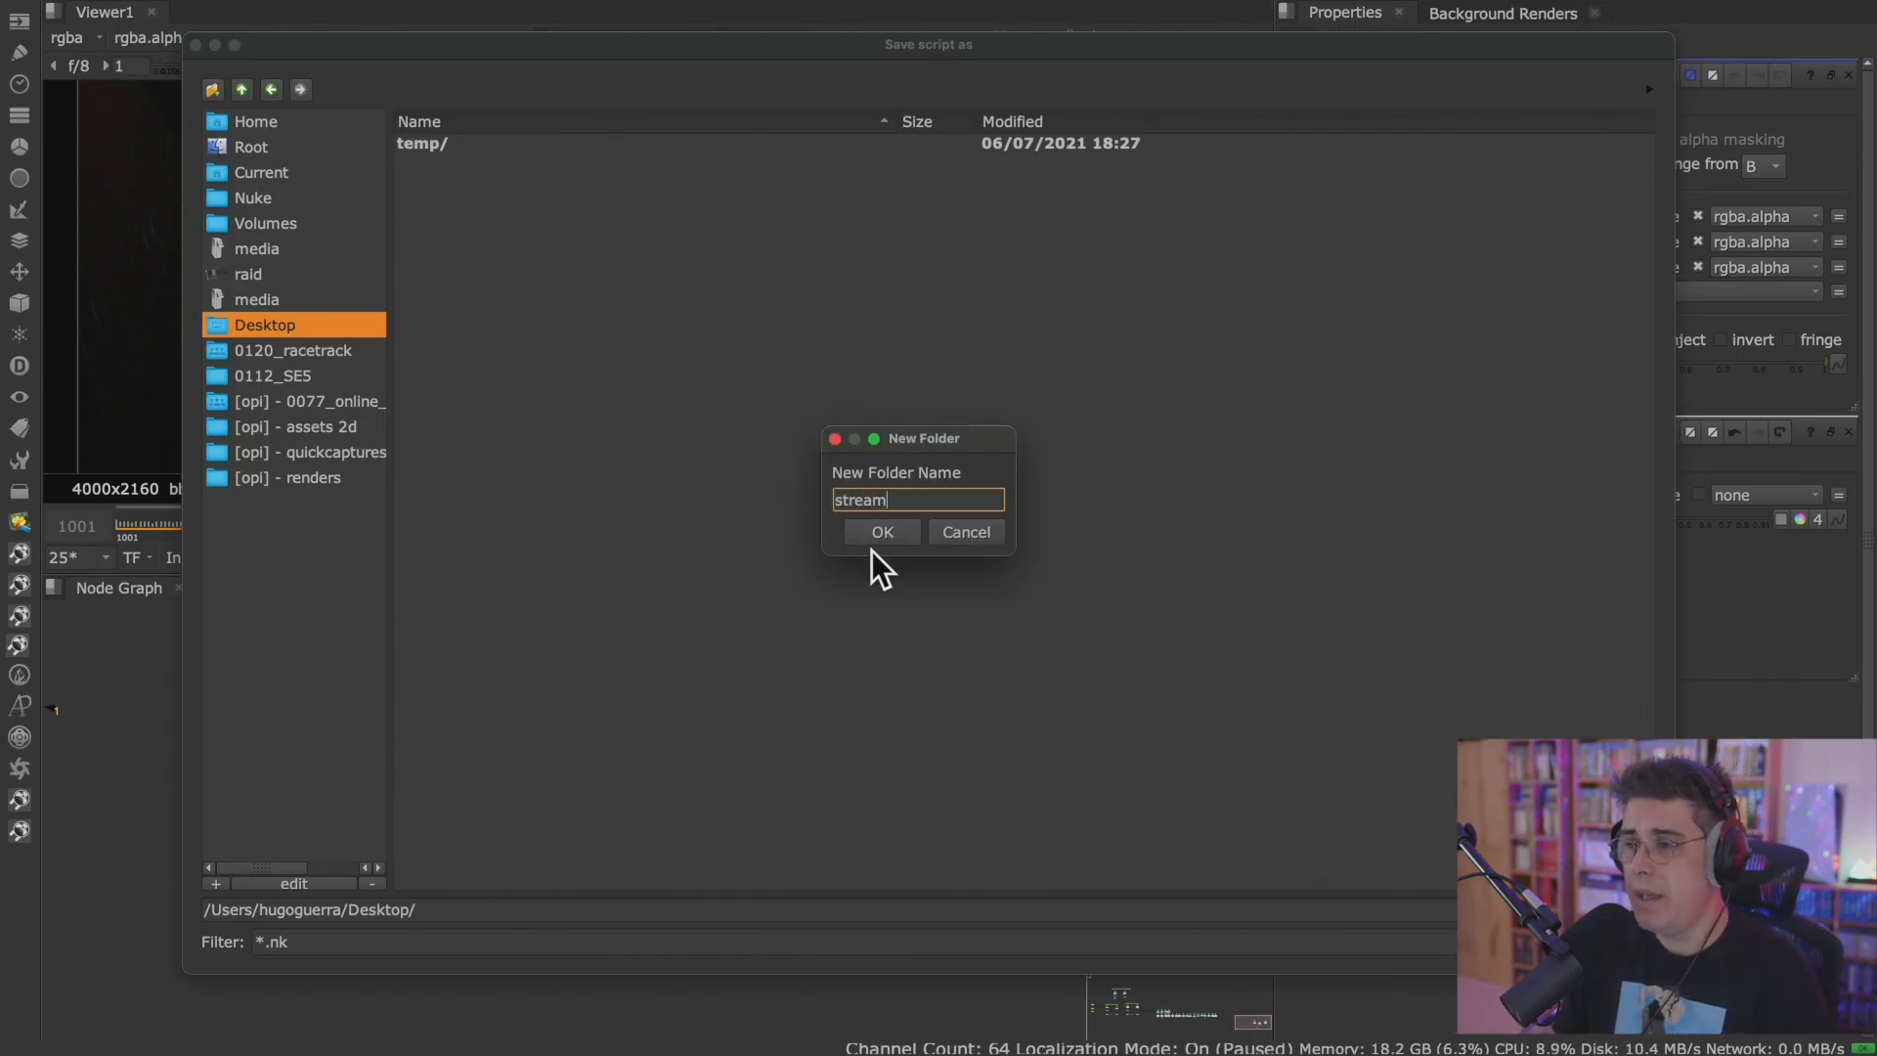
{"action": "left_click", "coordinate": [877, 538]}
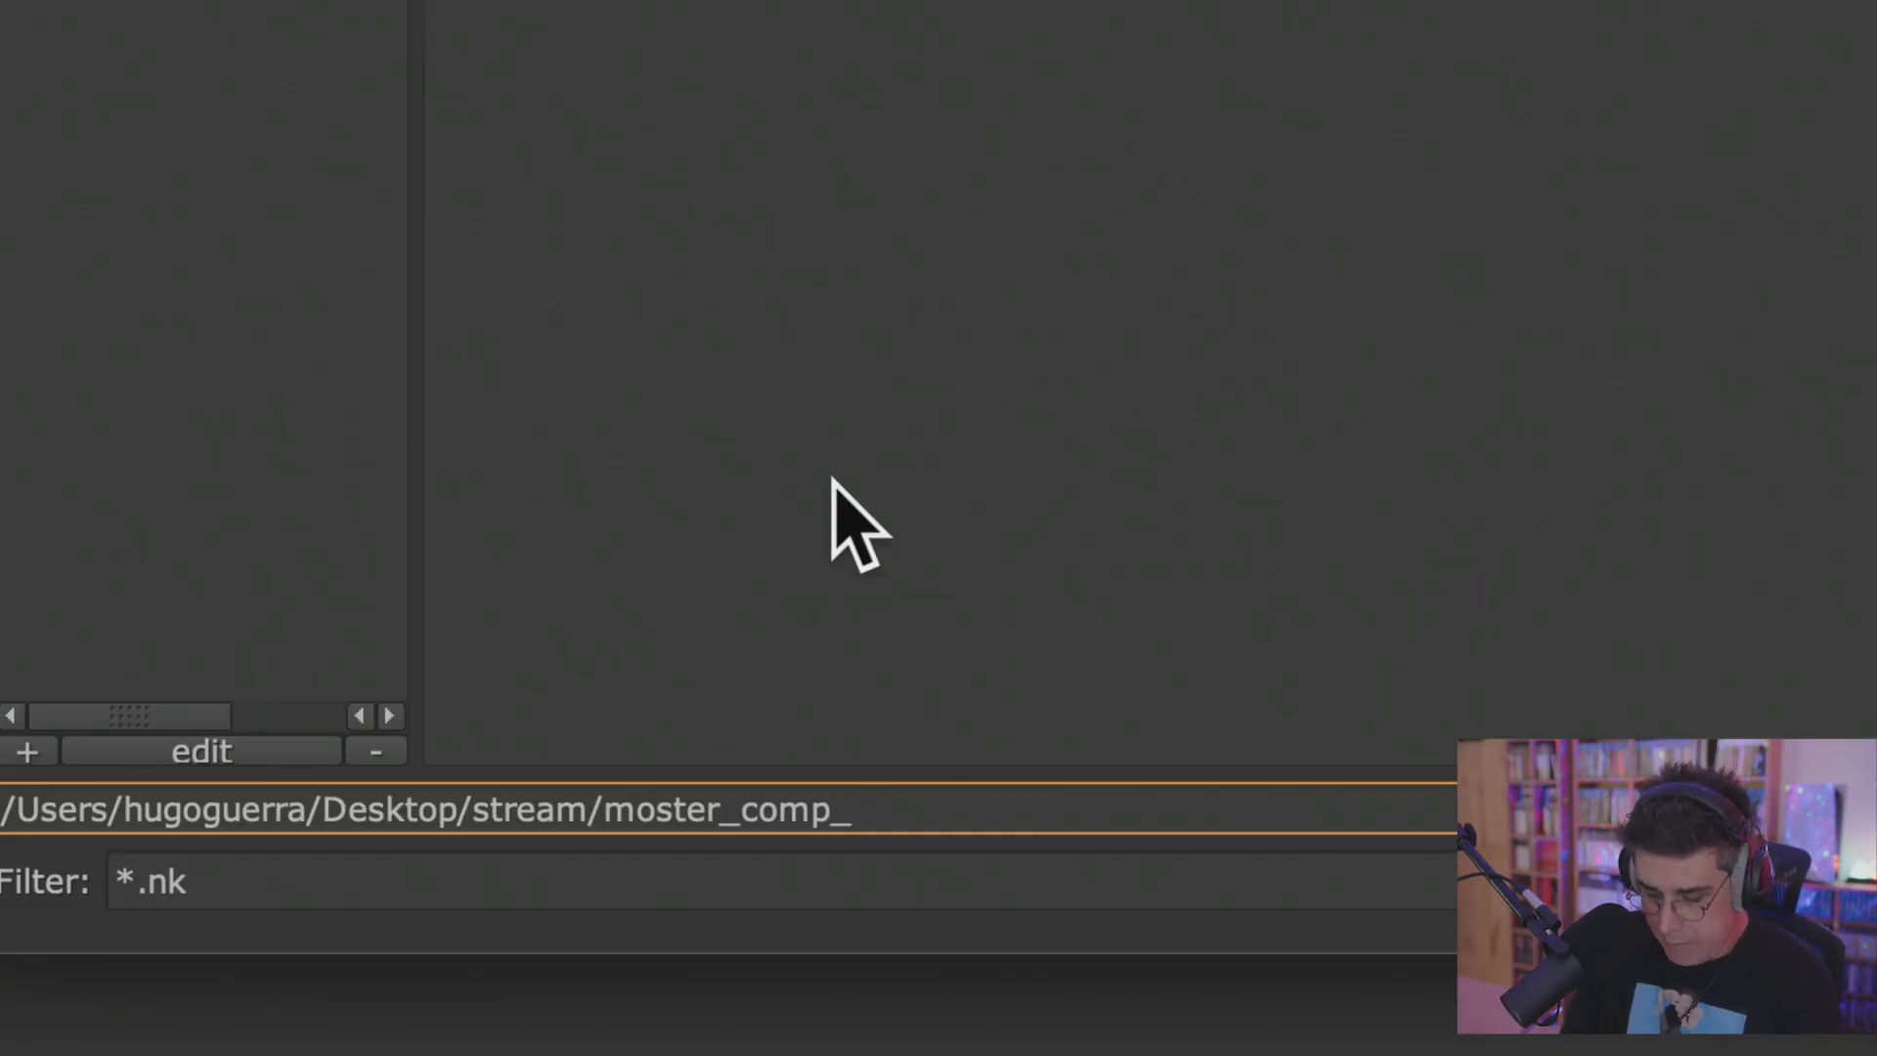
Name the script monster_comp_v001.nk and save it in the Desktop's stream folder.
{"action": "type", "text": "001"}
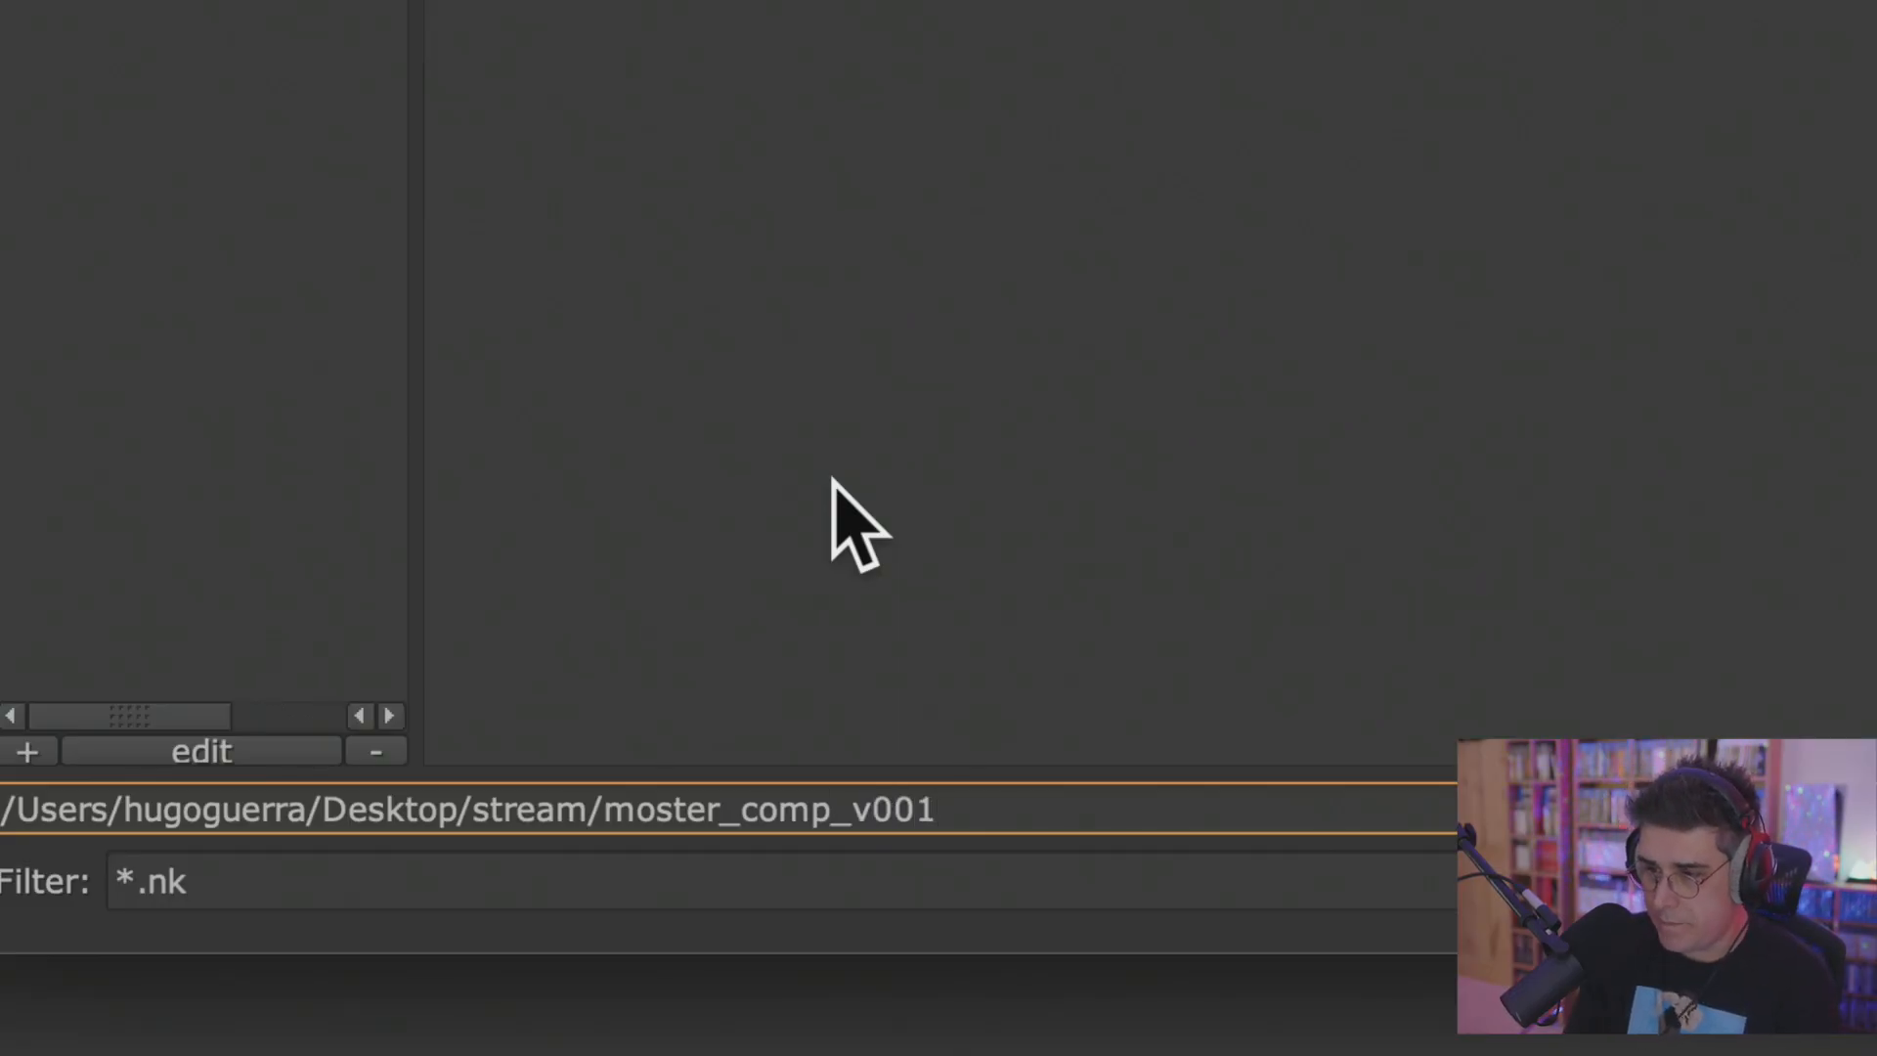
{"action": "type", "text": ".nk"}
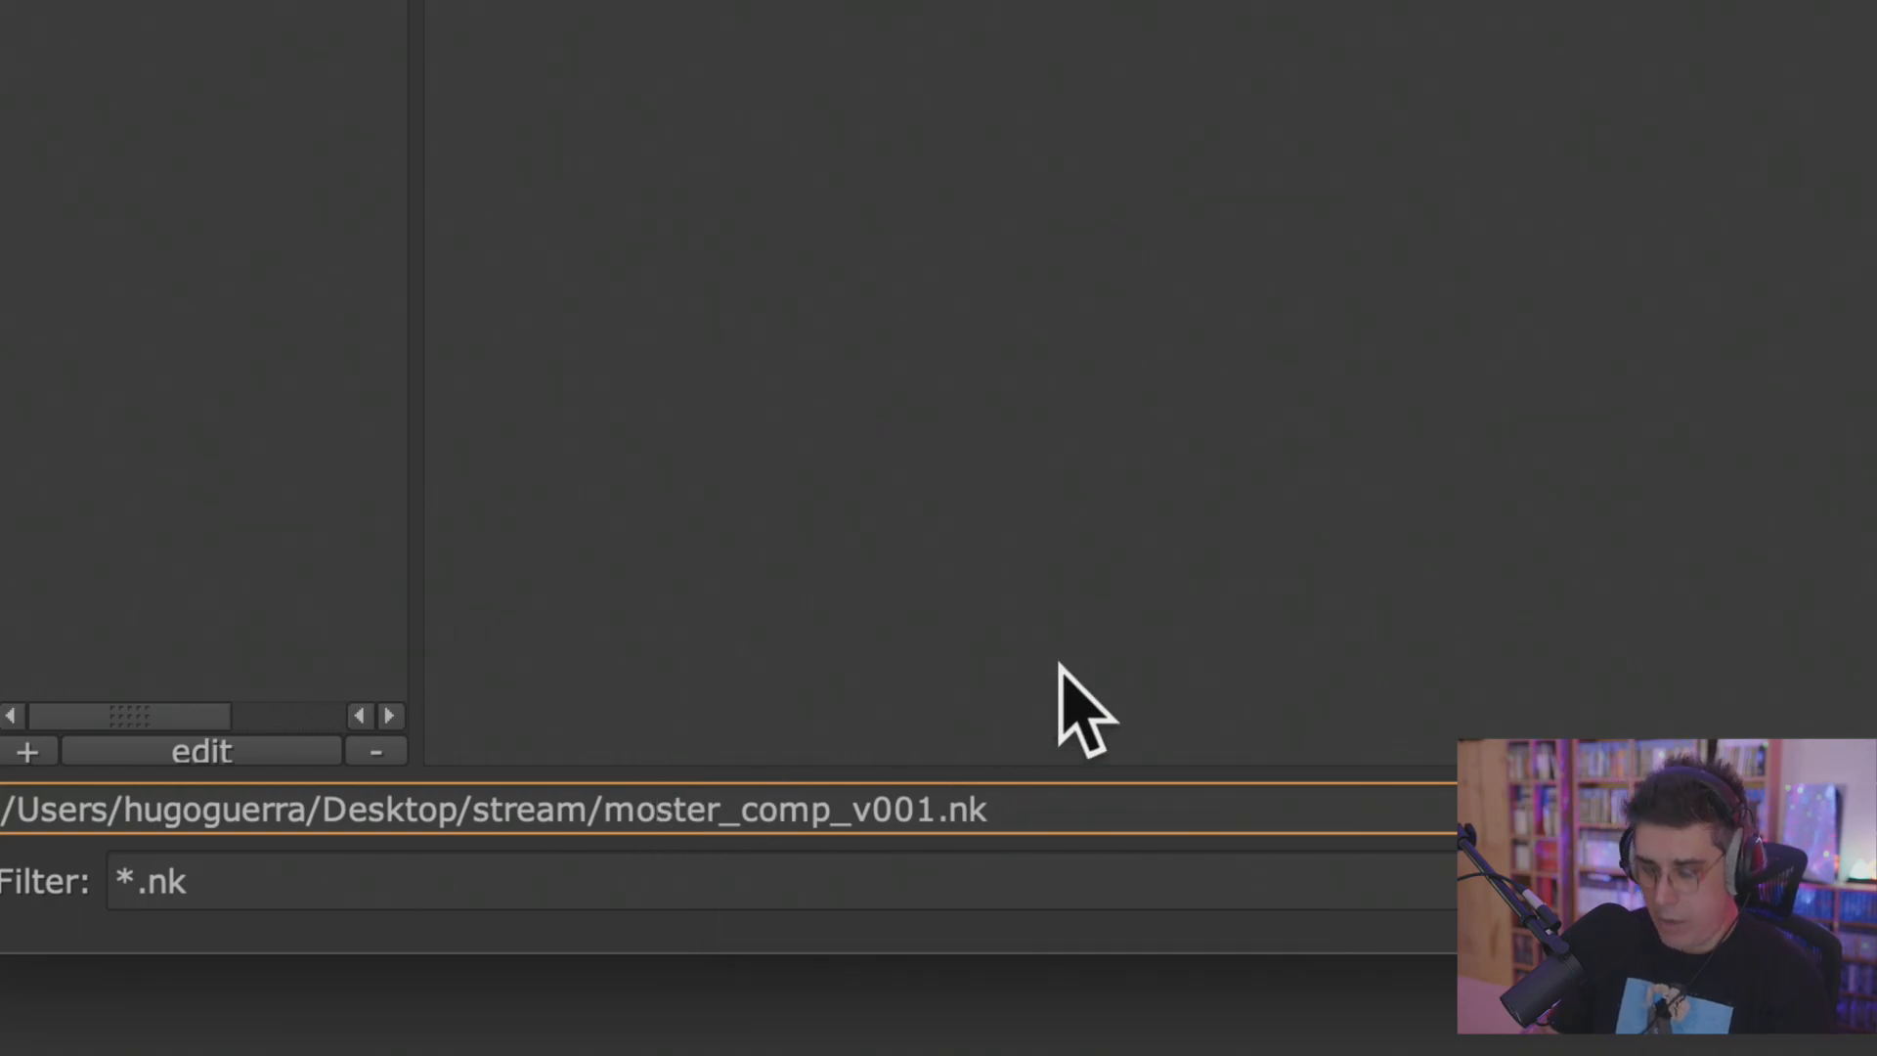
{"action": "type", "text": "b"}
{"action": "key", "text": "BackSpace"}
{"action": "type", "text": "n"}
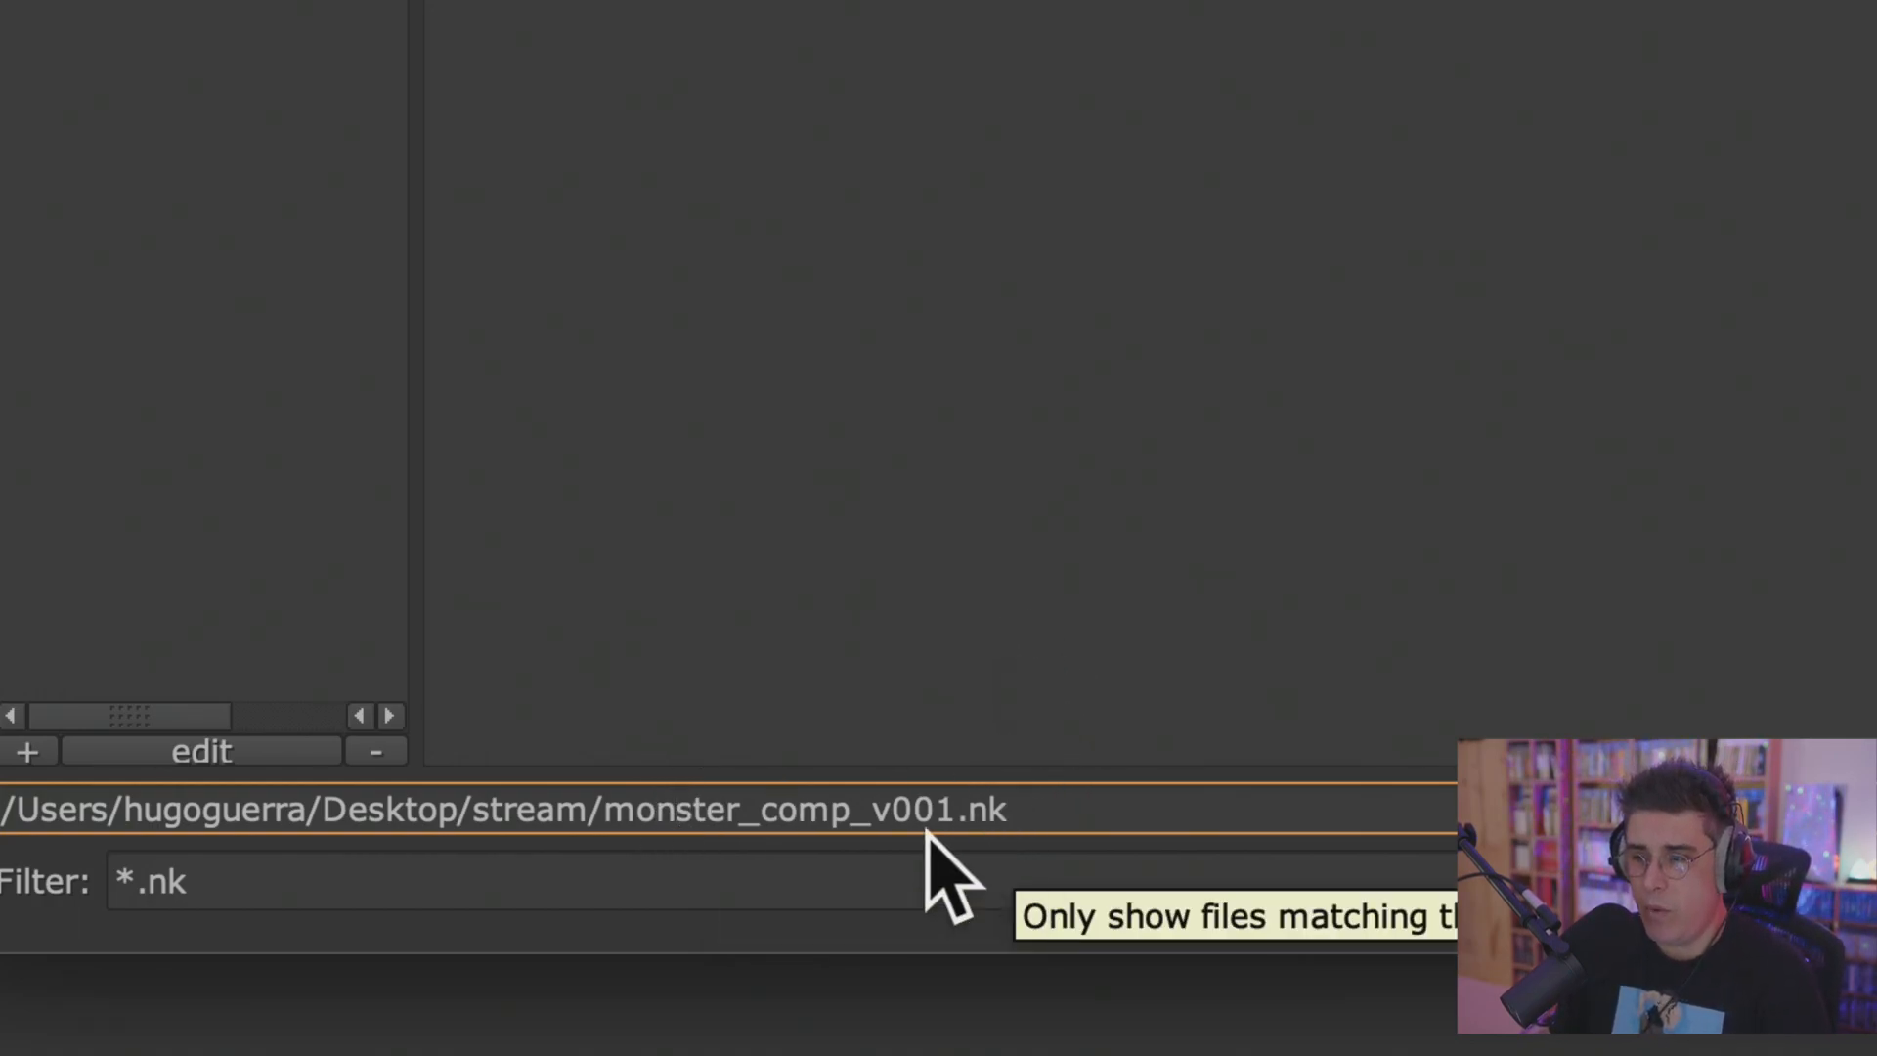
{"action": "left_click_drag", "start_coordinate": [878, 808], "coordinate": [968, 809]}
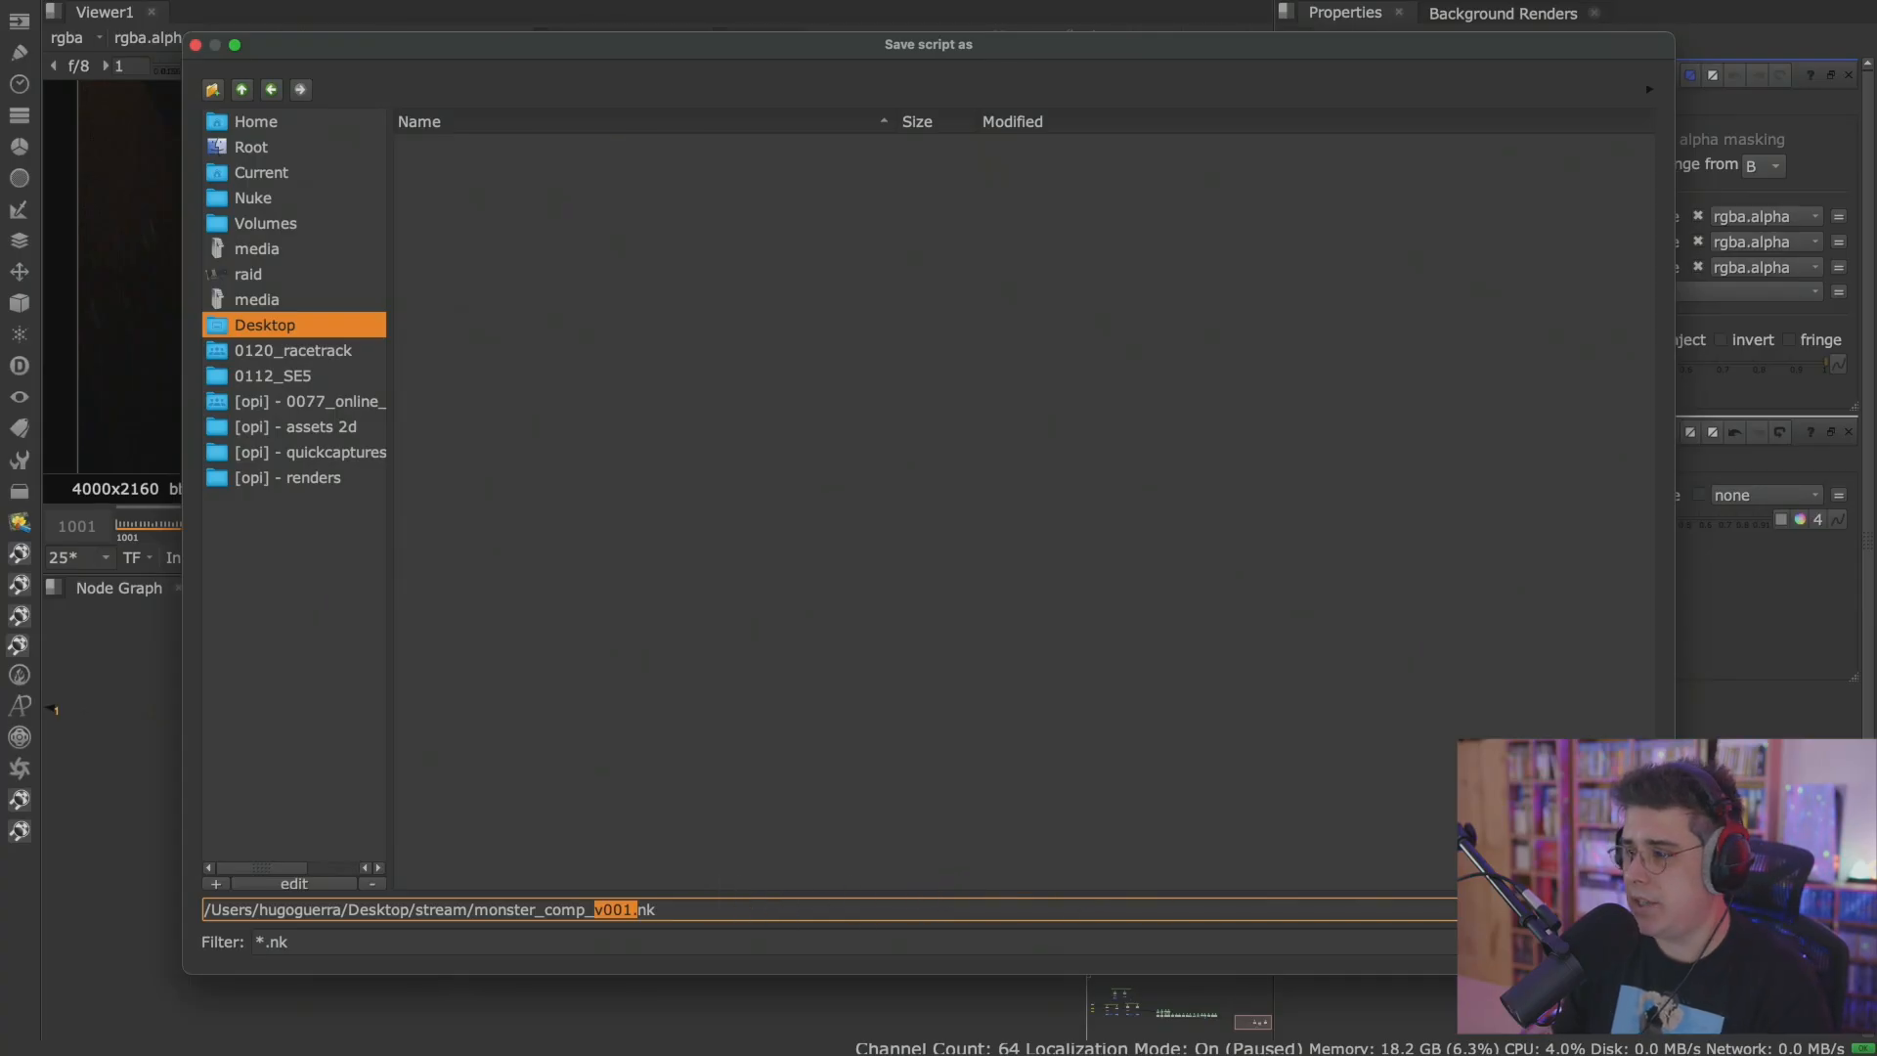
{"action": "key", "text": "Return"}
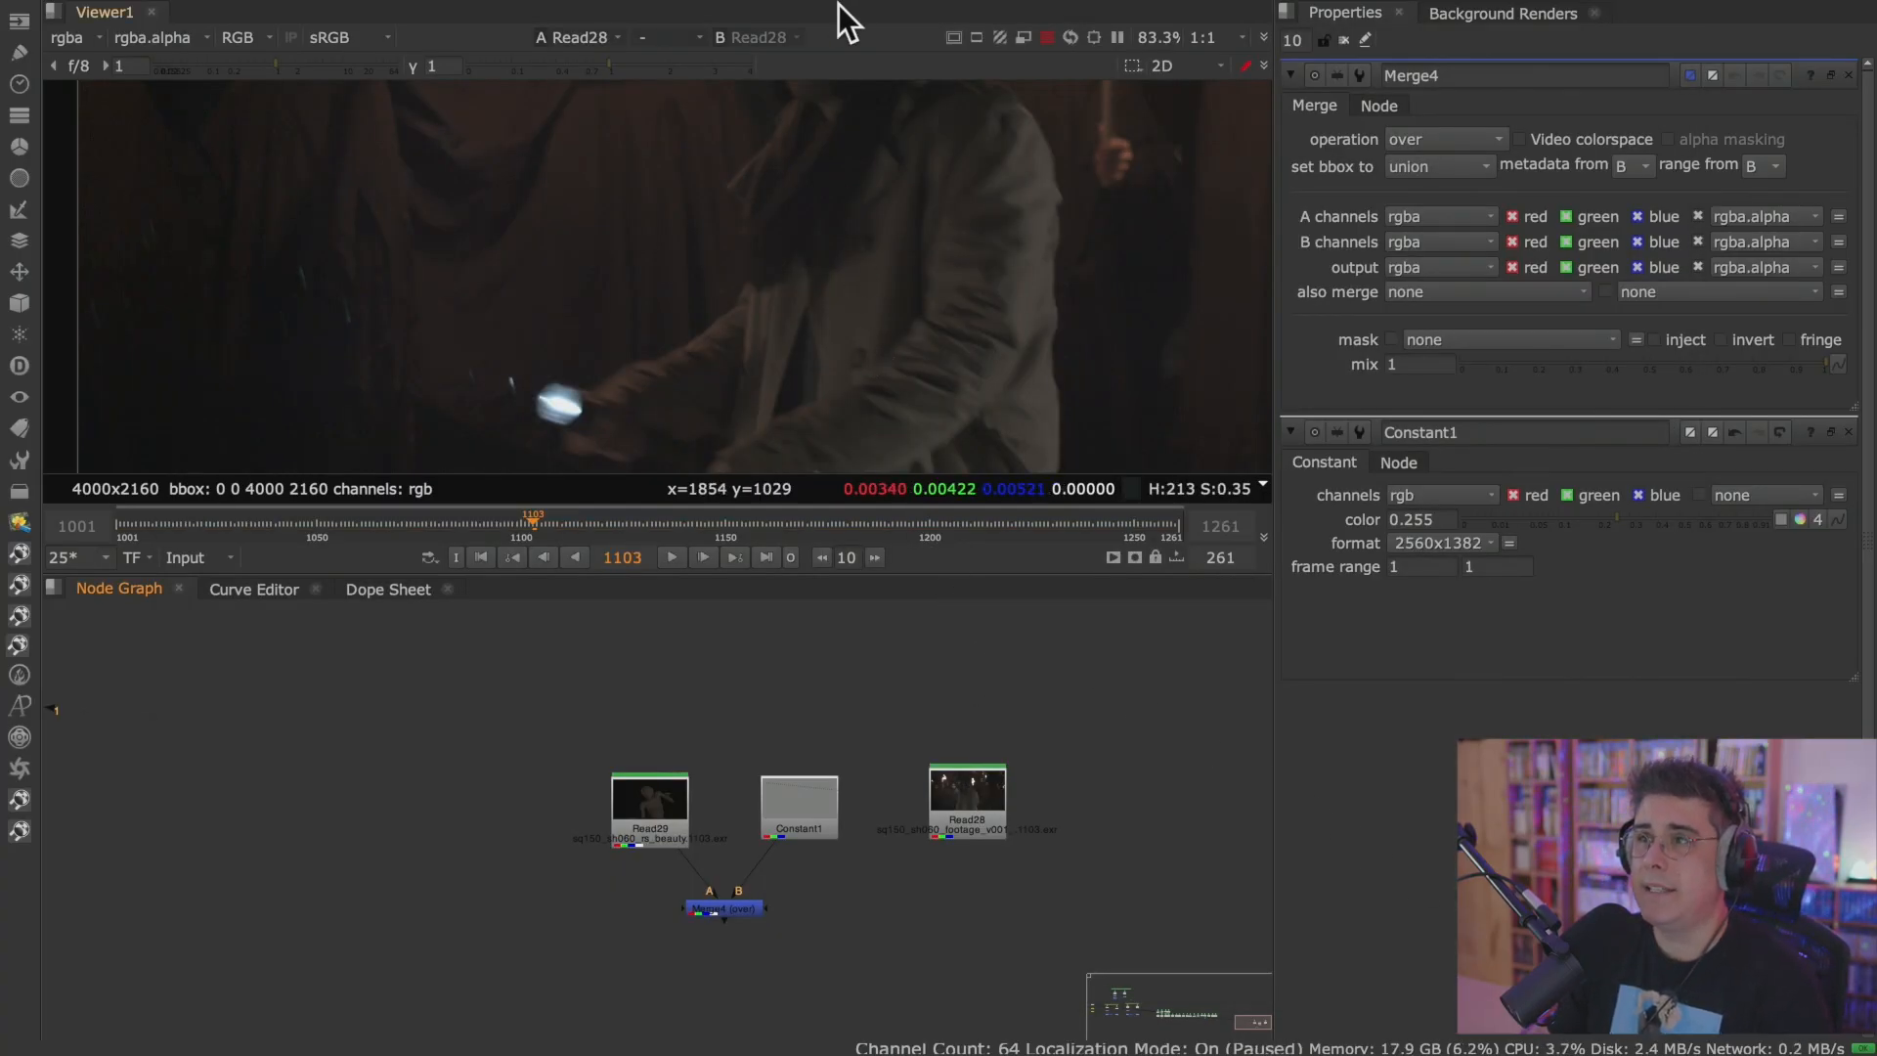
Save monster_comp_v001.nk as a new comp version.
{"action": "mouse_move", "coordinate": [837, 4]}
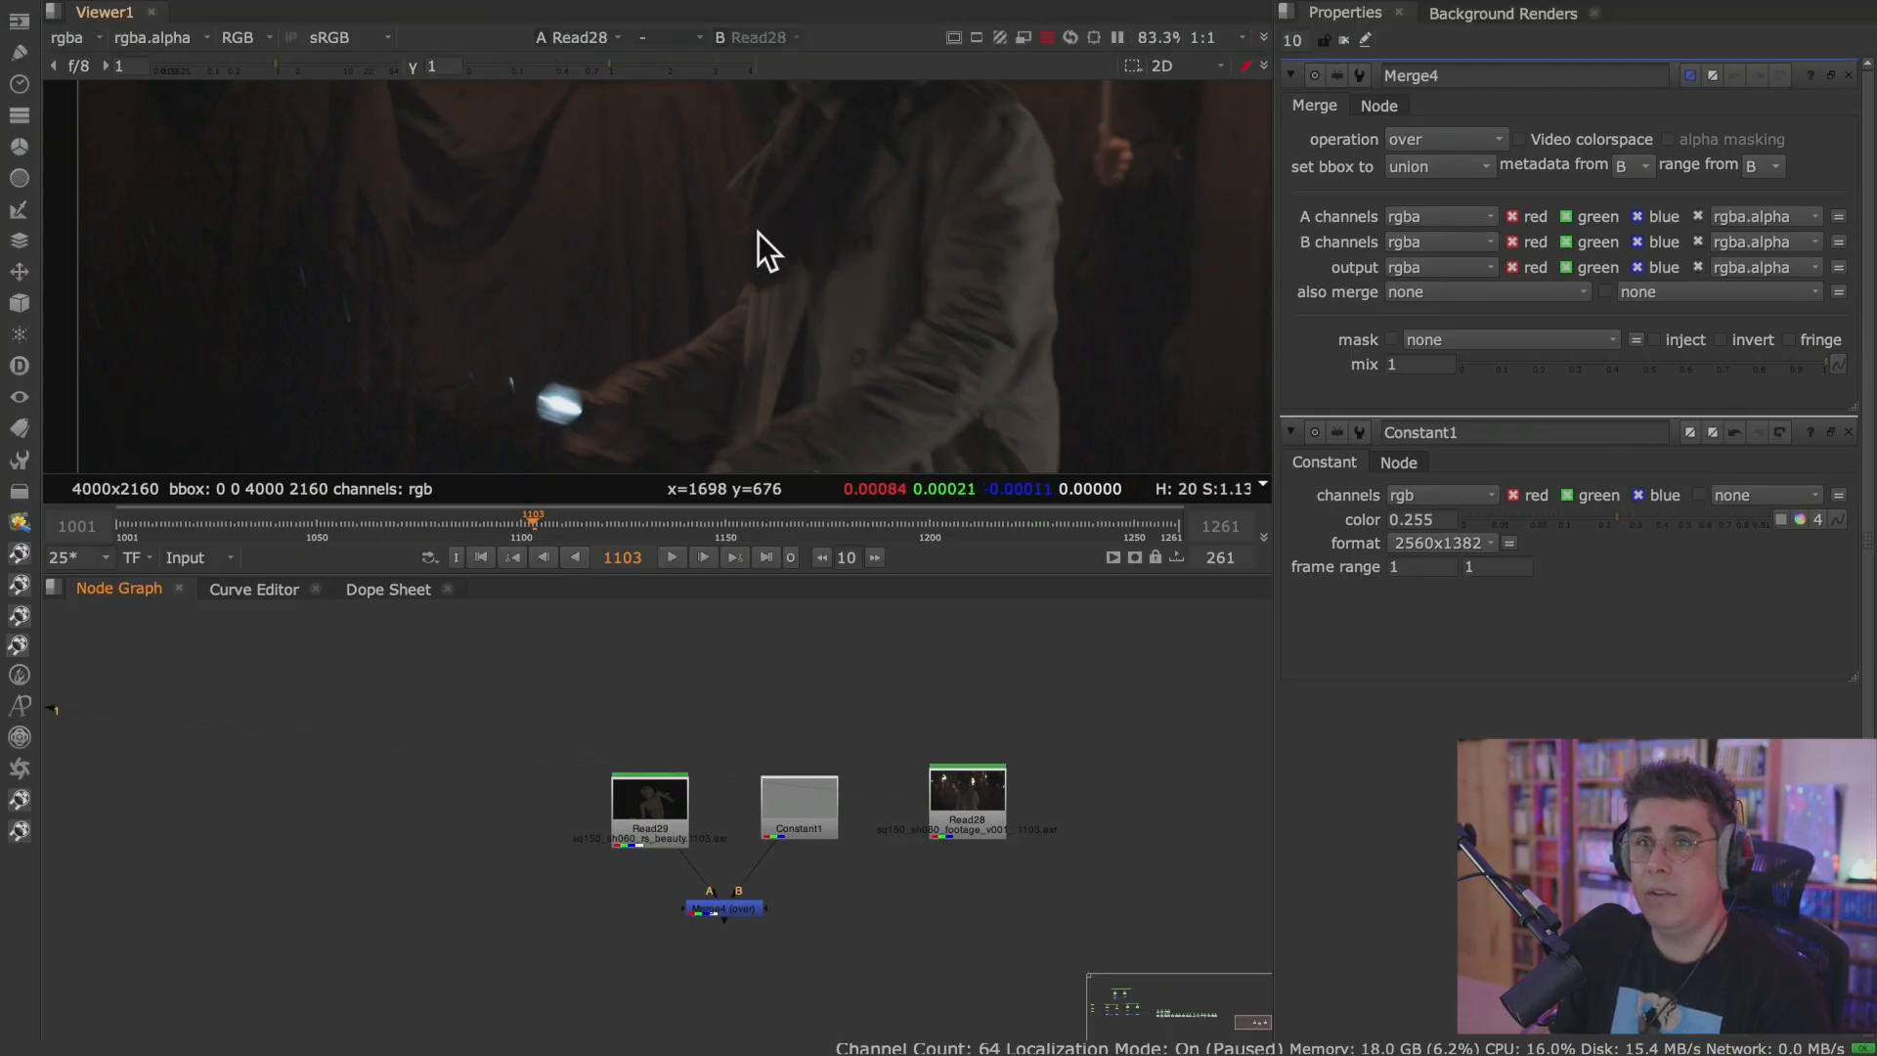
{"action": "mouse_move", "coordinate": [364, 4]}
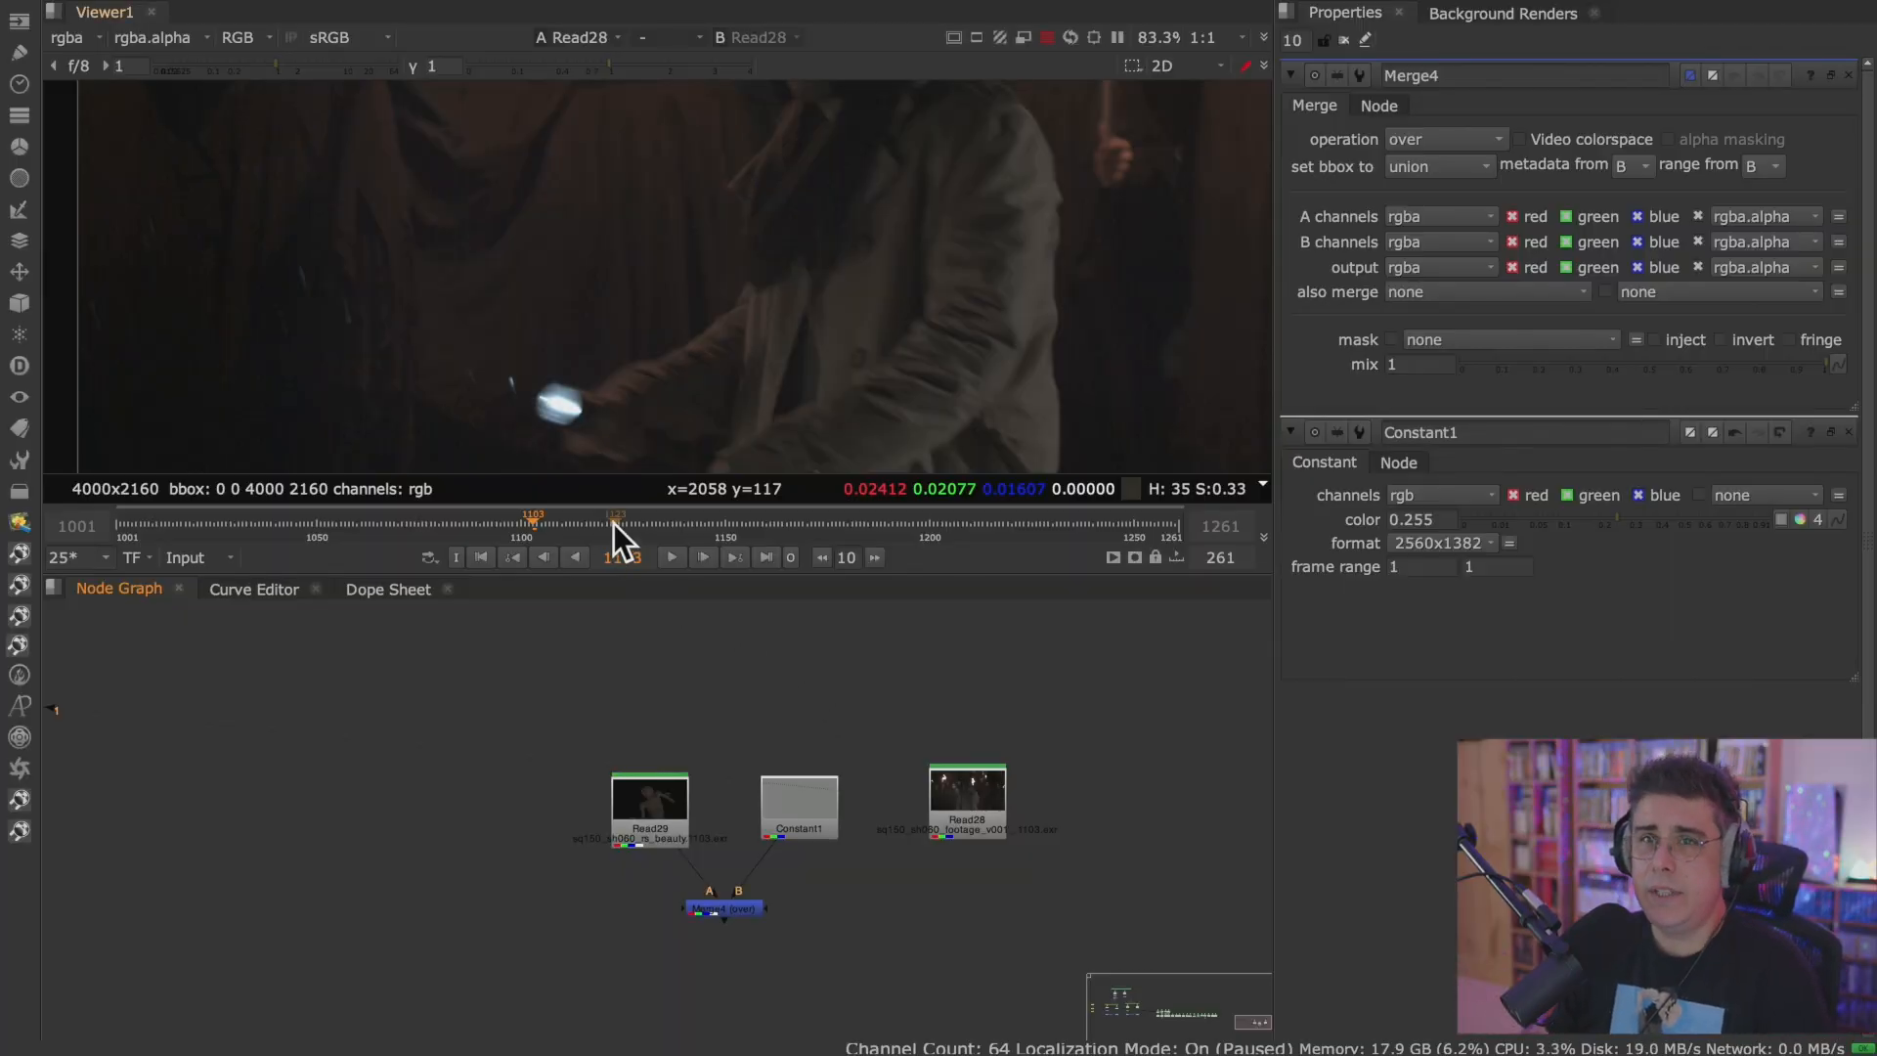
{"action": "left_click", "coordinate": [161, 11]}
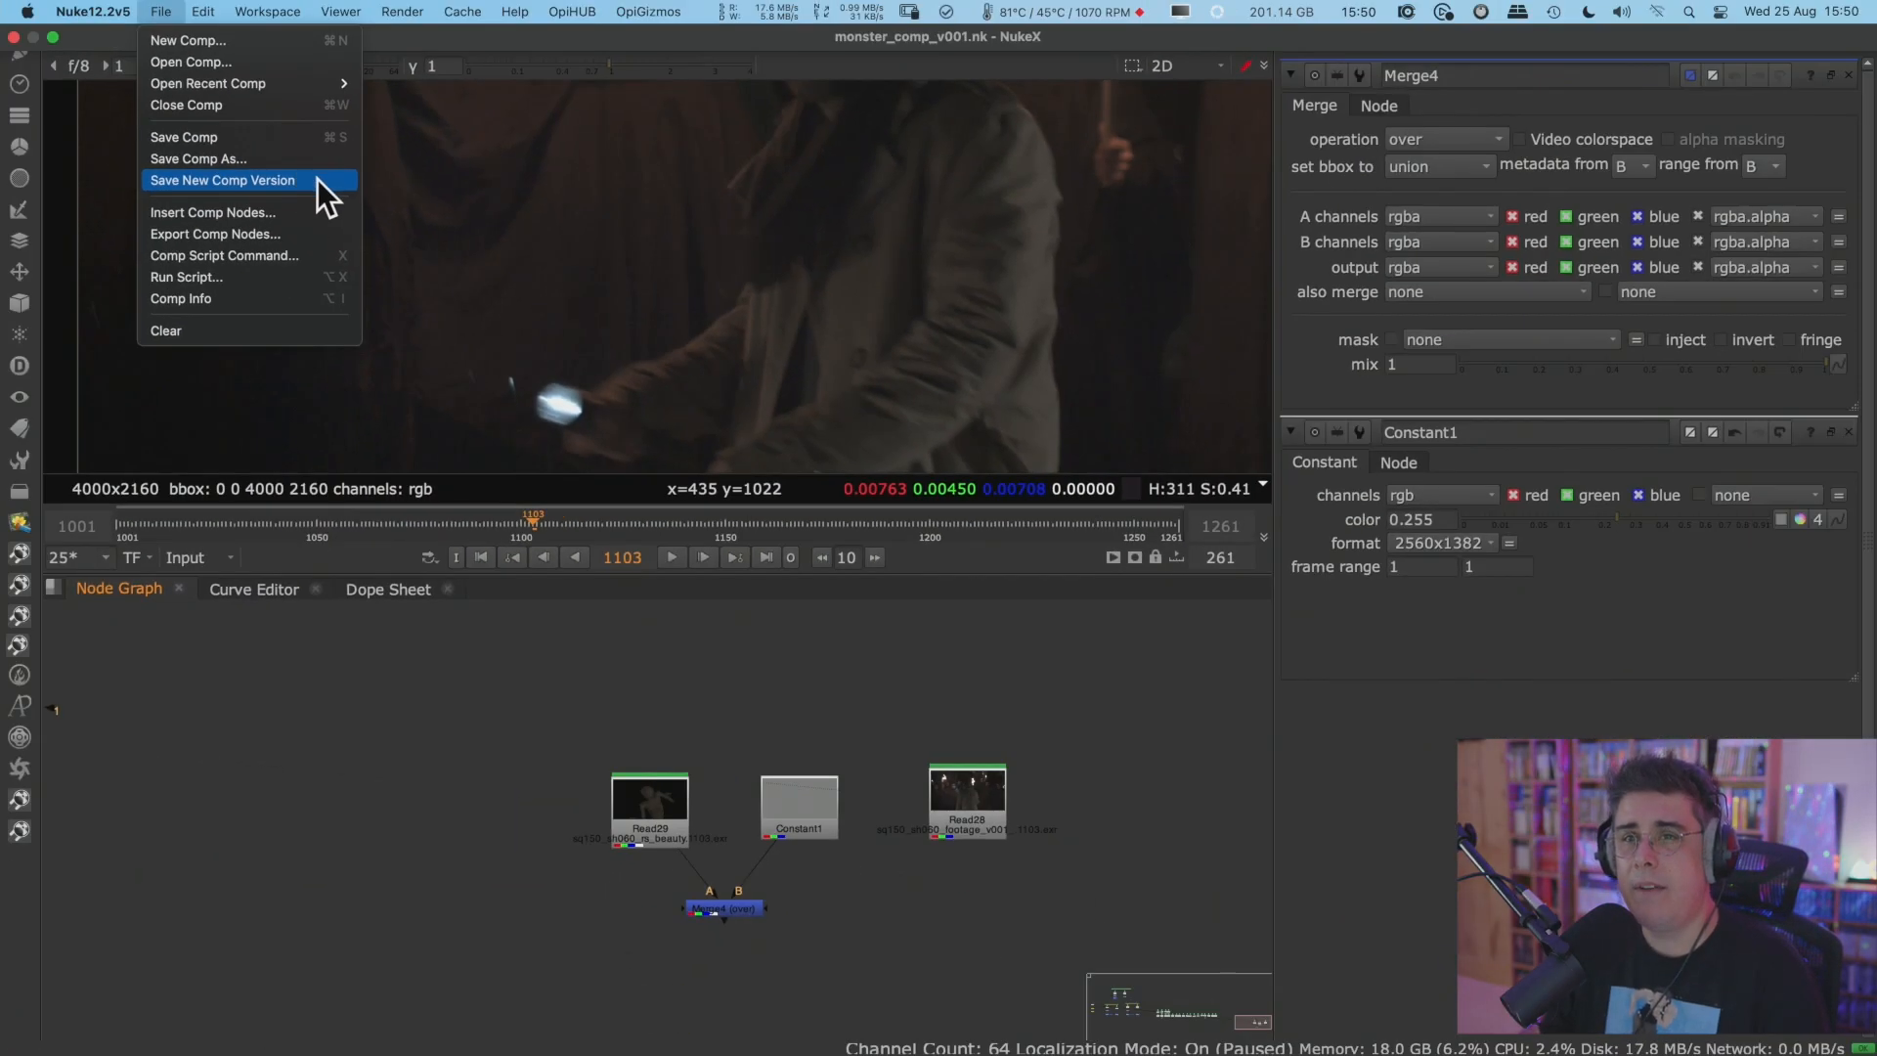
{"action": "left_click", "coordinate": [284, 187]}
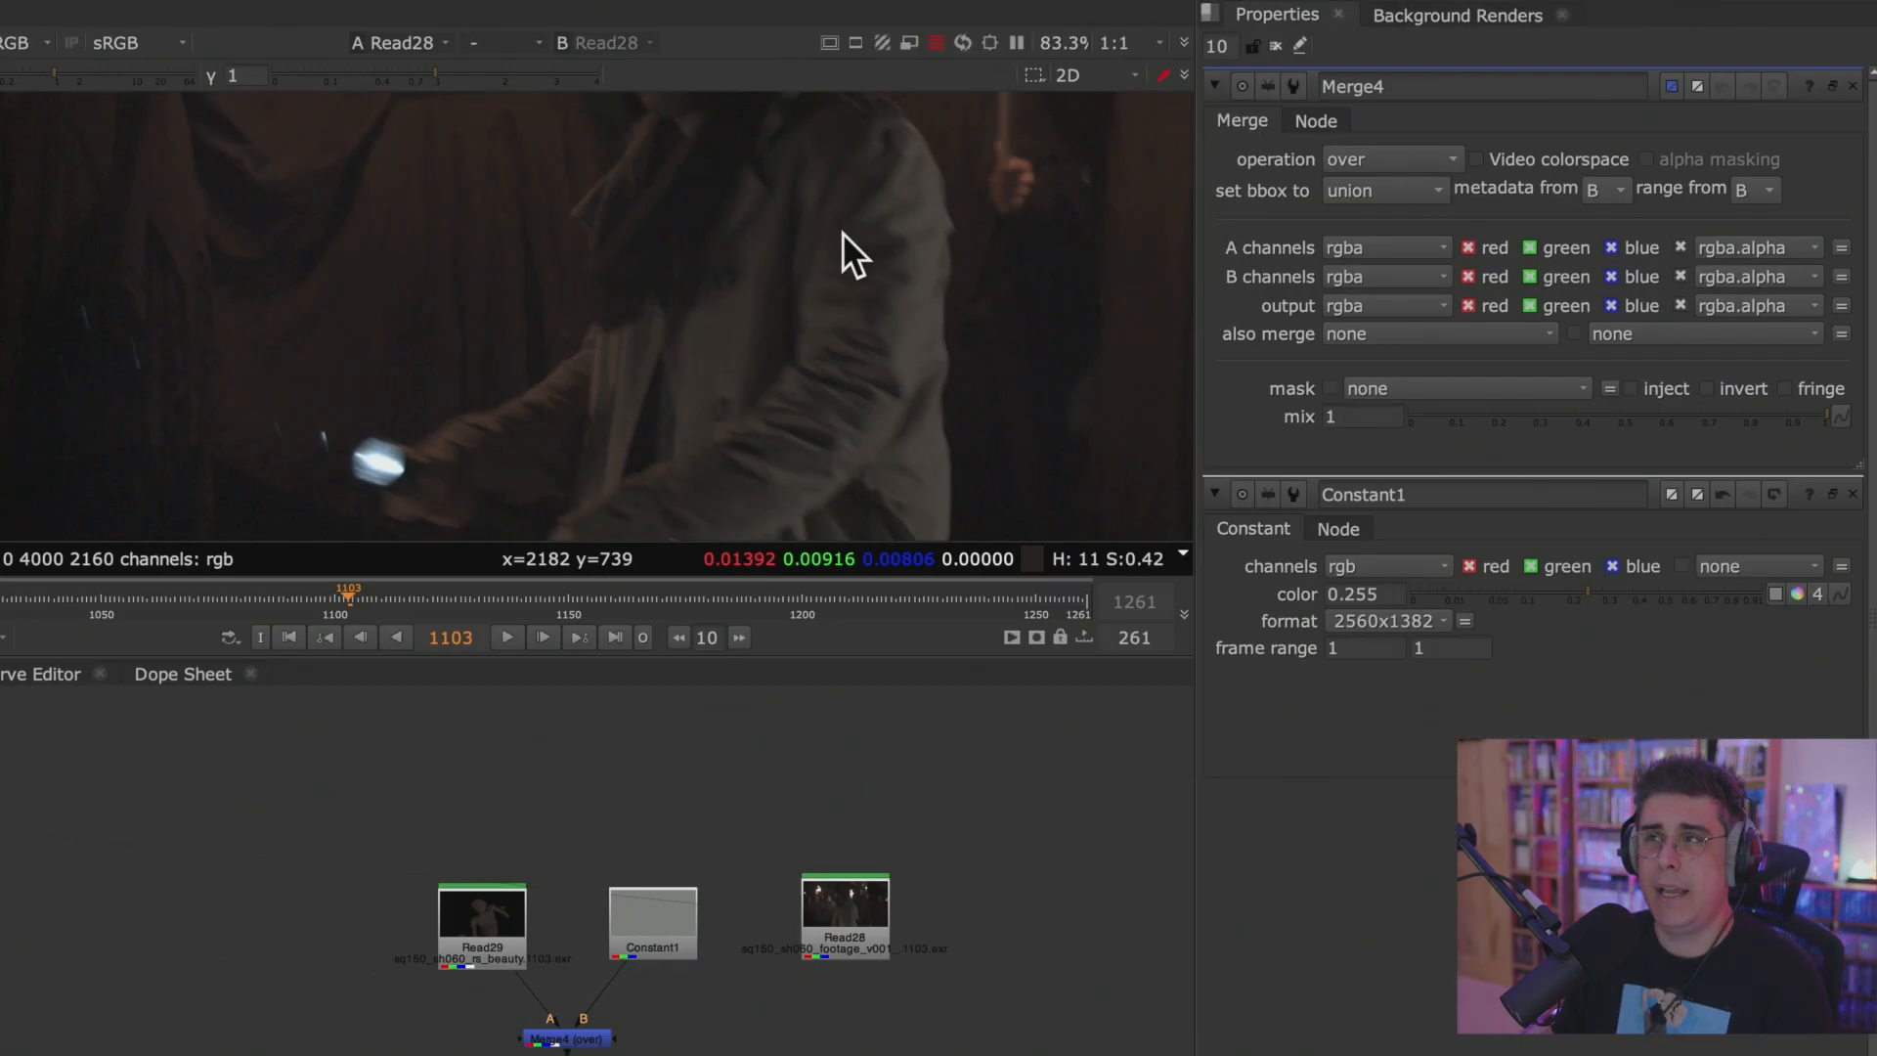
Switch to Finder, go to the Desktop's stream folder and open monster_comp_v002.nk in TextEdit.
{"action": "key", "text": "super+Tab"}
{"action": "key", "text": "super+Tab"}
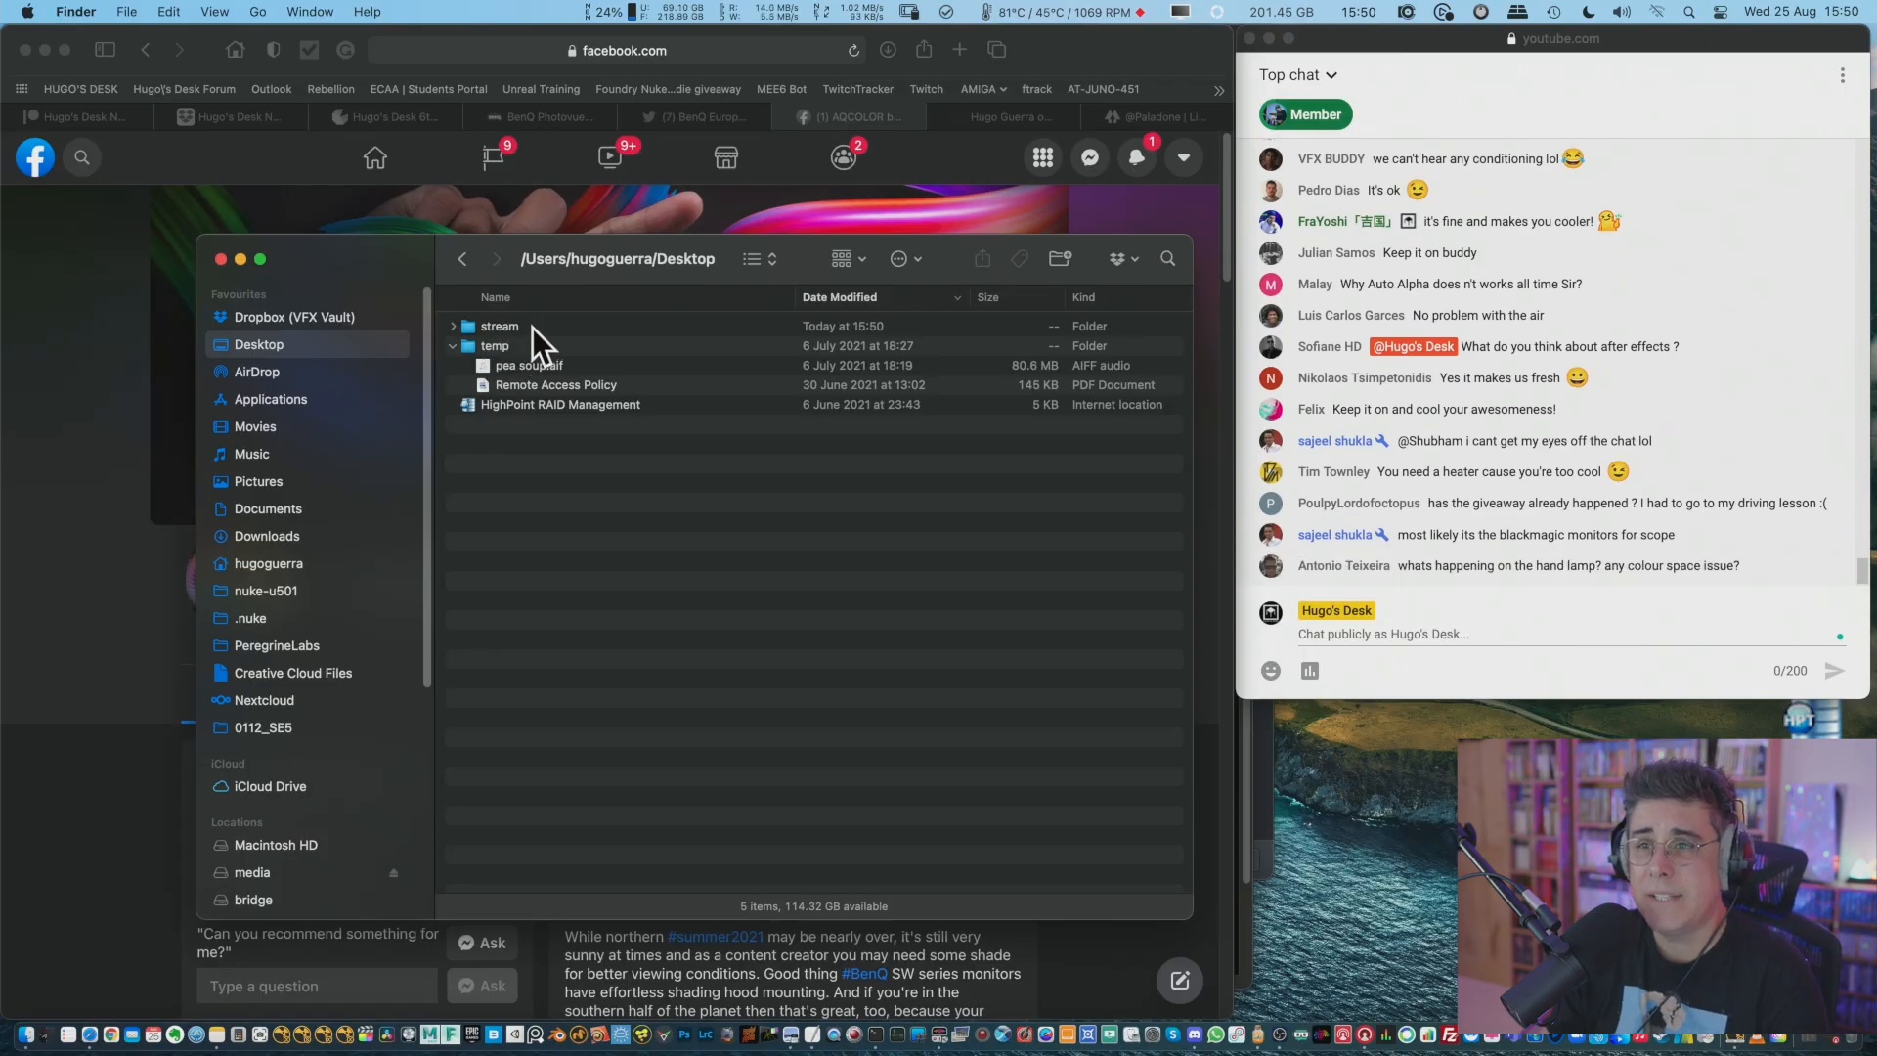
{"action": "double_click", "coordinate": [531, 326]}
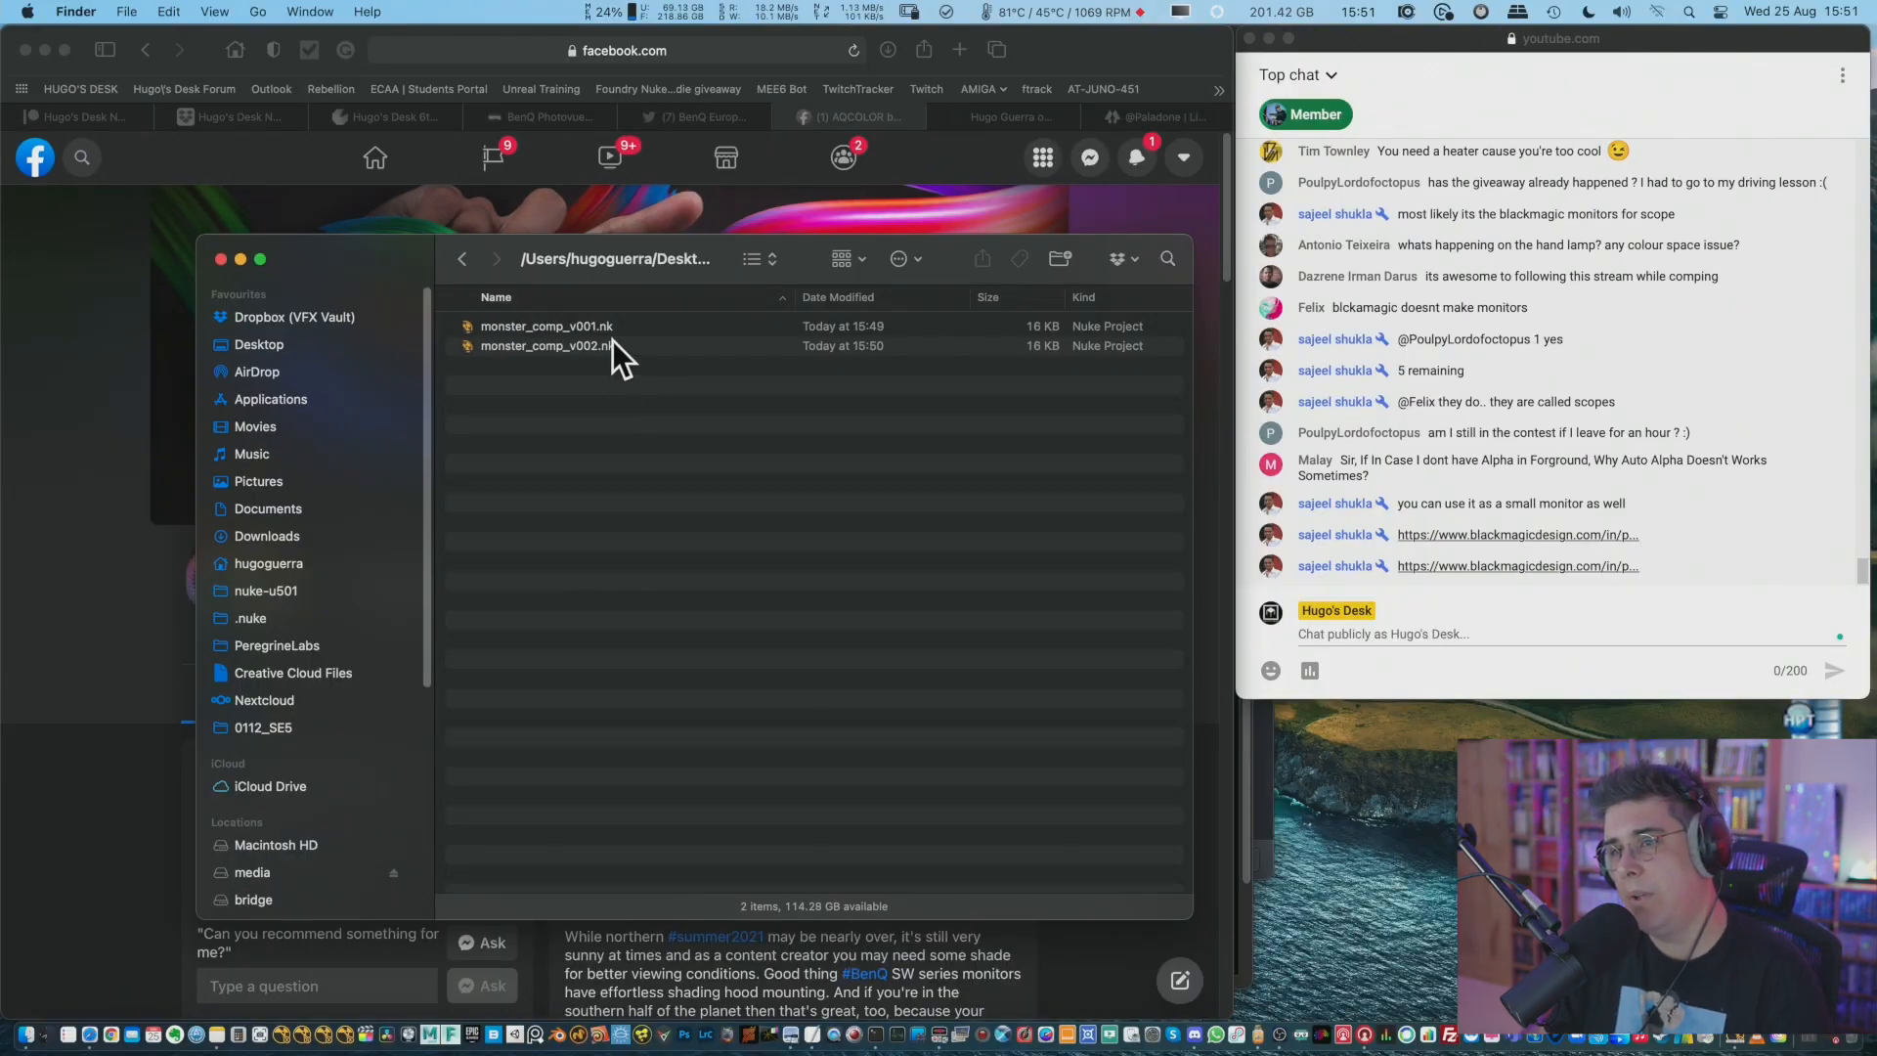
{"action": "left_click", "coordinate": [645, 346]}
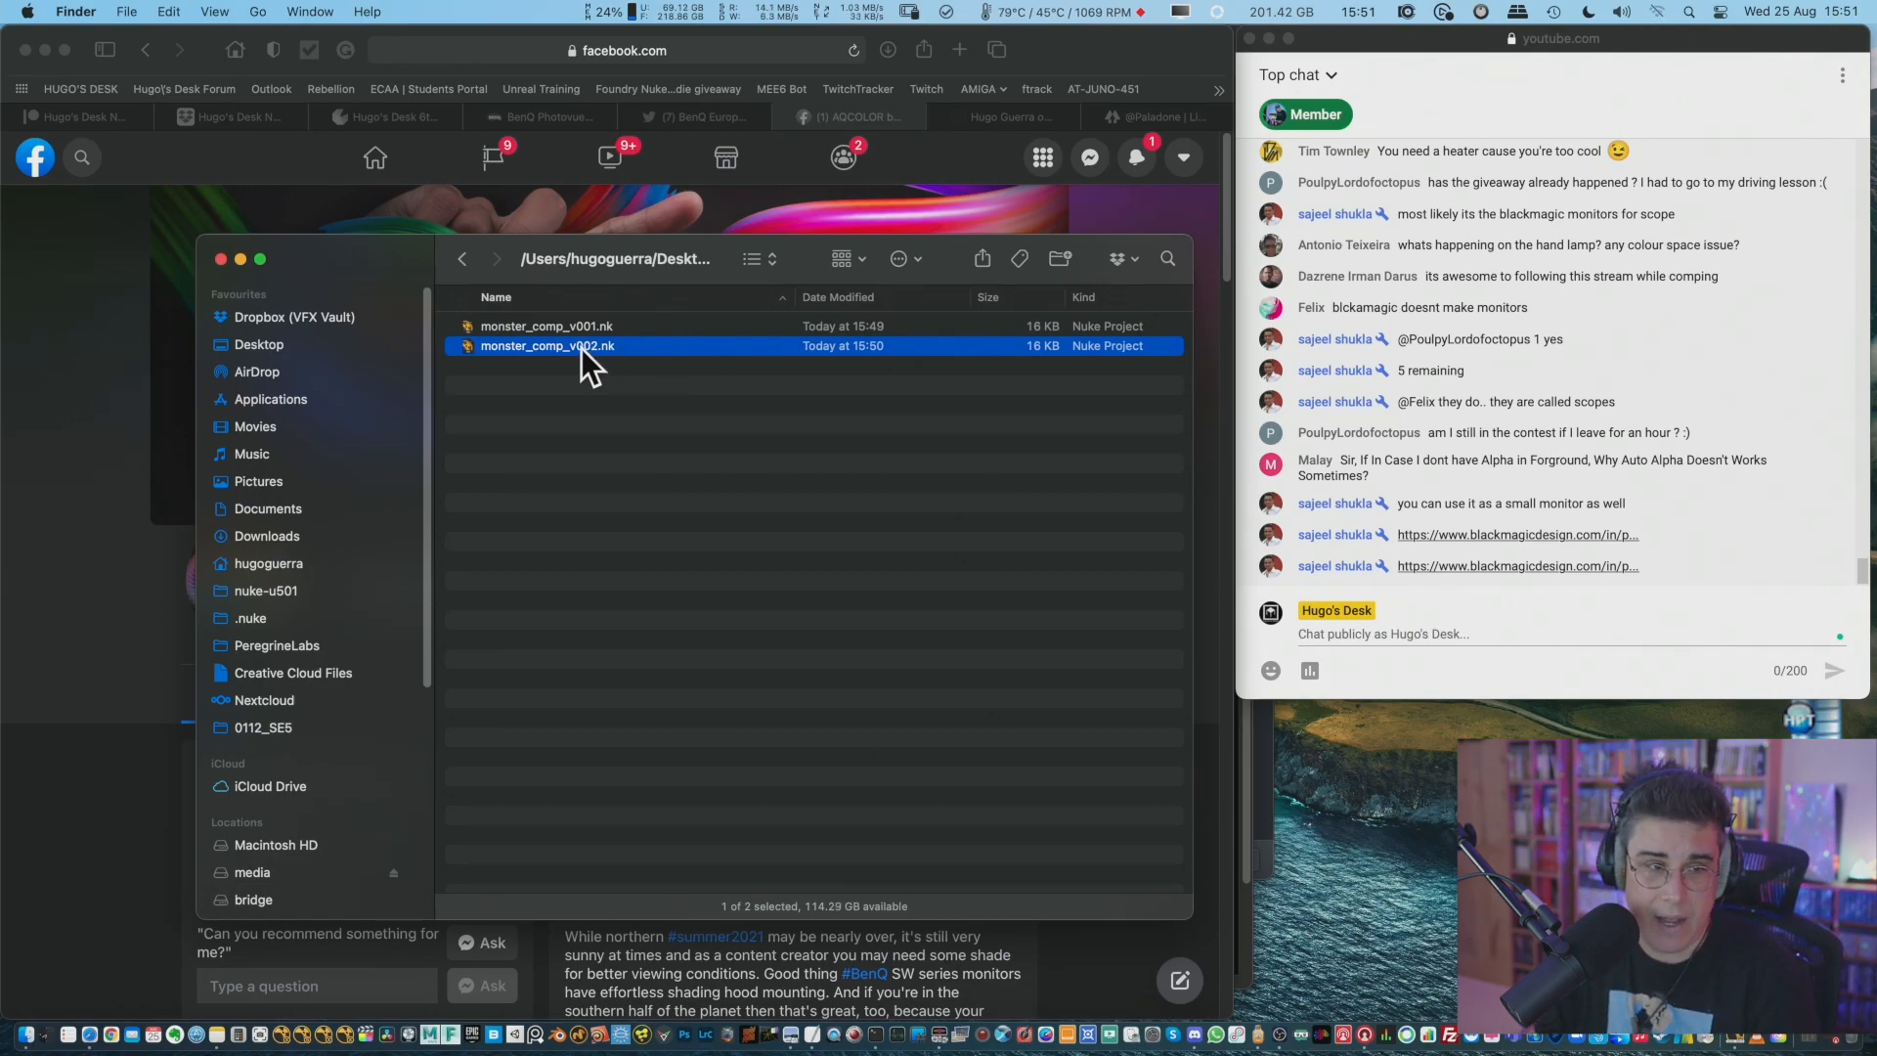
{"action": "left_click_drag", "start_coordinate": [579, 348], "coordinate": [810, 1038]}
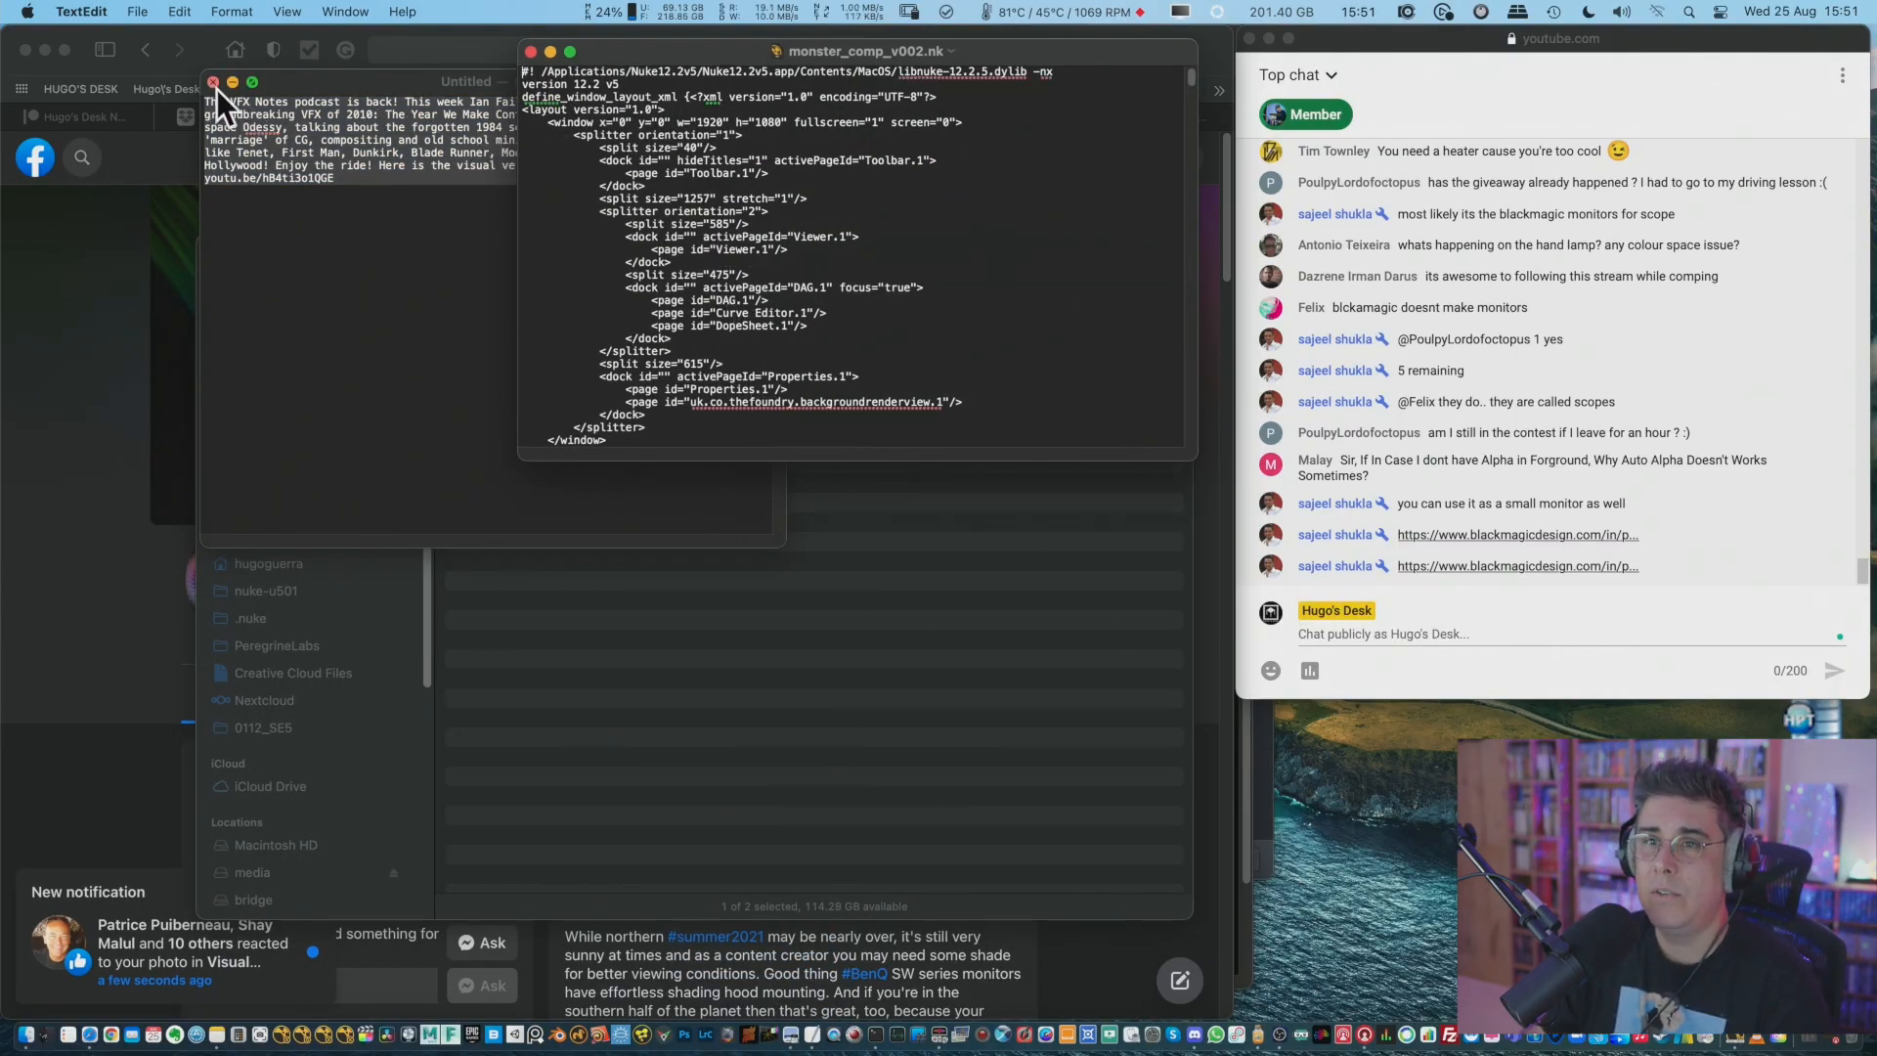
Discard the untitled text document and enlarge the monster_comp_v002.nk window to examine the script's Root settings.
{"action": "left_click", "coordinate": [455, 293]}
{"action": "key", "text": "super+w"}
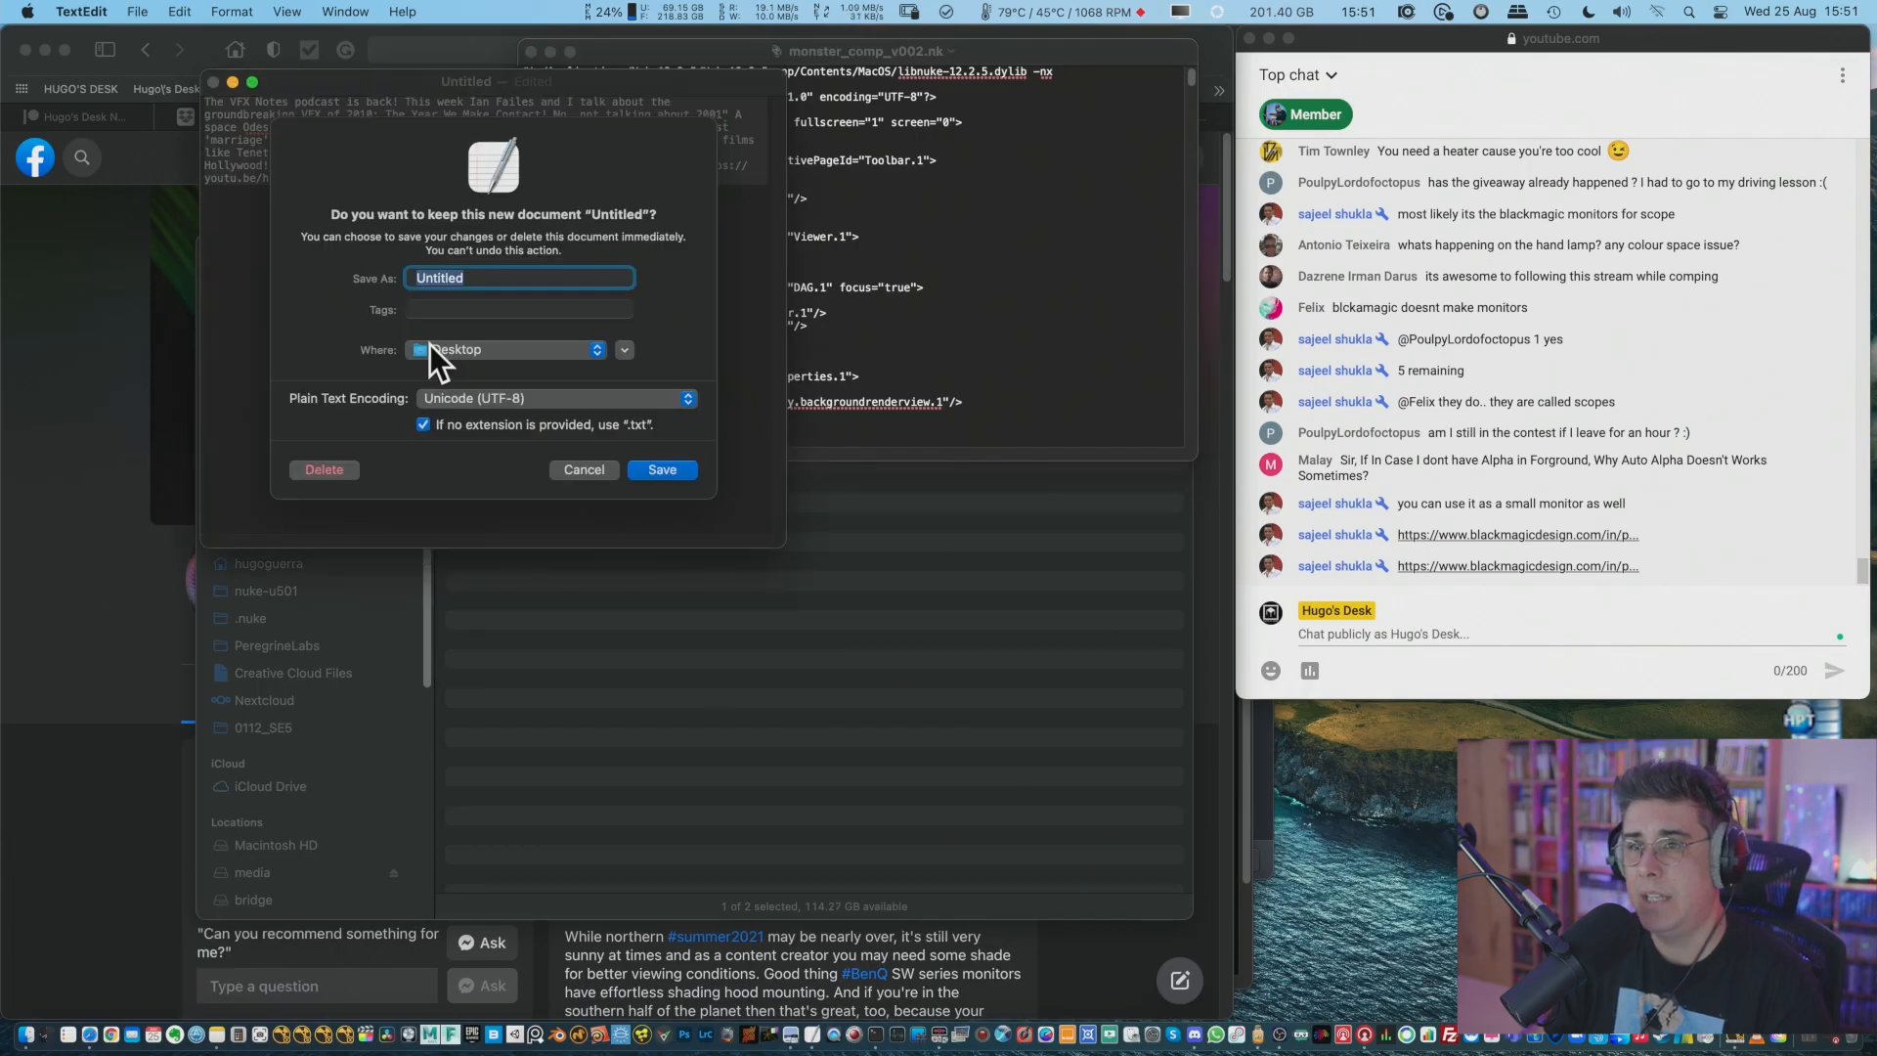
{"action": "left_click", "coordinate": [324, 459]}
{"action": "left_click_drag", "start_coordinate": [694, 67], "coordinate": [603, 90]}
{"action": "left_click_drag", "start_coordinate": [1099, 475], "coordinate": [1264, 958]}
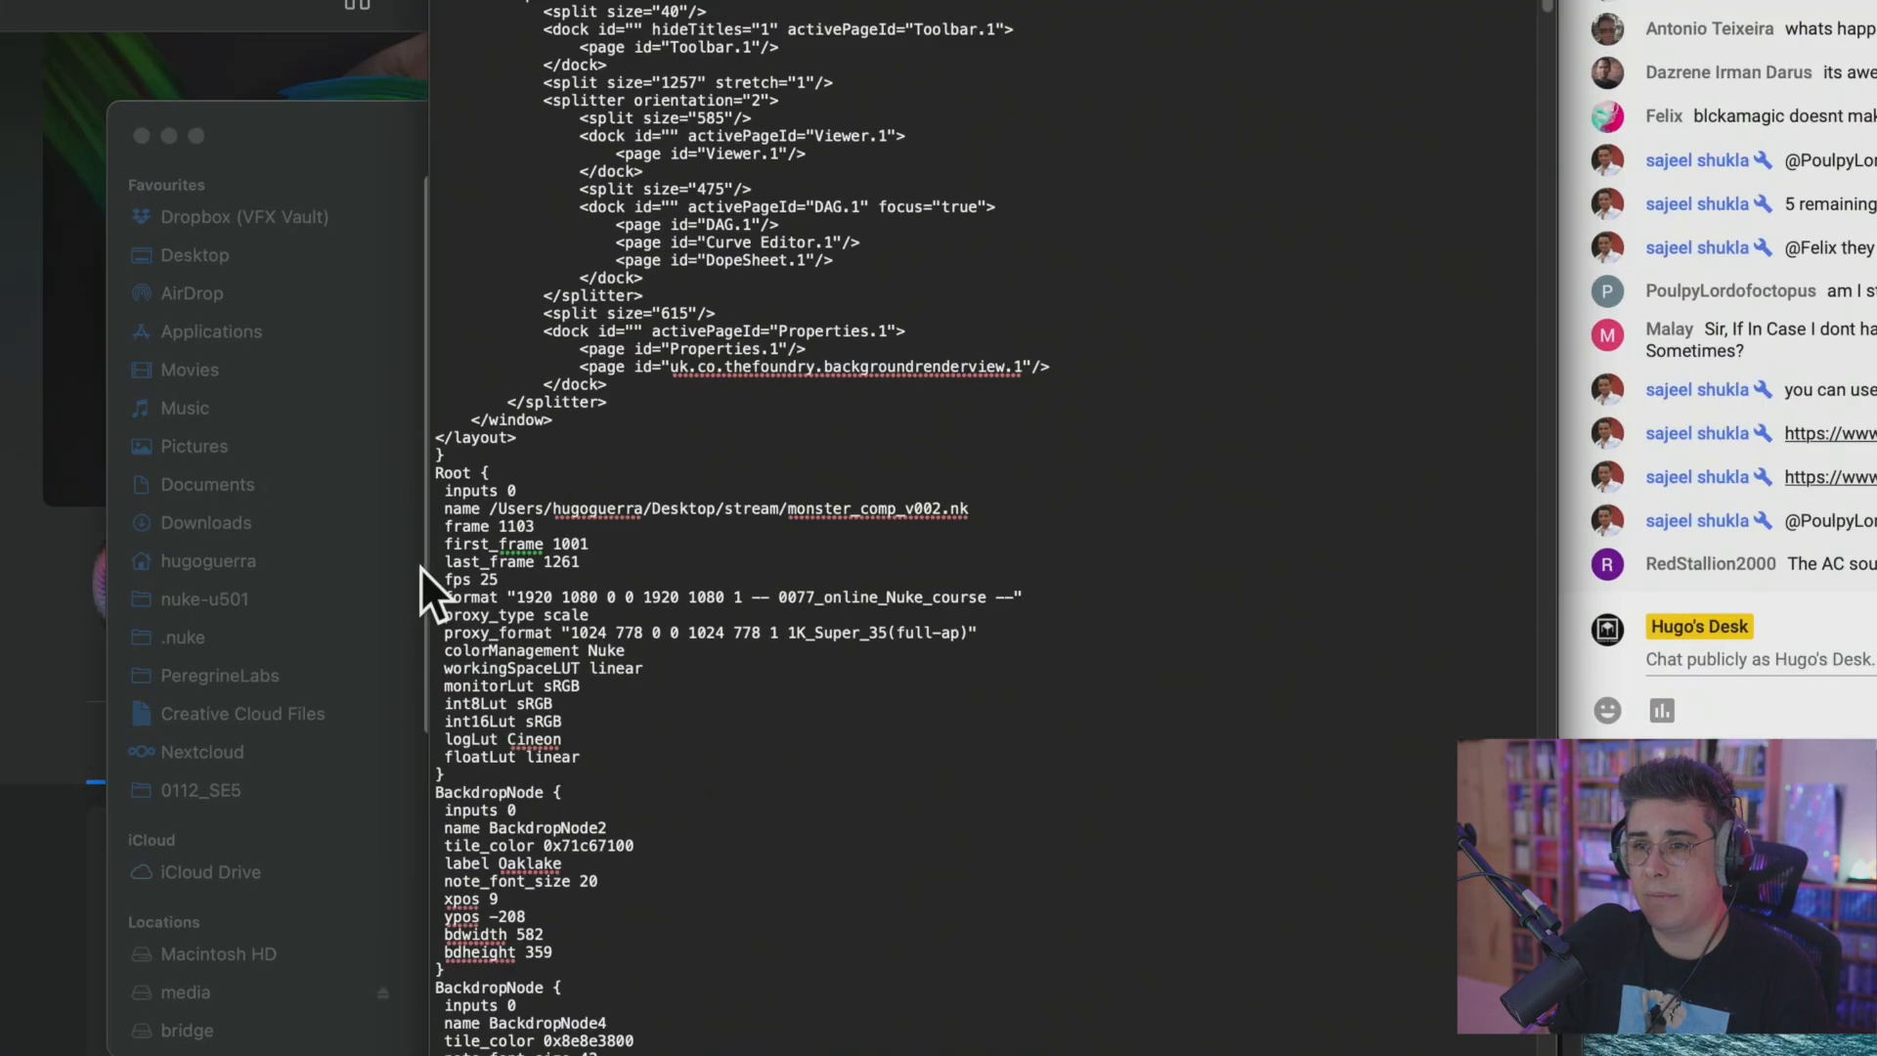
Examine the Root settings and the BackdropNode, Read8 and Grade4 blocks in the monster_comp_v002.nk text.
{"action": "left_click_drag", "start_coordinate": [435, 472], "coordinate": [685, 544]}
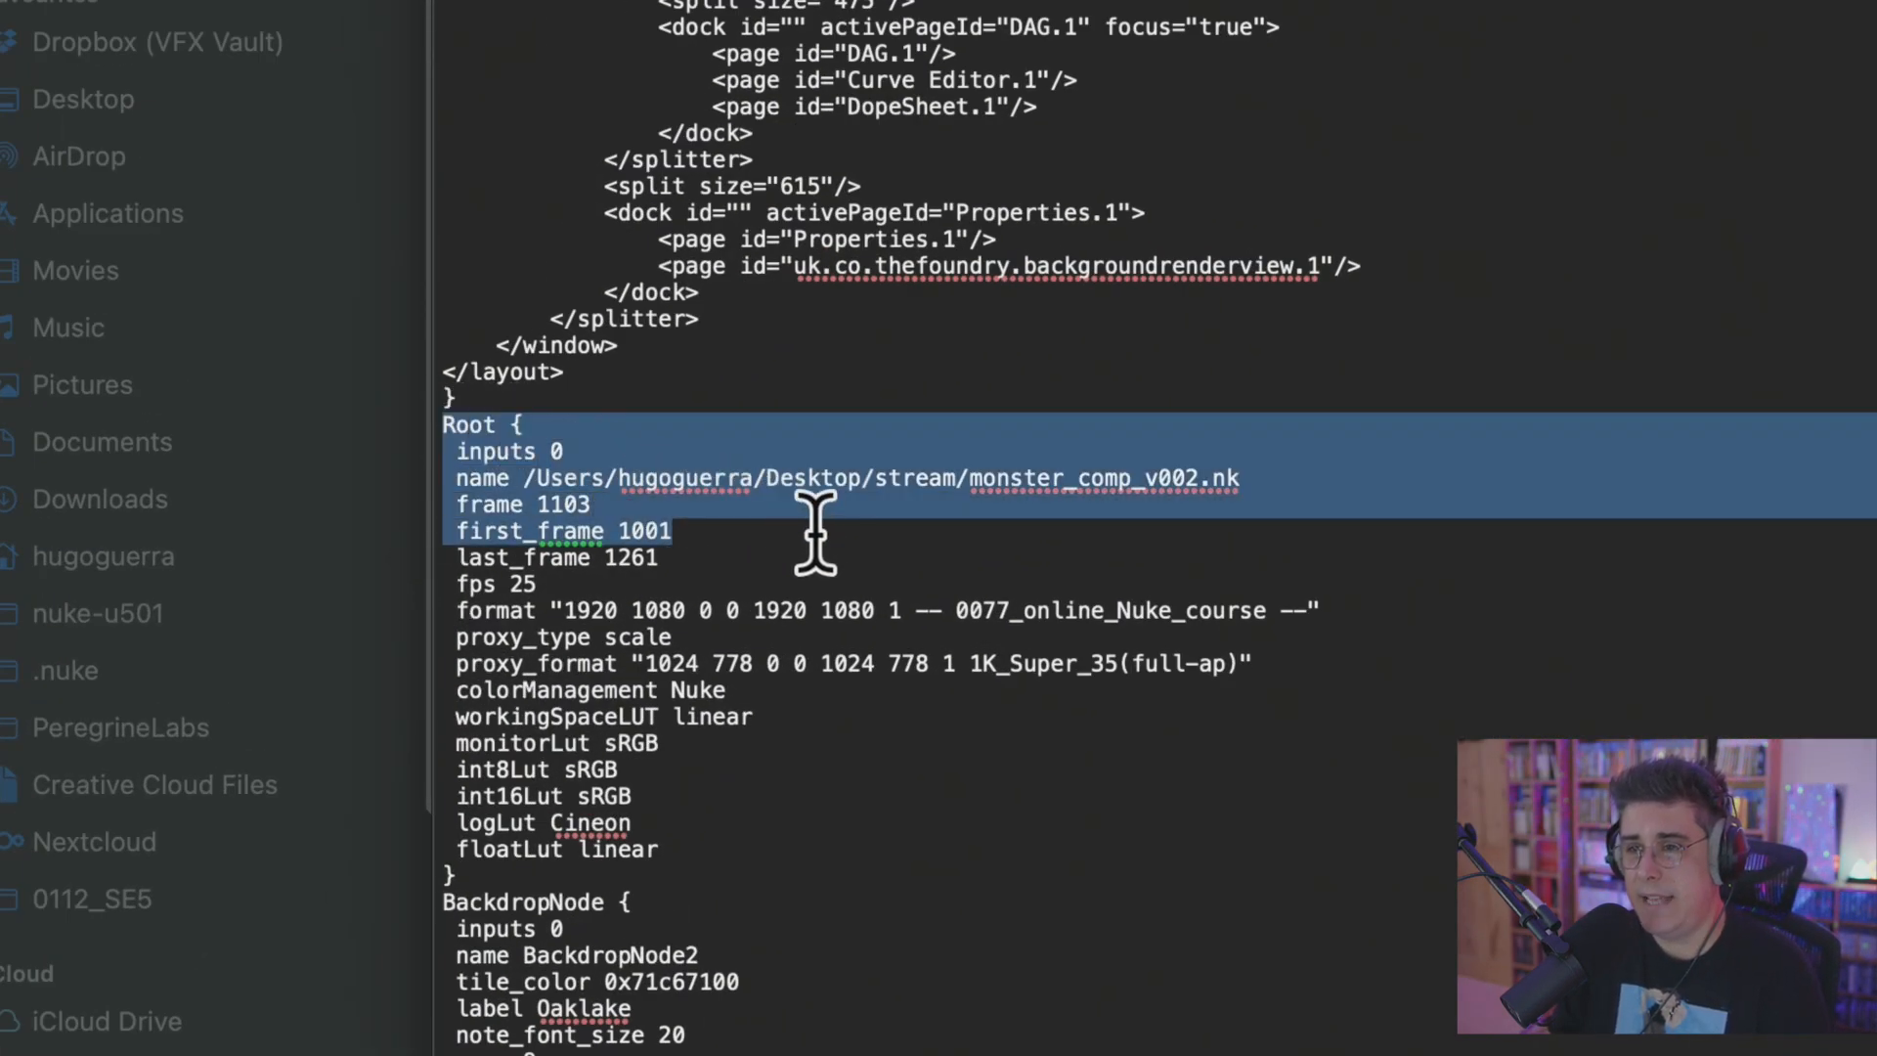
{"action": "scroll", "coordinate": [900, 533], "scroll_direction": "down", "scroll_amount": 10}
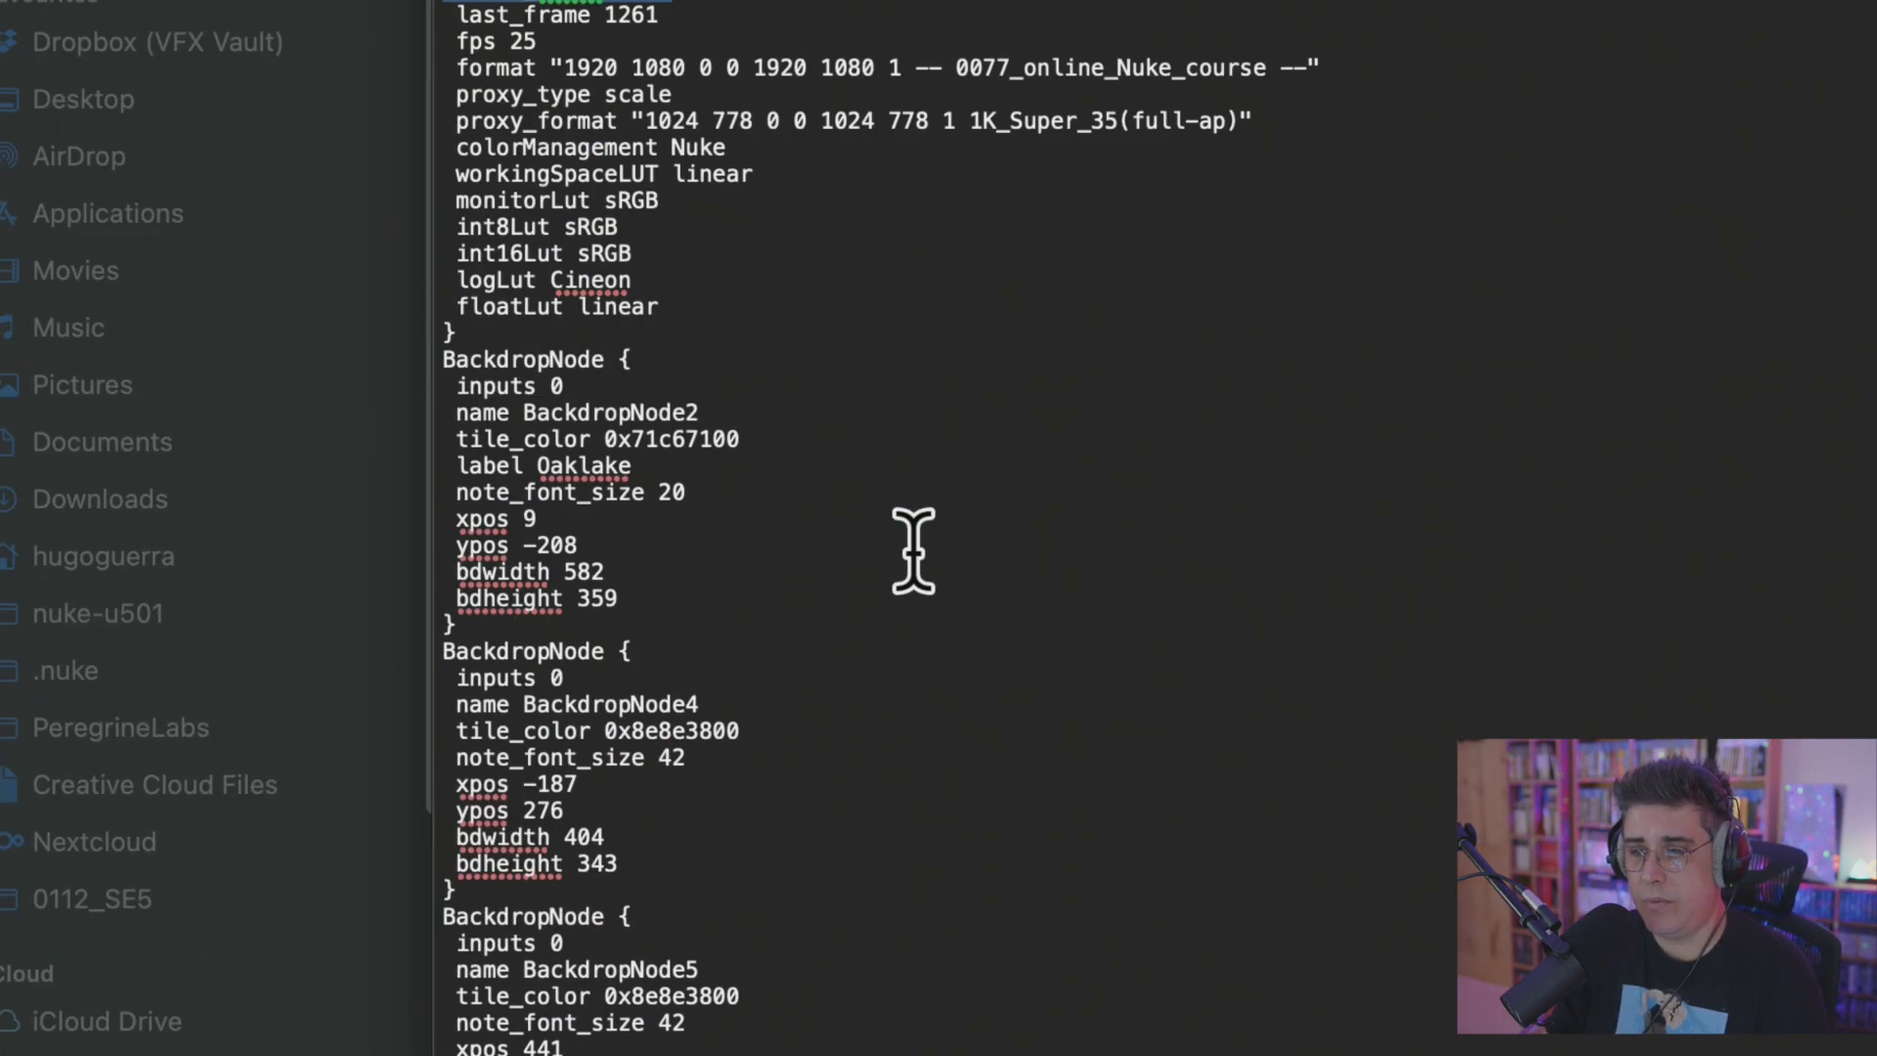
{"action": "left_click_drag", "start_coordinate": [445, 306], "coordinate": [951, 479]}
{"action": "scroll", "coordinate": [951, 476], "scroll_direction": "down", "scroll_amount": 13}
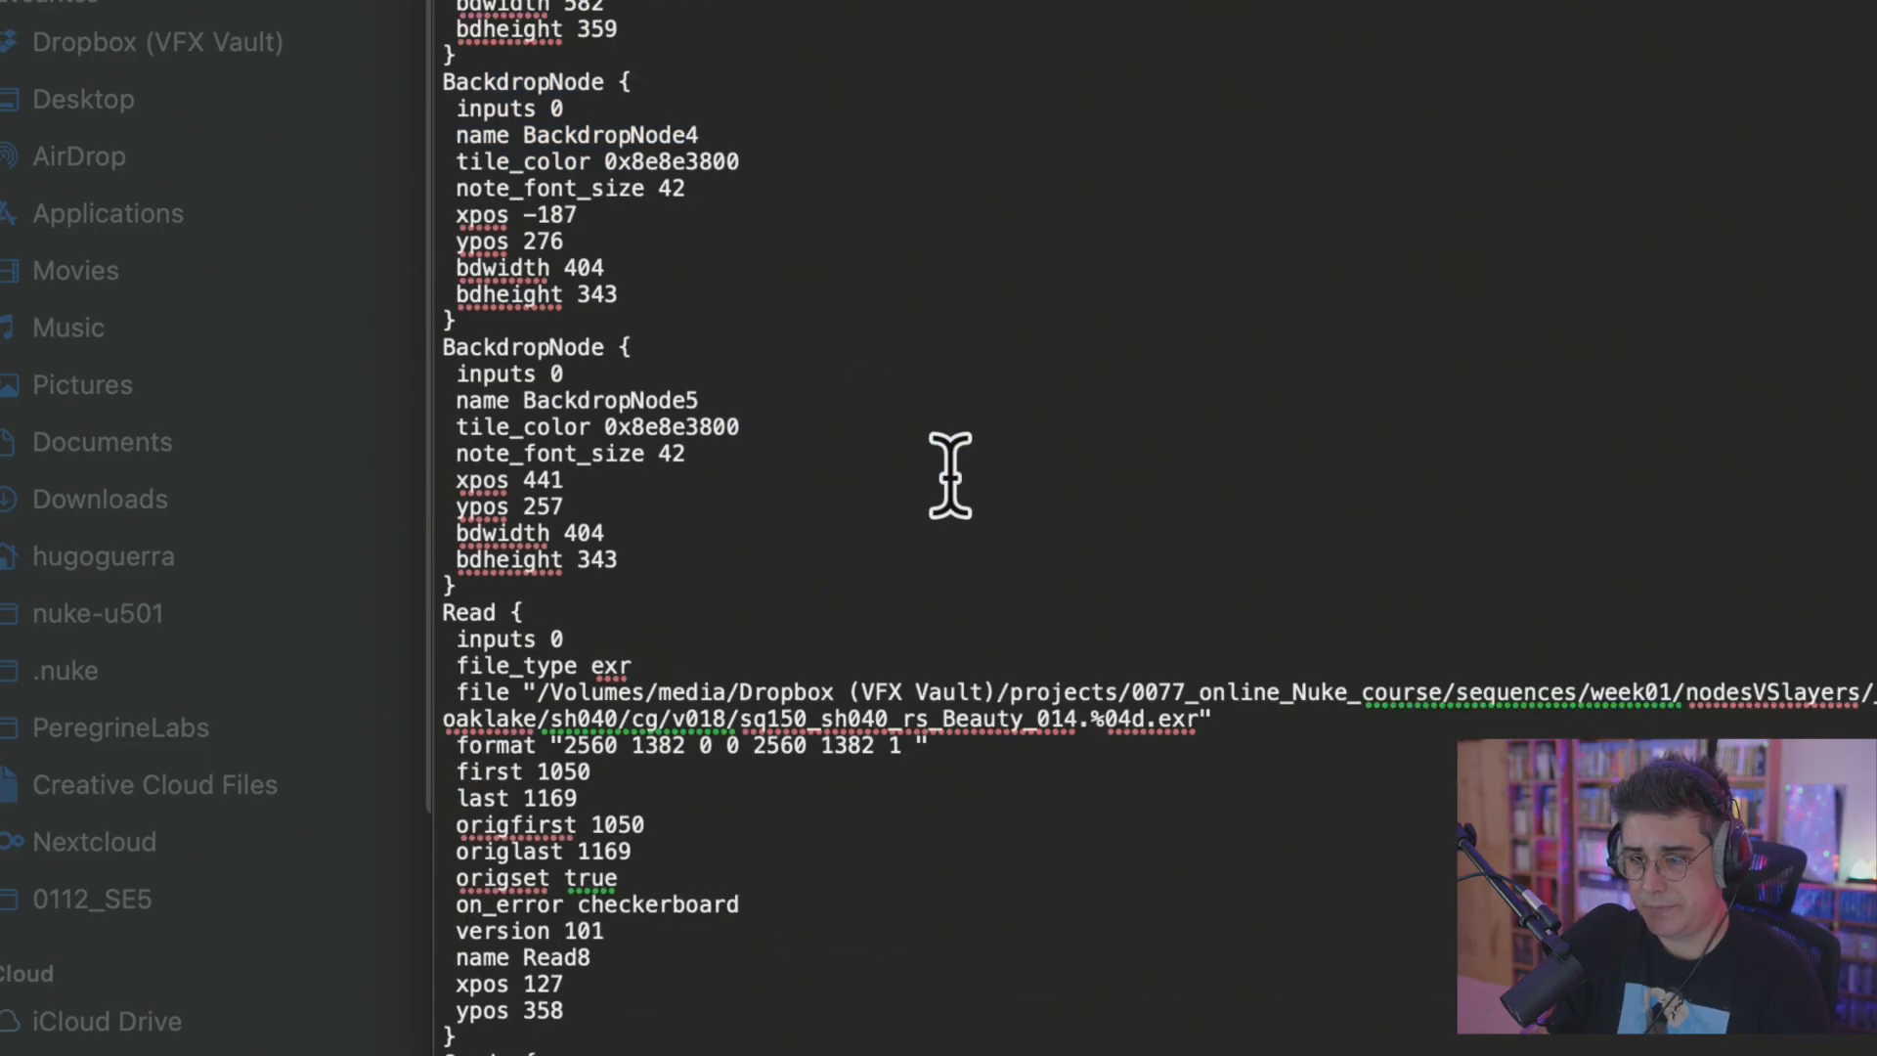
{"action": "left_click_drag", "start_coordinate": [469, 416], "coordinate": [956, 760]}
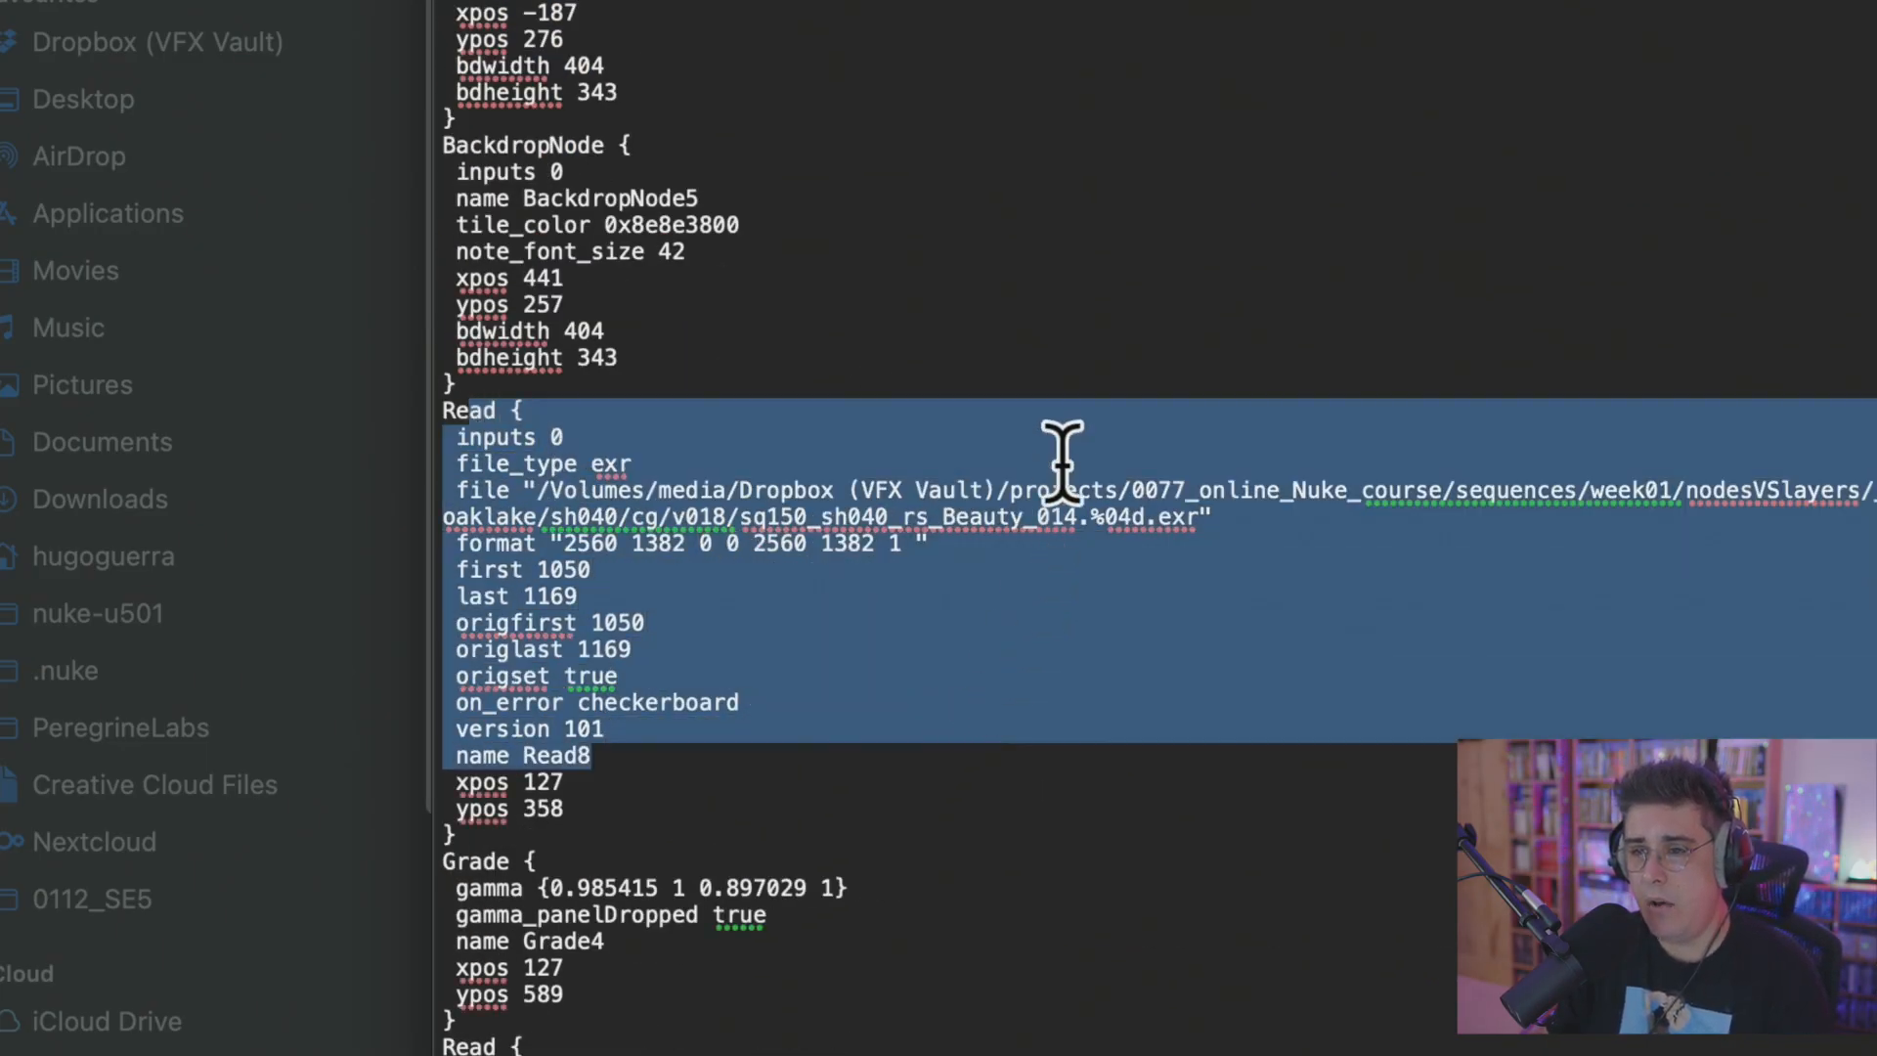
{"action": "scroll", "coordinate": [1061, 450], "scroll_direction": "down", "scroll_amount": 2}
{"action": "scroll", "coordinate": [1063, 400], "scroll_direction": "down", "scroll_amount": 5}
{"action": "left_click_drag", "start_coordinate": [453, 485], "coordinate": [867, 570]}
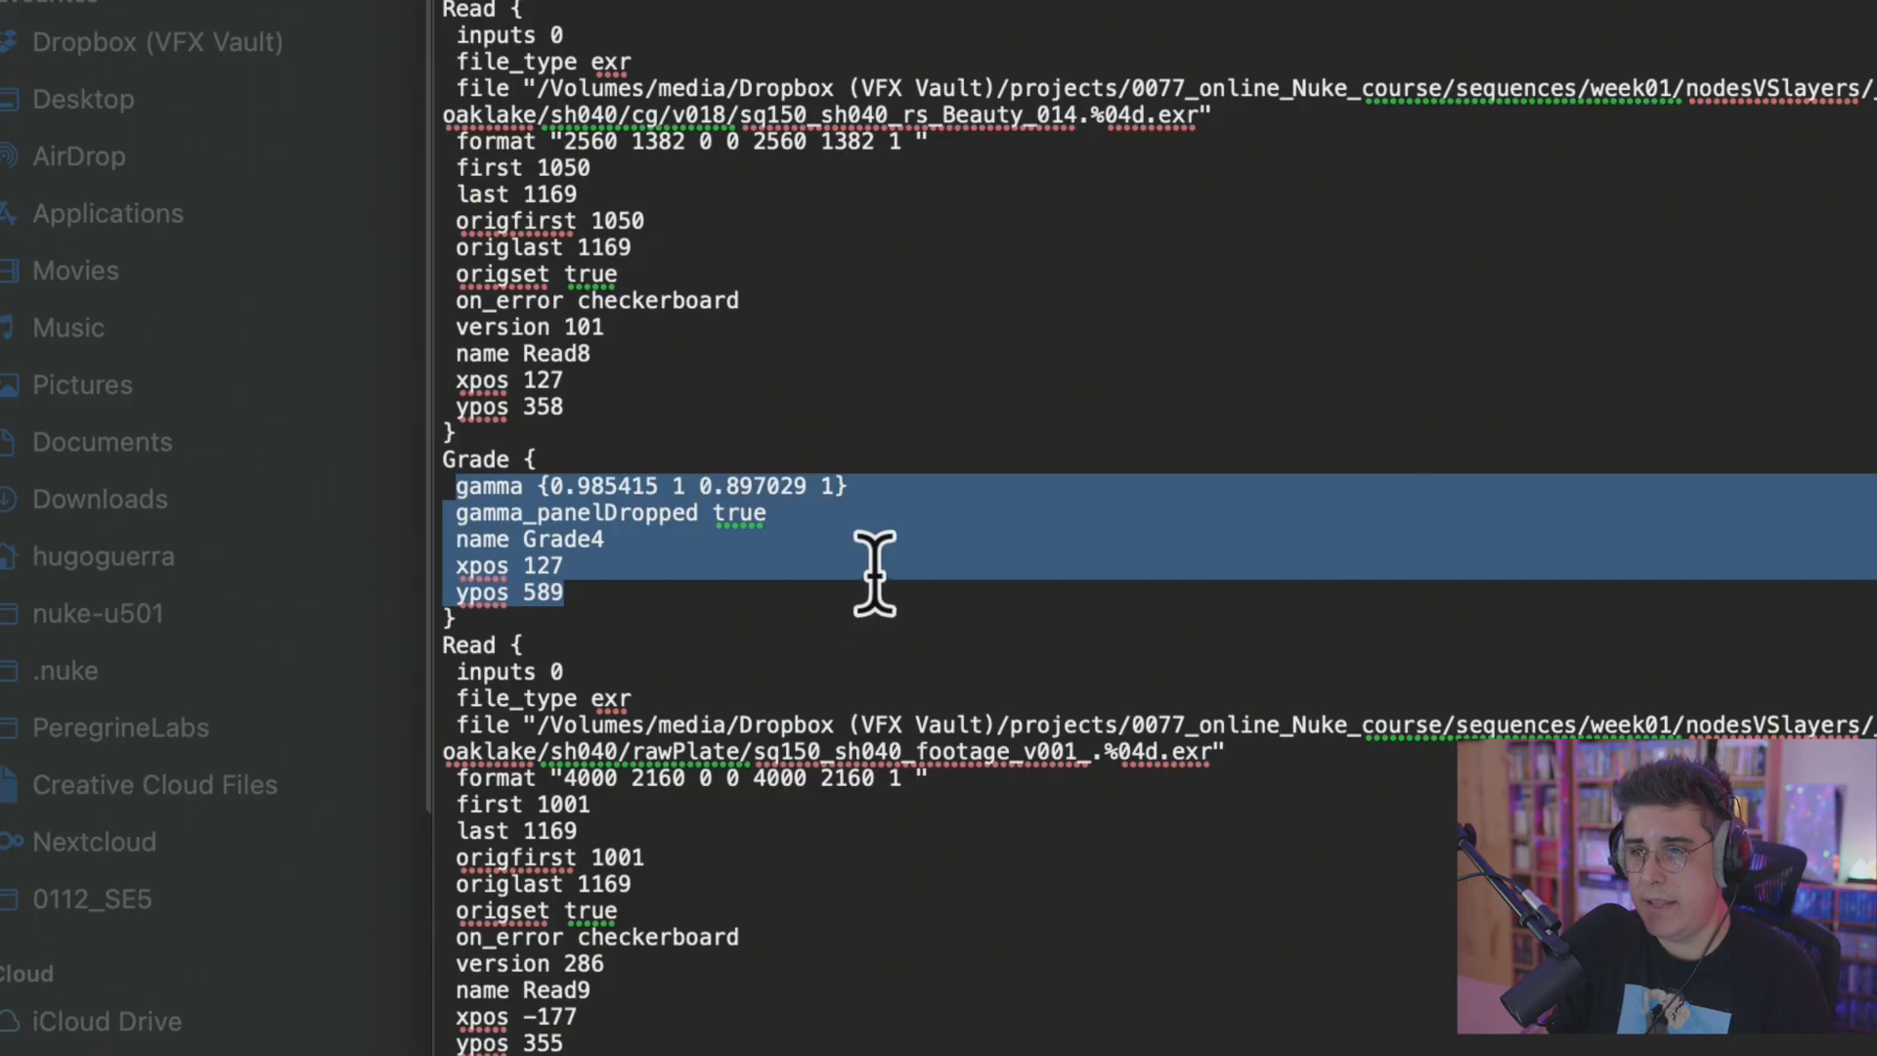
{"action": "left_click", "coordinate": [883, 567]}
{"action": "left_click_drag", "start_coordinate": [537, 540], "coordinate": [599, 535]}
{"action": "scroll", "coordinate": [782, 528], "scroll_direction": "down", "scroll_amount": 6}
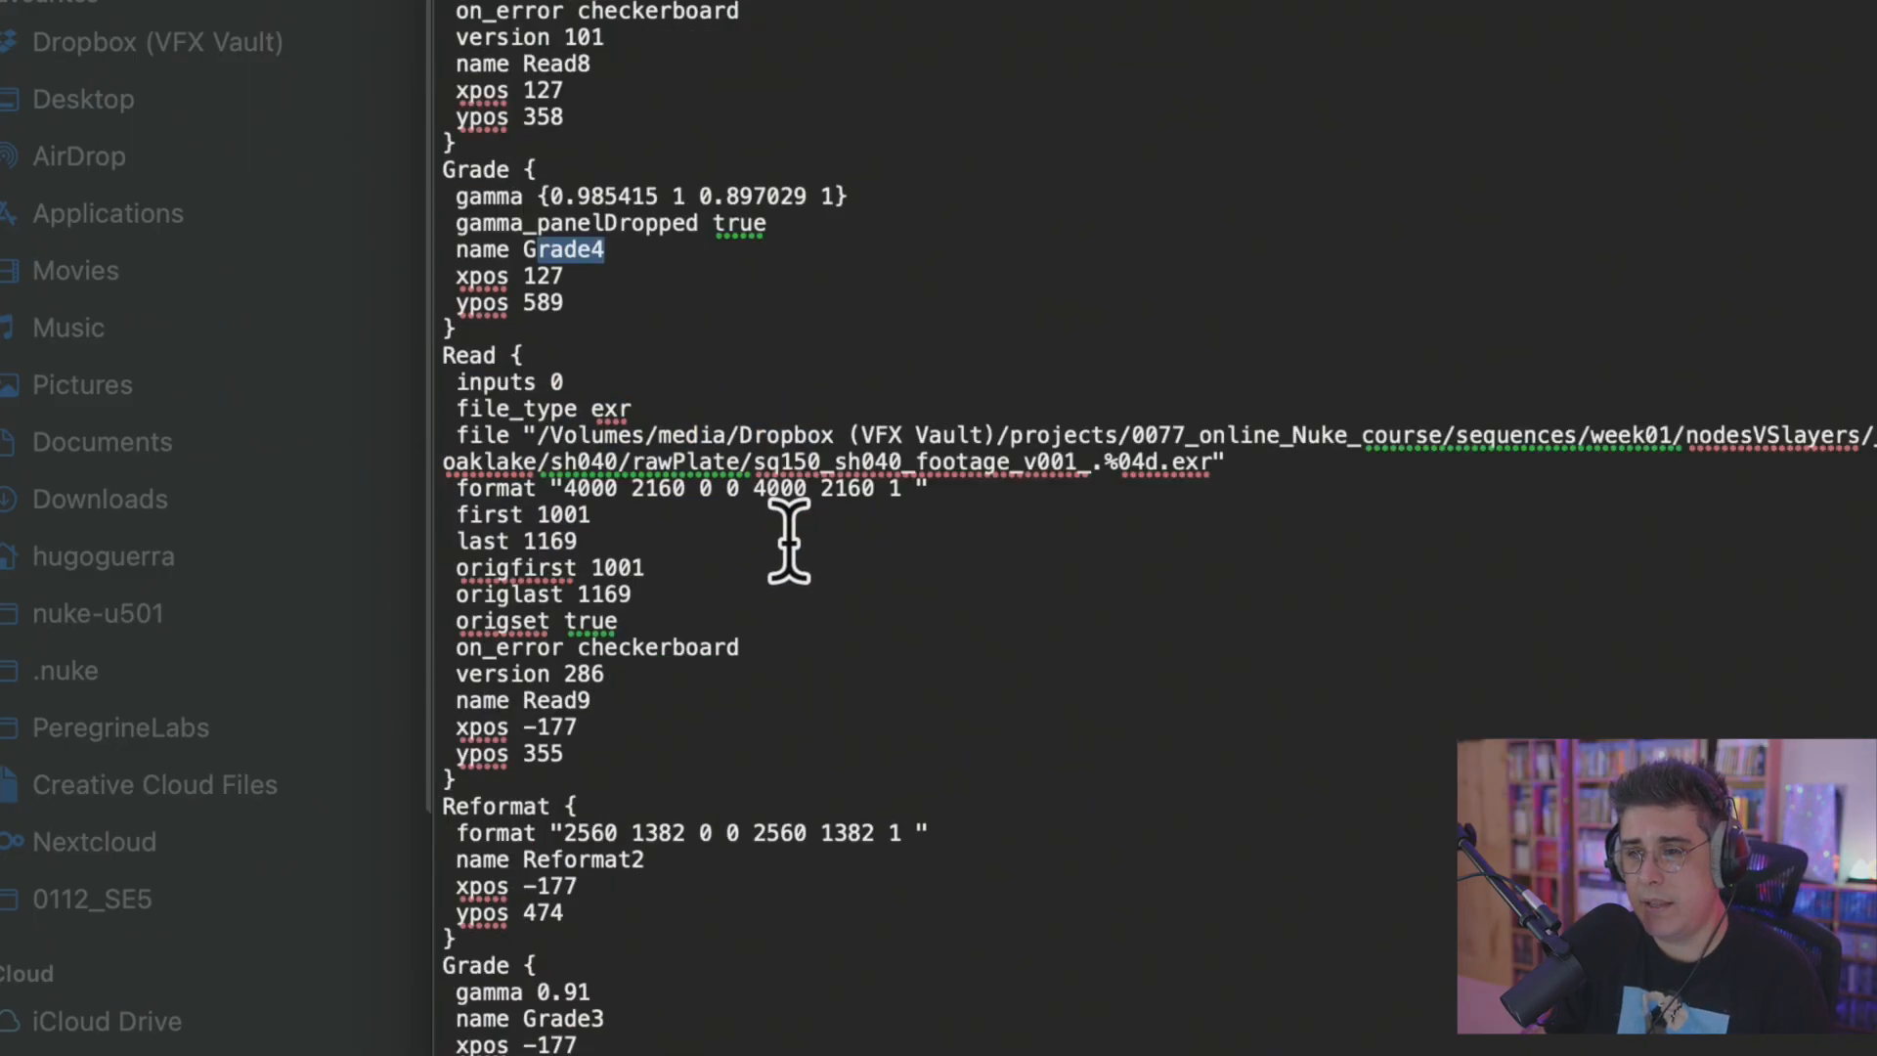
Examine the Read9, Reformat2, Grade3 and Merge2 node blocks further down the script text.
{"action": "left_click_drag", "start_coordinate": [507, 430], "coordinate": [665, 681]}
{"action": "scroll", "coordinate": [871, 571], "scroll_direction": "down", "scroll_amount": 5}
{"action": "left_click_drag", "start_coordinate": [501, 520], "coordinate": [684, 677]}
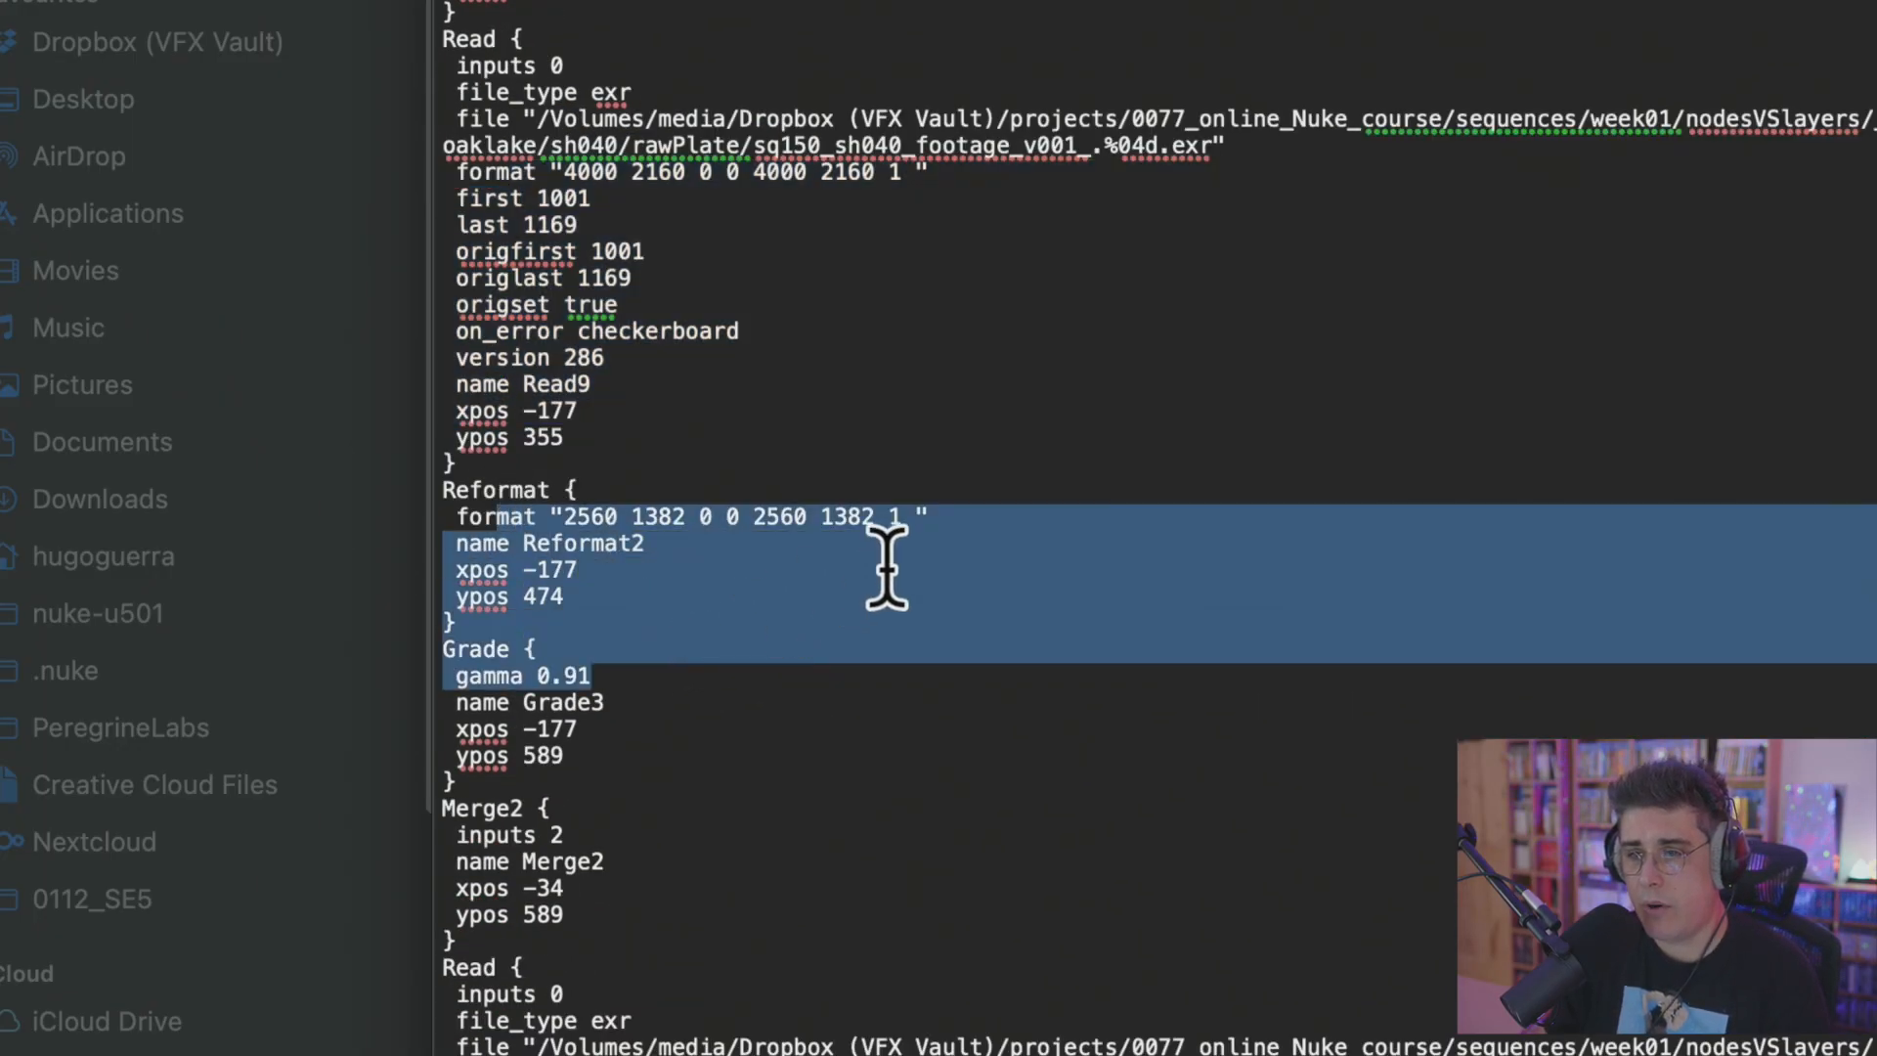
{"action": "scroll", "coordinate": [874, 569], "scroll_direction": "down", "scroll_amount": 5}
{"action": "left_click_drag", "start_coordinate": [525, 508], "coordinate": [721, 640]}
{"action": "scroll", "coordinate": [921, 534], "scroll_direction": "down", "scroll_amount": 15}
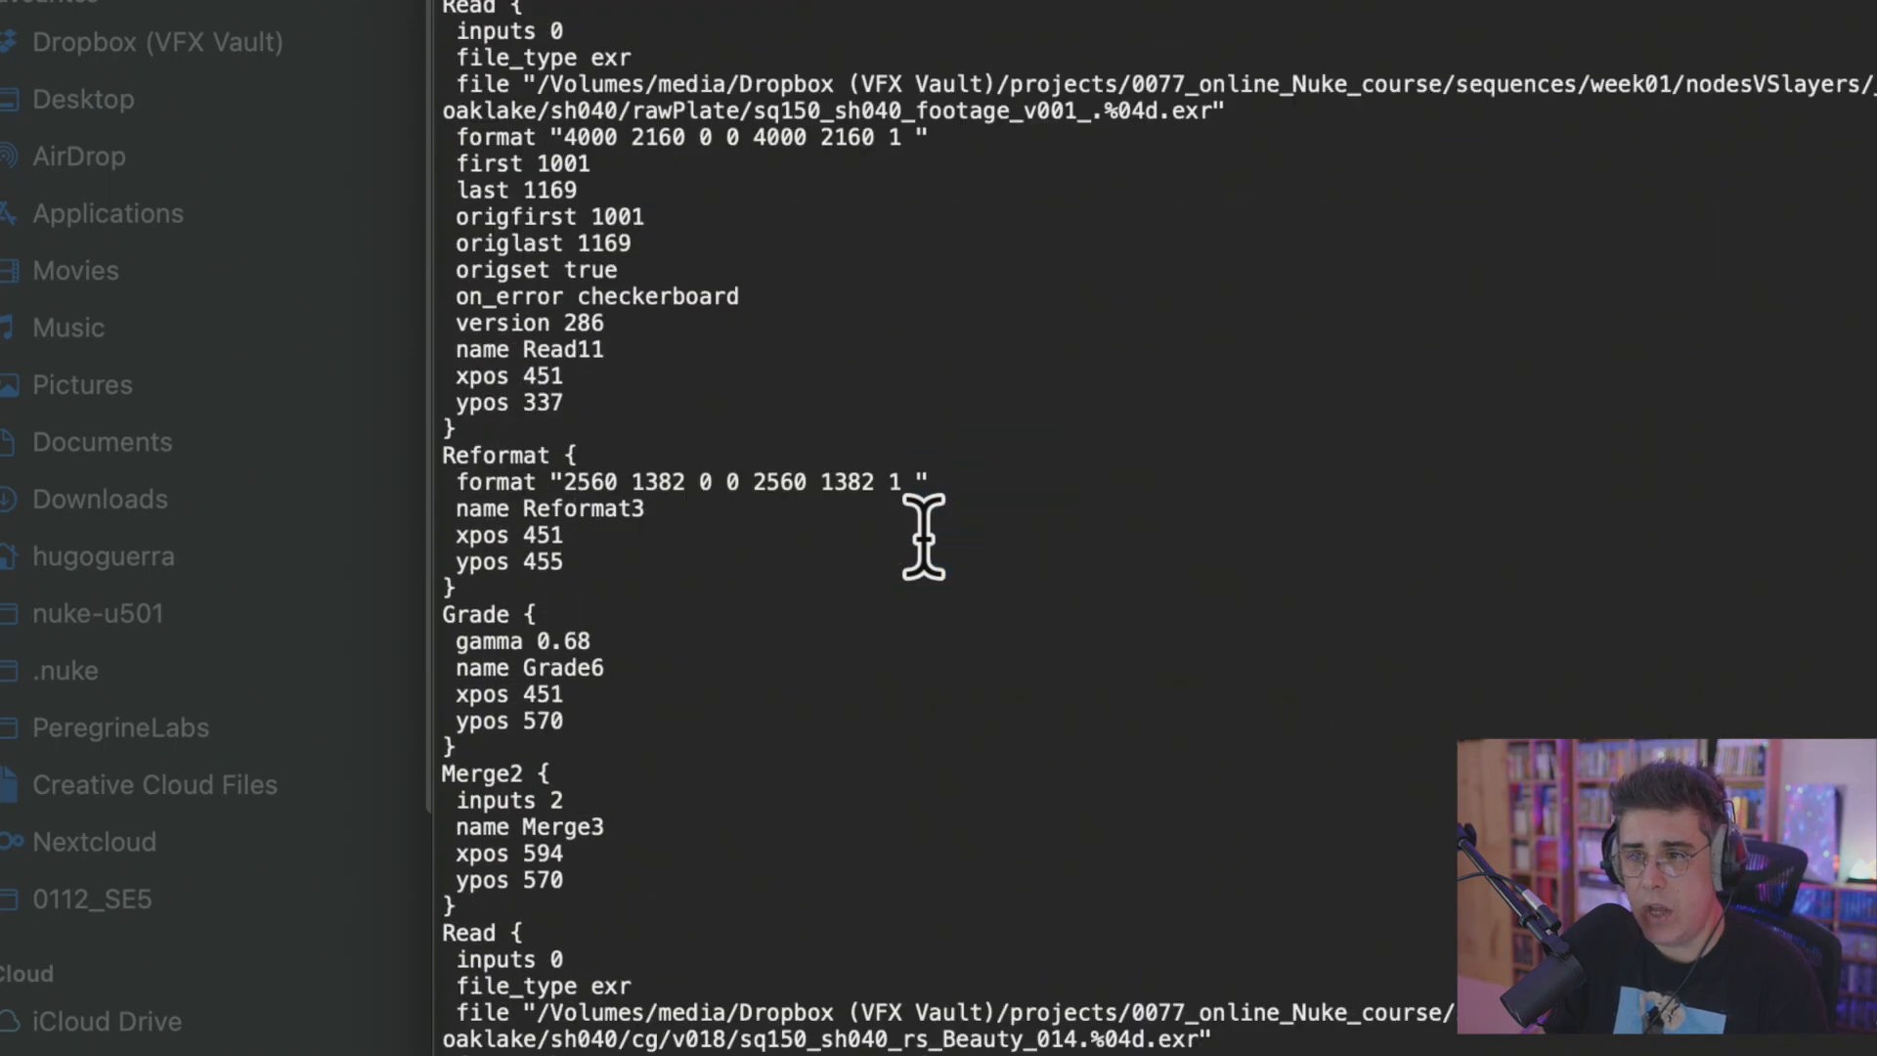
{"action": "scroll", "coordinate": [939, 567], "scroll_direction": "up", "scroll_amount": 10}
{"action": "scroll", "coordinate": [946, 587], "scroll_direction": "up", "scroll_amount": 10}
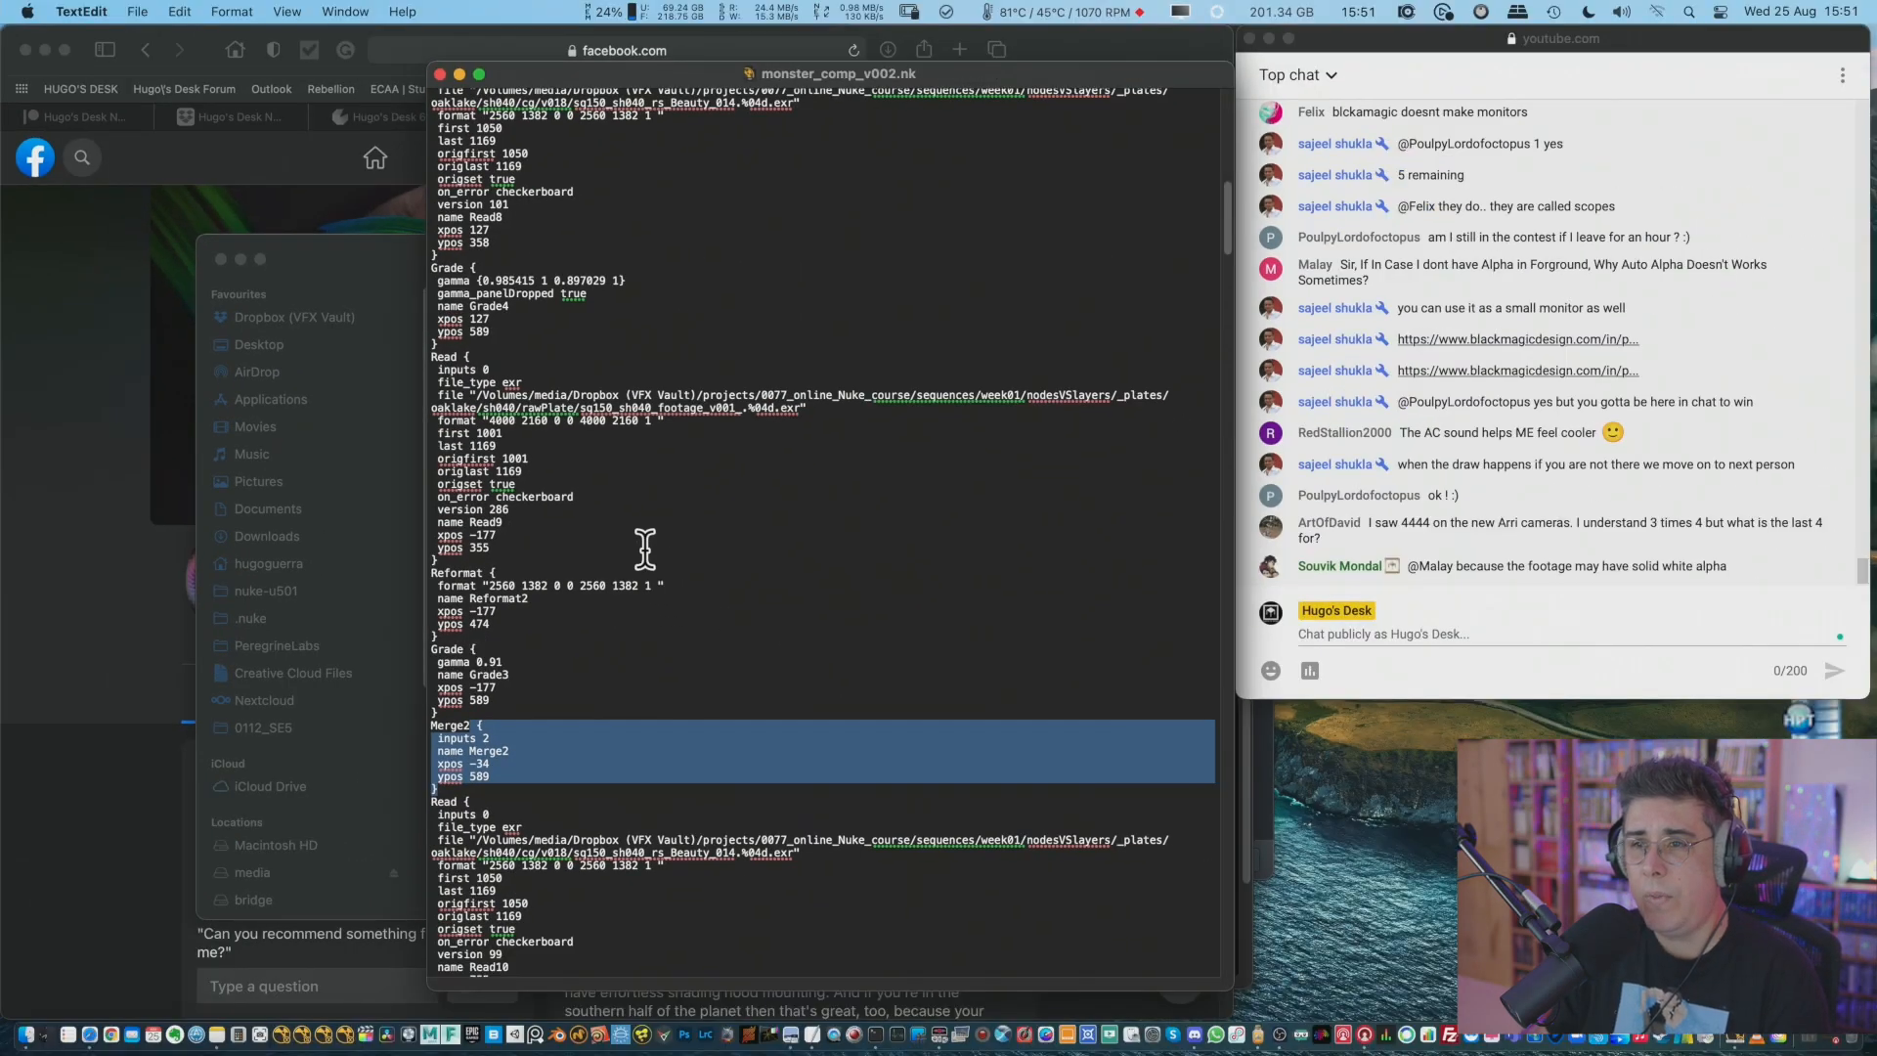
Highlight the lines of the Read9 node block to study how a single node is written in the script.
{"action": "left_click", "coordinate": [842, 367]}
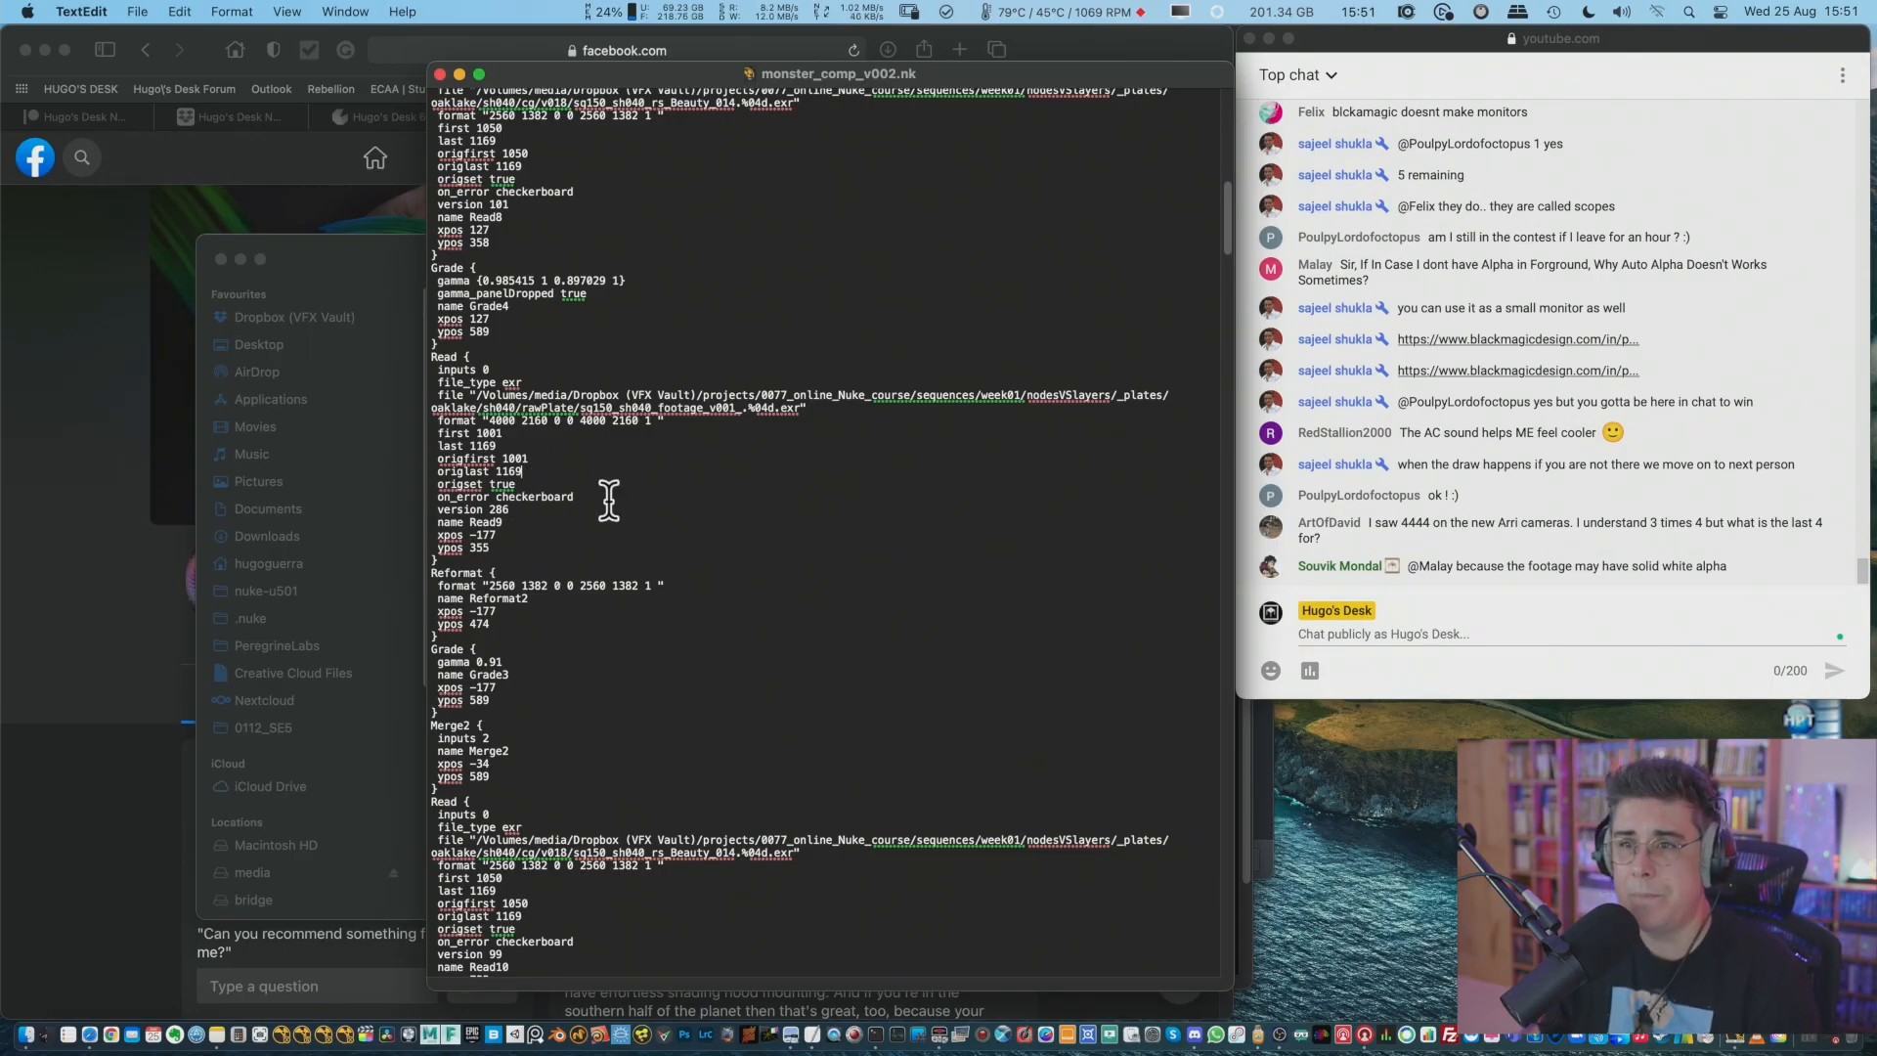
{"action": "left_click_drag", "start_coordinate": [431, 355], "coordinate": [628, 460]}
{"action": "left_click", "coordinate": [500, 339]}
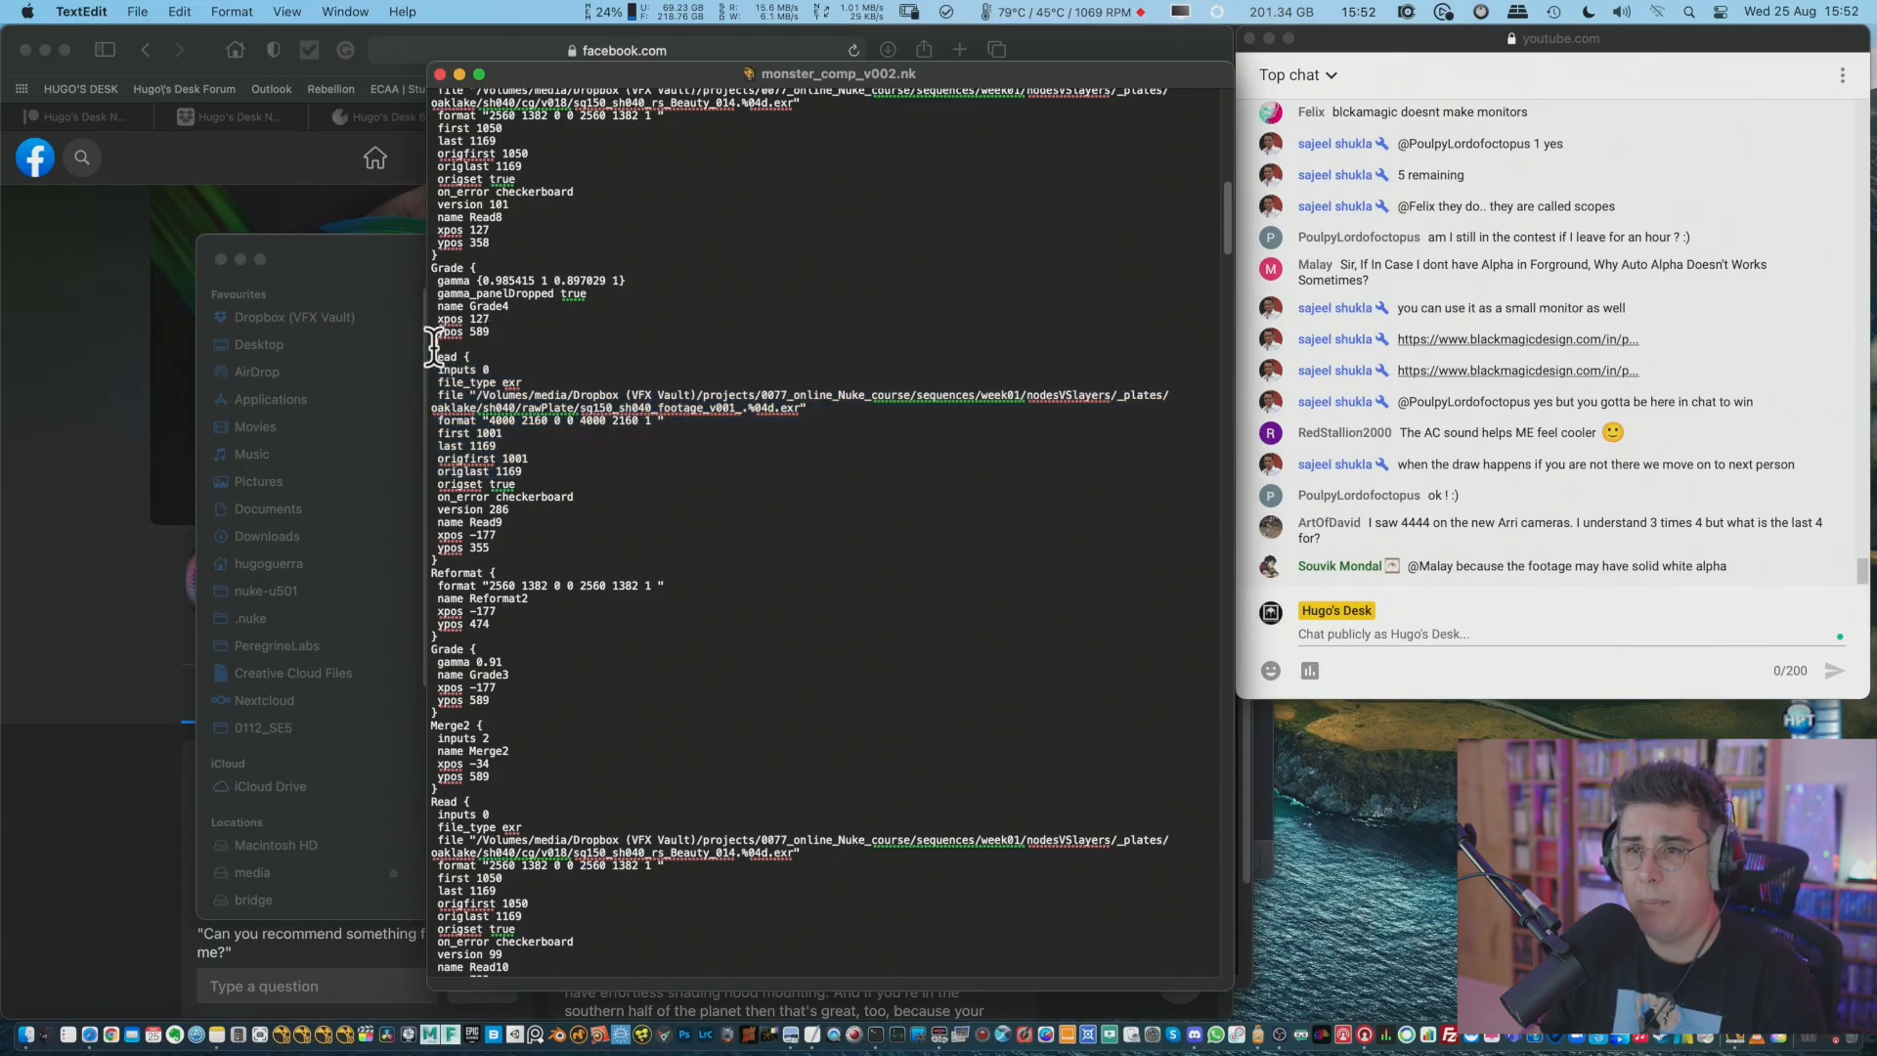
{"action": "left_click_drag", "start_coordinate": [432, 340], "coordinate": [641, 548]}
{"action": "left_click", "coordinate": [625, 420]}
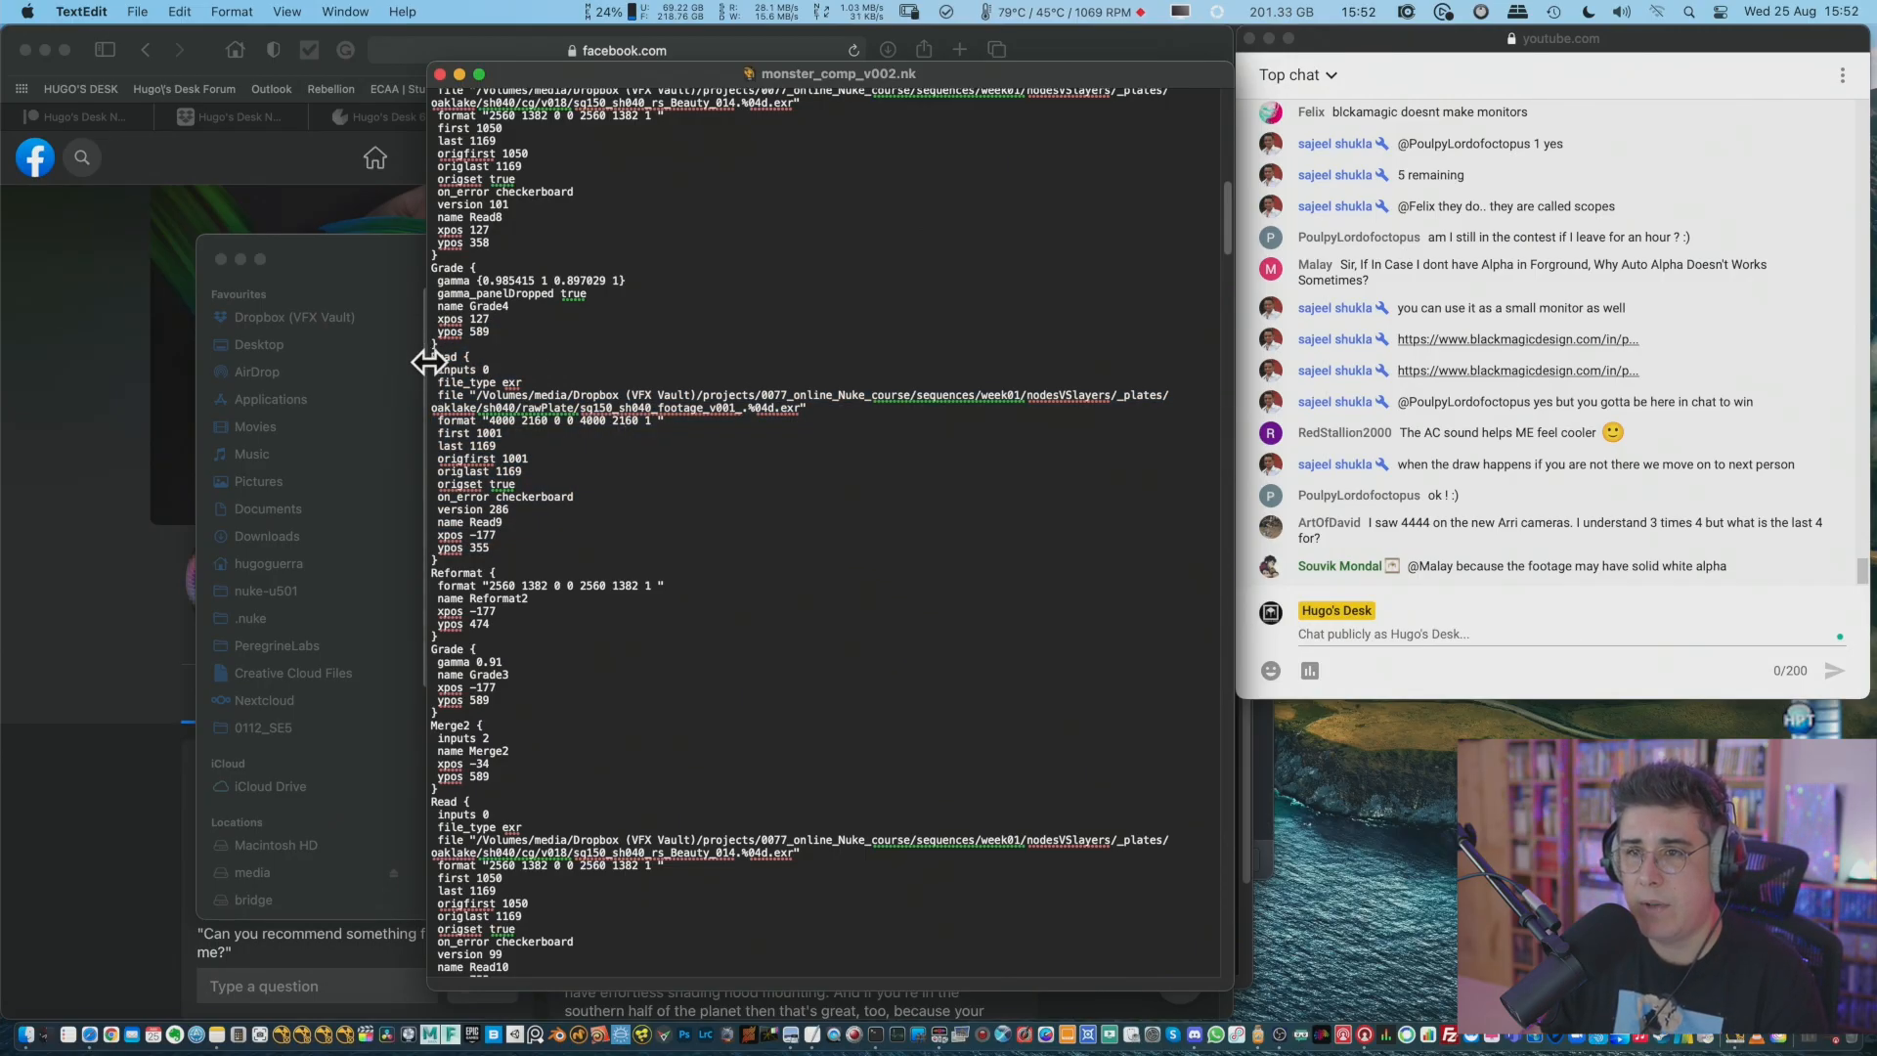
{"action": "left_click_drag", "start_coordinate": [431, 355], "coordinate": [644, 460]}
{"action": "left_click", "coordinate": [701, 549]}
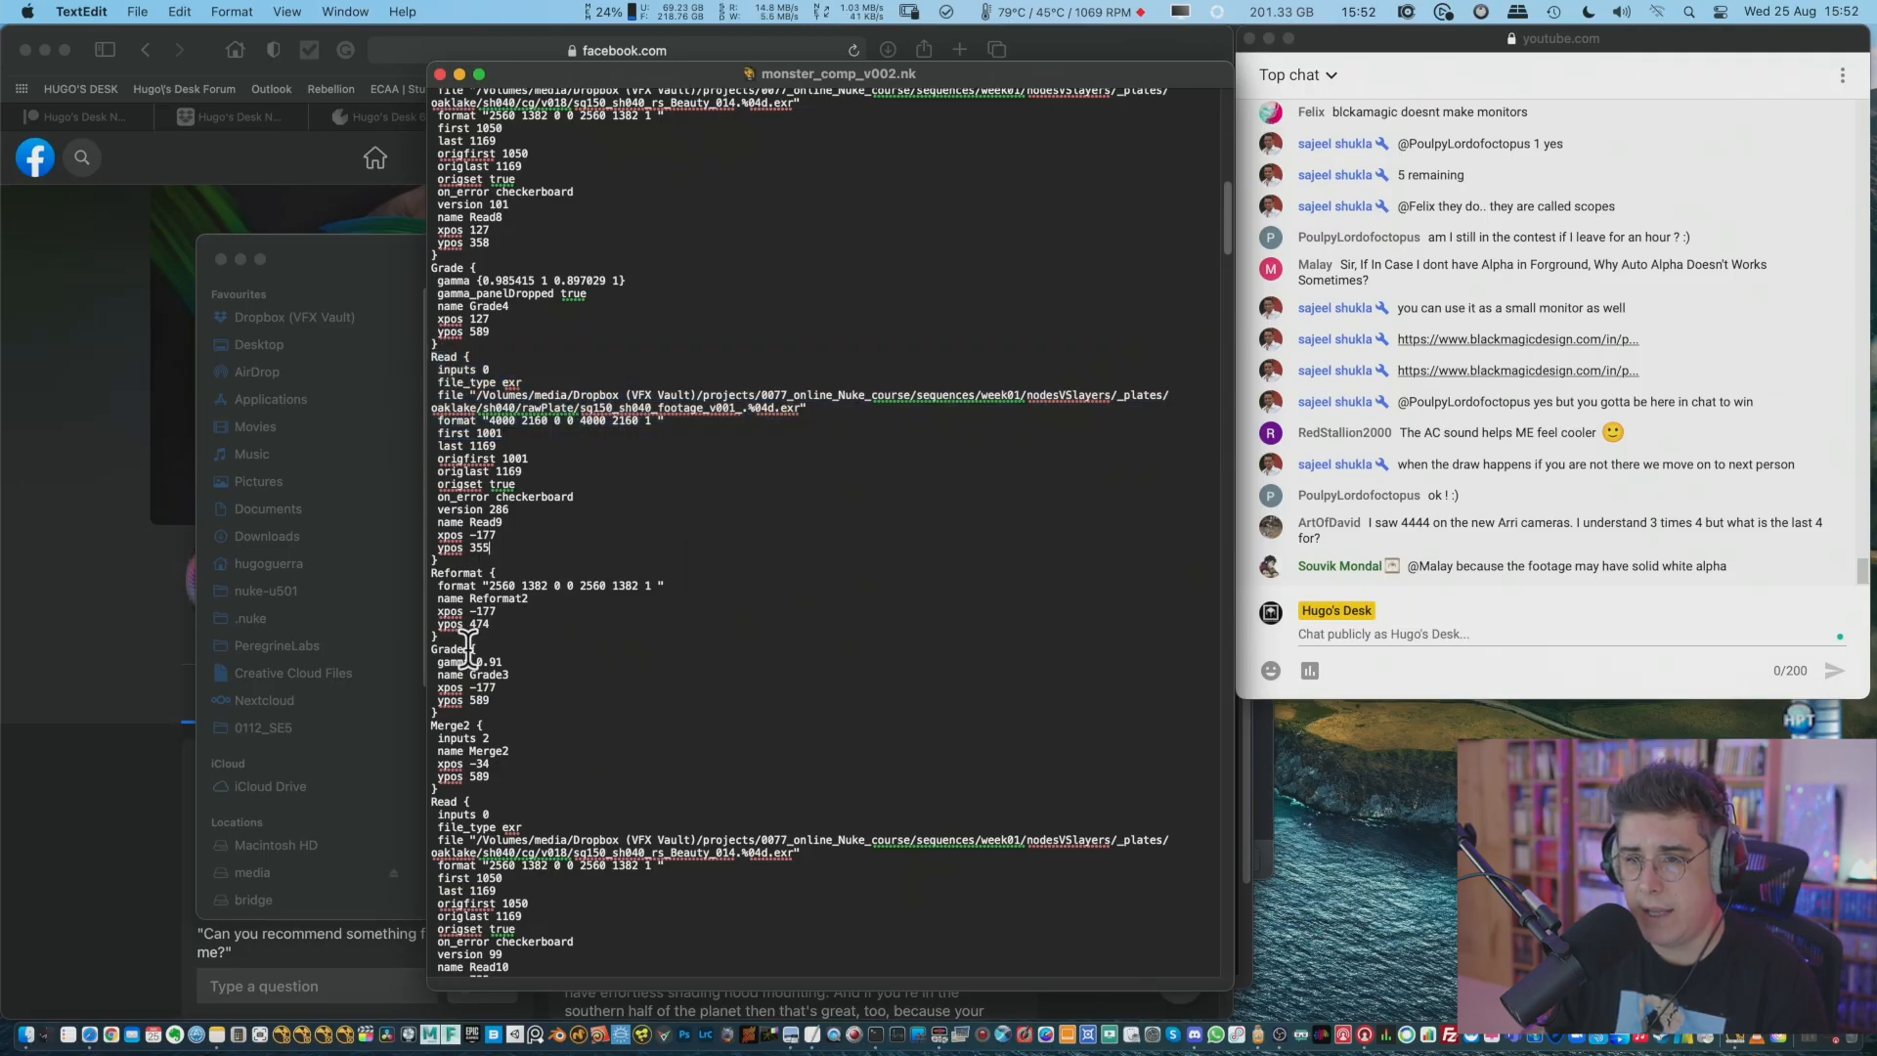
Copy the Grade3 block from the script text, switch to Nuke and paste it into the node graph as a node.
{"action": "left_click_drag", "start_coordinate": [431, 647], "coordinate": [572, 714]}
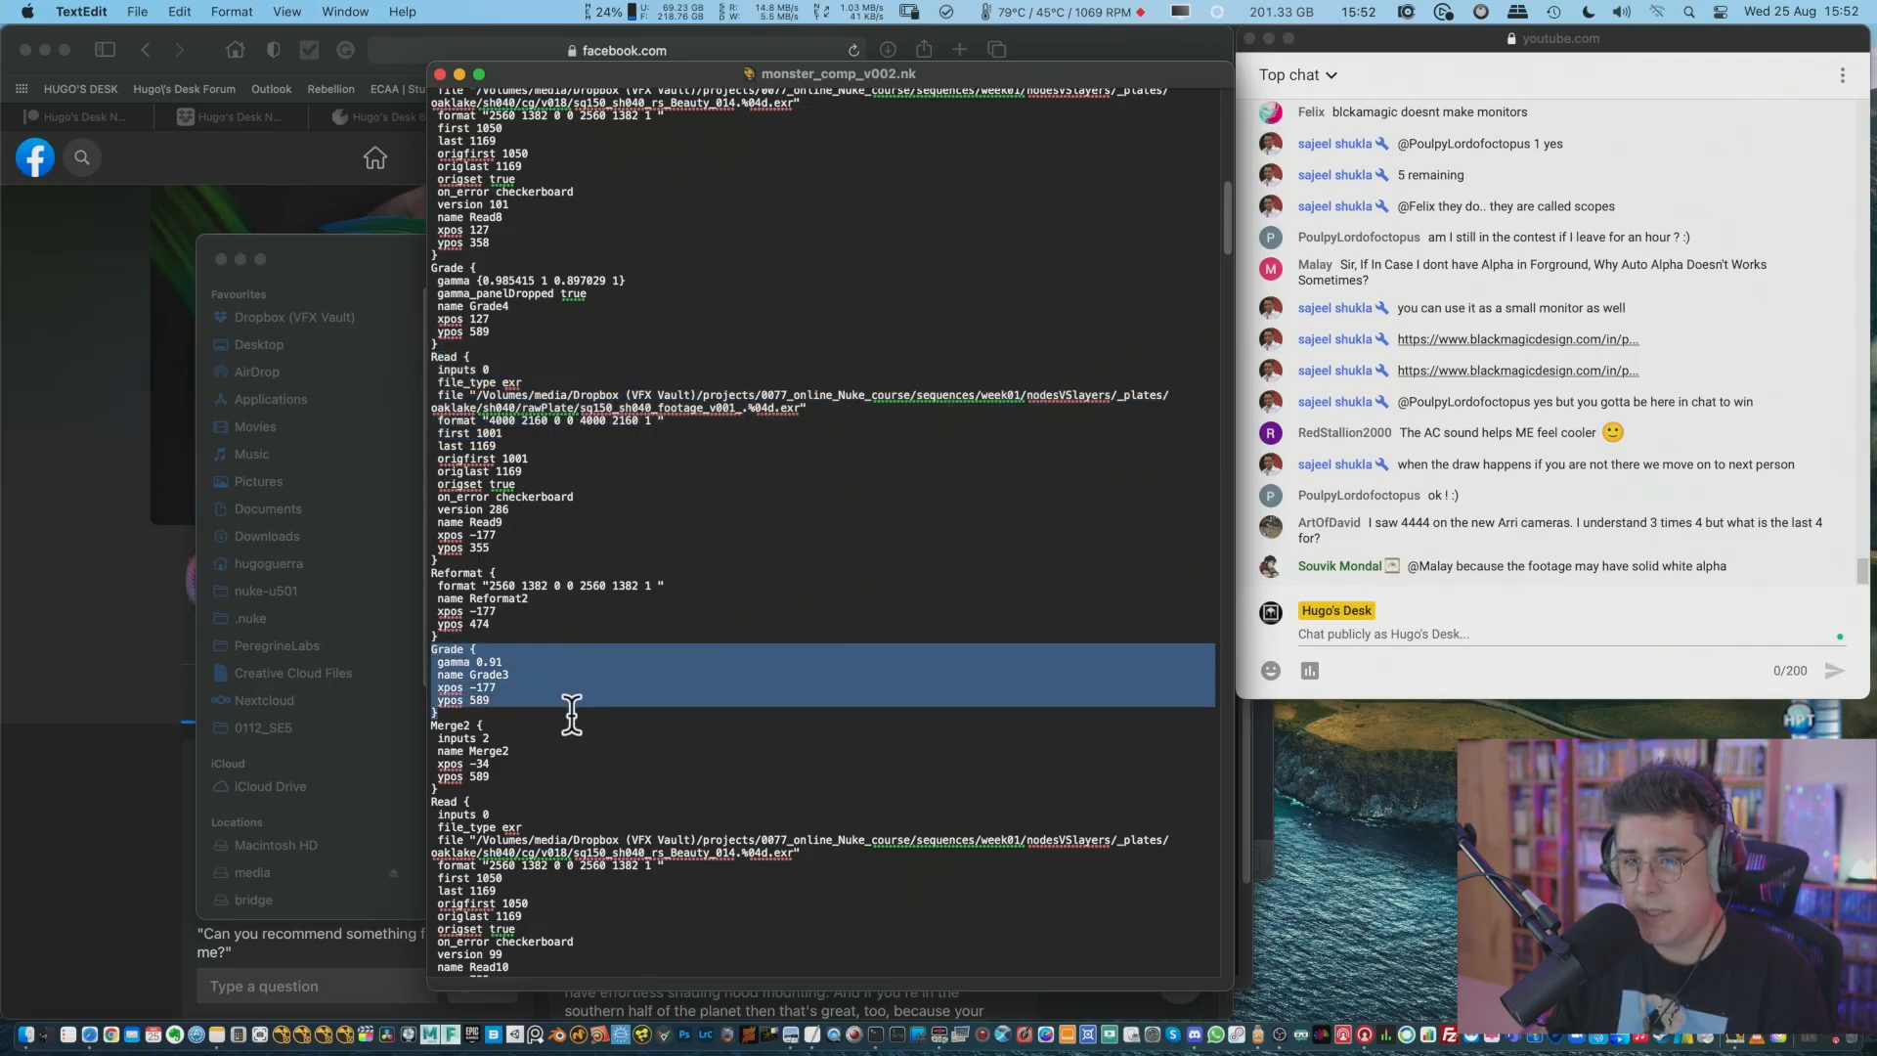
{"action": "key", "text": "super+c"}
{"action": "key", "text": "super+Tab"}
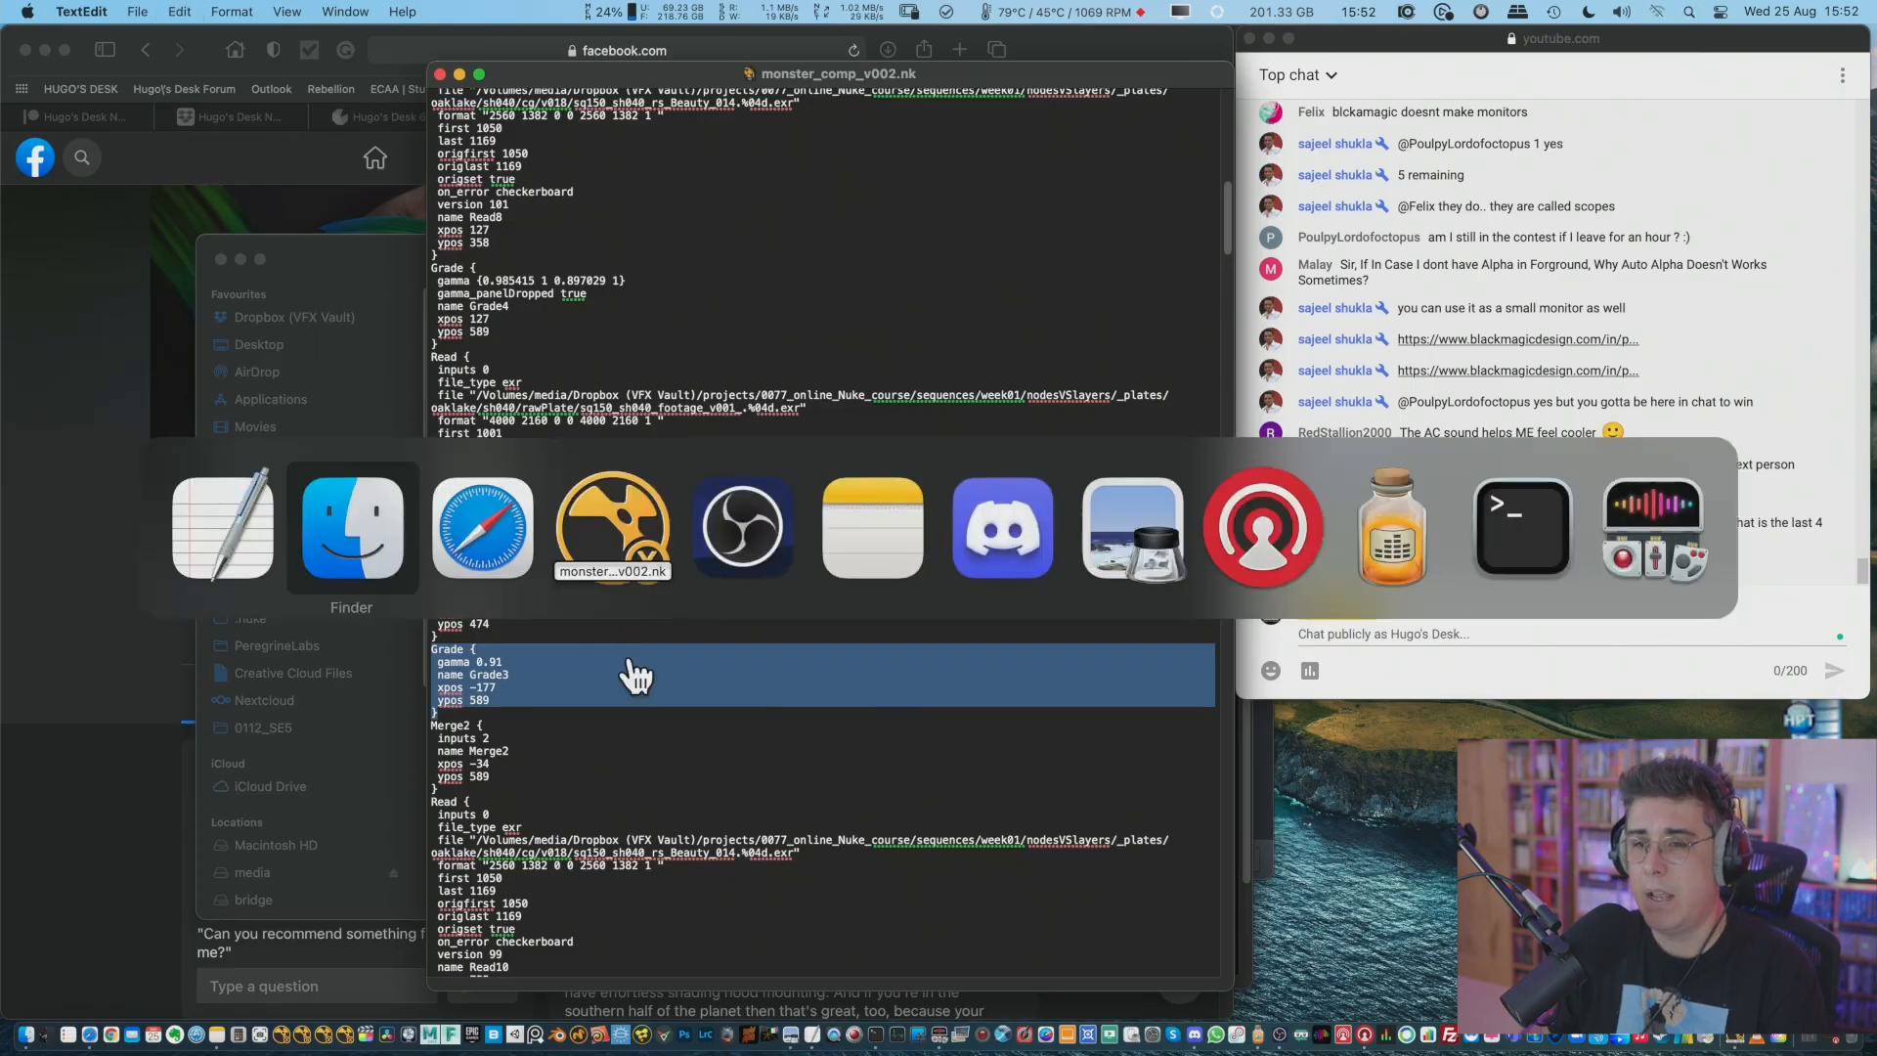
{"action": "key", "text": "super+Tab"}
{"action": "key", "text": "super+Tab"}
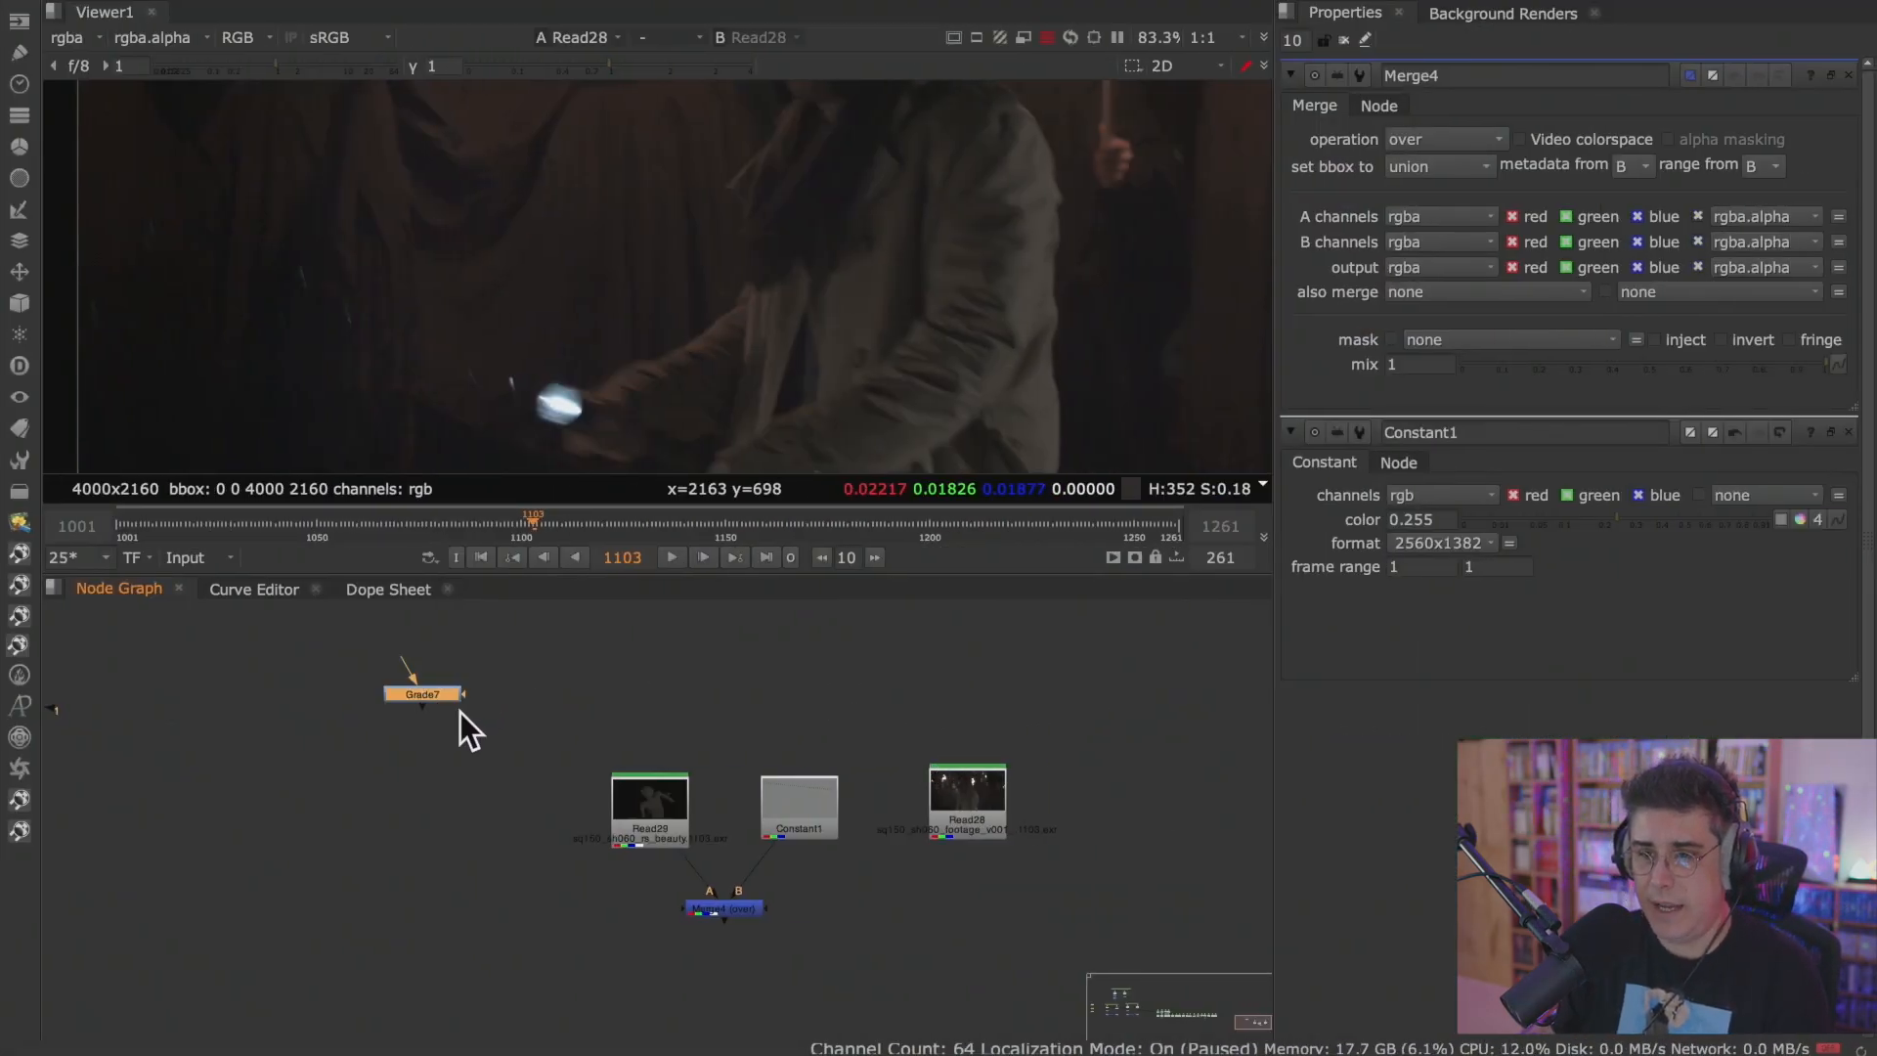
{"action": "scroll", "coordinate": [389, 710], "scroll_direction": "up", "scroll_amount": 5}
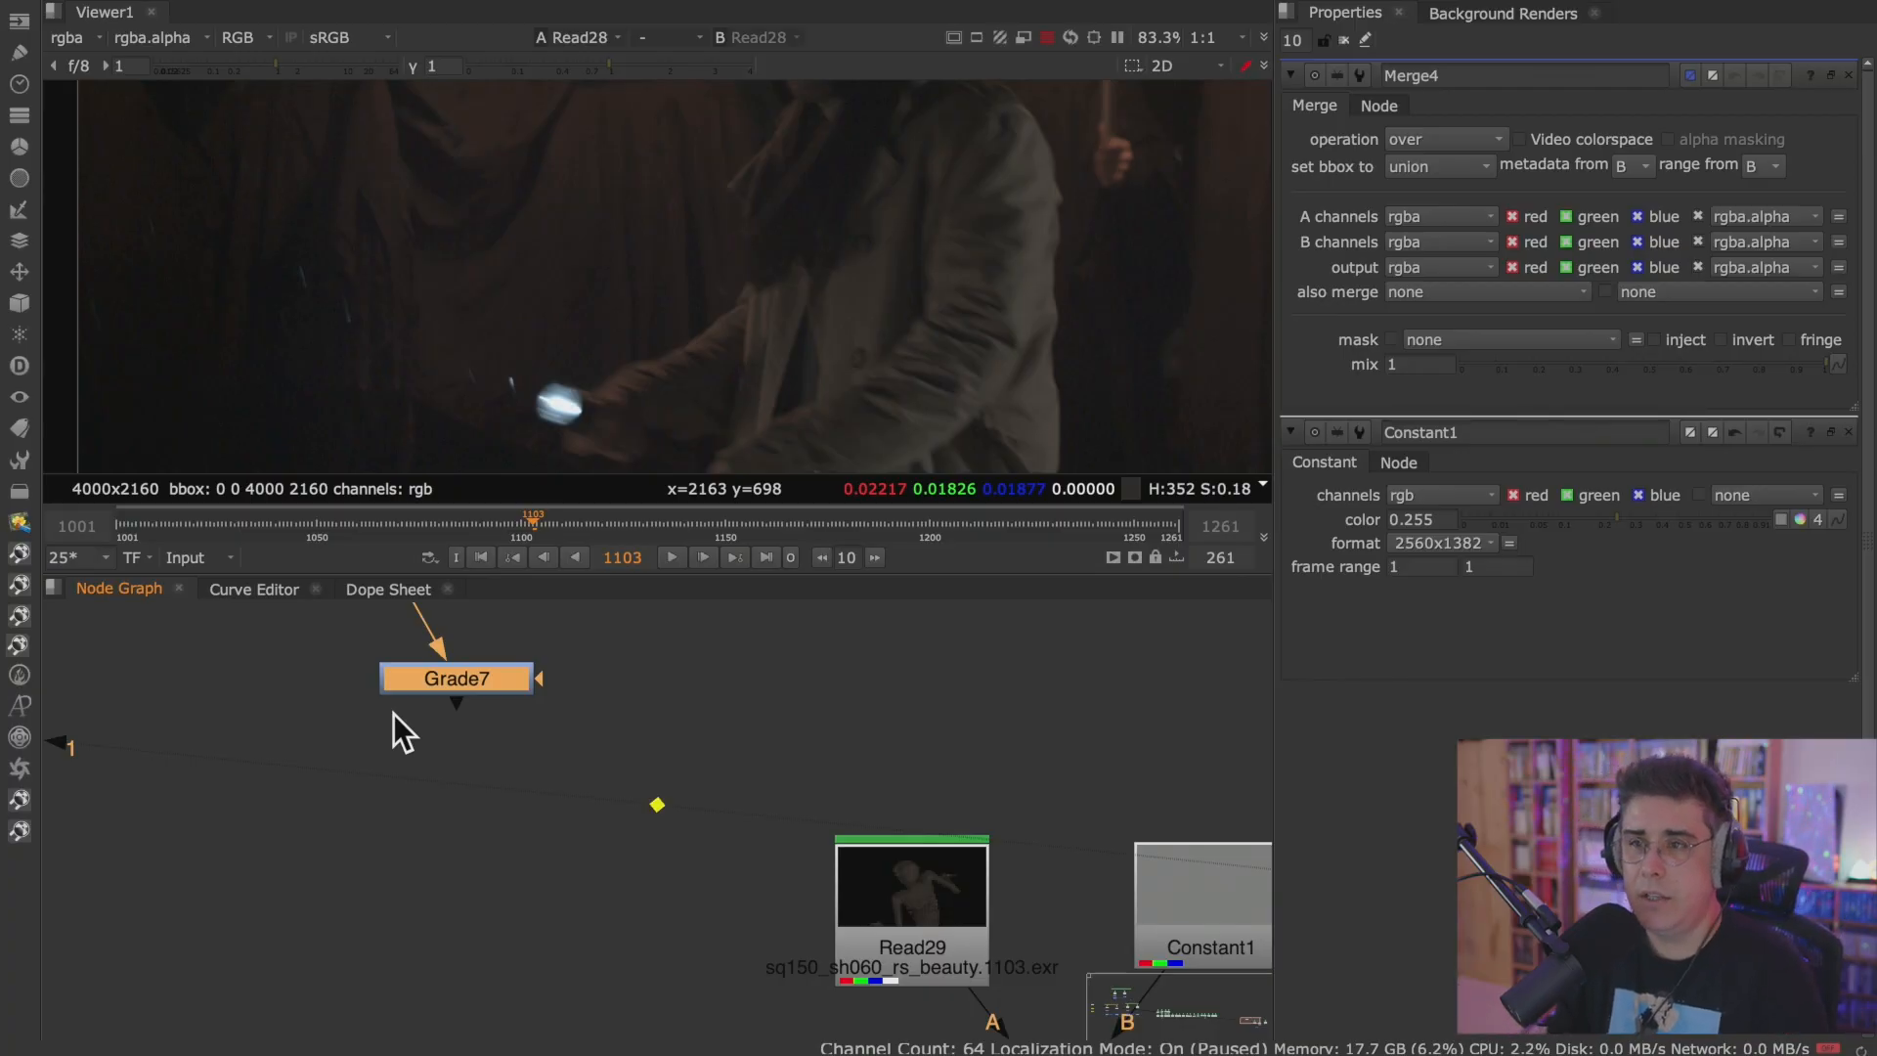
{"action": "key", "text": "super+Tab"}
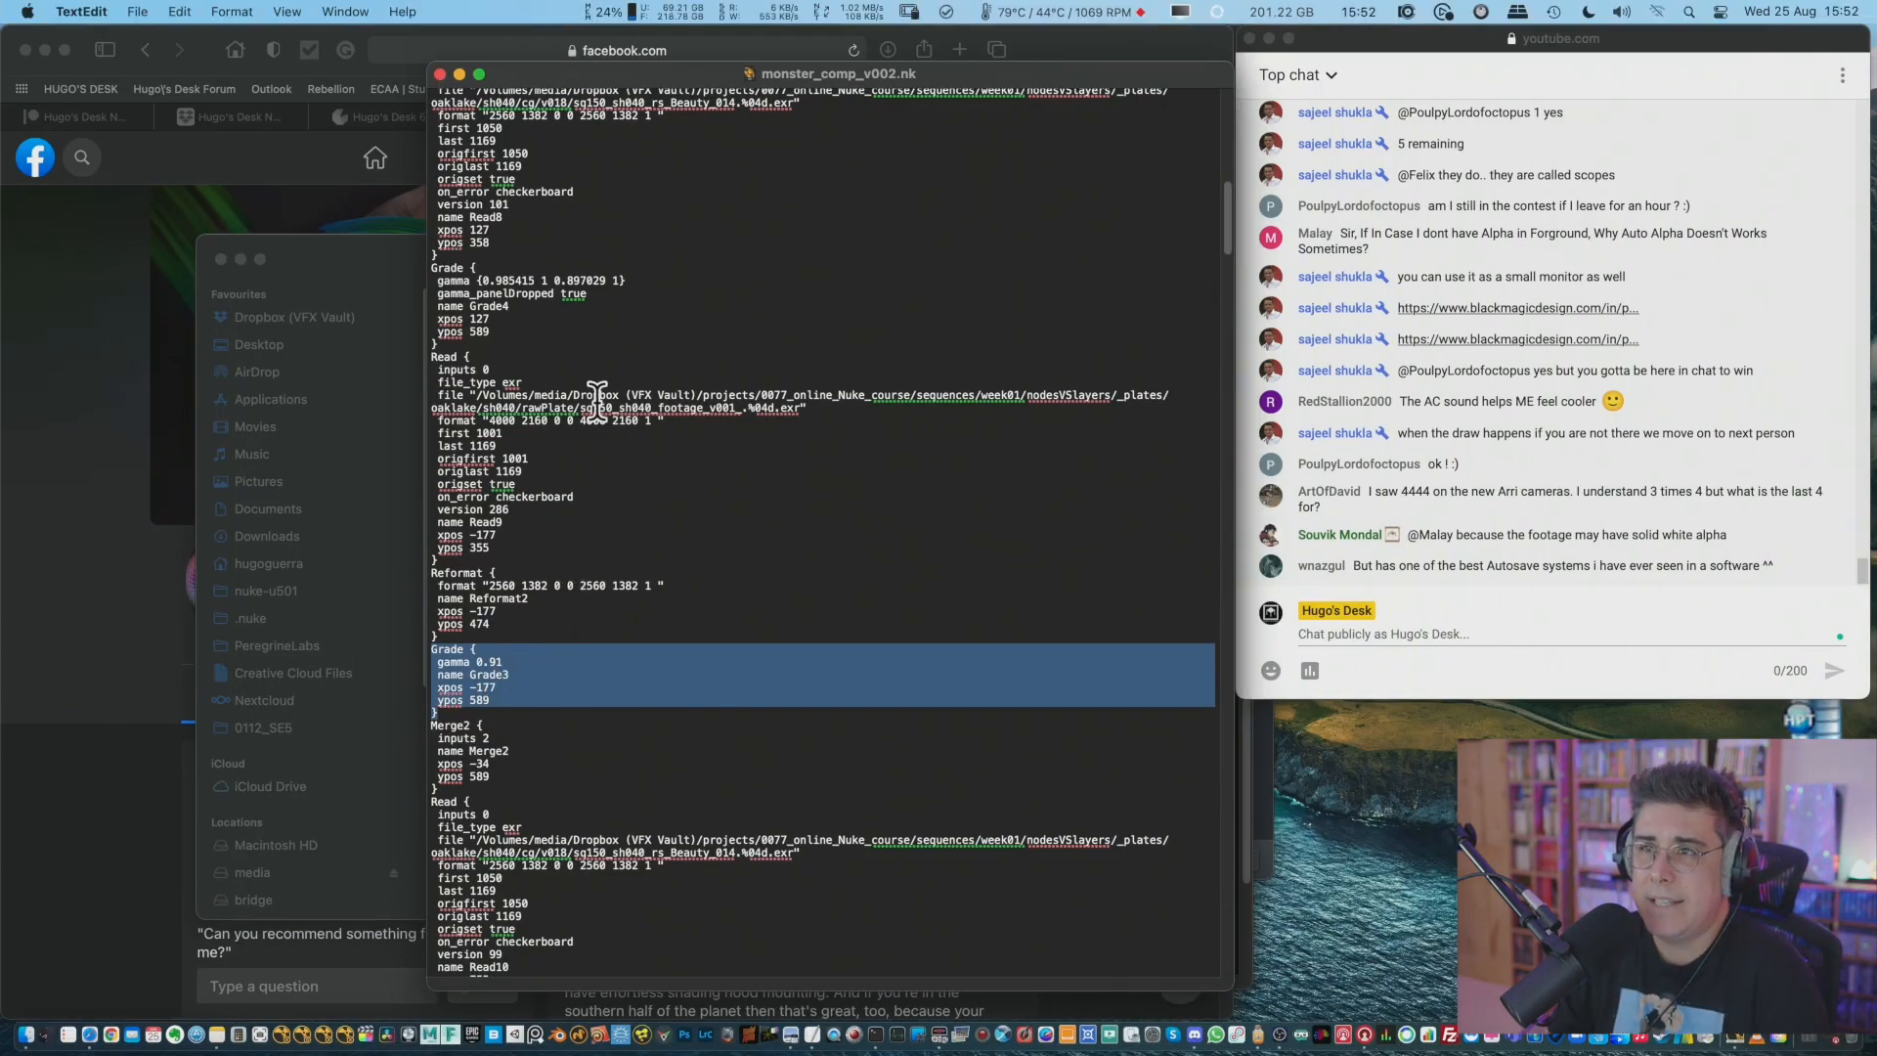
{"action": "left_click", "coordinate": [235, 11]}
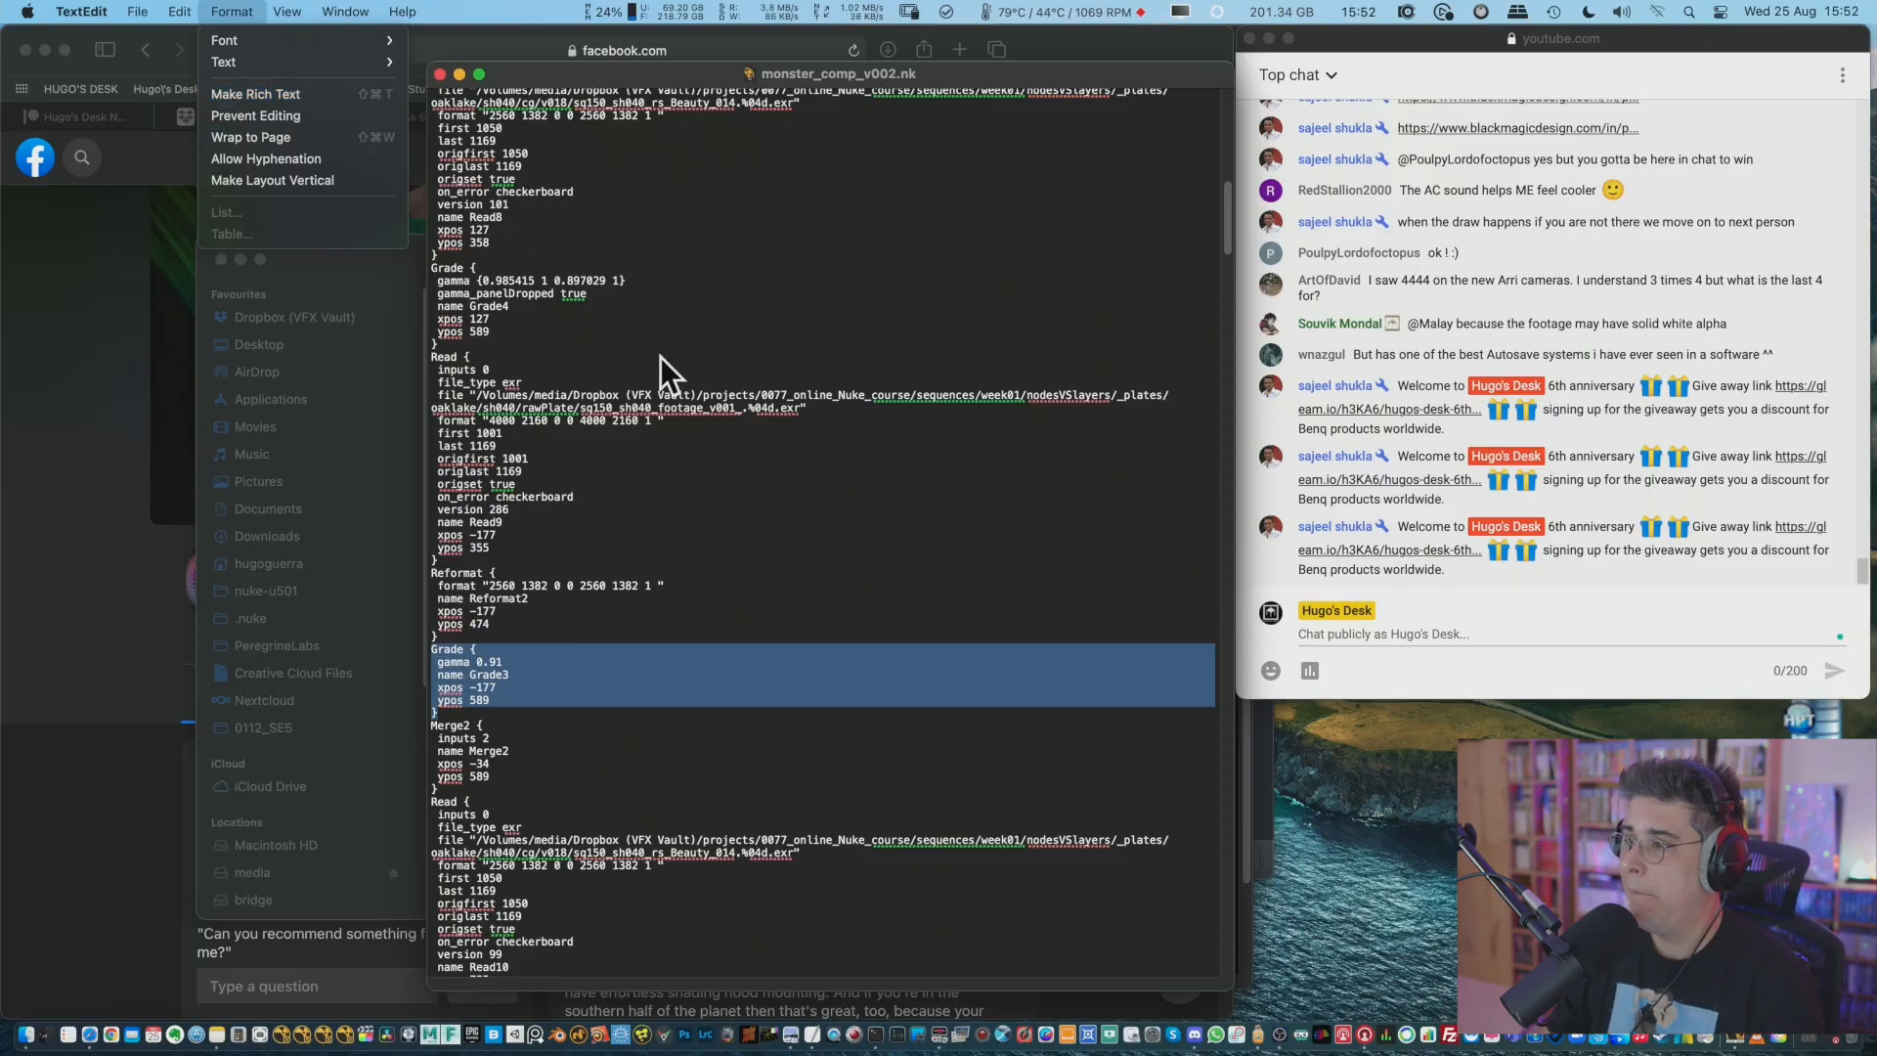
{"action": "left_click", "coordinate": [906, 597]}
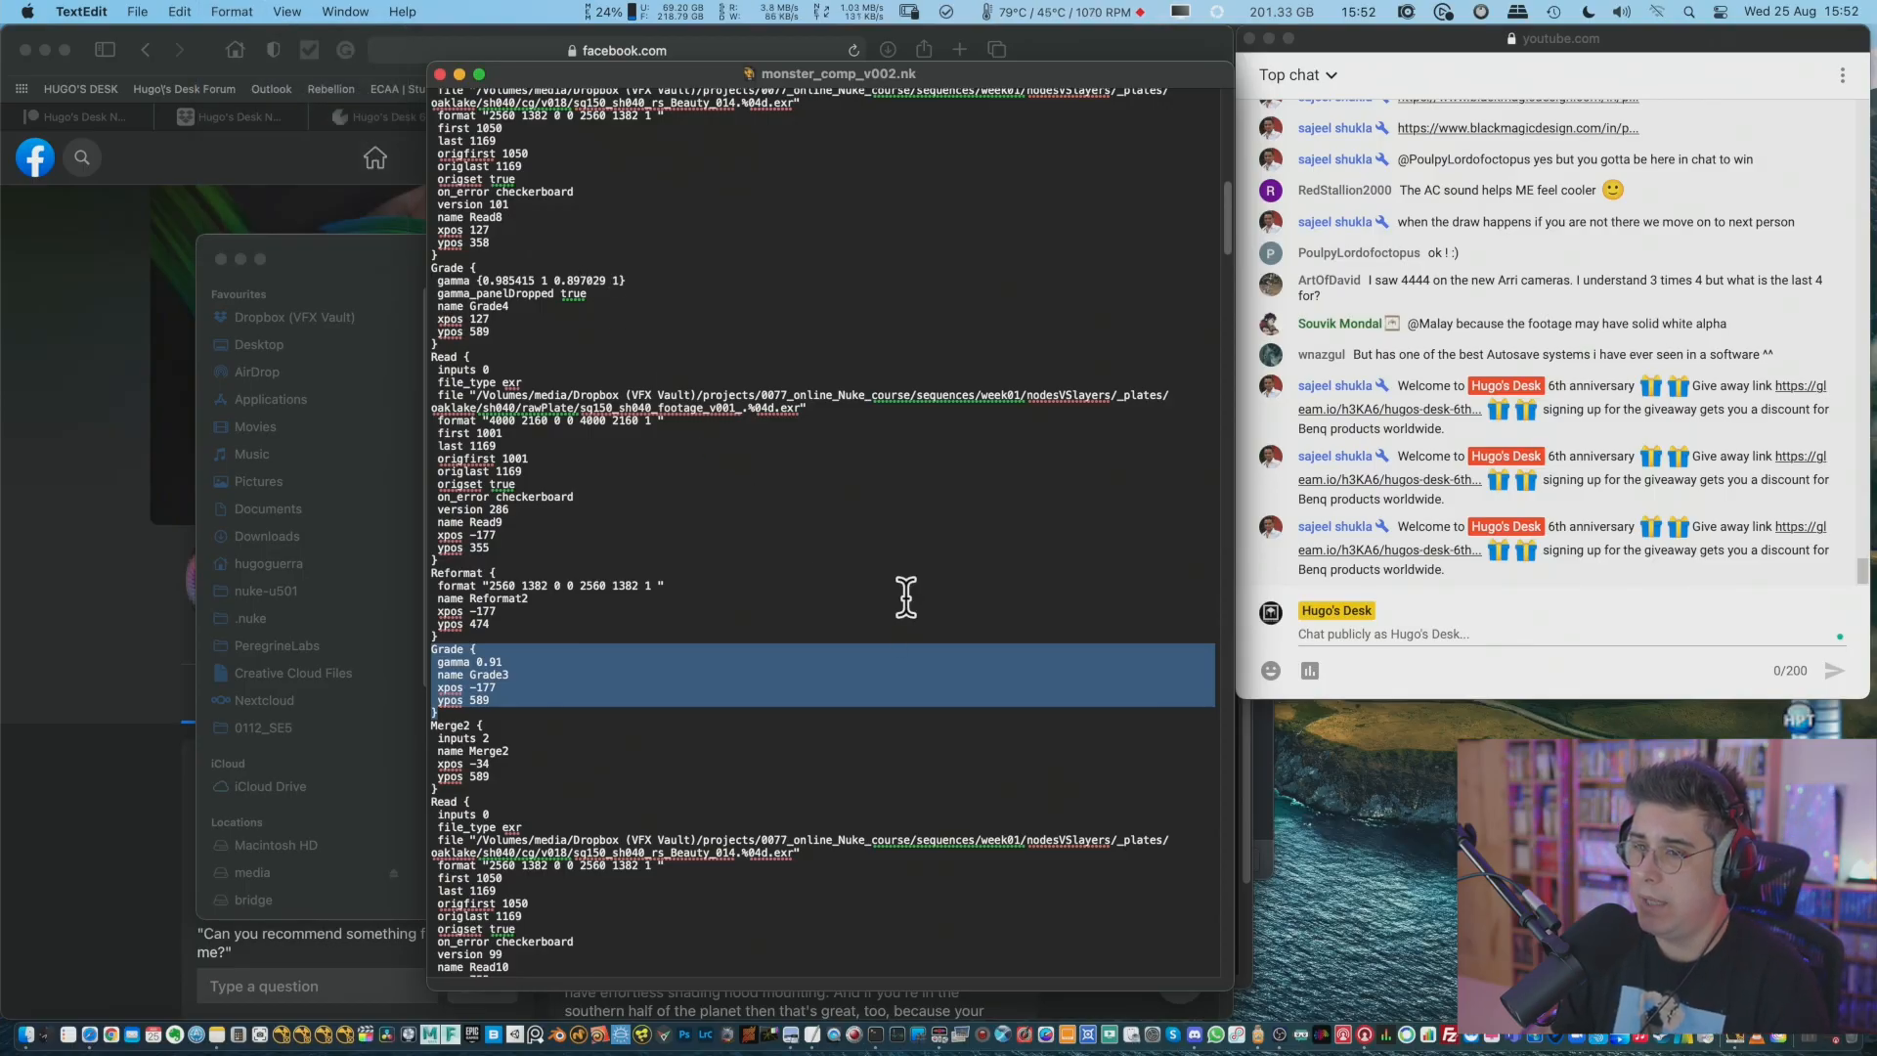
Switch to Nuke and delete the old backdrop node groups beyond the long rows of Read nodes.
{"action": "key", "text": "super+Tab"}
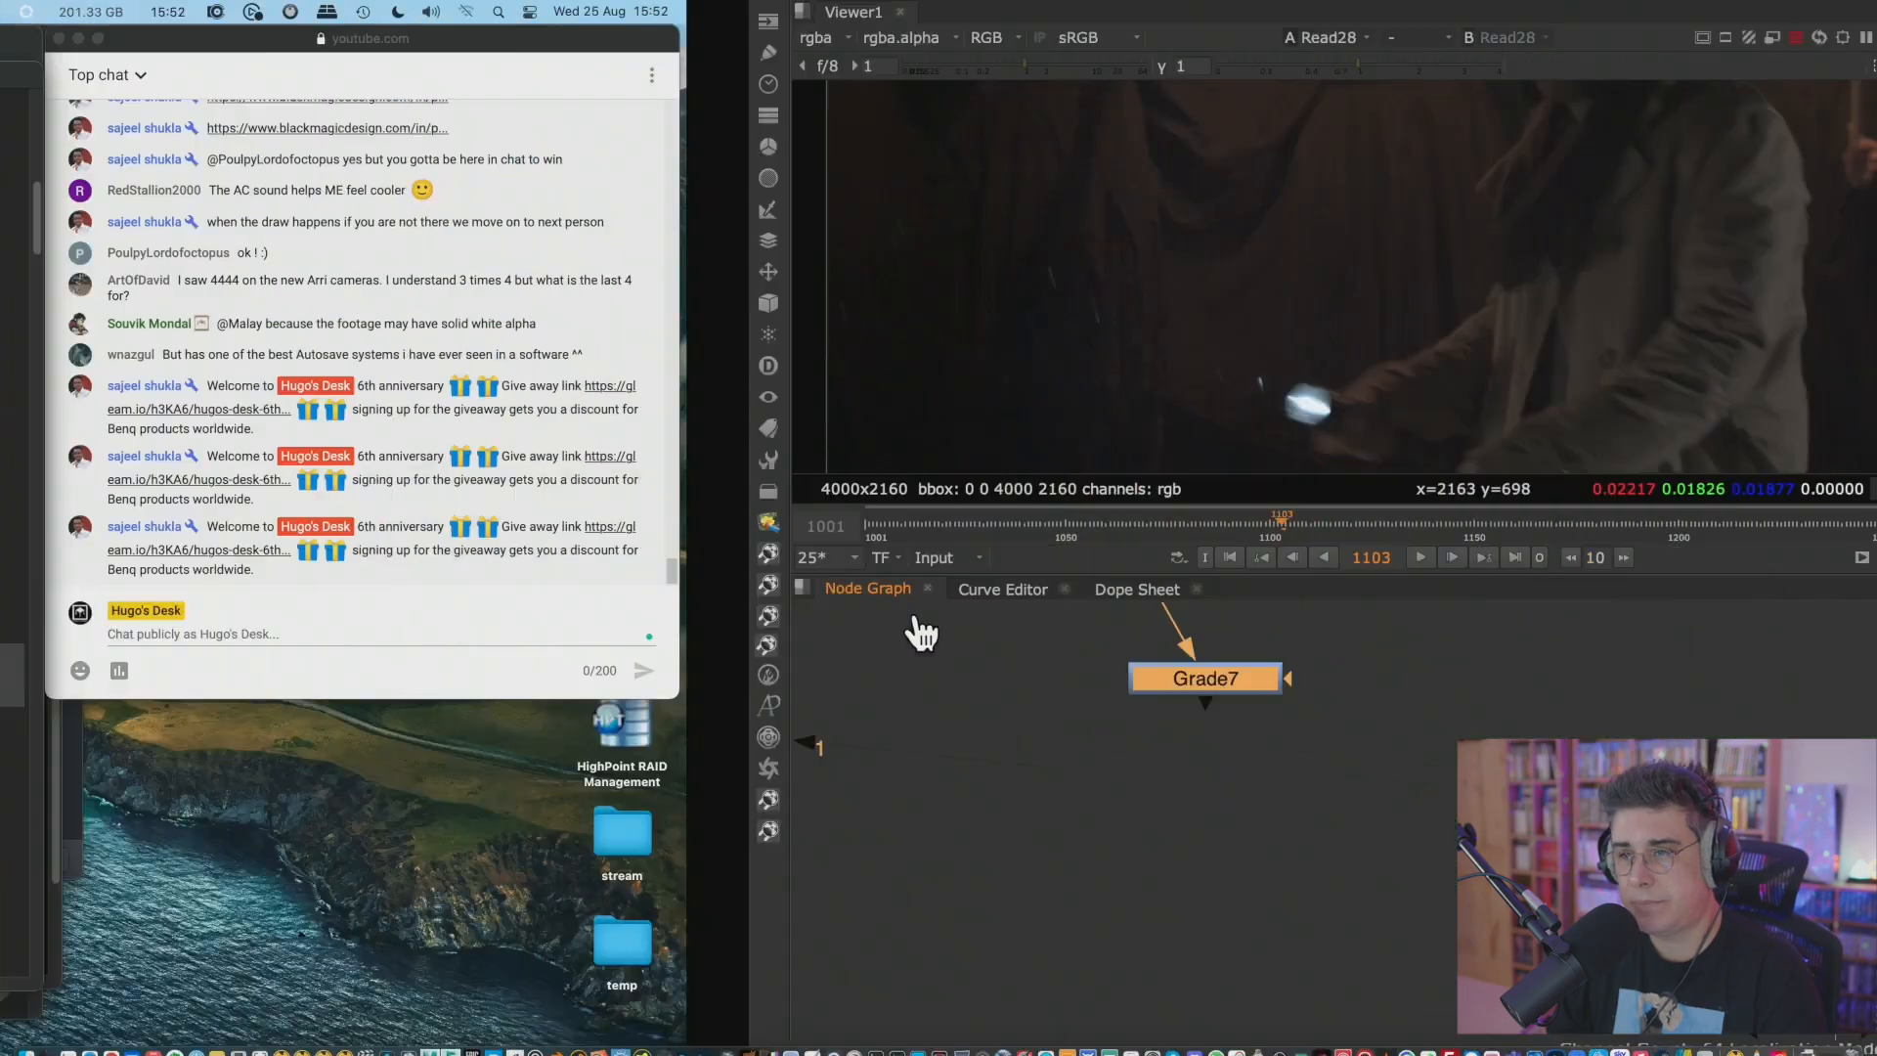
{"action": "scroll", "coordinate": [789, 737], "scroll_direction": "down", "scroll_amount": 3}
{"action": "scroll", "coordinate": [767, 772], "scroll_direction": "down", "scroll_amount": 5}
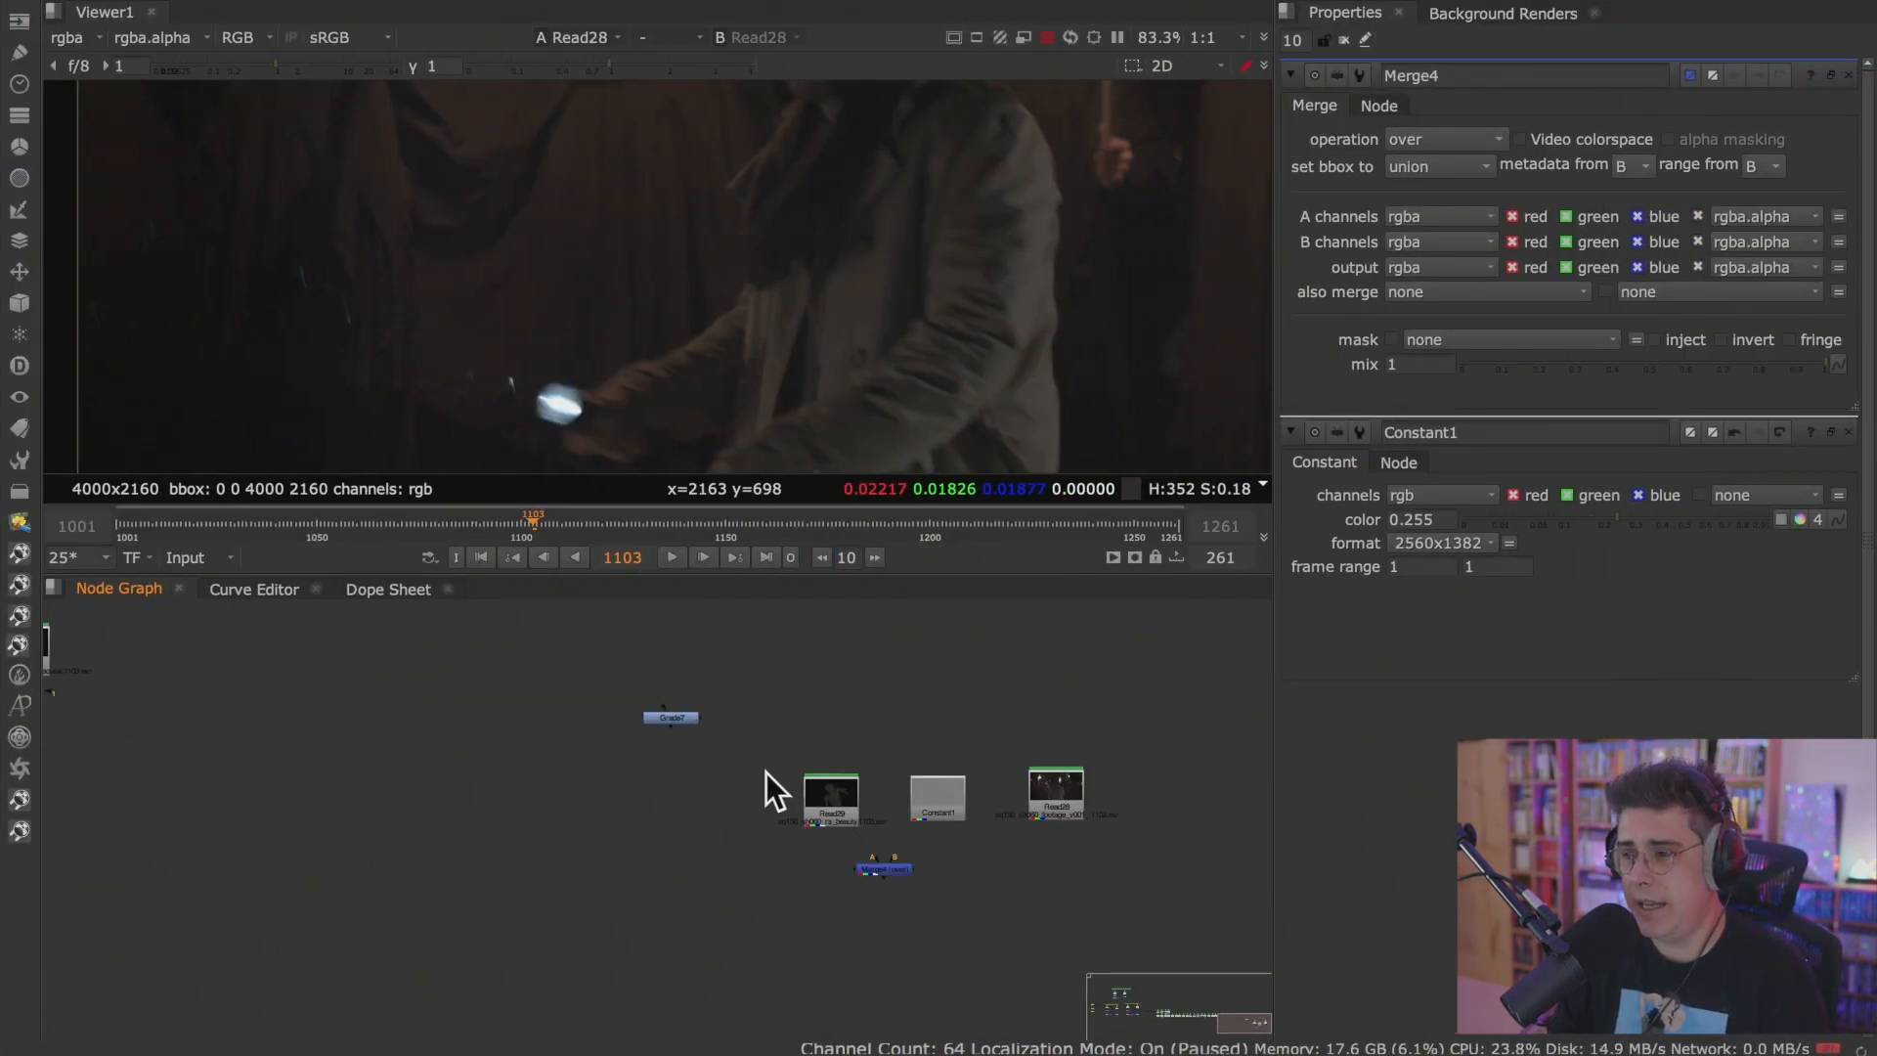
{"action": "middle_click_drag", "start_coordinate": [561, 804], "coordinate": [885, 823]}
{"action": "scroll", "coordinate": [637, 824], "scroll_direction": "down", "scroll_amount": 3}
{"action": "middle_click_drag", "start_coordinate": [512, 803], "coordinate": [953, 940]}
{"action": "left_click_drag", "start_coordinate": [852, 645], "coordinate": [530, 924]}
{"action": "key", "text": "Delete"}
Show the Read29 monster render in the Viewer and make the Viewer pane taller to fit the whole frame.
{"action": "middle_click_drag", "start_coordinate": [819, 813], "coordinate": [276, 664]}
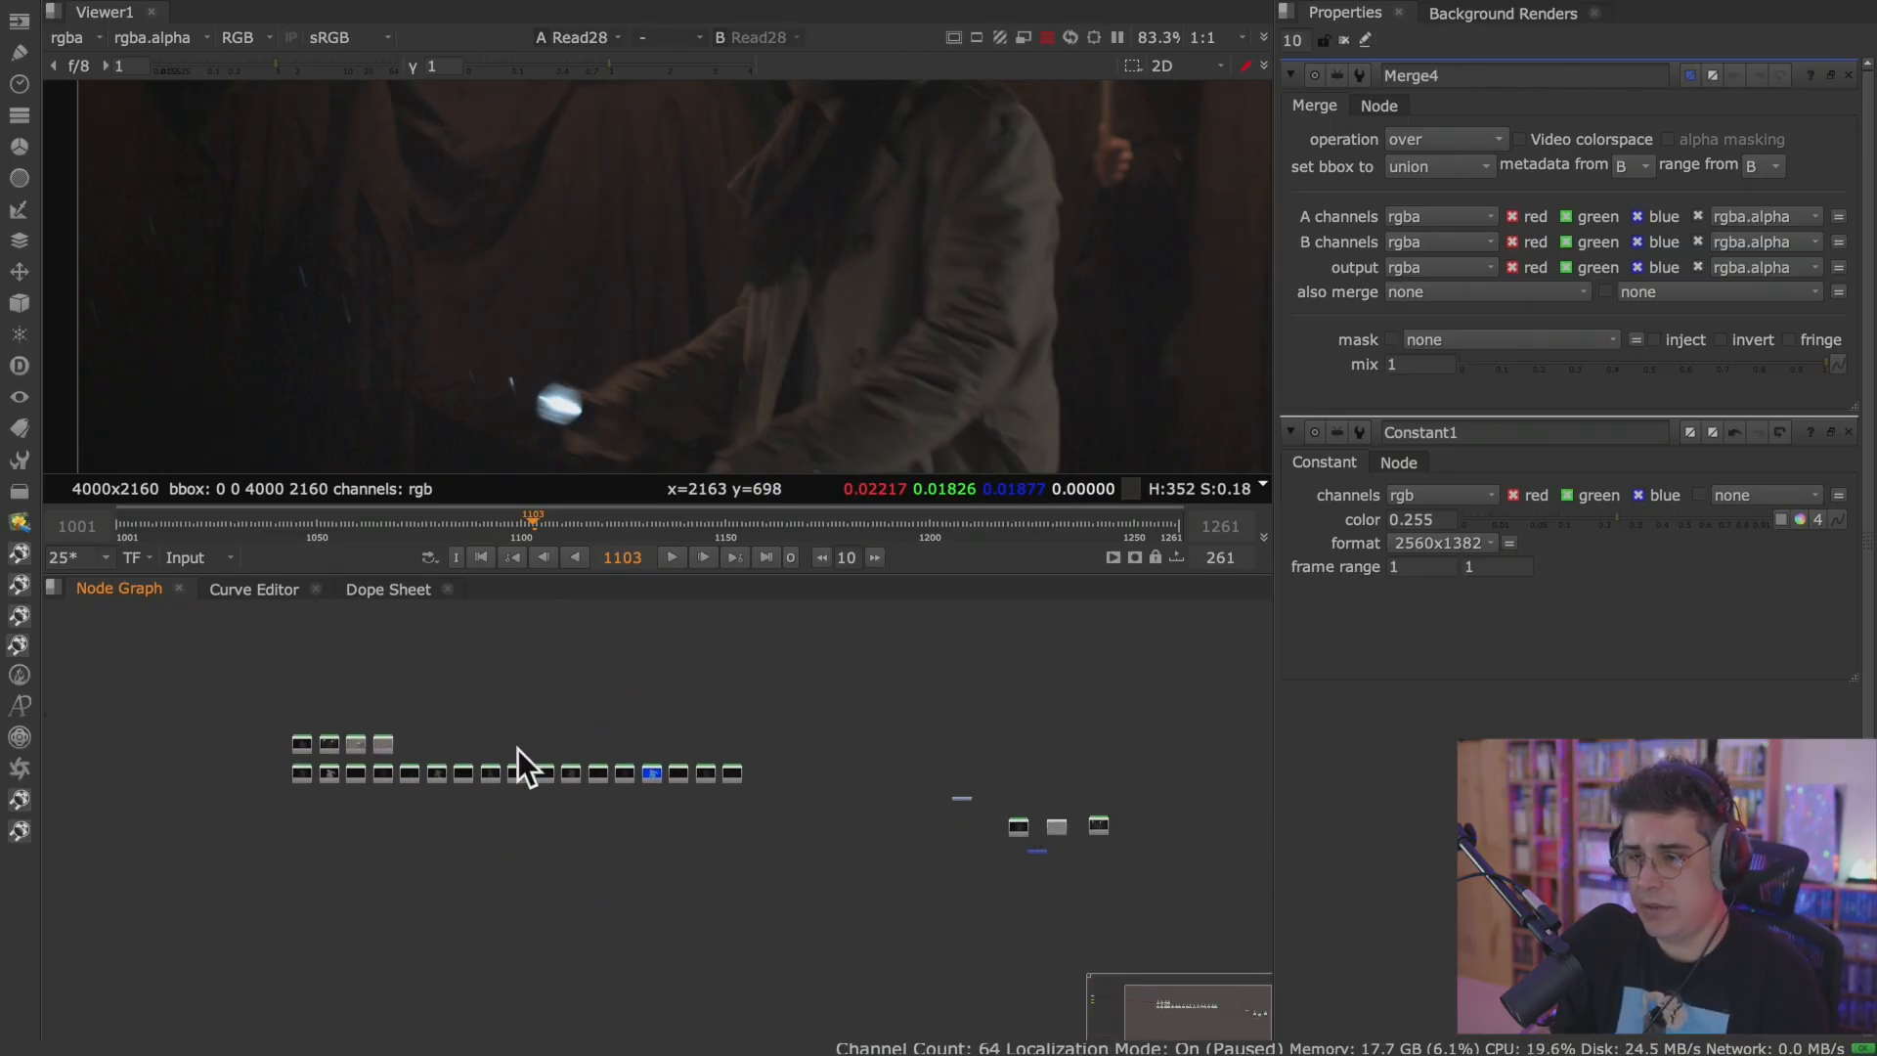
{"action": "scroll", "coordinate": [516, 749], "scroll_direction": "up", "scroll_amount": 2}
{"action": "middle_click_drag", "start_coordinate": [806, 749], "coordinate": [350, 643]}
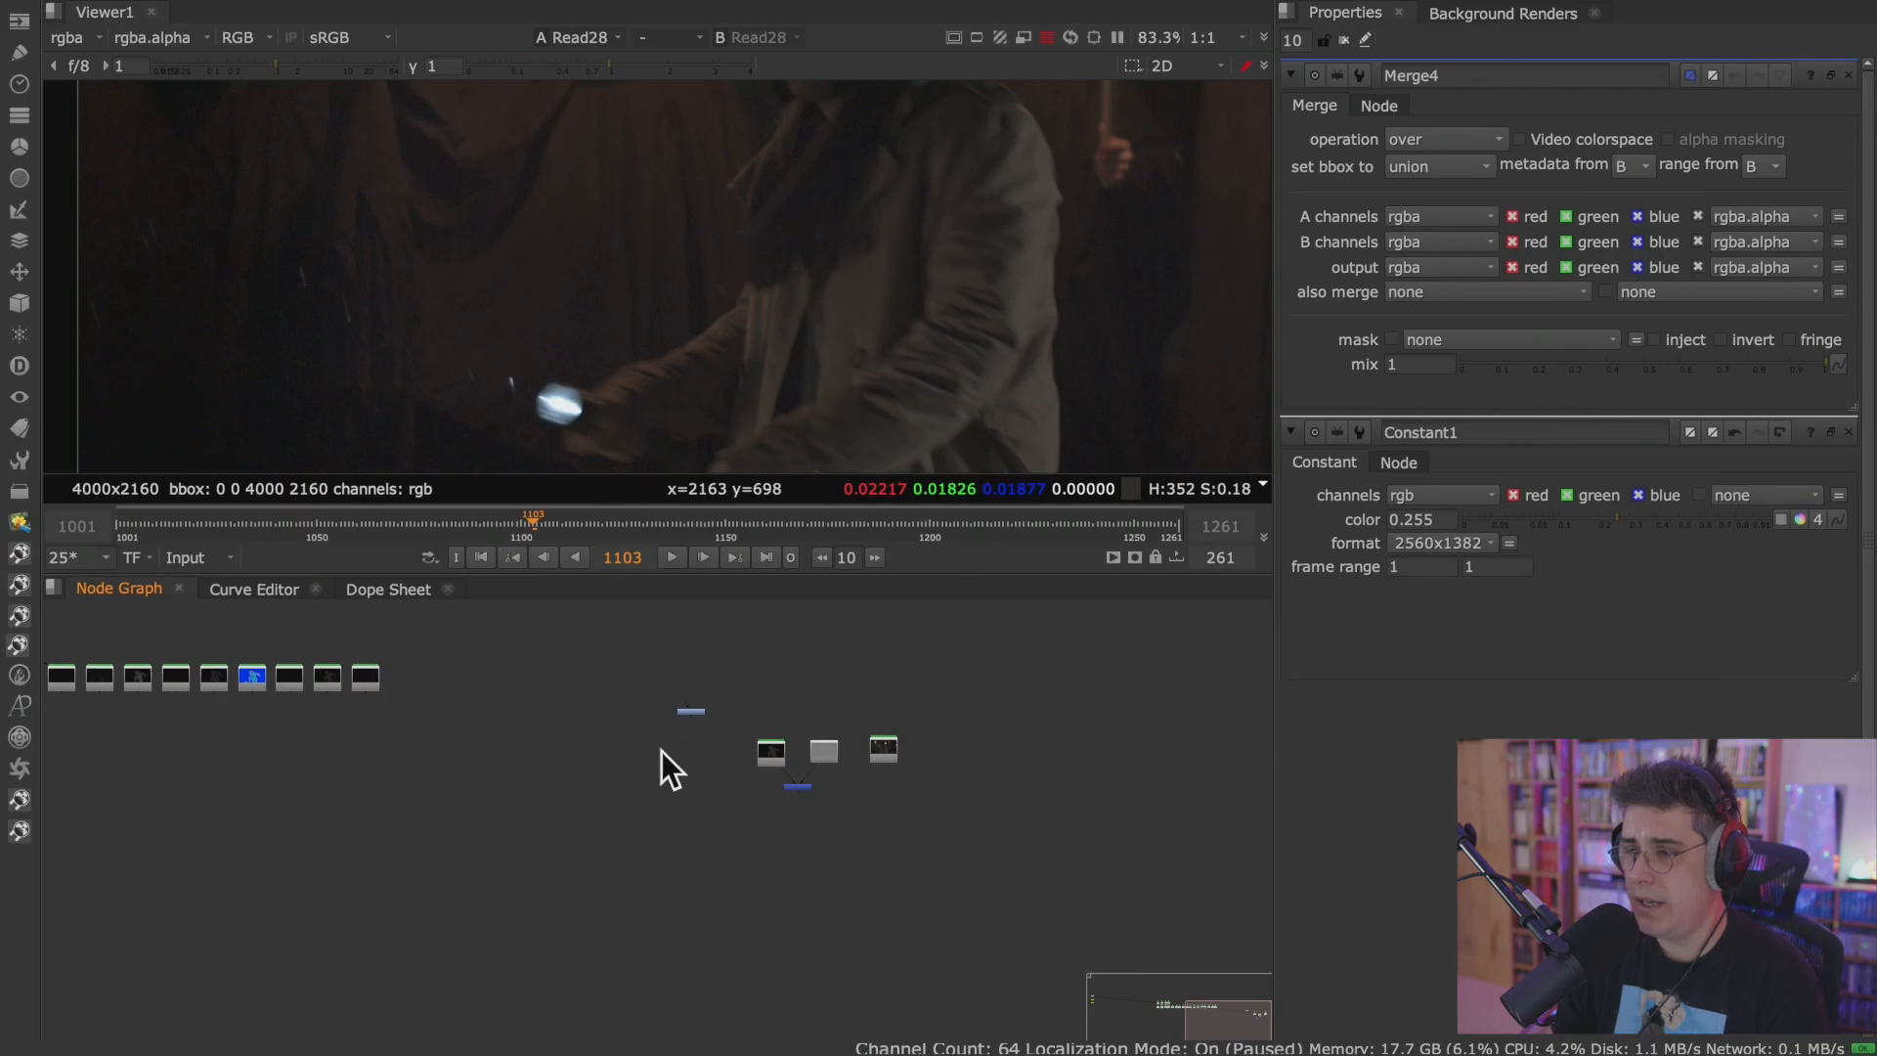
{"action": "scroll", "coordinate": [788, 739], "scroll_direction": "up", "scroll_amount": 5}
{"action": "left_click", "coordinate": [733, 770]}
{"action": "key", "text": "1"}
{"action": "scroll", "coordinate": [754, 373], "scroll_direction": "down", "scroll_amount": 5}
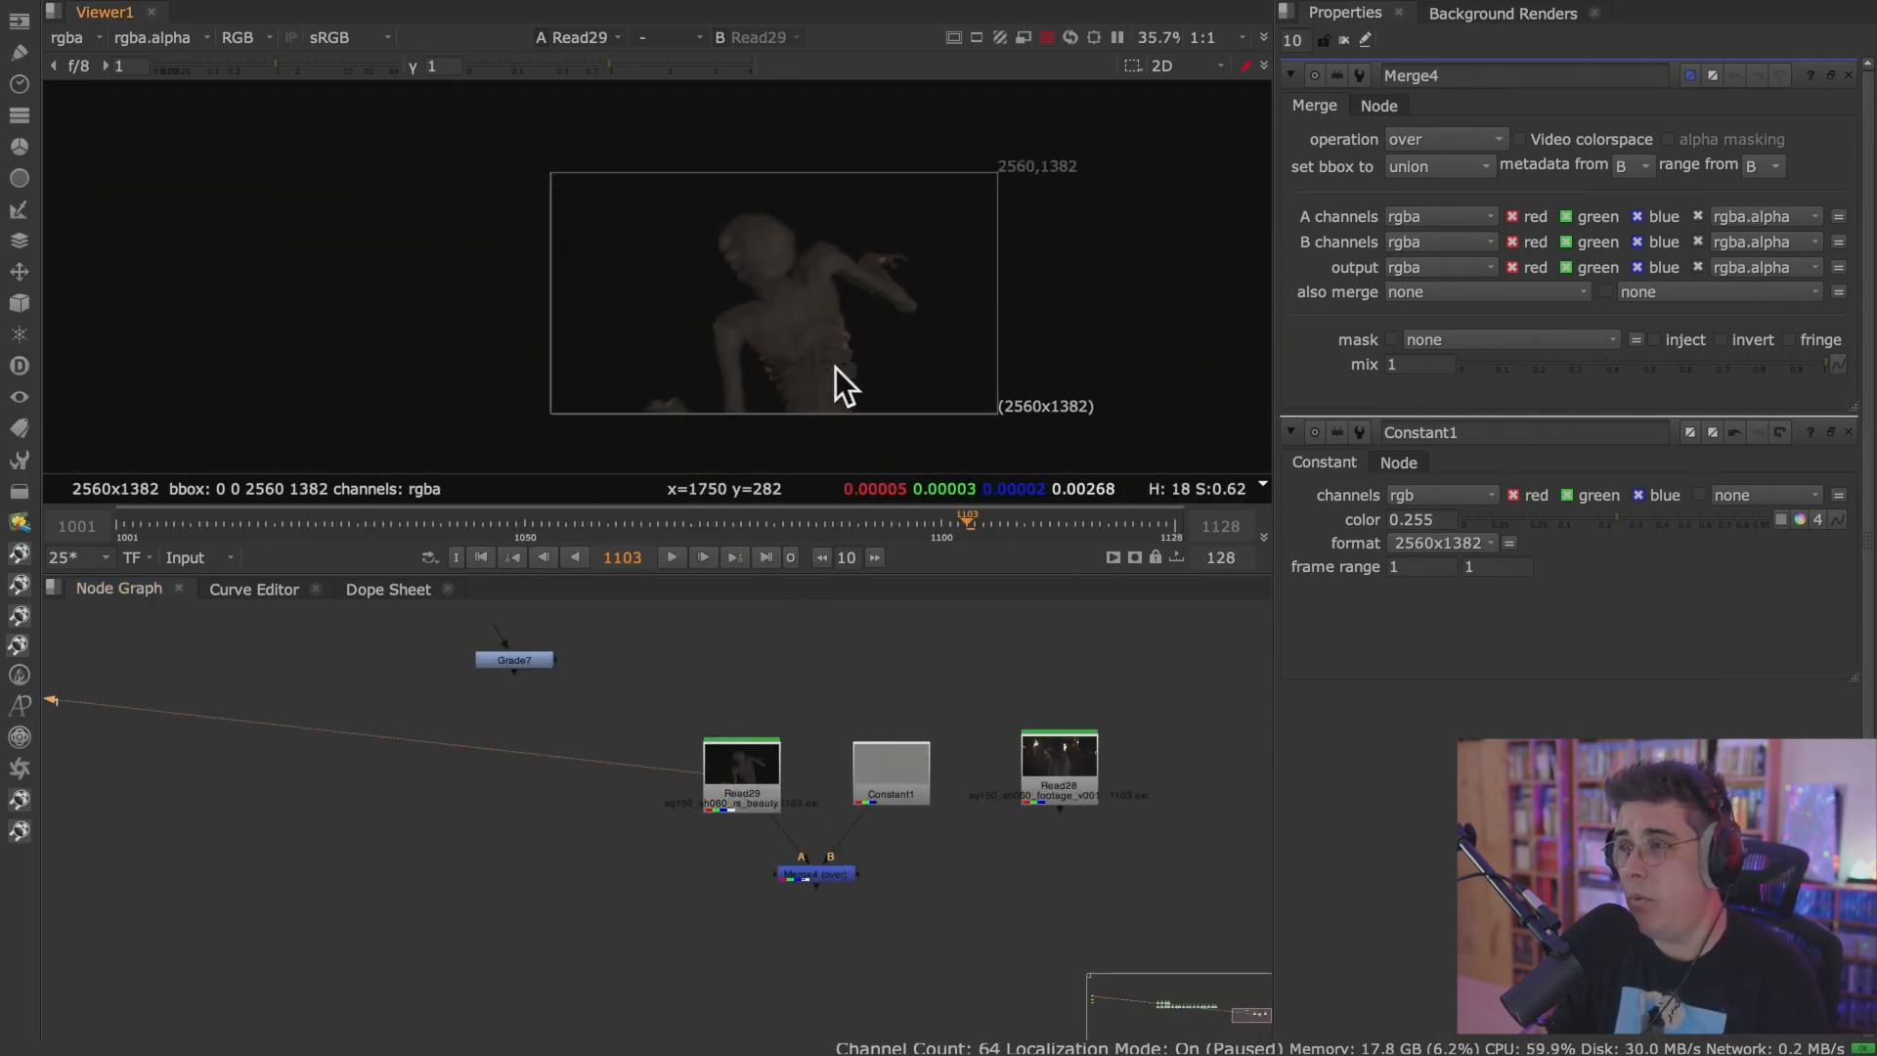
{"action": "scroll", "coordinate": [774, 377], "scroll_direction": "up", "scroll_amount": 3}
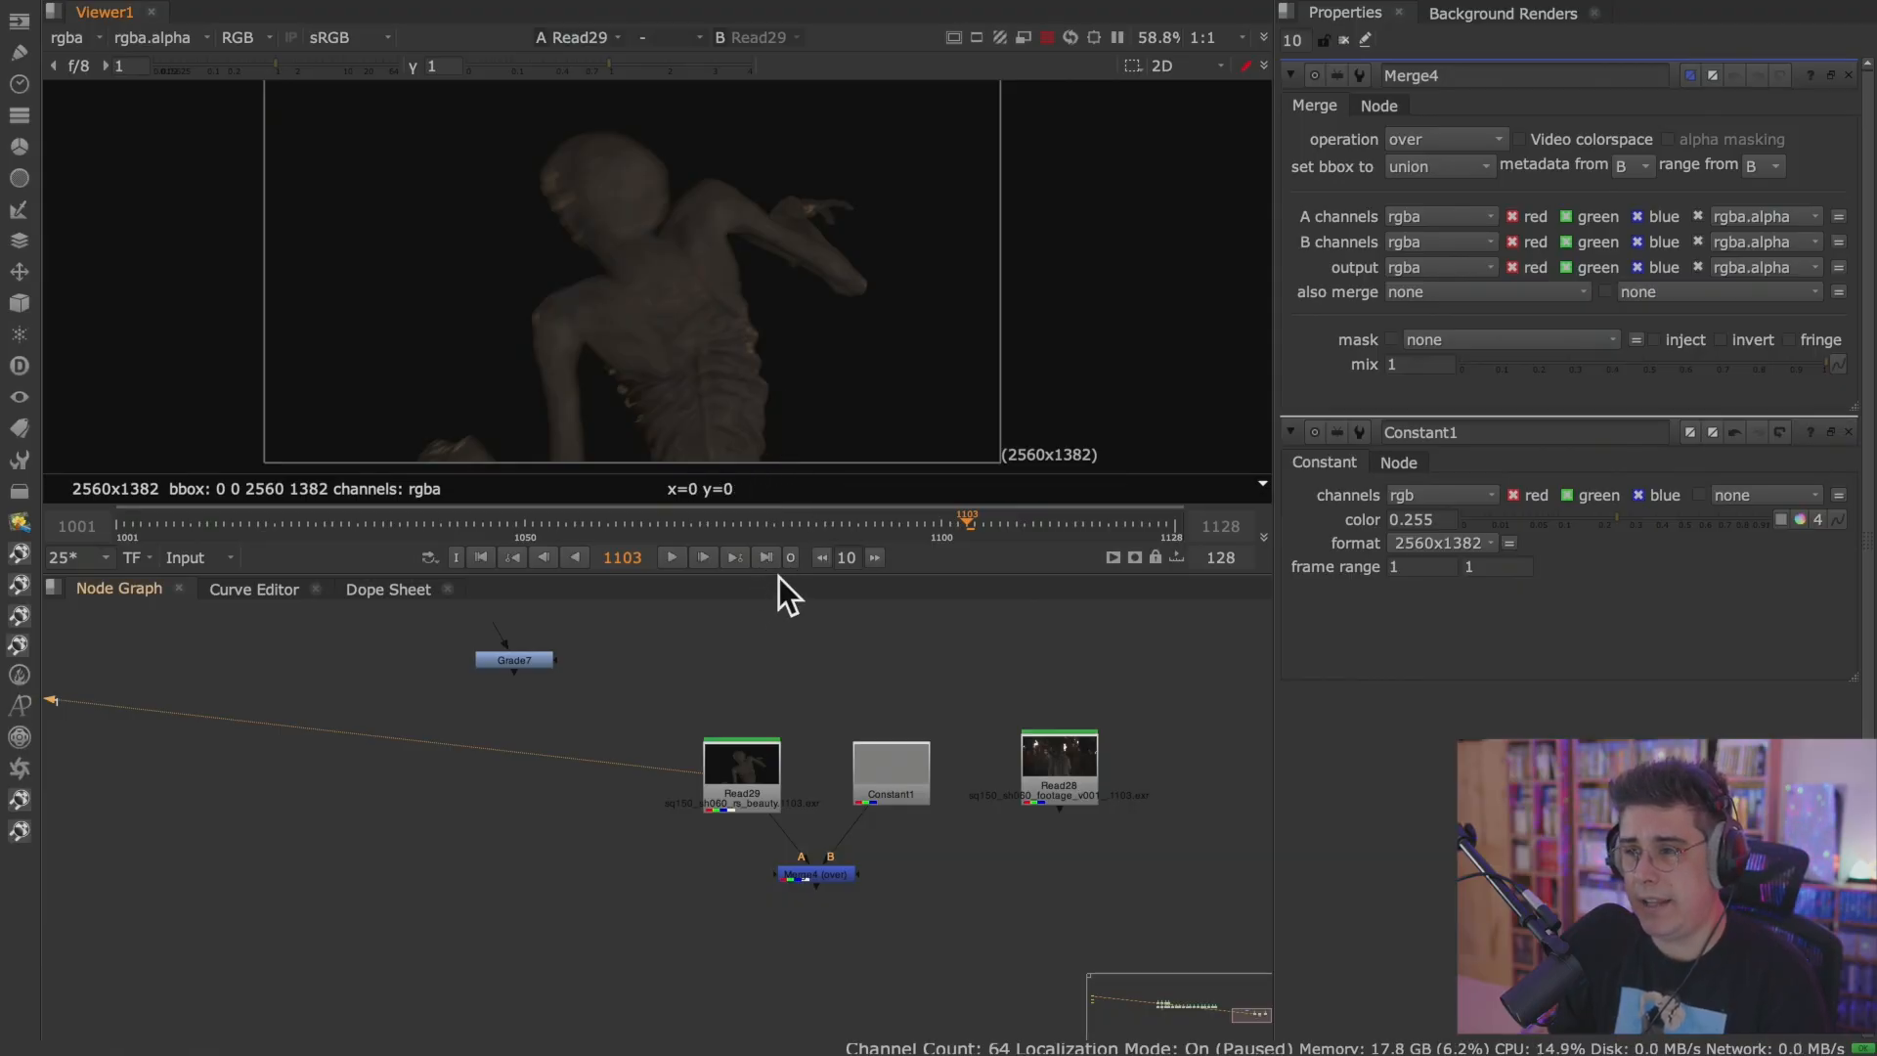
{"action": "left_click_drag", "start_coordinate": [779, 572], "coordinate": [802, 670]}
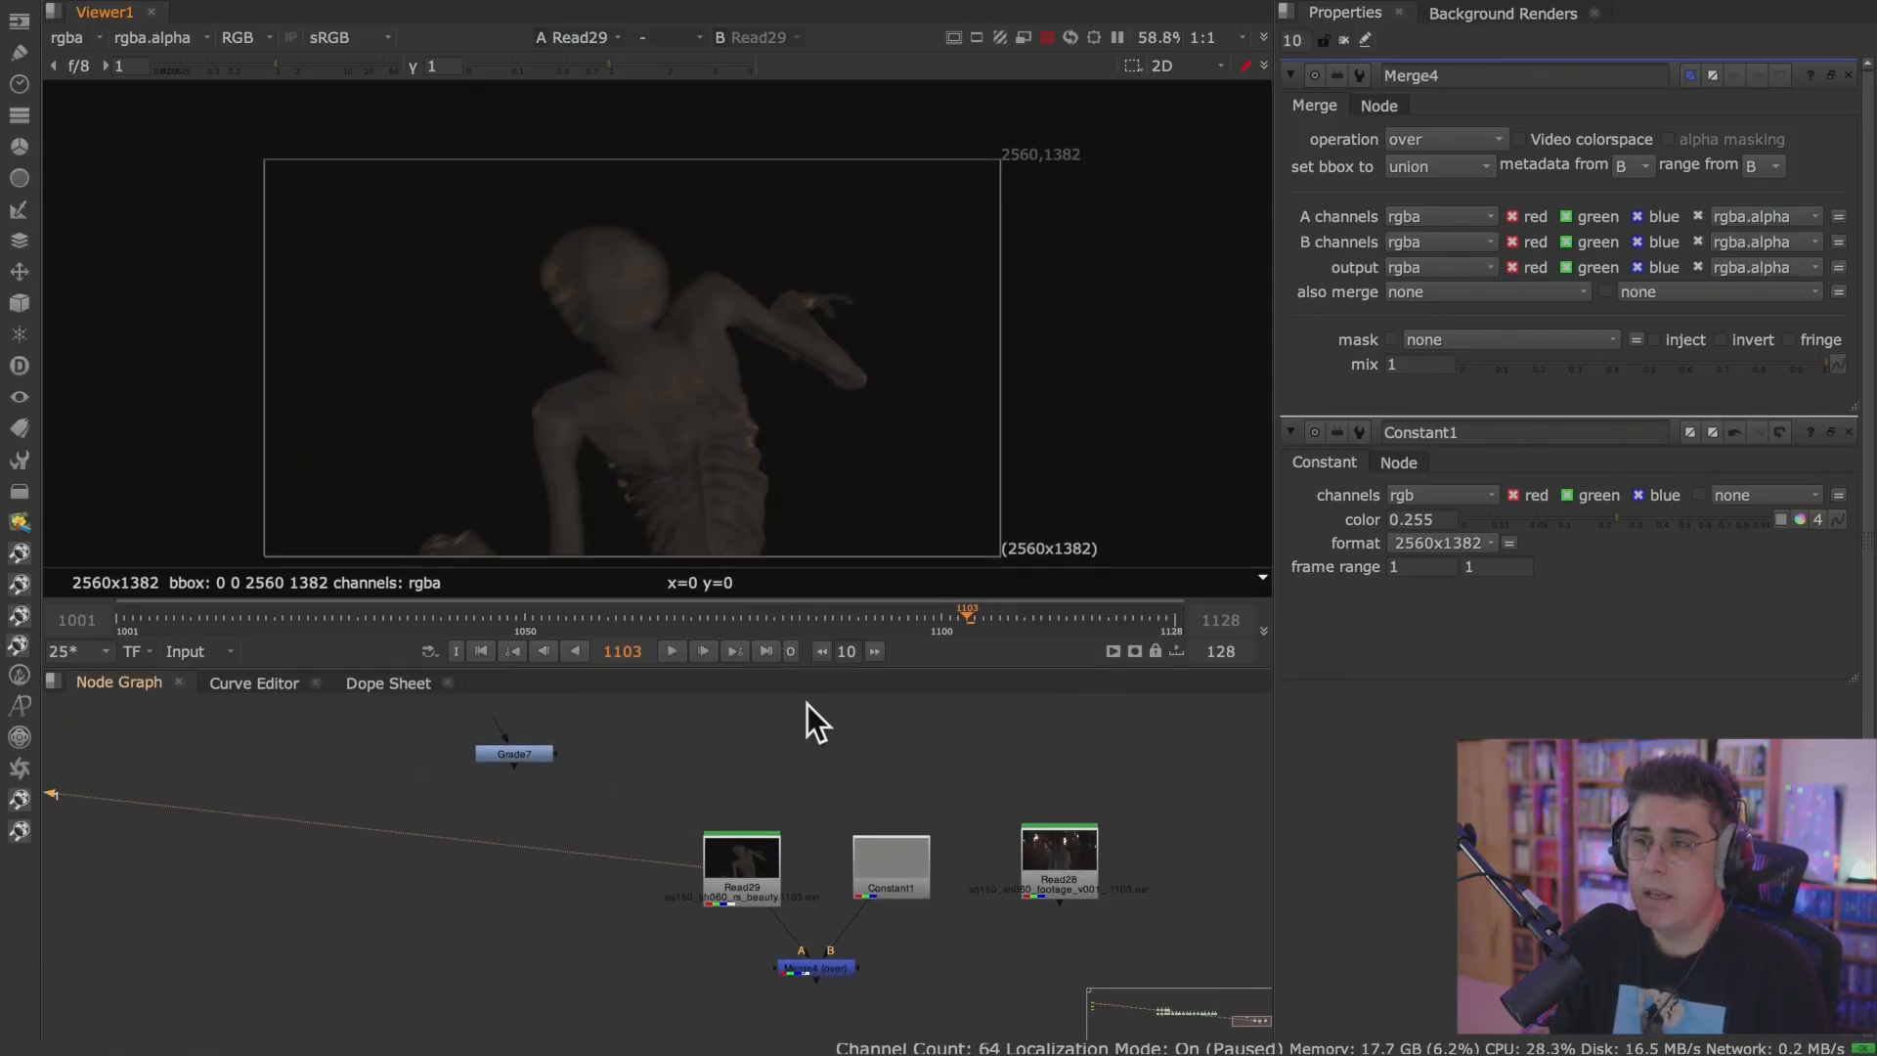
View the Read28 footage plate in a maximized Viewer and play it from frame 1103.
{"action": "left_click", "coordinate": [1034, 853]}
{"action": "key", "text": "1"}
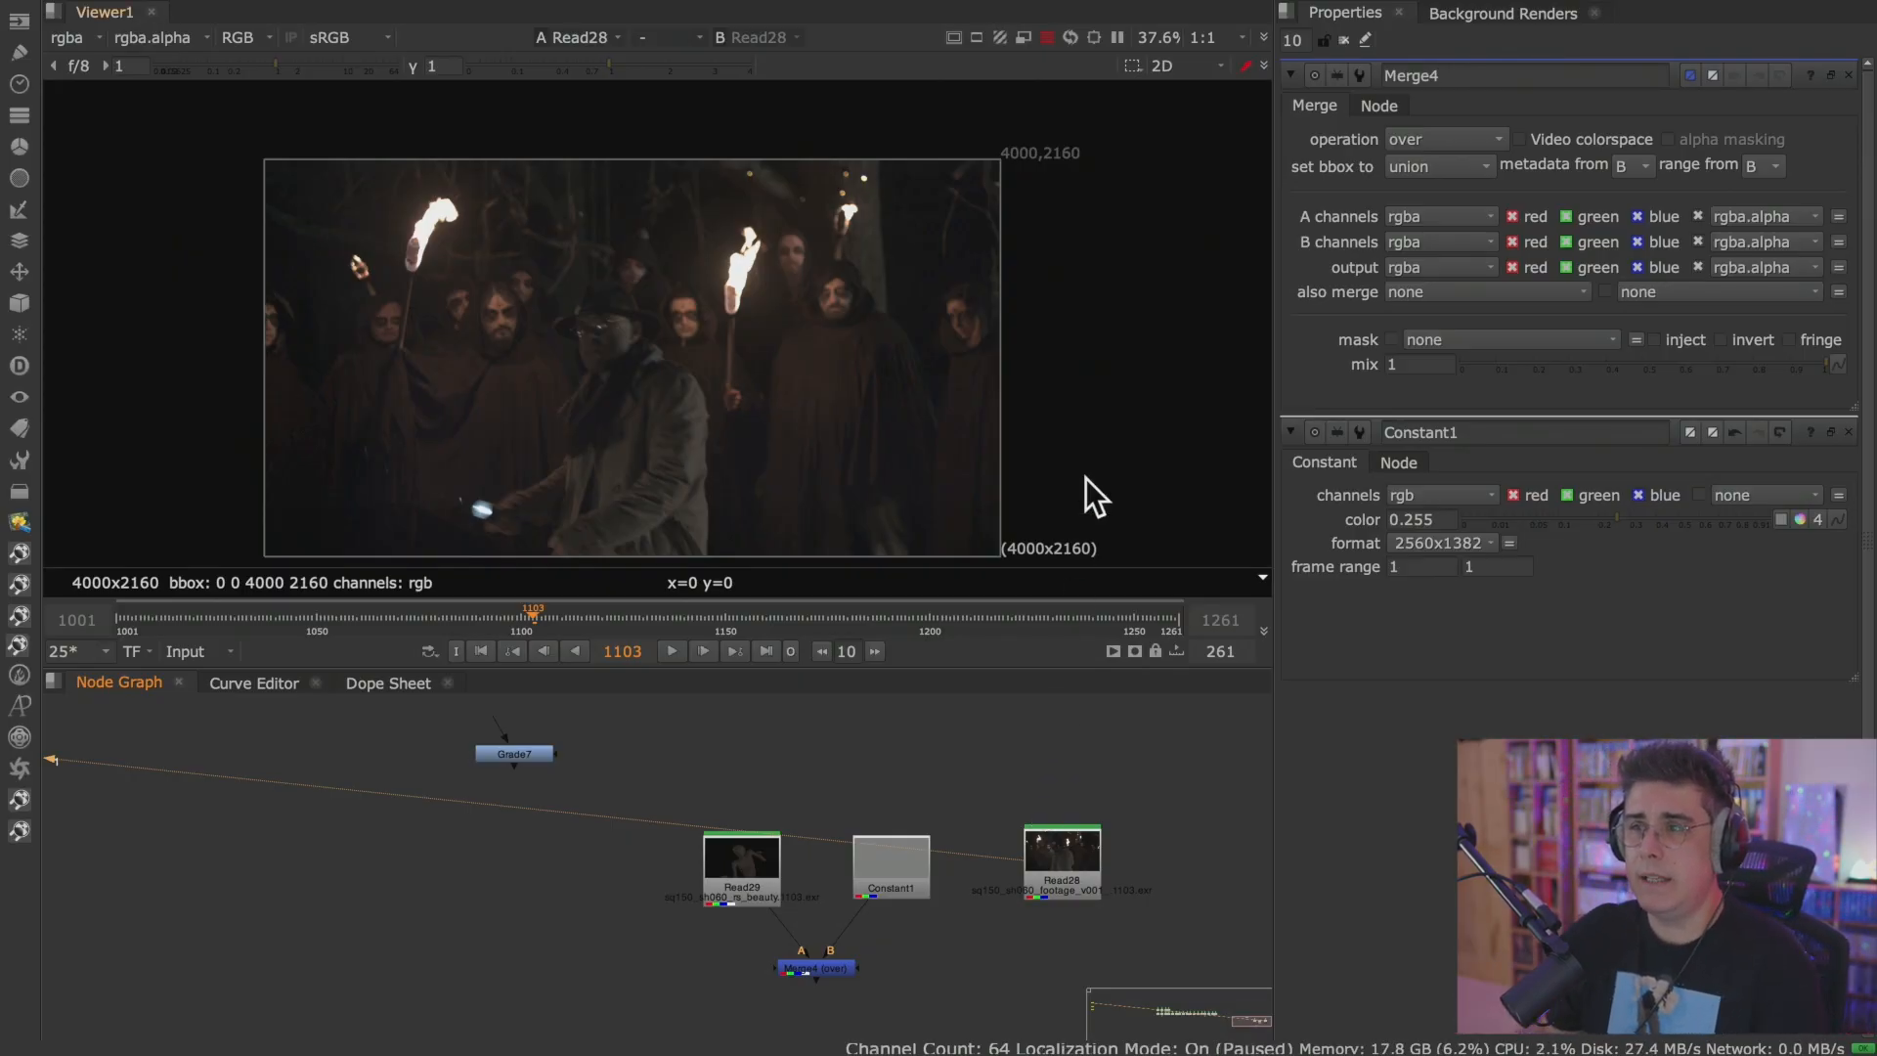
{"action": "key", "text": "space"}
{"action": "scroll", "coordinate": [942, 550], "scroll_direction": "up", "scroll_amount": 1}
{"action": "middle_click_drag", "start_coordinate": [691, 738], "coordinate": [979, 548]}
{"action": "scroll", "coordinate": [942, 550], "scroll_direction": "up", "scroll_amount": 5}
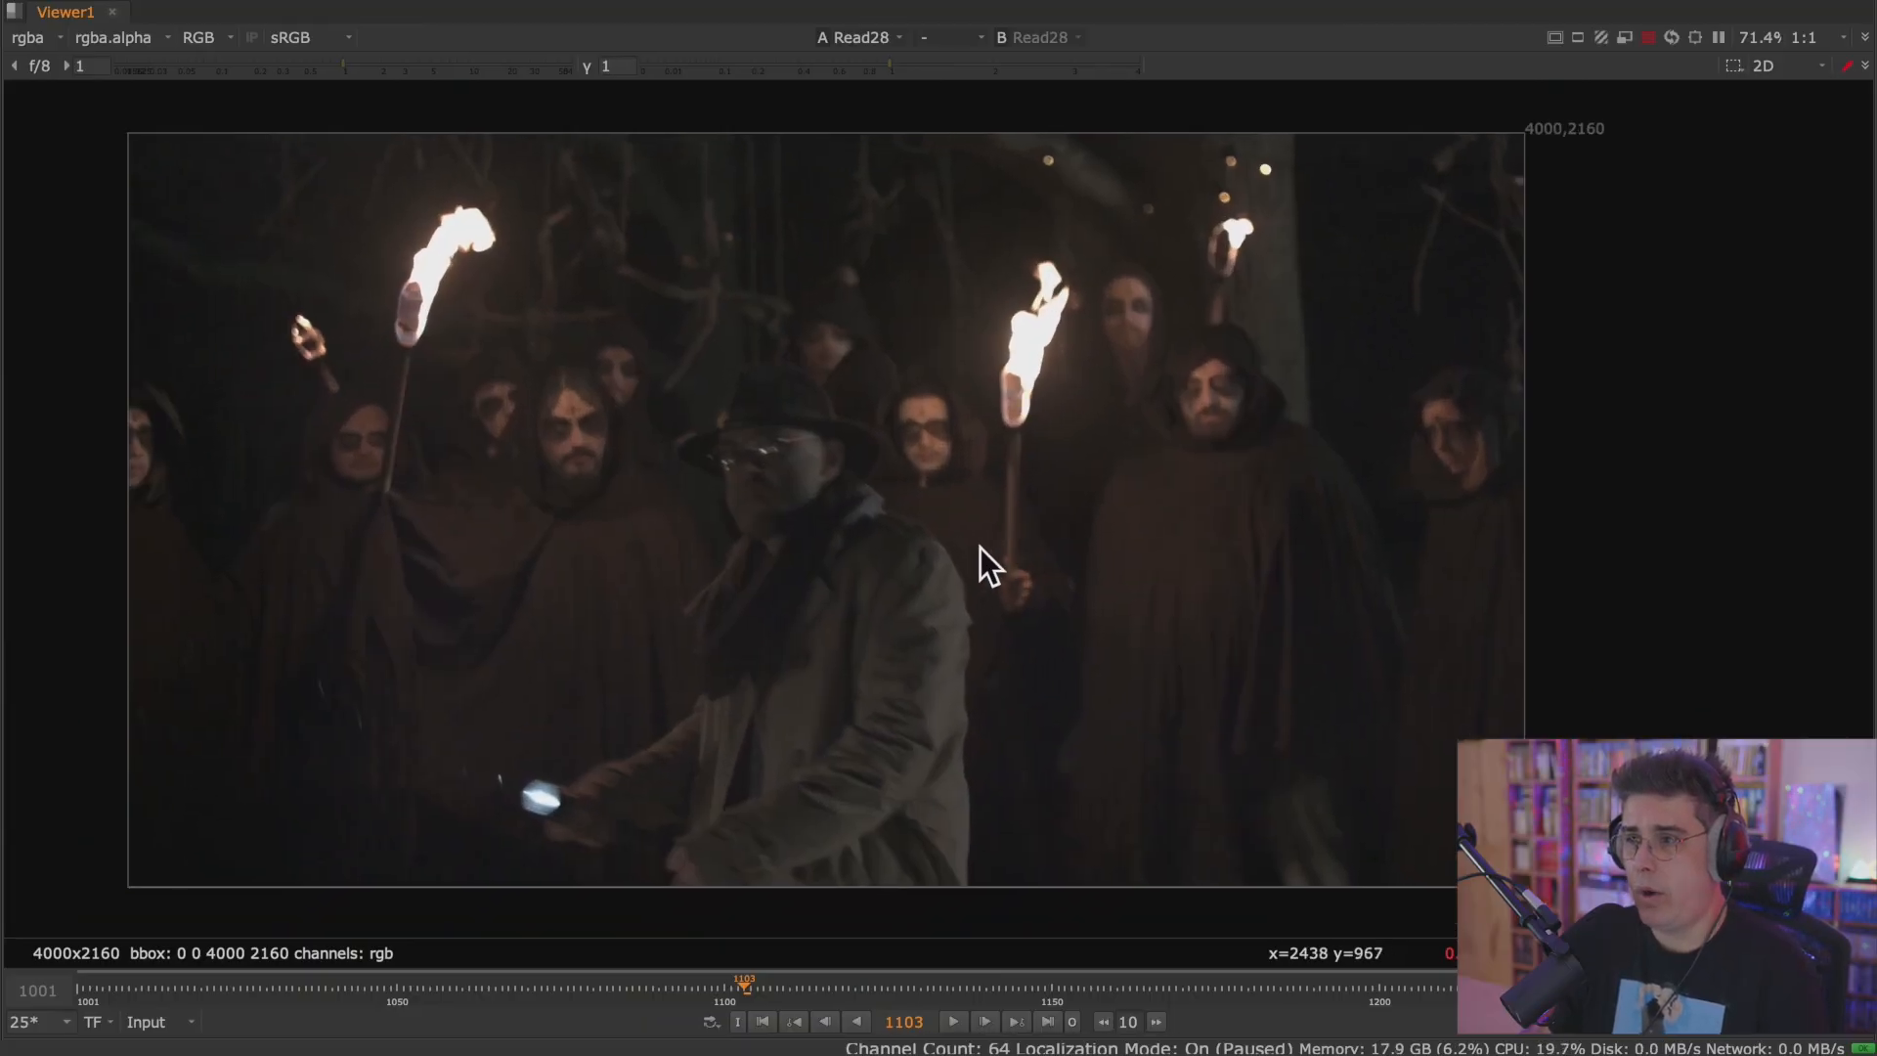
{"action": "left_click", "coordinate": [954, 1018]}
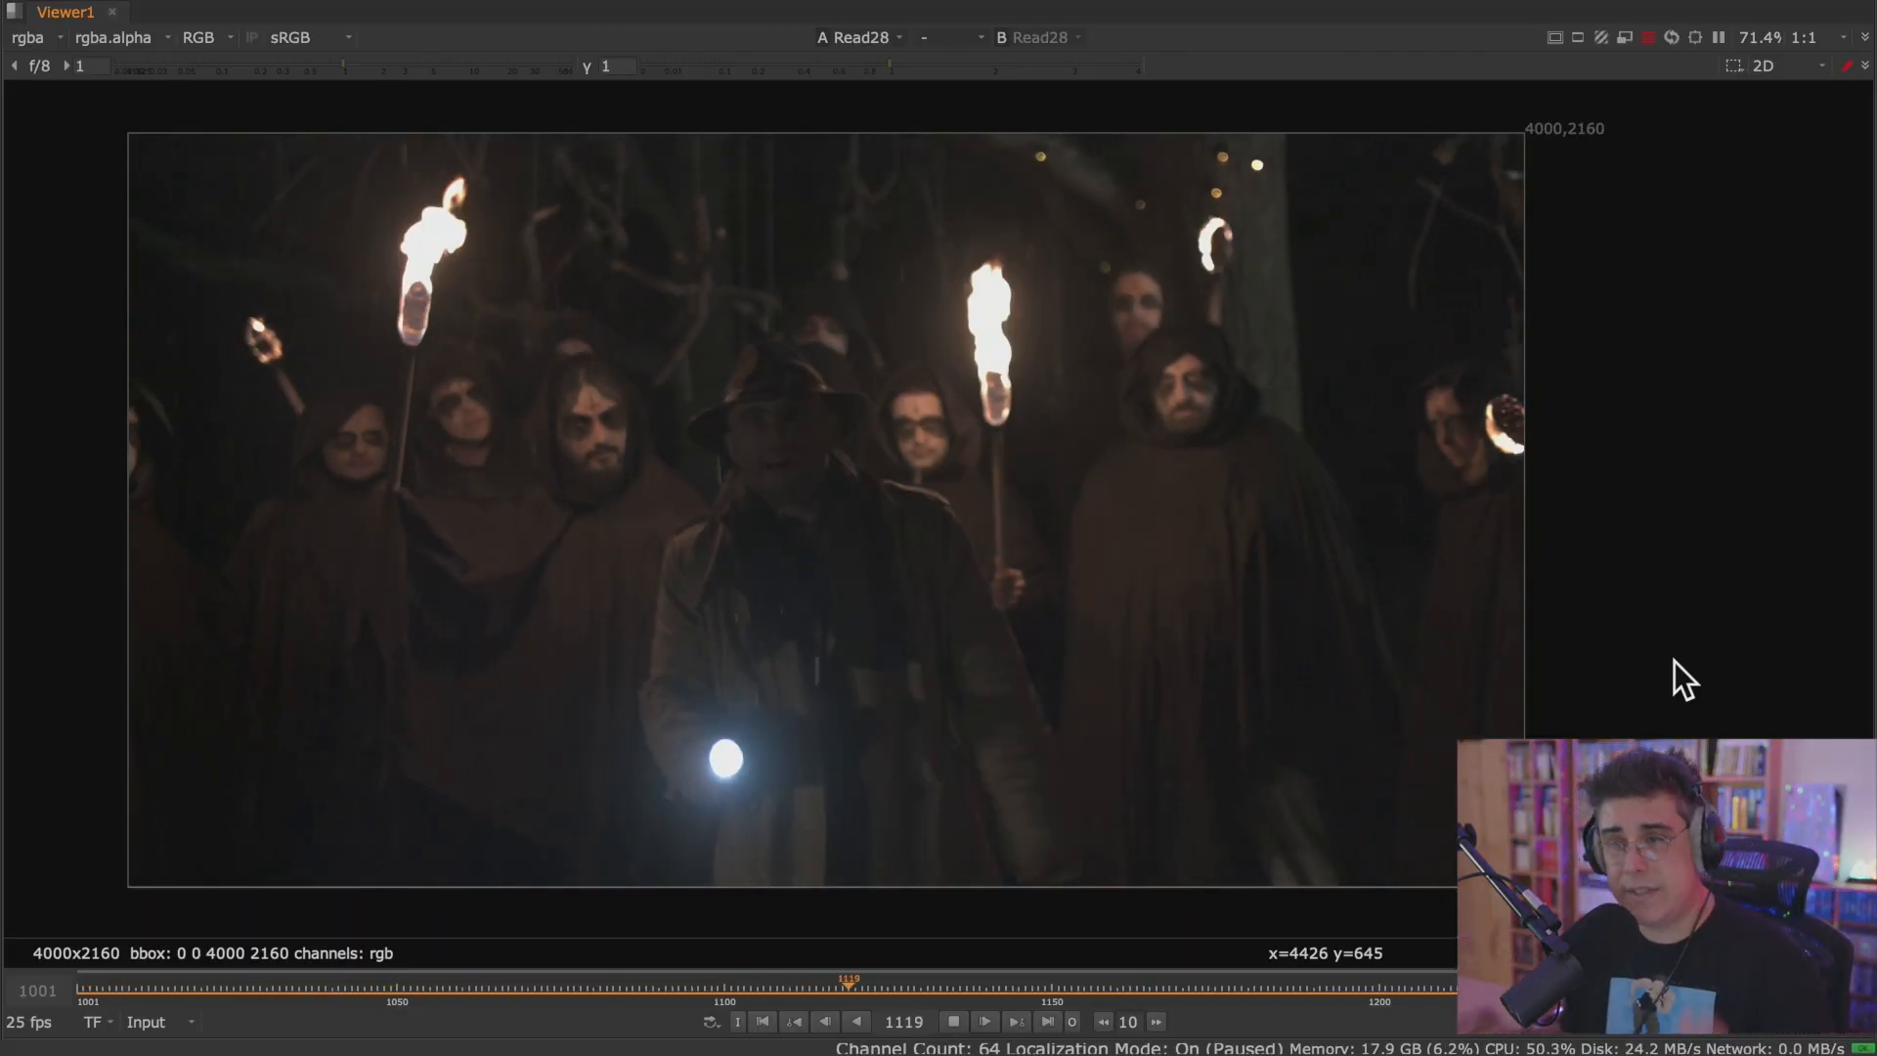
Play the Read29 monster render in the maximized Viewer, go to its last frame and restore the normal layout.
{"action": "key", "text": "space"}
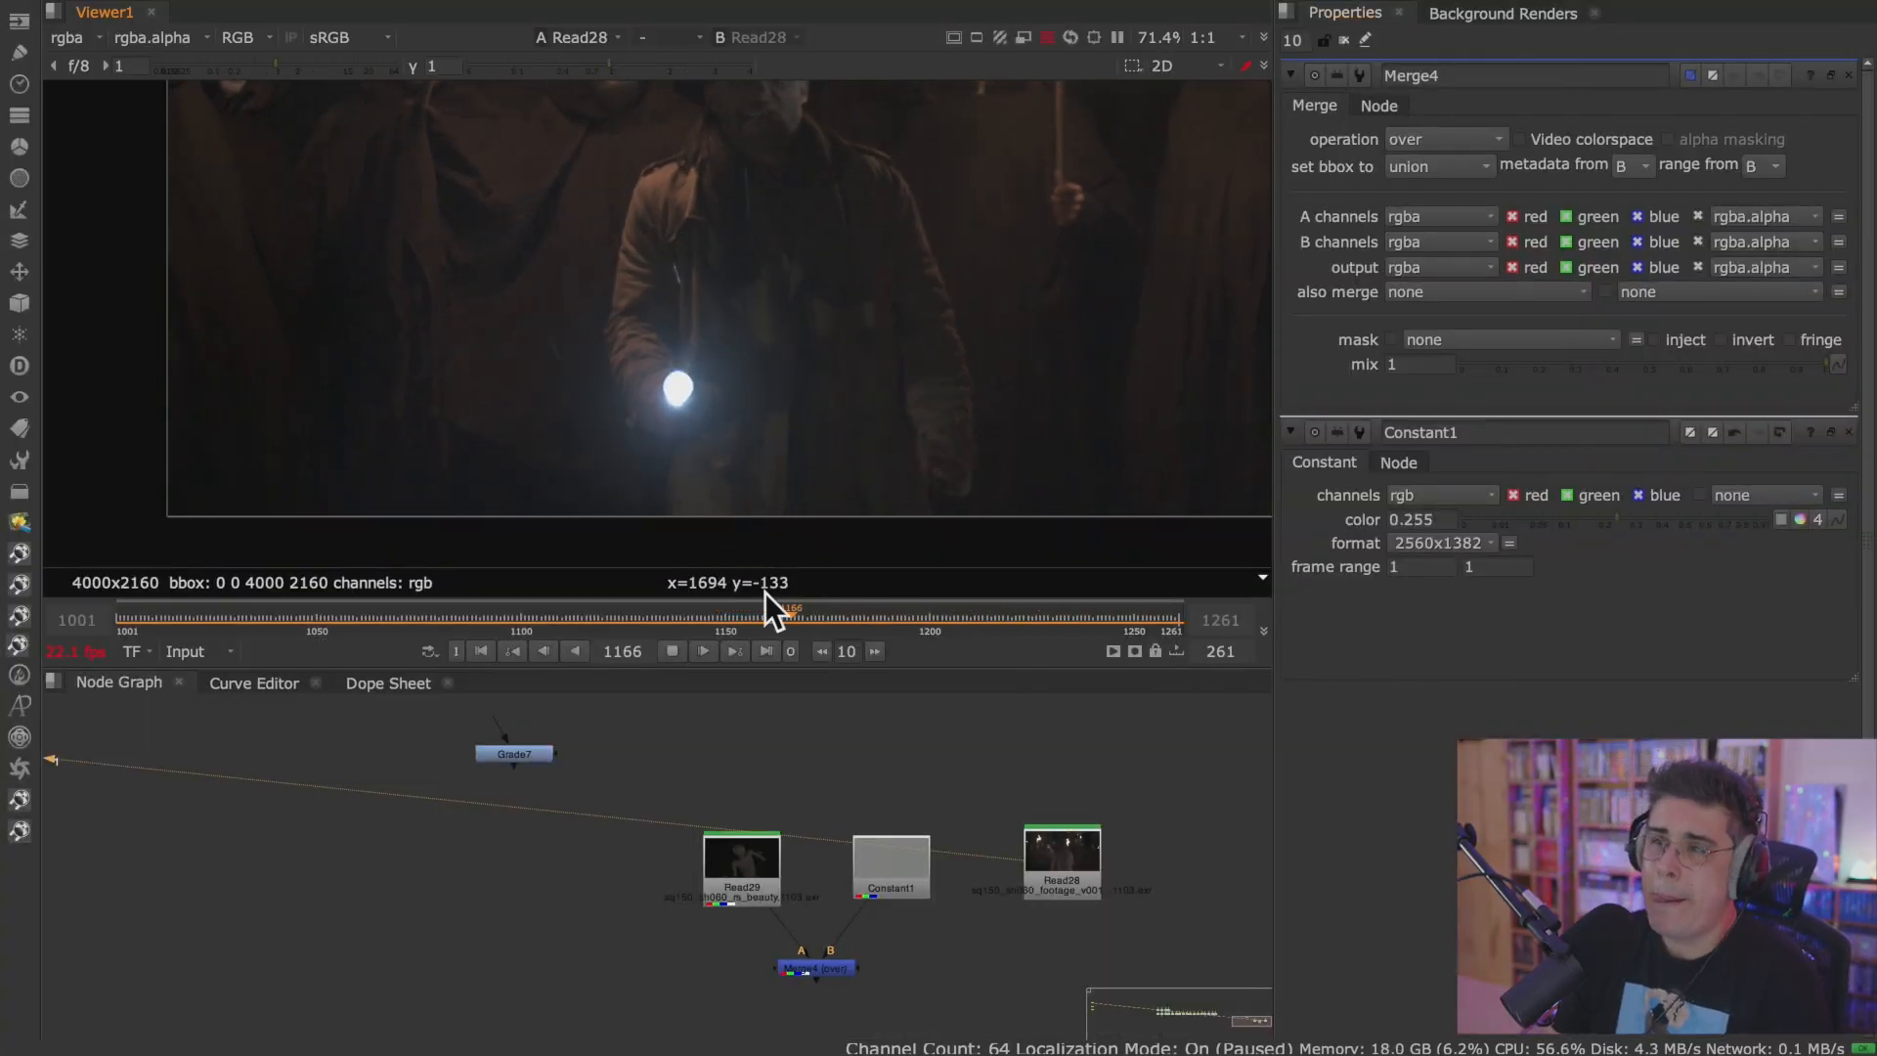
{"action": "left_click", "coordinate": [743, 860]}
{"action": "key", "text": "1"}
{"action": "key", "text": "space"}
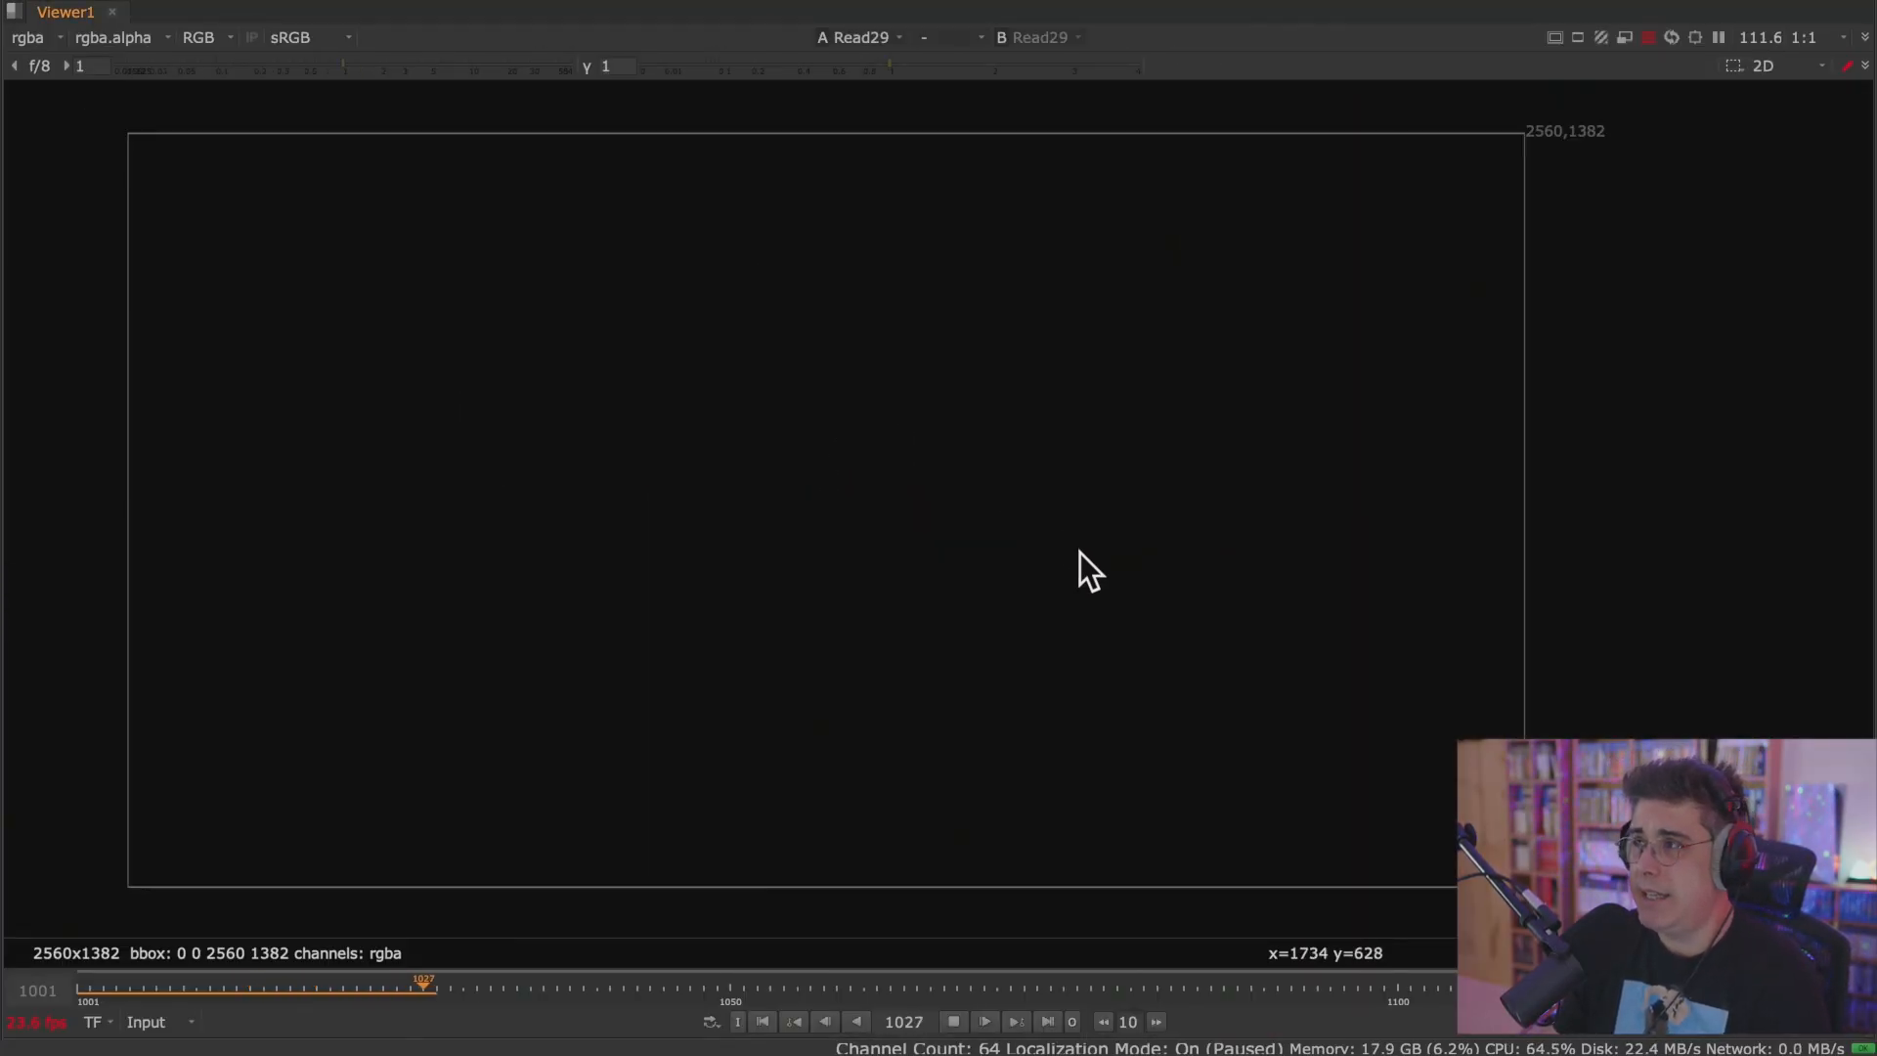
{"action": "left_click", "coordinate": [952, 1022]}
{"action": "left_click", "coordinate": [948, 1020]}
{"action": "left_click", "coordinate": [1048, 1021]}
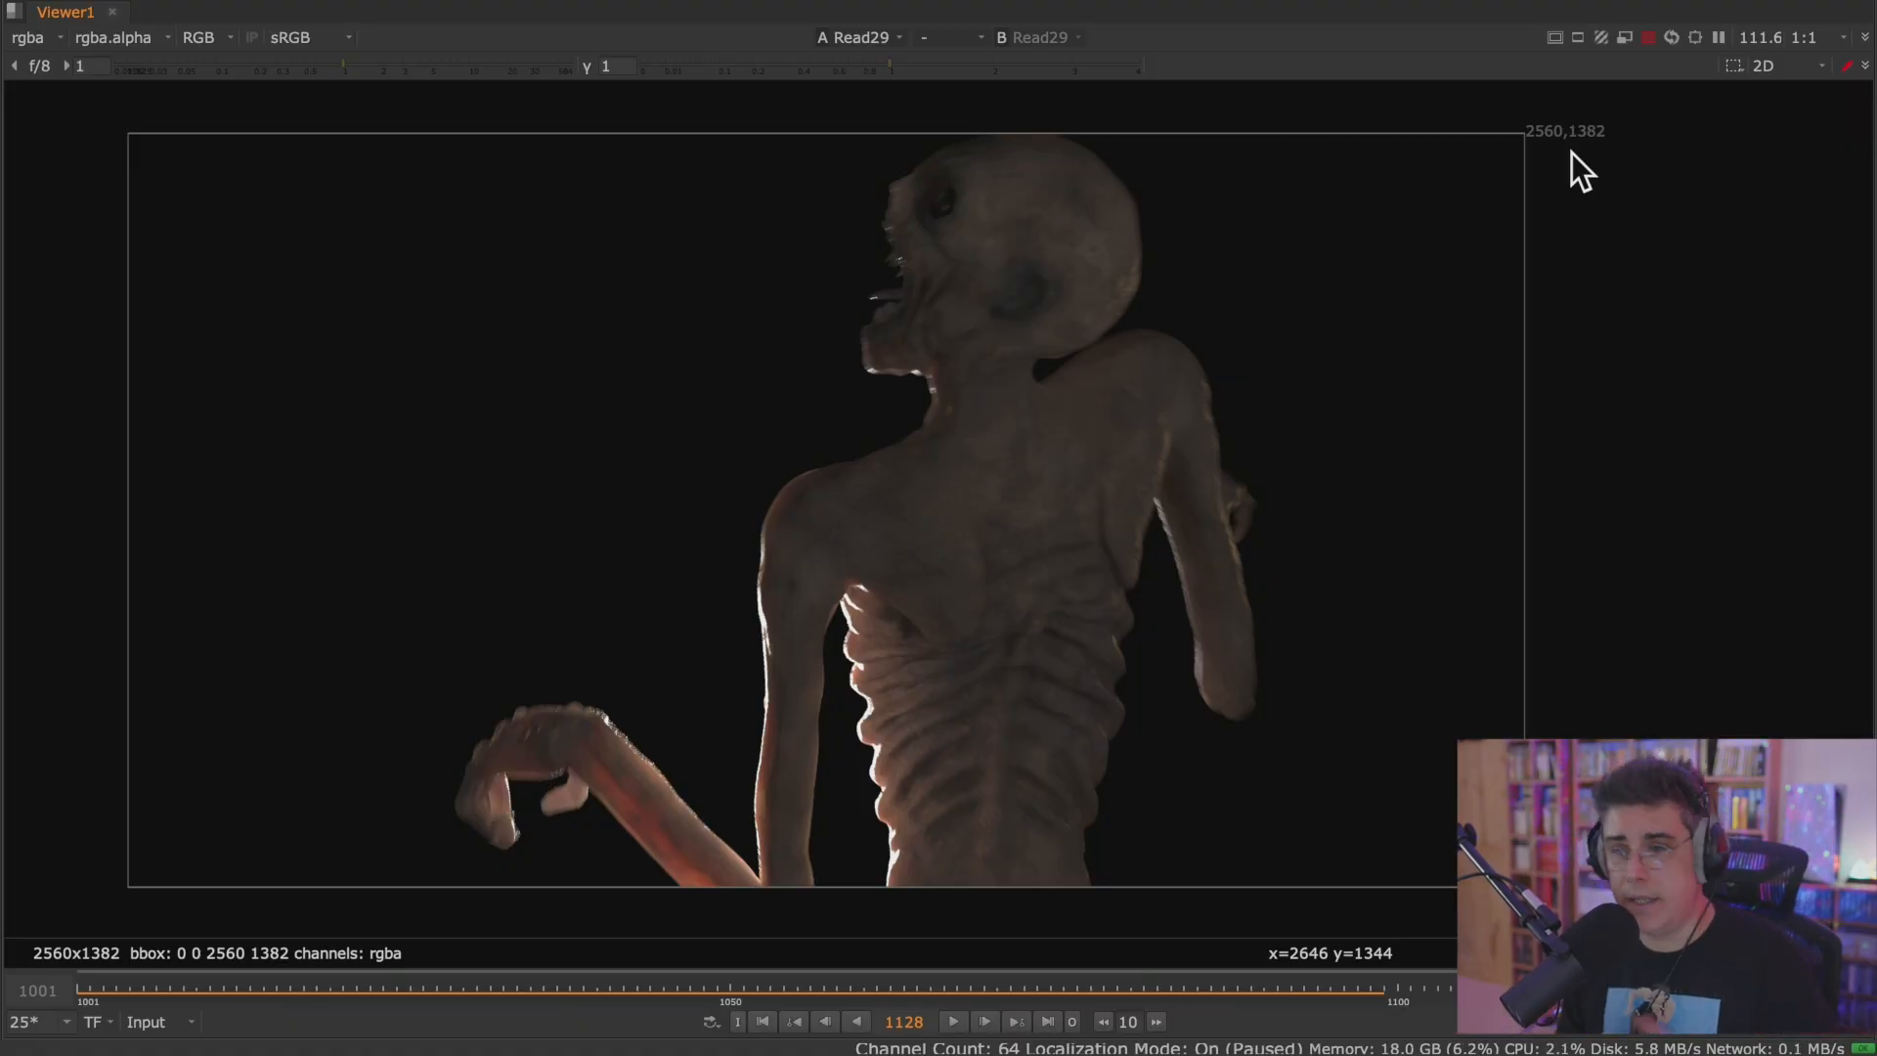
{"action": "key", "text": "space"}
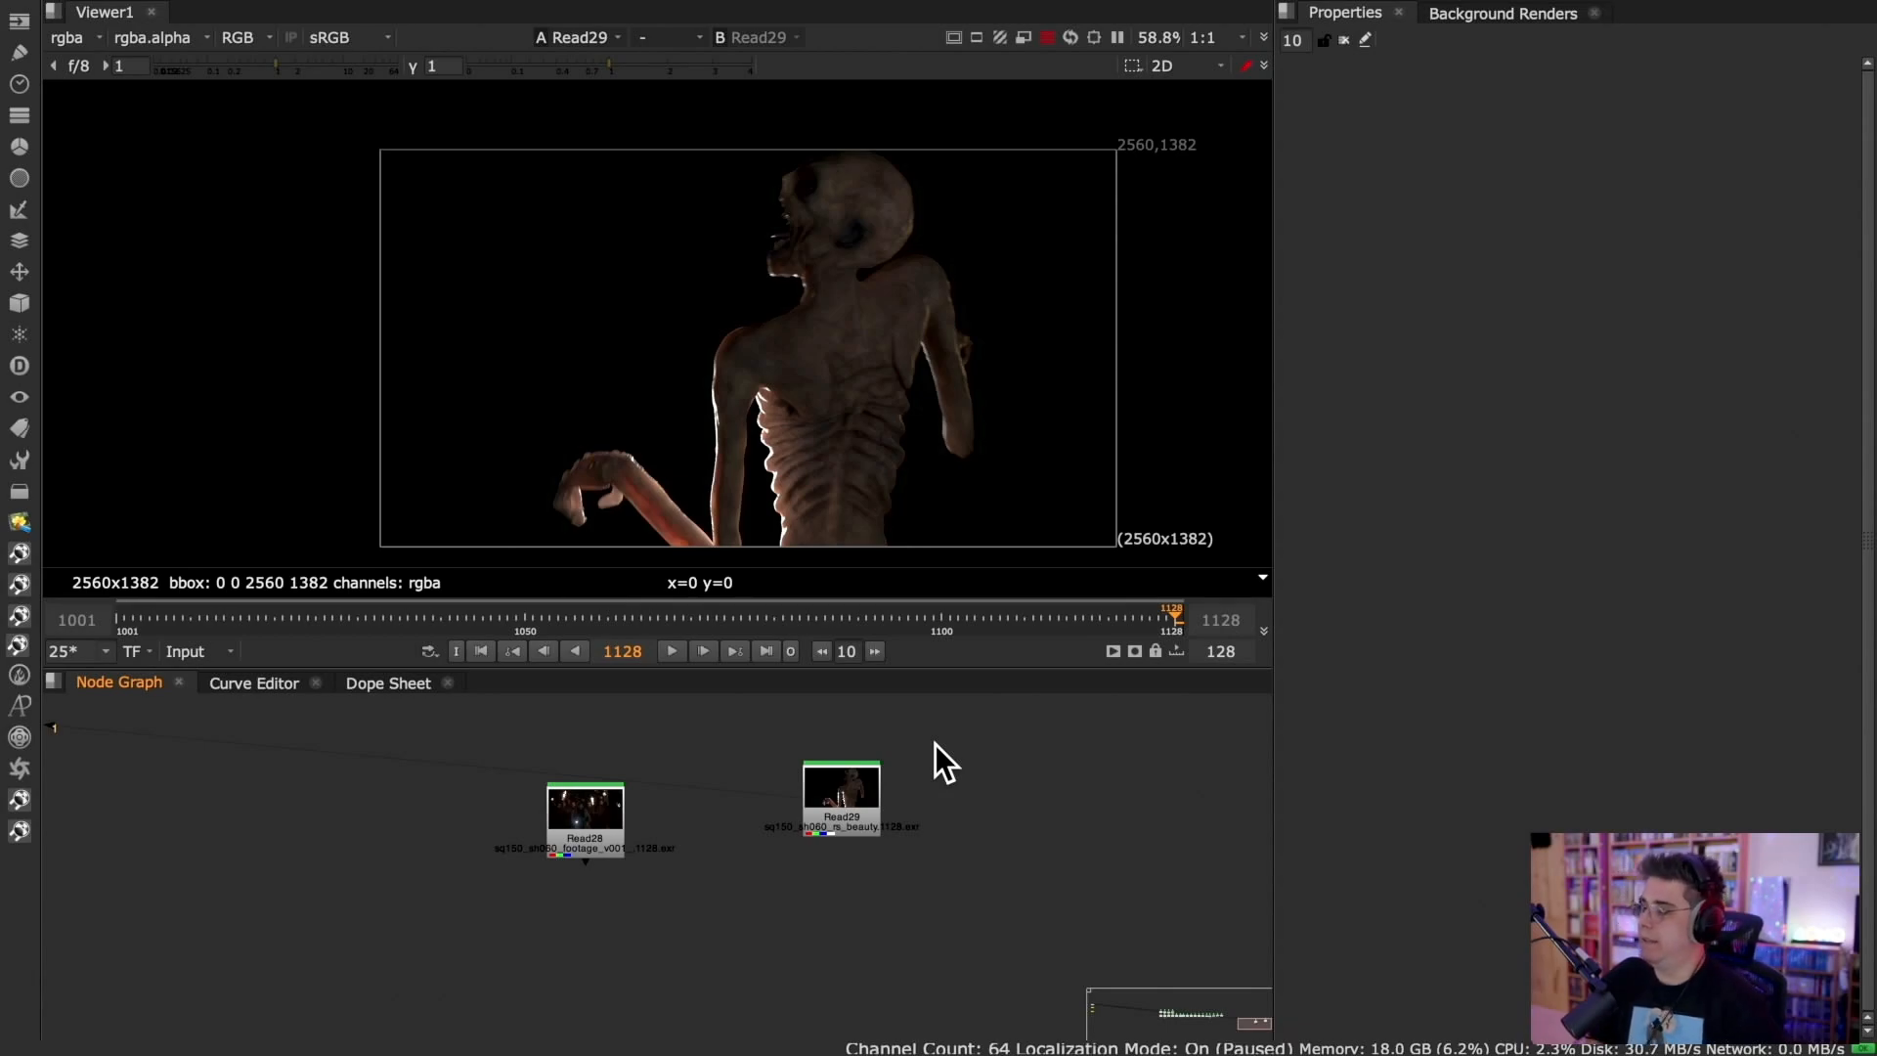
{"action": "left_click", "coordinate": [161, 11]}
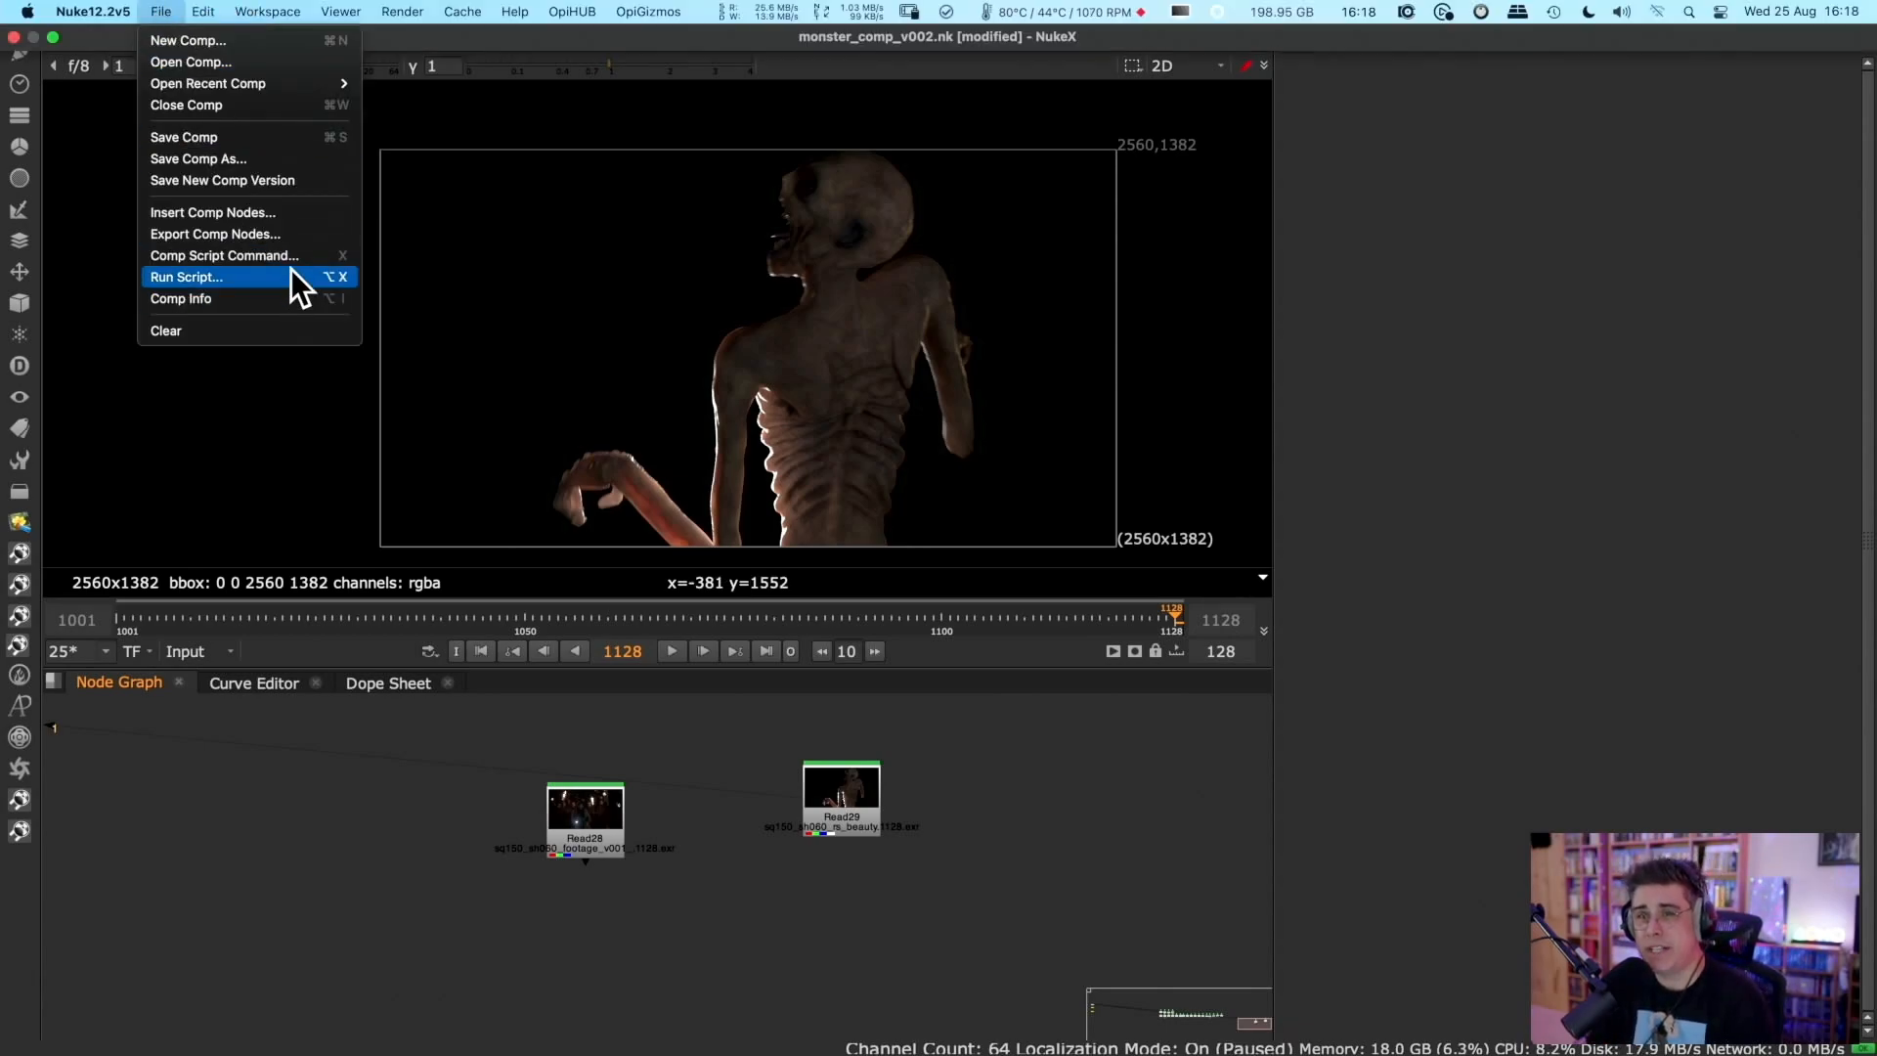
{"action": "left_click", "coordinate": [206, 507]}
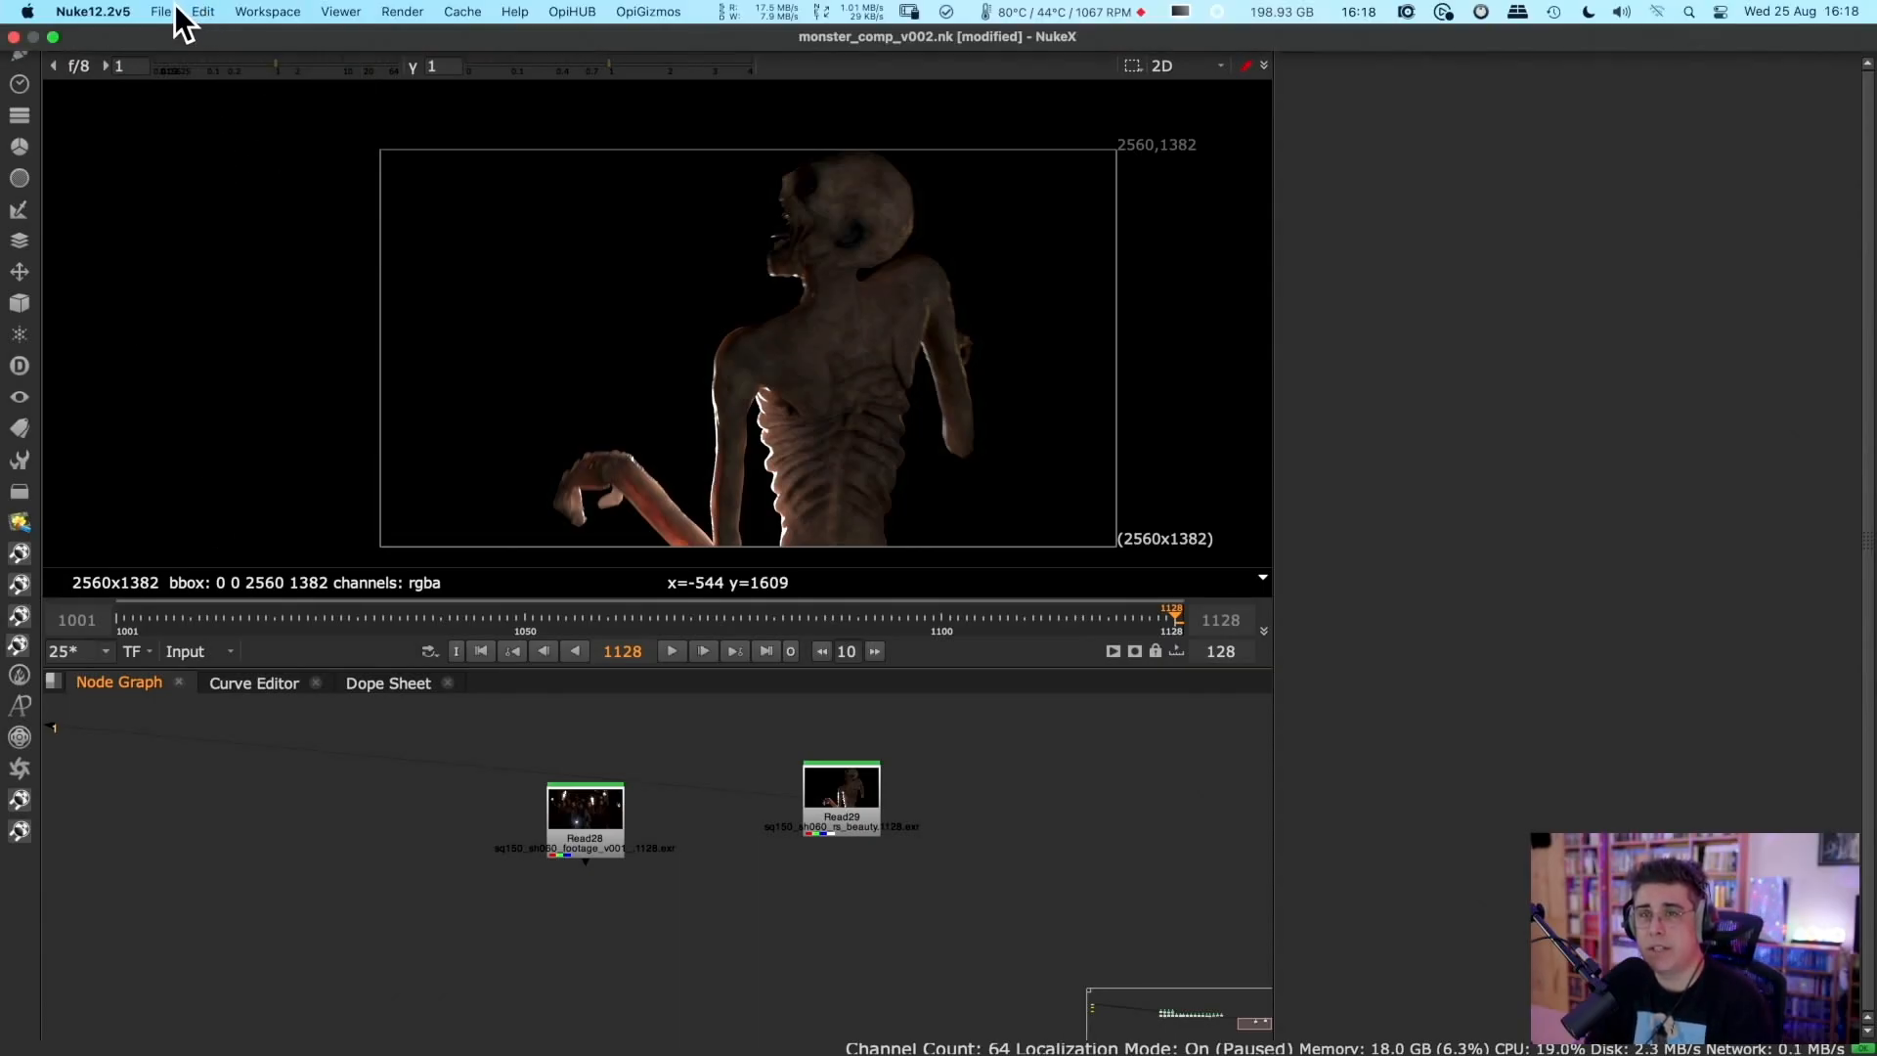
Open the project settings and add a "Done by" comment with the artist's full name.
{"action": "left_click", "coordinate": [194, 9]}
{"action": "mouse_move", "coordinate": [237, 27]}
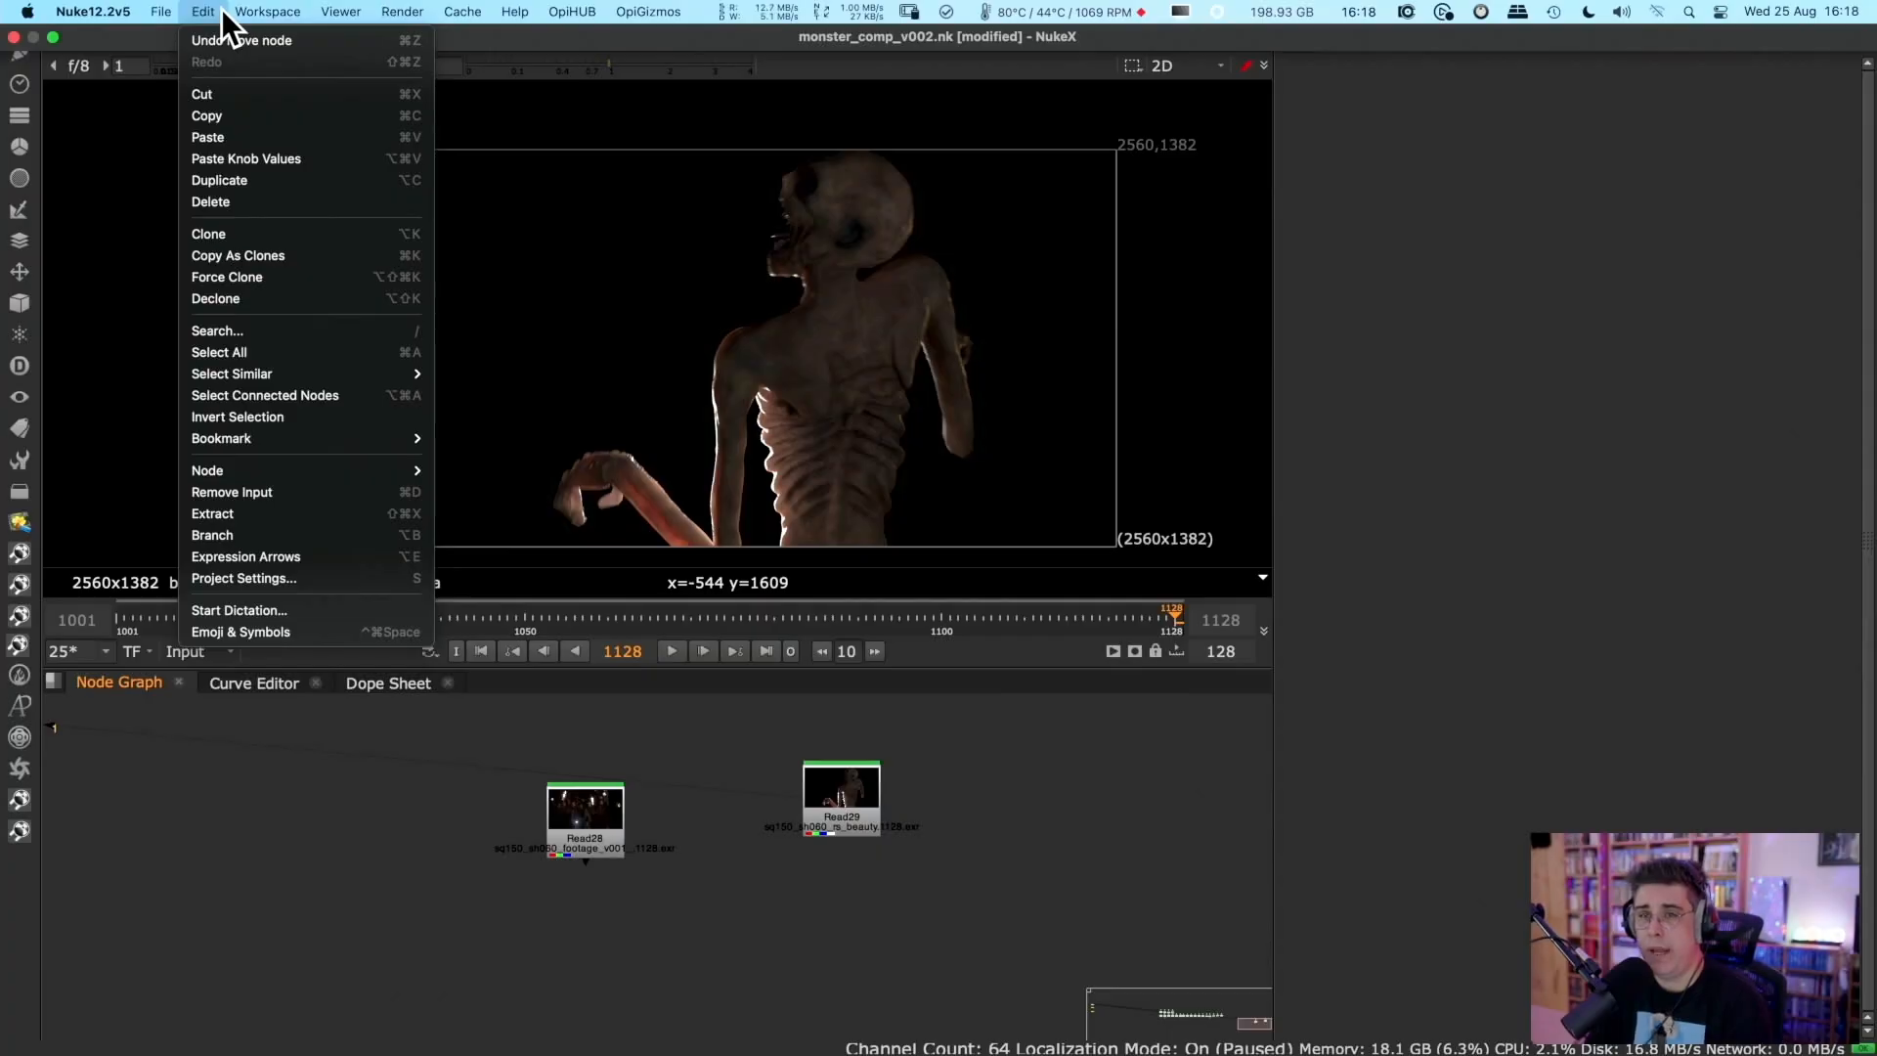
{"action": "left_click", "coordinate": [351, 582]}
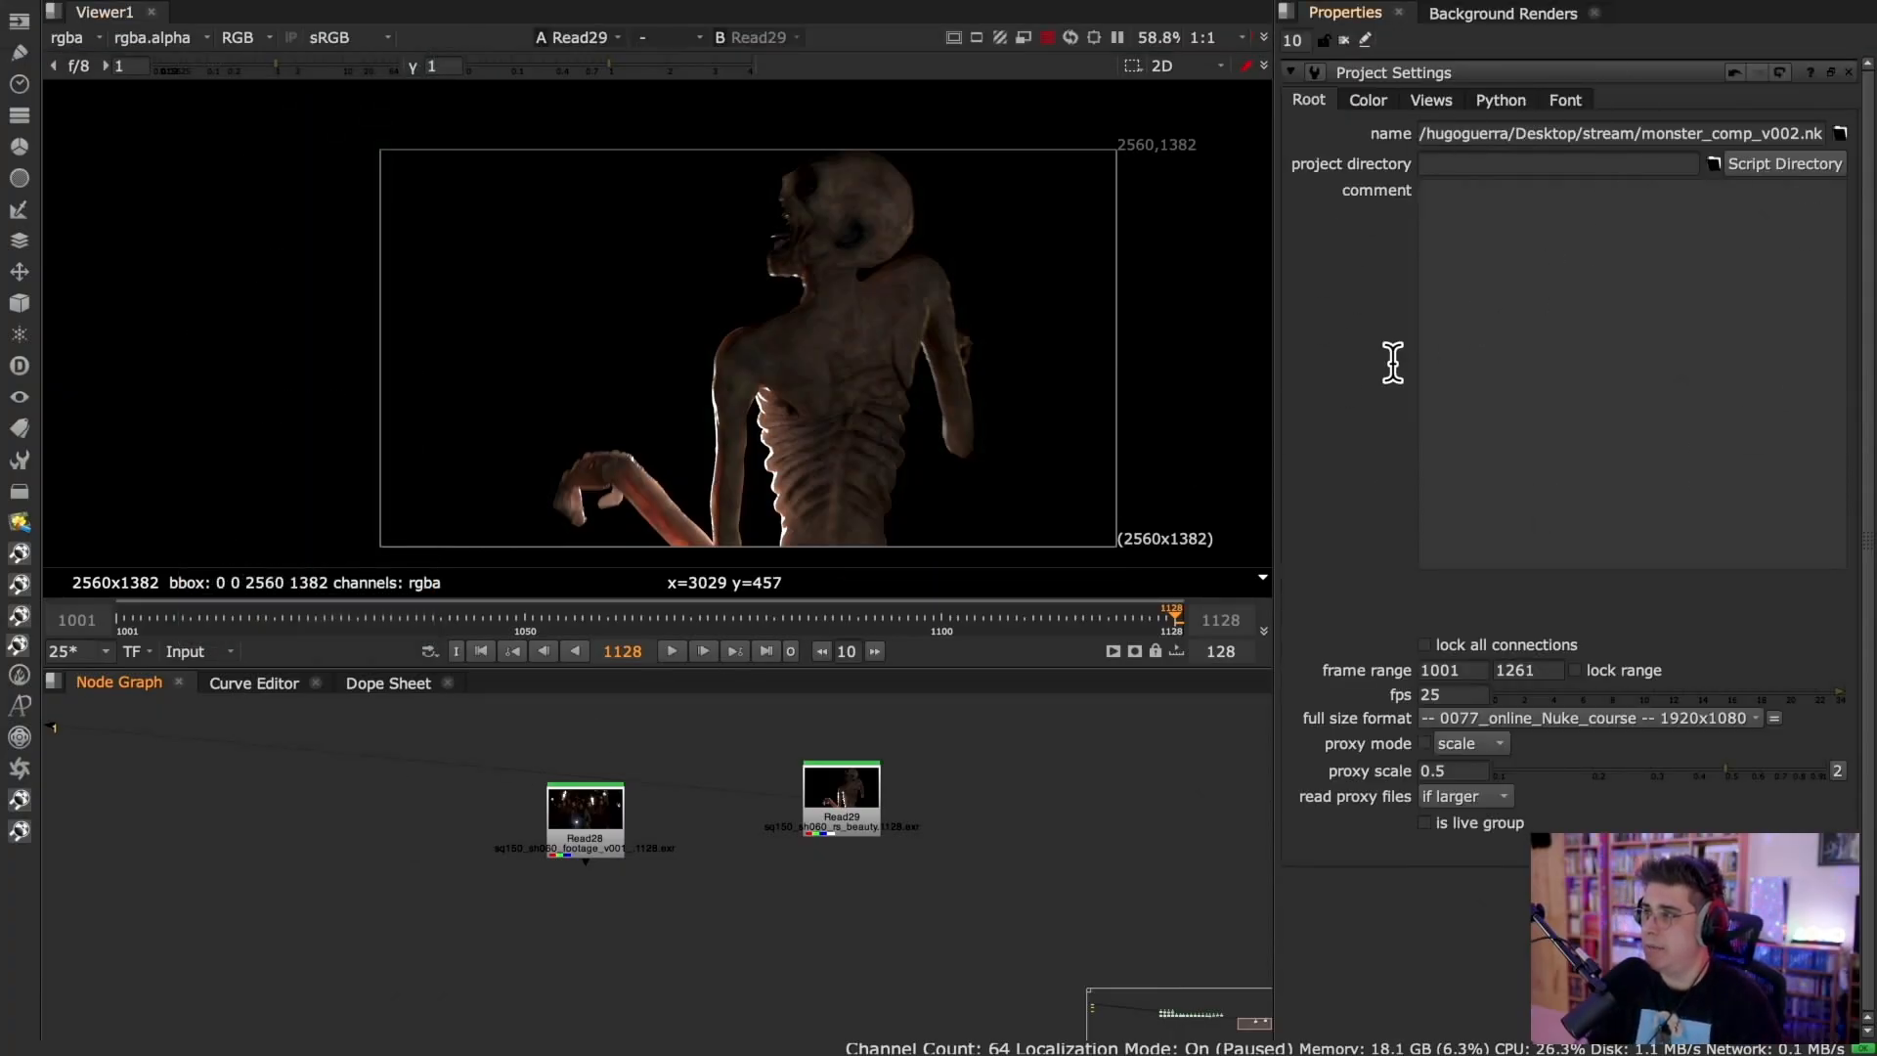
{"action": "left_click_drag", "start_coordinate": [1611, 133], "coordinate": [1828, 134]}
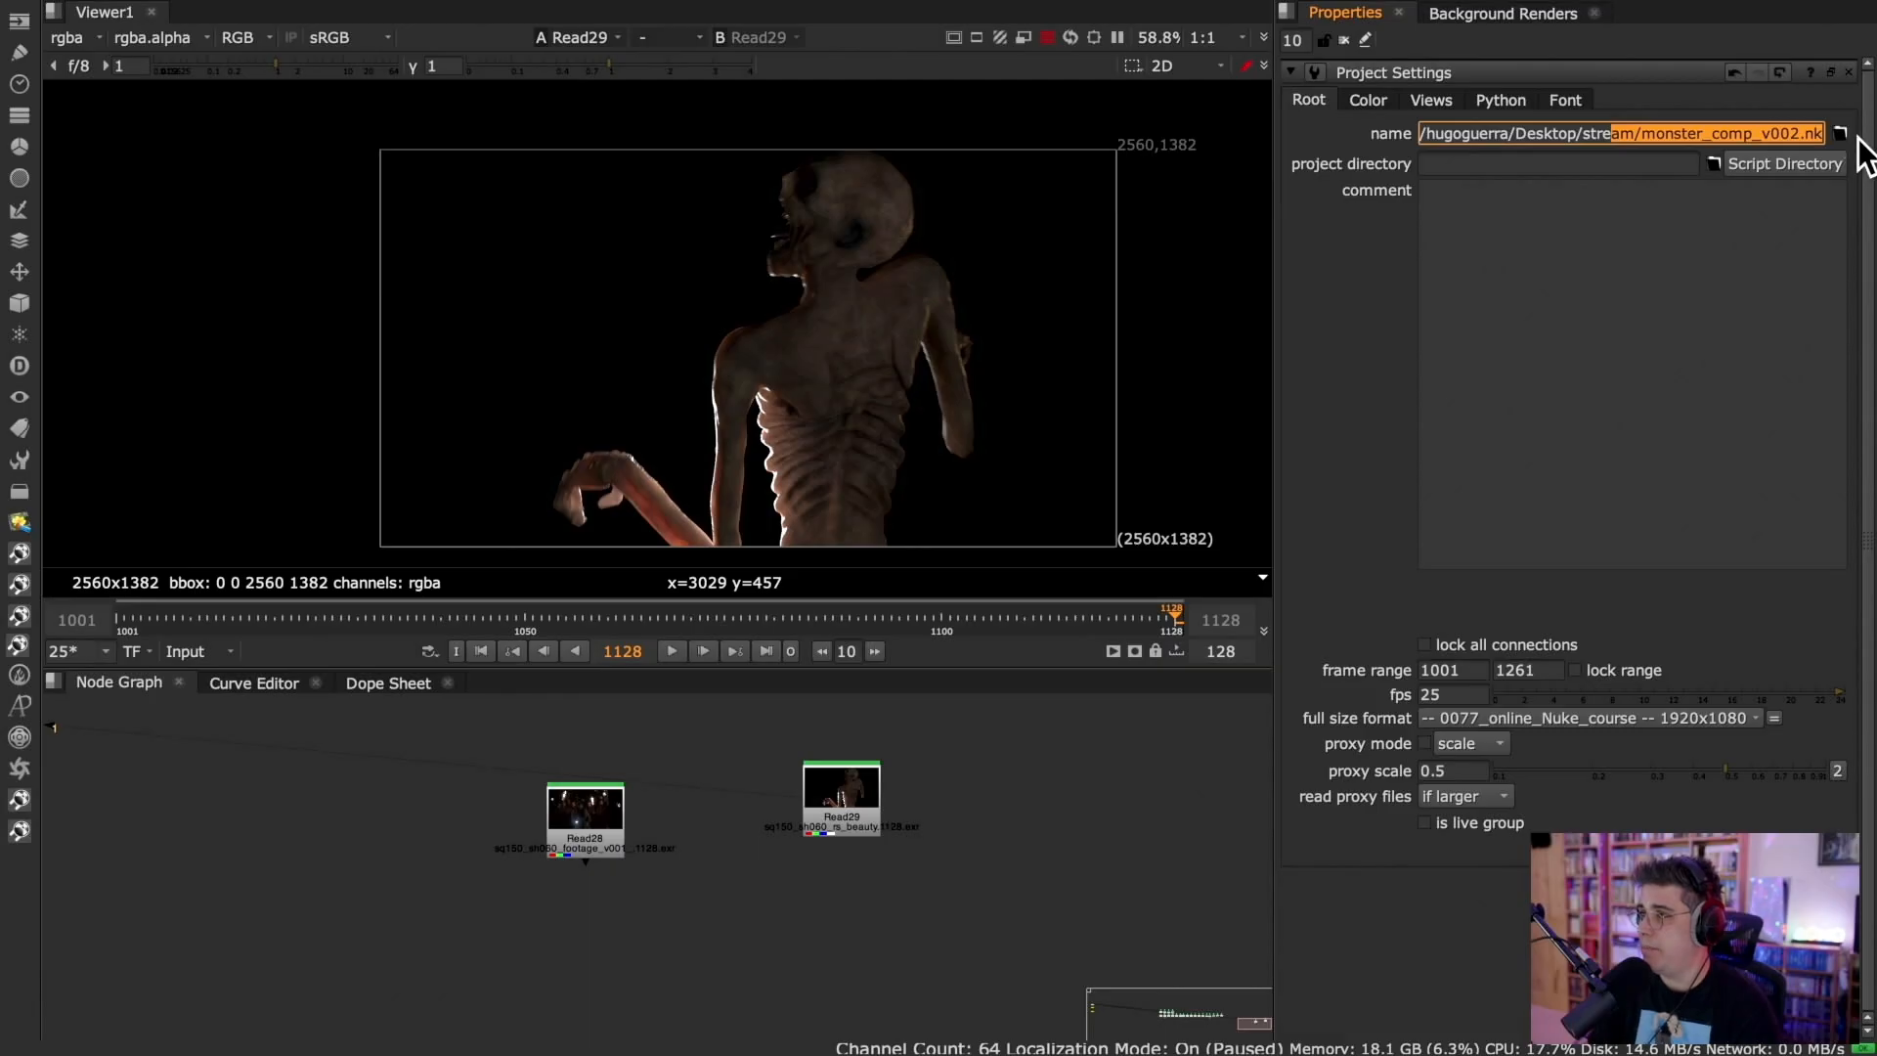
{"action": "left_click", "coordinate": [1599, 270]}
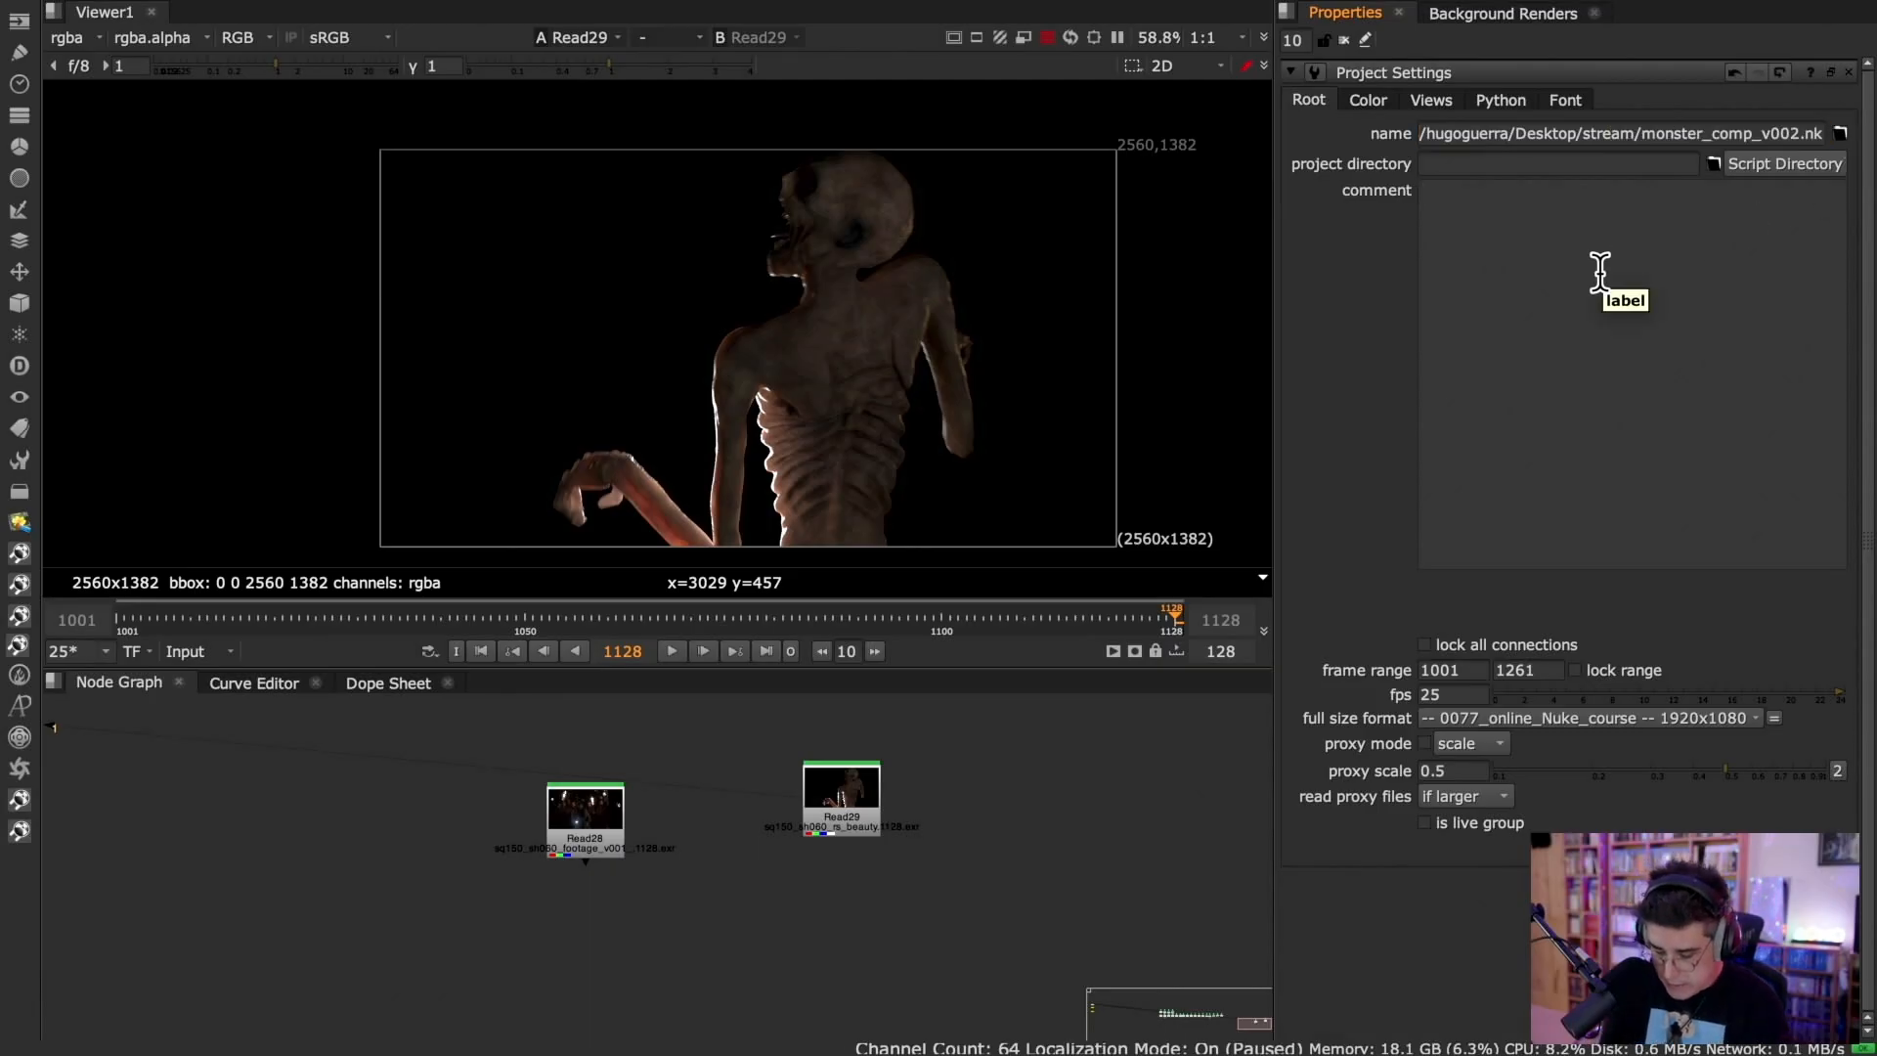
{"action": "type", "text": "Done by Hugo Gue"}
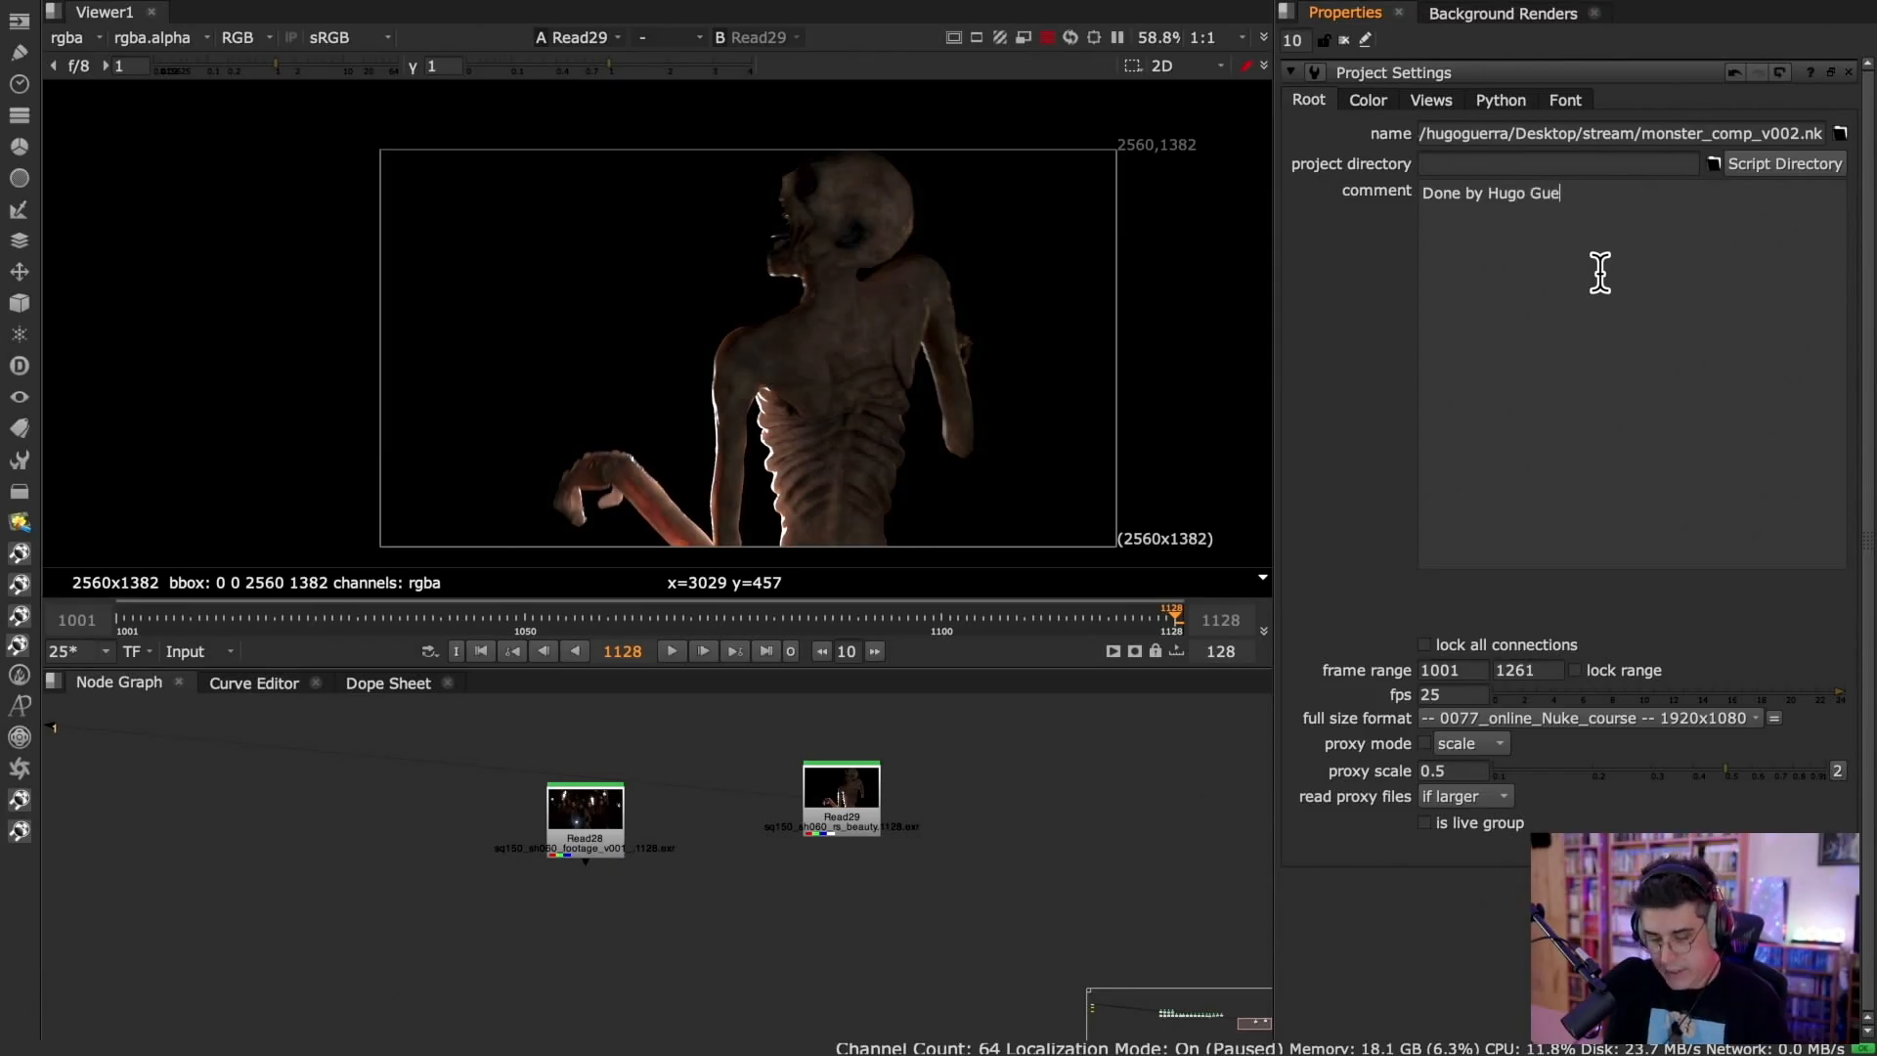
{"action": "type", "text": "rra"}
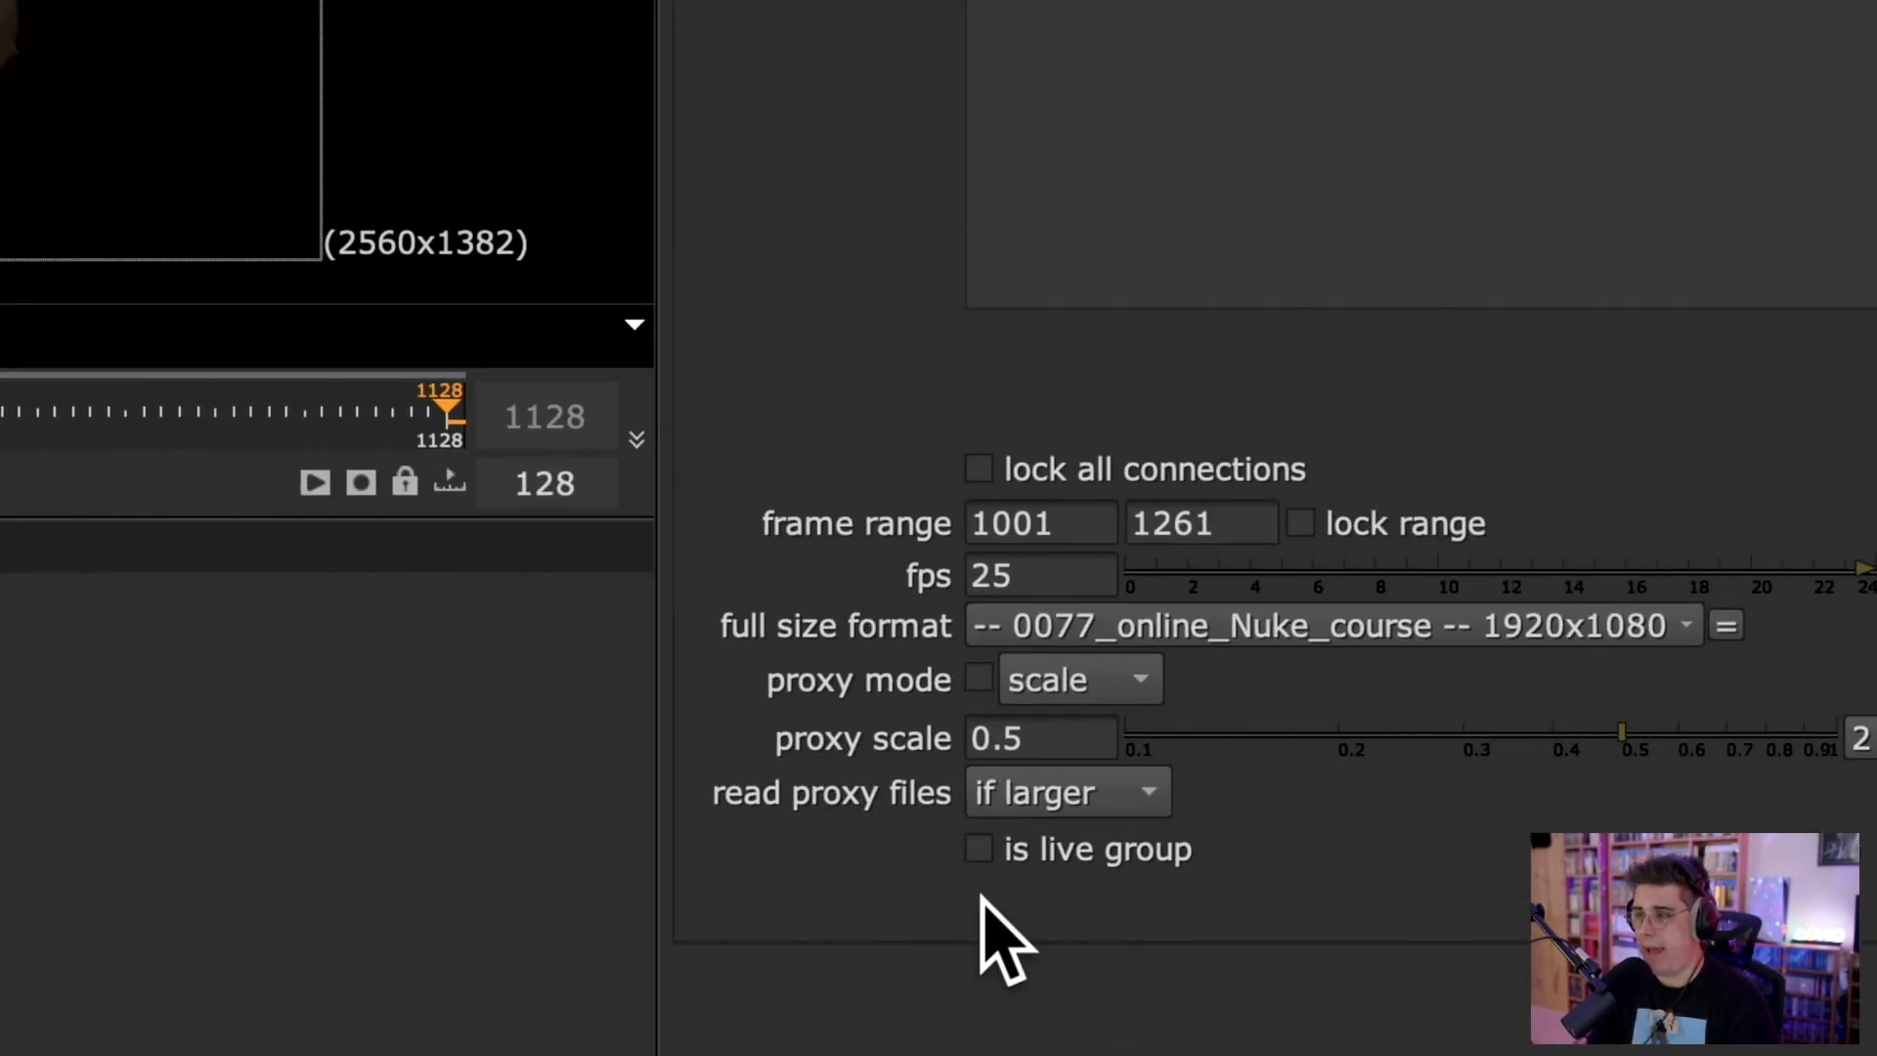
Check Read29's frame range, set the project's last frame to 1128 and lock the range.
{"action": "left_click_drag", "start_coordinate": [1097, 519], "coordinate": [924, 525]}
{"action": "left_click_drag", "start_coordinate": [1264, 516], "coordinate": [838, 520]}
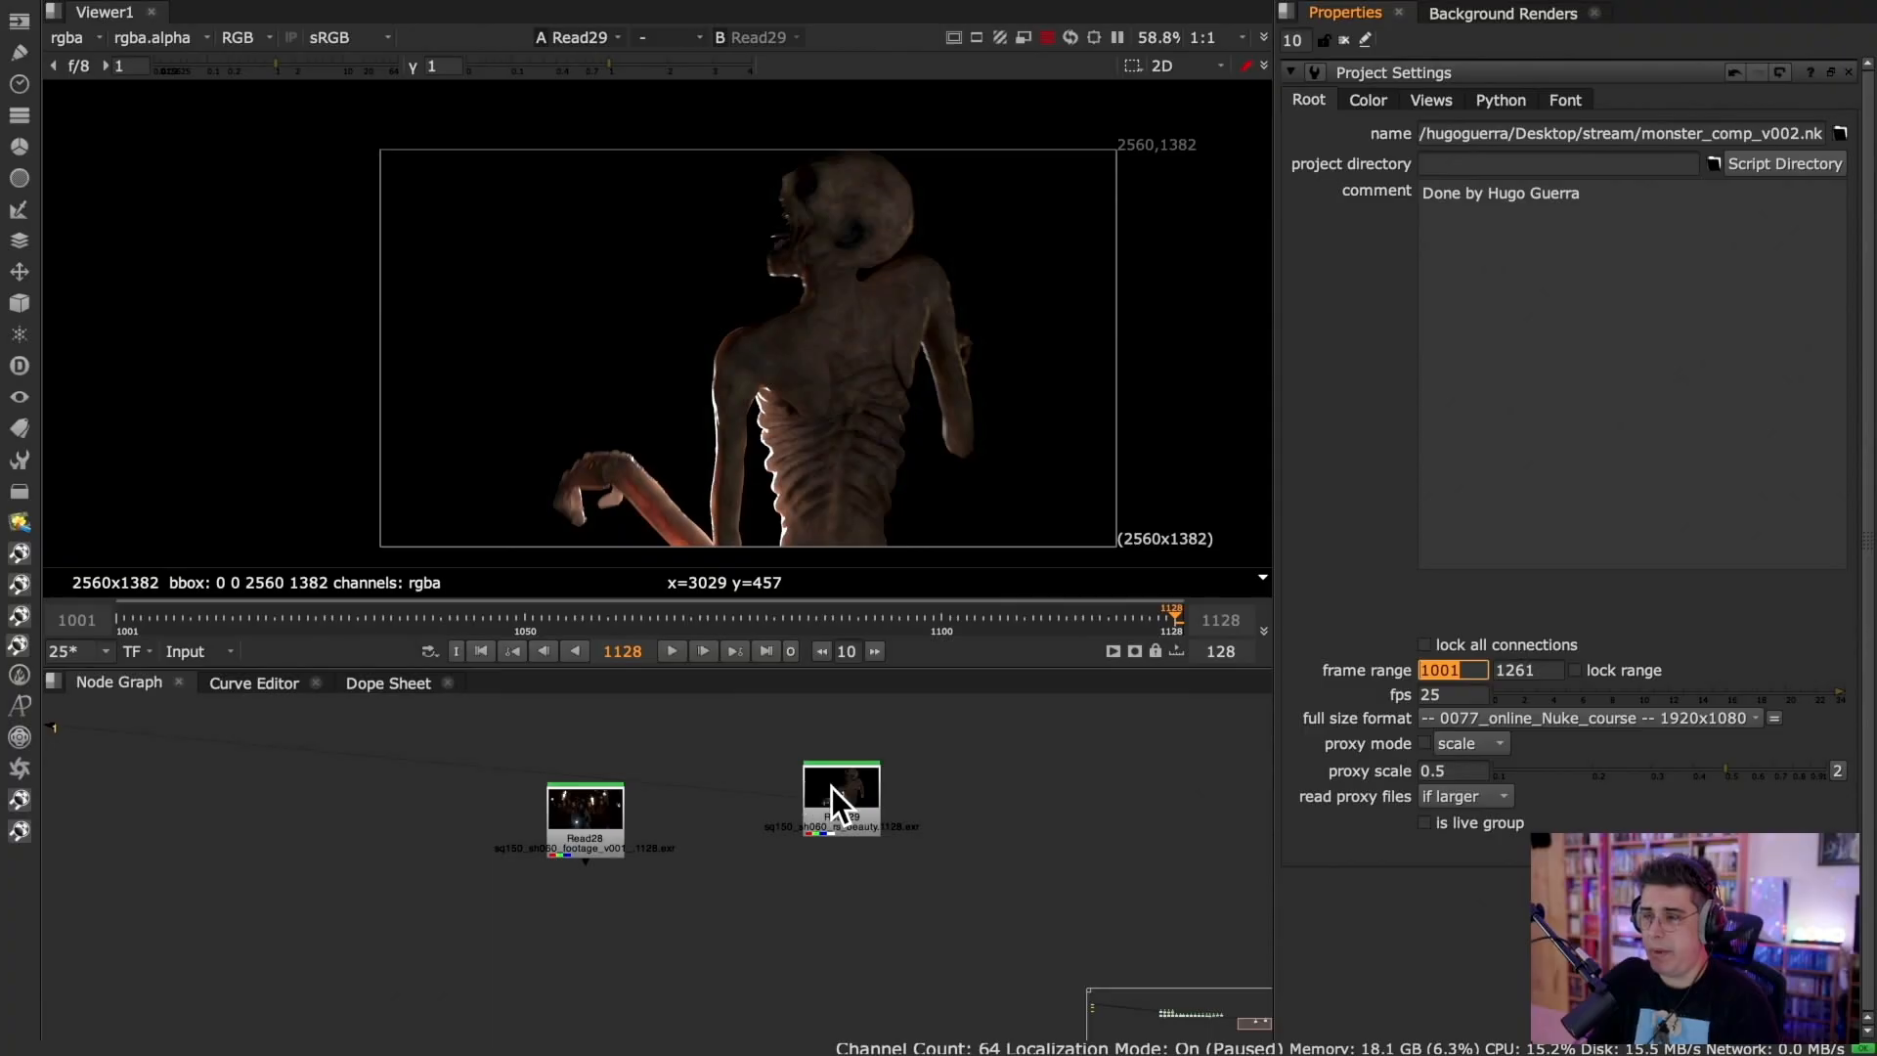
{"action": "double_click", "coordinate": [839, 801]}
{"action": "double_click", "coordinate": [1466, 273]}
{"action": "key", "text": "Tab"}
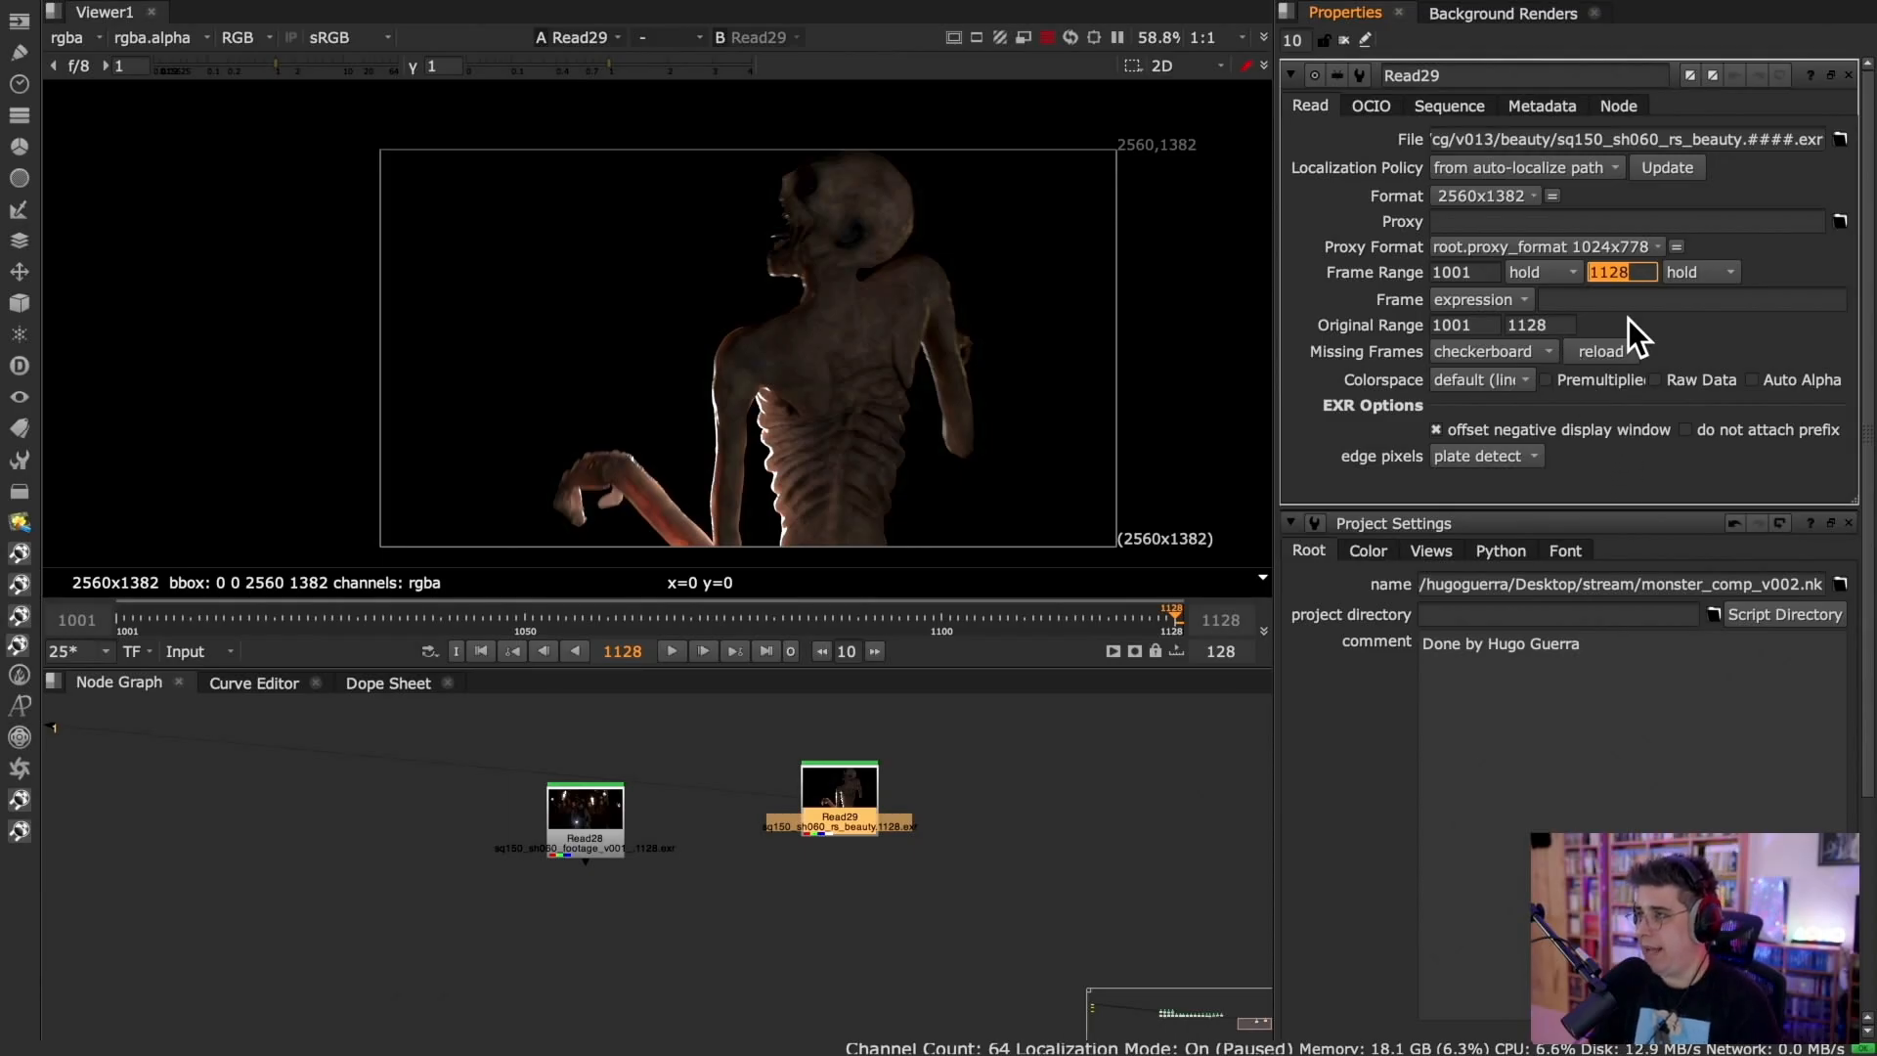
{"action": "scroll", "coordinate": [1672, 469], "scroll_direction": "down", "scroll_amount": 2}
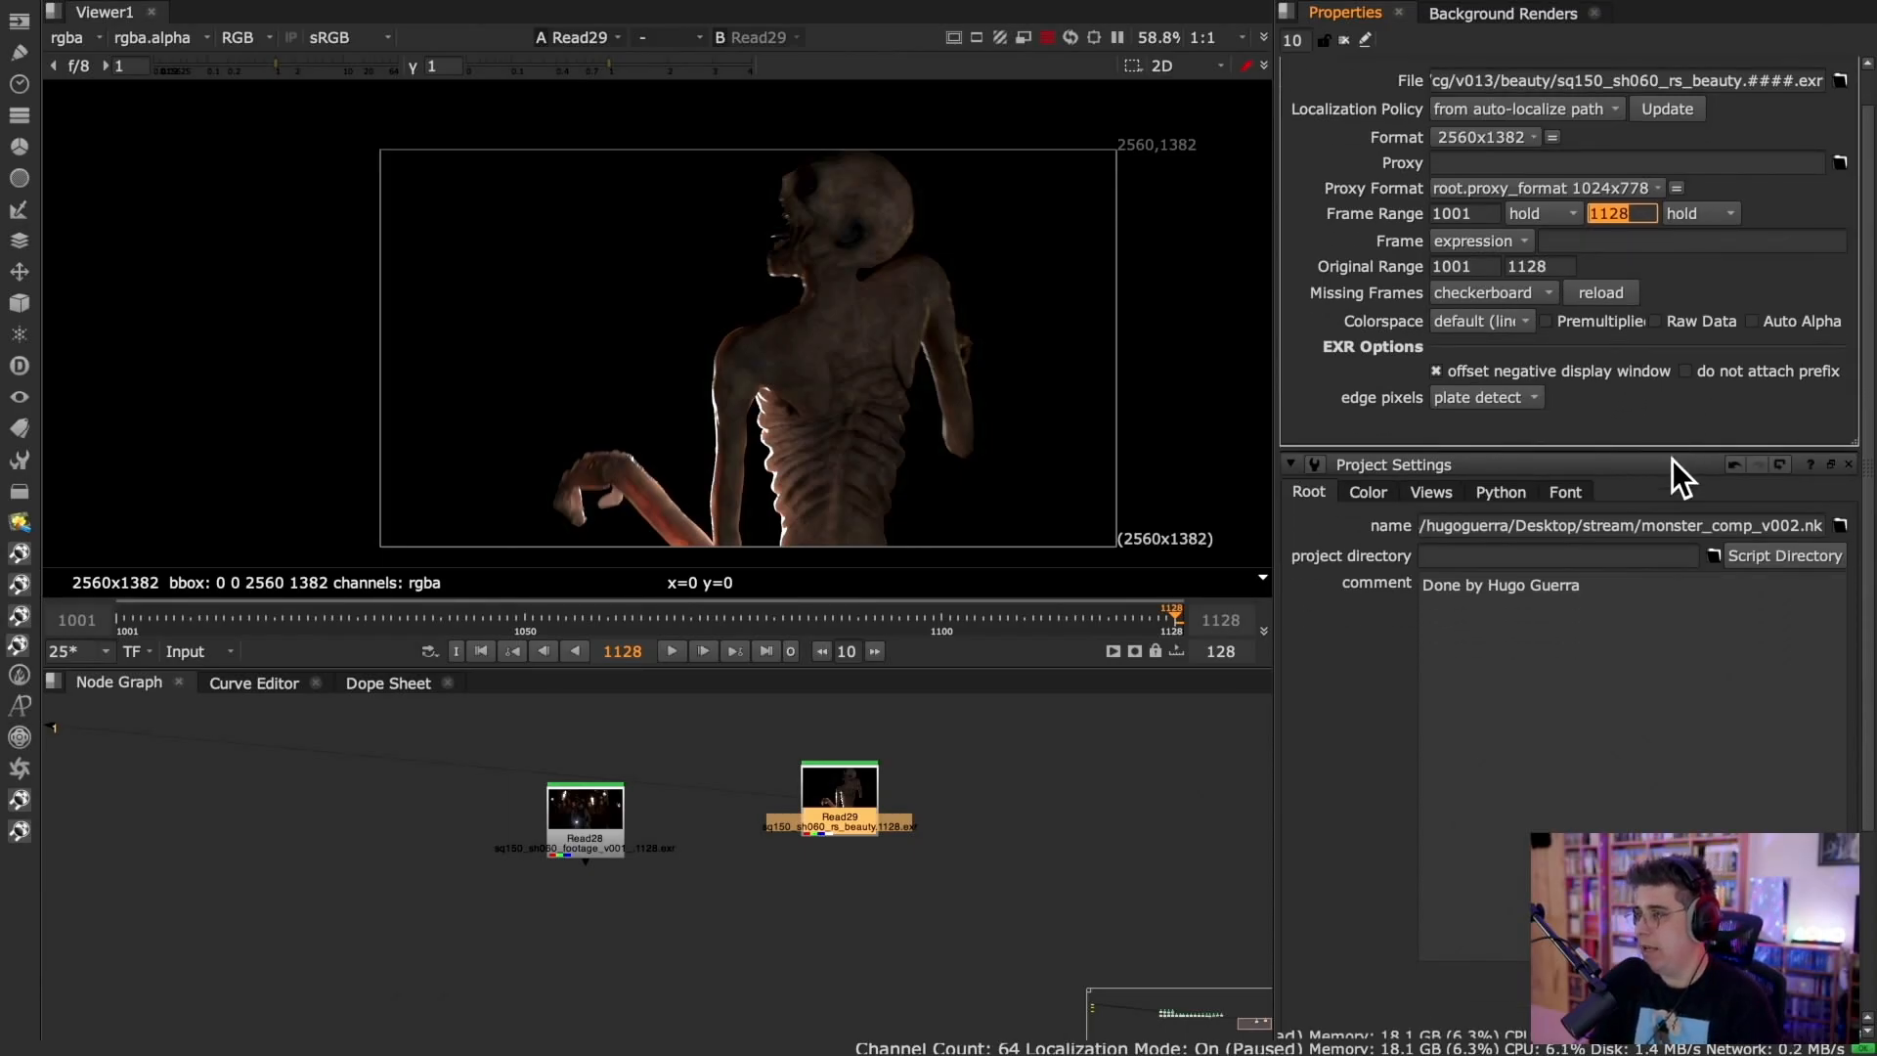
{"action": "scroll", "coordinate": [1672, 460], "scroll_direction": "down", "scroll_amount": 4}
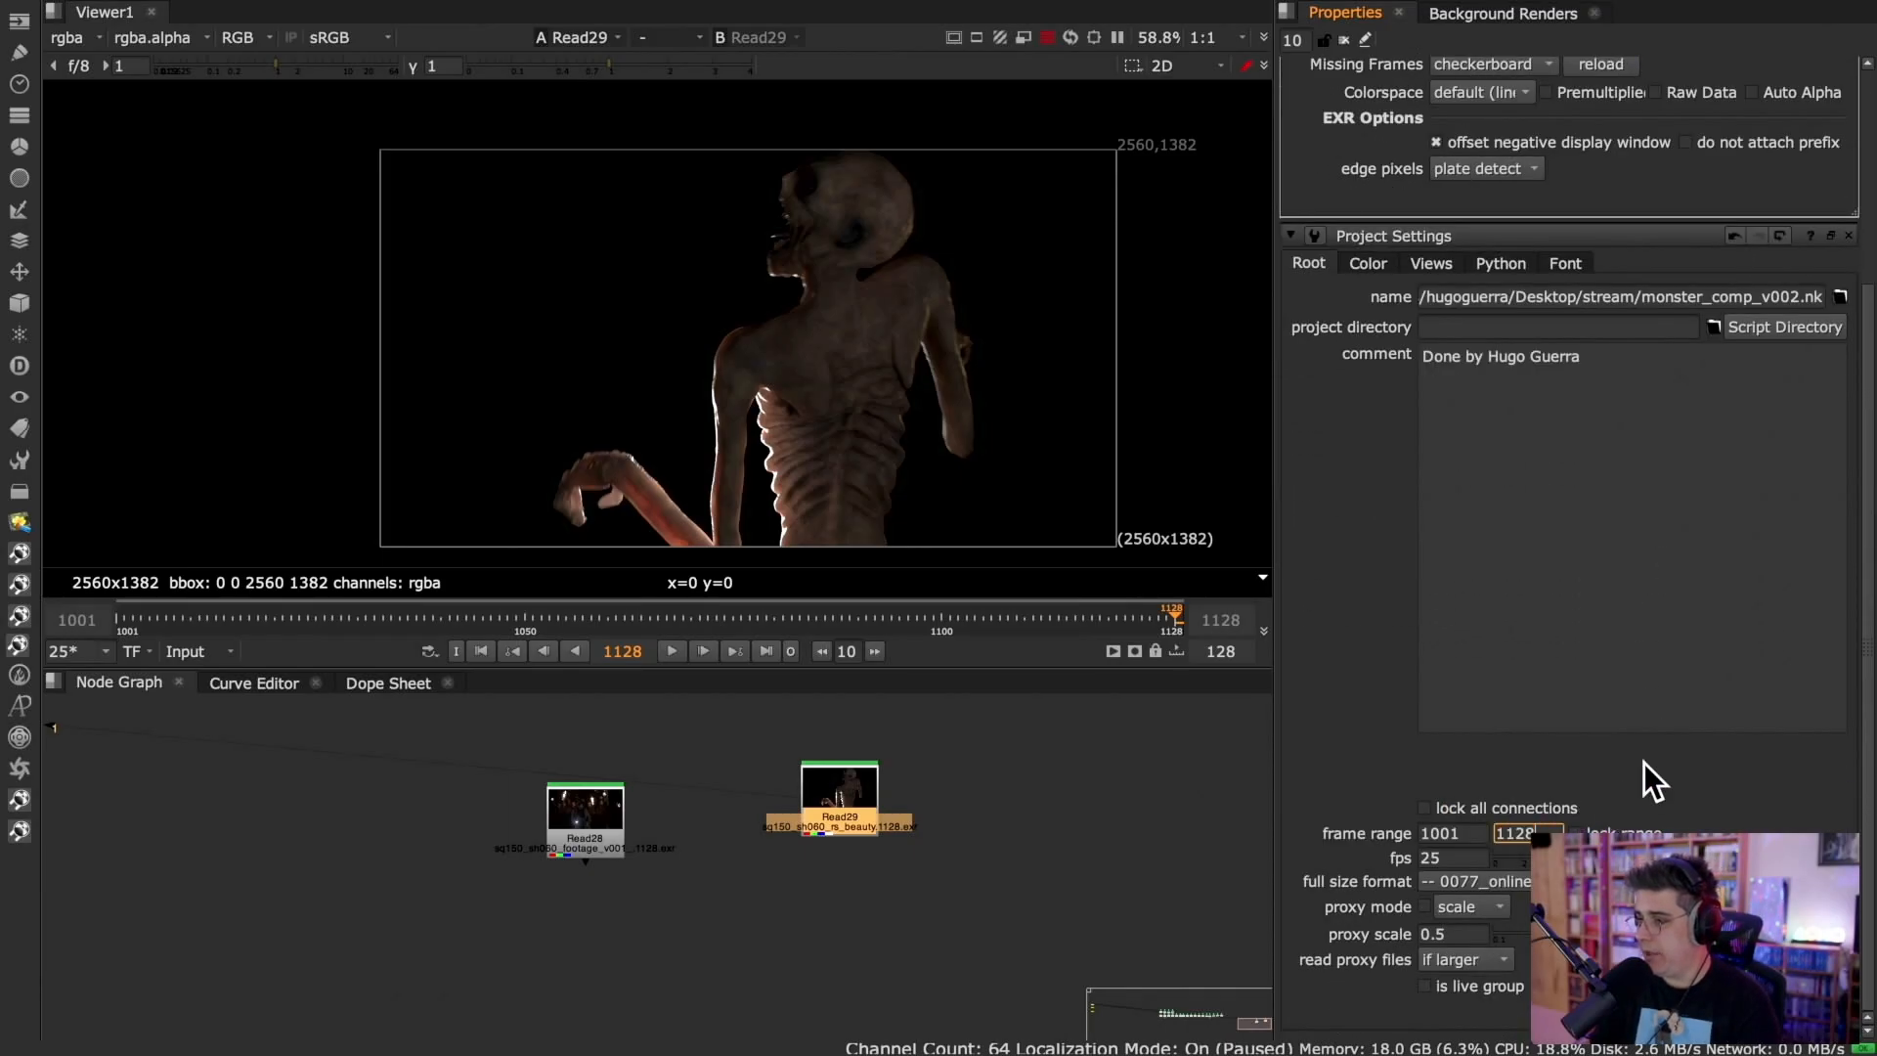
{"action": "scroll", "coordinate": [1652, 743], "scroll_direction": "up", "scroll_amount": 5}
{"action": "scroll", "coordinate": [1646, 682], "scroll_direction": "down", "scroll_amount": 5}
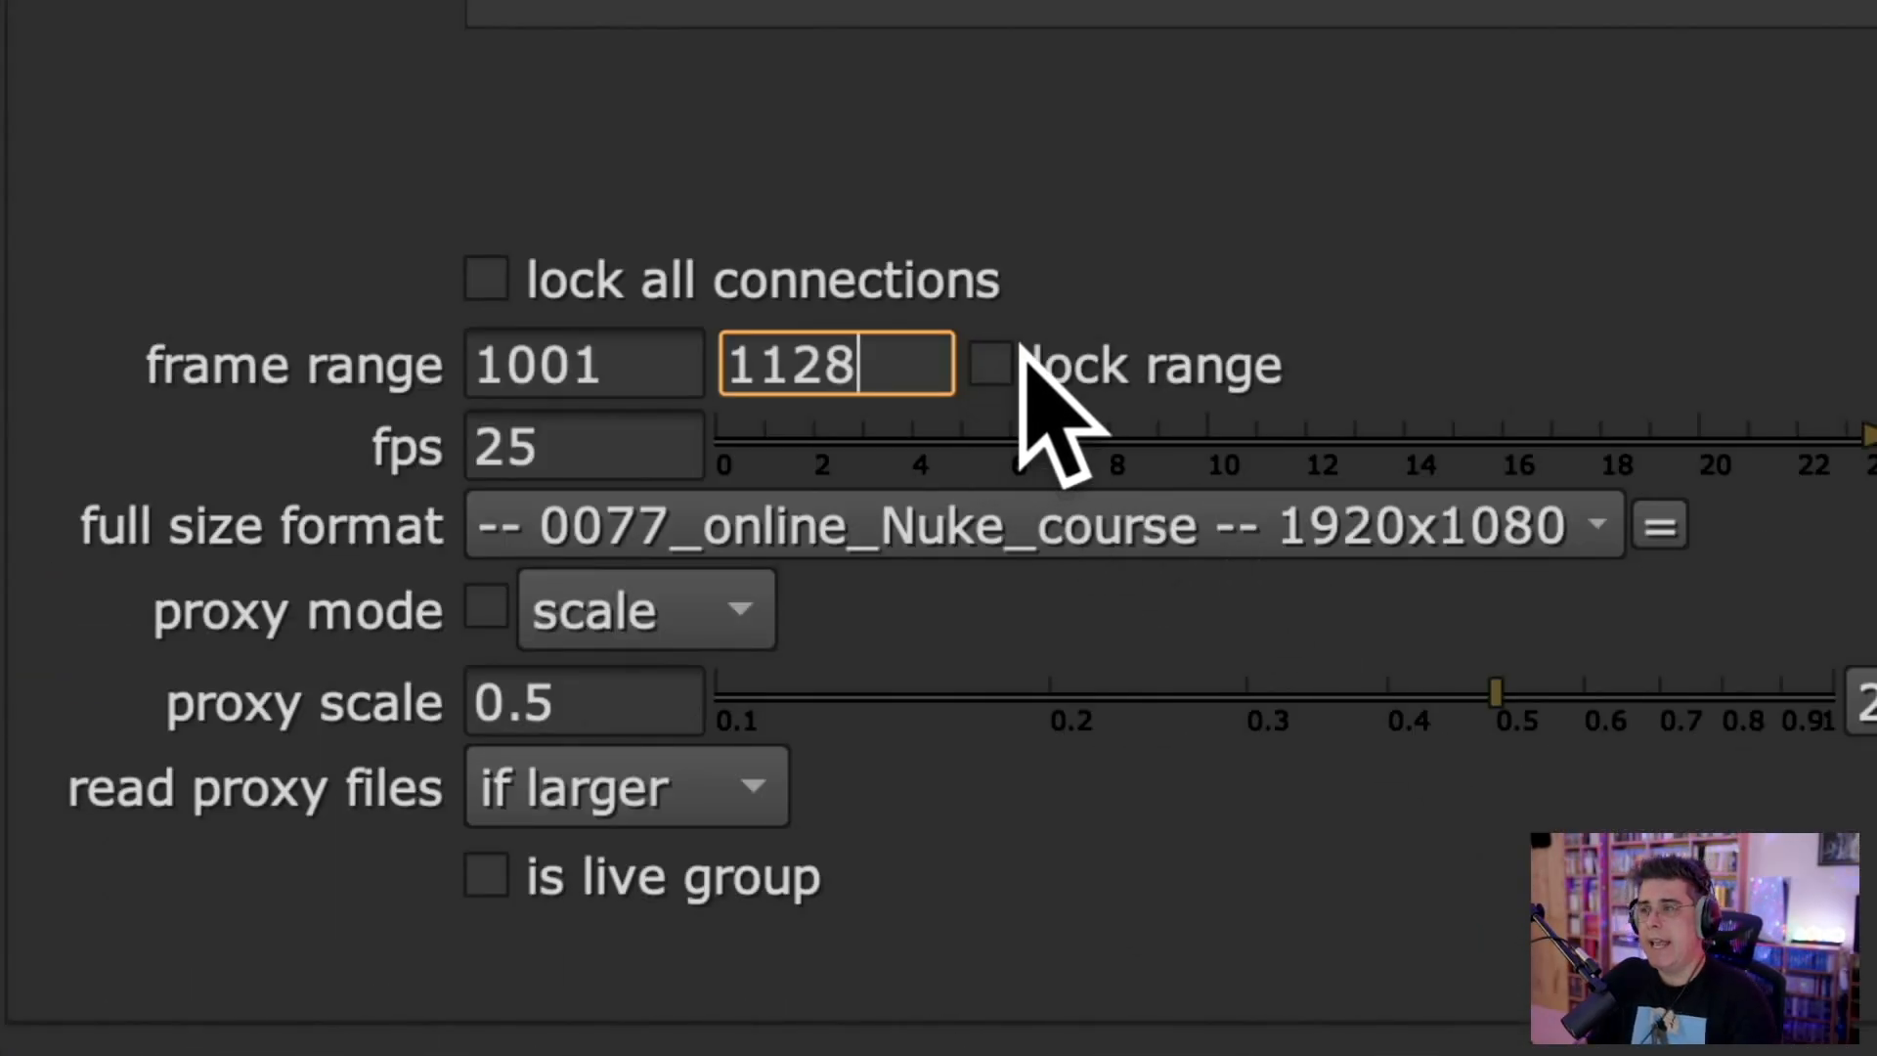
{"action": "left_click", "coordinate": [1007, 370]}
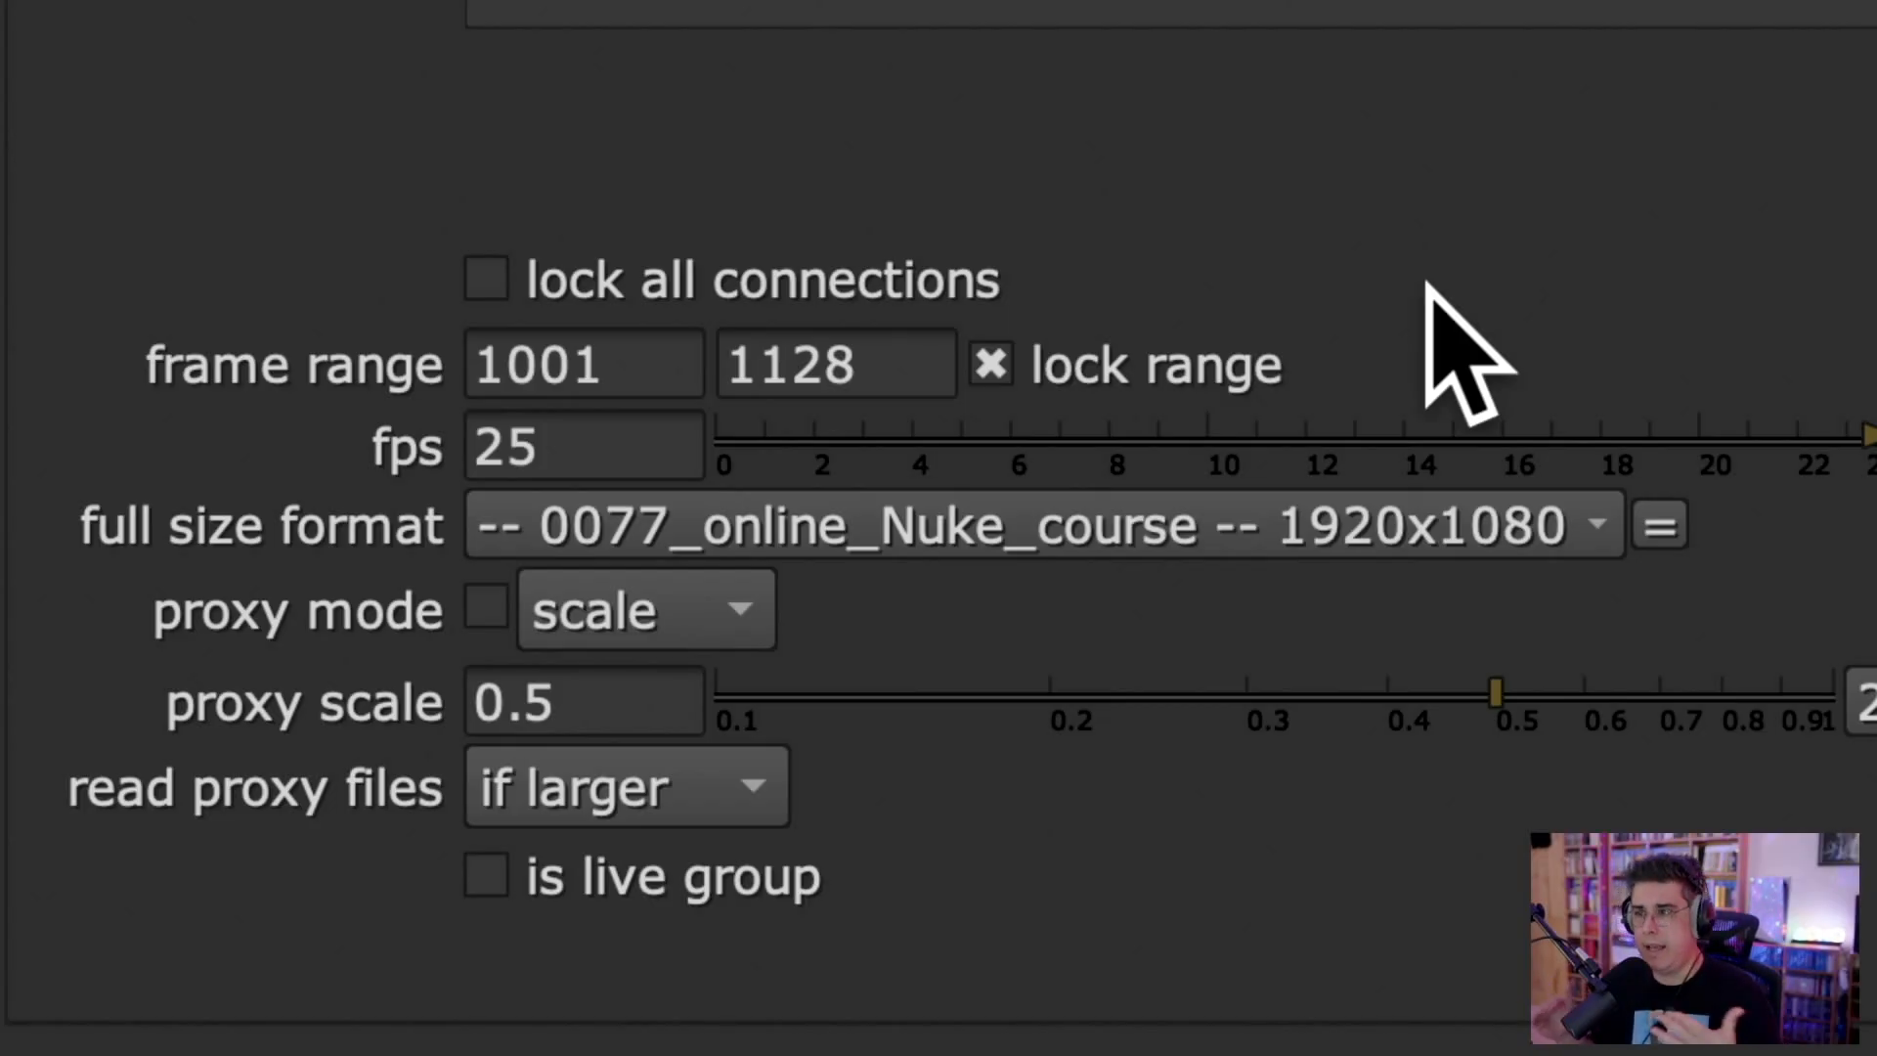
Set the project frame rate to 24 fps and the full size format to HD_1080 1920x1080.
{"action": "double_click", "coordinate": [620, 445]}
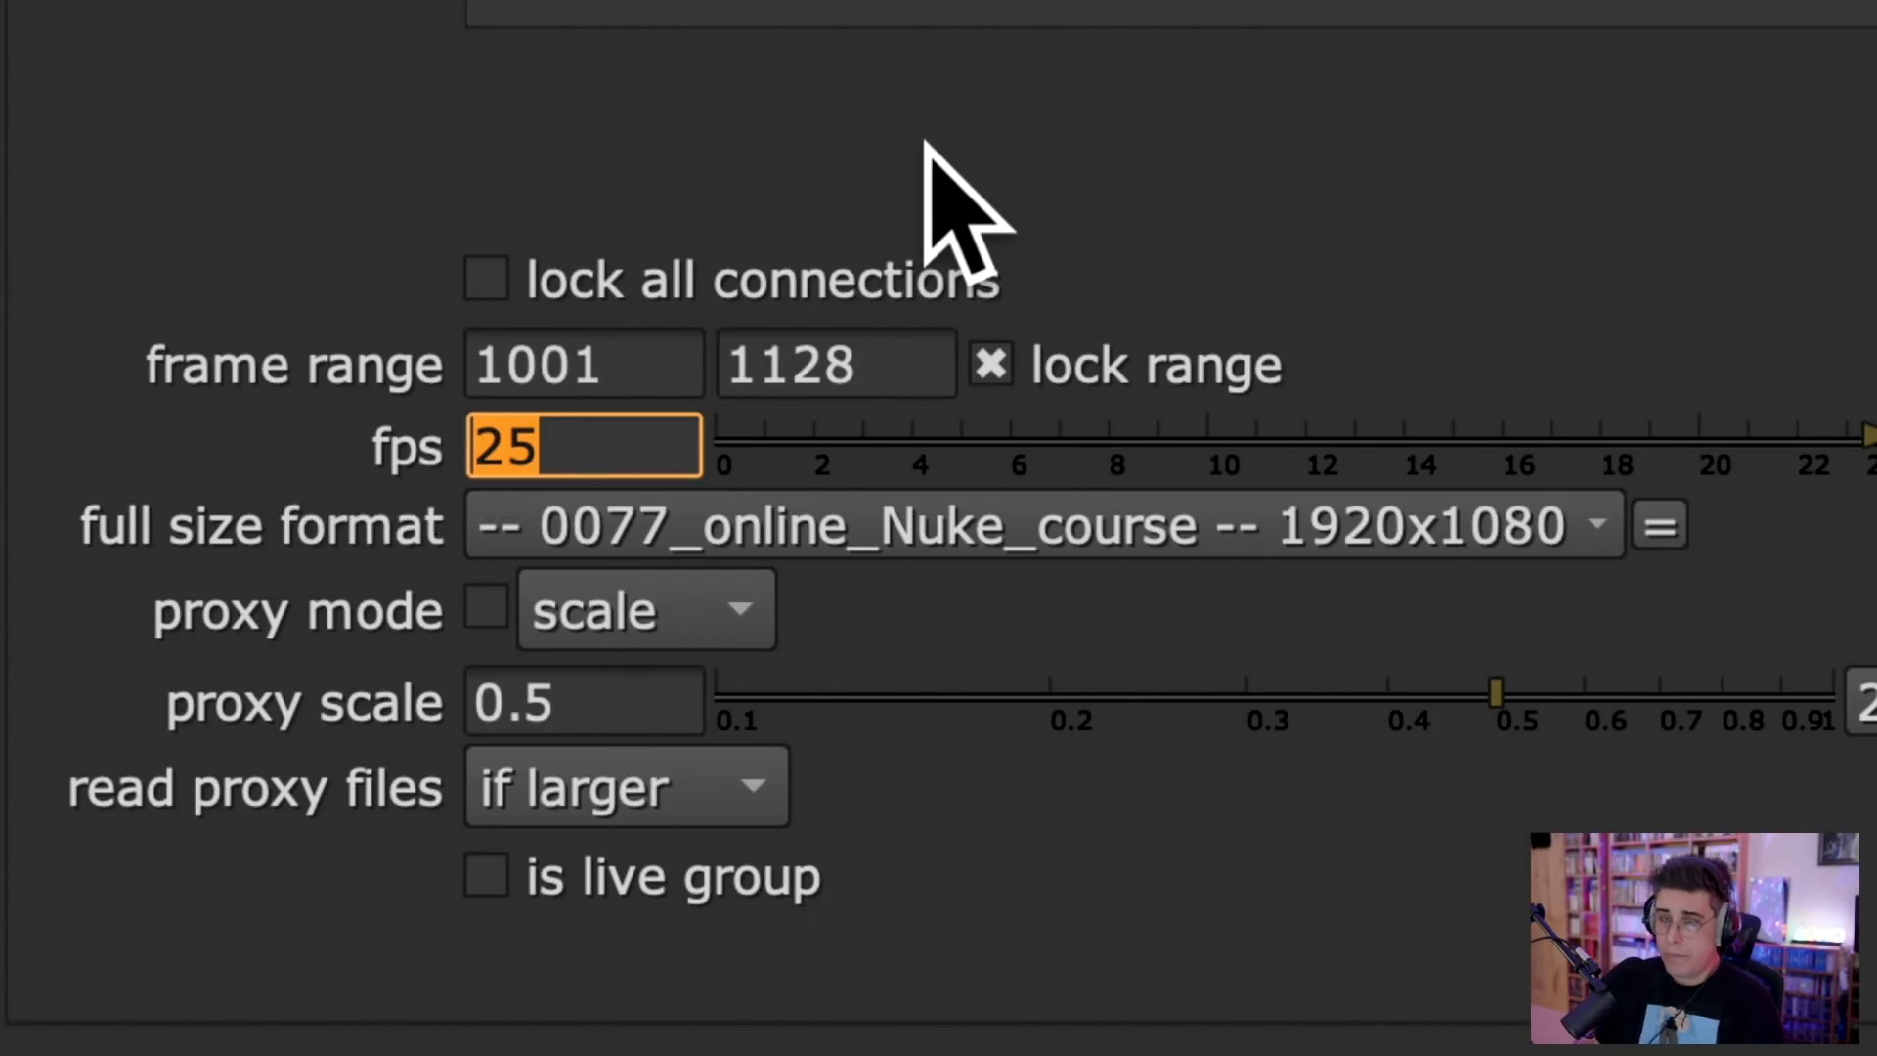
{"action": "type", "text": "24"}
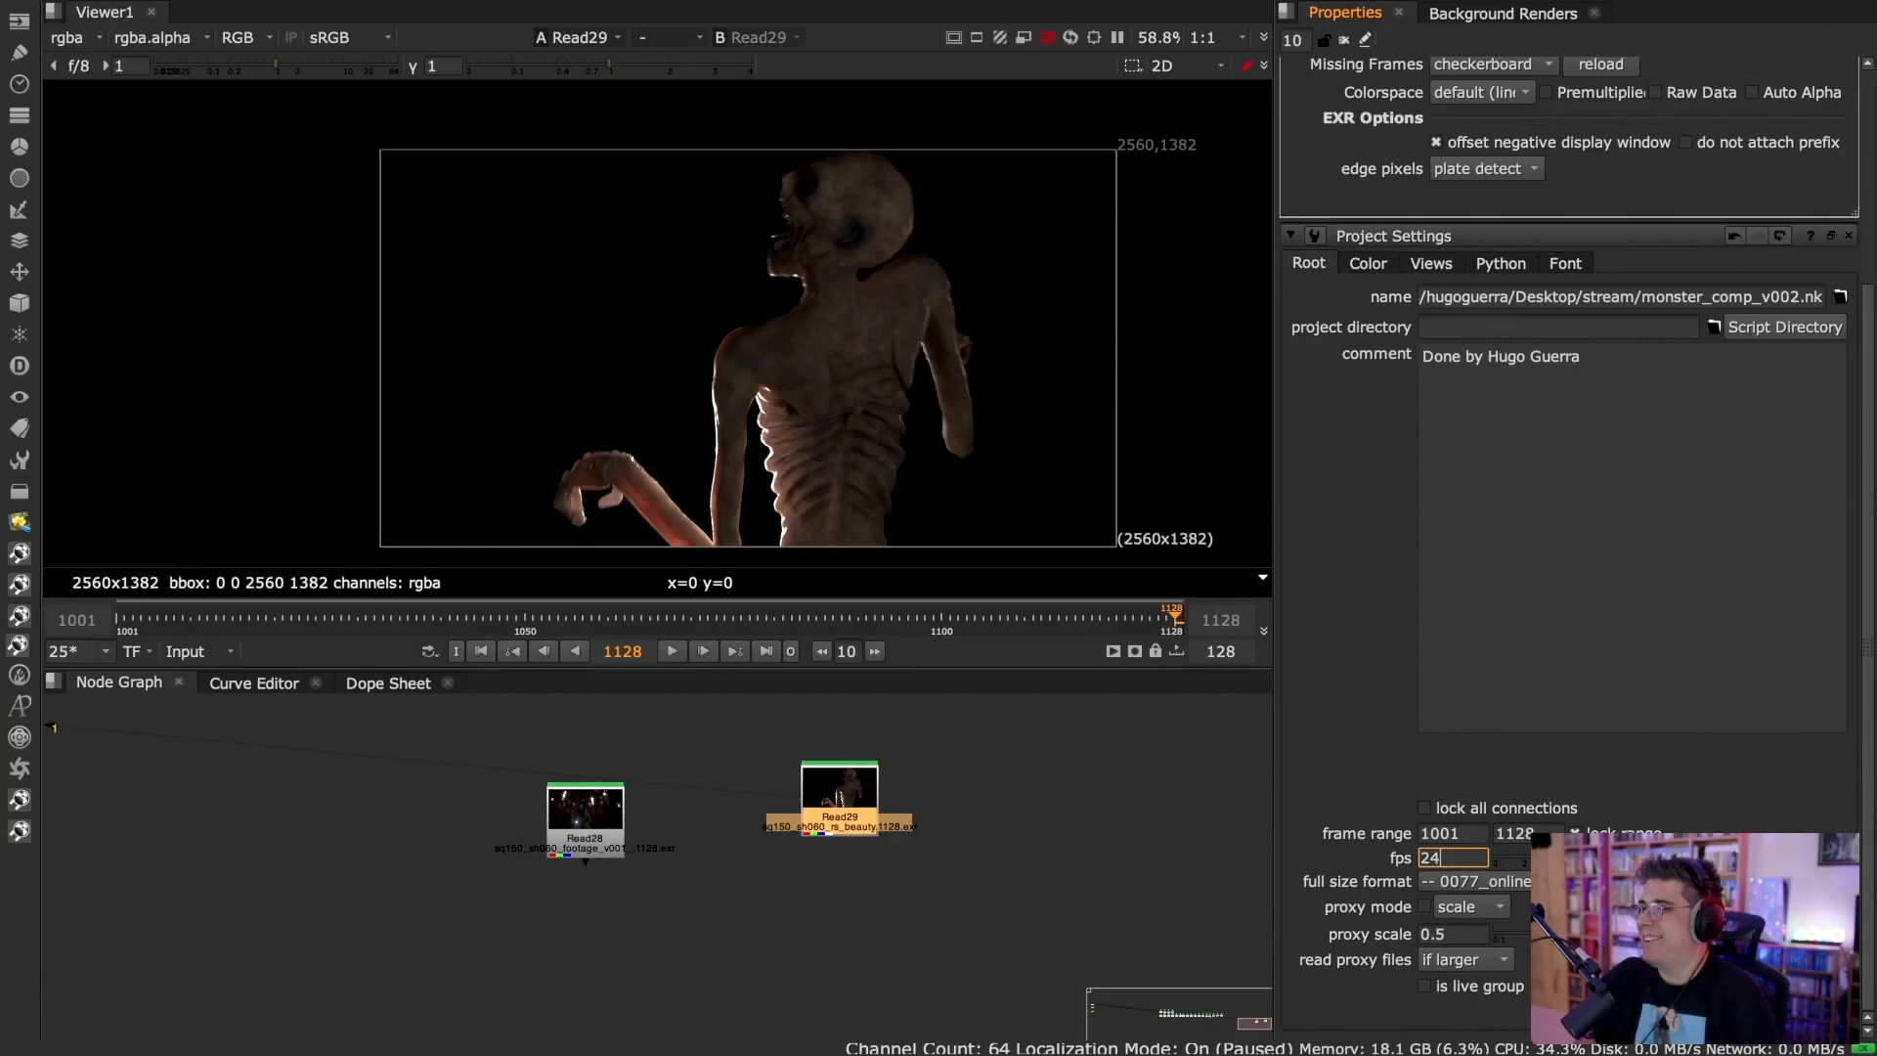
{"action": "left_click", "coordinate": [955, 813]}
{"action": "key", "text": "s"}
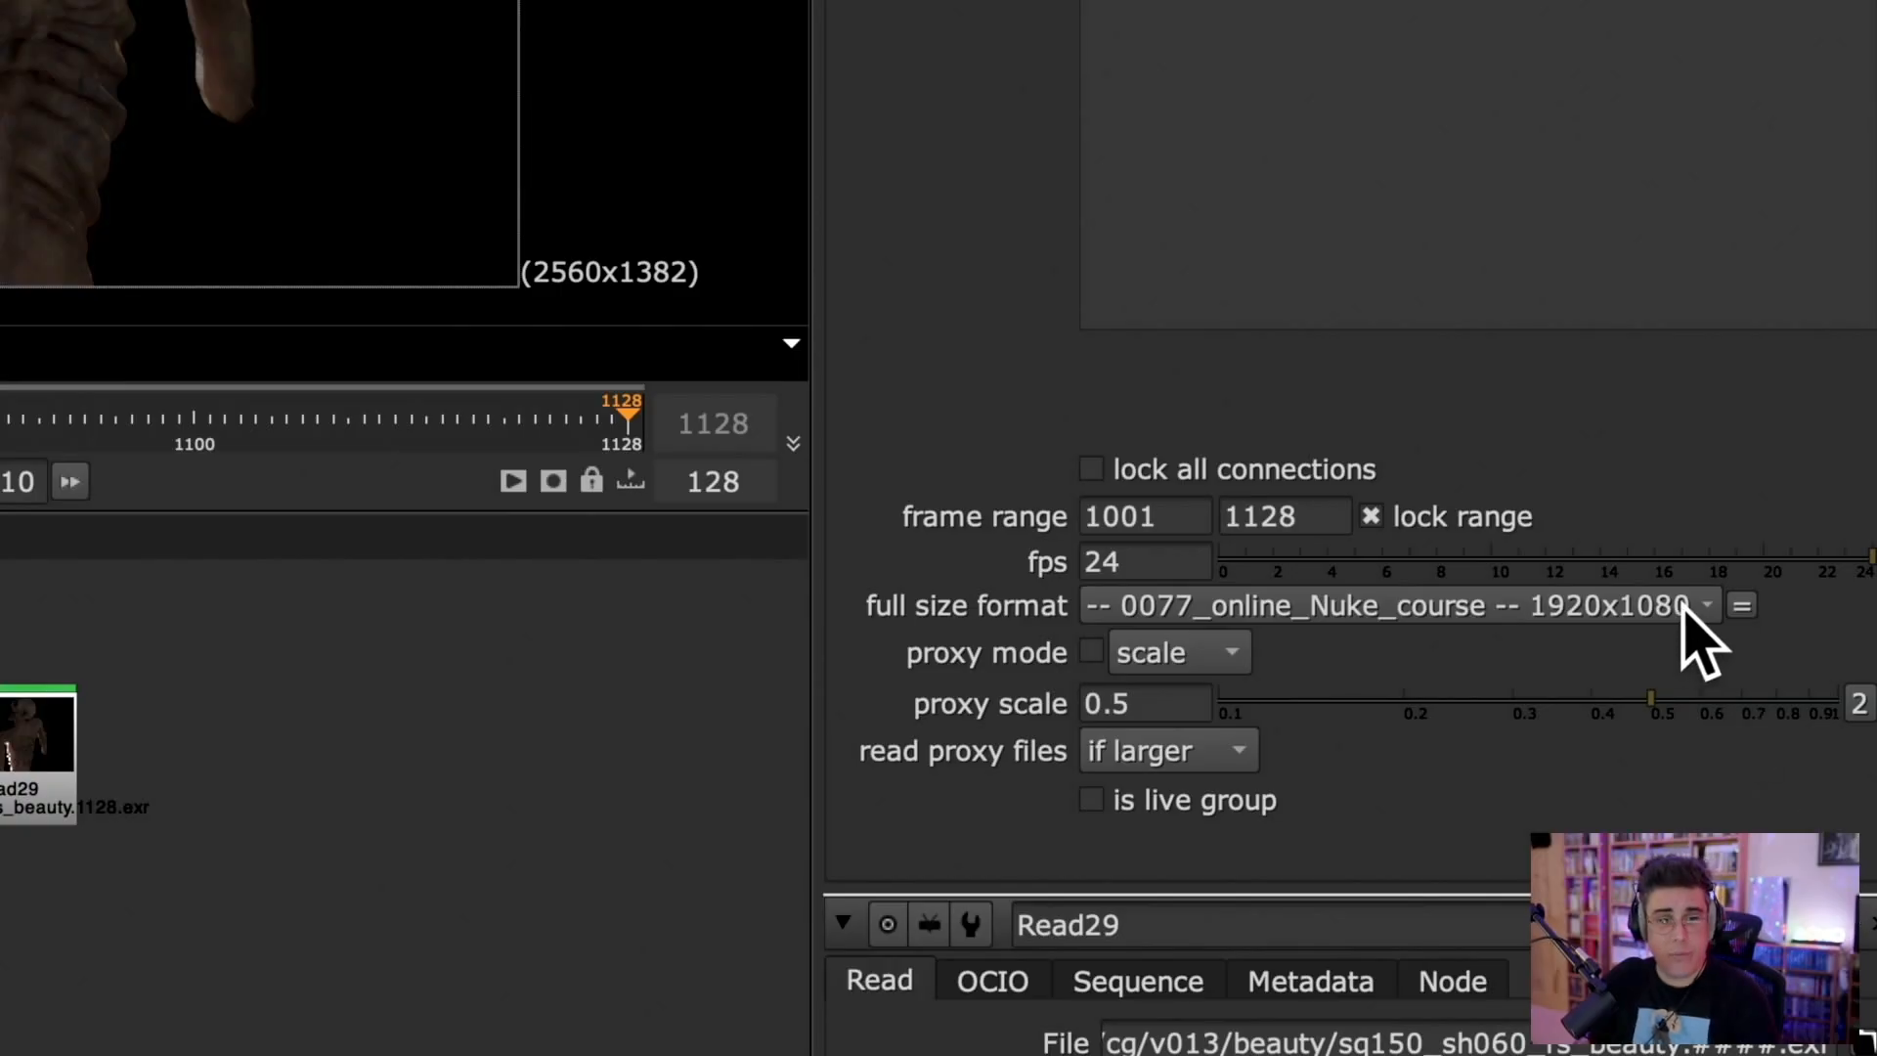
{"action": "left_click", "coordinate": [1683, 606]}
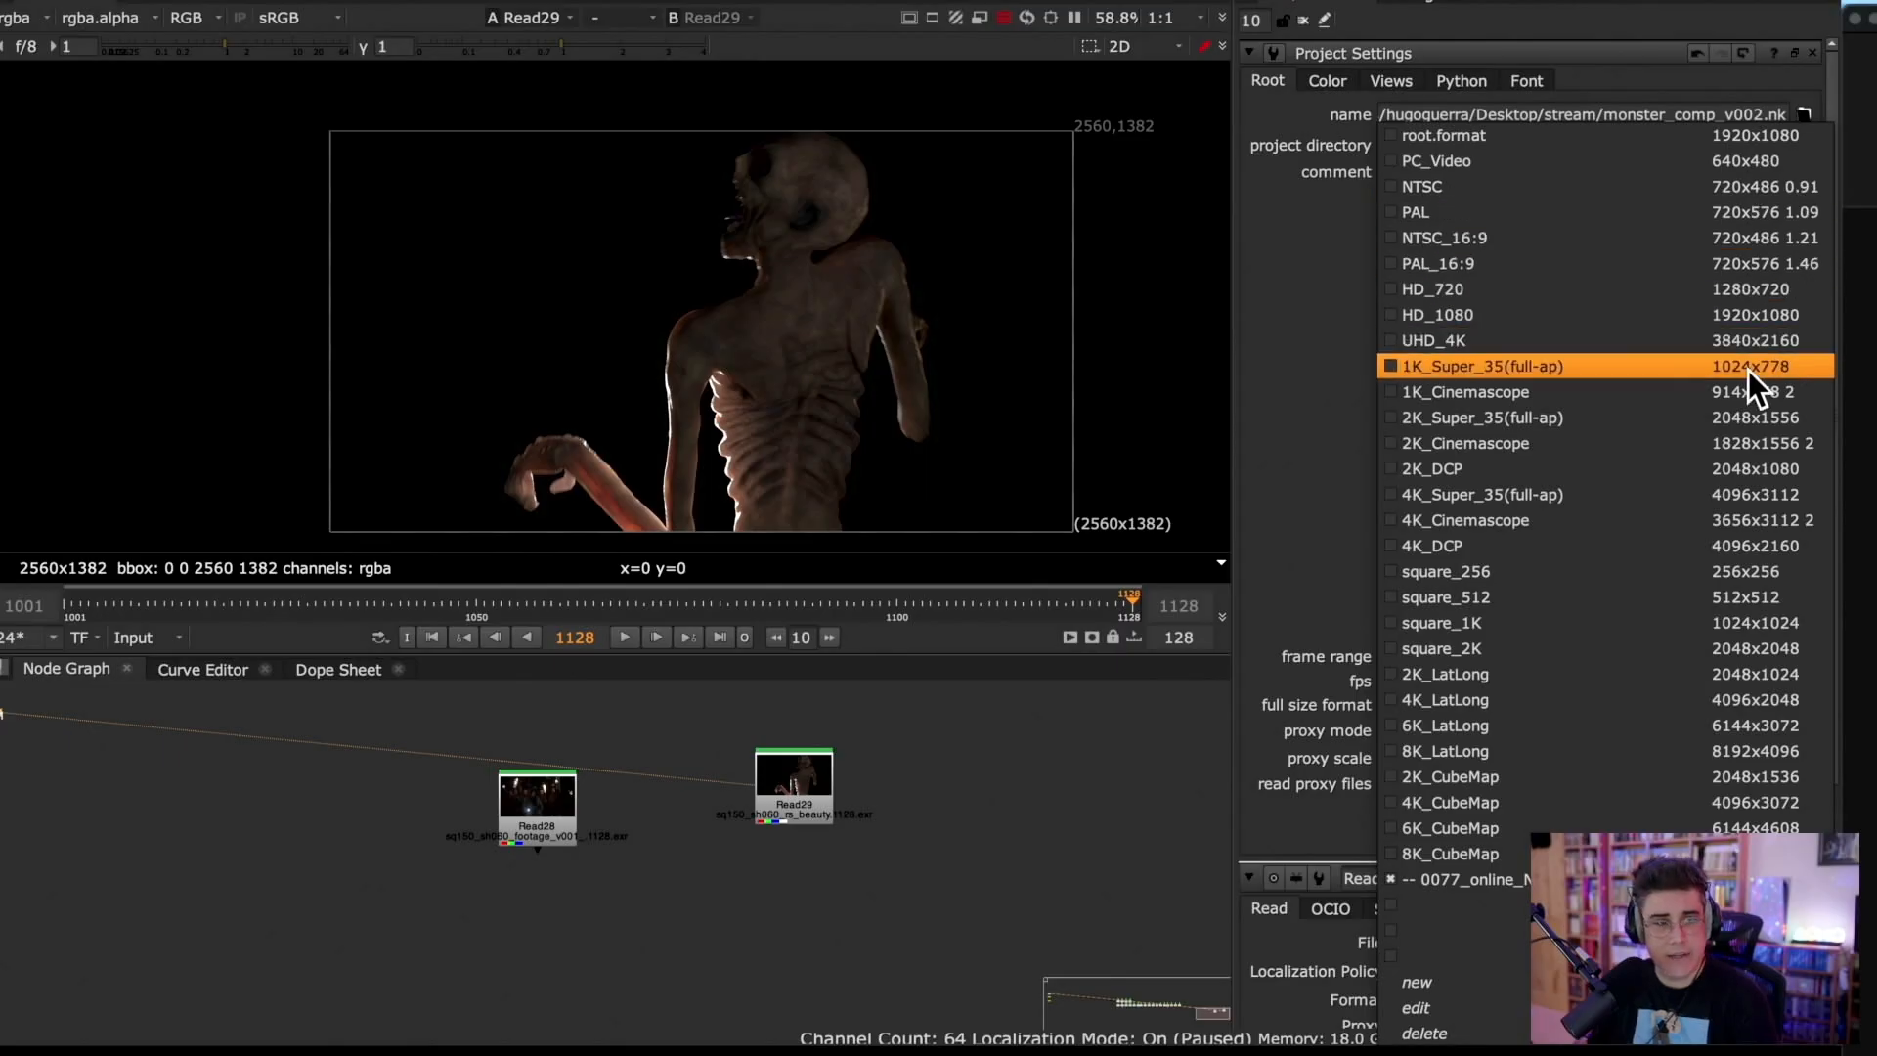
{"action": "left_click", "coordinate": [1668, 315]}
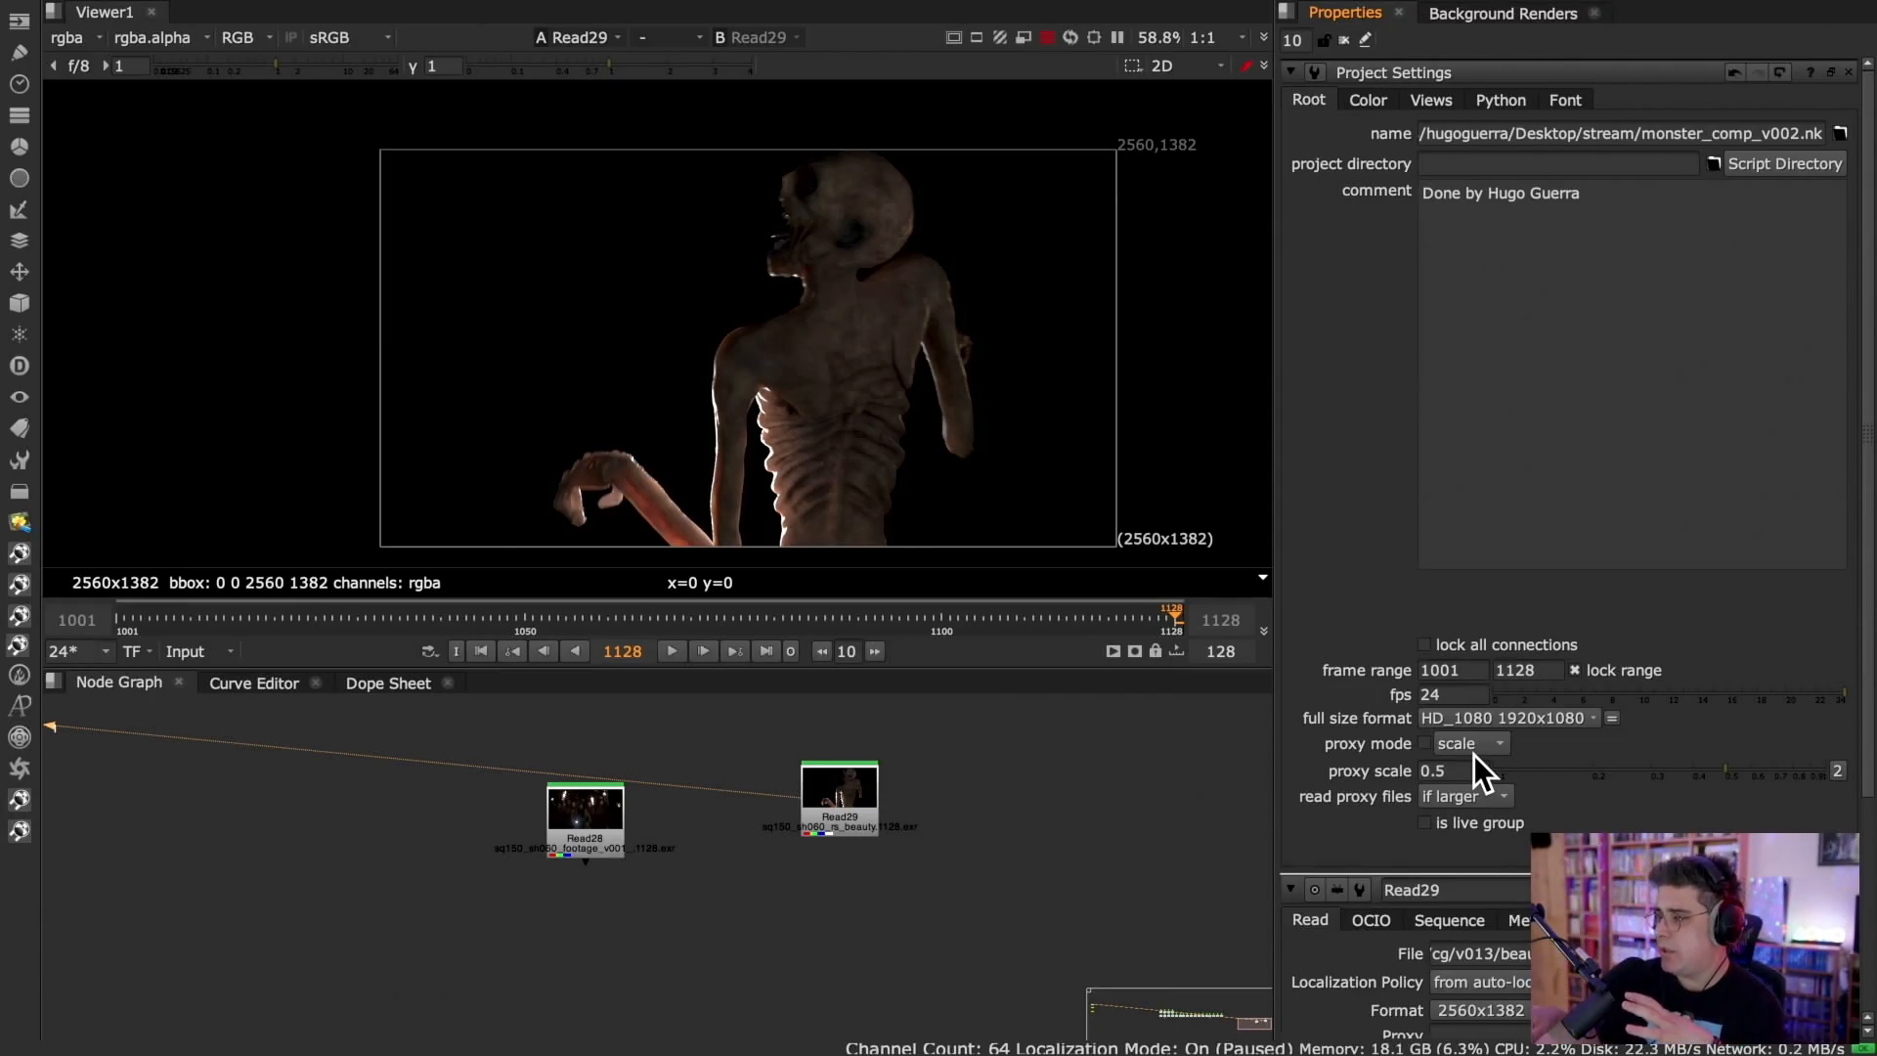
View the Read28 footage and the Read29 monster render alternately in the Viewer to compare their resolutions.
{"action": "left_click", "coordinate": [573, 827]}
{"action": "key", "text": "1"}
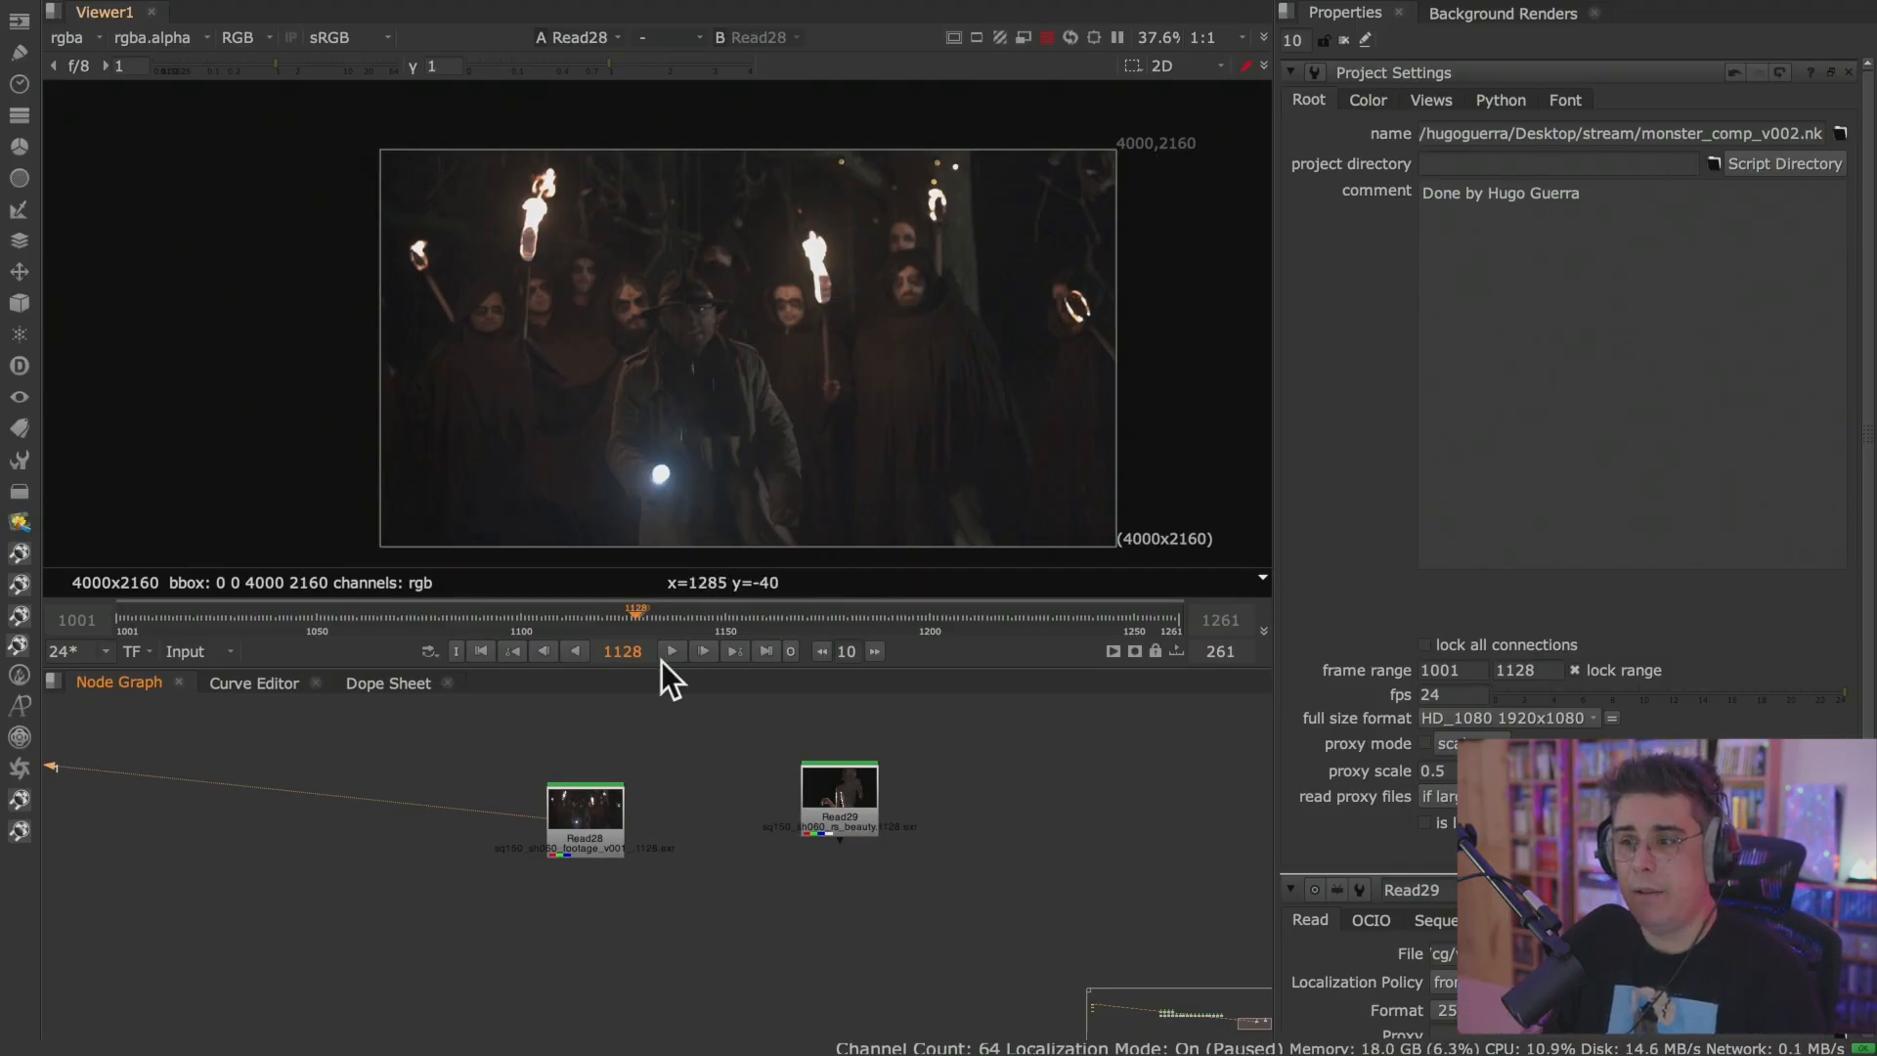
{"action": "left_click", "coordinate": [839, 787]}
{"action": "key", "text": "1"}
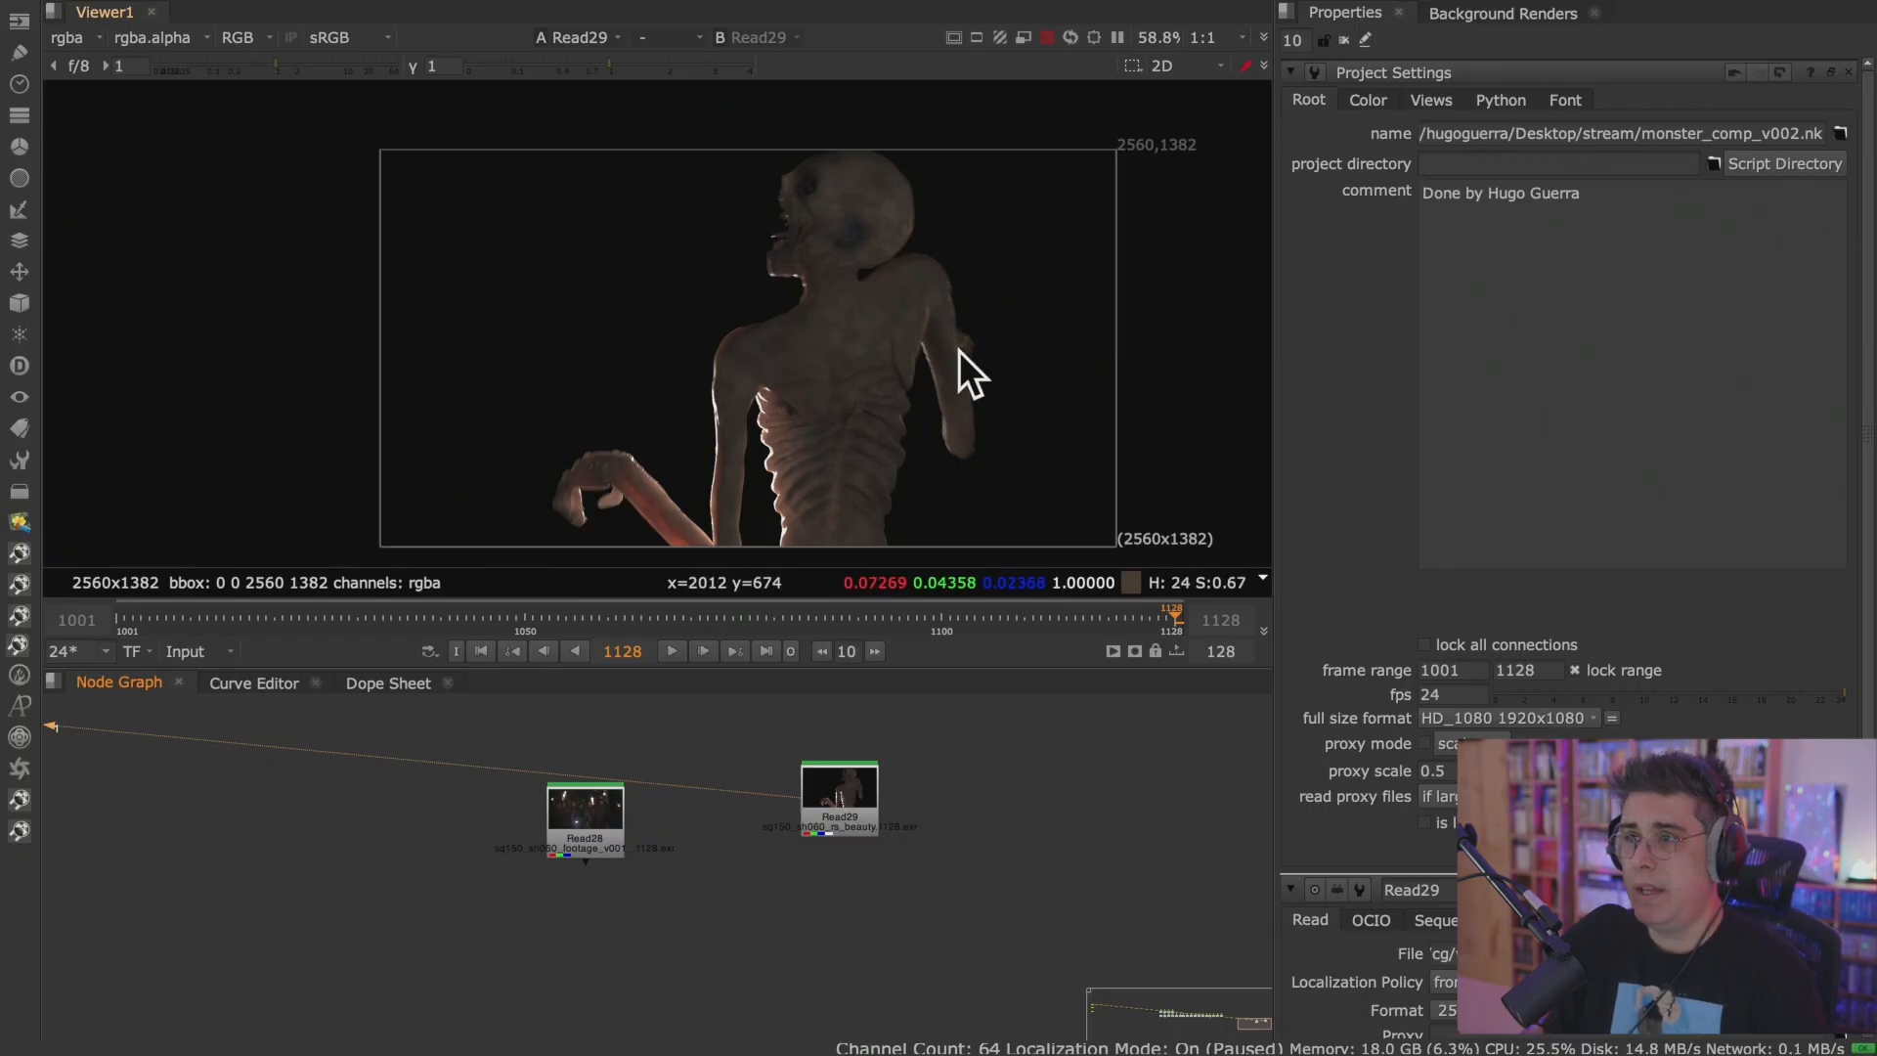
{"action": "middle_click_drag", "start_coordinate": [960, 354], "coordinate": [847, 349]}
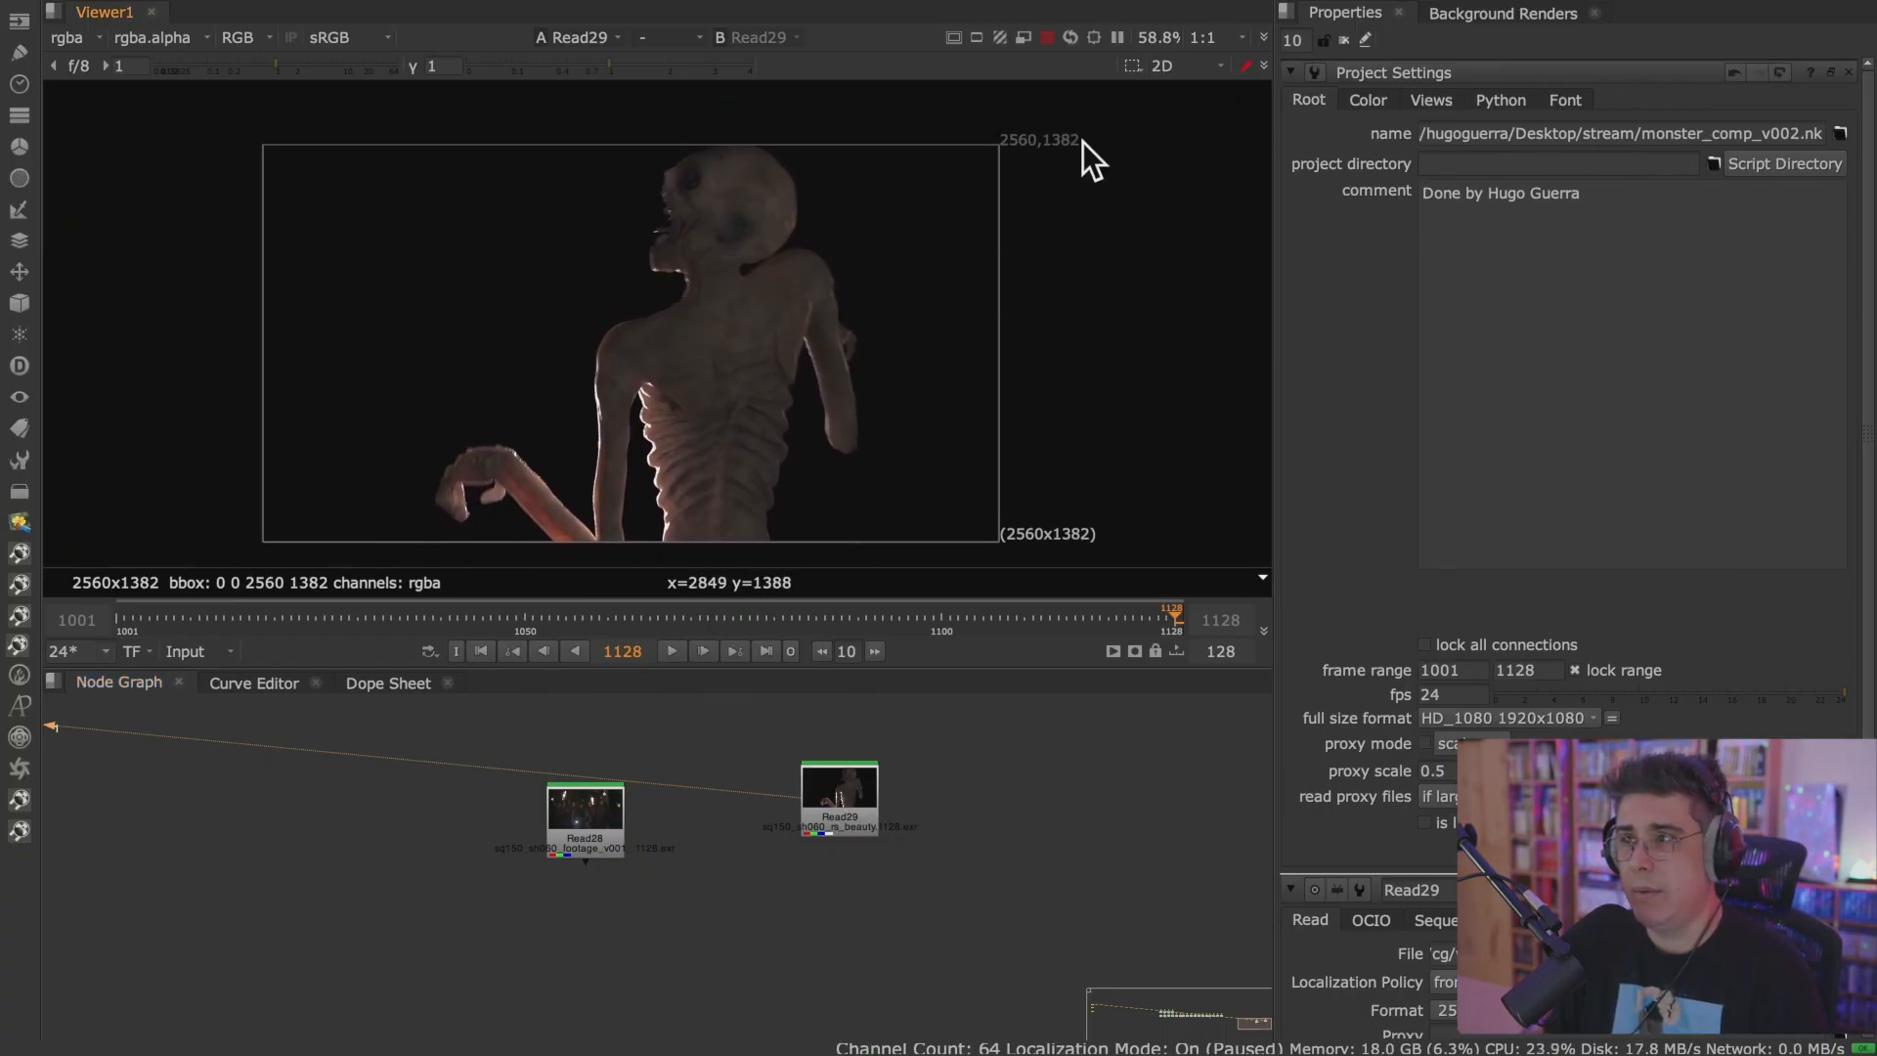
{"action": "left_click", "coordinate": [604, 825]}
{"action": "key", "text": "1"}
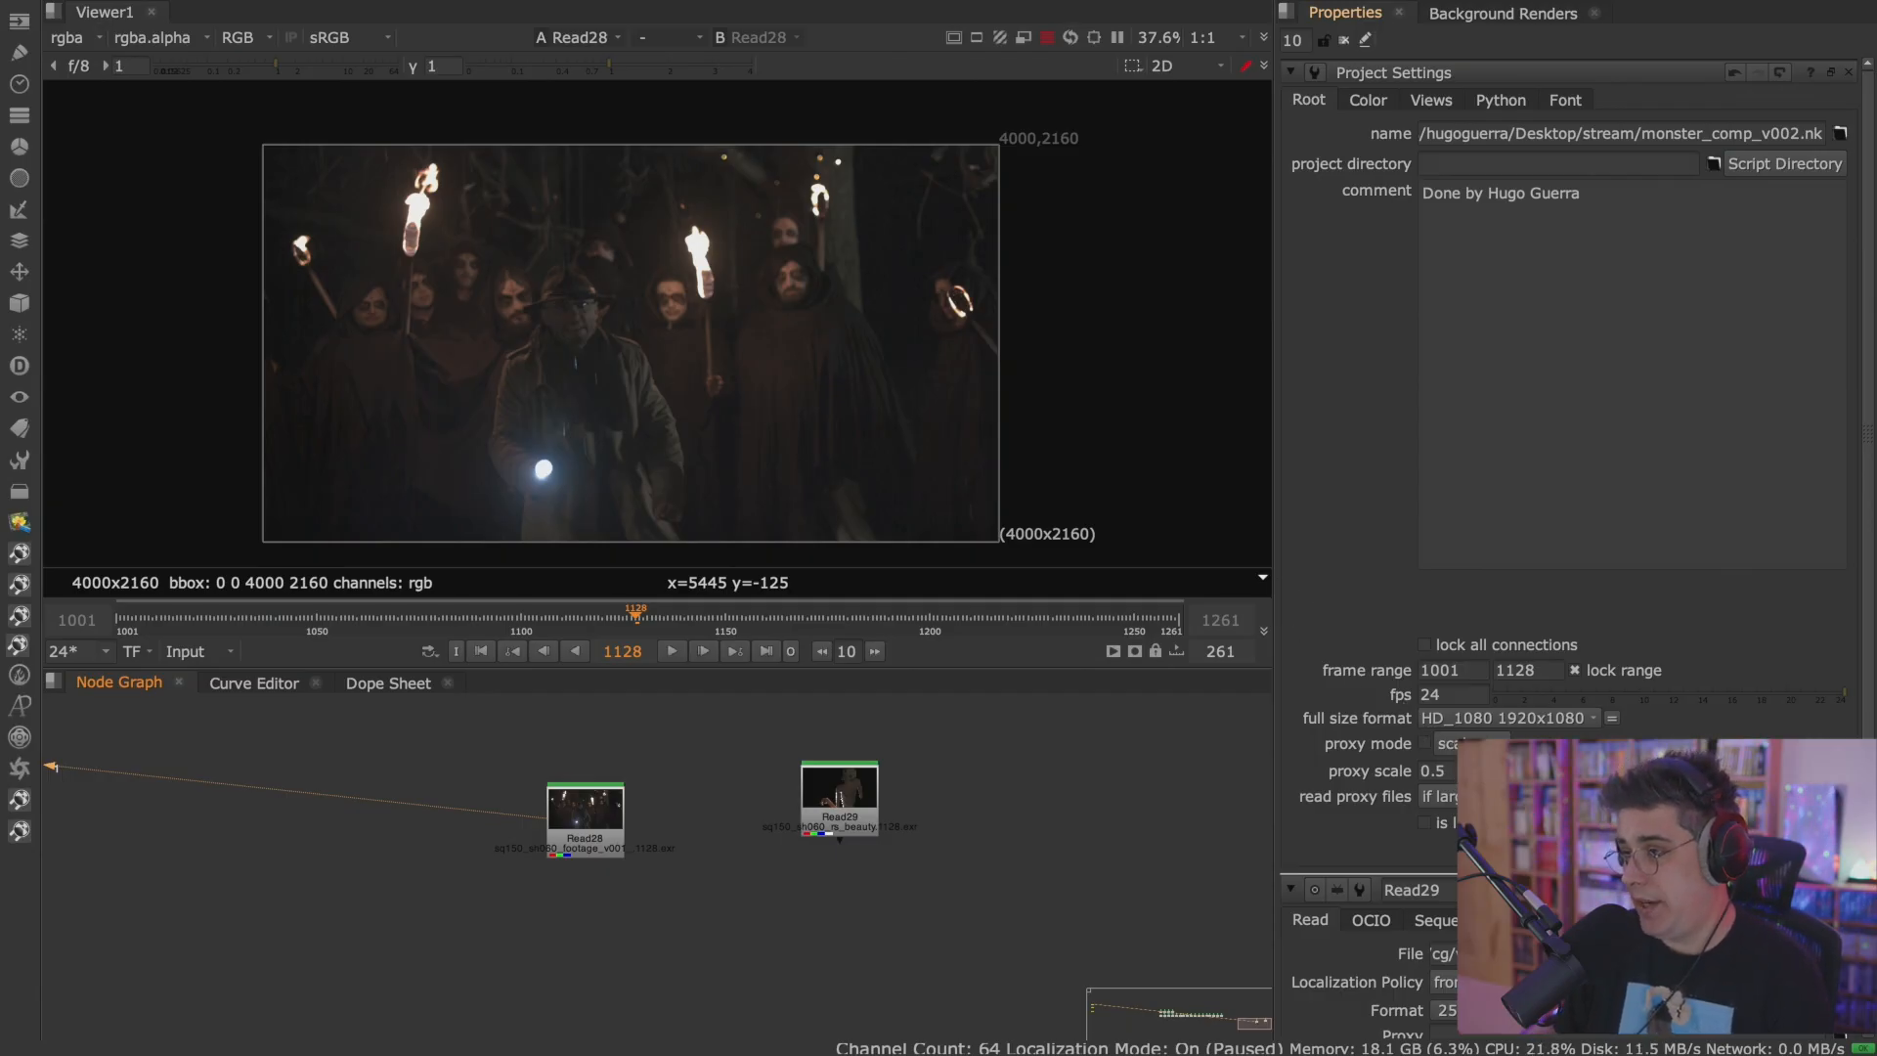
{"action": "middle_click_drag", "start_coordinate": [1019, 848], "coordinate": [737, 808]}
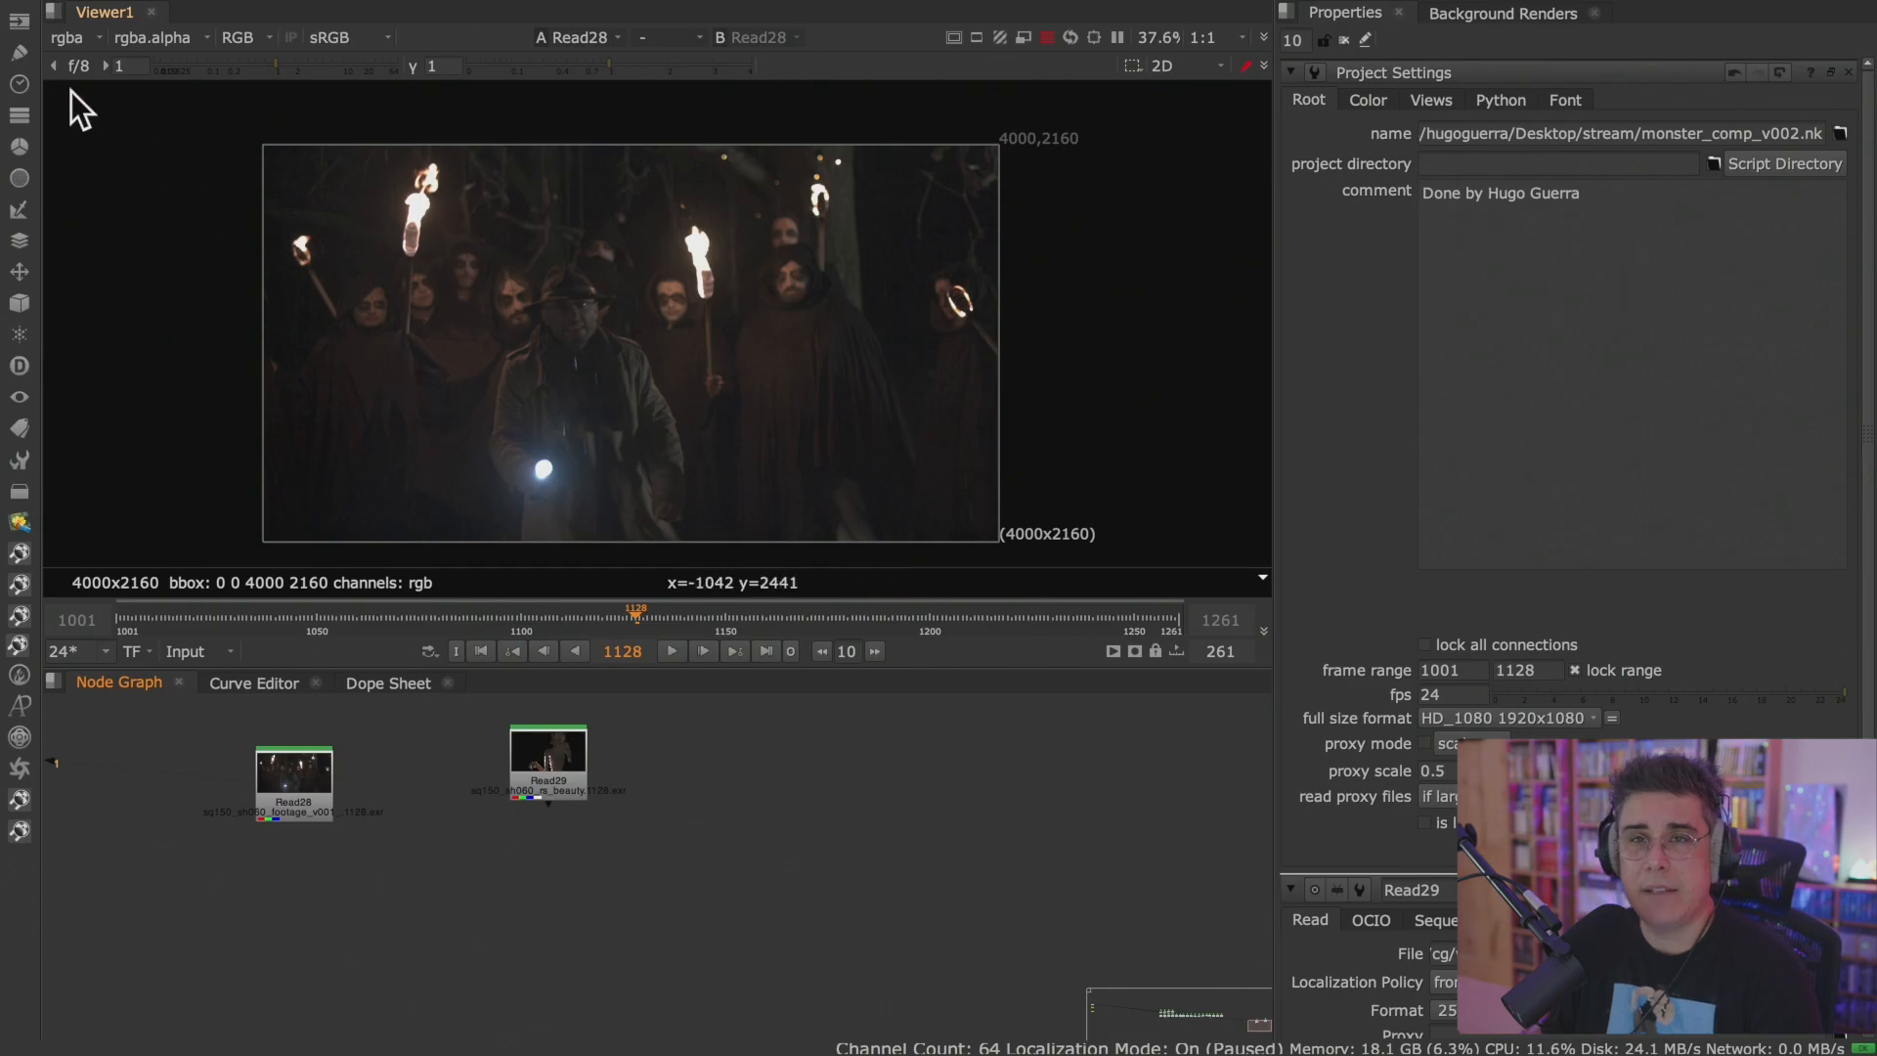
Create a Constant node with color 0.2, show it in the Viewer and check its format against the project settings.
{"action": "left_click", "coordinate": [17, 21]}
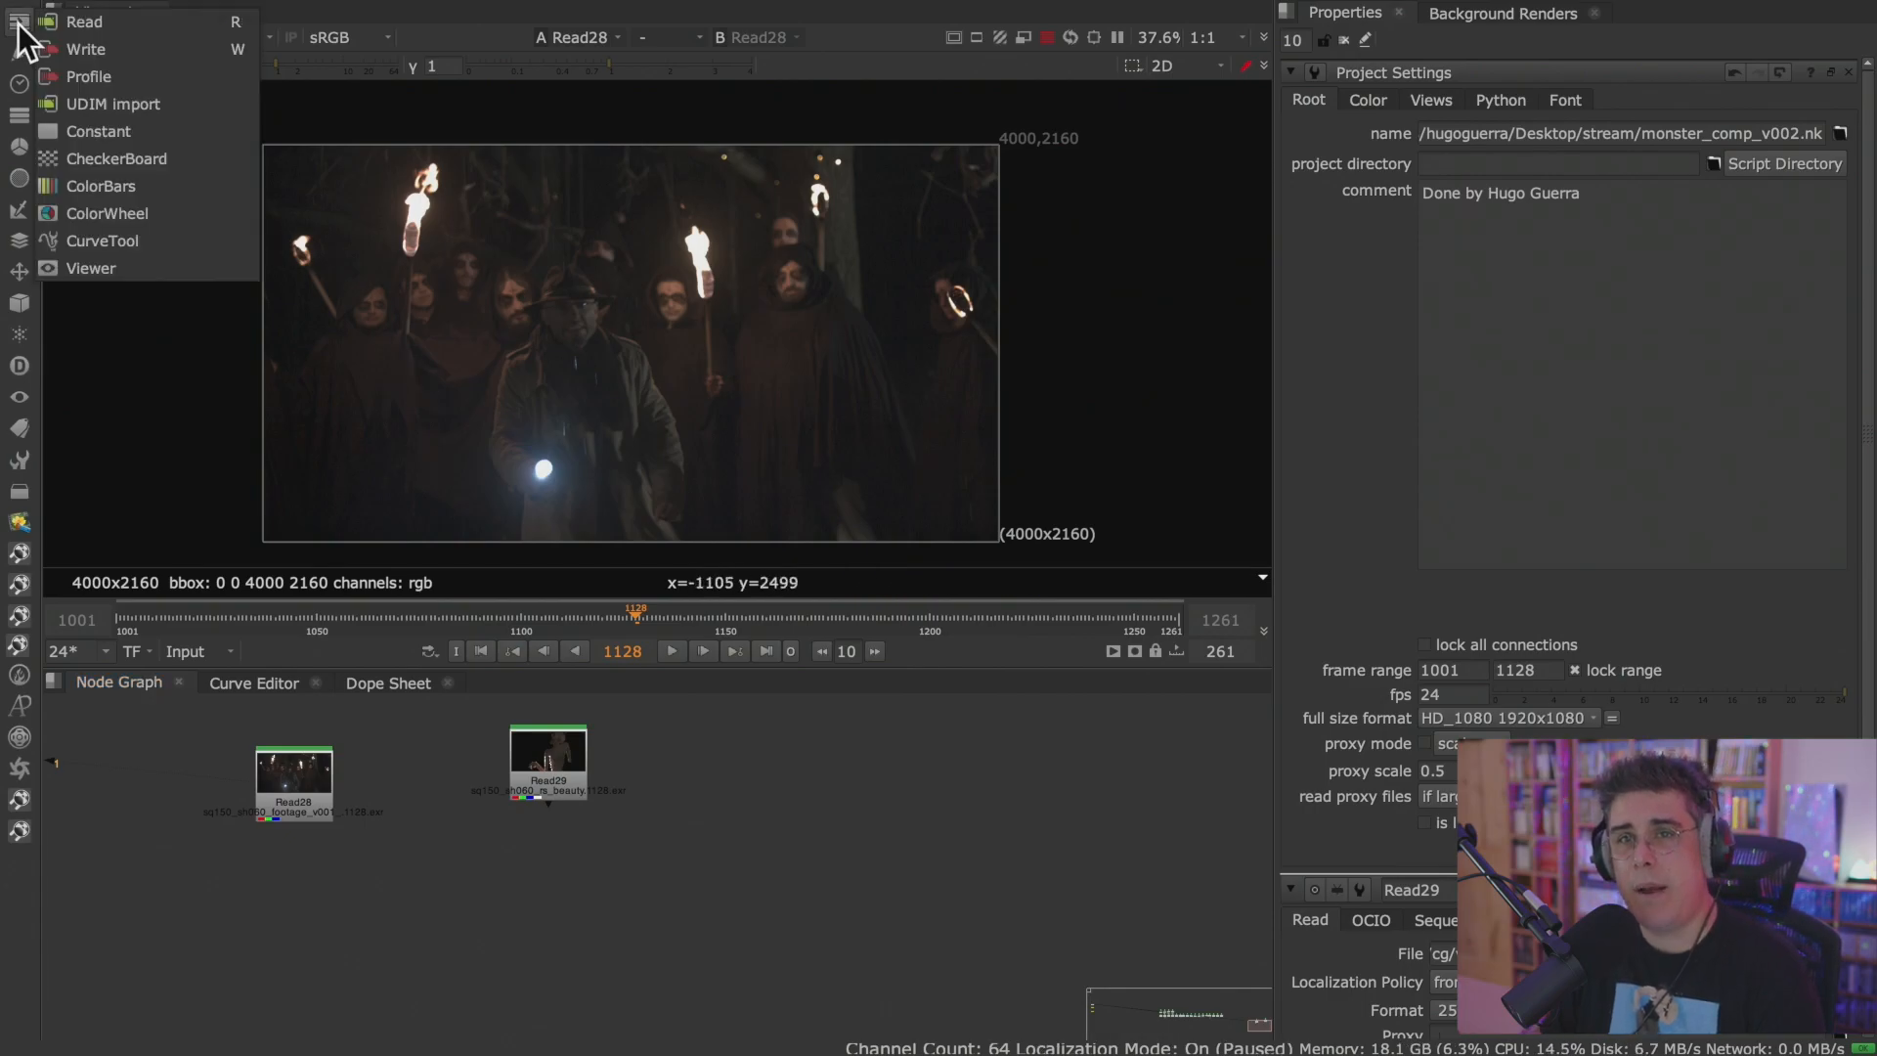
{"action": "left_click", "coordinate": [160, 127]}
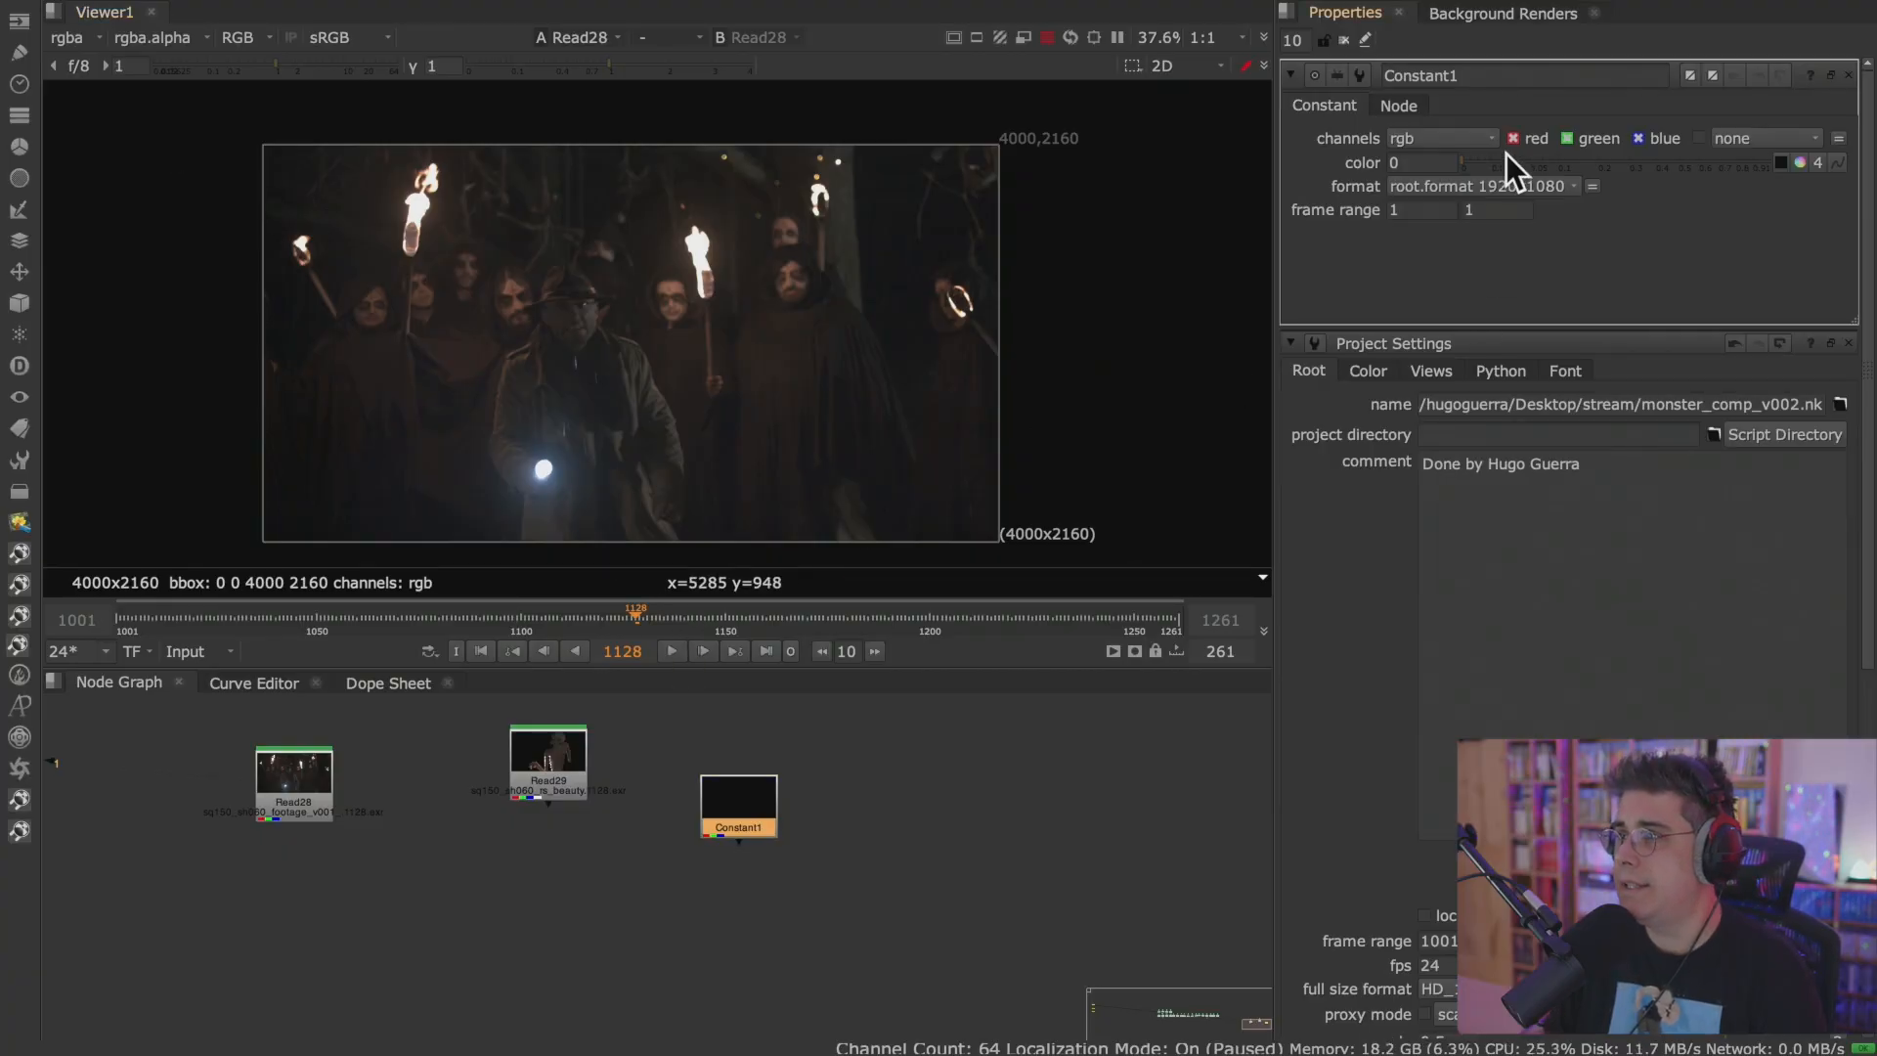
{"action": "left_click", "coordinate": [1592, 162]}
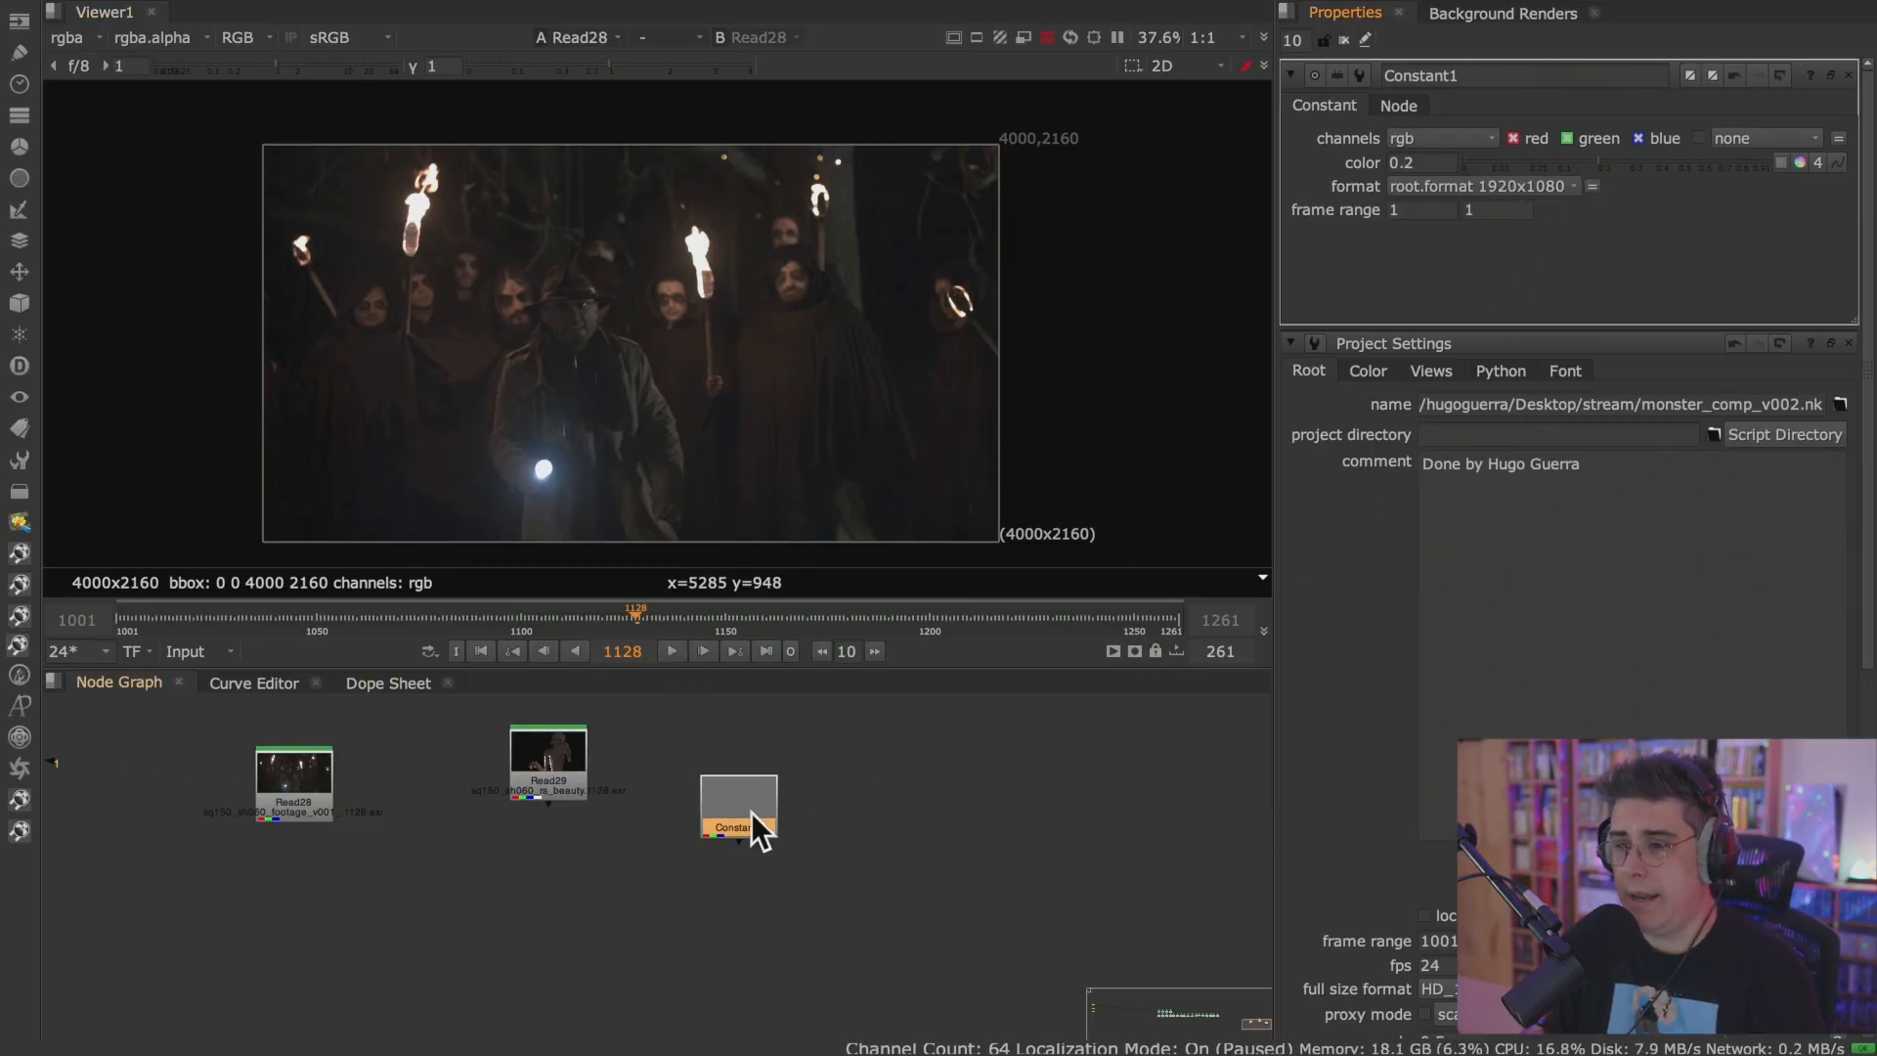
{"action": "left_click_drag", "start_coordinate": [752, 815], "coordinate": [773, 782]}
{"action": "key", "text": "1"}
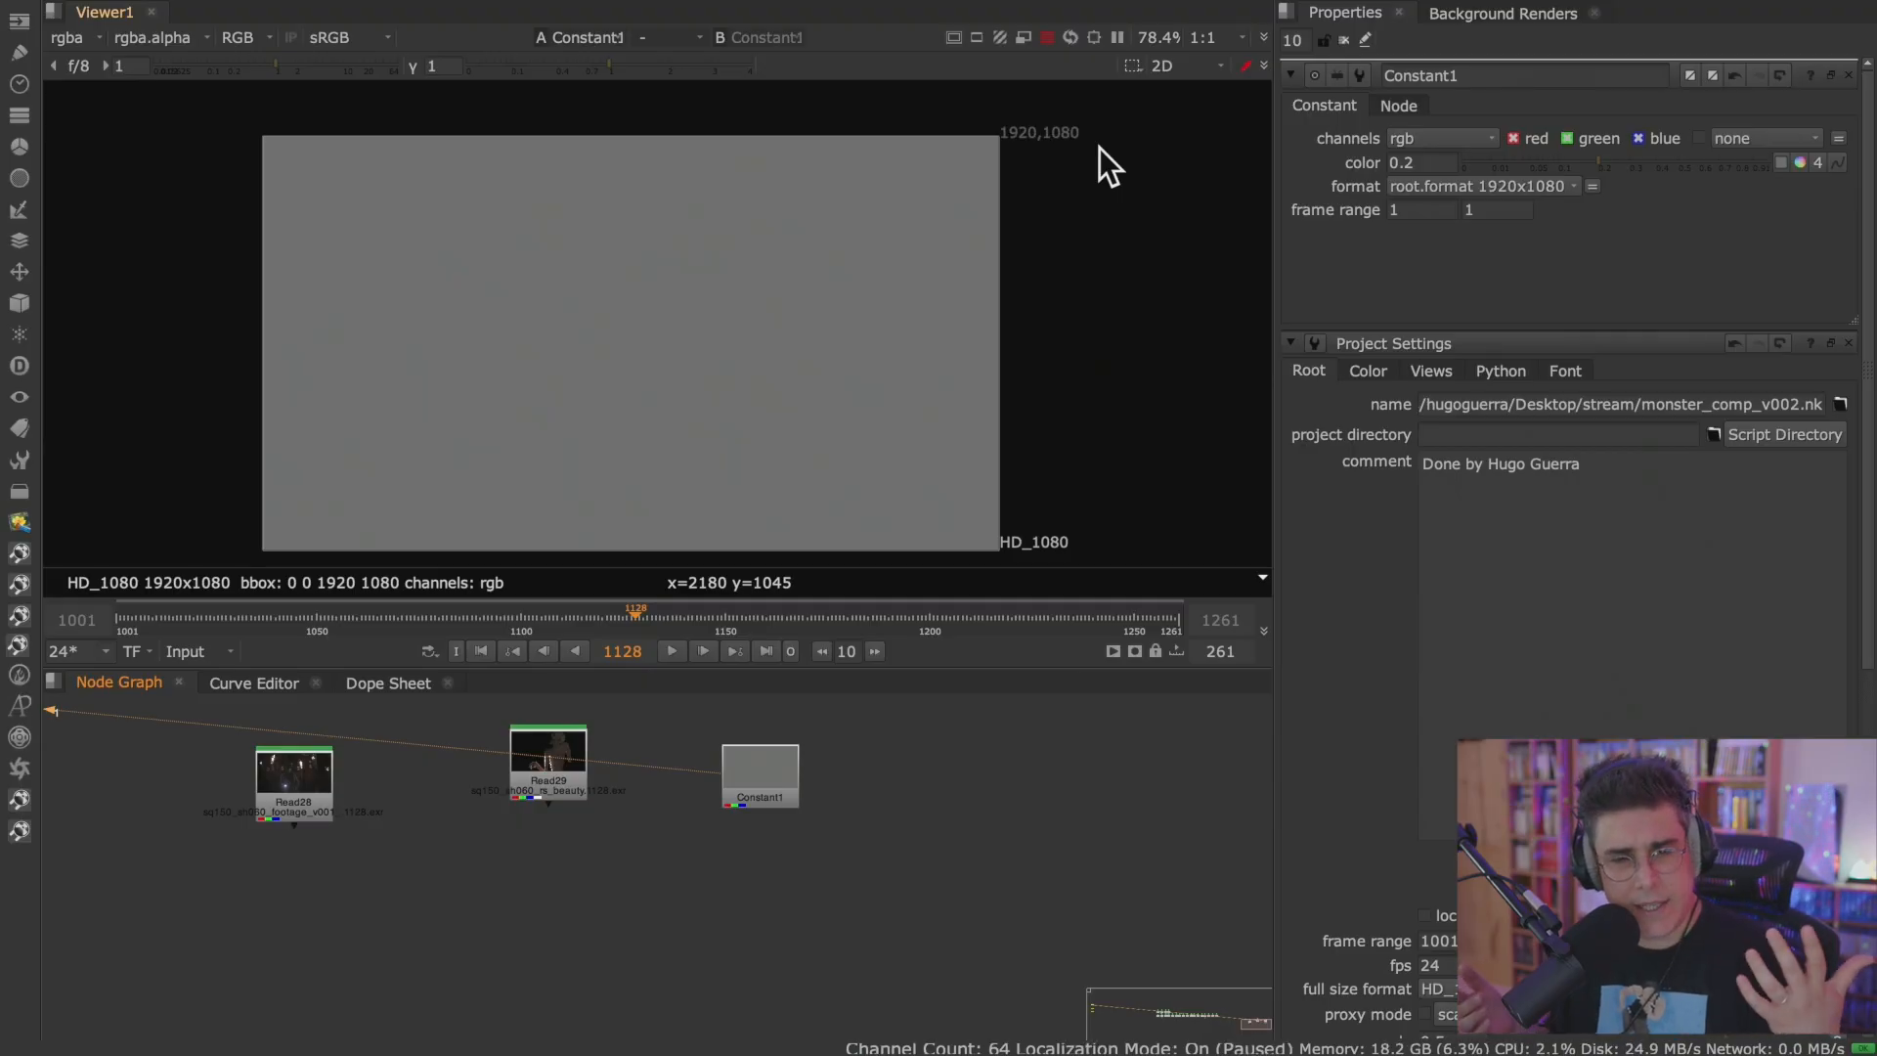
{"action": "scroll", "coordinate": [1522, 616], "scroll_direction": "down", "scroll_amount": 5}
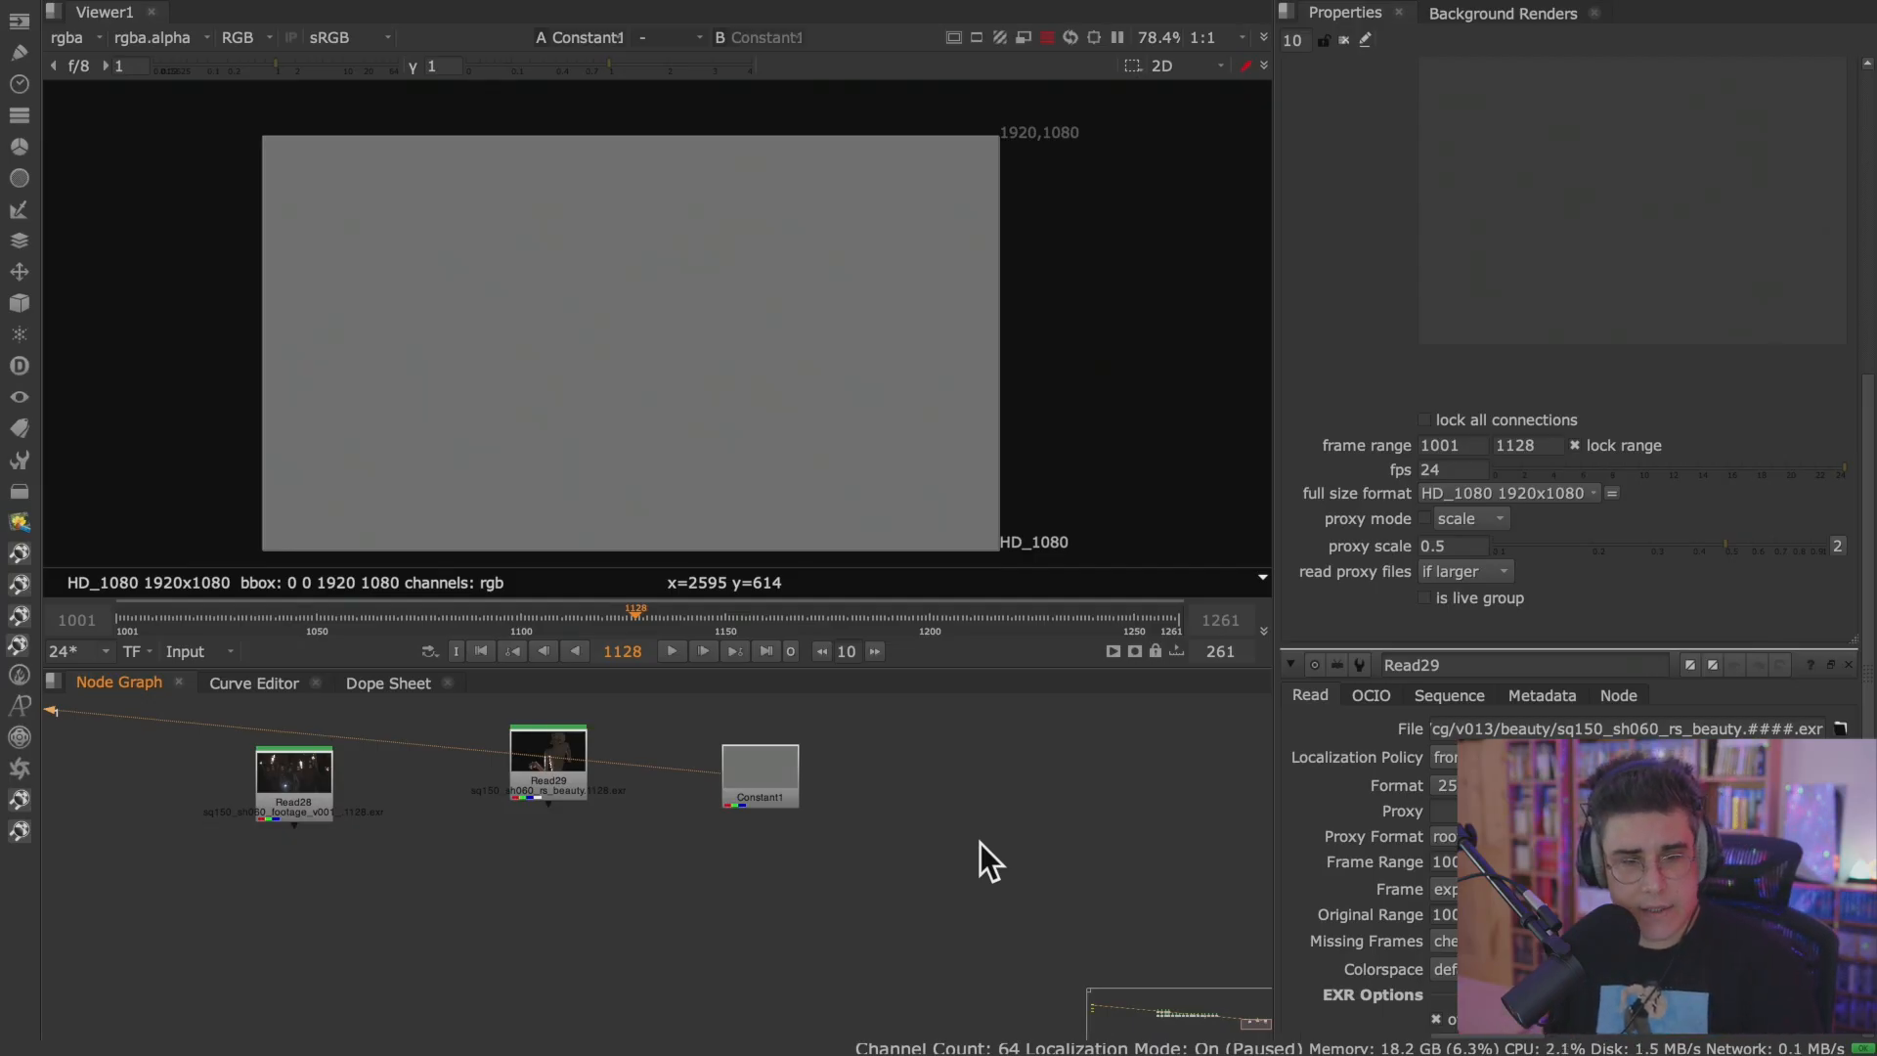
Add unconnected Transform, Reformat and Roto nodes beside the Constant node.
{"action": "key", "text": "t"}
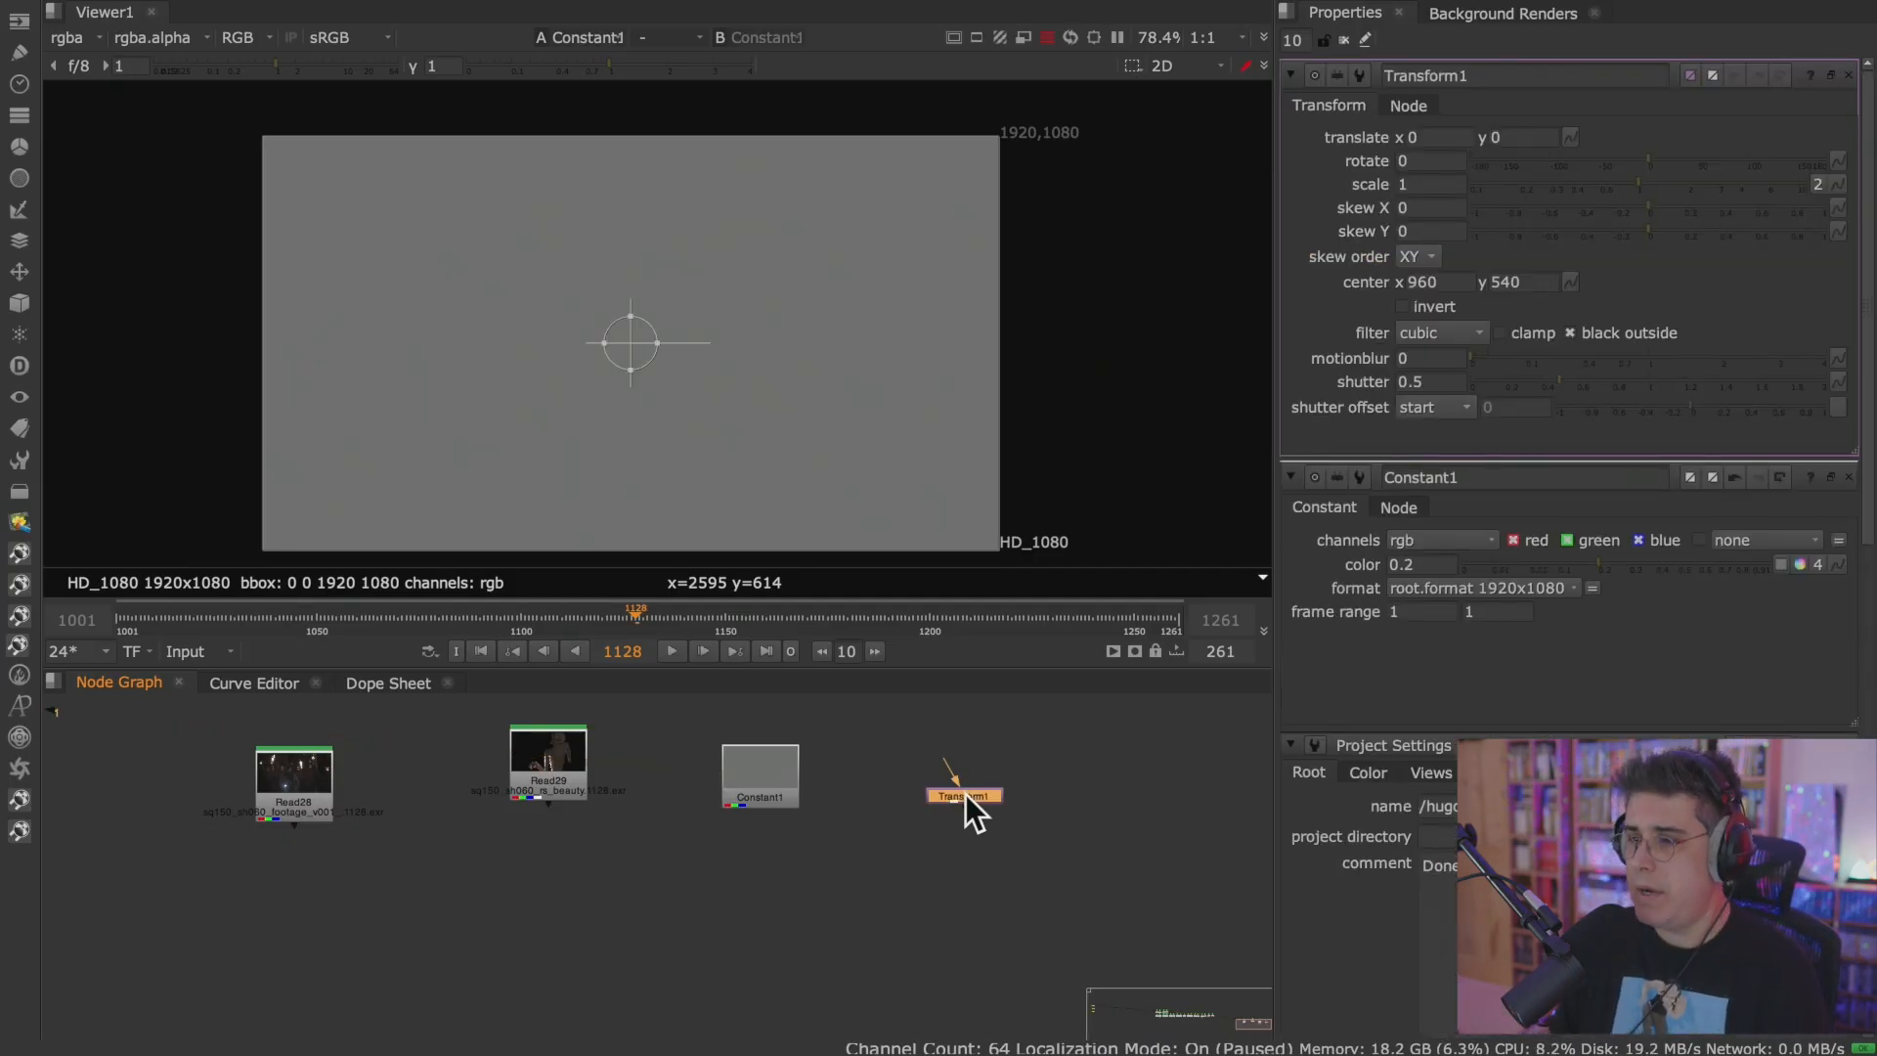
{"action": "key", "text": "Tab"}
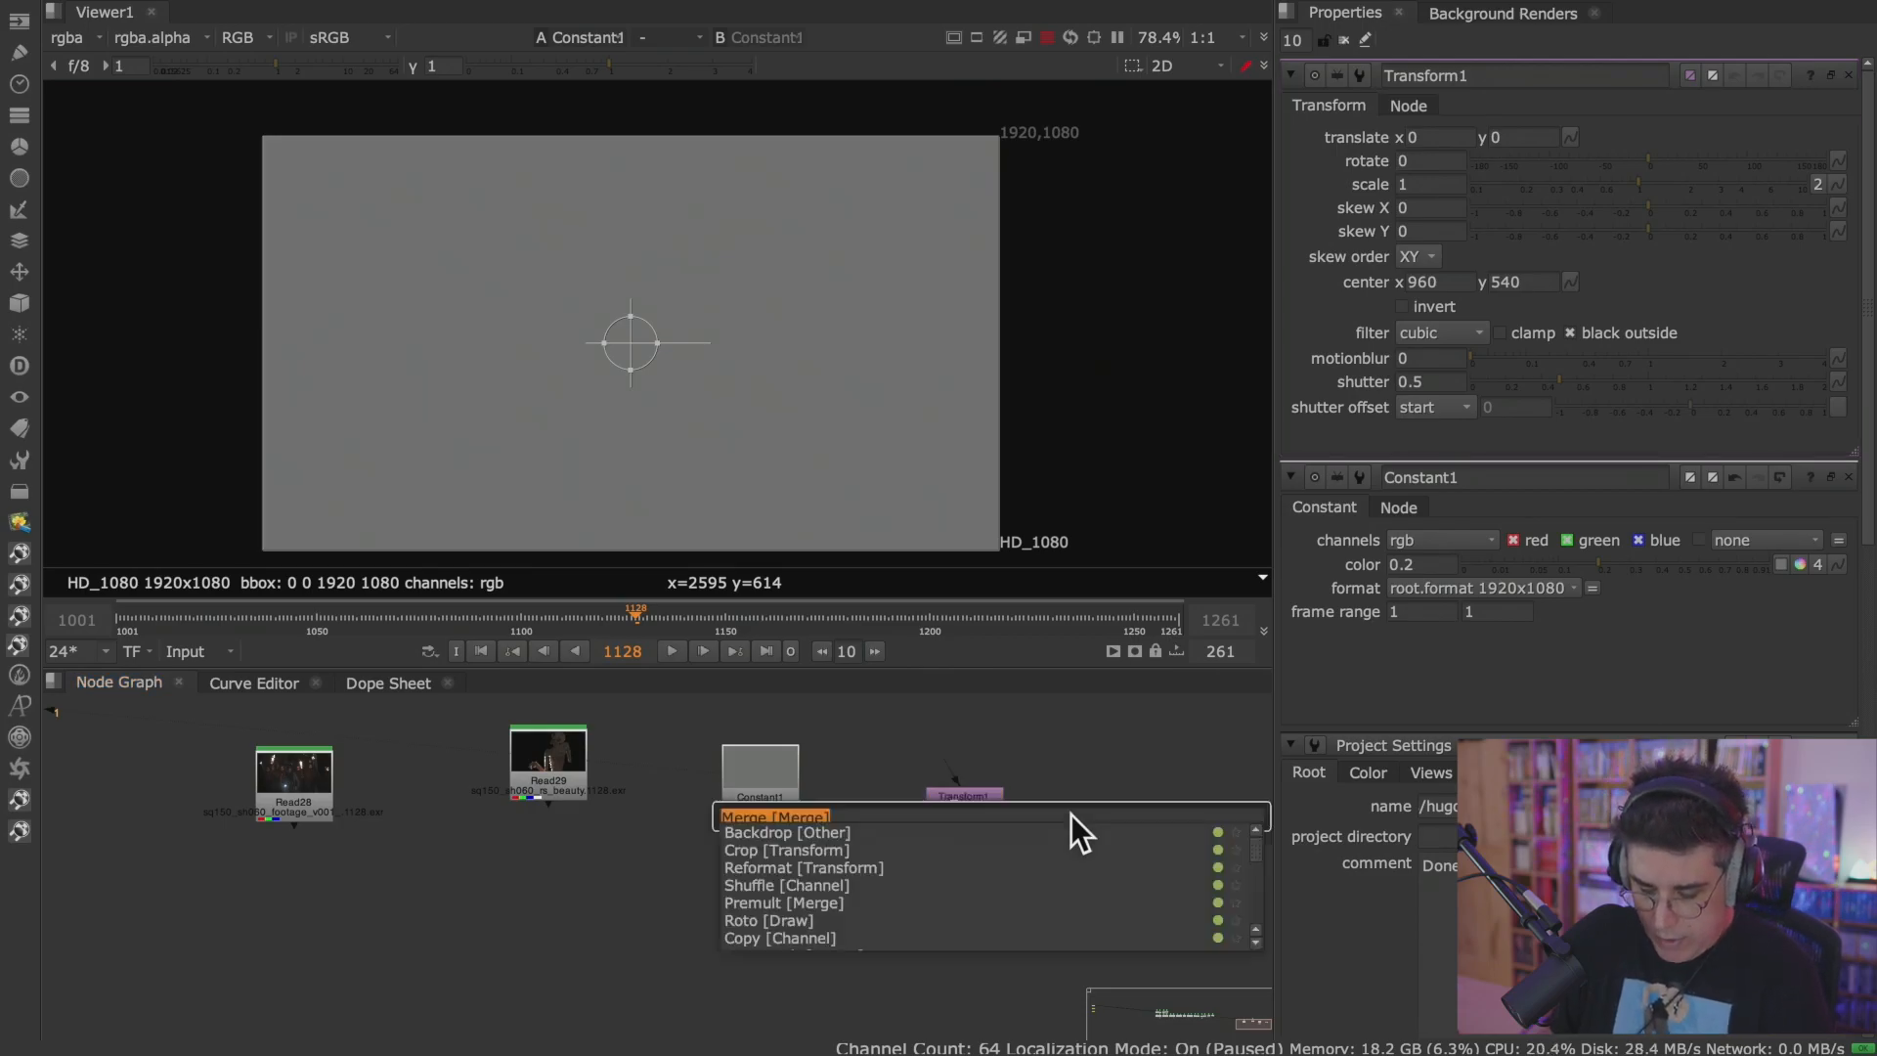
{"action": "type", "text": "ref"}
{"action": "key", "text": "Return"}
{"action": "left_click", "coordinate": [1076, 749]}
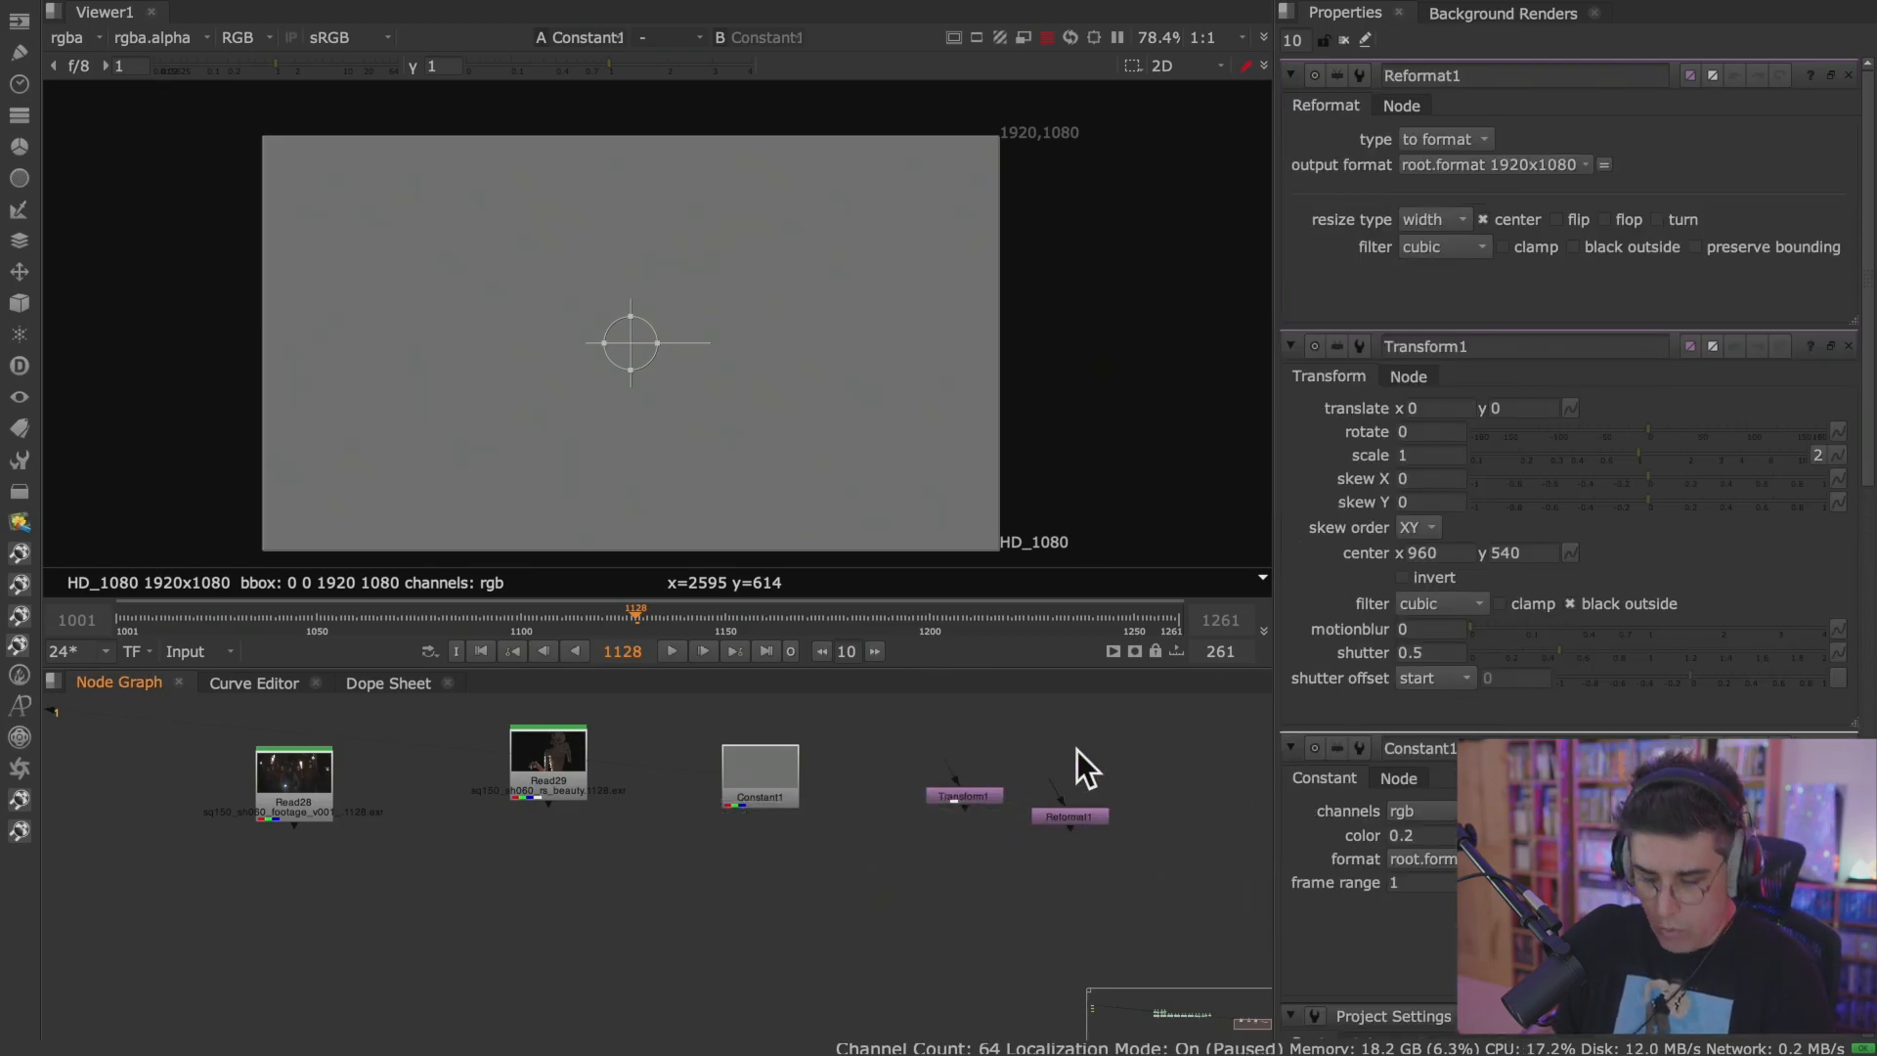
{"action": "key", "text": "Tab"}
{"action": "type", "text": "roto"}
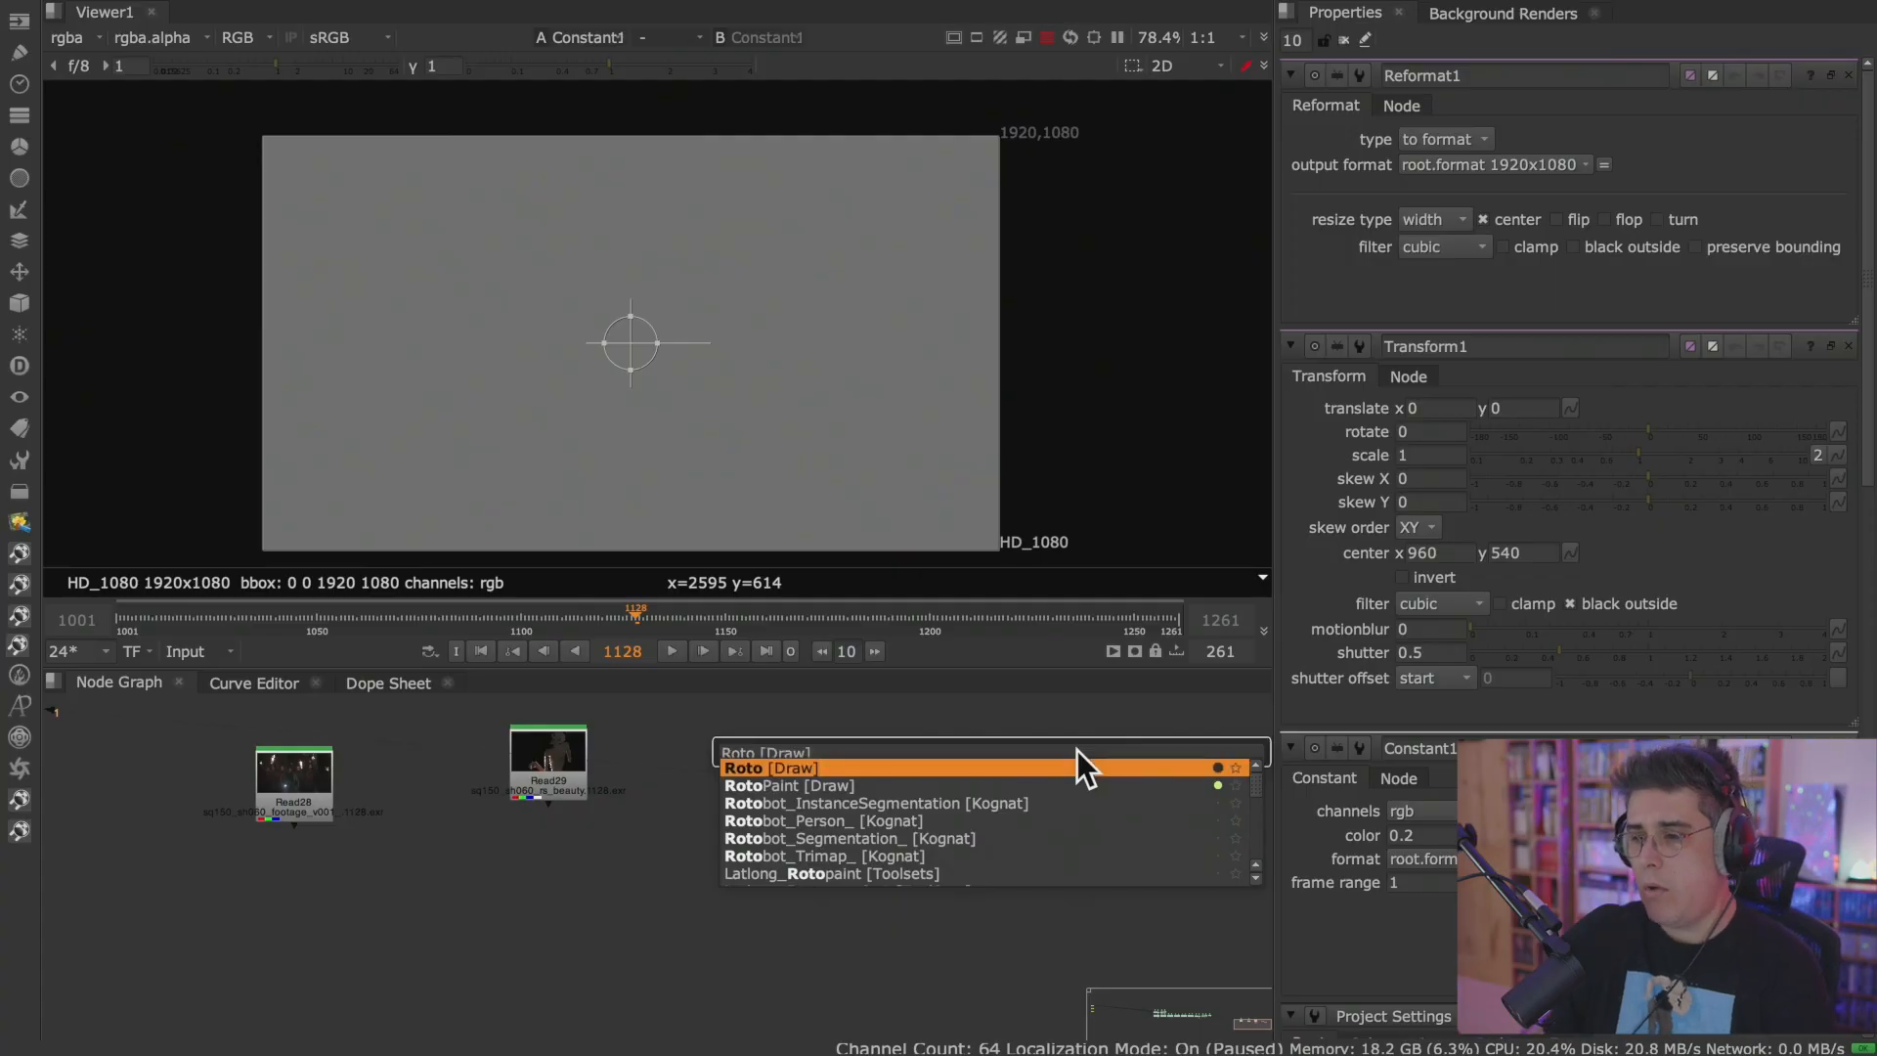
{"action": "key", "text": "Return"}
View the Roto, Reformat and Transform nodes in turn to check their default format, ending on the Roto.
{"action": "scroll", "coordinate": [1124, 763], "scroll_direction": "up", "scroll_amount": 3}
{"action": "key", "text": "1"}
{"action": "left_click", "coordinate": [1128, 772]}
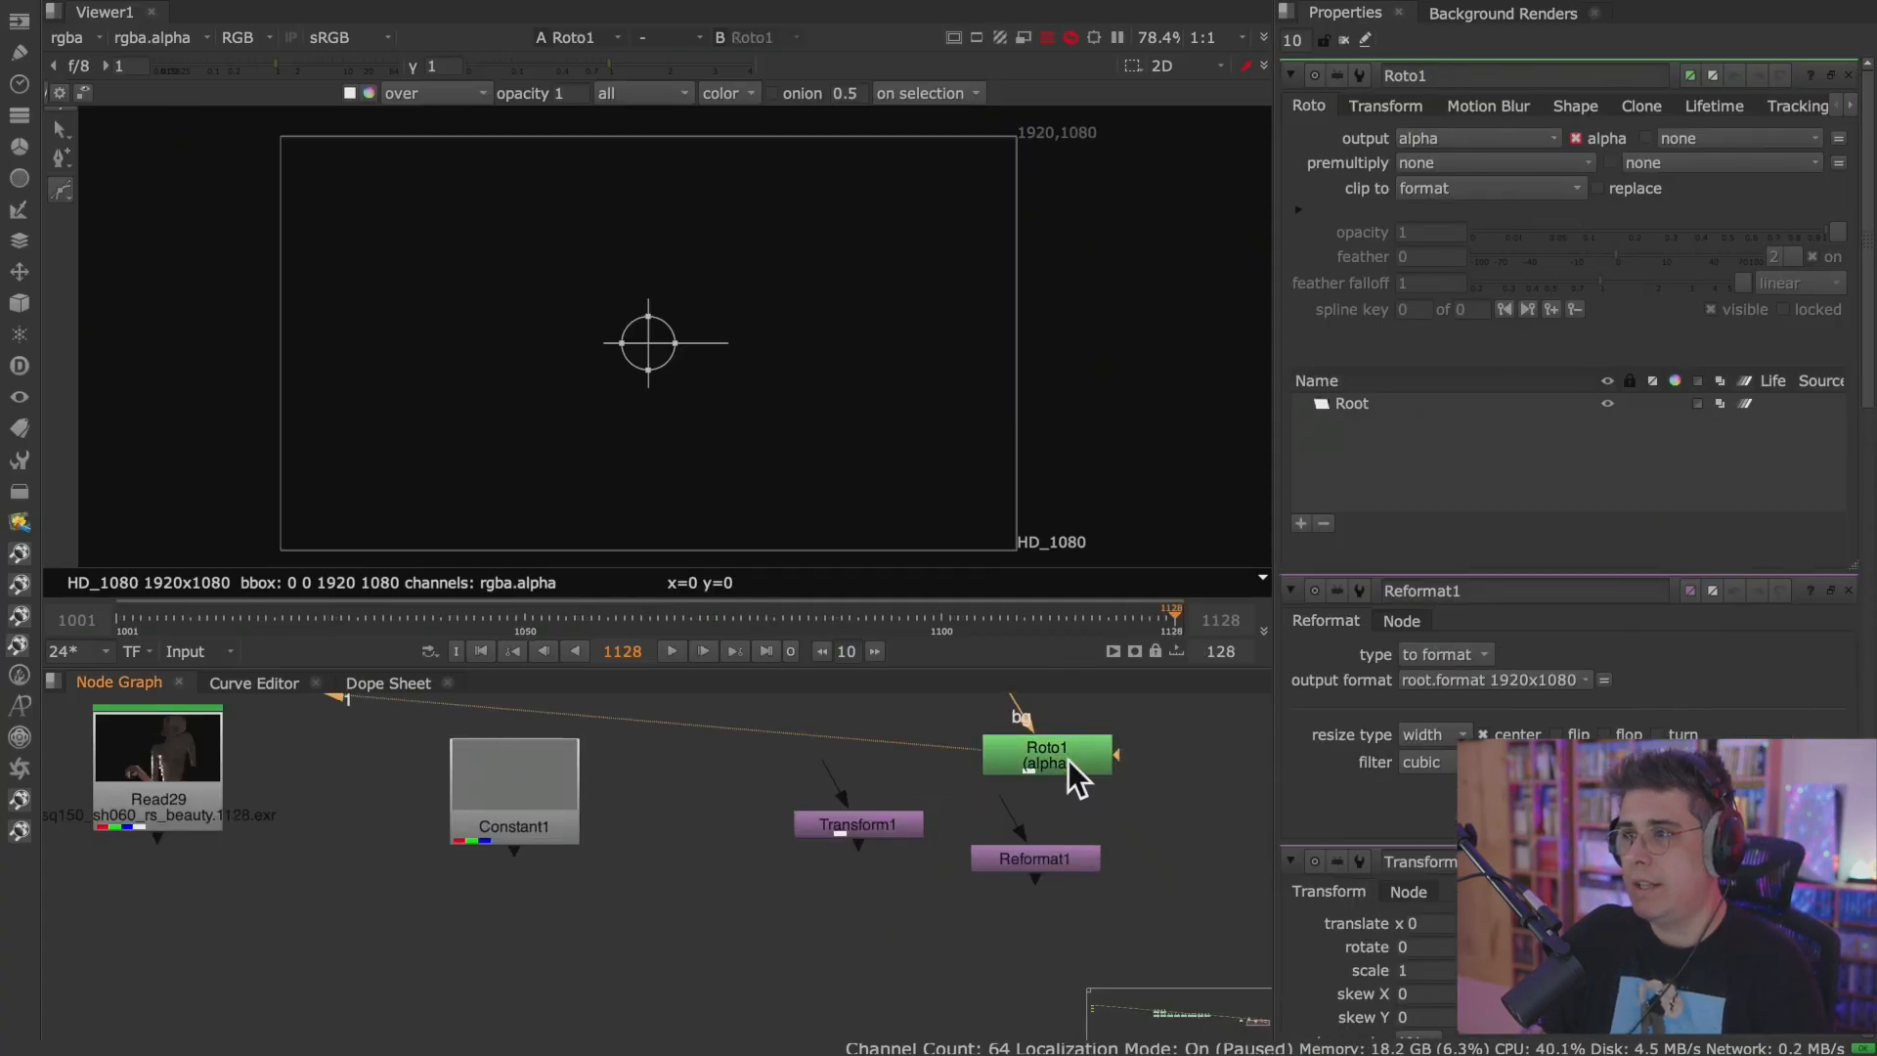
{"action": "left_click", "coordinate": [1060, 870]}
{"action": "key", "text": "1"}
{"action": "left_click", "coordinate": [872, 829]}
{"action": "key", "text": "1"}
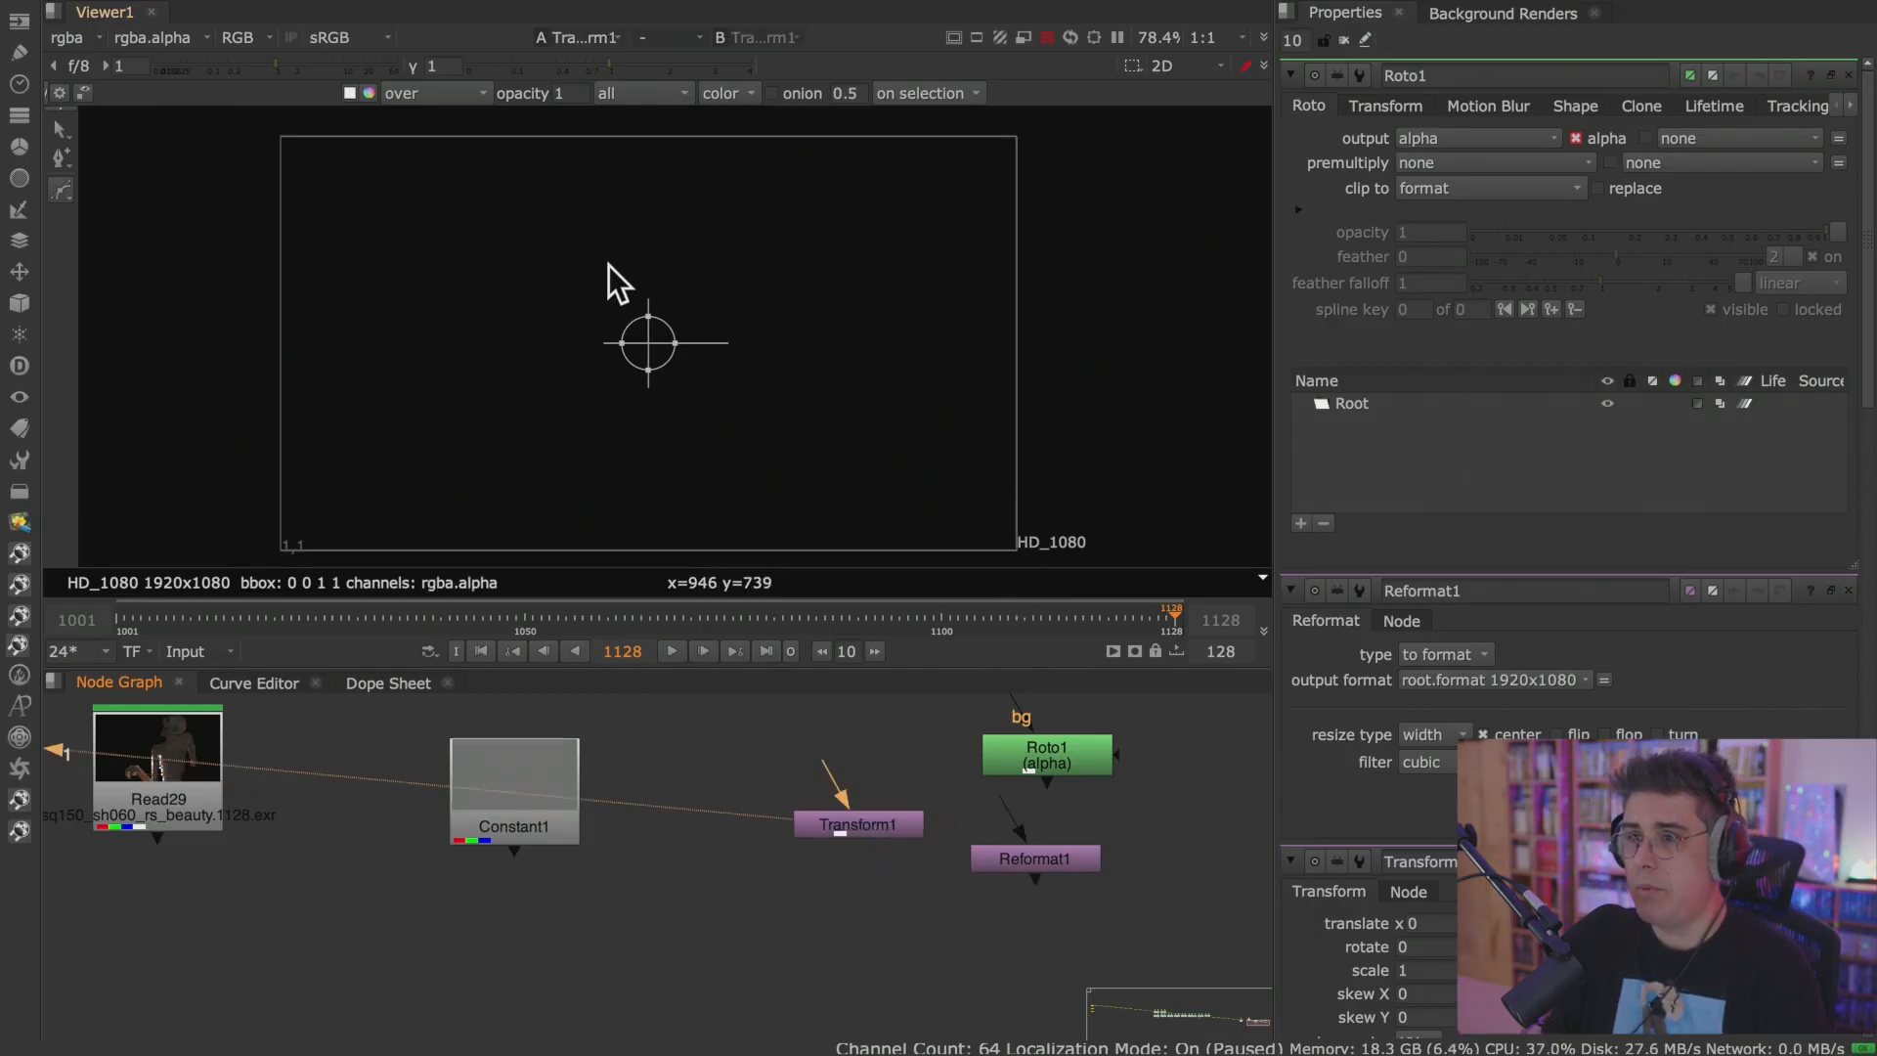
{"action": "left_click", "coordinate": [1065, 768]}
{"action": "key", "text": "1"}
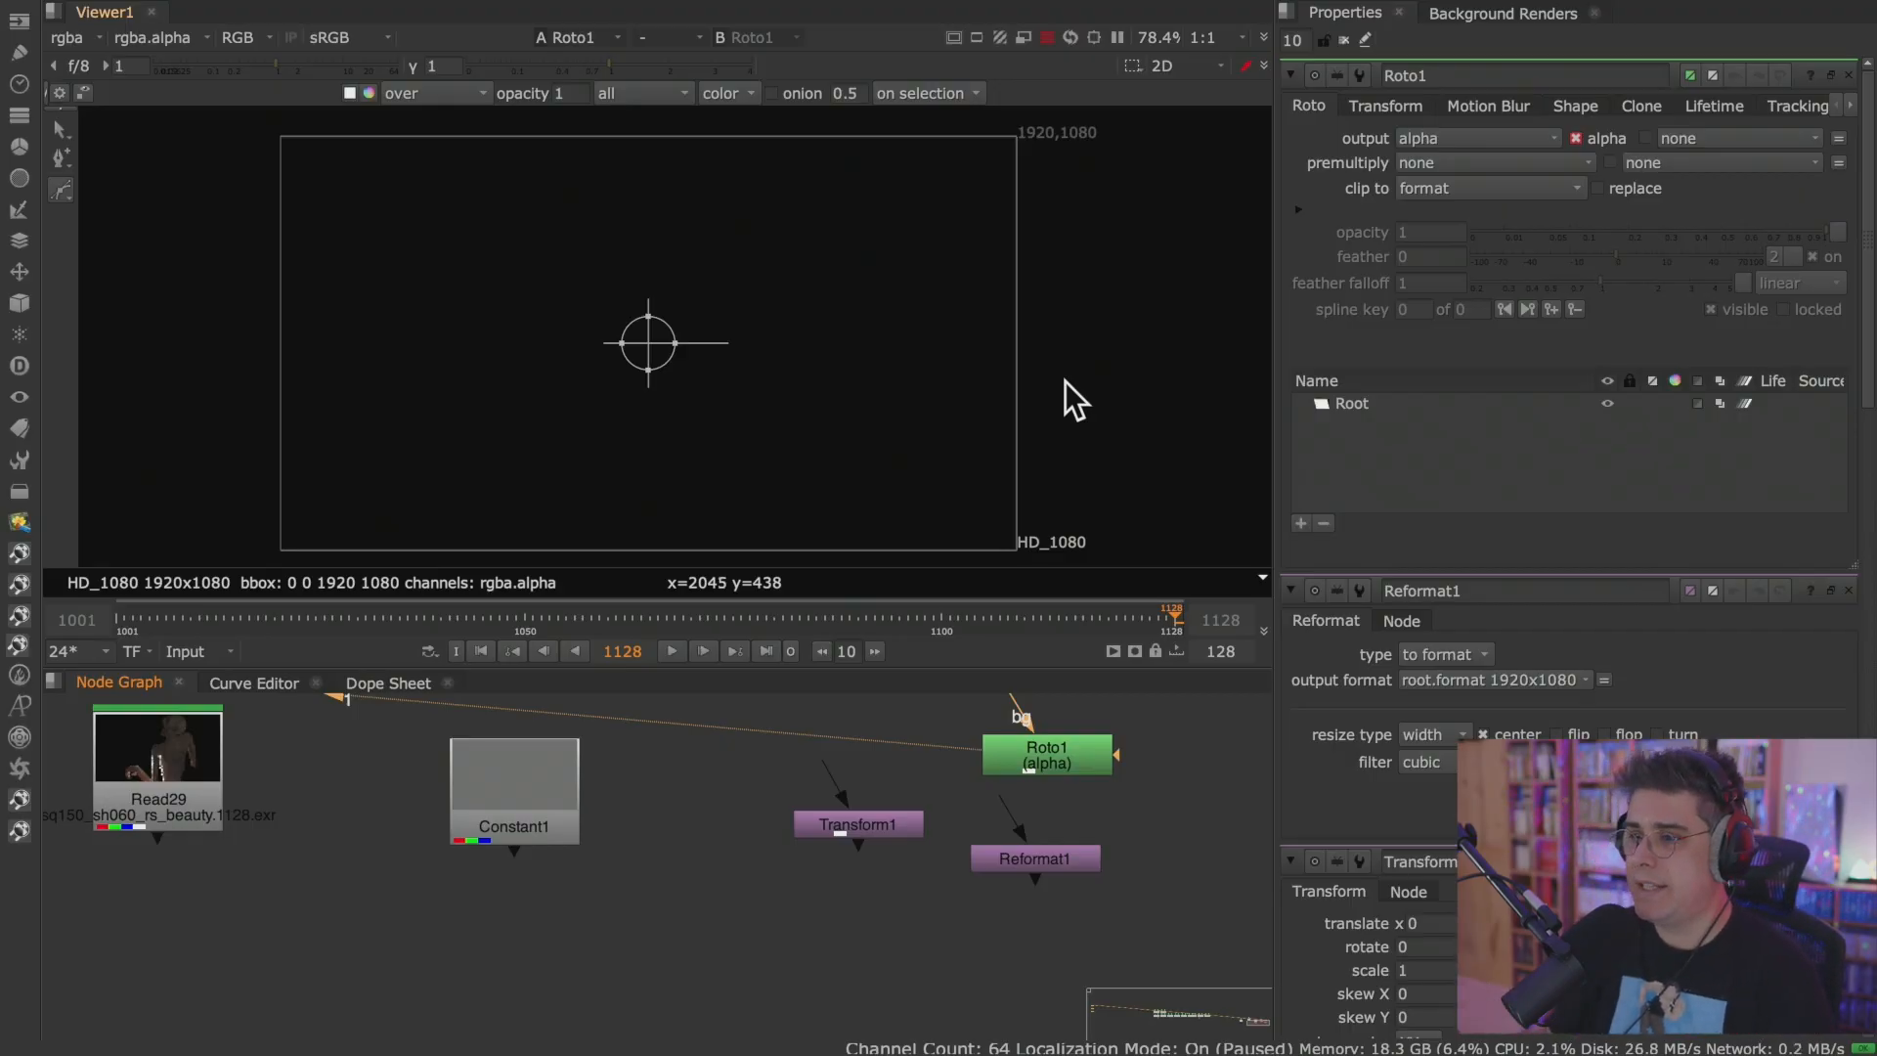
Open the project settings and delete the test Roto, Reformat, Transform and Constant nodes.
{"action": "left_click", "coordinate": [707, 923]}
{"action": "key", "text": "s"}
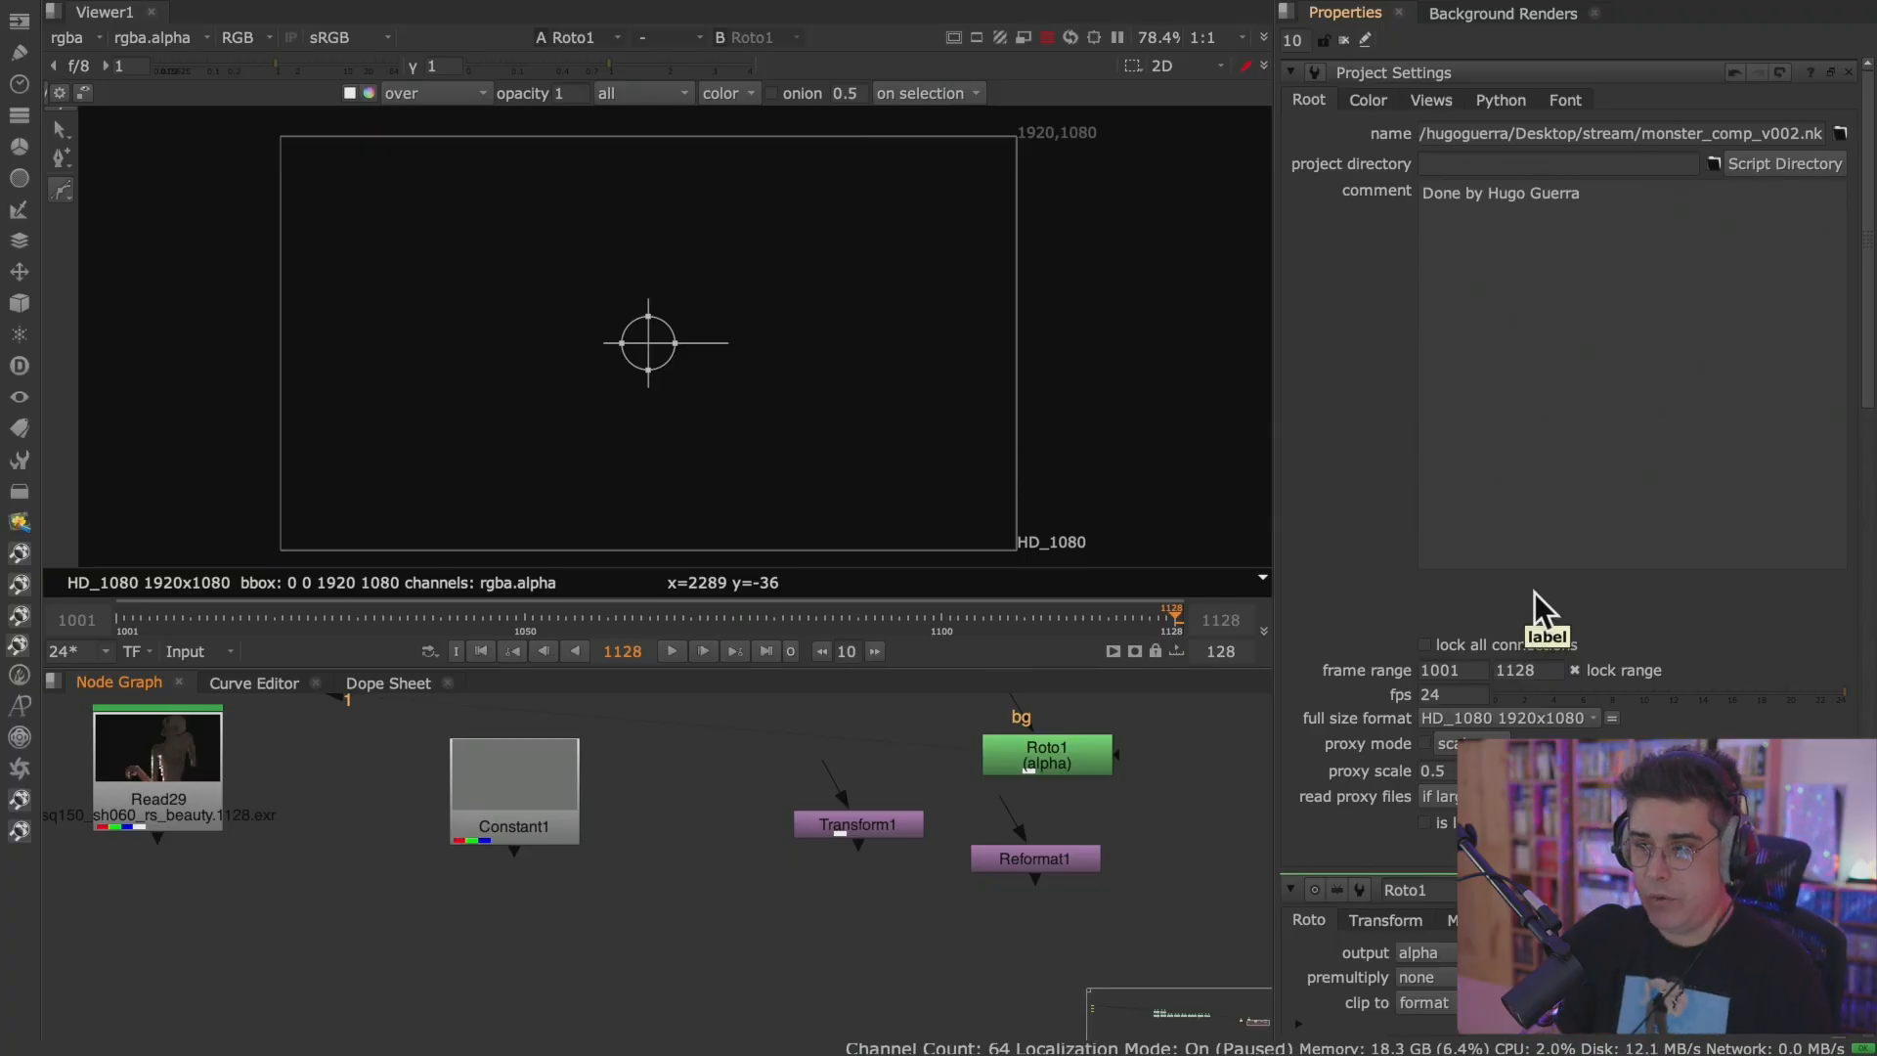
{"action": "left_click", "coordinate": [1076, 753]}
{"action": "key", "text": "Delete"}
{"action": "left_click", "coordinate": [1005, 853]}
{"action": "key", "text": "Delete"}
{"action": "left_click", "coordinate": [882, 829]}
{"action": "key", "text": "Delete"}
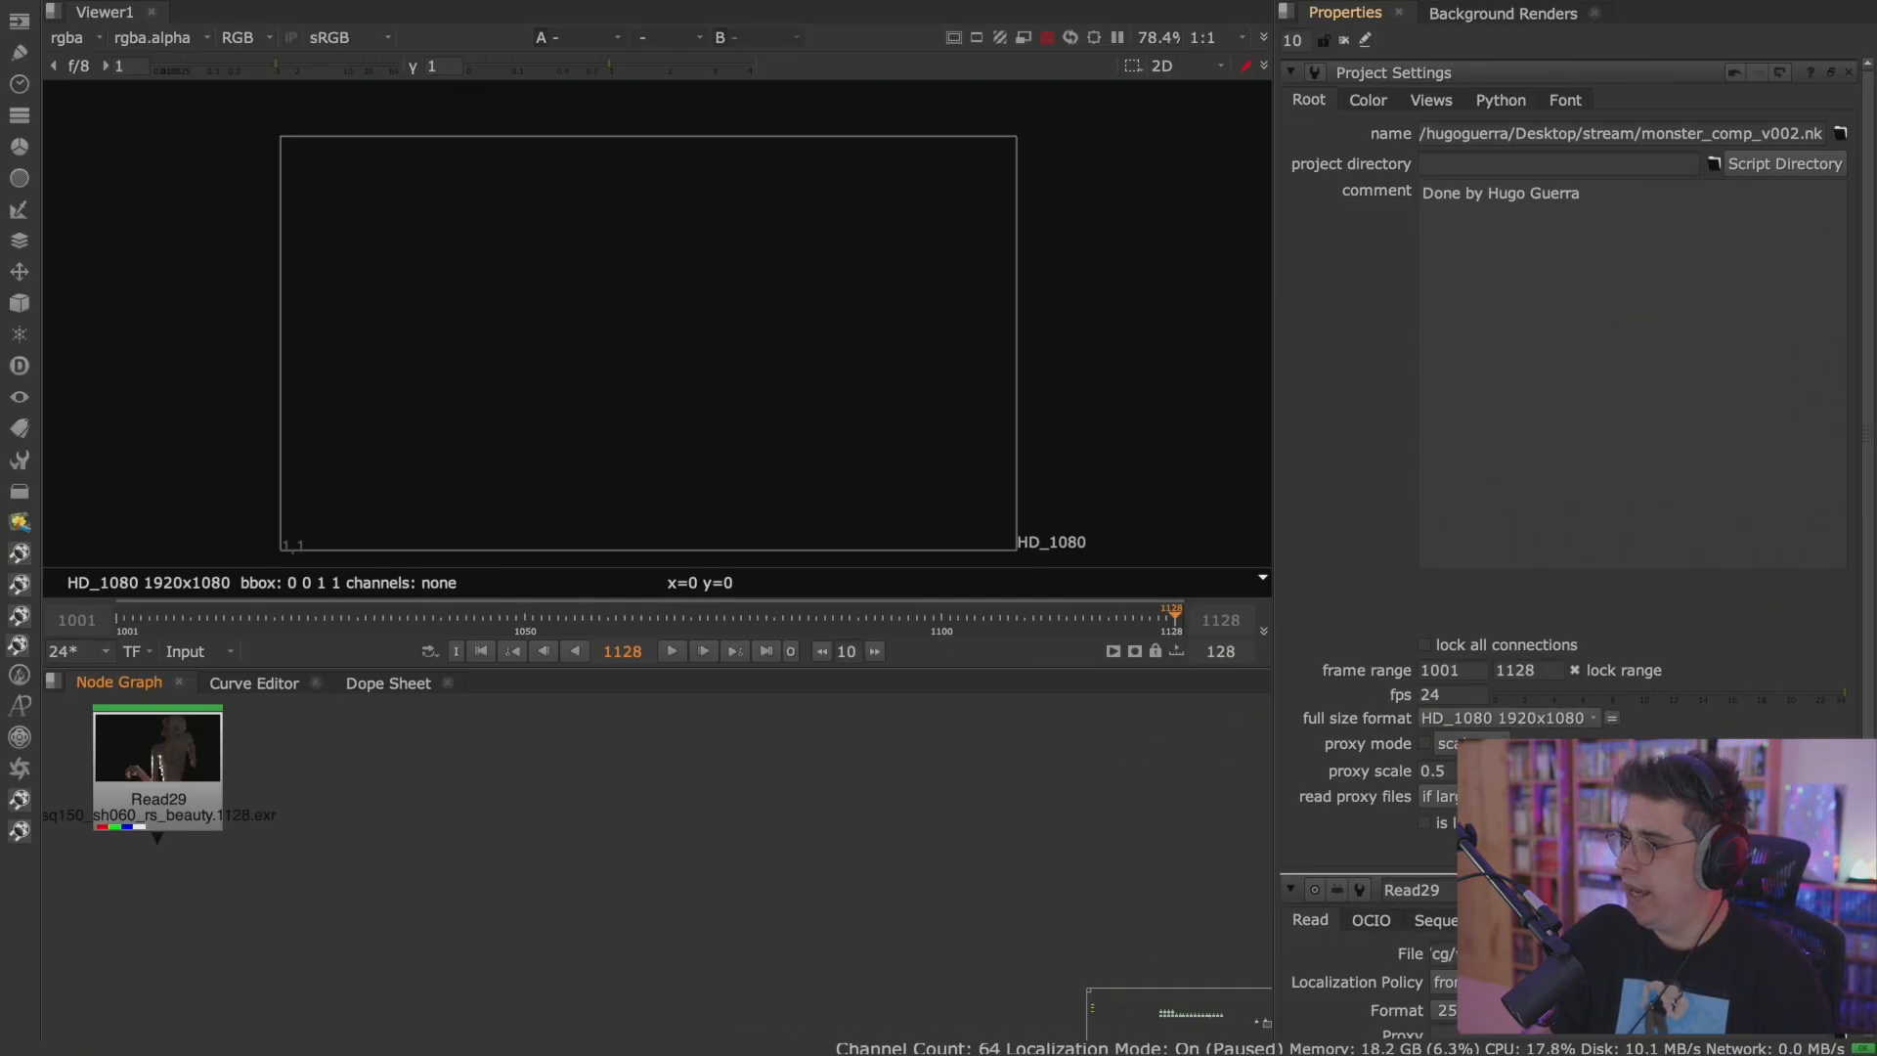
Examine the project's color settings, including the color management and OCIO config choices, without changing them.
{"action": "left_click", "coordinate": [1371, 100]}
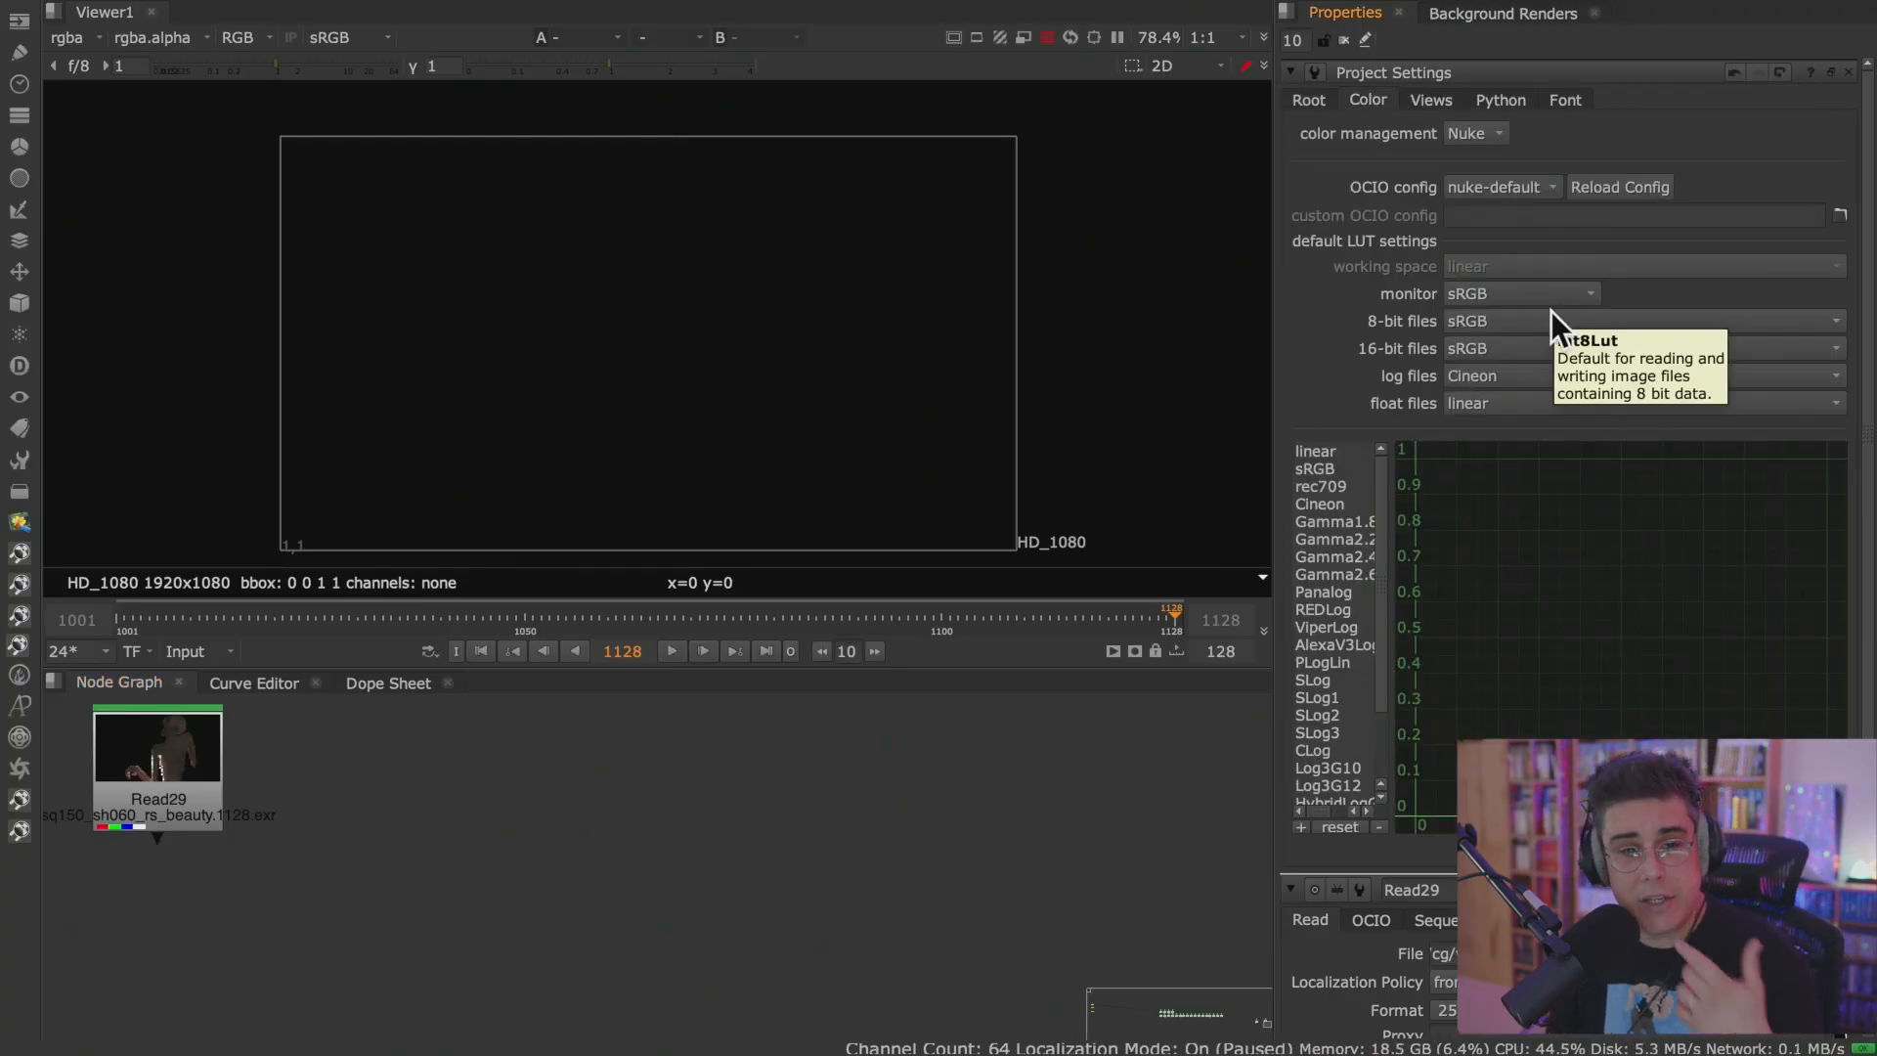
{"action": "left_click", "coordinate": [1497, 135]}
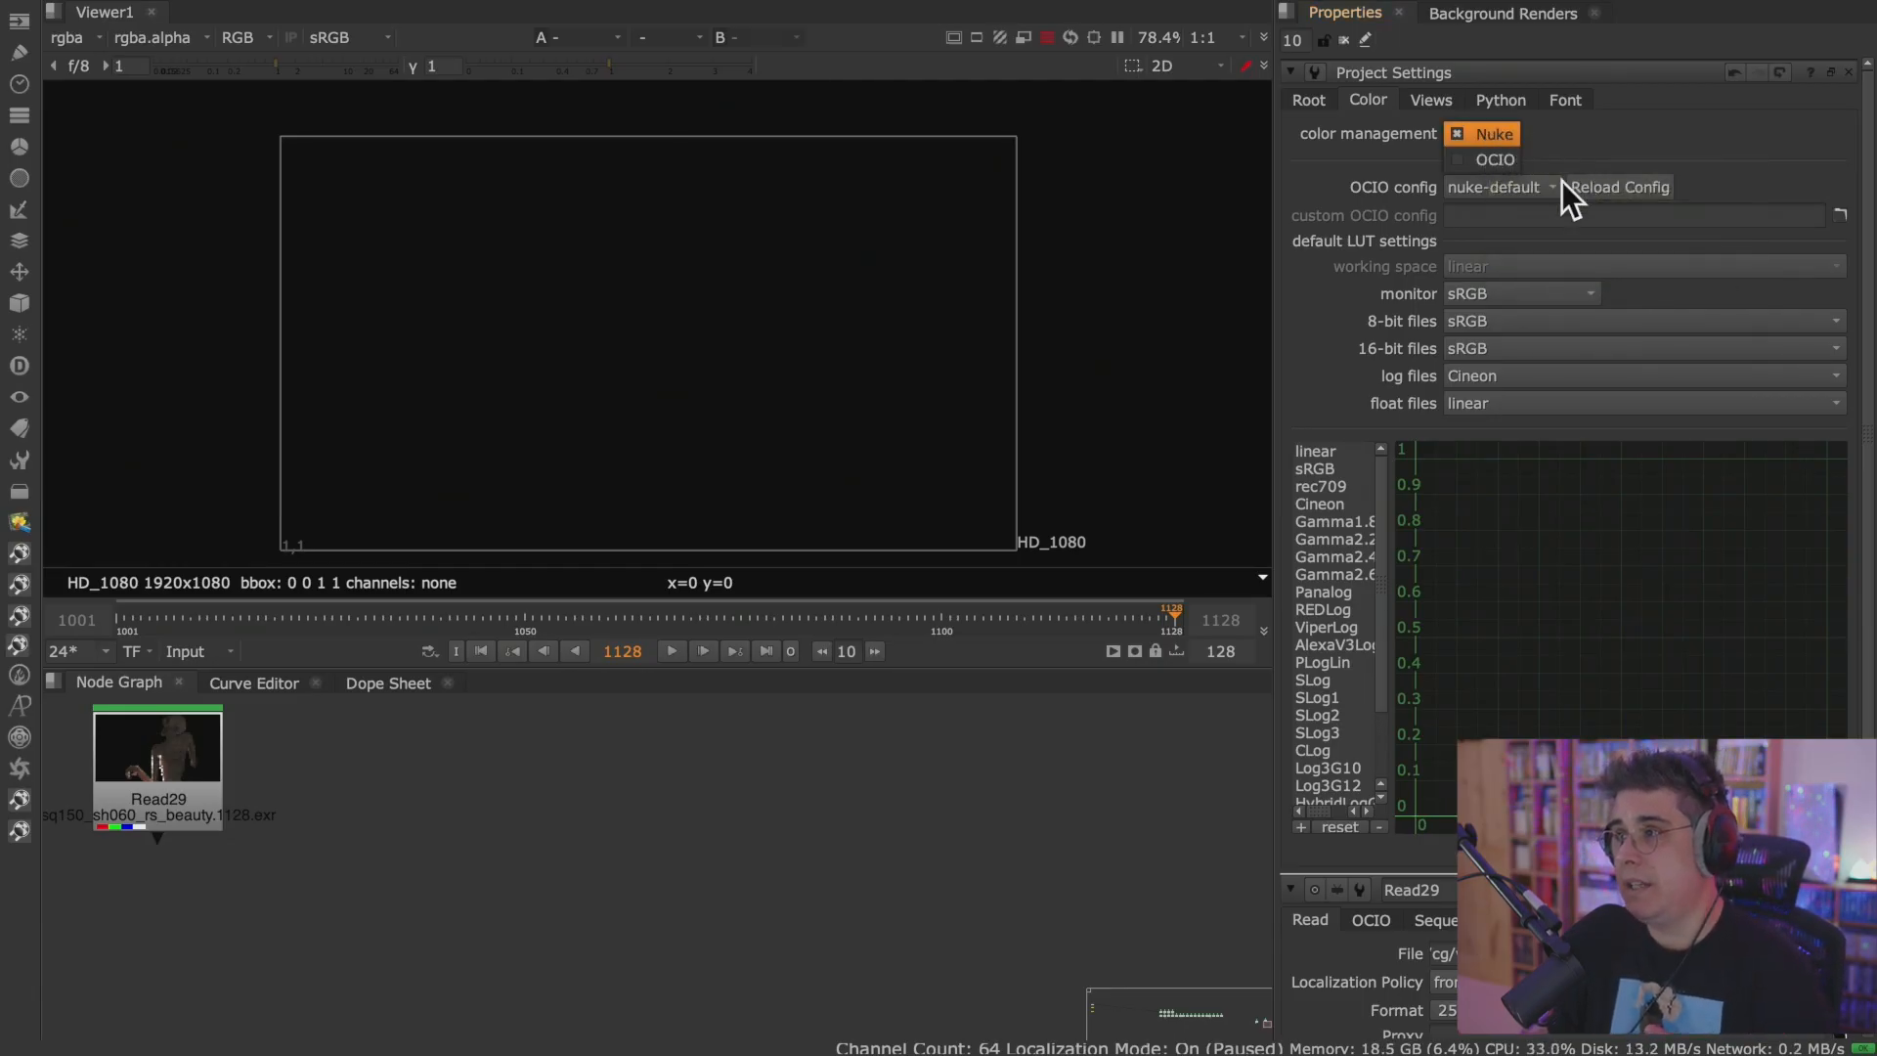
{"action": "left_click", "coordinate": [1537, 187]}
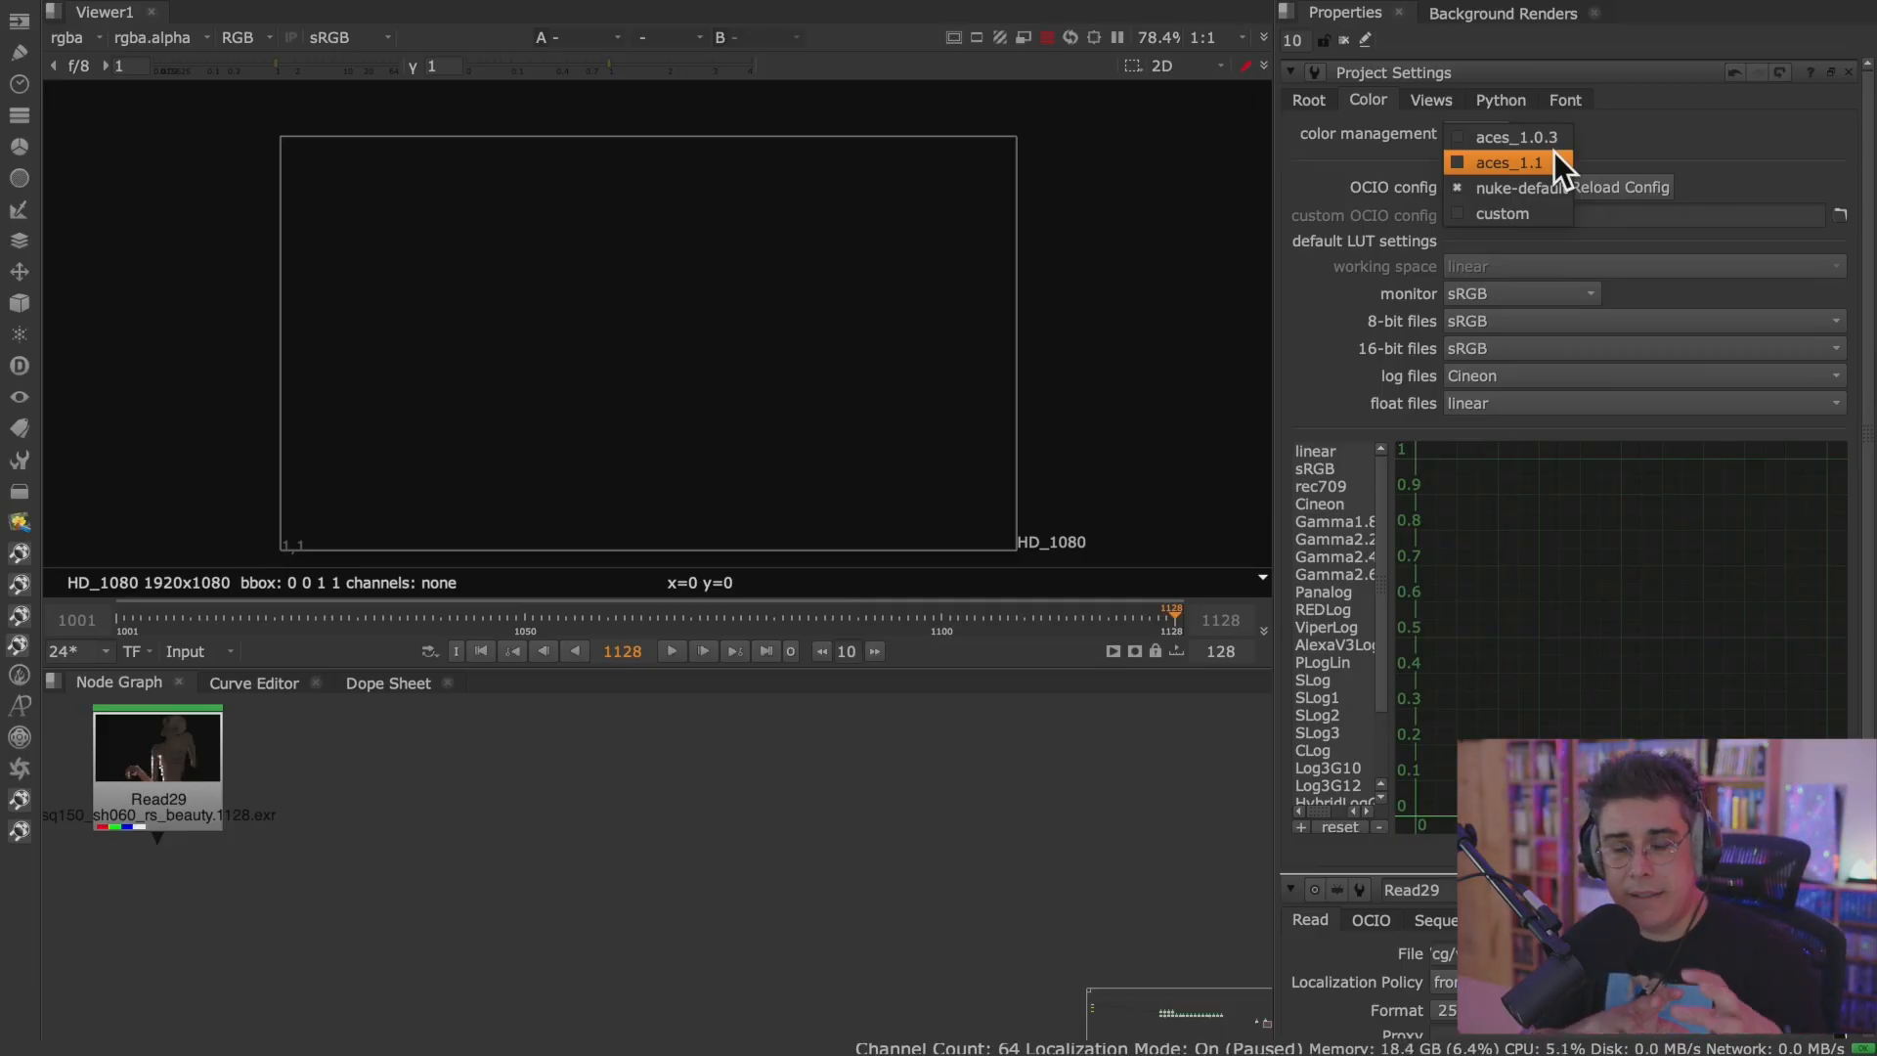
{"action": "left_click", "coordinate": [569, 859]}
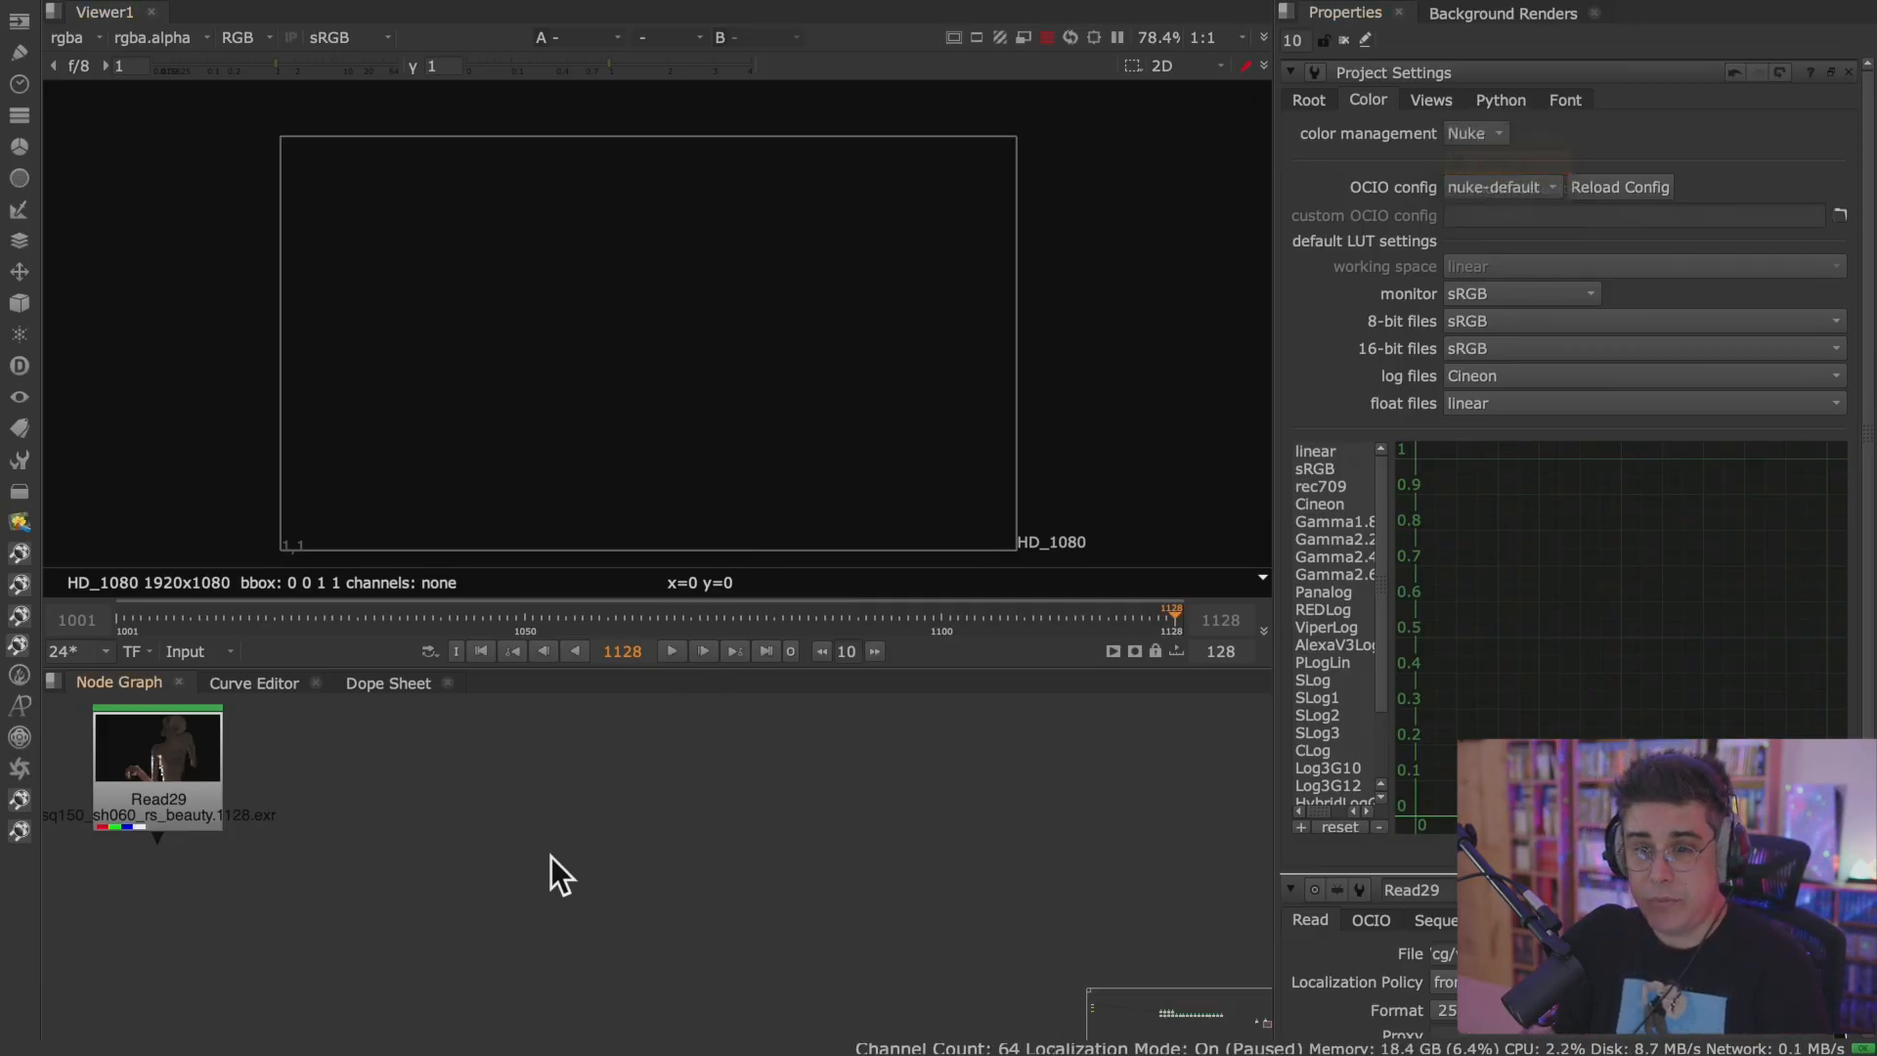
View the Read29 monster render and the Read28 footage in the Viewer, and open Read28's properties.
{"action": "middle_click_drag", "start_coordinate": [426, 823], "coordinate": [771, 834]}
{"action": "left_click", "coordinate": [524, 766]}
{"action": "key", "text": "1"}
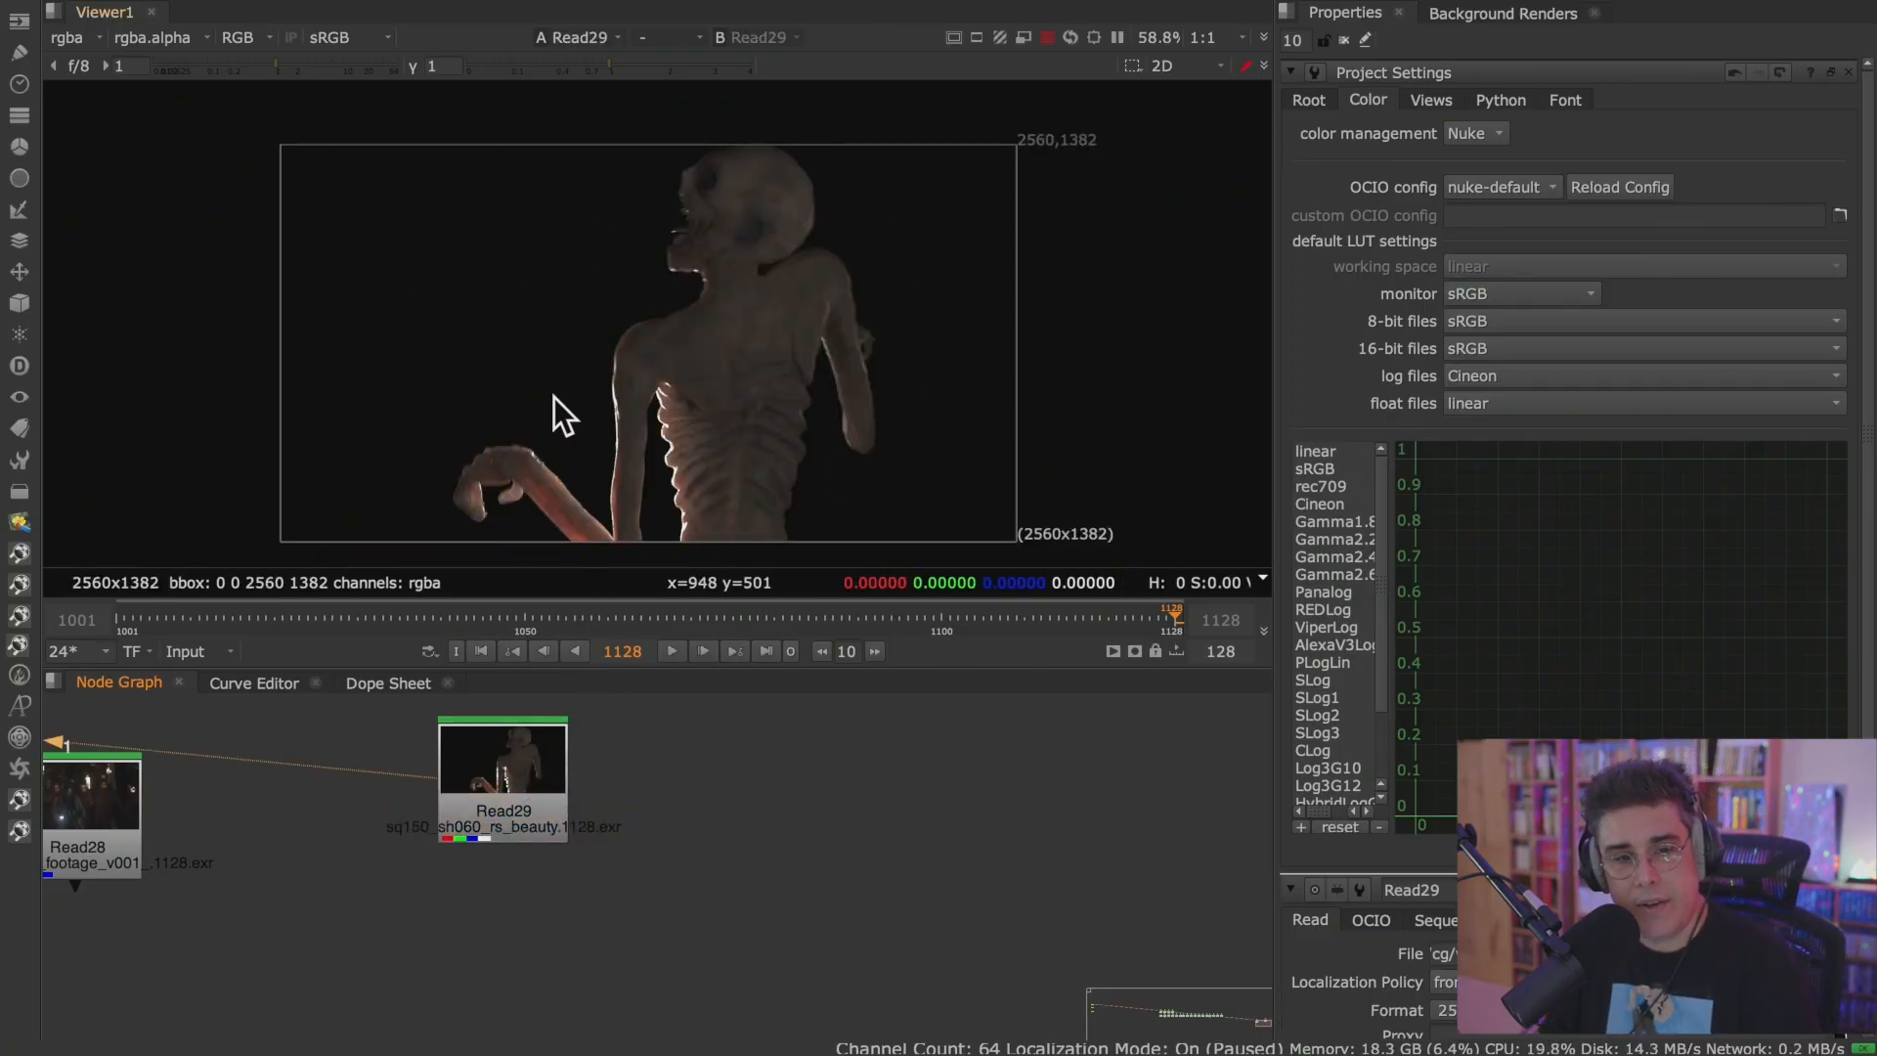
{"action": "middle_click_drag", "start_coordinate": [125, 803], "coordinate": [230, 812]}
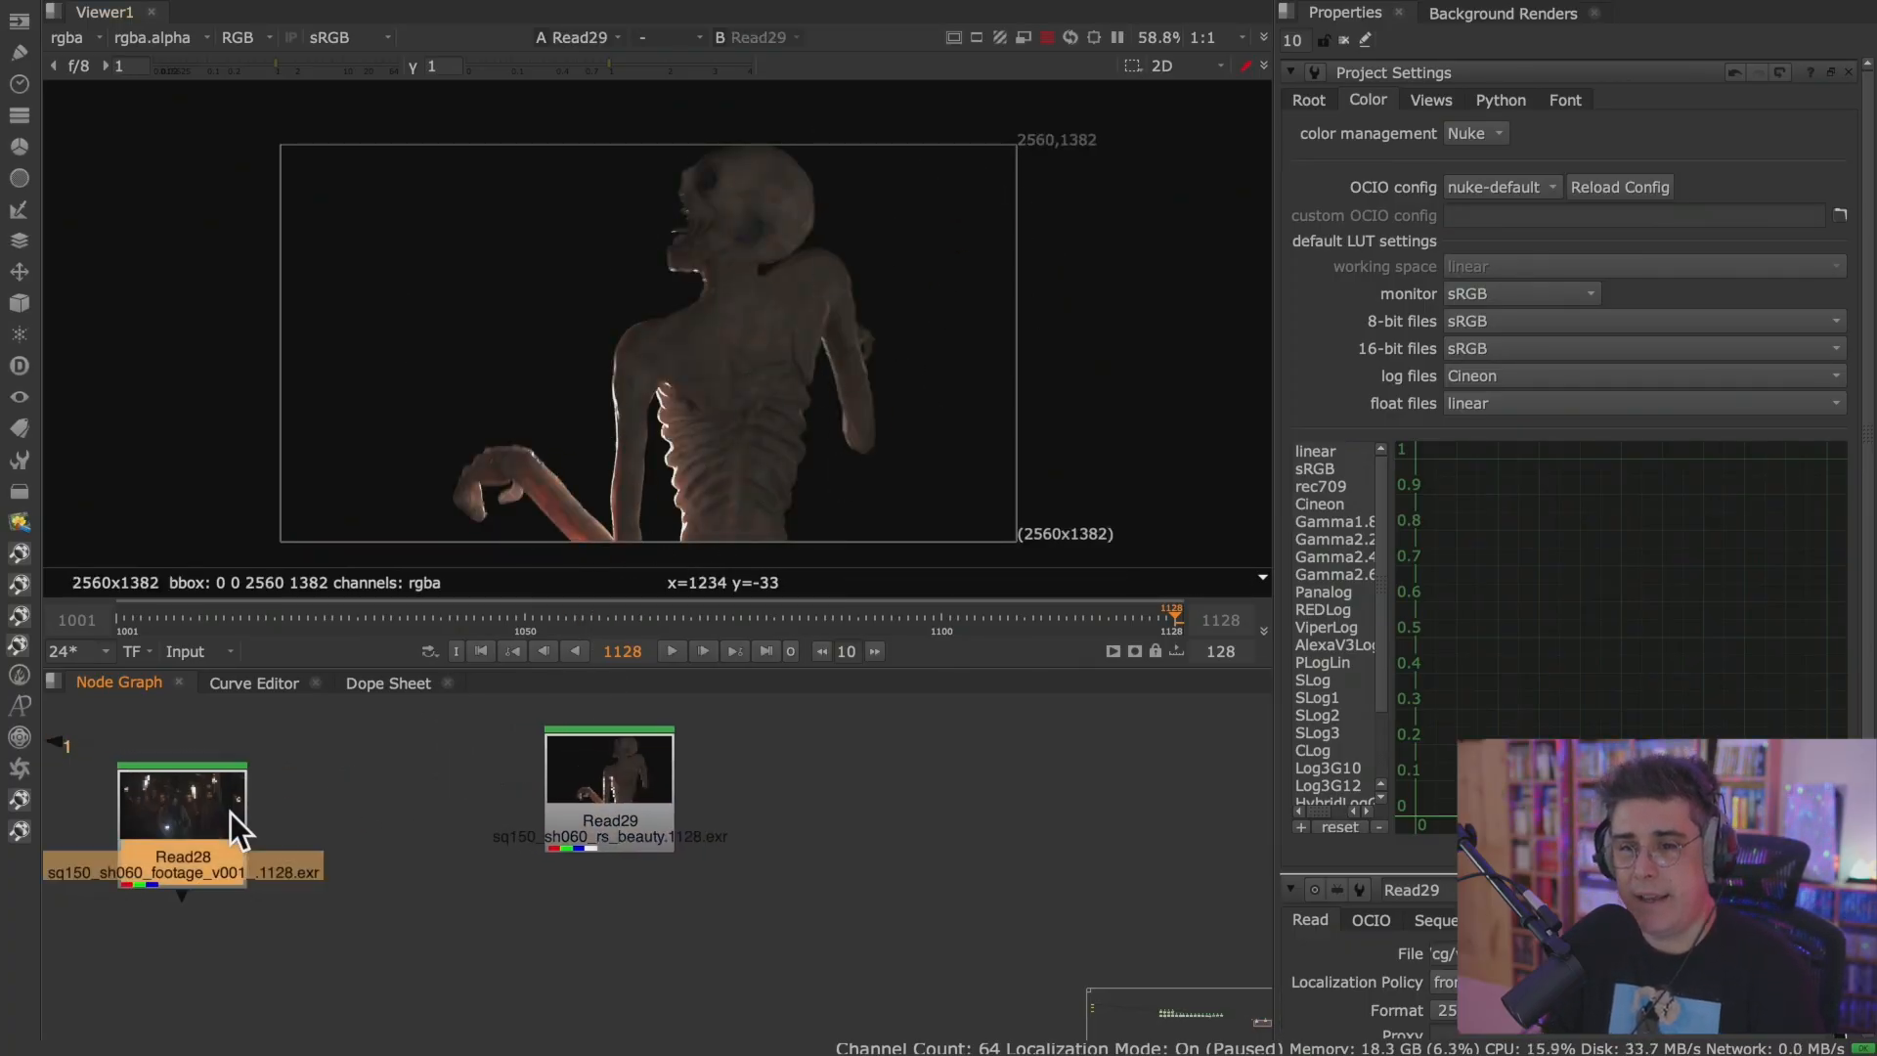
{"action": "left_click", "coordinate": [231, 812]}
{"action": "key", "text": "1"}
{"action": "double_click", "coordinate": [186, 819]}
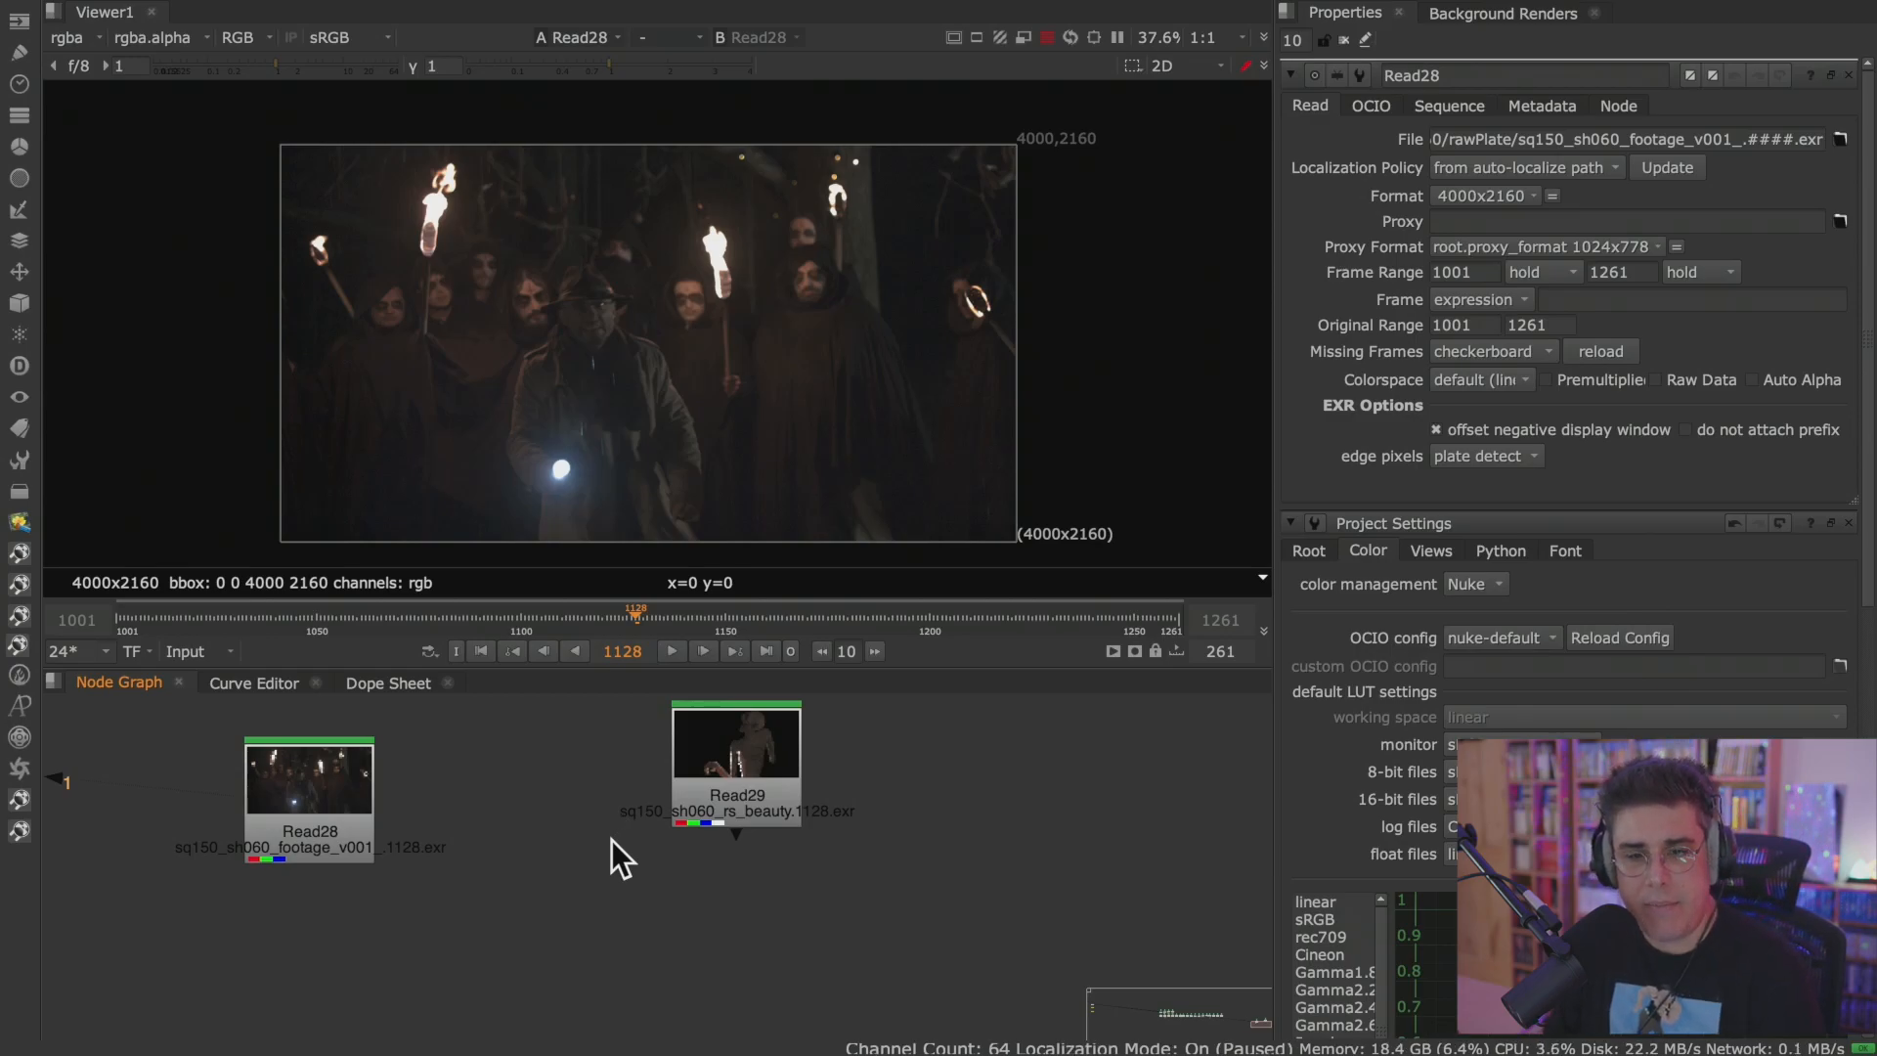
Switch the Viewer to Read29 and back to Read28 to compare the render with the footage.
{"action": "left_click", "coordinate": [714, 766]}
{"action": "key", "text": "1"}
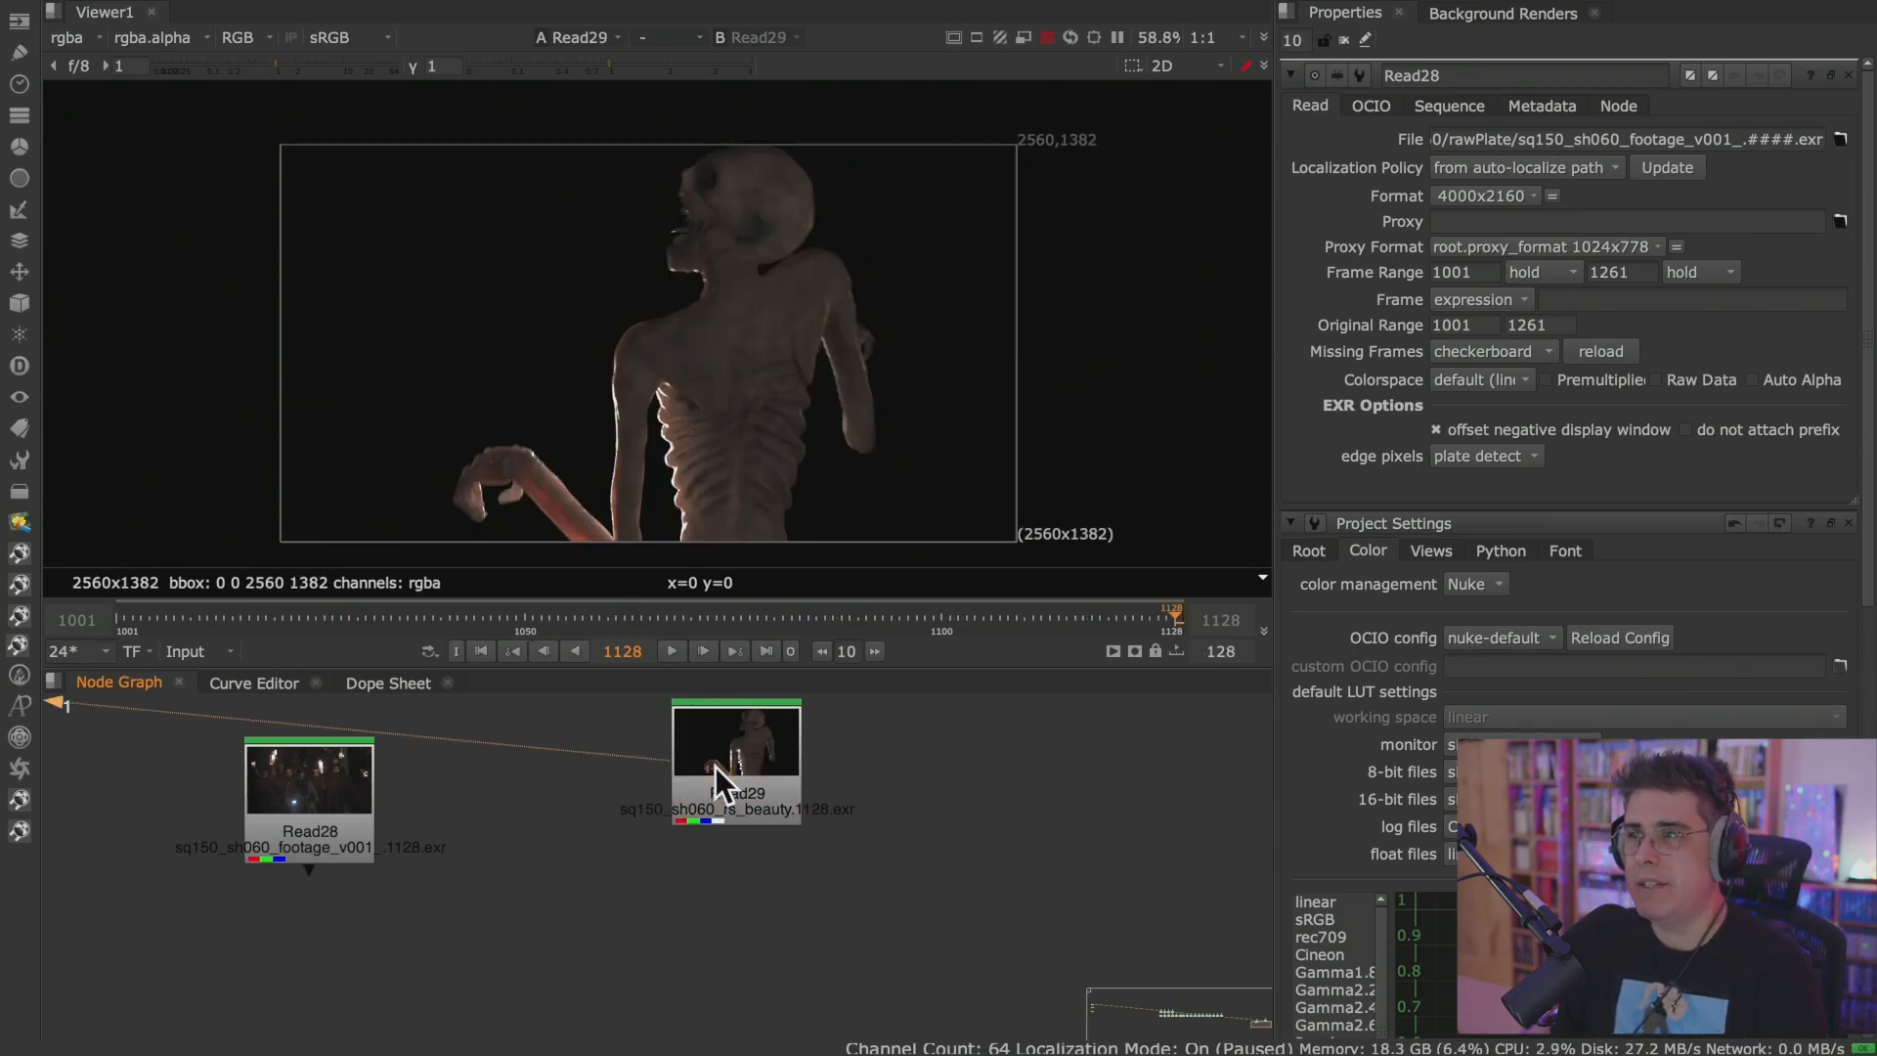
{"action": "left_click", "coordinate": [280, 801]}
{"action": "key", "text": "1"}
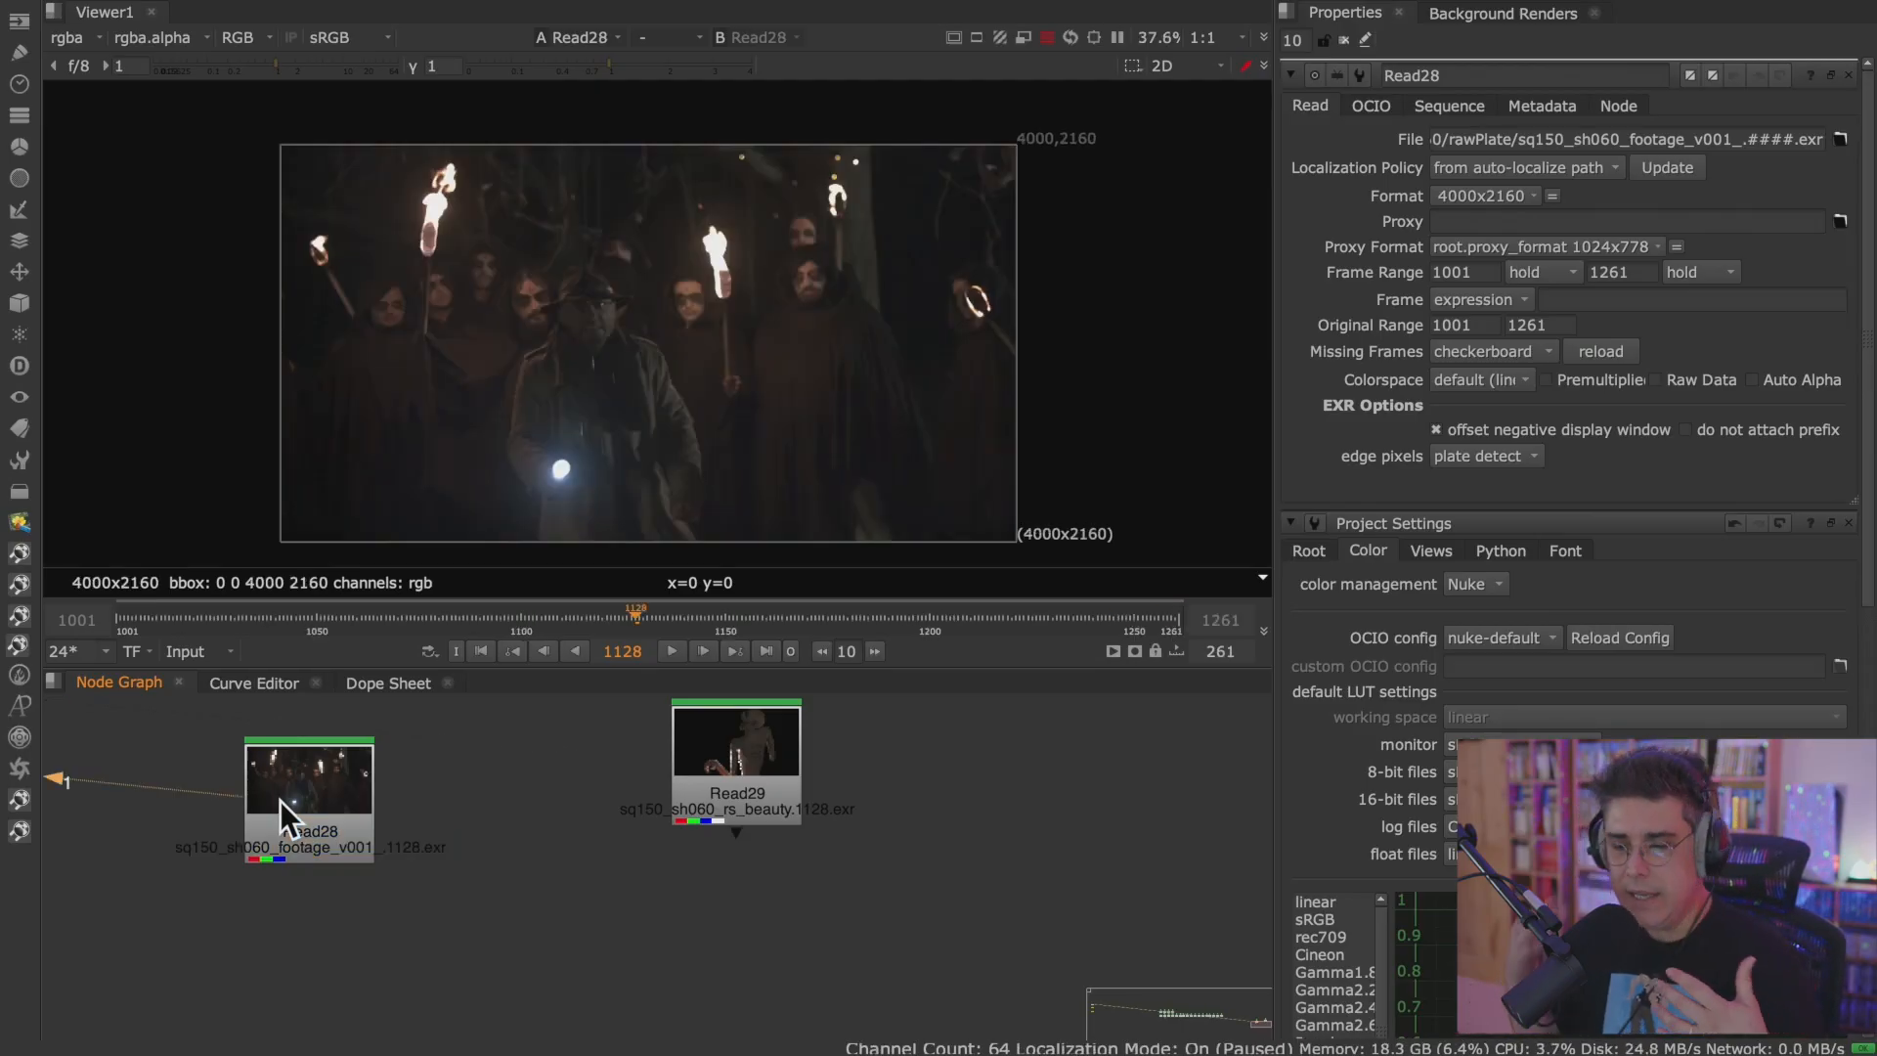
Maximize the Node Graph and add an unconnected Merge node below and between Read28 and Read29.
{"action": "key", "text": "space"}
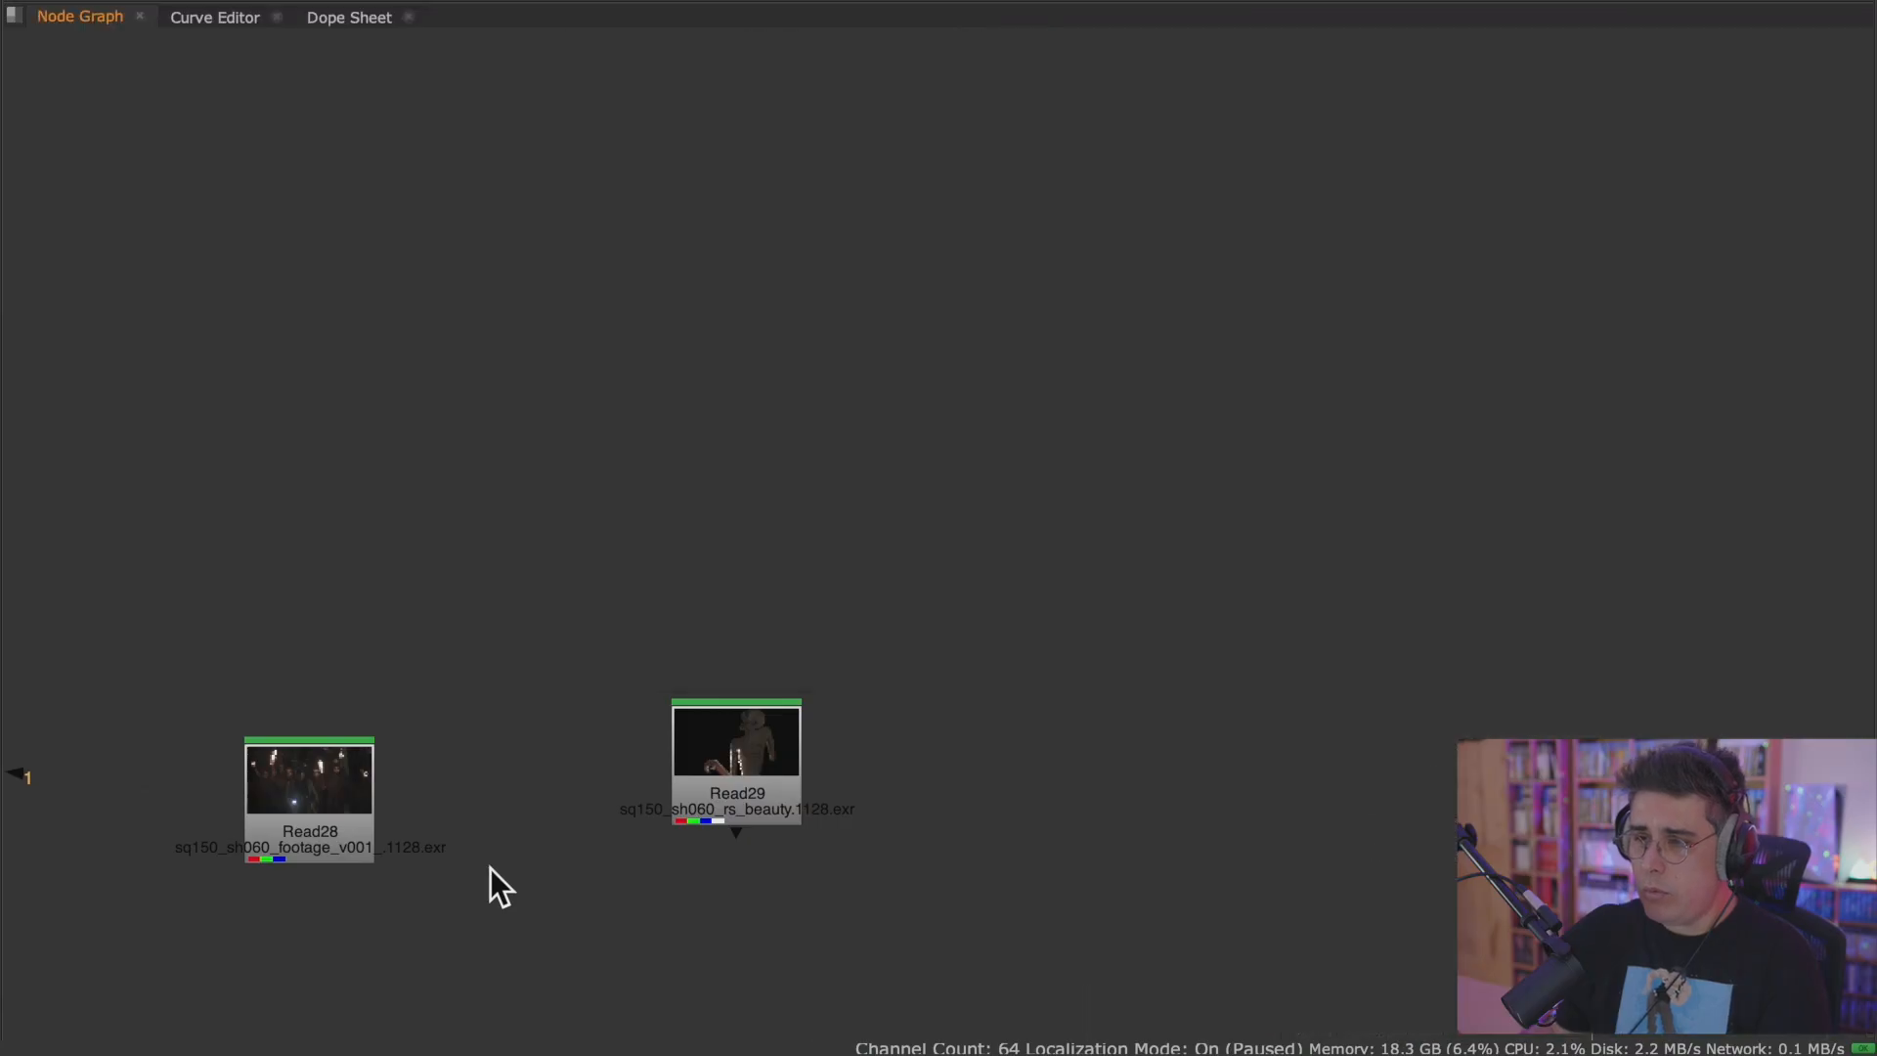
{"action": "left_click", "coordinate": [568, 262]}
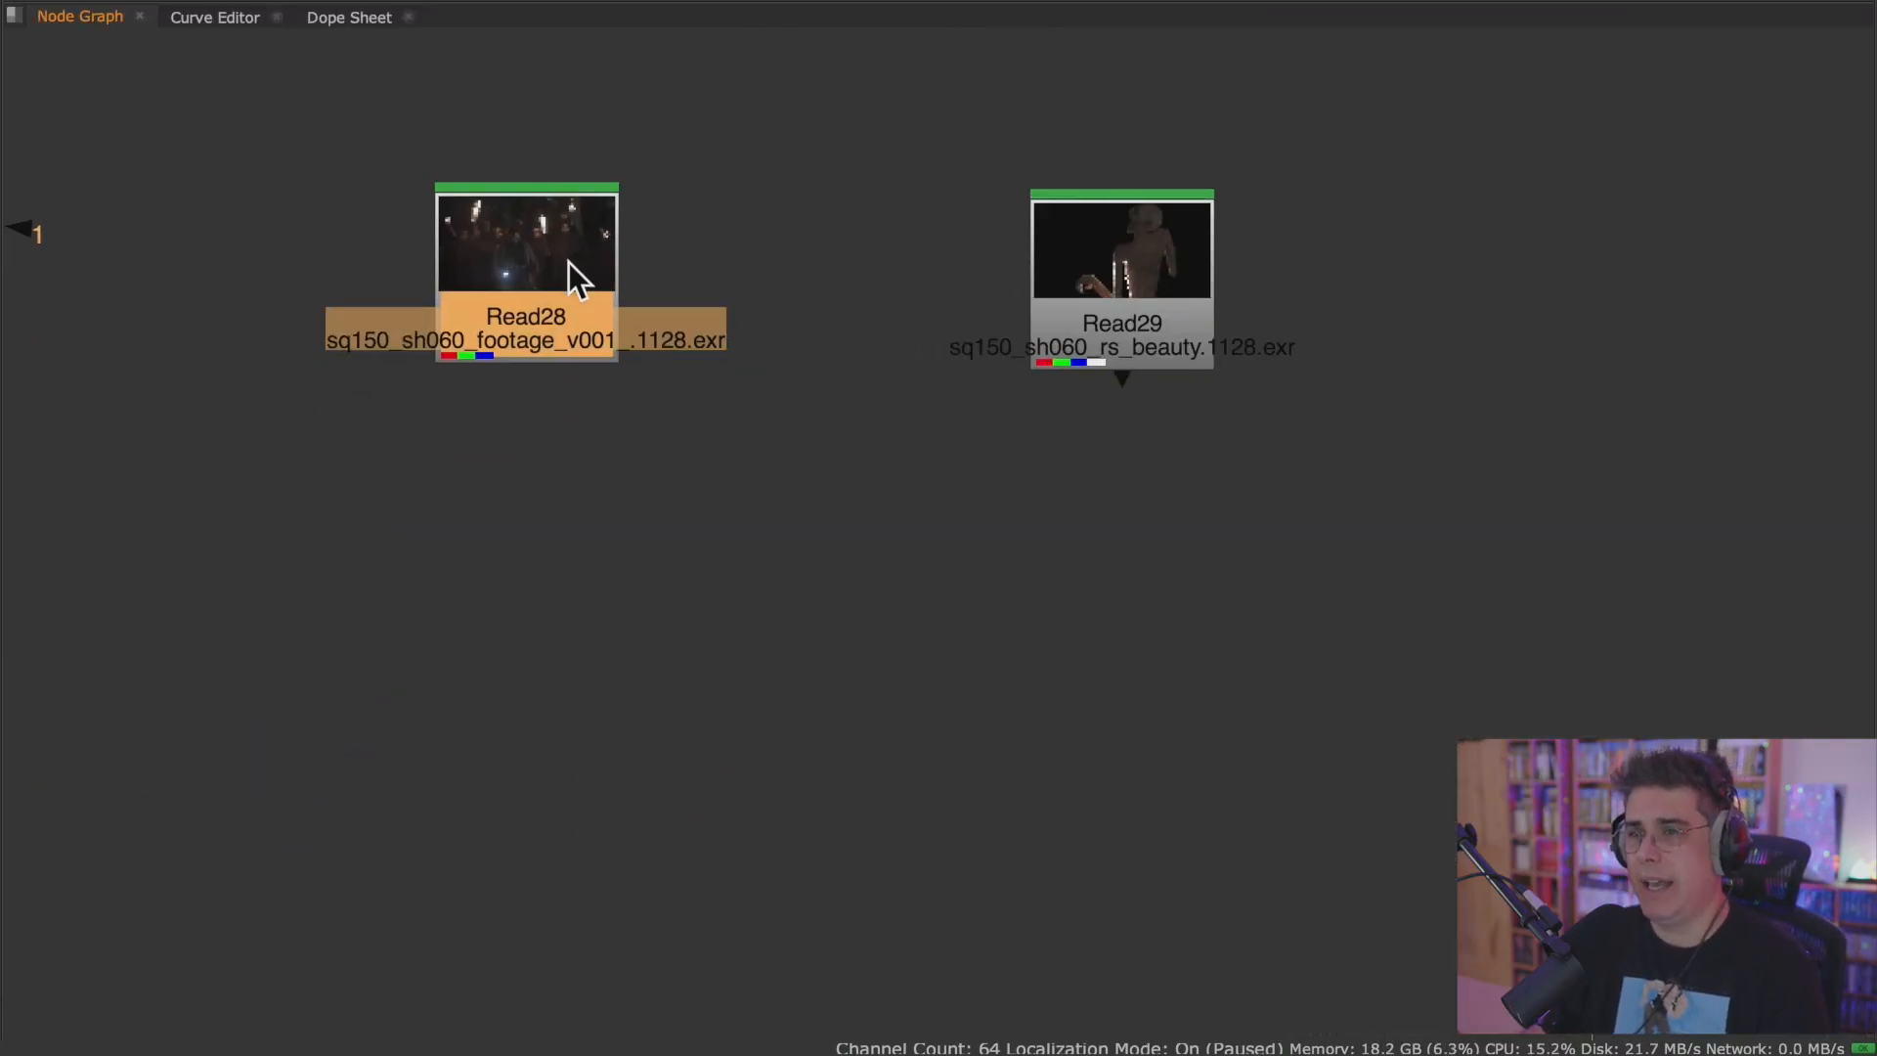
{"action": "left_click", "coordinate": [864, 458]}
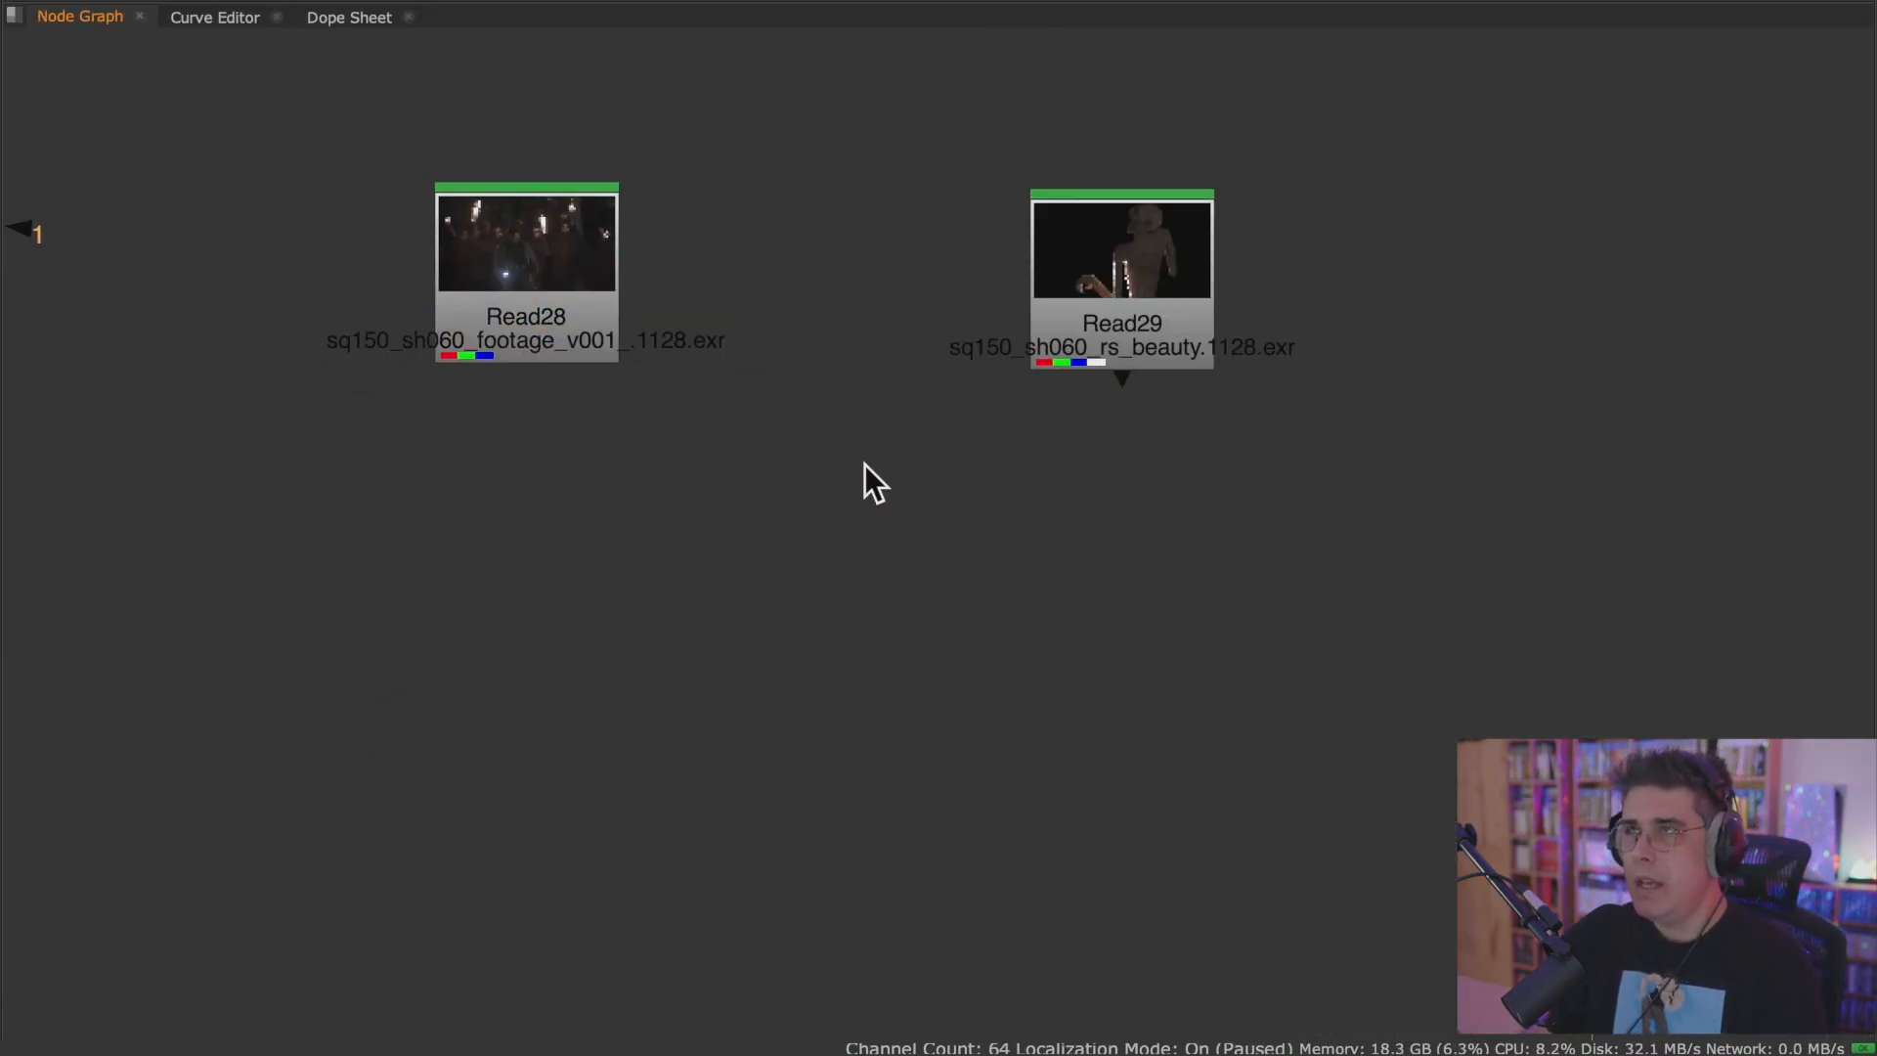
{"action": "key", "text": "m"}
{"action": "scroll", "coordinate": [815, 513], "scroll_direction": "up", "scroll_amount": 1}
{"action": "scroll", "coordinate": [817, 528], "scroll_direction": "up", "scroll_amount": 2}
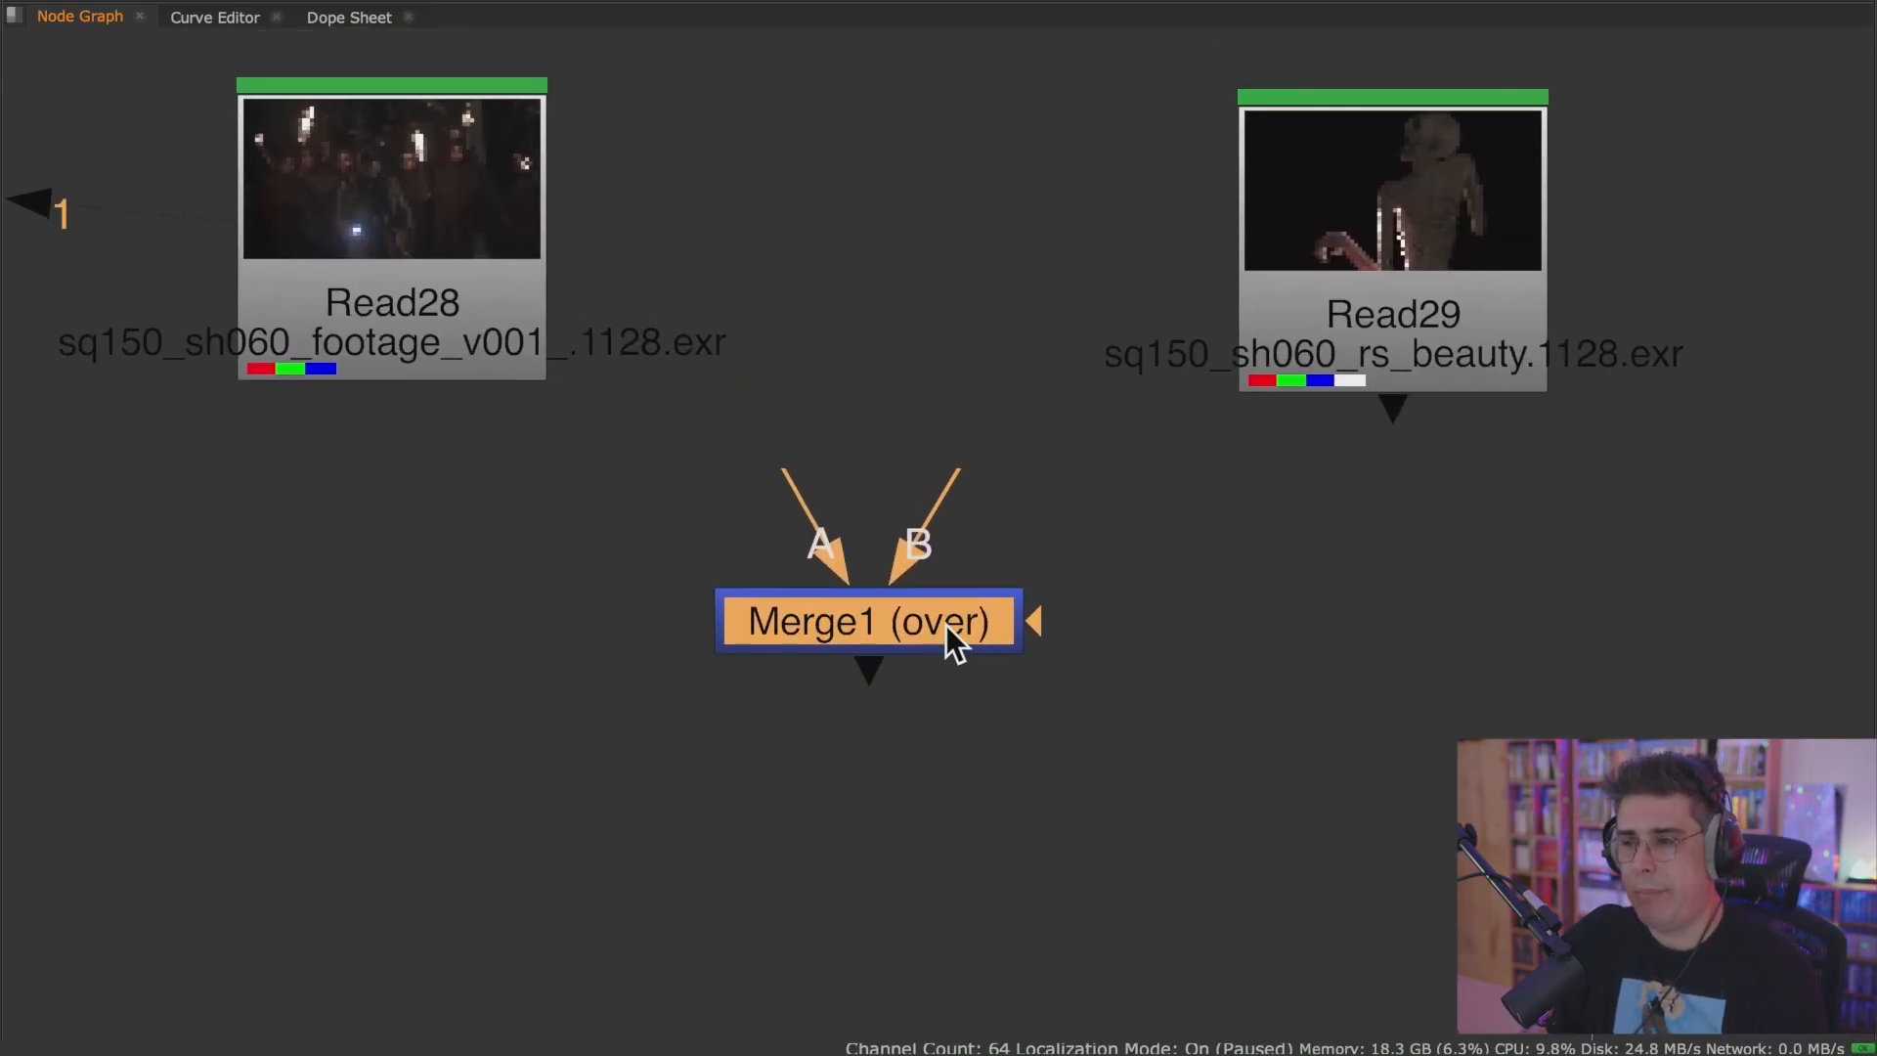
{"action": "scroll", "coordinate": [1058, 582], "scroll_direction": "down", "scroll_amount": 1}
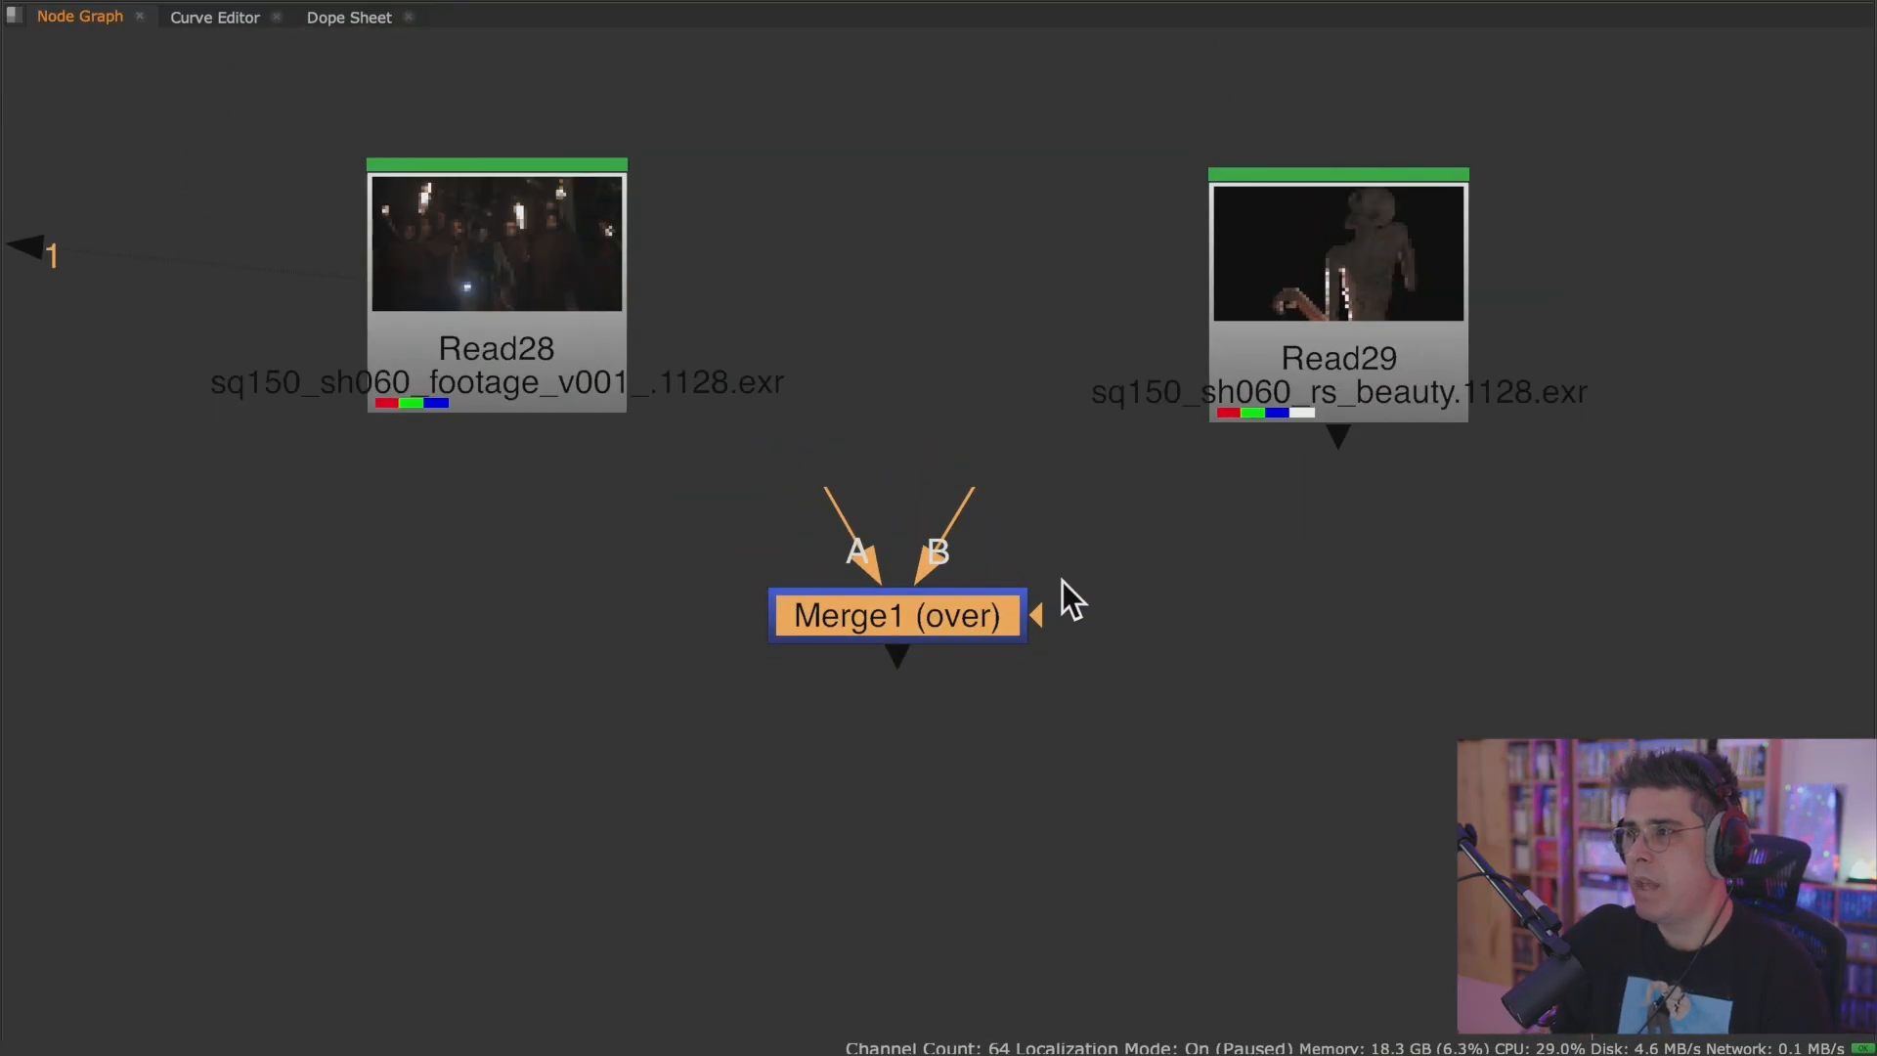
Connect the Merge node's B input to the Read28 footage and its A input to the Read29 monster render.
{"action": "middle_click_drag", "start_coordinate": [1061, 581], "coordinate": [1044, 607]}
{"action": "left_click_drag", "start_coordinate": [1307, 307], "coordinate": [1274, 290]}
{"action": "left_click_drag", "start_coordinate": [528, 337], "coordinate": [531, 327]}
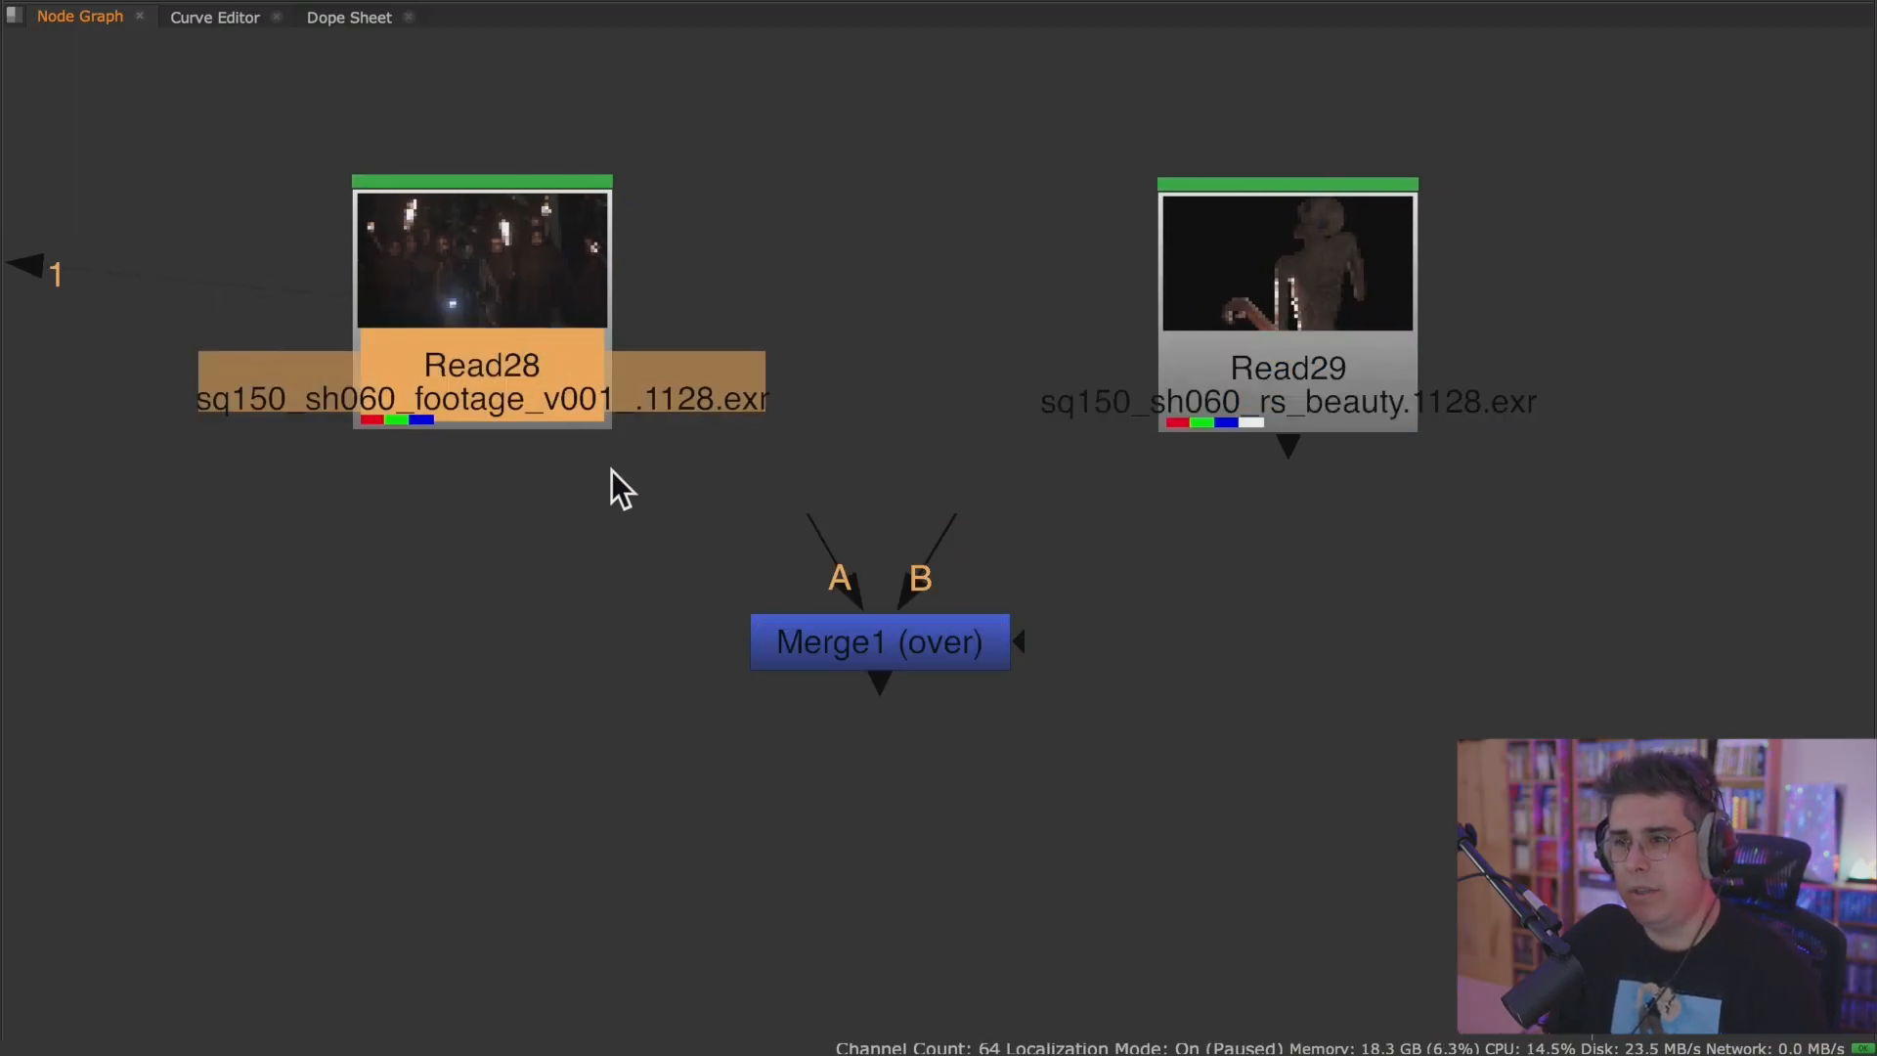
{"action": "left_click_drag", "start_coordinate": [946, 524], "coordinate": [479, 391]}
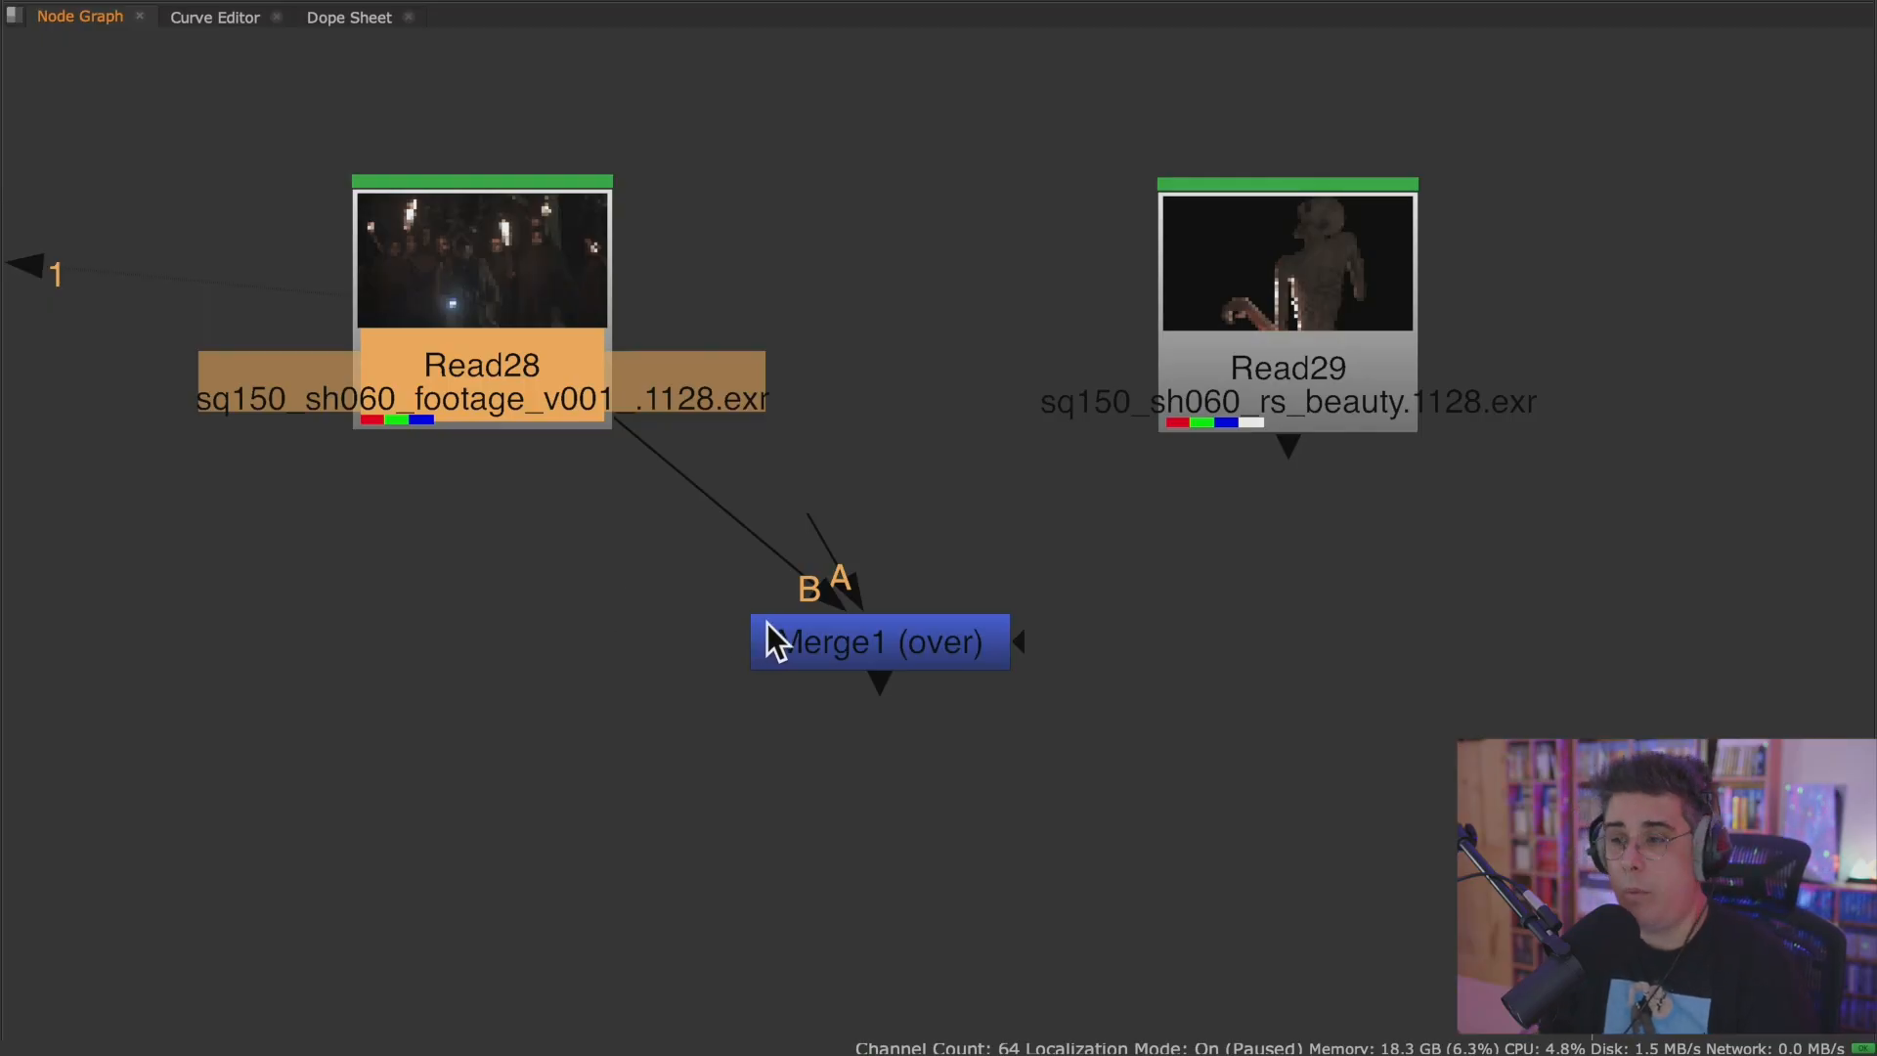
{"action": "scroll", "coordinate": [770, 622], "scroll_direction": "up", "scroll_amount": 4}
{"action": "scroll", "coordinate": [839, 591], "scroll_direction": "down", "scroll_amount": 4}
{"action": "middle_click_drag", "start_coordinate": [987, 554], "coordinate": [922, 574]}
{"action": "left_click_drag", "start_coordinate": [782, 519], "coordinate": [1359, 410]}
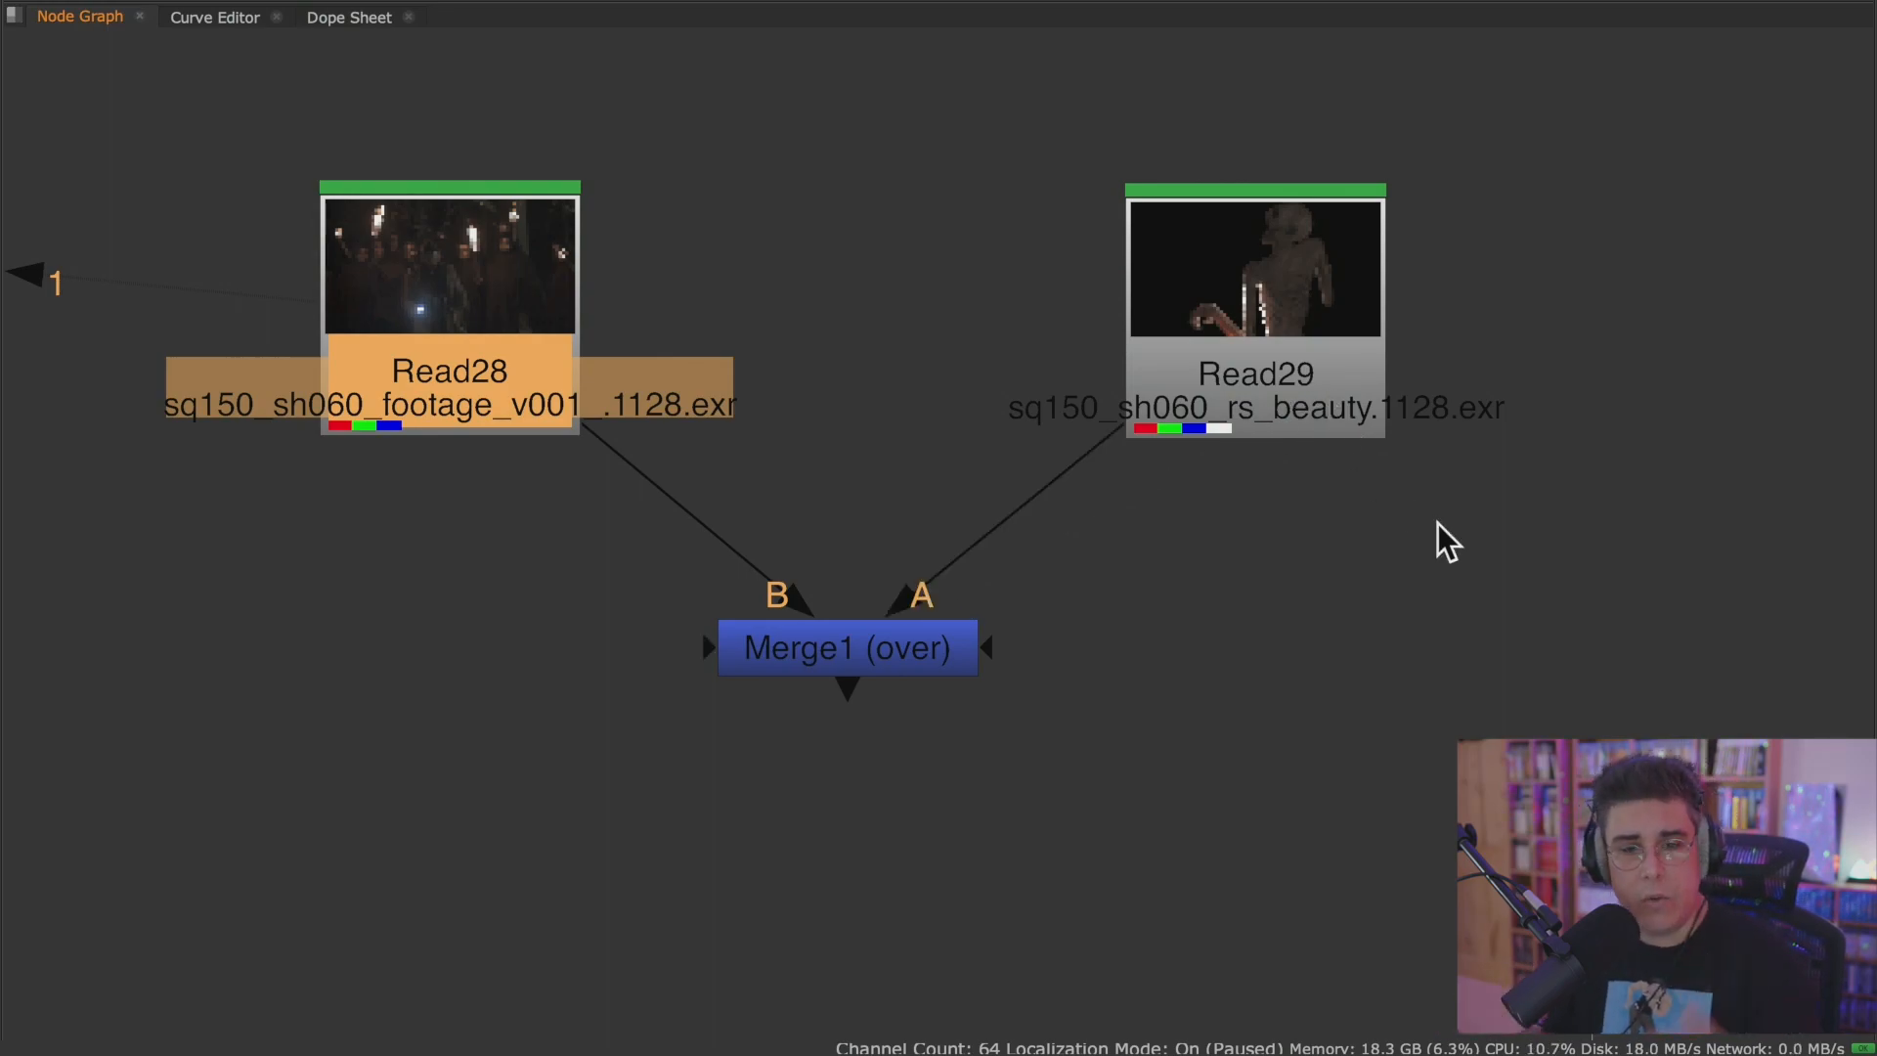
Add a second Merge node with its B input connected to Merge1, and delete it again.
{"action": "left_click", "coordinate": [1051, 833]}
{"action": "key", "text": "m"}
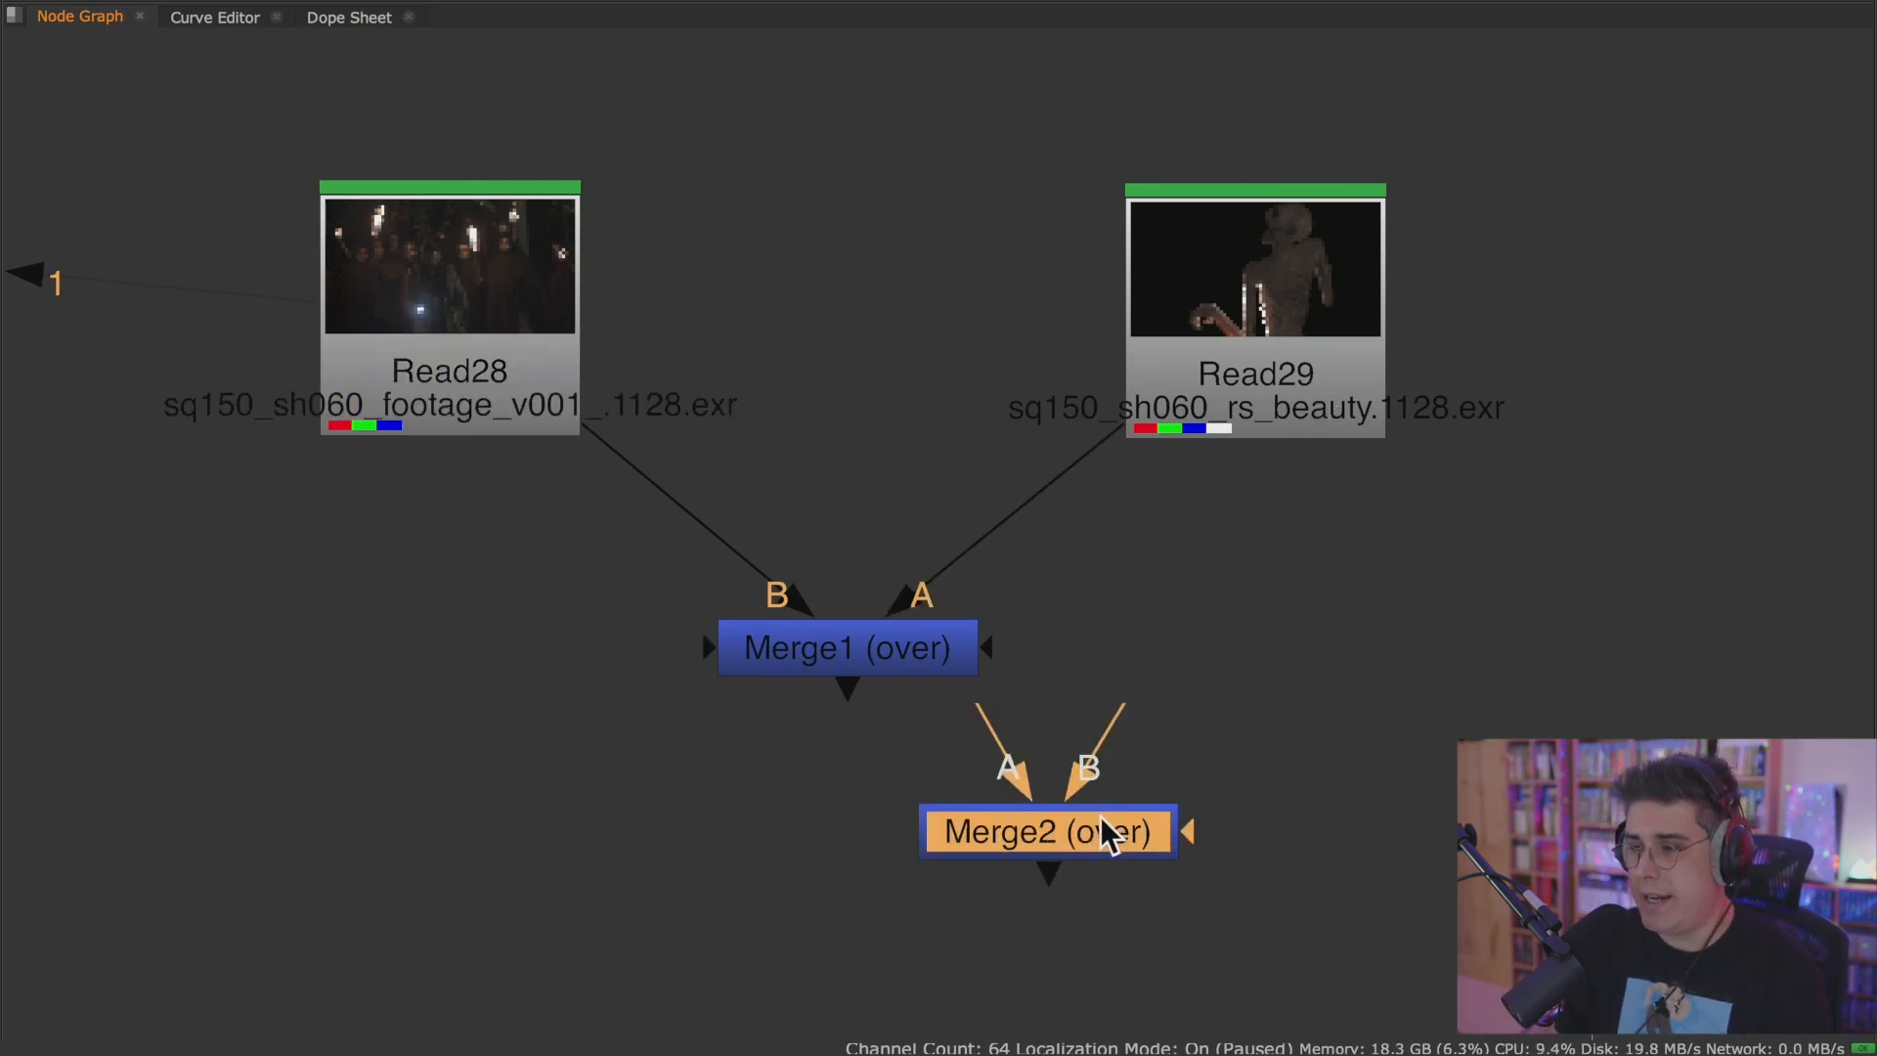
{"action": "left_click_drag", "start_coordinate": [1101, 816], "coordinate": [950, 865]}
{"action": "left_click_drag", "start_coordinate": [946, 780], "coordinate": [918, 632]}
{"action": "middle_click_drag", "start_coordinate": [1002, 887], "coordinate": [1010, 754]}
{"action": "left_click_drag", "start_coordinate": [937, 725], "coordinate": [911, 772]}
{"action": "left_click_drag", "start_coordinate": [817, 681], "coordinate": [1290, 609]}
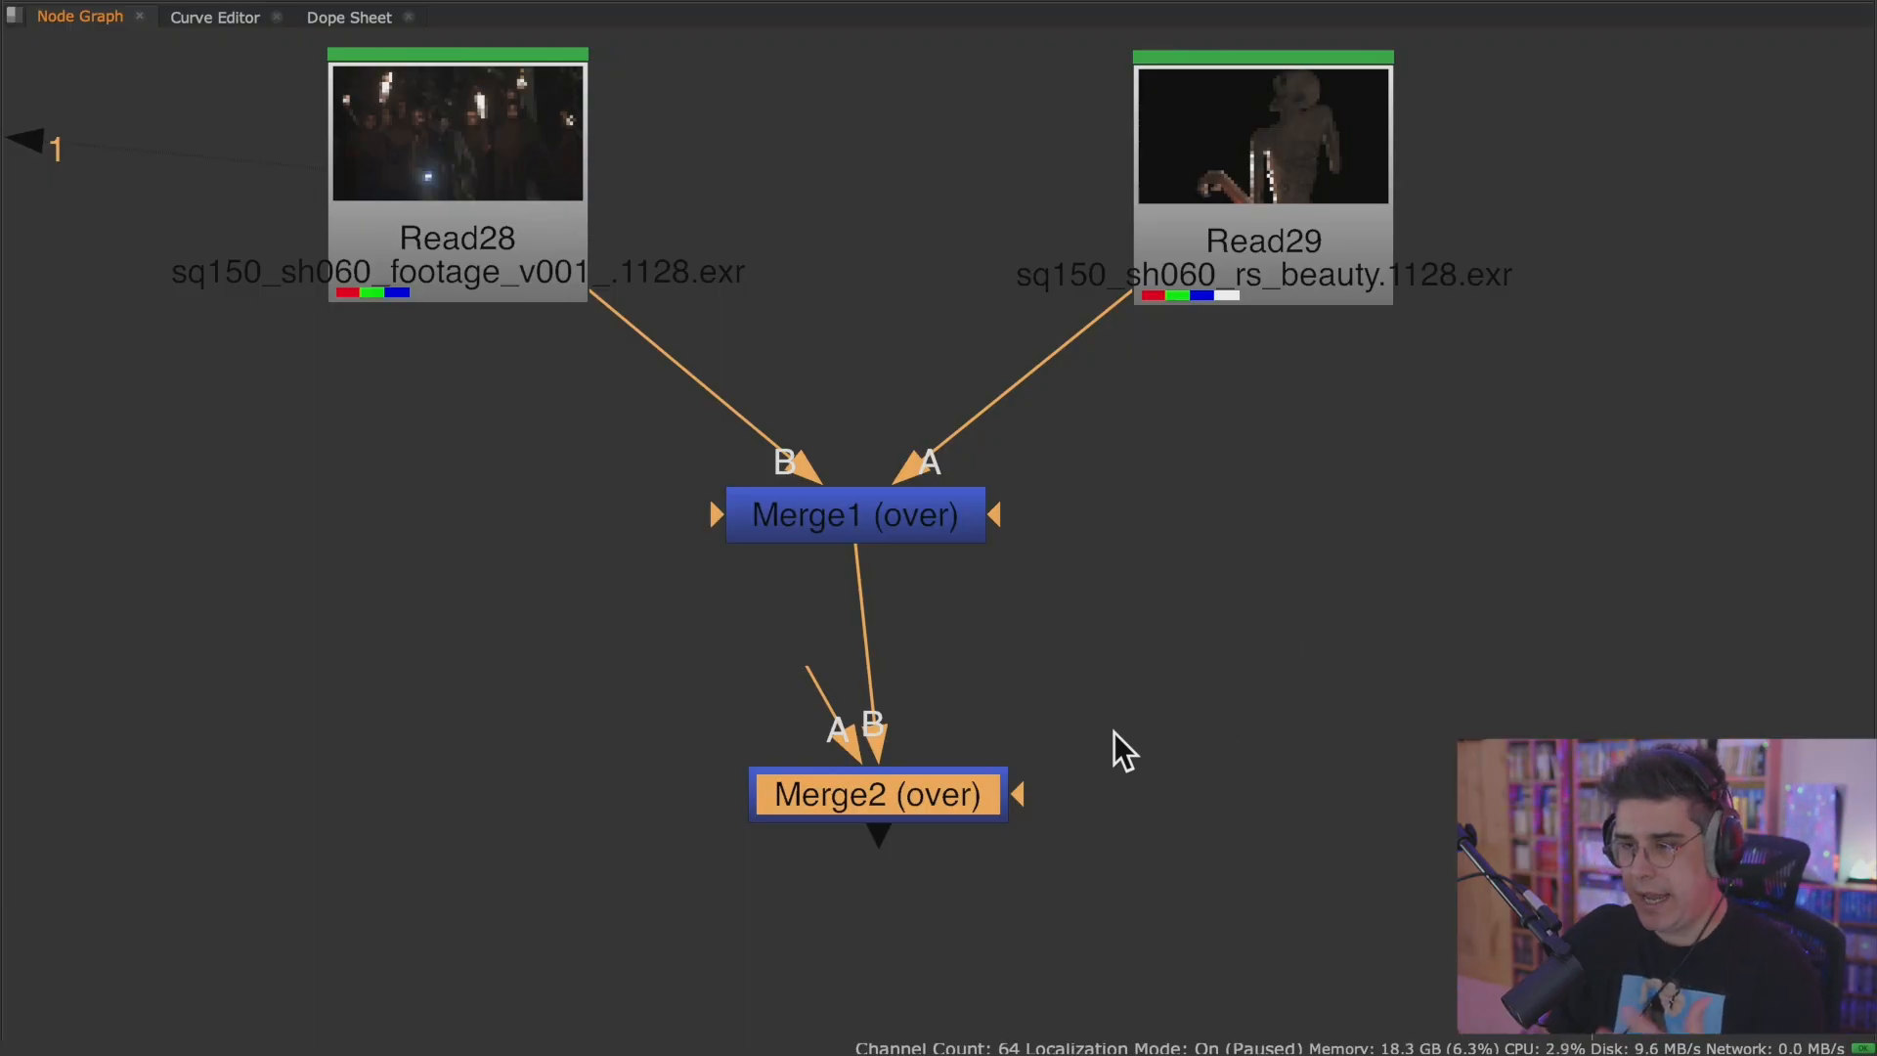
{"action": "key", "text": "Delete"}
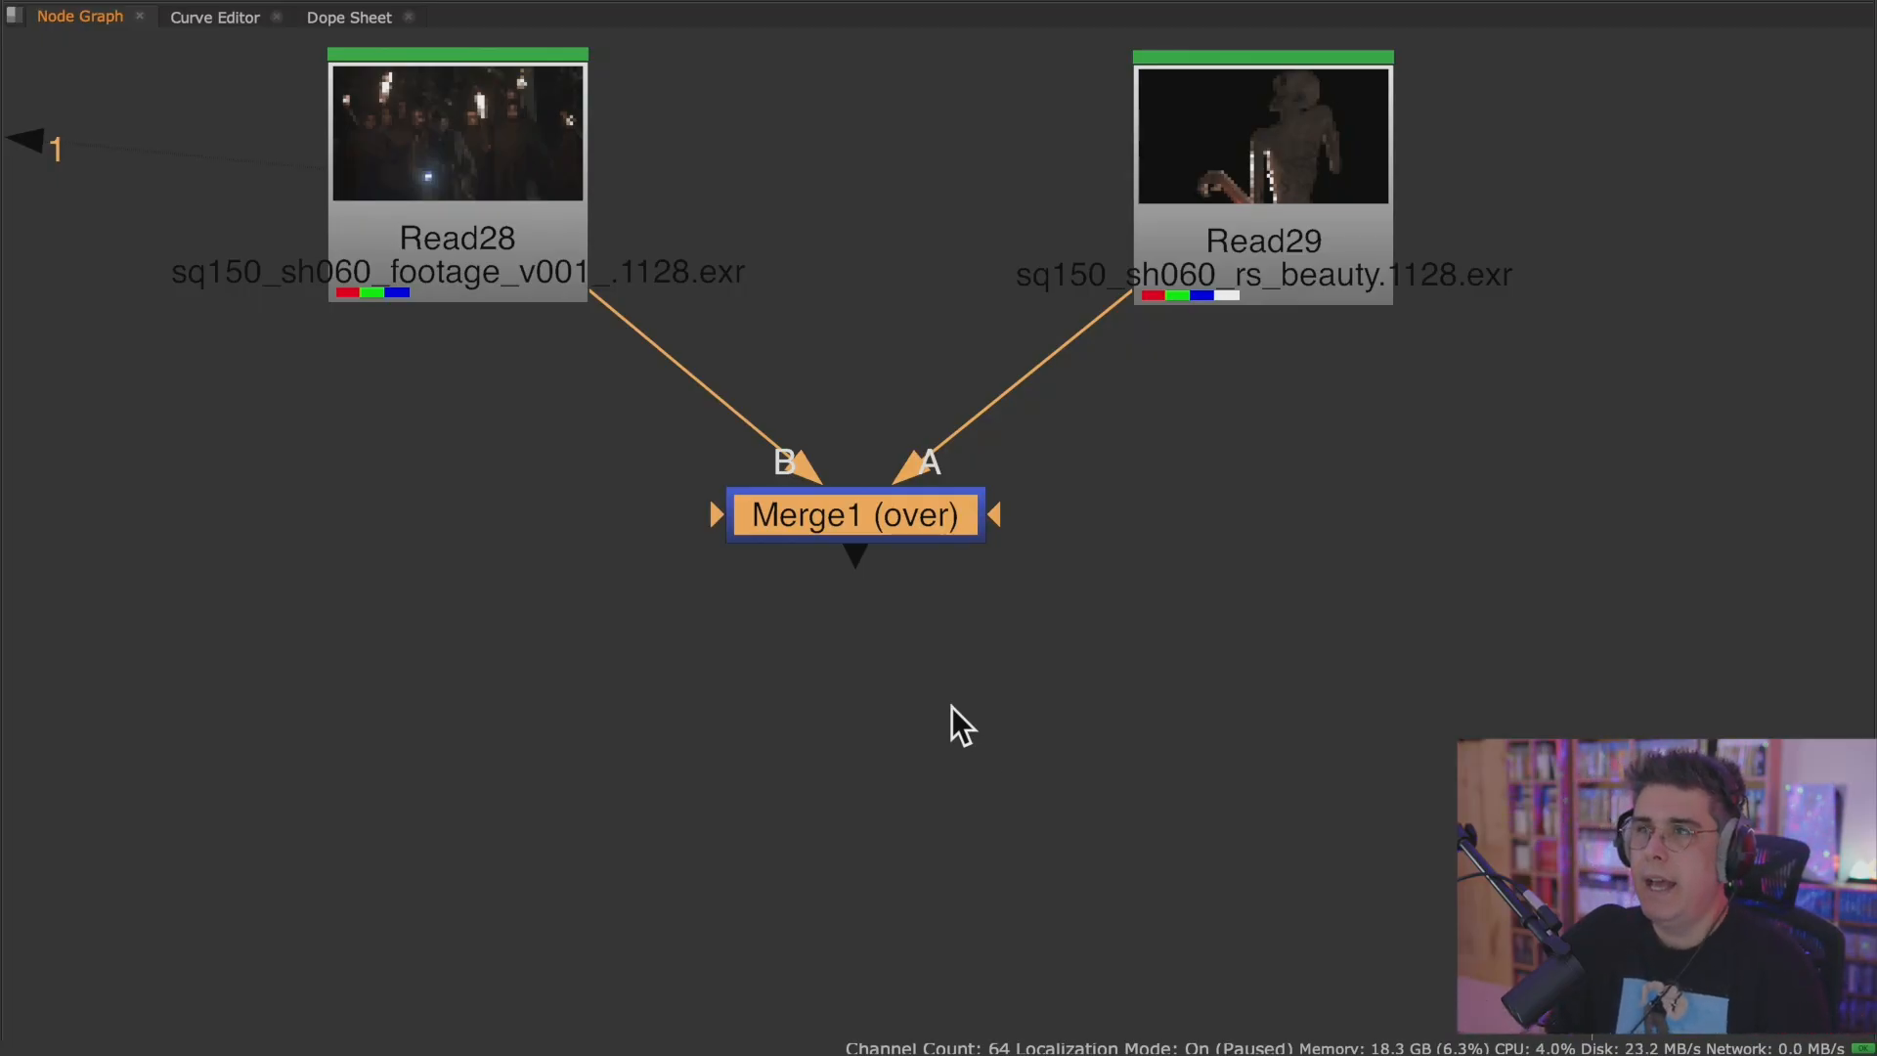
Restore the full workspace layout and view the Read29 monster render in the Viewer.
{"action": "scroll", "coordinate": [952, 706], "scroll_direction": "down", "scroll_amount": 3}
{"action": "scroll", "coordinate": [956, 704], "scroll_direction": "up", "scroll_amount": 2}
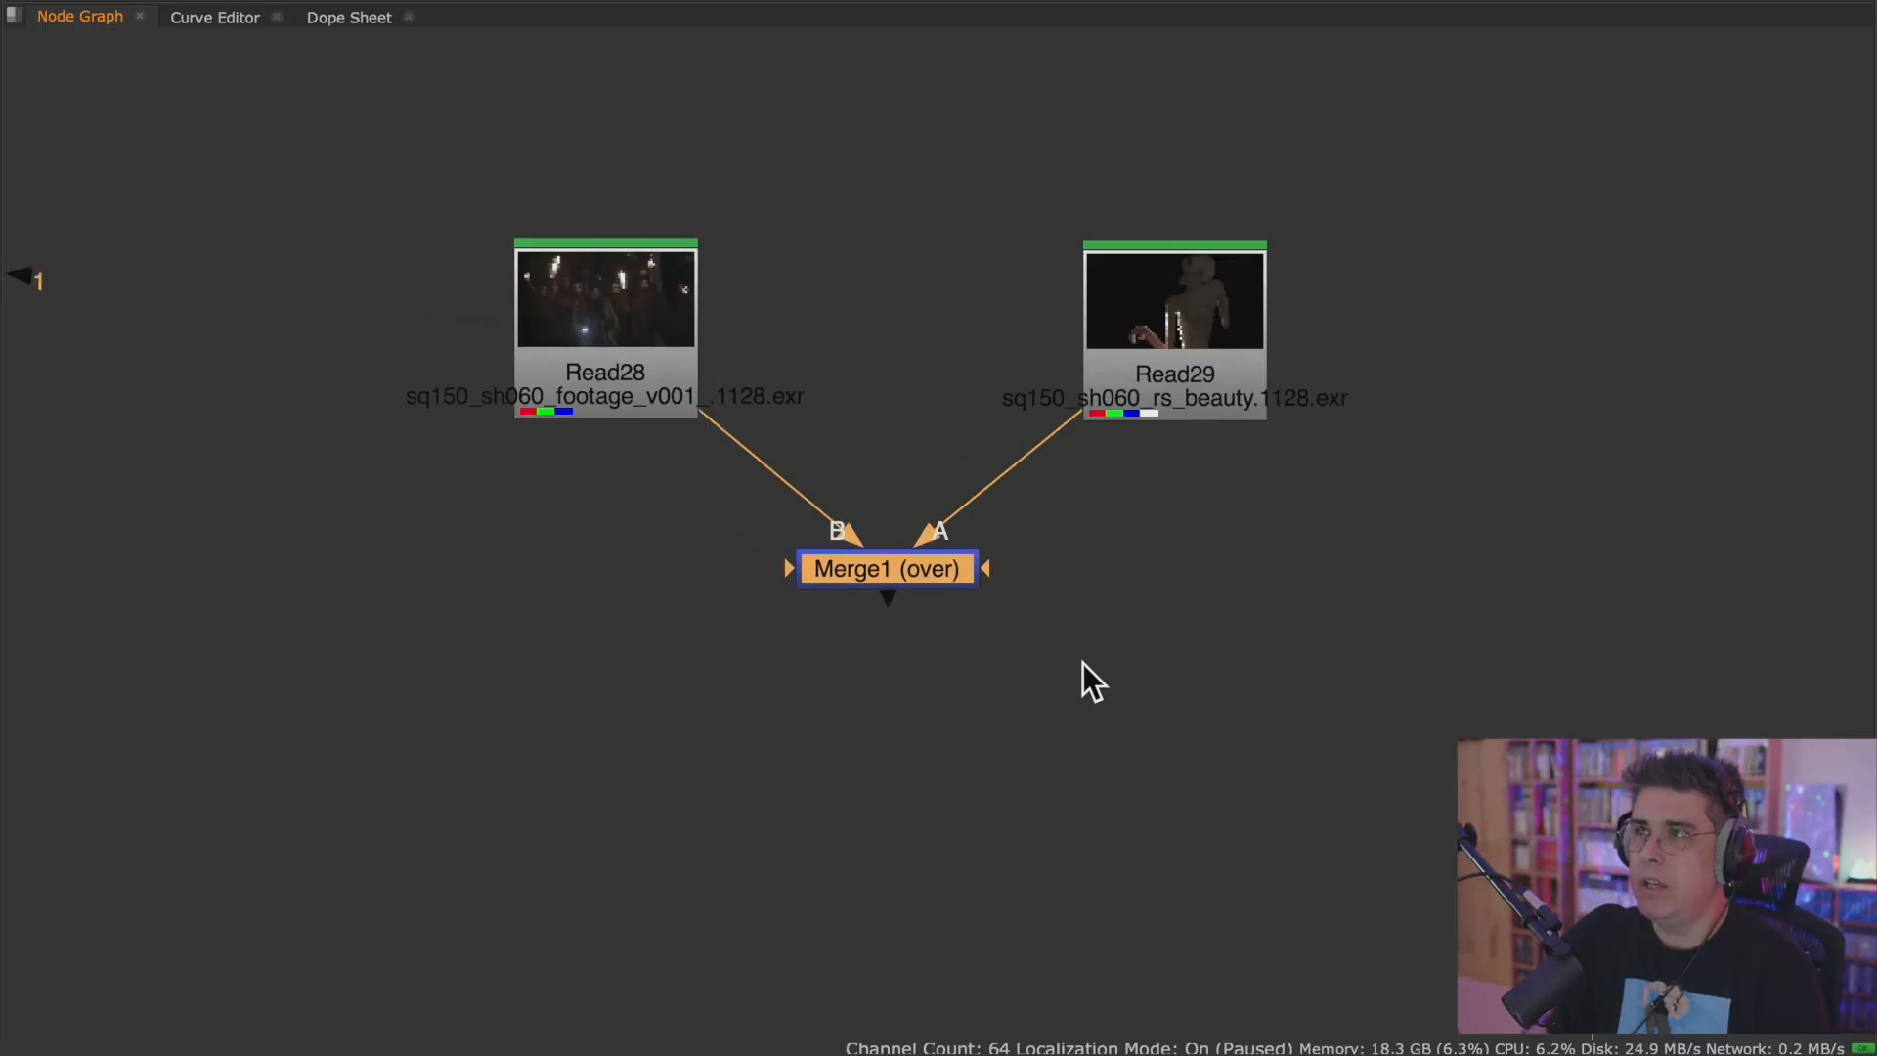
{"action": "key", "text": "space"}
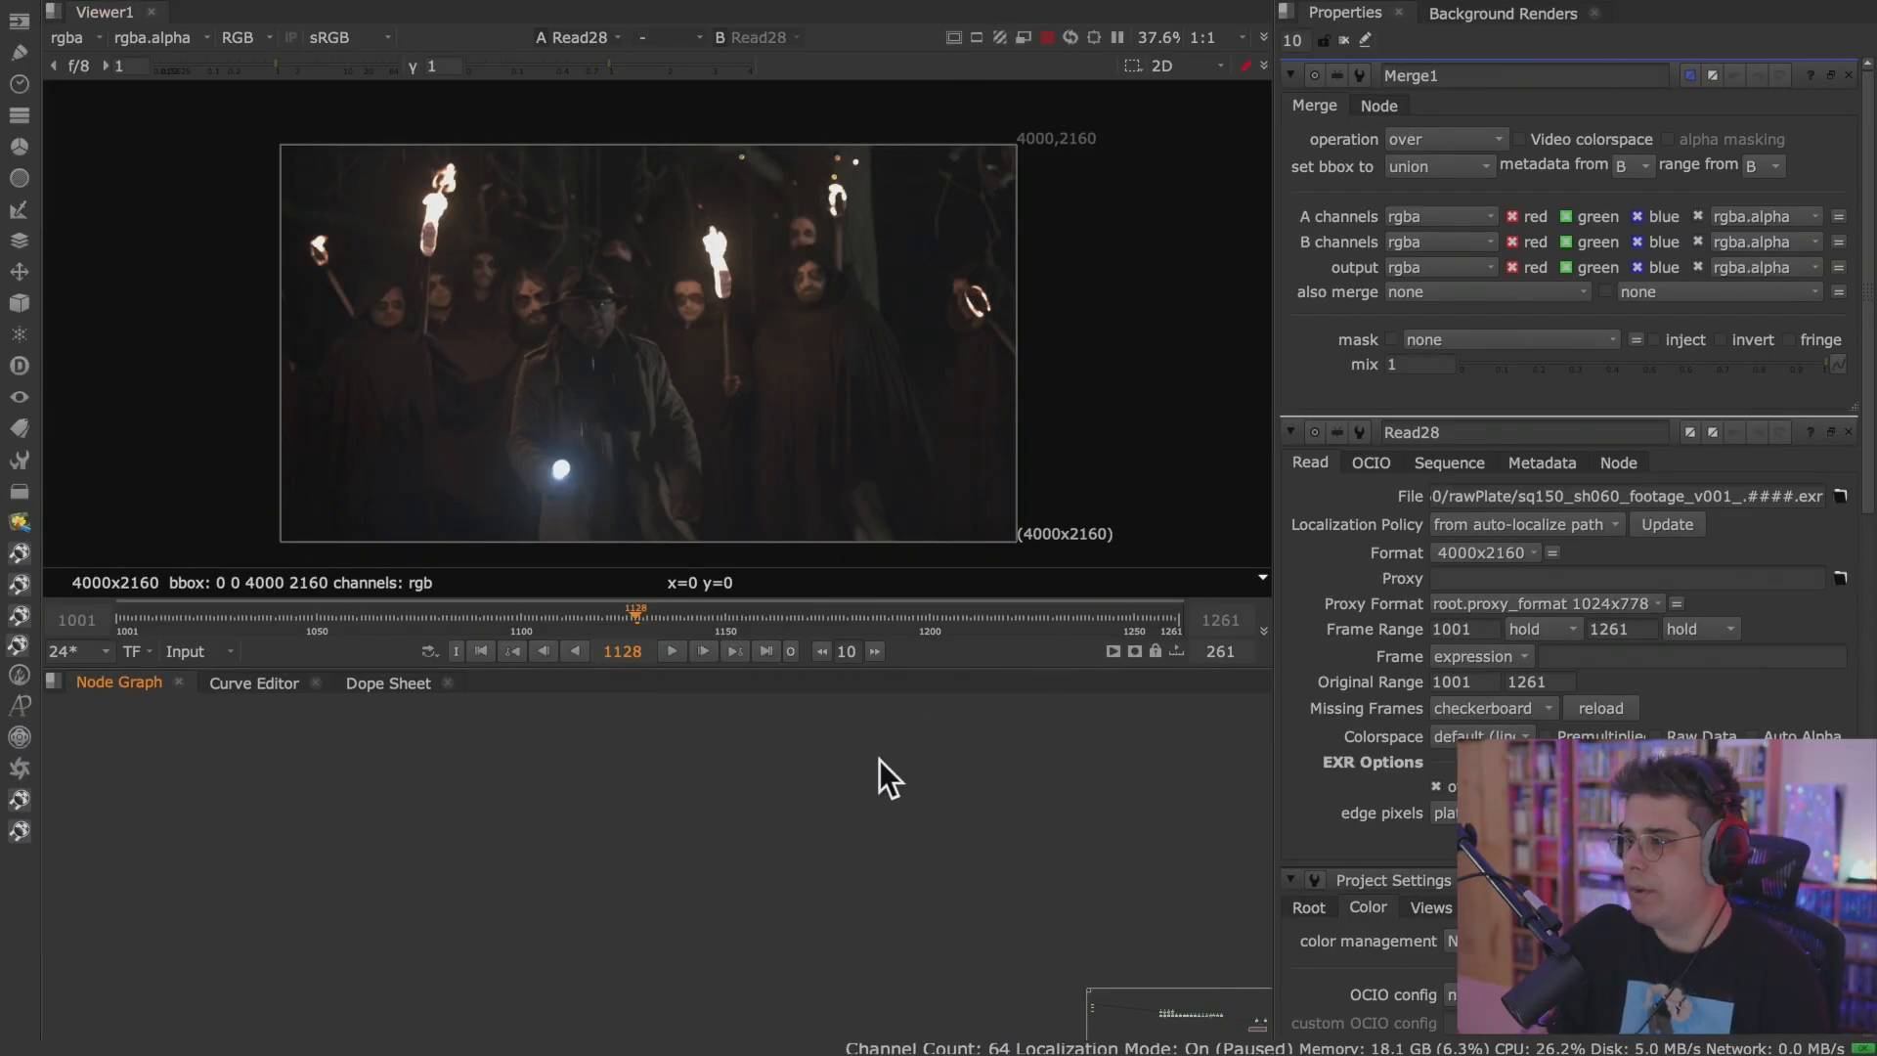
{"action": "key", "text": "space"}
{"action": "key", "text": "space"}
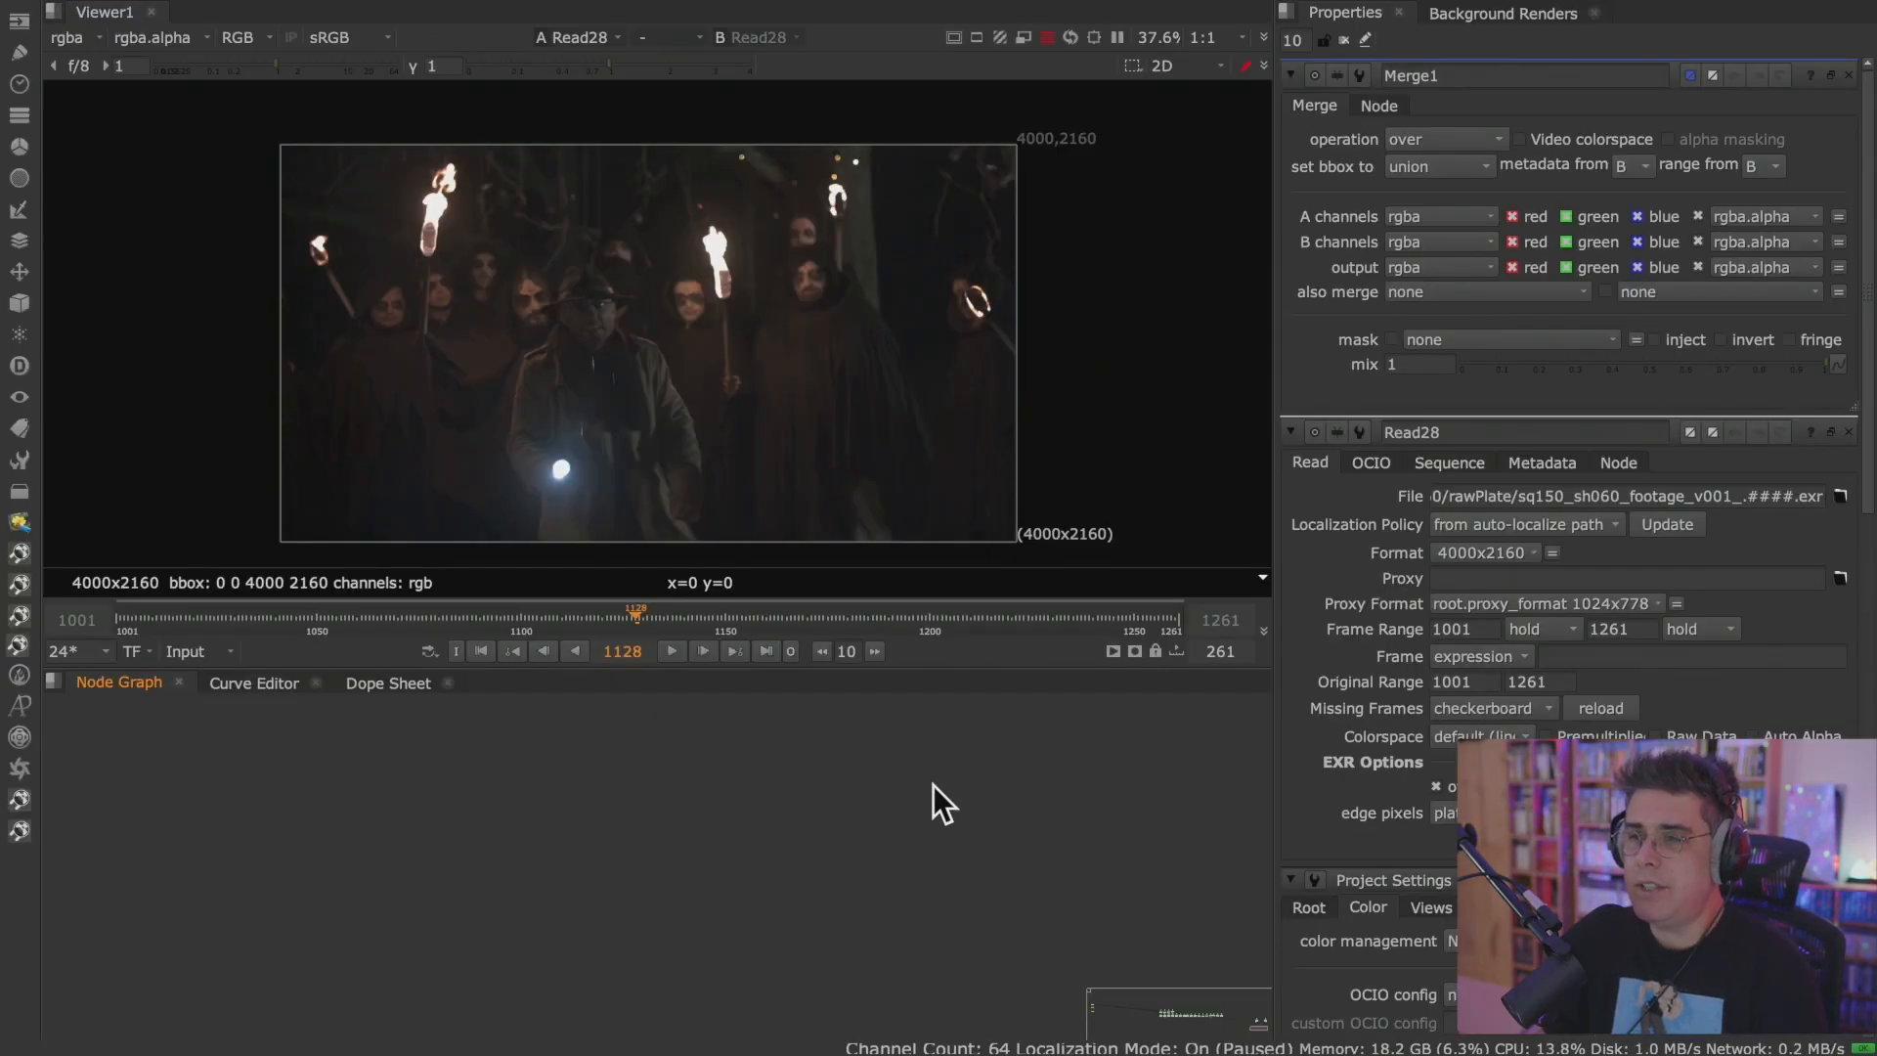
{"action": "middle_click_drag", "start_coordinate": [963, 876], "coordinate": [907, 894]}
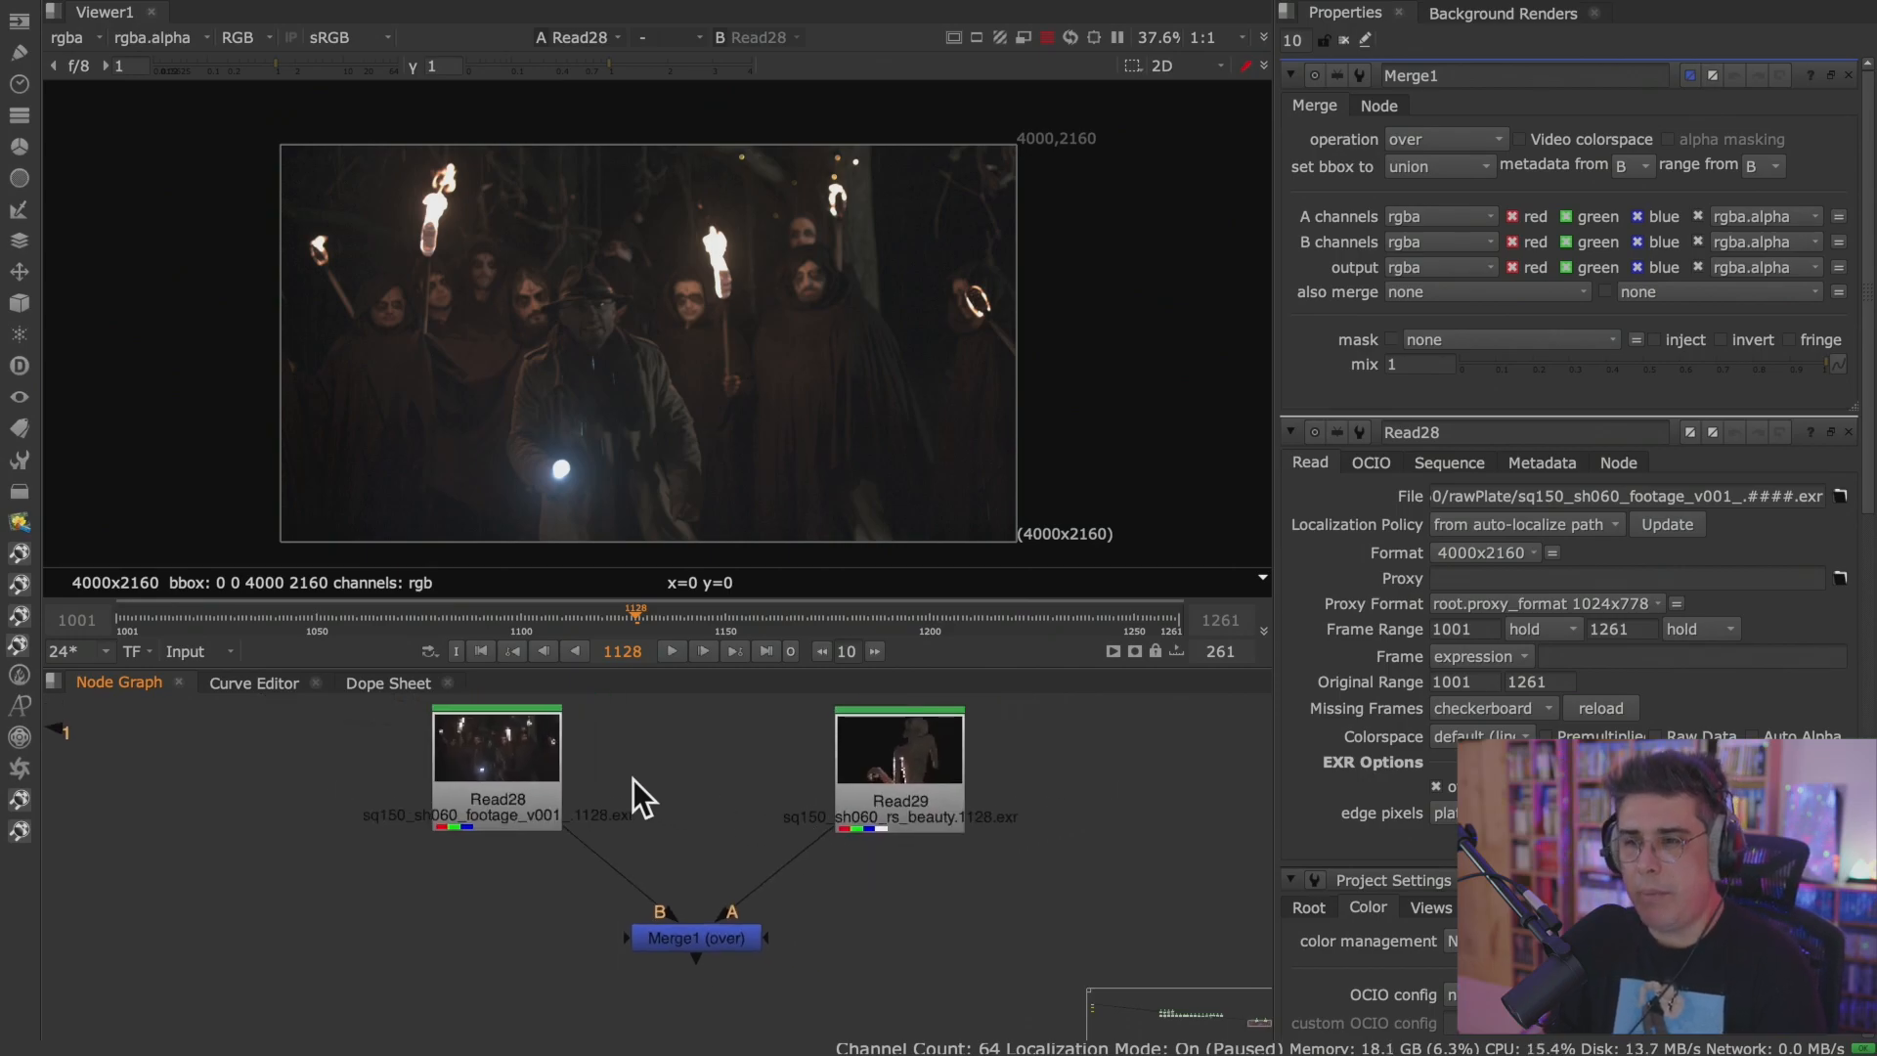
{"action": "key", "text": "1"}
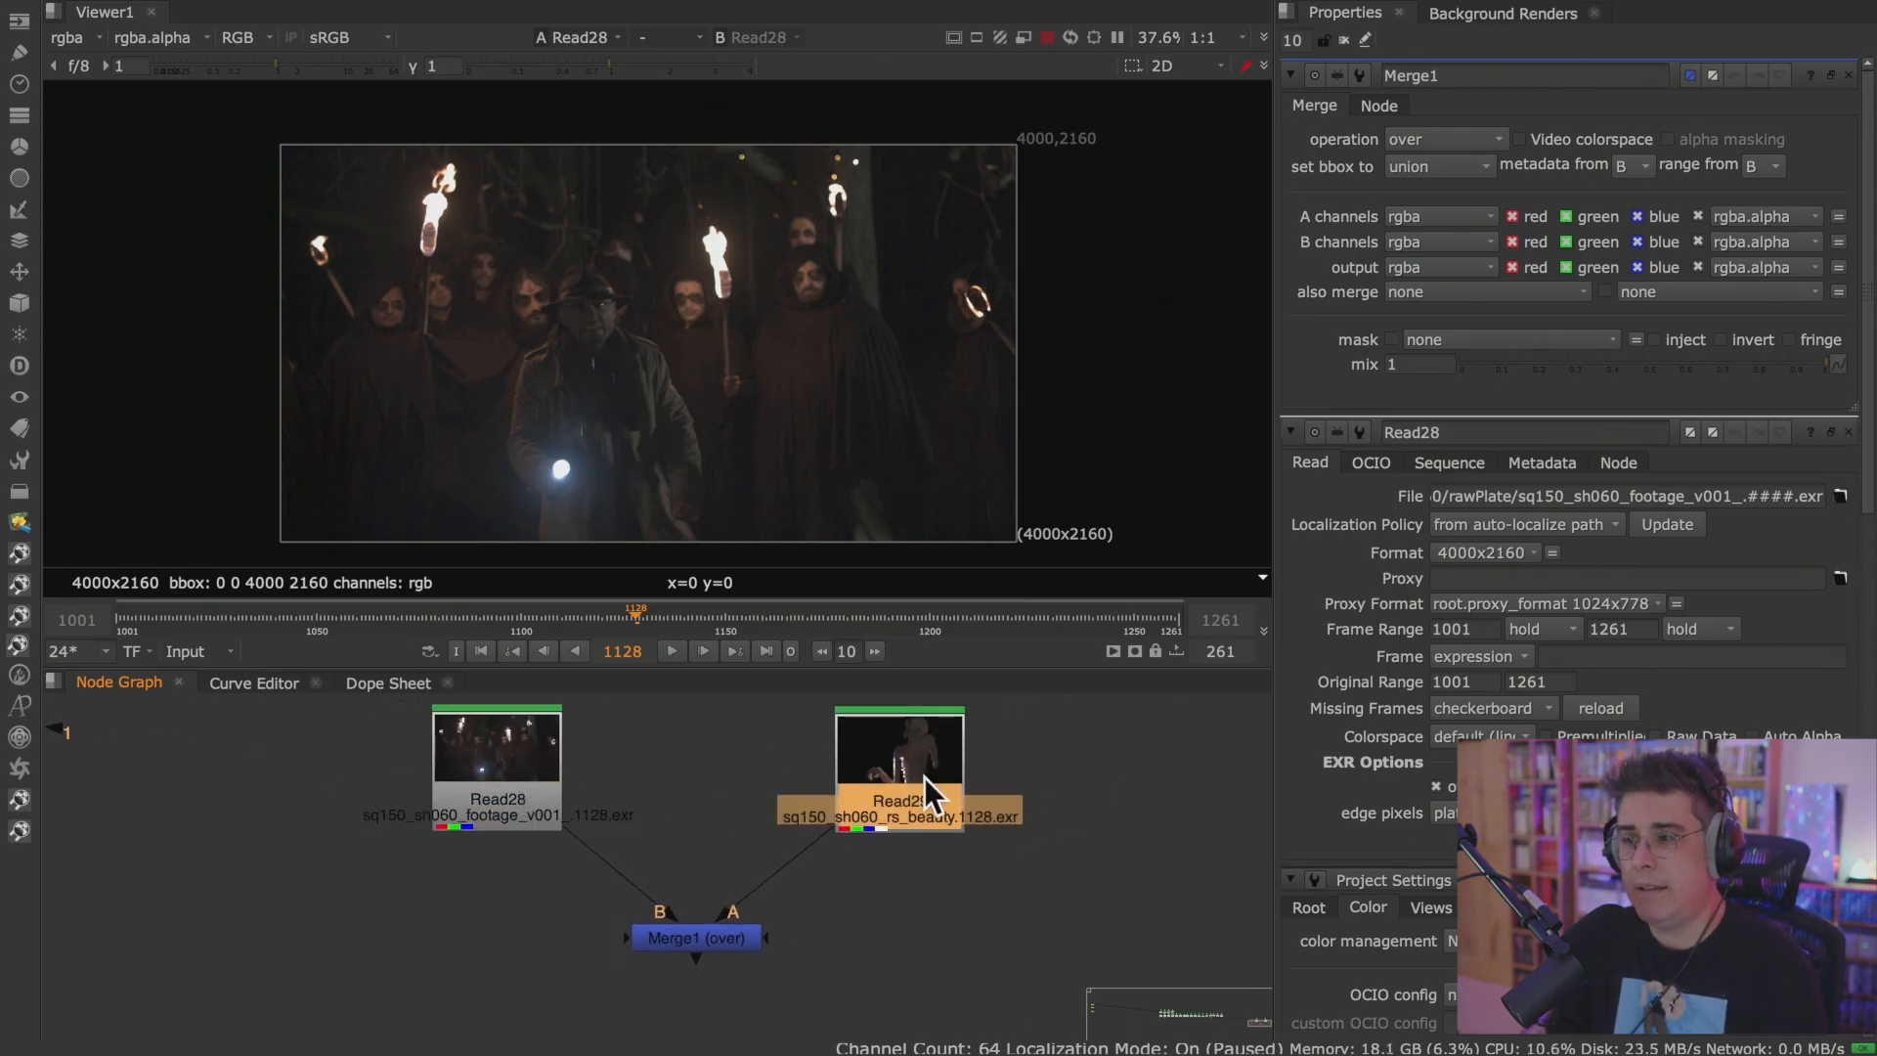
{"action": "key", "text": "1"}
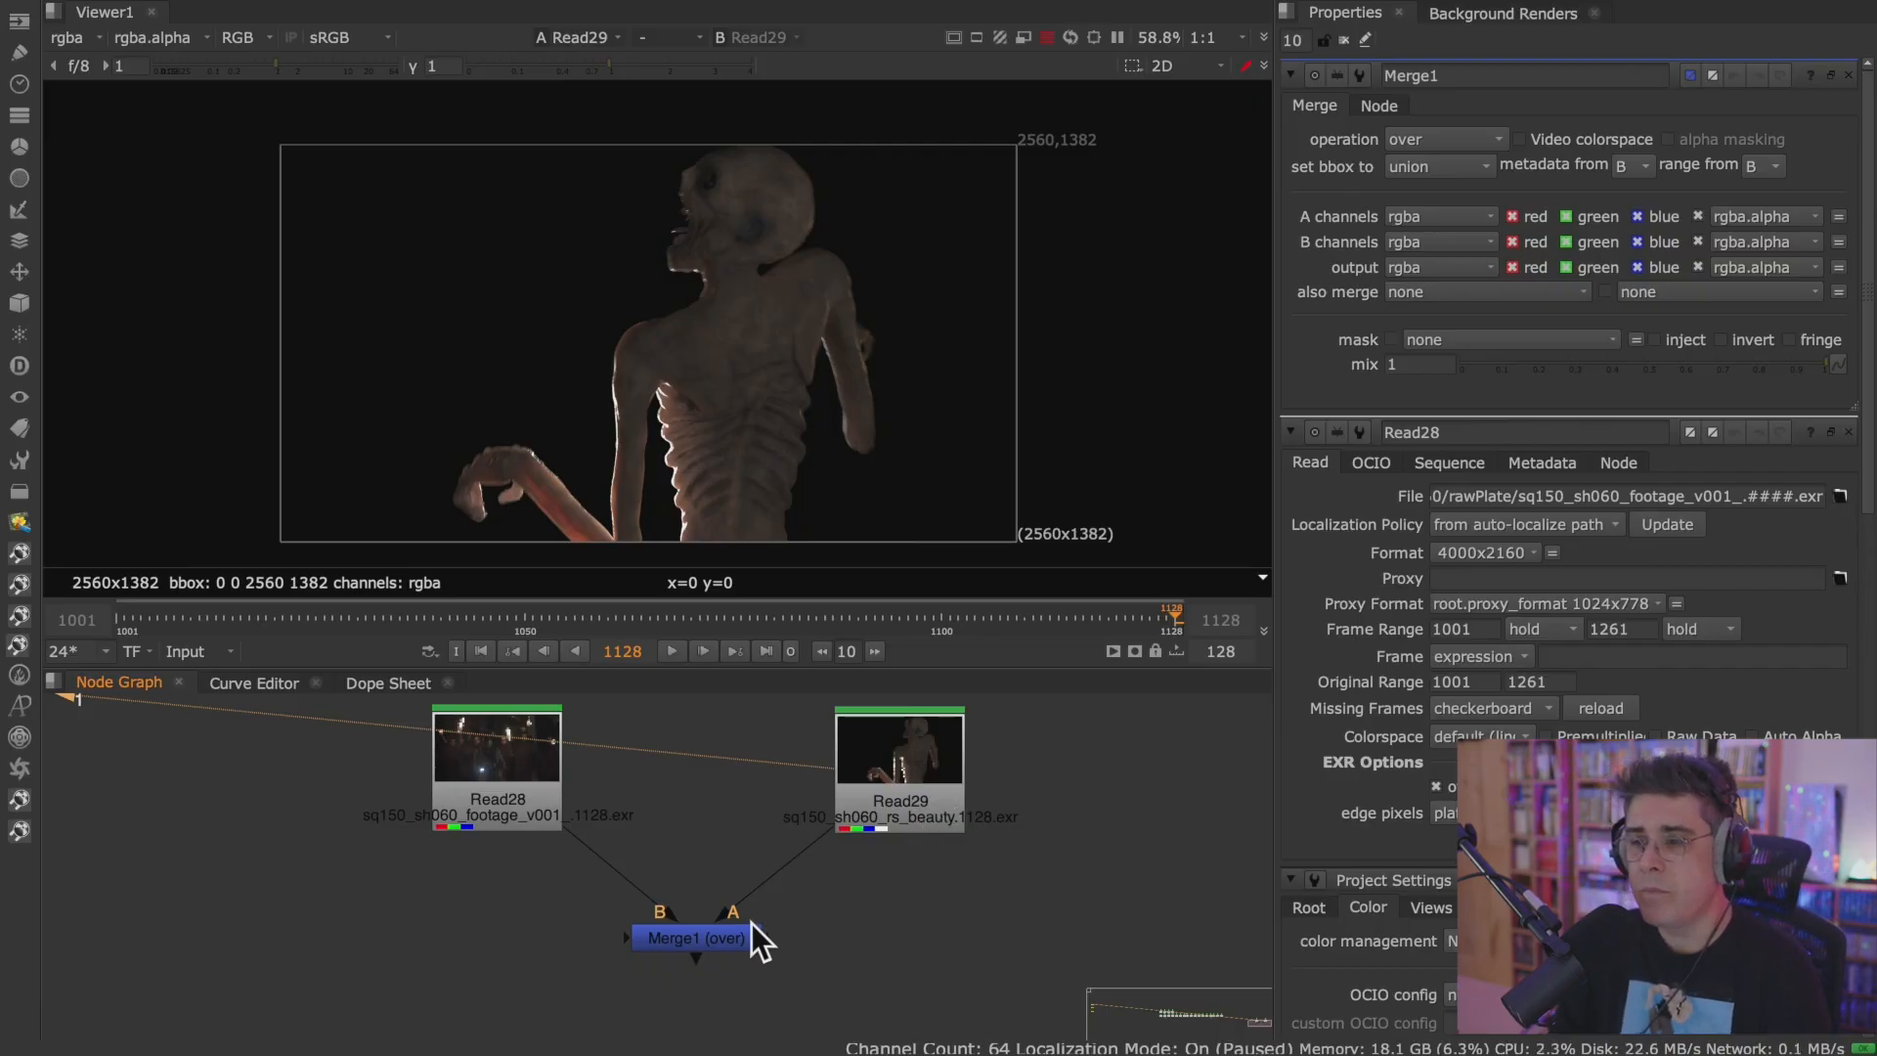
Move the Viewer1 node from the far side of the graph to just below Merge1.
{"action": "scroll", "coordinate": [409, 940], "scroll_direction": "down", "scroll_amount": 5}
{"action": "middle_click_drag", "start_coordinate": [250, 873], "coordinate": [591, 778]}
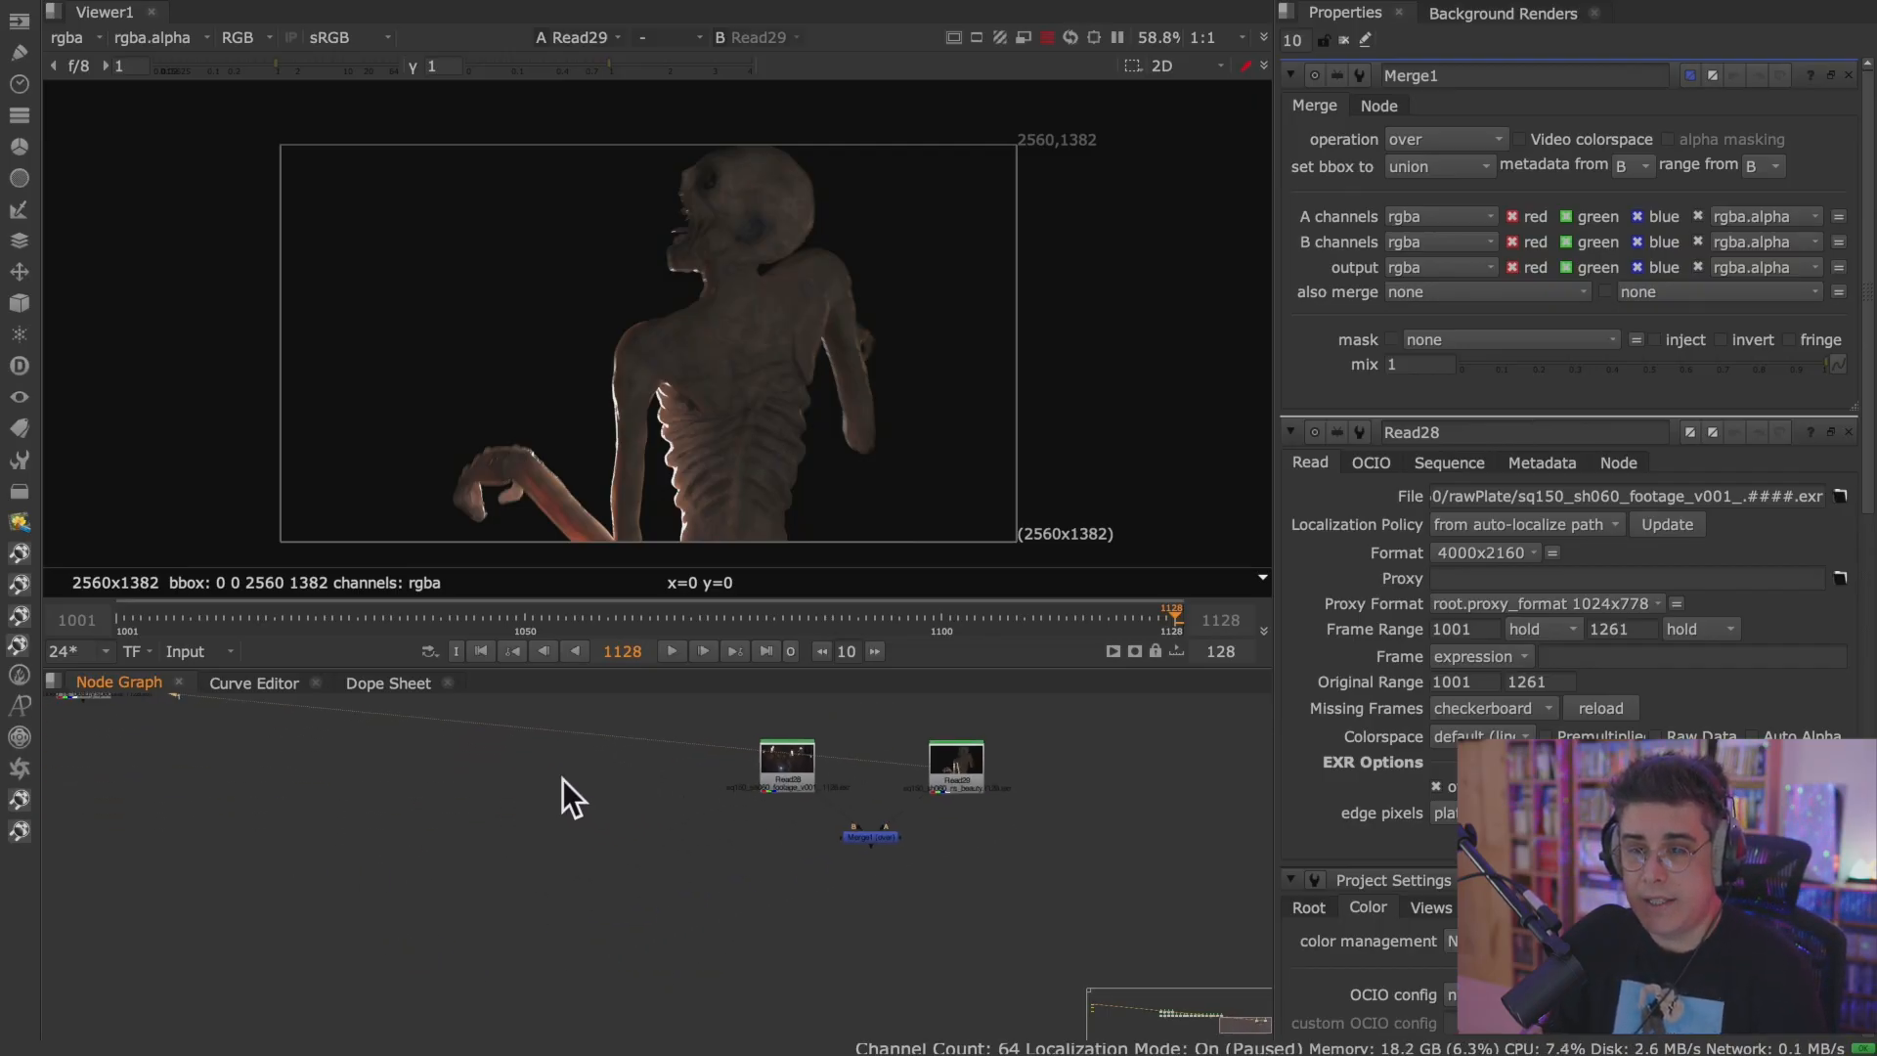
{"action": "middle_click_drag", "start_coordinate": [289, 775], "coordinate": [395, 817]}
{"action": "middle_click_drag", "start_coordinate": [170, 767], "coordinate": [661, 866]}
{"action": "scroll", "coordinate": [655, 867], "scroll_direction": "down", "scroll_amount": 5}
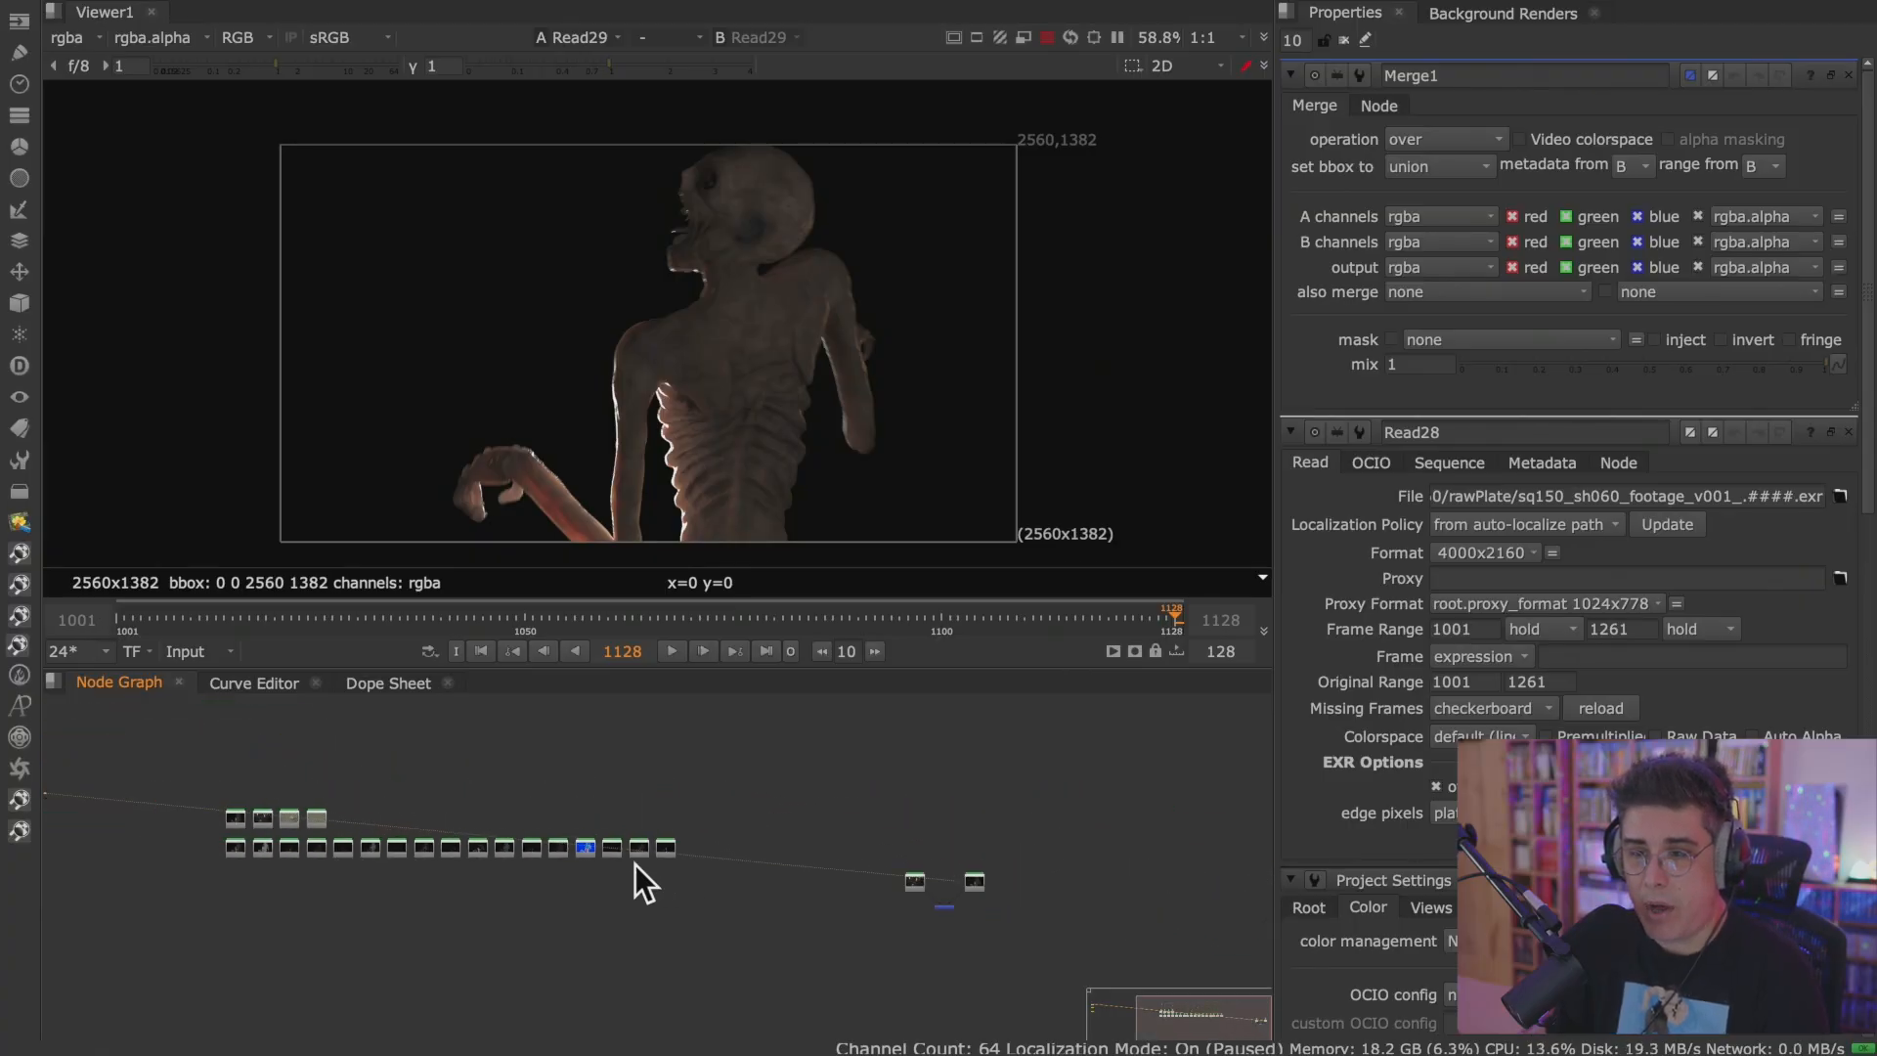
{"action": "scroll", "coordinate": [295, 812], "scroll_direction": "down", "scroll_amount": 5}
{"action": "left_click_drag", "start_coordinate": [62, 793], "coordinate": [408, 842]}
{"action": "scroll", "coordinate": [408, 843], "scroll_direction": "up", "scroll_amount": 6}
{"action": "middle_click_drag", "start_coordinate": [408, 843], "coordinate": [199, 809]}
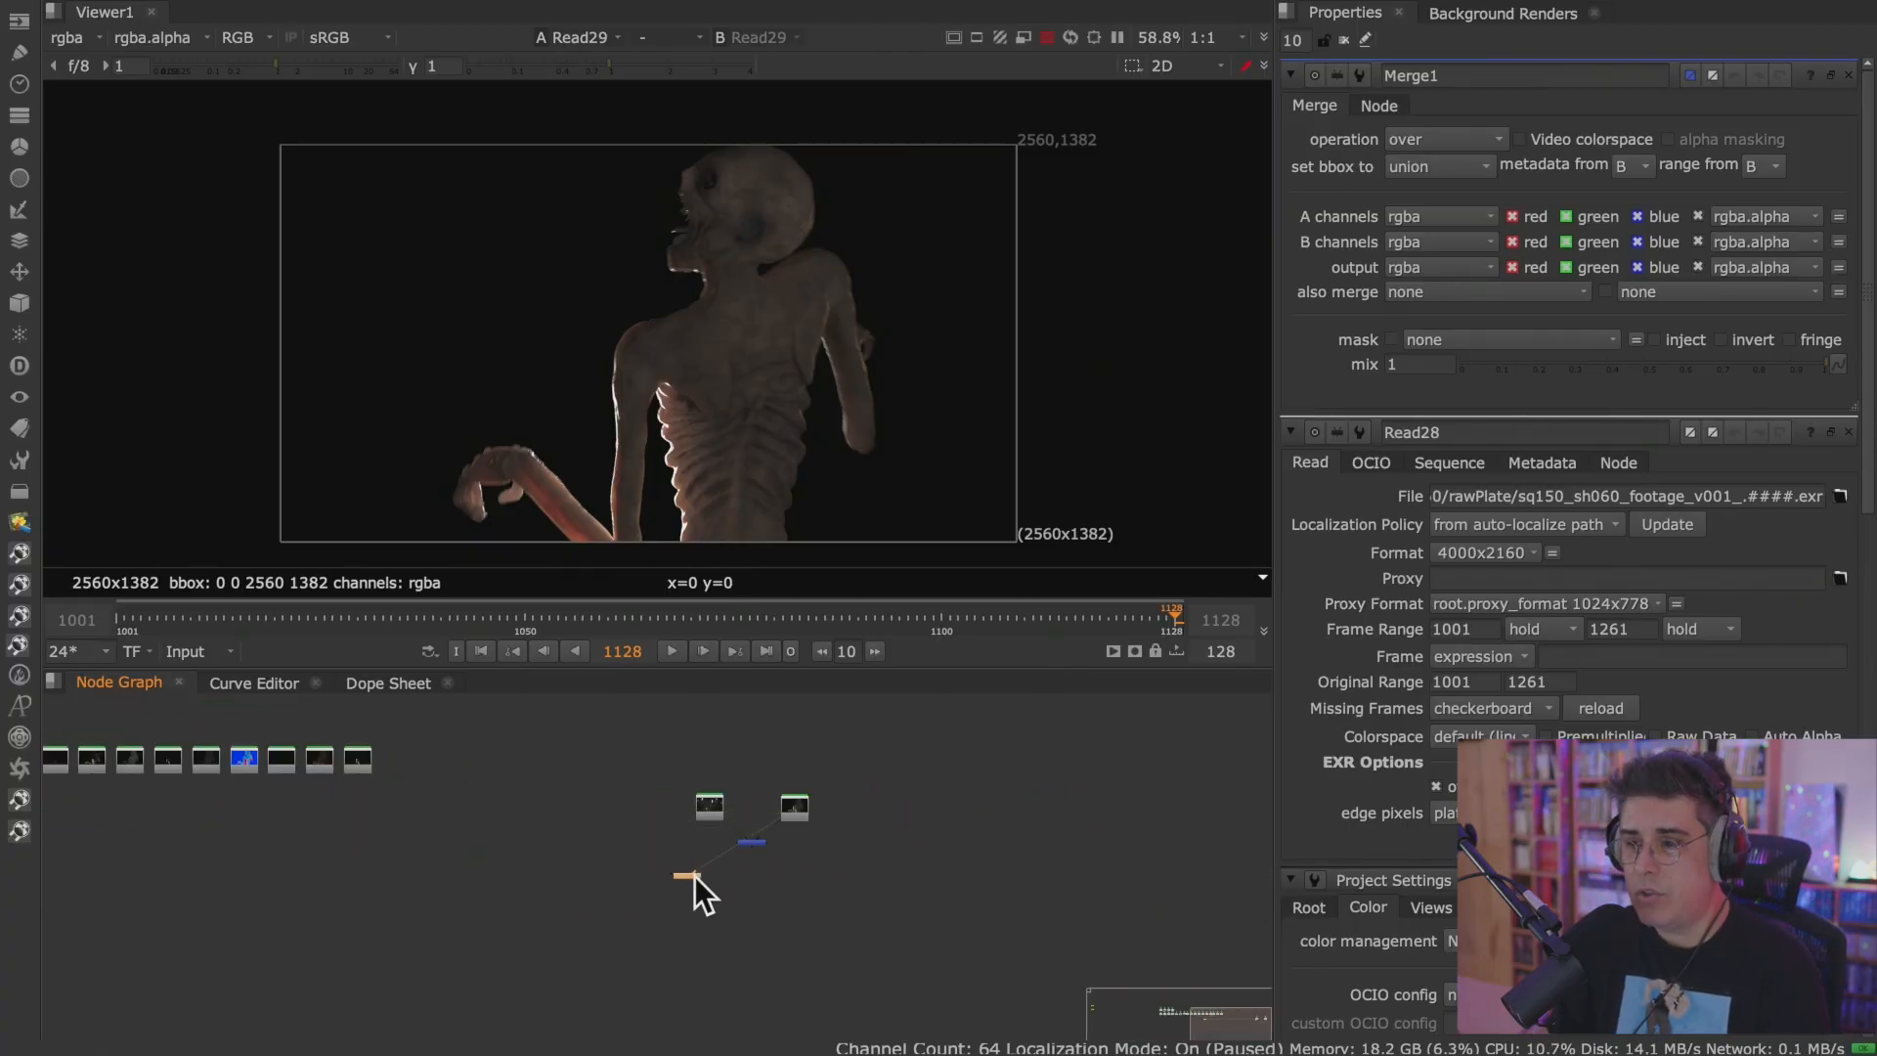
{"action": "scroll", "coordinate": [769, 864], "scroll_direction": "up", "scroll_amount": 5}
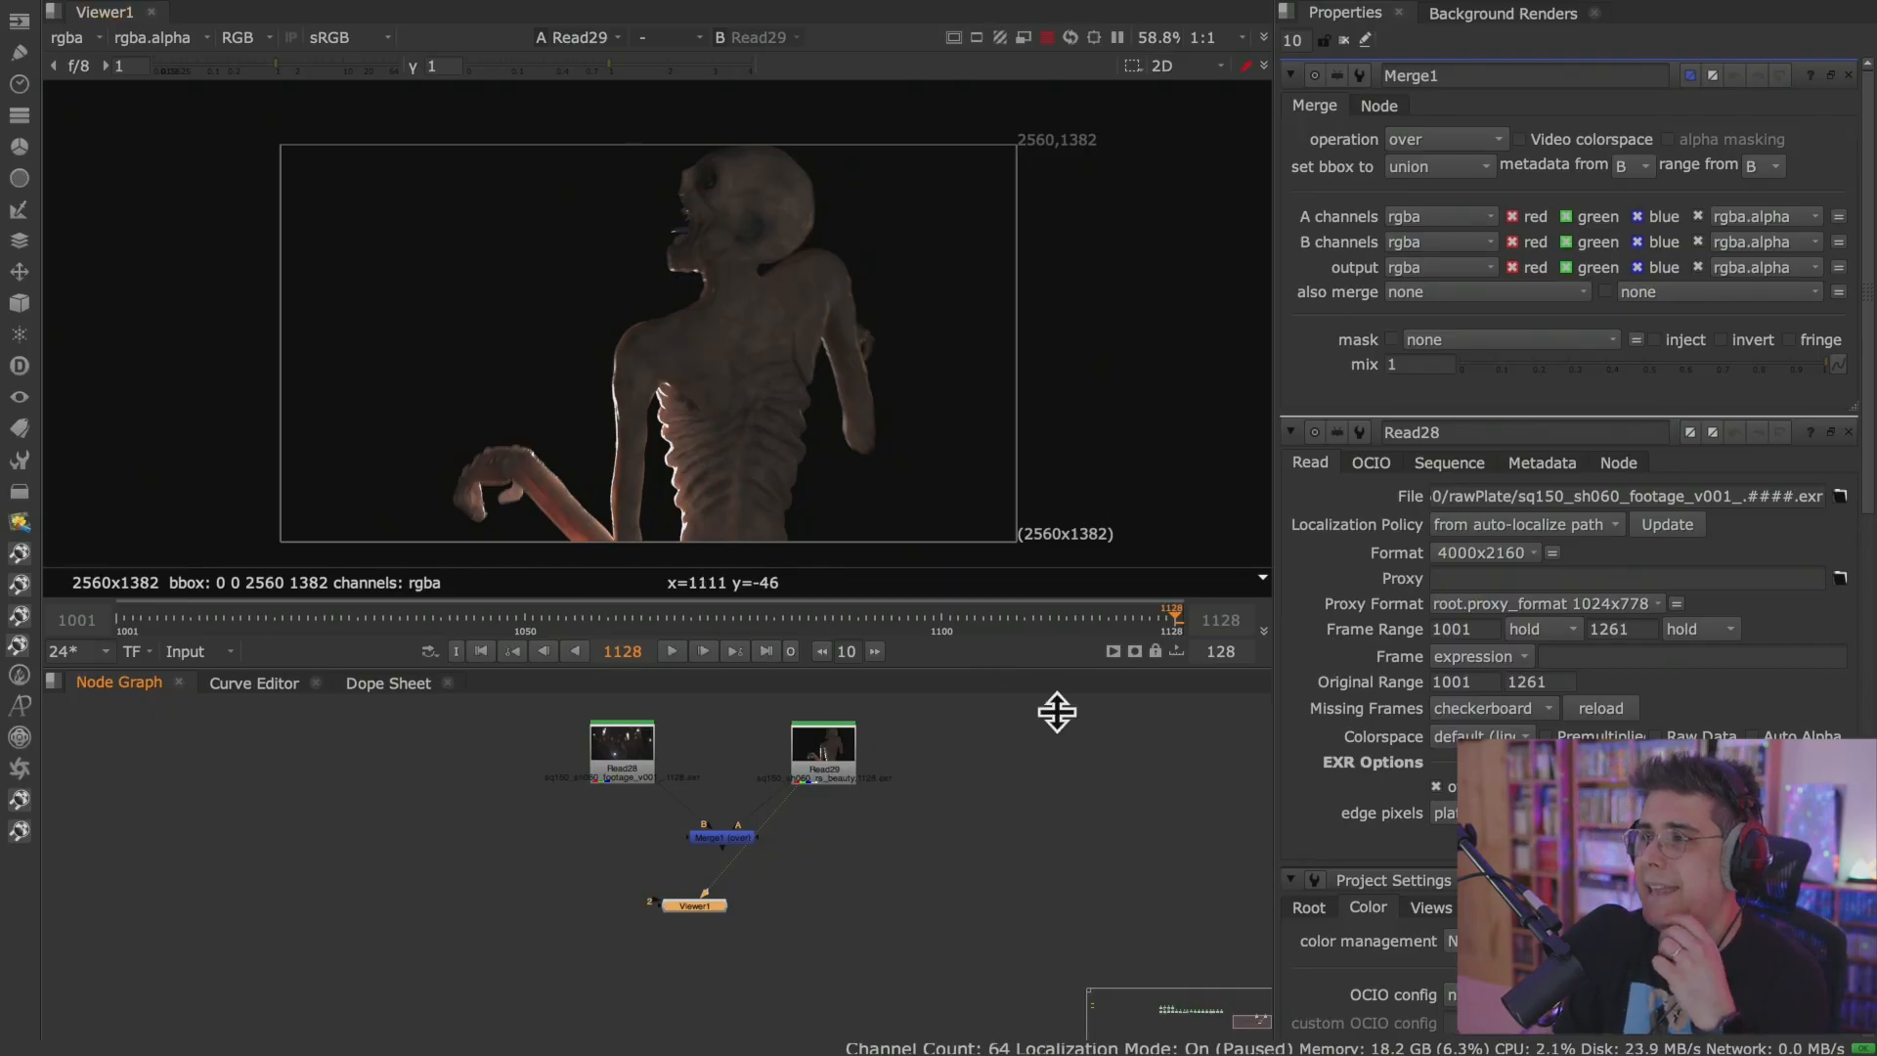
Switch to the saved custom Normal workspace, which places the Node Graph beside the Viewer.
{"action": "left_click", "coordinate": [1036, 854]}
{"action": "key", "text": "space"}
{"action": "key", "text": "space"}
{"action": "middle_click_drag", "start_coordinate": [959, 796], "coordinate": [901, 819]}
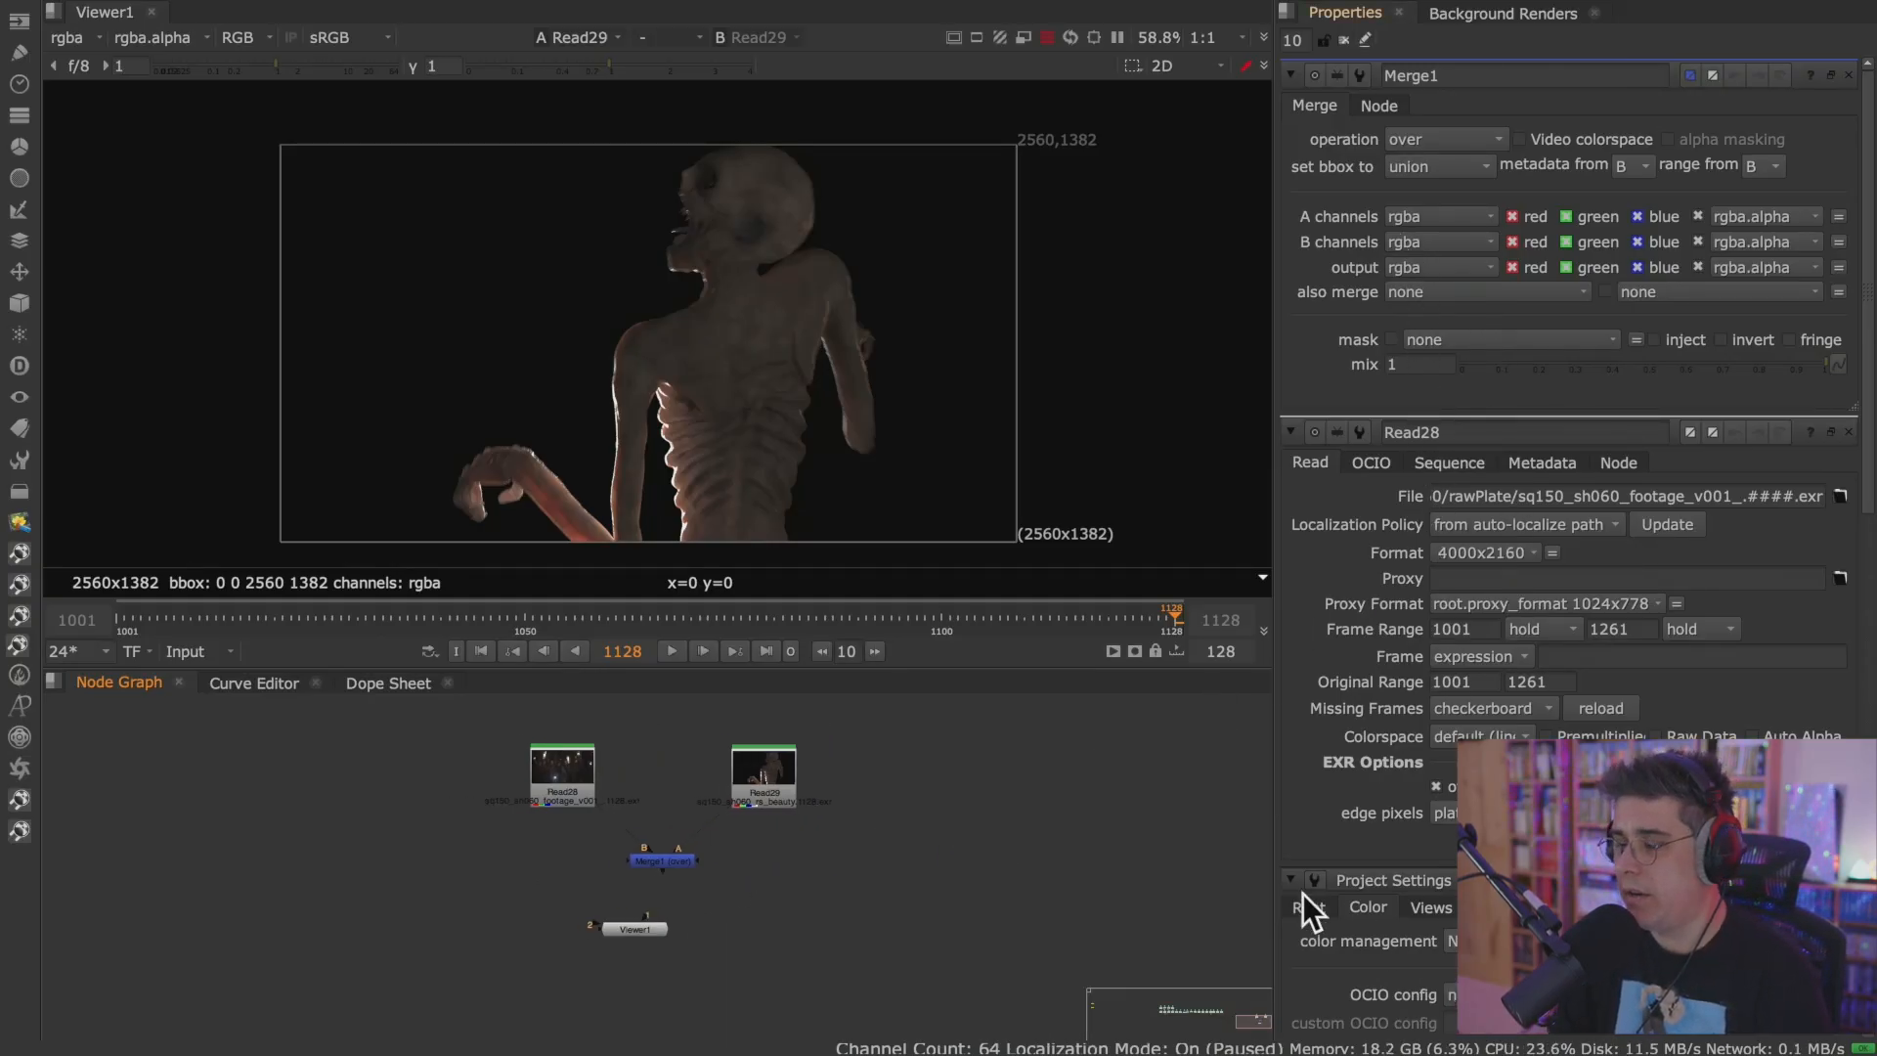
{"action": "left_click", "coordinate": [266, 9]}
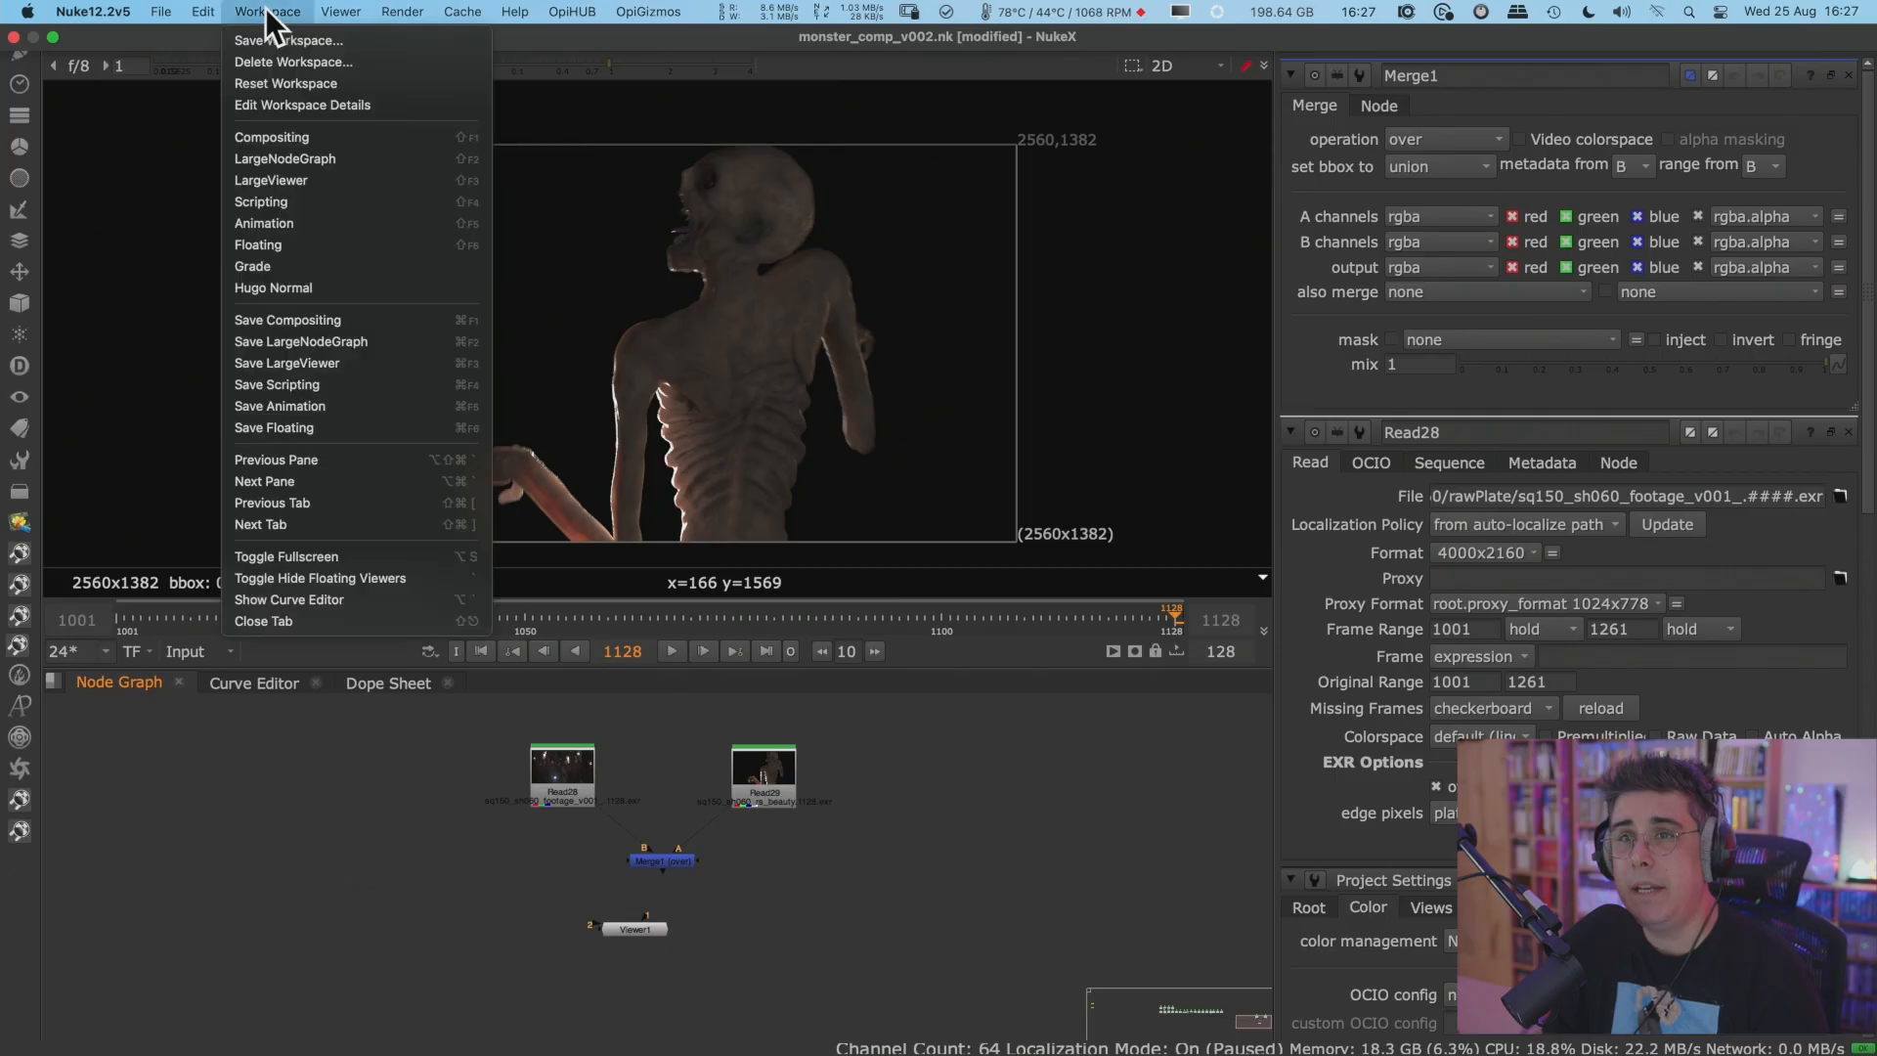
{"action": "left_click", "coordinate": [373, 285]}
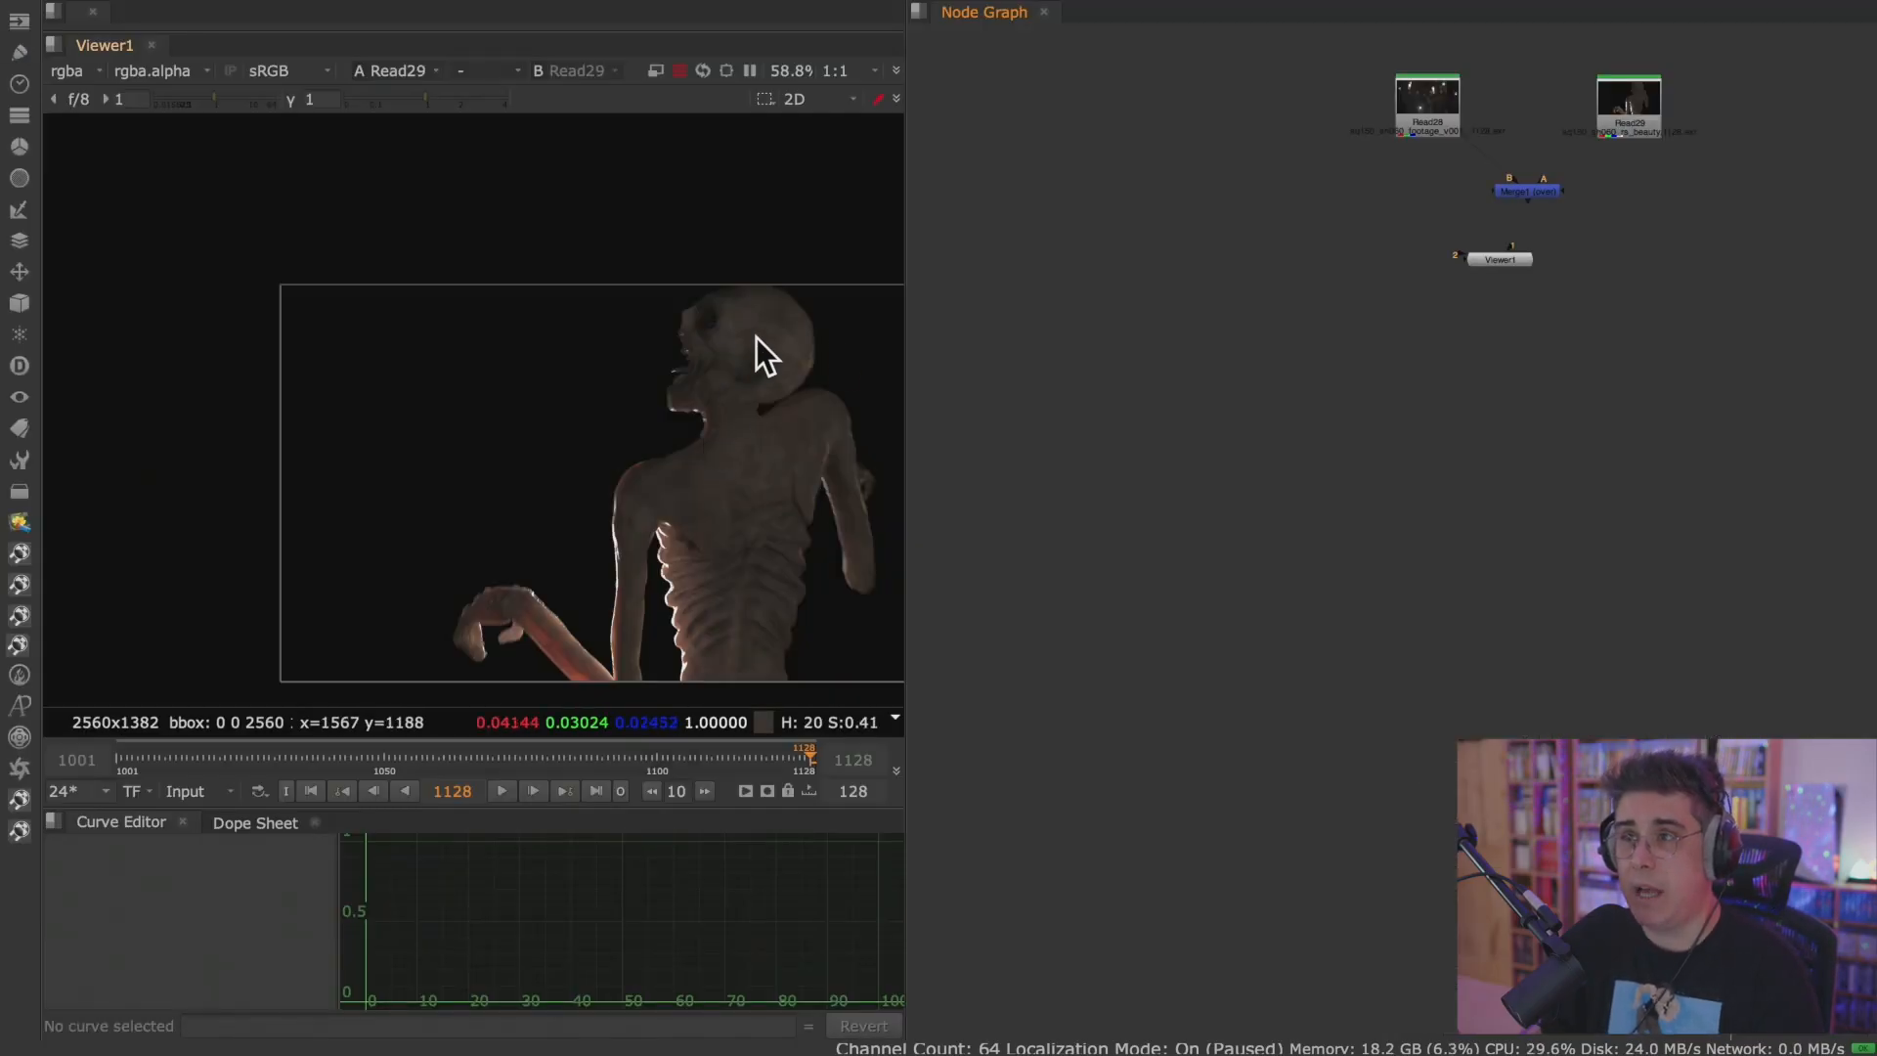
Widen the Viewer beside the Node Graph and frame the monster render and the node tree.
{"action": "middle_click_drag", "start_coordinate": [689, 452], "coordinate": [563, 357]}
{"action": "scroll", "coordinate": [571, 391], "scroll_direction": "up", "scroll_amount": 2}
{"action": "middle_click_drag", "start_coordinate": [744, 388], "coordinate": [737, 412]}
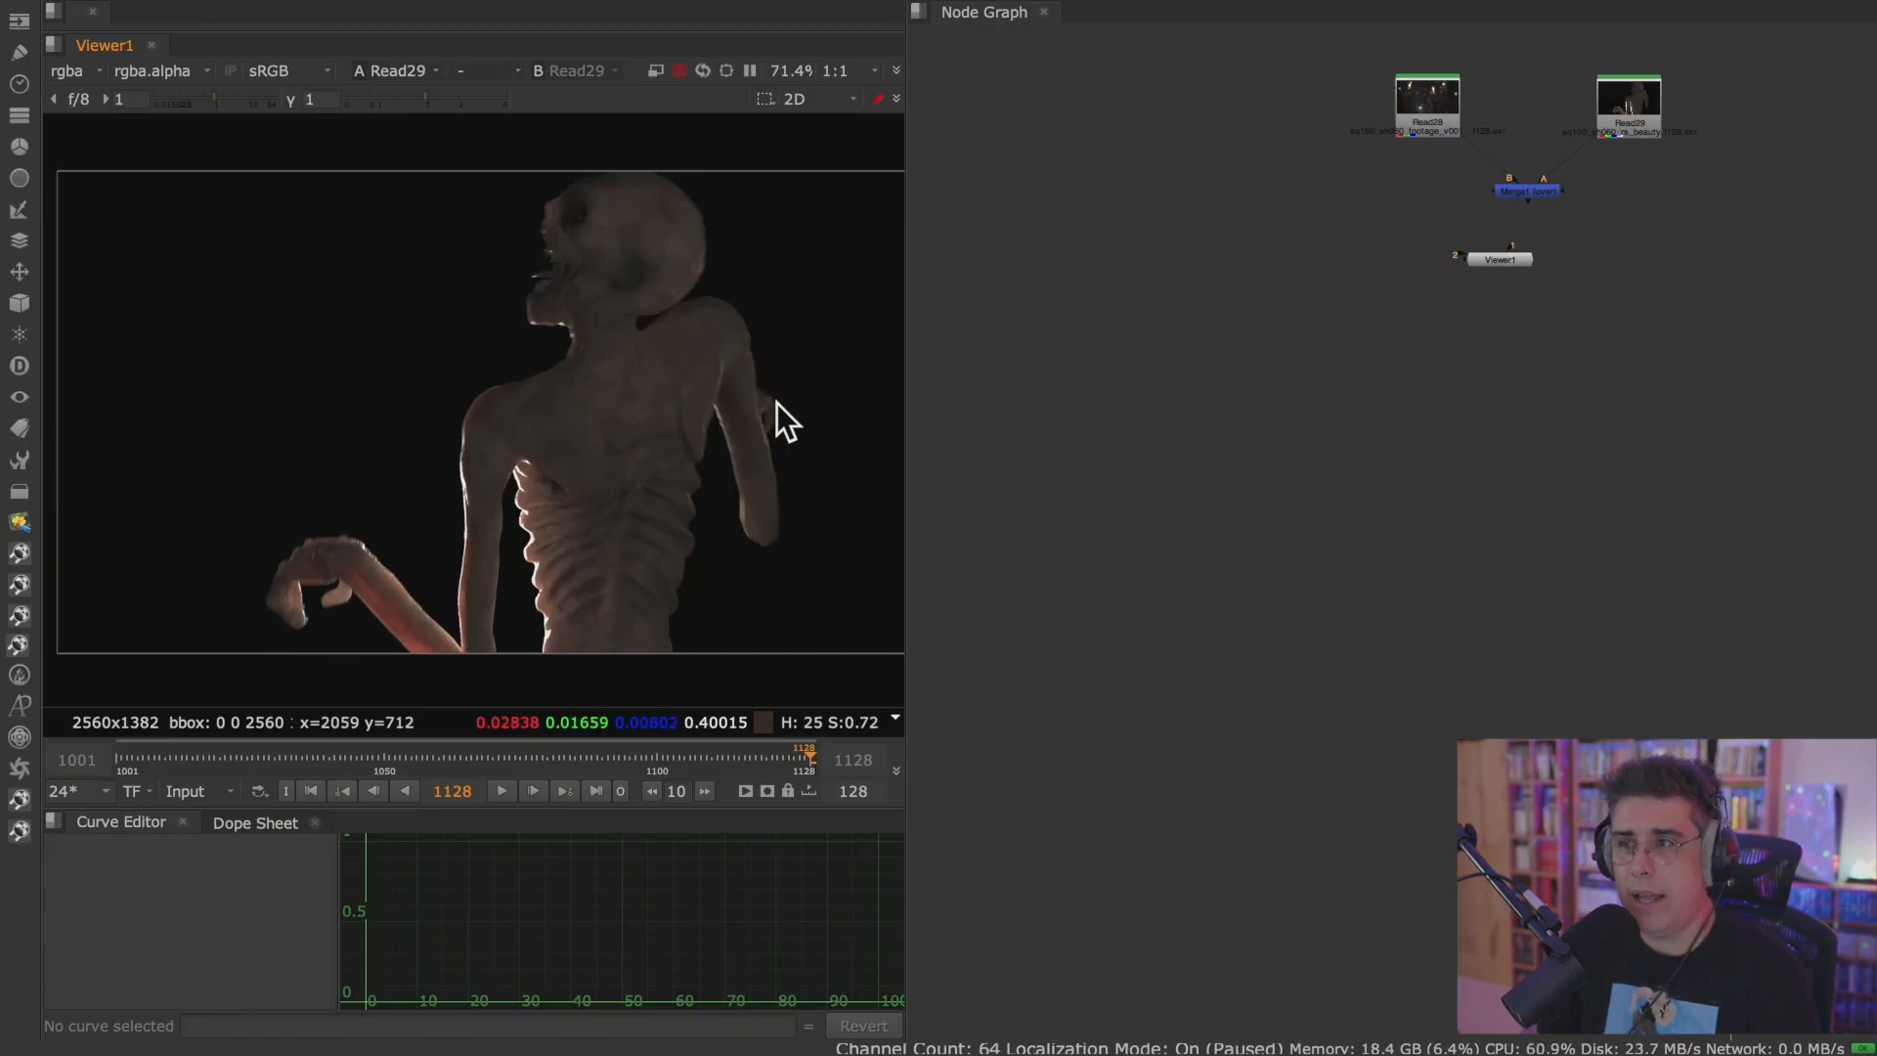
{"action": "left_click_drag", "start_coordinate": [905, 339], "coordinate": [1006, 339]}
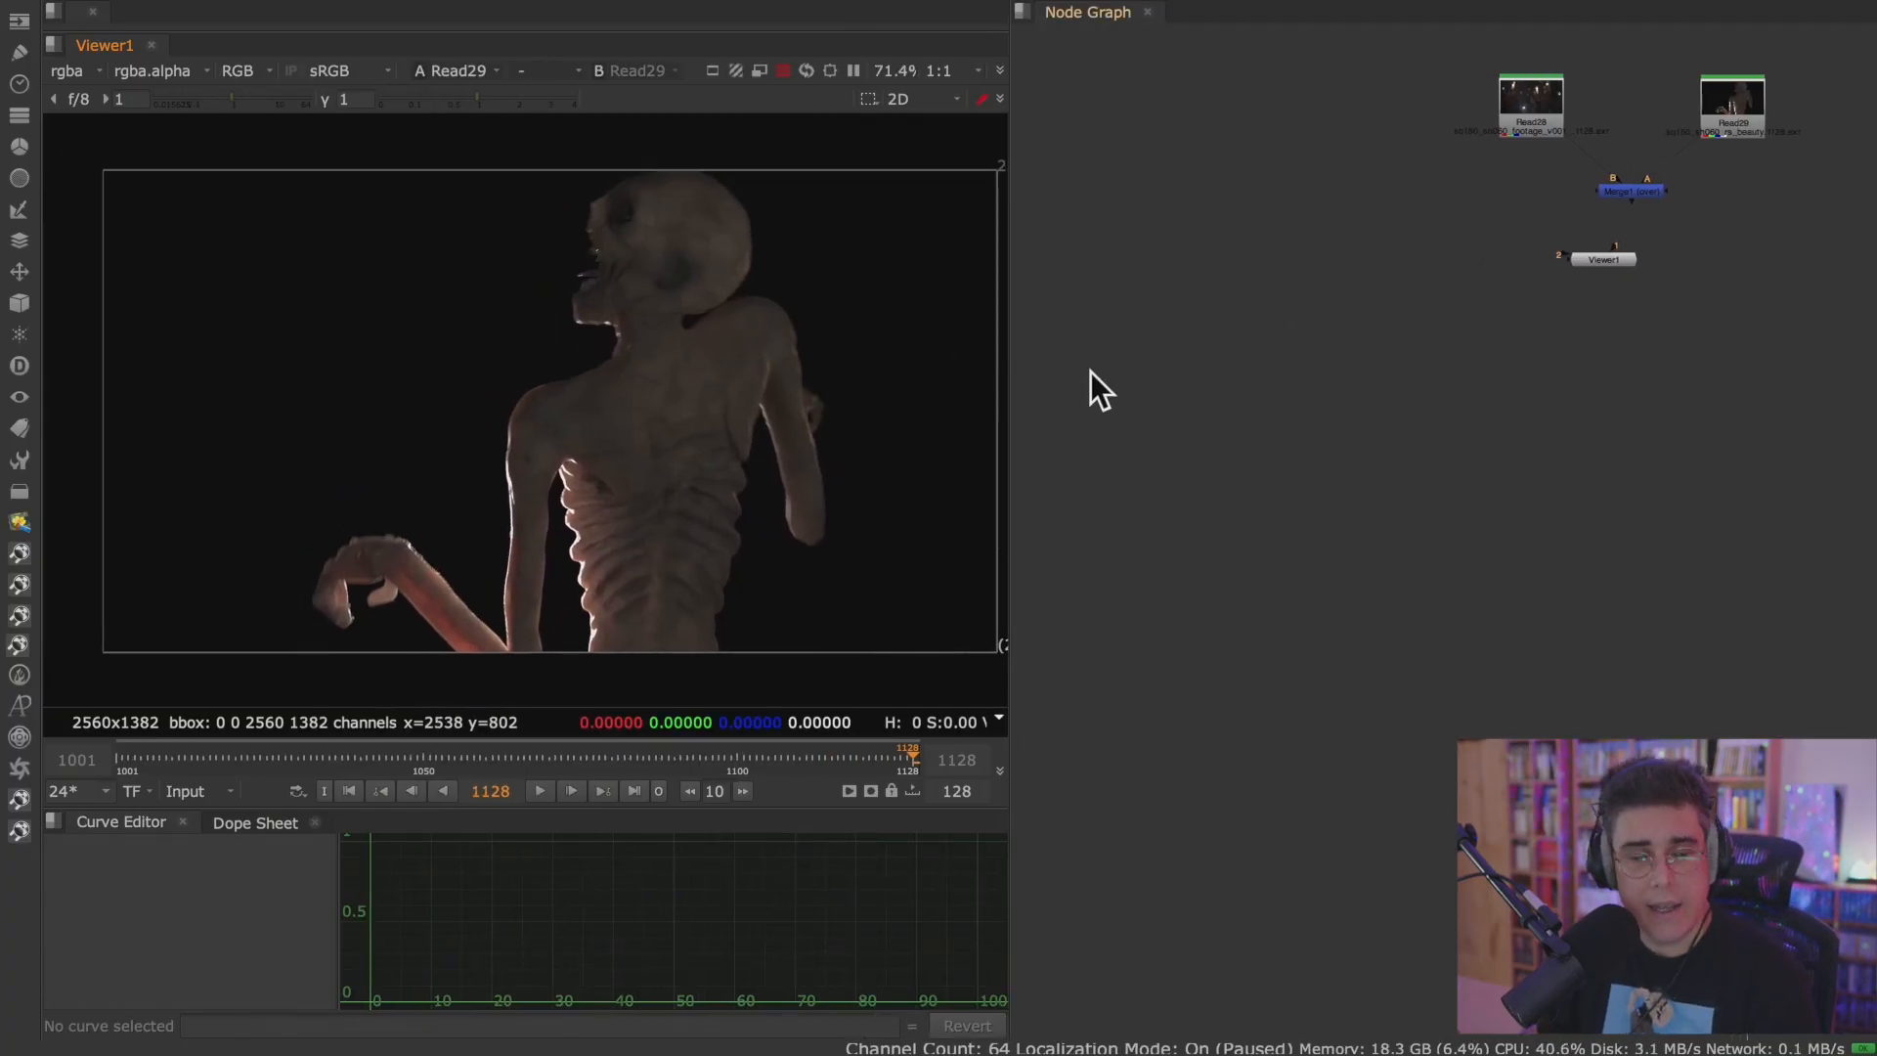
{"action": "scroll", "coordinate": [1388, 387], "scroll_direction": "down", "scroll_amount": 2}
{"action": "middle_click_drag", "start_coordinate": [1476, 385], "coordinate": [1362, 619]}
{"action": "middle_click_drag", "start_coordinate": [789, 424], "coordinate": [718, 432]}
{"action": "middle_click_drag", "start_coordinate": [1425, 501], "coordinate": [1375, 455]}
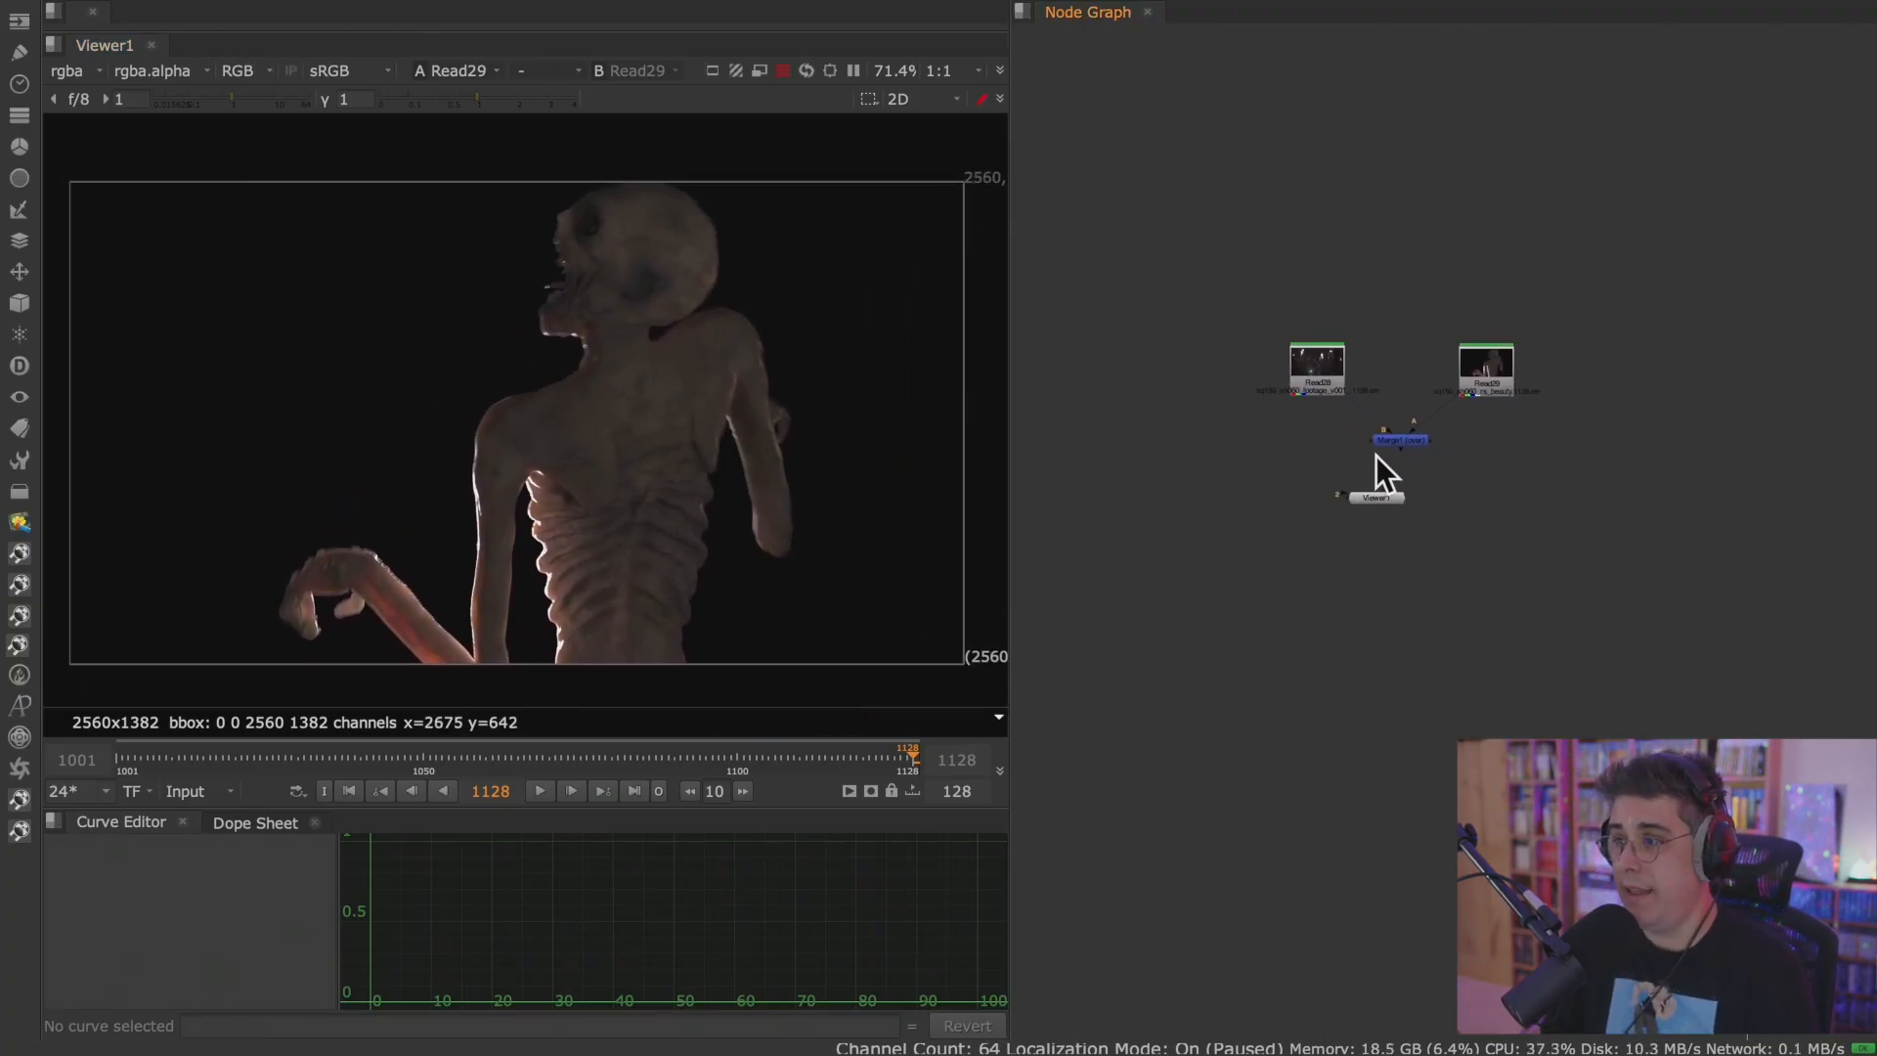
{"action": "scroll", "coordinate": [1376, 456], "scroll_direction": "up", "scroll_amount": 3}
Close the stacked node properties and reopen only Merge1's properties, floating over the Viewer.
{"action": "double_click", "coordinate": [1447, 434]}
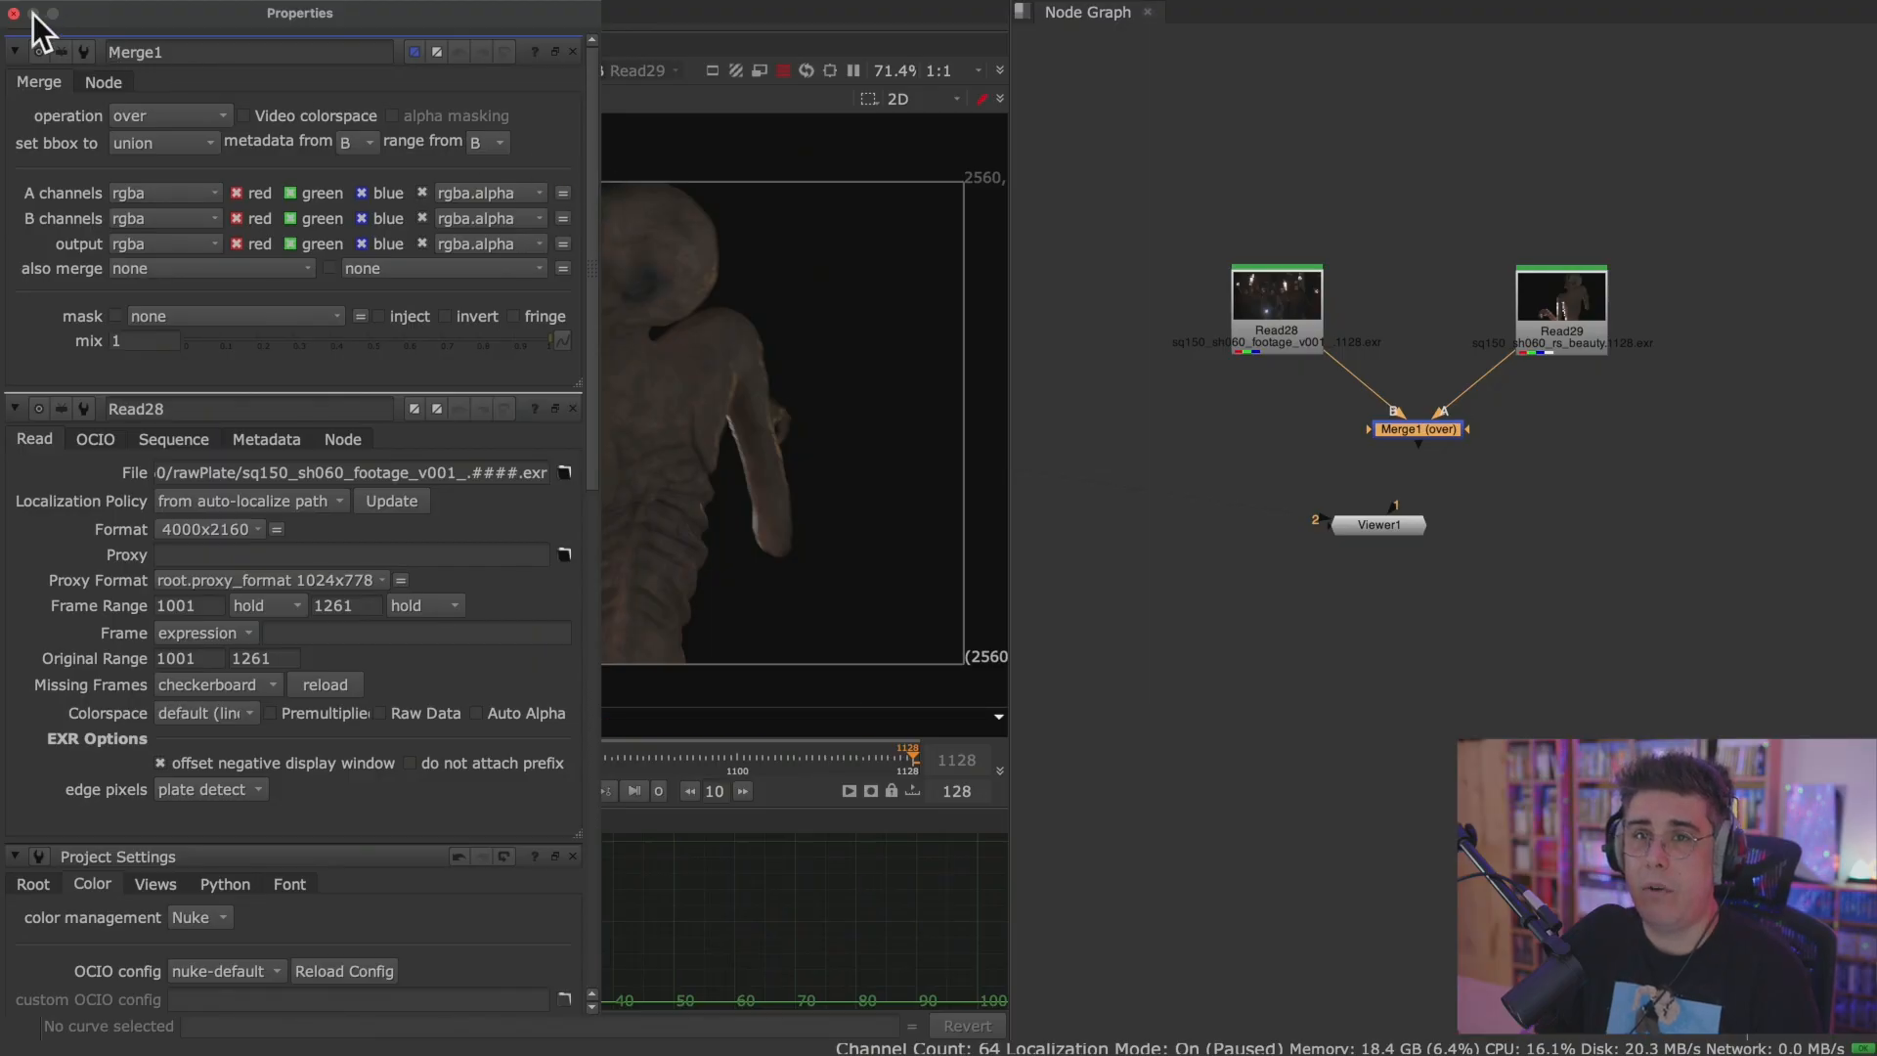
{"action": "left_click", "coordinate": [13, 12]}
{"action": "double_click", "coordinate": [1415, 428]}
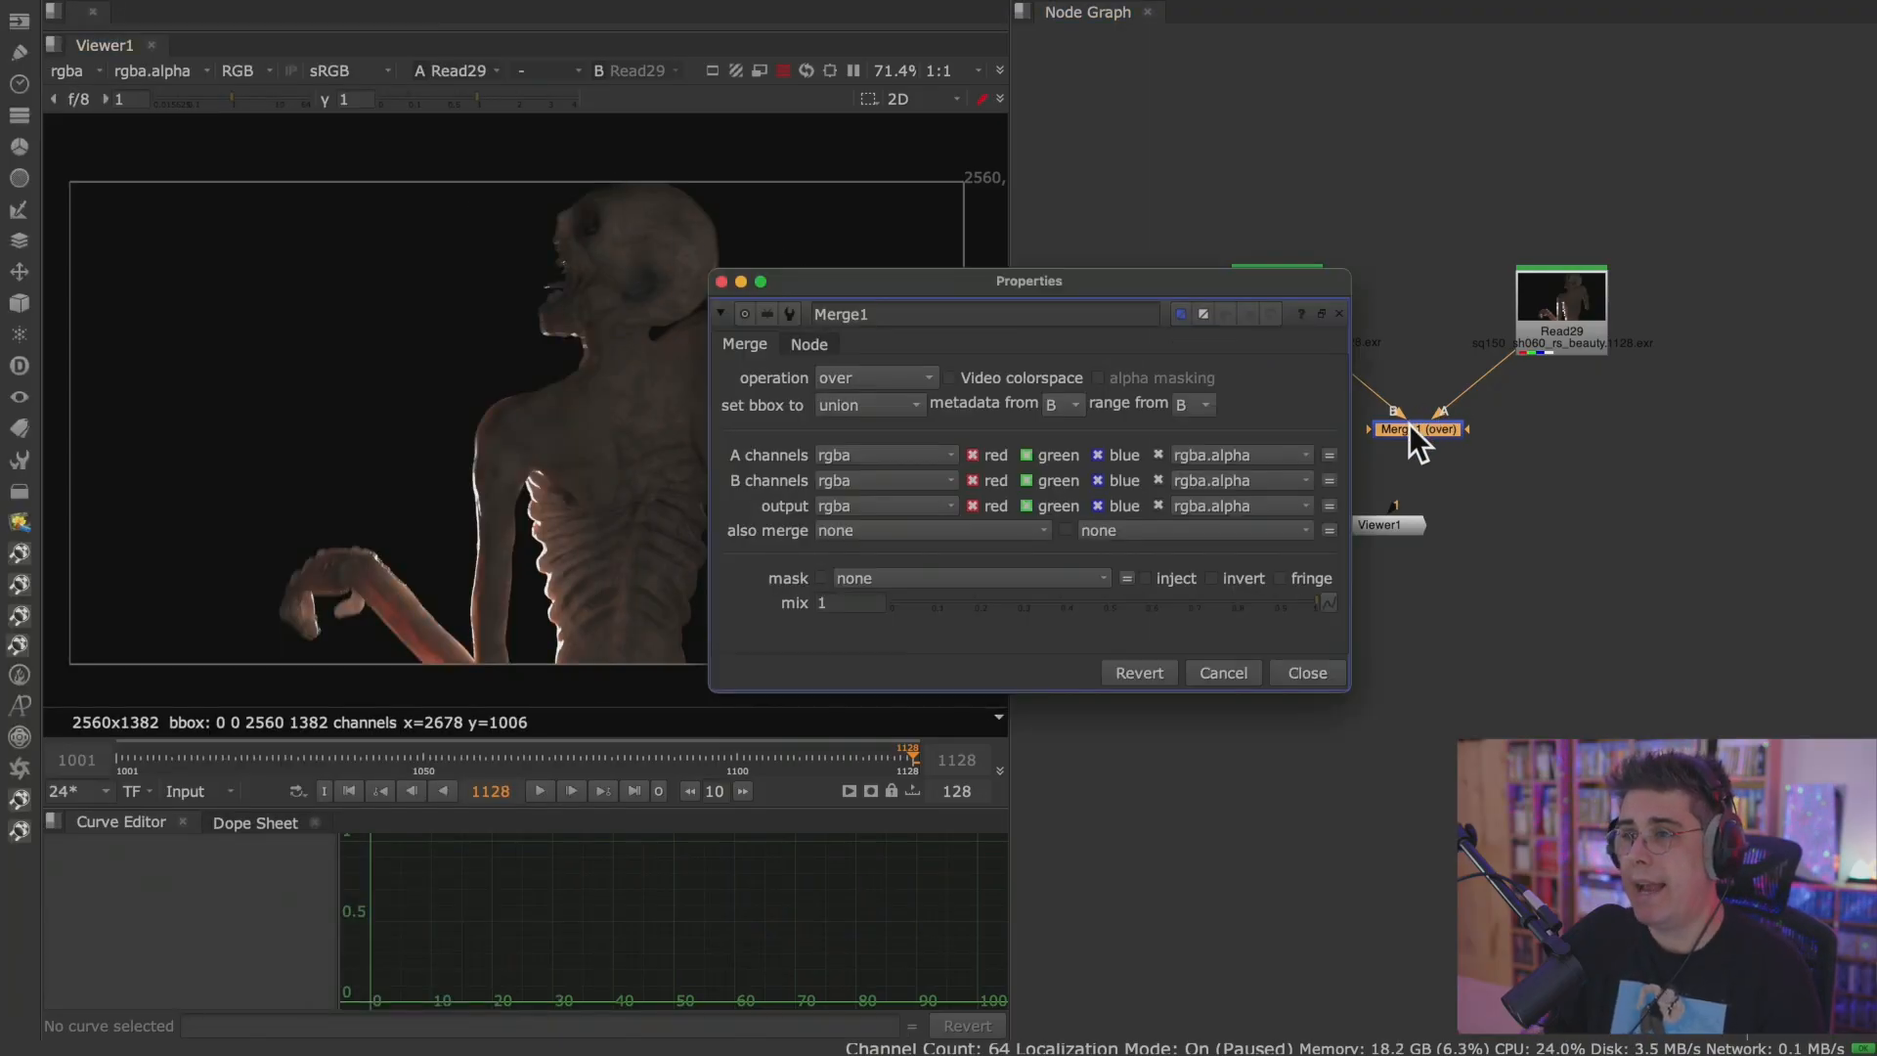
{"action": "left_click_drag", "start_coordinate": [851, 279], "coordinate": [496, 414]}
Add an unconnected Grade node and arrange its floating properties window beside Merge1's.
{"action": "left_click", "coordinate": [1222, 447]}
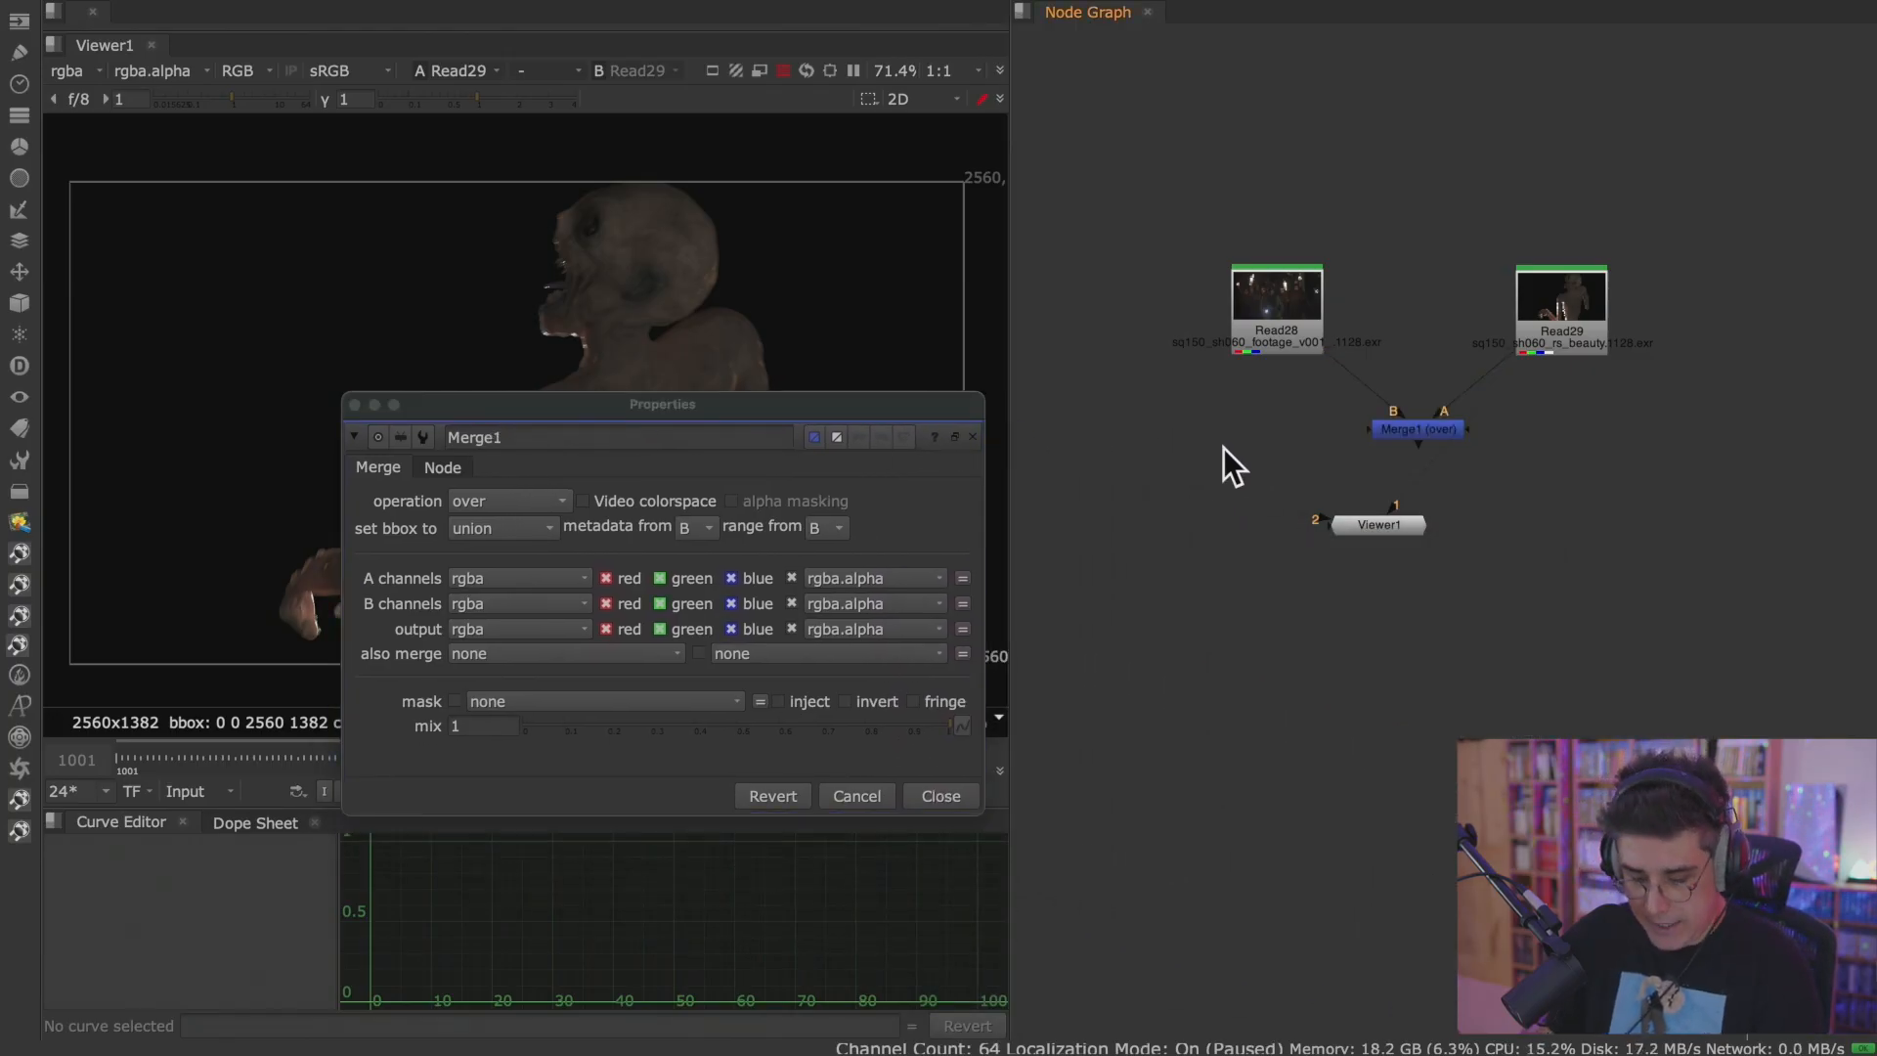
{"action": "key", "text": "g"}
{"action": "left_click_drag", "start_coordinate": [869, 211], "coordinate": [1499, 416]}
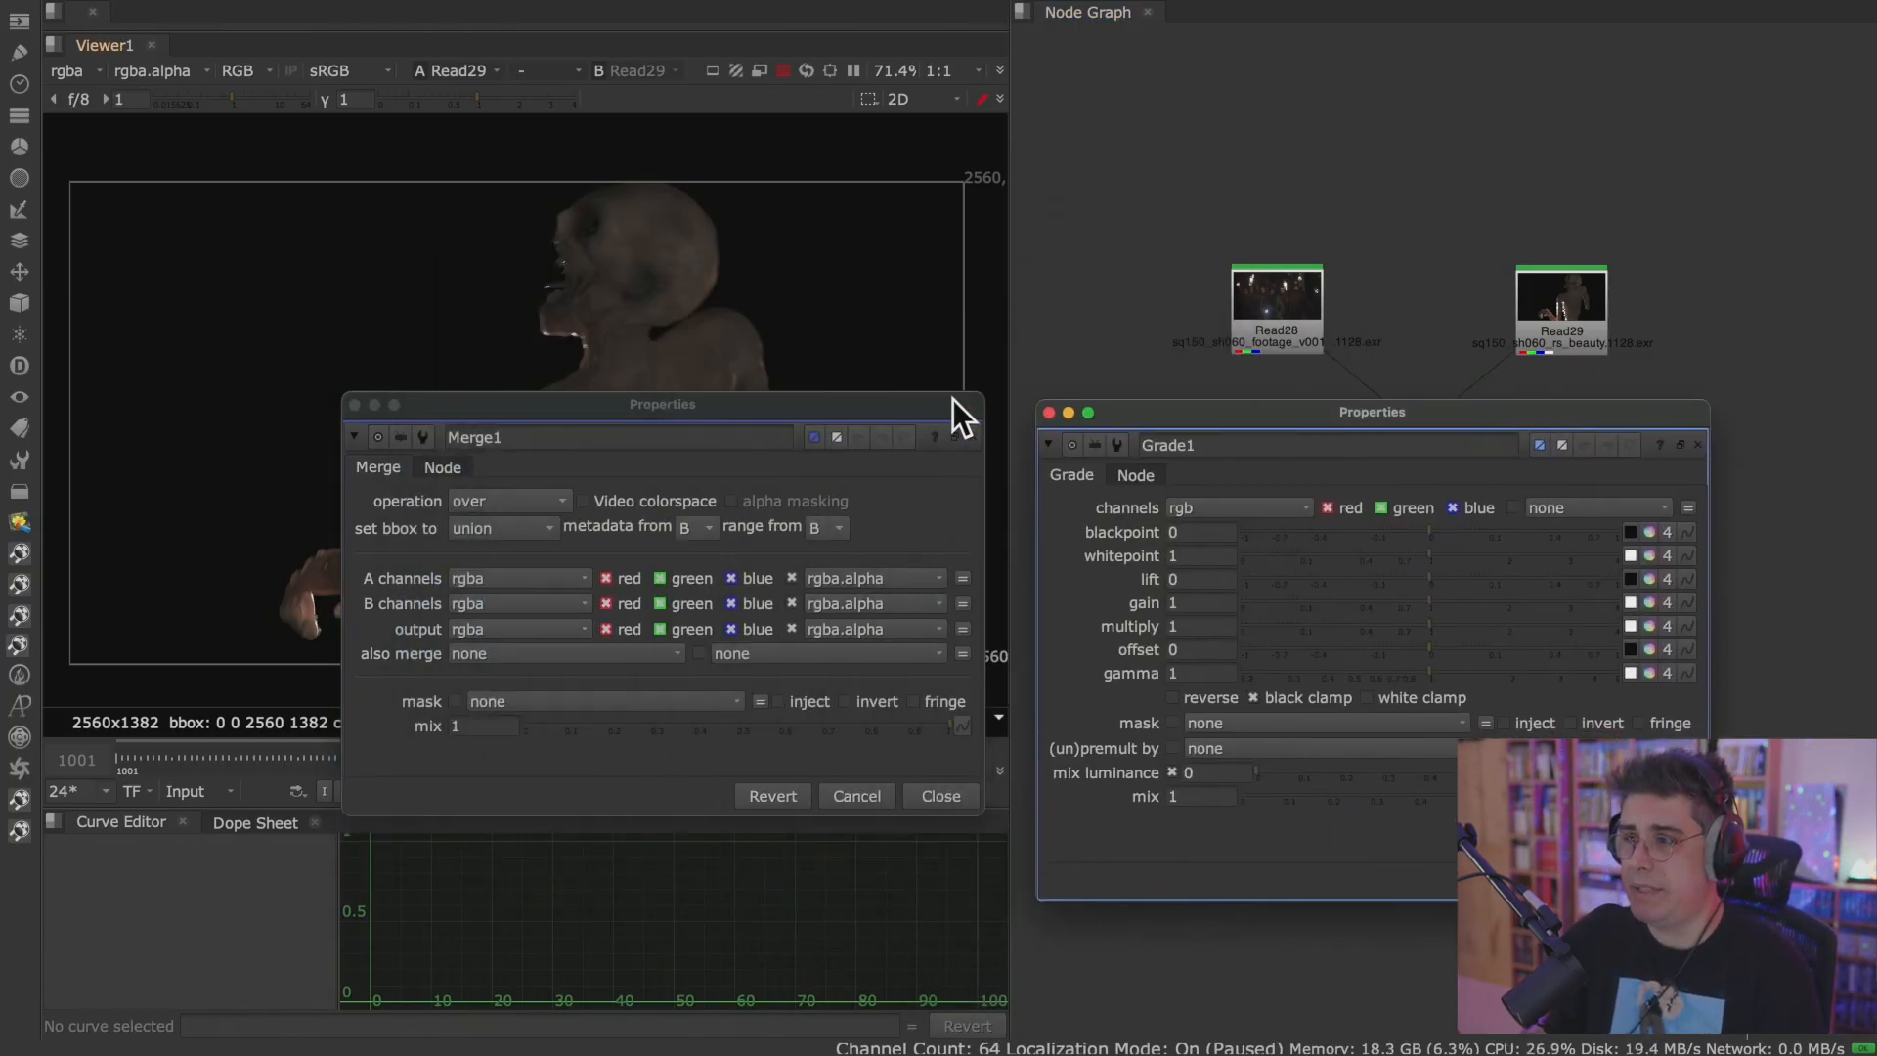
{"action": "left_click_drag", "start_coordinate": [952, 398], "coordinate": [633, 254]}
{"action": "left_click_drag", "start_coordinate": [1215, 424], "coordinate": [985, 250]}
{"action": "left_click_drag", "start_coordinate": [670, 250], "coordinate": [712, 236]}
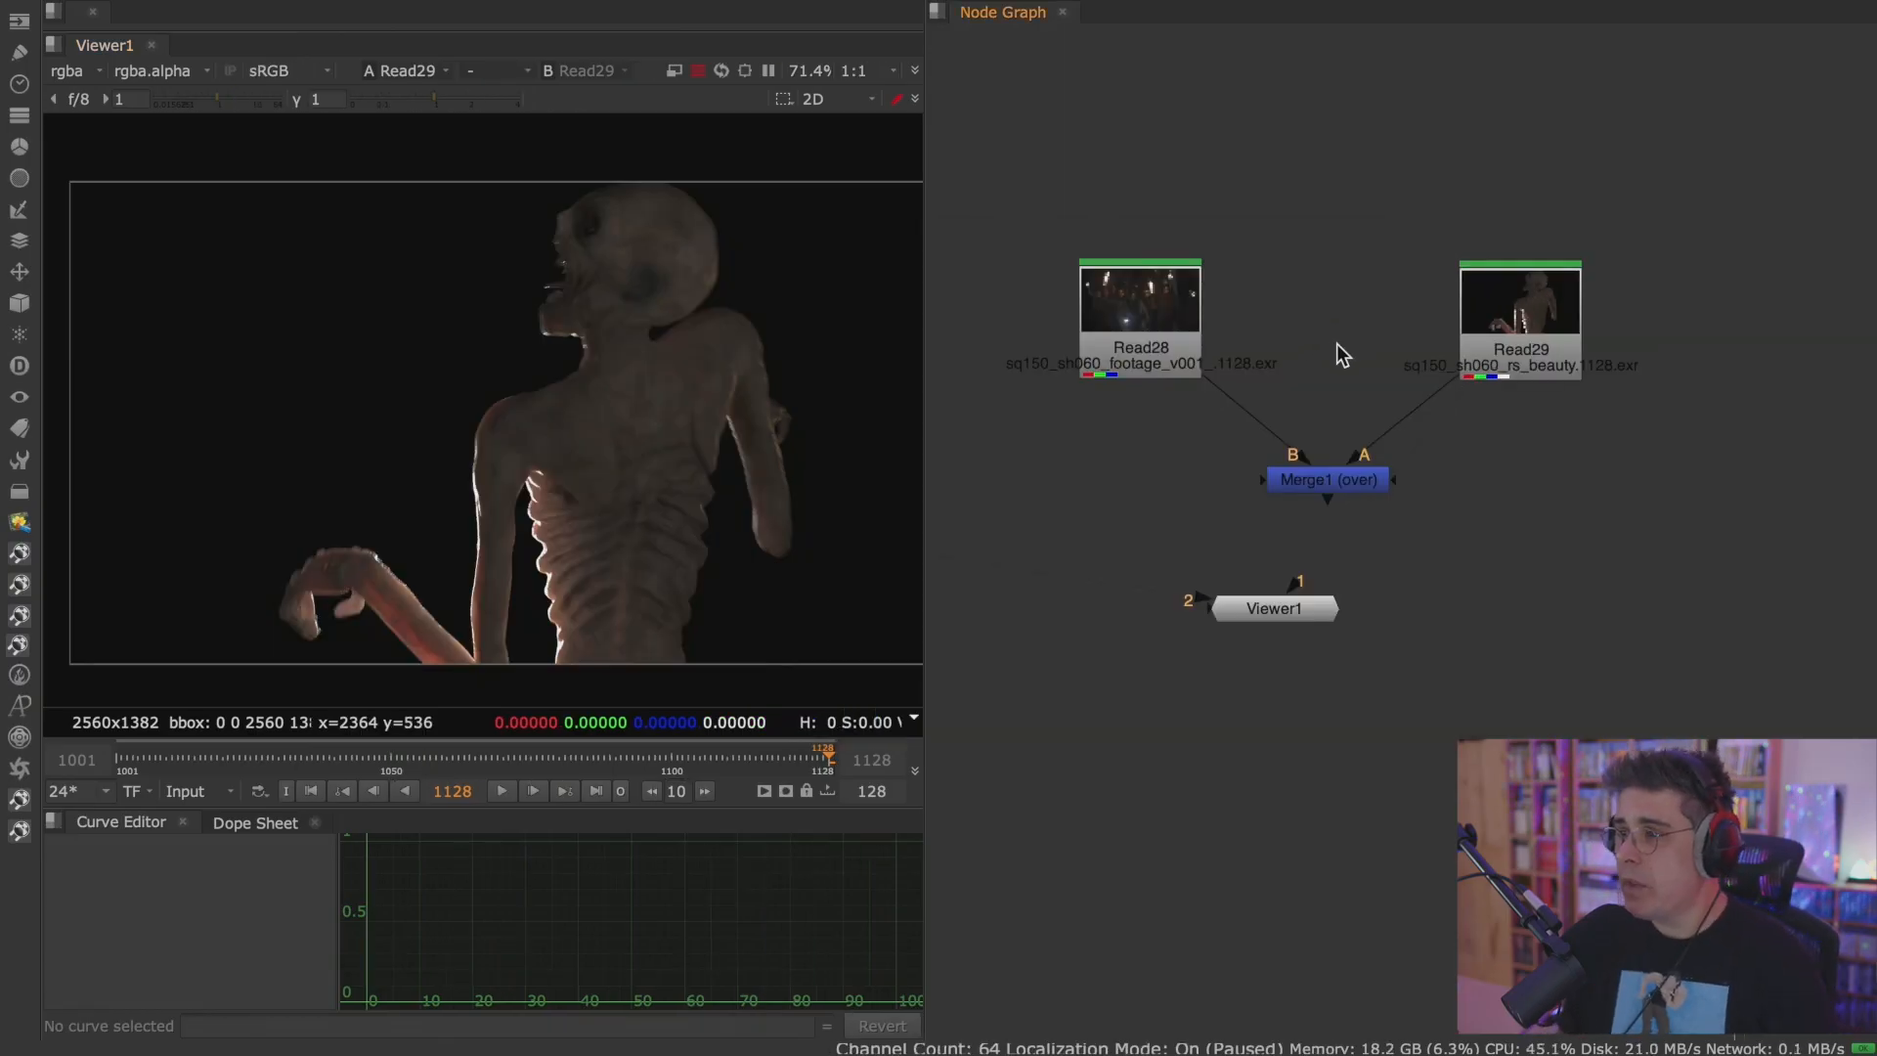
Move Viewer1 directly below Merge1 and view Read28, Read29 and the Merge1 composite in turn.
{"action": "left_click_drag", "start_coordinate": [1204, 598], "coordinate": [1382, 628]}
{"action": "left_click", "coordinate": [1156, 329], "text": "ctrl+shift"}
{"action": "scroll", "coordinate": [737, 389], "scroll_direction": "down", "scroll_amount": 2}
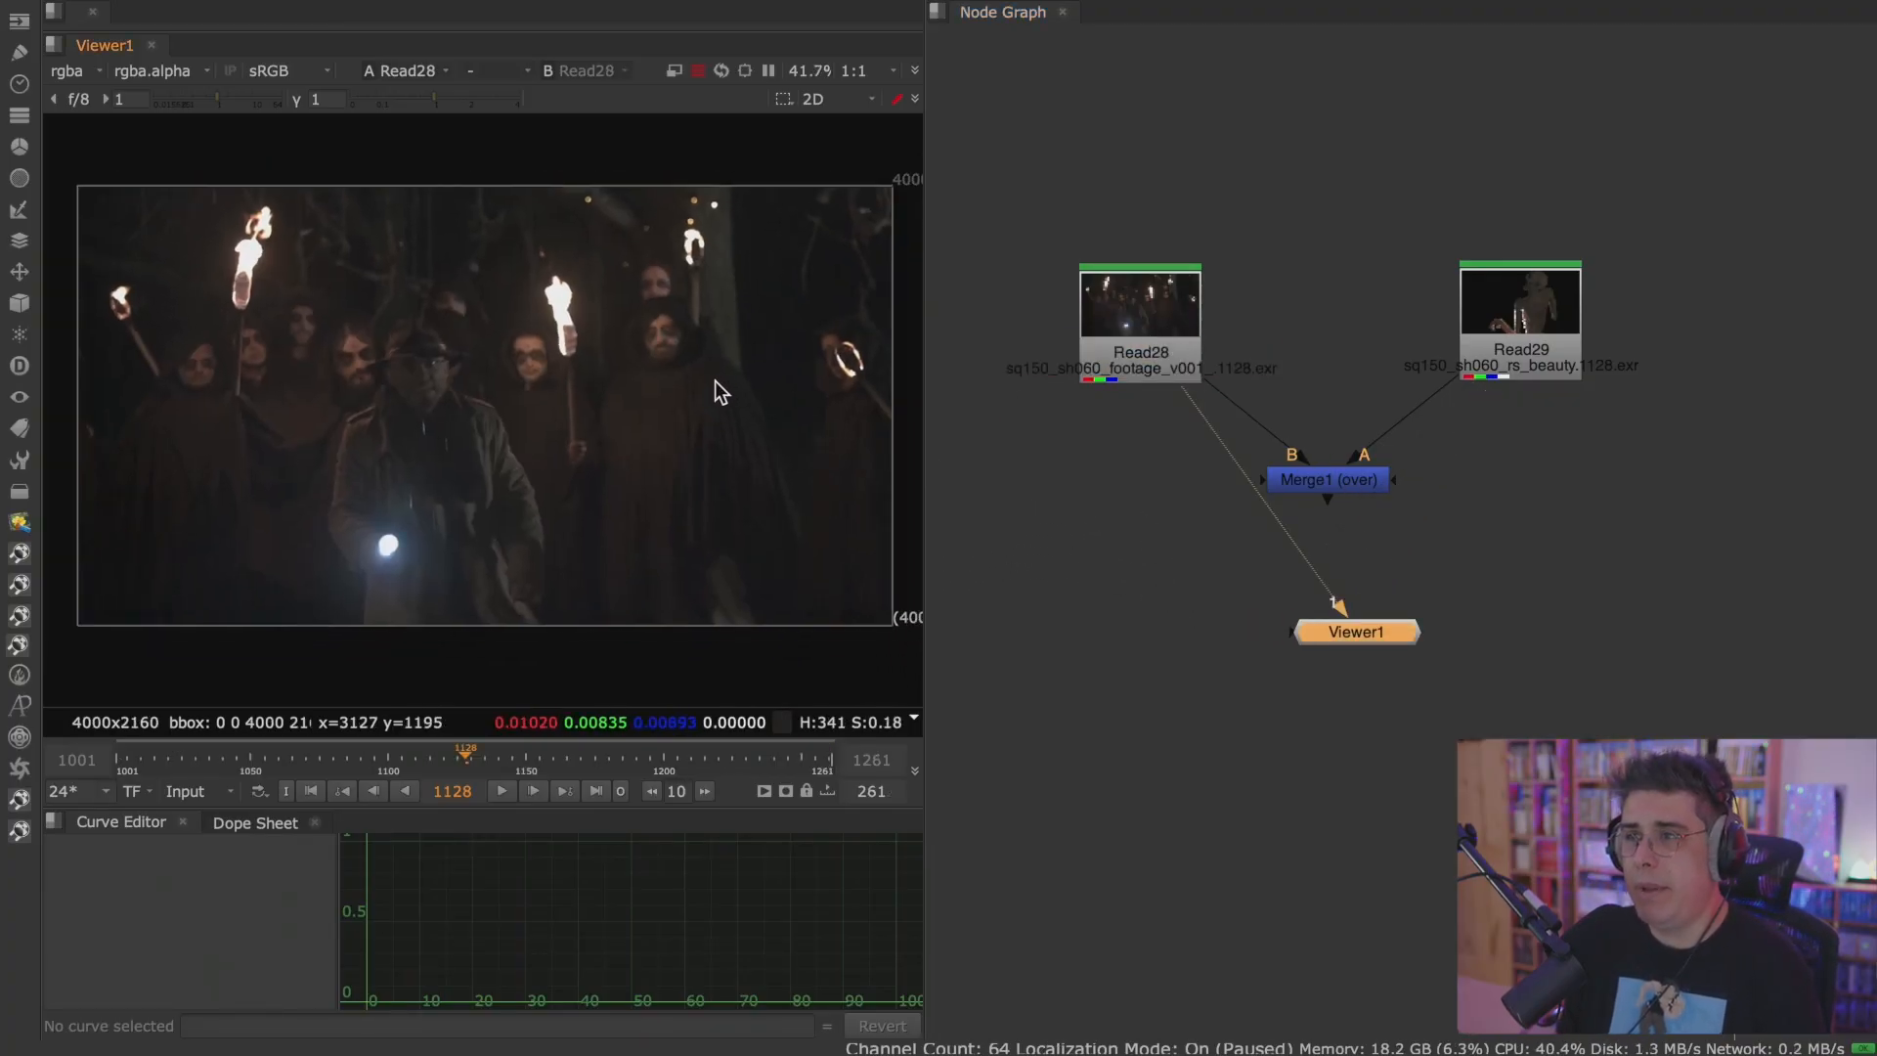
{"action": "left_click", "coordinate": [1504, 332]}
{"action": "key", "text": "1"}
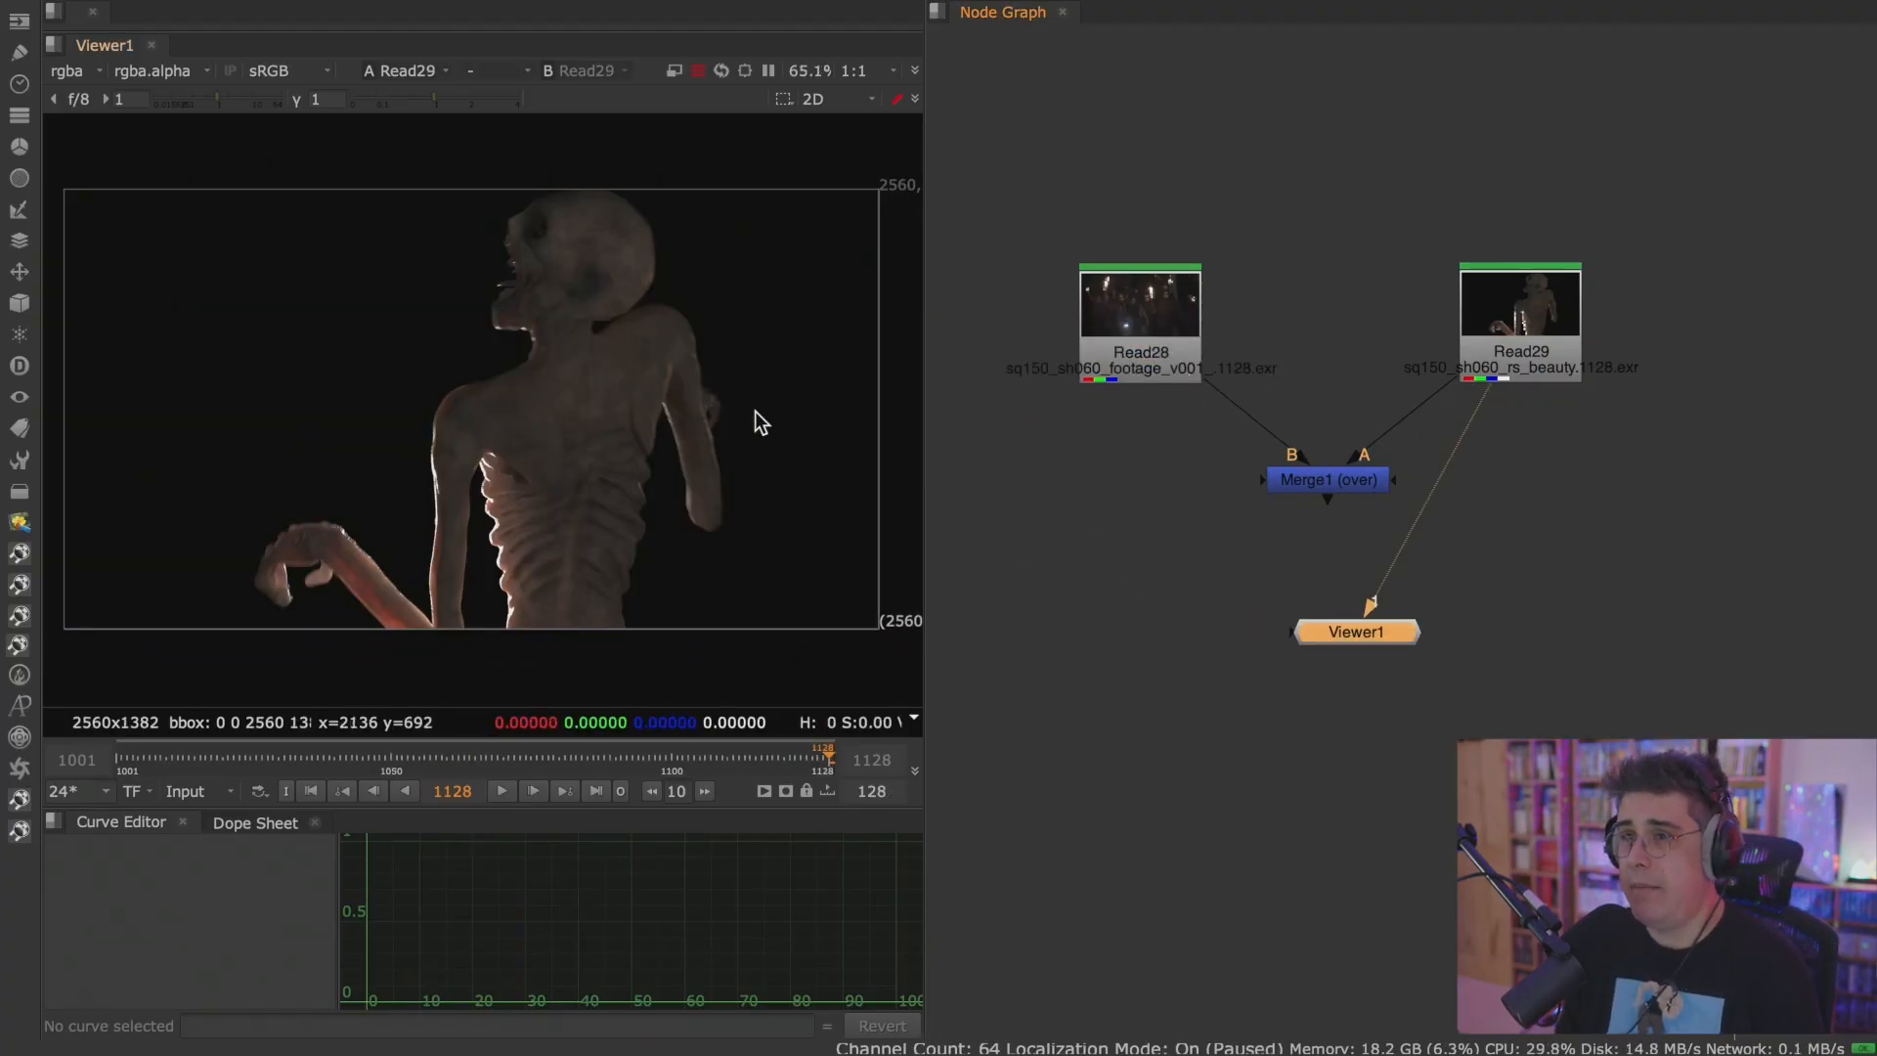
{"action": "left_click", "coordinate": [1343, 479]}
{"action": "key", "text": "1"}
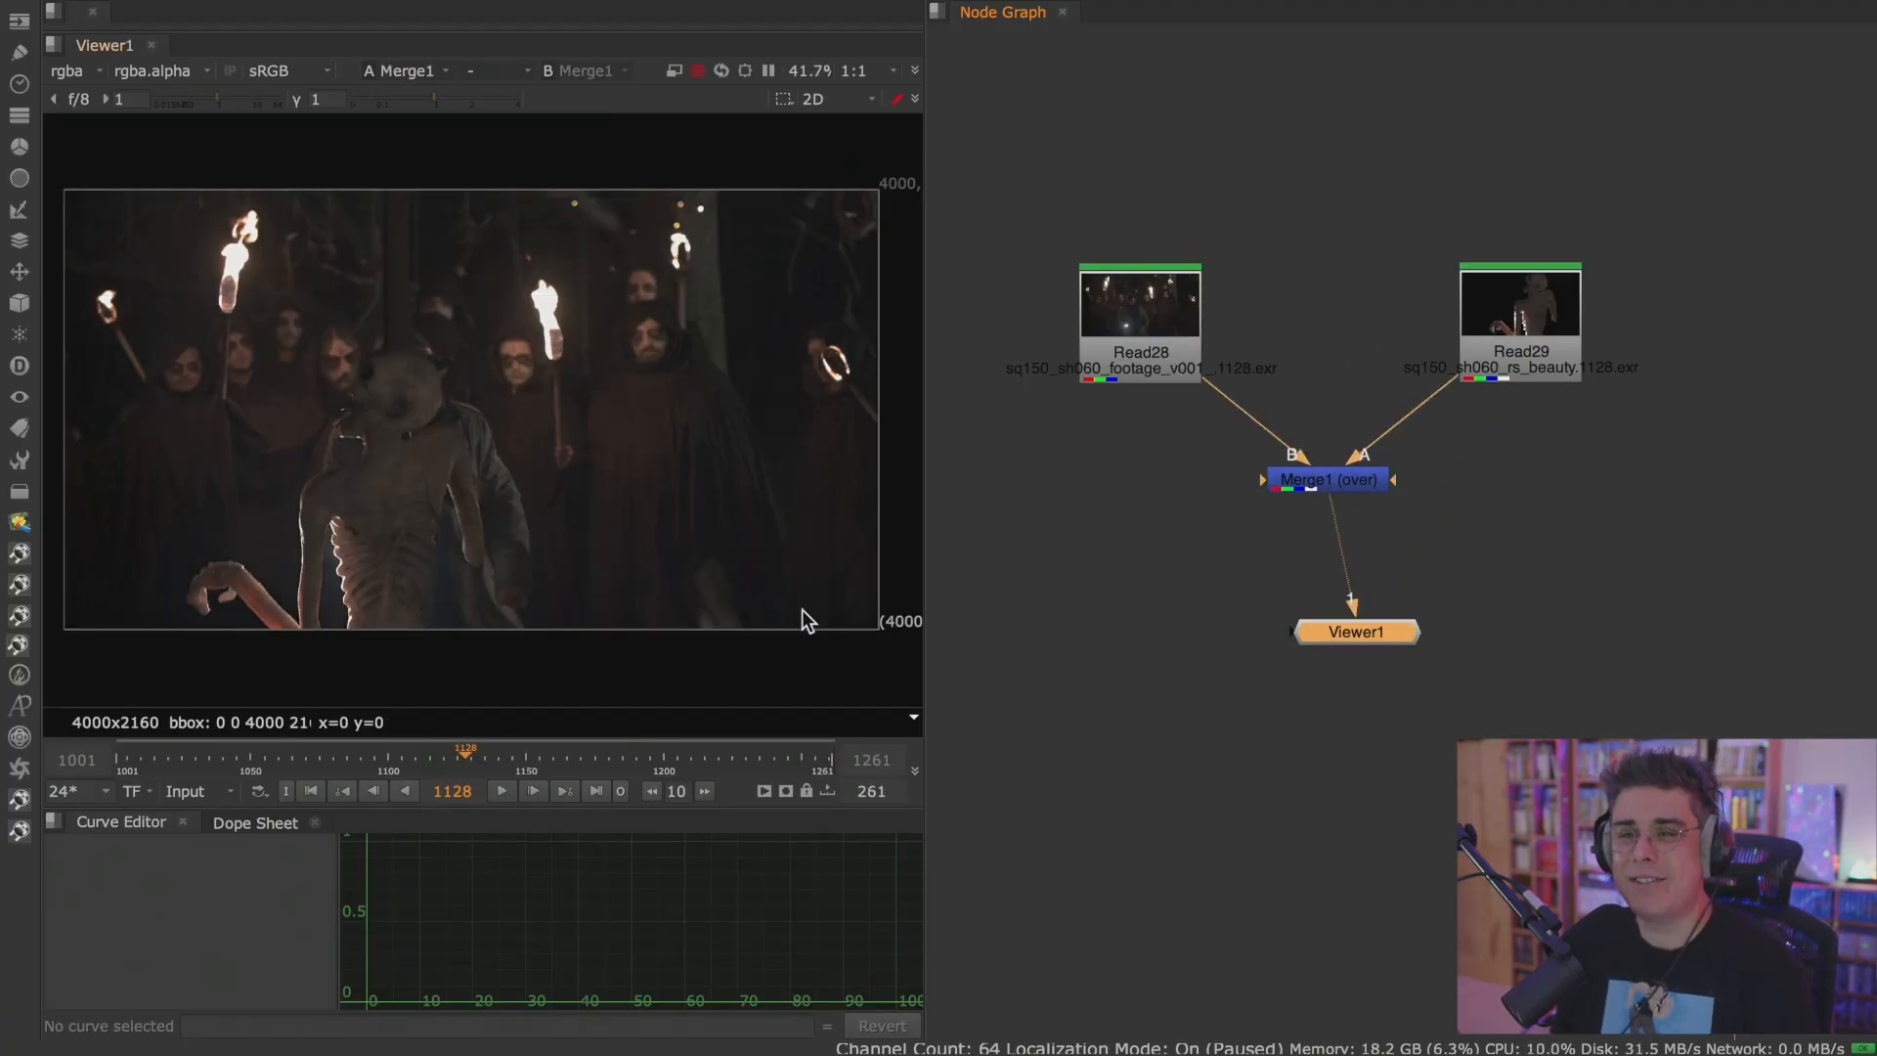
Play the Merge1 composite beyond the render's last frame and check the frame range in Read29's properties.
{"action": "left_click", "coordinate": [502, 791]}
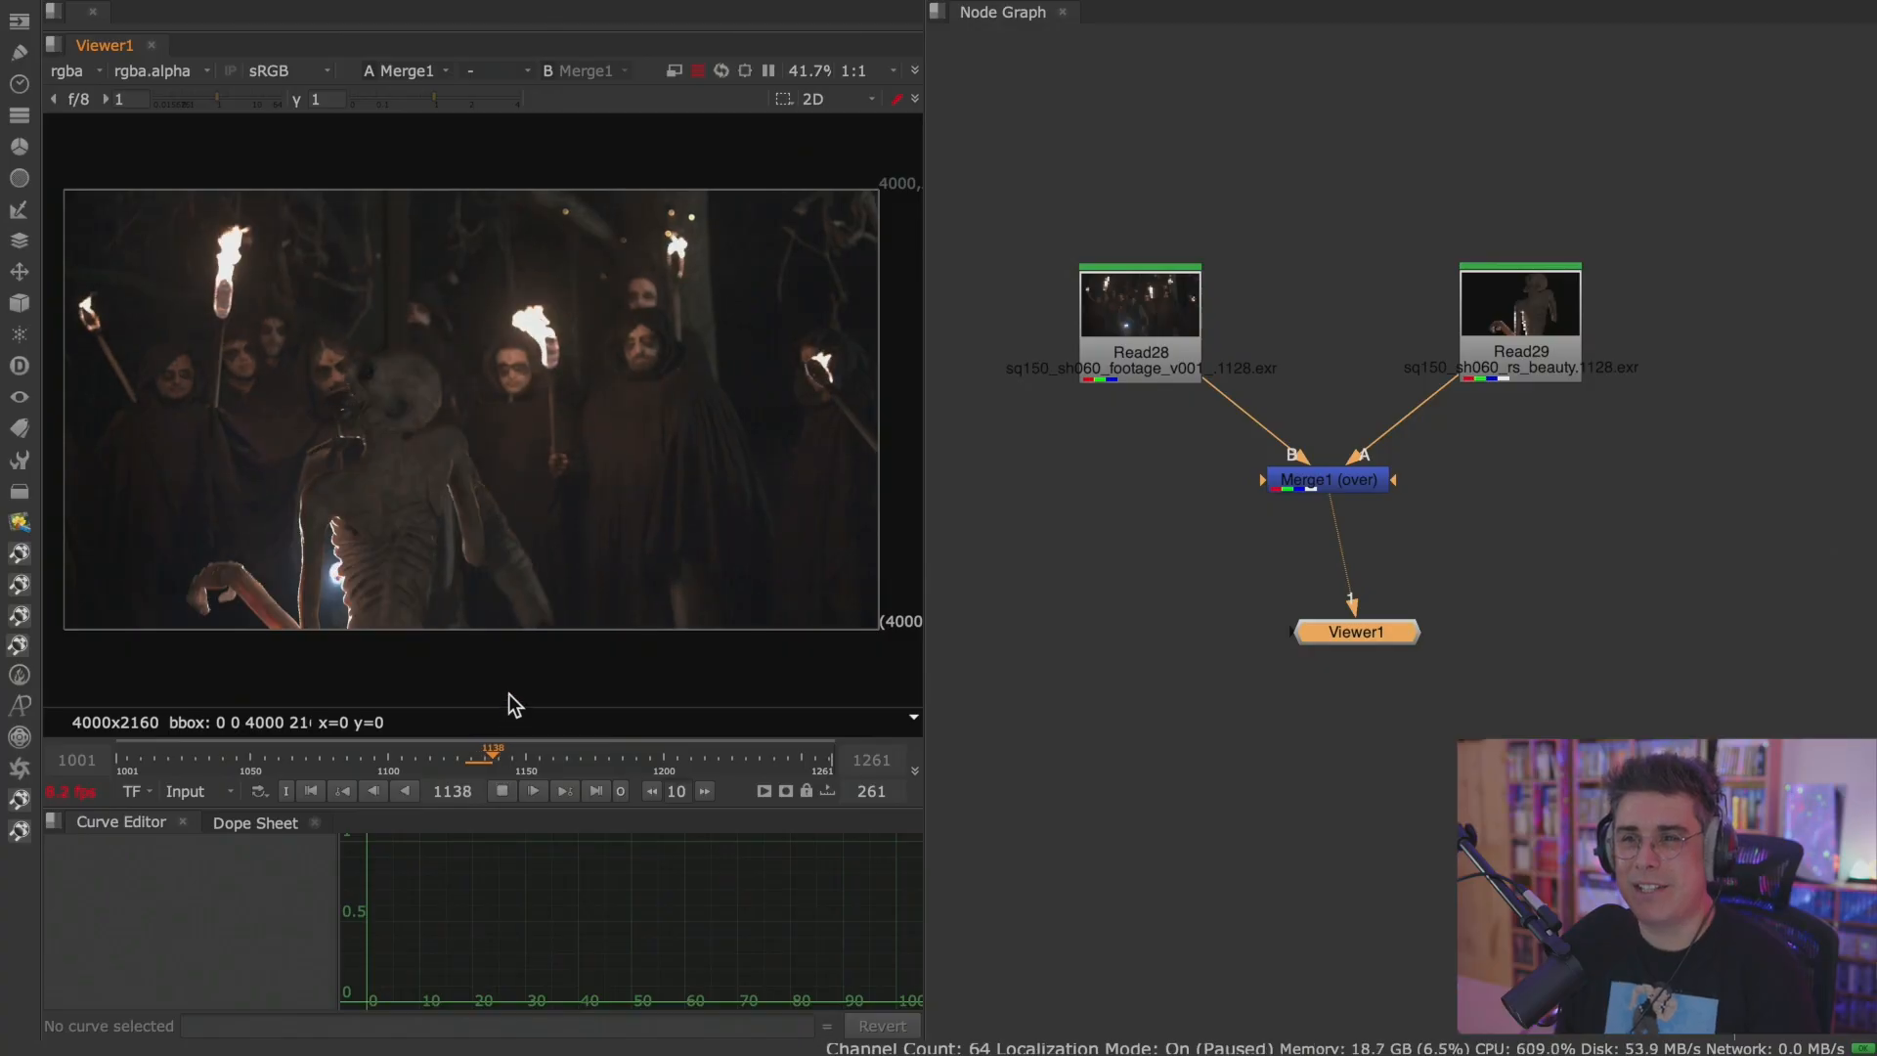
{"action": "left_click", "coordinate": [500, 789]}
{"action": "double_click", "coordinate": [1485, 320]}
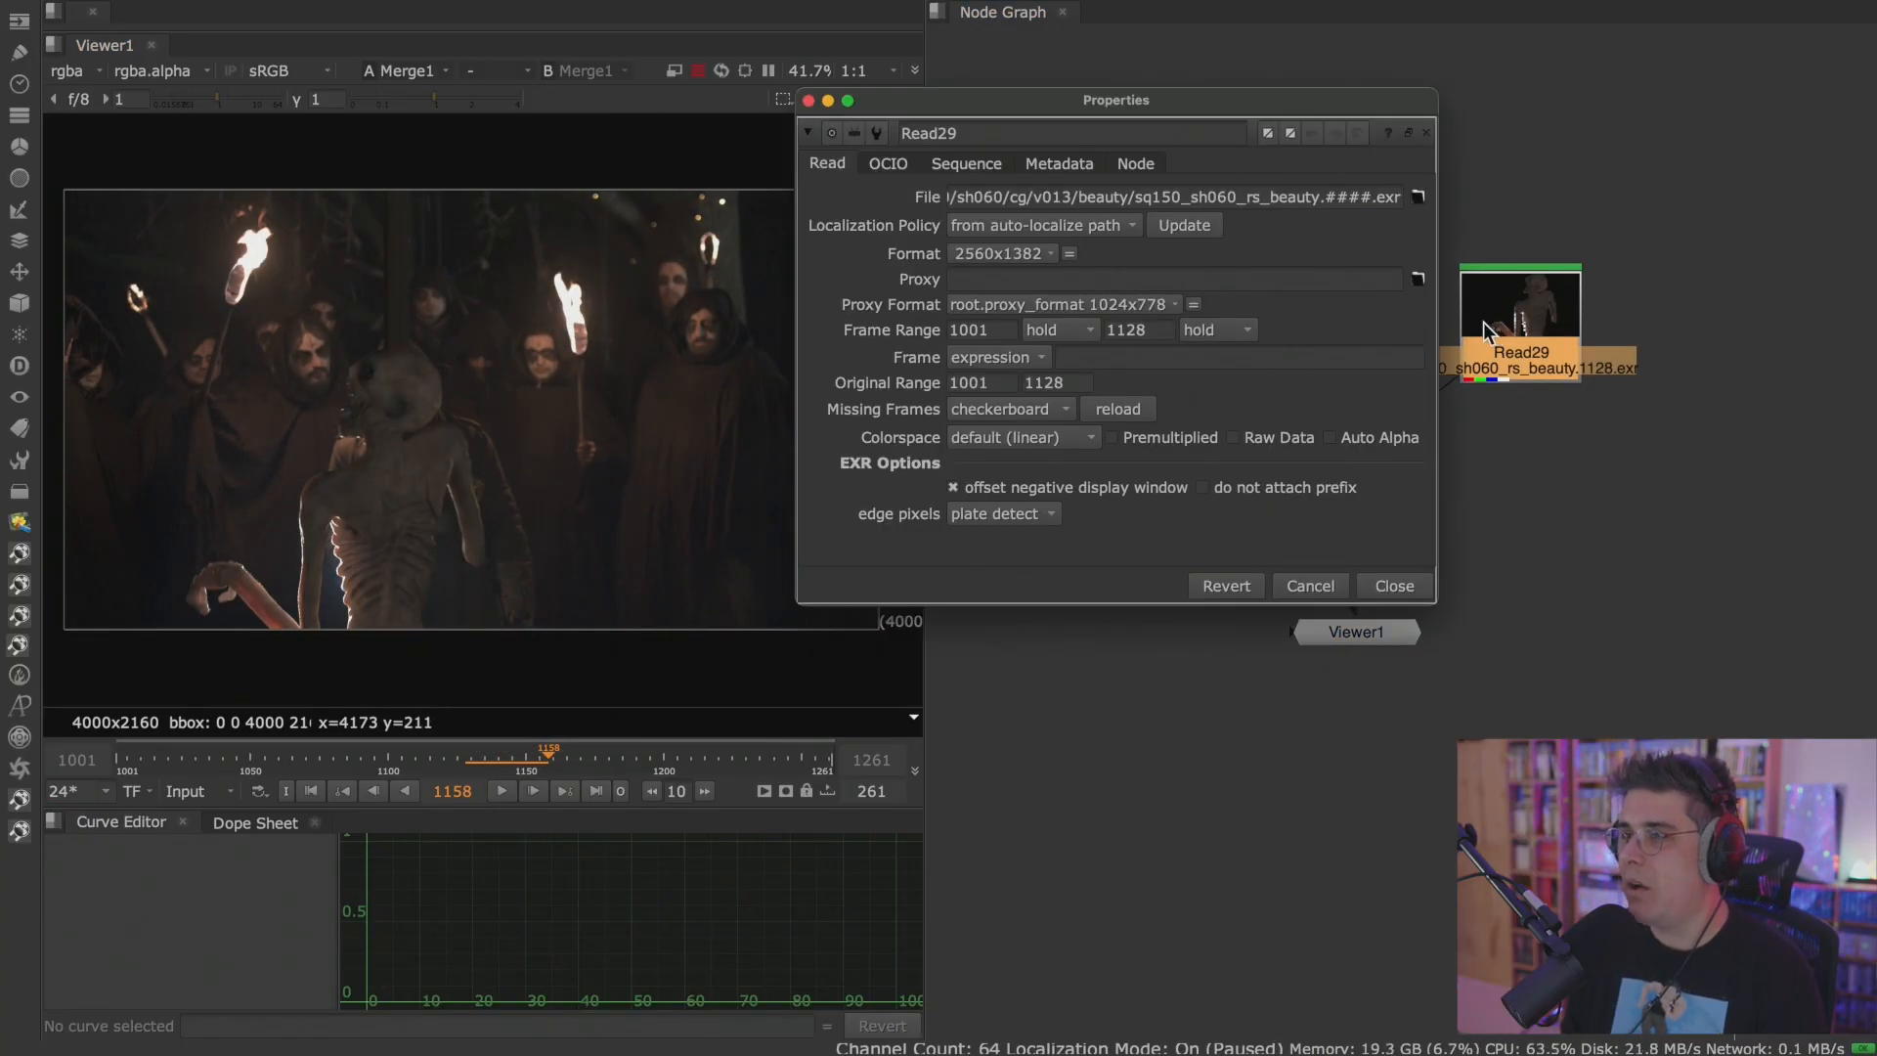
{"action": "left_click", "coordinate": [1413, 582]}
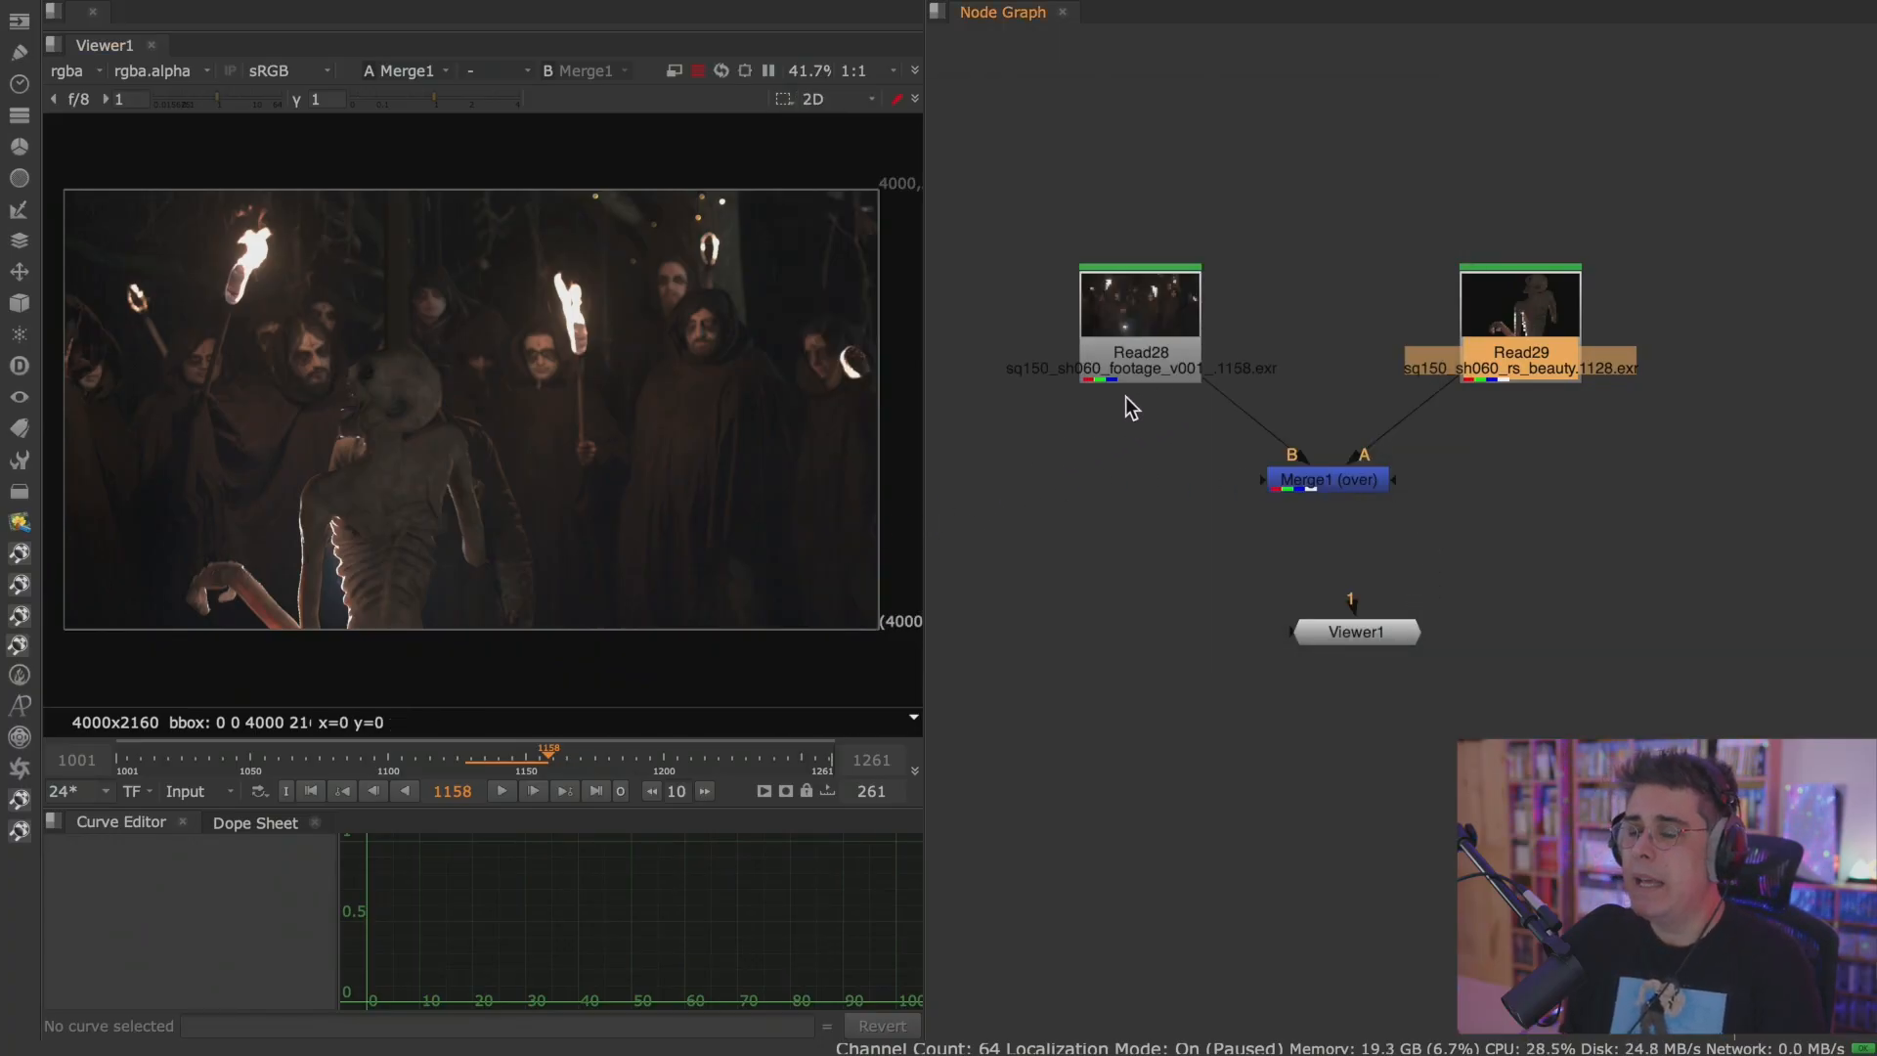
{"action": "left_click", "coordinate": [501, 791]}
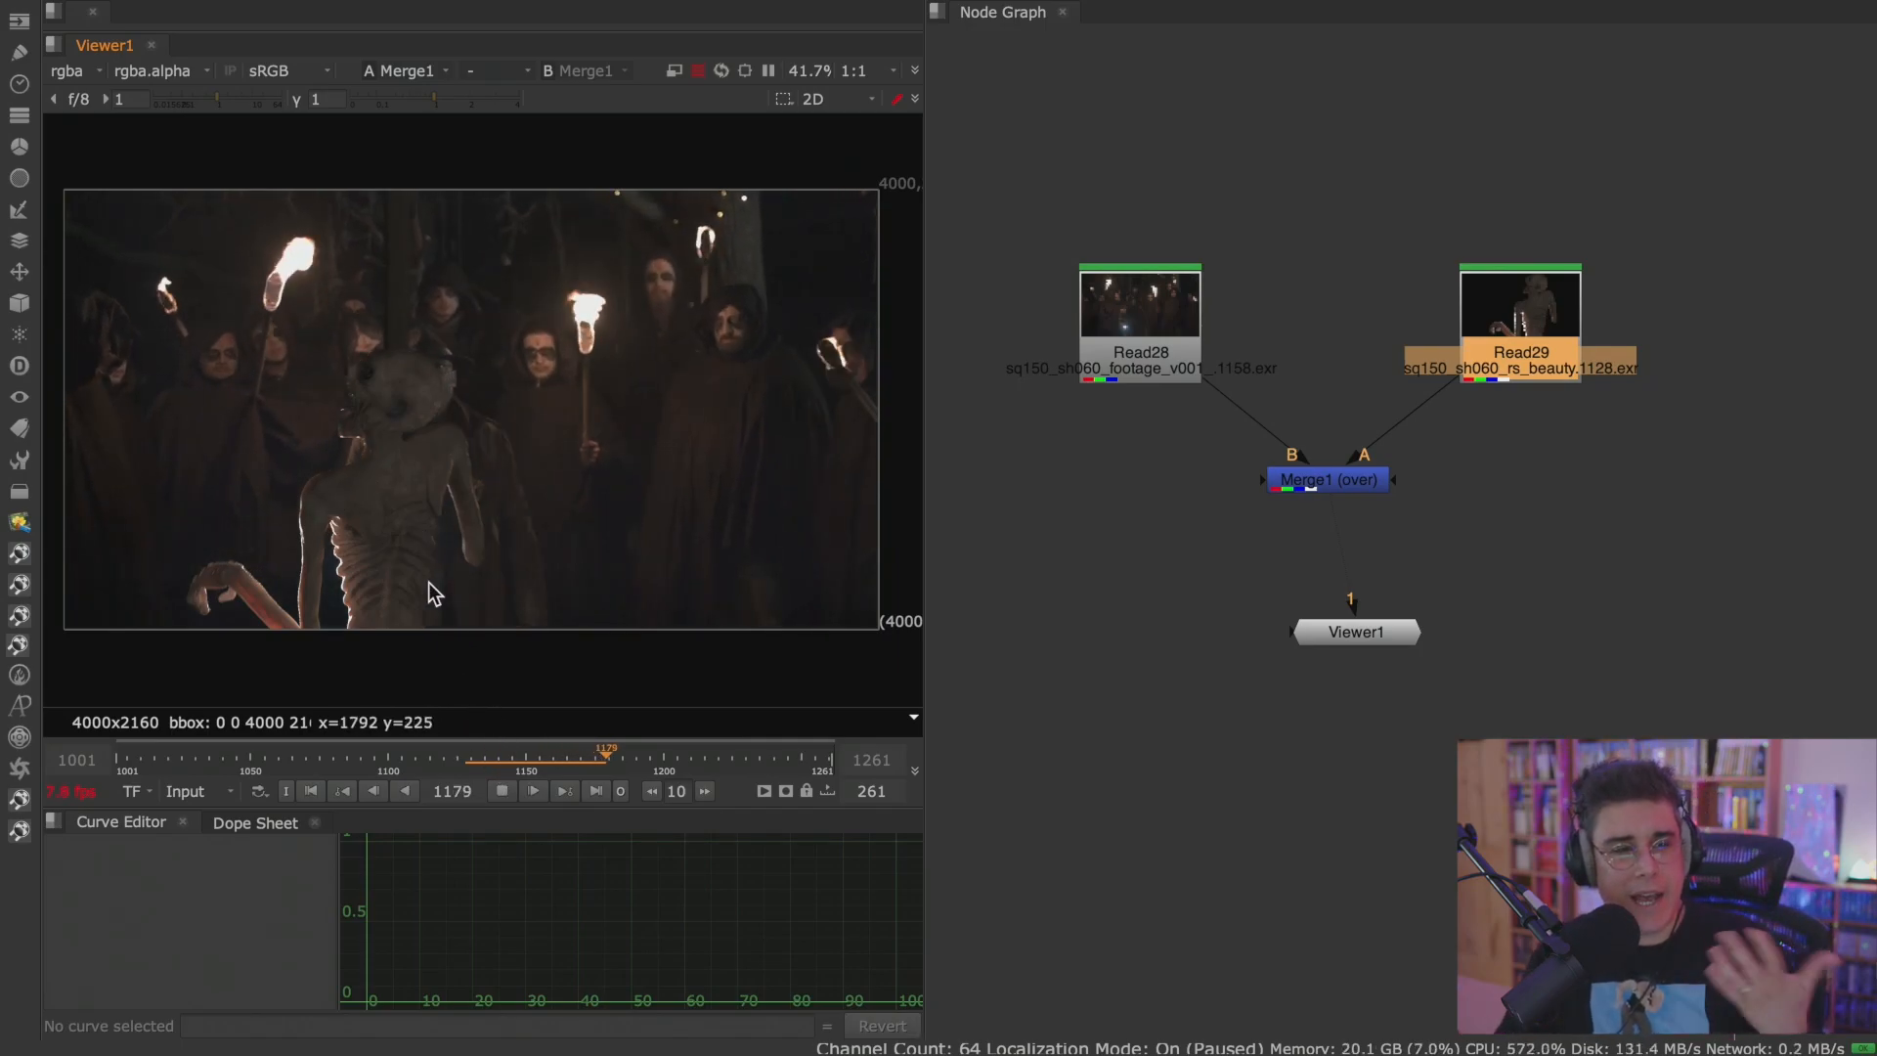
{"action": "left_click", "coordinate": [500, 785]}
Set the Viewer's timeline range to Global and check the project frame range in the Project Settings.
{"action": "left_click", "coordinate": [232, 791]}
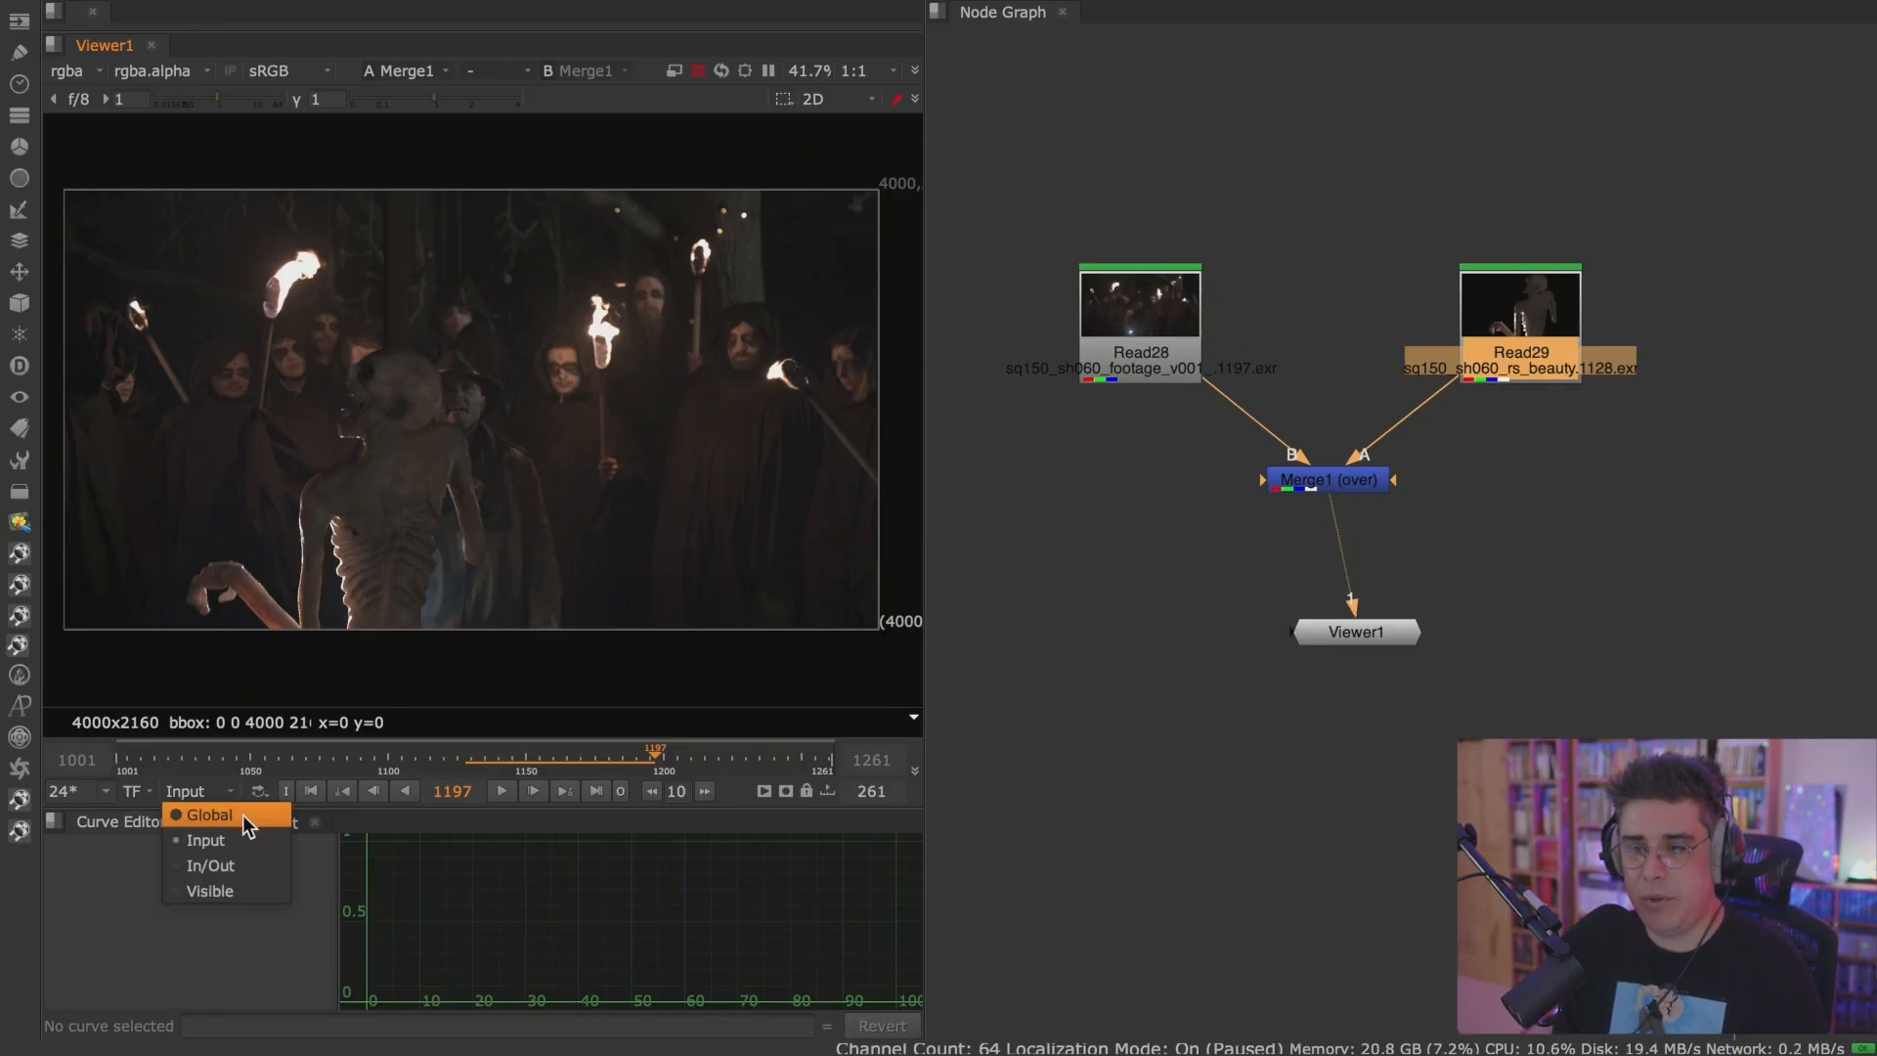
{"action": "left_click", "coordinate": [242, 814]}
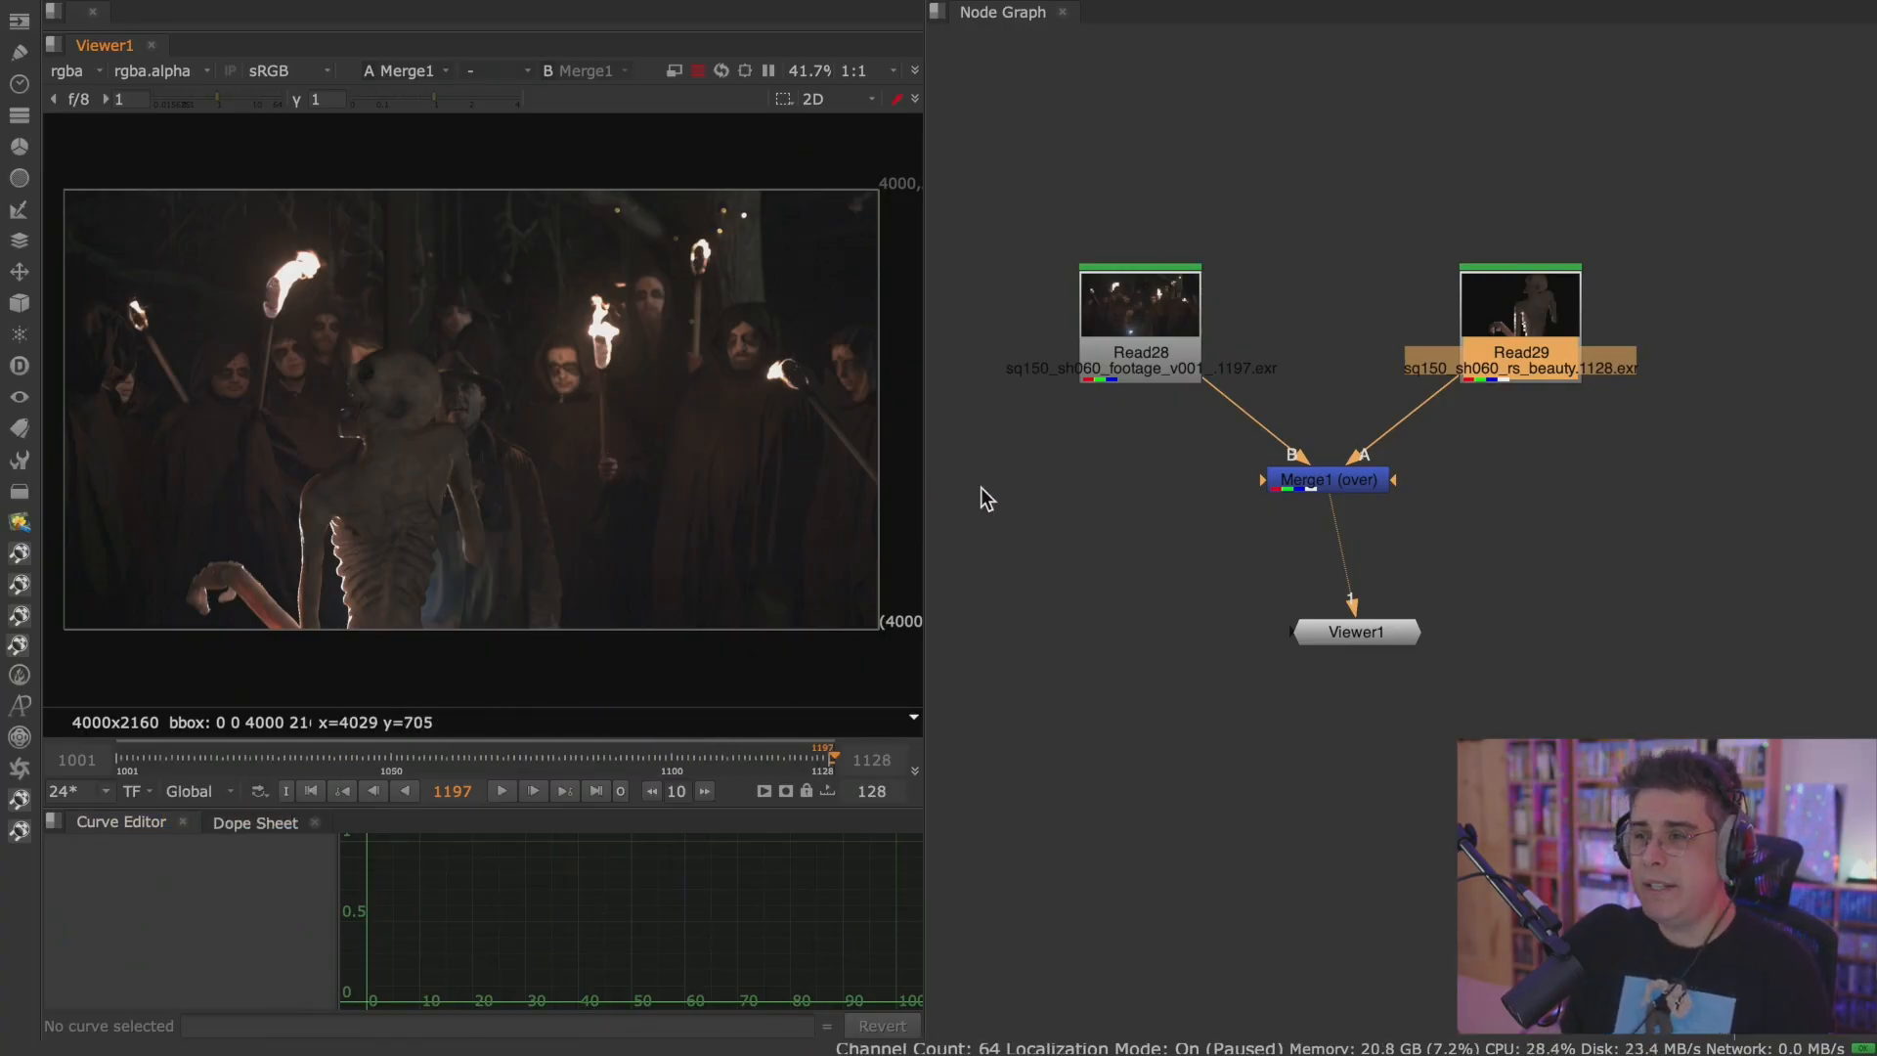
{"action": "left_click", "coordinate": [1130, 501]}
{"action": "key", "text": "s"}
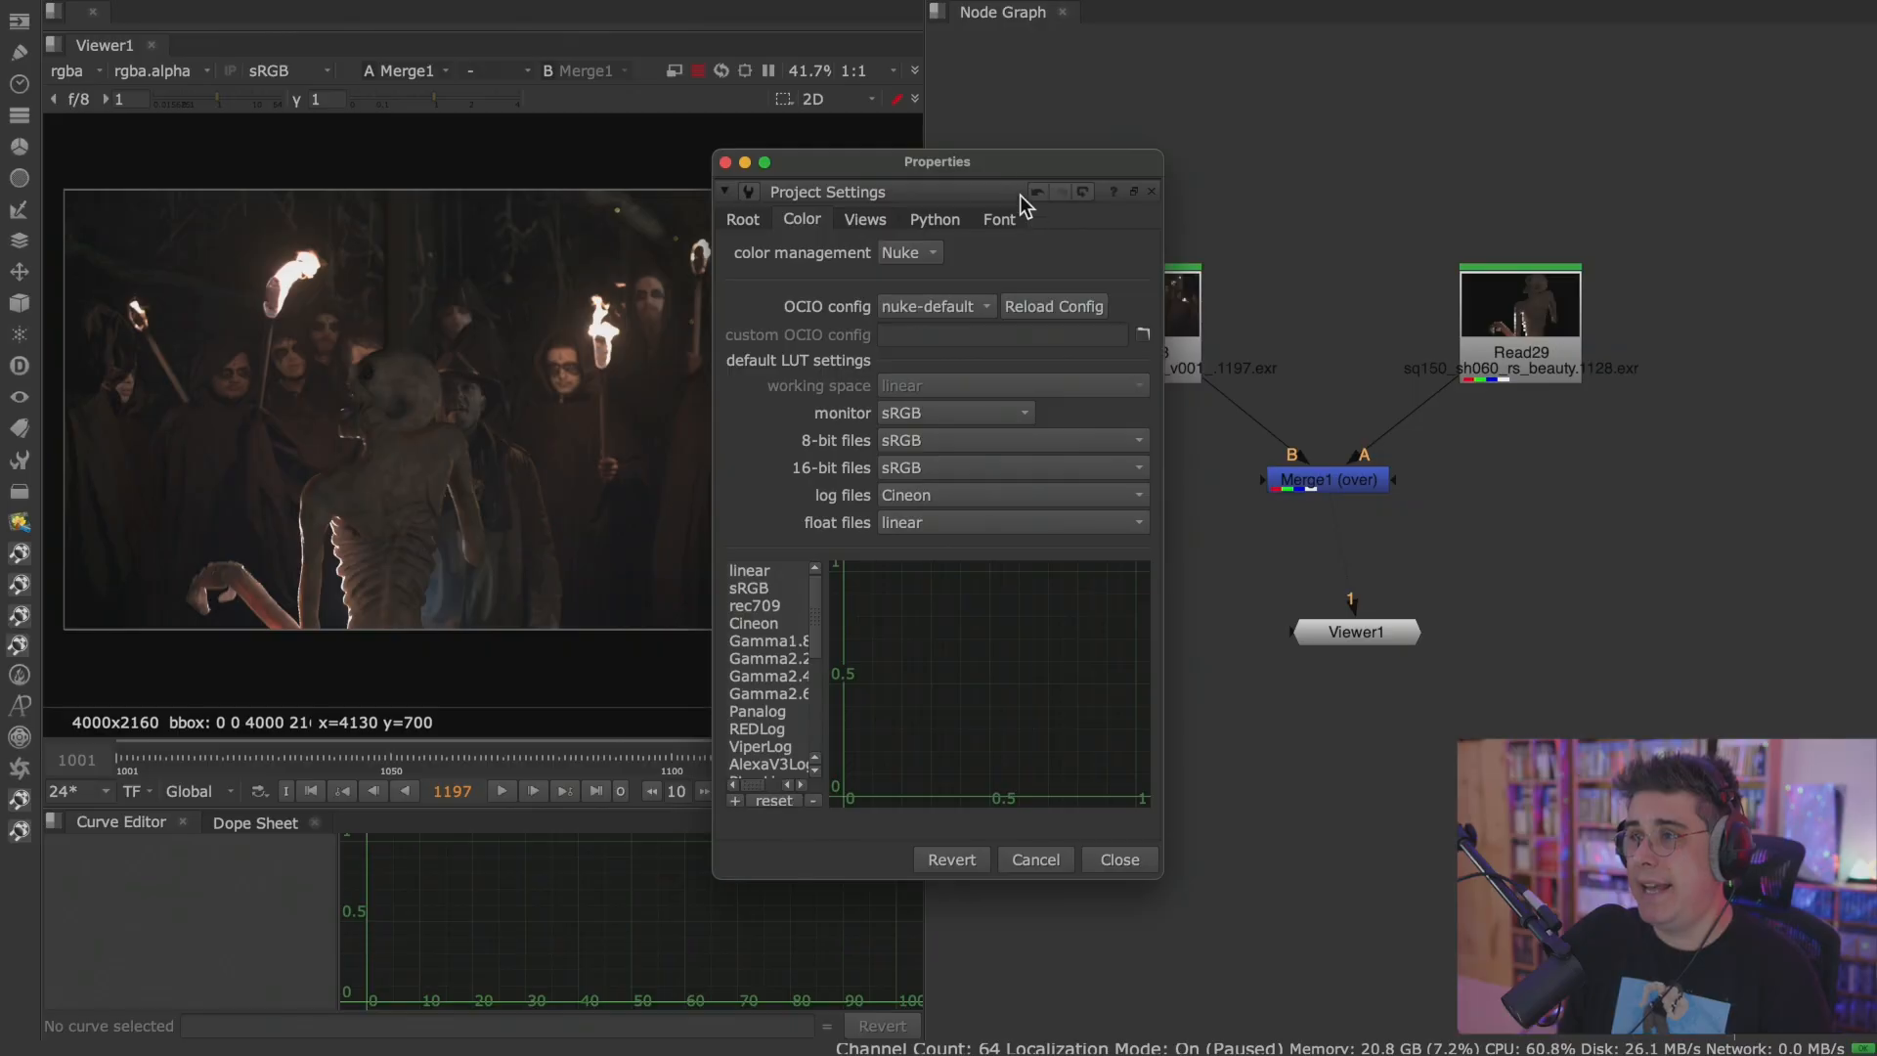
{"action": "left_click", "coordinate": [811, 172]}
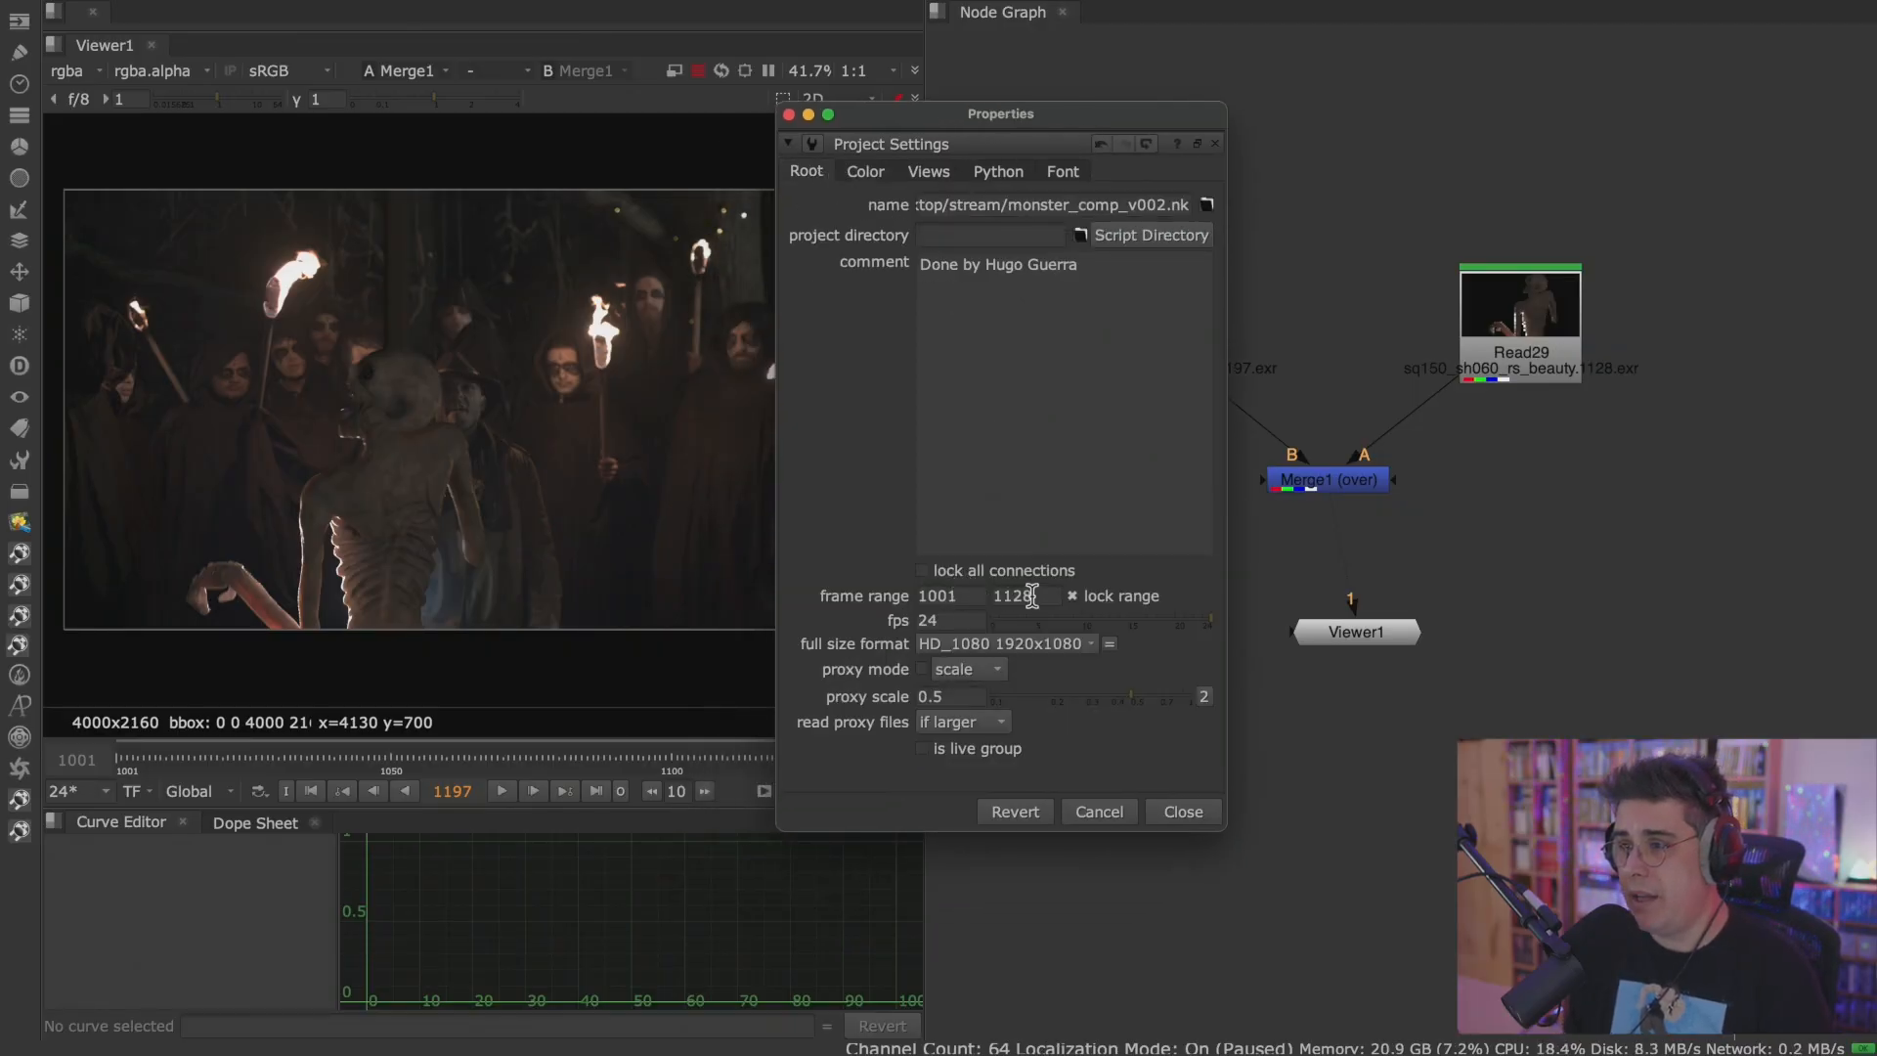
{"action": "left_click", "coordinate": [981, 596]}
{"action": "left_click", "coordinate": [1020, 596]}
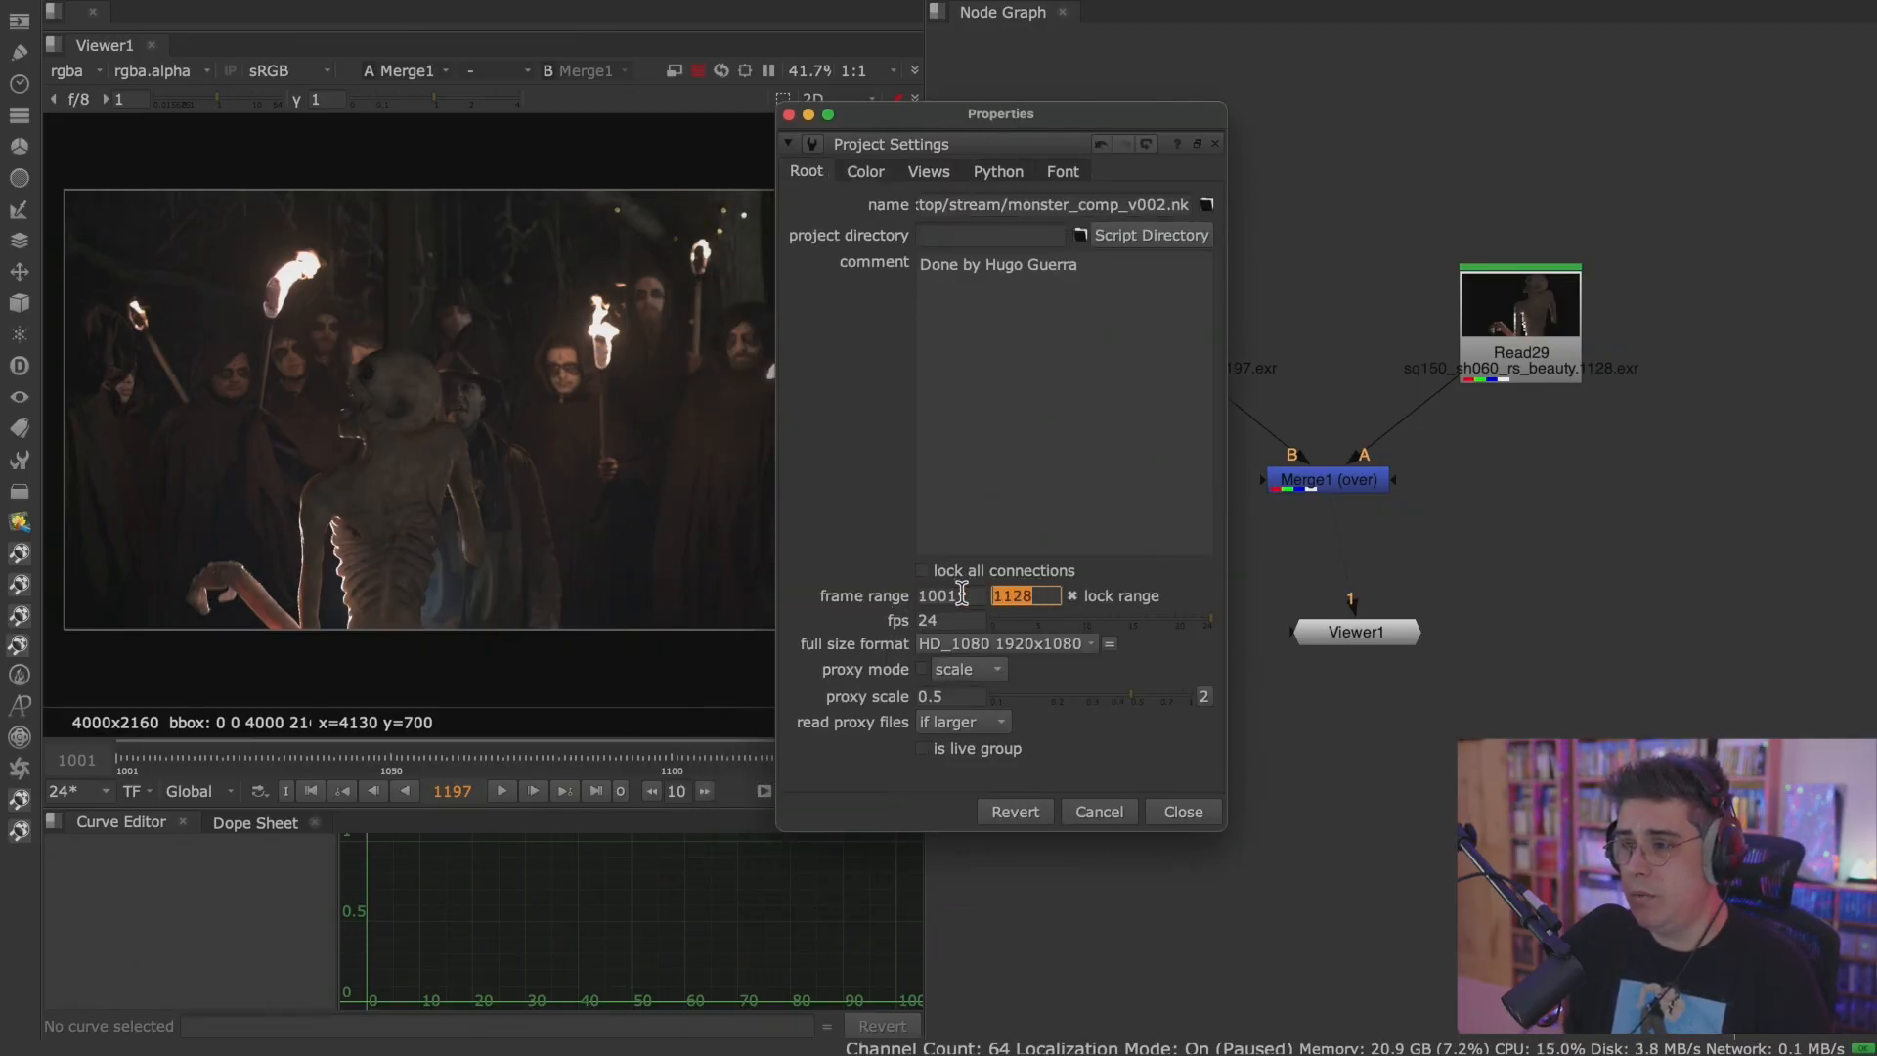
{"action": "left_click", "coordinate": [1182, 812]}
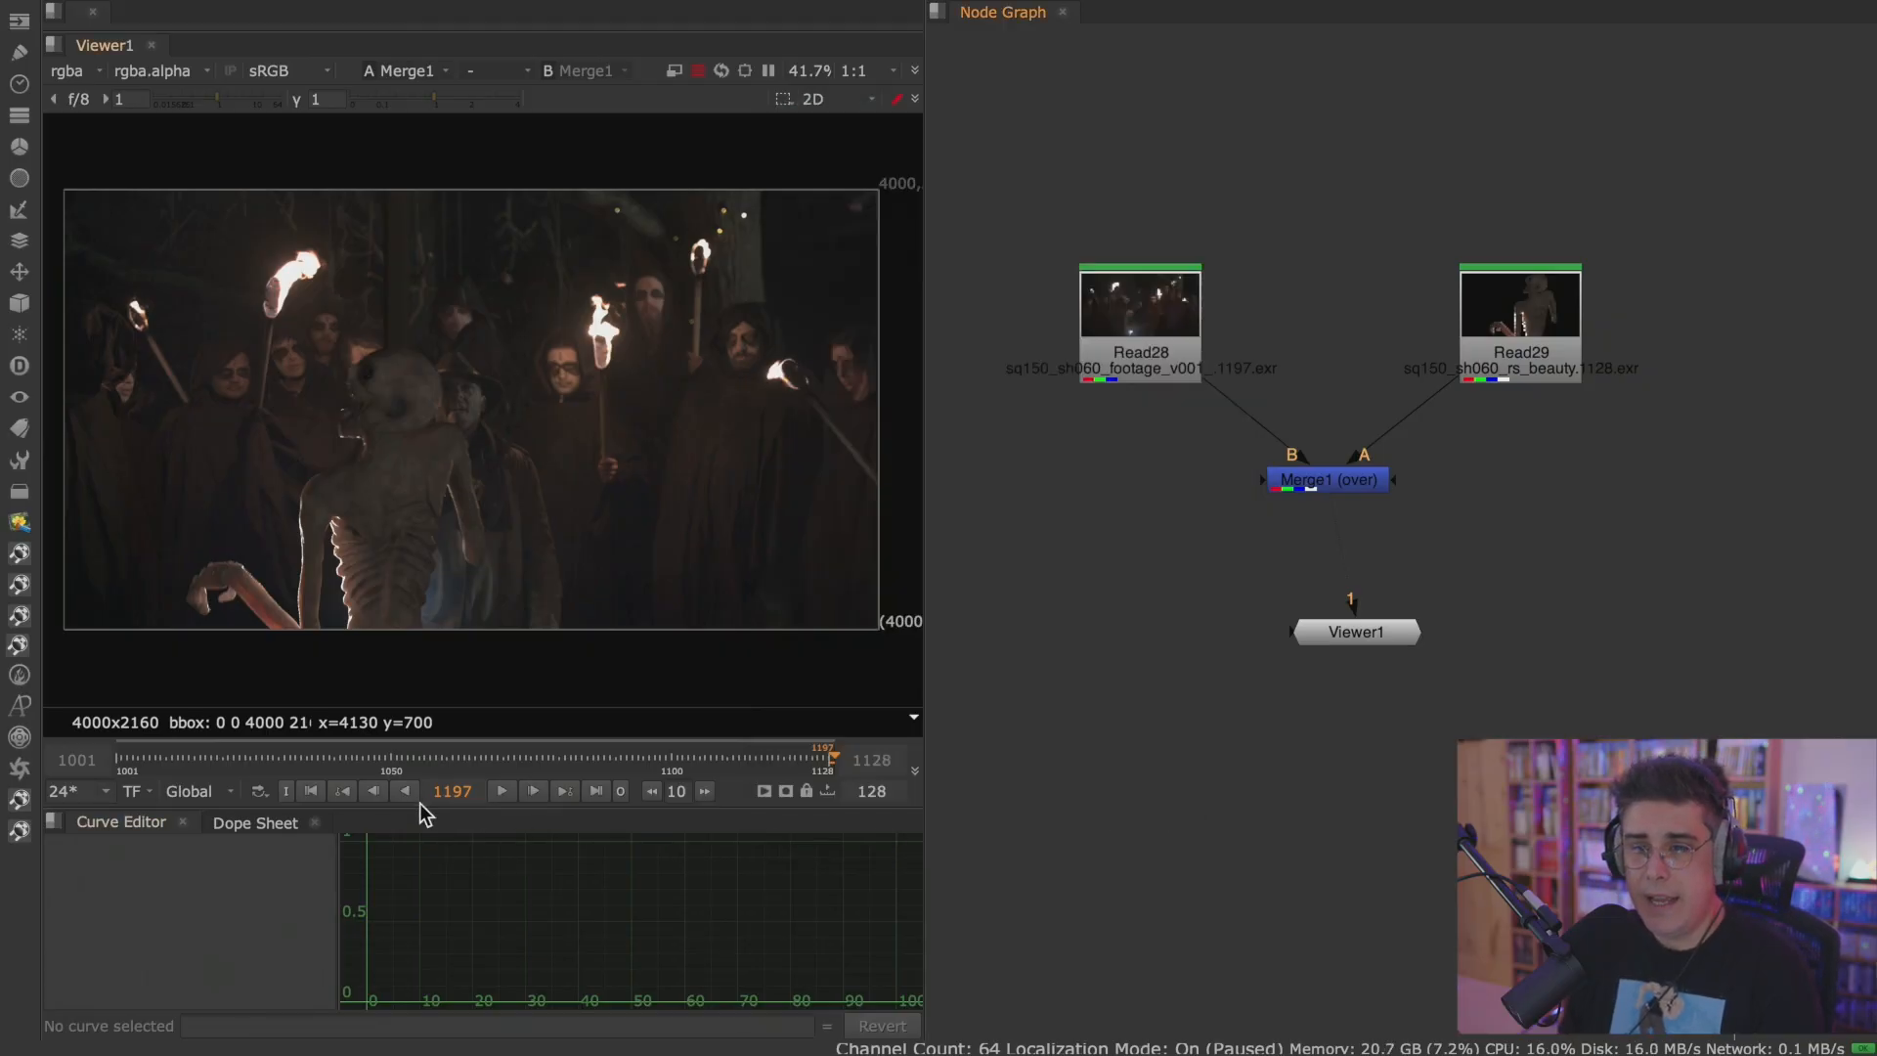
Play the composite from the first frame, stop it, and go to the last frame to examine the monster over the footage.
{"action": "left_click", "coordinate": [313, 792]}
{"action": "left_click", "coordinate": [500, 792]}
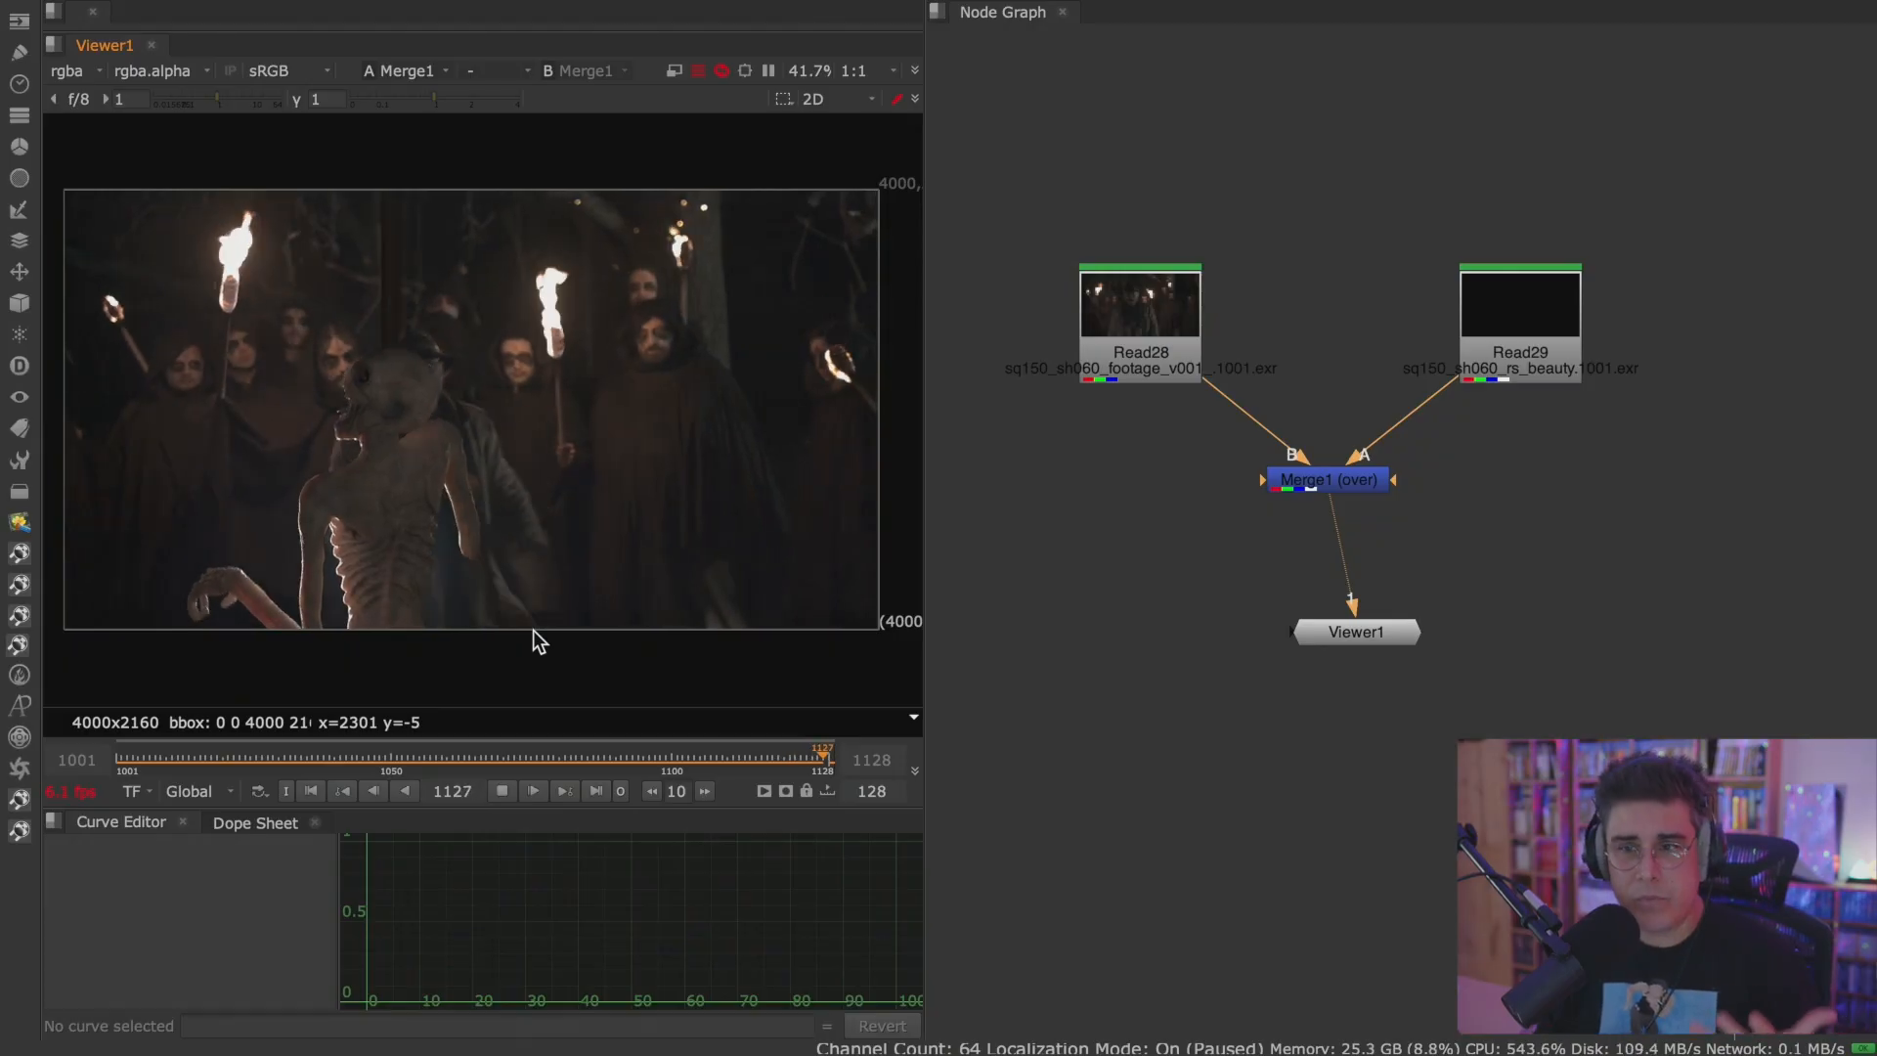
{"action": "left_click", "coordinate": [511, 791]}
{"action": "left_click", "coordinate": [595, 791]}
{"action": "scroll", "coordinate": [401, 467], "scroll_direction": "up", "scroll_amount": 4}
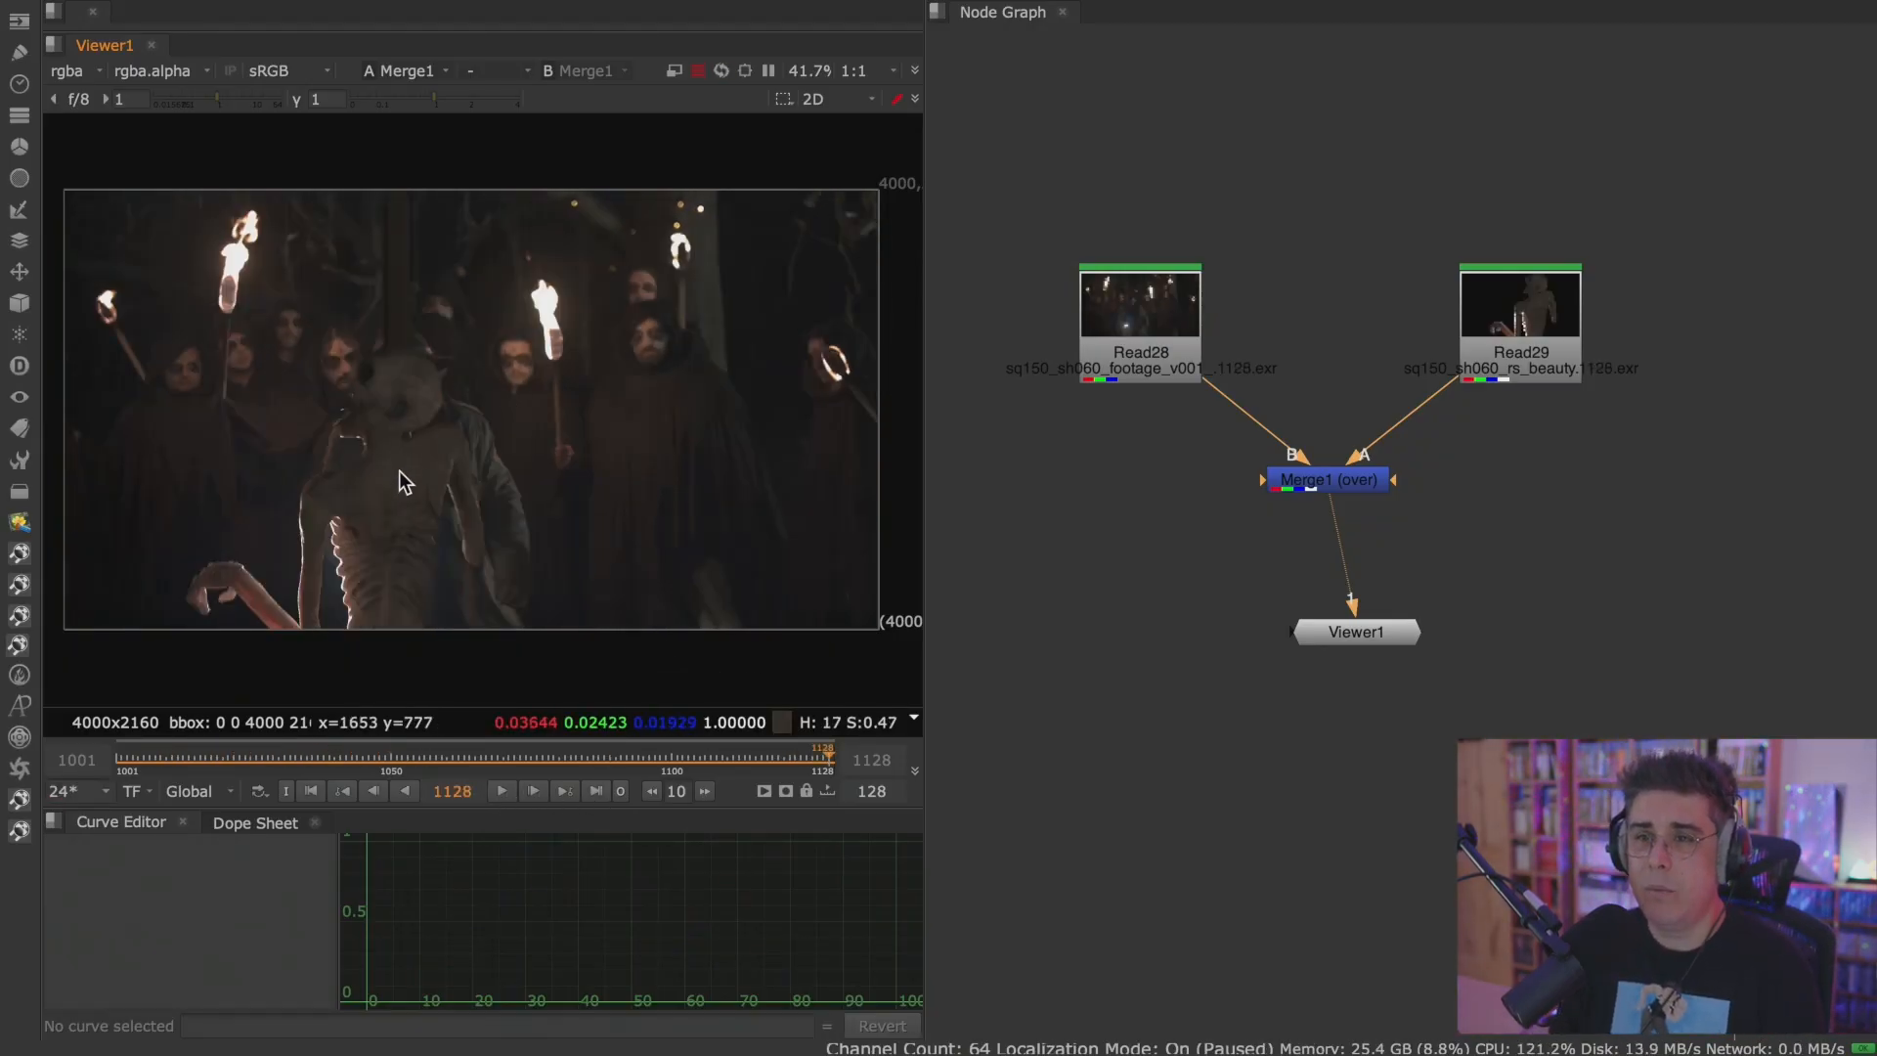
{"action": "scroll", "coordinate": [436, 475], "scroll_direction": "down", "scroll_amount": 3}
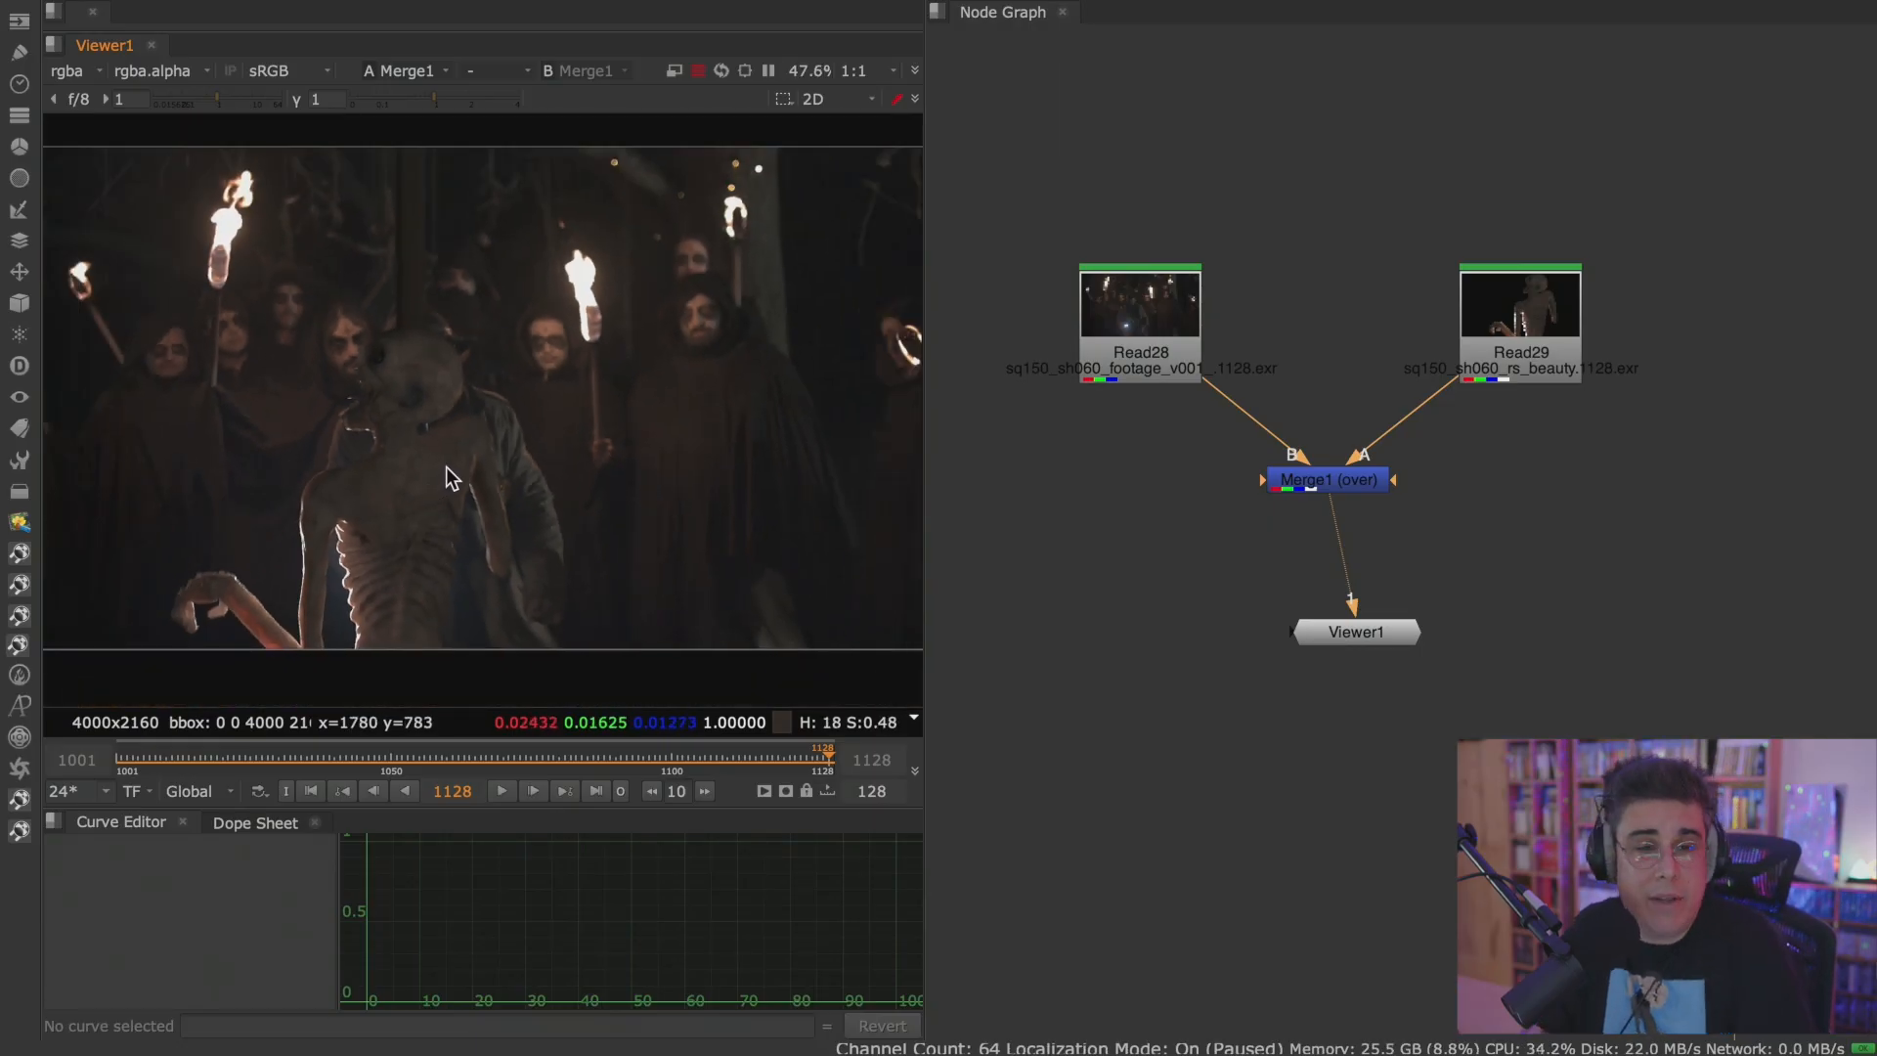
{"action": "scroll", "coordinate": [459, 465], "scroll_direction": "up", "scroll_amount": 2}
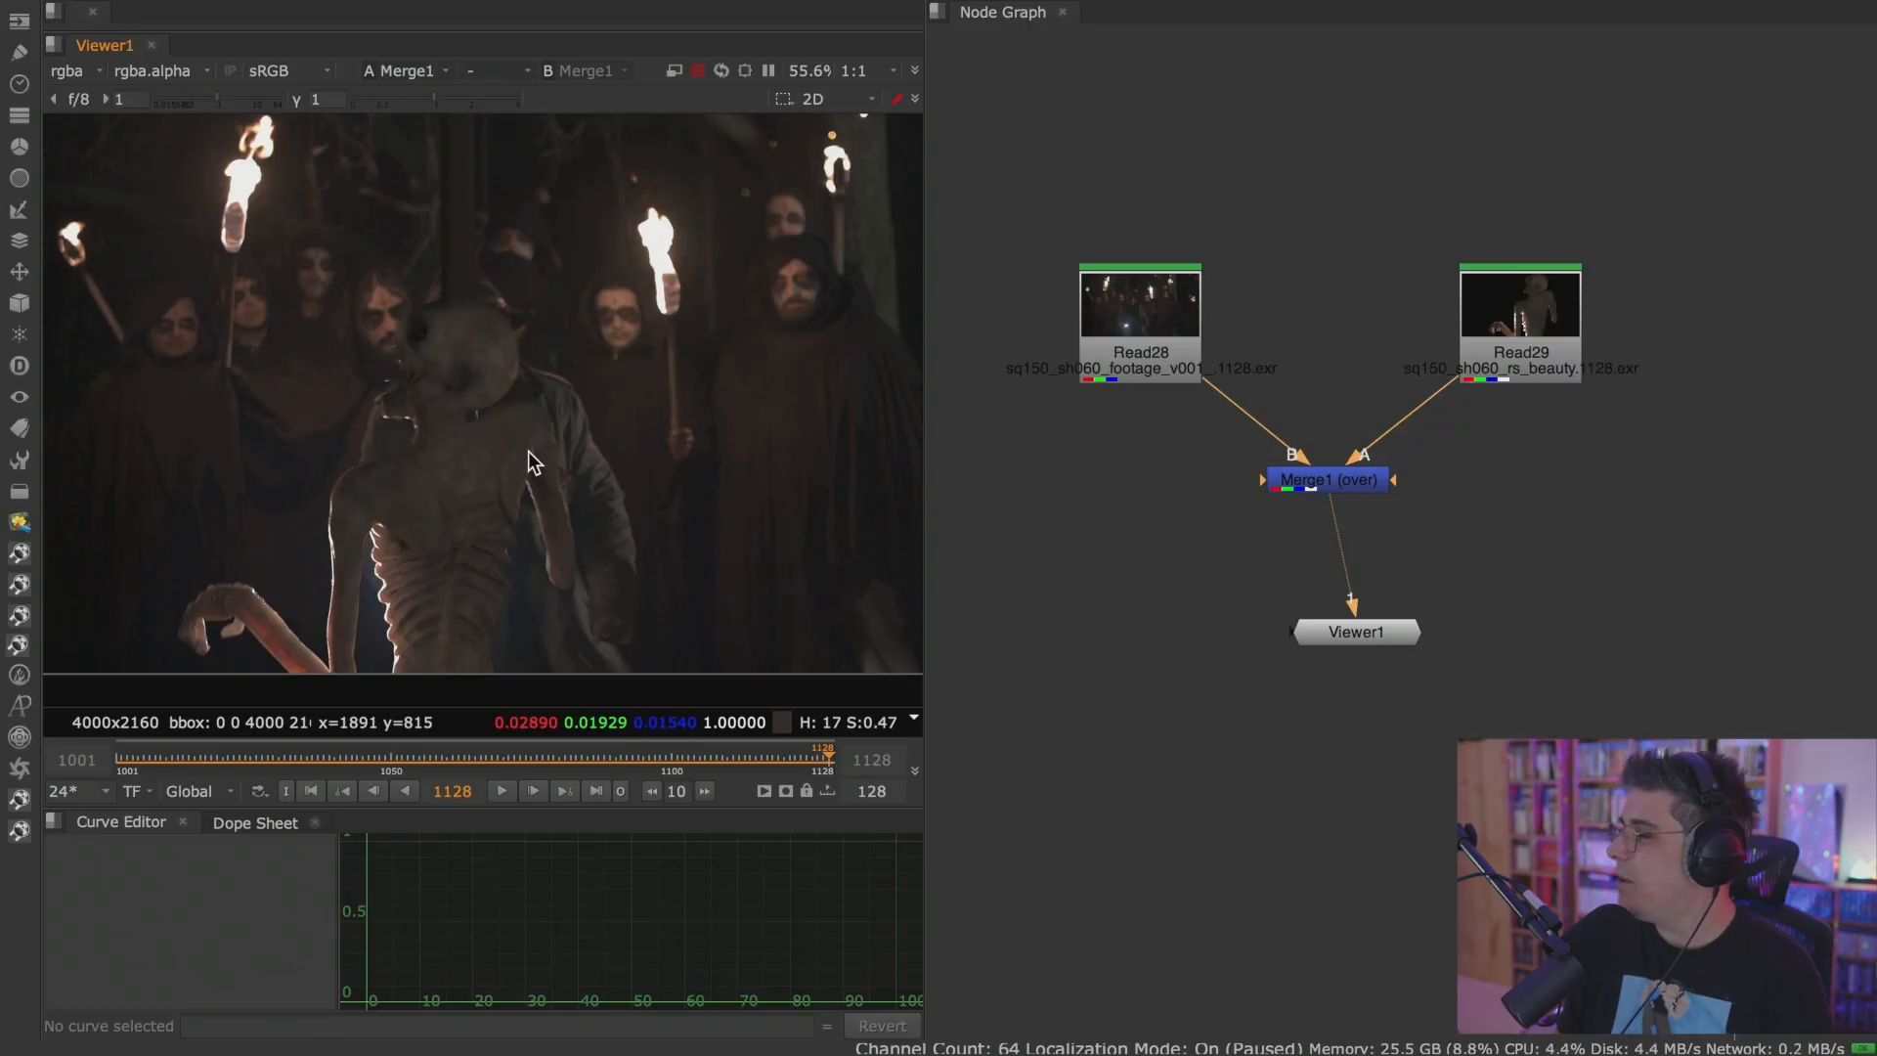
Move Merge1 slightly lower, away from the two Read nodes and closer to Viewer1.
{"action": "middle_click_drag", "start_coordinate": [1294, 378], "coordinate": [1292, 436]}
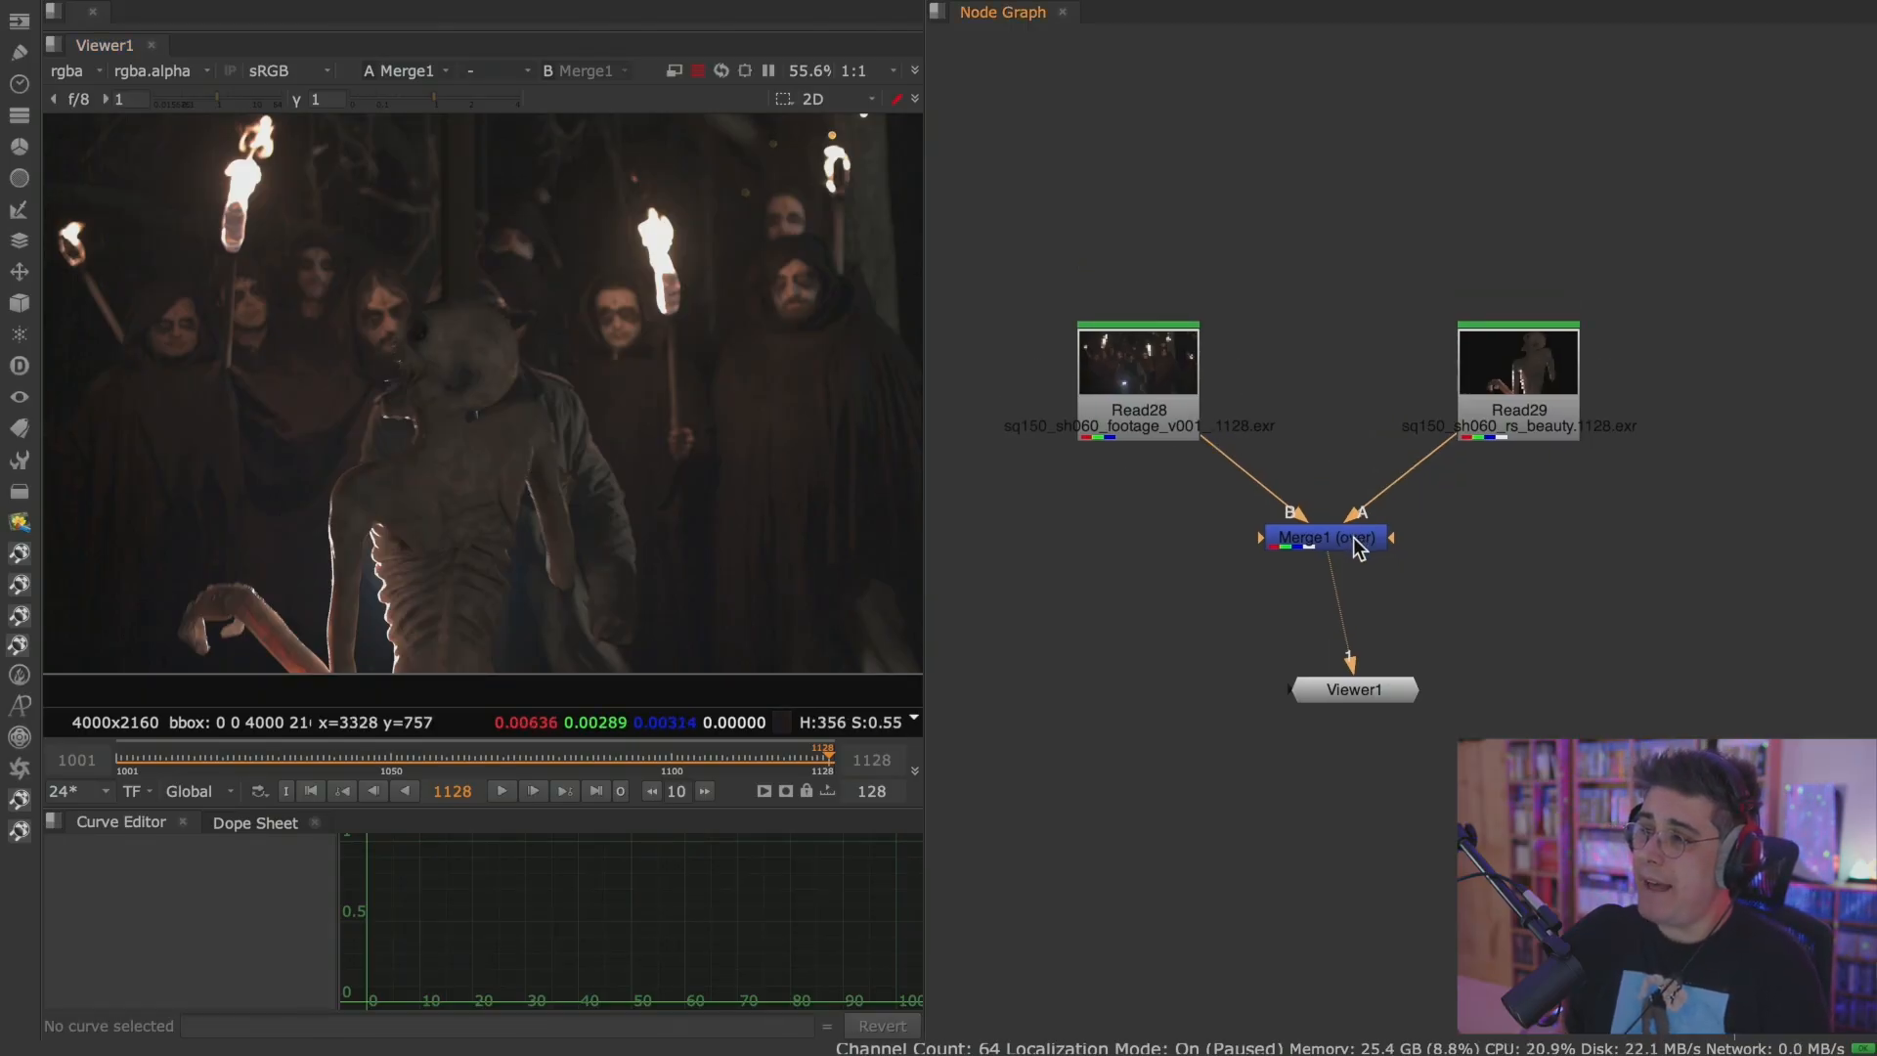
{"action": "left_click_drag", "start_coordinate": [1355, 546], "coordinate": [1350, 590]}
{"action": "scroll", "coordinate": [626, 454], "scroll_direction": "down", "scroll_amount": 2}
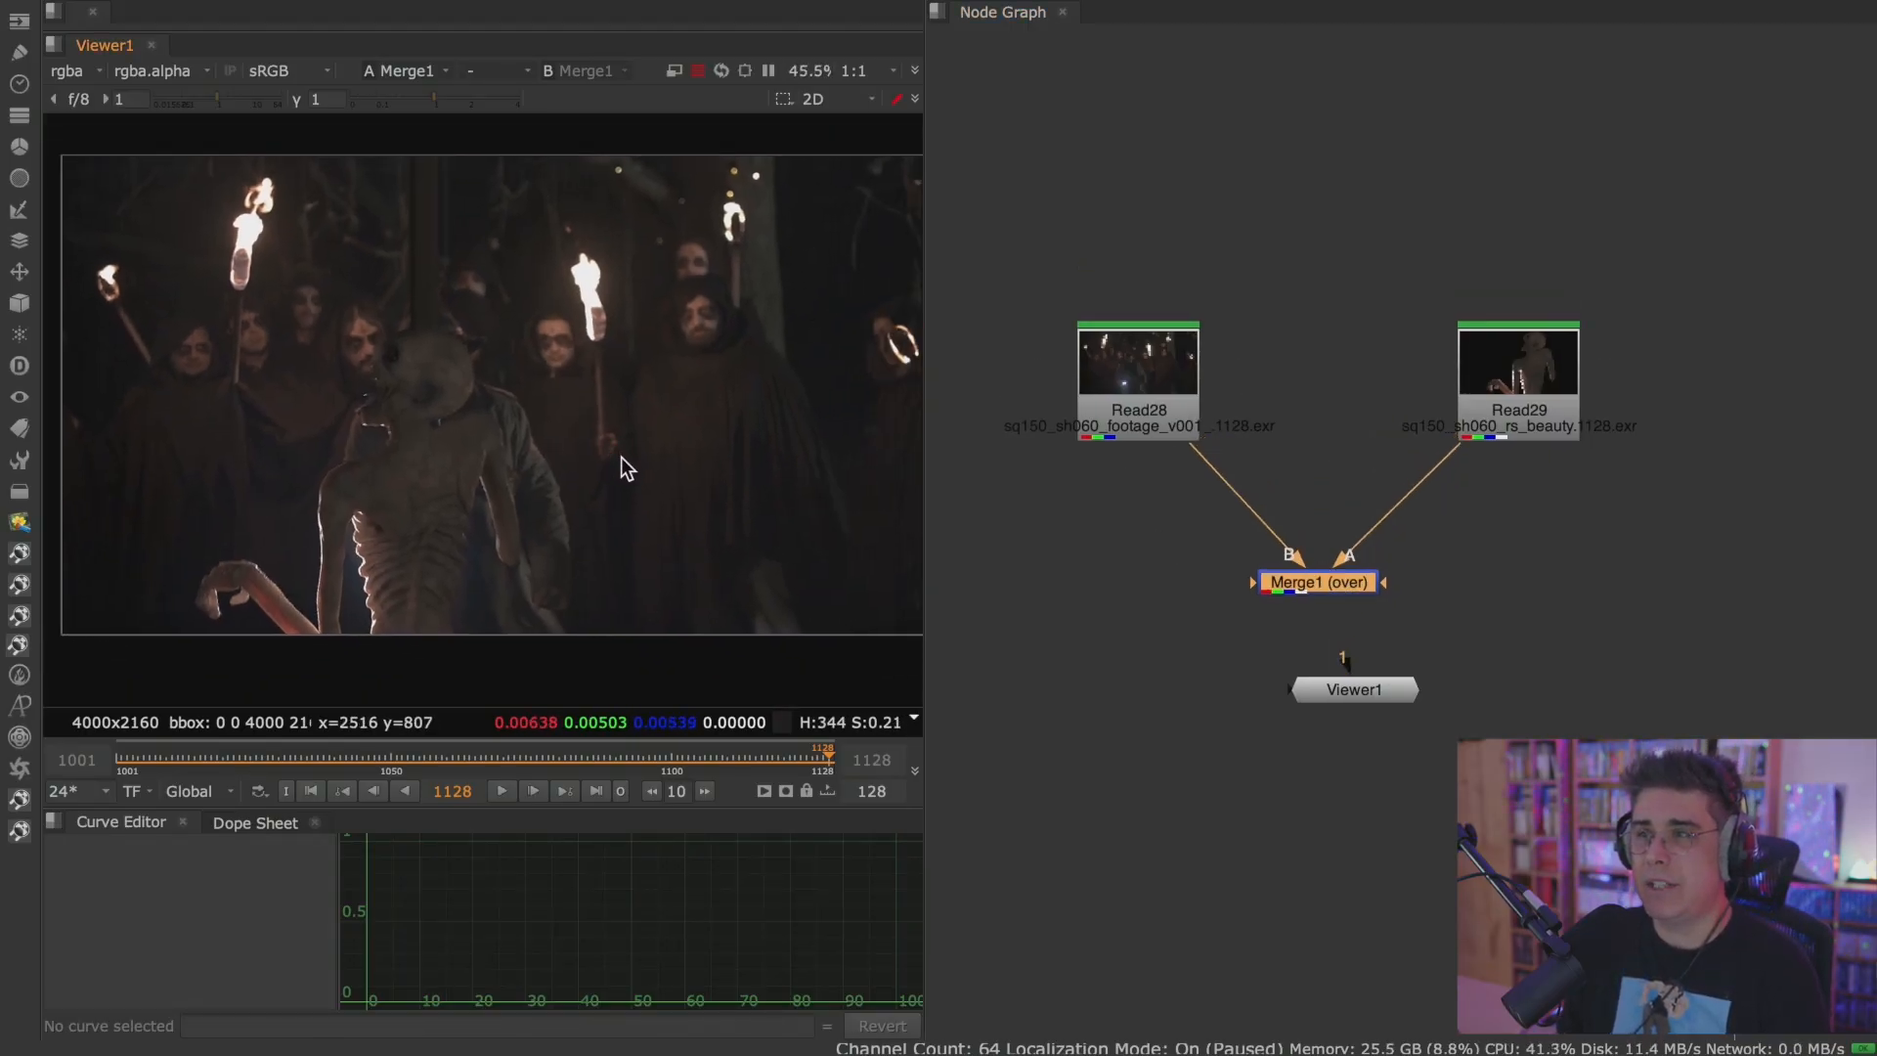
{"action": "scroll", "coordinate": [626, 456], "scroll_direction": "down", "scroll_amount": 3}
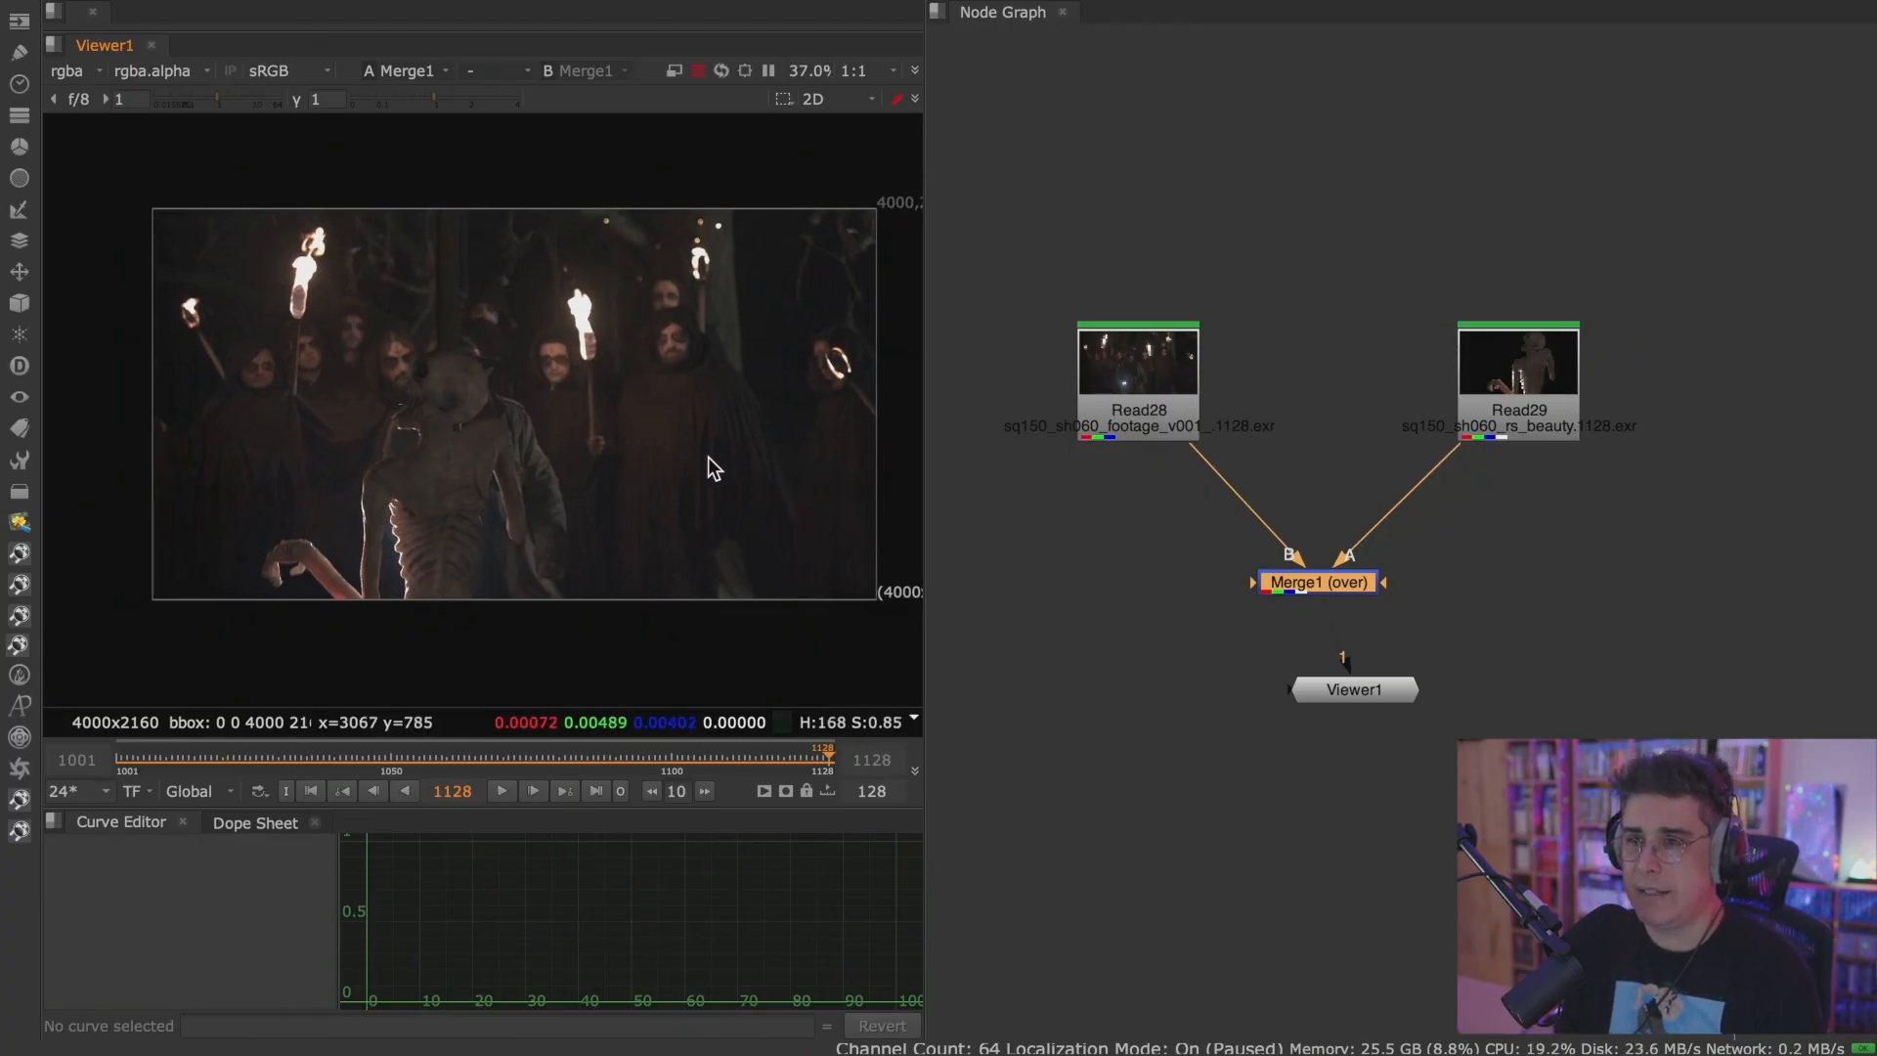
View the Read29 render and the Read28 footage one after the other to compare the two inputs.
{"action": "left_click", "coordinate": [1531, 403]}
{"action": "key", "text": "1"}
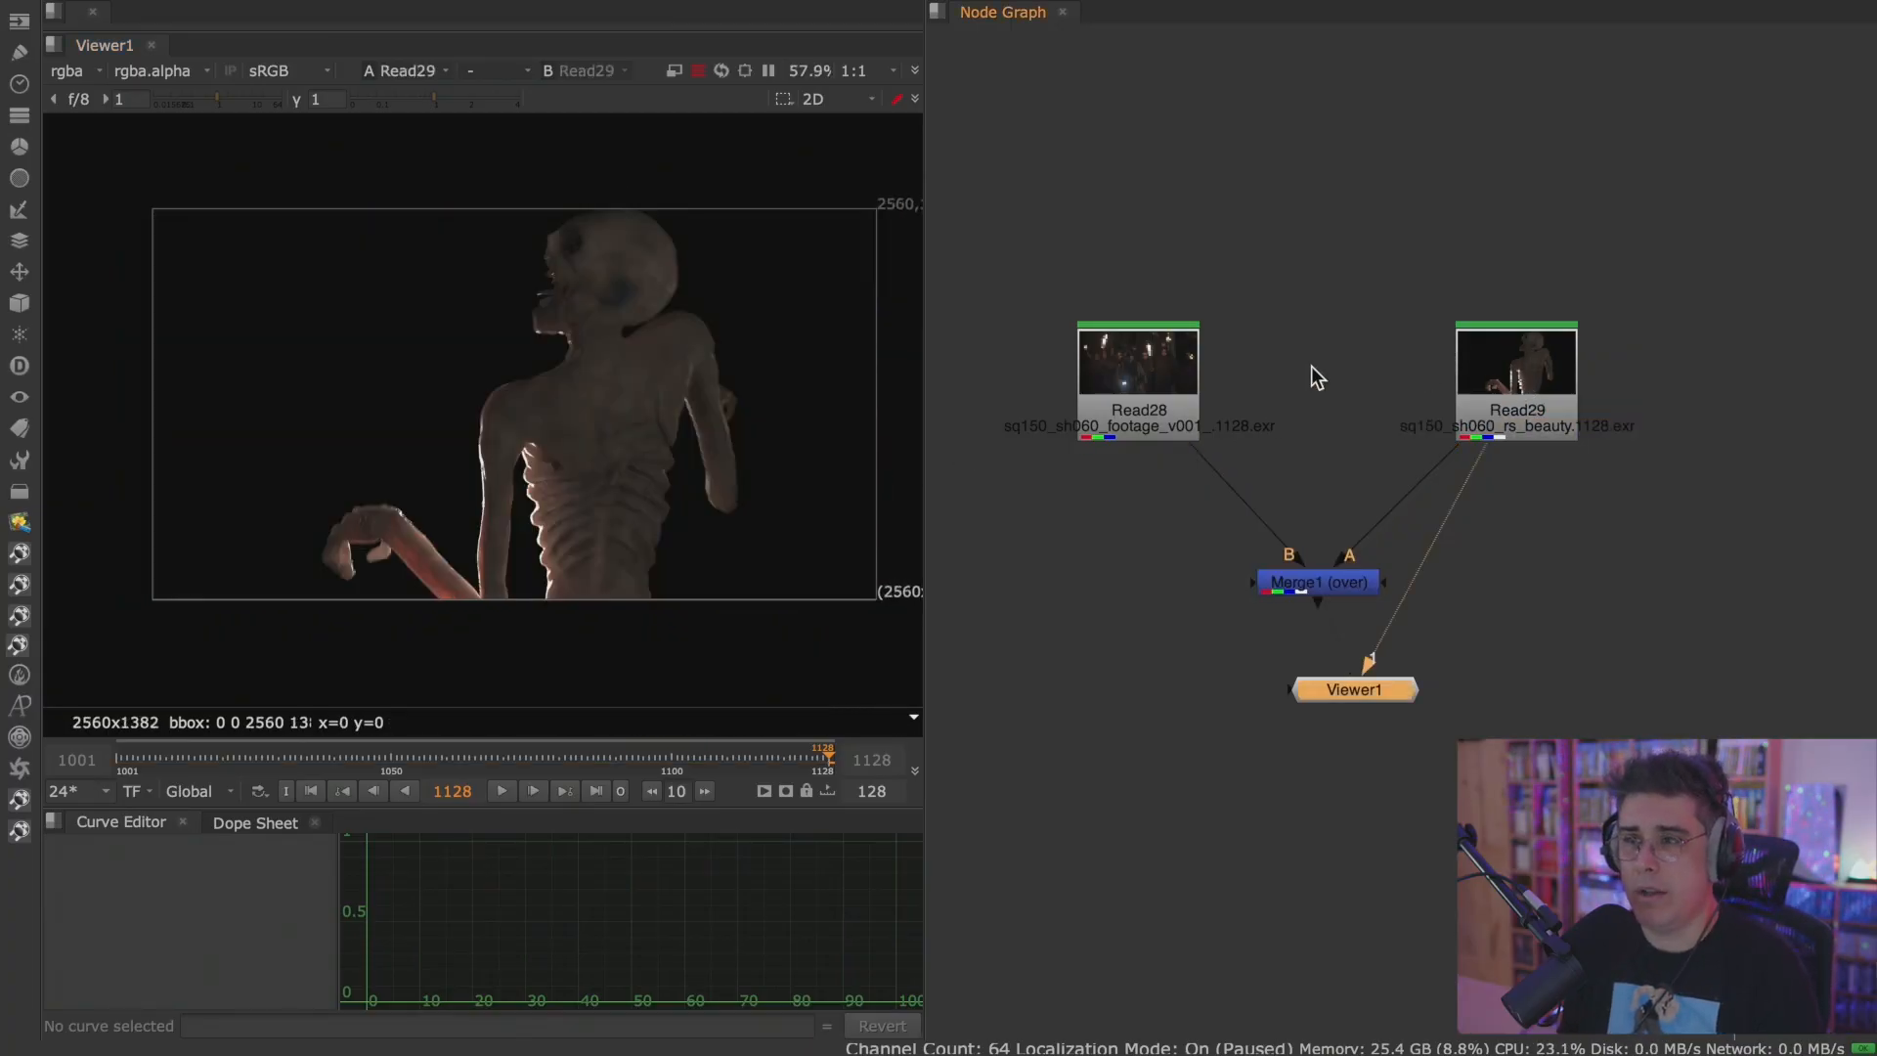
{"action": "left_click", "coordinate": [1163, 381]}
{"action": "key", "text": "1"}
{"action": "middle_click_drag", "start_coordinate": [770, 407], "coordinate": [700, 448]}
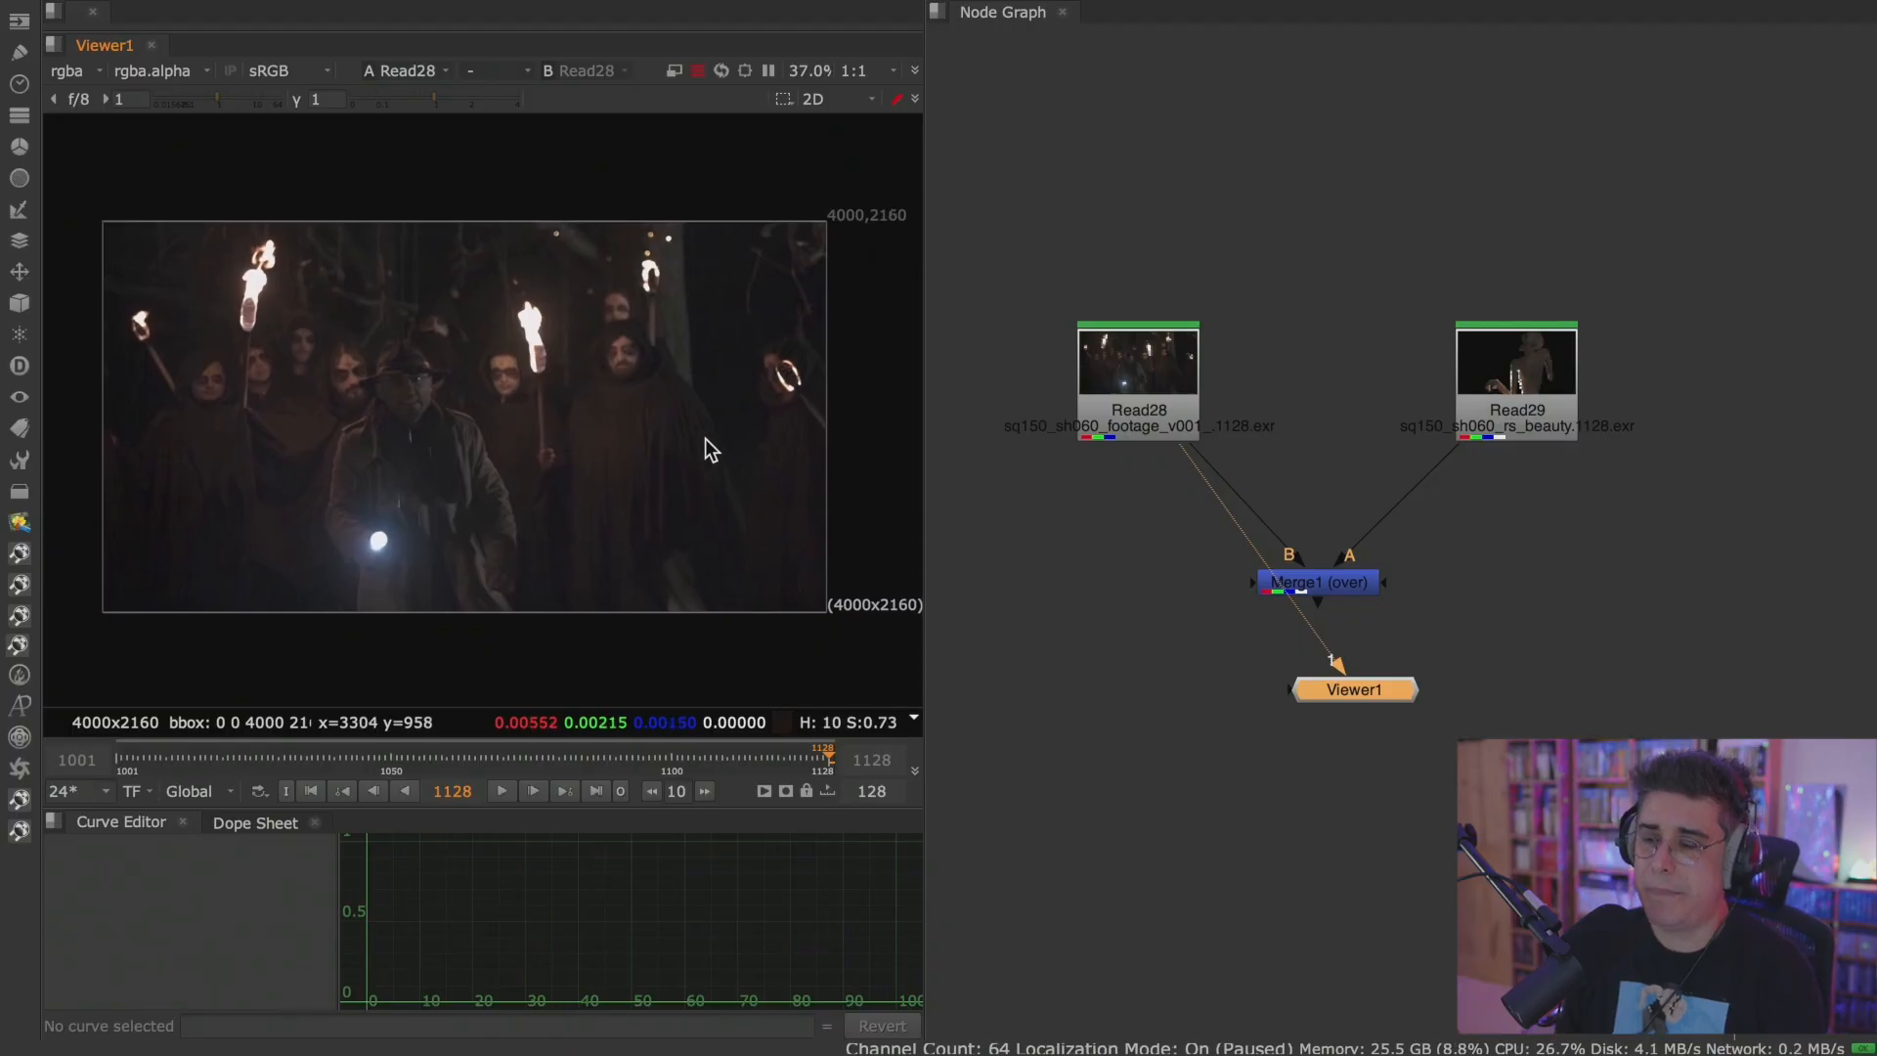
Move Viewer1 away from Merge1 towards the Read28 side and examine the torches in the footage.
{"action": "middle_click_drag", "start_coordinate": [1367, 526], "coordinate": [1359, 440]}
{"action": "left_click_drag", "start_coordinate": [1355, 623], "coordinate": [1226, 685]}
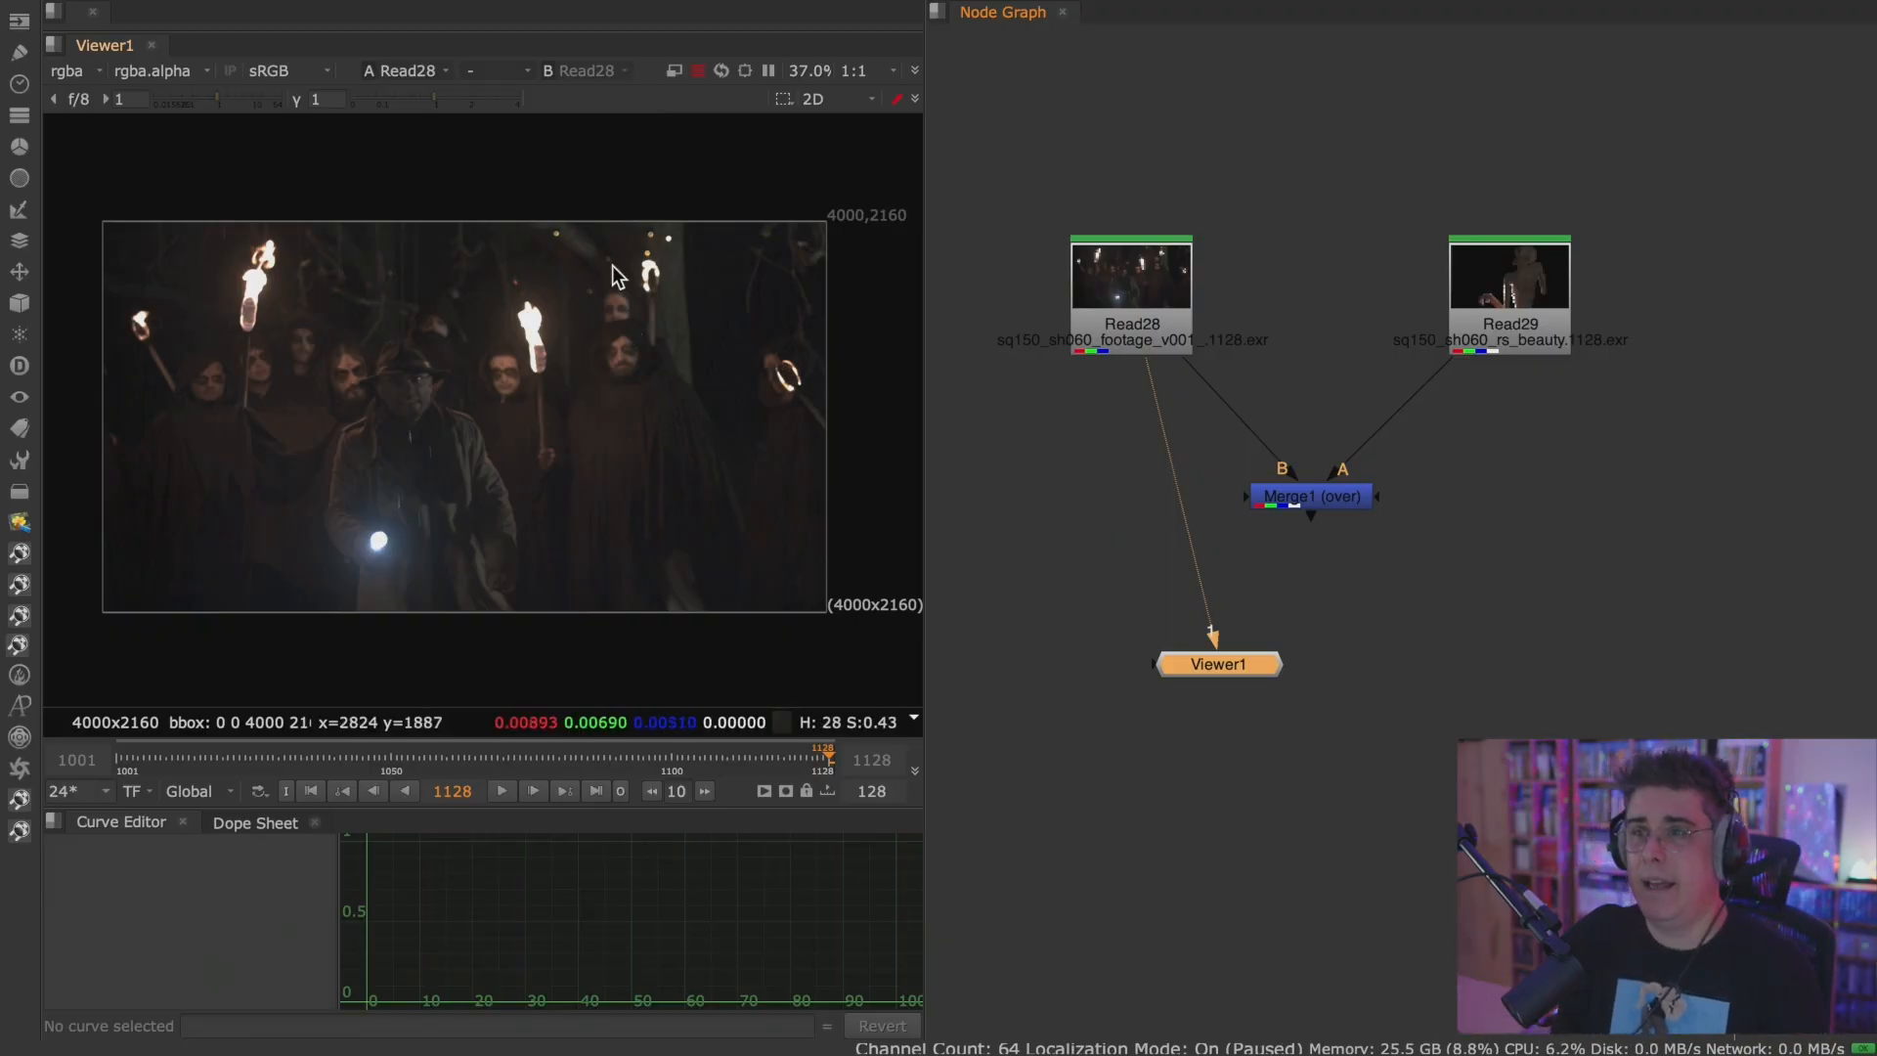
{"action": "scroll", "coordinate": [621, 289], "scroll_direction": "up", "scroll_amount": 6}
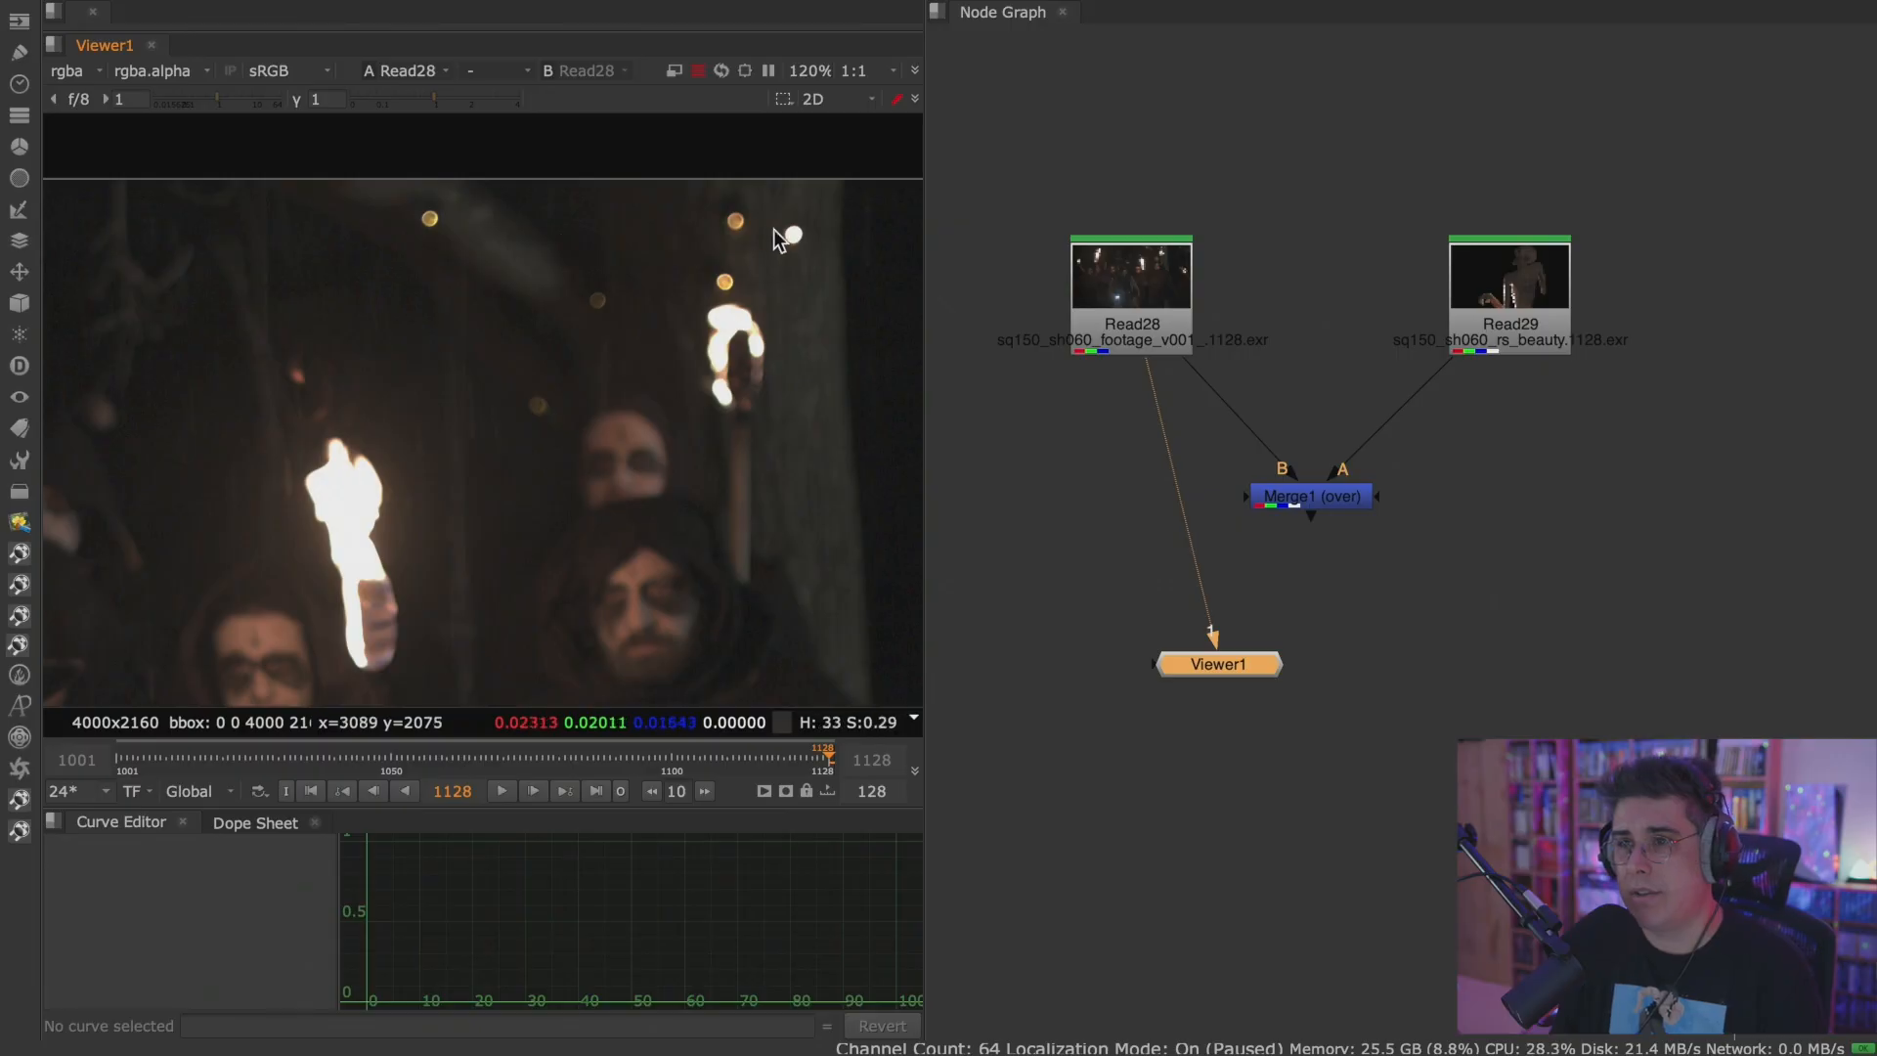
{"action": "scroll", "coordinate": [643, 266], "scroll_direction": "down", "scroll_amount": 6}
{"action": "scroll", "coordinate": [590, 342], "scroll_direction": "down", "scroll_amount": 1}
{"action": "scroll", "coordinate": [589, 368], "scroll_direction": "up", "scroll_amount": 2}
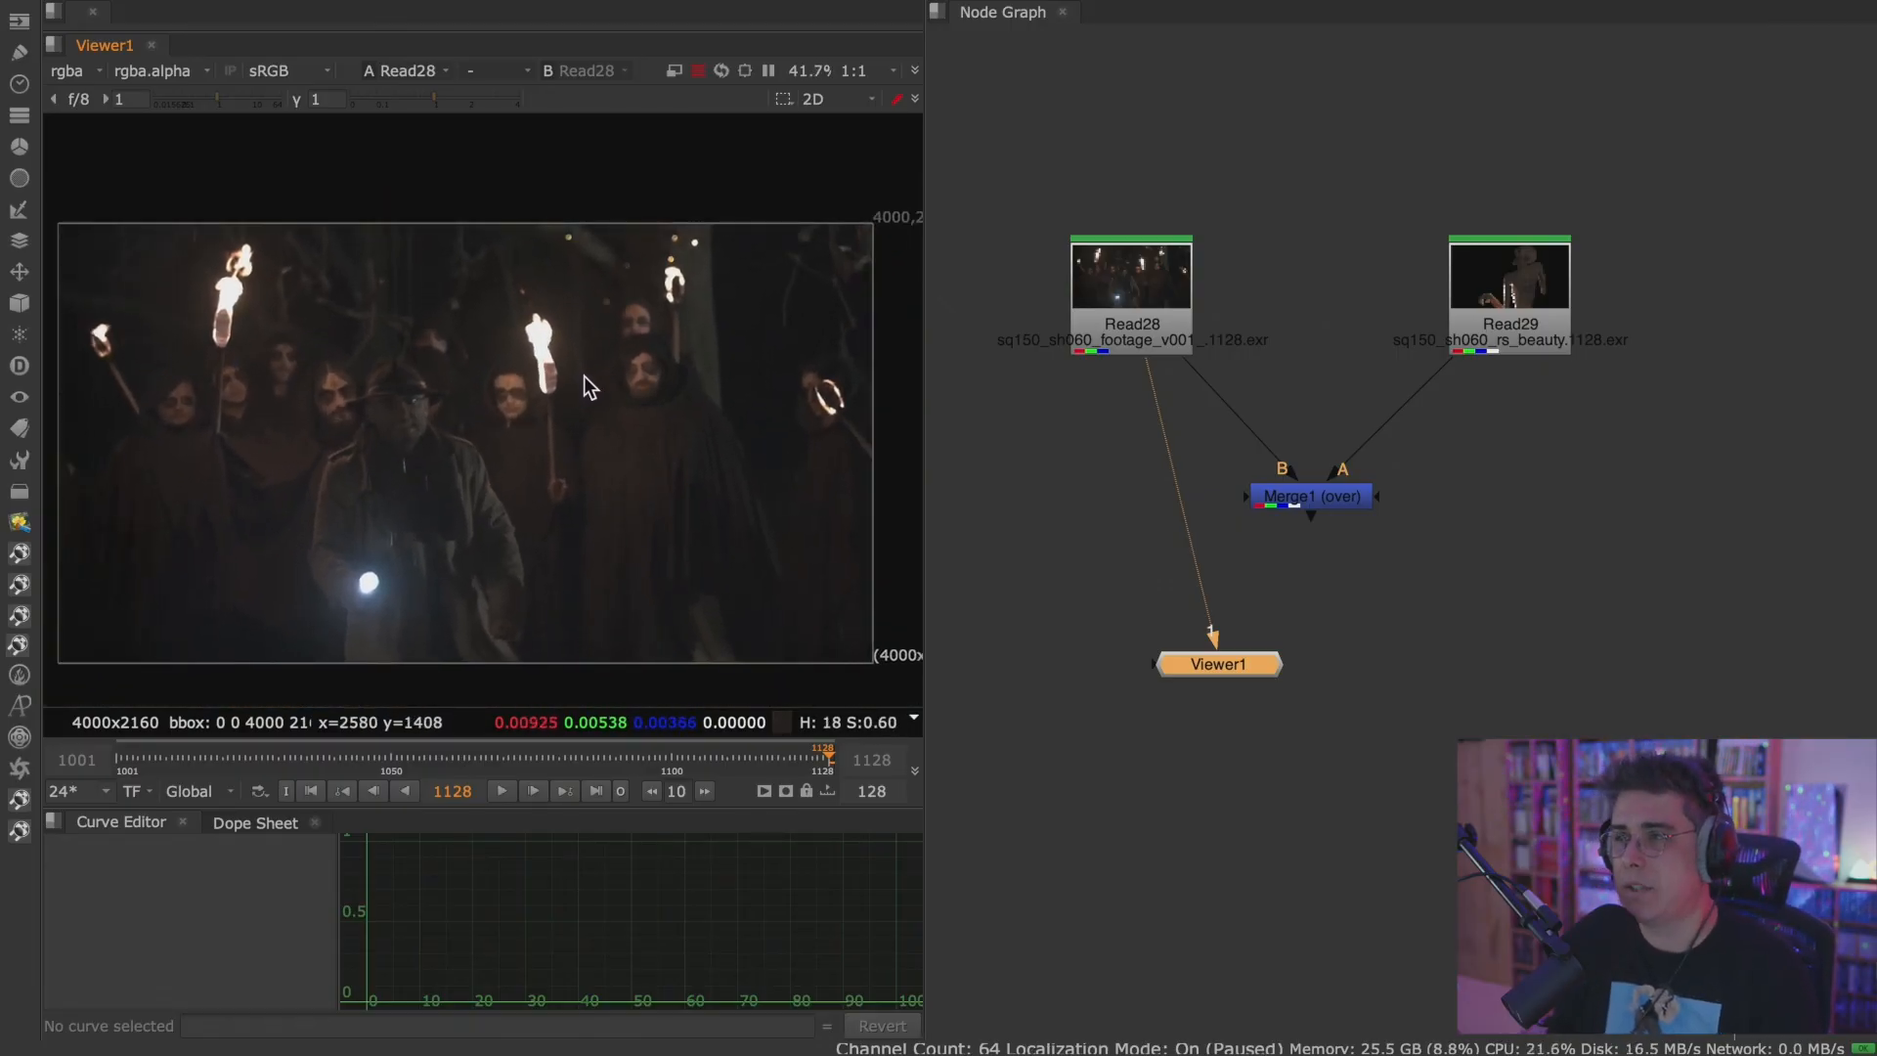
{"action": "scroll", "coordinate": [581, 387], "scroll_direction": "down", "scroll_amount": 1}
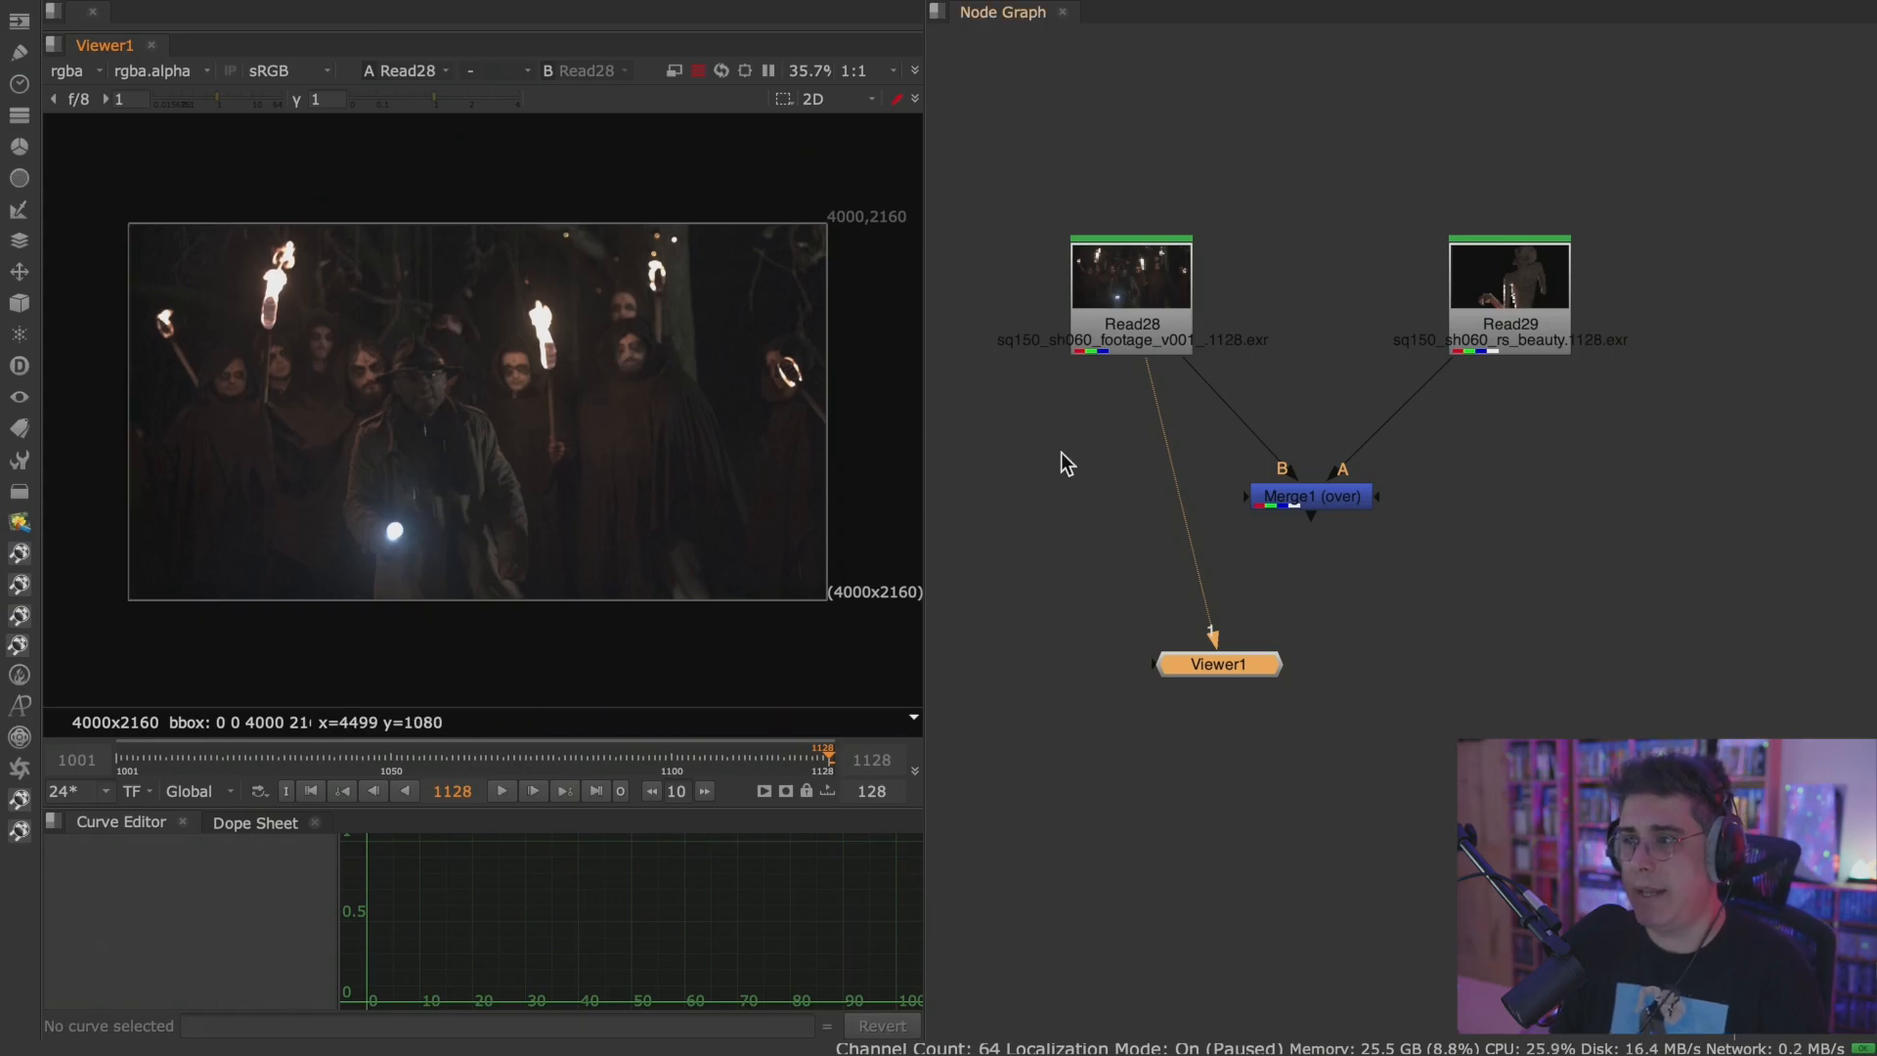
Bring up the available Transform nodes.
{"action": "middle_click_drag", "start_coordinate": [1052, 428], "coordinate": [1134, 447]}
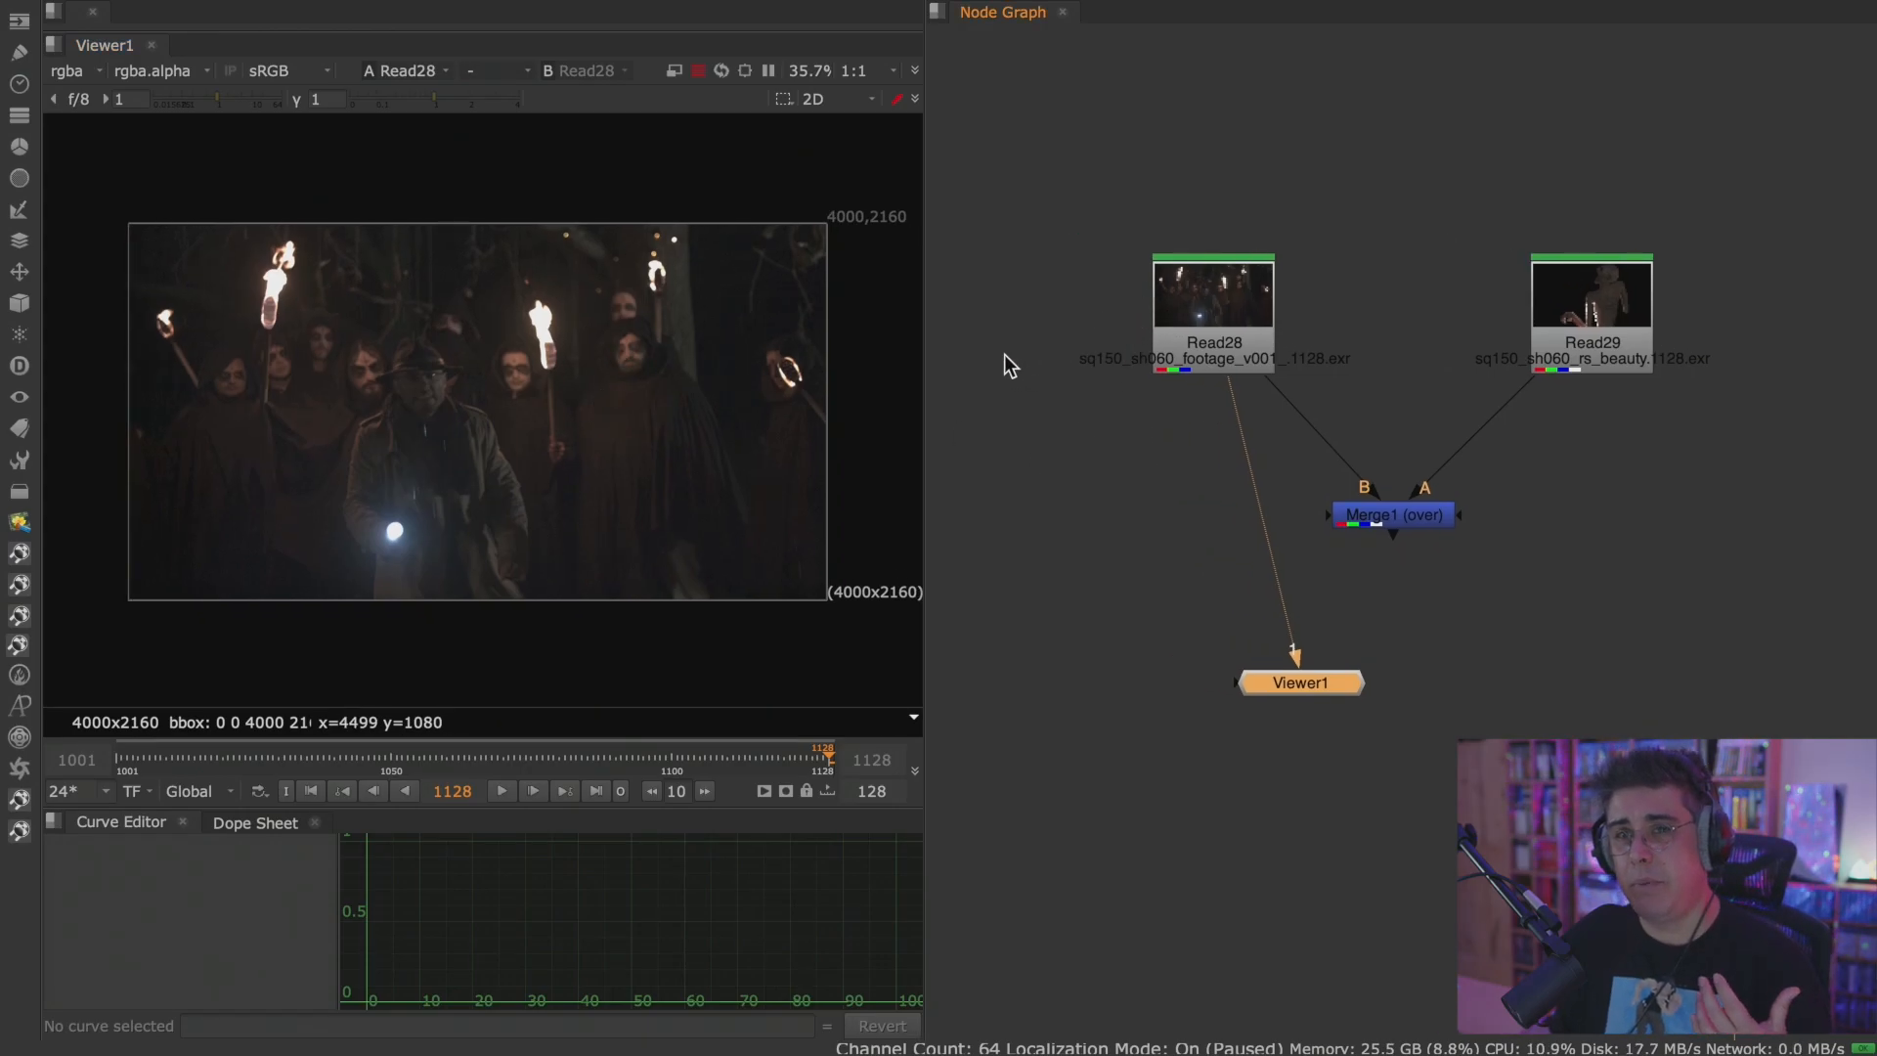
{"action": "left_click", "coordinate": [20, 276]}
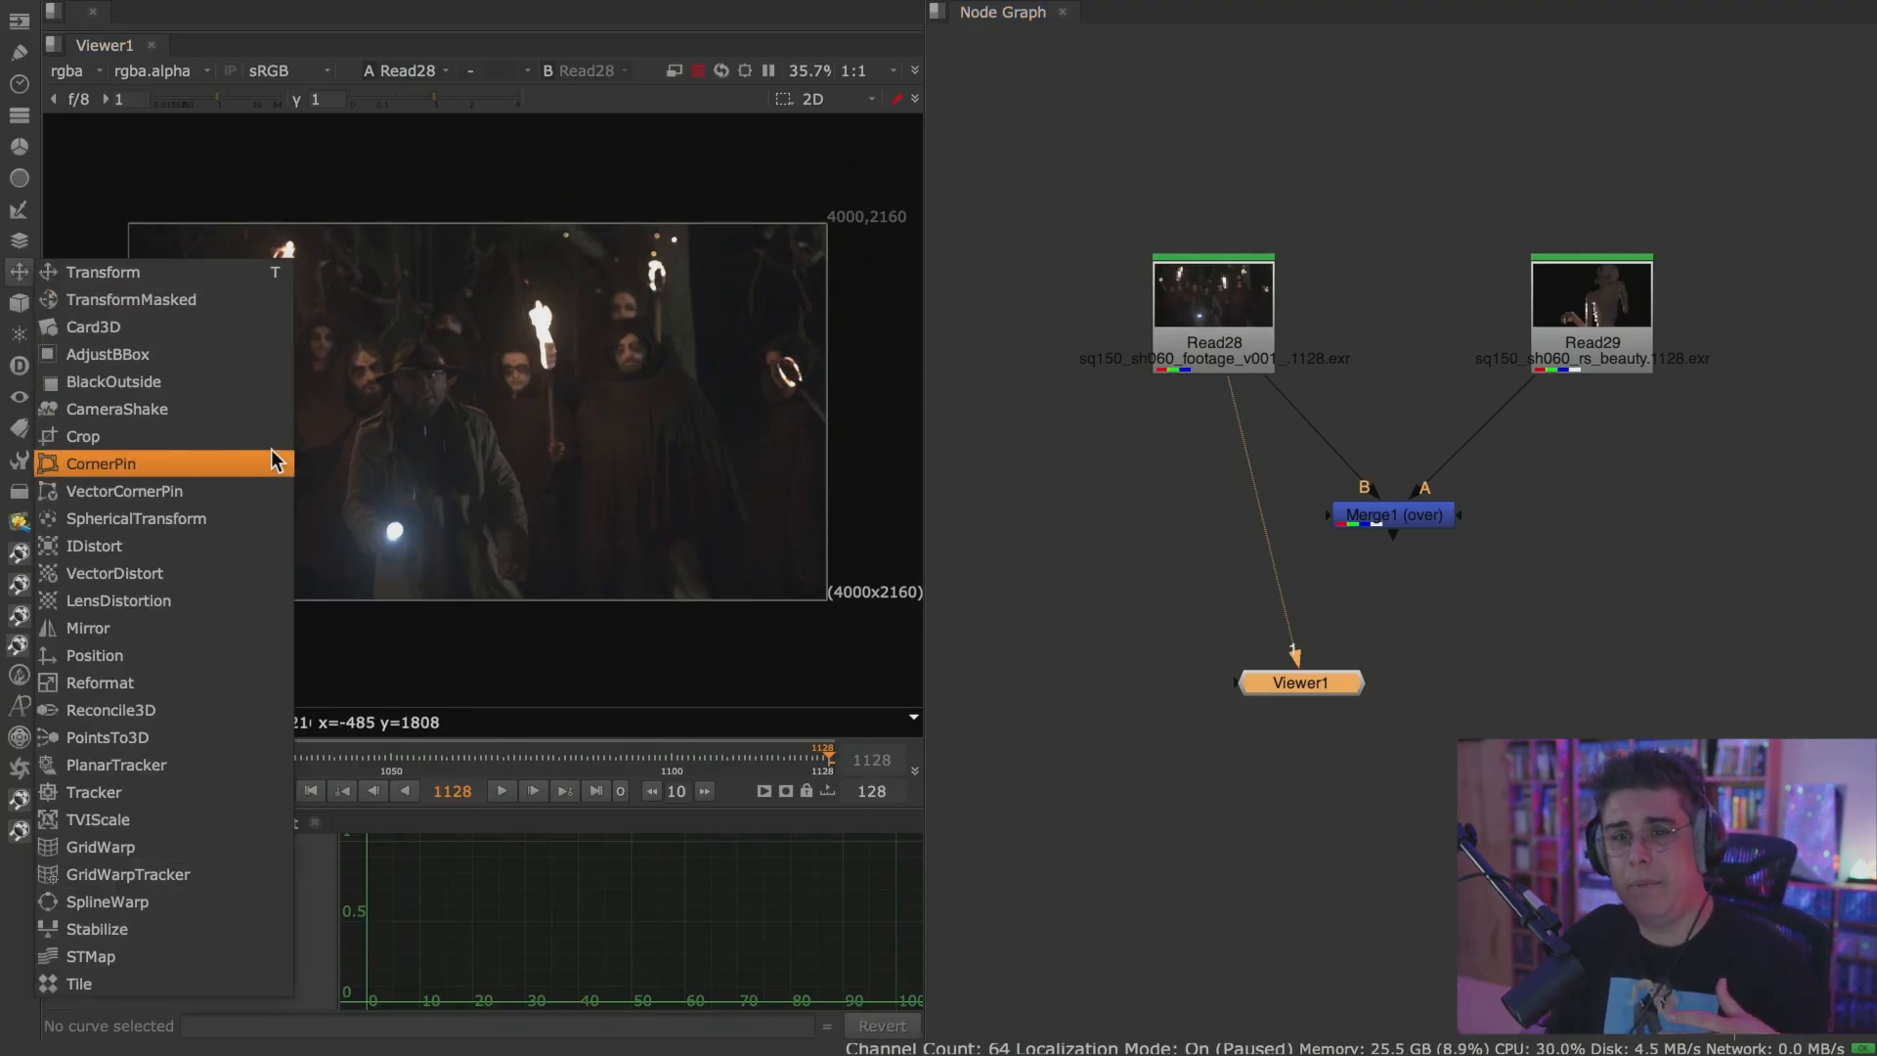
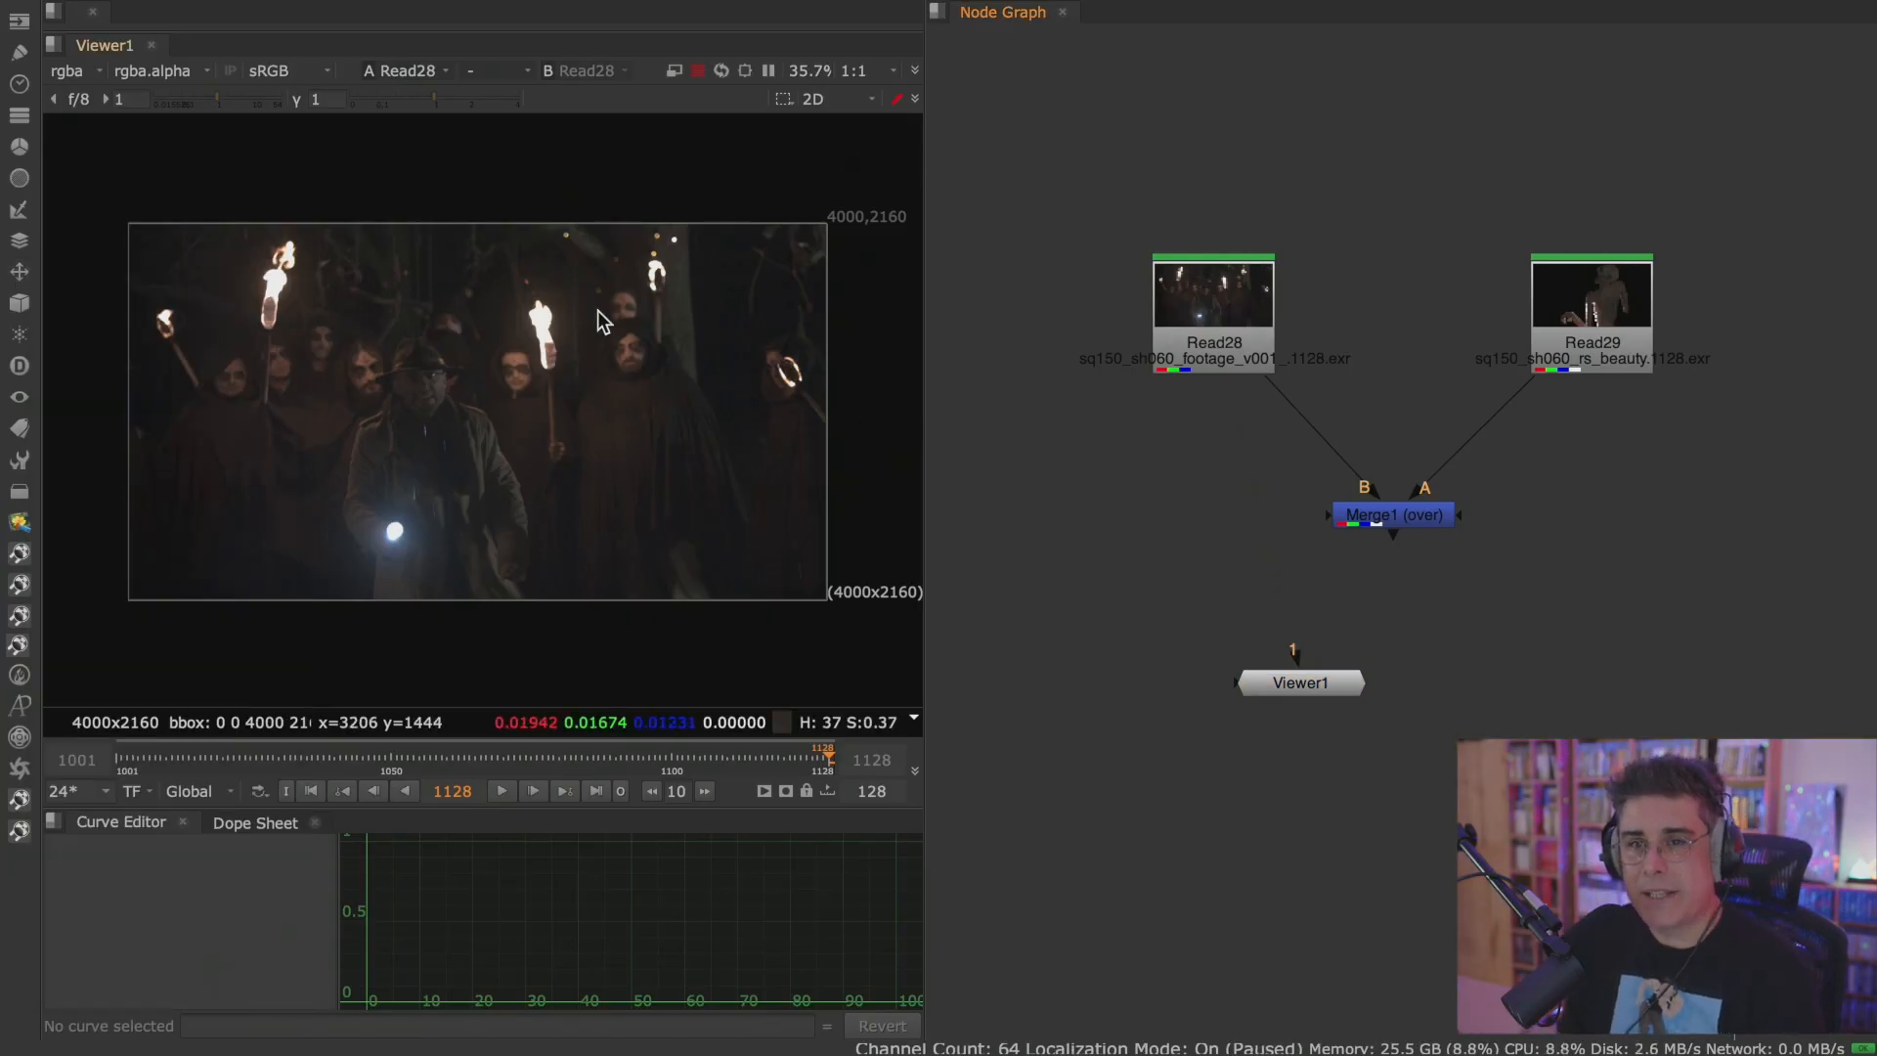
Create an unconnected Reformat node below Read28 and review its properties.
{"action": "left_click", "coordinate": [22, 273]}
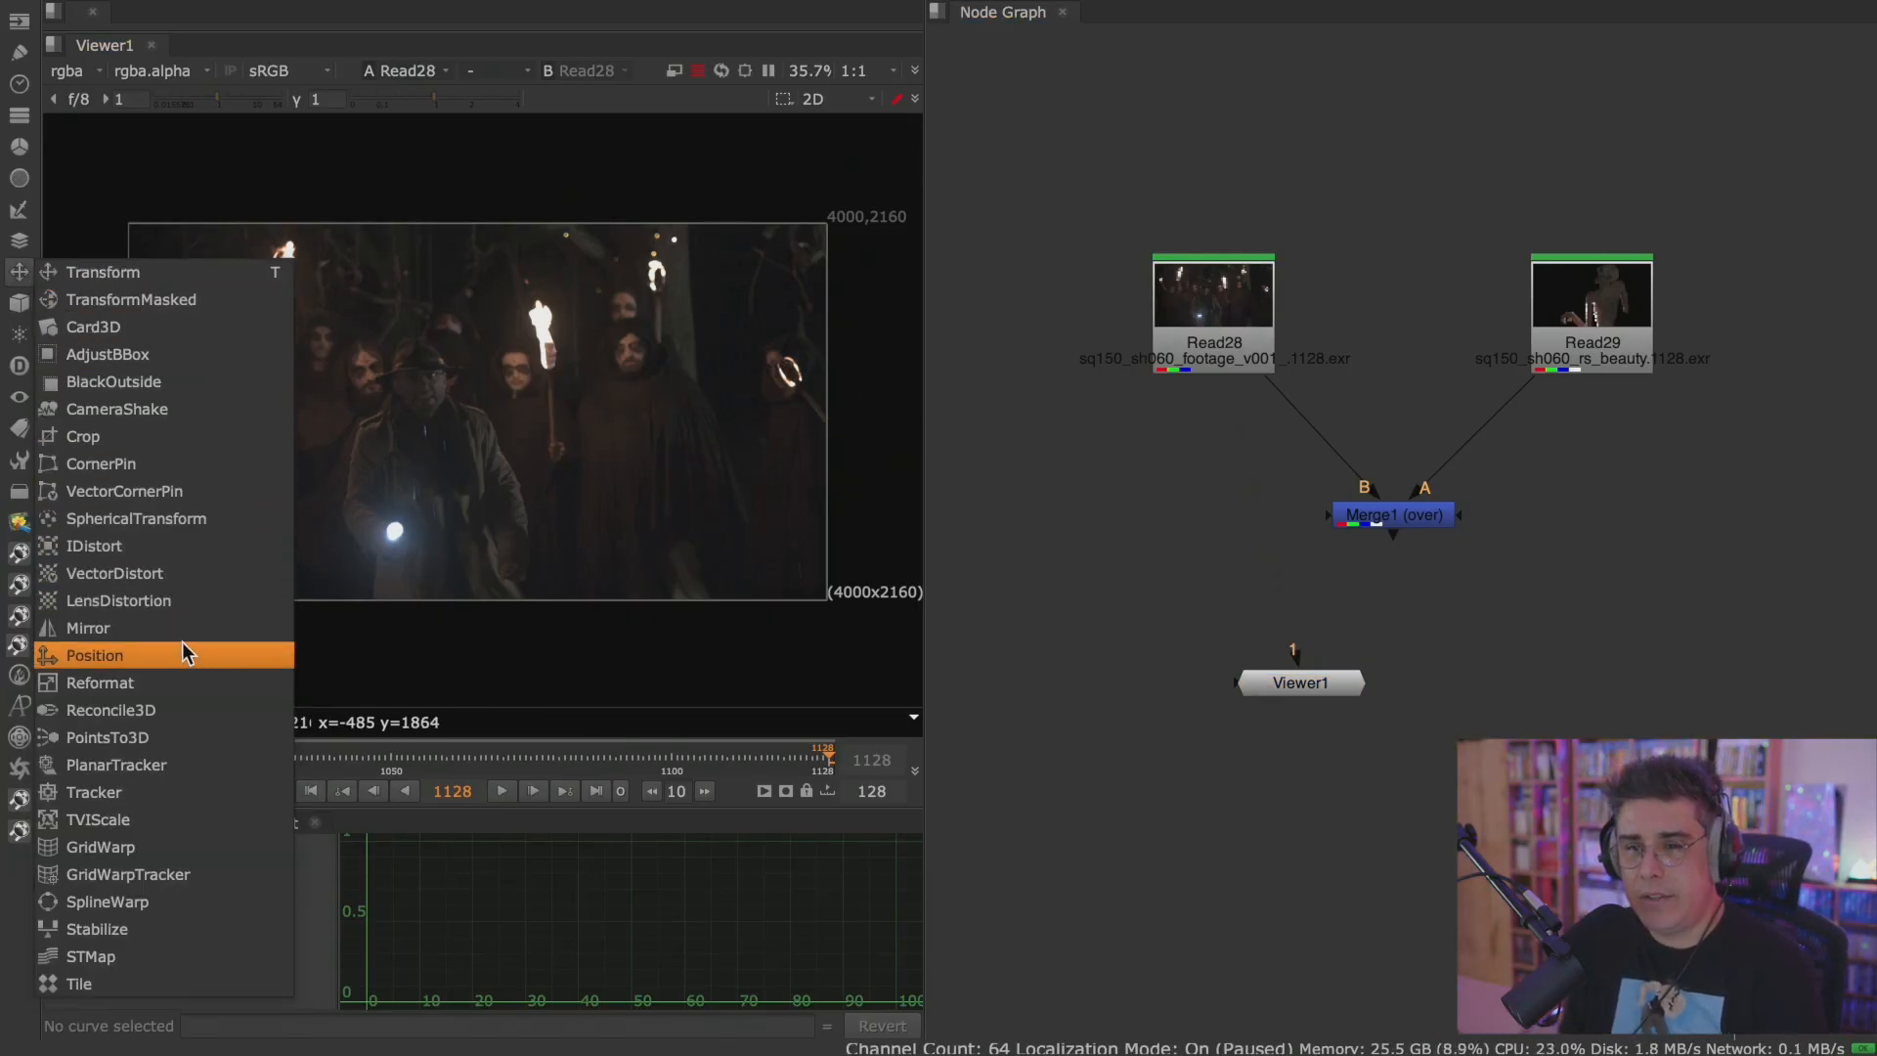
{"action": "left_click", "coordinate": [169, 681]}
{"action": "left_click", "coordinate": [1011, 649]}
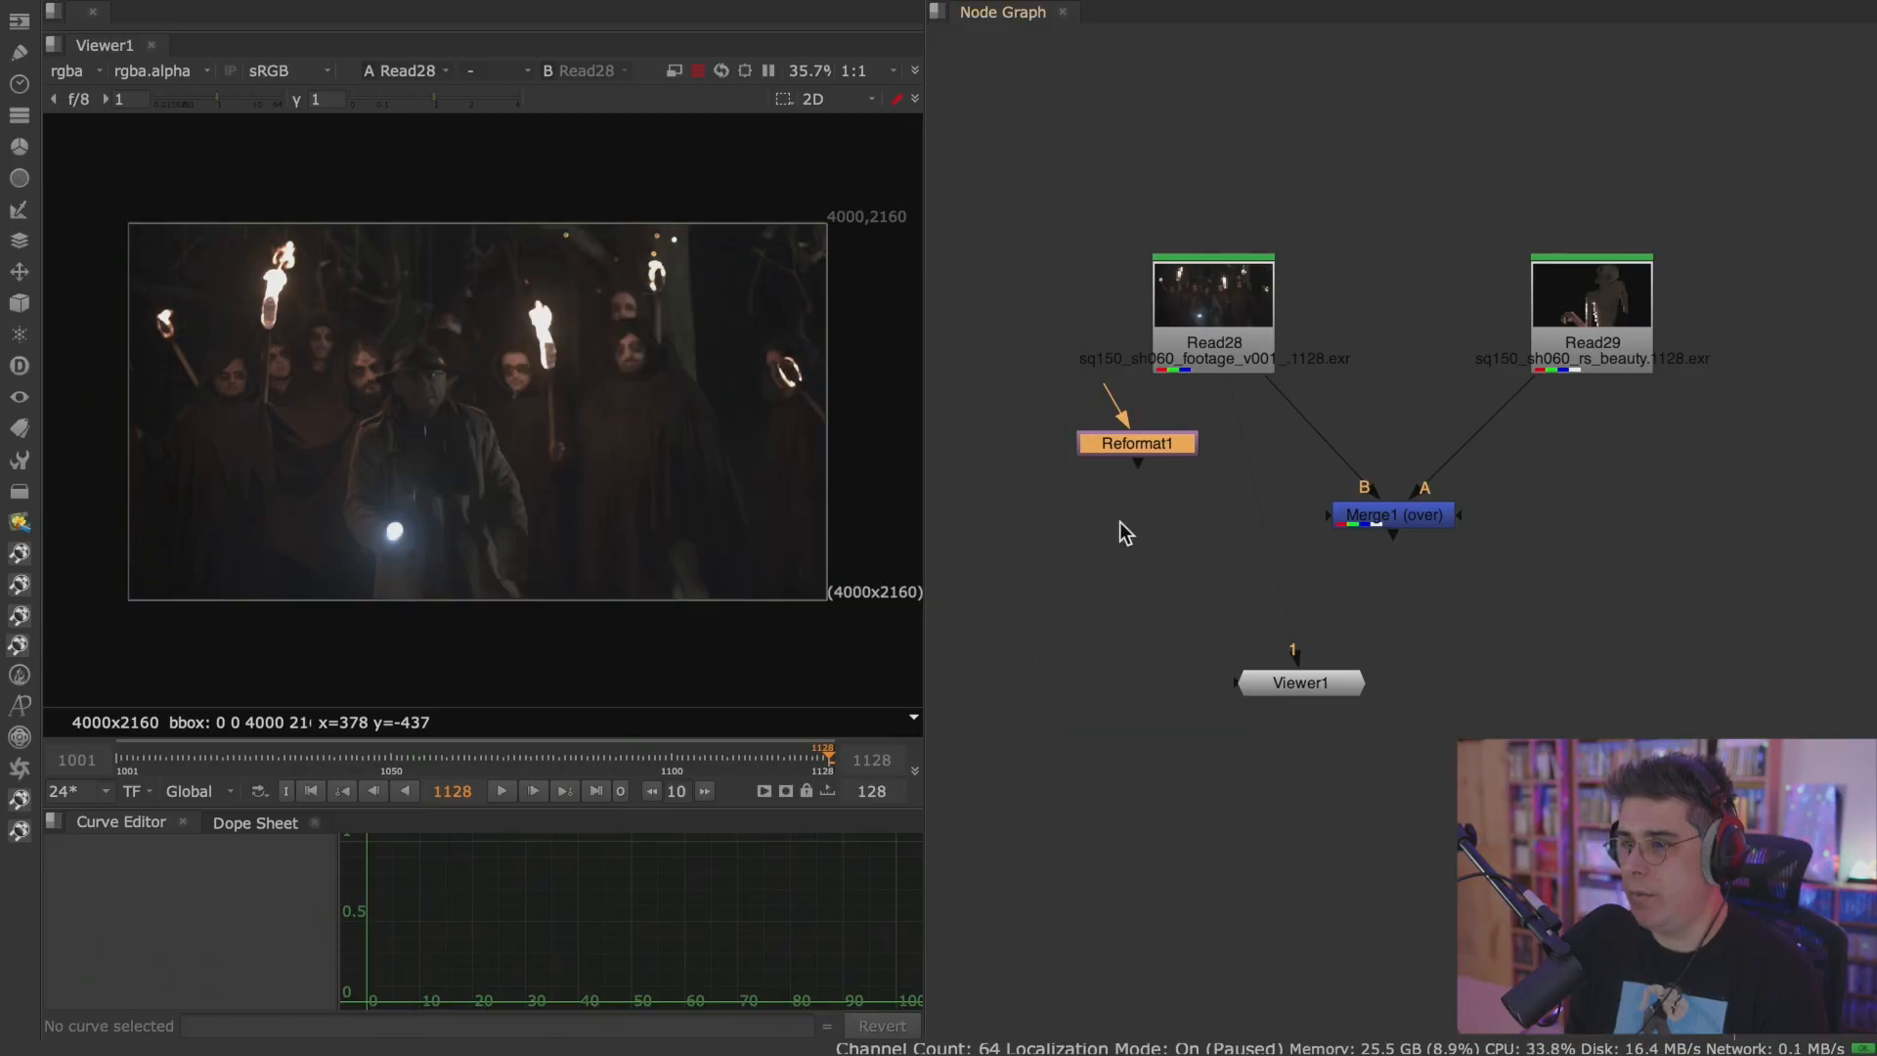
{"action": "left_click_drag", "start_coordinate": [1124, 448], "coordinate": [1079, 487]}
{"action": "double_click", "coordinate": [1099, 489]}
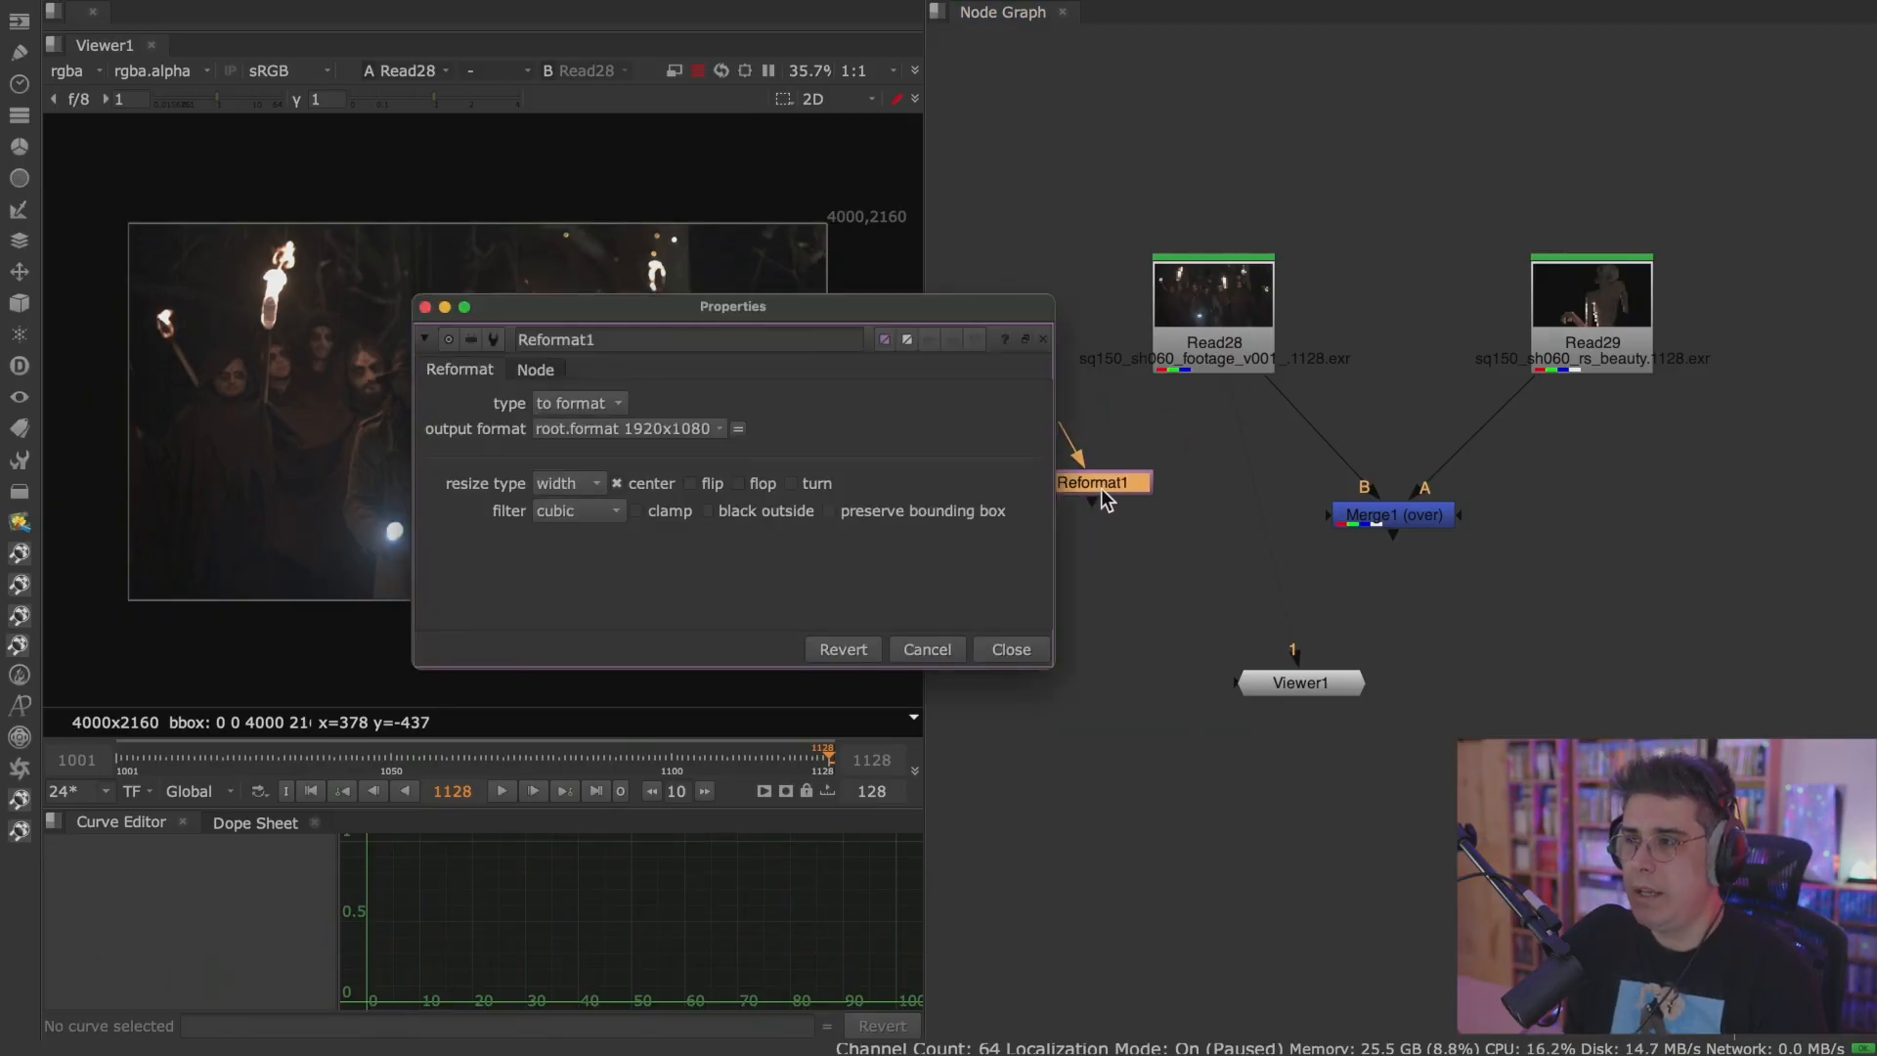
{"action": "left_click_drag", "start_coordinate": [742, 315], "coordinate": [569, 202]}
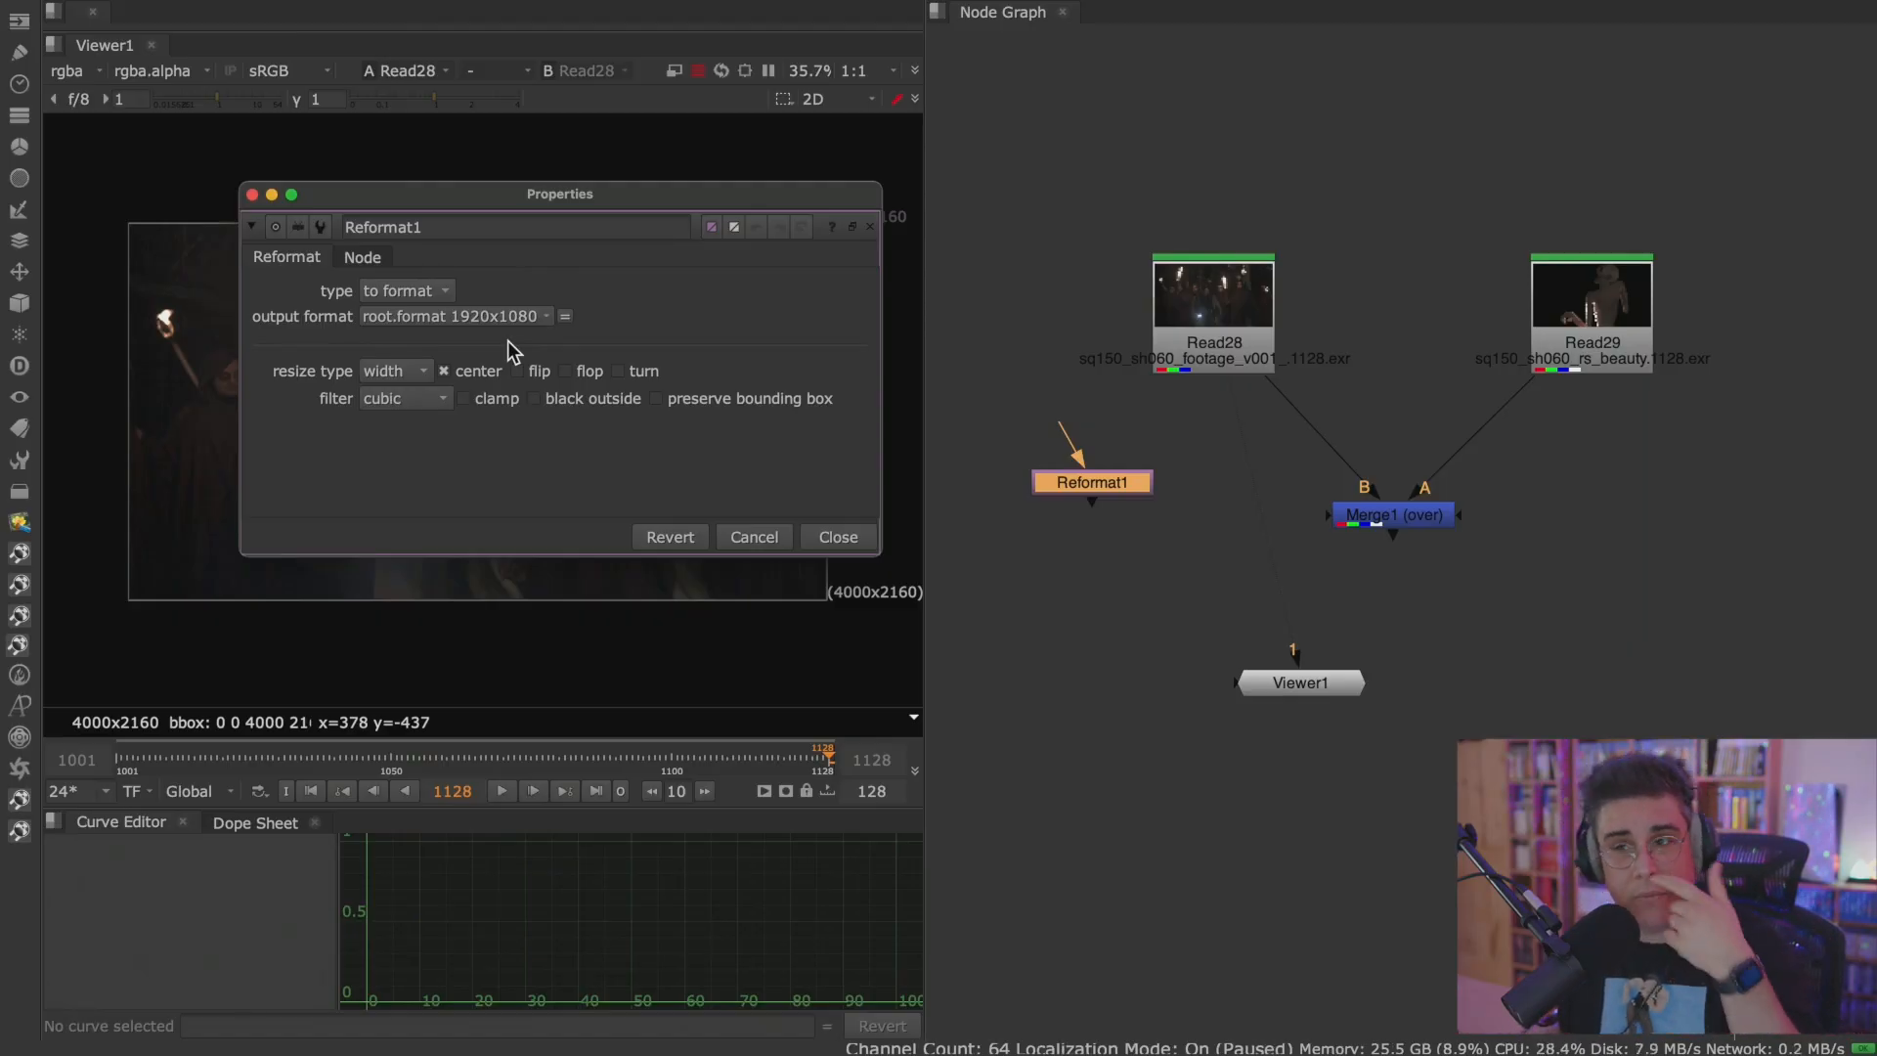
Try inserting the Reformat node into the connection between Read28 and Merge1, and delete it.
{"action": "left_click", "coordinate": [838, 537]}
{"action": "left_click_drag", "start_coordinate": [1089, 479], "coordinate": [1129, 473]}
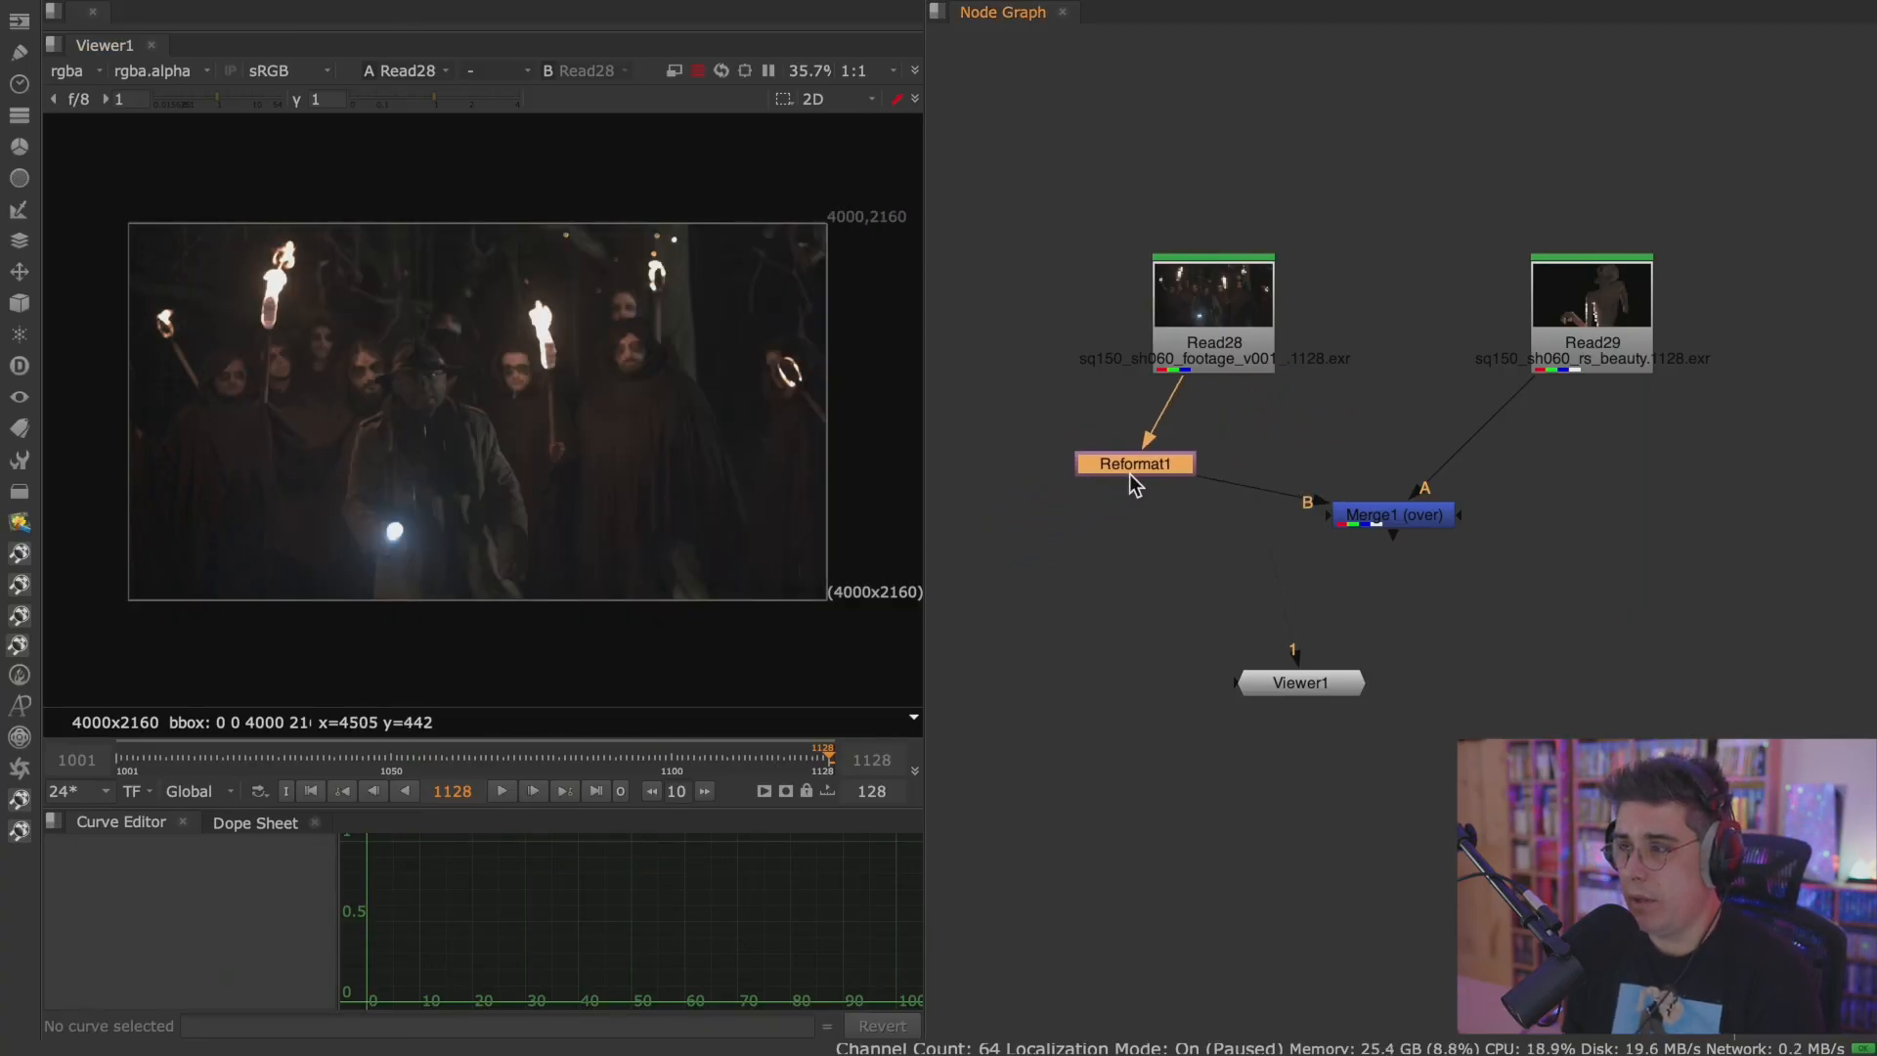
{"action": "key", "text": "Delete"}
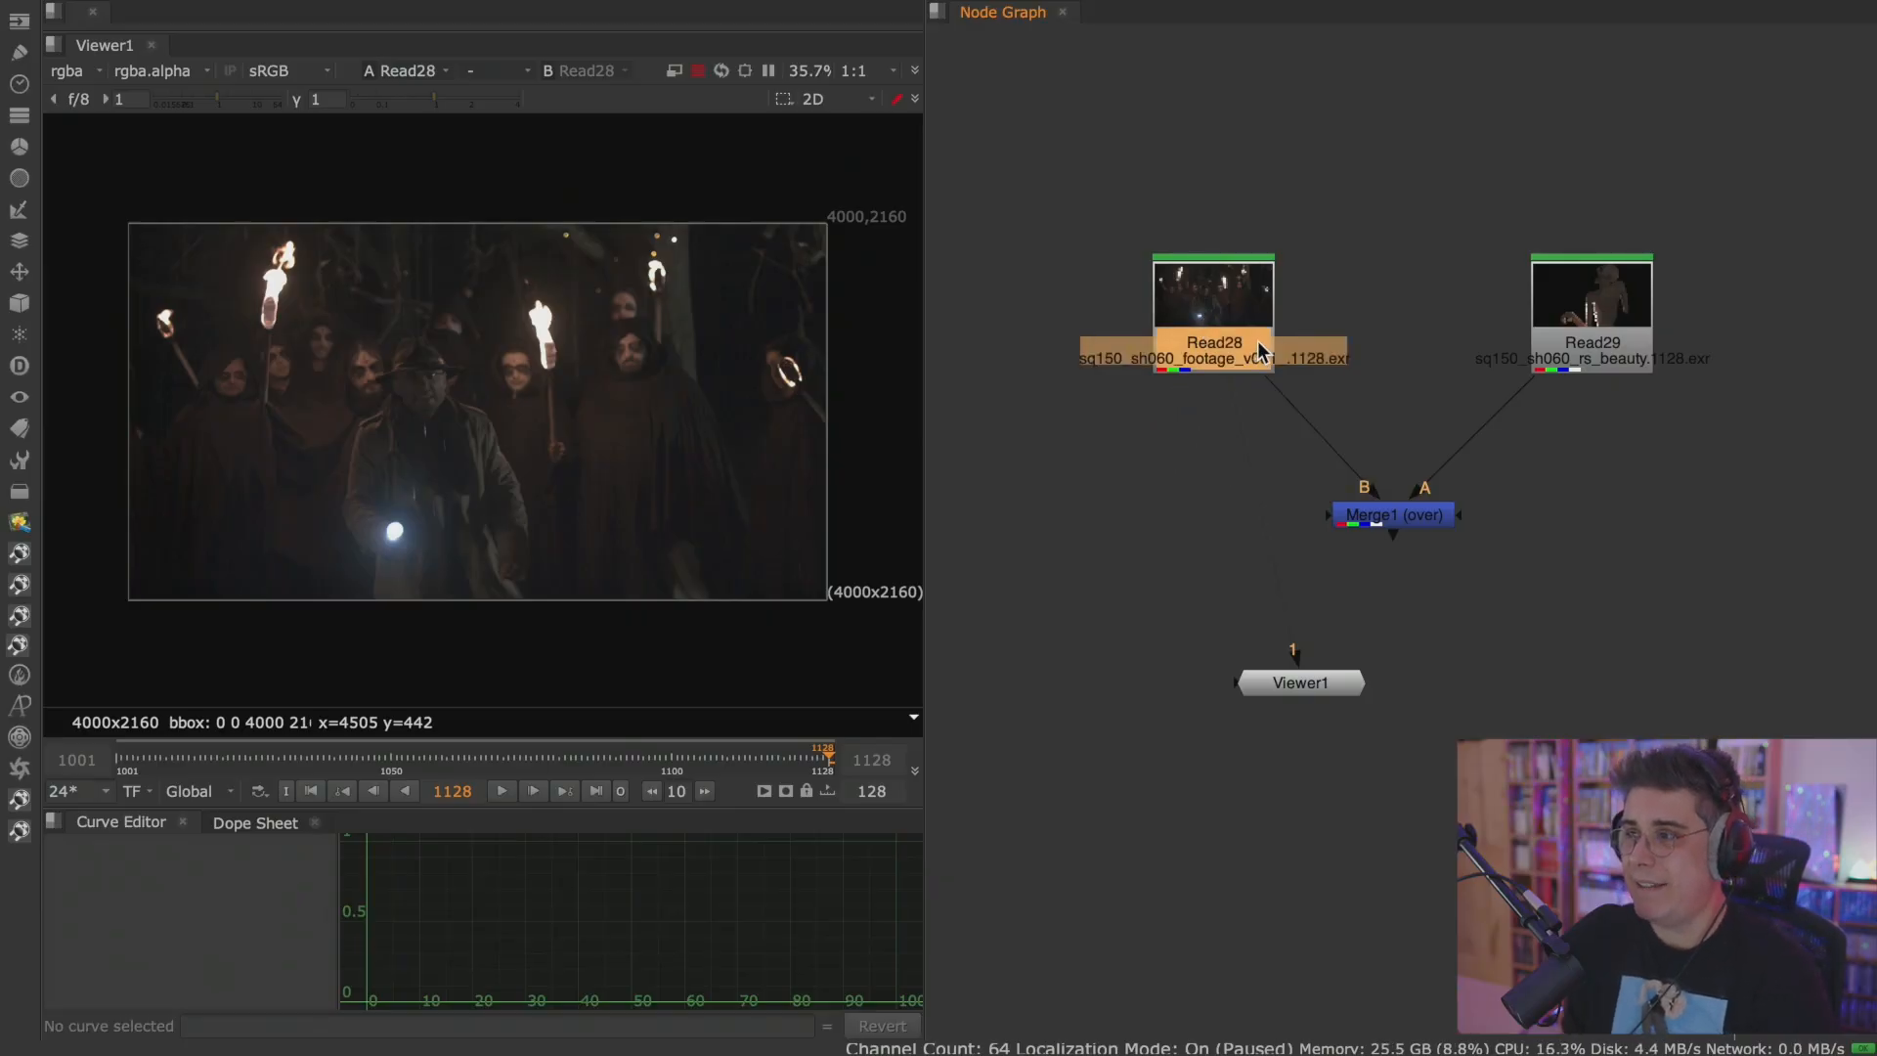
Insert a Reformat node directly after Read28, ahead of Merge1, and space the two nodes apart vertically.
{"action": "scroll", "coordinate": [1242, 328], "scroll_direction": "up", "scroll_amount": 2}
{"action": "key", "text": "Tab"}
{"action": "type", "text": "ref"}
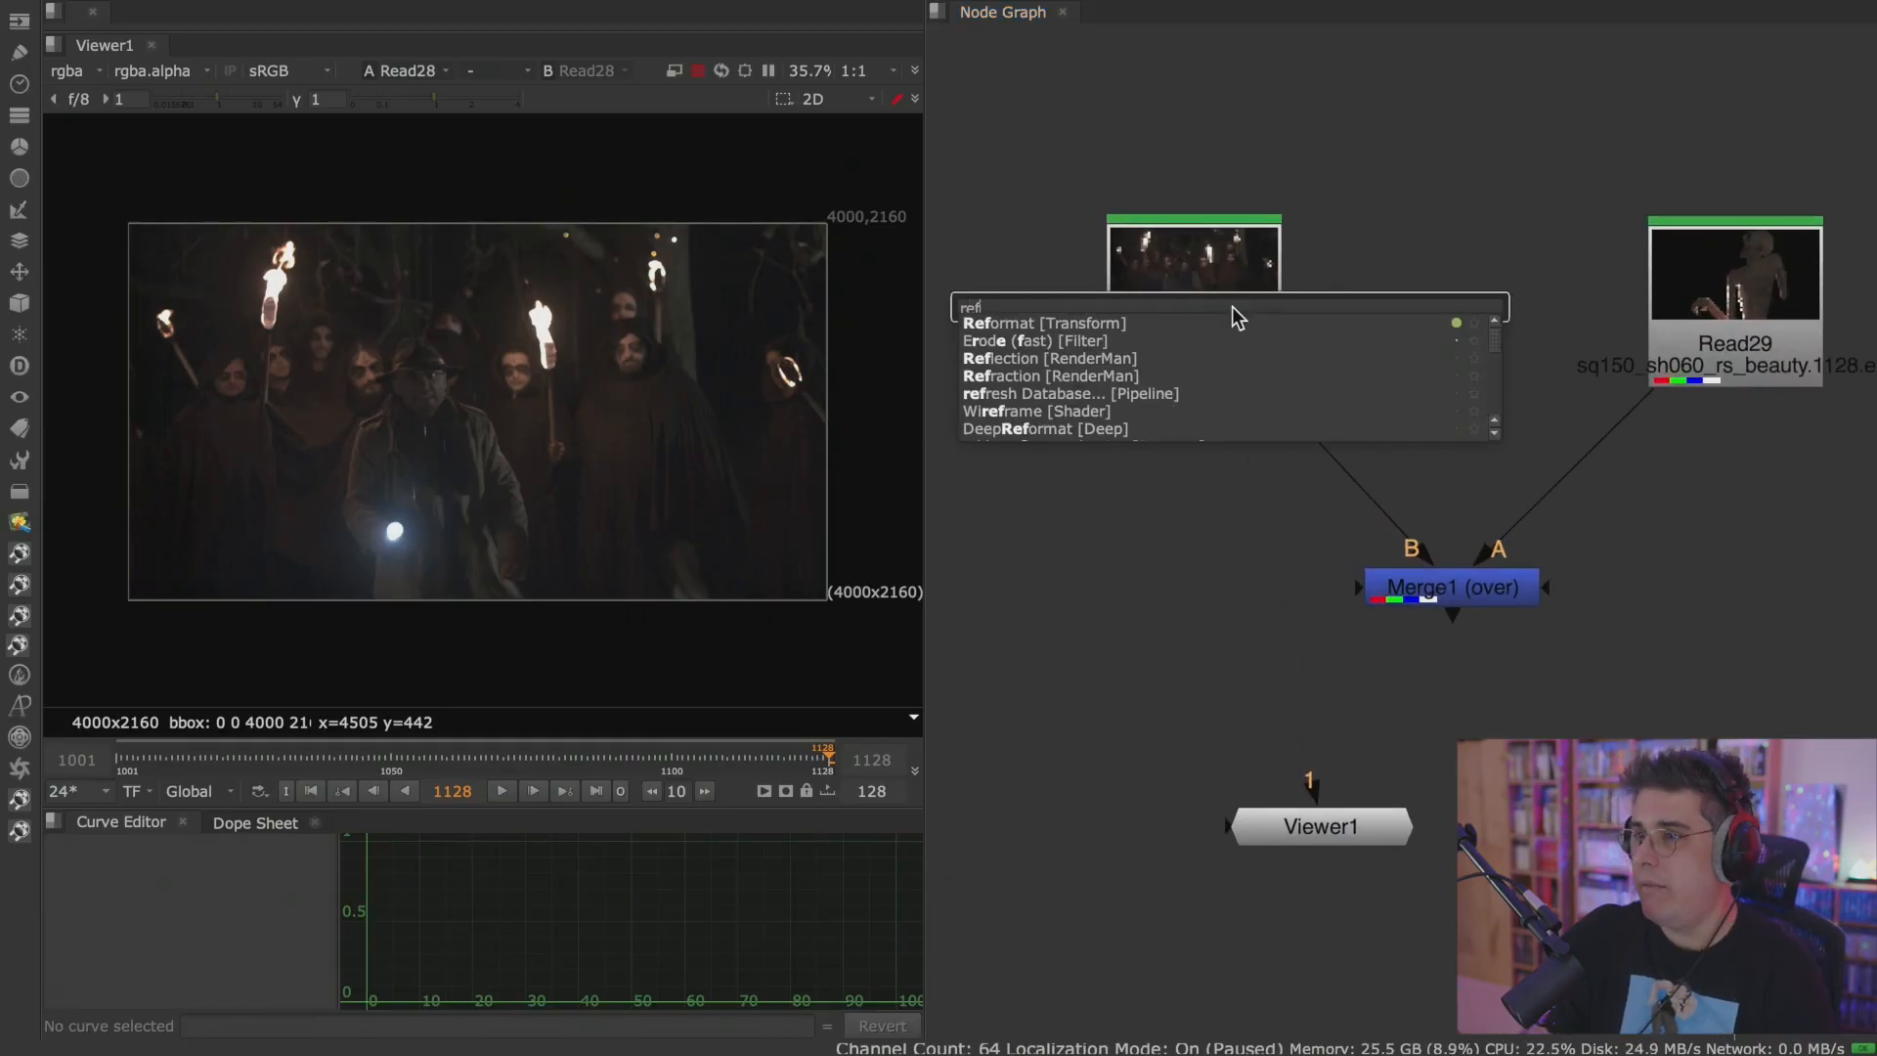
{"action": "key", "text": "Return"}
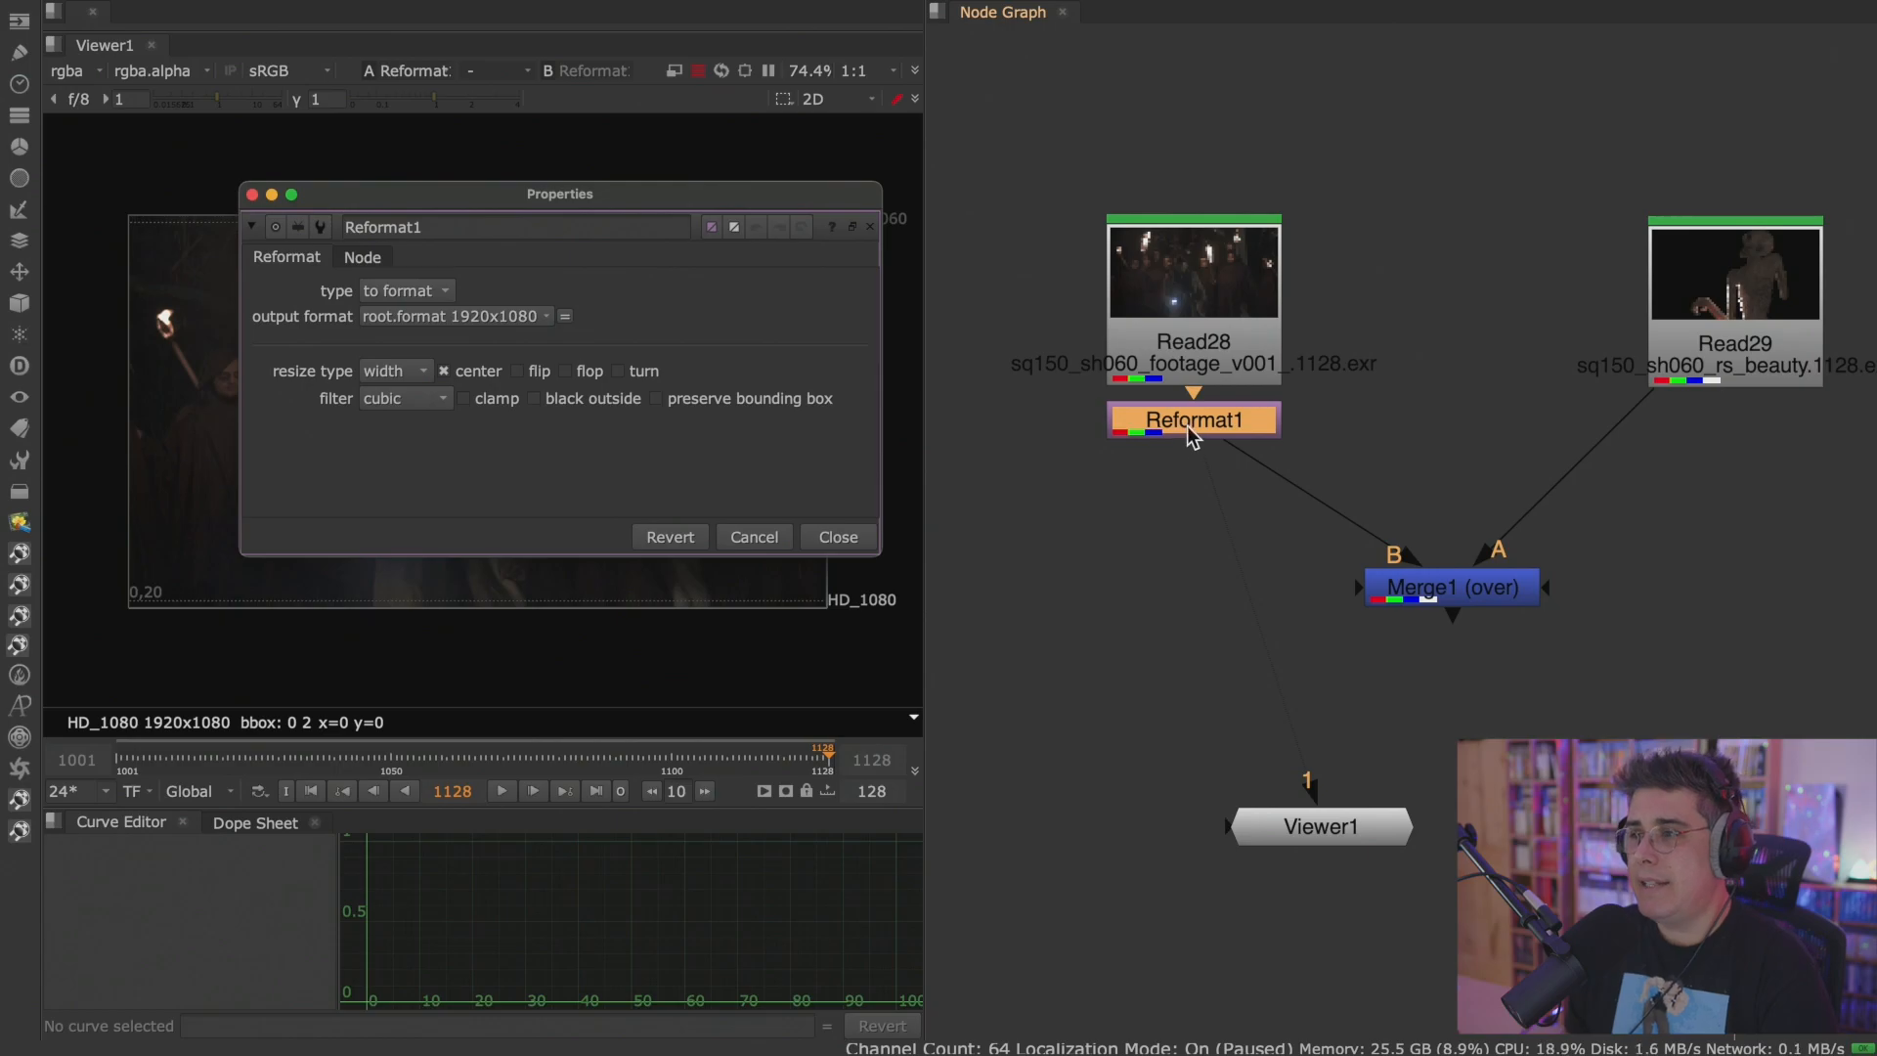
{"action": "left_click_drag", "start_coordinate": [1191, 436], "coordinate": [1192, 465]}
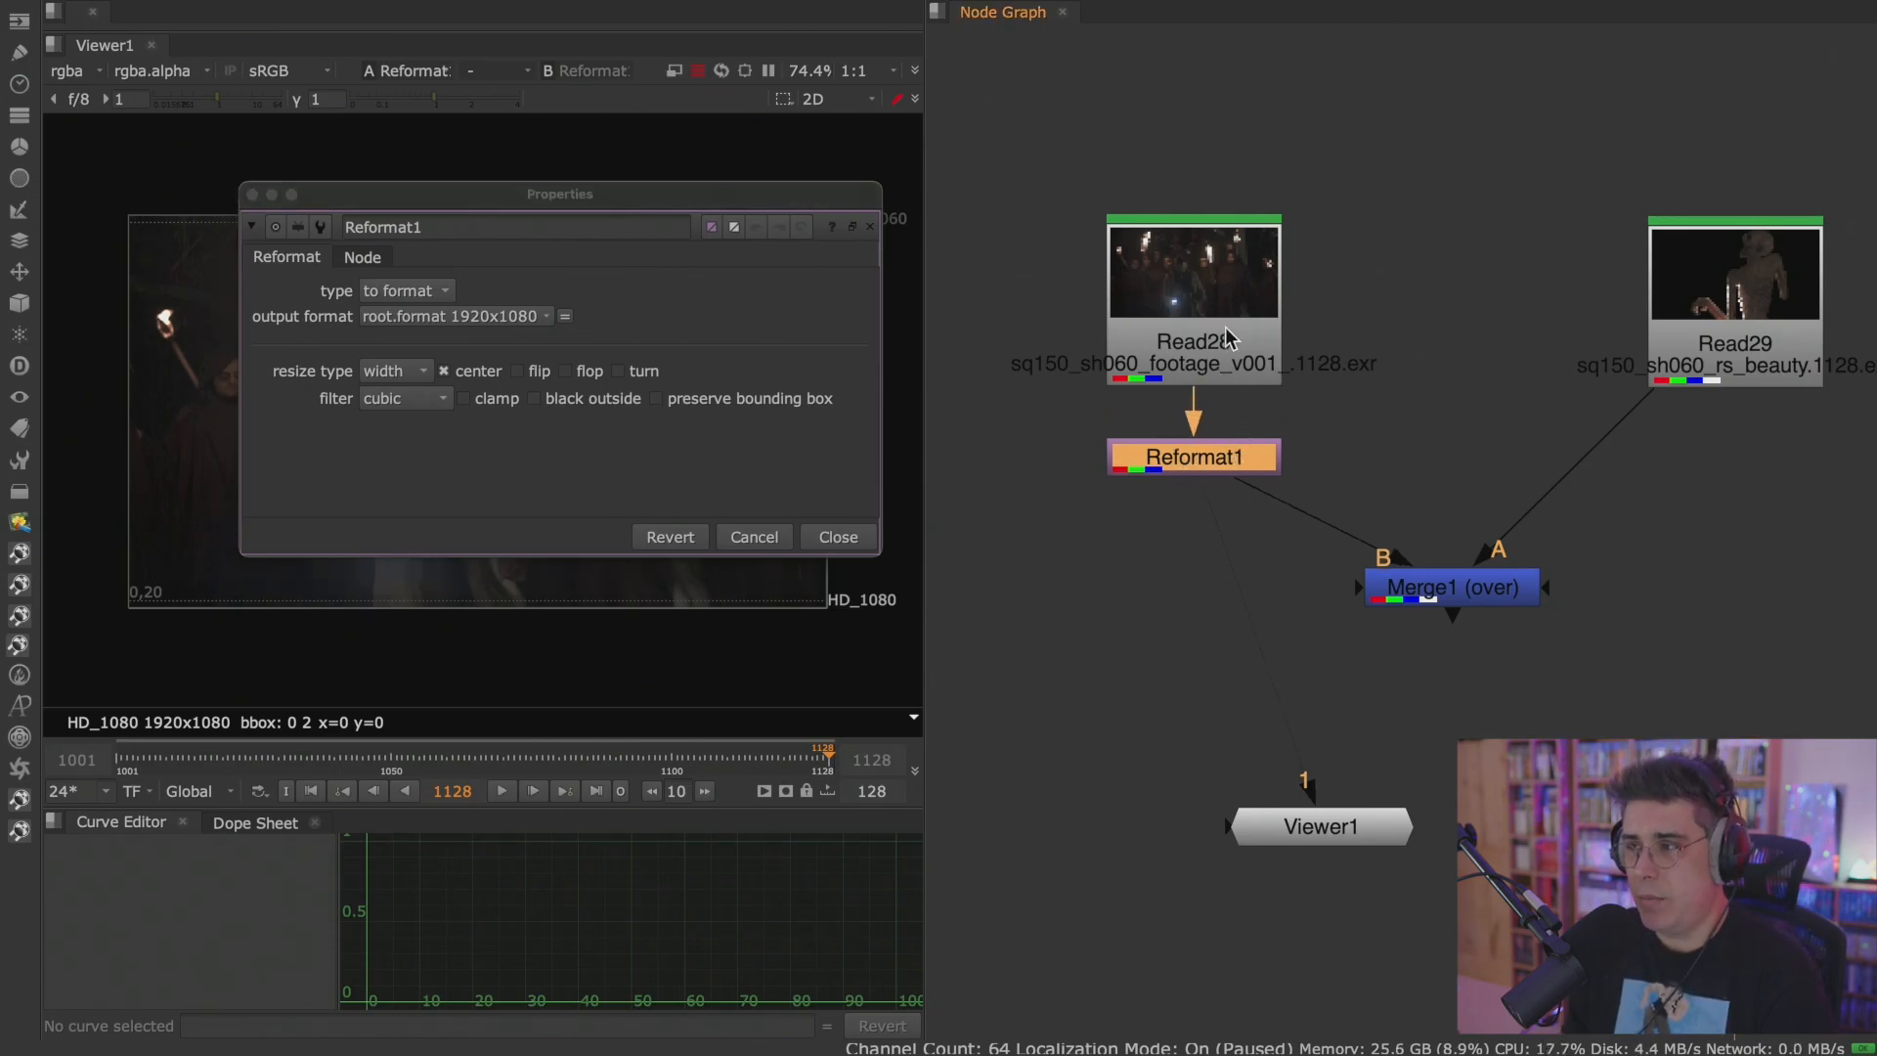
{"action": "left_click_drag", "start_coordinate": [1228, 344], "coordinate": [1229, 302]}
{"action": "left_click_drag", "start_coordinate": [1251, 471], "coordinate": [1254, 462]}
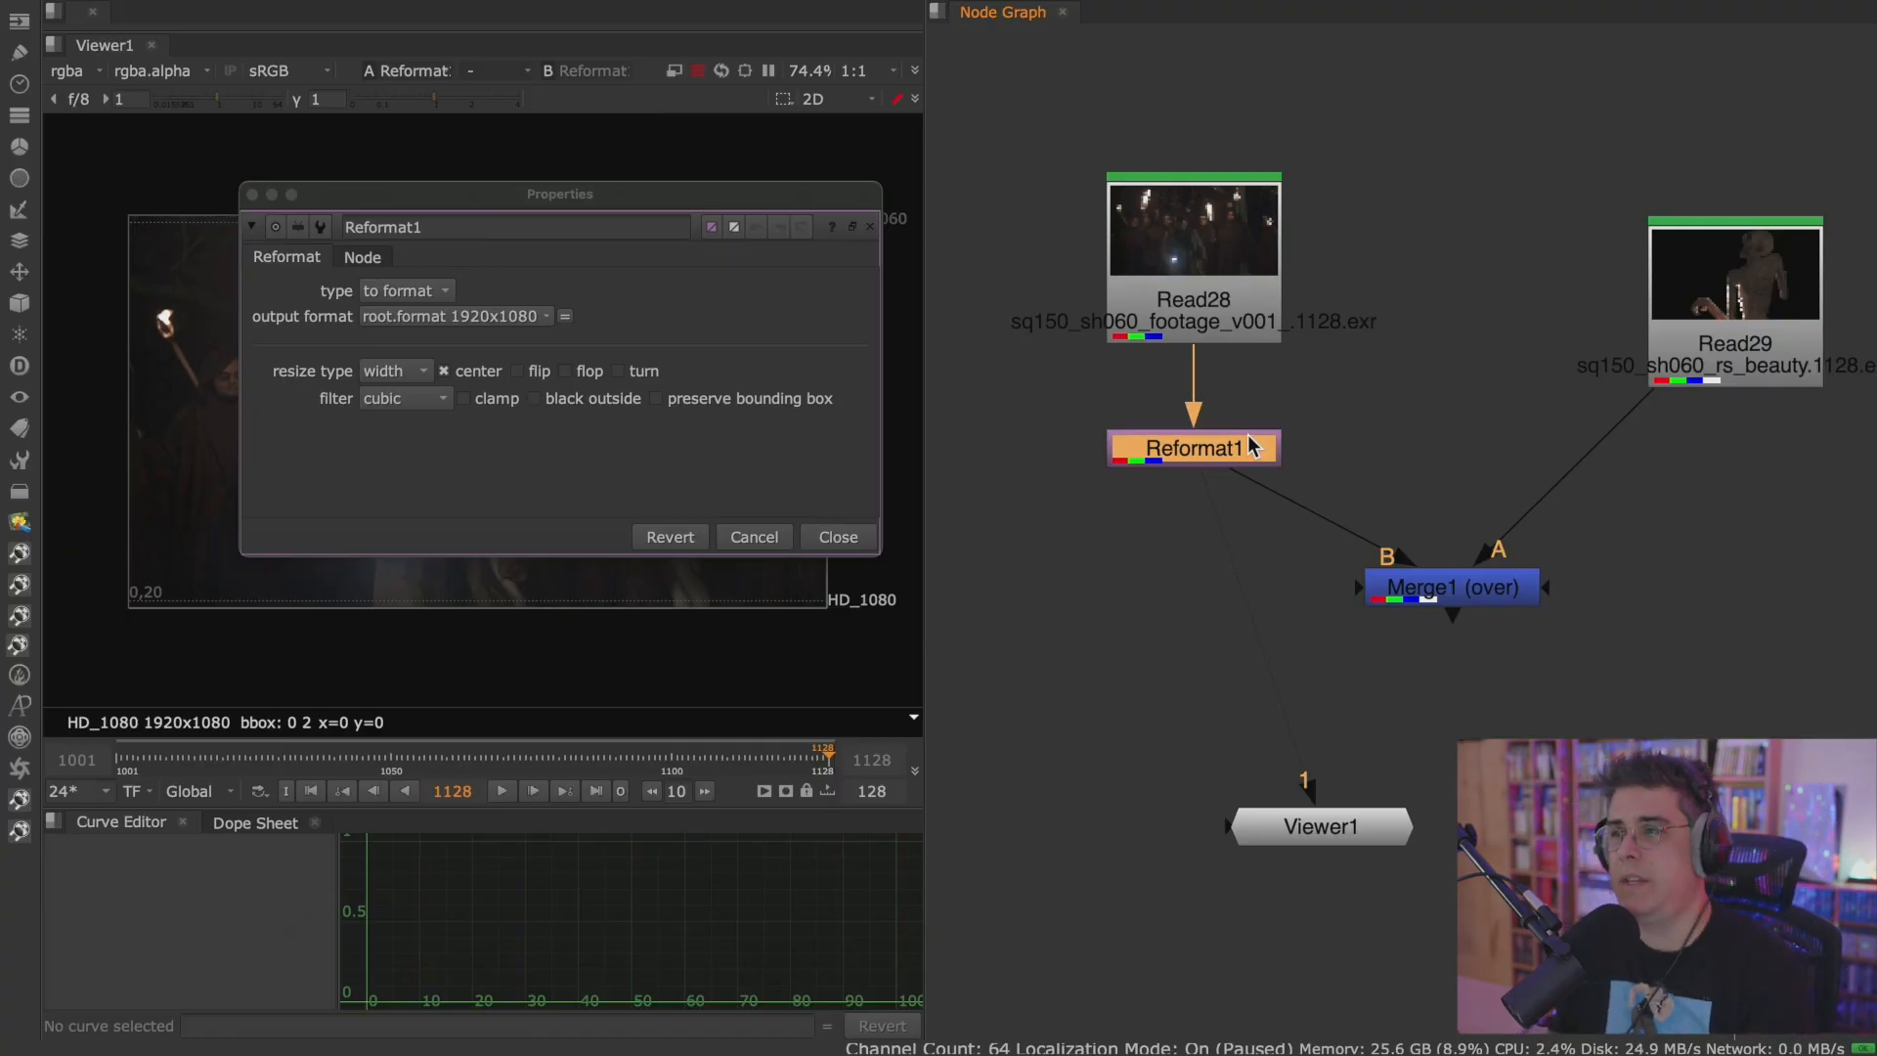
Show the reformatted footage in a maximized Viewer with the Reformat1 properties placed beside the image.
{"action": "left_click_drag", "start_coordinate": [766, 202], "coordinate": [1695, 141]}
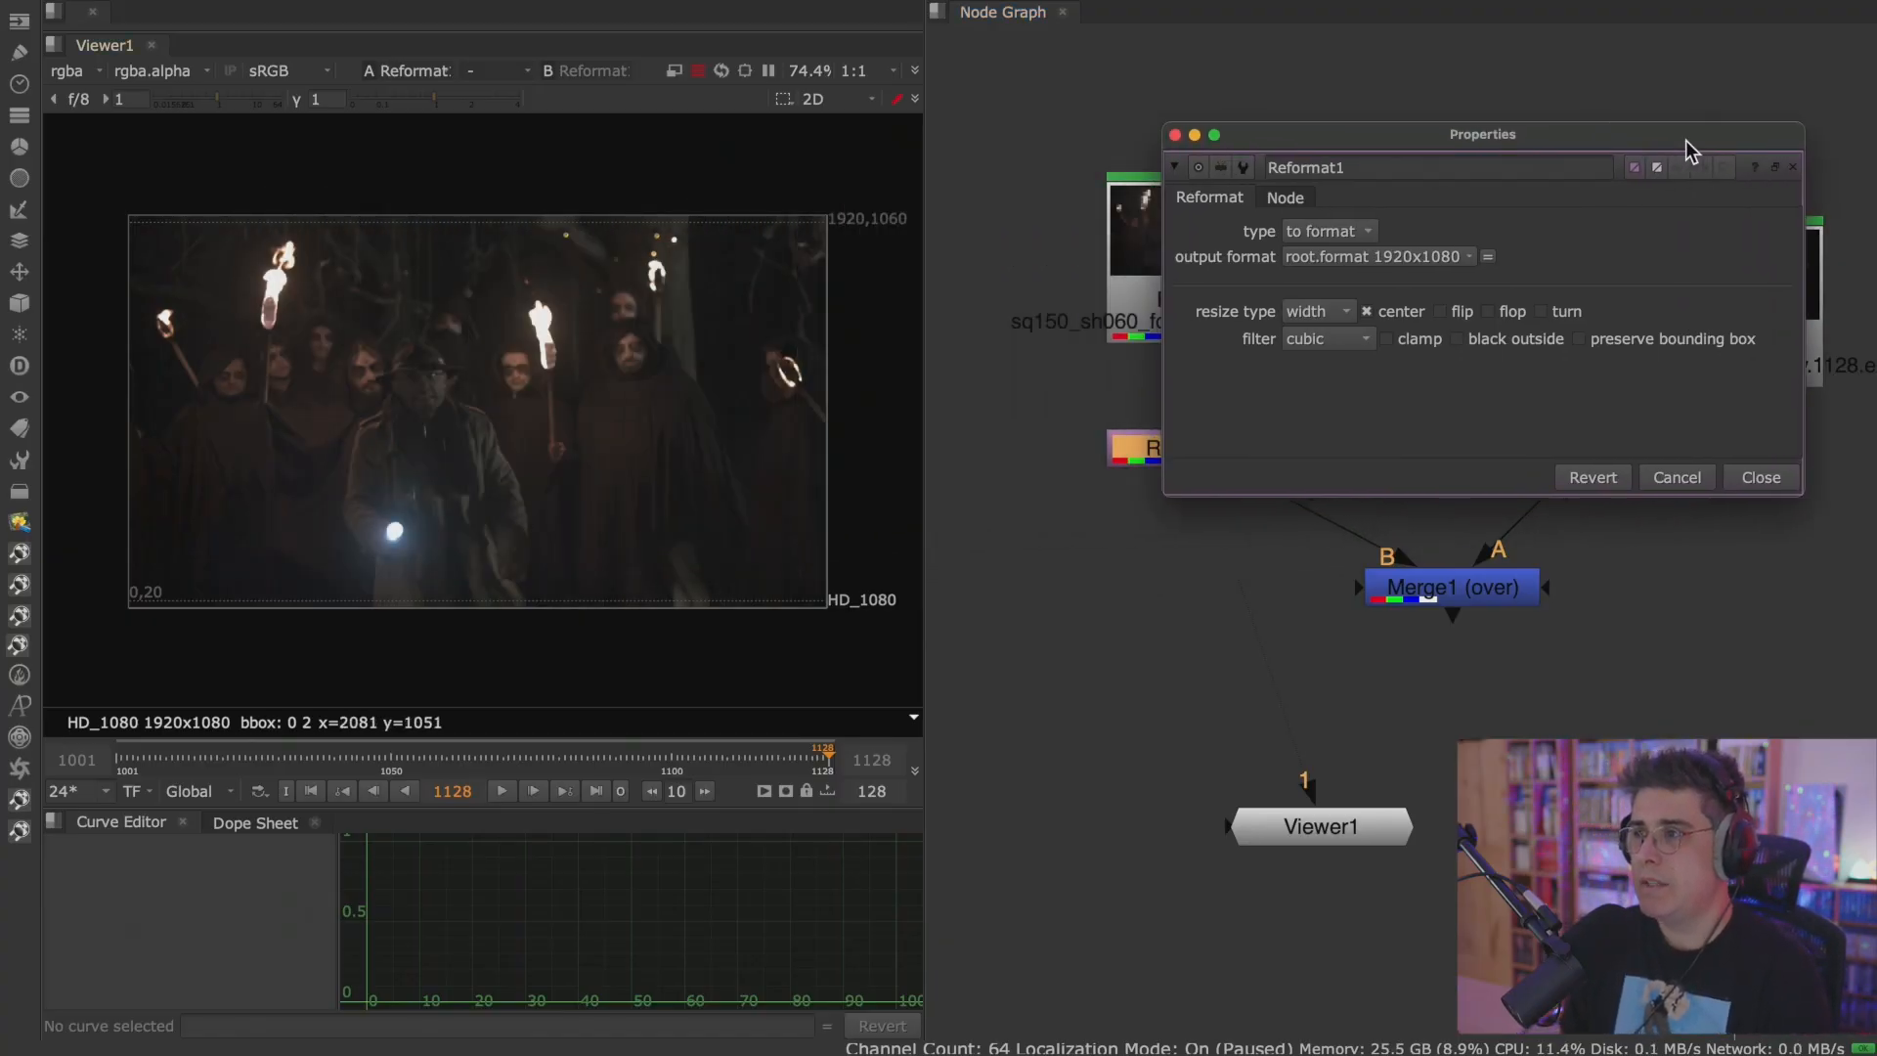
{"action": "middle_click_drag", "start_coordinate": [1131, 186], "coordinate": [1012, 174]}
{"action": "left_click_drag", "start_coordinate": [1328, 138], "coordinate": [1162, 82]}
{"action": "key", "text": "space"}
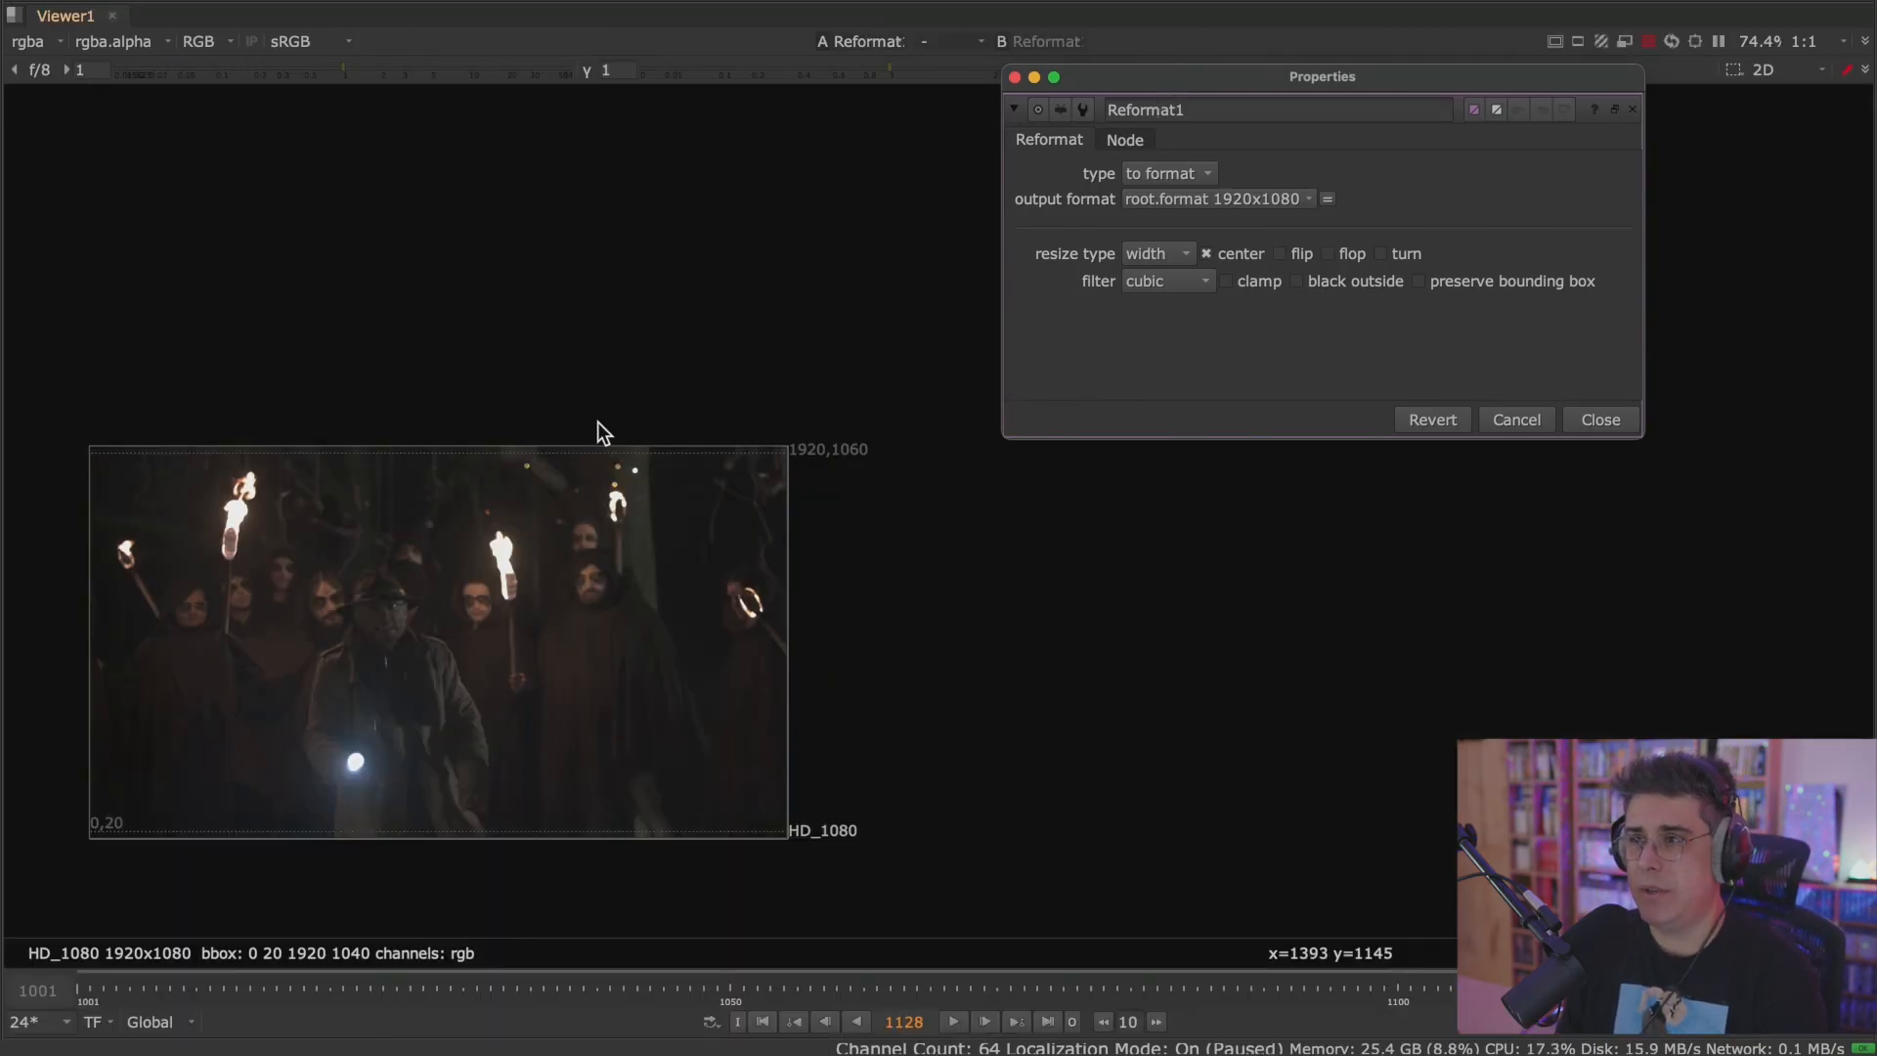
{"action": "scroll", "coordinate": [661, 397], "scroll_direction": "up", "scroll_amount": 4}
{"action": "scroll", "coordinate": [653, 419], "scroll_direction": "down", "scroll_amount": 1}
{"action": "middle_click_drag", "start_coordinate": [631, 417], "coordinate": [662, 332]}
{"action": "left_click_drag", "start_coordinate": [1106, 80], "coordinate": [1228, 88]}
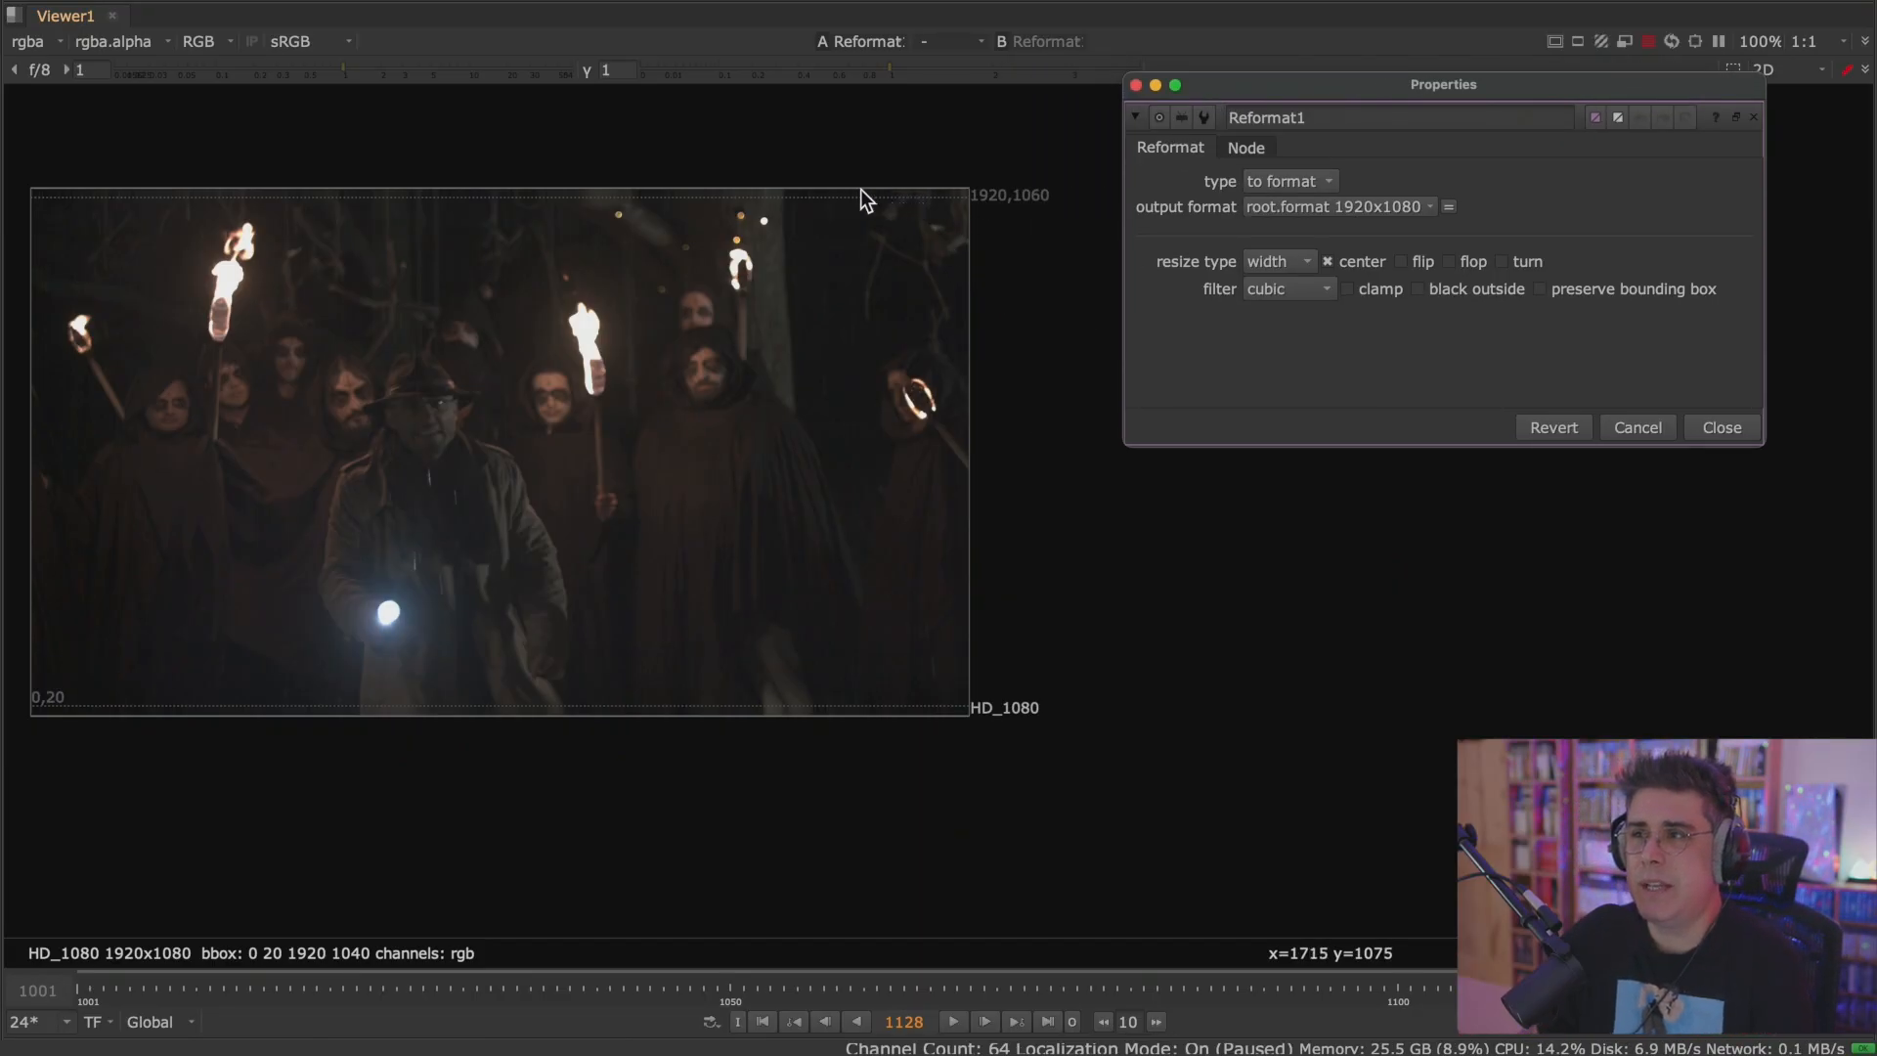
Try the black outside option on Reformat1, examine the footage's upper edge, and turn the option back off.
{"action": "left_click", "coordinate": [1431, 290]}
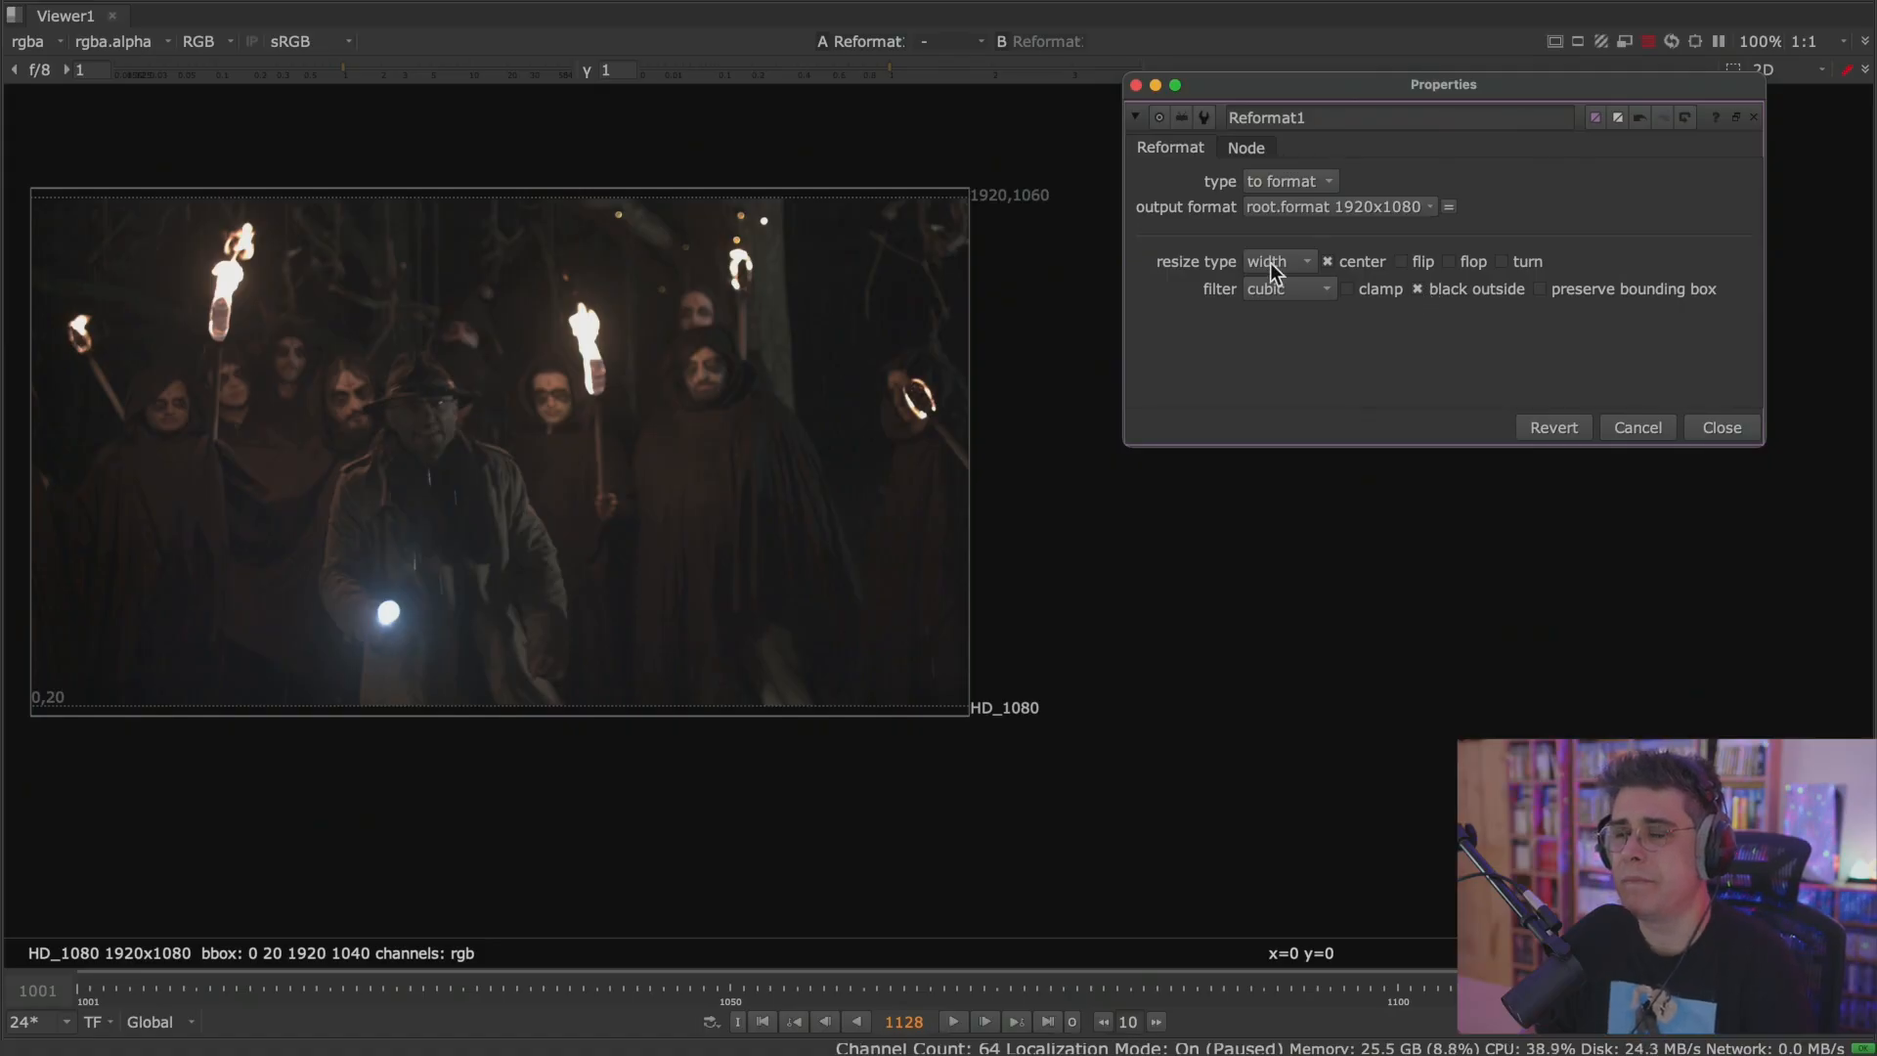
{"action": "scroll", "coordinate": [917, 186], "scroll_direction": "up", "scroll_amount": 5}
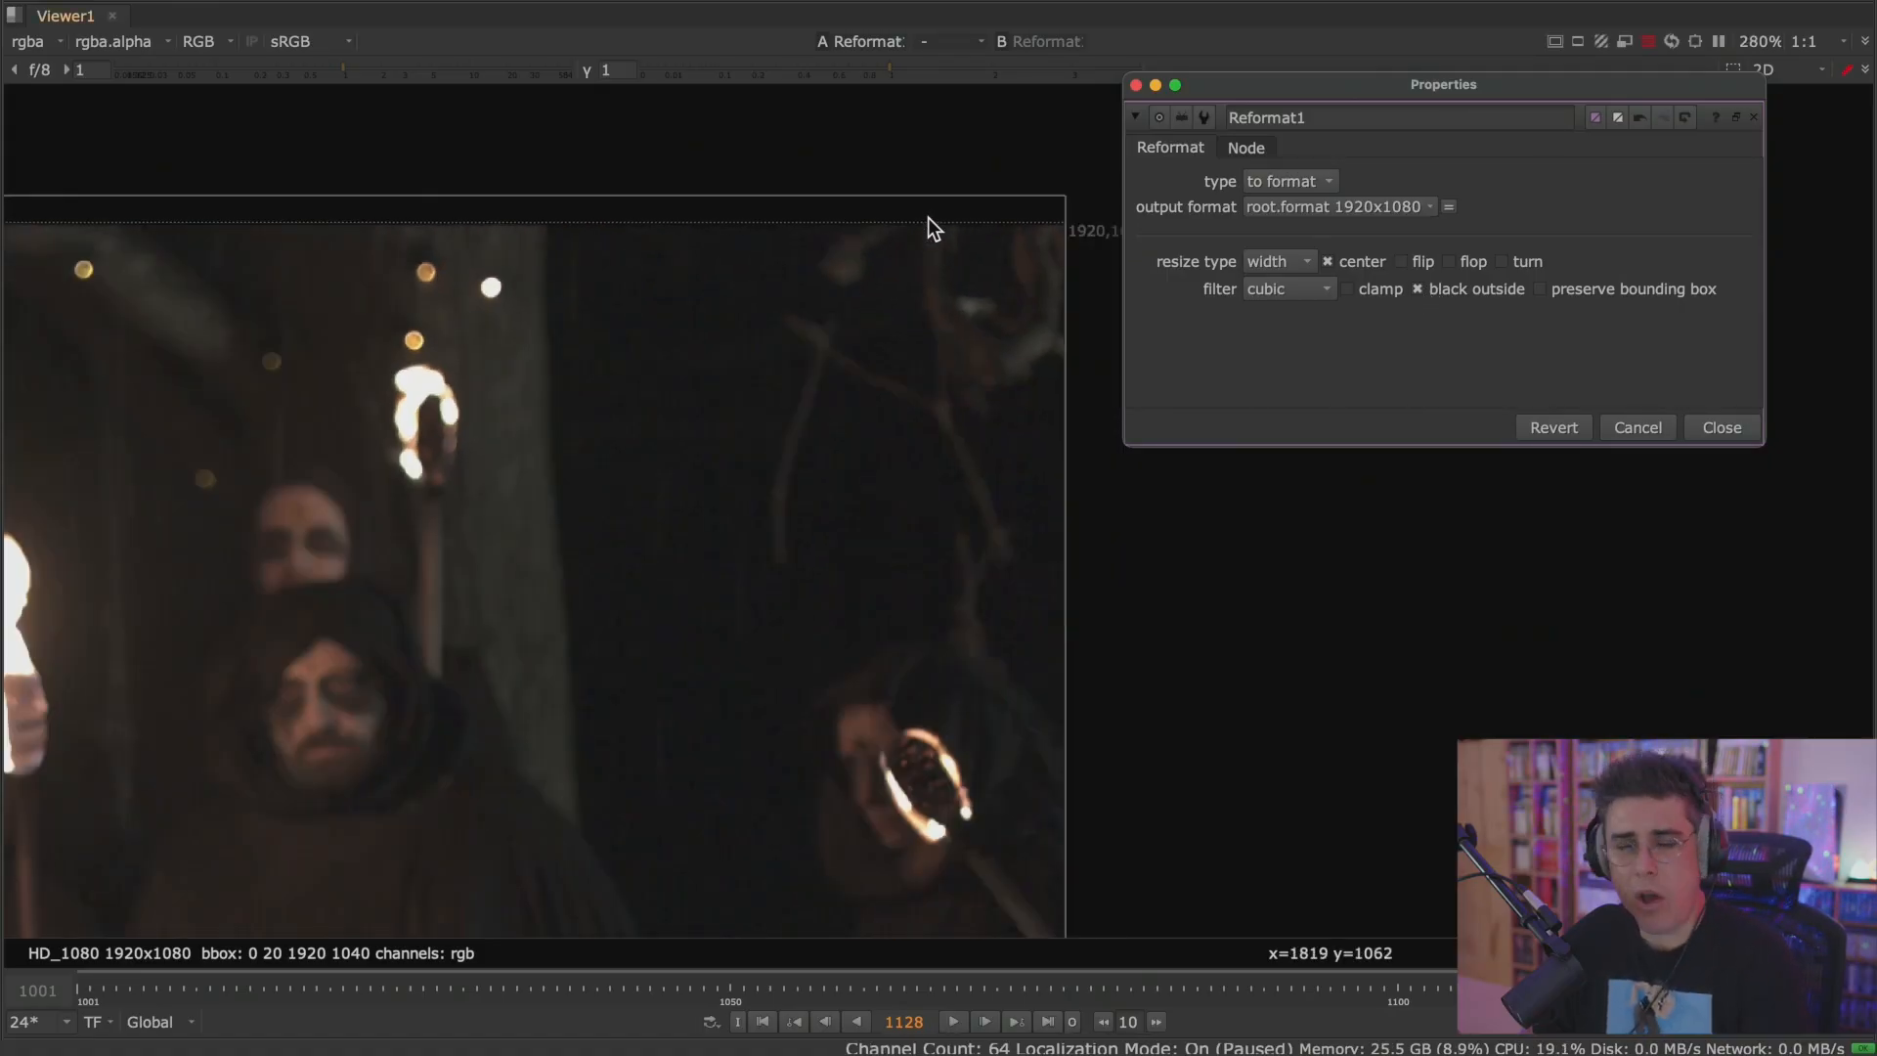
{"action": "scroll", "coordinate": [928, 225], "scroll_direction": "down", "scroll_amount": 5}
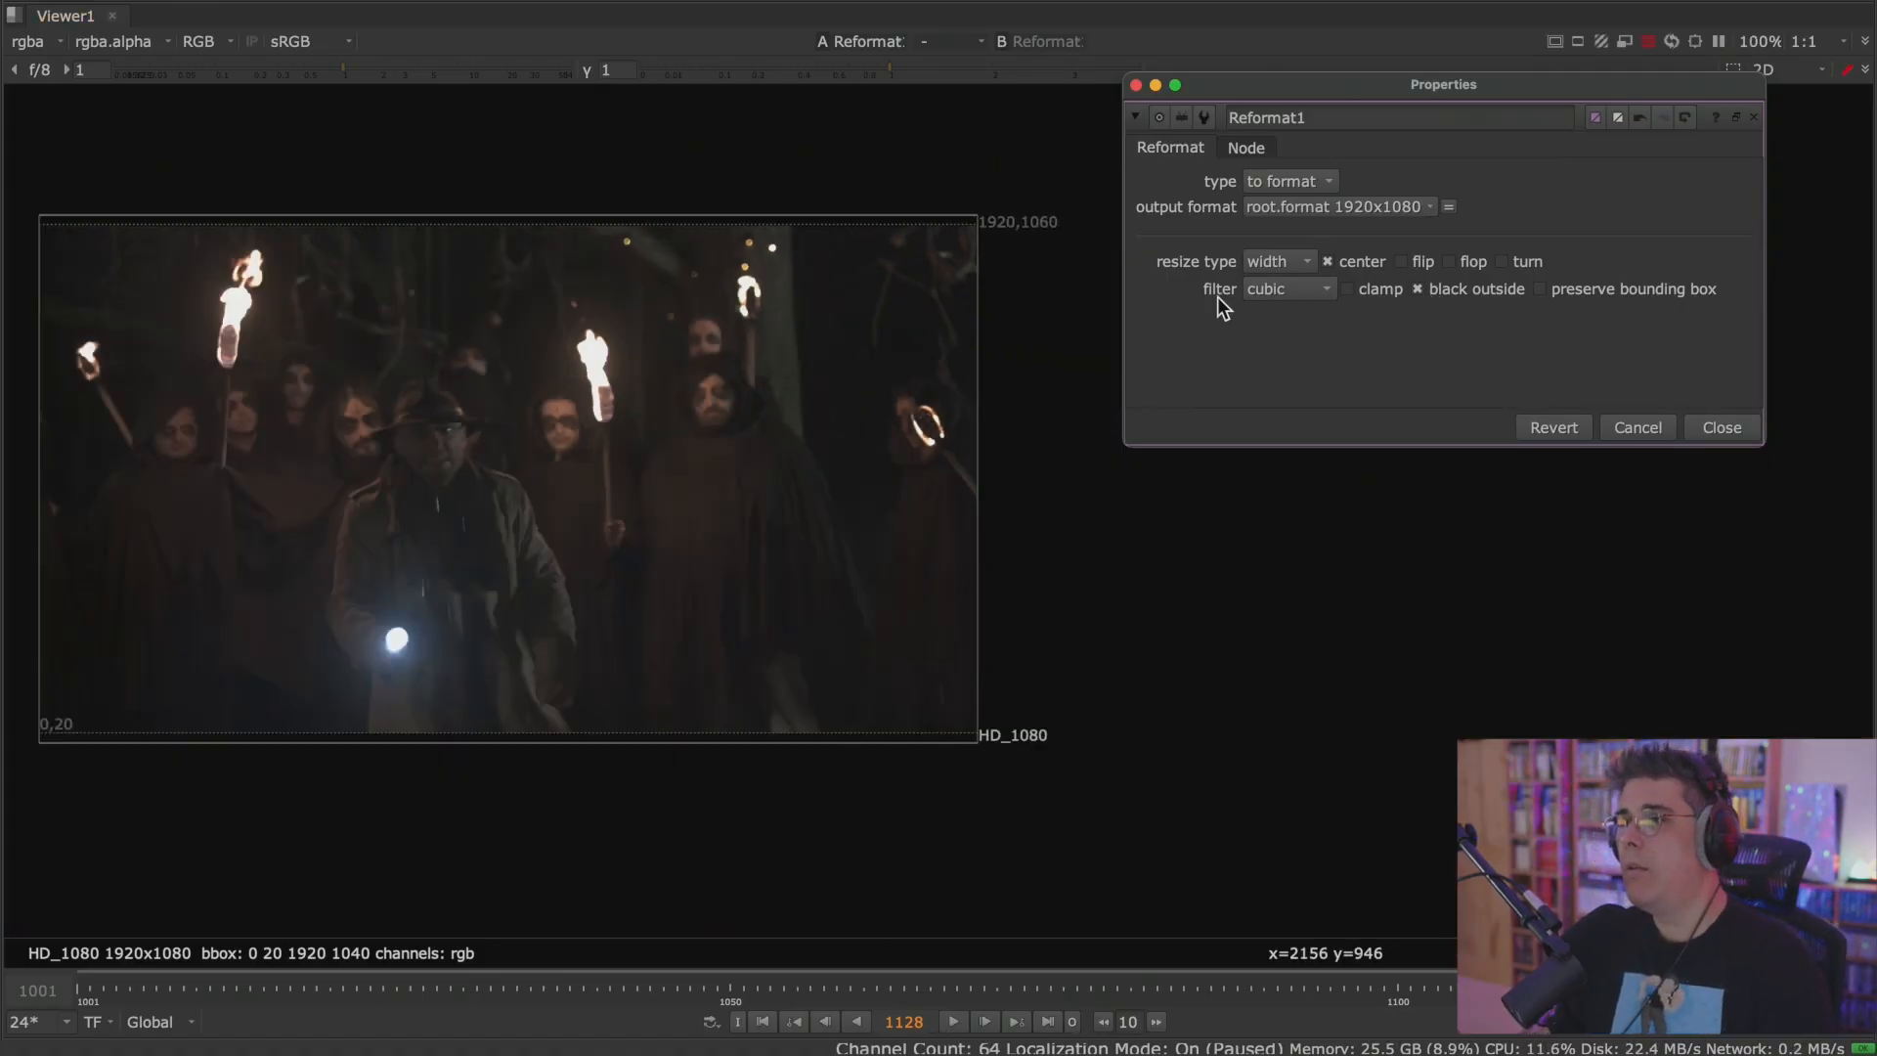
{"action": "left_click", "coordinate": [1451, 293]}
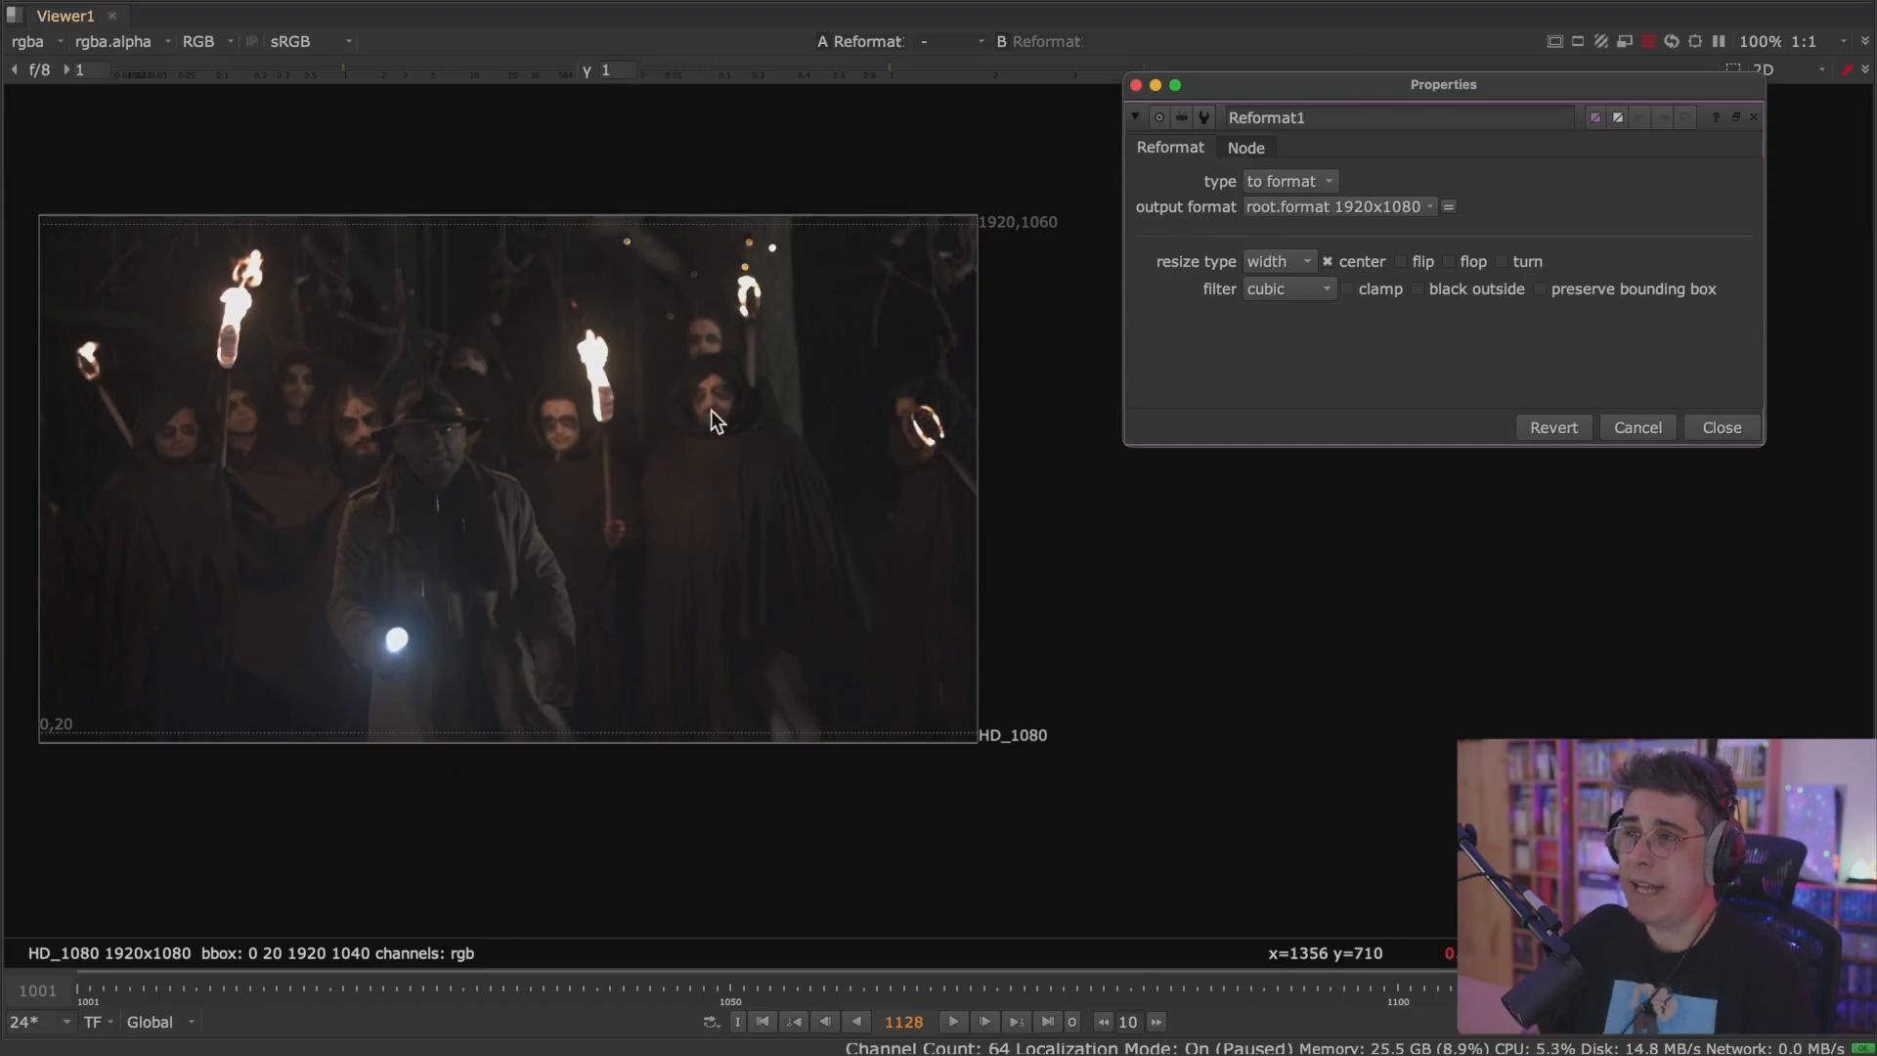
Keep the Reformat1 type at to format and try the output formats HD_720 and HD_1080.
{"action": "left_click_drag", "start_coordinate": [1358, 84], "coordinate": [1265, 68]}
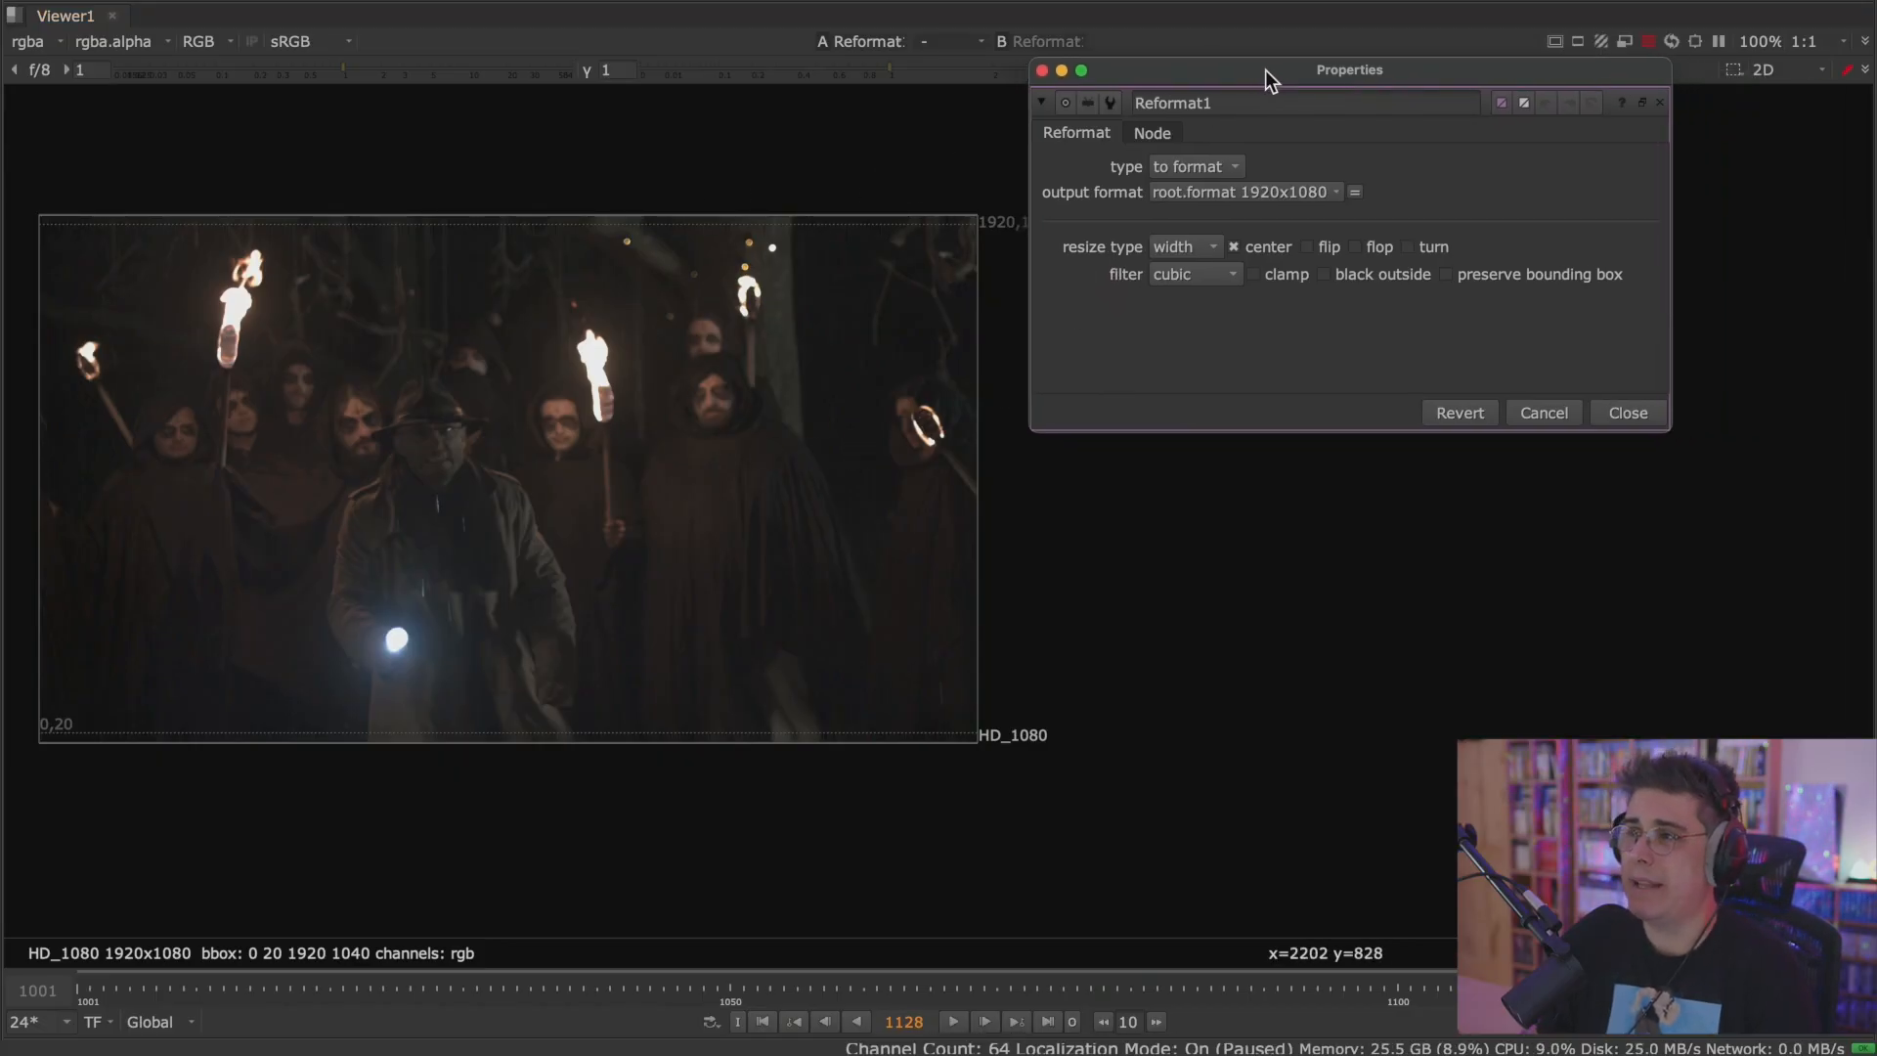
{"action": "left_click", "coordinate": [1228, 166]}
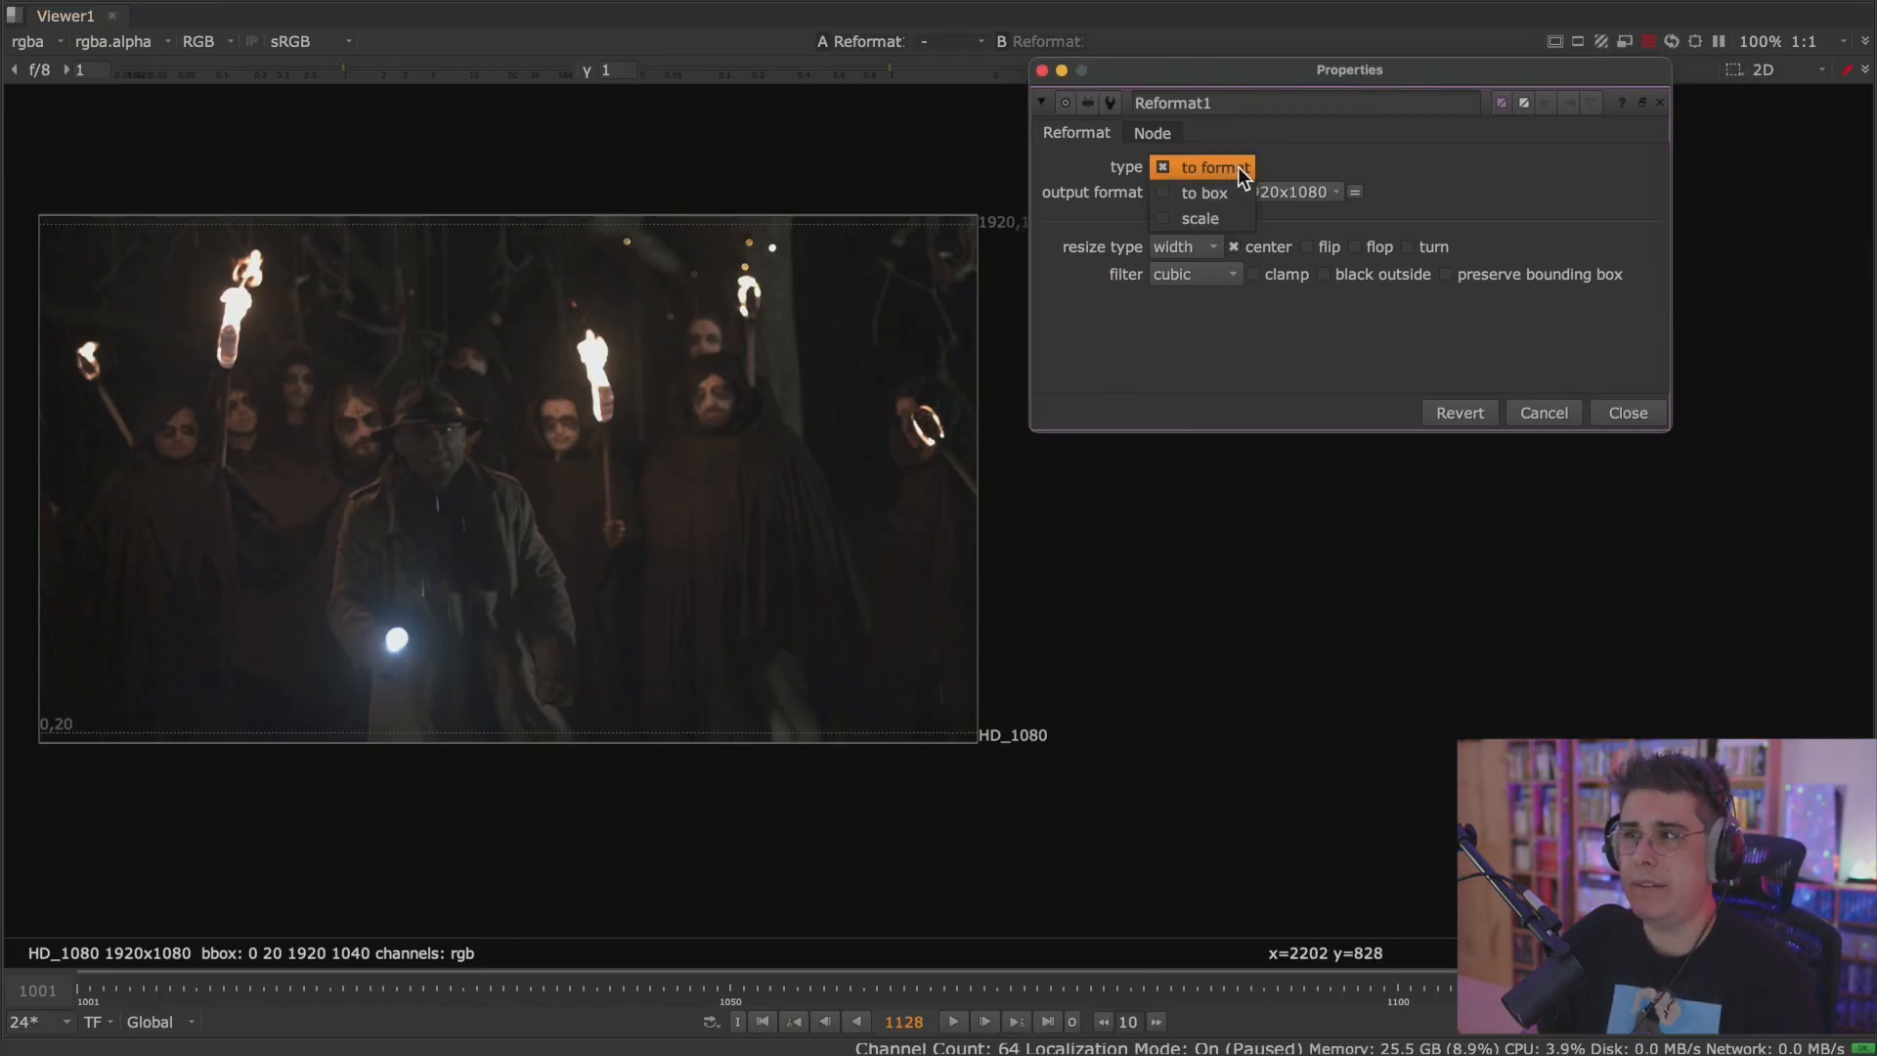
{"action": "left_click", "coordinate": [1244, 167]}
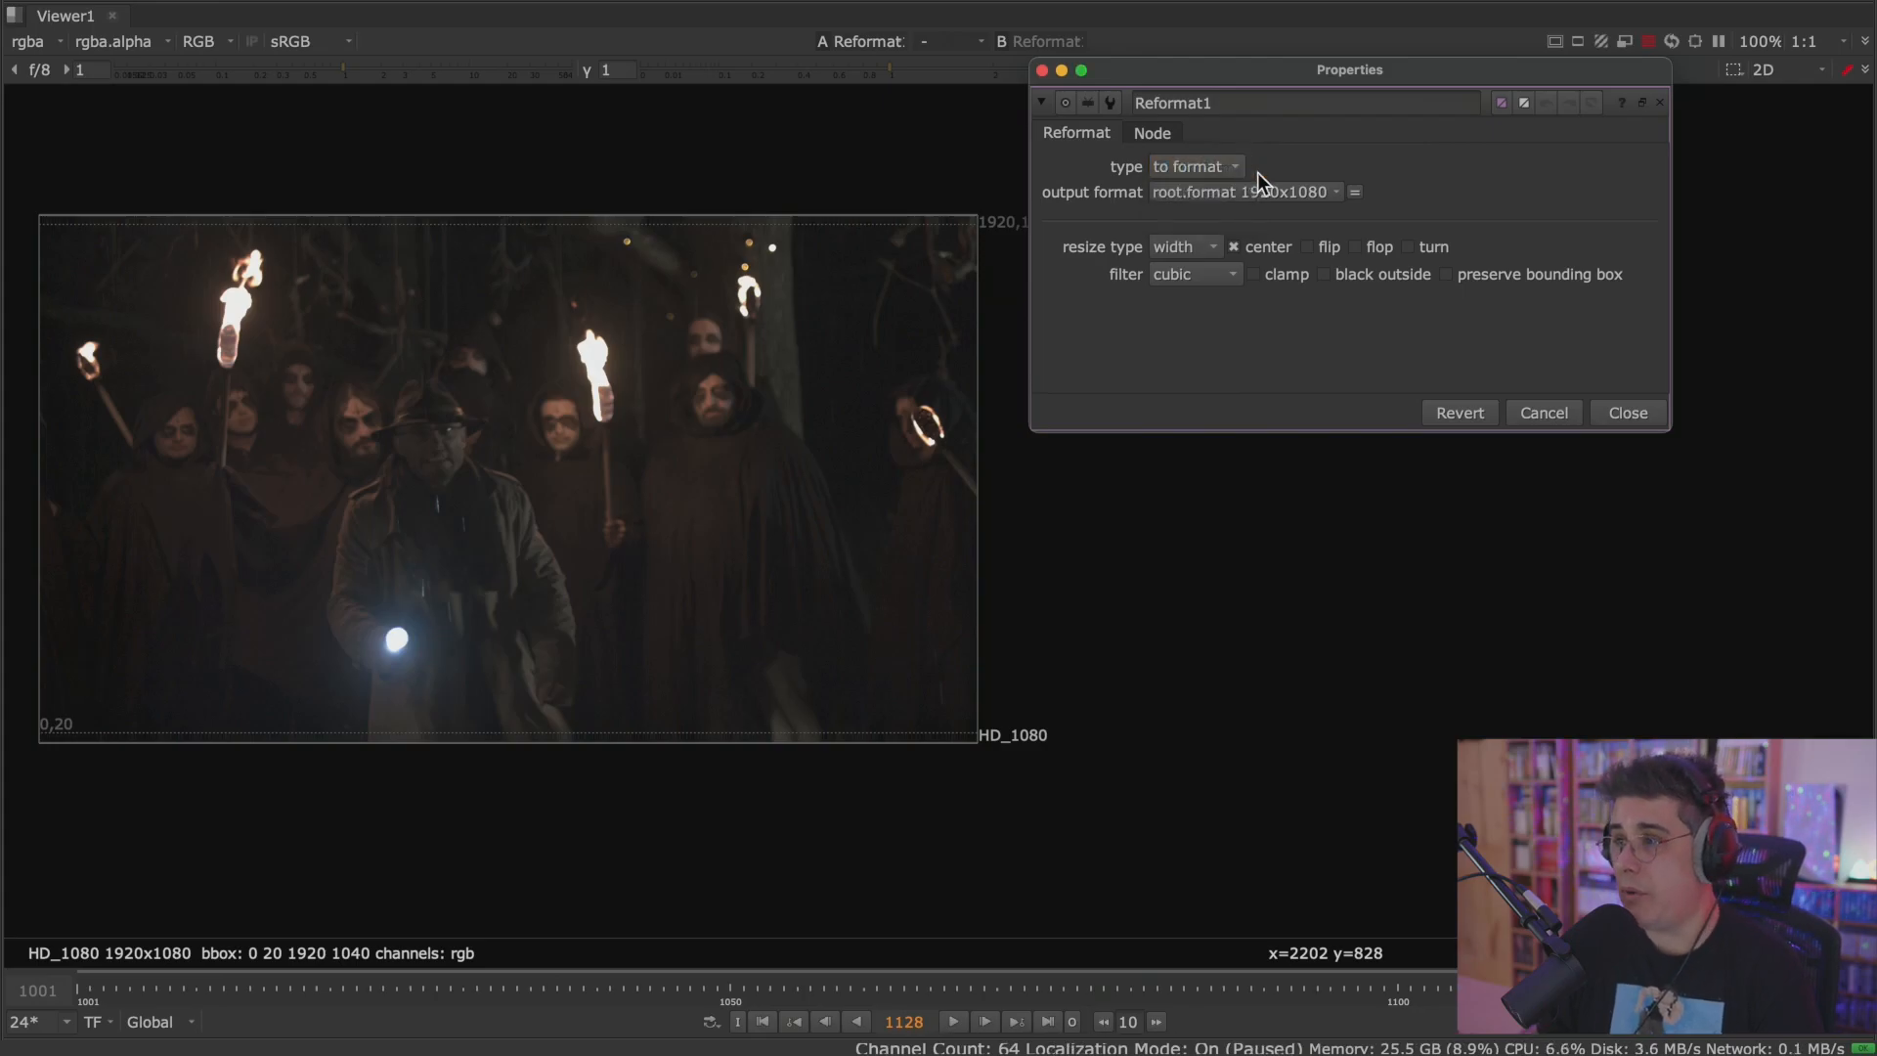
{"action": "left_click", "coordinate": [1338, 194]}
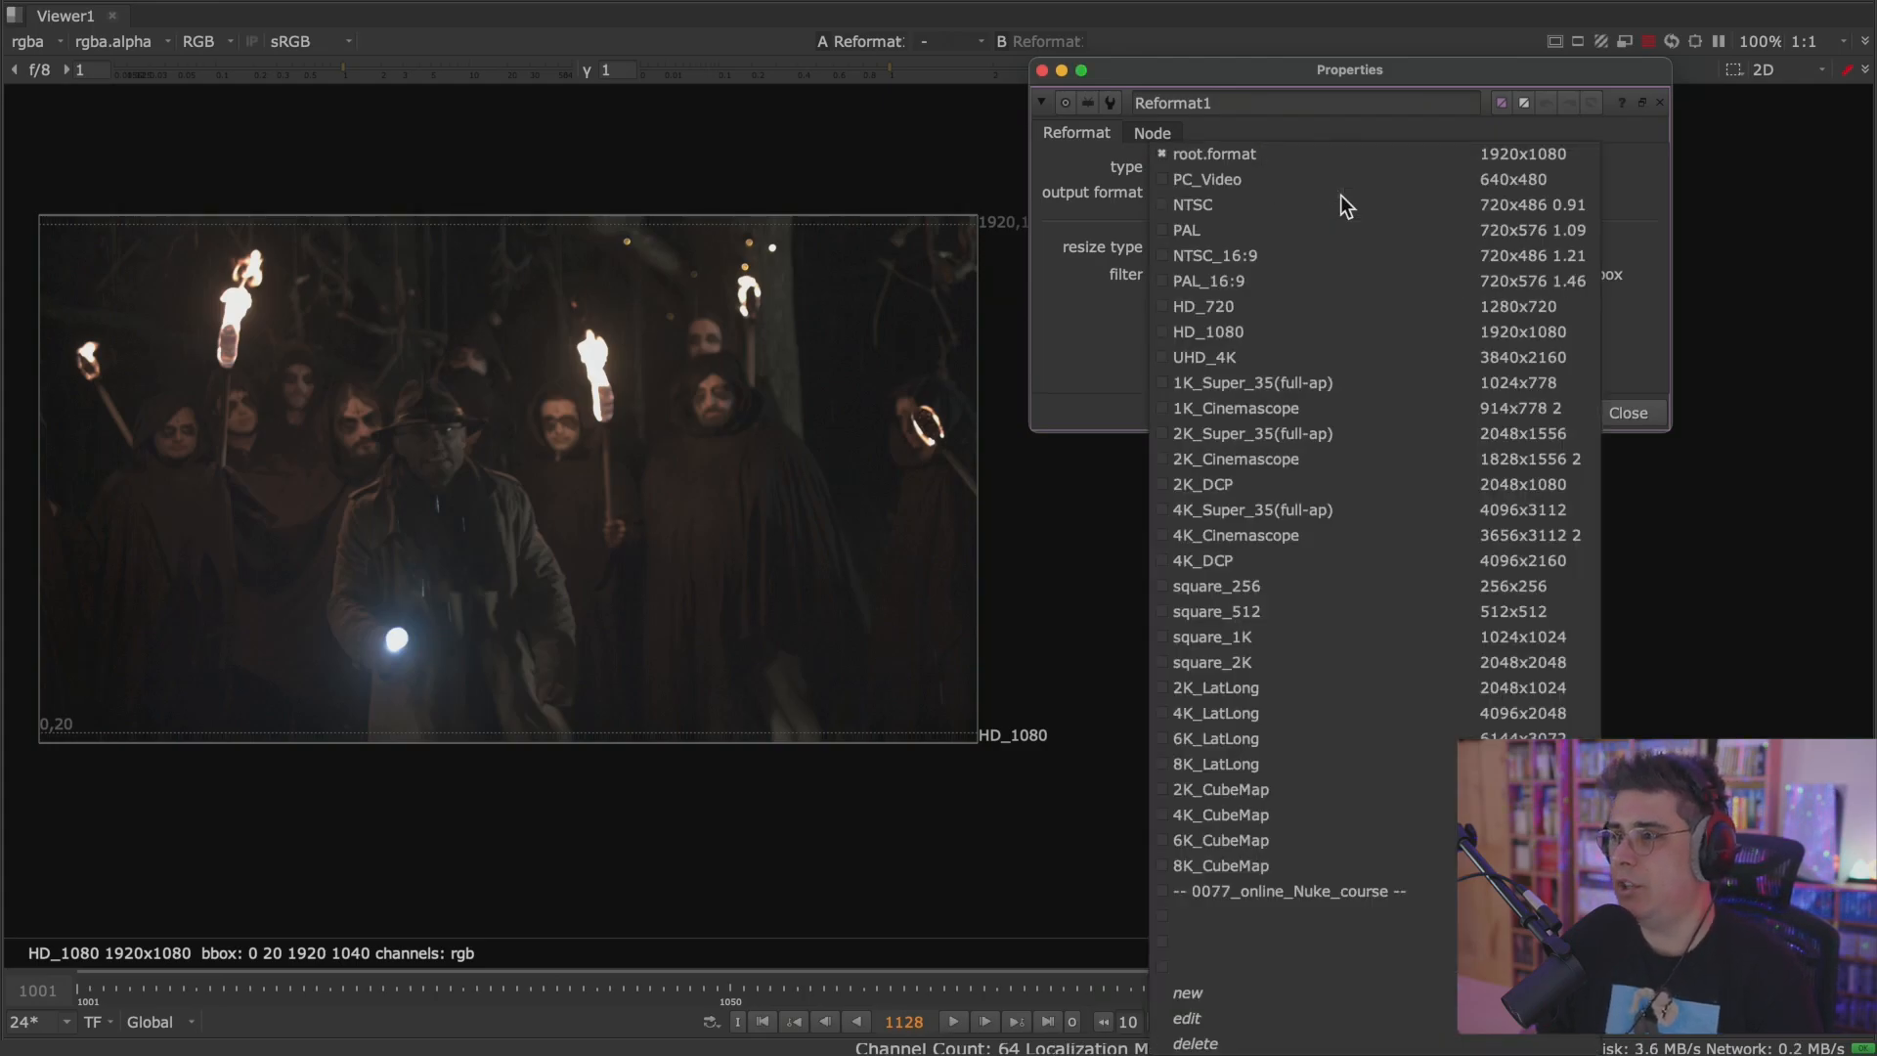
{"action": "left_click", "coordinate": [1322, 307]}
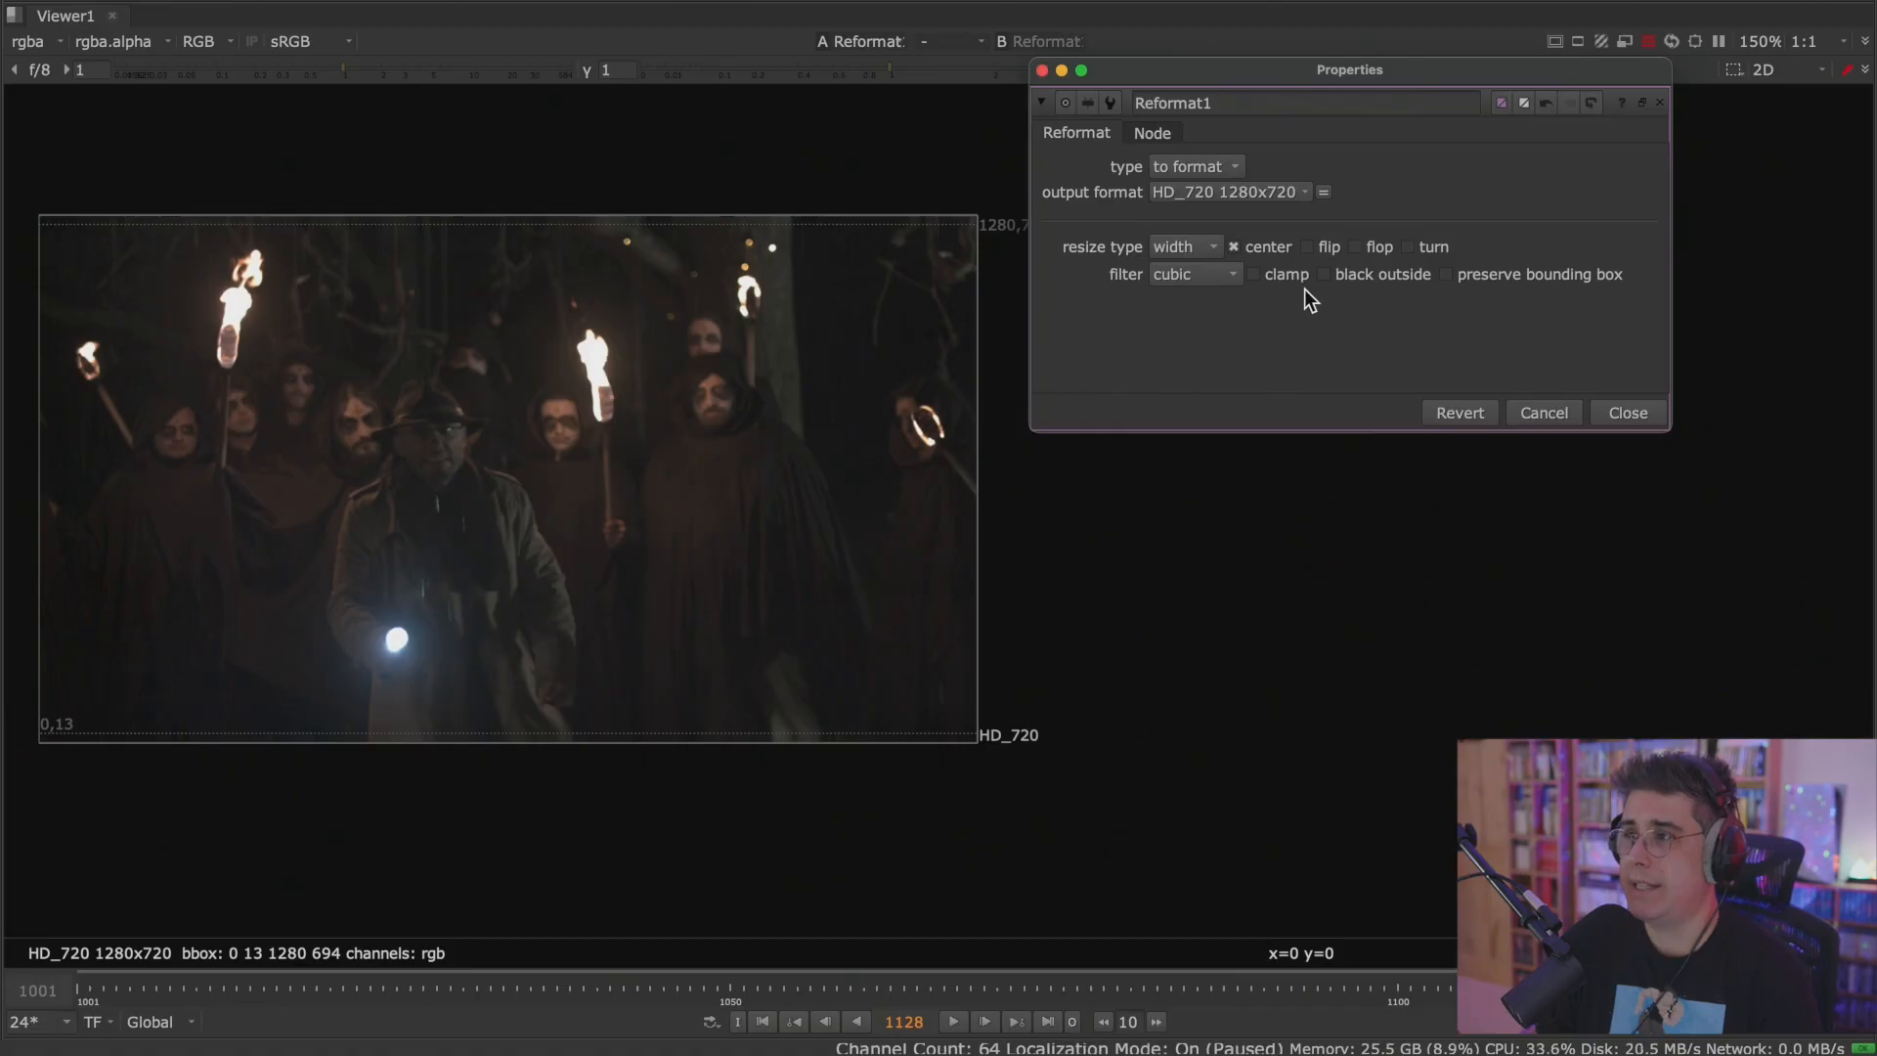
{"action": "left_click_drag", "start_coordinate": [1175, 82], "coordinate": [1247, 76]}
{"action": "left_click", "coordinate": [1347, 194]}
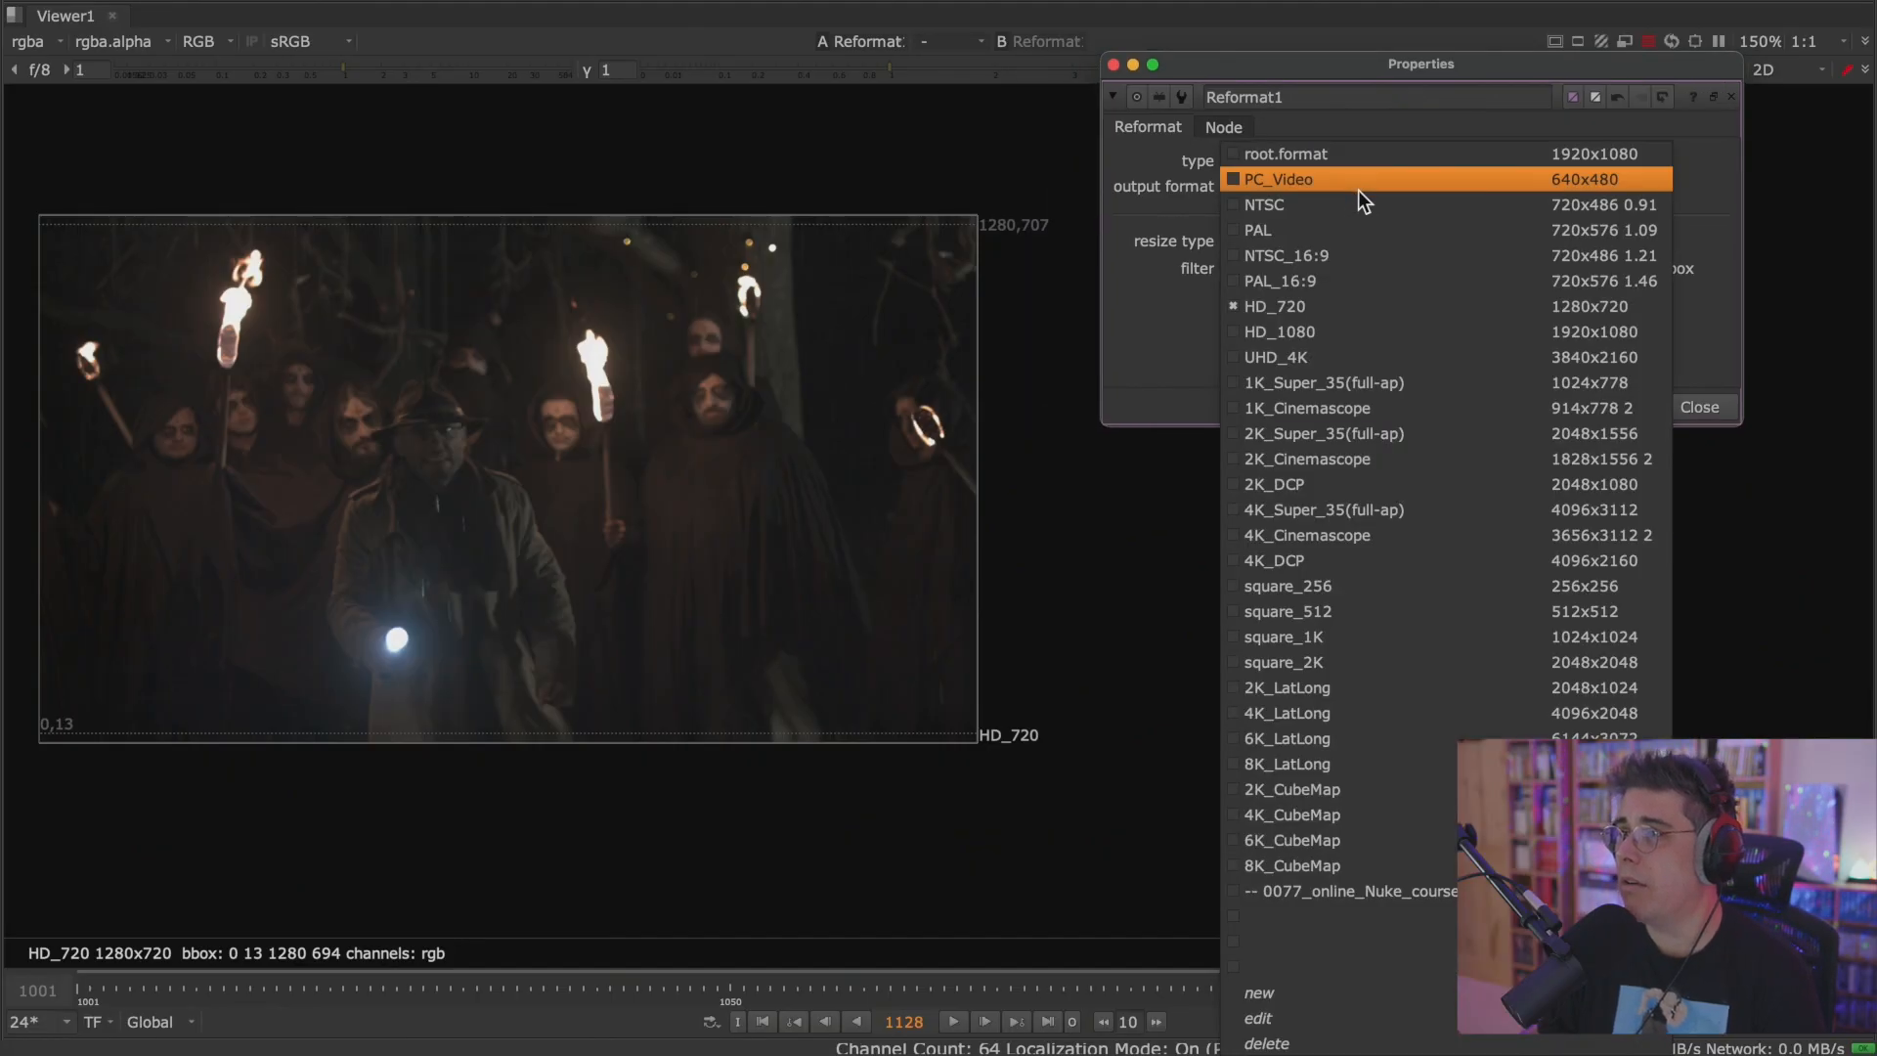
{"action": "left_click", "coordinate": [1355, 332]}
Try the UHD_4K, 1K_Super_35(full-ap) and 4K_Cinemascope output formats, and return Reformat1 to root.format 1920x1080.
{"action": "left_click", "coordinate": [1326, 190]}
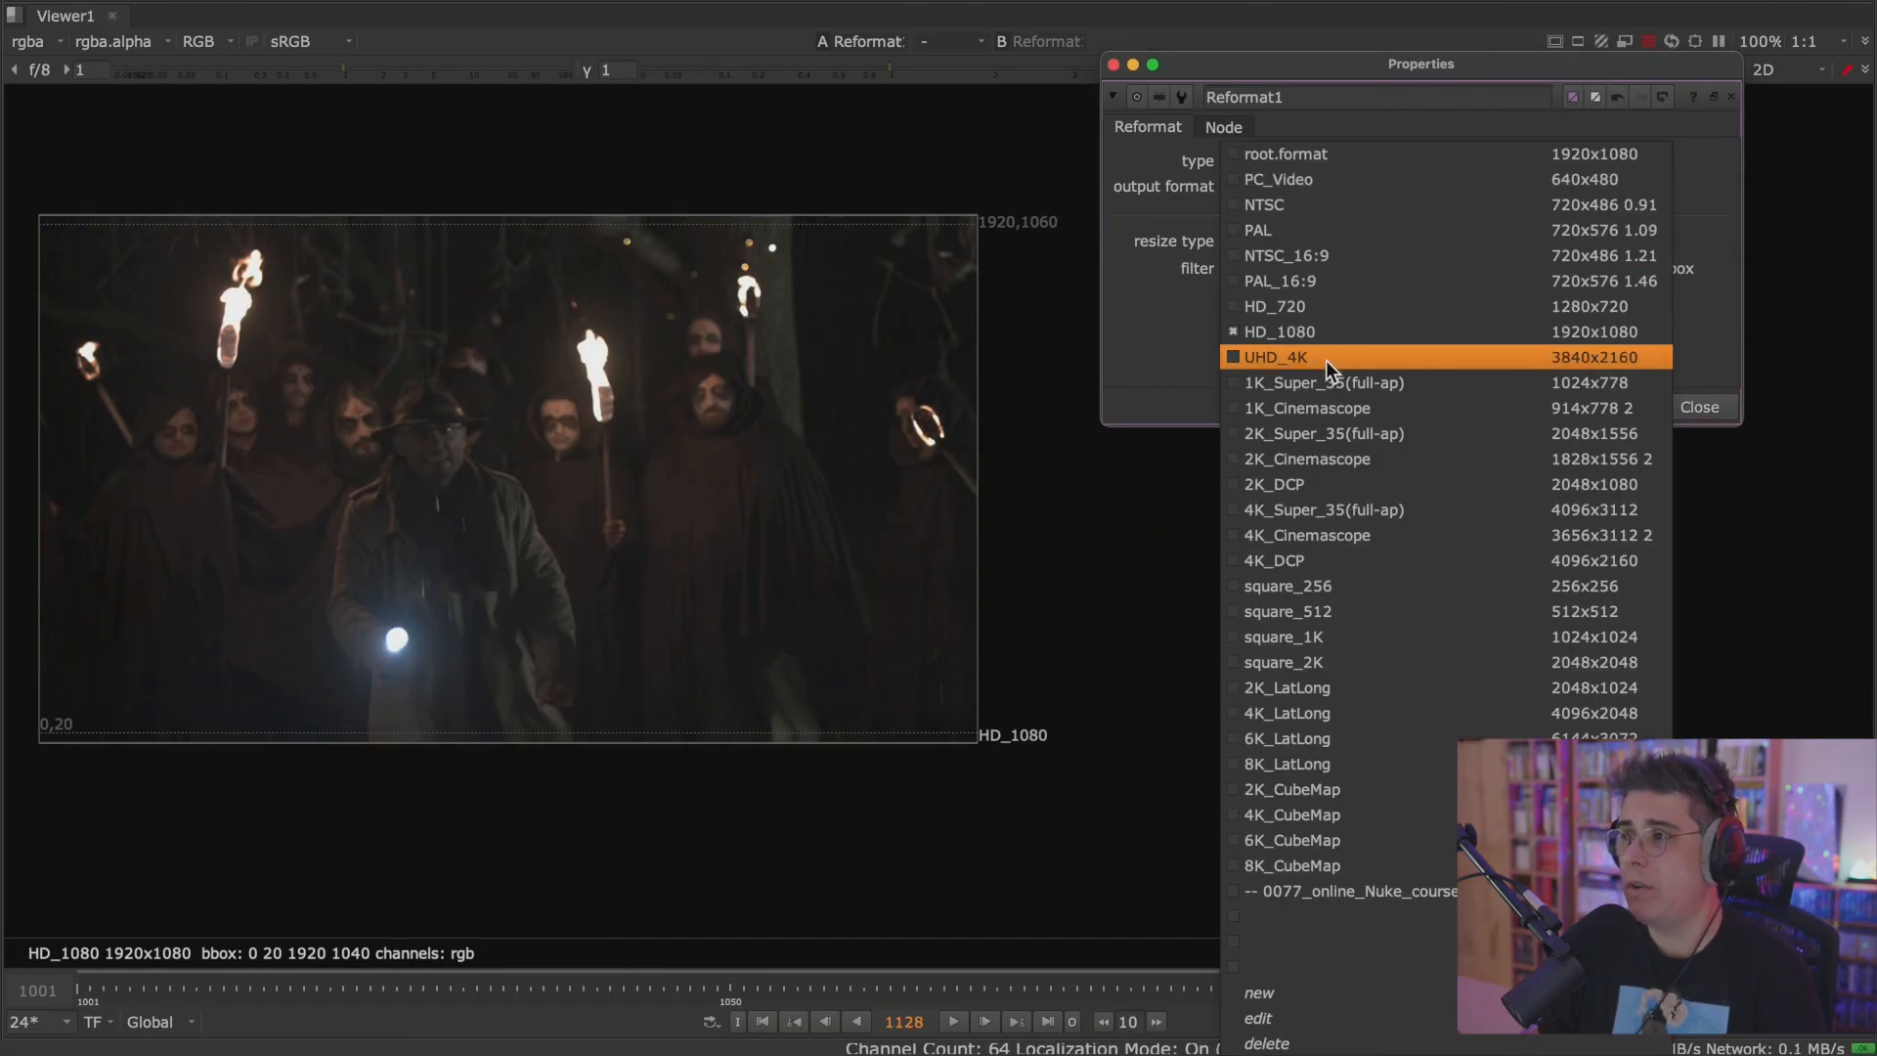
{"action": "left_click", "coordinate": [1328, 358]}
{"action": "left_click", "coordinate": [1349, 184]}
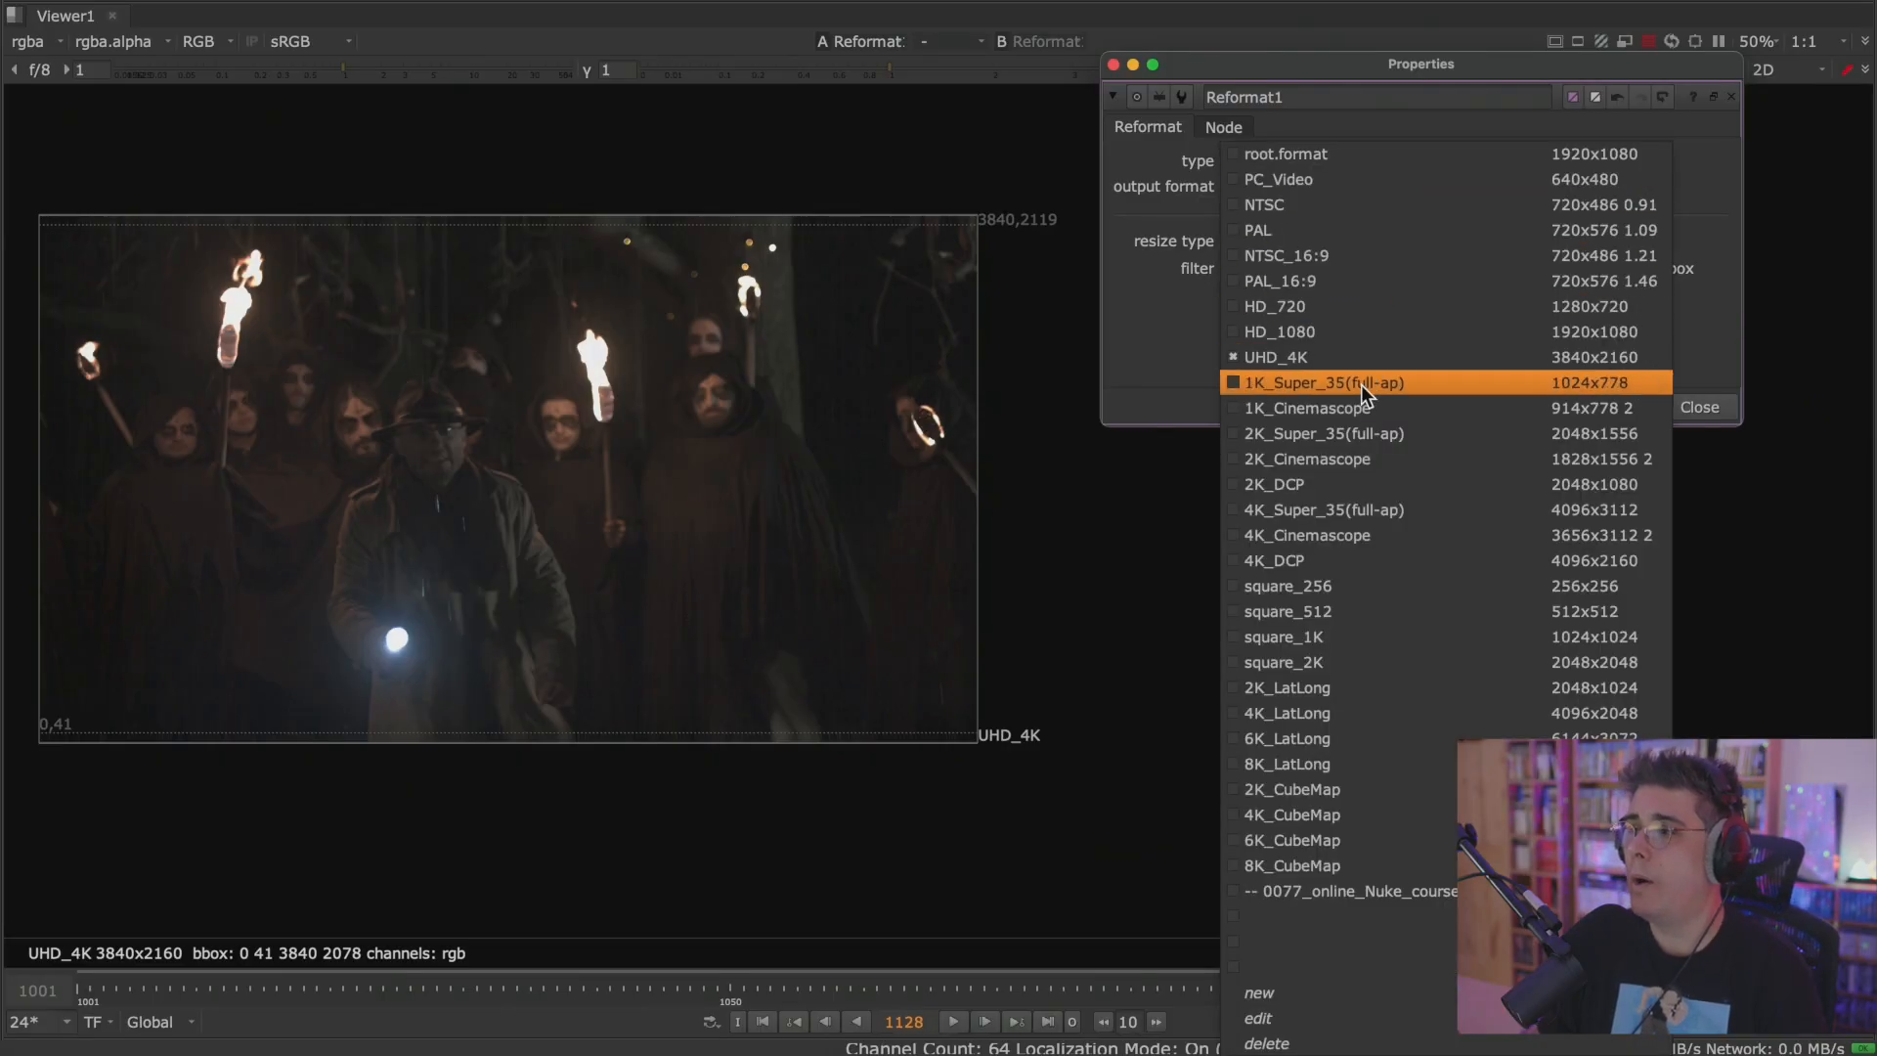
{"action": "left_click", "coordinate": [1370, 381]}
{"action": "left_click", "coordinate": [1341, 186]}
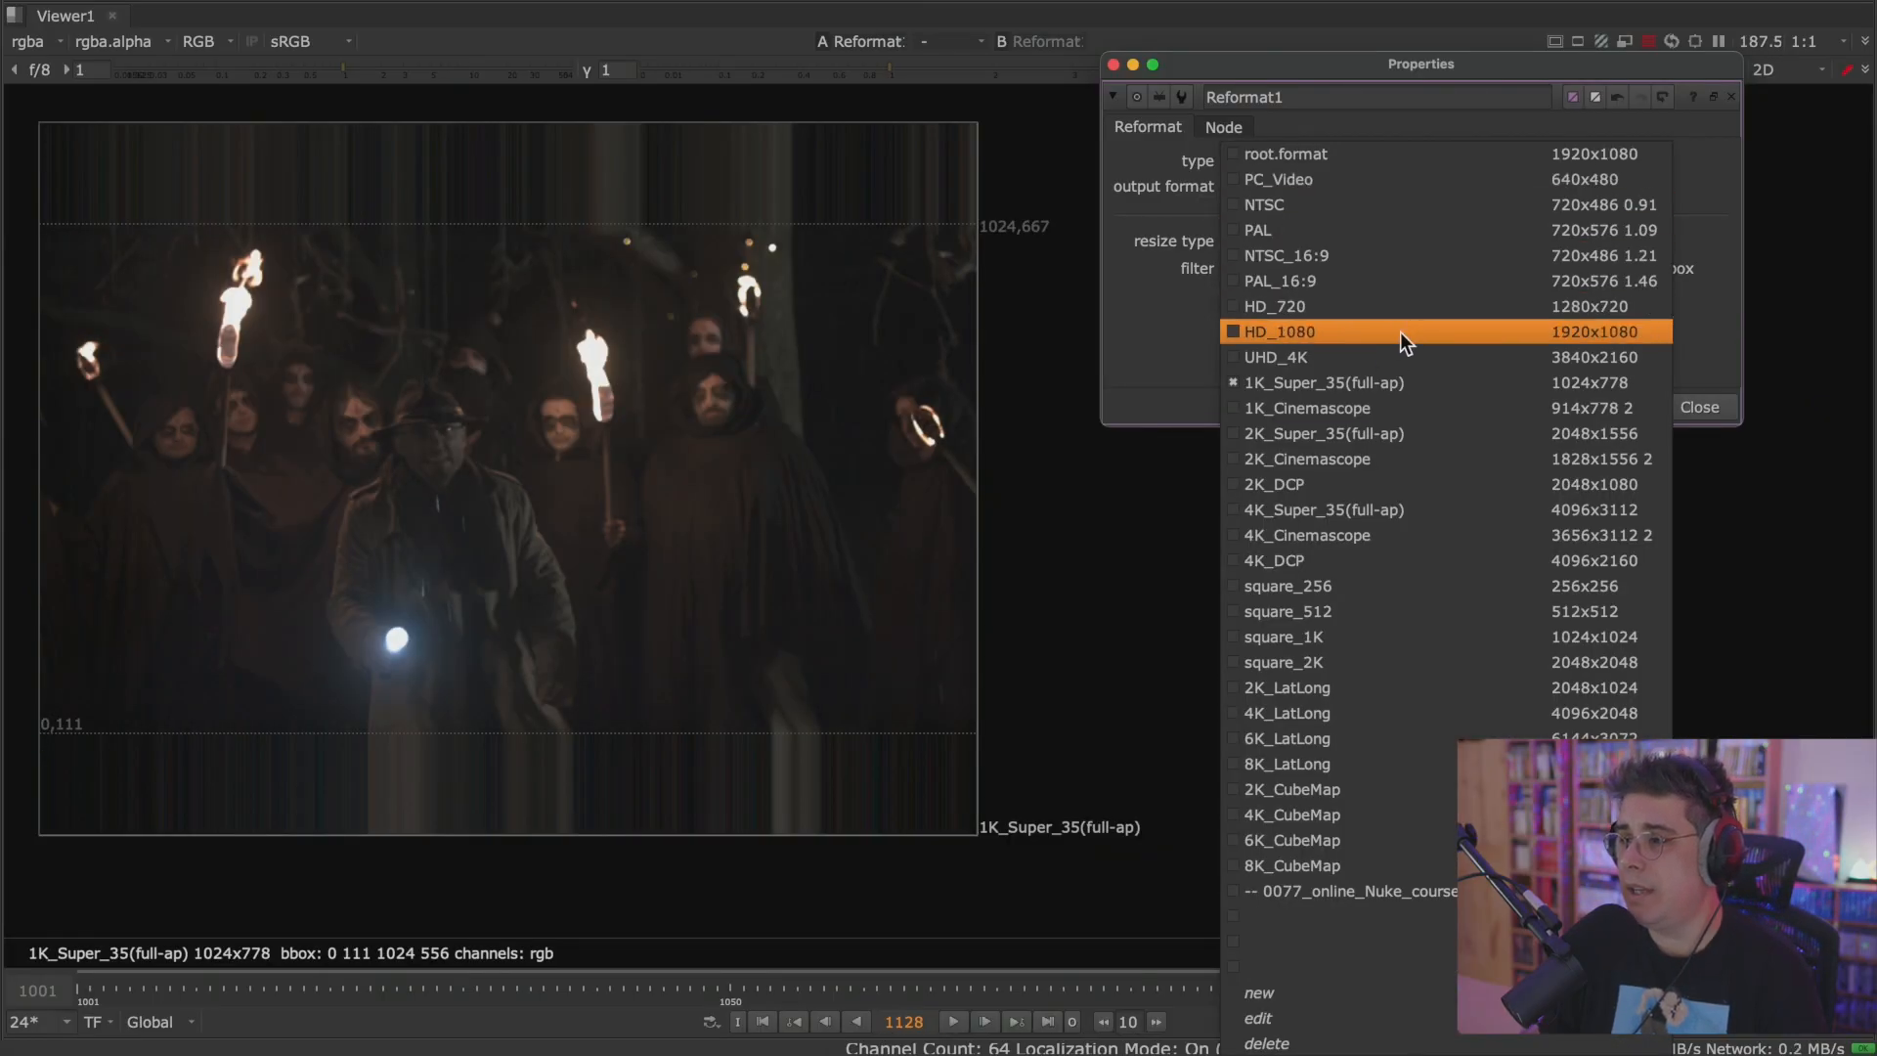
{"action": "left_click", "coordinate": [1383, 541]}
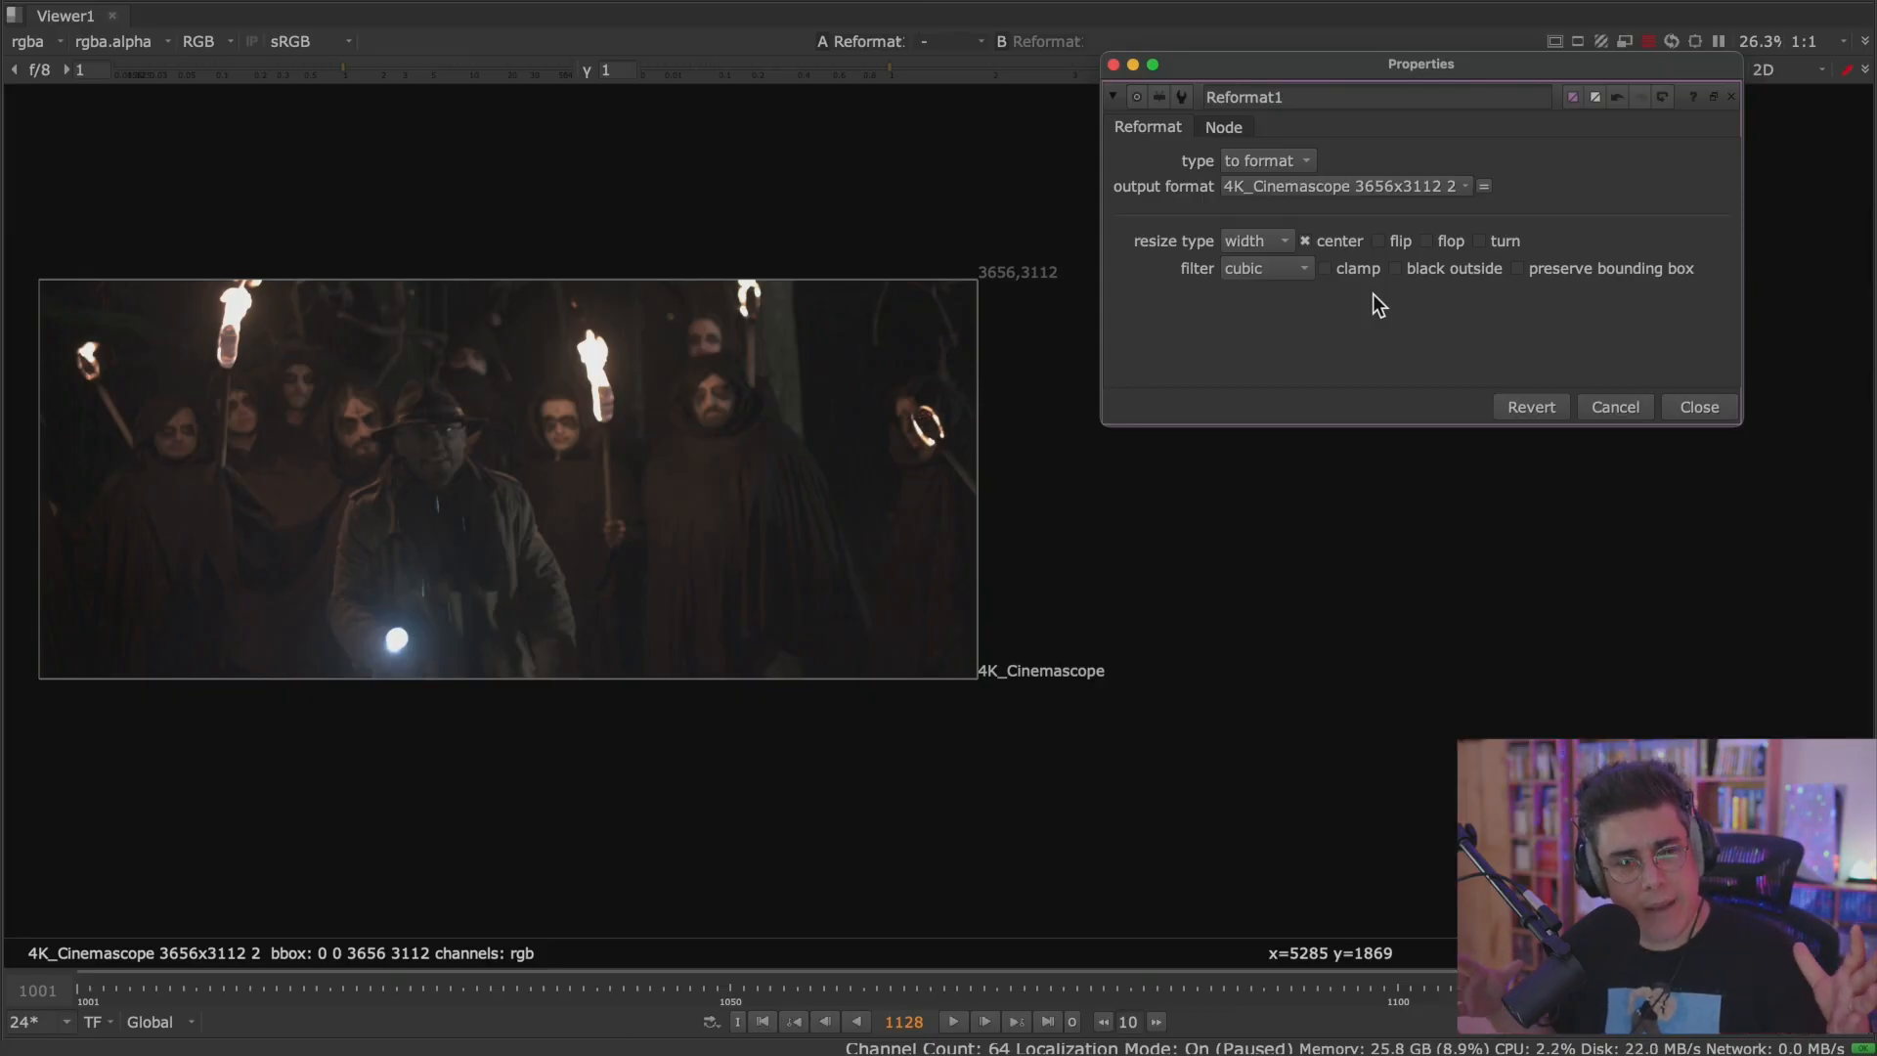
{"action": "left_click", "coordinate": [1448, 187]}
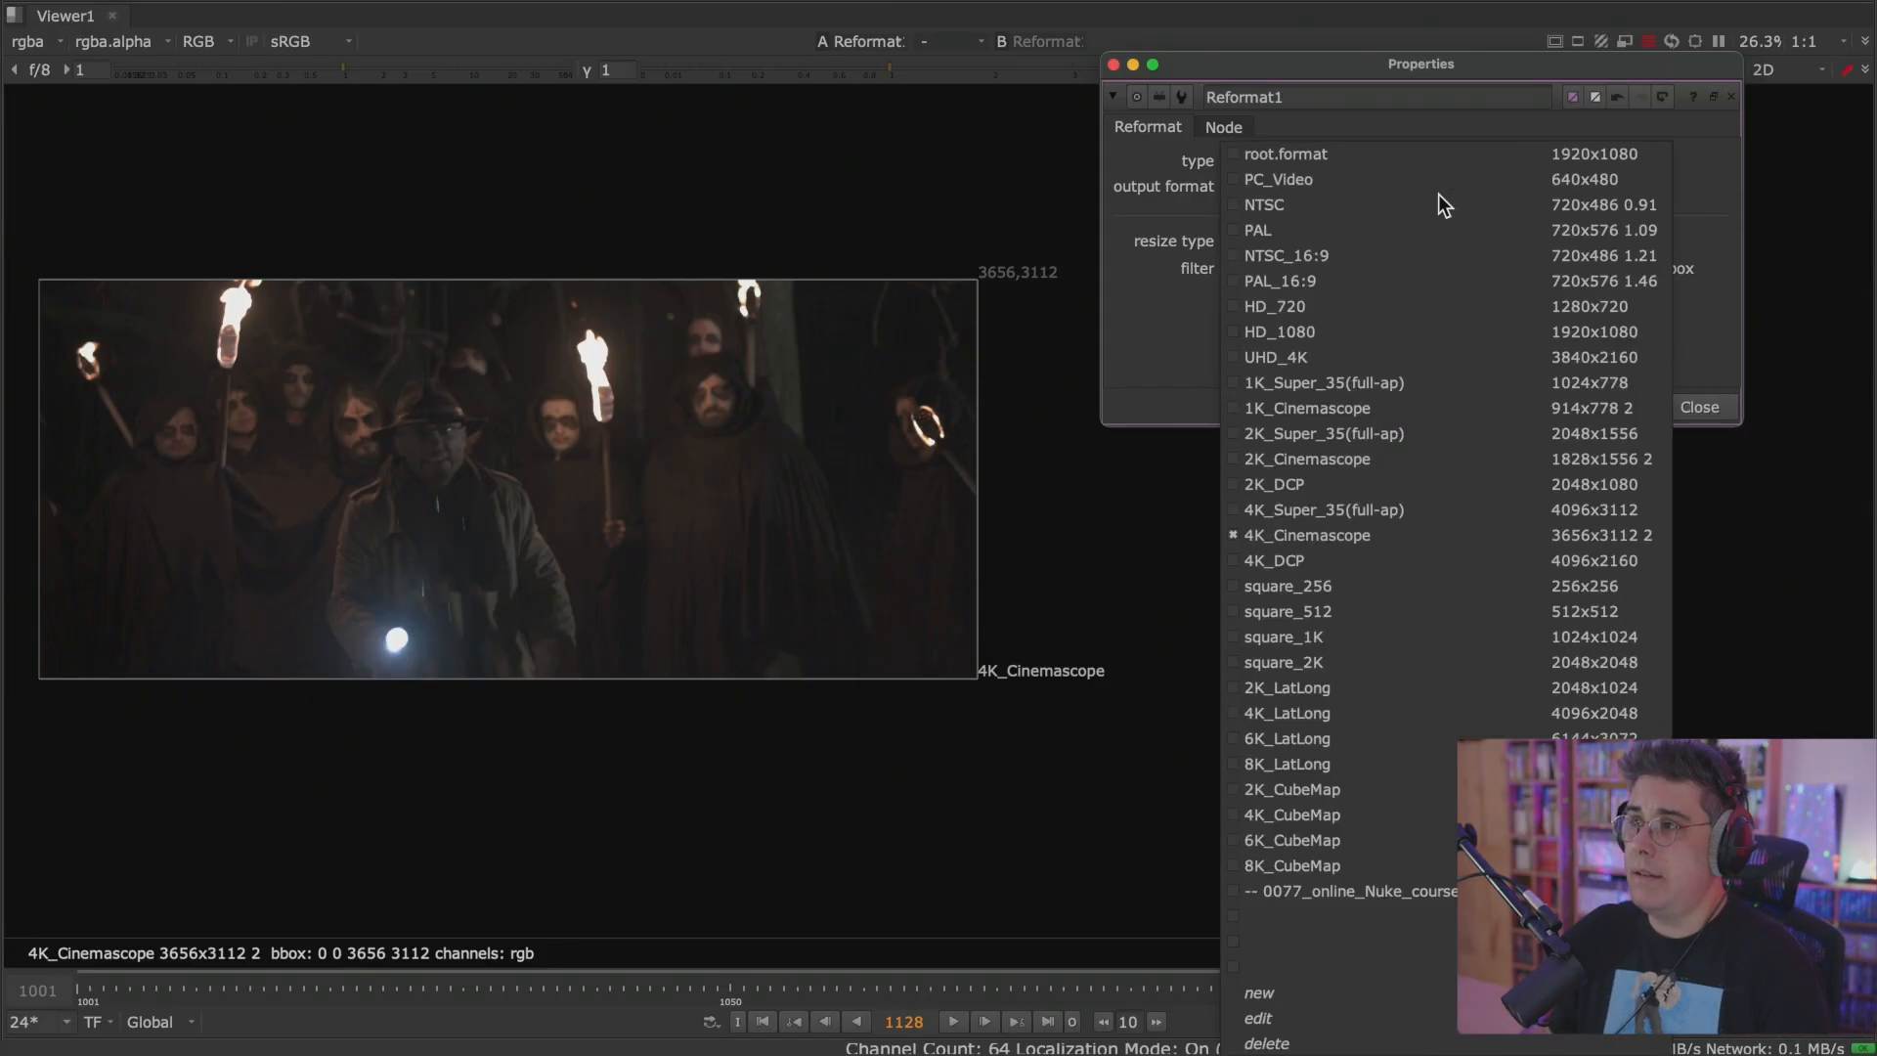
{"action": "left_click", "coordinate": [1422, 152]}
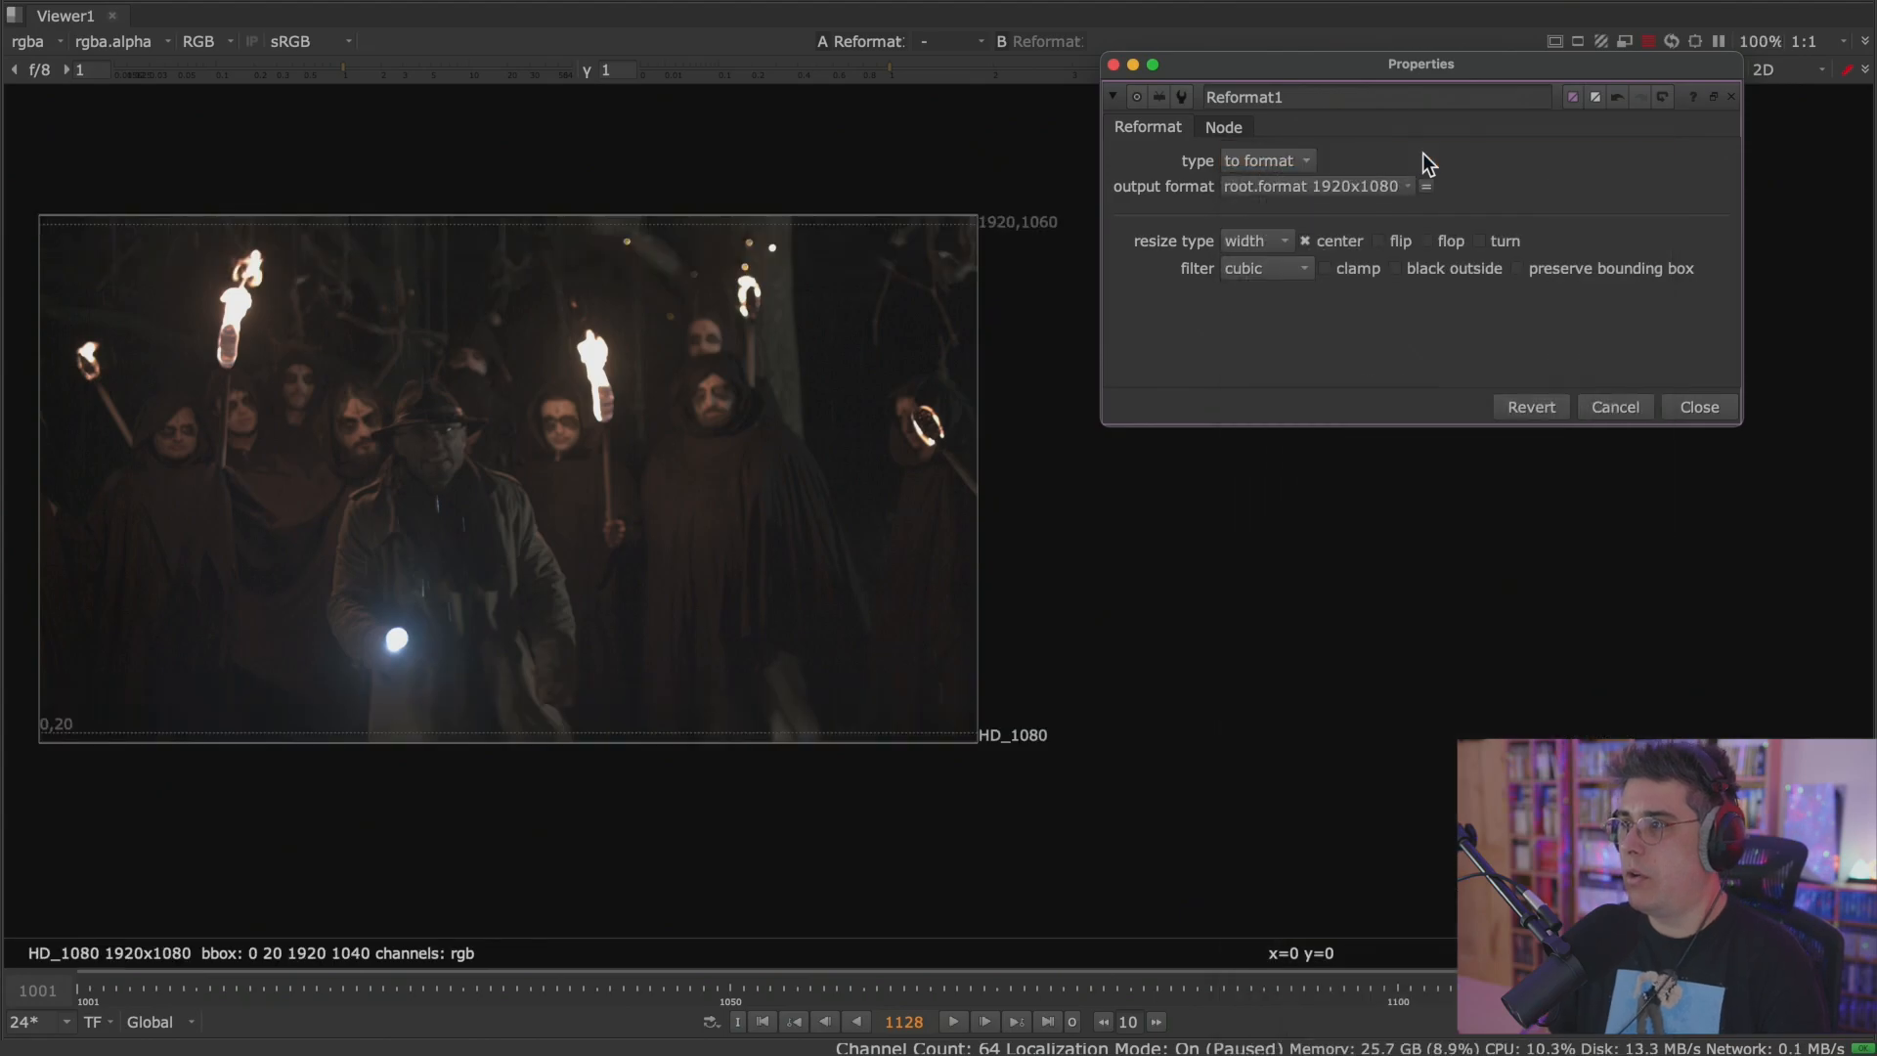
Switch the Reformat1 type to box, force its shape and set the width to 400.
{"action": "left_click", "coordinate": [1297, 157]}
{"action": "left_click", "coordinate": [1306, 192]}
{"action": "left_click", "coordinate": [1261, 191]}
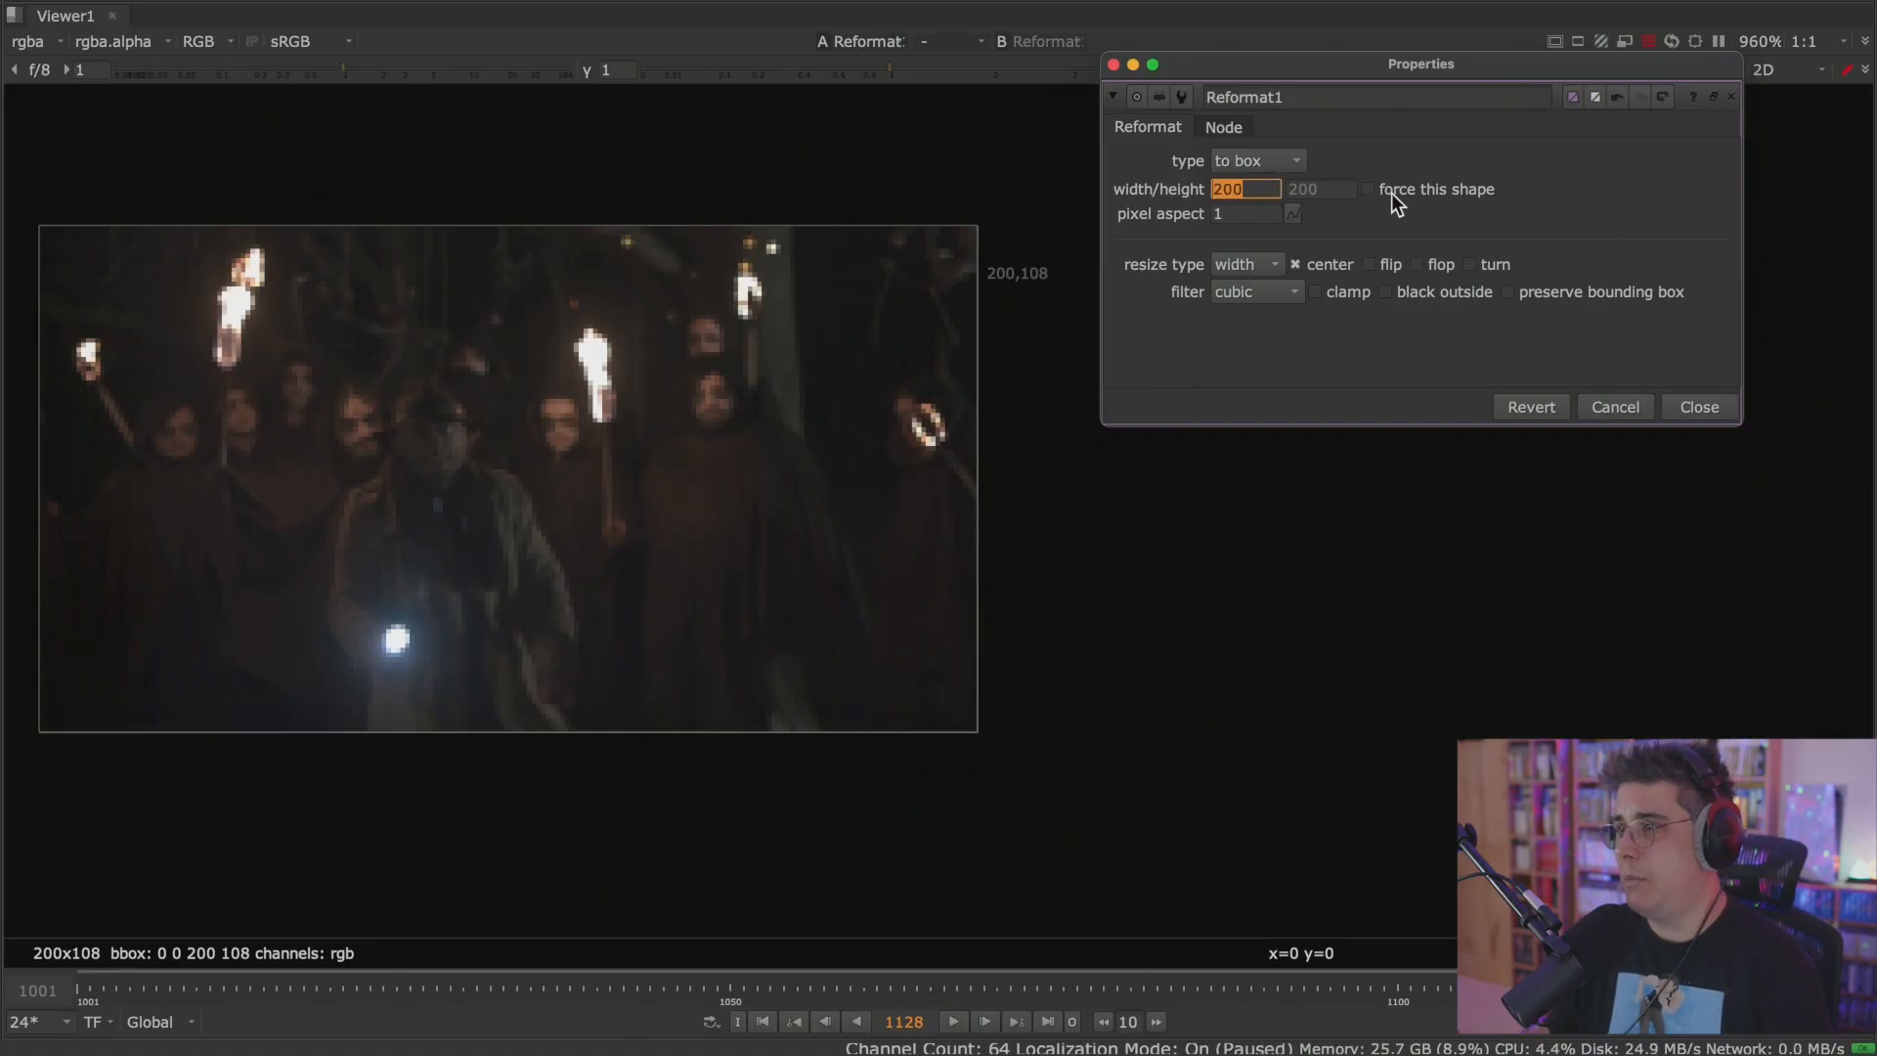
{"action": "left_click", "coordinate": [1368, 189]}
{"action": "left_click", "coordinate": [1319, 188]}
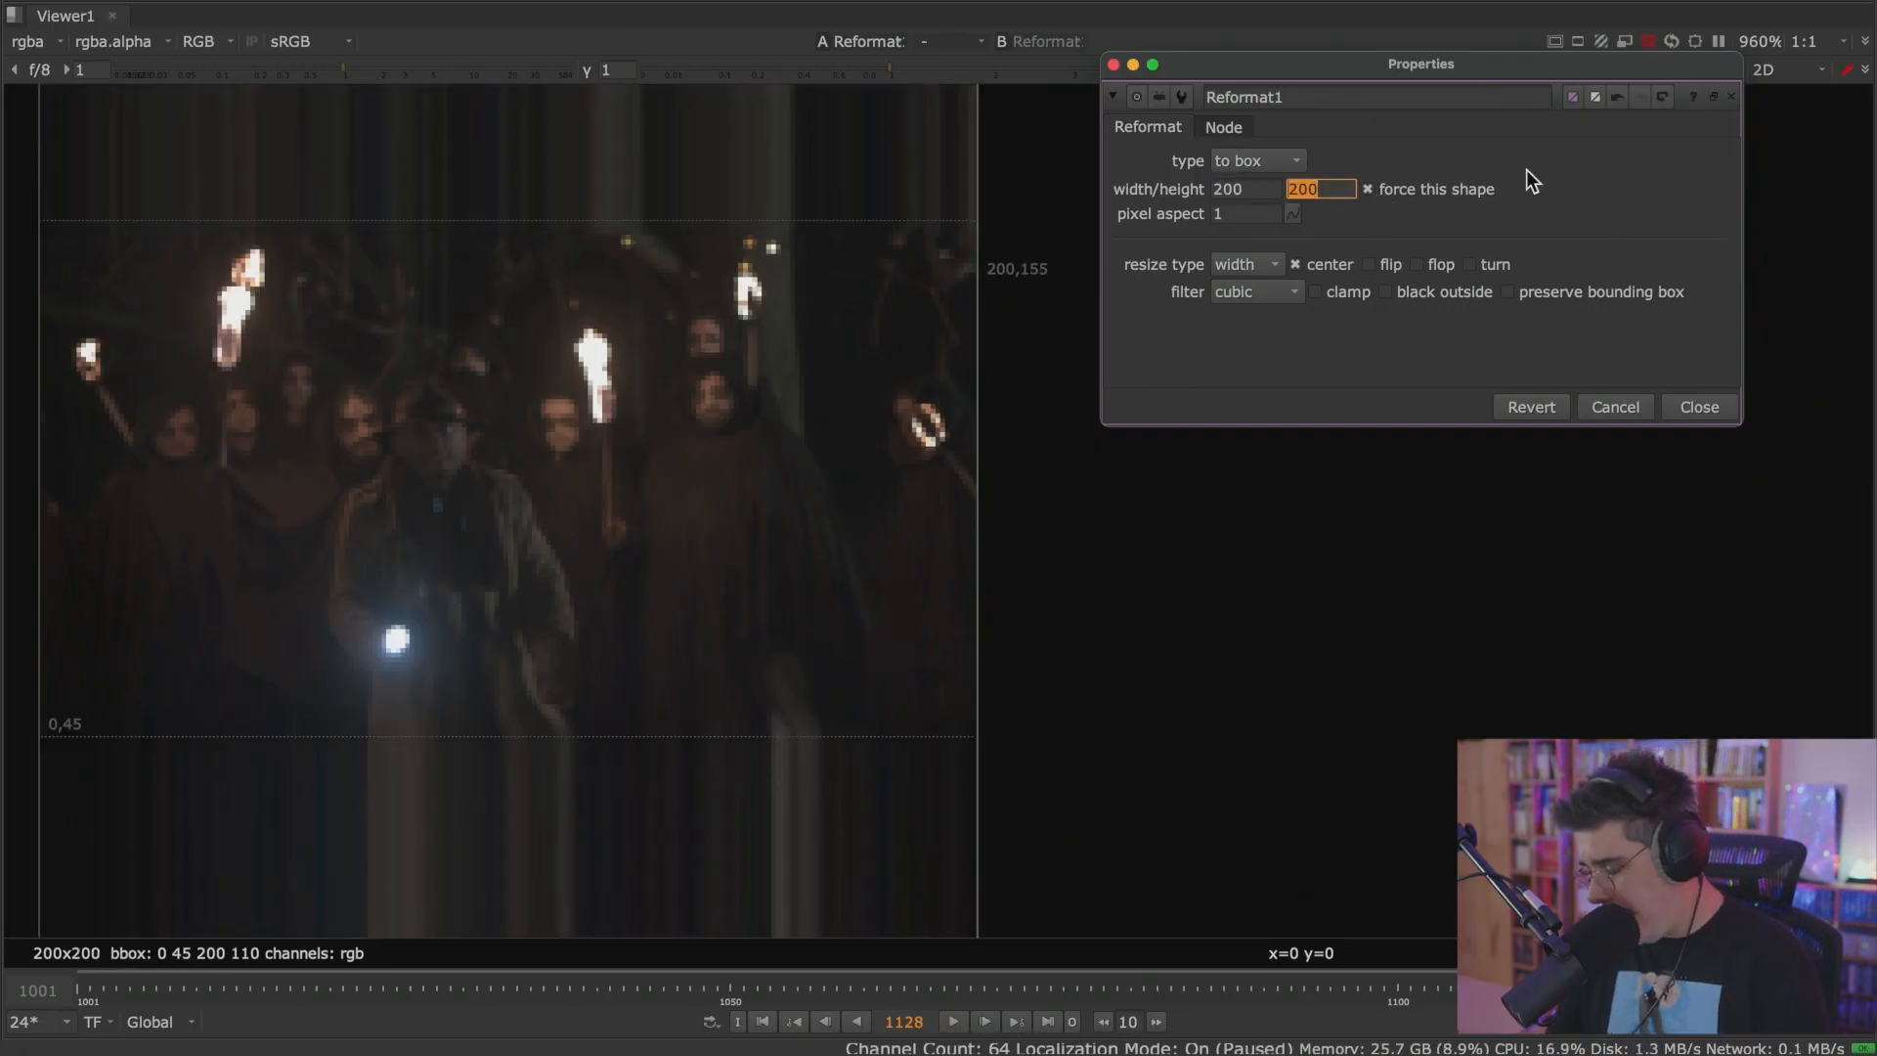
{"action": "double_click", "coordinate": [1269, 188]}
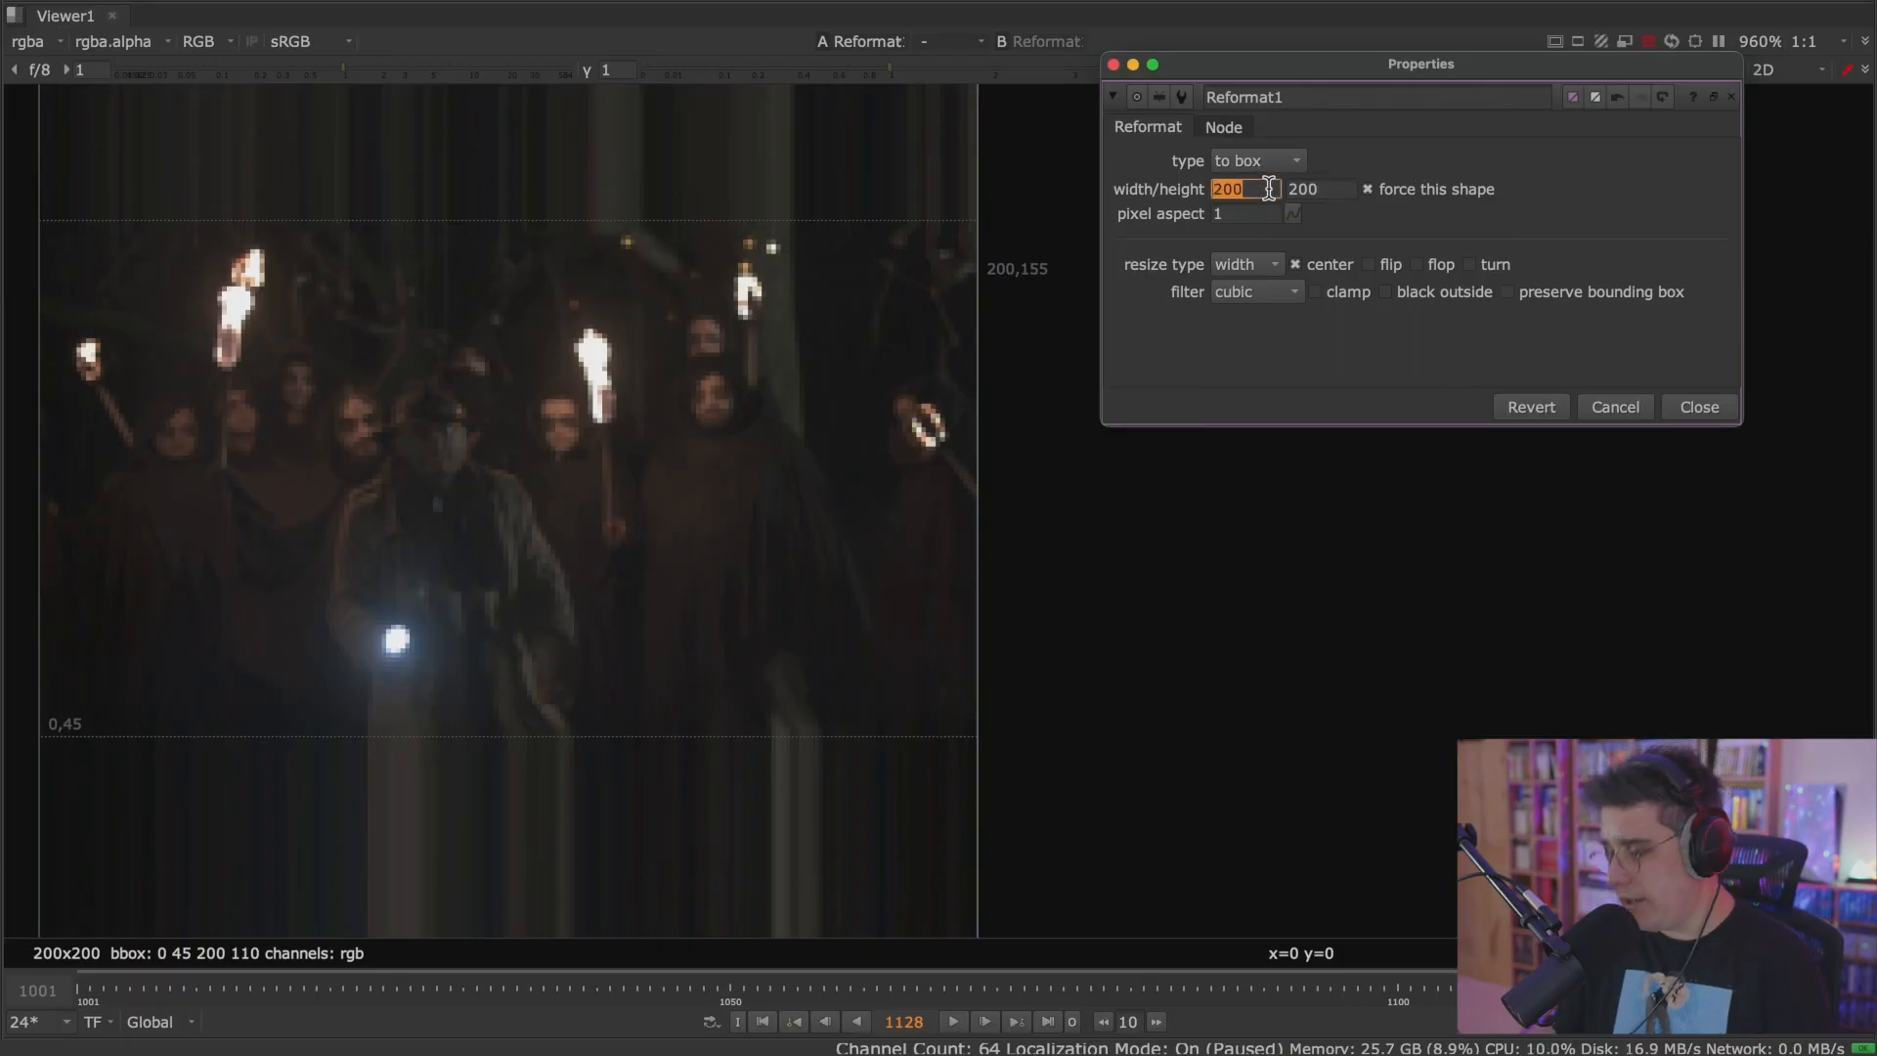
{"action": "type", "text": "400"}
{"action": "key", "text": "Tab"}
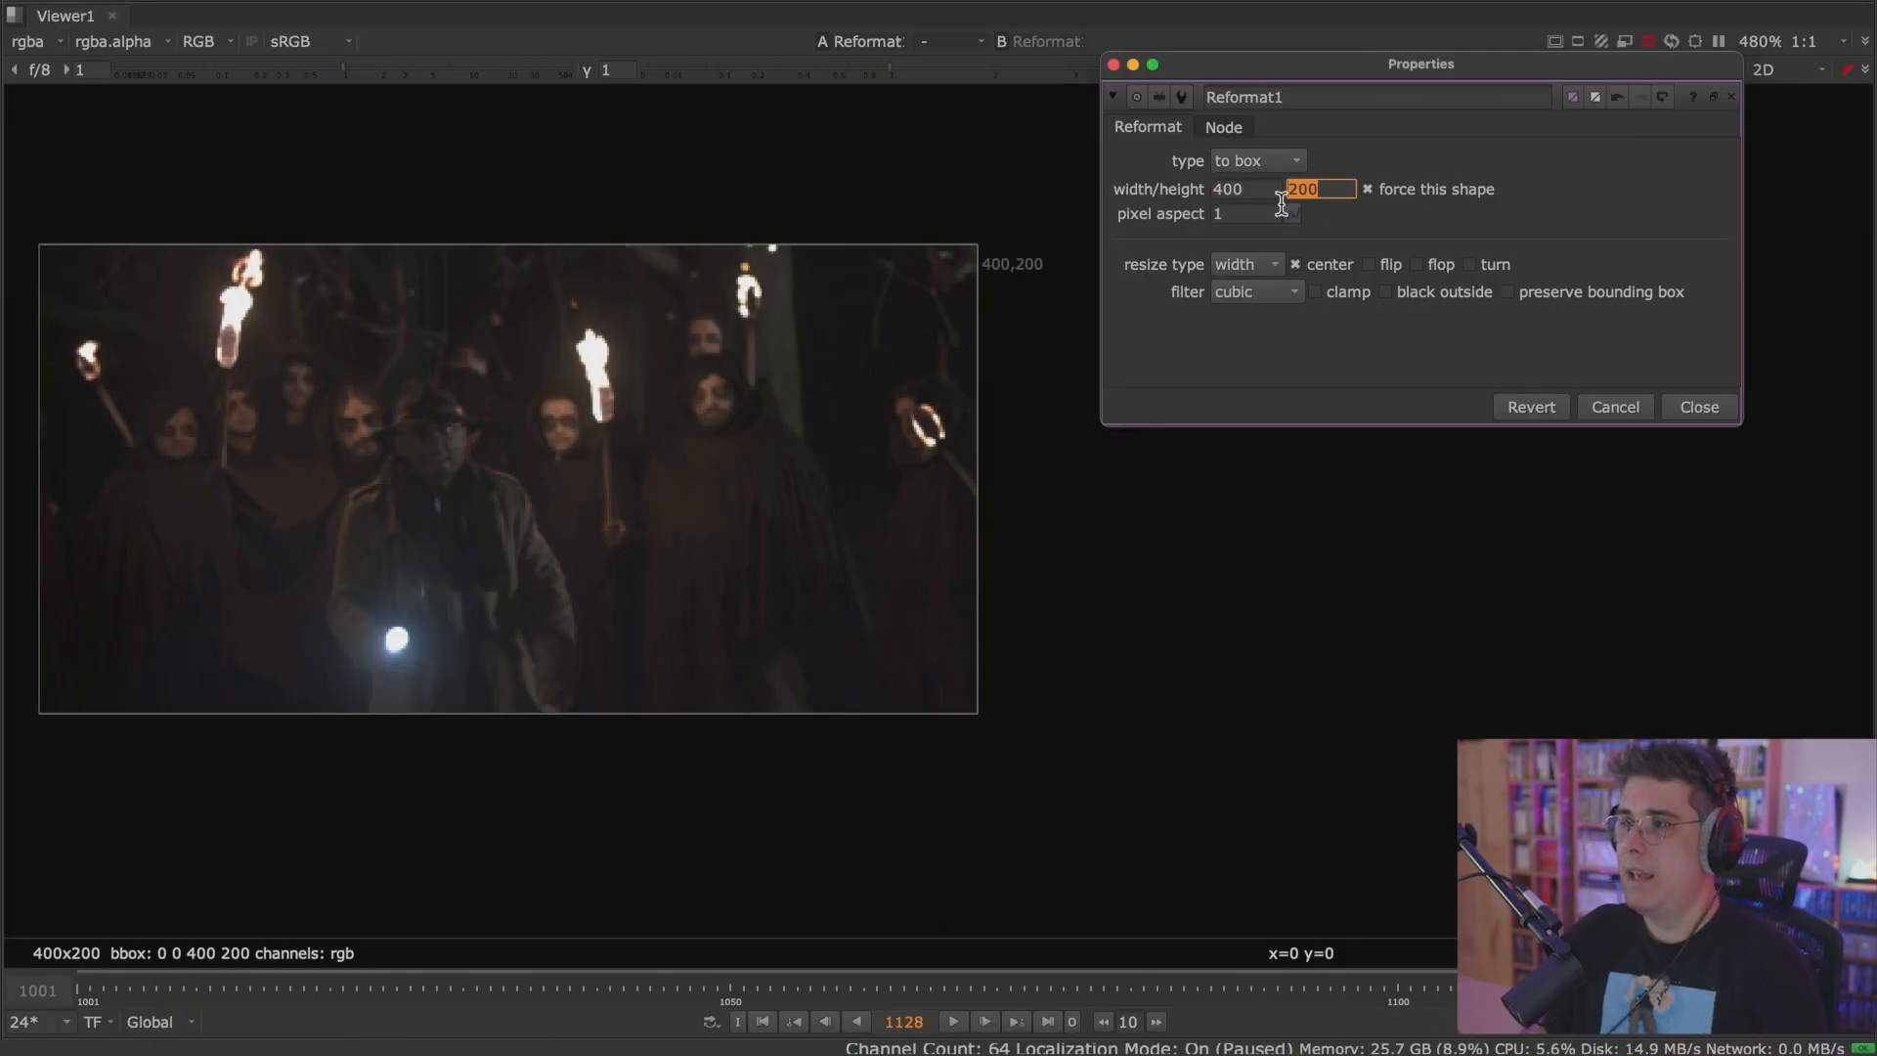
{"action": "left_click", "coordinate": [1261, 211]}
Switch the Reformat1 type to scale and raise the scale to 1.12.
{"action": "left_click", "coordinate": [1281, 161]}
{"action": "left_click", "coordinate": [1283, 190]}
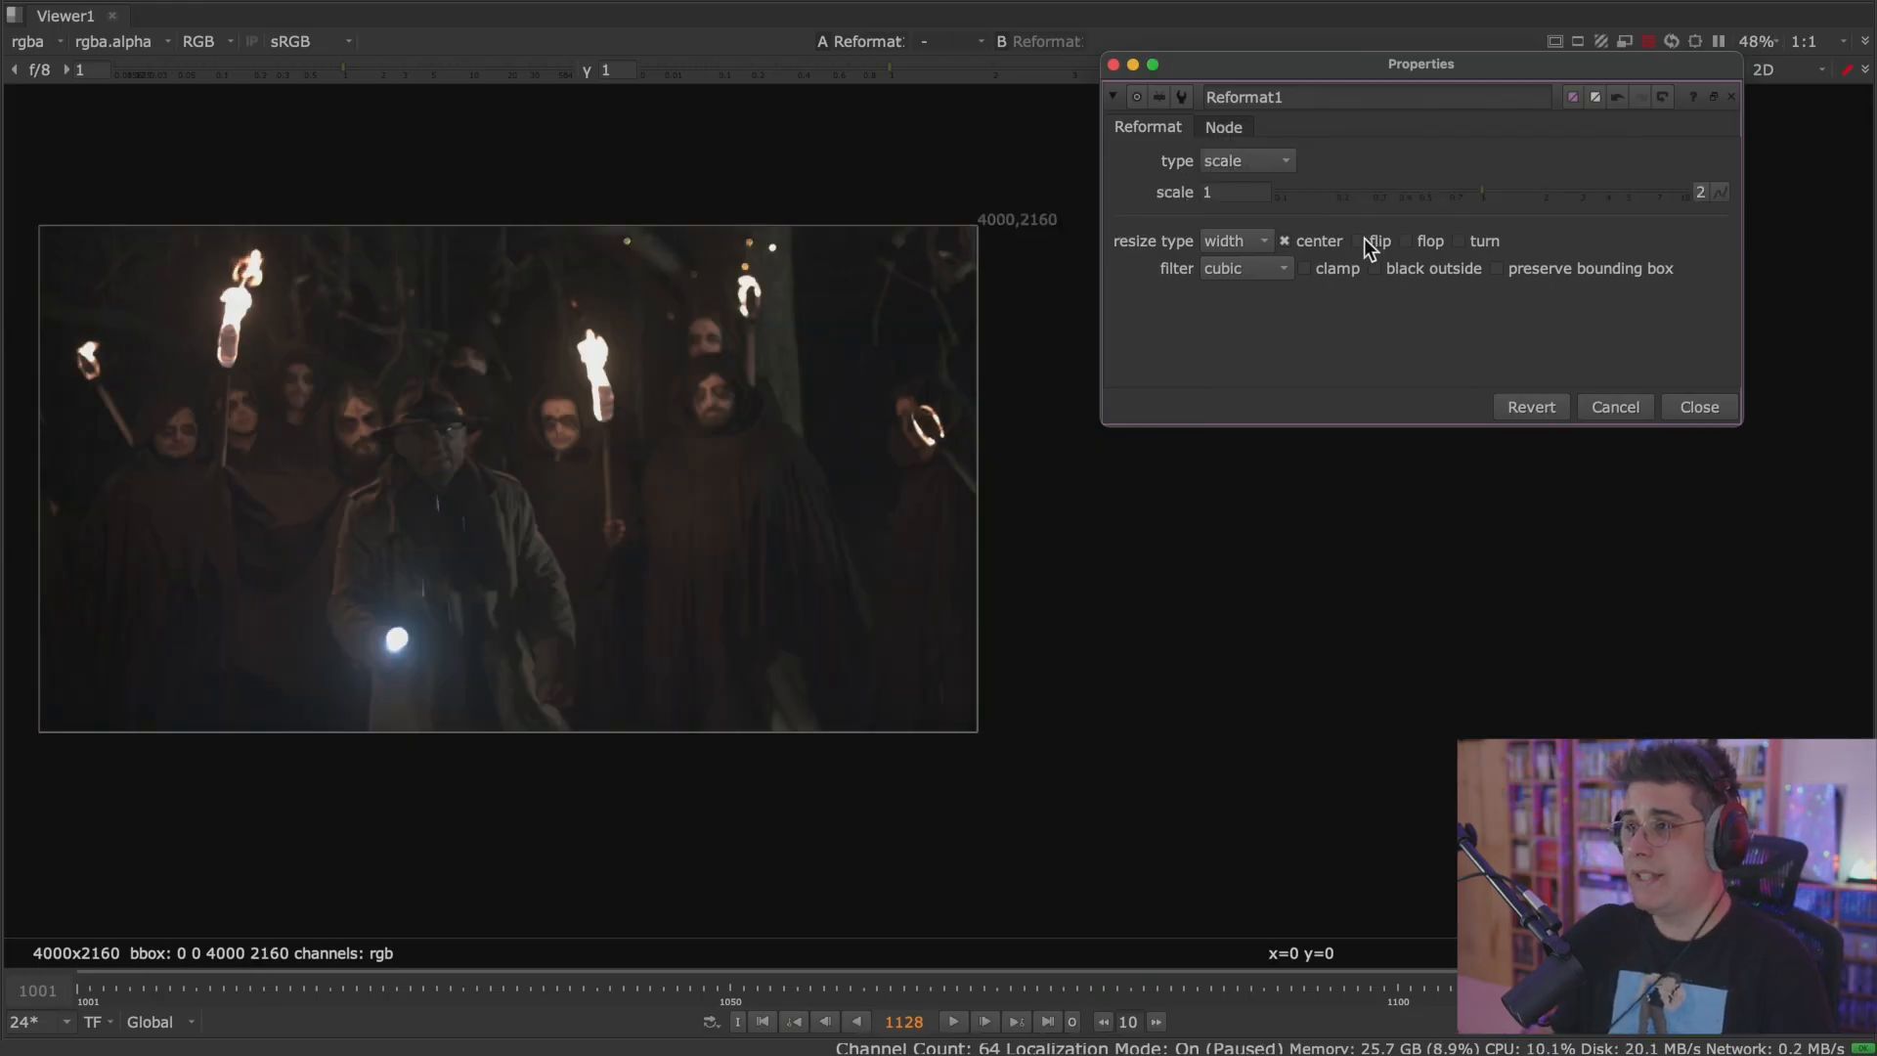
{"action": "mouse_move", "coordinate": [1480, 191]}
{"action": "left_mouse_down"}
{"action": "mouse_move", "coordinate": [1382, 196]}
{"action": "mouse_move", "coordinate": [1607, 189]}
{"action": "mouse_move", "coordinate": [1492, 196]}
{"action": "left_mouse_up"}
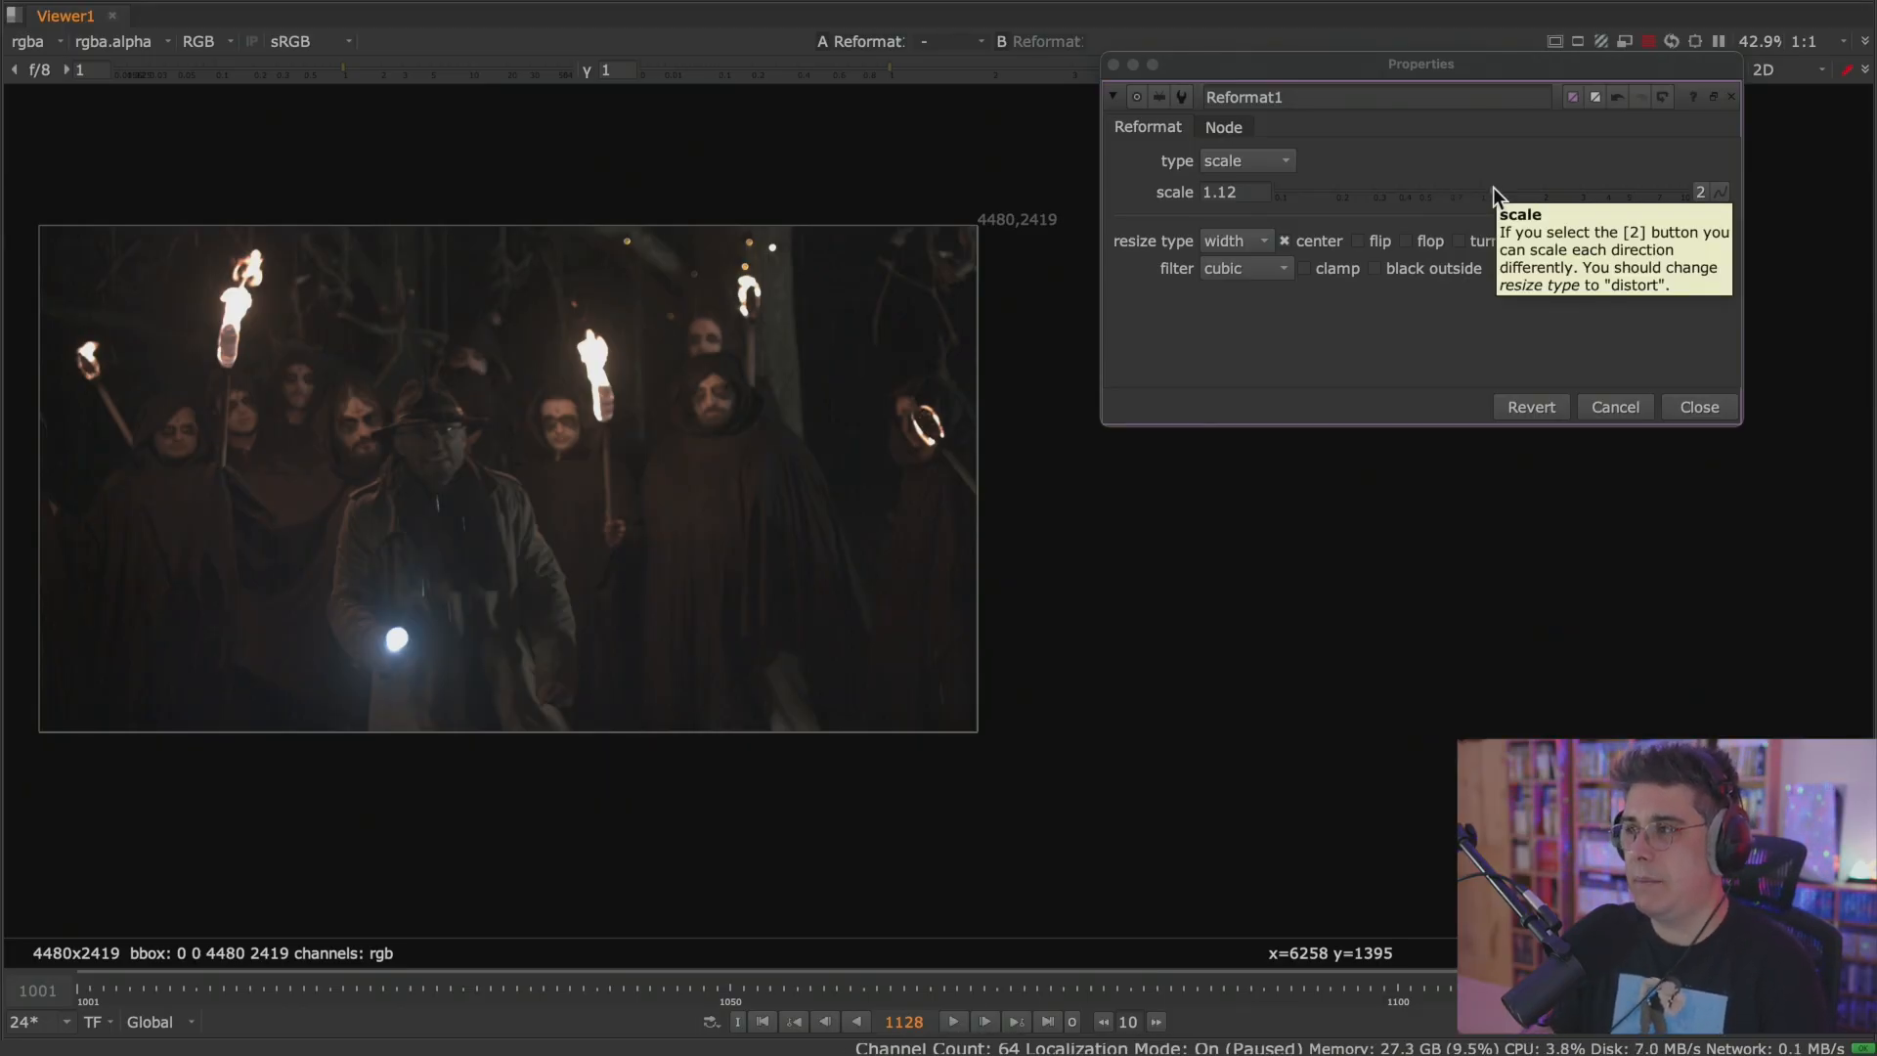
Try a Reformat1 scale of 10, play the enlarged footage briefly, and inspect the man's face up close.
{"action": "left_click_drag", "start_coordinate": [1492, 185], "coordinate": [1699, 192]}
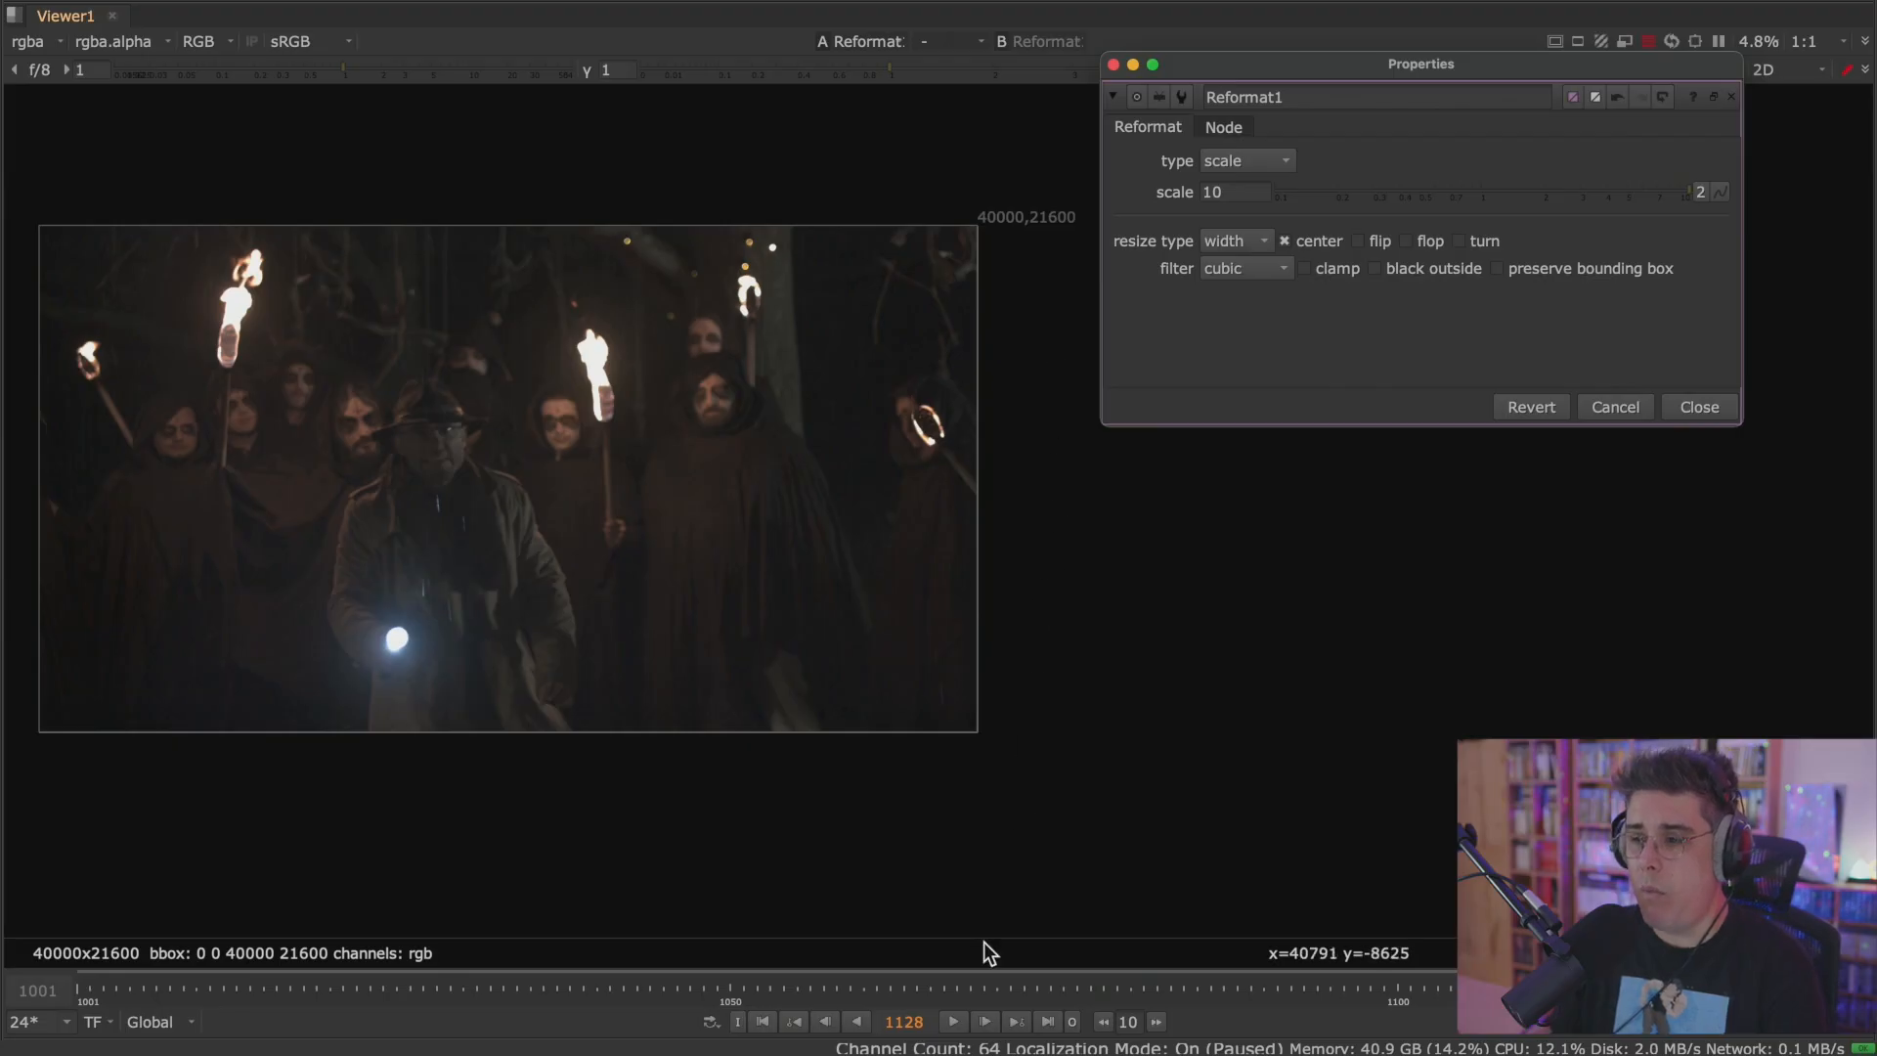
{"action": "left_click", "coordinate": [955, 1022]}
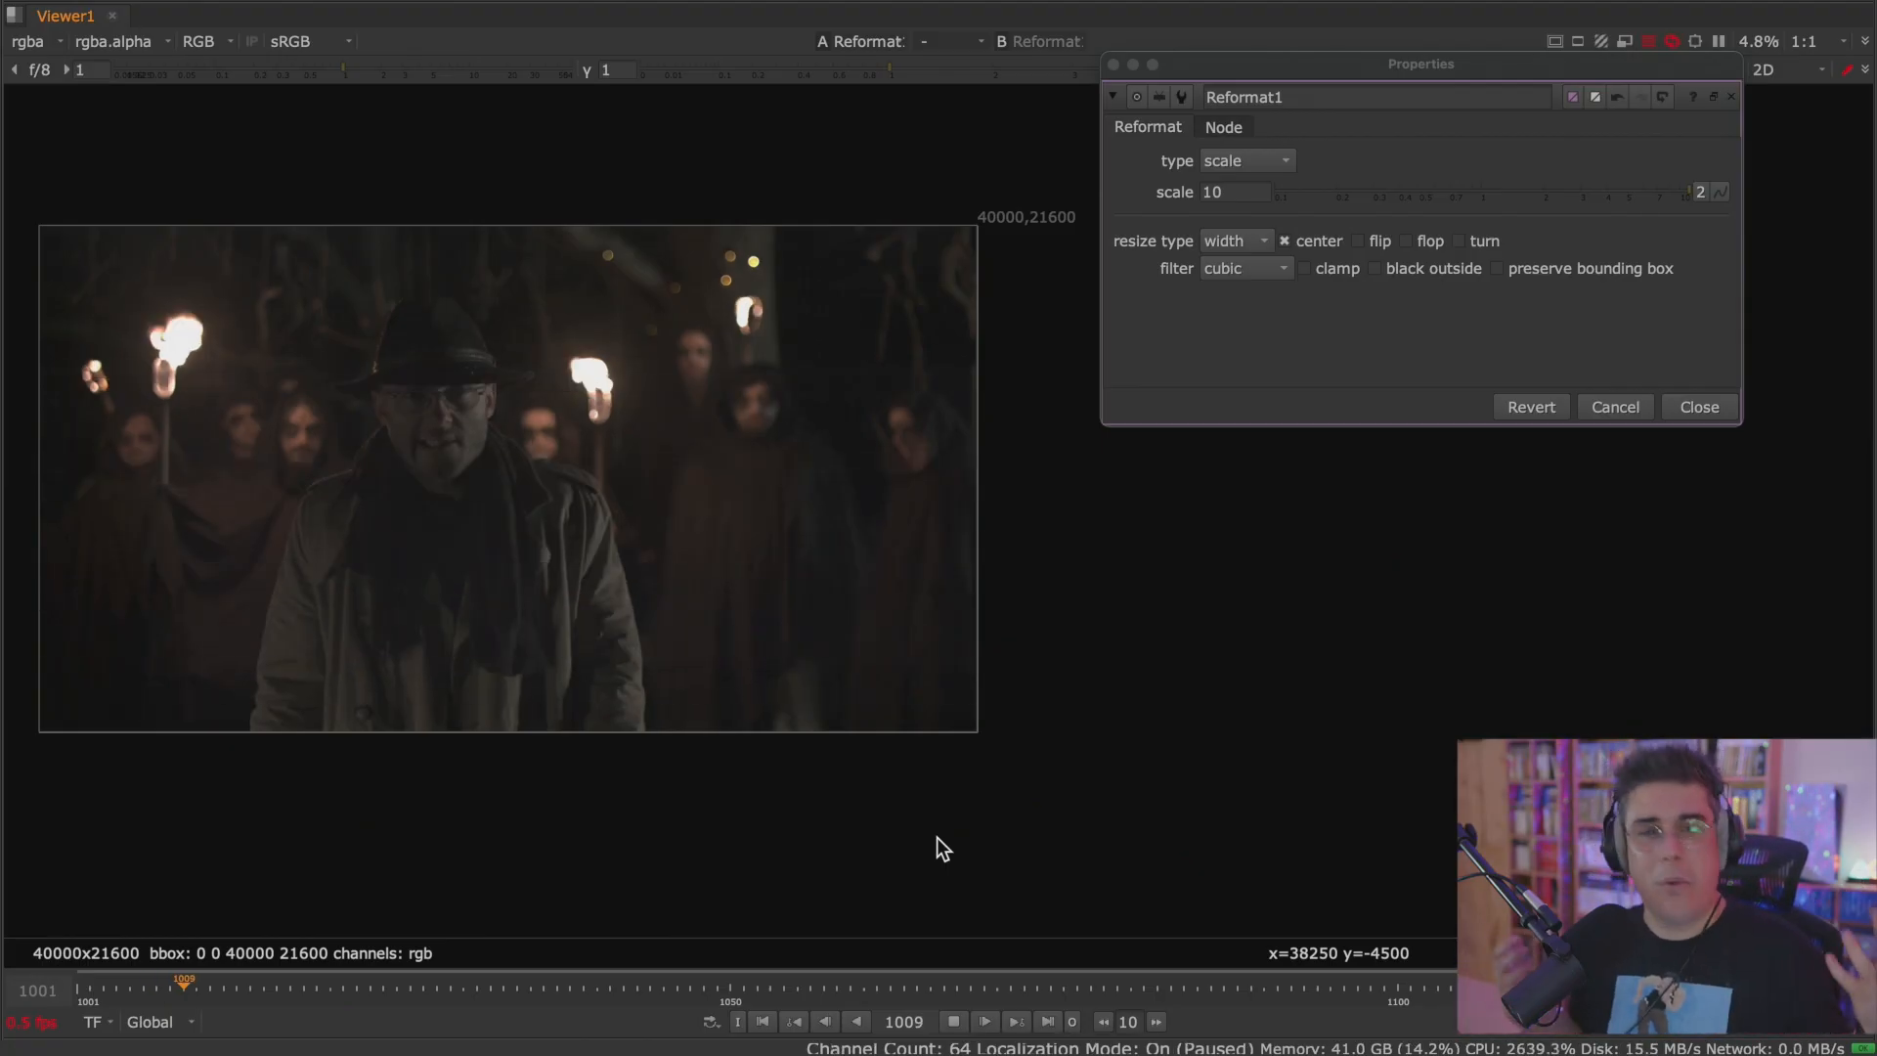
{"action": "left_click", "coordinate": [955, 1021]}
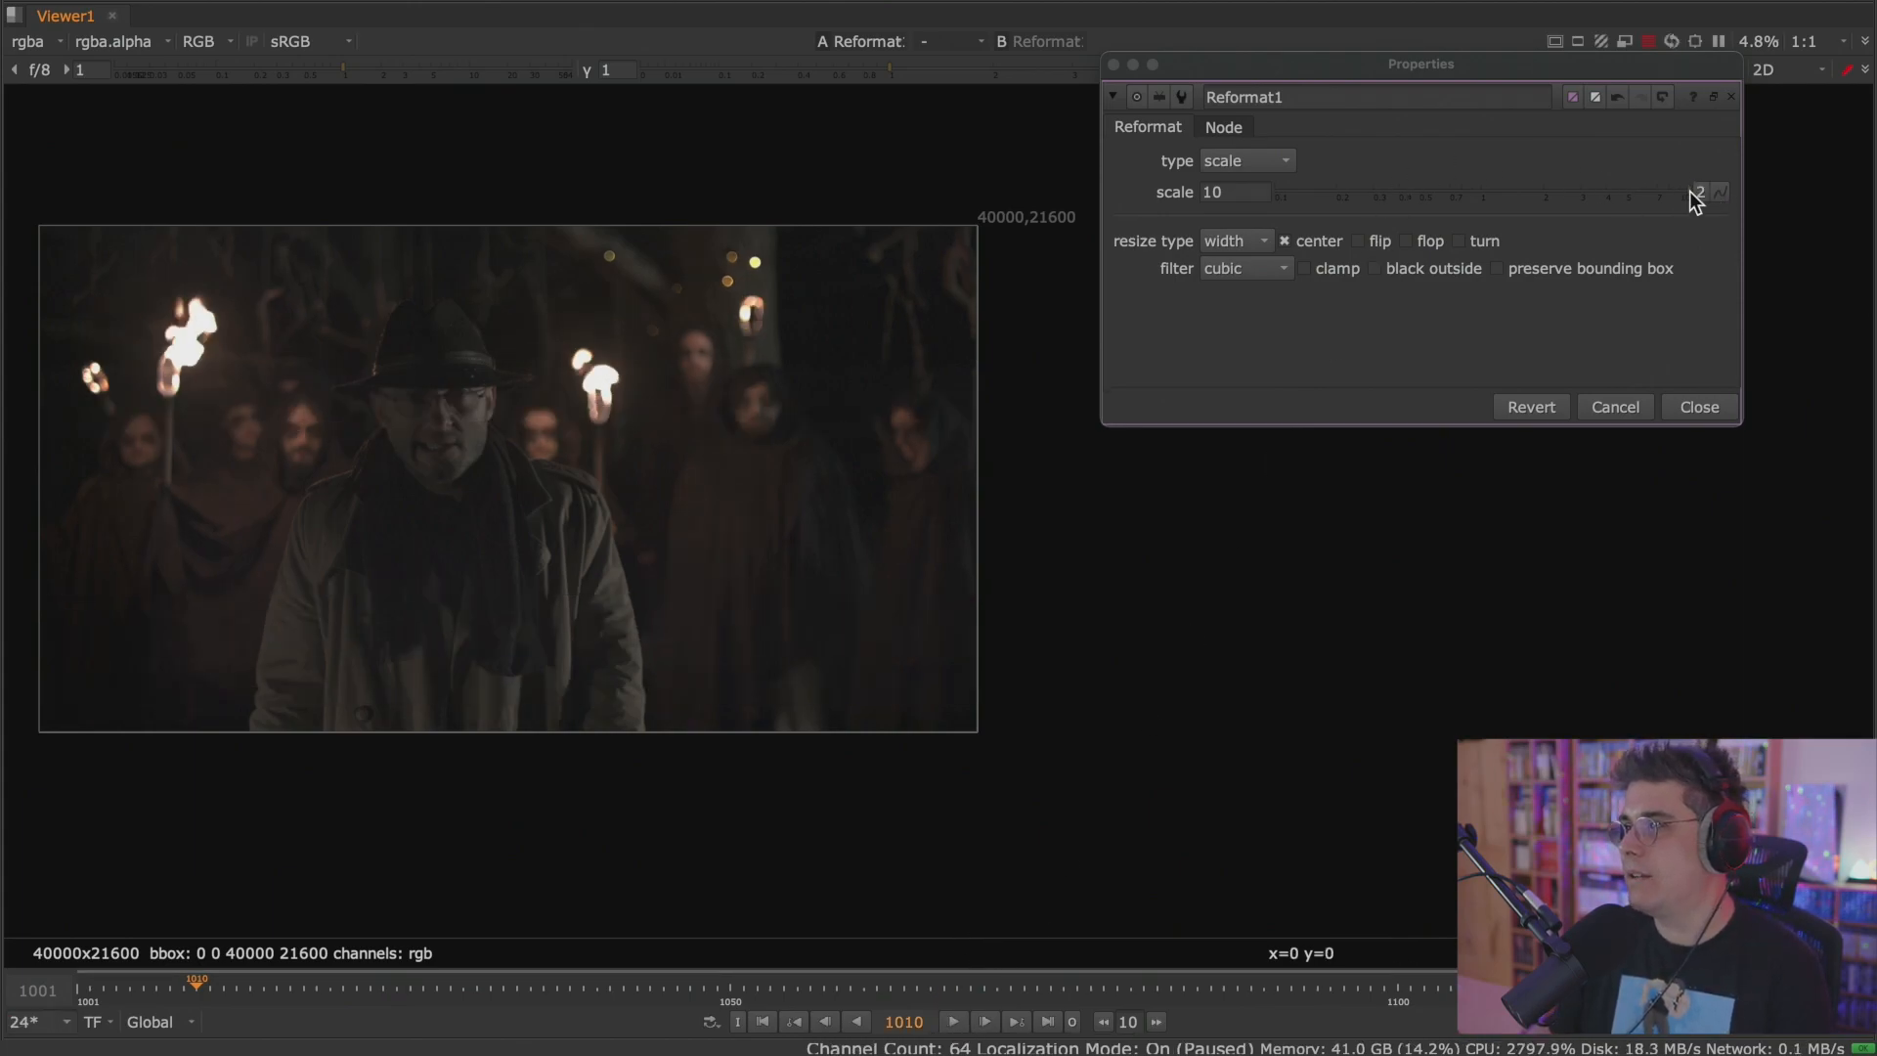
{"action": "scroll", "coordinate": [399, 424], "scroll_direction": "up", "scroll_amount": 8}
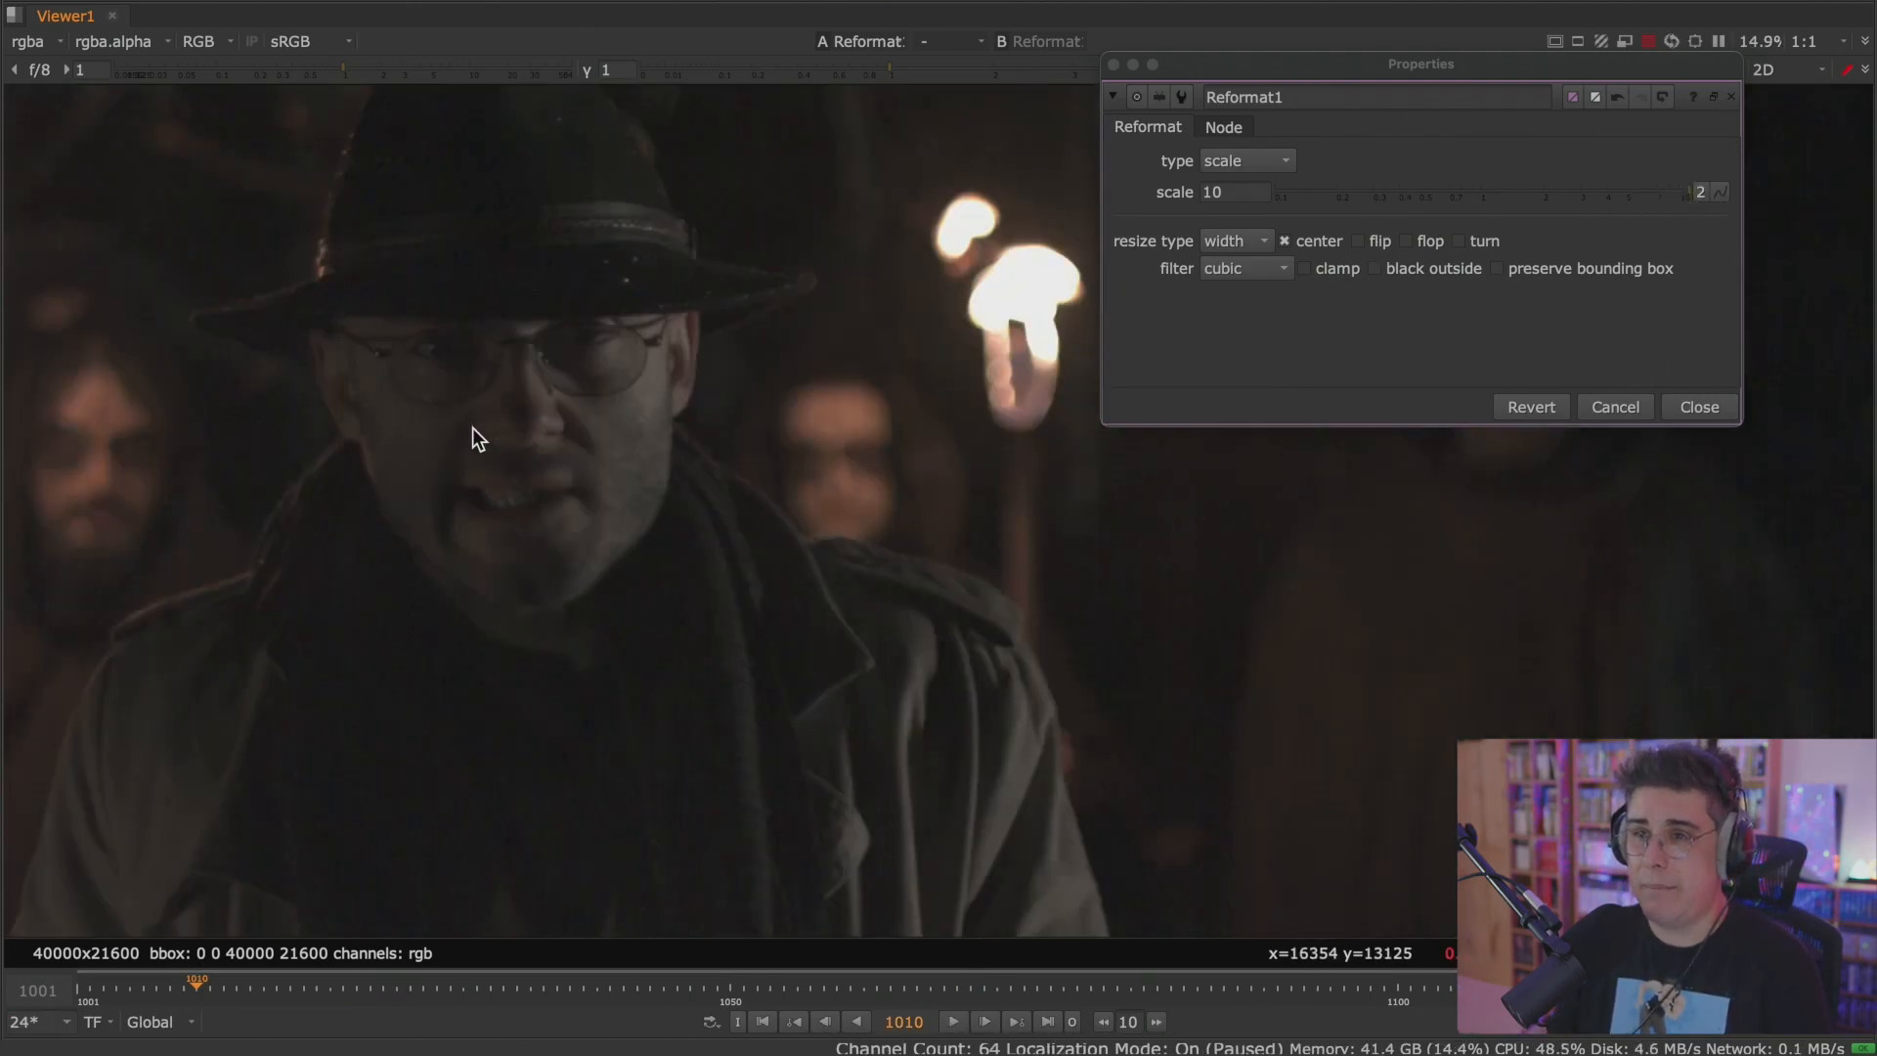
{"action": "scroll", "coordinate": [499, 436], "scroll_direction": "down", "scroll_amount": 2}
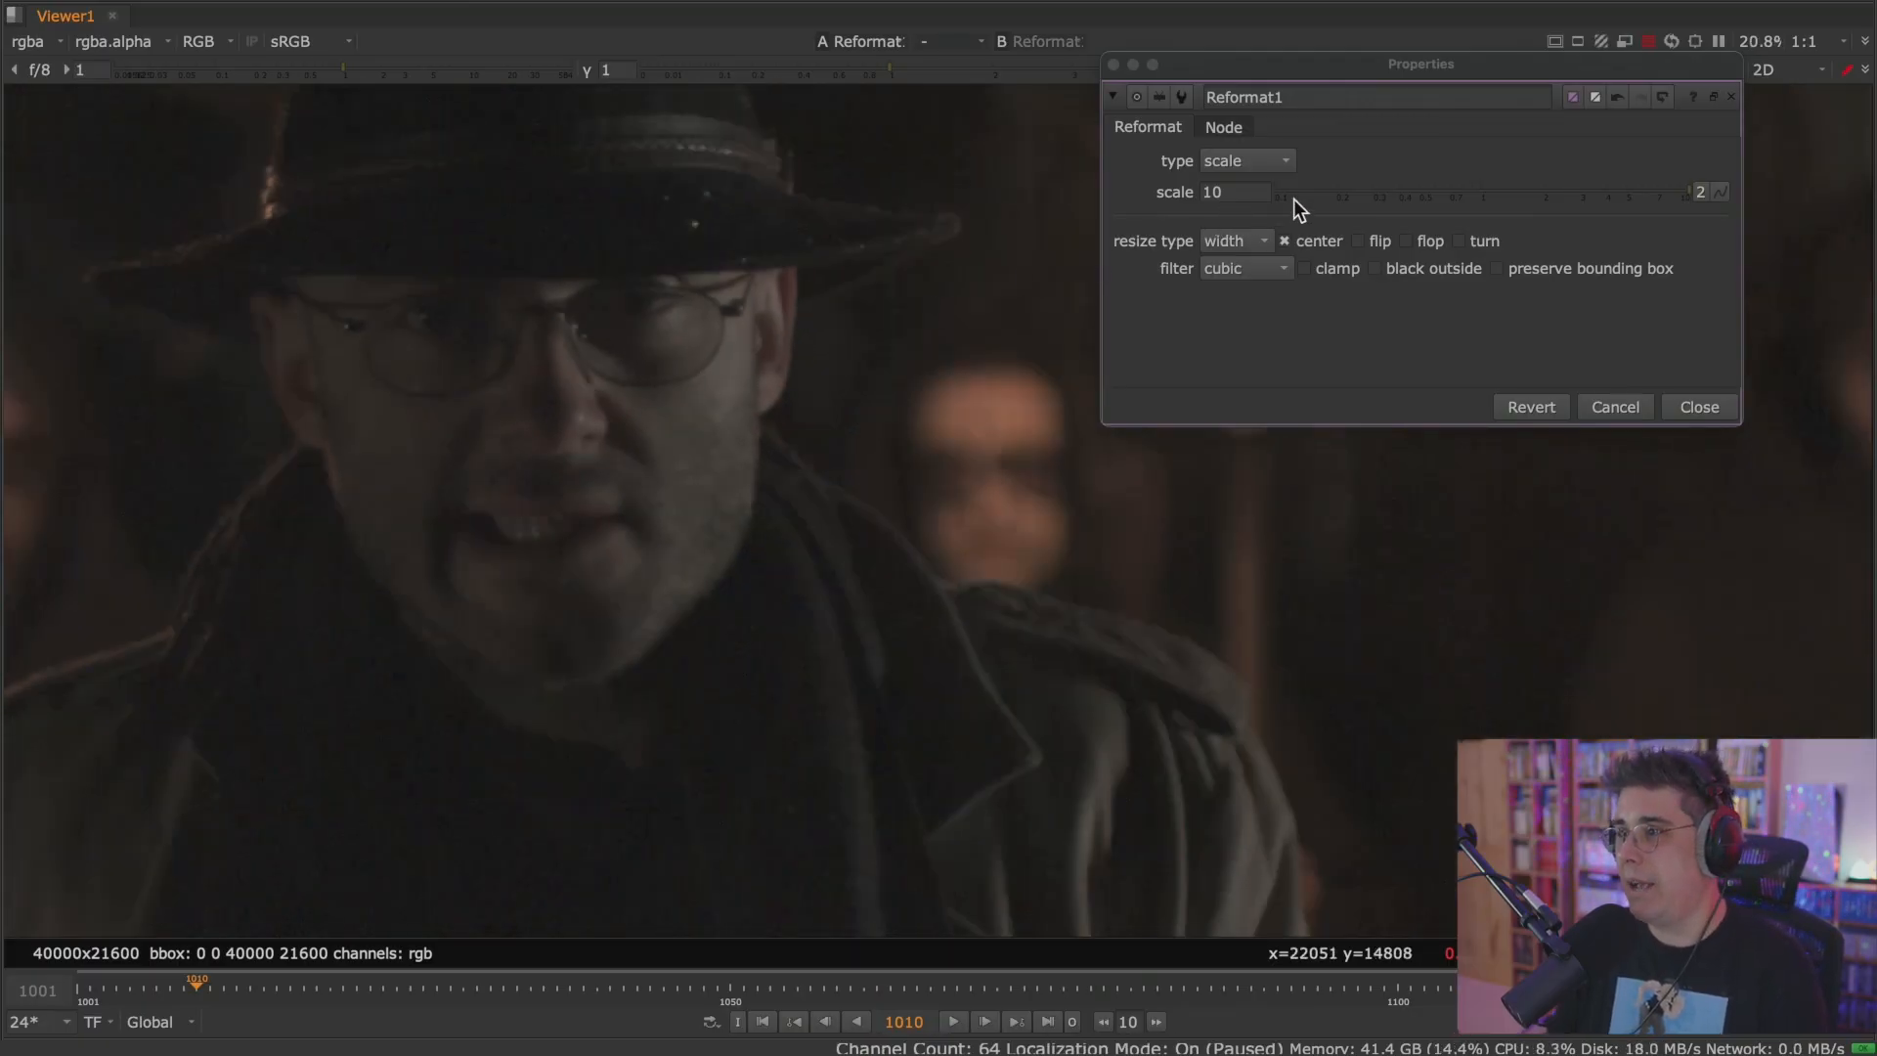
{"action": "scroll", "coordinate": [833, 348], "scroll_direction": "down", "scroll_amount": 5}
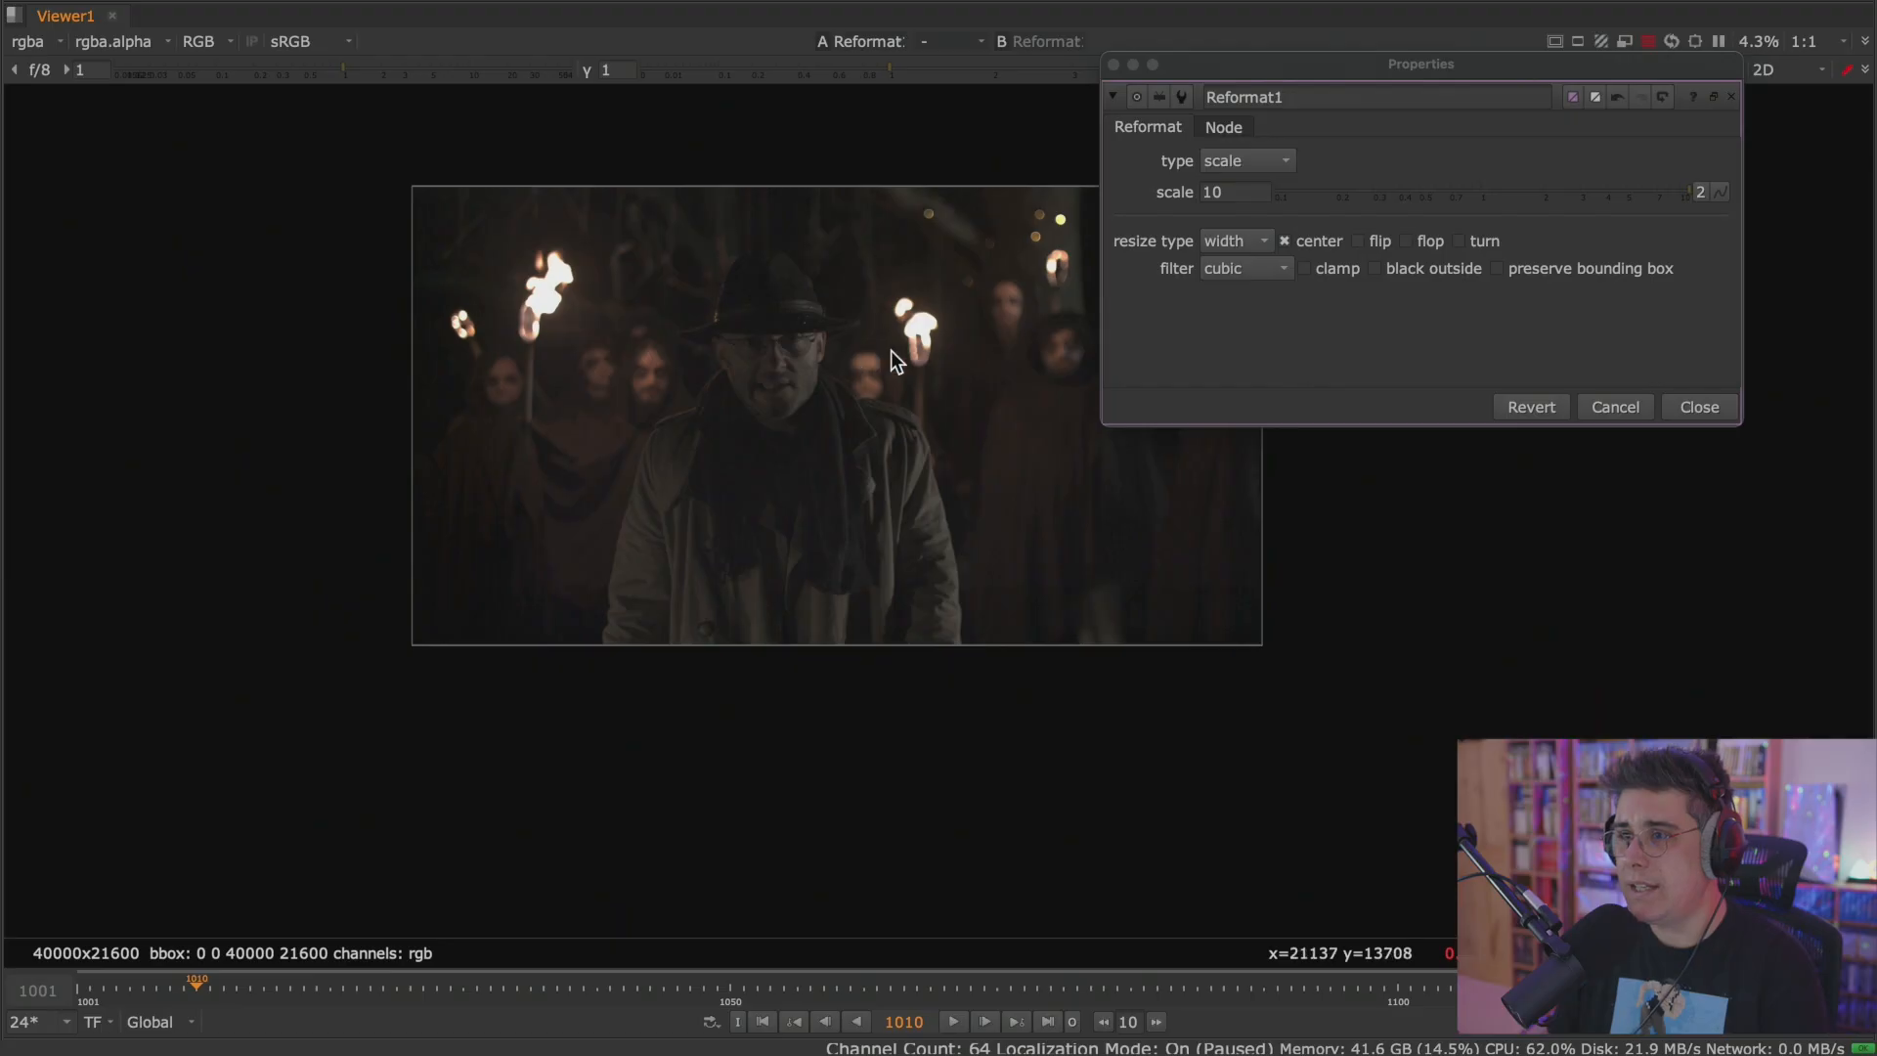
{"action": "middle_click_drag", "start_coordinate": [876, 352], "coordinate": [616, 402]}
Lower the Reformat1 scale to 3, play the footage again from the first frame, and stop playback.
{"action": "left_click_drag", "start_coordinate": [1657, 190], "coordinate": [1581, 193]}
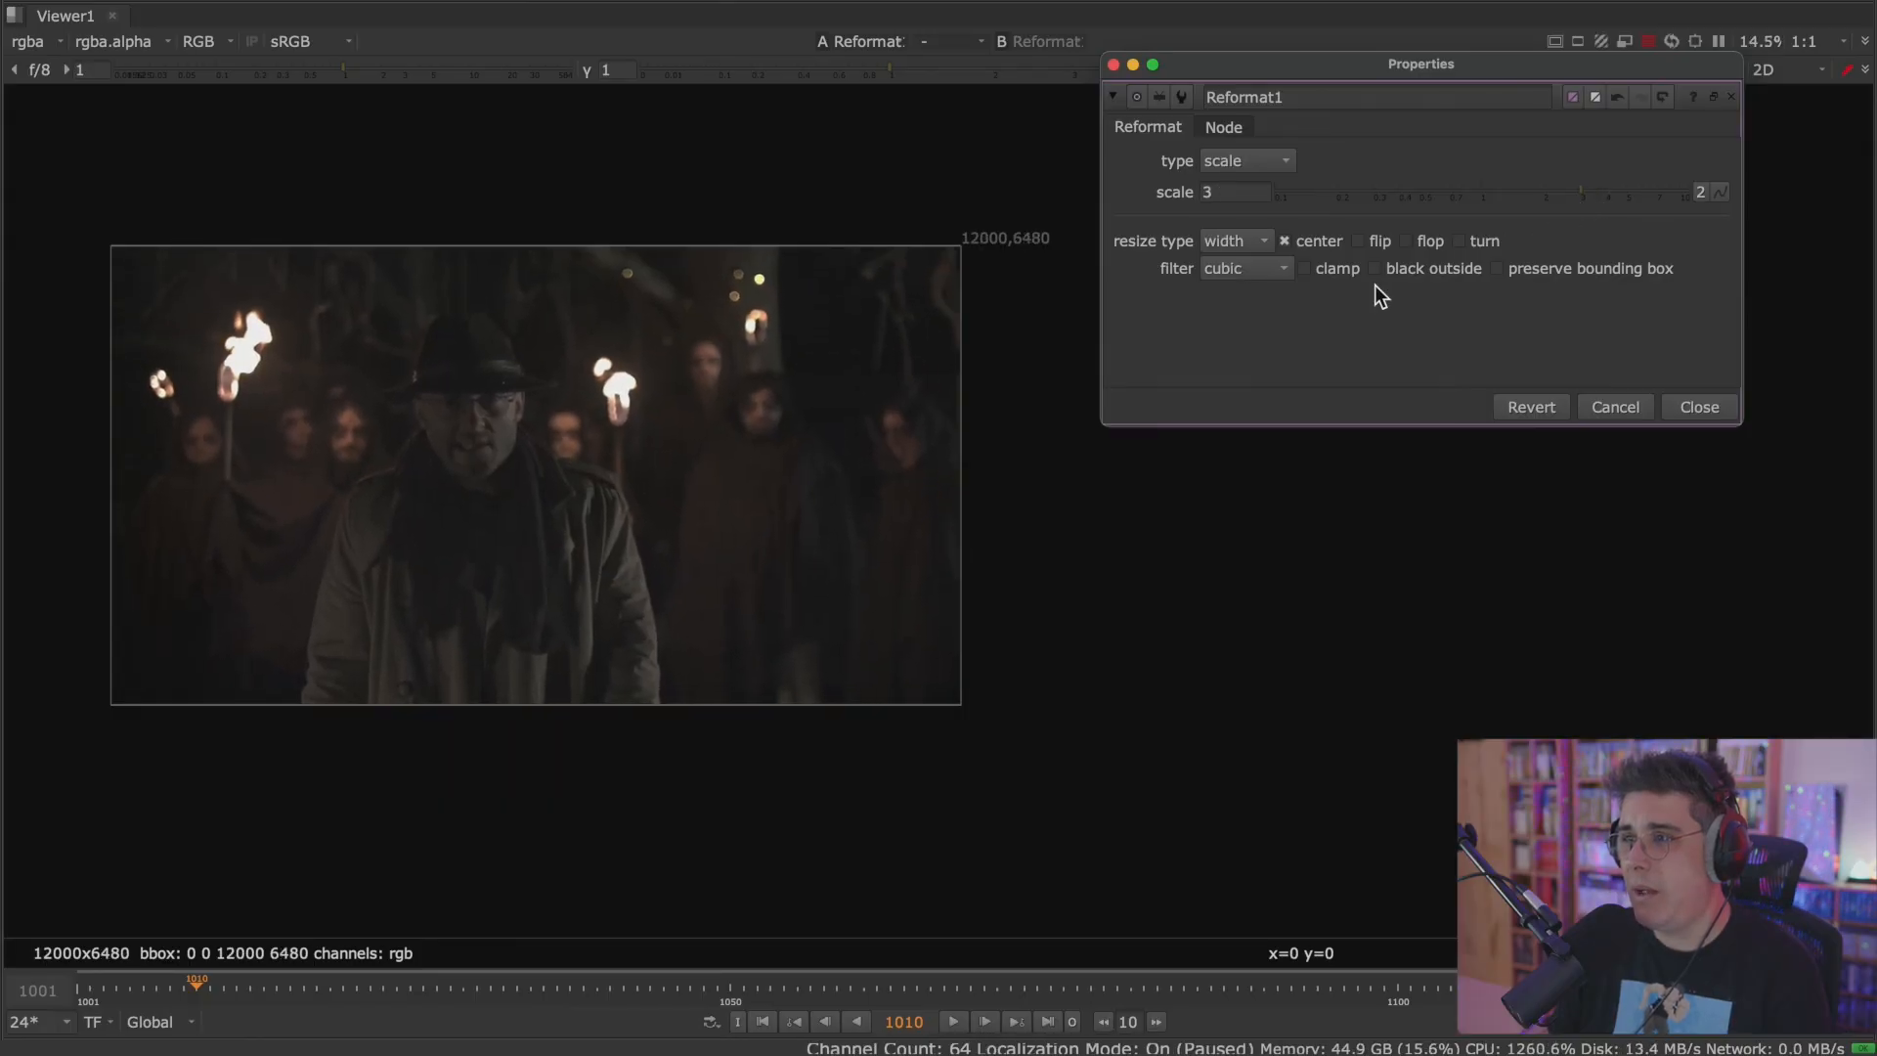
{"action": "left_click", "coordinate": [919, 1022]}
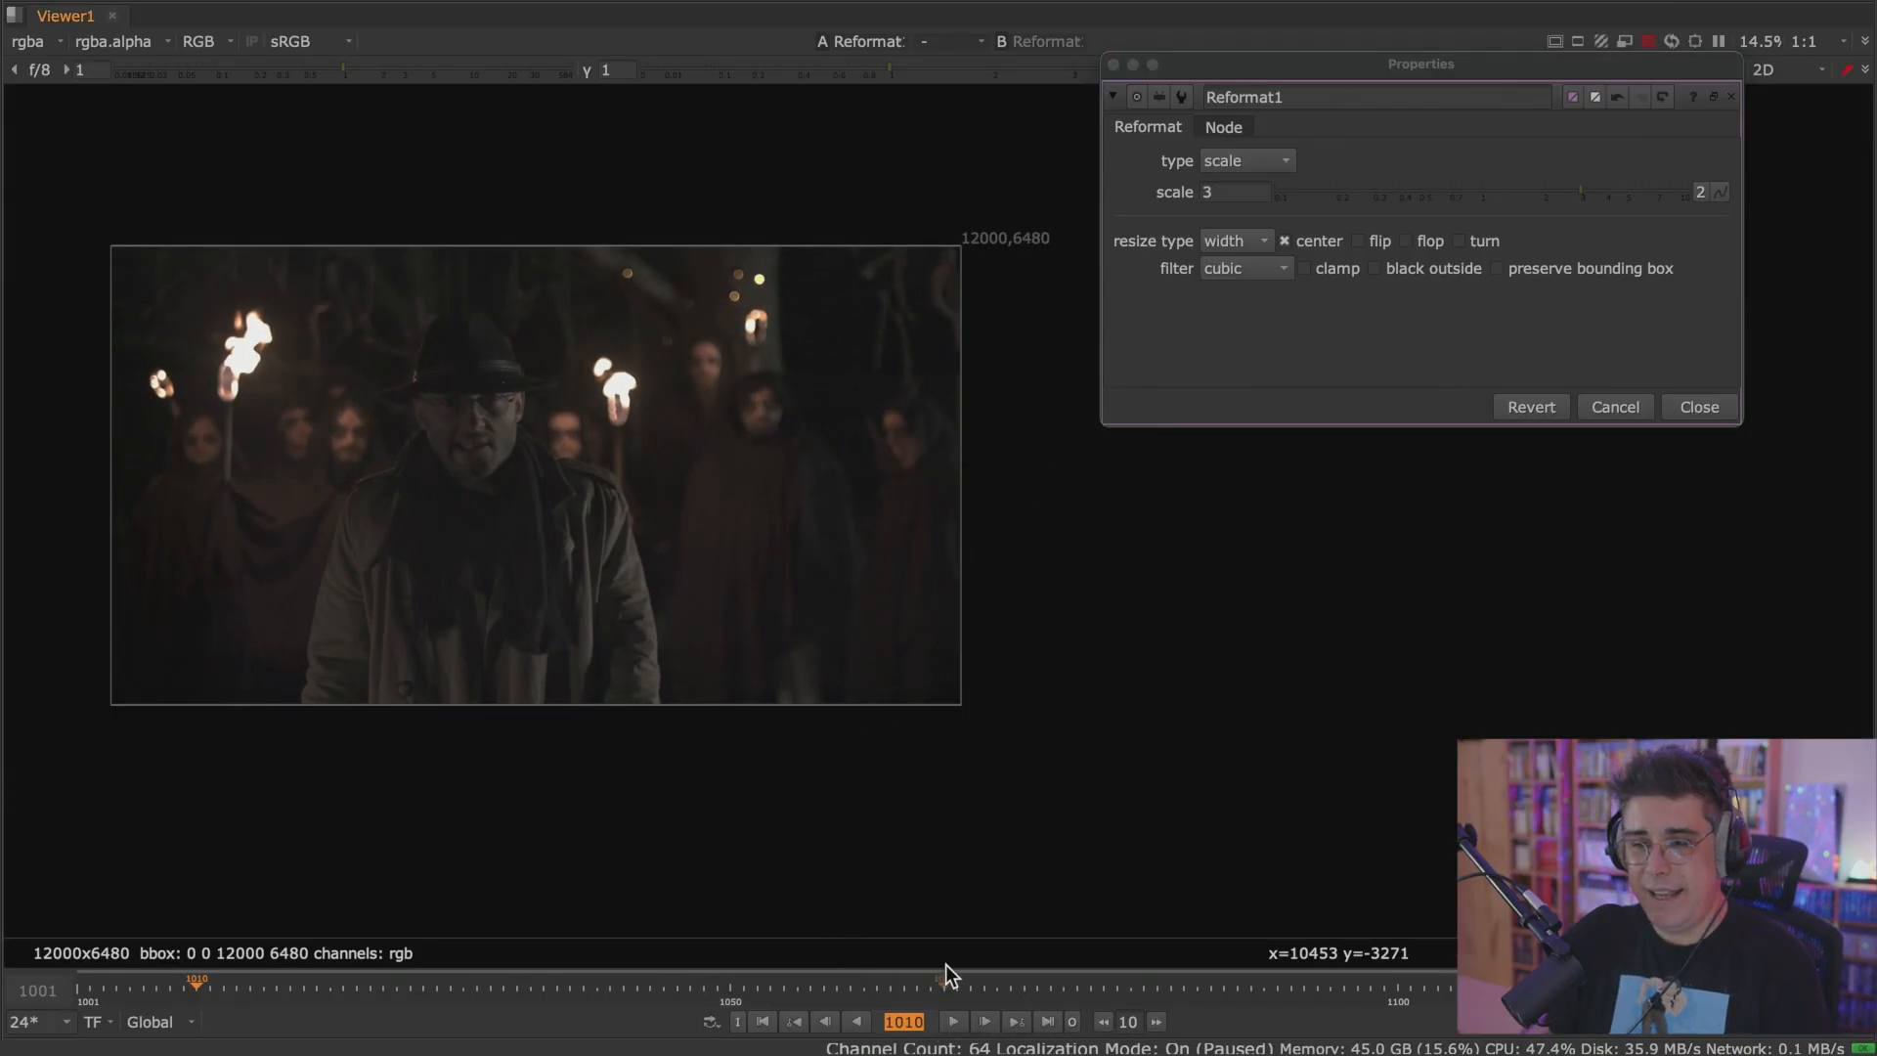
{"action": "left_click", "coordinate": [763, 1021]}
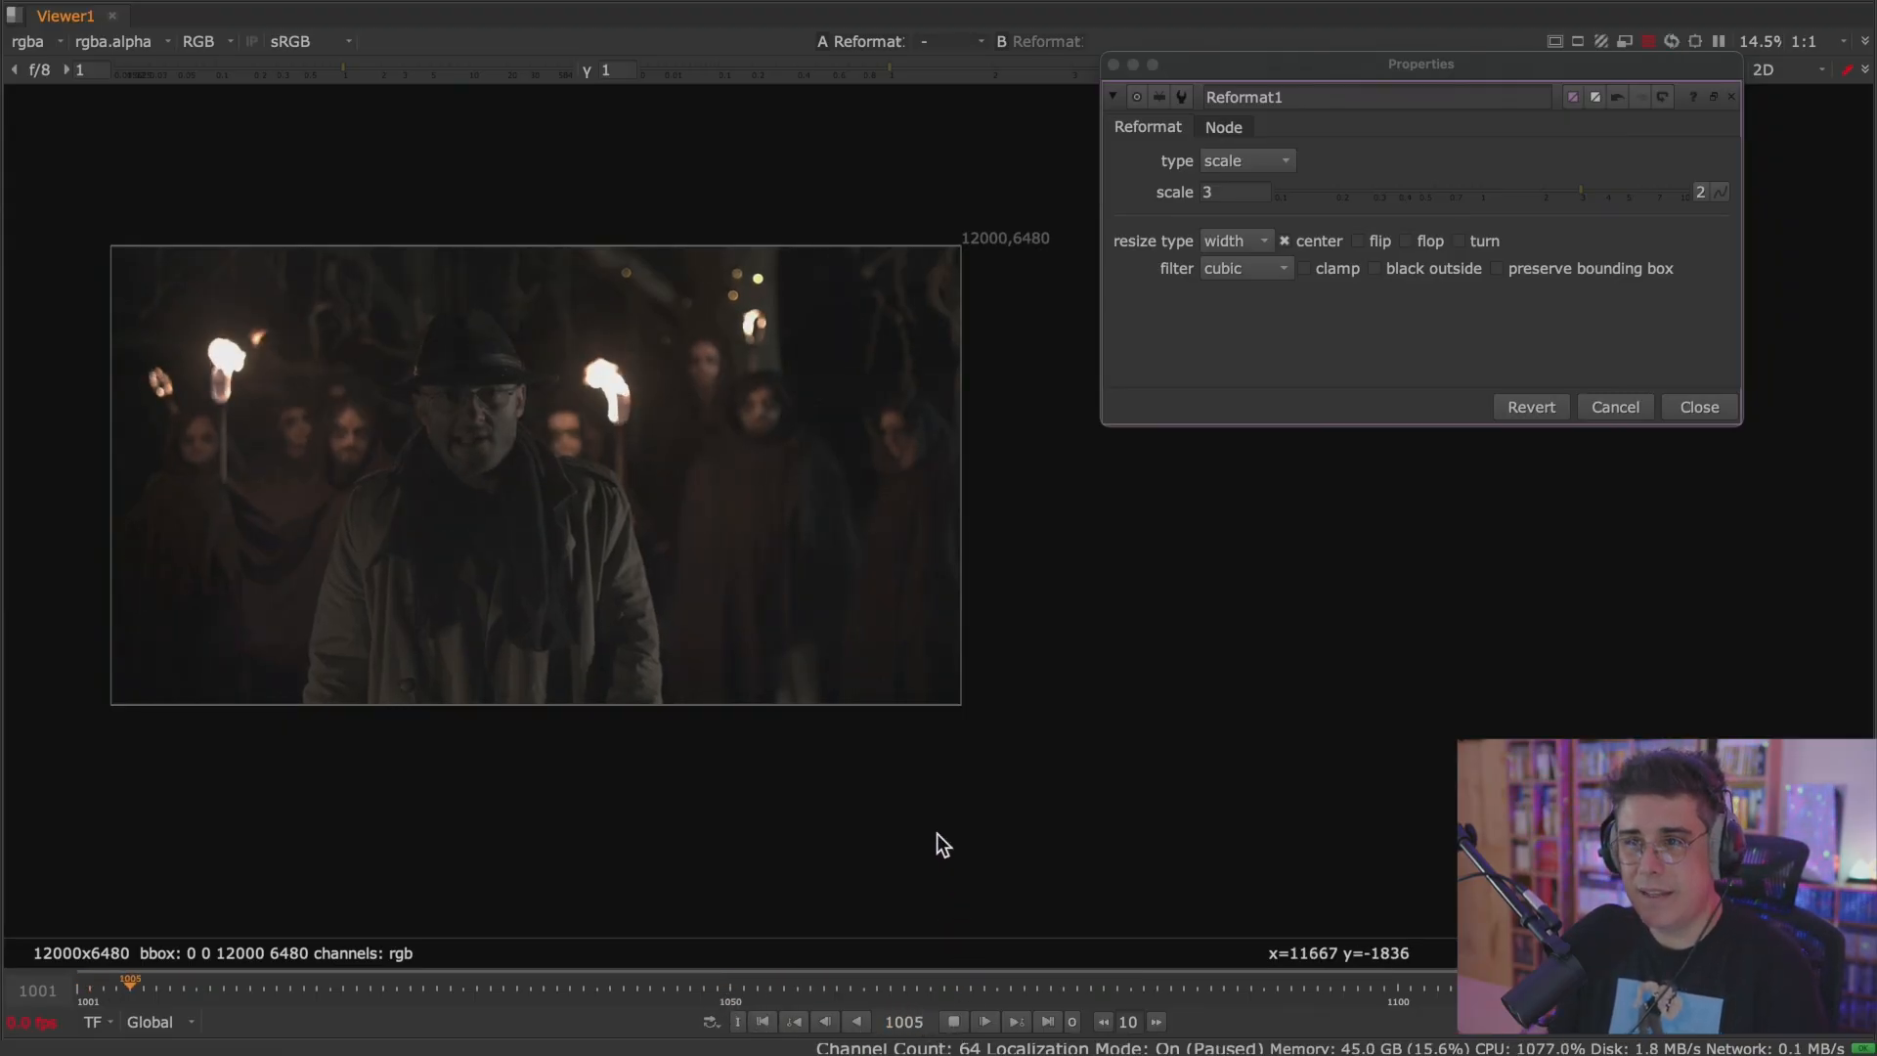
{"action": "key", "text": "space"}
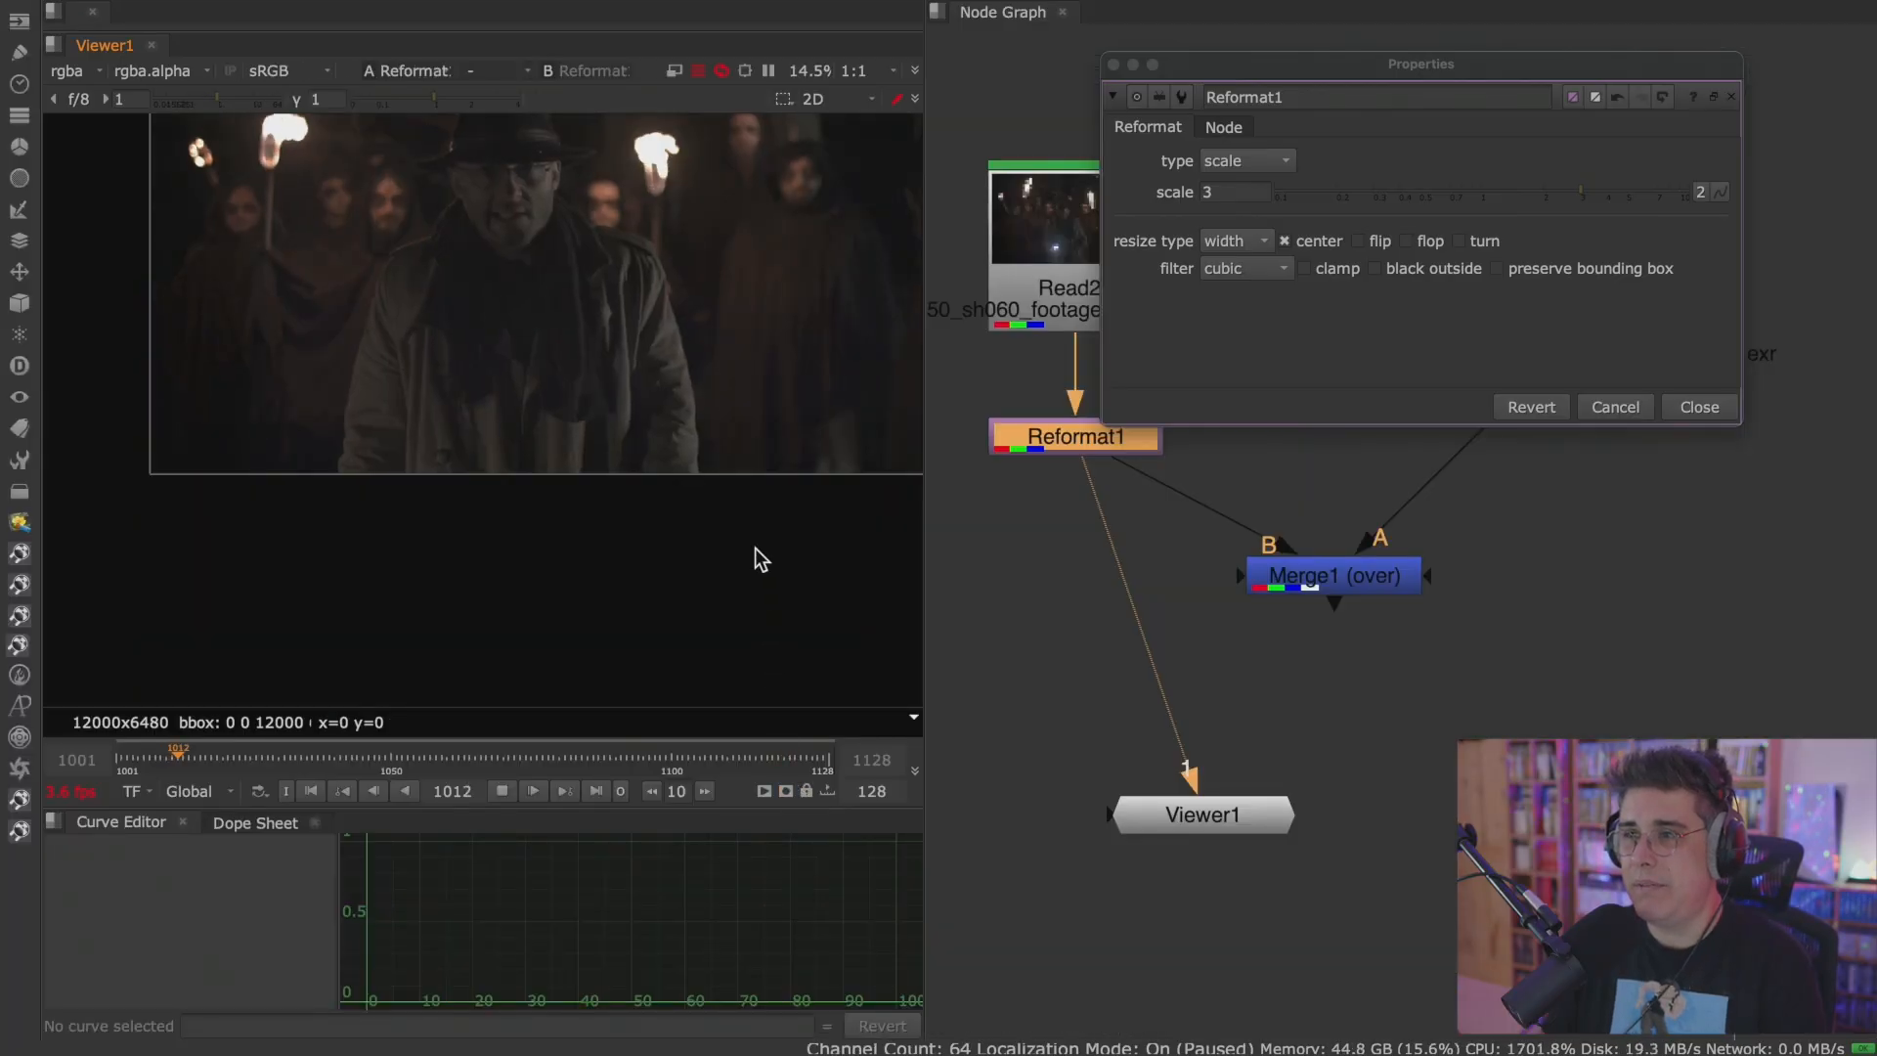
{"action": "key", "text": "space"}
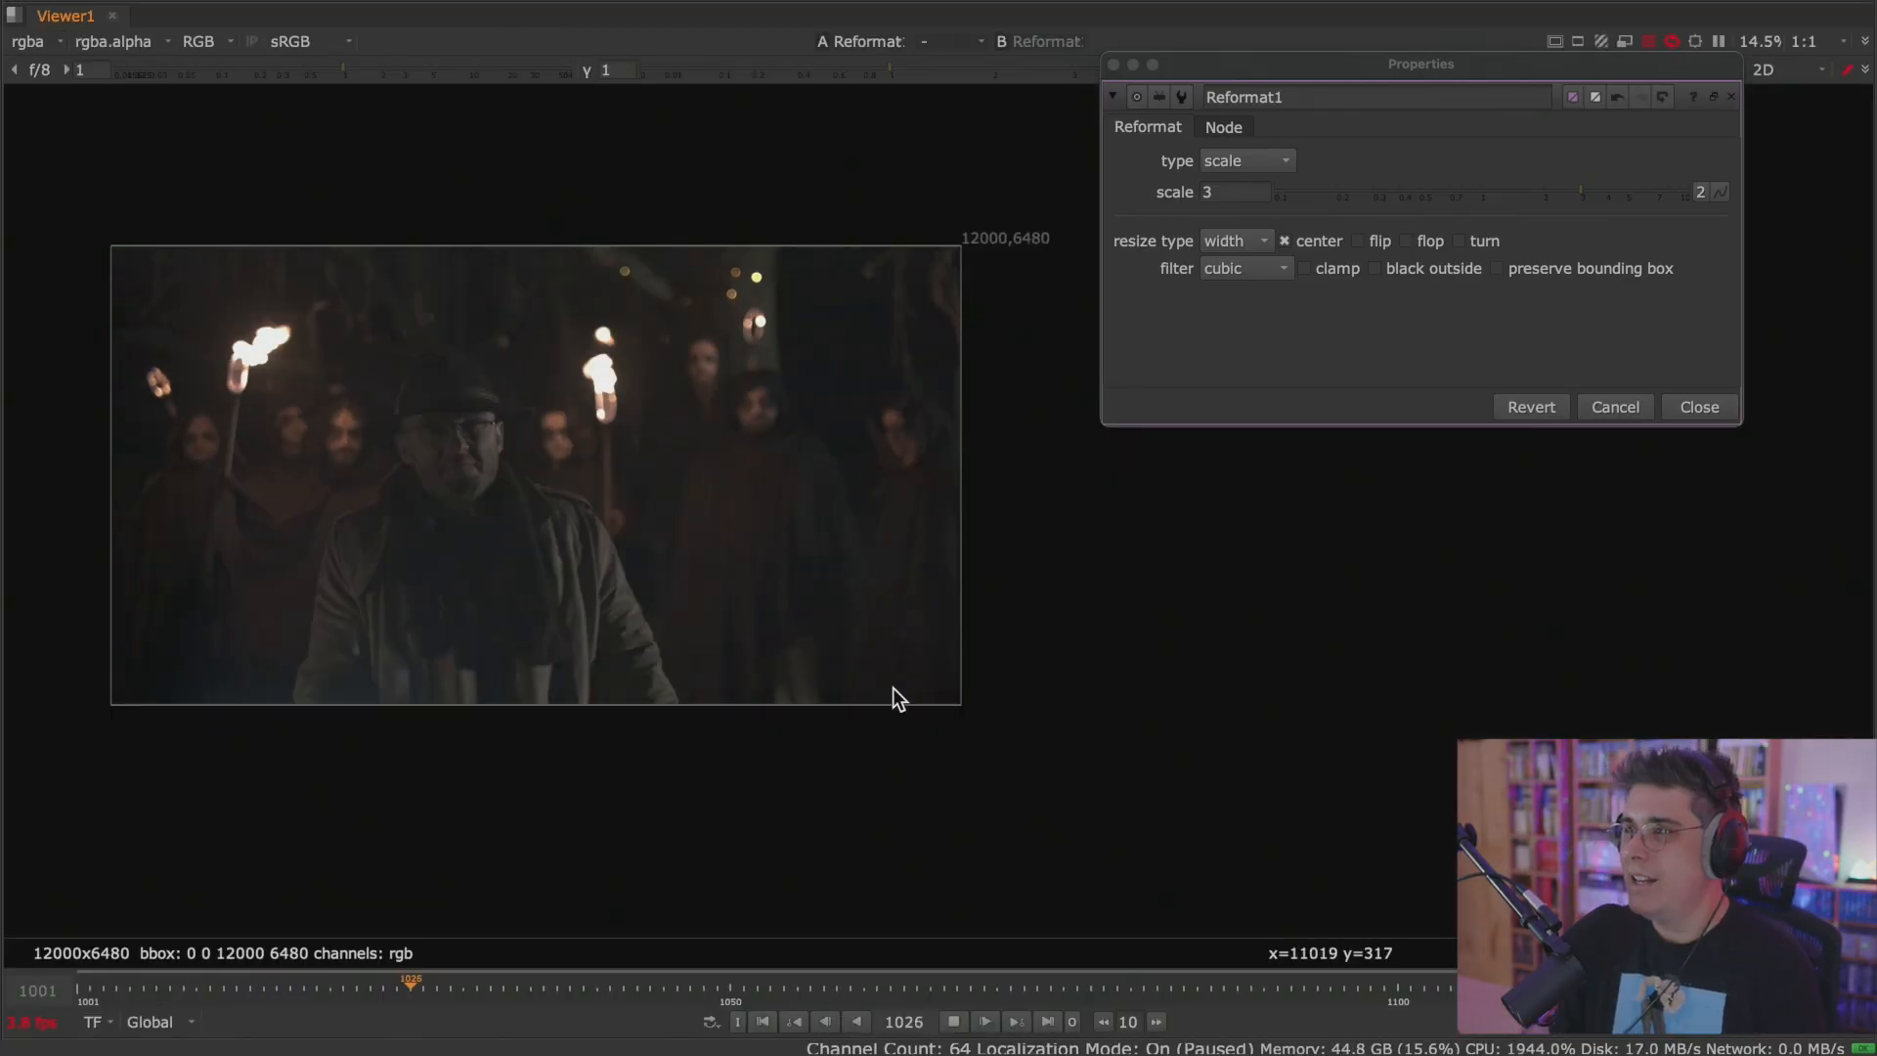
{"action": "left_click", "coordinate": [763, 1022]}
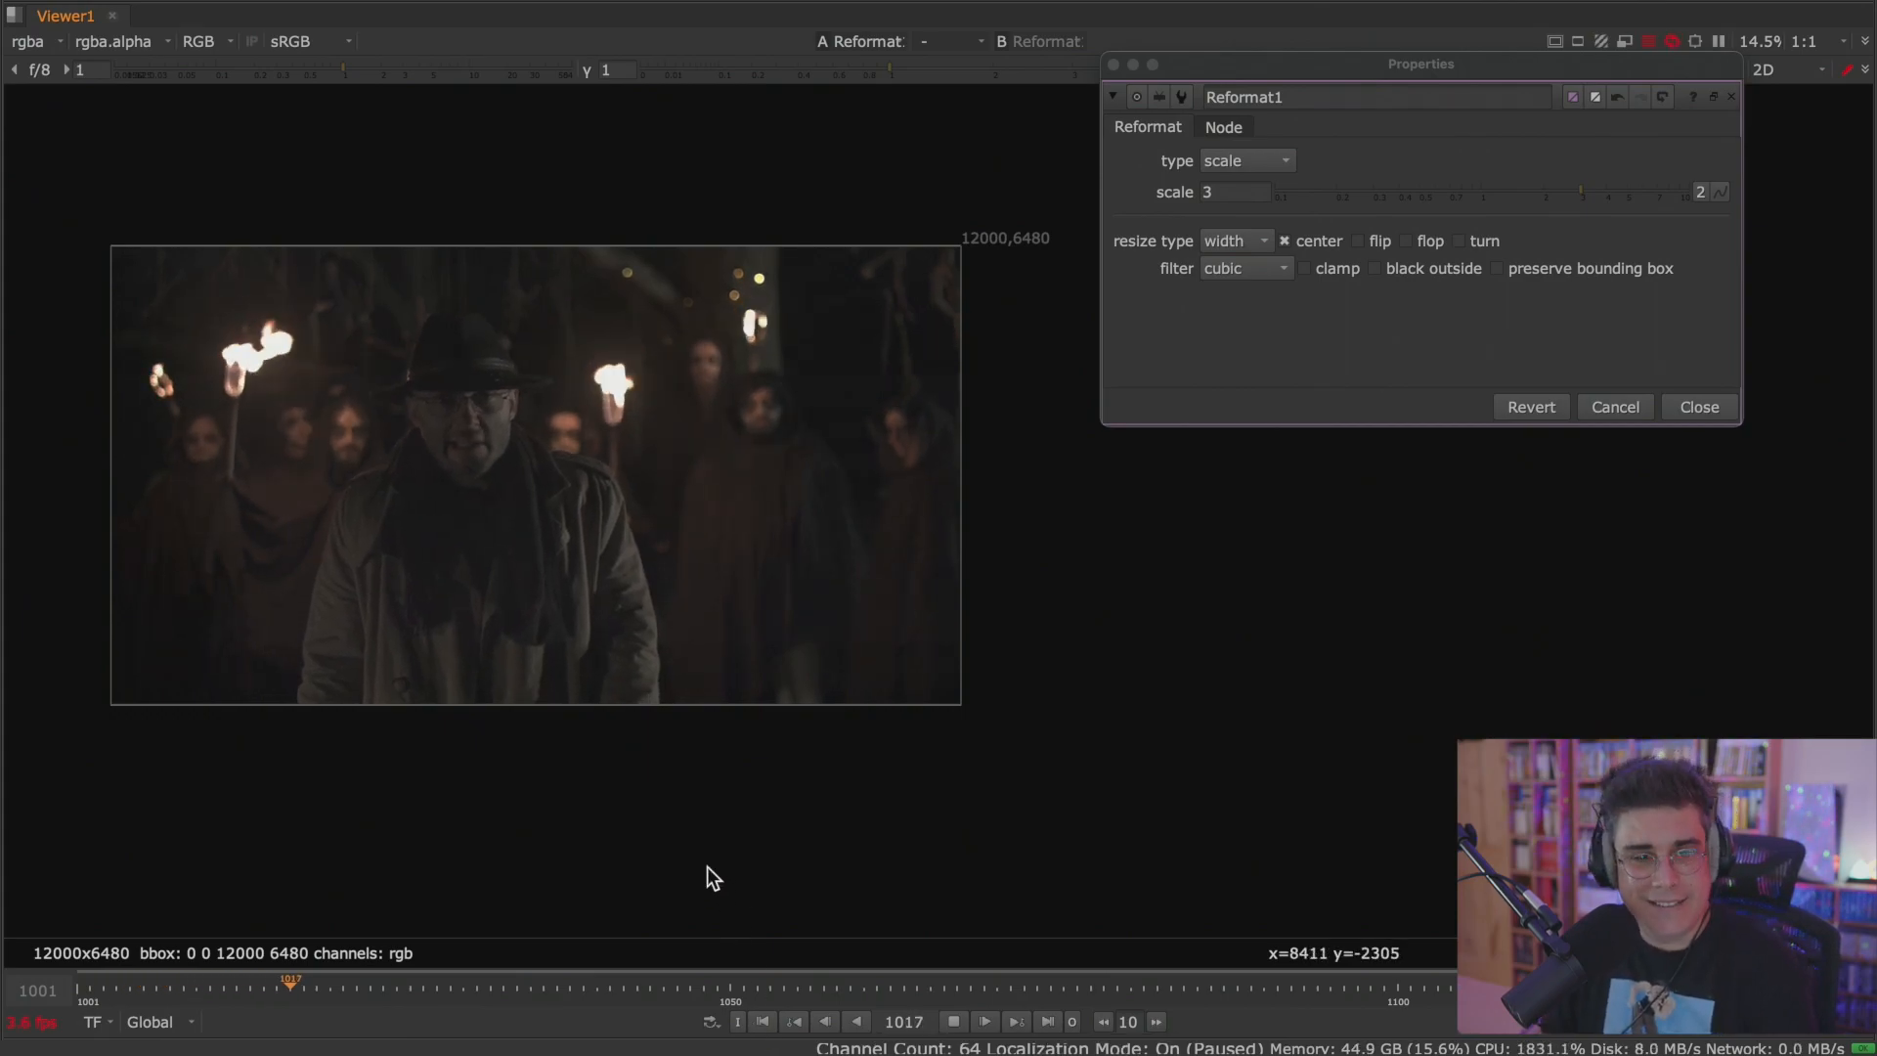
{"action": "left_click", "coordinate": [953, 1023]}
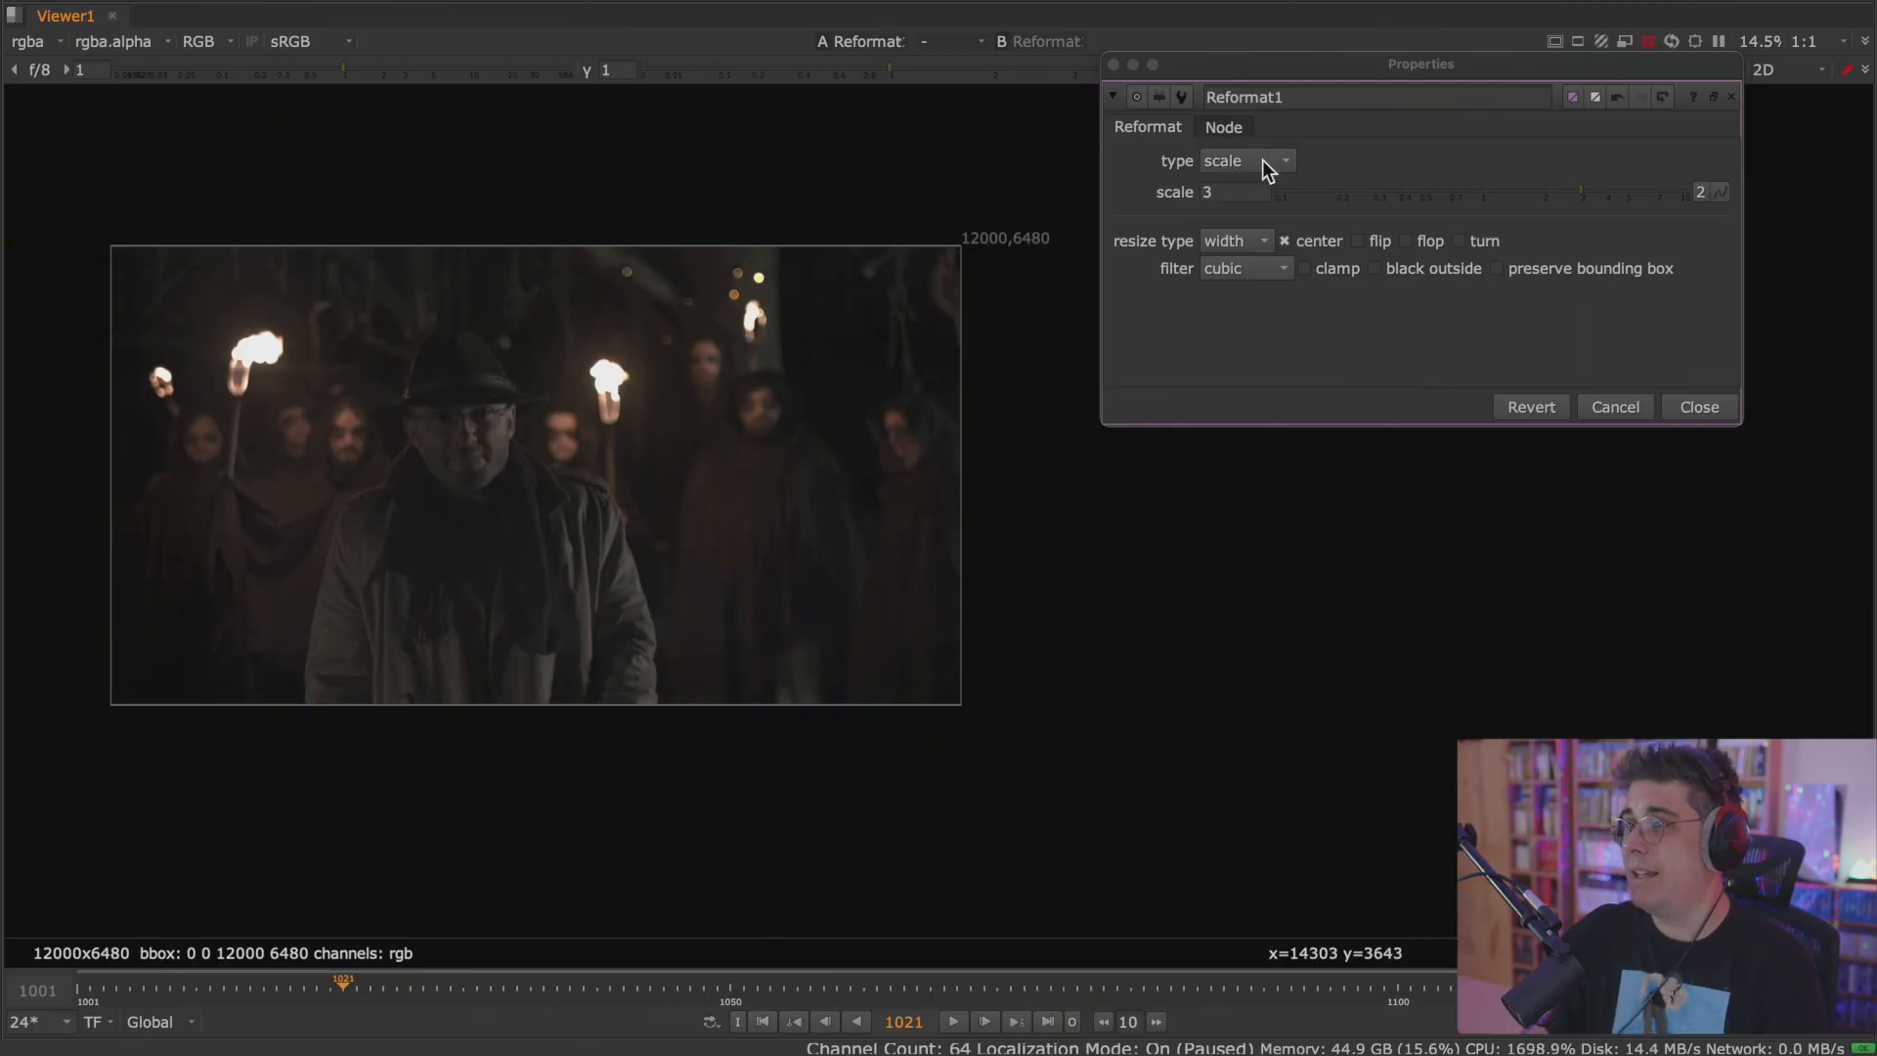
Reset the Reformat1 scale to 1, keeping the scale type.
{"action": "left_click", "coordinate": [1249, 192]}
{"action": "type", "text": "1"}
{"action": "key", "text": "Return"}
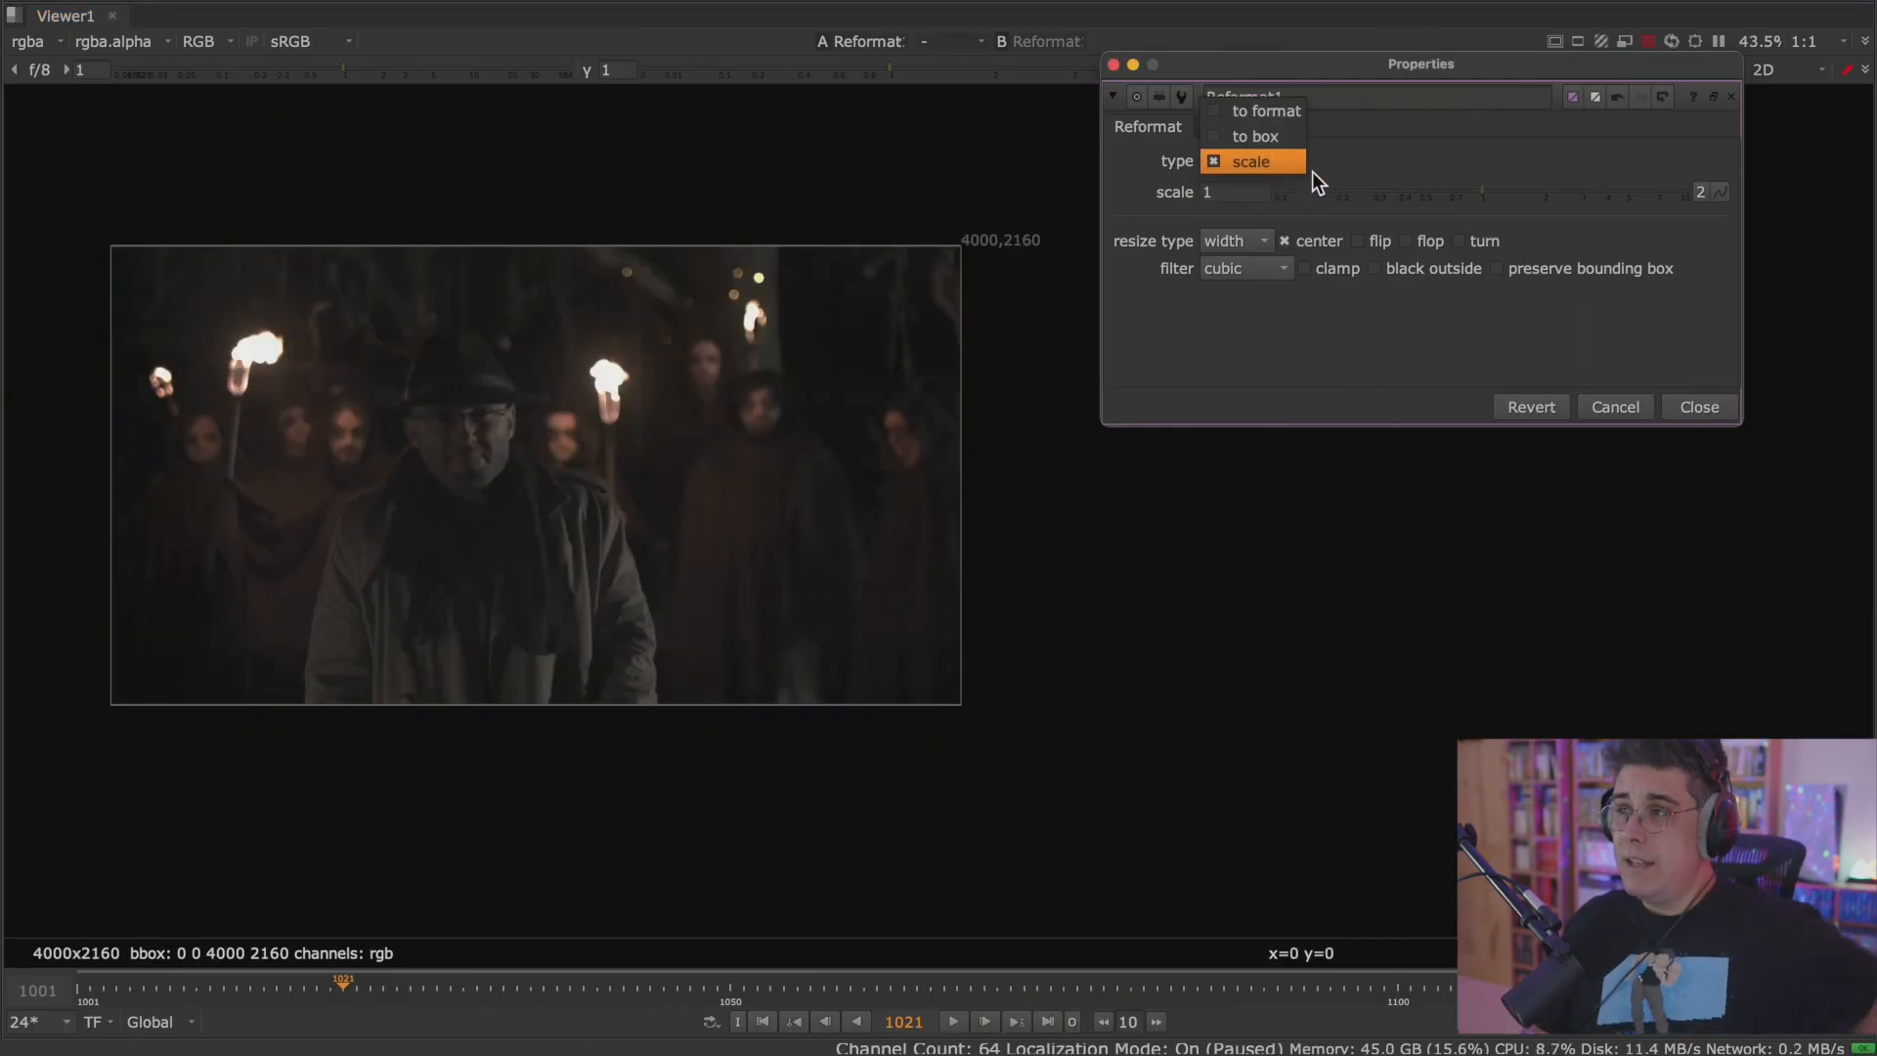
{"action": "left_click", "coordinate": [1163, 214]}
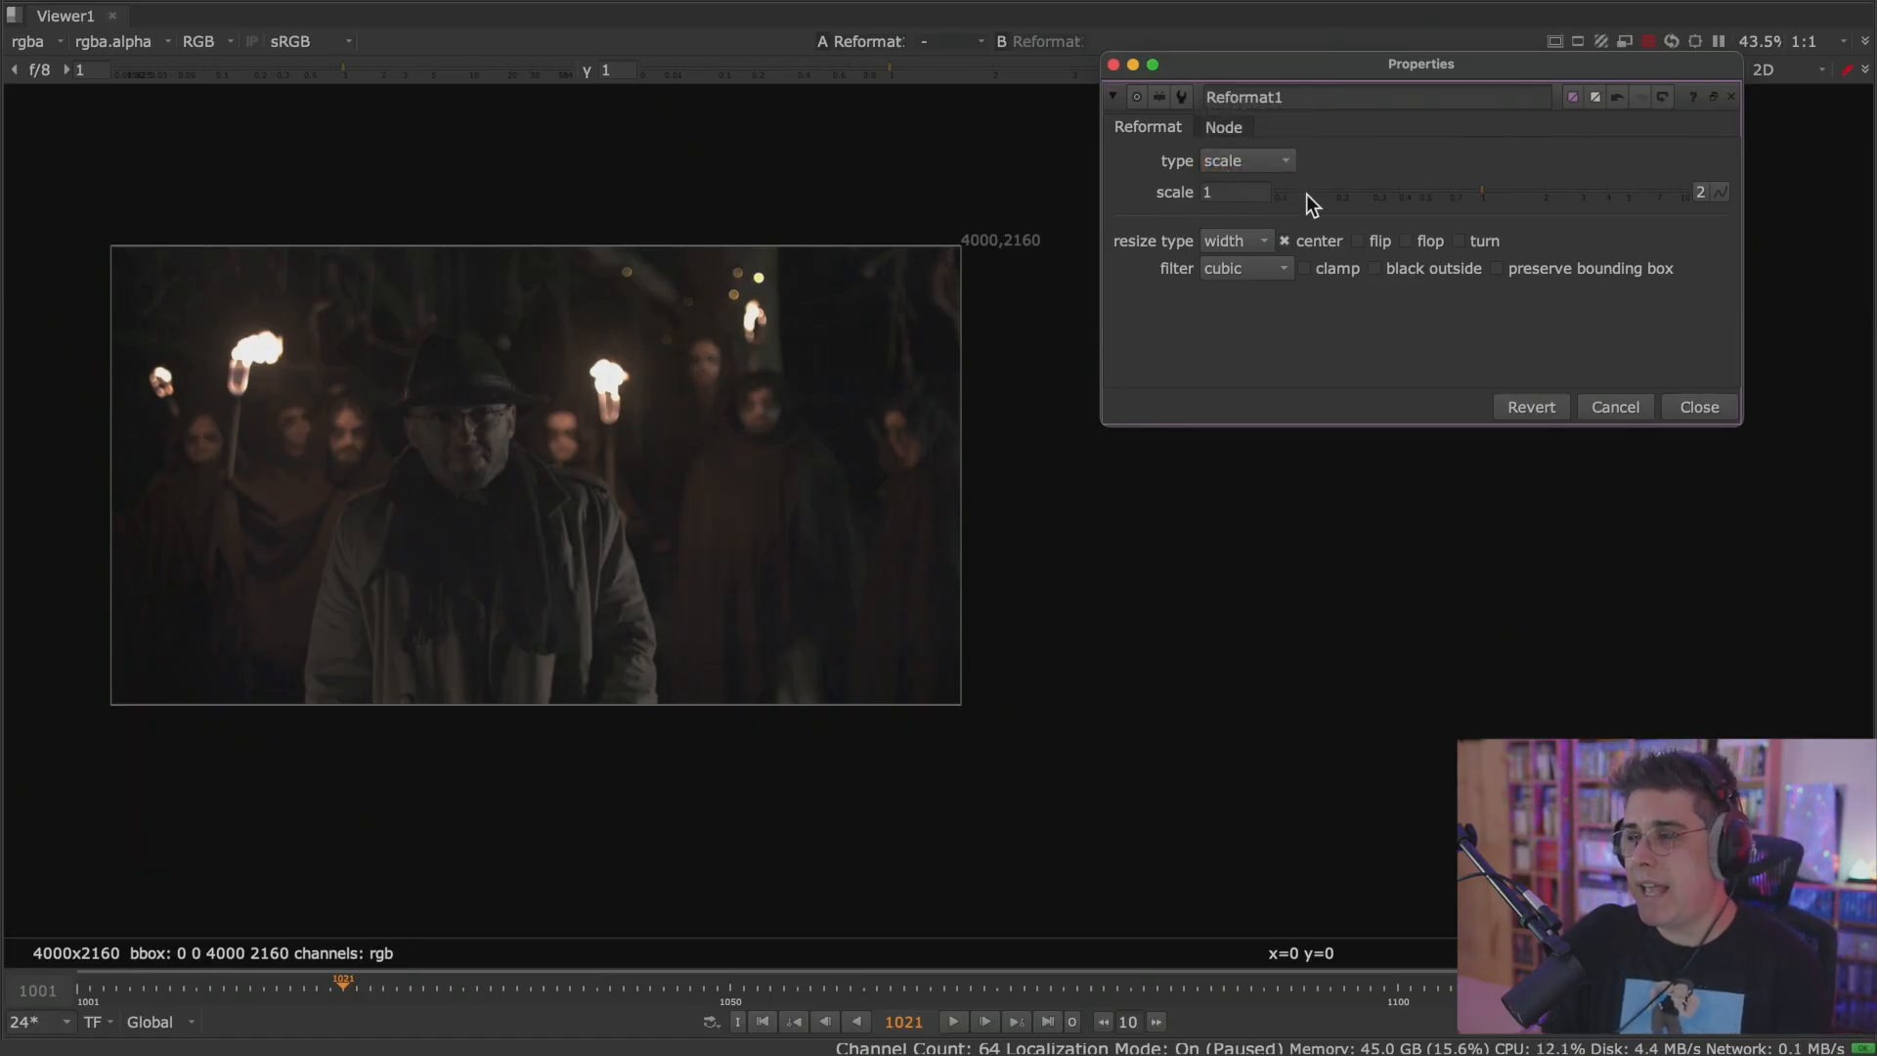
Compare the Reformat1 types by switching to to format, to box, and back to scale.
{"action": "left_click", "coordinate": [1277, 159]}
{"action": "left_click", "coordinate": [1265, 111]}
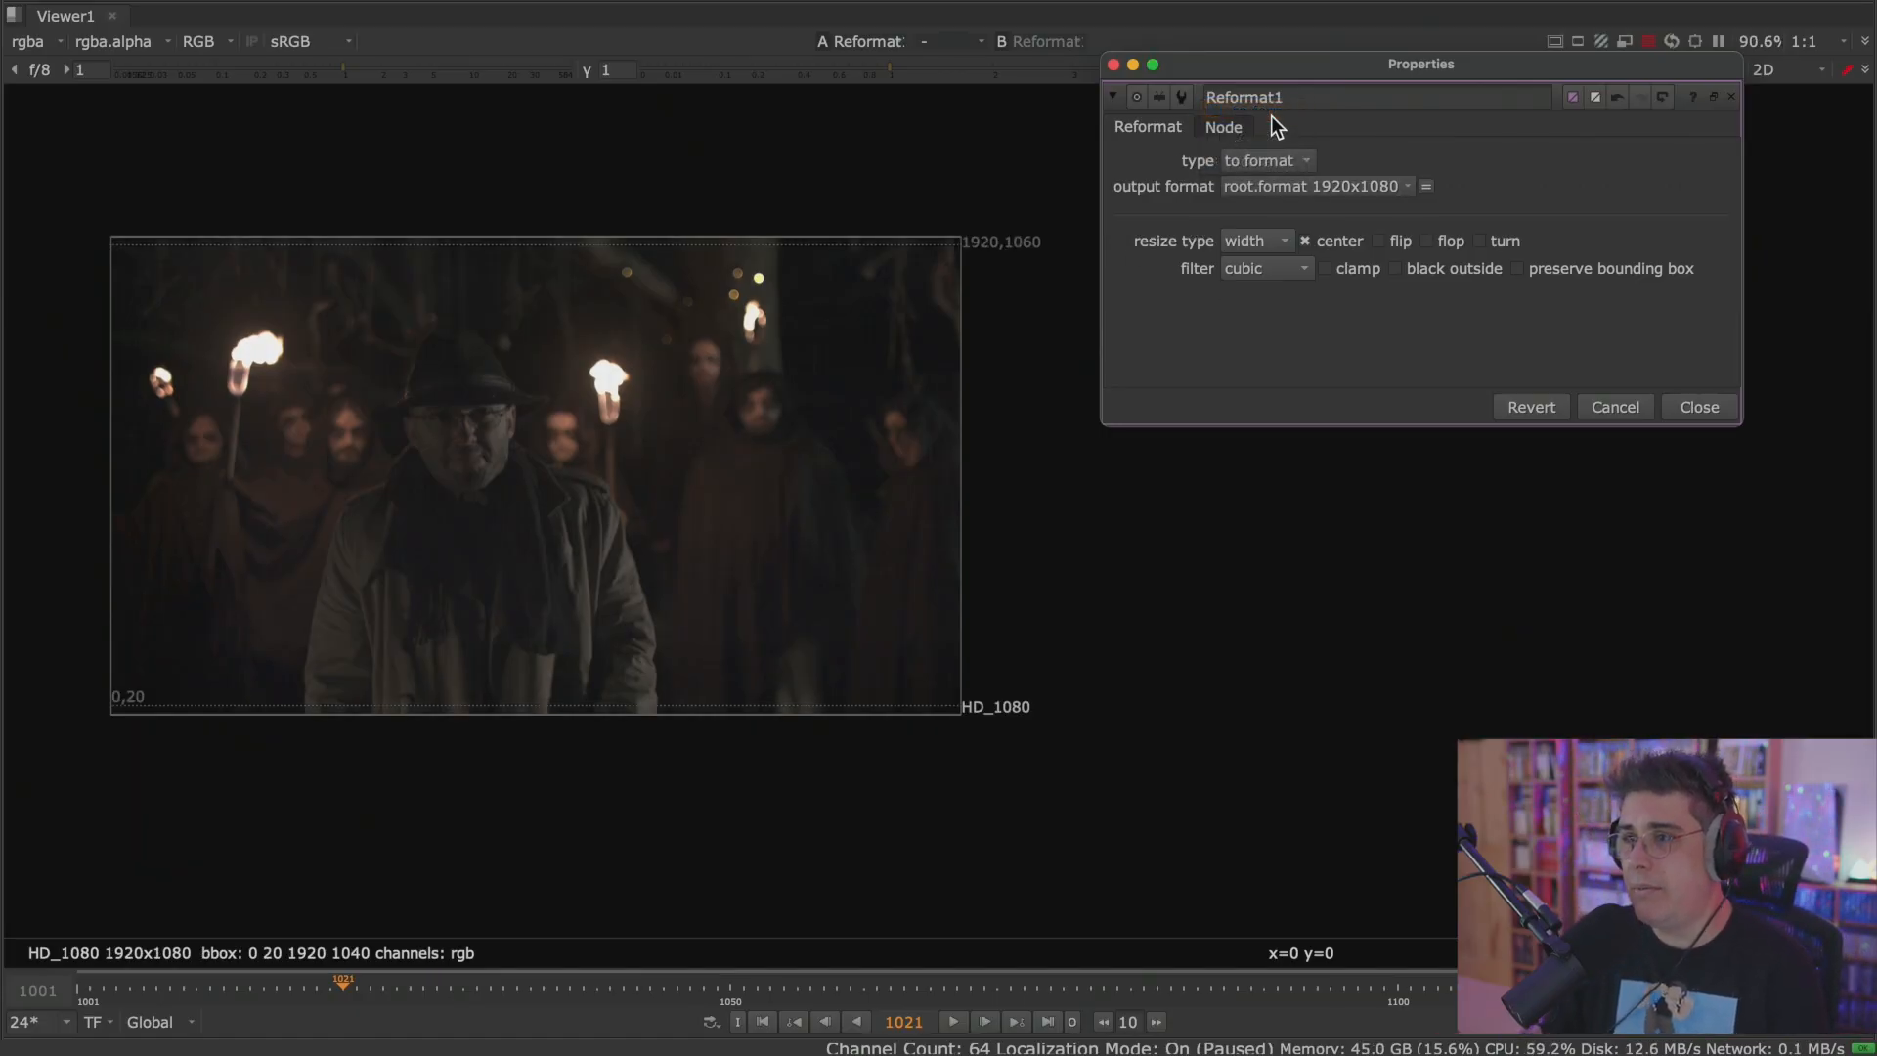
{"action": "left_click", "coordinate": [1285, 168]}
{"action": "left_click", "coordinate": [1294, 184]}
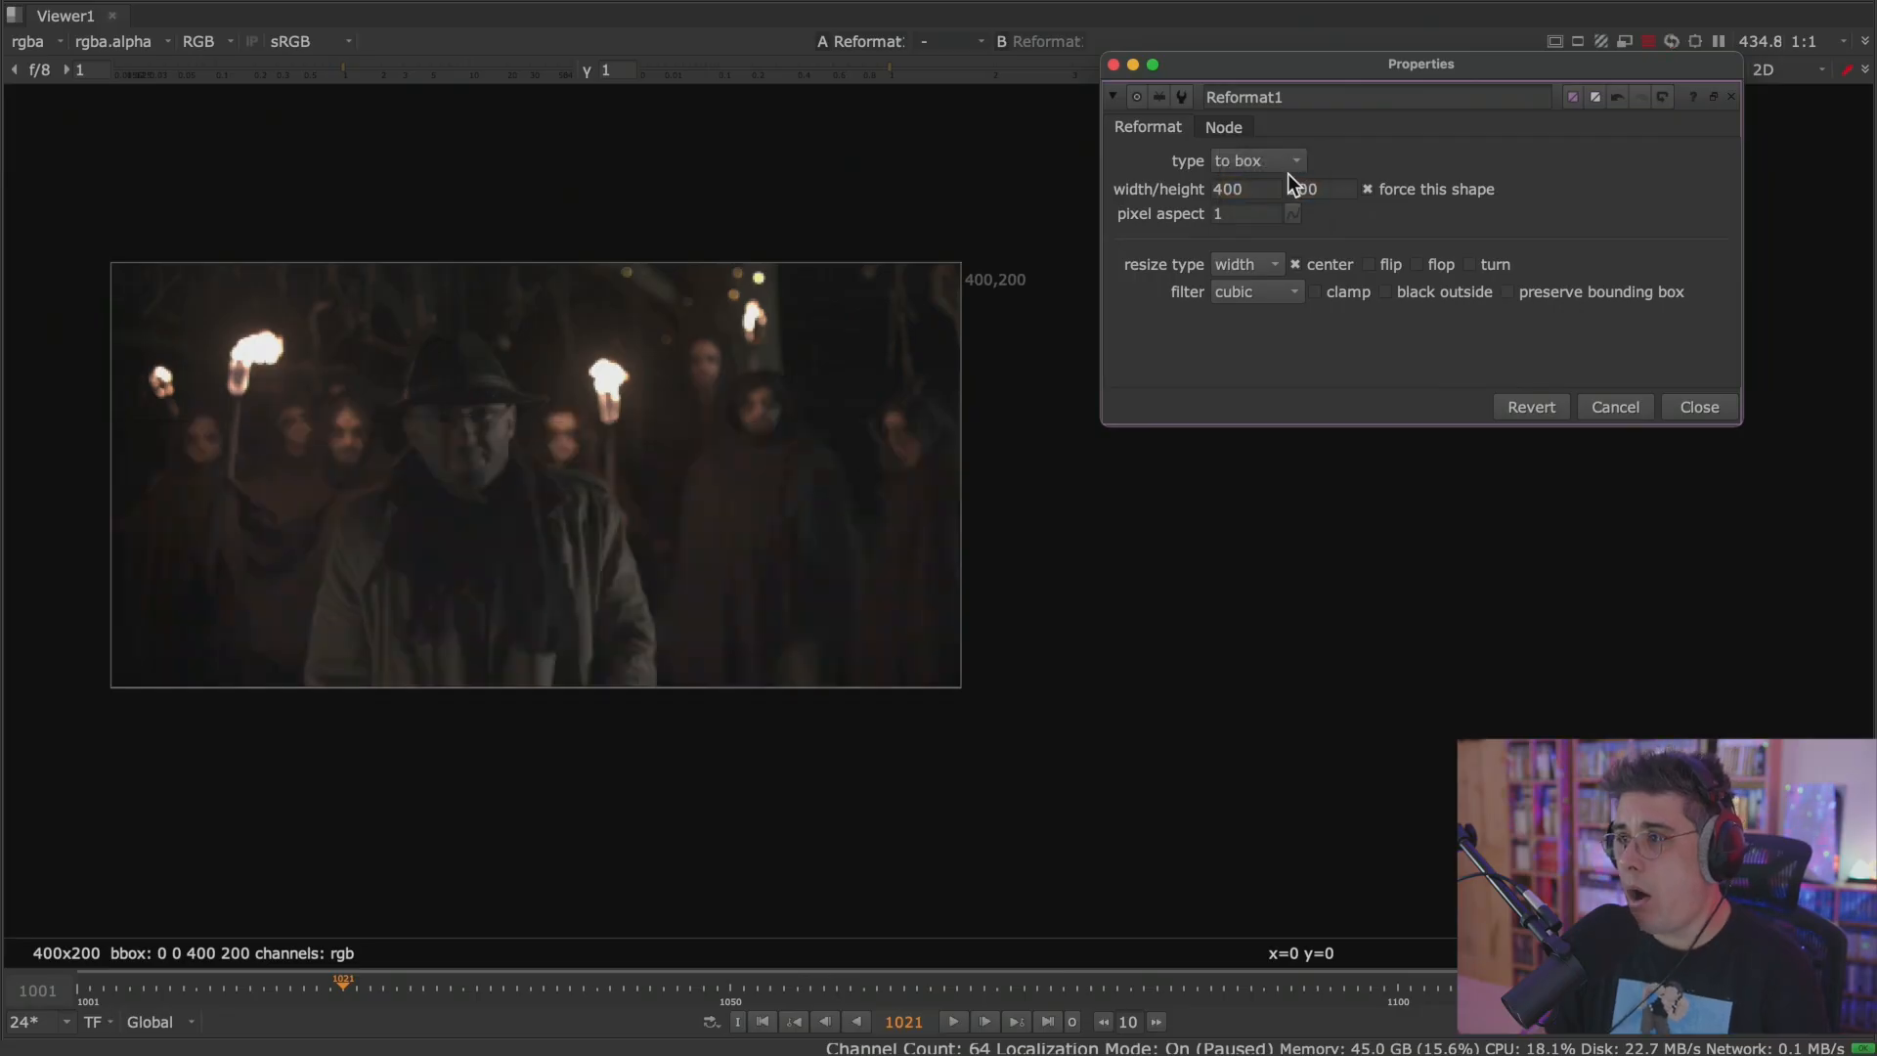
{"action": "left_click", "coordinate": [1281, 162]}
{"action": "left_click", "coordinate": [1279, 187]}
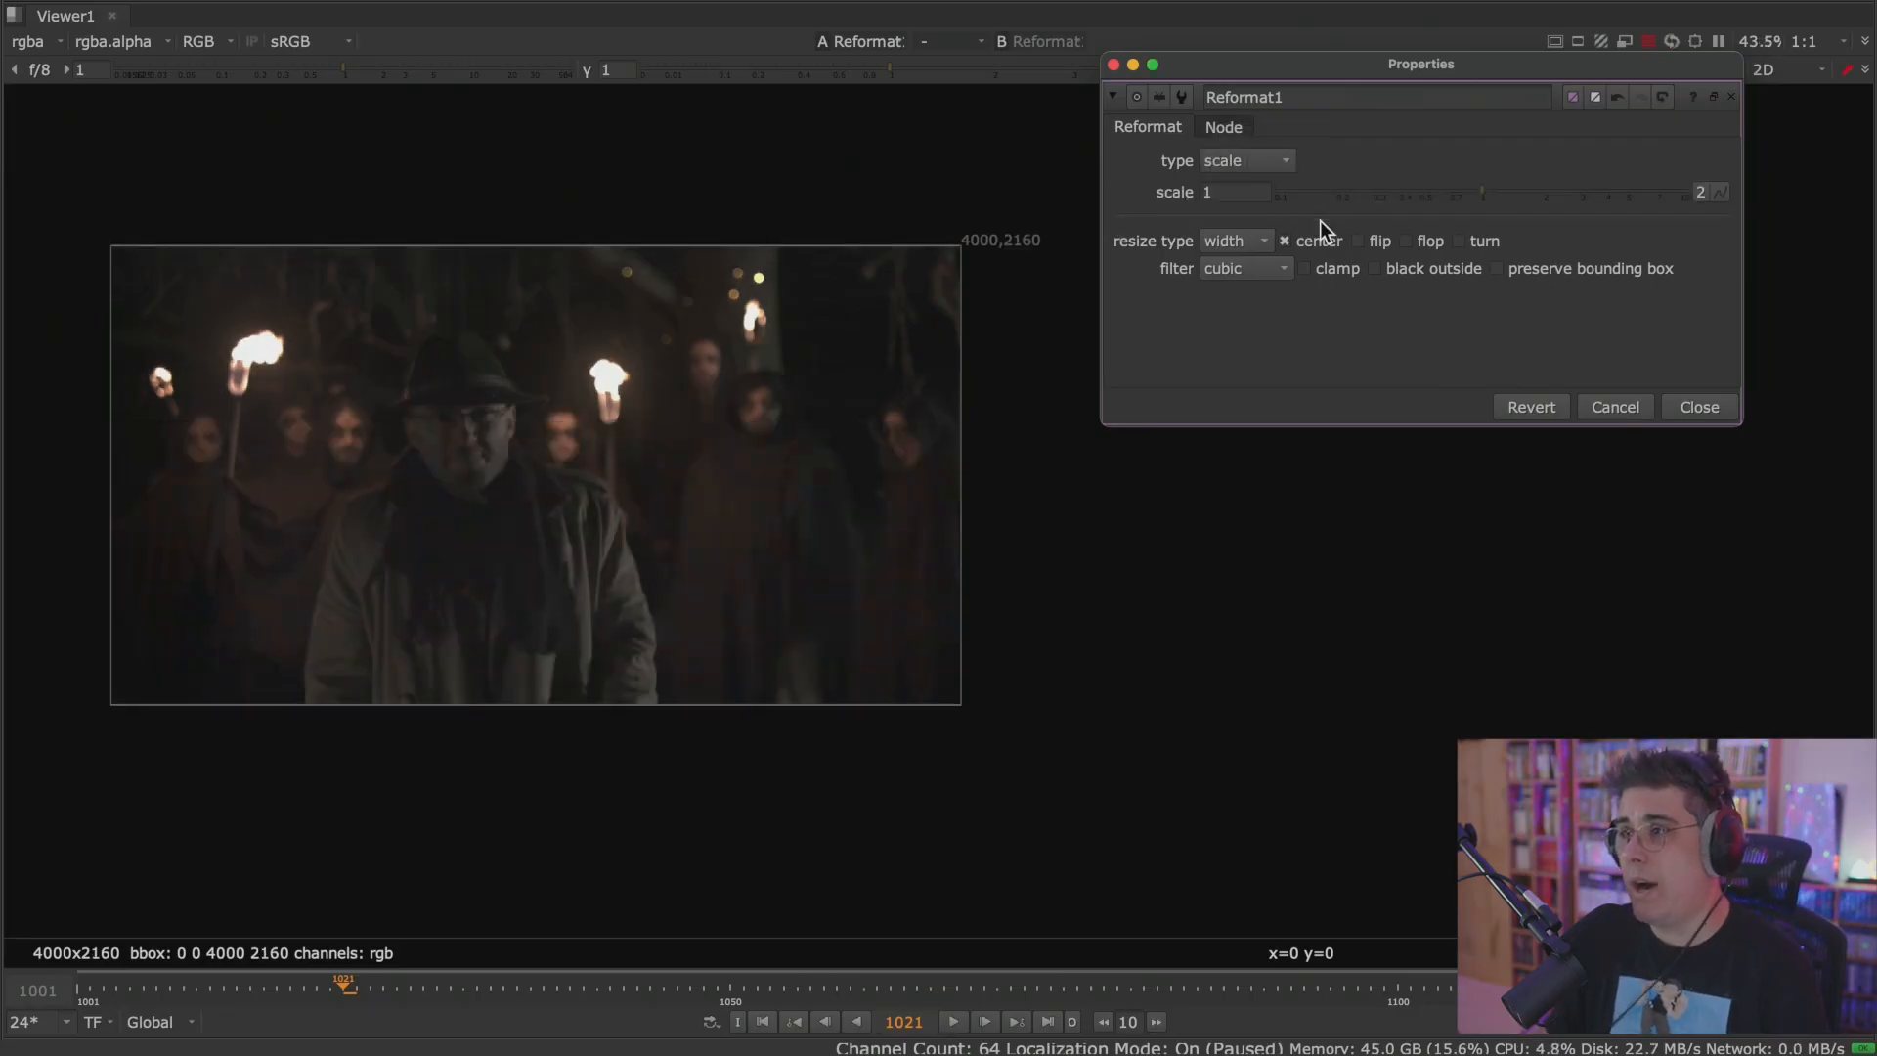
Nudge the Reformat1 scale to 1.02 and switch its type back to to format.
{"action": "mouse_move", "coordinate": [1487, 191]}
{"action": "left_mouse_down"}
{"action": "mouse_move", "coordinate": [1517, 191]}
{"action": "mouse_move", "coordinate": [1480, 193]}
{"action": "left_mouse_up"}
{"action": "left_click", "coordinate": [1487, 190]}
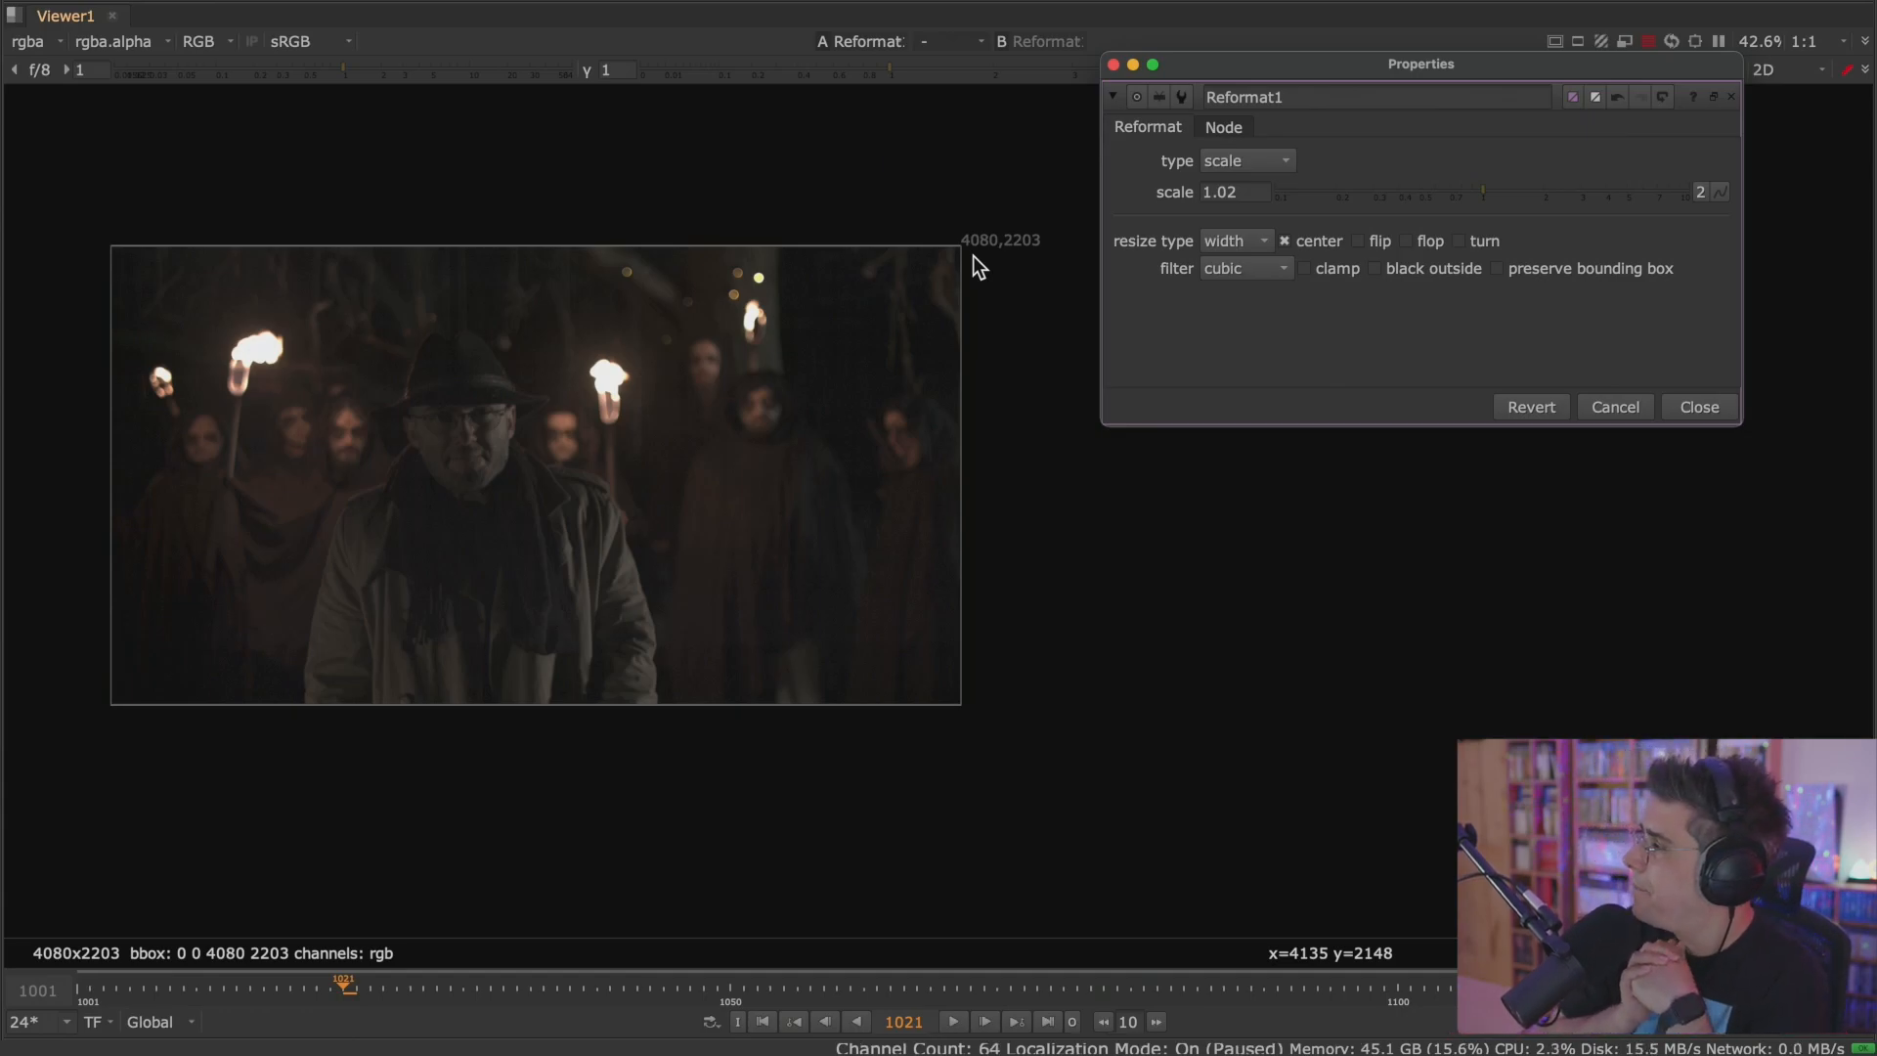
{"action": "left_click", "coordinate": [1280, 161]}
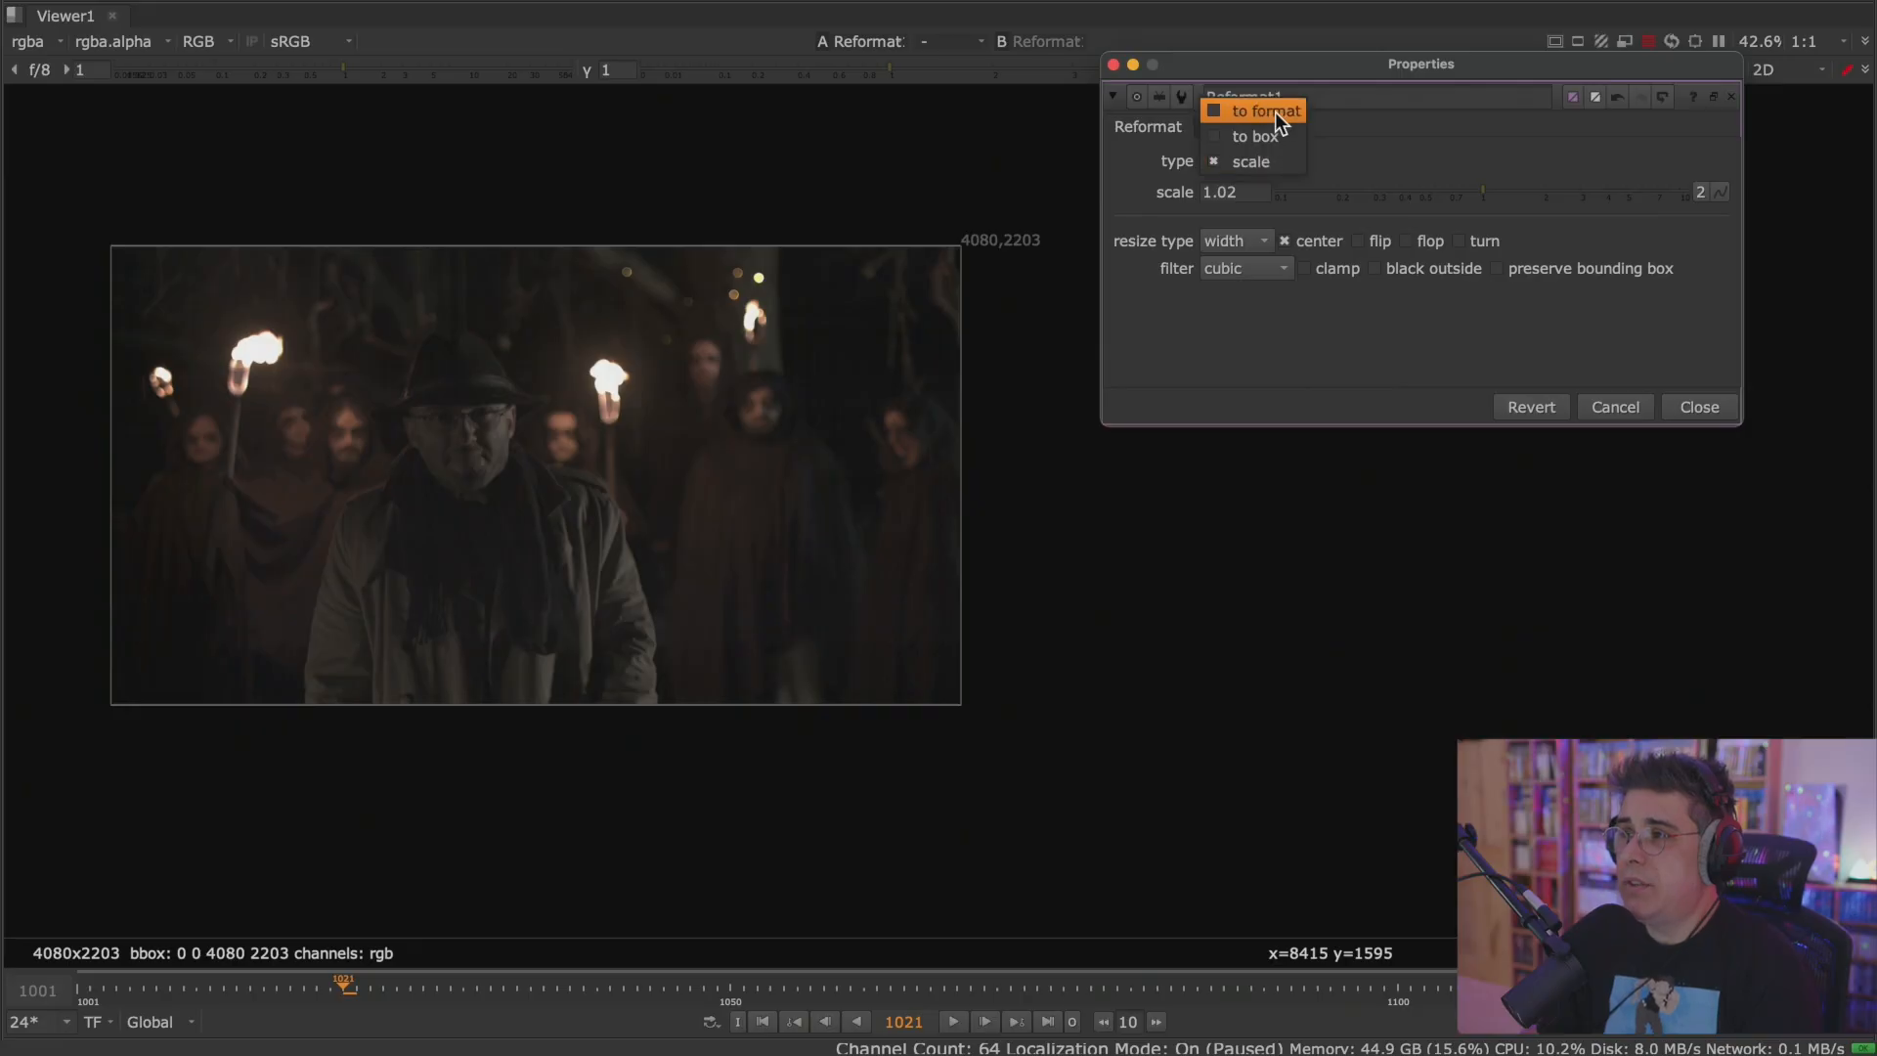
{"action": "left_click", "coordinate": [1274, 111]}
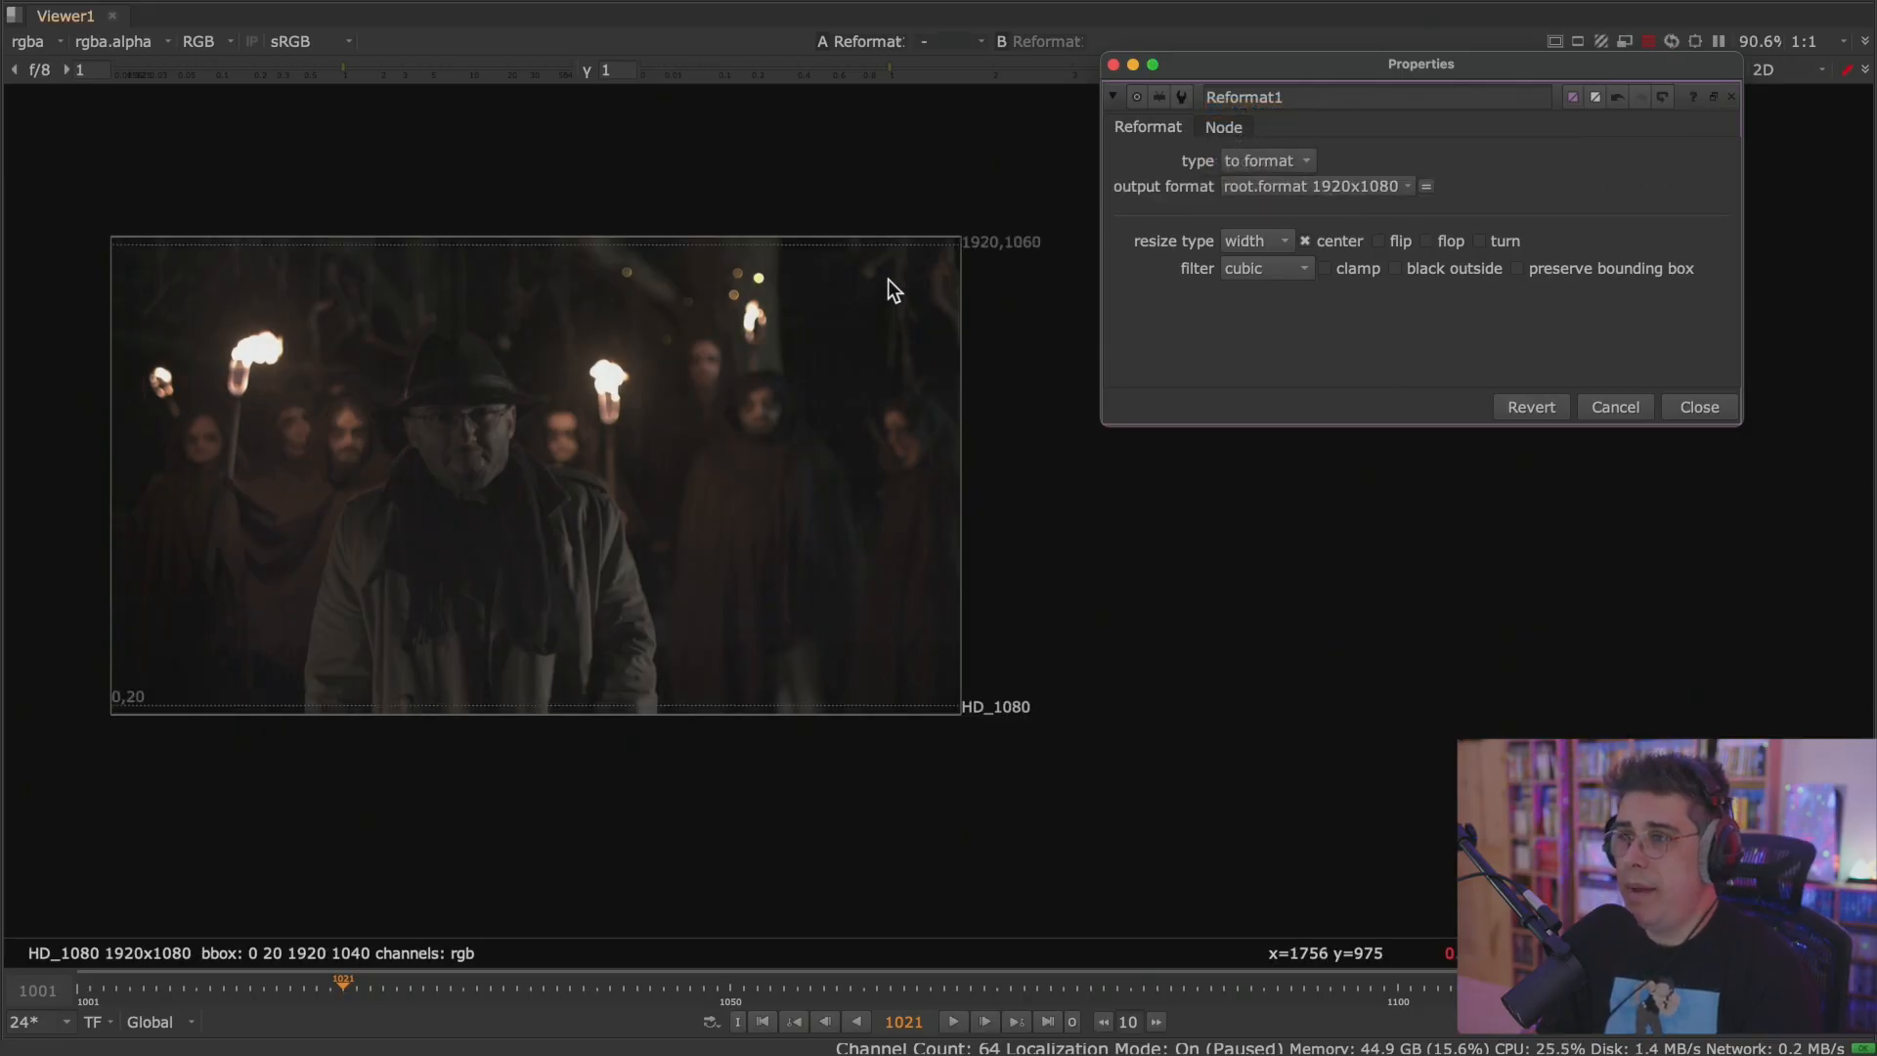
Try the height and fit resize types on Reformat1 with the root.format 1920x1080 output.
{"action": "scroll", "coordinate": [897, 252], "scroll_direction": "up", "scroll_amount": 4}
{"action": "scroll", "coordinate": [895, 239], "scroll_direction": "down", "scroll_amount": 3}
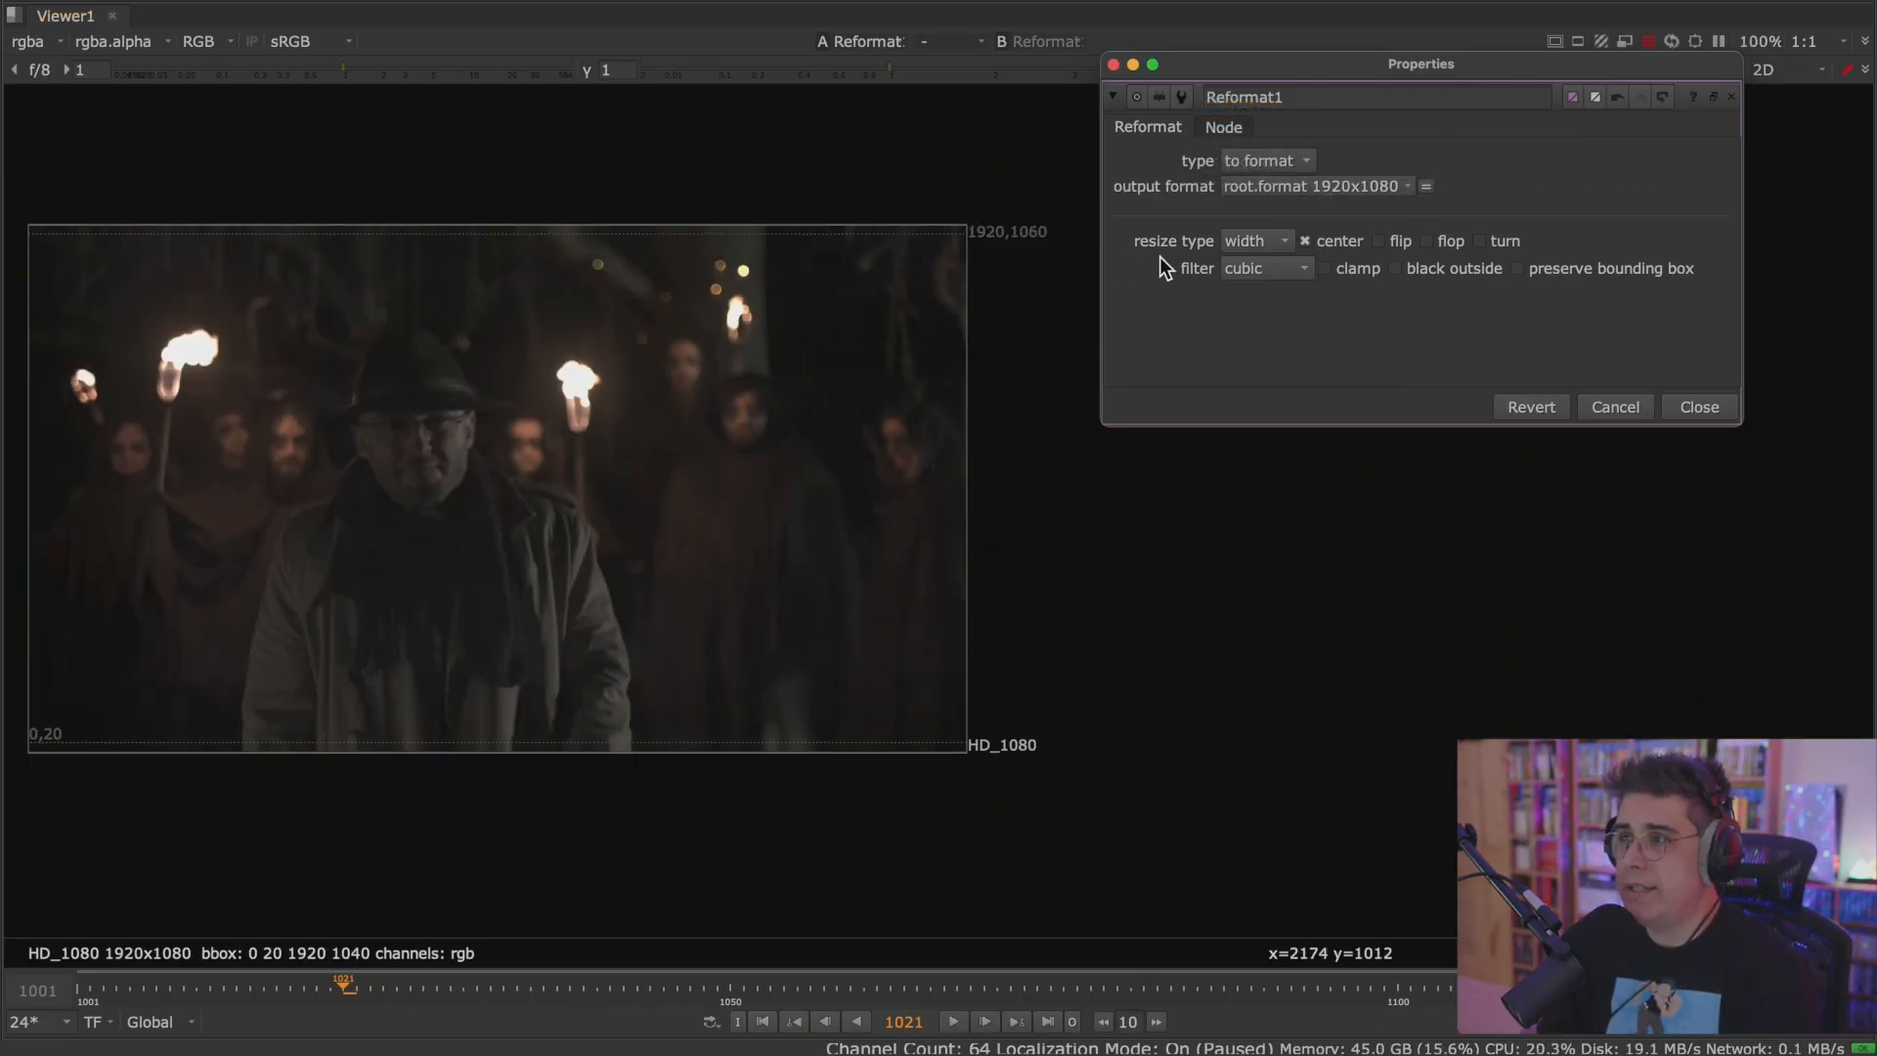
{"action": "left_click", "coordinate": [1276, 240]}
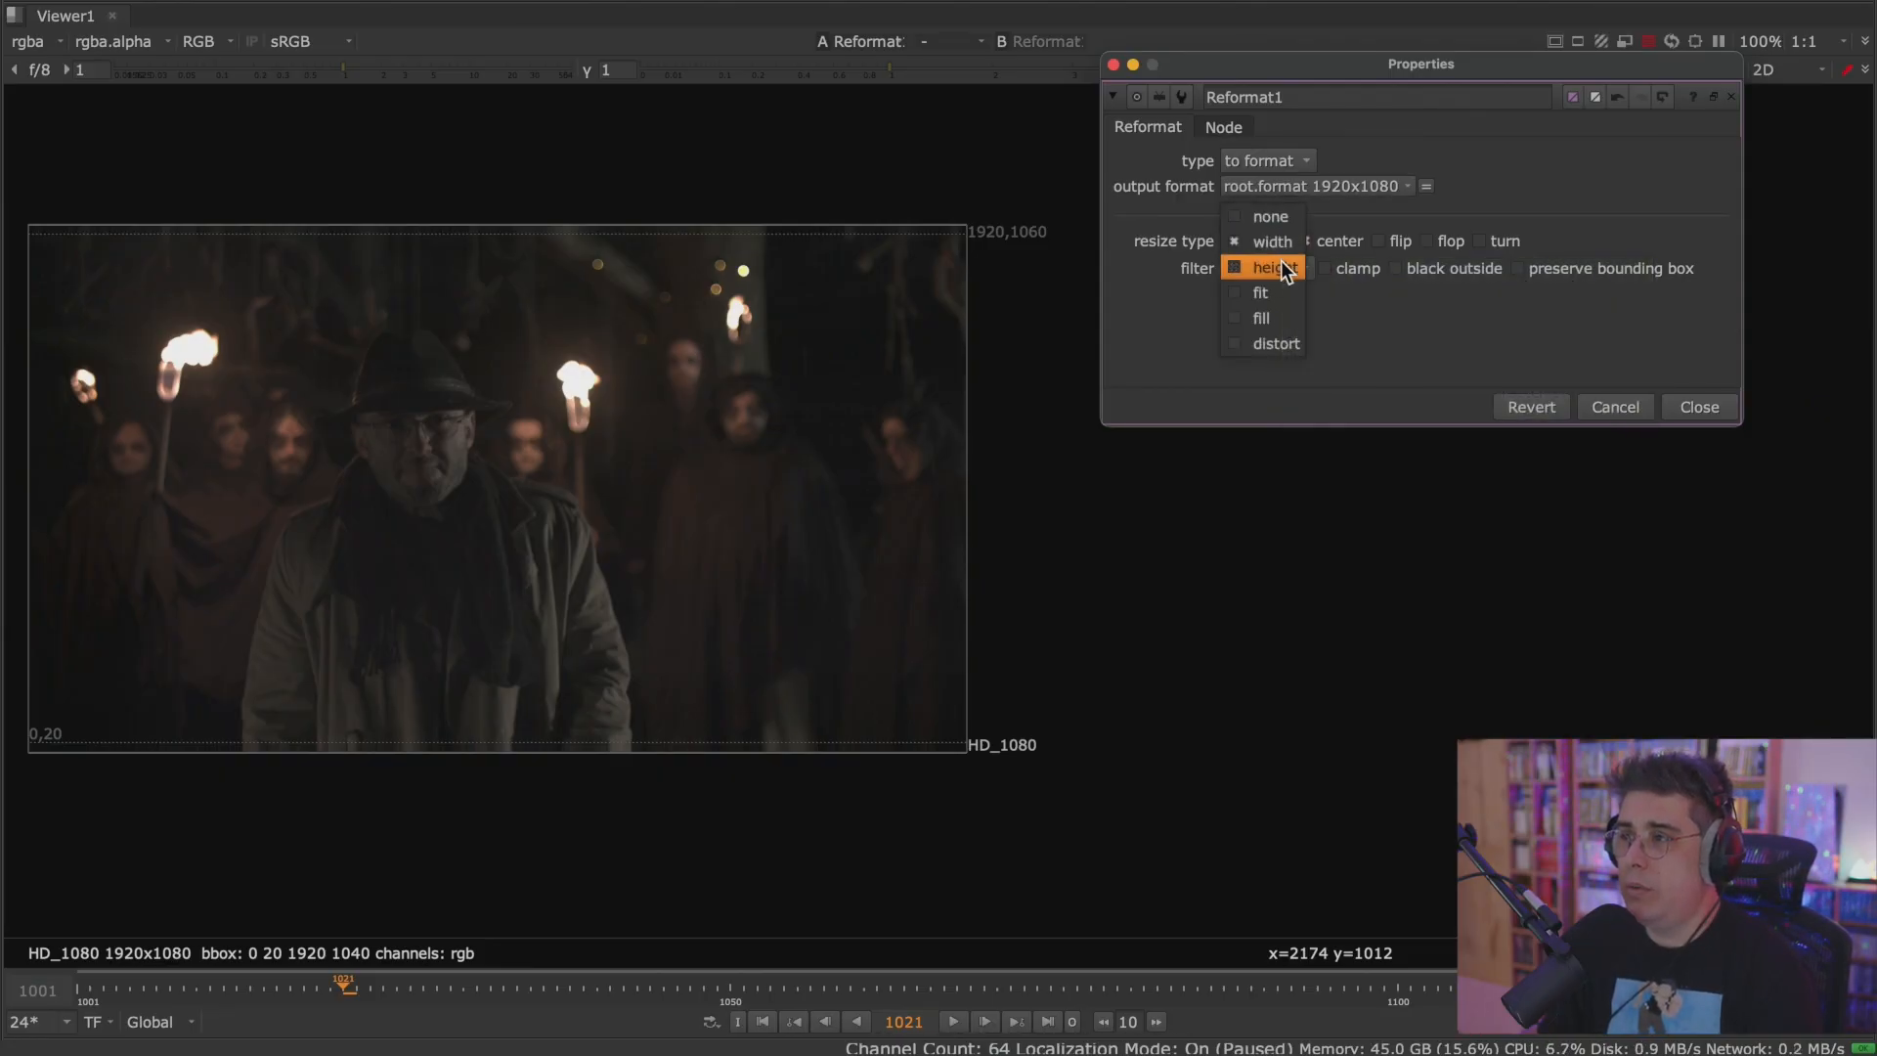
{"action": "left_click", "coordinate": [1281, 261]}
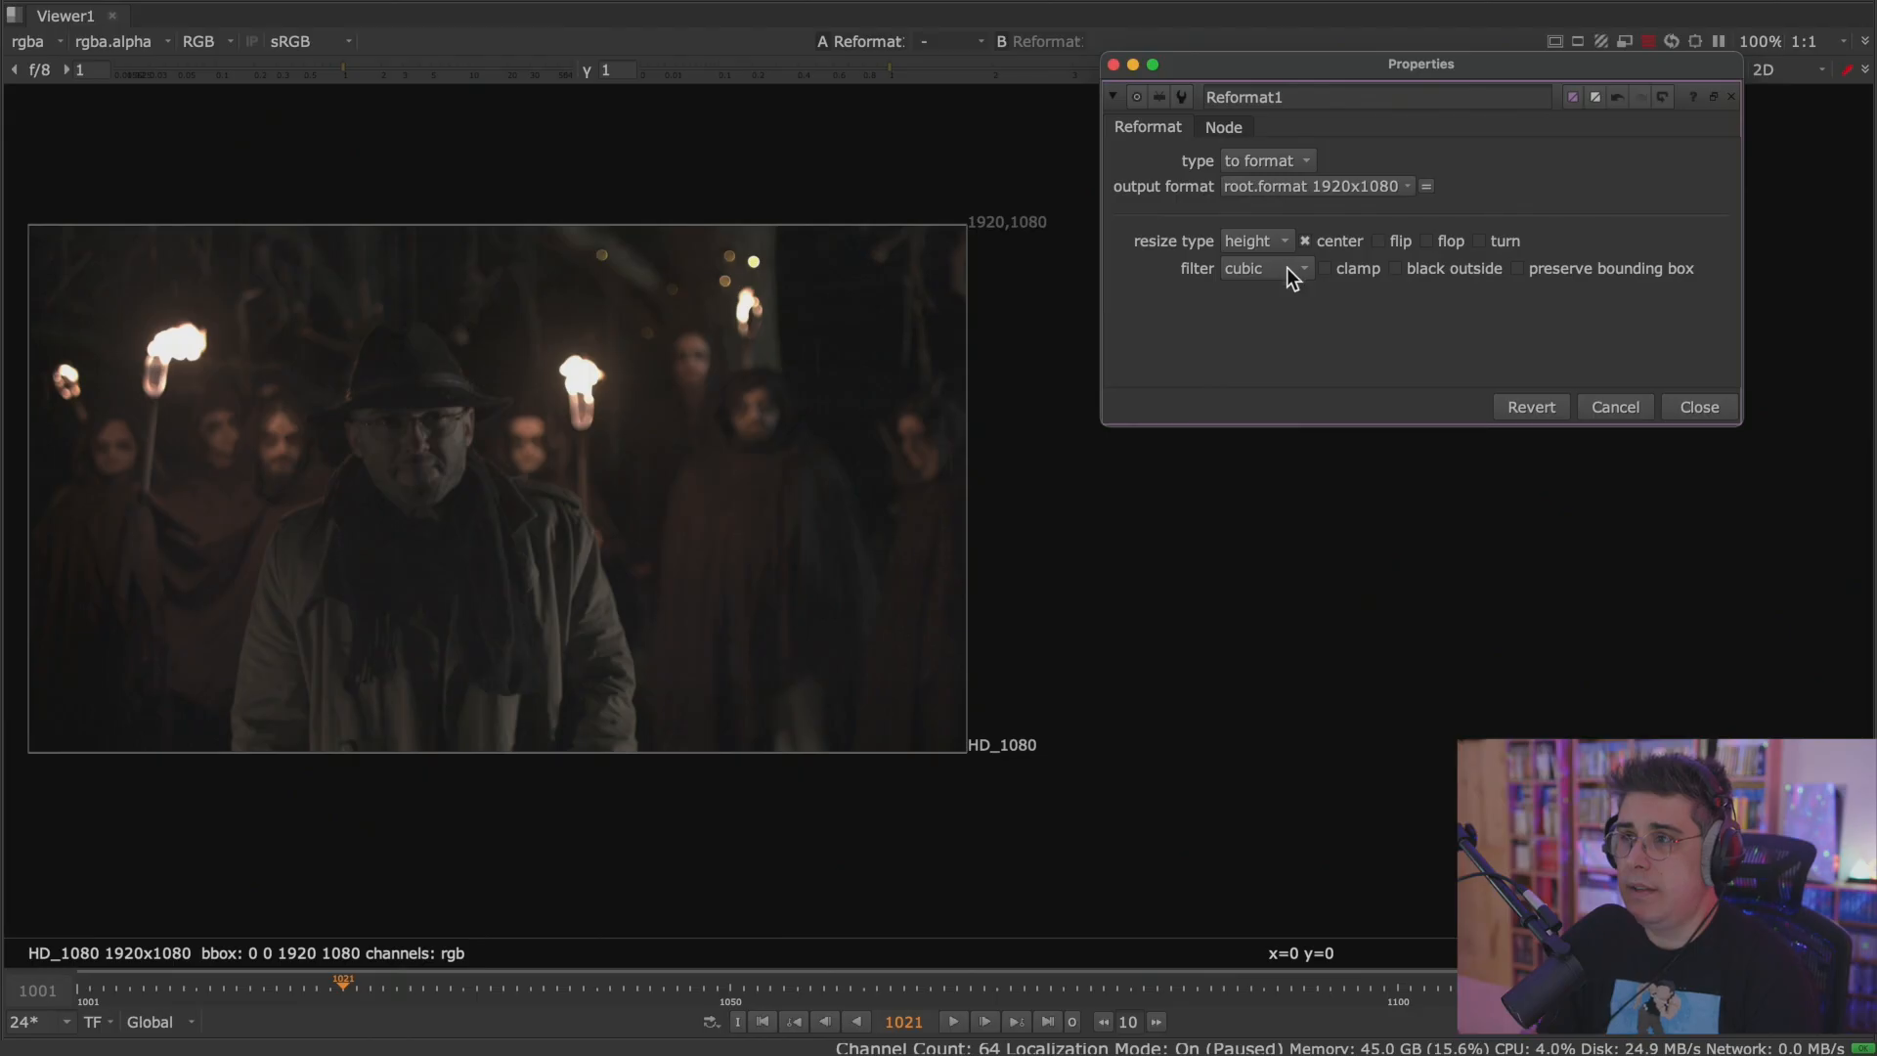
{"action": "left_click", "coordinate": [1289, 243]}
{"action": "left_click", "coordinate": [1283, 266]}
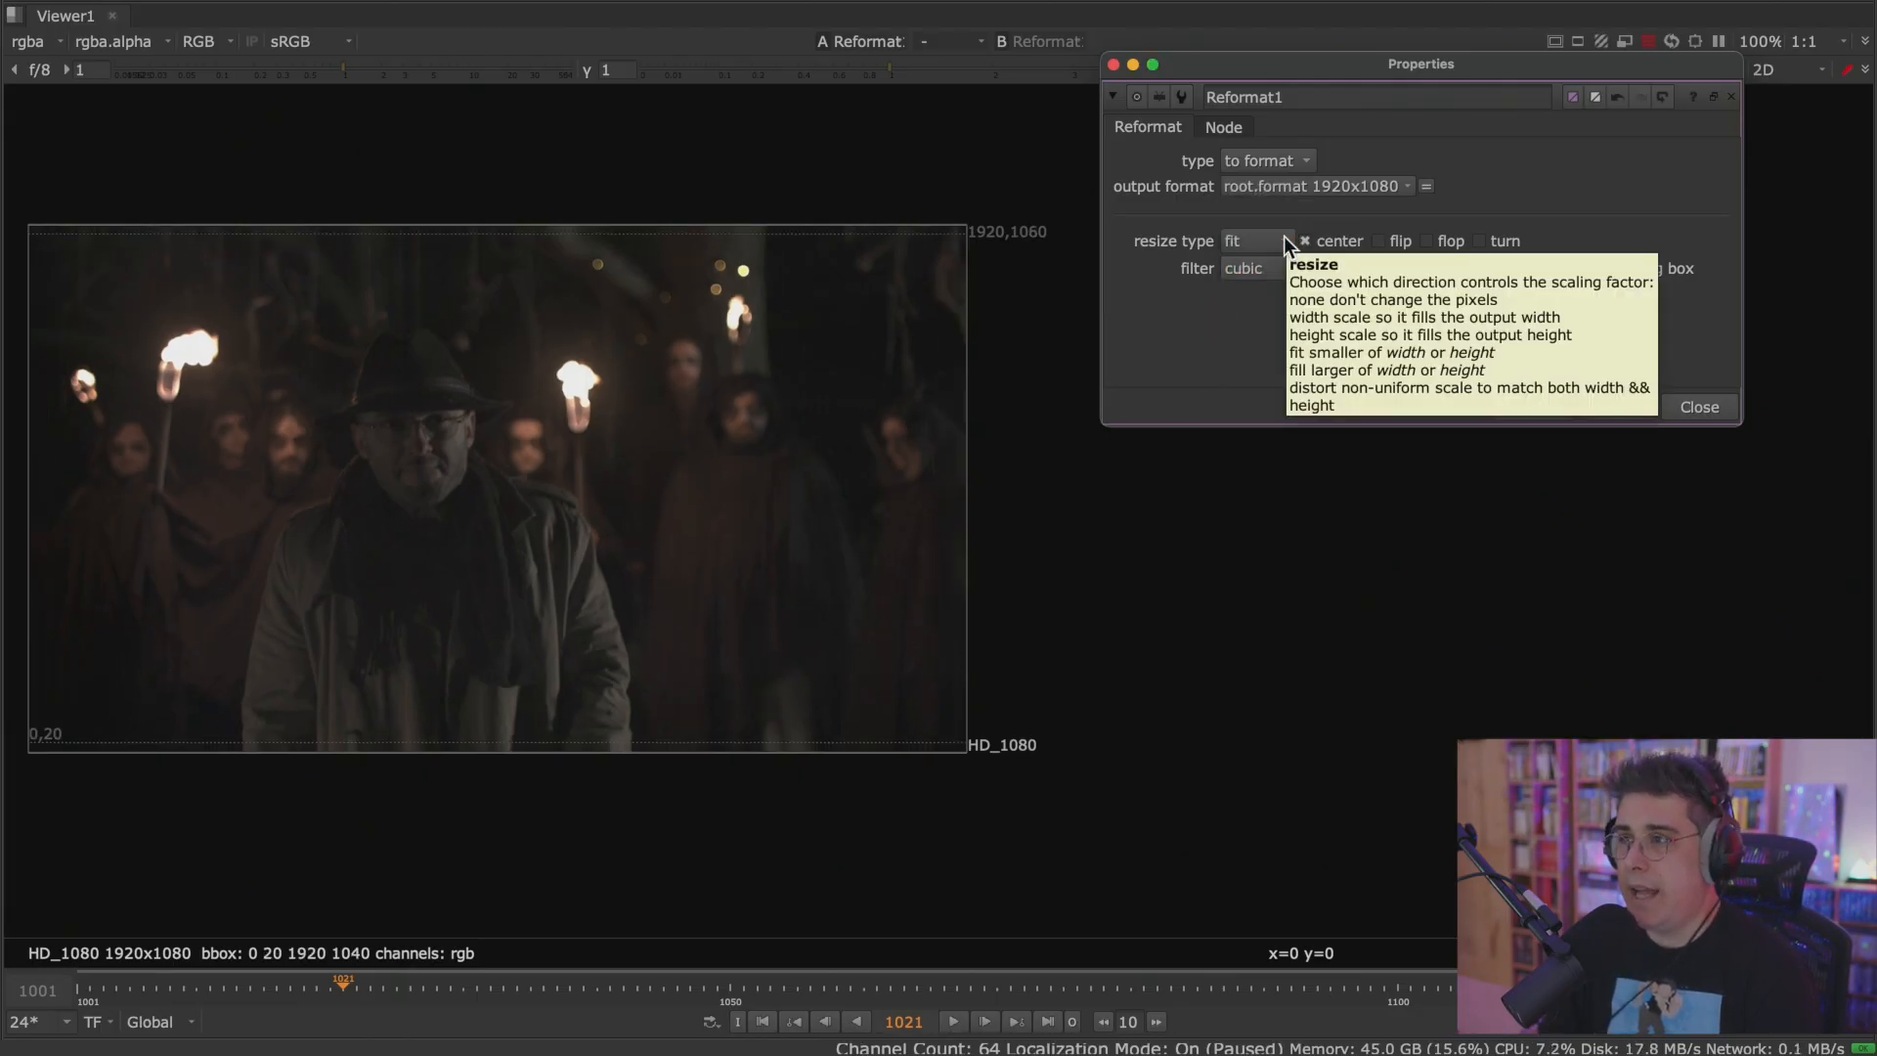
Try the fill and distort resize types on Reformat1 and inspect the distorted footage.
{"action": "left_click", "coordinate": [1269, 243]}
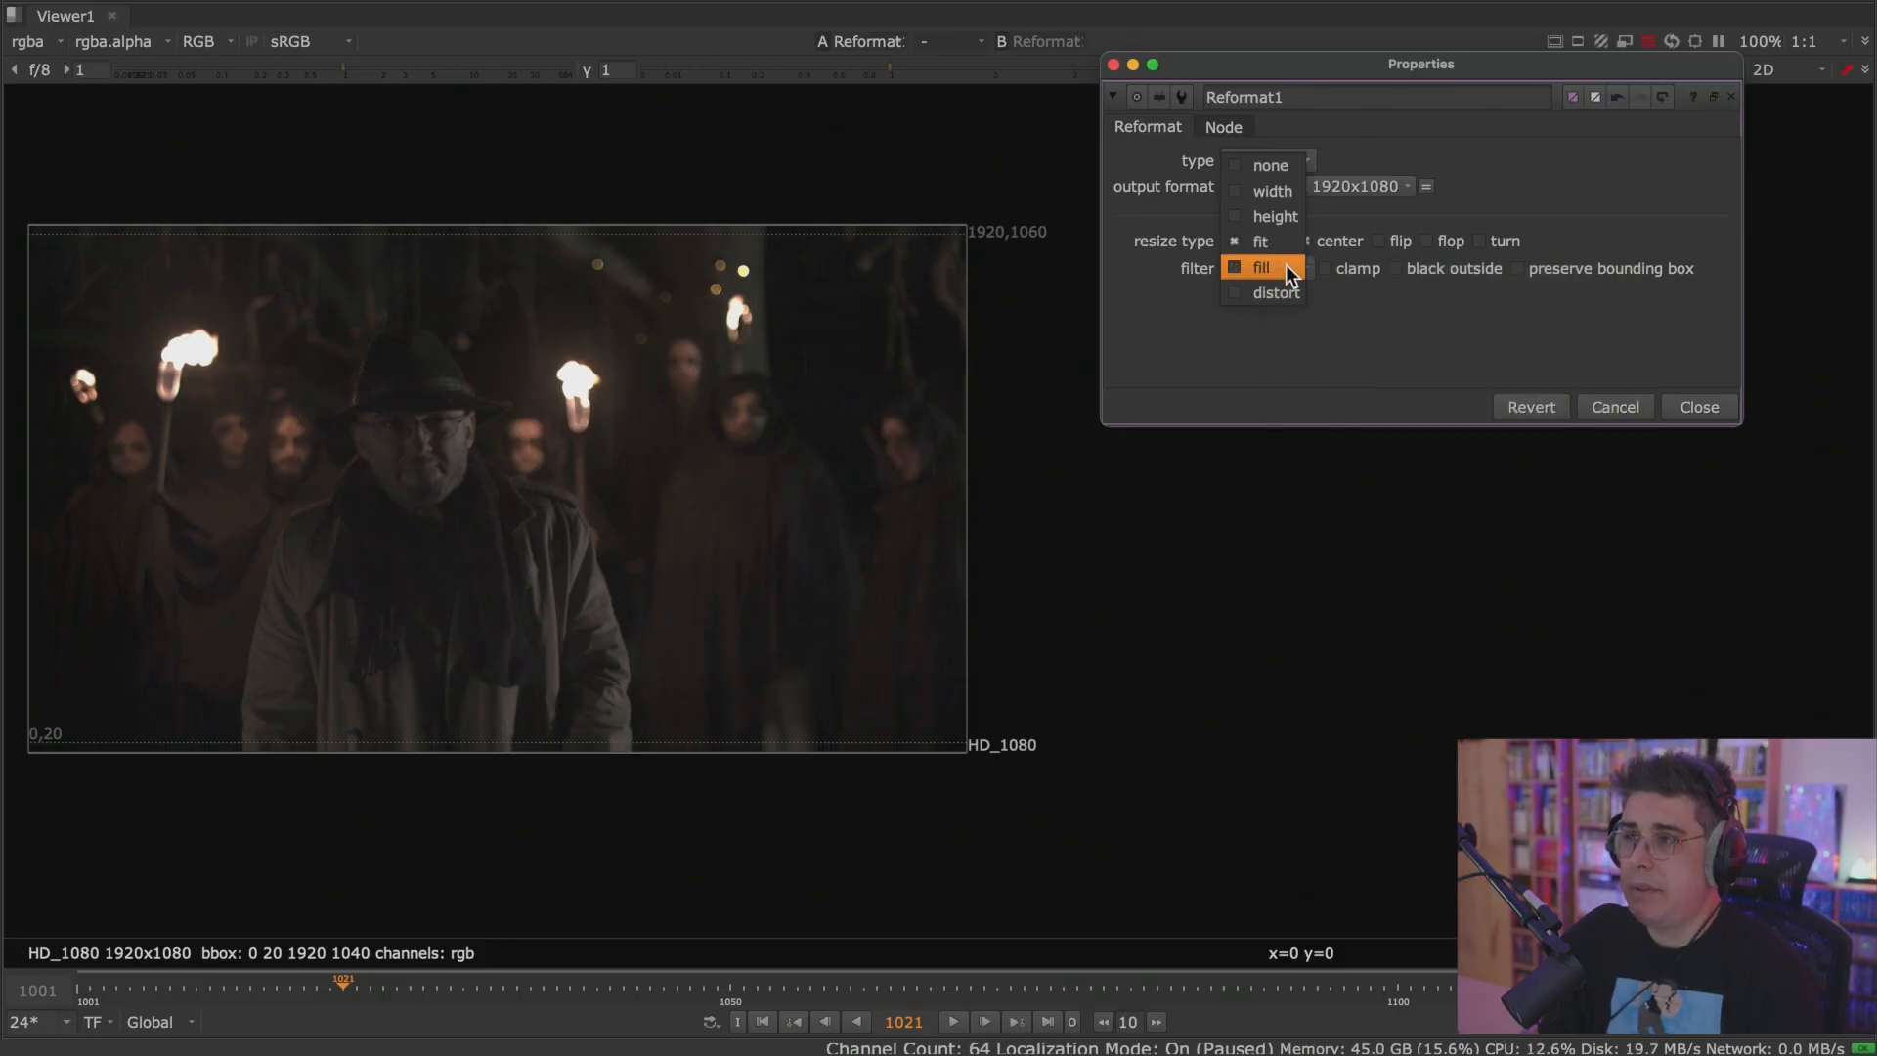
{"action": "left_click", "coordinate": [1284, 266]}
{"action": "left_click", "coordinate": [1285, 242]}
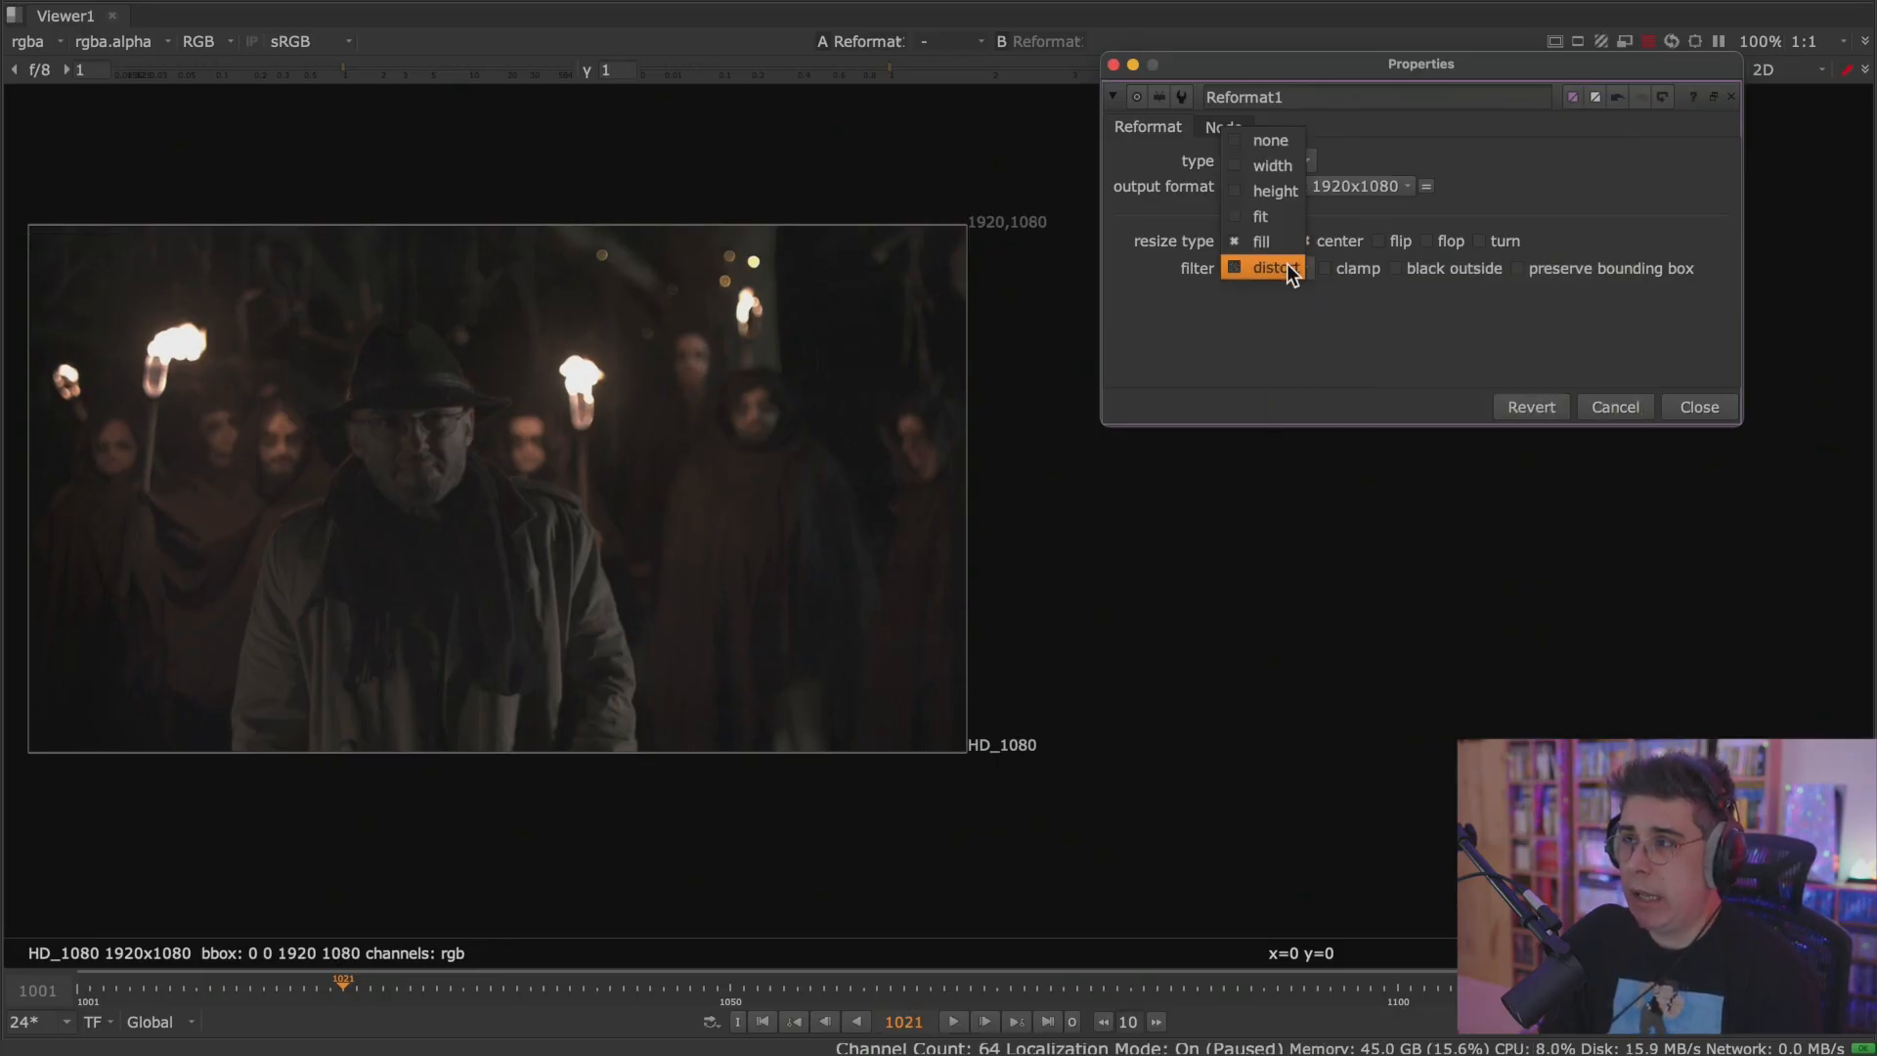
{"action": "left_click", "coordinate": [1286, 262]}
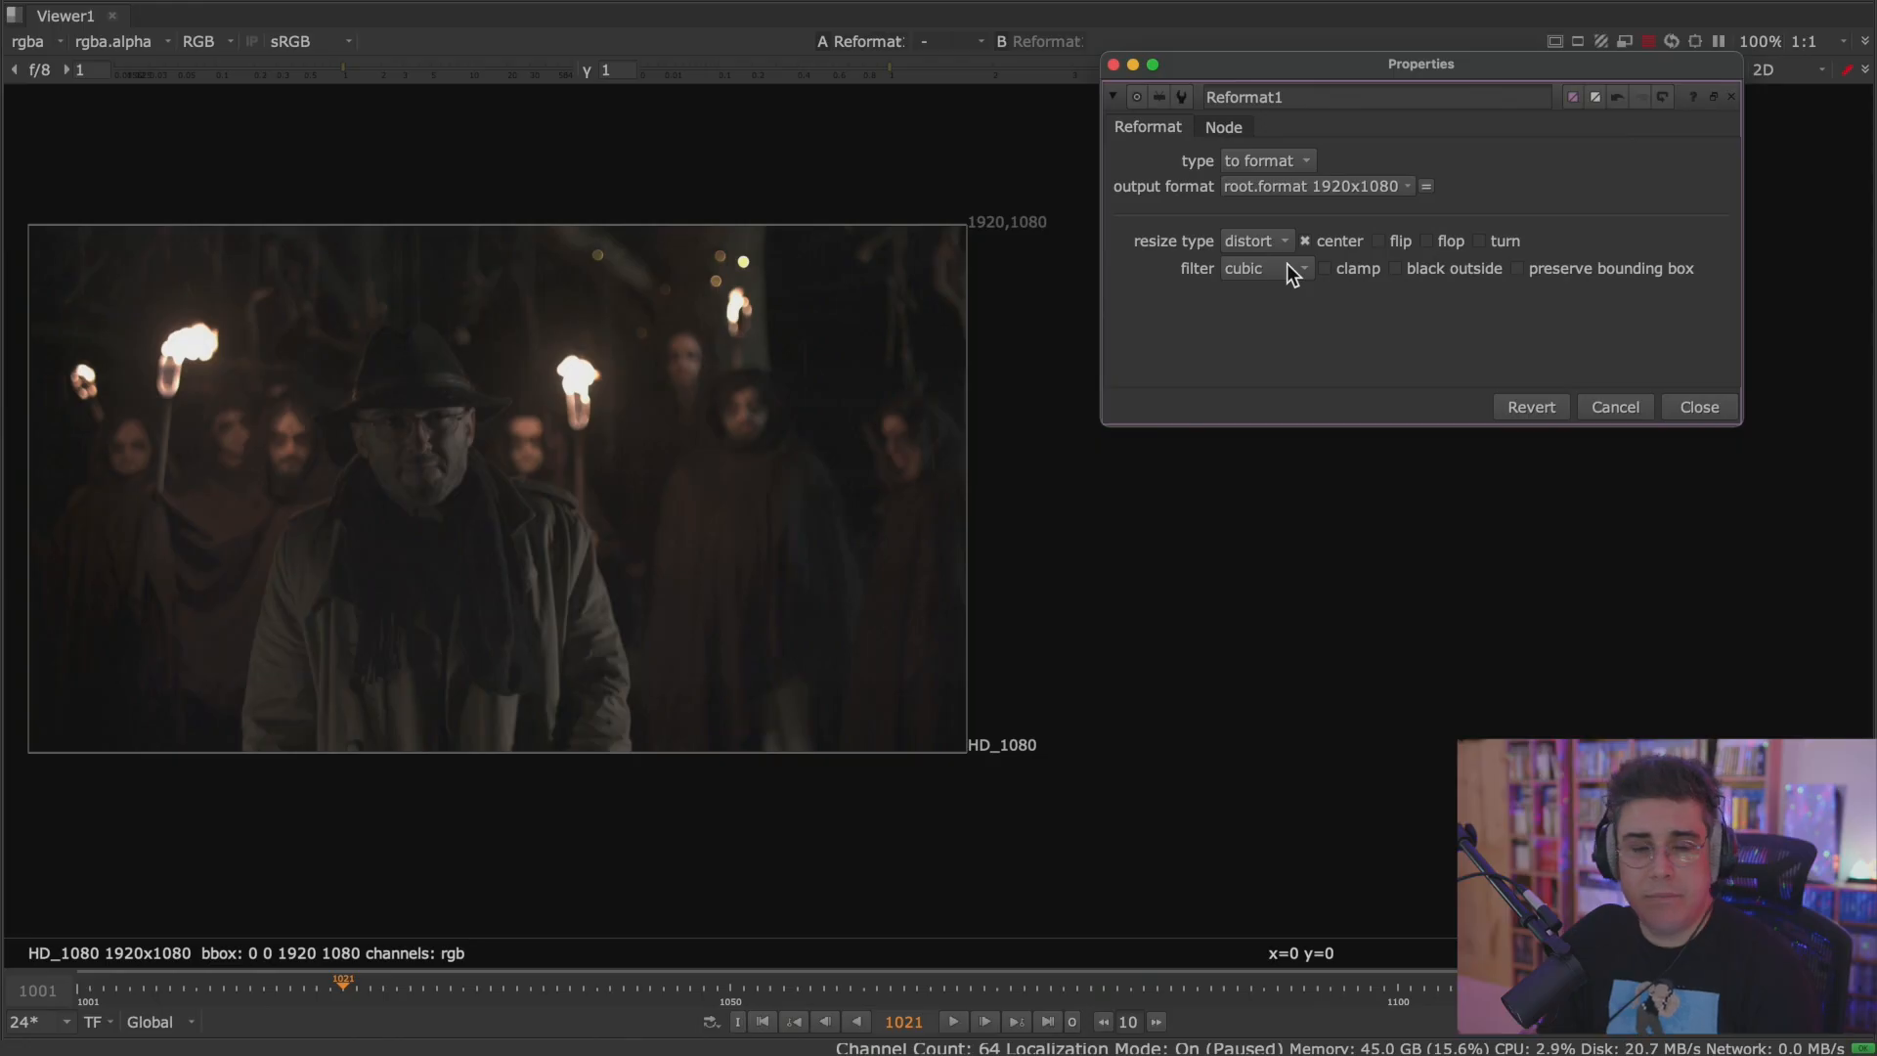
{"action": "scroll", "coordinate": [769, 437], "scroll_direction": "up", "scroll_amount": 1}
{"action": "middle_click_drag", "start_coordinate": [768, 438], "coordinate": [829, 478]}
{"action": "left_click_drag", "start_coordinate": [1294, 65], "coordinate": [1363, 56]}
{"action": "mouse_move", "coordinate": [749, 448]}
{"action": "middle_mouse_down"}
{"action": "mouse_move", "coordinate": [805, 436]}
{"action": "mouse_move", "coordinate": [723, 432]}
{"action": "middle_mouse_up"}
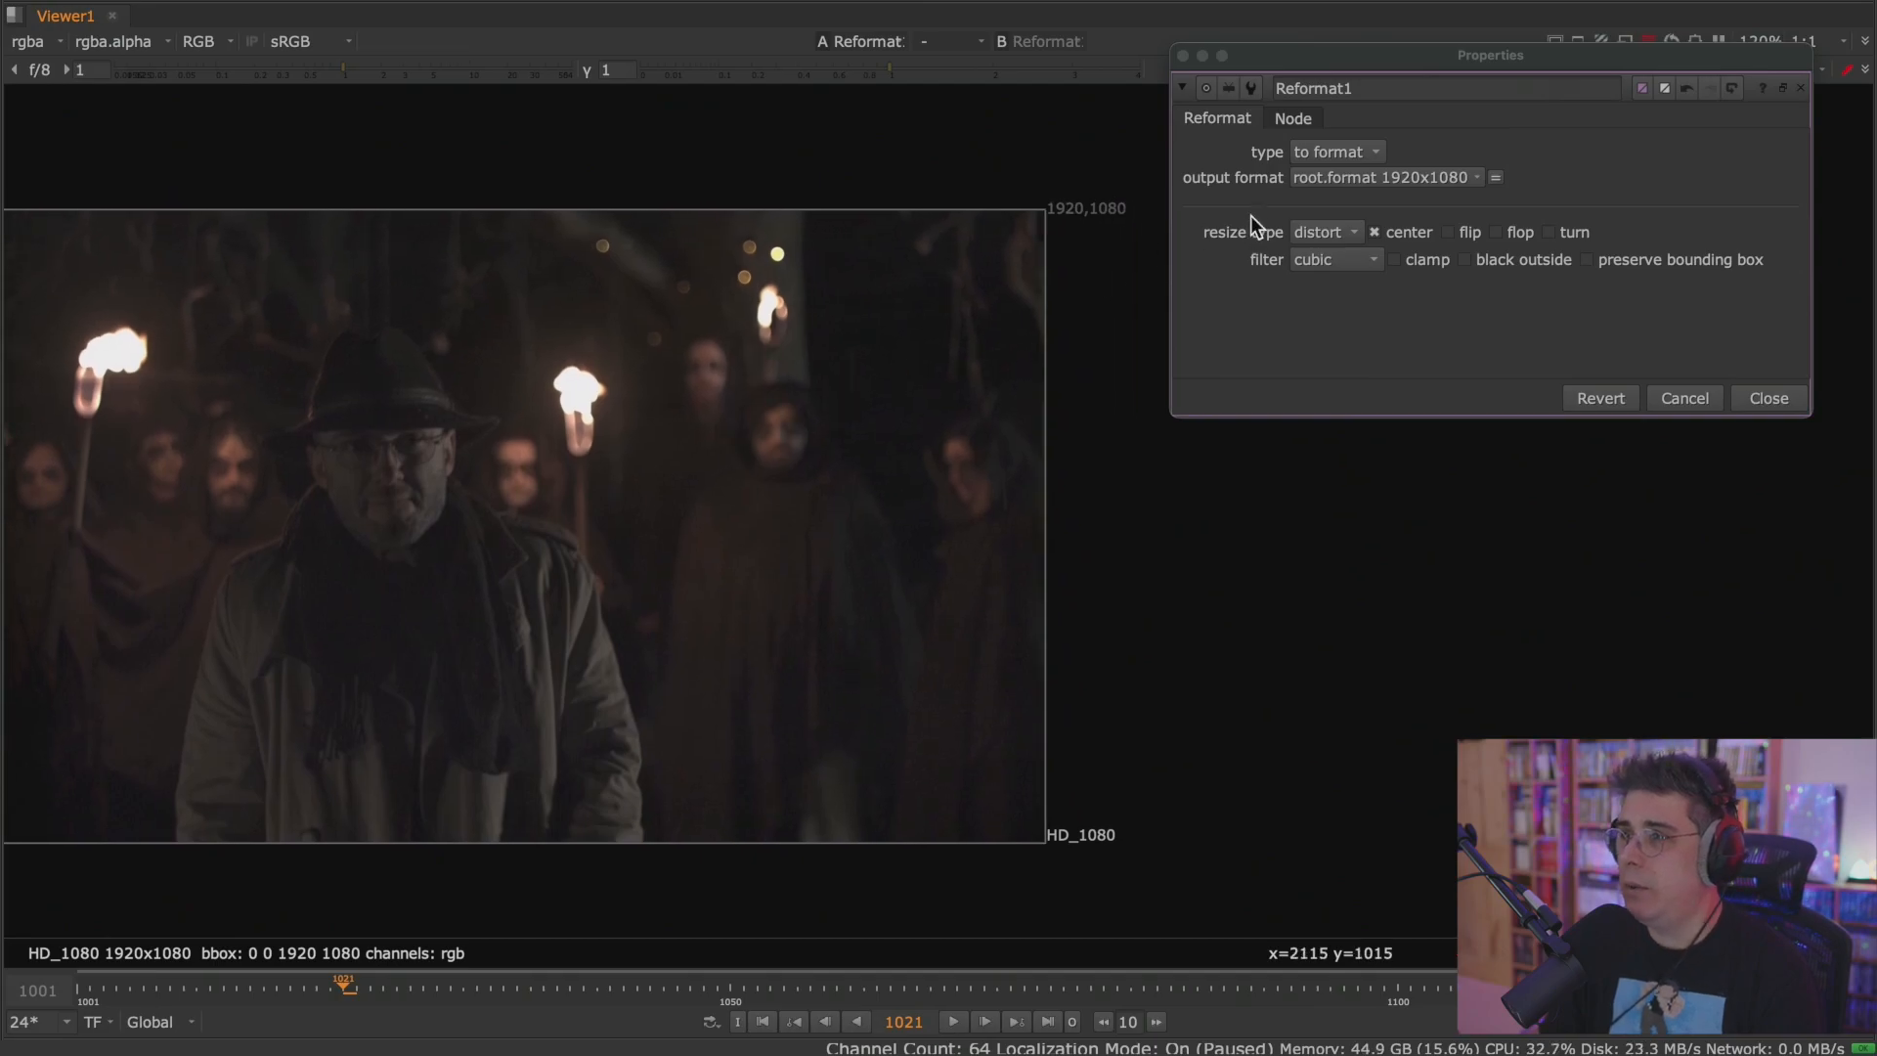
Try resize type none on Reformat1 and play the cropped footage backward for a while.
{"action": "left_click", "coordinate": [1349, 235]}
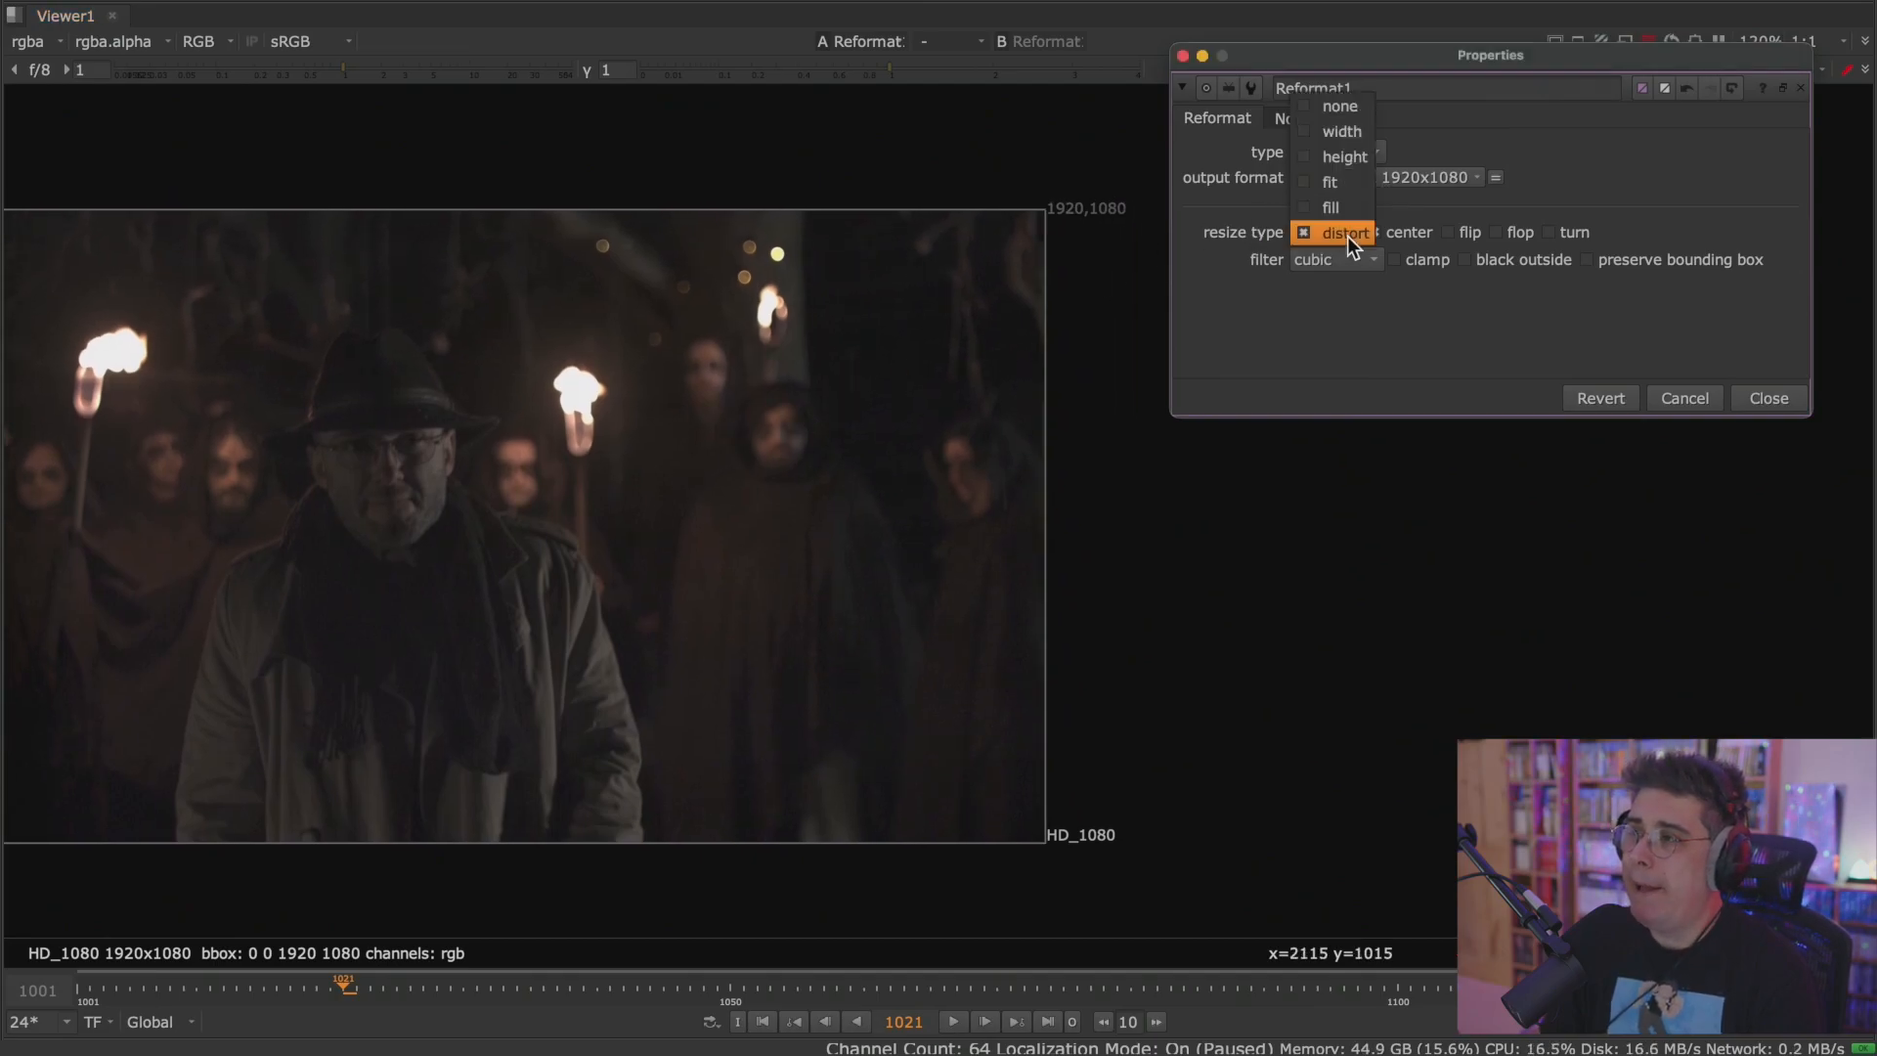
{"action": "left_click", "coordinate": [1353, 107]}
{"action": "scroll", "coordinate": [665, 477], "scroll_direction": "down", "scroll_amount": 3}
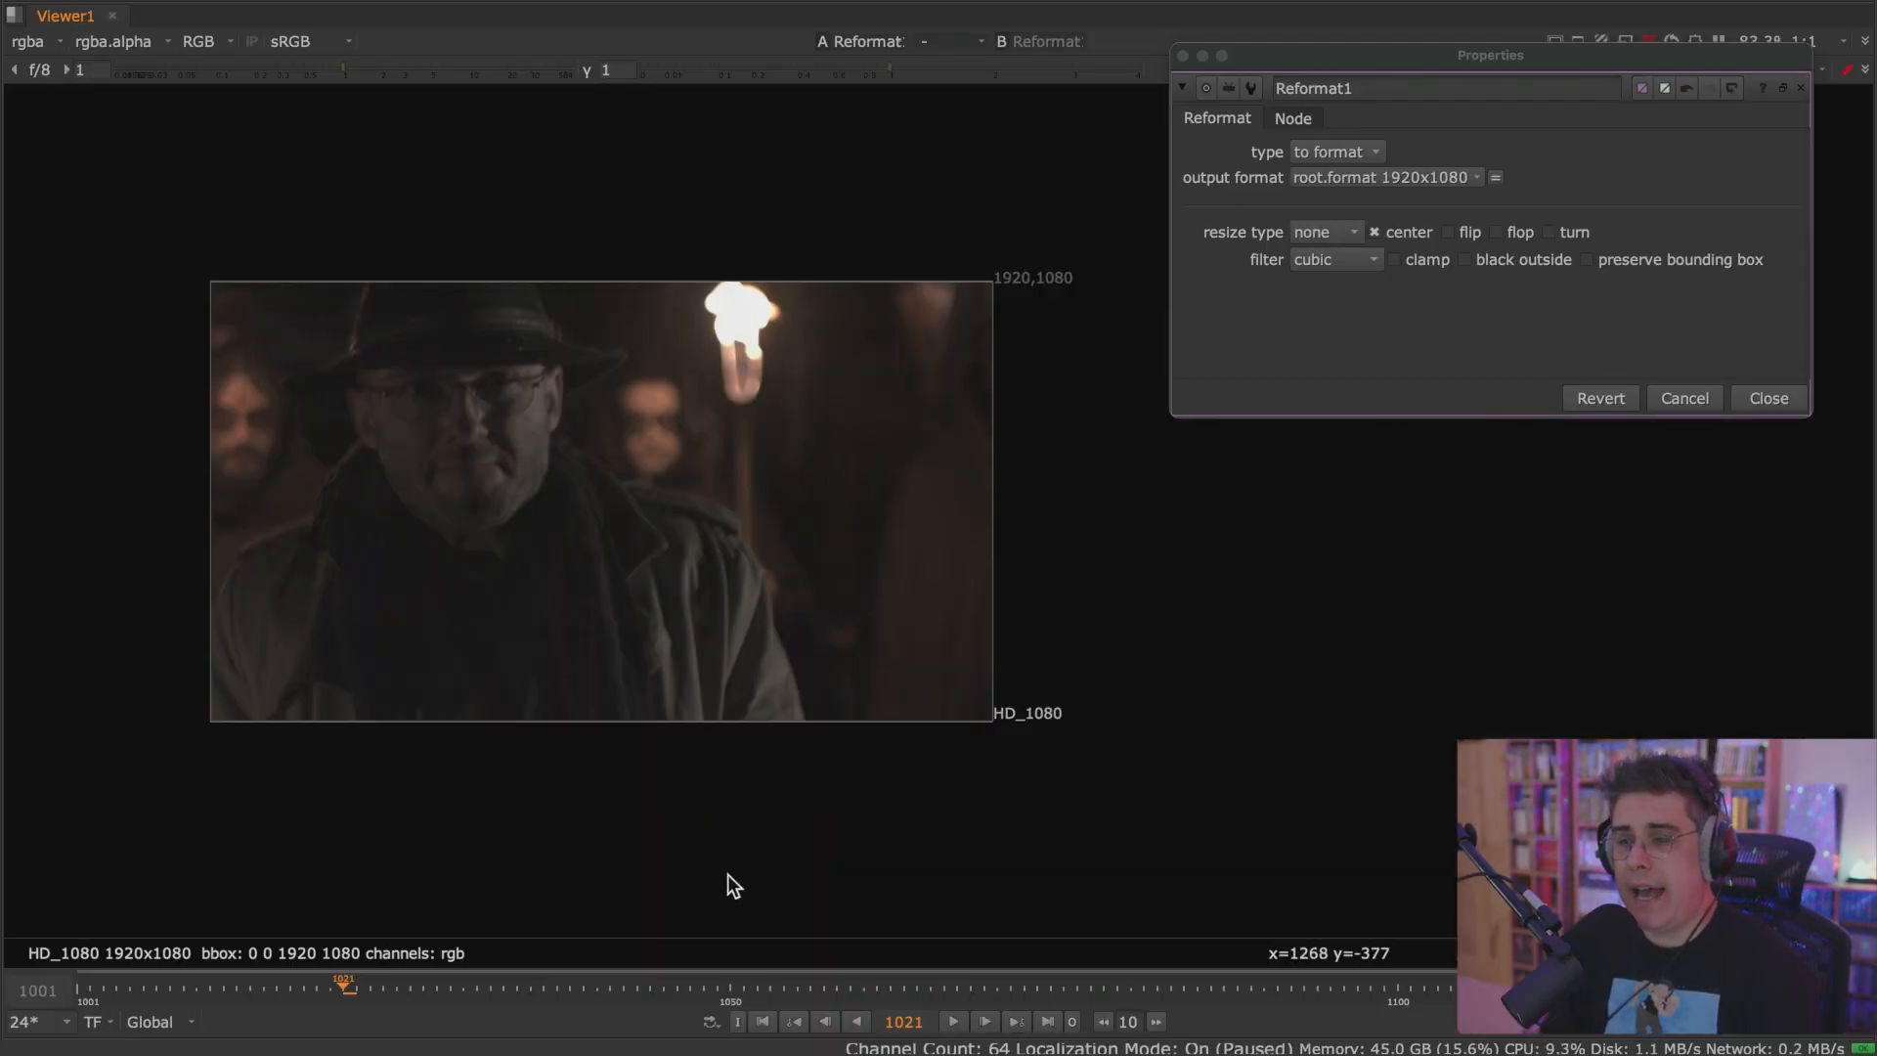
{"action": "left_click", "coordinate": [856, 1022]}
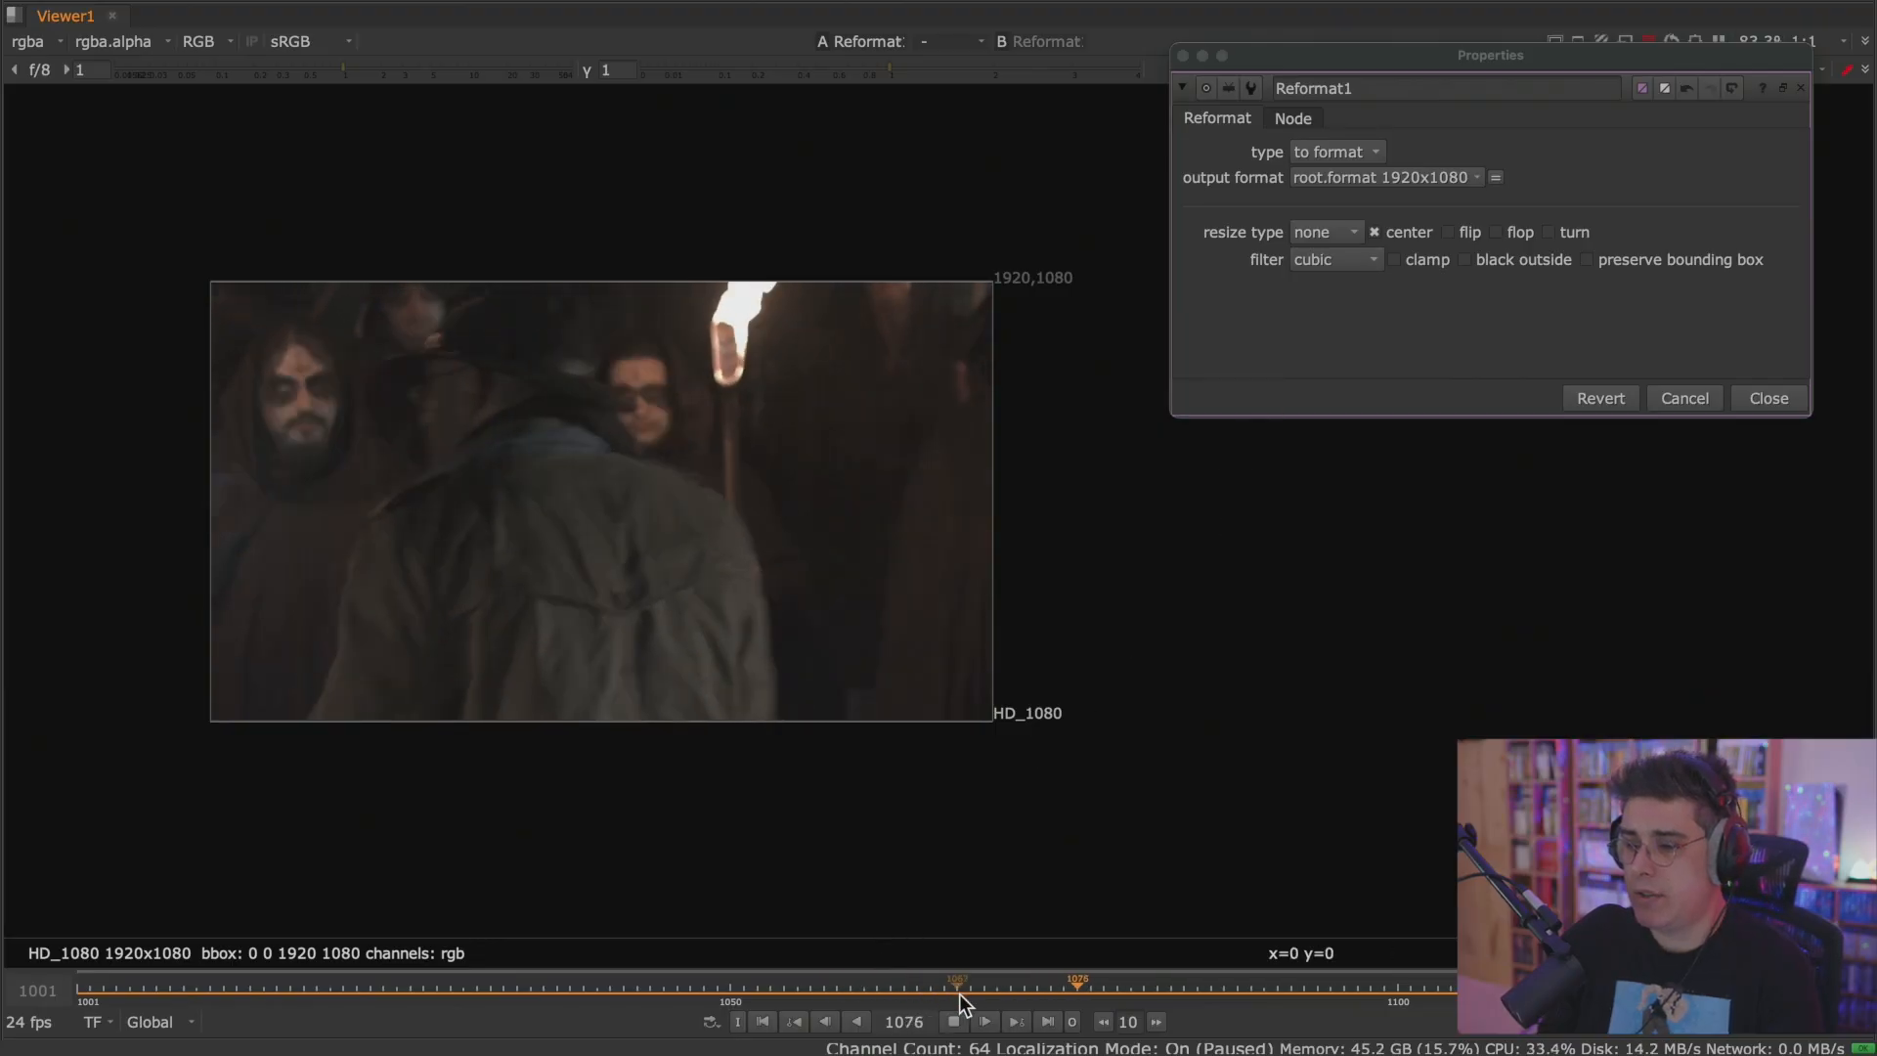
{"action": "left_click", "coordinate": [954, 1021]}
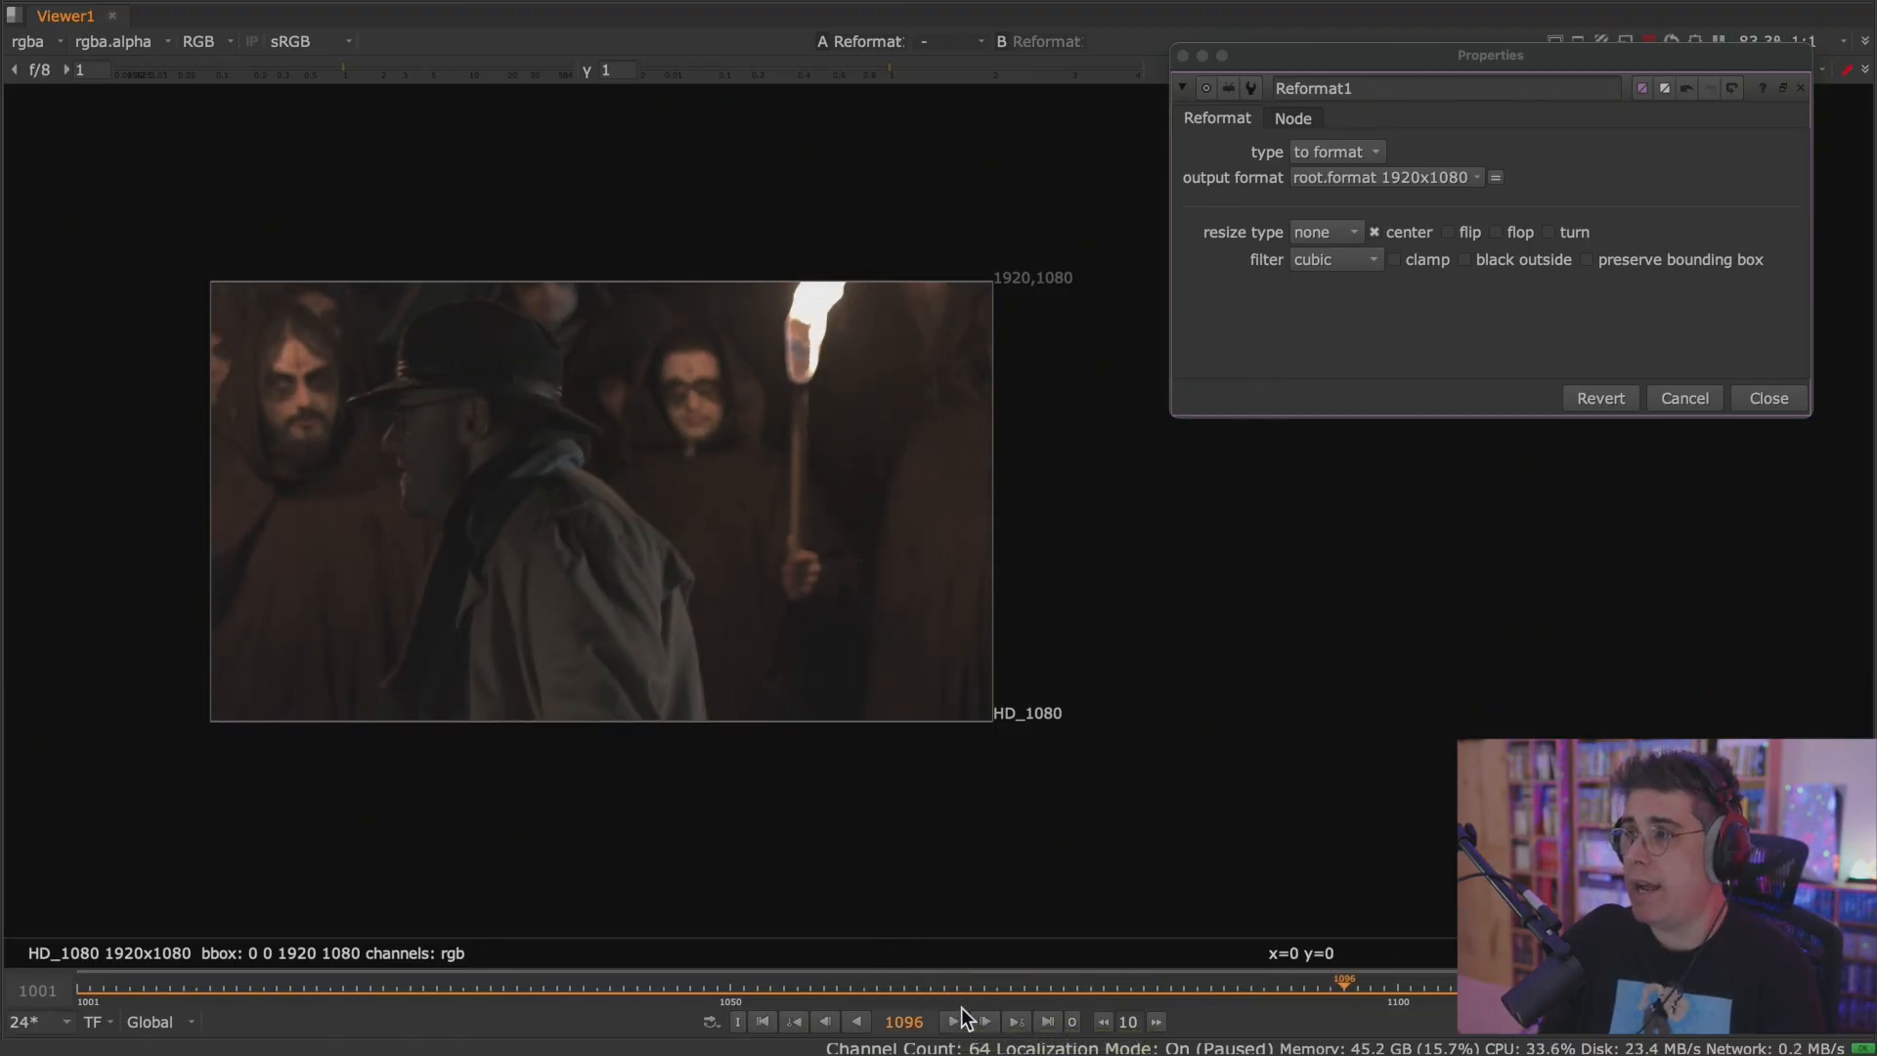
Try resize type fit on Reformat1, and set the resize type to height.
{"action": "left_click", "coordinate": [1347, 230]}
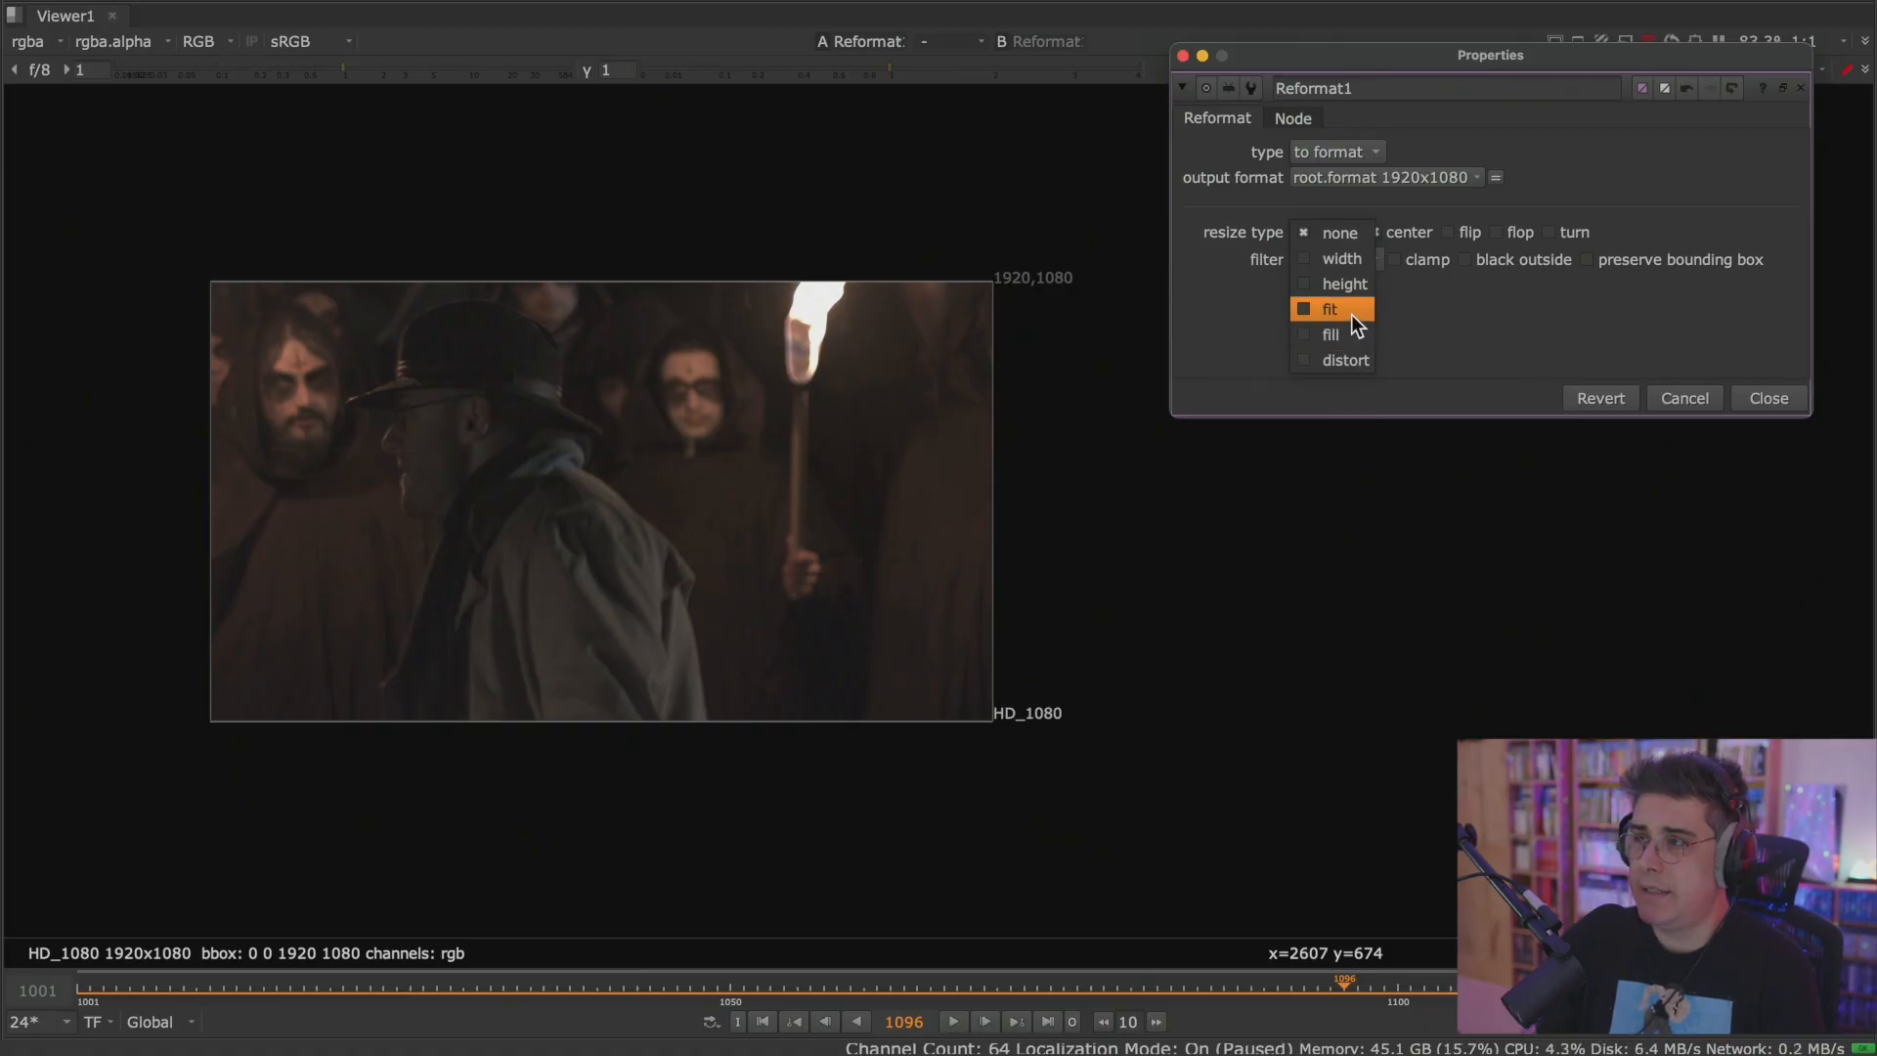
{"action": "left_click", "coordinate": [1351, 314]}
{"action": "left_click", "coordinate": [1359, 233]}
{"action": "left_click", "coordinate": [1355, 208]}
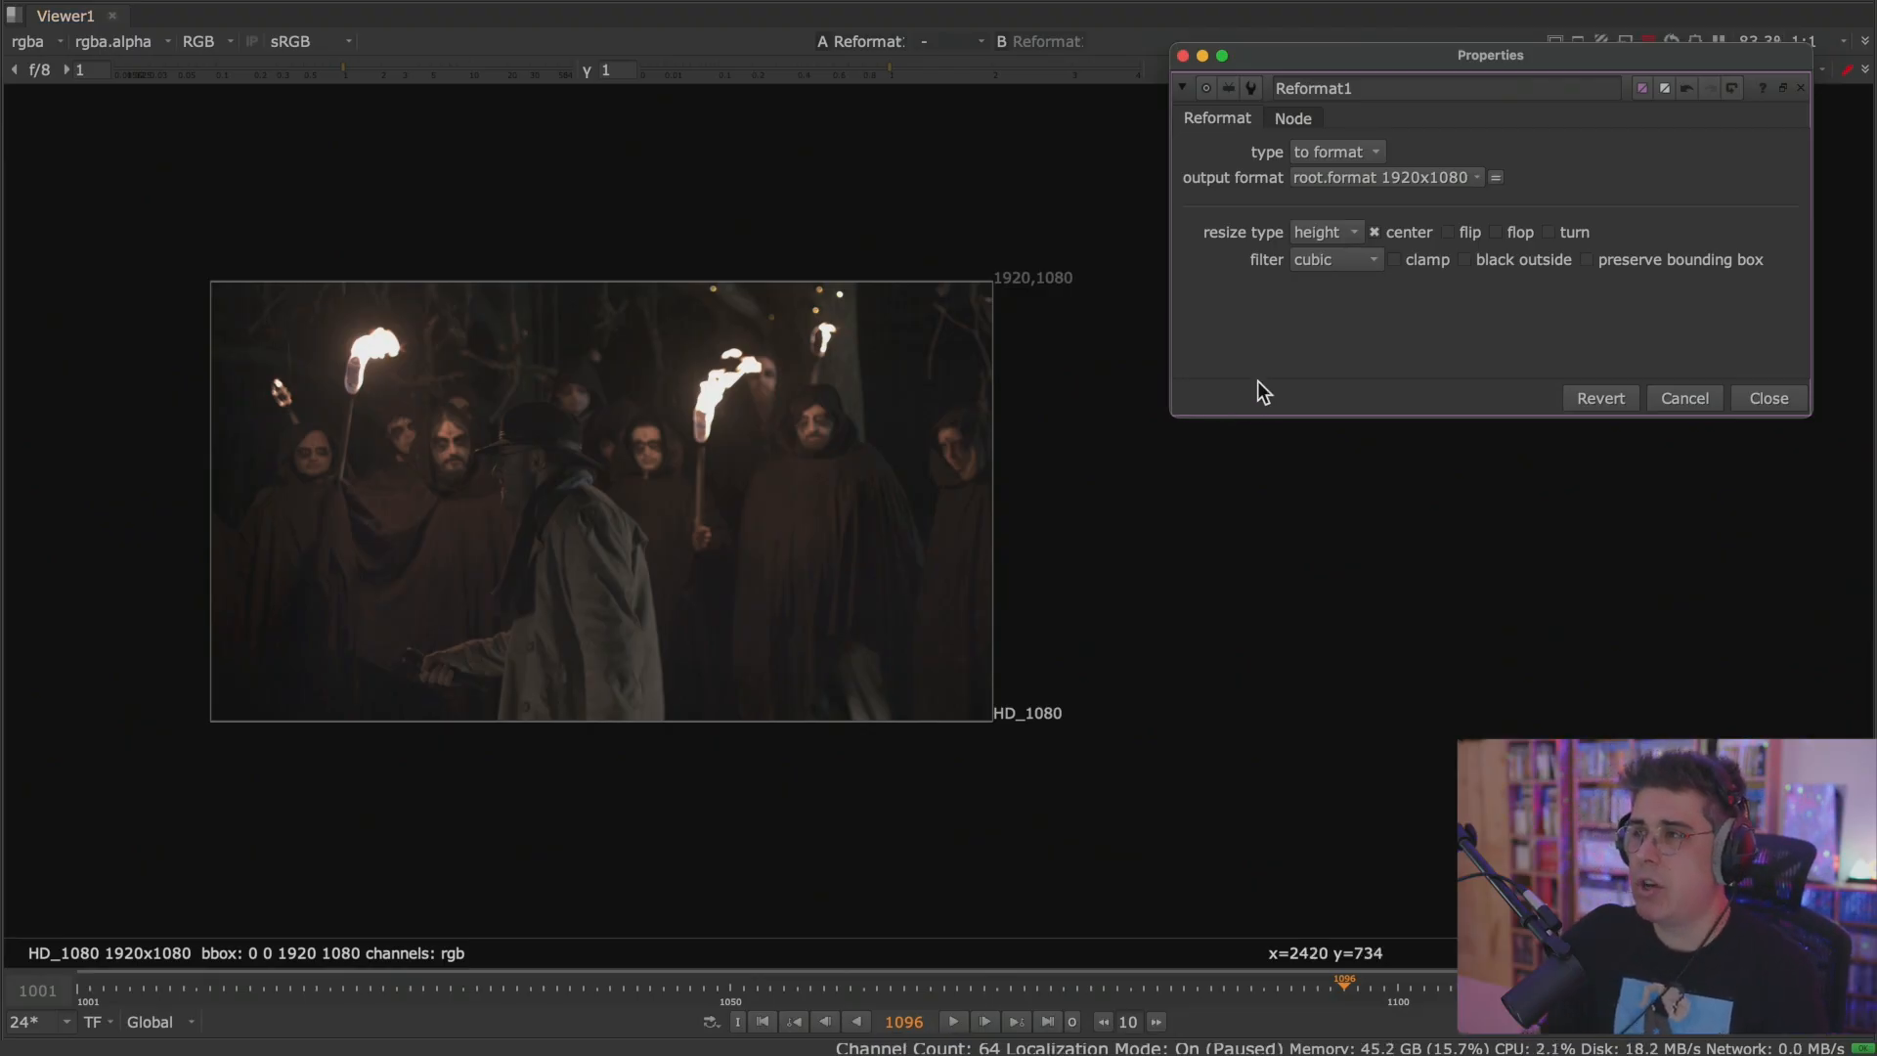
Return to the full workspace layout and show the Read29 monster render in the Viewer to inspect its frame.
{"action": "left_click", "coordinate": [1427, 178]}
{"action": "left_click", "coordinate": [1081, 324]}
{"action": "key", "text": "space"}
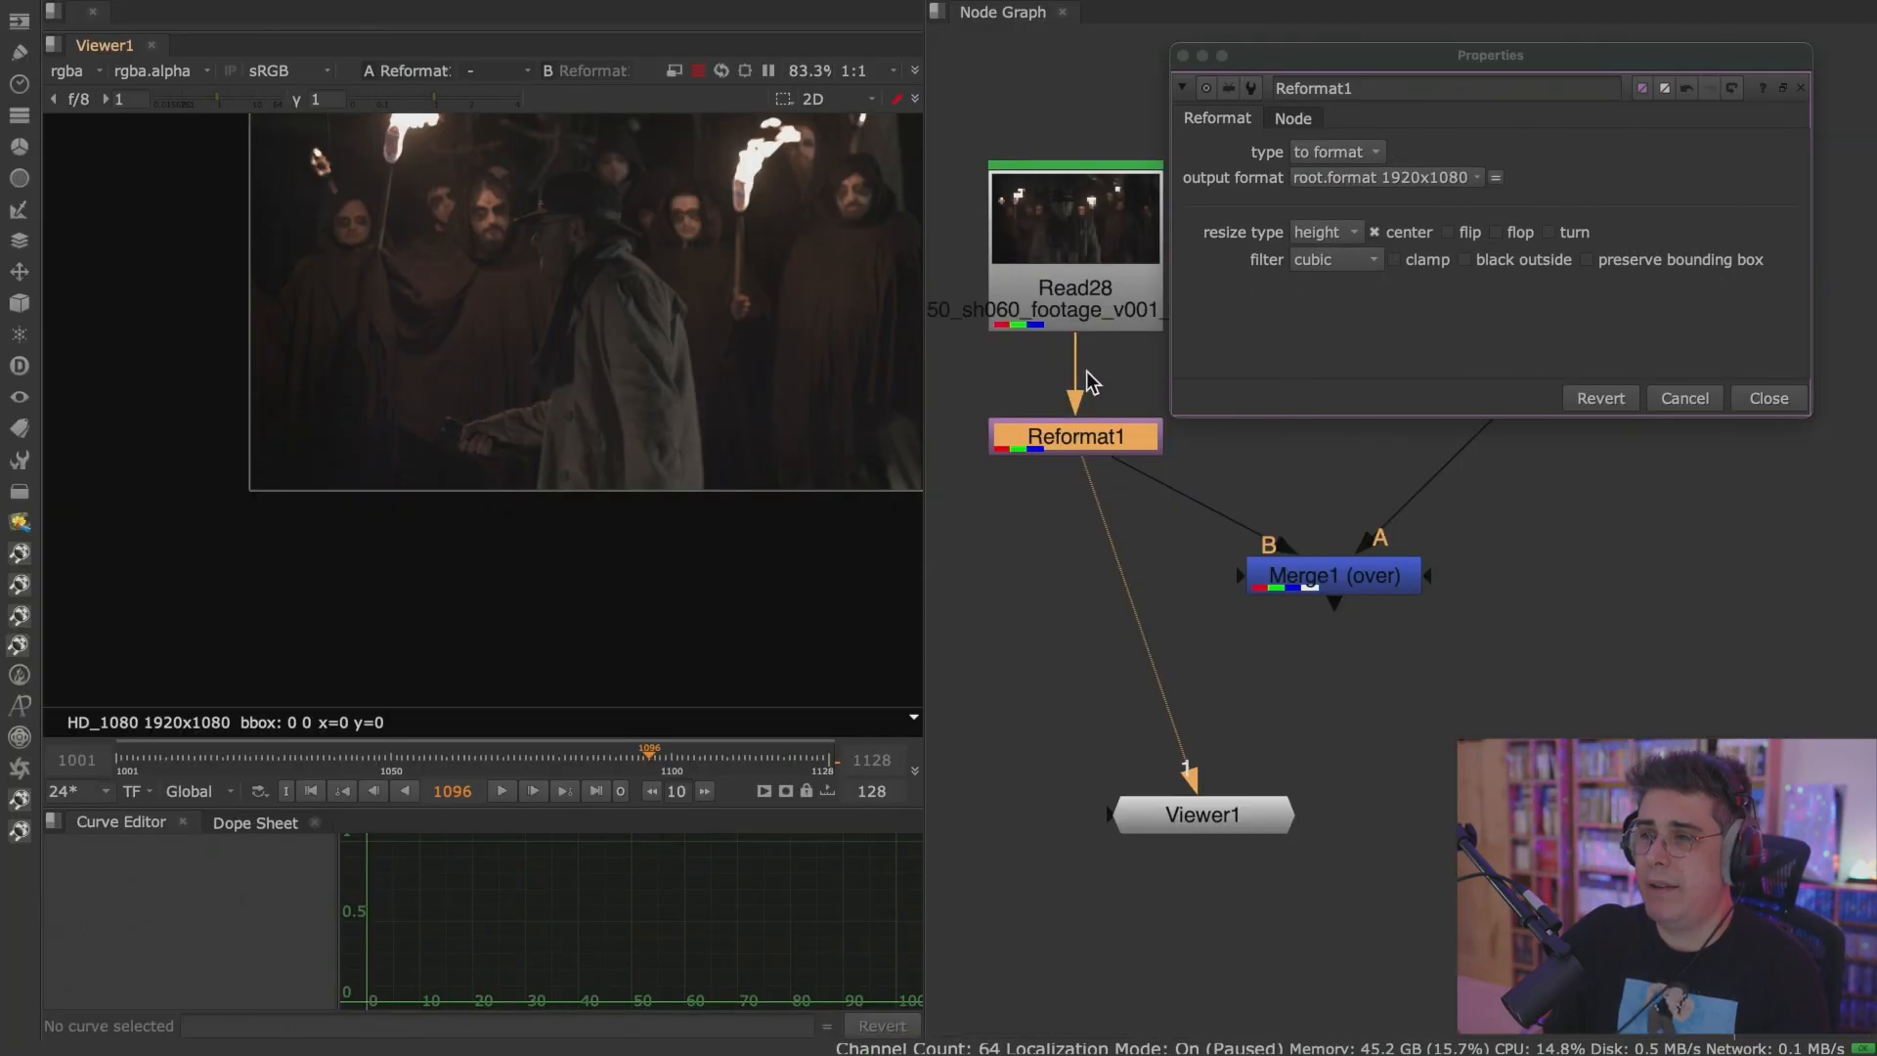
{"action": "middle_click_drag", "start_coordinate": [669, 488], "coordinate": [365, 632]}
{"action": "scroll", "coordinate": [547, 563], "scroll_direction": "down", "scroll_amount": 1}
{"action": "middle_click_drag", "start_coordinate": [1609, 589], "coordinate": [1488, 763]}
{"action": "left_click", "coordinate": [1493, 496]}
{"action": "key", "text": "1"}
{"action": "middle_click_drag", "start_coordinate": [697, 352], "coordinate": [785, 327]}
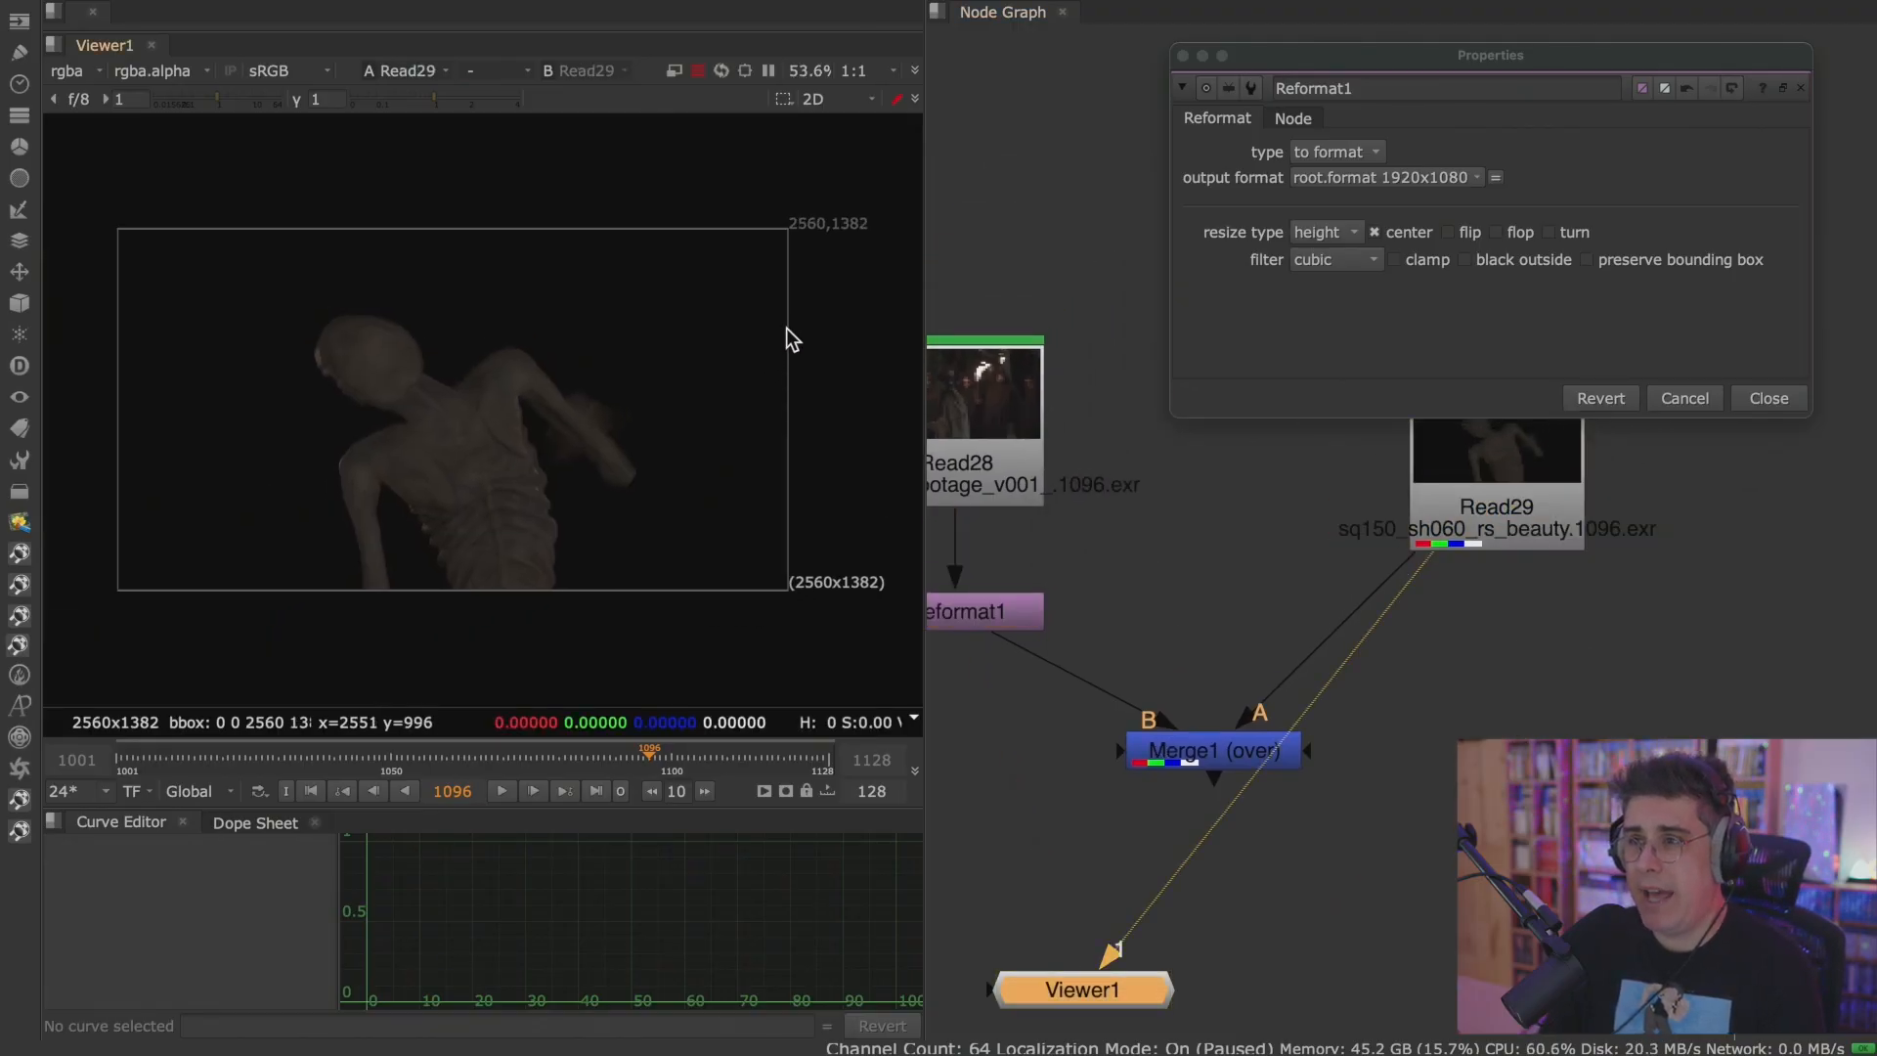
{"action": "scroll", "coordinate": [853, 360], "scroll_direction": "down", "scroll_amount": 2}
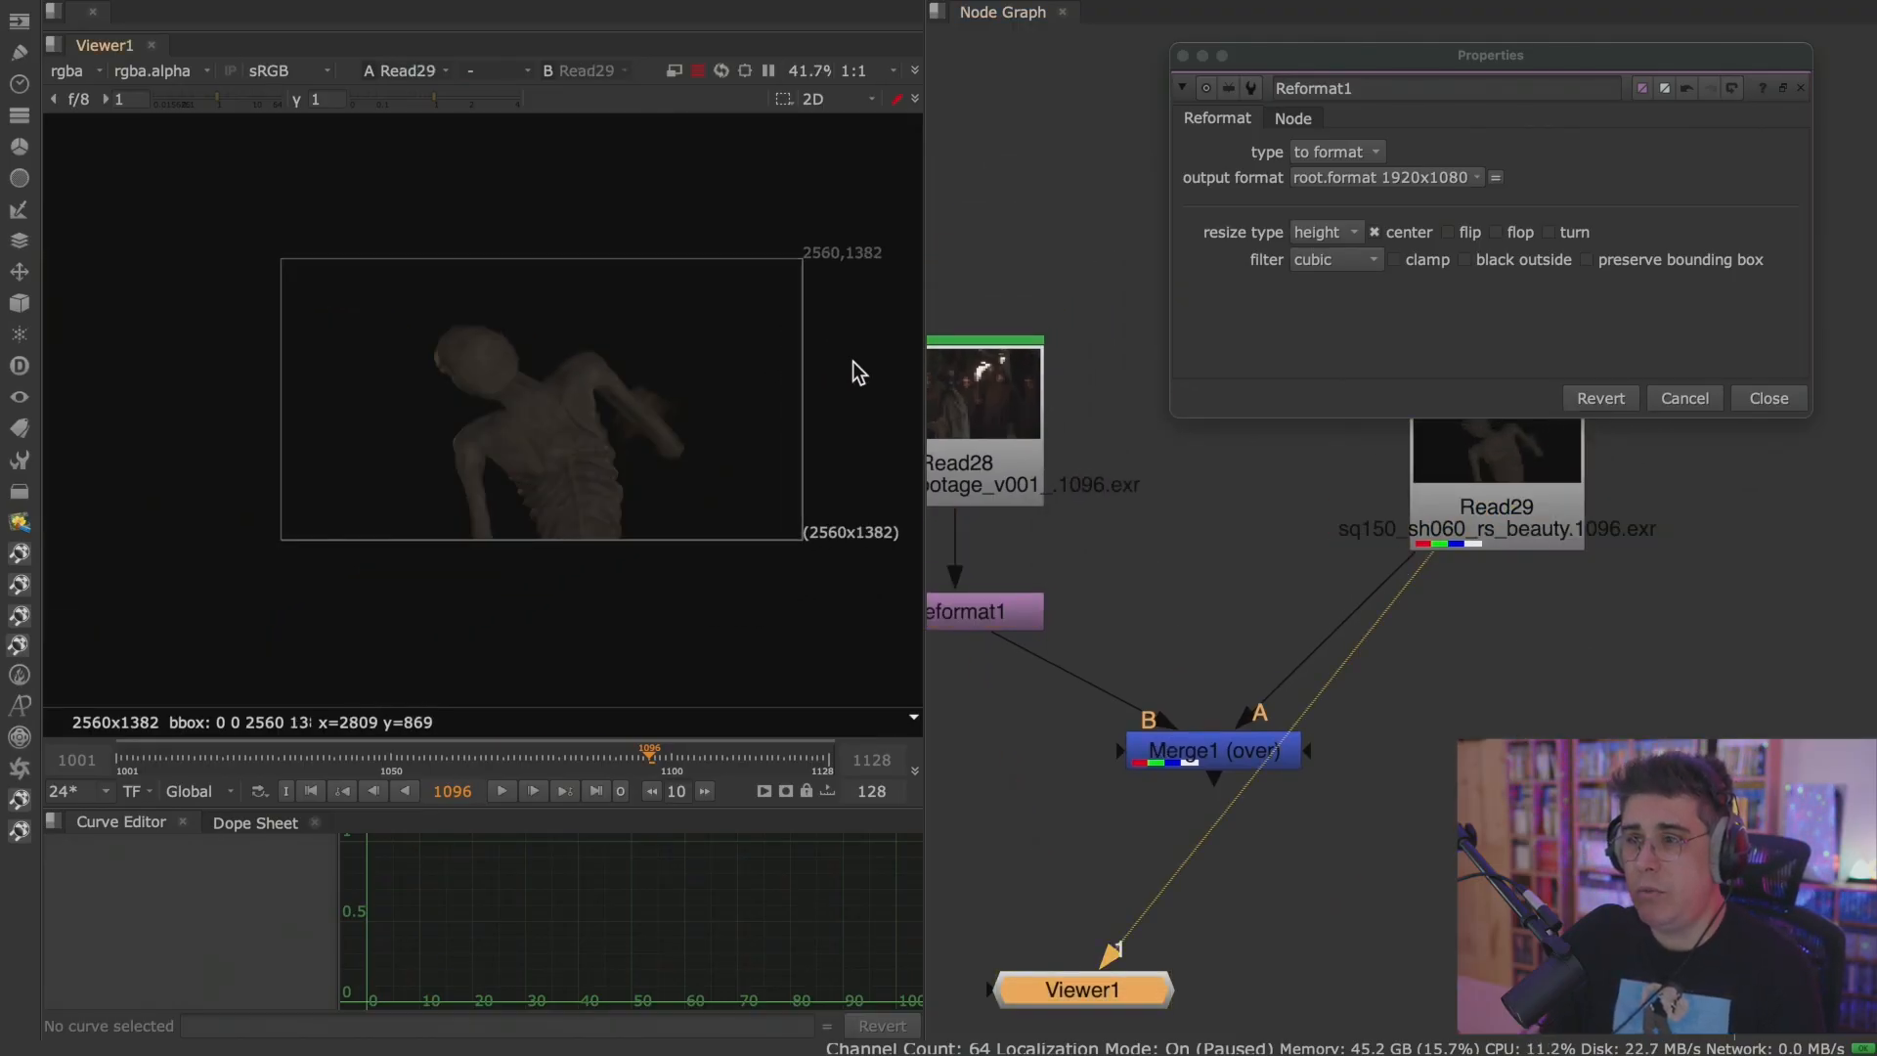
Compare the original Read28 footage with the Read29 render by showing each alternately in the Viewer.
{"action": "left_click", "coordinate": [1034, 435]}
{"action": "key", "text": "1"}
{"action": "left_click", "coordinate": [1549, 484]}
{"action": "key", "text": "1"}
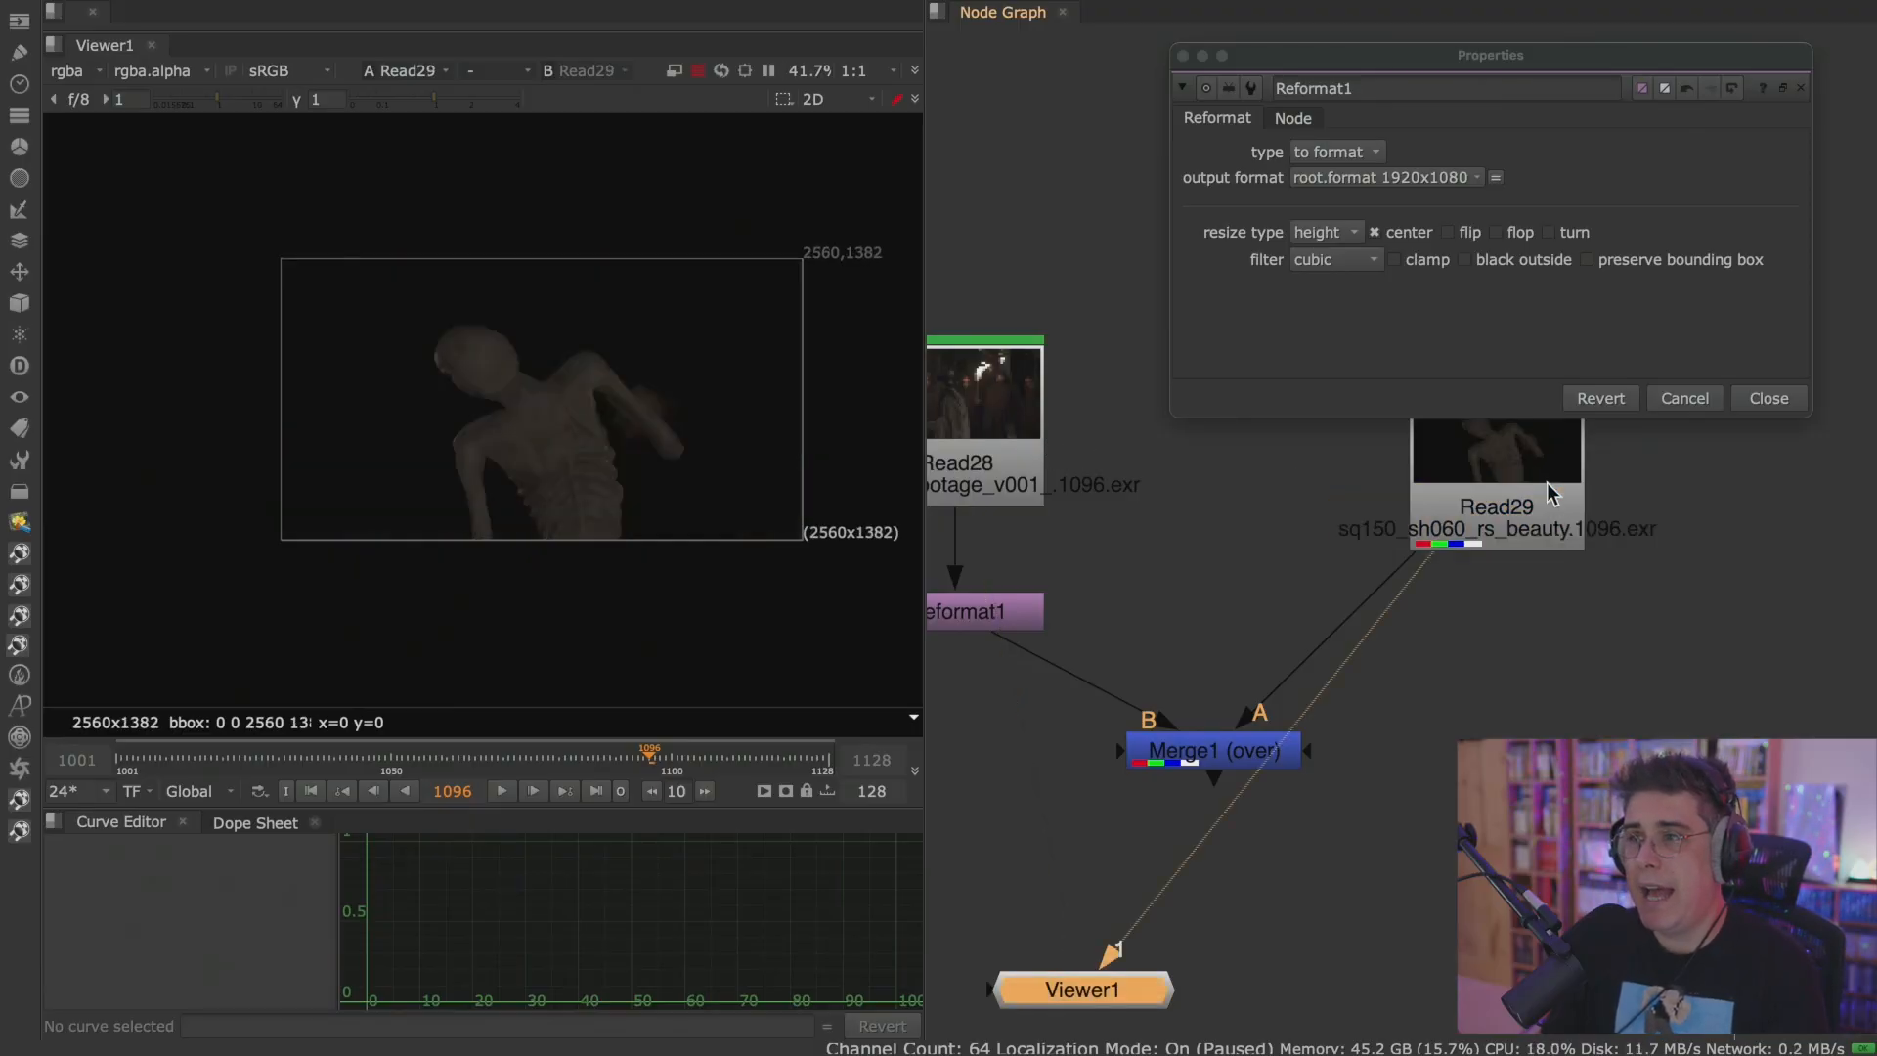
{"action": "left_click", "coordinate": [1517, 491]}
{"action": "key", "text": "1"}
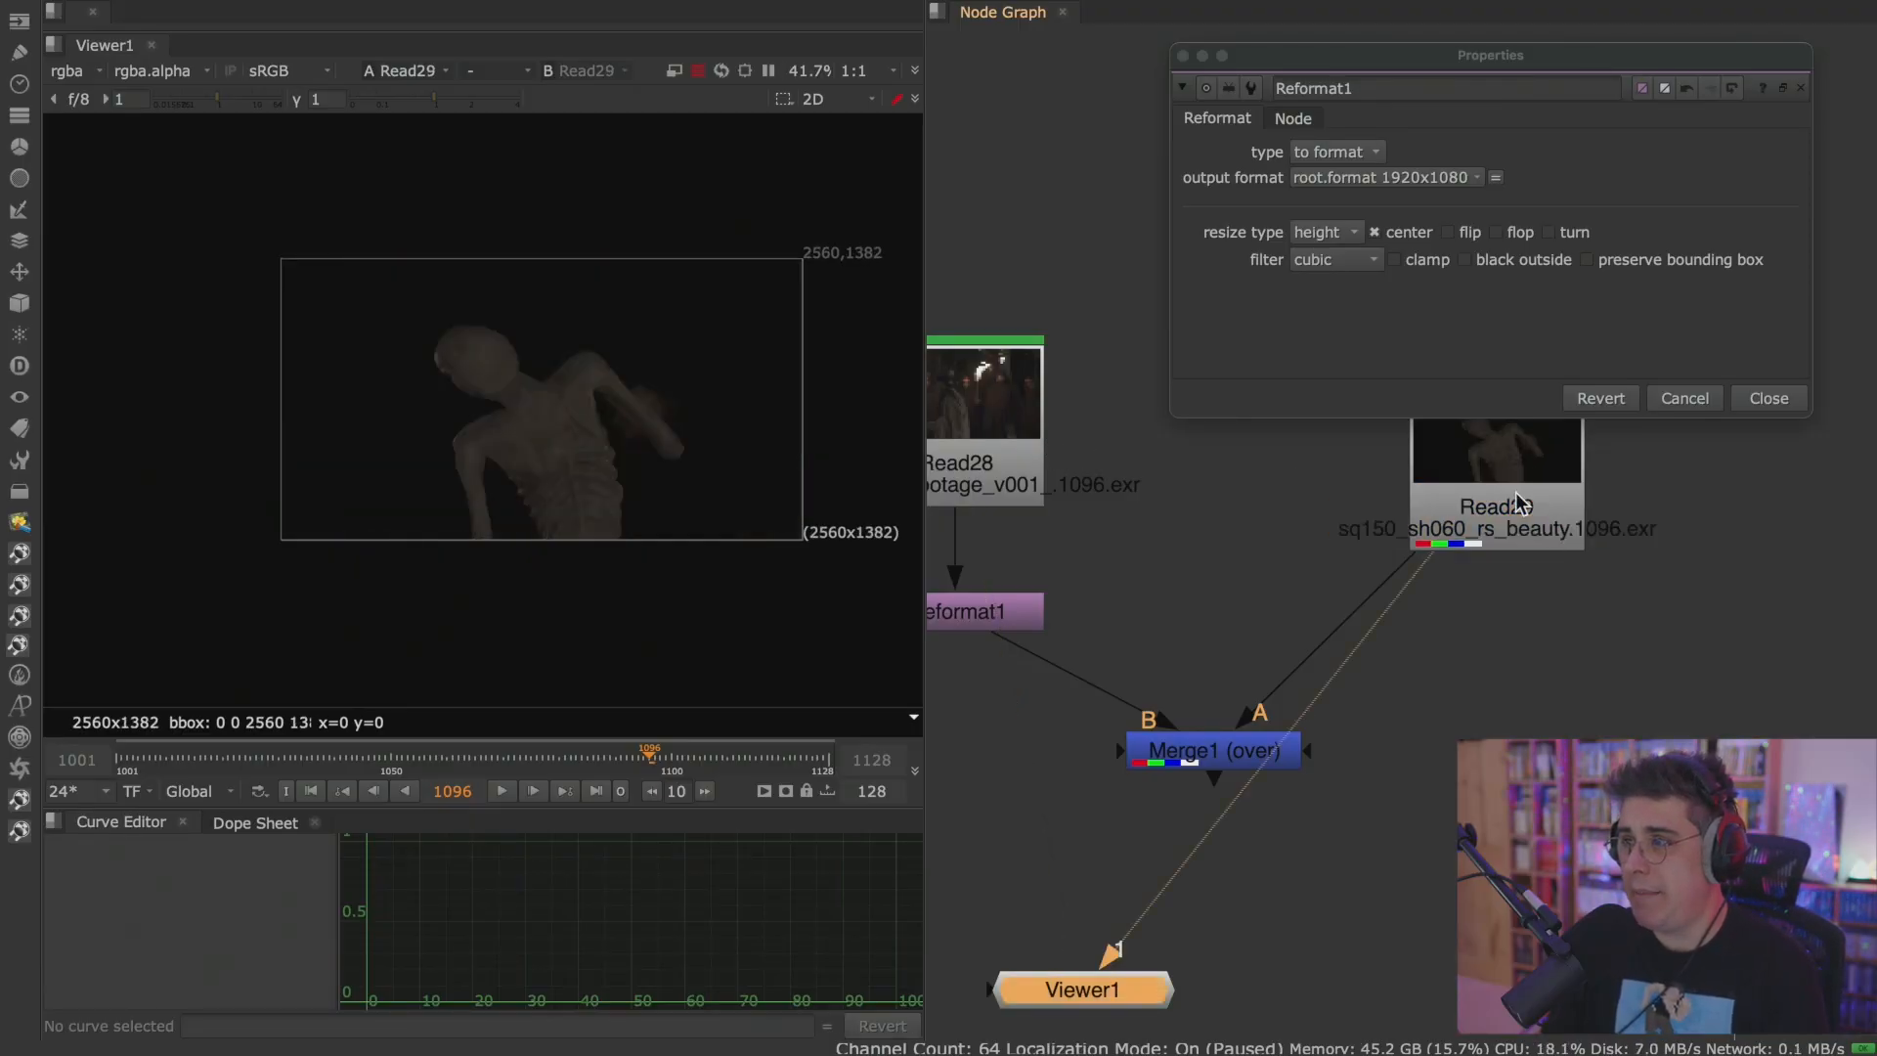
{"action": "left_click", "coordinate": [1017, 459]}
{"action": "key", "text": "1"}
{"action": "left_click", "coordinate": [1478, 483]}
{"action": "key", "text": "2"}
{"action": "key", "text": "1"}
{"action": "middle_click_drag", "start_coordinate": [1167, 542], "coordinate": [1229, 564]}
Move the Read28 node further up above Reformat1 and close the Reformat1 properties.
{"action": "left_click", "coordinate": [1095, 620]}
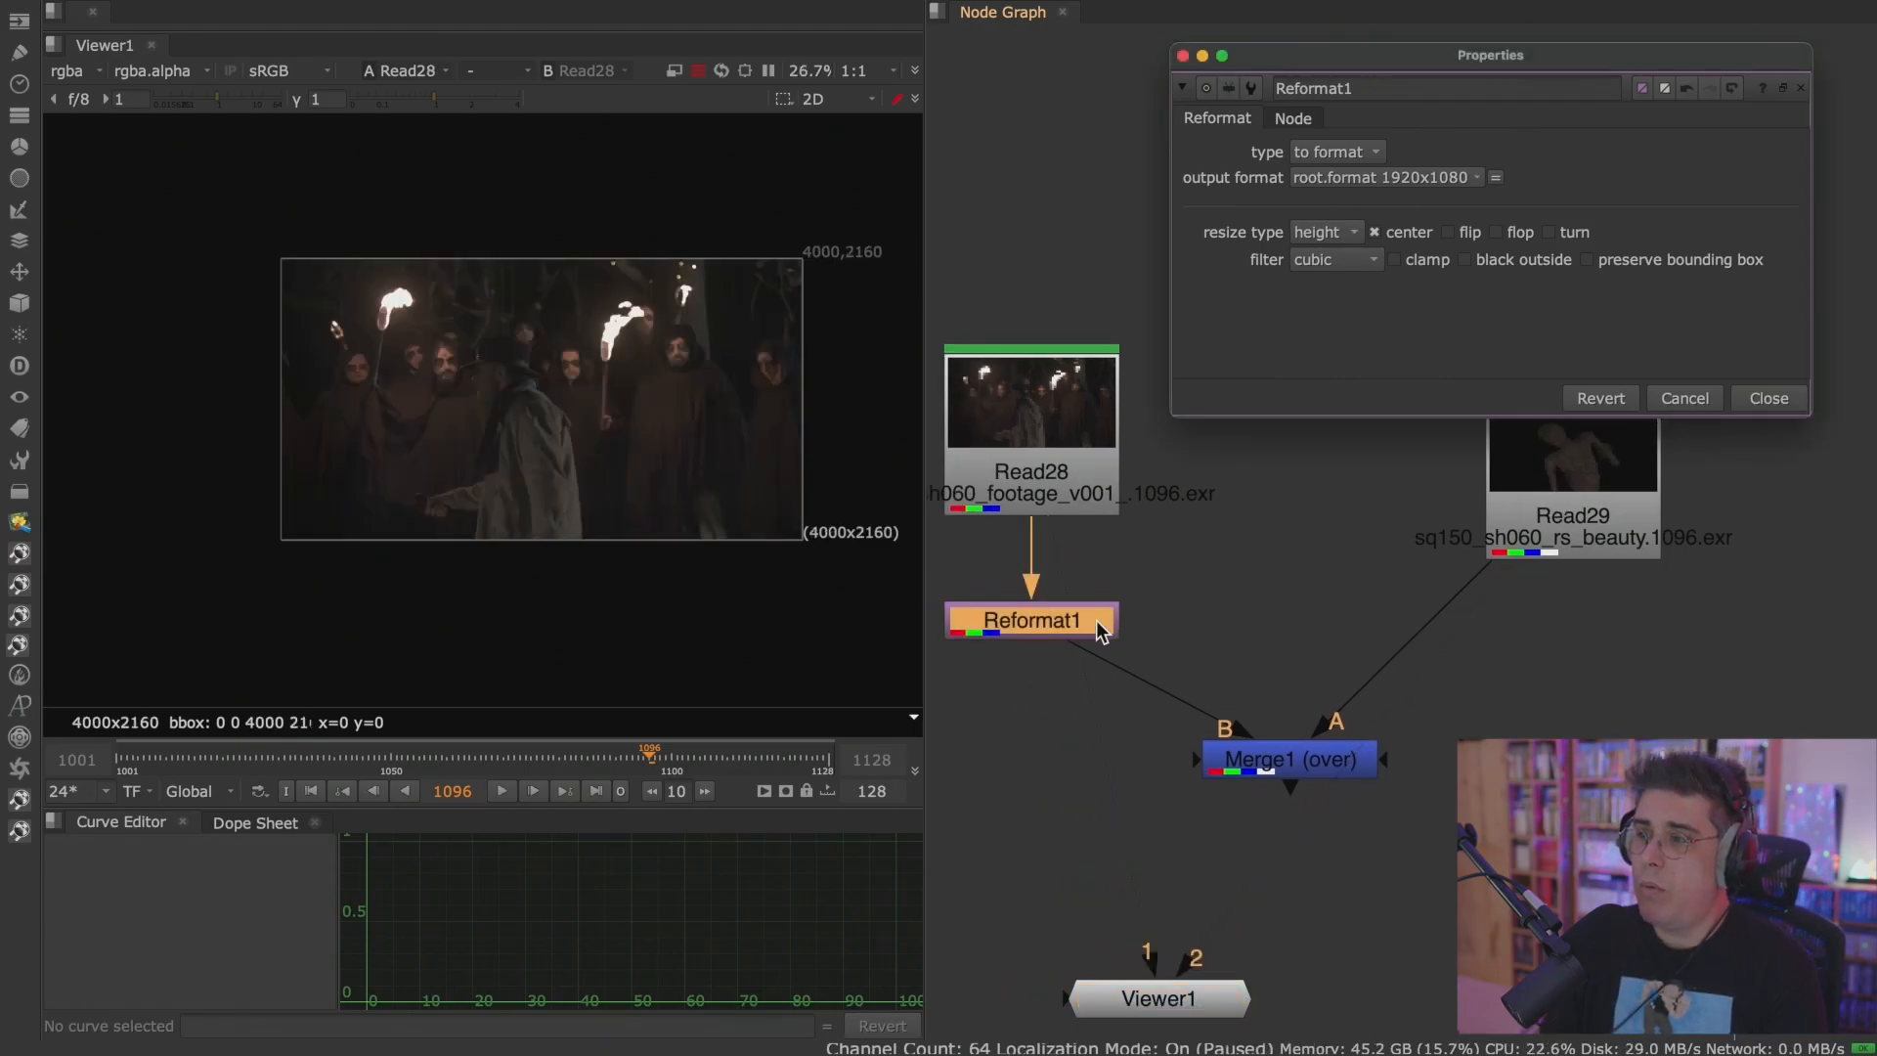
{"action": "left_click_drag", "start_coordinate": [1410, 55], "coordinate": [1136, 19]}
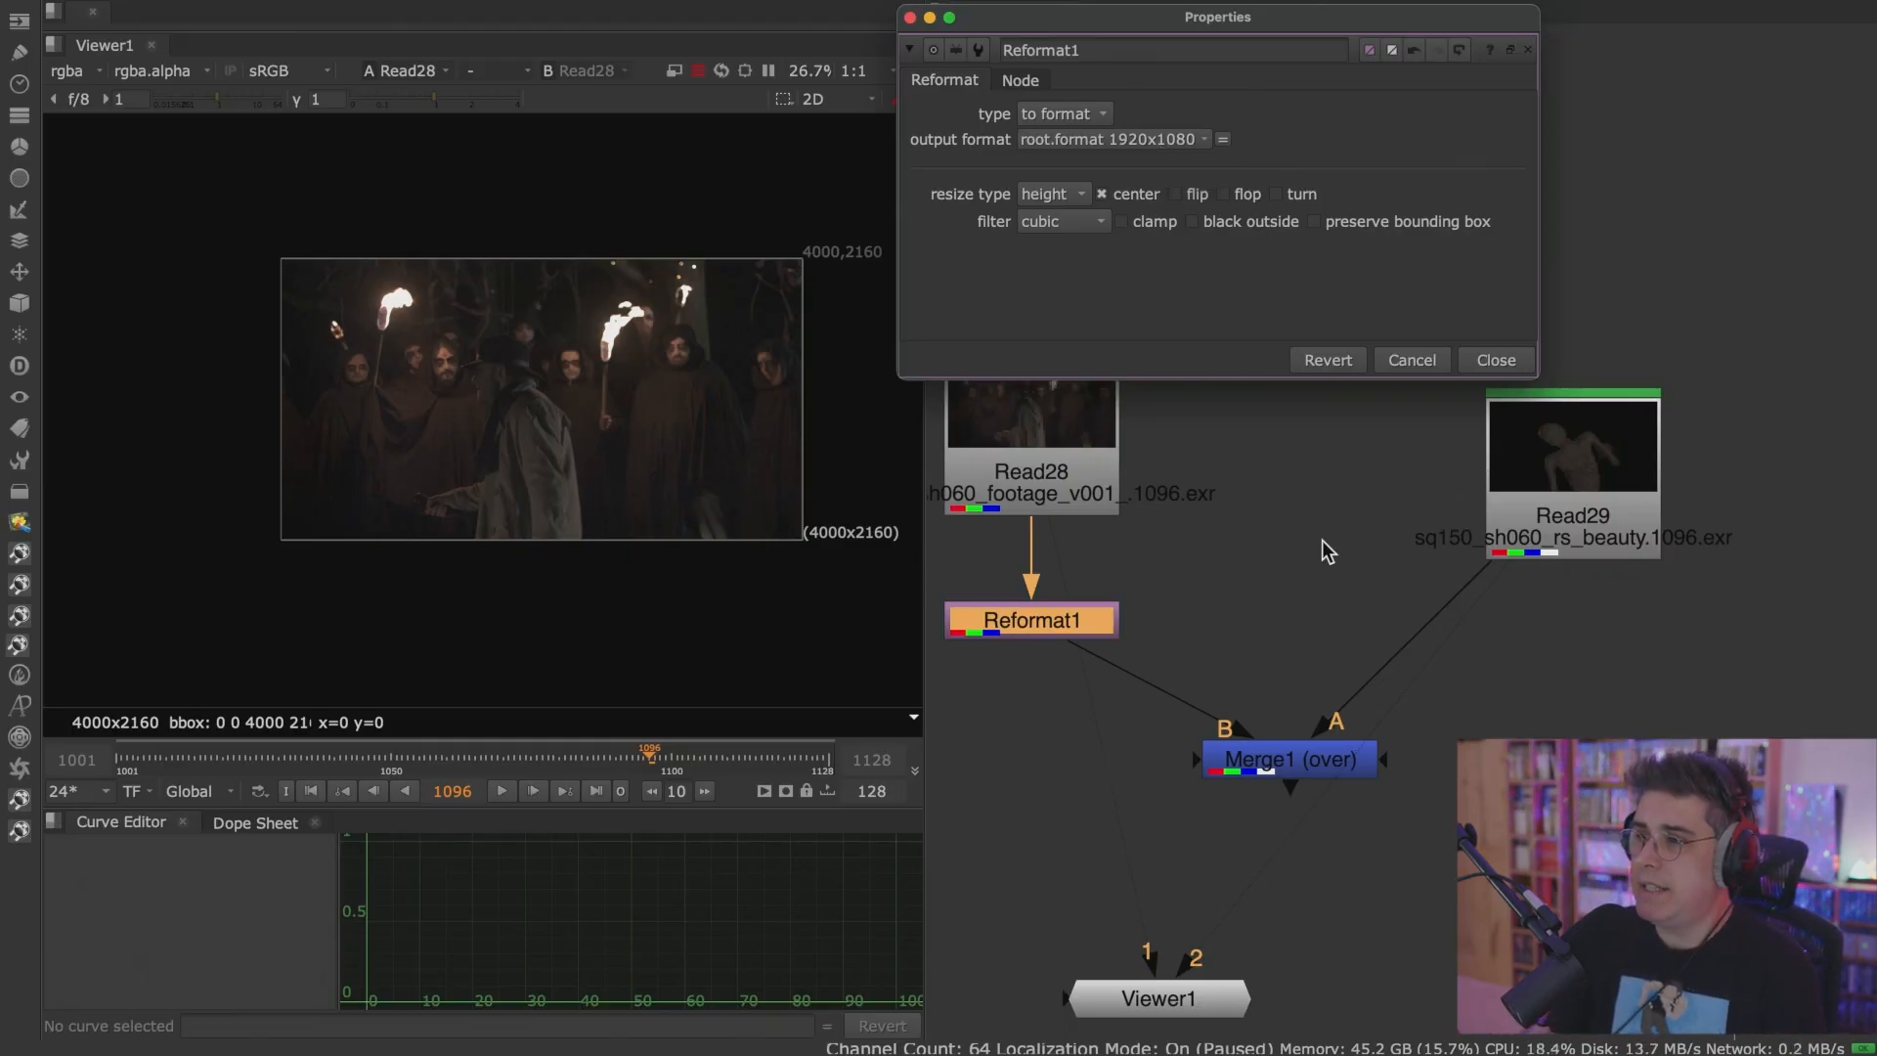
{"action": "middle_click_drag", "start_coordinate": [1323, 557], "coordinate": [1383, 694]}
{"action": "left_click_drag", "start_coordinate": [1121, 658], "coordinate": [1113, 501]}
{"action": "scroll", "coordinate": [1198, 487], "scroll_direction": "up", "scroll_amount": 3}
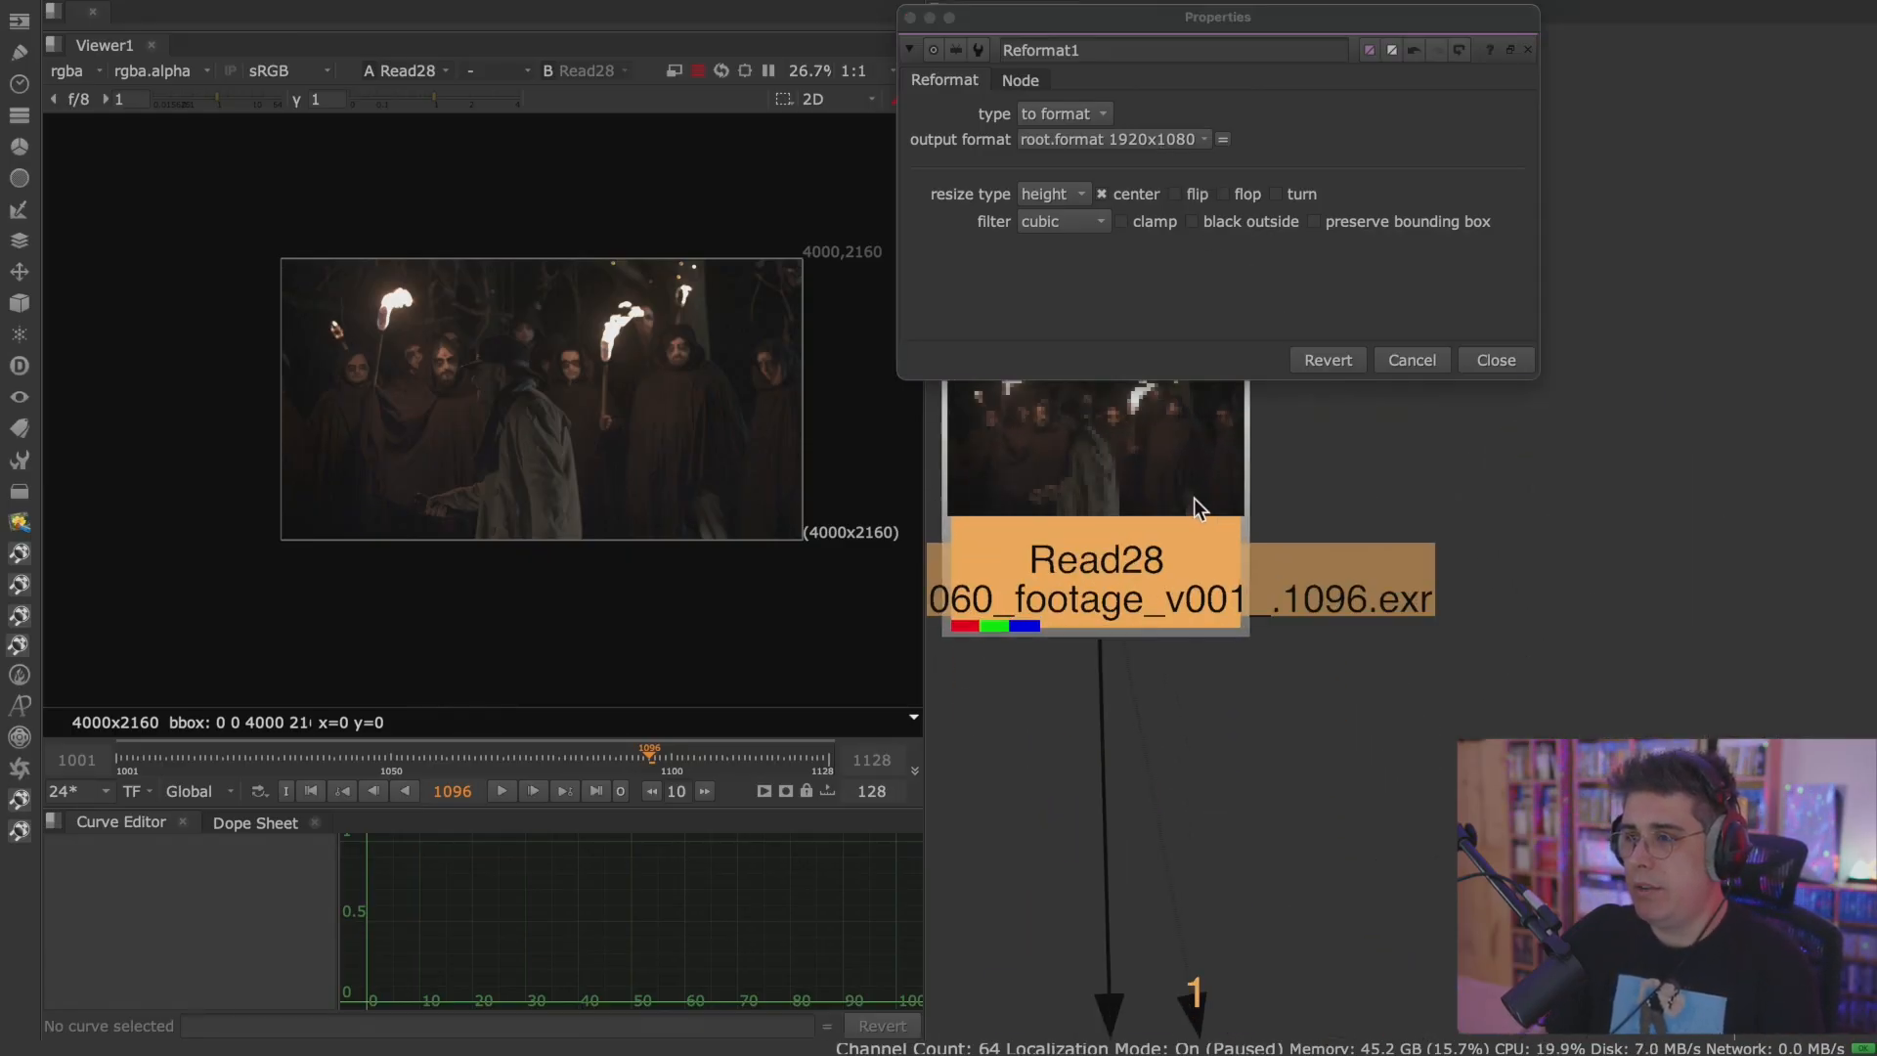
{"action": "left_click", "coordinate": [909, 18]}
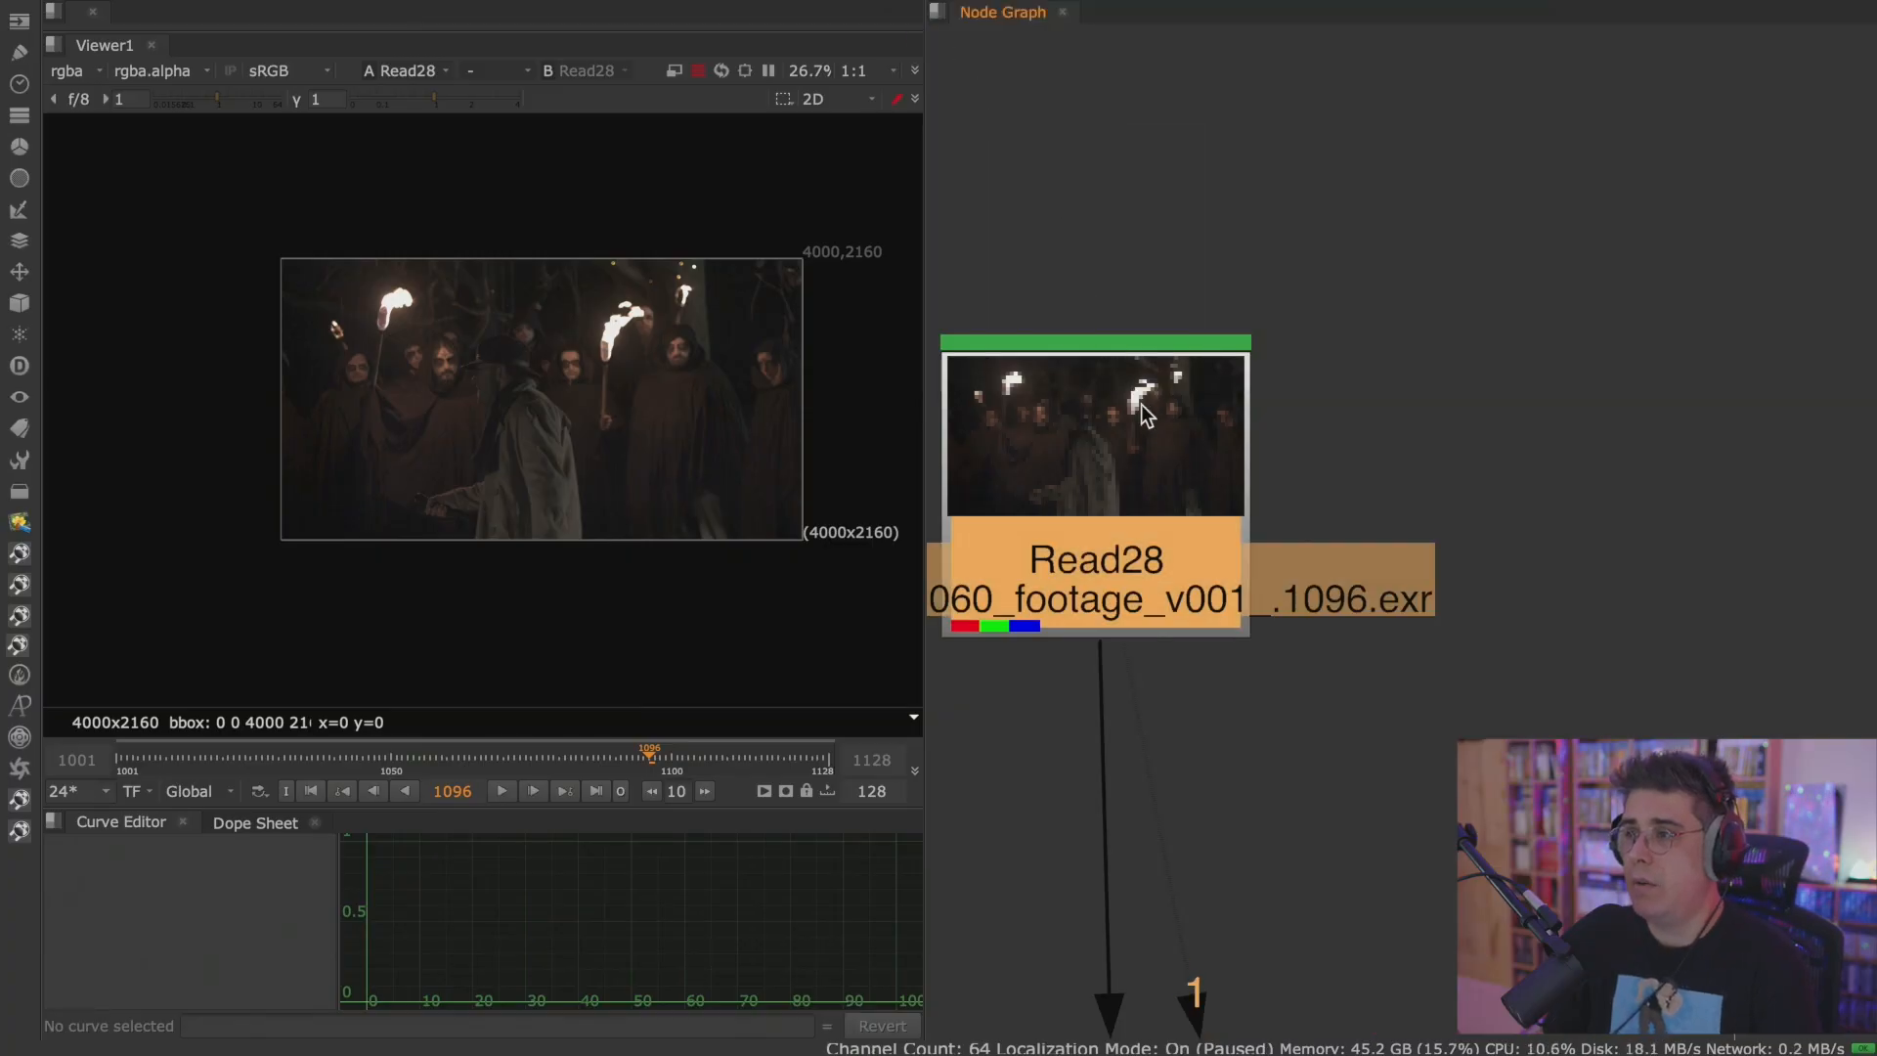
Move Reformat1 slightly lower beneath Read28 in the node graph.
{"action": "middle_click_drag", "start_coordinate": [1130, 461], "coordinate": [1257, 276]}
{"action": "left_click_drag", "start_coordinate": [1257, 277], "coordinate": [1271, 250]}
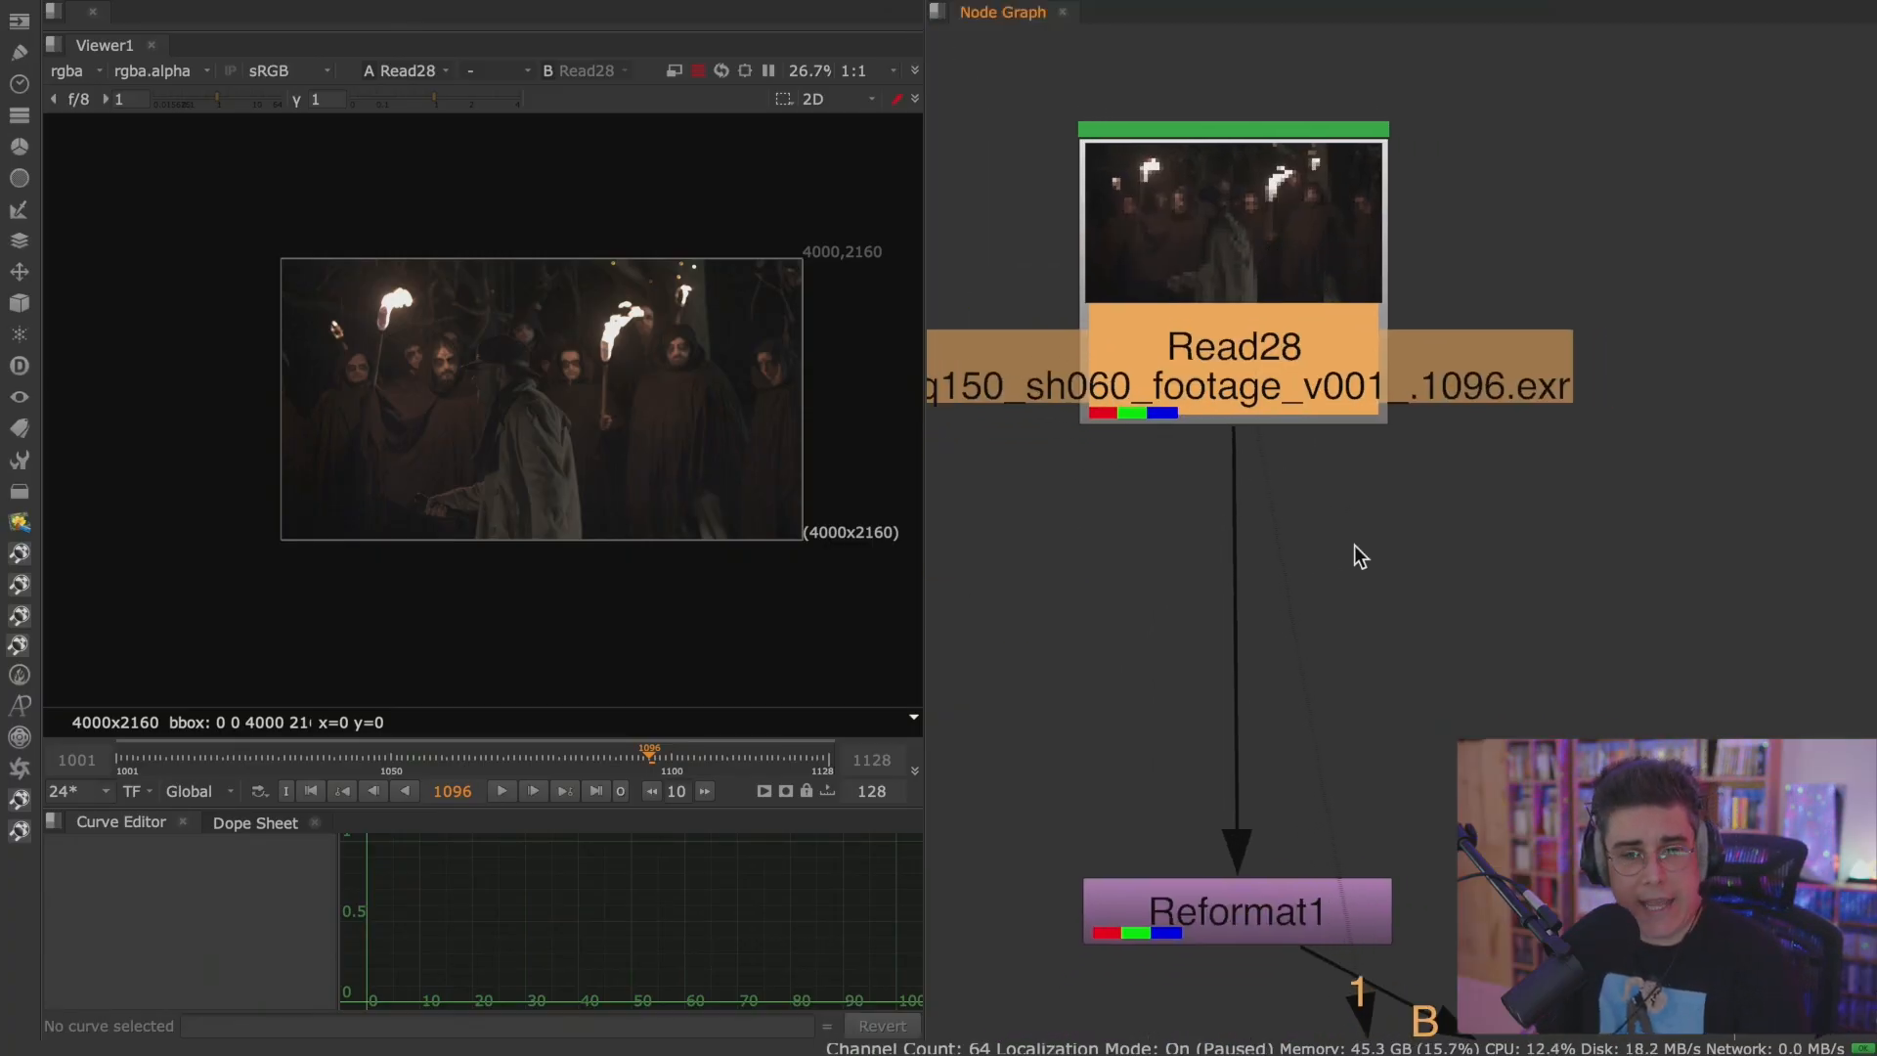
{"action": "left_click_drag", "start_coordinate": [1314, 251], "coordinate": [1318, 252]}
{"action": "middle_click_drag", "start_coordinate": [1433, 568], "coordinate": [1431, 375]}
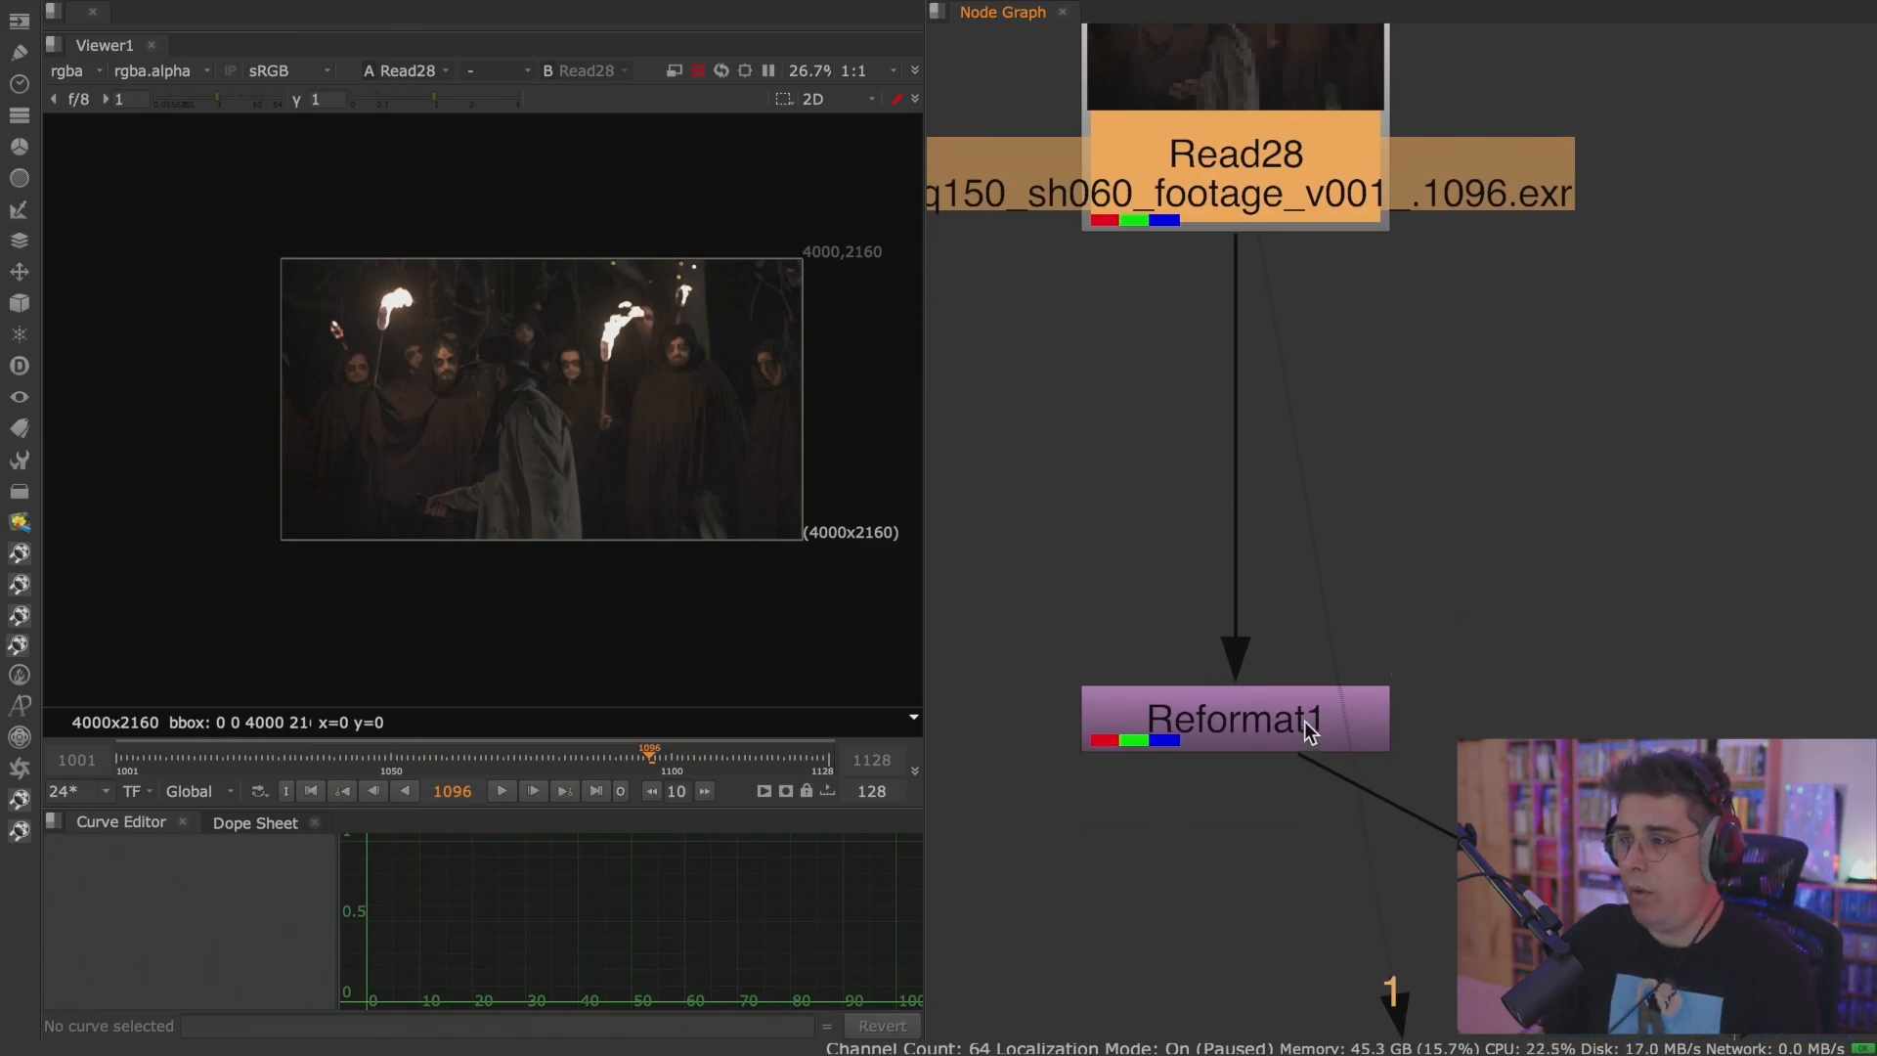
{"action": "scroll", "coordinate": [1463, 679], "scroll_direction": "down", "scroll_amount": 1}
{"action": "middle_click_drag", "start_coordinate": [1462, 678], "coordinate": [1450, 632]}
{"action": "left_click_drag", "start_coordinate": [1234, 653], "coordinate": [1230, 687]}
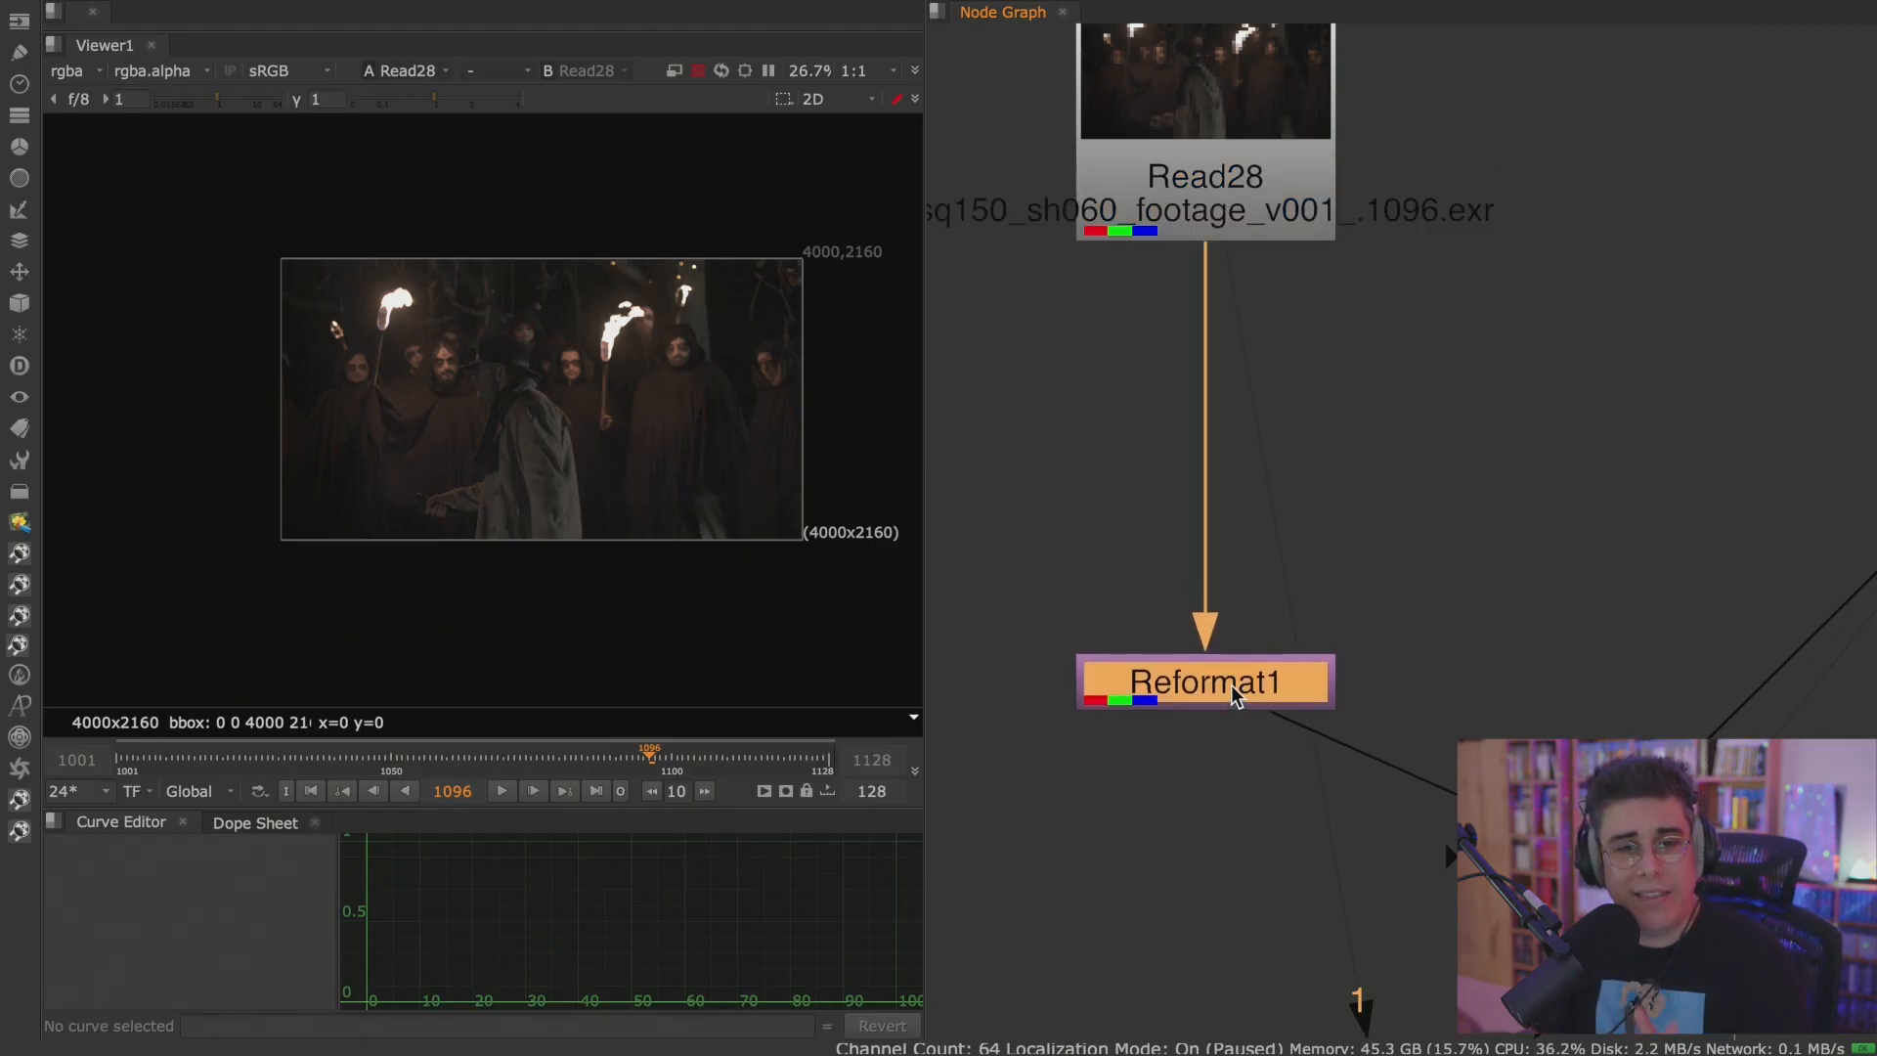
{"action": "scroll", "coordinate": [1258, 654], "scroll_direction": "down", "scroll_amount": 2}
{"action": "middle_click_drag", "start_coordinate": [1381, 634], "coordinate": [1296, 549]}
Connect Read28 to Viewer input 1 and Read29 to input 2, and switch repeatedly between the two inputs.
{"action": "left_click", "coordinate": [1138, 323]}
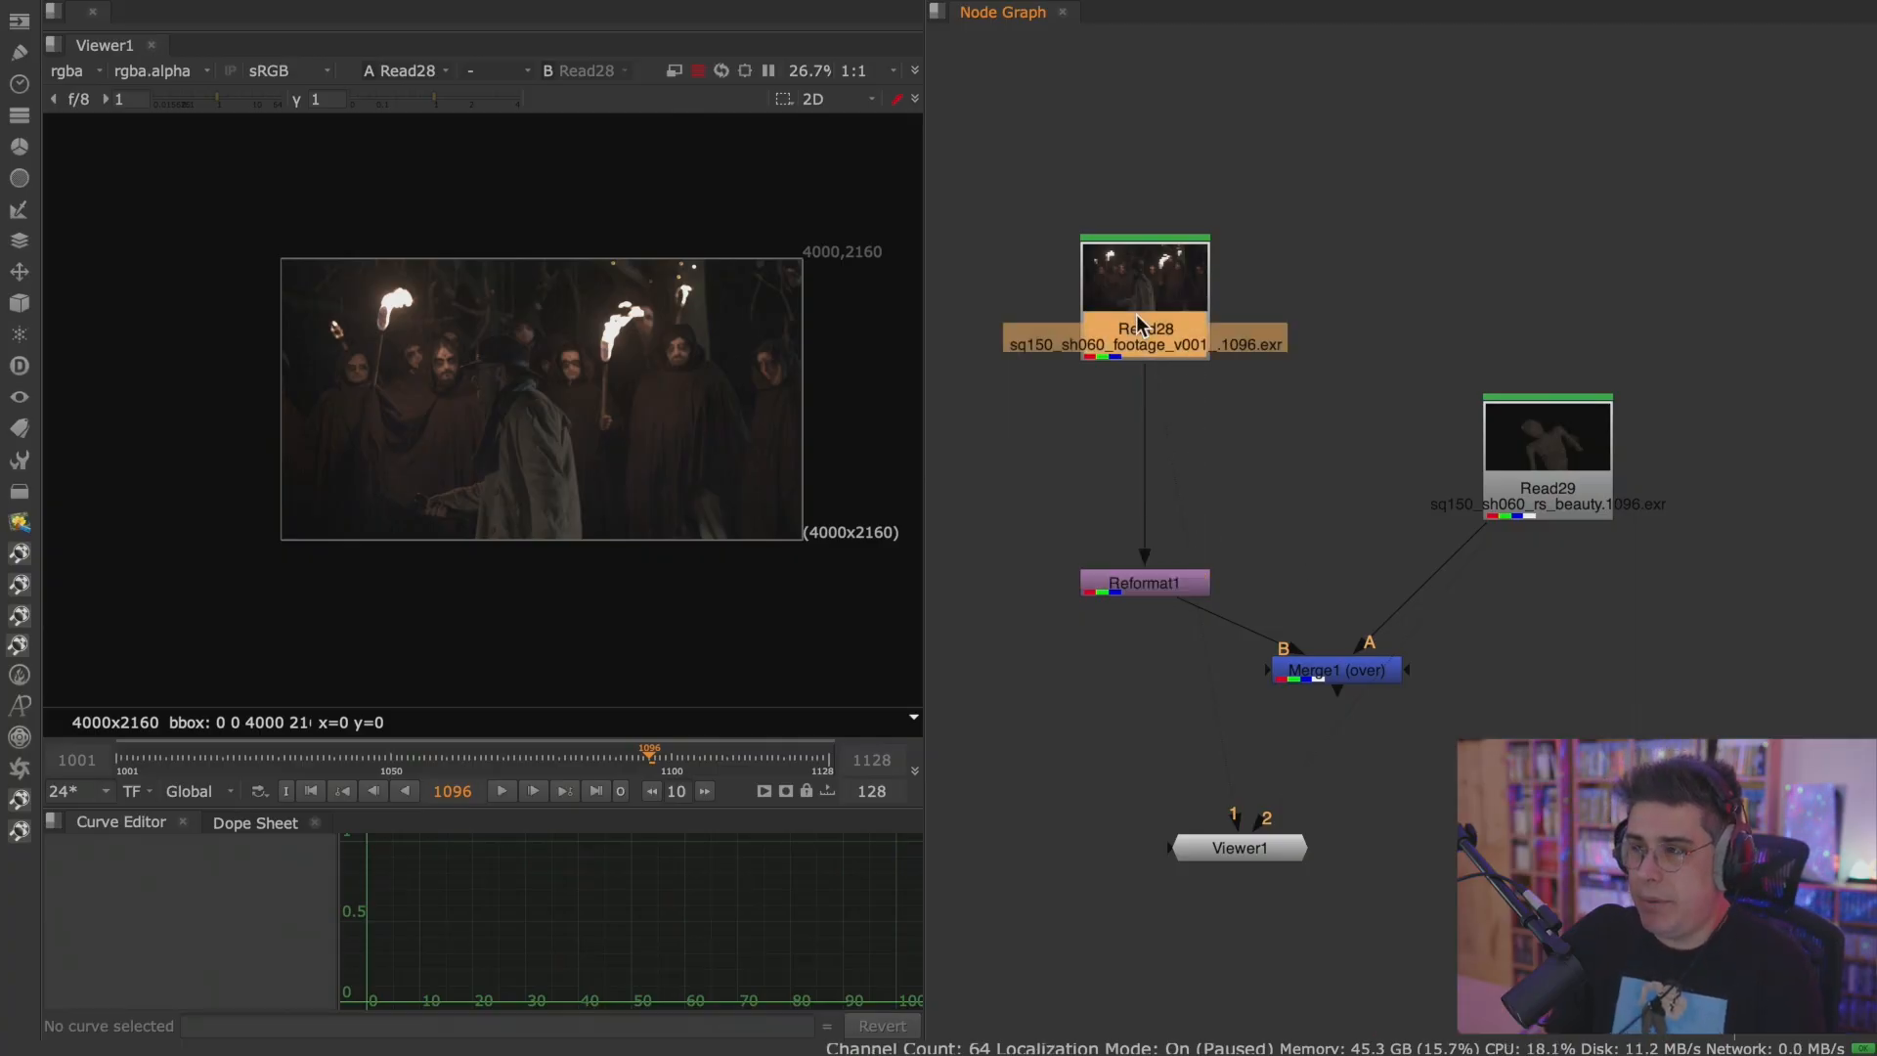
{"action": "key", "text": "1"}
{"action": "left_click", "coordinate": [1553, 428]}
{"action": "key", "text": "2"}
{"action": "key", "text": "1"}
{"action": "key", "text": "2"}
{"action": "key", "text": "1"}
{"action": "key", "text": "2"}
{"action": "key", "text": "1"}
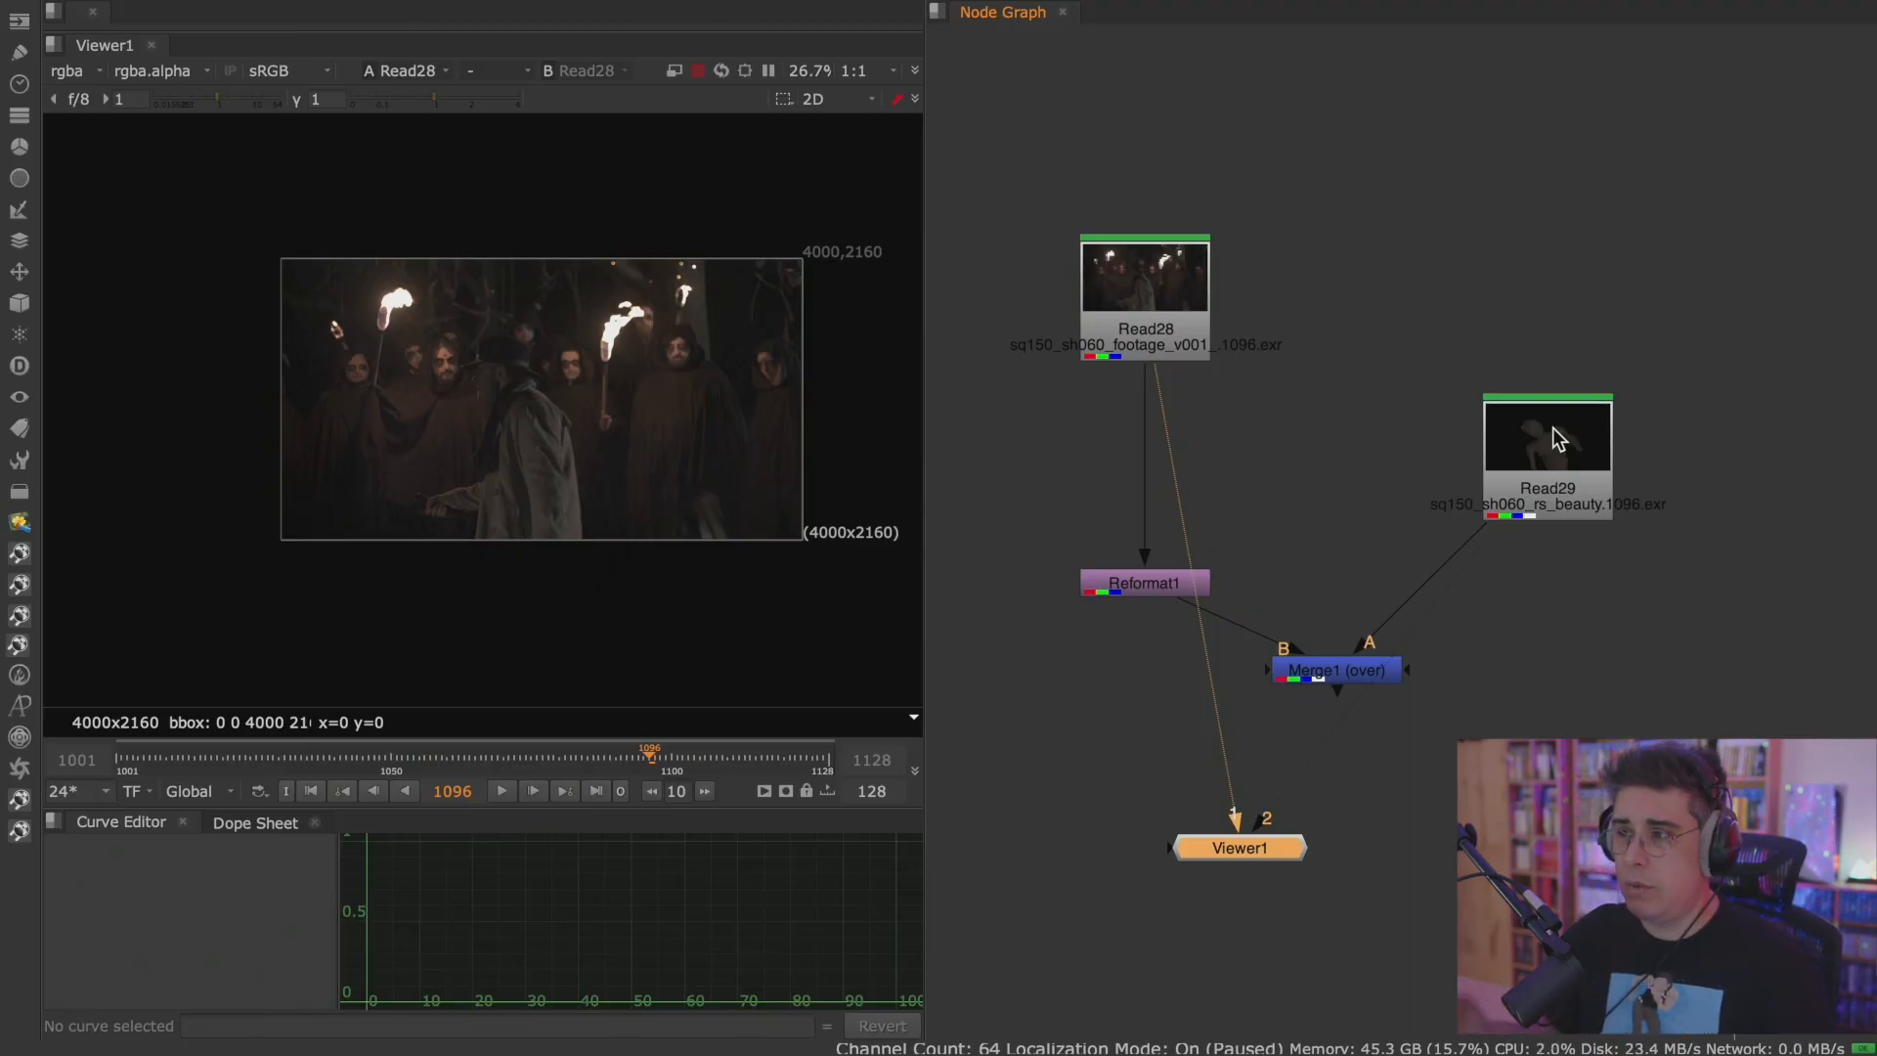
Show the Read29 render and the Read28 footage in turn again to compare their resolutions.
{"action": "left_click", "coordinate": [1574, 477]}
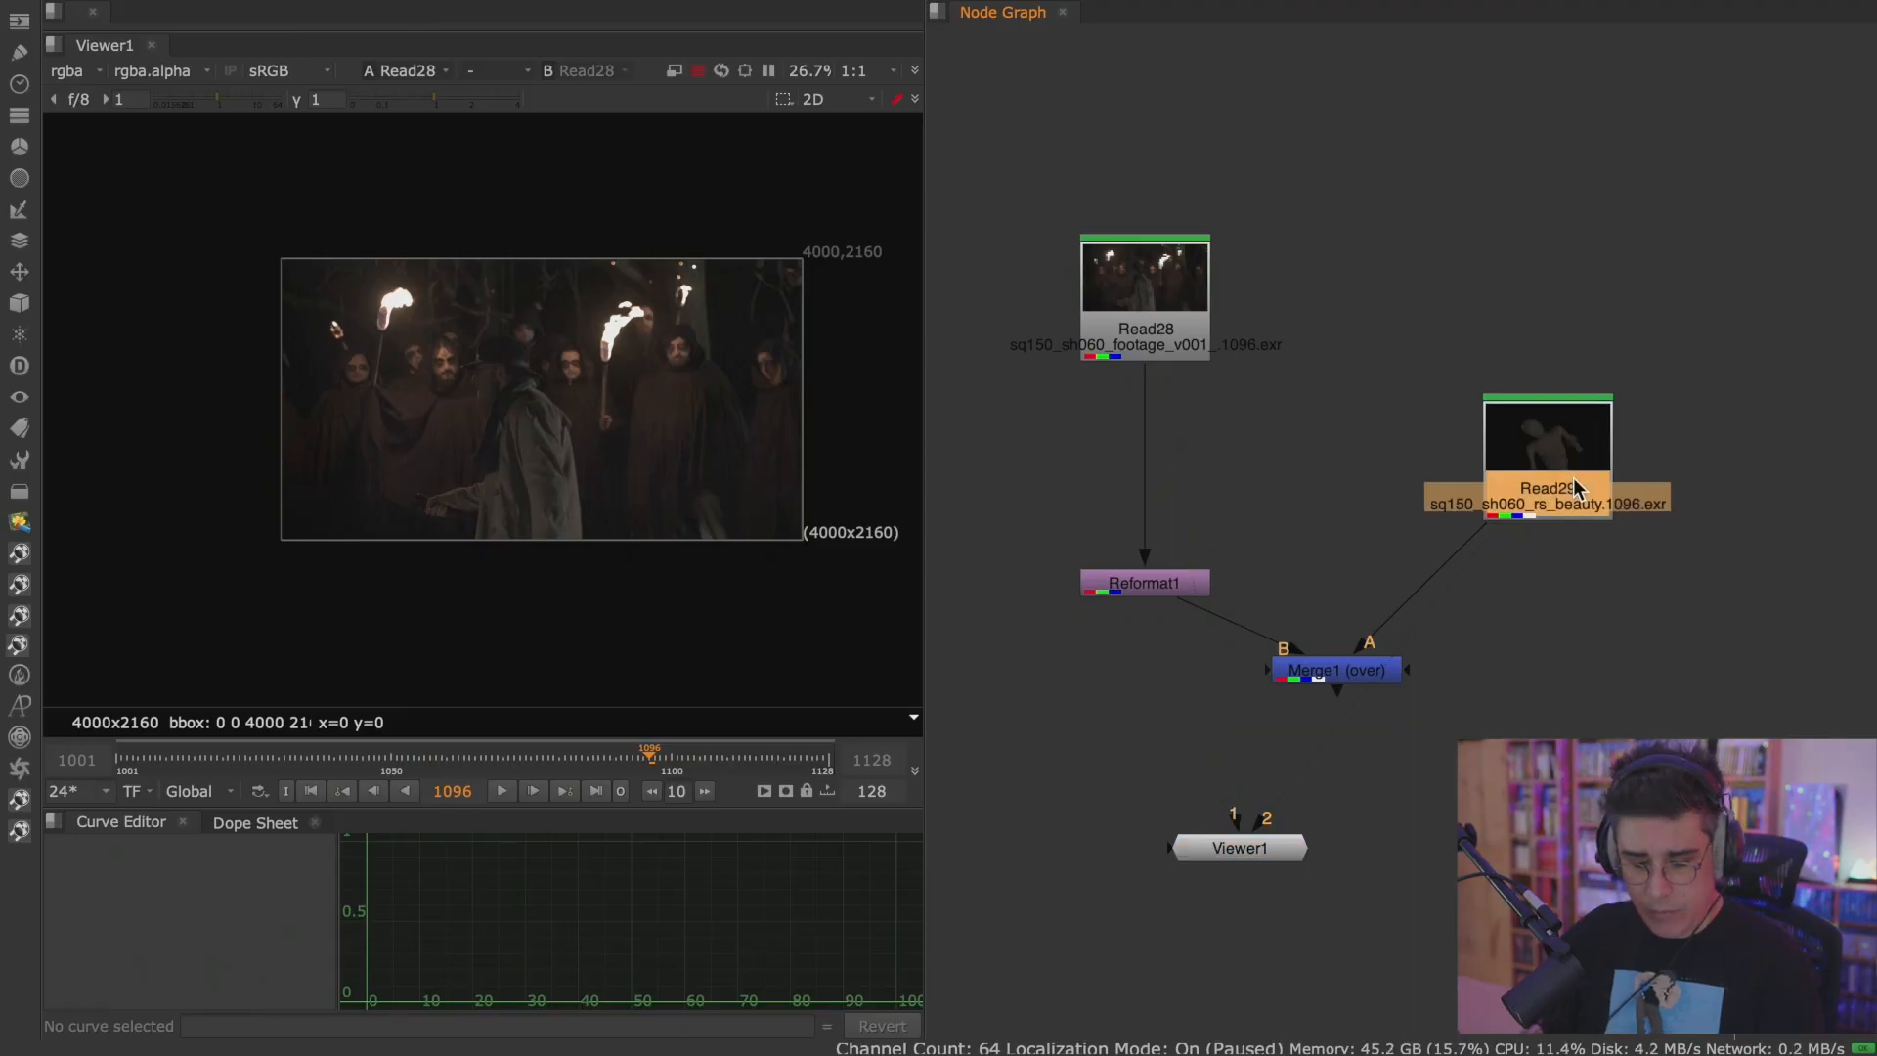
{"action": "key", "text": "1"}
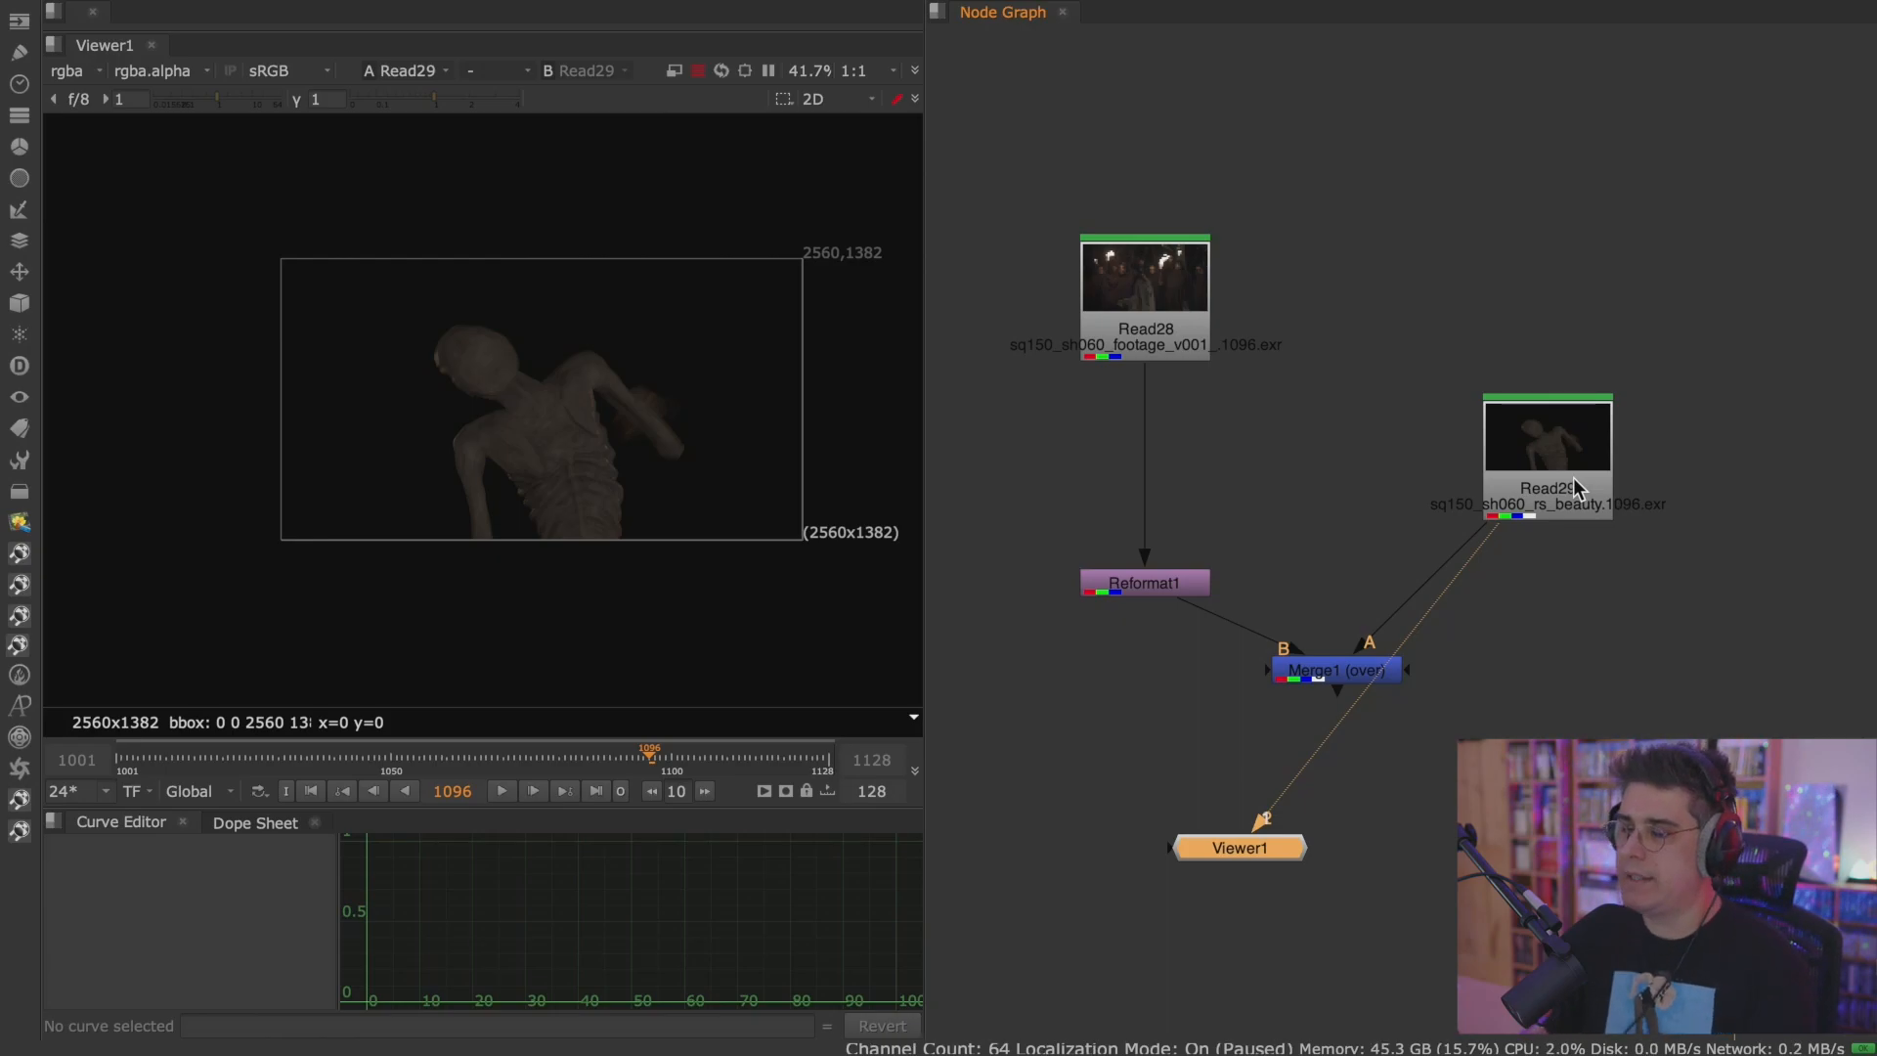
{"action": "left_click", "coordinate": [1175, 307]}
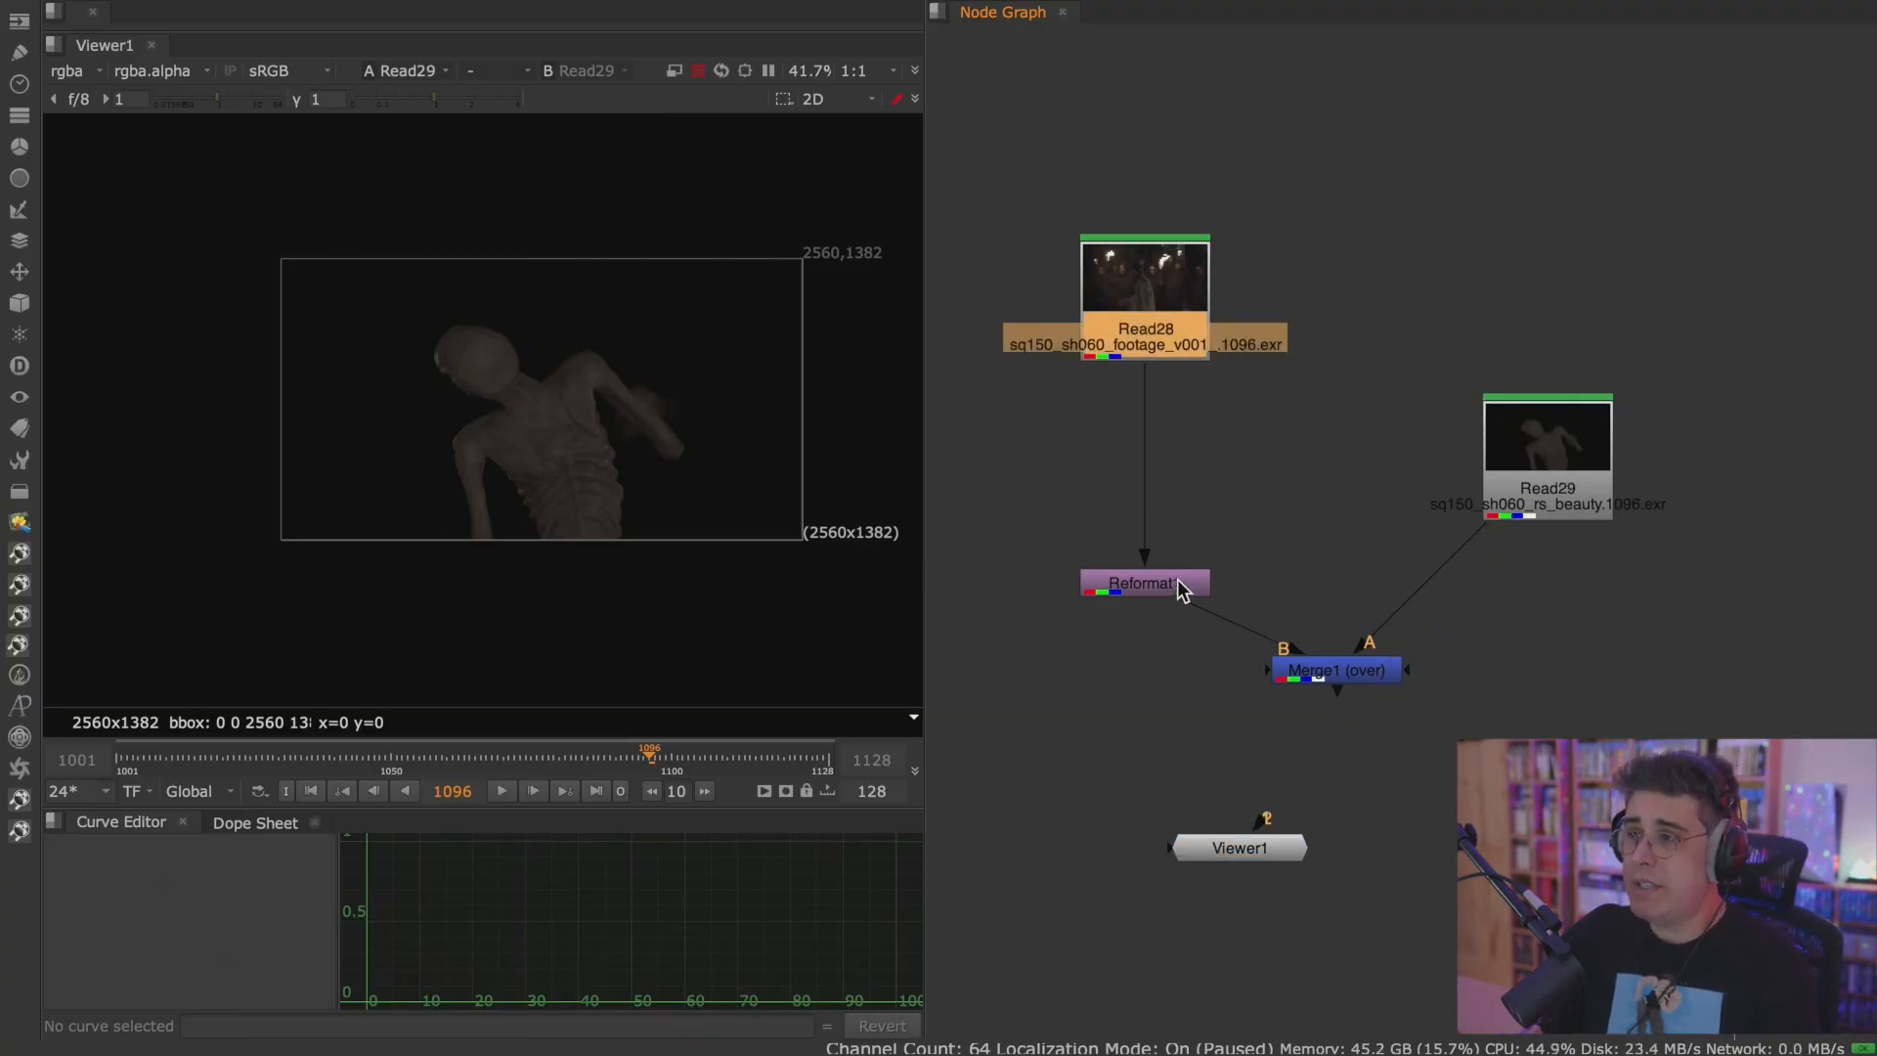
{"action": "key", "text": "2"}
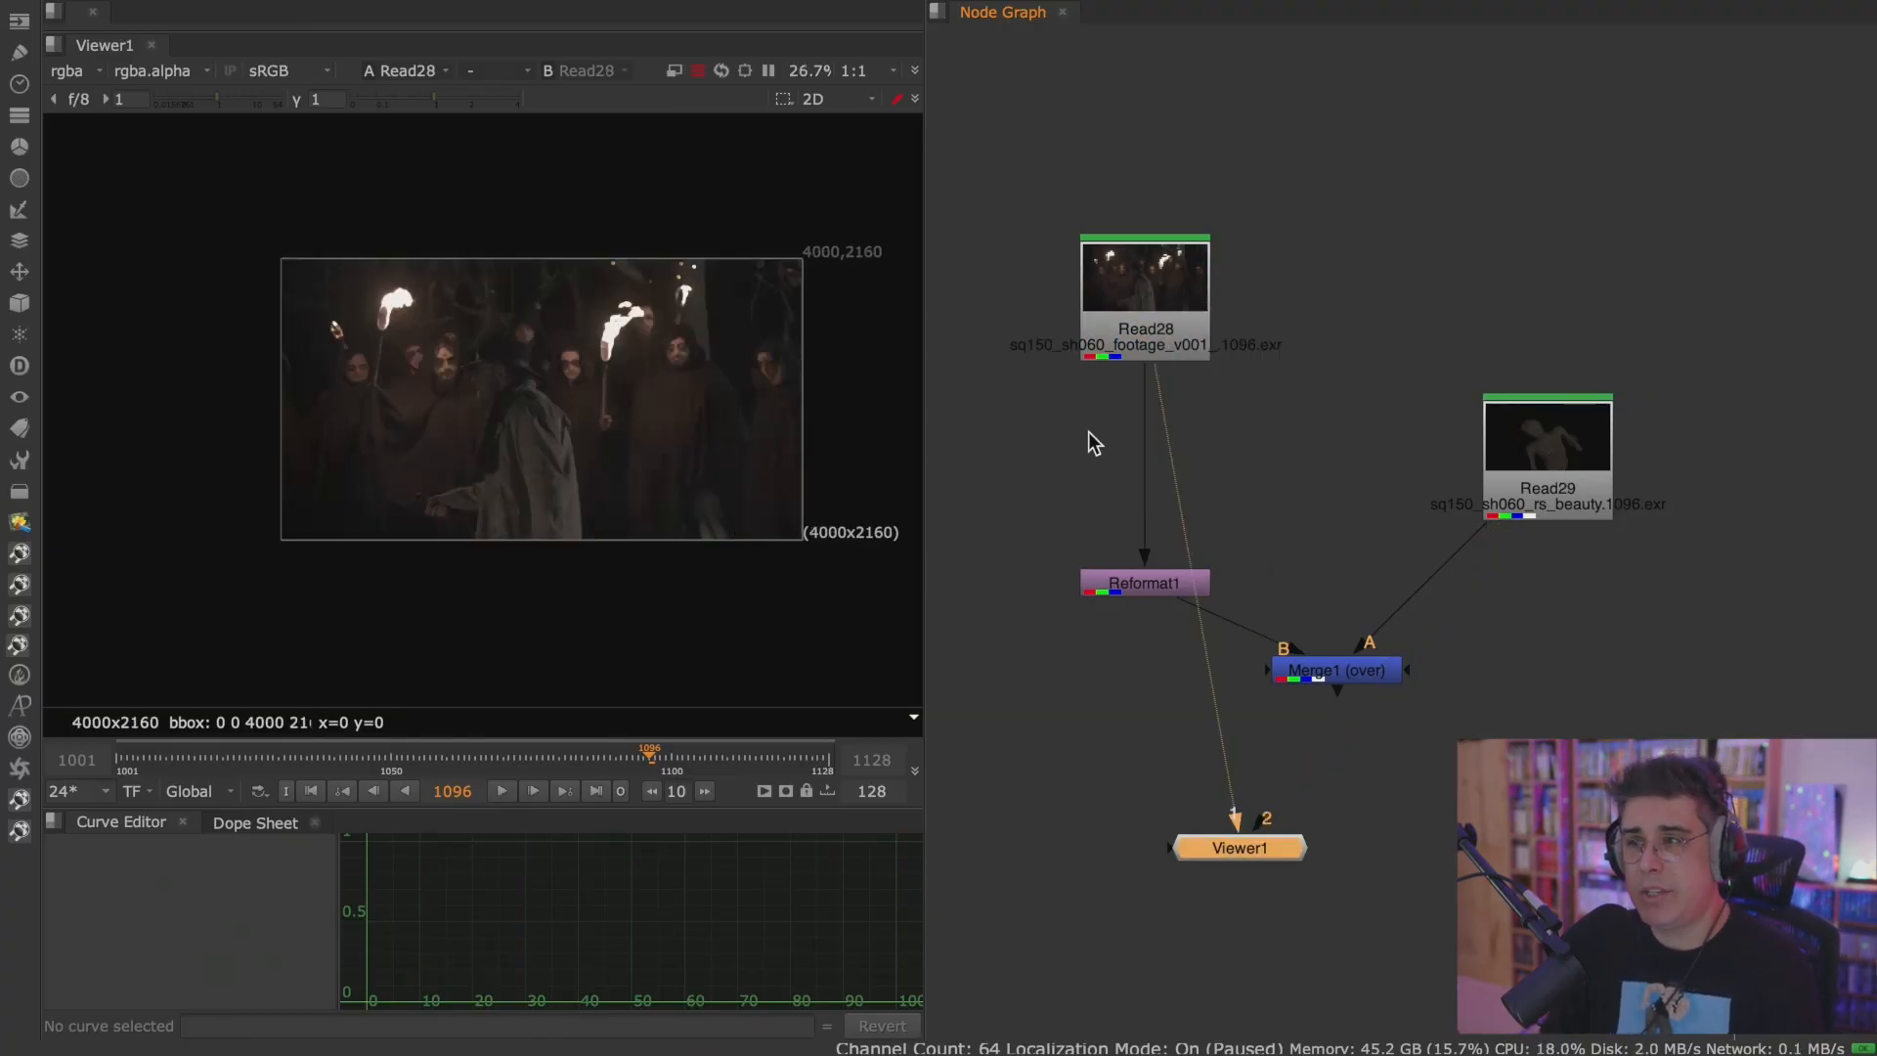
{"action": "left_click", "coordinate": [1571, 477]}
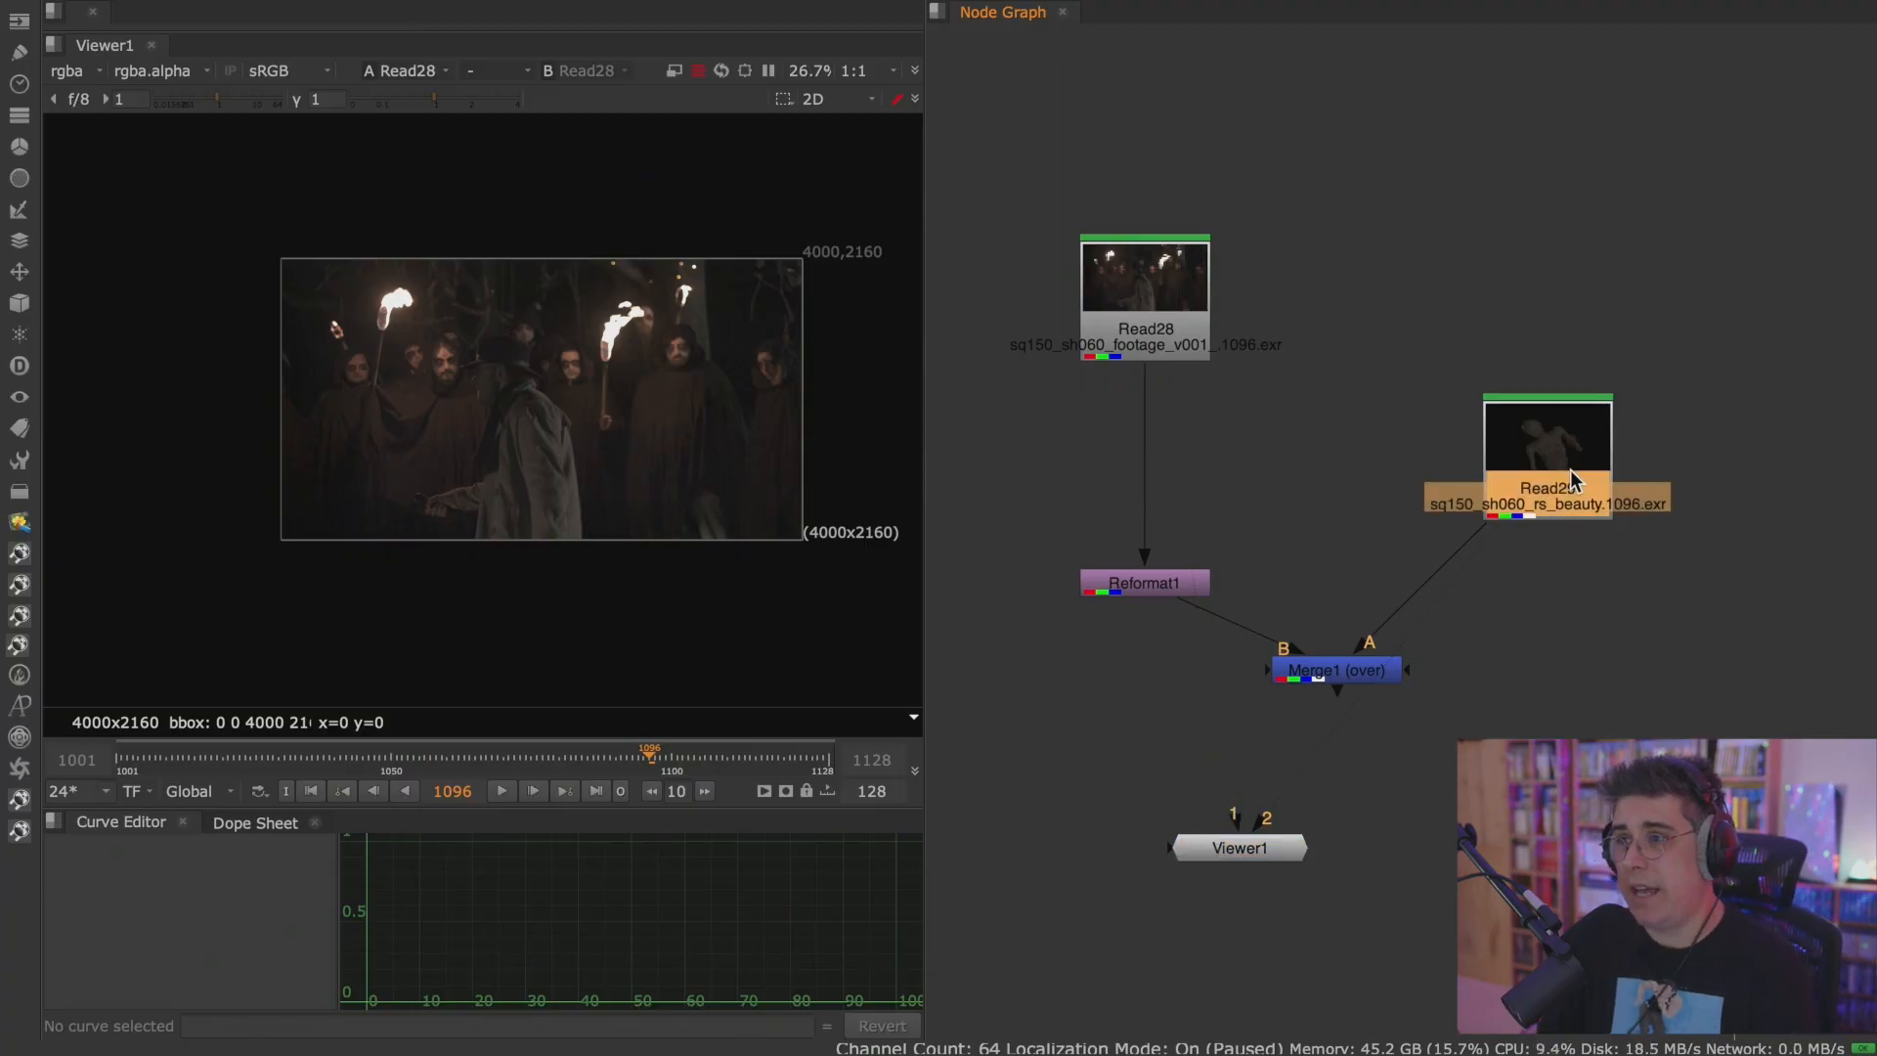
{"action": "key", "text": "2"}
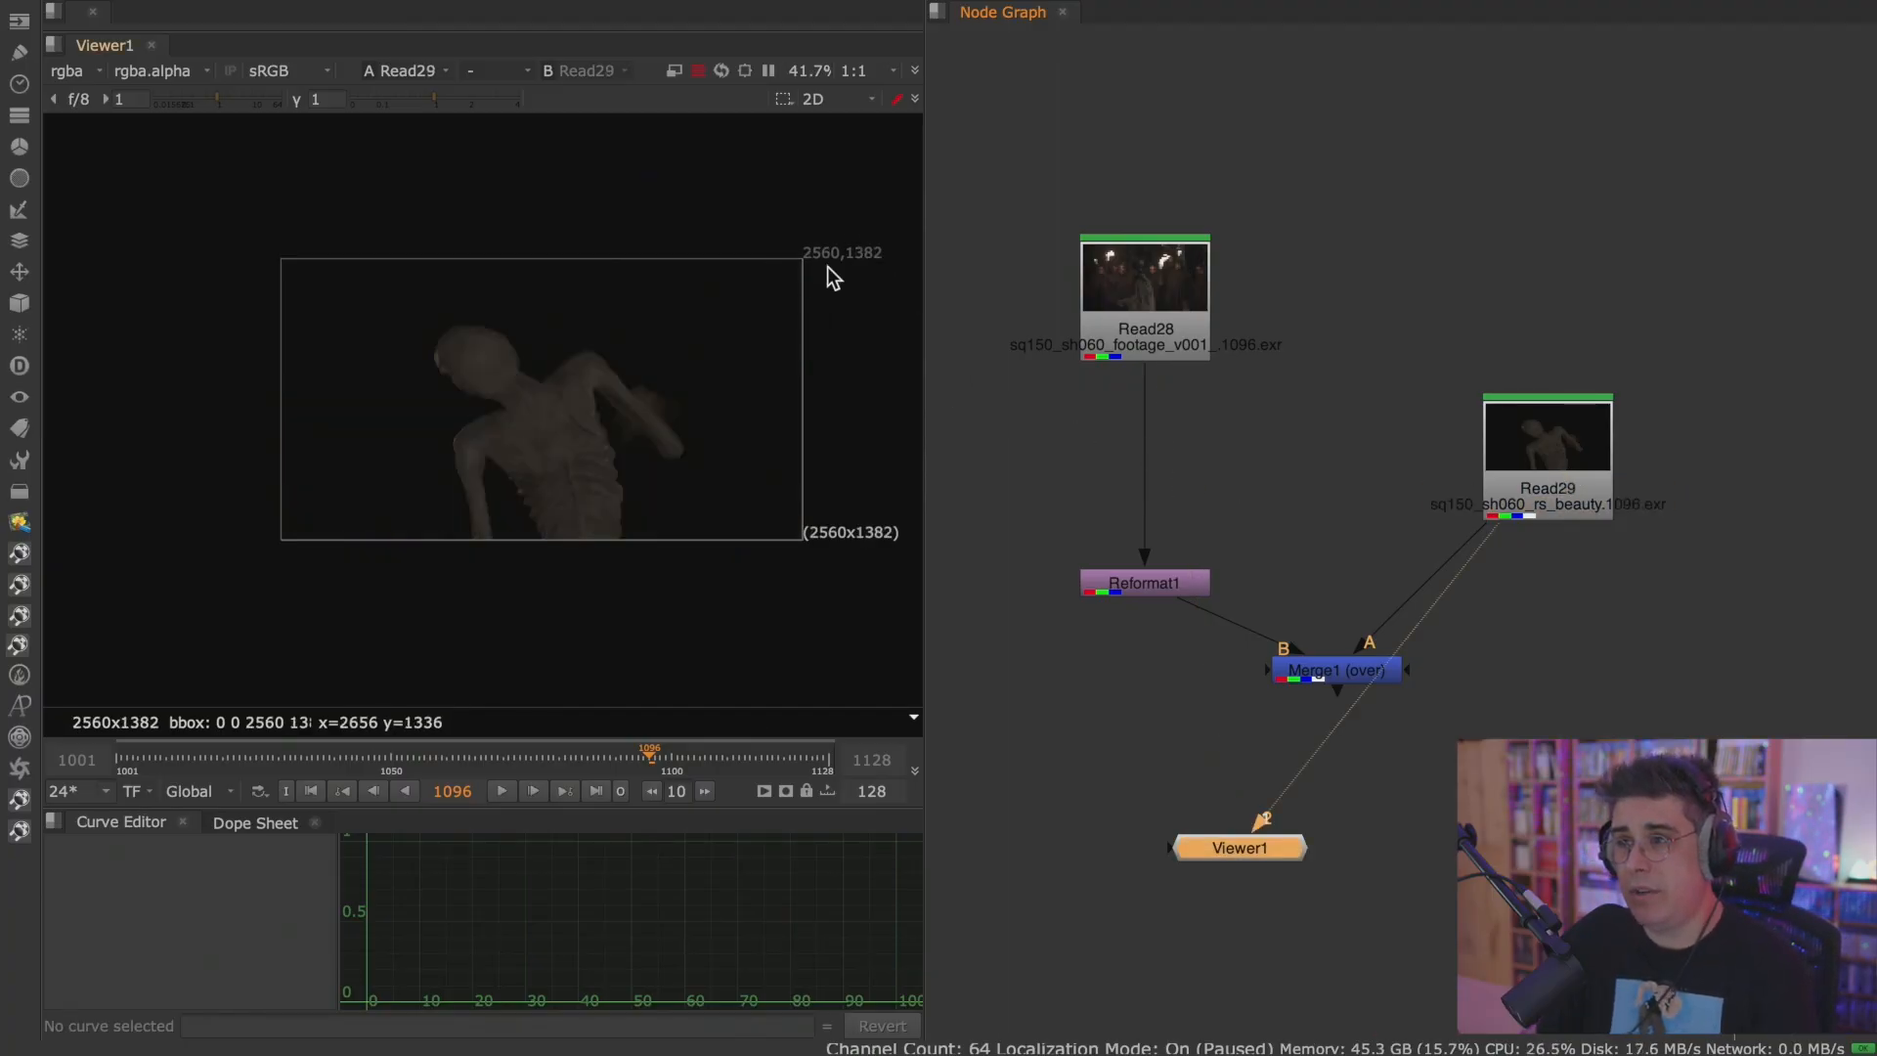
{"action": "left_click", "coordinate": [1202, 299]}
{"action": "key", "text": "2"}
View Reformat1 and open its properties beside those of Read29 to compare the output format with the render's format.
{"action": "left_click", "coordinate": [1166, 590]}
{"action": "key", "text": "1"}
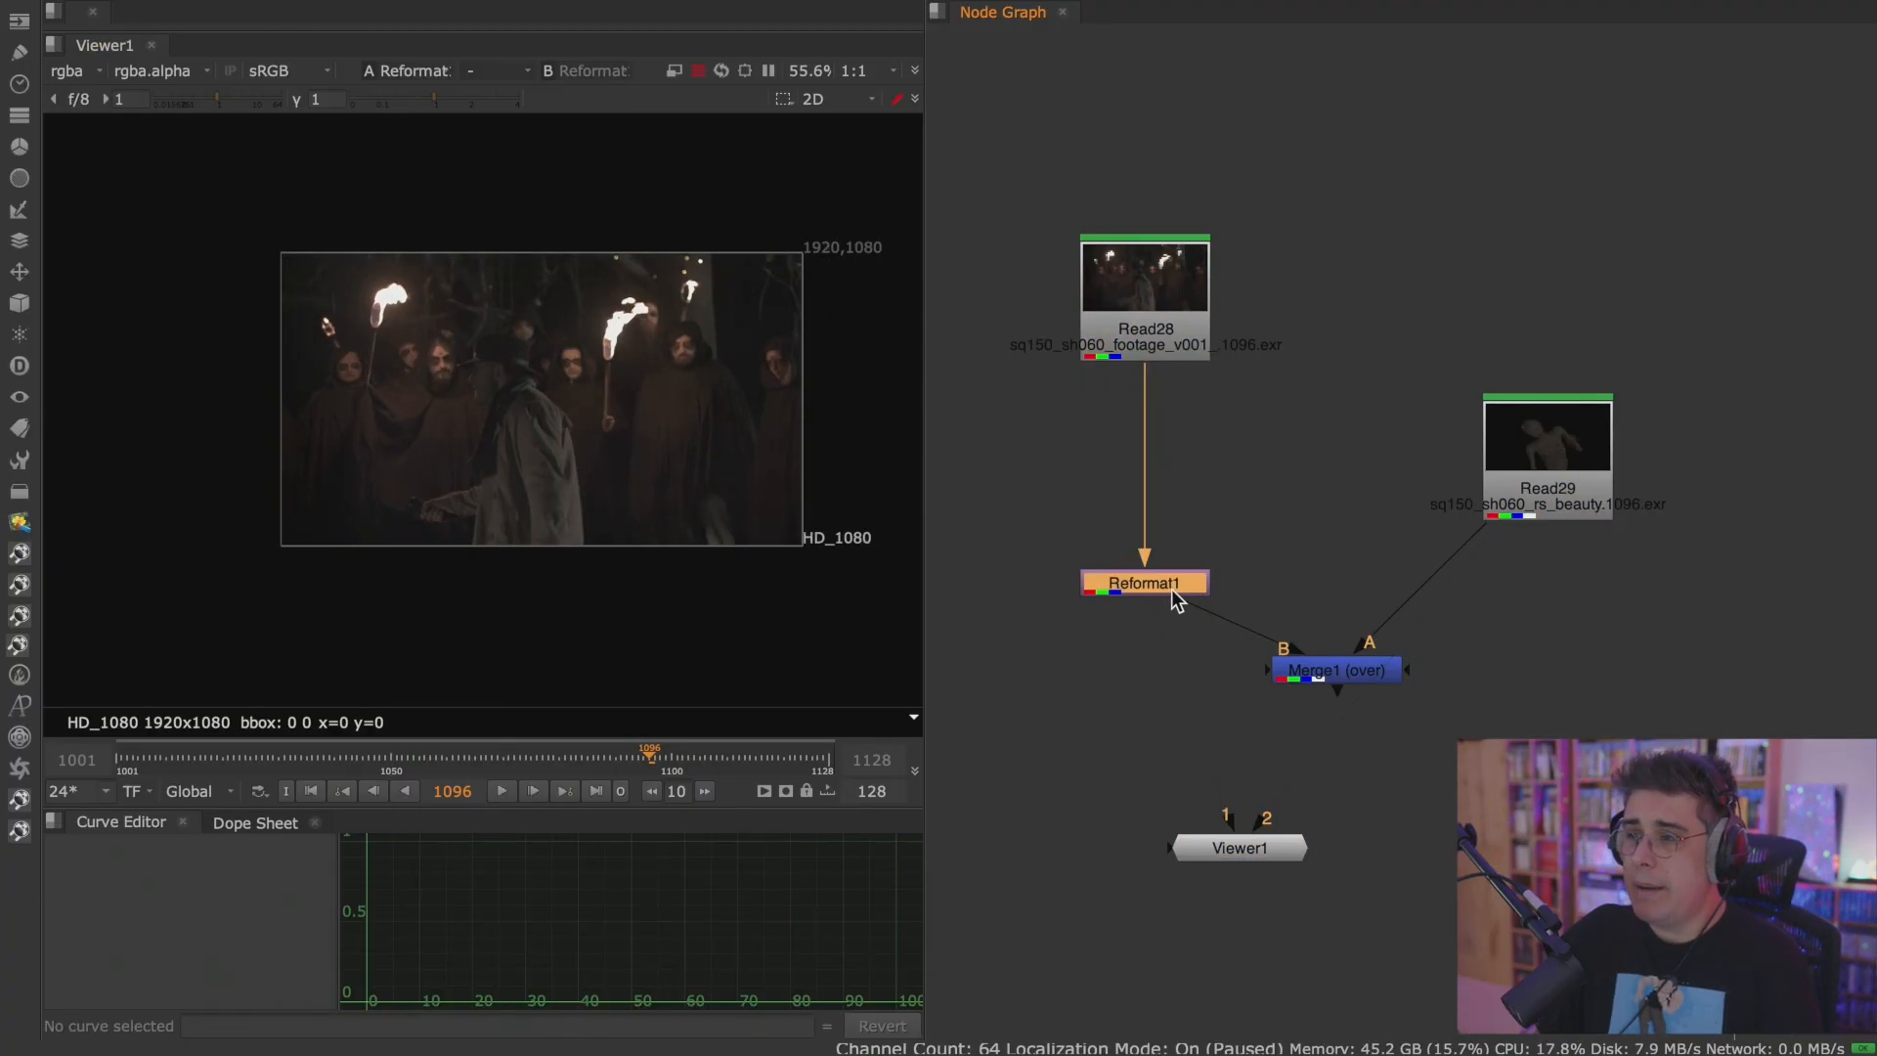
{"action": "double_click", "coordinate": [1171, 588]}
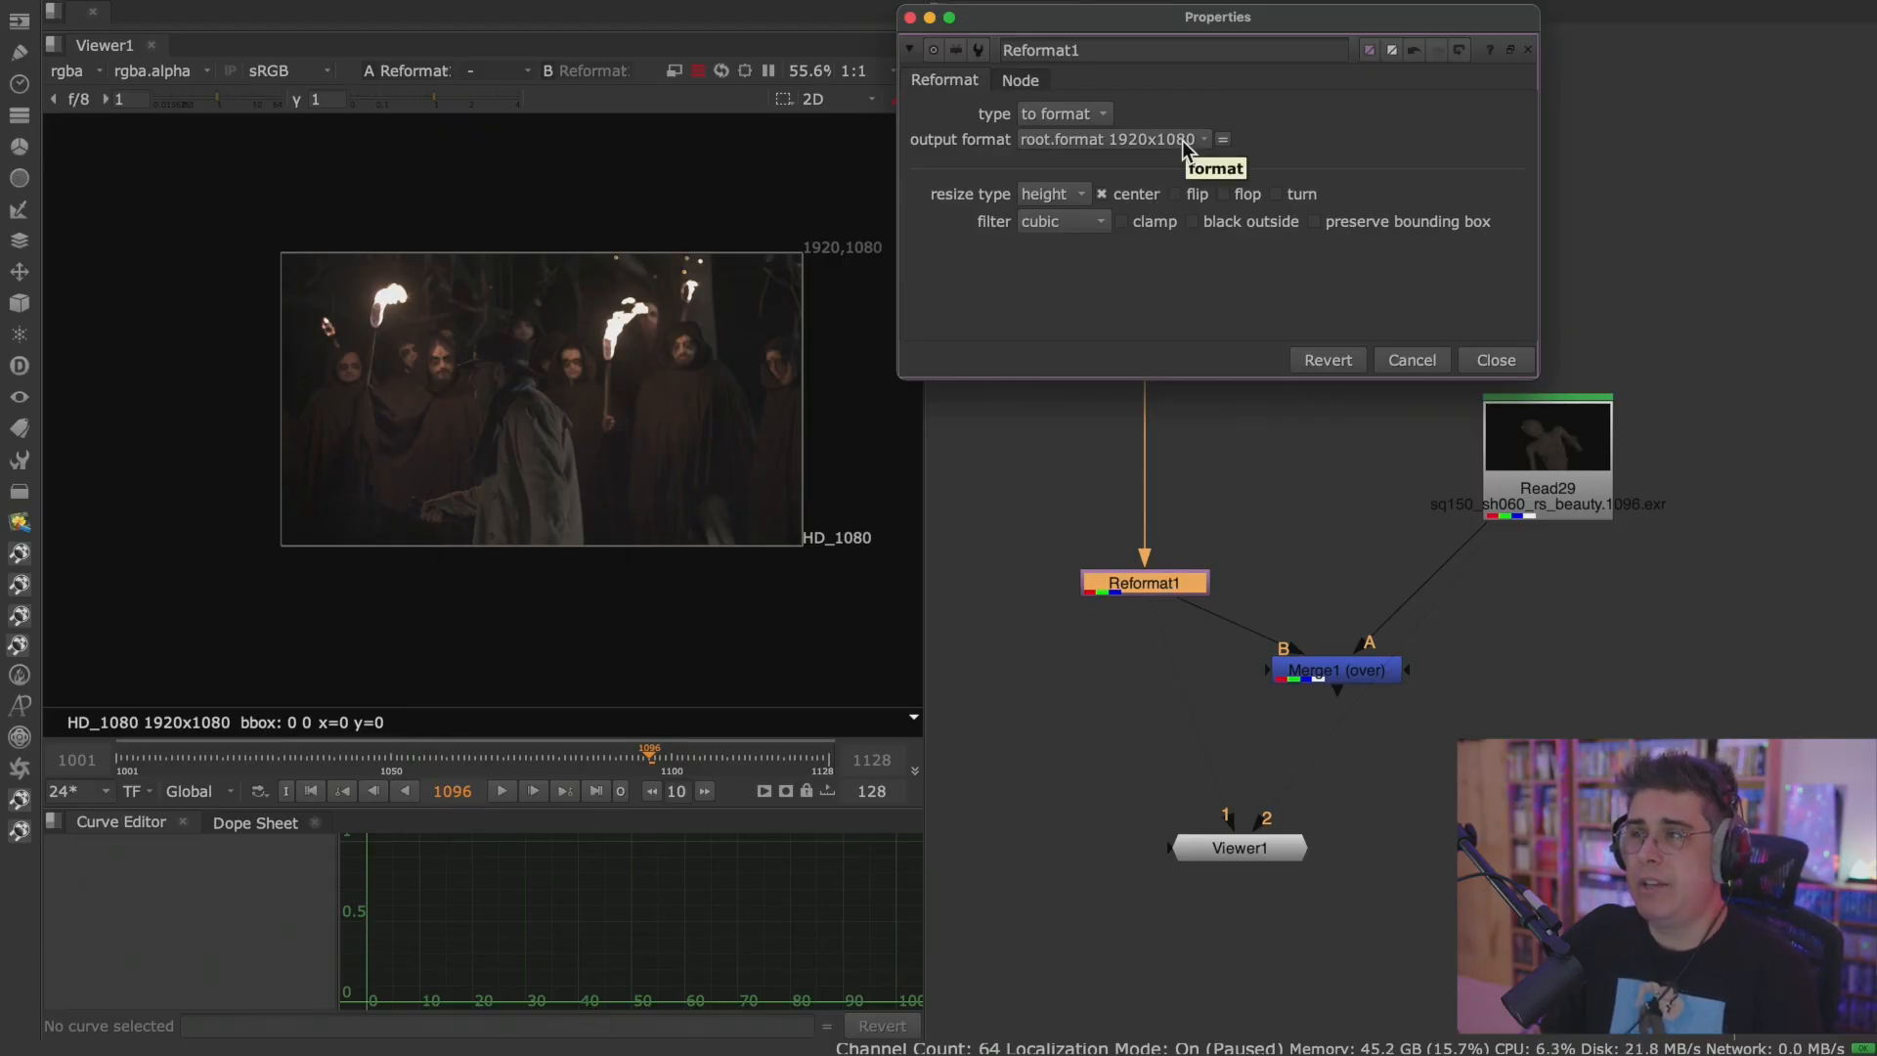
{"action": "double_click", "coordinate": [1513, 435]}
{"action": "left_click_drag", "start_coordinate": [973, 107], "coordinate": [264, 42]}
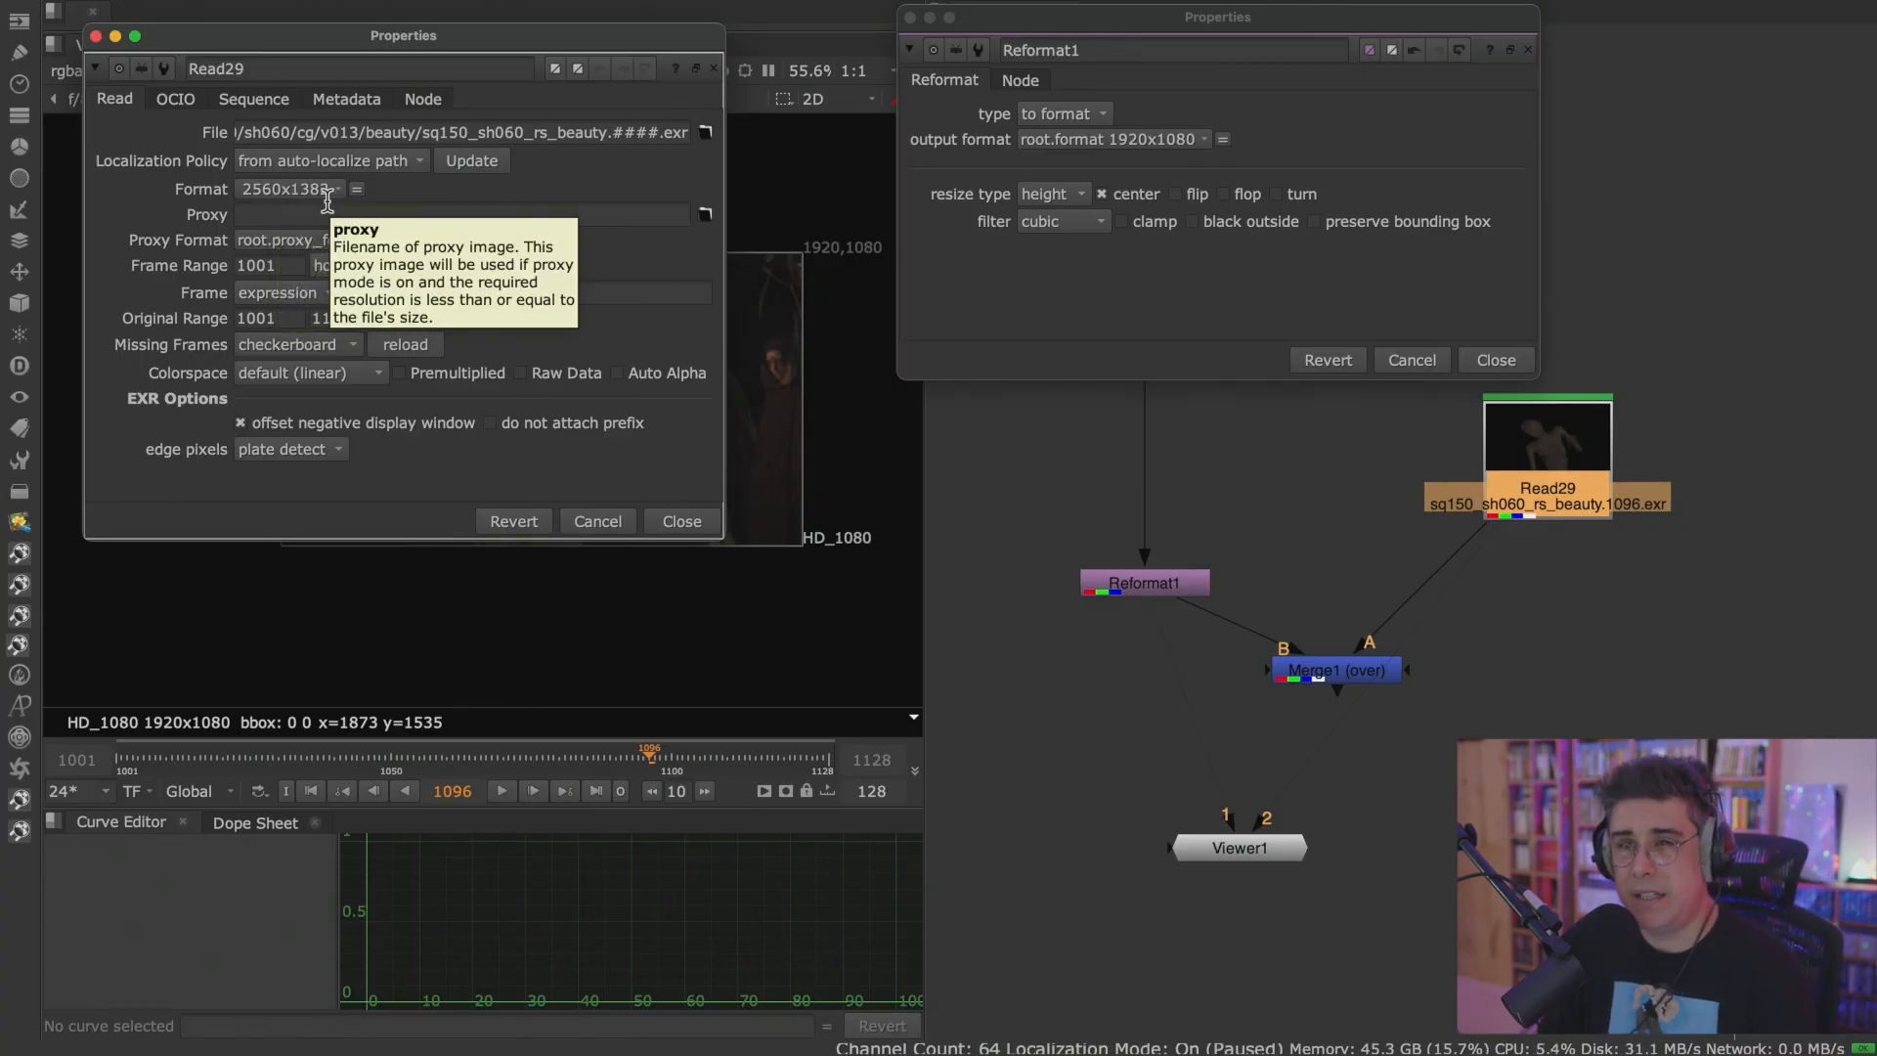
Set Reformat1's output format to 2560x1382 and close the properties of both nodes.
{"action": "left_click", "coordinate": [1182, 140]}
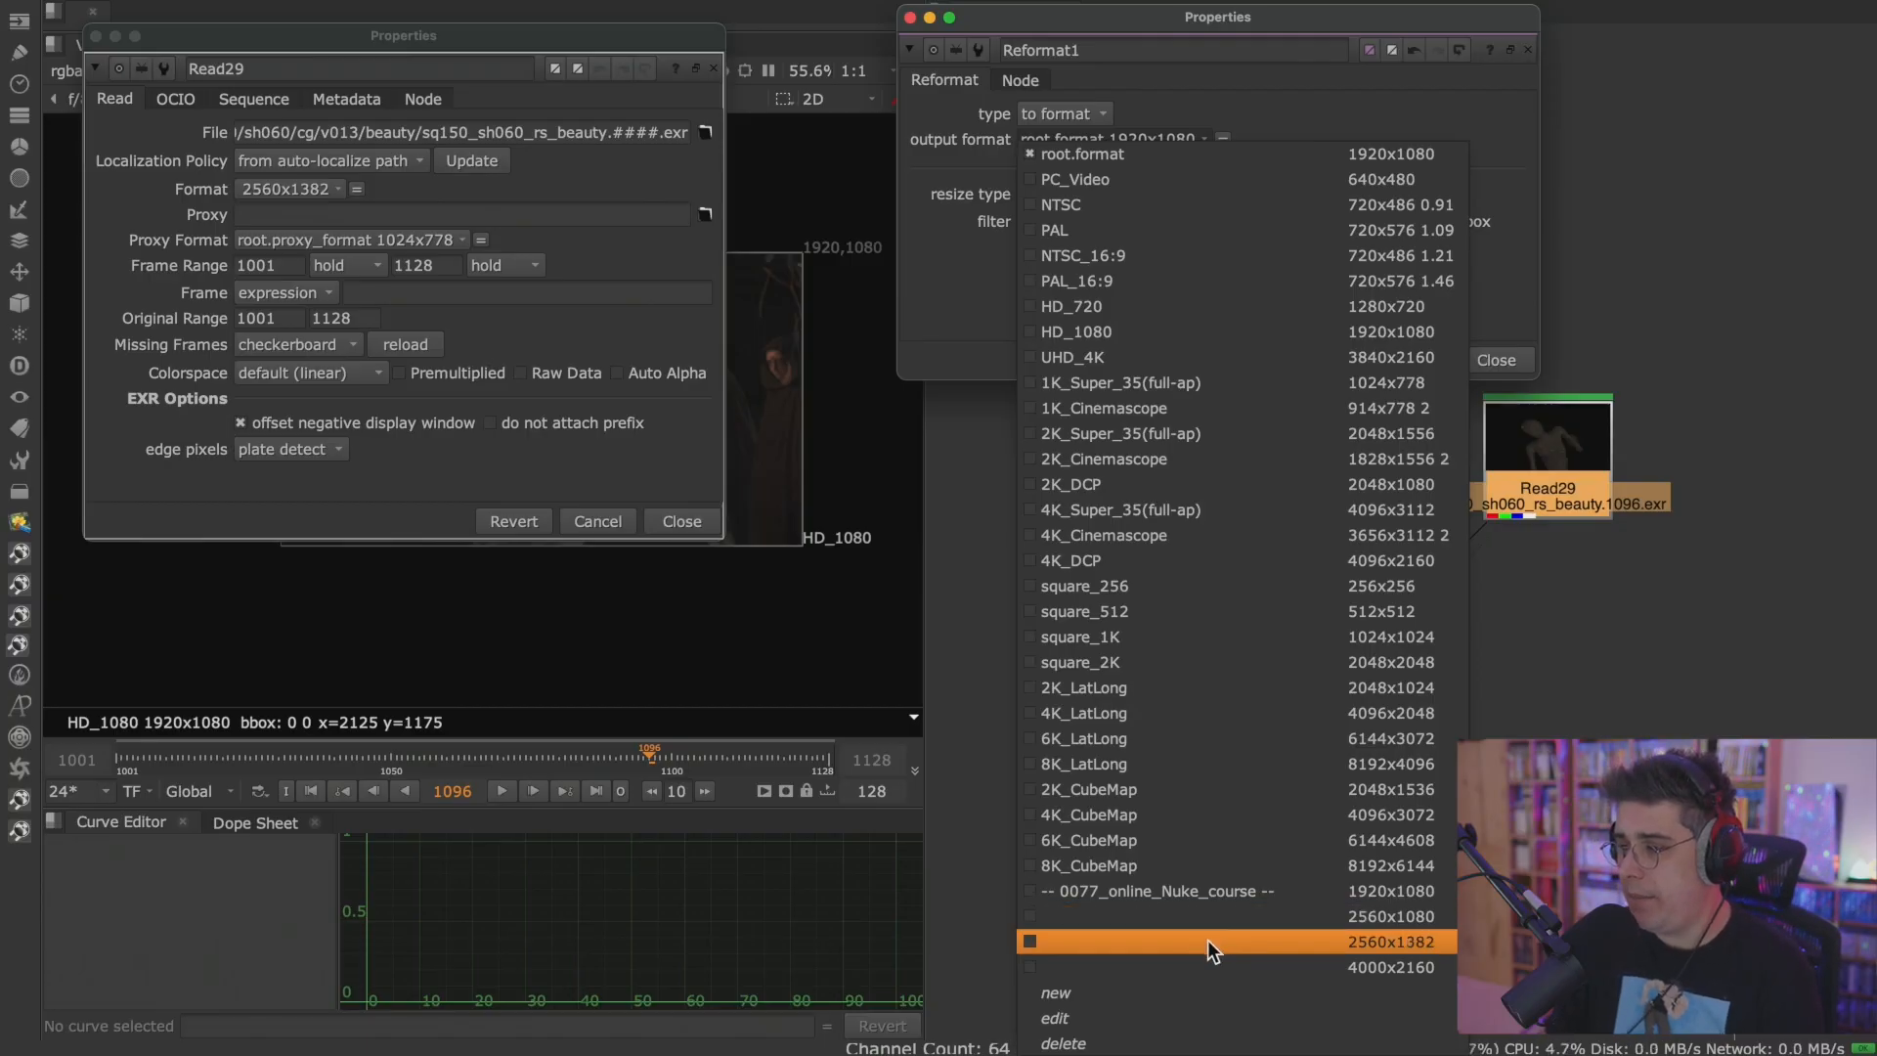
{"action": "left_click", "coordinate": [1317, 942]}
{"action": "left_click", "coordinate": [1510, 362]}
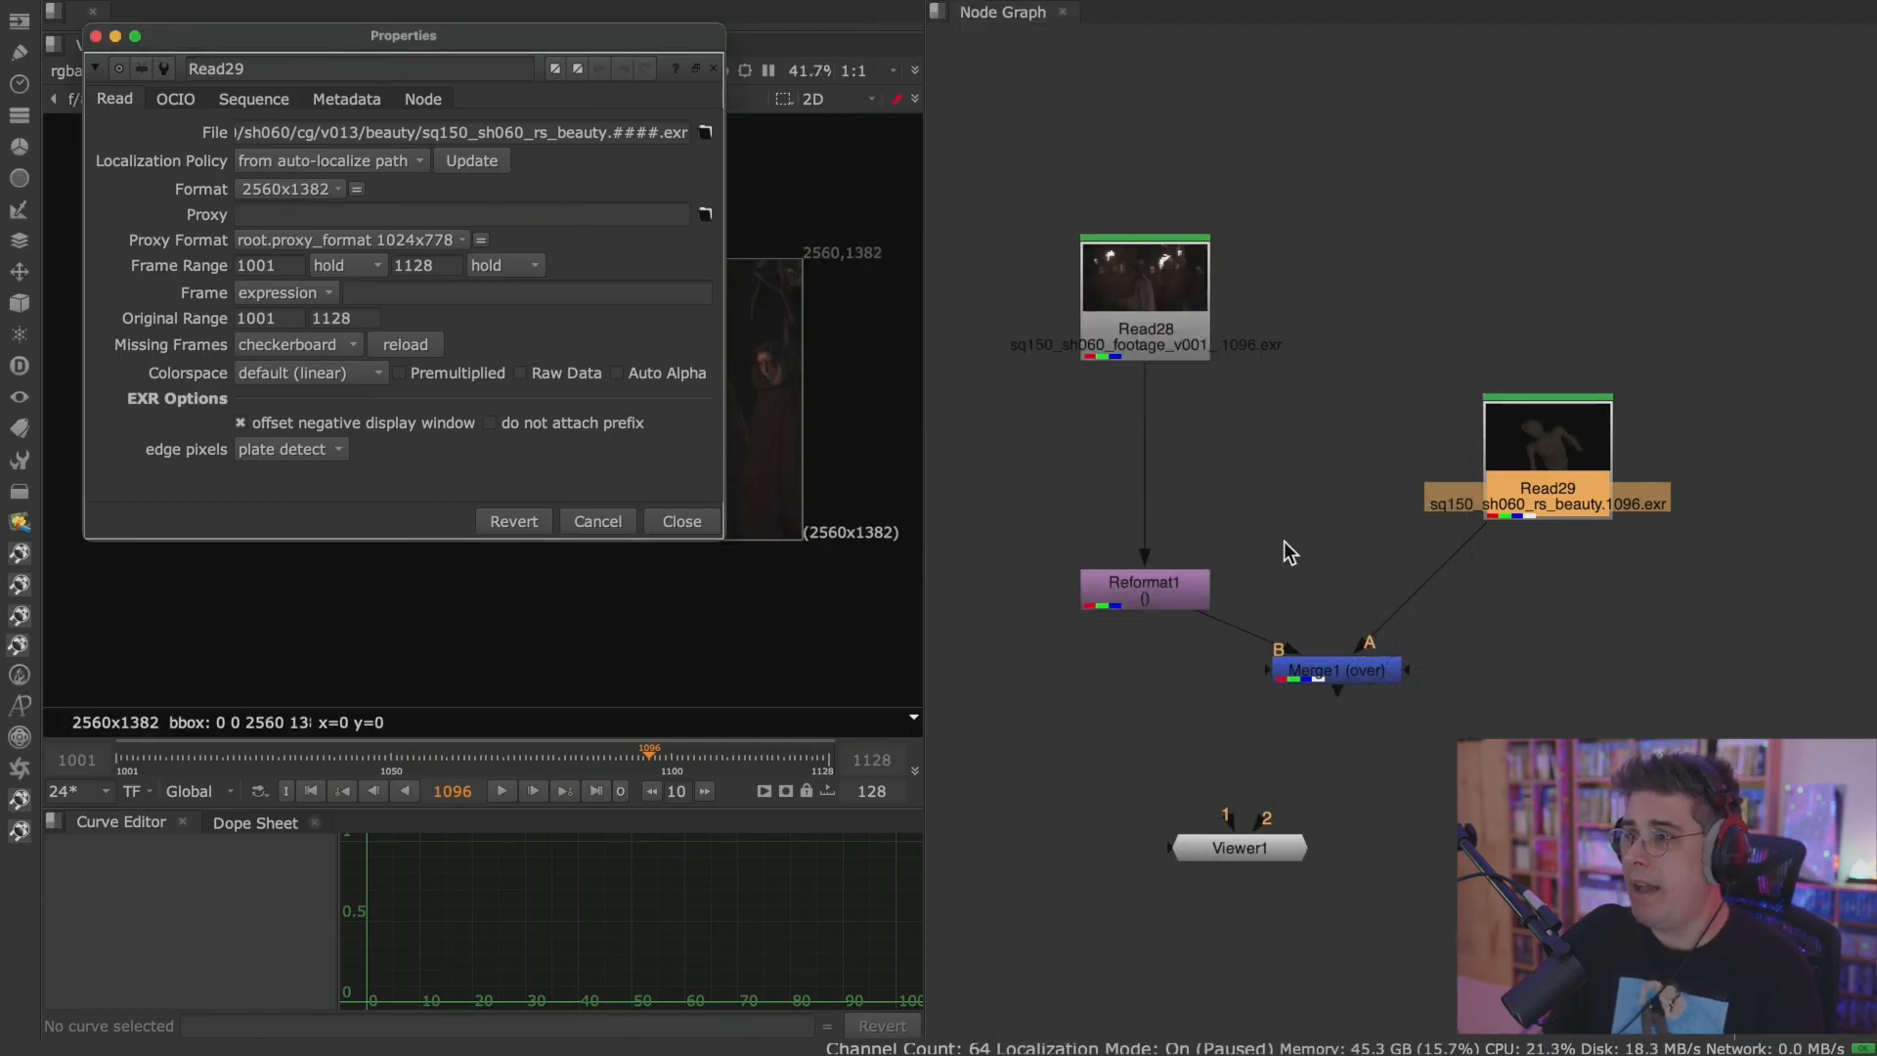
{"action": "left_click", "coordinate": [653, 523]}
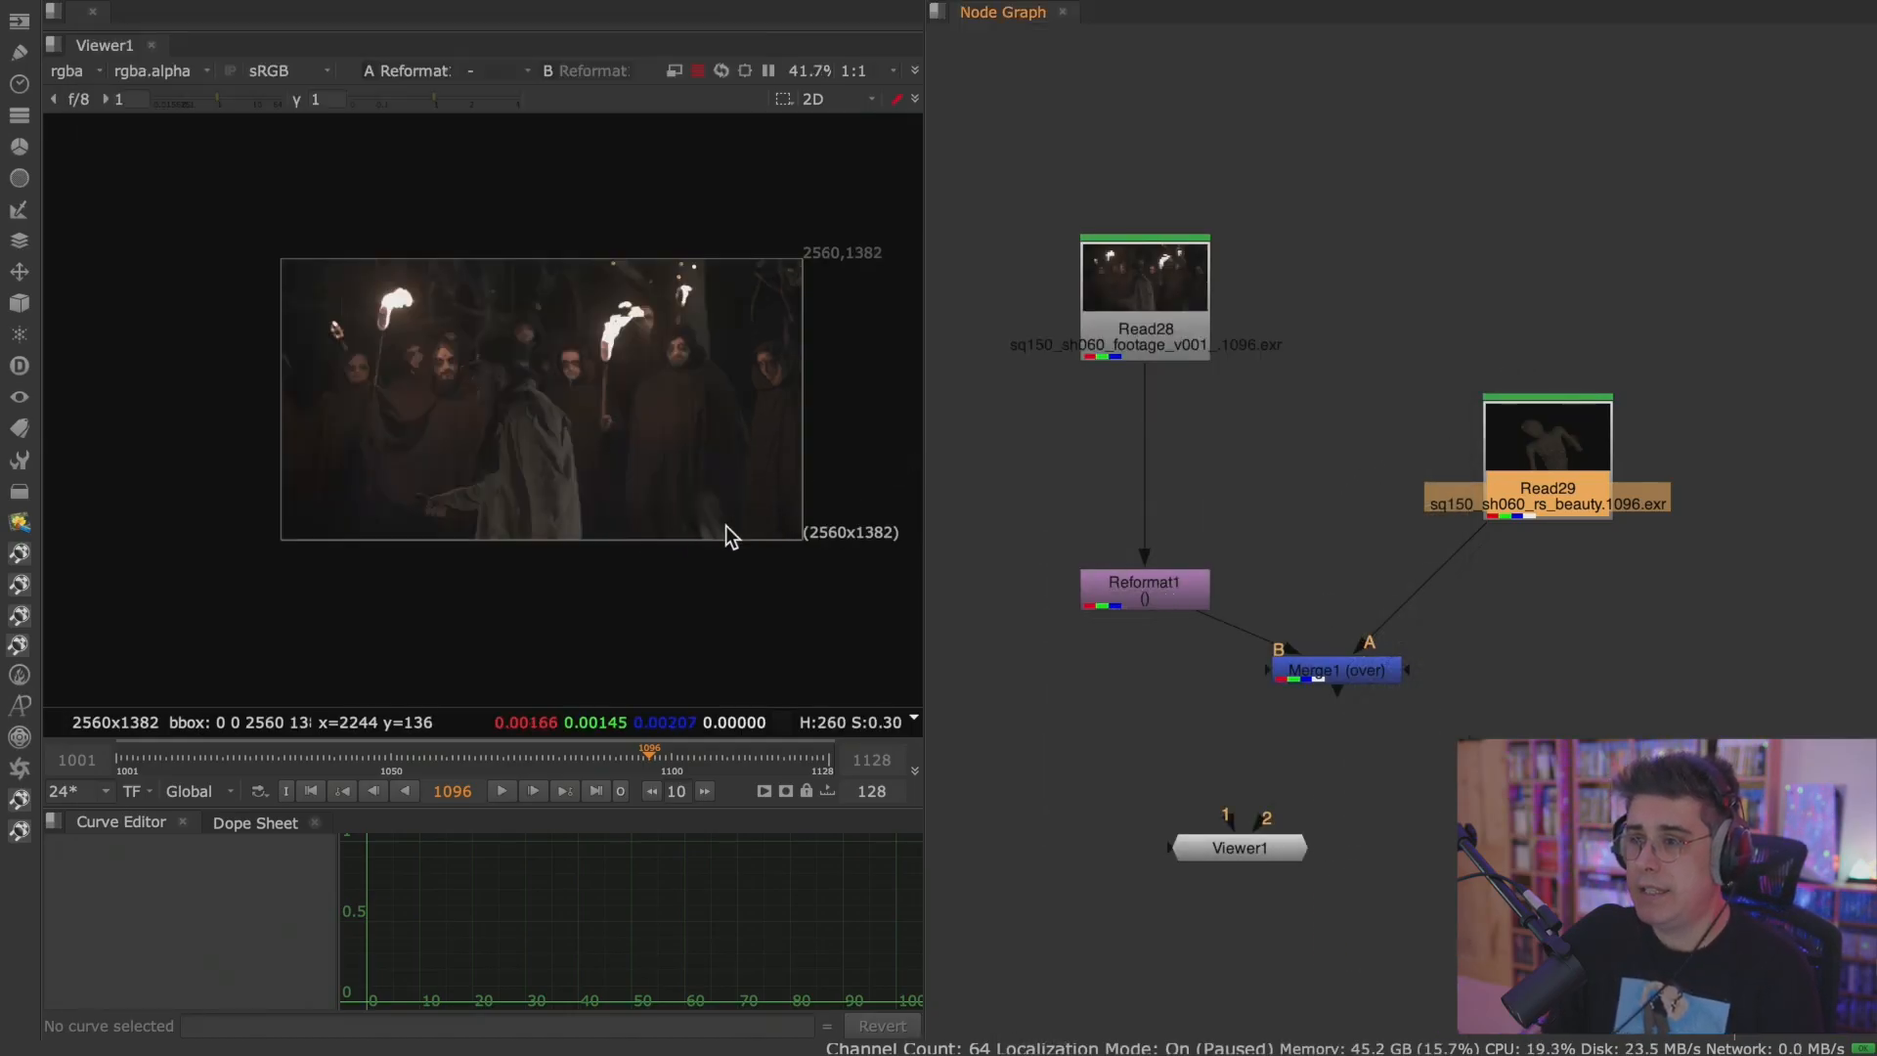
Connect Reformat1 to Viewer input 1 and Read29 to input 2, and flip between them to compare their frames.
{"action": "left_click", "coordinate": [1155, 597]}
{"action": "key", "text": "1"}
{"action": "left_click", "coordinate": [1543, 491]}
{"action": "key", "text": "2"}
{"action": "key", "text": "1"}
{"action": "key", "text": "2"}
{"action": "key", "text": "1"}
{"action": "key", "text": "2"}
{"action": "key", "text": "1"}
{"action": "key", "text": "2"}
{"action": "key", "text": "1"}
{"action": "key", "text": "2"}
{"action": "key", "text": "1"}
Show the Merge1 result in the enlarged Viewer and play the composite forward.
{"action": "left_click", "coordinate": [1336, 668]}
{"action": "key", "text": "1"}
{"action": "key", "text": "2"}
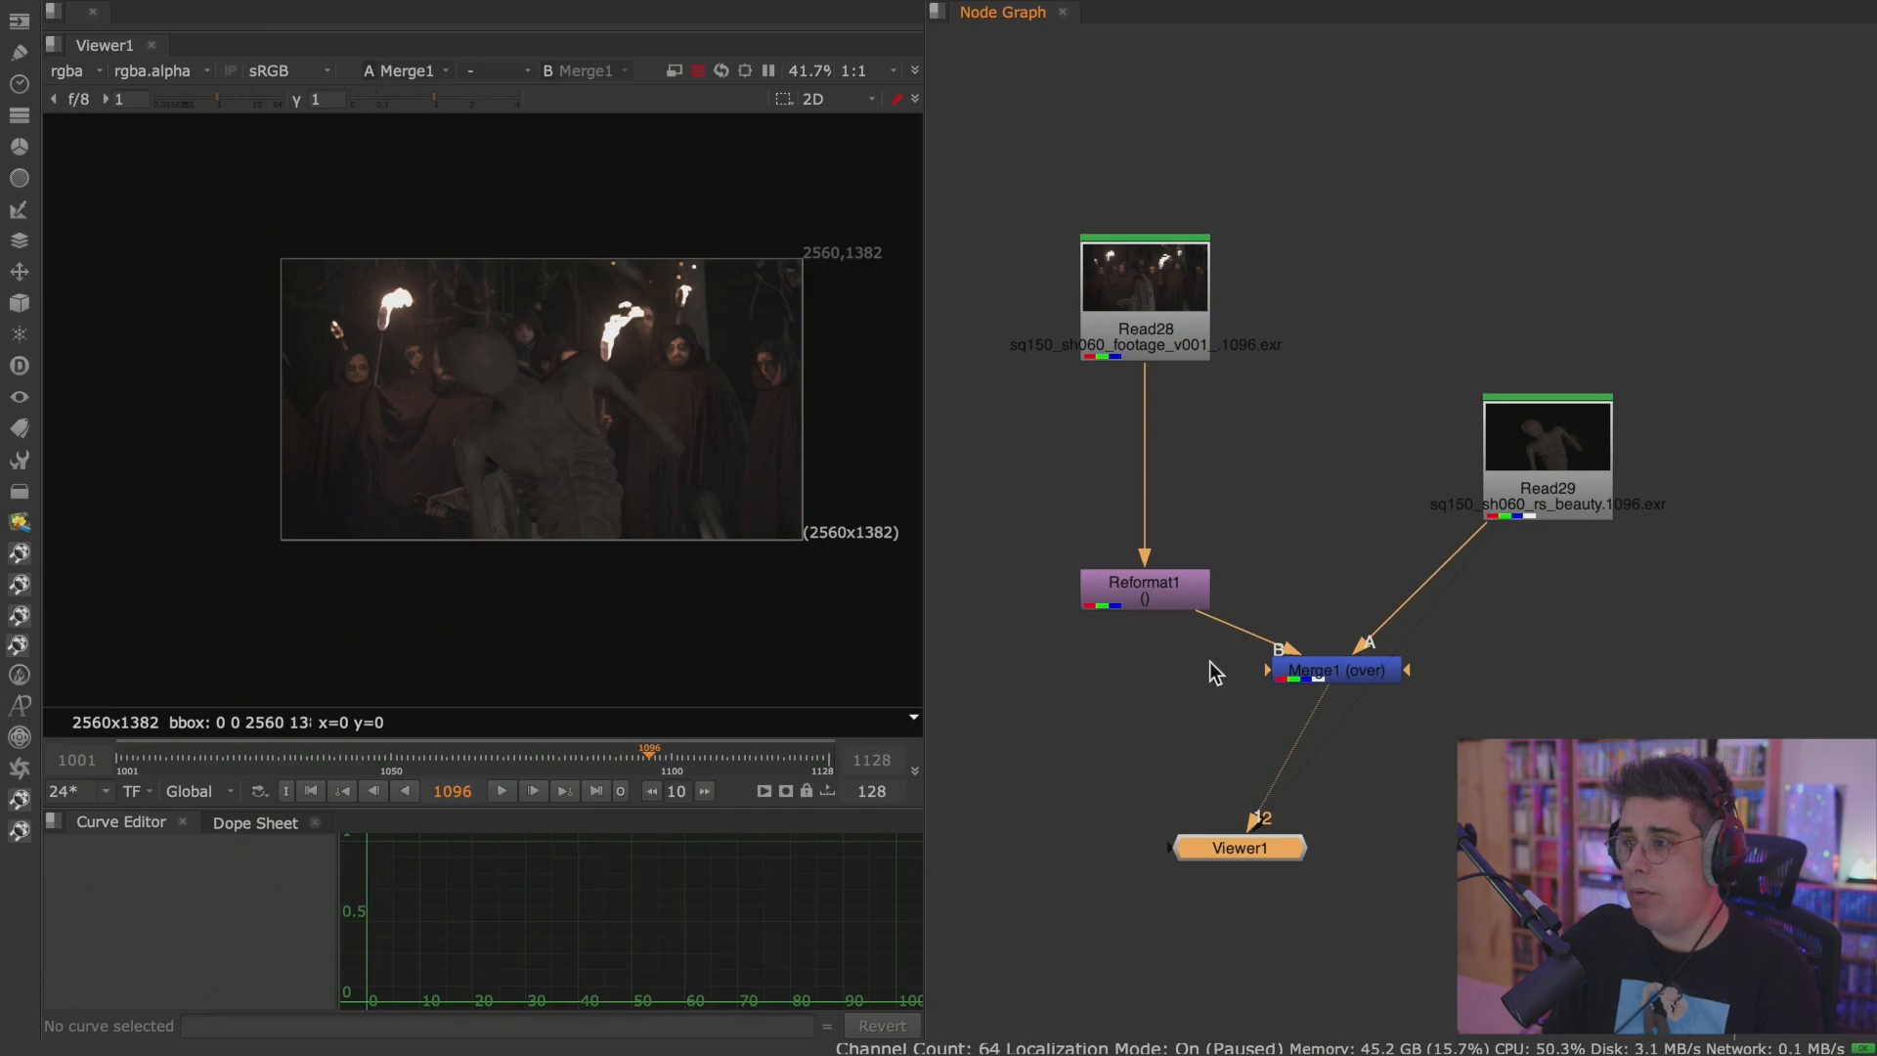
{"action": "key", "text": "space"}
{"action": "middle_click_drag", "start_coordinate": [823, 642], "coordinate": [1203, 588]}
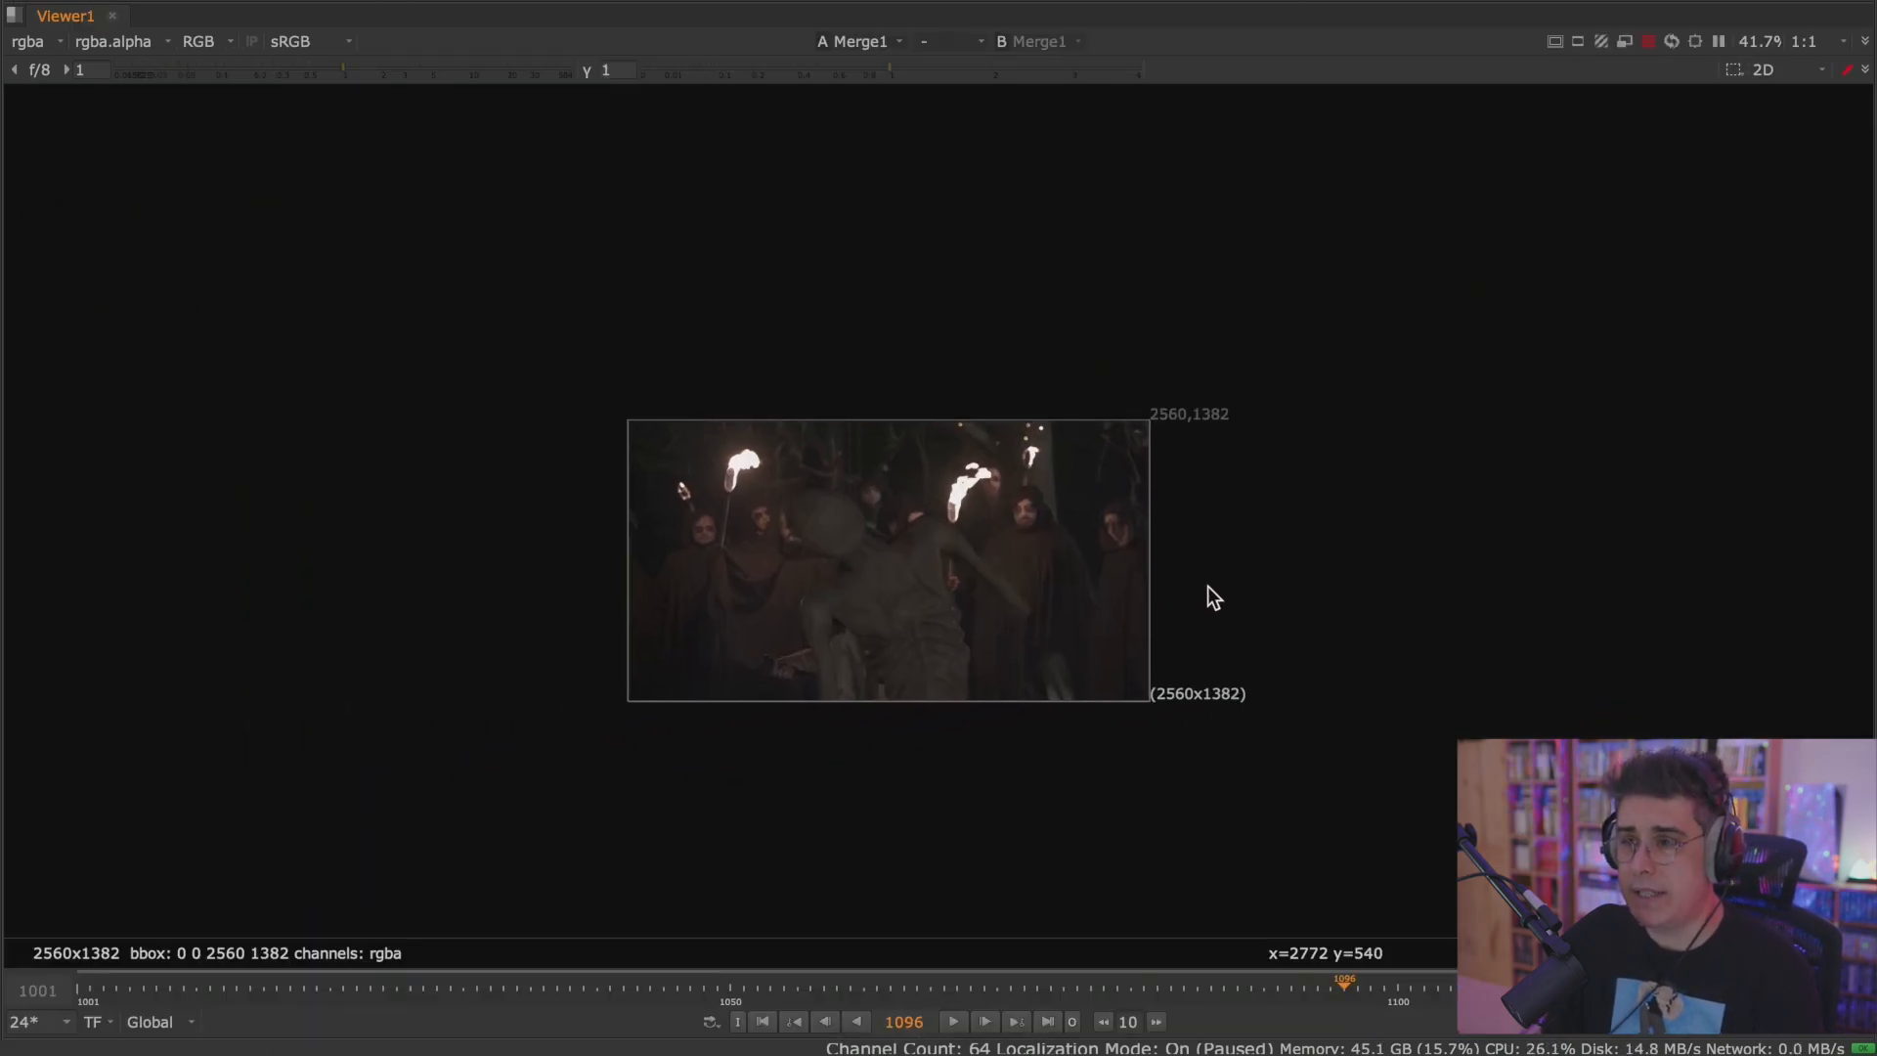
{"action": "scroll", "coordinate": [1212, 581], "scroll_direction": "up", "scroll_amount": 3}
{"action": "scroll", "coordinate": [1211, 581], "scroll_direction": "up", "scroll_amount": 1}
{"action": "middle_click_drag", "start_coordinate": [1041, 609], "coordinate": [1226, 583]}
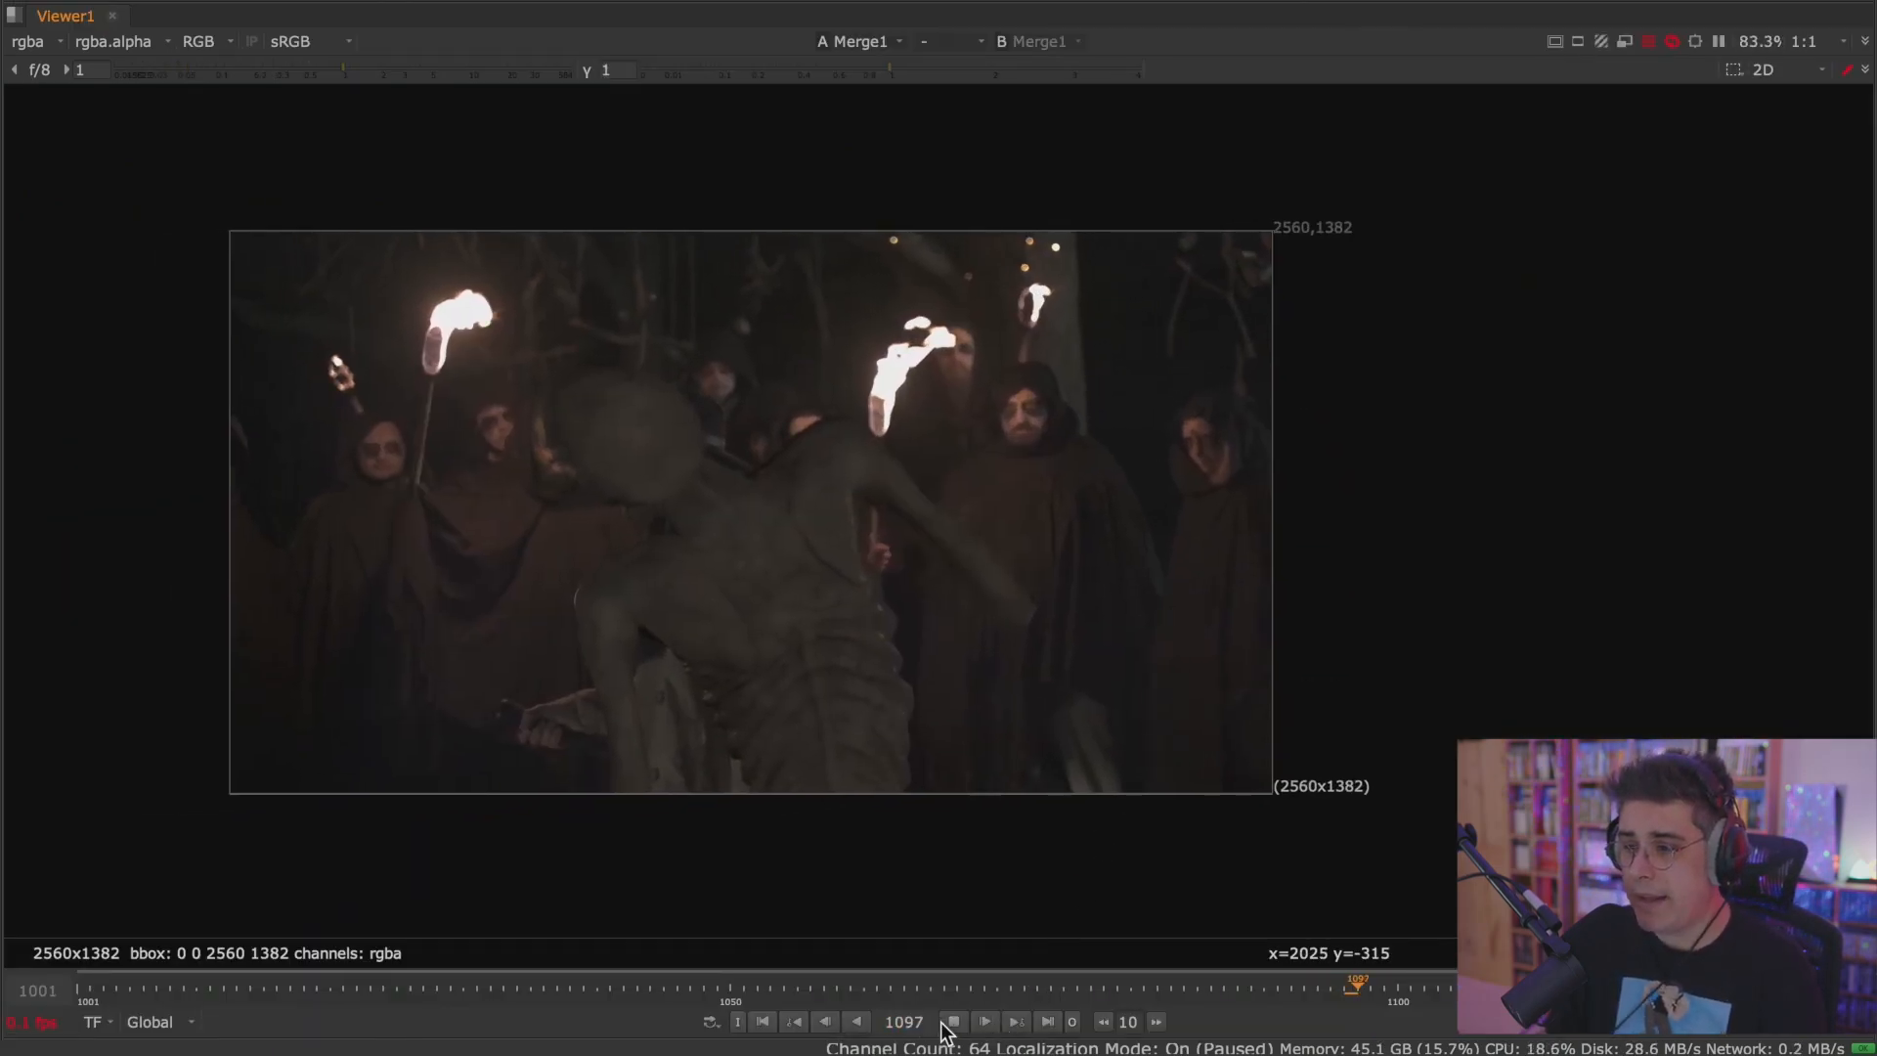
{"action": "scroll", "coordinate": [974, 704], "scroll_direction": "up", "scroll_amount": 1}
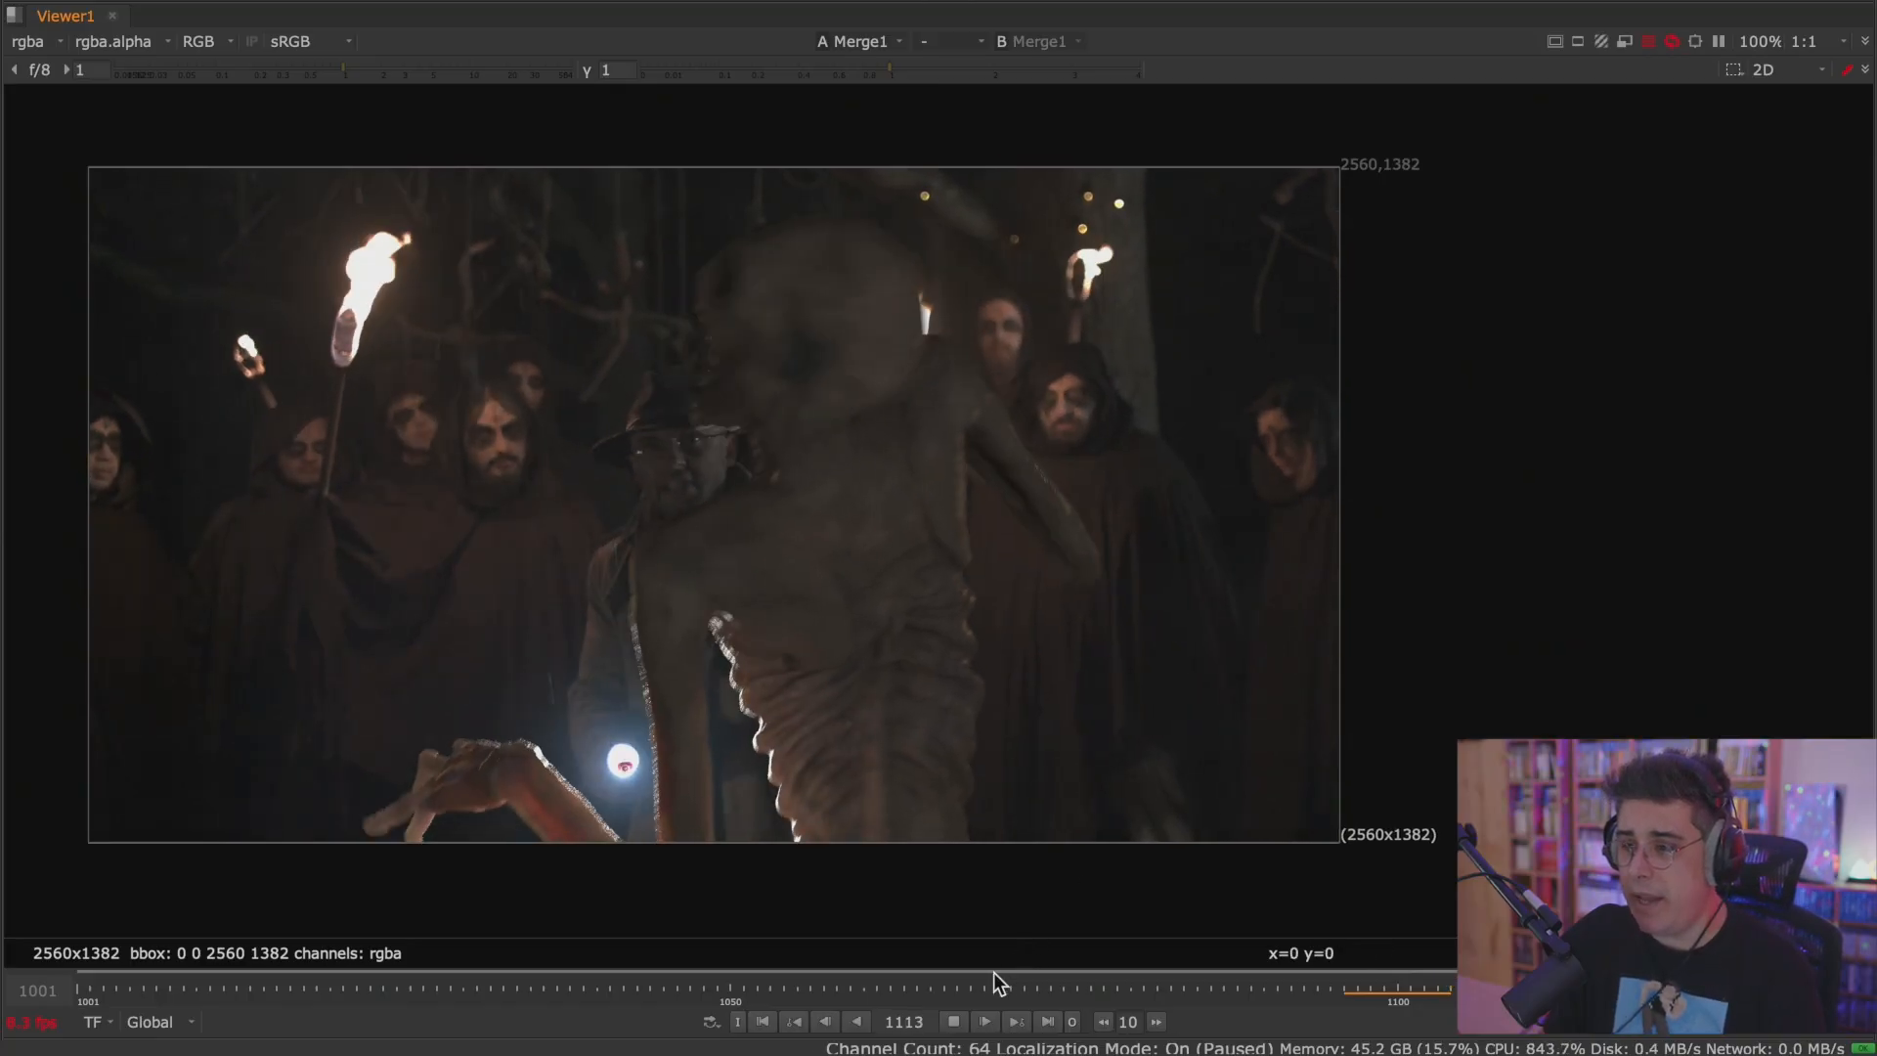
Scrub the timeline to frame 1053 and set it as the playback in point.
{"action": "left_click", "coordinate": [381, 990]}
{"action": "left_click_drag", "start_coordinate": [381, 989], "coordinate": [777, 995]}
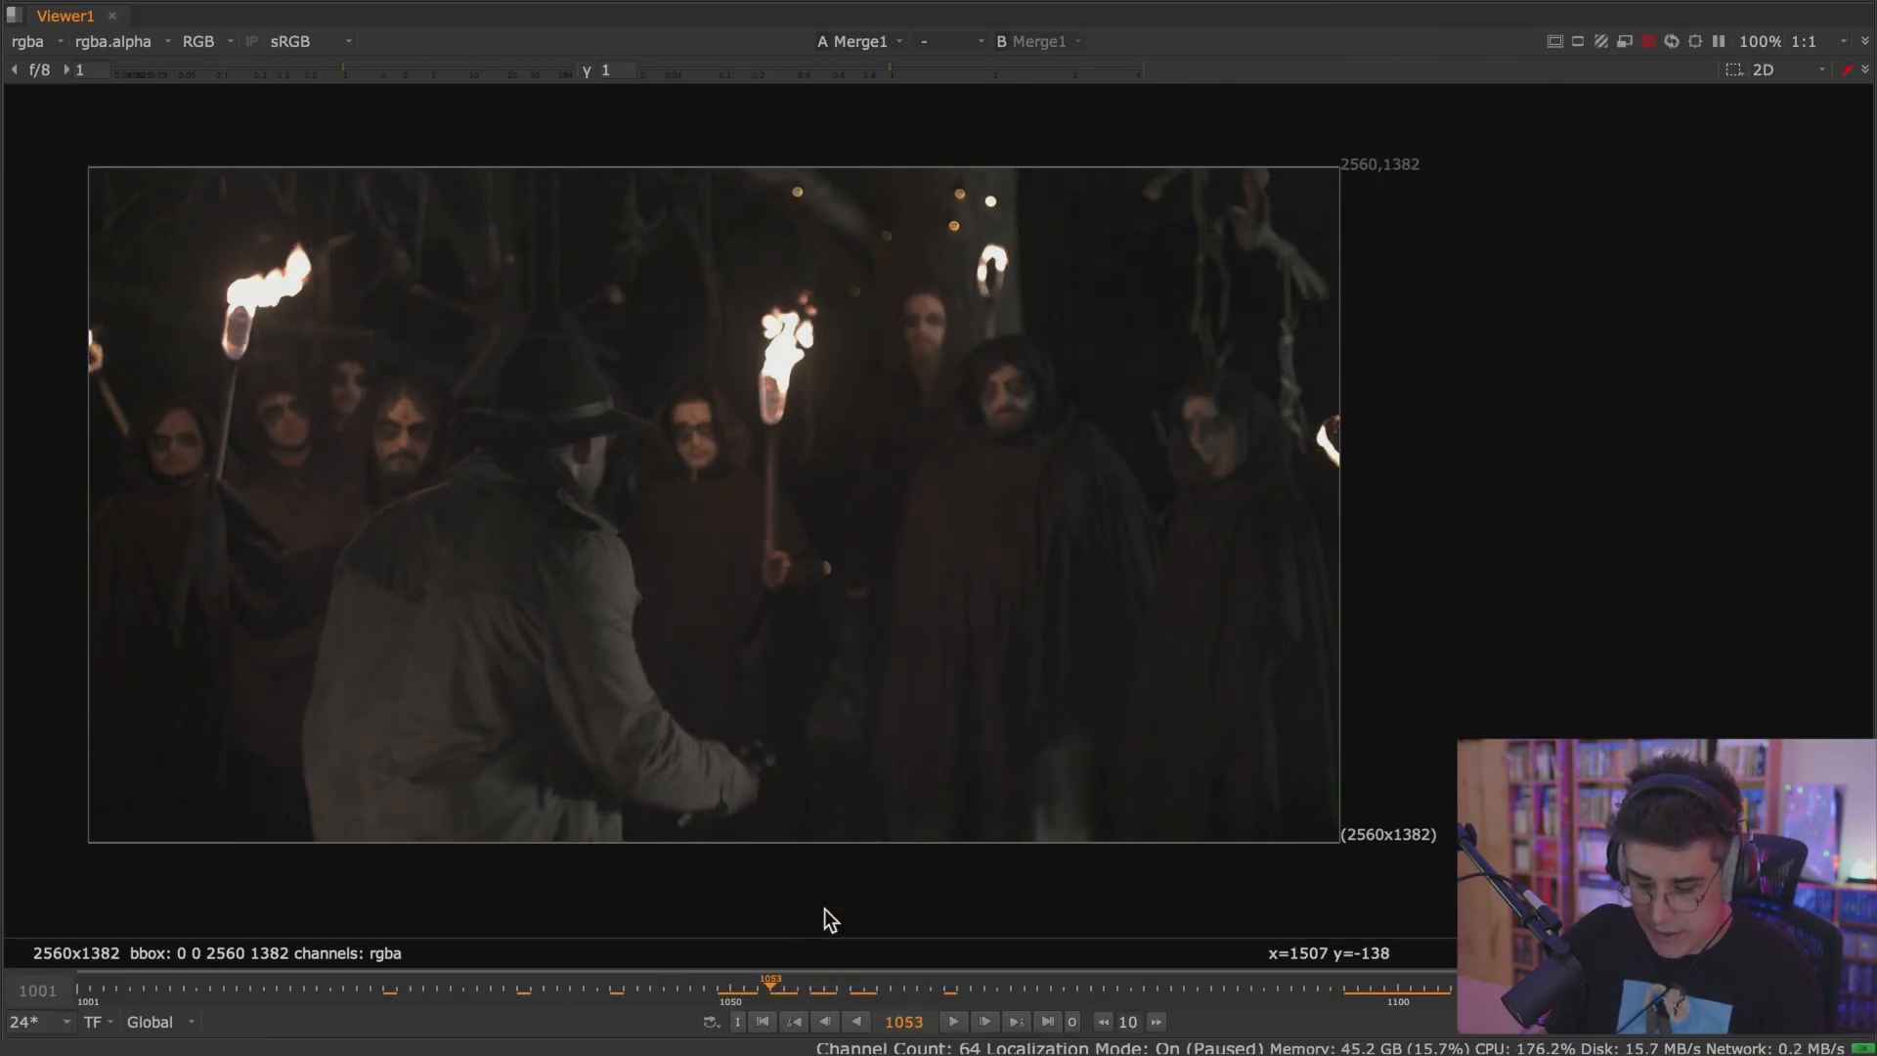
{"action": "key", "text": "i"}
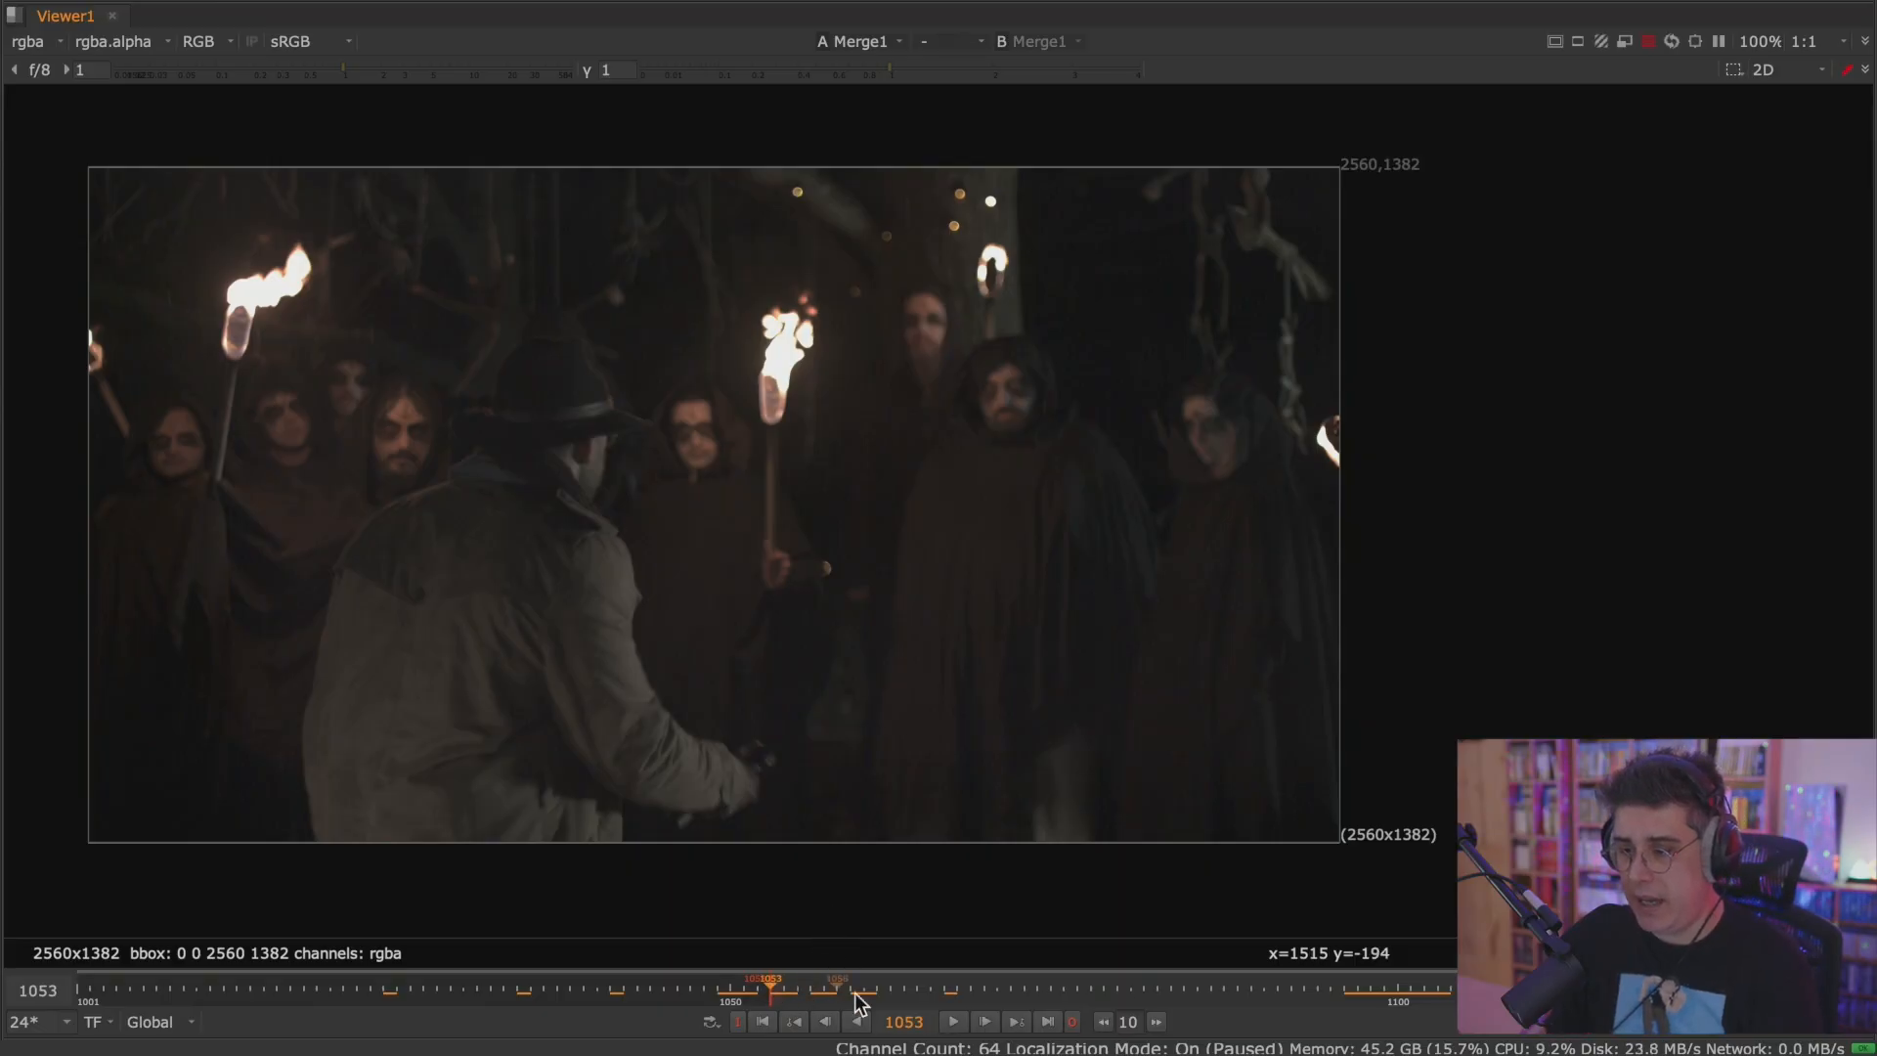
Play the composite from the in point, stop at the last frame, and return to the full workspace layout.
{"action": "left_click", "coordinate": [954, 1021]}
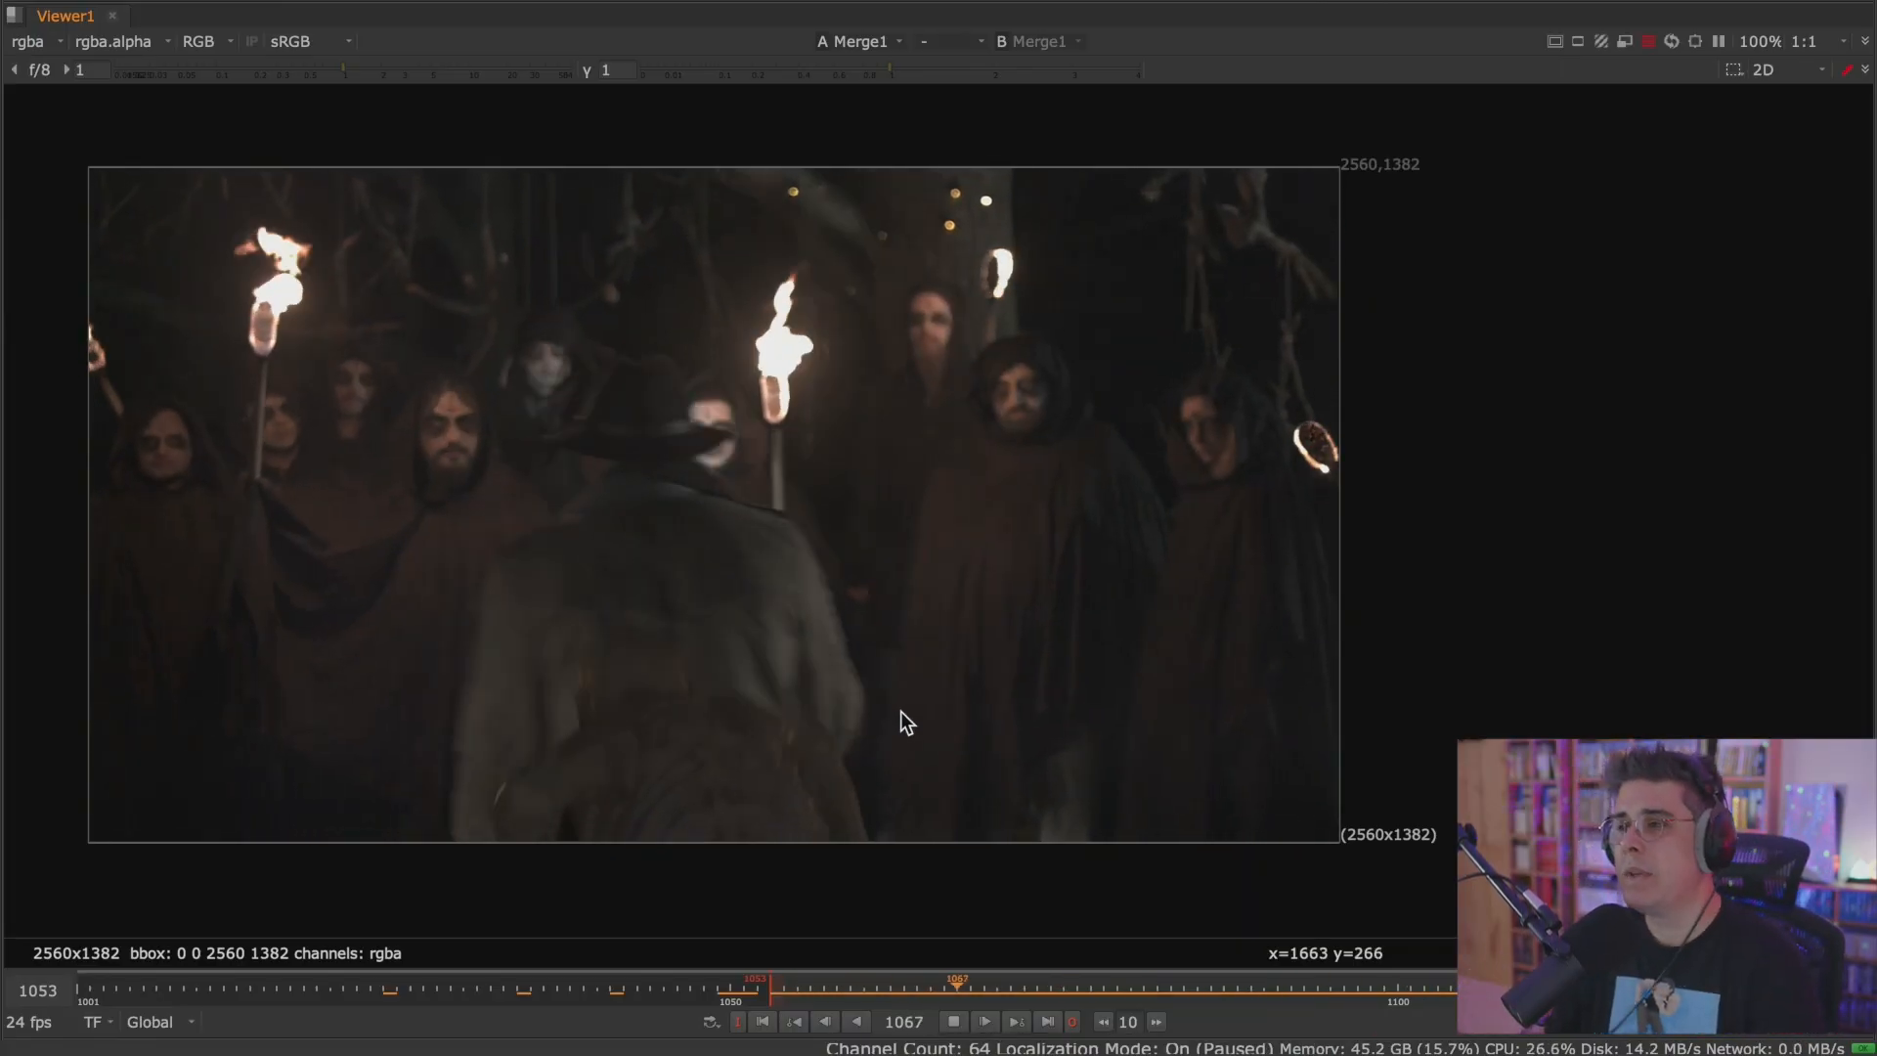
{"action": "left_click", "coordinate": [954, 1021]}
{"action": "left_click", "coordinate": [1048, 1022]}
{"action": "key", "text": "space"}
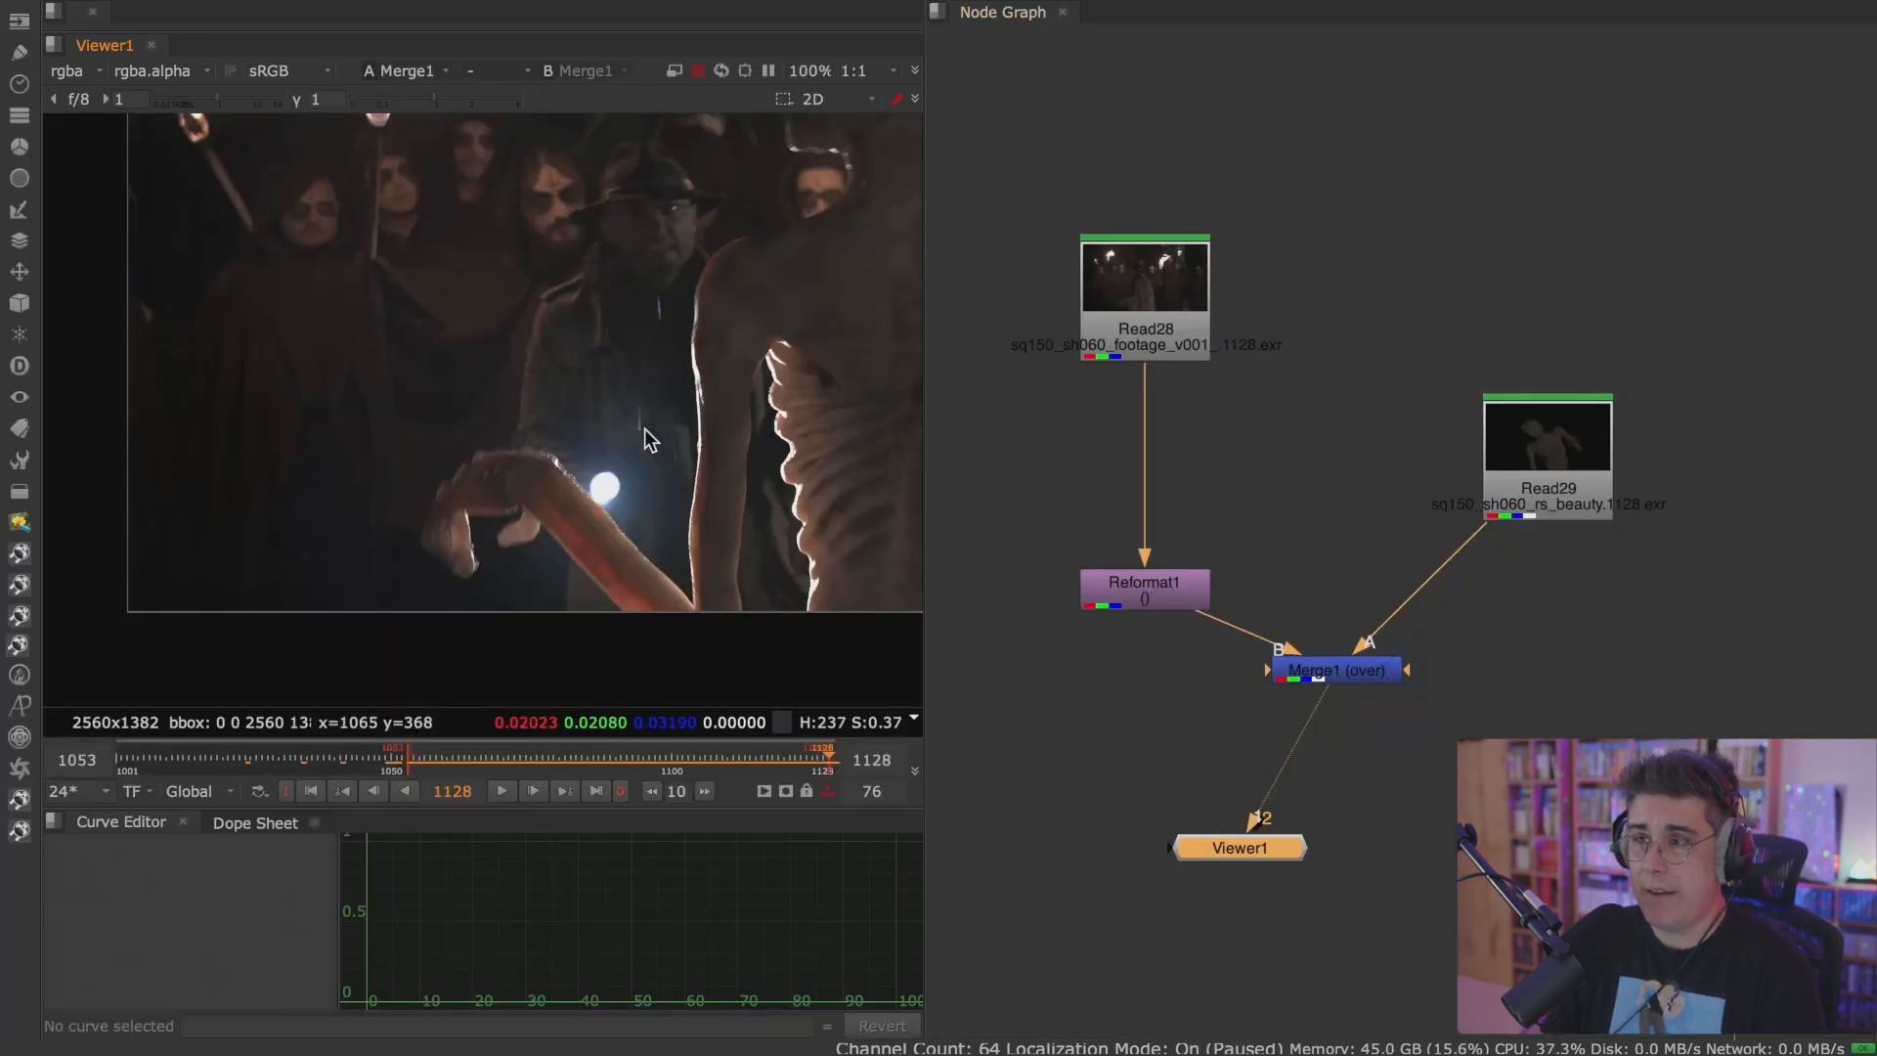
{"action": "scroll", "coordinate": [650, 434], "scroll_direction": "down", "scroll_amount": 3}
{"action": "middle_click_drag", "start_coordinate": [653, 444], "coordinate": [519, 478]}
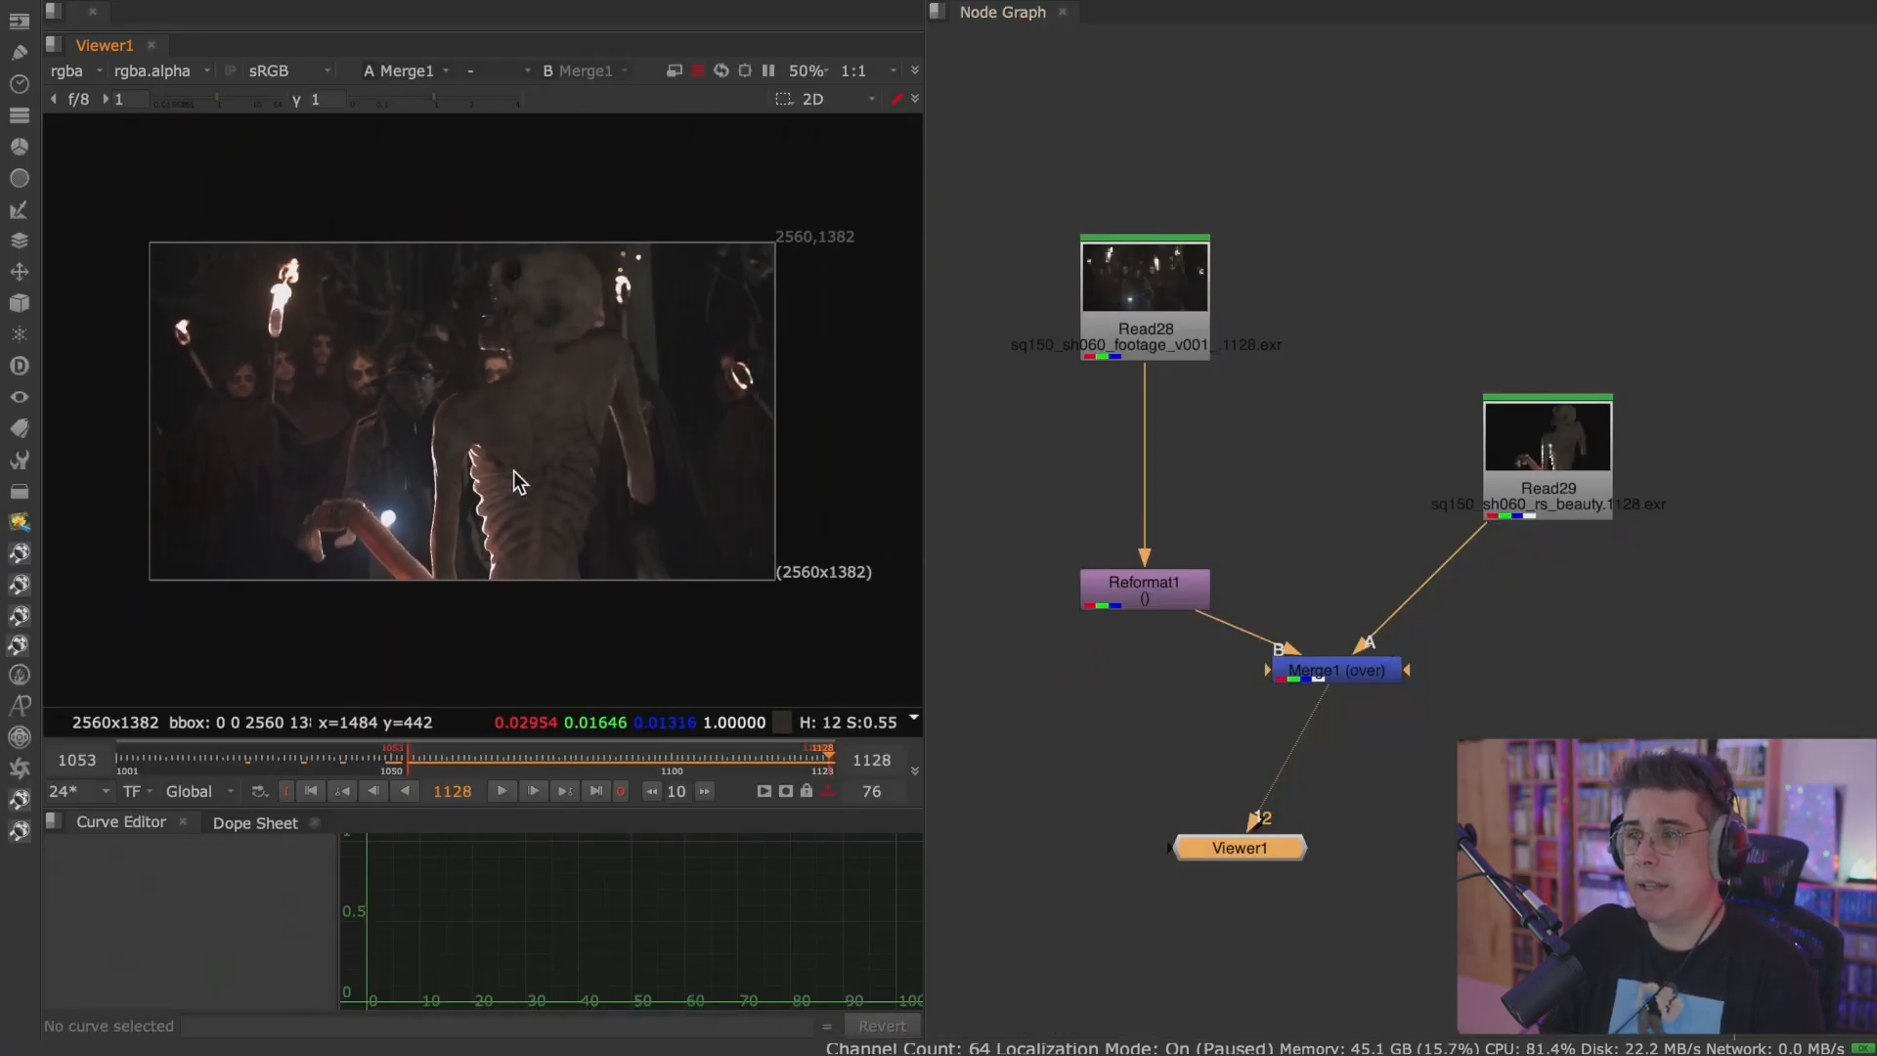
Line up Viewer1 and Merge1 vertically in the node graph.
{"action": "left_click", "coordinate": [1367, 675]}
{"action": "left_click_drag", "start_coordinate": [1280, 847], "coordinate": [1380, 763]}
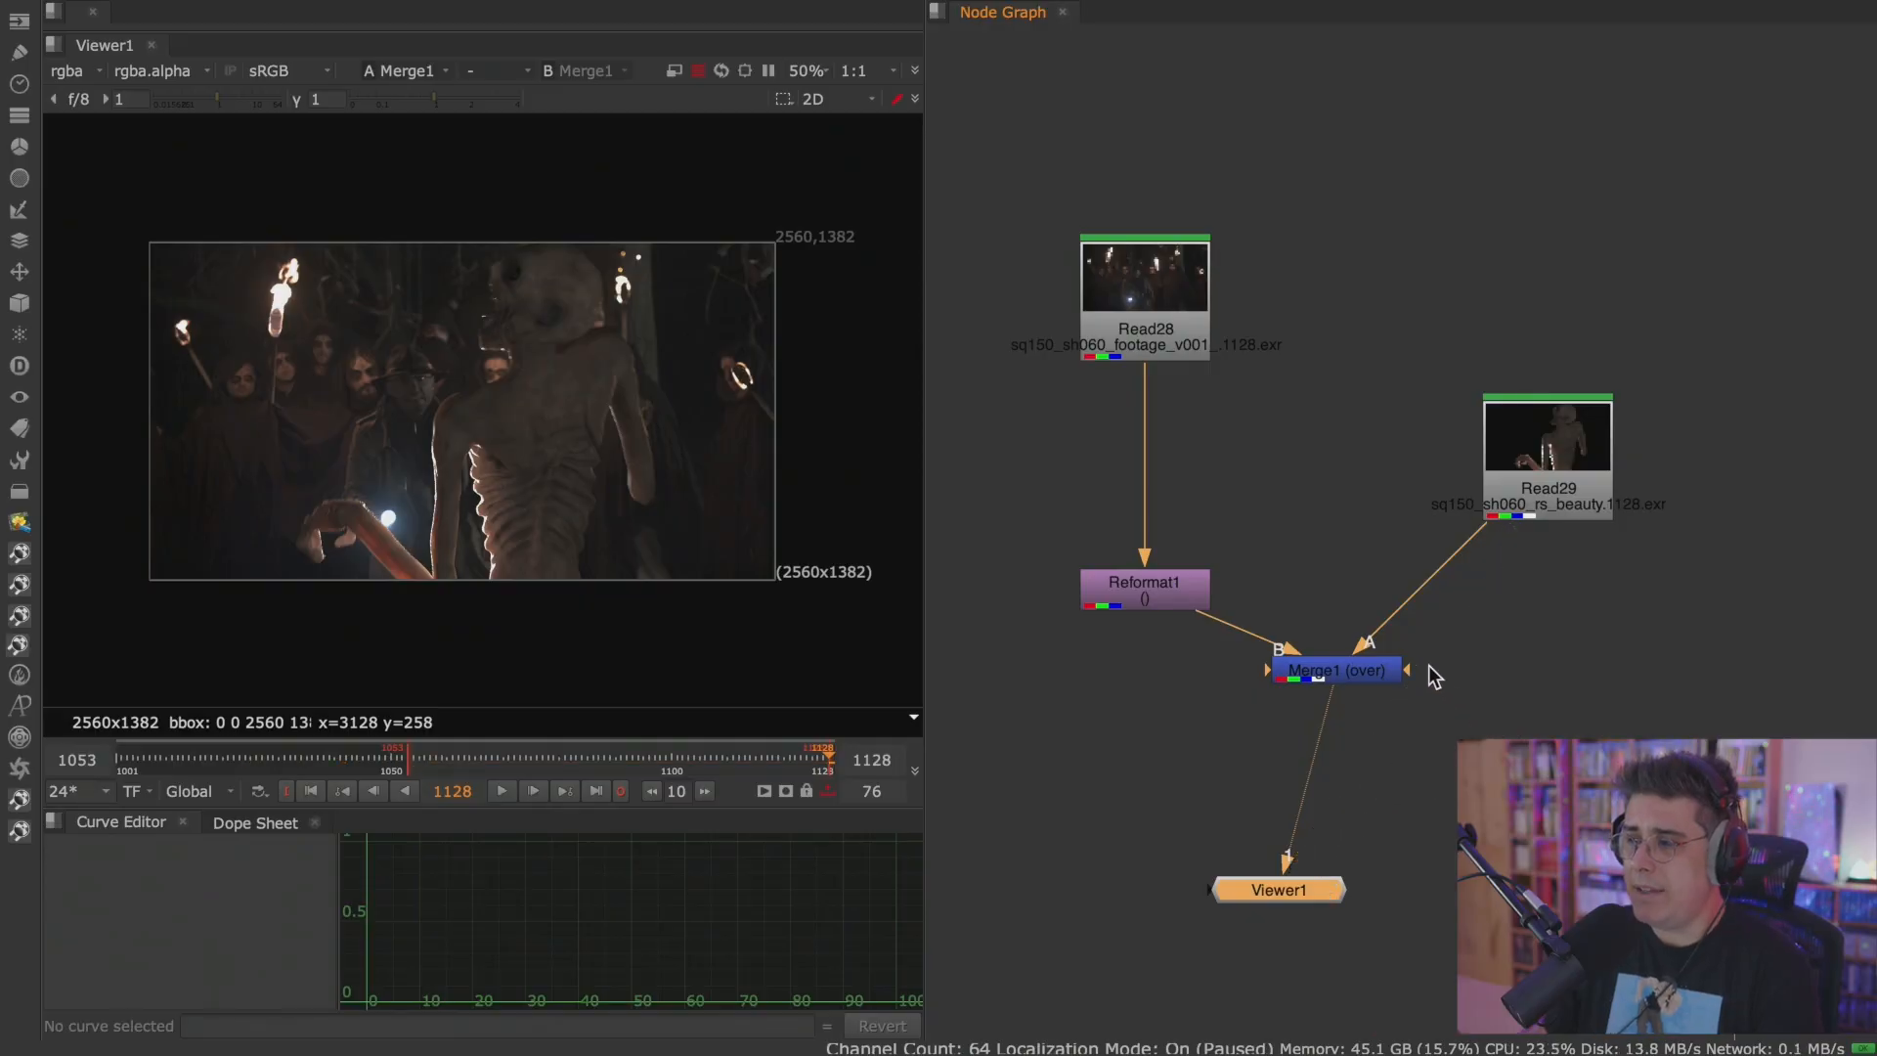
{"action": "left_click_drag", "start_coordinate": [1400, 675], "coordinate": [1392, 677]}
{"action": "left_click_drag", "start_coordinate": [1333, 887], "coordinate": [1380, 913]}
{"action": "left_click_drag", "start_coordinate": [1340, 663], "coordinate": [1340, 675]}
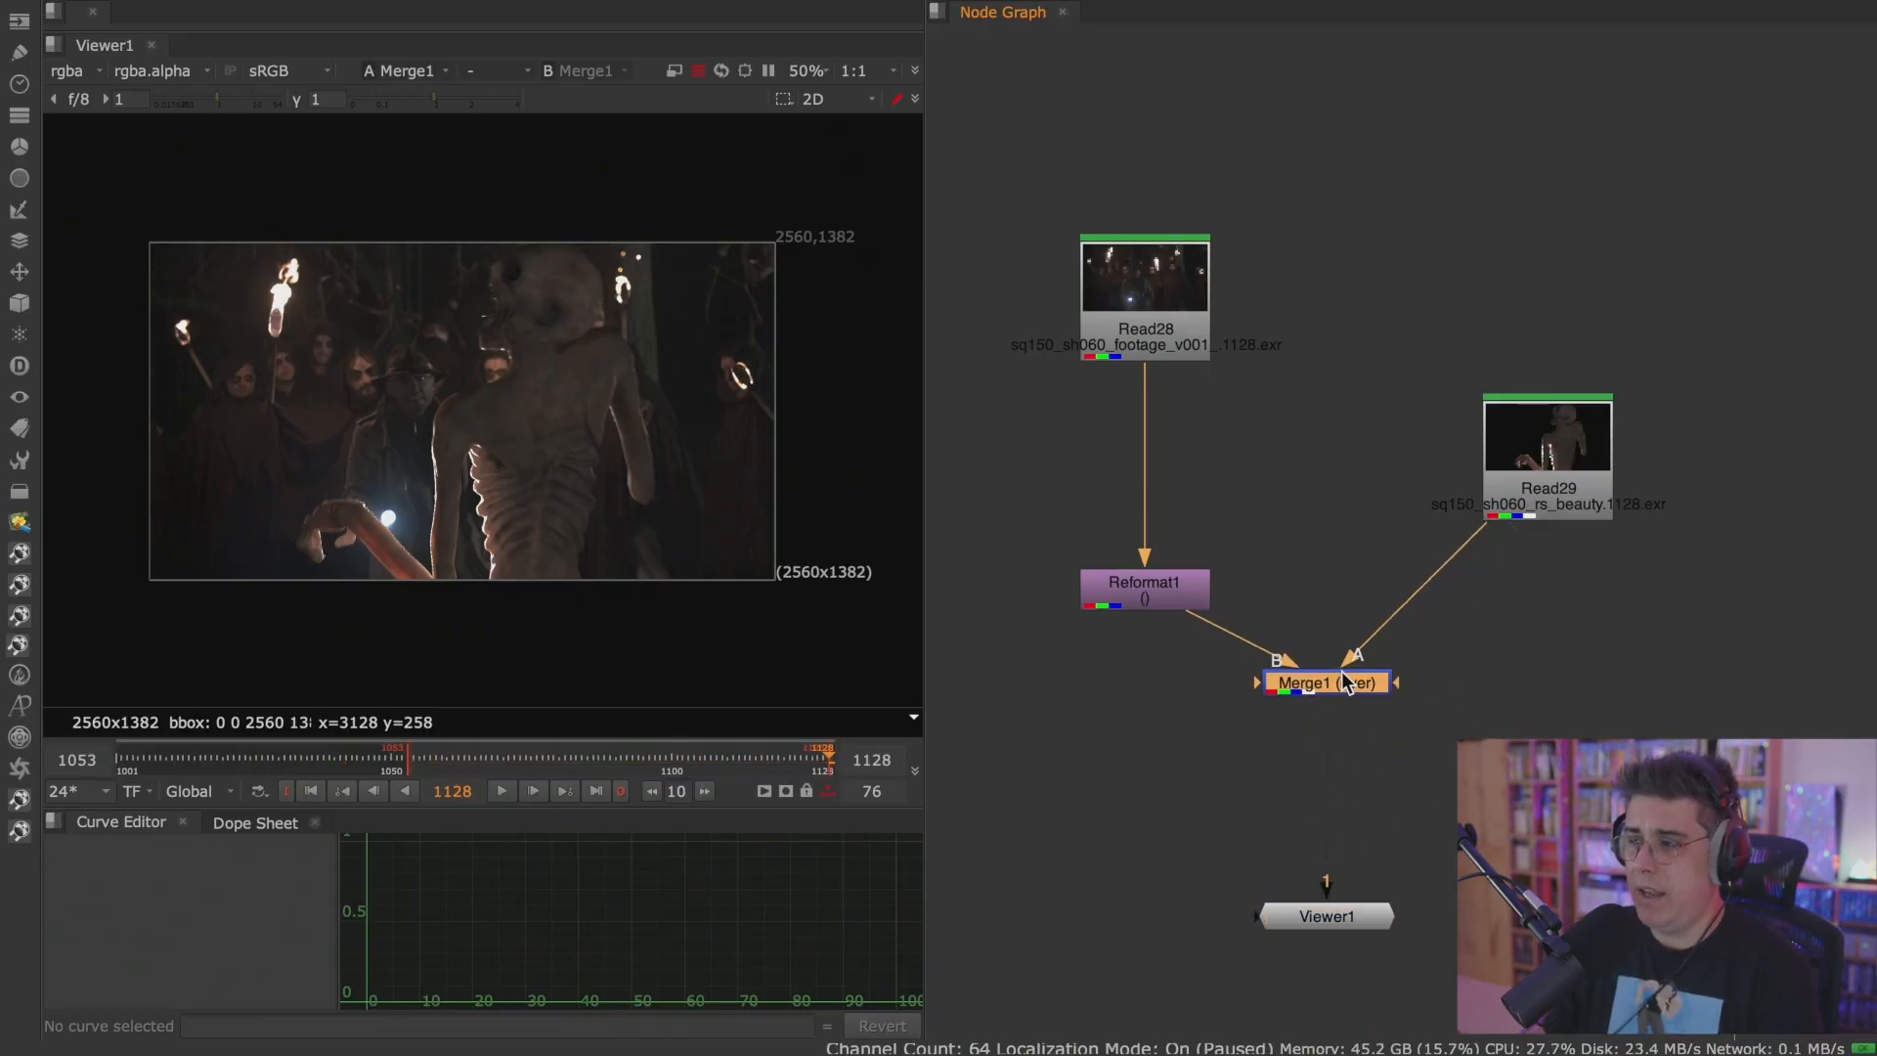
{"action": "middle_click_drag", "start_coordinate": [1459, 685], "coordinate": [1421, 584]}
{"action": "left_click", "coordinate": [1460, 573]}
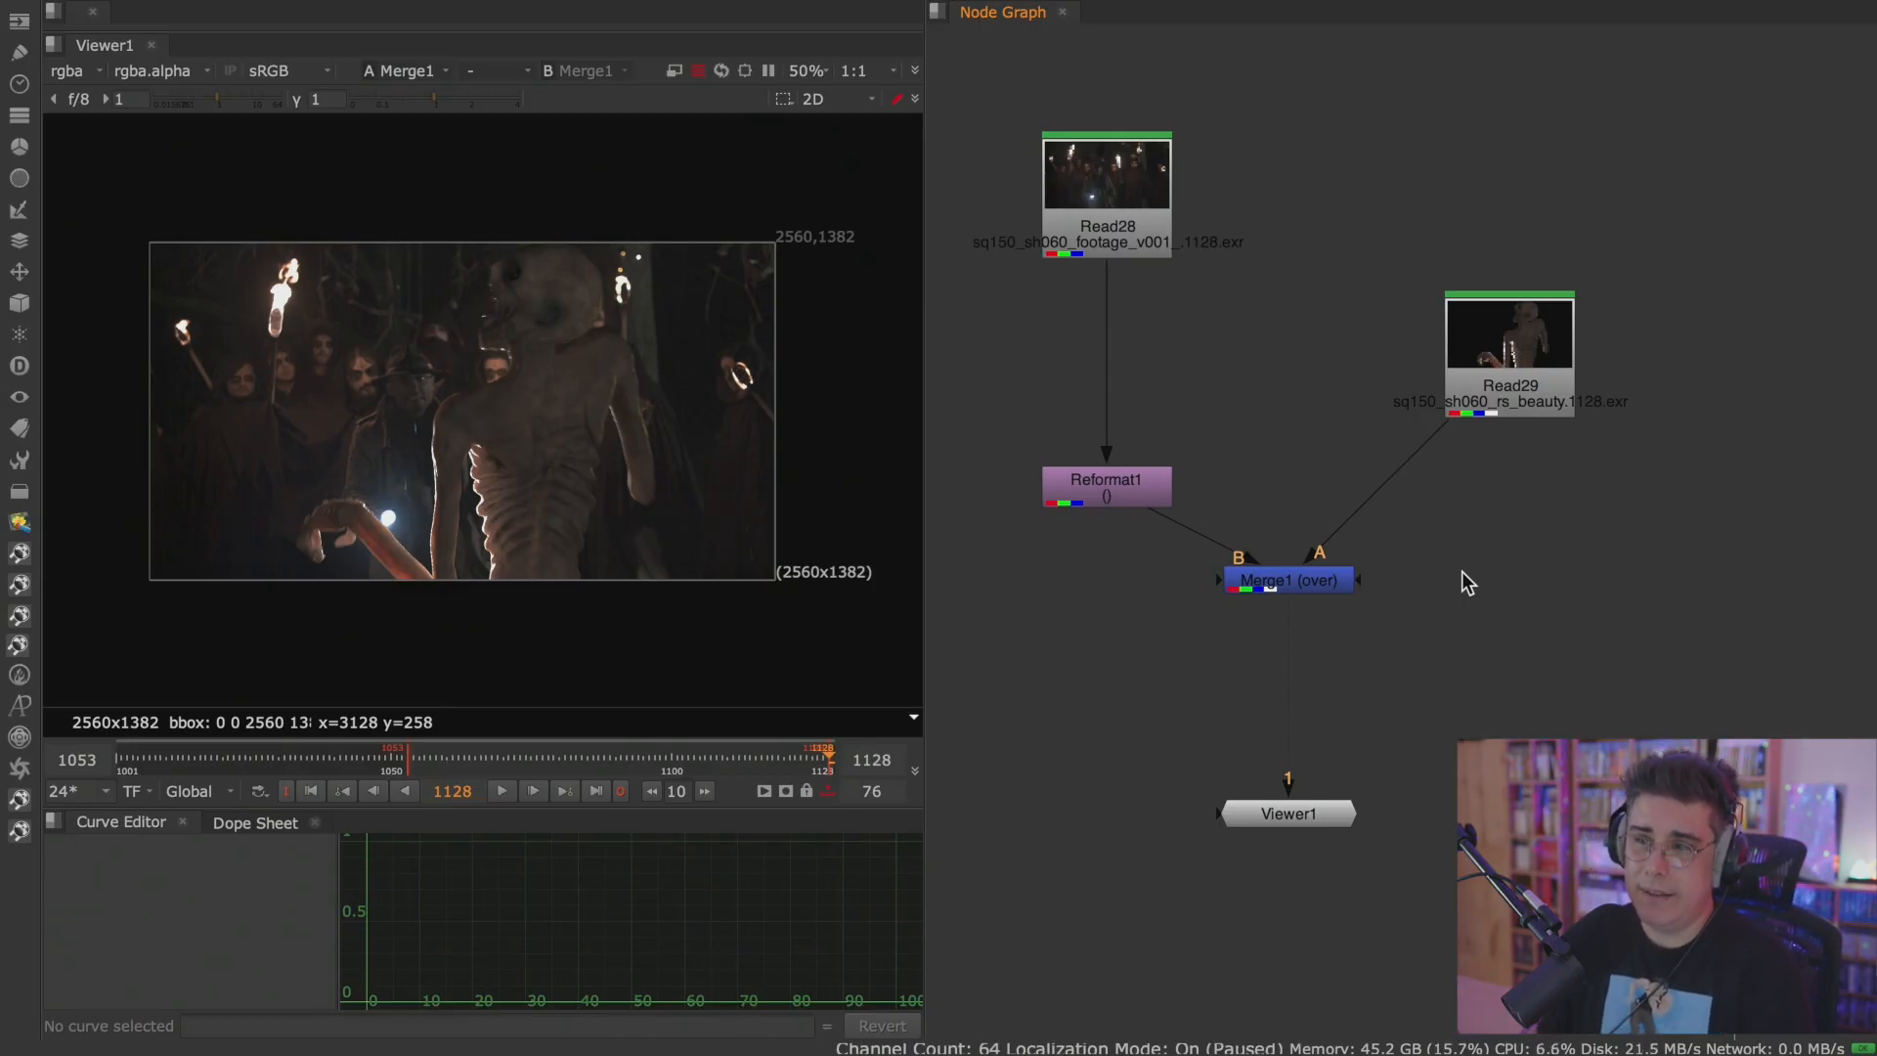
Set the project's full size format to 2560x1382 in the Project Settings.
{"action": "key", "text": "s"}
{"action": "left_click_drag", "start_coordinate": [1006, 118], "coordinate": [1118, 51]}
{"action": "left_click", "coordinate": [1154, 579]}
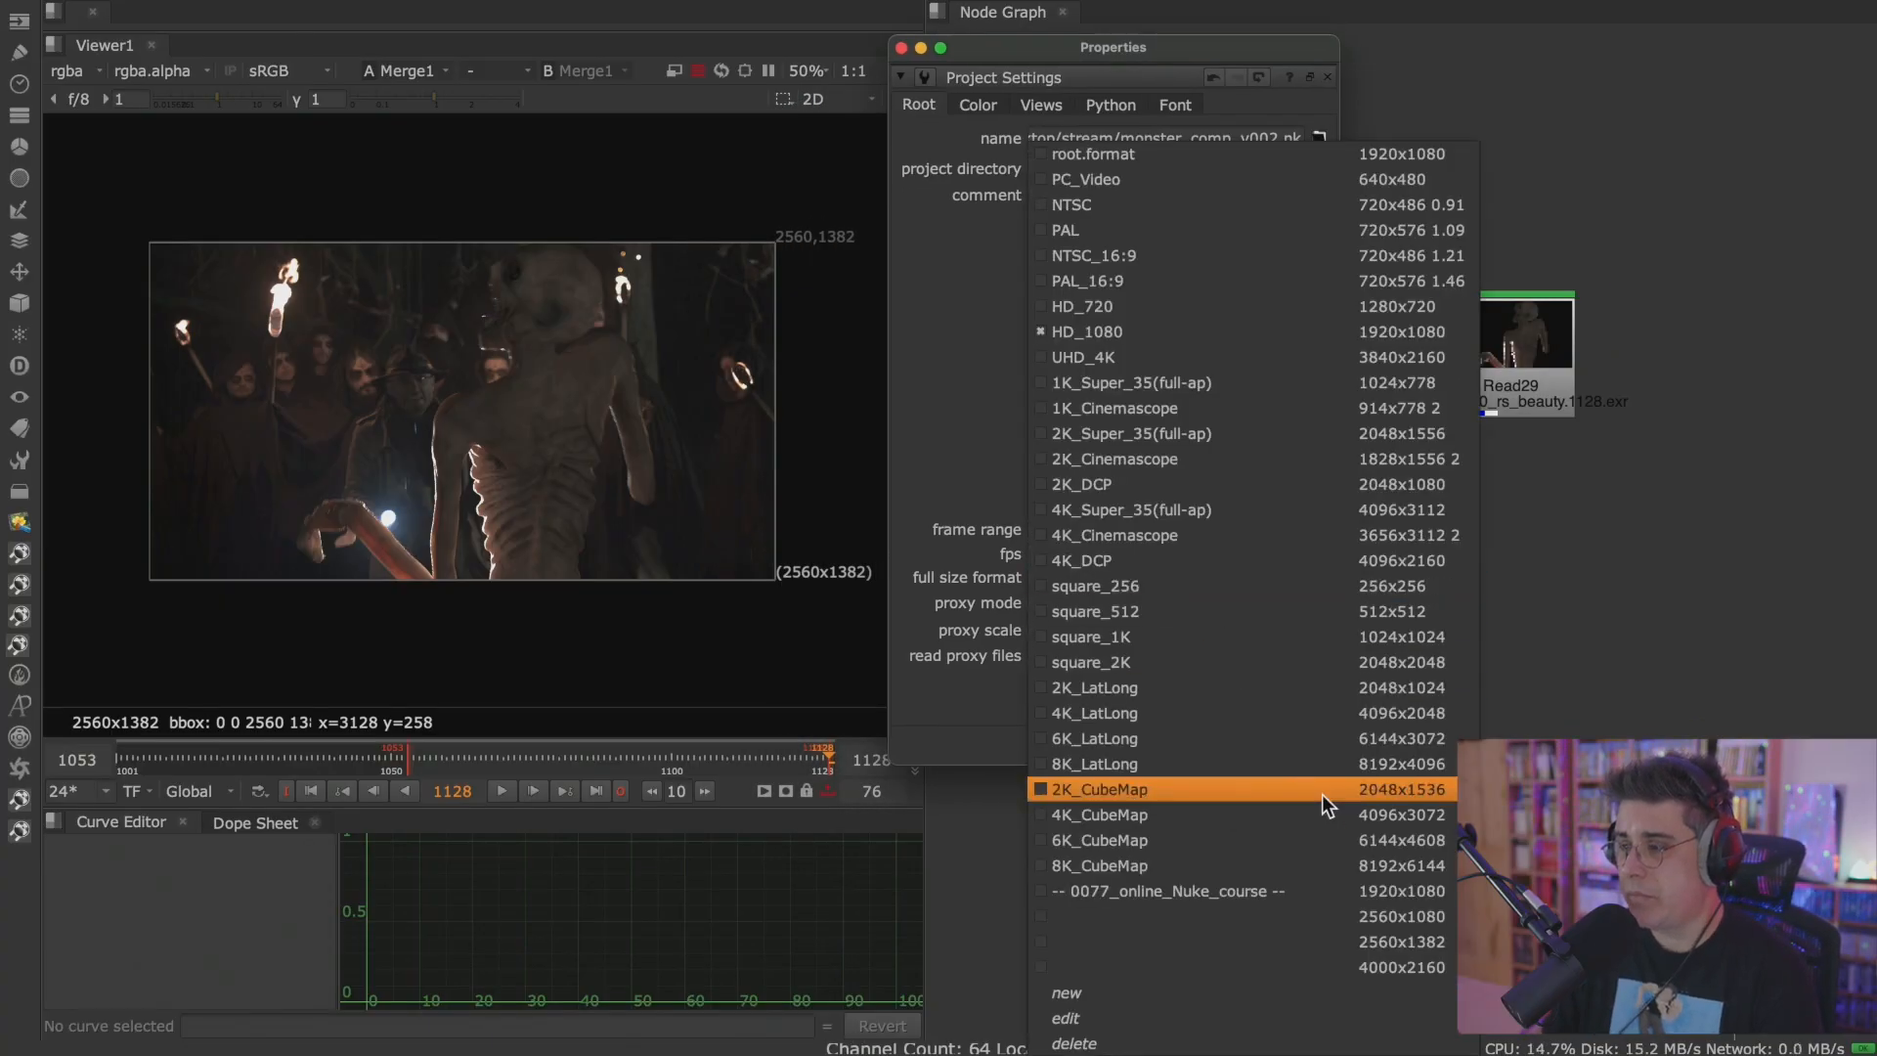
{"action": "left_click", "coordinate": [1403, 939]}
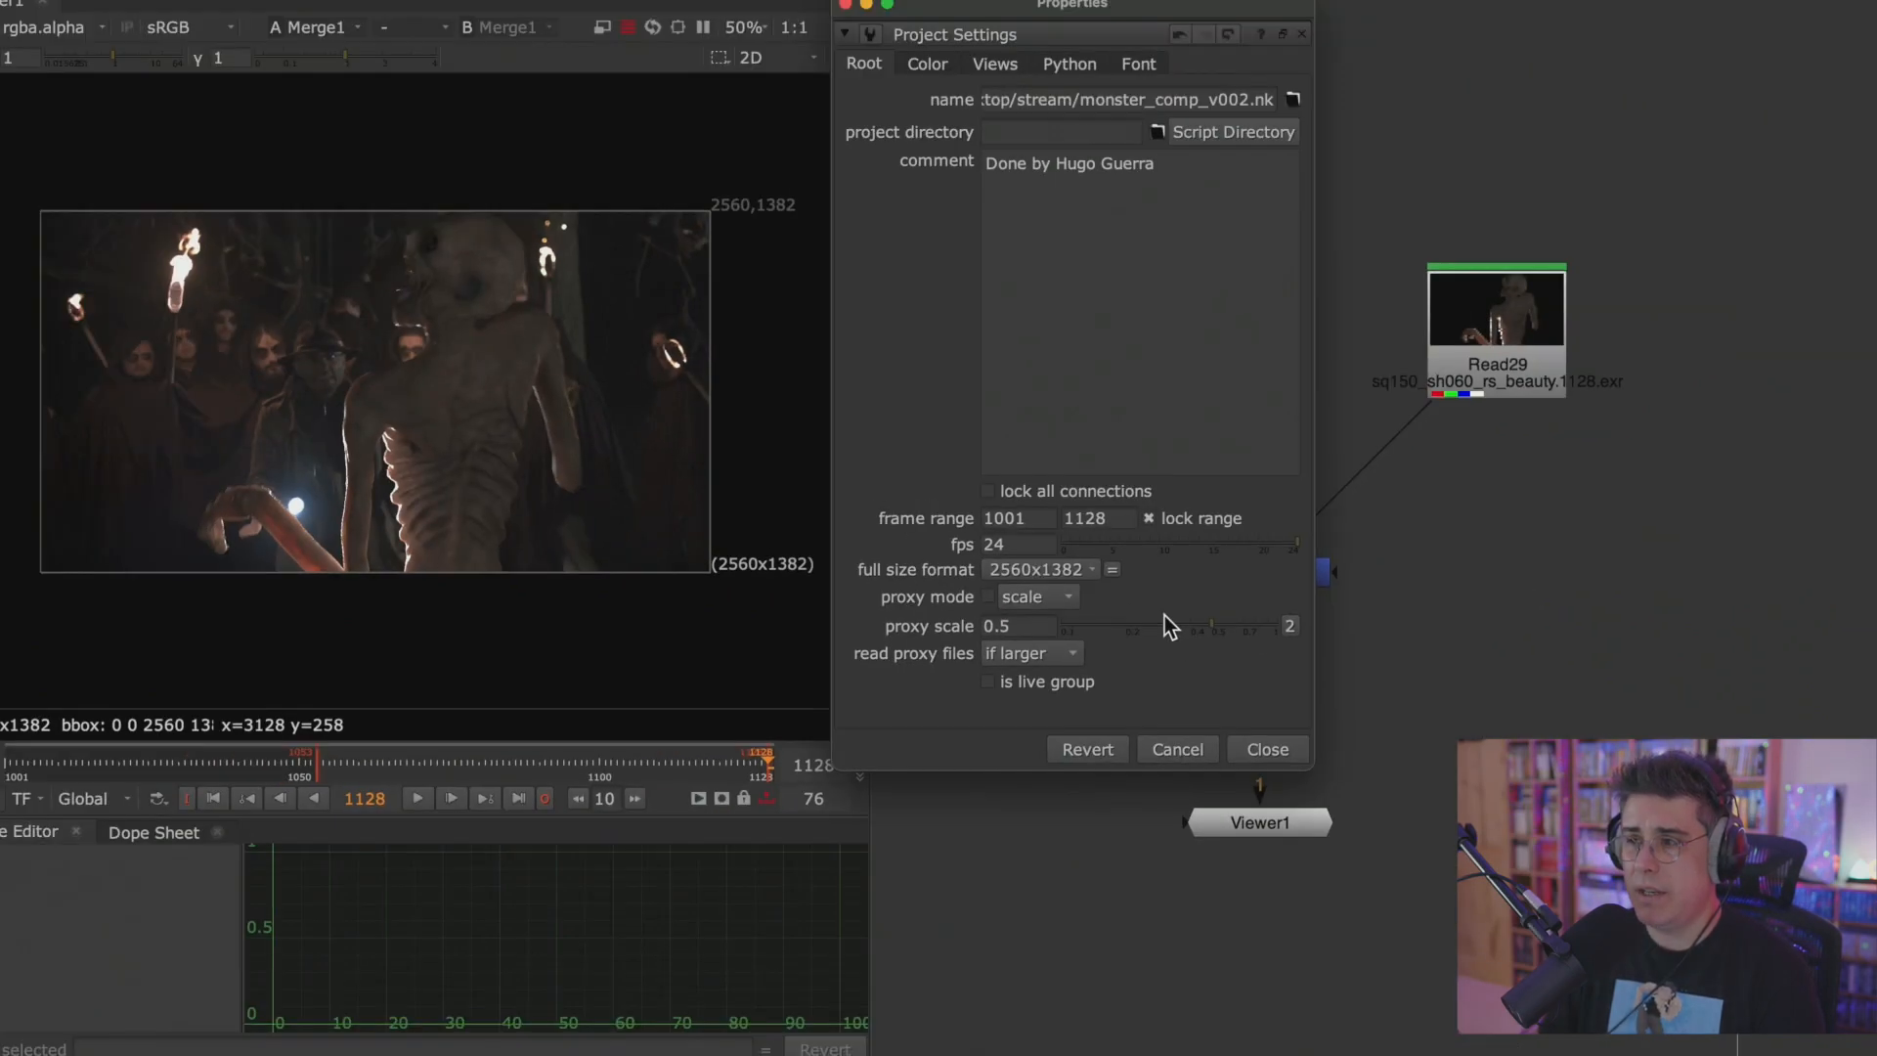
{"action": "left_click", "coordinate": [1381, 896]}
Add a Transform after Merge1 plus unconnected Reformat and Roto nodes, and dismiss their properties.
{"action": "left_click", "coordinate": [1328, 586]}
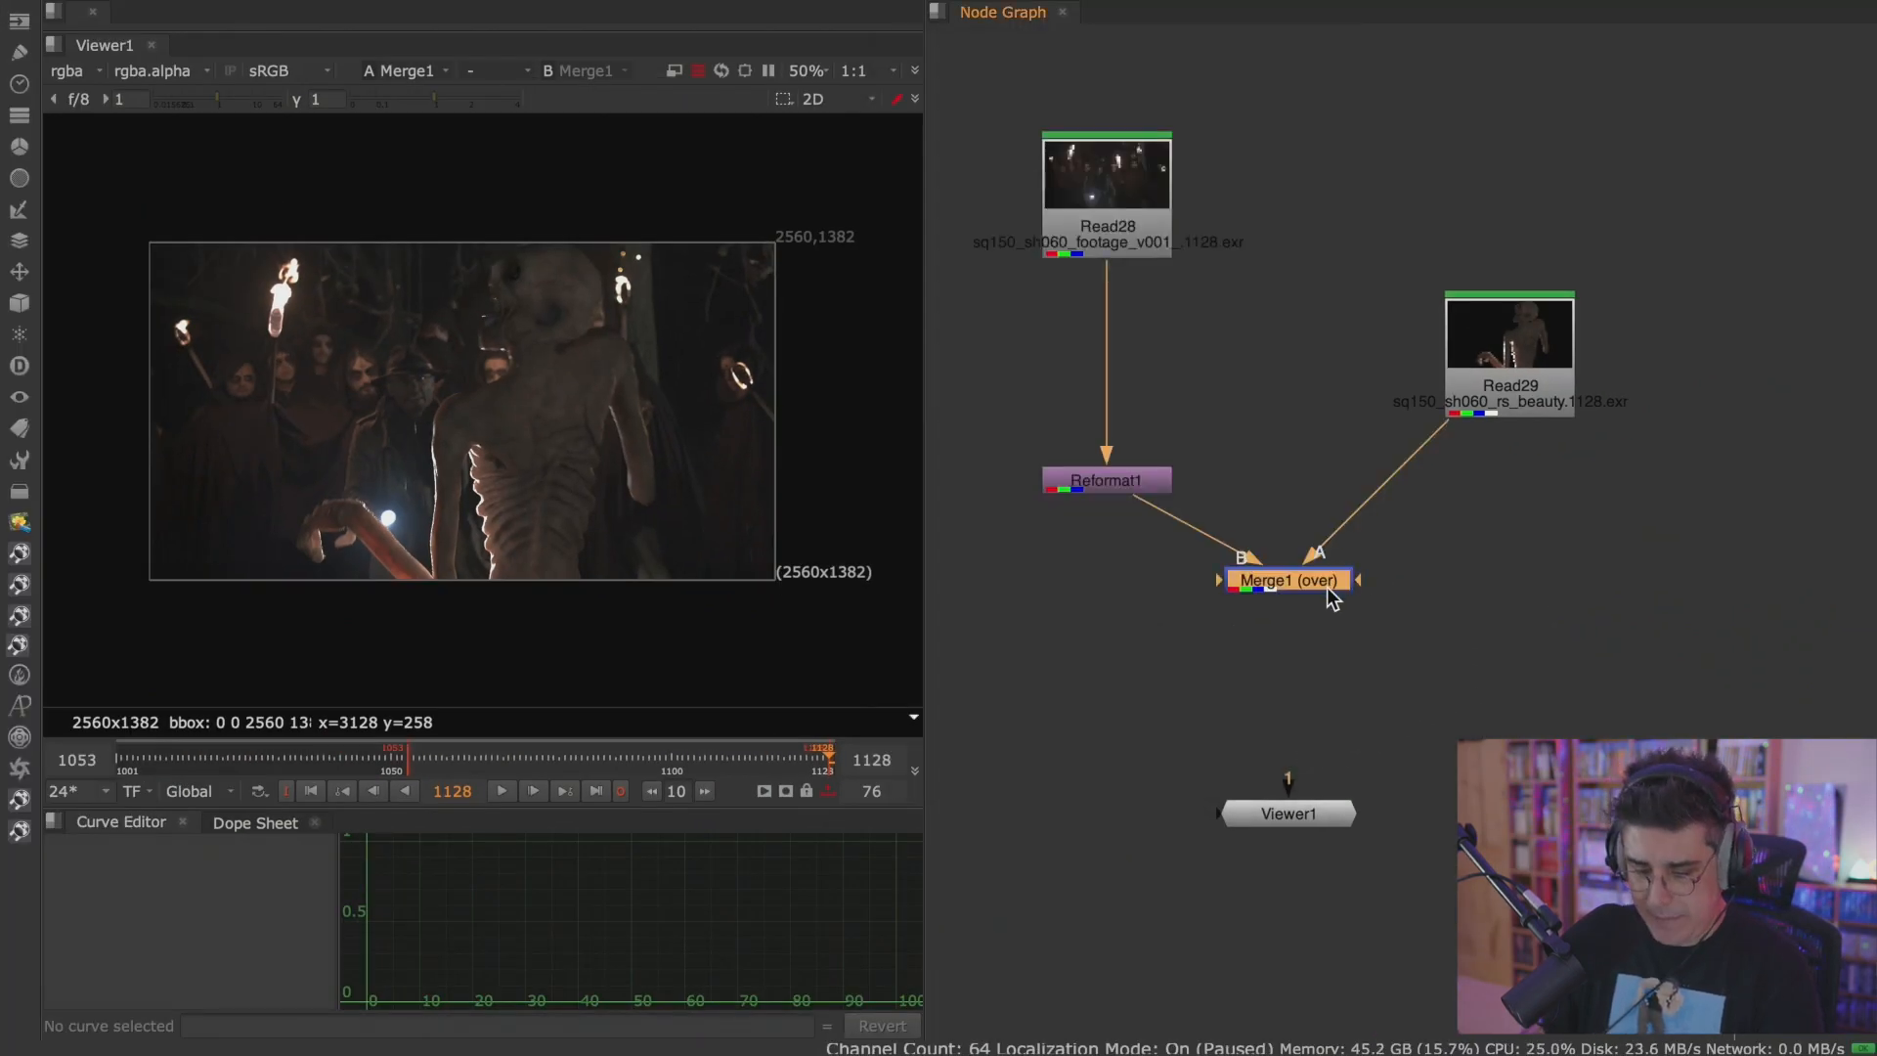
{"action": "key", "text": "t"}
{"action": "key", "text": "Tab"}
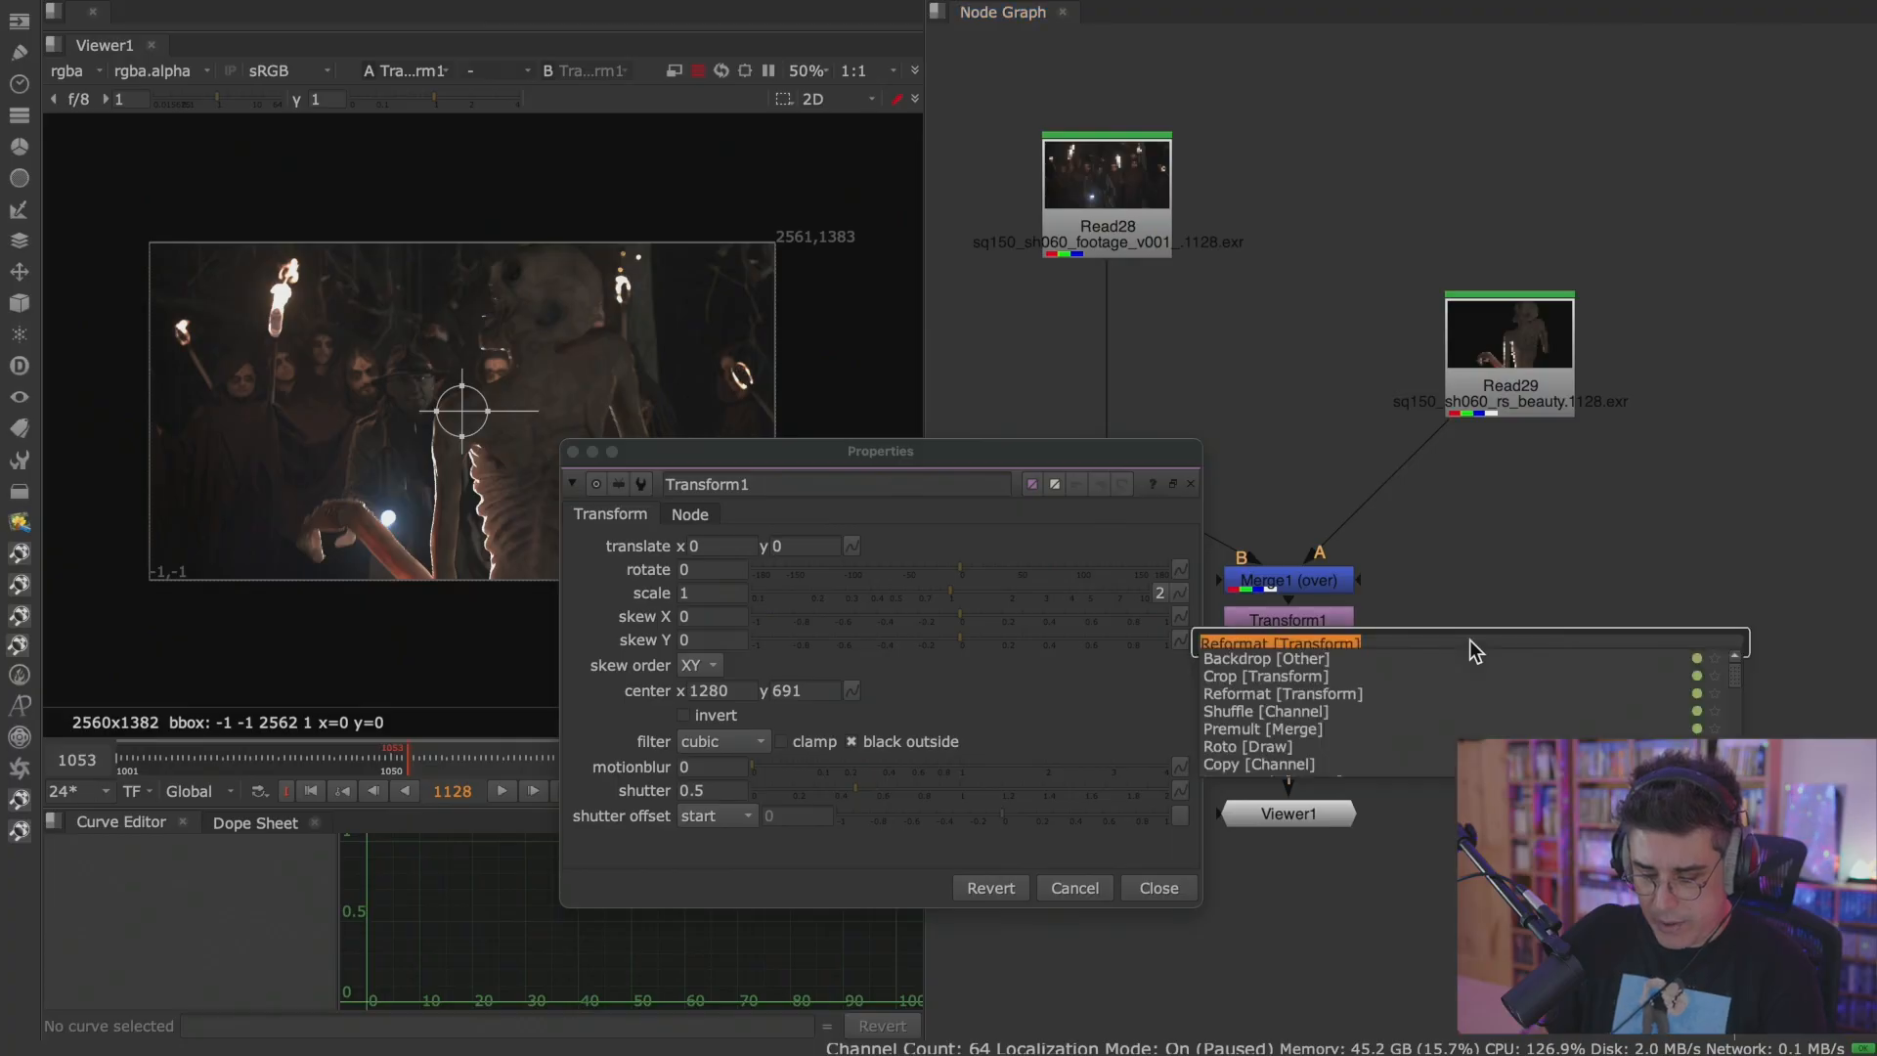
{"action": "type", "text": "ref"}
{"action": "left_click", "coordinate": [1333, 655]}
{"action": "key", "text": "Tab"}
{"action": "type", "text": "ro"}
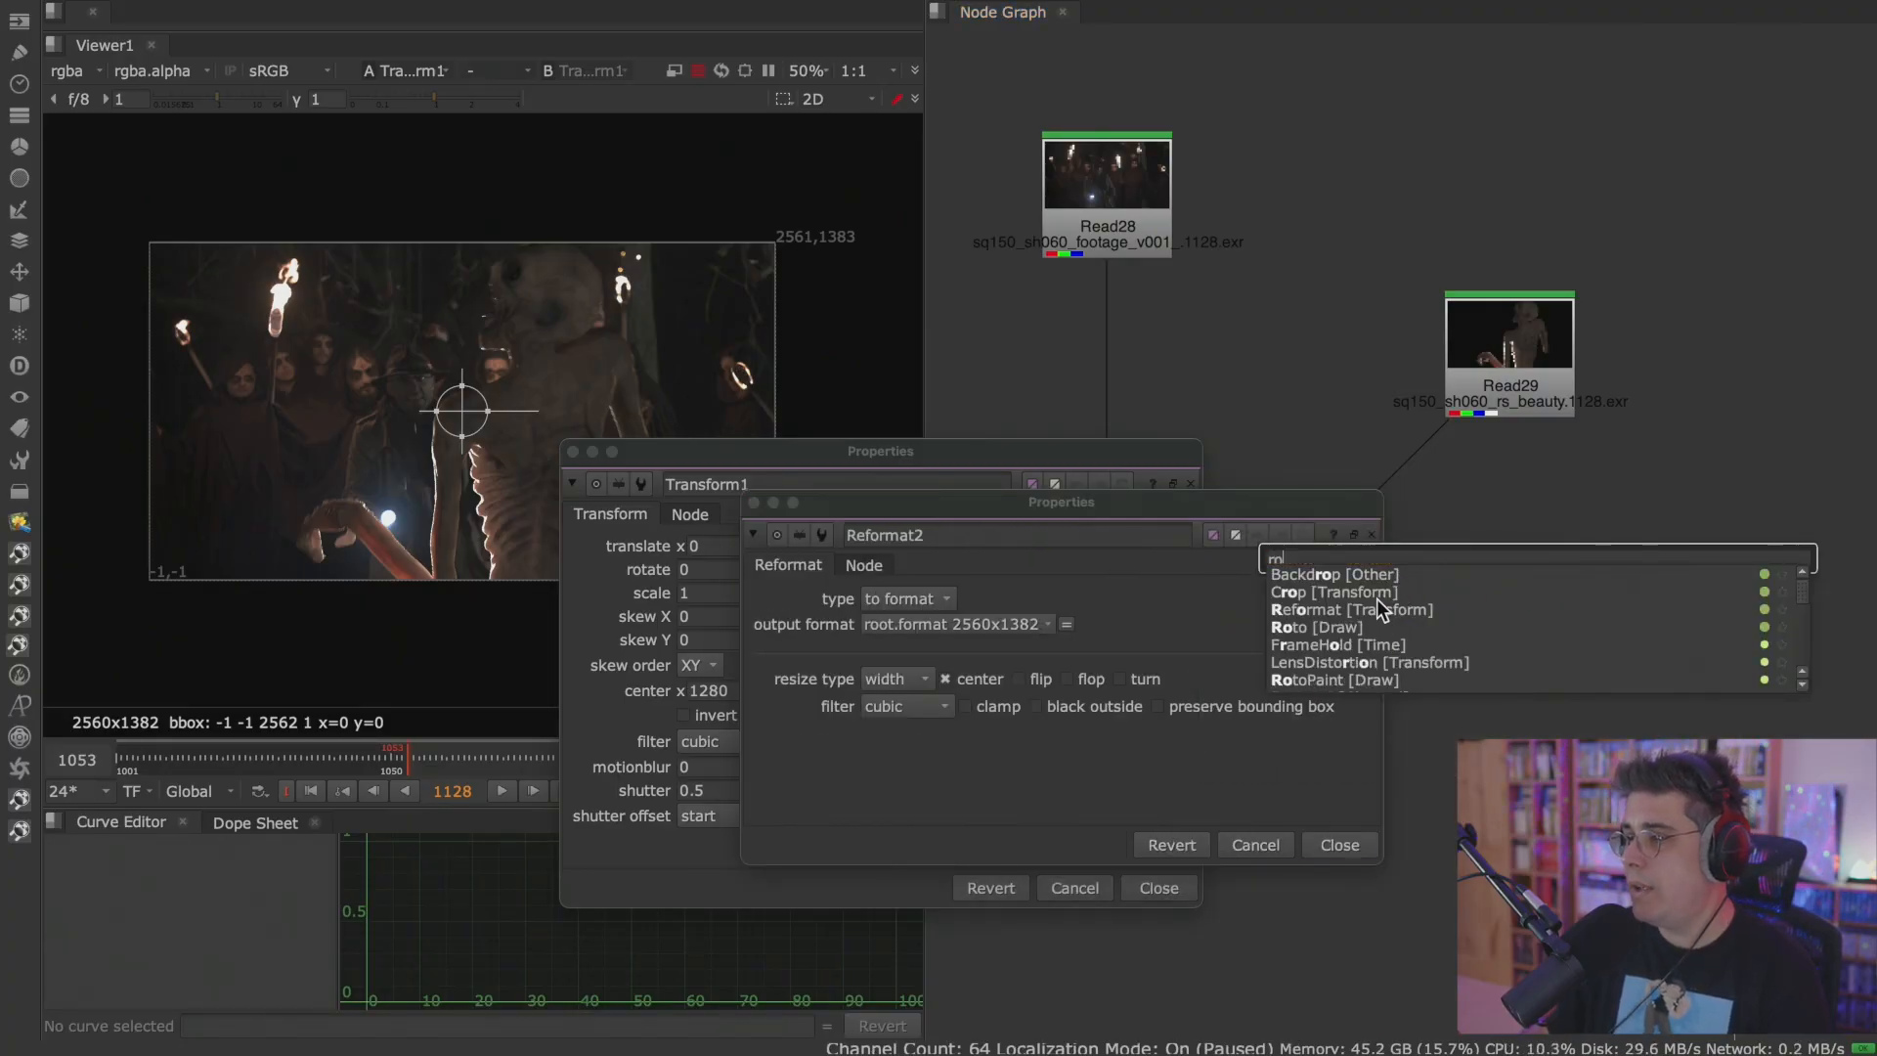
{"action": "left_click", "coordinate": [1348, 625]}
{"action": "left_click", "coordinate": [1392, 897]}
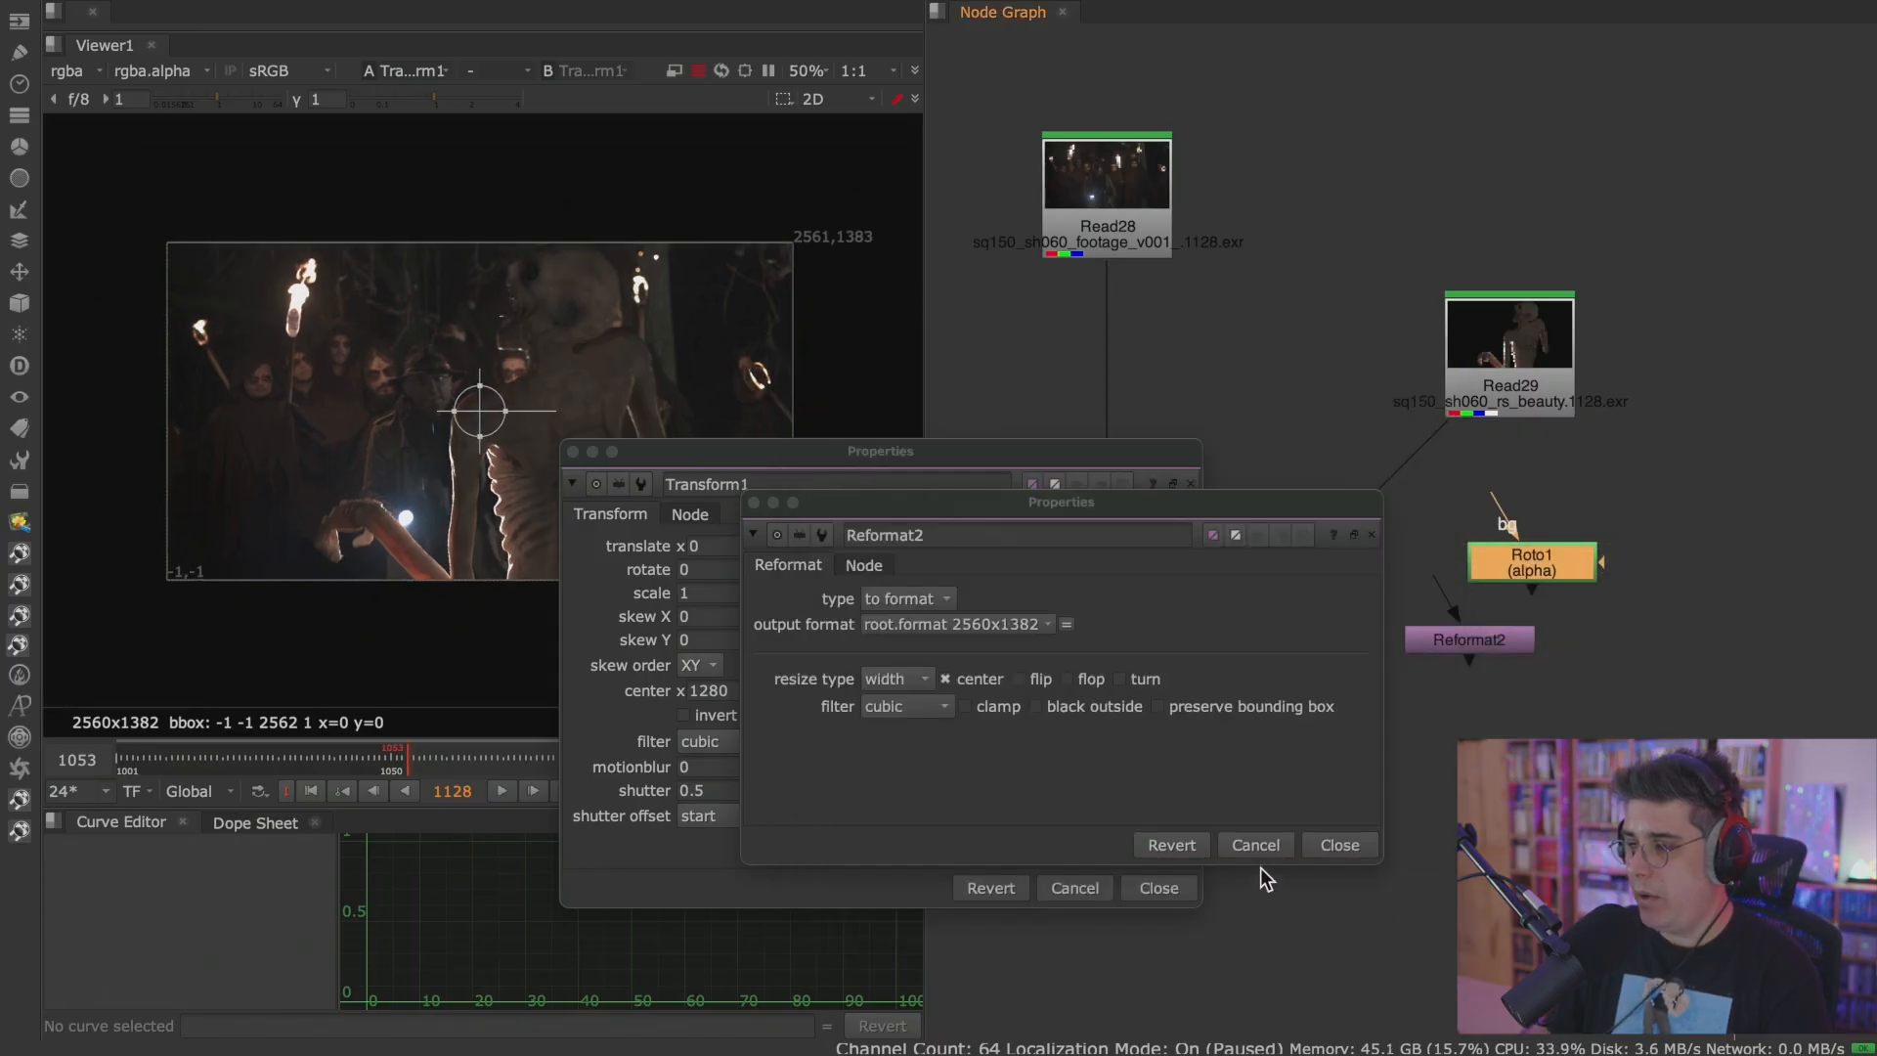
{"action": "left_click", "coordinate": [1256, 845]}
{"action": "left_click", "coordinate": [1158, 887]}
Delete the Roto1, Reformat2 and Transform1 nodes and show Merge1 in the Viewer.
{"action": "key", "text": "1"}
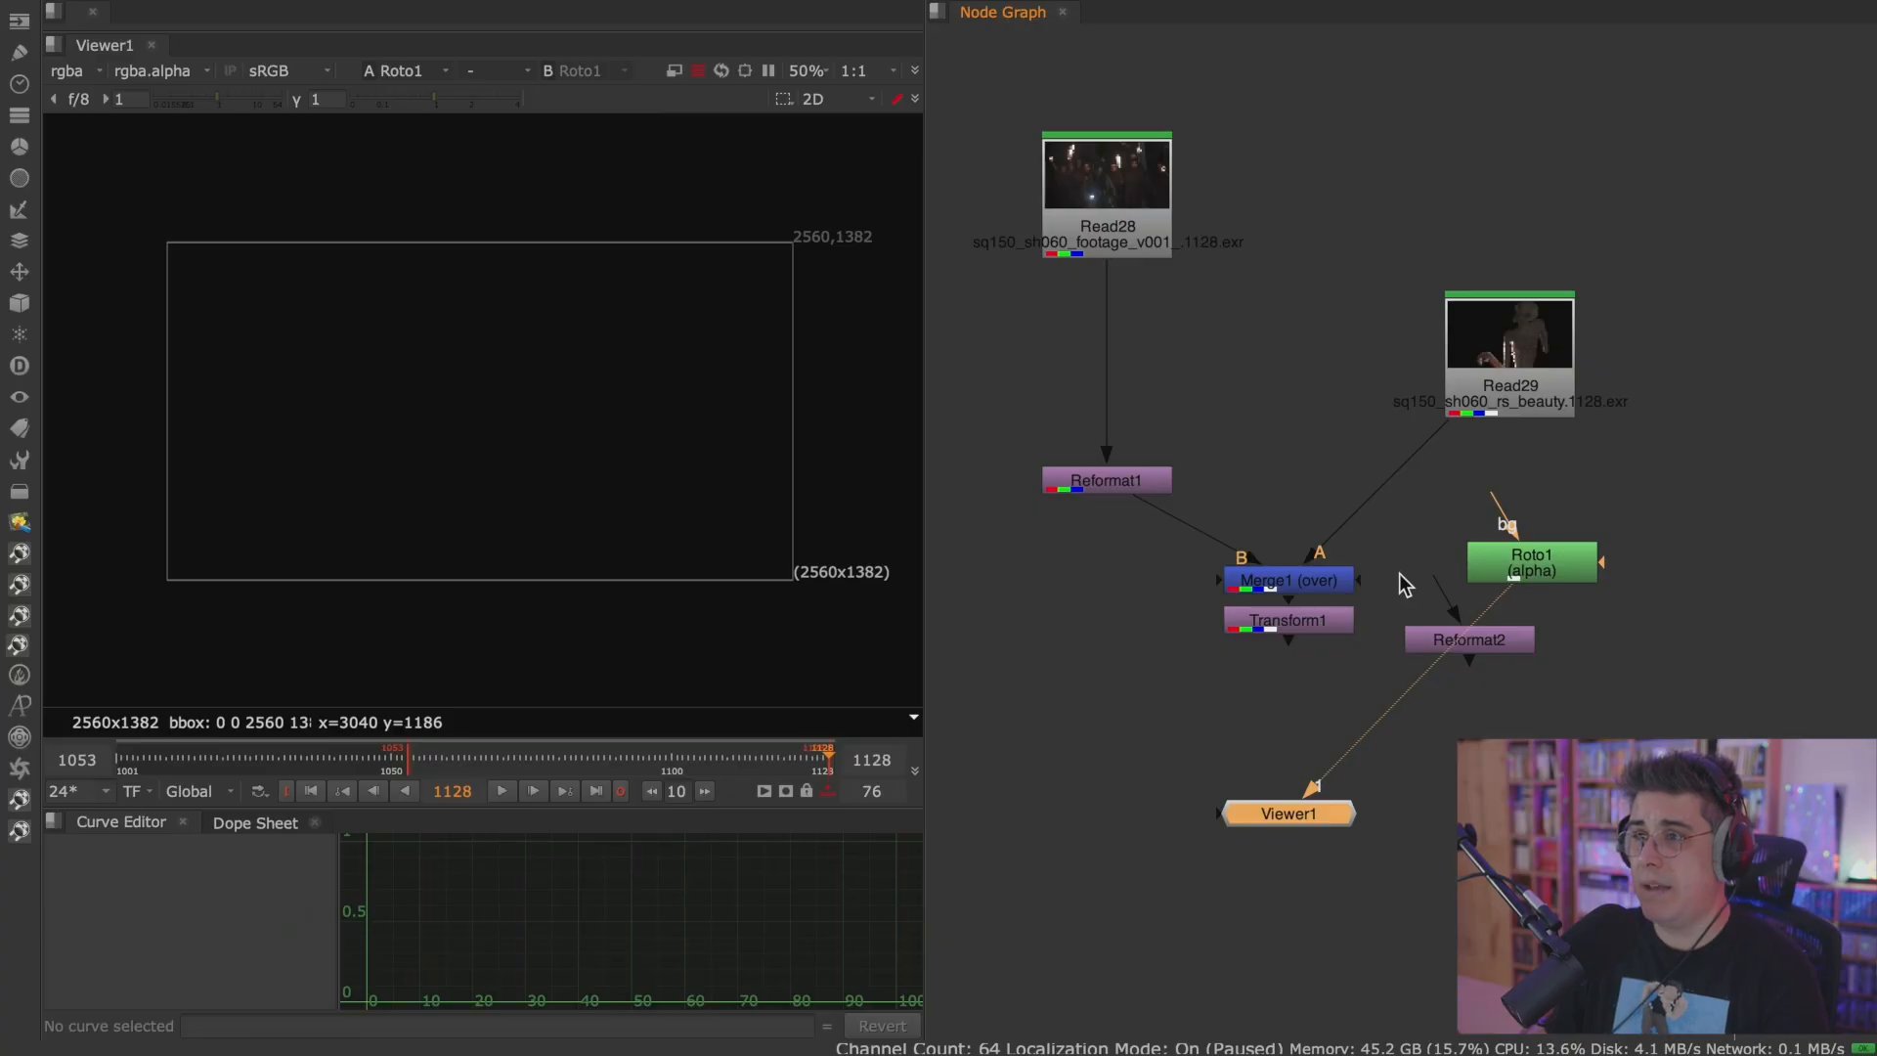
{"action": "left_click", "coordinate": [1521, 639]}
{"action": "key", "text": "1"}
{"action": "left_click", "coordinate": [1441, 643]}
{"action": "key", "text": "Delete"}
{"action": "key", "text": "Delete"}
{"action": "left_click", "coordinate": [1335, 622]}
{"action": "key", "text": "Delete"}
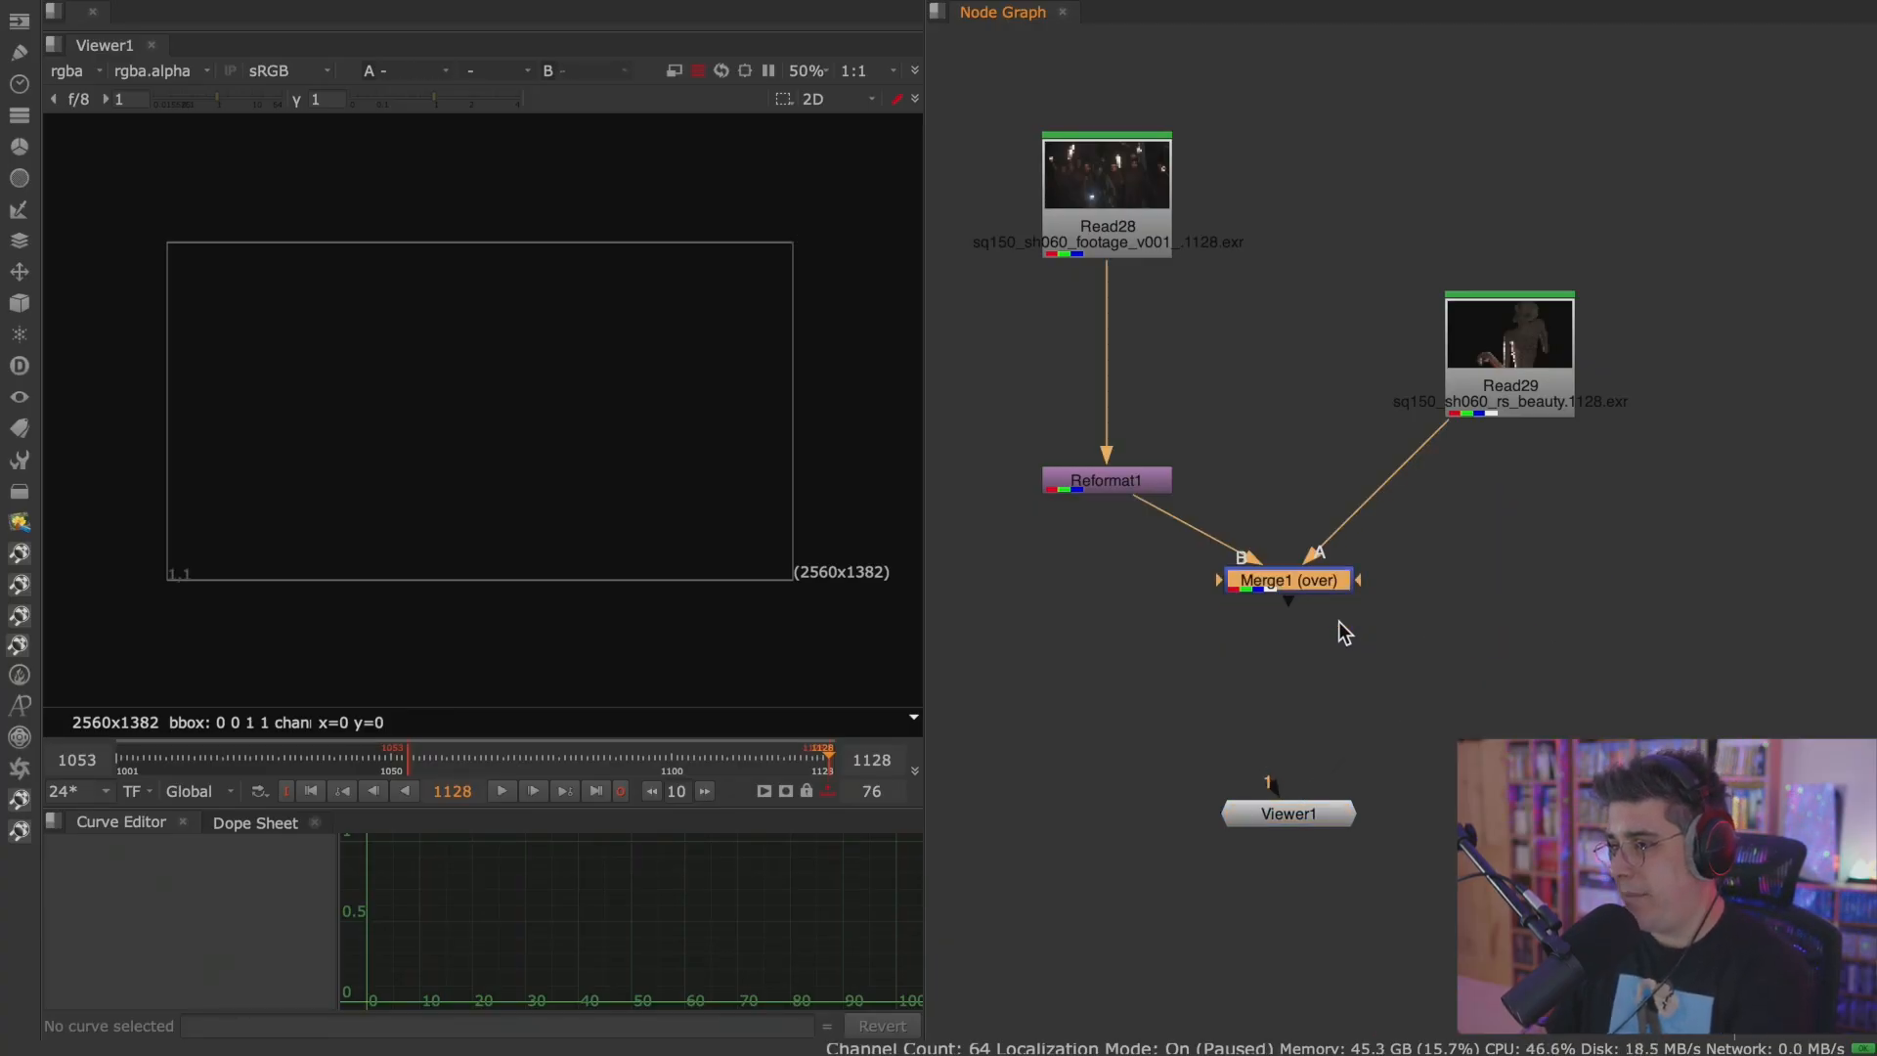
{"action": "key", "text": "1"}
Arrange Read28, Reformat1 and Read29 above Merge1, routing both Merge inputs through corner dots at right angles.
{"action": "left_click_drag", "start_coordinate": [1134, 225], "coordinate": [1134, 316]}
{"action": "left_click_drag", "start_coordinate": [1530, 344], "coordinate": [1549, 294]}
{"action": "left_click_drag", "start_coordinate": [1388, 463], "coordinate": [1528, 579], "text": "ctrl"}
{"action": "left_click_drag", "start_coordinate": [1196, 531], "coordinate": [1105, 580], "text": "ctrl"}
{"action": "left_click_drag", "start_coordinate": [1130, 480], "coordinate": [1134, 416]}
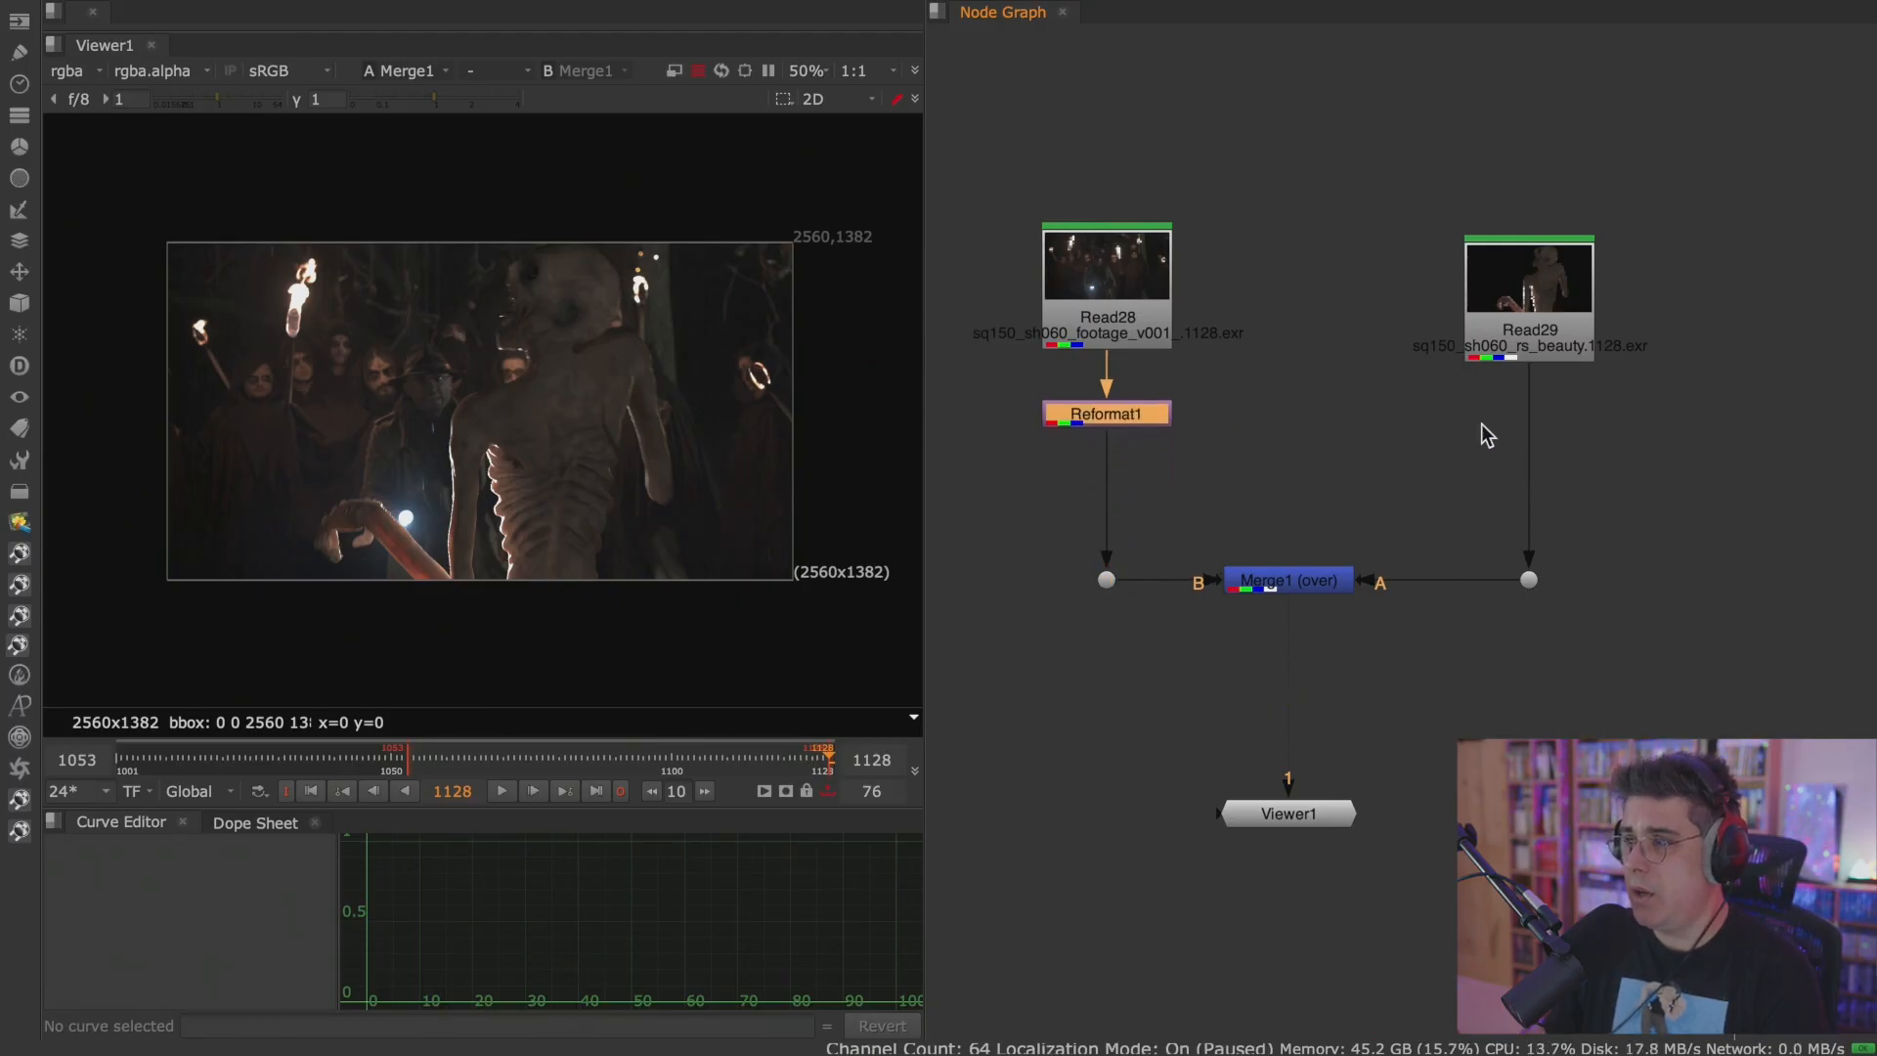
Delete the dots on Merge1's A and B inputs and lower the Merge node slightly.
{"action": "left_click_drag", "start_coordinate": [1261, 477], "coordinate": [968, 704]}
{"action": "key", "text": "Delete"}
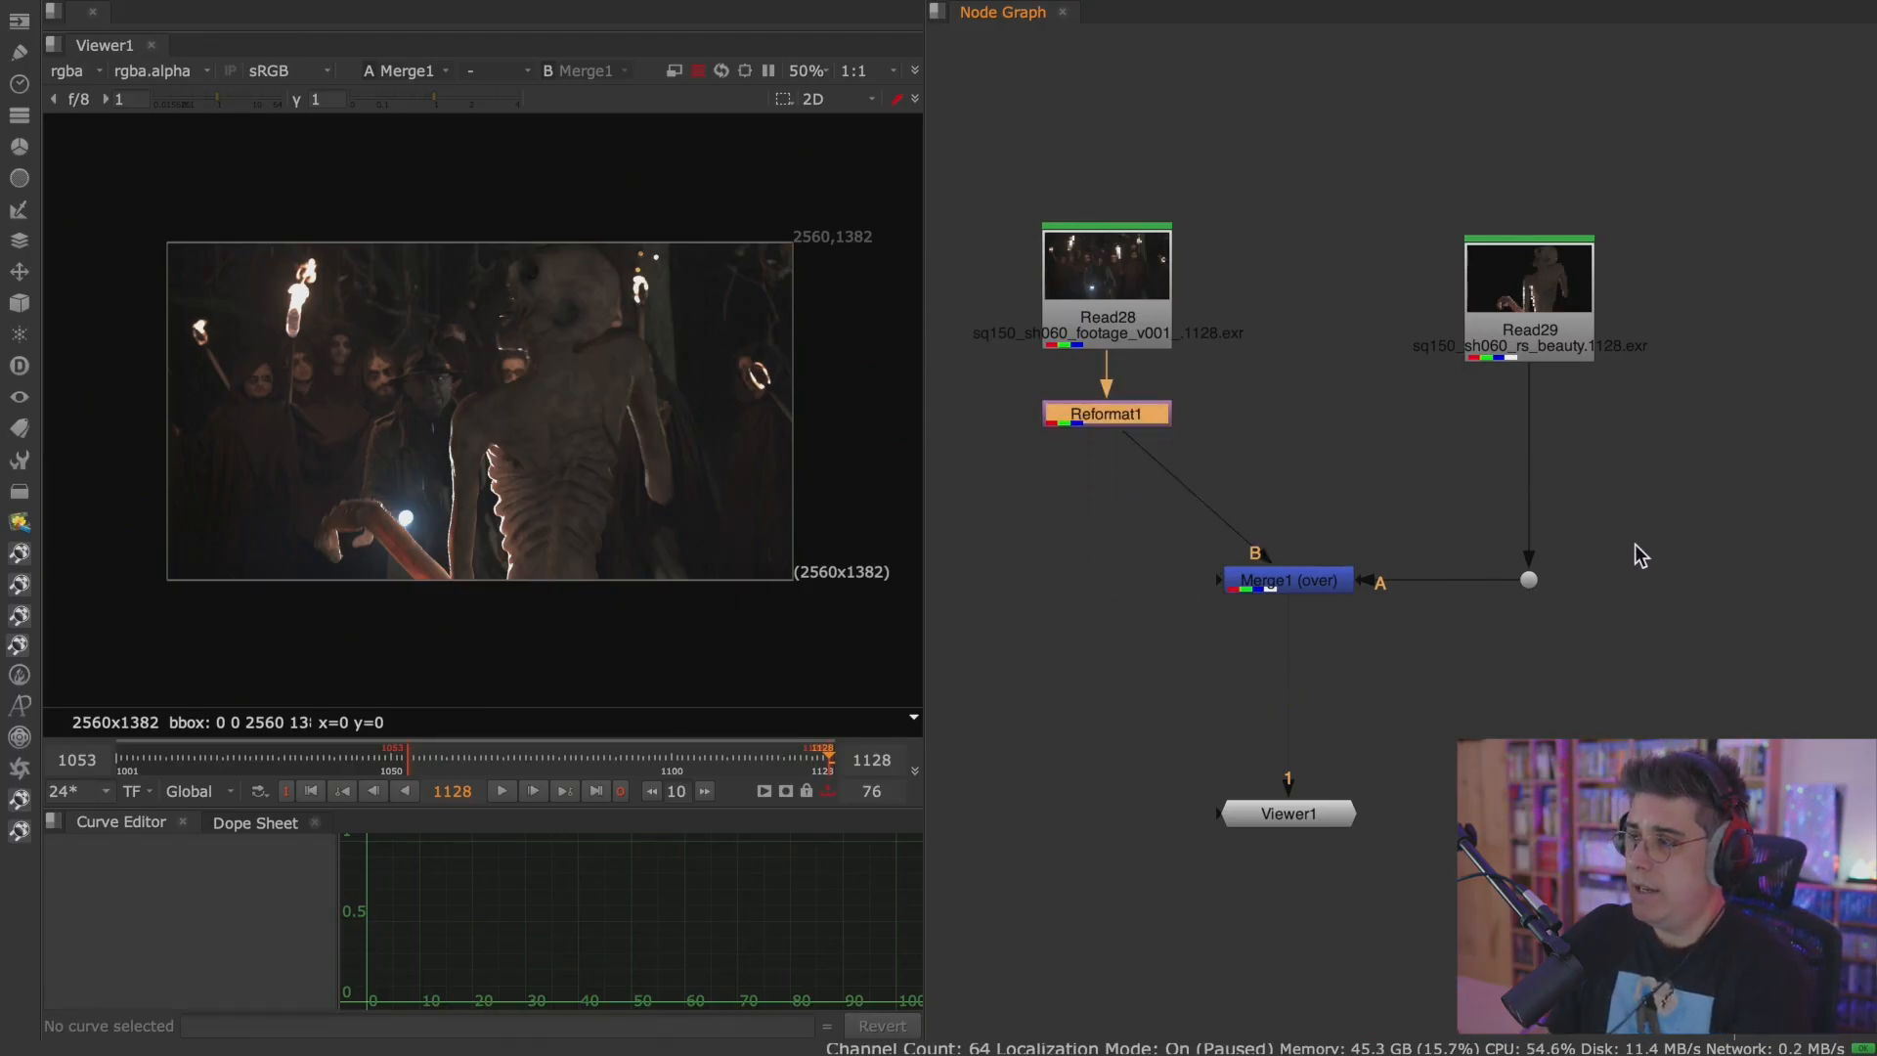
{"action": "left_click_drag", "start_coordinate": [1634, 543], "coordinate": [1490, 628]}
{"action": "key", "text": "Delete"}
{"action": "left_click_drag", "start_coordinate": [1316, 579], "coordinate": [1316, 603]}
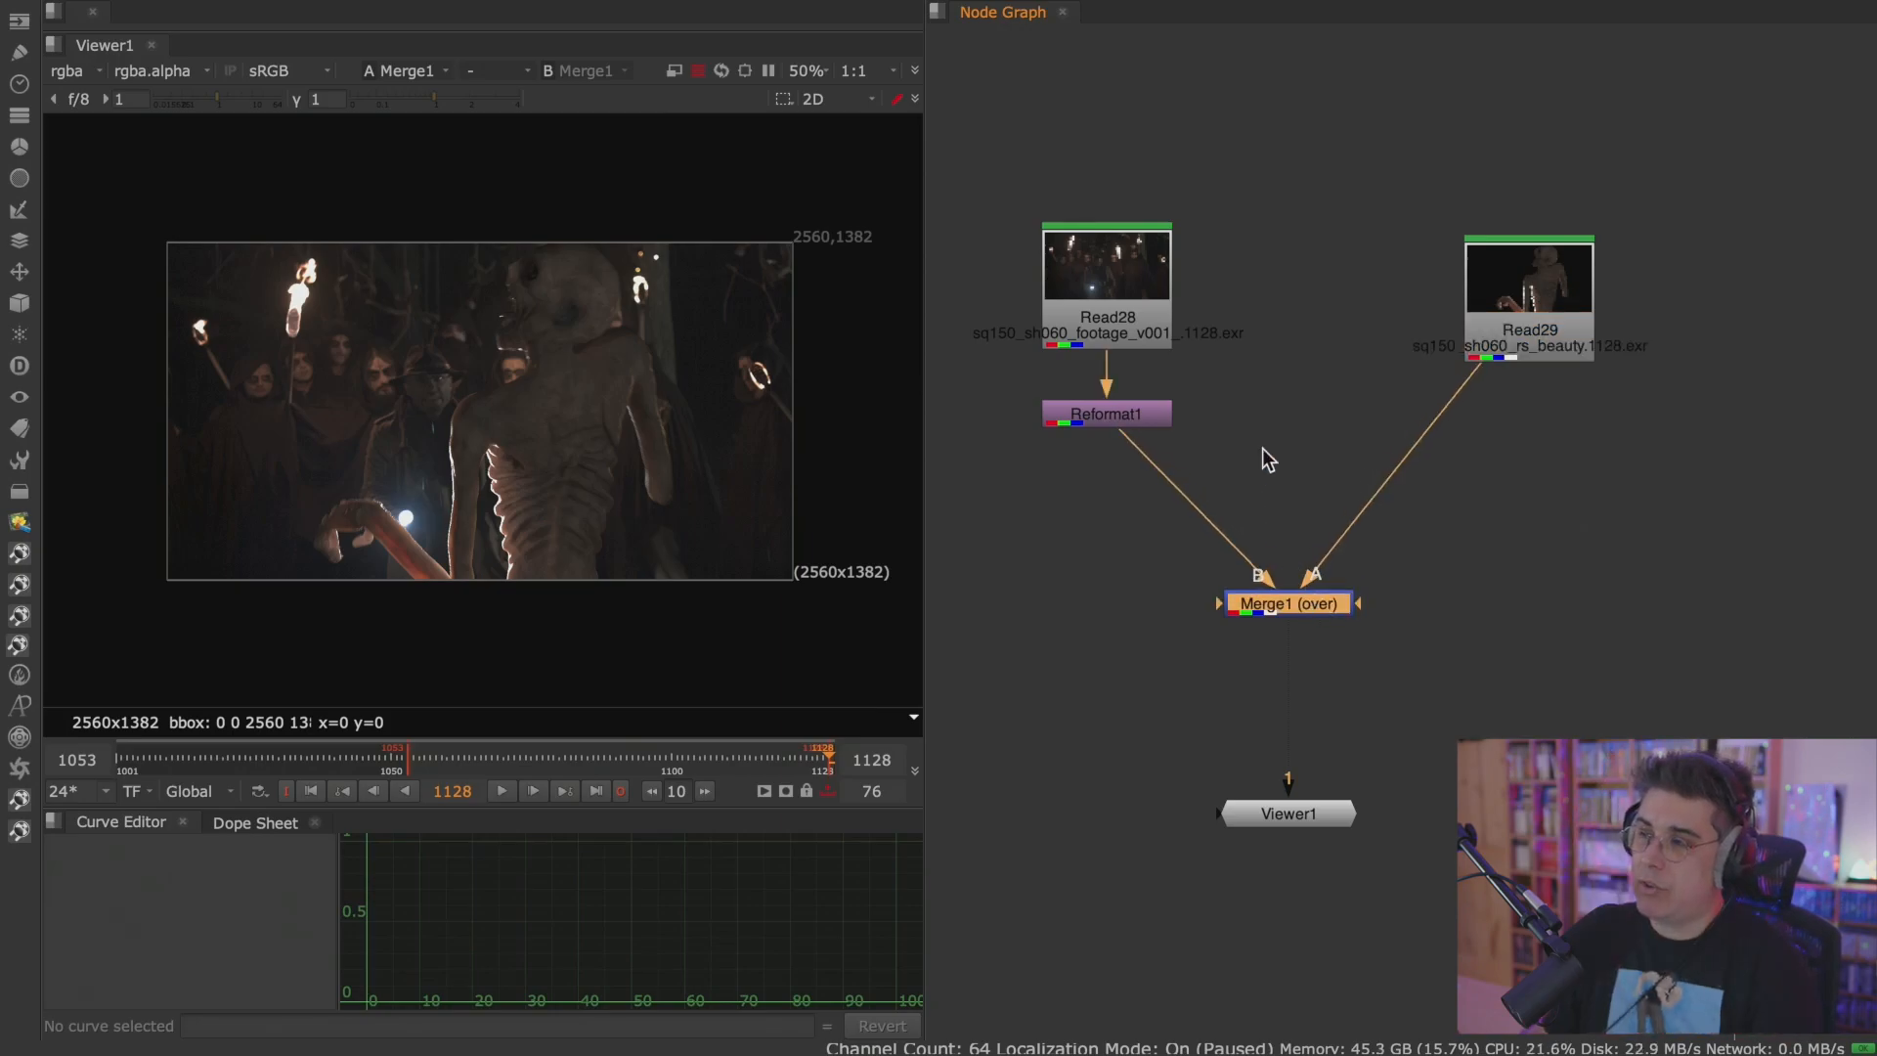
Insert a dot on each Merge1 input, aligned below Reformat1 and Read29 and level with Merge1, and center Merge1 between them.
{"action": "key", "text": "ctrl"}
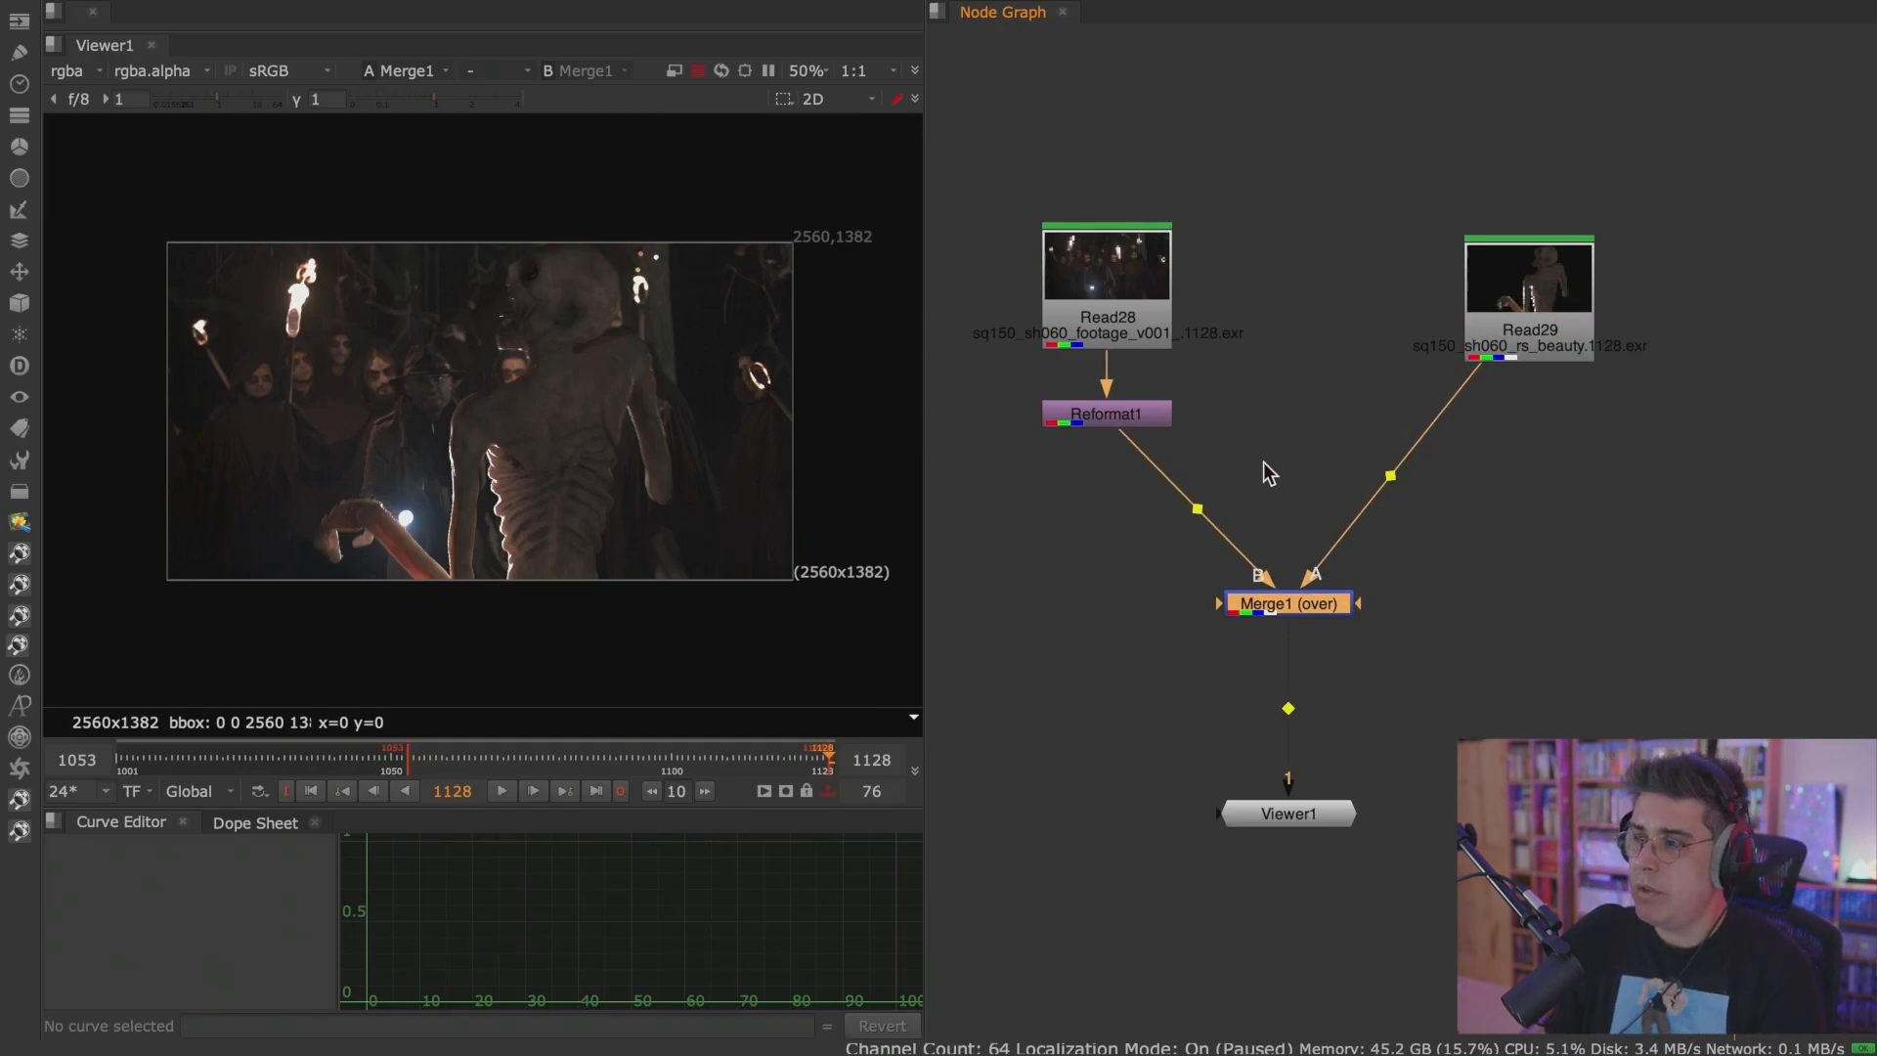
{"action": "mouse_move", "coordinate": [1198, 510]}
{"action": "left_mouse_down", "text": "ctrl"}
{"action": "mouse_move", "coordinate": [1098, 544]}
{"action": "mouse_move", "coordinate": [1106, 604]}
{"action": "left_mouse_up", "text": "ctrl"}
{"action": "left_click_drag", "start_coordinate": [1390, 476], "coordinate": [1529, 601], "text": "ctrl"}
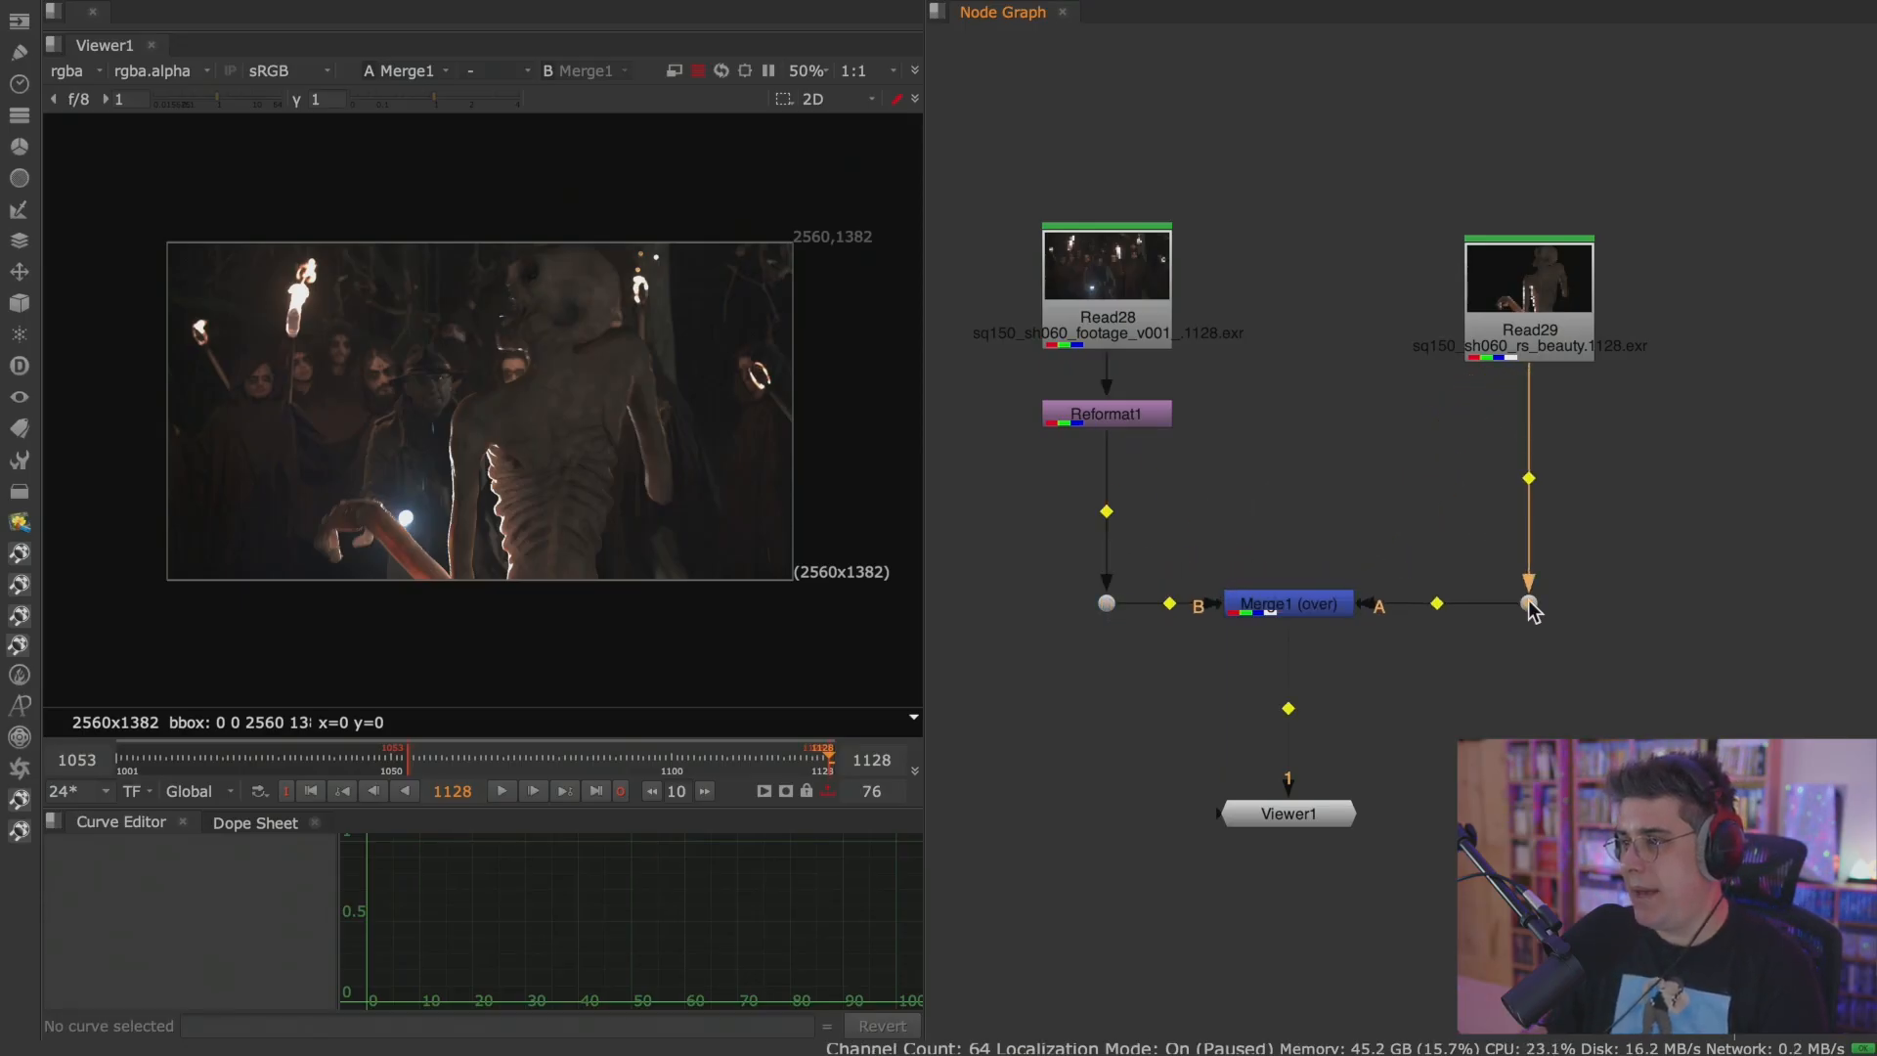
{"action": "left_click_drag", "start_coordinate": [1308, 604], "coordinate": [1335, 602]}
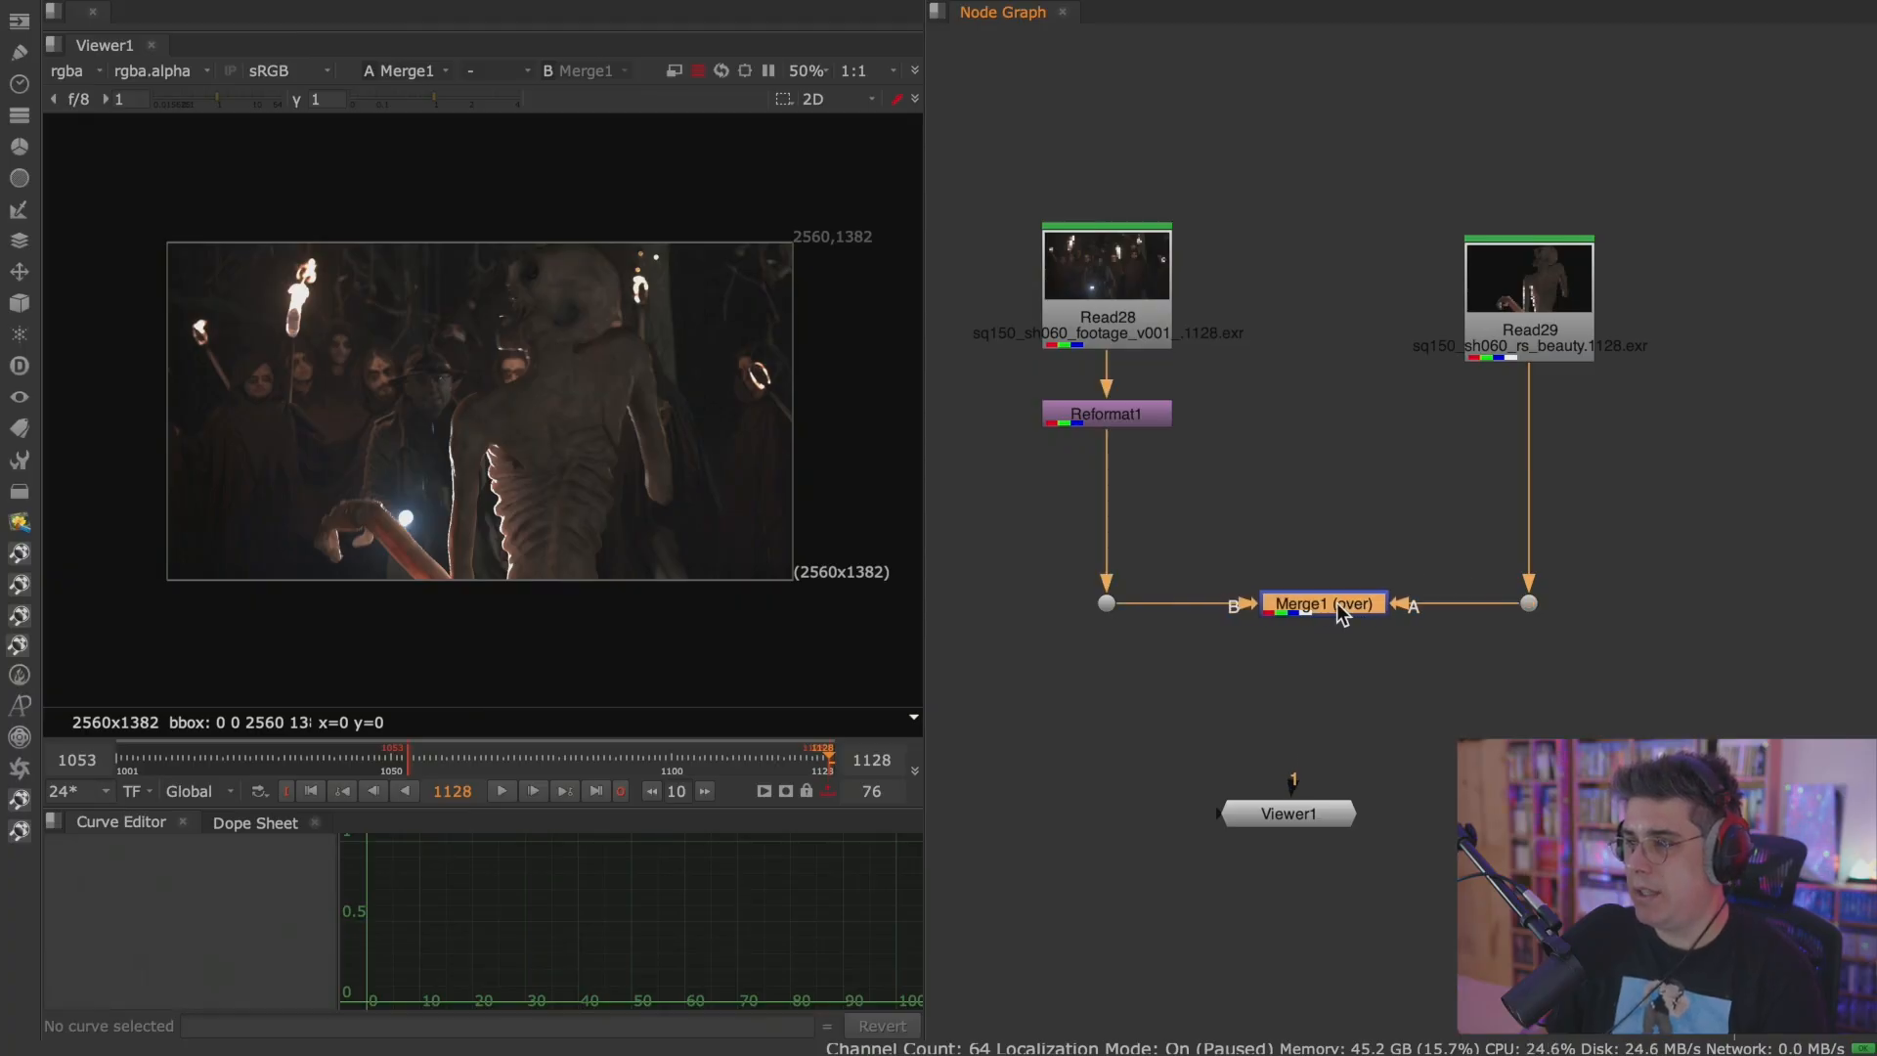
{"action": "left_click_drag", "start_coordinate": [1308, 814], "coordinate": [1322, 850]}
{"action": "scroll", "coordinate": [1377, 734], "scroll_direction": "up", "scroll_amount": 2}
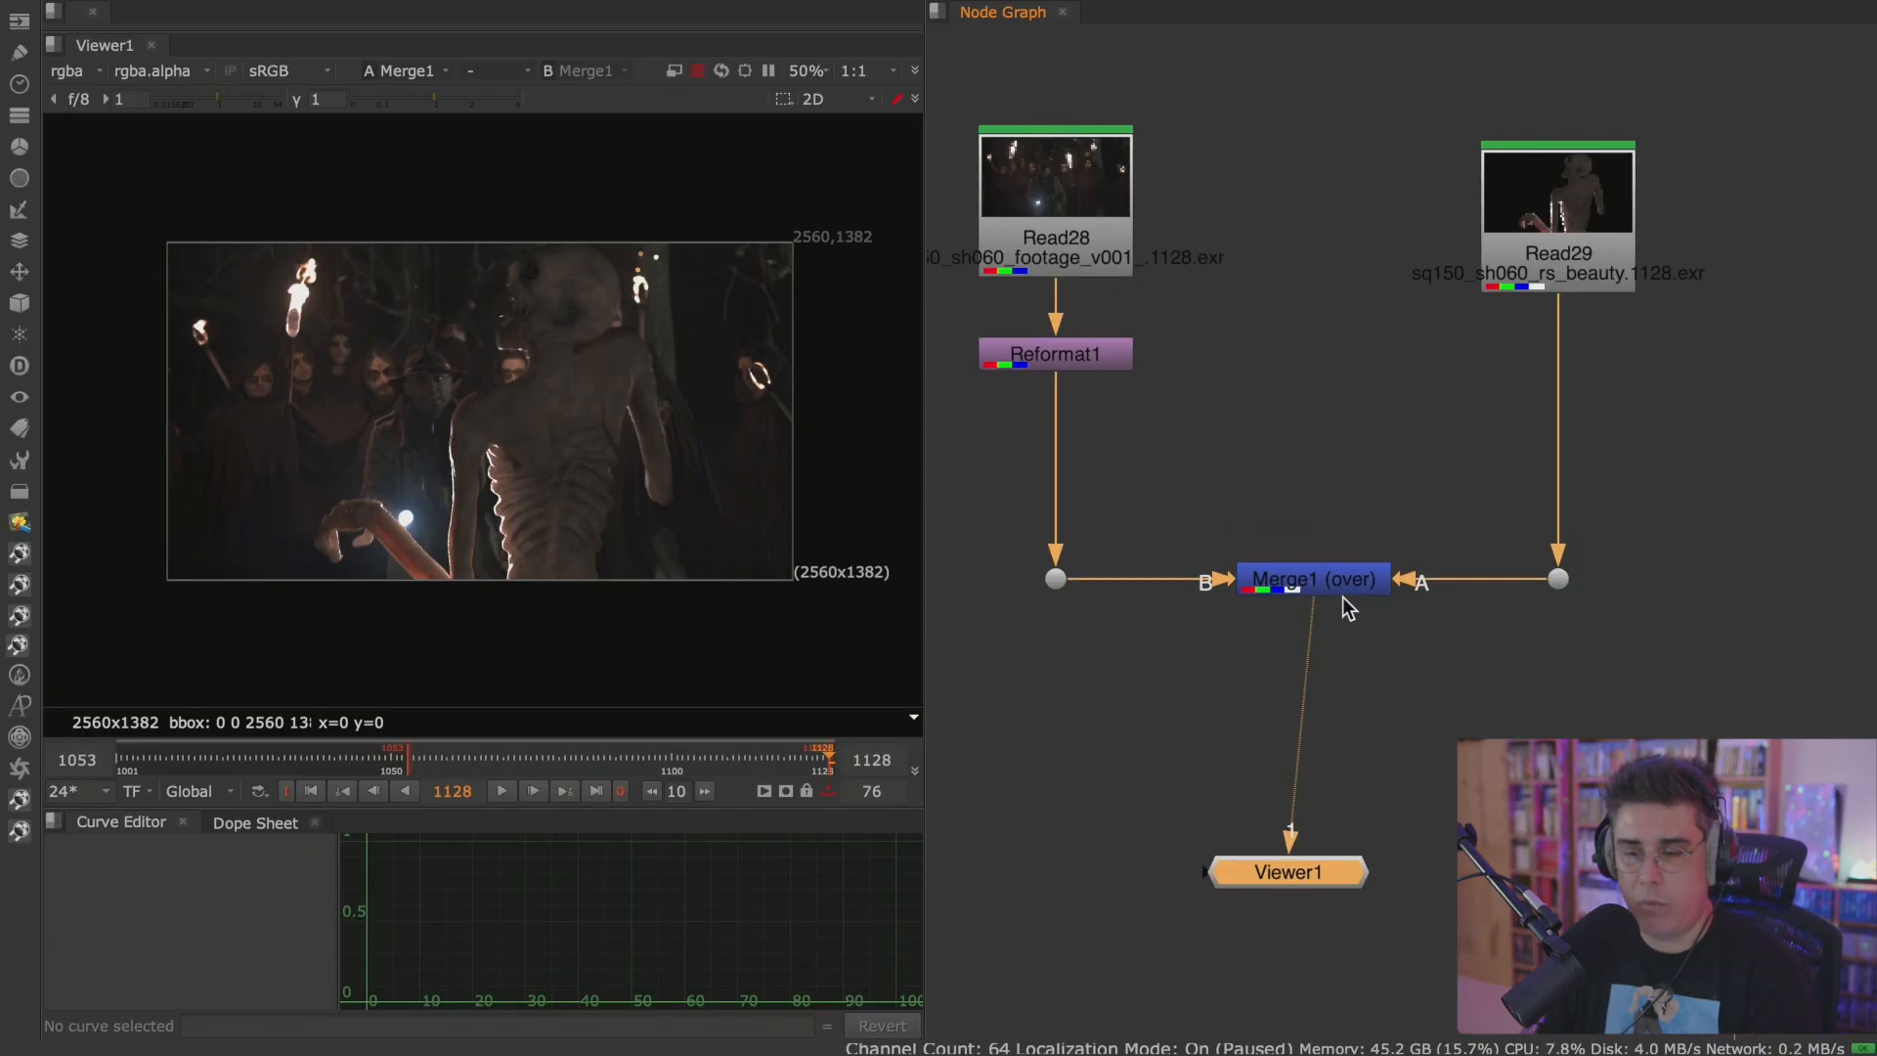
{"action": "left_click", "coordinate": [1448, 653]}
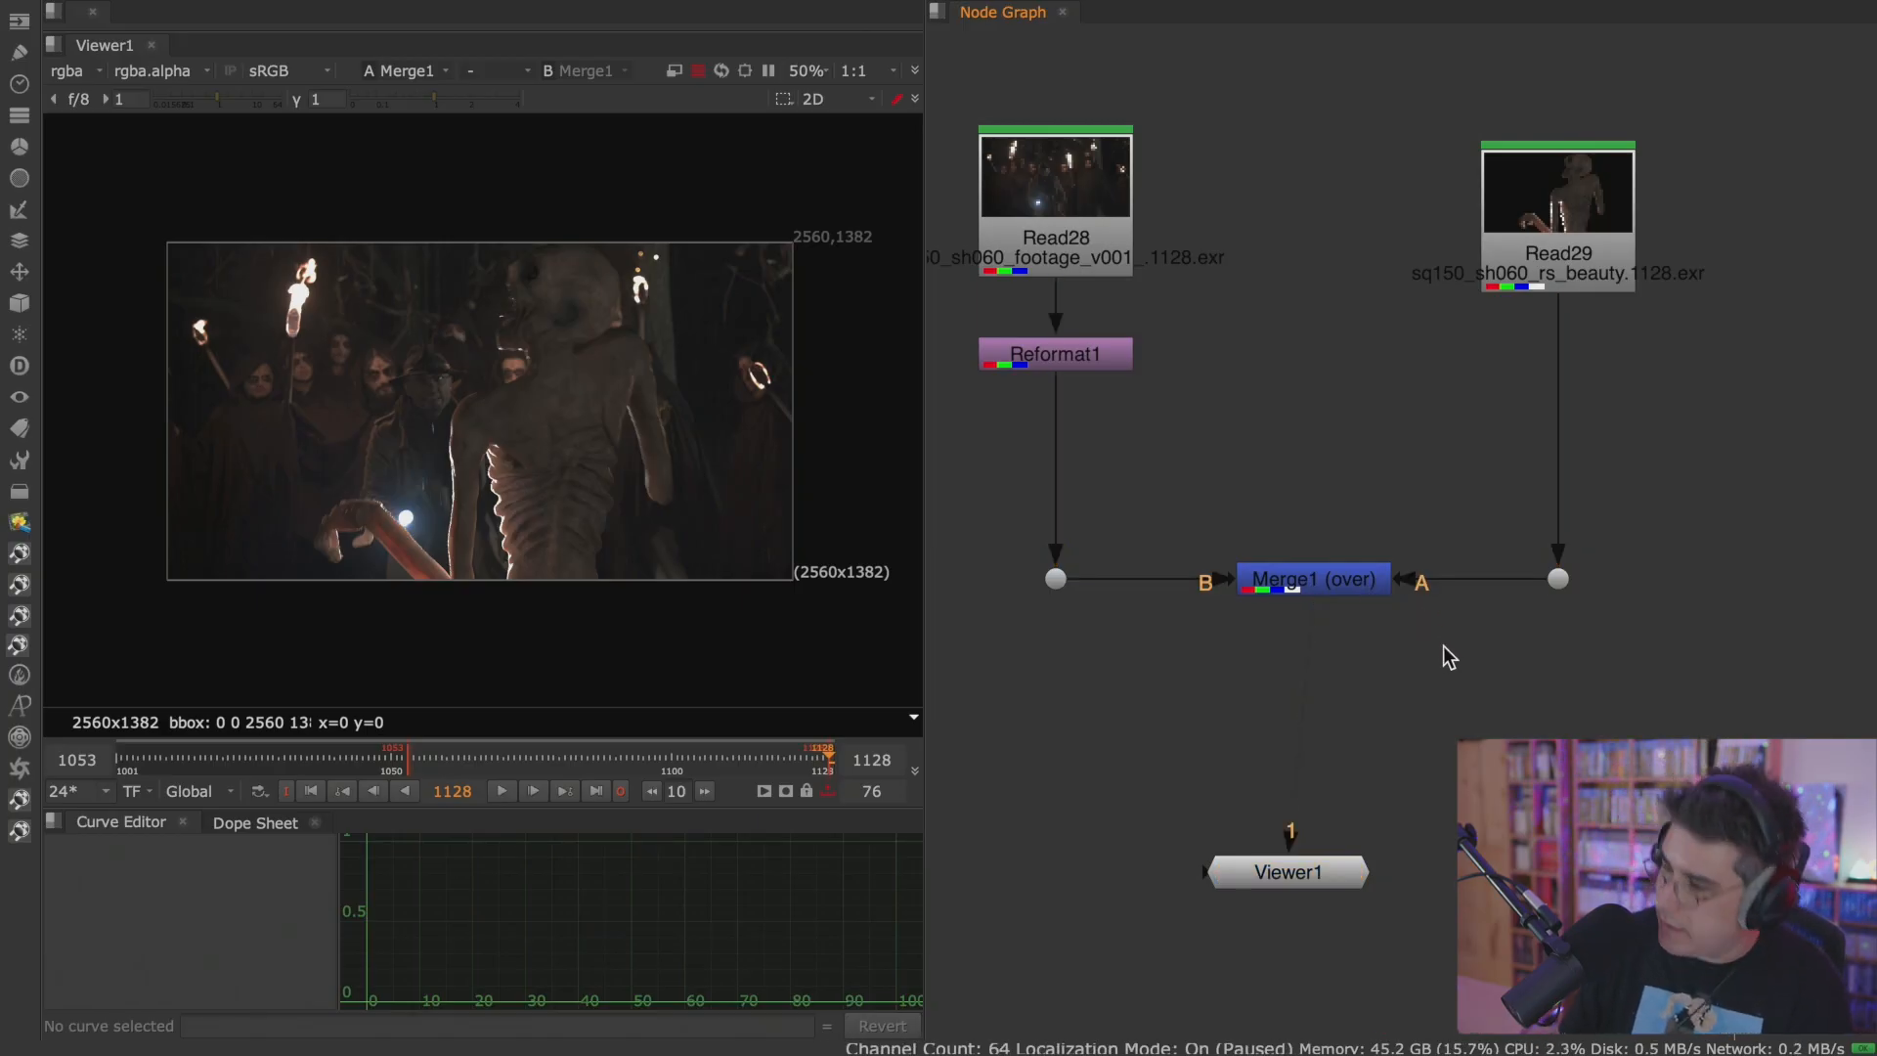
{"action": "left_click_drag", "start_coordinate": [1447, 652], "coordinate": [1580, 416]}
{"action": "key", "text": "Delete"}
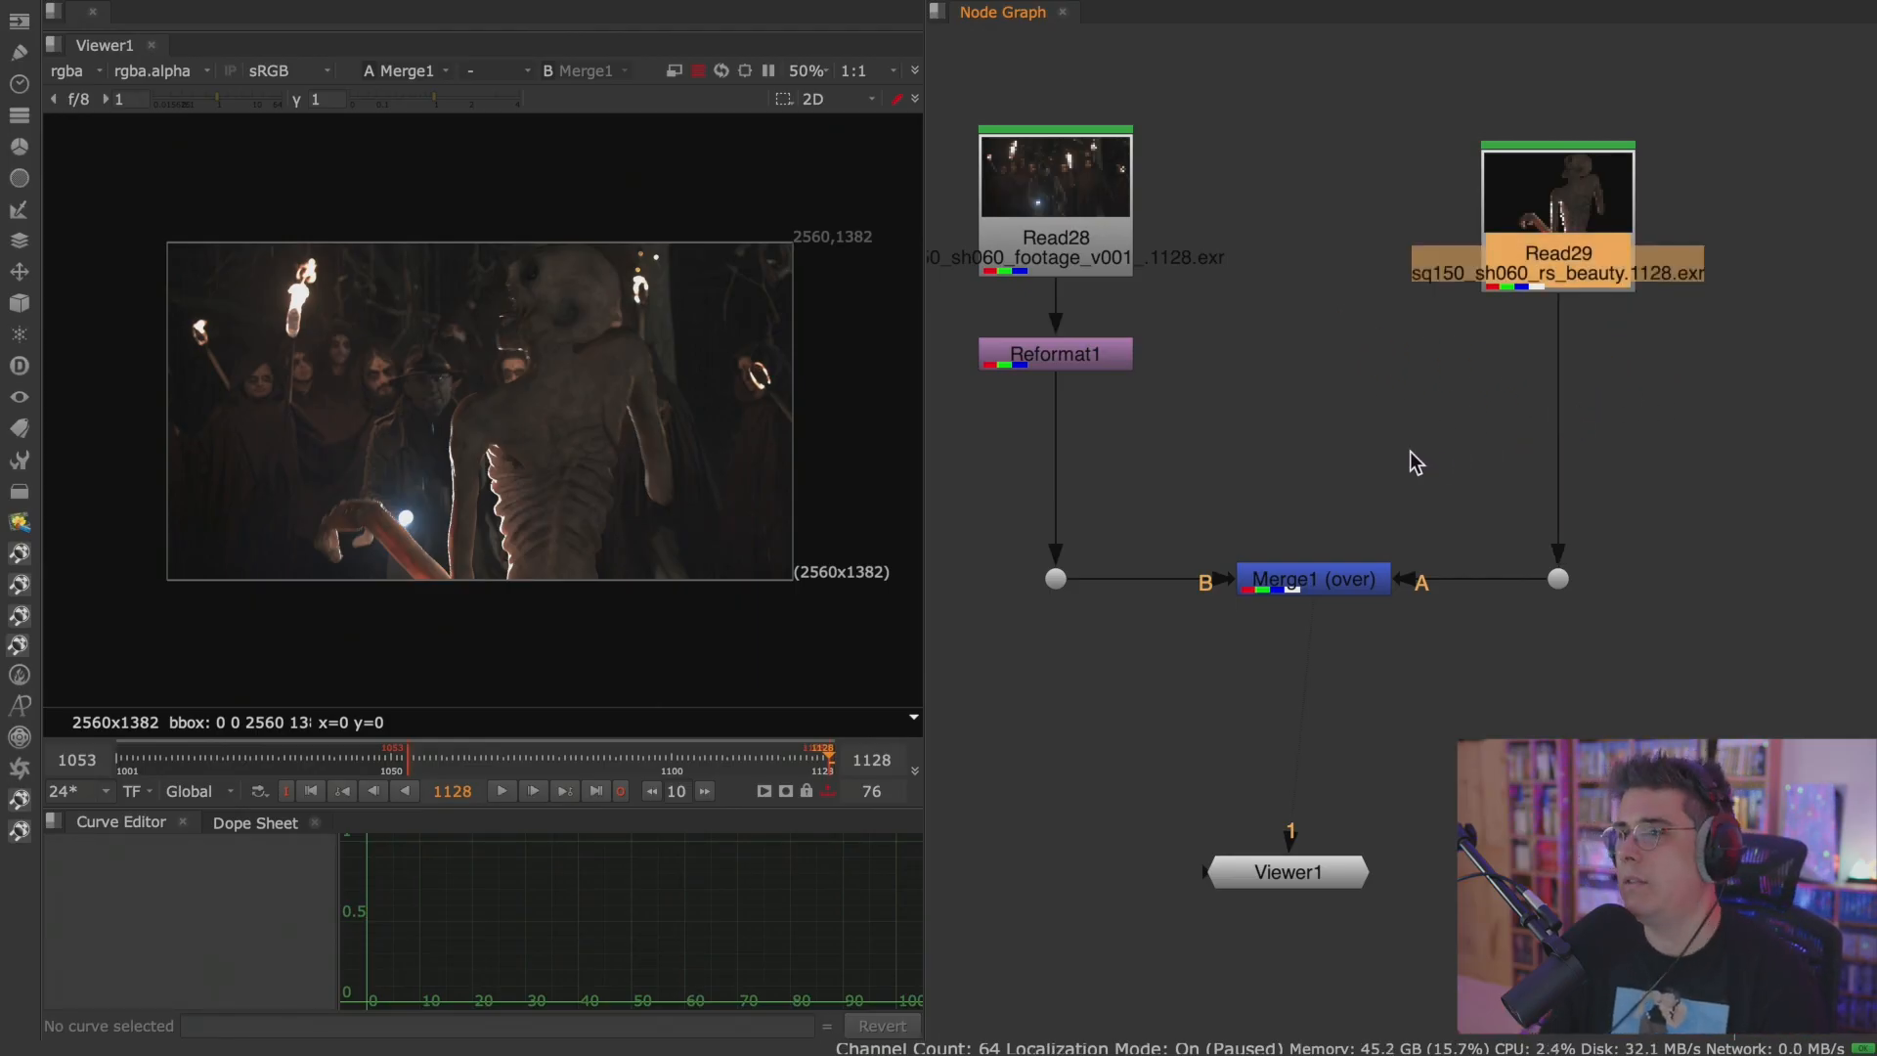
{"action": "left_click", "coordinate": [1343, 577]}
{"action": "left_click", "coordinate": [1305, 868]}
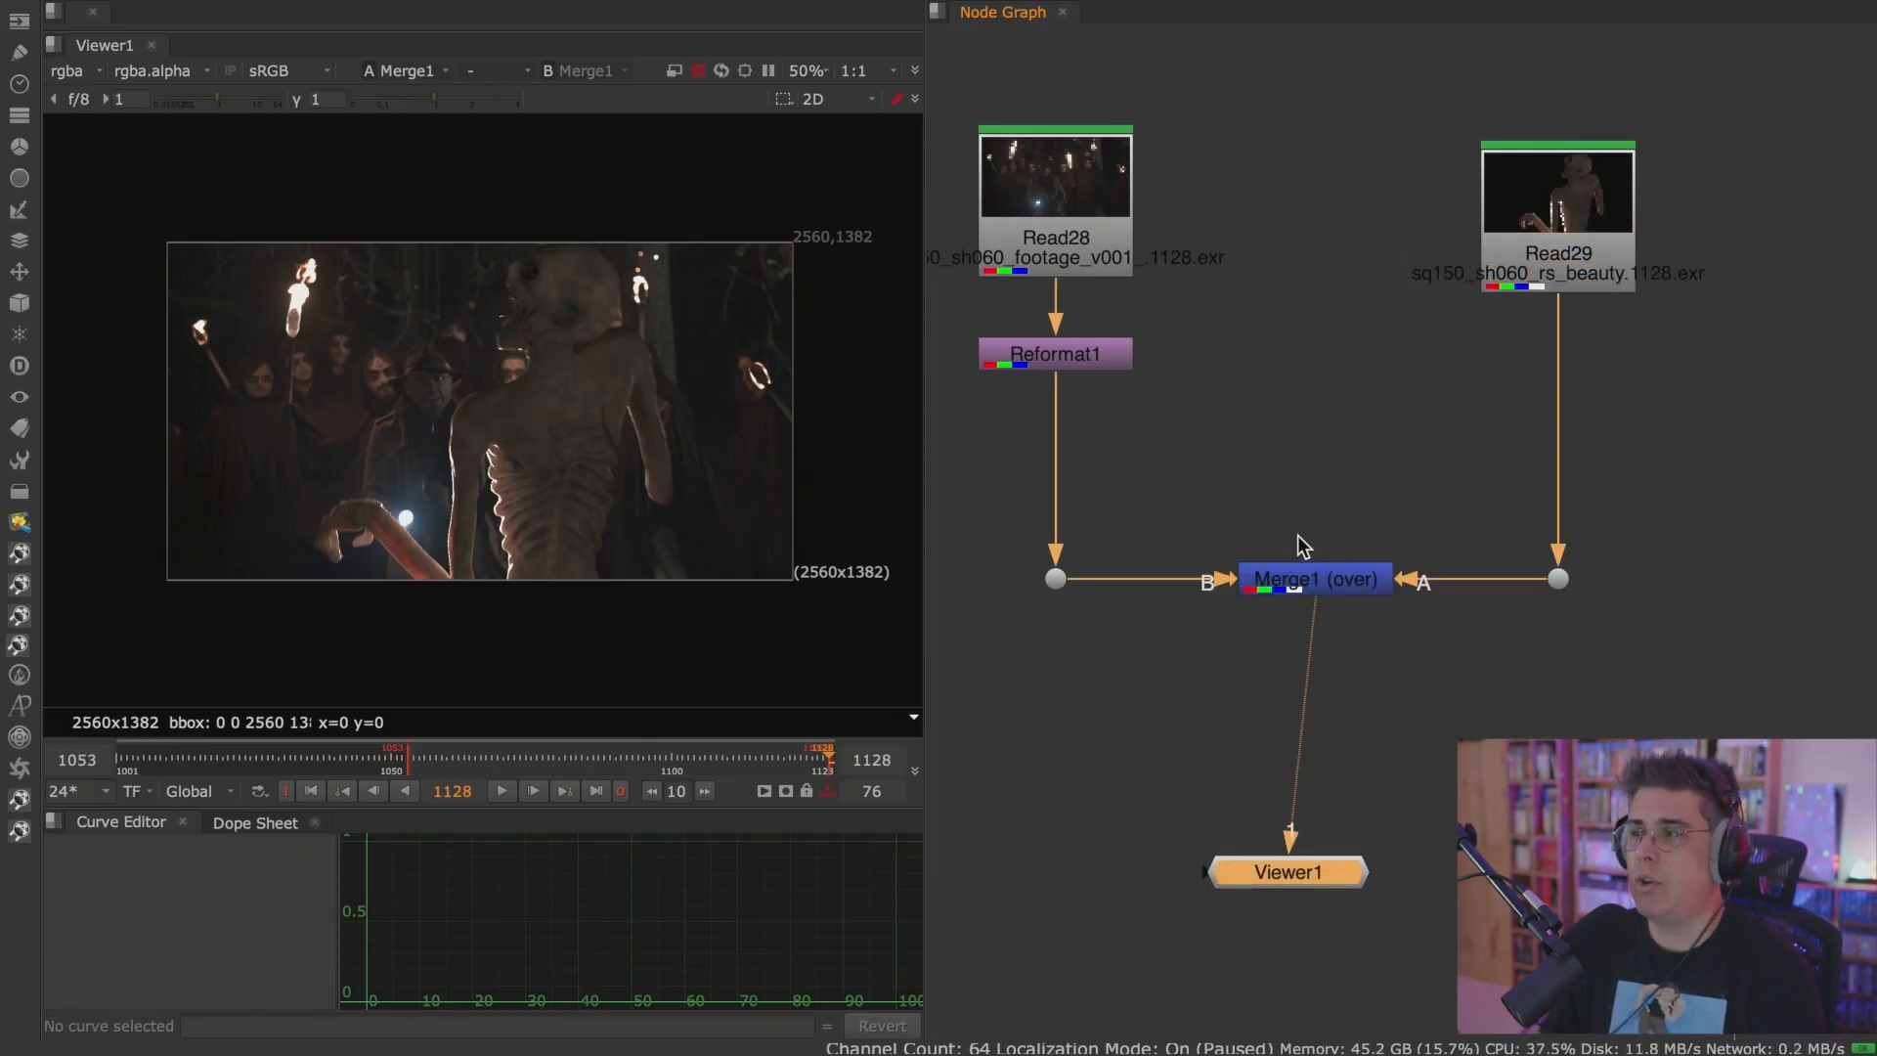
{"action": "scroll", "coordinate": [1299, 534], "scroll_direction": "down", "scroll_amount": 4}
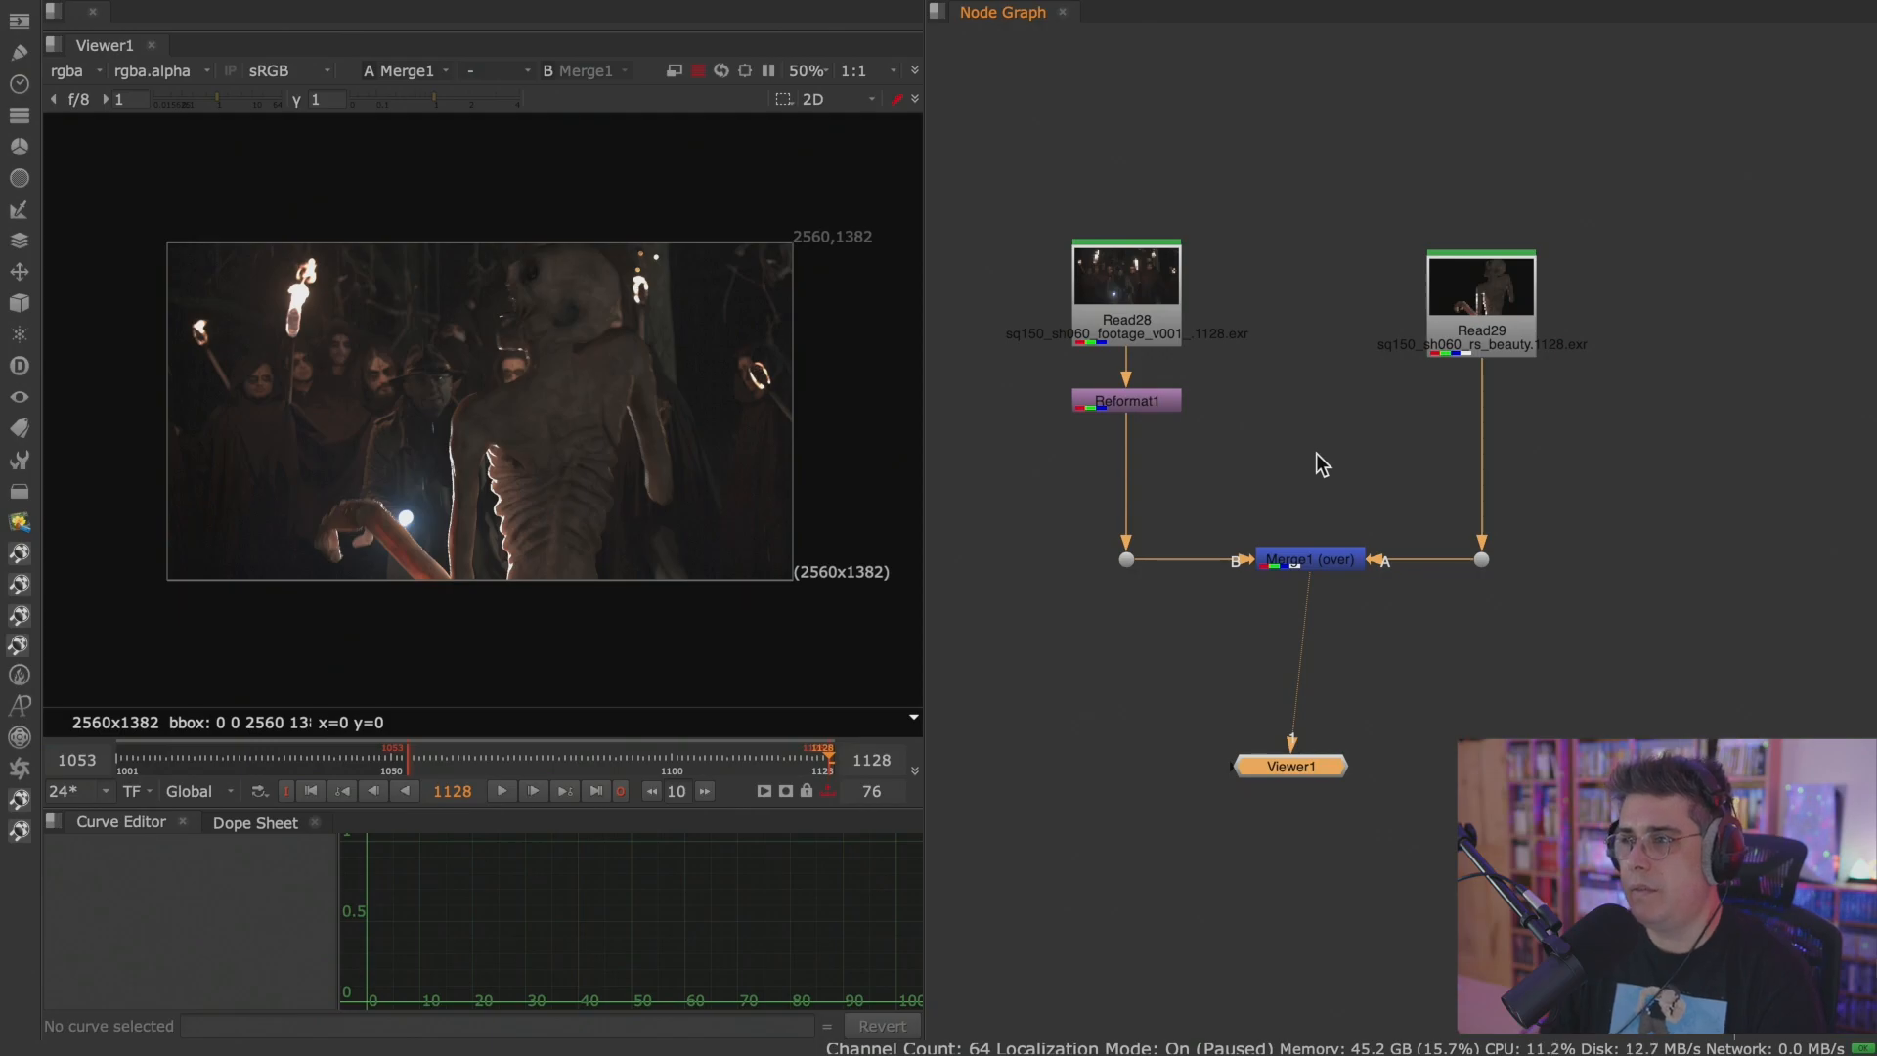
Maximize the node graph, duplicate the Read, Reformat, dot and Merge tree, and place the copy beside the original.
{"action": "key", "text": "space"}
{"action": "middle_click_drag", "start_coordinate": [1326, 472], "coordinate": [813, 513]}
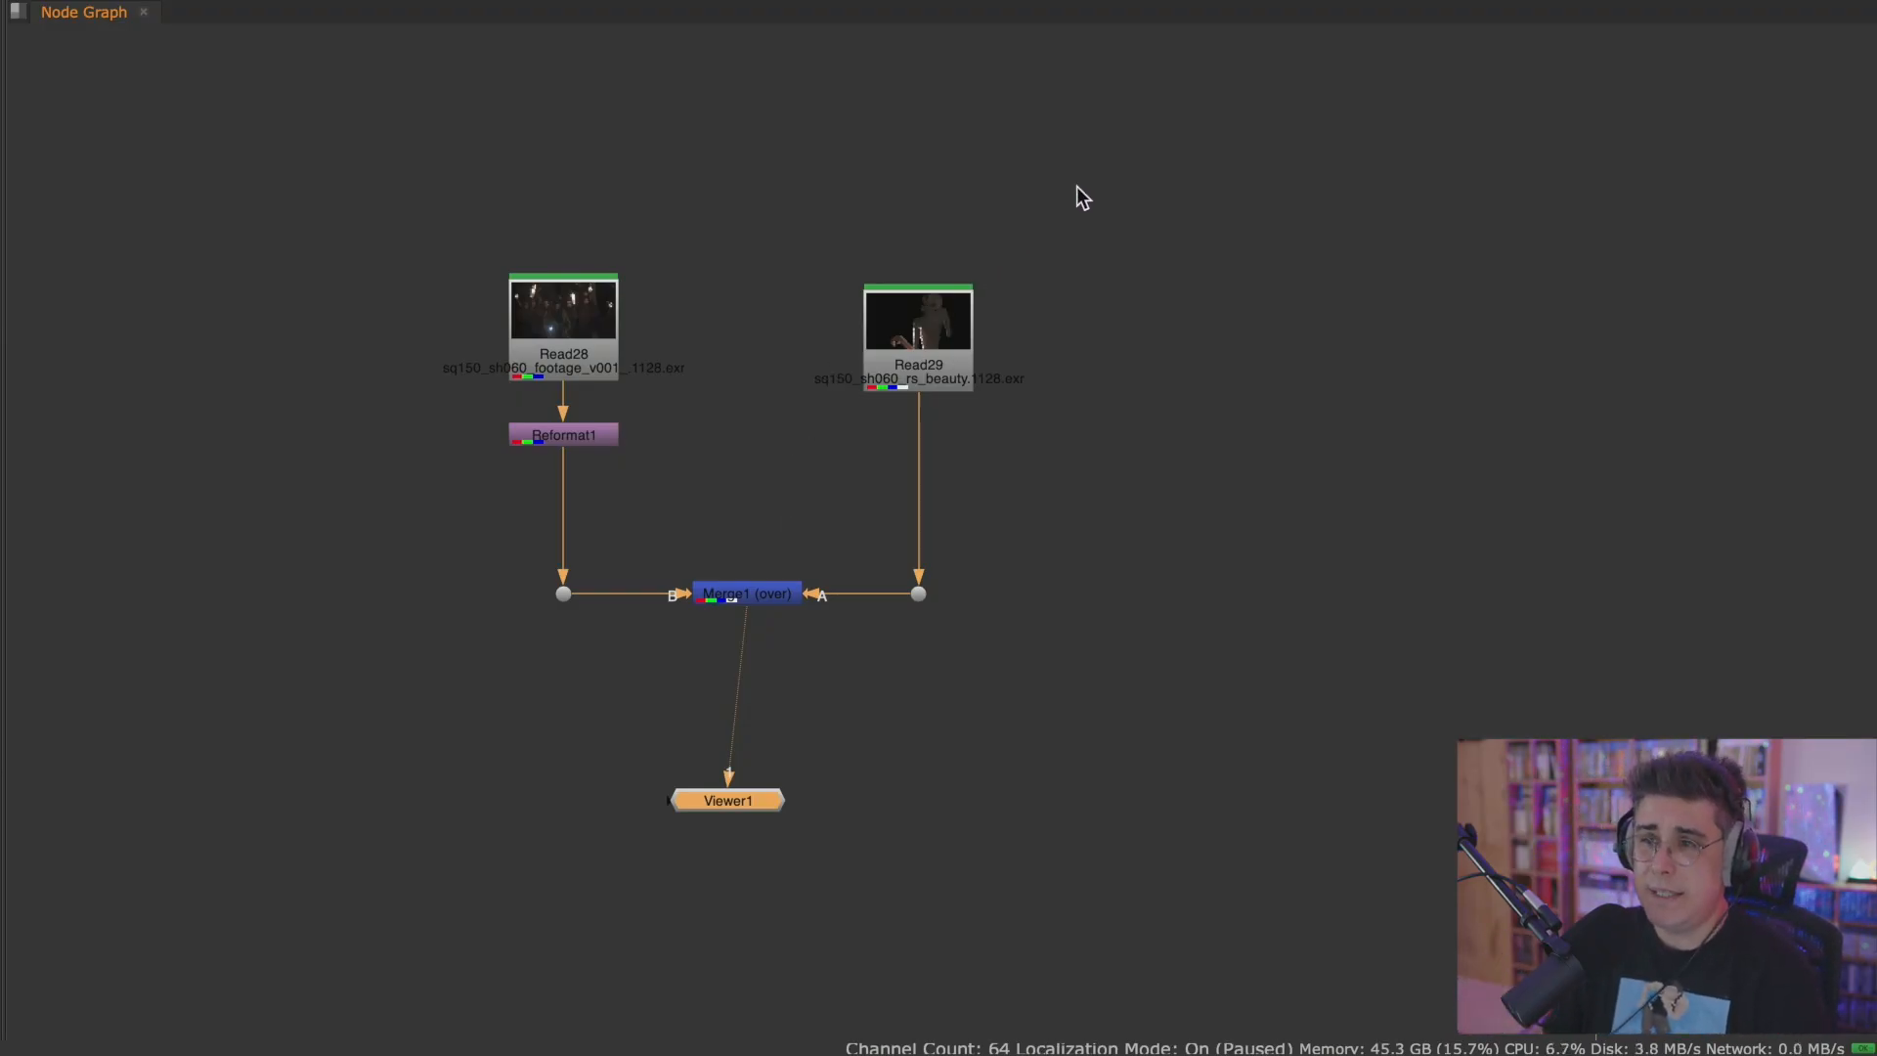
{"action": "middle_click_drag", "start_coordinate": [1030, 298], "coordinate": [889, 313]}
{"action": "left_click_drag", "start_coordinate": [934, 192], "coordinate": [185, 731]}
{"action": "left_click_drag", "start_coordinate": [308, 222], "coordinate": [923, 749]}
{"action": "key", "text": "ctrl+c"}
{"action": "key", "text": "ctrl+v"}
{"action": "left_click_drag", "start_coordinate": [1261, 566], "coordinate": [1446, 334]}
{"action": "left_click", "coordinate": [1039, 566]}
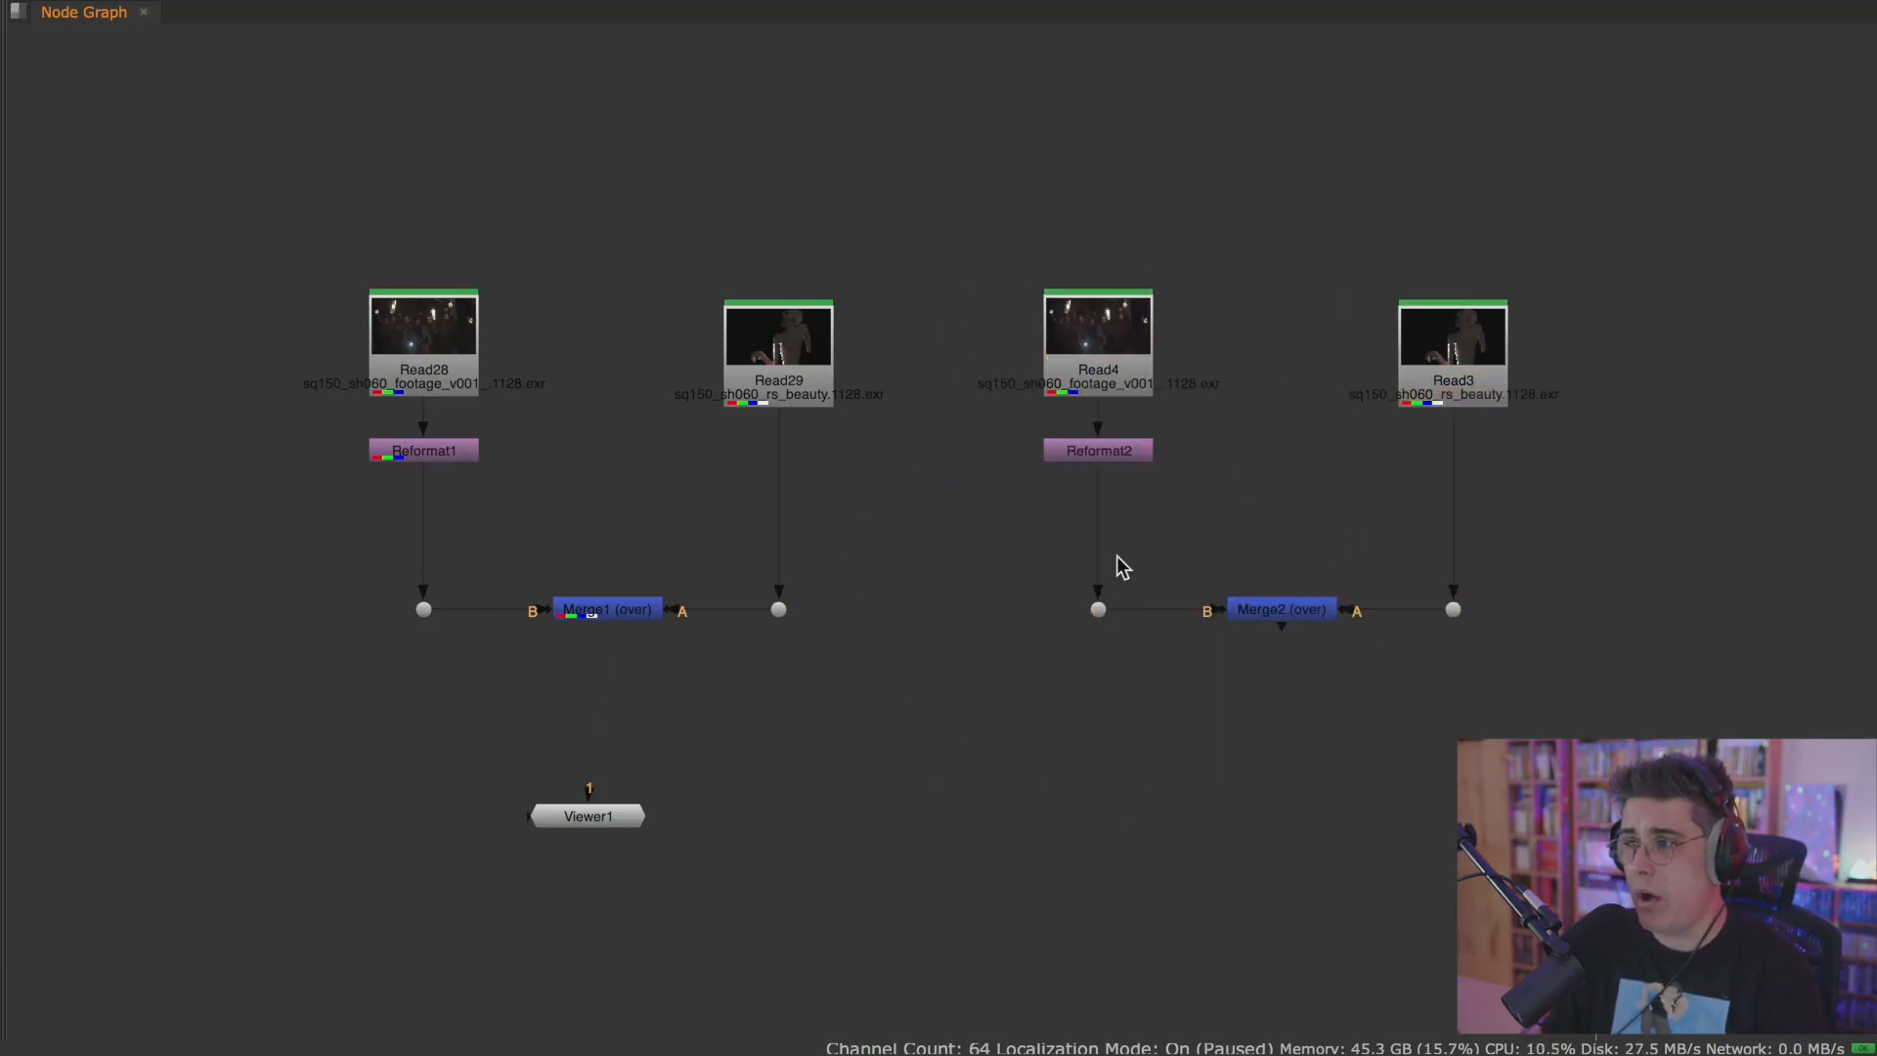
Nudge Read4 slightly down and Read29 slightly up in the two trees.
{"action": "scroll", "coordinate": [906, 571], "scroll_direction": "up", "scroll_amount": 3}
{"action": "middle_click_drag", "start_coordinate": [906, 571], "coordinate": [872, 589]}
{"action": "scroll", "coordinate": [872, 588], "scroll_direction": "down", "scroll_amount": 2}
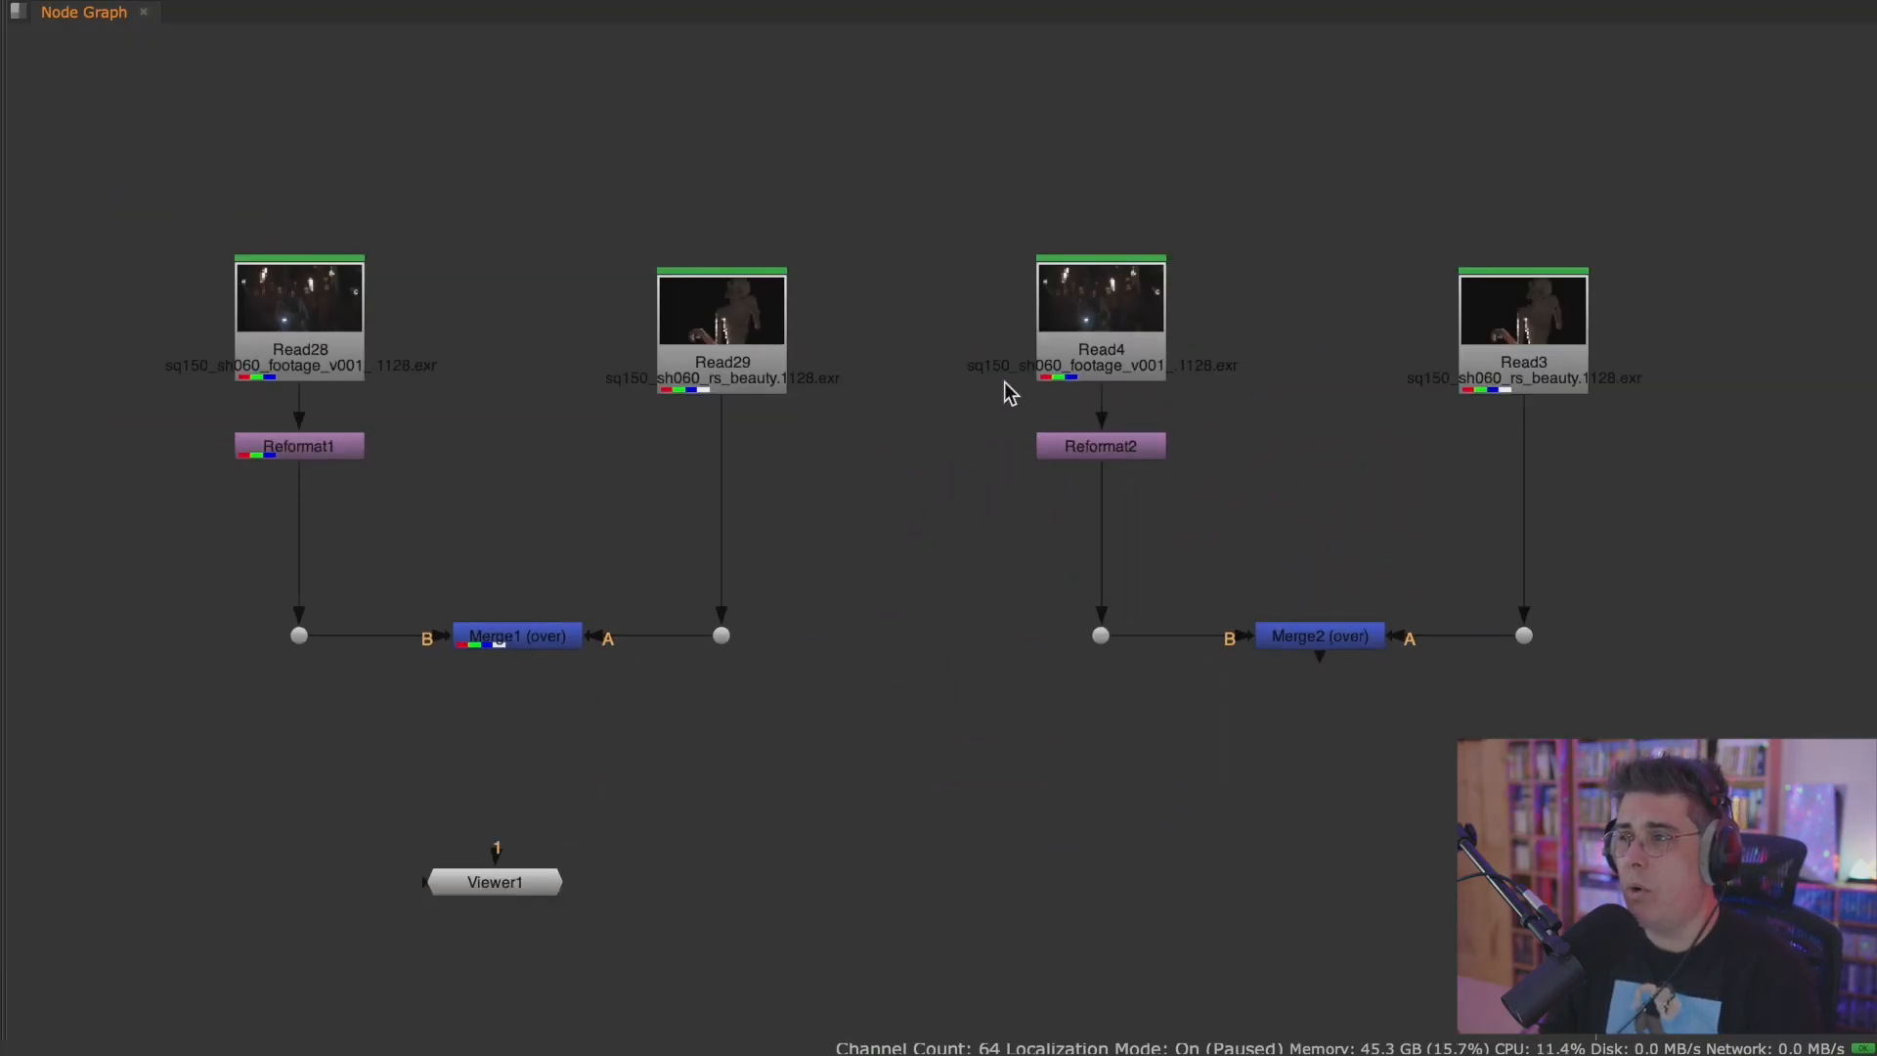
{"action": "left_click_drag", "start_coordinate": [1104, 321], "coordinate": [1112, 322]}
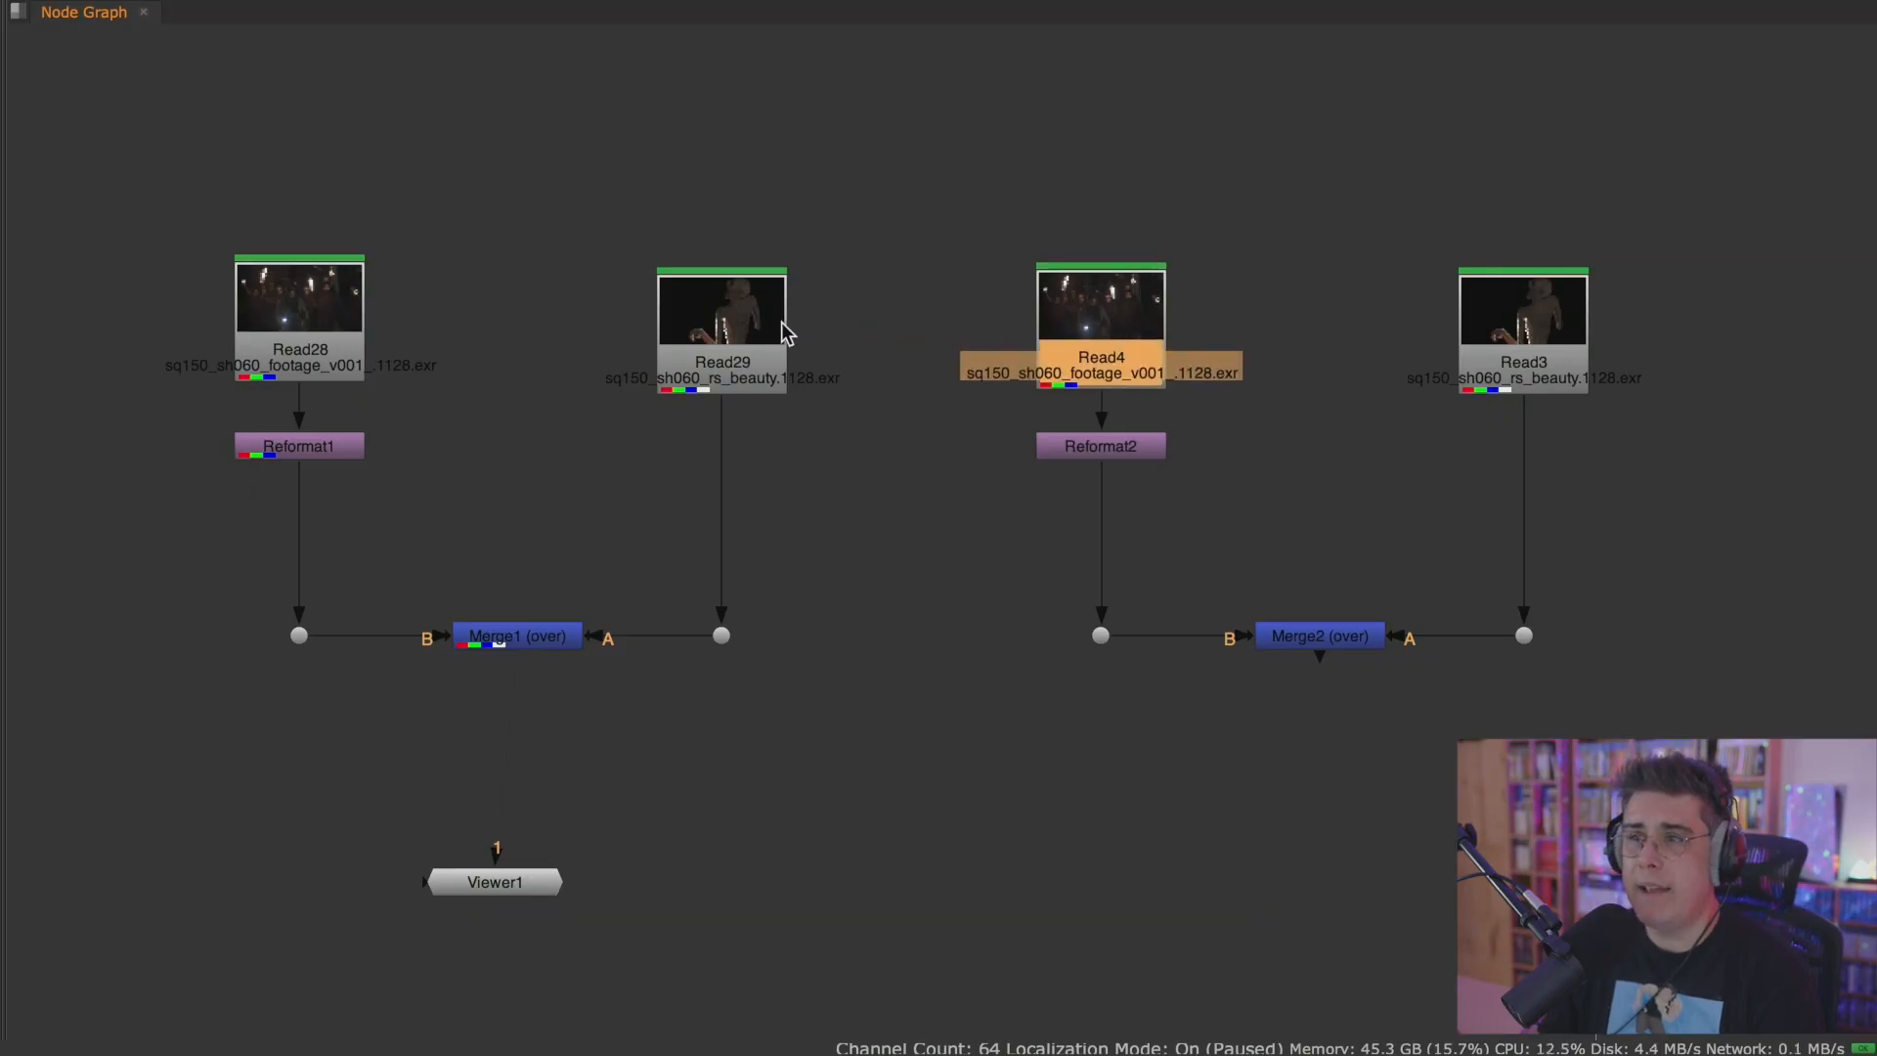
{"action": "left_click_drag", "start_coordinate": [782, 323], "coordinate": [778, 314]}
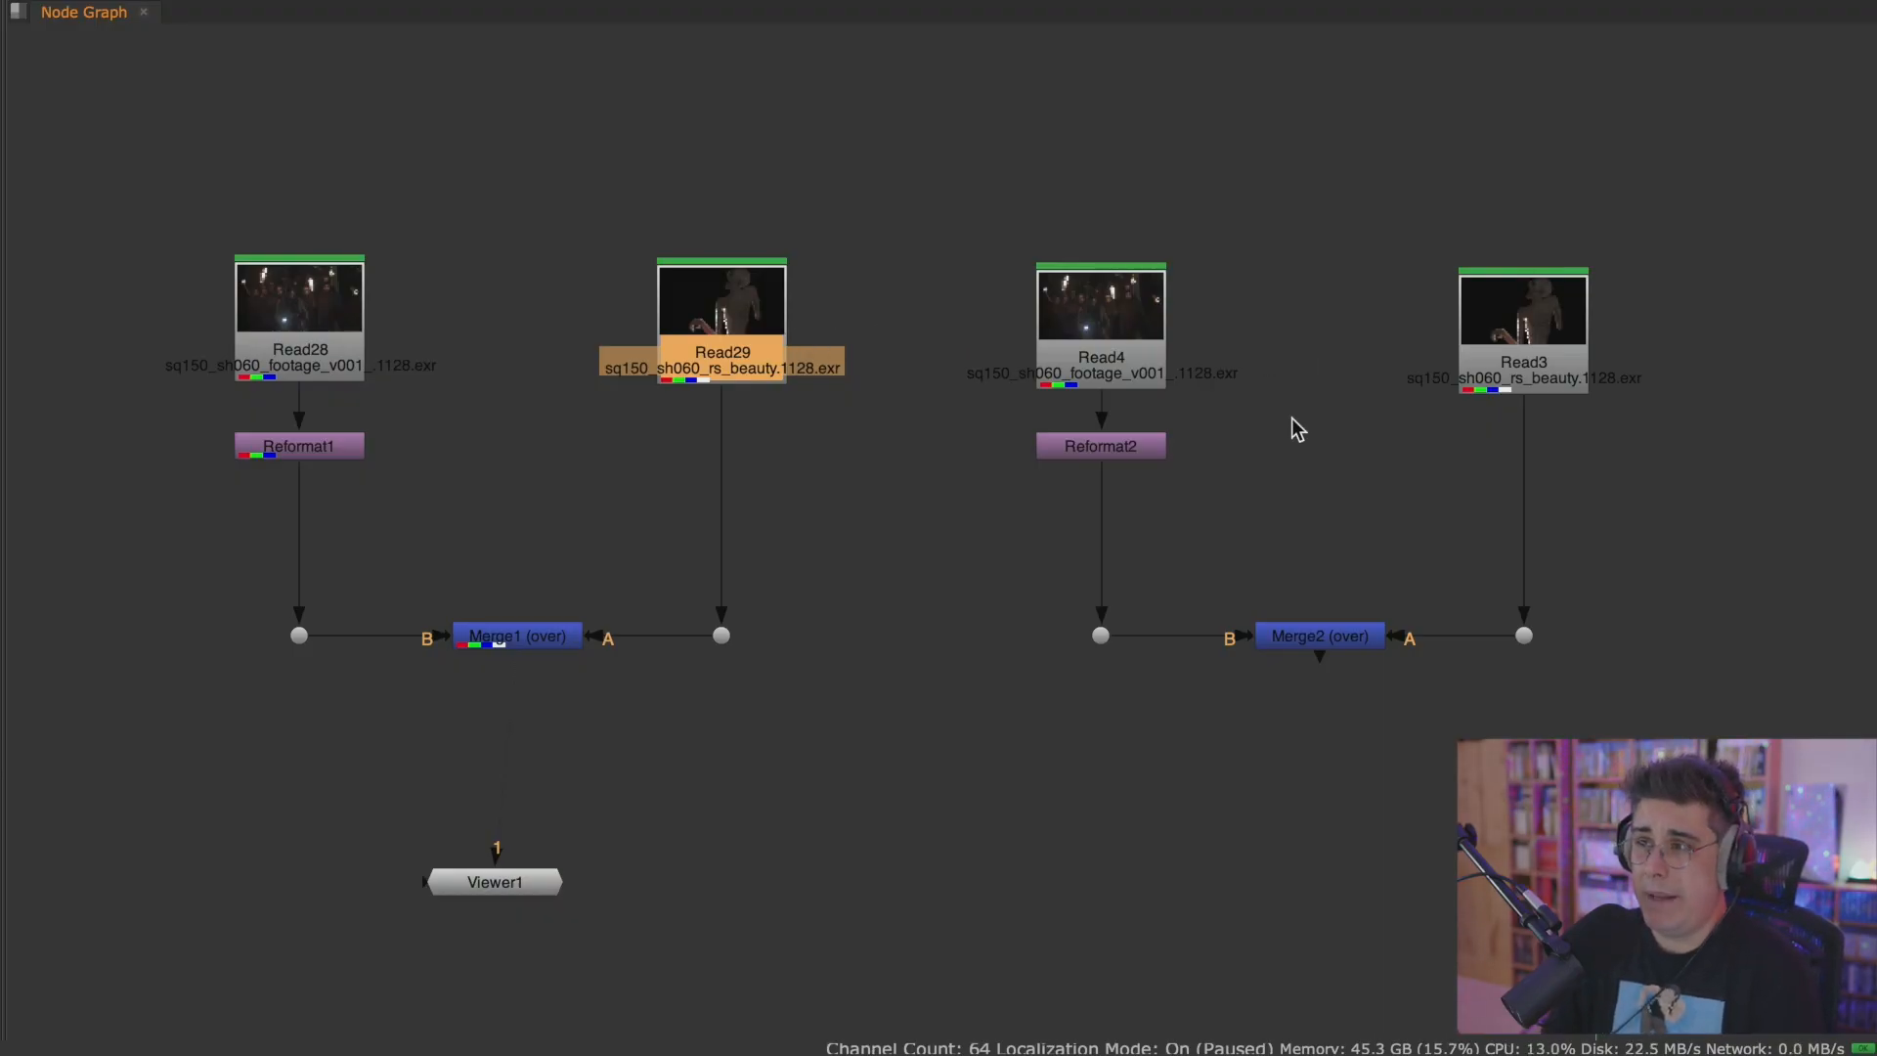
Restore the full workspace layout and show the Read29 monster render in the Viewer.
{"action": "scroll", "coordinate": [1292, 420], "scroll_direction": "down", "scroll_amount": 3}
{"action": "key", "text": "space"}
{"action": "middle_click_drag", "start_coordinate": [1321, 448], "coordinate": [1570, 489]}
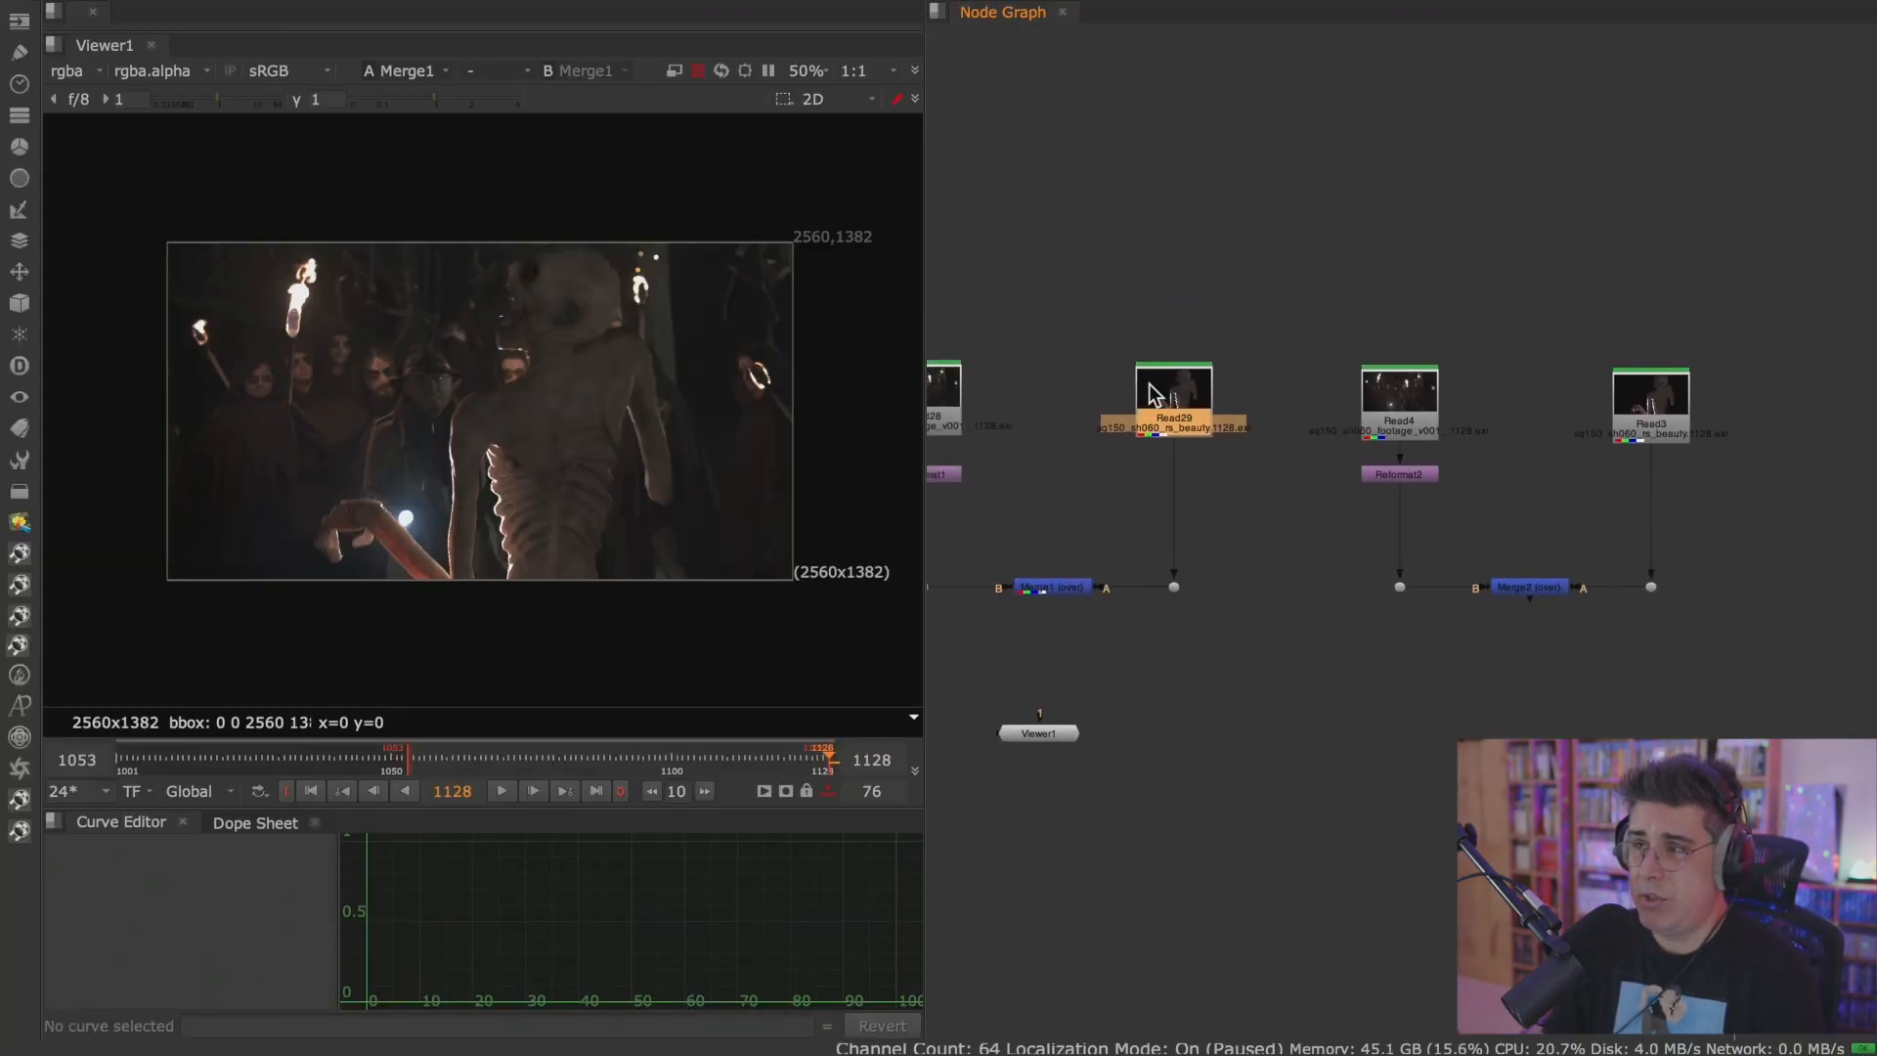
{"action": "left_click", "coordinate": [1149, 384]}
{"action": "key", "text": "1"}
{"action": "left_click", "coordinate": [1694, 404]}
{"action": "key", "text": "1"}
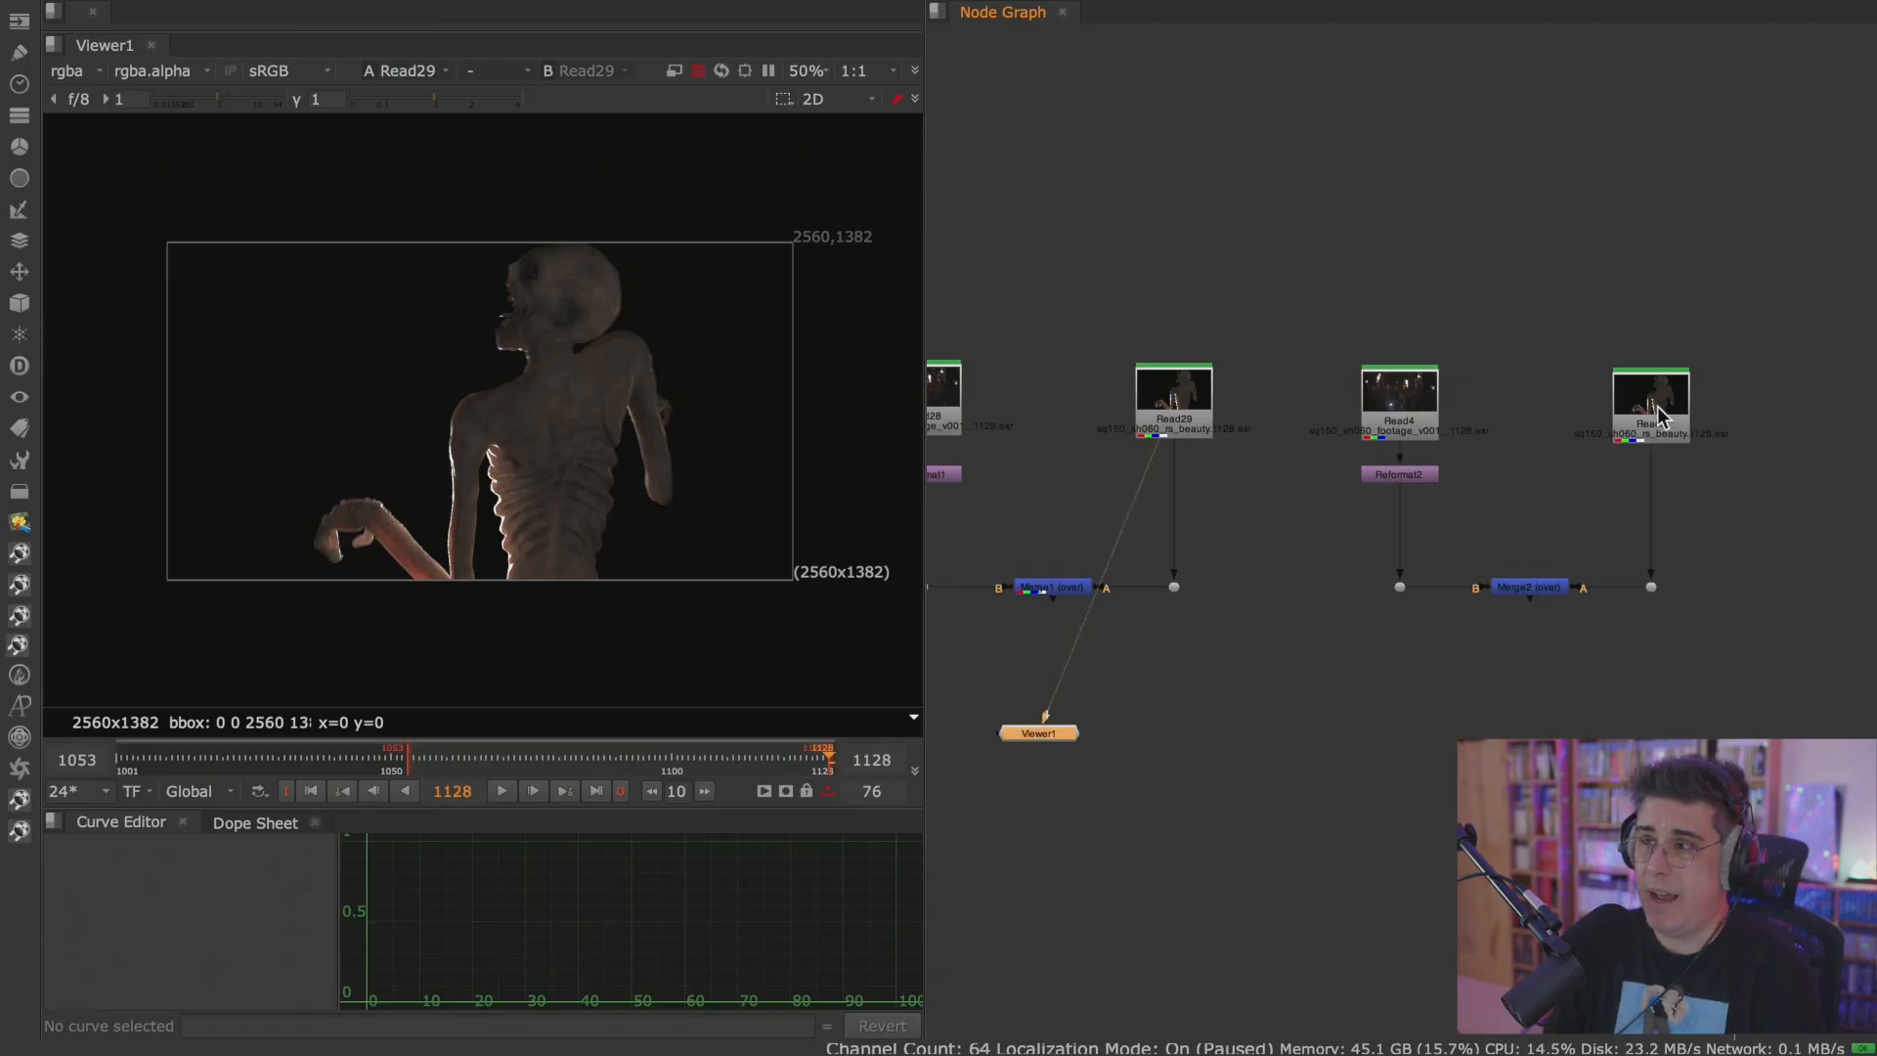
Open Read3's properties, widen the panel to examine its complete source file path, and close it.
{"action": "double_click", "coordinate": [1667, 418]}
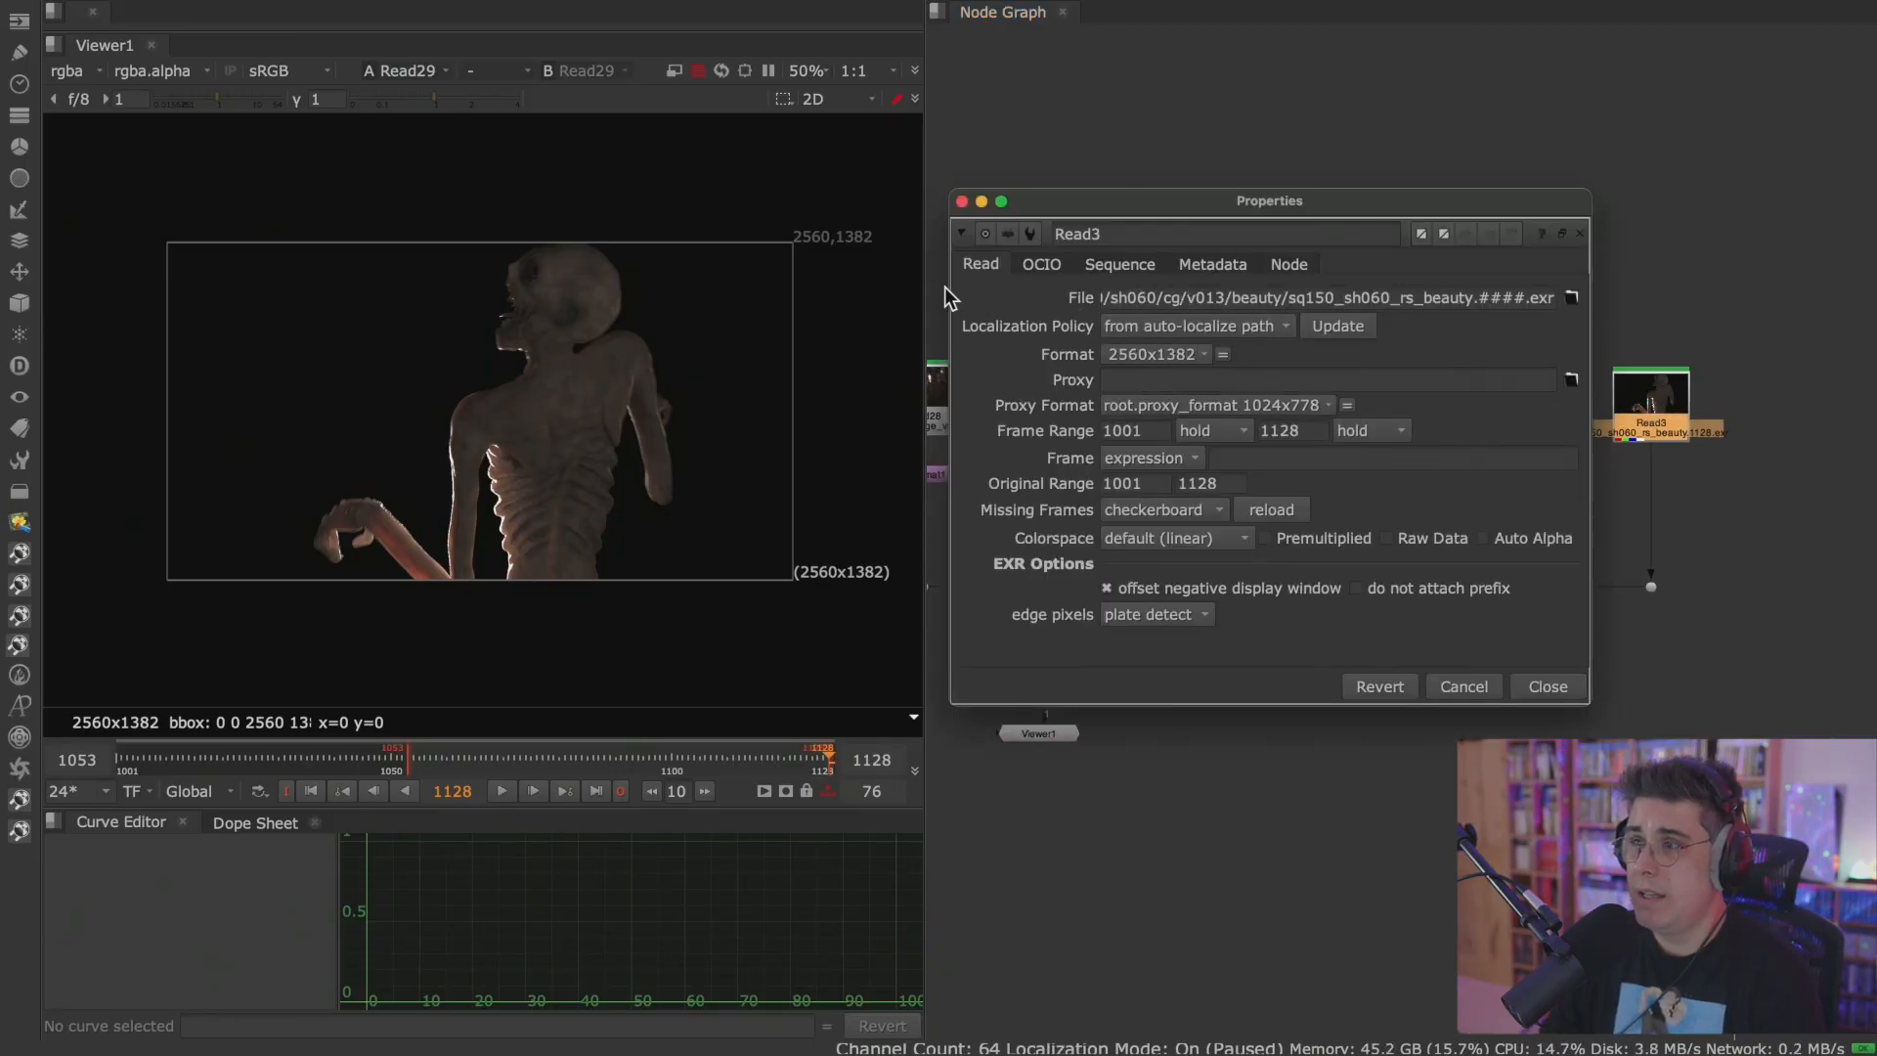
{"action": "left_click_drag", "start_coordinate": [949, 286], "coordinate": [76, 327]}
{"action": "left_click_drag", "start_coordinate": [243, 298], "coordinate": [1611, 311]}
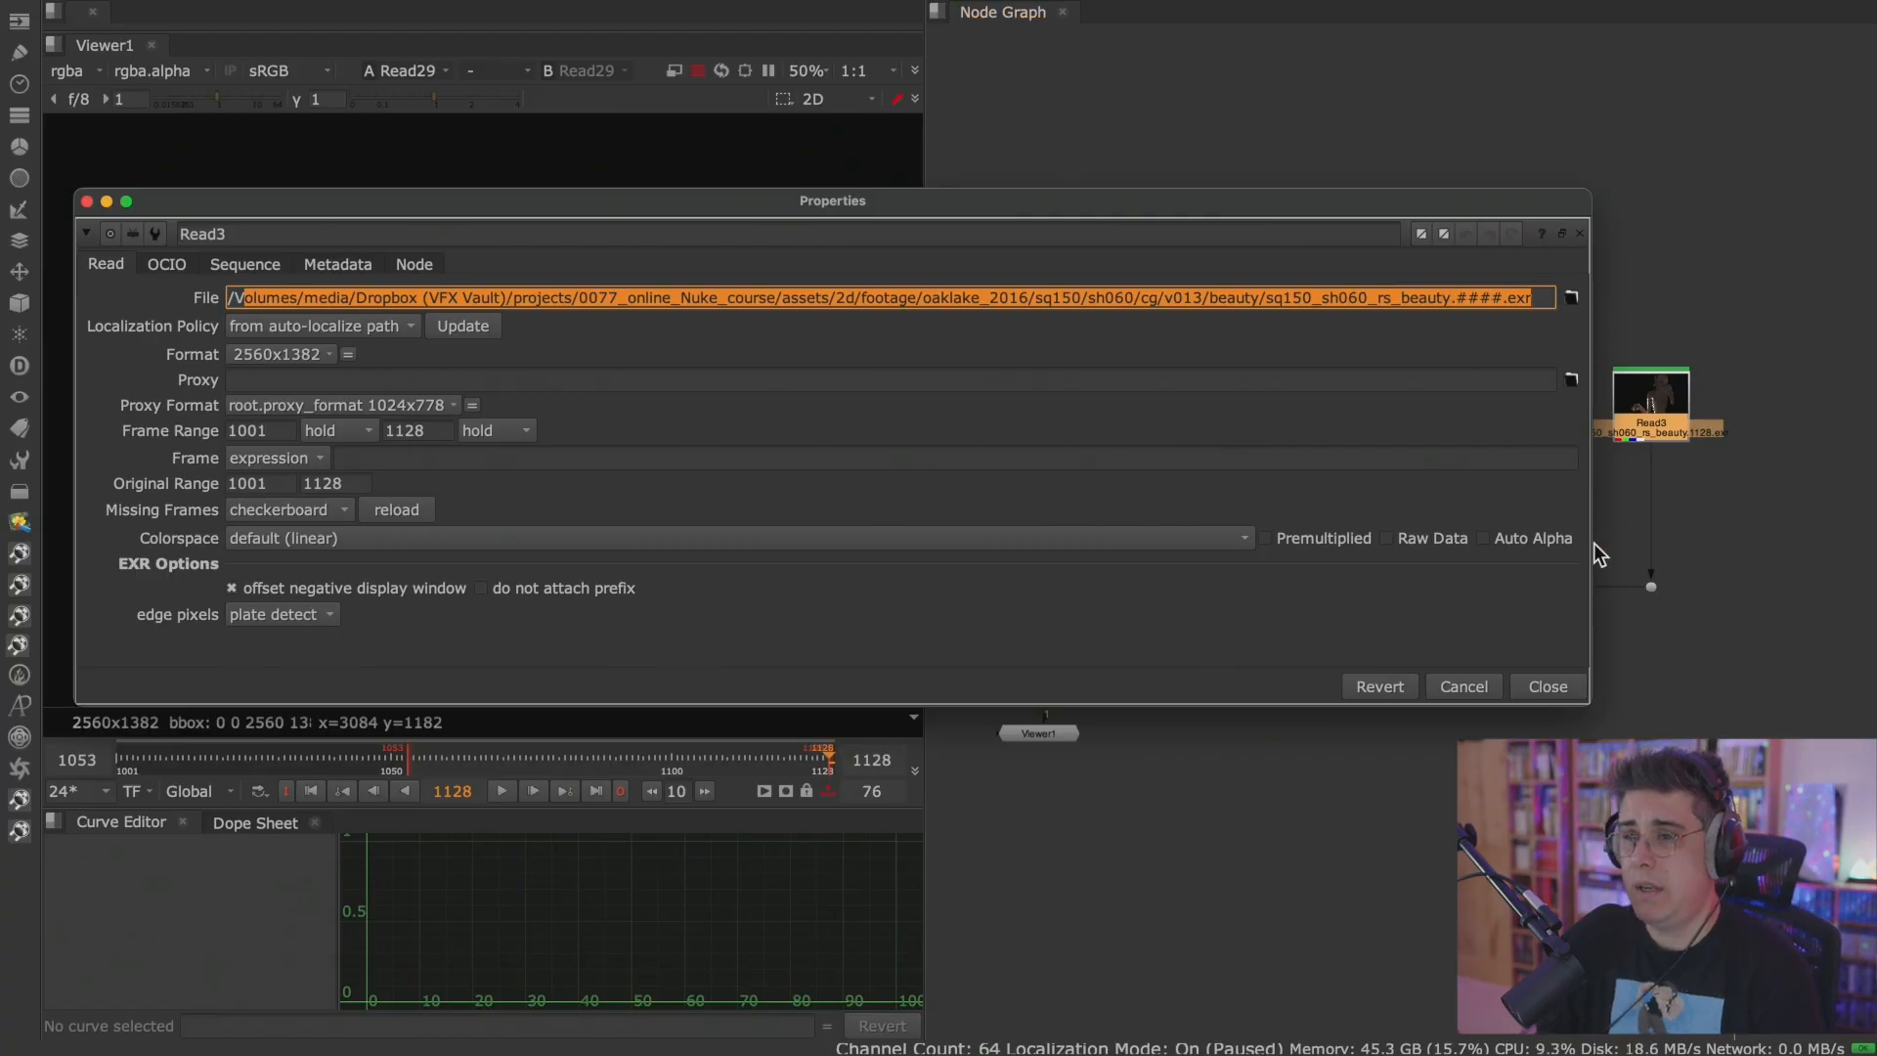
{"action": "left_click", "coordinate": [1547, 686]}
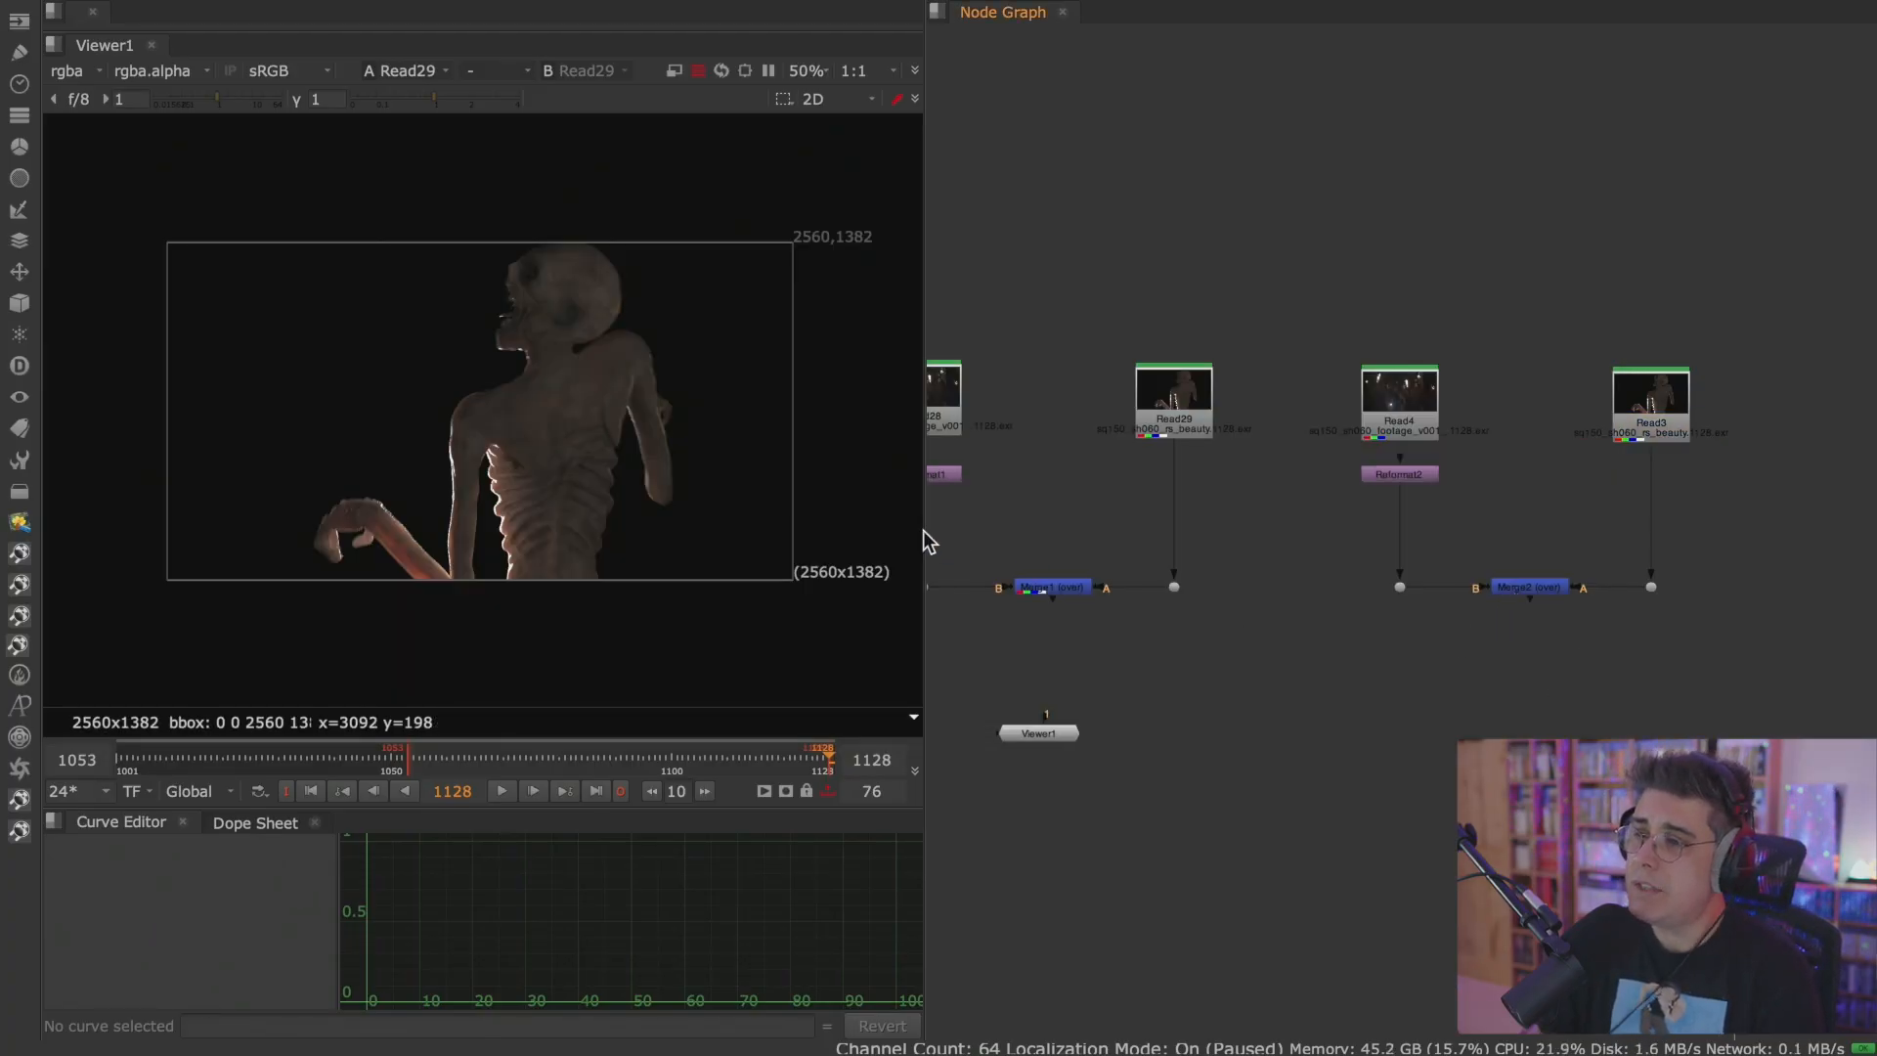
Show the Merge1 composite in the Viewer and examine the monster over the footage up close.
{"action": "middle_click_drag", "start_coordinate": [1246, 529], "coordinate": [1358, 489]}
{"action": "key", "text": "1"}
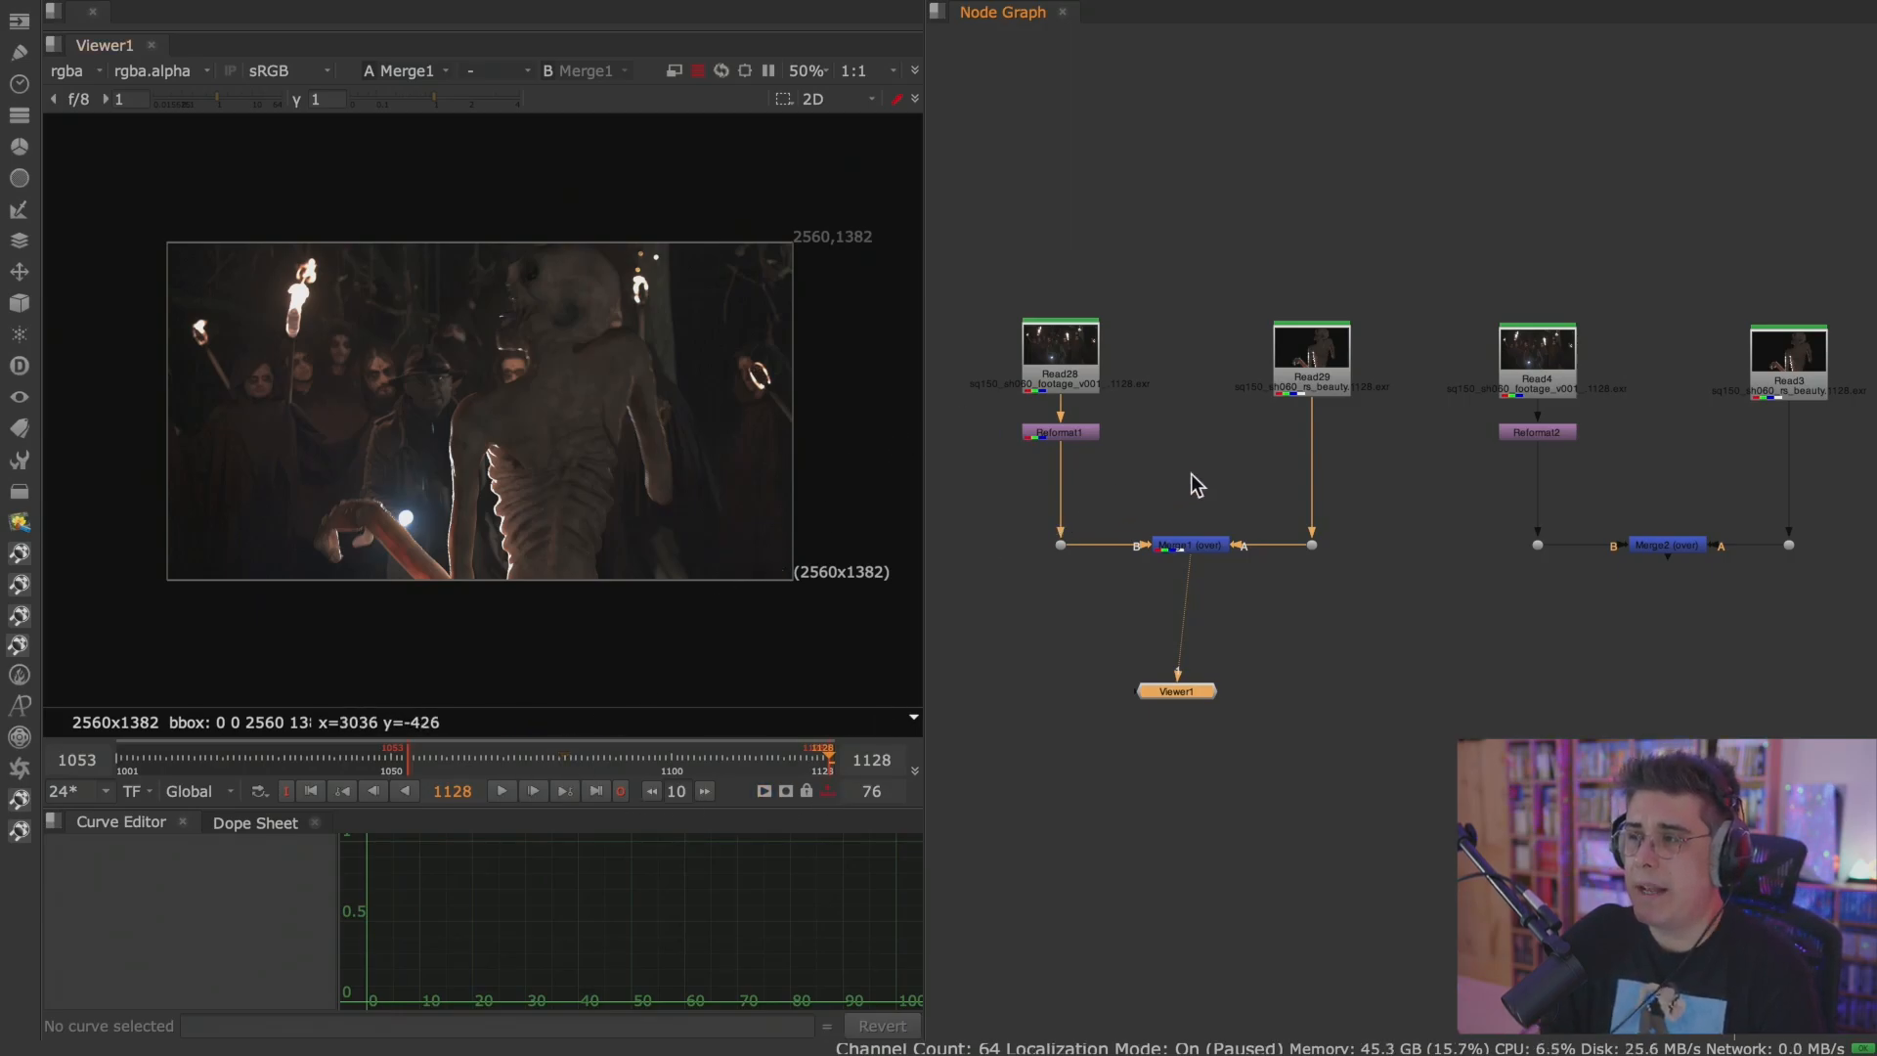
{"action": "scroll", "coordinate": [1198, 478], "scroll_direction": "up", "scroll_amount": 2}
{"action": "scroll", "coordinate": [1198, 477], "scroll_direction": "up", "scroll_amount": 2}
{"action": "middle_click_drag", "start_coordinate": [1145, 482], "coordinate": [1195, 490]}
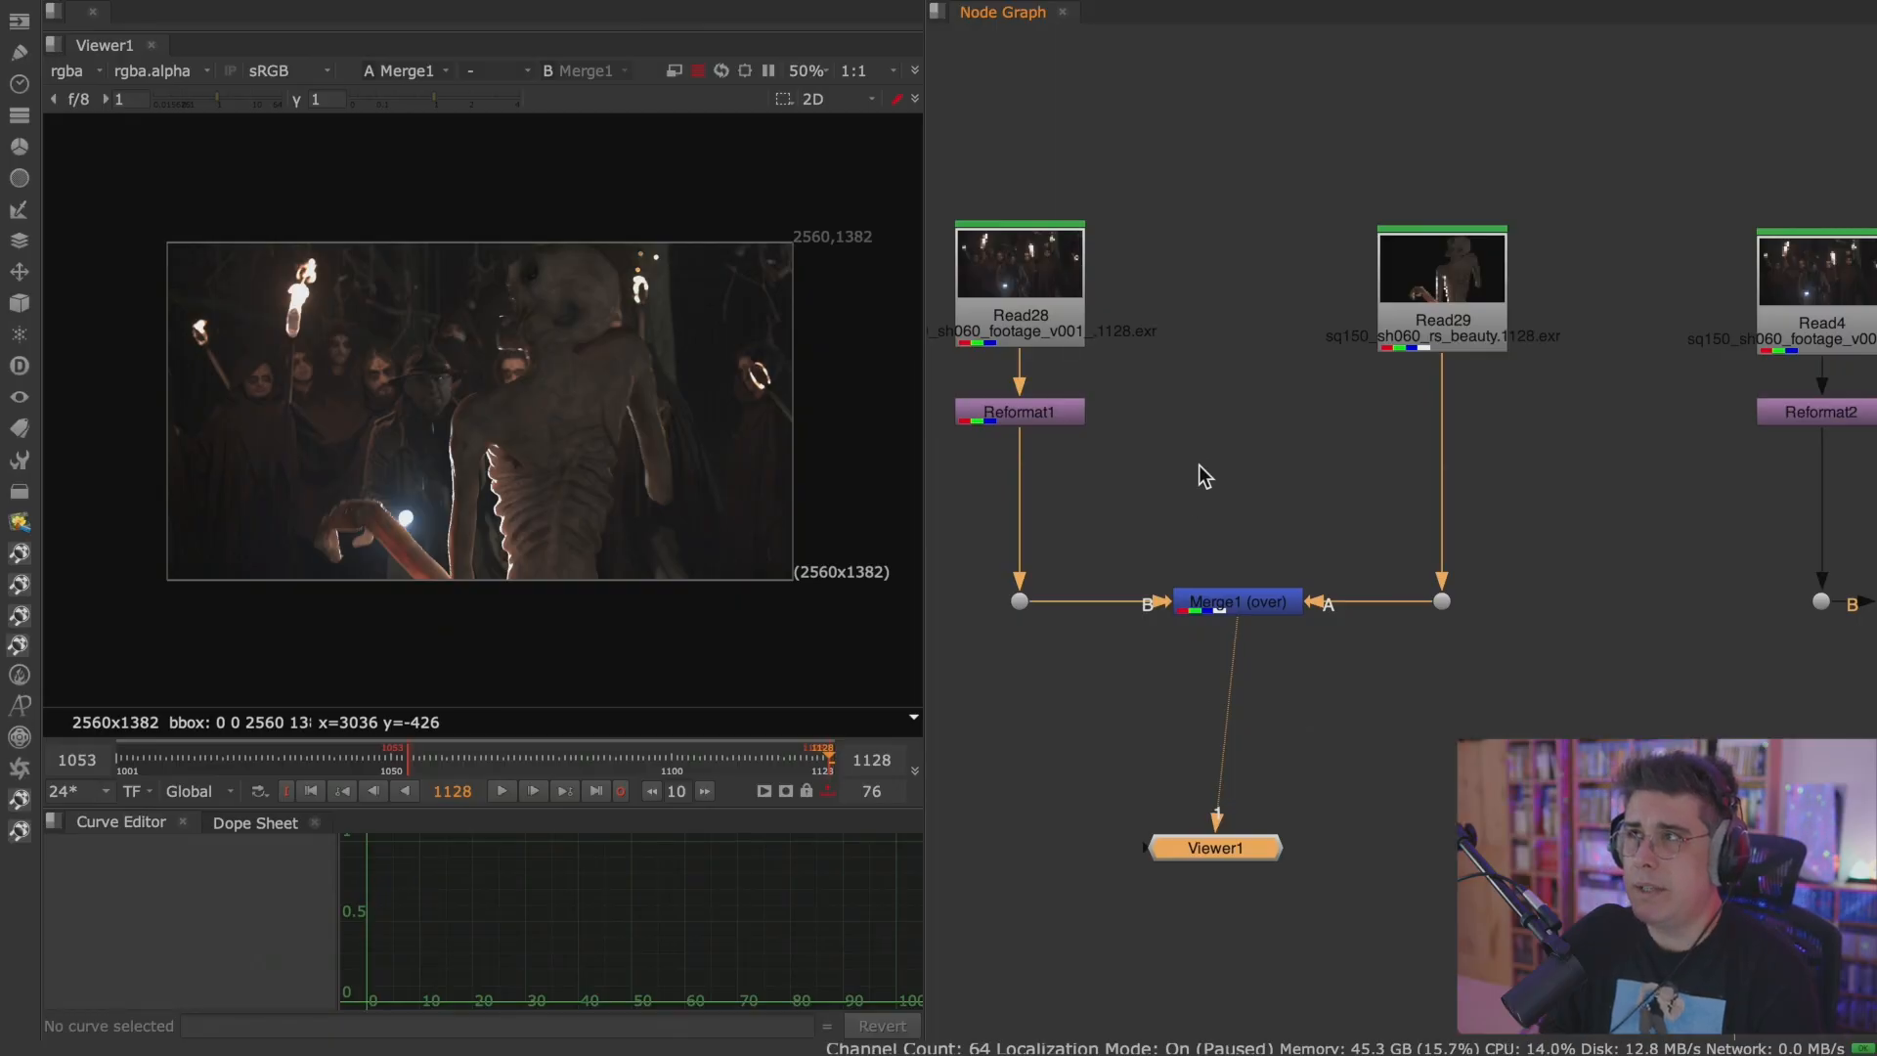
{"action": "scroll", "coordinate": [566, 442], "scroll_direction": "up", "scroll_amount": 2}
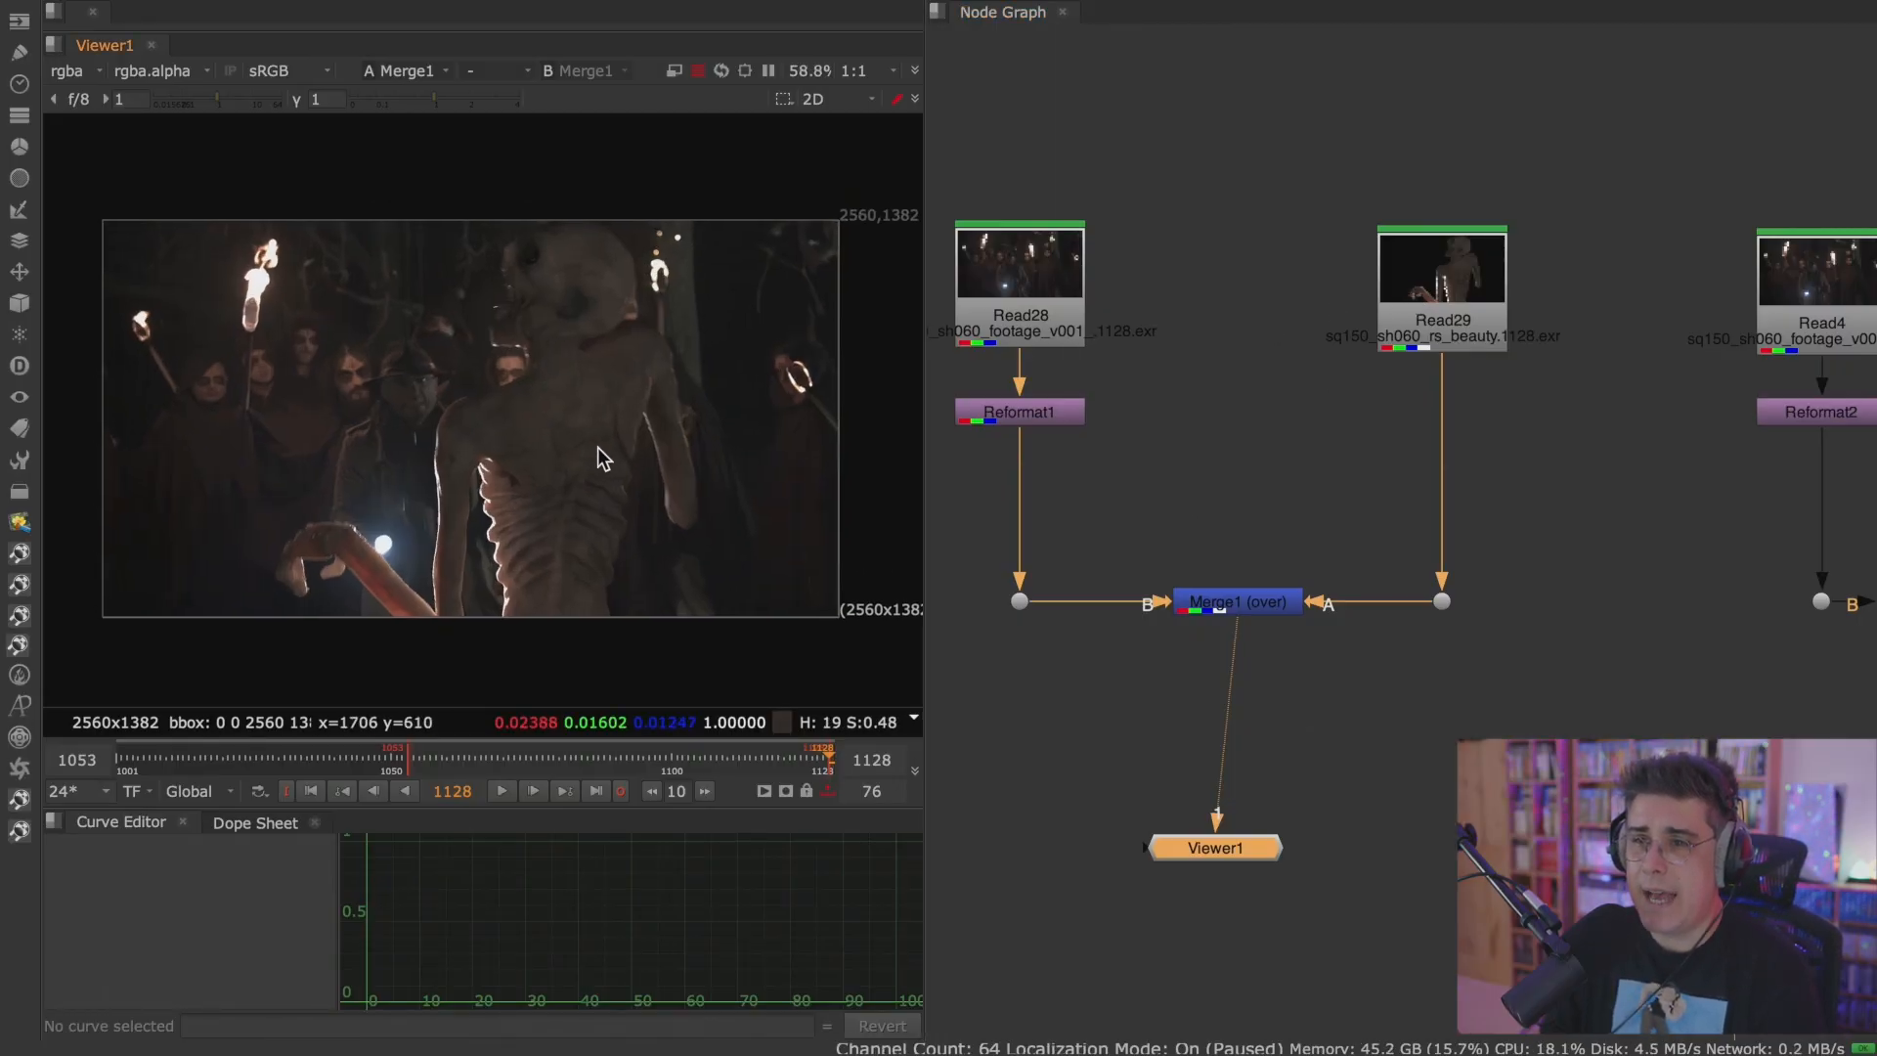
Insert a Defocus node between the Read29 monster render and its dot, space it below Read29, and close its properties.
{"action": "left_click", "coordinate": [1445, 305]}
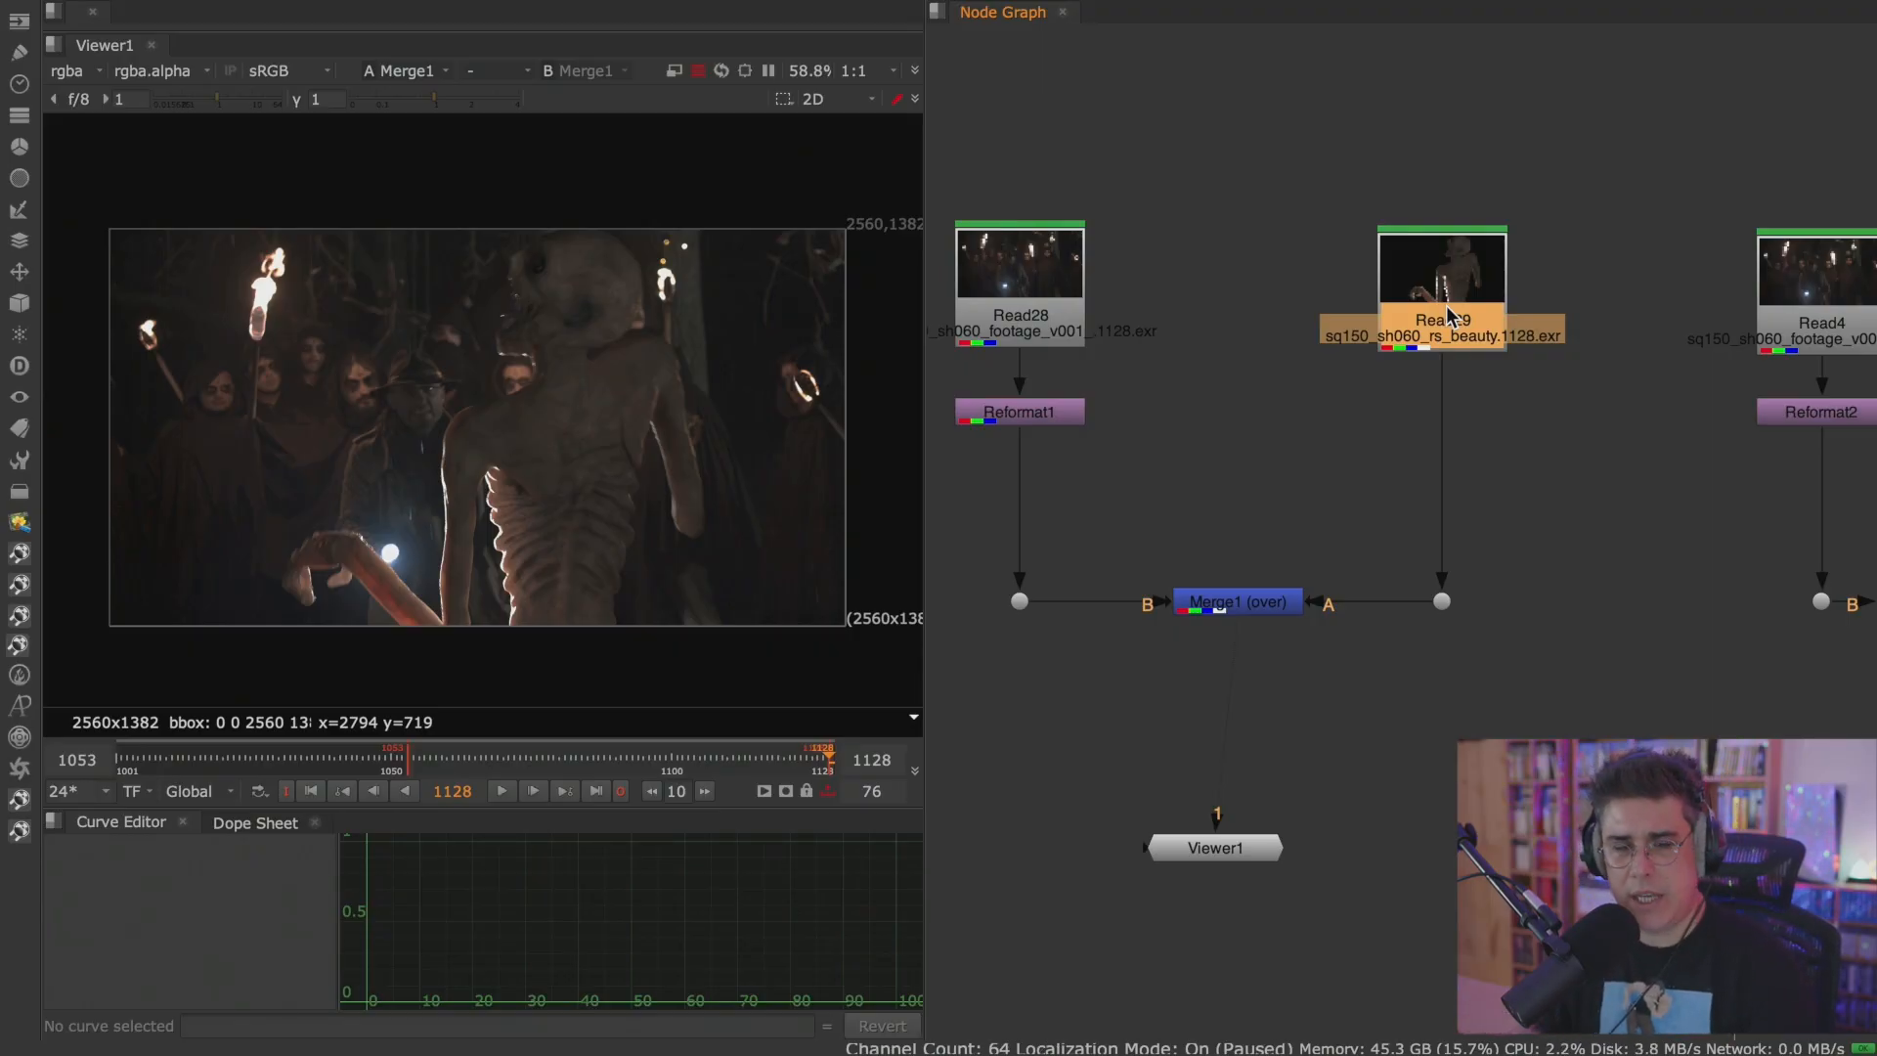
{"action": "key", "text": "Tab"}
{"action": "type", "text": "de"}
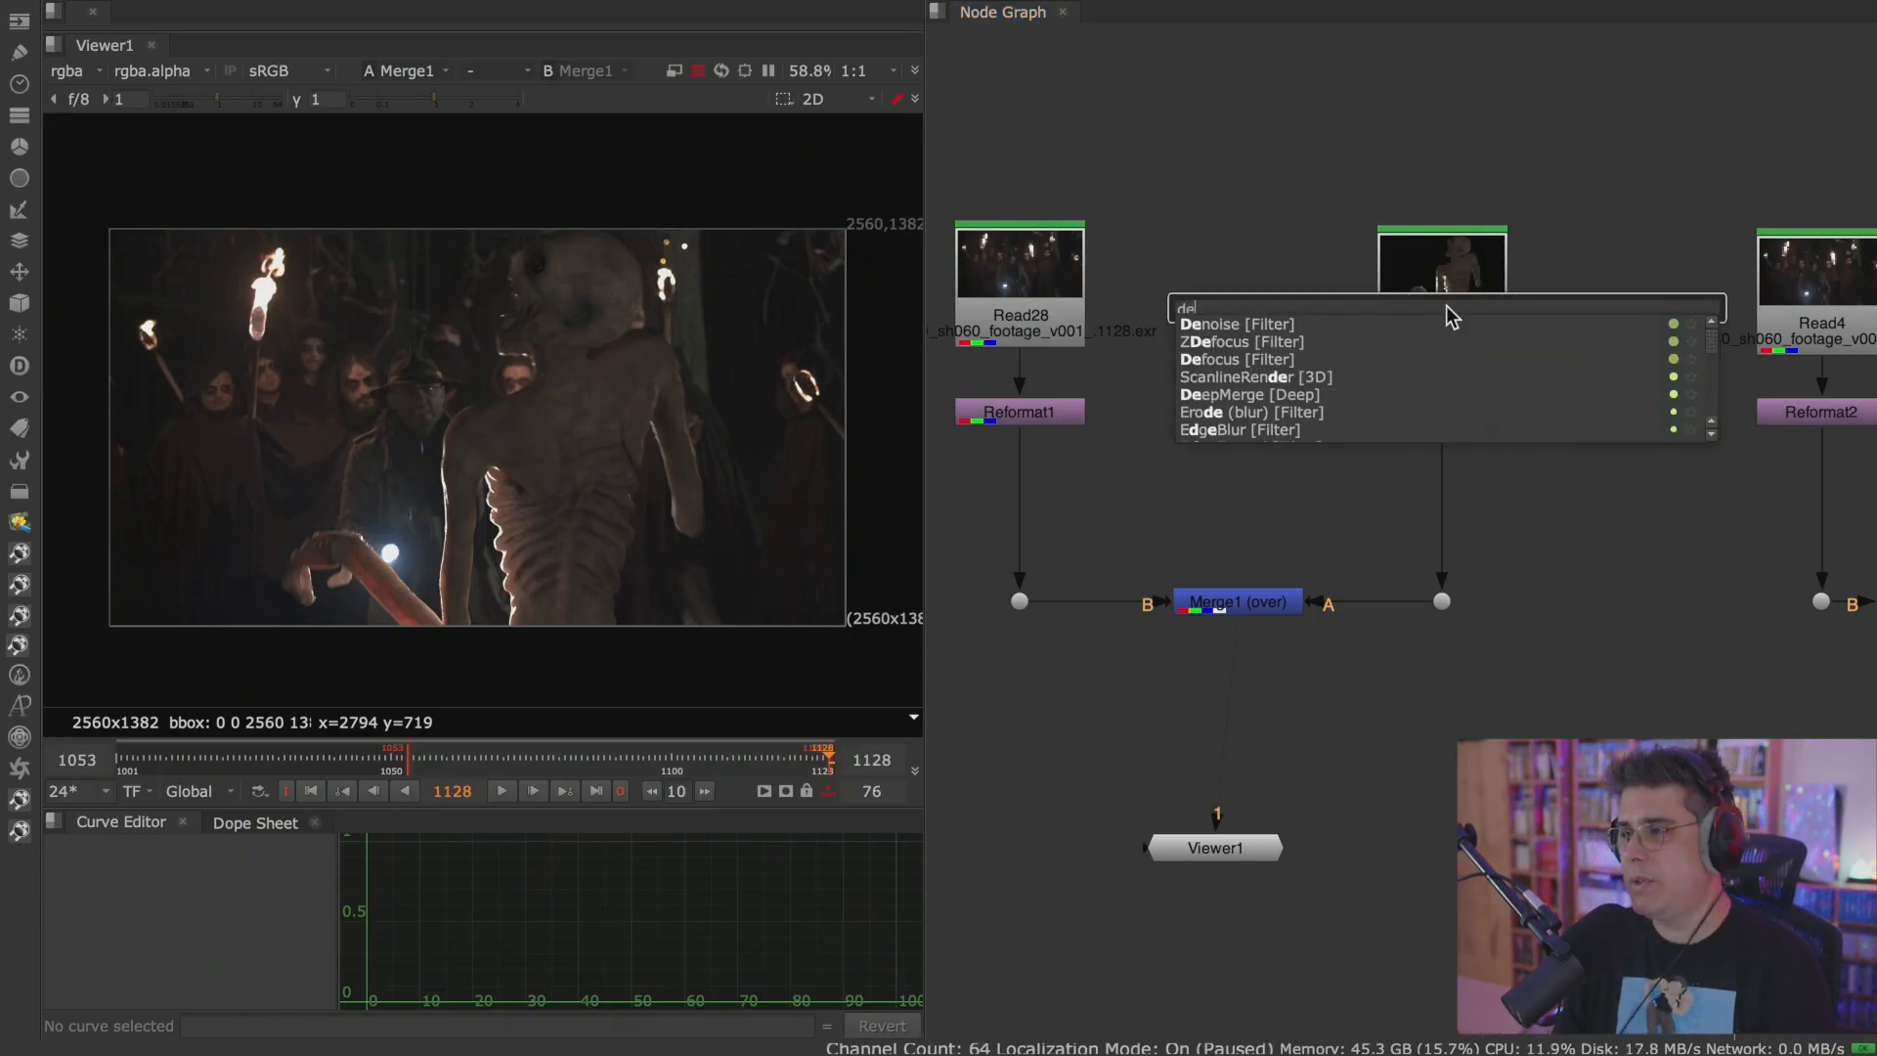
{"action": "key", "text": "Down"}
{"action": "key", "text": "Down"}
{"action": "key", "text": "Down"}
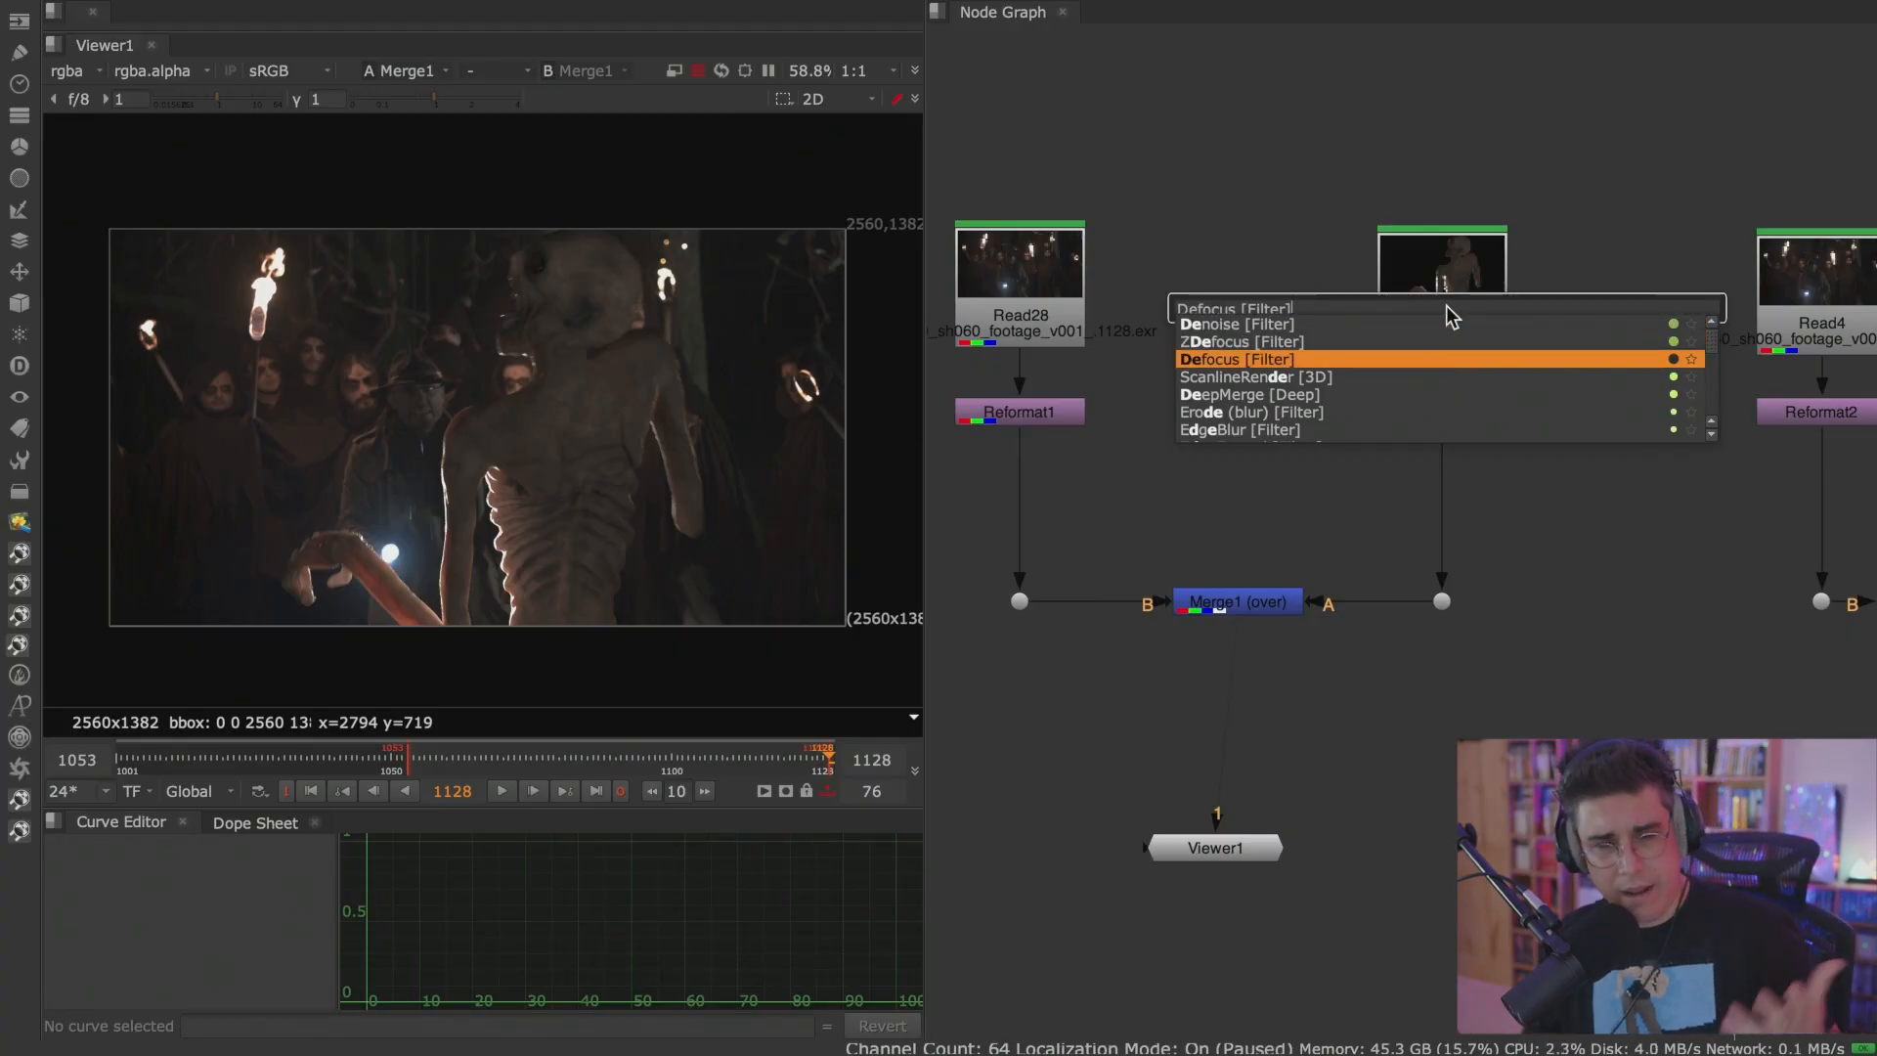
{"action": "key", "text": "Return"}
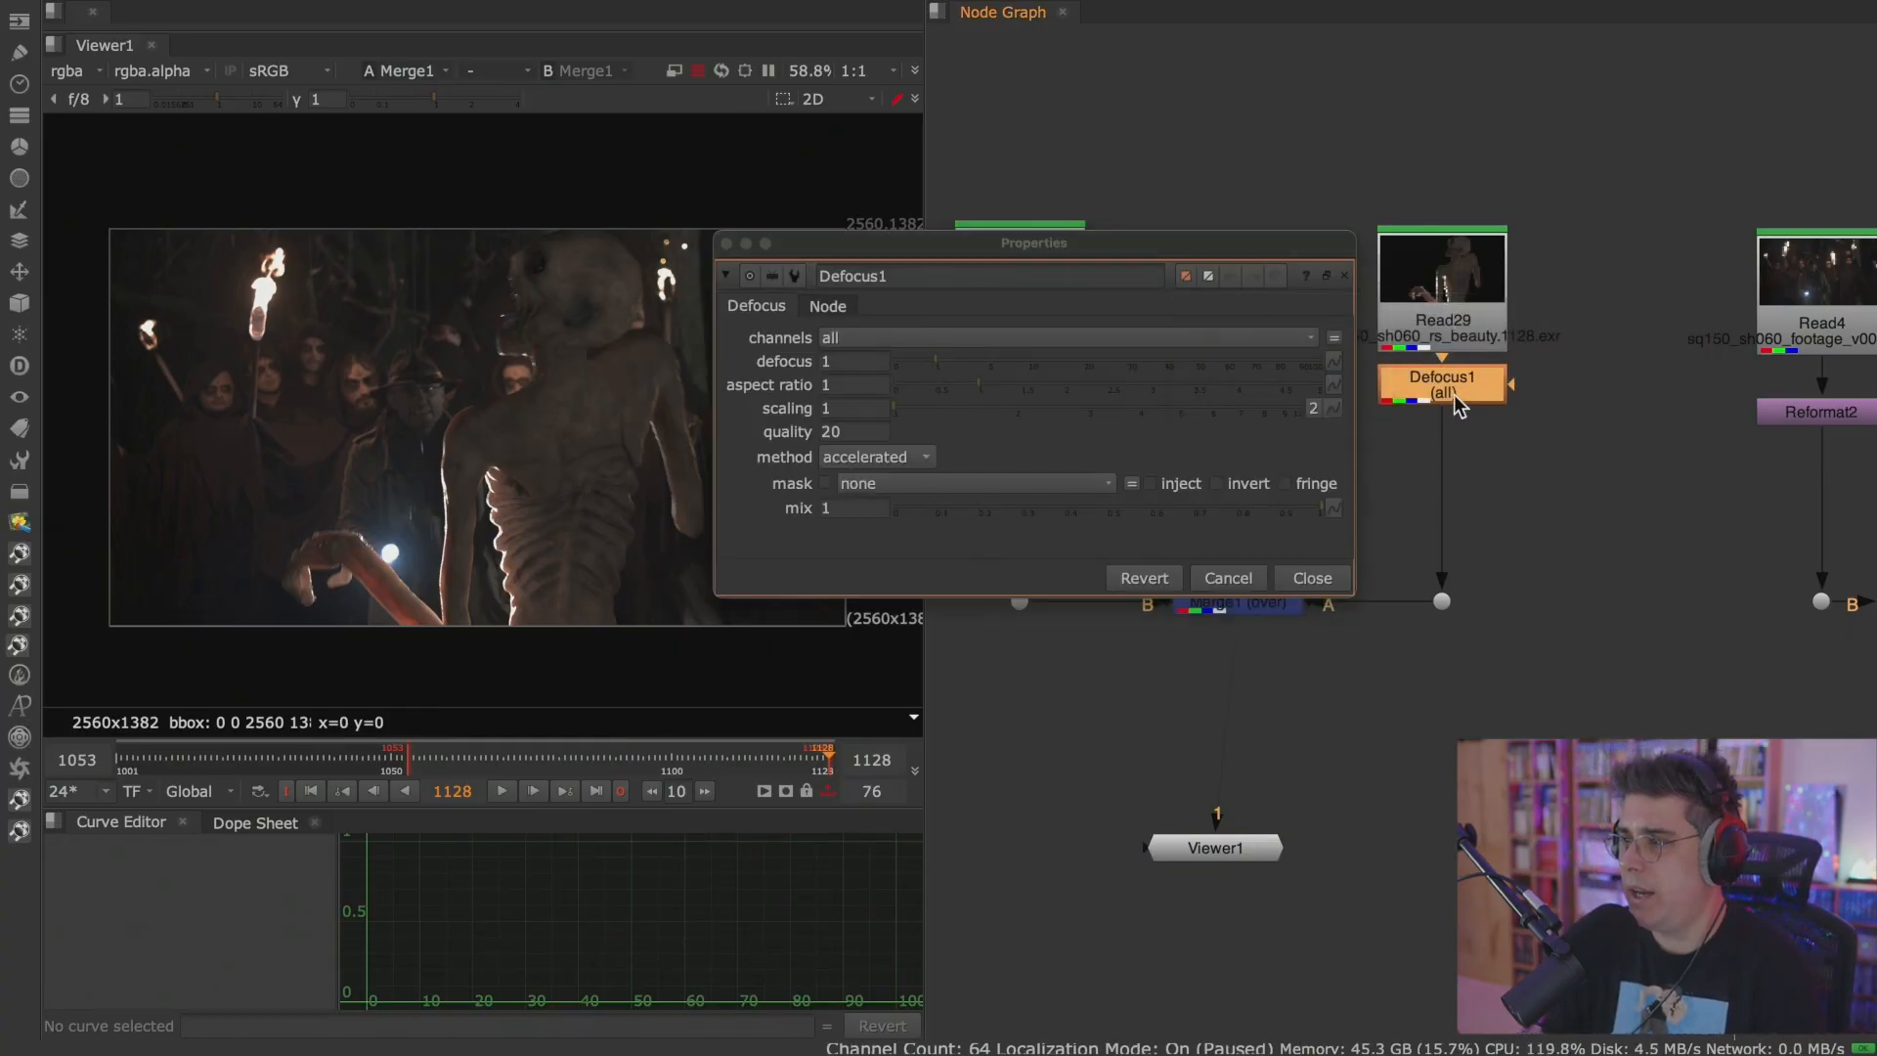
{"action": "left_click_drag", "start_coordinate": [1452, 389], "coordinate": [1452, 436]}
{"action": "left_click", "coordinate": [18, 179]}
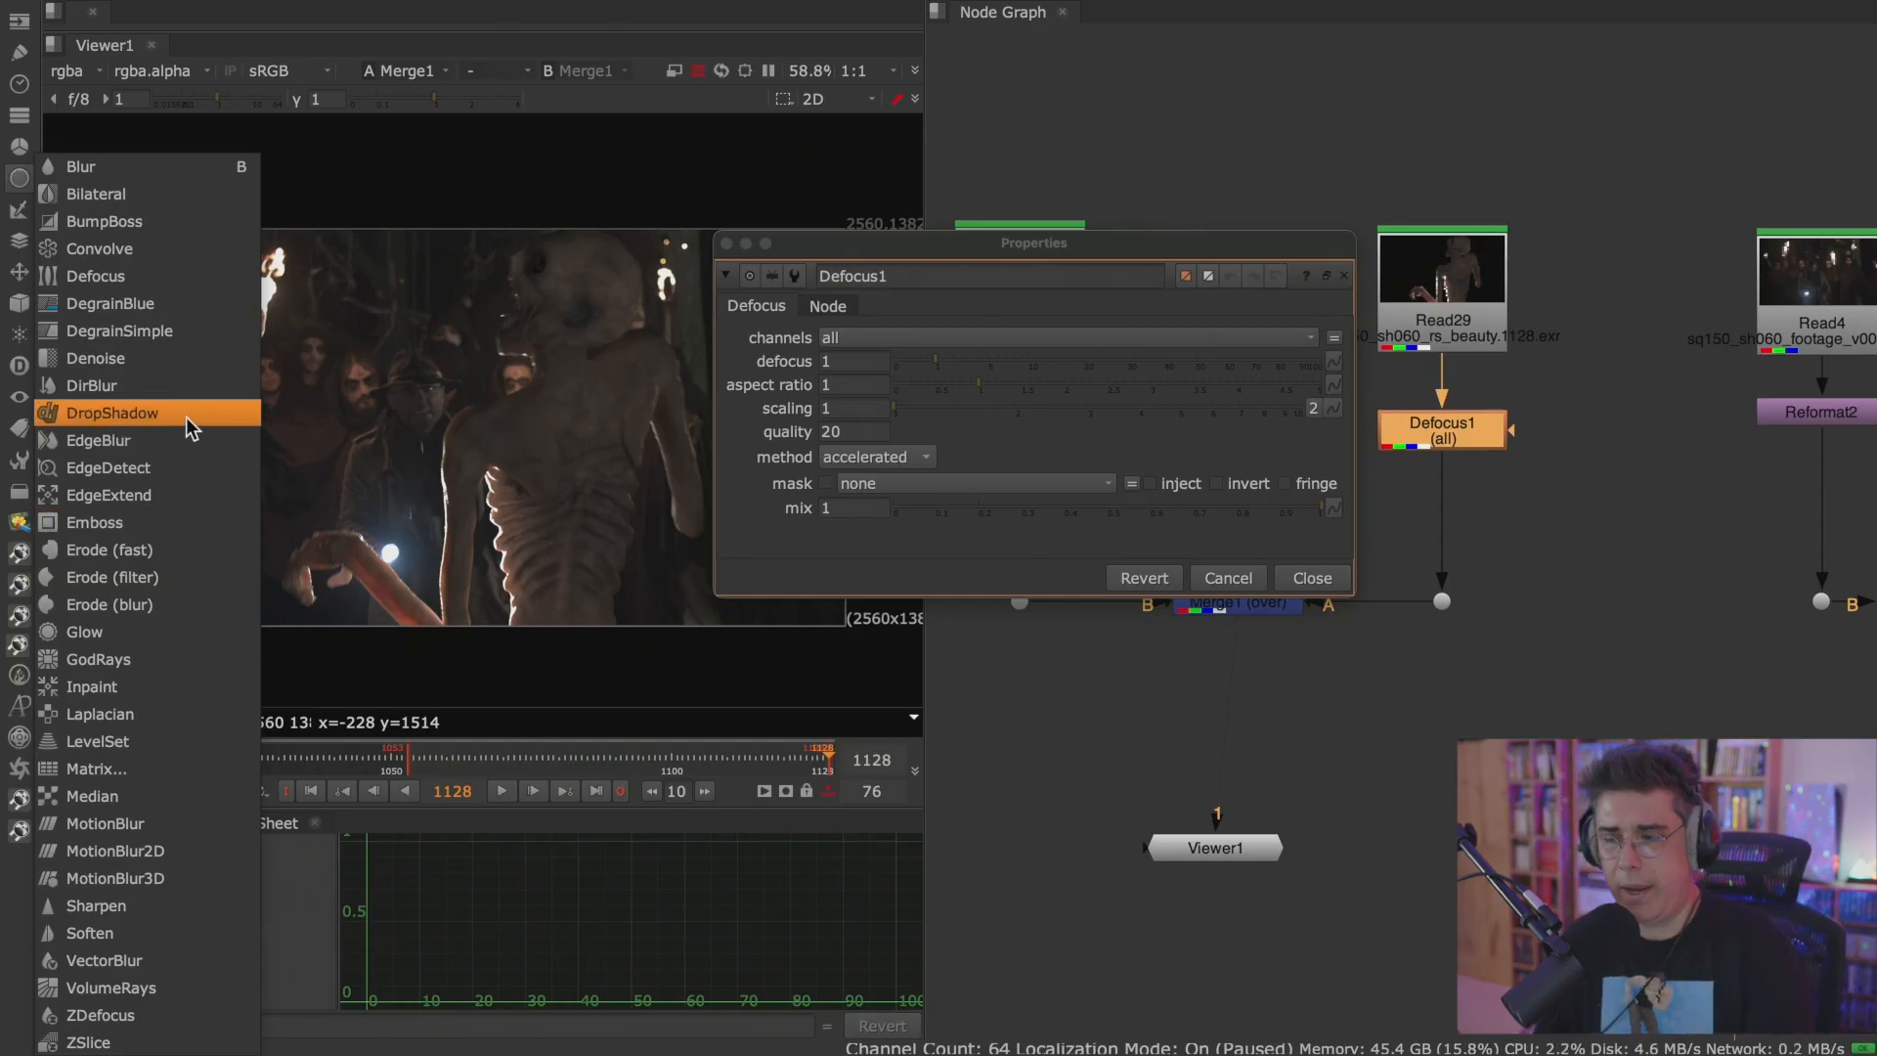
{"action": "left_click", "coordinate": [1369, 401]}
{"action": "left_click", "coordinate": [1328, 579]}
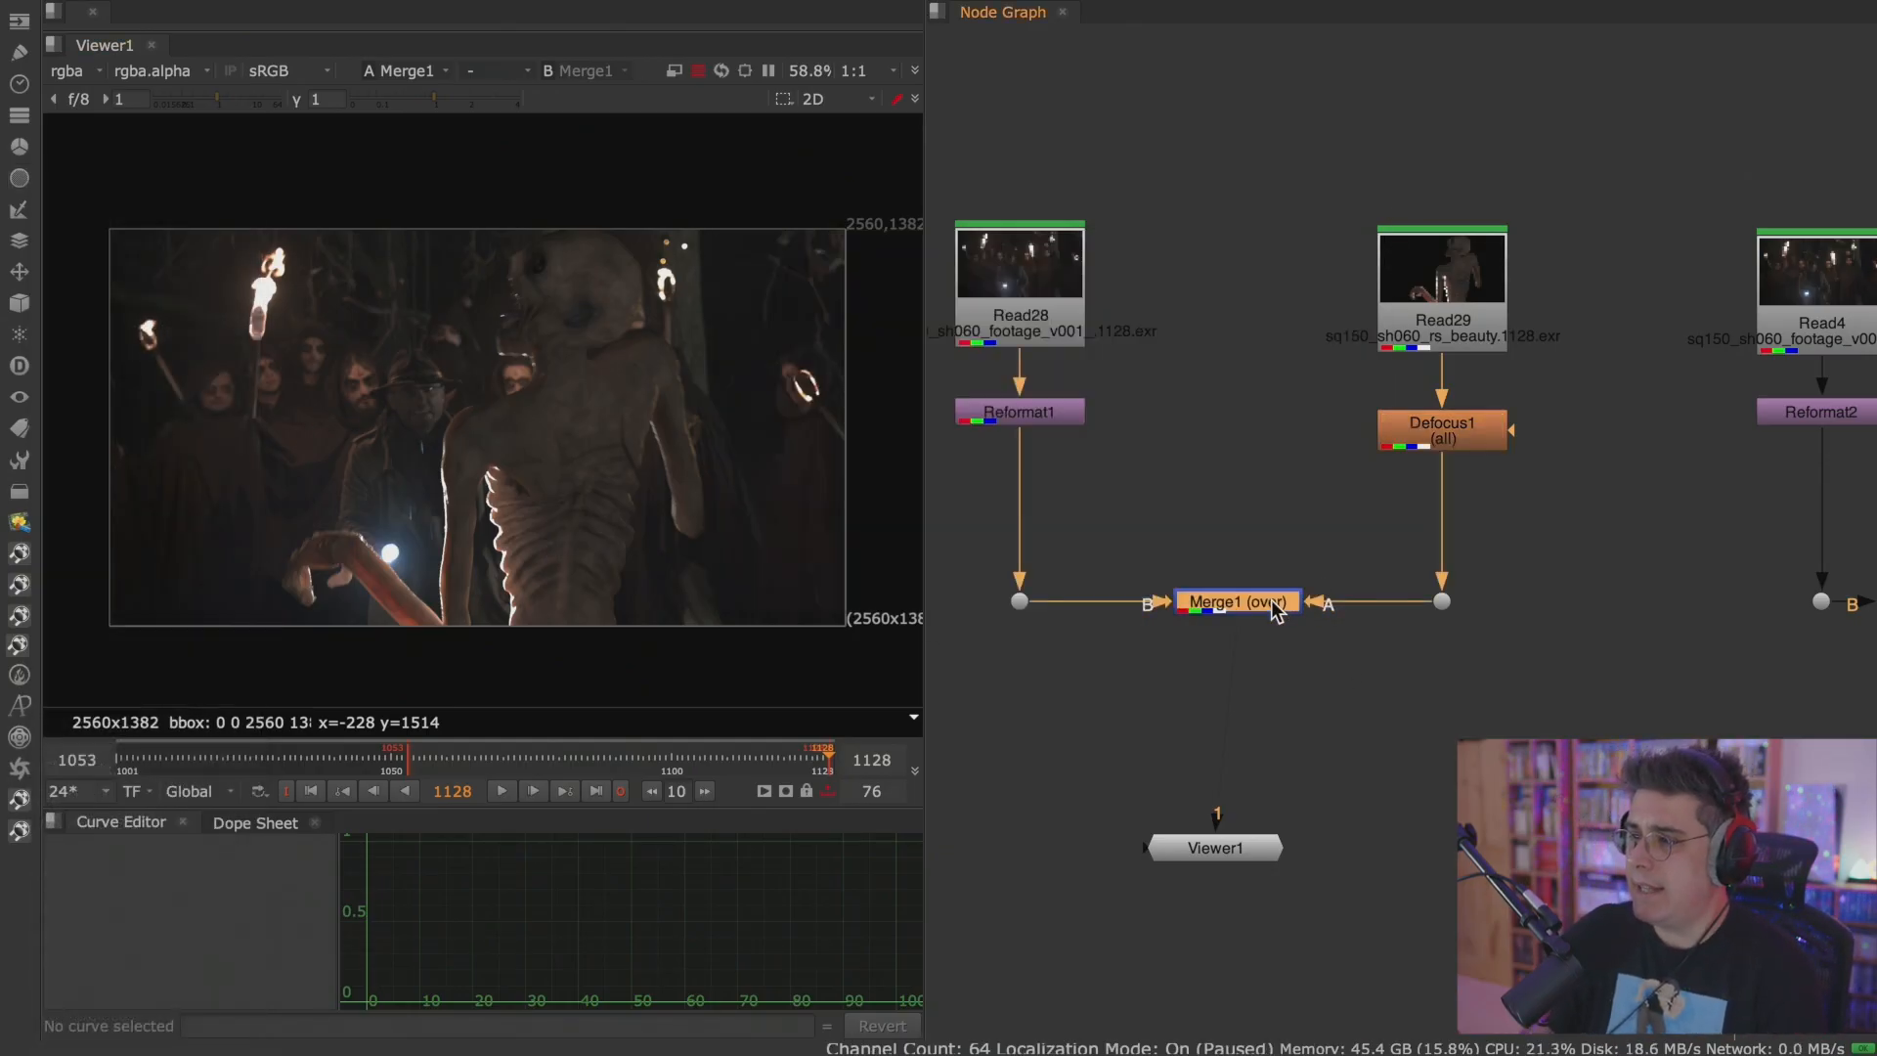
Set Defocus1's defocus amount to 10 and close its properties.
{"action": "double_click", "coordinate": [1423, 439]}
{"action": "left_click_drag", "start_coordinate": [1067, 237], "coordinate": [1257, 54]}
{"action": "left_click", "coordinate": [1148, 174]}
{"action": "left_click_drag", "start_coordinate": [1169, 174], "coordinate": [1264, 185]}
{"action": "left_click_drag", "start_coordinate": [1058, 178], "coordinate": [974, 179]}
{"action": "type", "text": "10"}
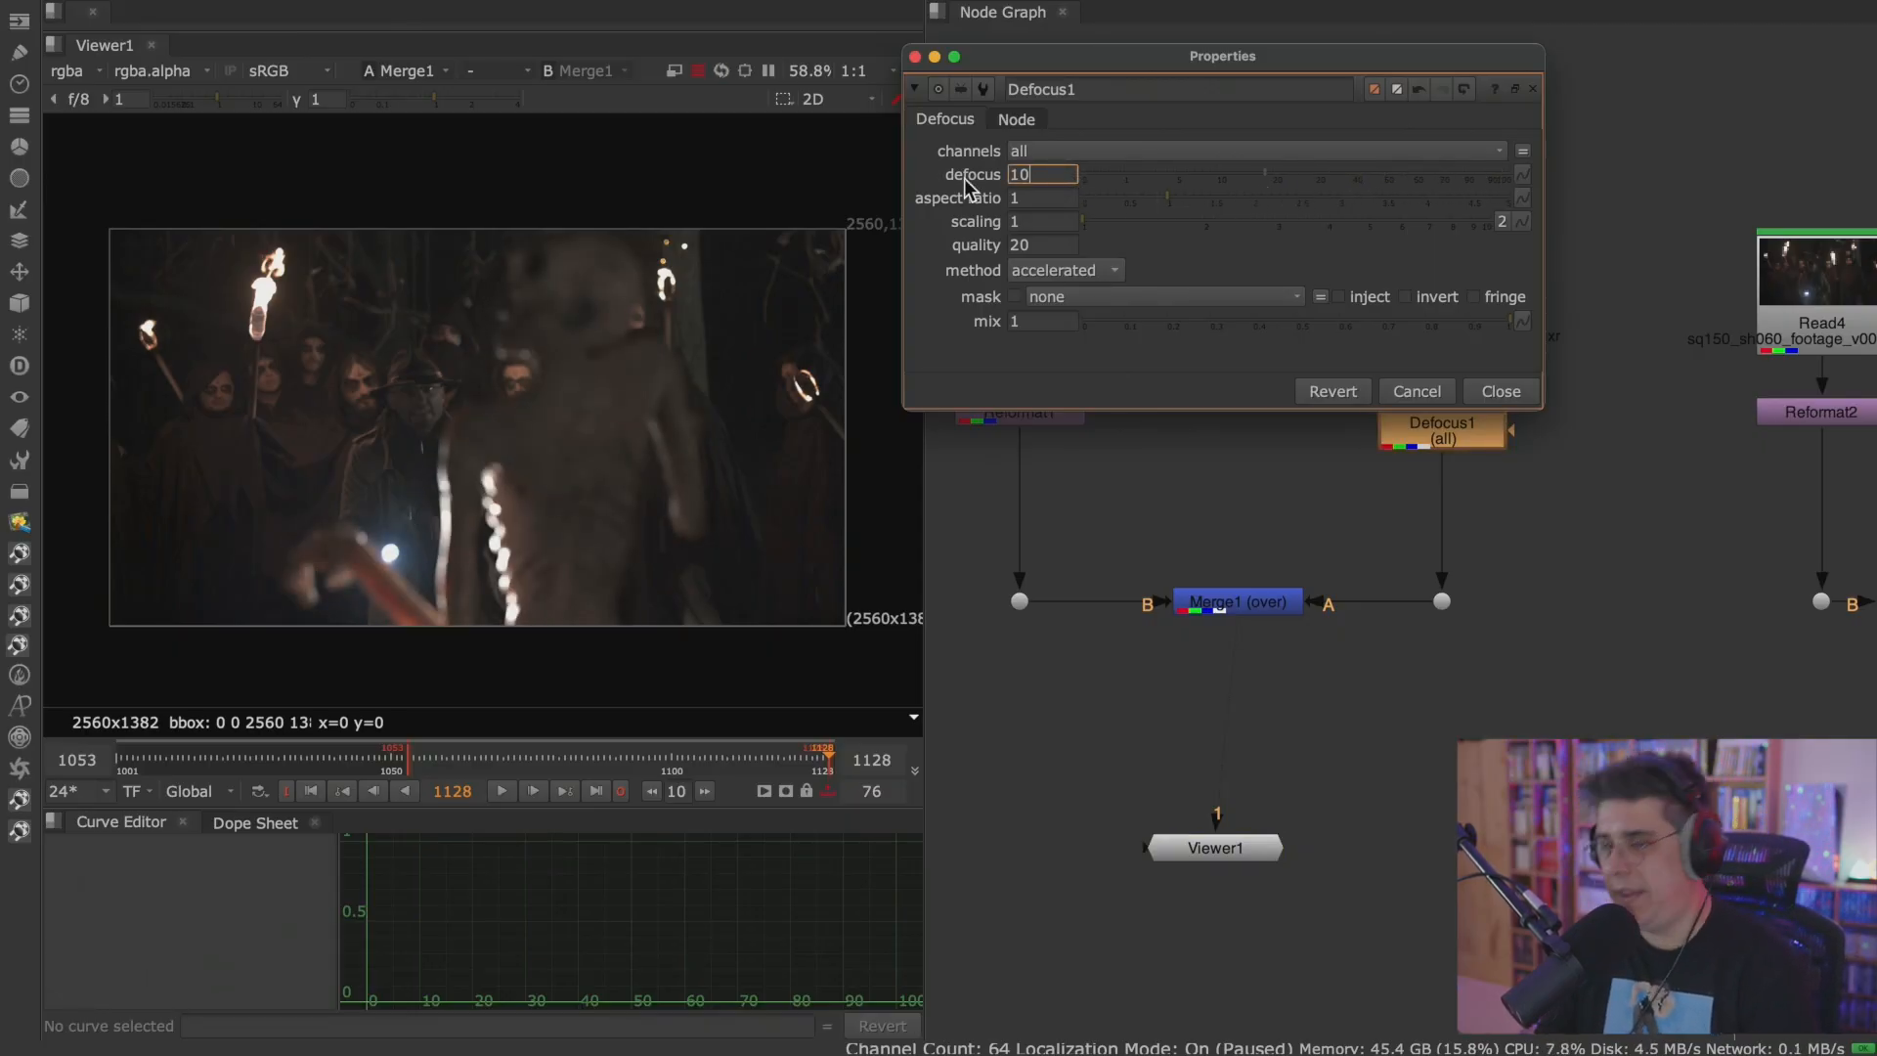
{"action": "key", "text": "Return"}
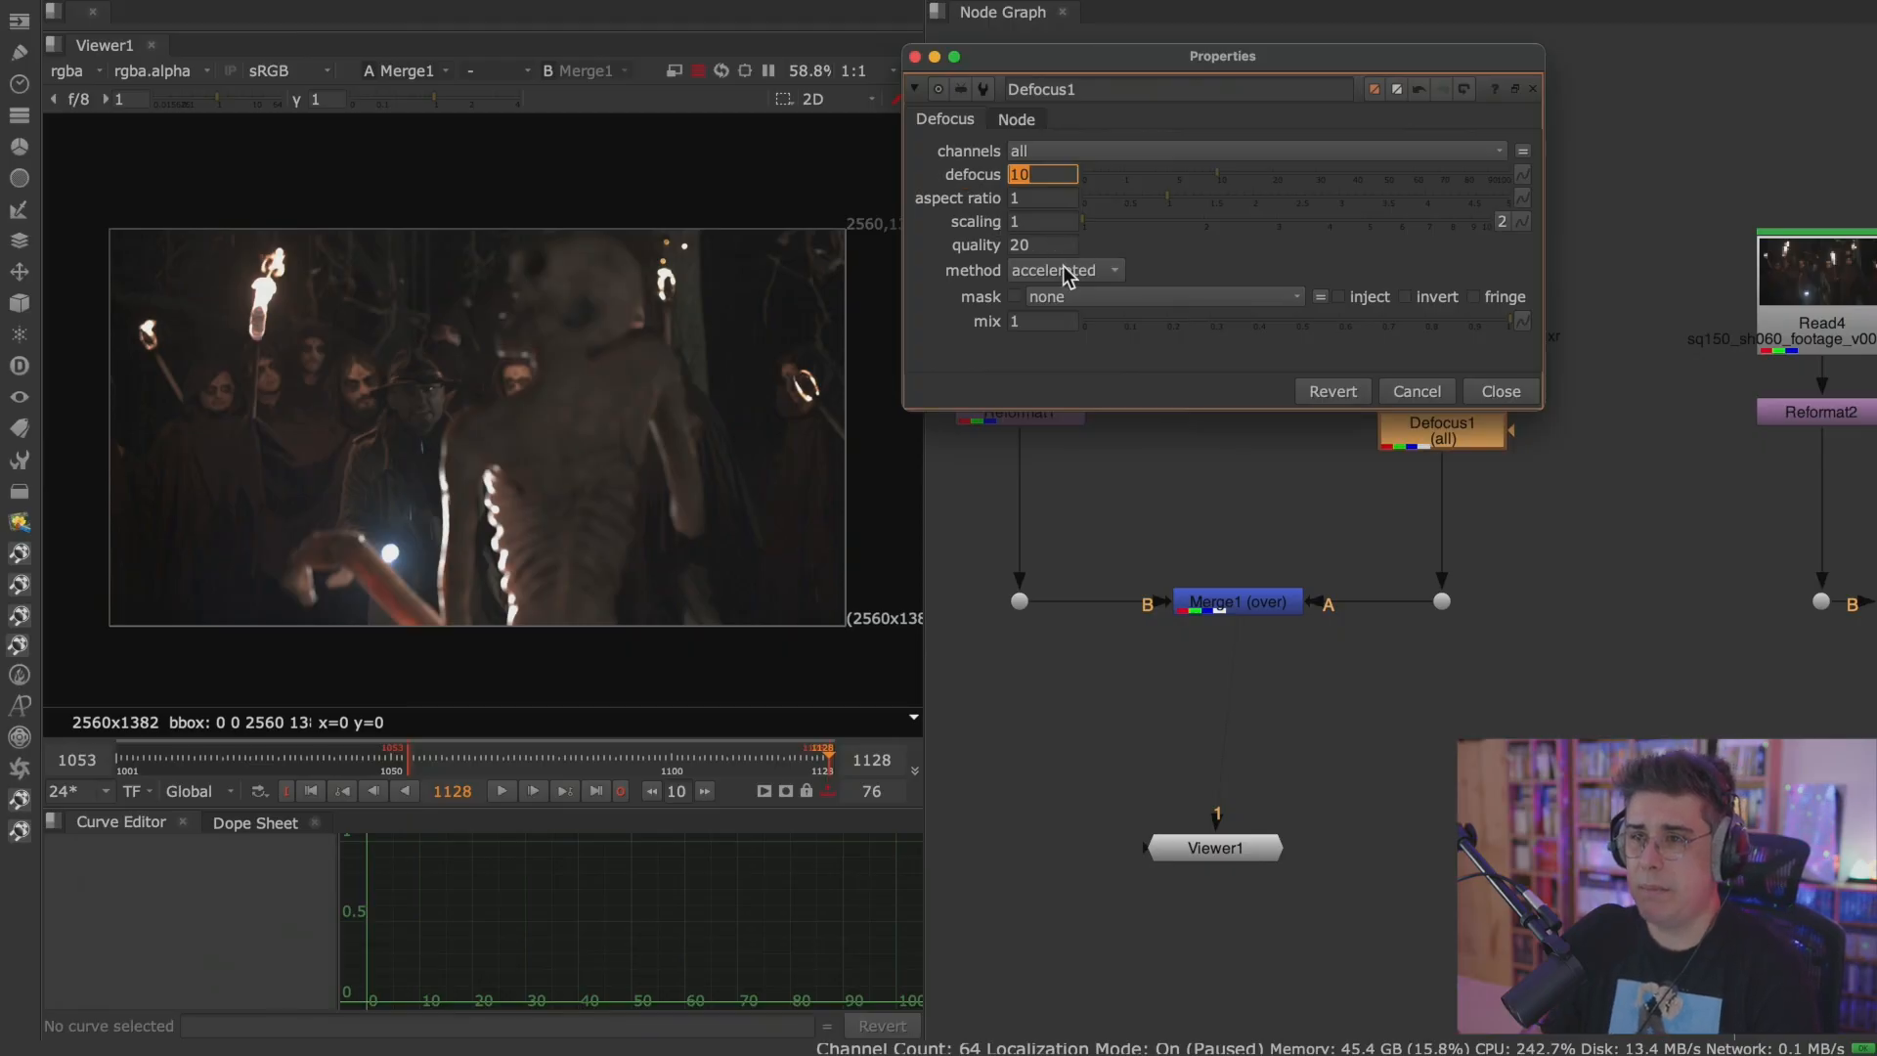
{"action": "left_click", "coordinate": [1501, 391]}
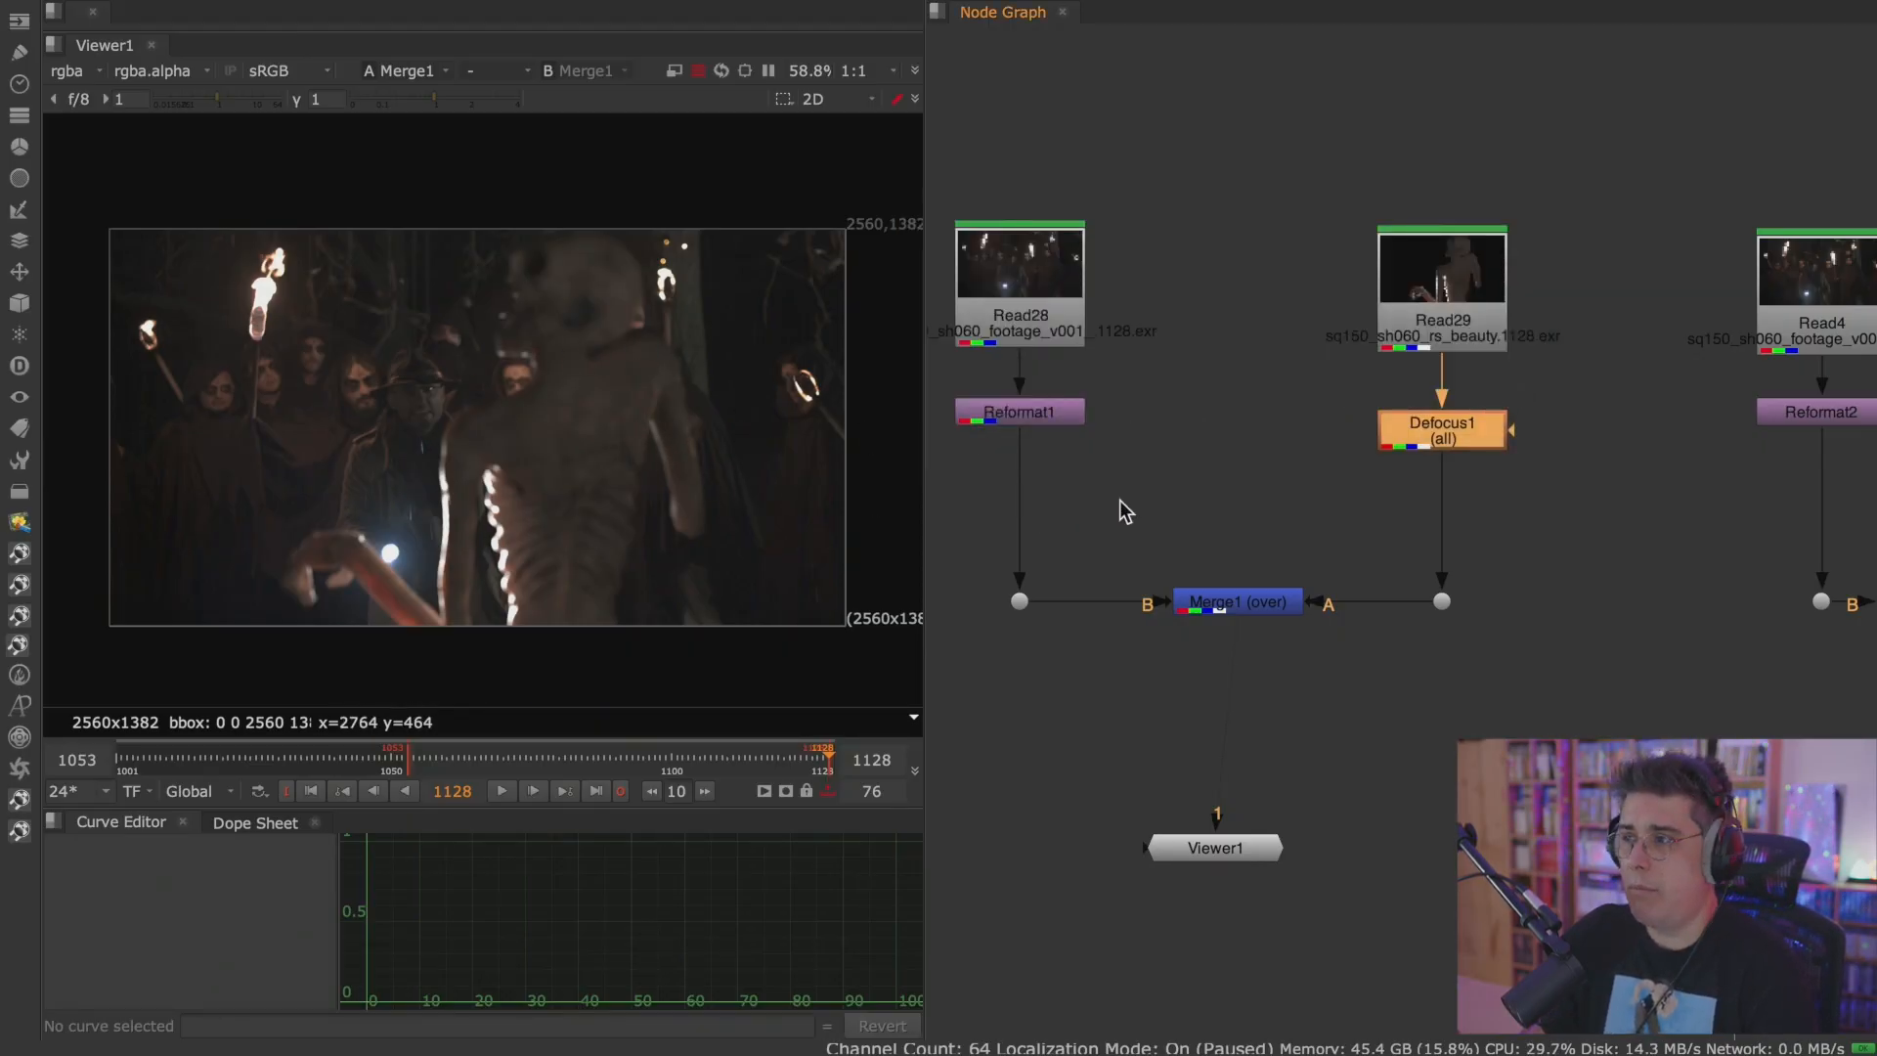
Show Merge2 in the Viewer and insert a copy of the Defocus node below Read3.
{"action": "middle_click_drag", "start_coordinate": [1625, 512], "coordinate": [1207, 535]}
{"action": "left_click", "coordinate": [1580, 344]}
{"action": "left_click", "coordinate": [1361, 639]}
{"action": "key", "text": "1"}
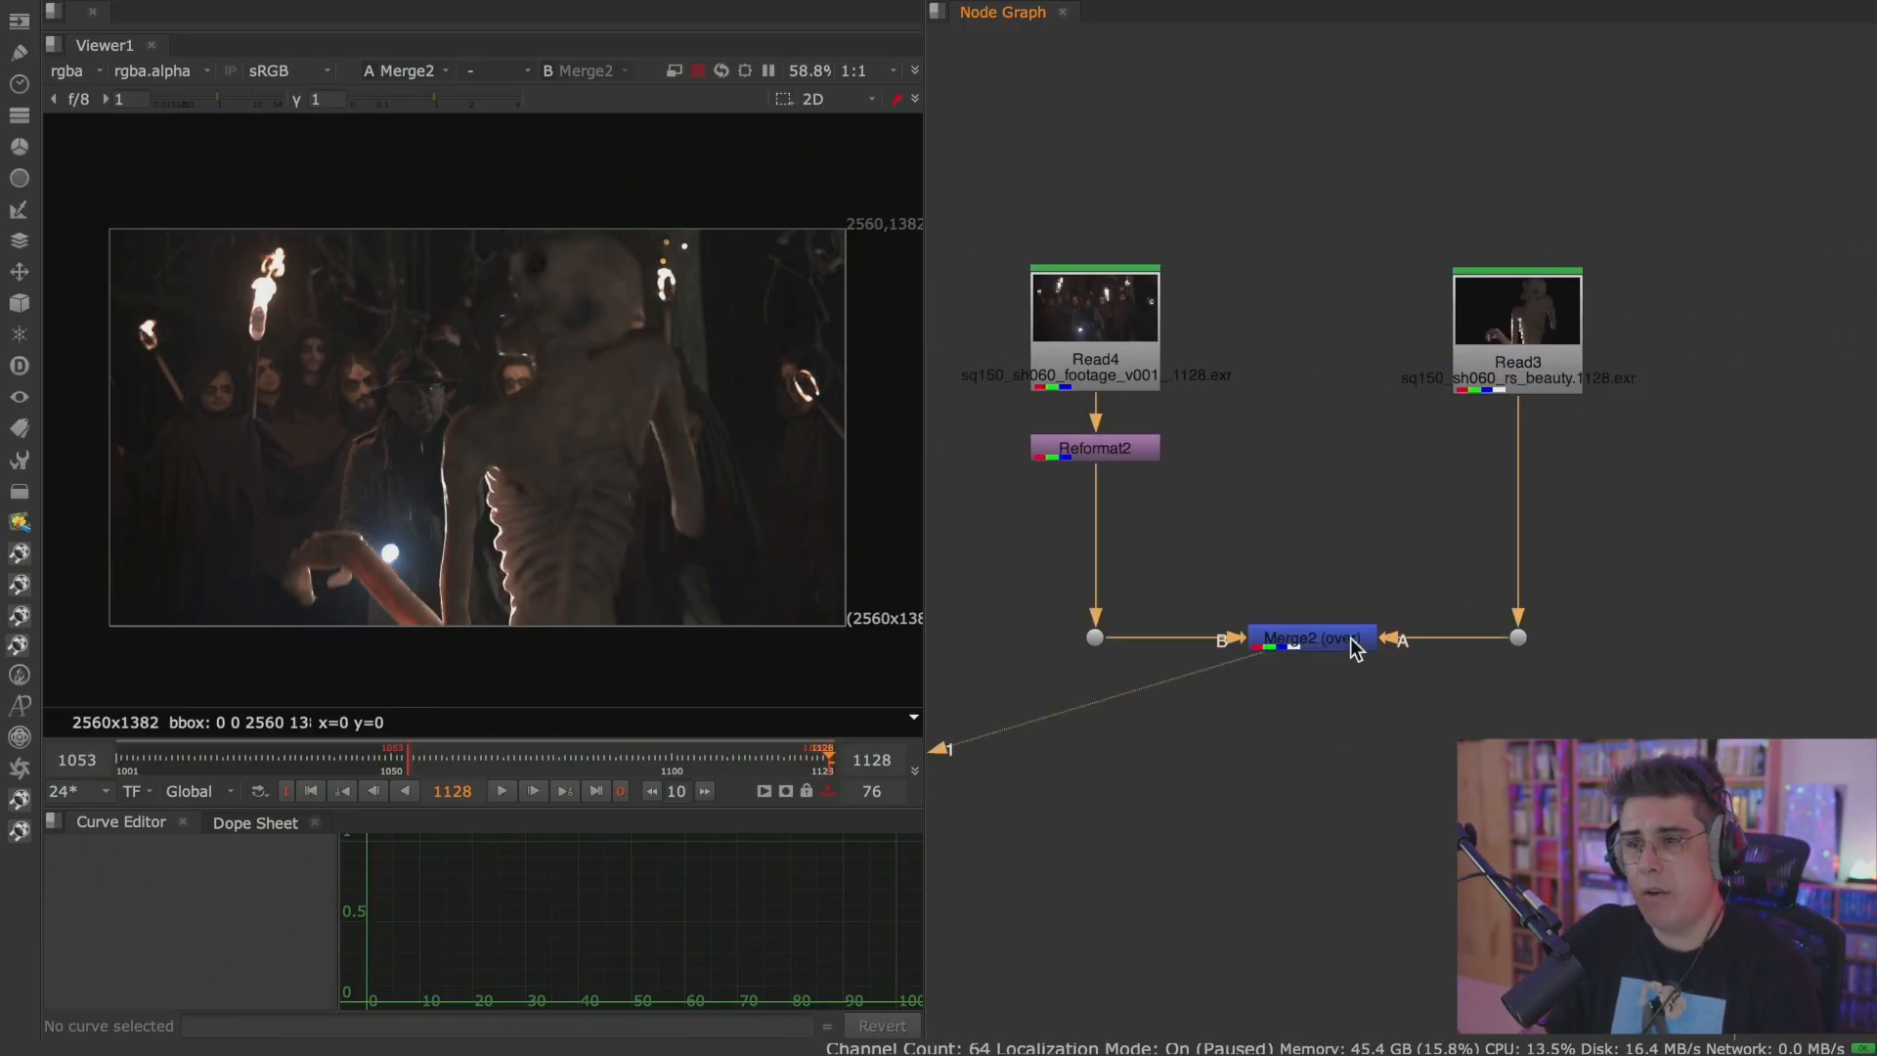
{"action": "left_click", "coordinate": [1497, 380]}
{"action": "key", "text": "ctrl+d"}
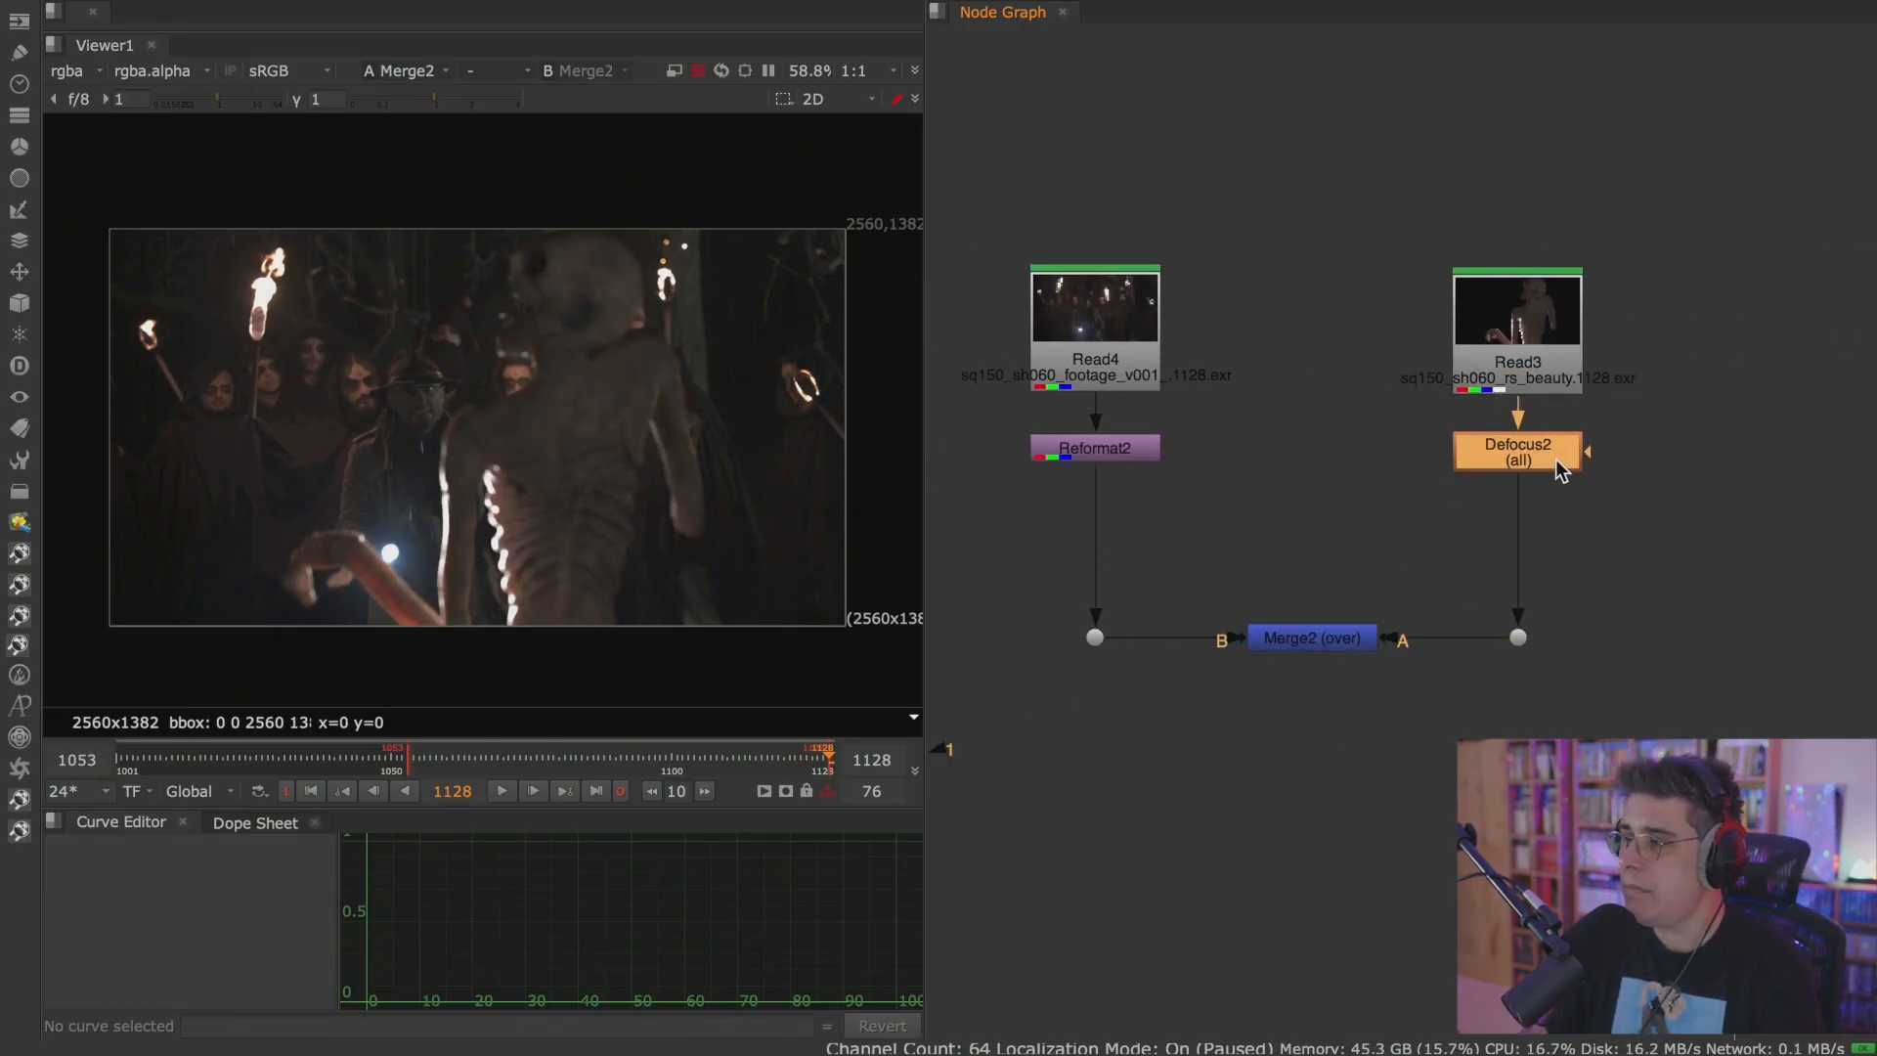
Delete the Defocus node below Read3 and bring it back into the tree.
{"action": "key", "text": "space"}
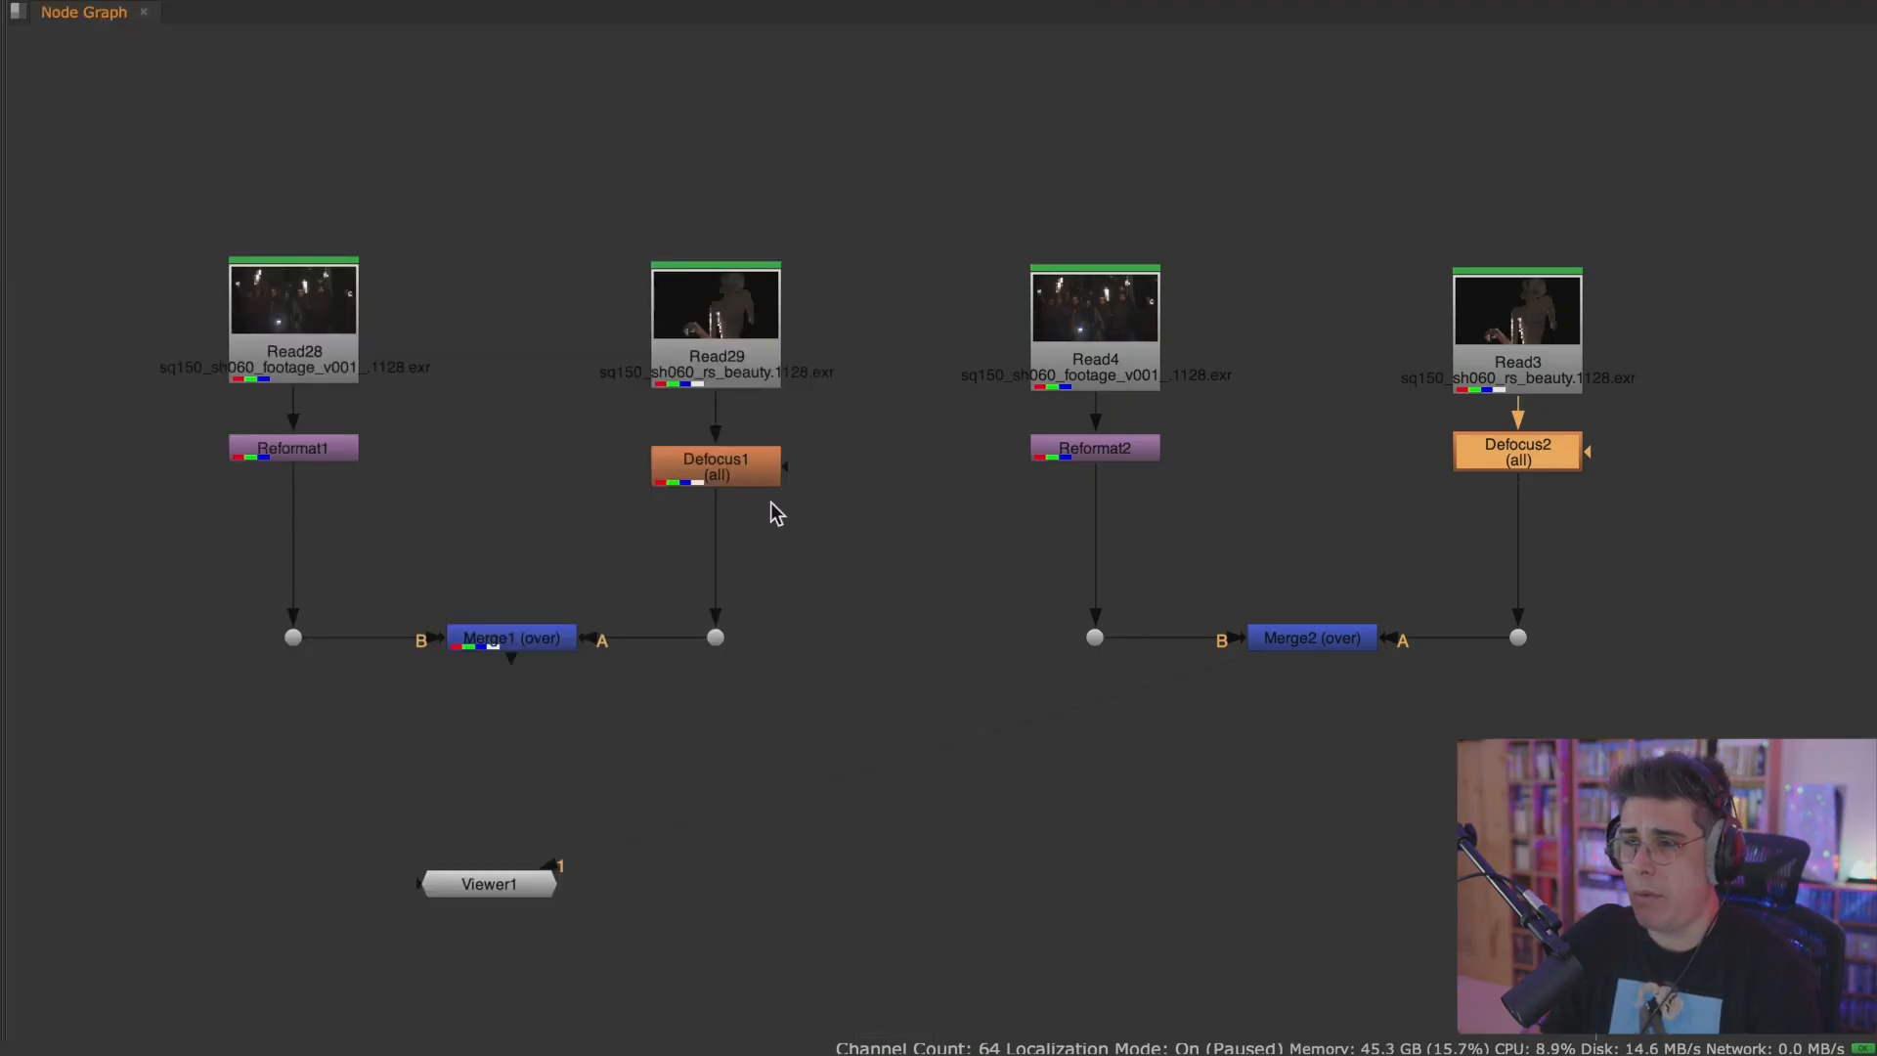
{"action": "left_click", "coordinate": [764, 481]}
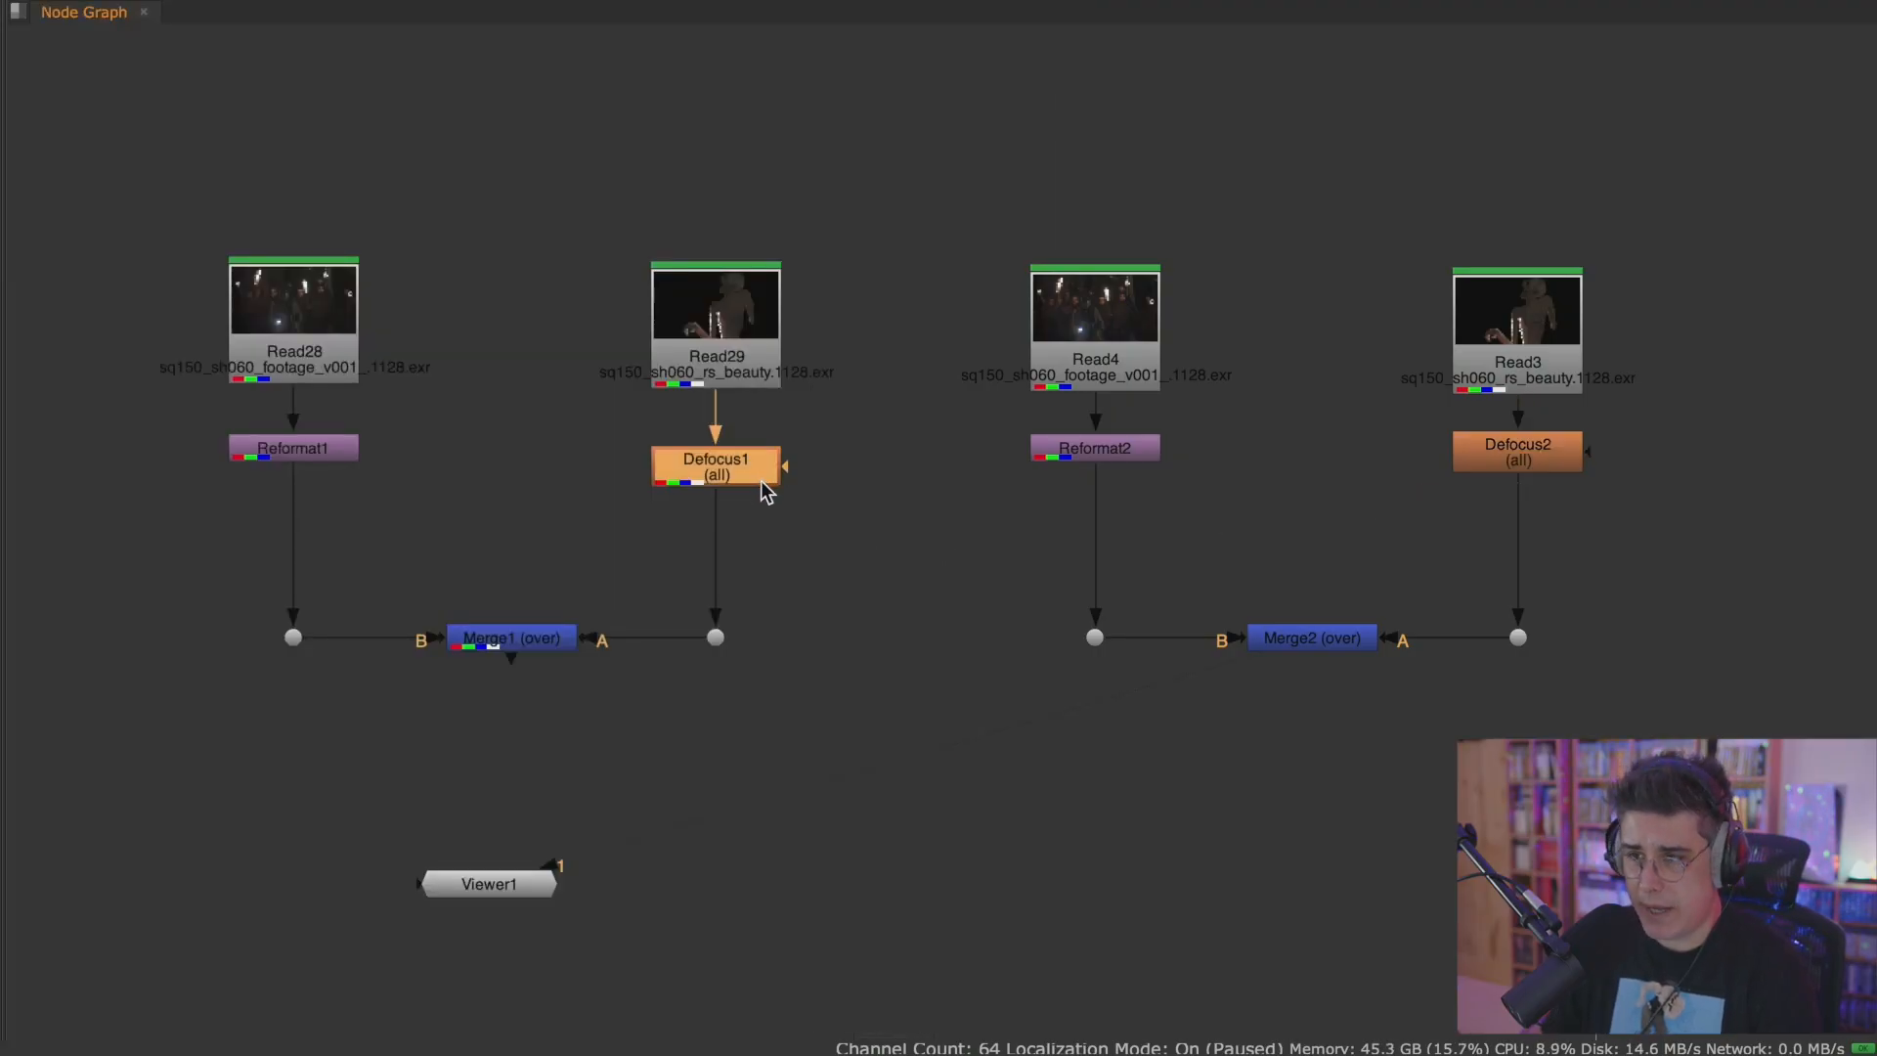
{"action": "left_click", "coordinate": [1511, 459]}
{"action": "key", "text": "Delete"}
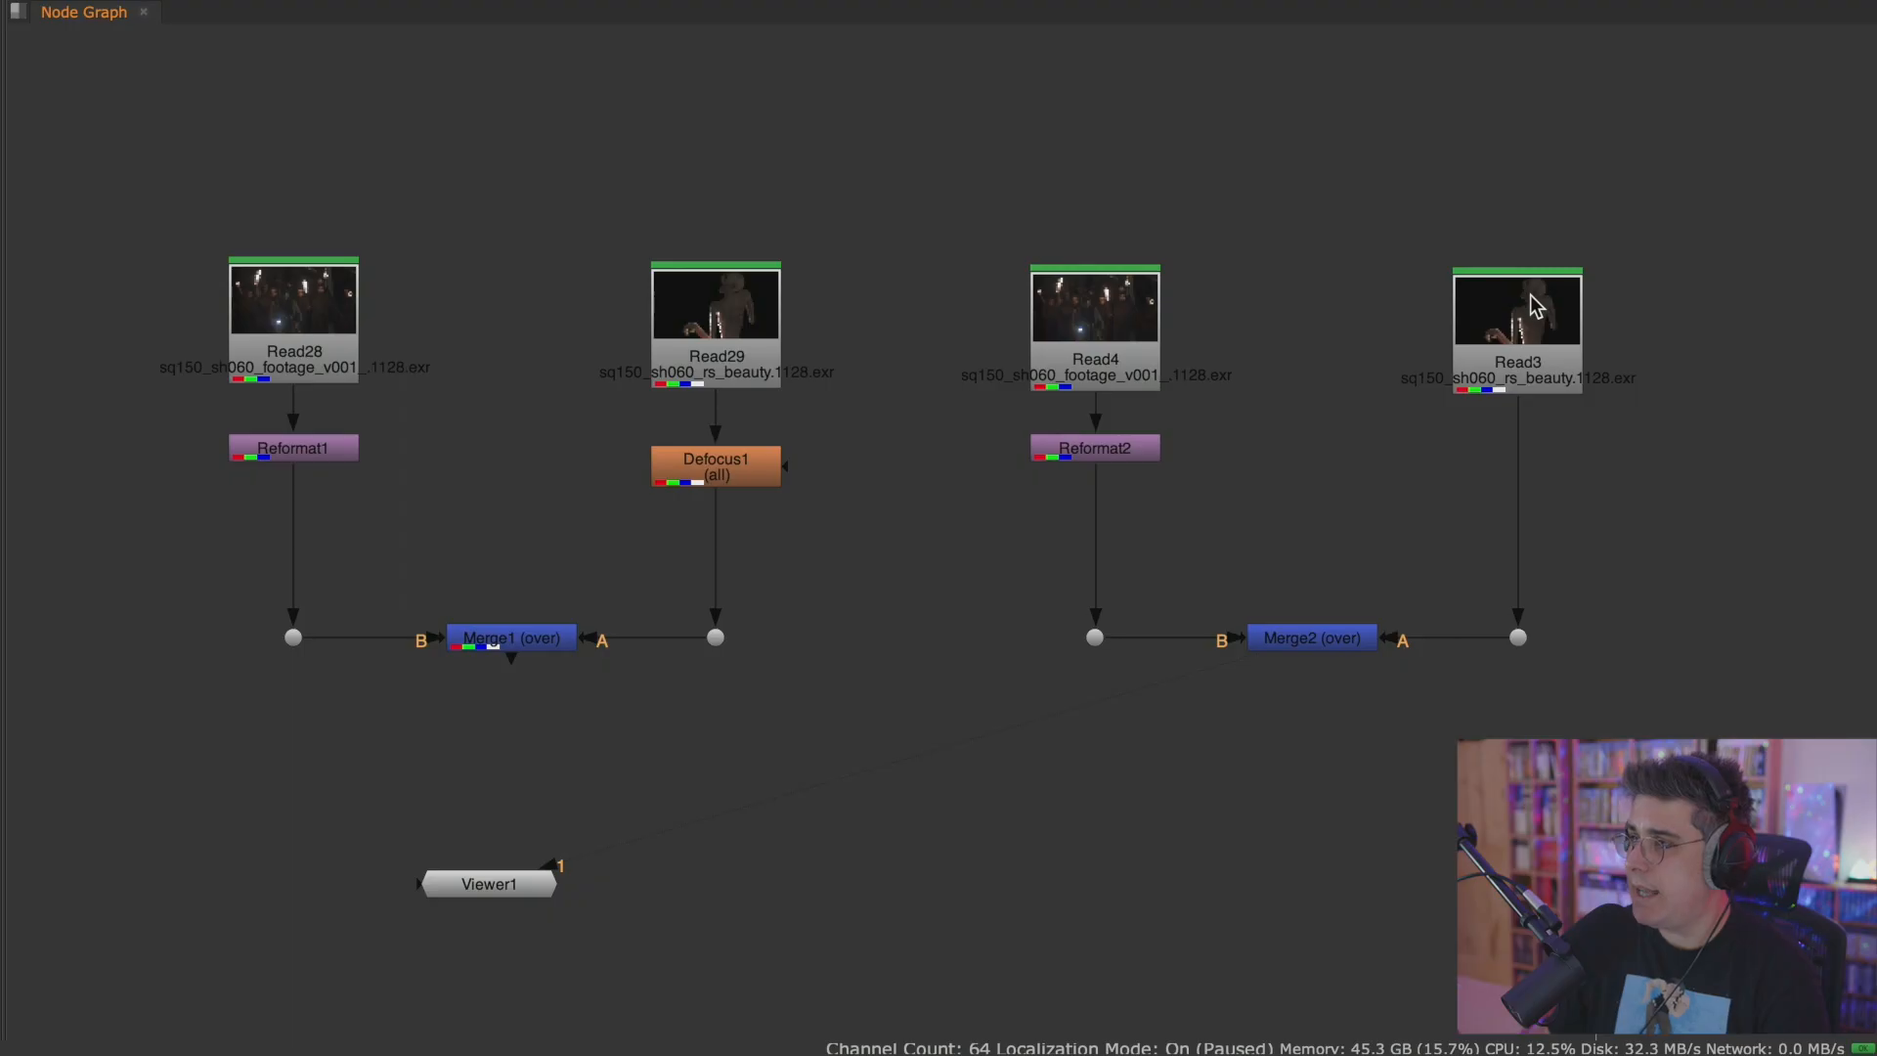
{"action": "key", "text": "ctrl+z"}
Set Defocus2's defocus amount to 20 and close its properties.
{"action": "double_click", "coordinate": [1533, 467]}
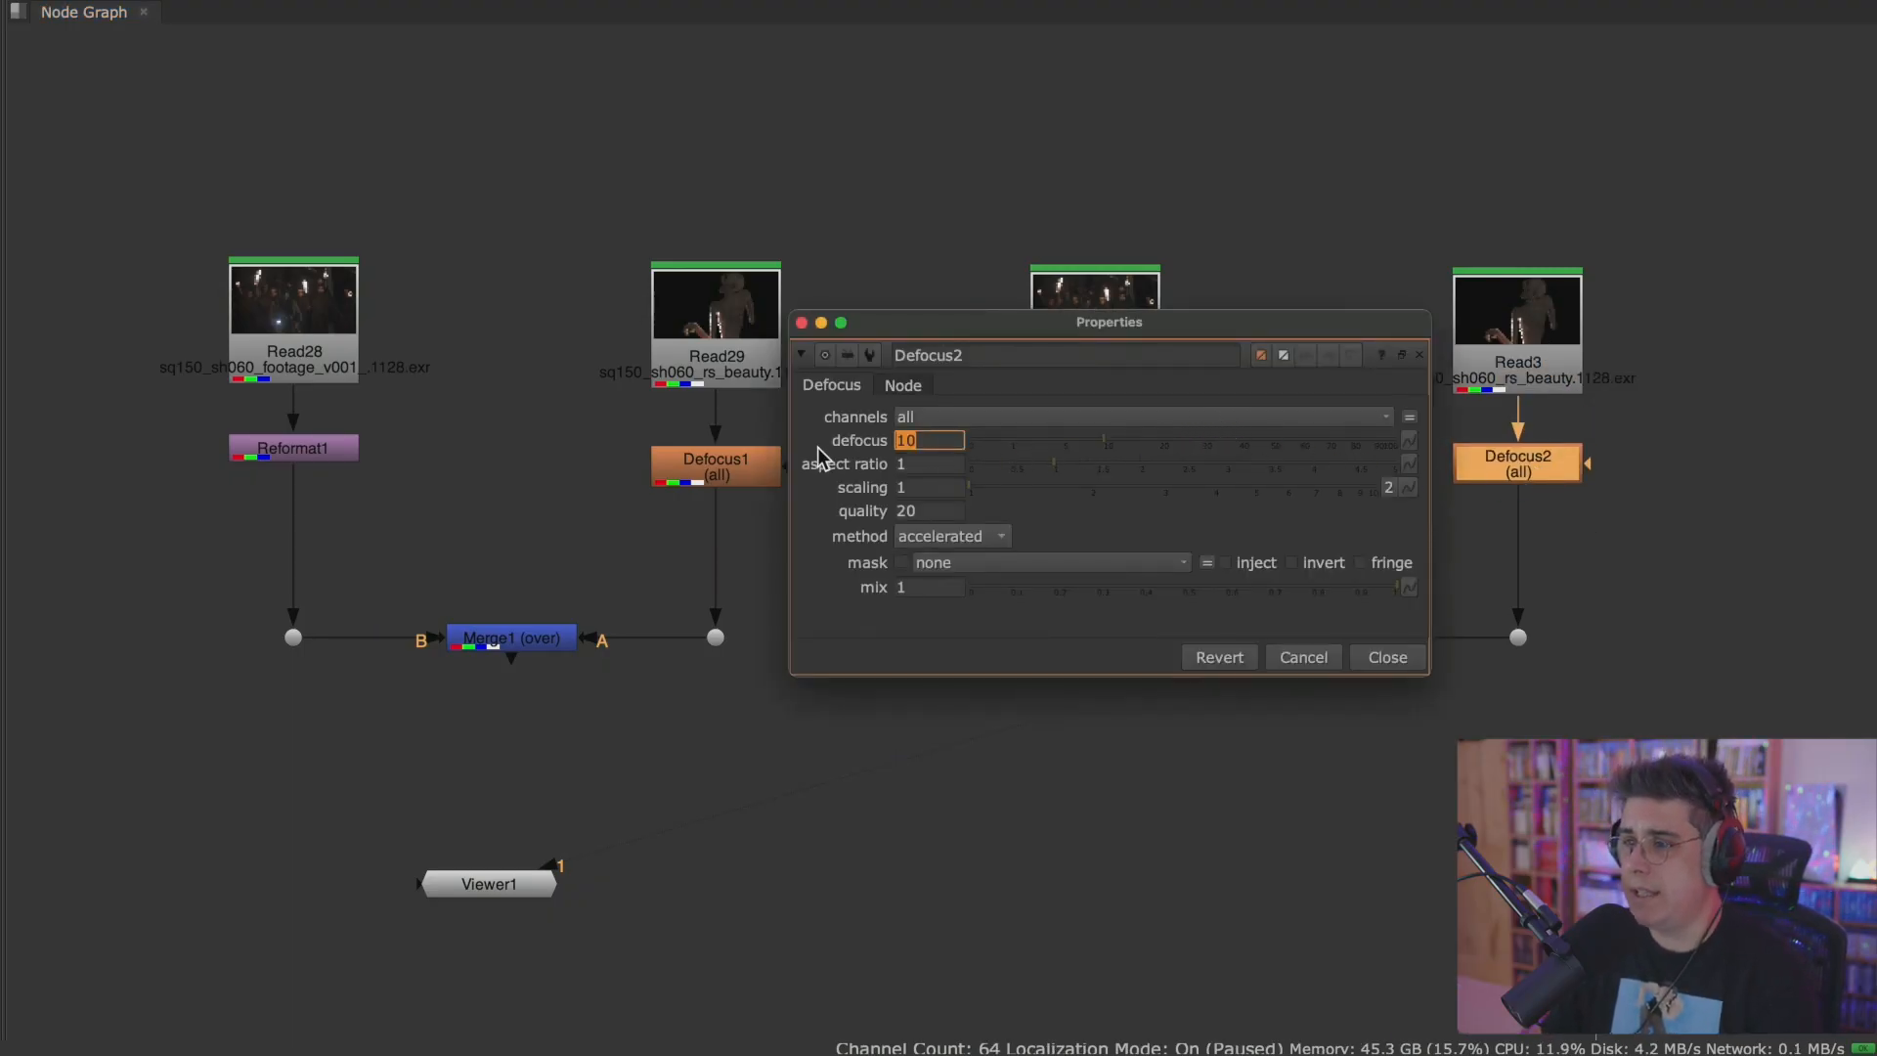
{"action": "type", "text": "20"}
{"action": "key", "text": "Return"}
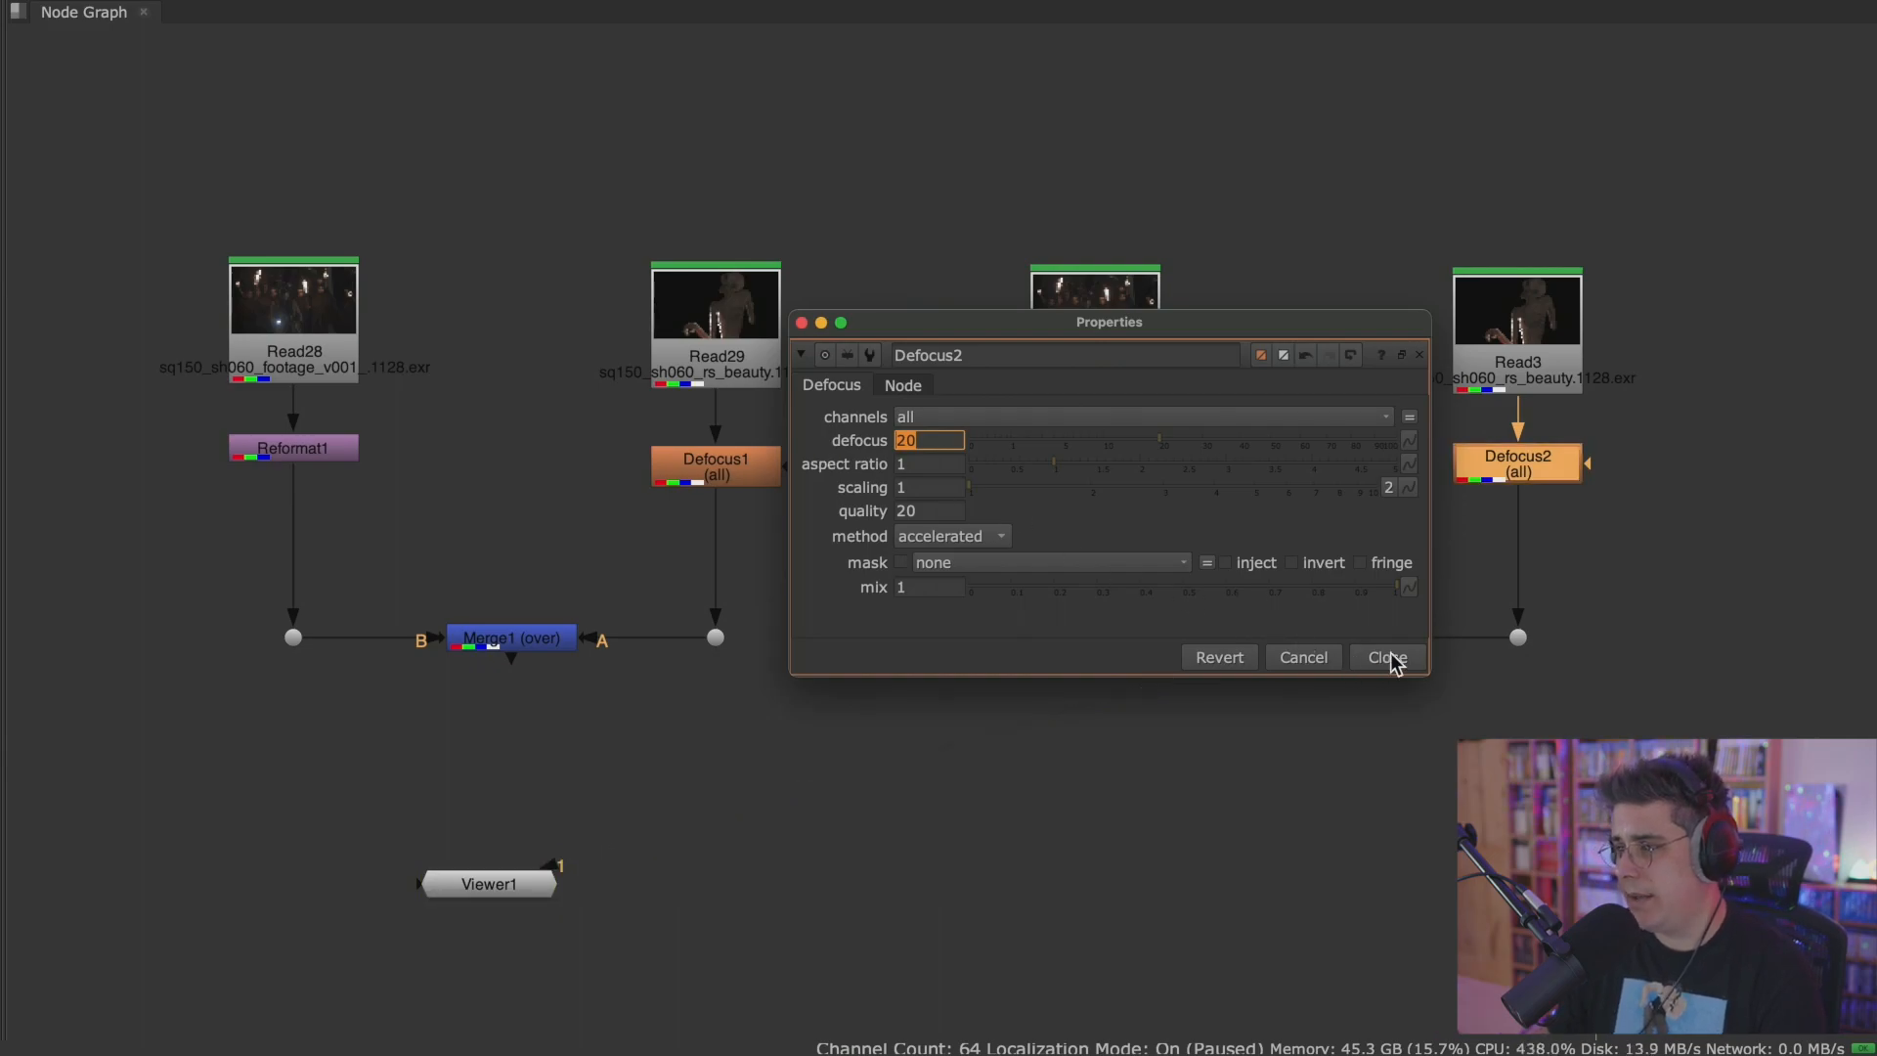
{"action": "left_click", "coordinate": [1389, 656]}
{"action": "left_click", "coordinate": [1437, 685]}
Connect Merge1 to Viewer input 1 and Merge2 to Viewer input 2, and move the Viewer node between the two trees.
{"action": "key", "text": "space"}
{"action": "scroll", "coordinate": [1335, 672], "scroll_direction": "down", "scroll_amount": 3}
{"action": "middle_click_drag", "start_coordinate": [1142, 678], "coordinate": [1497, 624]}
{"action": "left_click", "coordinate": [1109, 604]}
{"action": "key", "text": "1"}
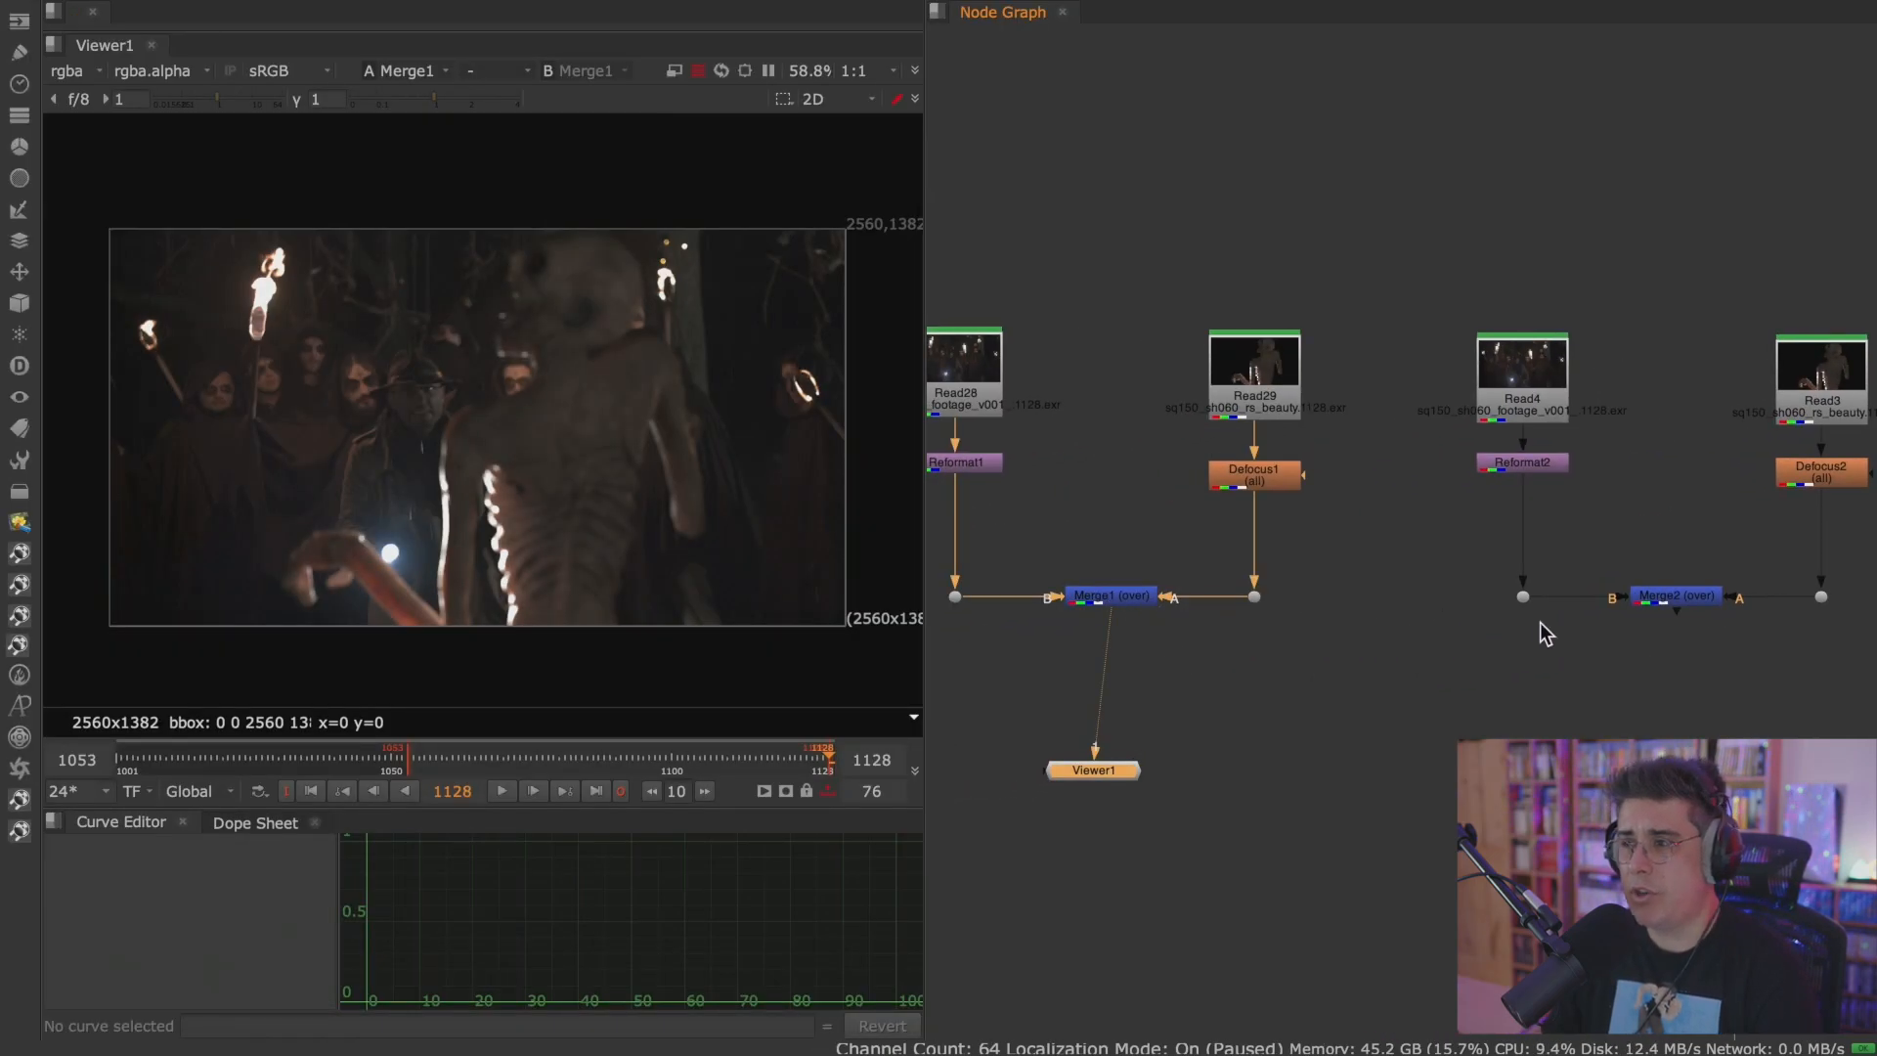
{"action": "left_click_drag", "start_coordinate": [1115, 770], "coordinate": [1222, 787]}
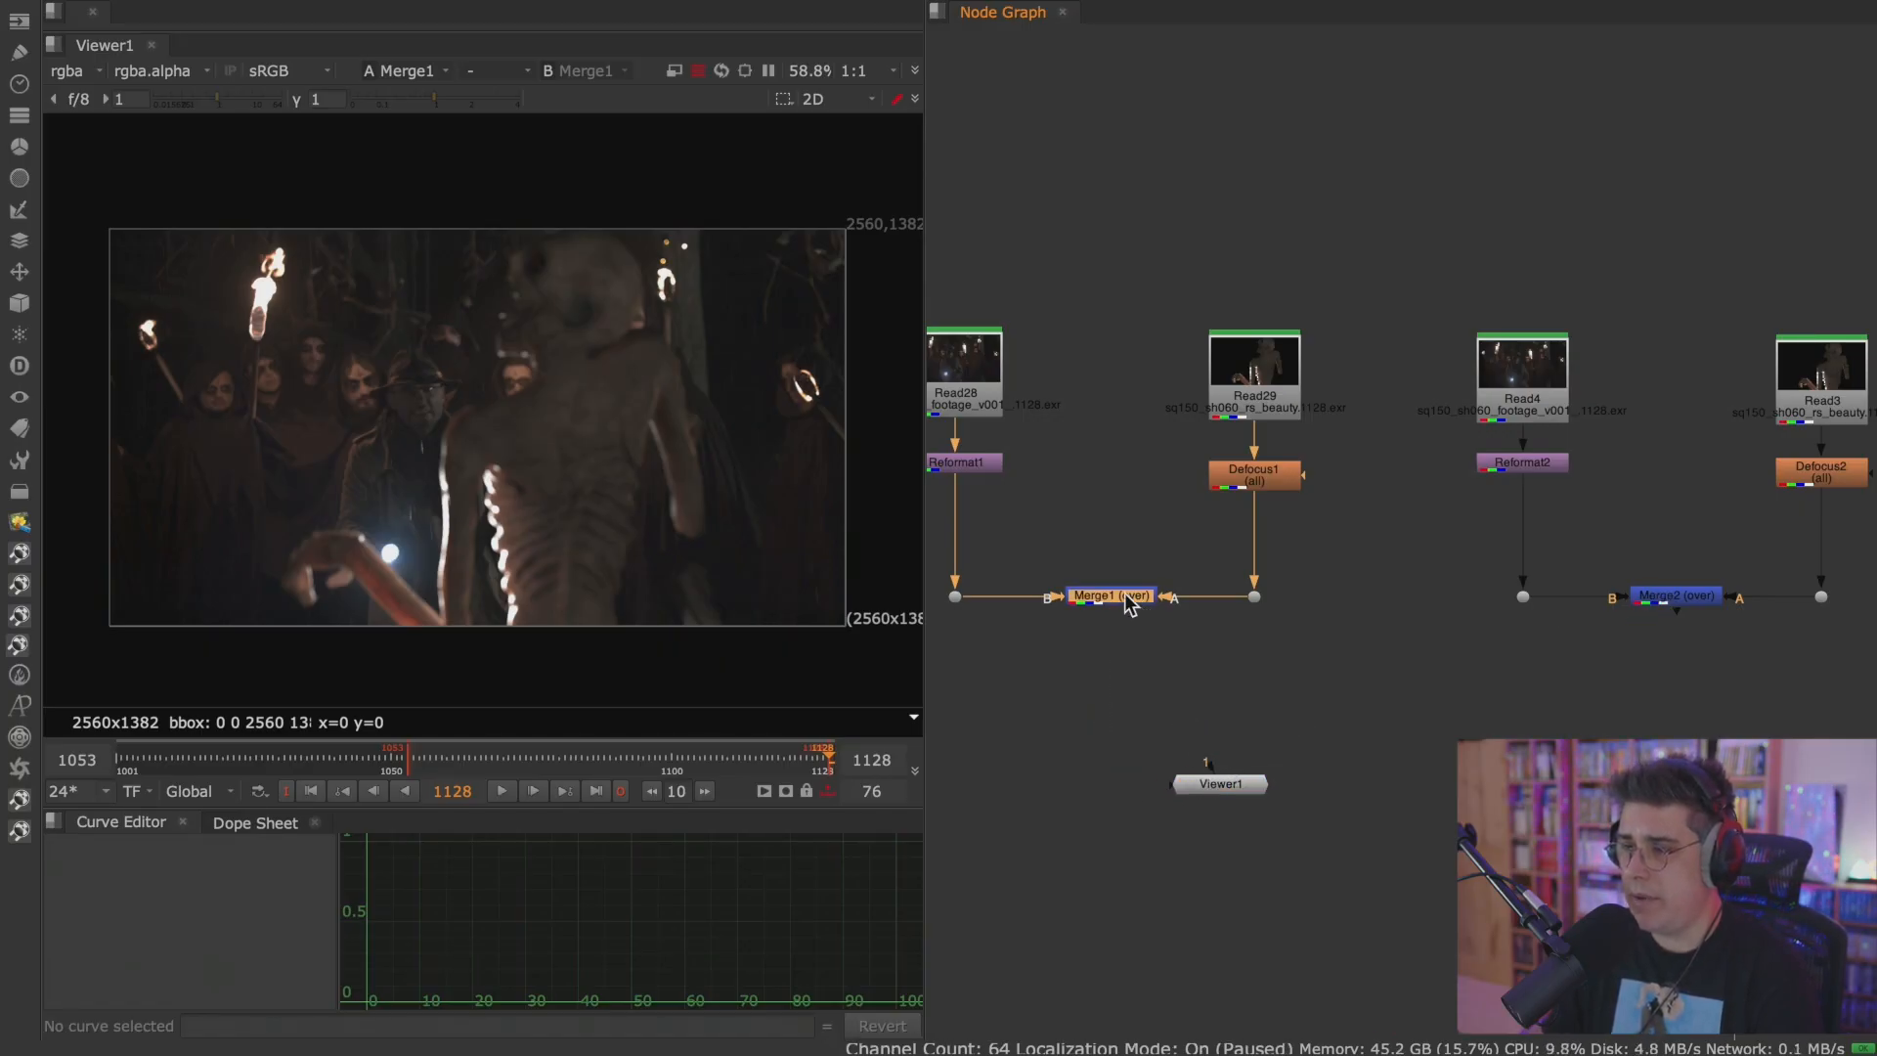
{"action": "left_click", "coordinate": [1694, 600]}
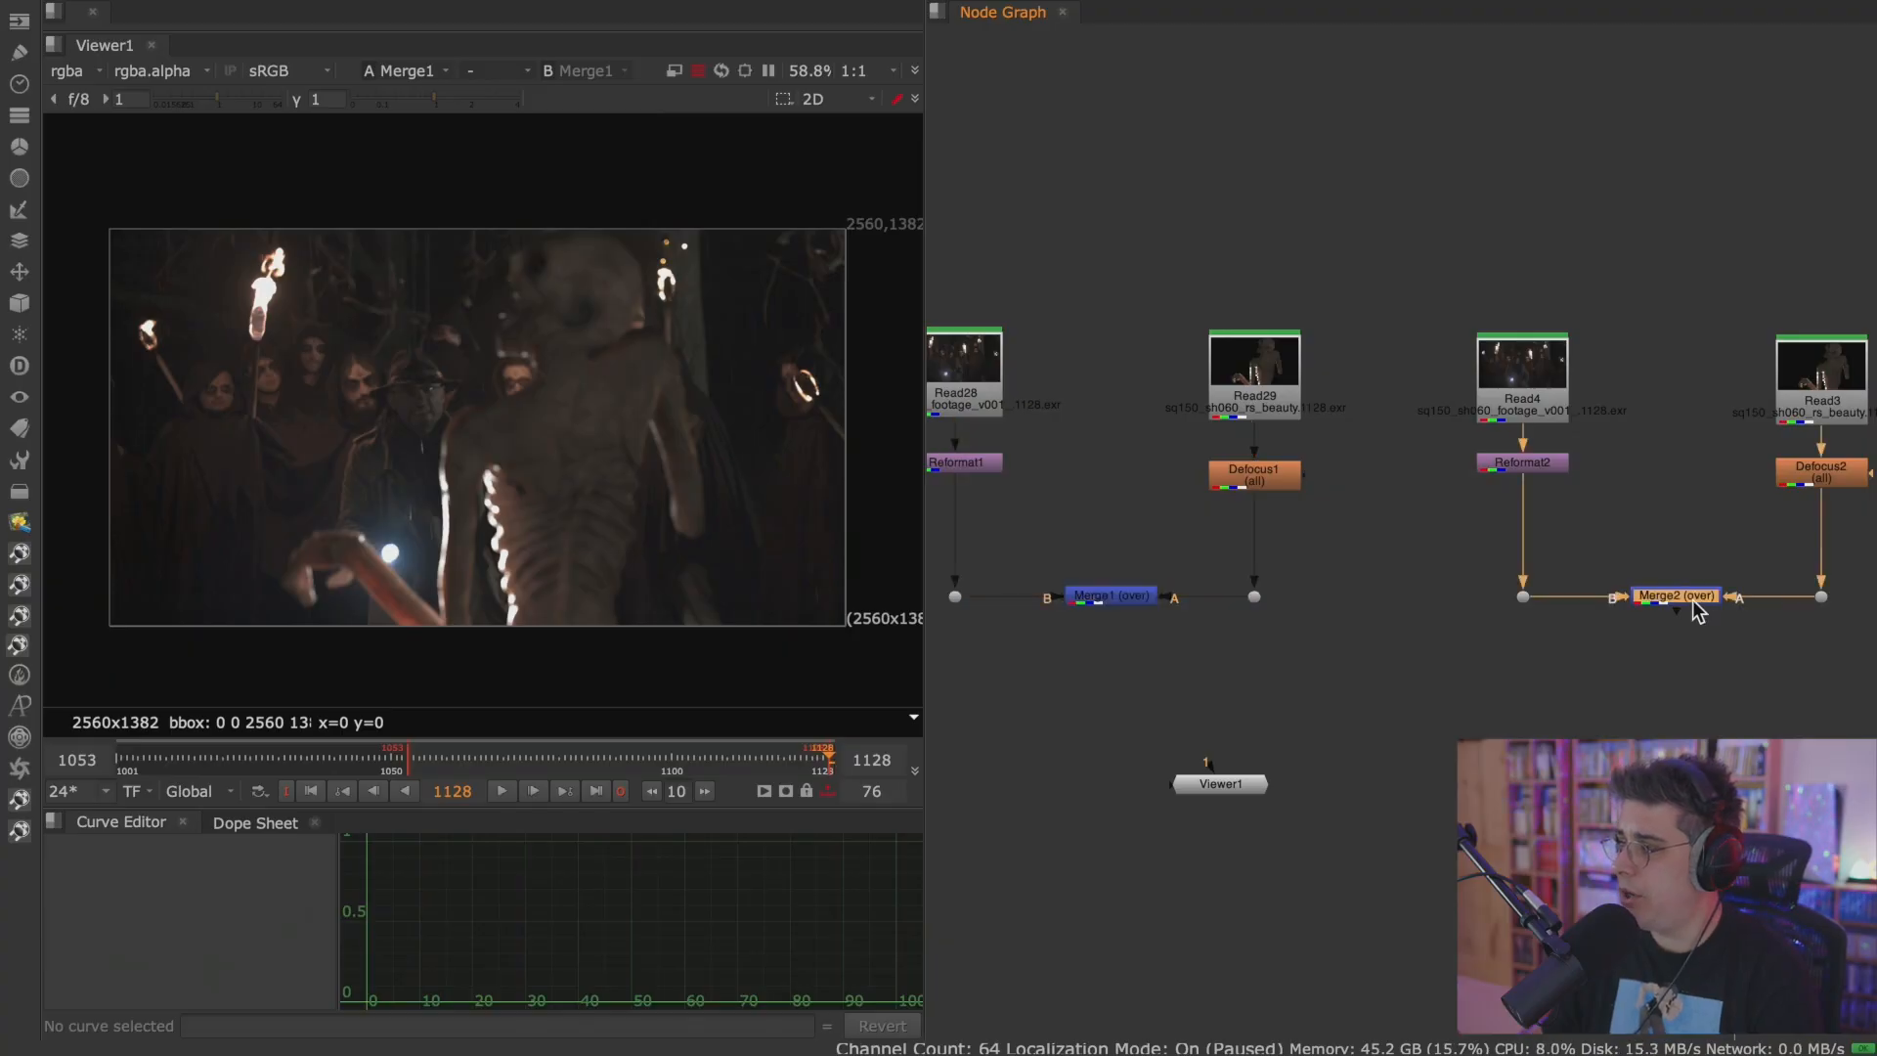
{"action": "key", "text": "2"}
Switch repeatedly between Merge1 and Merge2 in the enlarged Viewer to compare the two defocus strengths on the monster.
{"action": "key", "text": "1"}
{"action": "key", "text": "2"}
{"action": "key", "text": "1"}
{"action": "key", "text": "2"}
{"action": "key", "text": "space"}
{"action": "middle_click_drag", "start_coordinate": [588, 744], "coordinate": [1064, 637]}
{"action": "scroll", "coordinate": [1093, 569], "scroll_direction": "up", "scroll_amount": 3}
{"action": "scroll", "coordinate": [1092, 569], "scroll_direction": "up", "scroll_amount": 1}
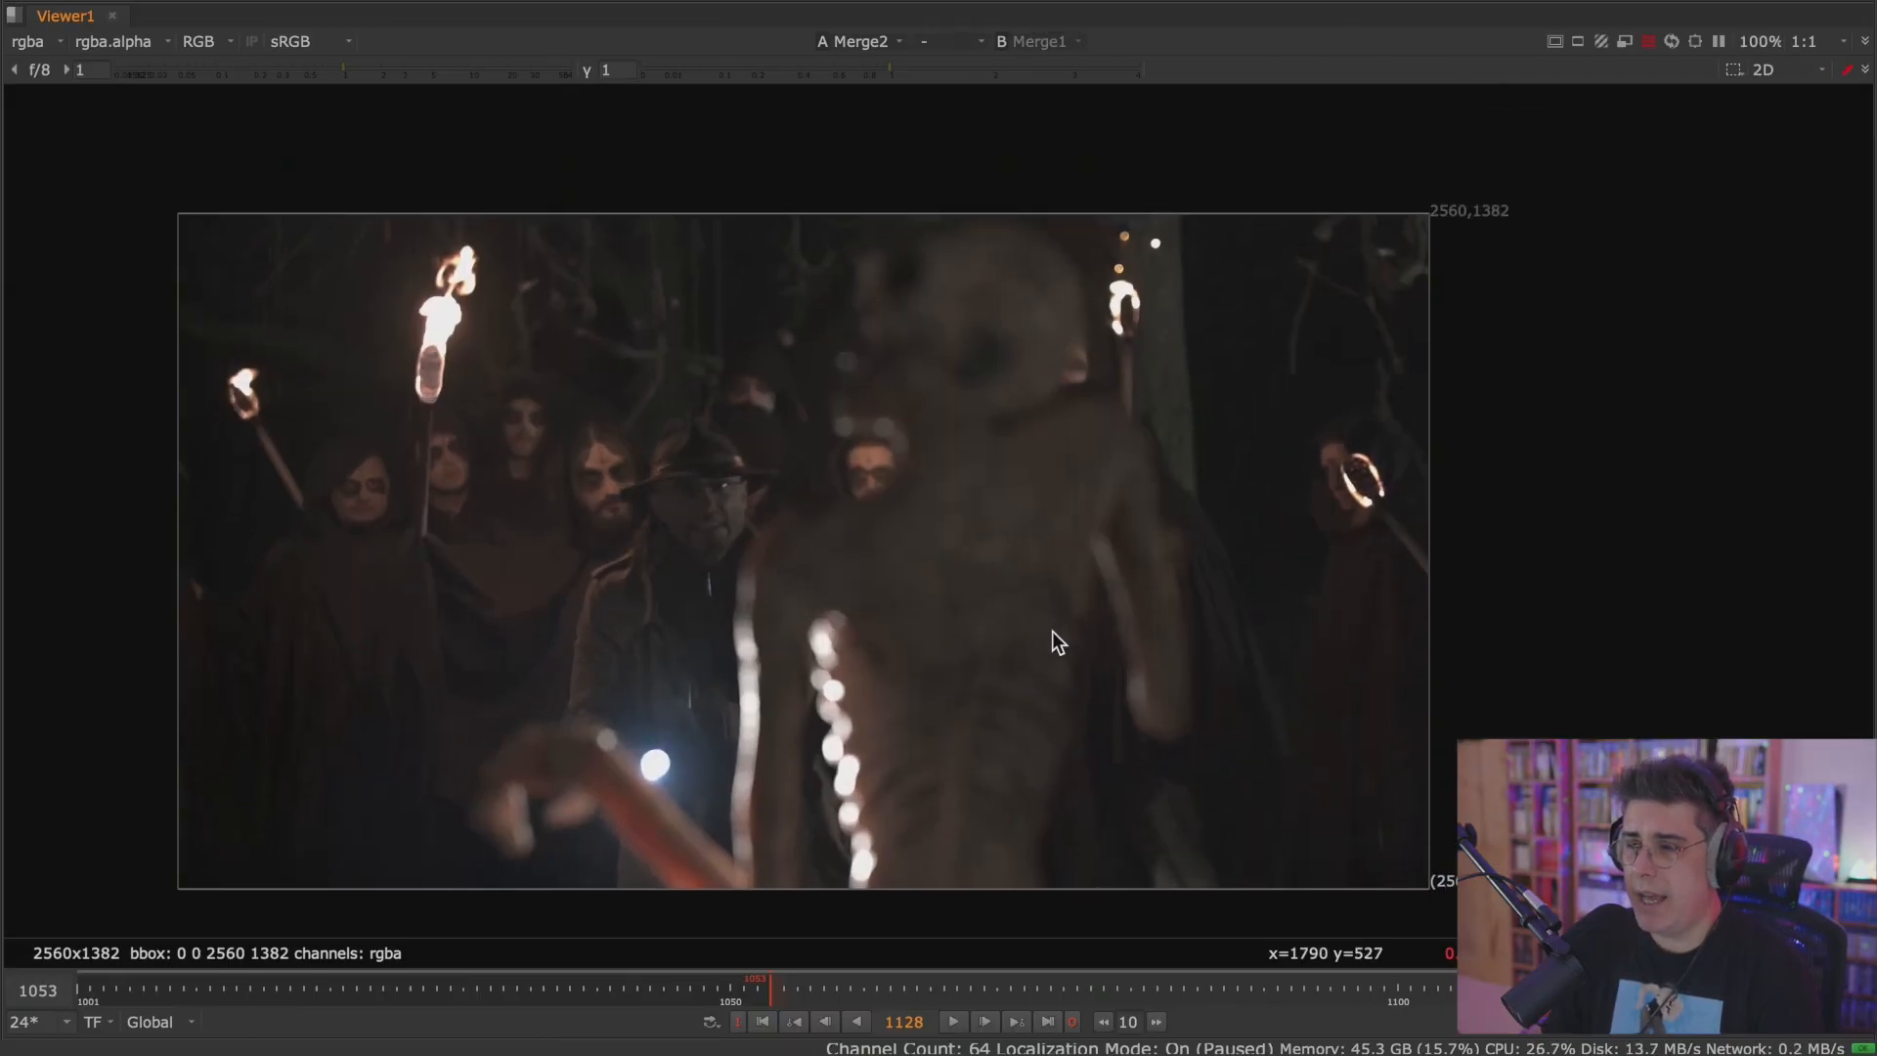
{"action": "key", "text": "1"}
{"action": "key", "text": "2"}
{"action": "key", "text": "1"}
{"action": "key", "text": "2"}
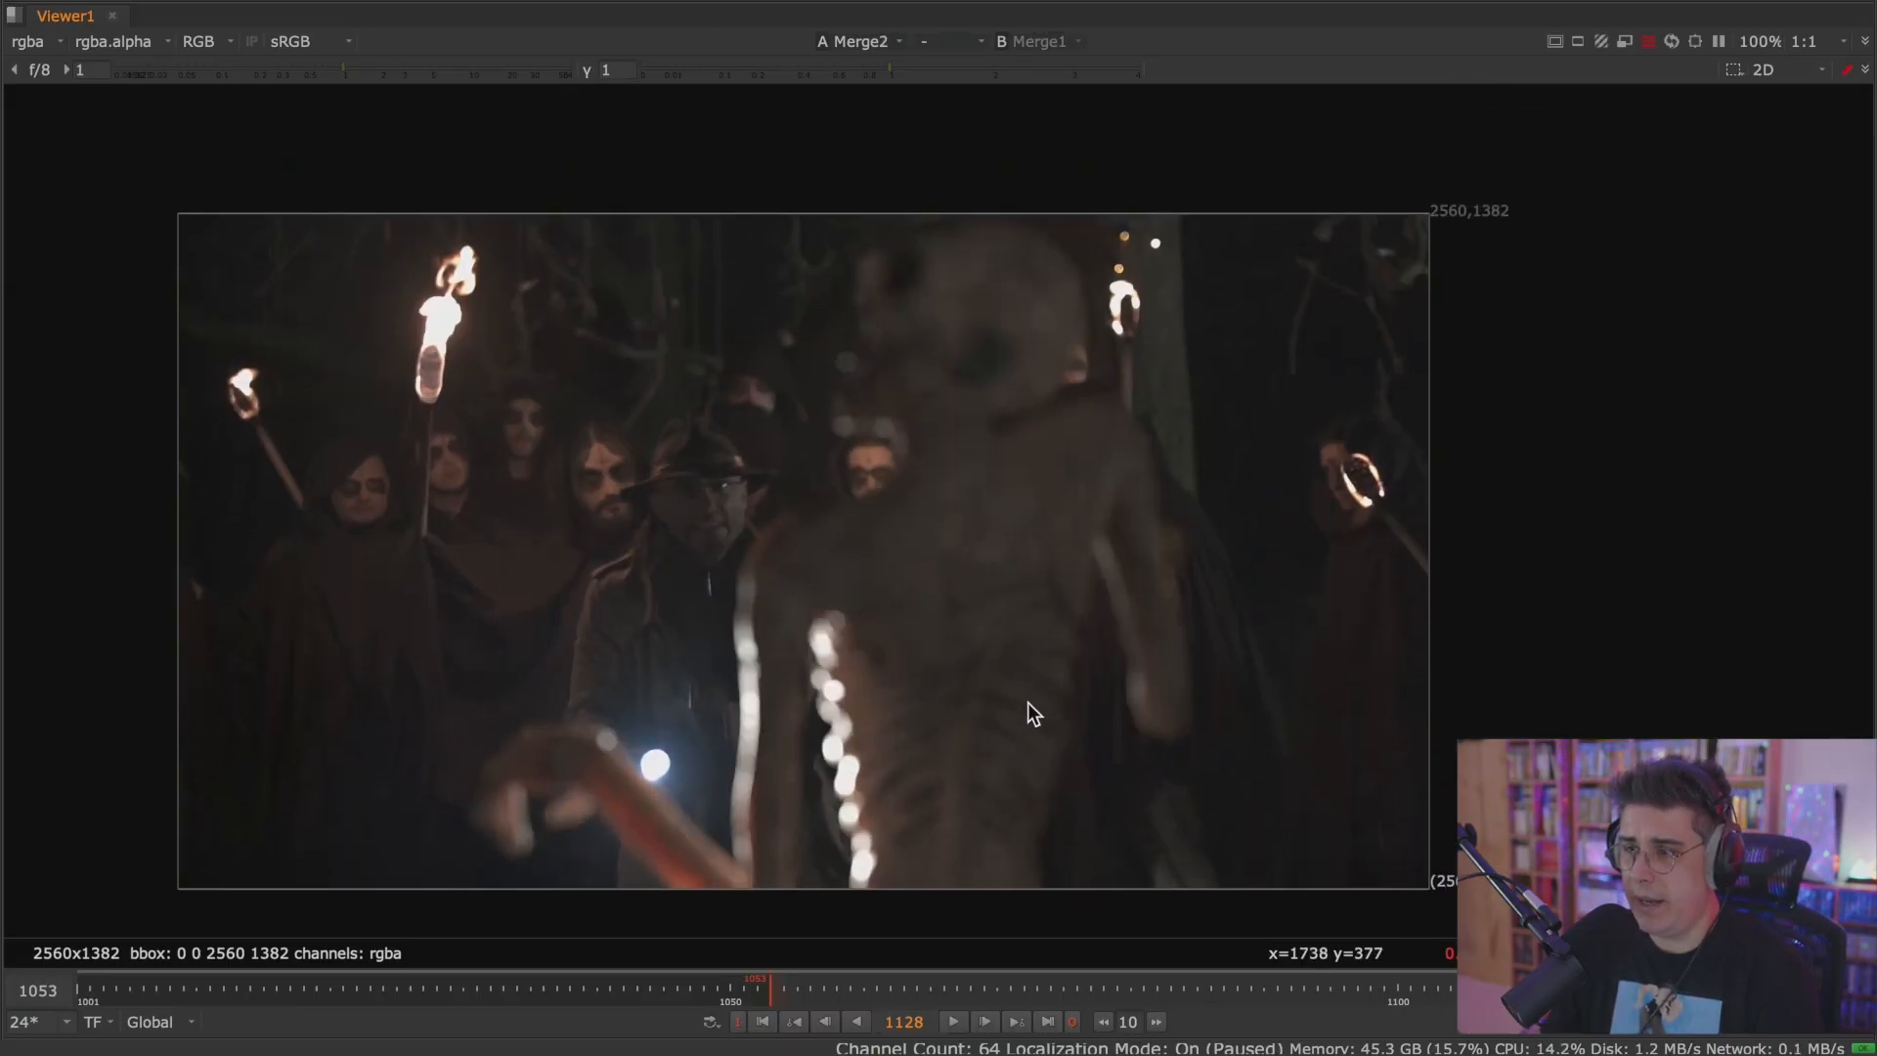
Play the shot while alternating between Merge1 and Merge2, stop playback, and return to last frame 1128.
{"action": "left_click", "coordinate": [956, 1021]}
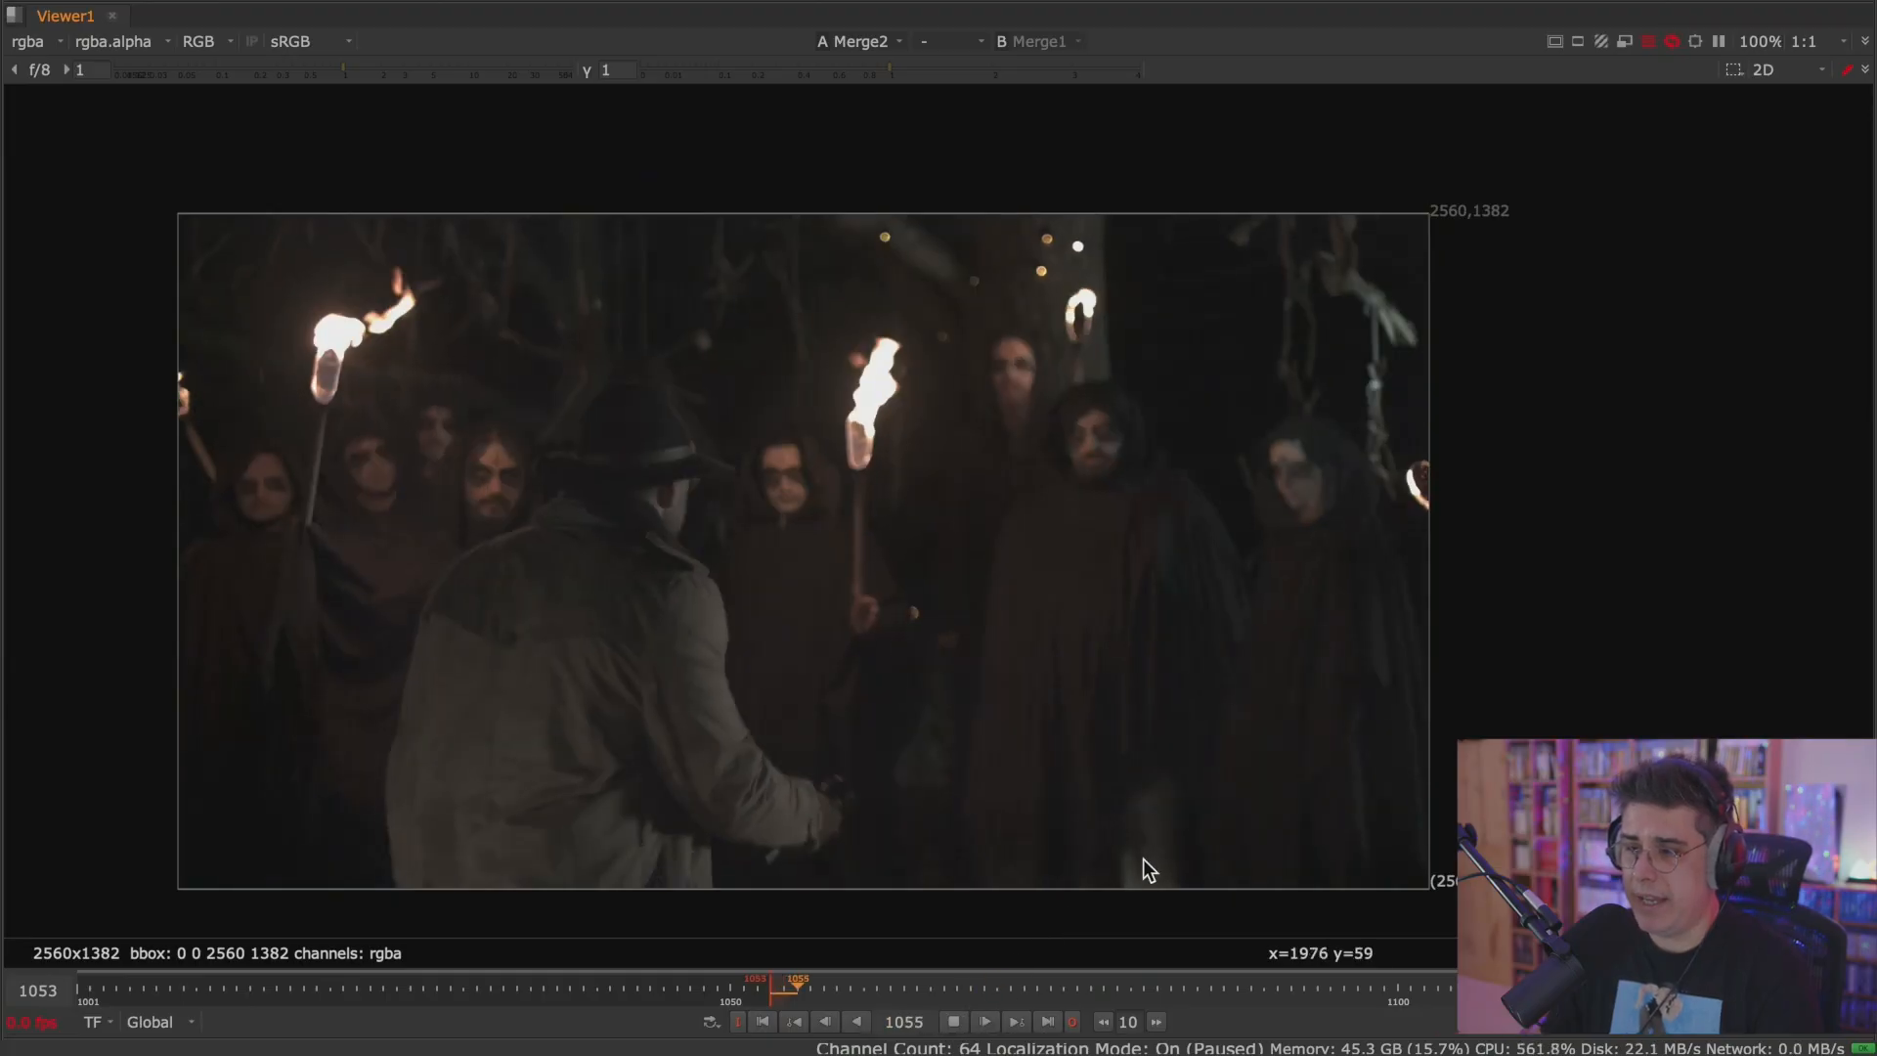
{"action": "key", "text": "1"}
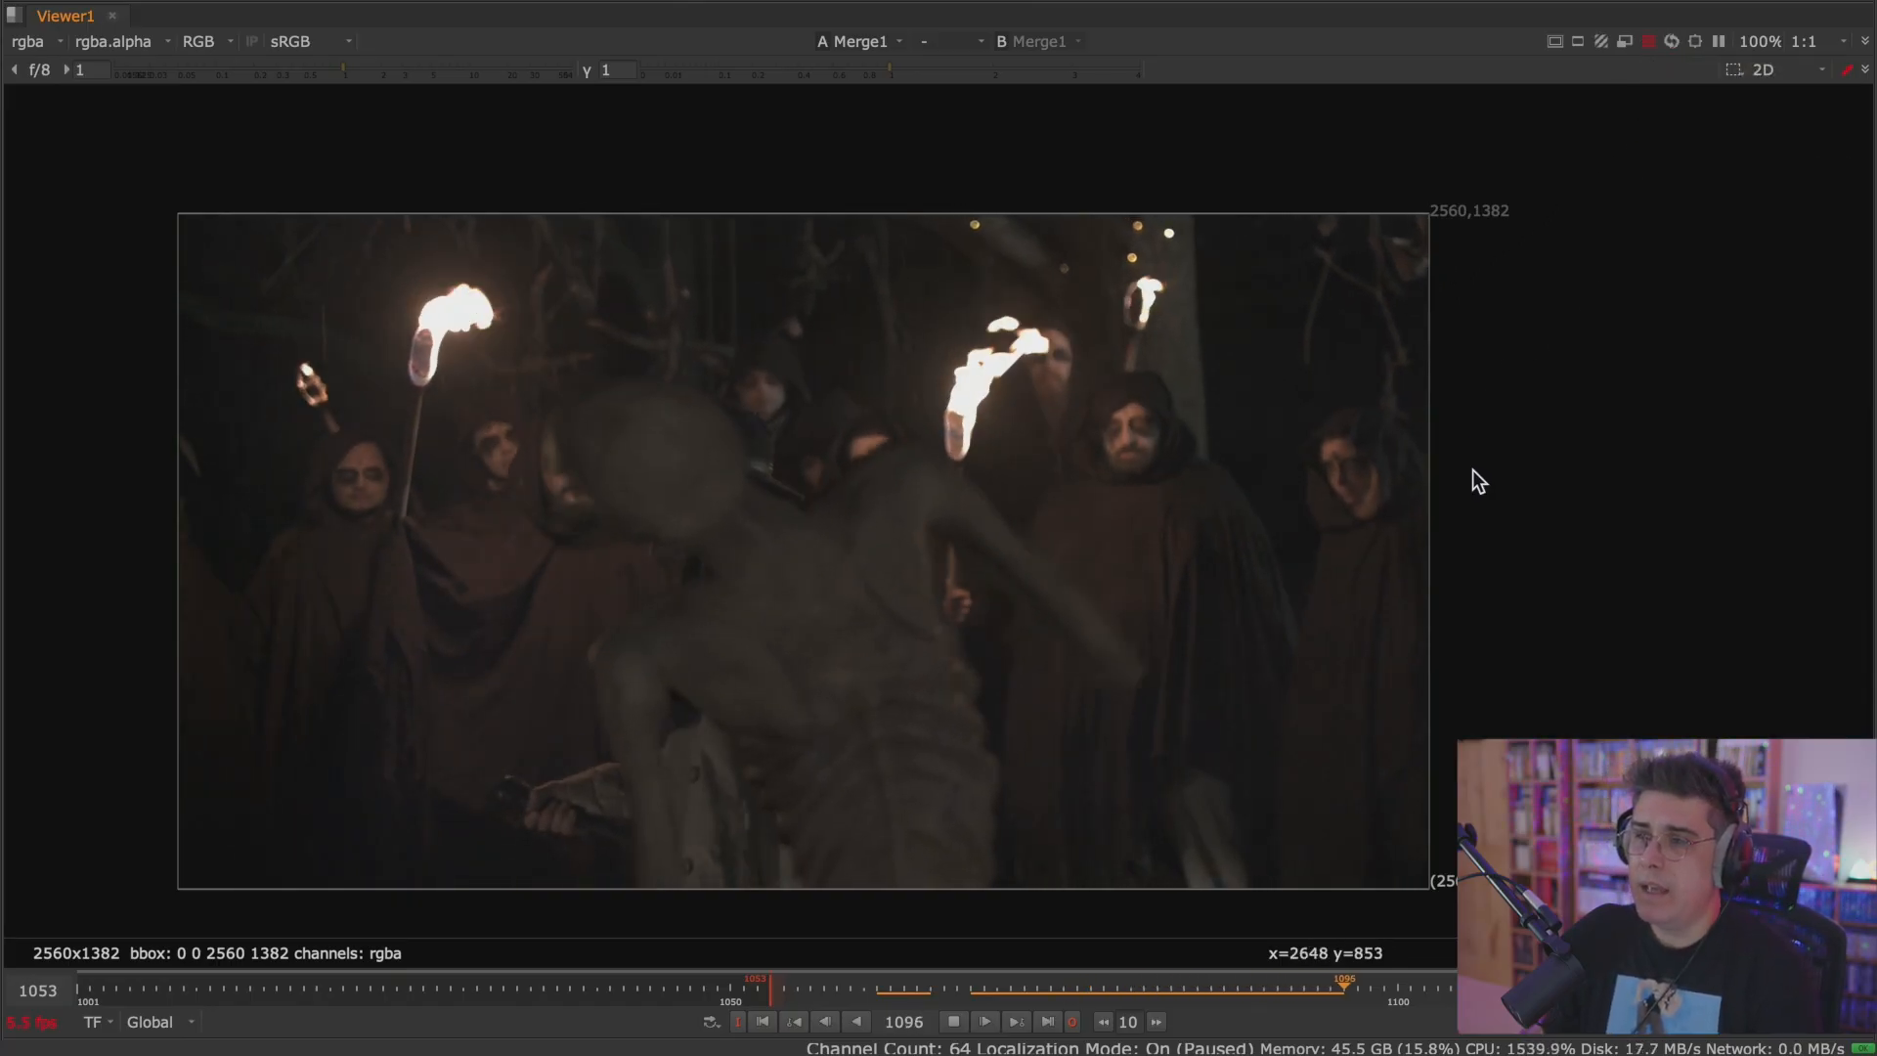
{"action": "key", "text": "2"}
{"action": "key", "text": "1"}
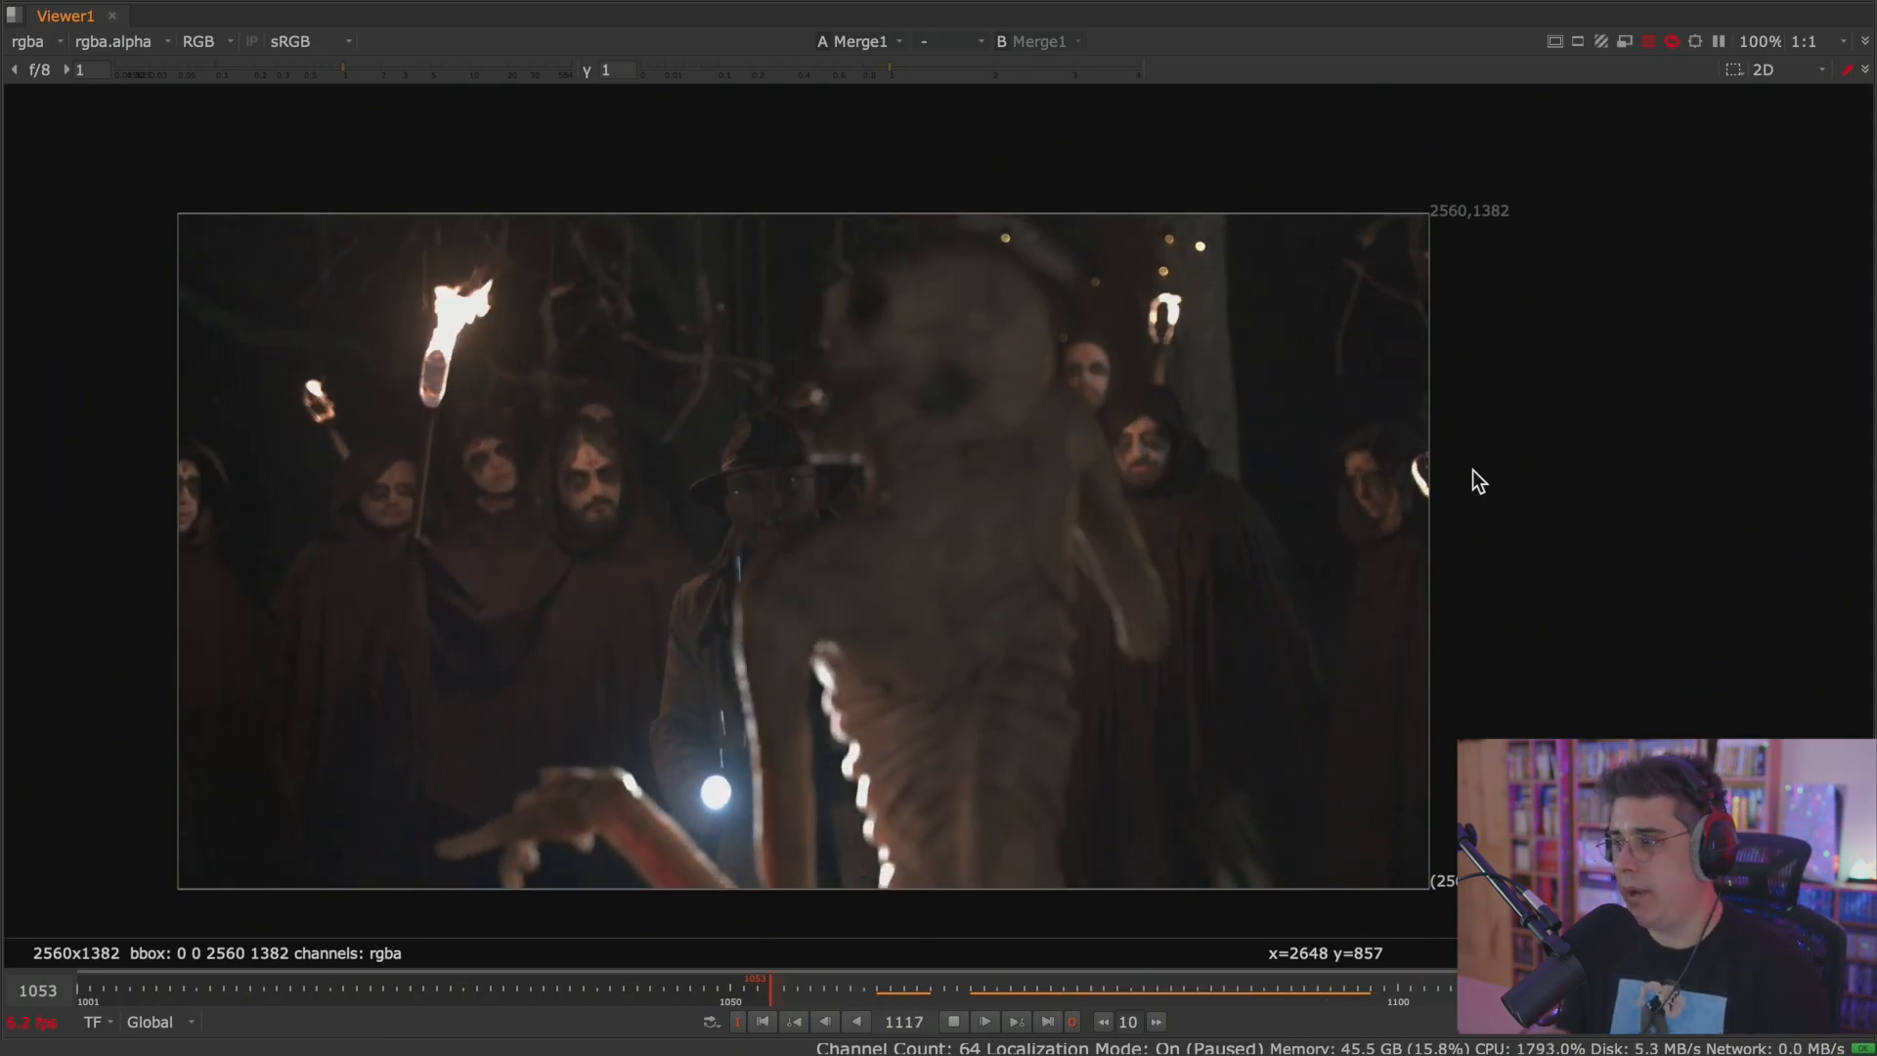
{"action": "key", "text": "2"}
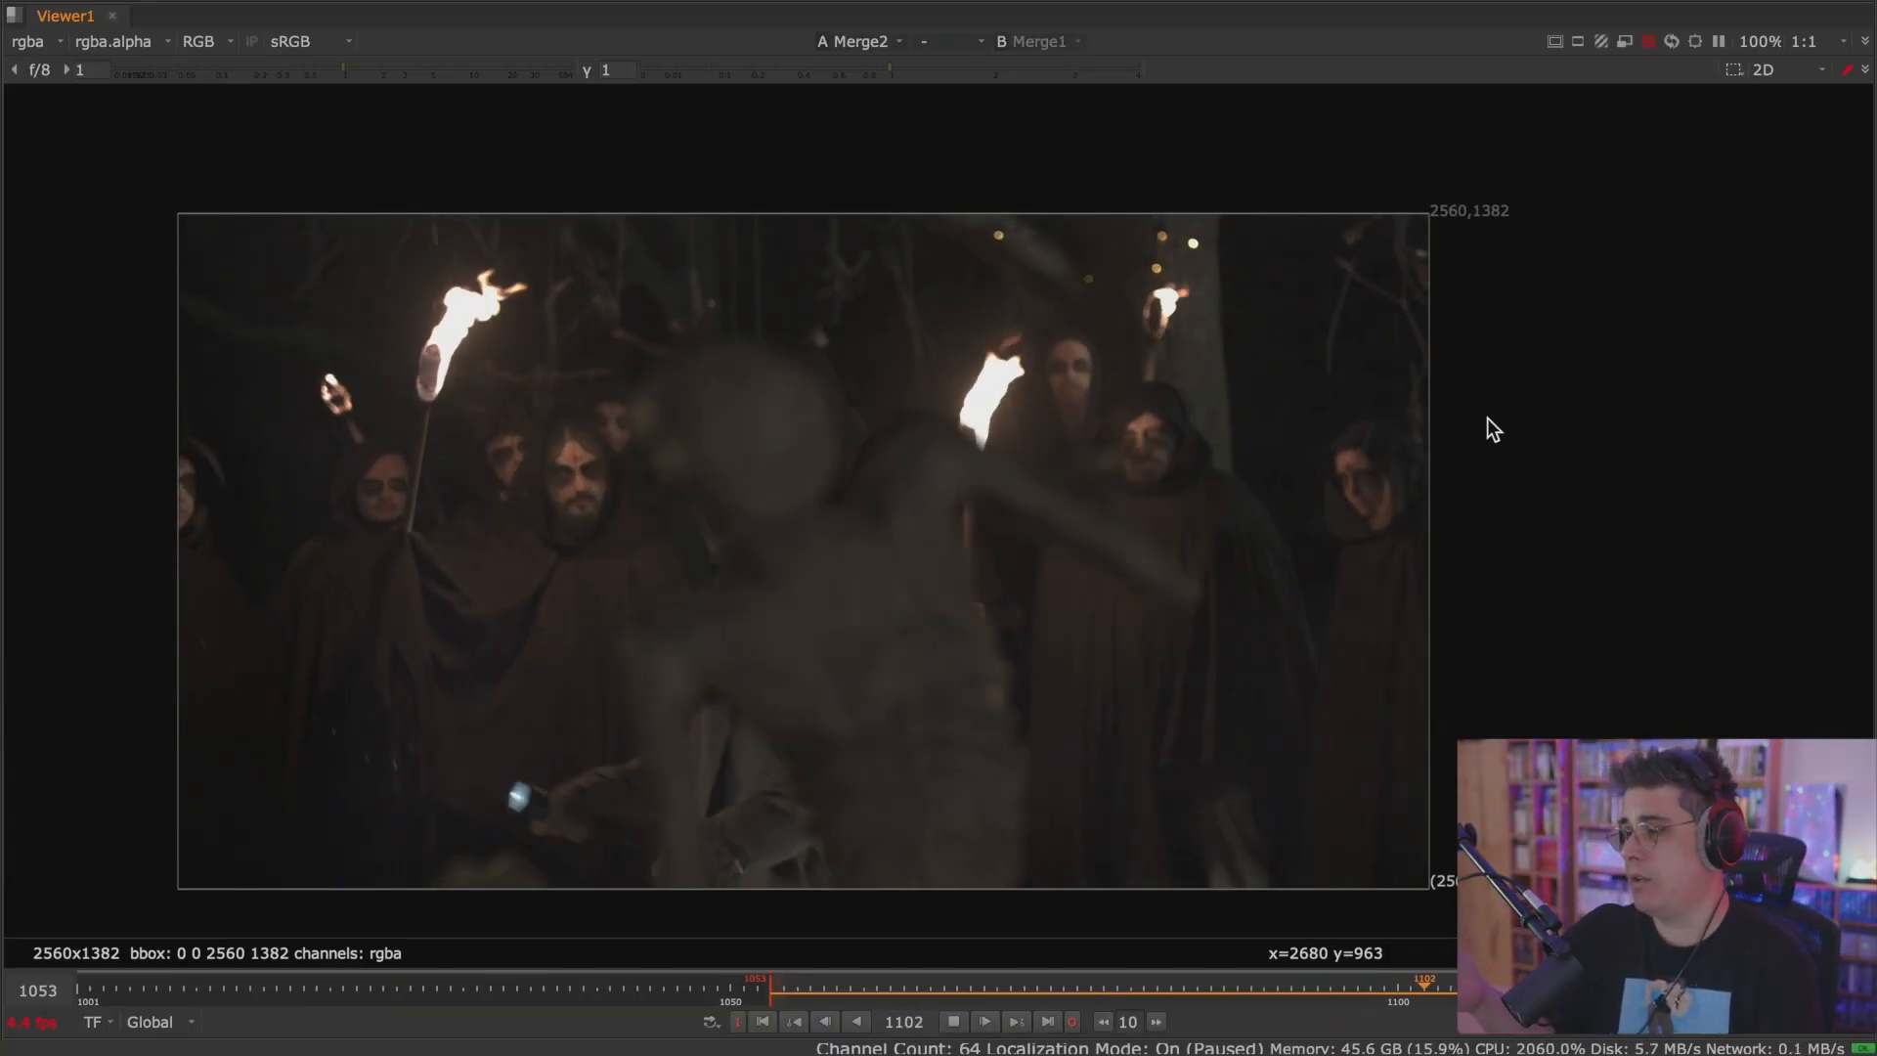
{"action": "key", "text": "1"}
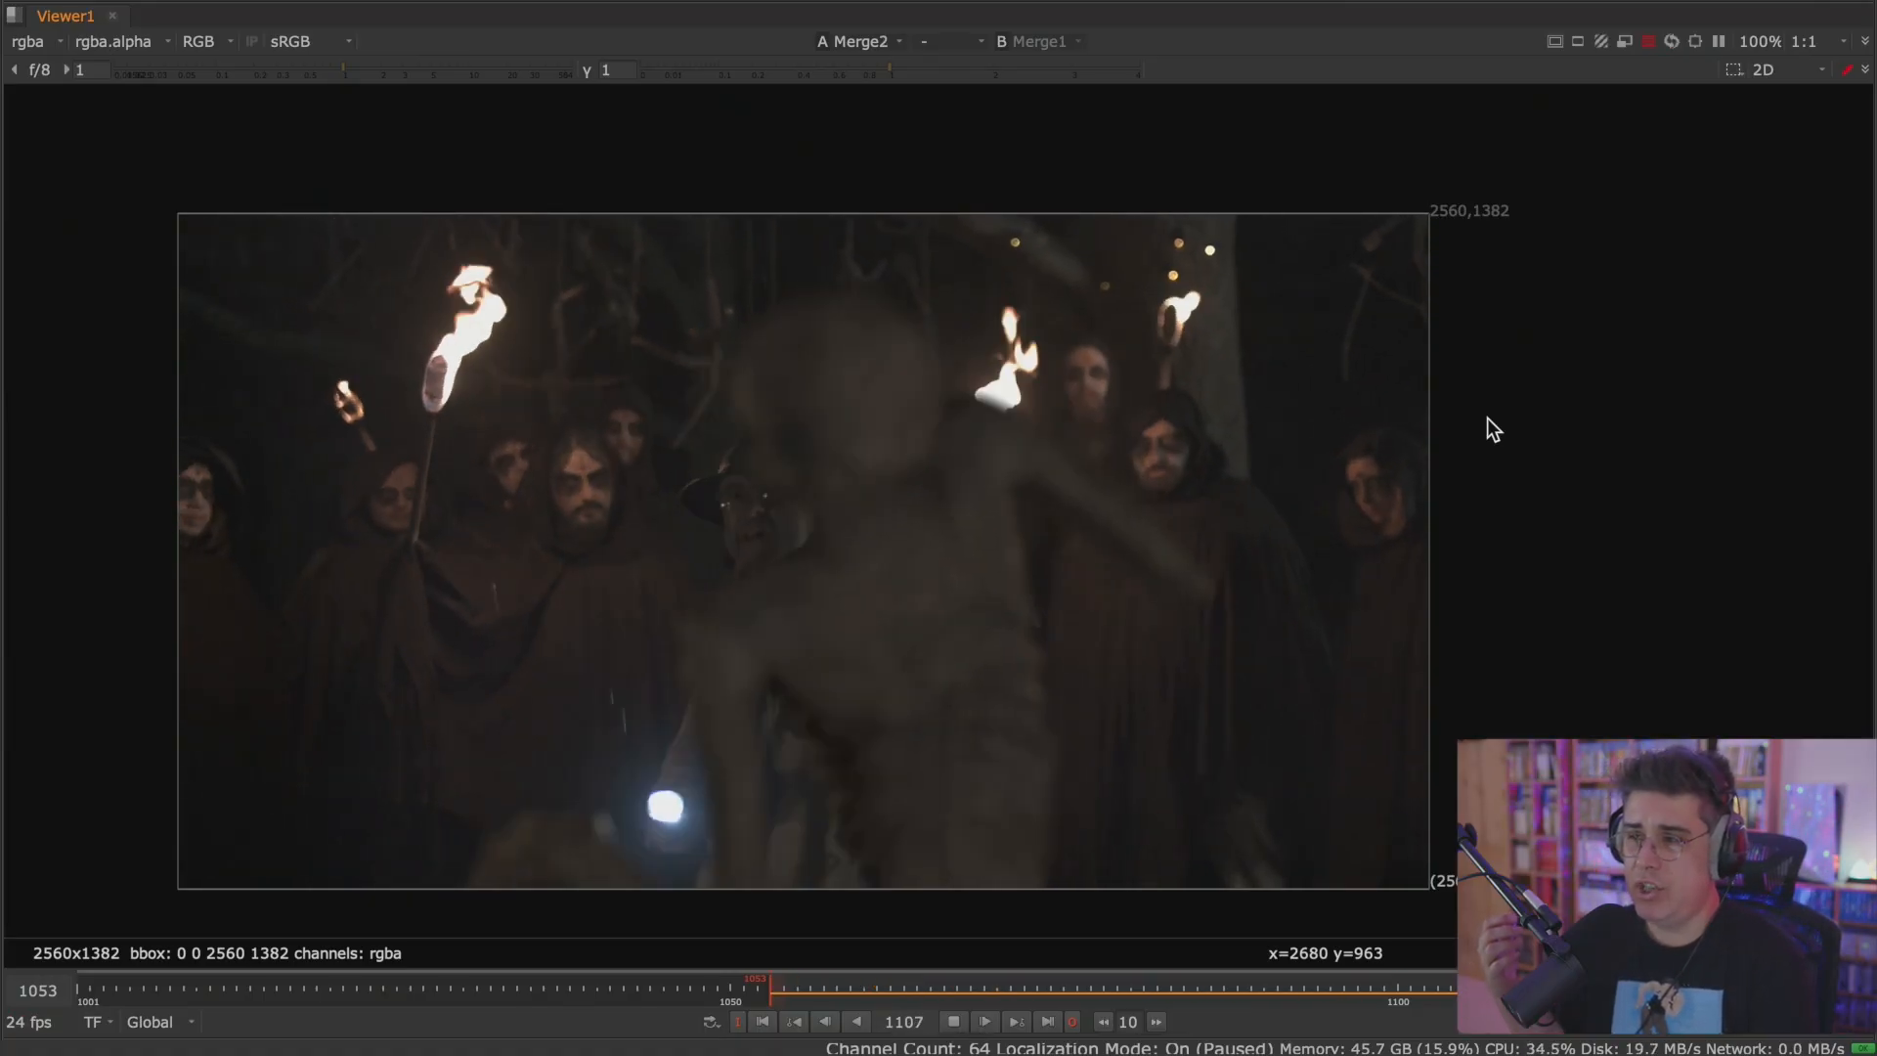
{"action": "key", "text": "2"}
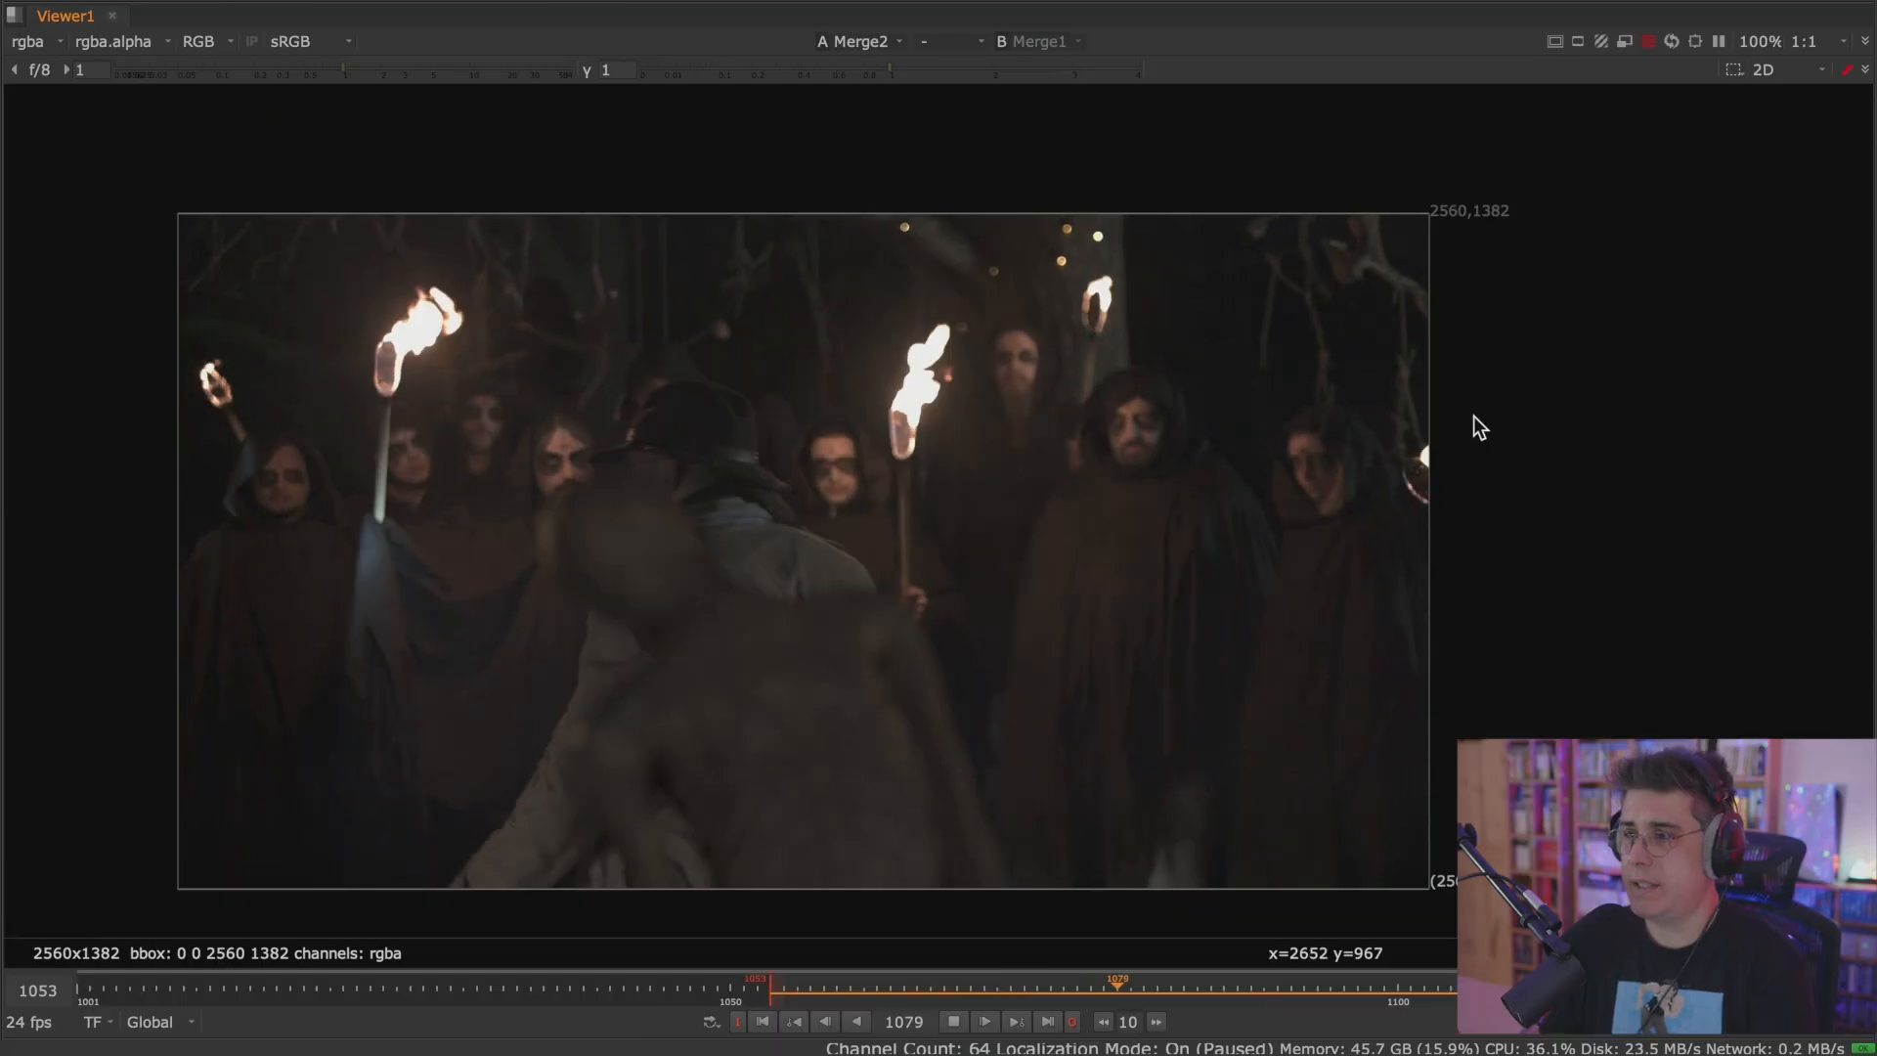
{"action": "key", "text": "space"}
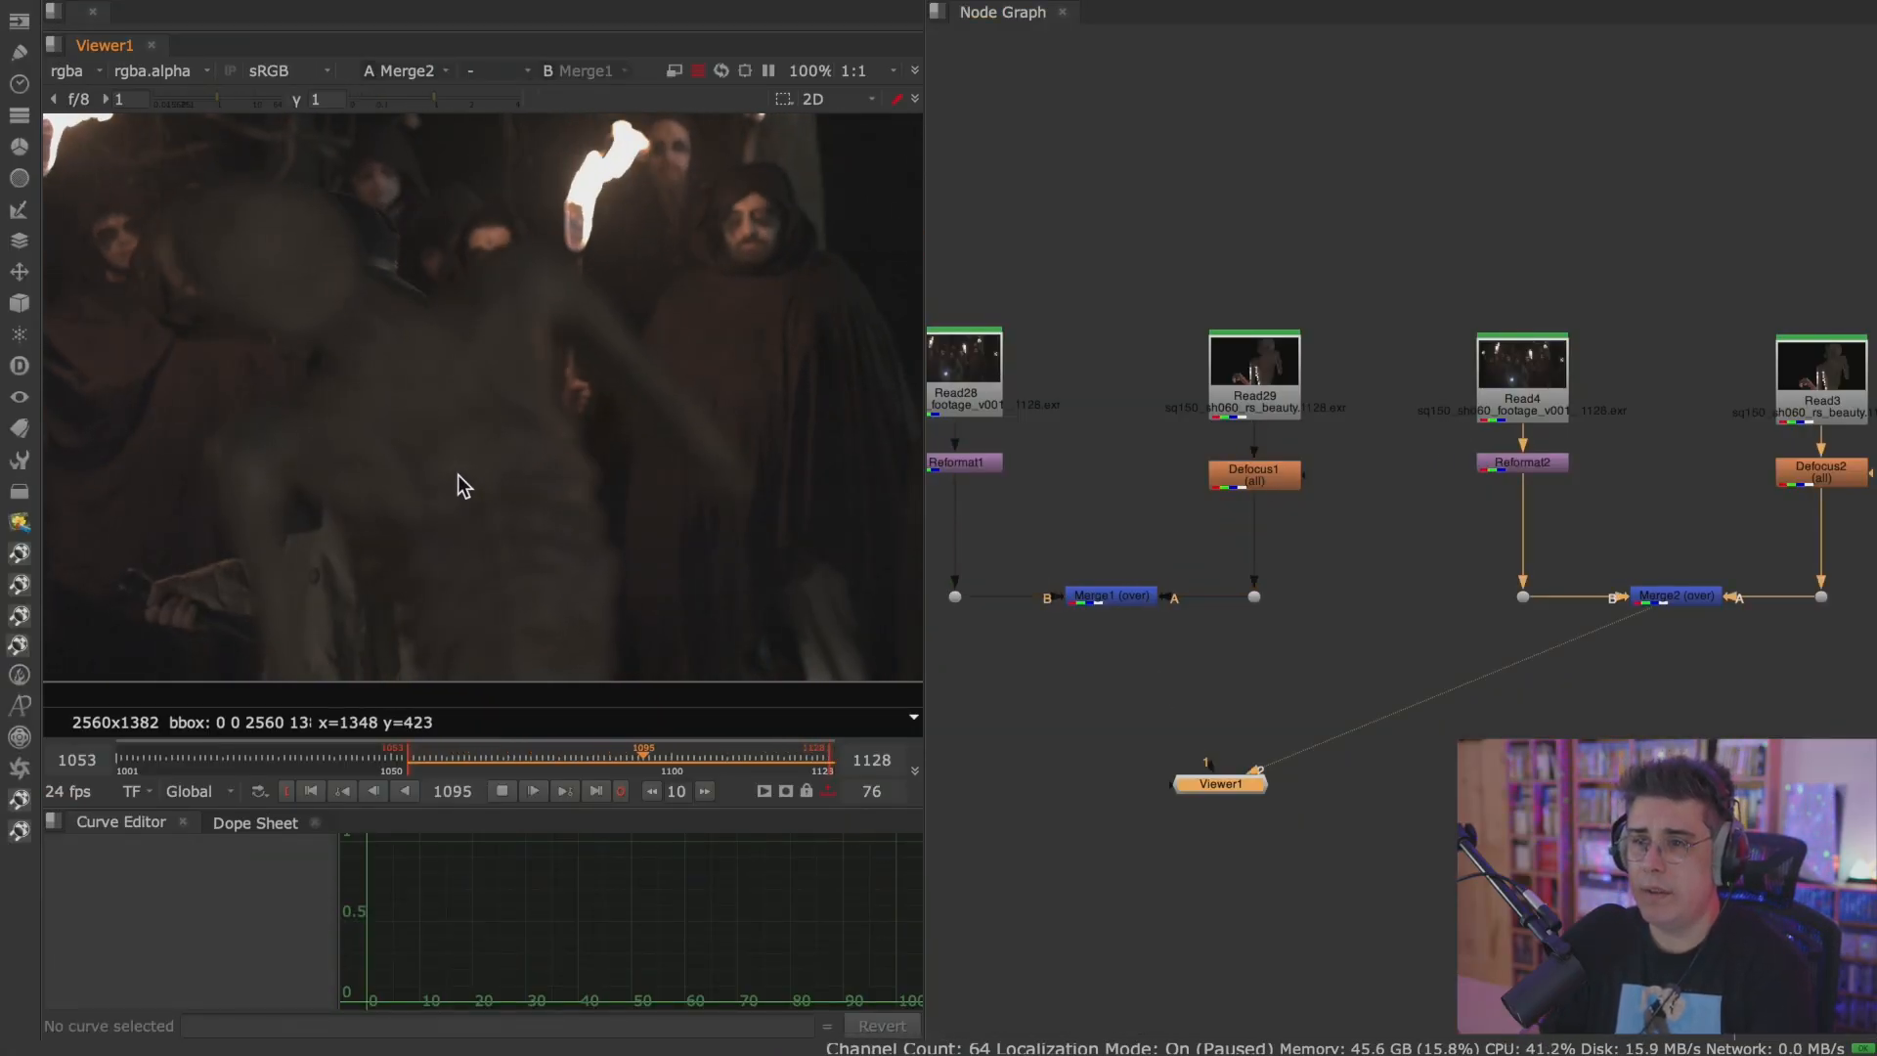
{"action": "key", "text": "1"}
{"action": "key", "text": "2"}
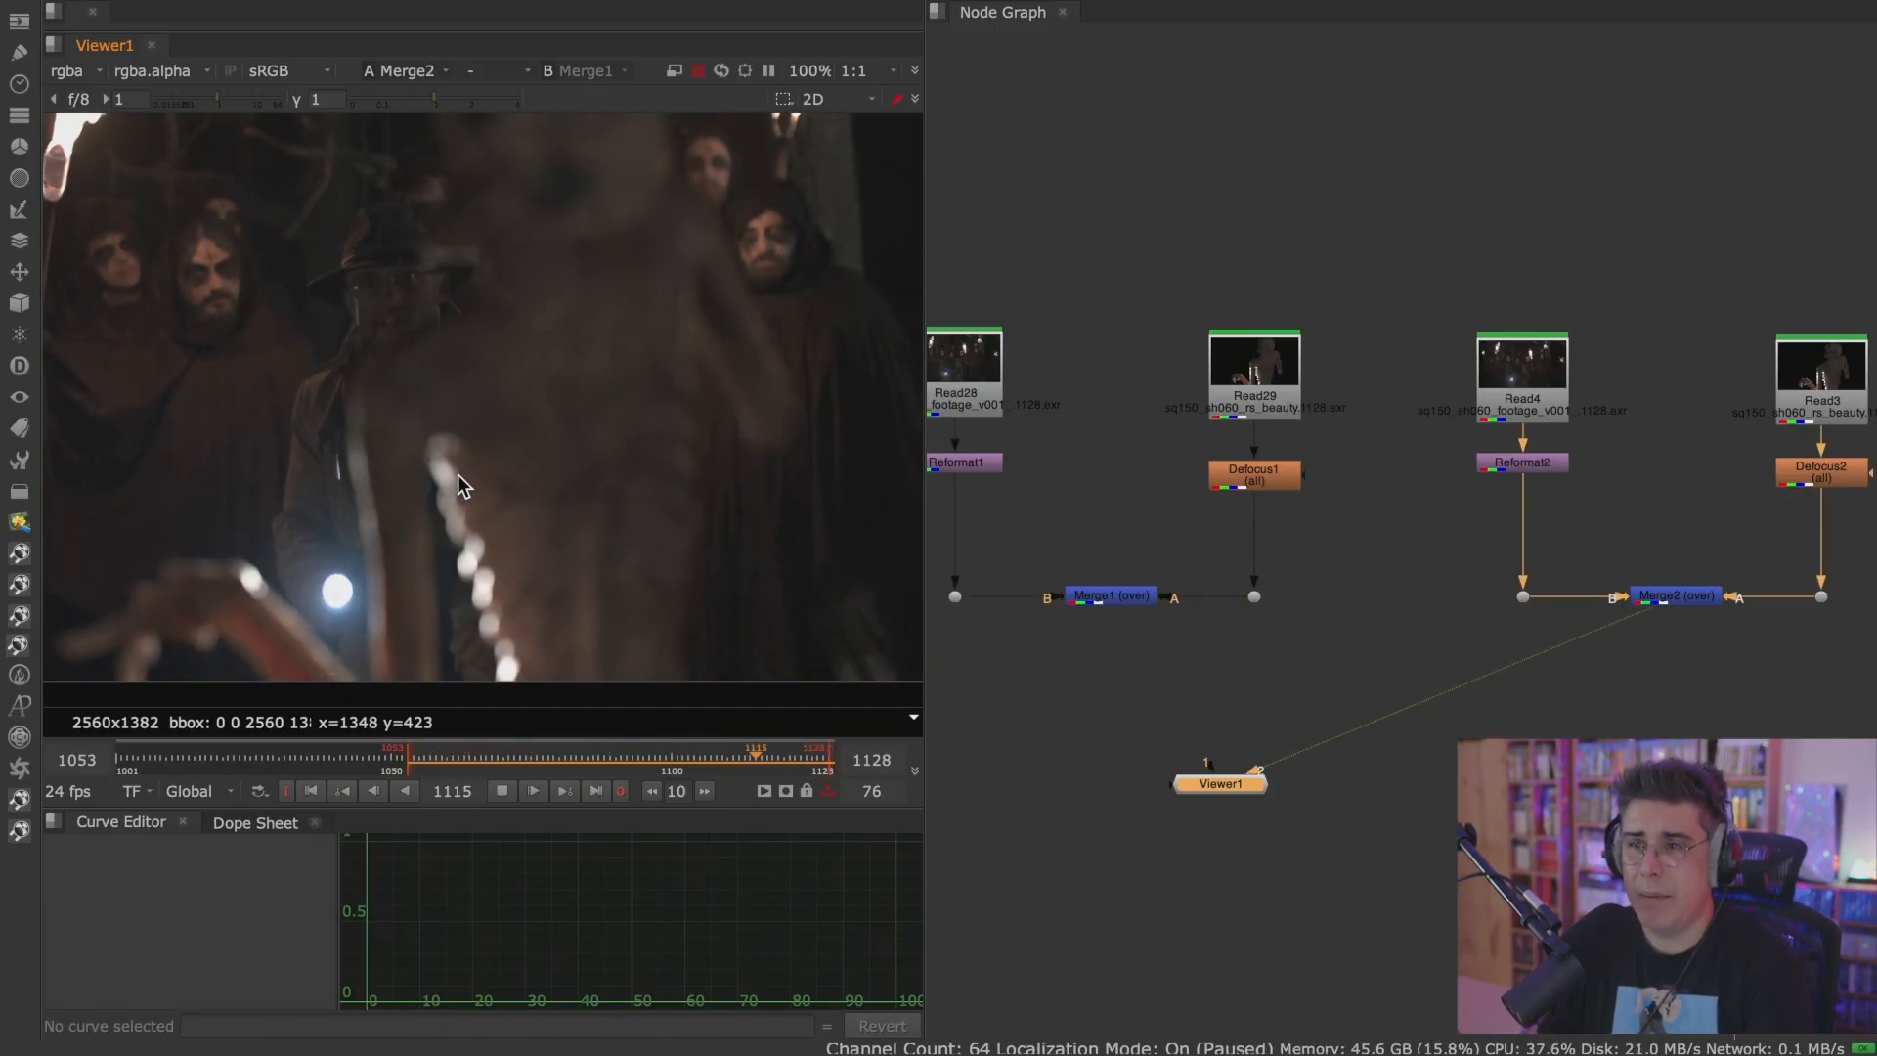
{"action": "left_click", "coordinate": [504, 793]}
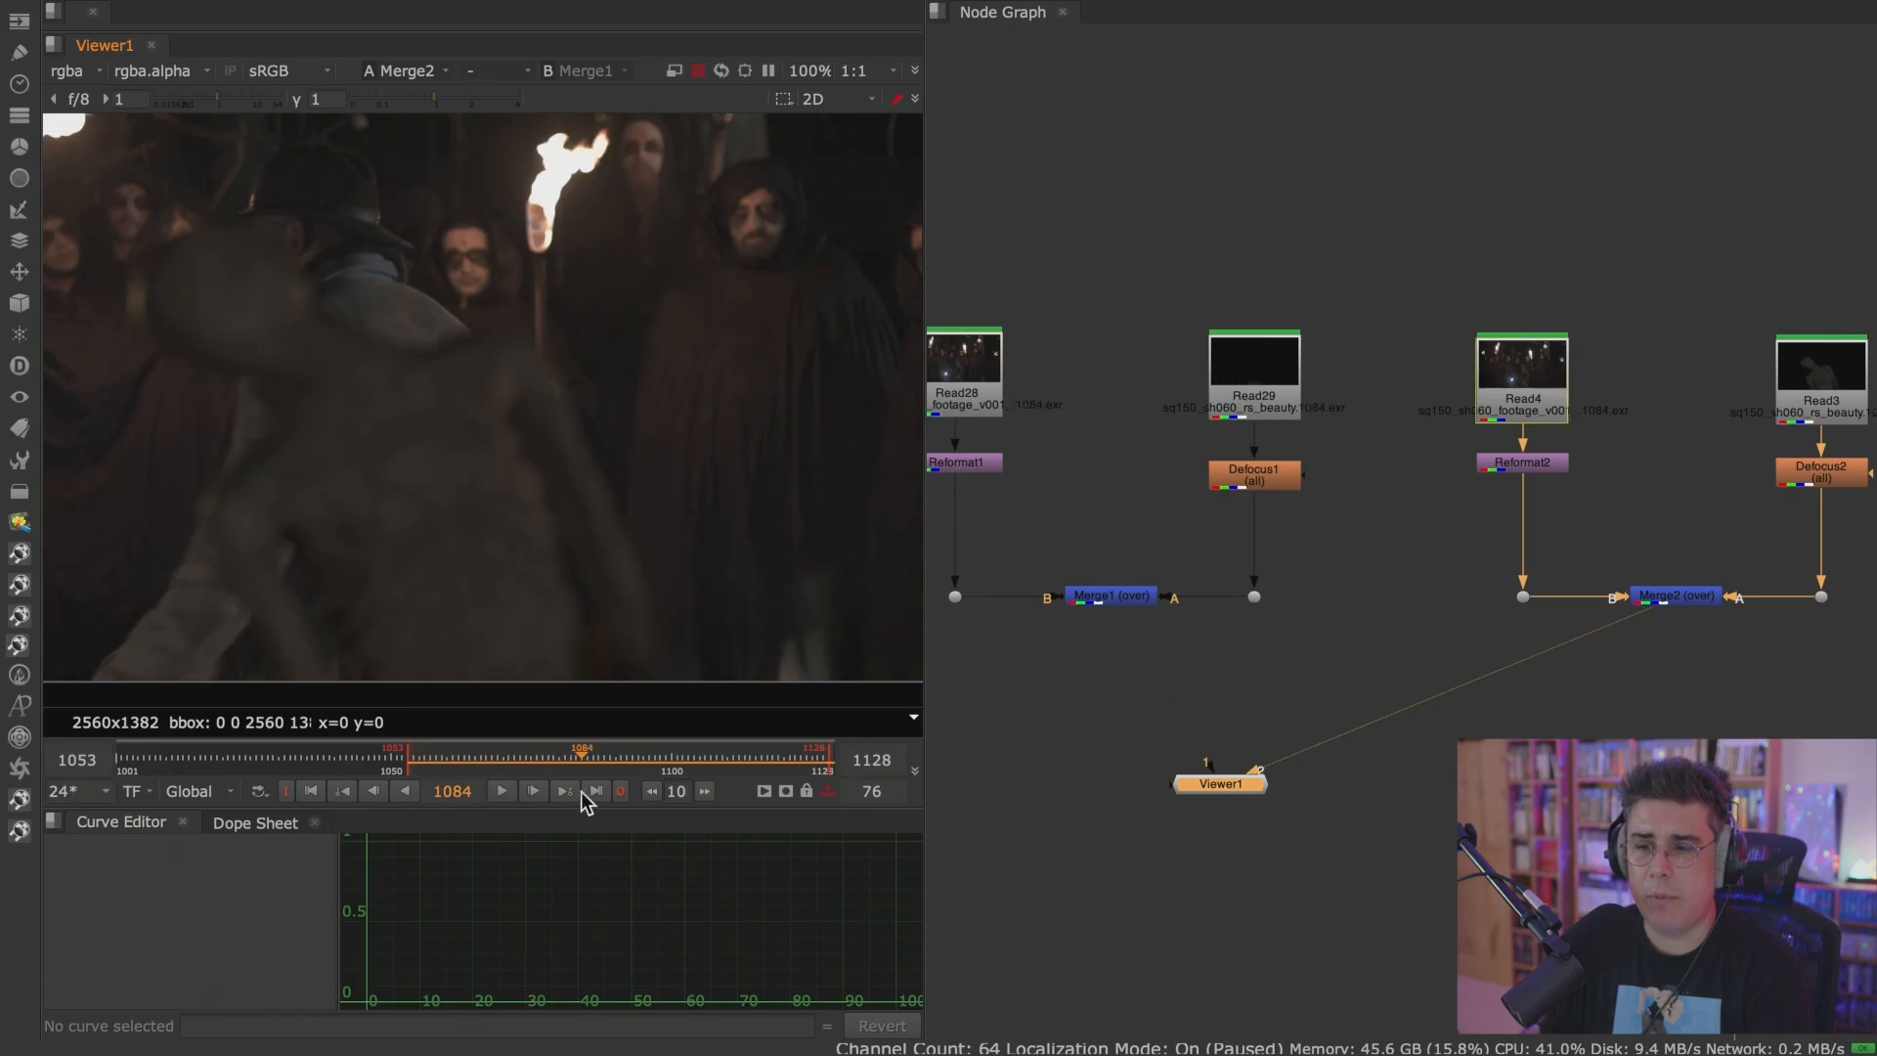
{"action": "left_click", "coordinate": [595, 792]}
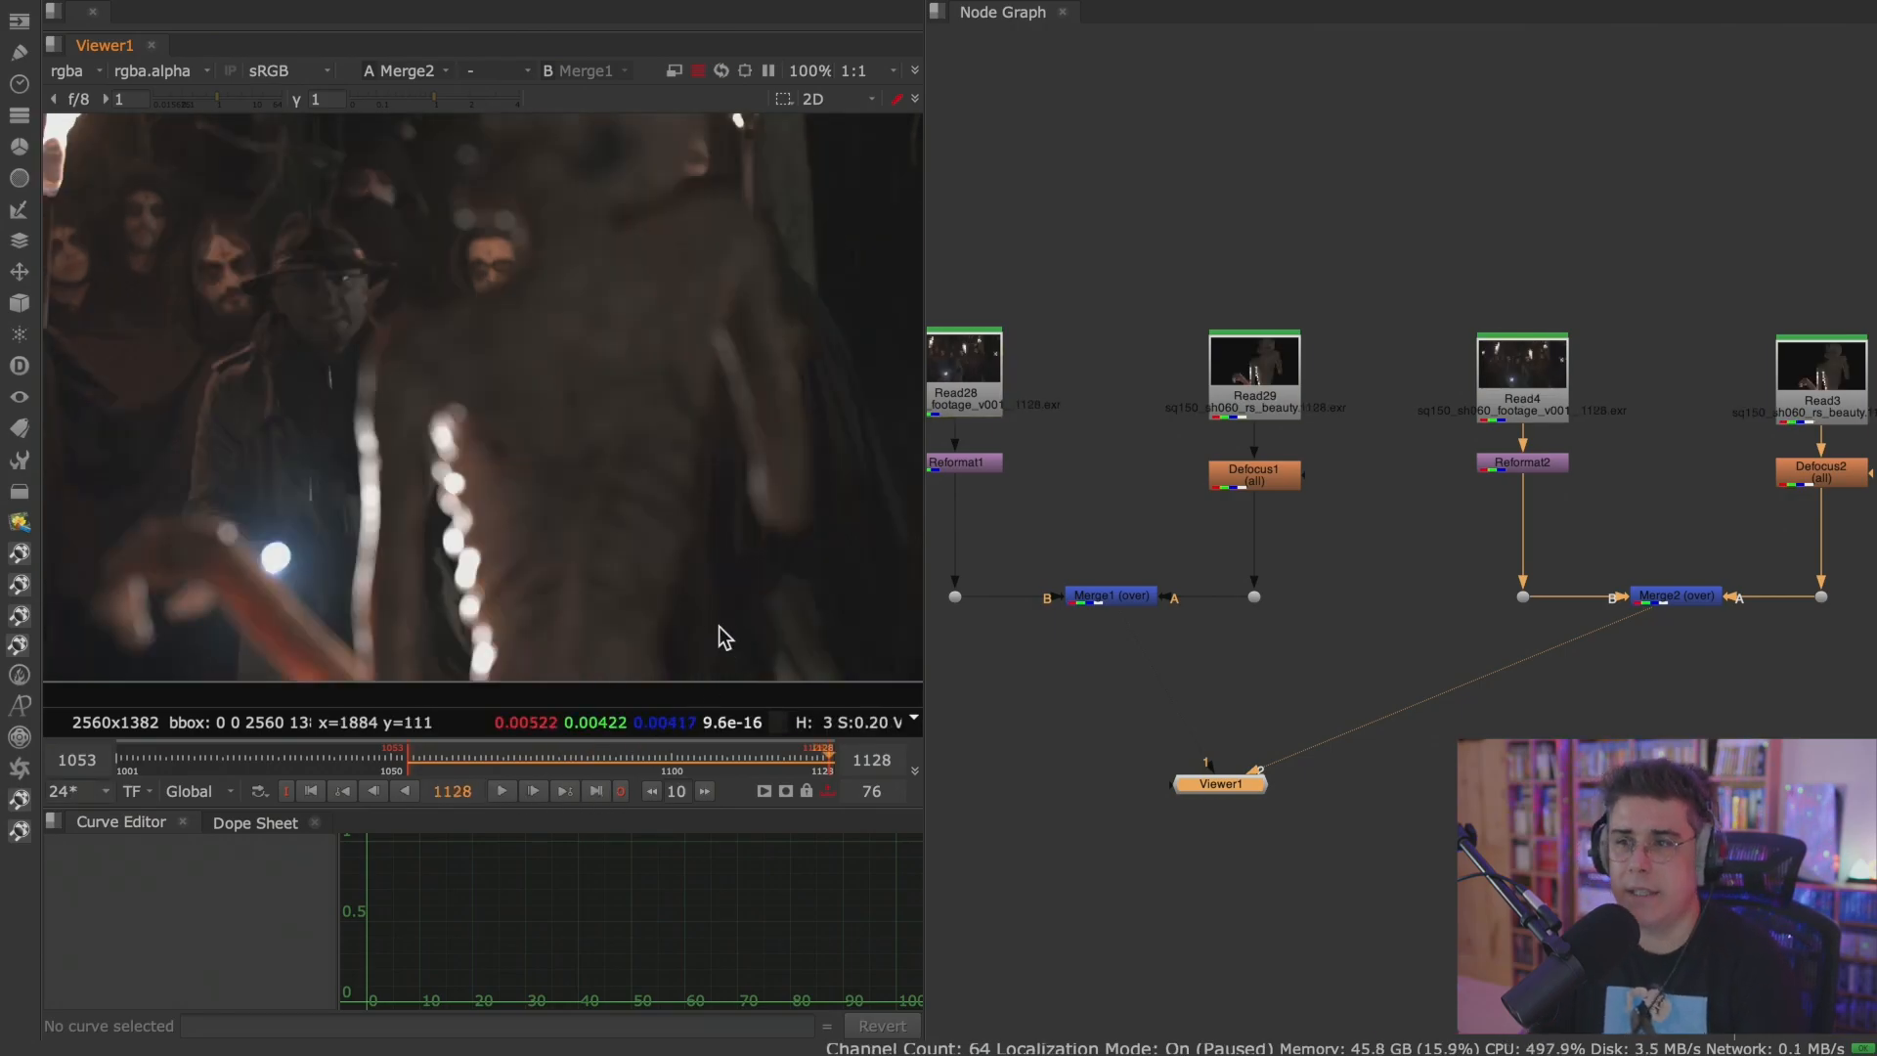
{"action": "scroll", "coordinate": [721, 619], "scroll_direction": "down", "scroll_amount": 3}
Create a Grade node in the node graph with no other node selected.
{"action": "left_click", "coordinate": [1457, 537]}
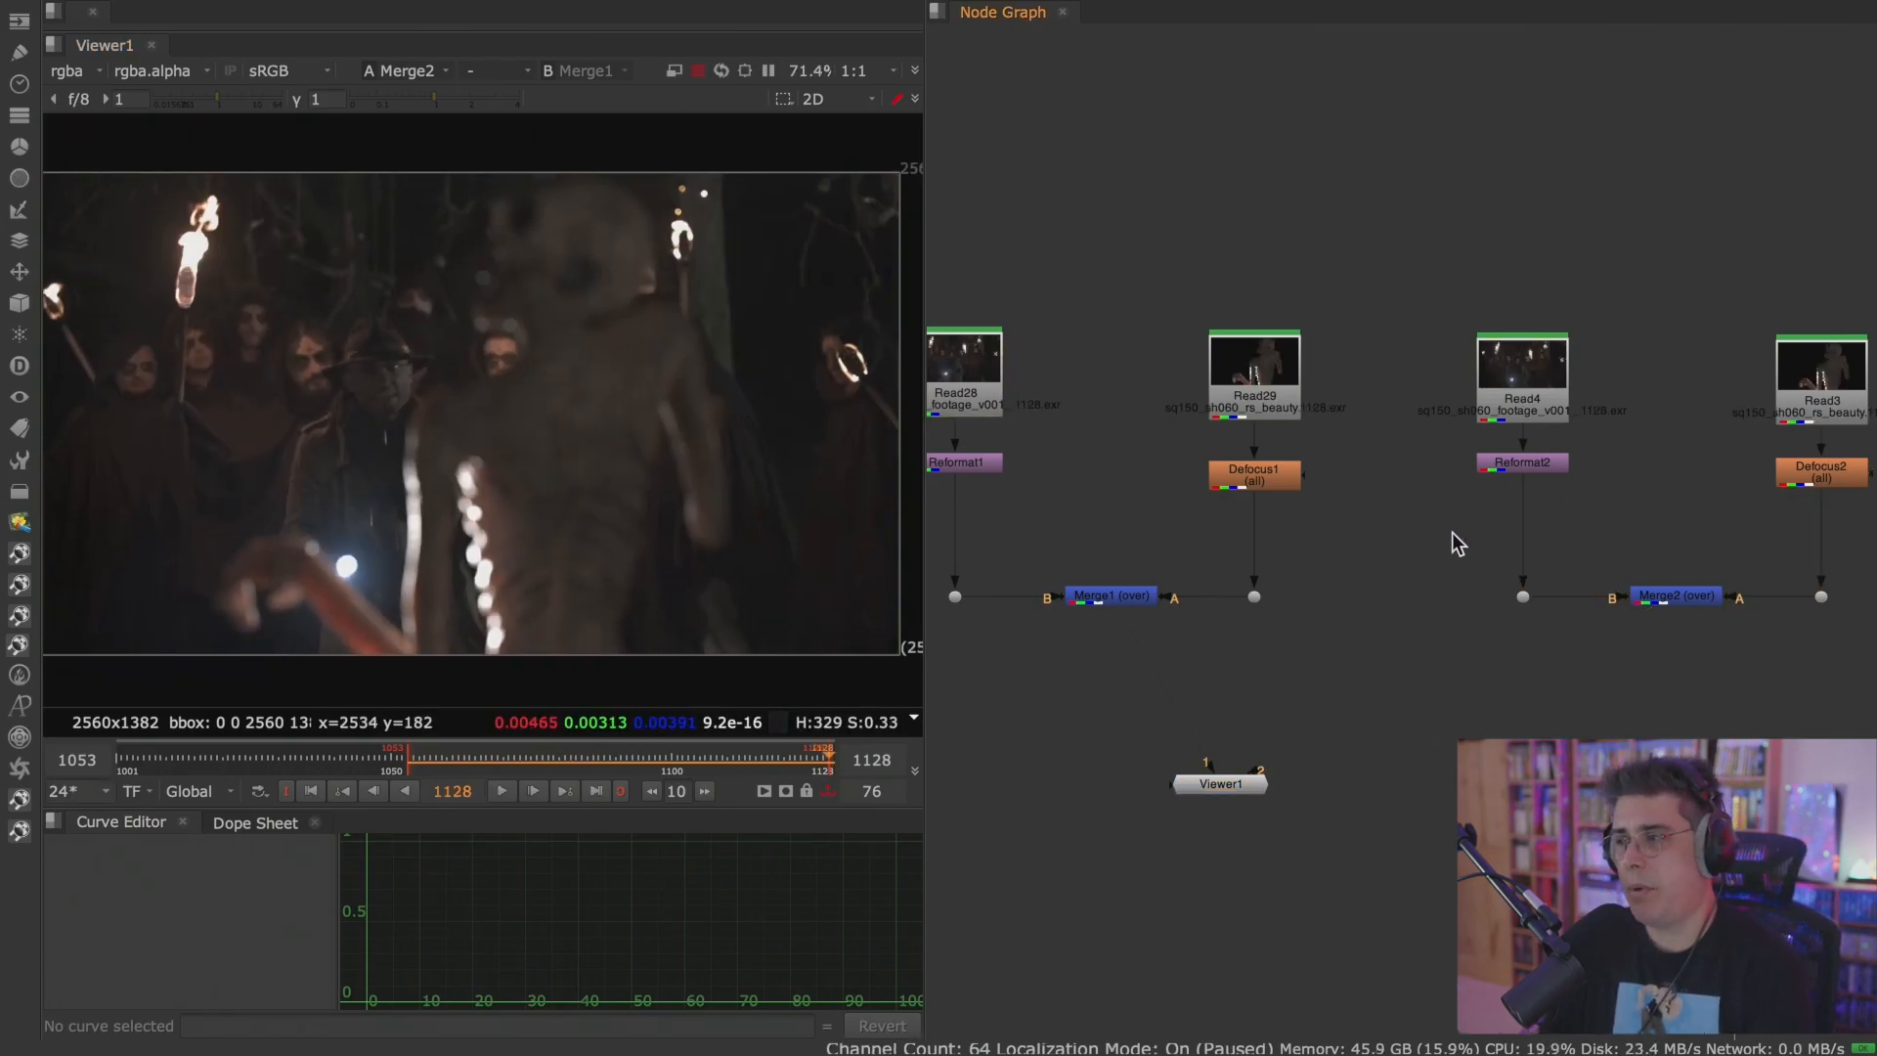
{"action": "key", "text": "space"}
{"action": "middle_click_drag", "start_coordinate": [1449, 590], "coordinate": [1047, 655]}
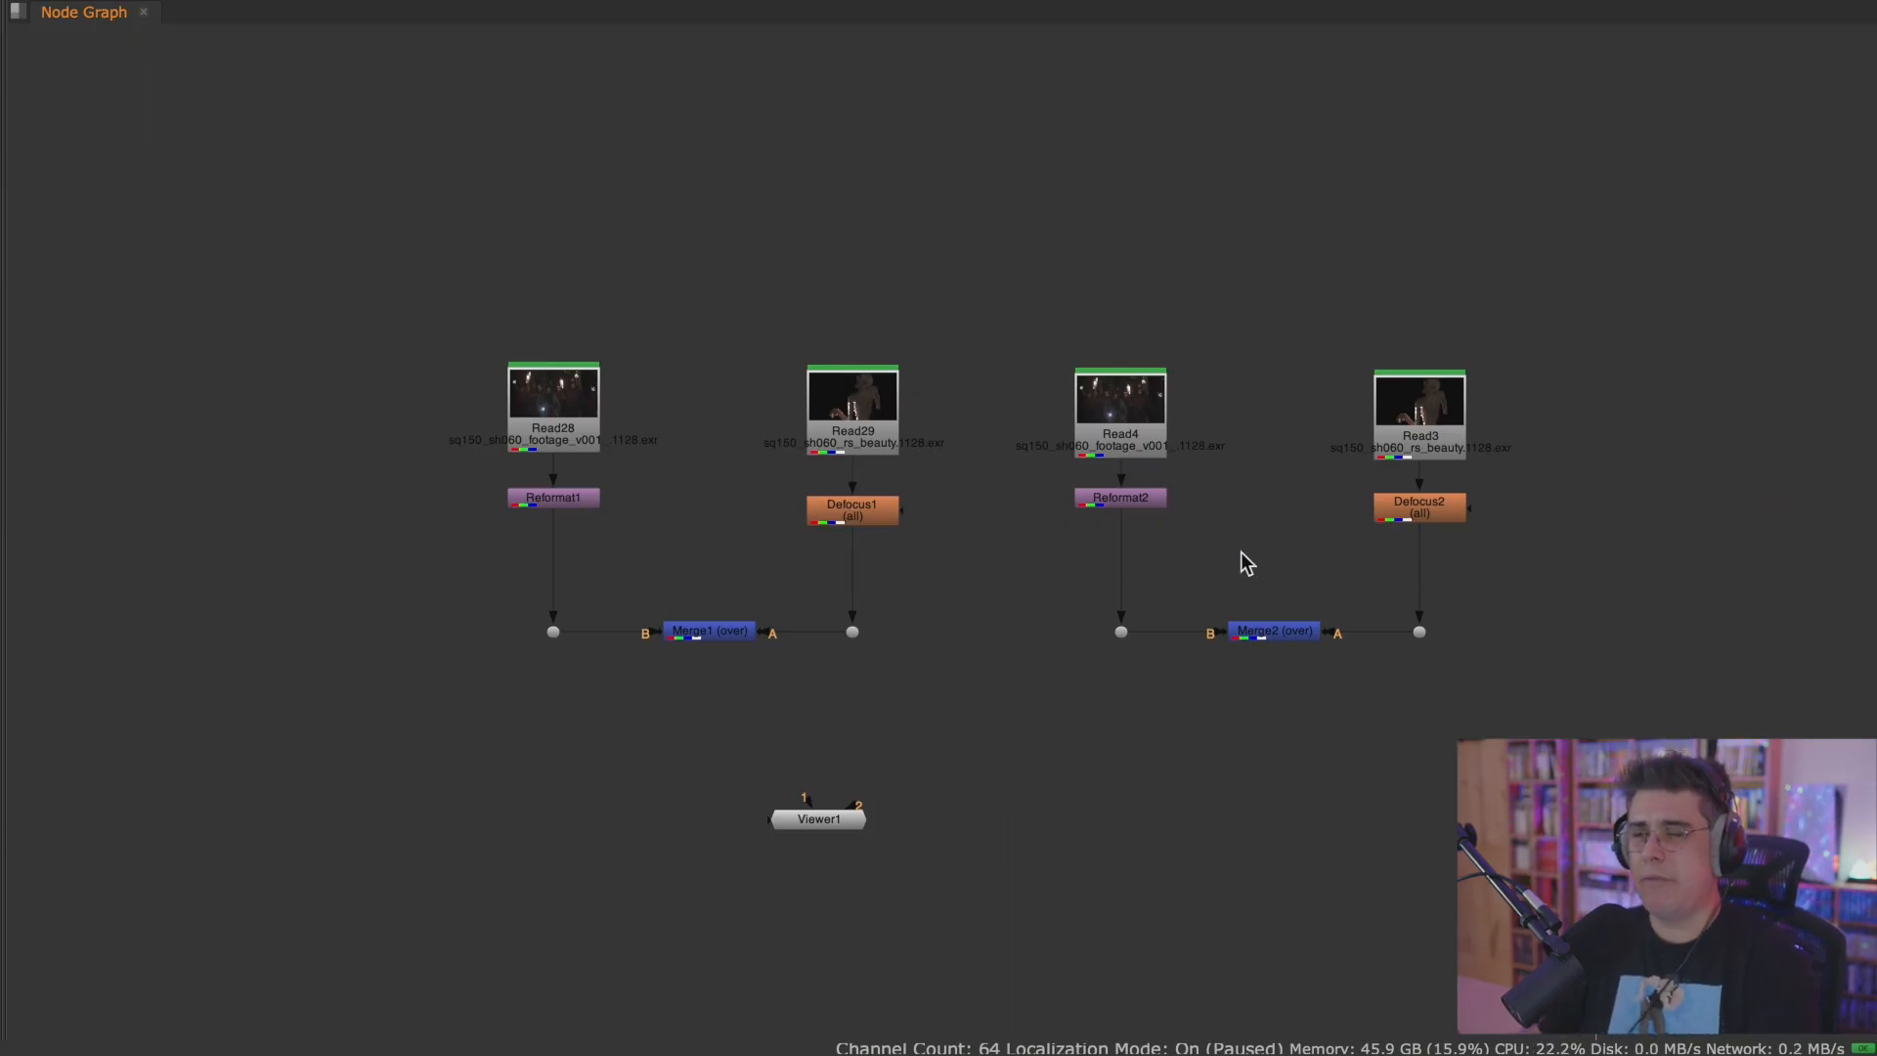
{"action": "key", "text": "space"}
{"action": "middle_click_drag", "start_coordinate": [1303, 547], "coordinate": [1710, 527]}
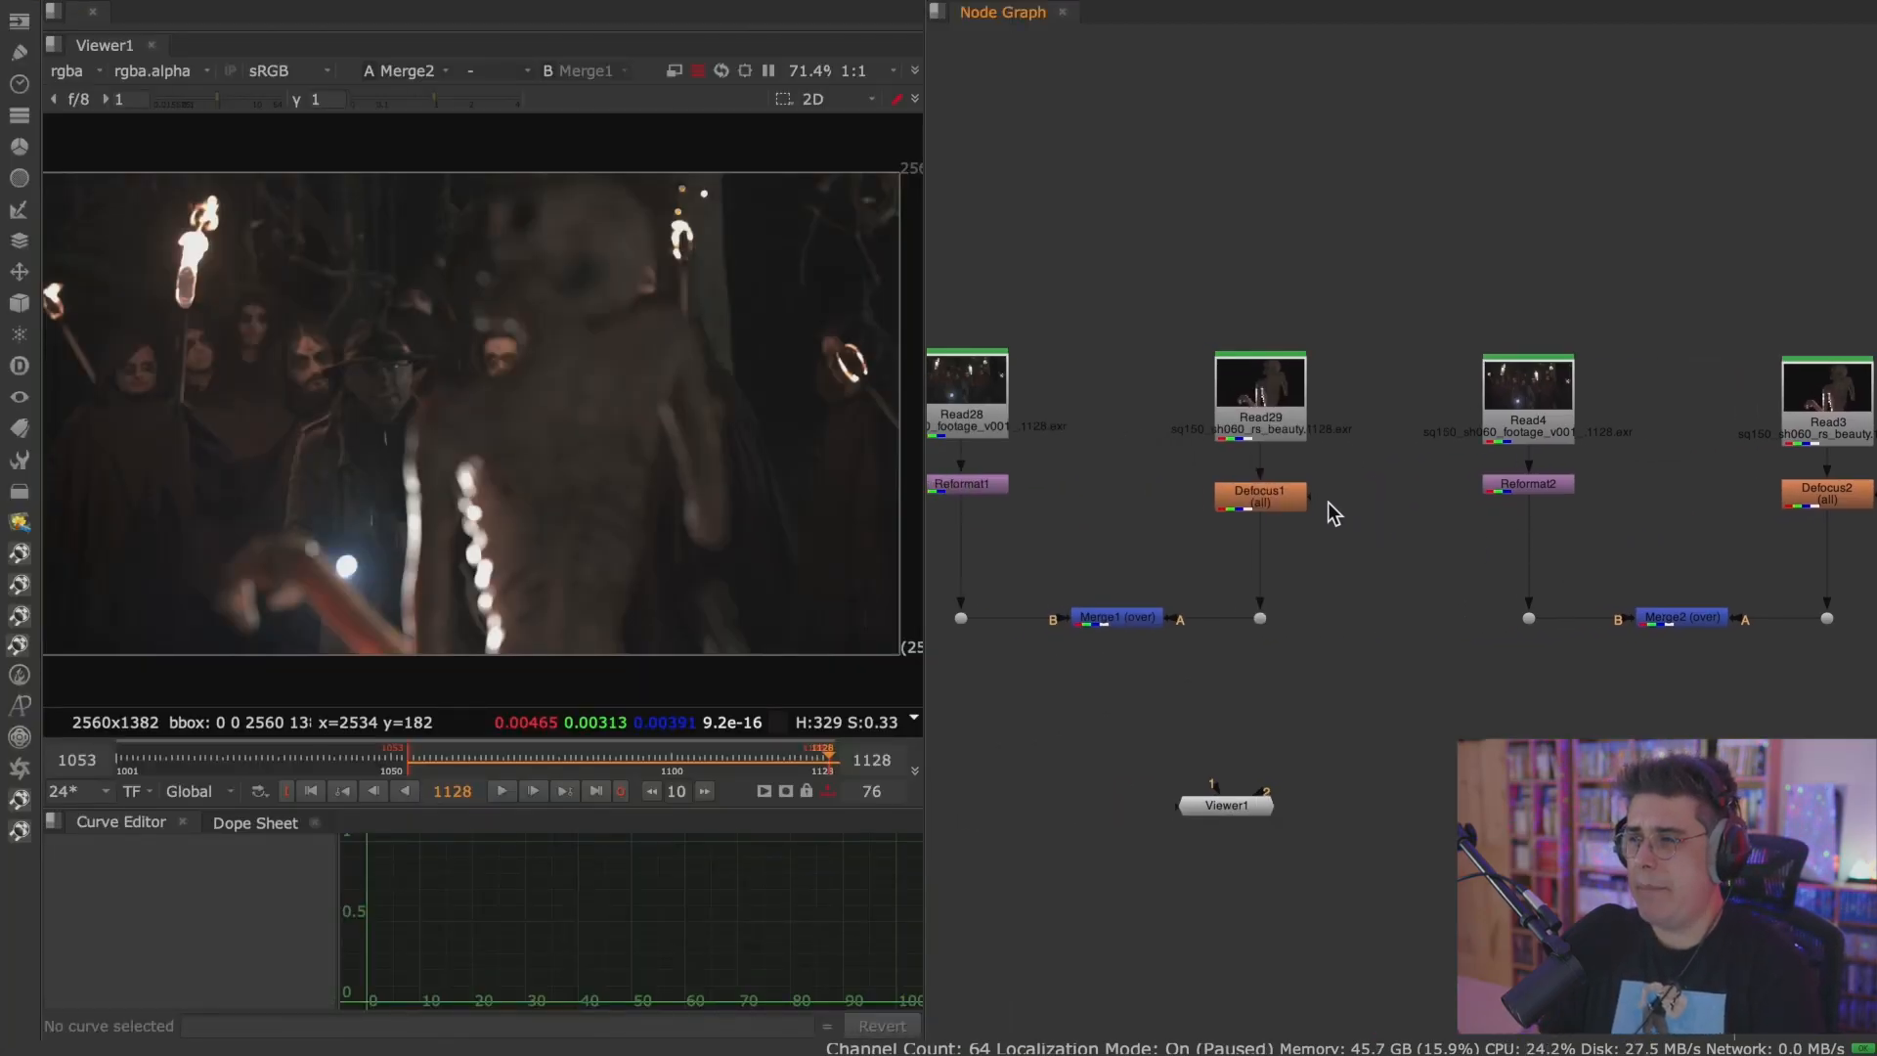
{"action": "key", "text": "g"}
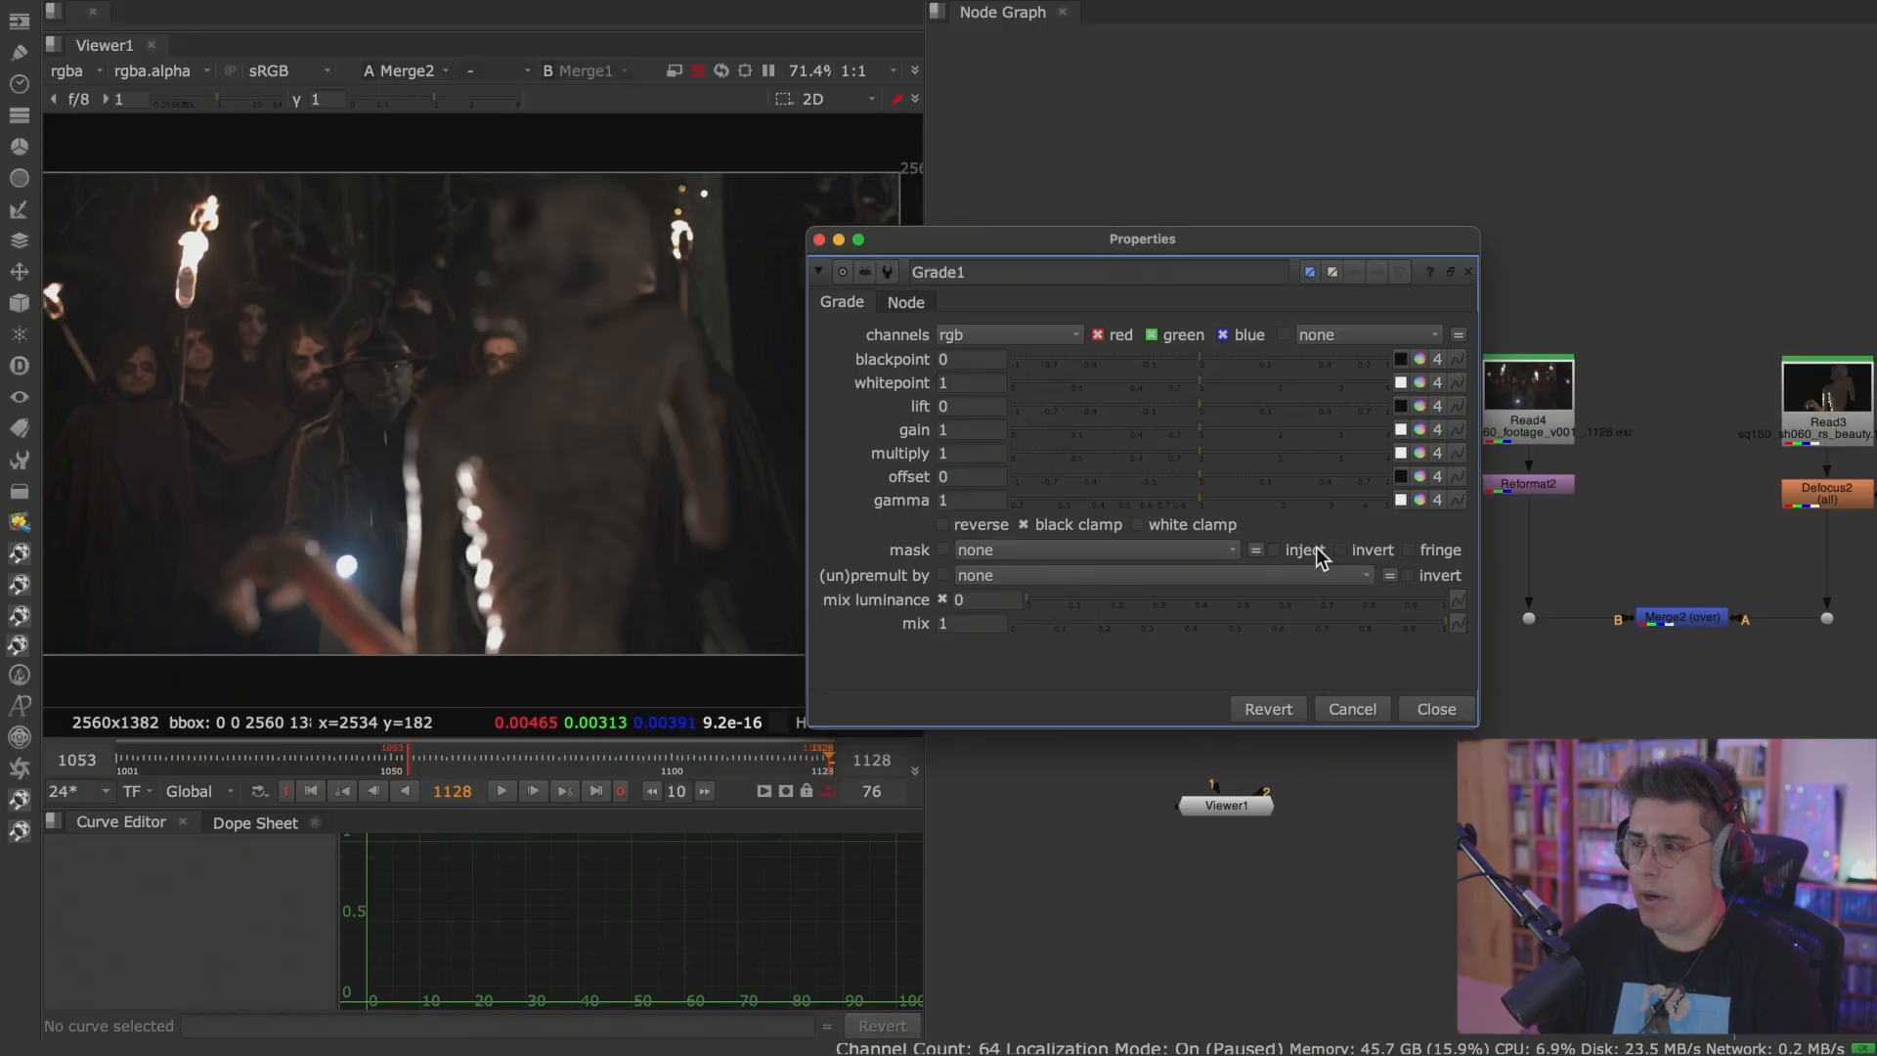
Insert Grade1 between Defocus1 and the dot feeding Merge1's A input, and set its multiply to 1.48.
{"action": "left_click", "coordinate": [1435, 711]}
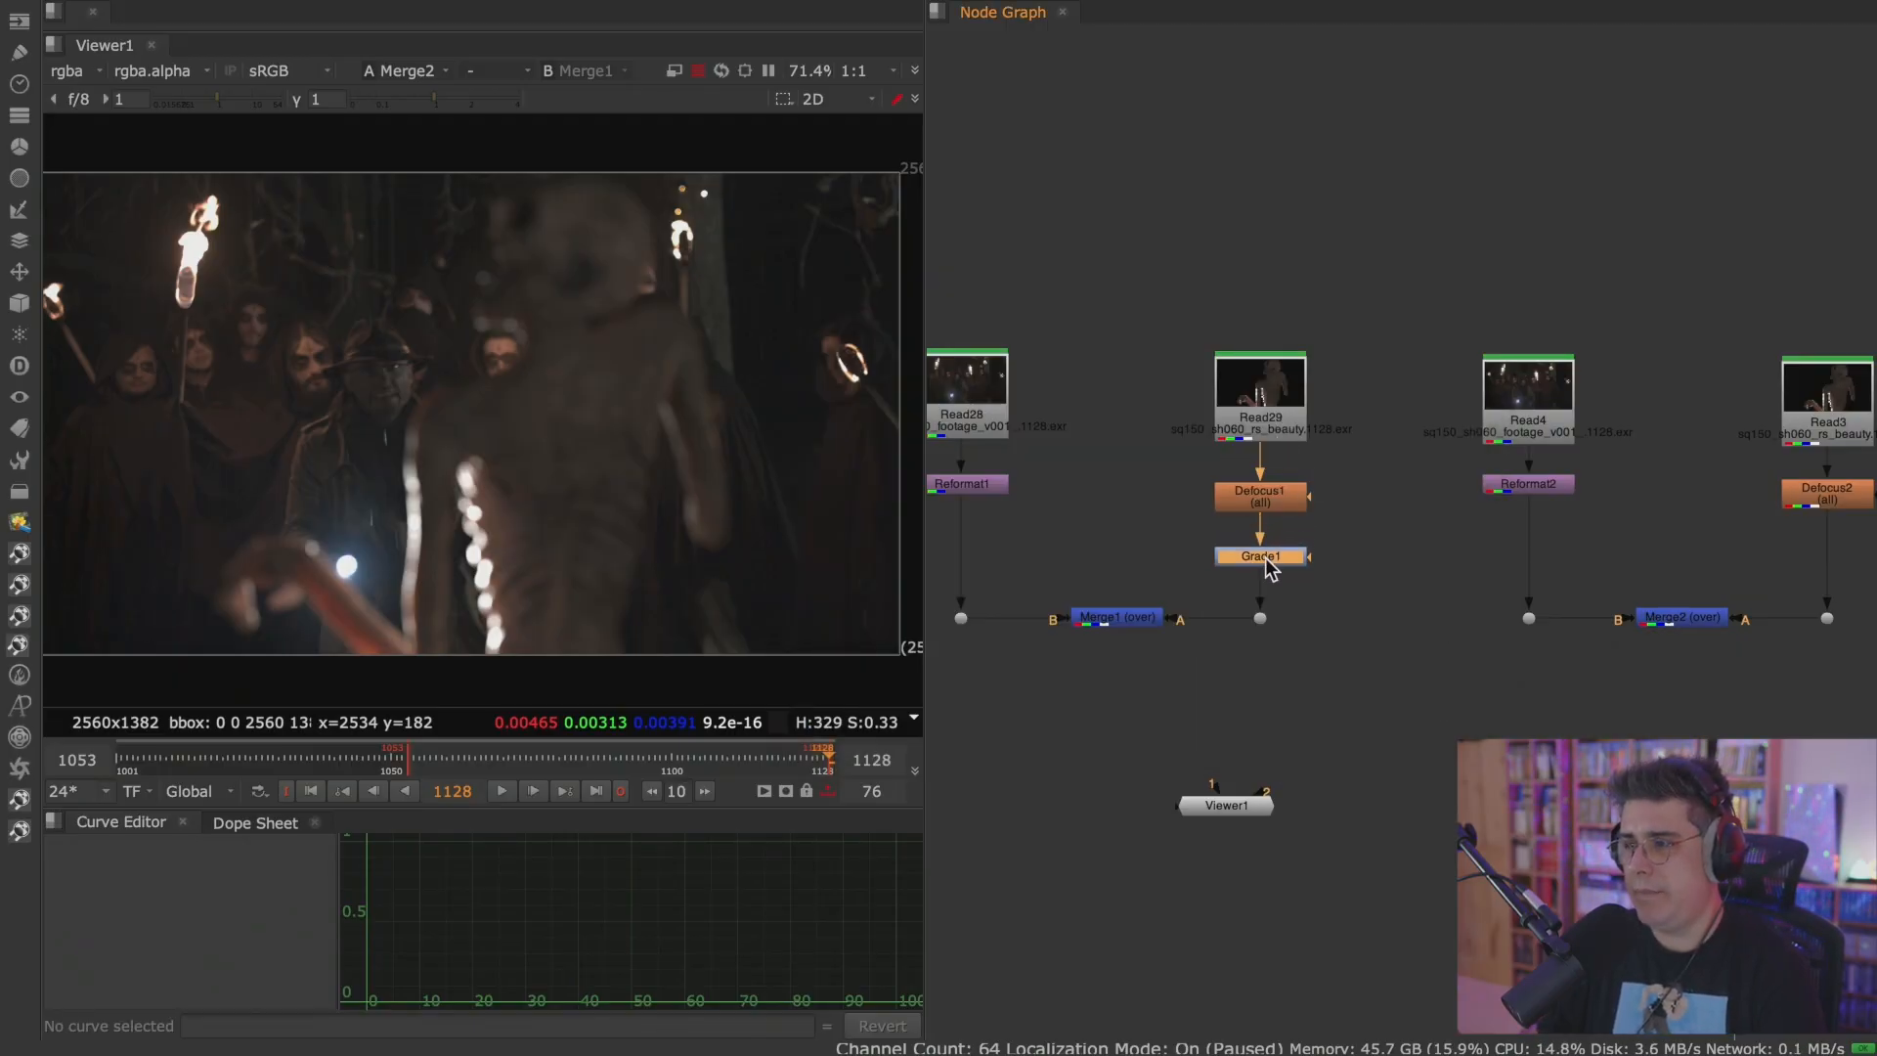
{"action": "scroll", "coordinate": [1261, 547], "scroll_direction": "up", "scroll_amount": 5}
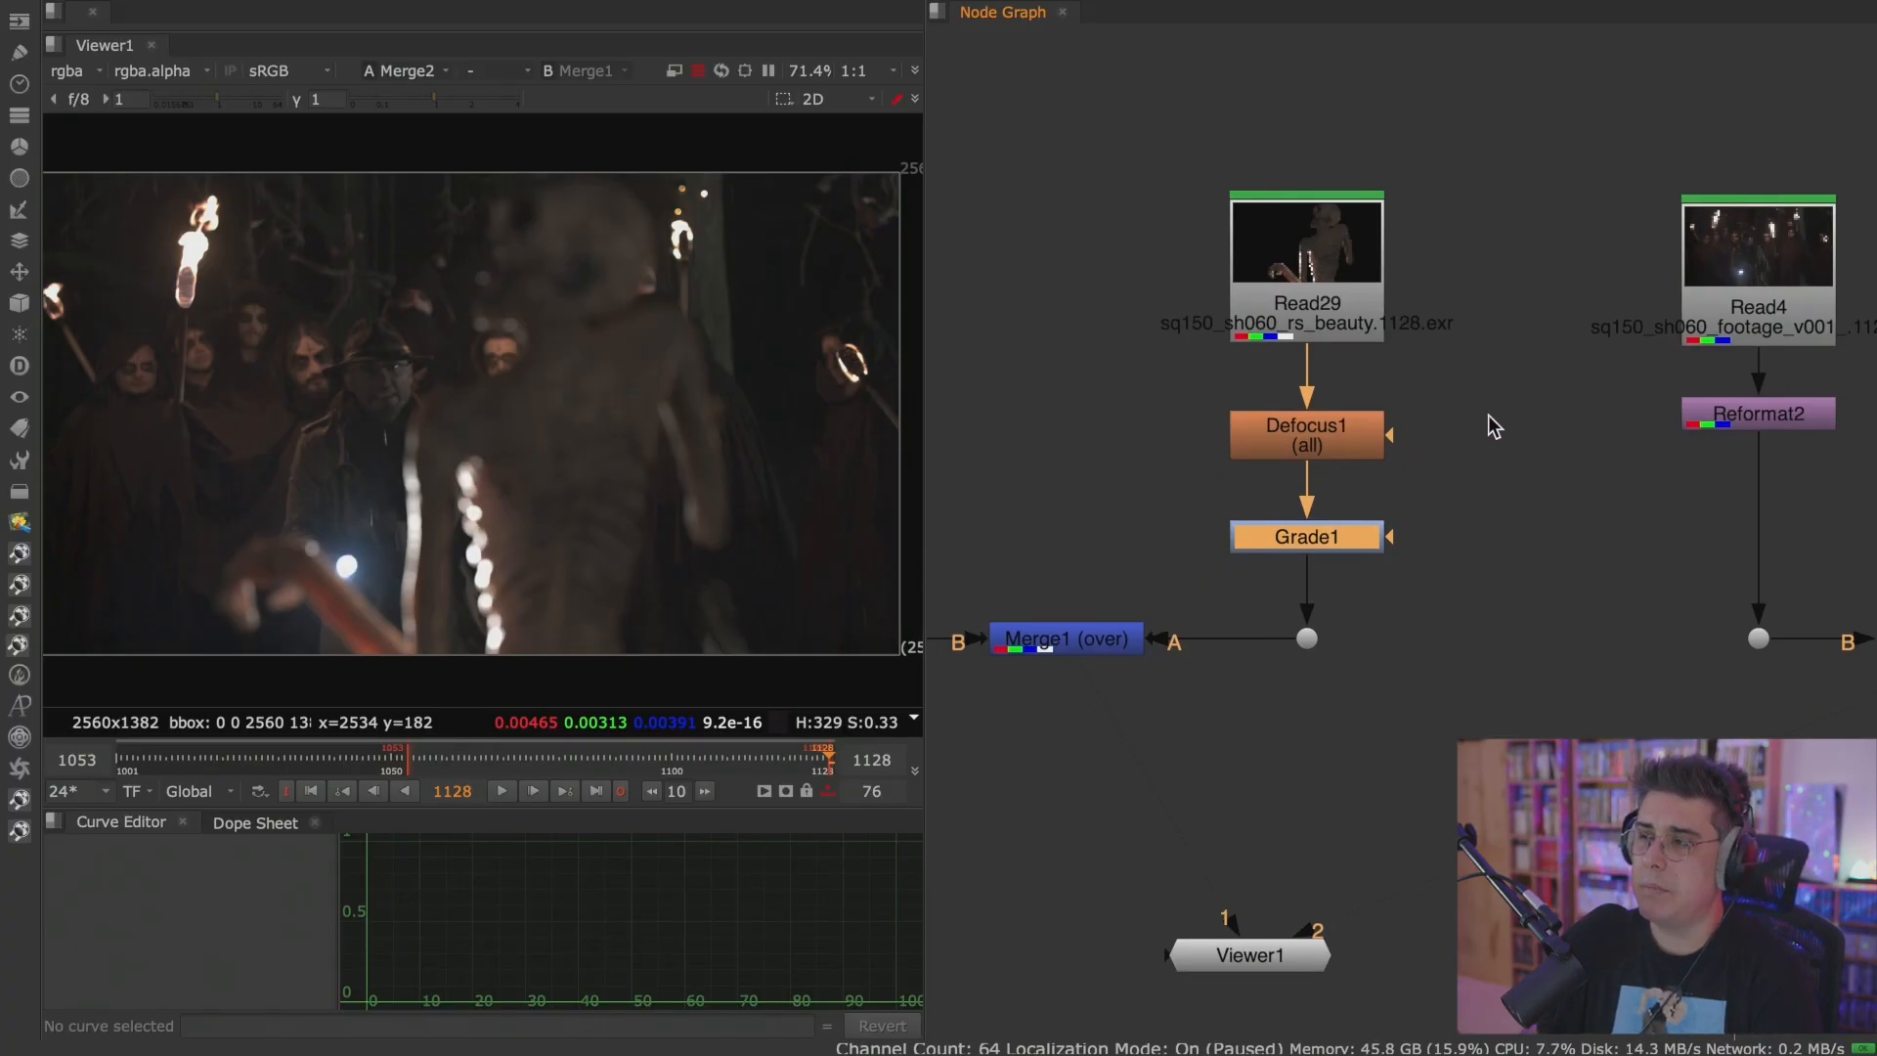
{"action": "double_click", "coordinate": [1325, 552]}
{"action": "left_click_drag", "start_coordinate": [1051, 238], "coordinate": [1362, 66]}
{"action": "left_click_drag", "start_coordinate": [1510, 280], "coordinate": [1551, 281]}
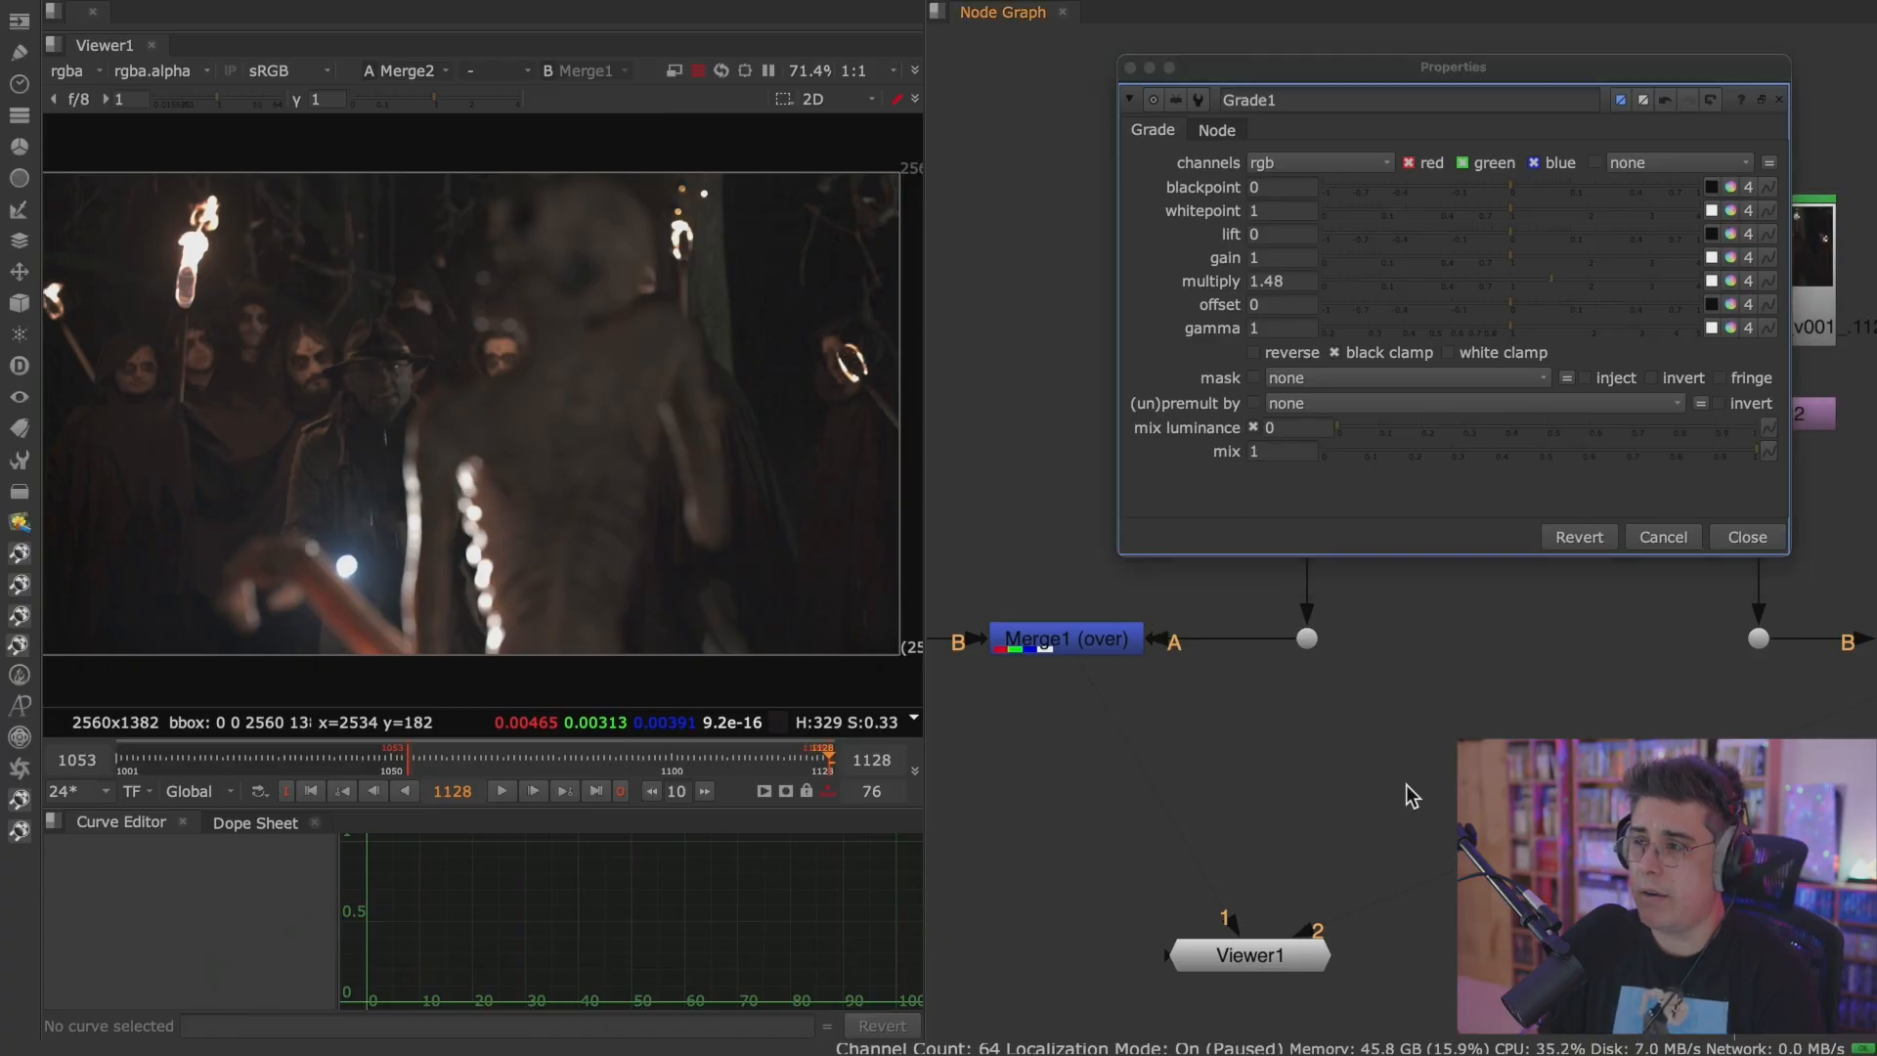
Connect Merge1 to Viewer input 1 to check the brightened monster over the footage.
{"action": "middle_click_drag", "start_coordinate": [1406, 760], "coordinate": [1395, 907]}
{"action": "left_click", "coordinate": [1083, 786]}
{"action": "key", "text": "1"}
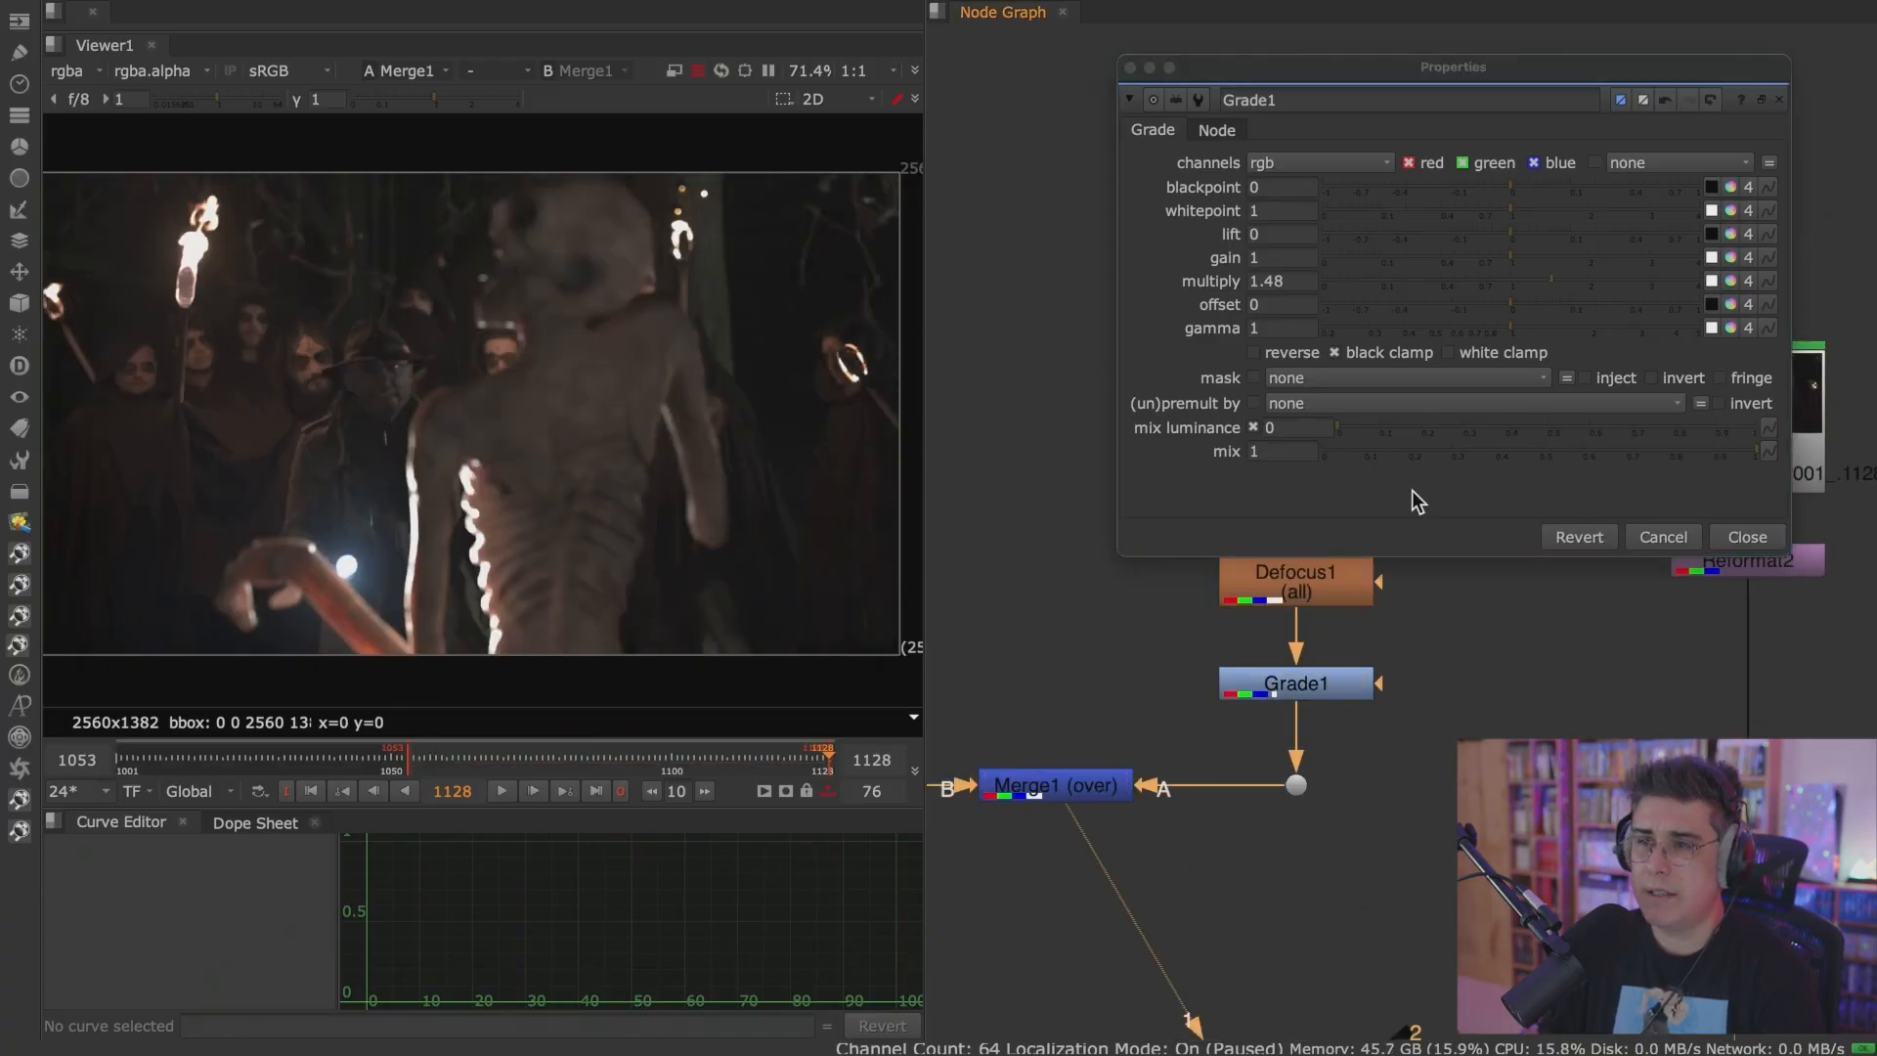
{"action": "left_click", "coordinate": [1546, 276]}
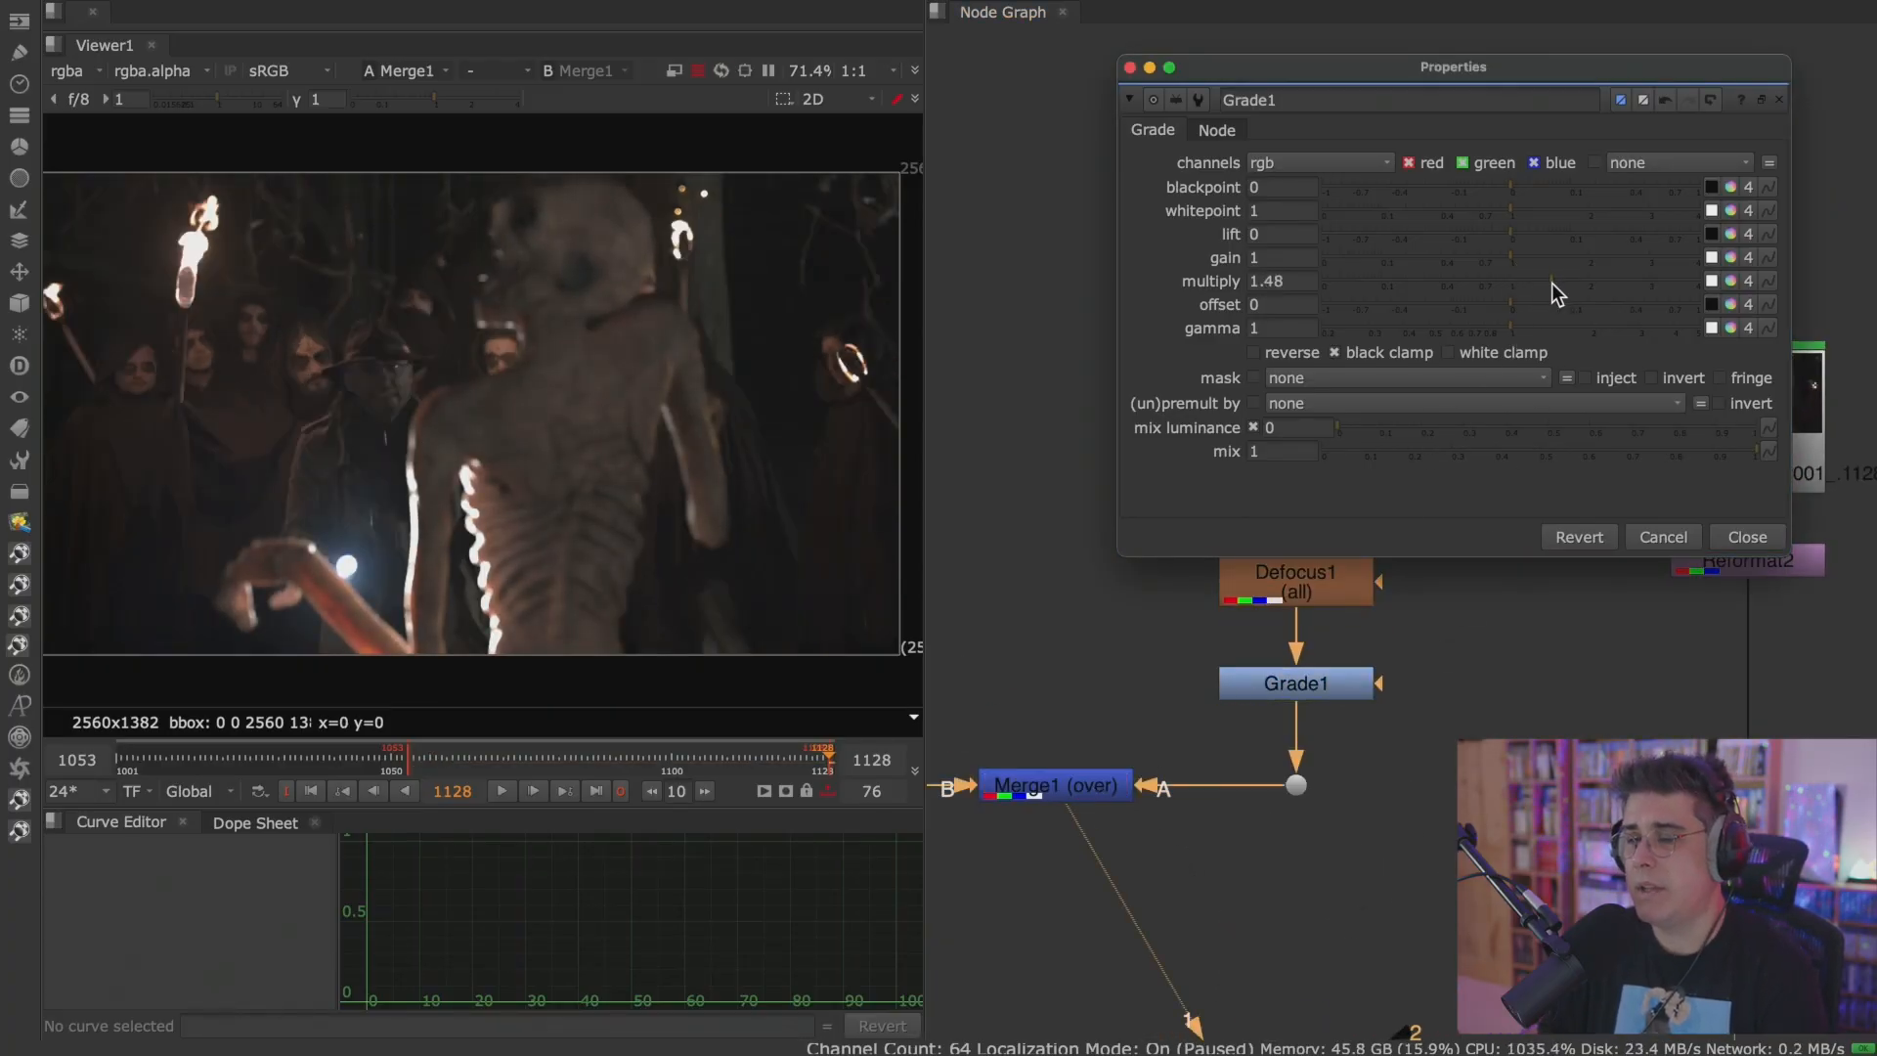
Raise Grade1's gamma to 1.07, tint it bluish with about red 0.90, green 0.97 and blue 1.07, and close its properties.
{"action": "left_click_drag", "start_coordinate": [1506, 330], "coordinate": [1522, 327]}
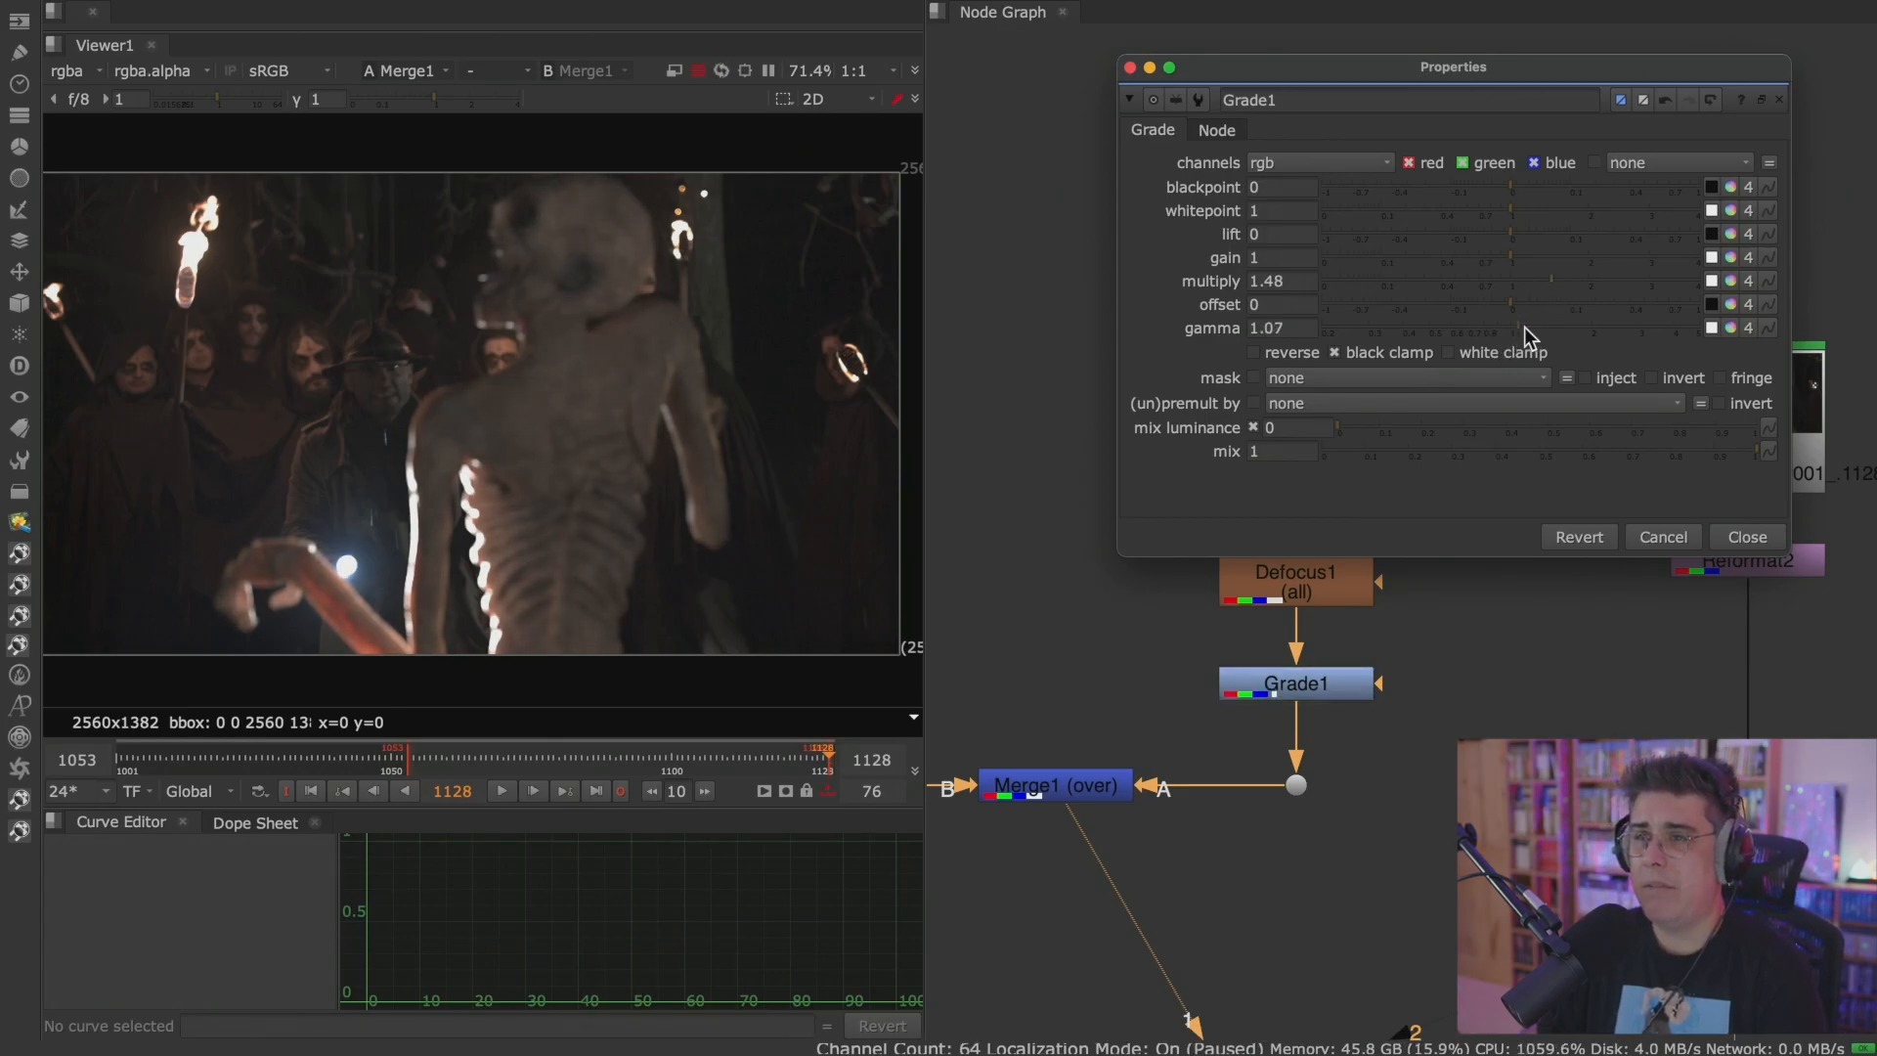
{"action": "left_click", "coordinate": [1729, 327]}
{"action": "left_click_drag", "start_coordinate": [1449, 760], "coordinate": [1450, 759]}
{"action": "left_click_drag", "start_coordinate": [1553, 908], "coordinate": [1515, 929]}
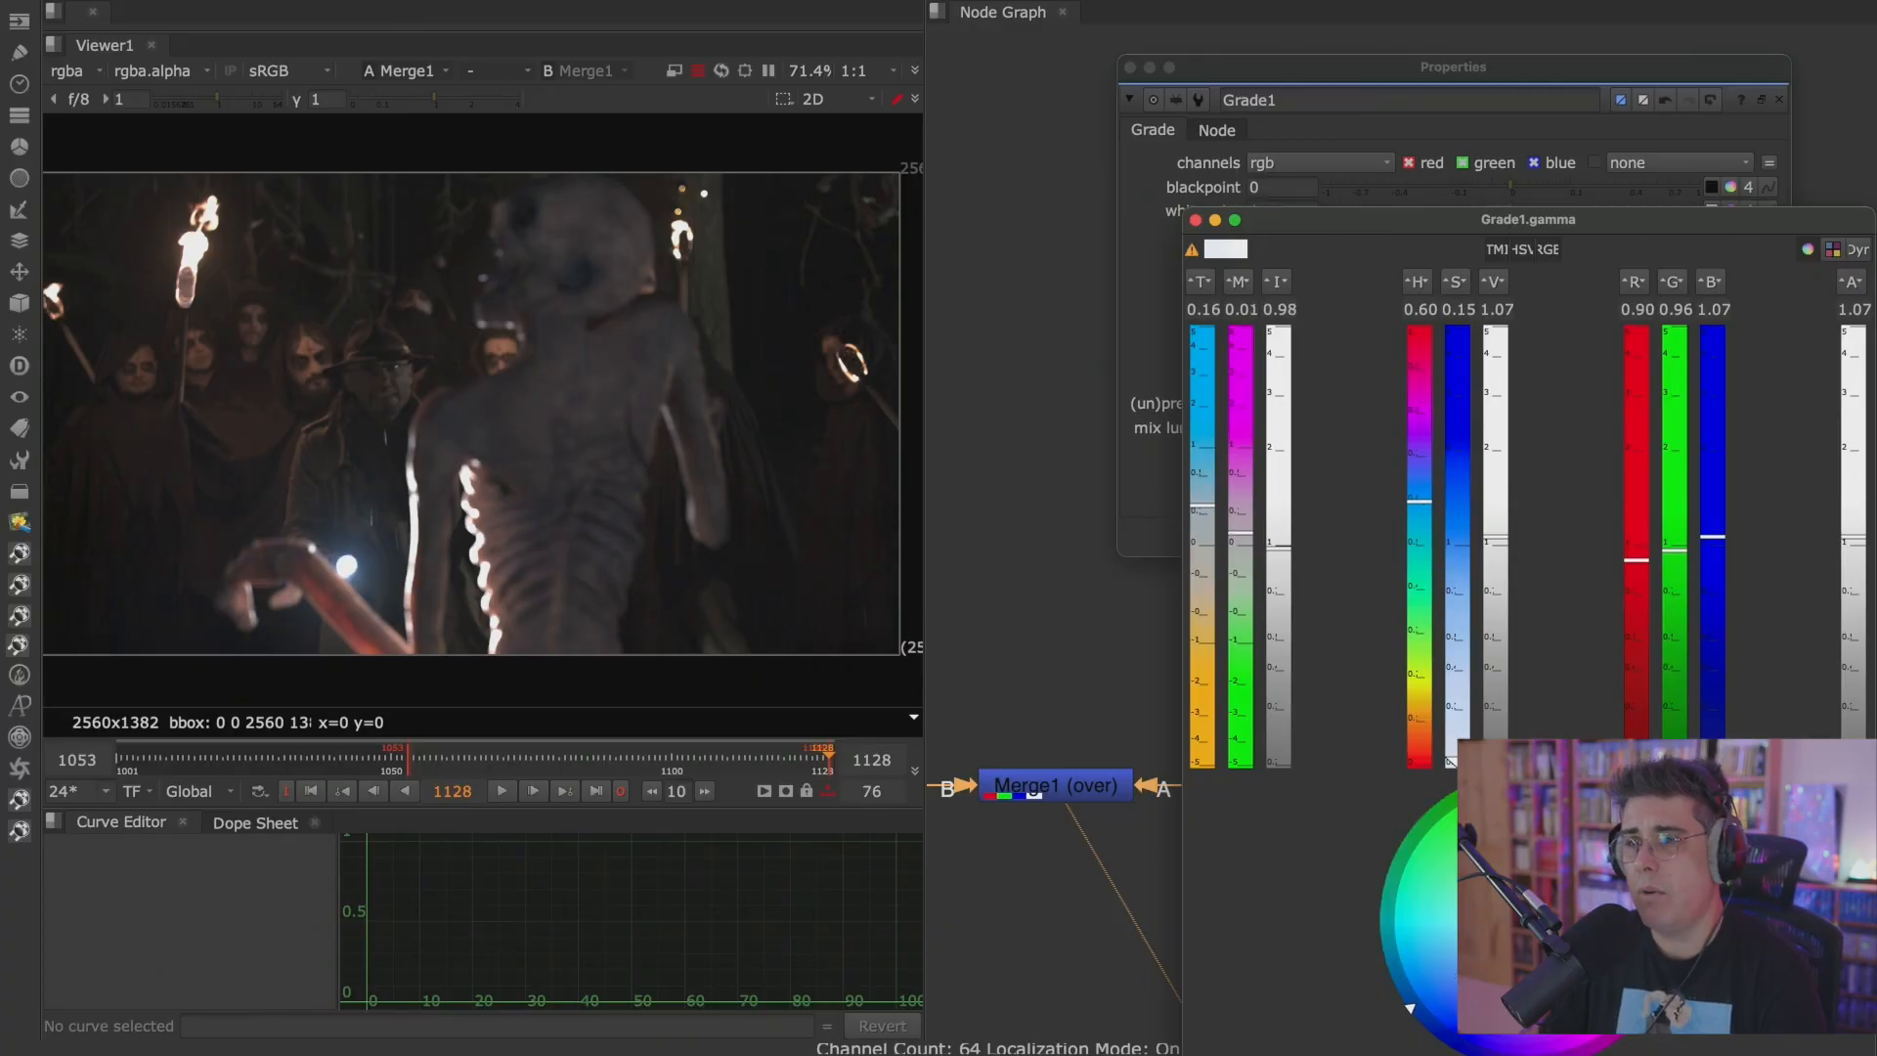
{"action": "left_click", "coordinate": [1196, 220]}
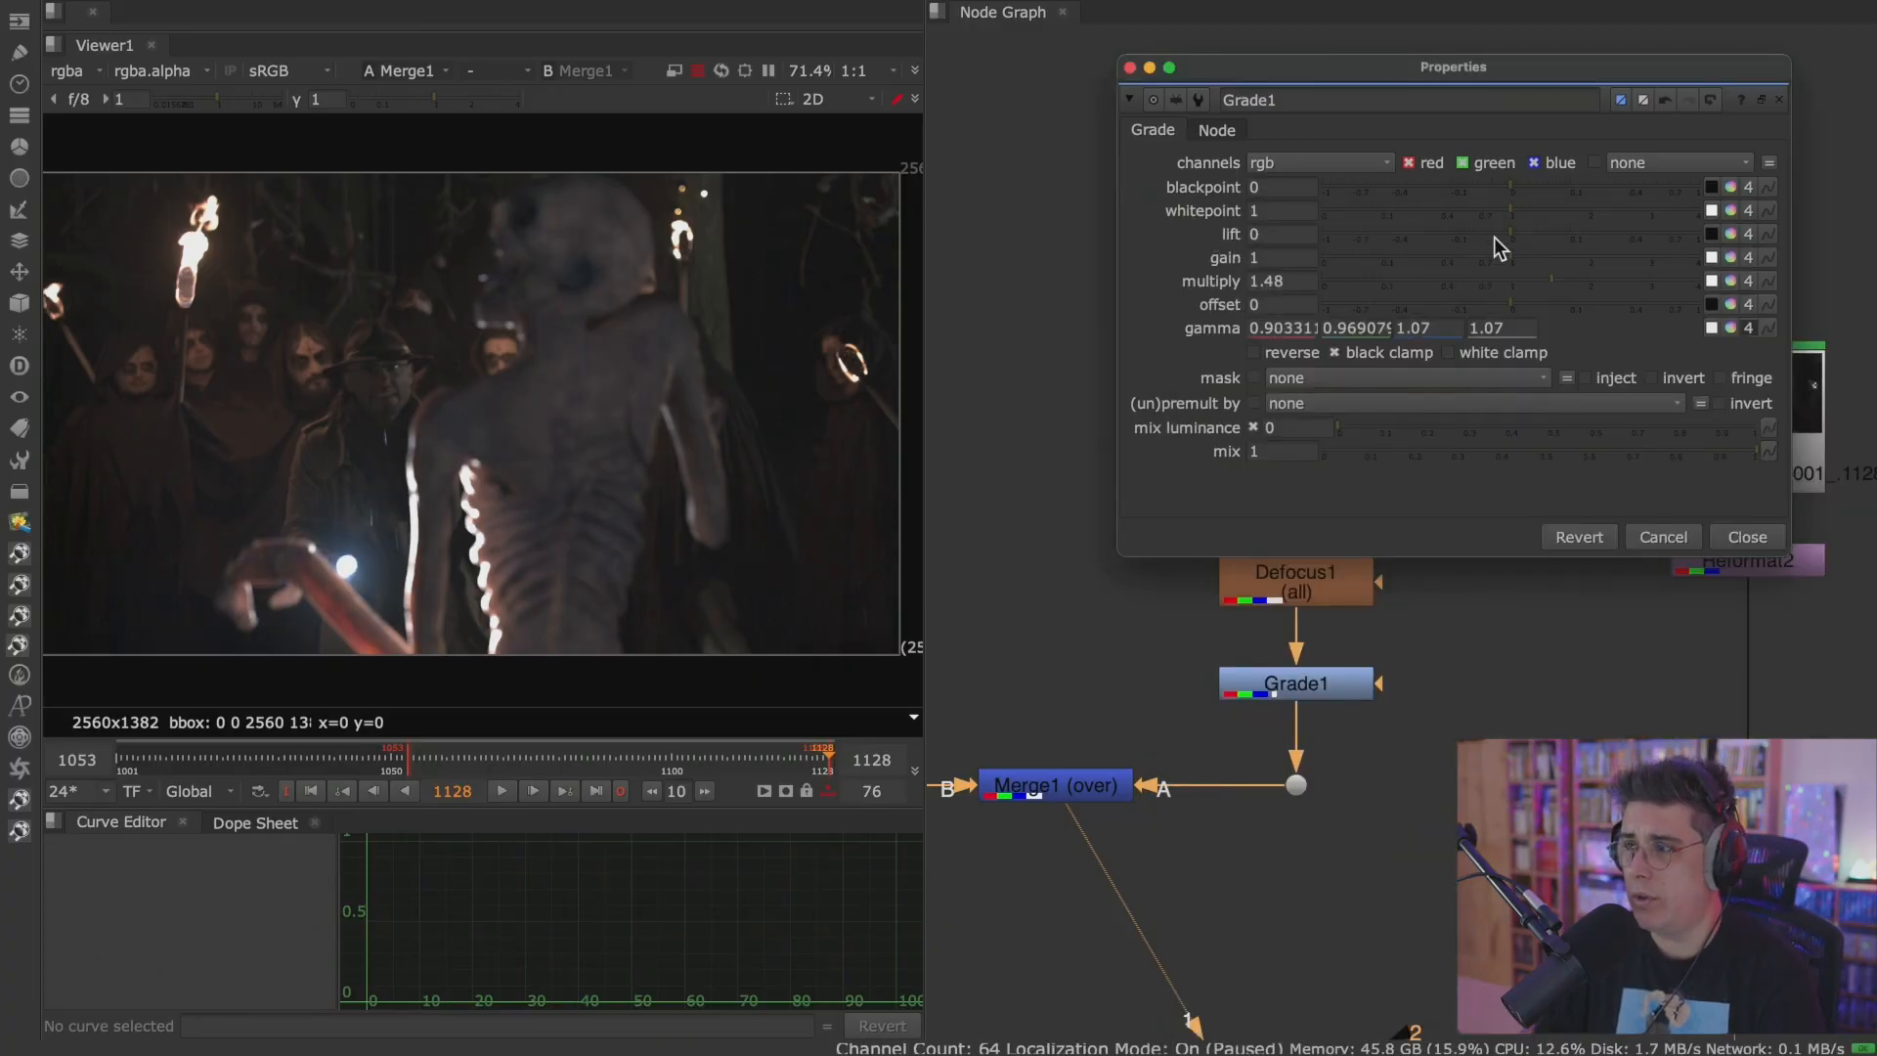
{"action": "left_click_drag", "start_coordinate": [1330, 72], "coordinate": [1219, 71]}
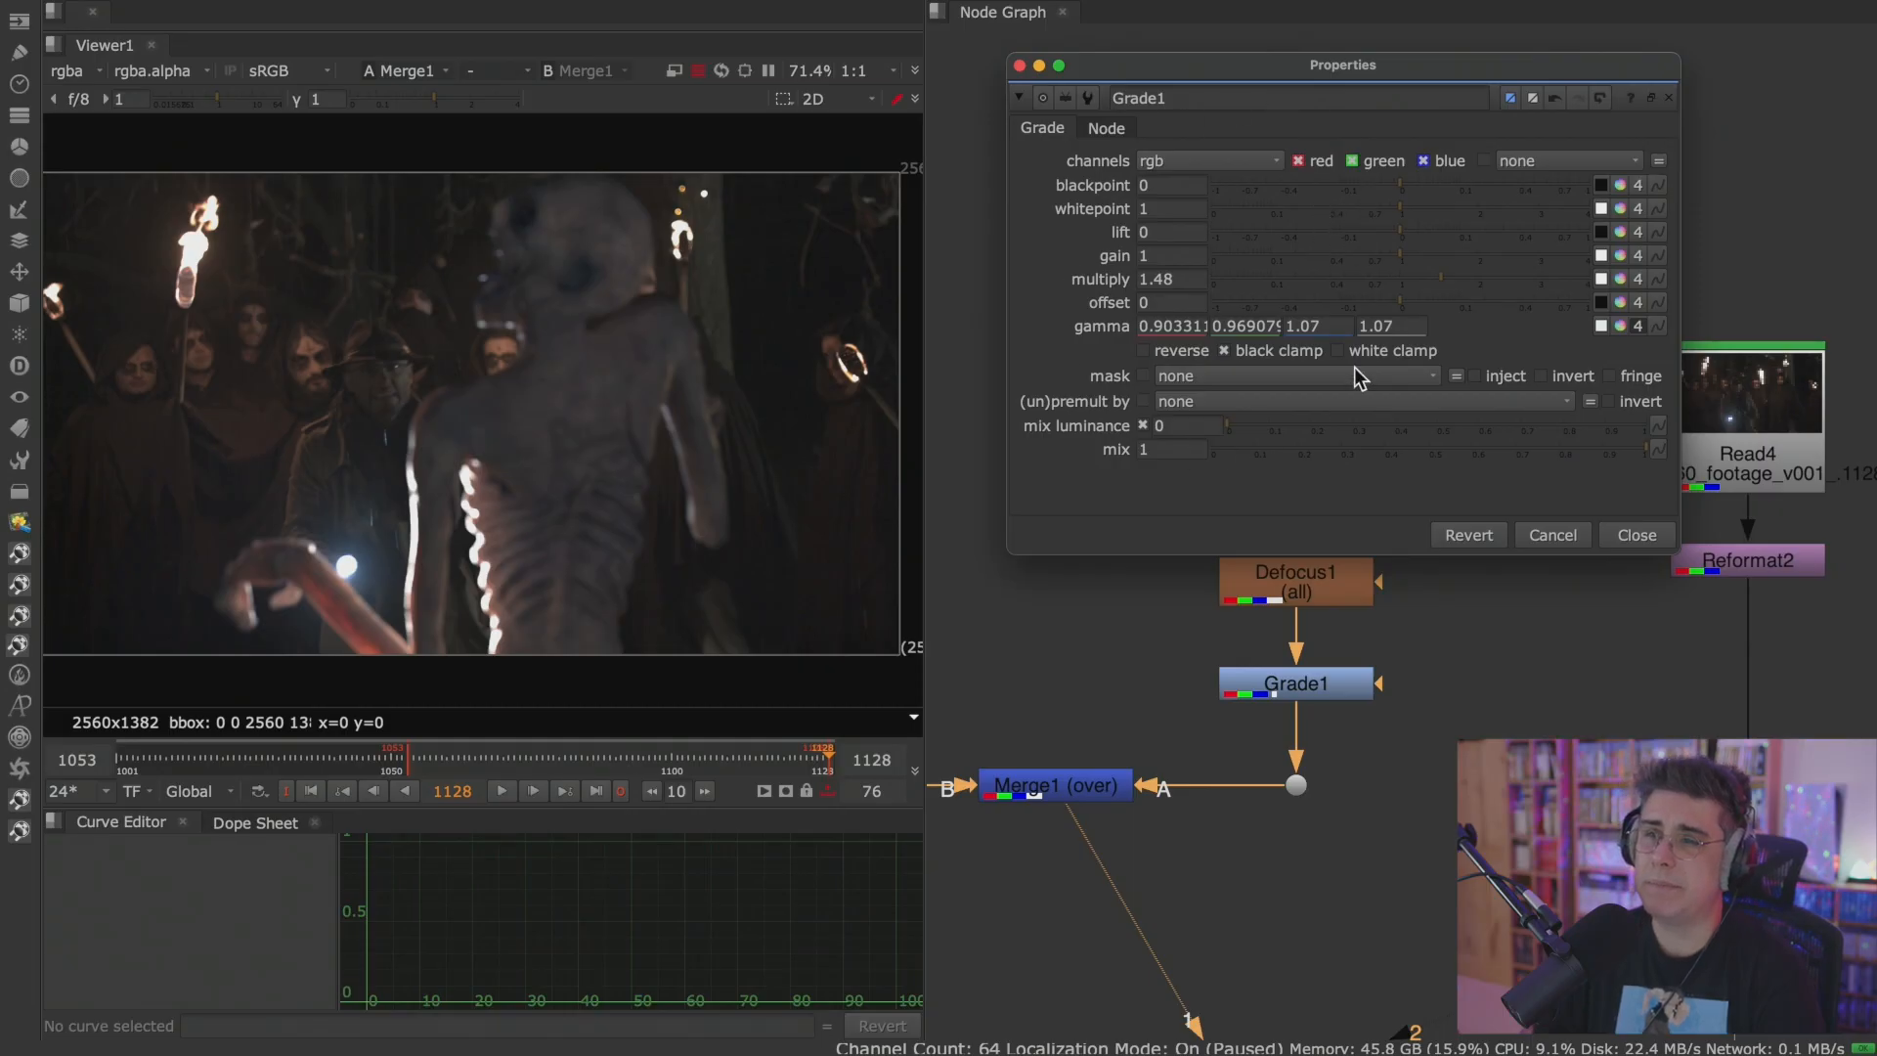
{"action": "left_click", "coordinate": [1613, 539]}
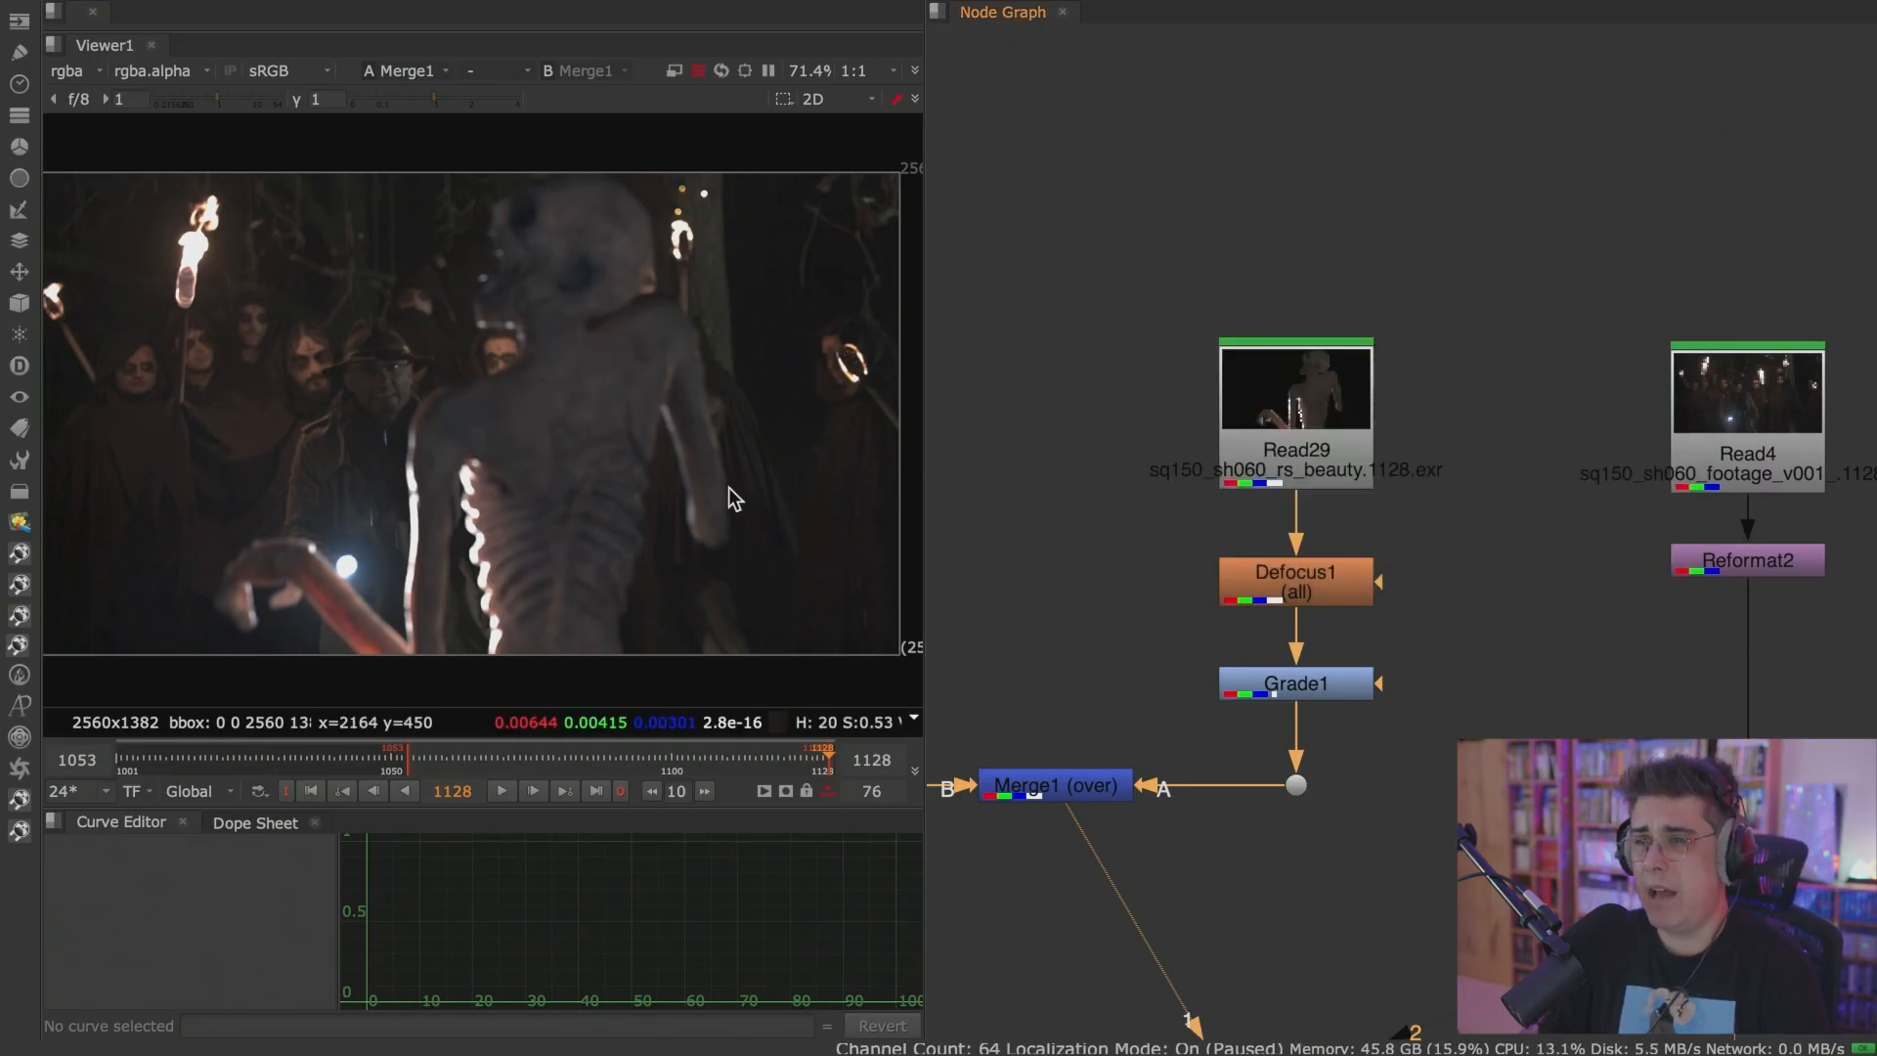
View the original monster render Read29 through Viewer input 1.
{"action": "left_click", "coordinate": [1256, 680]}
{"action": "scroll", "coordinate": [1326, 678], "scroll_direction": "up", "scroll_amount": 2}
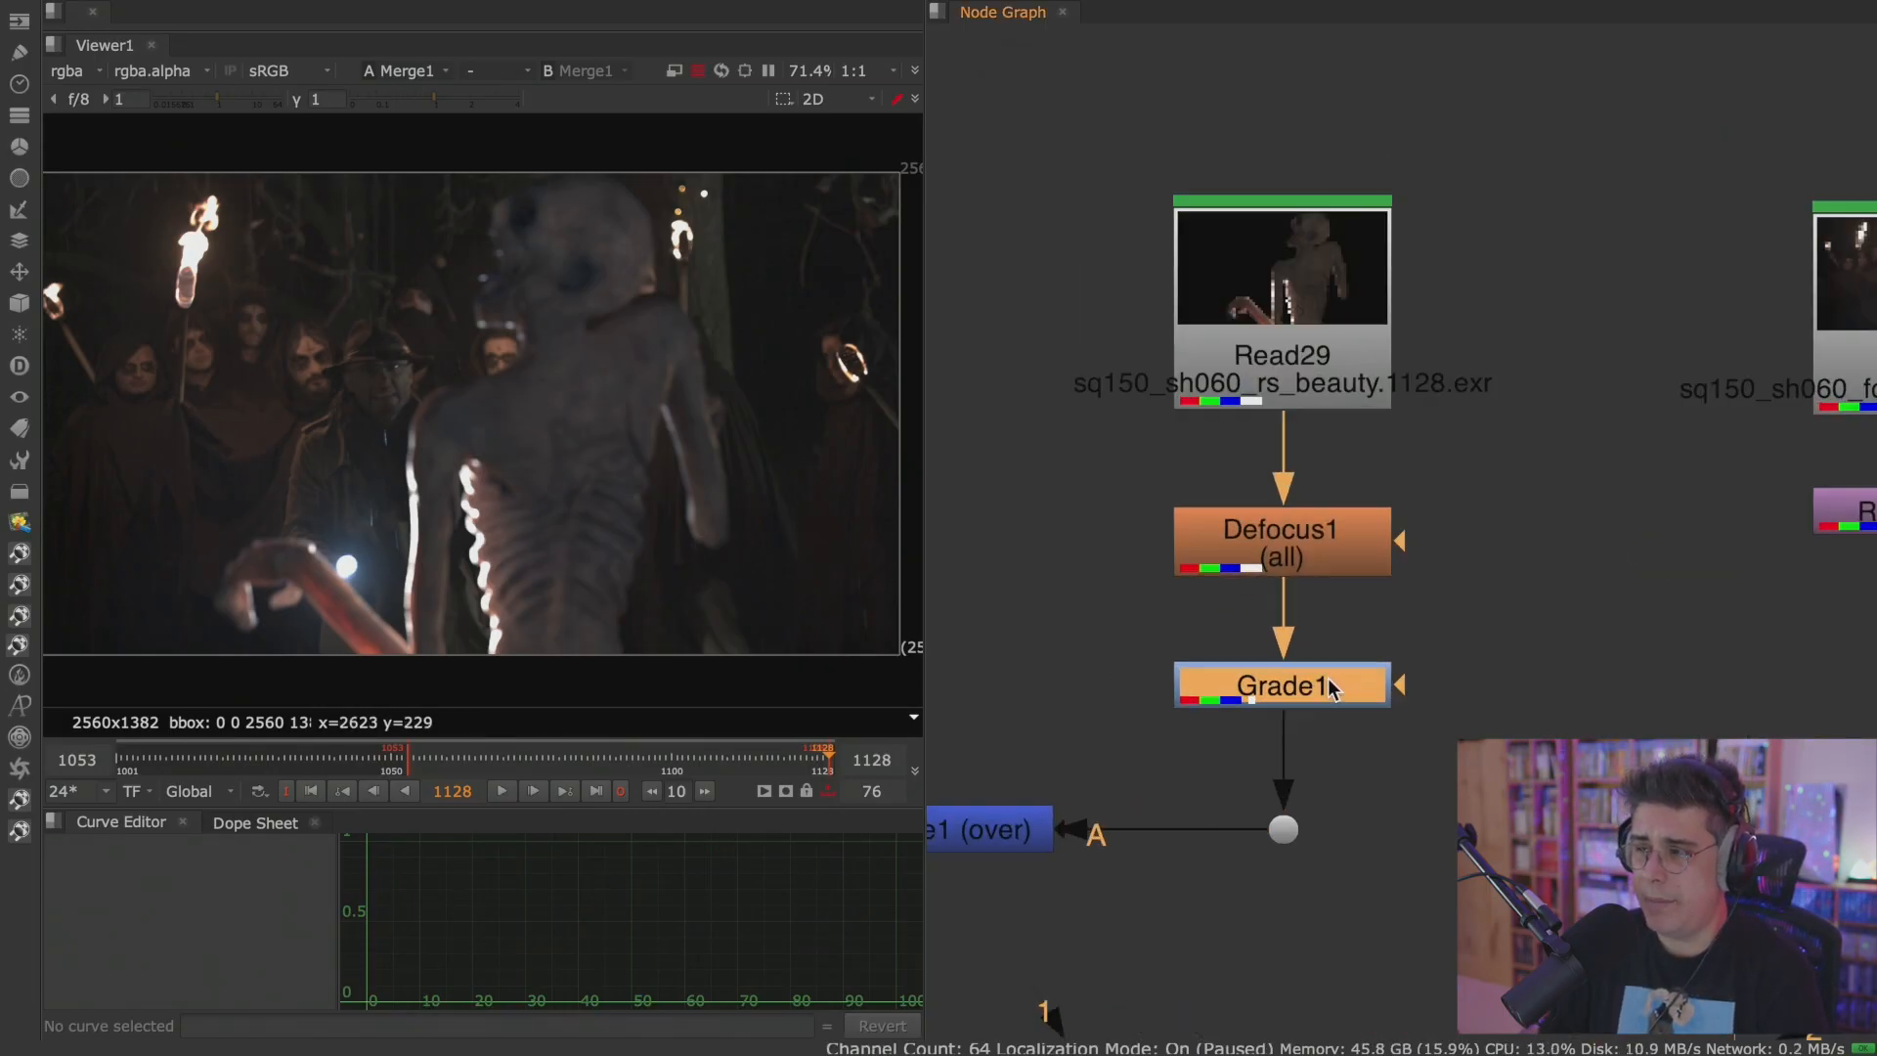
{"action": "middle_click_drag", "start_coordinate": [1327, 679], "coordinate": [1314, 547]}
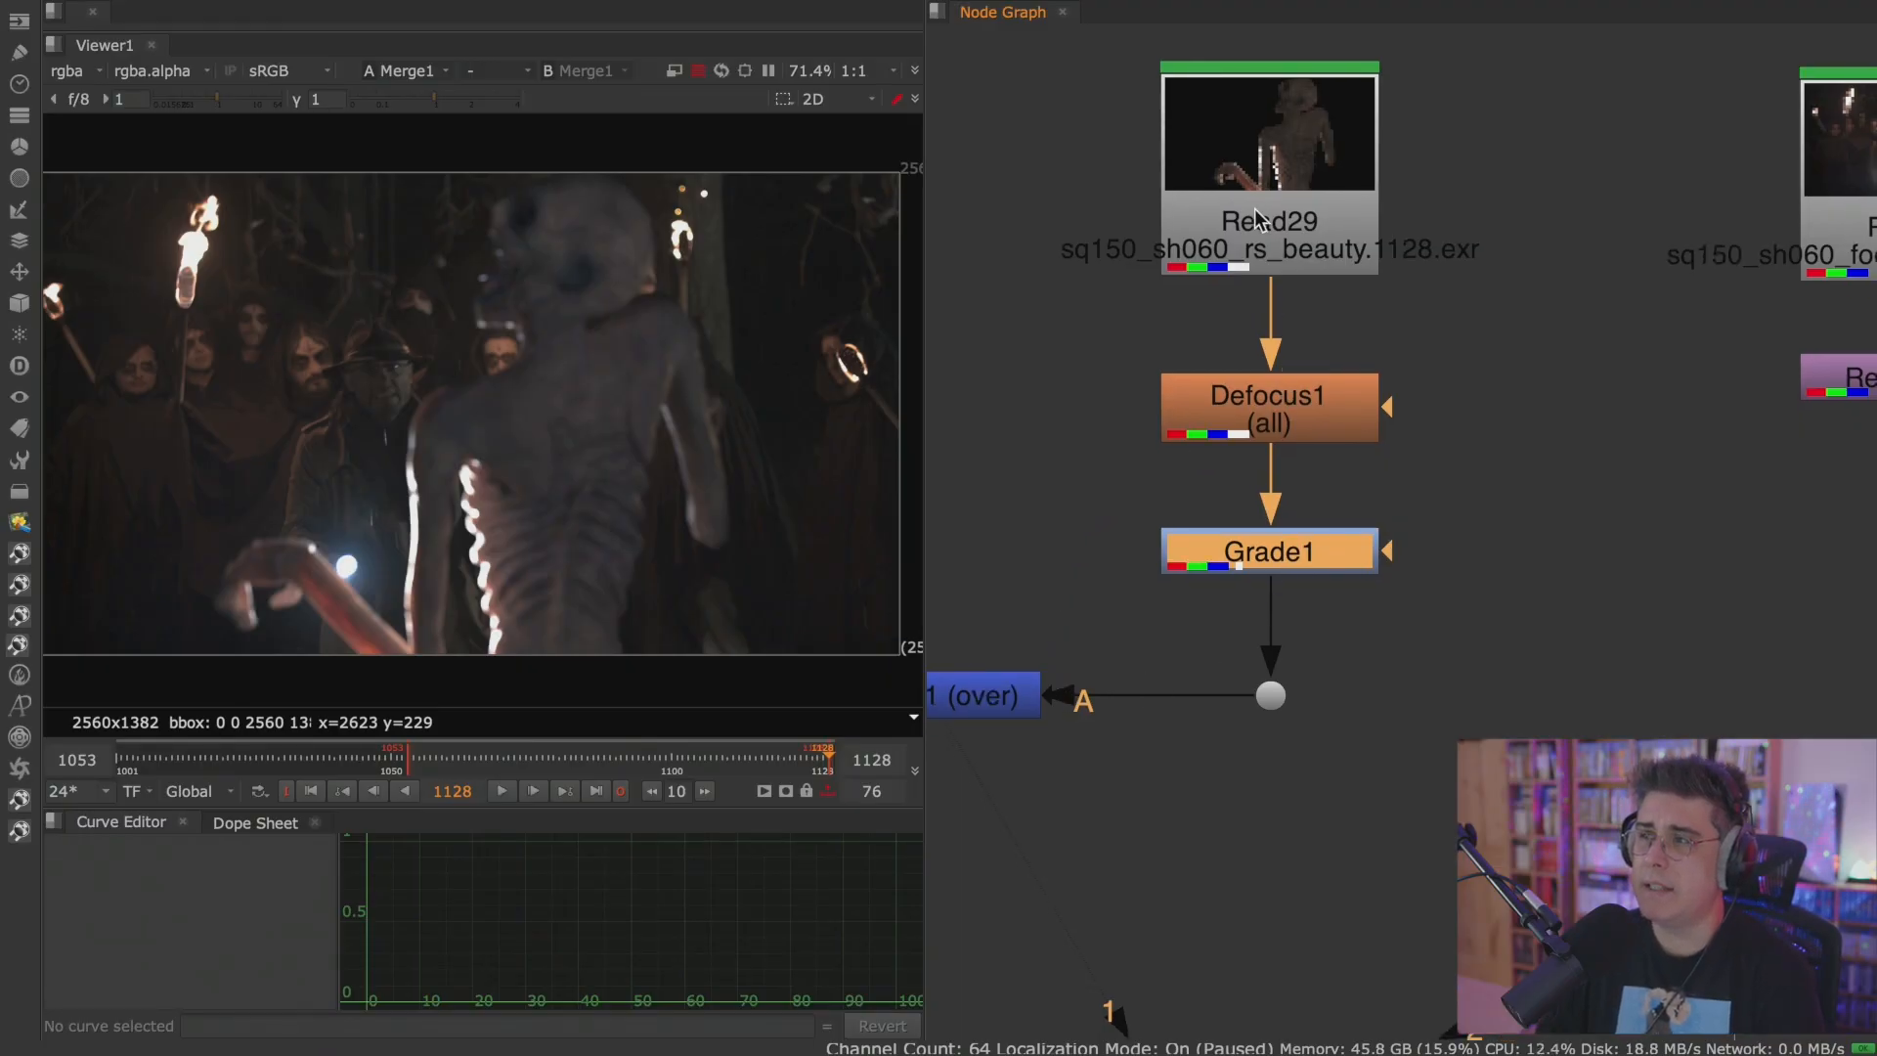
{"action": "middle_click_drag", "start_coordinate": [1156, 484], "coordinate": [1252, 485]}
{"action": "left_click", "coordinate": [1400, 207]}
{"action": "key", "text": "1"}
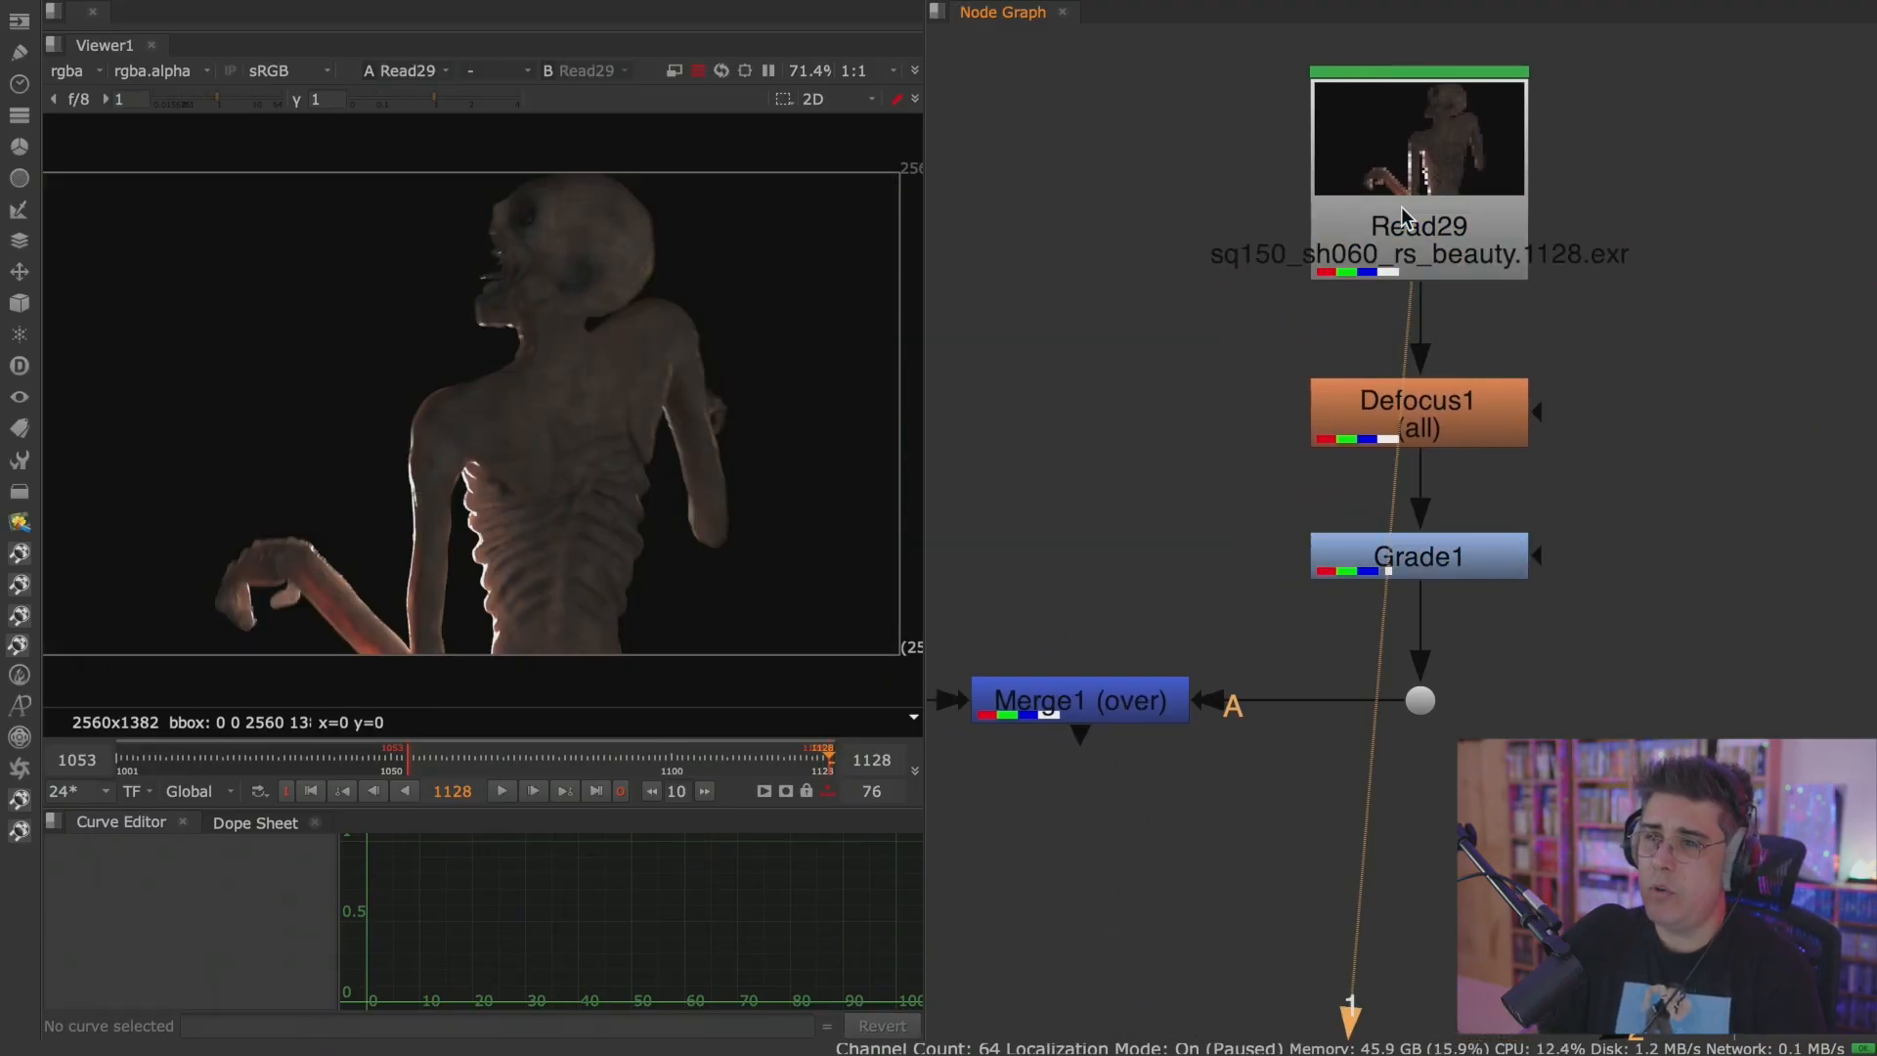
Disconnect Viewer input 2 and move the Viewer node beside the monster branch, between Defocus1 and Reformat2.
{"action": "left_click", "coordinate": [1433, 408]}
{"action": "scroll", "coordinate": [1575, 489], "scroll_direction": "down", "scroll_amount": 3}
{"action": "left_click_drag", "start_coordinate": [1474, 827], "coordinate": [1424, 733]}
{"action": "scroll", "coordinate": [1434, 567], "scroll_direction": "up", "scroll_amount": 3}
{"action": "middle_click_drag", "start_coordinate": [1457, 654], "coordinate": [1119, 673]}
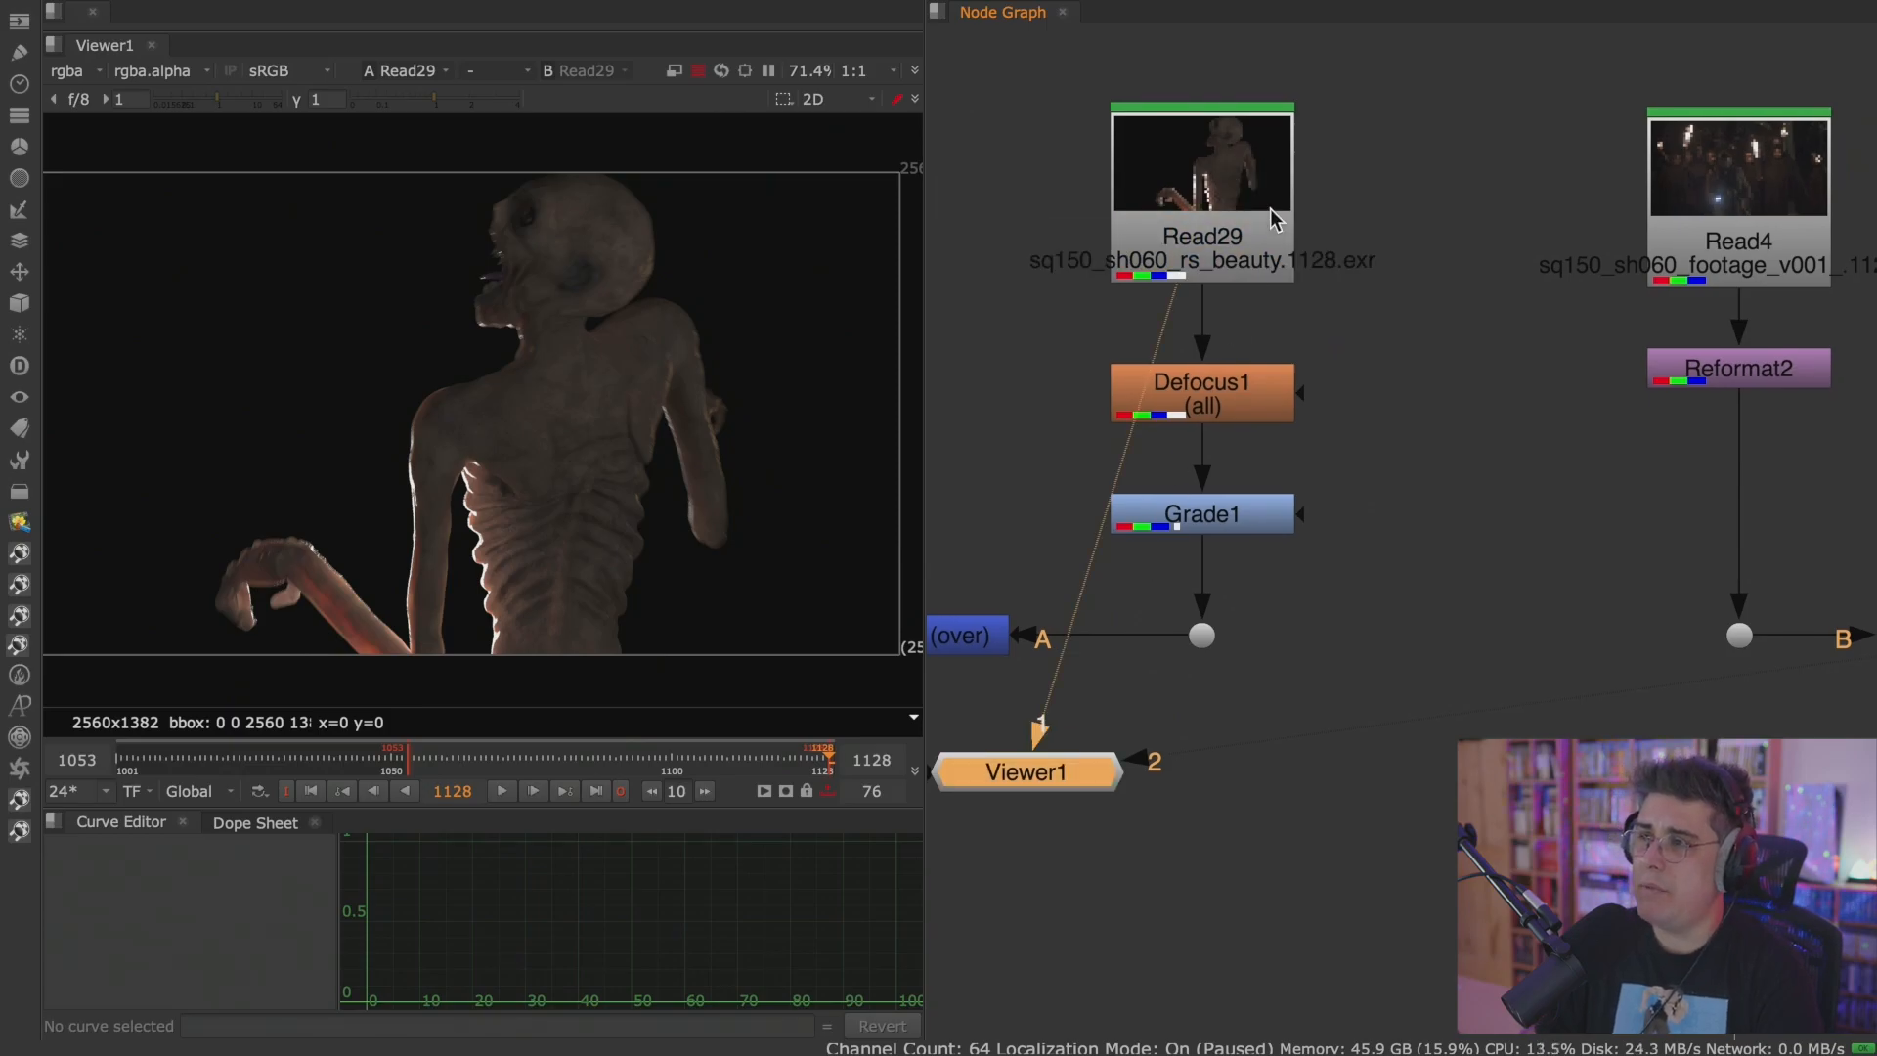
{"action": "middle_click_drag", "start_coordinate": [1173, 748], "coordinate": [1276, 715]}
{"action": "left_click_drag", "start_coordinate": [1256, 739], "coordinate": [1335, 718]}
{"action": "left_click_drag", "start_coordinate": [1185, 745], "coordinate": [1635, 428]}
{"action": "middle_click_drag", "start_coordinate": [1564, 332], "coordinate": [1406, 413]}
{"action": "scroll", "coordinate": [1310, 423], "scroll_direction": "up", "scroll_amount": 1}
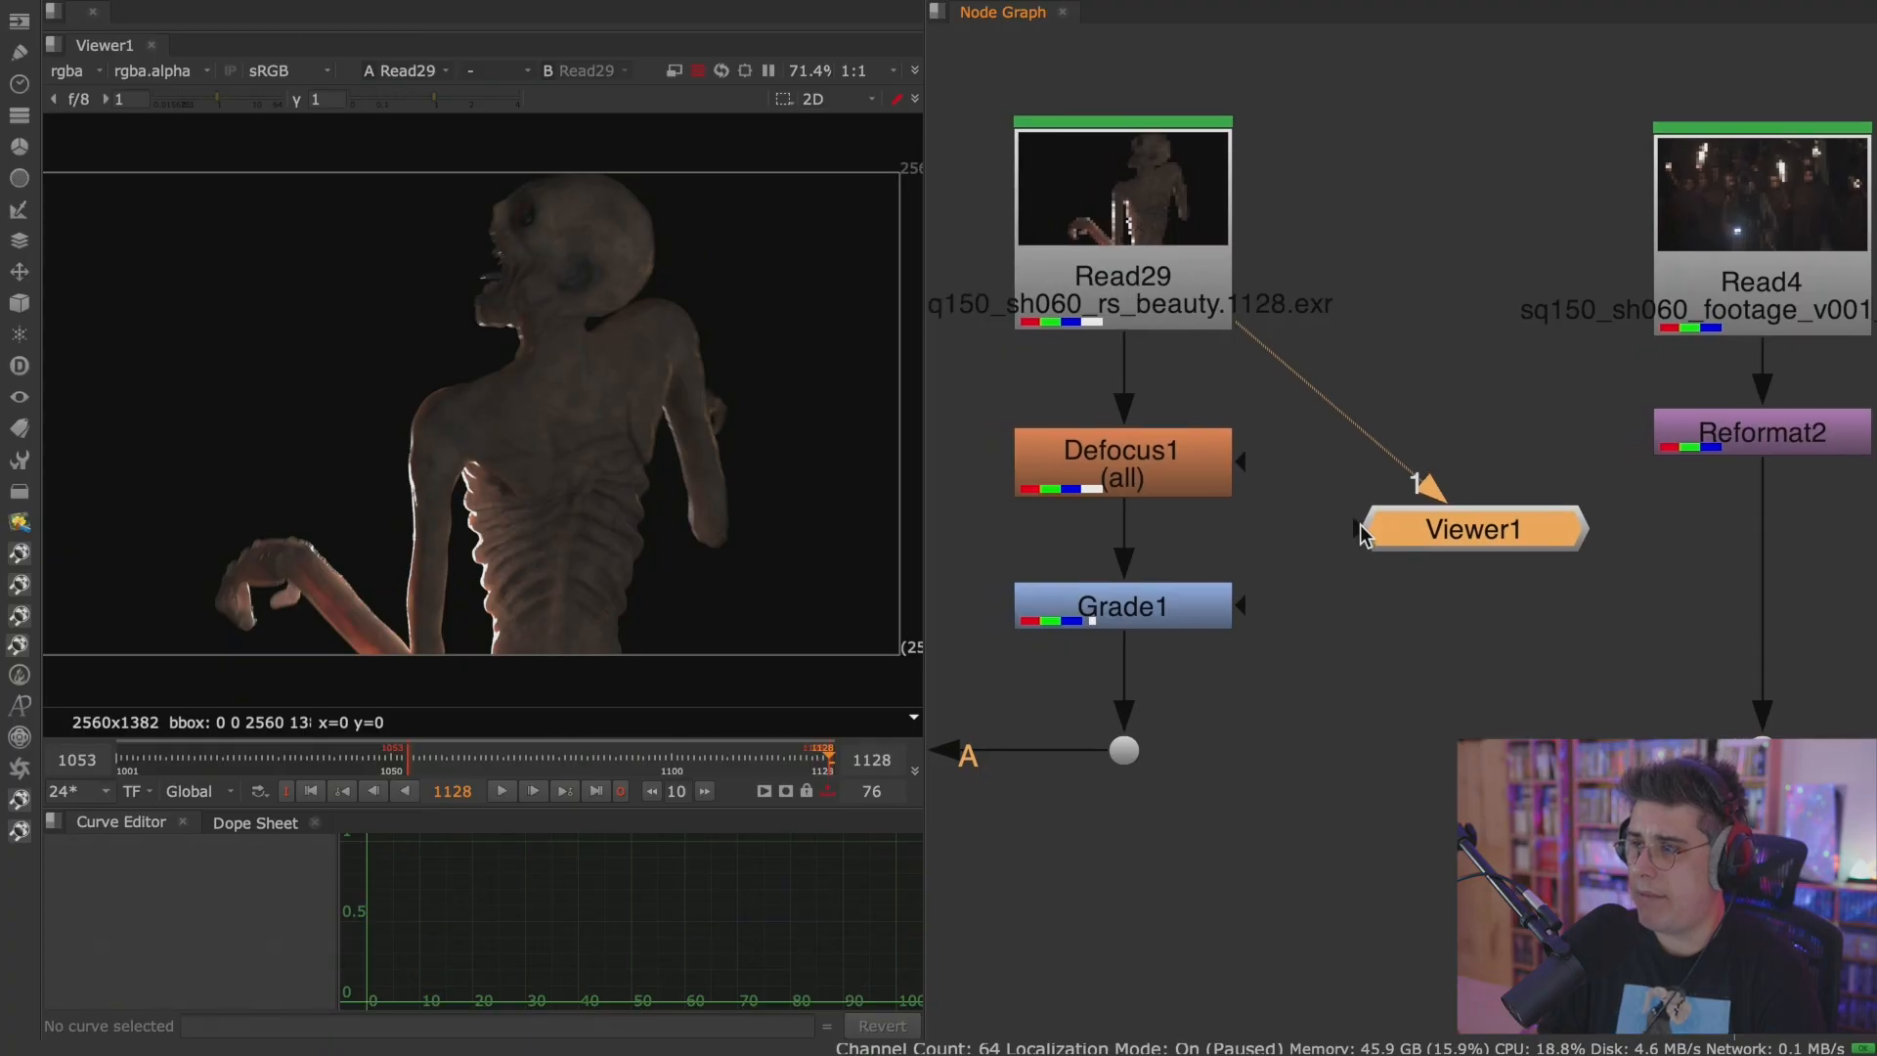
View Defocus1 and Grade1 in turn through Viewer input 1, lowering the Viewer node to Grade1's level.
{"action": "left_click", "coordinate": [1208, 285]}
{"action": "left_click", "coordinate": [1181, 458]}
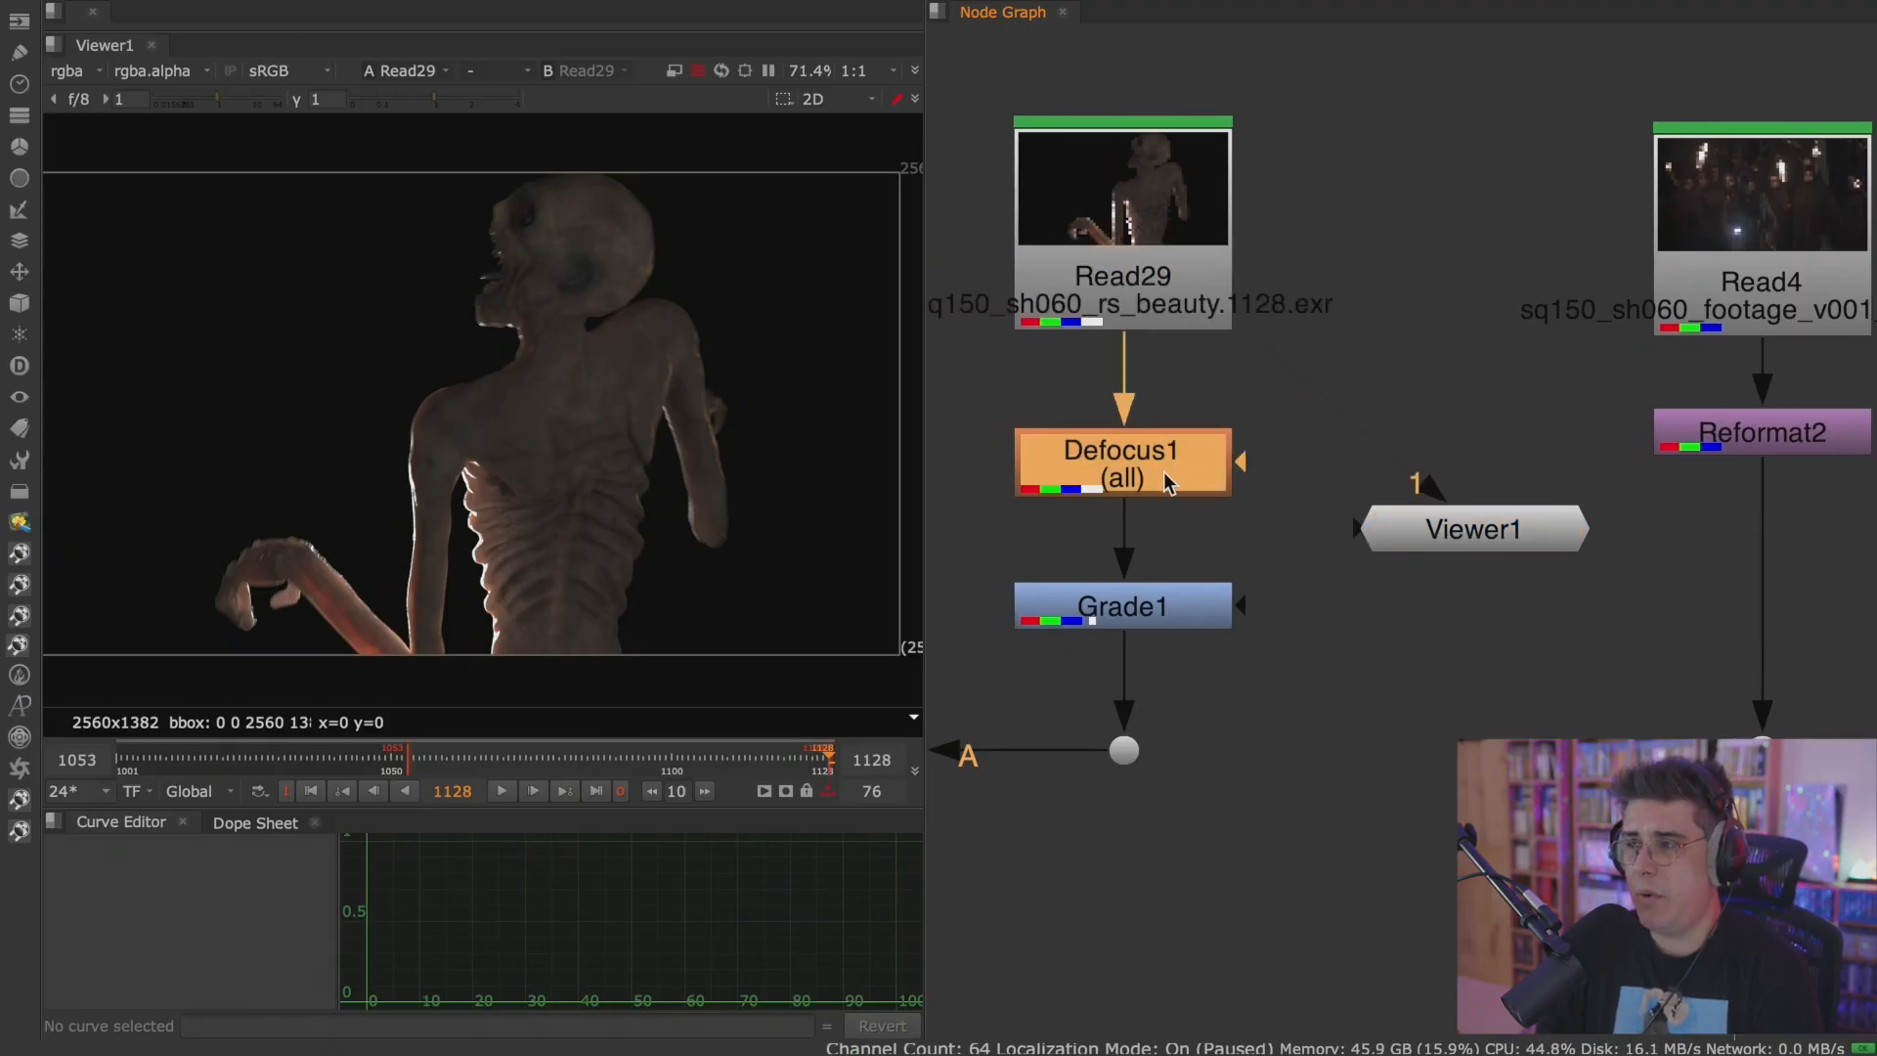
{"action": "key", "text": "1"}
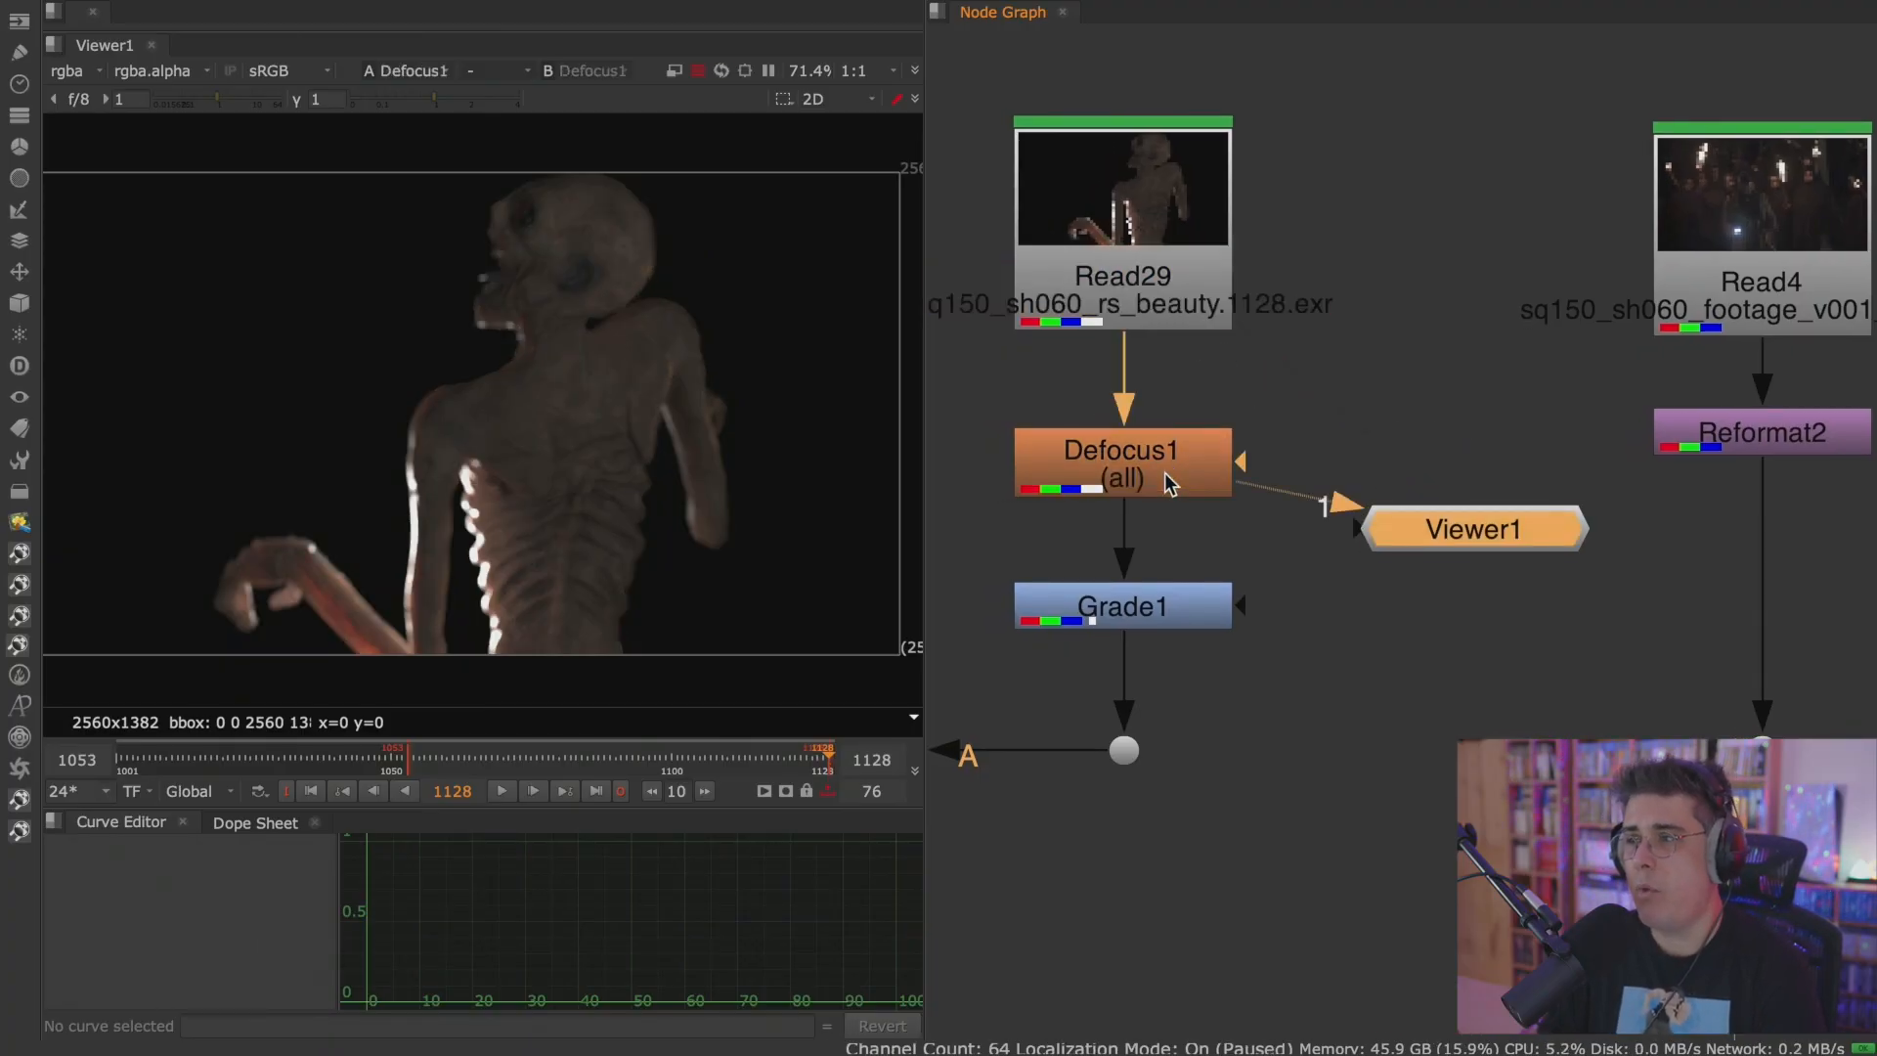
{"action": "left_click_drag", "start_coordinate": [1428, 528], "coordinate": [1447, 602]}
{"action": "left_click", "coordinate": [1188, 625]}
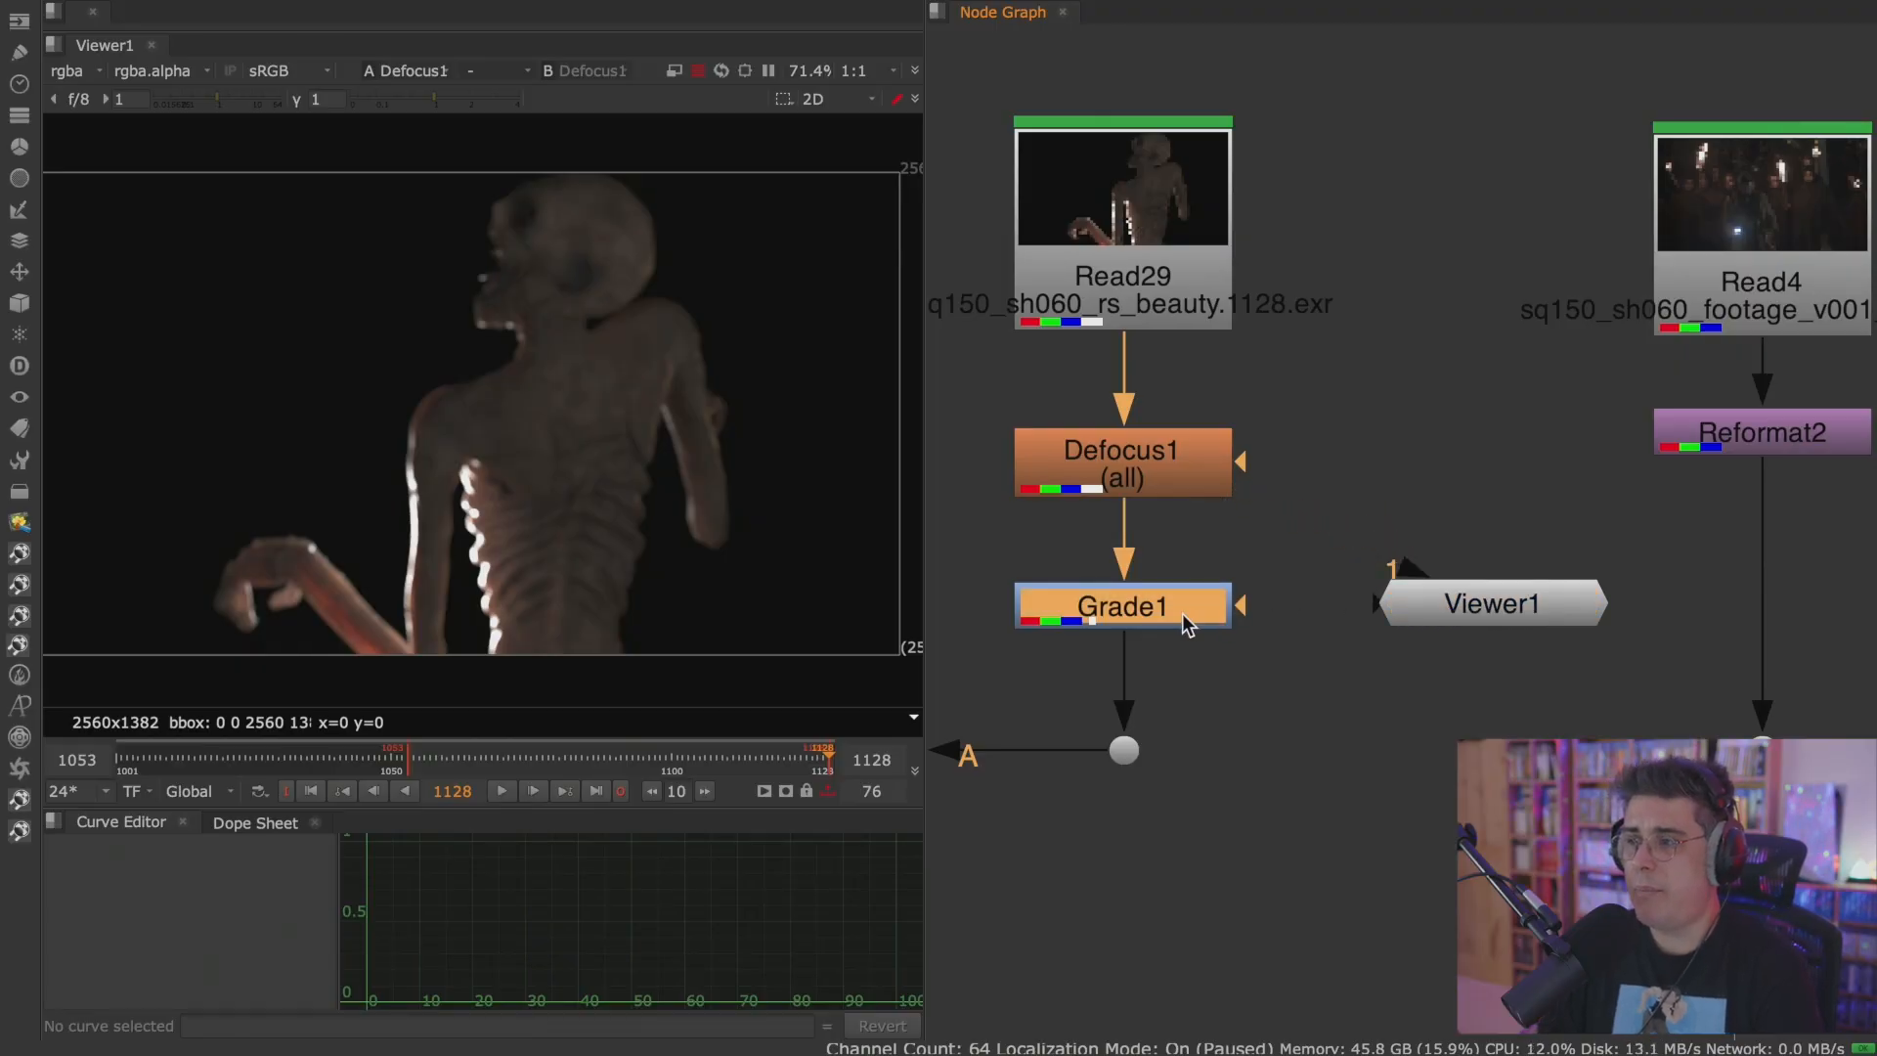
{"action": "key", "text": "1"}
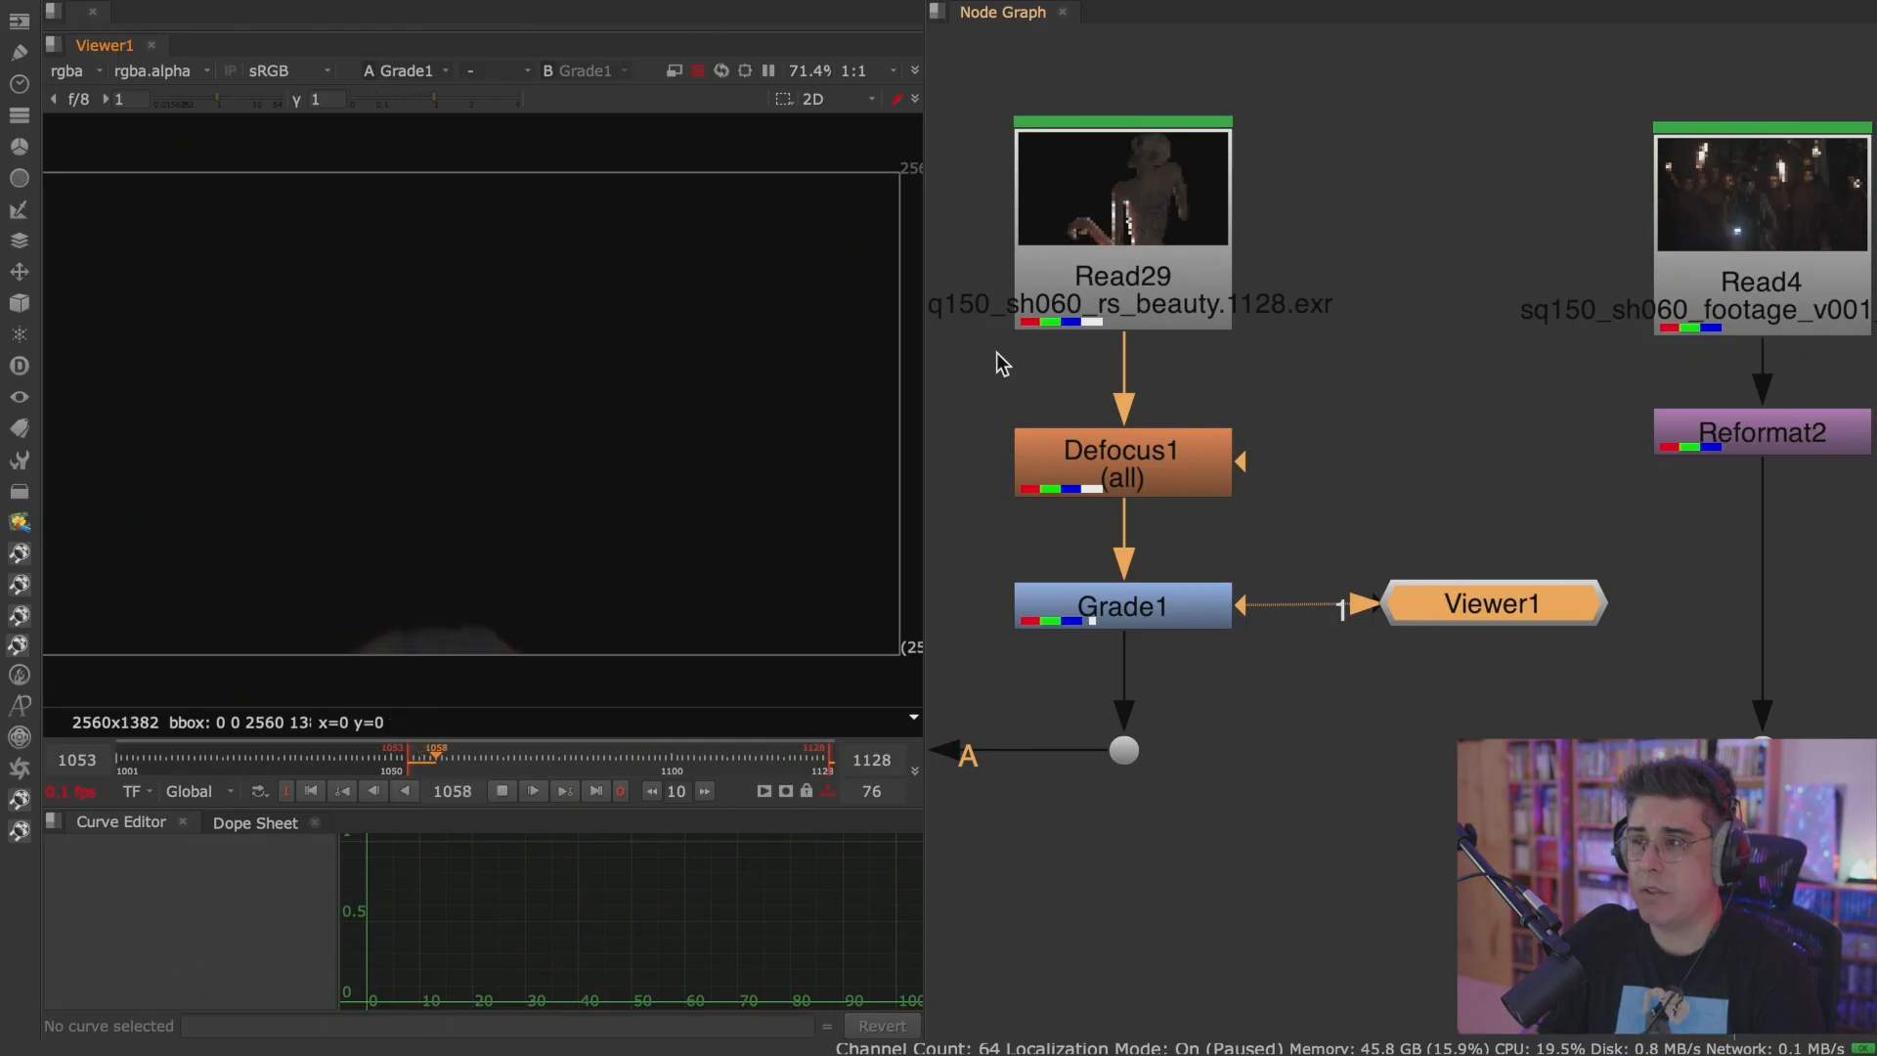
During playback, switch Viewer input 1 through Read29, Defocus1 and Grade1 to compare each processing stage of the monster.
{"action": "left_click", "coordinate": [1124, 220]}
{"action": "key", "text": "1"}
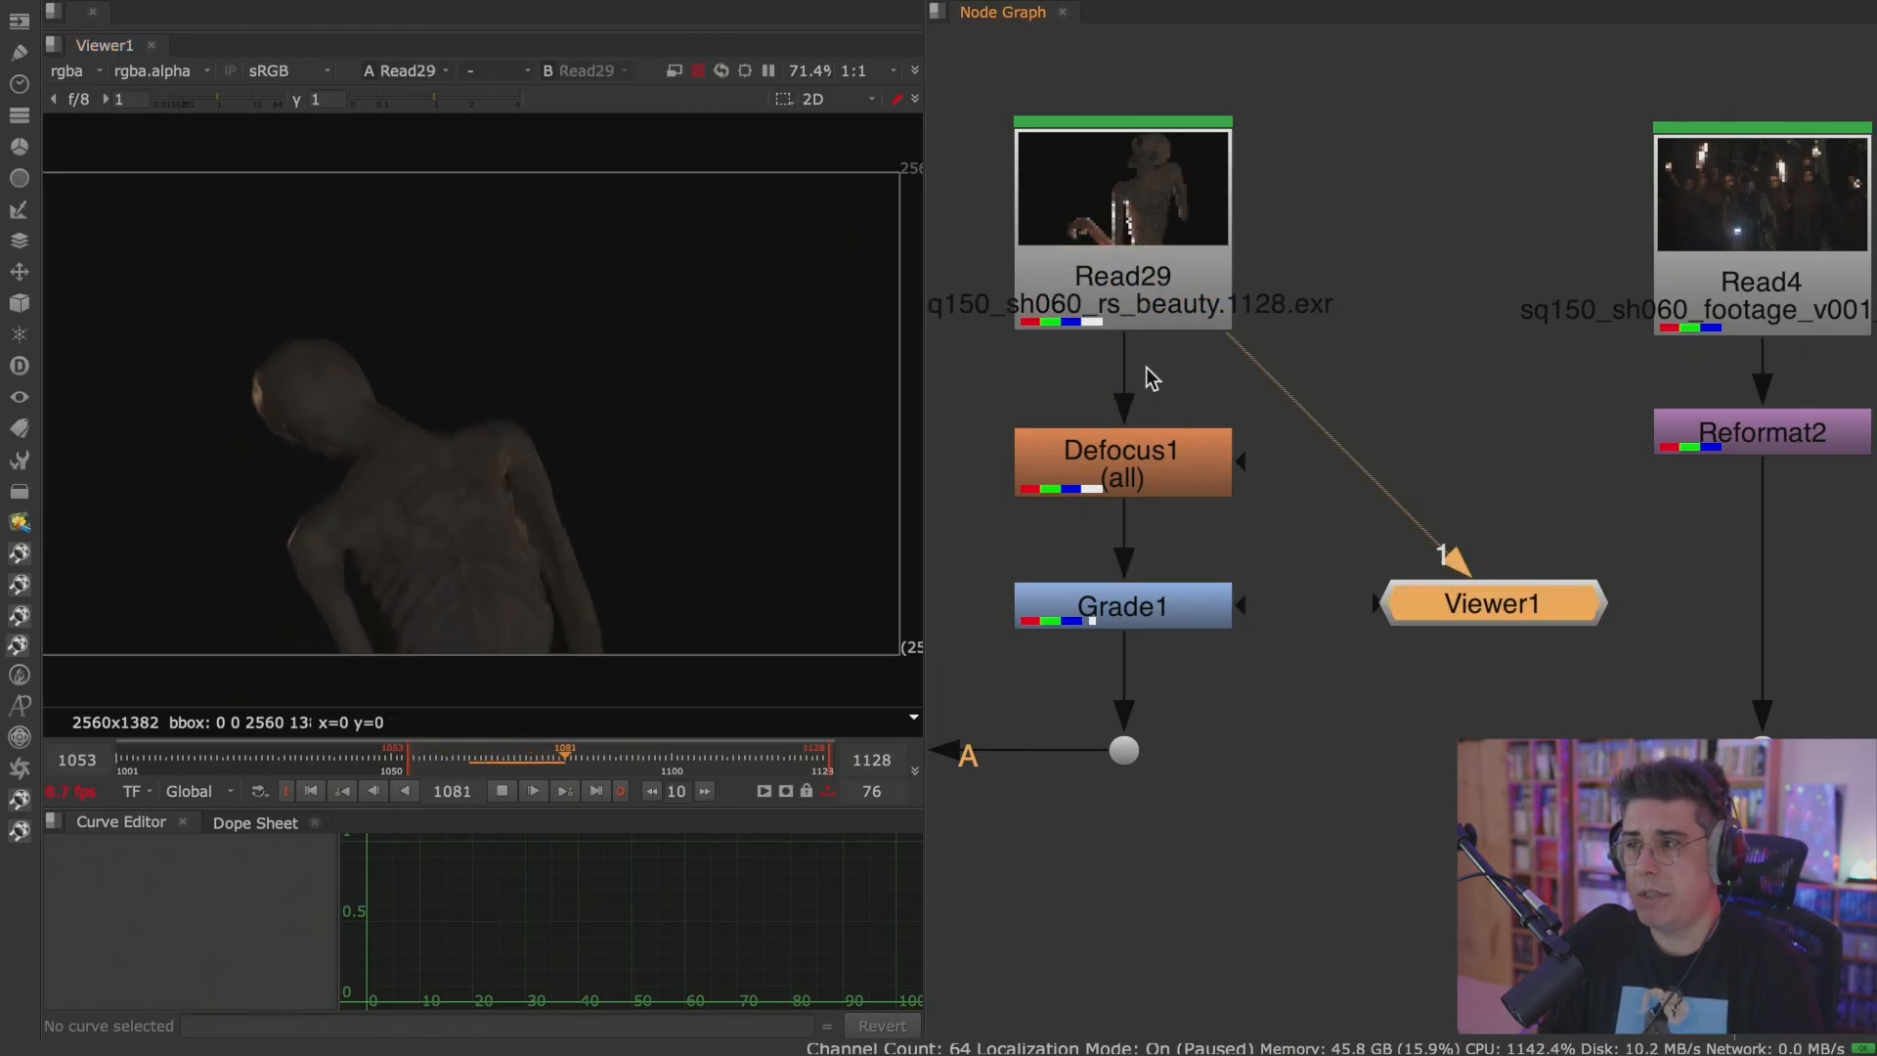
{"action": "left_click", "coordinate": [1134, 460]}
{"action": "key", "text": "1"}
{"action": "left_click", "coordinate": [1194, 620]}
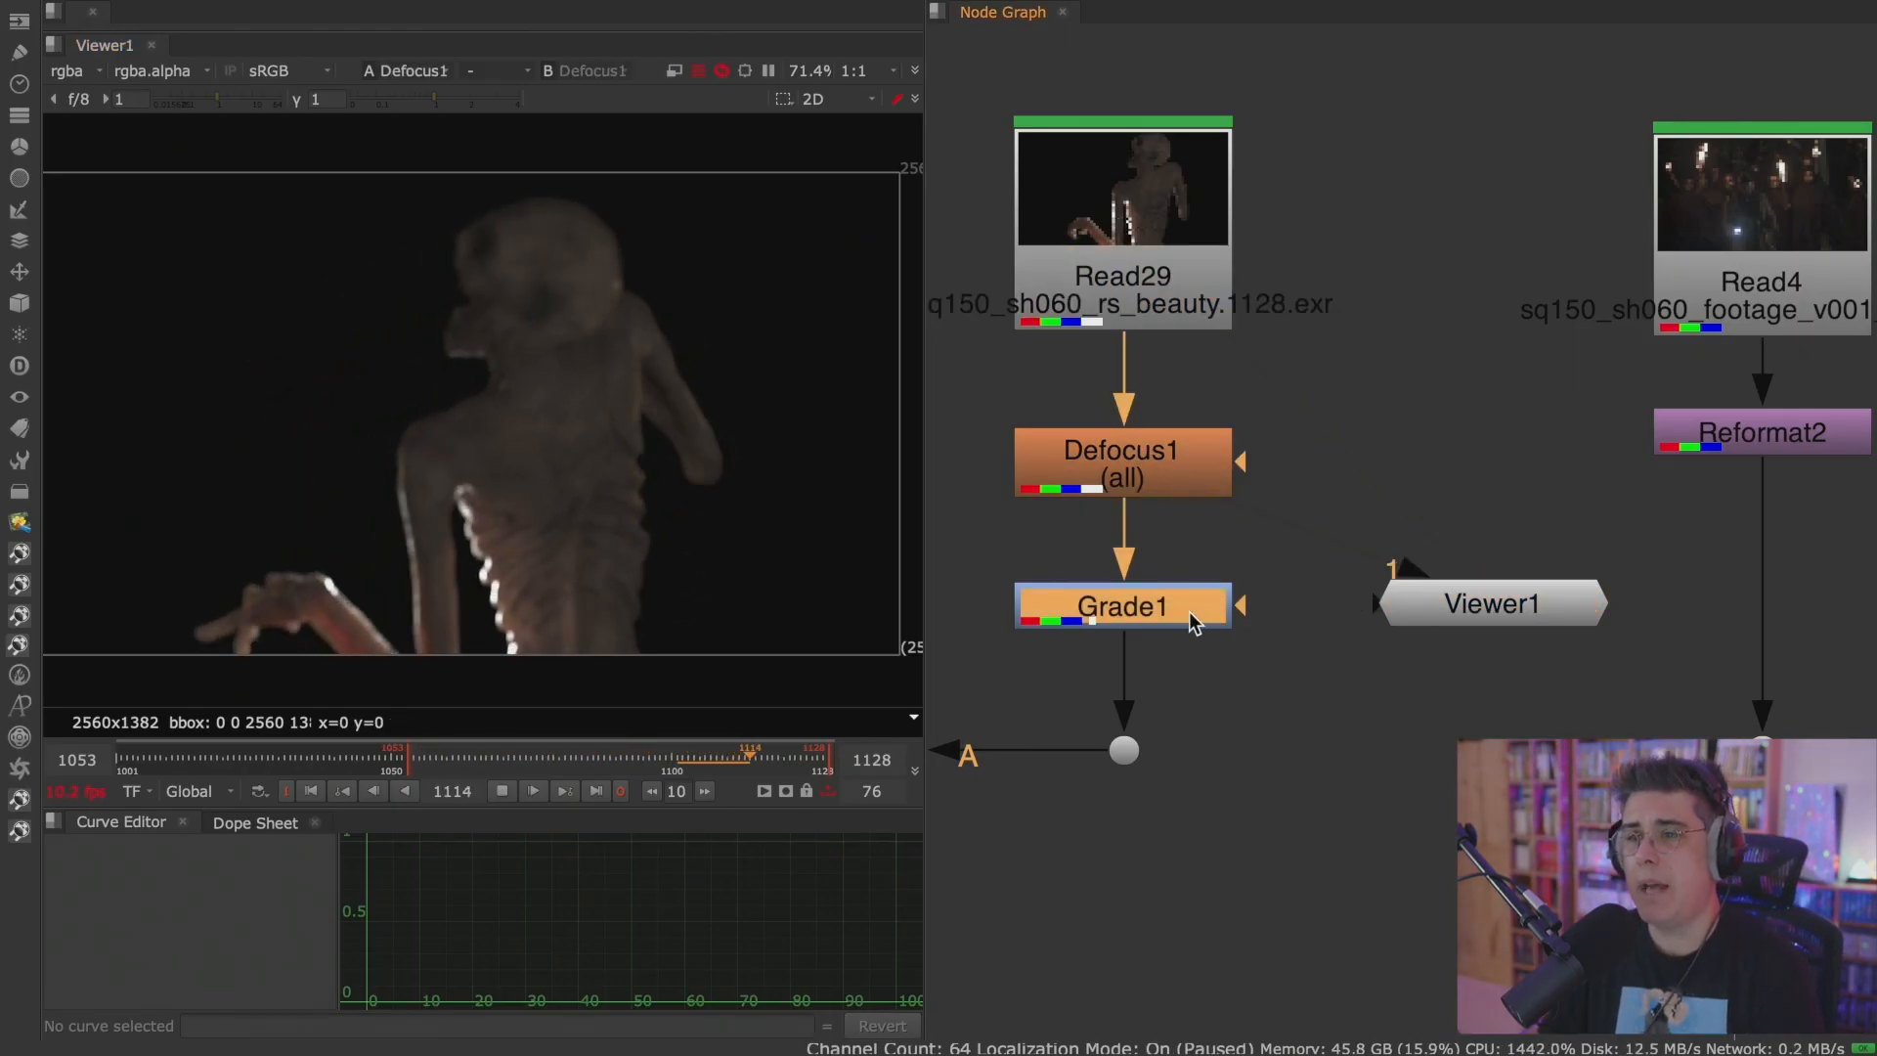
{"action": "key", "text": "1"}
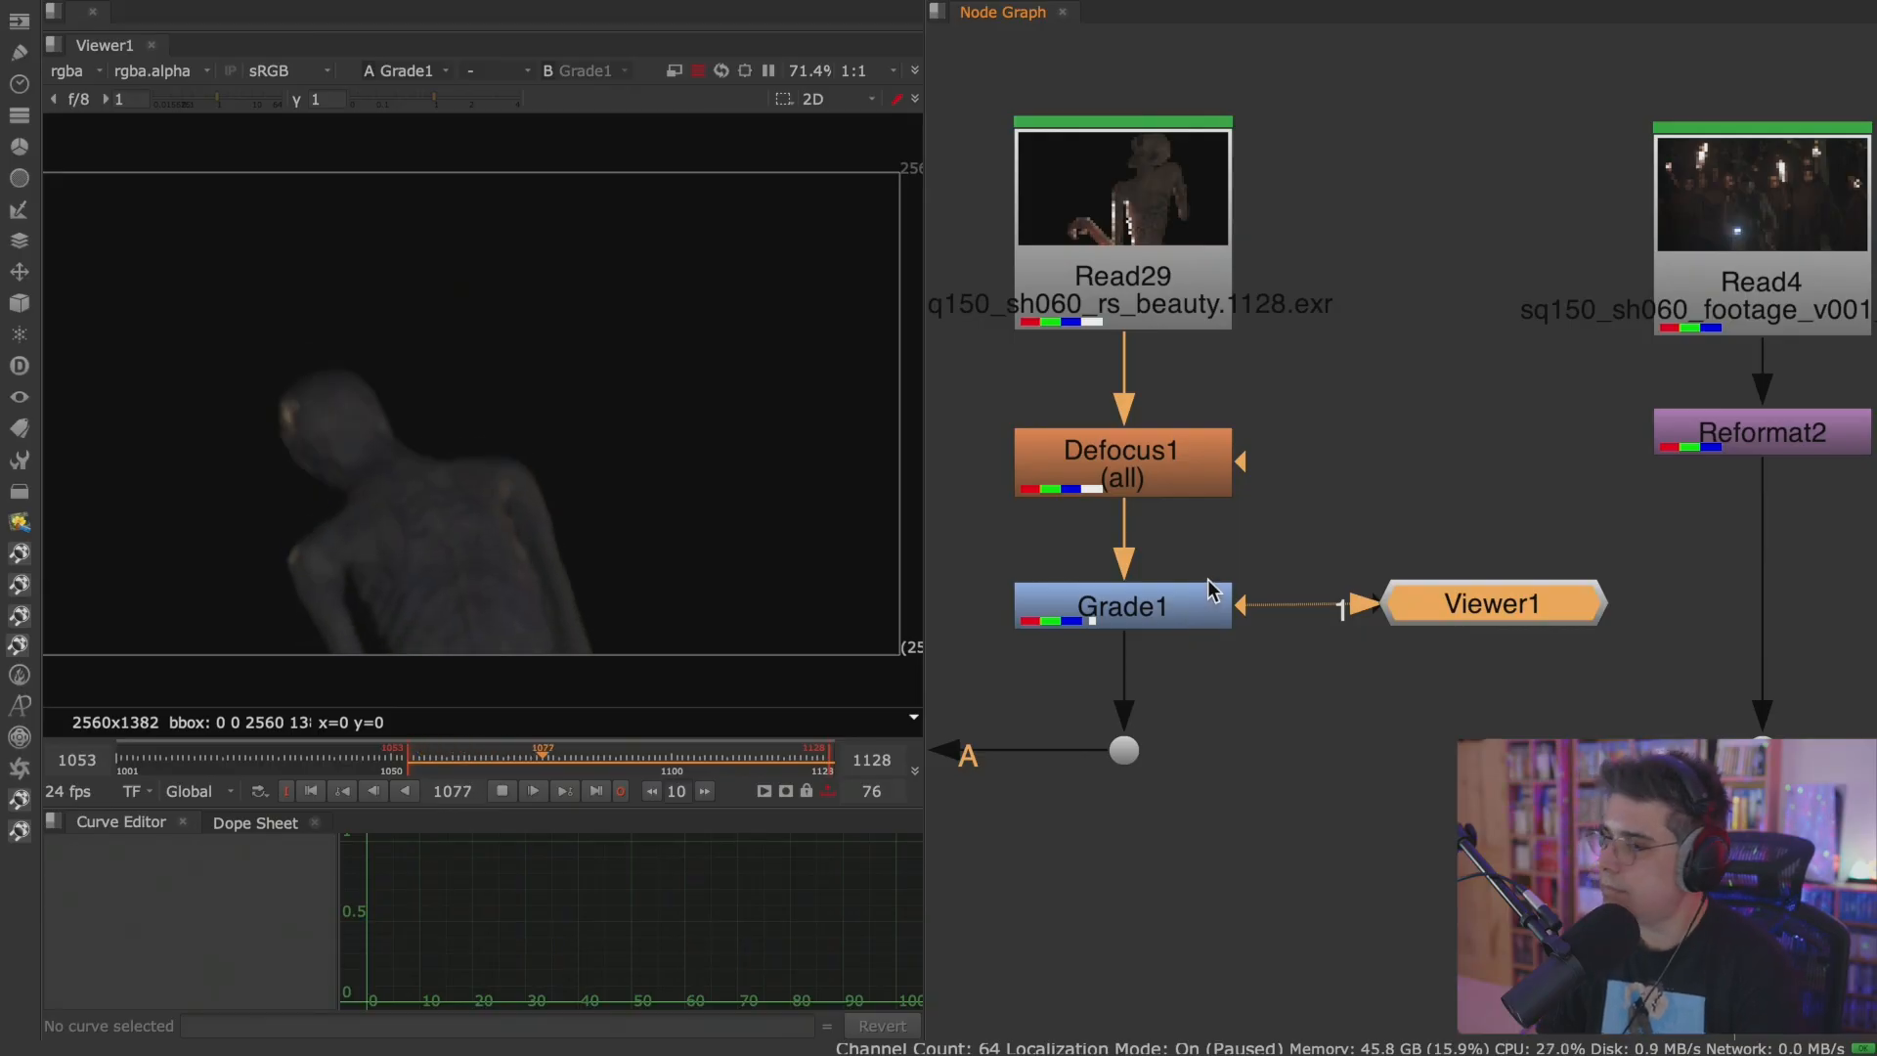
Watch the Merge1 composite in the Viewer, stop playback, and go to last frame 1128.
{"action": "scroll", "coordinate": [1310, 628], "scroll_direction": "down", "scroll_amount": 1}
{"action": "scroll", "coordinate": [1309, 629], "scroll_direction": "down", "scroll_amount": 1}
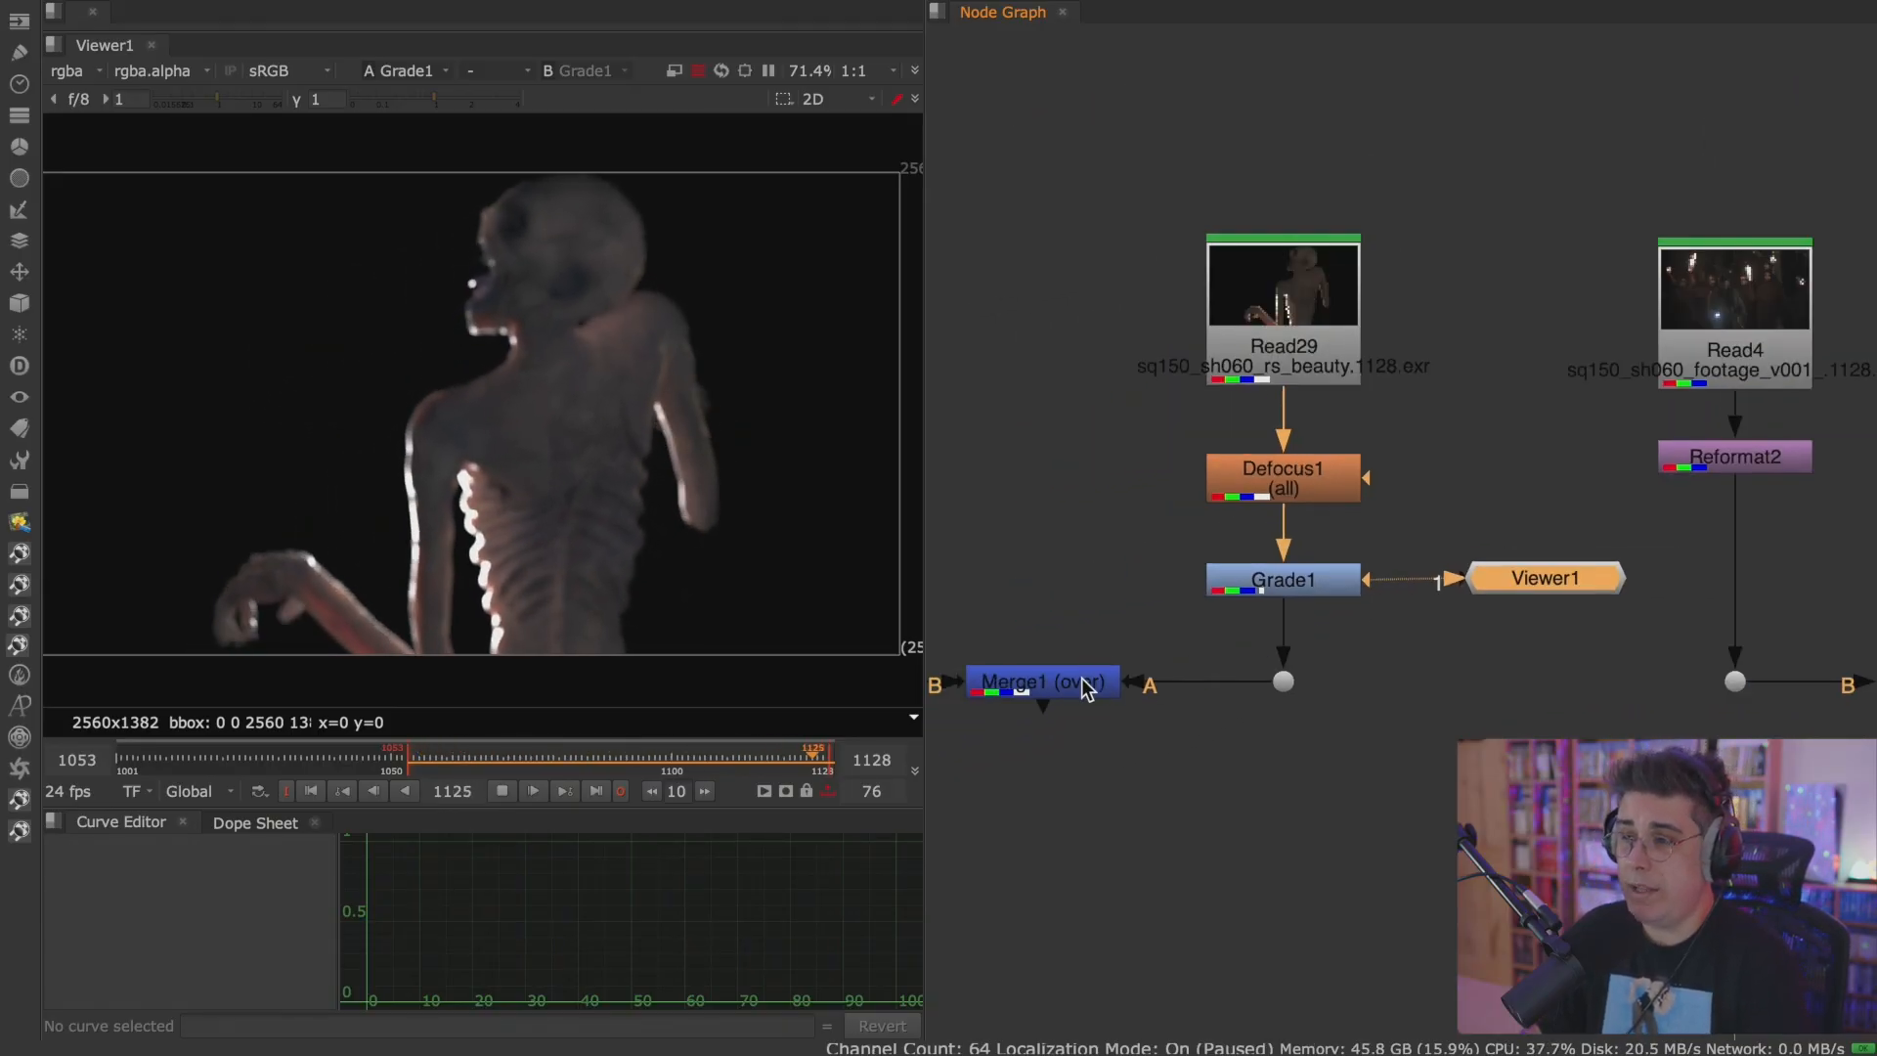
{"action": "left_click", "coordinate": [1083, 678]}
{"action": "key", "text": "1"}
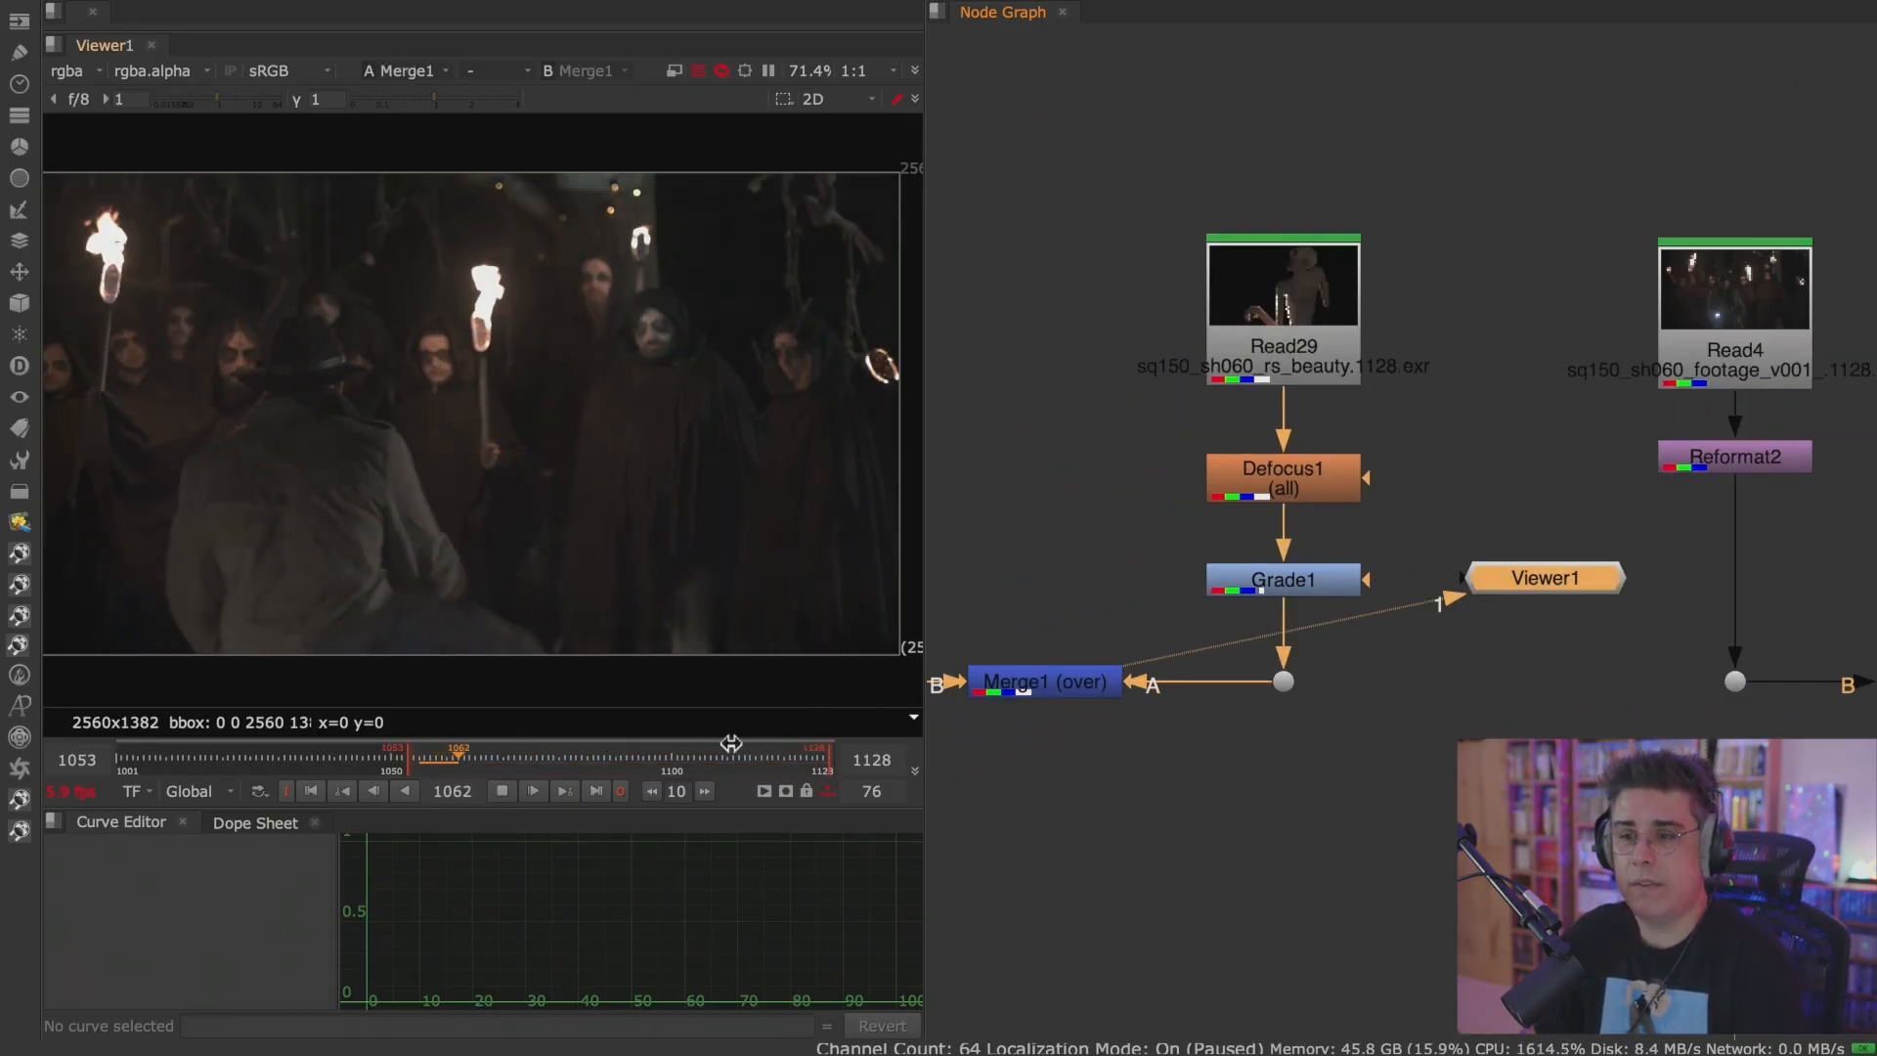
{"action": "left_click", "coordinate": [501, 791]}
{"action": "left_click", "coordinate": [596, 791]}
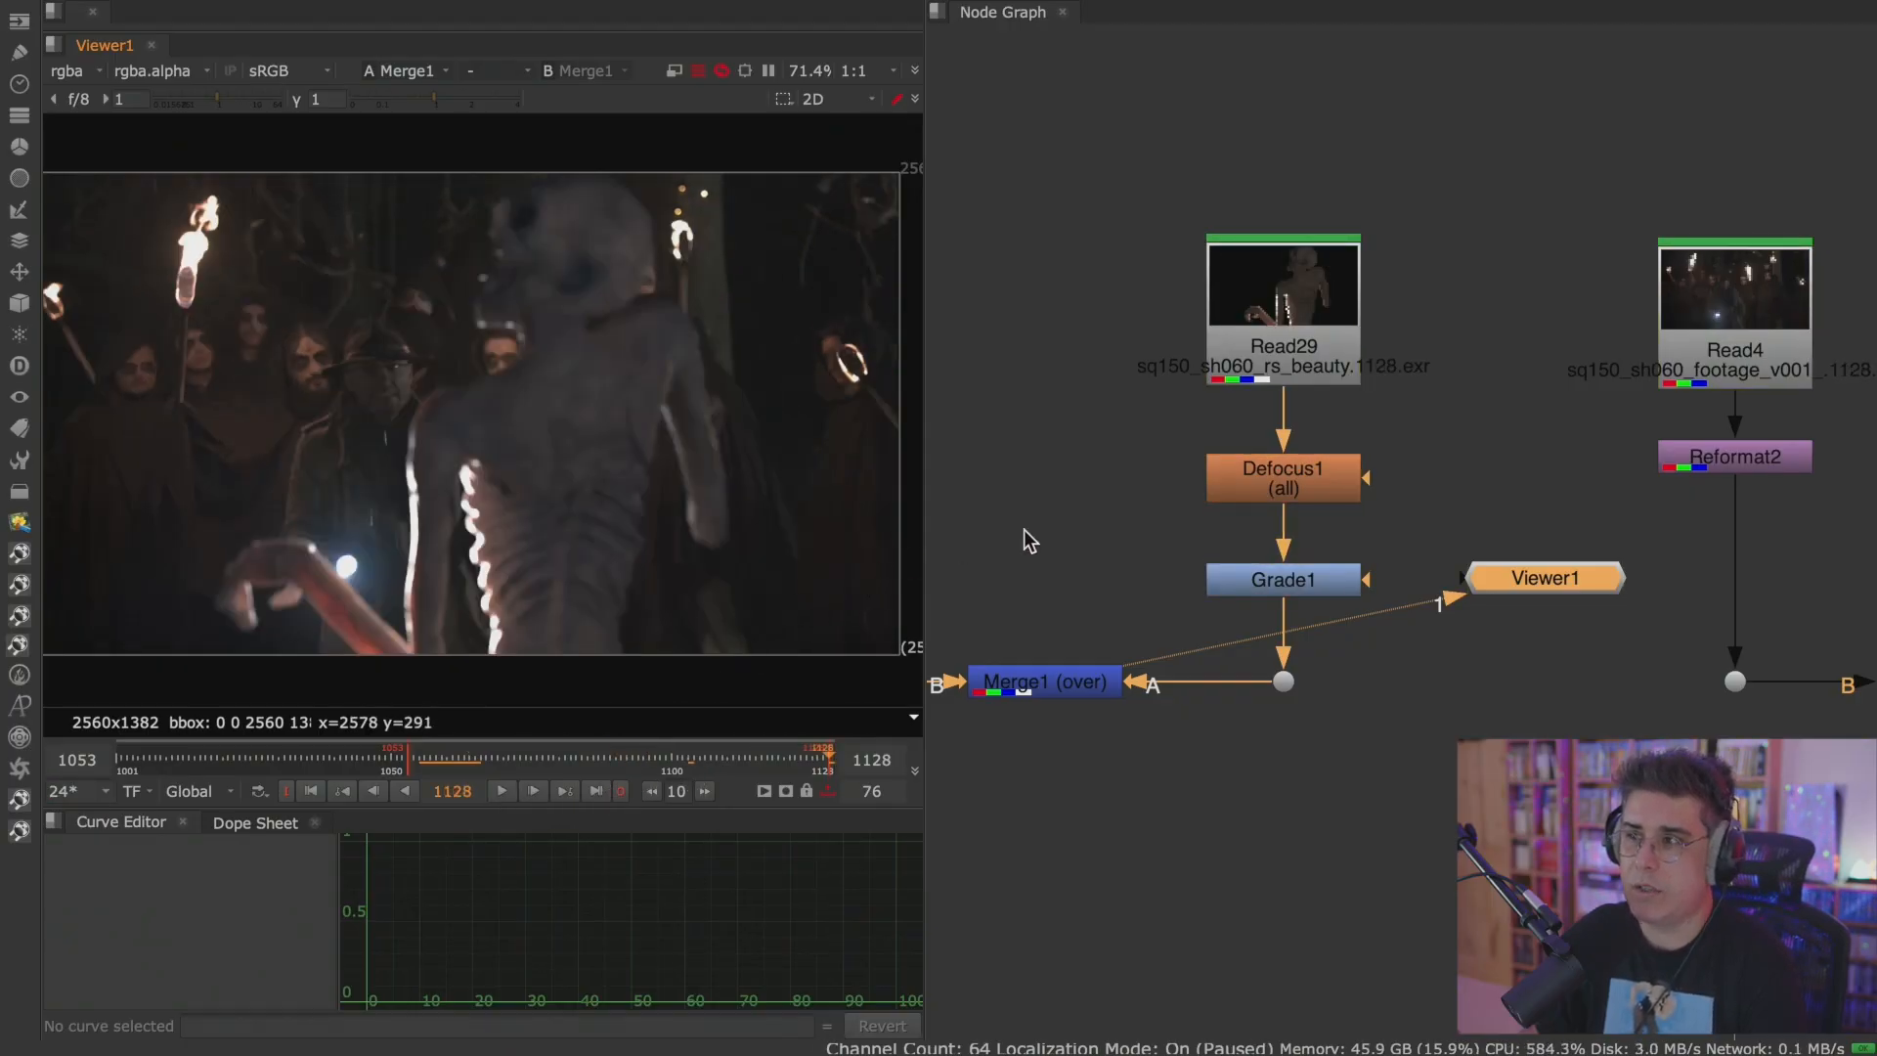
Move the Viewer node below Merge1, briefly play the graded composite, and return to last frame 1128.
{"action": "left_click_drag", "start_coordinate": [1527, 591], "coordinate": [1214, 853]}
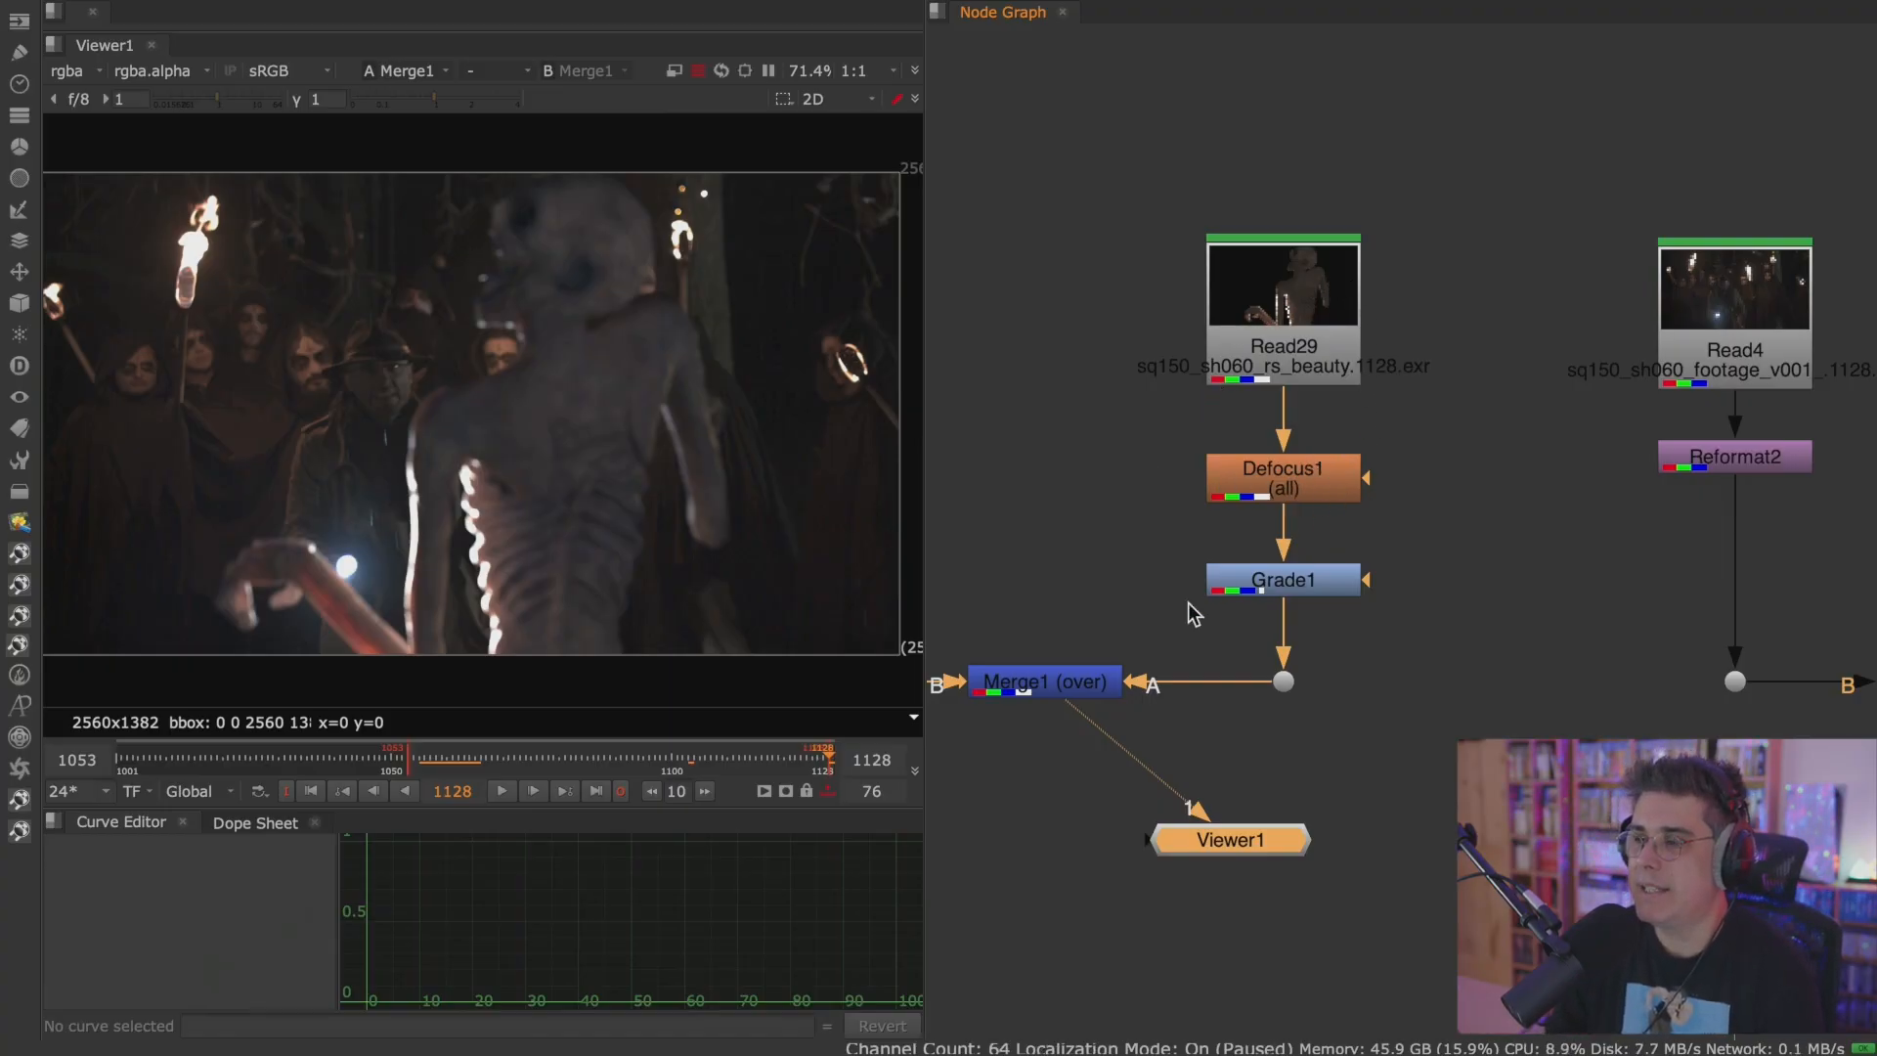
{"action": "left_click", "coordinate": [502, 791]}
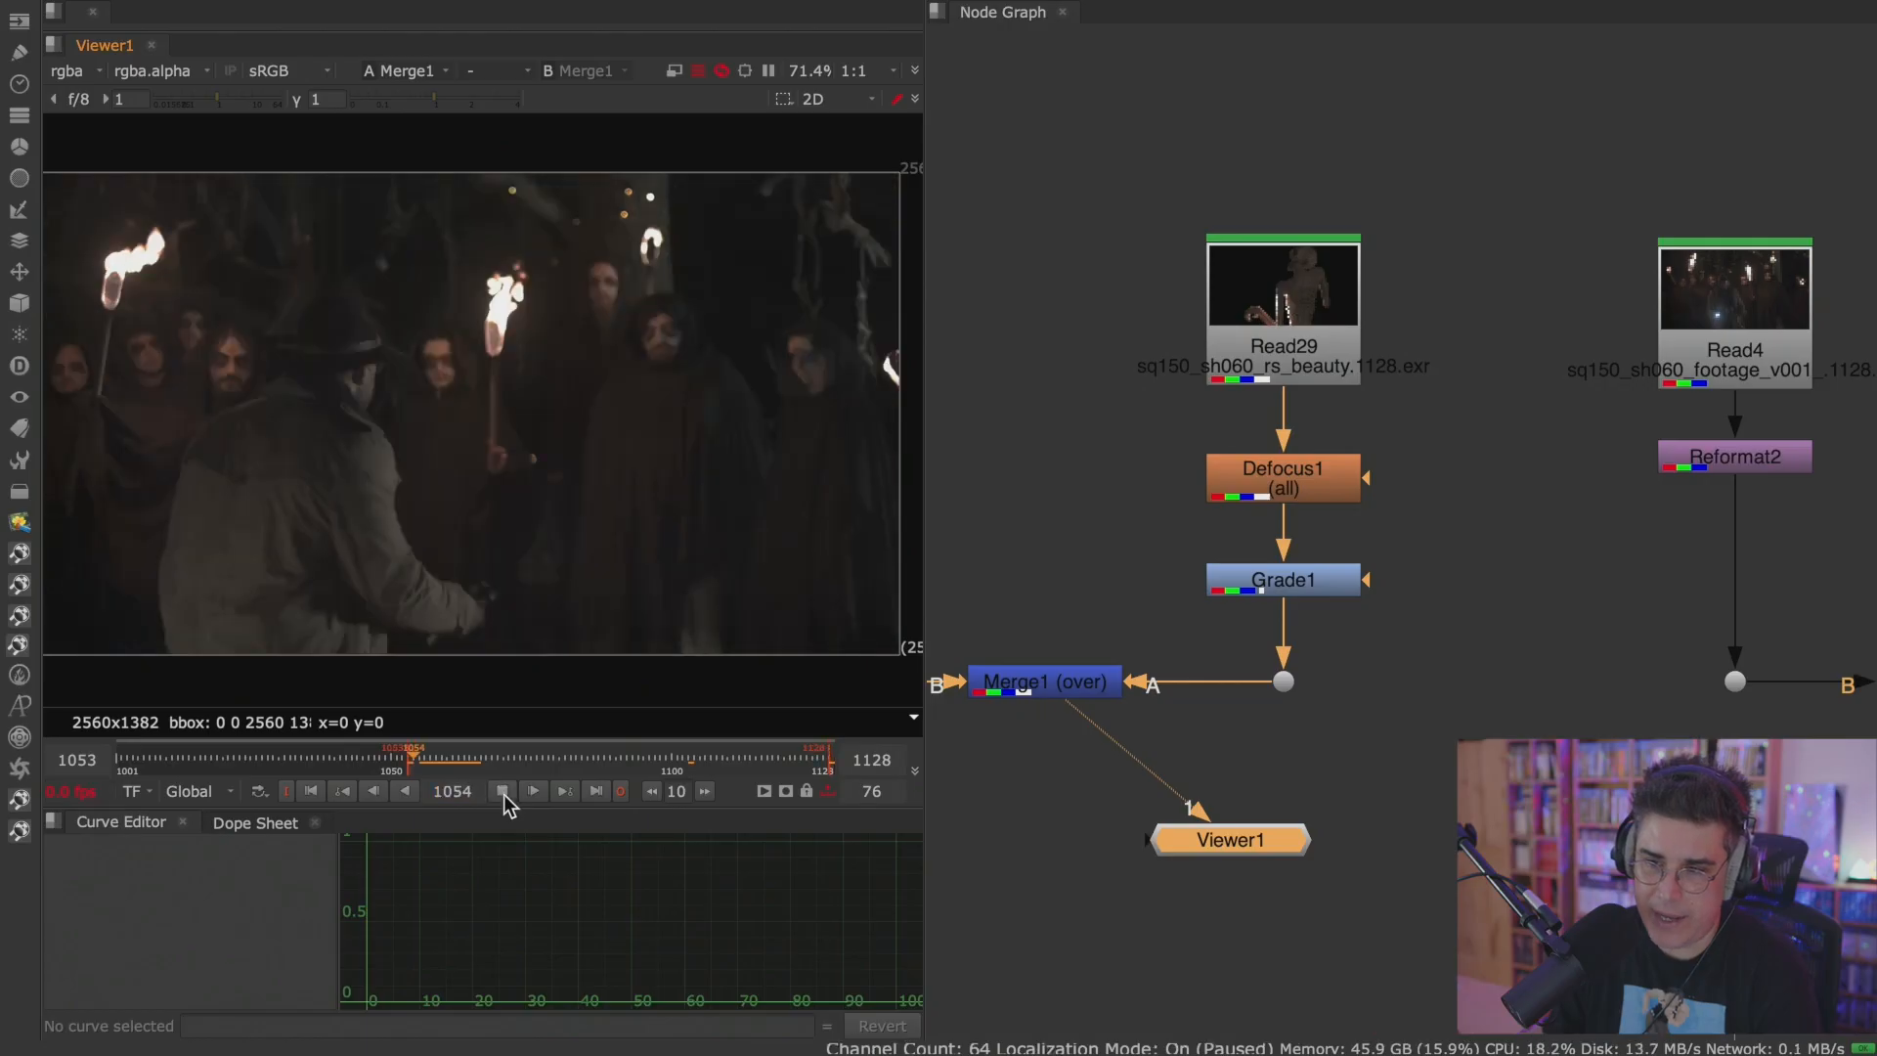
{"action": "left_click", "coordinate": [596, 792]}
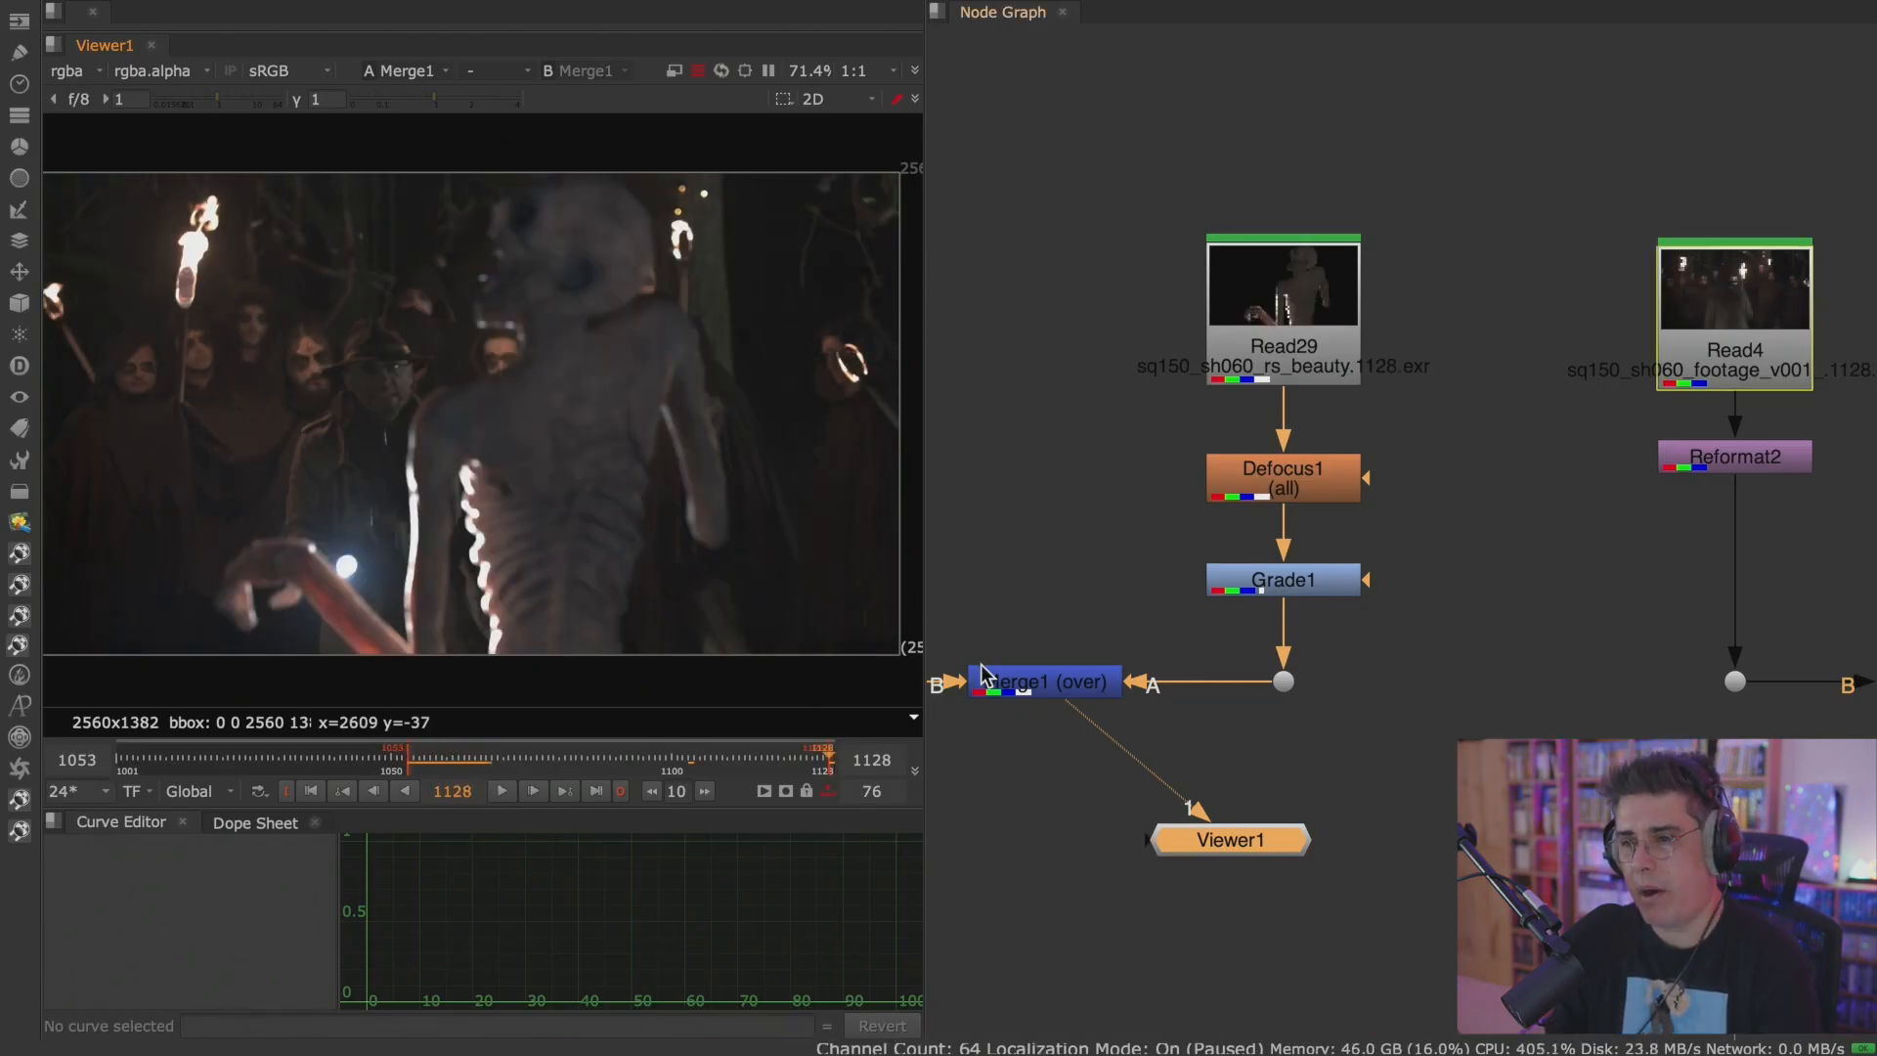
Connect Grade1 to Viewer input 1 to inspect the graded monster without the background.
{"action": "scroll", "coordinate": [1394, 518], "scroll_direction": "down", "scroll_amount": 1}
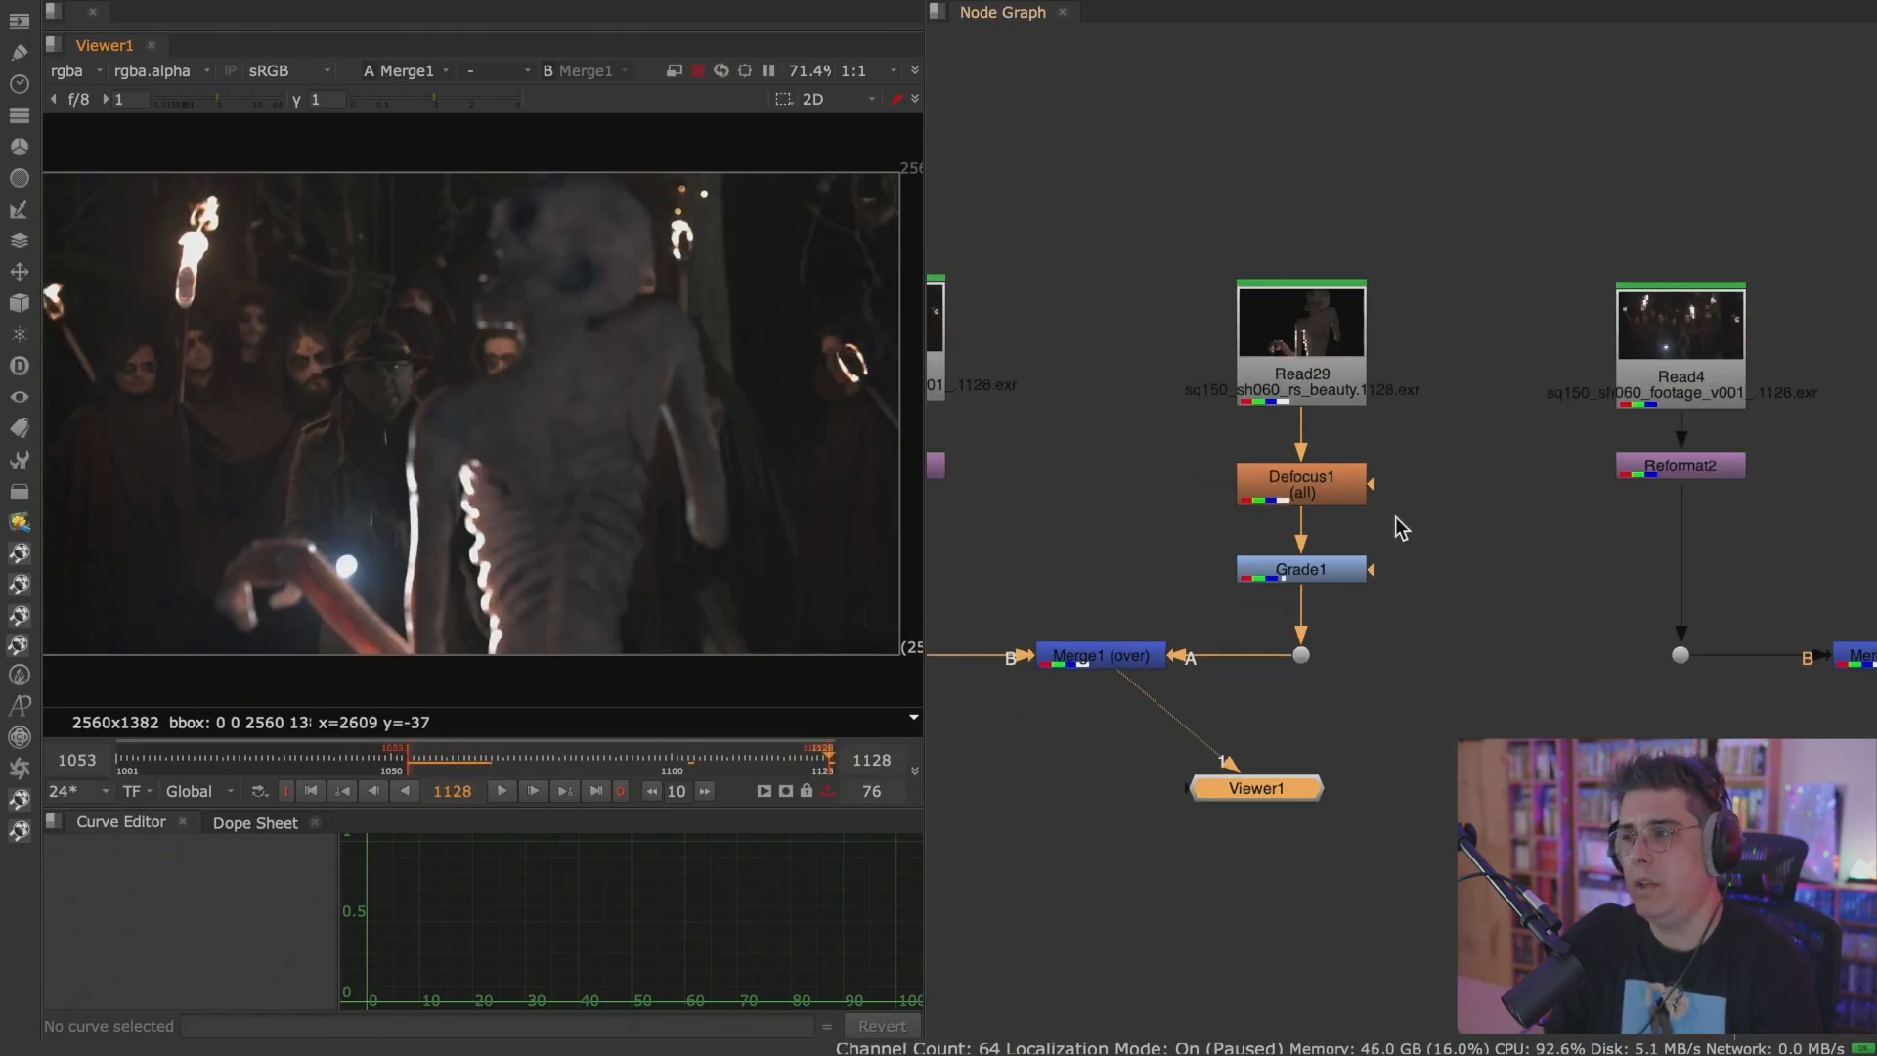
{"action": "key", "text": "1"}
{"action": "left_click", "coordinate": [1335, 496]}
{"action": "left_click", "coordinate": [1317, 589]}
{"action": "key", "text": "1"}
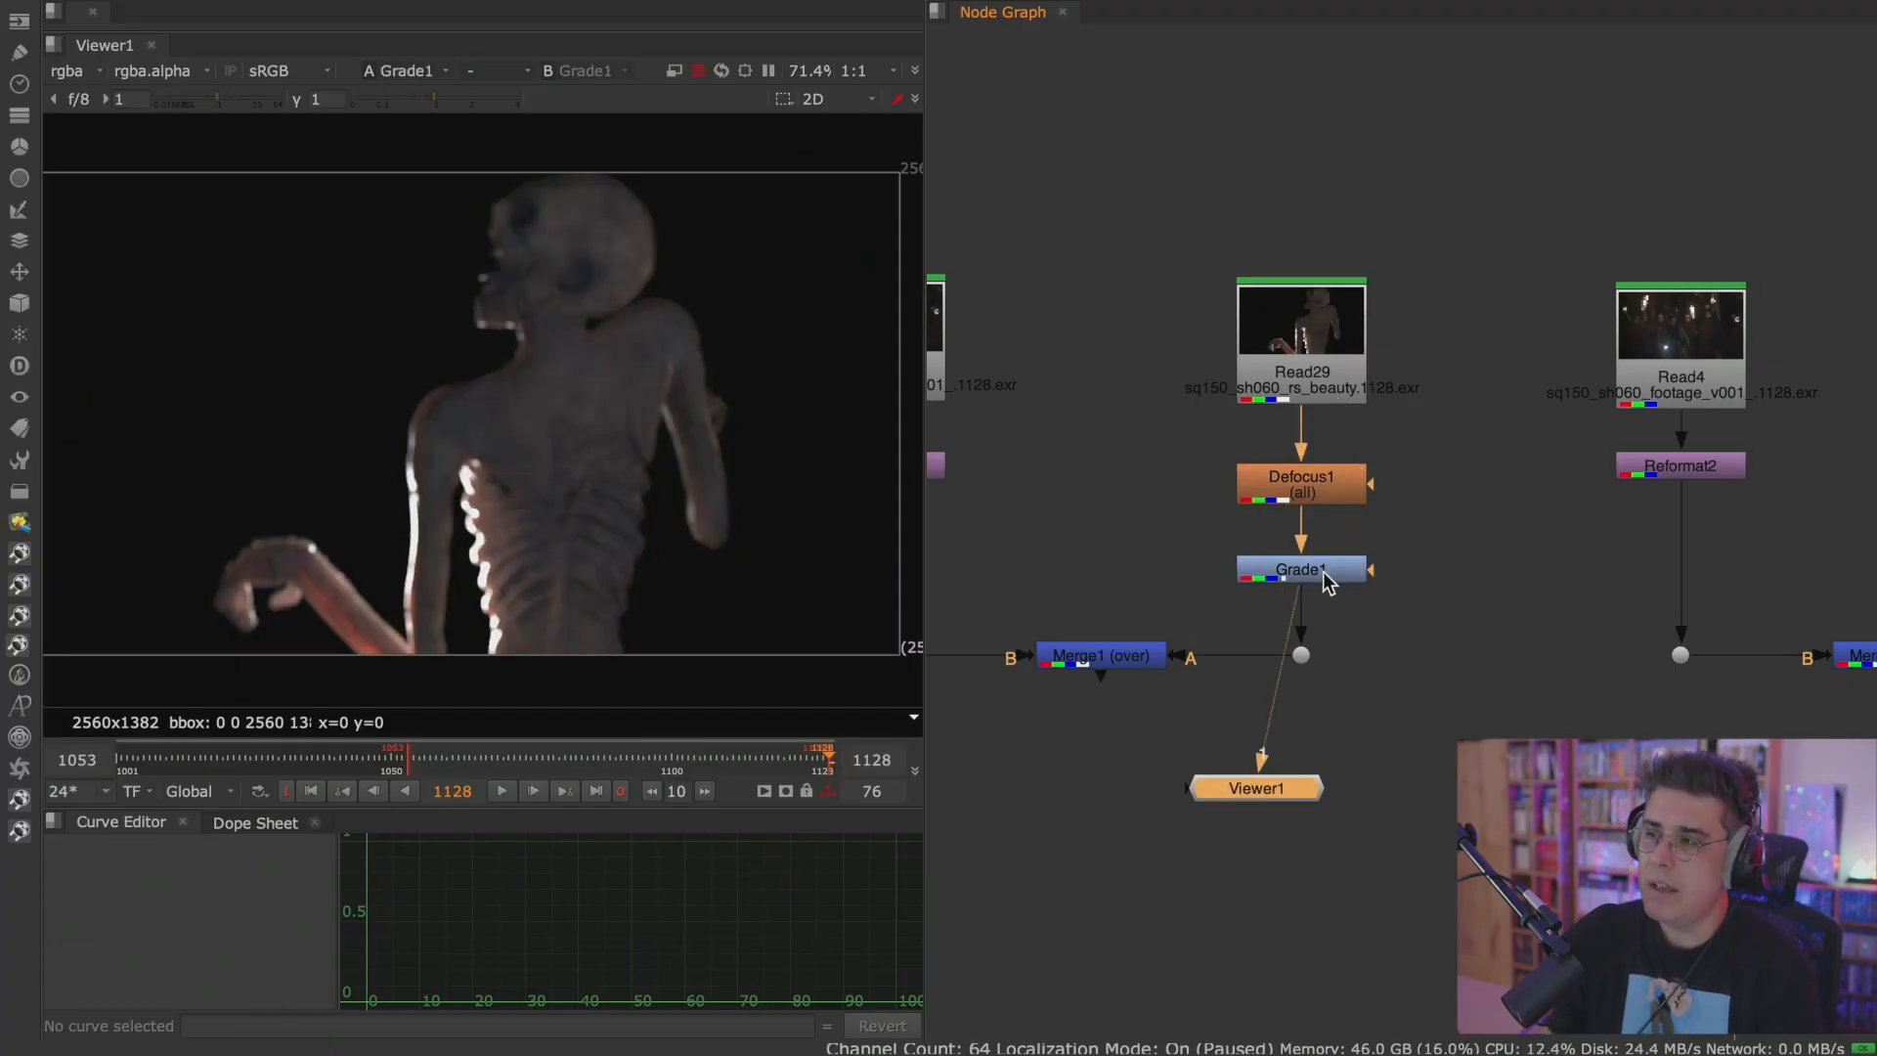
{"action": "left_click", "coordinate": [1325, 575]}
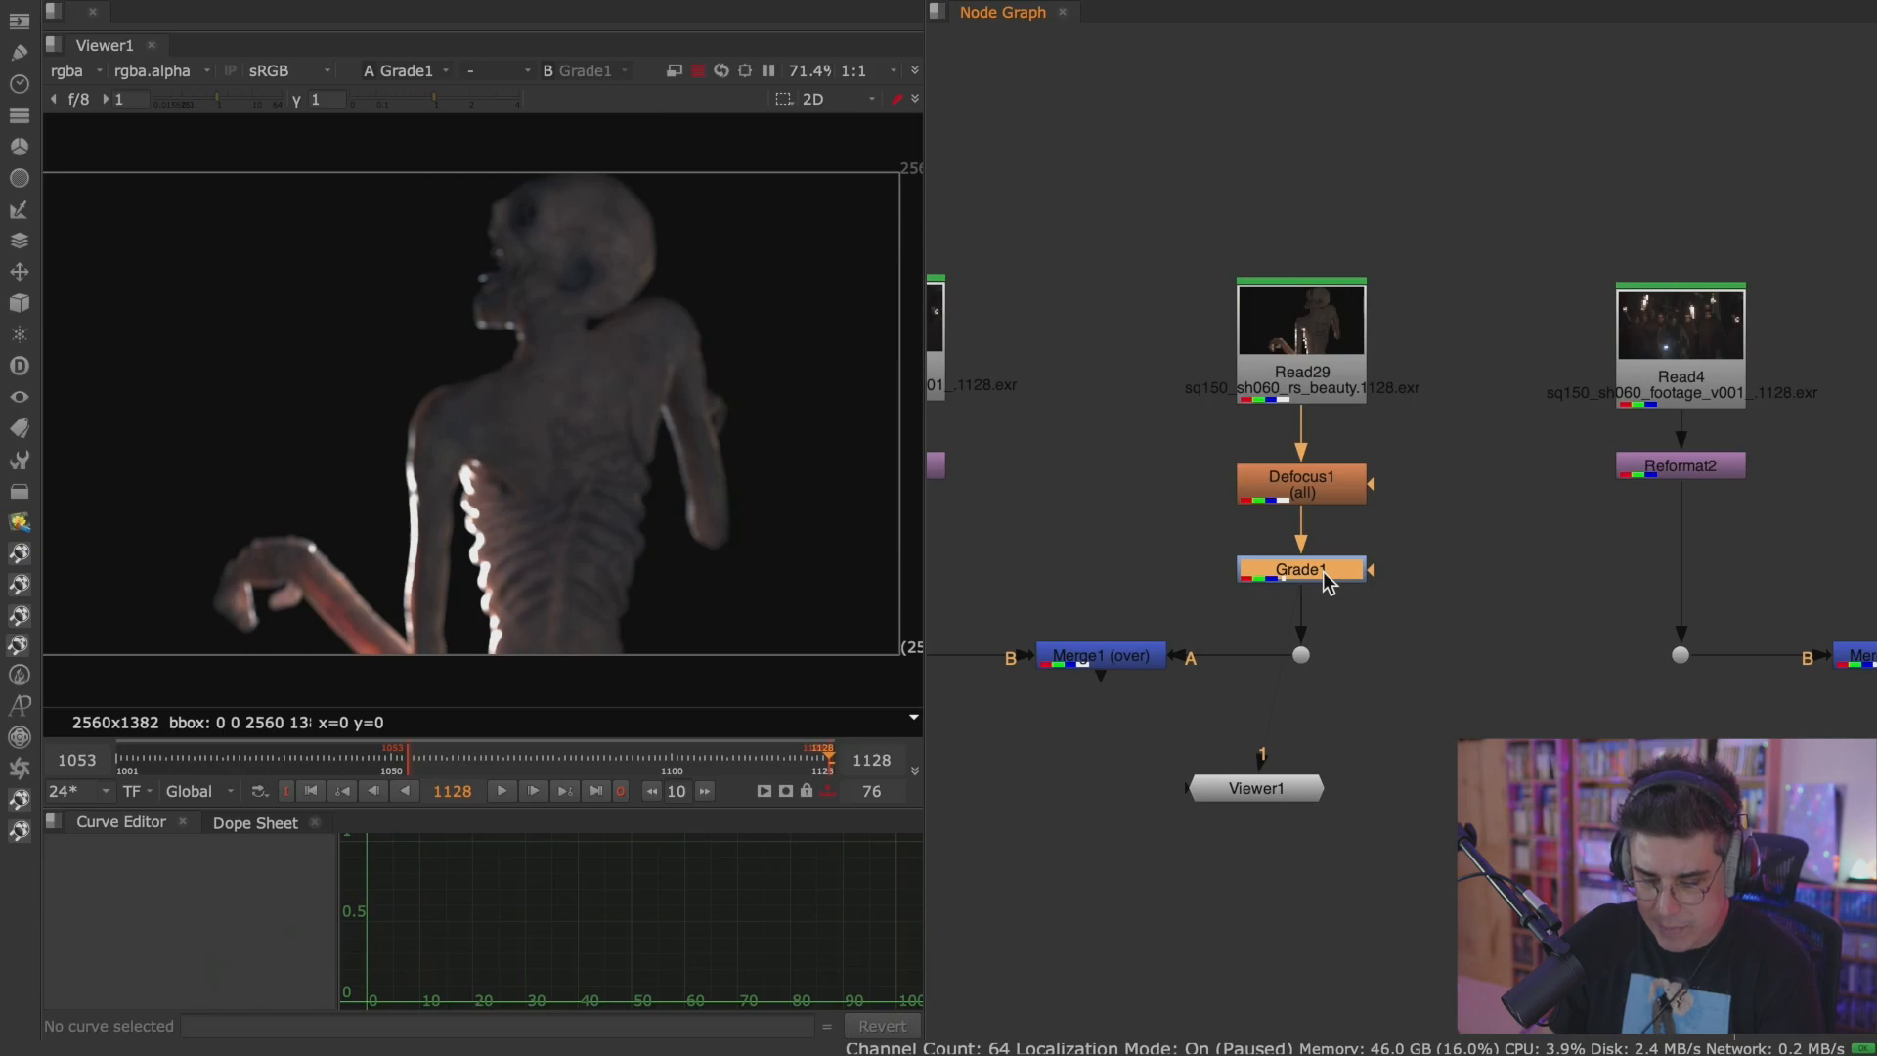
Disable Defocus1 to inspect the monster without blur, and toggle the nodes so Defocus1 and Grade1 are both enabled.
{"action": "left_click", "coordinate": [1347, 490]}
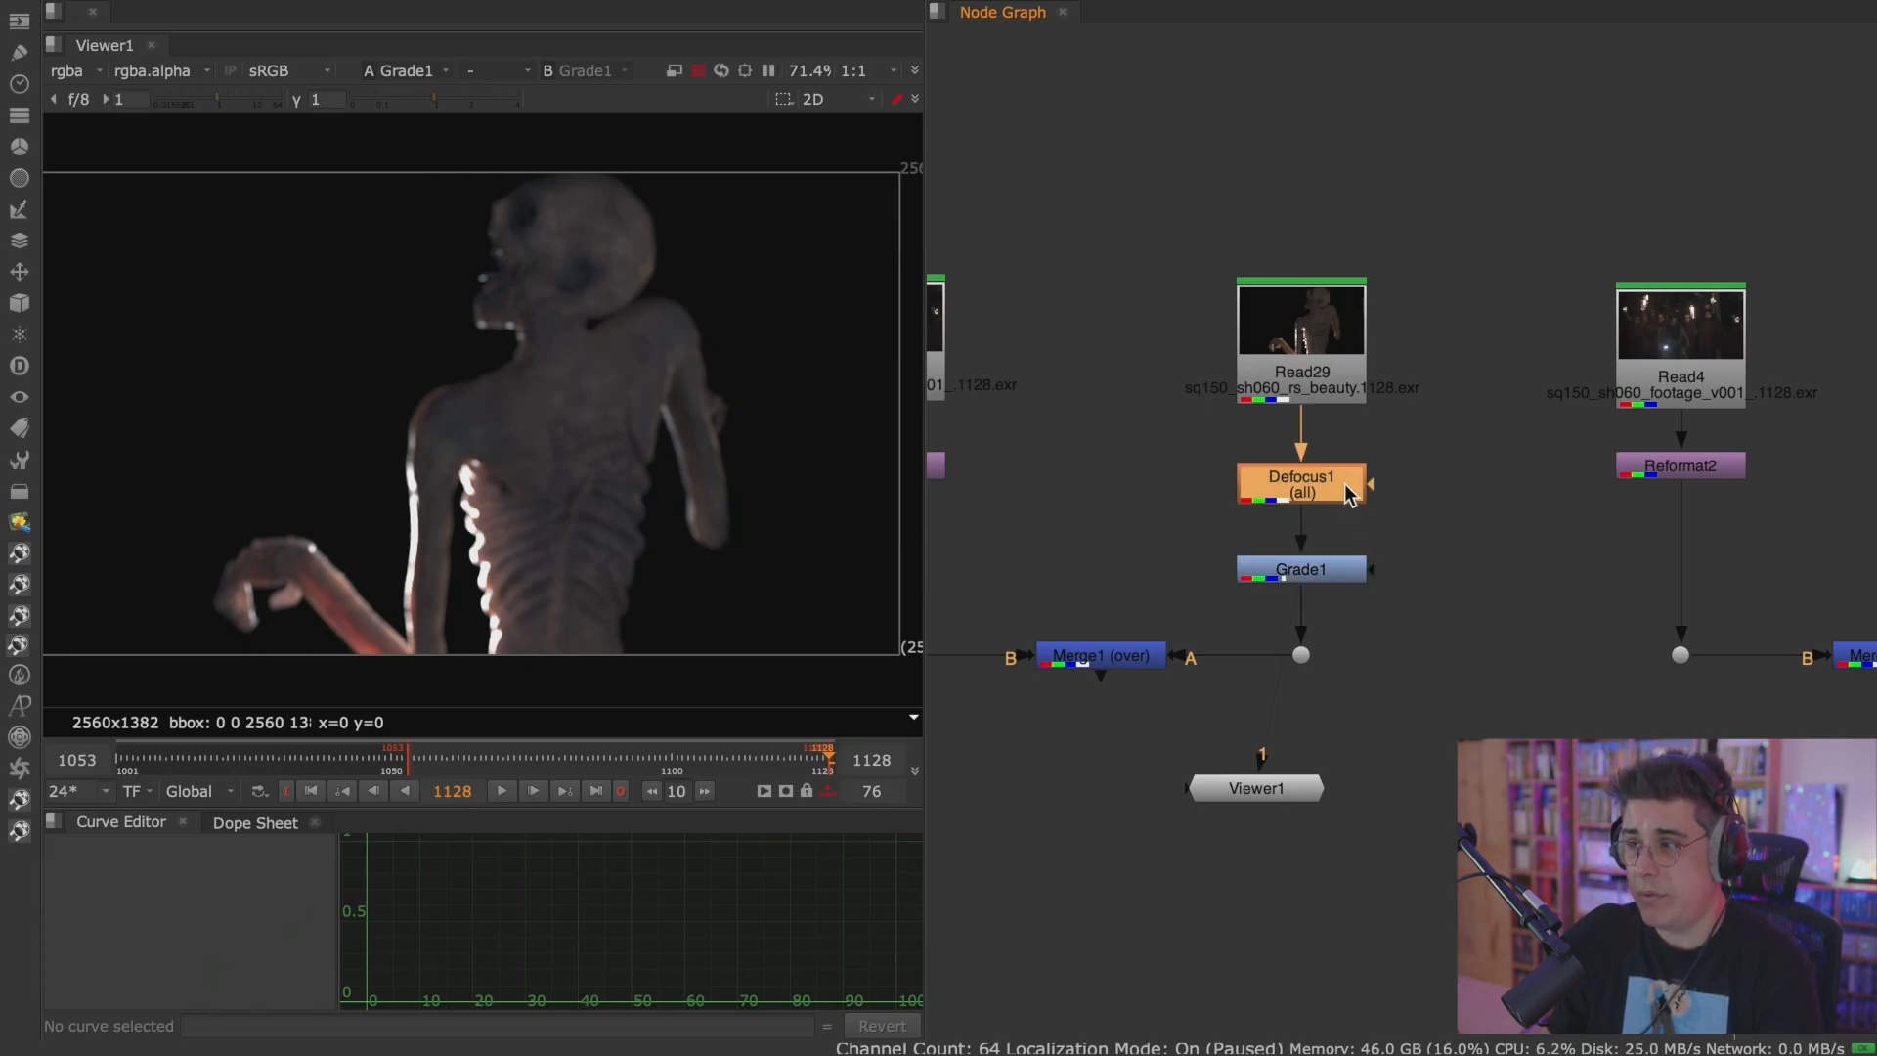
{"action": "key", "text": "d"}
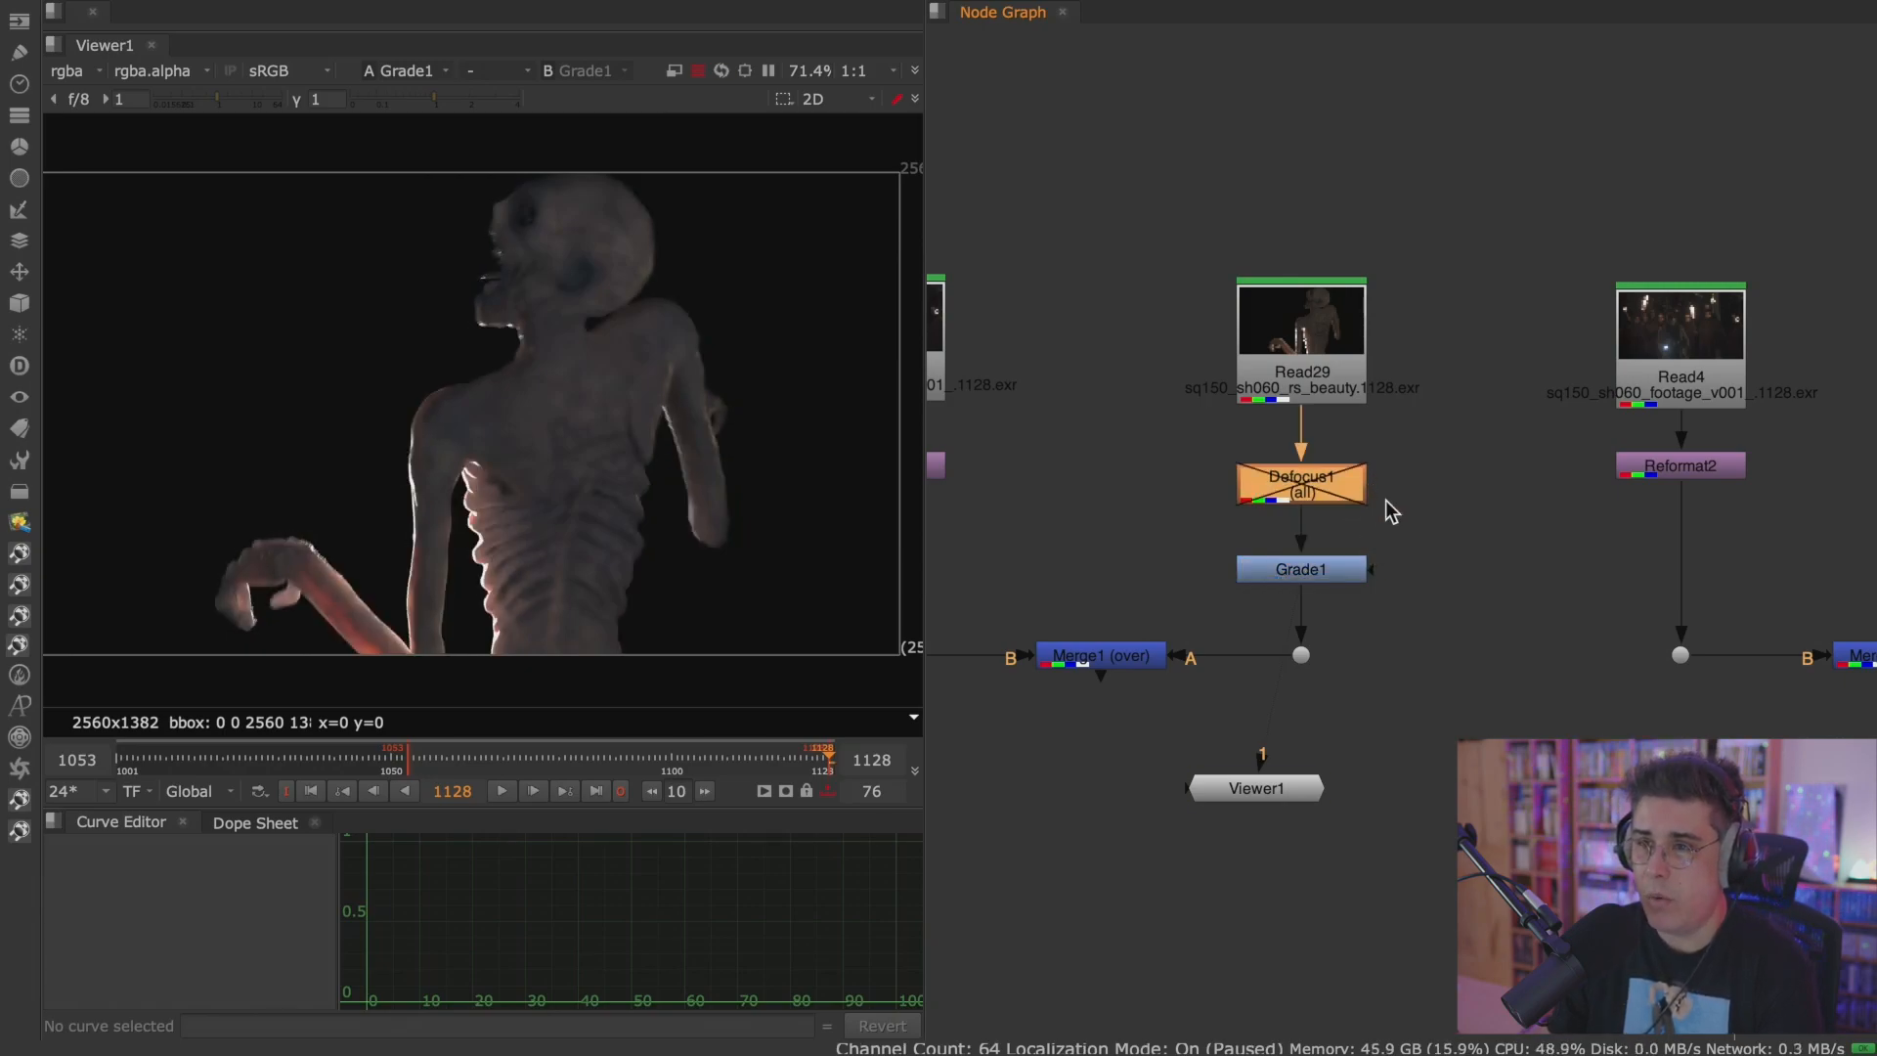
{"action": "left_click", "coordinate": [1321, 566]}
{"action": "scroll", "coordinate": [1321, 558], "scroll_direction": "up", "scroll_amount": 3}
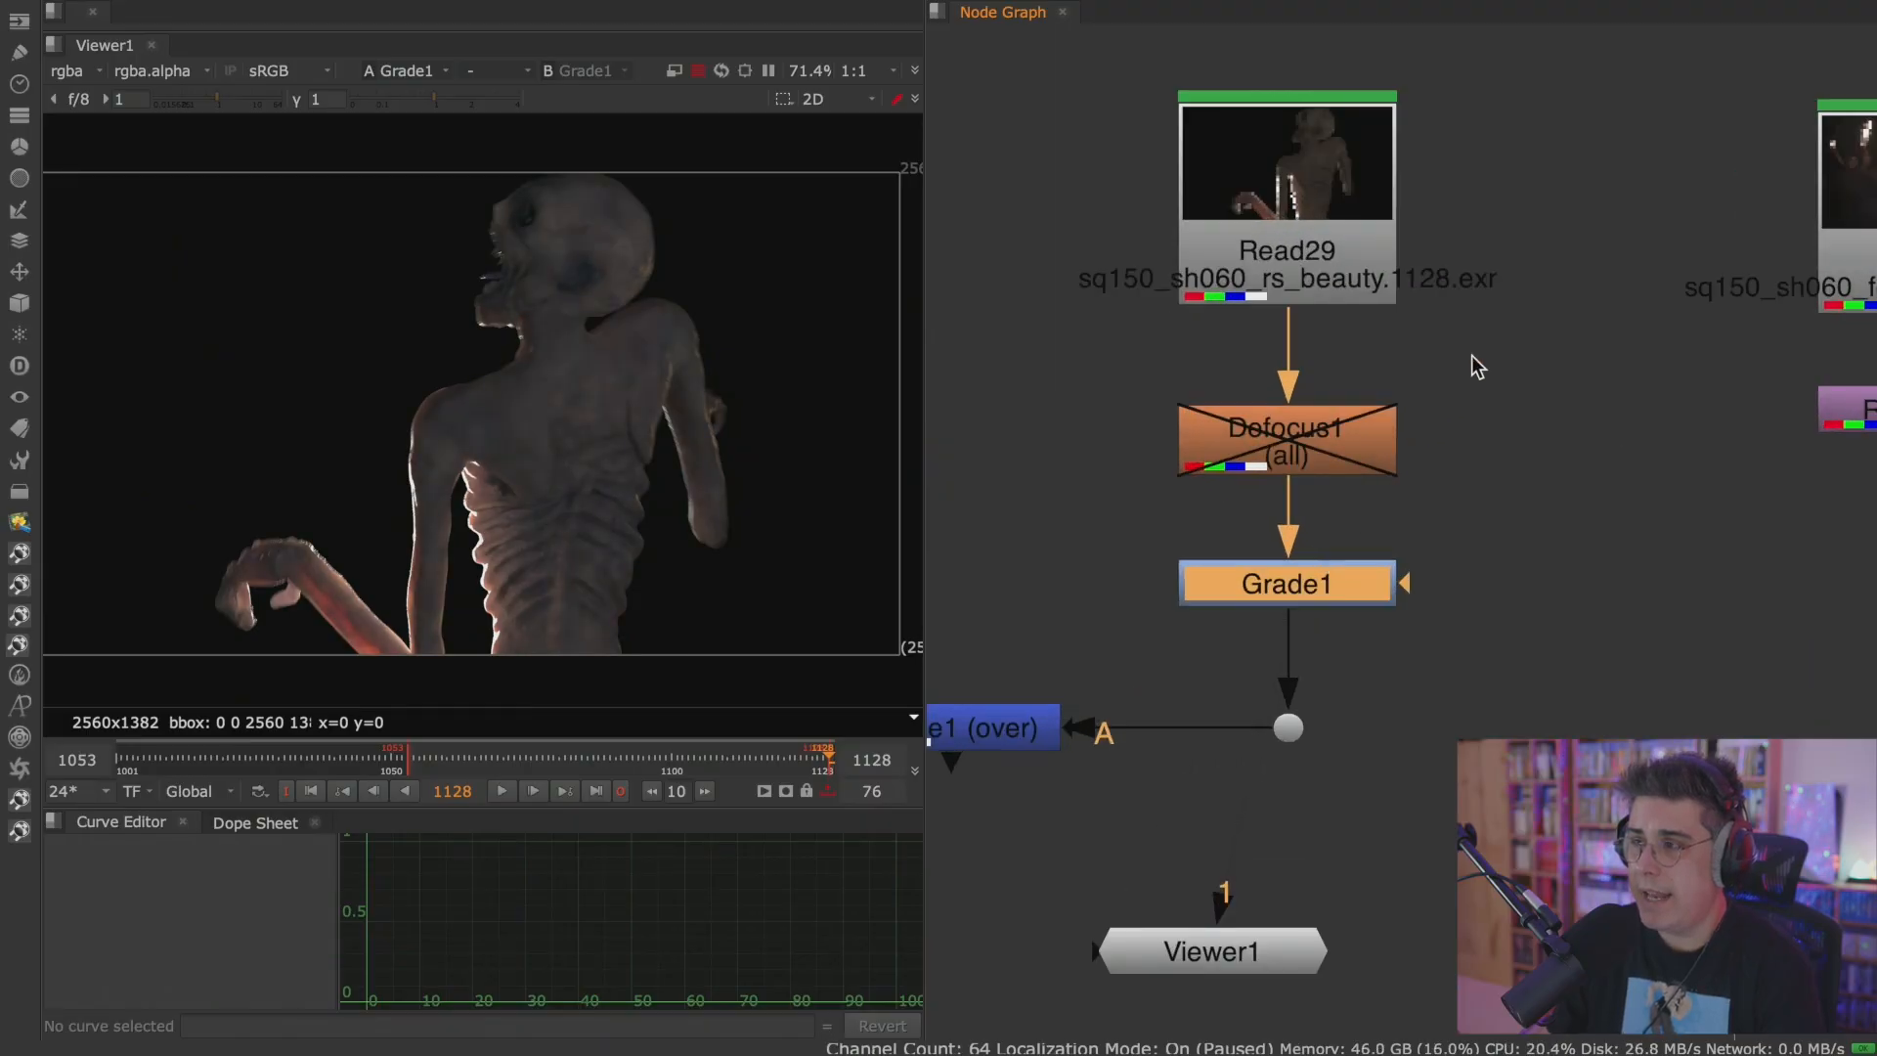
{"action": "left_click_drag", "start_coordinate": [1508, 299], "coordinate": [1091, 713]}
{"action": "key", "text": "d"}
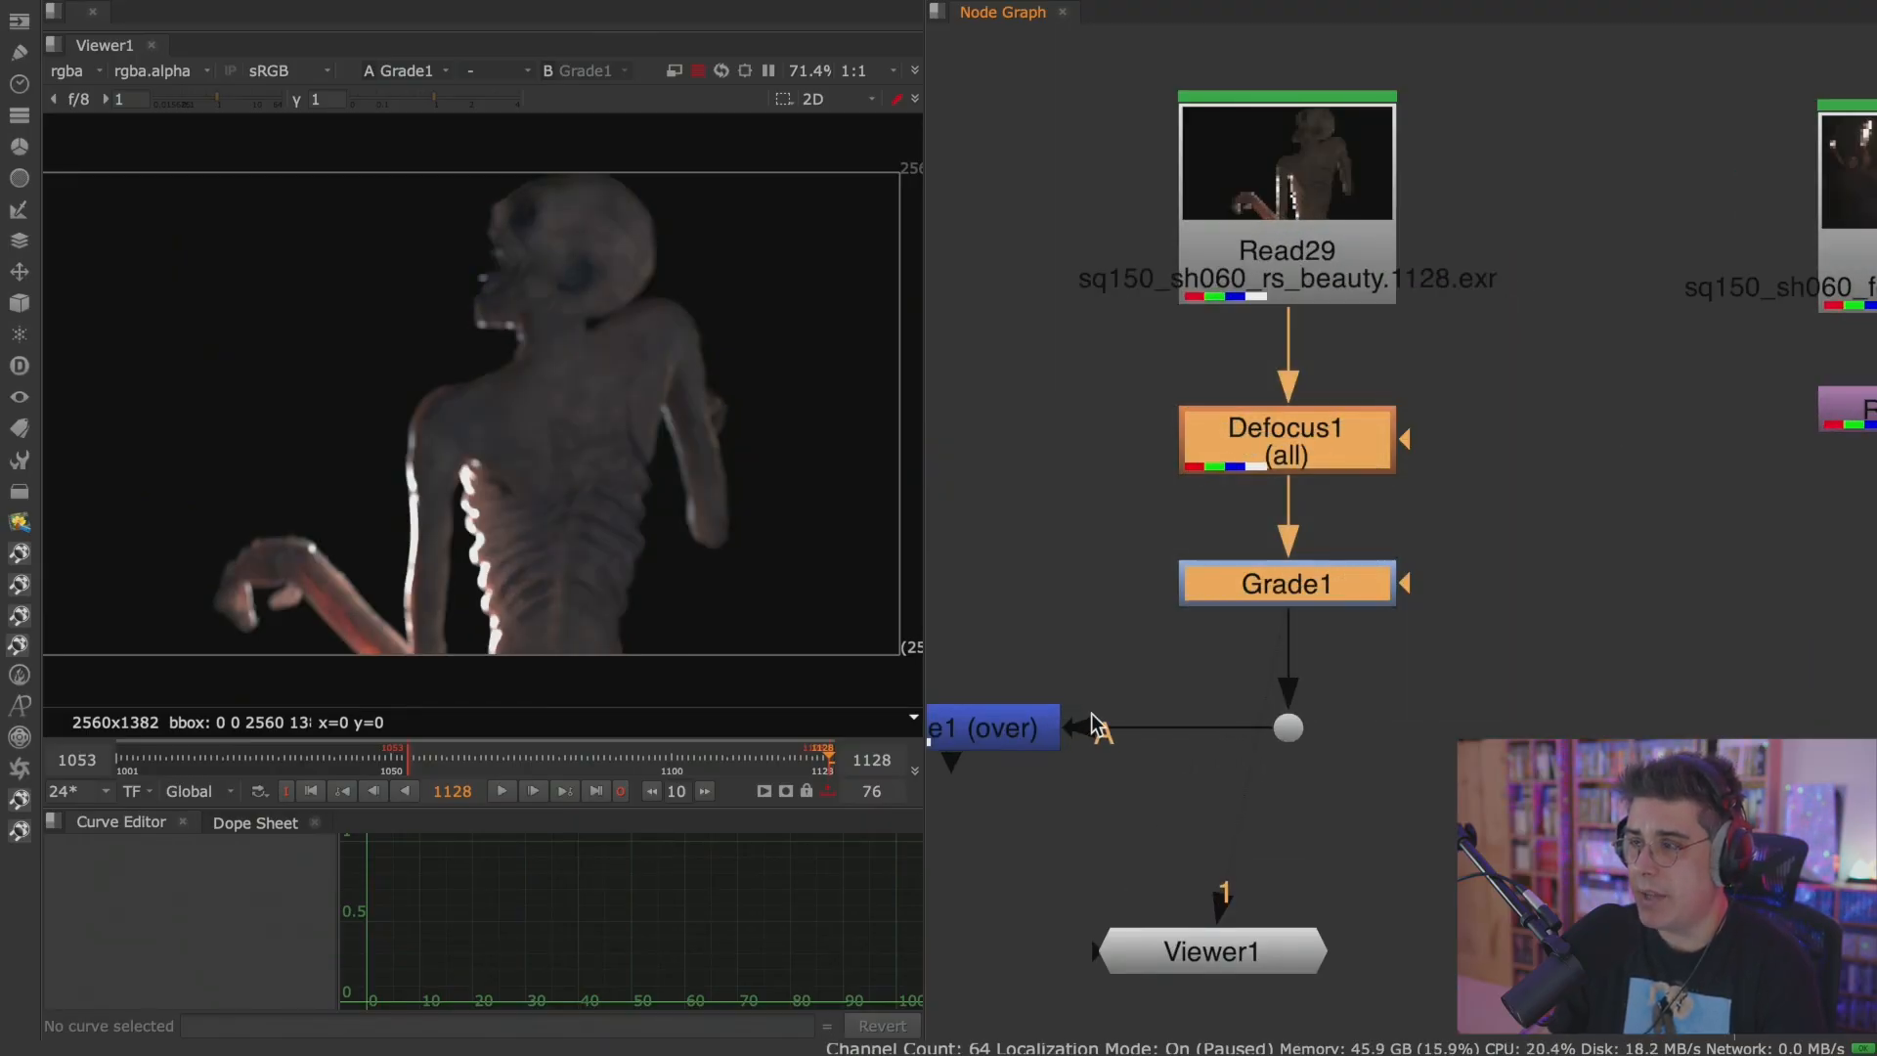
Toggle Grade1 and Defocus1 off and on, together and one at a time, to compare their effect on the monster.
{"action": "key", "text": "d"}
{"action": "left_click", "coordinate": [1323, 592]}
{"action": "key", "text": "d"}
{"action": "key", "text": "d"}
{"action": "key", "text": "d"}
{"action": "key", "text": "d"}
{"action": "left_click", "coordinate": [1322, 448]}
{"action": "key", "text": "d"}
{"action": "key", "text": "d"}
{"action": "key", "text": "d"}
{"action": "key", "text": "d"}
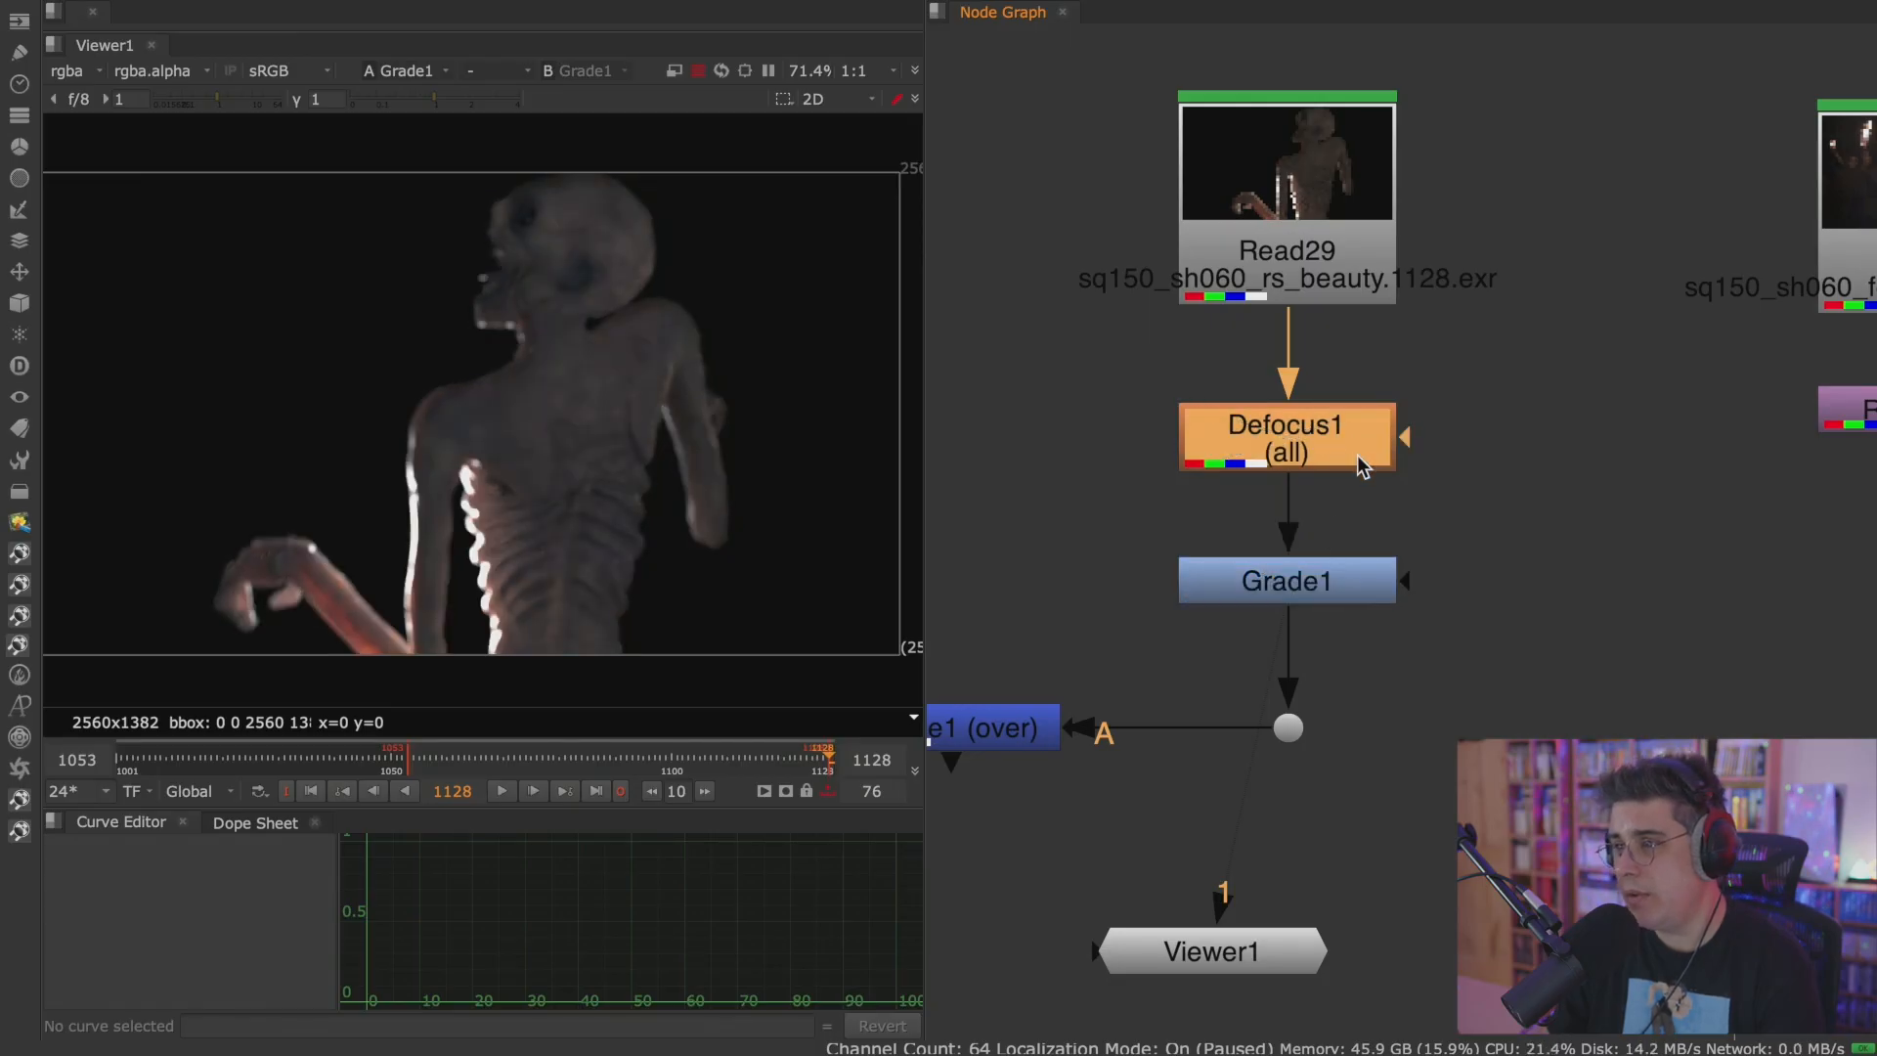
{"action": "key", "text": "d"}
{"action": "key", "text": "d"}
{"action": "key", "text": "d"}
{"action": "key", "text": "d"}
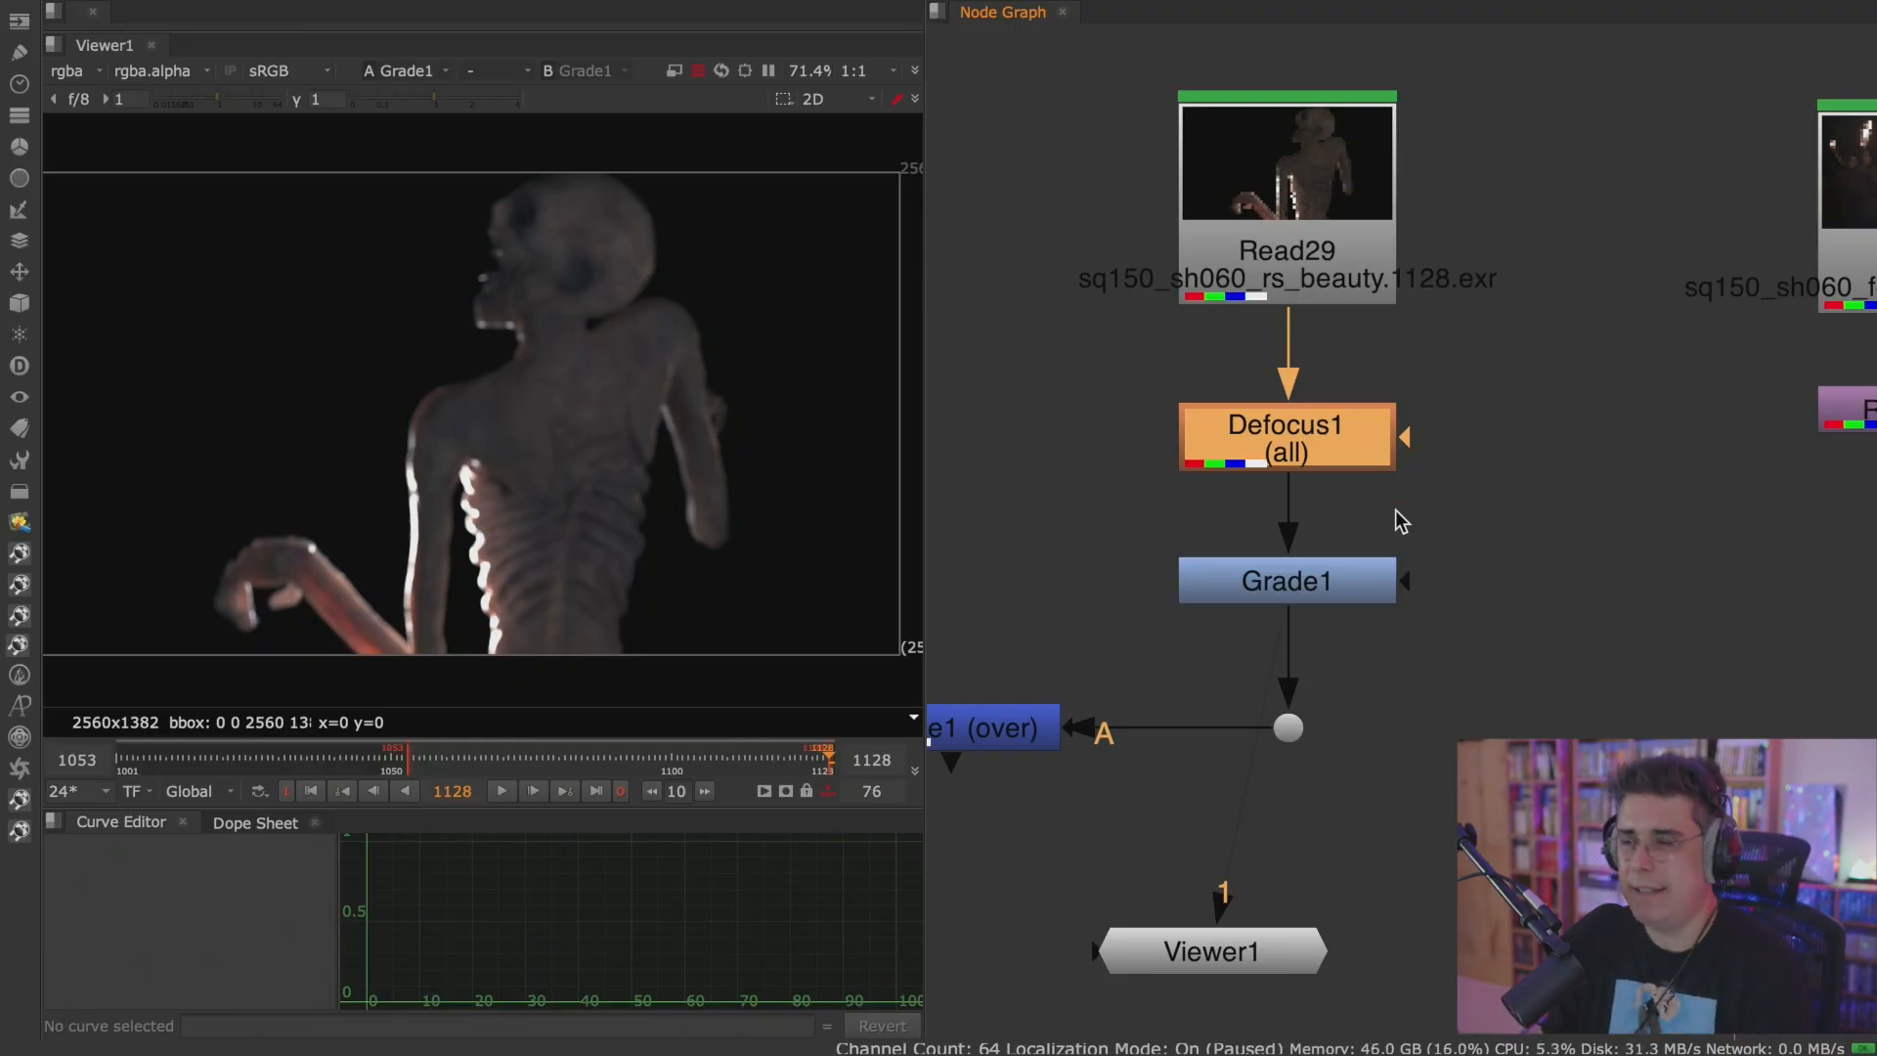
Insert a Grade node below Defocus2 in the second monster branch and view Merge2 in the Viewer.
{"action": "scroll", "coordinate": [1410, 554], "scroll_direction": "down", "scroll_amount": 2}
{"action": "scroll", "coordinate": [1409, 553], "scroll_direction": "down", "scroll_amount": 2}
{"action": "middle_click_drag", "start_coordinate": [1446, 576], "coordinate": [1274, 547]}
{"action": "scroll", "coordinate": [1274, 547], "scroll_direction": "down", "scroll_amount": 1}
{"action": "key", "text": "Down"}
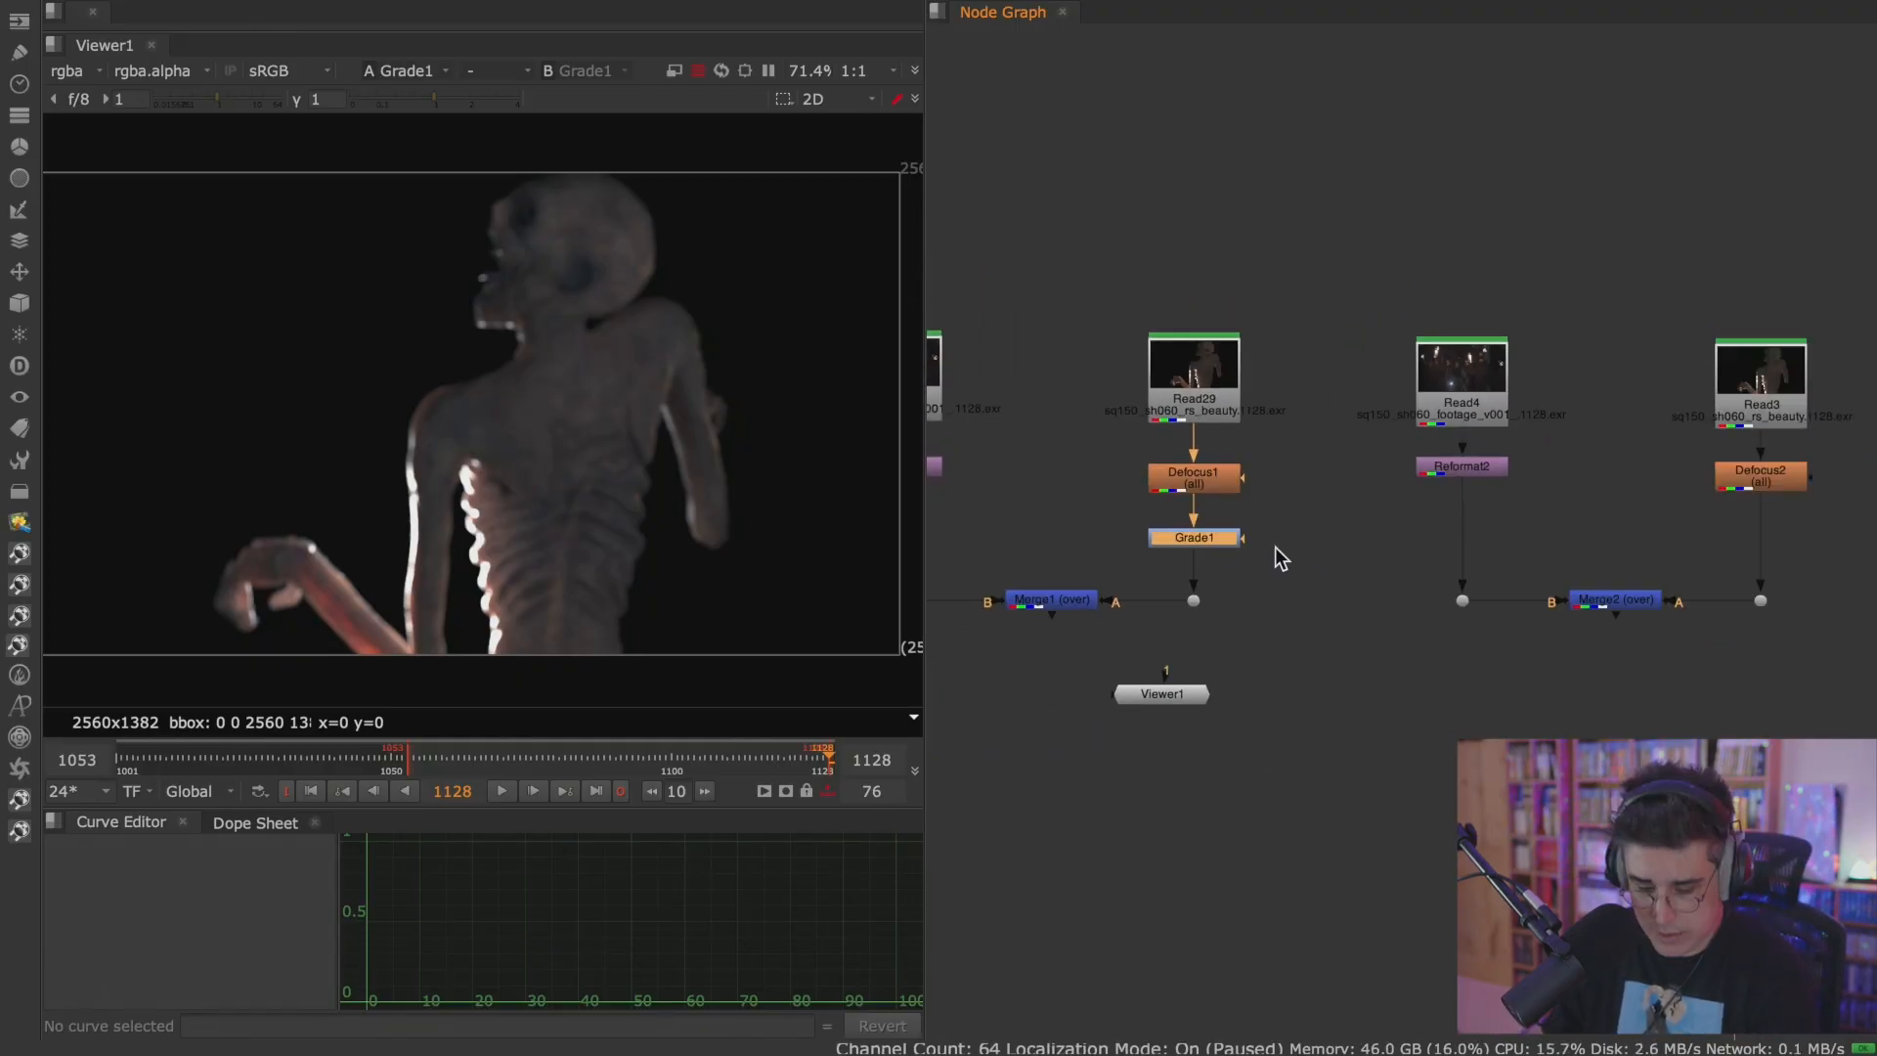
{"action": "left_click", "coordinate": [1795, 482]}
{"action": "key", "text": "g"}
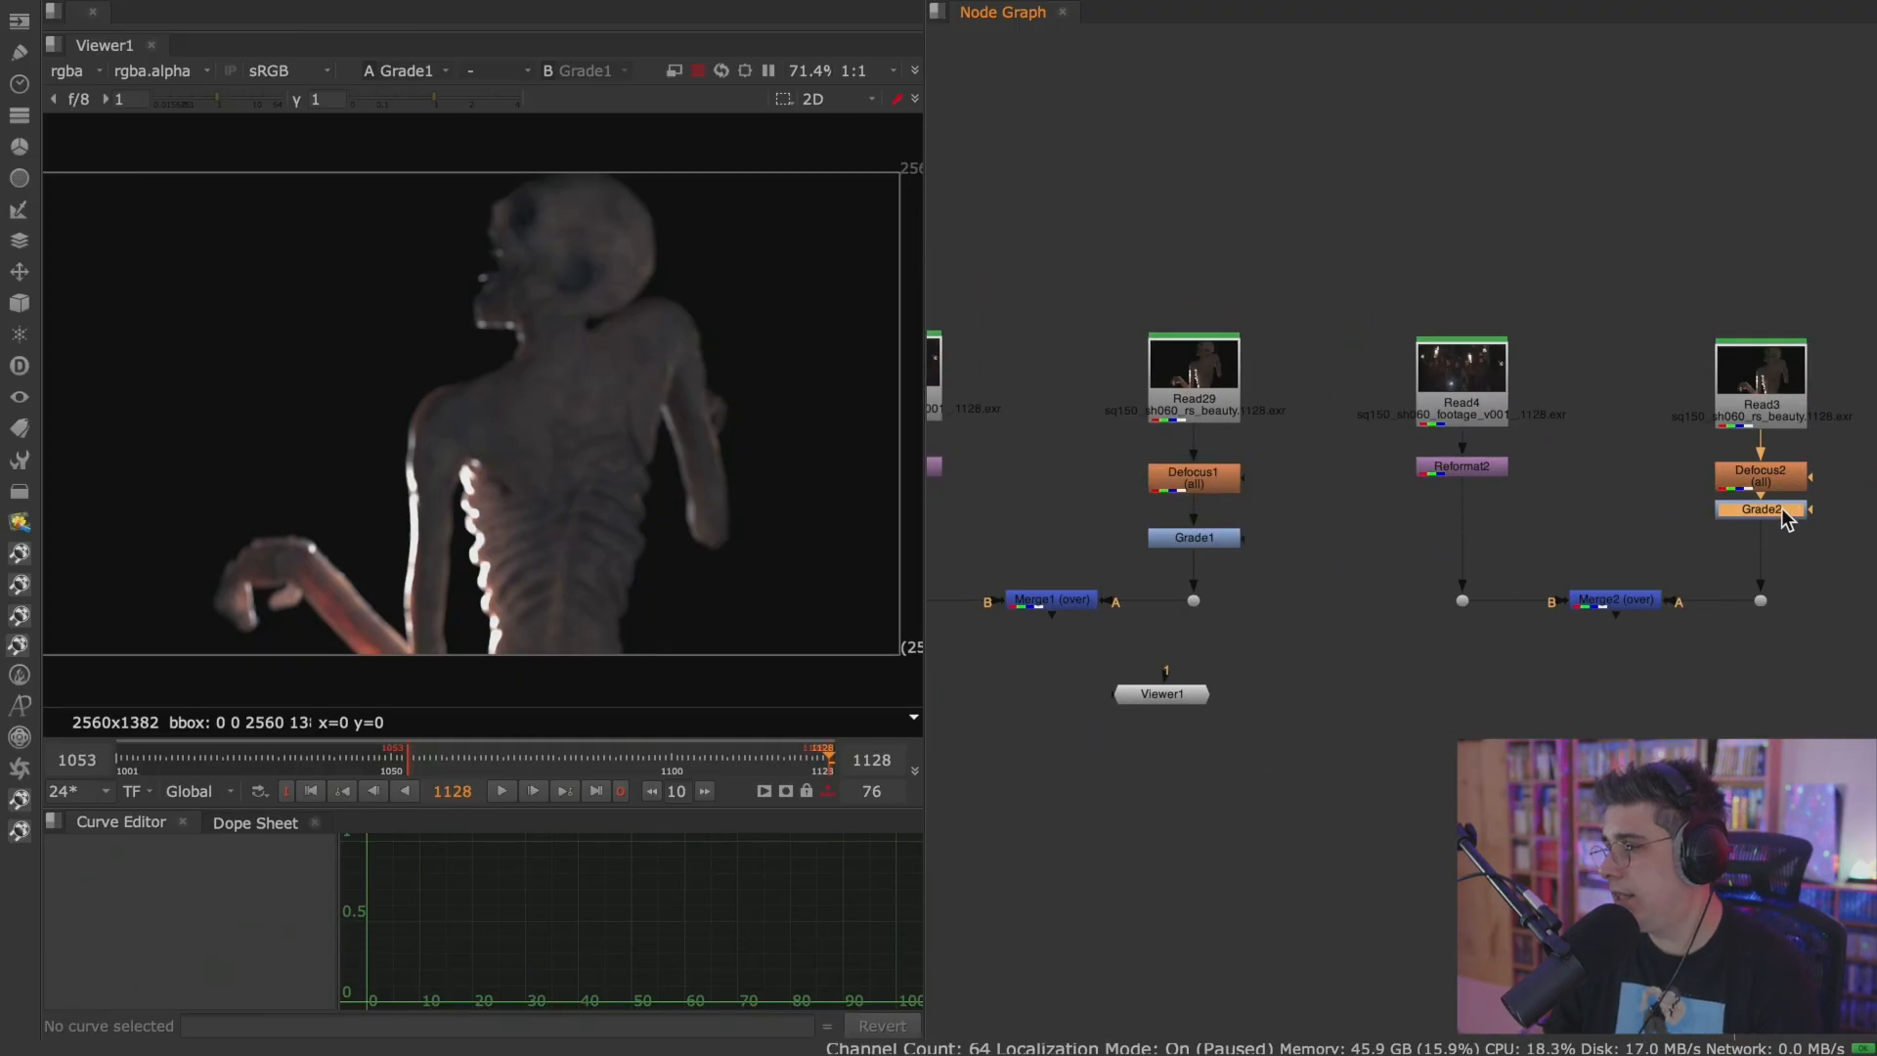
{"action": "left_click", "coordinate": [1642, 602]}
{"action": "key", "text": "1"}
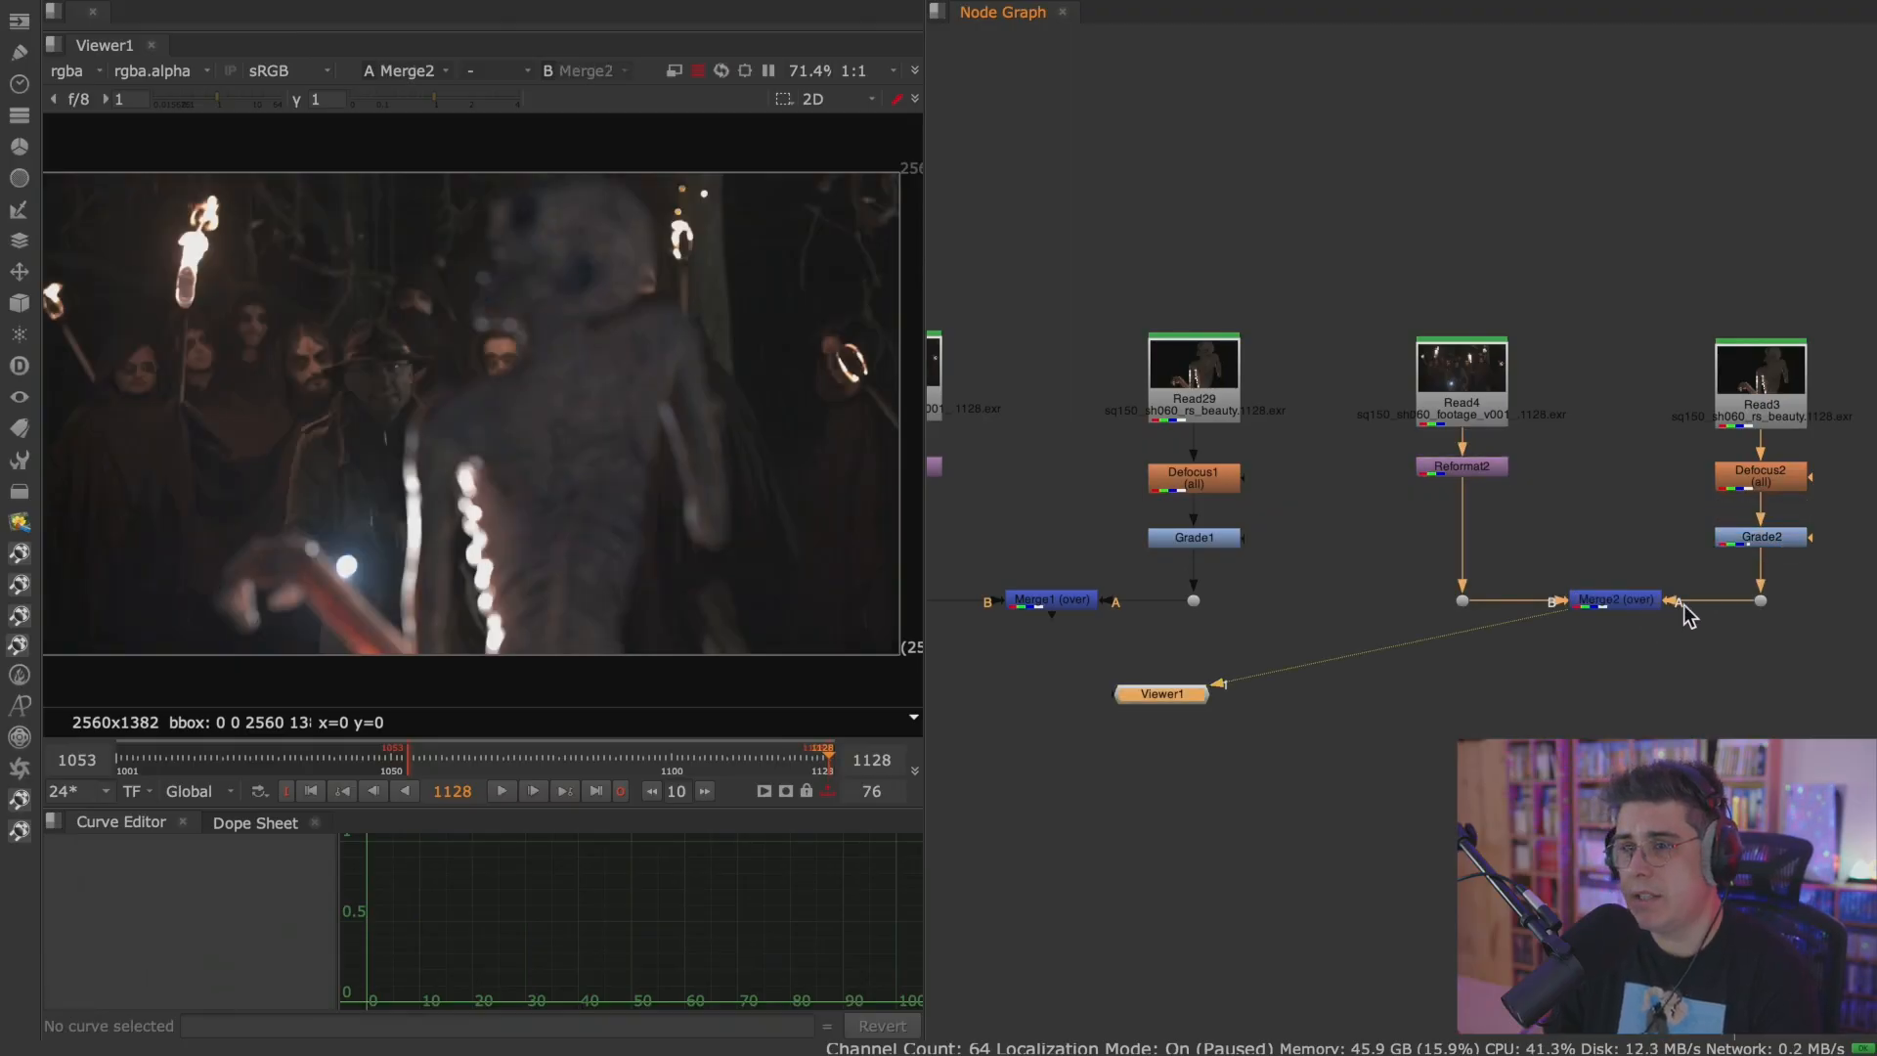
Tint Grade2's gamma warm orange at red 1.07, green 0.95 and blue 0.87.
{"action": "double_click", "coordinate": [1768, 541]}
{"action": "left_click", "coordinate": [1625, 630]}
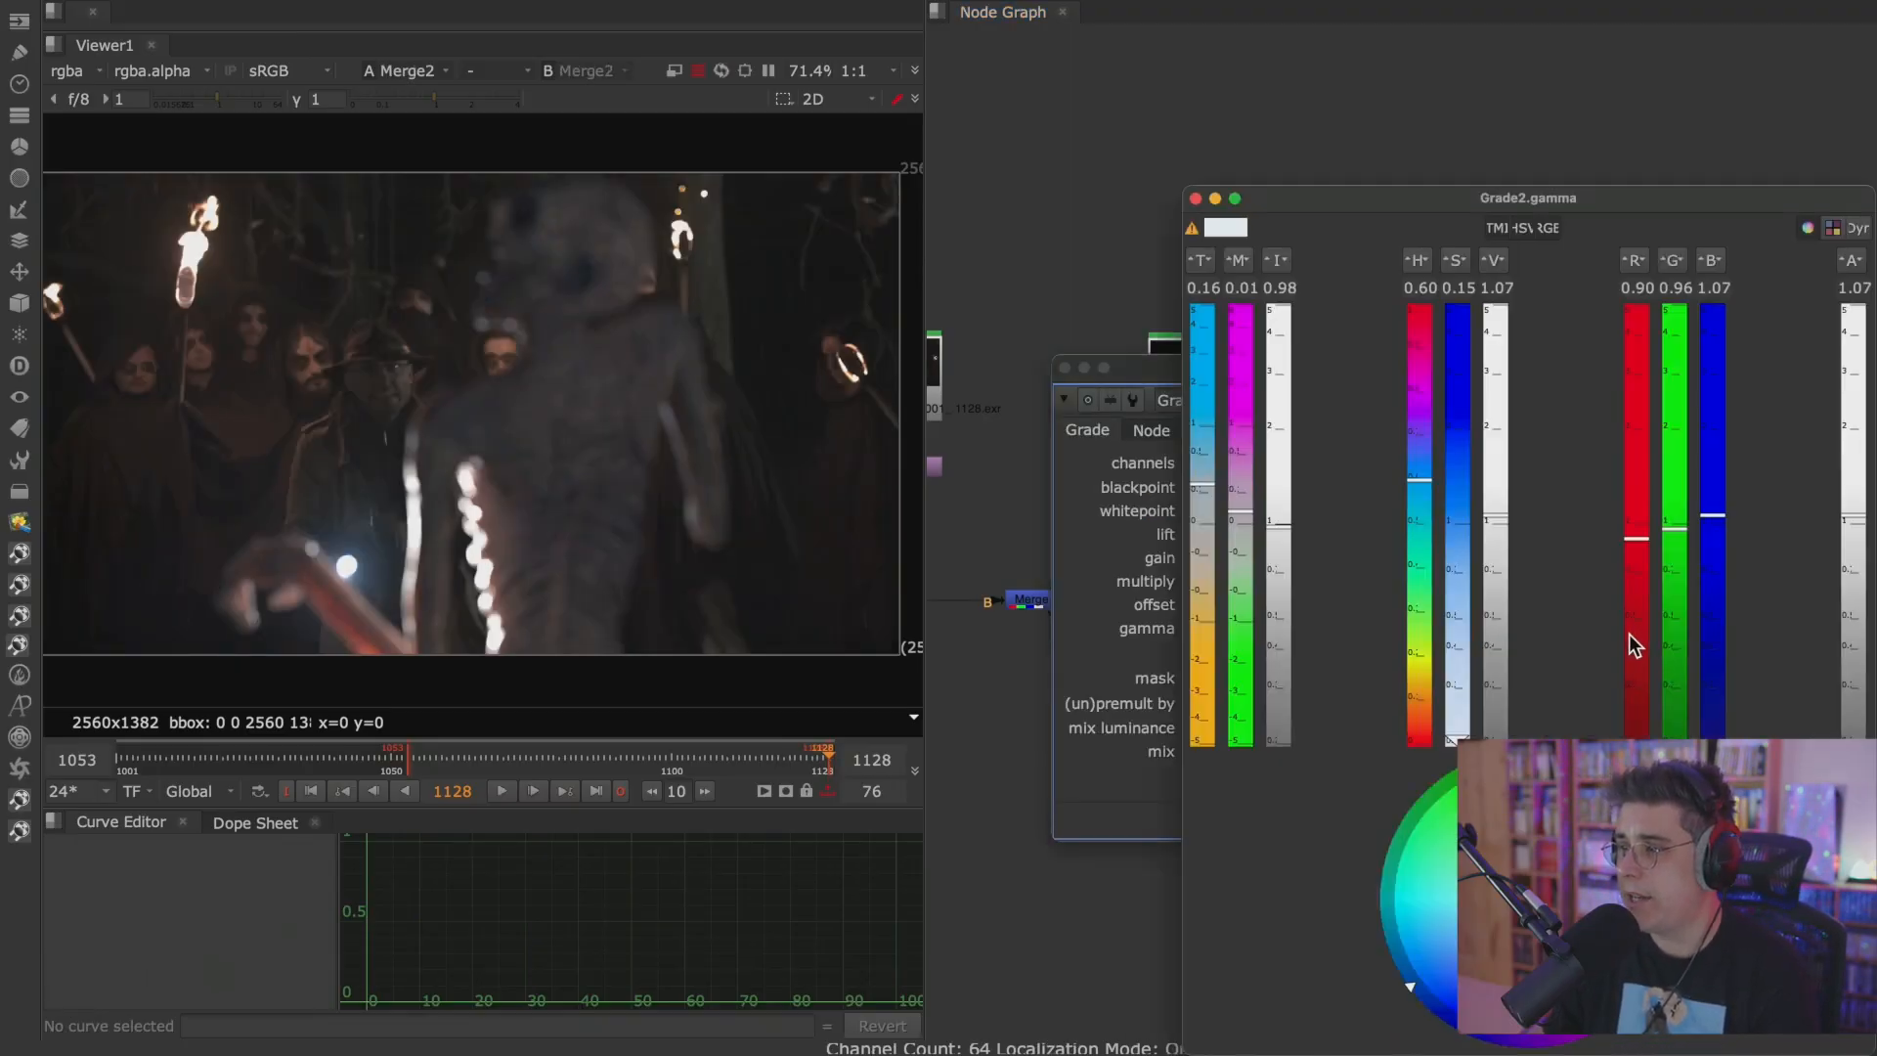
{"action": "left_click_drag", "start_coordinate": [1514, 912], "coordinate": [1550, 891]}
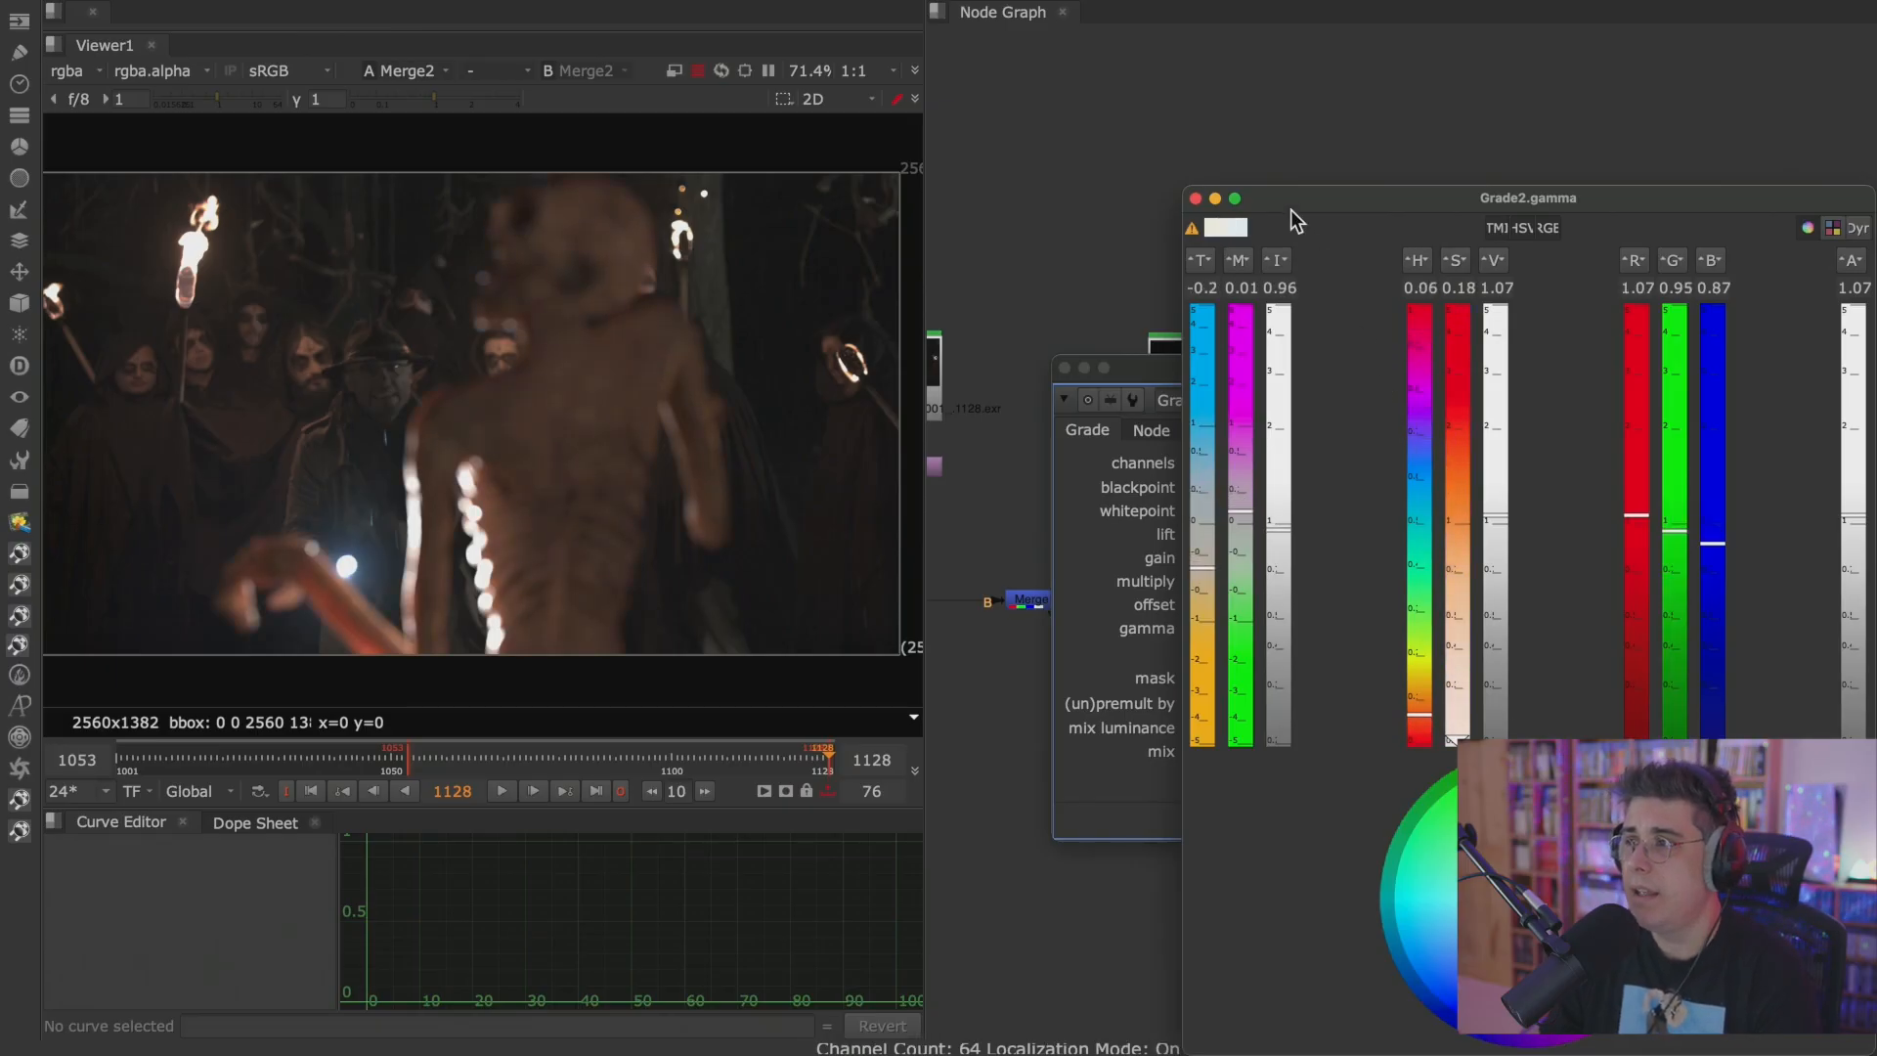
{"action": "left_click", "coordinate": [1196, 198]}
{"action": "left_click", "coordinate": [1064, 368]}
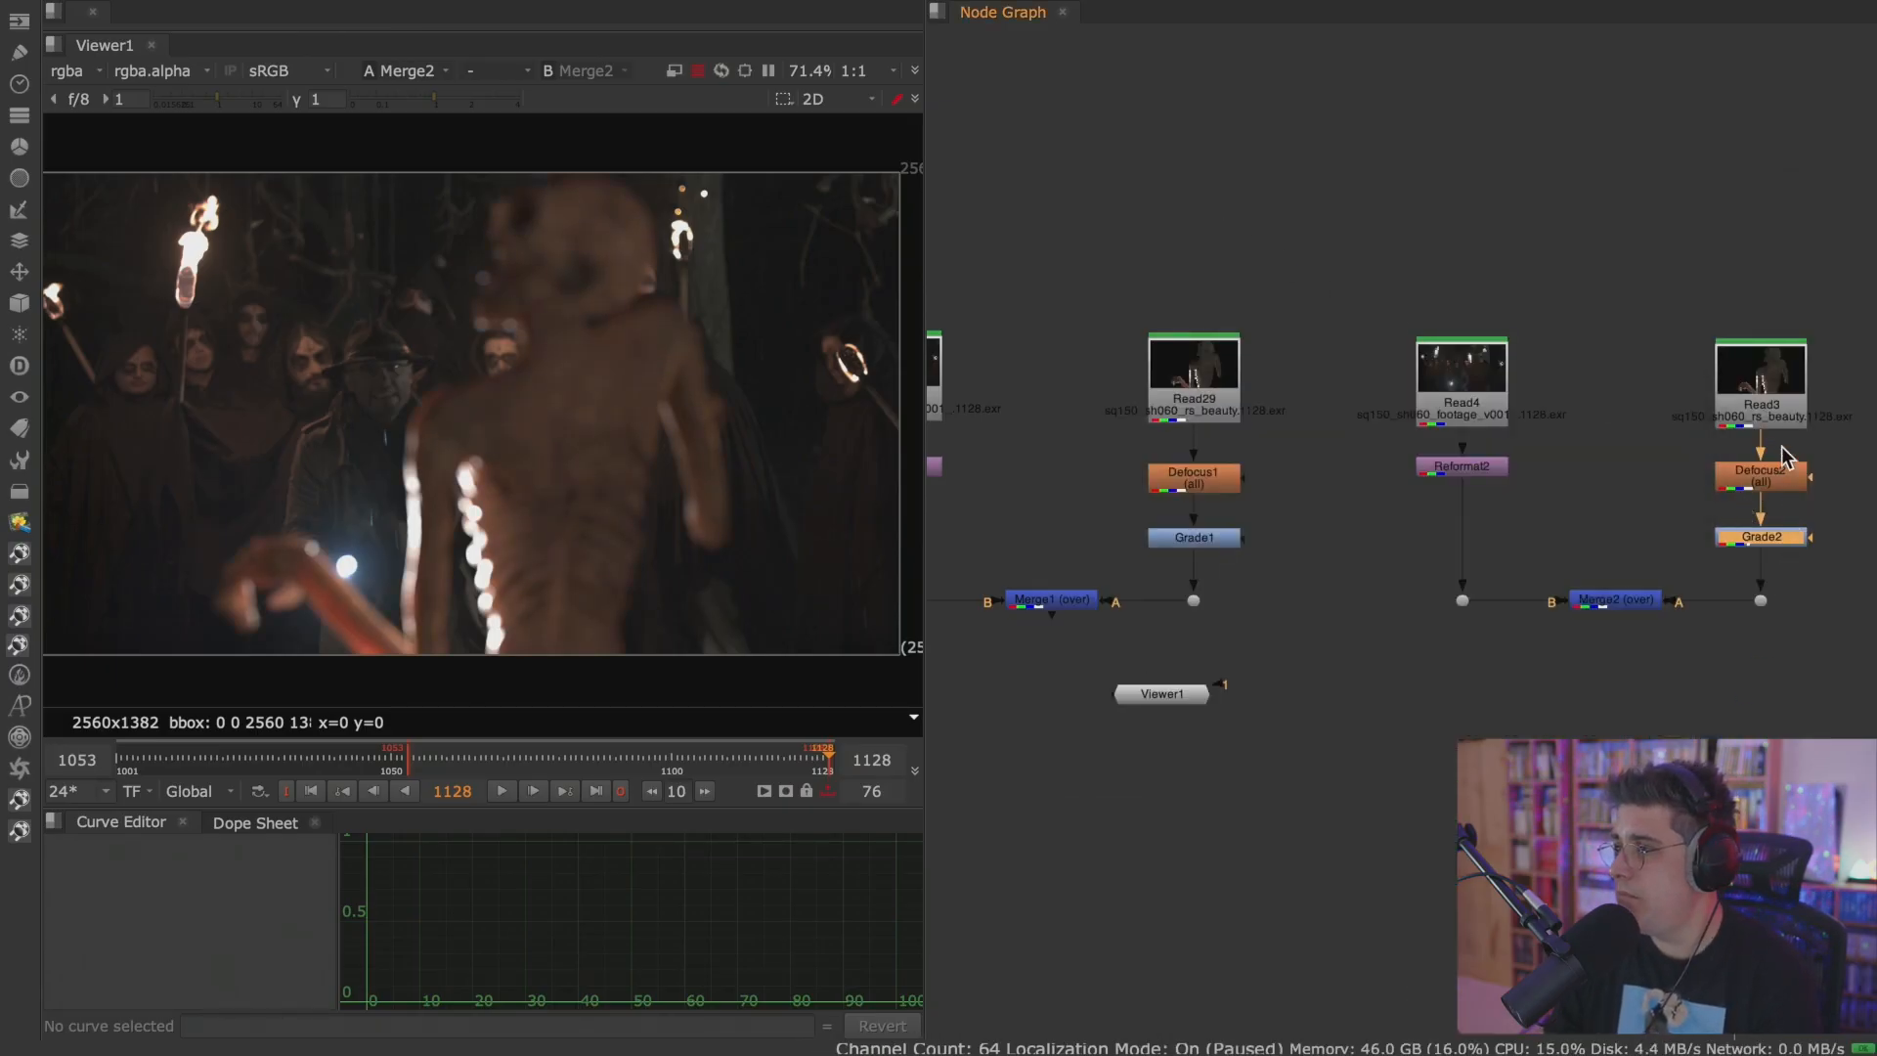
Insert a Transform node between Read3 and Defocus2, set its scale to 1.2, and space the nodes evenly.
{"action": "left_click_drag", "start_coordinate": [1771, 411], "coordinate": [1774, 357]}
{"action": "key", "text": "t"}
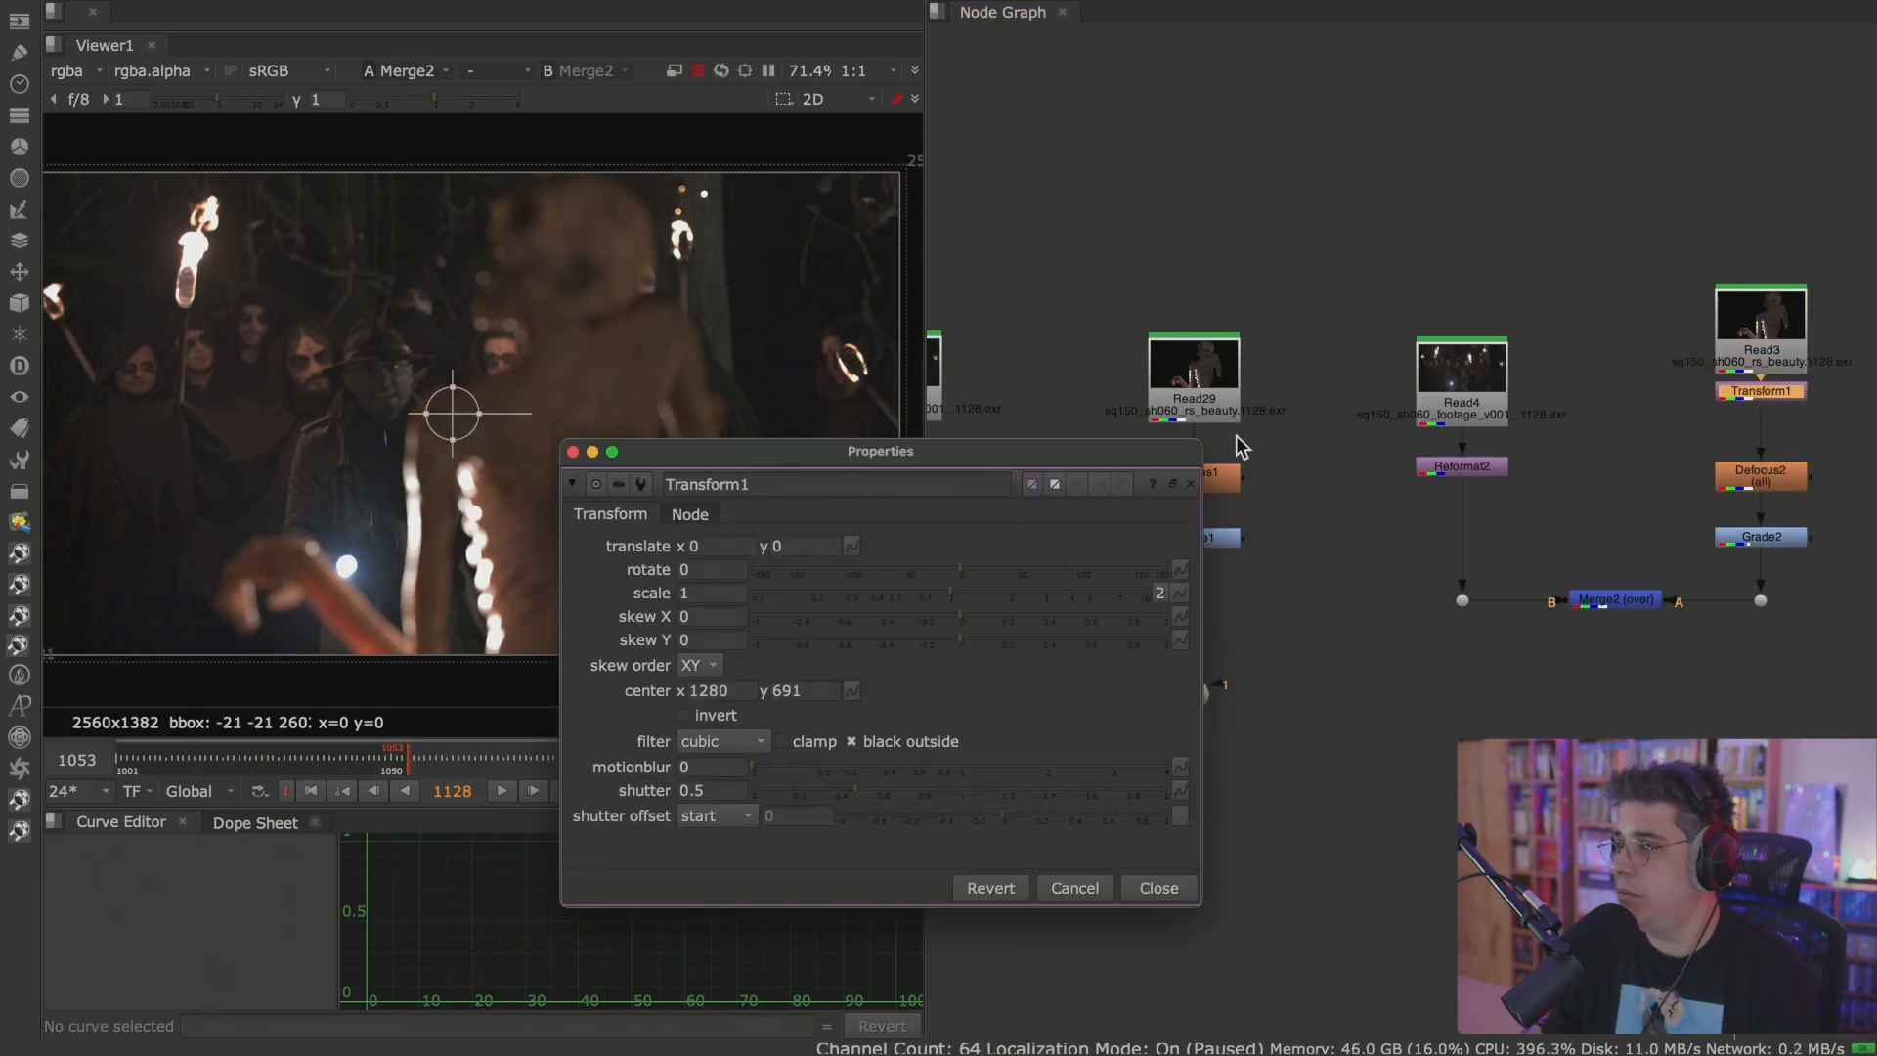
{"action": "left_click", "coordinate": [702, 597]}
{"action": "key", "text": "Up"}
{"action": "key", "text": "Up"}
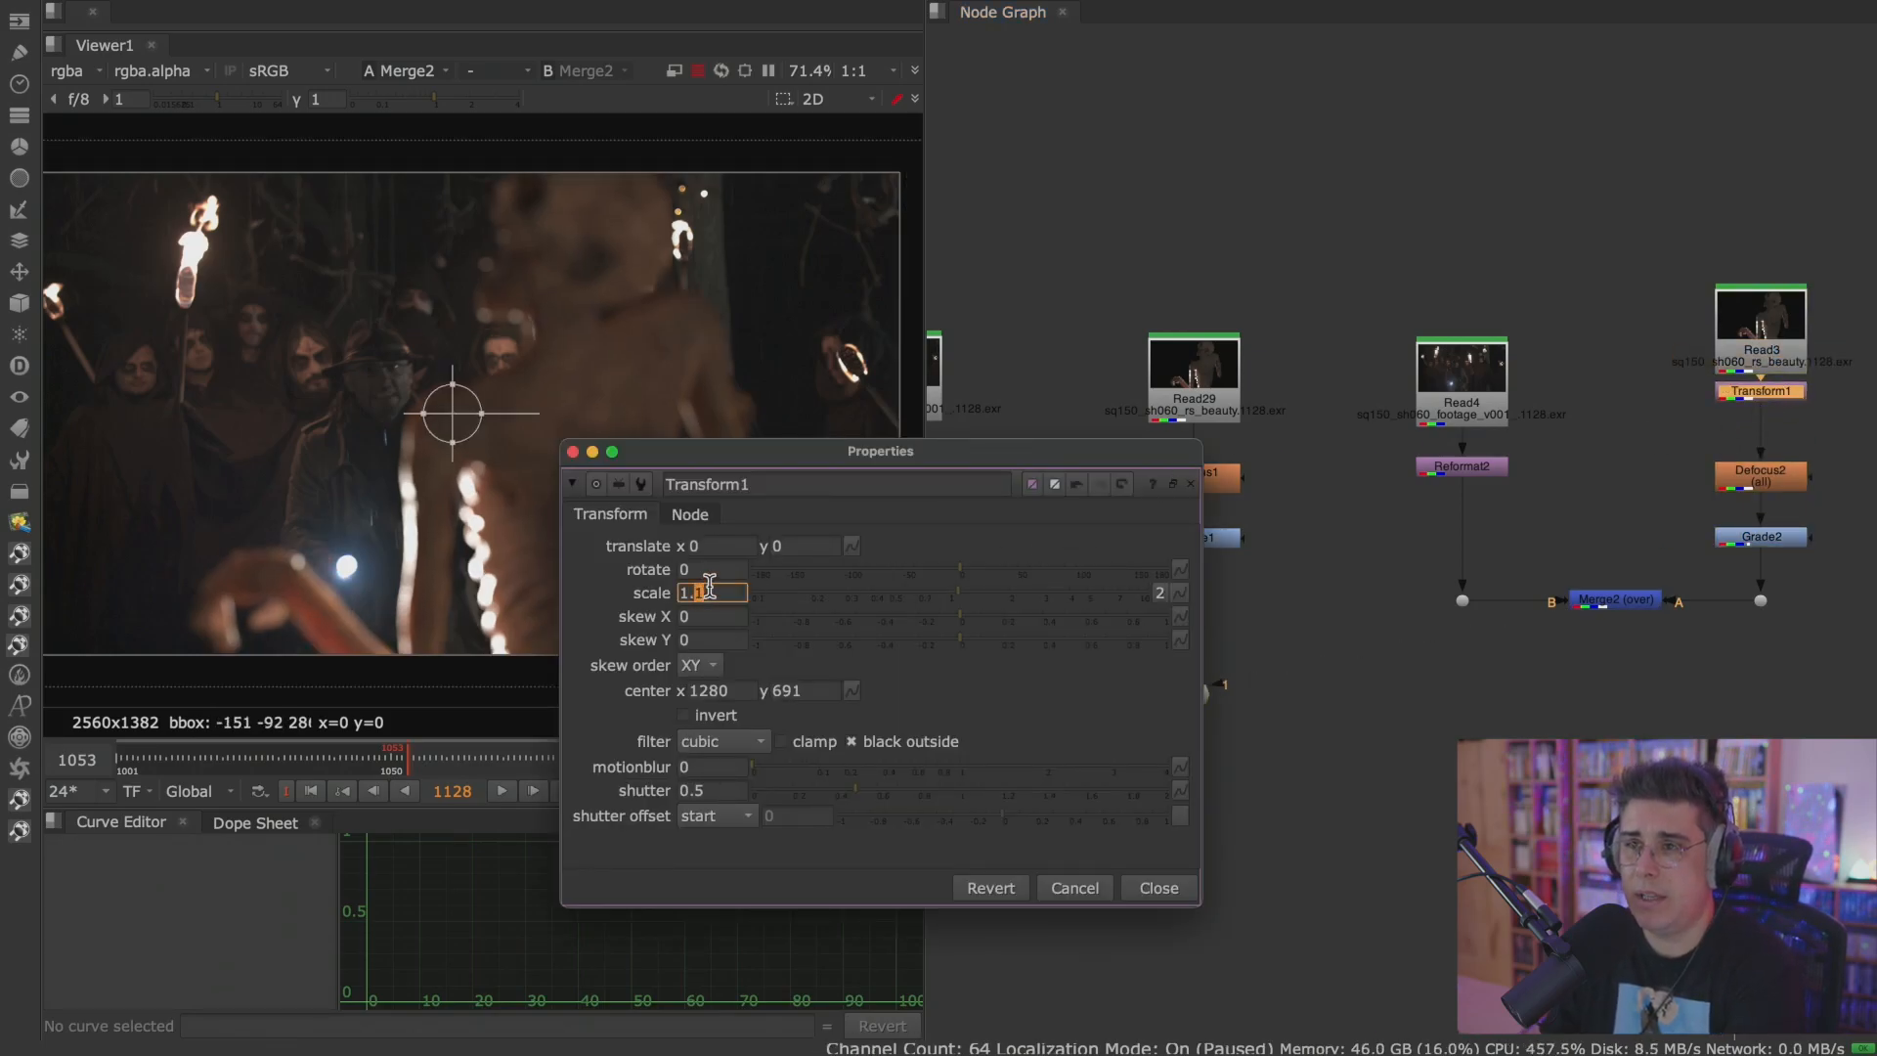
{"action": "left_click", "coordinate": [573, 452]}
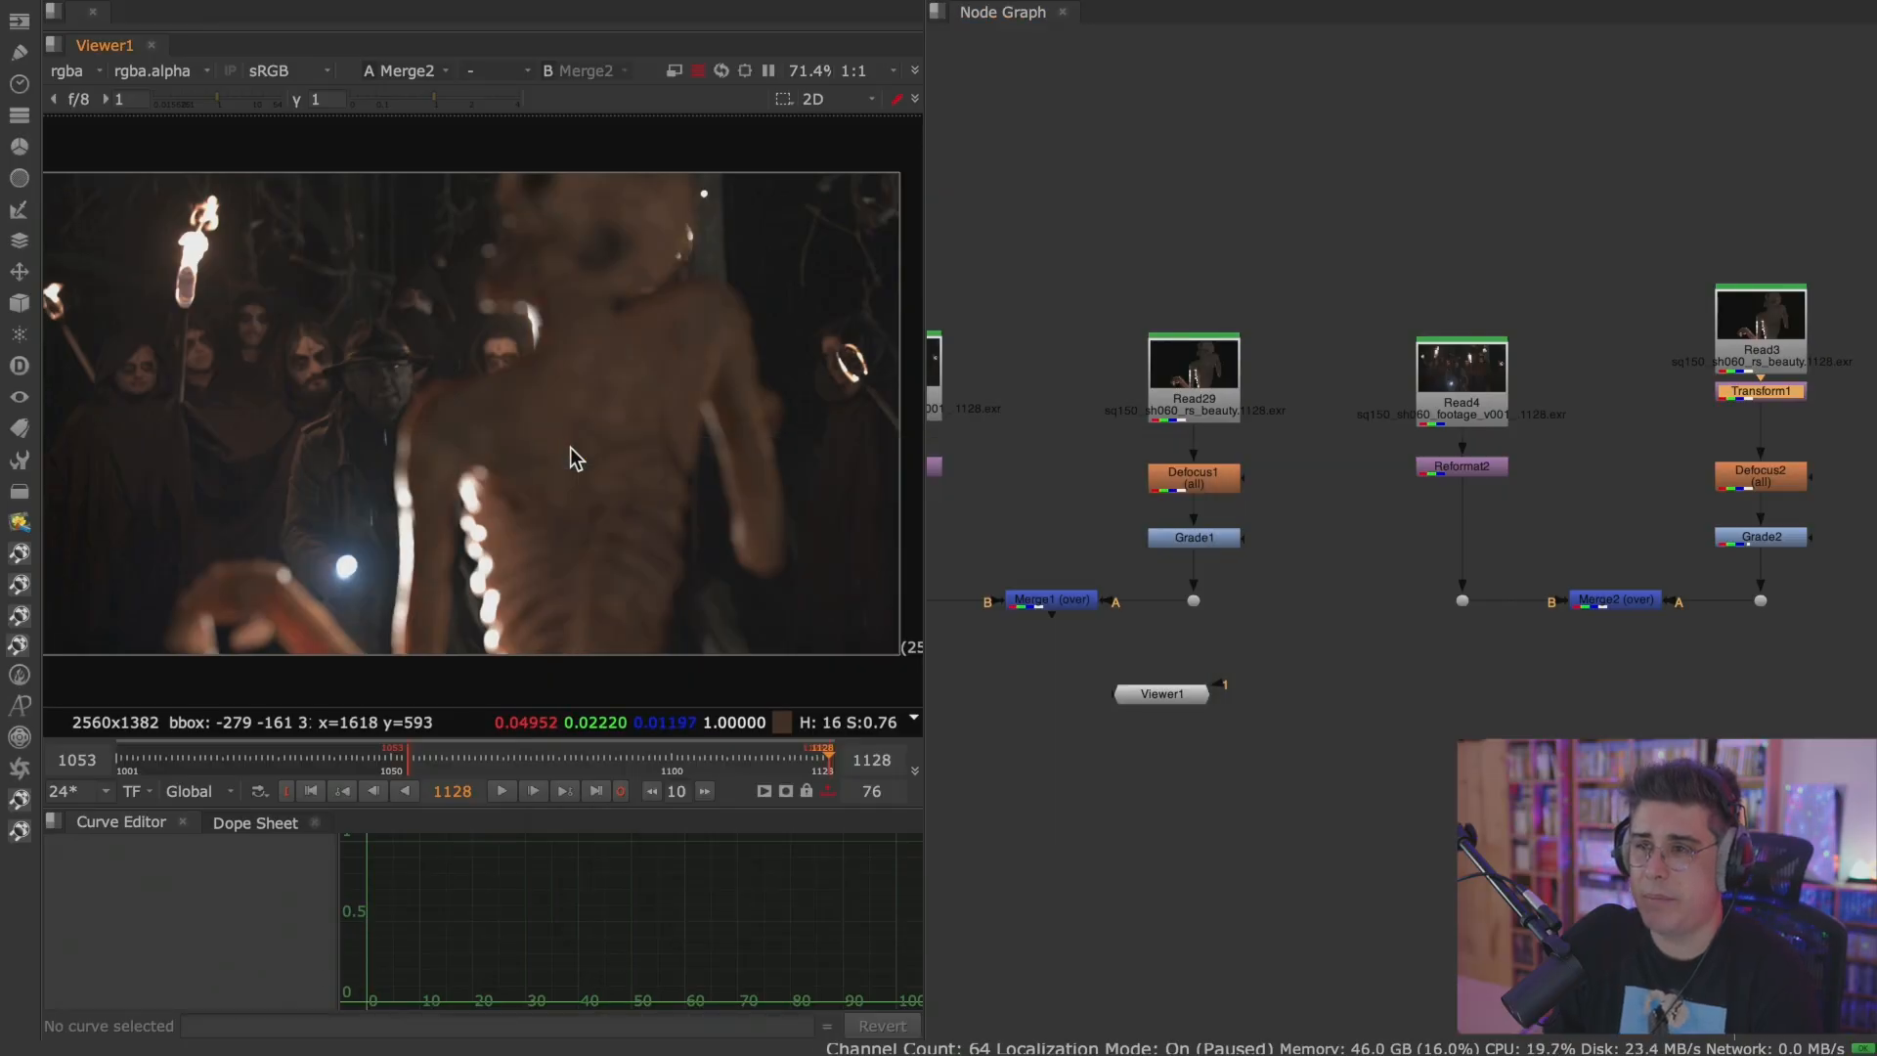
{"action": "scroll", "coordinate": [1222, 519], "scroll_direction": "down", "scroll_amount": 5}
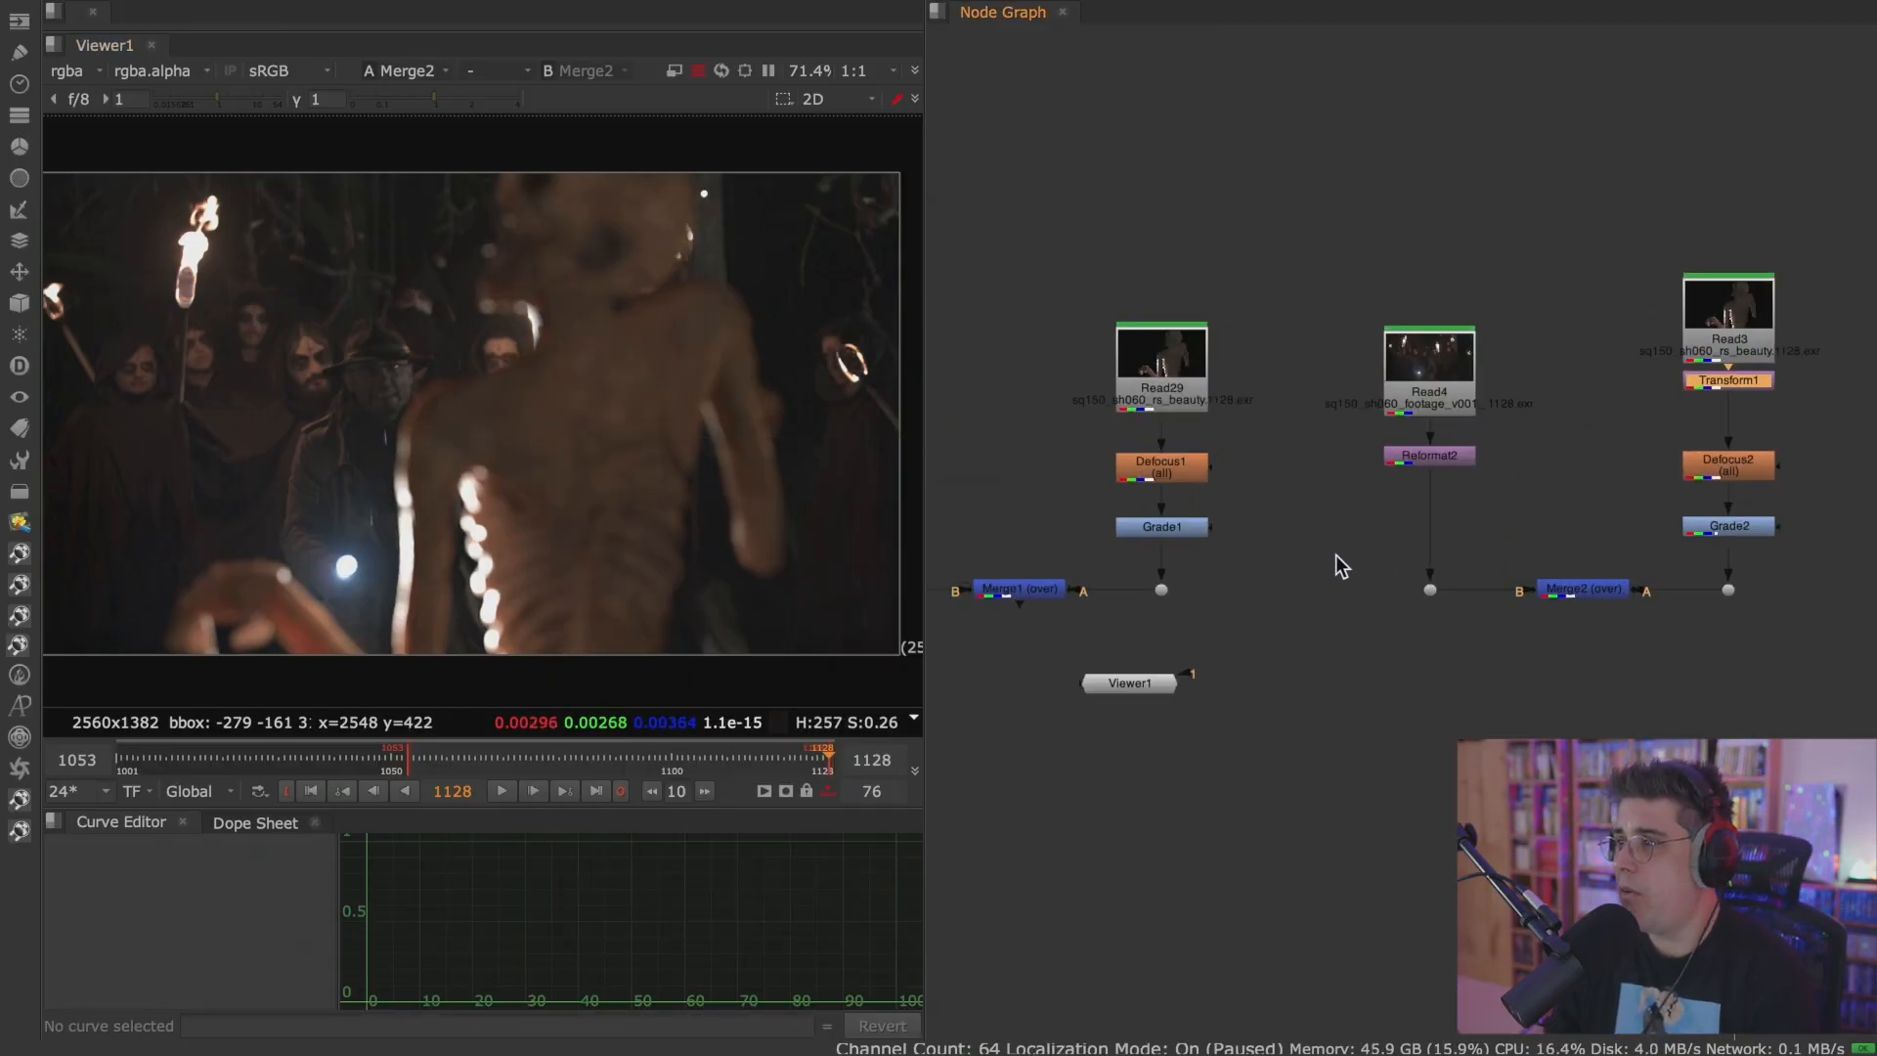
{"action": "key", "text": "space"}
{"action": "left_click_drag", "start_coordinate": [1246, 382], "coordinate": [1273, 402]}
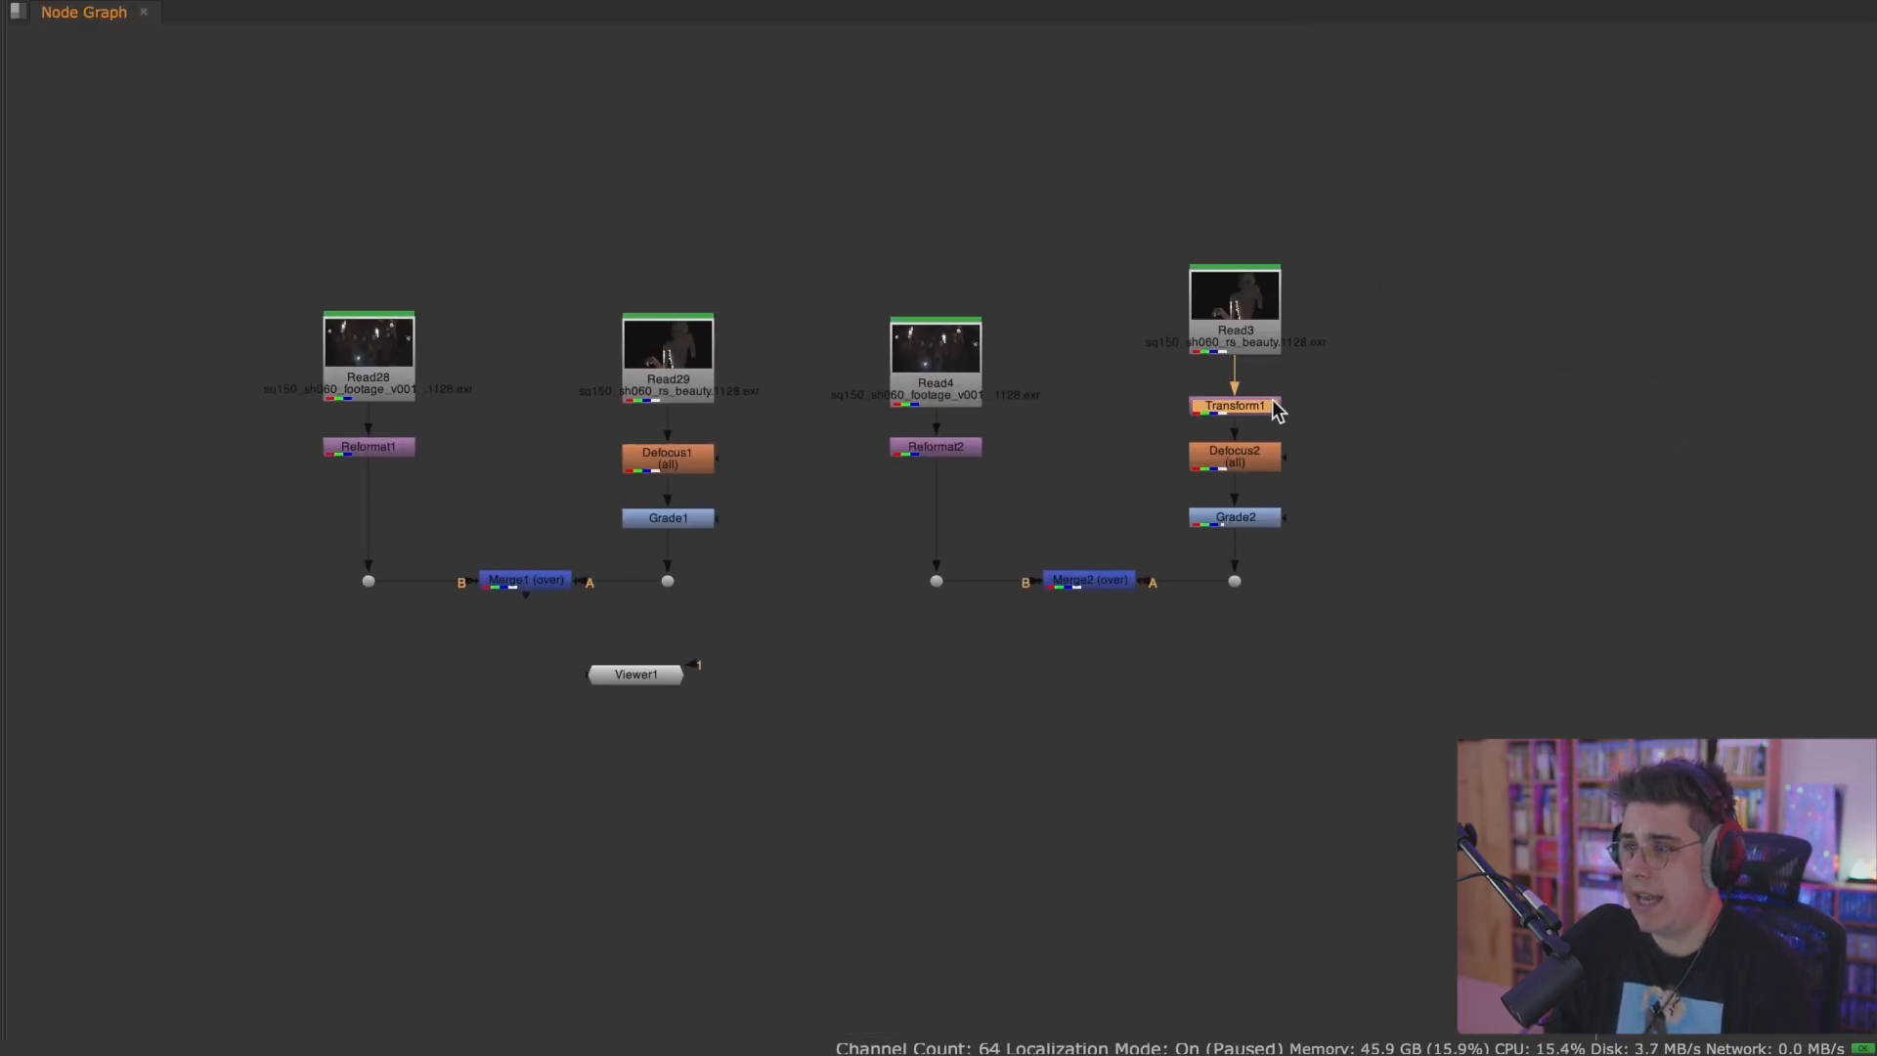
{"action": "key", "text": "space"}
Connect Merge1 to Viewer input 1 and Merge2 to Viewer input 2.
{"action": "middle_click_drag", "start_coordinate": [1235, 542], "coordinate": [1354, 520]}
{"action": "left_click", "coordinate": [1080, 494]}
{"action": "key", "text": "1"}
{"action": "left_click", "coordinate": [1642, 496]}
{"action": "key", "text": "2"}
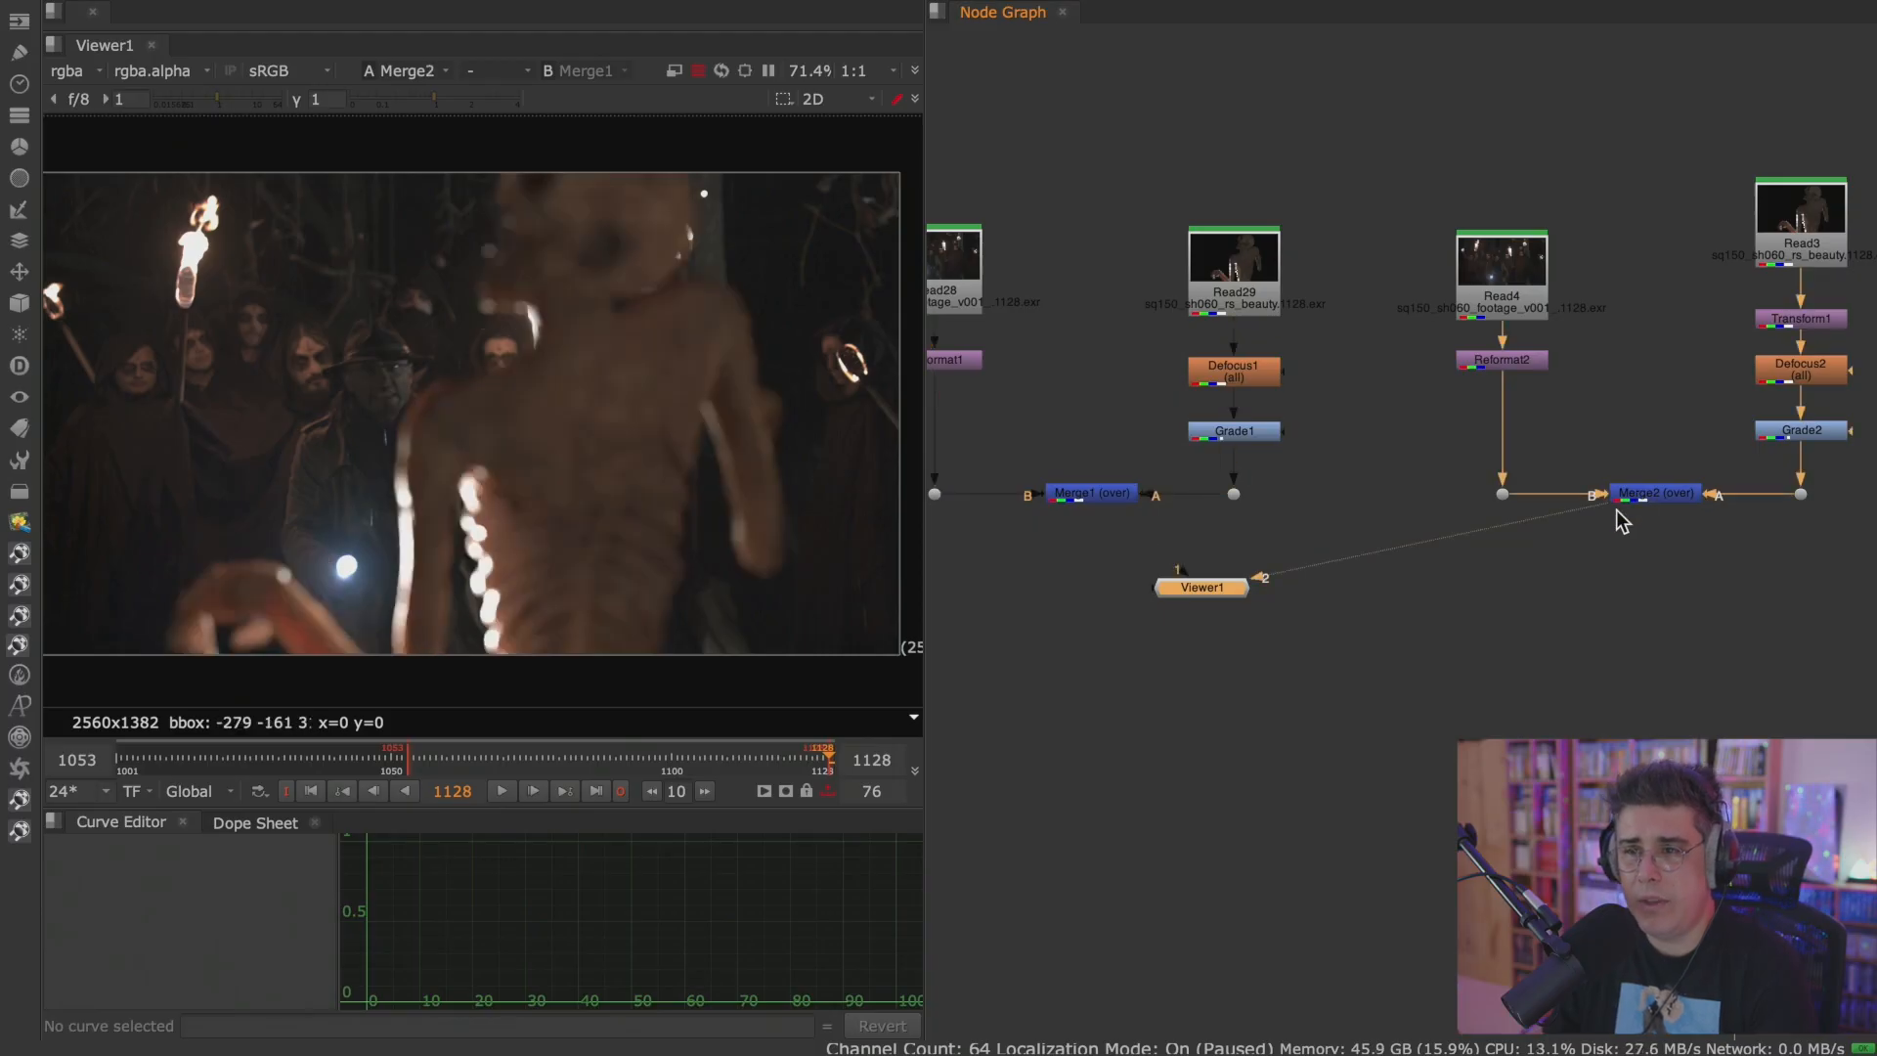
Switch repeatedly between Viewer inputs 1 and 2 to compare the two monster composites.
{"action": "key", "text": "1"}
{"action": "key", "text": "2"}
{"action": "key", "text": "1"}
{"action": "key", "text": "2"}
{"action": "key", "text": "1"}
{"action": "key", "text": "2"}
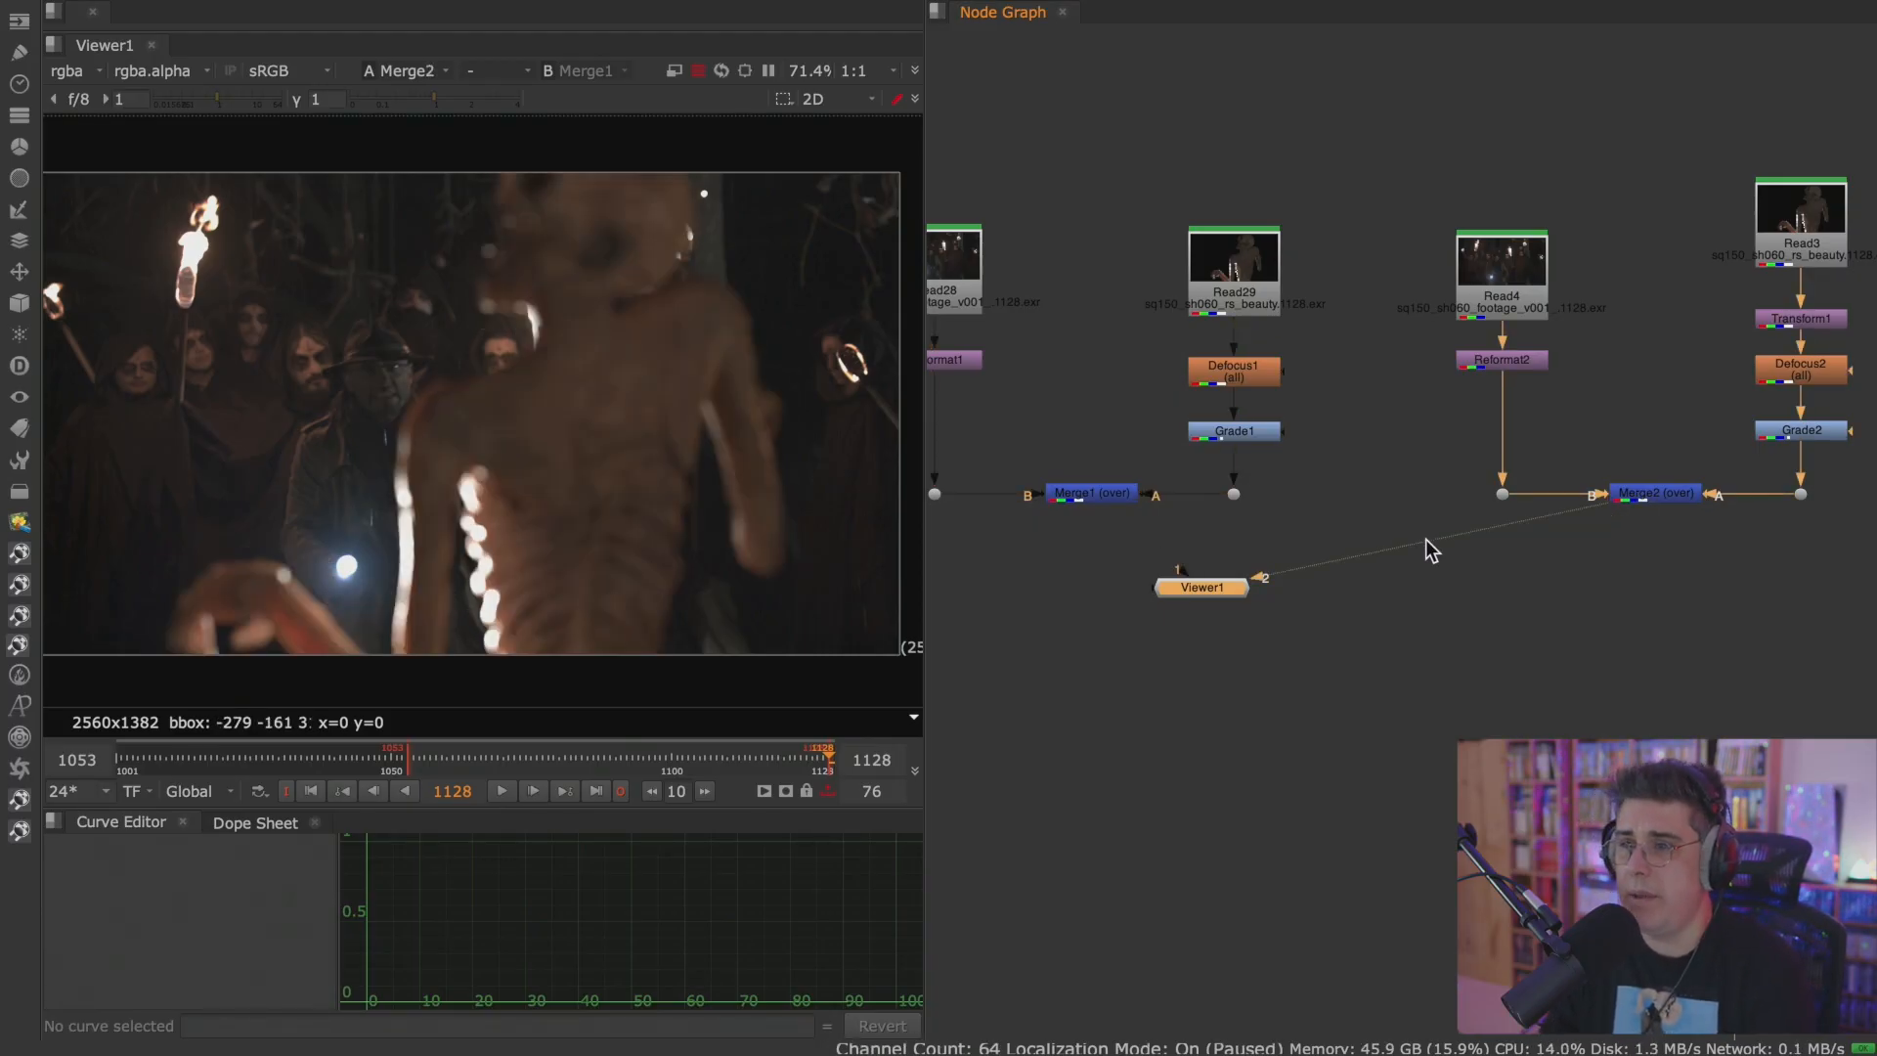
Review the nodes of the second monster branch and toggle Grade2 off and on to check its effect.
{"action": "key", "text": "f"}
{"action": "left_click", "coordinate": [1606, 413]}
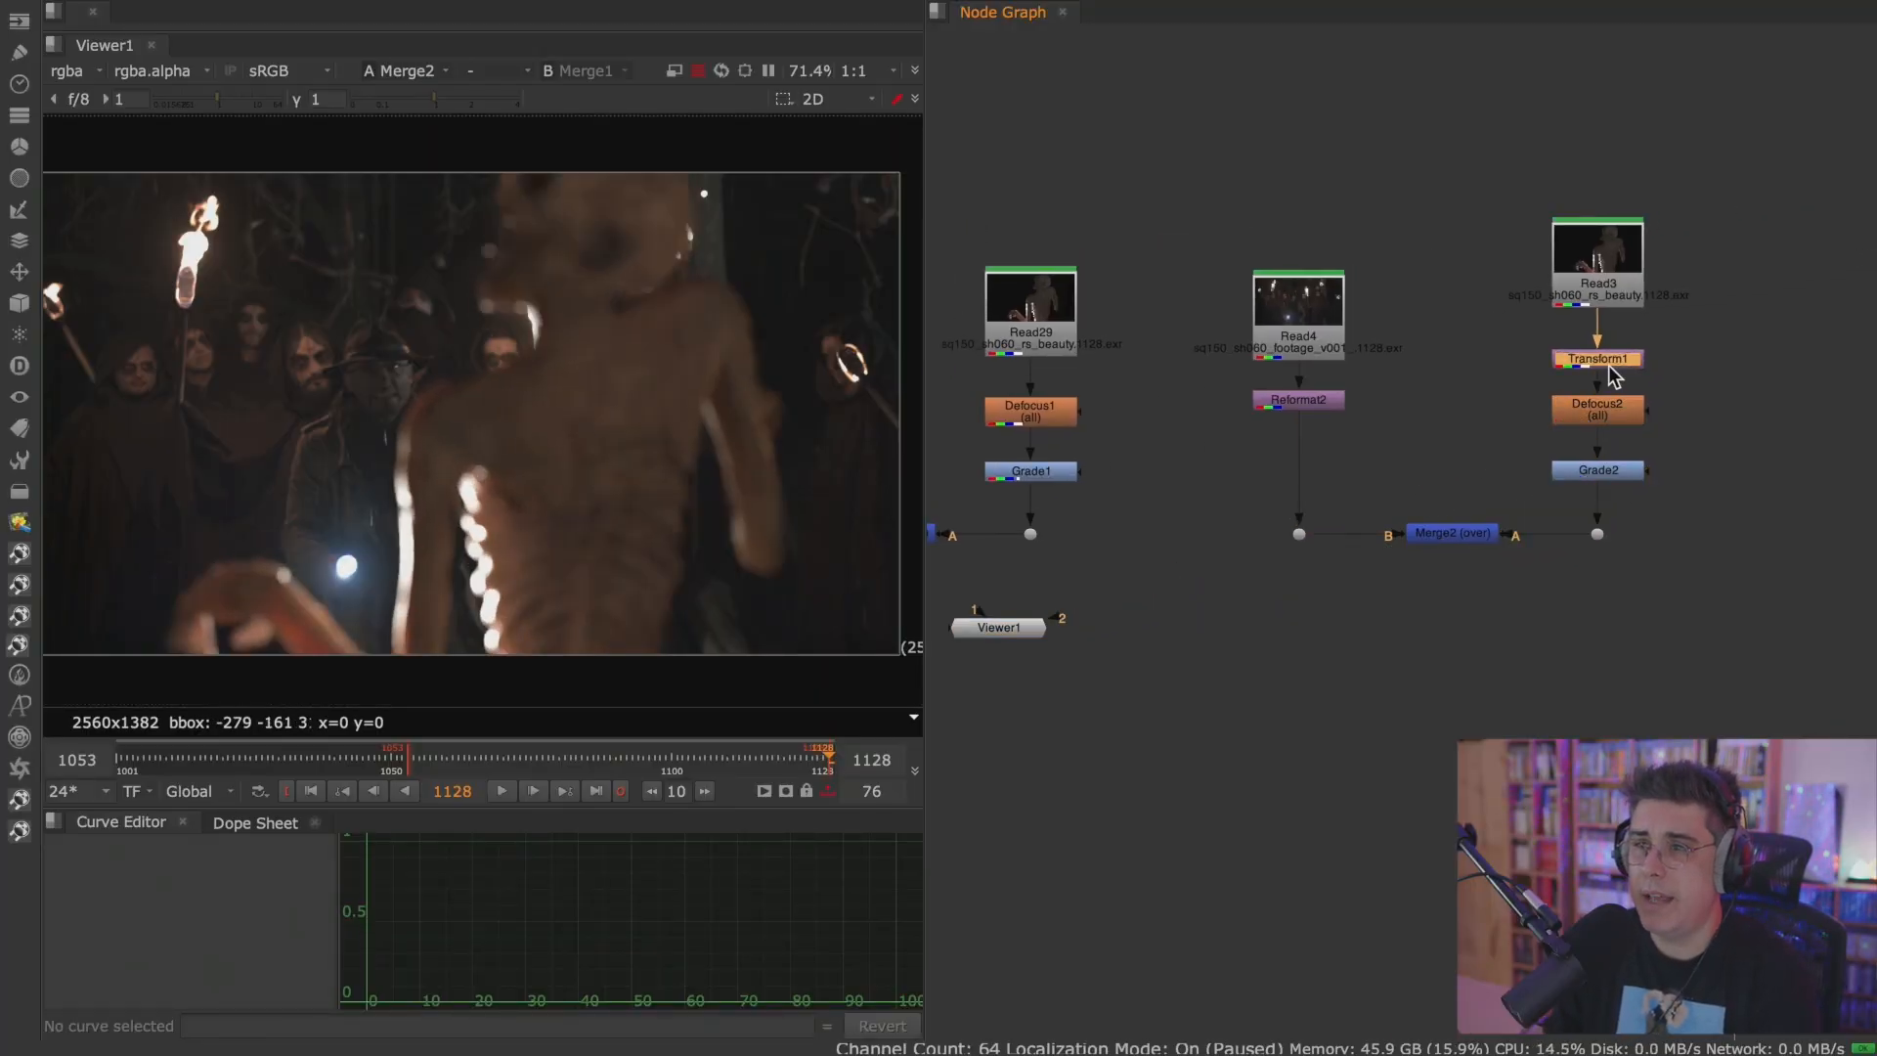
{"action": "left_click", "coordinate": [1609, 363]}
{"action": "left_click", "coordinate": [1607, 471]}
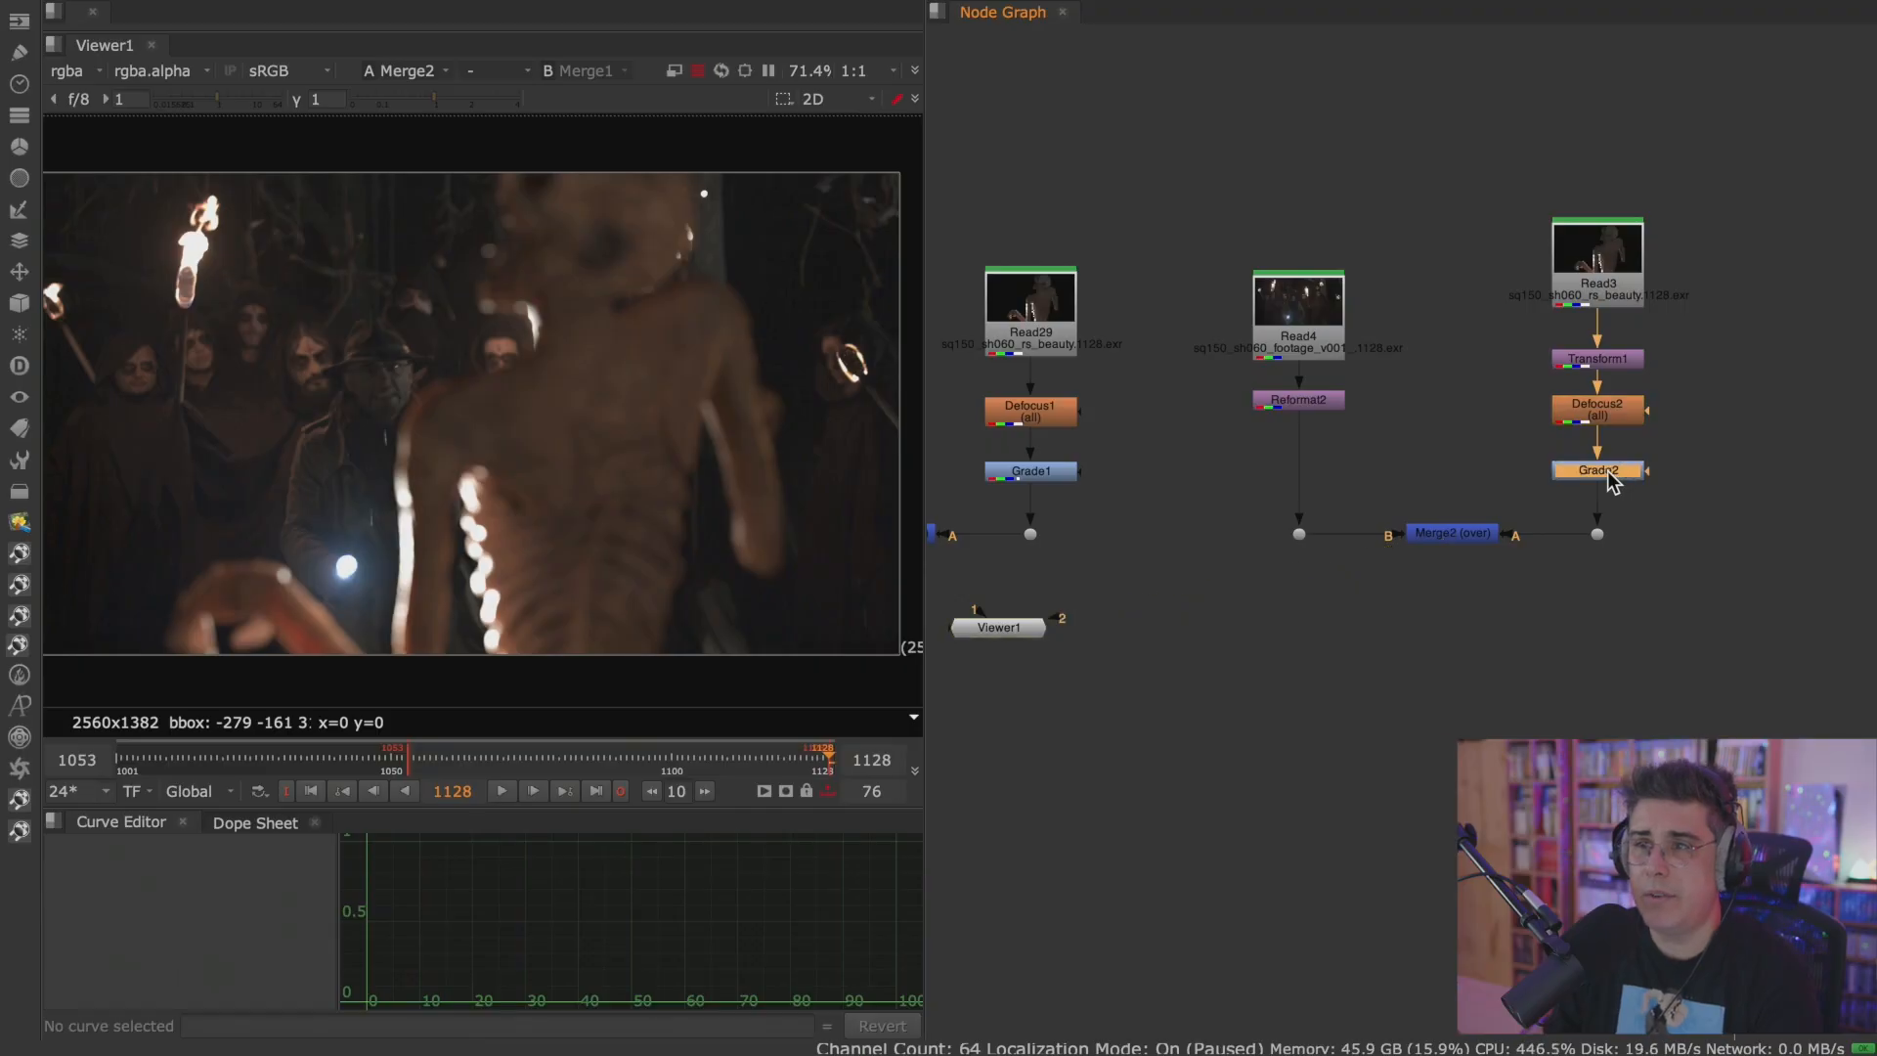
{"action": "key", "text": "d"}
{"action": "key", "text": "d"}
{"action": "scroll", "coordinate": [1537, 478], "scroll_direction": "up", "scroll_amount": 1}
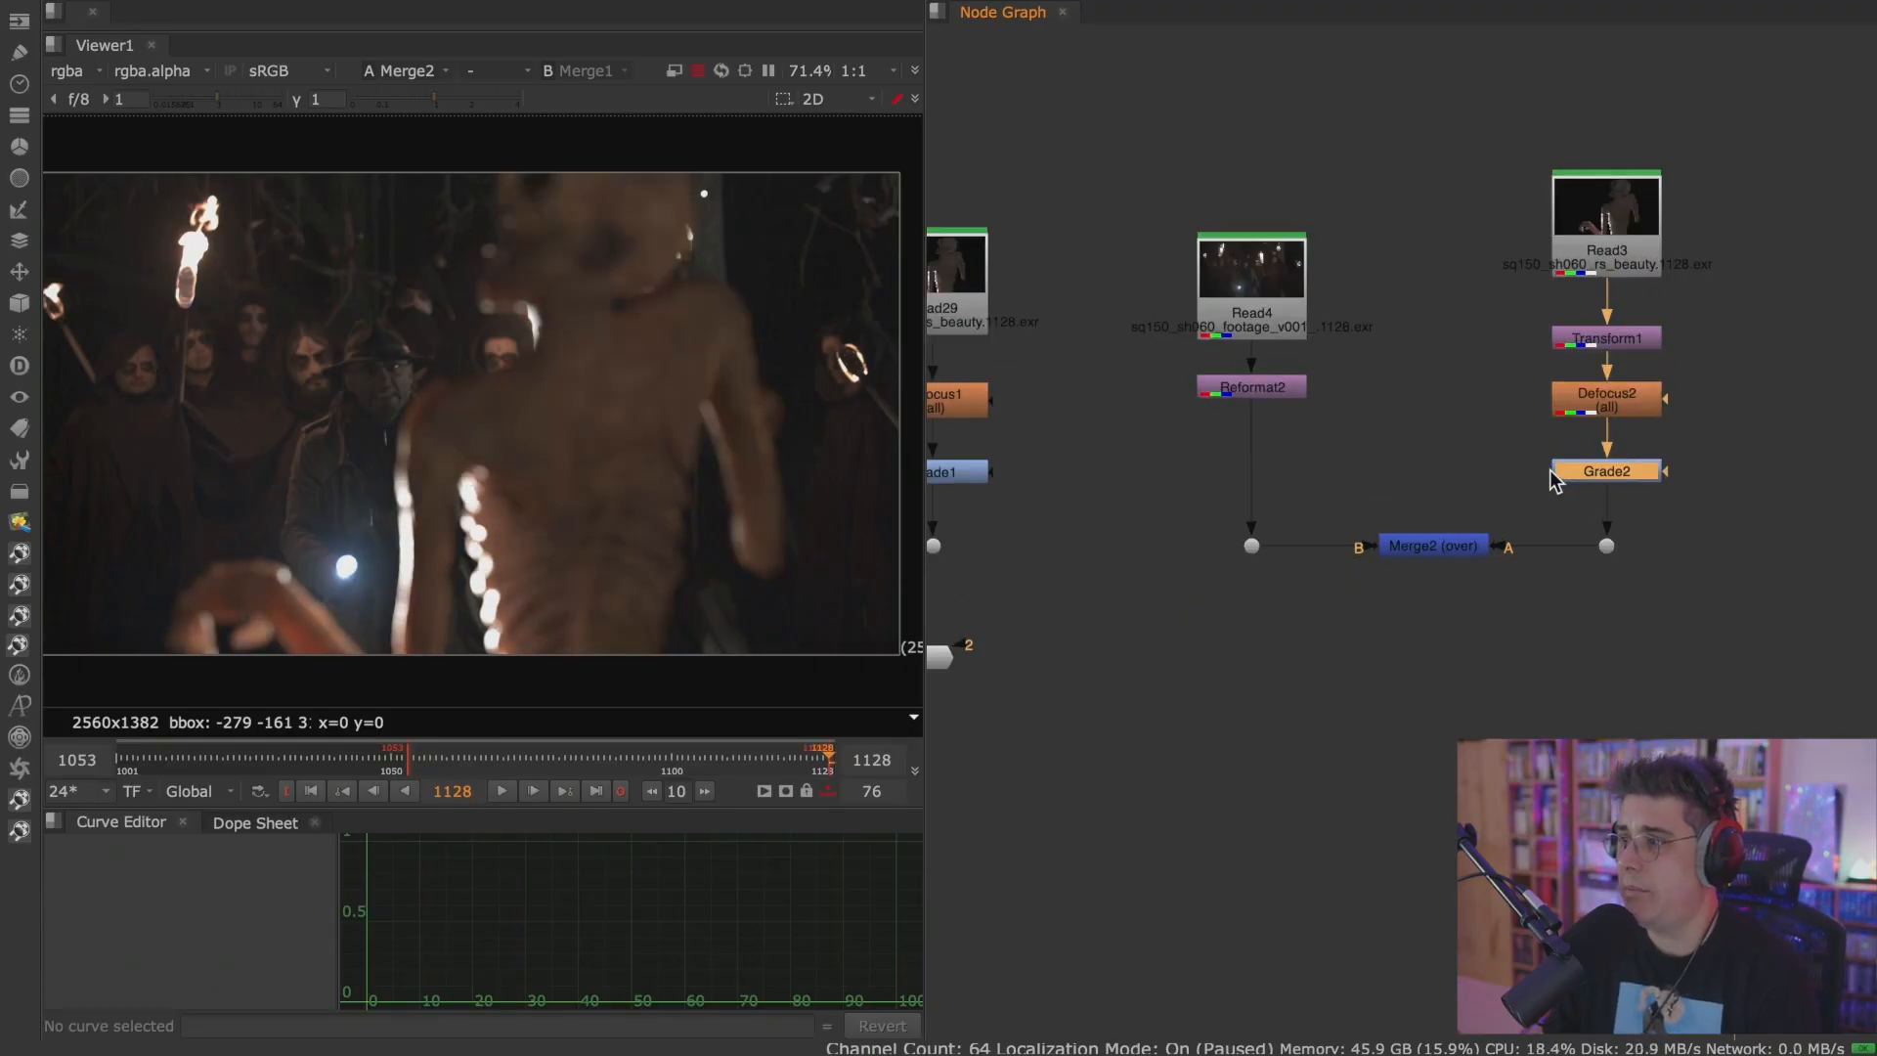
View Merge1 and Merge2 in turn, and play the Merge2 composite in the Viewer before stopping playback.
{"action": "middle_click_drag", "start_coordinate": [1251, 547], "coordinate": [1422, 517]}
{"action": "left_click", "coordinate": [979, 518]}
{"action": "key", "text": "1"}
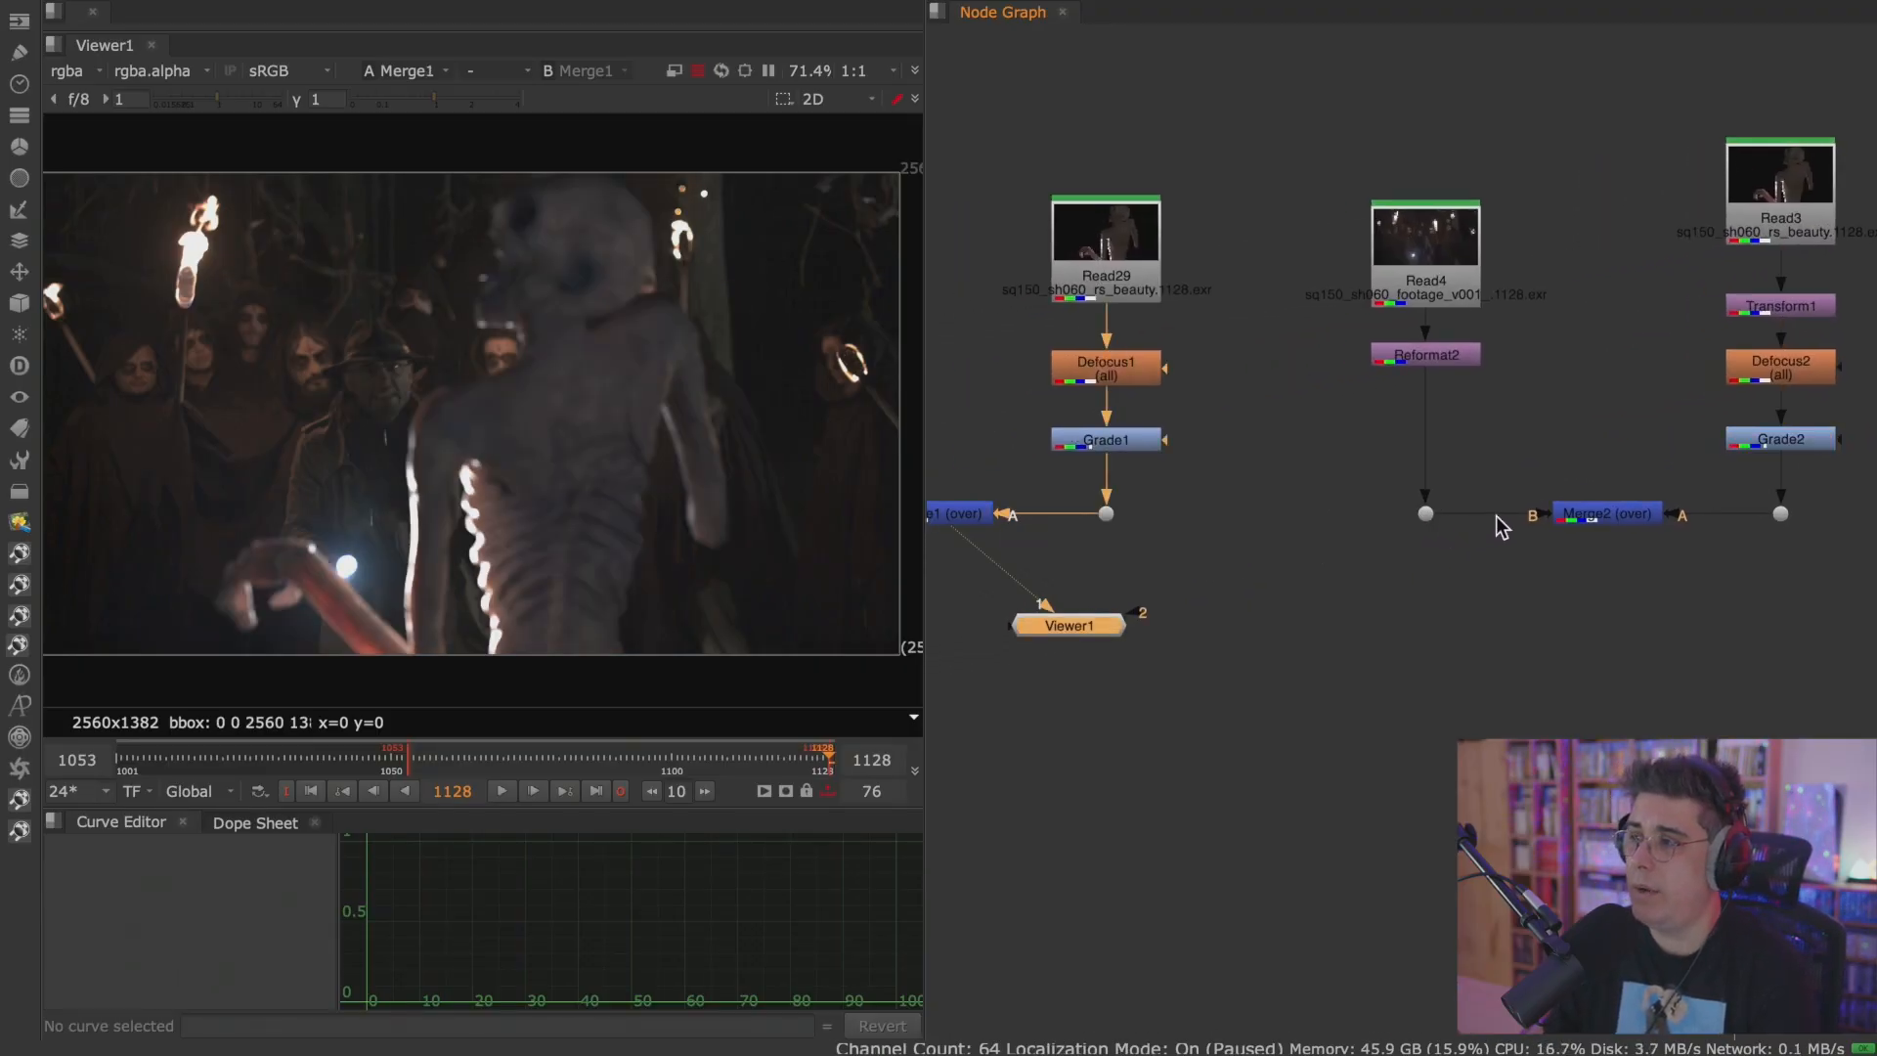
{"action": "left_click", "coordinate": [1579, 511]}
{"action": "key", "text": "2"}
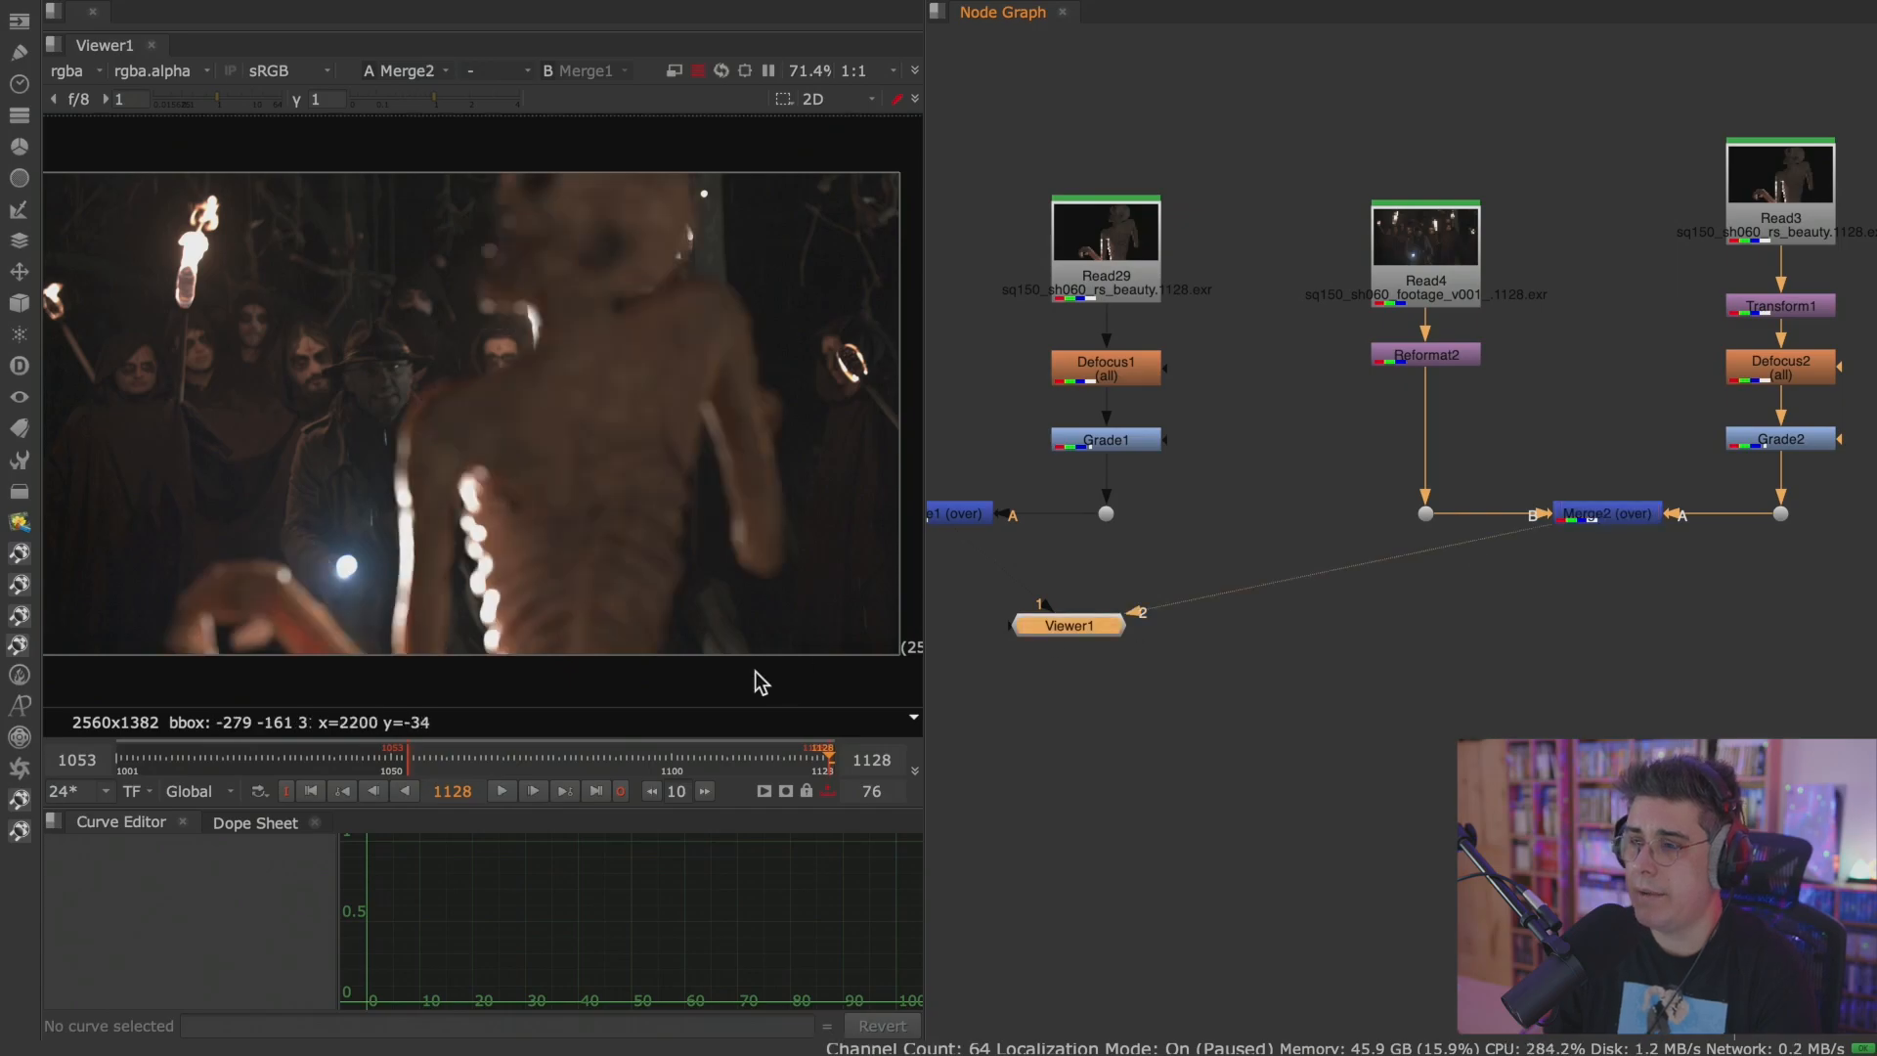
{"action": "left_click", "coordinate": [512, 793]}
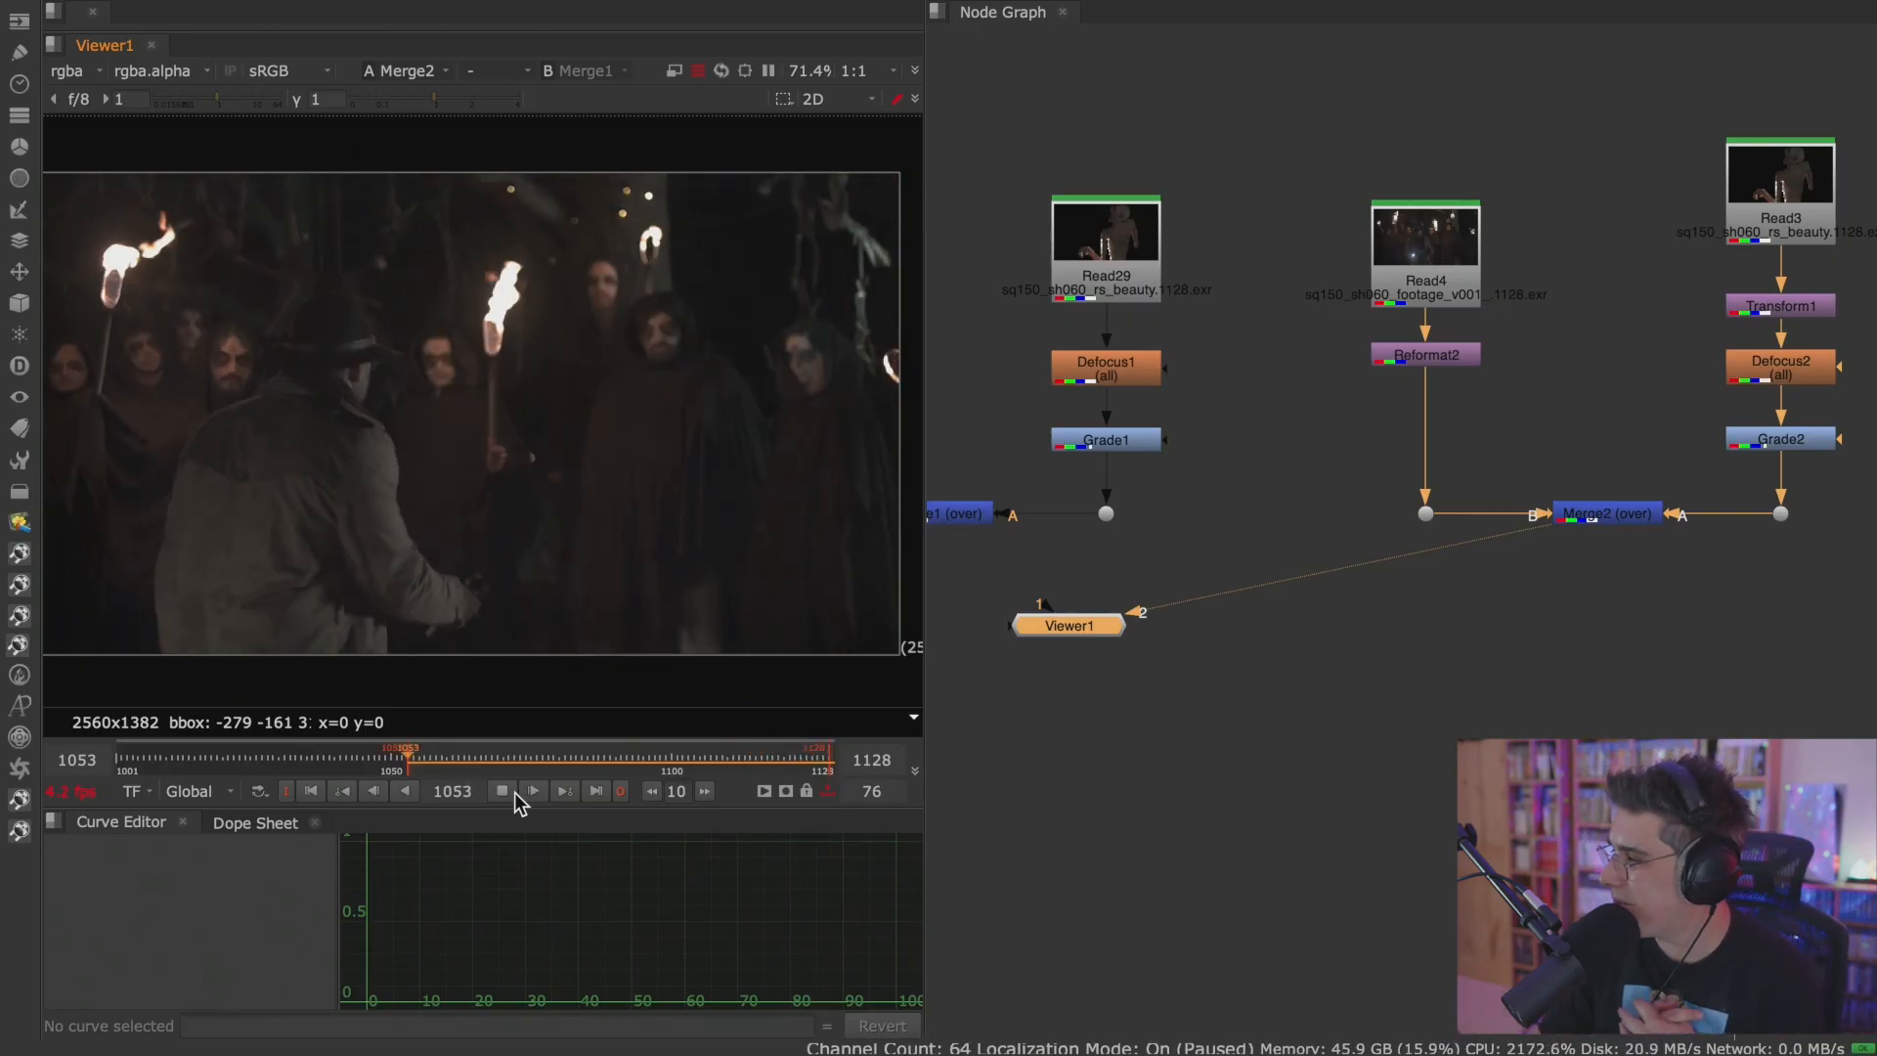
{"action": "left_click", "coordinate": [514, 792]}
Move the Viewer node farther below the merges and compare the Merge1 and Merge2 composites again.
{"action": "middle_click_drag", "start_coordinate": [1352, 452], "coordinate": [1310, 508]}
{"action": "scroll", "coordinate": [1287, 496], "scroll_direction": "down", "scroll_amount": 6}
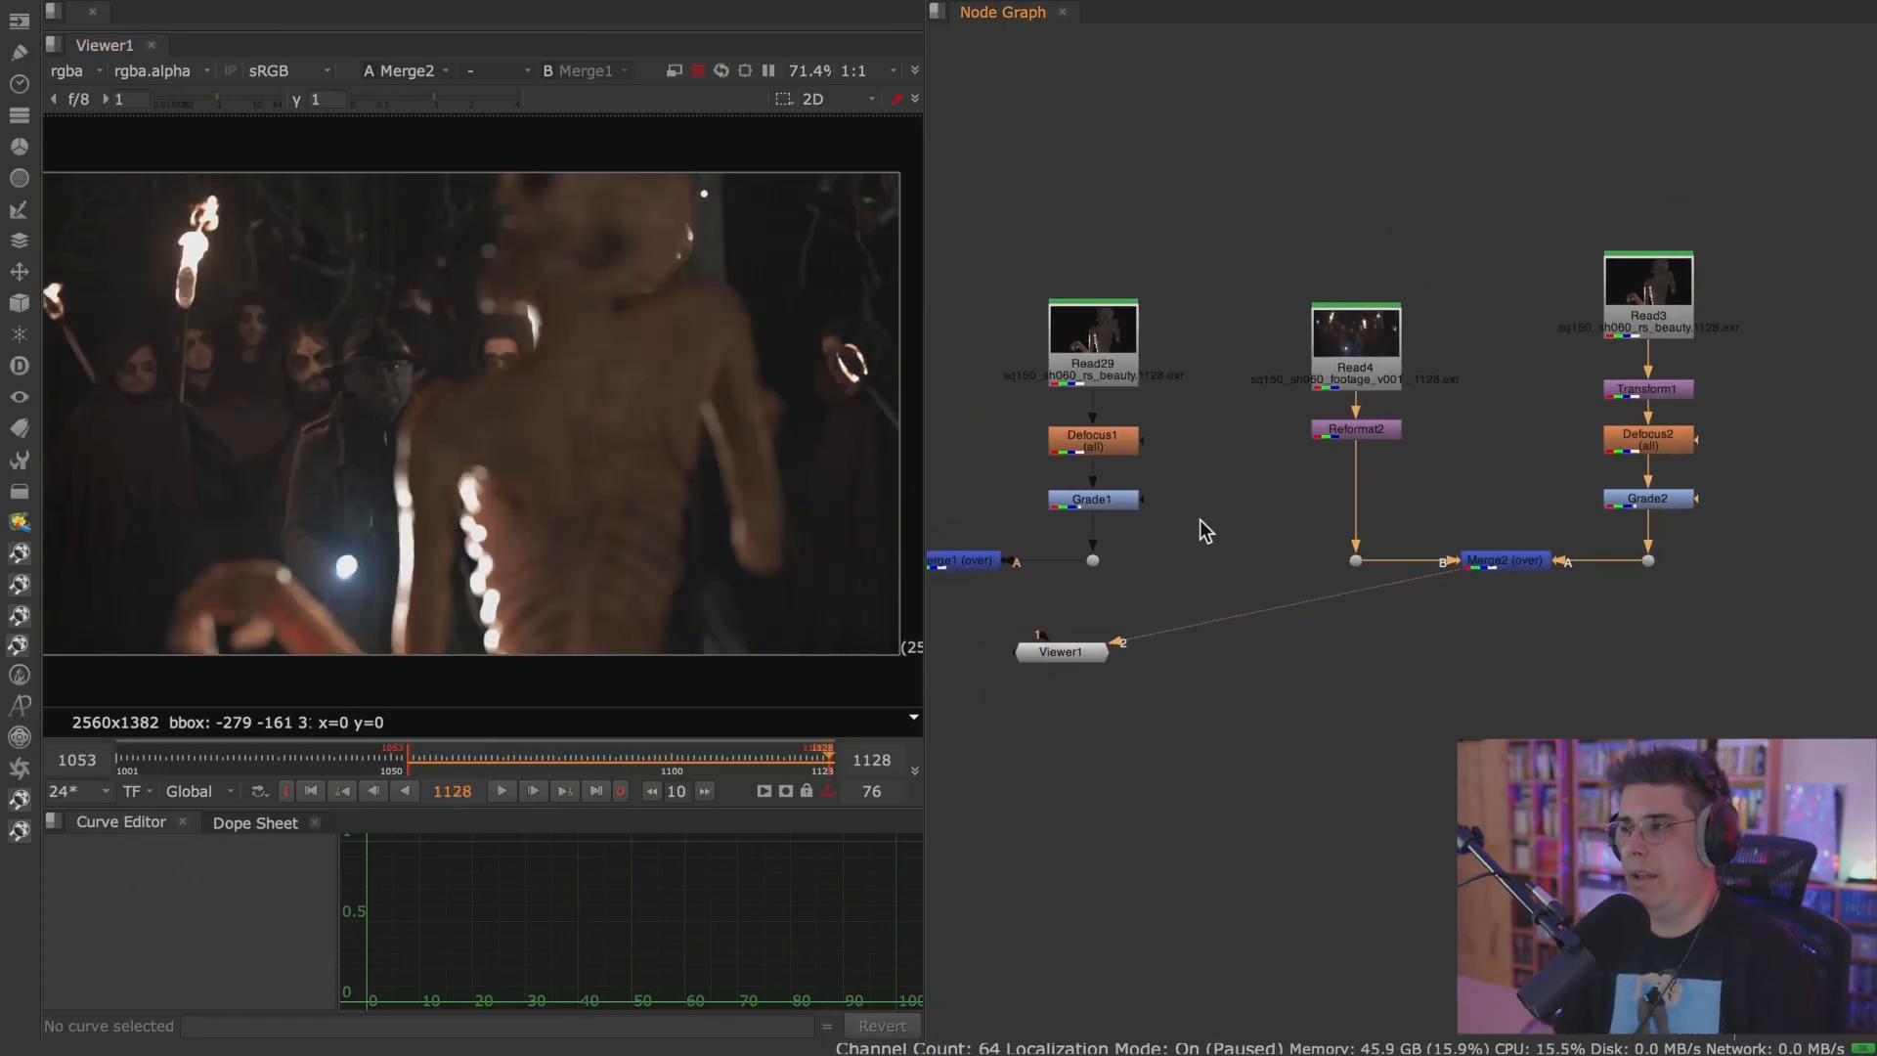
{"action": "scroll", "coordinate": [1261, 495], "scroll_direction": "up", "scroll_amount": 1}
{"action": "middle_click_drag", "start_coordinate": [1261, 494], "coordinate": [1227, 496]}
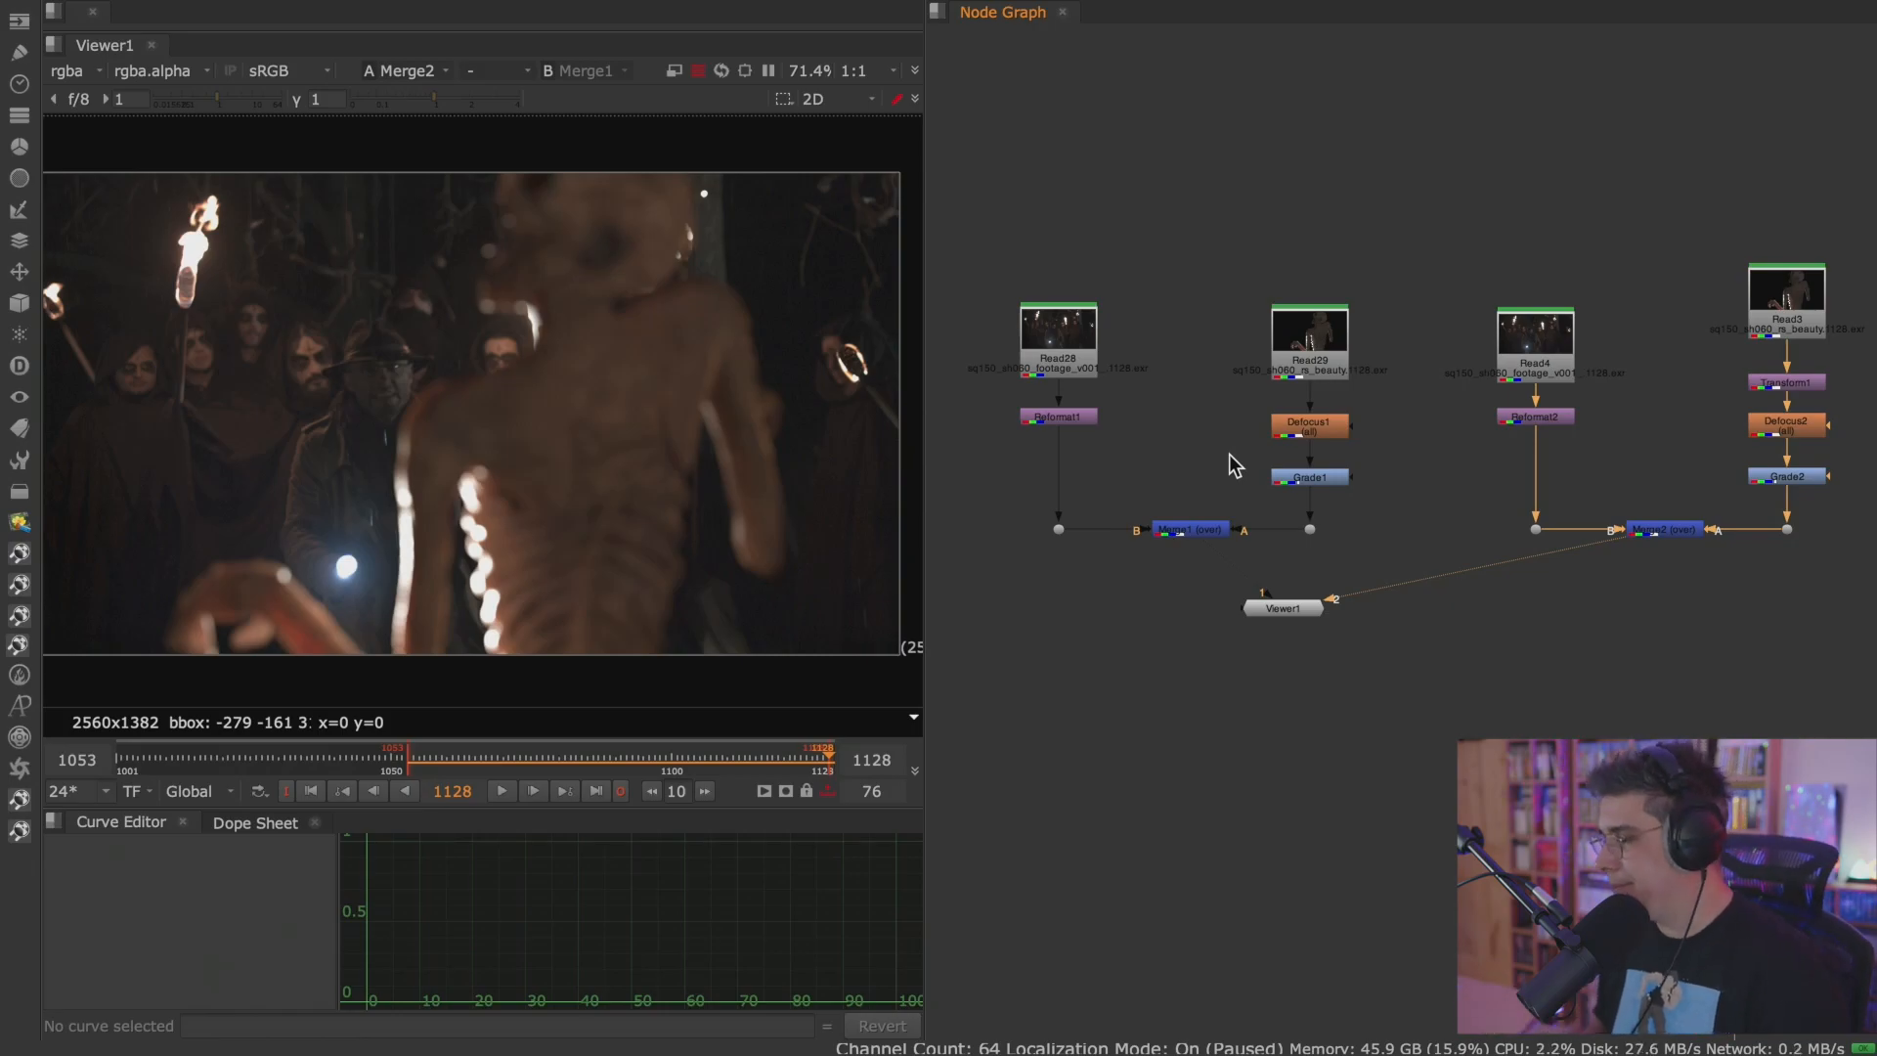
{"action": "key", "text": "1"}
{"action": "key", "text": "2"}
{"action": "middle_click_drag", "start_coordinate": [1575, 423], "coordinate": [1469, 432]}
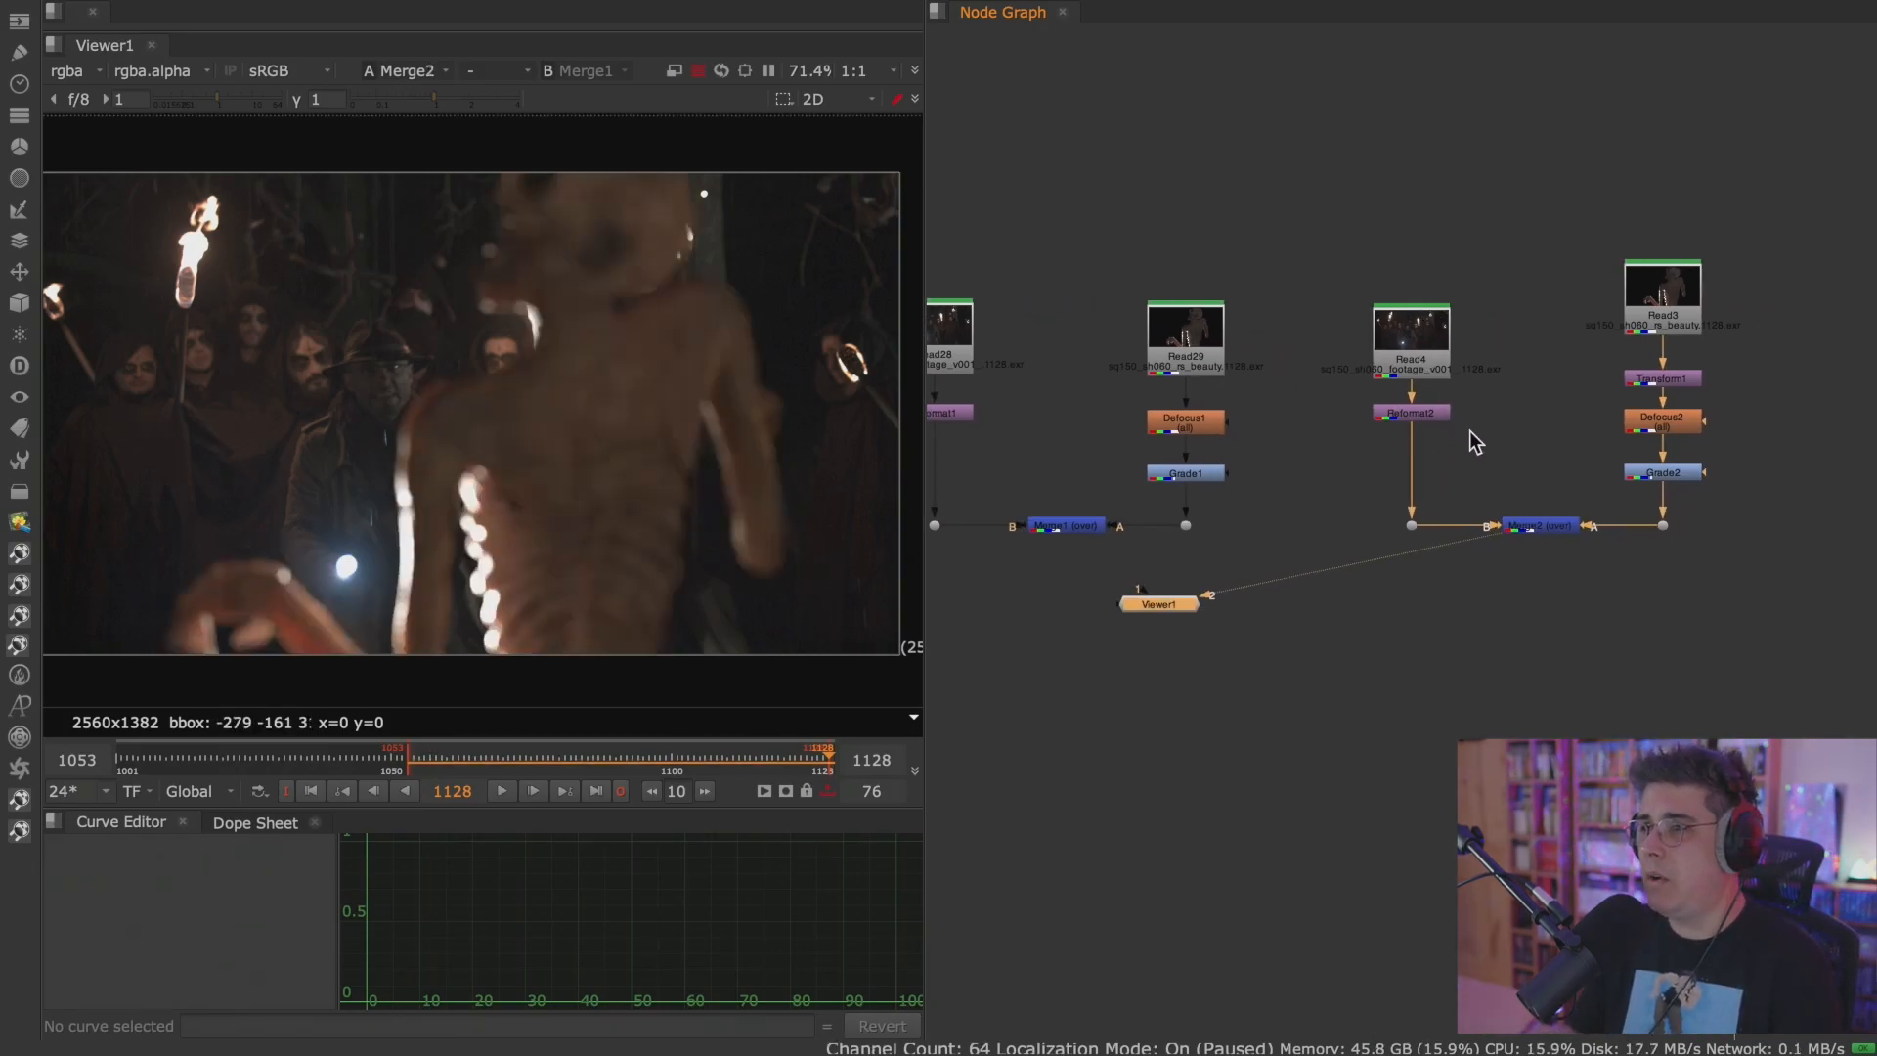
{"action": "left_click", "coordinate": [1539, 522]}
{"action": "left_click_drag", "start_coordinate": [1190, 608], "coordinate": [1269, 699]}
{"action": "key", "text": "1"}
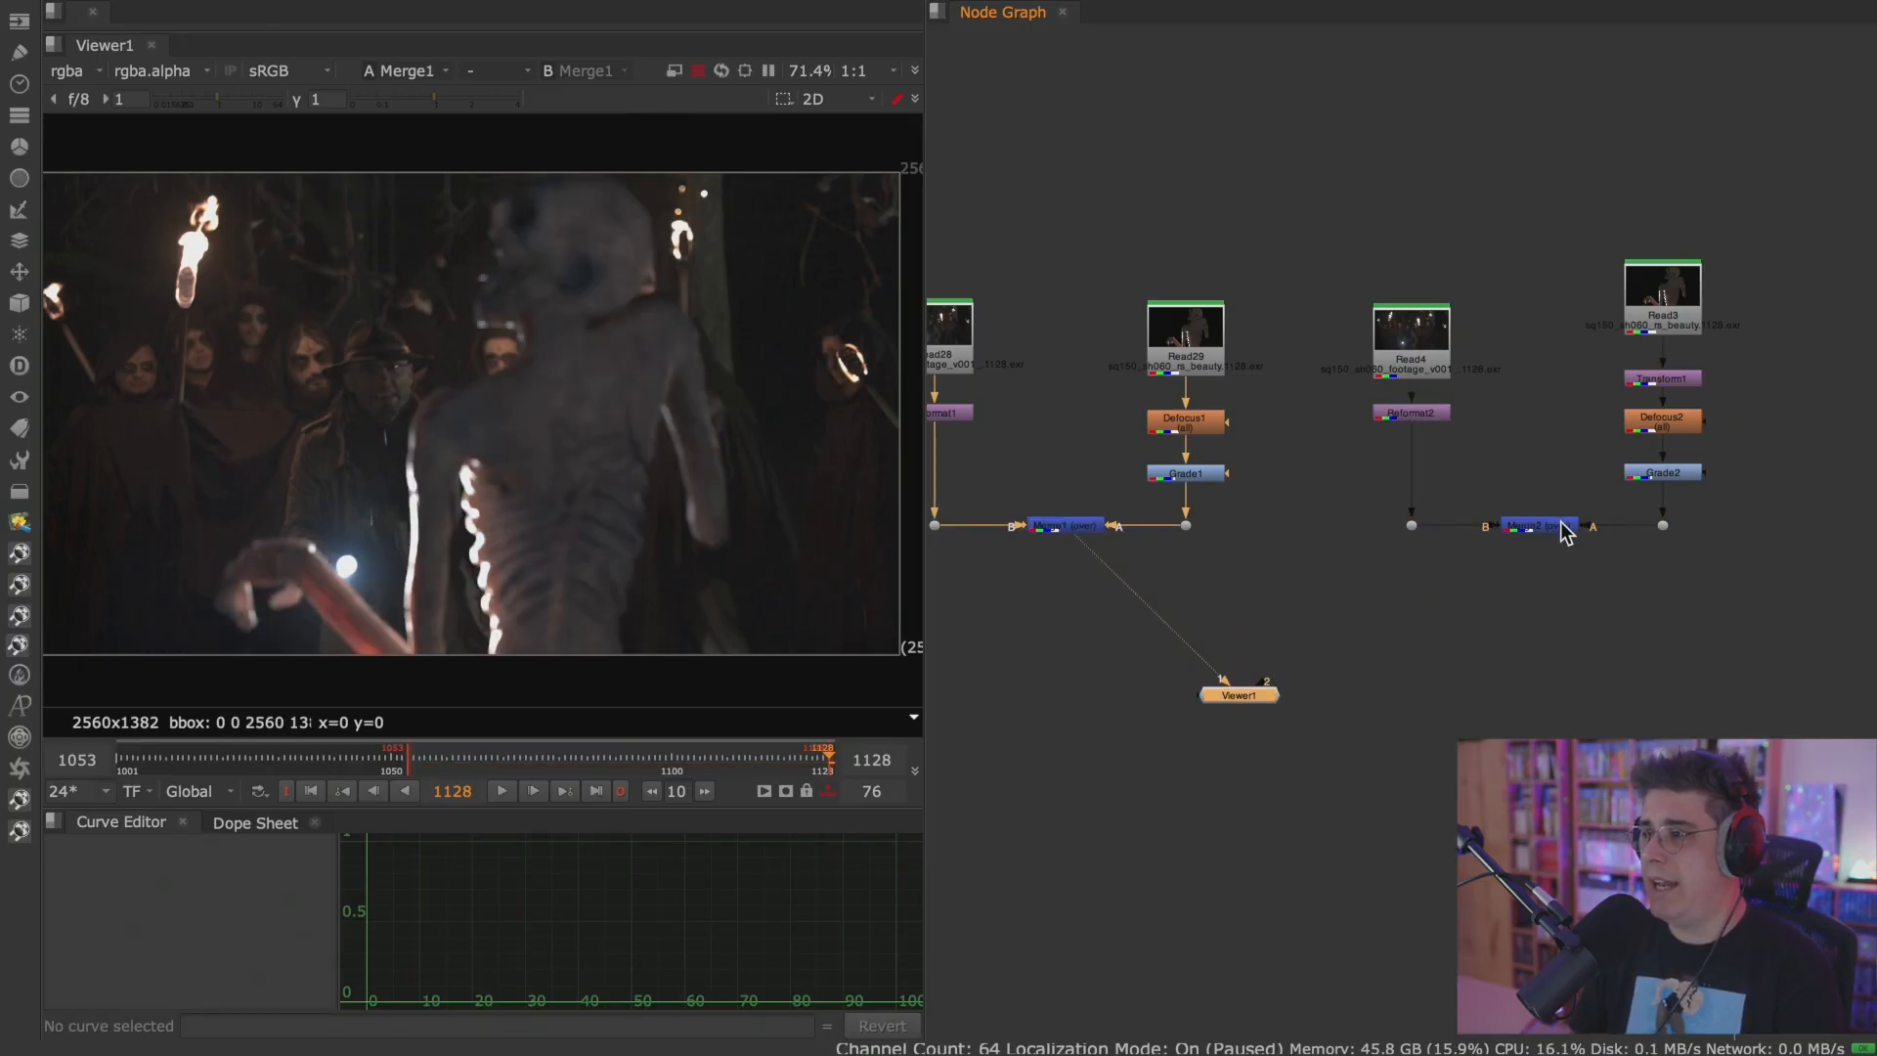
{"action": "key", "text": "2"}
Toggle Defocus2, Transform1 and Grade2 off and on one after another to check each node's effect on Merge2.
{"action": "left_click", "coordinate": [1683, 426]}
{"action": "key", "text": "d"}
{"action": "key", "text": "d"}
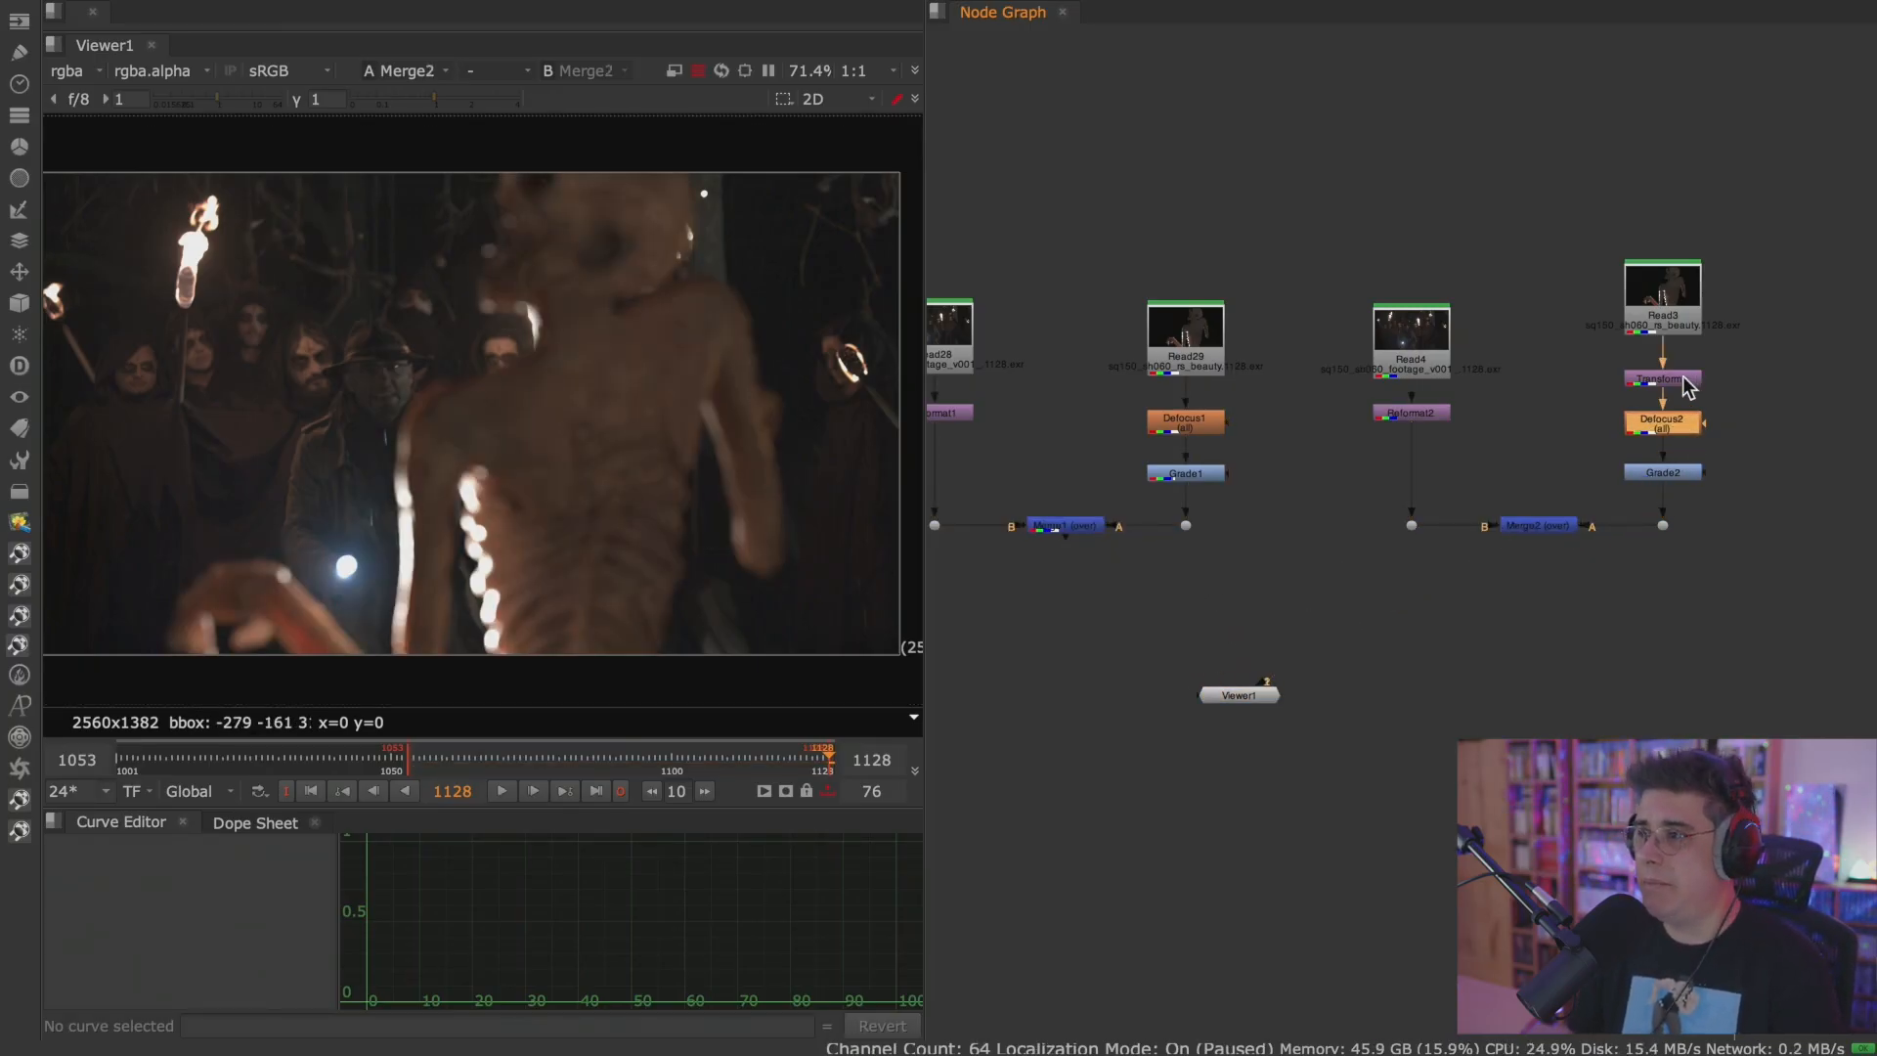
{"action": "left_click", "coordinate": [1684, 379]}
{"action": "key", "text": "d"}
{"action": "key", "text": "d"}
{"action": "left_click", "coordinate": [1675, 473]}
{"action": "key", "text": "d"}
{"action": "key", "text": "d"}
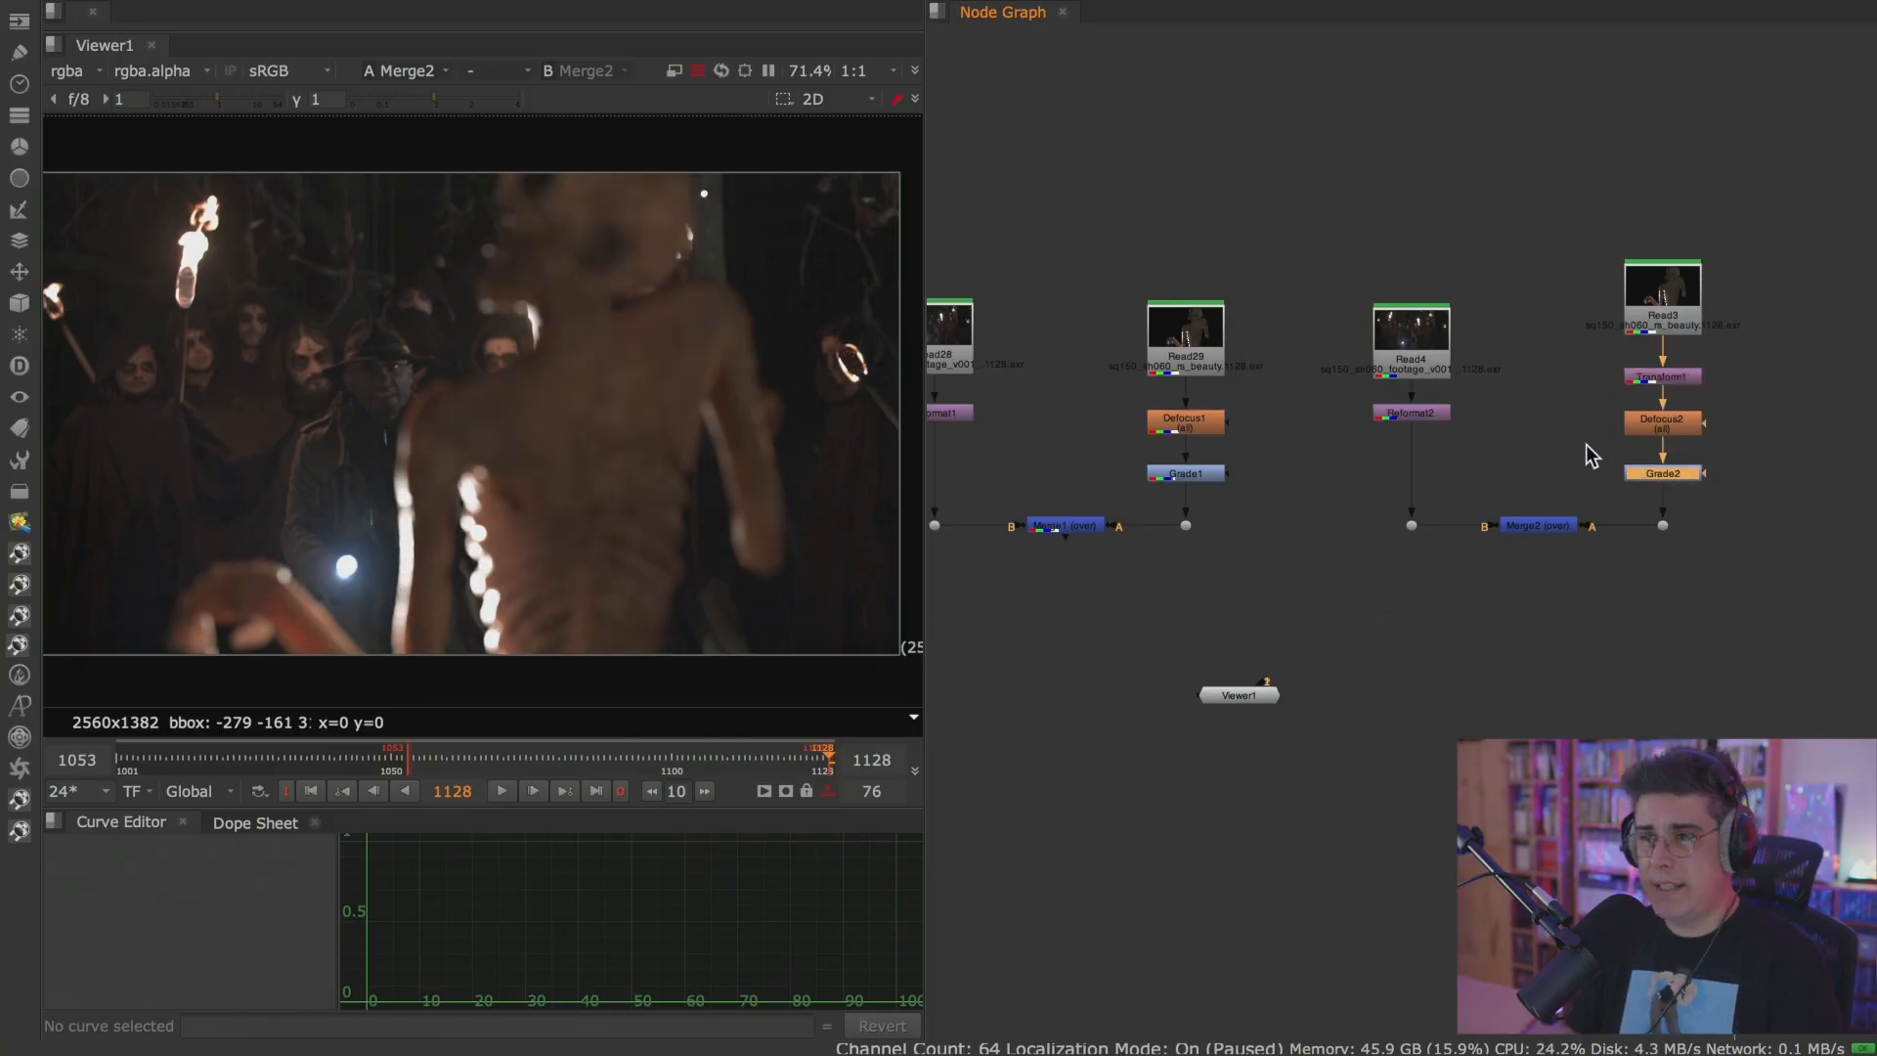
{"action": "scroll", "coordinate": [752, 401], "scroll_direction": "down", "scroll_amount": 3}
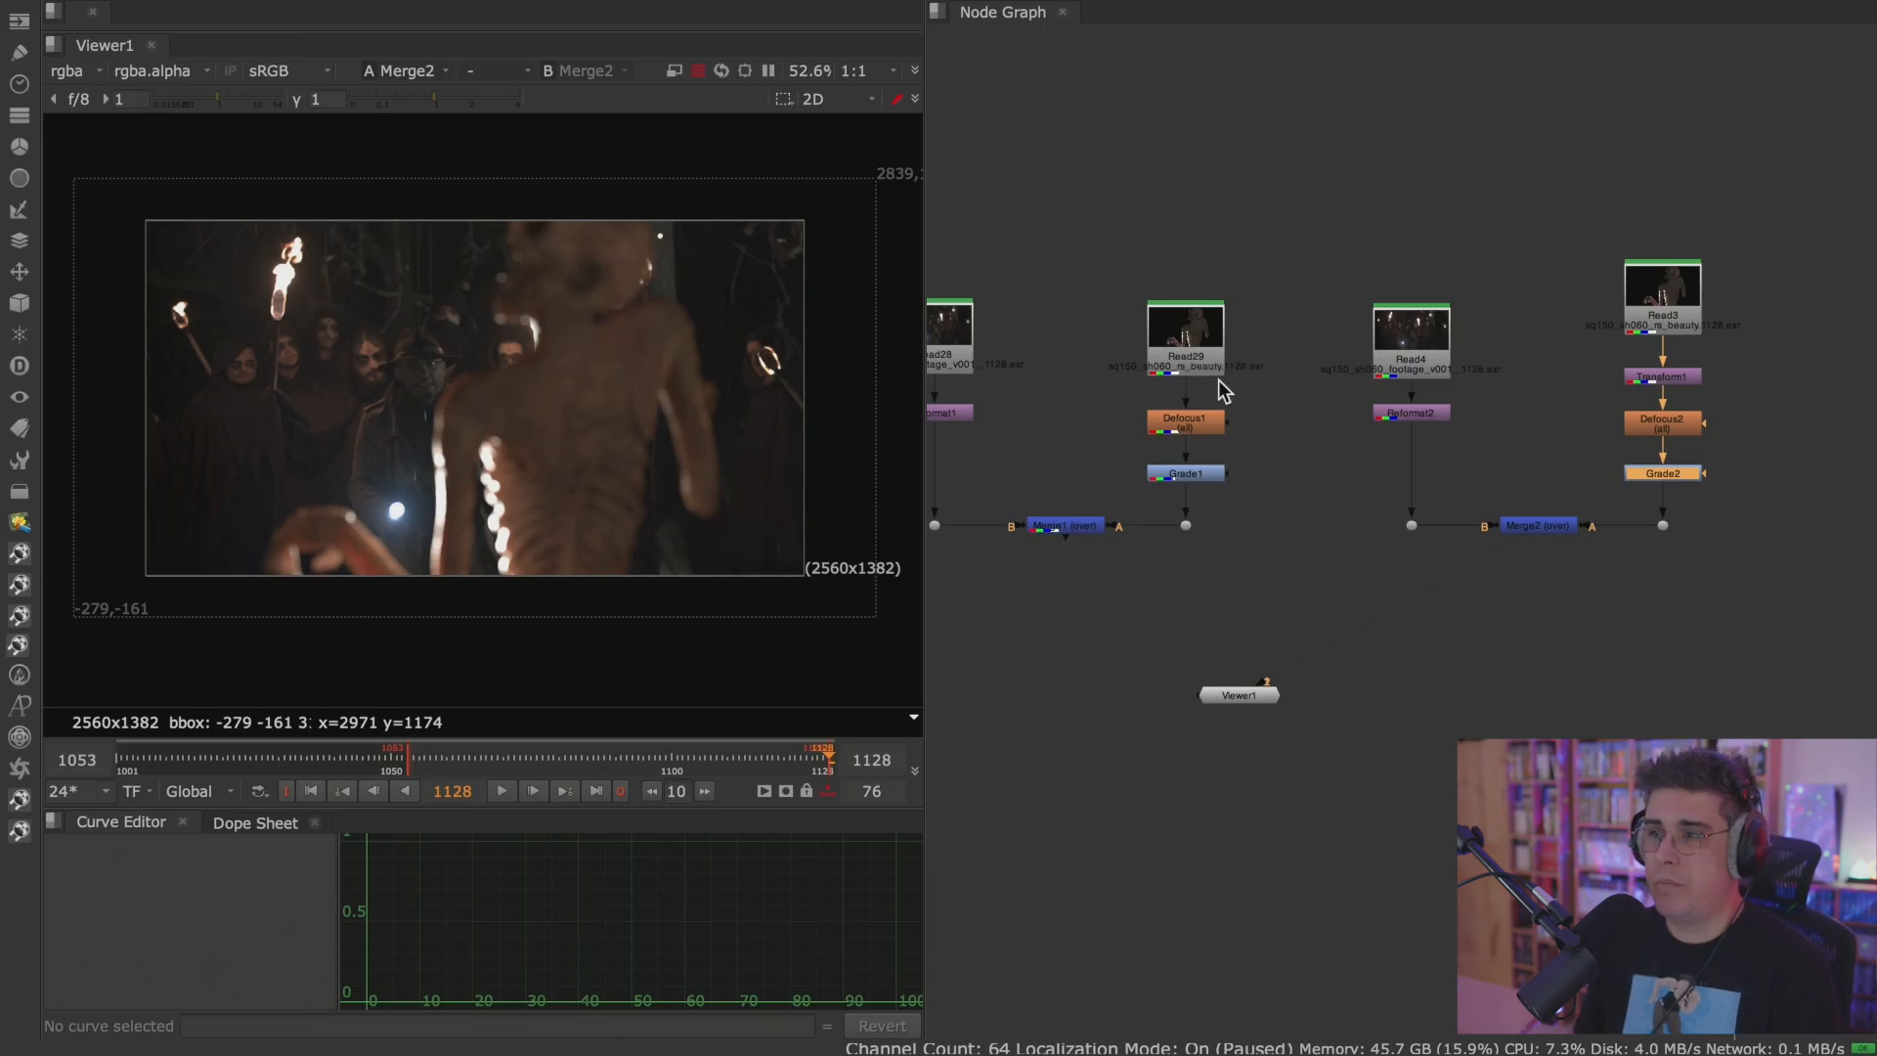
{"action": "scroll", "coordinate": [1173, 401], "scroll_direction": "down", "scroll_amount": 2}
{"action": "left_click", "coordinate": [1136, 410]}
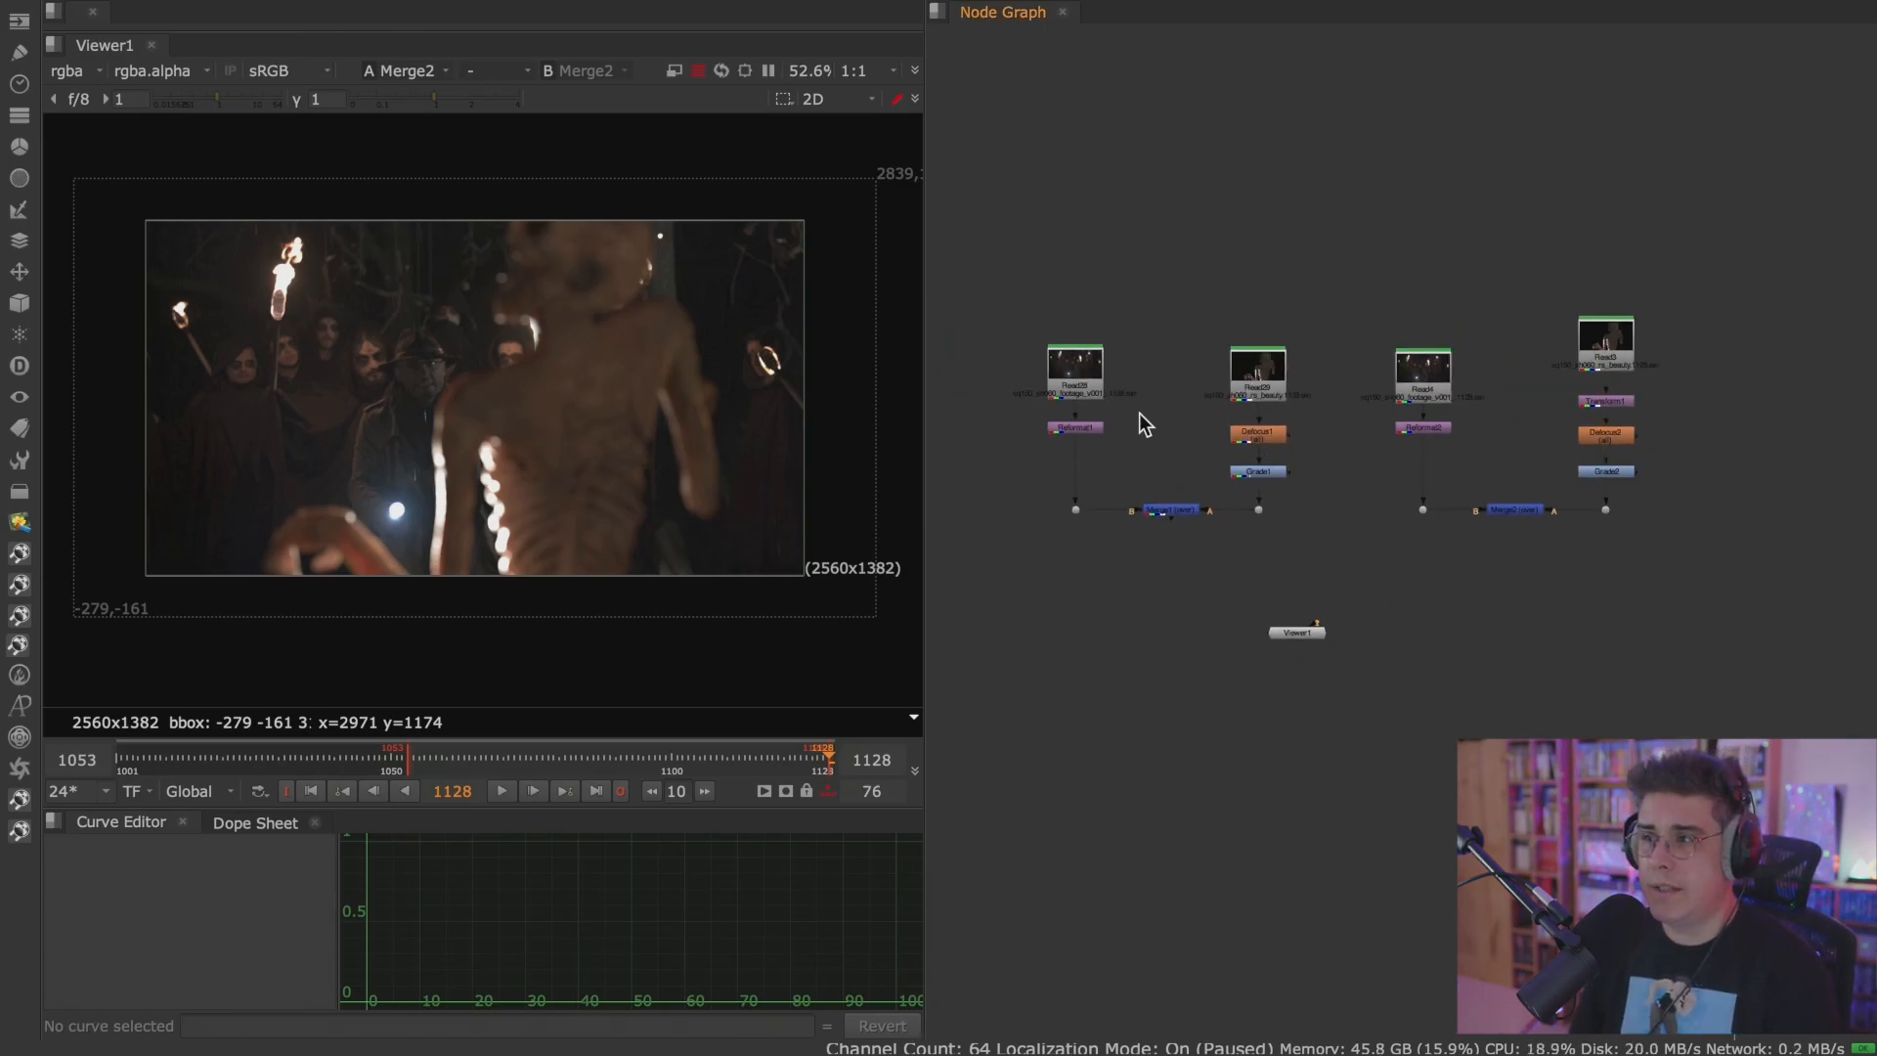
{"action": "key", "text": "super+Tab"}
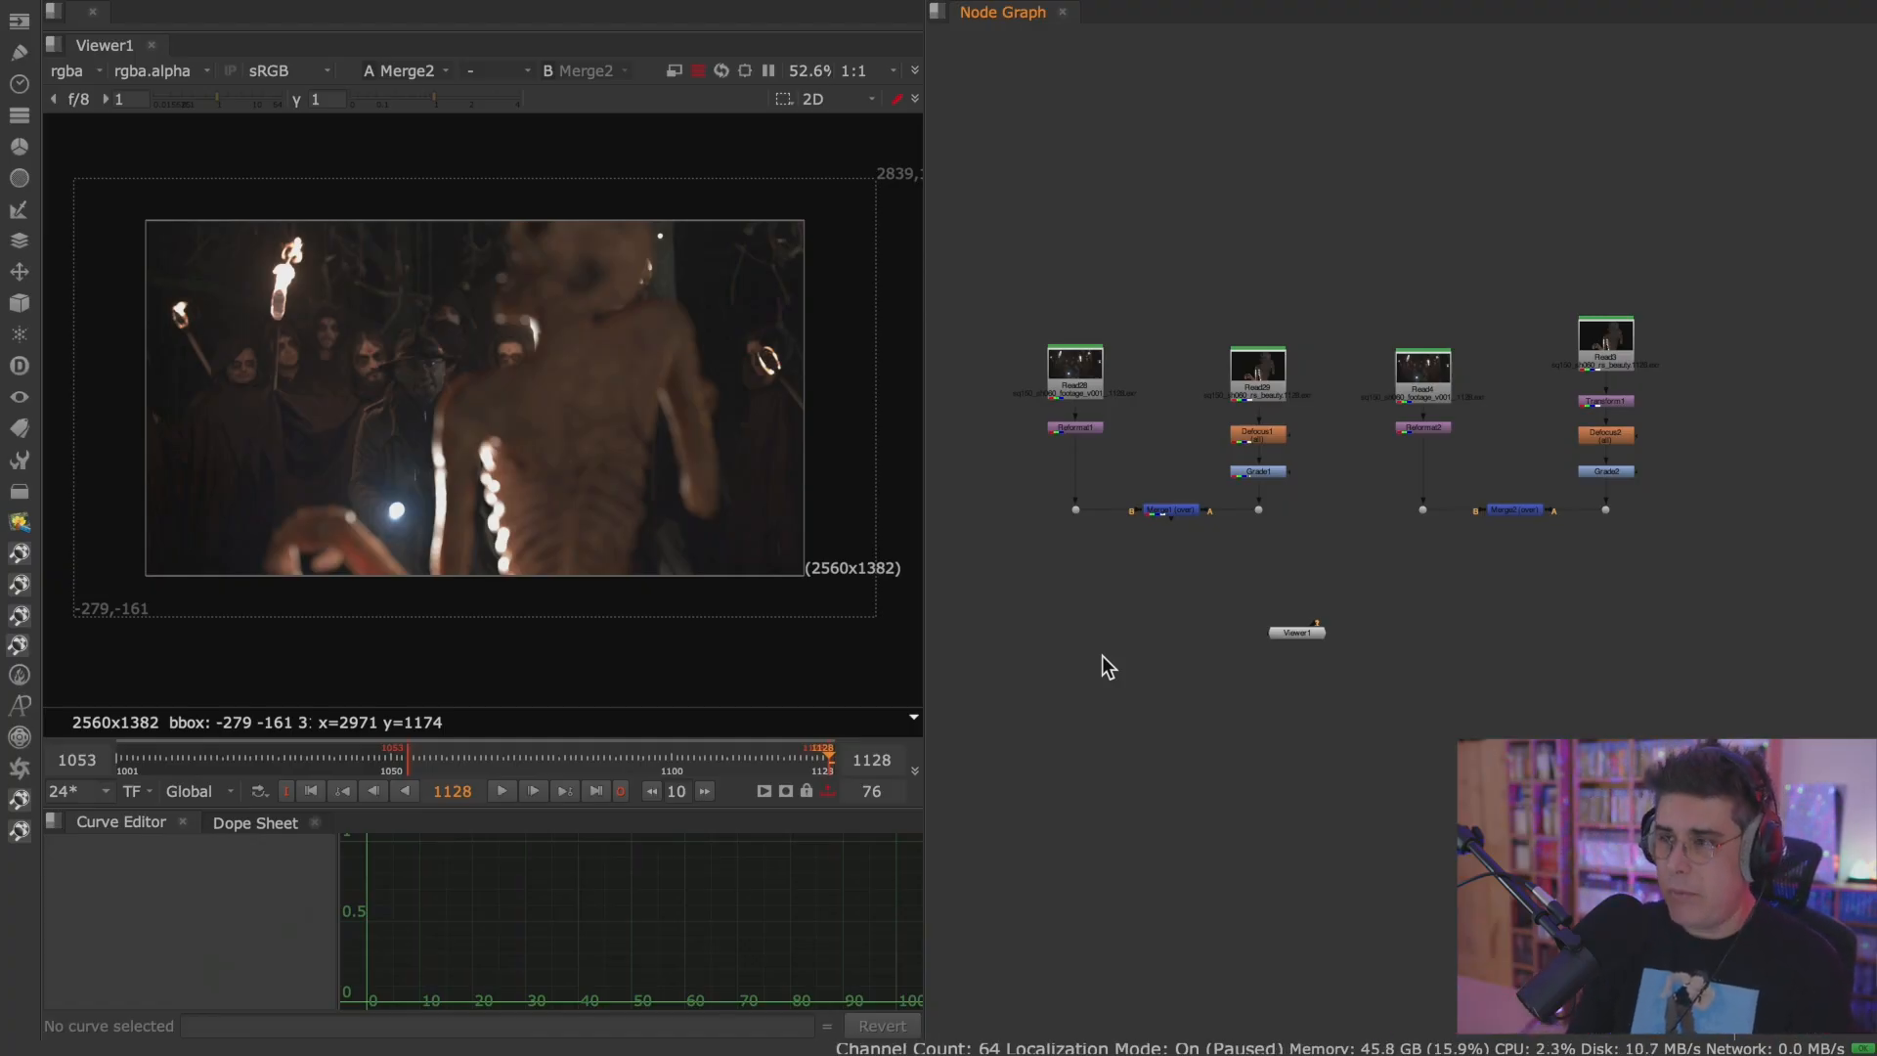
{"action": "key", "text": "super+Tab"}
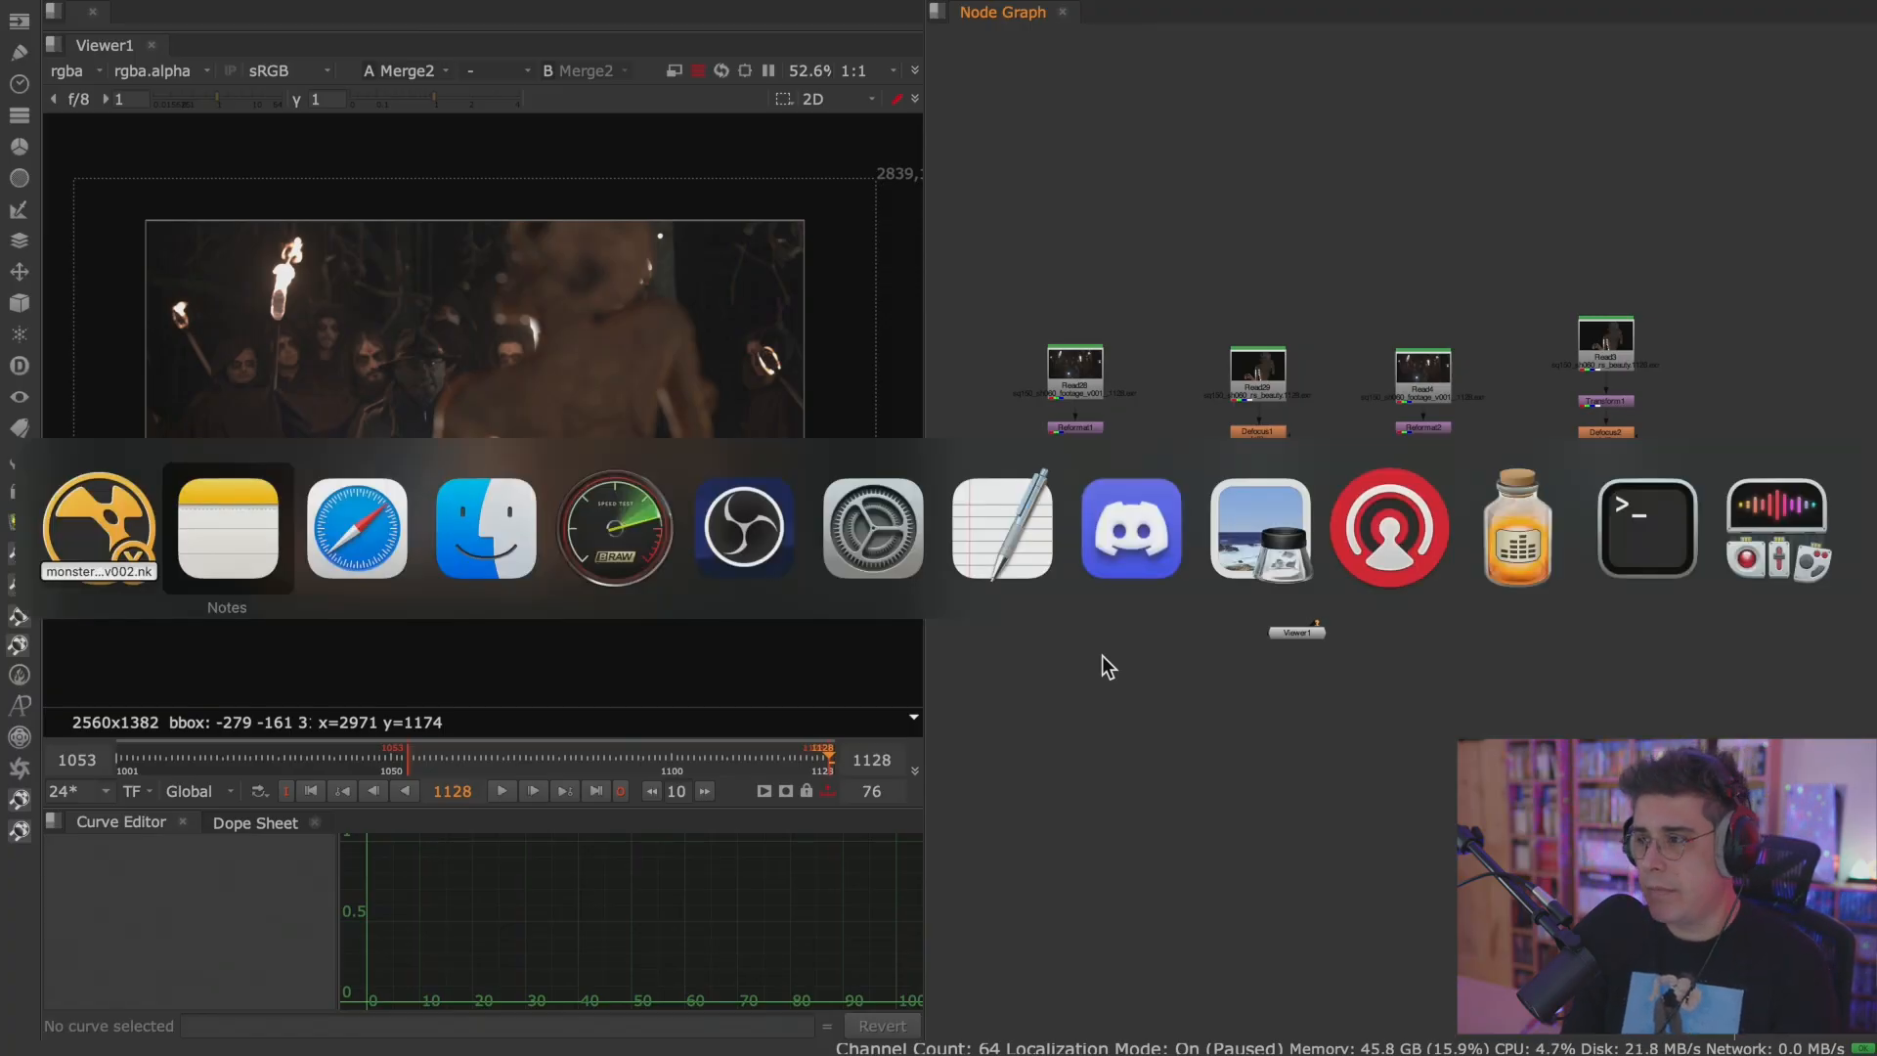
{"action": "key", "text": "Escape"}
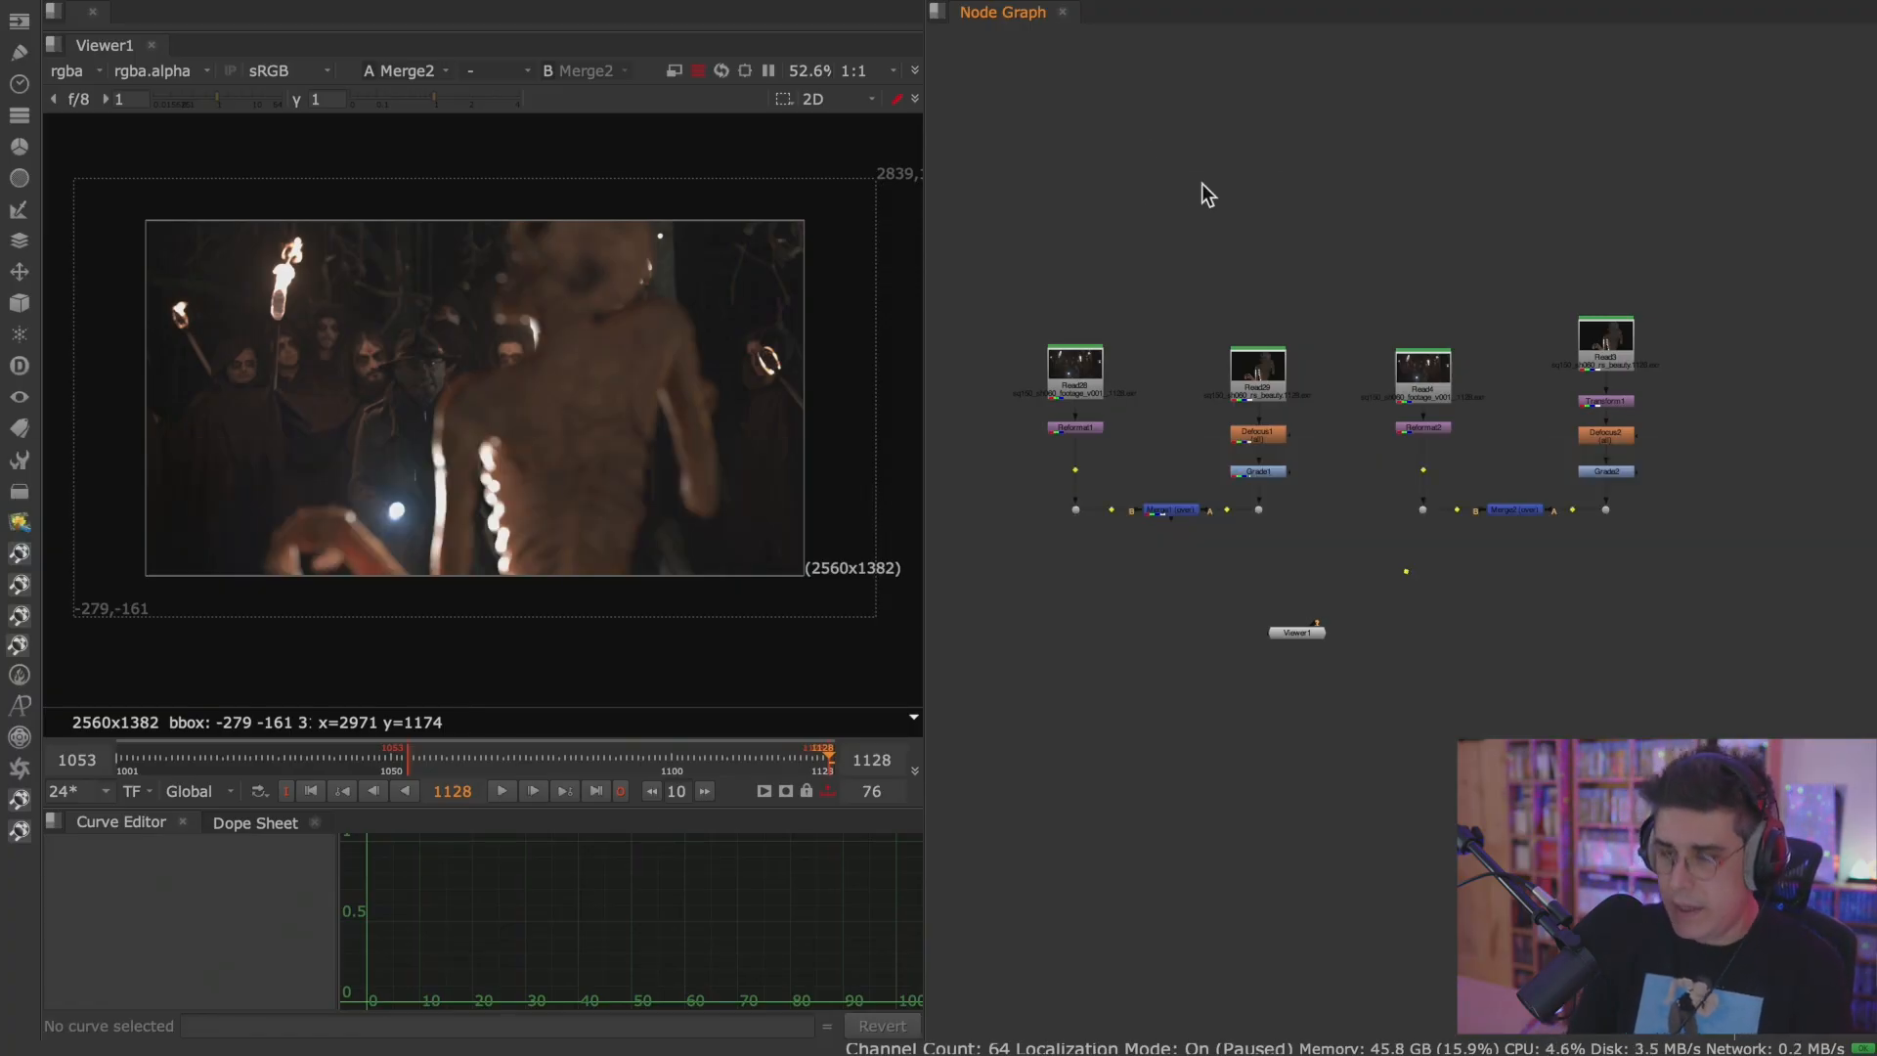
Open version v005 of the week01 nodesVSlayers comp scene from project 0077_online_Nuke_course.
{"action": "key", "text": "super+o"}
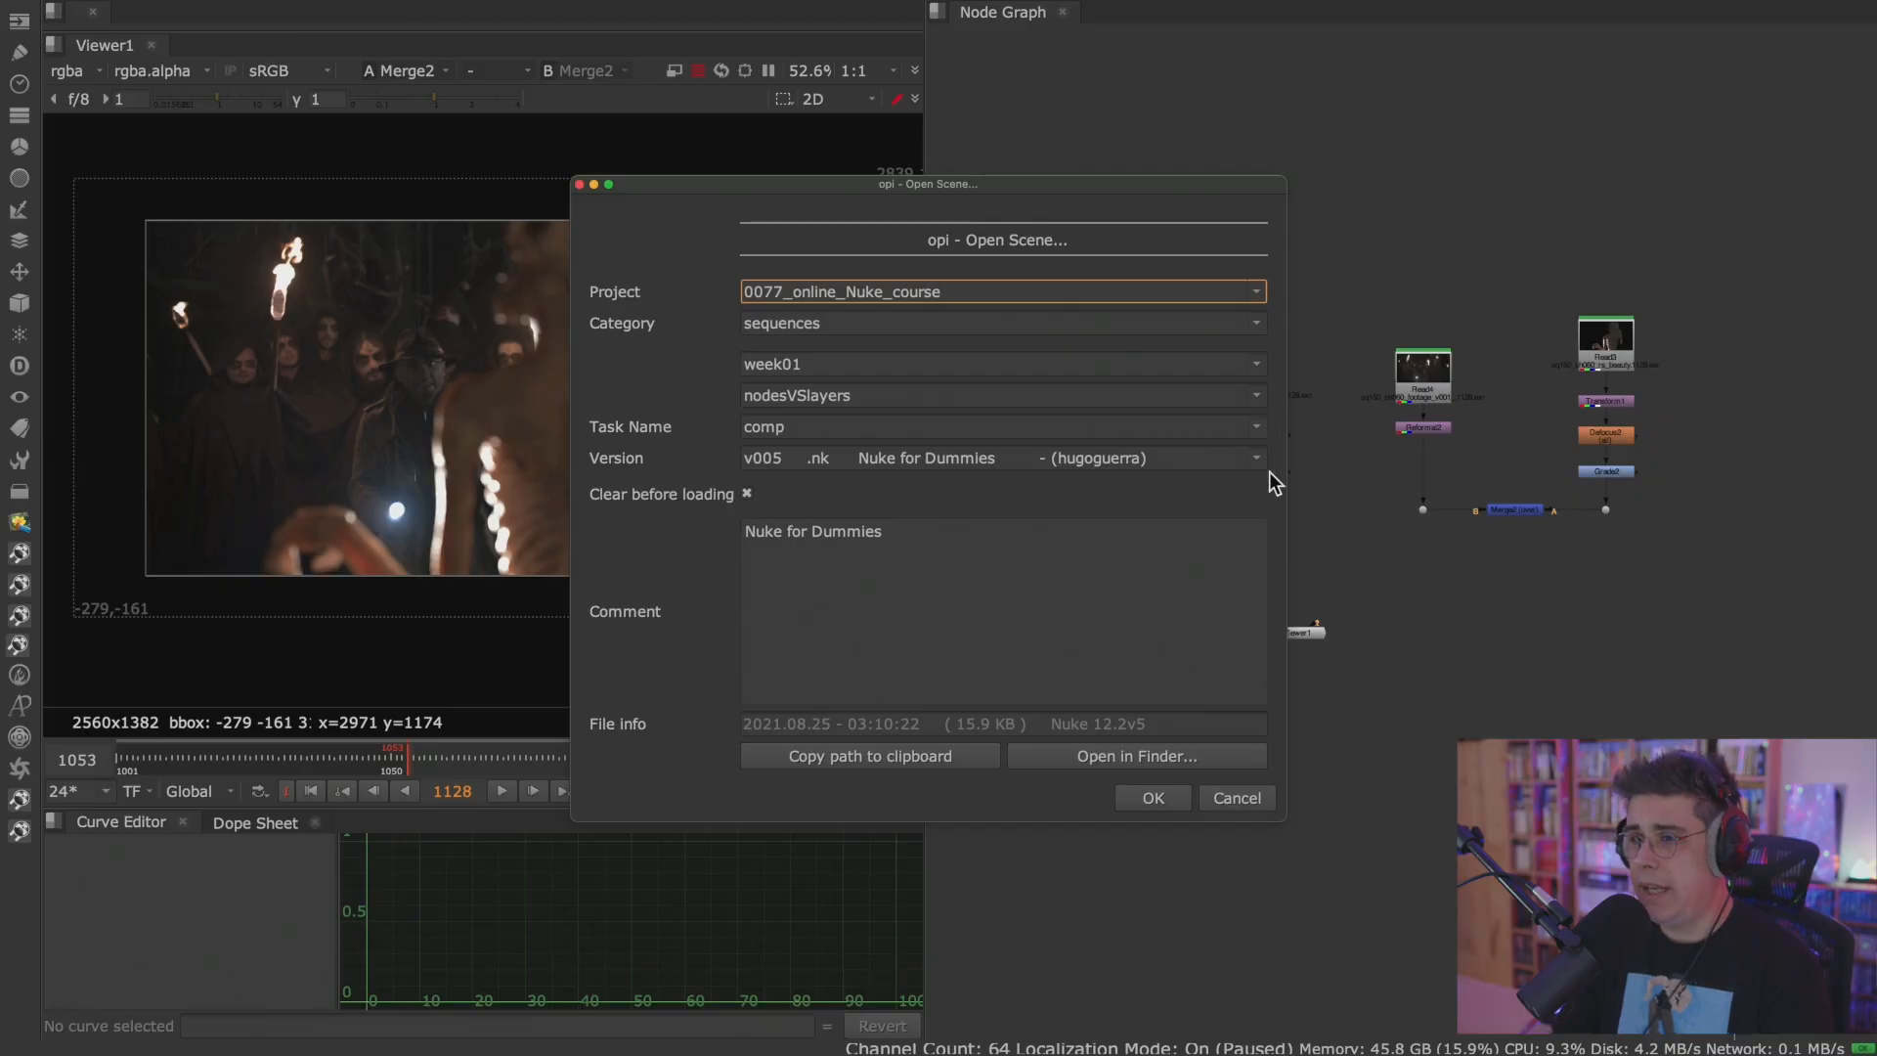
{"action": "left_click", "coordinate": [1153, 797]}
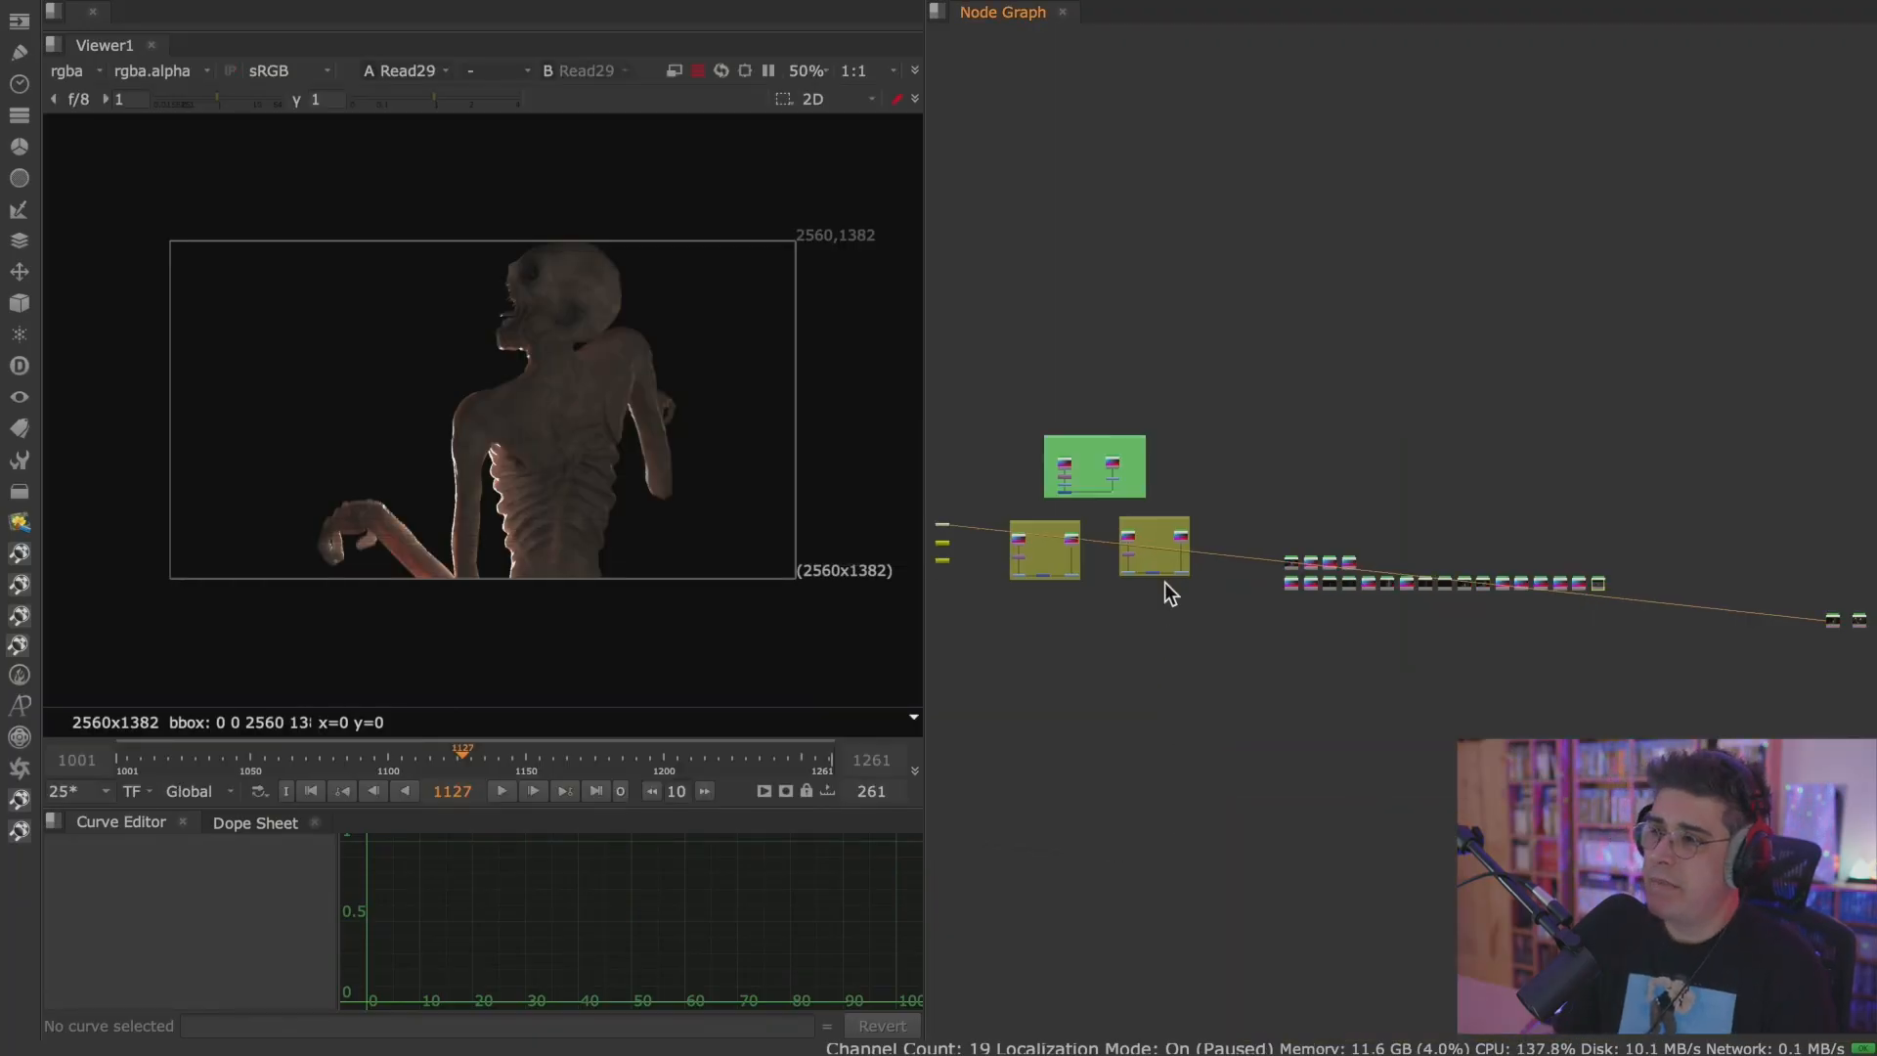
View the Read4 monster render in the Viewer and examine the node tree in the Oaklake backdrop.
{"action": "scroll", "coordinate": [1063, 556], "scroll_direction": "up", "scroll_amount": 6}
{"action": "middle_click_drag", "start_coordinate": [1062, 555], "coordinate": [1211, 630]}
{"action": "left_click", "coordinate": [1374, 343]}
{"action": "key", "text": "1"}
{"action": "scroll", "coordinate": [1265, 391], "scroll_direction": "up", "scroll_amount": 3}
{"action": "middle_click_drag", "start_coordinate": [1265, 395], "coordinate": [1240, 479]}
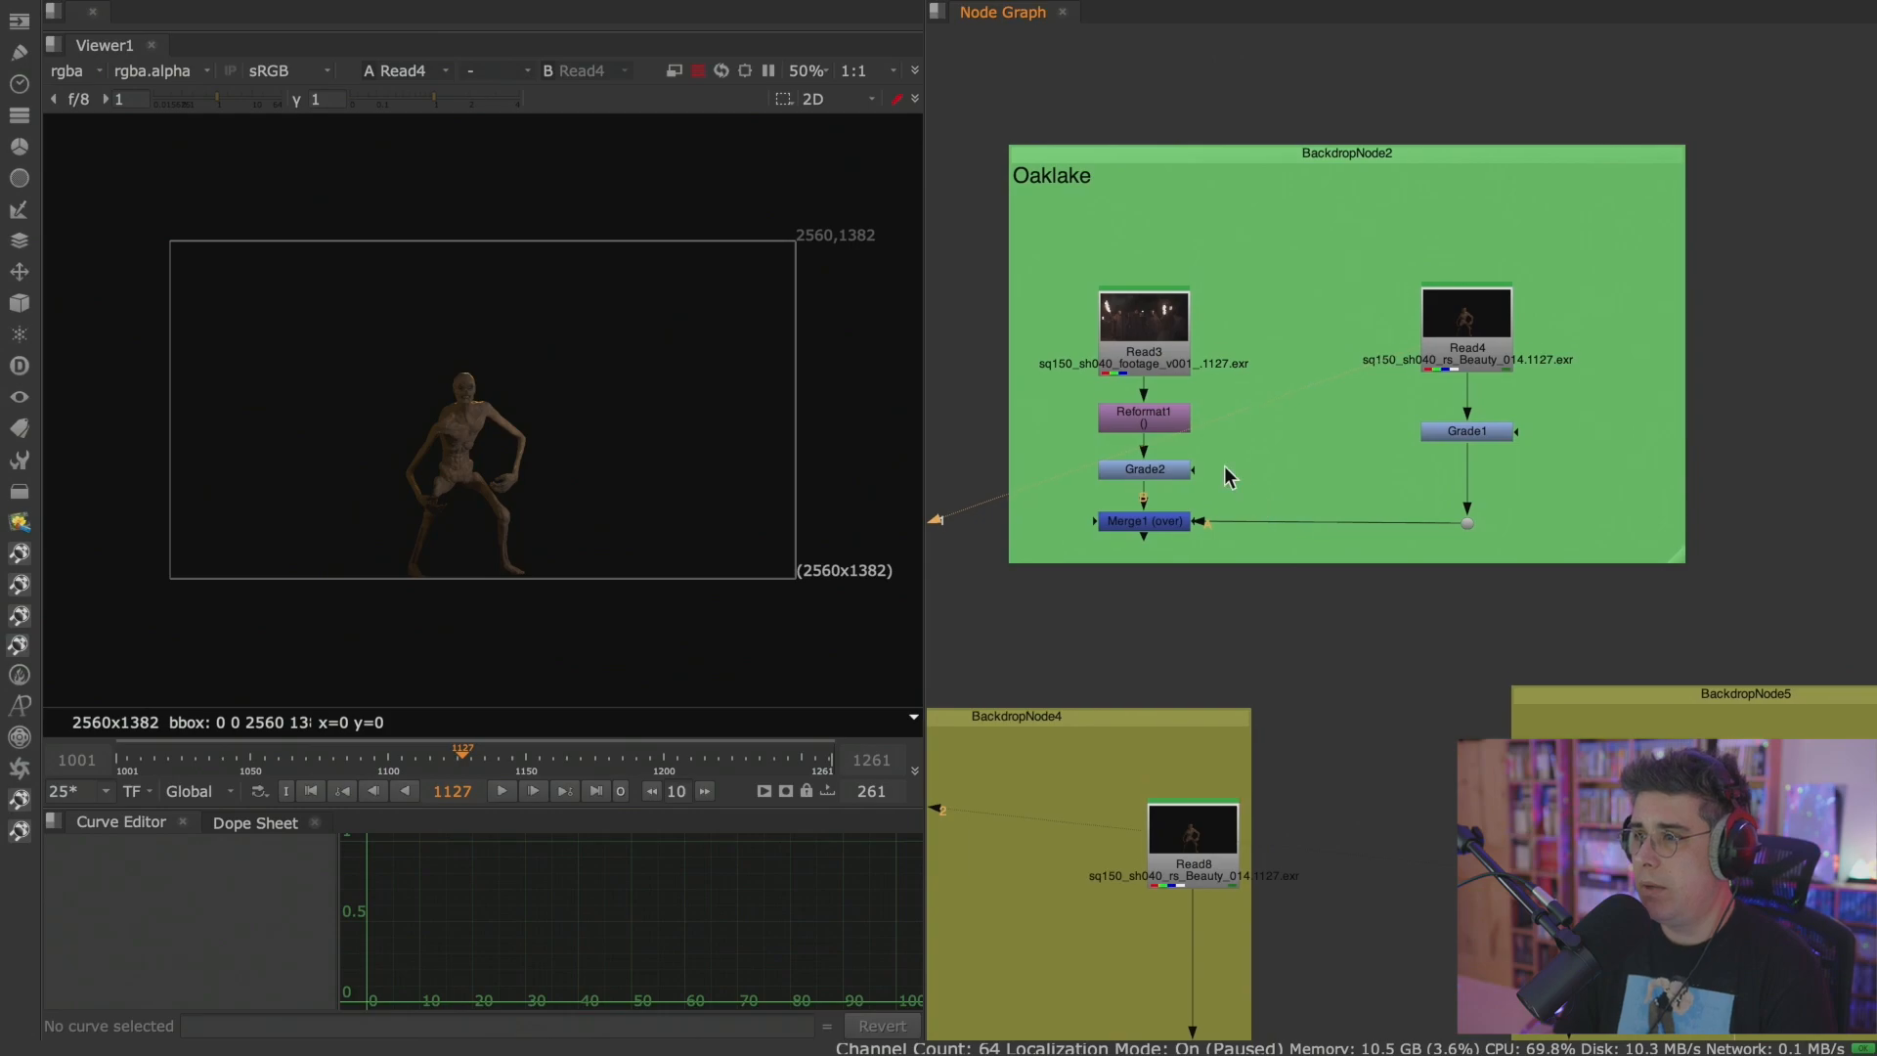
View the Read3 footage and remove the Grade2 and Merge1 nodes, leaving Reformat1 and Grade1 as the two branch ends.
{"action": "left_click", "coordinate": [1154, 419]}
{"action": "key", "text": "1"}
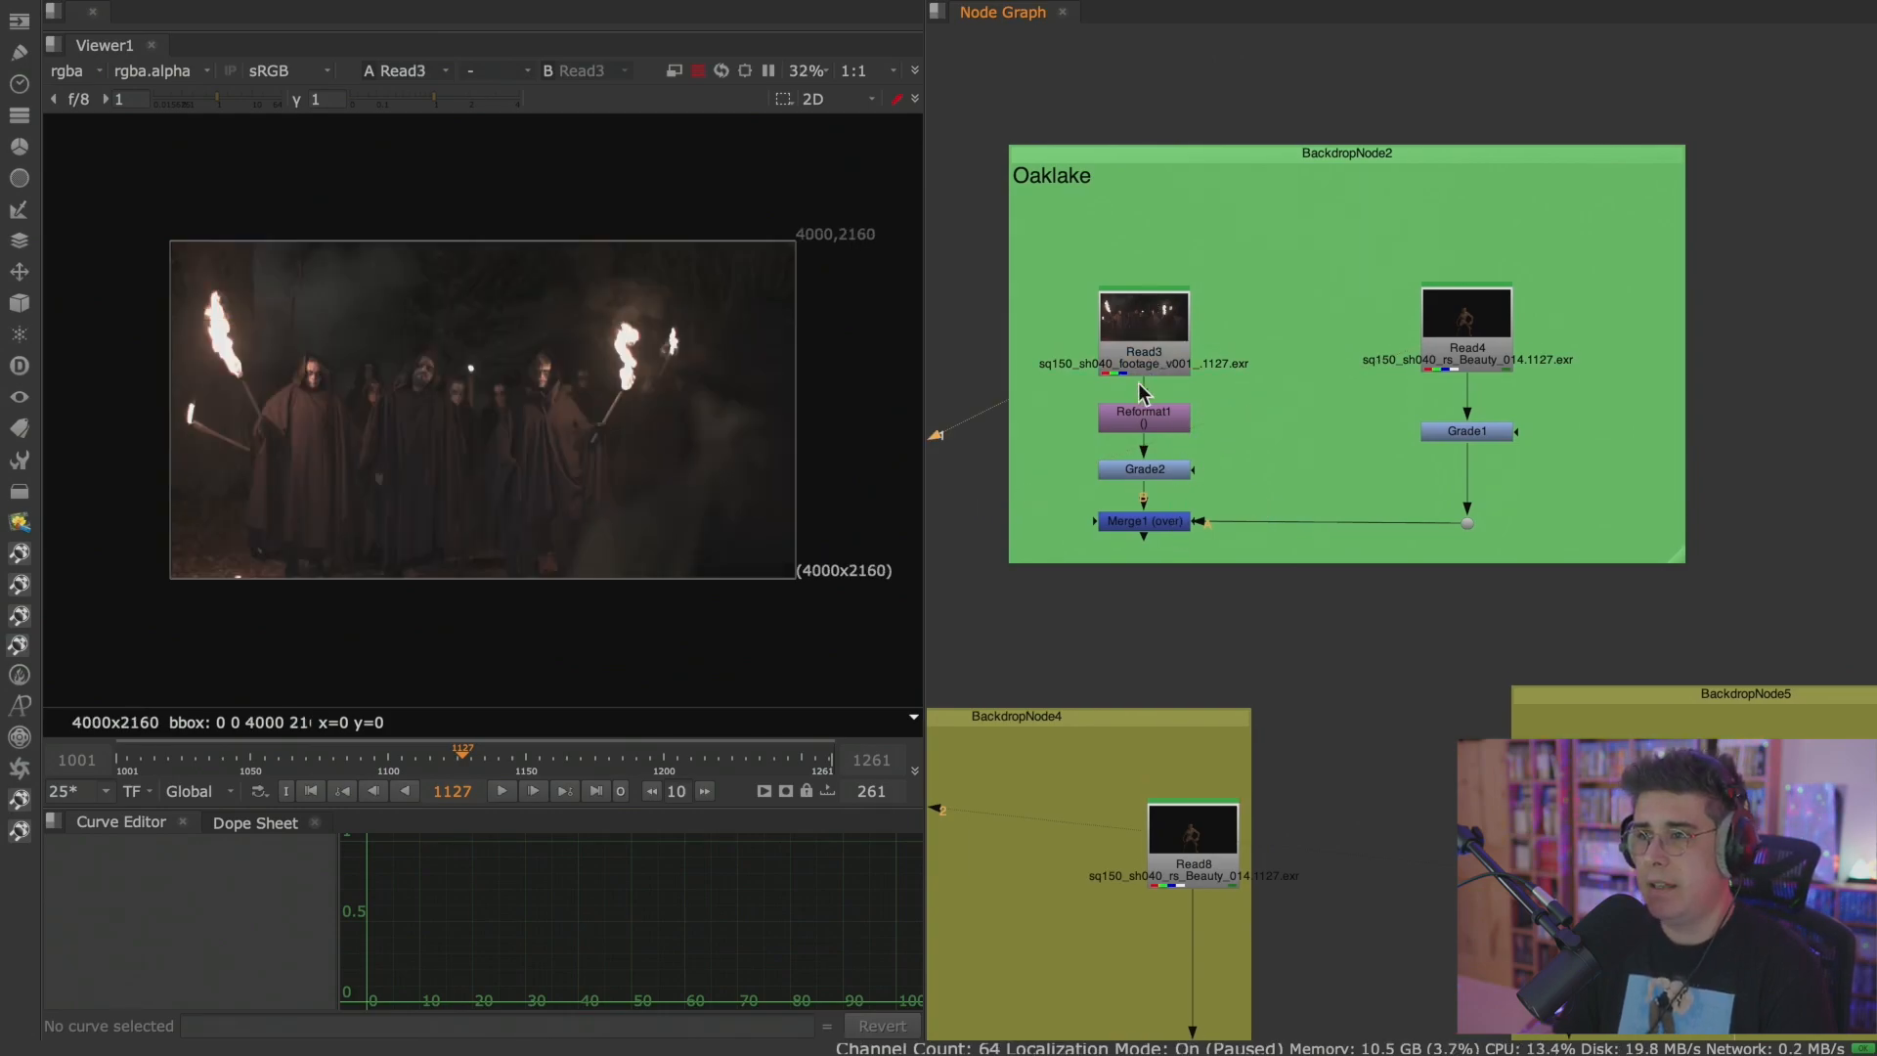
{"action": "left_click", "coordinate": [1213, 431]}
{"action": "left_click_drag", "start_coordinate": [1075, 451], "coordinate": [1037, 448]}
{"action": "key", "text": "Delete"}
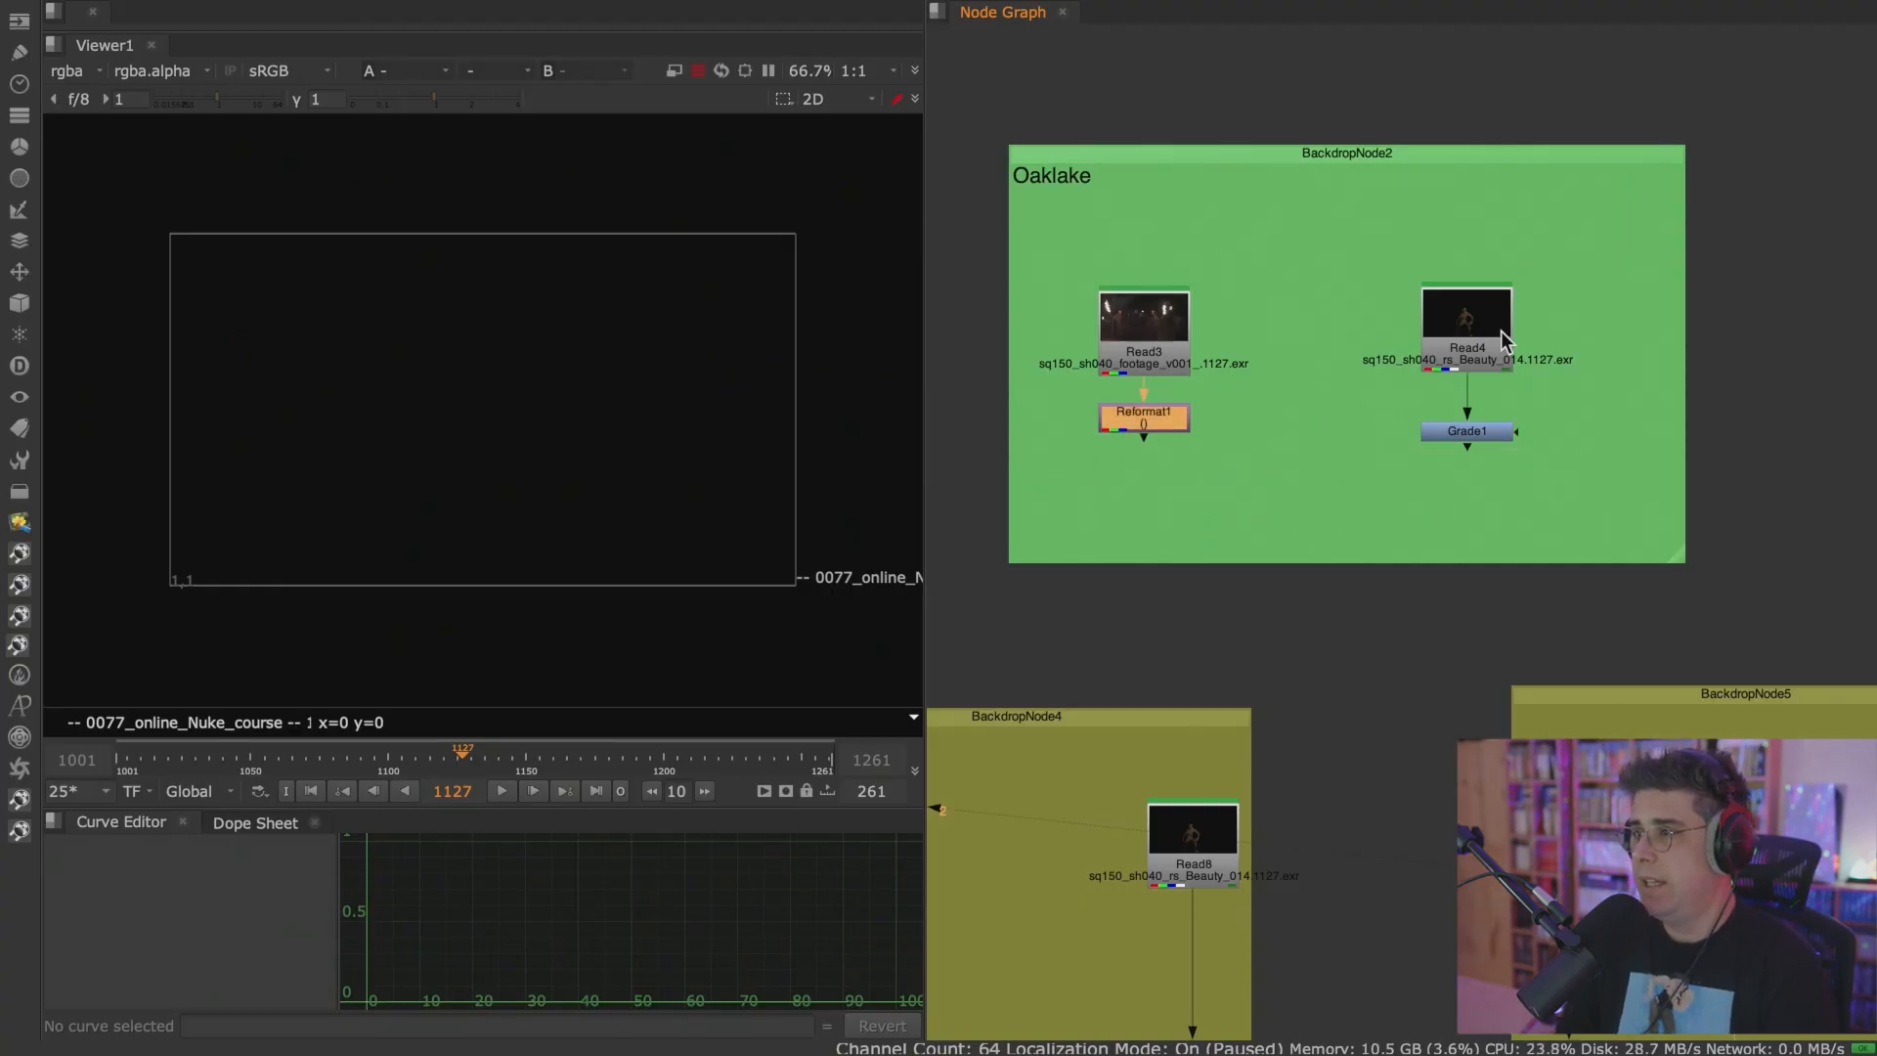
{"action": "left_click", "coordinate": [1481, 161]}
{"action": "key", "text": "Delete"}
{"action": "scroll", "coordinate": [1376, 442], "scroll_direction": "down", "scroll_amount": 5}
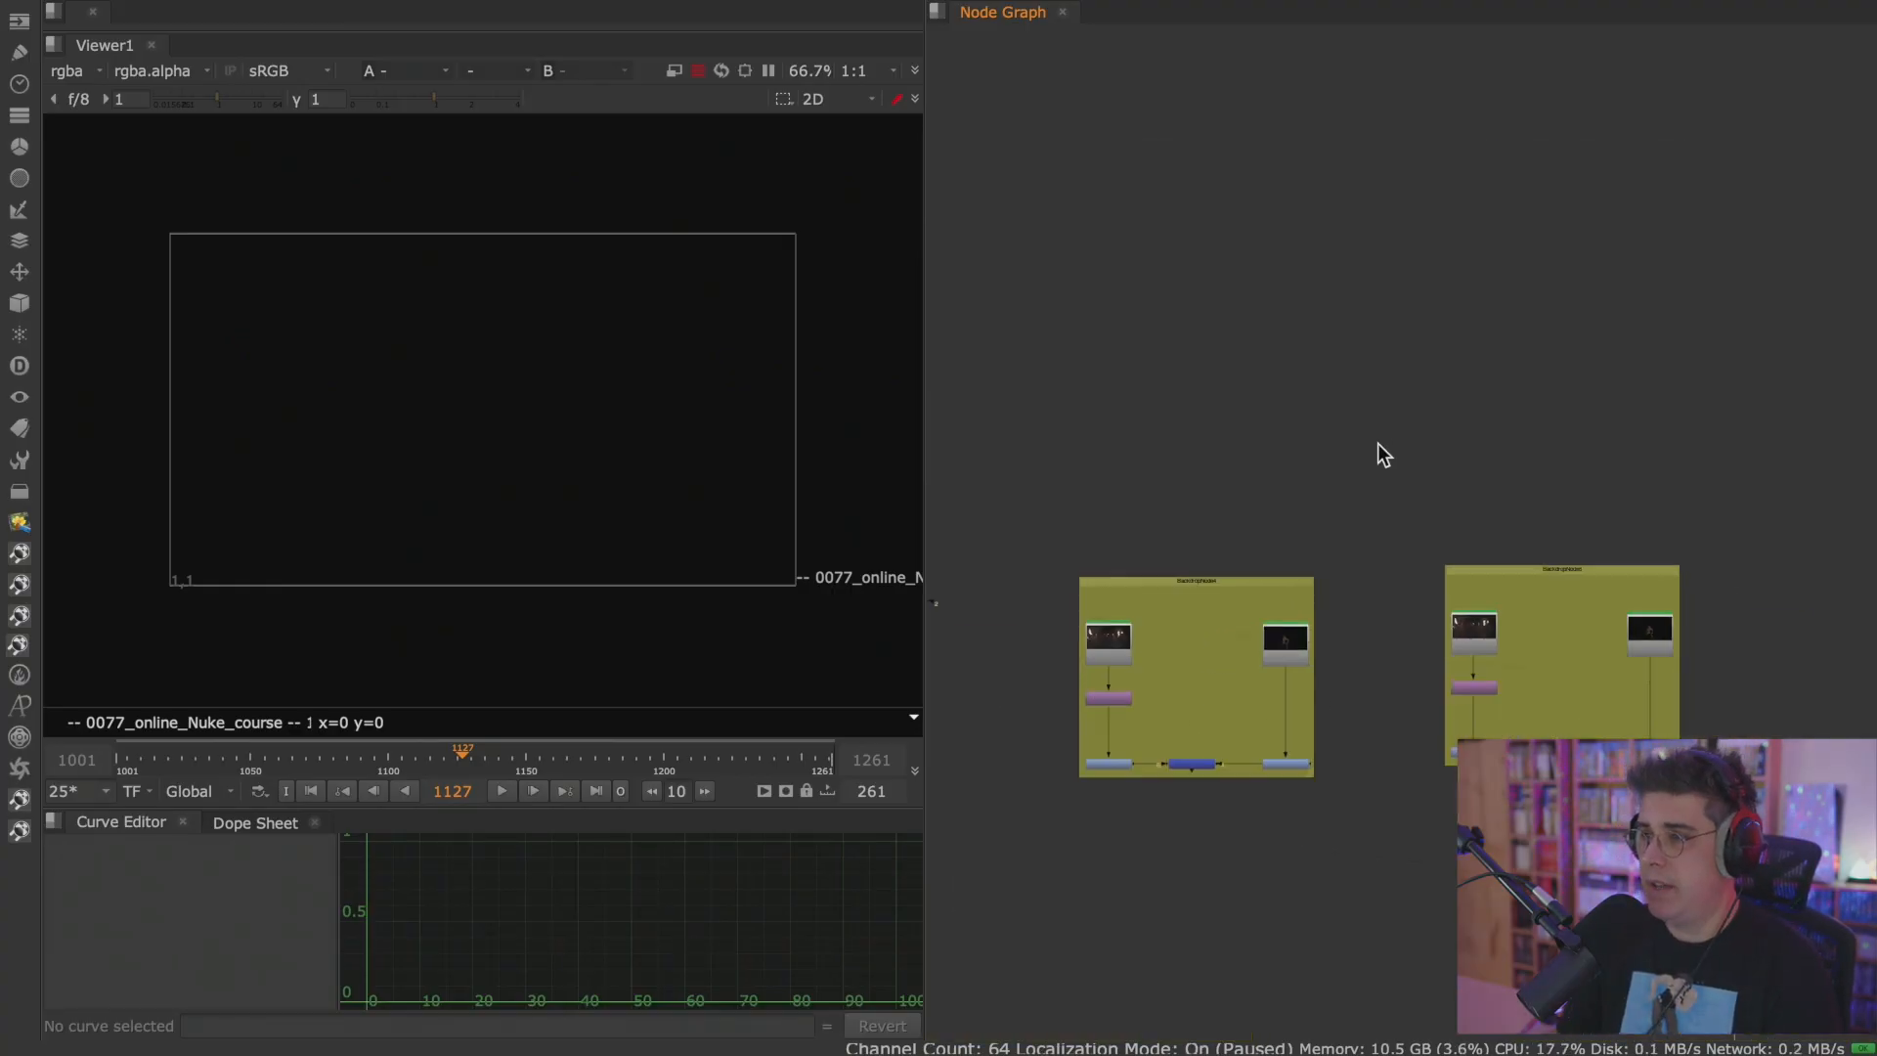
{"action": "scroll", "coordinate": [1392, 495], "scroll_direction": "up", "scroll_amount": 2}
{"action": "key", "text": "ctrl+z"}
{"action": "scroll", "coordinate": [1213, 494], "scroll_direction": "up", "scroll_amount": 5}
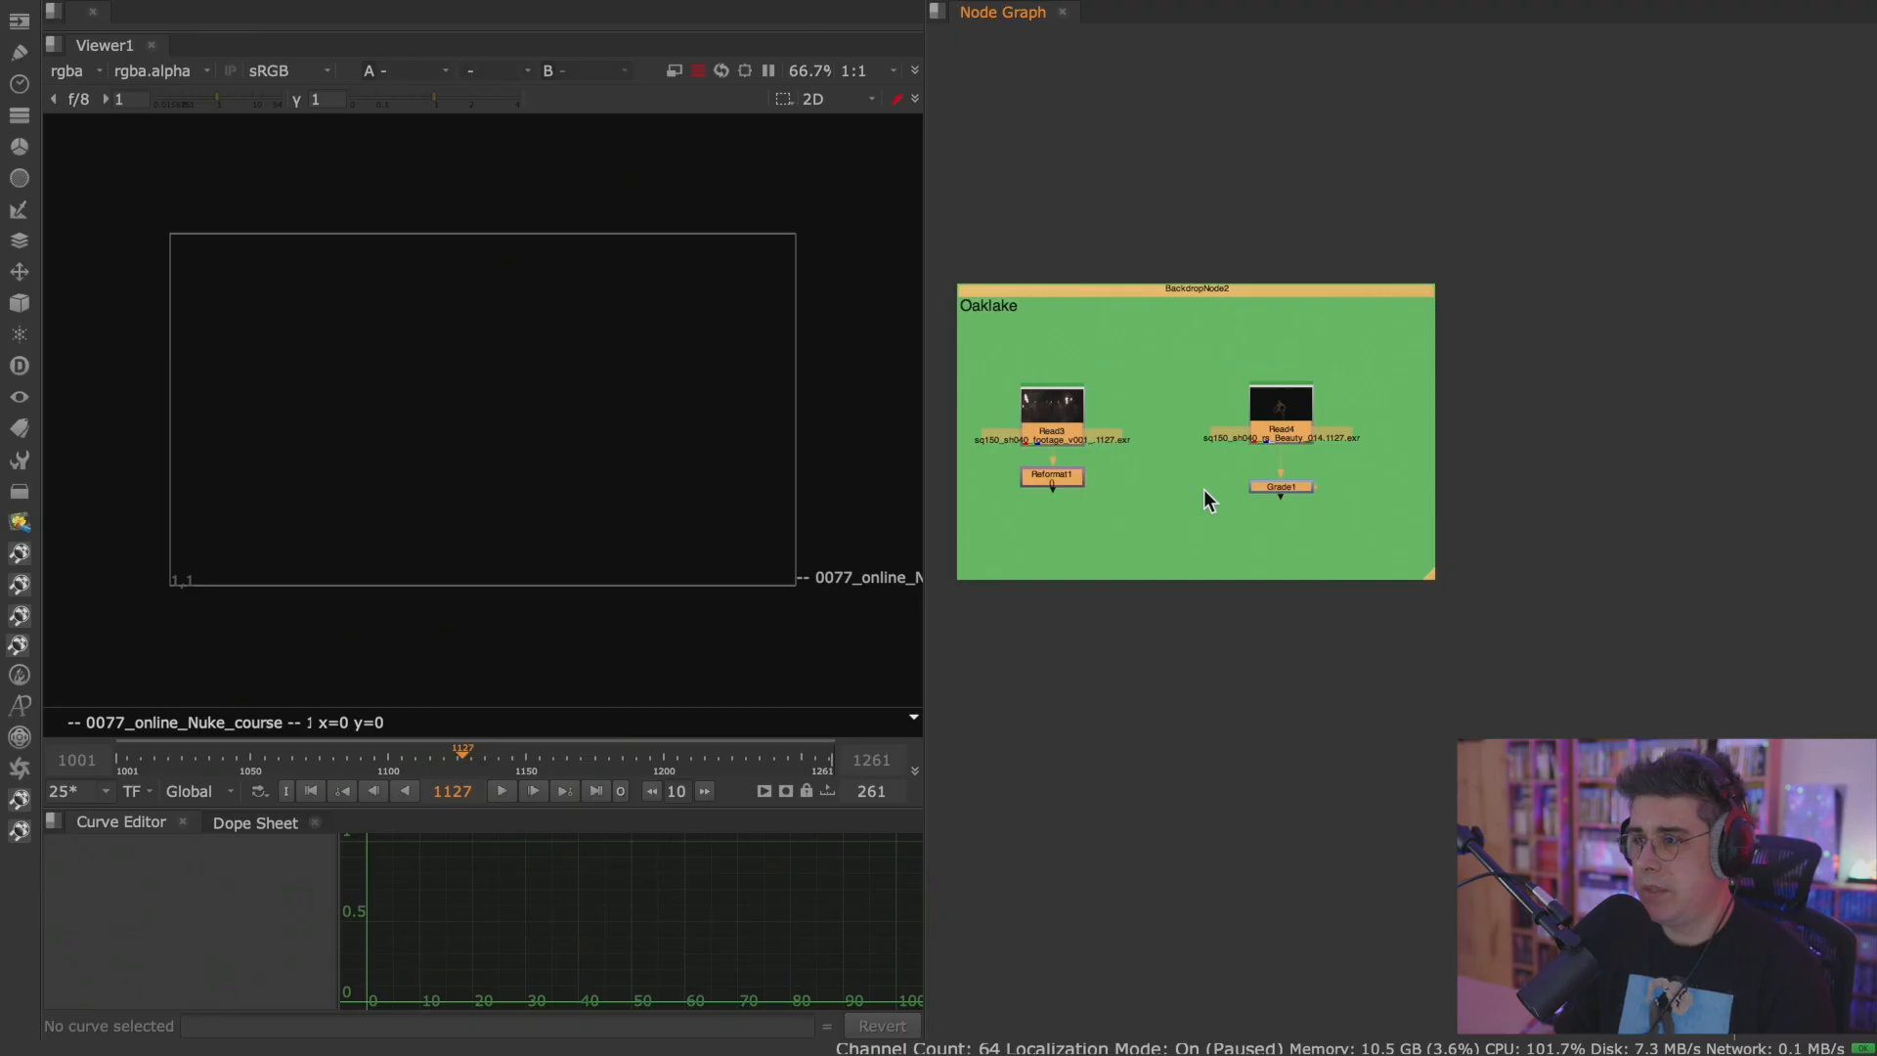
Move the Oaklake backdrop away from its nodes and delete only the backdrop.
{"action": "left_click_drag", "start_coordinate": [1259, 199], "coordinate": [1296, 311]}
{"action": "left_click_drag", "start_coordinate": [1262, 229], "coordinate": [1463, 689], "text": "ctrl"}
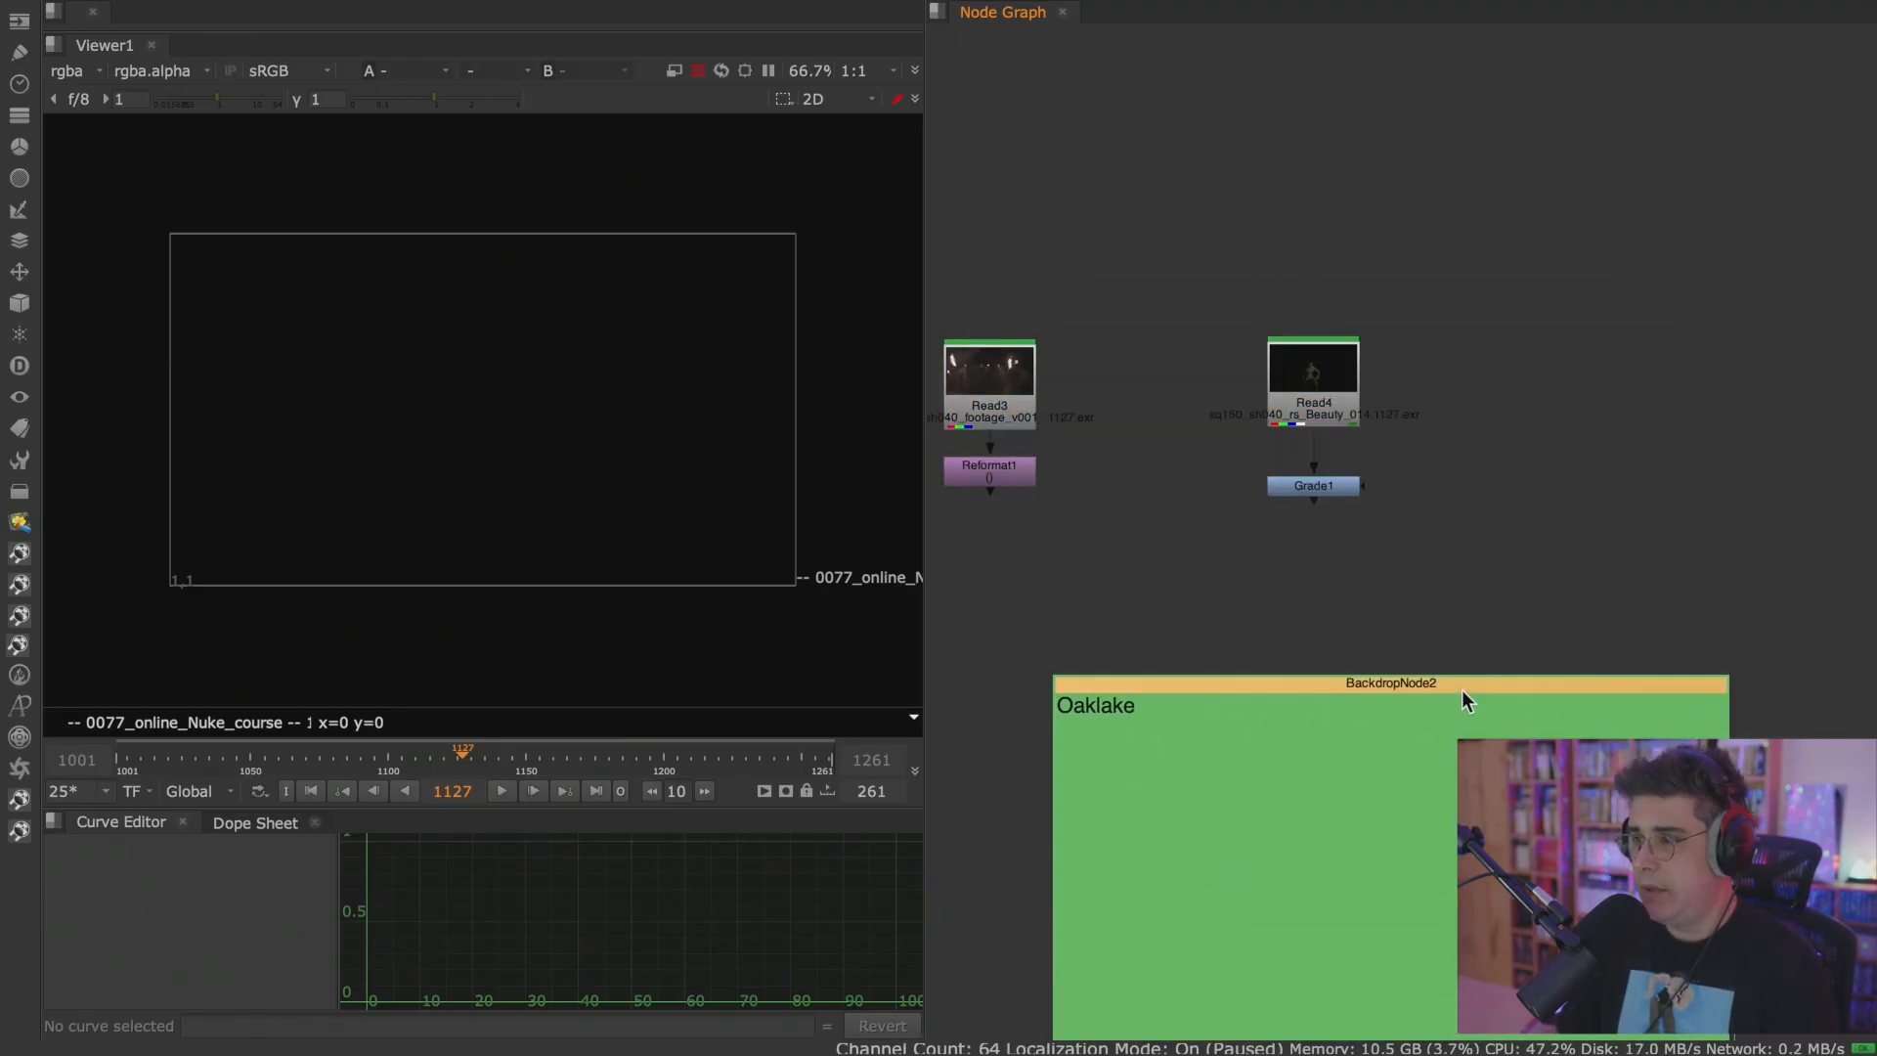
{"action": "key", "text": "Delete"}
View the Reformat1 footage and the Grade1 monster render in the Viewer.
{"action": "left_click", "coordinate": [1007, 477]}
{"action": "key", "text": "1"}
{"action": "left_click", "coordinate": [1288, 499]}
{"action": "key", "text": "2"}
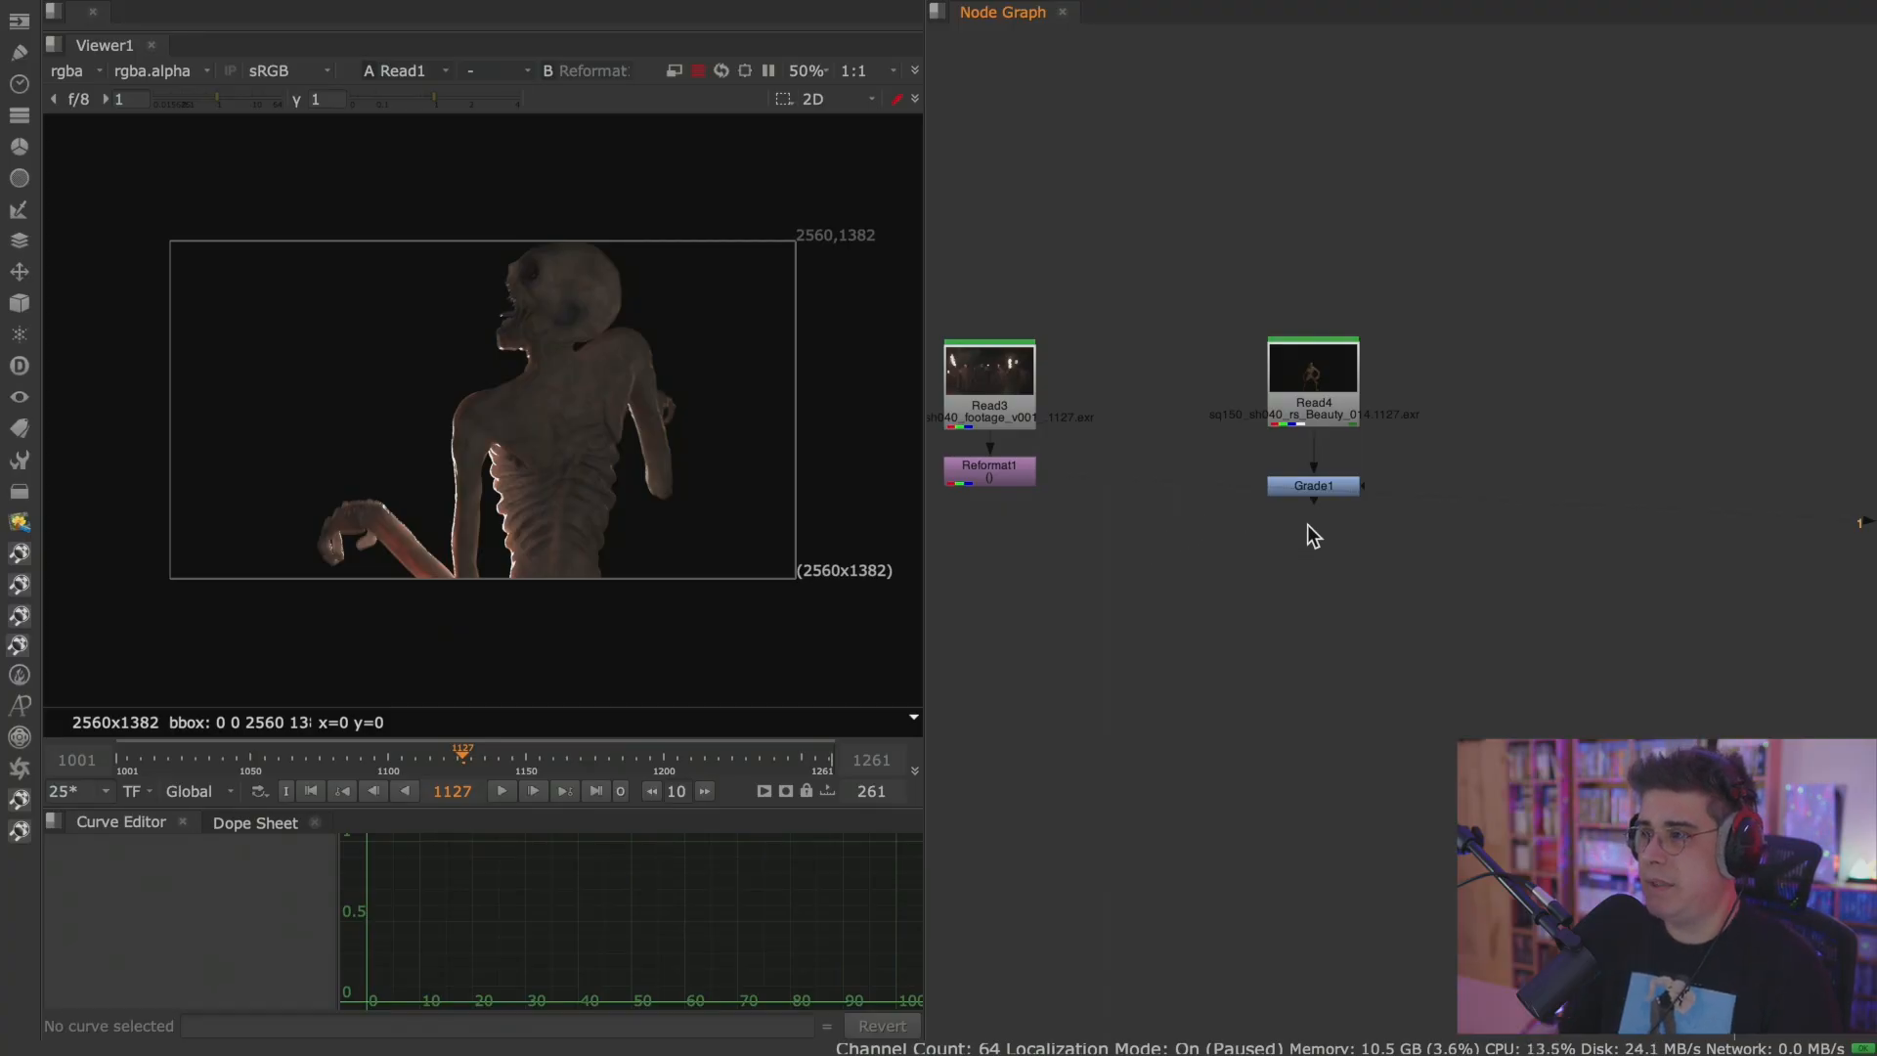
{"action": "left_click", "coordinate": [1315, 487]}
{"action": "key", "text": "1"}
Add a Merge node set to over, with Reformat1 in its B input and Grade1 in its A input.
{"action": "left_click", "coordinate": [1230, 560]}
{"action": "key", "text": "m"}
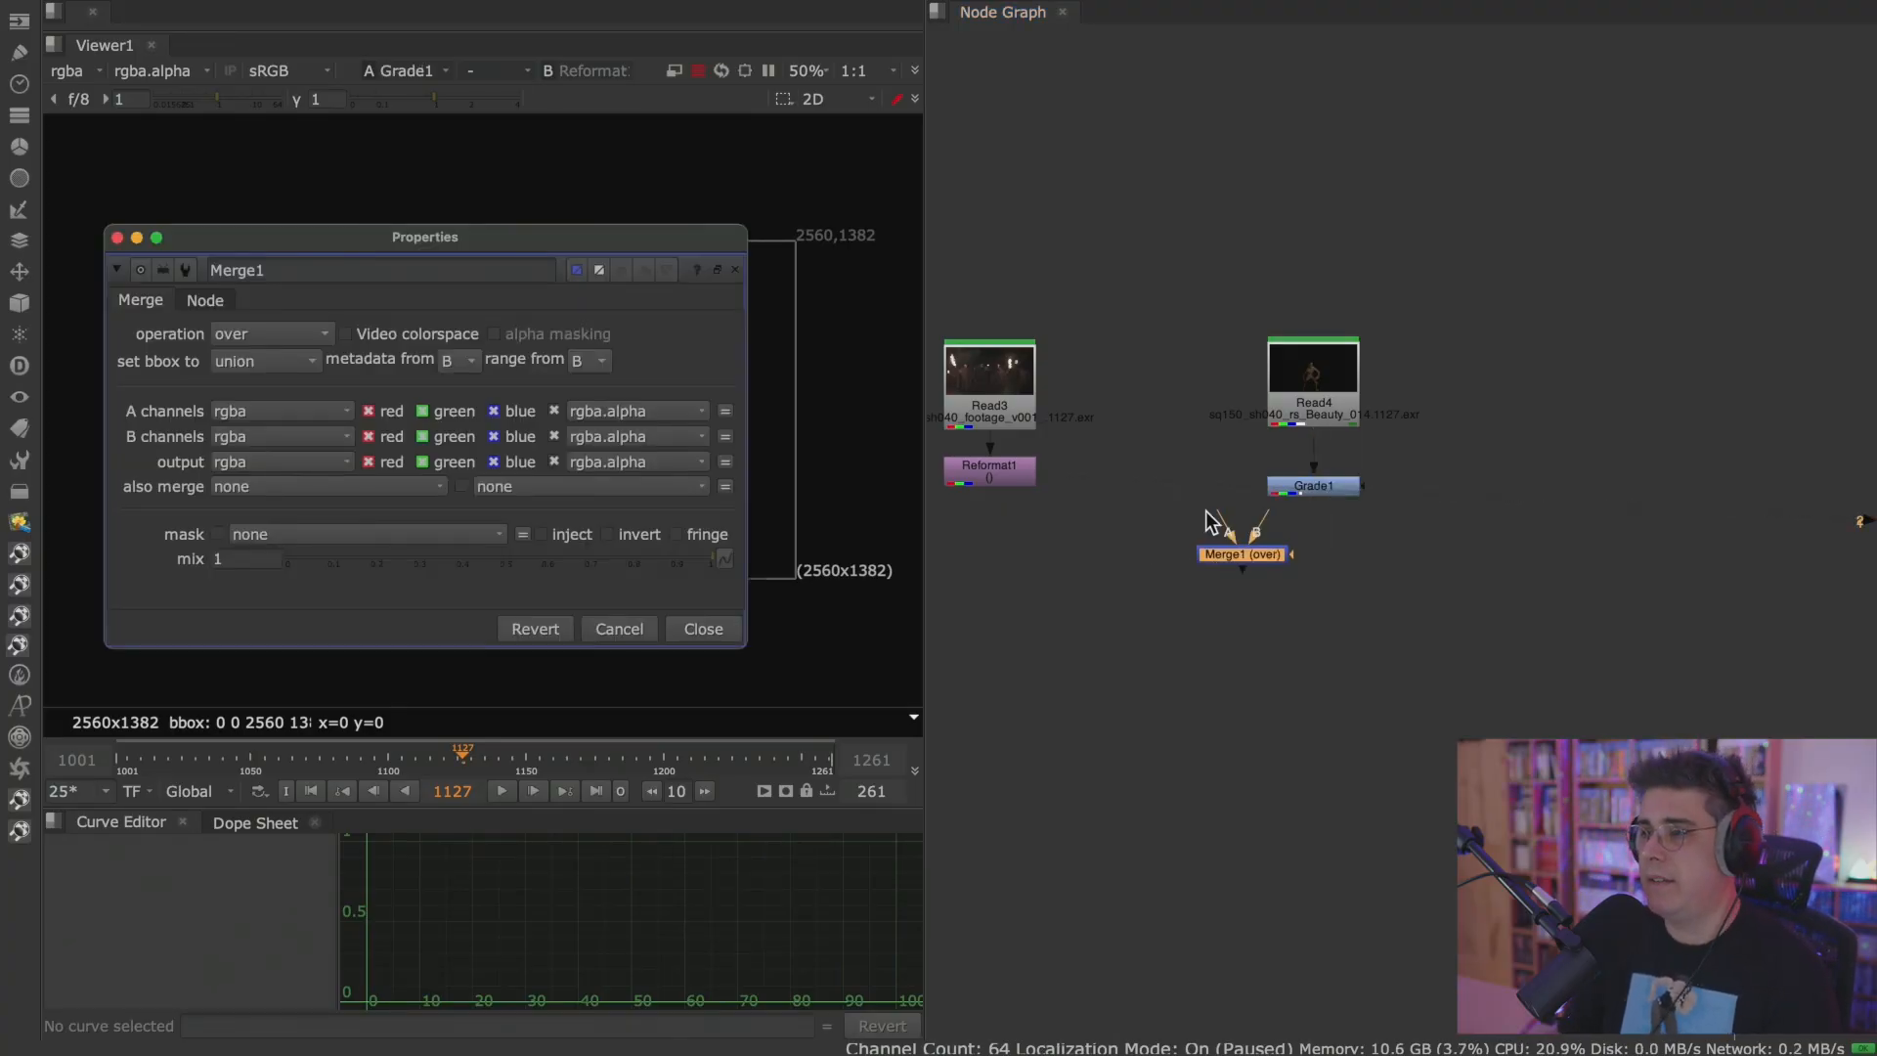
{"action": "left_click_drag", "start_coordinate": [1222, 530], "coordinate": [992, 471]}
{"action": "left_click_drag", "start_coordinate": [1256, 533], "coordinate": [1171, 592]}
{"action": "key", "text": "shift+x"}
{"action": "left_click", "coordinate": [690, 634]}
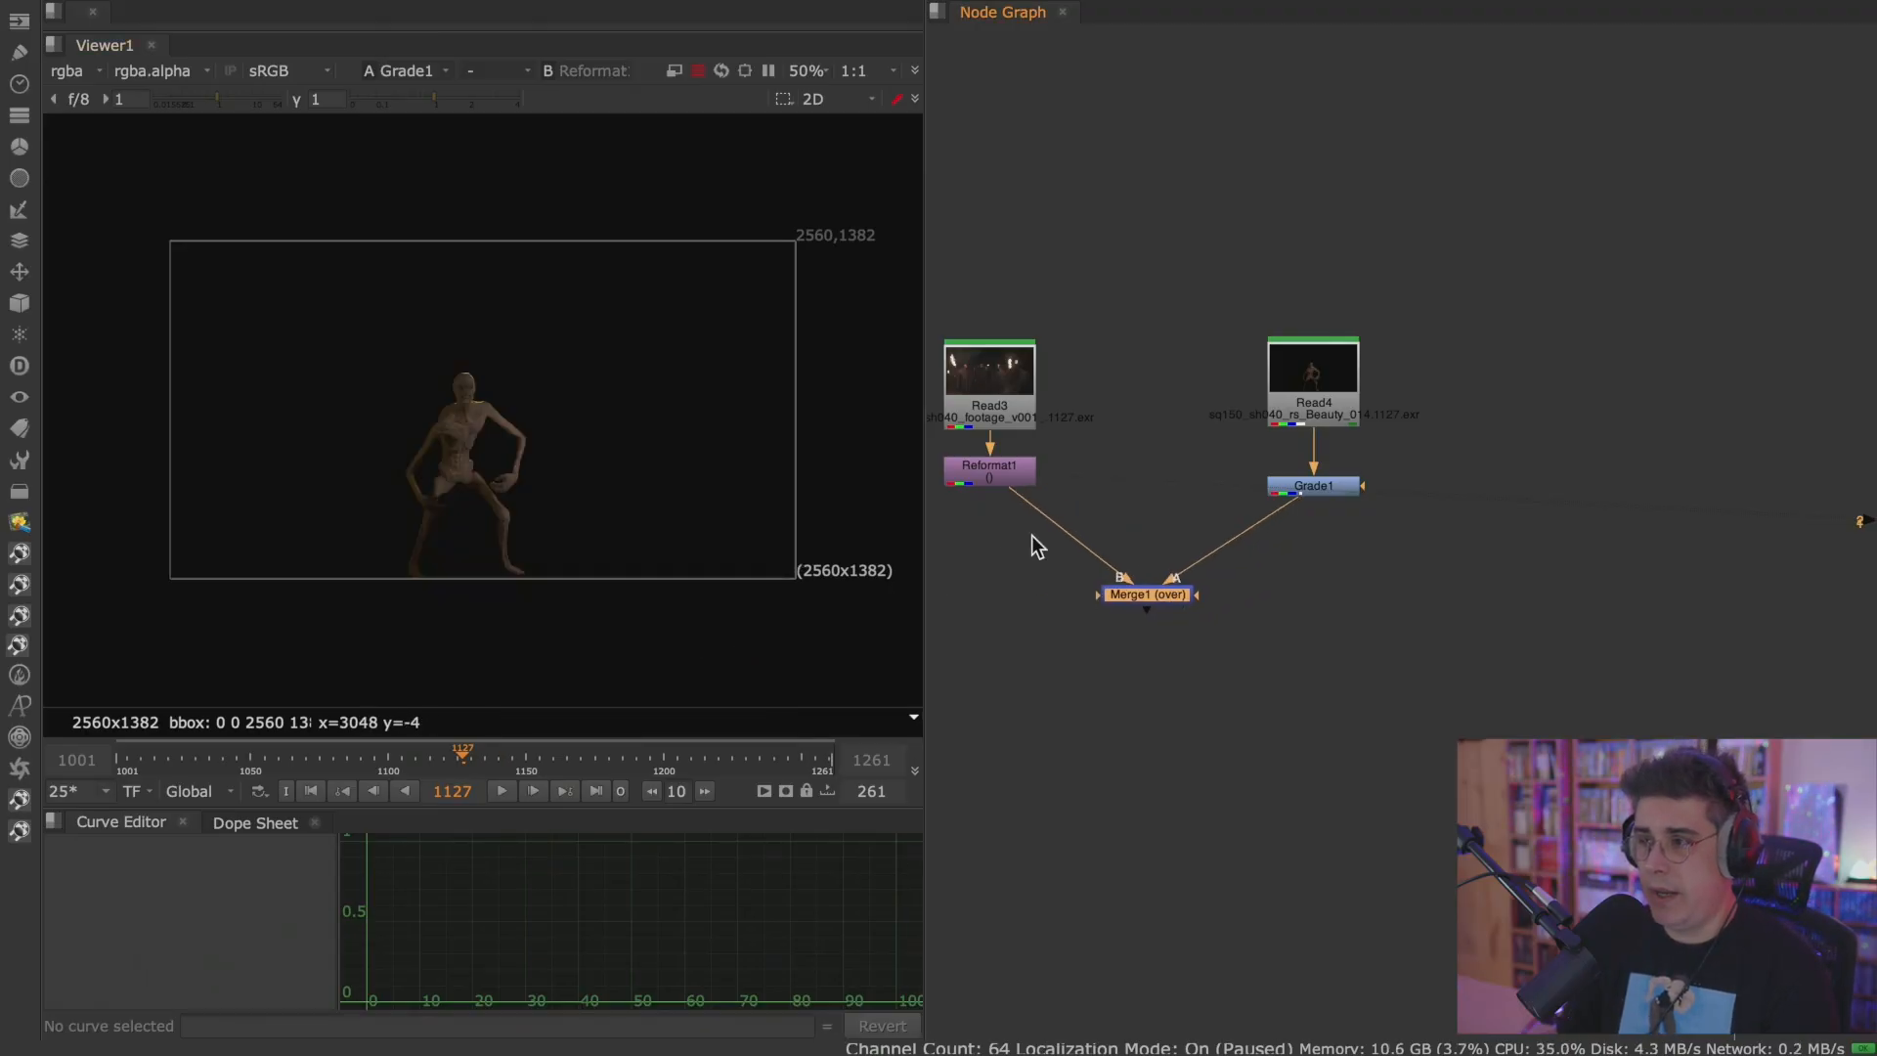
View the Reformat1 background and compare it with the Merge1 composite in the Viewer.
{"action": "scroll", "coordinate": [1002, 560], "scroll_direction": "up", "scroll_amount": 3}
{"action": "left_click", "coordinate": [1076, 452]}
{"action": "key", "text": "1"}
{"action": "left_click", "coordinate": [1218, 505]}
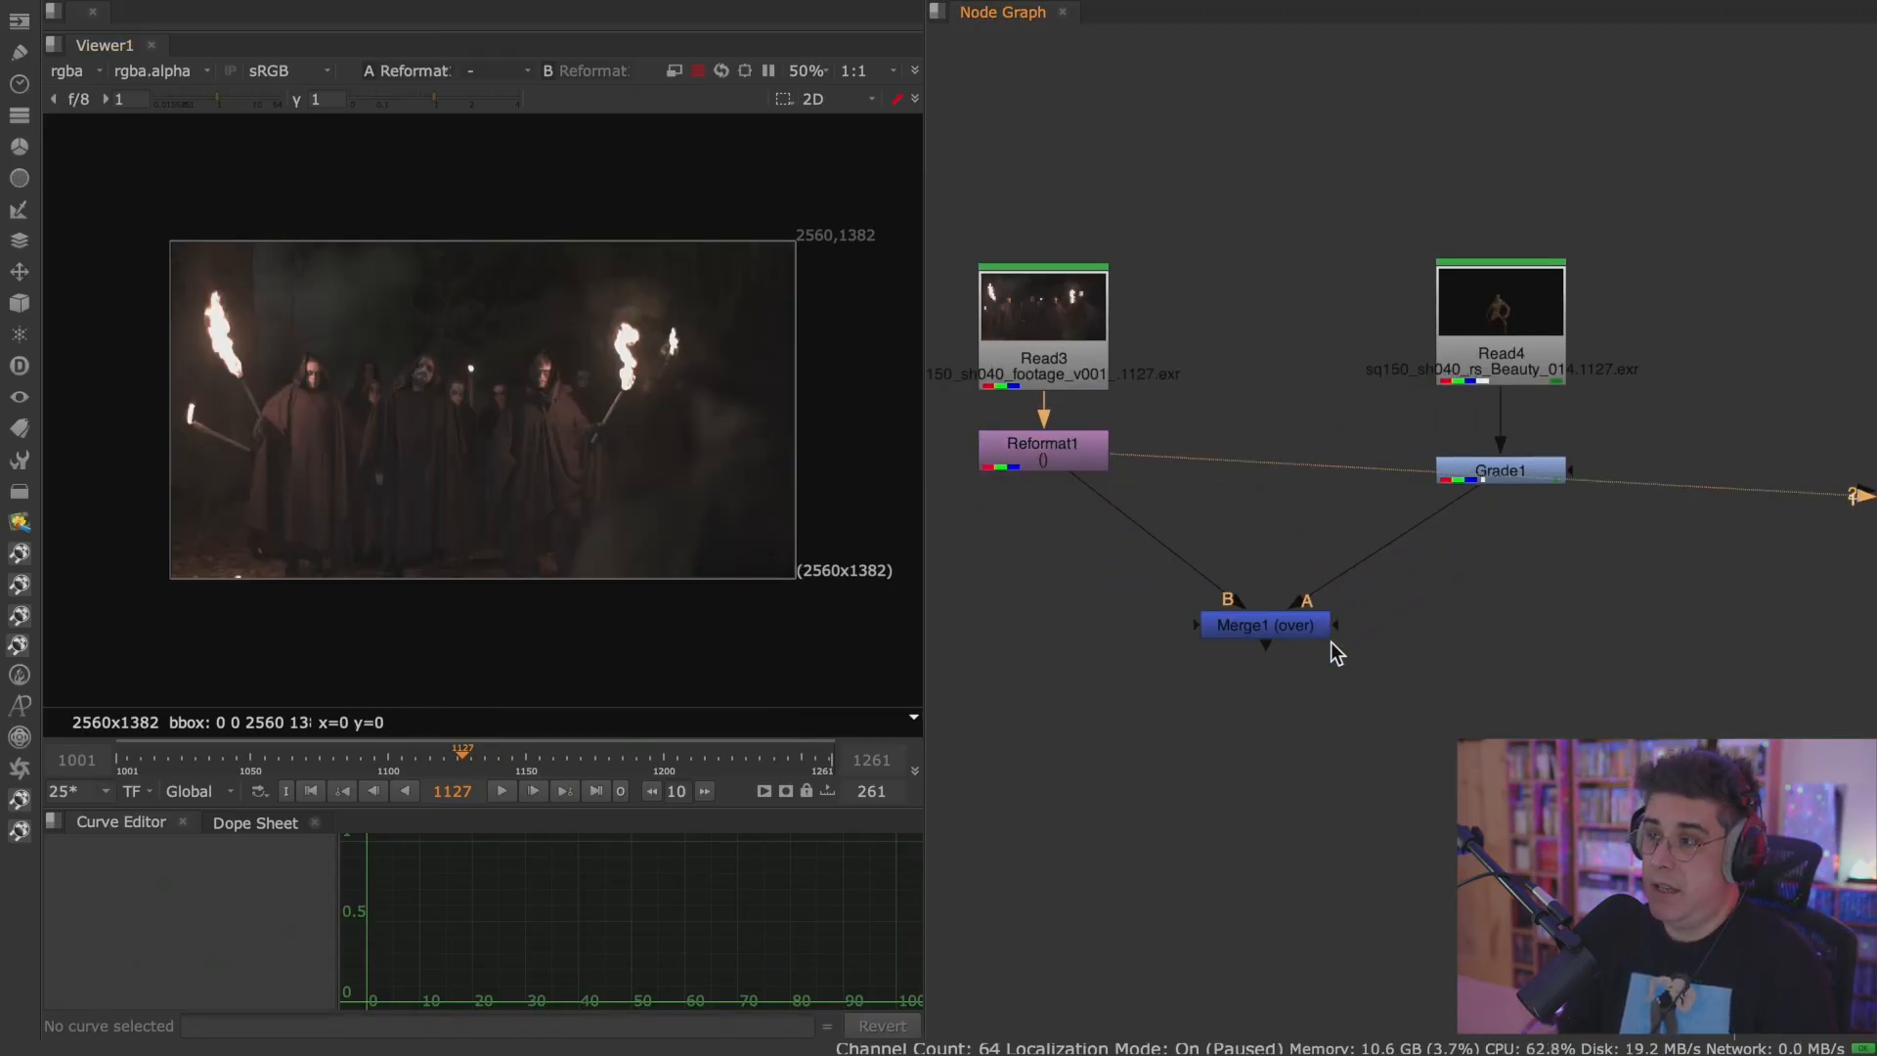
{"action": "left_click", "coordinate": [1261, 628]}
{"action": "key", "text": "1"}
Play the Merge1 composite in a maximized Viewer, inspect the monster closely, and restore the layout.
{"action": "left_click", "coordinate": [503, 789]}
{"action": "key", "text": "space"}
{"action": "scroll", "coordinate": [638, 639], "scroll_direction": "up", "scroll_amount": 5}
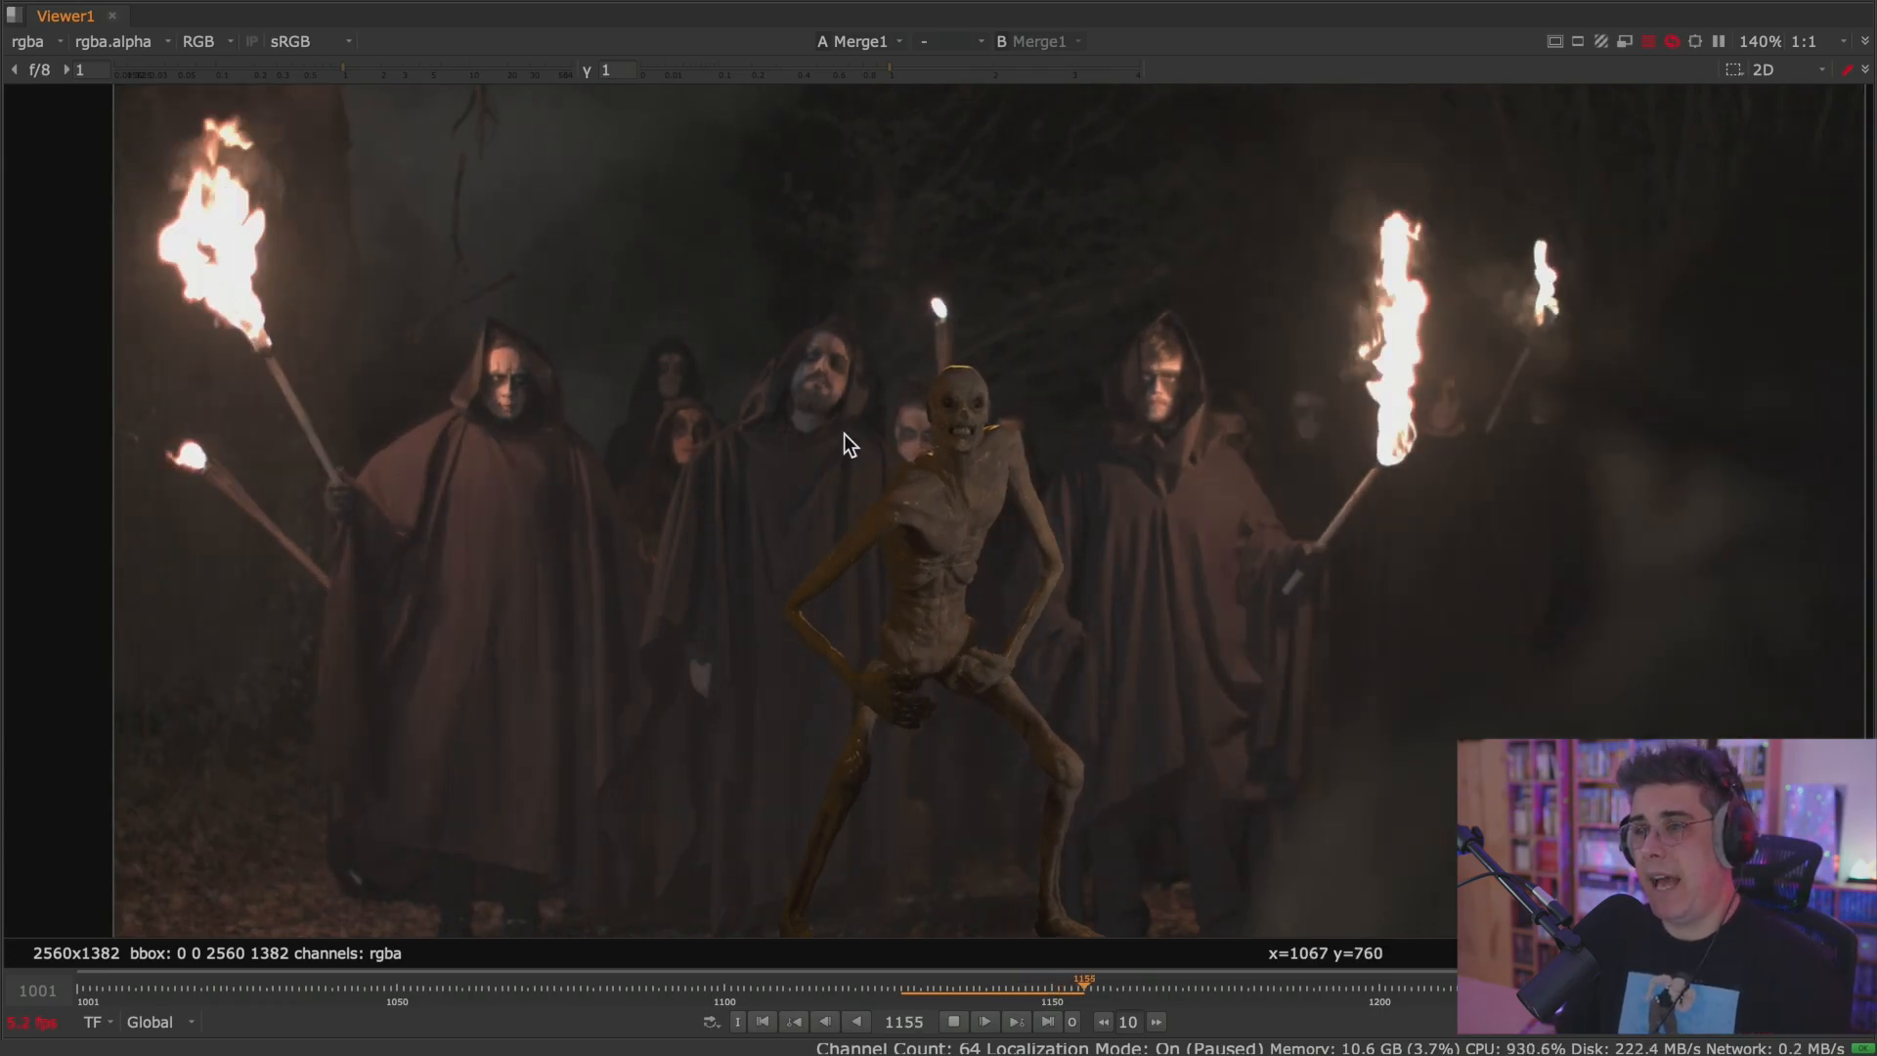
{"action": "scroll", "coordinate": [862, 450], "scroll_direction": "up", "scroll_amount": 3}
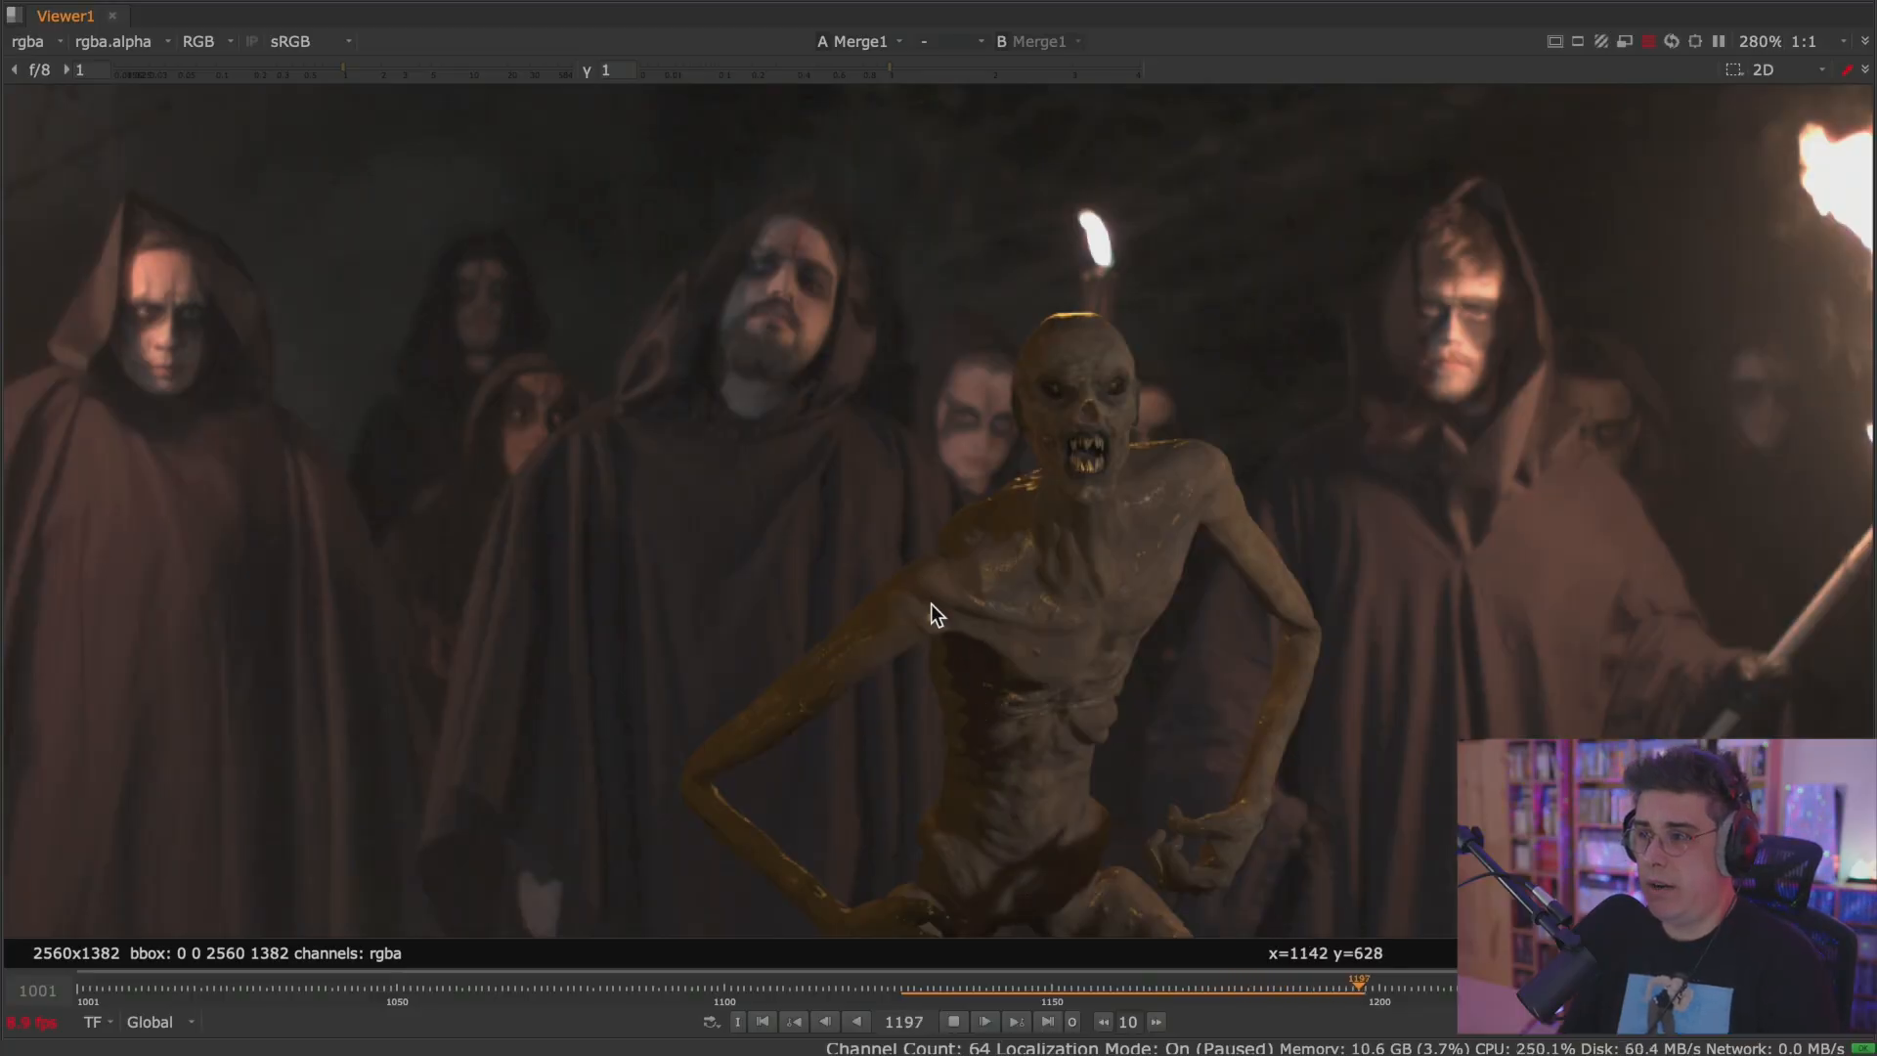
{"action": "scroll", "coordinate": [930, 602], "scroll_direction": "down", "scroll_amount": 3}
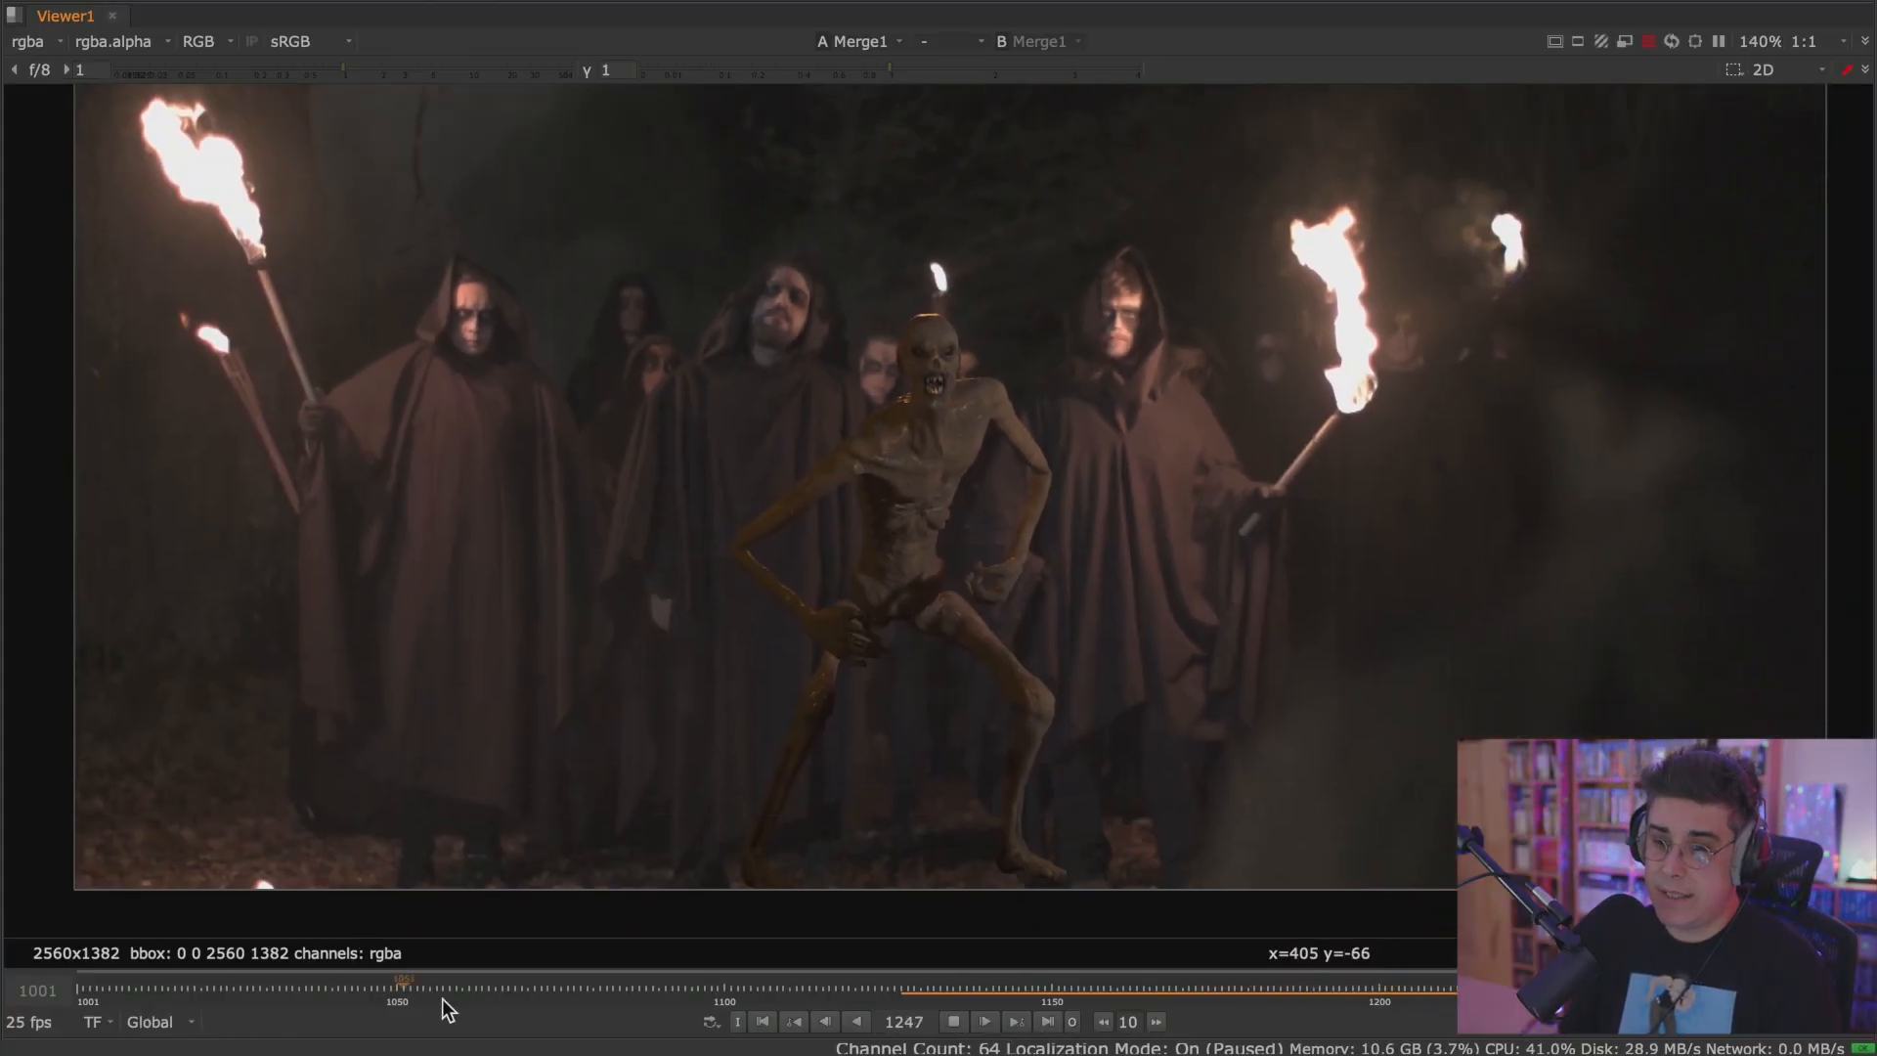
{"action": "left_click", "coordinate": [961, 1022]}
{"action": "key", "text": "space"}
Set the project frame range to 1050–1169 to match the frame range in Read4's properties.
{"action": "double_click", "coordinate": [1546, 324]}
{"action": "left_click", "coordinate": [1347, 753]}
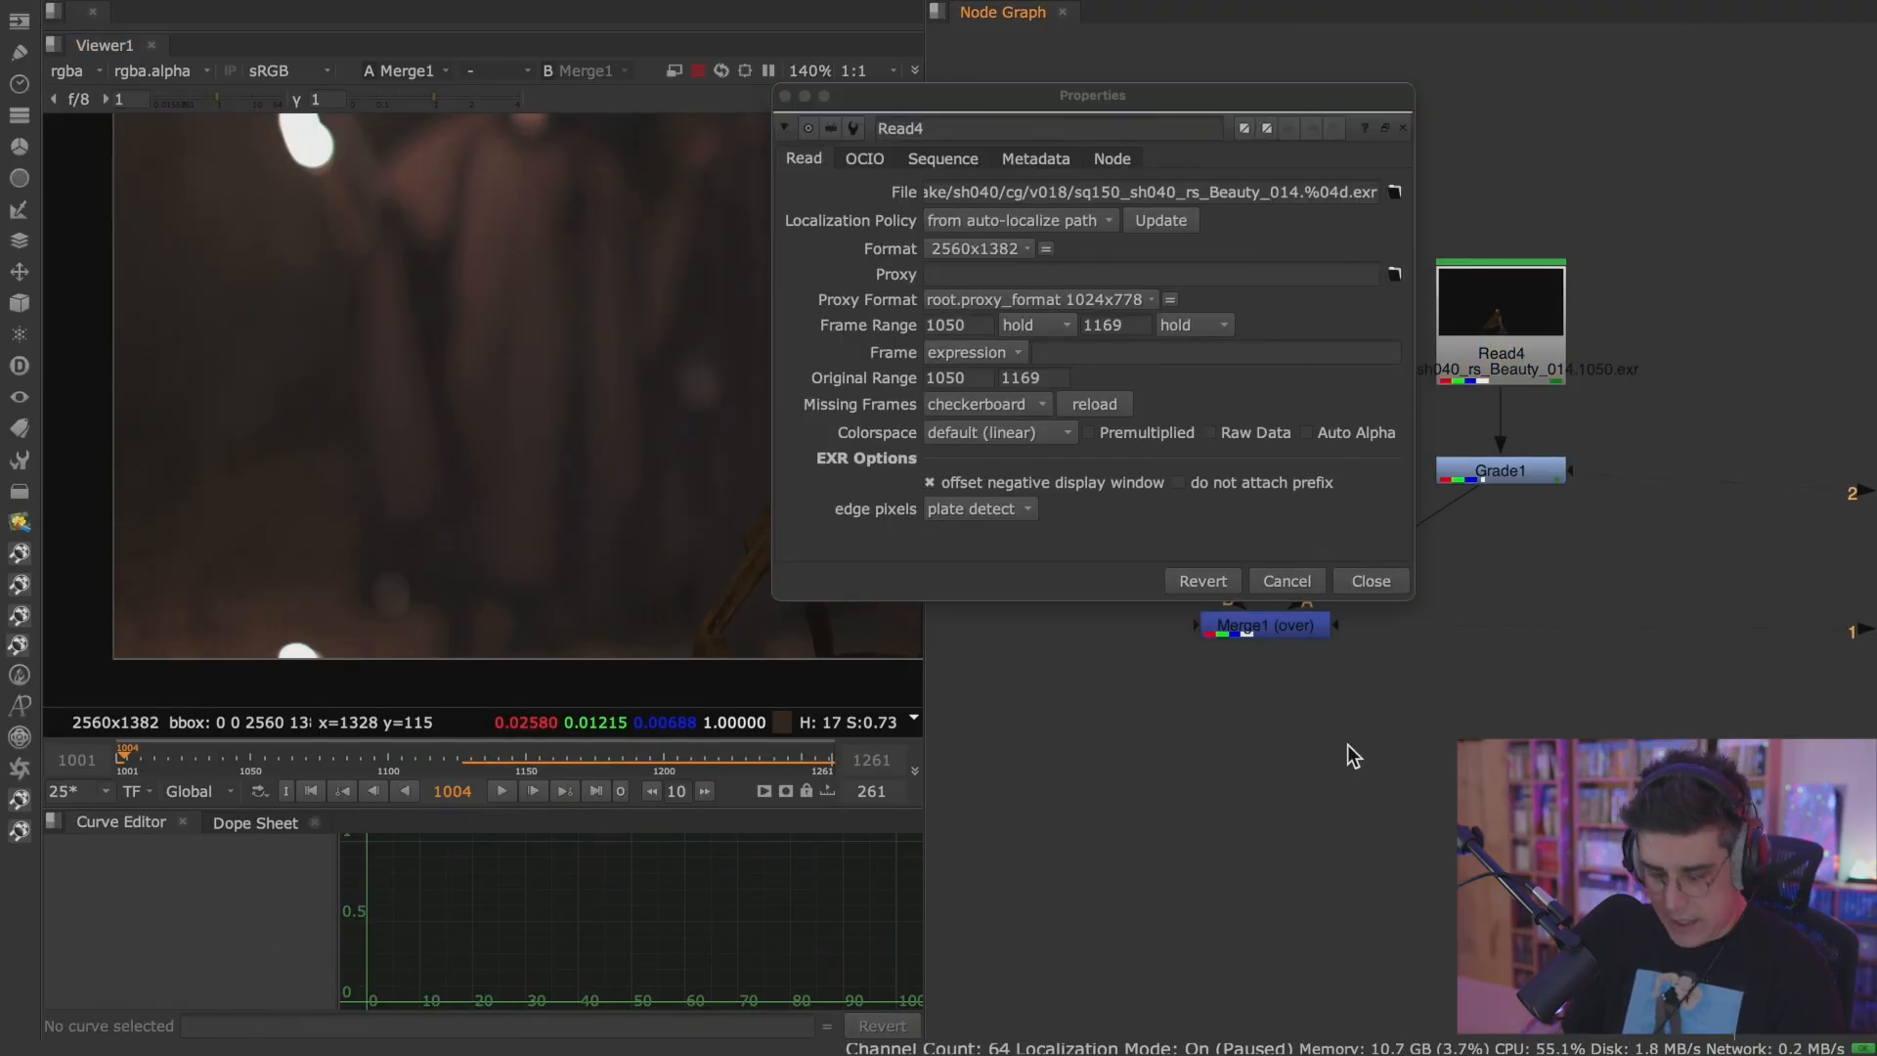
{"action": "key", "text": "s"}
{"action": "left_click_drag", "start_coordinate": [1040, 168], "coordinate": [625, 174]}
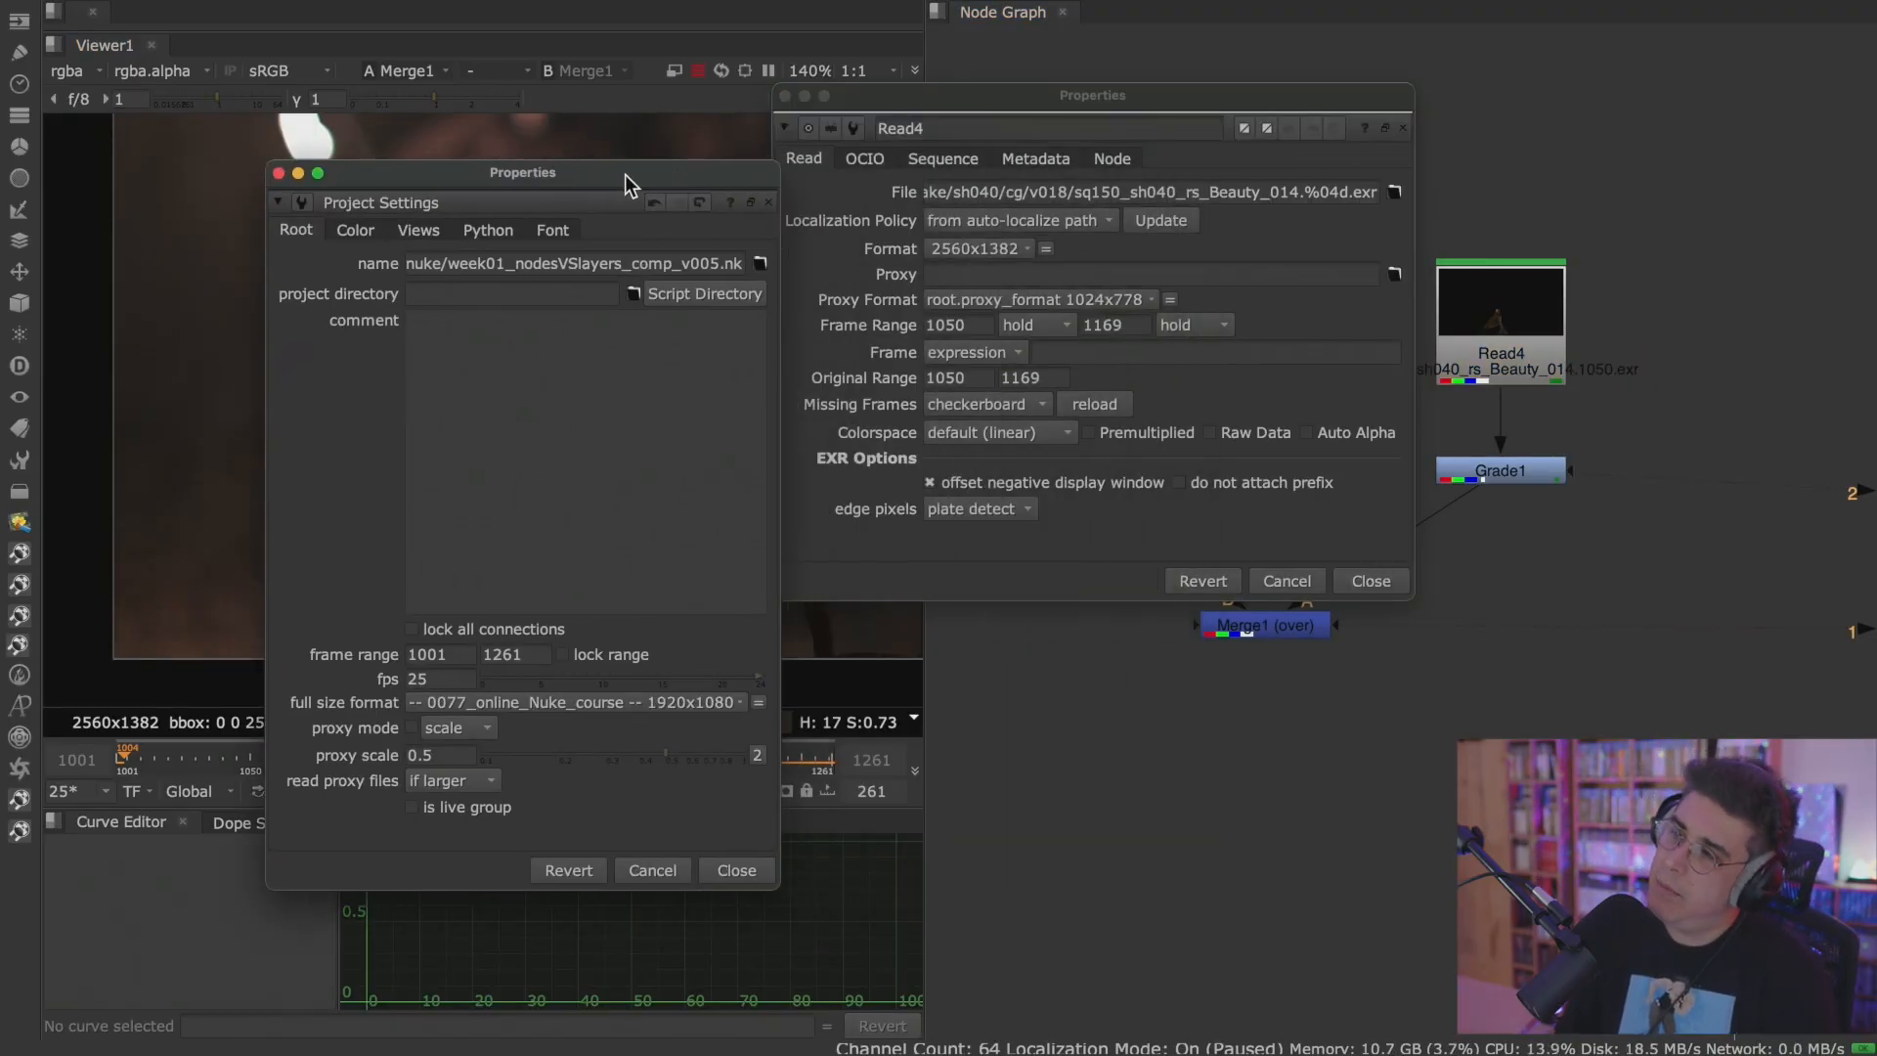
{"action": "double_click", "coordinate": [536, 654]}
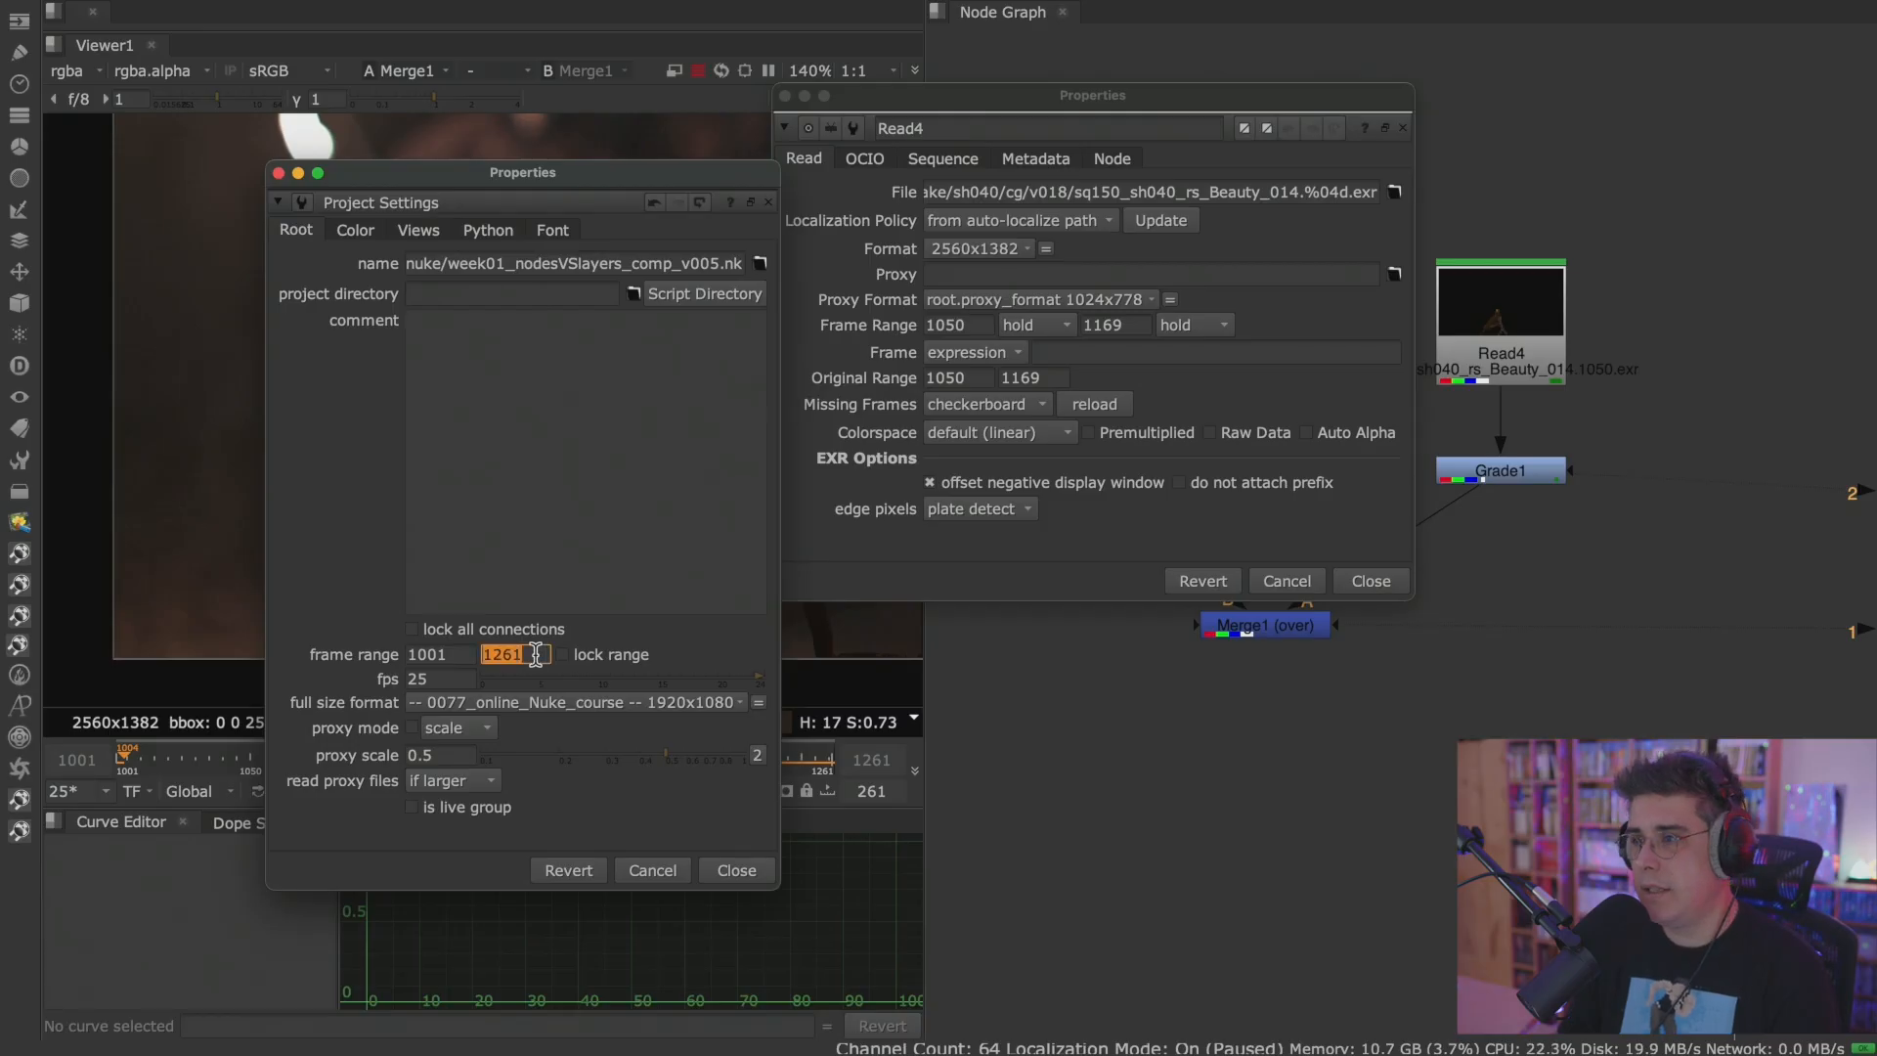
{"action": "type", "text": "169"}
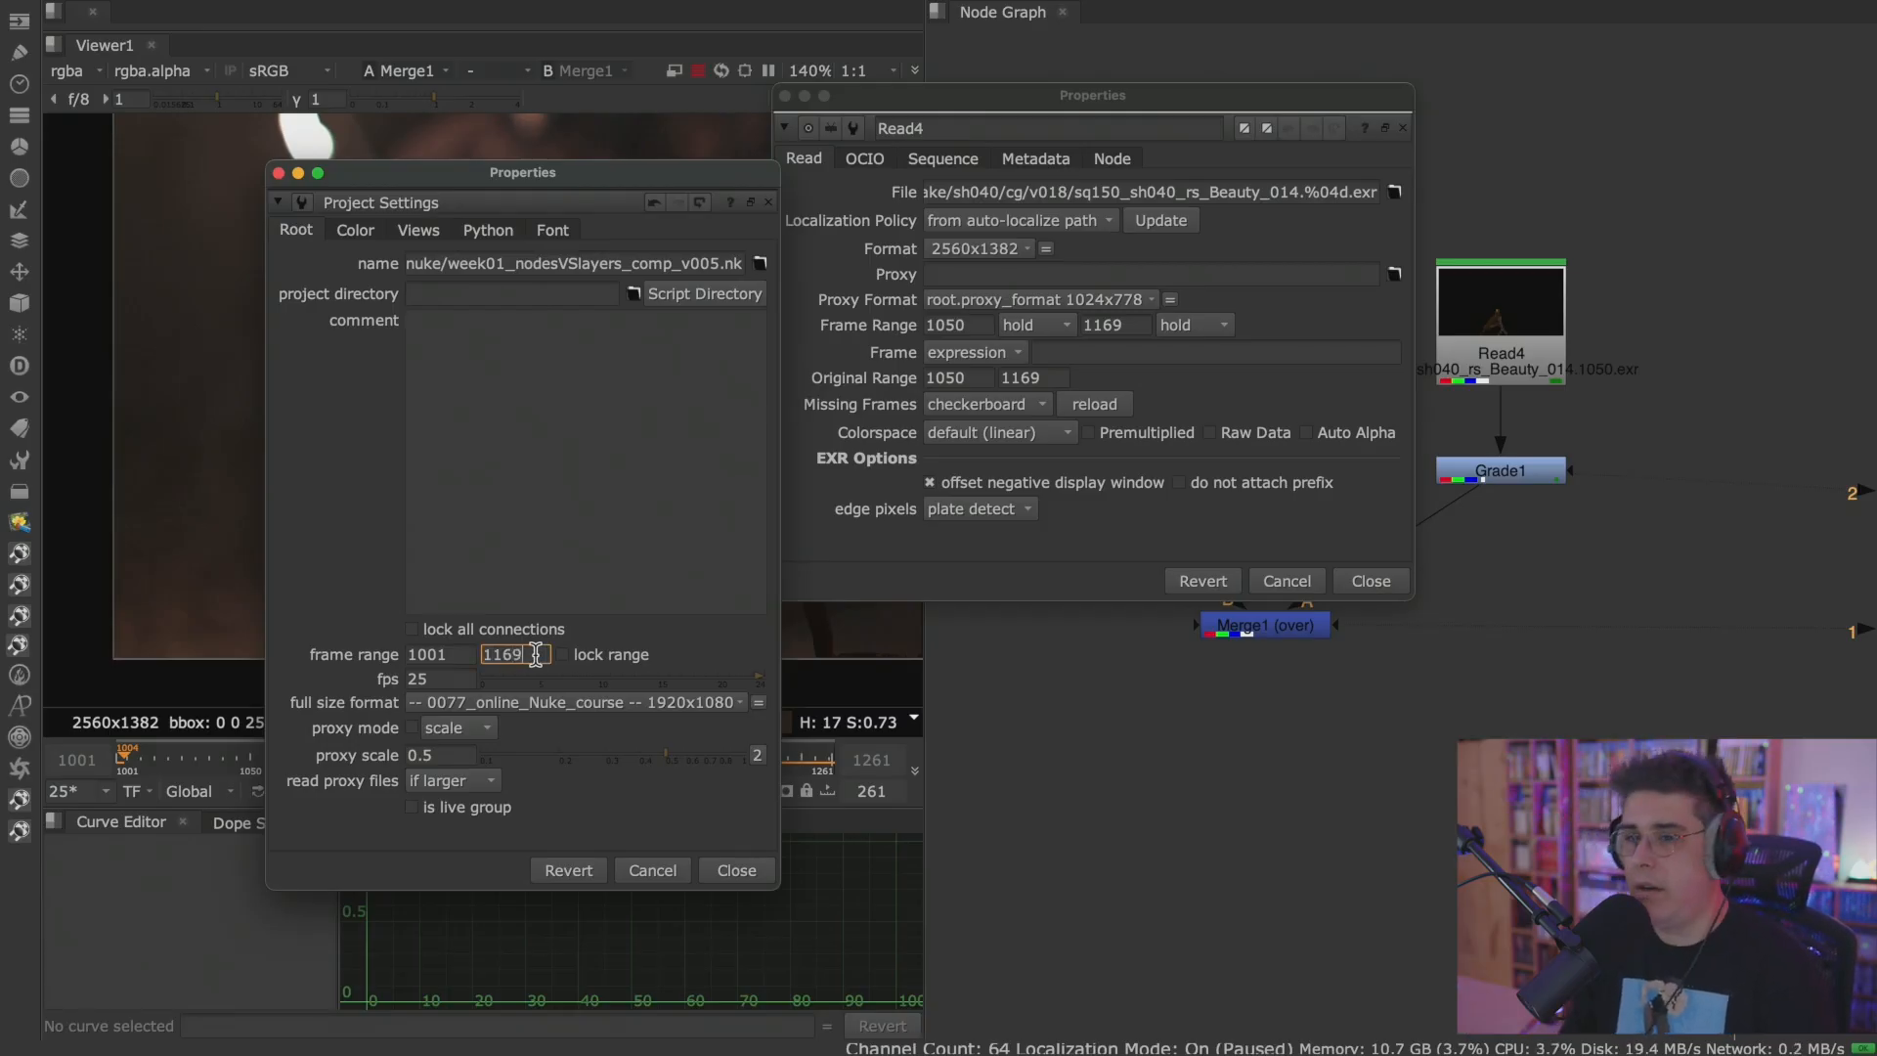
{"action": "double_click", "coordinate": [465, 654]}
{"action": "type", "text": "1"}
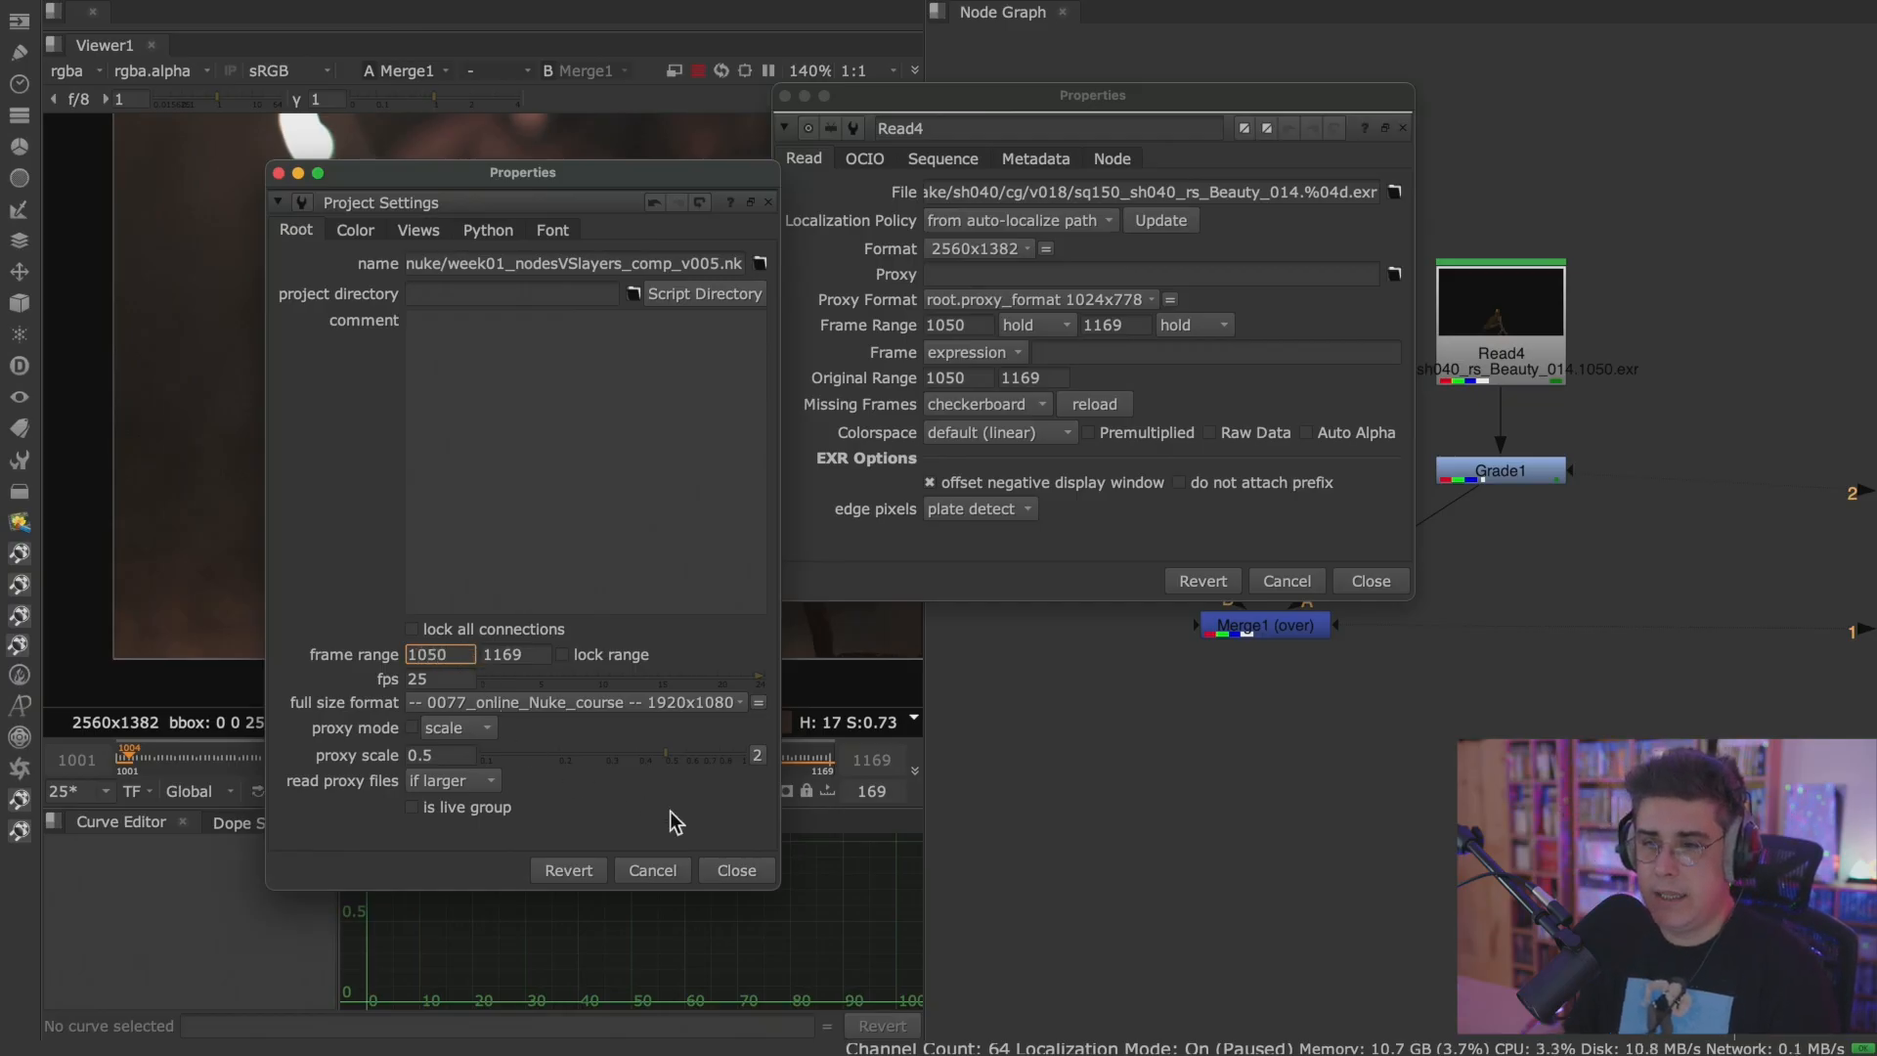
{"action": "left_click", "coordinate": [759, 866]}
{"action": "left_click", "coordinate": [1370, 581]}
Set the project frame rate to 24 fps in the Project Settings.
{"action": "key", "text": "s"}
{"action": "left_click_drag", "start_coordinate": [1061, 553], "coordinate": [909, 555]}
{"action": "type", "text": "24"}
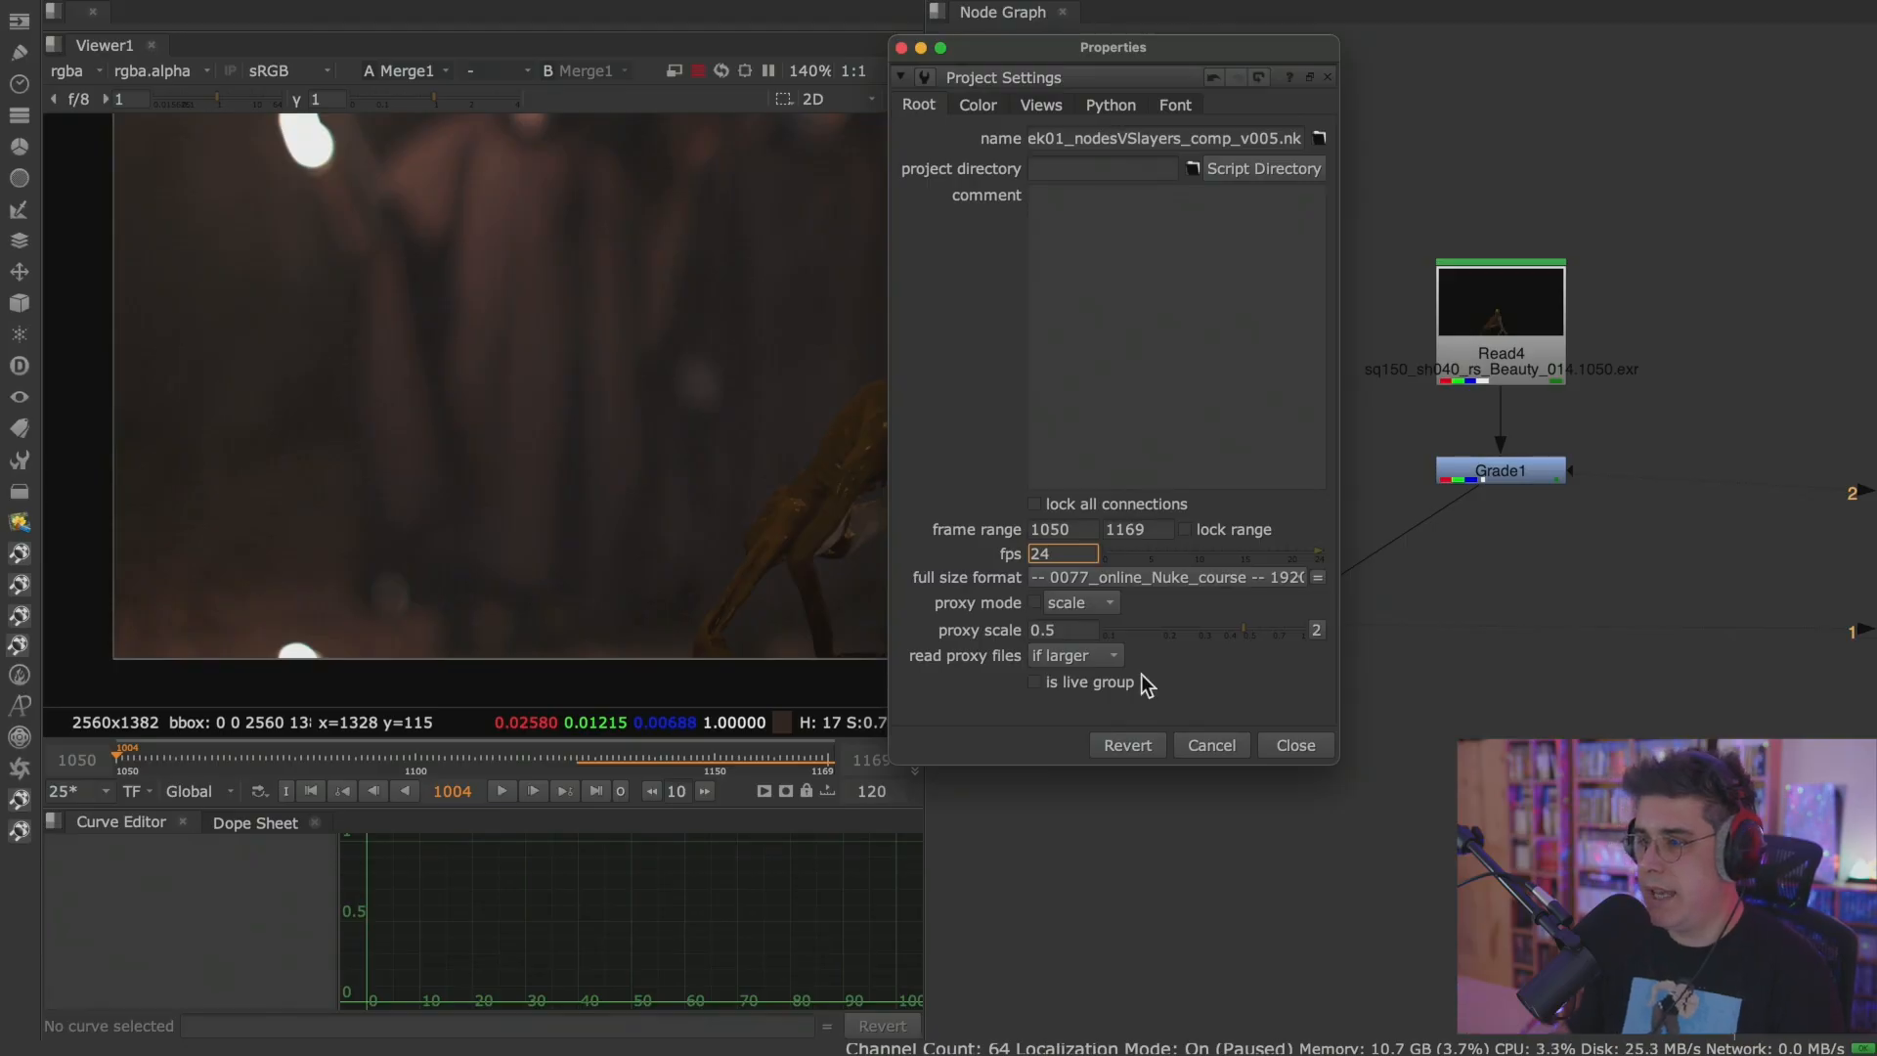
{"action": "left_click", "coordinate": [1288, 746]}
Play the Merge1 composite from the first frame in a maximized Viewer and return to frame 1050.
{"action": "left_click", "coordinate": [1290, 628]}
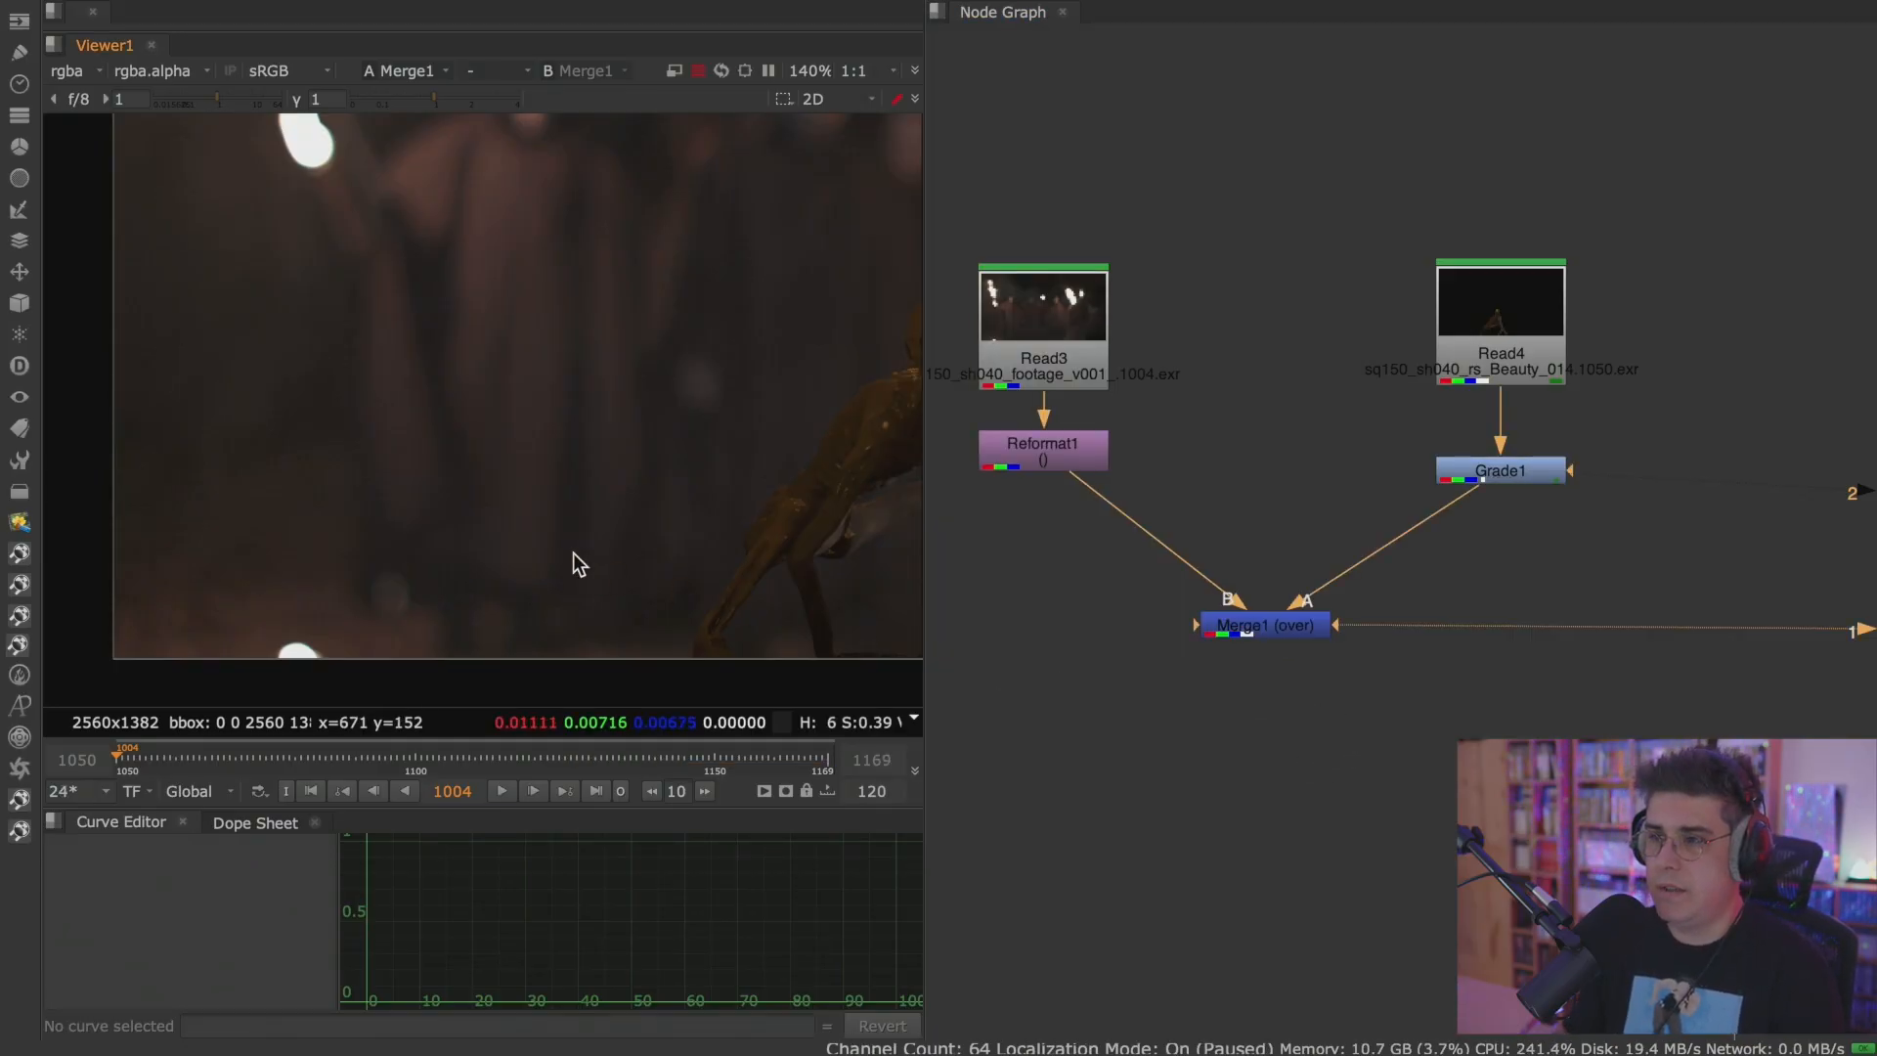
{"action": "key", "text": "space"}
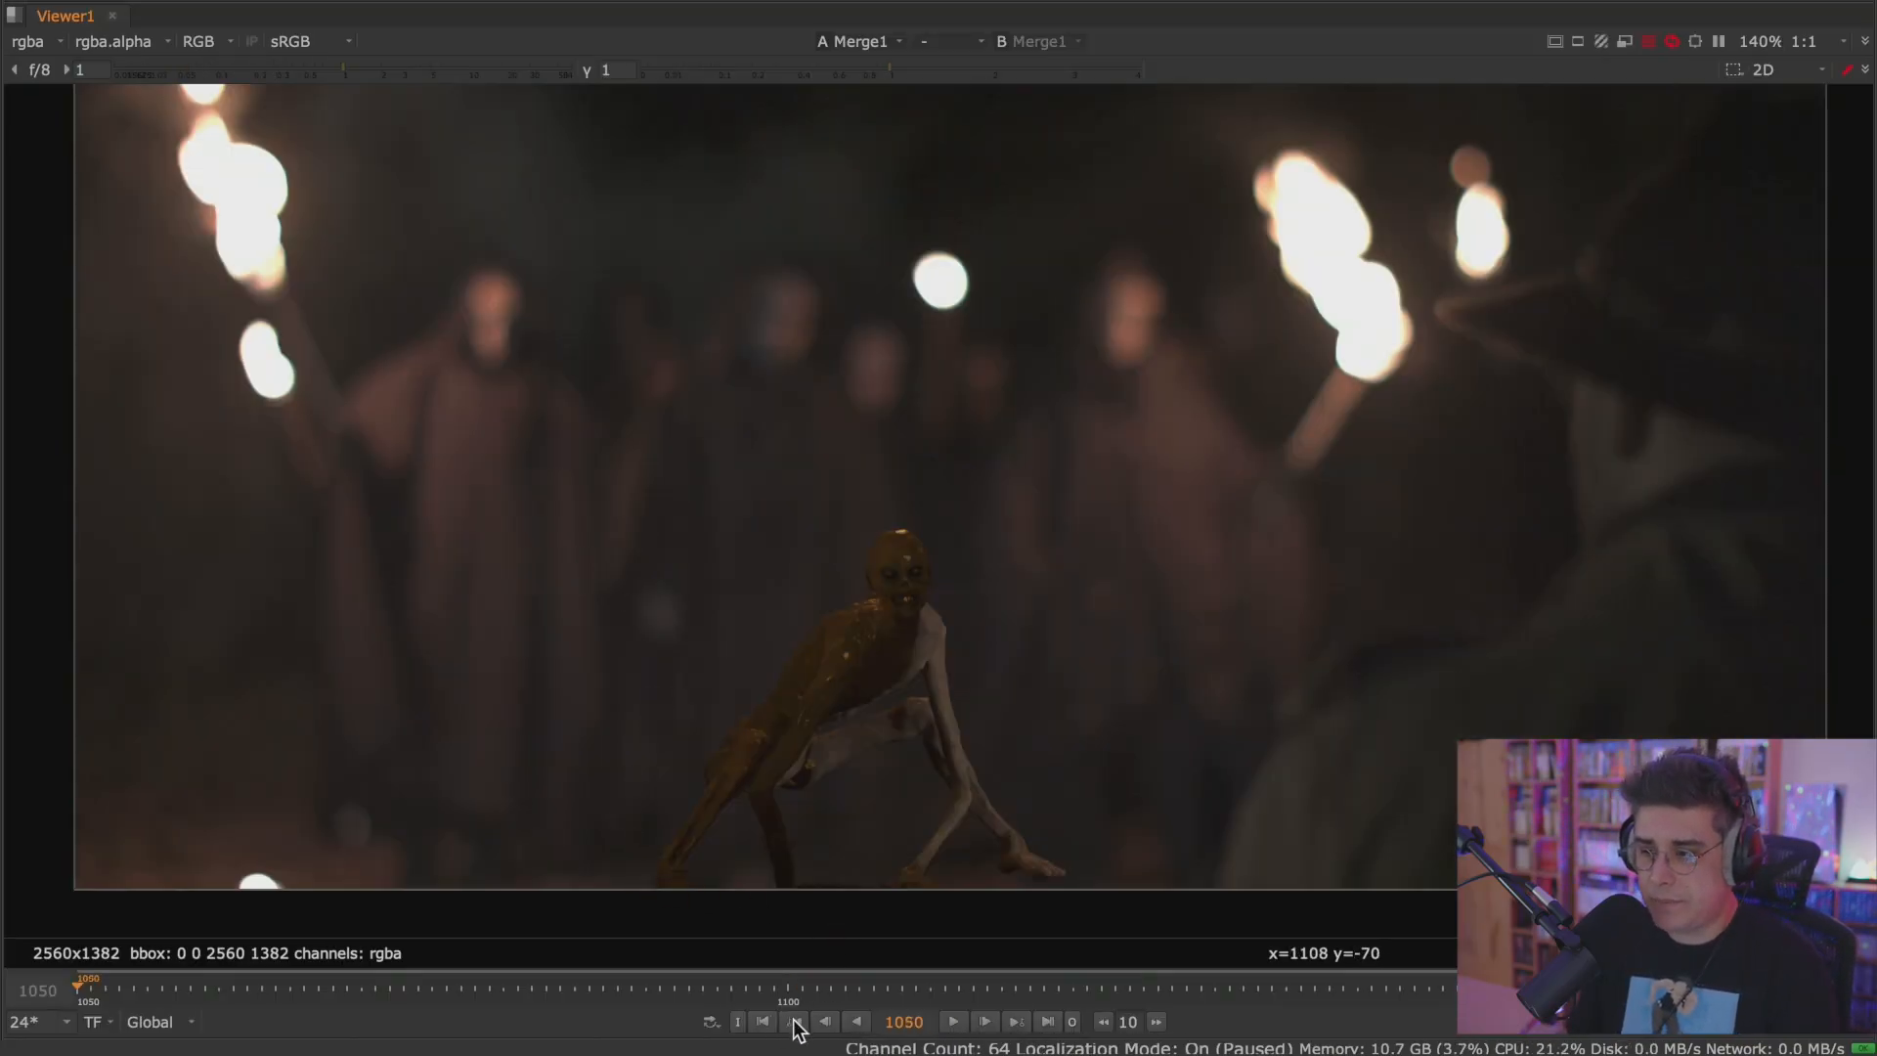
{"action": "left_click", "coordinate": [765, 1022]}
{"action": "left_click", "coordinate": [950, 1021]}
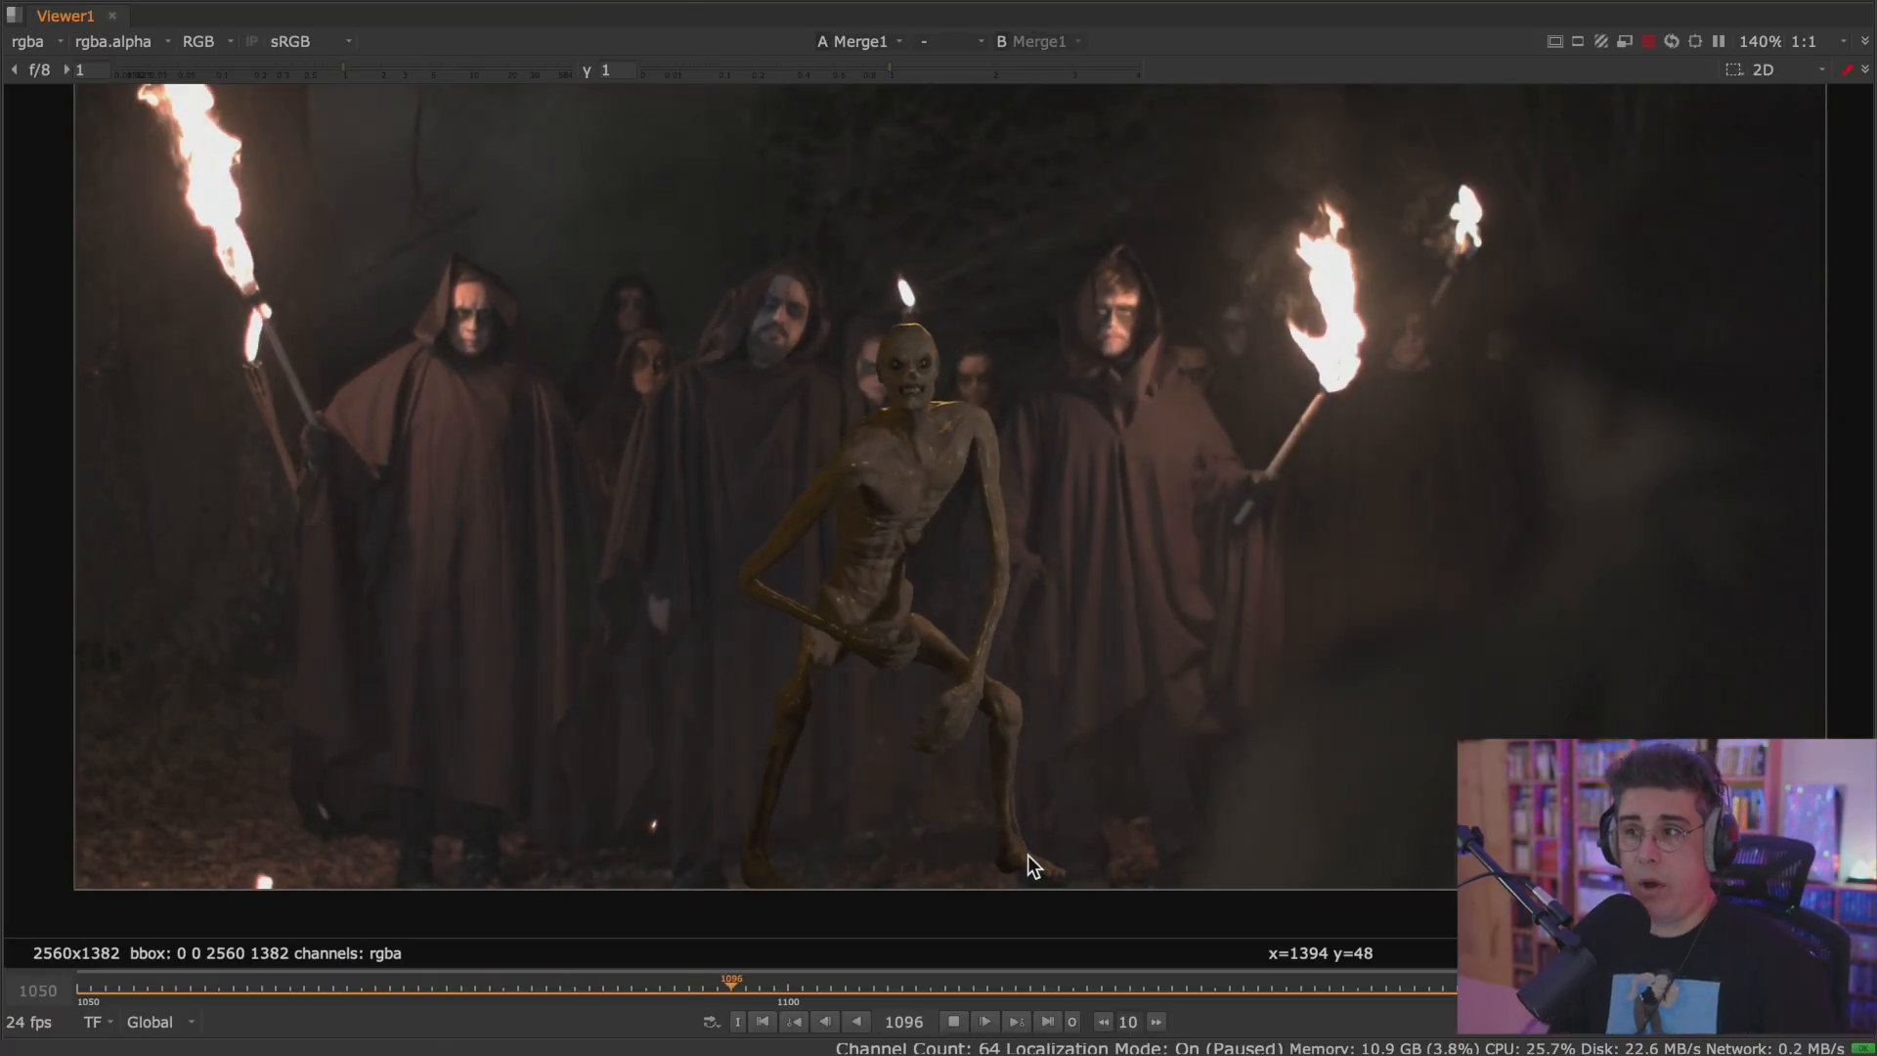
{"action": "left_click", "coordinate": [965, 1021]}
{"action": "left_click", "coordinate": [764, 1020]}
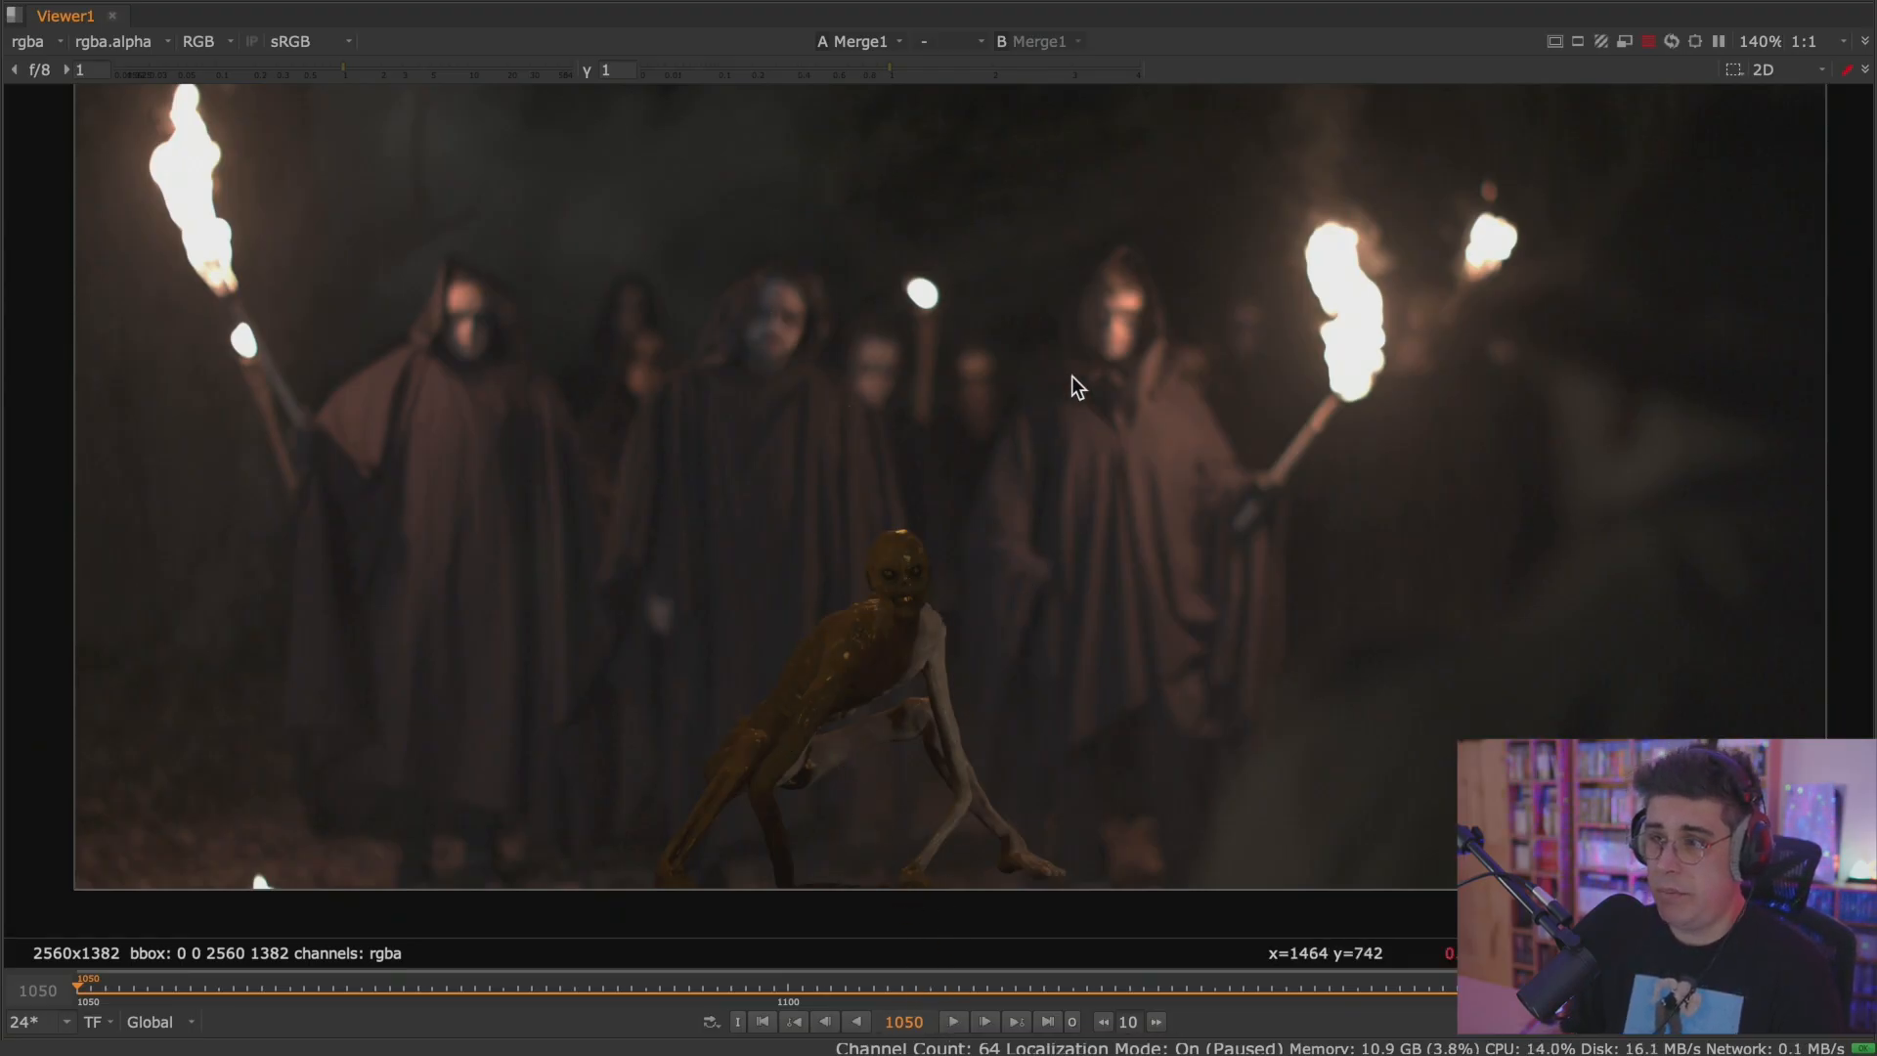
Play part of the shot and step back and forth around frame 1069 to examine the crouching monster's limbs up close.
{"action": "left_click", "coordinate": [953, 1020]}
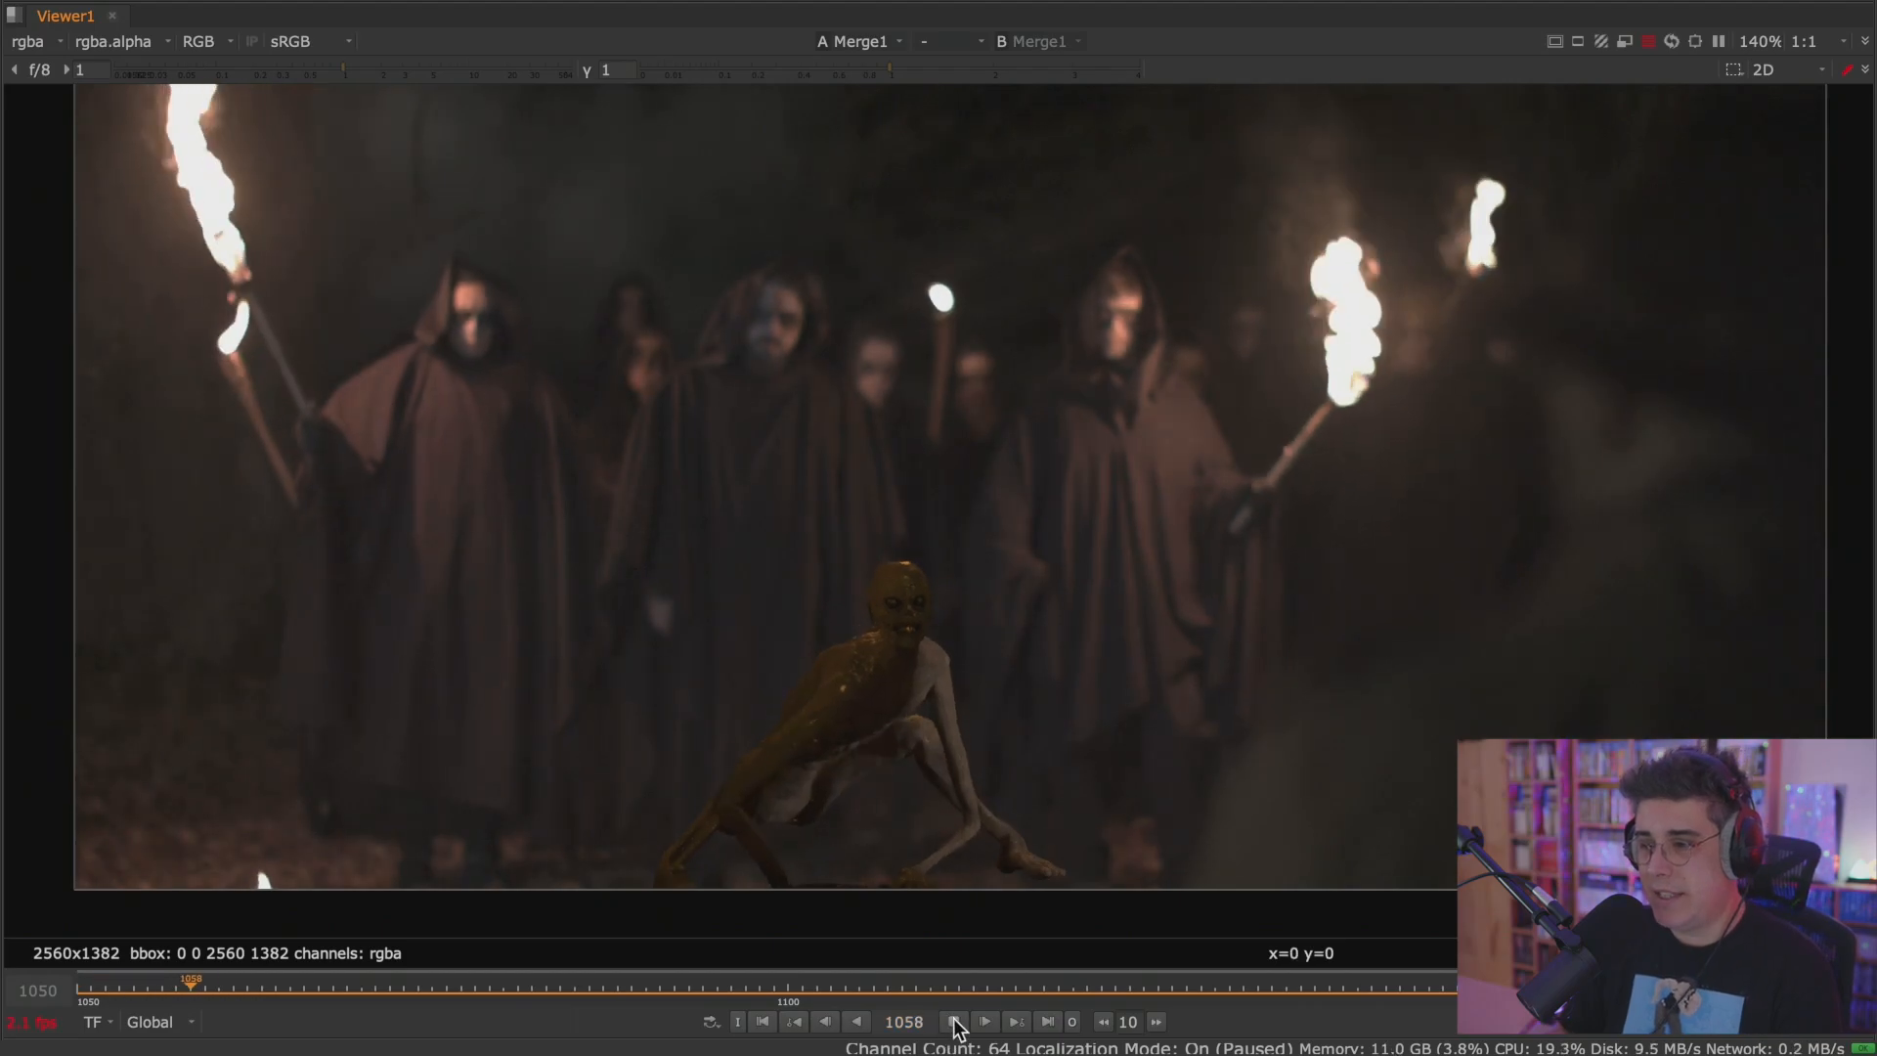
{"action": "left_click", "coordinate": [953, 1019]}
{"action": "scroll", "coordinate": [811, 872], "scroll_direction": "up", "scroll_amount": 2}
{"action": "scroll", "coordinate": [812, 872], "scroll_direction": "up", "scroll_amount": 3}
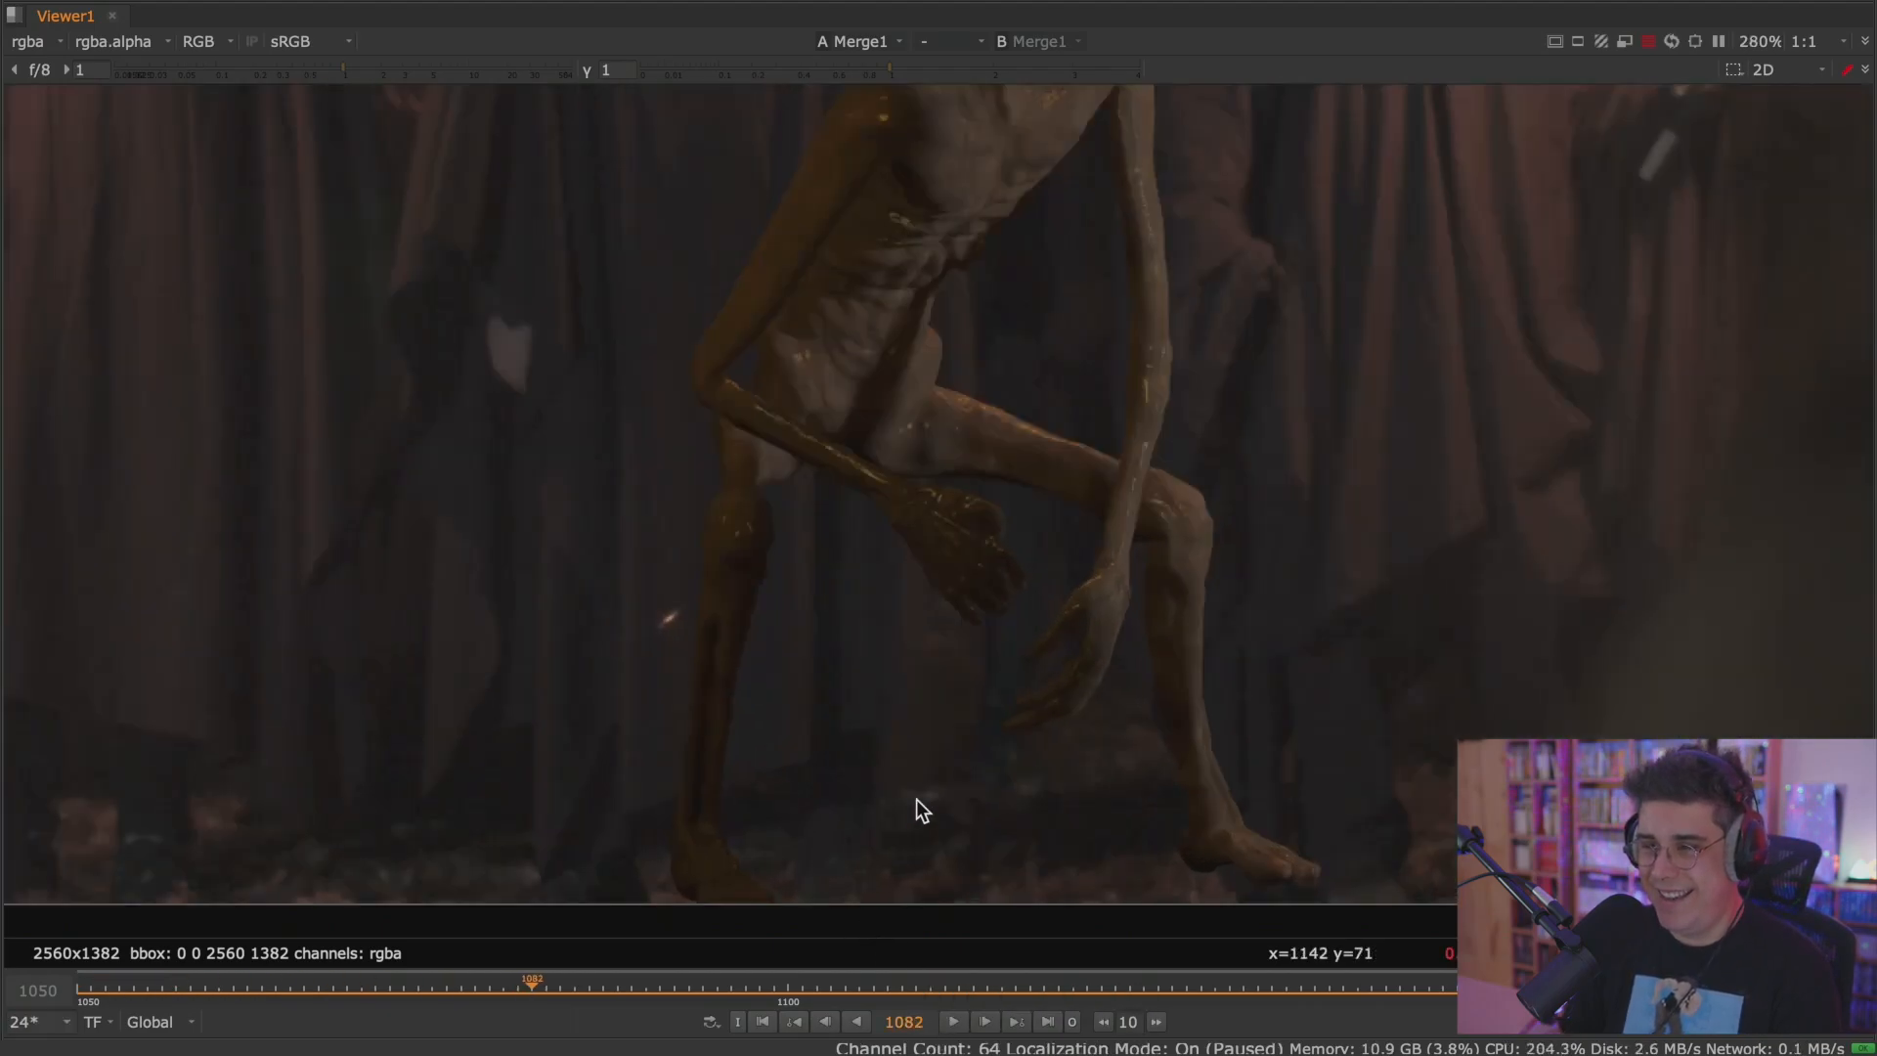
{"action": "key", "text": "Left"}
{"action": "key", "text": "Left"}
{"action": "key", "text": "Left"}
{"action": "key", "text": "Left"}
{"action": "key", "text": "Left"}
{"action": "key", "text": "Left"}
{"action": "key", "text": "Left"}
{"action": "key", "text": "Left"}
{"action": "key", "text": "Left"}
{"action": "key", "text": "Left"}
{"action": "key", "text": "Left"}
{"action": "key", "text": "Left"}
{"action": "key", "text": "Left"}
{"action": "key", "text": "Left"}
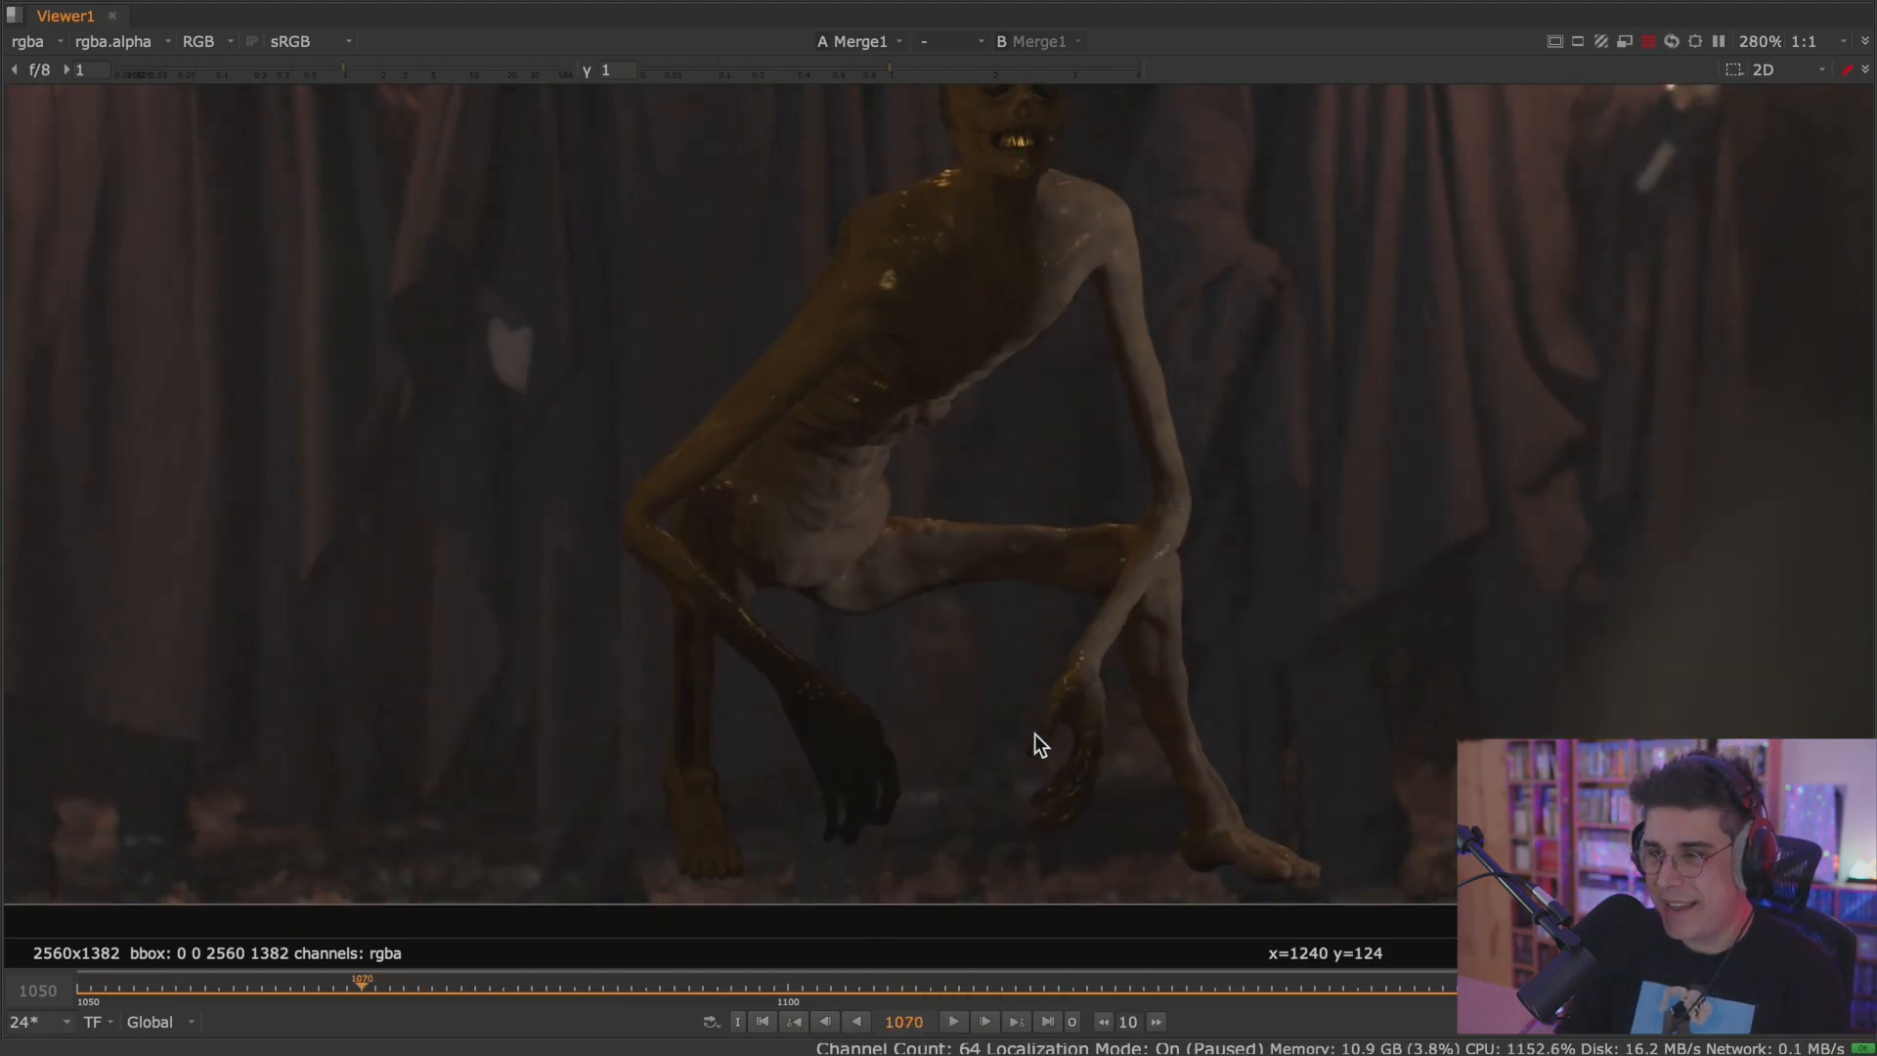
{"action": "key", "text": "Right"}
{"action": "key", "text": "Right"}
{"action": "key", "text": "Left"}
{"action": "key", "text": "Left"}
{"action": "key", "text": "Left"}
{"action": "key", "text": "Left"}
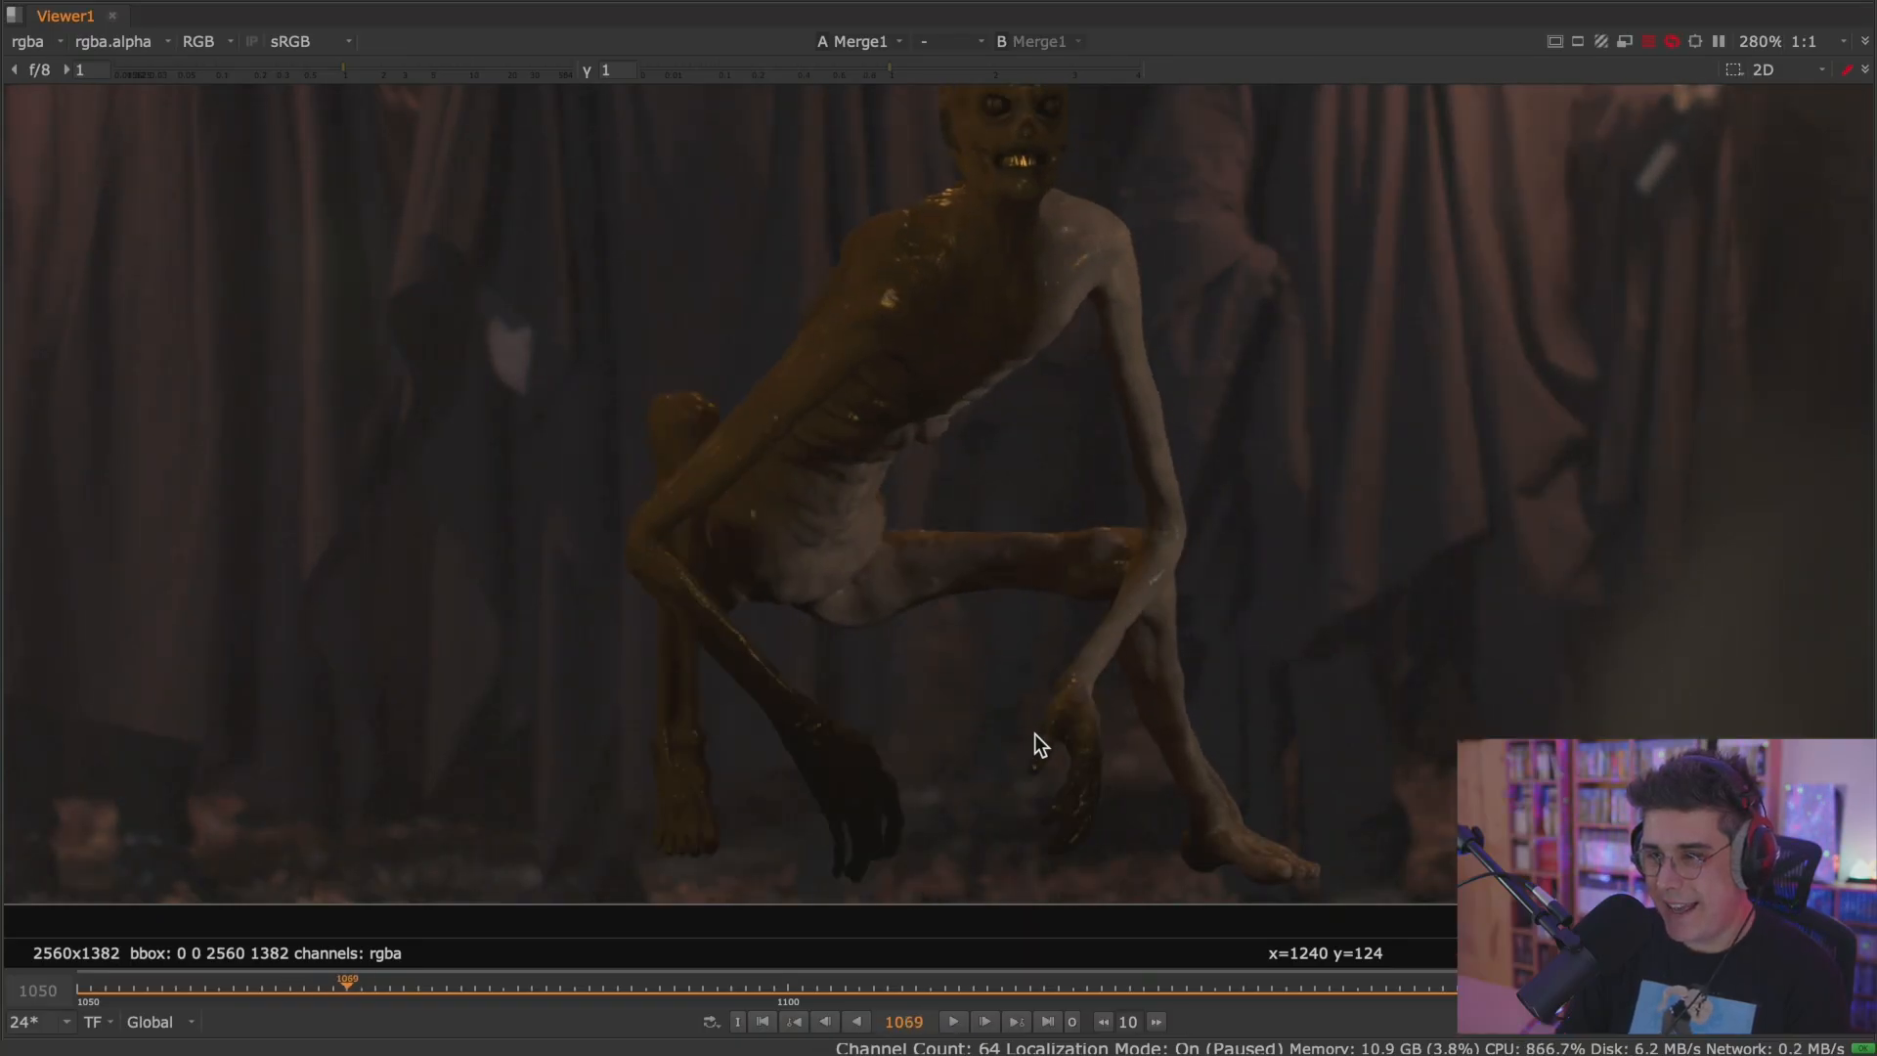
{"action": "key", "text": "Right"}
{"action": "key", "text": "Right"}
{"action": "key", "text": "Right"}
{"action": "key", "text": "Right"}
{"action": "key", "text": "Left"}
{"action": "key", "text": "Left"}
{"action": "key", "text": "Right"}
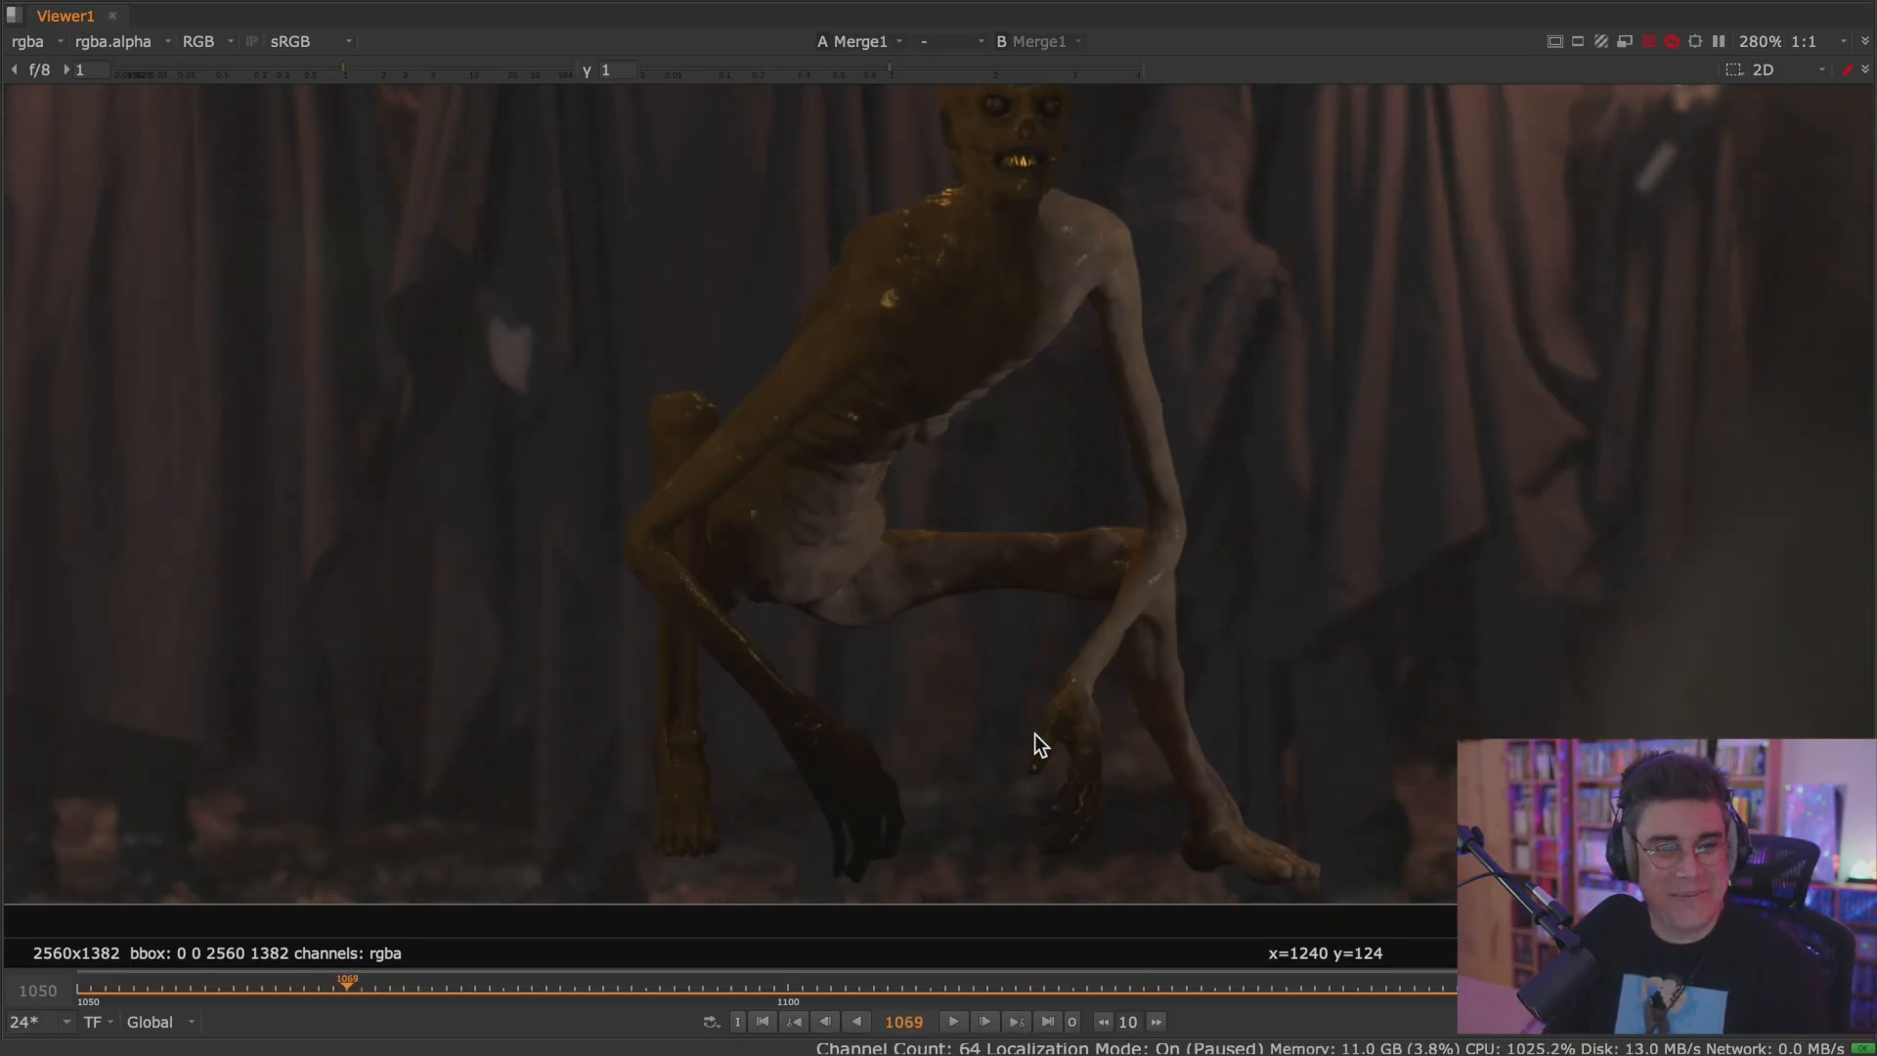
{"action": "scroll", "coordinate": [1023, 553], "scroll_direction": "down", "scroll_amount": 5}
{"action": "middle_click_drag", "start_coordinate": [1023, 554], "coordinate": [946, 651]}
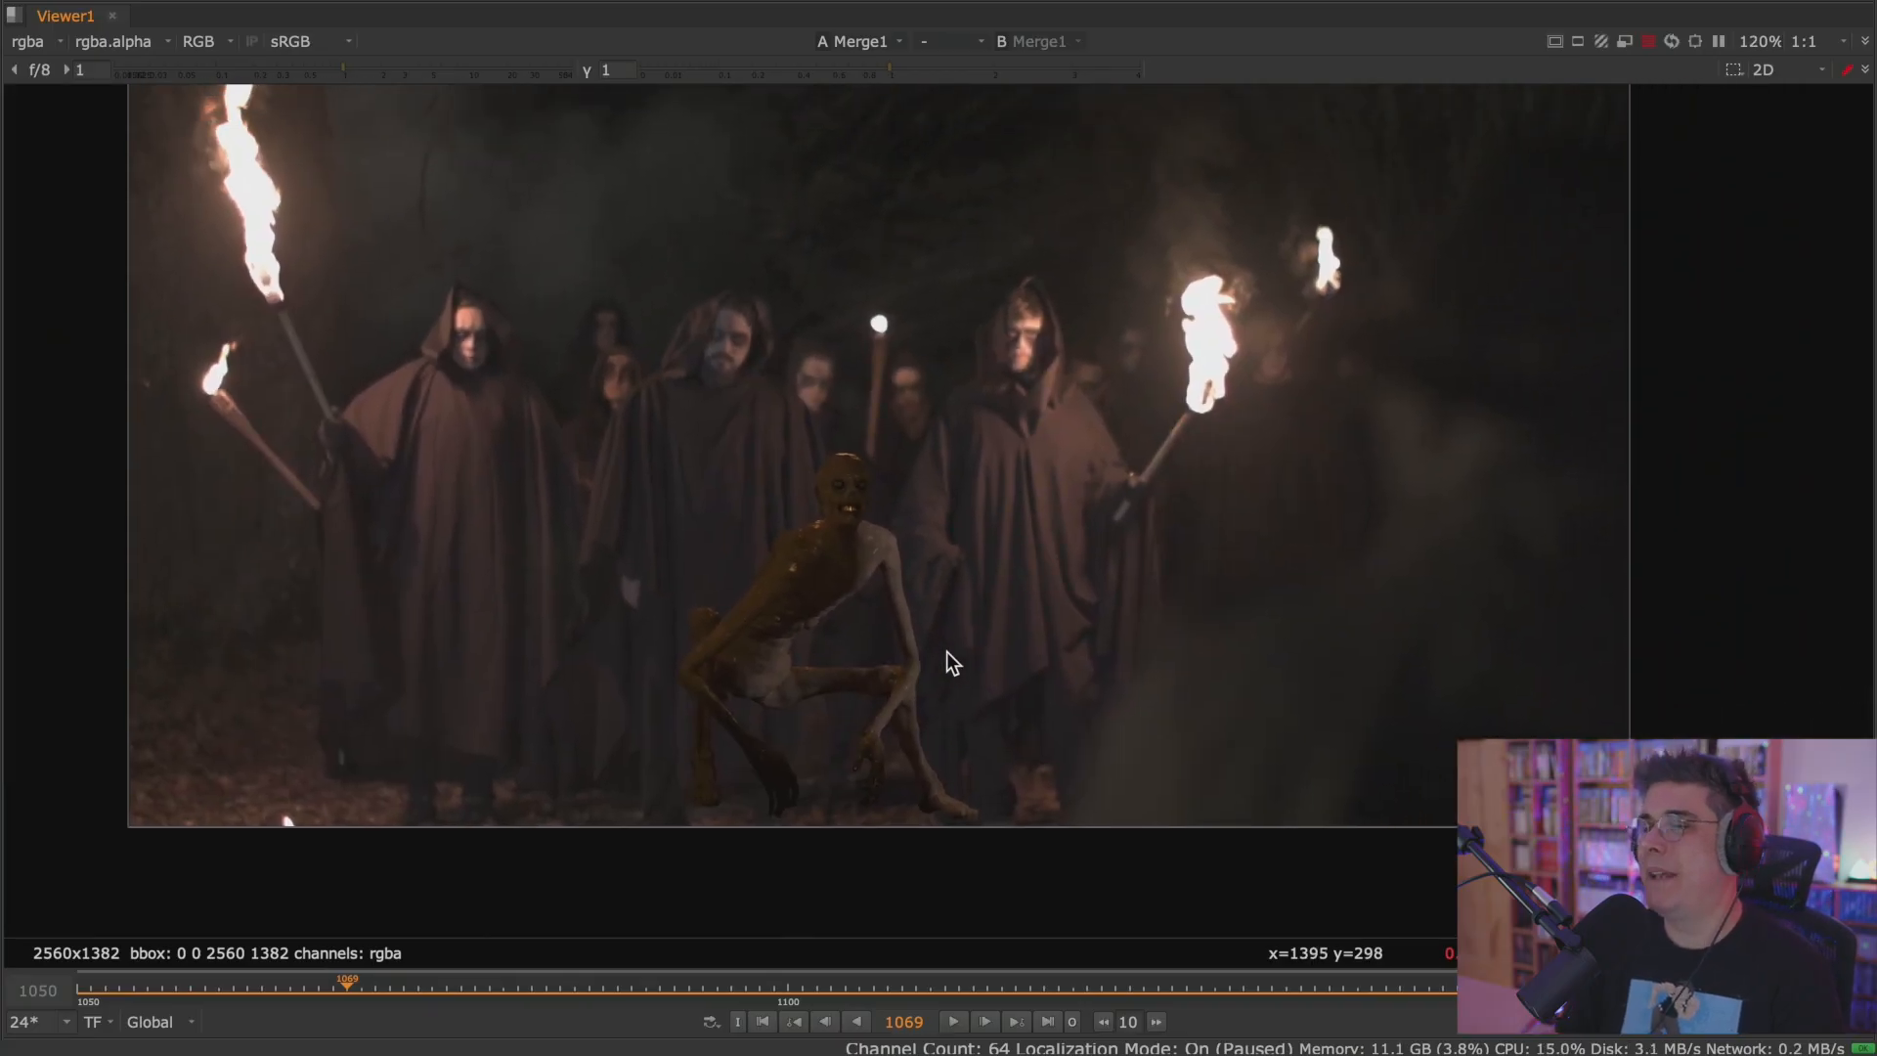
Go to the last frame, 1169, examine the monster among the hooded figures, and restore the layout.
{"action": "left_click", "coordinate": [953, 1021]}
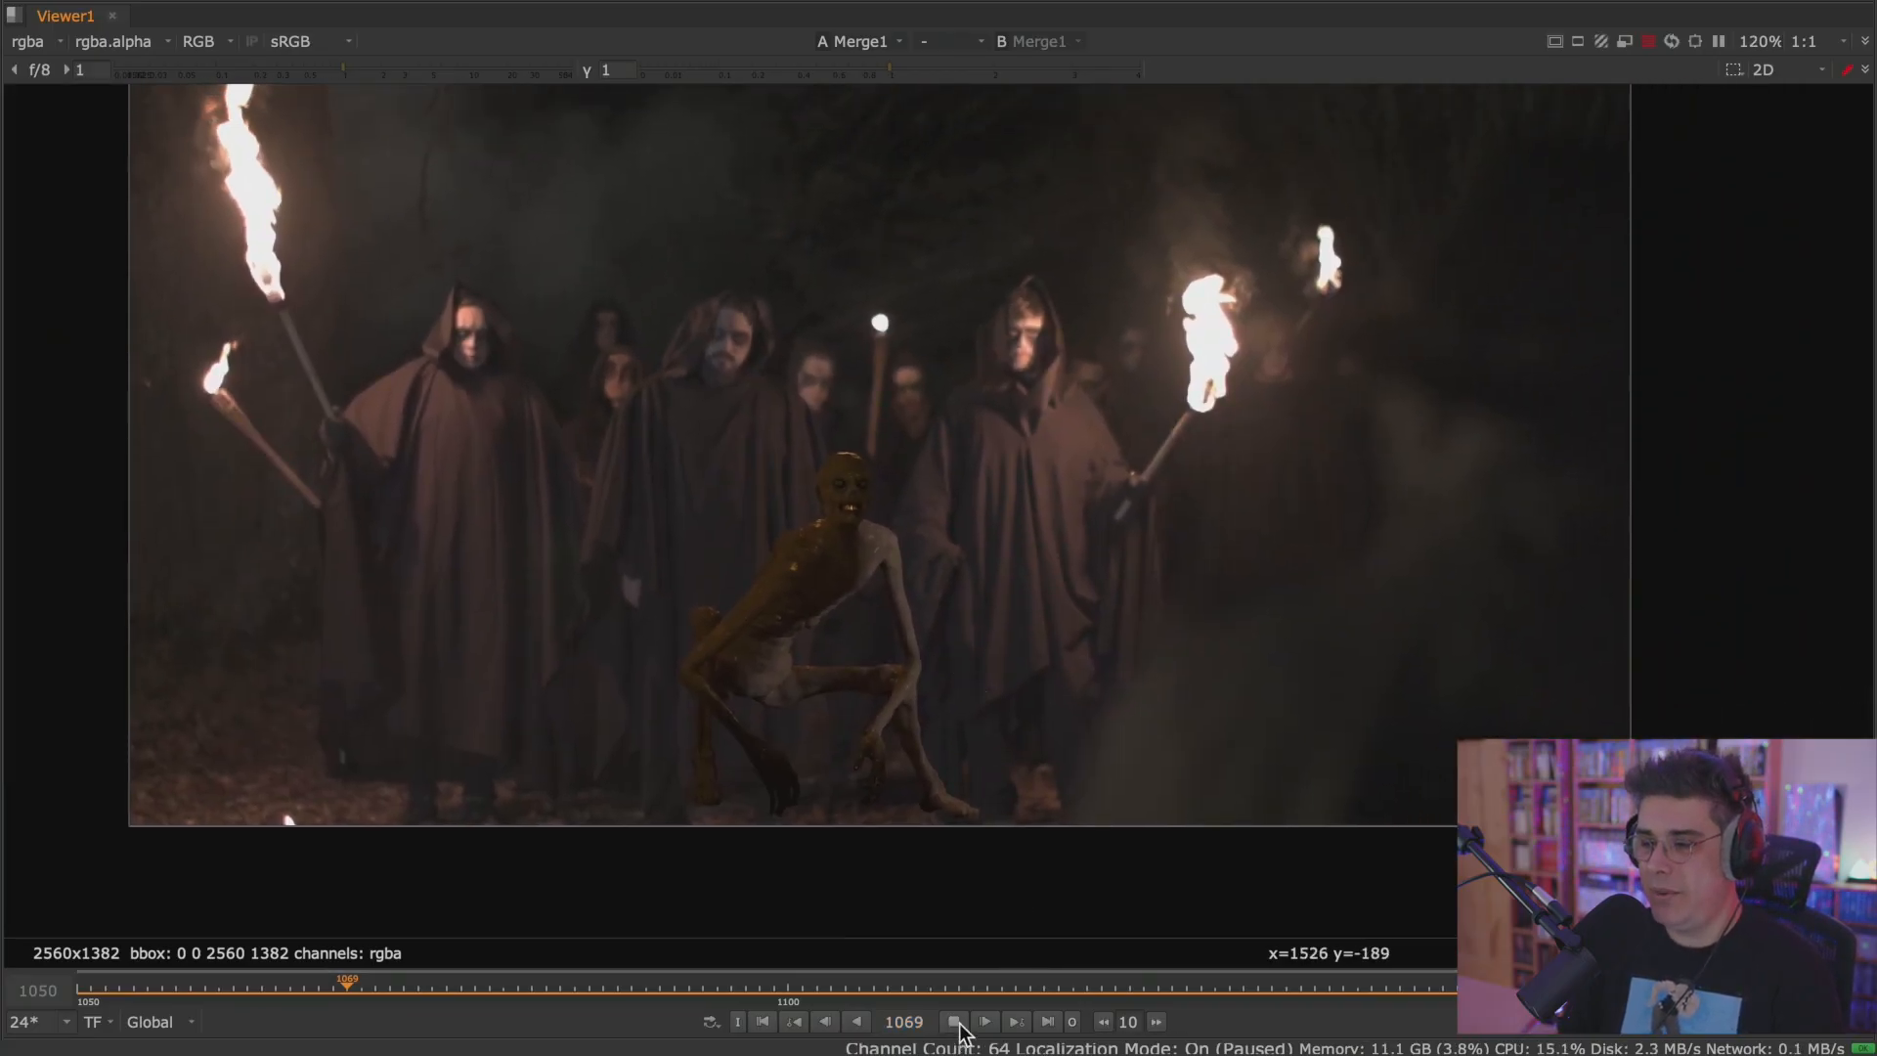
{"action": "left_click", "coordinate": [953, 1022]}
{"action": "left_click", "coordinate": [1047, 1021]}
{"action": "scroll", "coordinate": [926, 466], "scroll_direction": "up", "scroll_amount": 2}
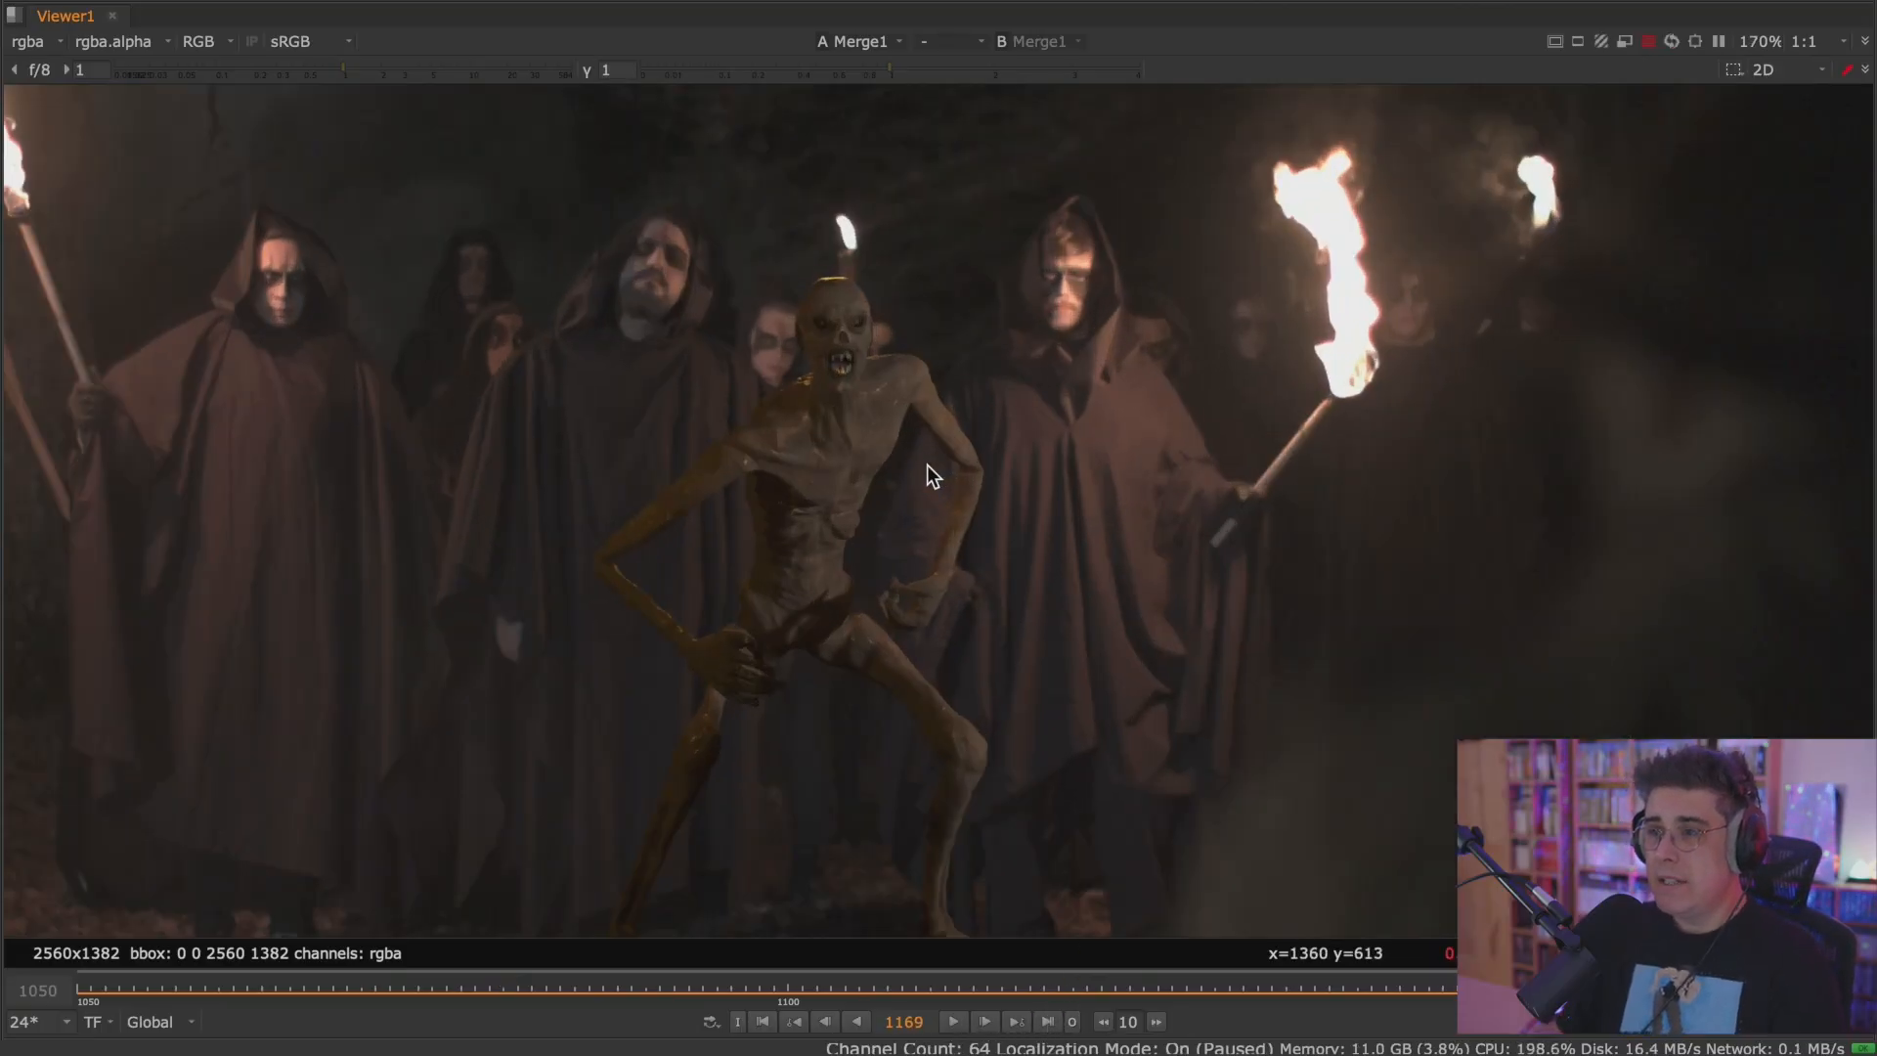
{"action": "scroll", "coordinate": [927, 478], "scroll_direction": "down", "scroll_amount": 2}
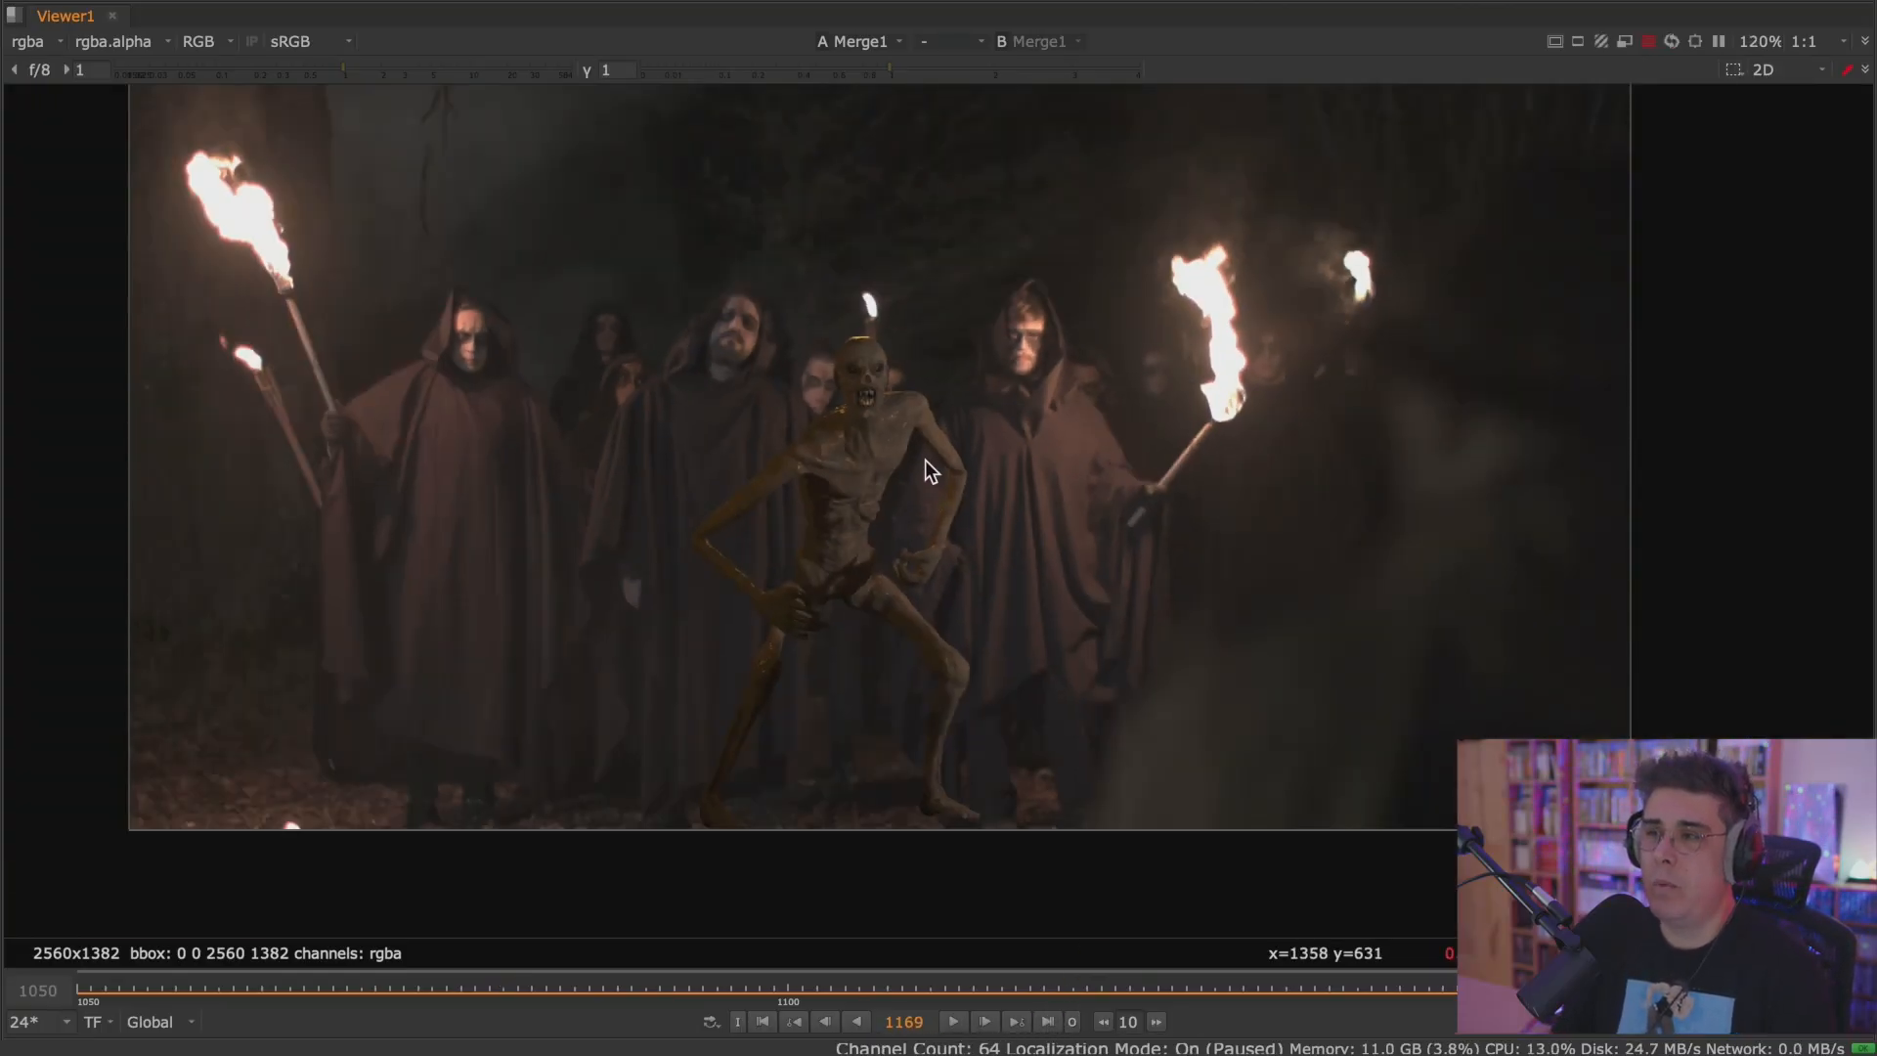
{"action": "middle_click_drag", "start_coordinate": [925, 459], "coordinate": [907, 502]}
{"action": "key", "text": "space"}
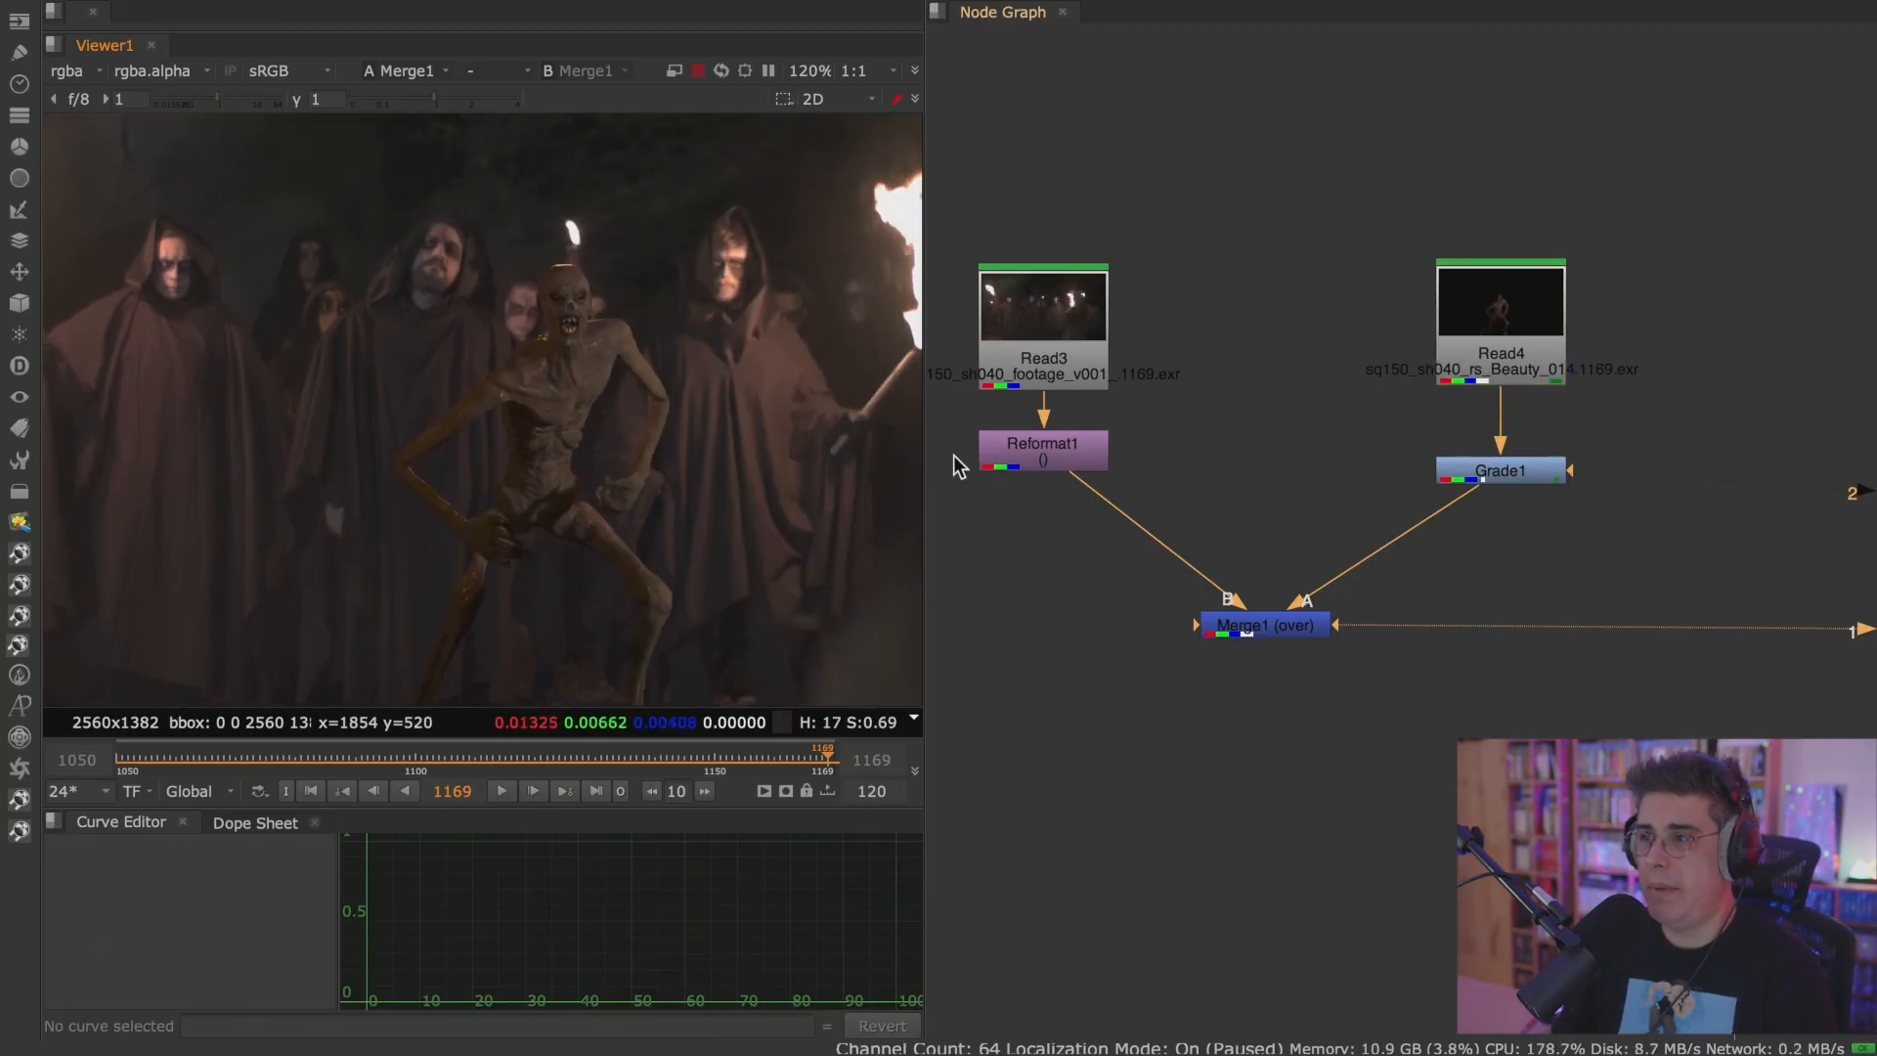
View the Read4 monster render in a maximized Viewer and examine its lighting up close.
{"action": "left_click", "coordinate": [1503, 320]}
{"action": "key", "text": "1"}
{"action": "key", "text": "space"}
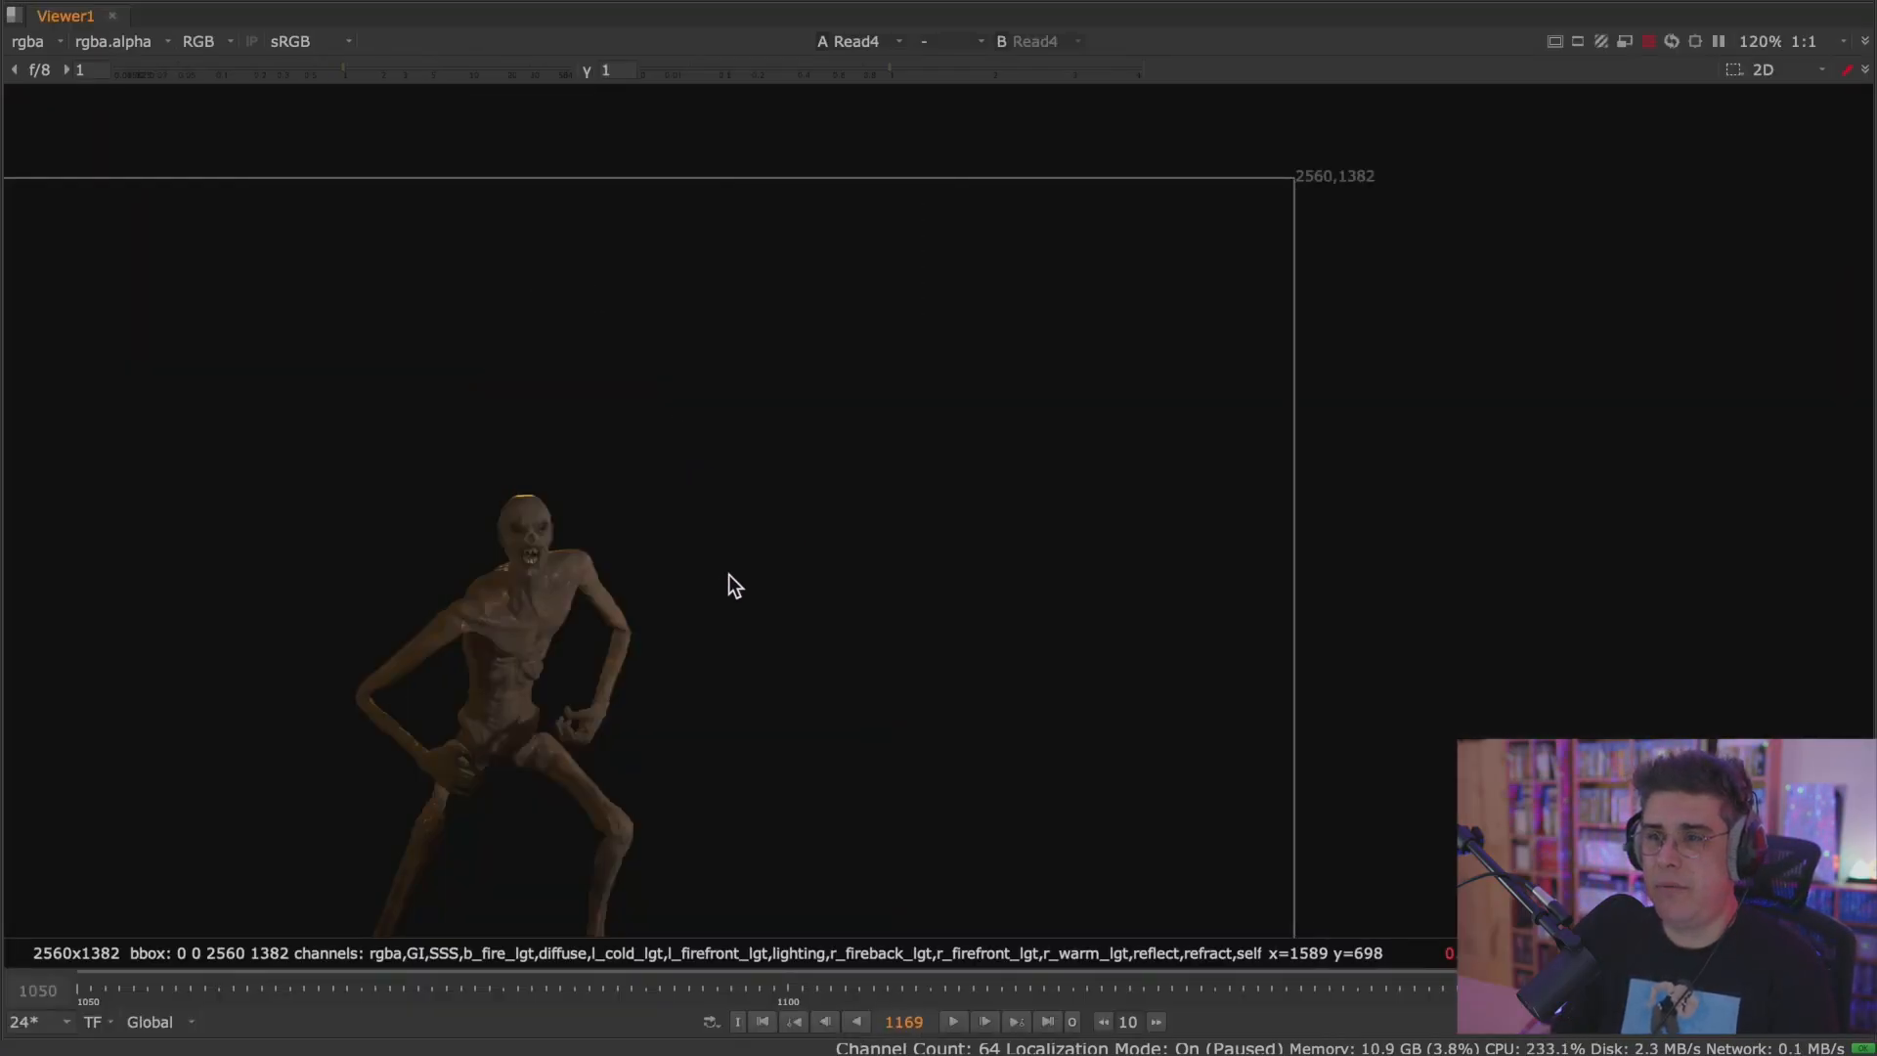
{"action": "scroll", "coordinate": [1019, 428], "scroll_direction": "up", "scroll_amount": 5}
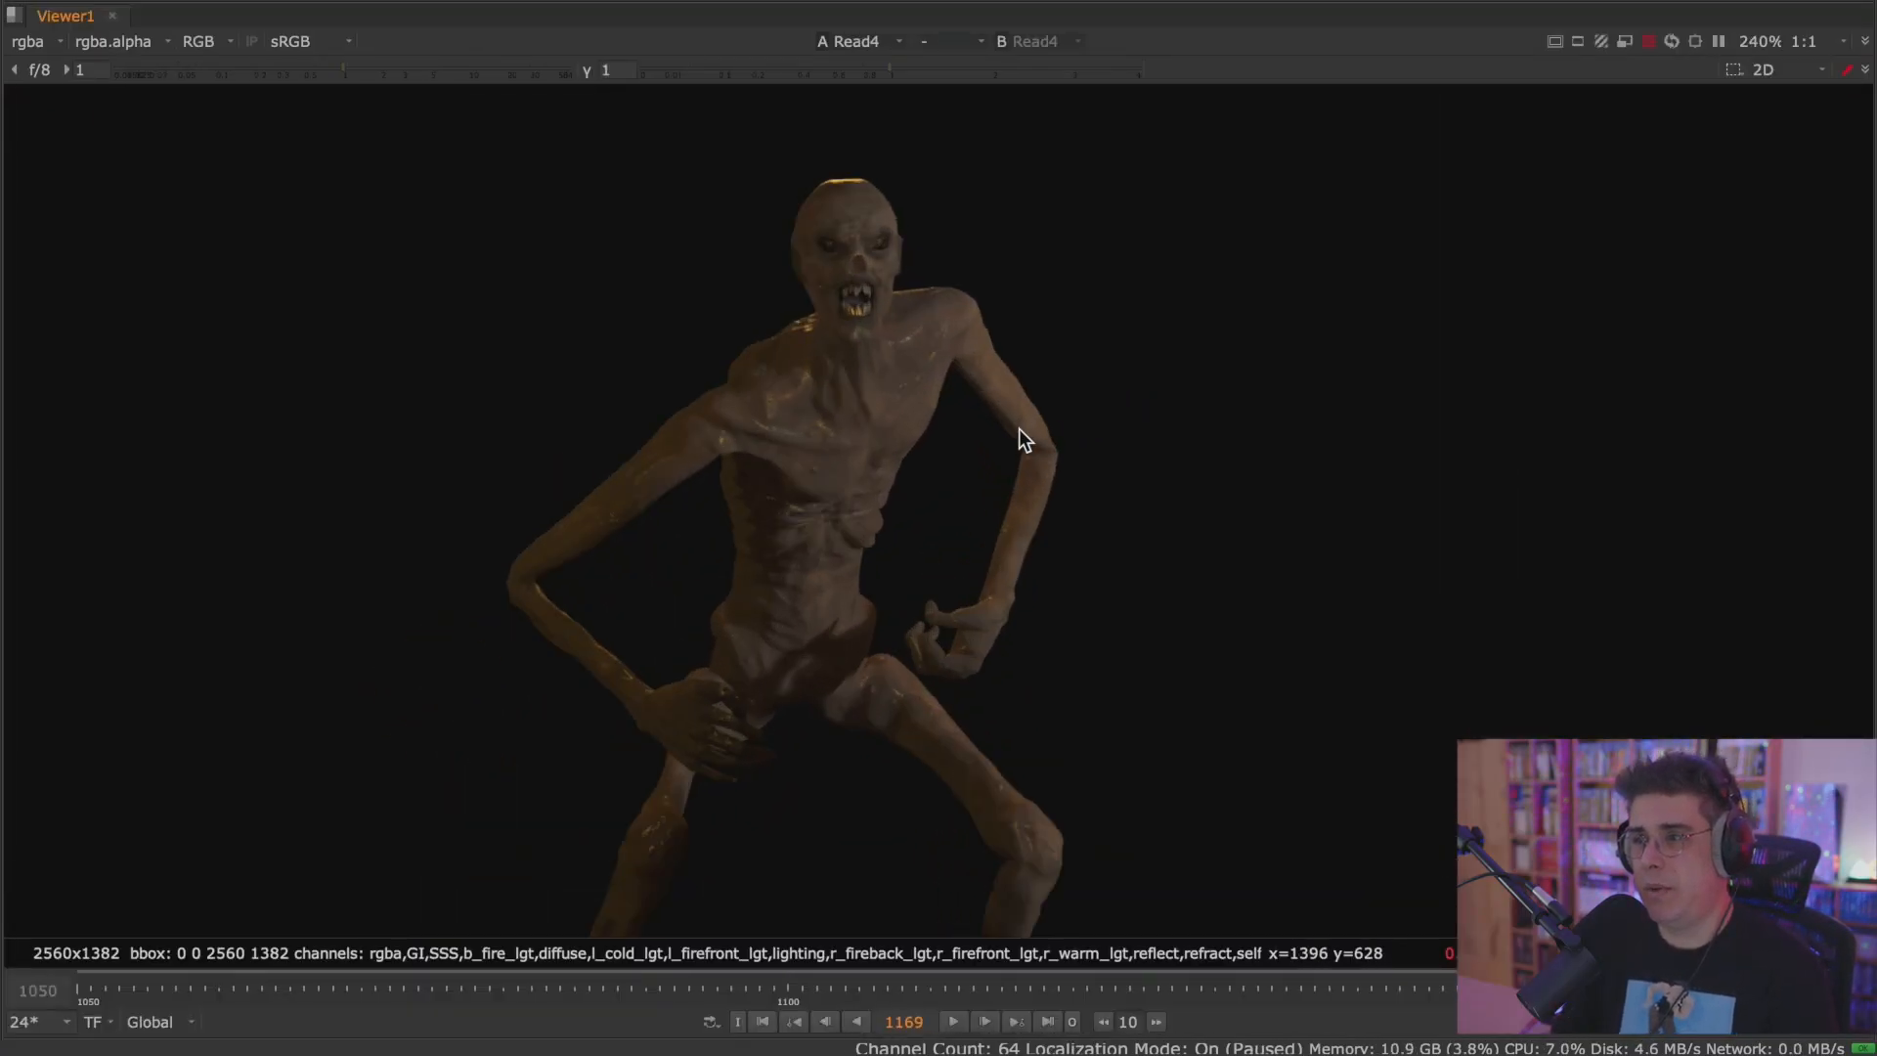
{"action": "middle_click_drag", "start_coordinate": [1019, 429], "coordinate": [1100, 407]}
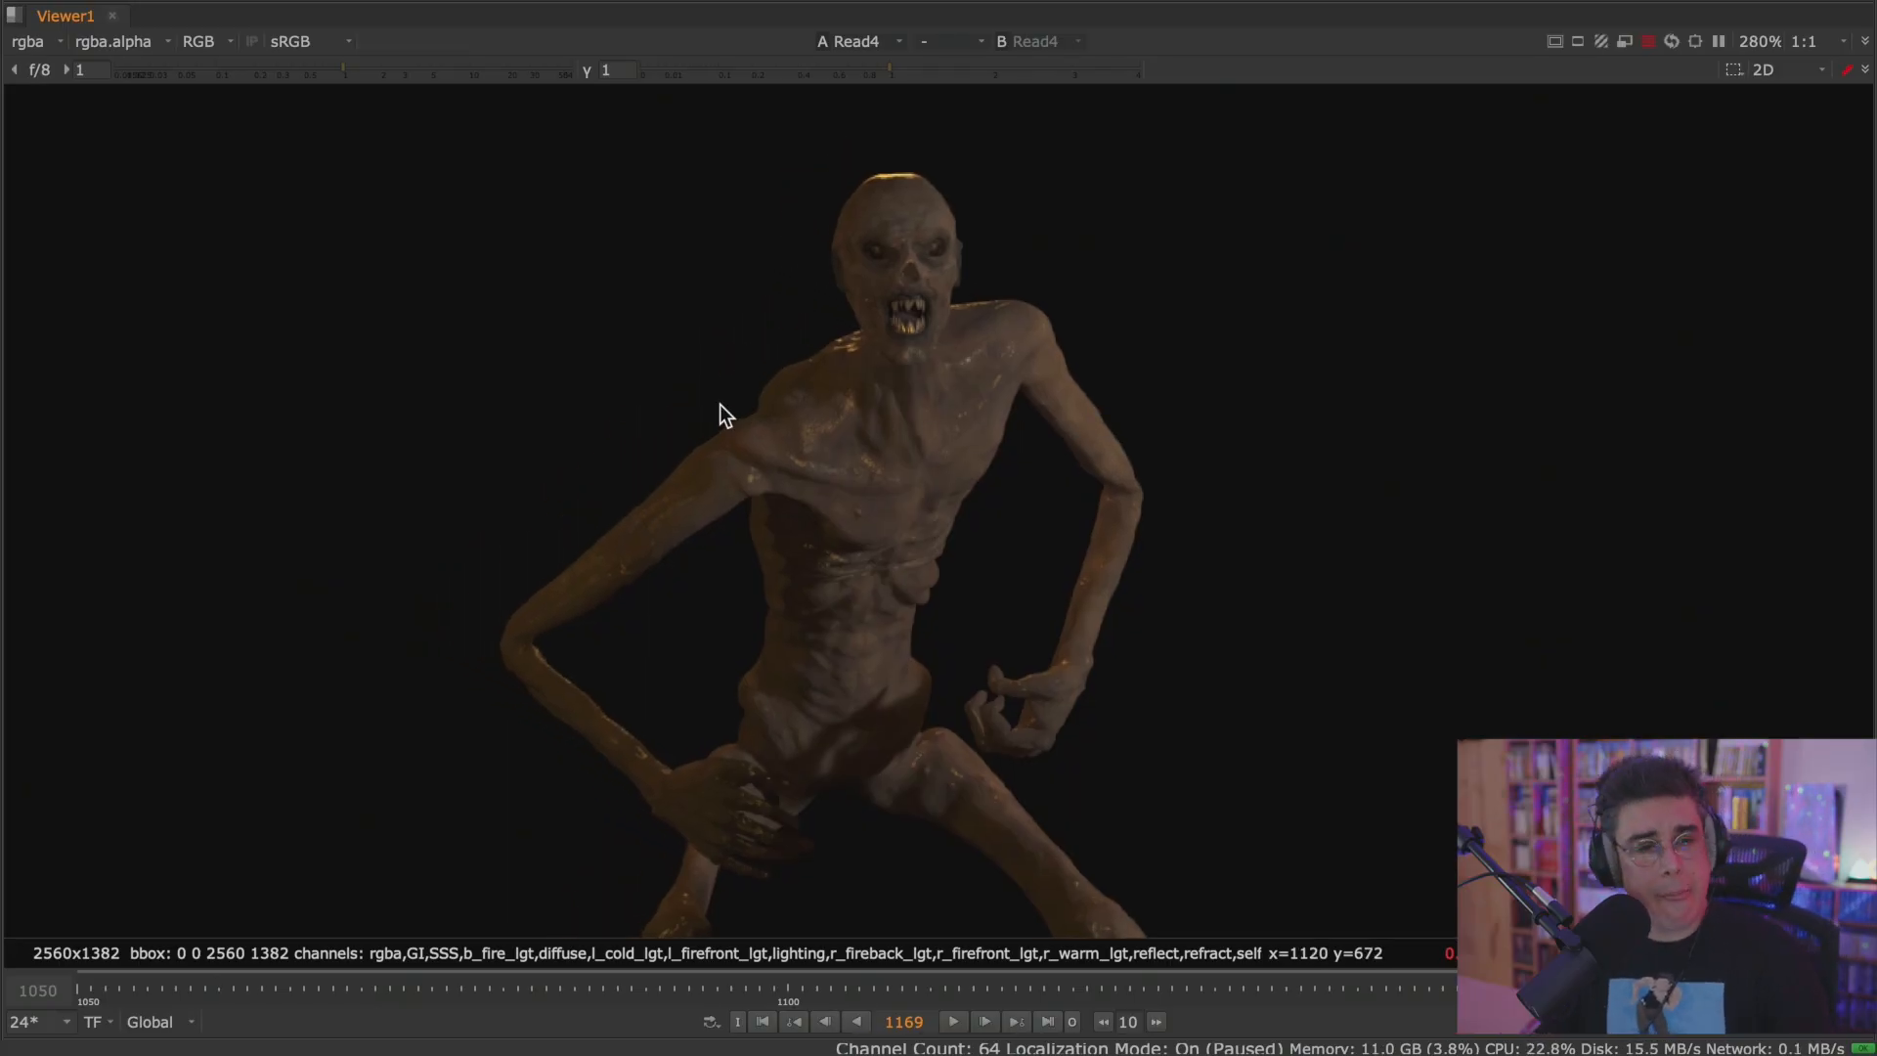
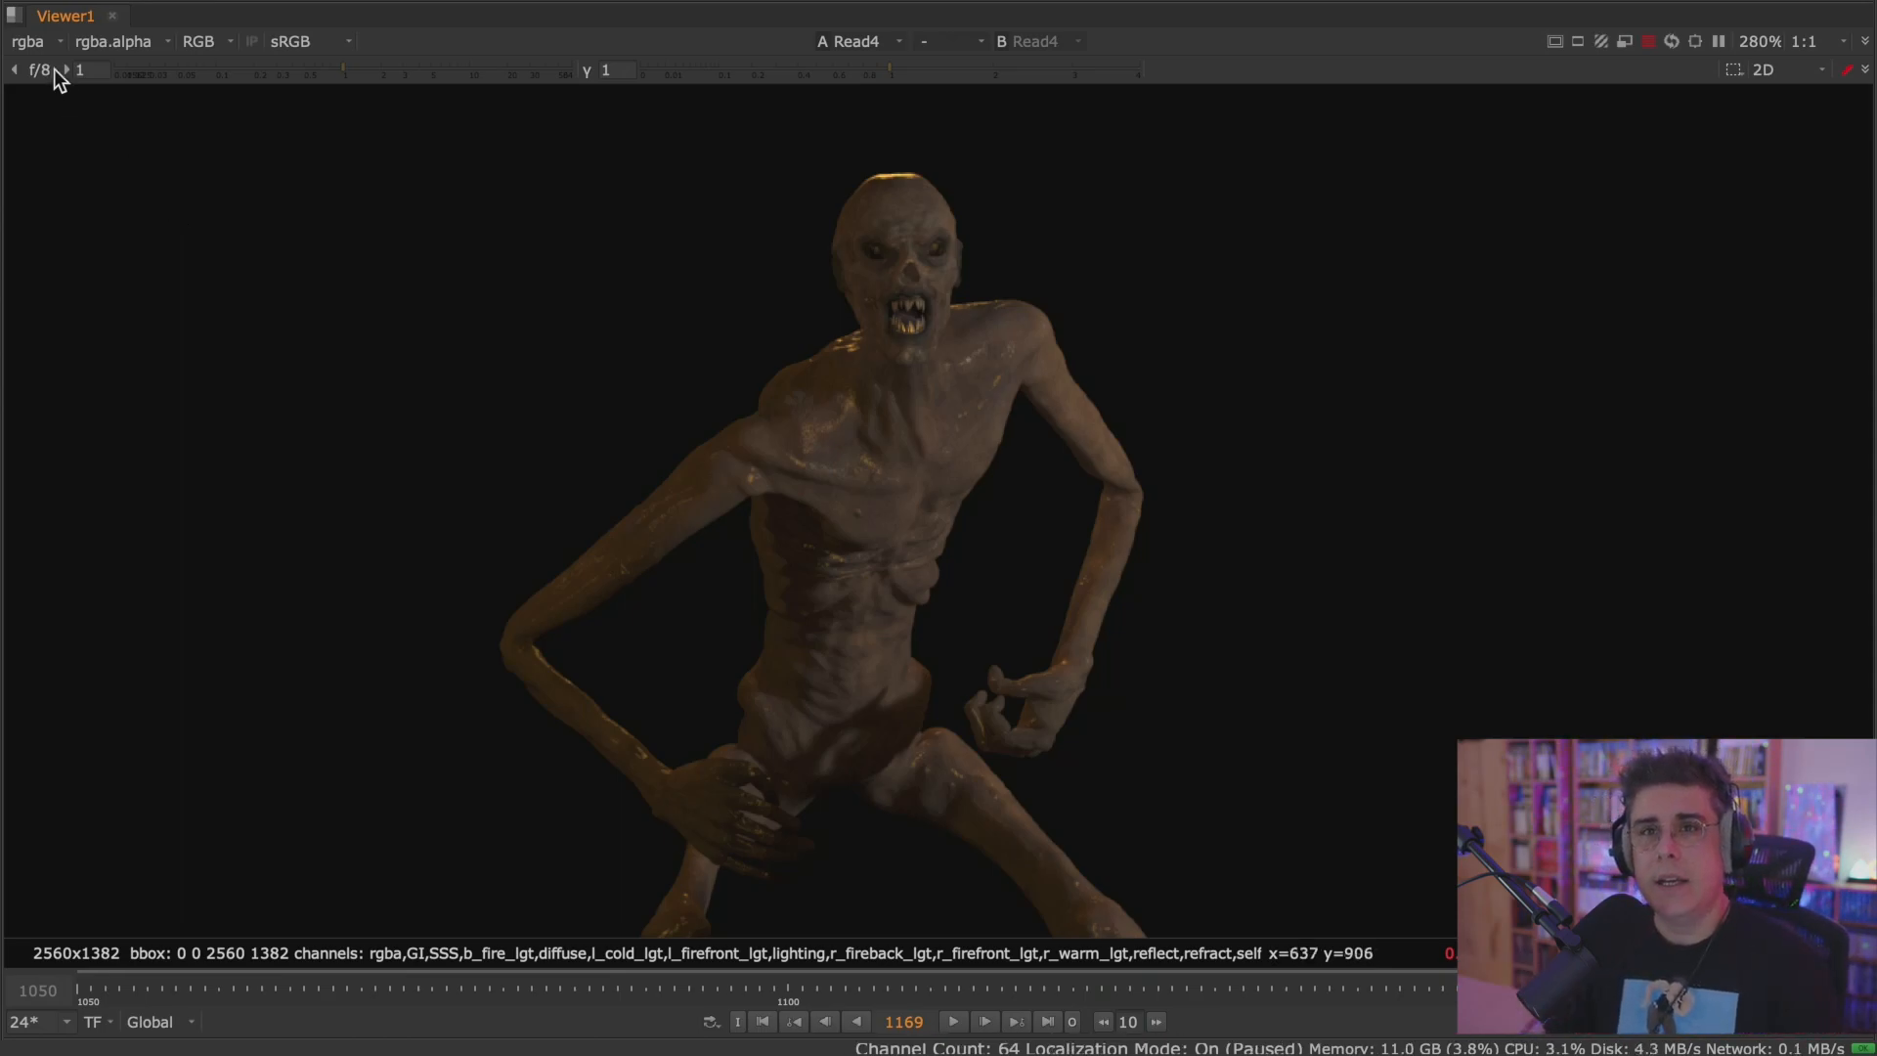
Inspect the creature render's red, green, blue and alpha channels individually, and return the viewer to RGB.
{"action": "left_click", "coordinate": [43, 45]}
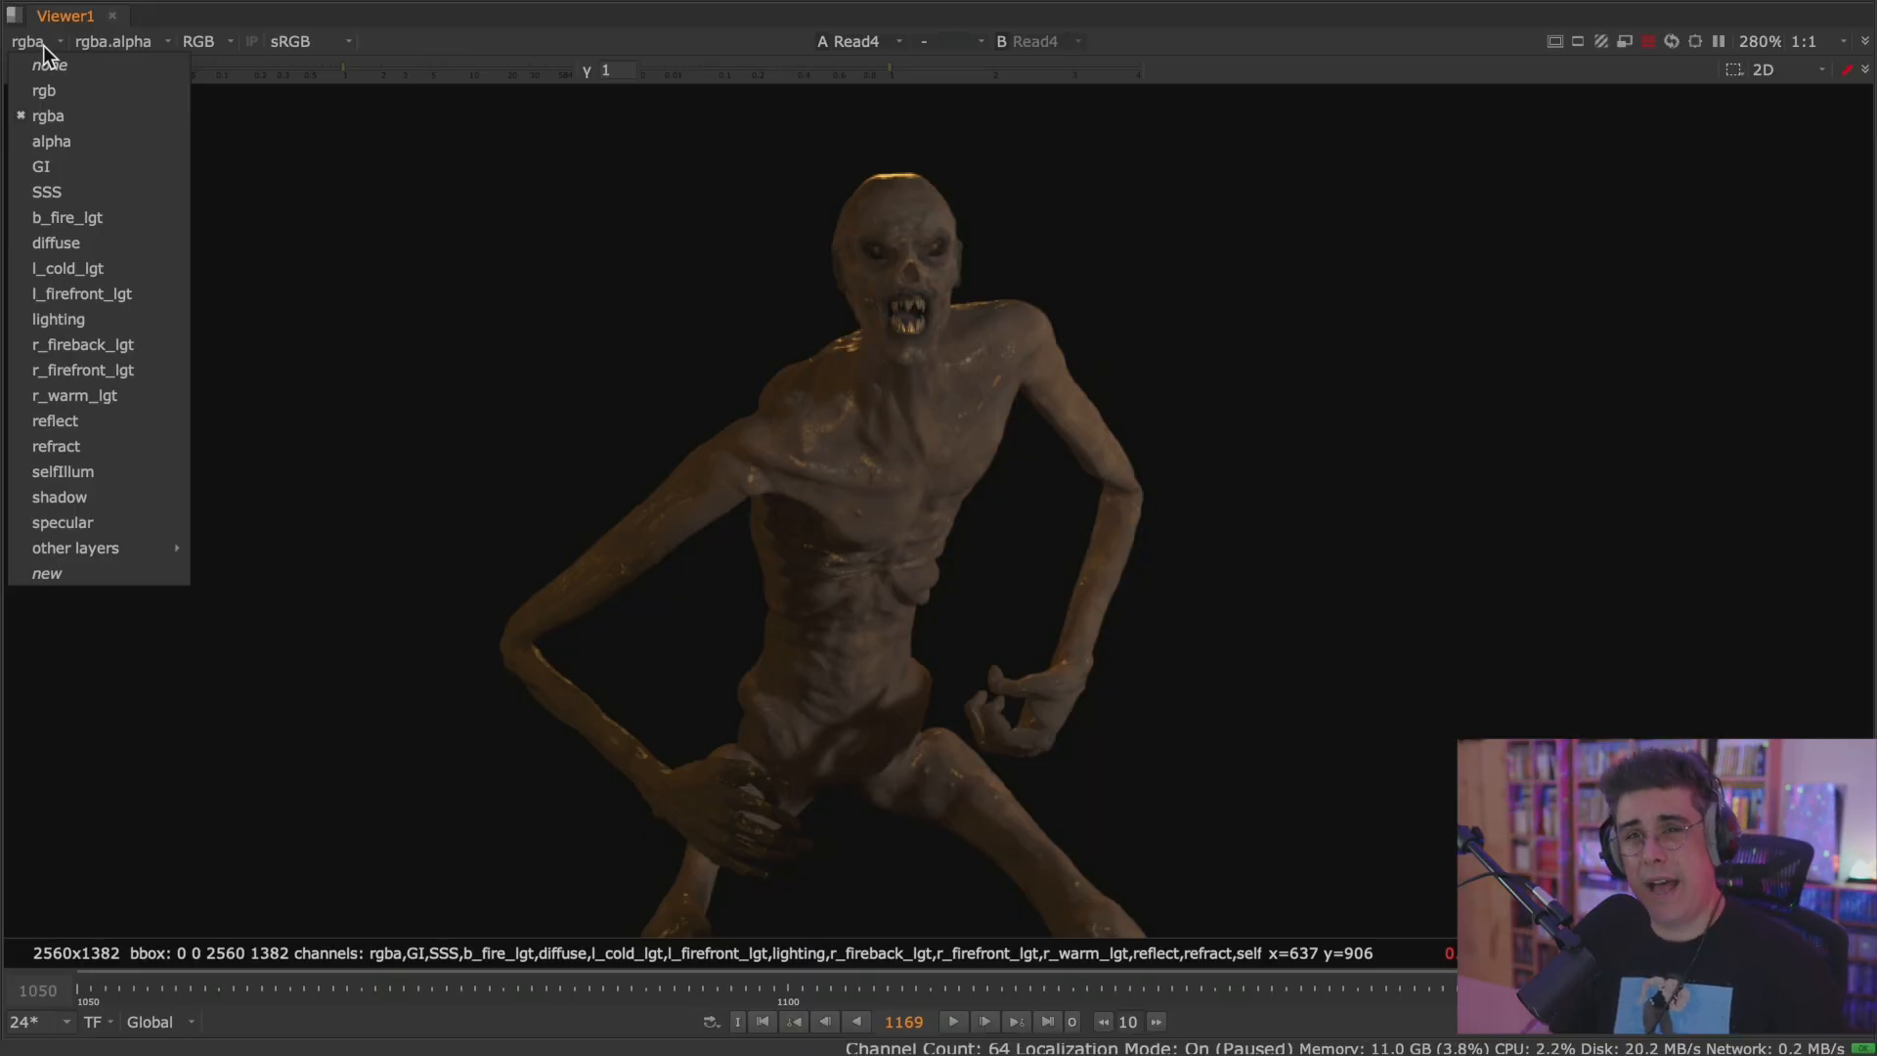
{"action": "left_click", "coordinate": [43, 45]}
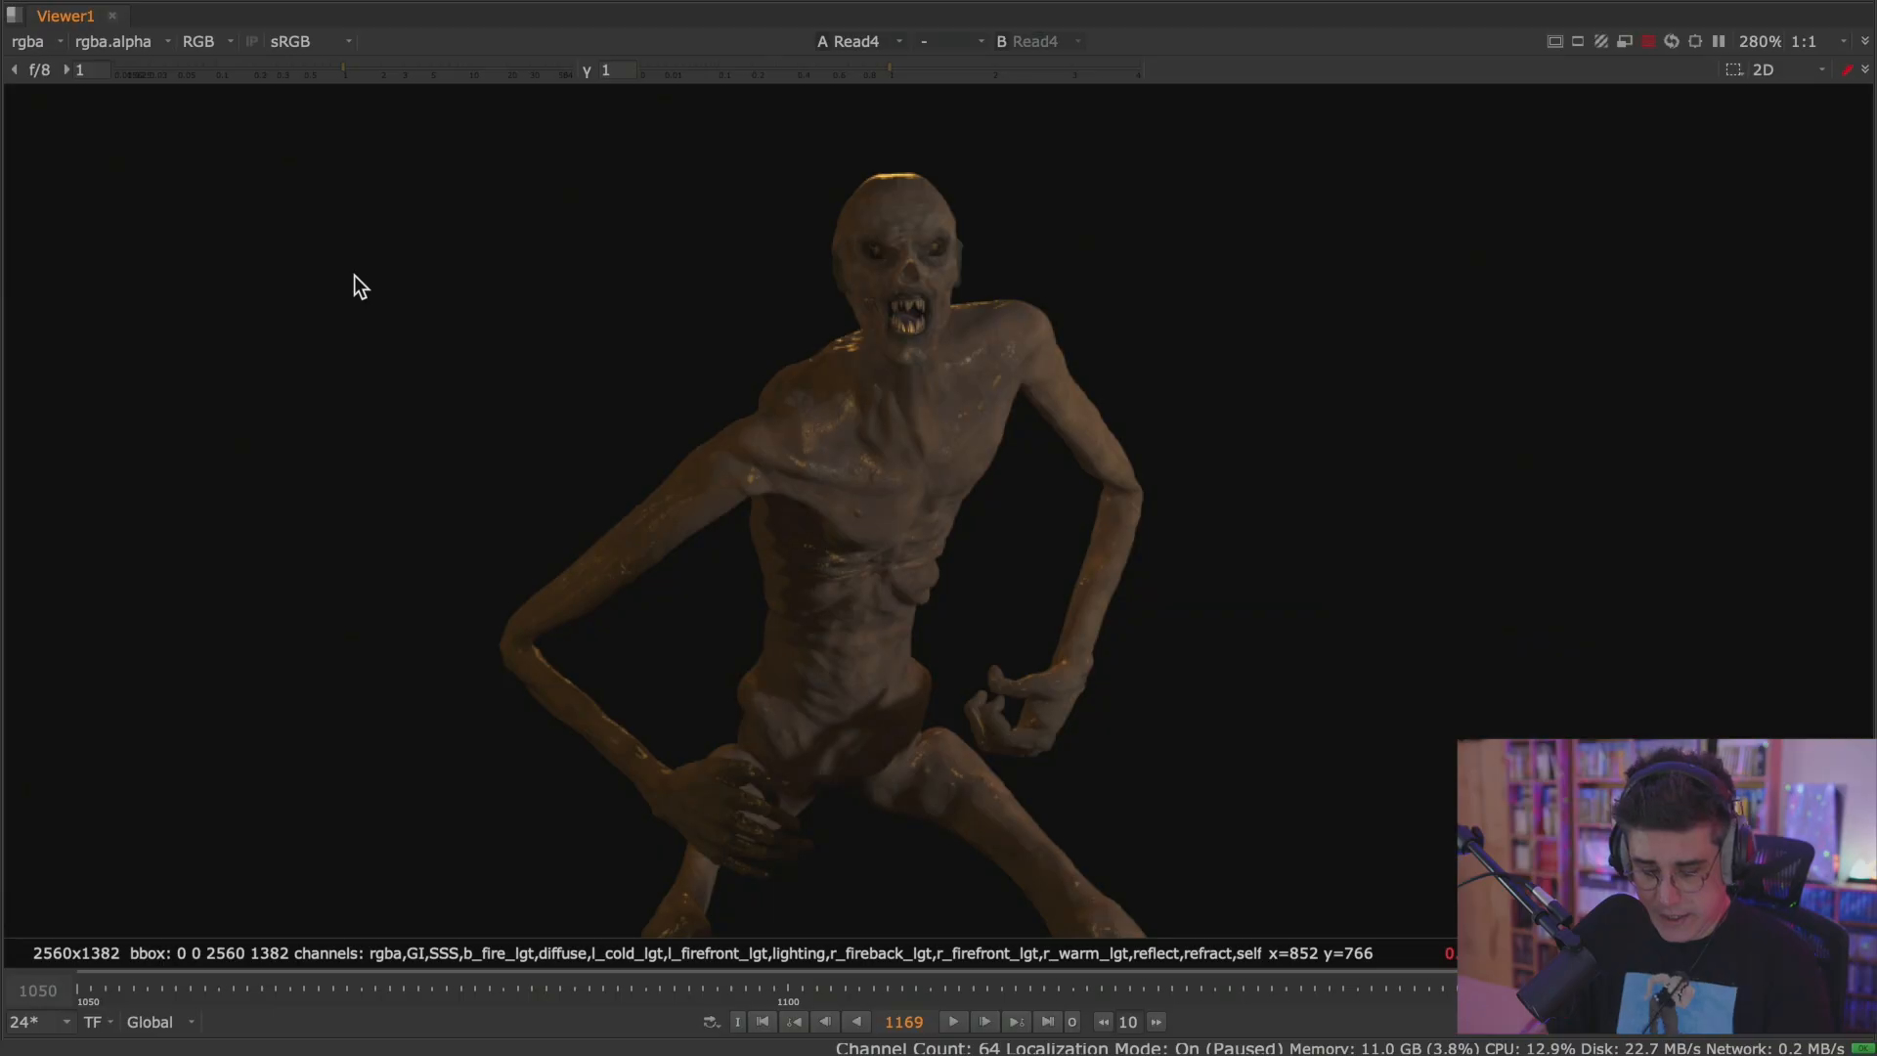
{"action": "key", "text": "r"}
{"action": "key", "text": "g"}
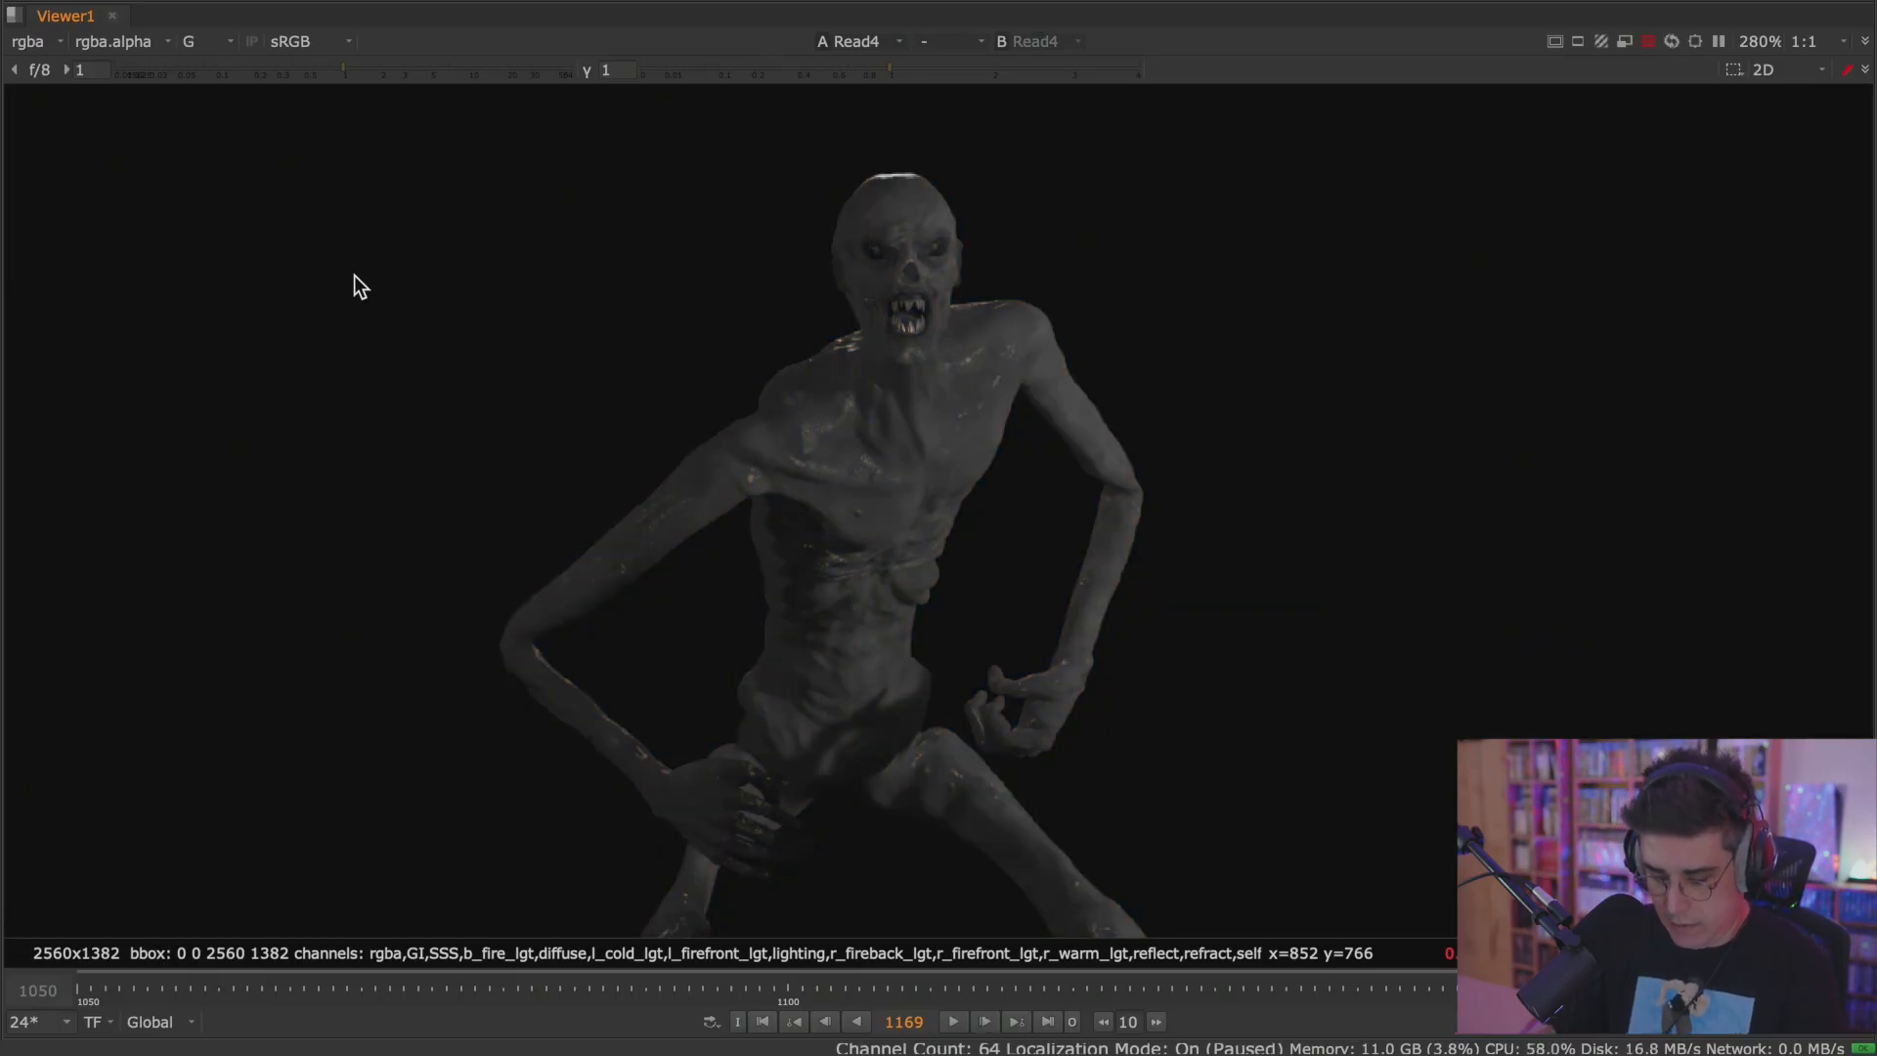
{"action": "key", "text": "b"}
{"action": "key", "text": "a"}
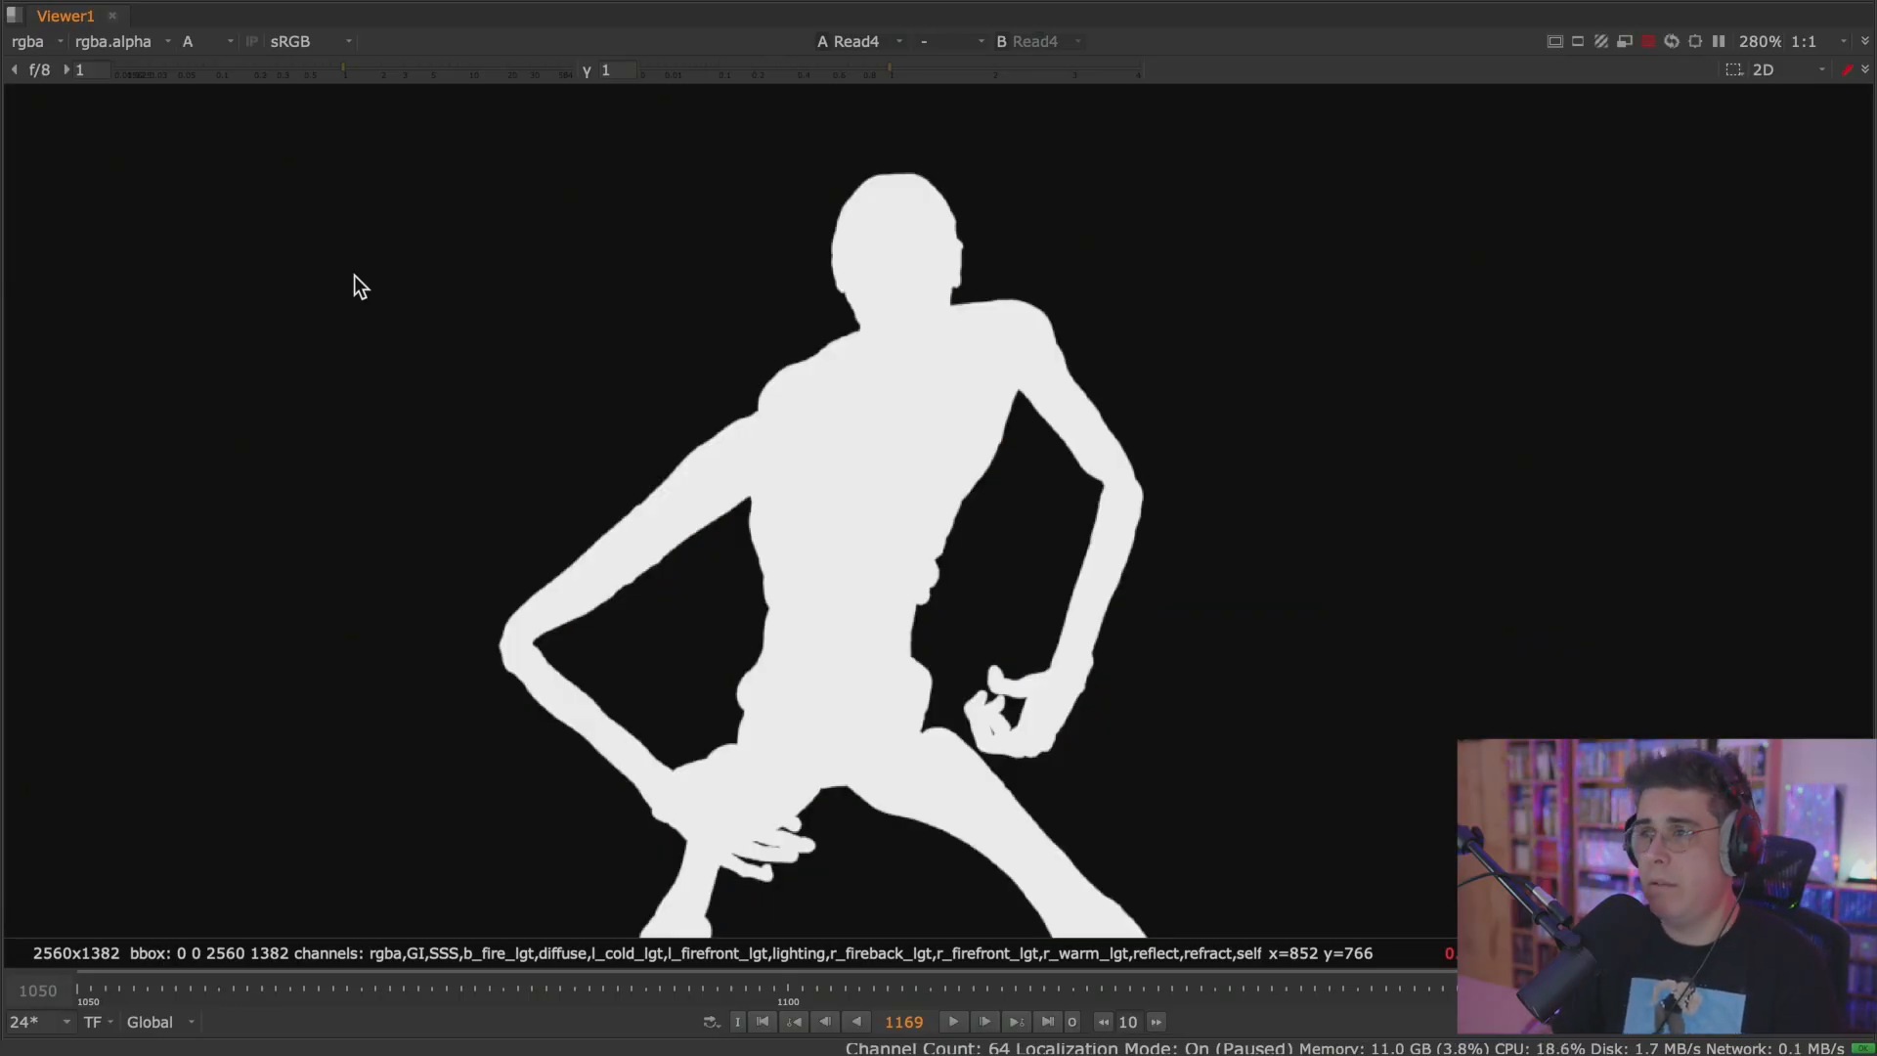
{"action": "key", "text": "a"}
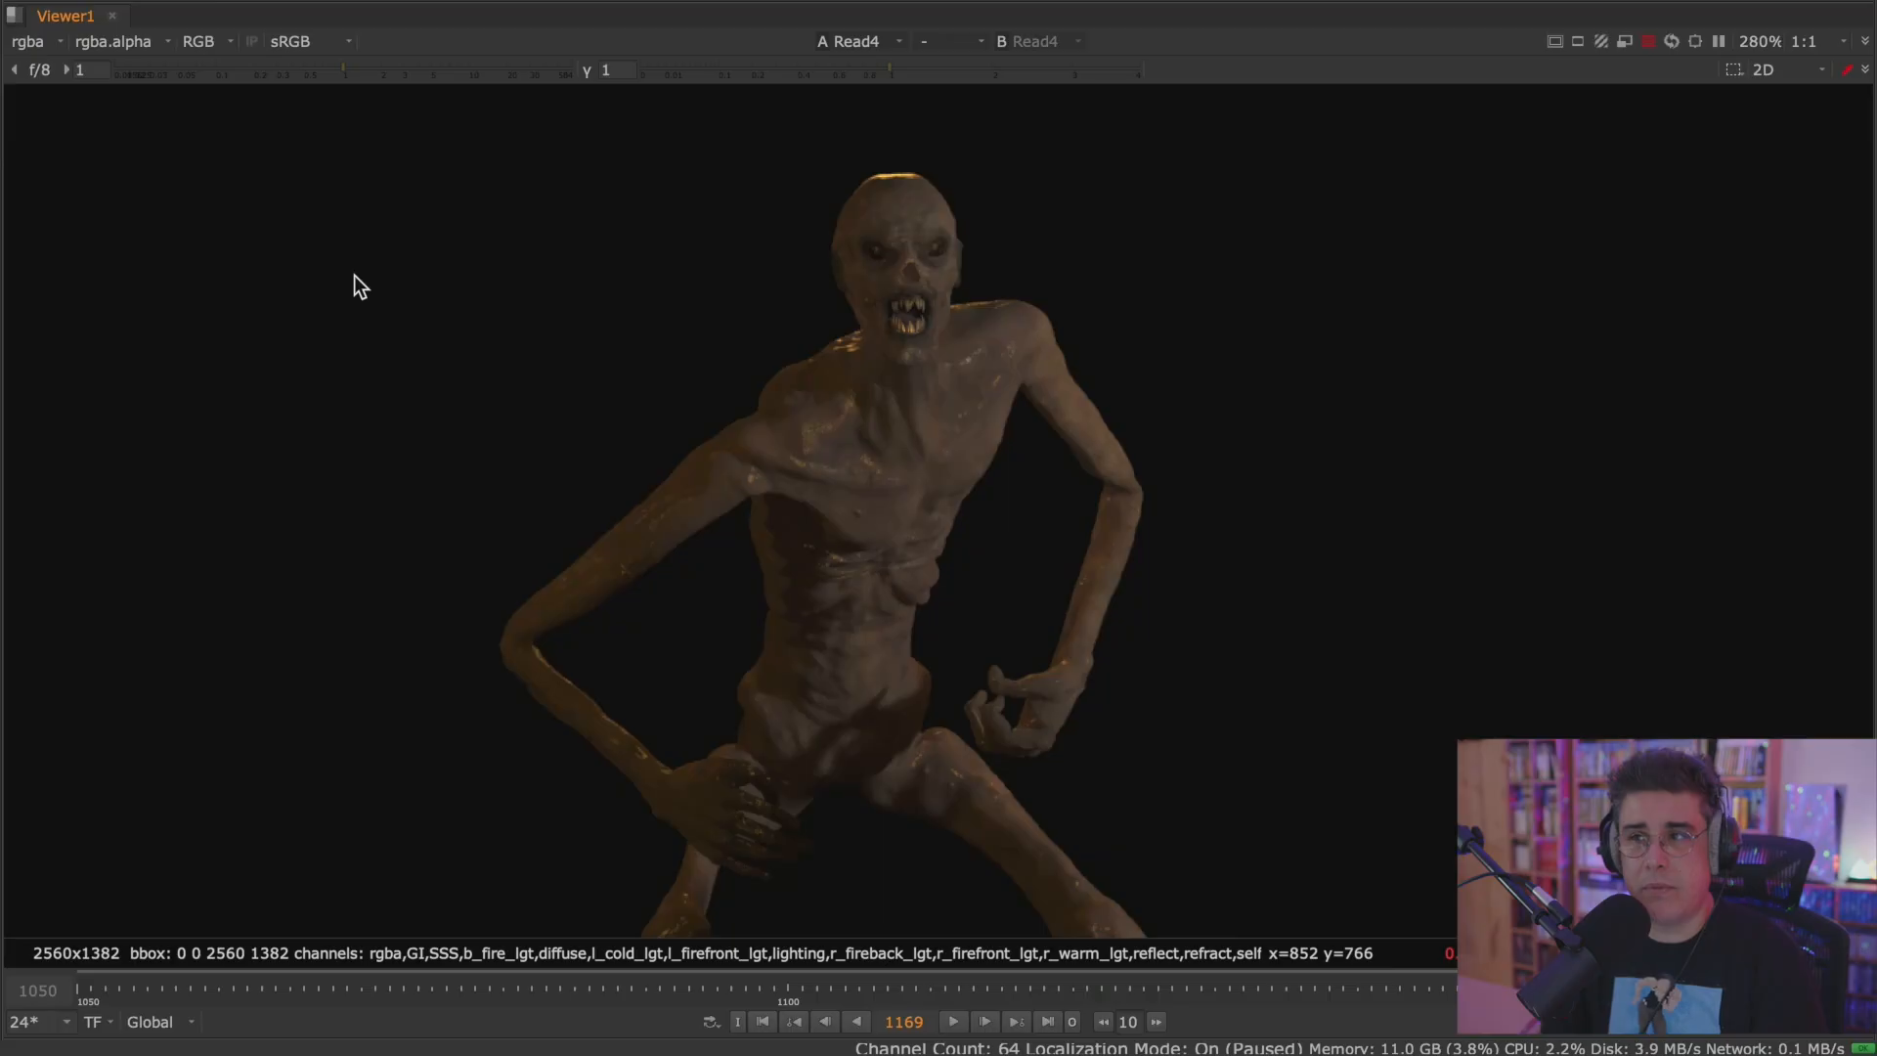
Display the GI layer and brighten the viewer with gain 2.25 and gamma 1.56.
{"action": "left_click", "coordinate": [49, 40]}
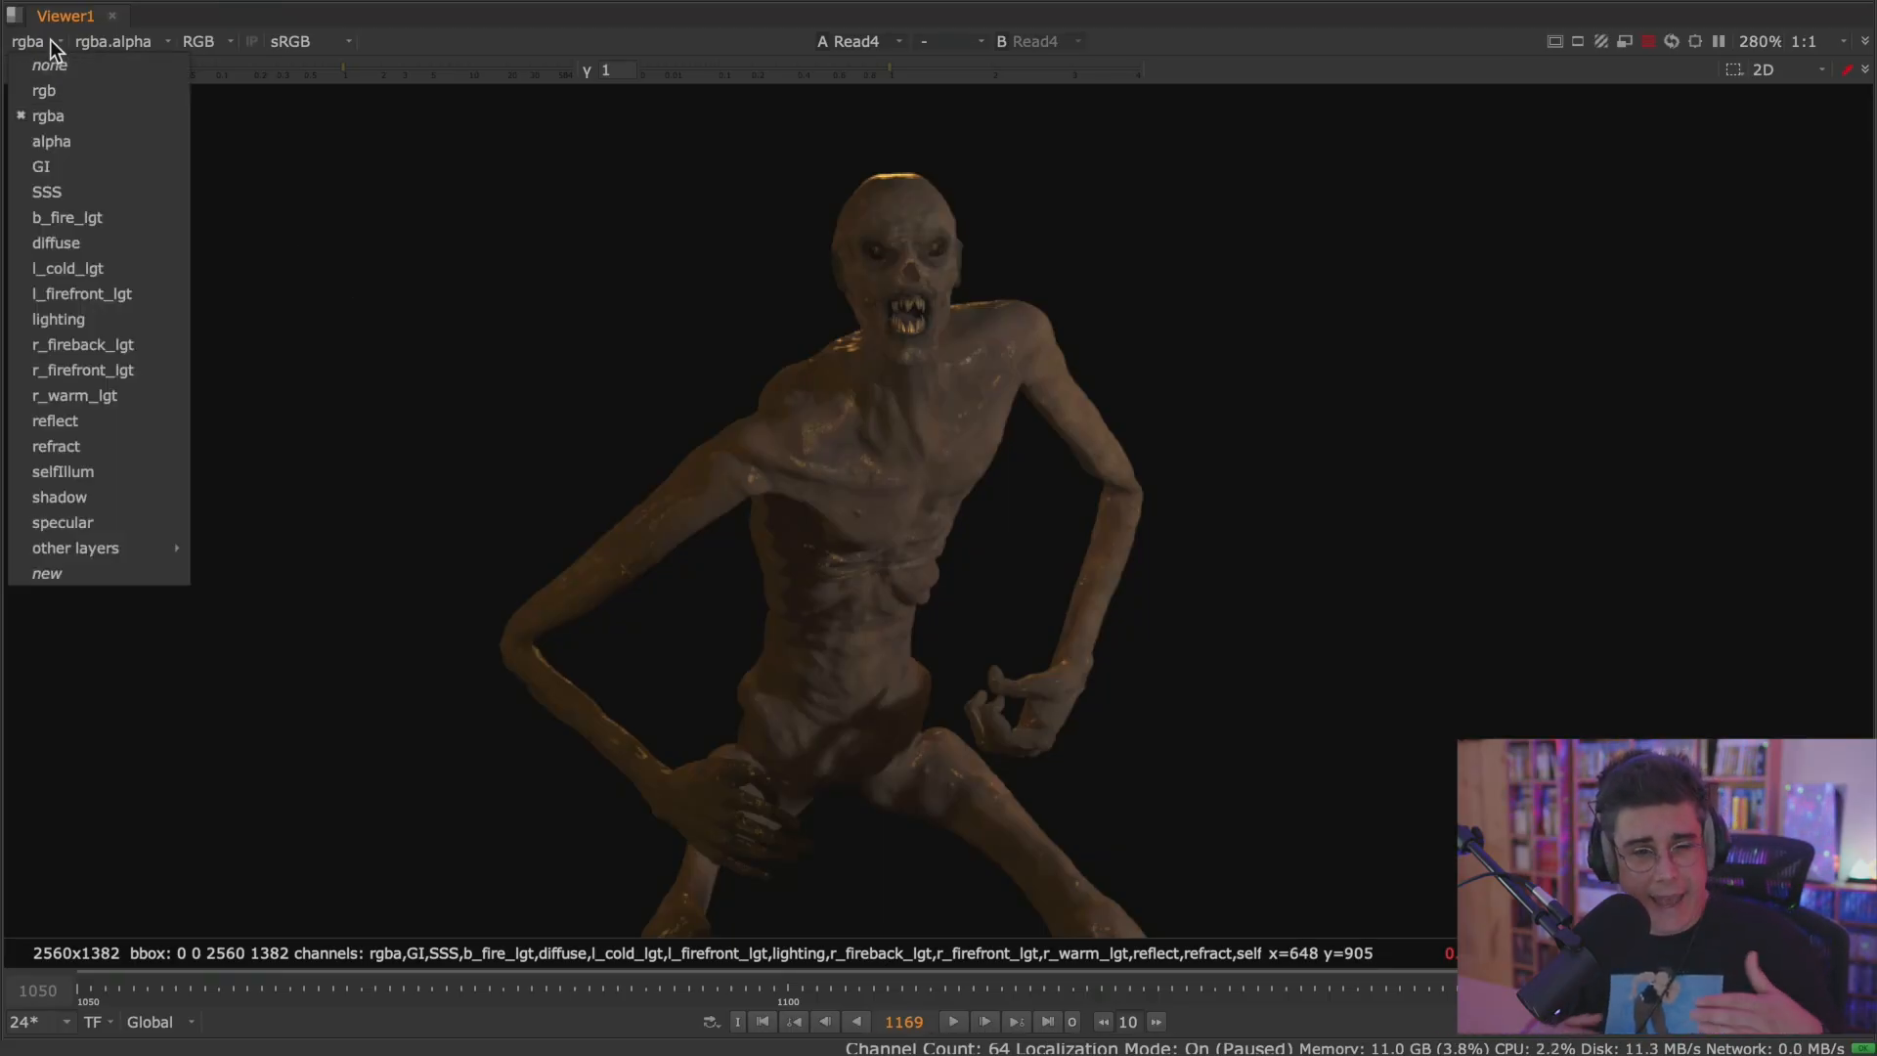
{"action": "left_click", "coordinate": [157, 165]}
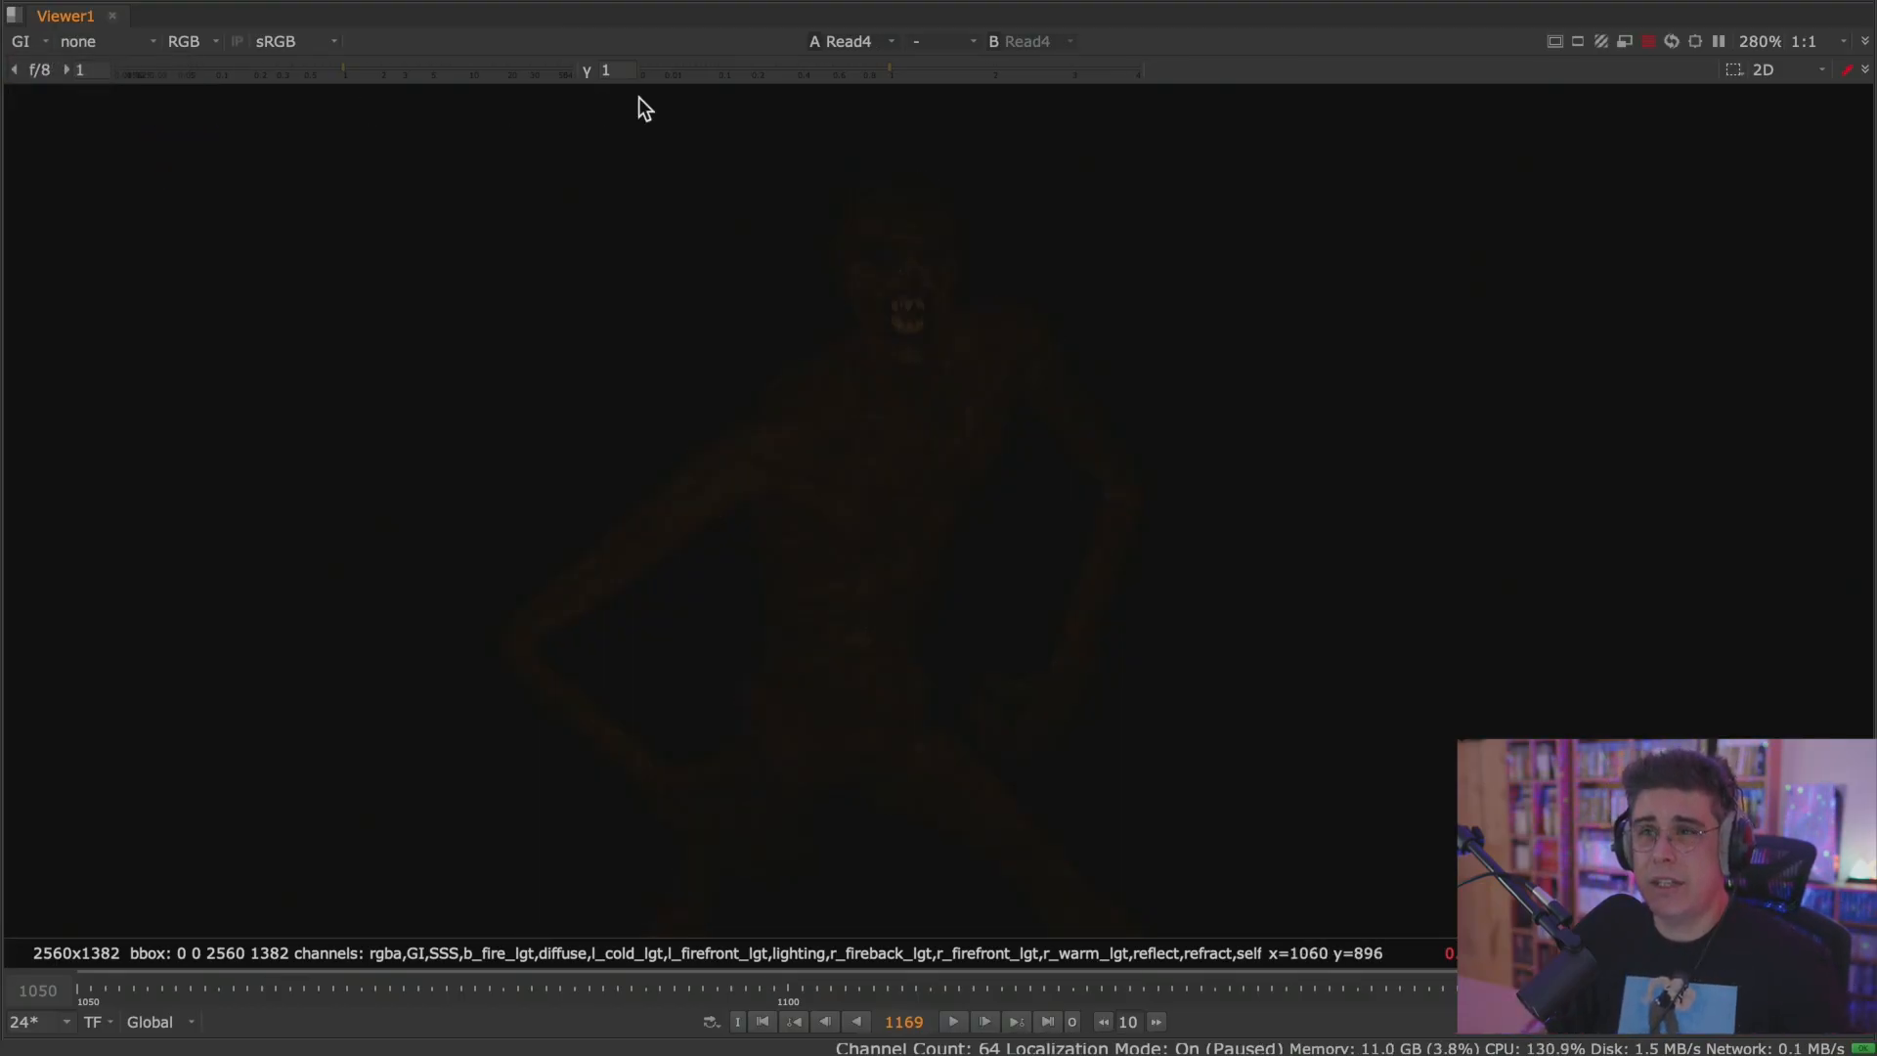
{"action": "left_click_drag", "start_coordinate": [342, 68], "coordinate": [387, 67]}
{"action": "left_click", "coordinate": [918, 65]}
{"action": "left_click", "coordinate": [948, 64]}
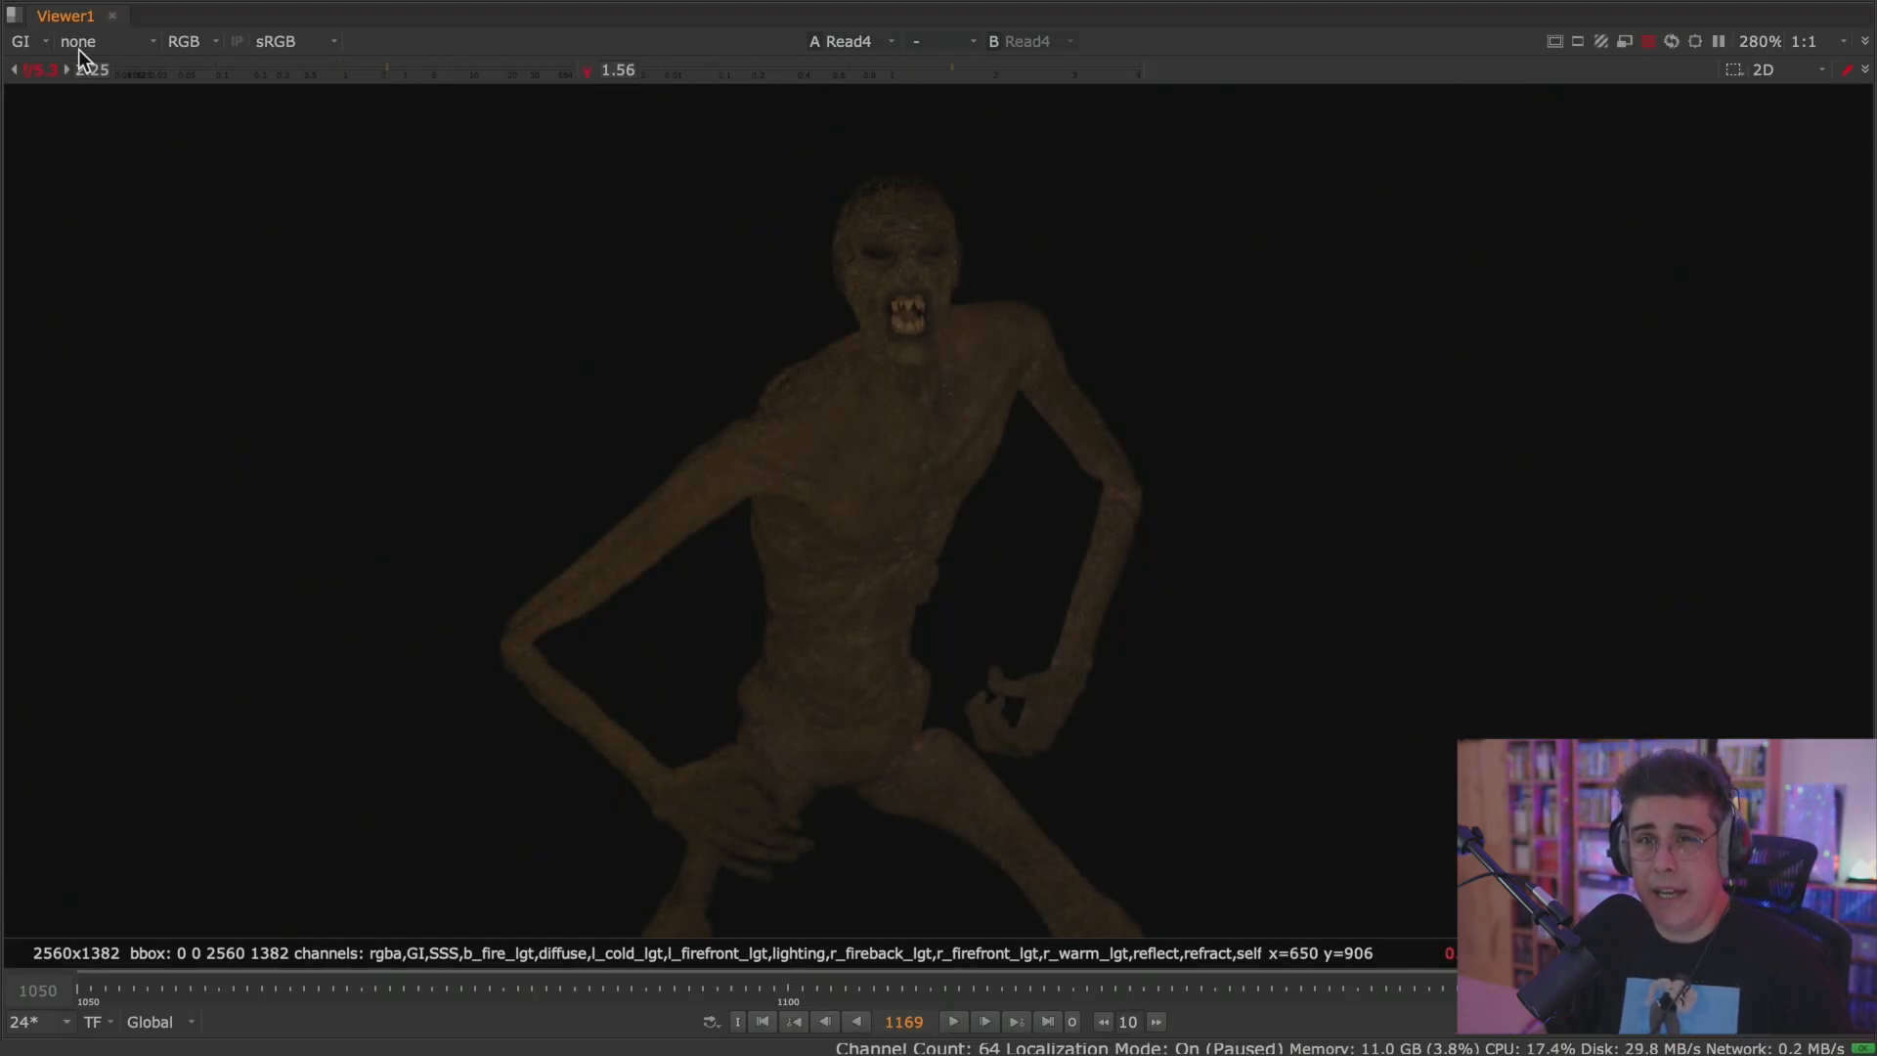
View the SSS, b_fire_lgt and diffuse layers of the creature render one after another.
{"action": "left_click", "coordinate": [46, 42]}
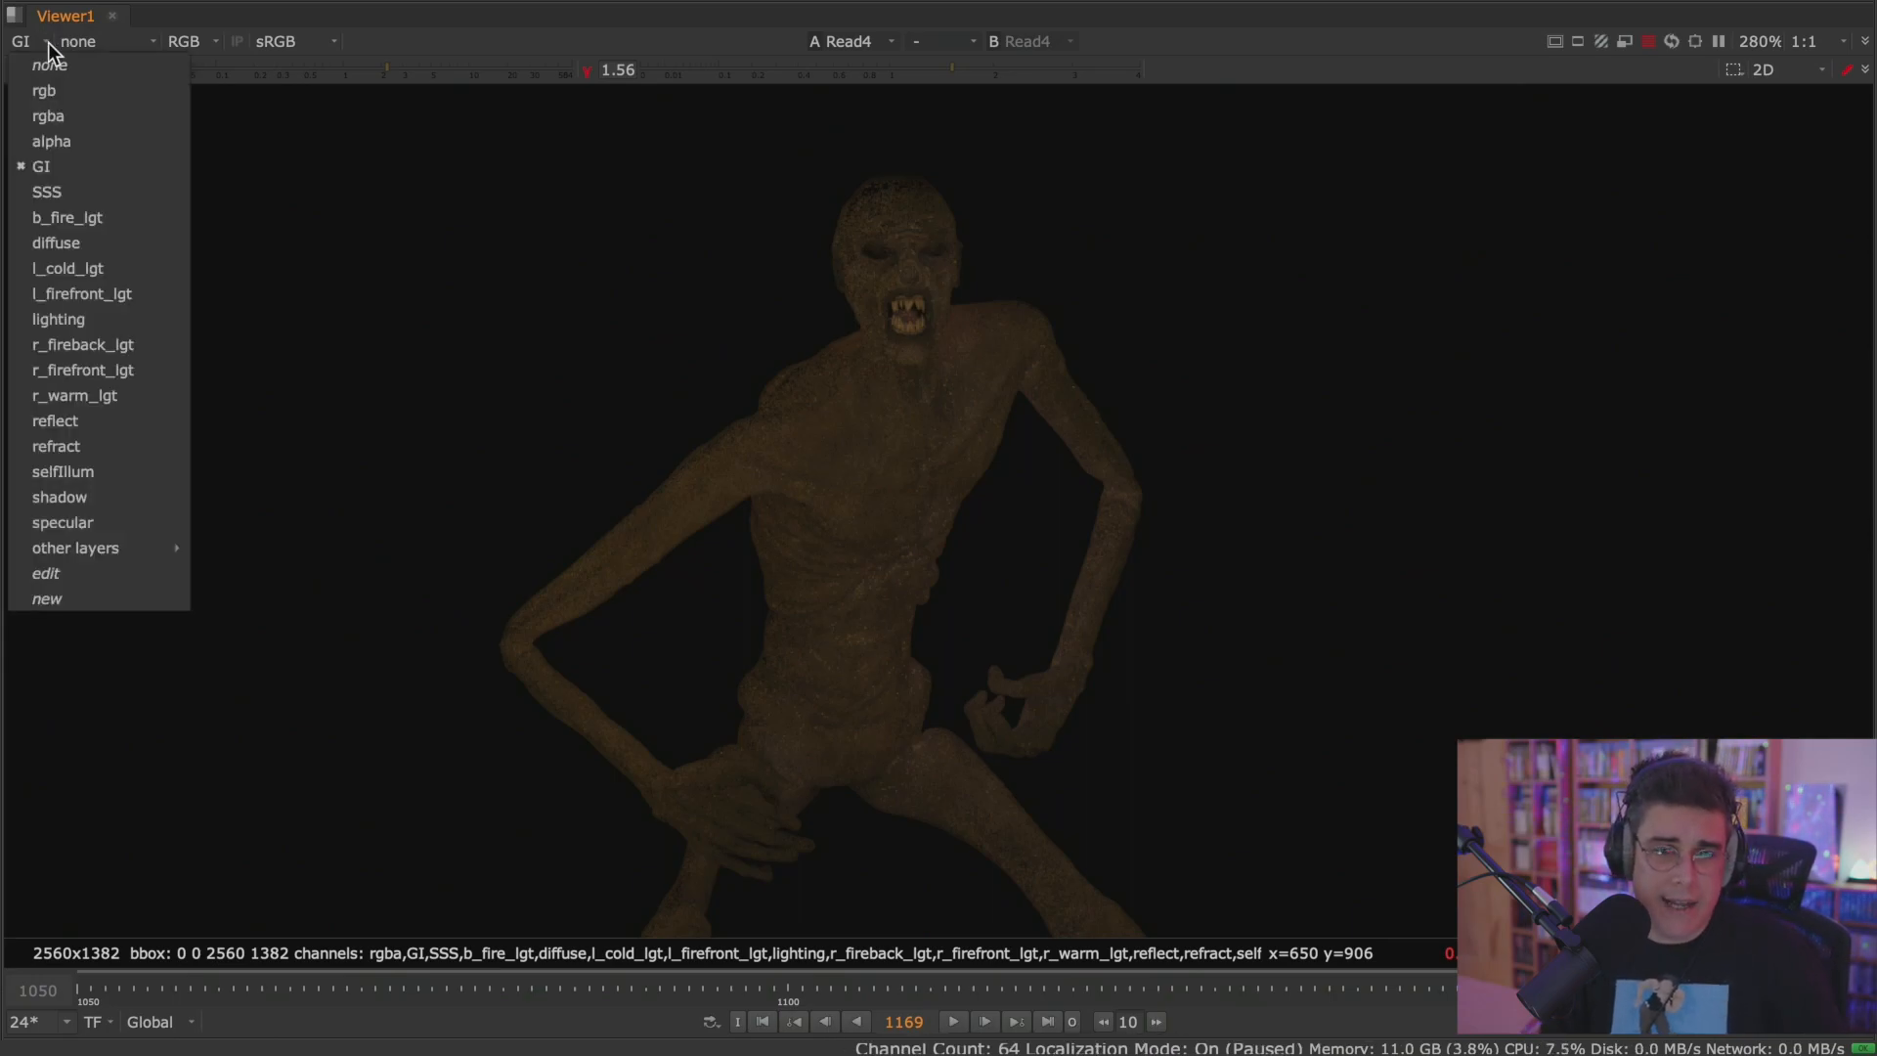
{"action": "left_click", "coordinate": [106, 194]}
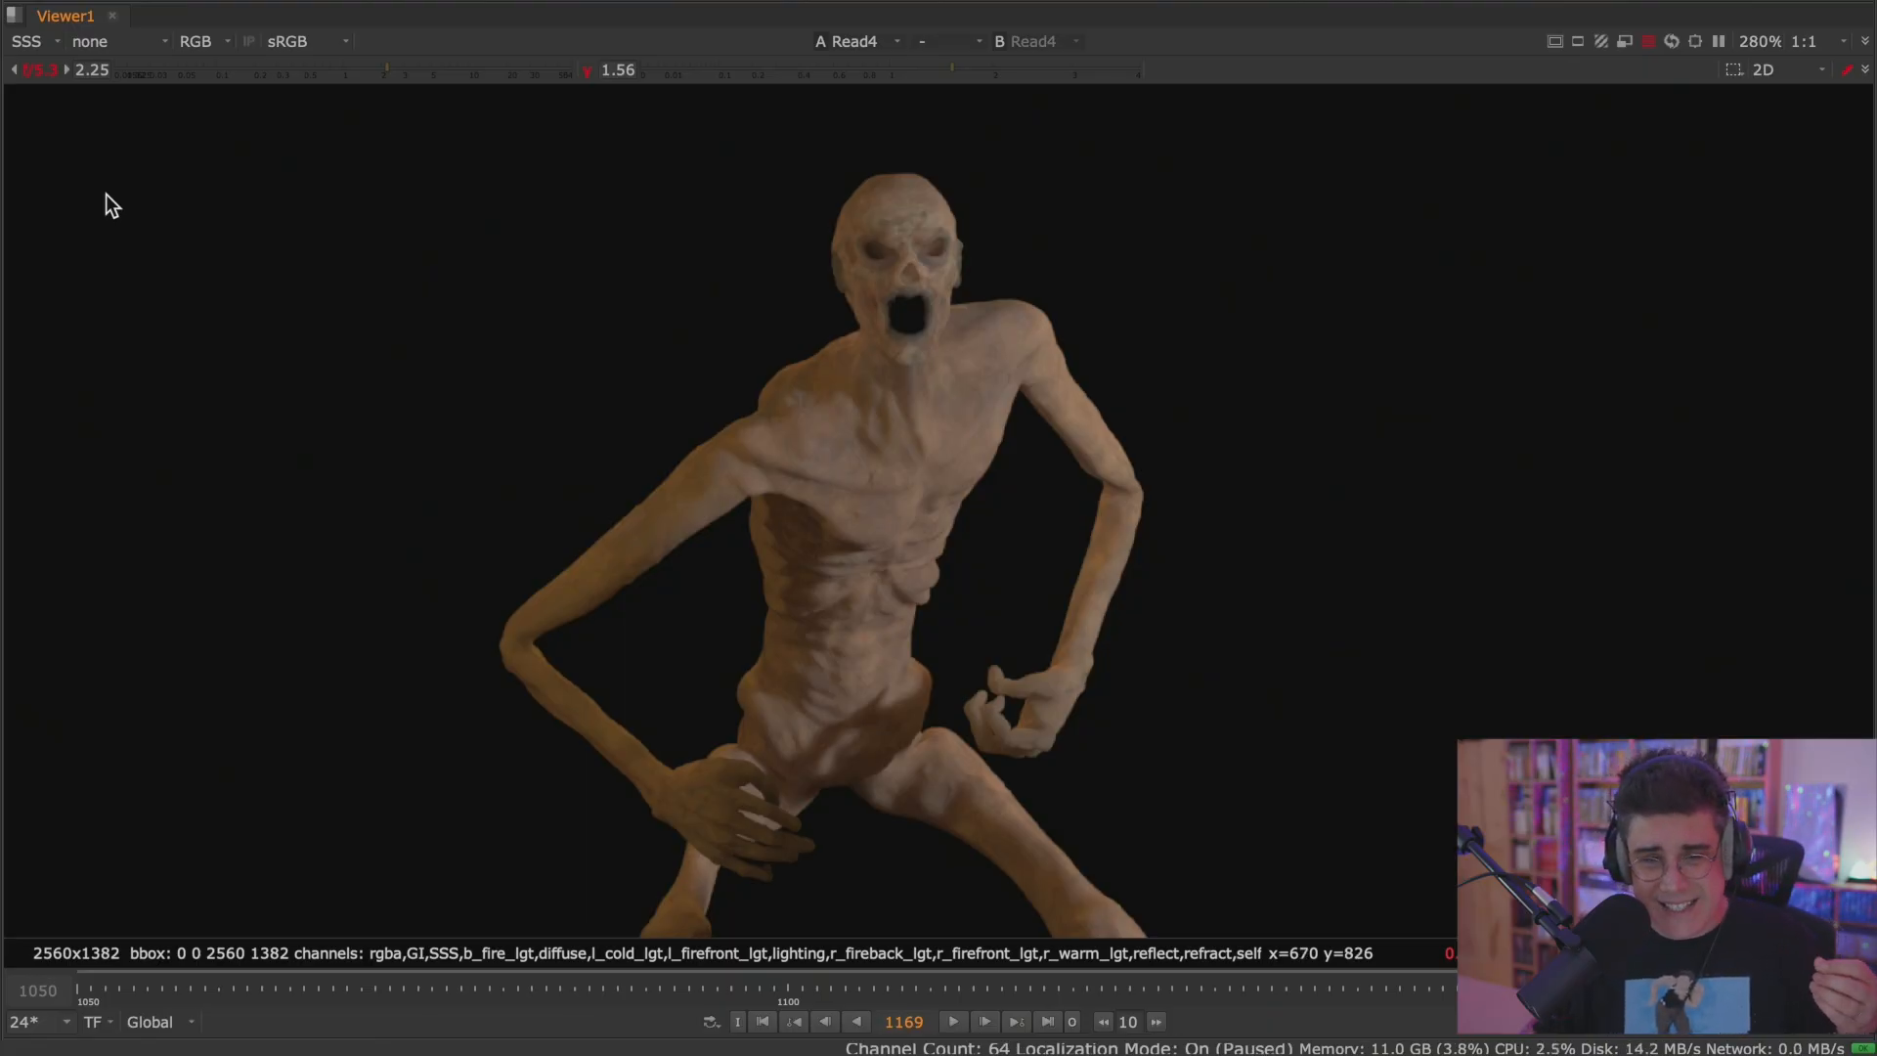
{"action": "left_click", "coordinate": [90, 41]}
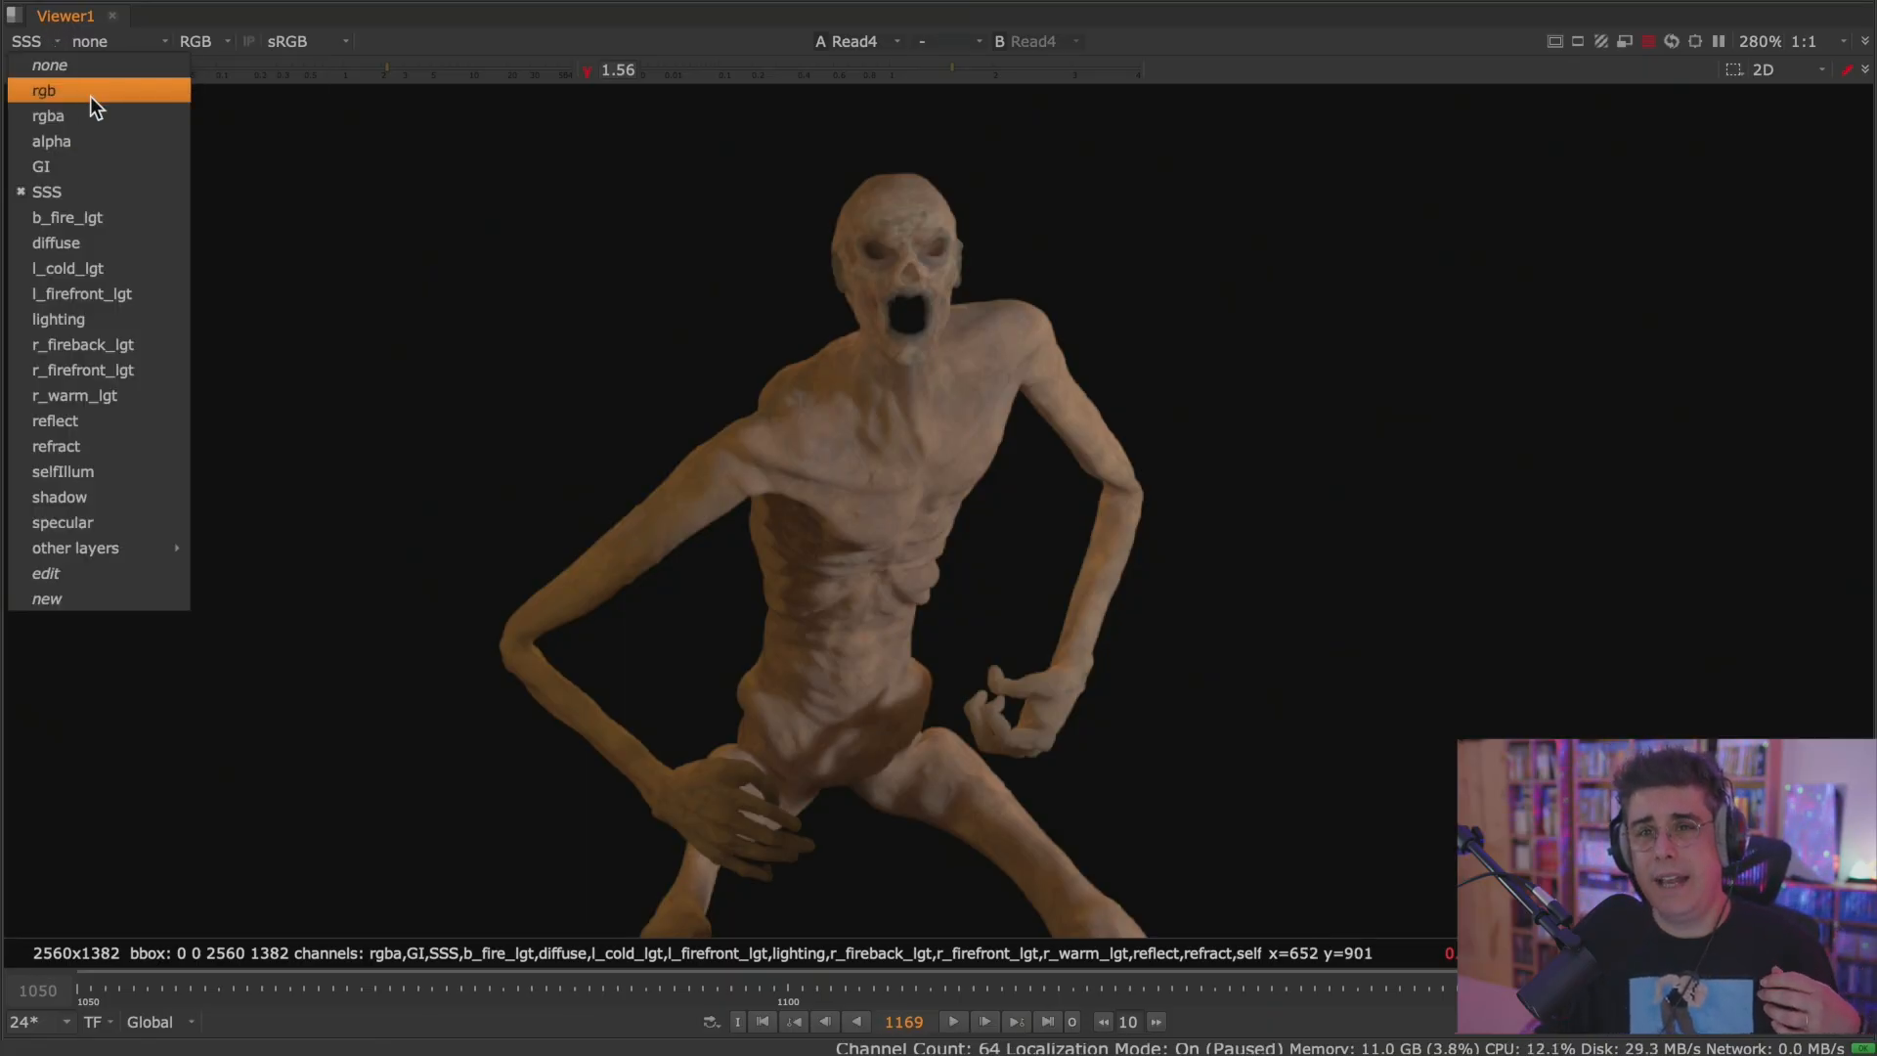
{"action": "left_click", "coordinate": [96, 217]}
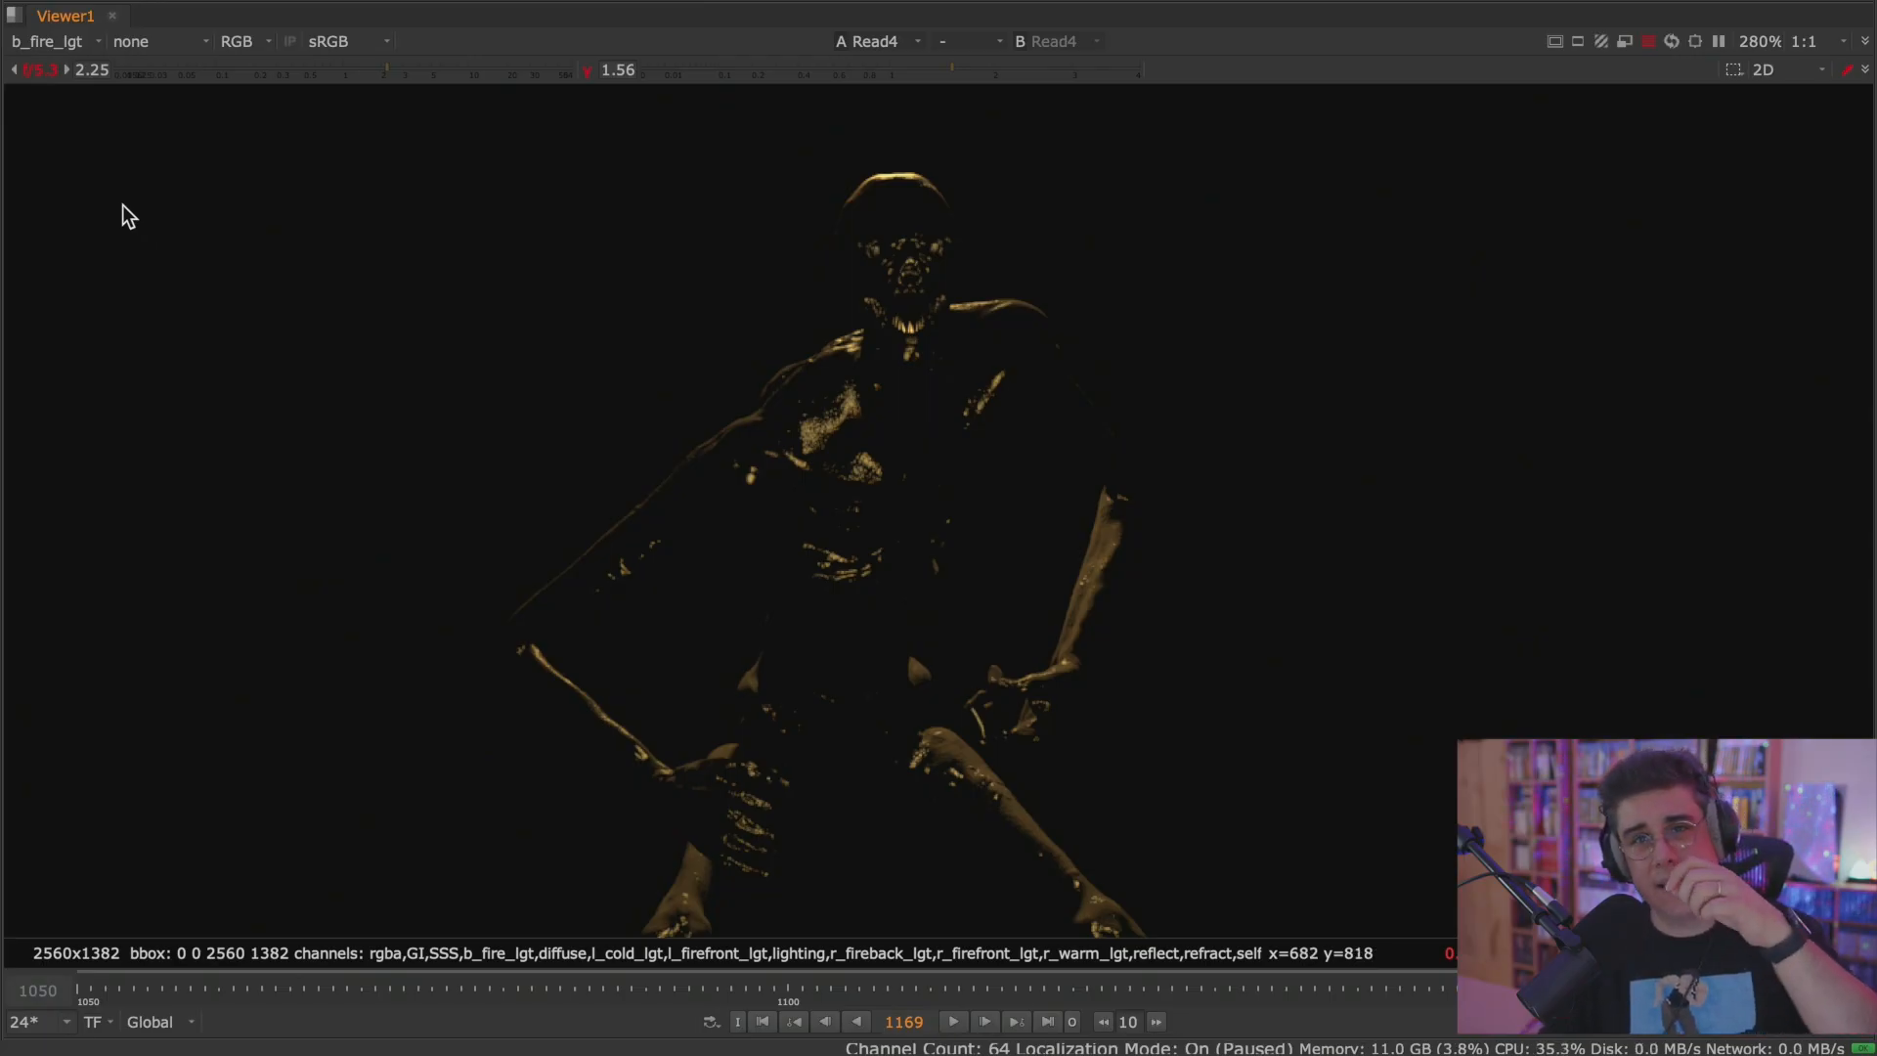
{"action": "left_click", "coordinate": [70, 43]}
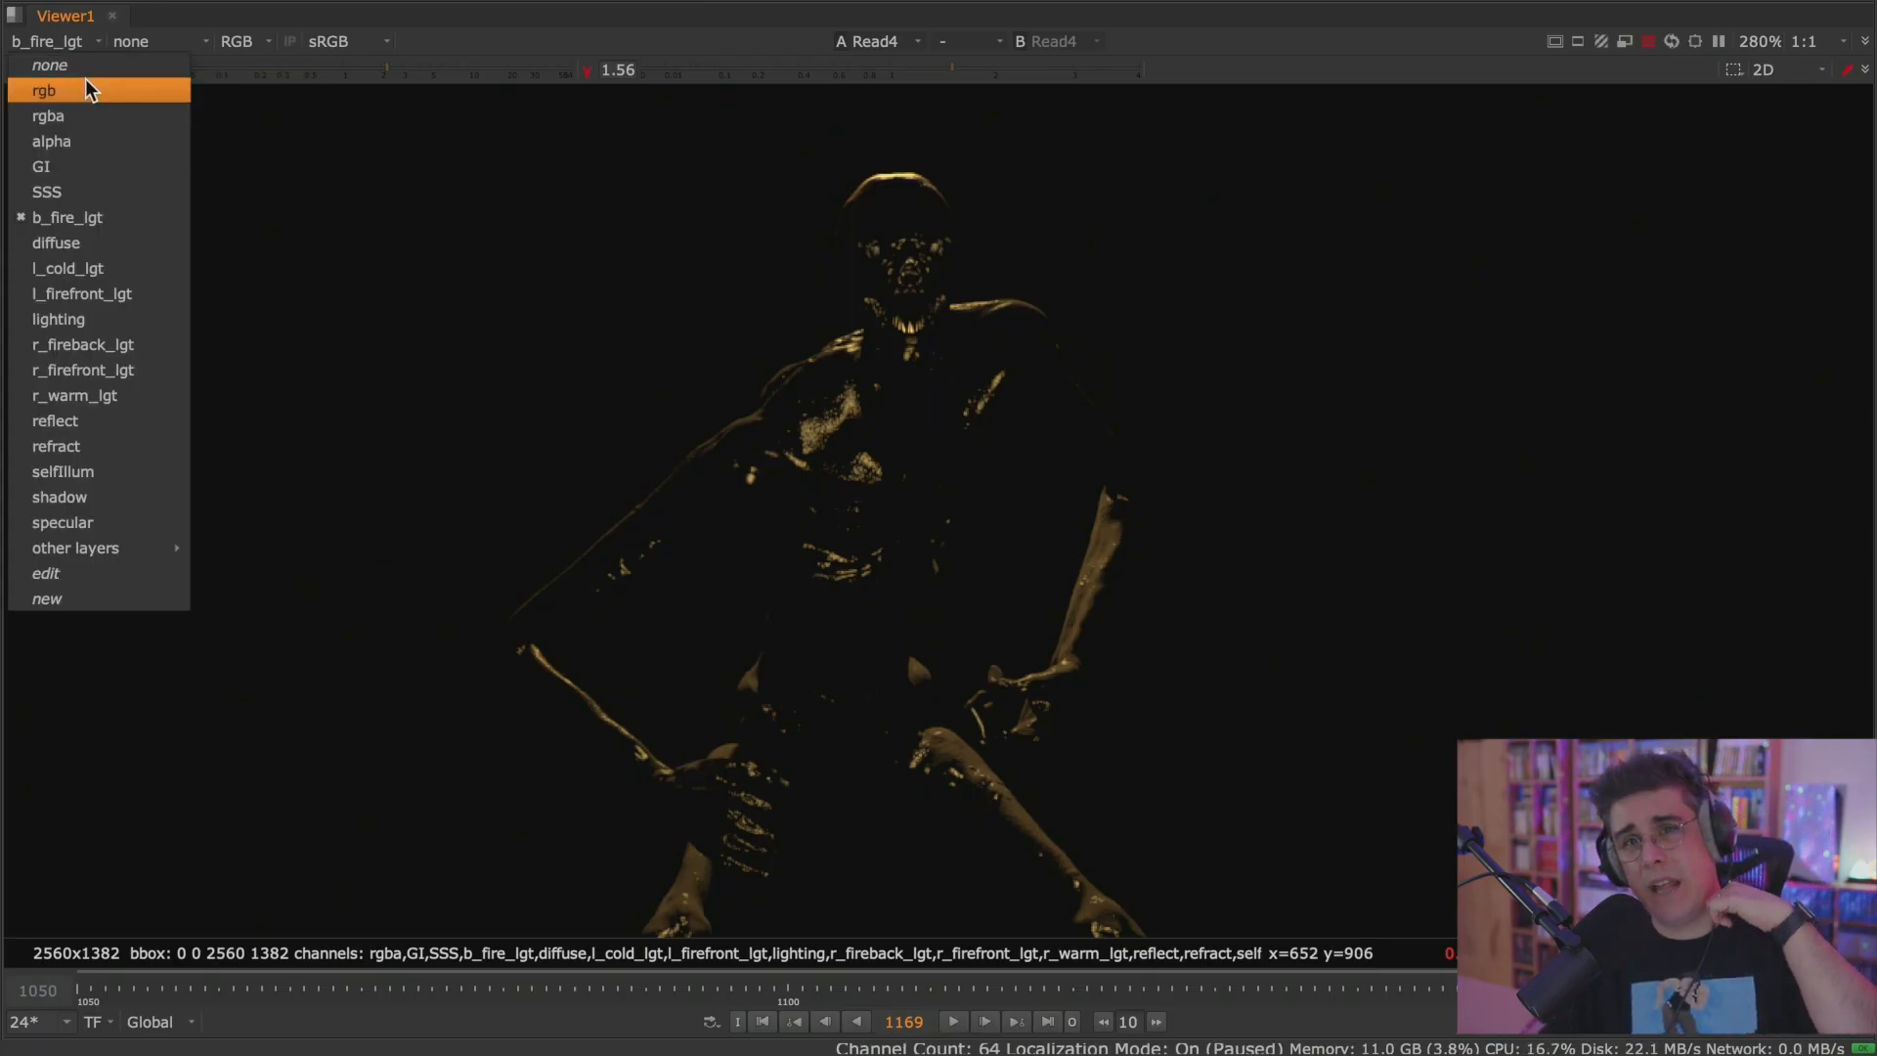
{"action": "left_click", "coordinate": [118, 243]}
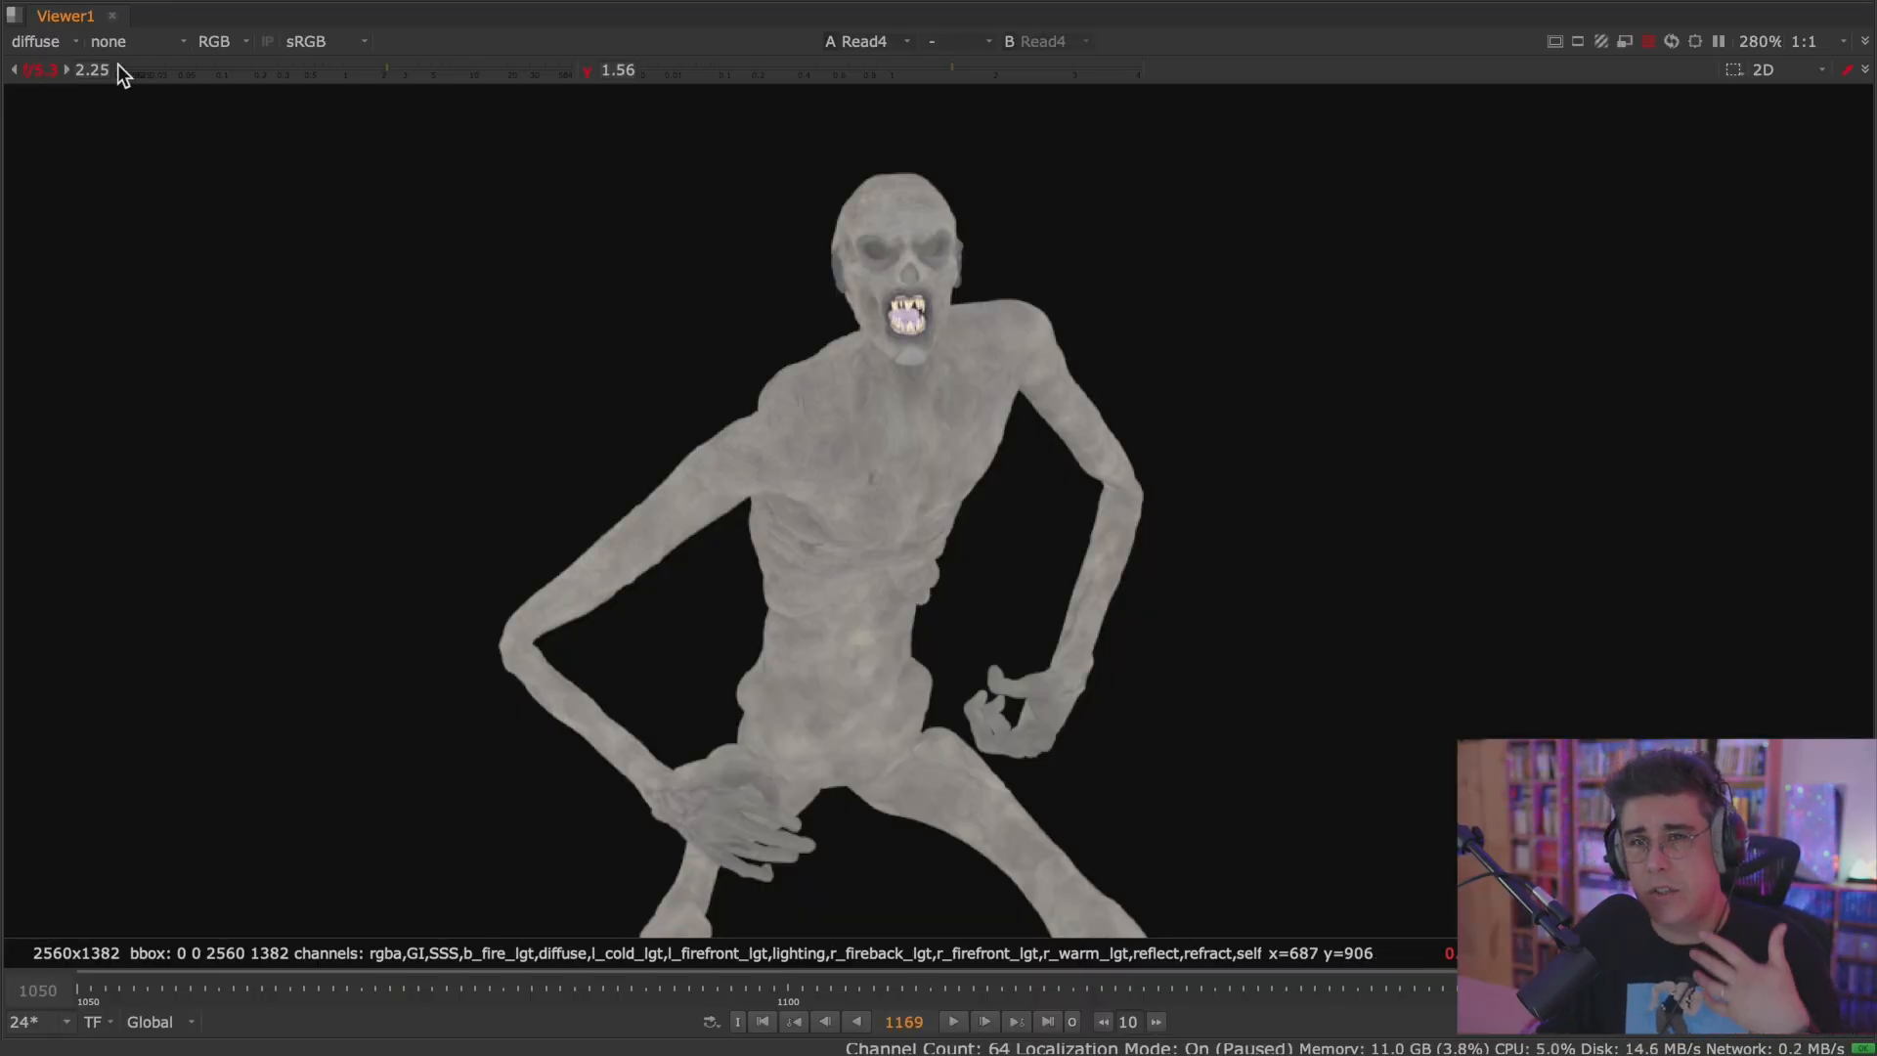
View the l_cold_lgt, l_firefront_lgt and lighting layers of the creature render in turn.
{"action": "left_click", "coordinate": [59, 47]}
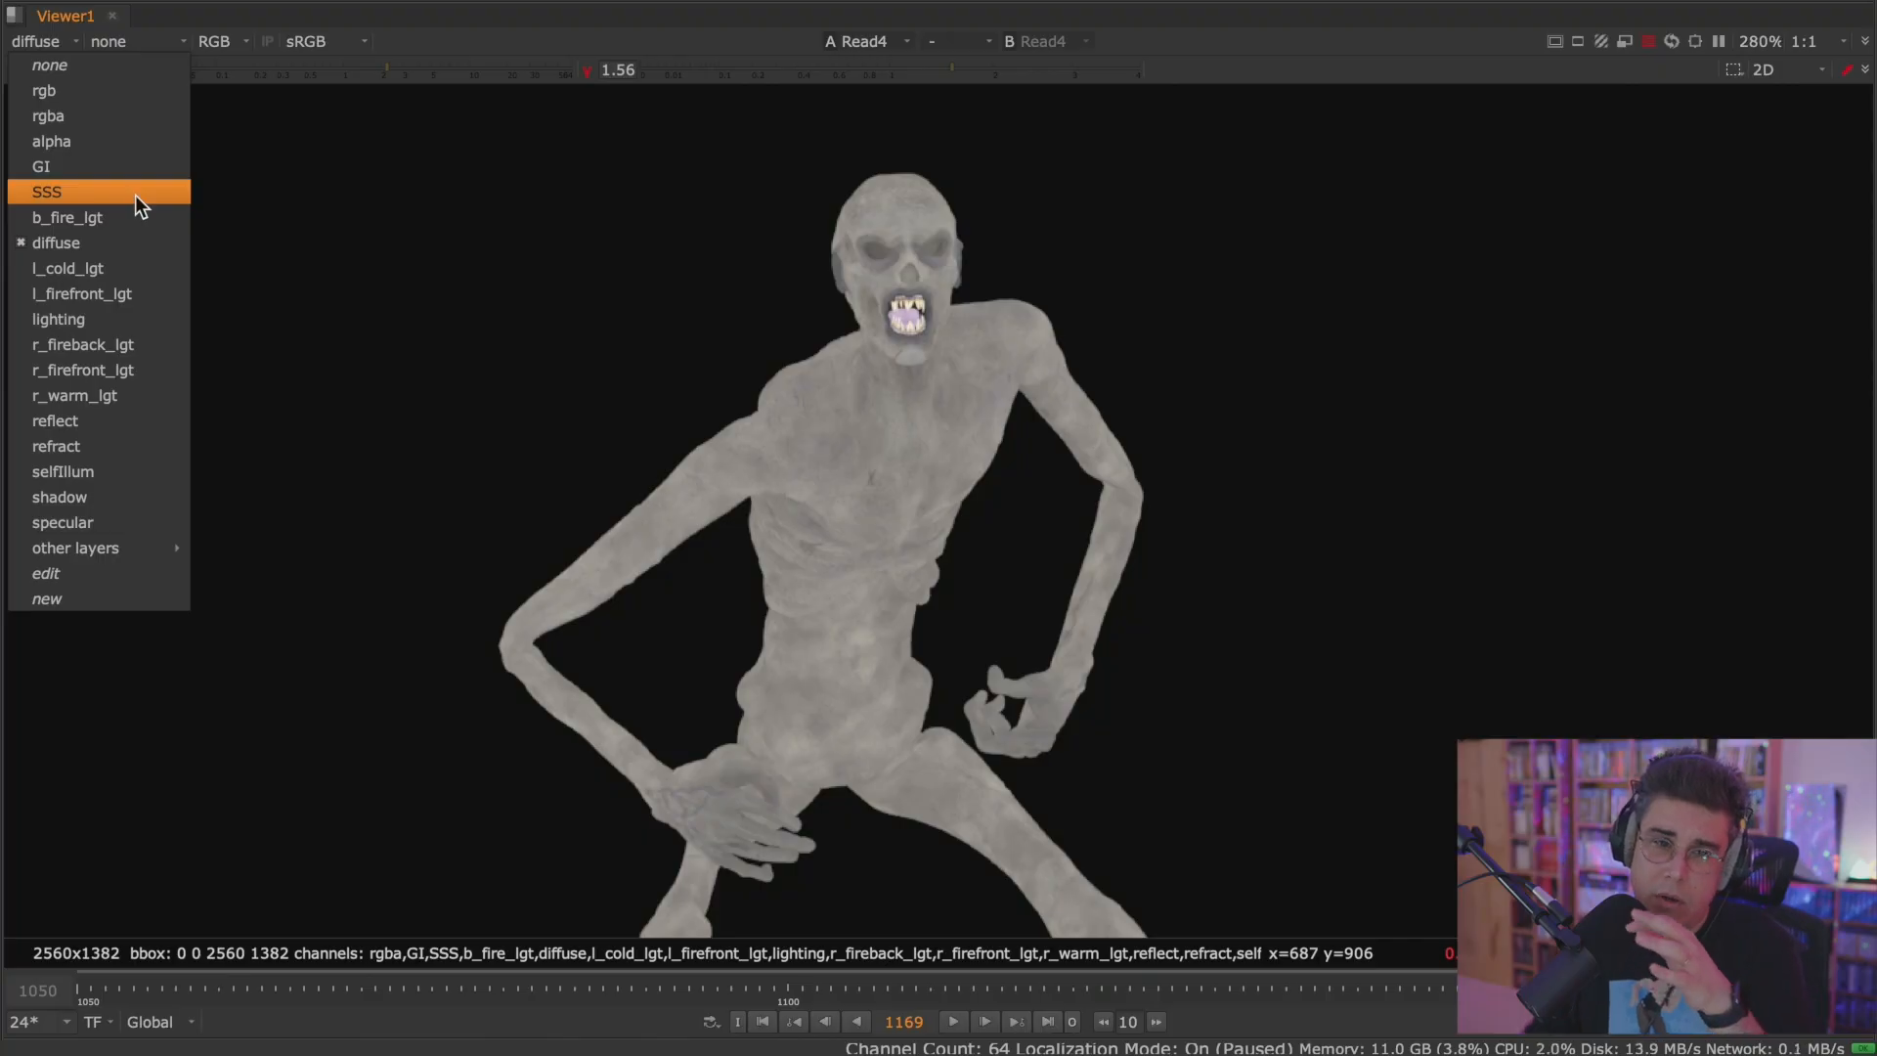
{"action": "left_click", "coordinate": [142, 267]}
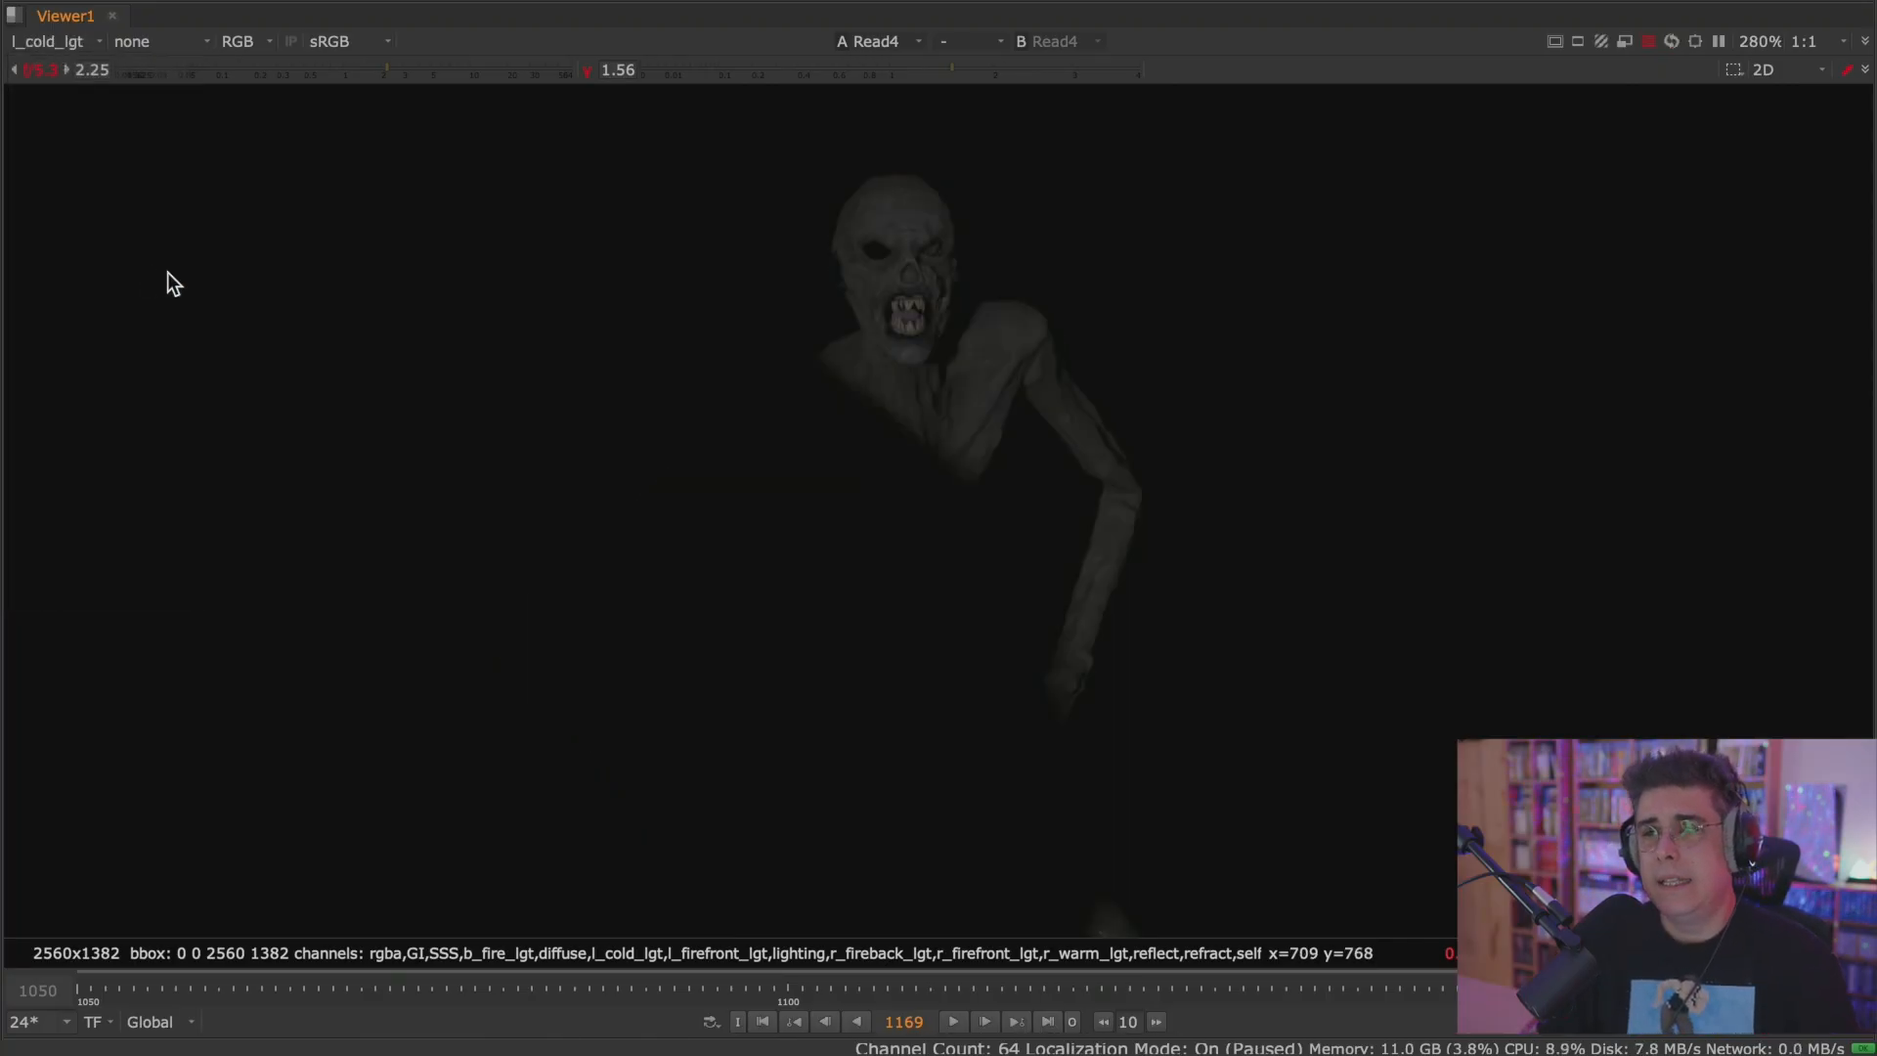
{"action": "left_click", "coordinate": [82, 45]}
{"action": "left_click", "coordinate": [107, 289]}
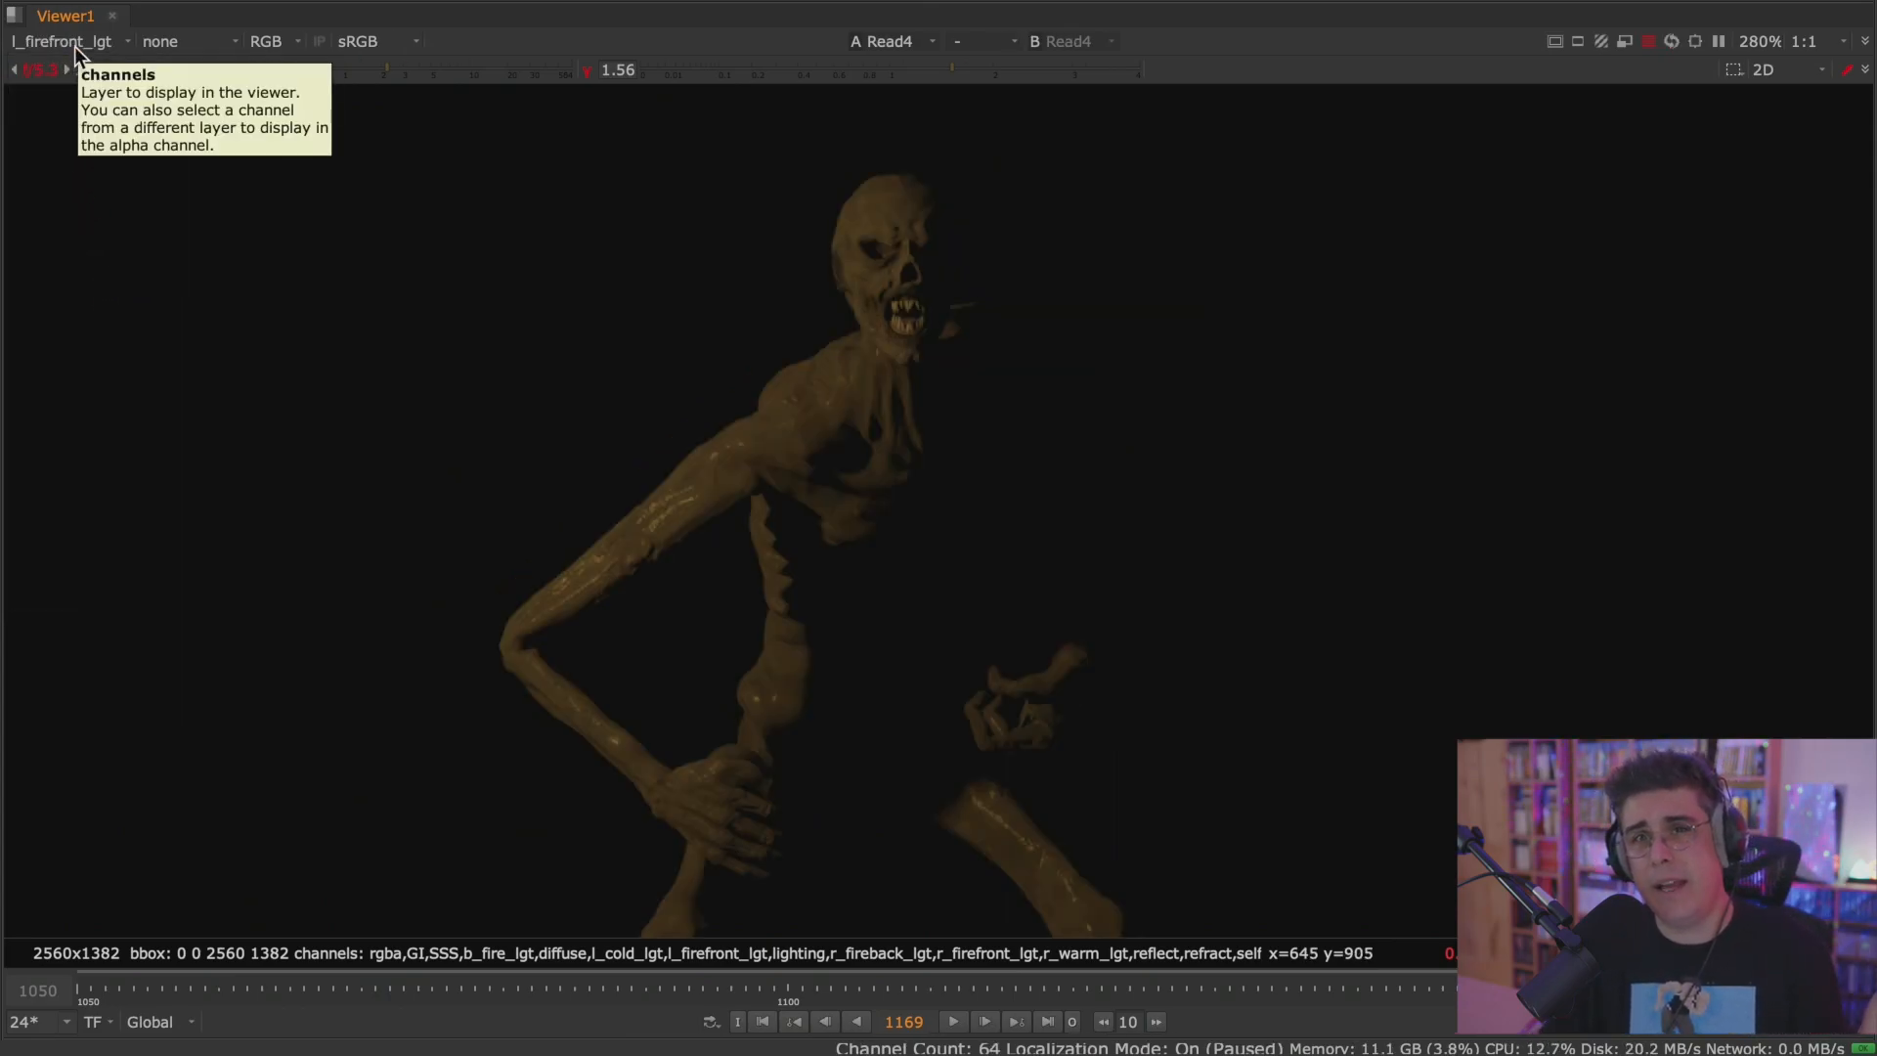
{"action": "left_click", "coordinate": [74, 45]}
{"action": "left_click", "coordinate": [122, 319]}
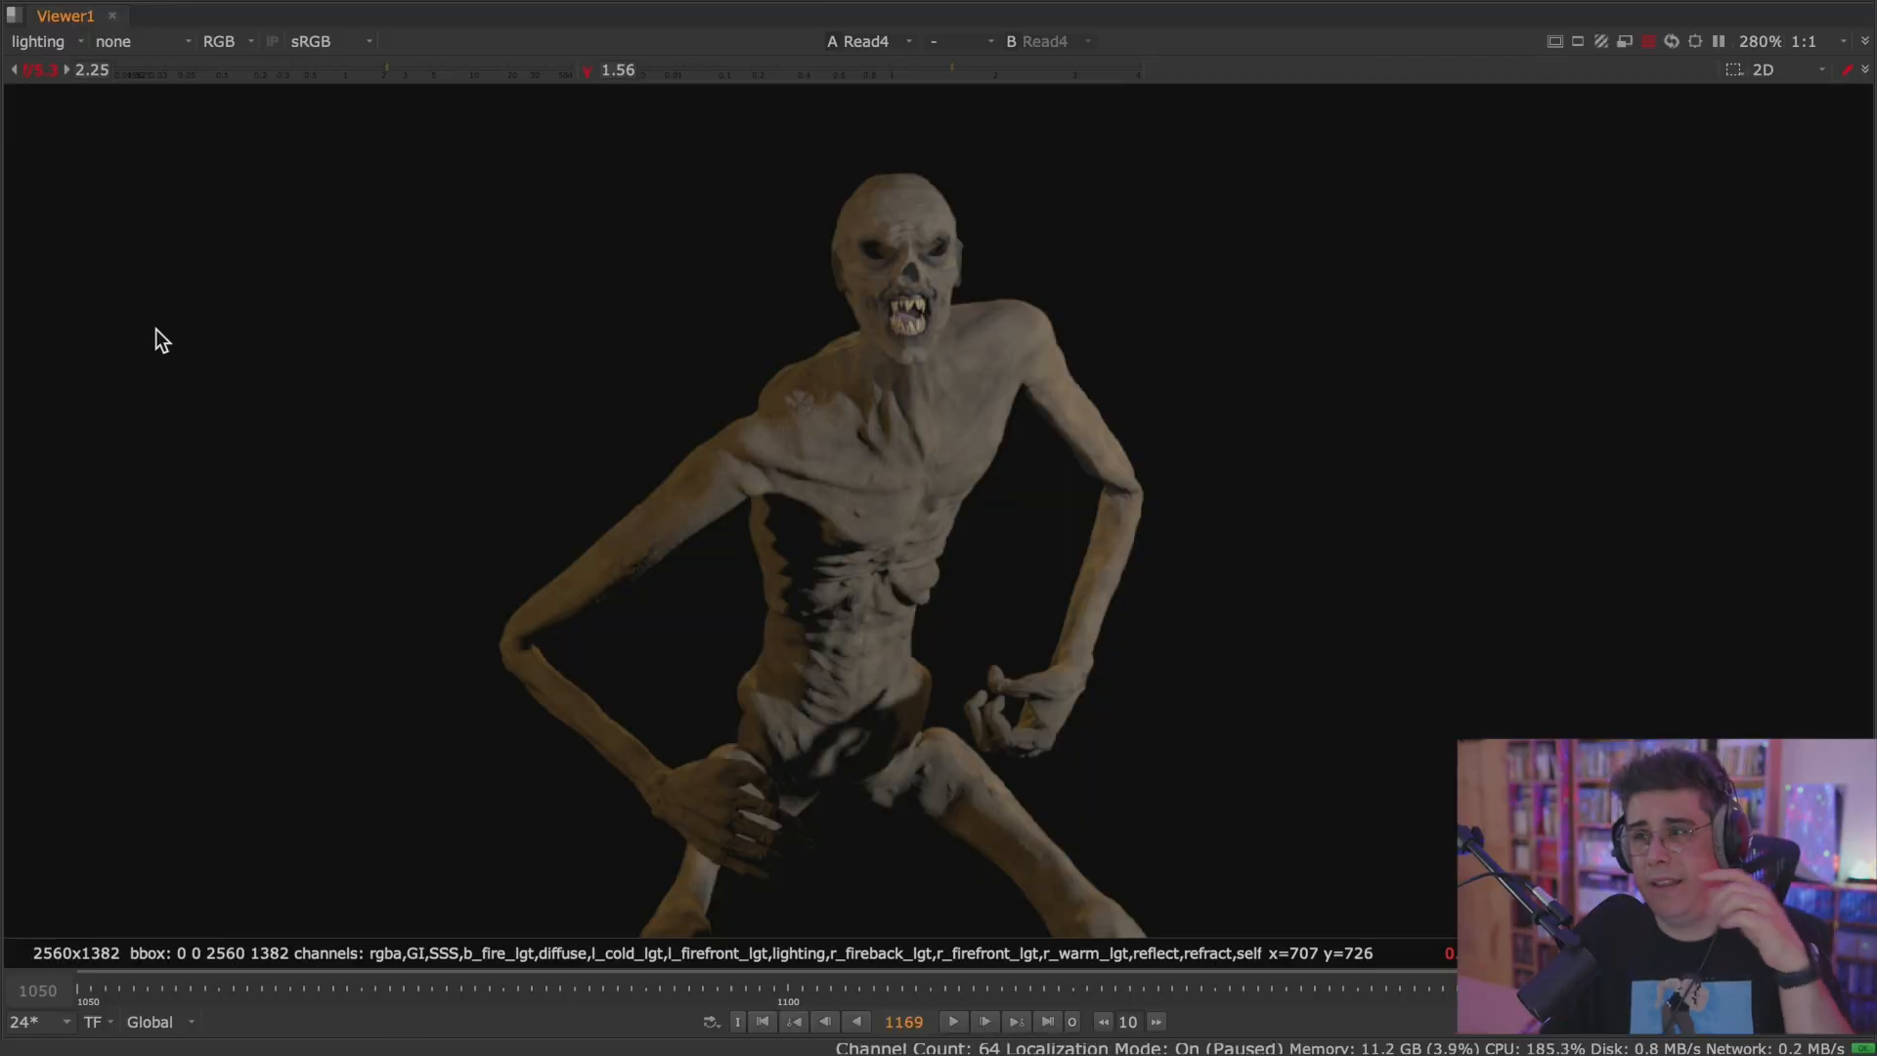
View the r_fireback_lgt, r_firefront_lgt and r_warm_lgt layers of the creature render in turn.
{"action": "left_click", "coordinate": [69, 41]}
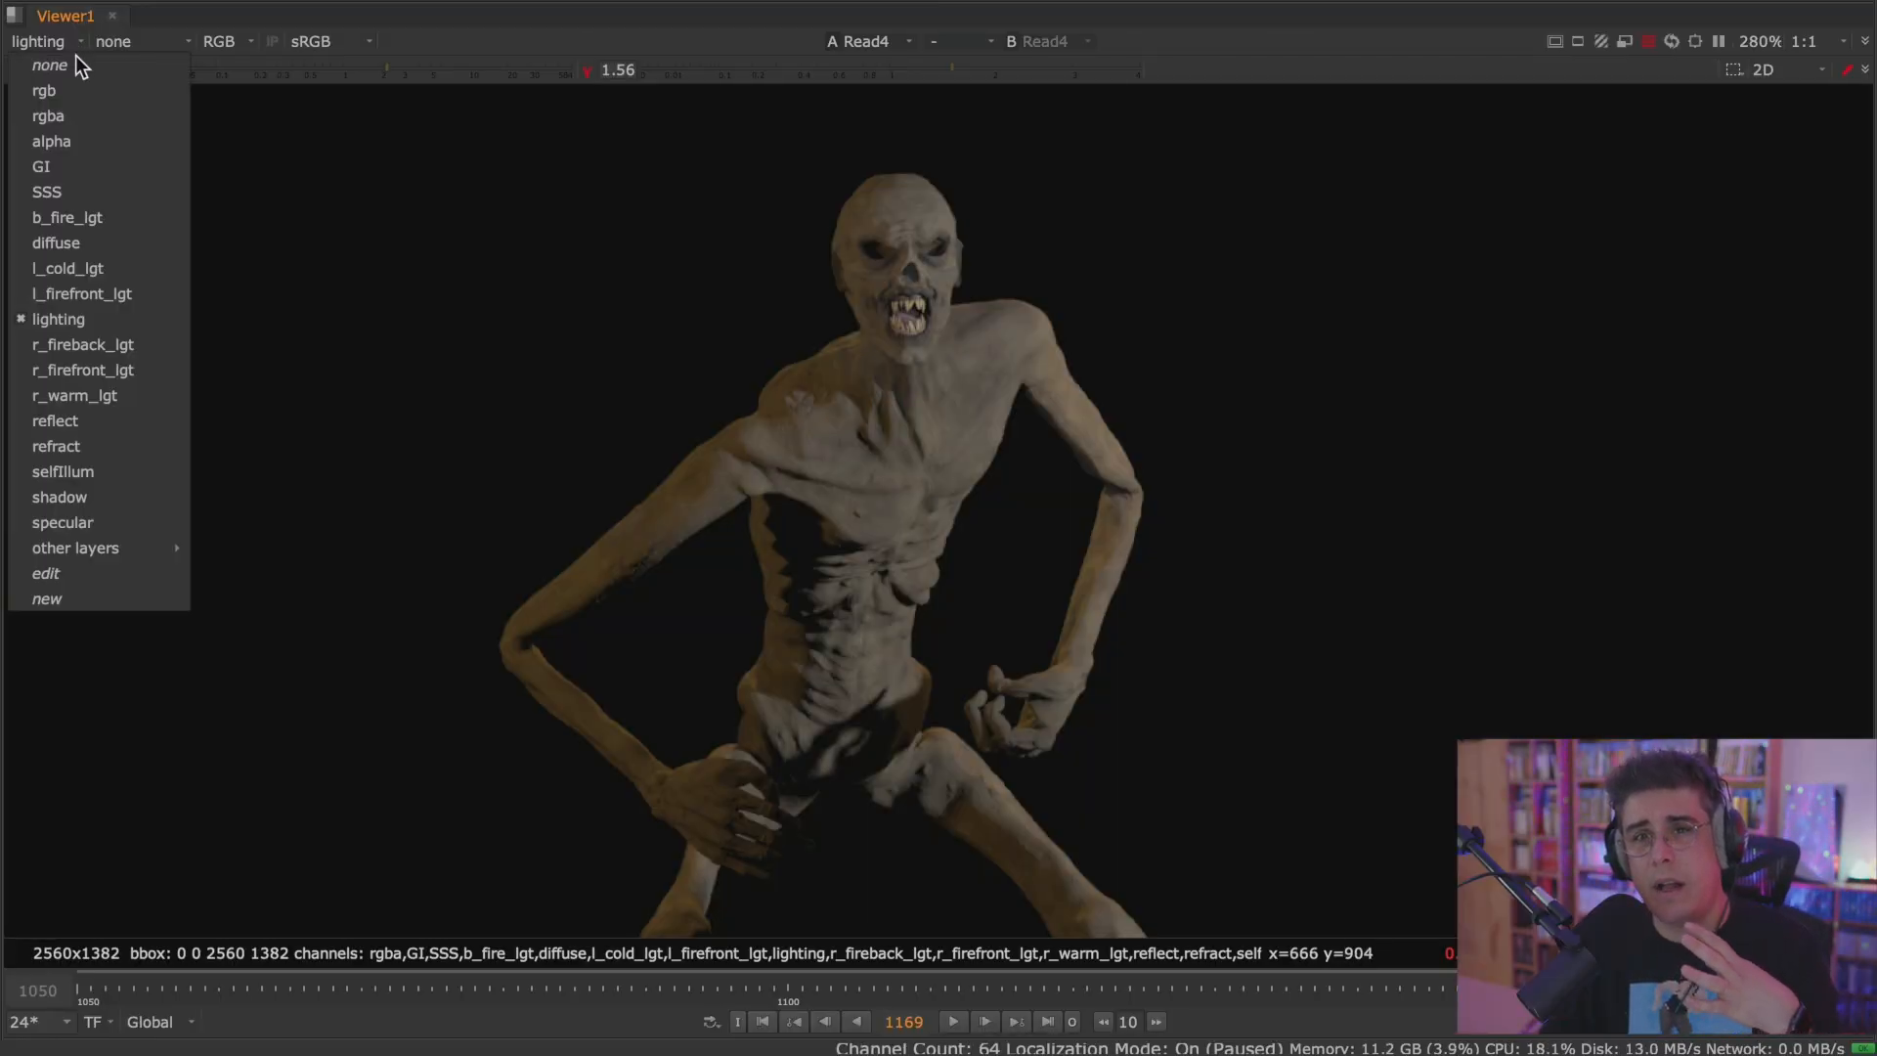
{"action": "left_click", "coordinate": [107, 349]}
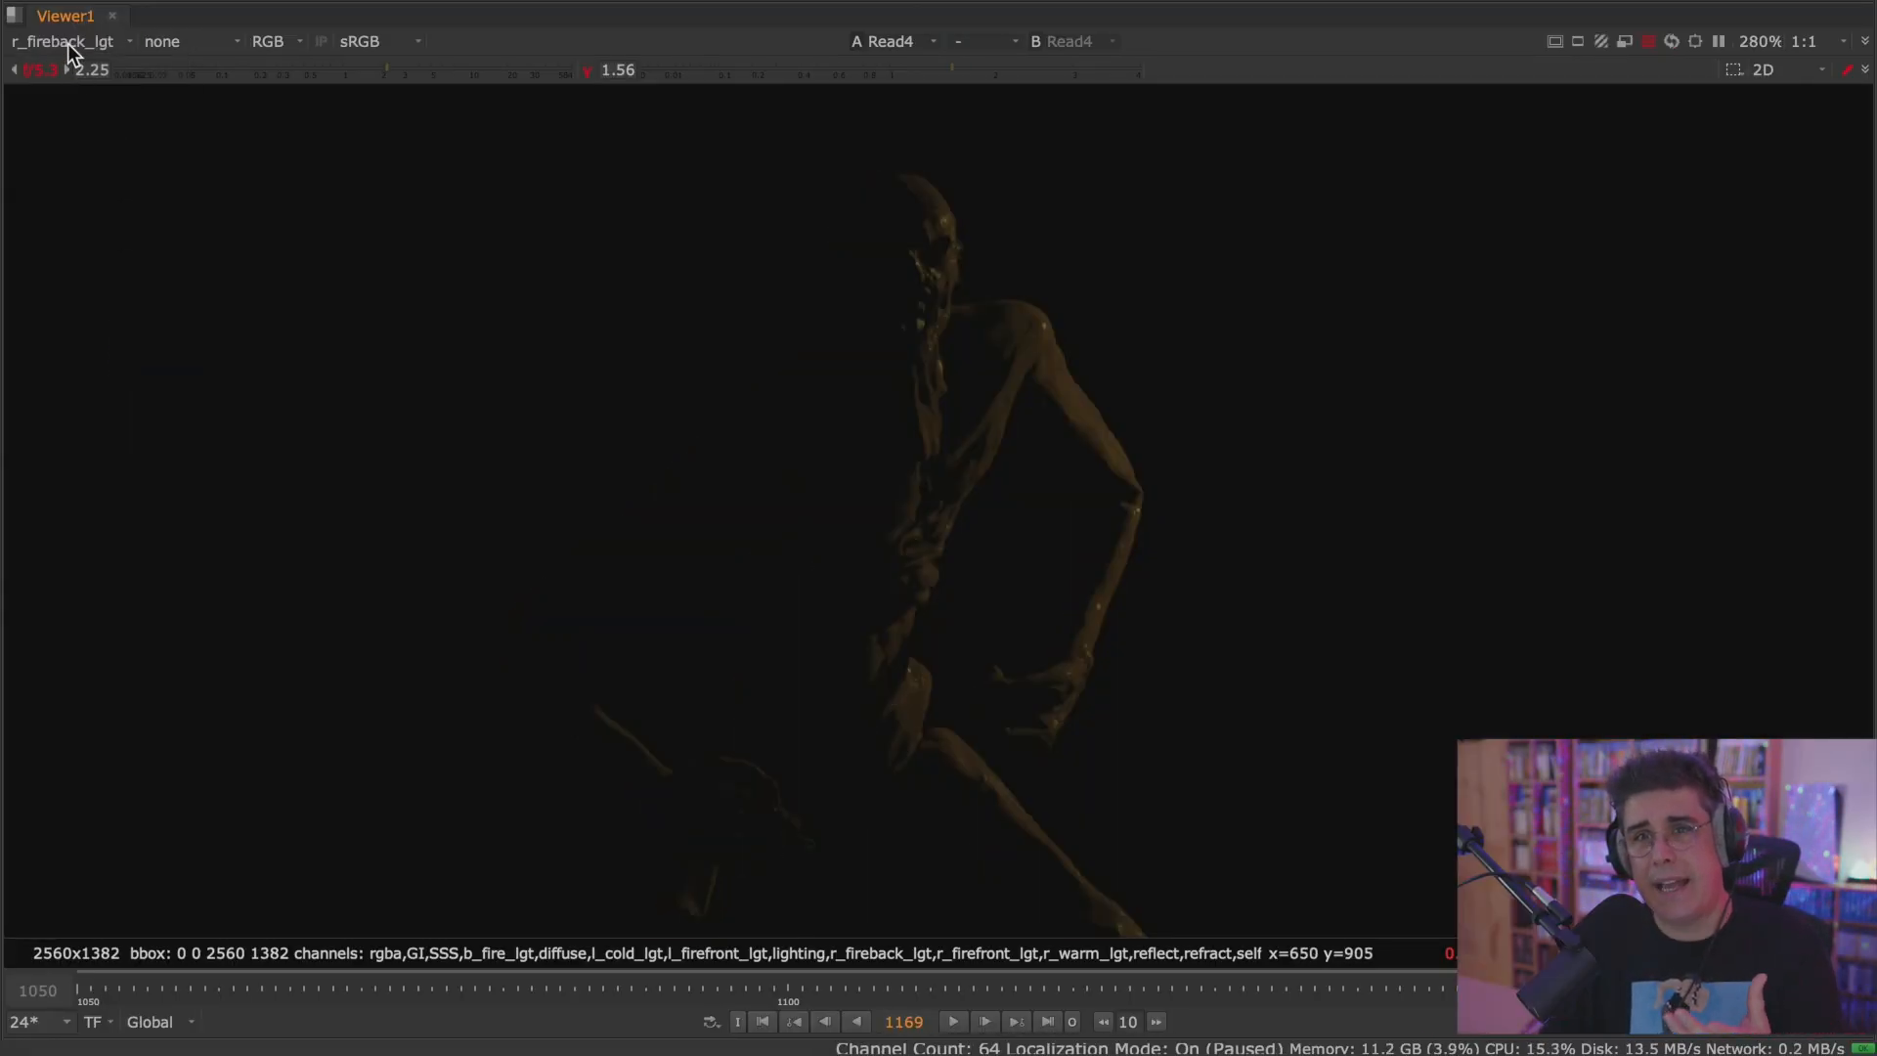
{"action": "left_click", "coordinate": [70, 43]}
{"action": "left_click", "coordinate": [131, 369]}
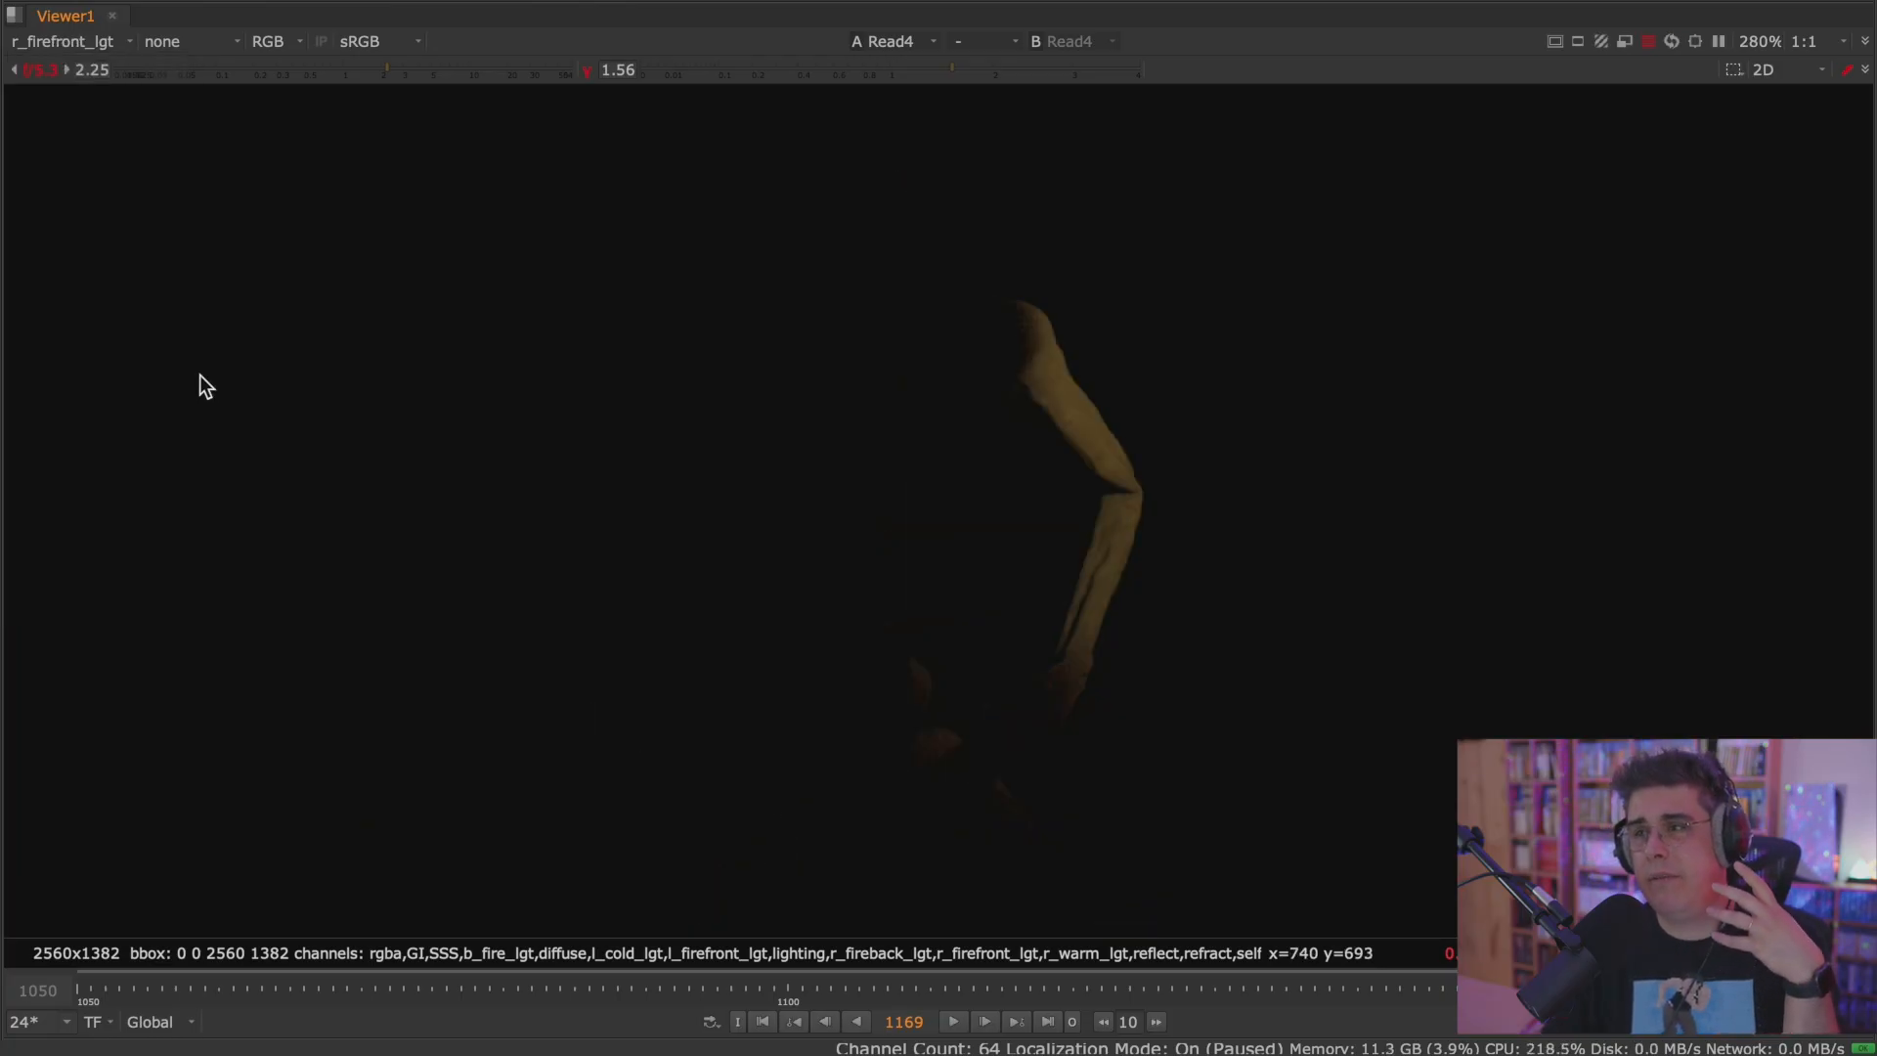
{"action": "left_click", "coordinate": [82, 41]}
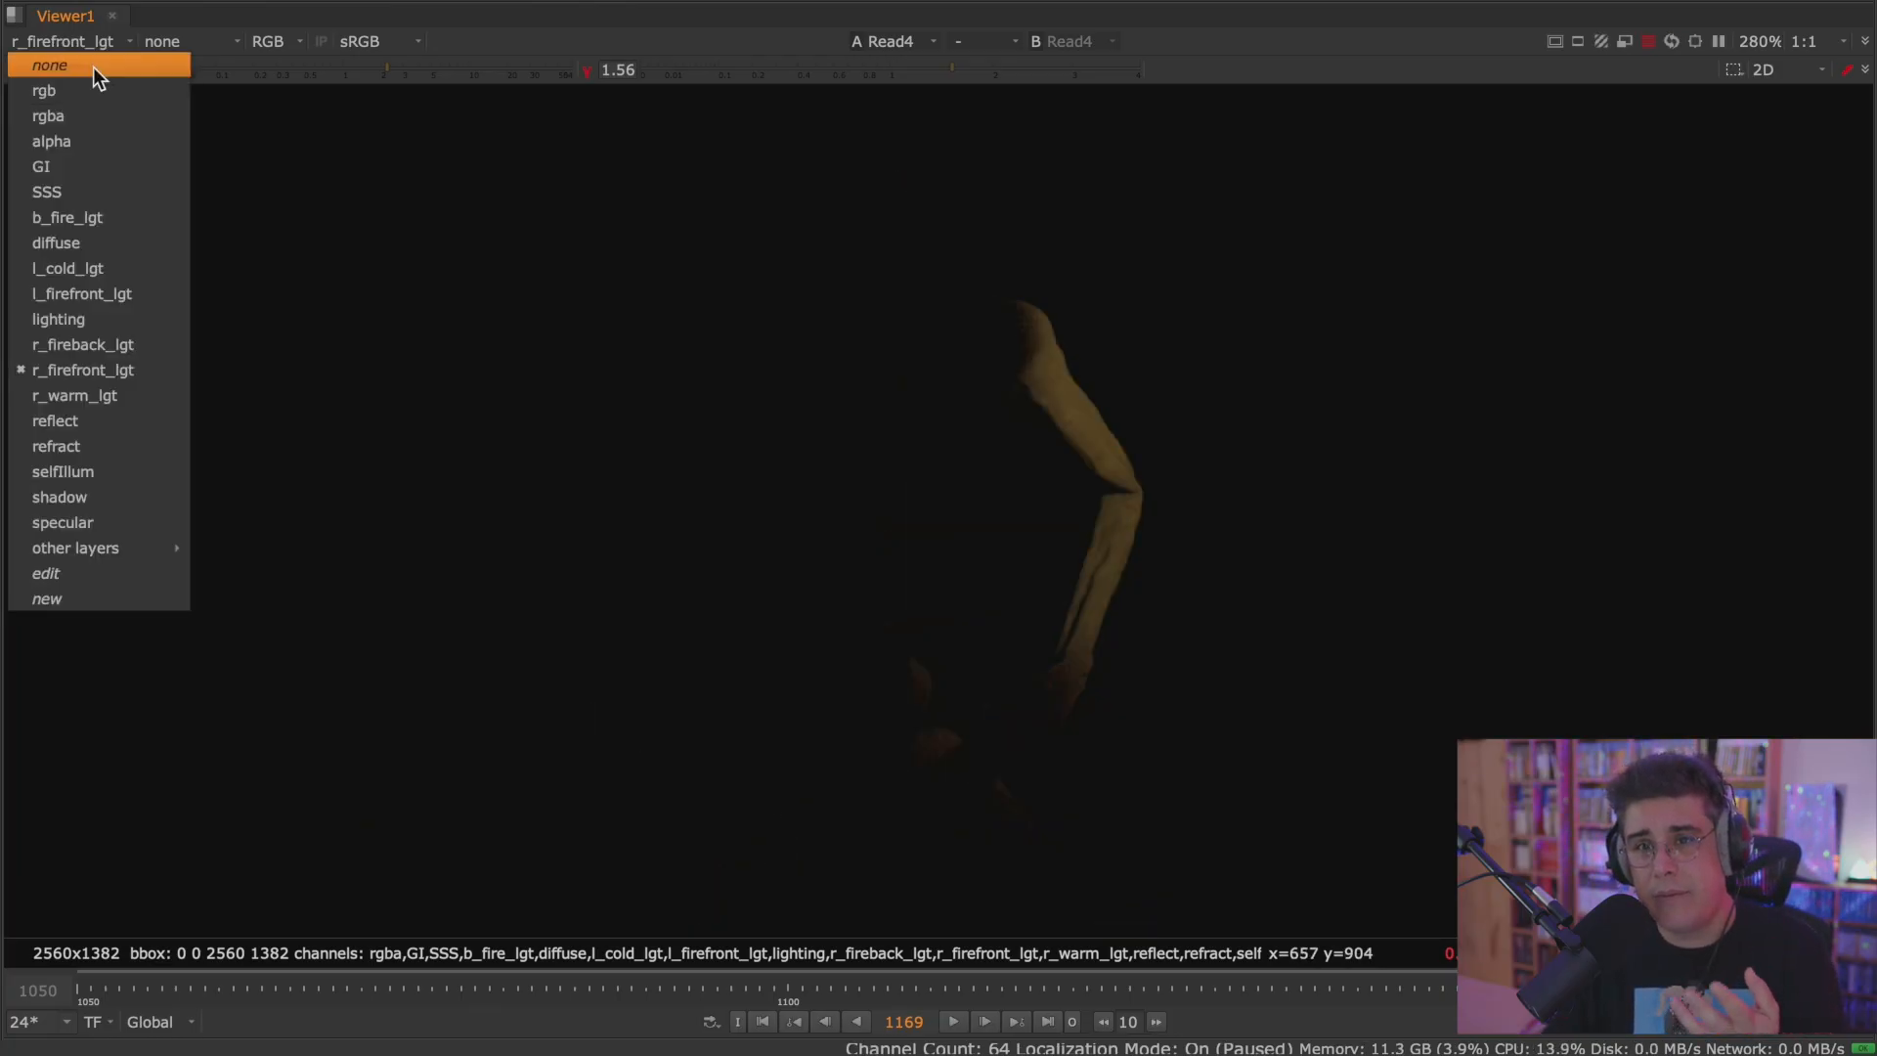
{"action": "left_click", "coordinate": [105, 399]}
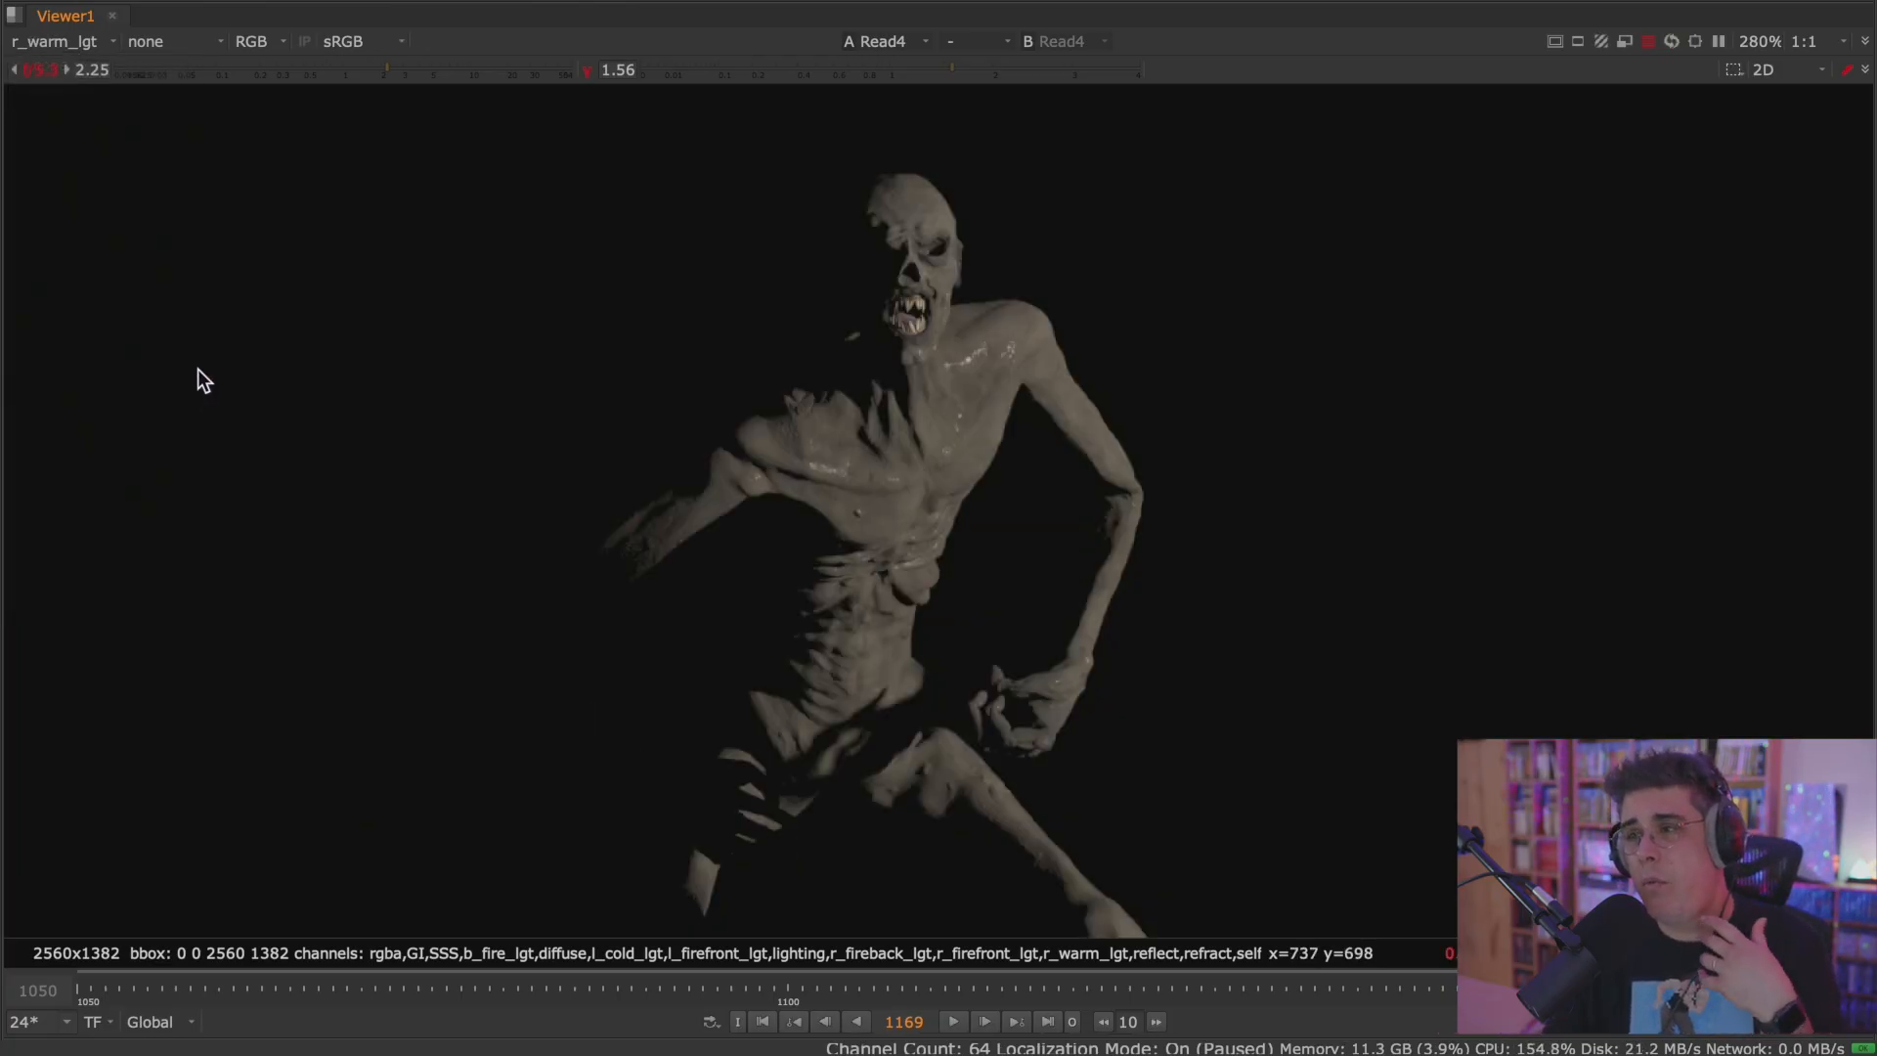
{"action": "left_click", "coordinate": [60, 41]}
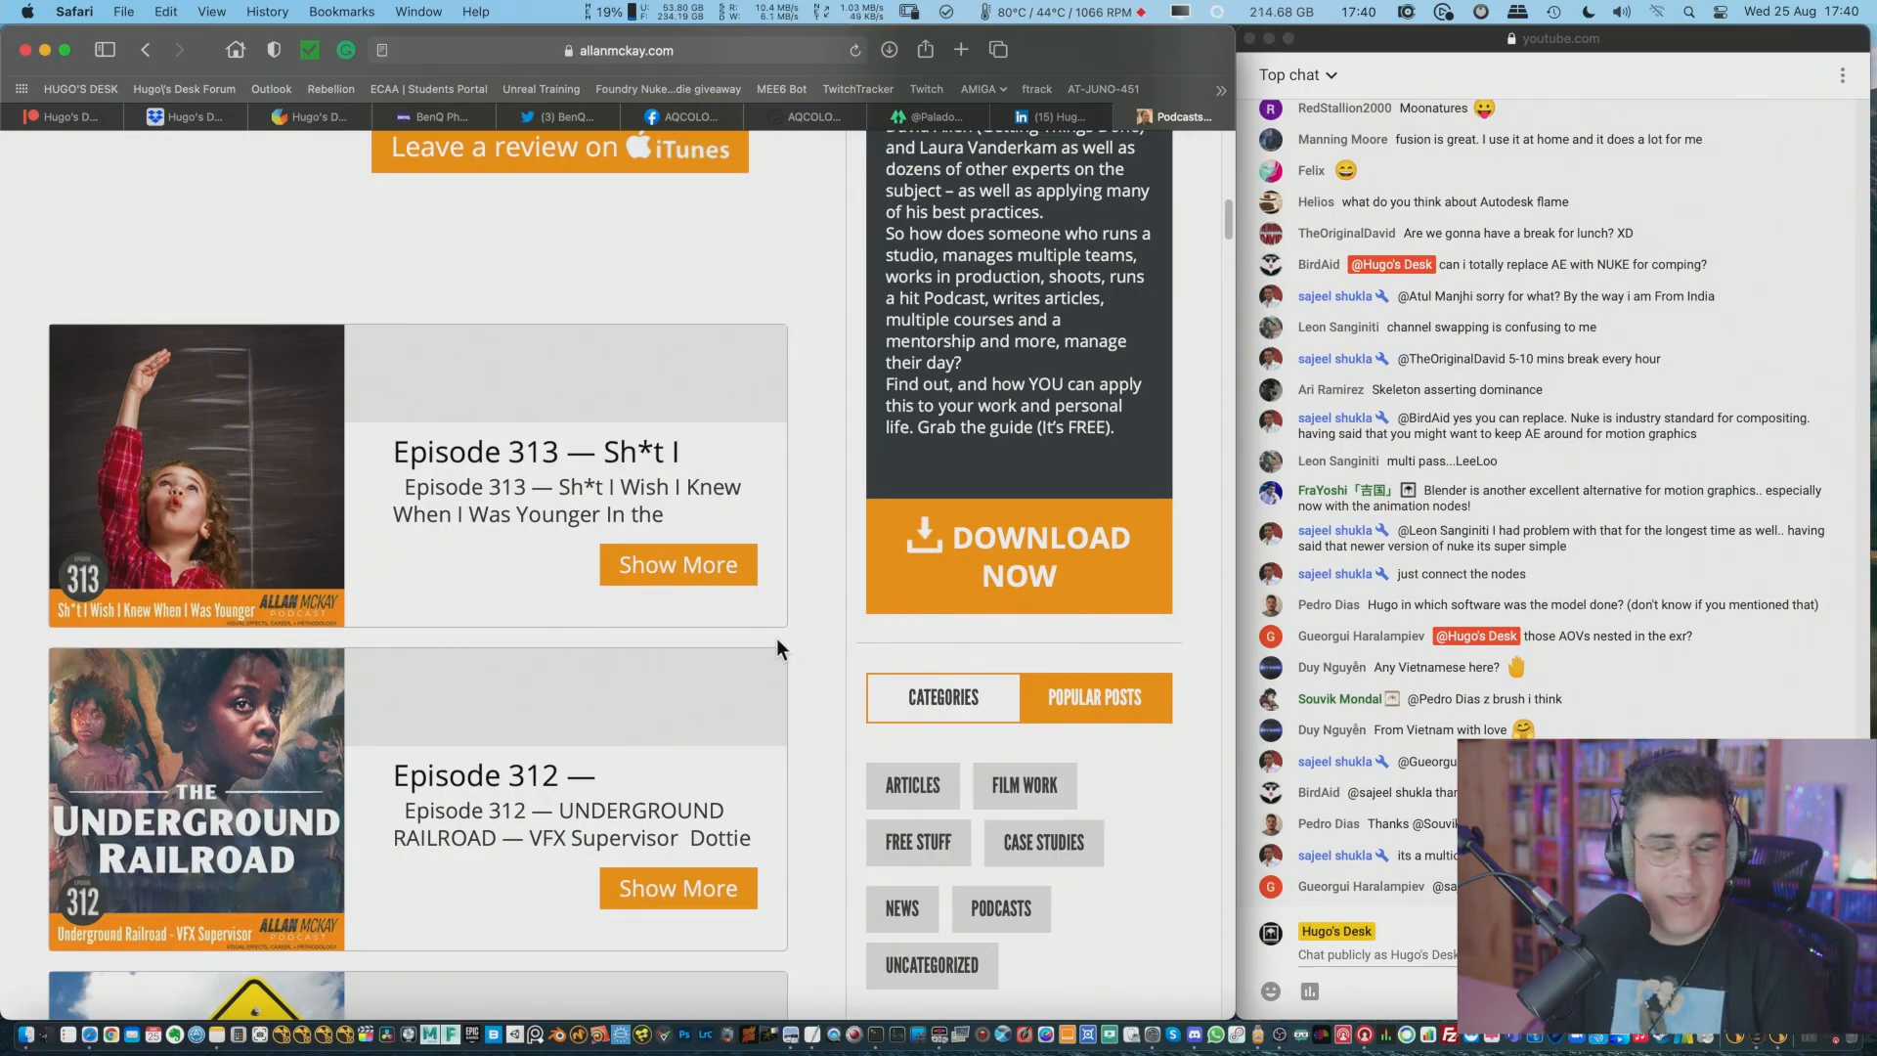
Switch to Finder and open the launcherscripts folder in the assets of projects/0077_online_Nuke_course on Dropbox (VFX Vault).
{"action": "key", "text": "super+Tab"}
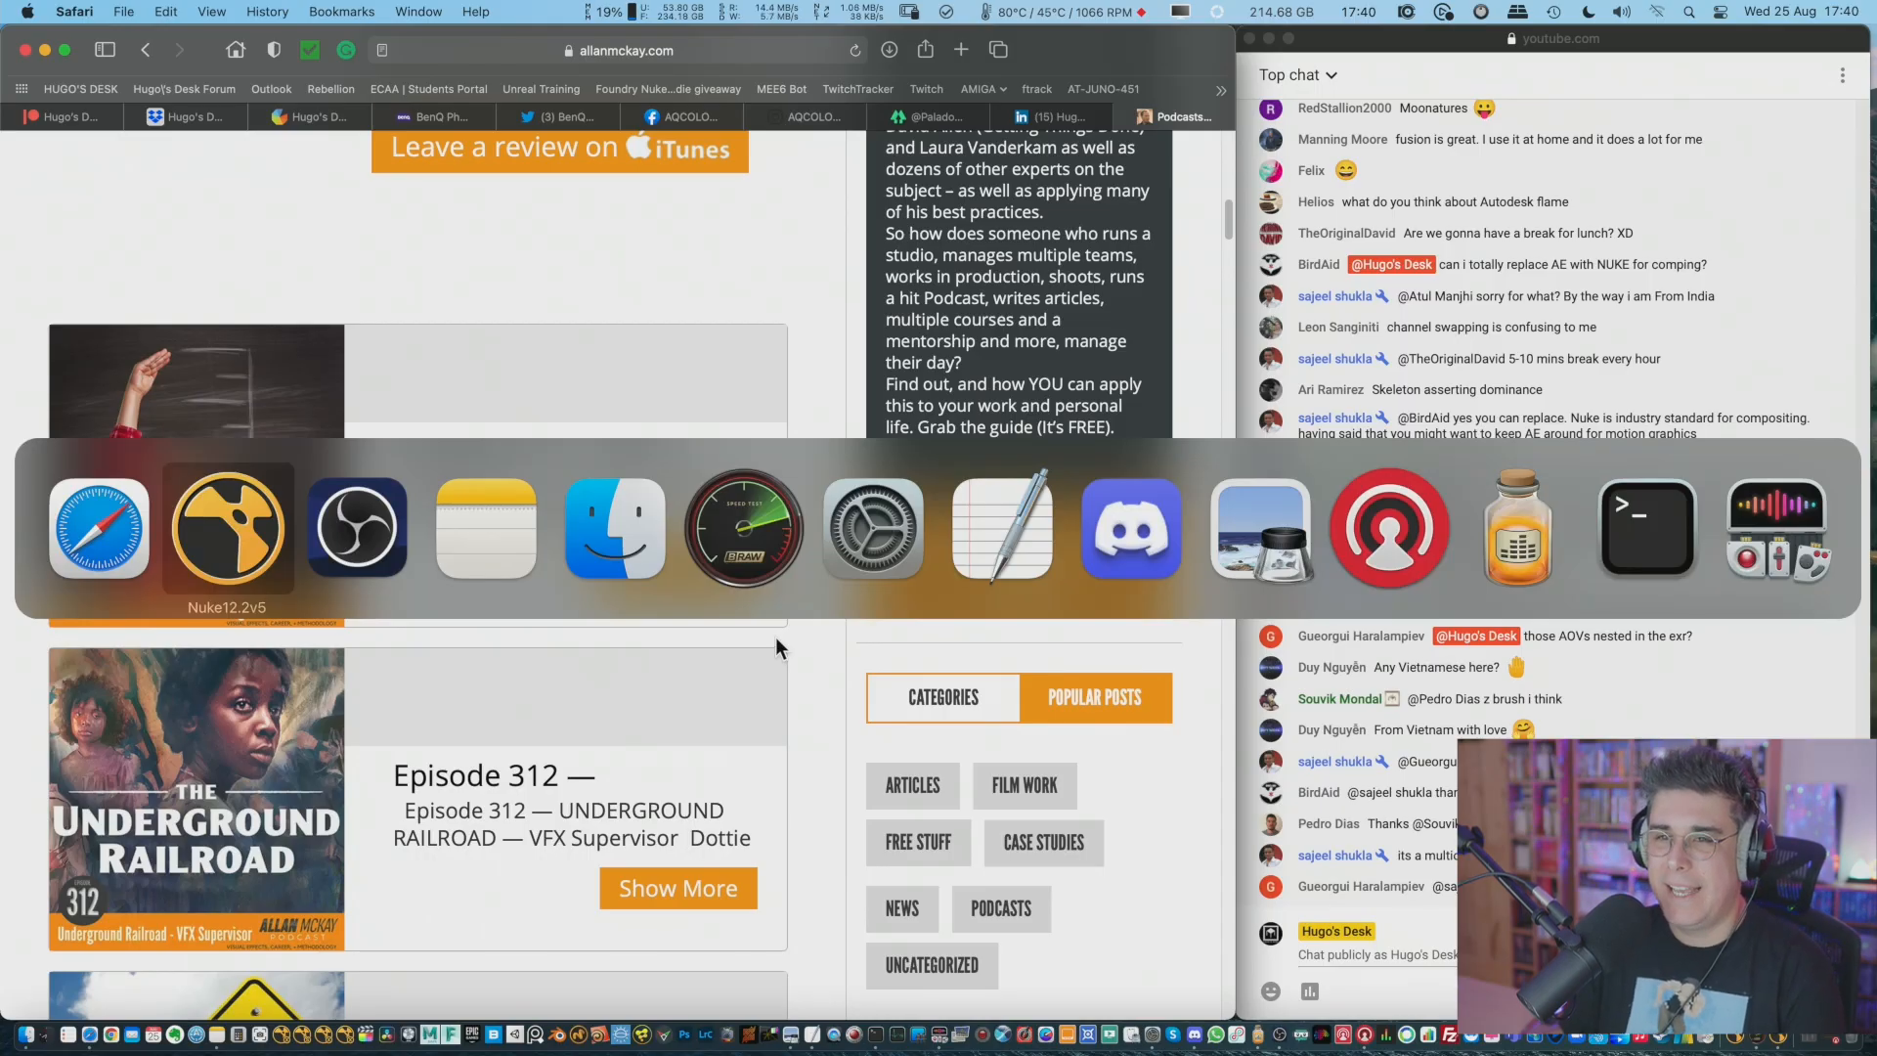
{"action": "key", "text": "super+Tab"}
{"action": "key", "text": "Tab"}
{"action": "key", "text": "Tab"}
{"action": "key", "text": "Tab"}
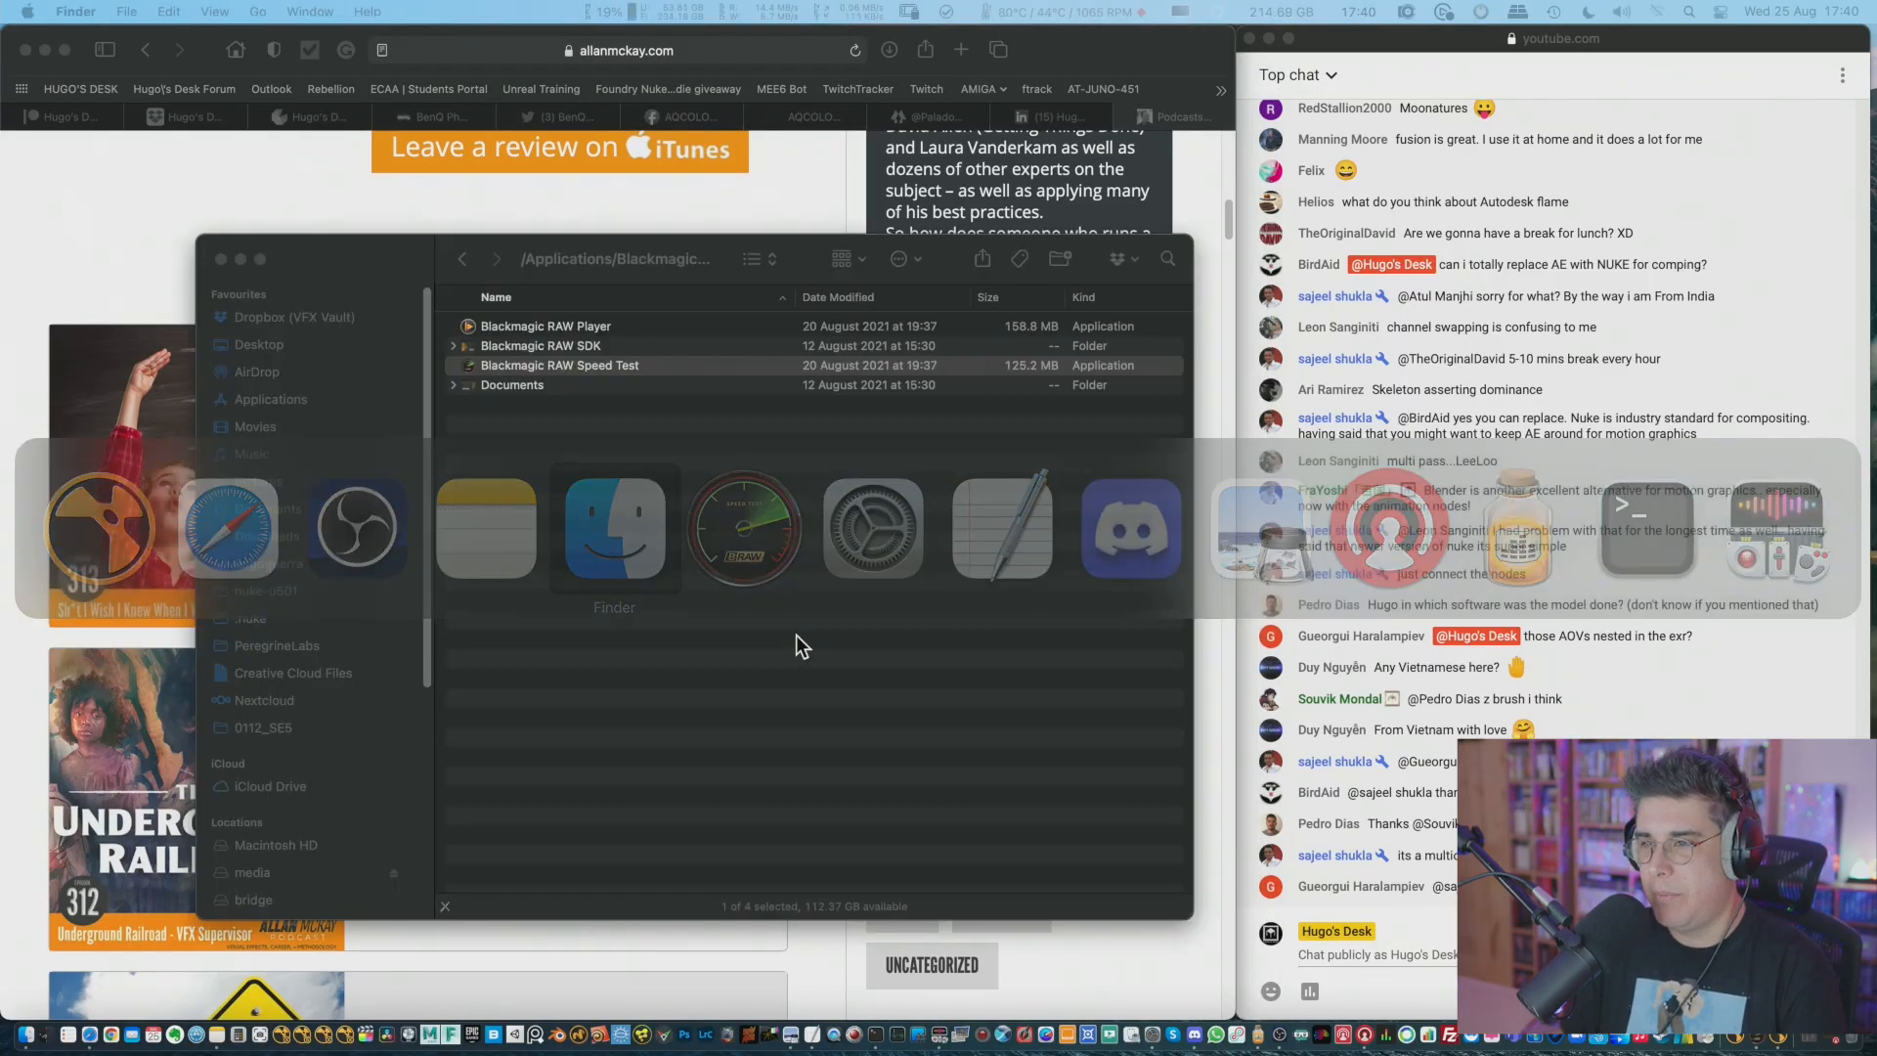
{"action": "left_click", "coordinate": [307, 323]}
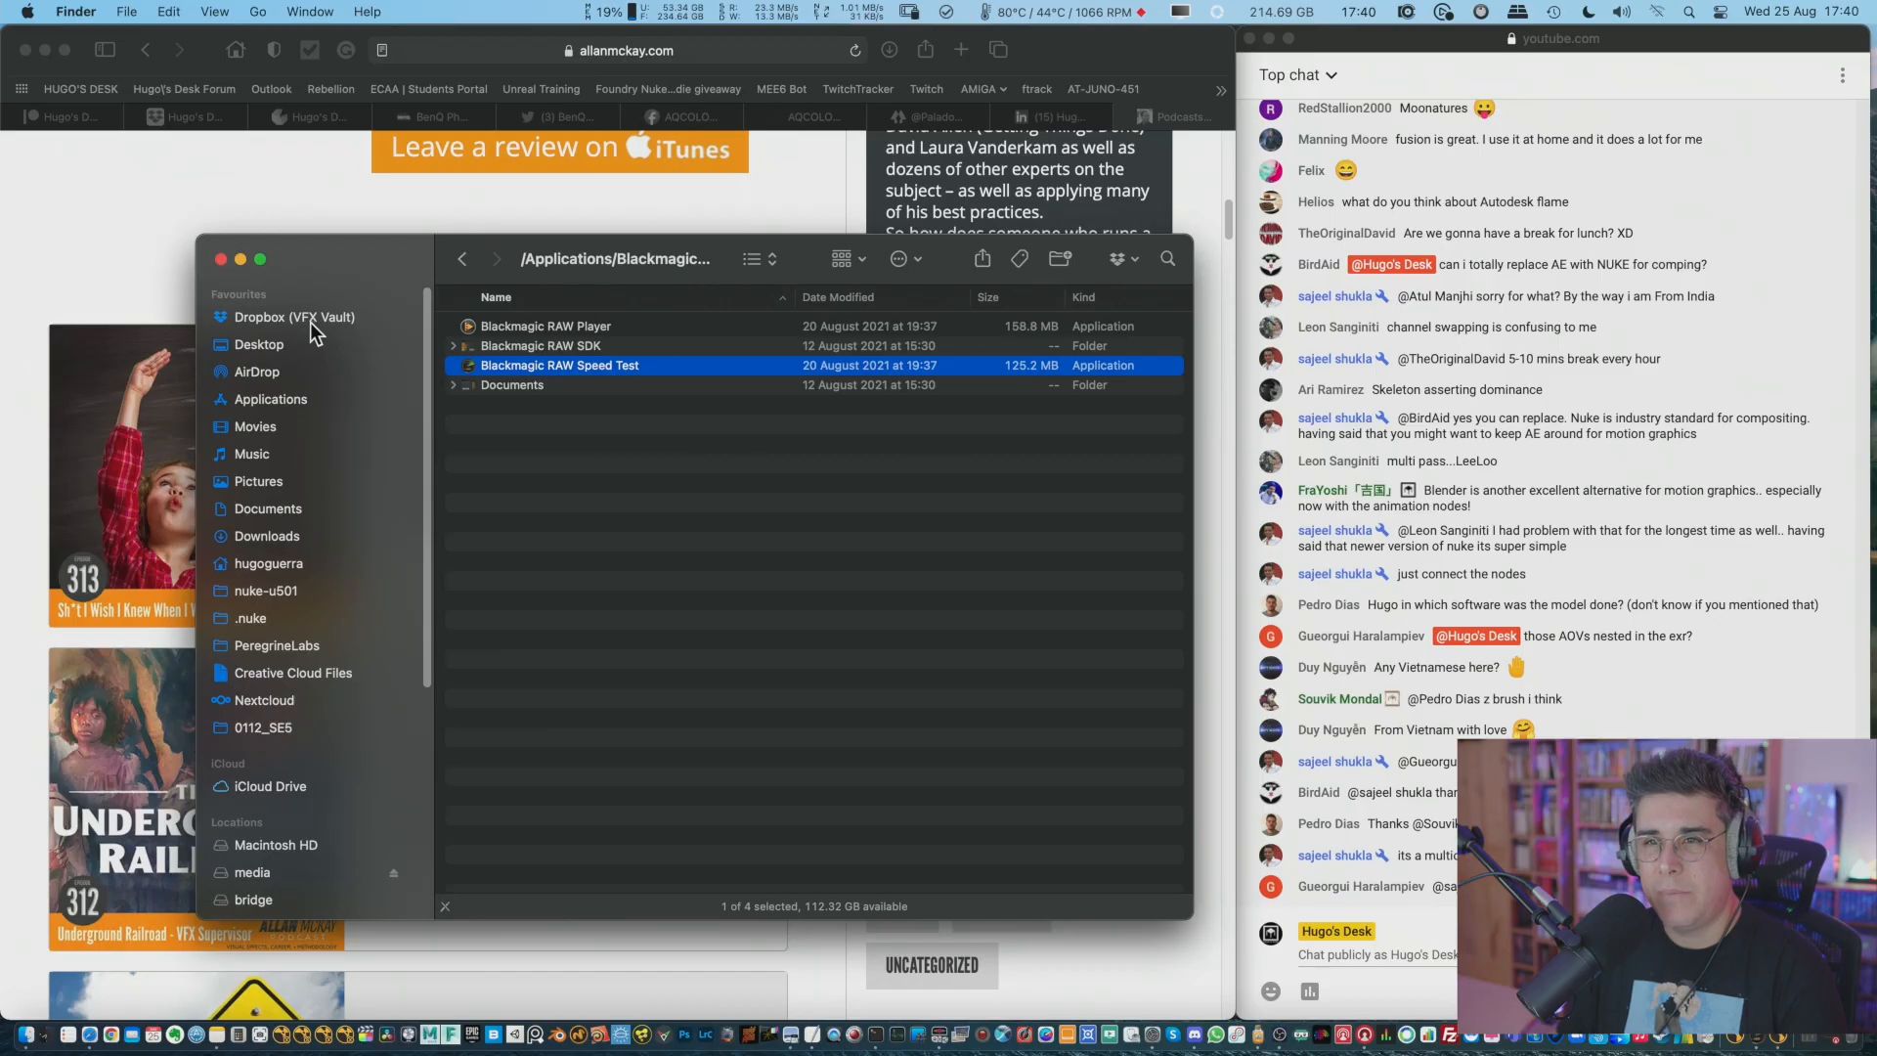
{"action": "left_click", "coordinate": [544, 367]}
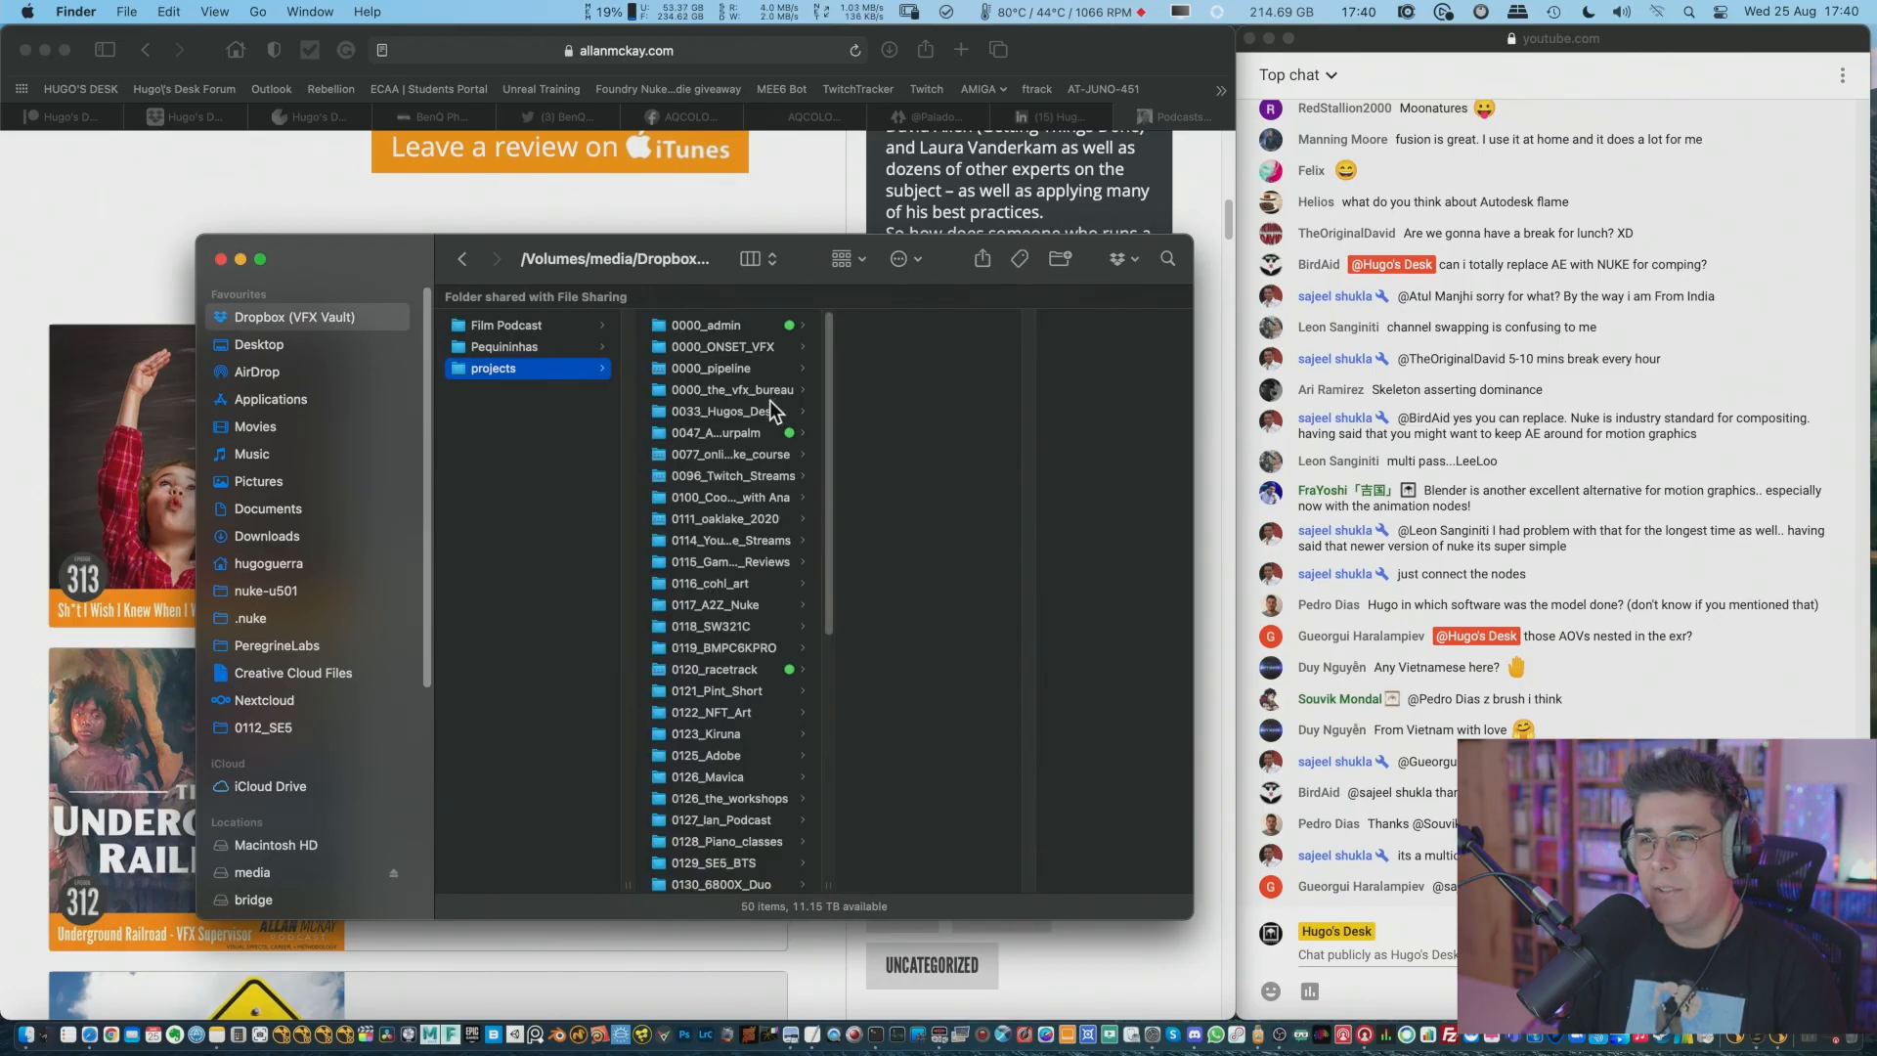
{"action": "left_click", "coordinate": [772, 455]}
{"action": "left_click", "coordinate": [892, 325]}
{"action": "left_click", "coordinate": [1083, 394]}
{"action": "scroll", "coordinate": [1134, 685], "scroll_direction": "down", "scroll_amount": 5}
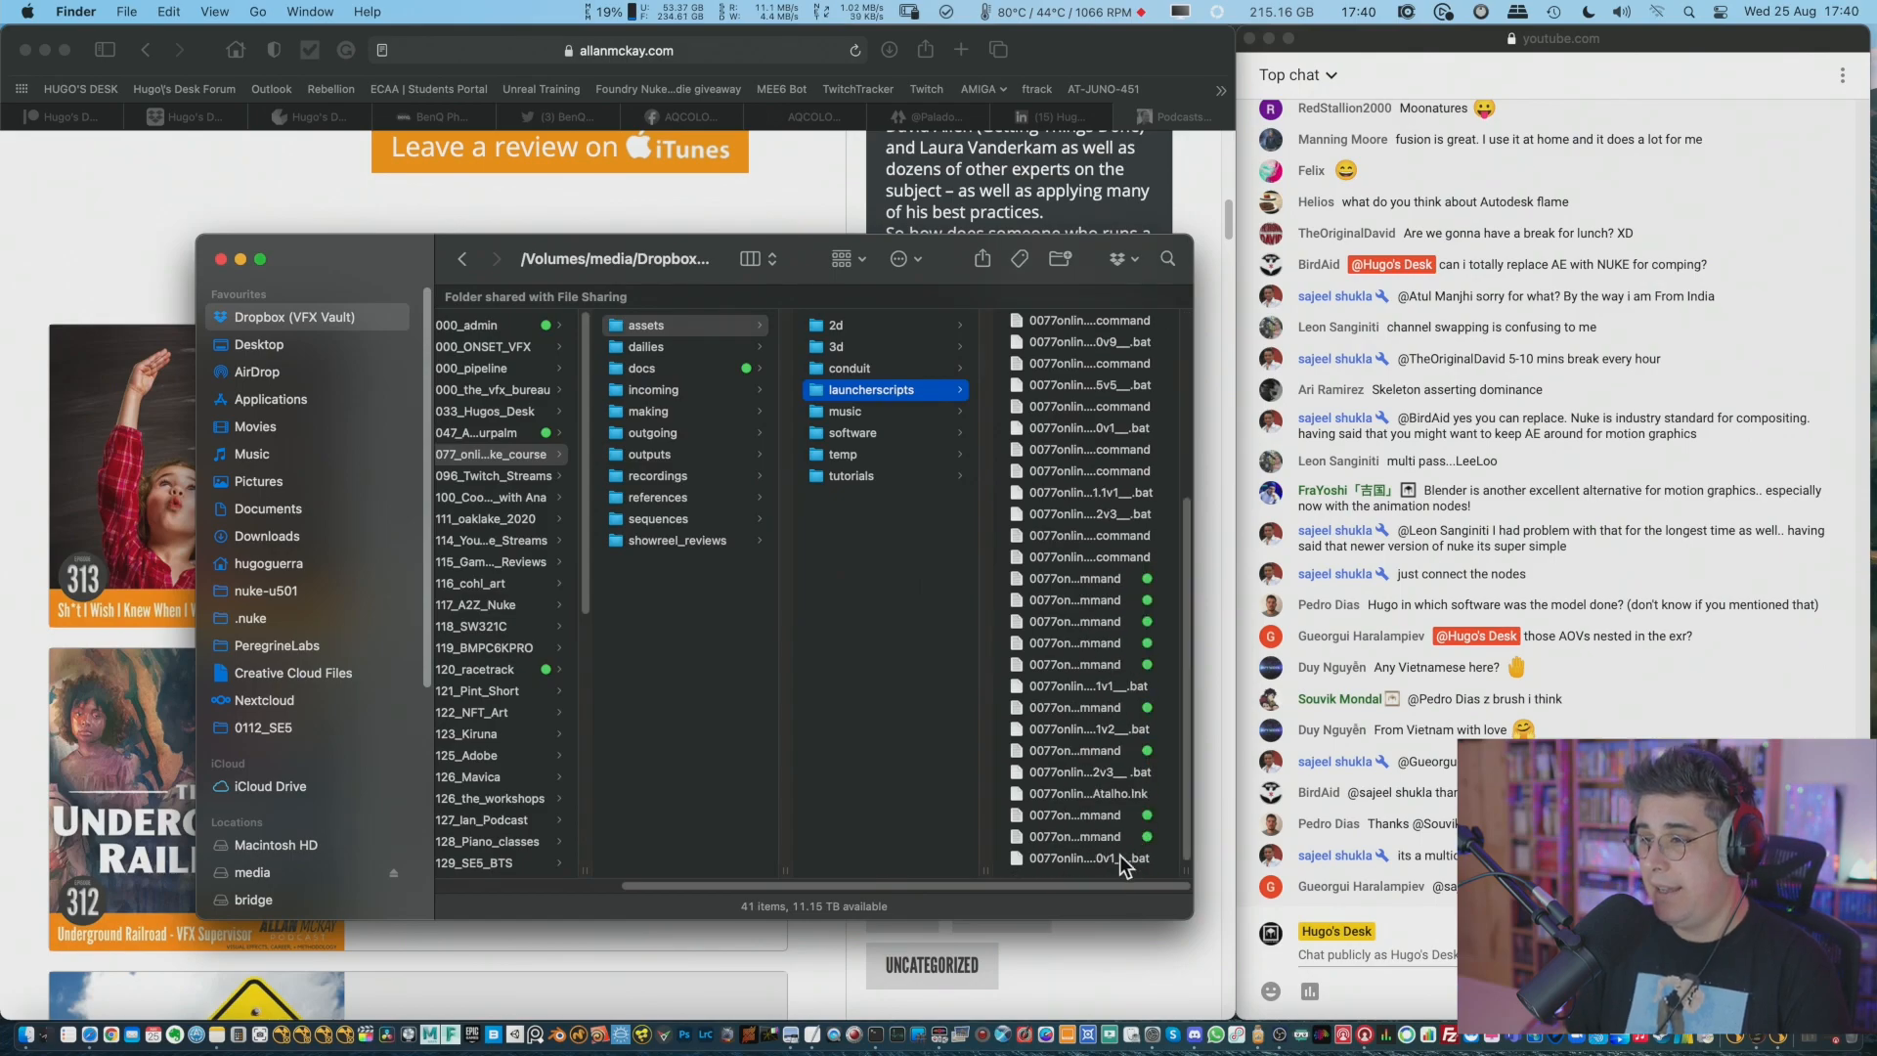
Widen the Finder window to read the full script names and launch 0077onlineNukecourse__NukeX__12.2v5__.command.
{"action": "left_click_drag", "start_coordinate": [1192, 868], "coordinate": [1614, 861]}
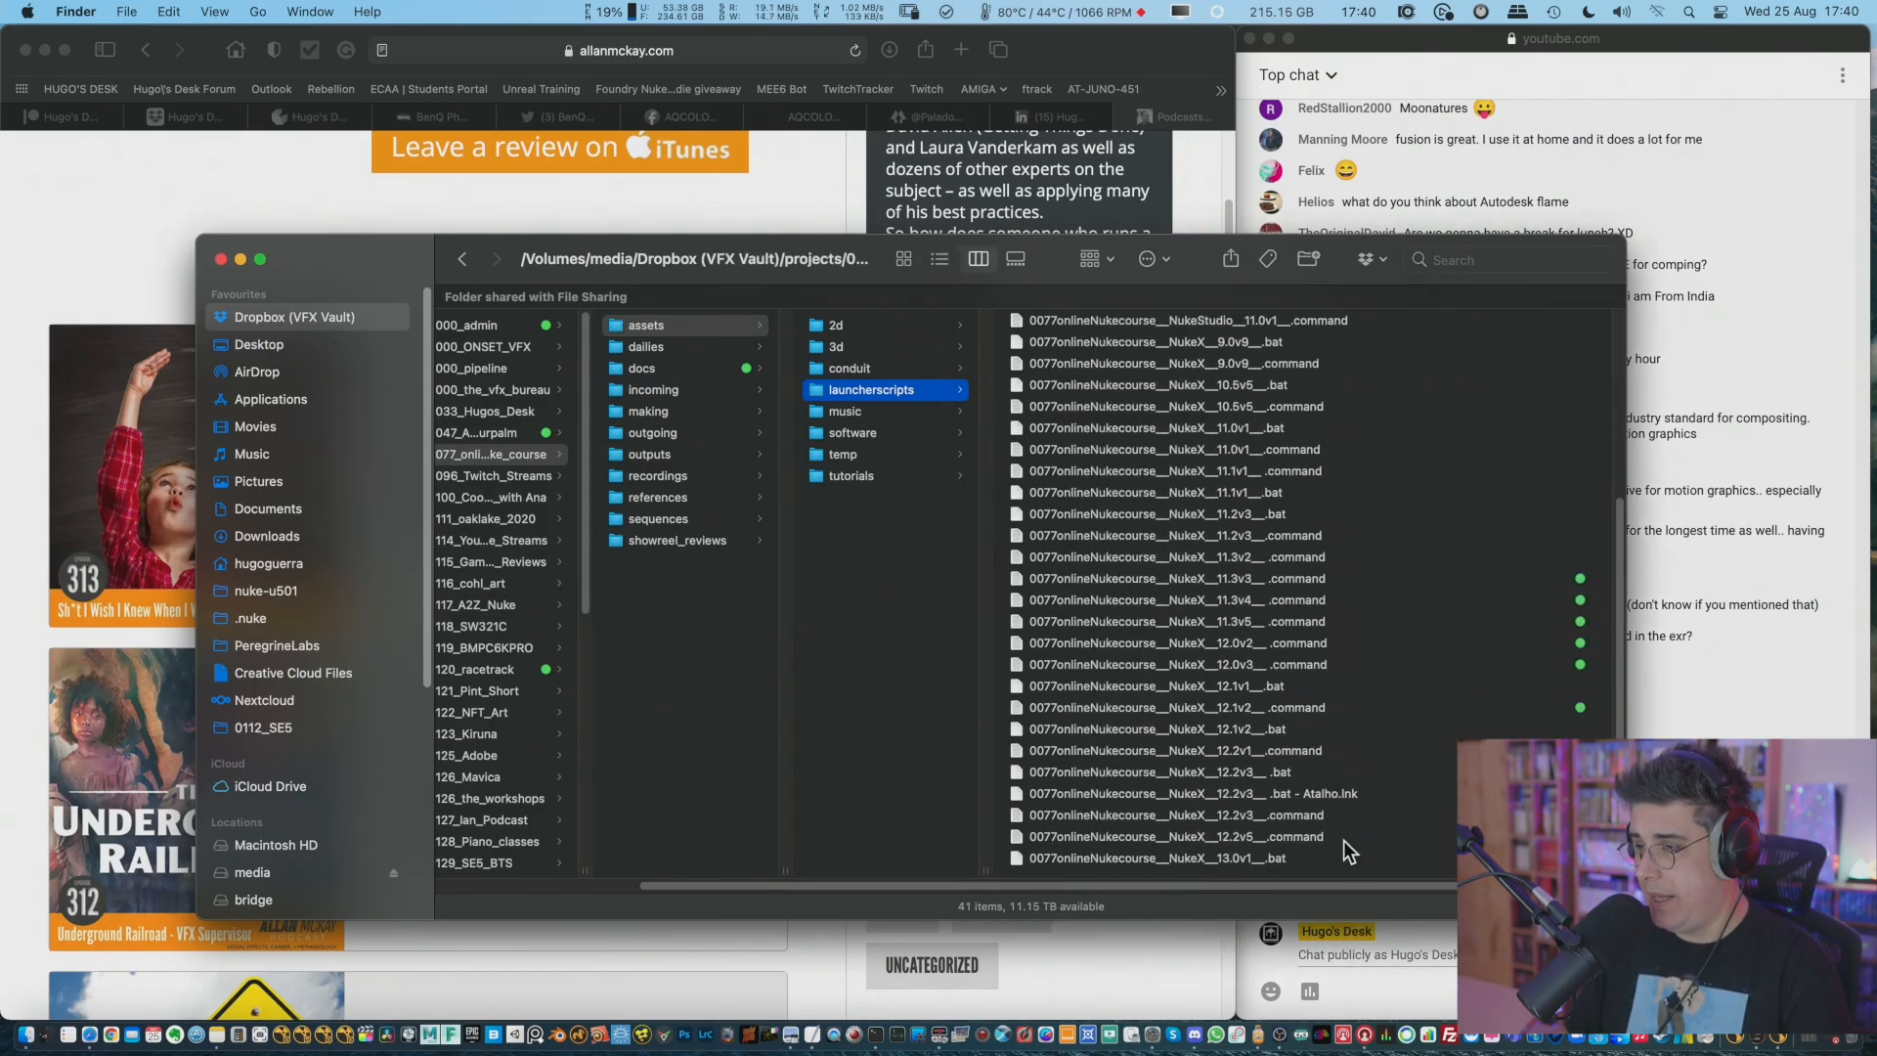
{"action": "left_click", "coordinate": [1302, 838]}
{"action": "double_click", "coordinate": [789, 838]}
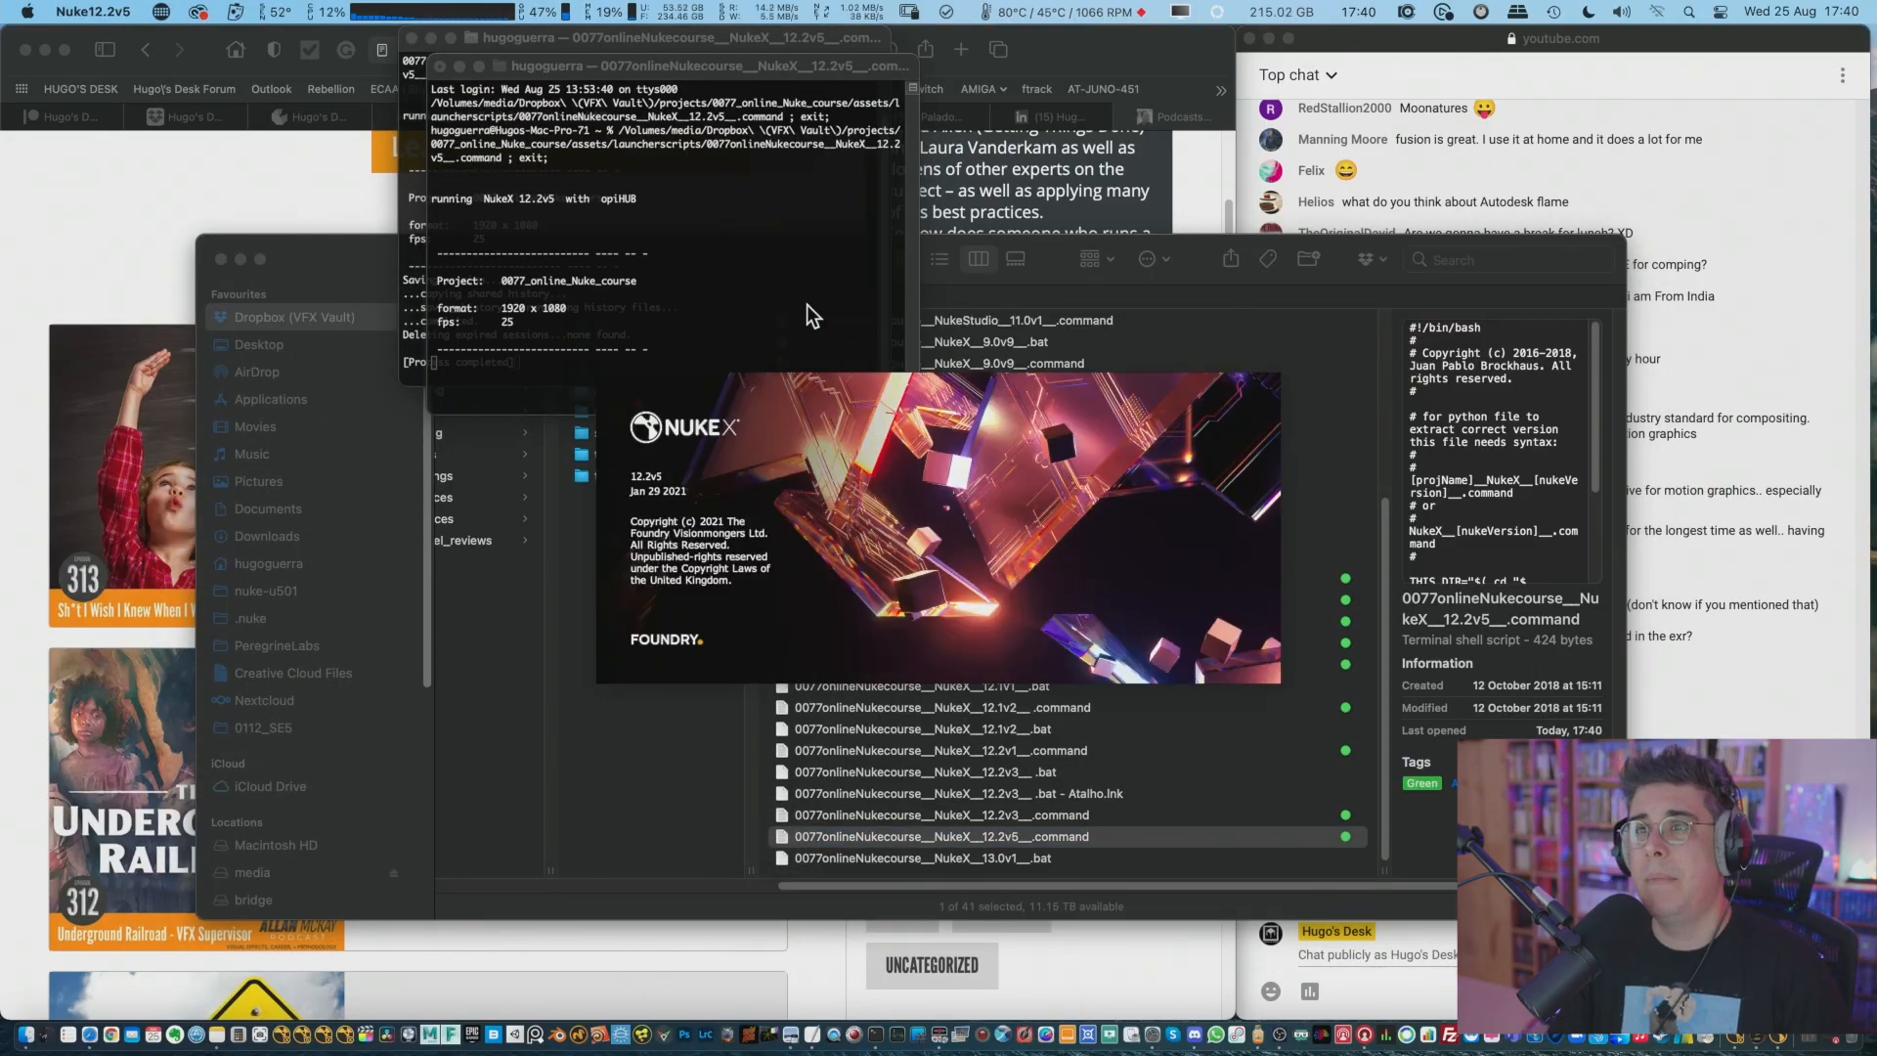
{"action": "left_click", "coordinate": [560, 12]}
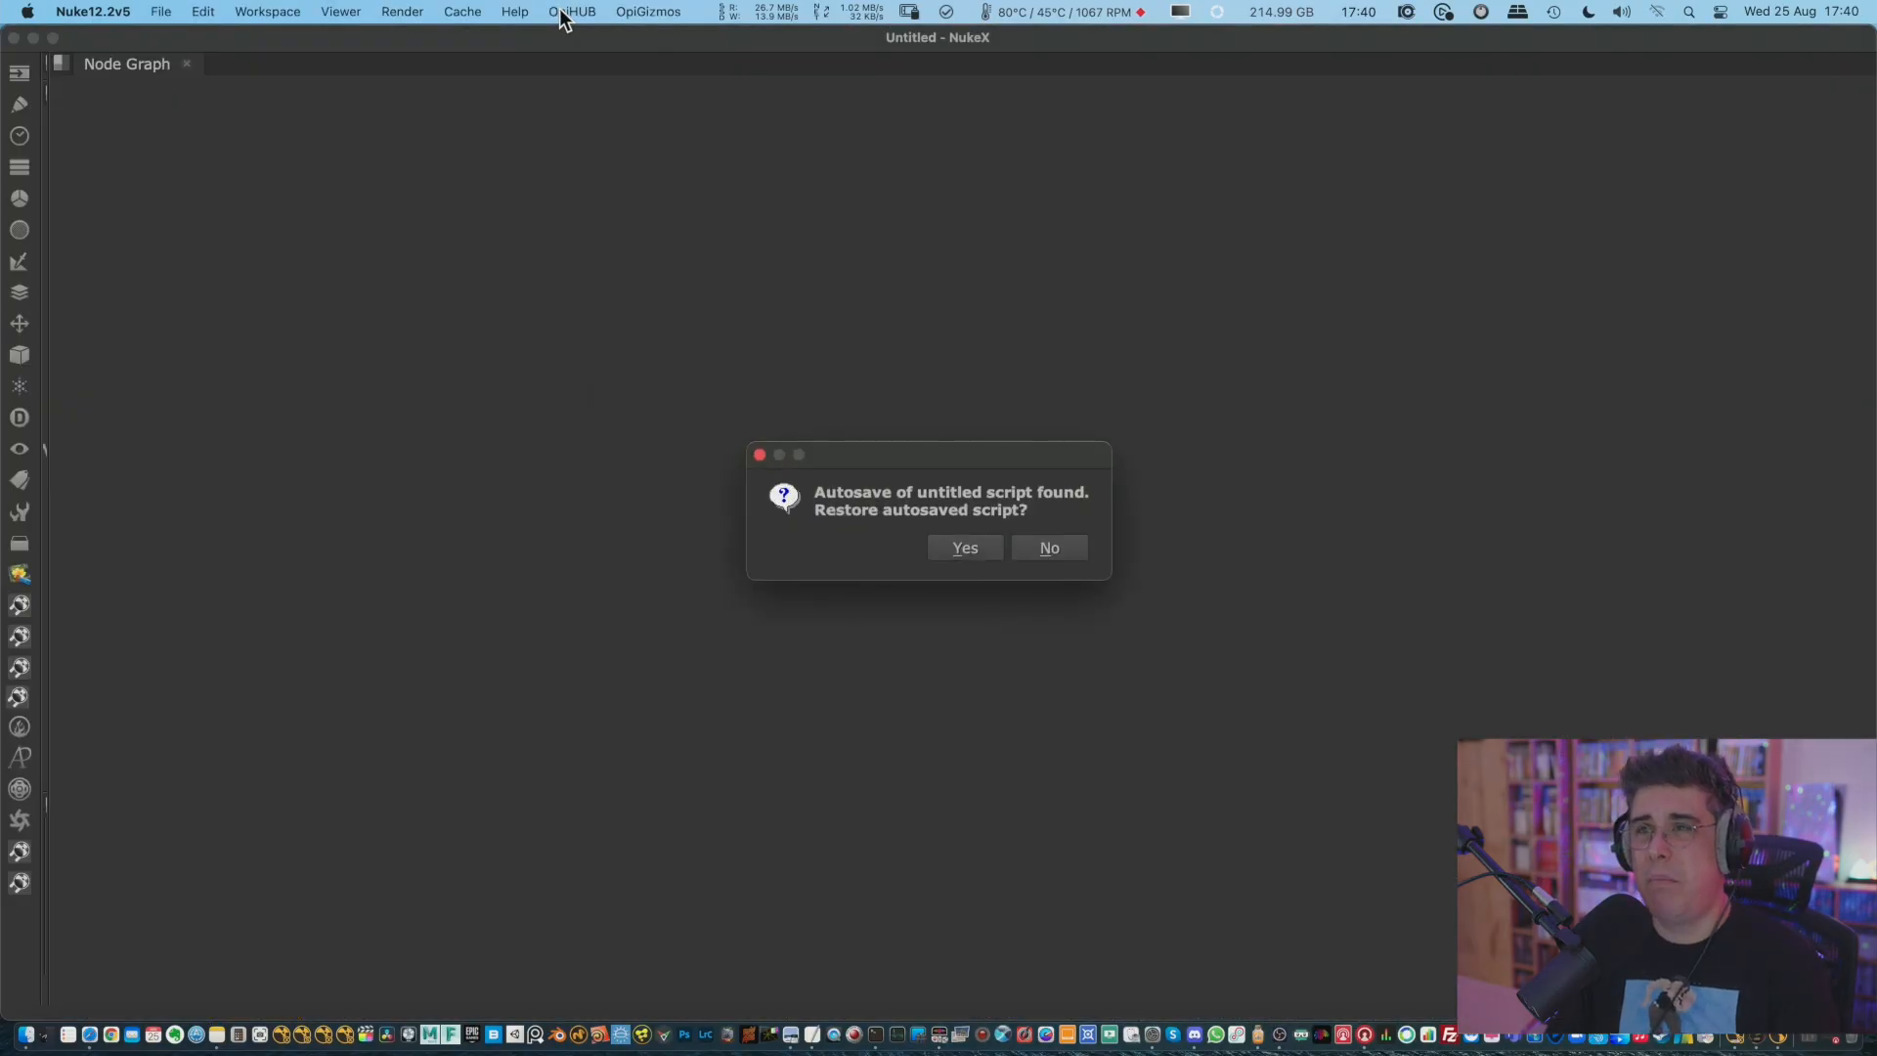
{"action": "left_click", "coordinate": [565, 14]}
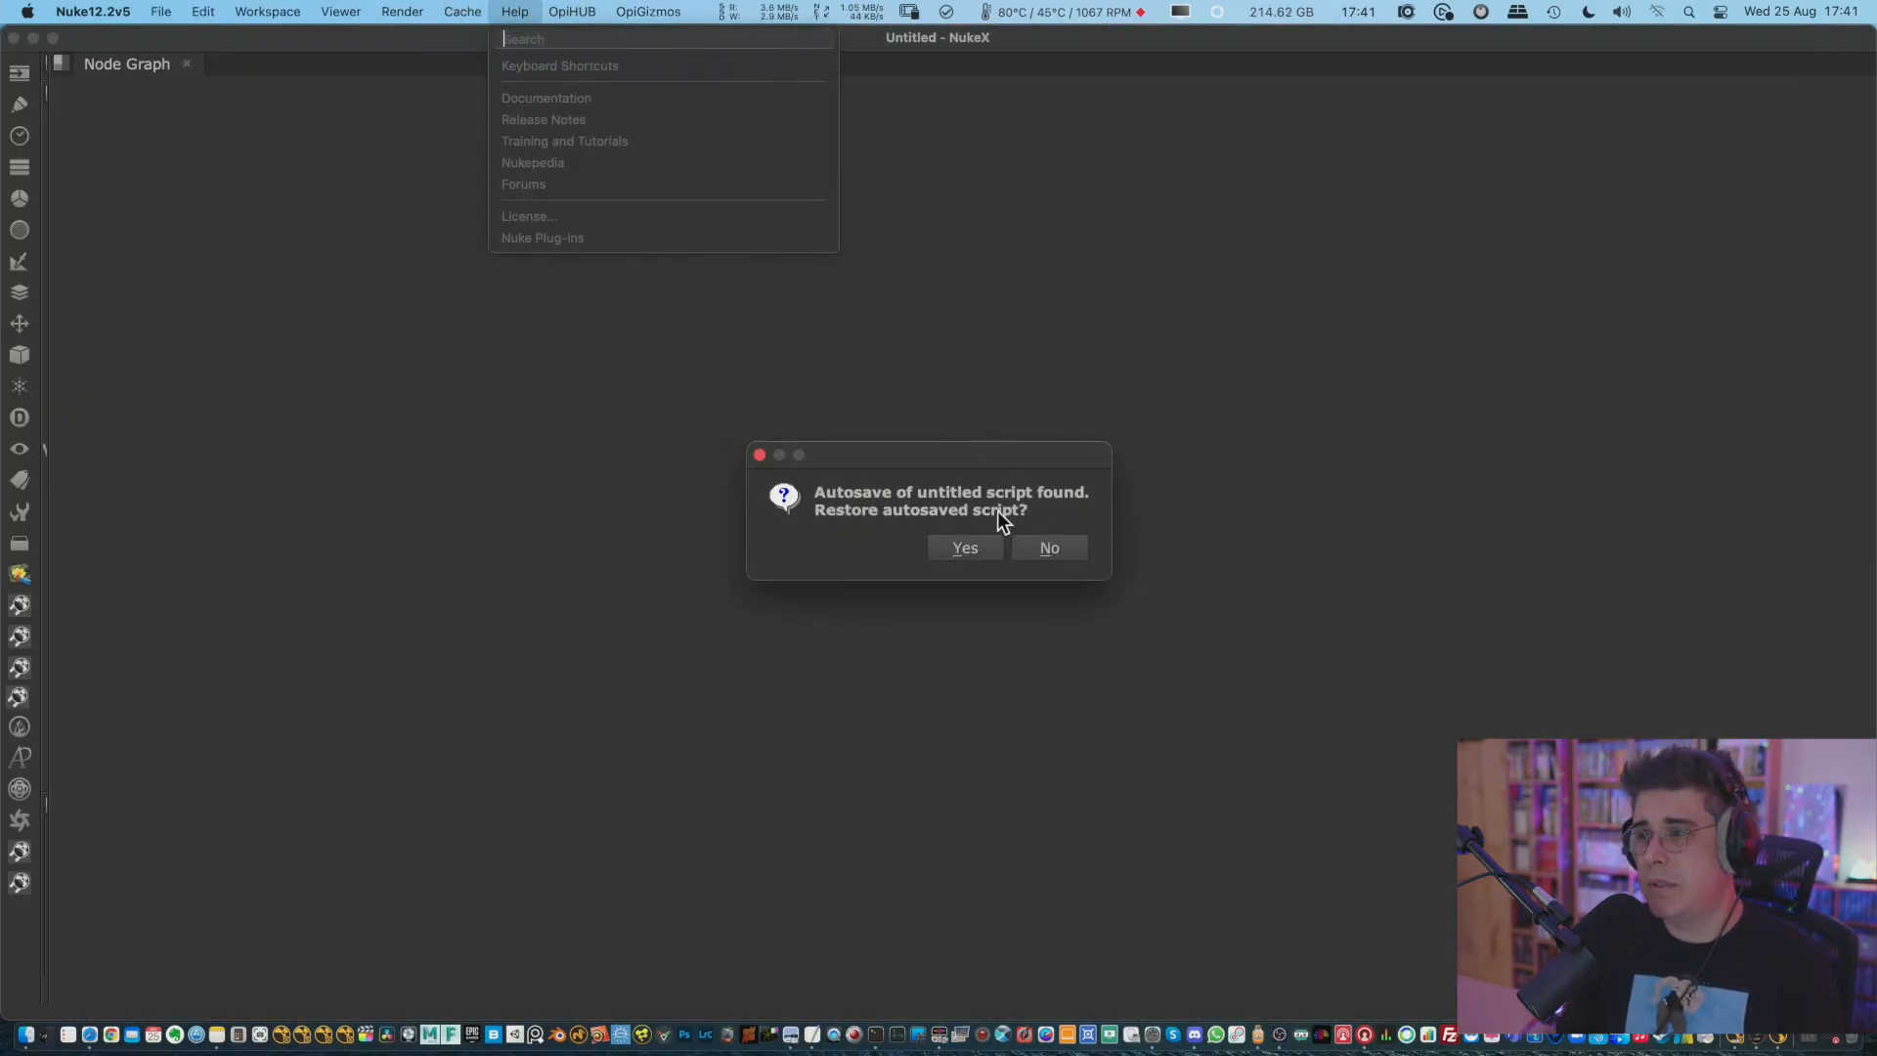
Decline restoring the autosaved untitled script and make the new NukeX window full screen.
{"action": "left_click", "coordinate": [1035, 545]}
{"action": "left_click", "coordinate": [1052, 544]}
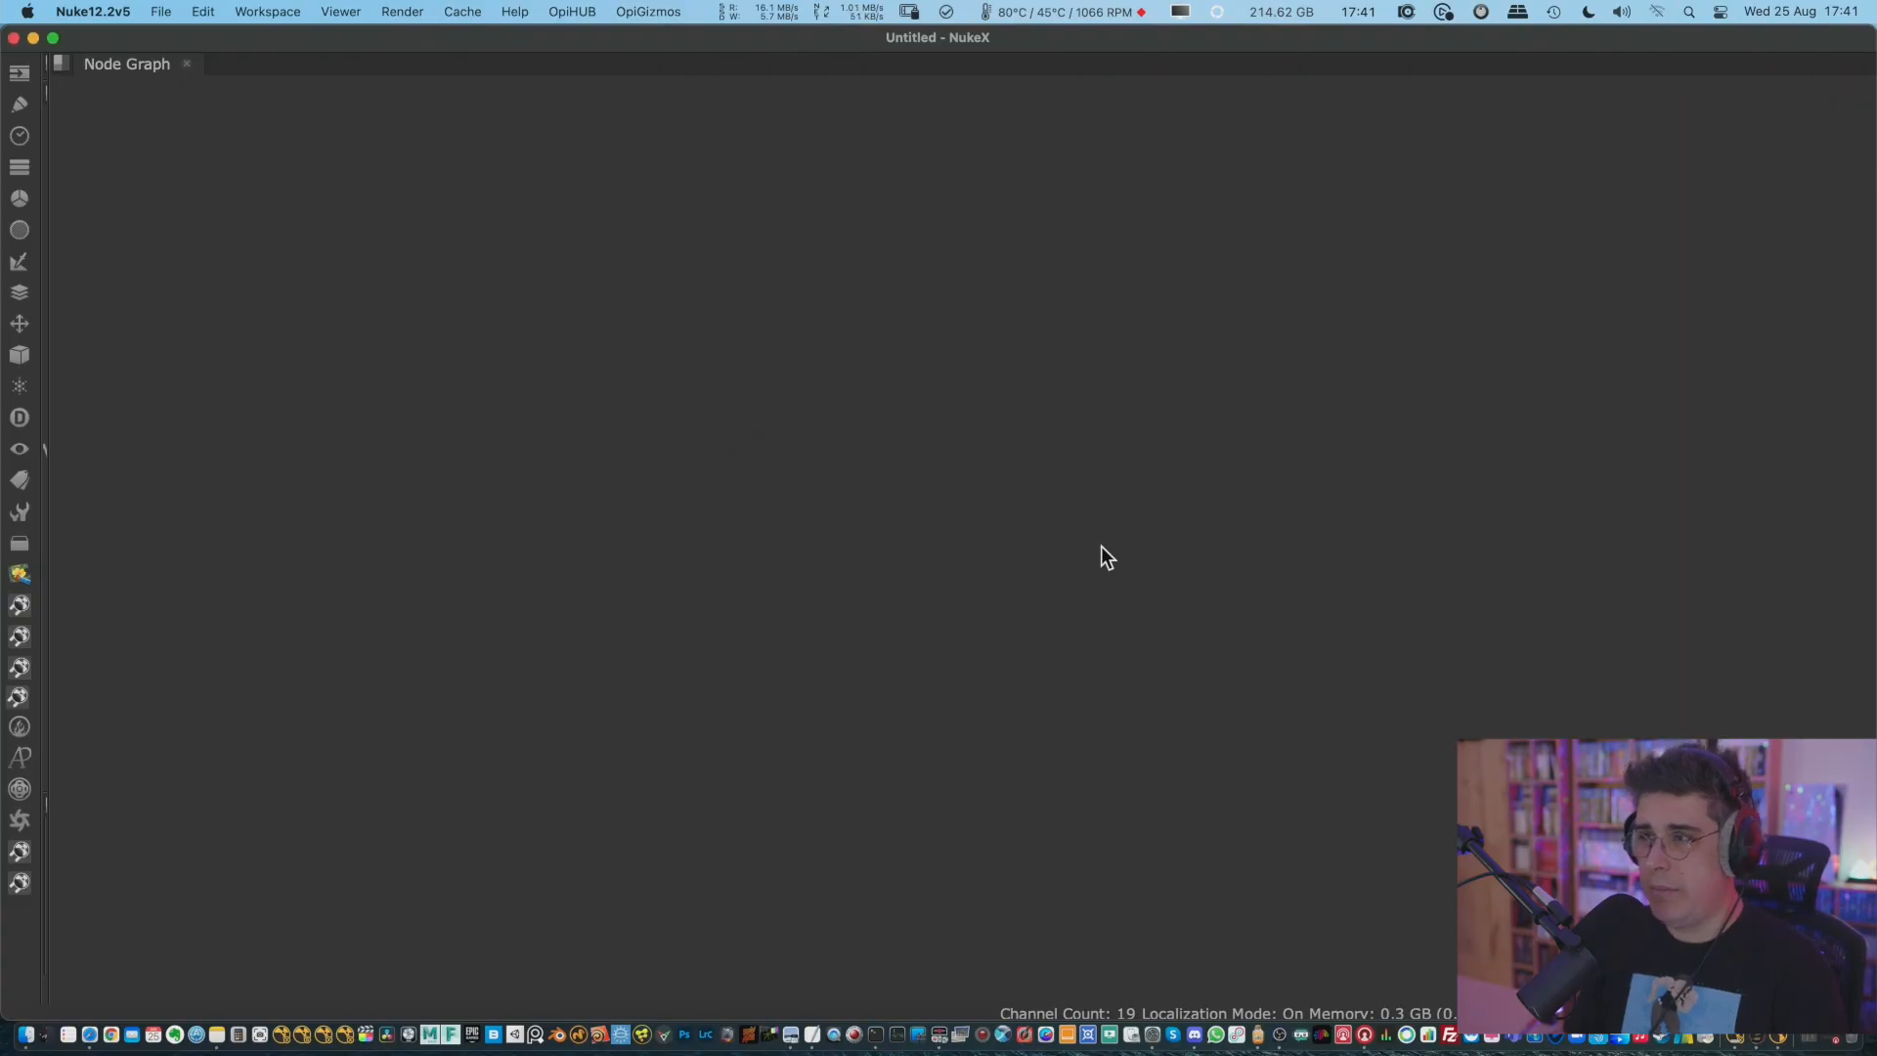
{"action": "left_click", "coordinate": [53, 38]}
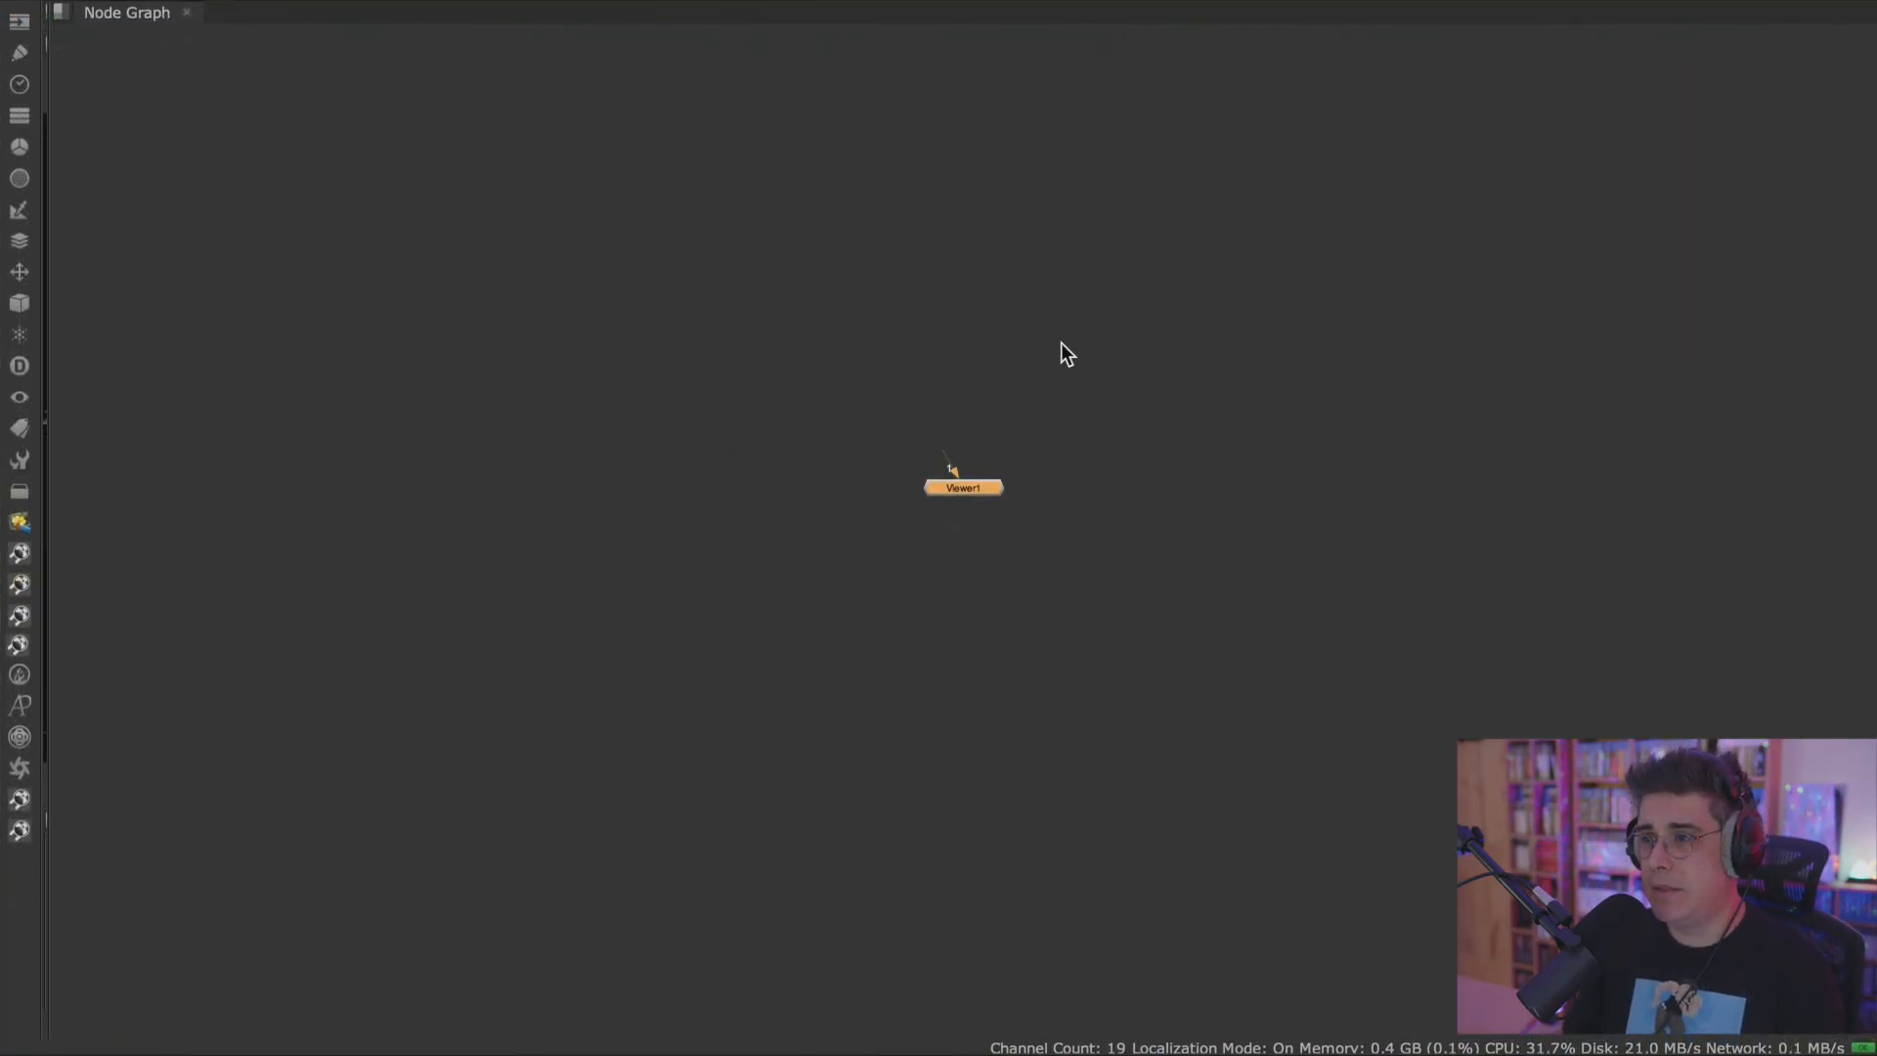
Open version v005 of the week01 nodesVSlayers comp script, restore its autosave, and enlarge the viewer pane beside the node graph.
{"action": "key", "text": "super+o"}
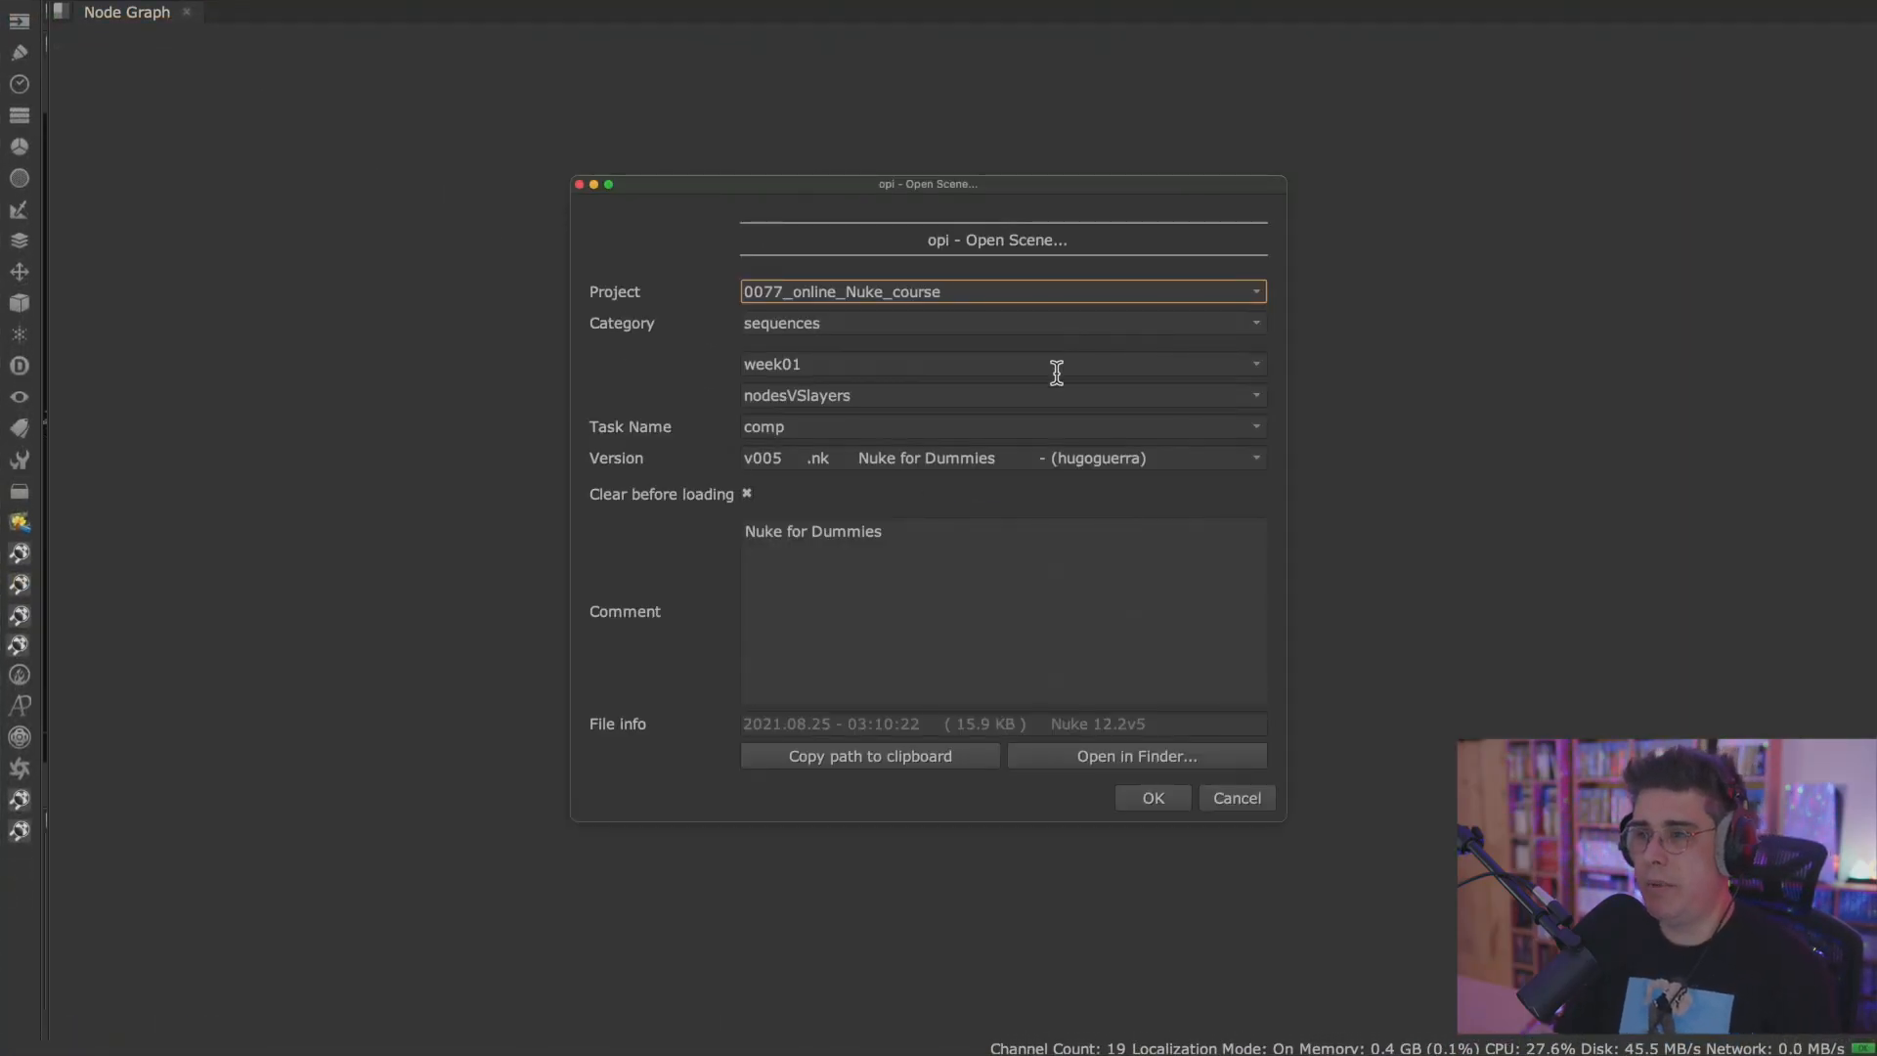
{"action": "left_click", "coordinate": [1149, 798]}
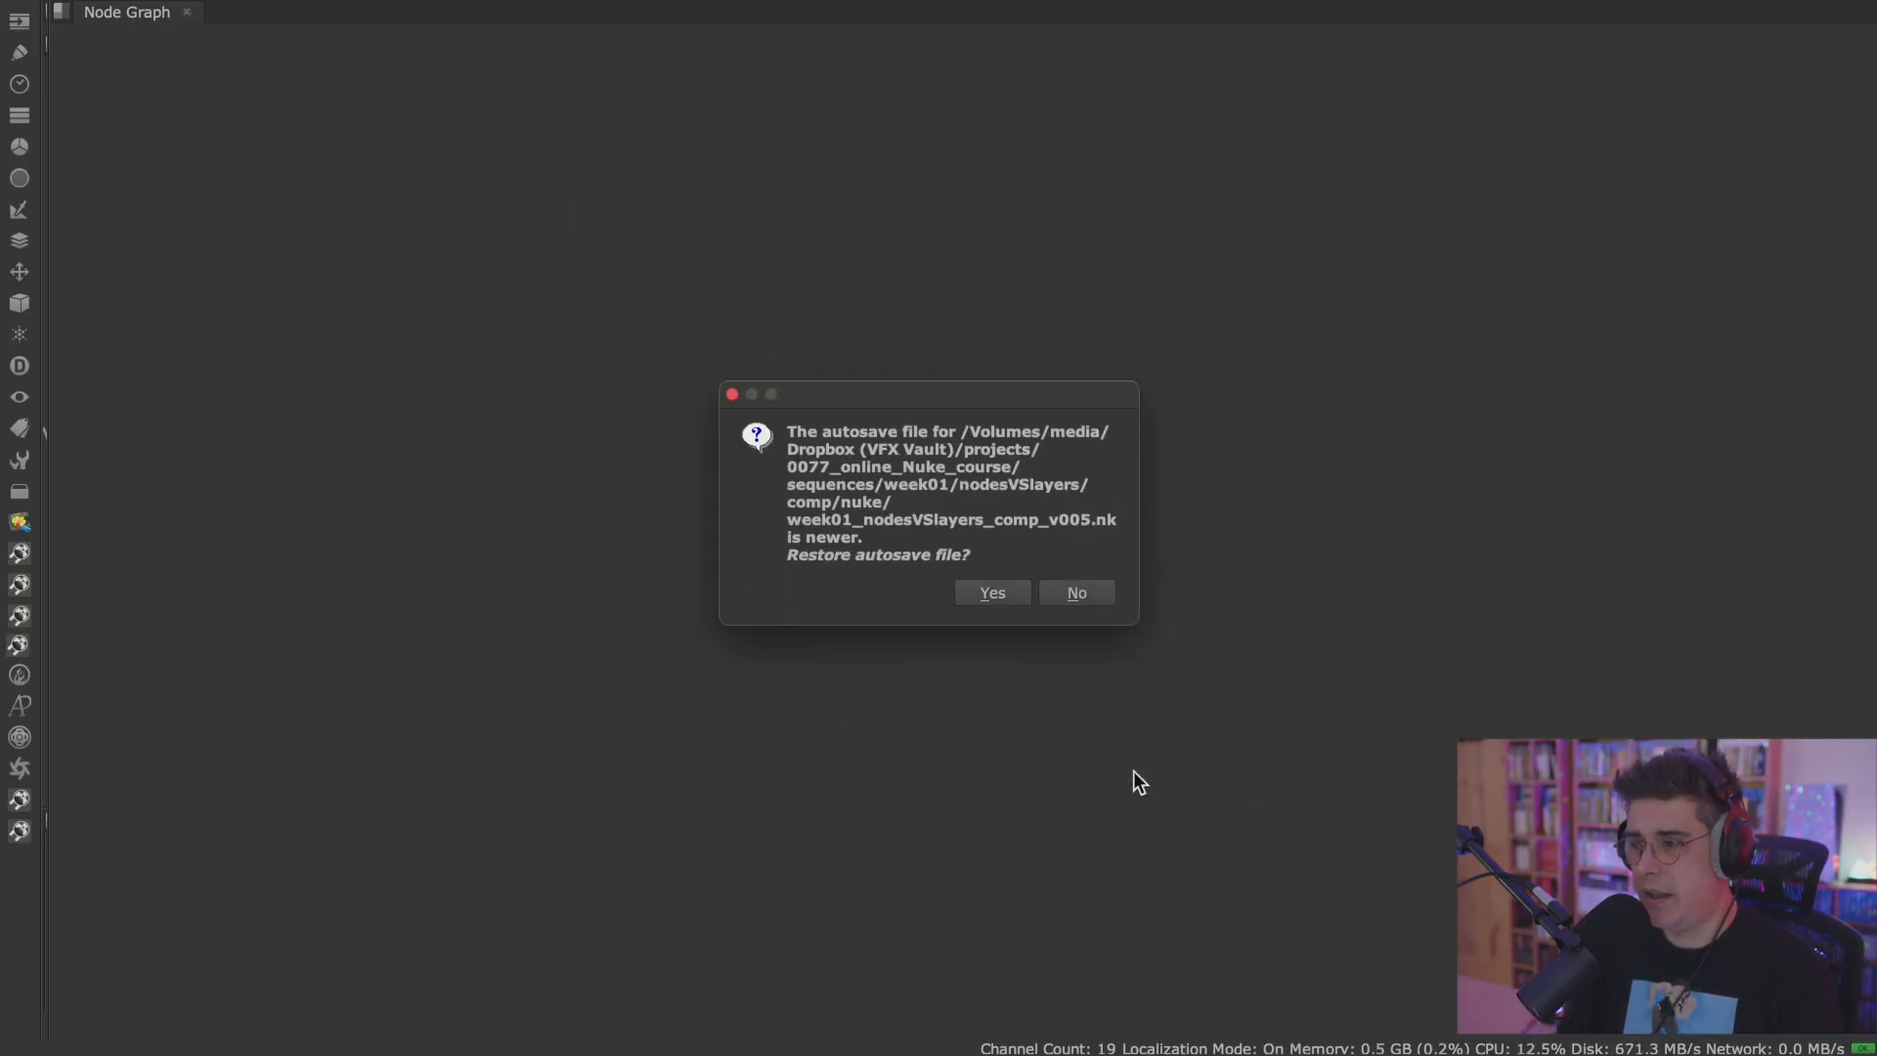
{"action": "left_click", "coordinate": [1009, 591]}
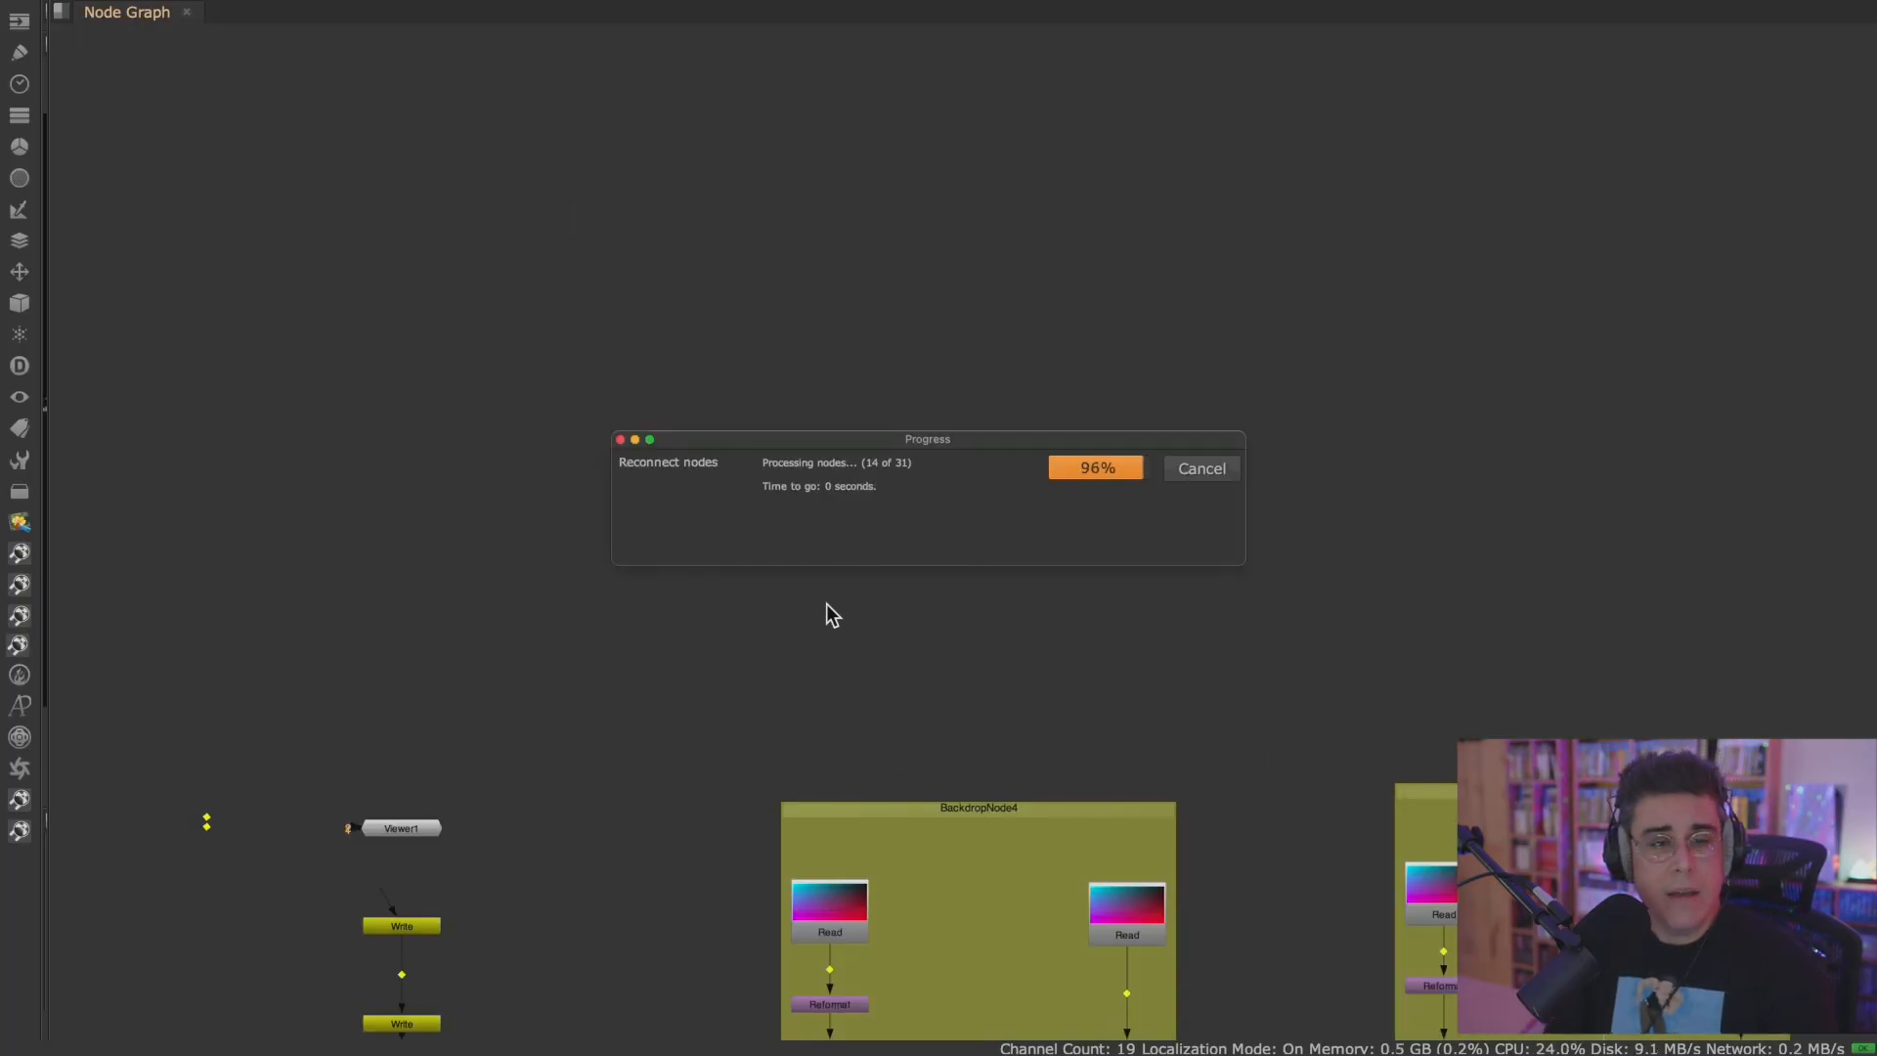
{"action": "left_click_drag", "start_coordinate": [49, 531], "coordinate": [868, 520]}
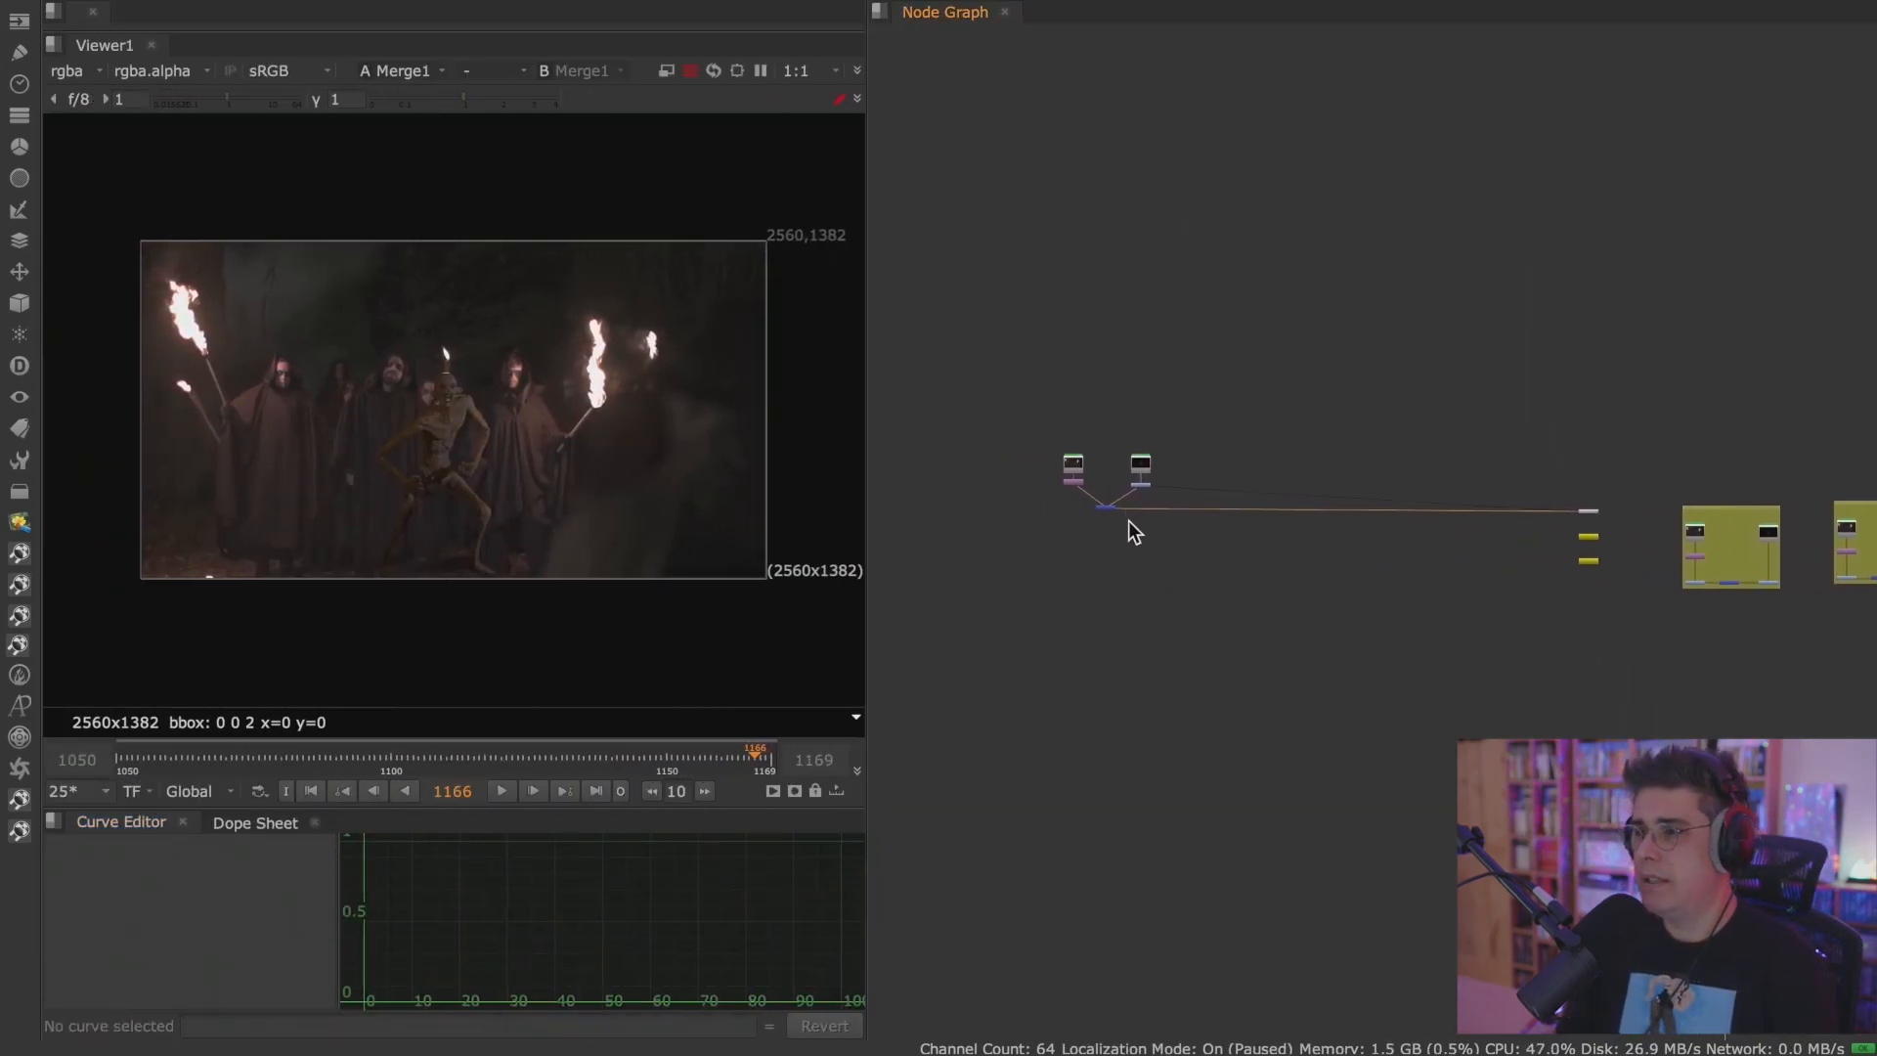
Examine how the footage and creature renders feed the Merge1 composite in the node graph.
{"action": "scroll", "coordinate": [1134, 534], "scroll_direction": "up", "scroll_amount": 10}
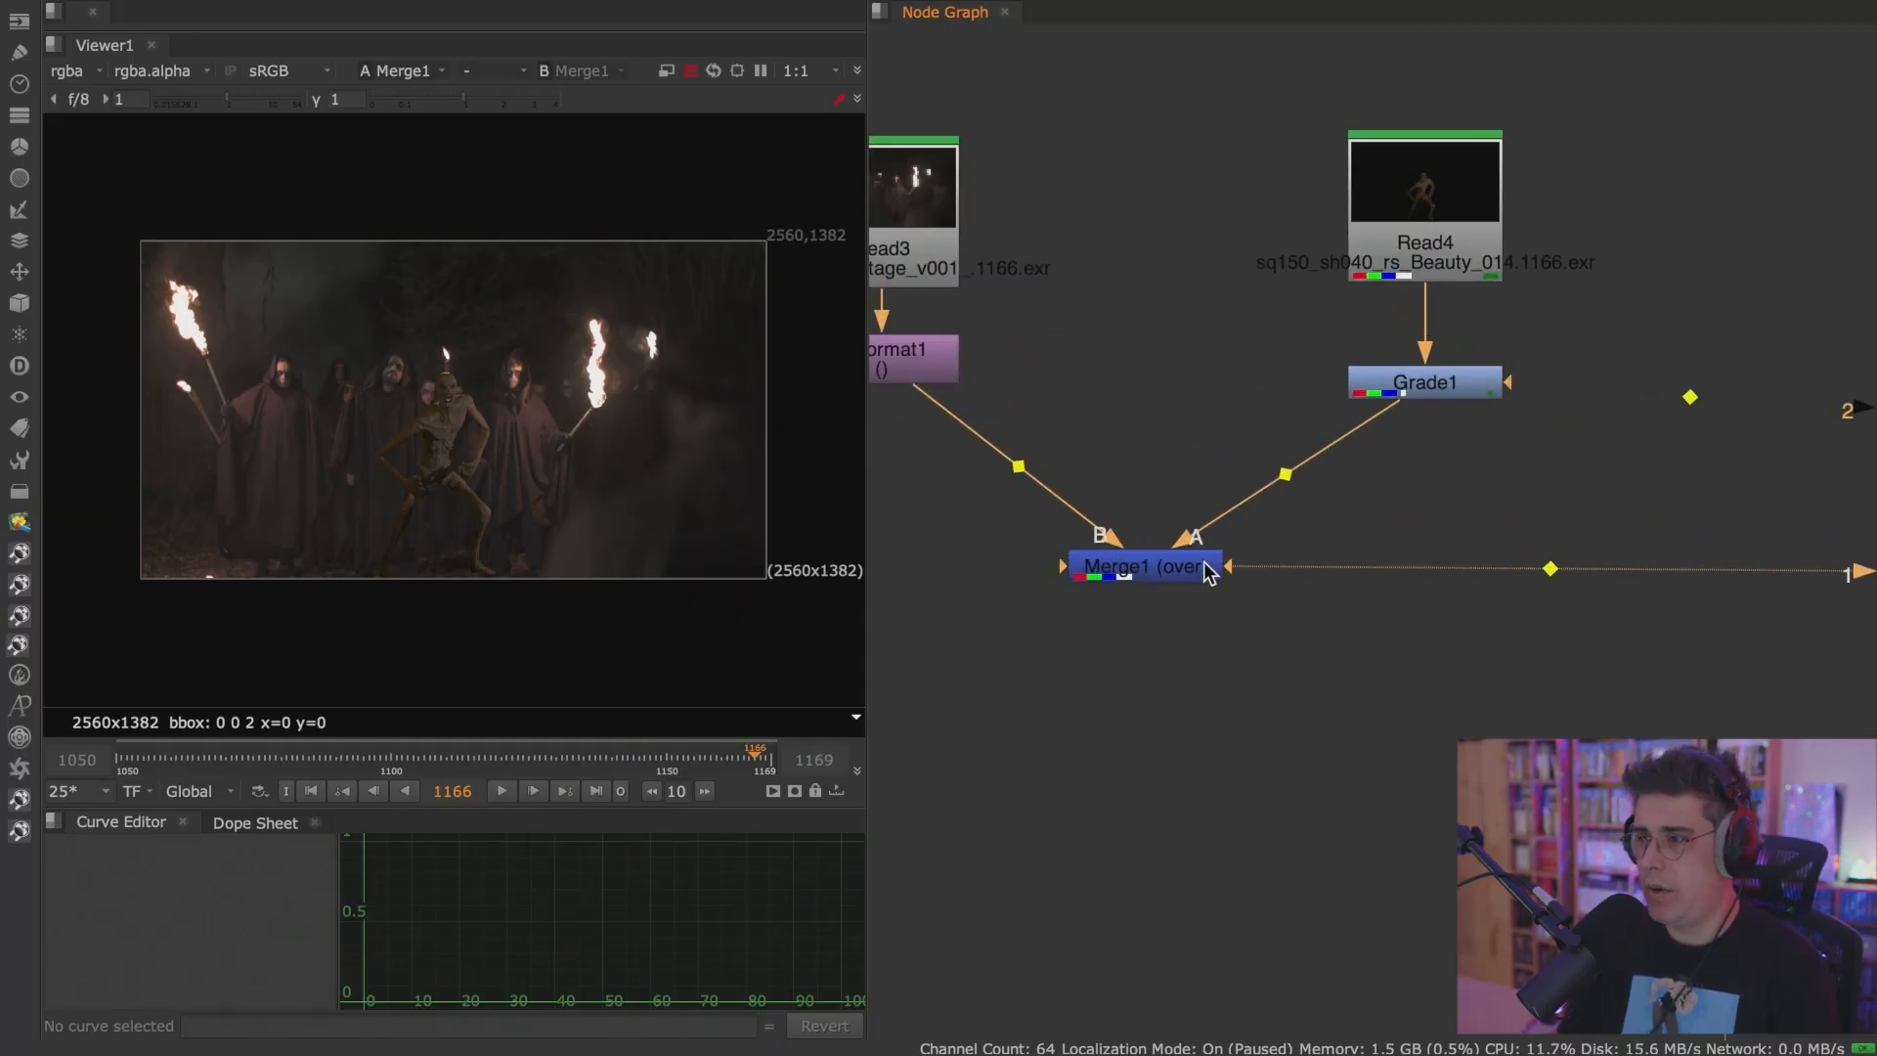
{"action": "key", "text": "space"}
{"action": "key", "text": "space"}
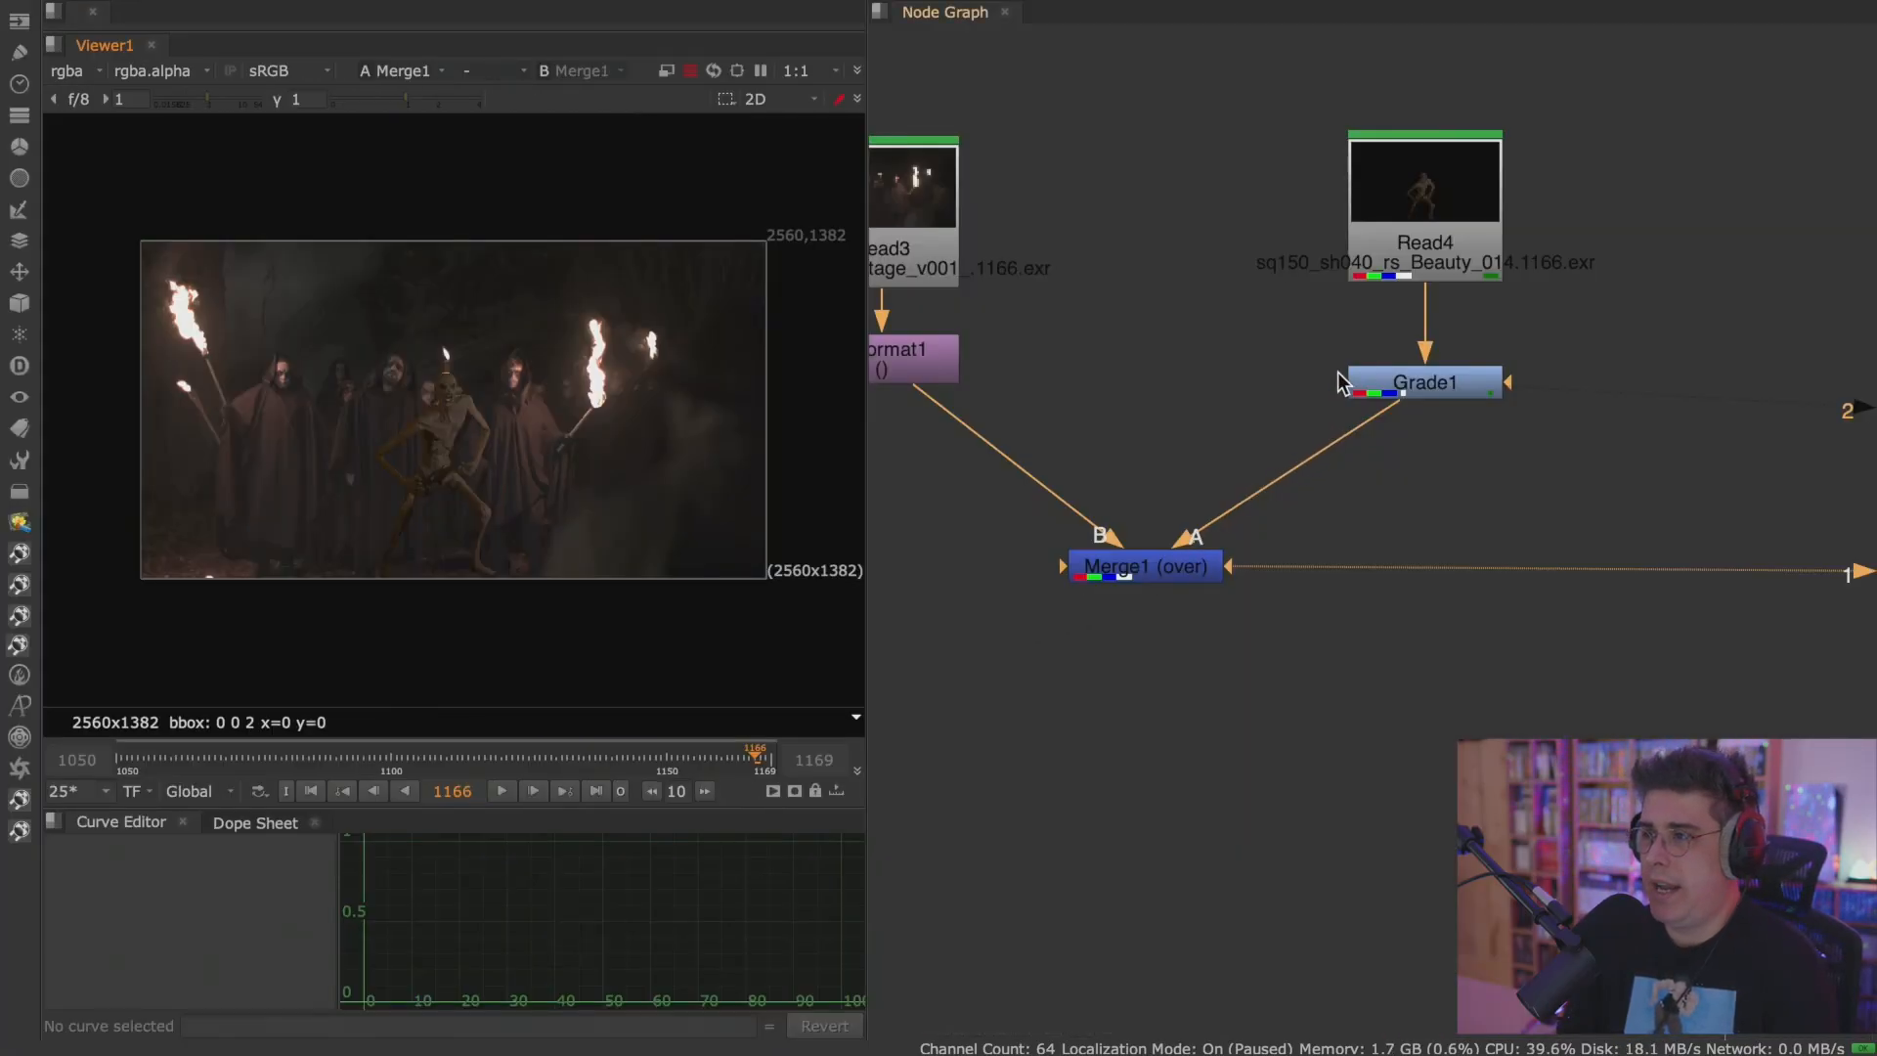
{"action": "left_click", "coordinate": [1408, 202]}
{"action": "scroll", "coordinate": [1251, 532], "scroll_direction": "down", "scroll_amount": 10}
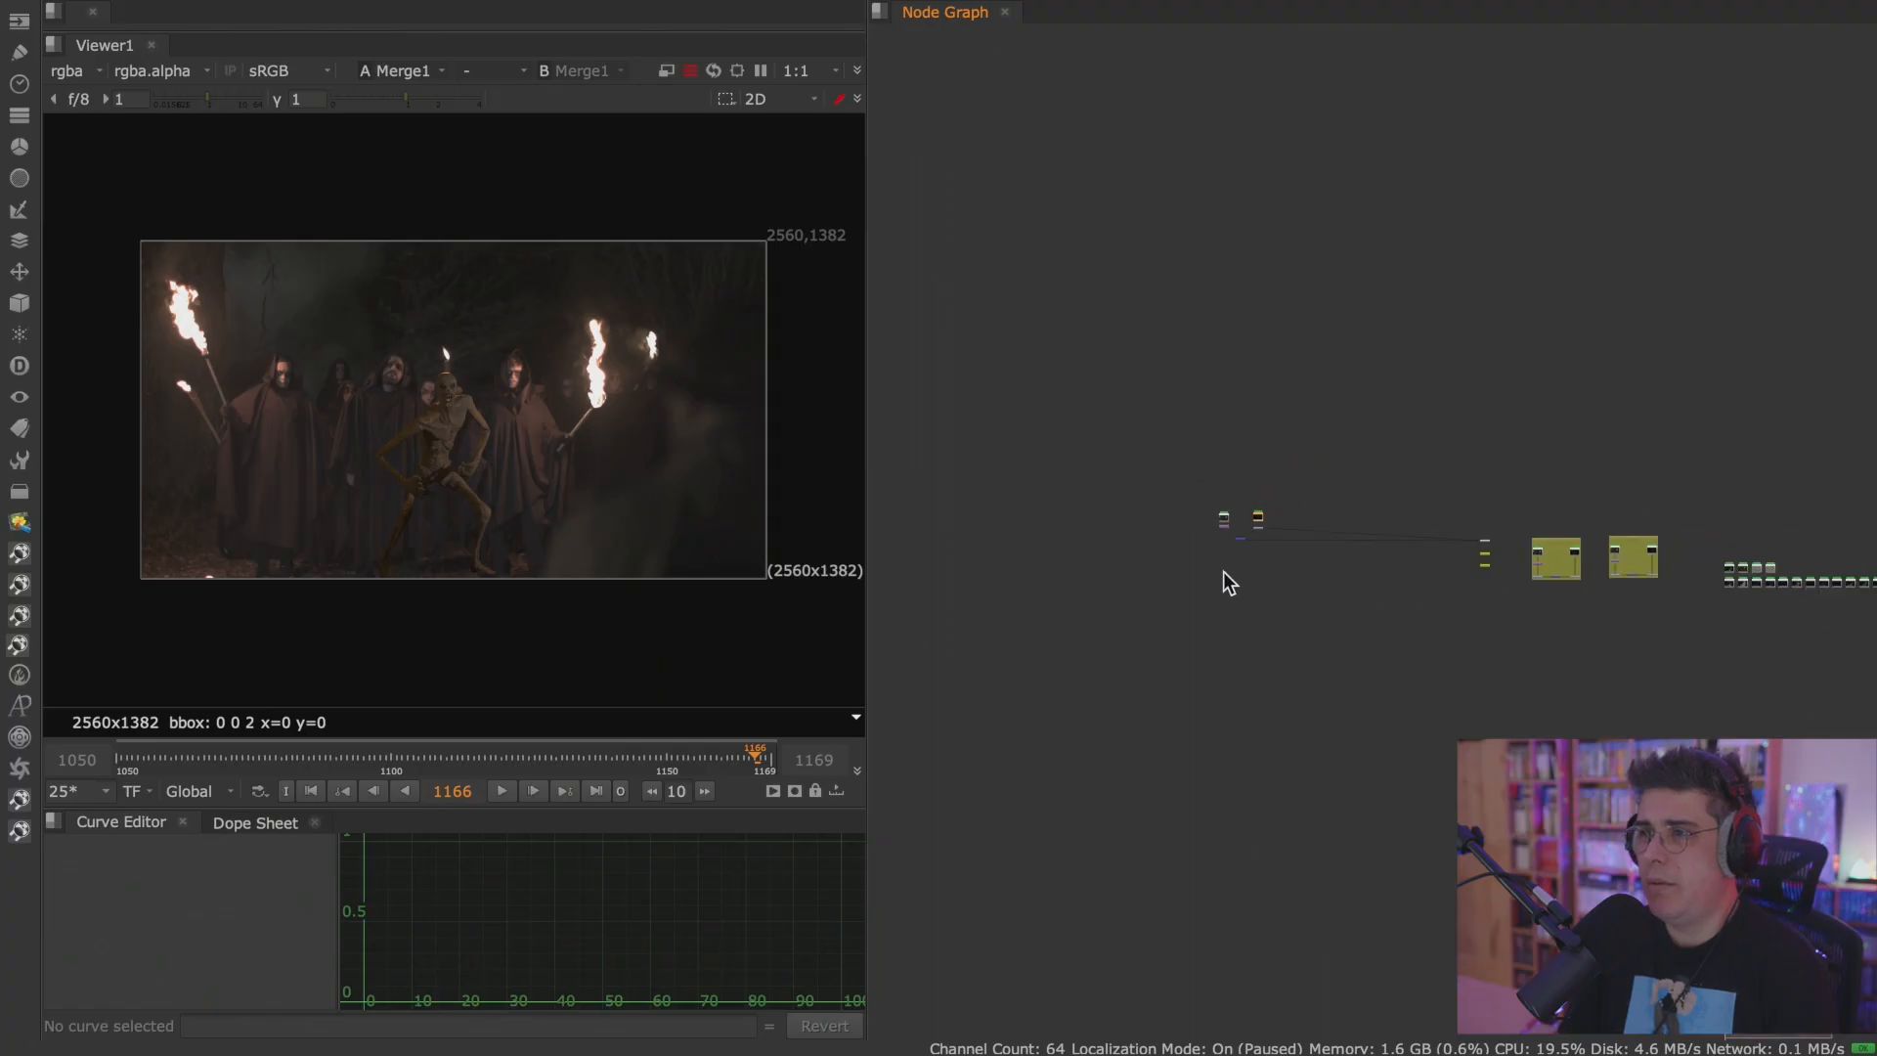
{"action": "middle_click_drag", "start_coordinate": [1209, 624], "coordinate": [1117, 596]}
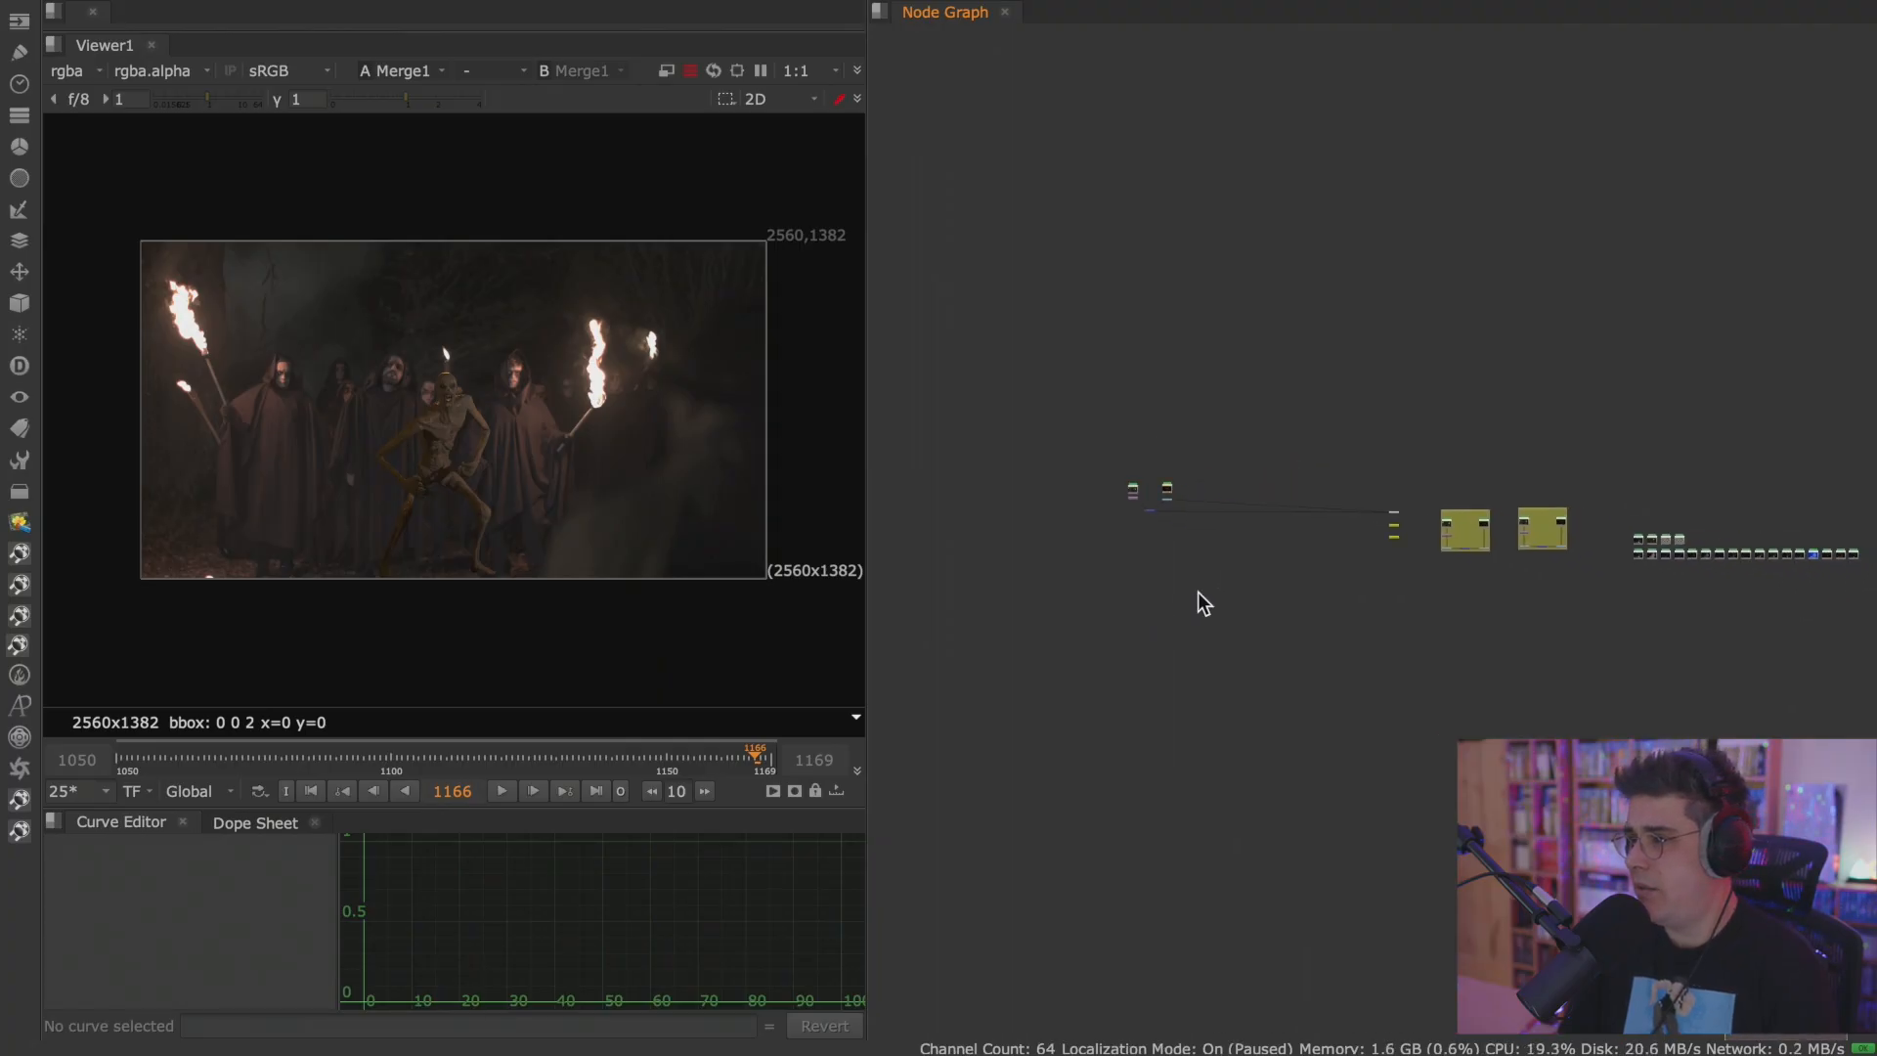
{"action": "scroll", "coordinate": [1164, 474], "scroll_direction": "up", "scroll_amount": 5}
{"action": "scroll", "coordinate": [1182, 581], "scroll_direction": "up", "scroll_amount": 3}
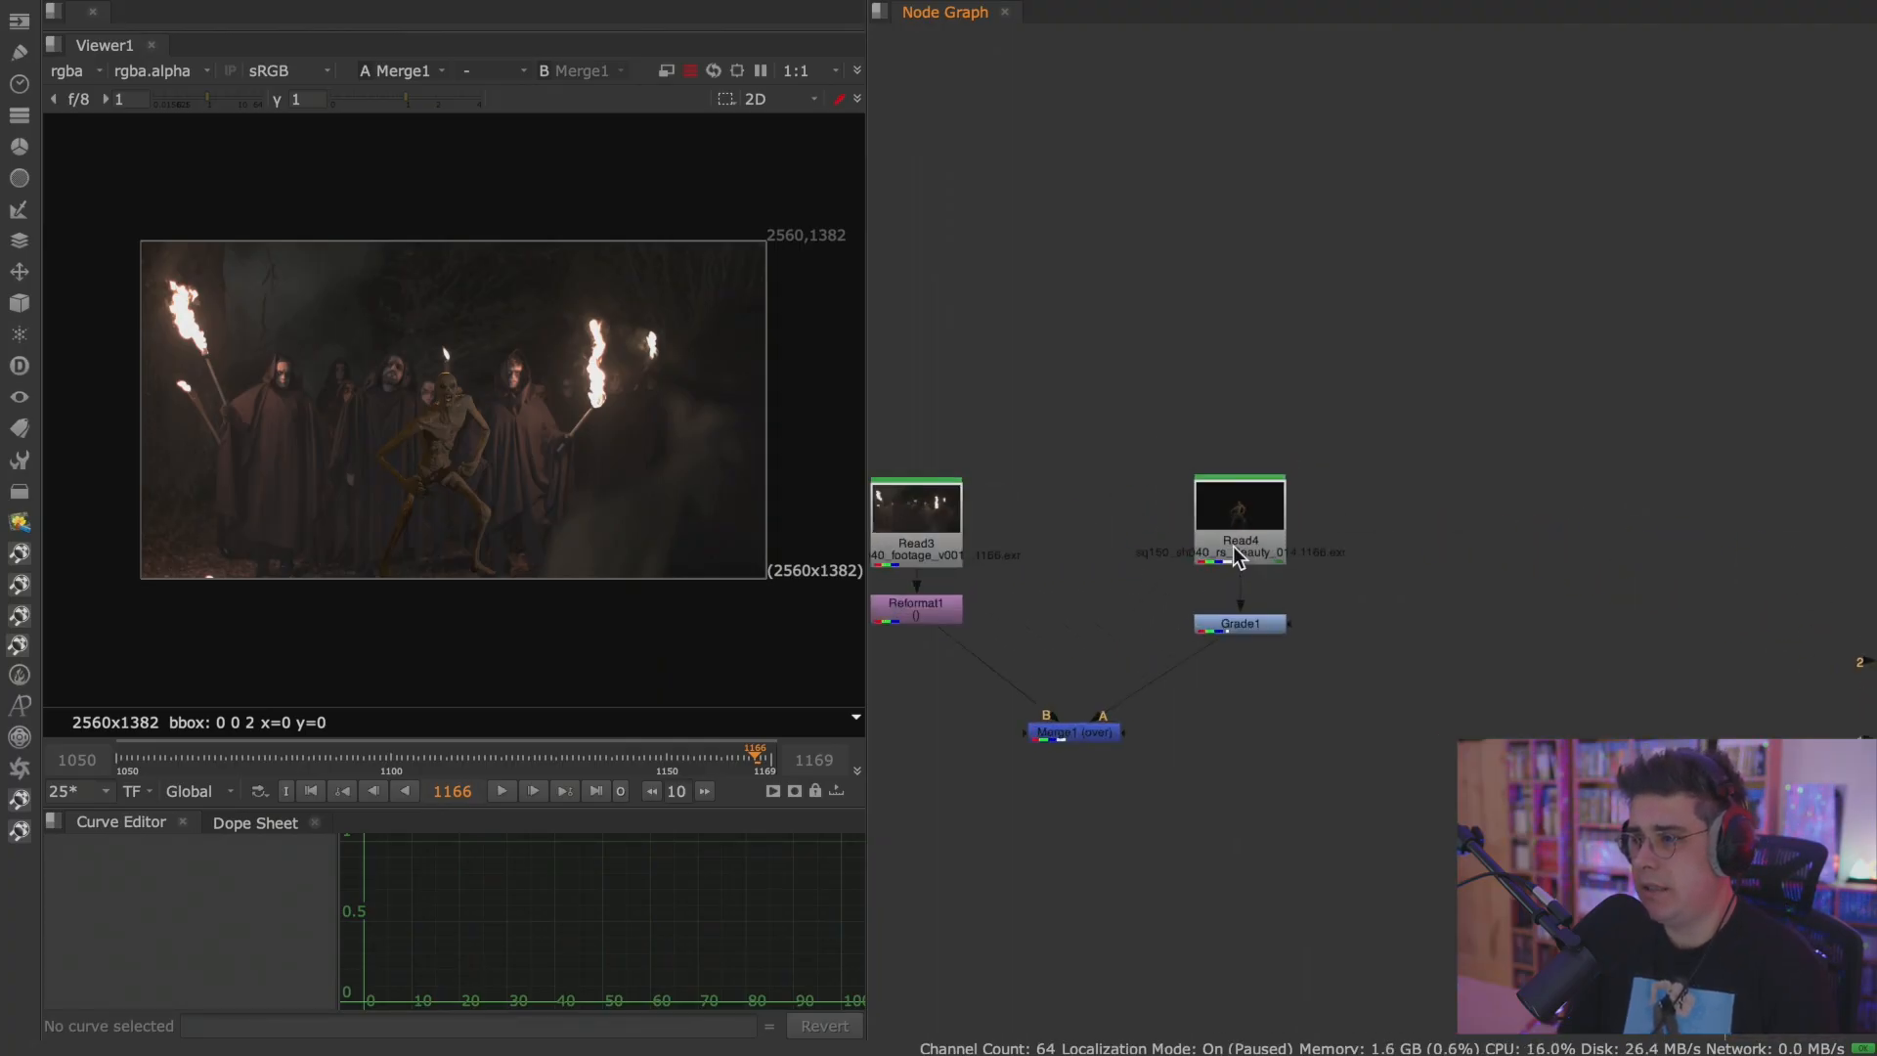
Display the Read4 creature beauty render in the maximized viewer to inspect the upper body closely.
{"action": "left_click", "coordinate": [1235, 533]}
{"action": "key", "text": "1"}
{"action": "key", "text": "space"}
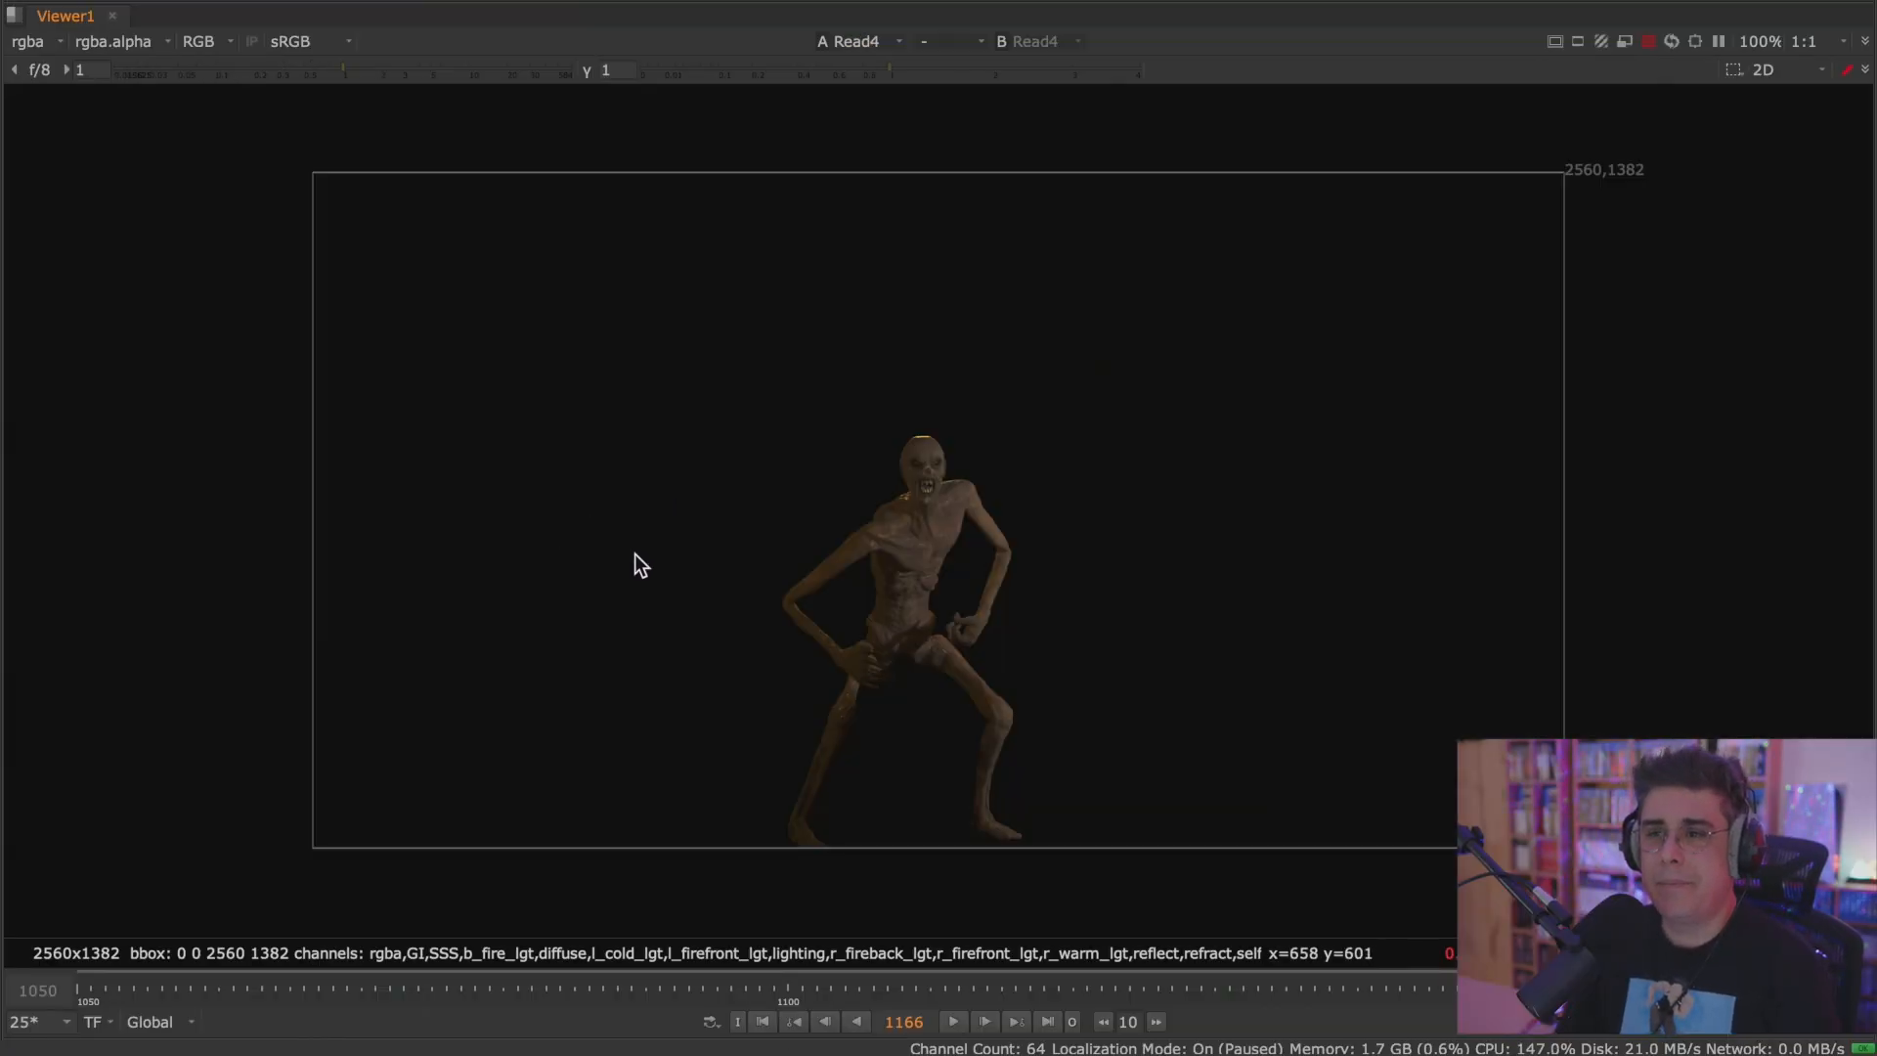
{"action": "scroll", "coordinate": [854, 538], "scroll_direction": "up", "scroll_amount": 7}
{"action": "scroll", "coordinate": [811, 455], "scroll_direction": "up", "scroll_amount": 3}
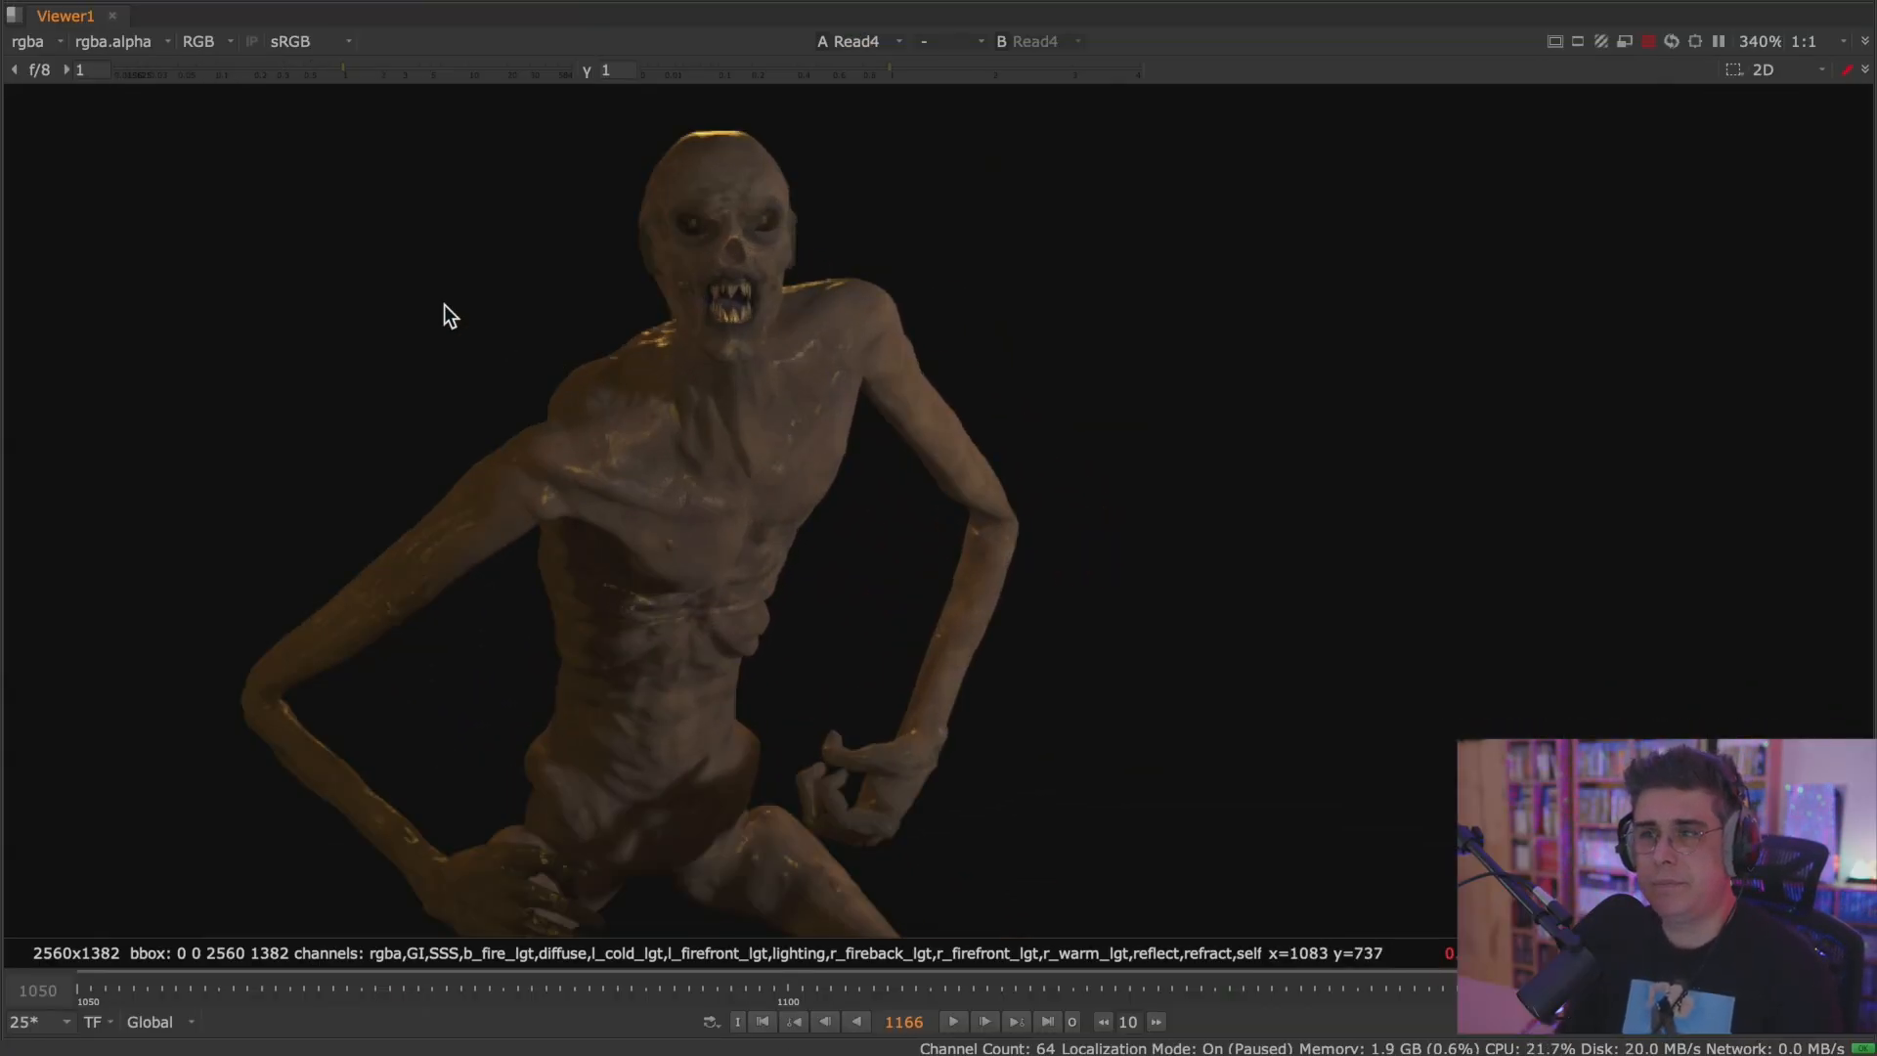
{"action": "middle_click_drag", "start_coordinate": [317, 201], "coordinate": [512, 188]}
Check the list of layers in the Read4 render and view its r_warm_lgt, reflect and refract layers in turn.
{"action": "left_click", "coordinate": [35, 42]}
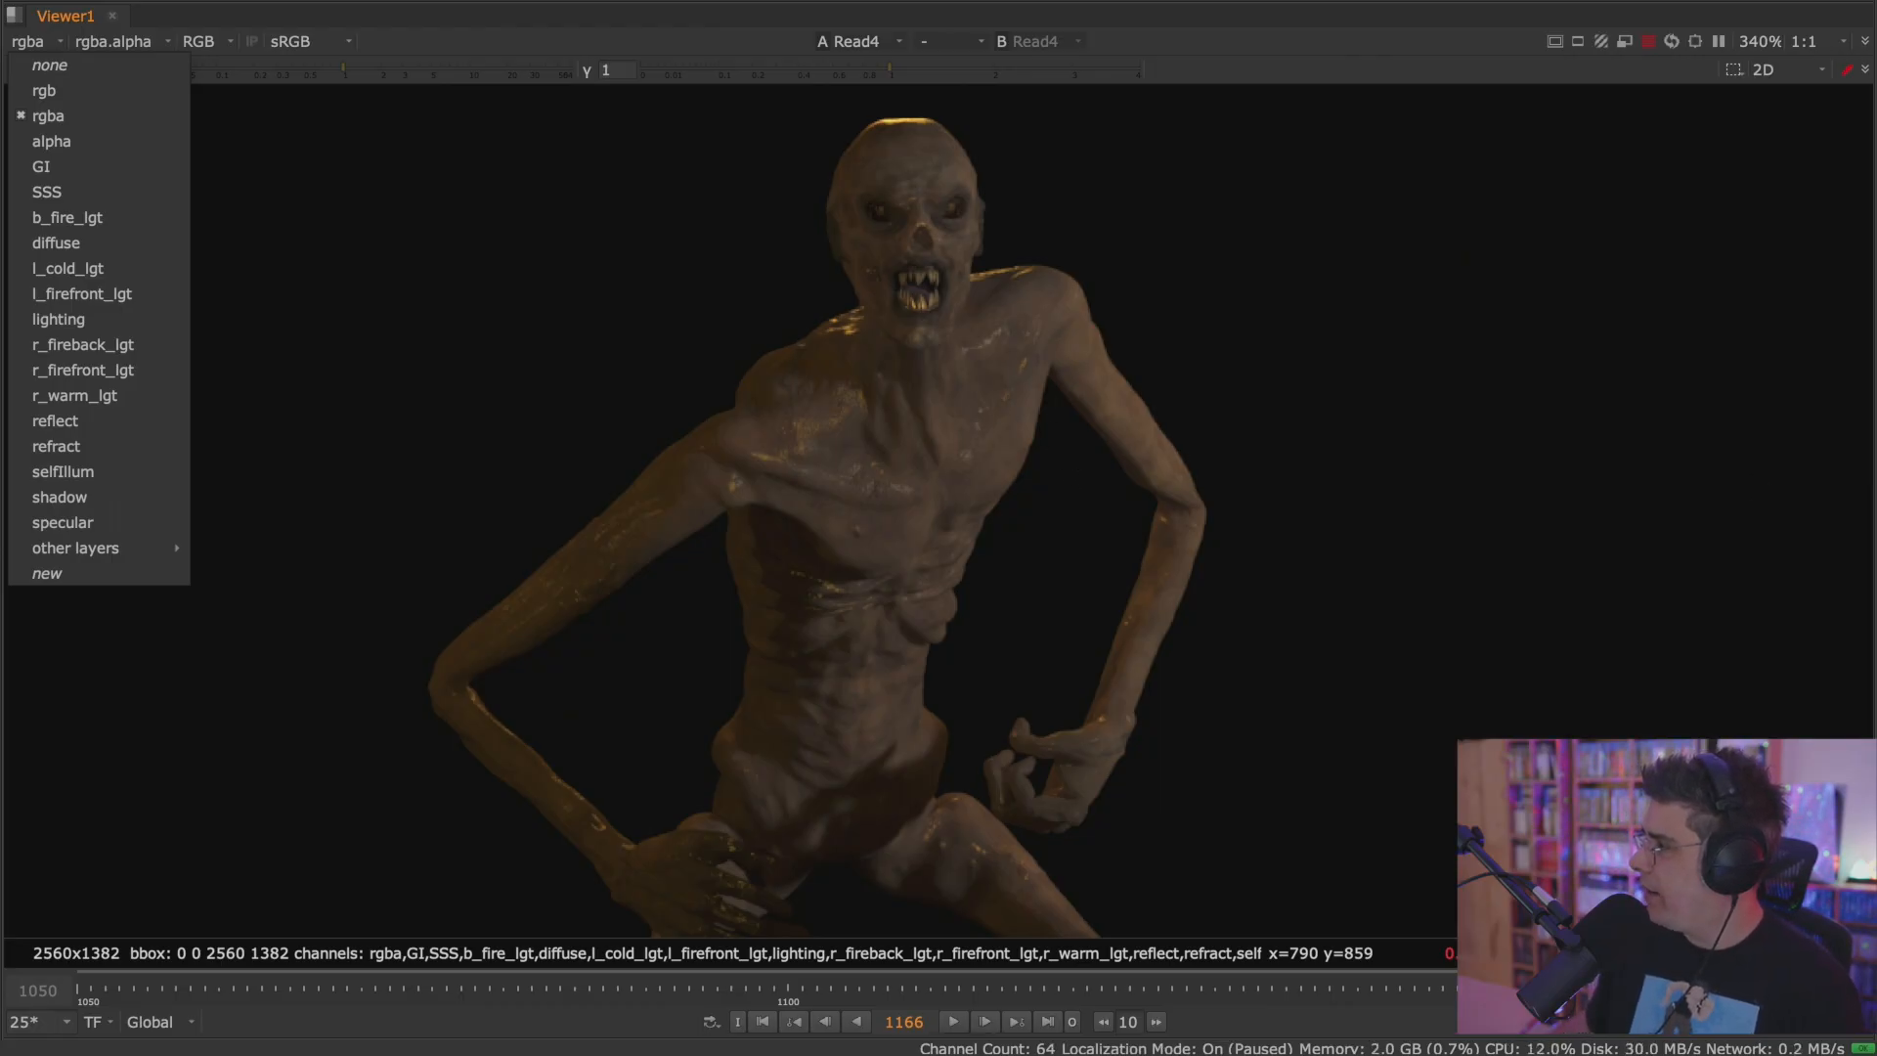
{"action": "key", "text": "Escape"}
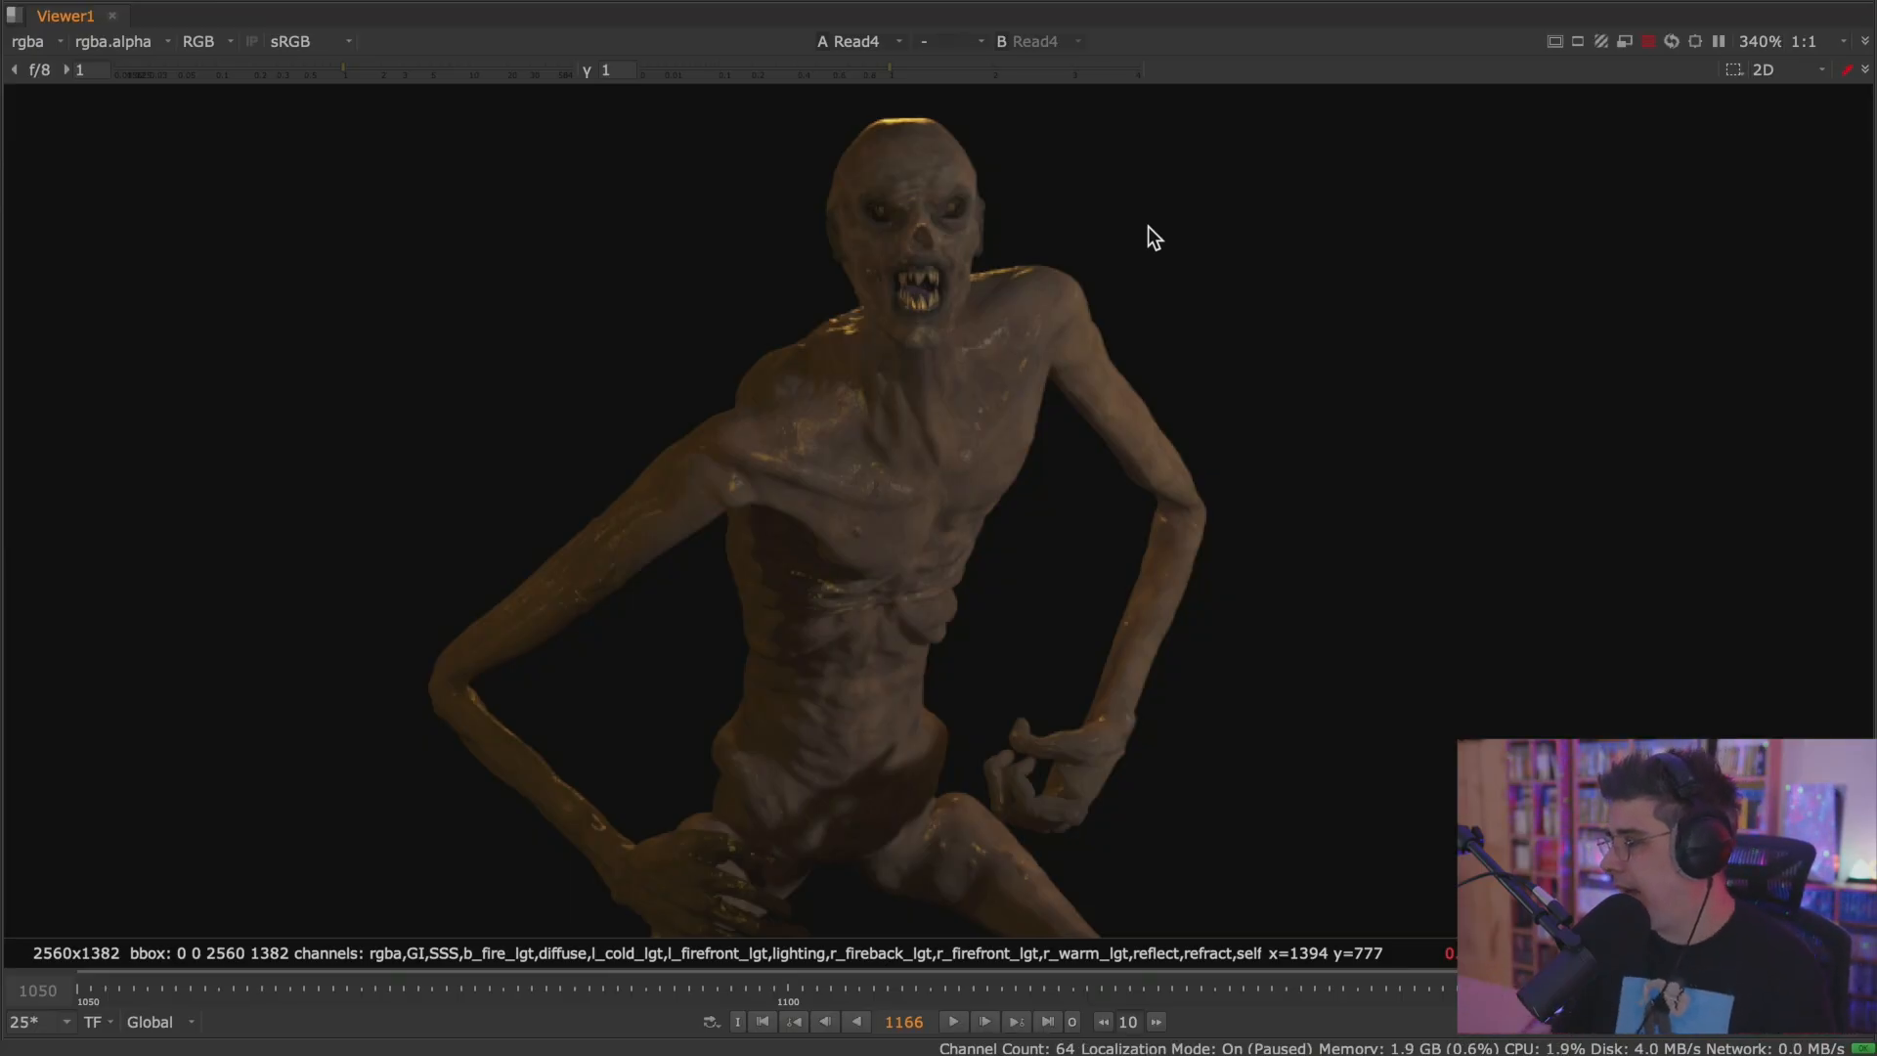
{"action": "left_click", "coordinate": [51, 44]}
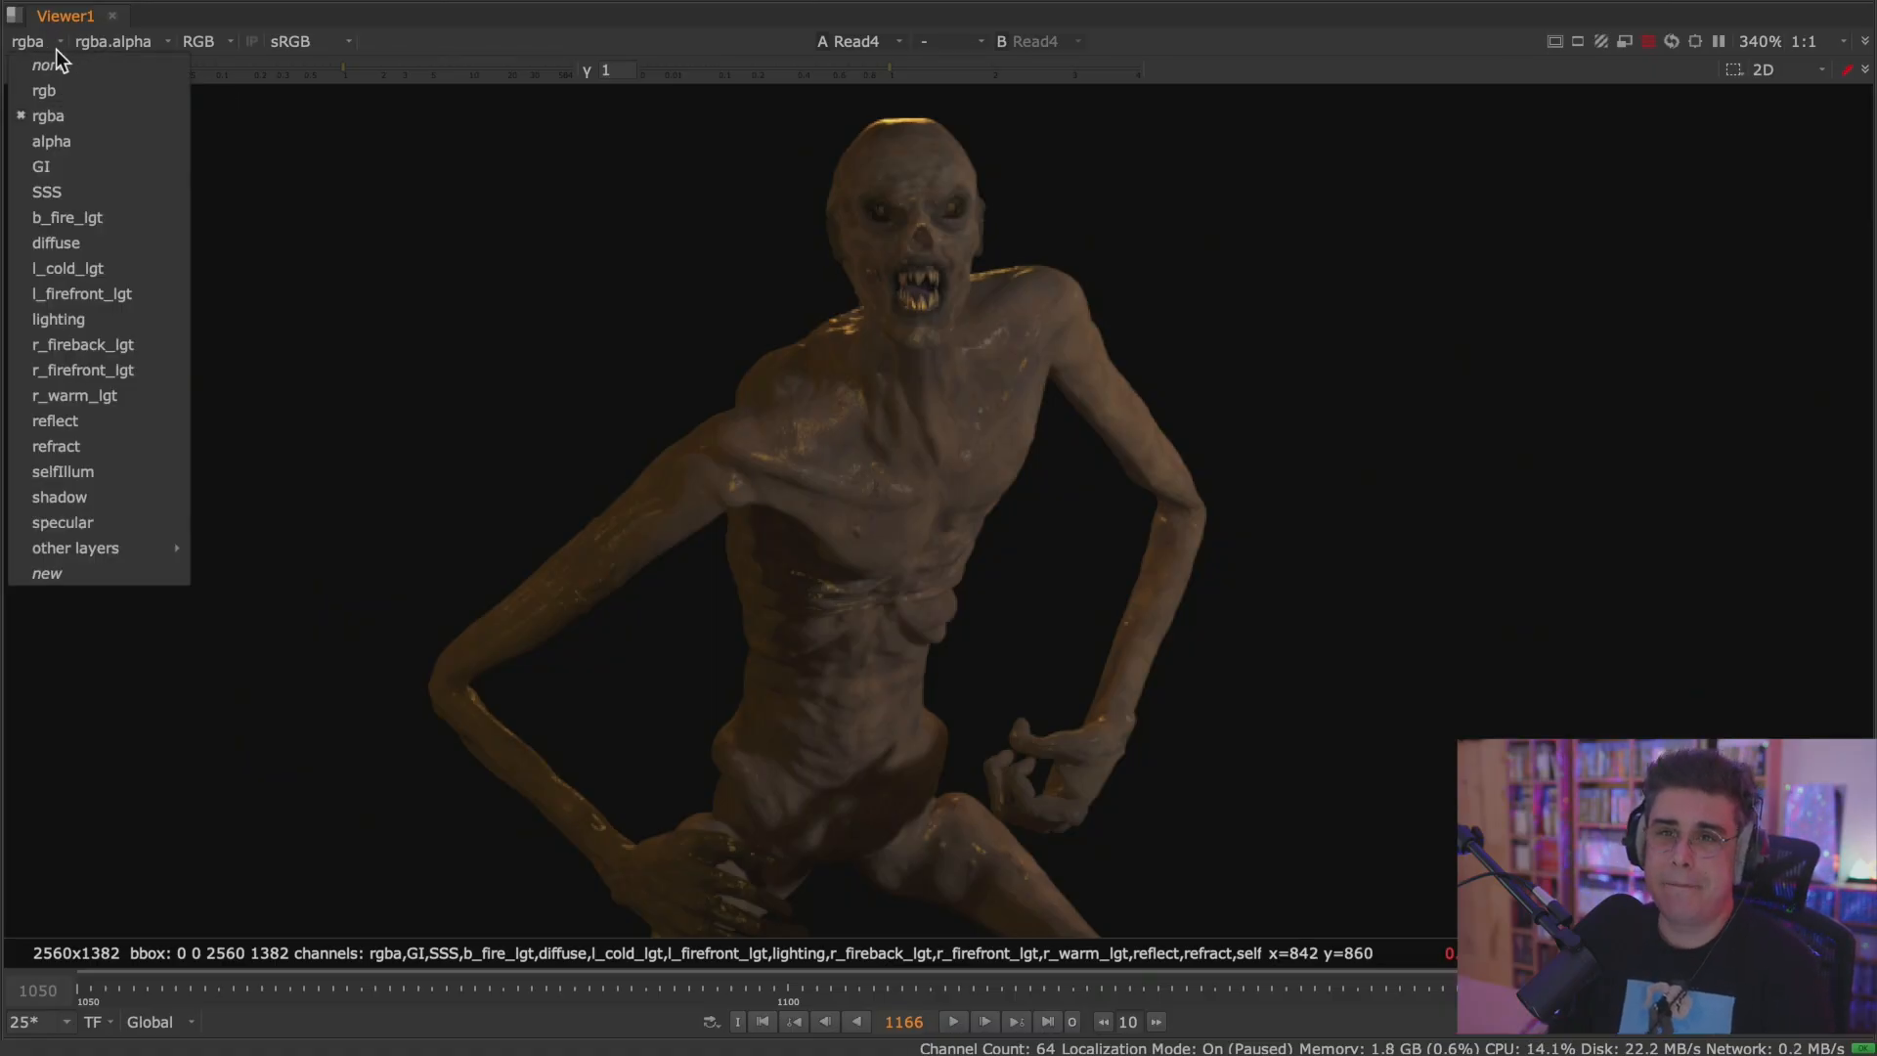
{"action": "left_click", "coordinate": [137, 395]}
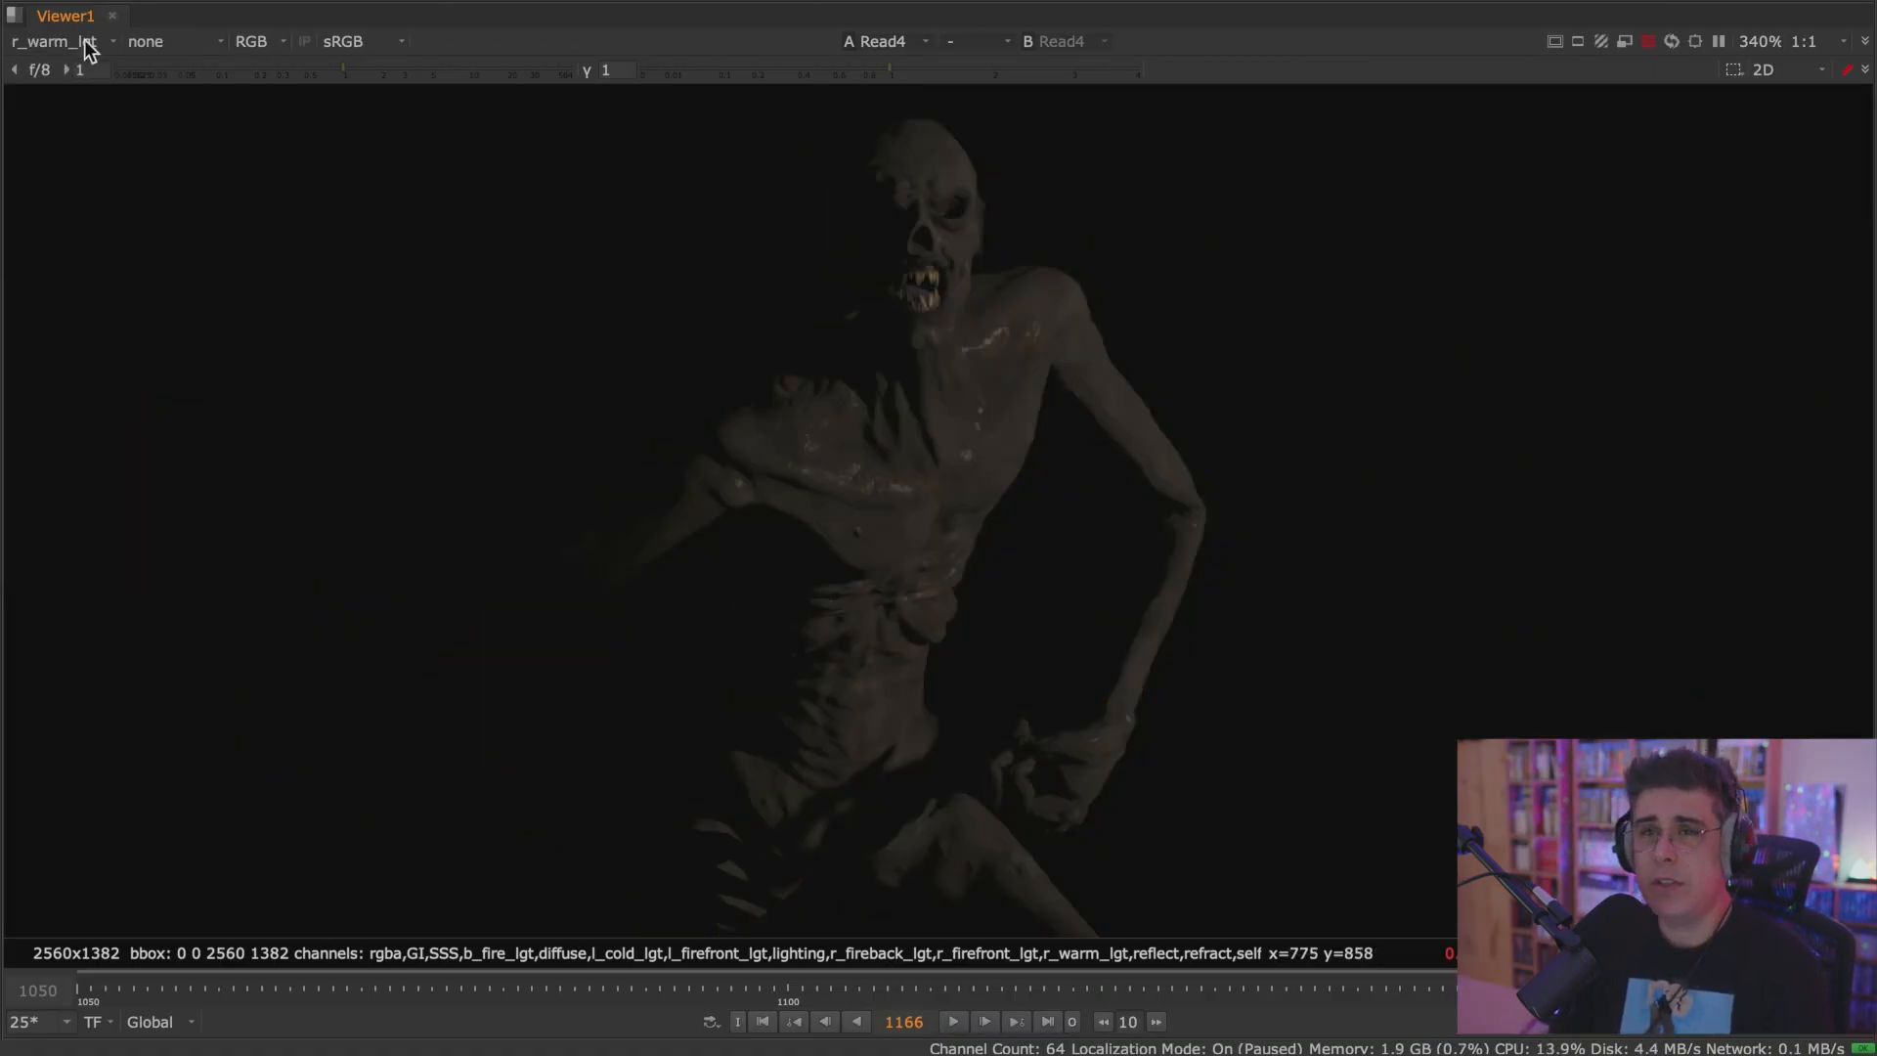
{"action": "left_click", "coordinate": [68, 41]}
{"action": "left_click", "coordinate": [109, 419]}
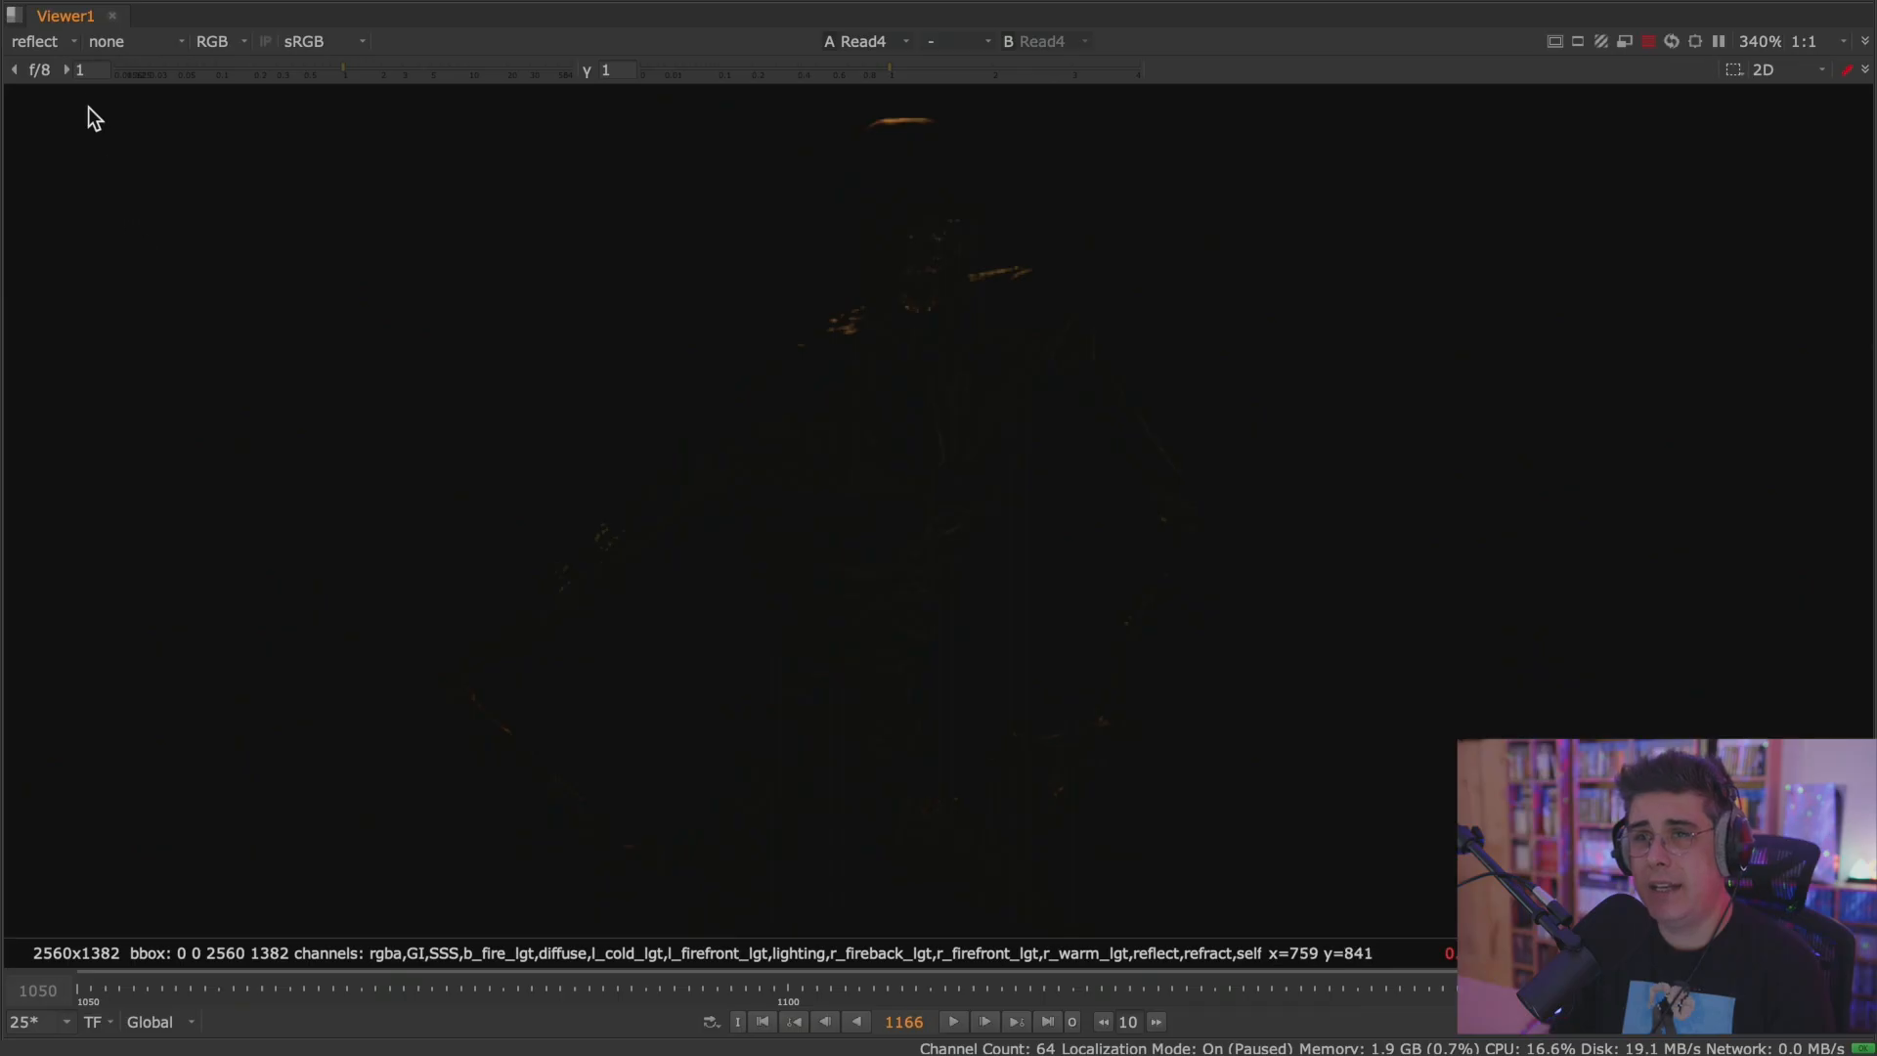
{"action": "left_click", "coordinate": [61, 43]}
{"action": "left_click", "coordinate": [88, 450]}
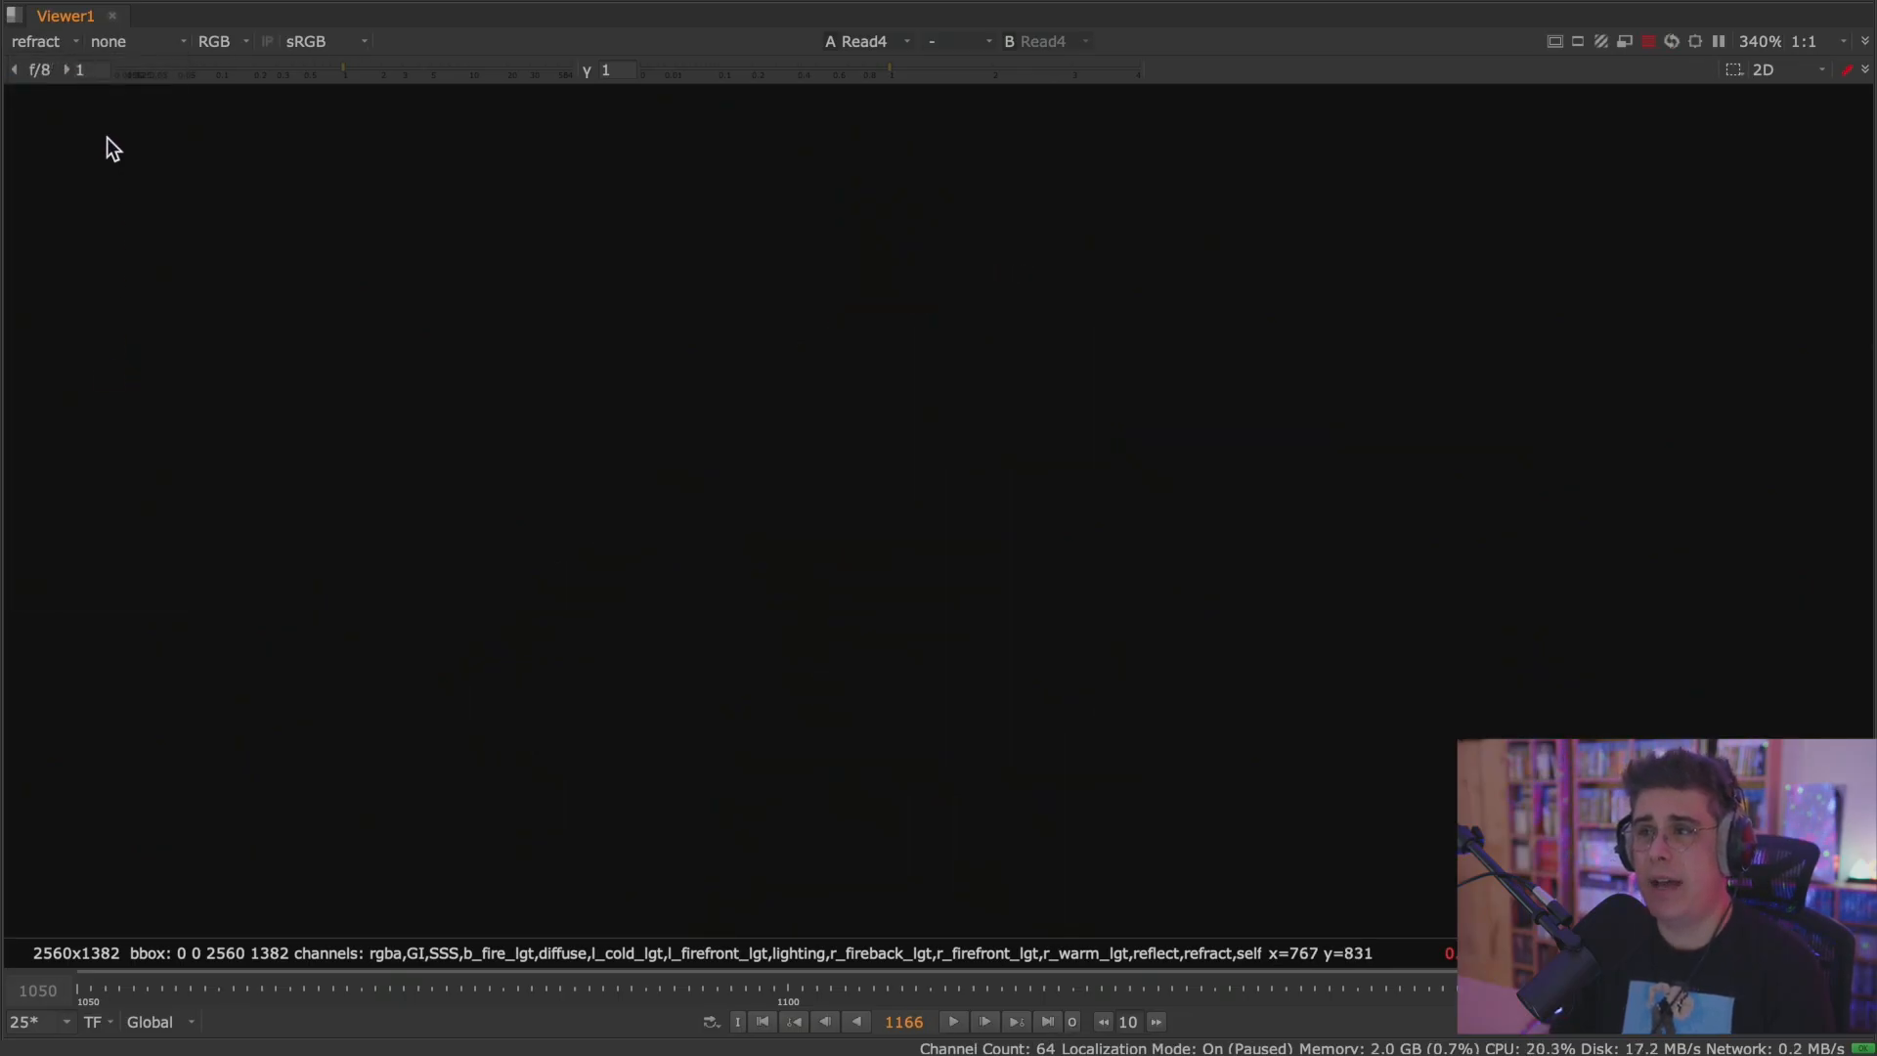
Brighten the viewer to gamma 1.66 and gain 1.45 to check the refract layer, and switch to the selfIllum layer.
{"action": "left_click_drag", "start_coordinate": [911, 67], "coordinate": [961, 69]}
{"action": "left_click_drag", "start_coordinate": [350, 72], "coordinate": [362, 68]}
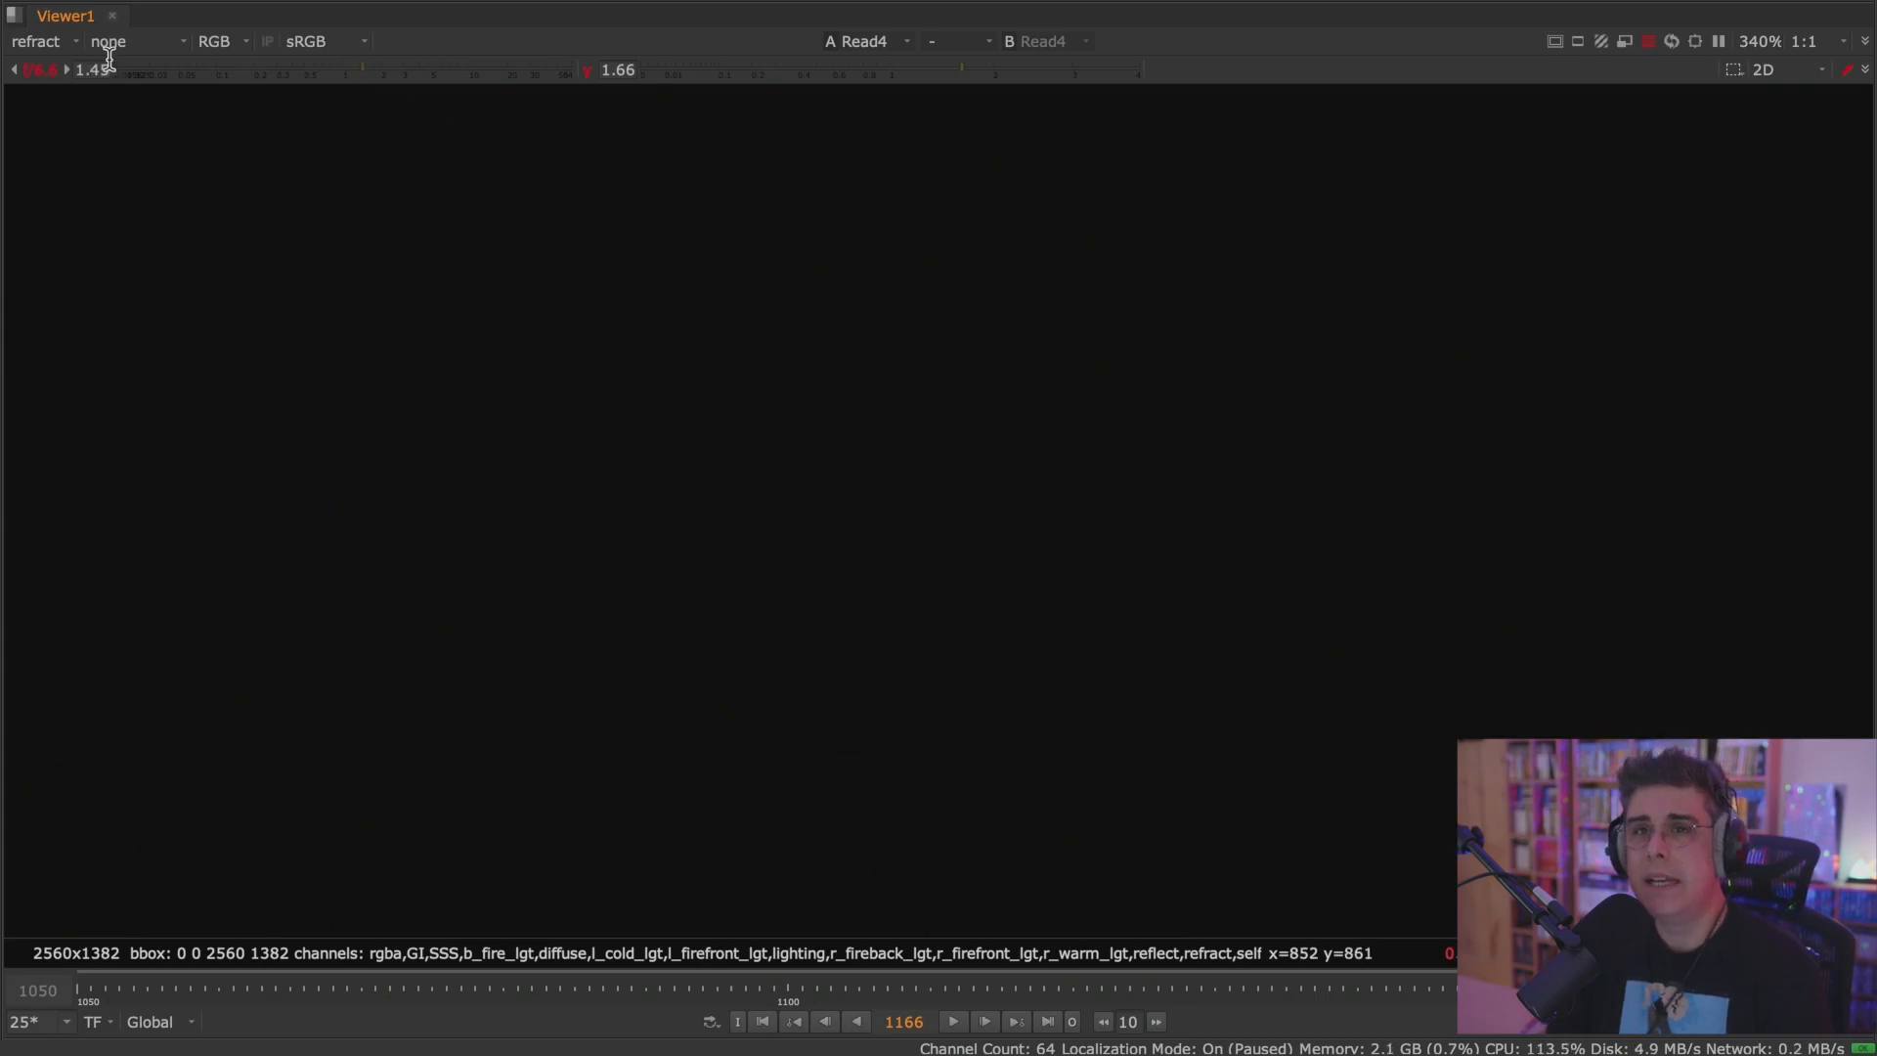
{"action": "left_click", "coordinate": [39, 41]}
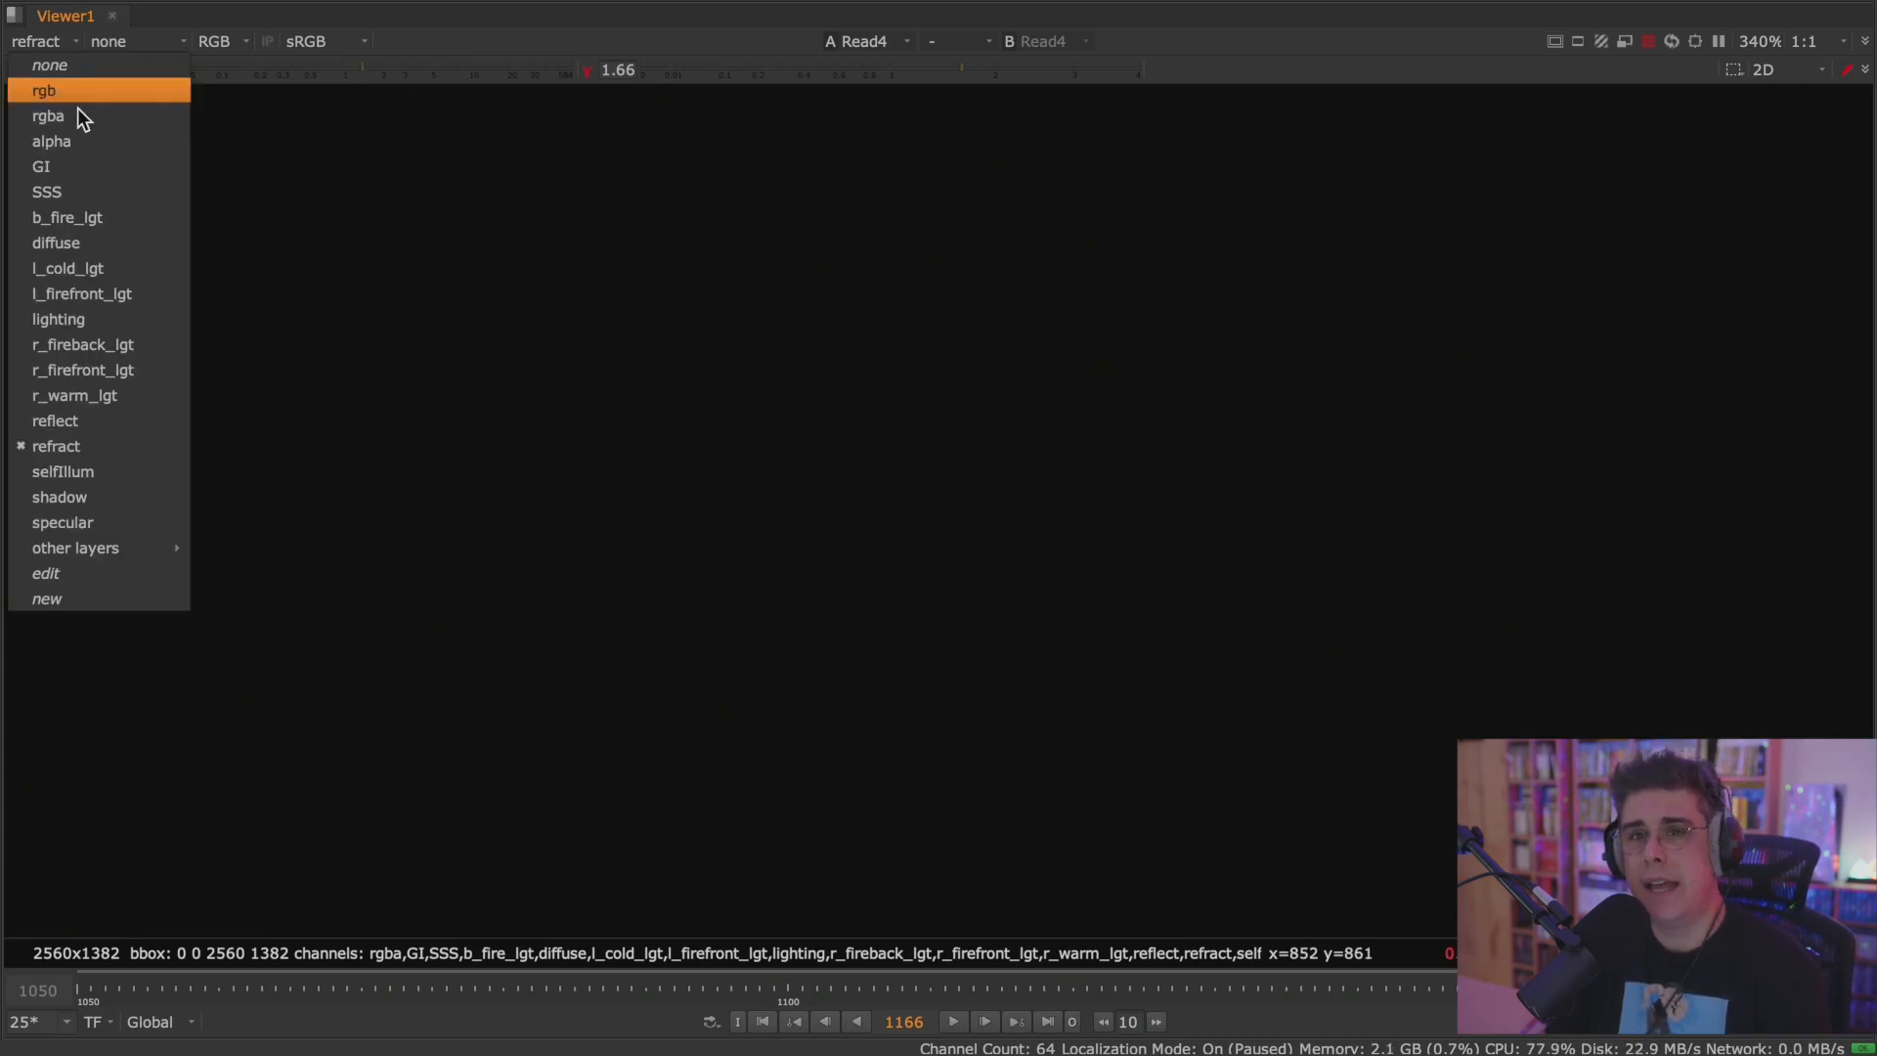
{"action": "left_click", "coordinate": [122, 473]}
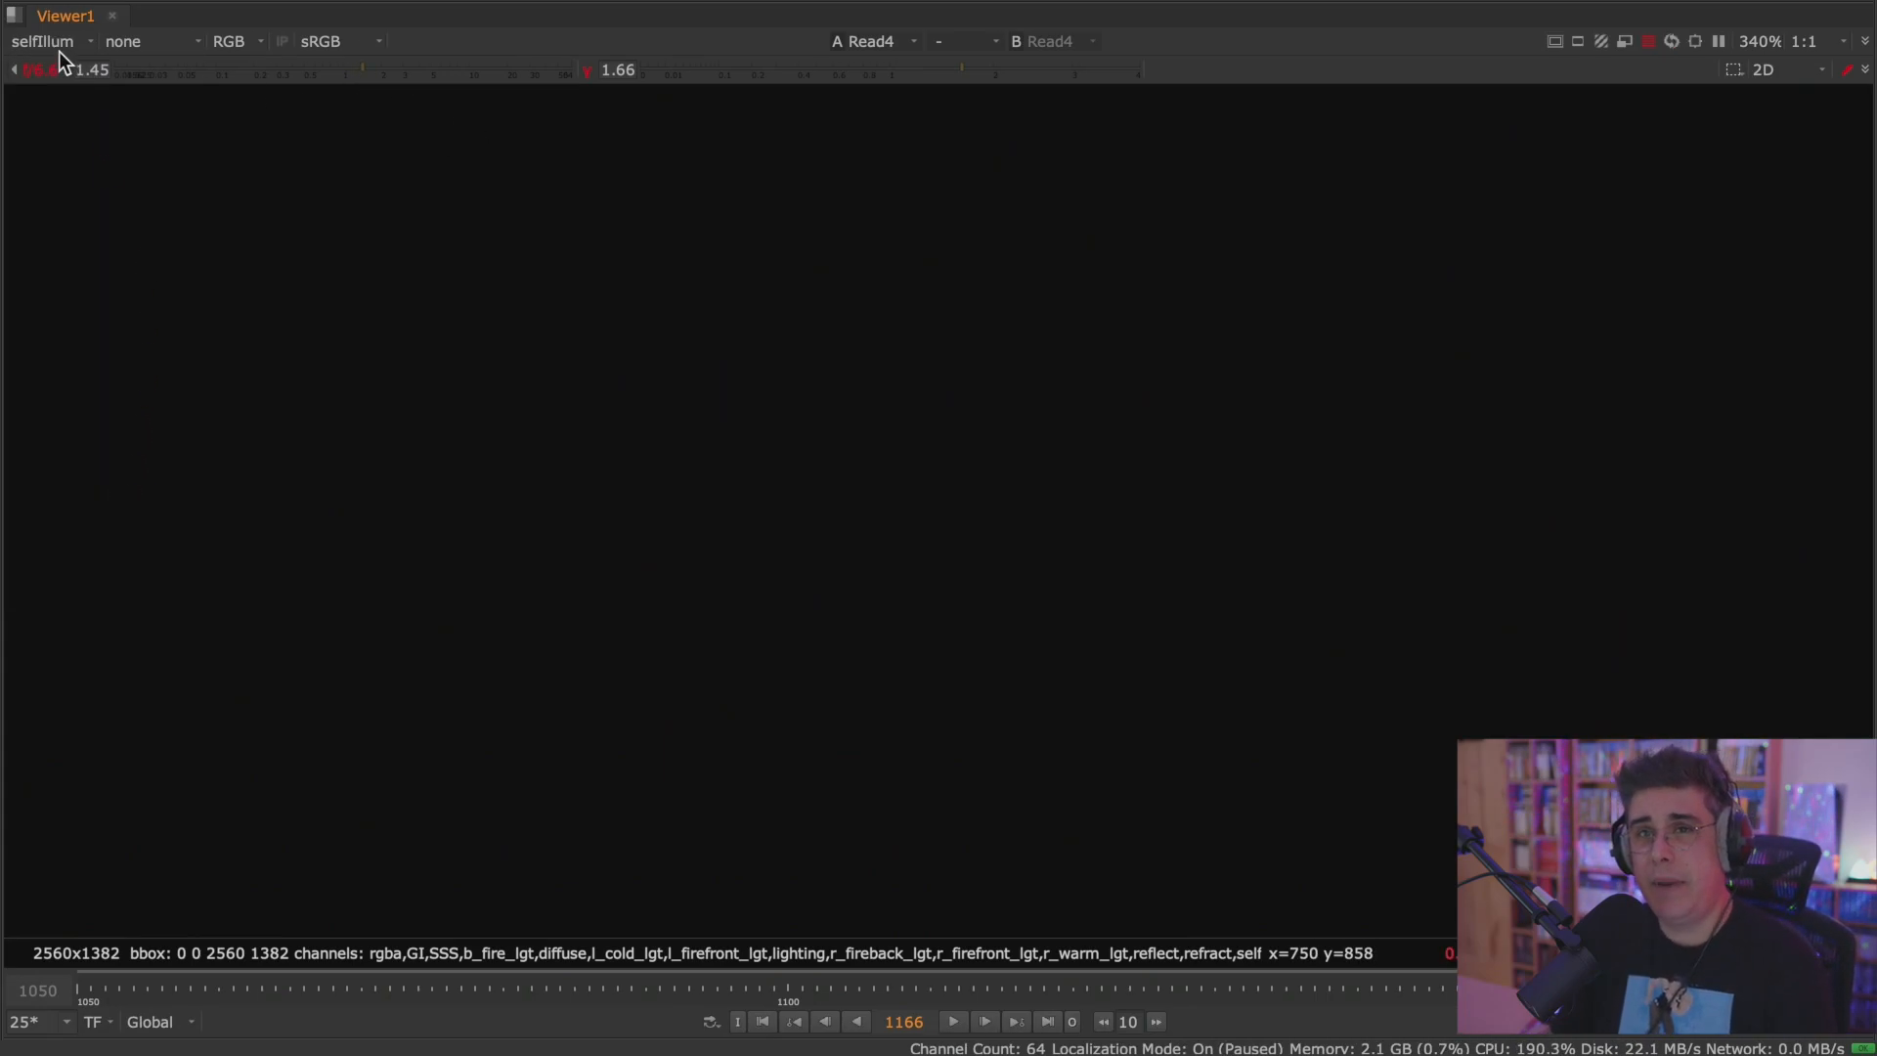
View the shadow and specular layers of the creature render in turn and return the viewer to rgba.
{"action": "left_click", "coordinate": [58, 51]}
{"action": "left_click", "coordinate": [148, 496]}
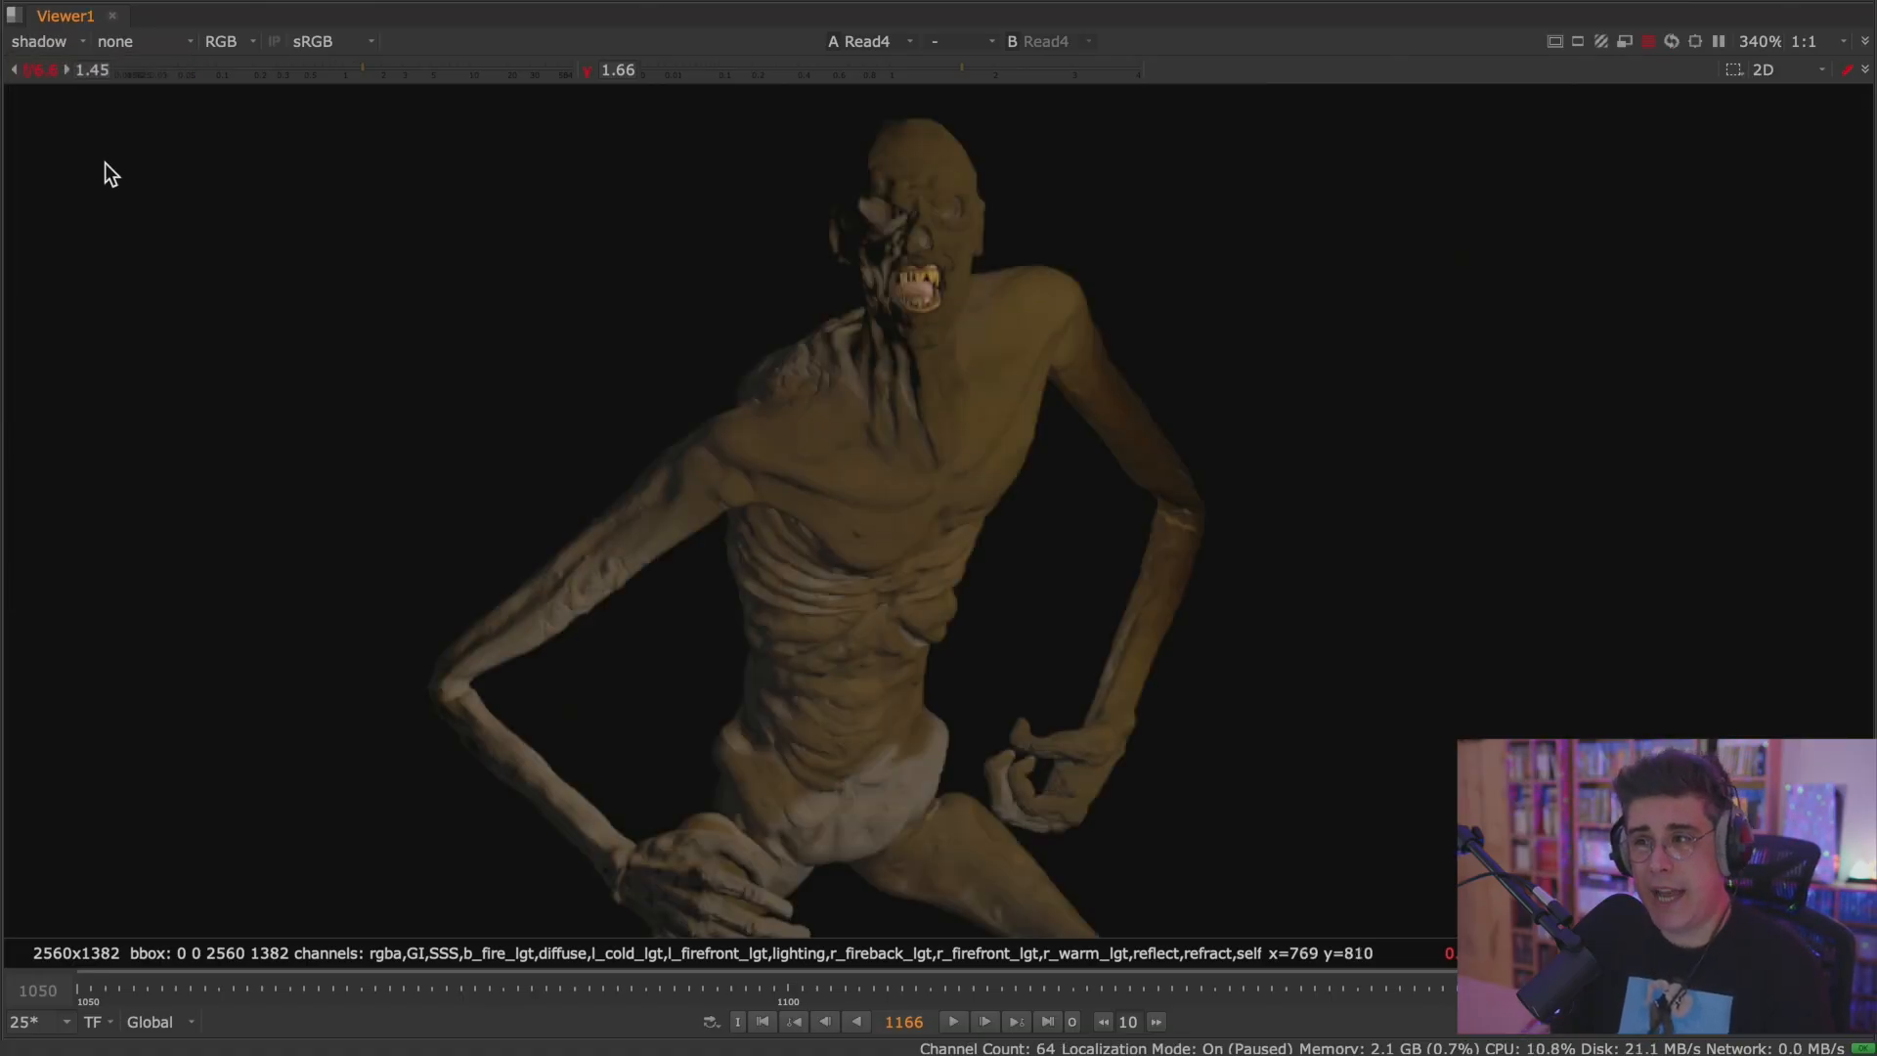
{"action": "left_click", "coordinate": [50, 49]}
{"action": "left_click", "coordinate": [121, 522]}
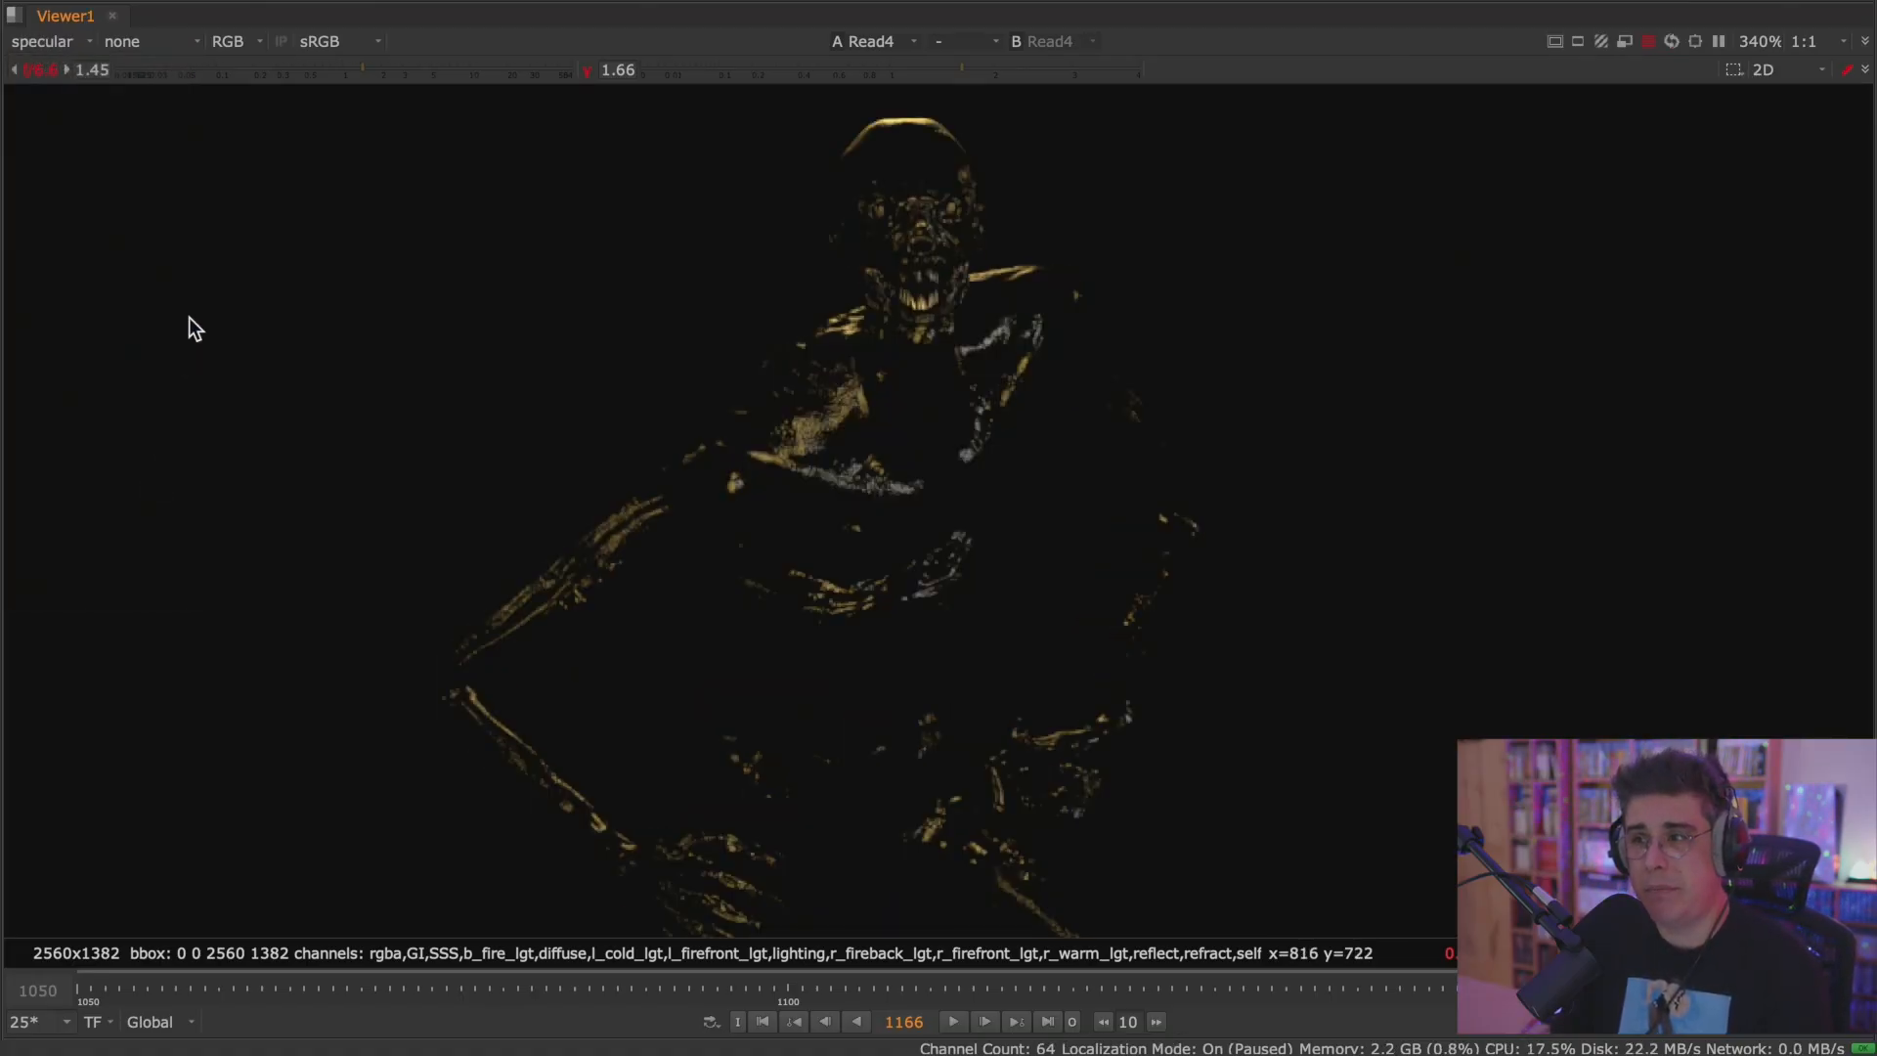
{"action": "left_click", "coordinate": [59, 43]}
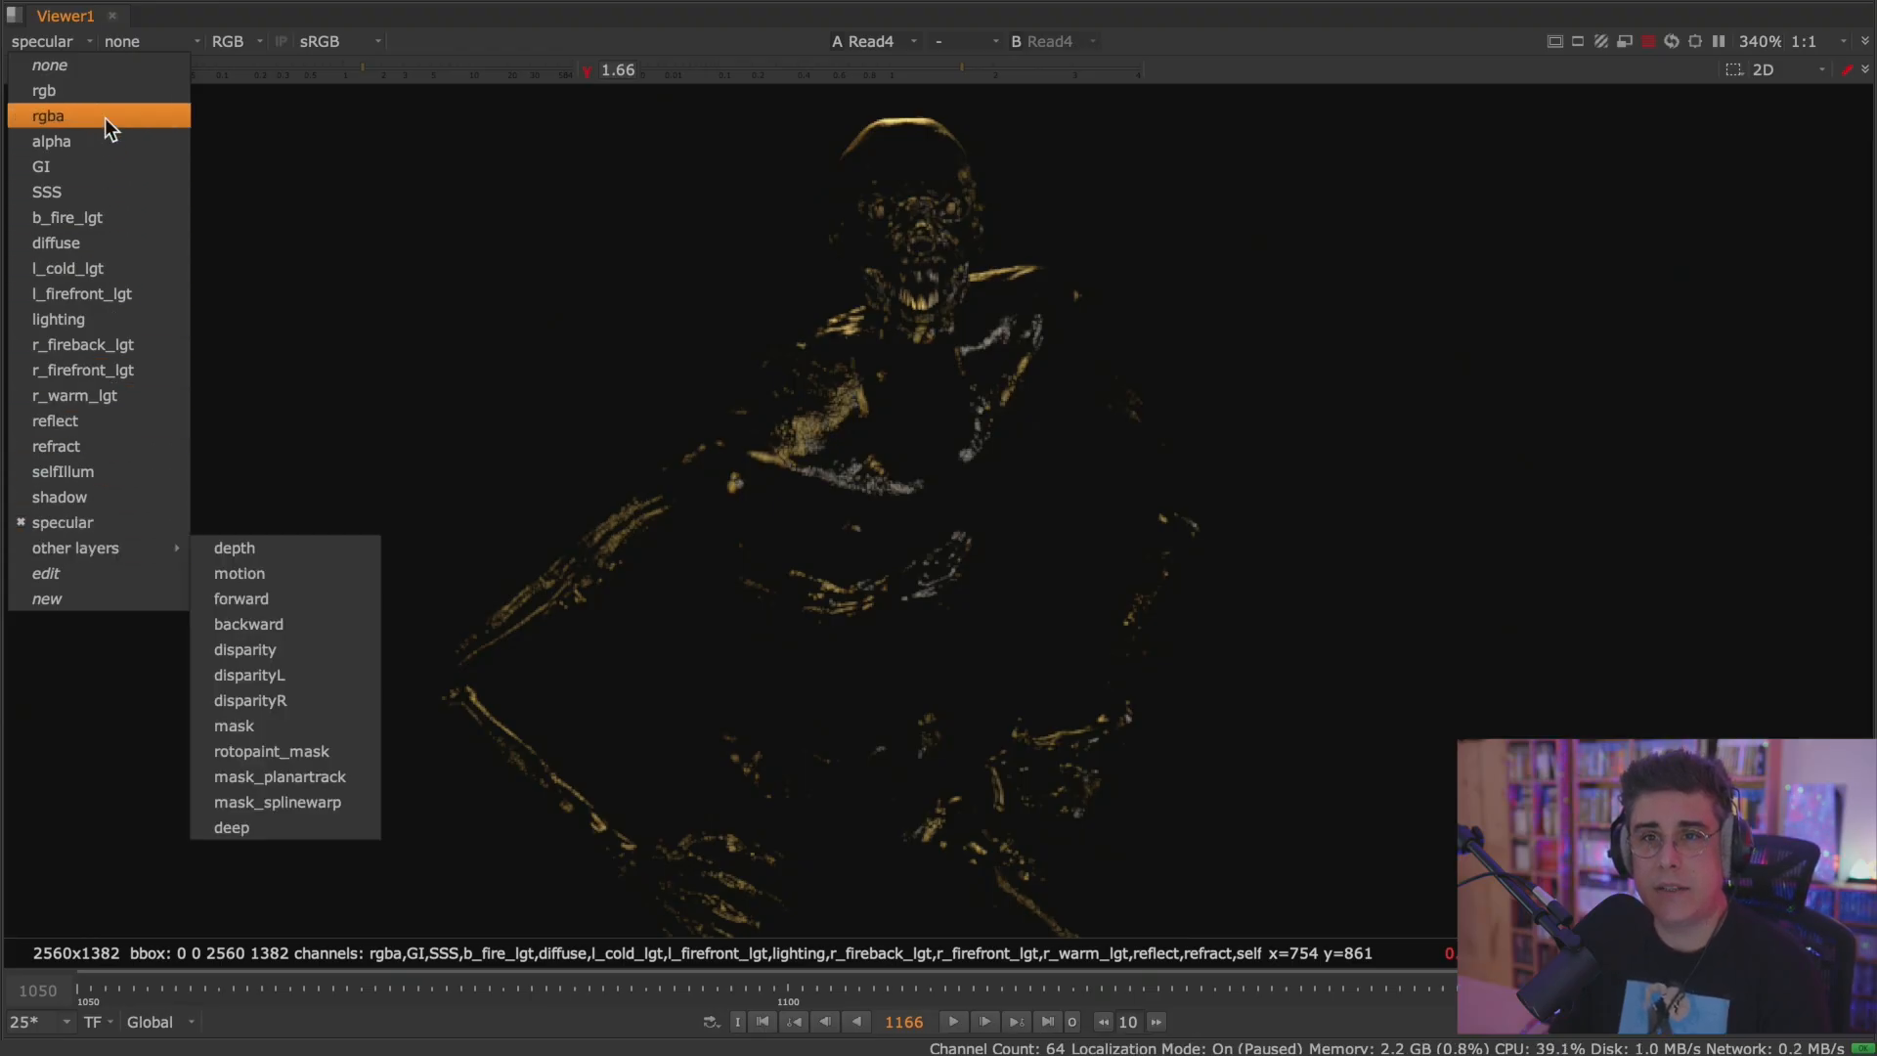
{"action": "left_click", "coordinate": [107, 115]}
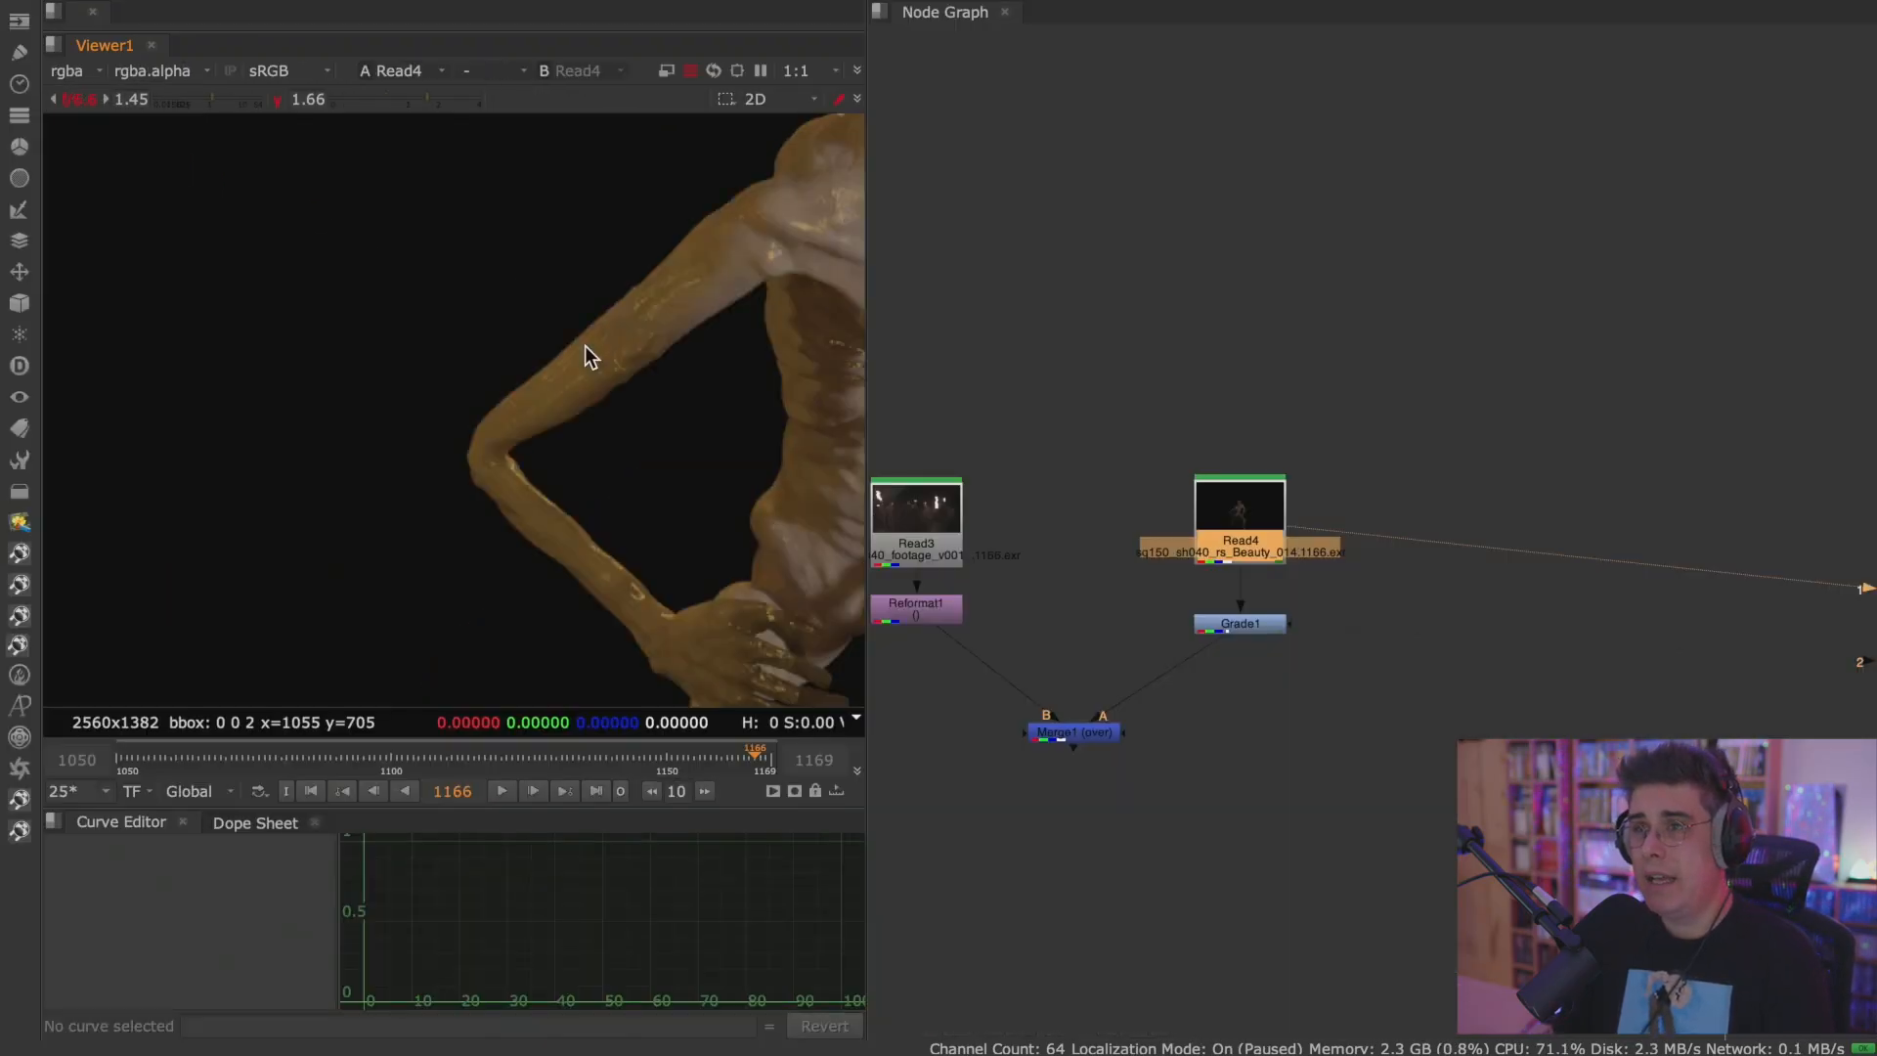
Find the row of separately rendered passes in the node graph and view Read24 and the rawLight pass in Read21.
{"action": "scroll", "coordinate": [1318, 497], "scroll_direction": "down", "scroll_amount": 6}
{"action": "middle_click_drag", "start_coordinate": [1285, 538], "coordinate": [899, 560]}
{"action": "middle_click_drag", "start_coordinate": [1603, 500], "coordinate": [1210, 502]}
{"action": "middle_click_drag", "start_coordinate": [1369, 510], "coordinate": [796, 367]}
{"action": "scroll", "coordinate": [1437, 564], "scroll_direction": "up", "scroll_amount": 6}
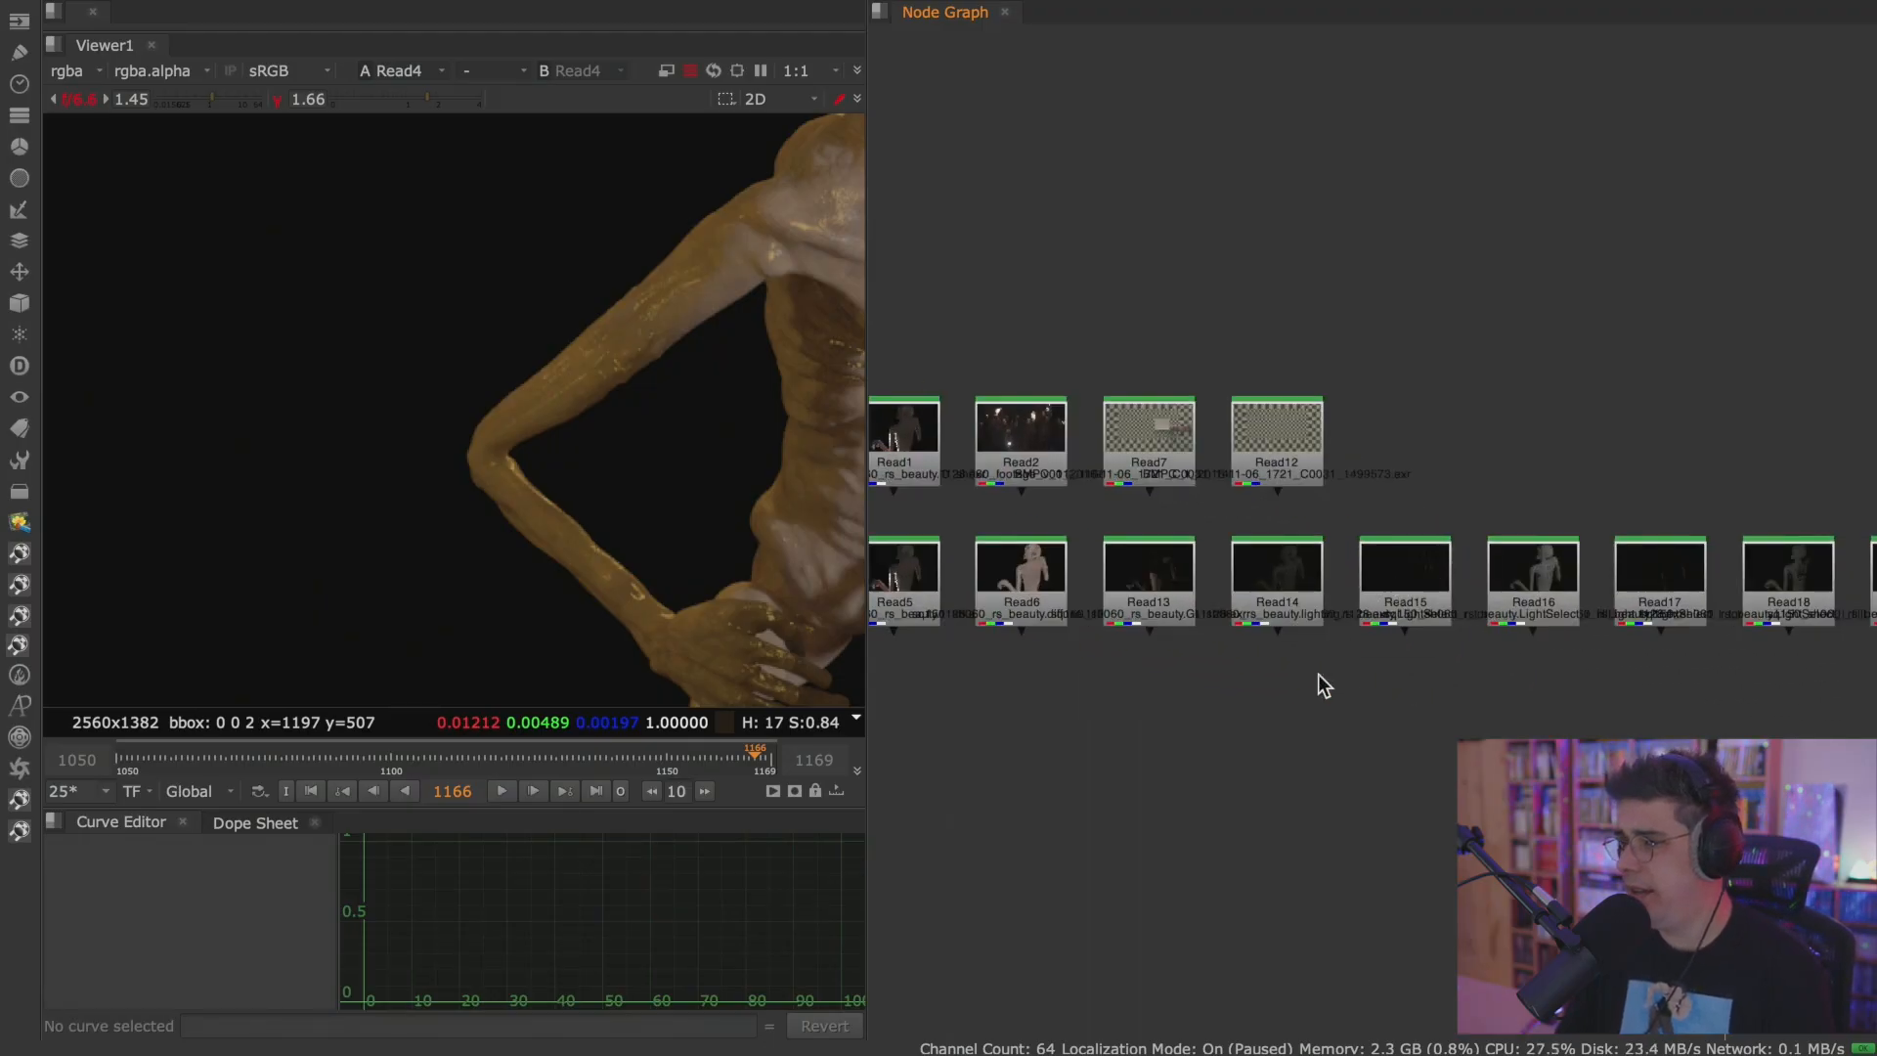
{"action": "middle_click_drag", "start_coordinate": [1486, 681], "coordinate": [906, 685]}
{"action": "middle_click_drag", "start_coordinate": [1396, 671], "coordinate": [840, 662]}
{"action": "middle_click_drag", "start_coordinate": [1412, 638], "coordinate": [1369, 637]}
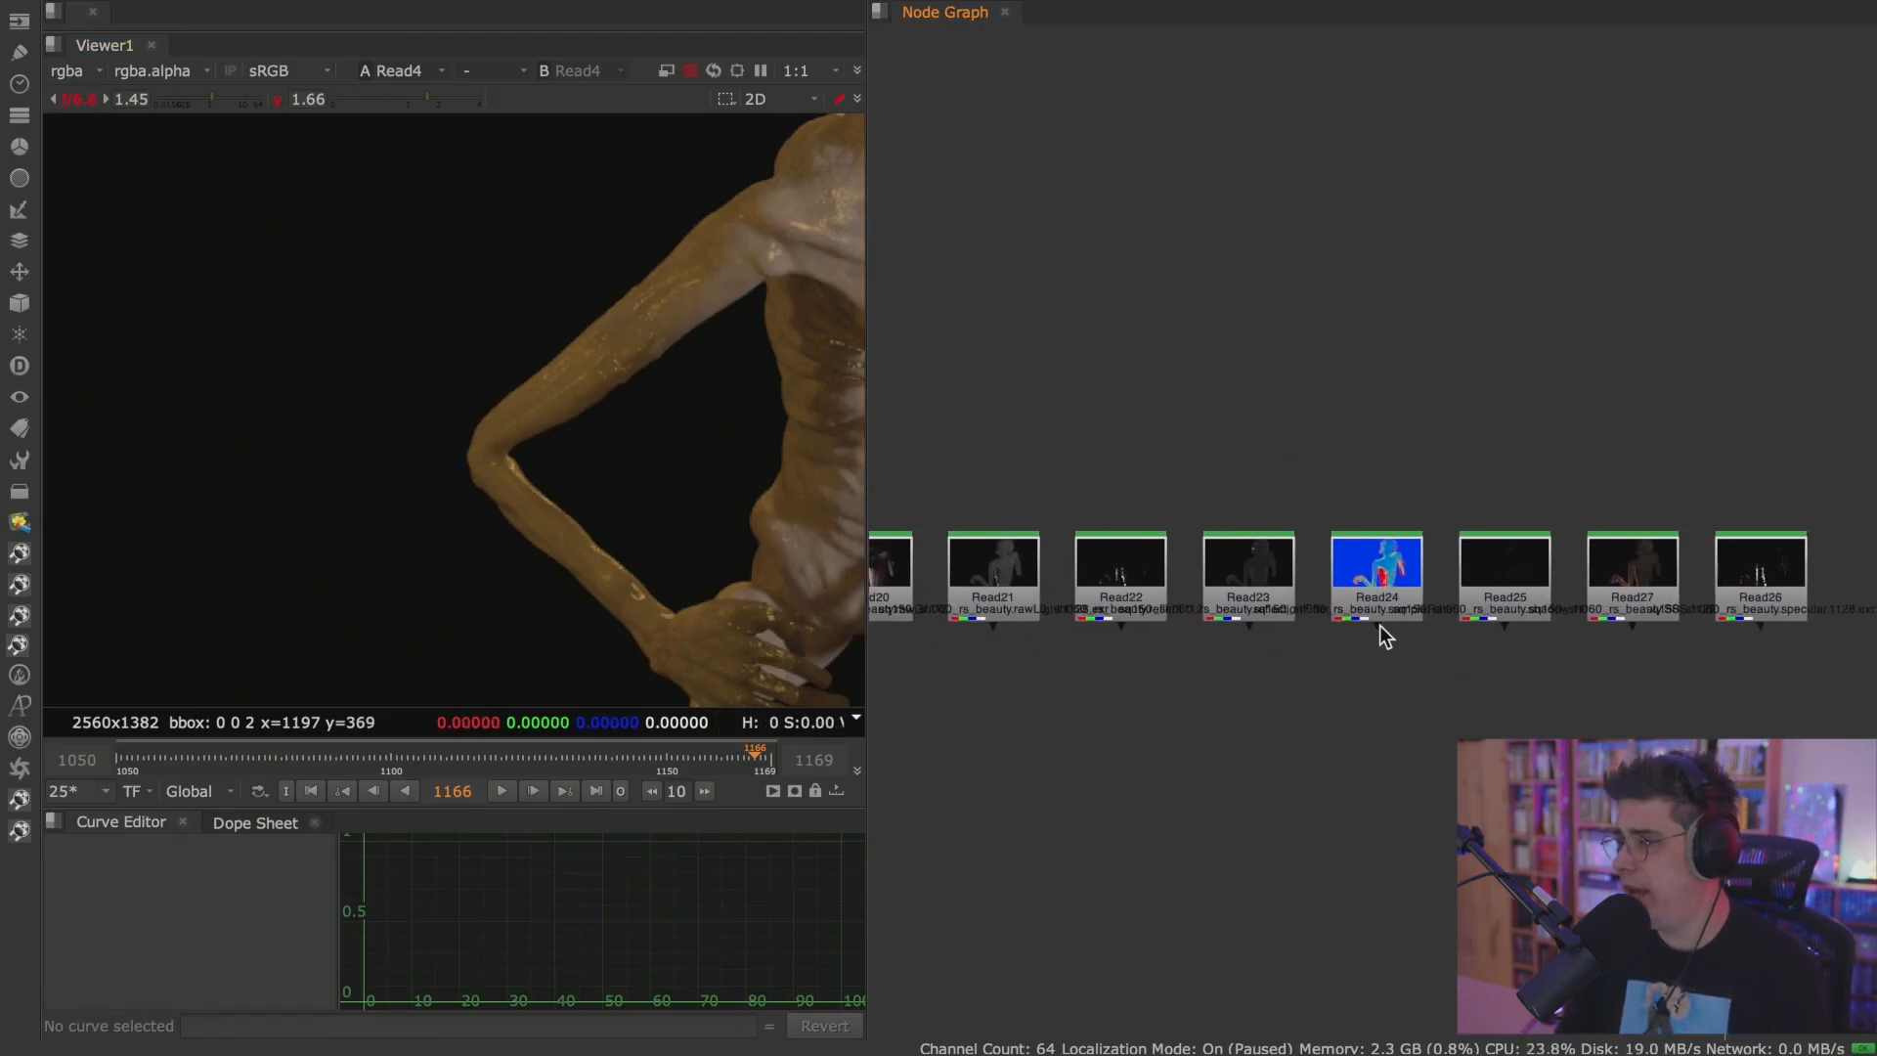
{"action": "key", "text": "1"}
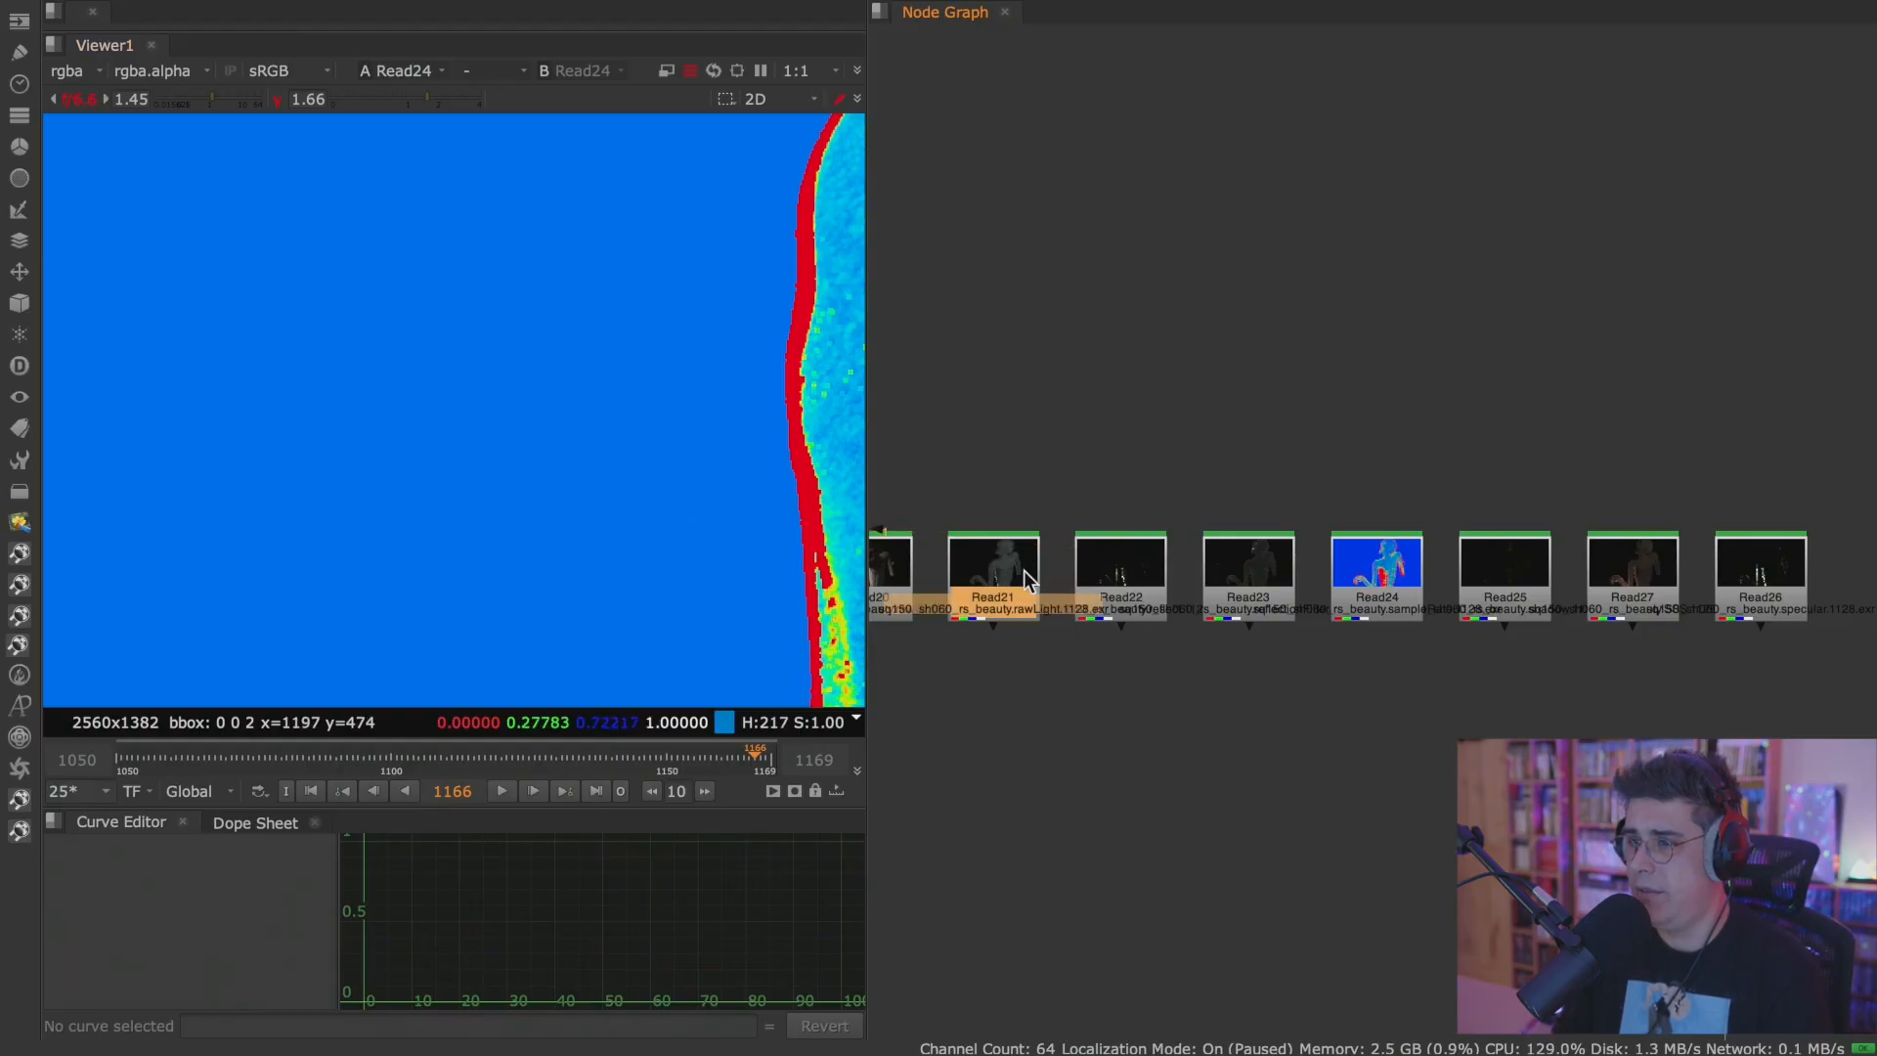
{"action": "key", "text": "1"}
Return to the Read4 beauty render in the maximized viewer and go to the last frame, 1169.
{"action": "scroll", "coordinate": [1029, 480], "scroll_direction": "down", "scroll_amount": 12}
{"action": "middle_click_drag", "start_coordinate": [1029, 479], "coordinate": [1662, 608]}
{"action": "middle_click_drag", "start_coordinate": [1220, 491], "coordinate": [1479, 516]}
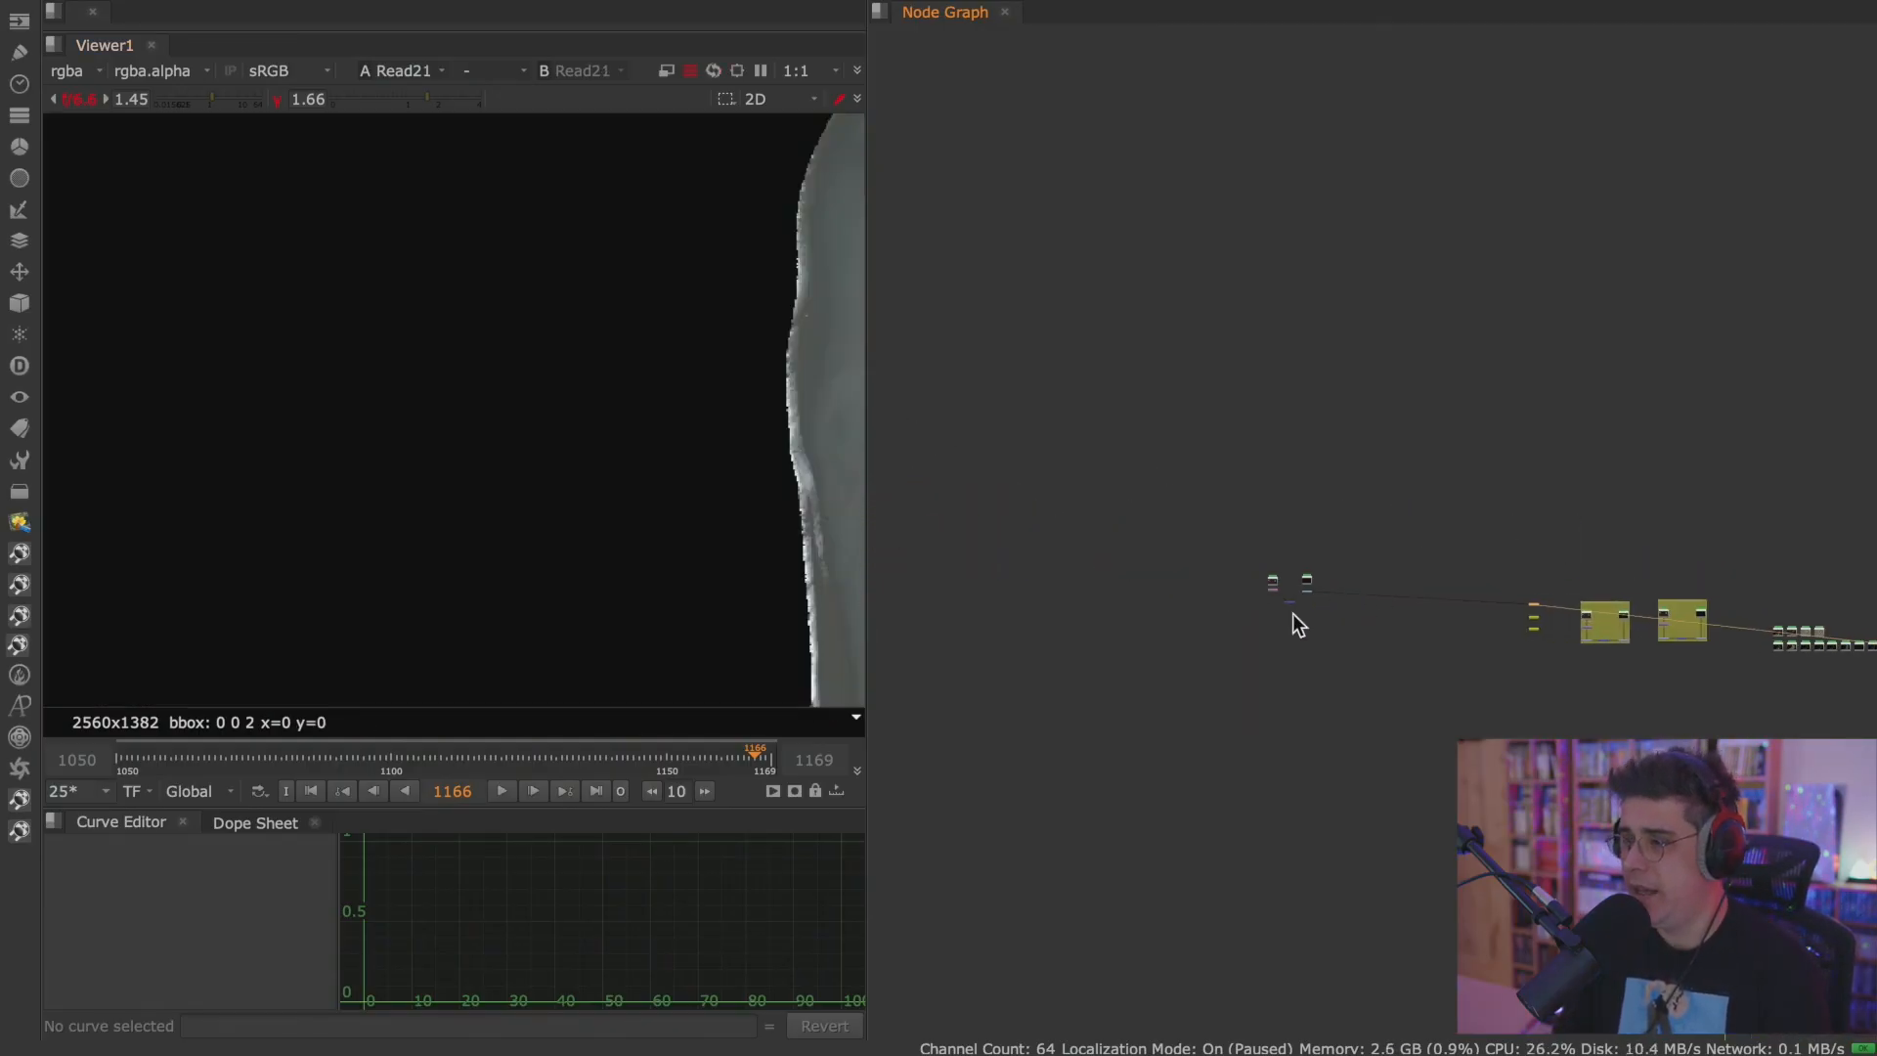
{"action": "scroll", "coordinate": [1292, 613], "scroll_direction": "up", "scroll_amount": 8}
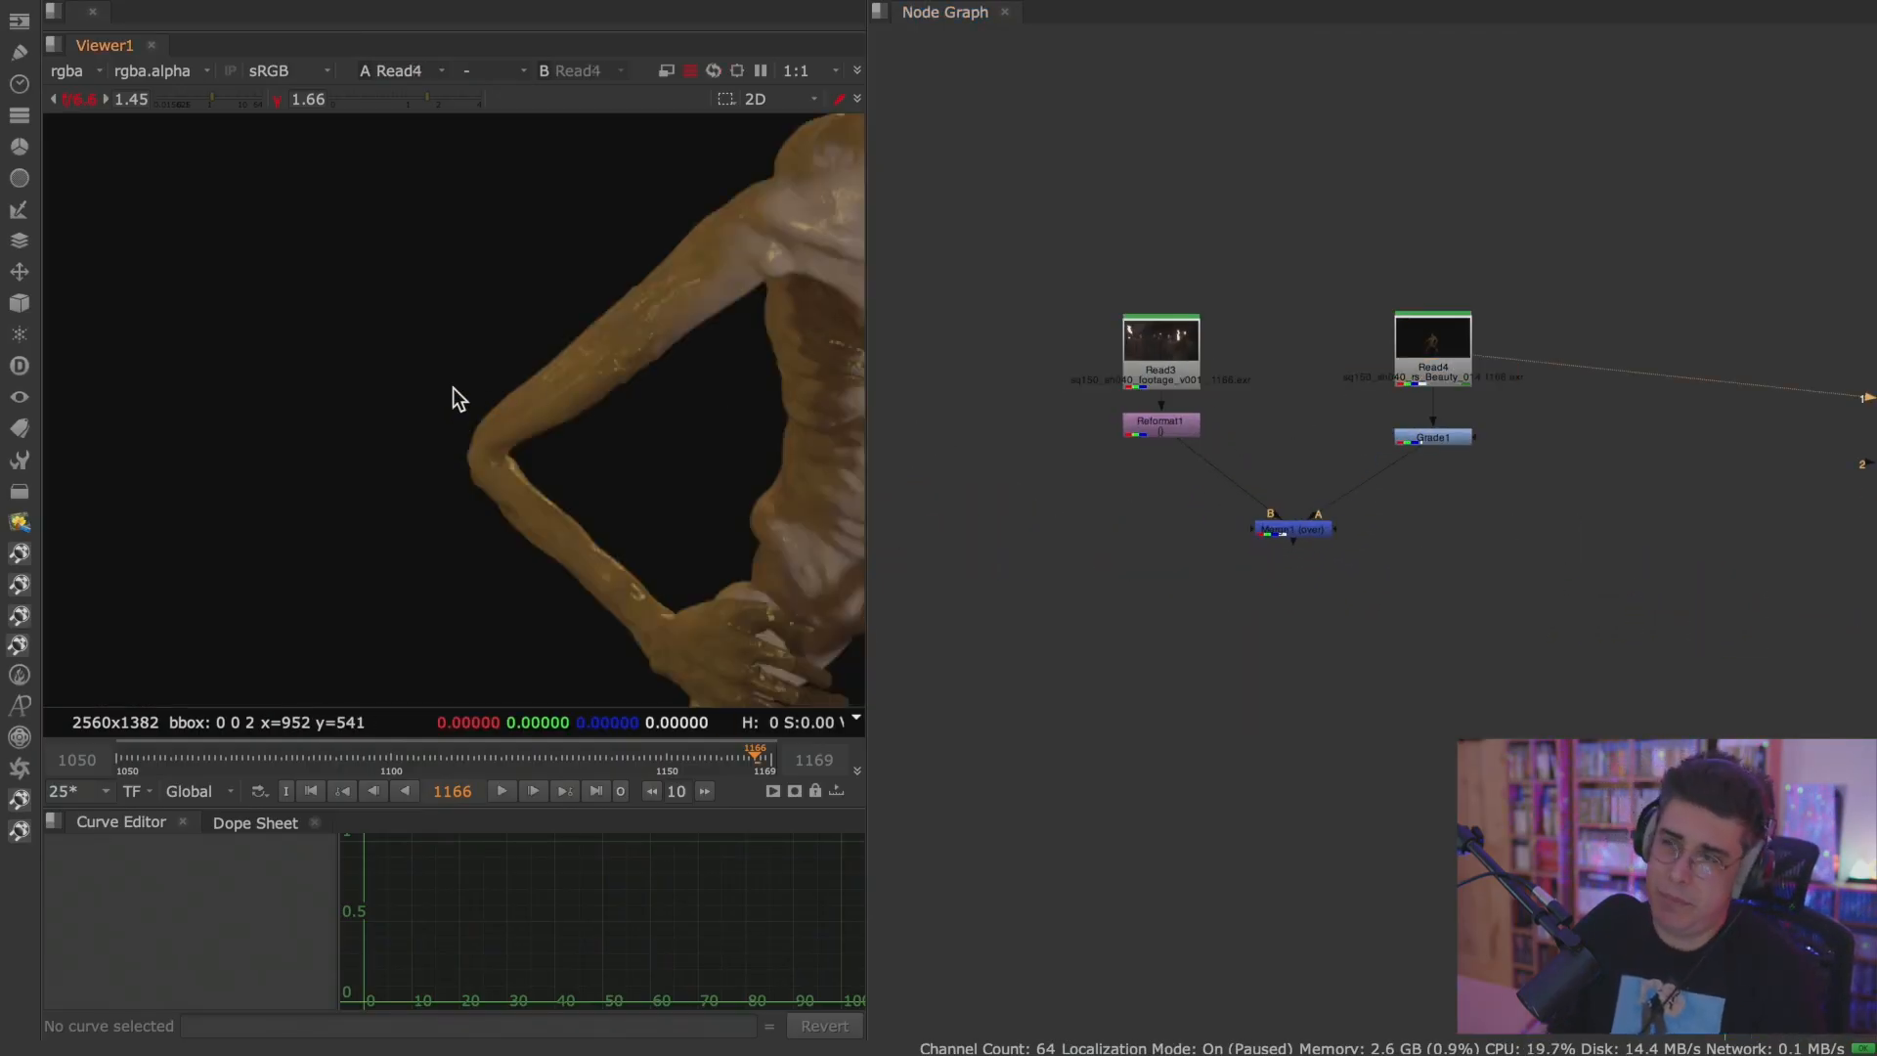
{"action": "scroll", "coordinate": [612, 436], "scroll_direction": "down", "scroll_amount": 2}
{"action": "key", "text": "space"}
{"action": "middle_click_drag", "start_coordinate": [678, 489], "coordinate": [688, 477]}
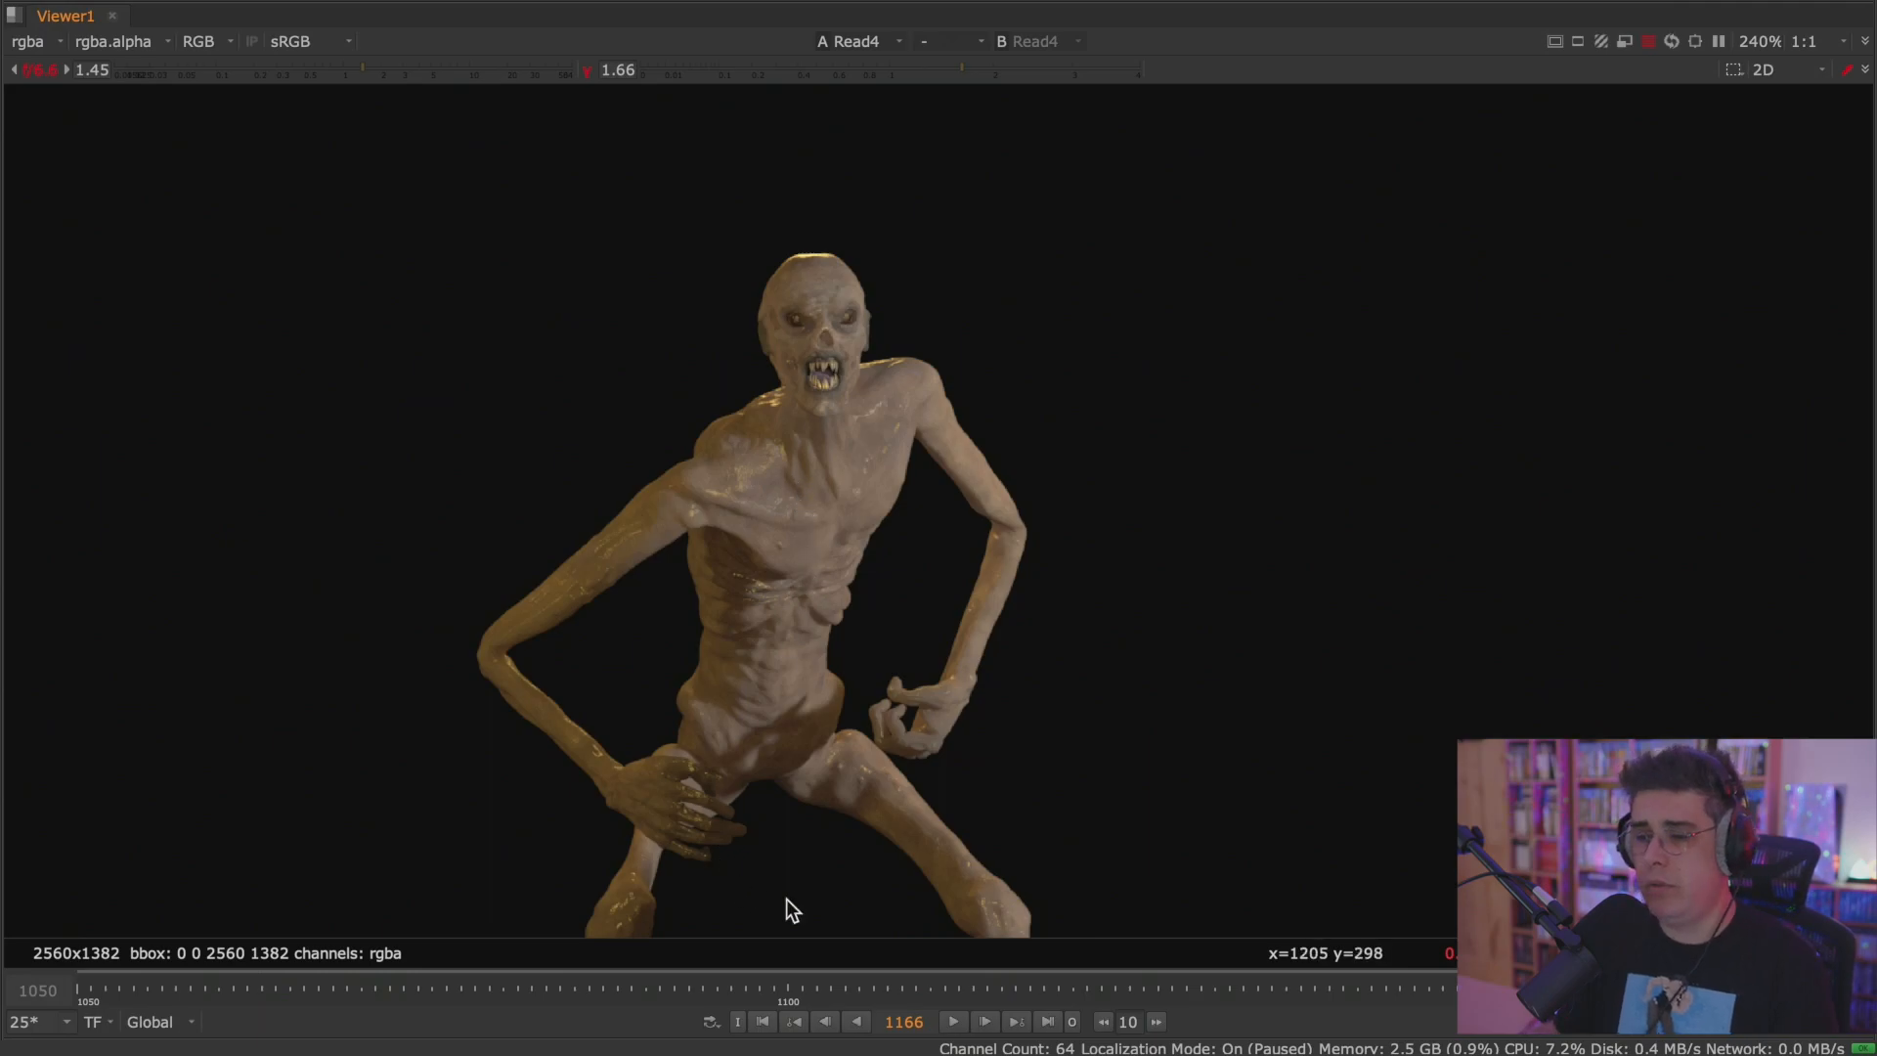
{"action": "left_click", "coordinate": [1048, 1022]}
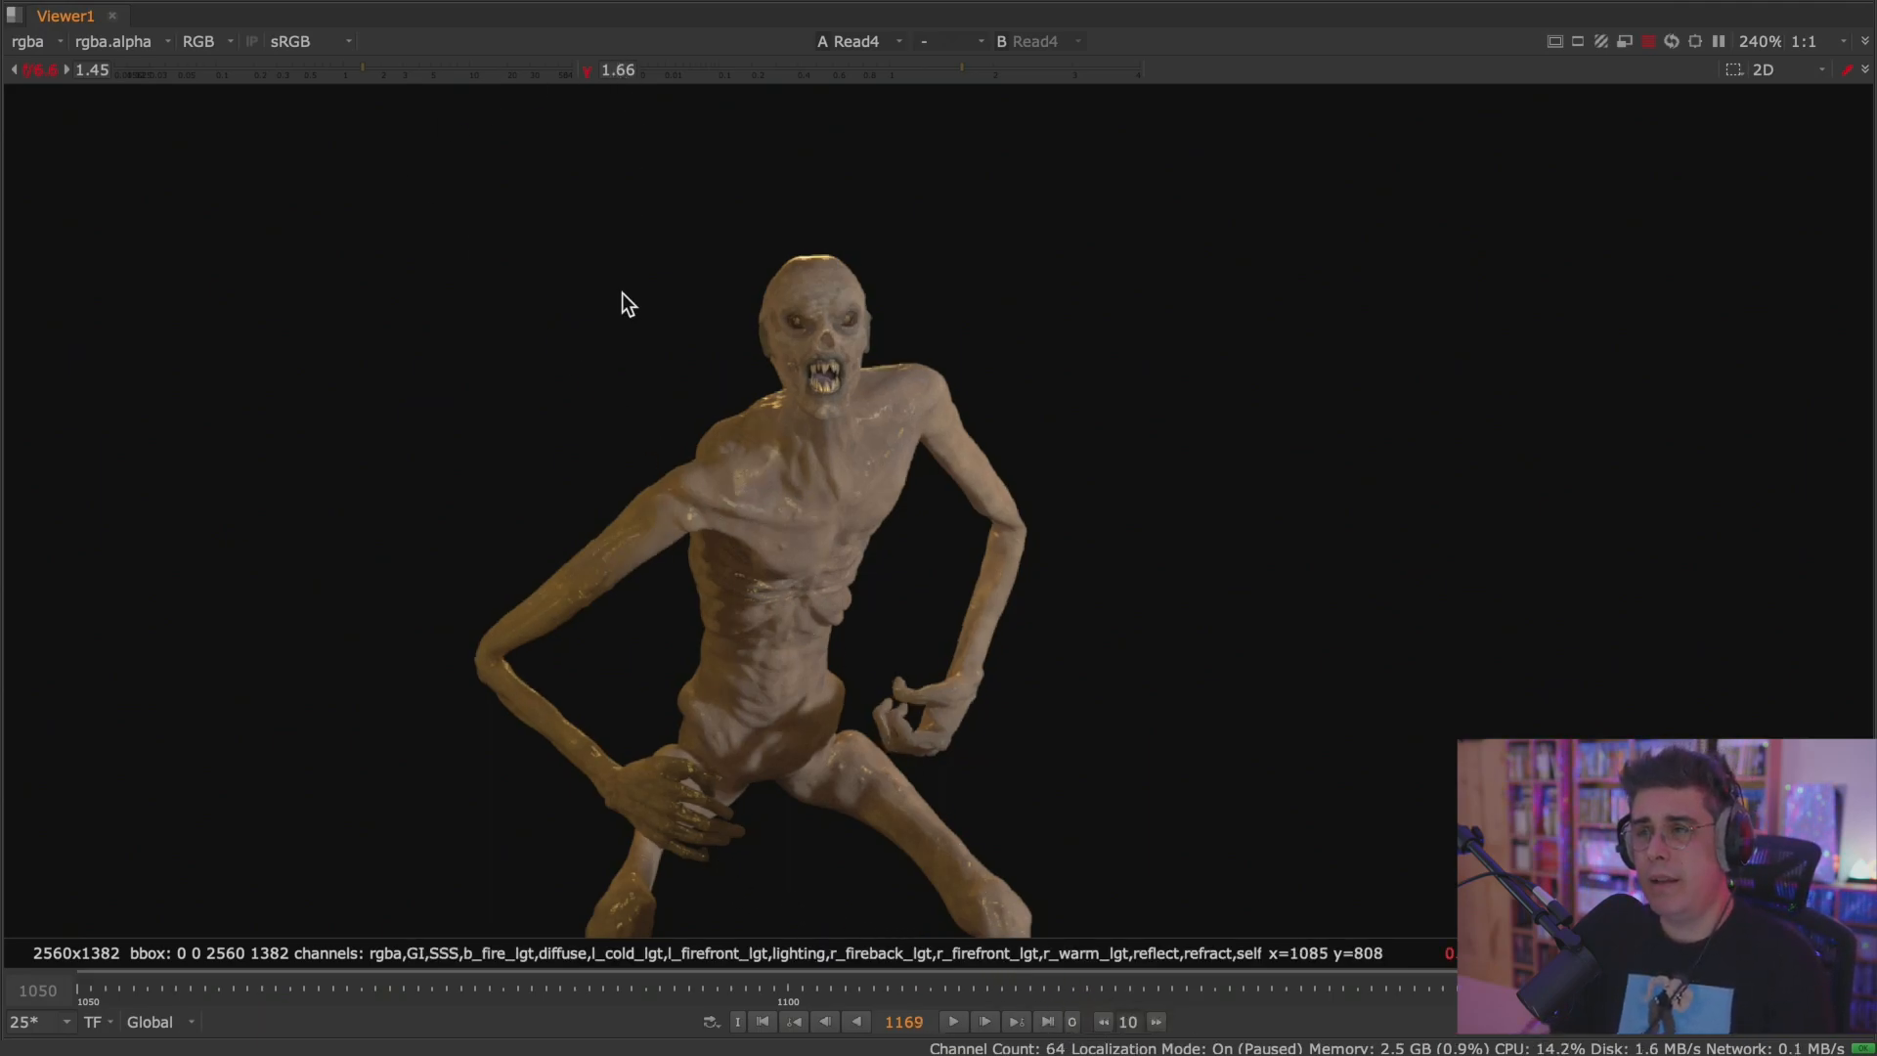
Restore the split layout with the node graph and view the Merge1 composite of the creature over the footage.
{"action": "key", "text": "space"}
{"action": "middle_click_drag", "start_coordinate": [633, 289], "coordinate": [343, 391]}
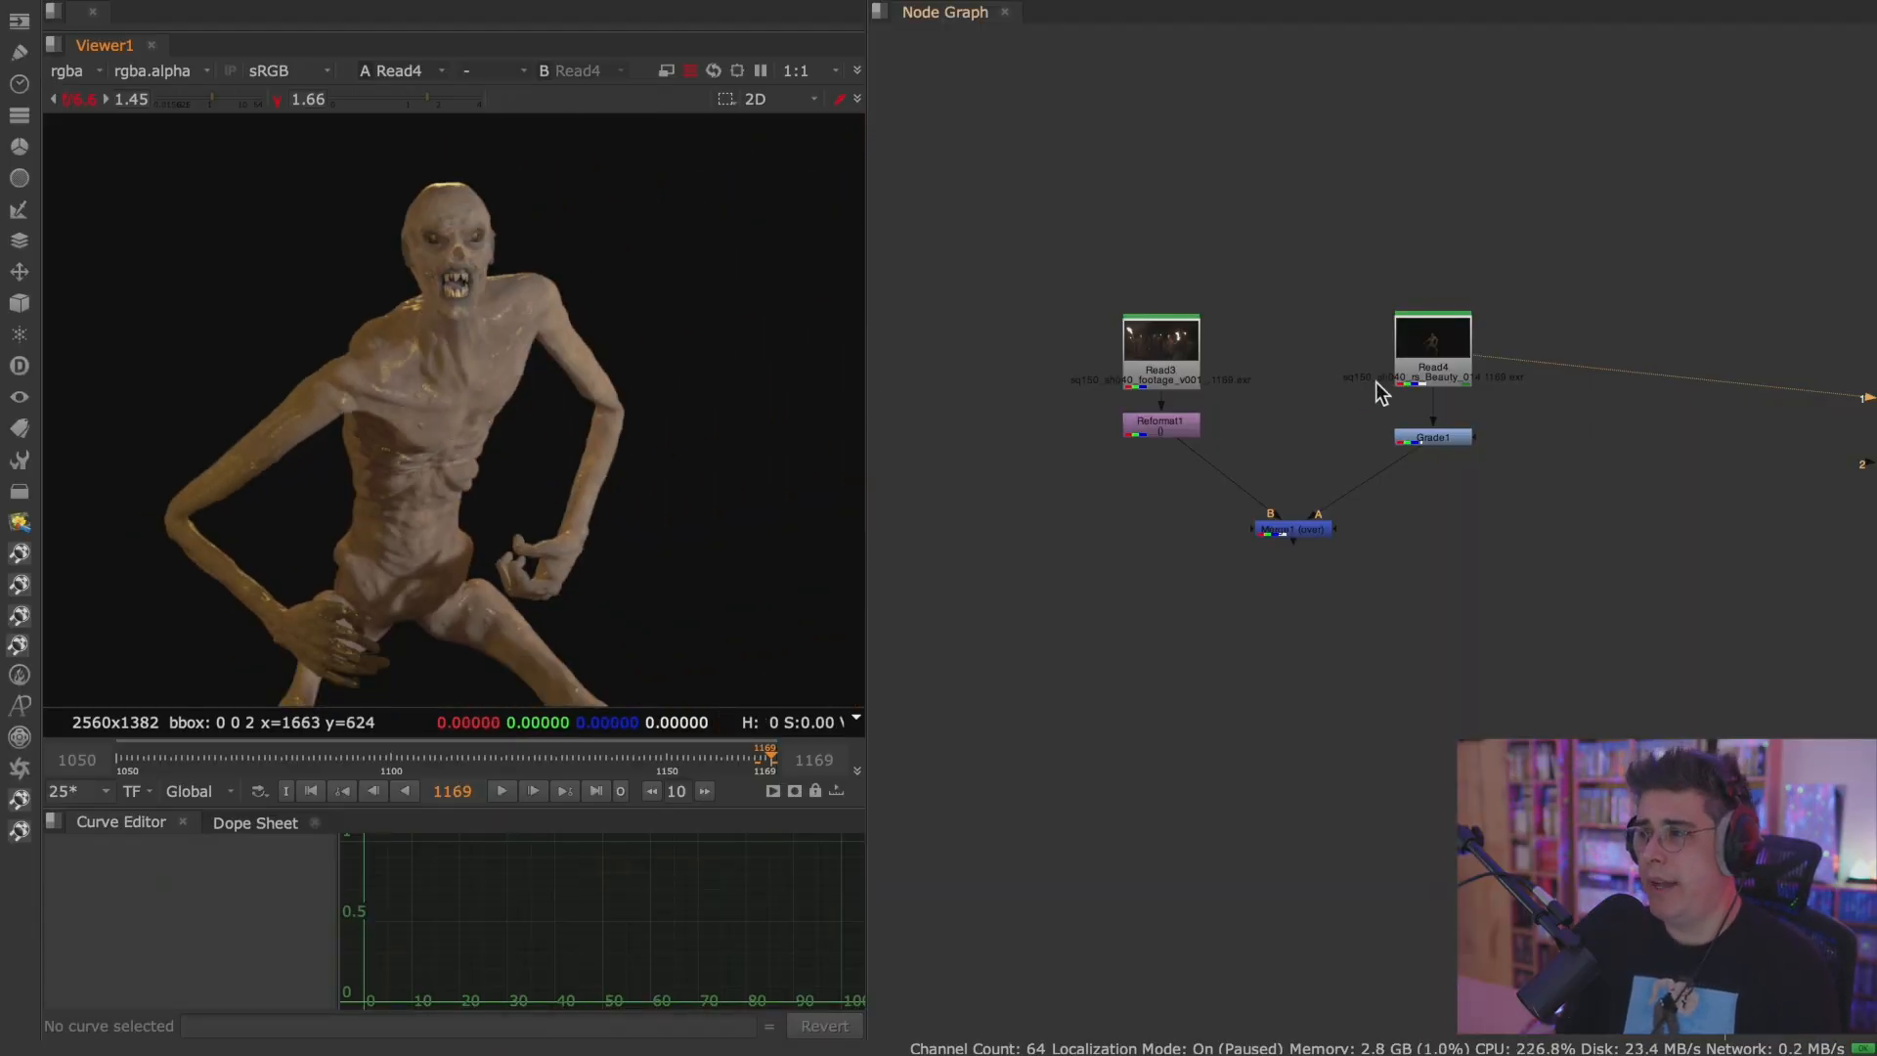
{"action": "left_click", "coordinate": [1311, 531]}
{"action": "key", "text": "1"}
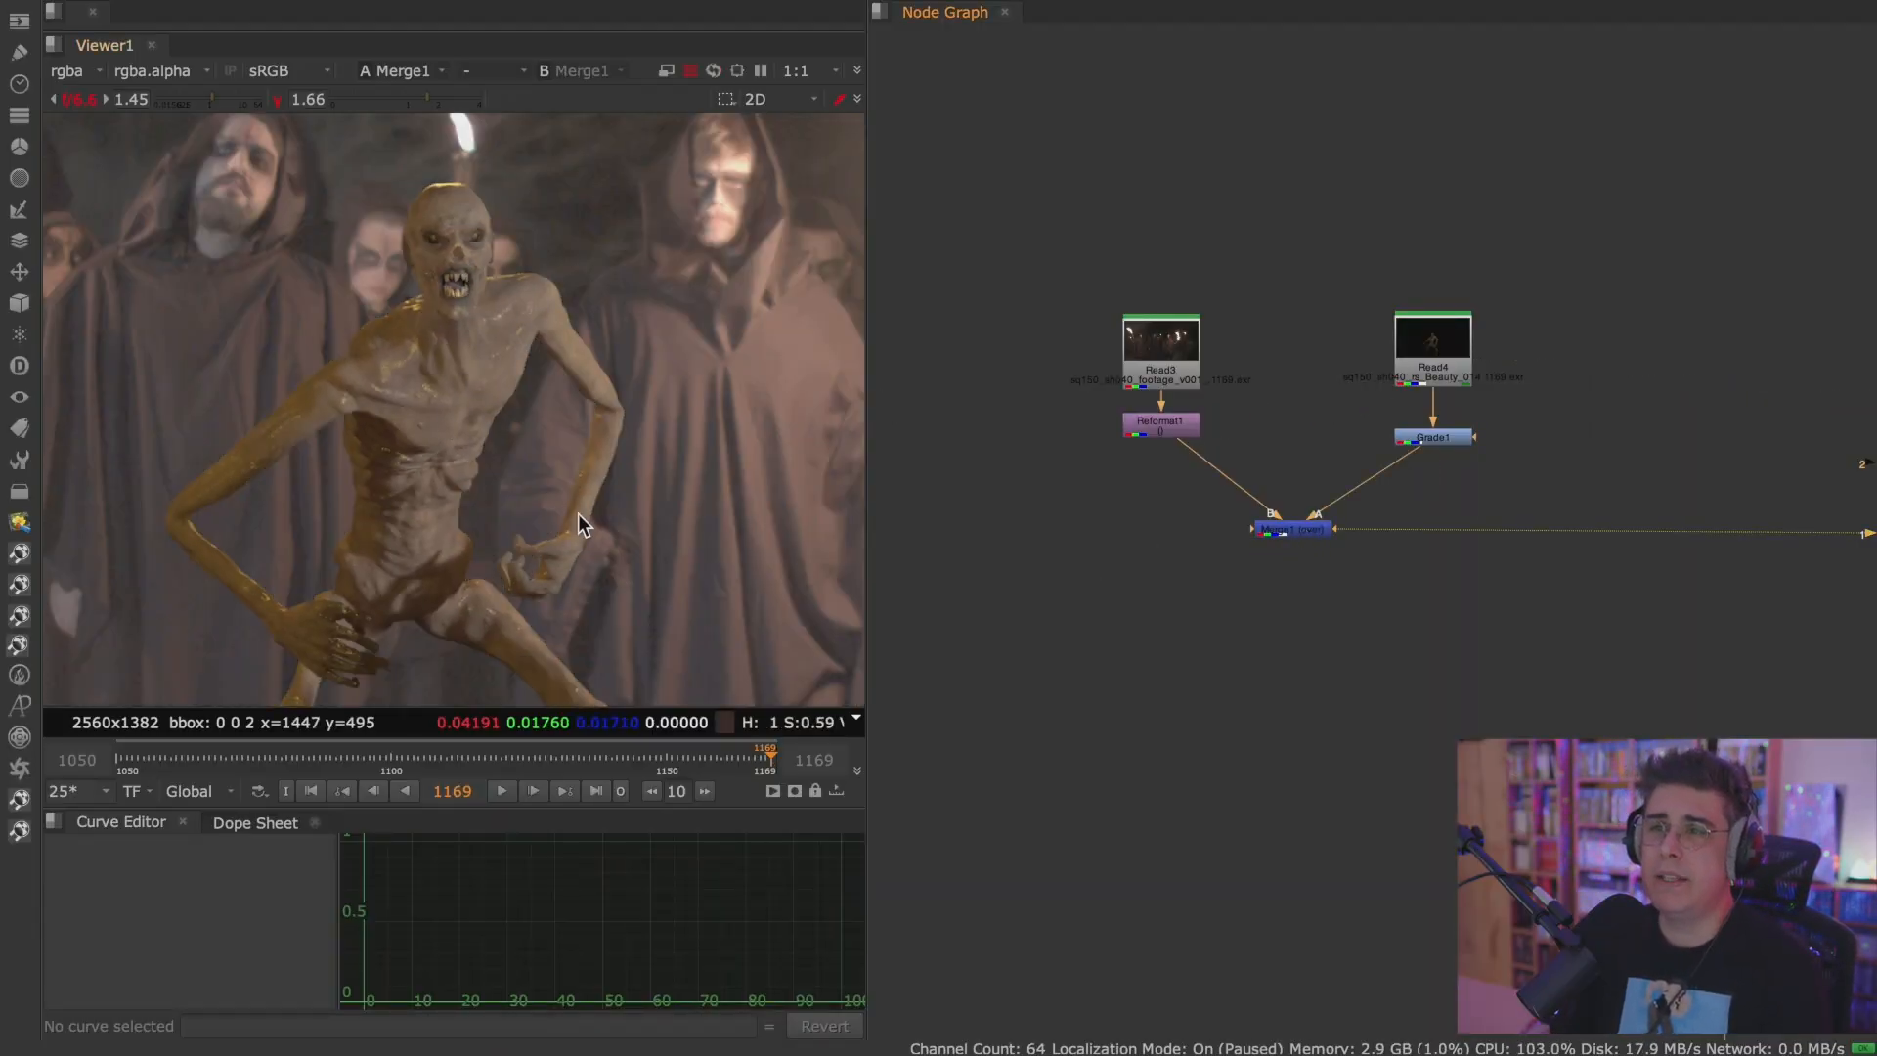
Reset the viewer's gamma and gain to 1 and inspect the creature in the composite.
{"action": "left_click", "coordinate": [283, 98]}
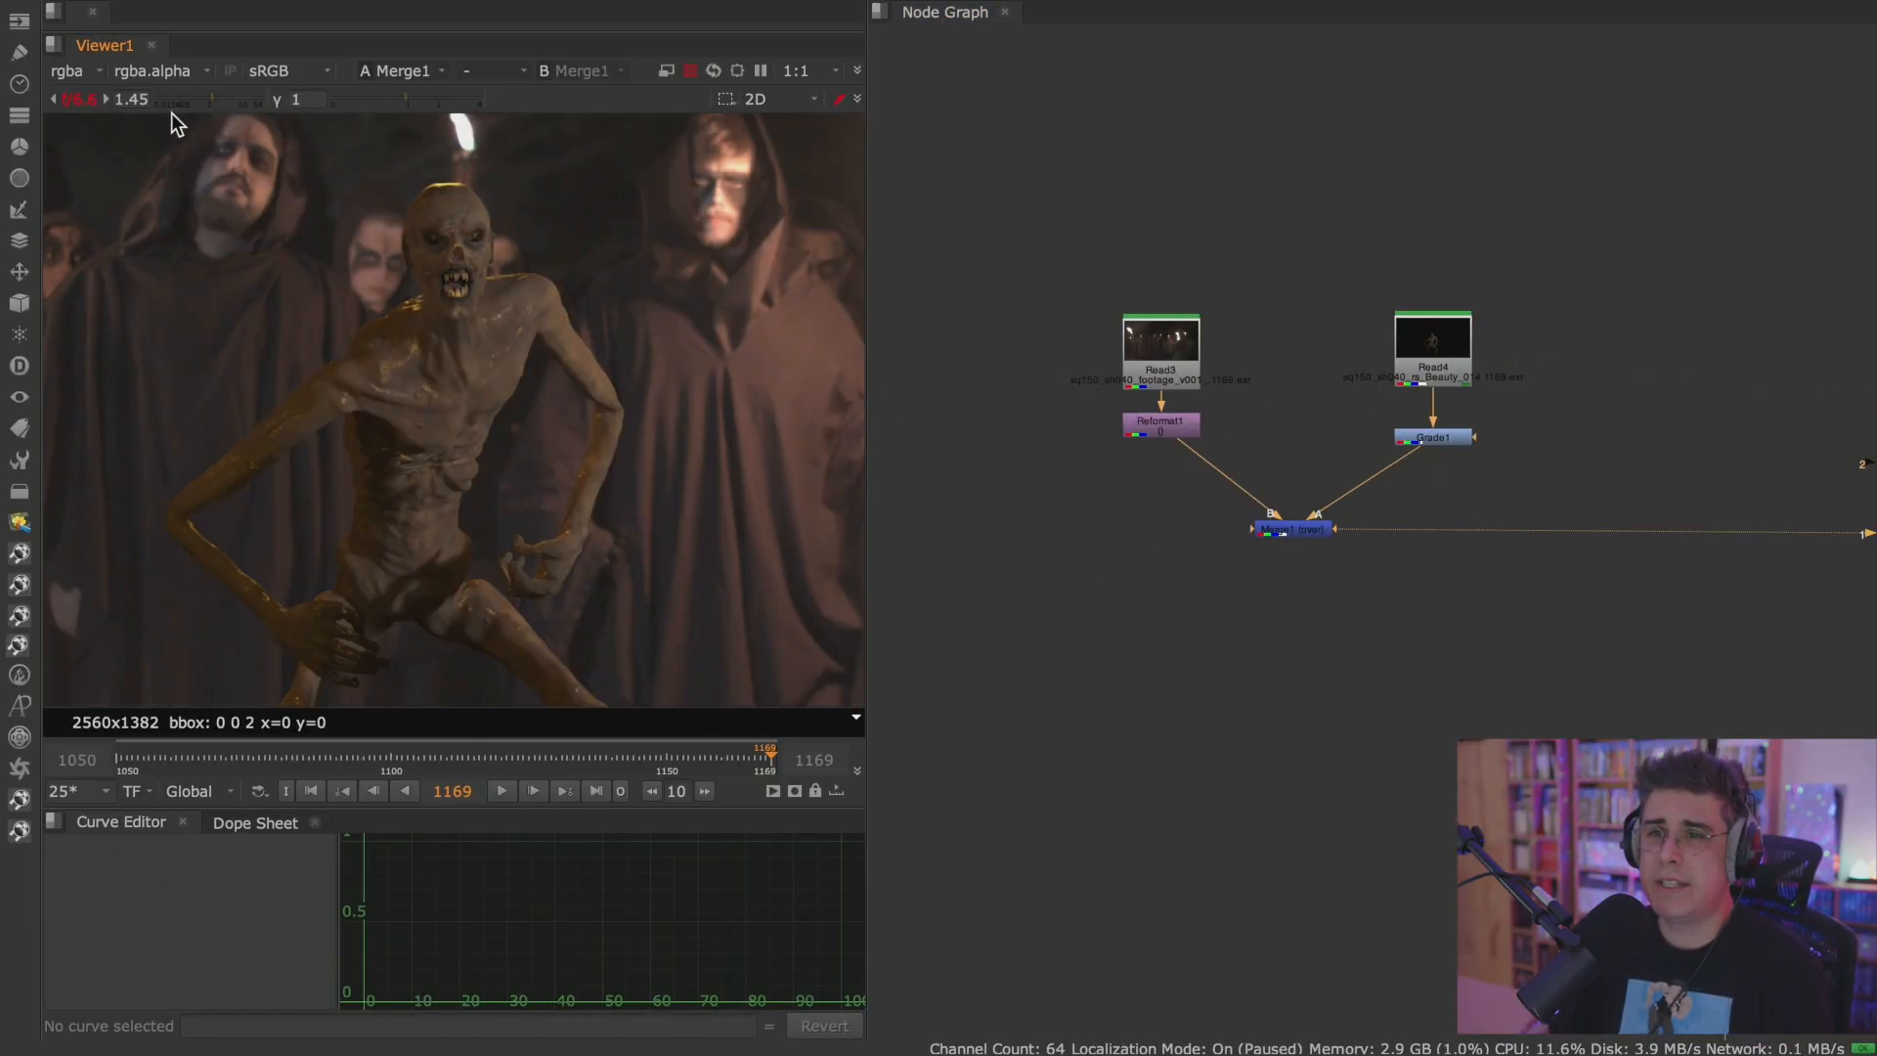
{"action": "left_click", "coordinate": [78, 99]}
{"action": "scroll", "coordinate": [614, 409], "scroll_direction": "up", "scroll_amount": 2}
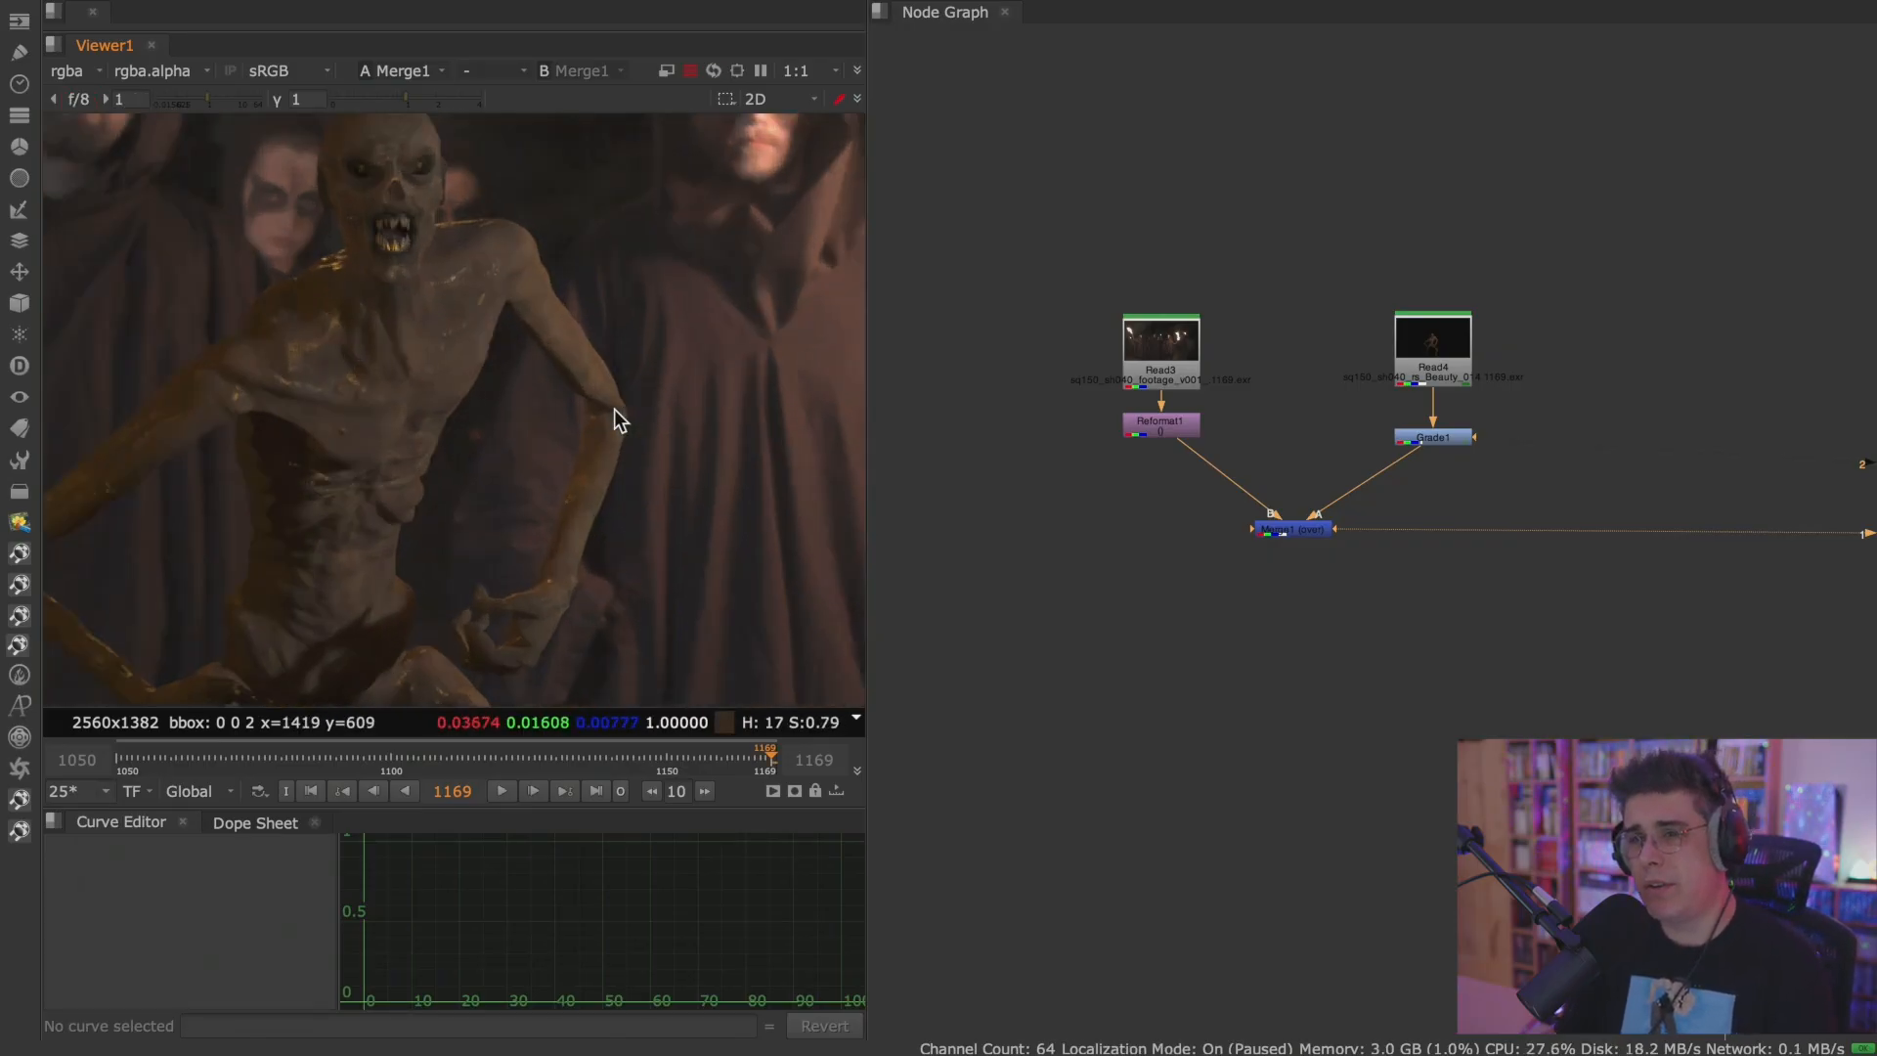
Inspect the creature against the hooded figures in the maximized Merge1 composite, then restore the split layout with the node graph.
{"action": "middle_click_drag", "start_coordinate": [613, 408], "coordinate": [742, 521]}
{"action": "key", "text": "space"}
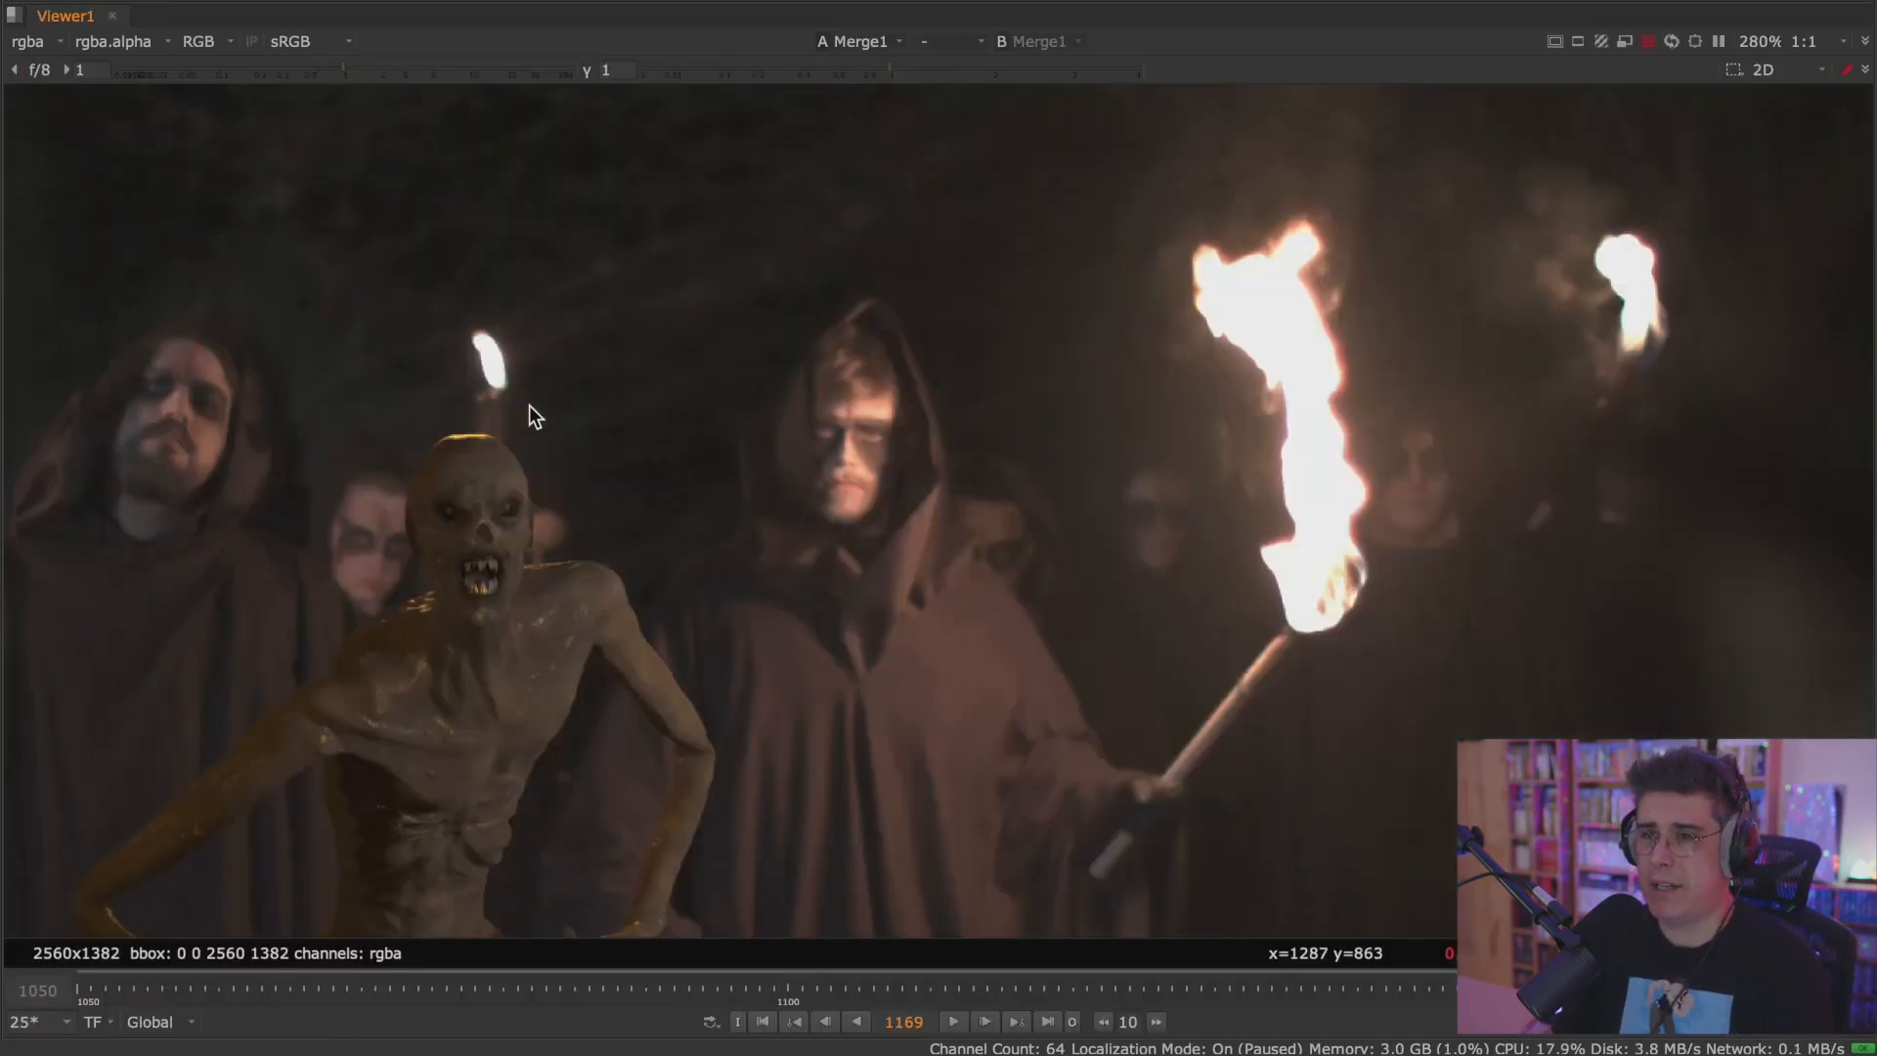
{"action": "scroll", "coordinate": [812, 436], "scroll_direction": "up", "scroll_amount": 4}
{"action": "middle_click_drag", "start_coordinate": [522, 518], "coordinate": [803, 483]}
{"action": "scroll", "coordinate": [888, 442], "scroll_direction": "up", "scroll_amount": 2}
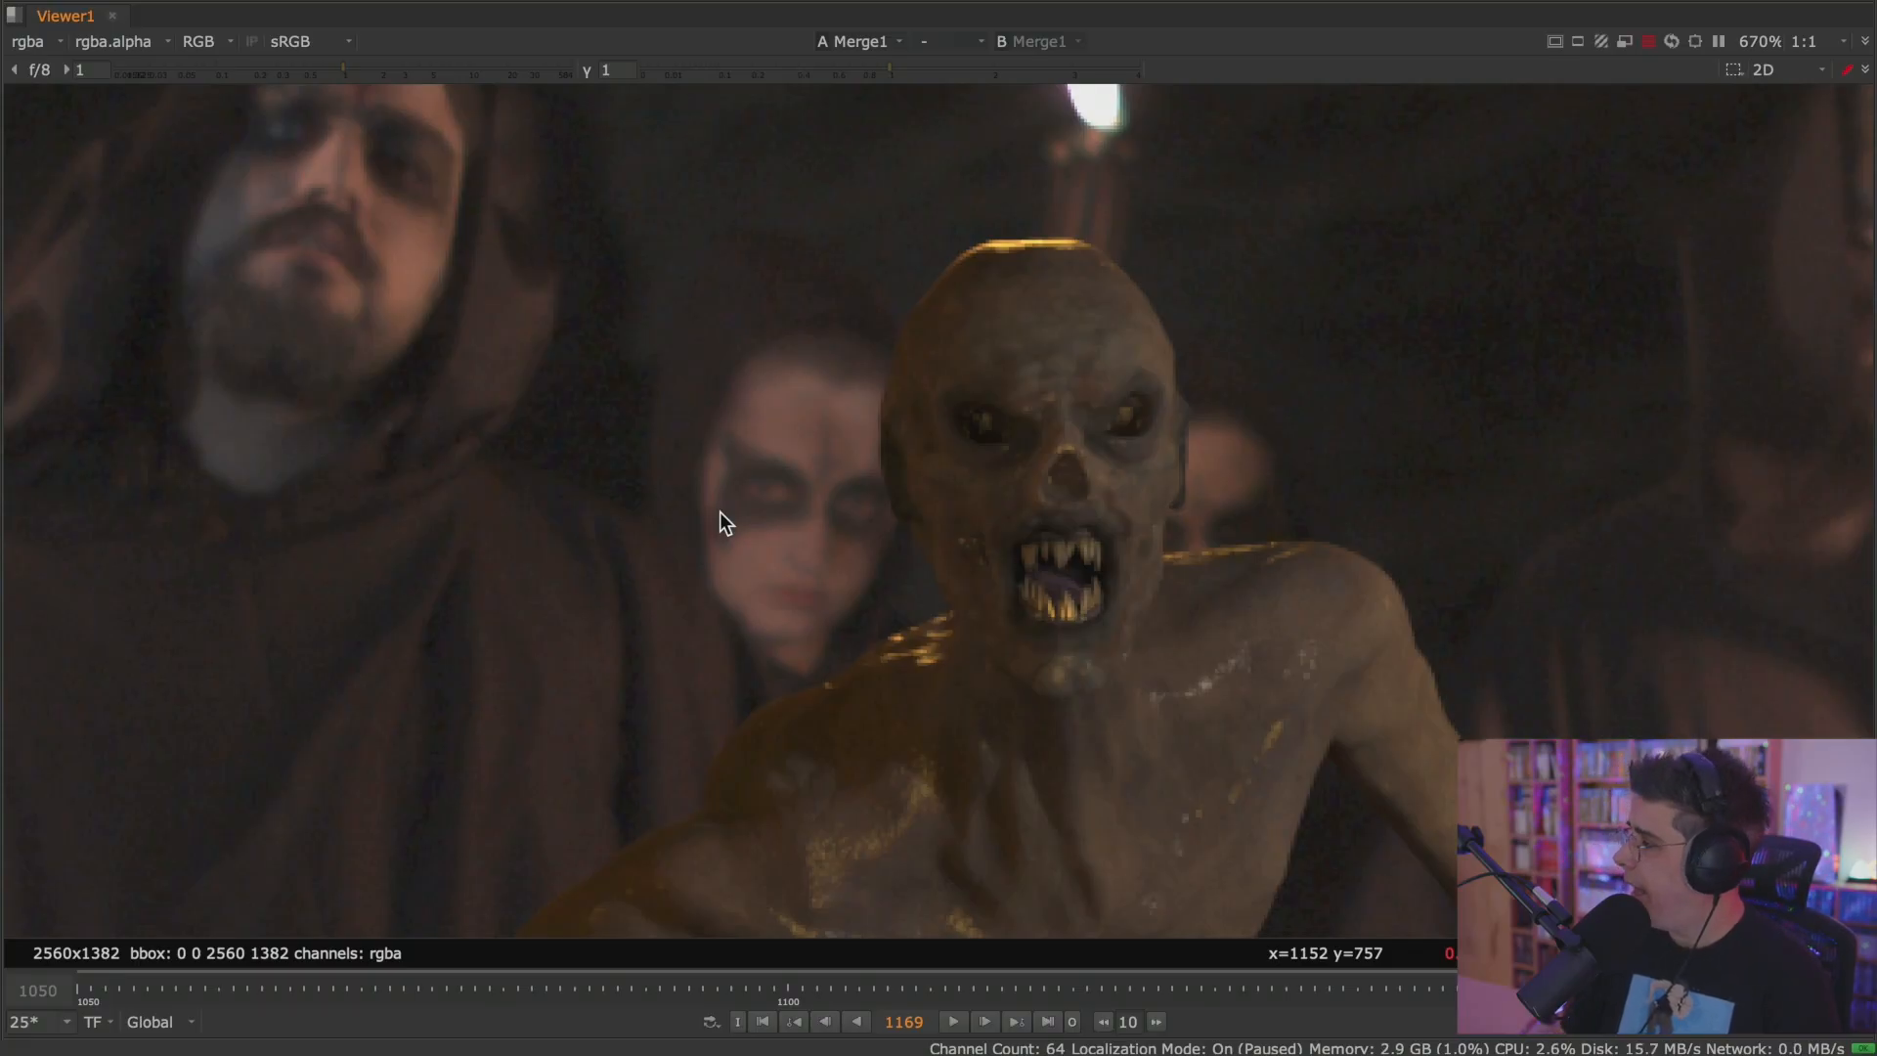
{"action": "key", "text": "space"}
{"action": "scroll", "coordinate": [586, 557], "scroll_direction": "down", "scroll_amount": 5}
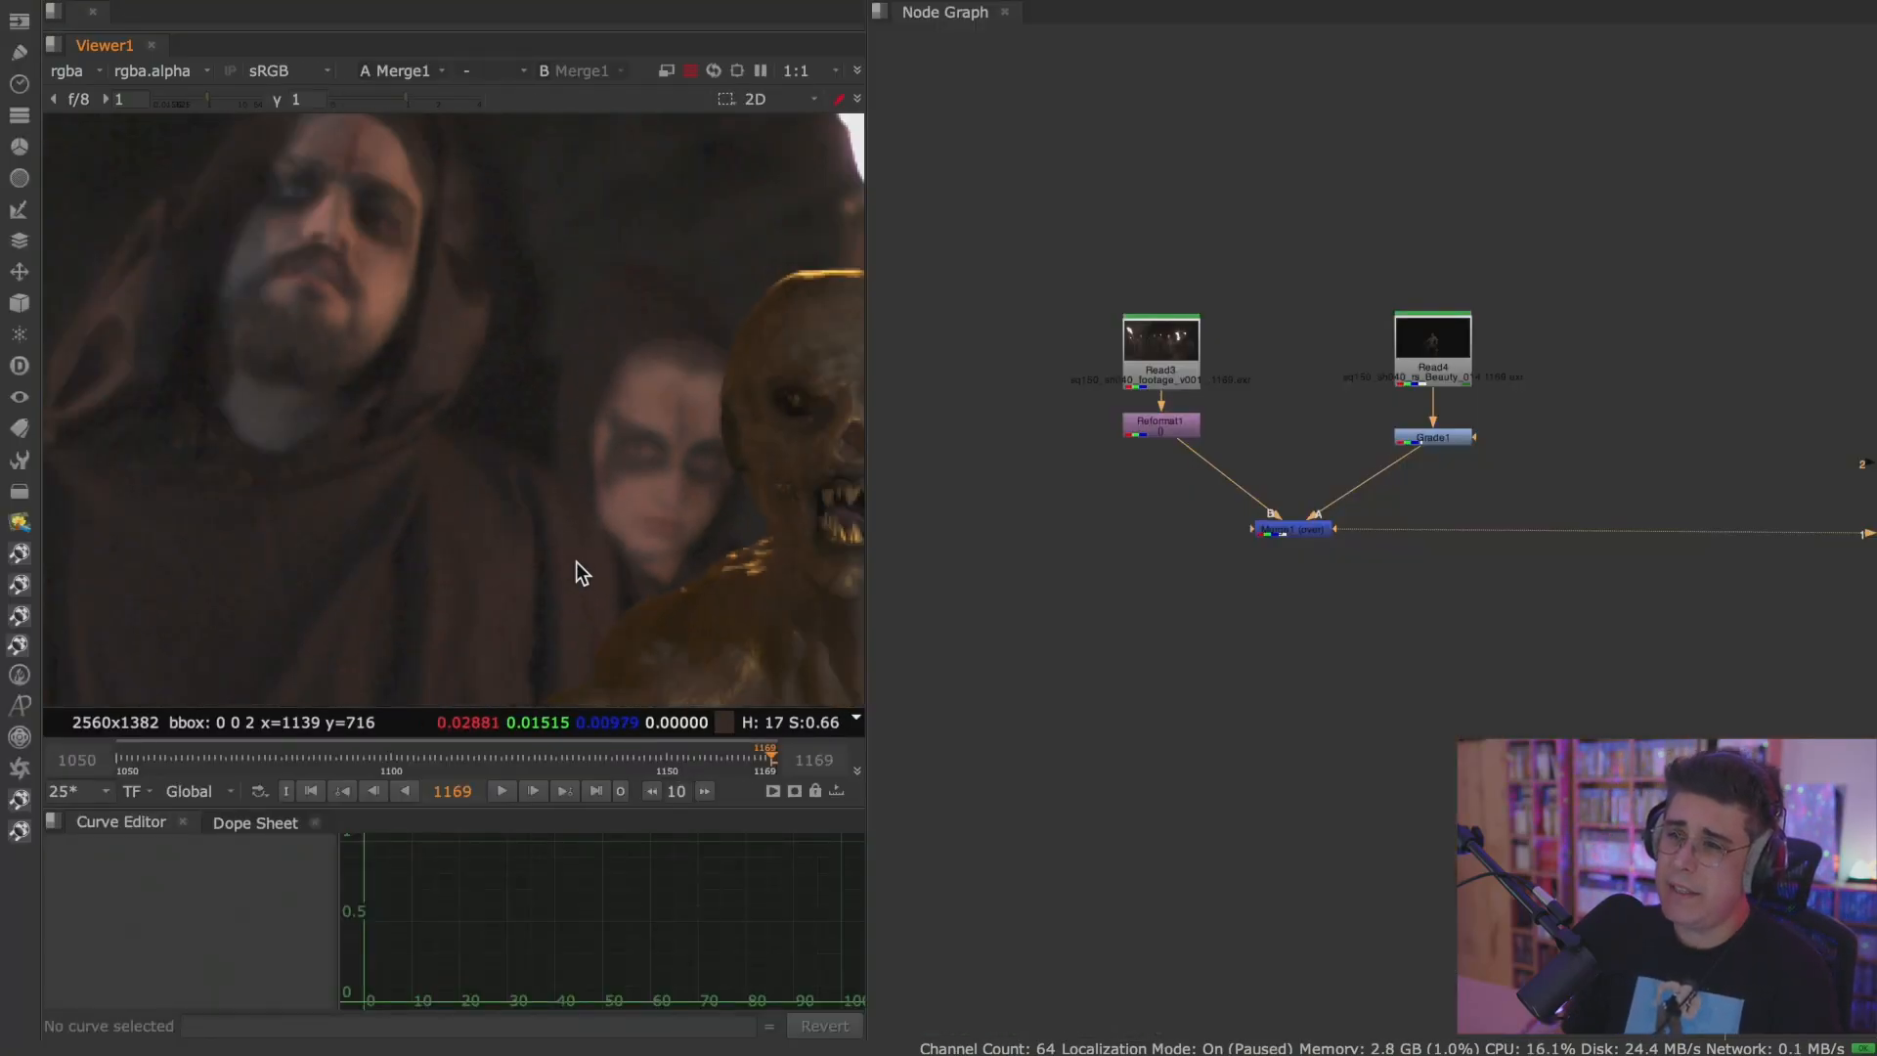
{"action": "middle_click_drag", "start_coordinate": [685, 564], "coordinate": [563, 448]}
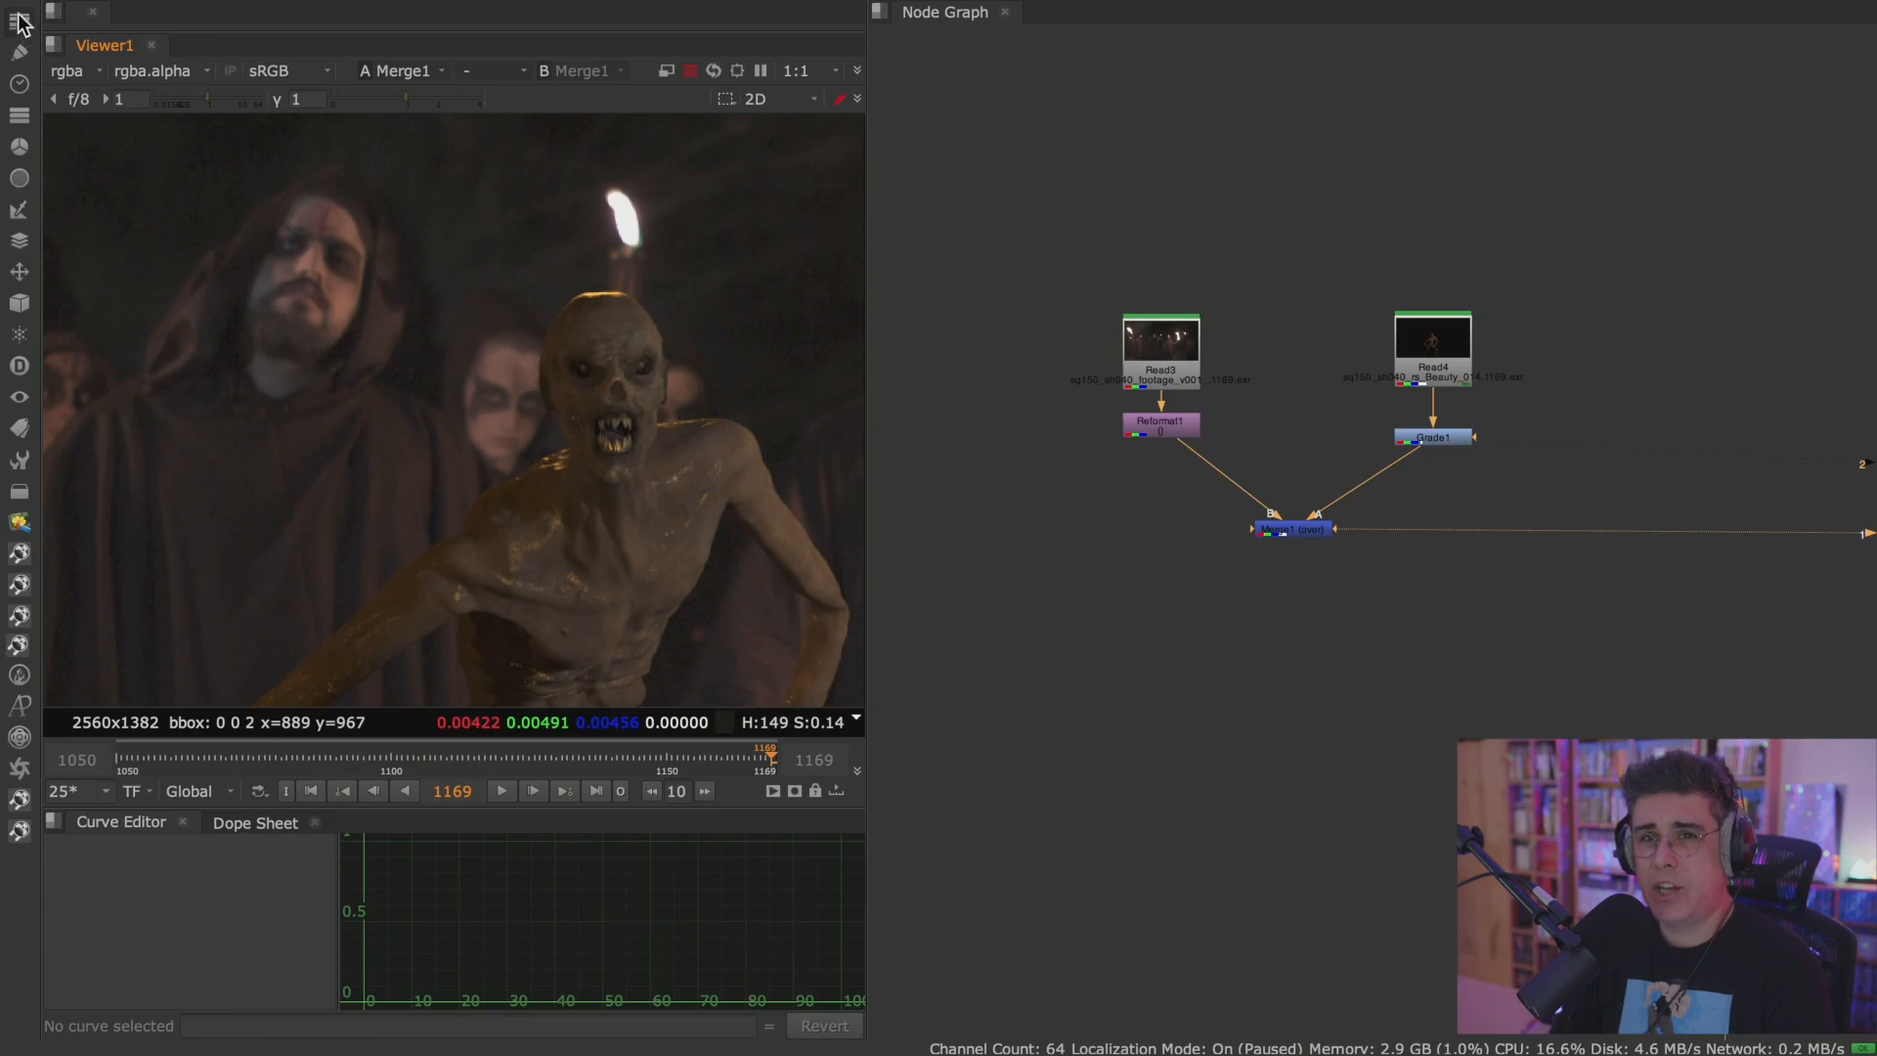
View the Read4 beauty render on its own and look through the list of layers it contains.
{"action": "left_click", "coordinate": [1450, 350]}
{"action": "key", "text": "1"}
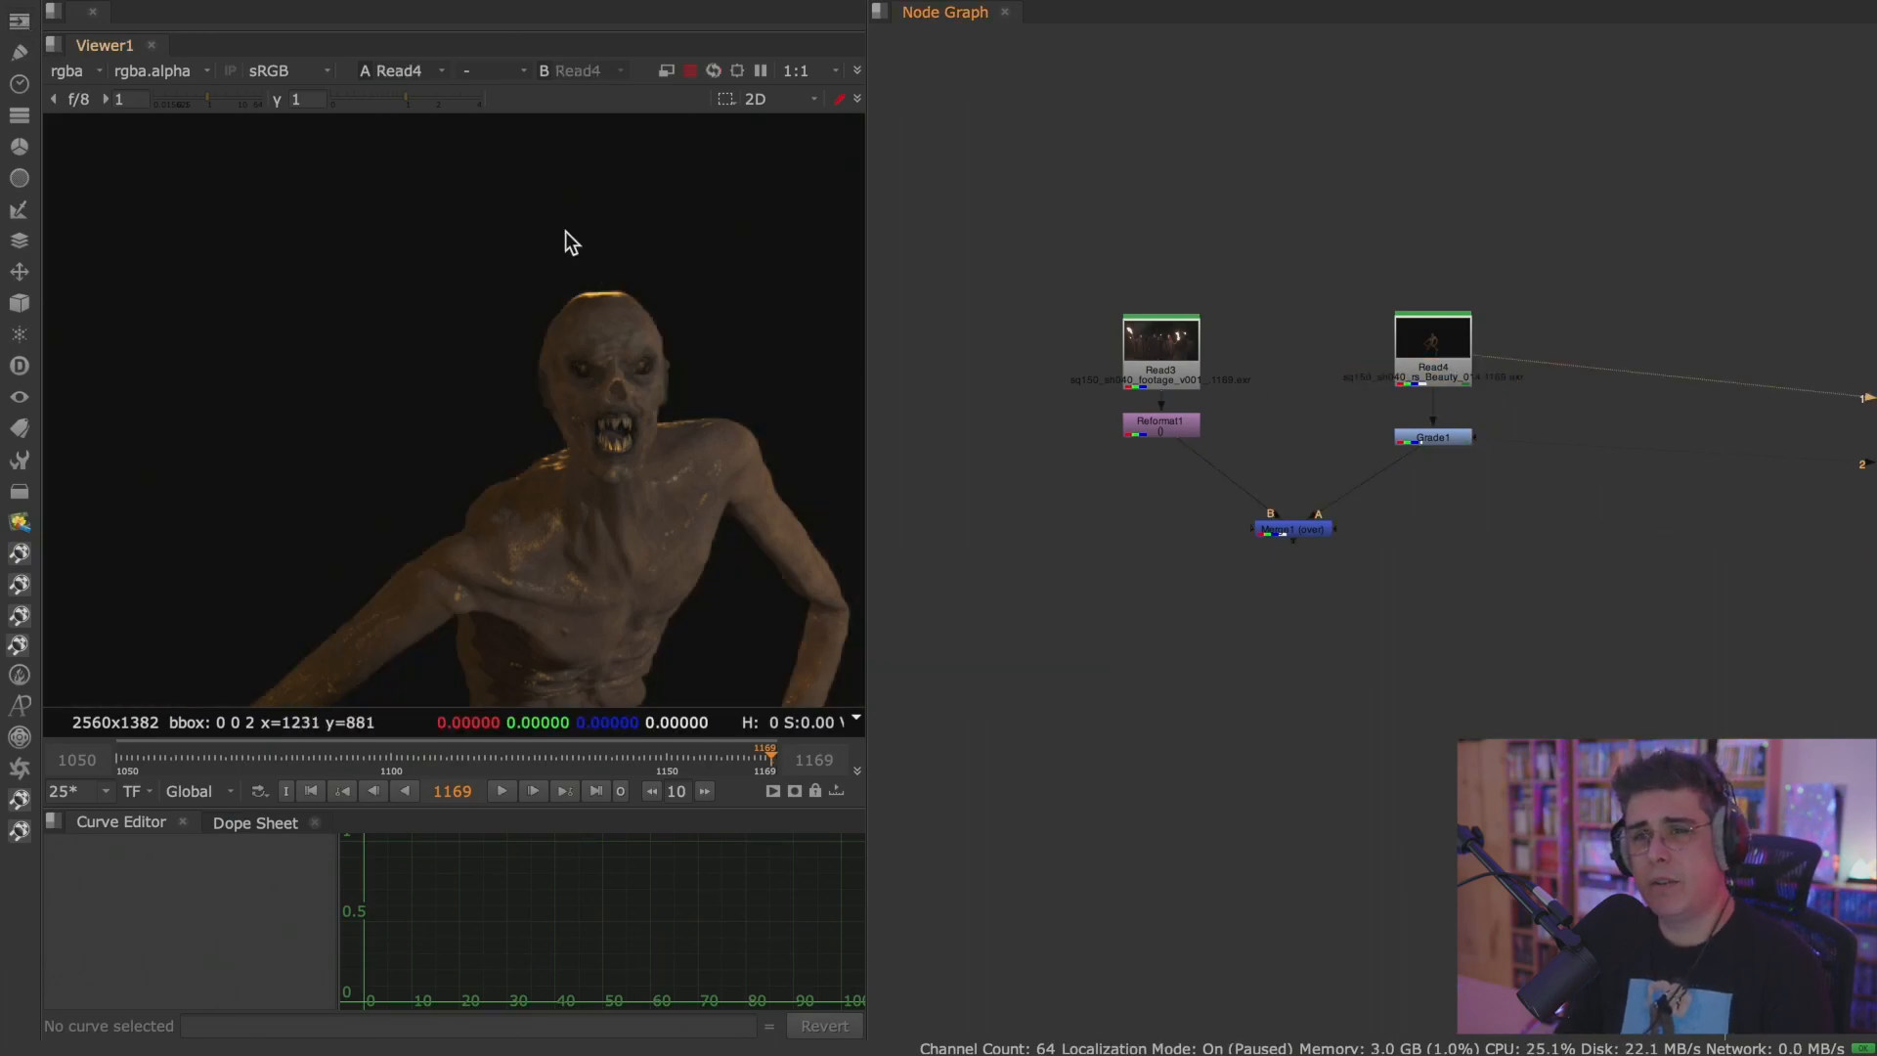
{"action": "left_click", "coordinate": [78, 78]}
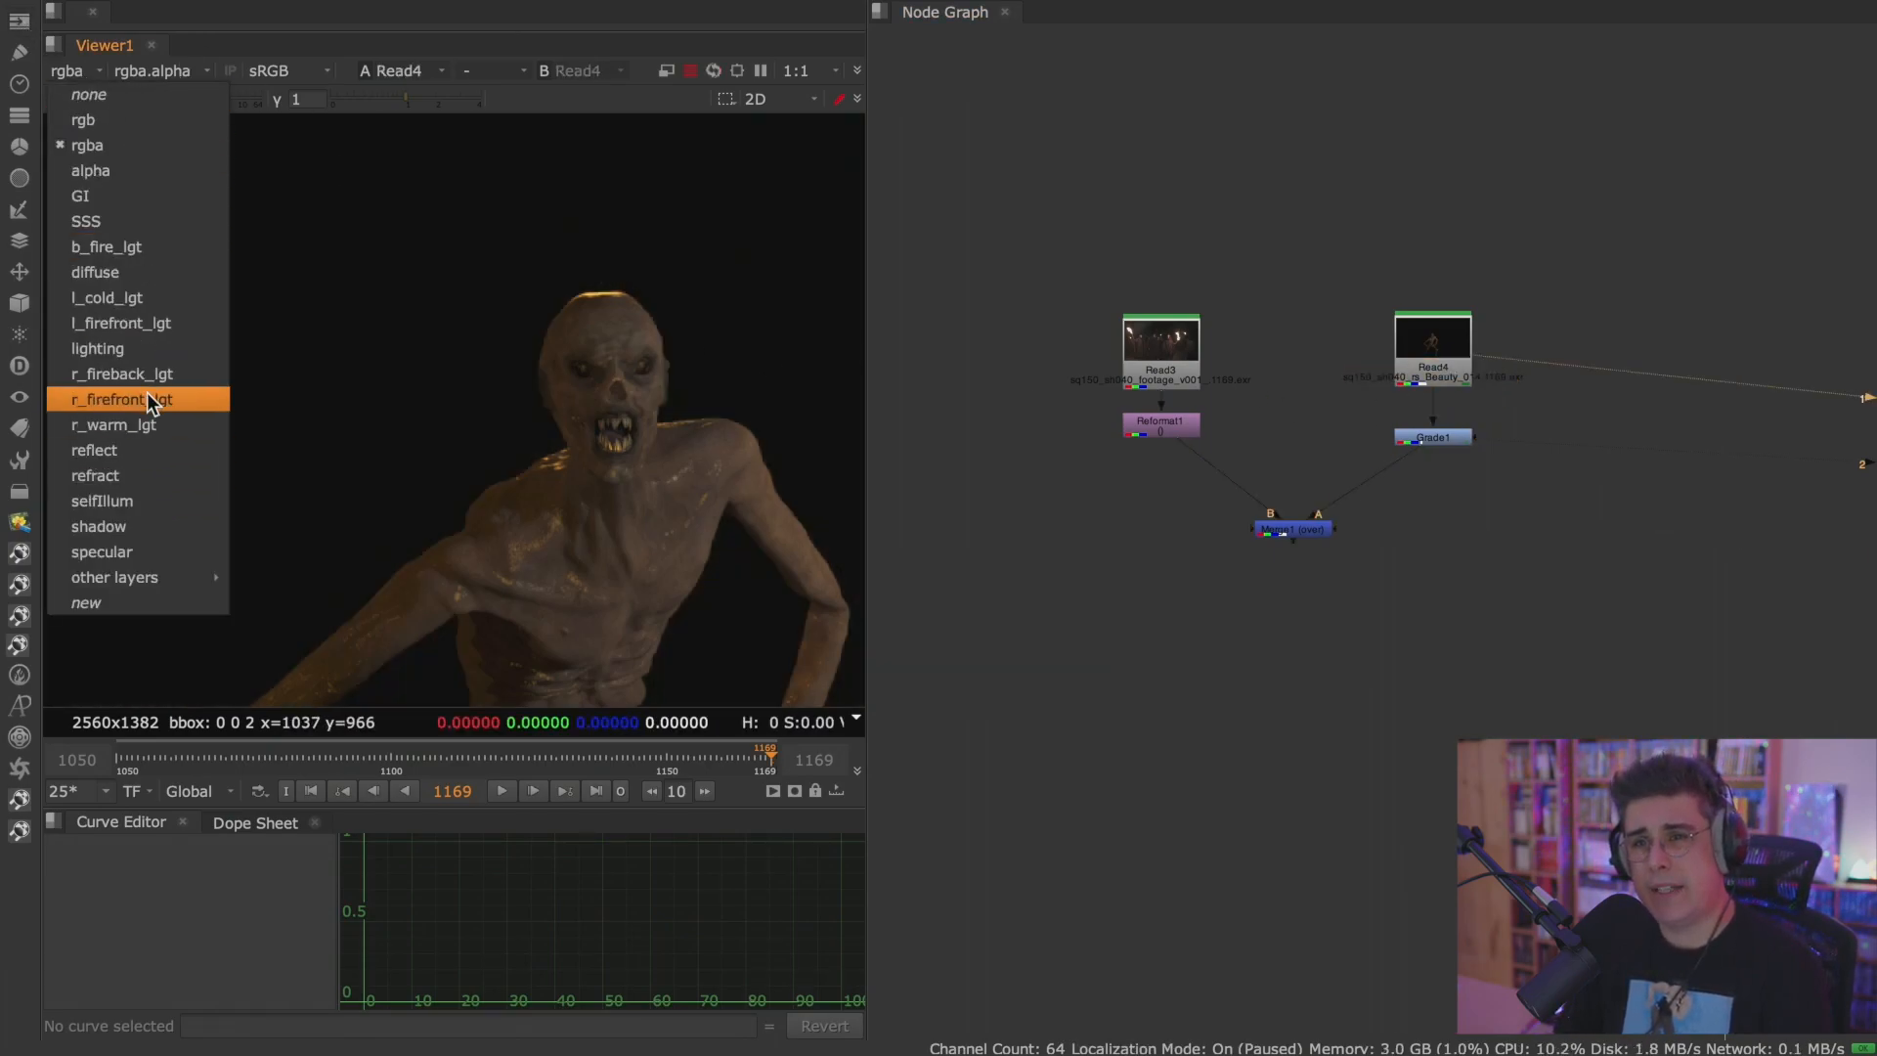
{"action": "left_click", "coordinate": [1680, 303]}
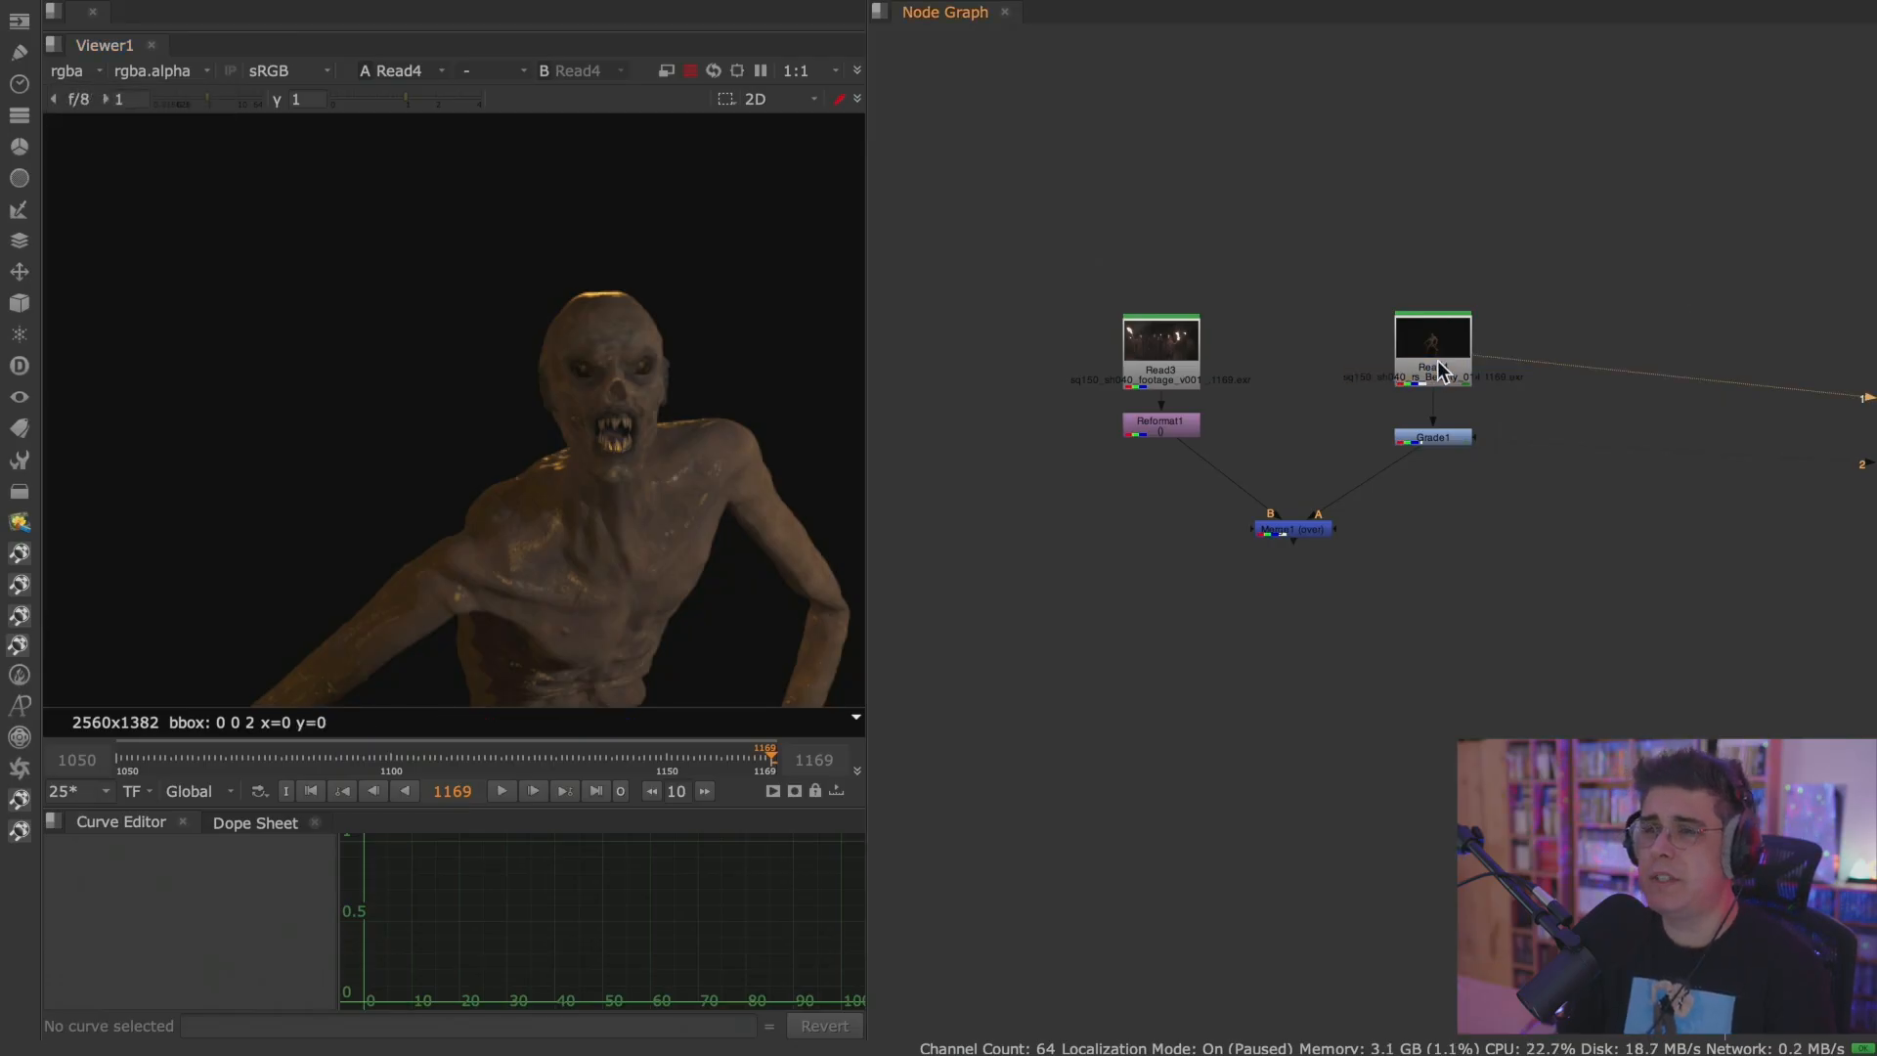
View the Grade1 node below Read4 and open its properties, placed clear of the node in the graph.
{"action": "scroll", "coordinate": [1435, 360], "scroll_direction": "up", "scroll_amount": 5}
{"action": "left_click", "coordinate": [1454, 572]}
{"action": "key", "text": "1"}
{"action": "double_click", "coordinate": [1493, 581]}
{"action": "left_click_drag", "start_coordinate": [1024, 395], "coordinate": [1298, 86]}
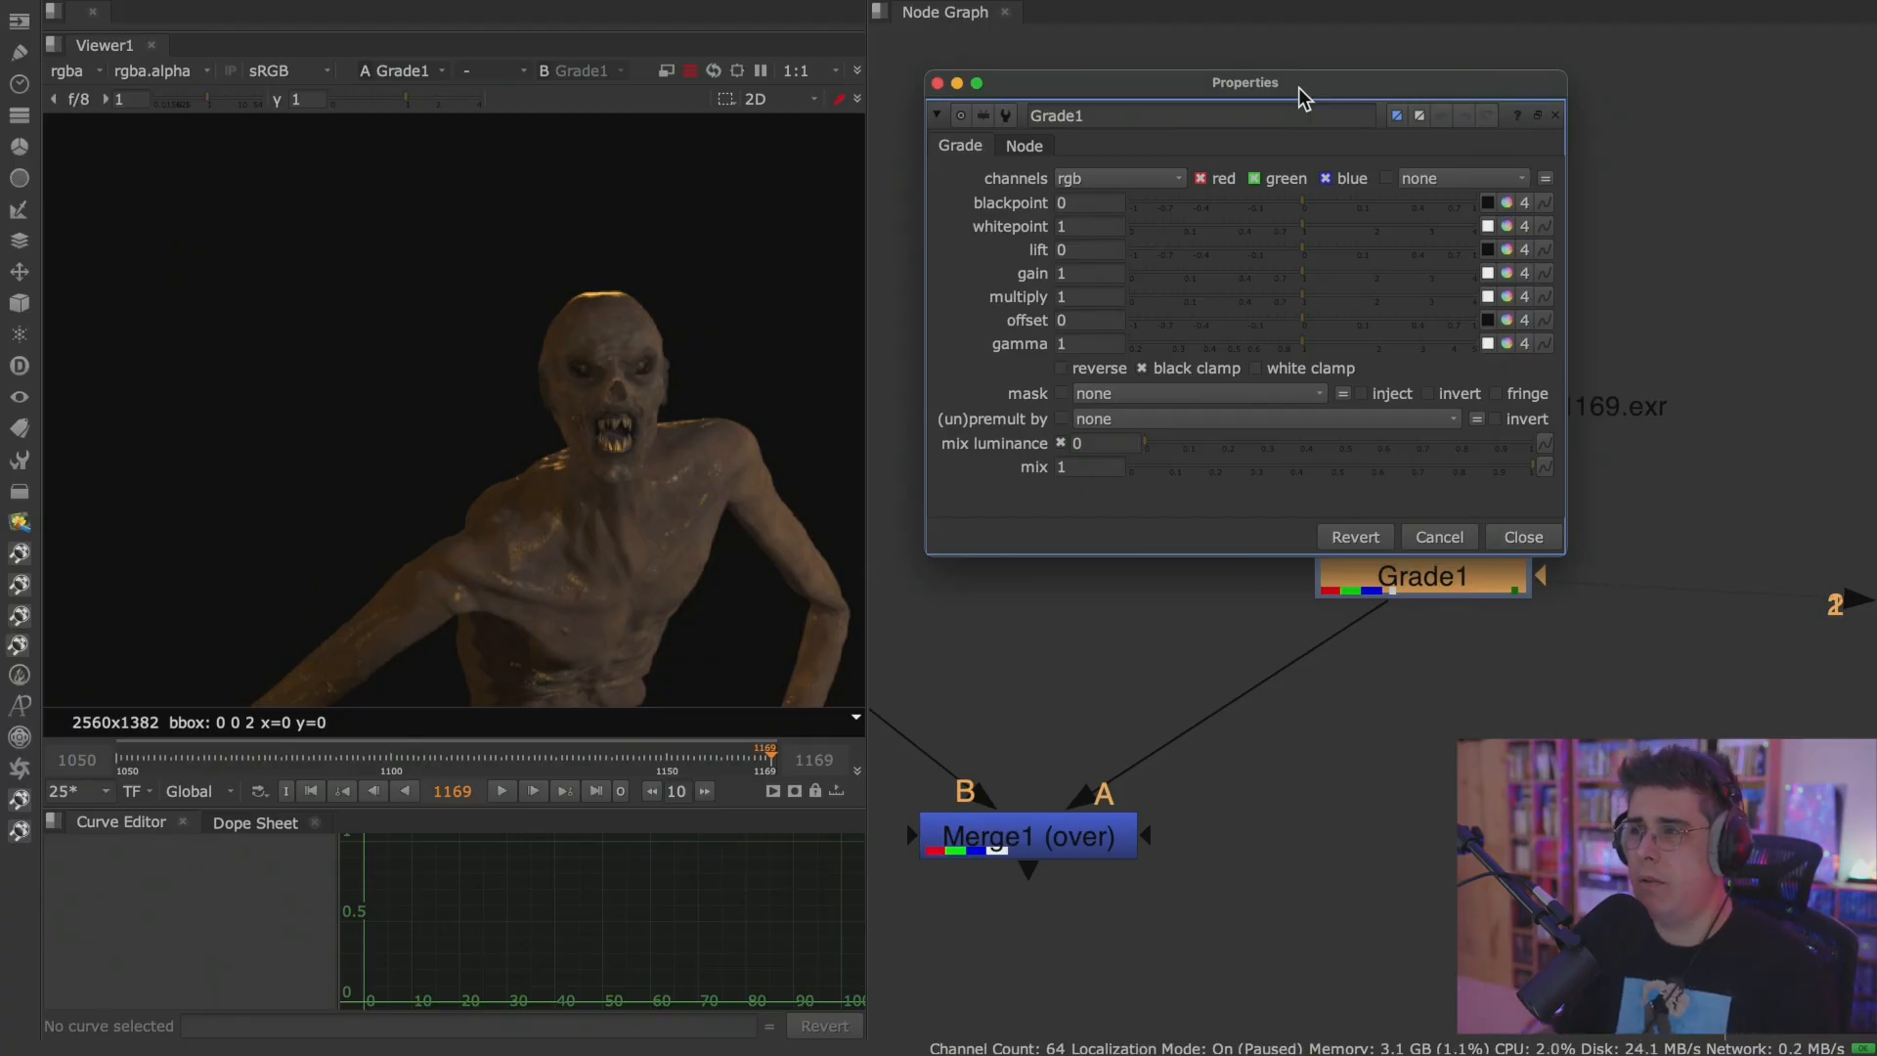
Raise Grade1's multiply to 2.36 and gamma to 1.16, and inspect the brightened creature up close.
{"action": "left_click_drag", "start_coordinate": [1290, 298], "coordinate": [1395, 297]}
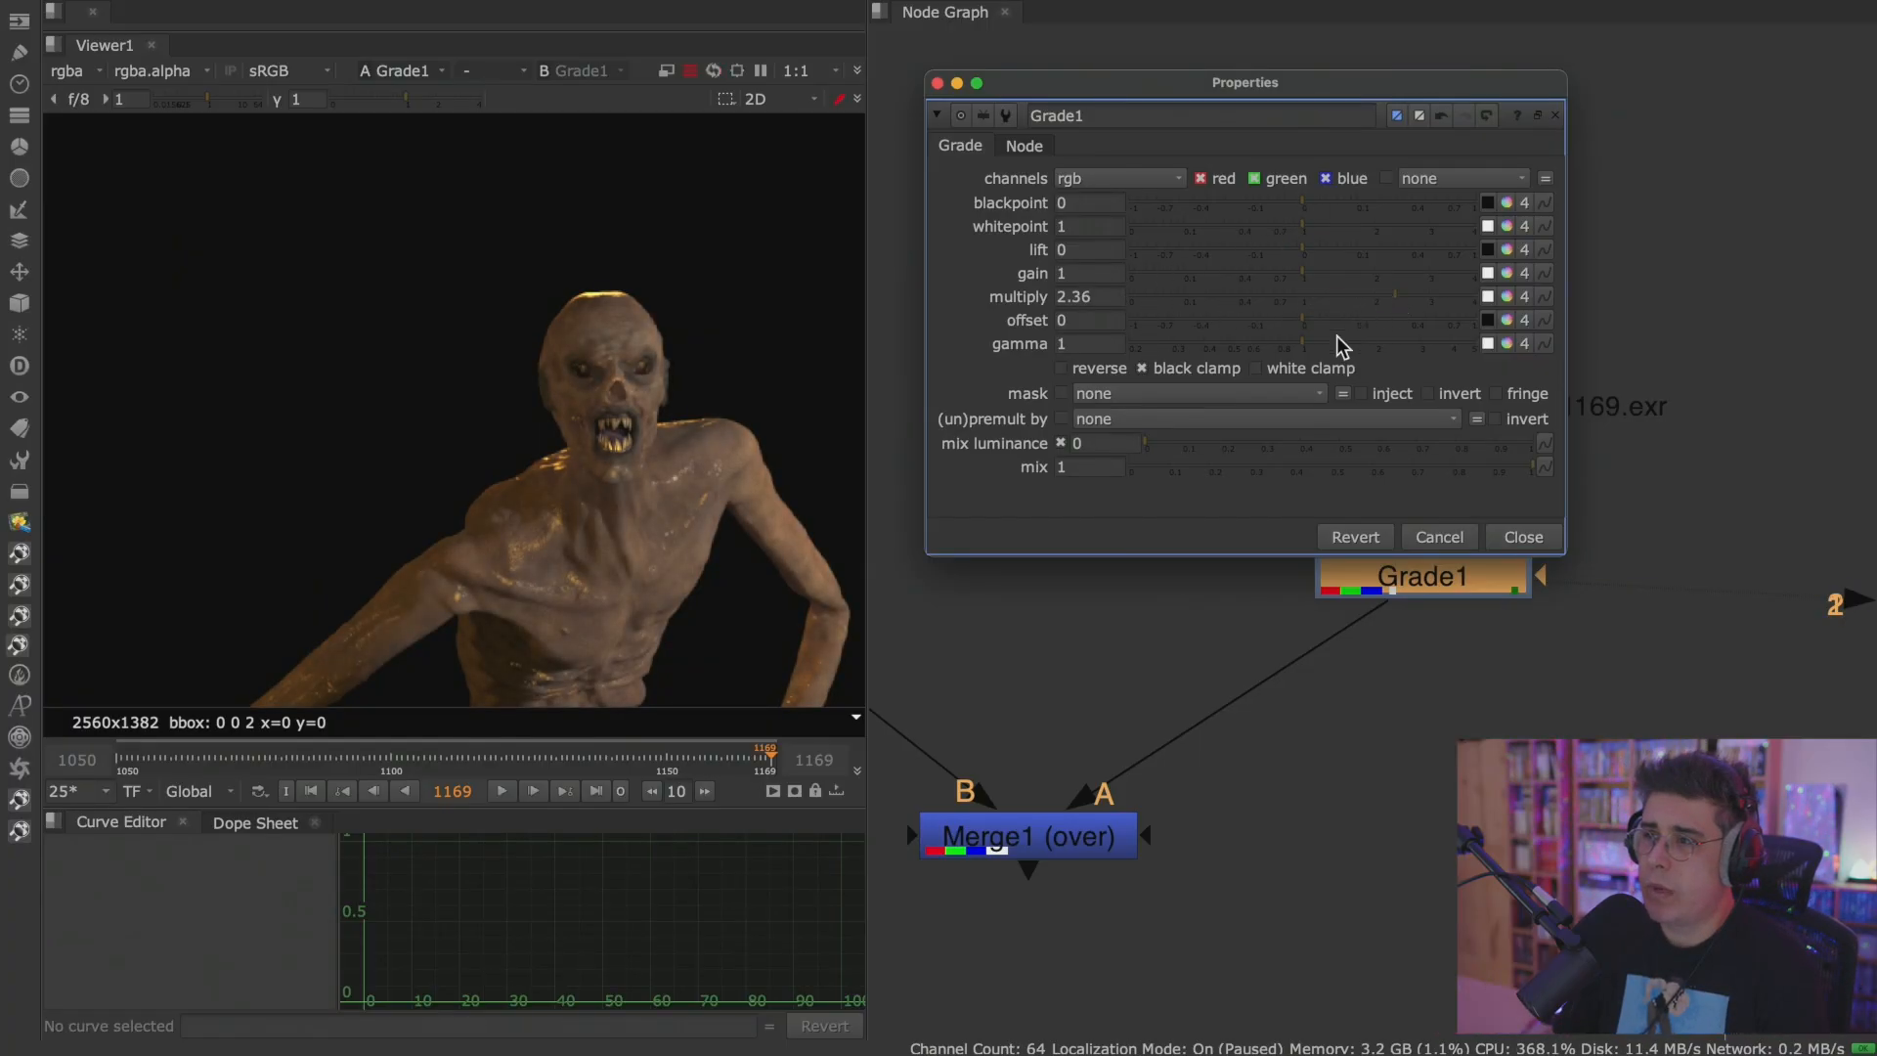
{"action": "mouse_move", "coordinate": [1308, 350]}
{"action": "left_mouse_down"}
{"action": "mouse_move", "coordinate": [1358, 352]}
{"action": "mouse_move", "coordinate": [1266, 352]}
{"action": "mouse_move", "coordinate": [1331, 352]}
{"action": "left_mouse_up"}
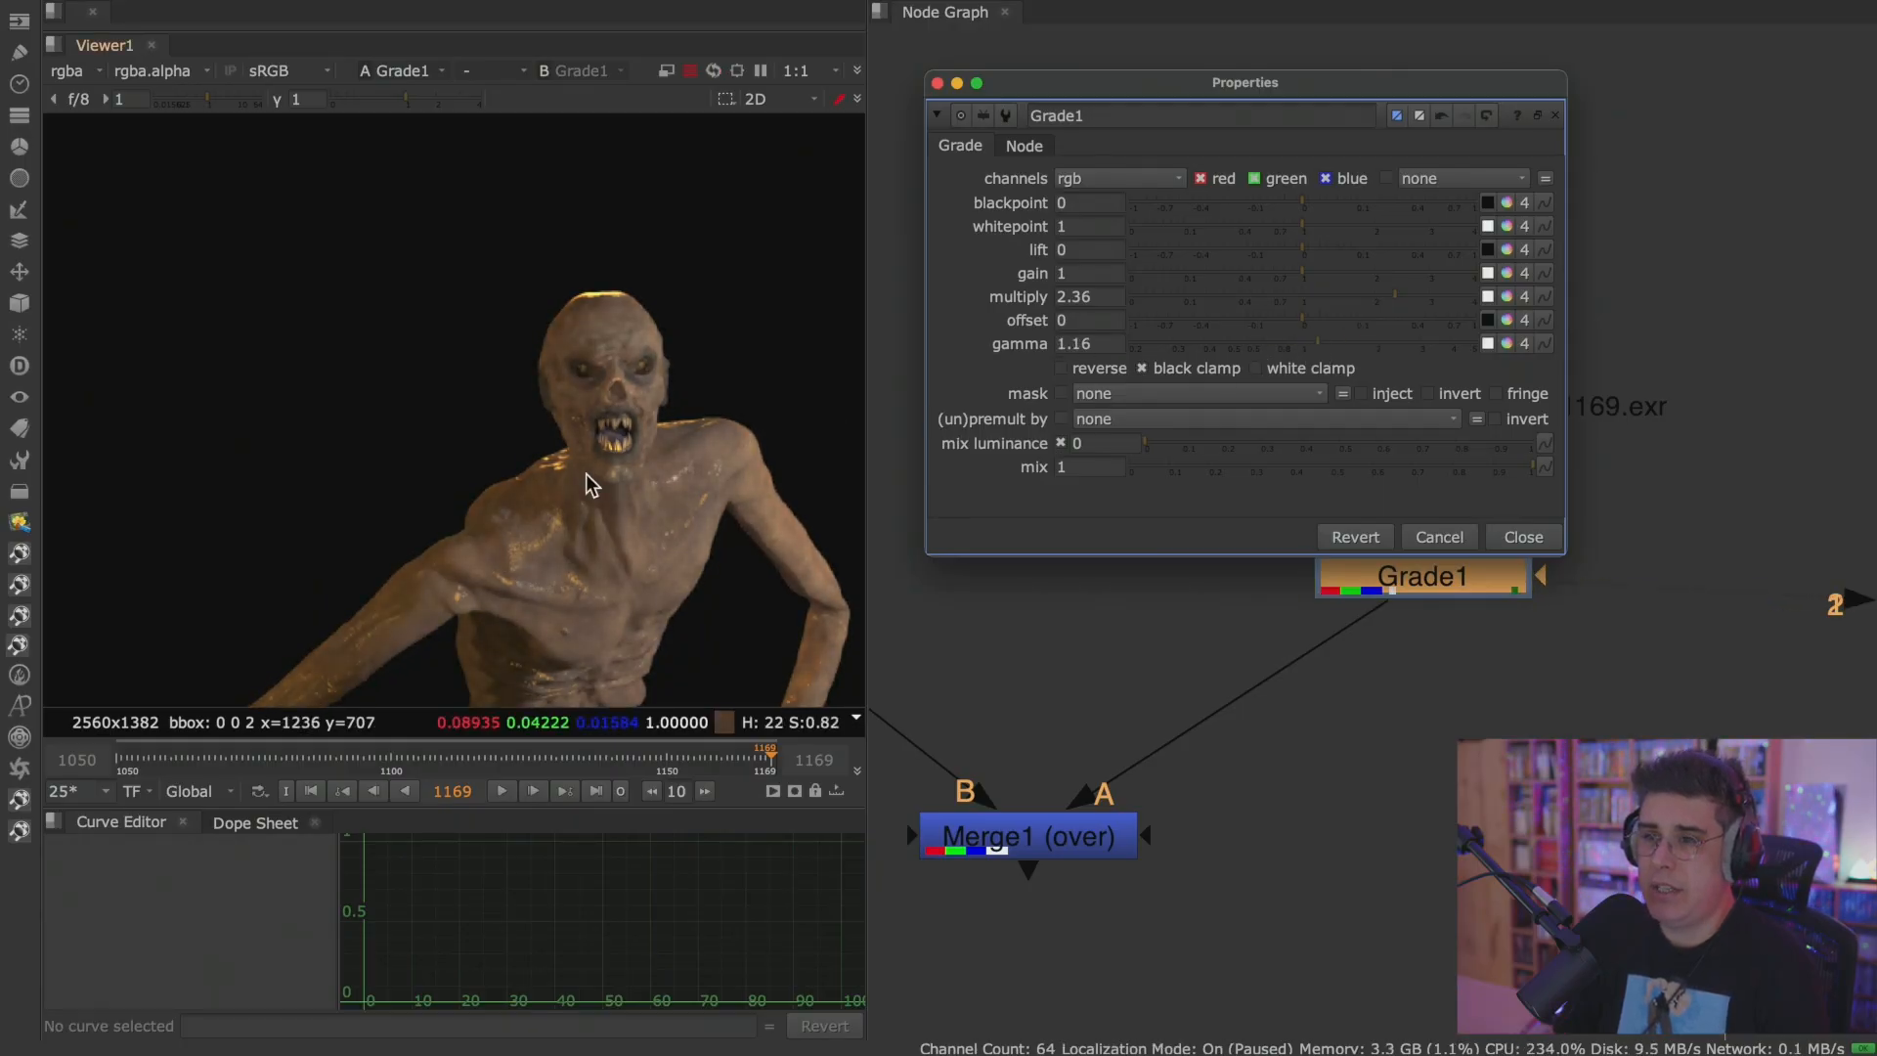
{"action": "middle_click_drag", "start_coordinate": [628, 483], "coordinate": [603, 431]}
{"action": "scroll", "coordinate": [604, 431], "scroll_direction": "up", "scroll_amount": 2}
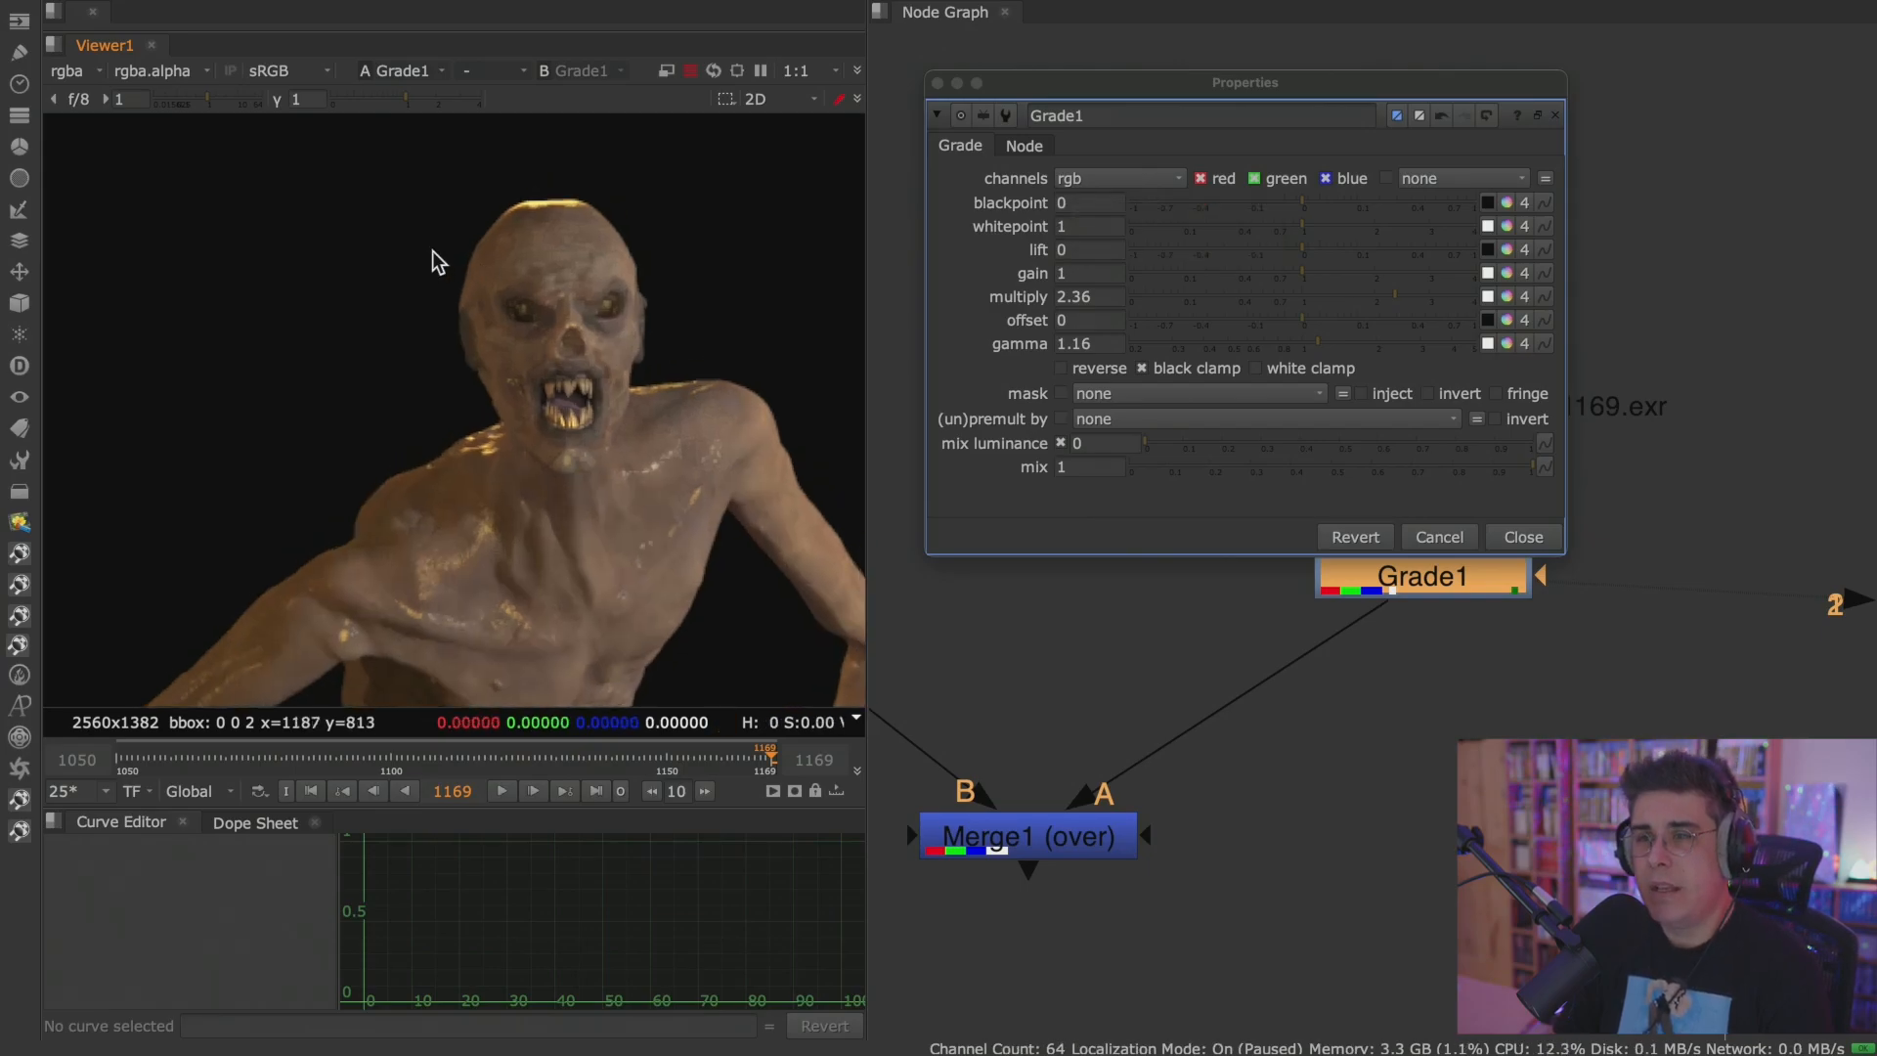
Set Grade1's multiply to 4, gamma to 1.02 and gain to 10.
{"action": "left_click_drag", "start_coordinate": [1390, 298], "coordinate": [1596, 306]}
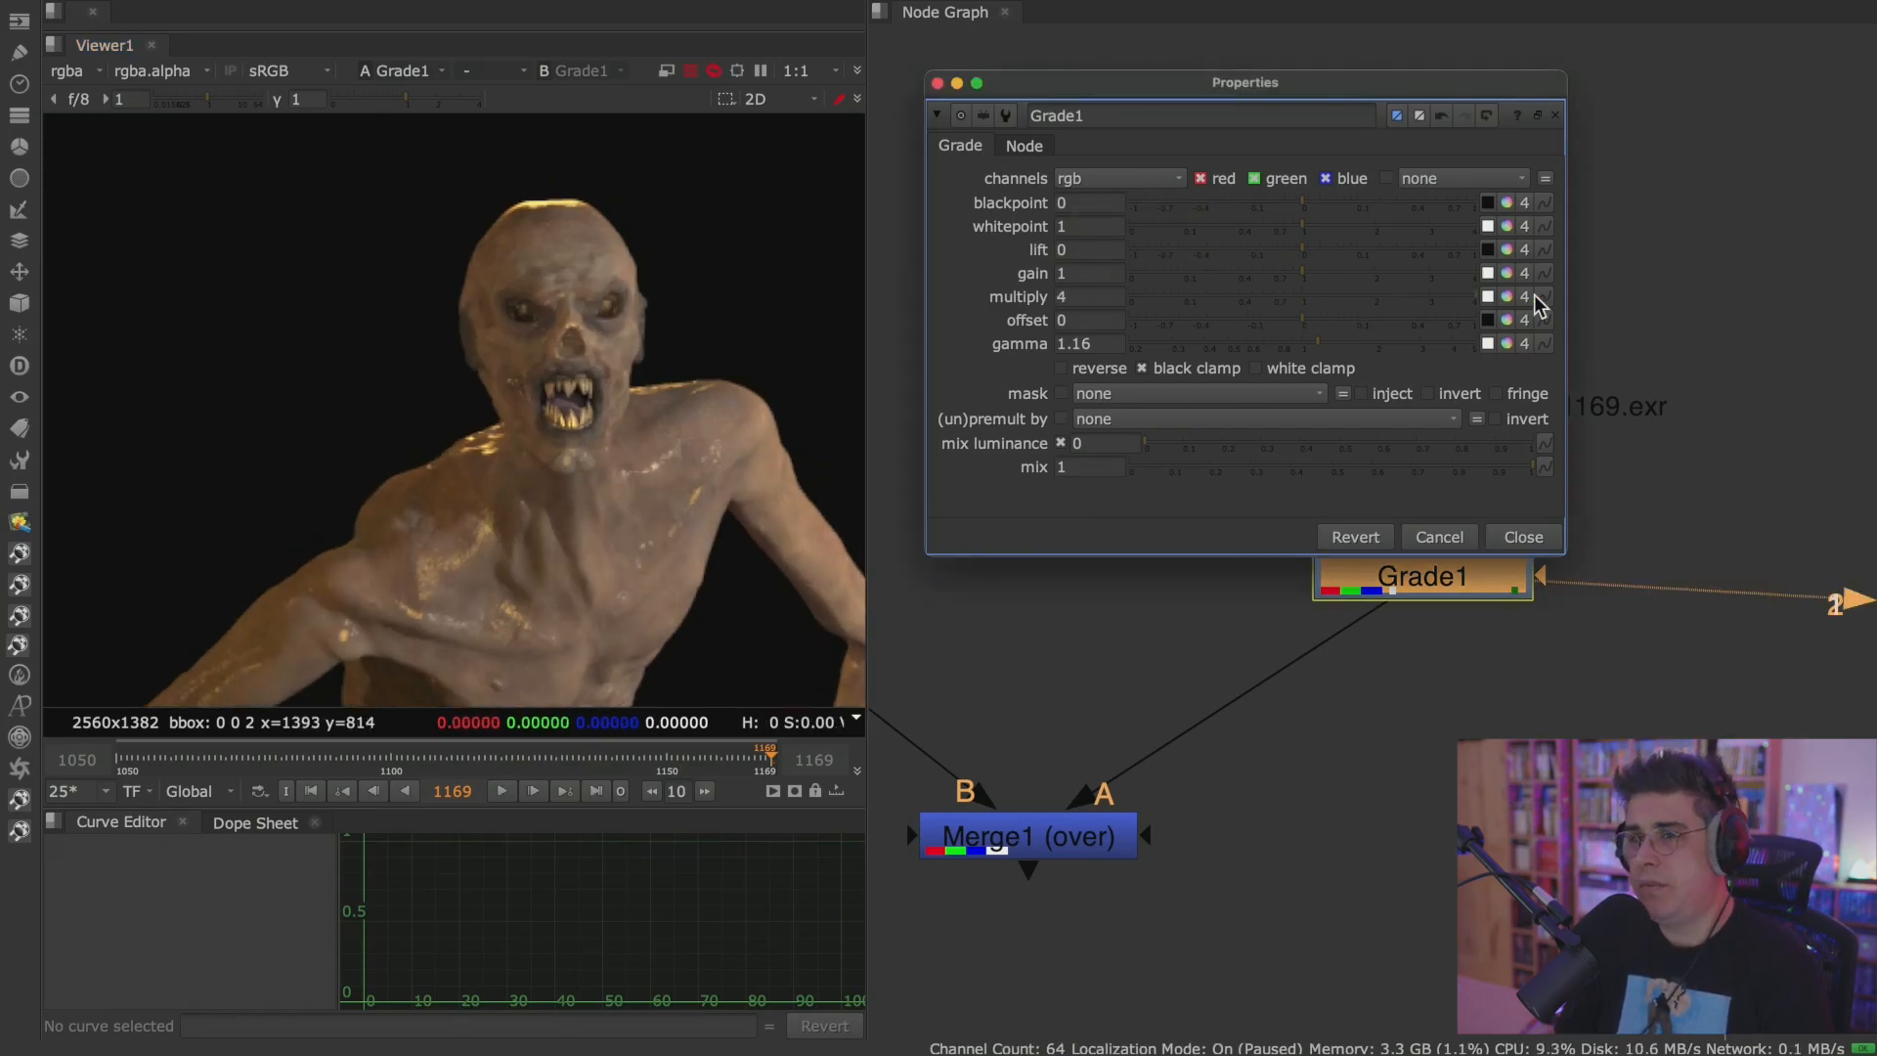
{"action": "left_click", "coordinate": [1297, 344]}
{"action": "left_click", "coordinate": [1118, 276]}
{"action": "key", "text": "Return"}
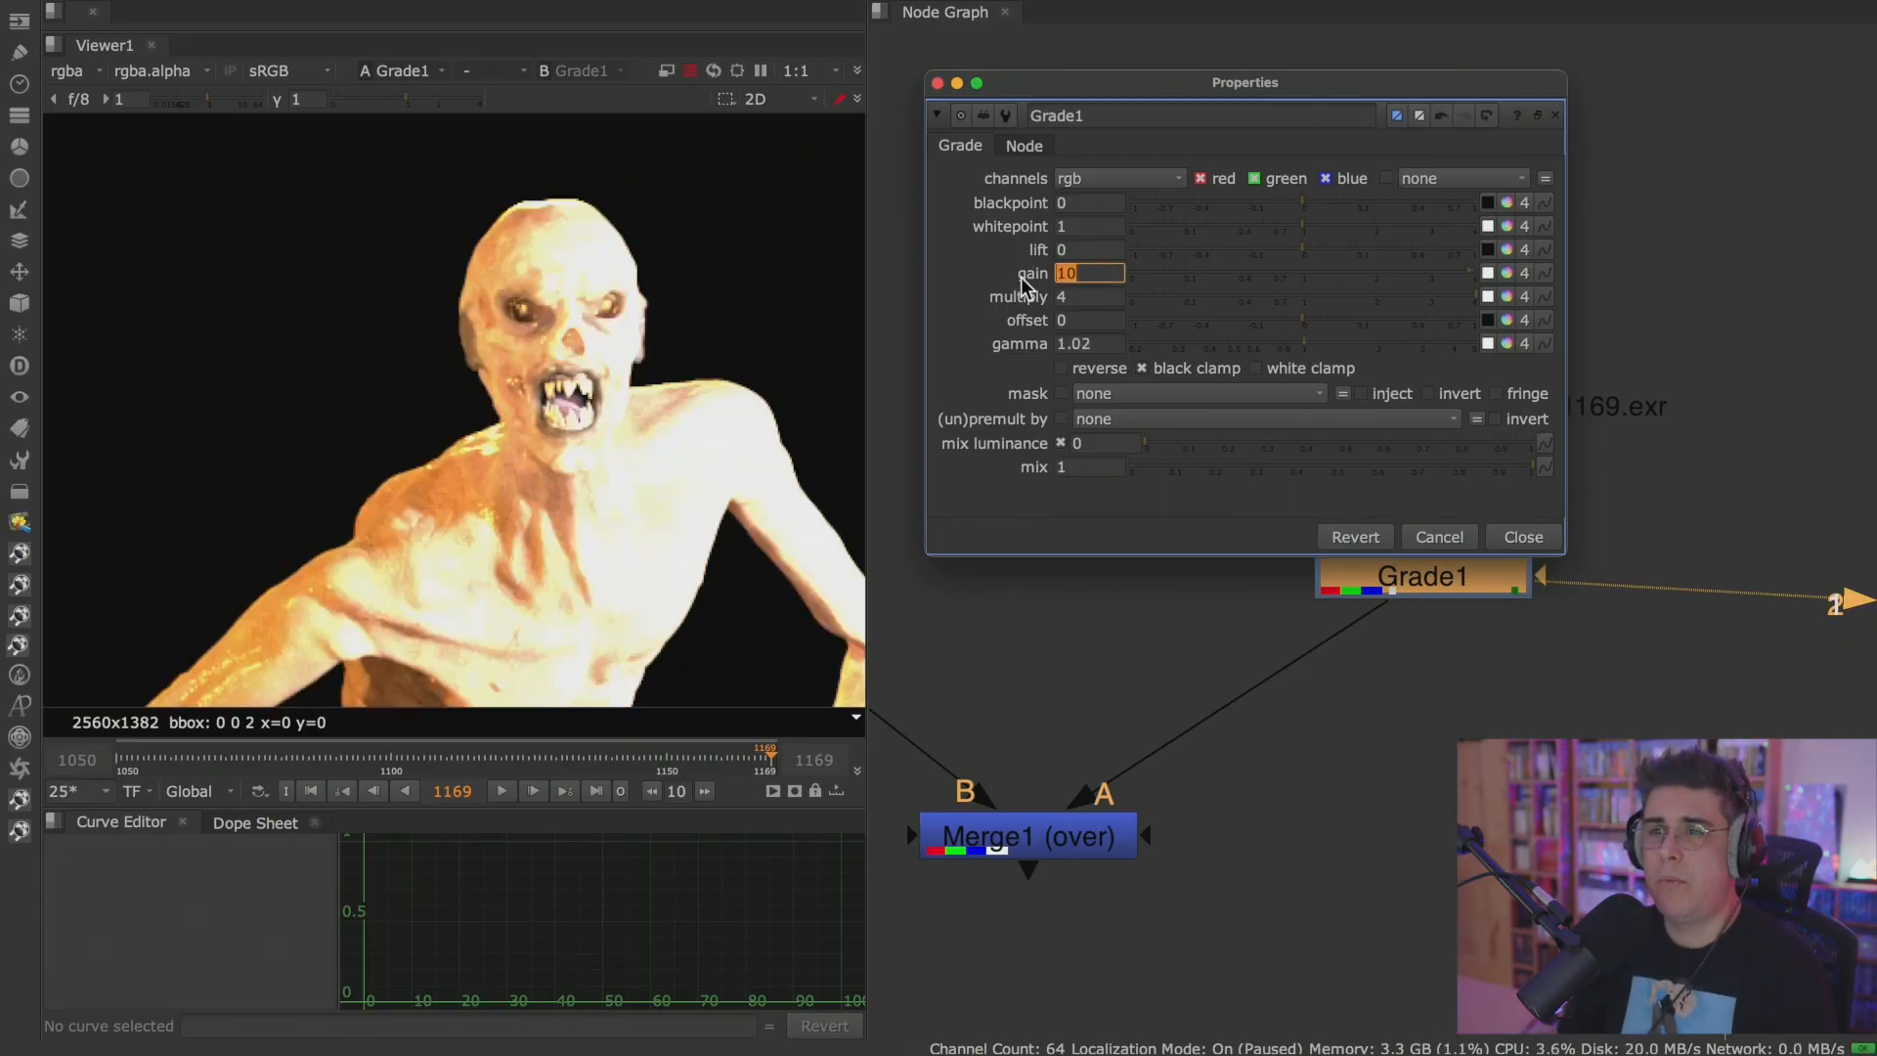
{"action": "left_click", "coordinate": [989, 248]}
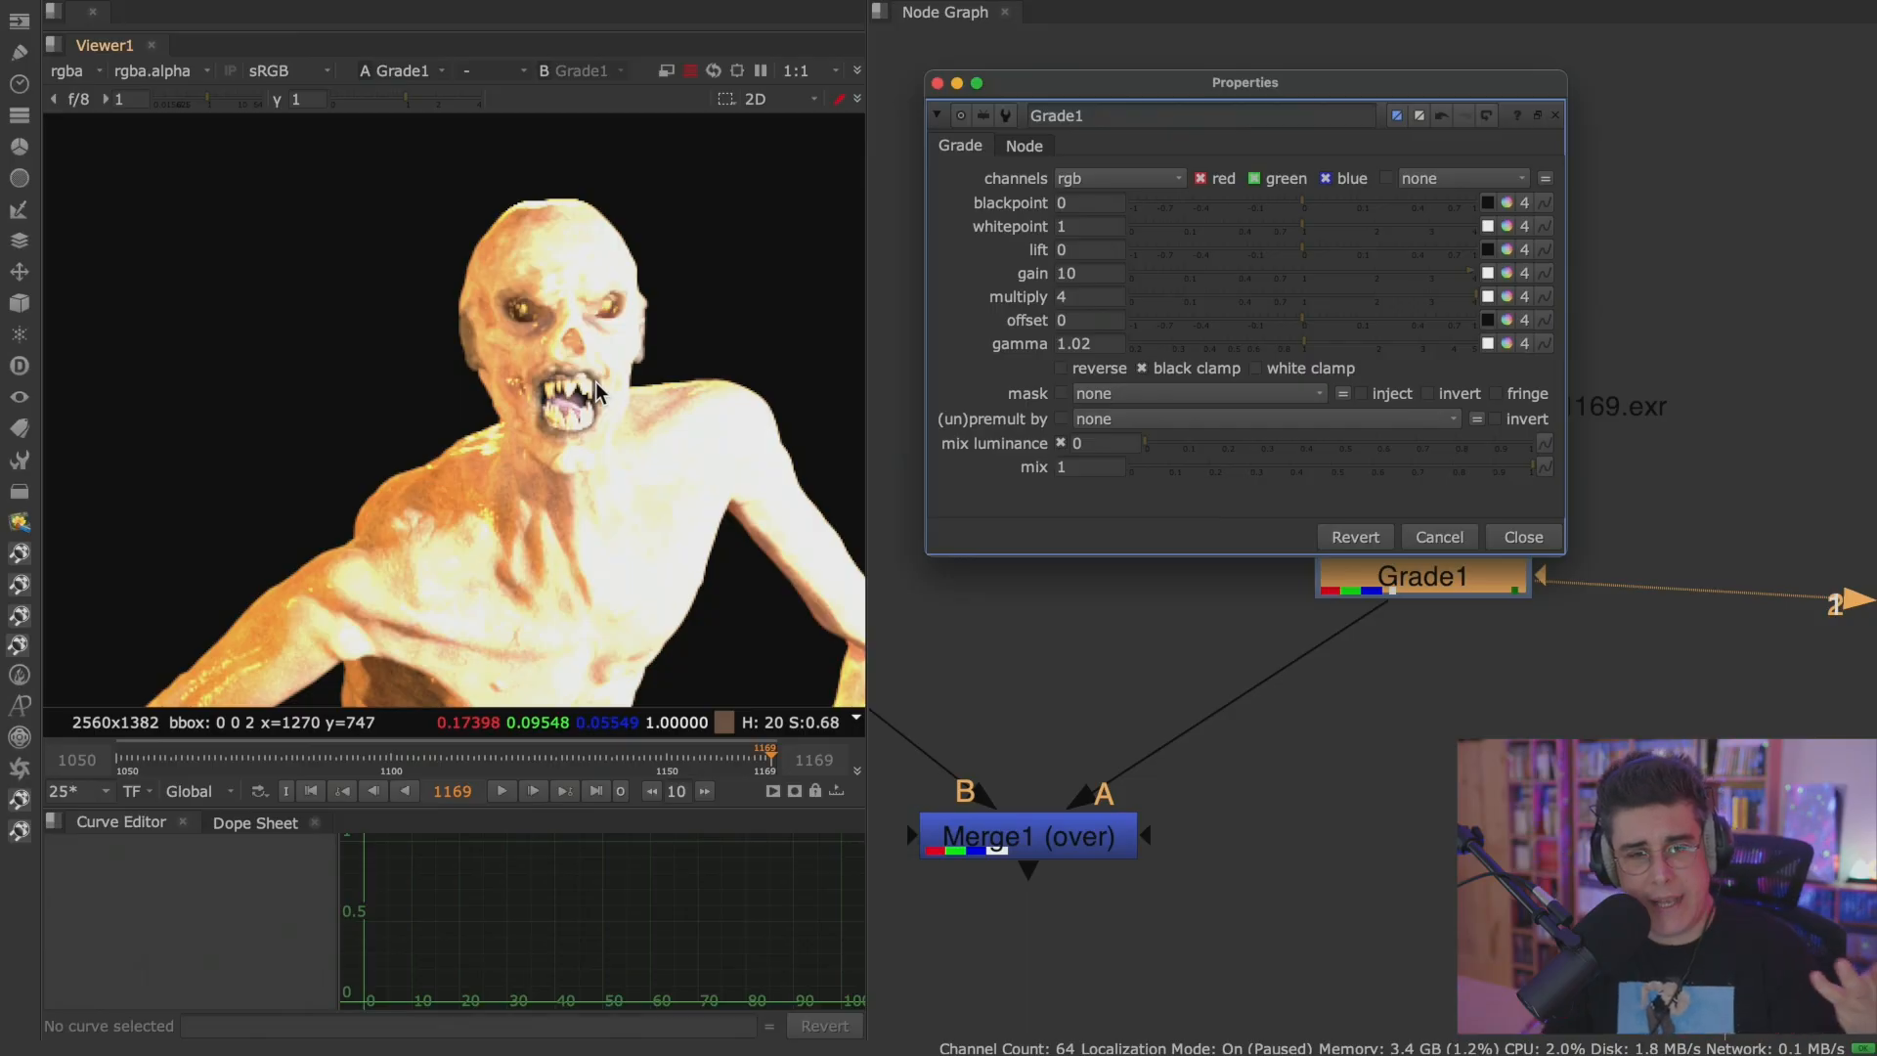
Show the SSS layer in the viewer and set Grade1 to affect all channels.
{"action": "left_click", "coordinate": [71, 72]}
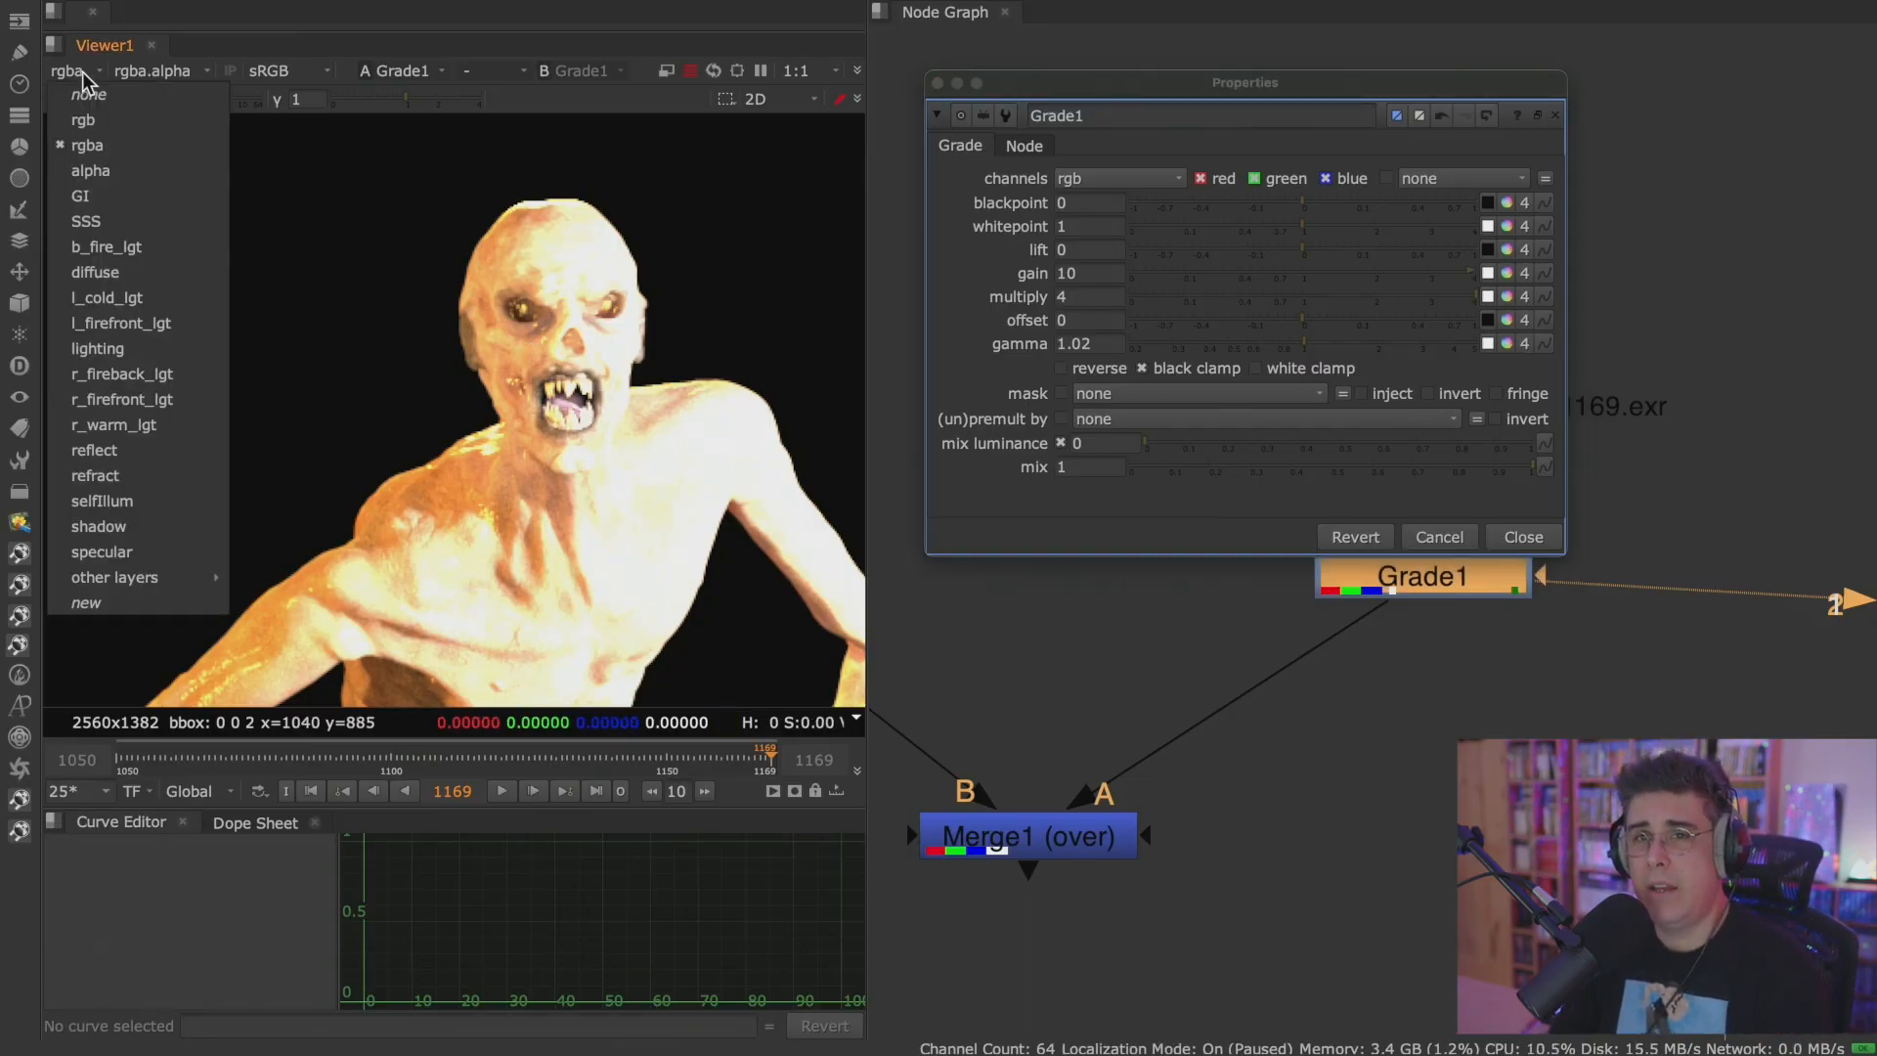
{"action": "left_click", "coordinate": [111, 220]}
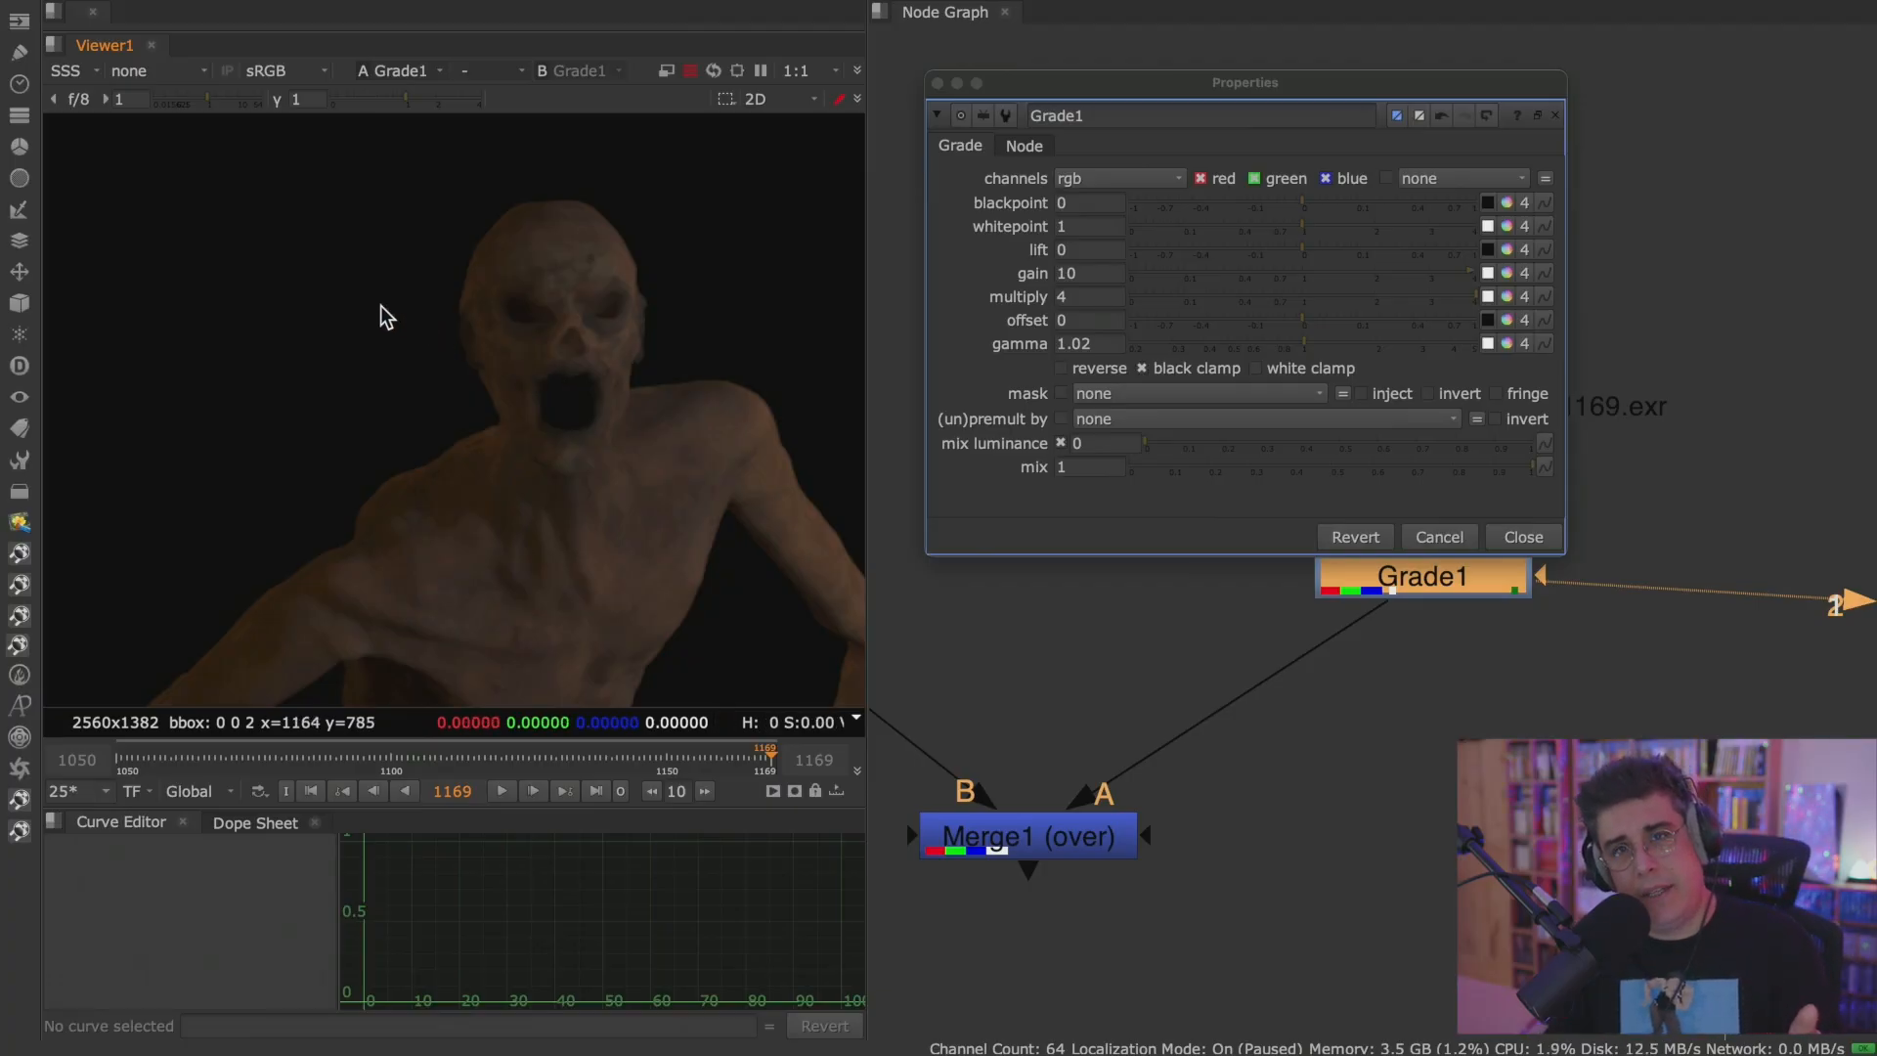
{"action": "left_click", "coordinate": [1178, 181]}
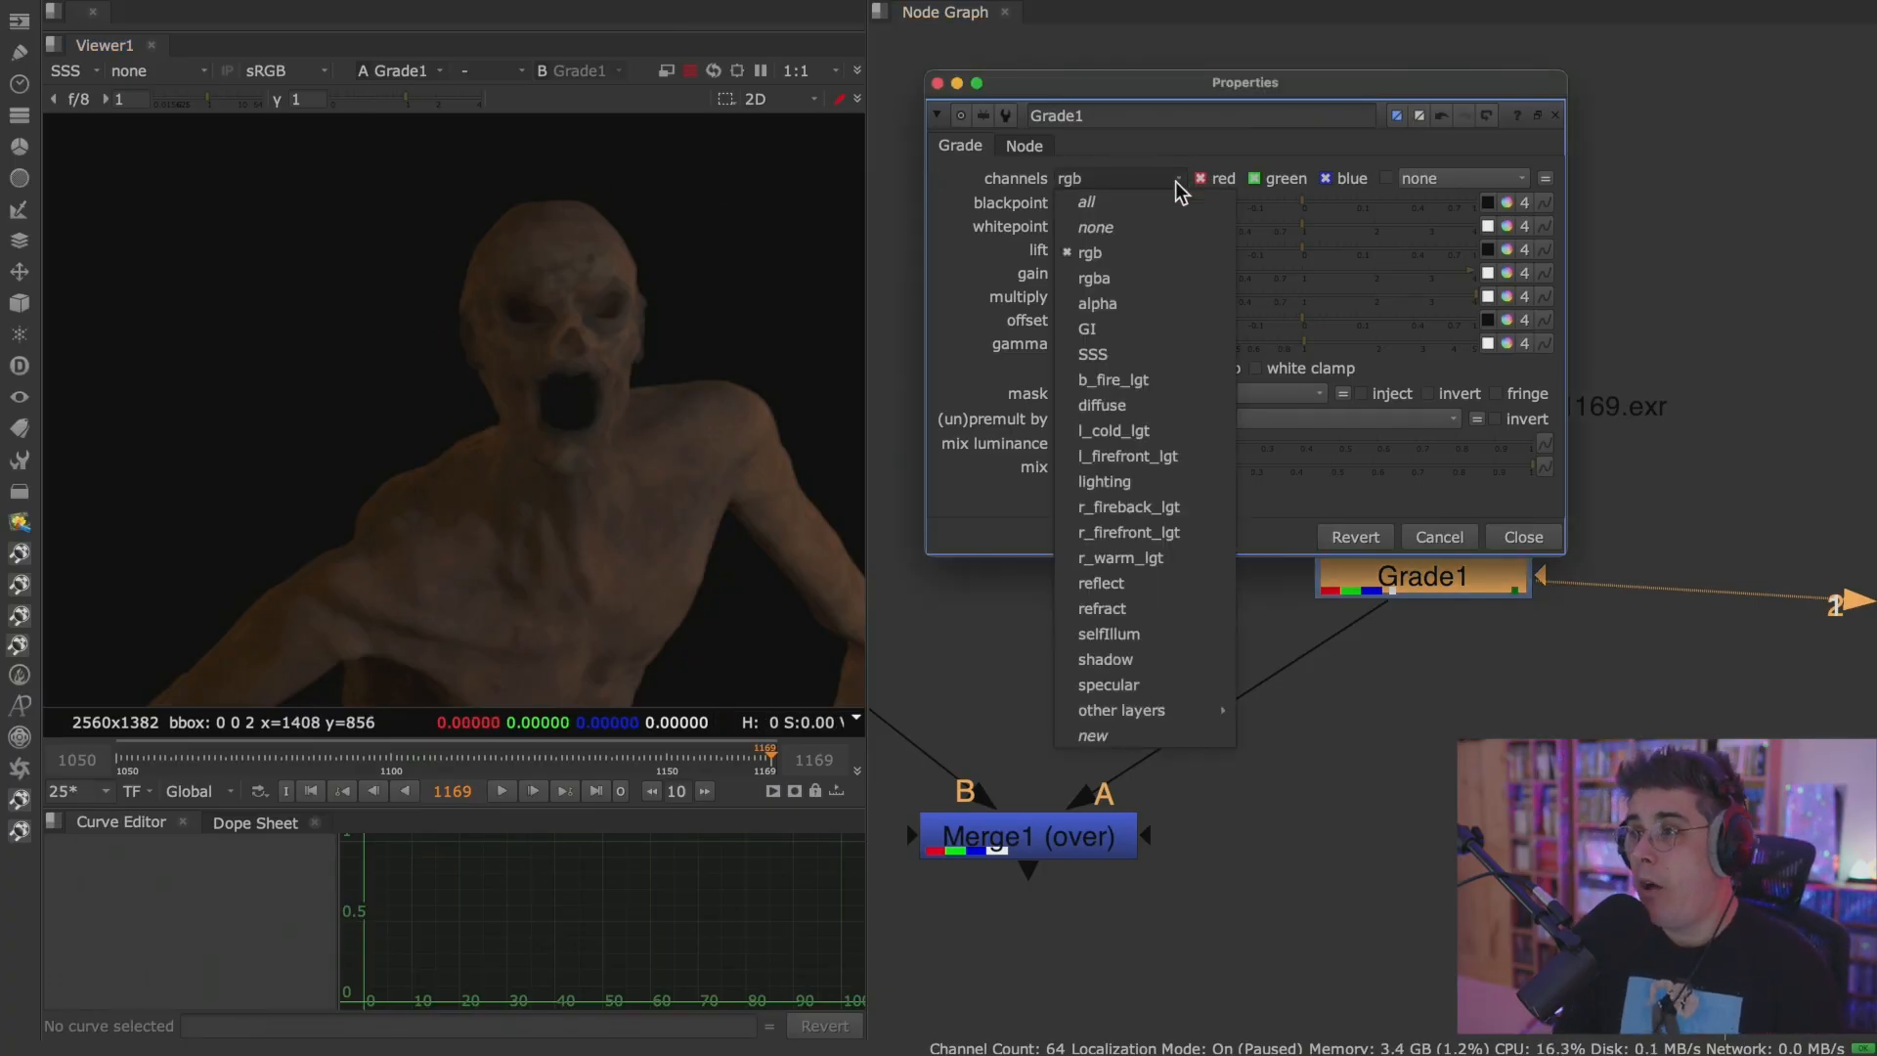
{"action": "left_click", "coordinate": [1173, 179]}
{"action": "left_click", "coordinate": [1165, 186]}
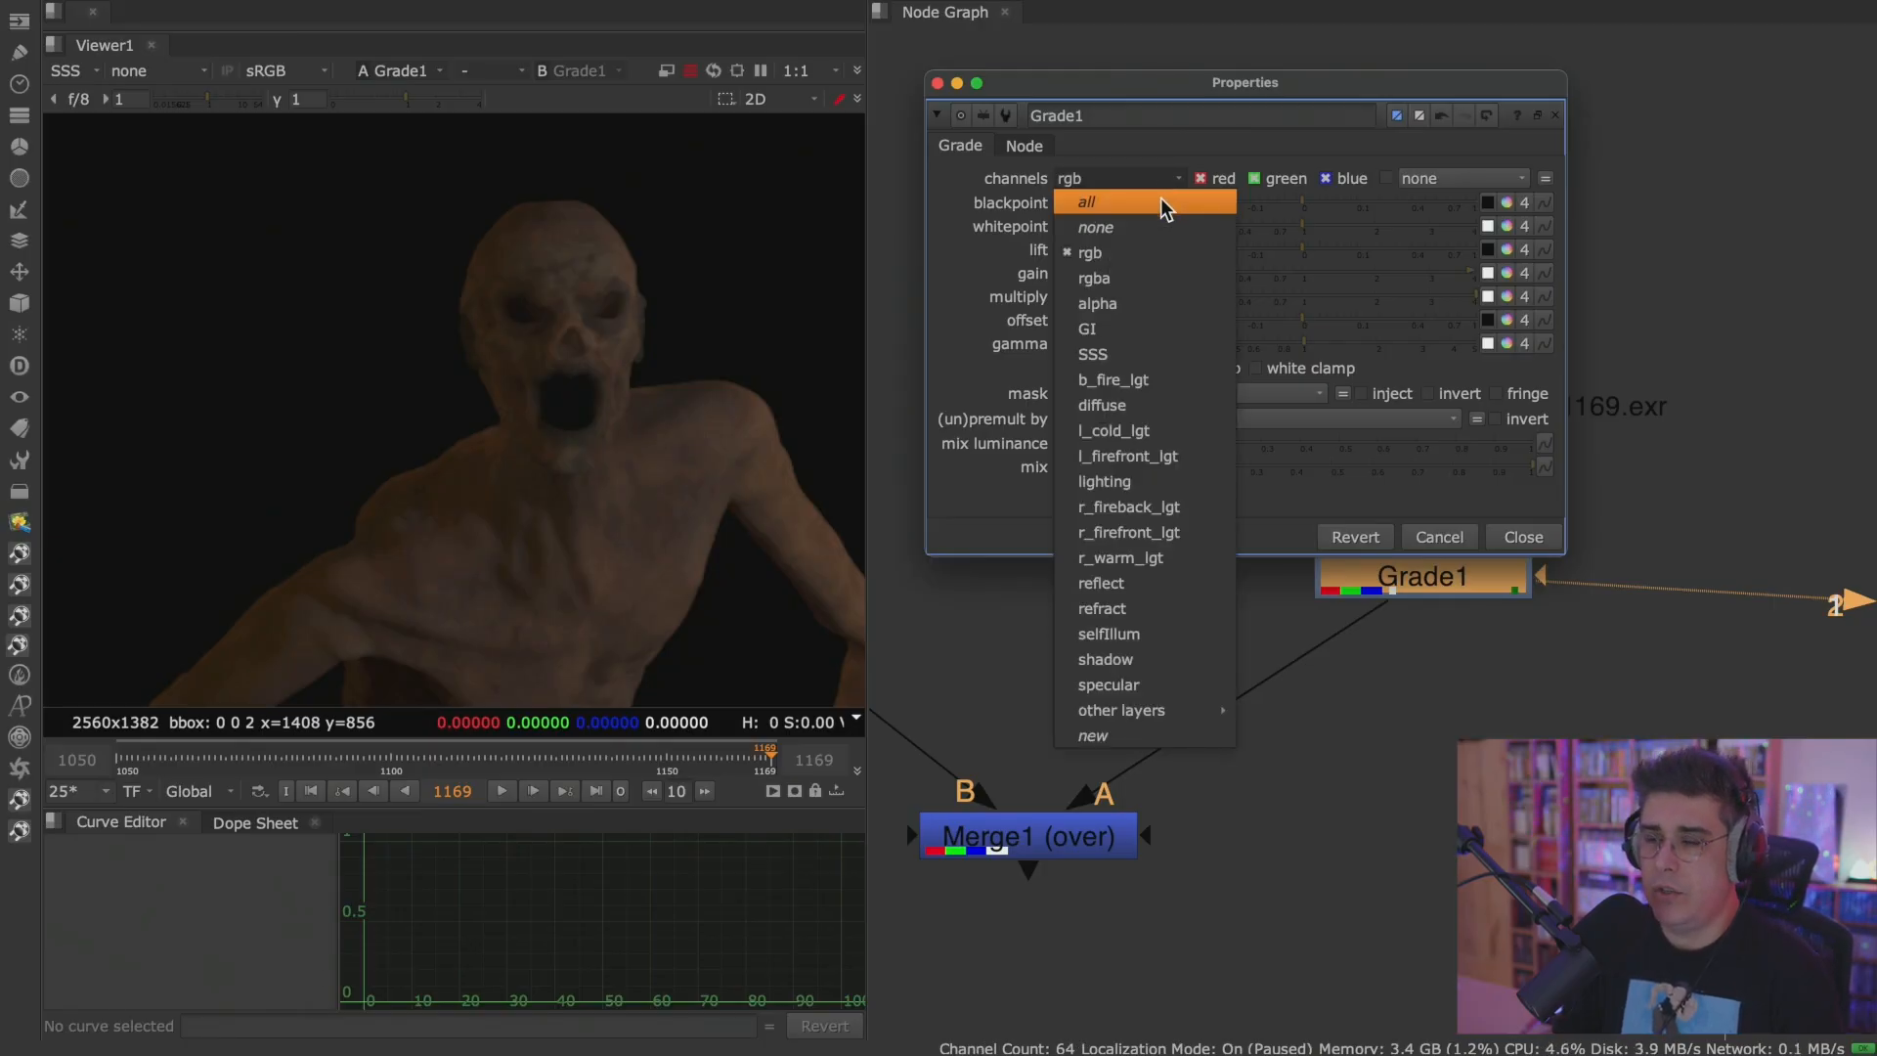
{"action": "left_click", "coordinate": [1165, 202]}
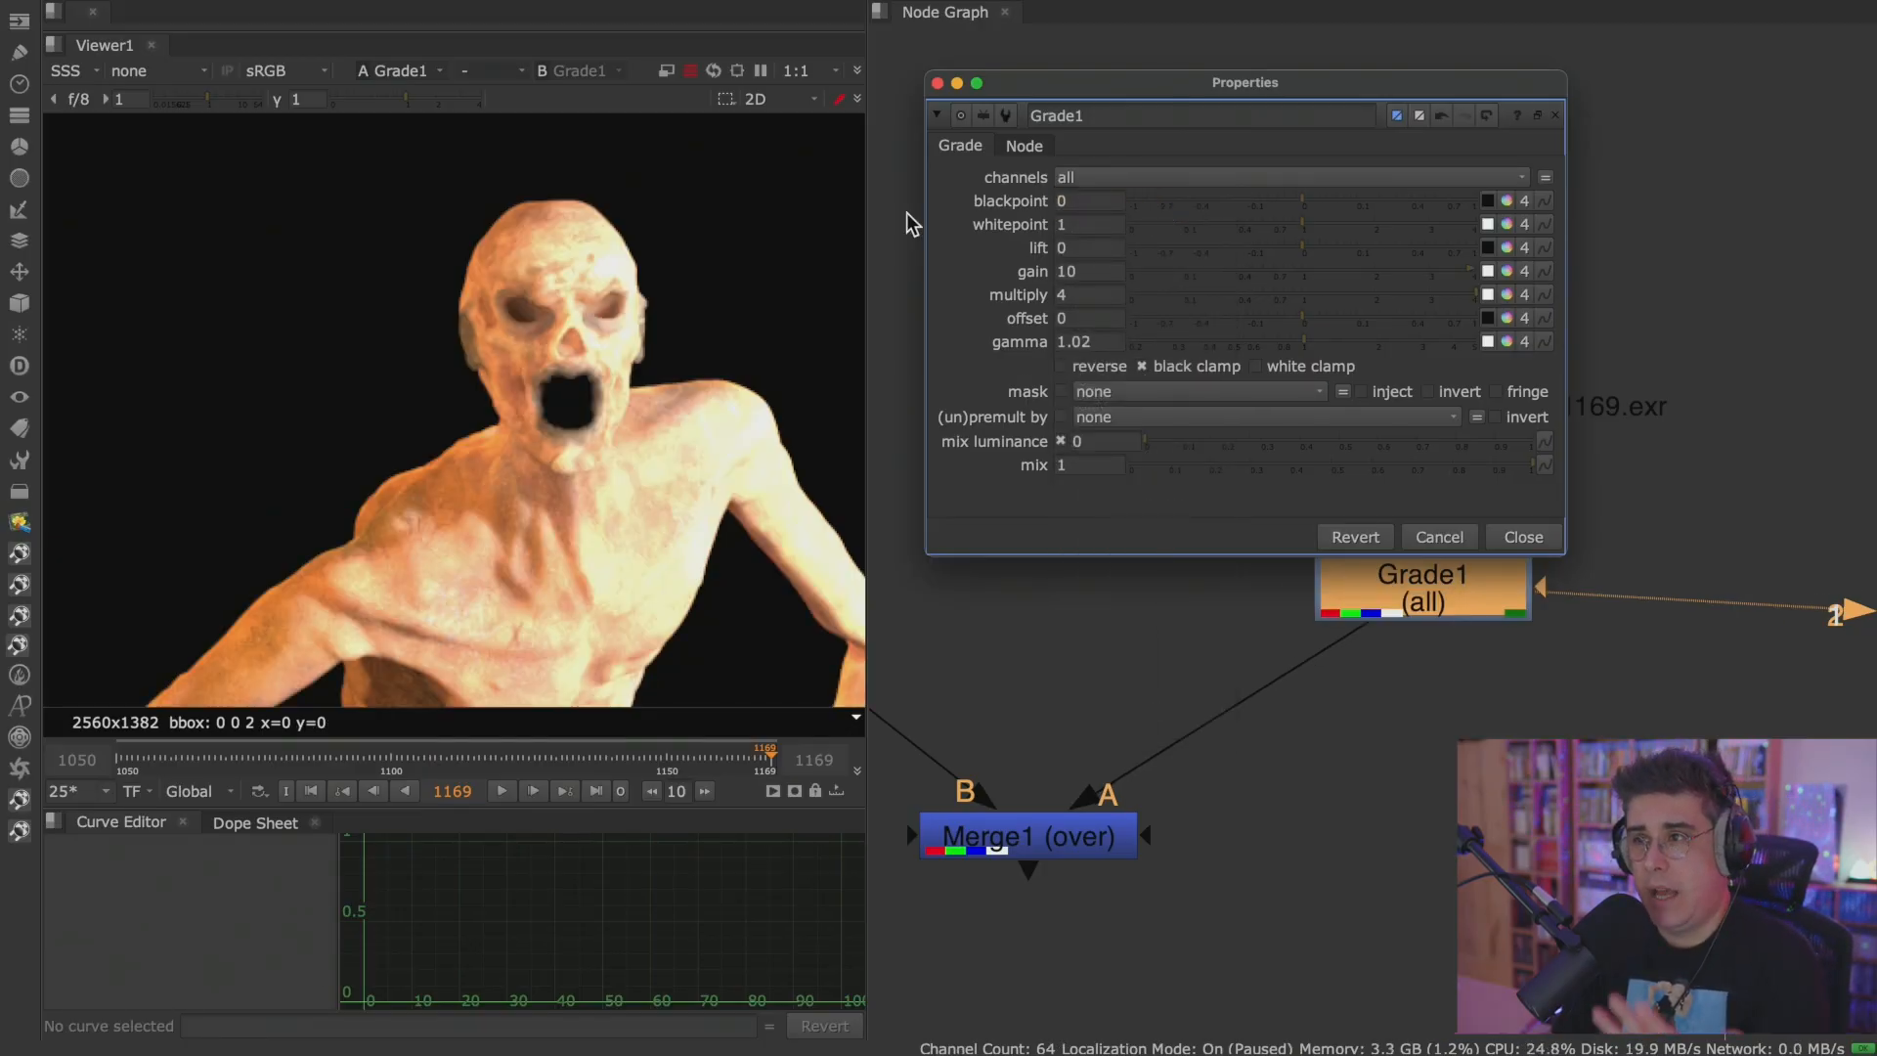
Check the effect of the grade on the GI, diffuse, rgb and SSS layers in turn.
{"action": "left_click", "coordinate": [75, 71]}
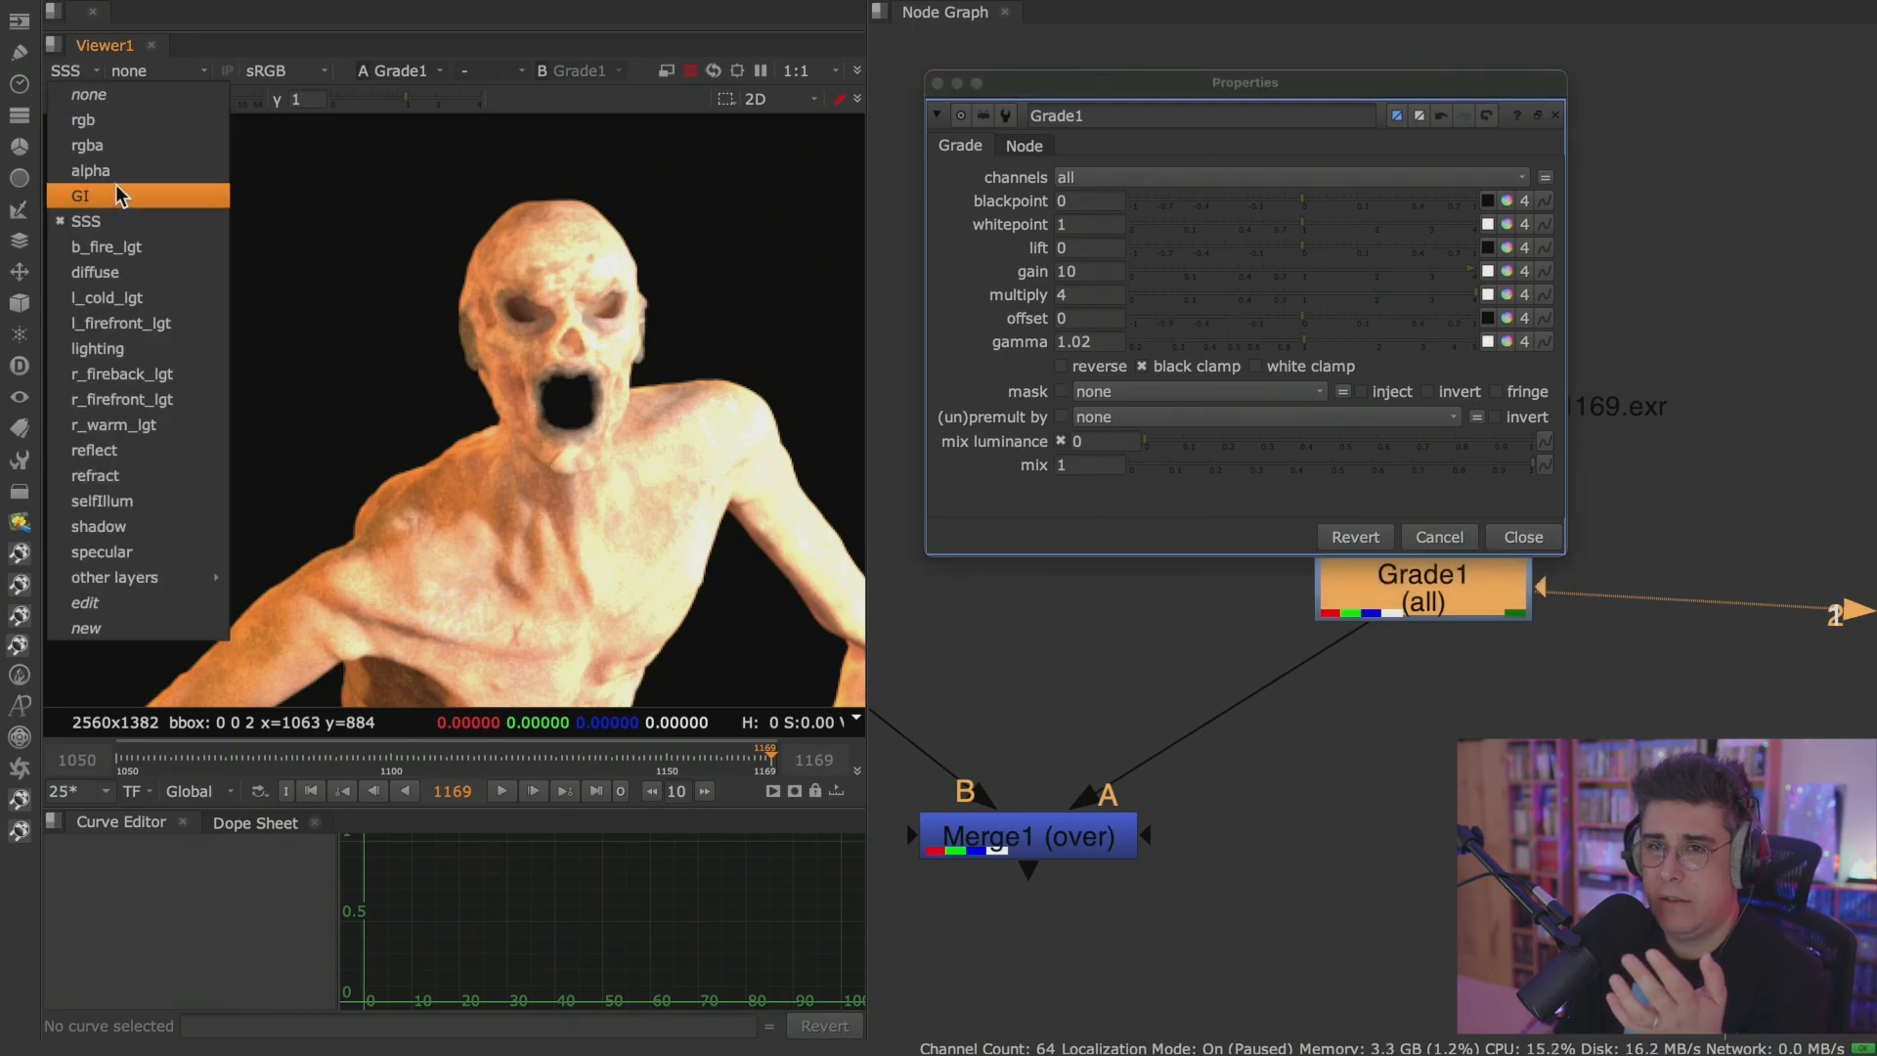
{"action": "left_click", "coordinate": [118, 196]}
{"action": "left_click", "coordinate": [79, 70]}
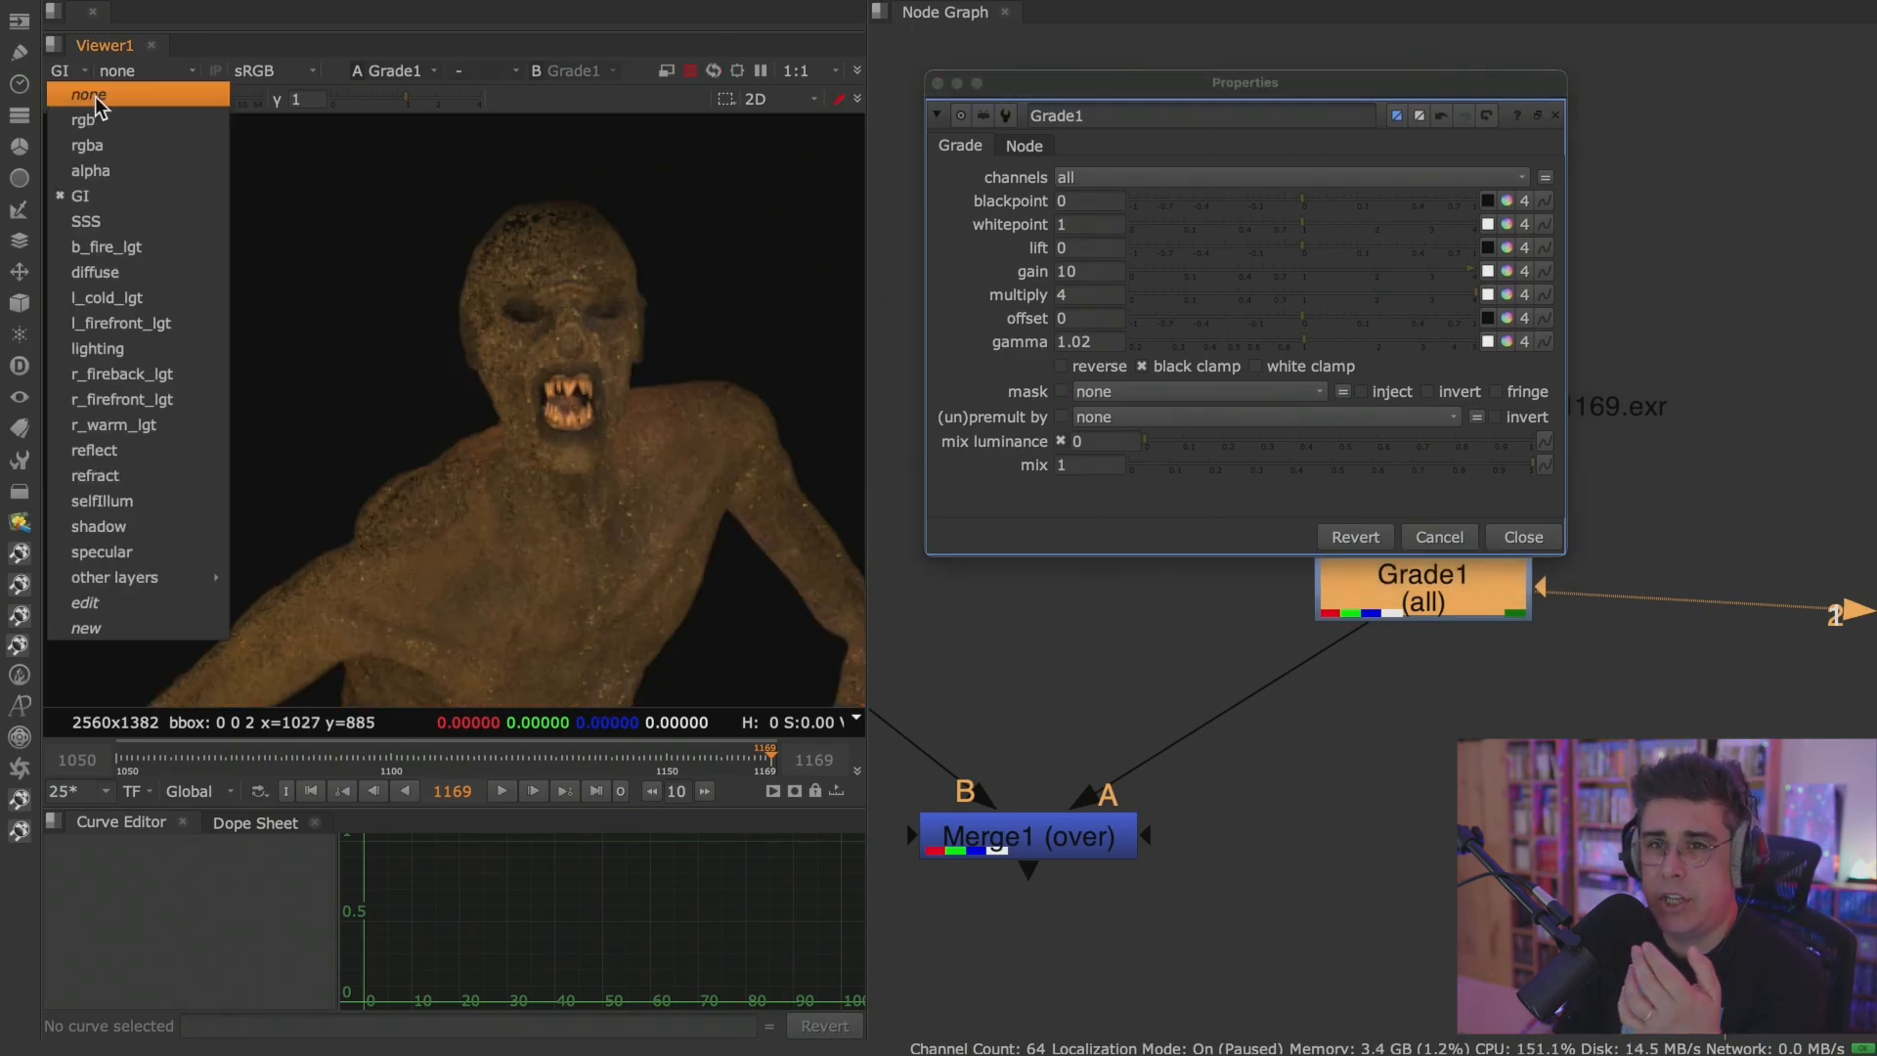
{"action": "left_click", "coordinate": [145, 283]}
{"action": "left_click", "coordinate": [78, 70]}
{"action": "left_click", "coordinate": [93, 119]}
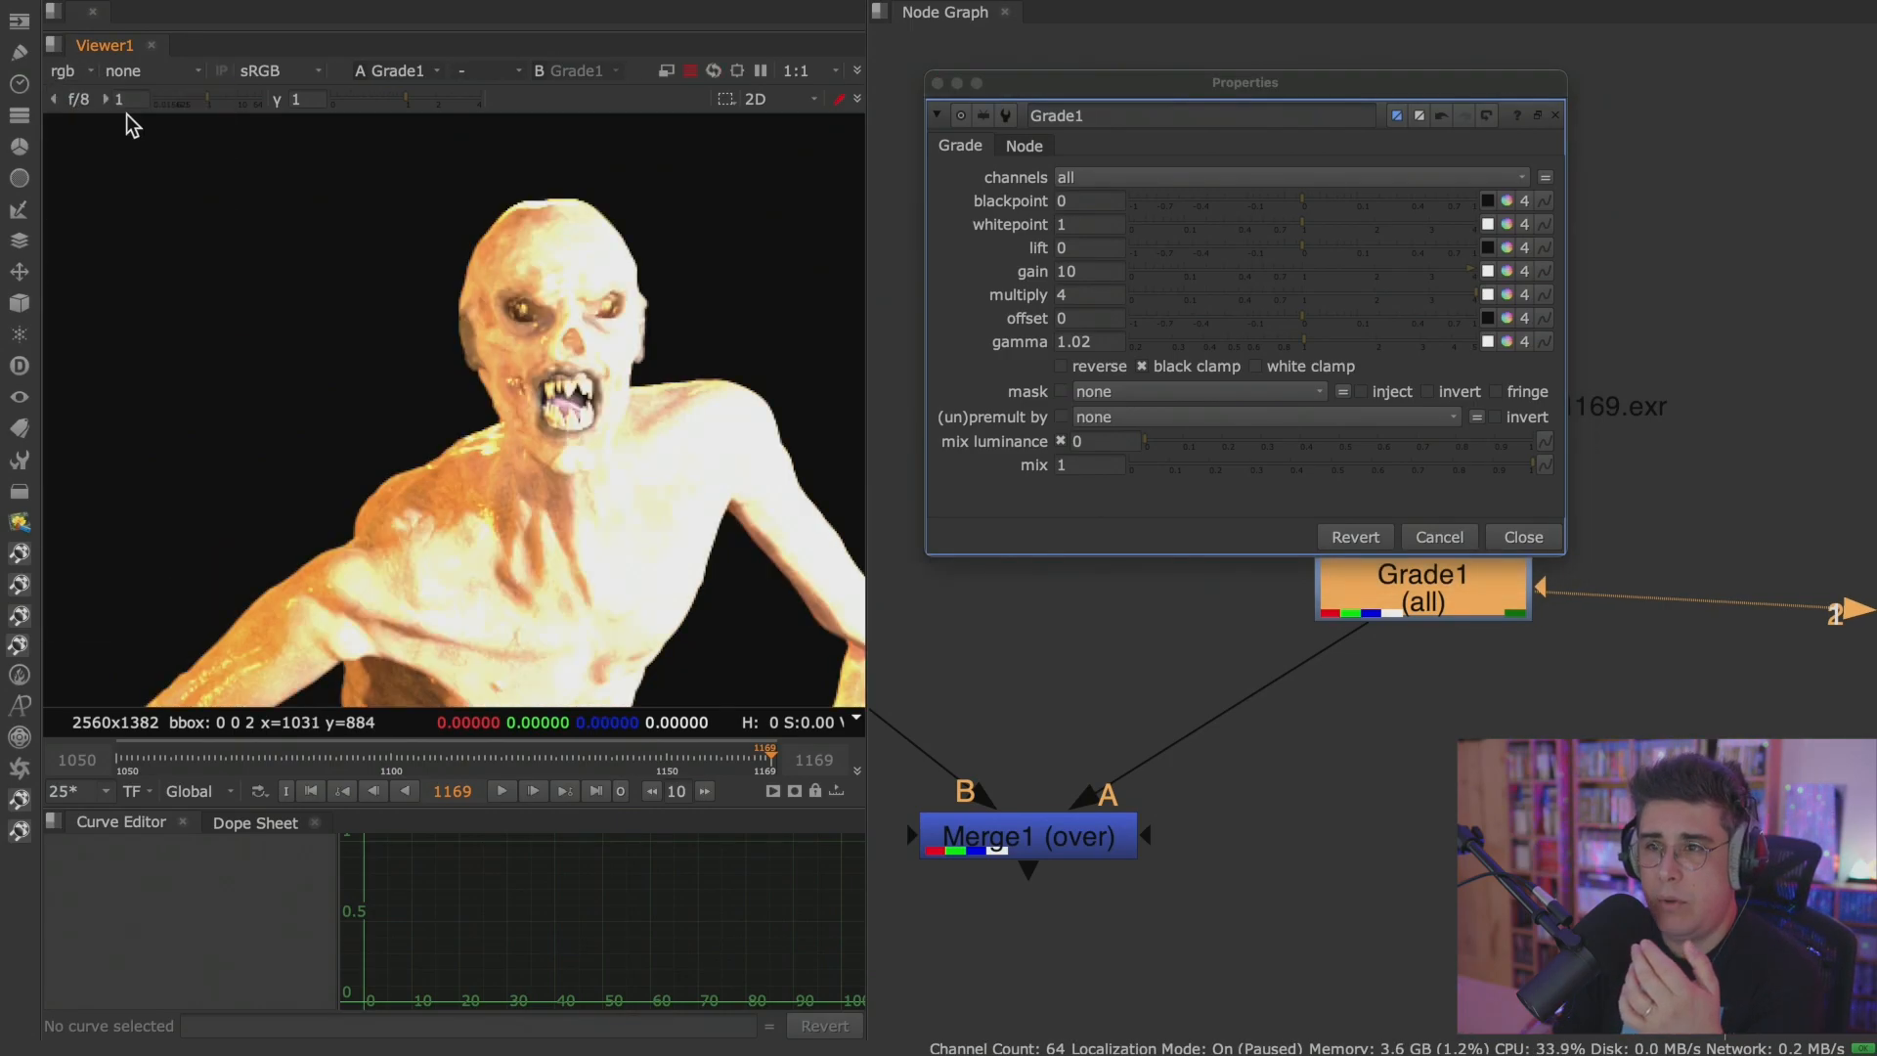
{"action": "left_click", "coordinate": [82, 72]}
{"action": "left_click", "coordinate": [114, 222]}
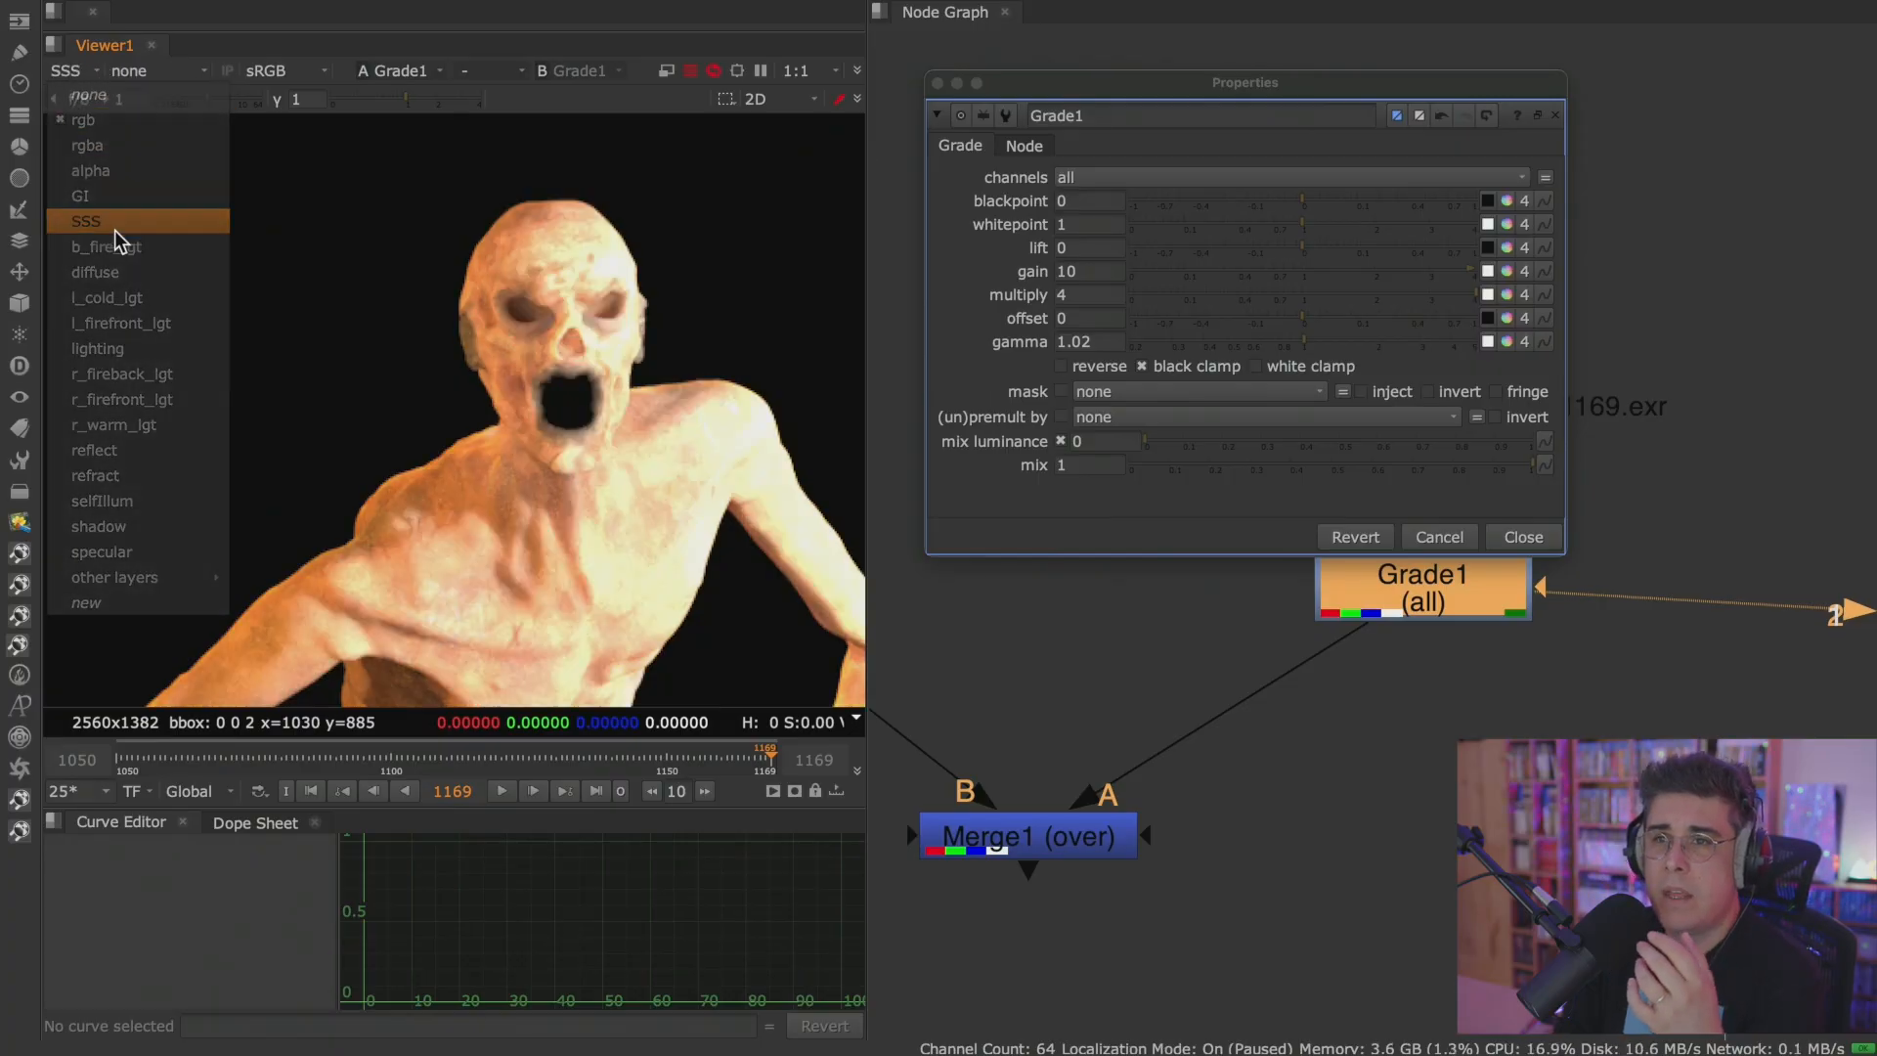
Restrict Grade1's channels to the SSS layer only.
{"action": "left_click", "coordinate": [1067, 180]}
{"action": "left_click", "coordinate": [1170, 353]}
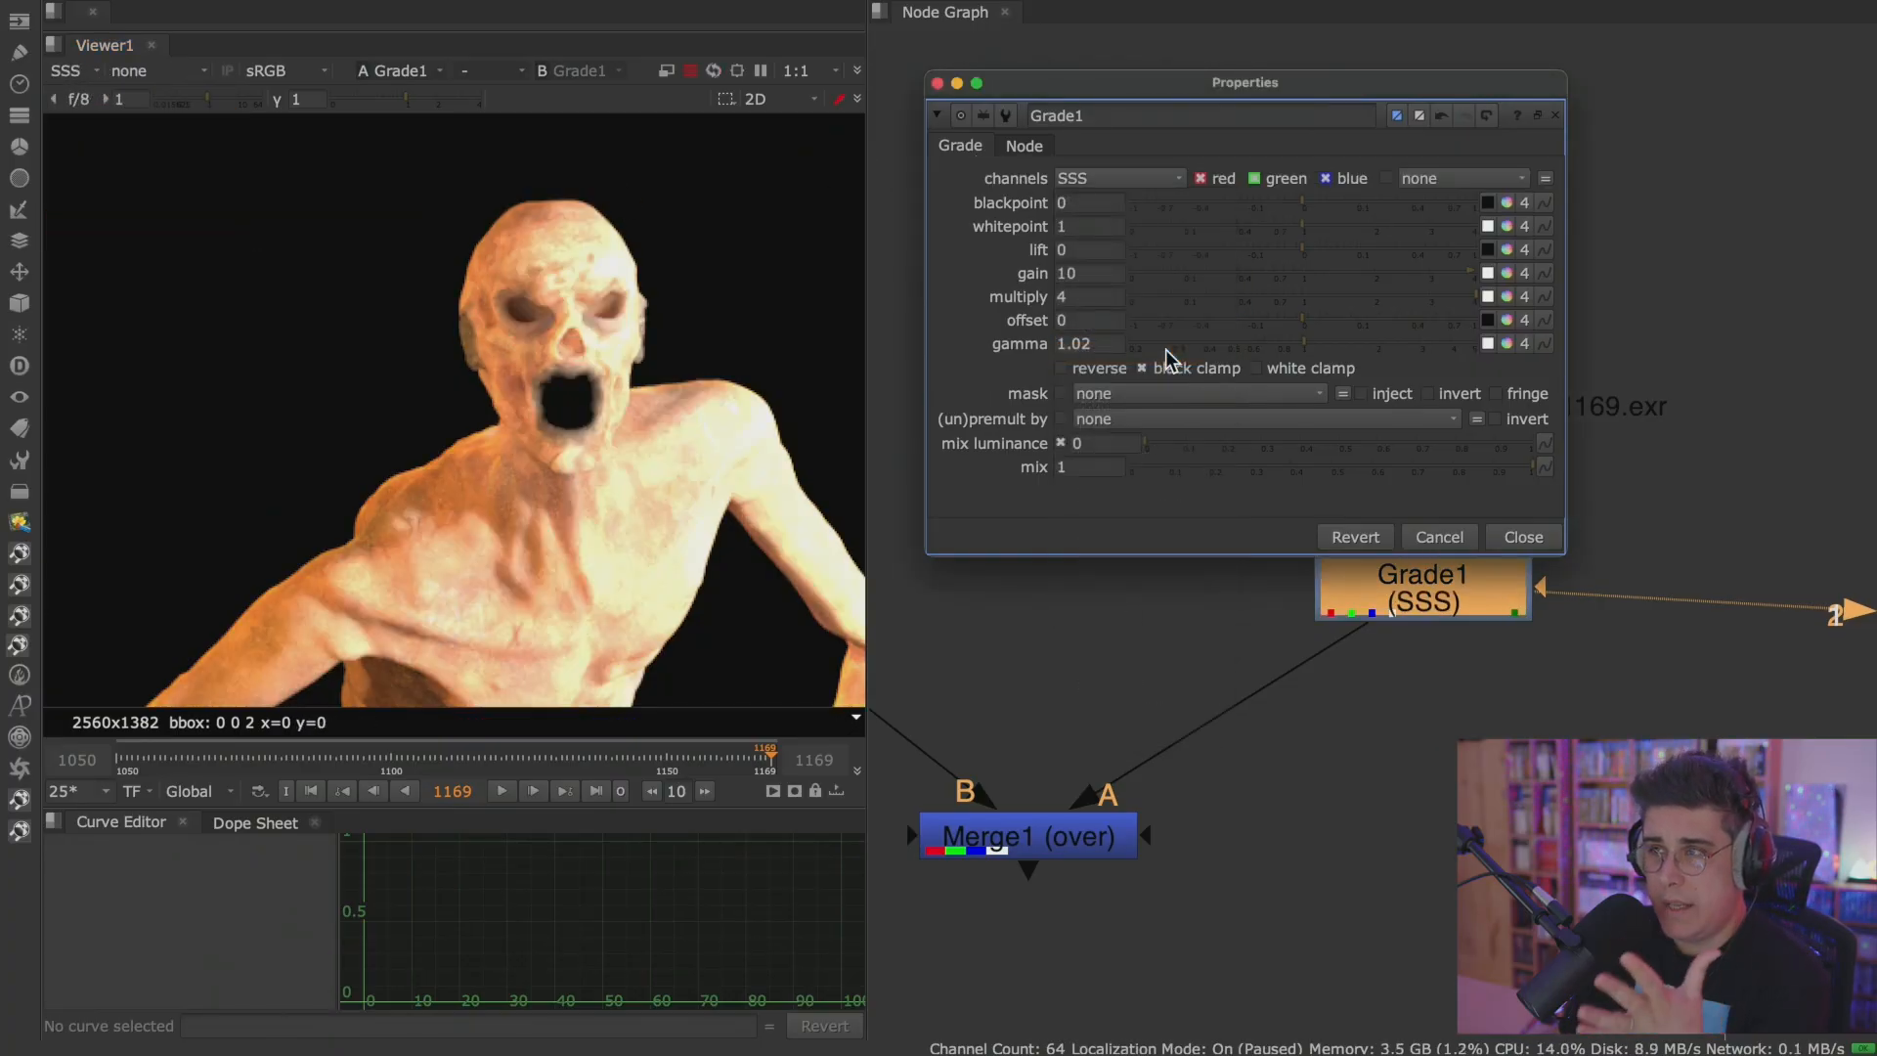
{"action": "left_click", "coordinate": [1139, 179]}
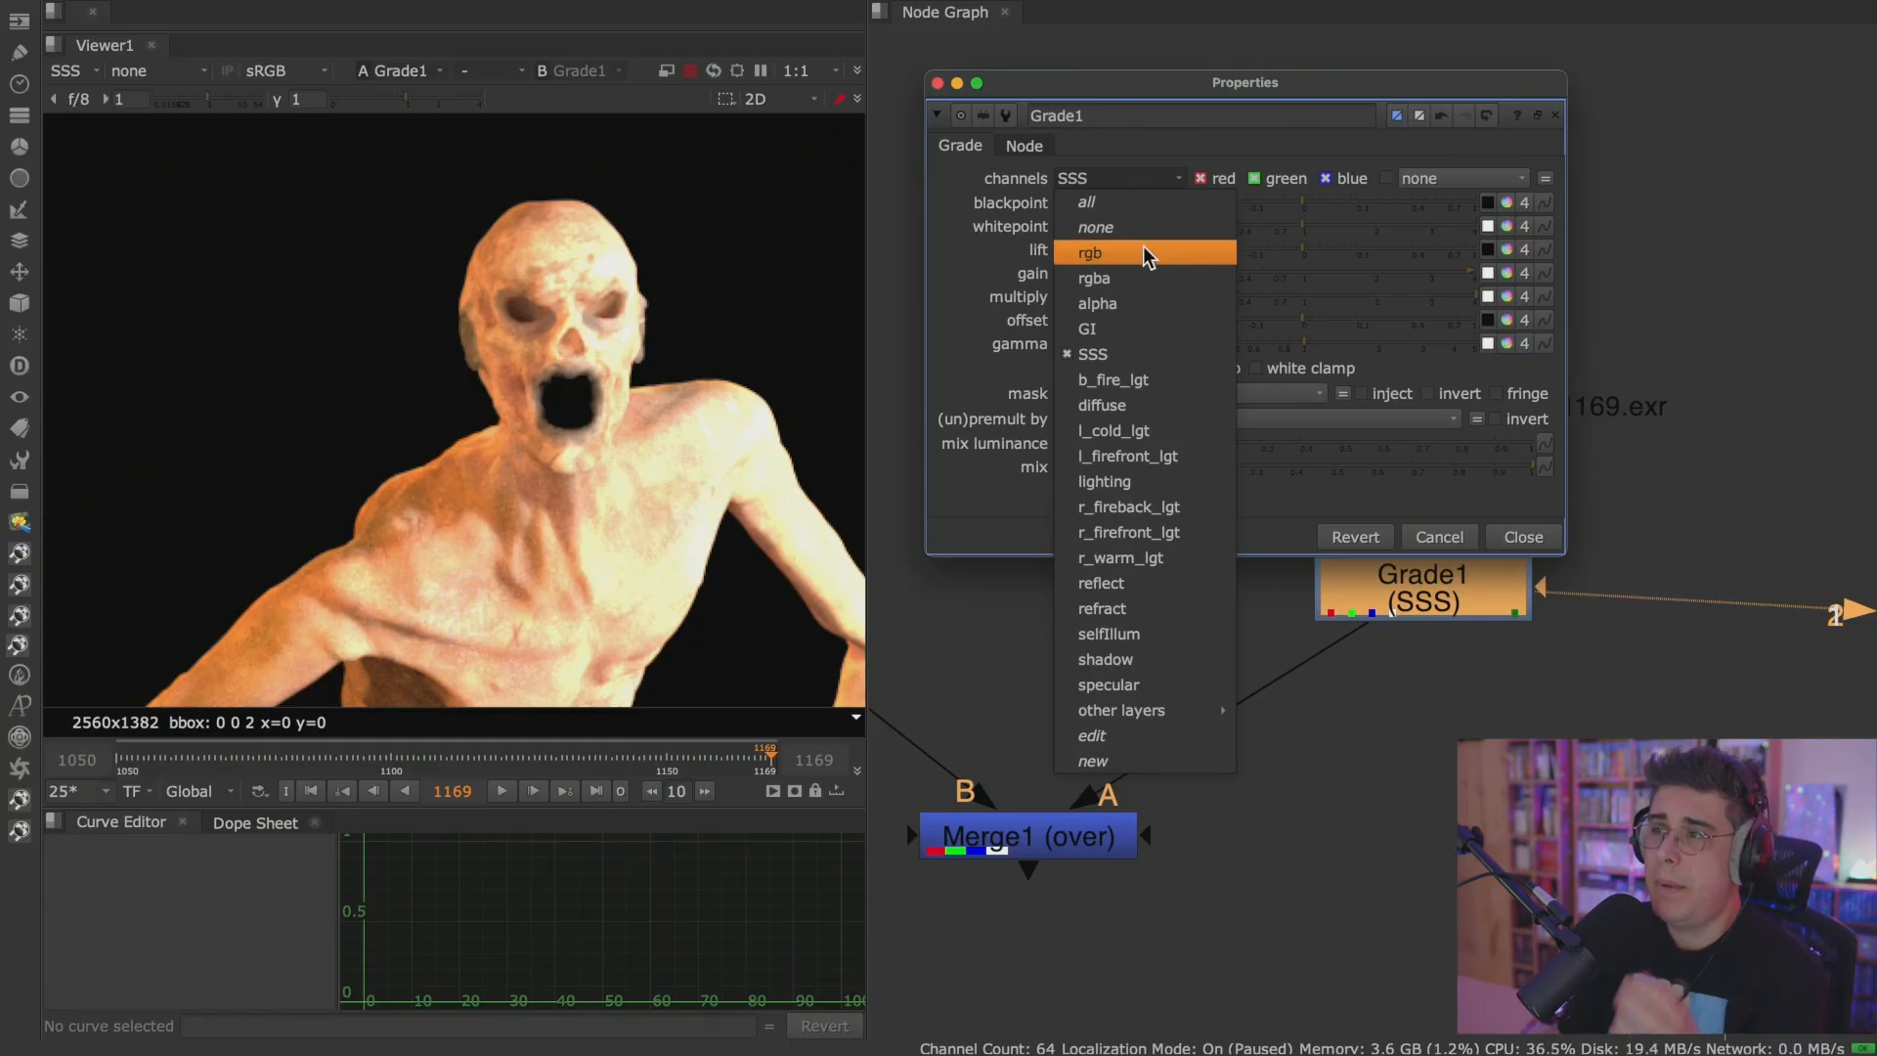
{"action": "left_click", "coordinate": [985, 258]}
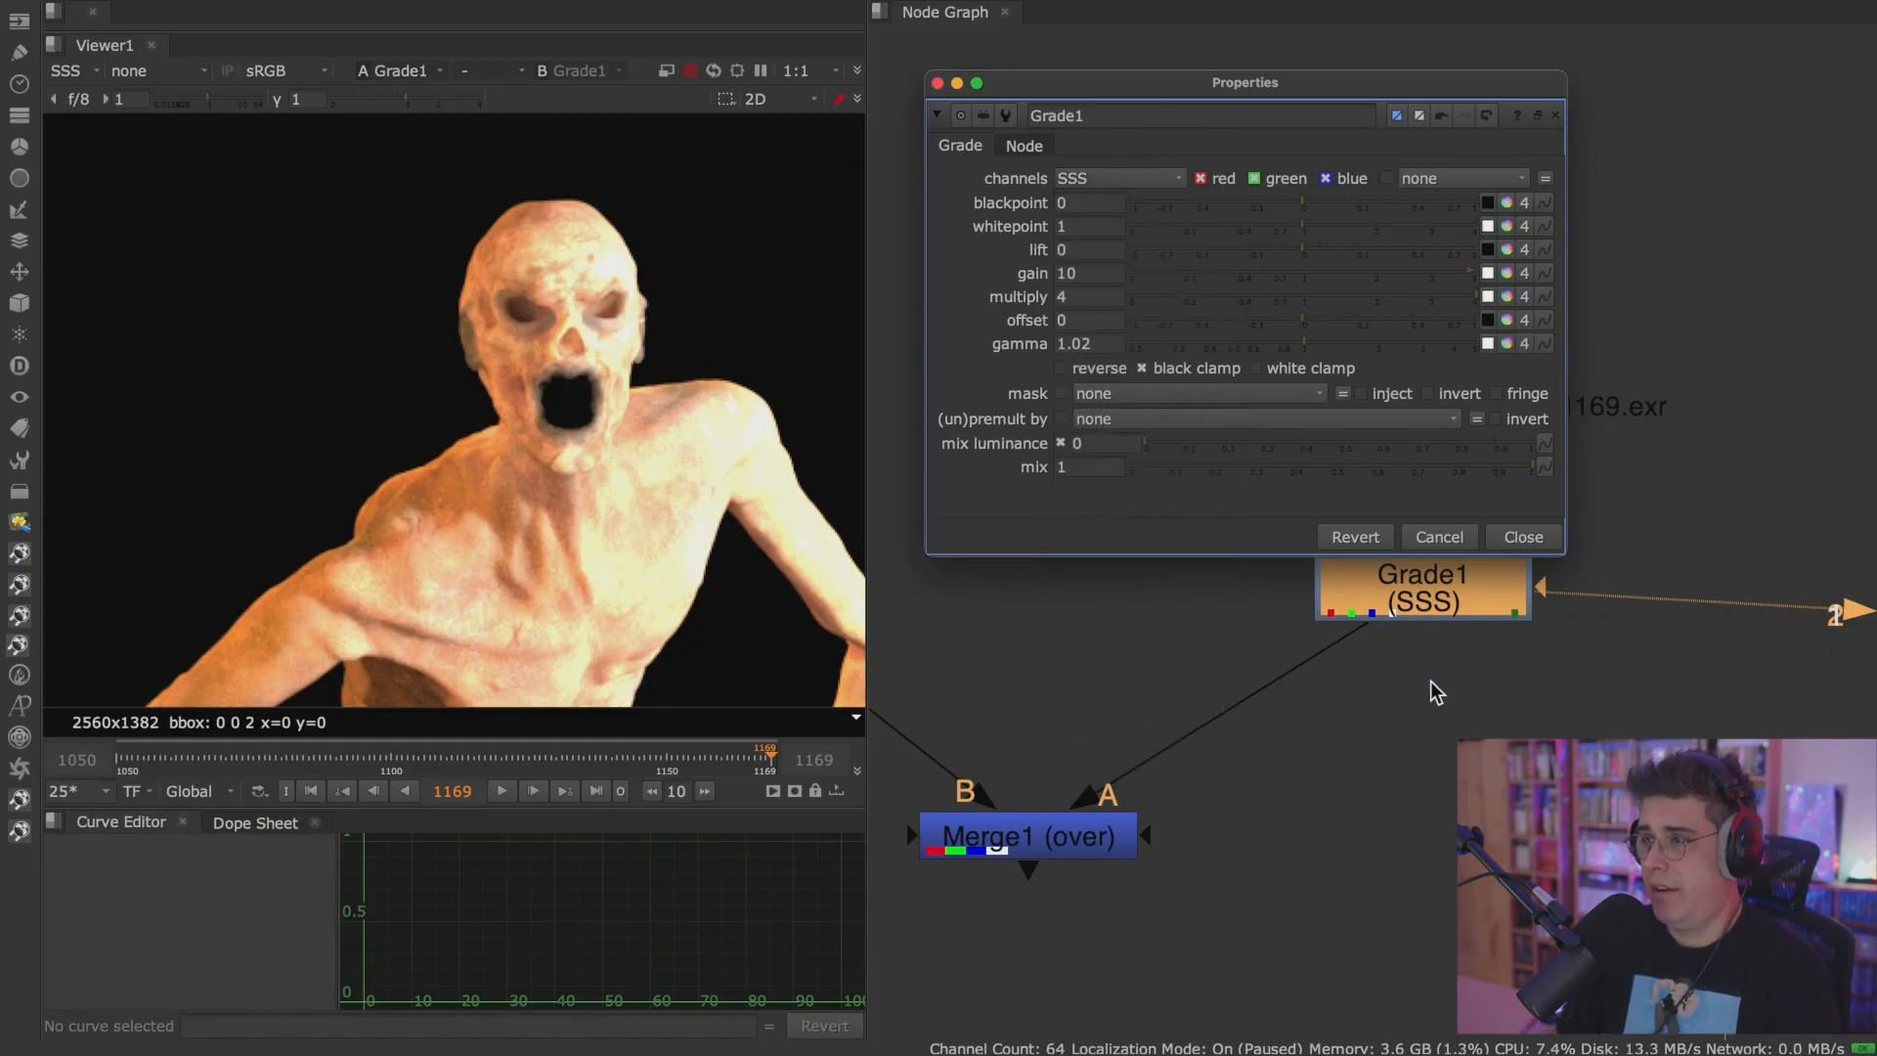
Show the rgba layer in the viewer and compare the ungraded Read4 render with the Grade1 output.
{"action": "left_click", "coordinate": [86, 72]}
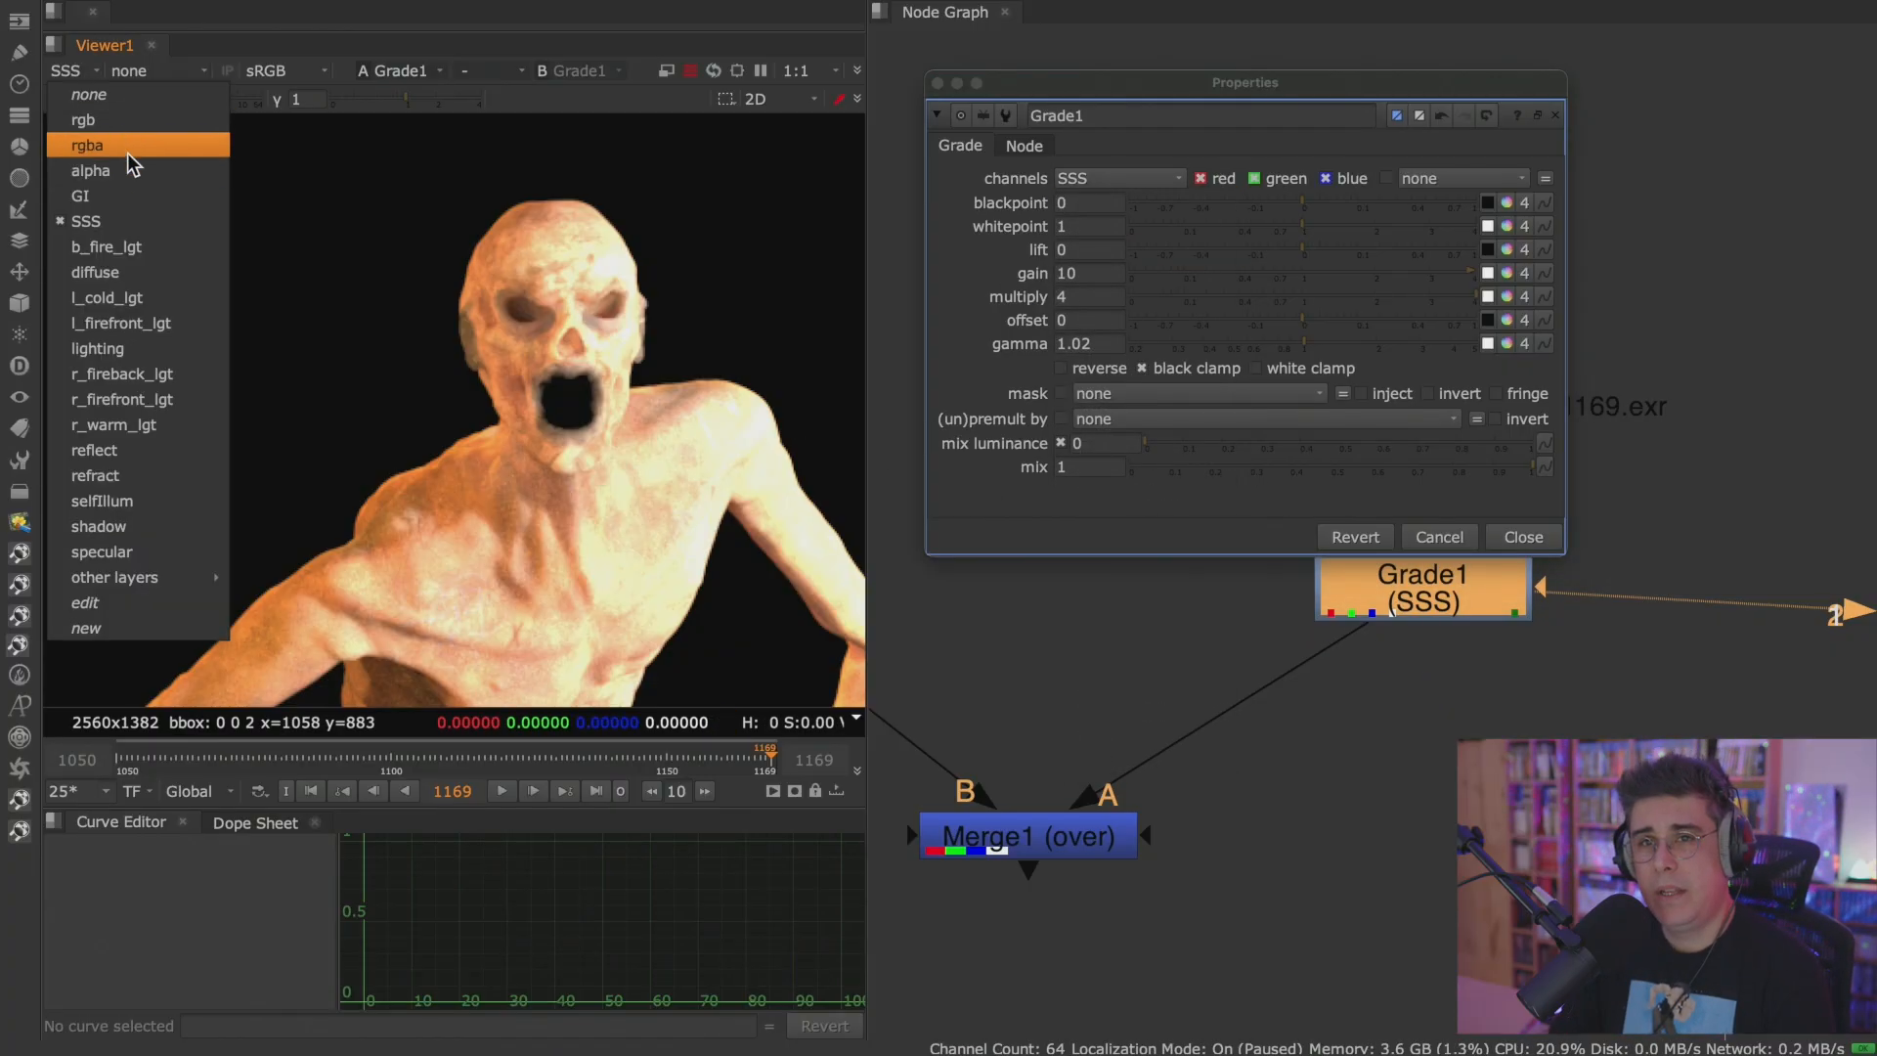
{"action": "left_click", "coordinate": [128, 152]}
{"action": "middle_click_drag", "start_coordinate": [1500, 507], "coordinate": [1466, 662]}
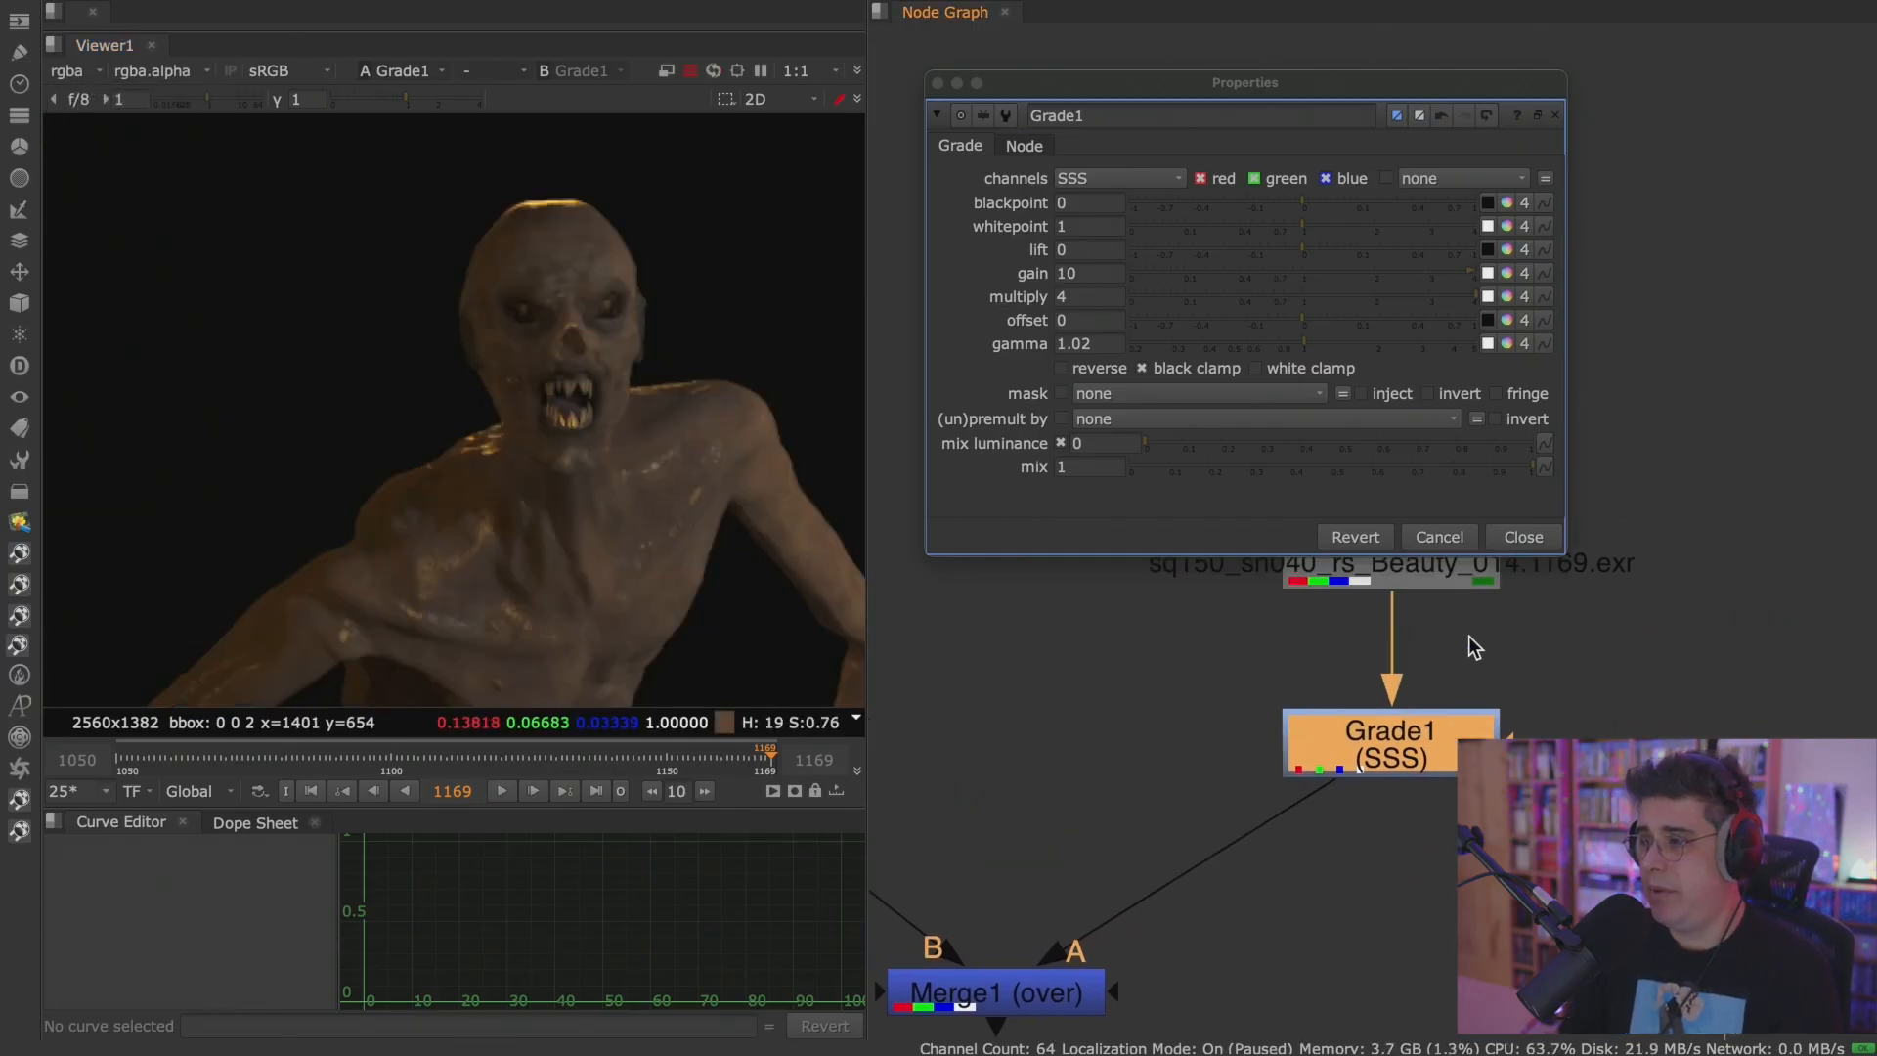
{"action": "left_click", "coordinate": [1446, 642]}
{"action": "key", "text": "1"}
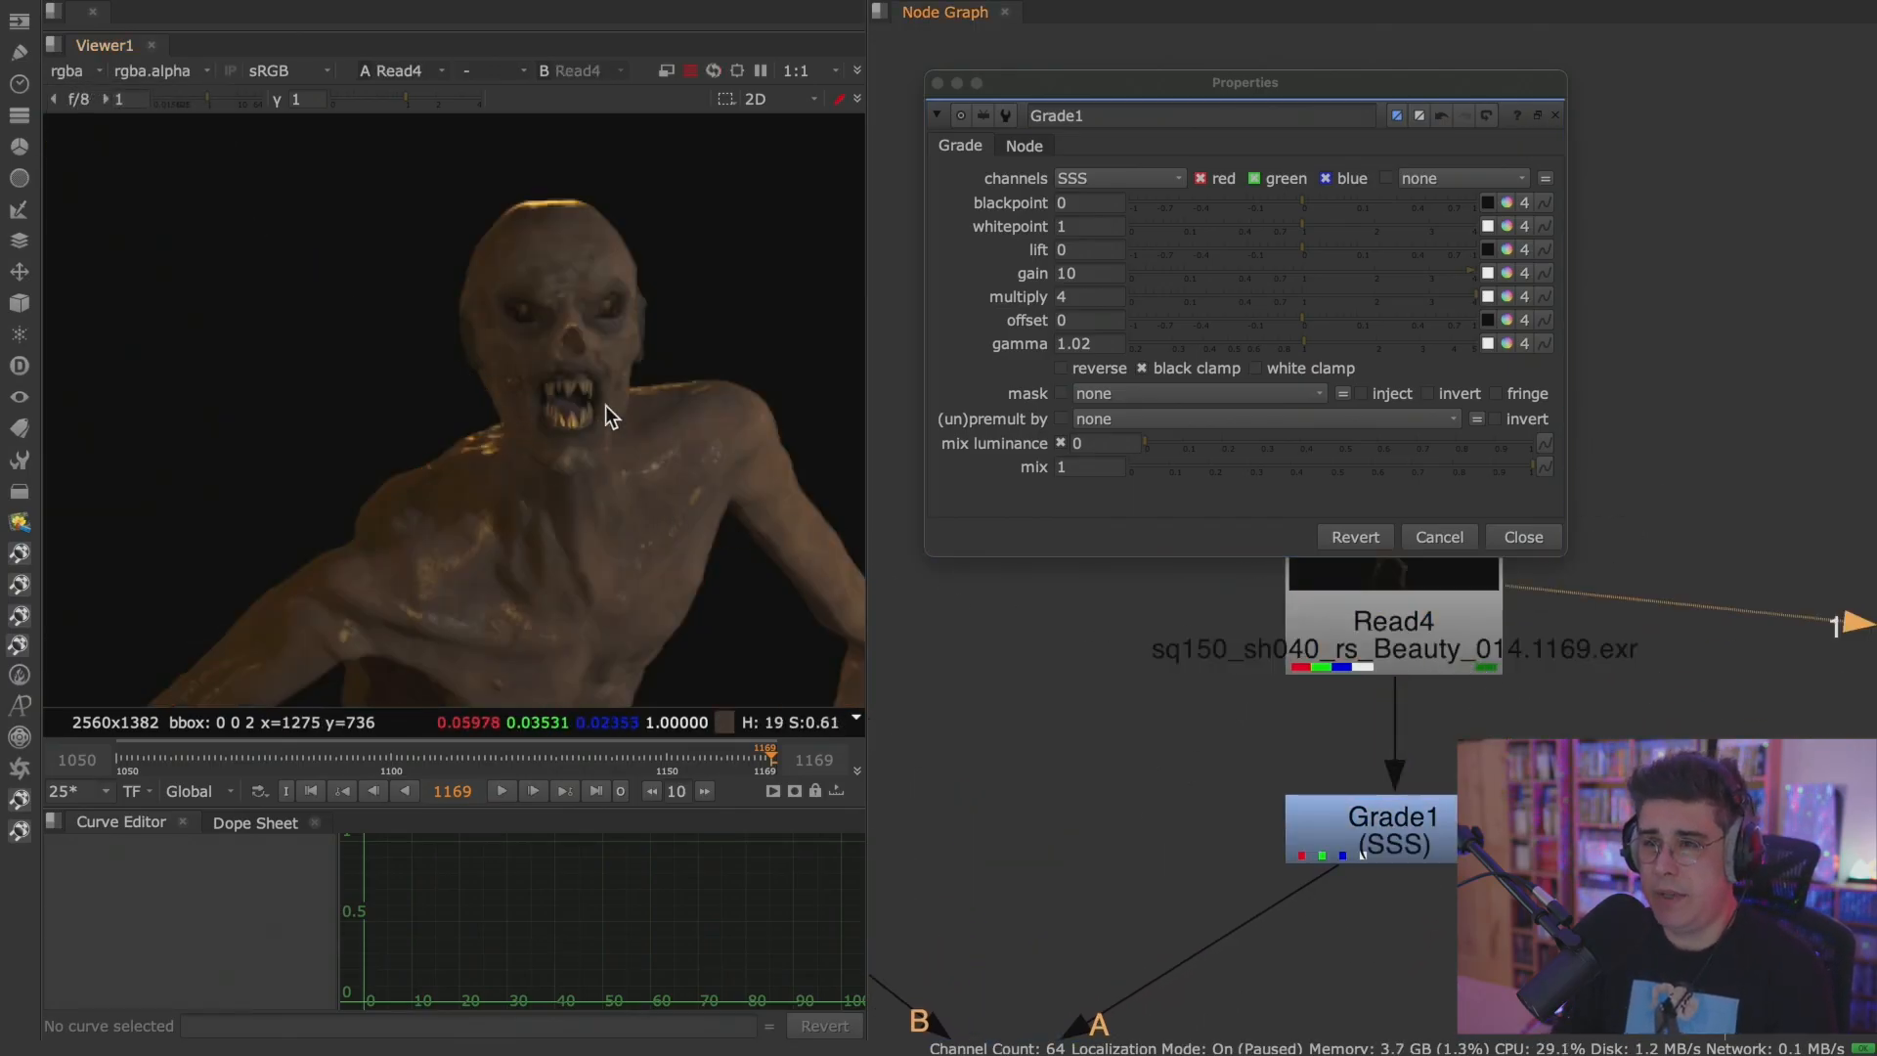
{"action": "scroll", "coordinate": [1496, 757], "scroll_direction": "down", "scroll_amount": 3}
{"action": "middle_click_drag", "start_coordinate": [1495, 757], "coordinate": [1396, 724]}
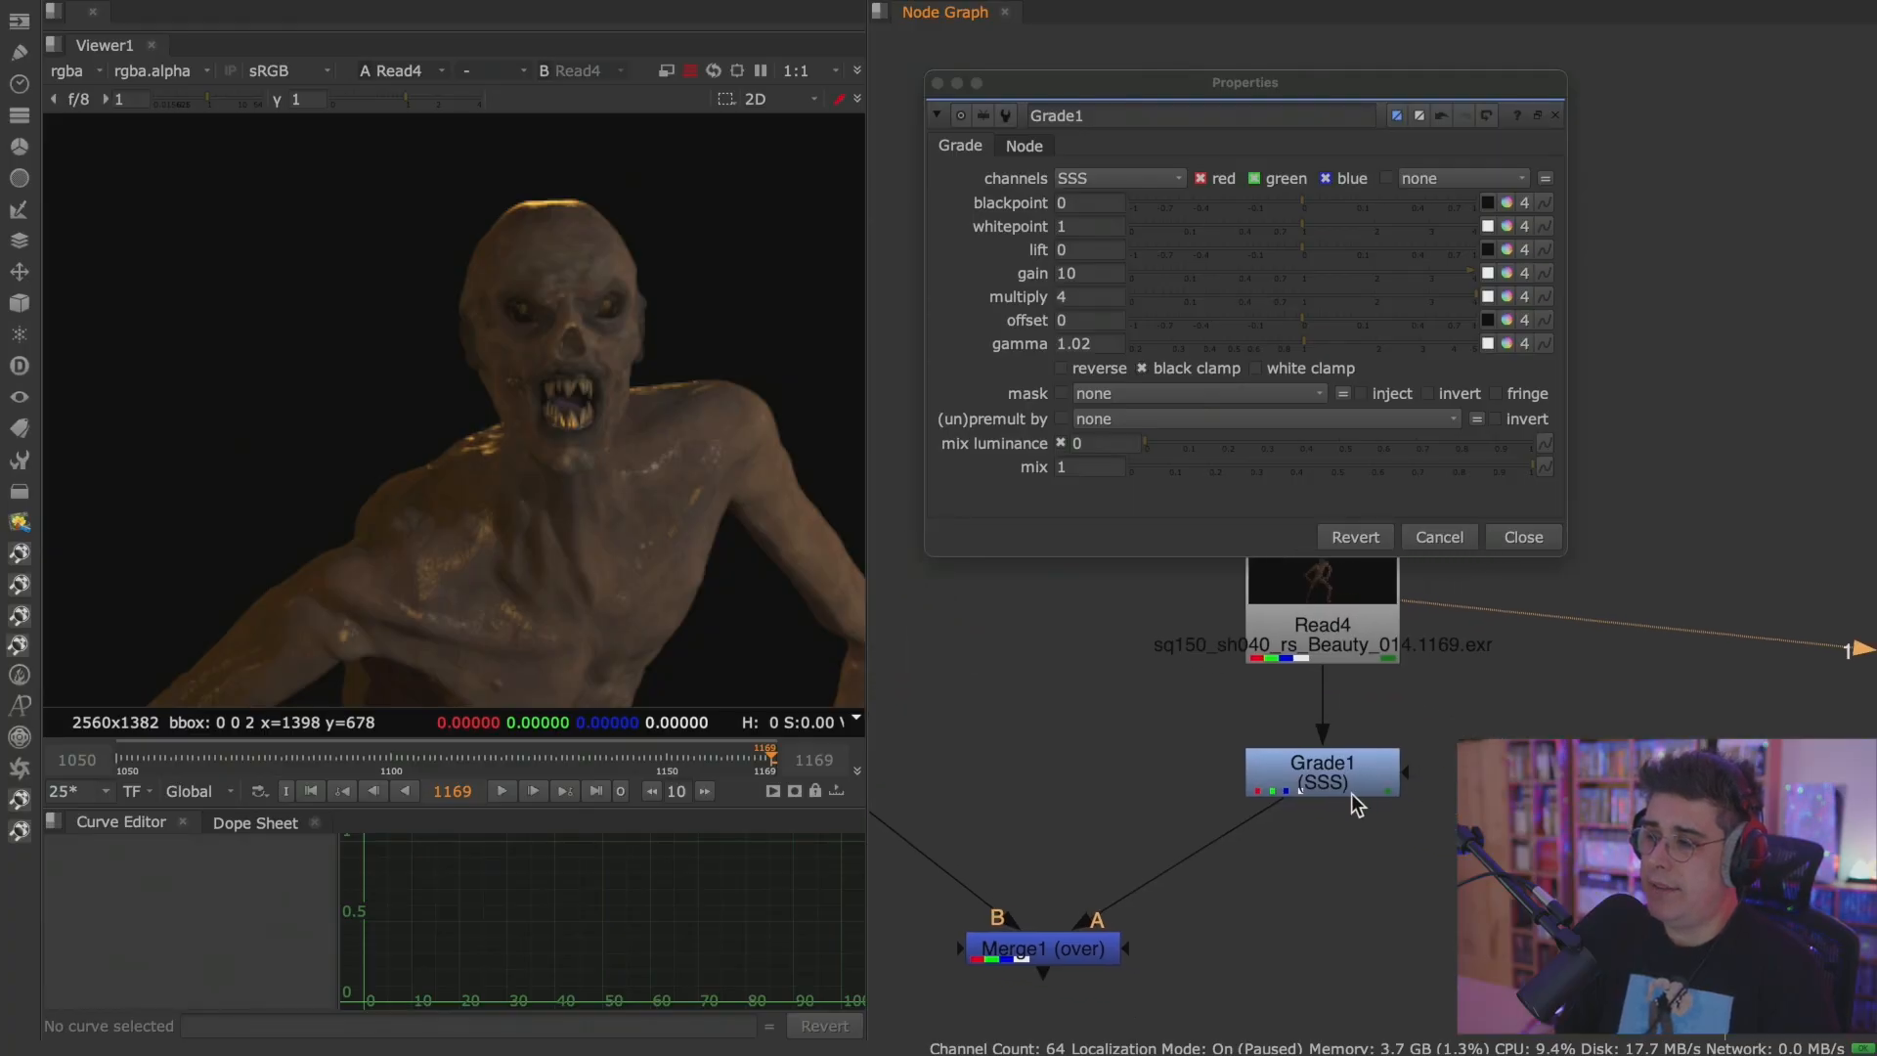
{"action": "scroll", "coordinate": [1352, 779], "scroll_direction": "up", "scroll_amount": 3}
{"action": "left_click", "coordinate": [1353, 777]}
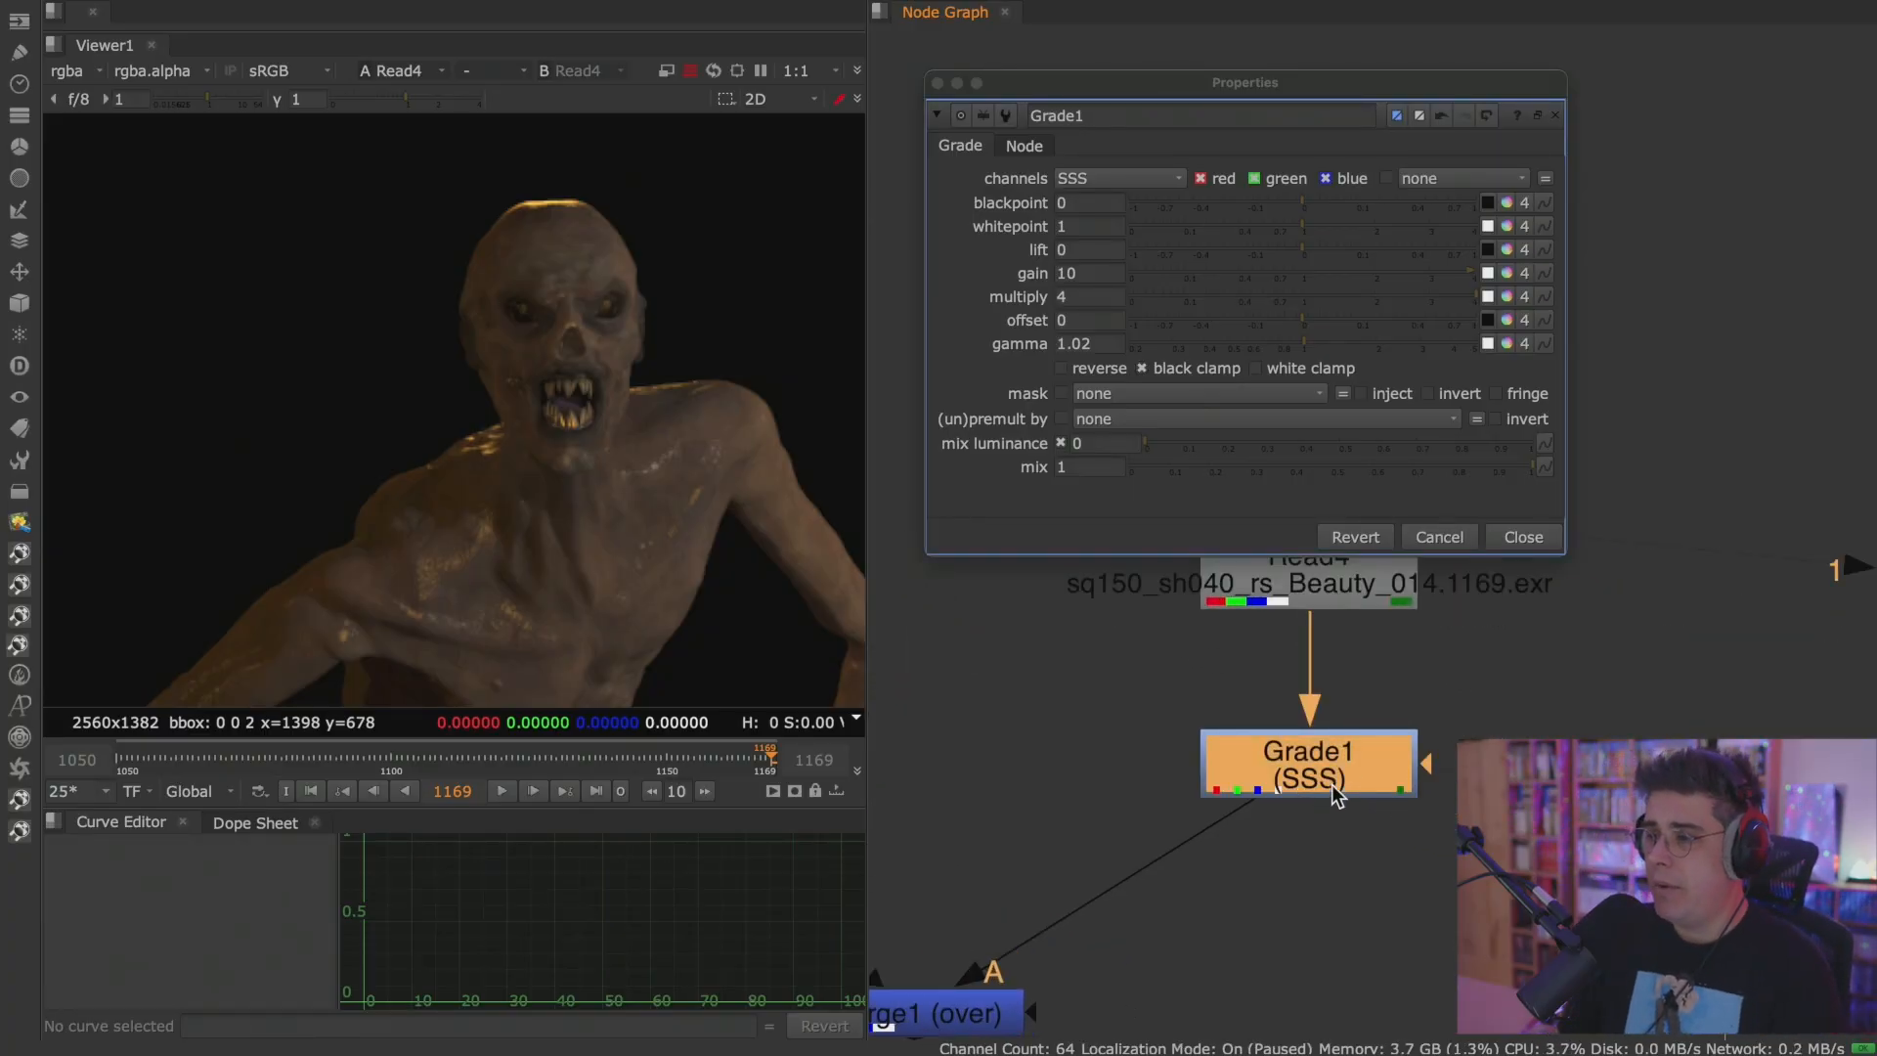
{"action": "key", "text": "1"}
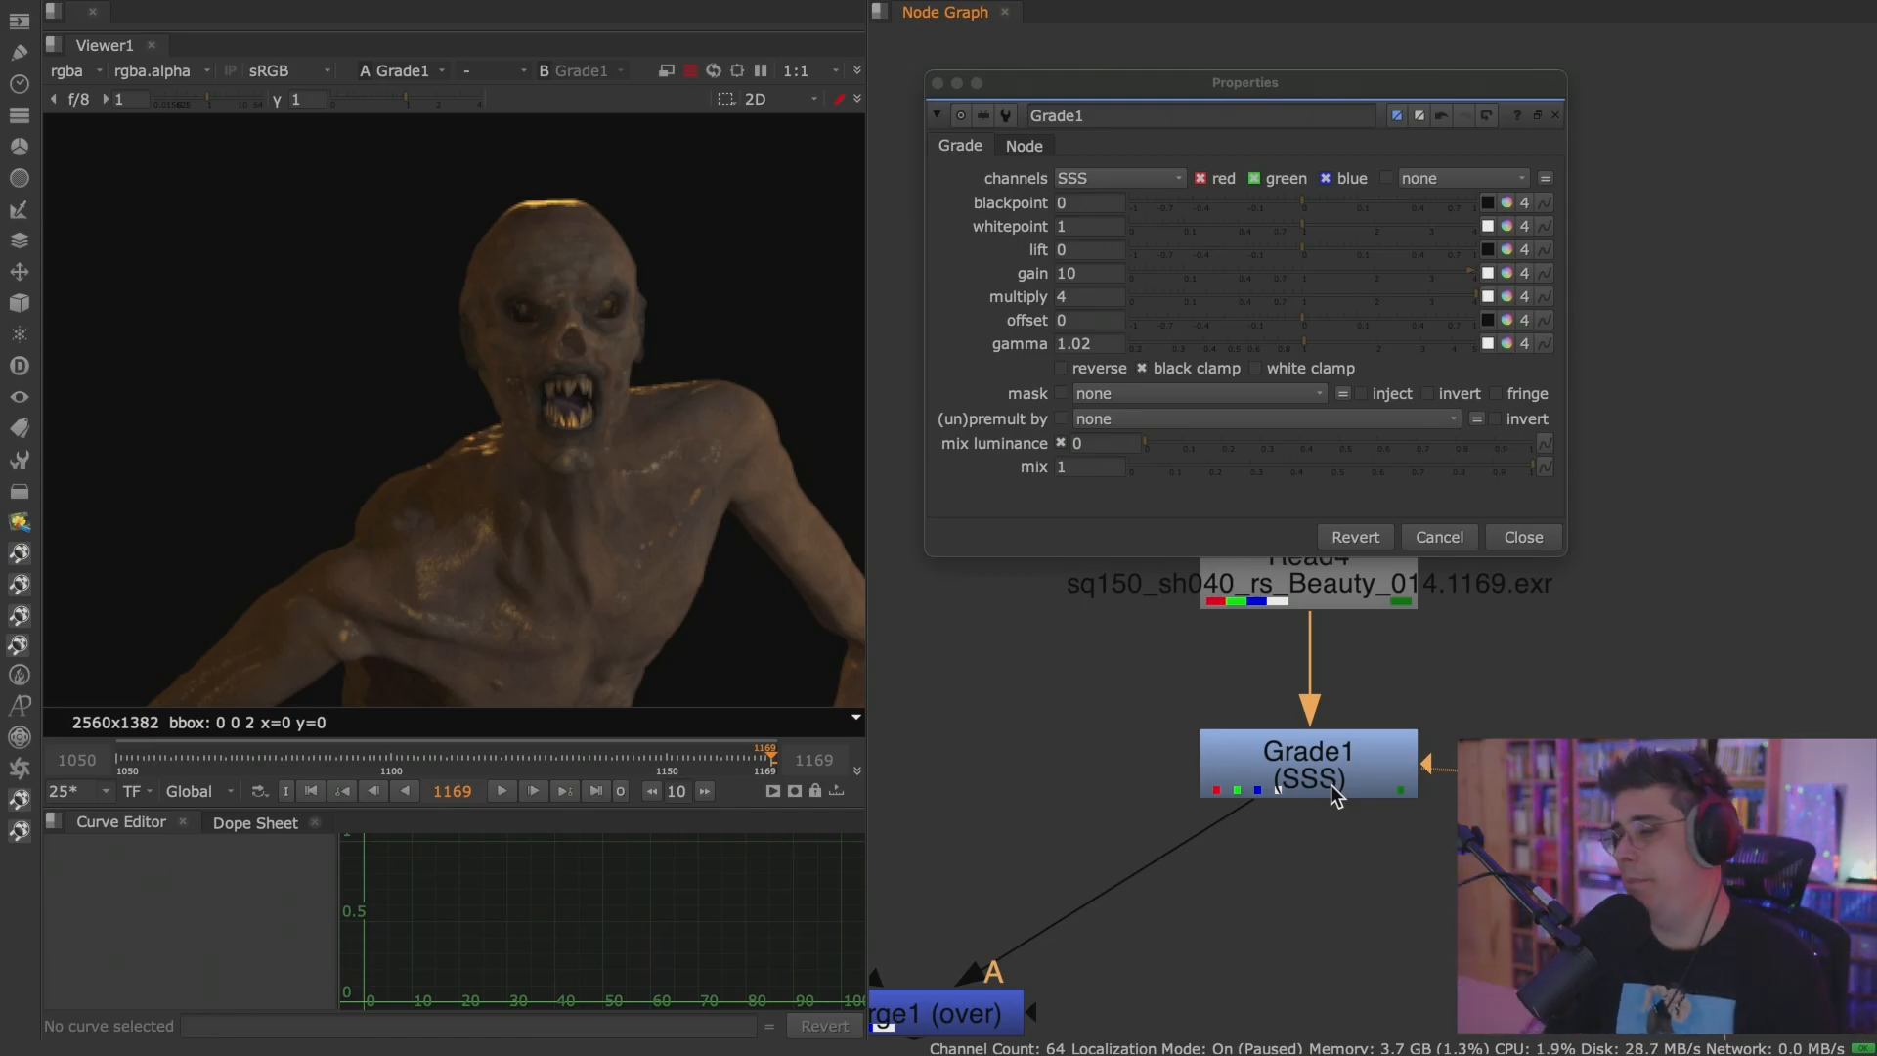
Preview the Grade1 output with the rec709 viewer process, and return the viewer to sRGB.
{"action": "left_click", "coordinate": [1331, 783]}
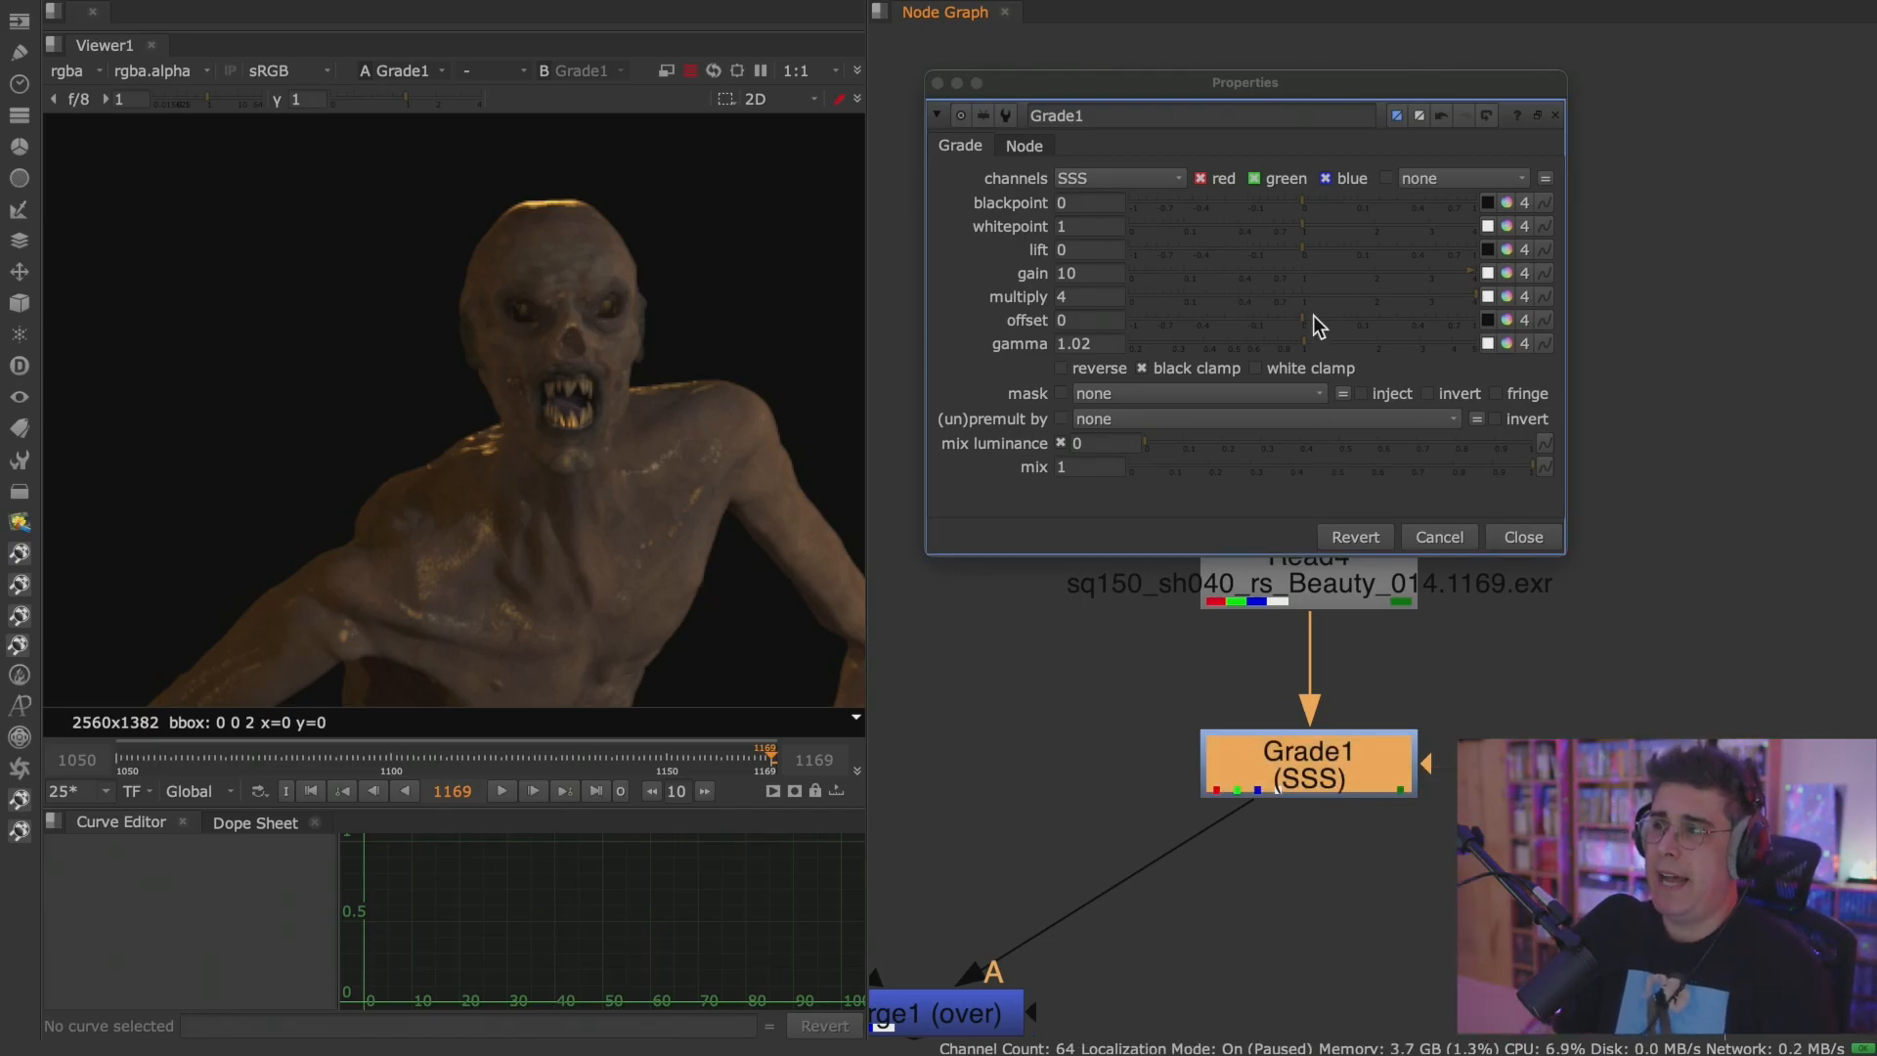
{"action": "left_click_drag", "start_coordinate": [1124, 95], "coordinate": [1089, 64]}
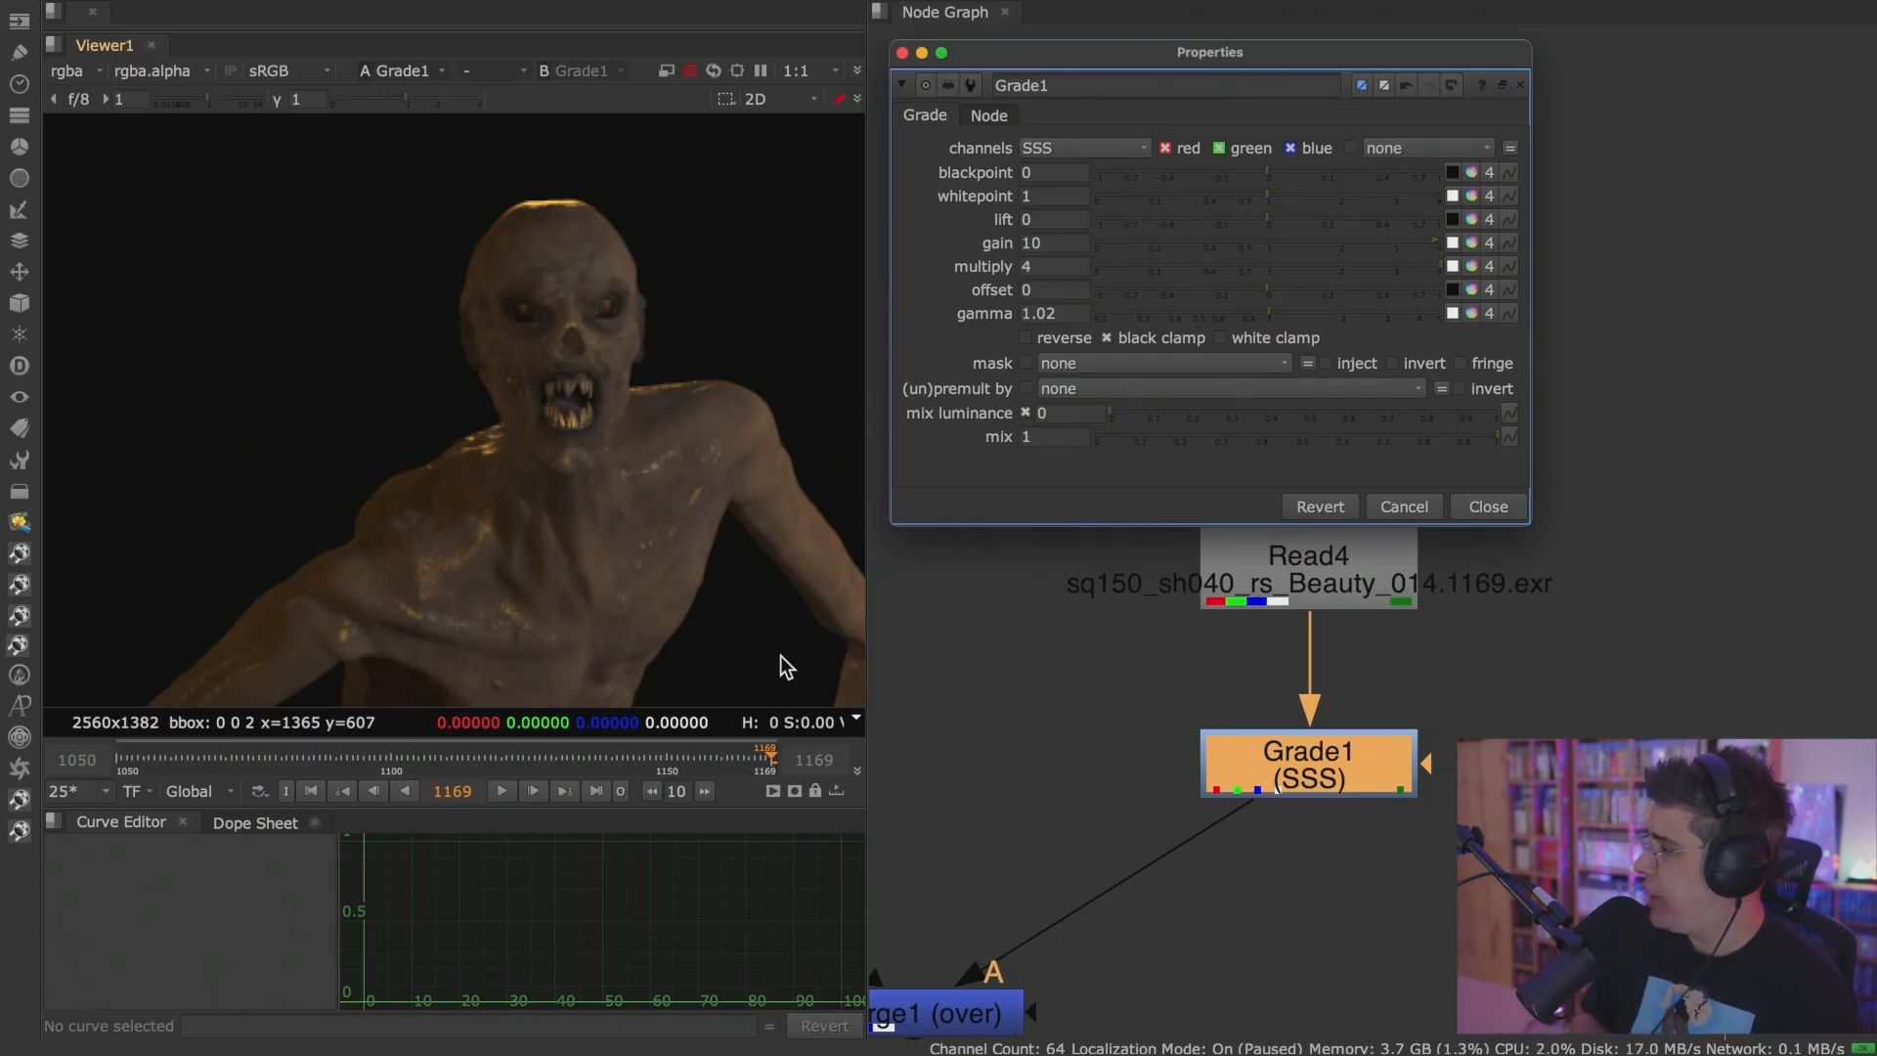
{"action": "left_click", "coordinate": [286, 73]}
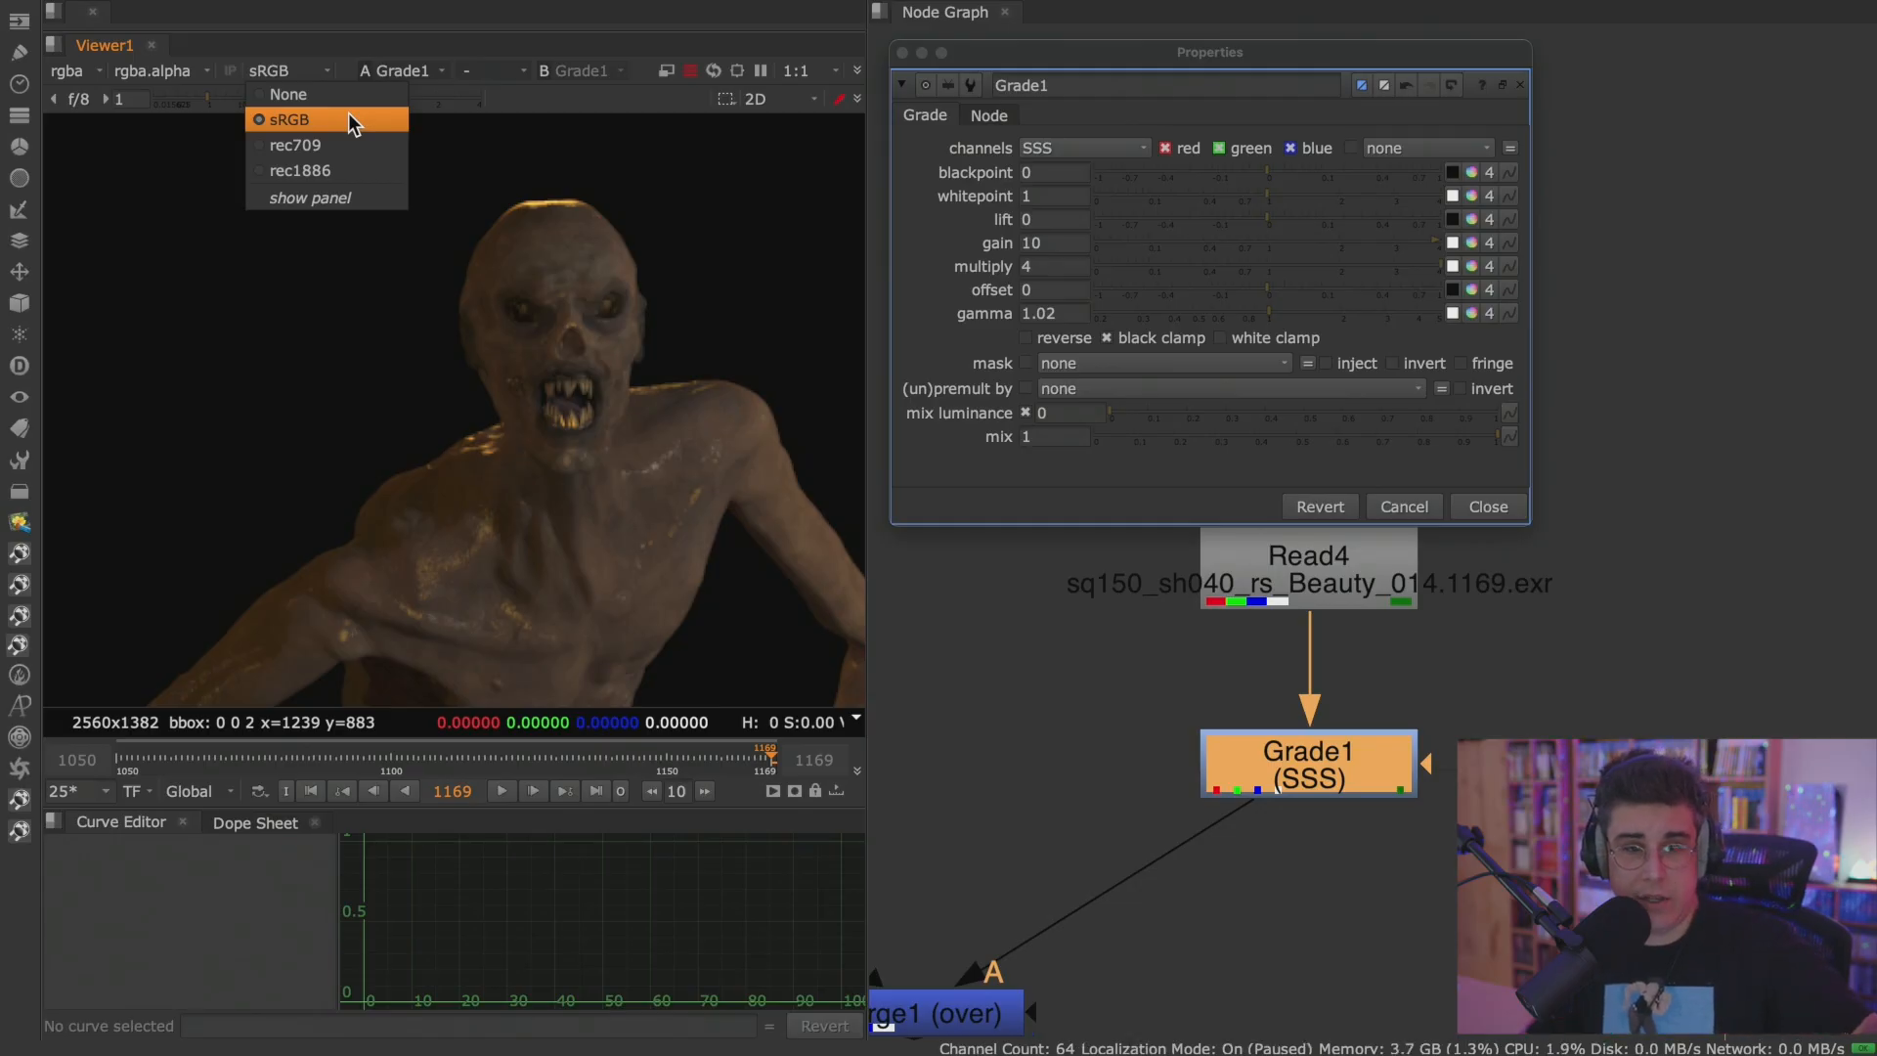
{"action": "left_click", "coordinate": [359, 142]}
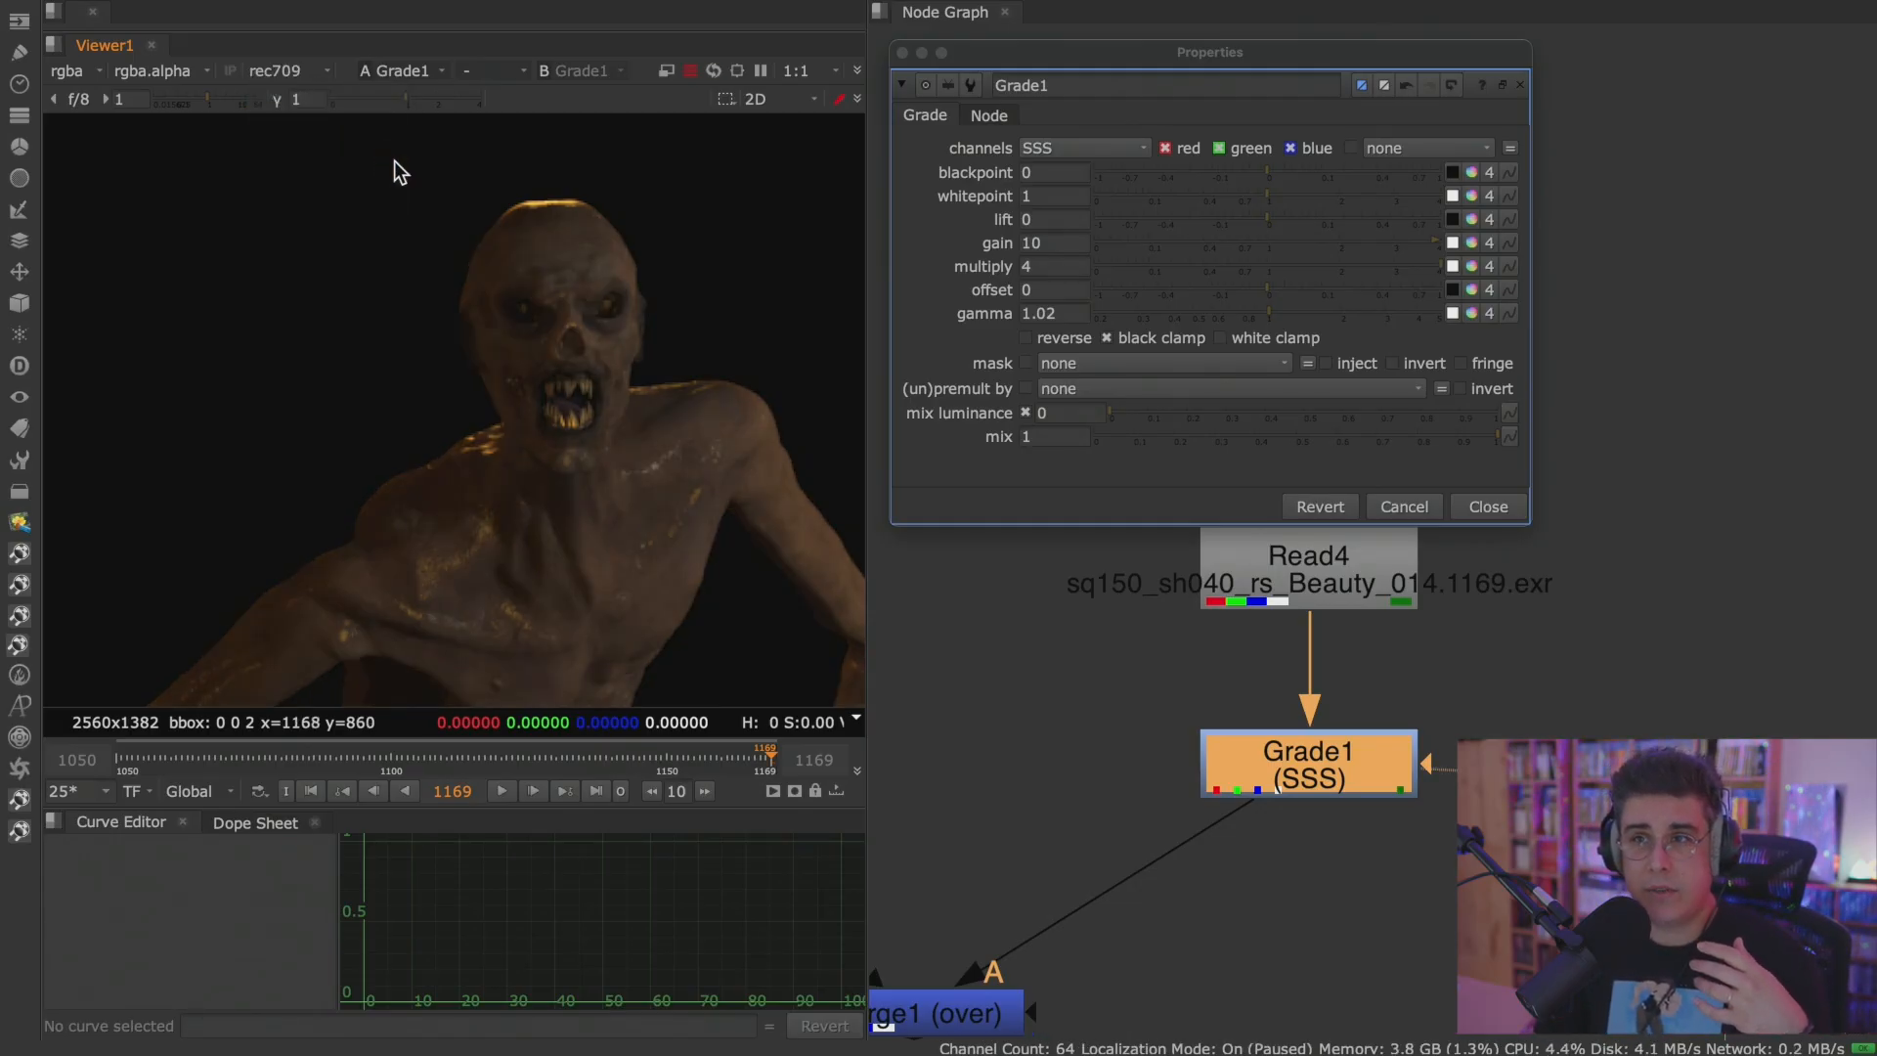
{"action": "left_click", "coordinate": [307, 73]}
{"action": "left_click", "coordinate": [327, 119]}
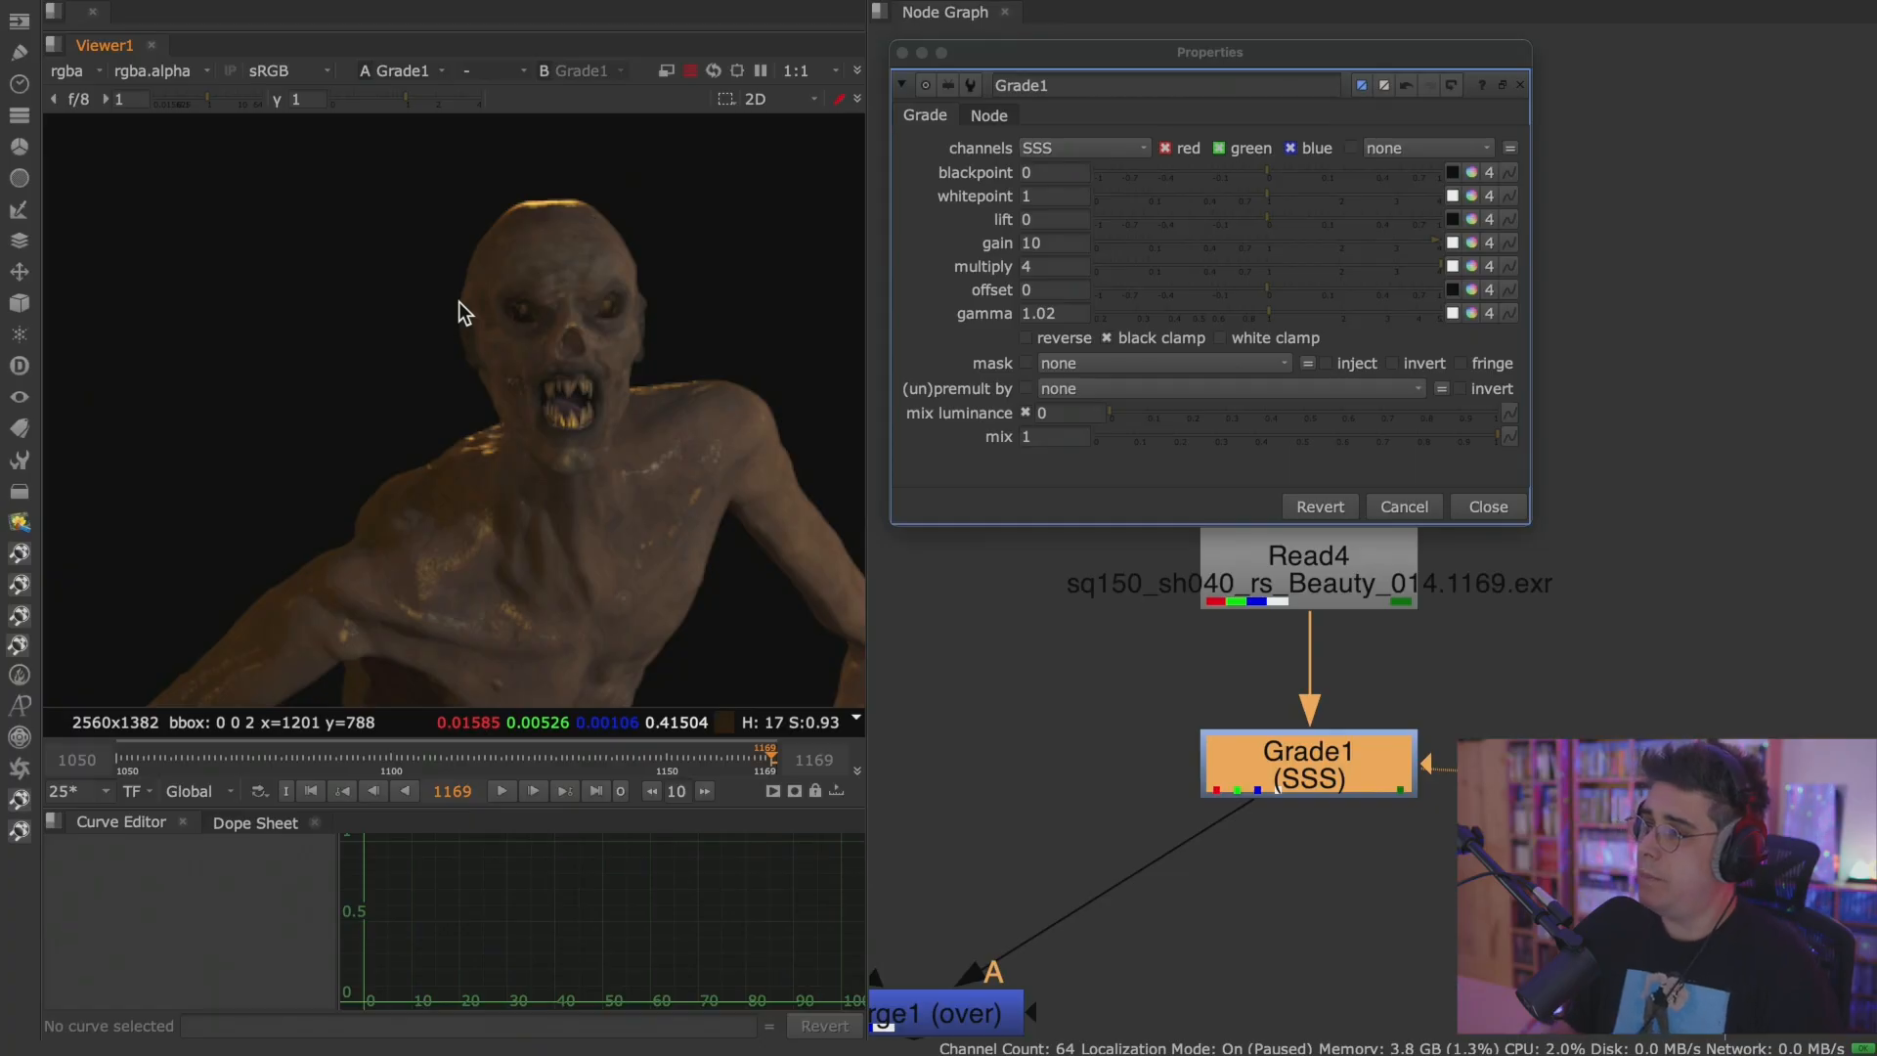
Close Grade1's properties and open the week14 v004 script from the 0077_online_Nuke_course project.
{"action": "left_click", "coordinate": [1514, 501]}
{"action": "left_click", "coordinate": [1555, 522]}
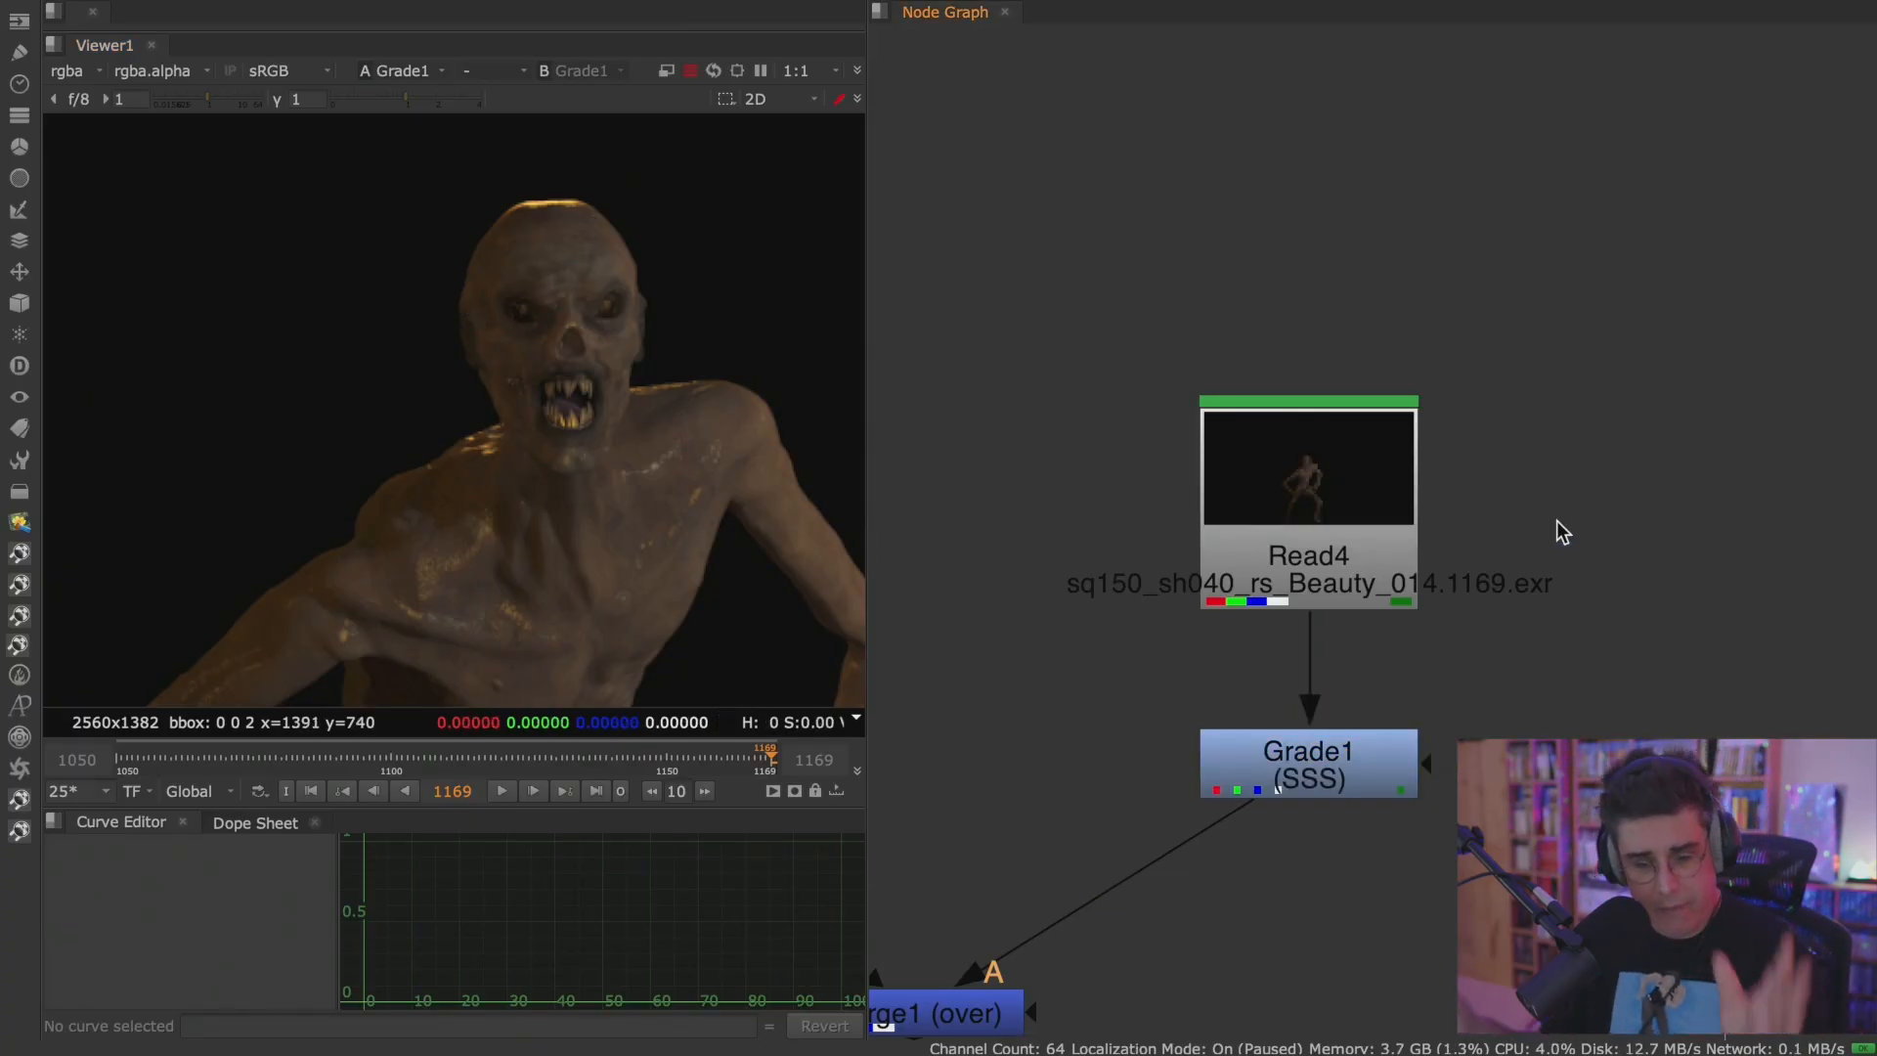
{"action": "key", "text": "super+o"}
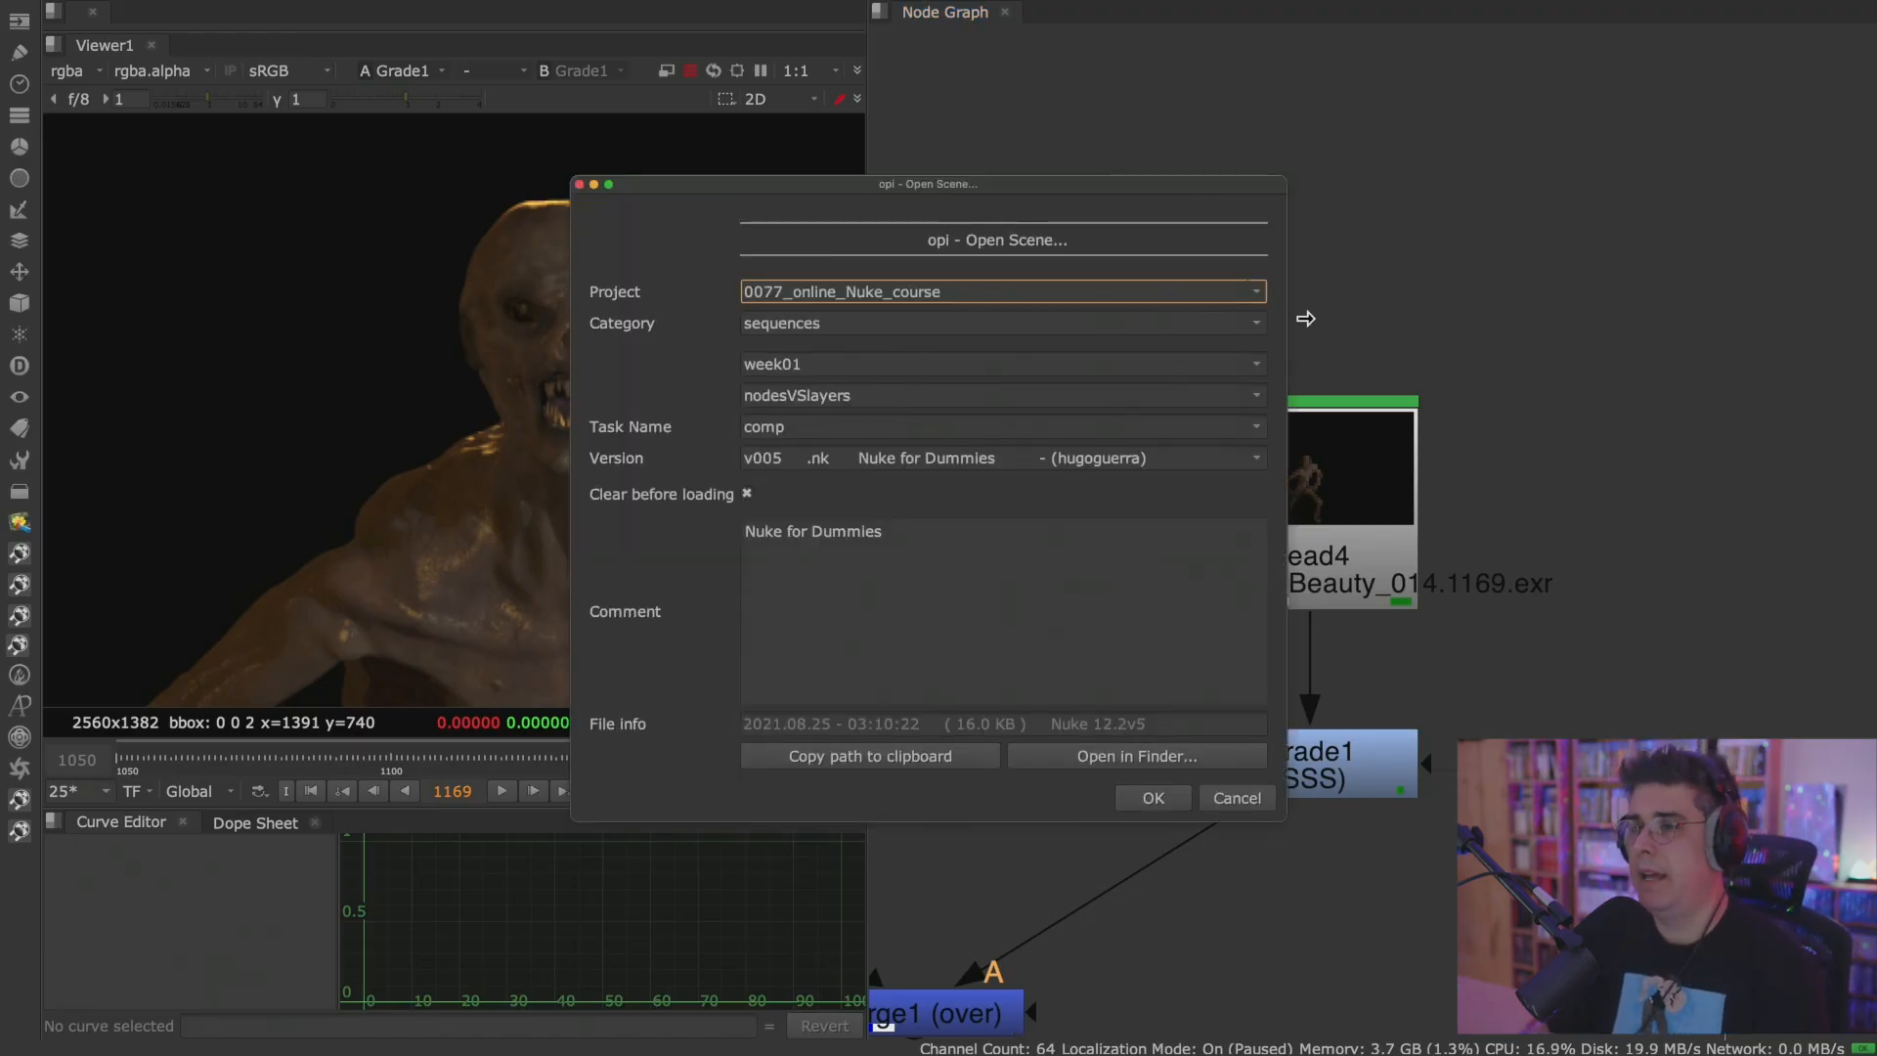
{"action": "left_click", "coordinate": [1261, 397]}
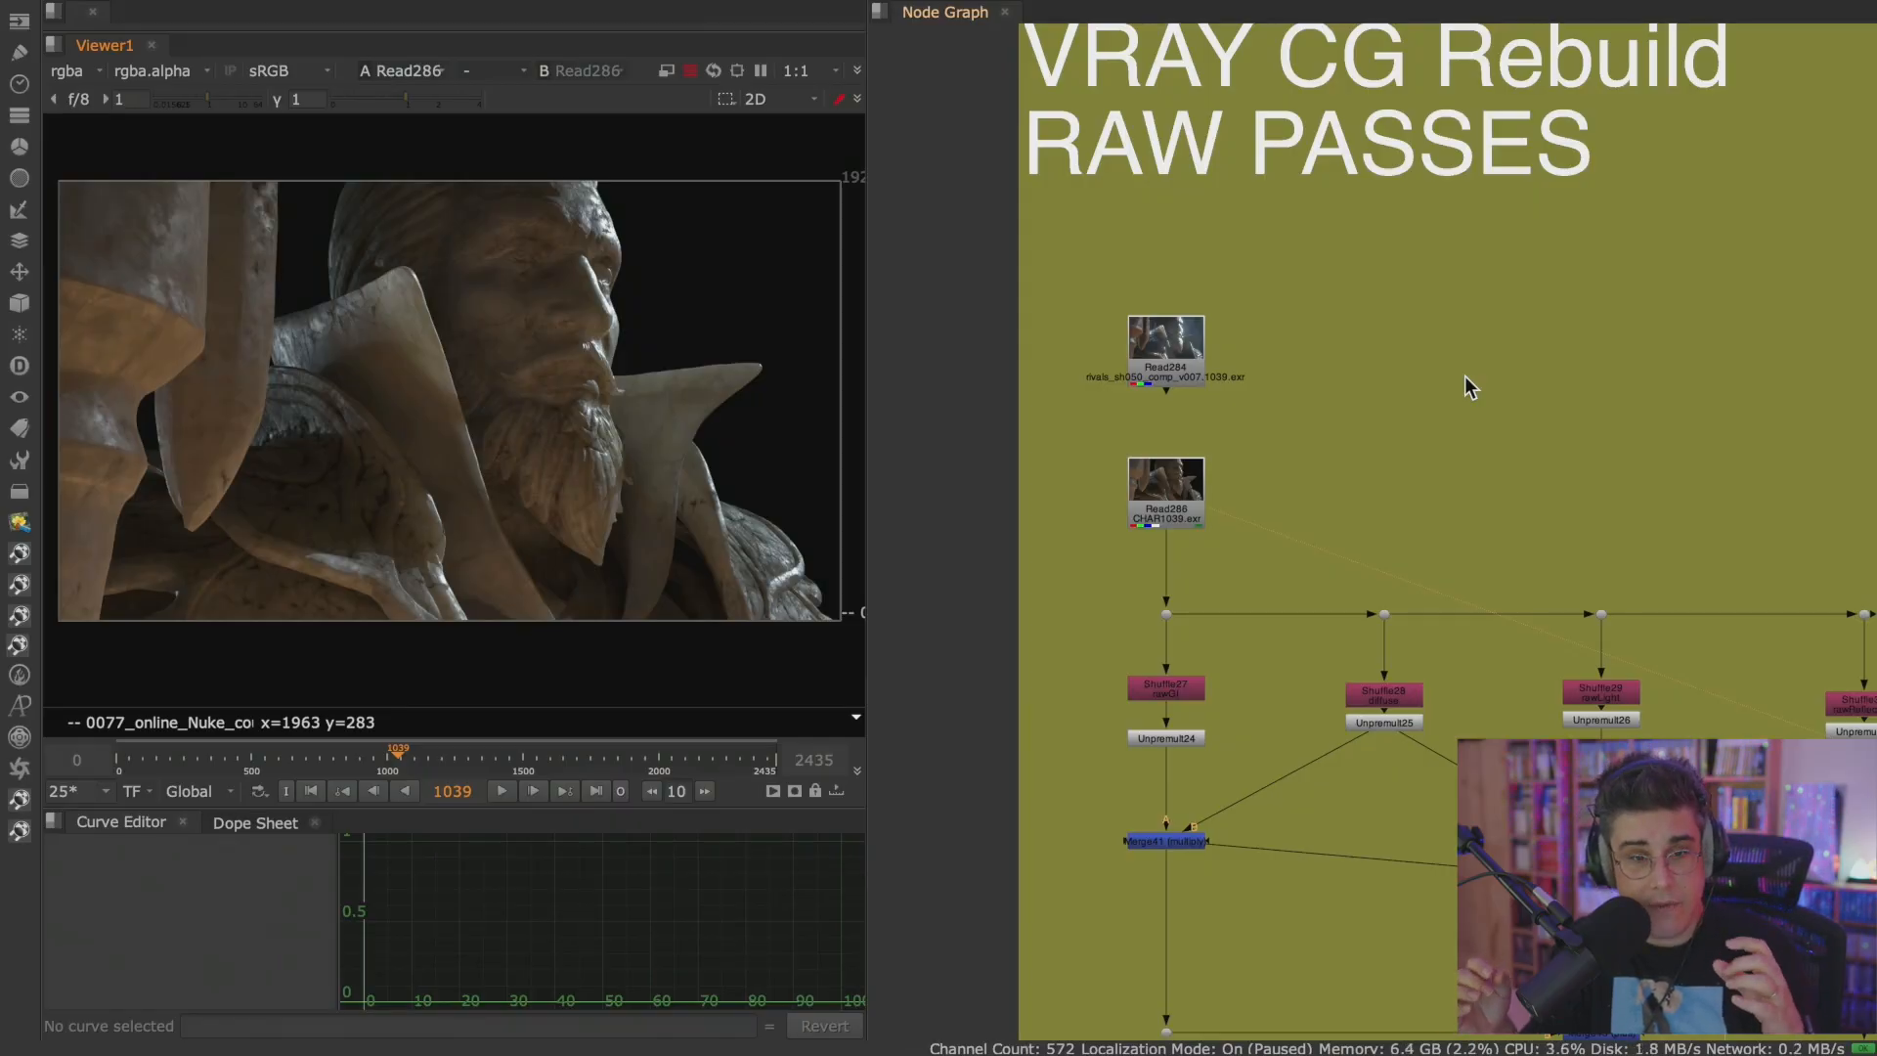
Switch to Safari and open a new browser tab.
{"action": "key", "text": "super+Tab"}
{"action": "key", "text": "super+Tab"}
{"action": "key", "text": "super+Tab"}
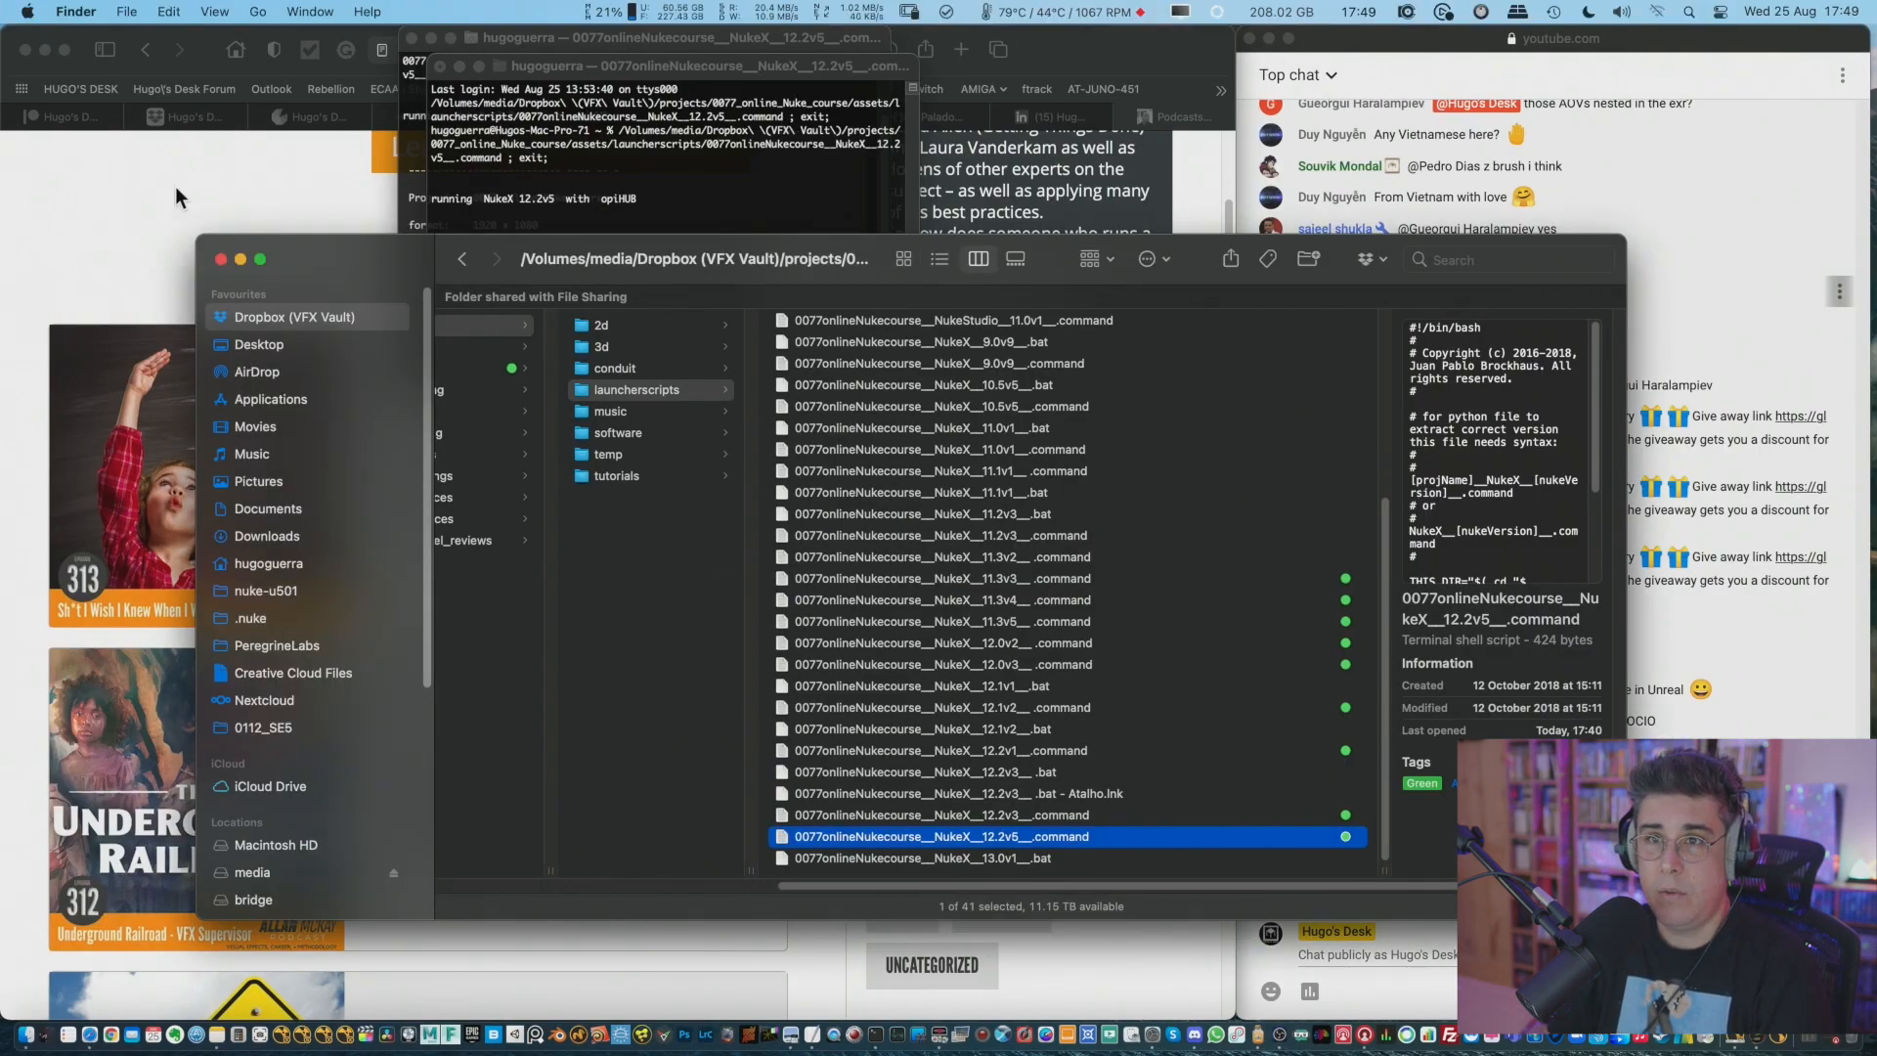
{"action": "left_click", "coordinate": [790, 68]}
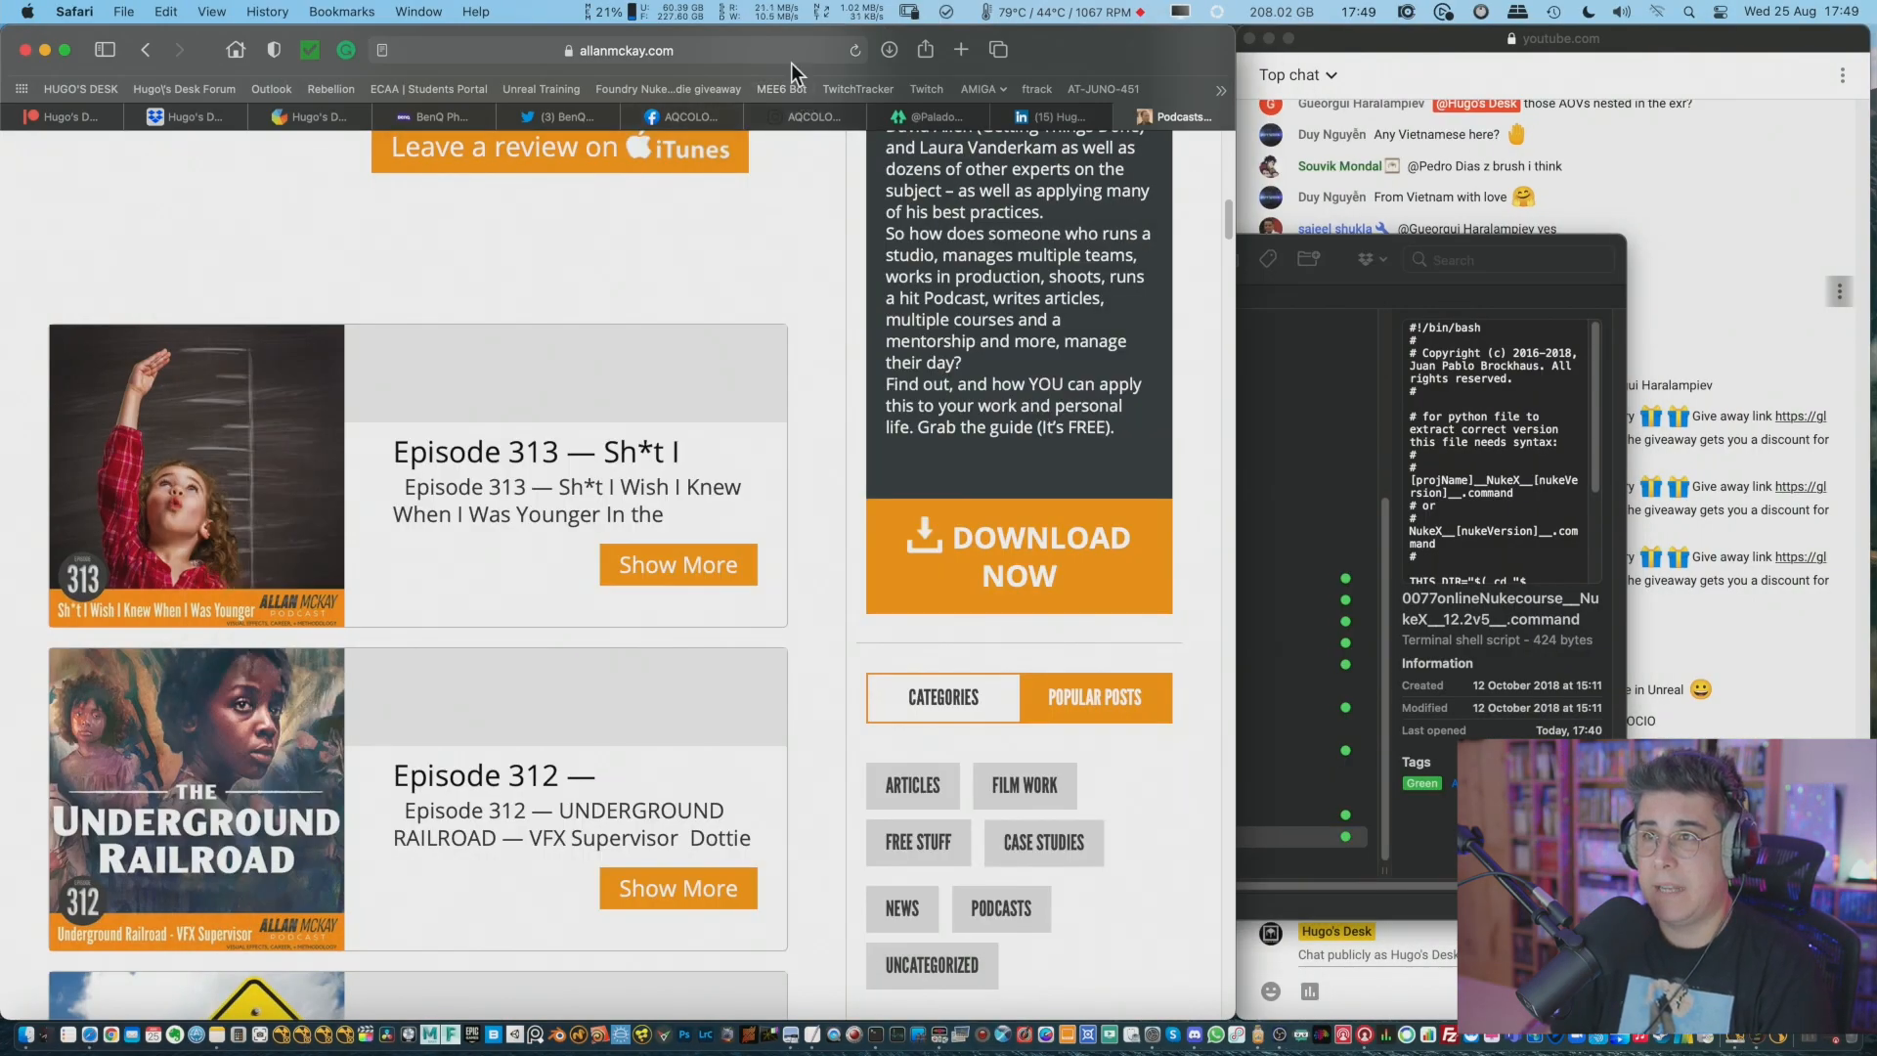
{"action": "left_click", "coordinate": [961, 49]}
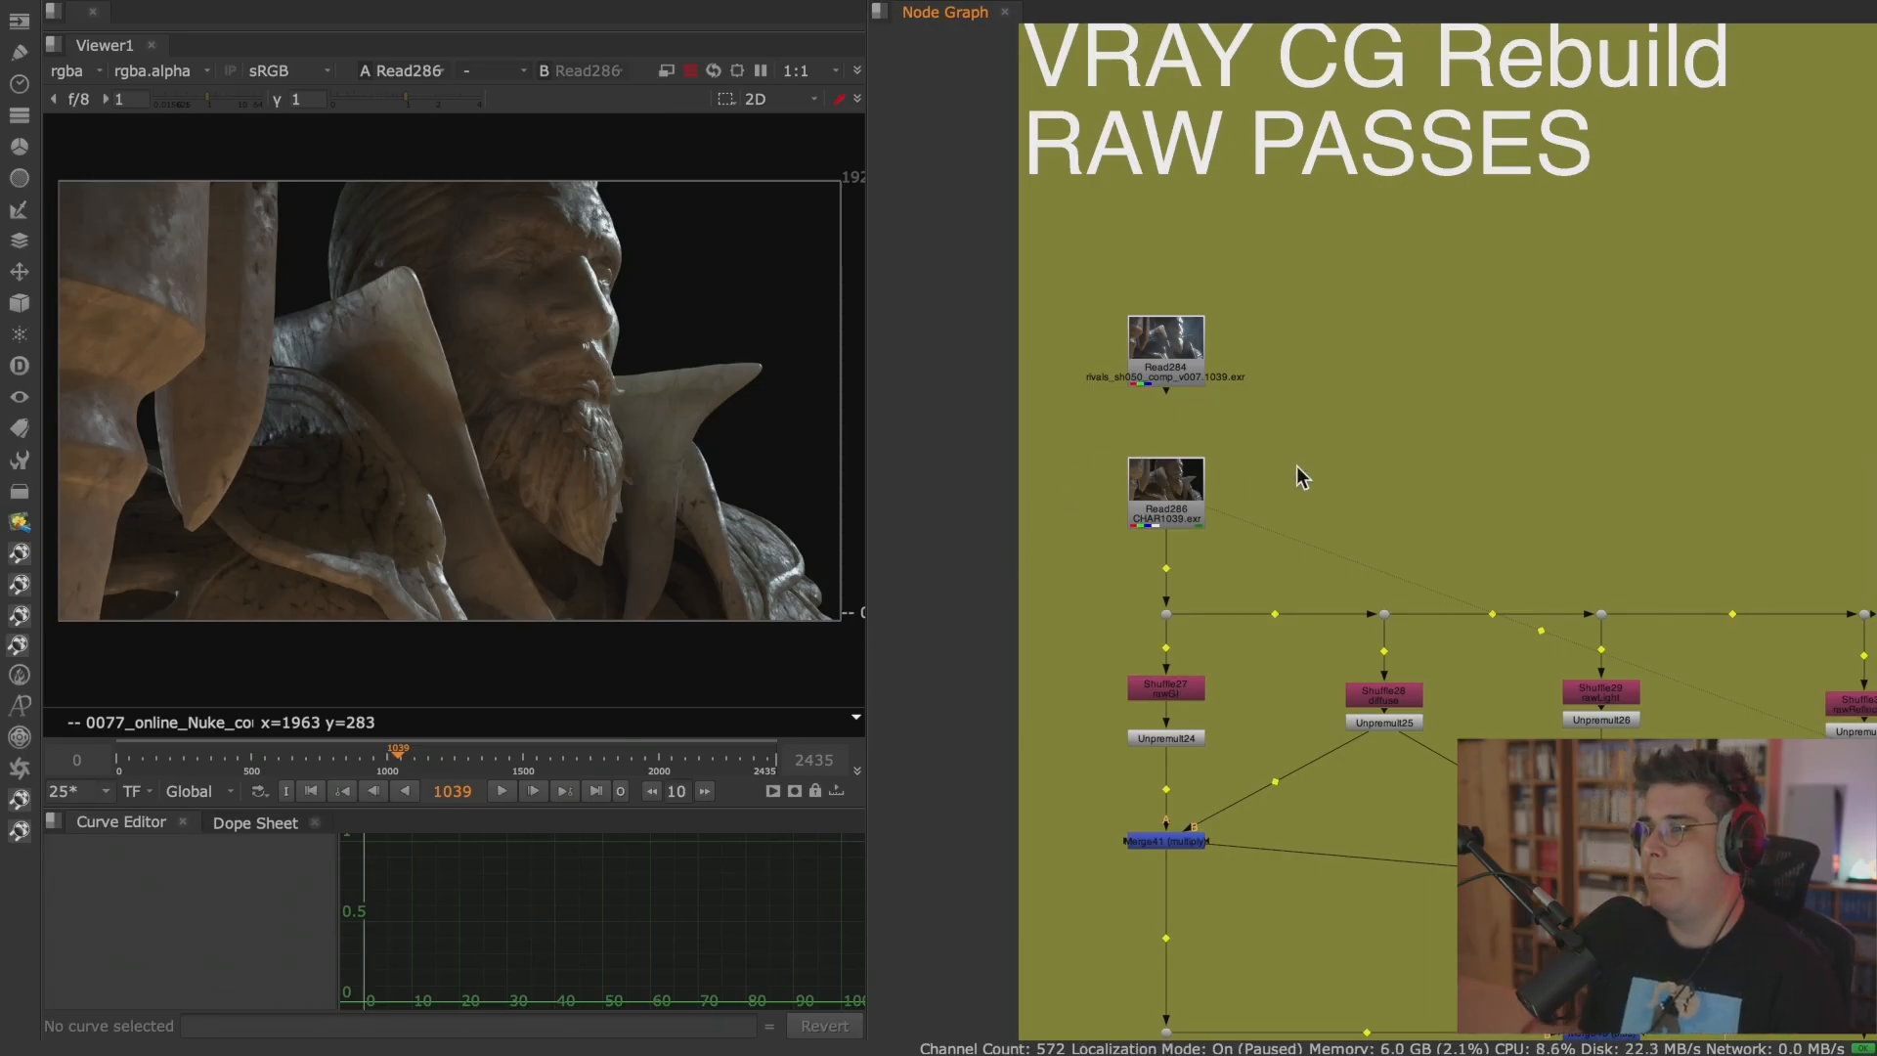
Maximize the viewer on the Read286 character render and go to the first frame.
{"action": "middle_click_drag", "start_coordinate": [1316, 501], "coordinate": [1238, 308]}
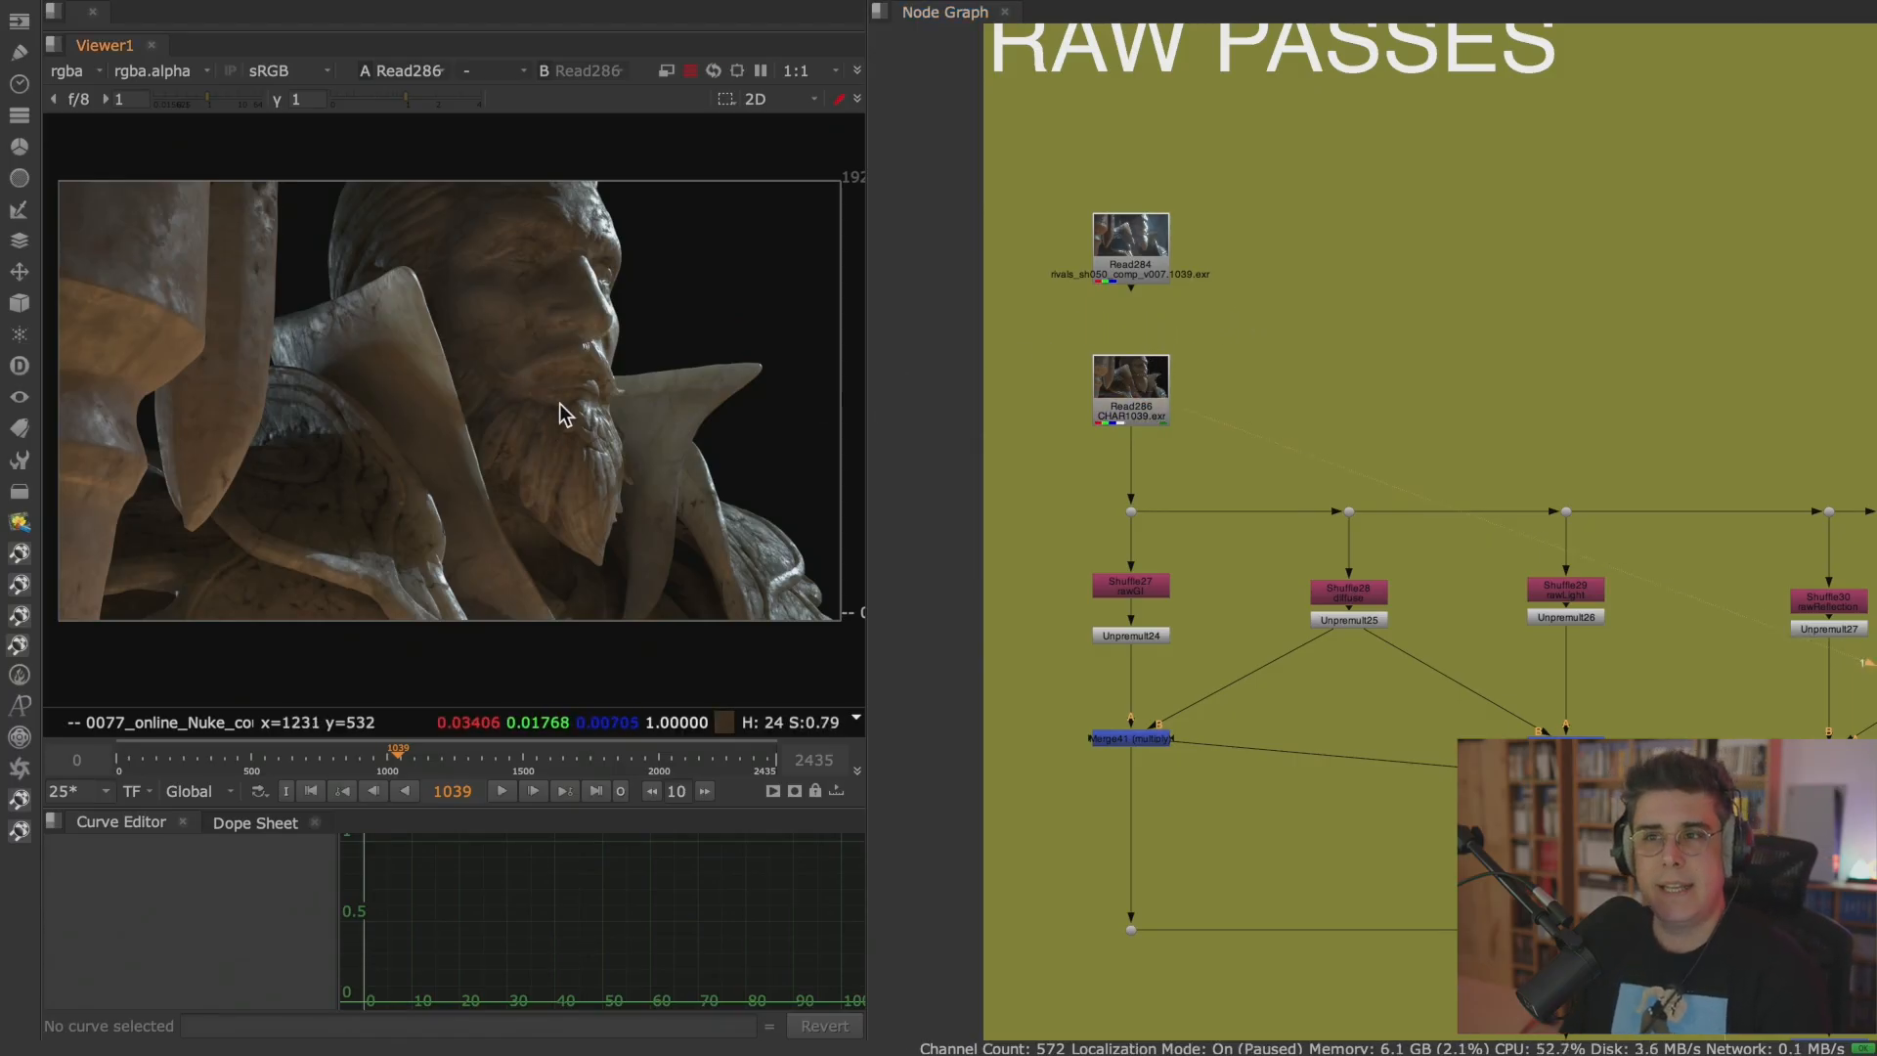
{"action": "key", "text": "space"}
{"action": "scroll", "coordinate": [858, 489], "scroll_direction": "up", "scroll_amount": 3}
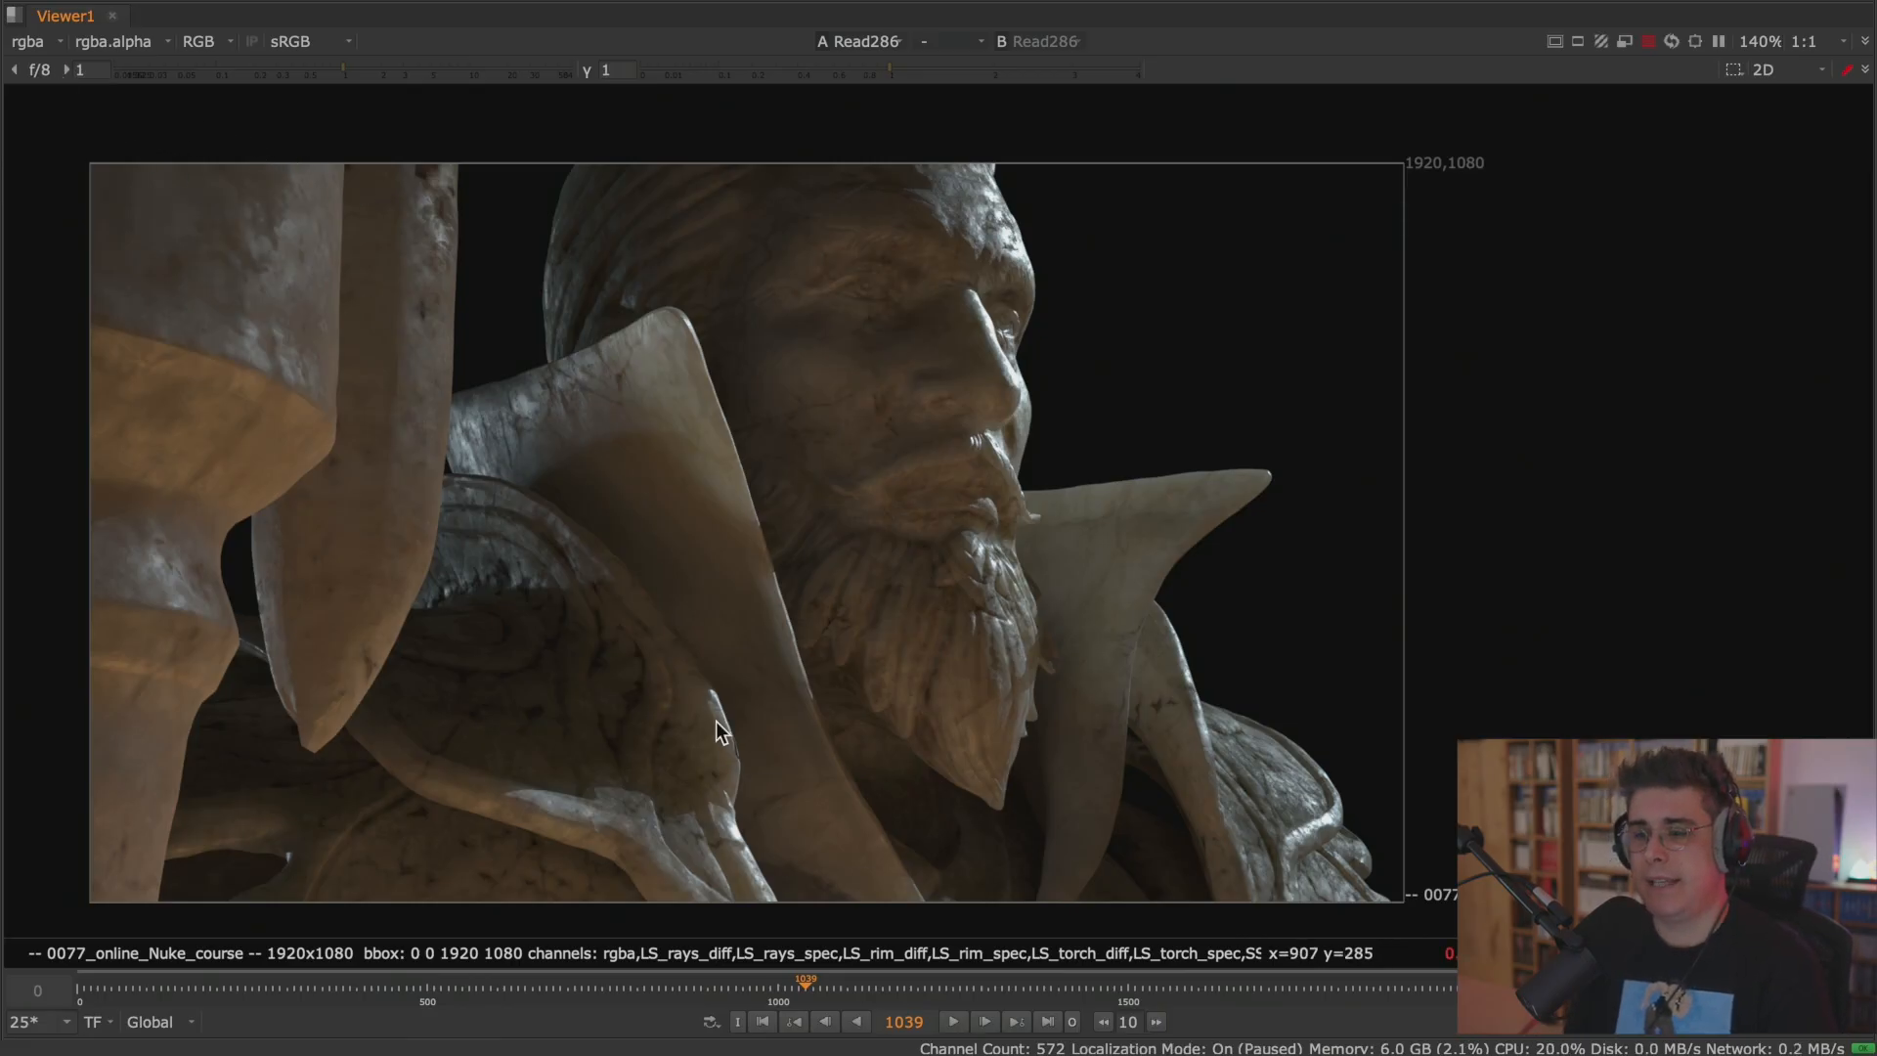
{"action": "left_click", "coordinate": [762, 1021]}
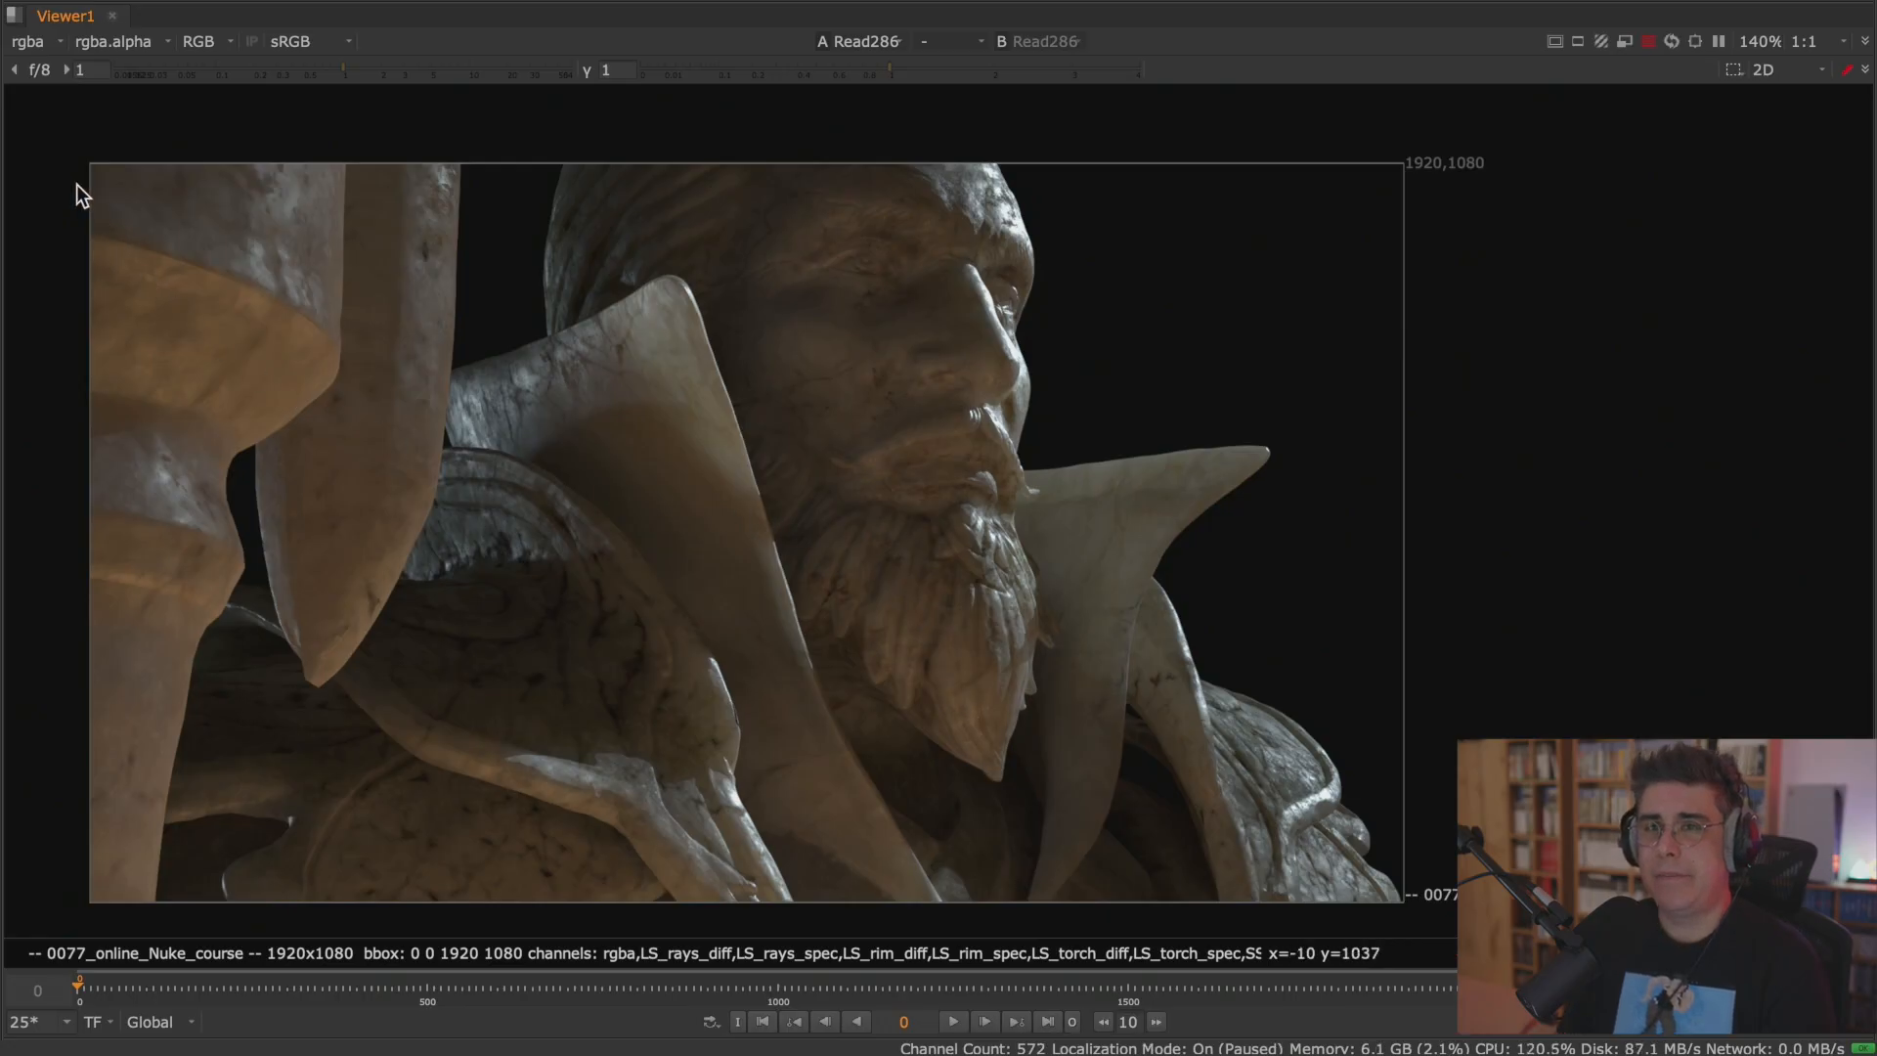
Examine Read286's LS_rays_diff, LS_rim_spec and SSS layers in turn, and return the viewer to rgba.
{"action": "left_click", "coordinate": [37, 41]}
{"action": "left_click", "coordinate": [142, 166]}
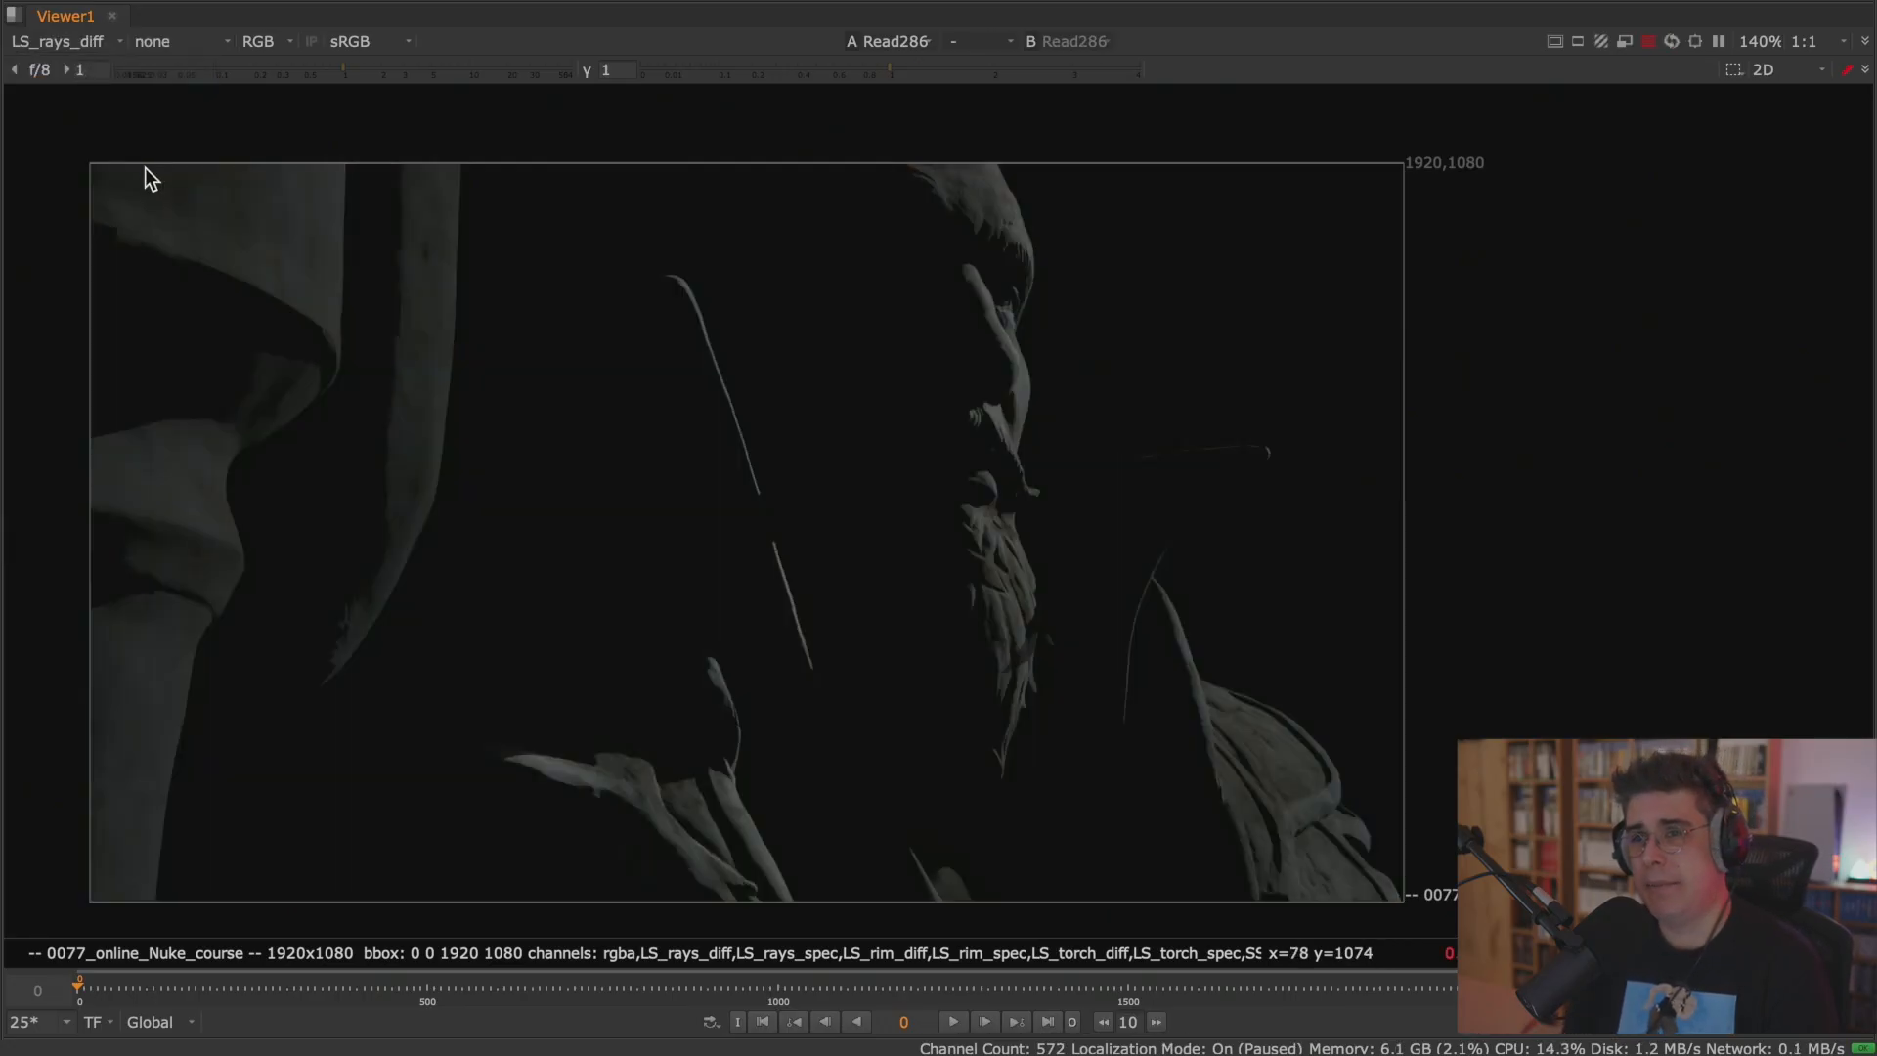
{"action": "left_click", "coordinate": [50, 44]}
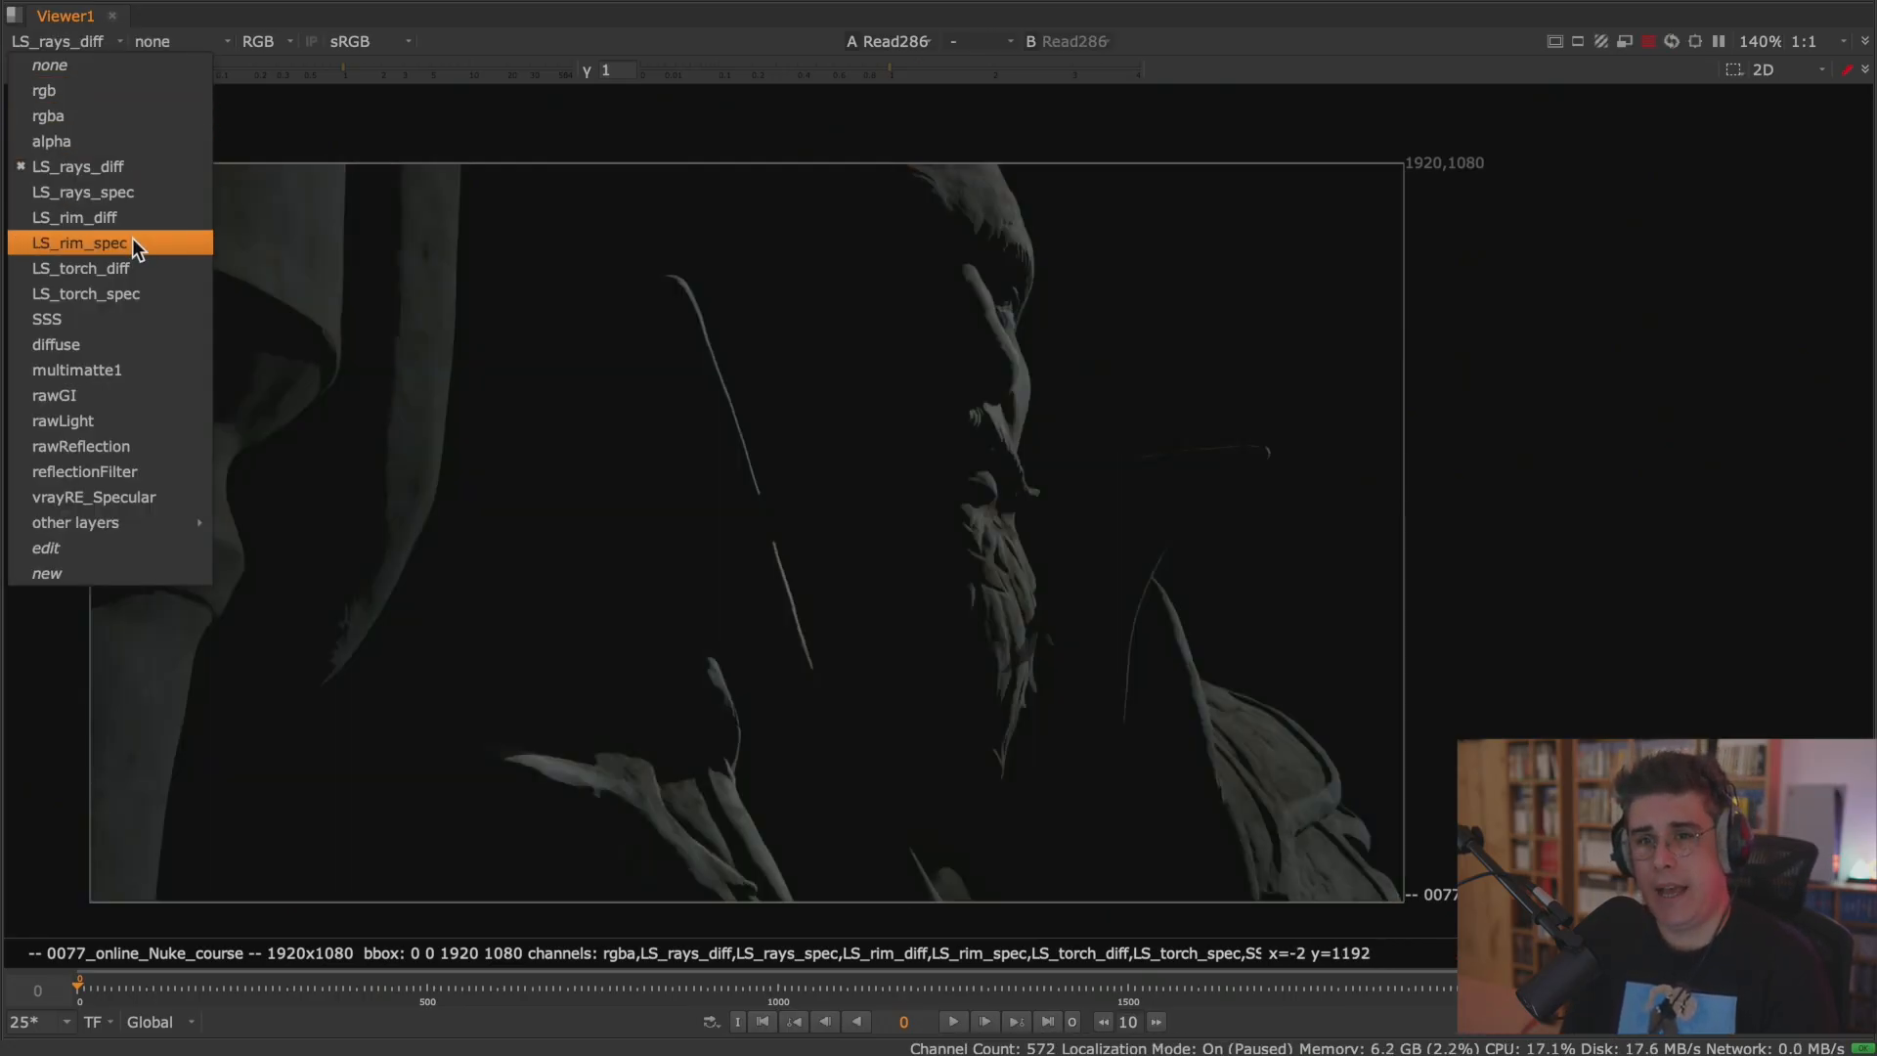
{"action": "left_click", "coordinate": [133, 240]}
{"action": "left_click", "coordinate": [89, 45]}
{"action": "left_click", "coordinate": [119, 319]}
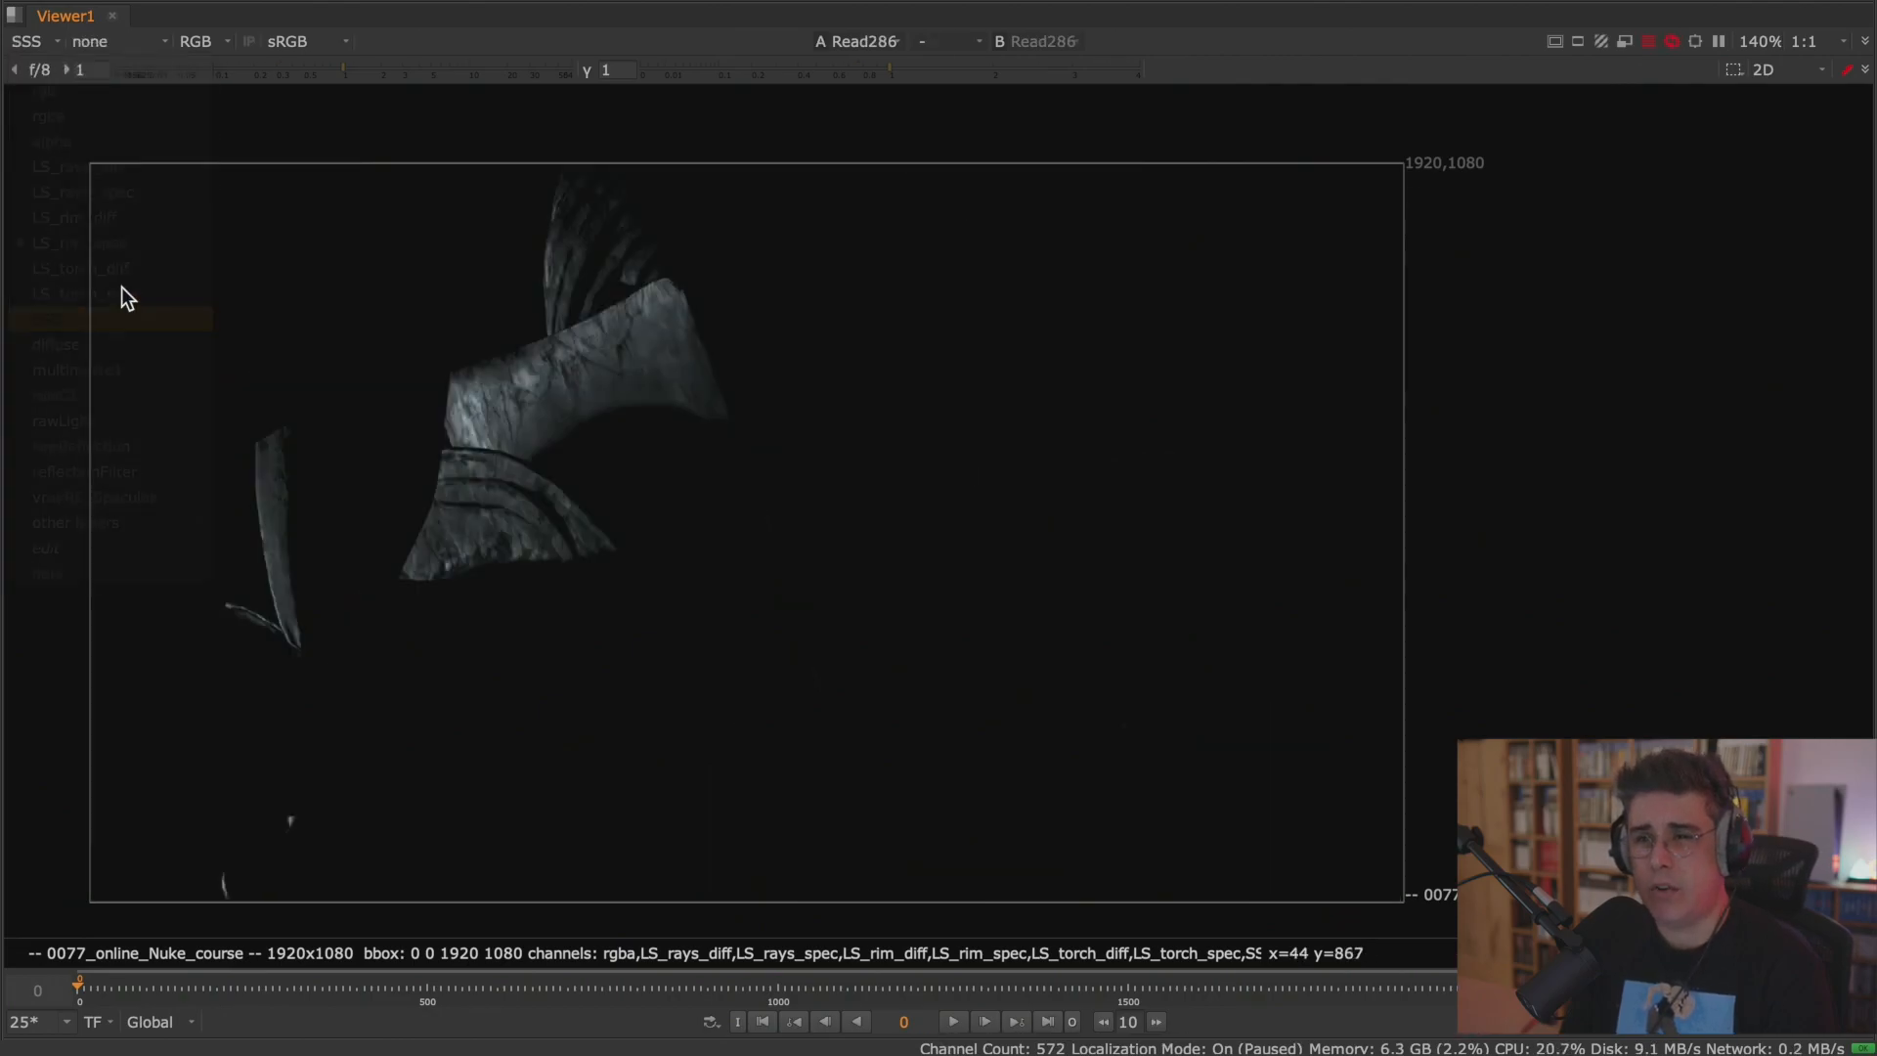
{"action": "left_click", "coordinate": [35, 39]}
{"action": "left_click", "coordinate": [72, 114]}
{"action": "key", "text": "space"}
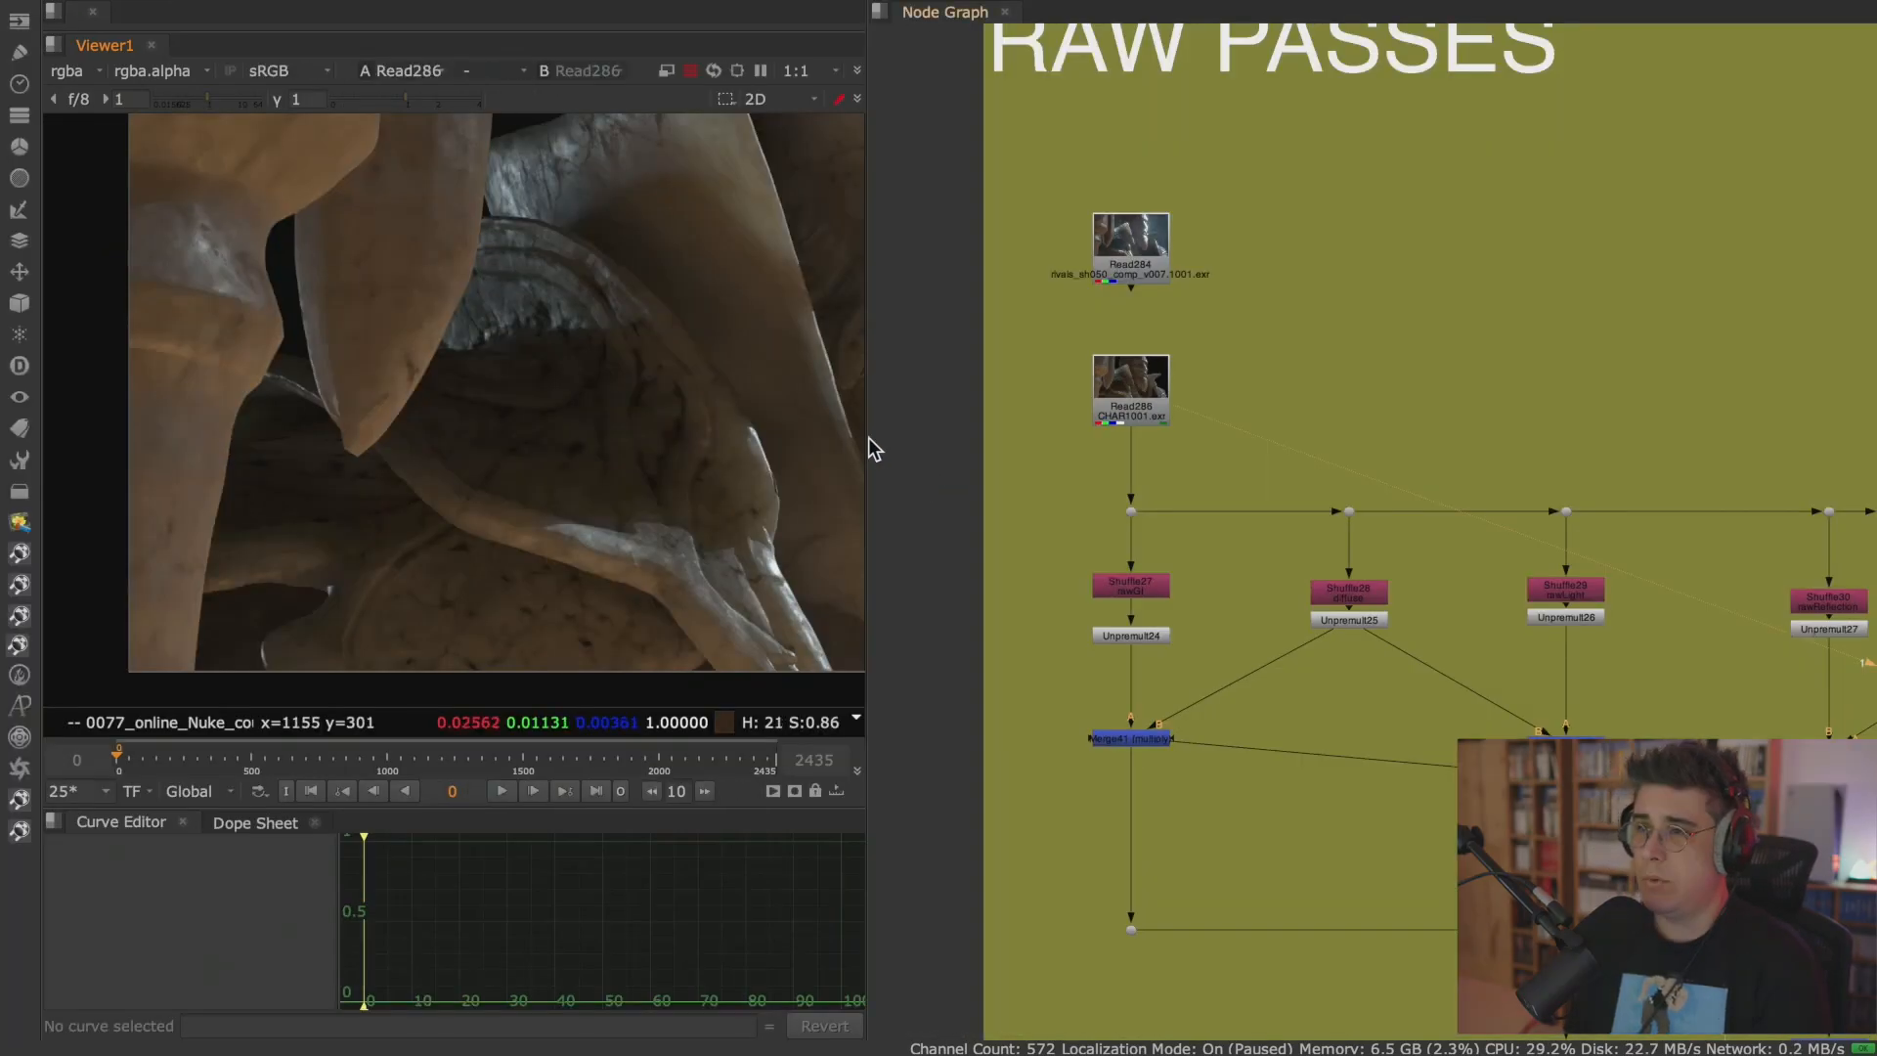
{"action": "scroll", "coordinate": [607, 419], "scroll_direction": "down", "scroll_amount": 3}
{"action": "key", "text": "f"}
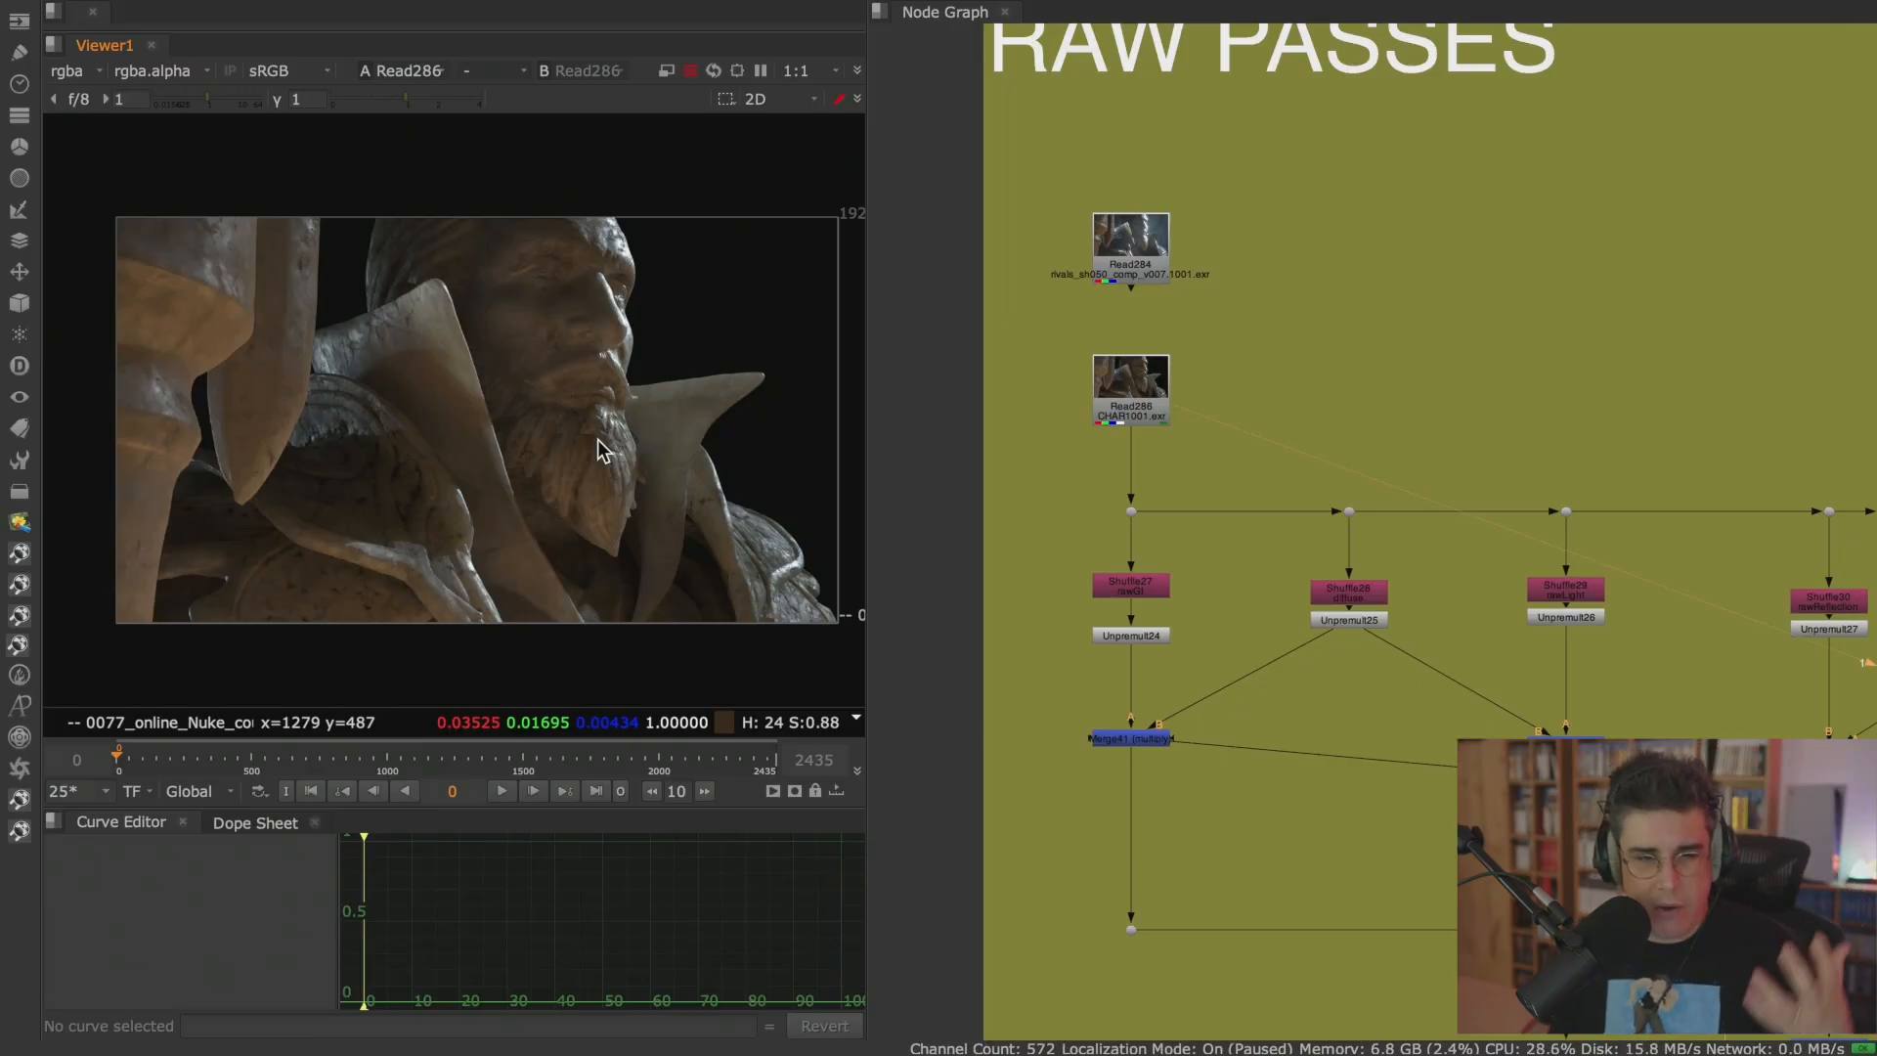
Move the Viewer node from the Regular AOVs Arnold area into the VRAY CG Rebuild RAW PASSES backdrop.
{"action": "key", "text": "space"}
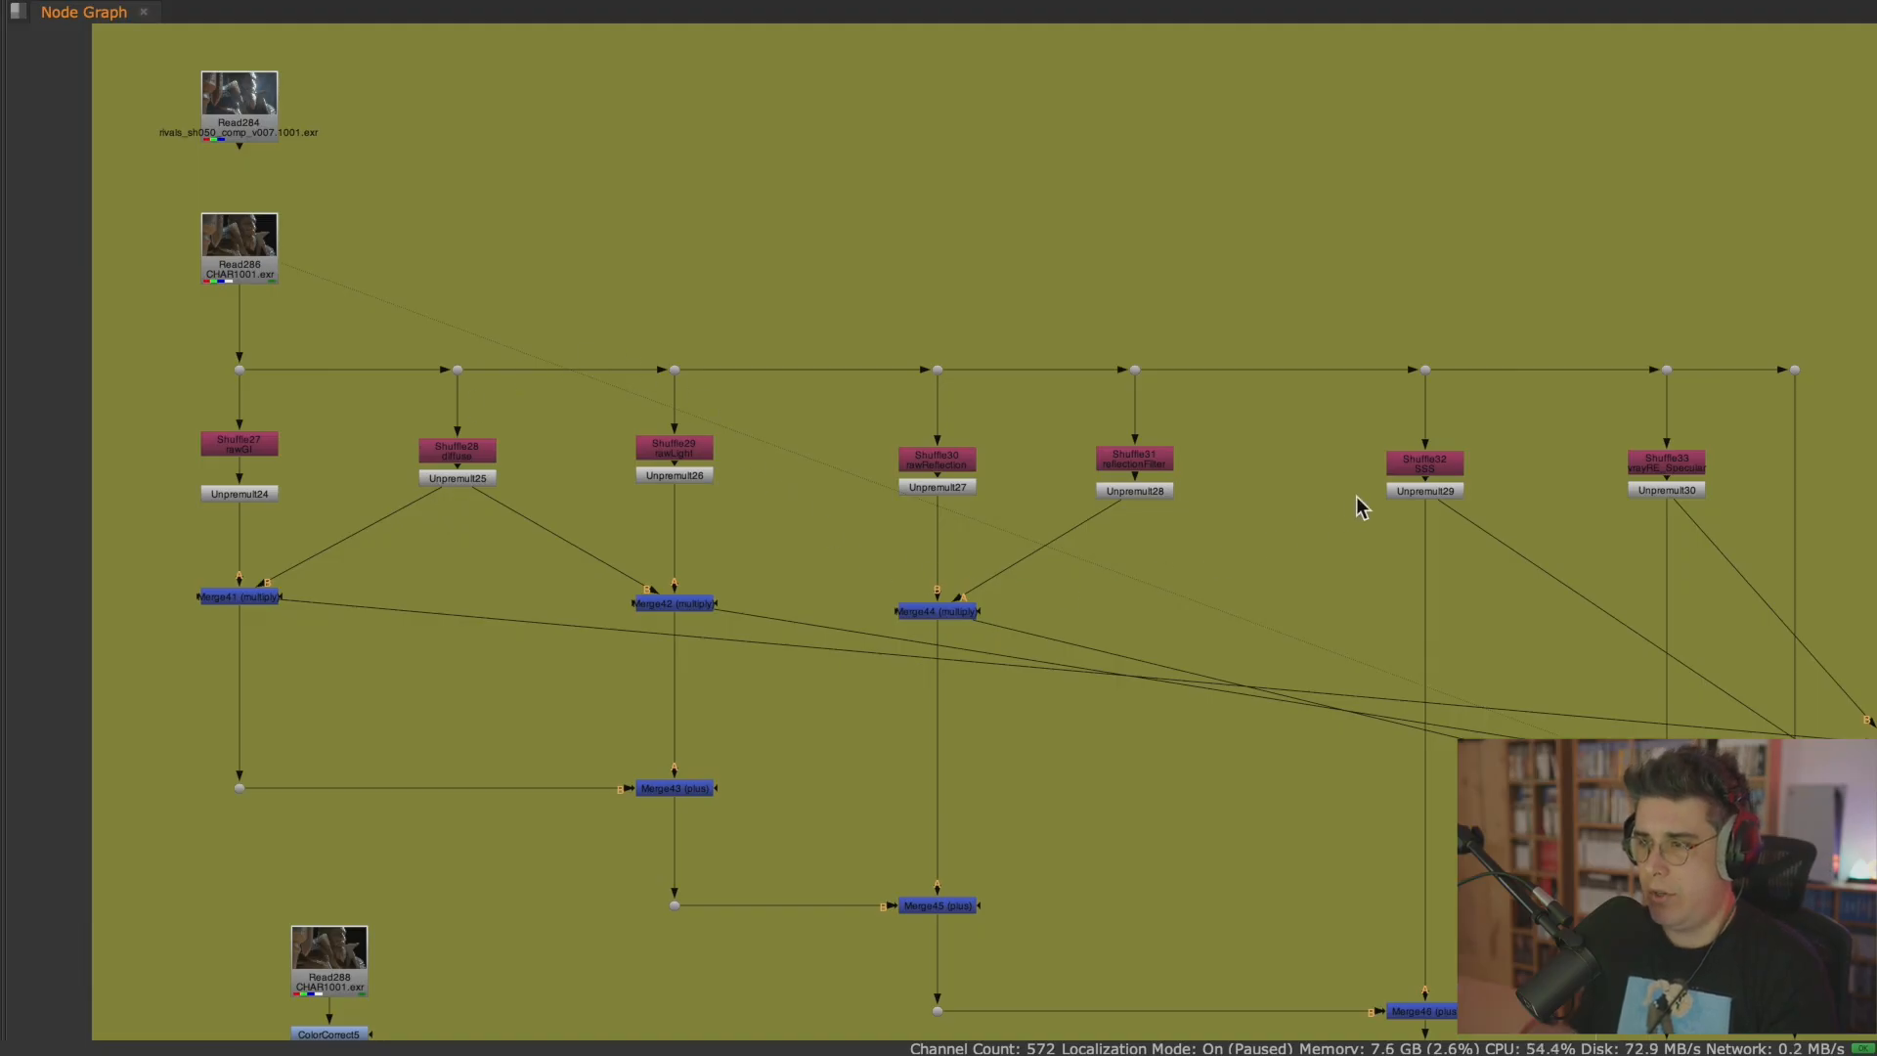
{"action": "scroll", "coordinate": [1234, 547], "scroll_direction": "down", "scroll_amount": 2}
{"action": "scroll", "coordinate": [1229, 547], "scroll_direction": "down", "scroll_amount": 2}
{"action": "middle_click_drag", "start_coordinate": [1210, 566], "coordinate": [1116, 488]}
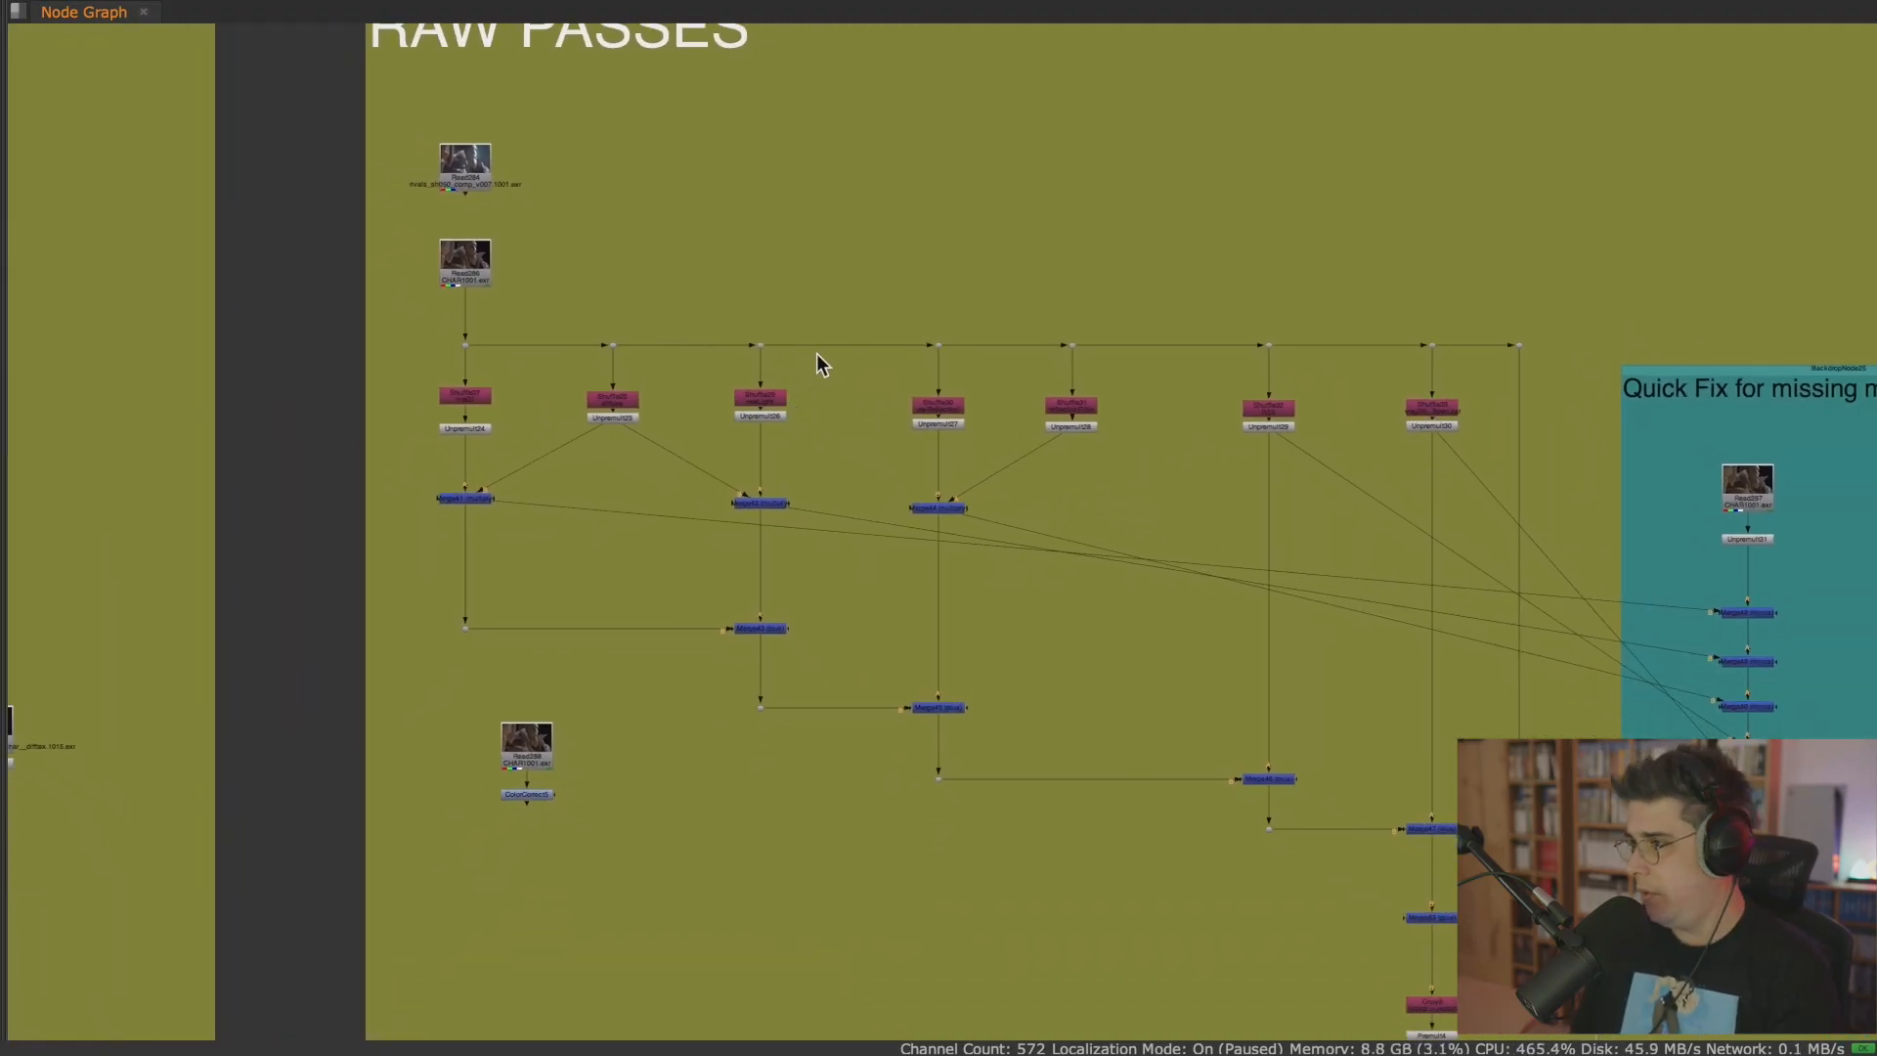
{"action": "middle_click_drag", "start_coordinate": [809, 404], "coordinate": [799, 349]}
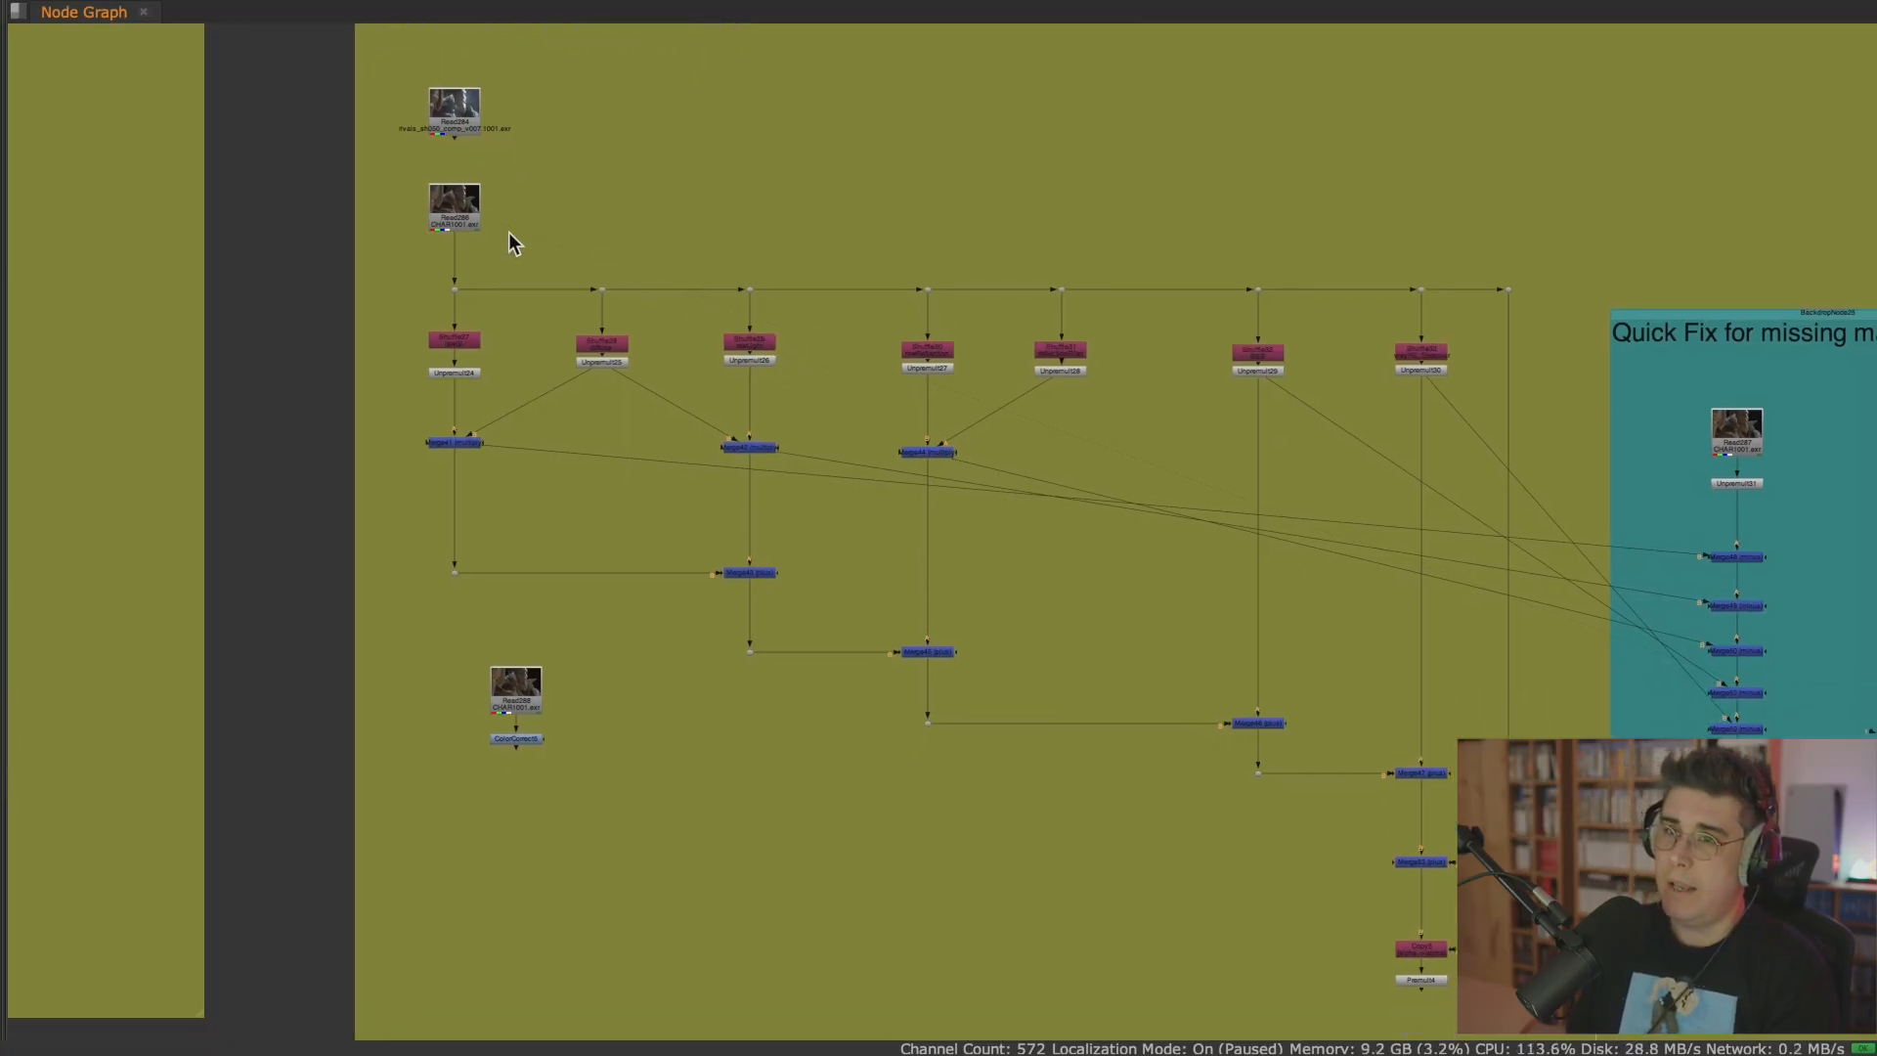
{"action": "scroll", "coordinate": [1022, 440], "scroll_direction": "down", "scroll_amount": 5}
{"action": "middle_click_drag", "start_coordinate": [1254, 542], "coordinate": [724, 411]}
{"action": "scroll", "coordinate": [723, 412], "scroll_direction": "down", "scroll_amount": 3}
{"action": "scroll", "coordinate": [1021, 549], "scroll_direction": "down", "scroll_amount": 2}
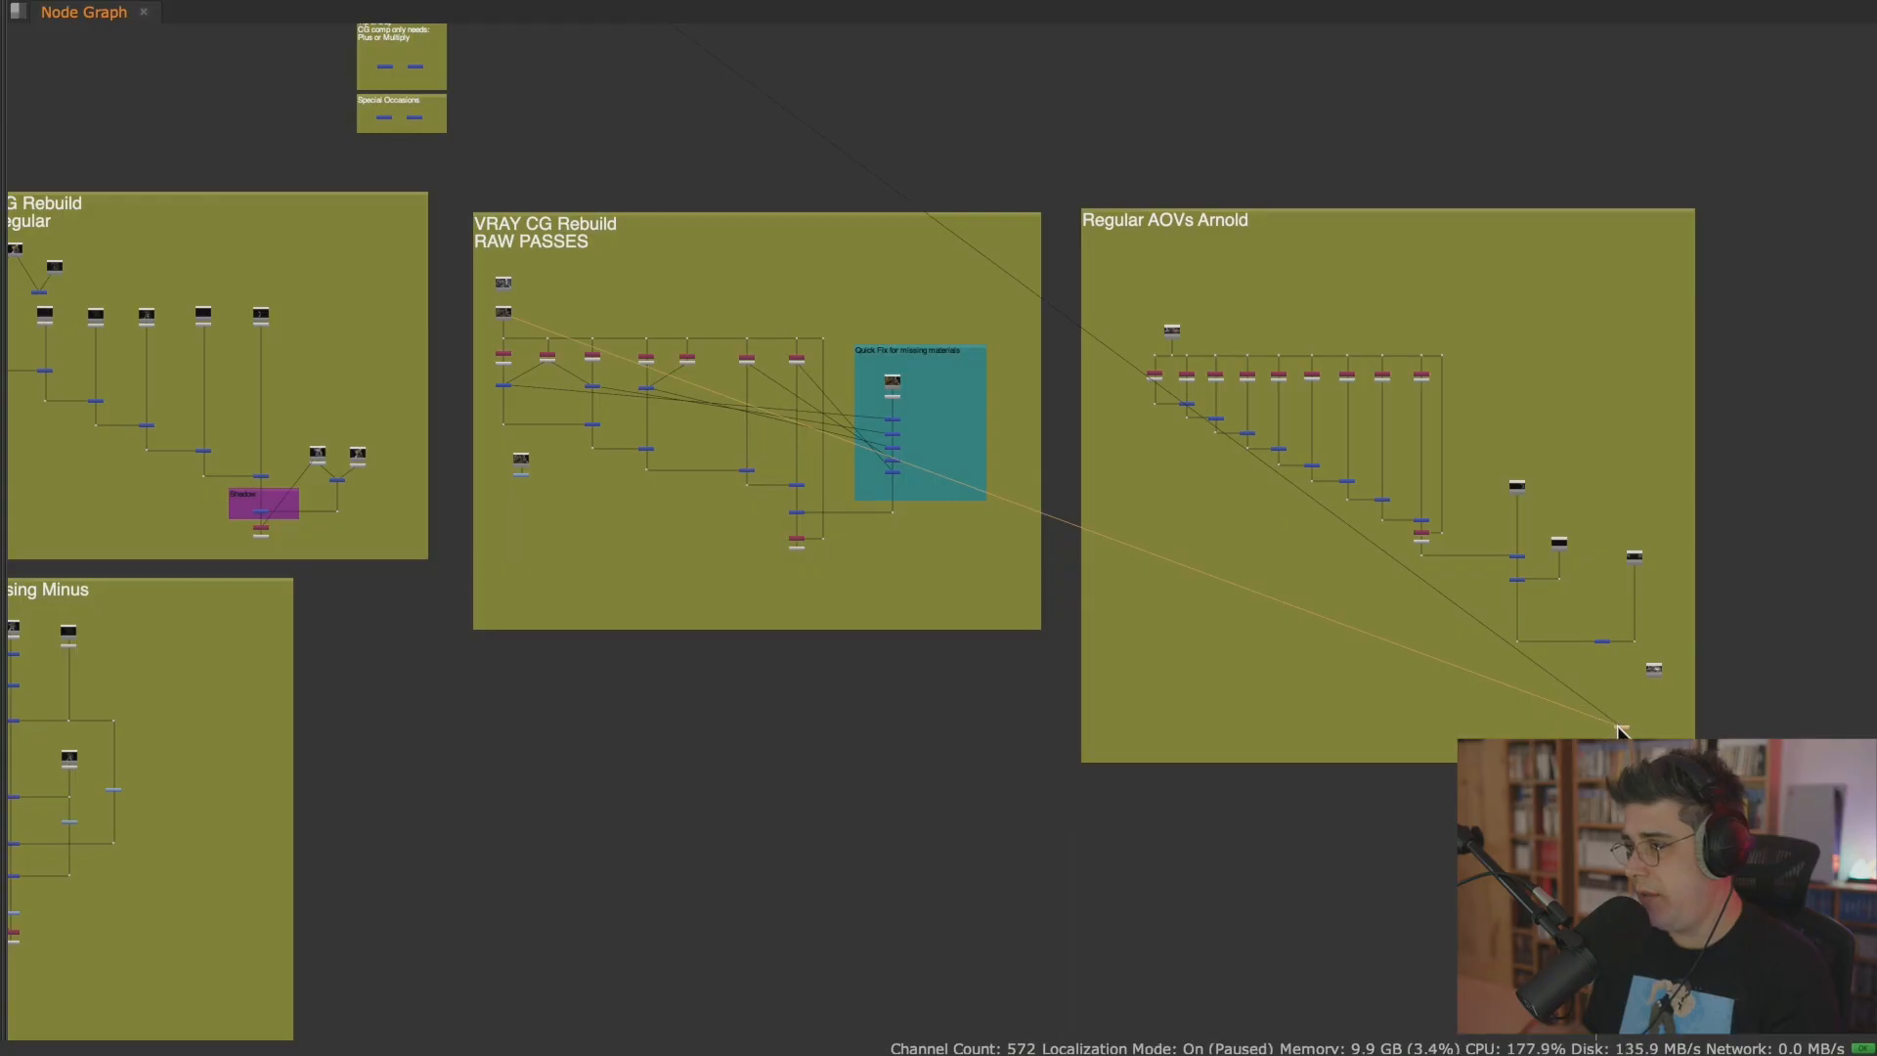
{"action": "left_click_drag", "start_coordinate": [1613, 729], "coordinate": [867, 583]}
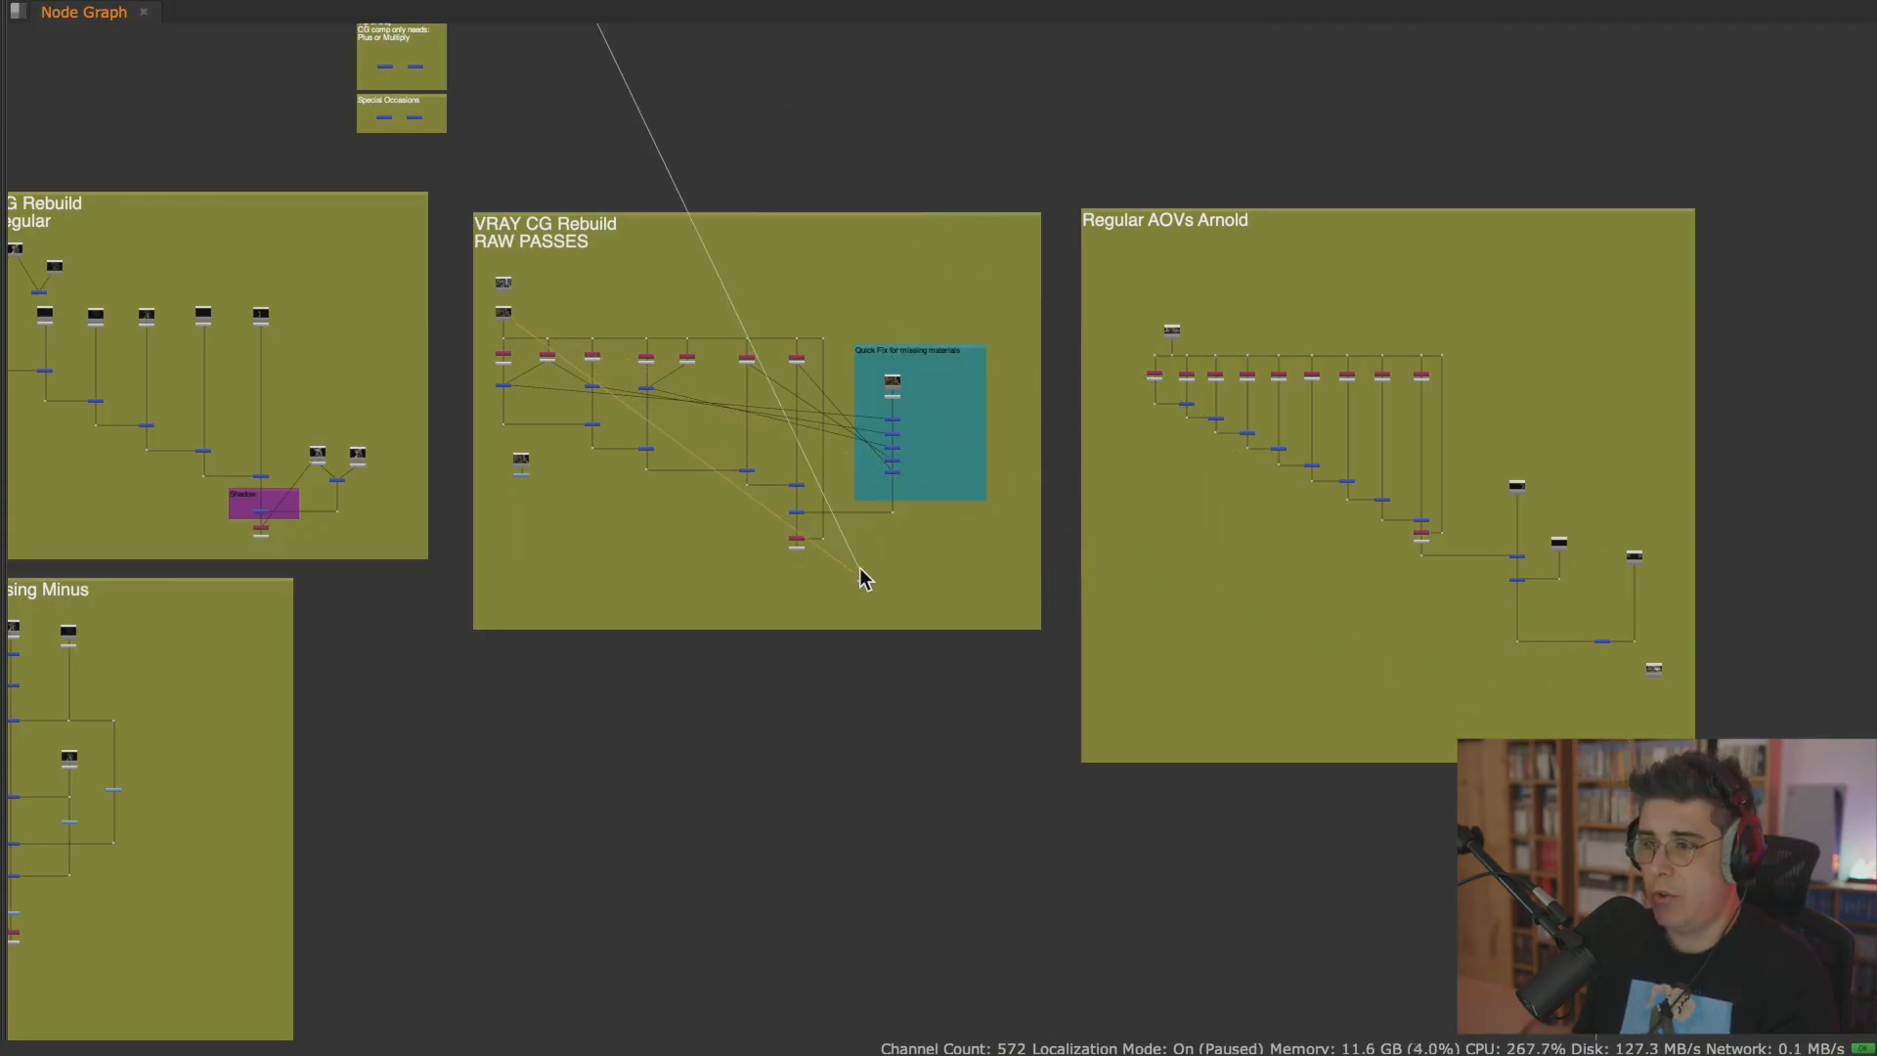
Show the Read251 beauty and the final Premult output of the Redshift CG Rebuild tree in the viewer.
{"action": "middle_click_drag", "start_coordinate": [746, 583], "coordinate": [1171, 590]}
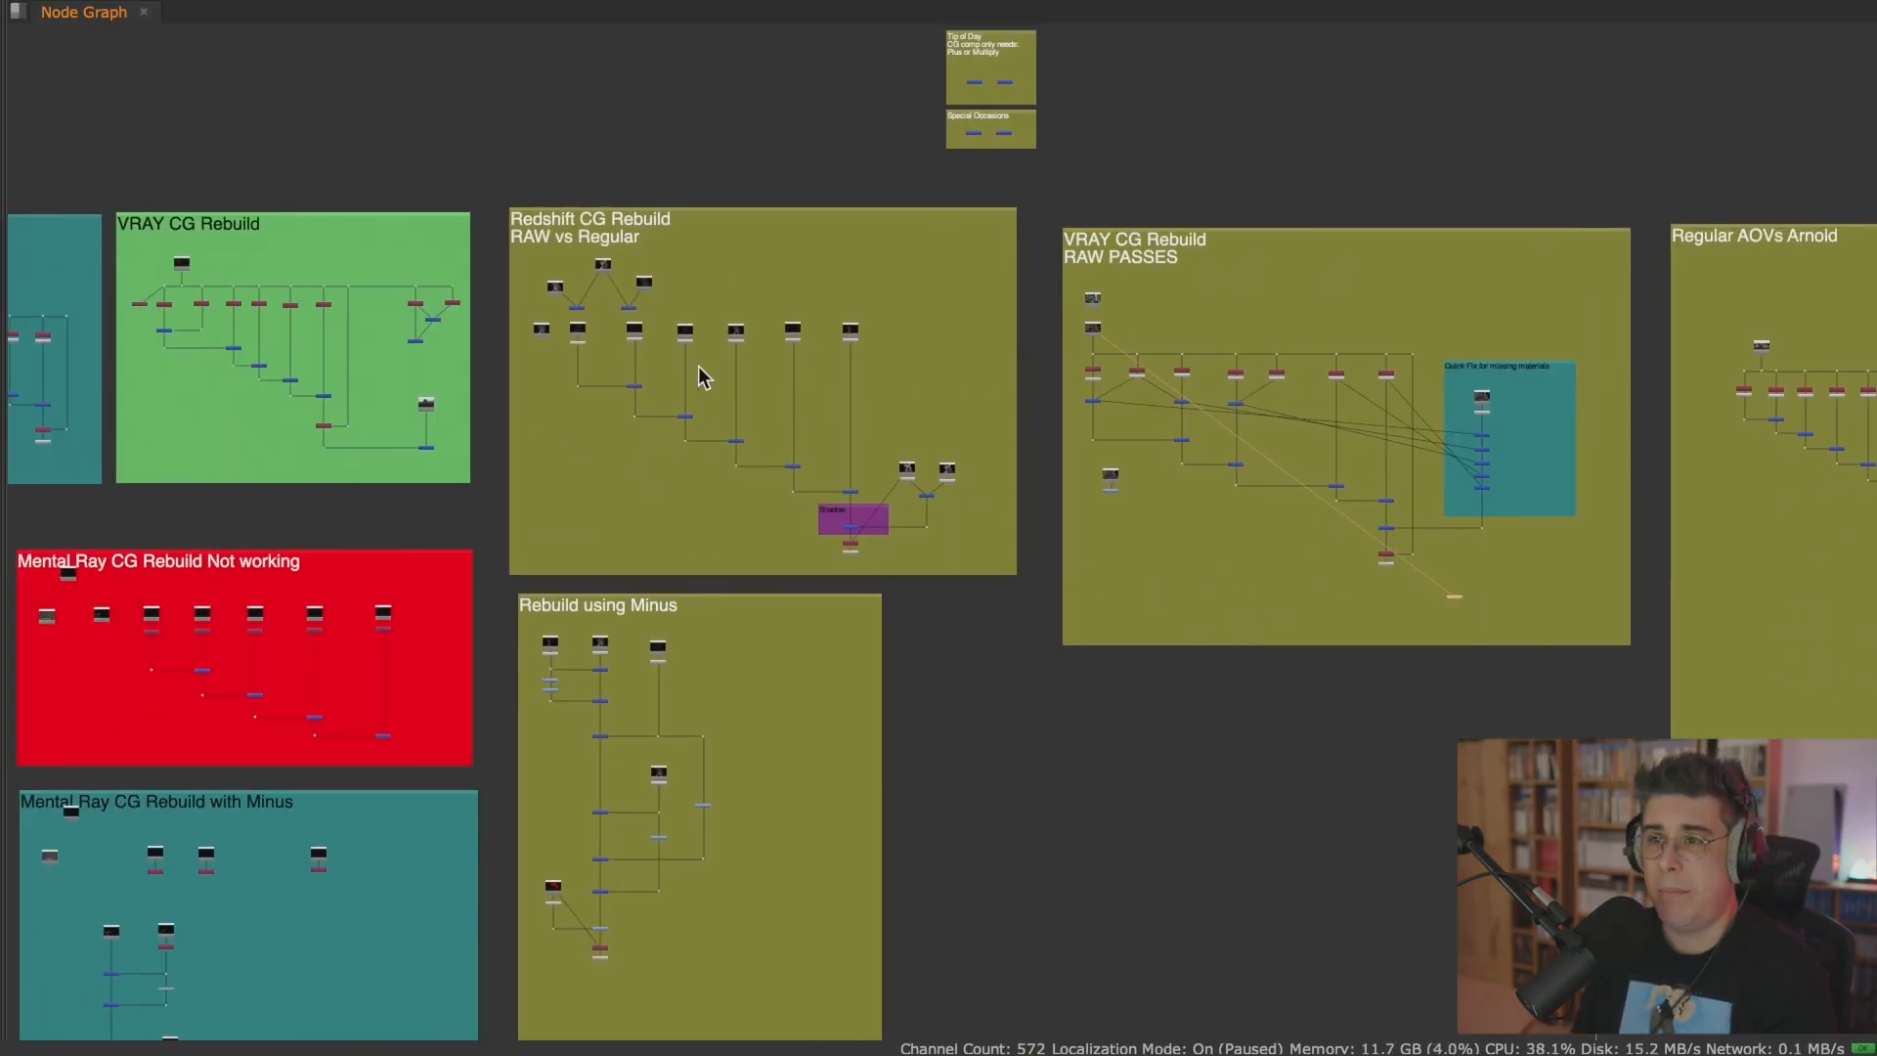
{"action": "scroll", "coordinate": [685, 379], "scroll_direction": "up", "scroll_amount": 4}
{"action": "scroll", "coordinate": [722, 357], "scroll_direction": "down", "scroll_amount": 2}
{"action": "middle_click_drag", "start_coordinate": [627, 375], "coordinate": [775, 449]}
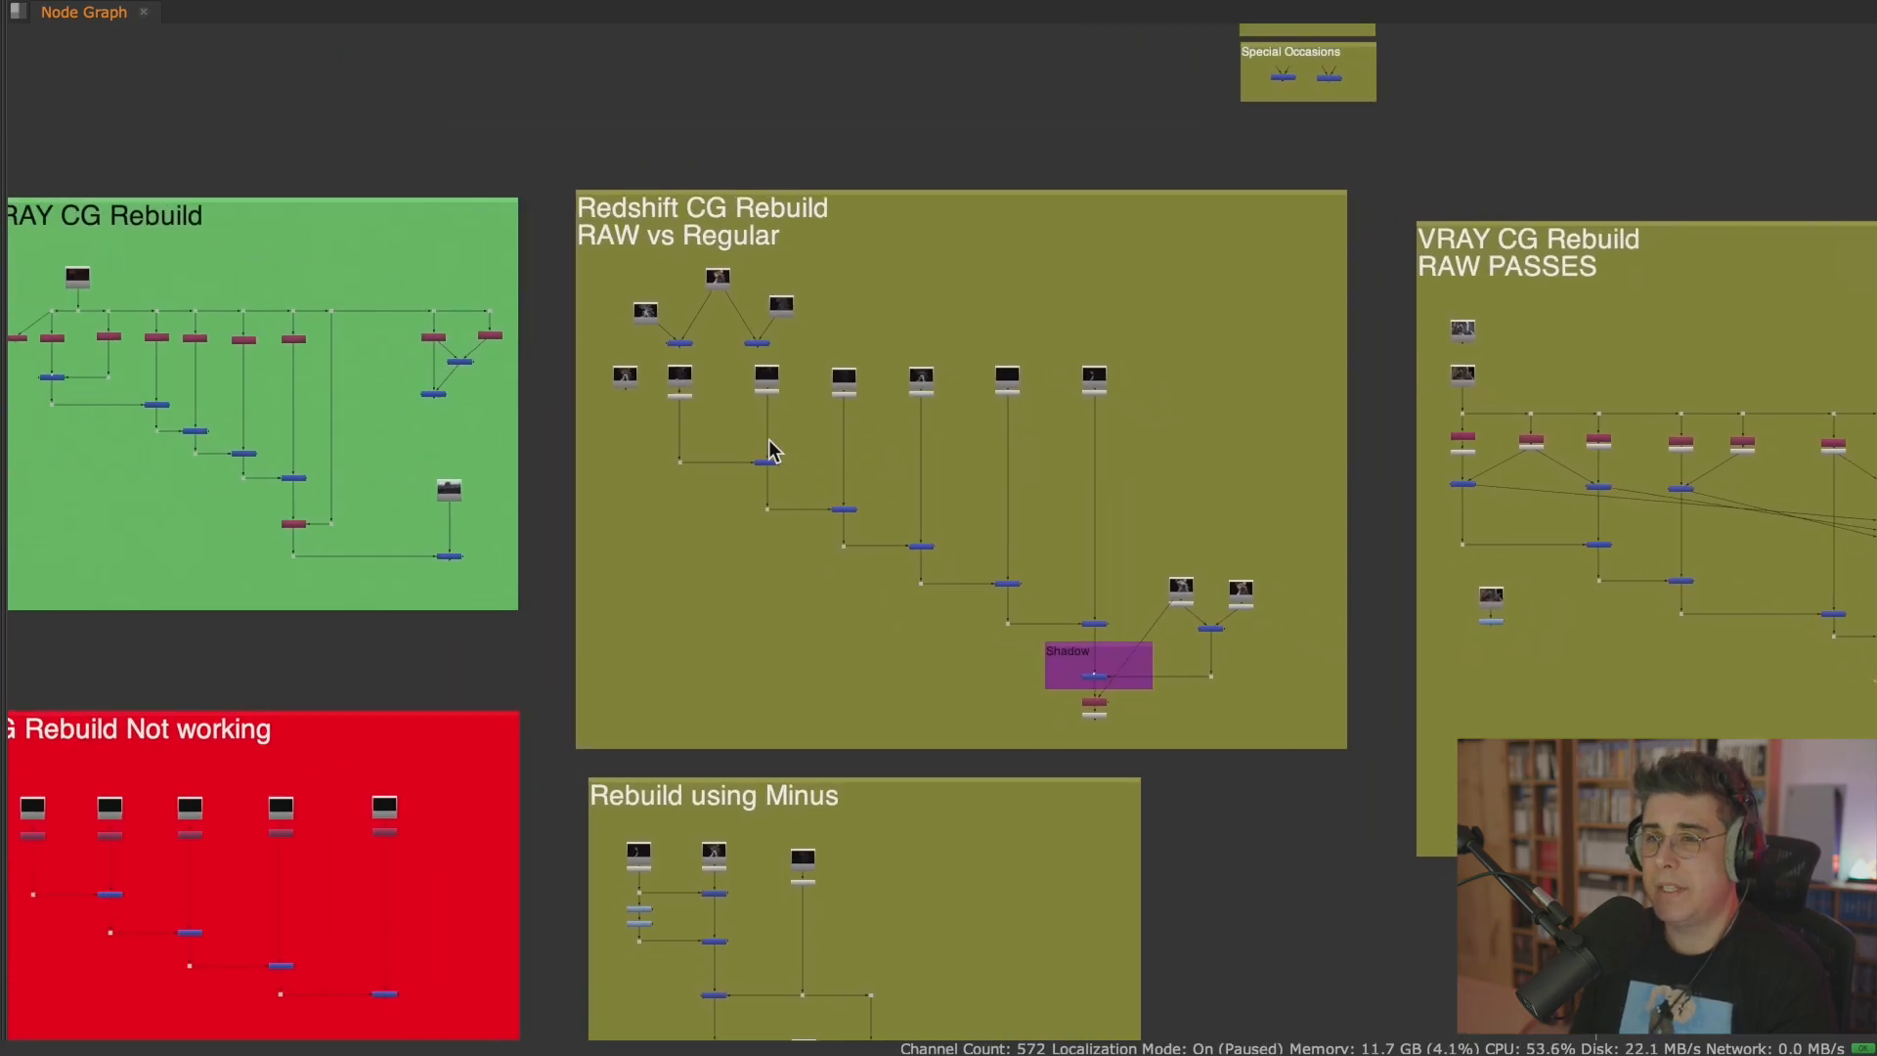
{"action": "scroll", "coordinate": [750, 348], "scroll_direction": "up", "scroll_amount": 4}
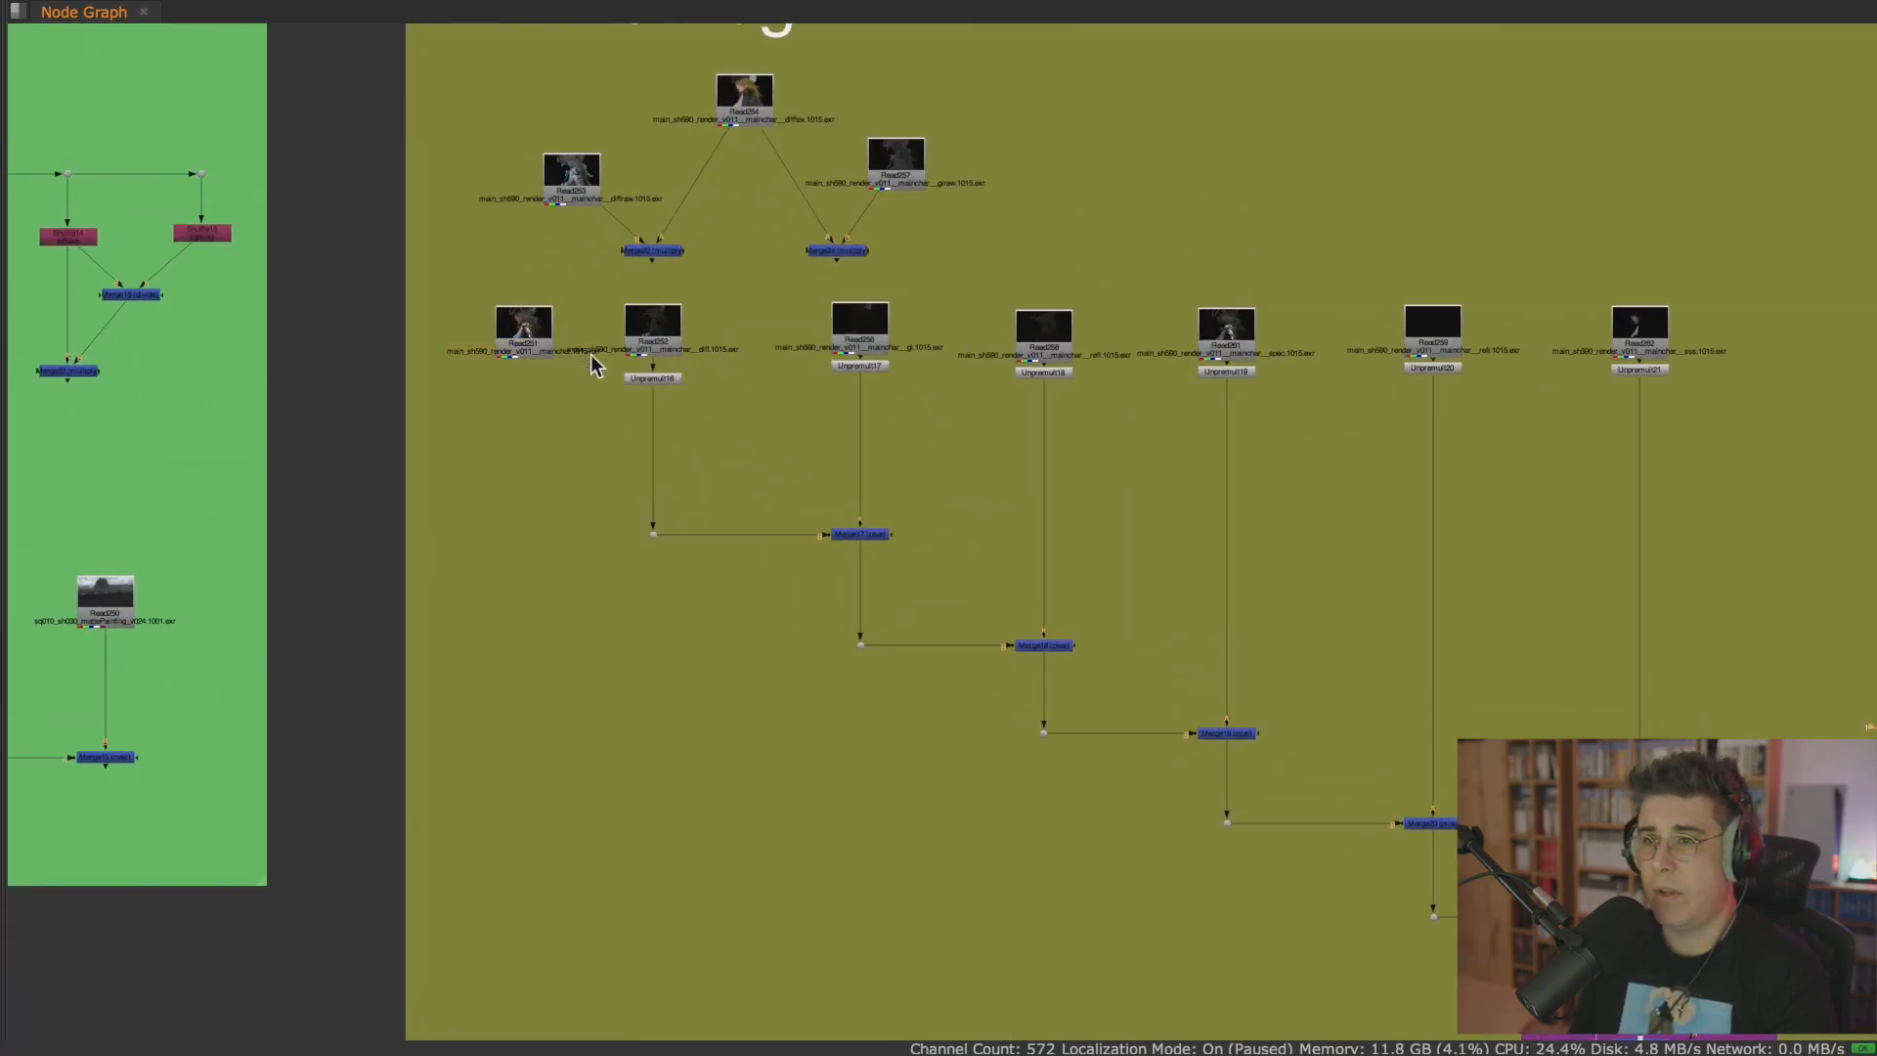
{"action": "scroll", "coordinate": [1064, 567], "scroll_direction": "down", "scroll_amount": 10}
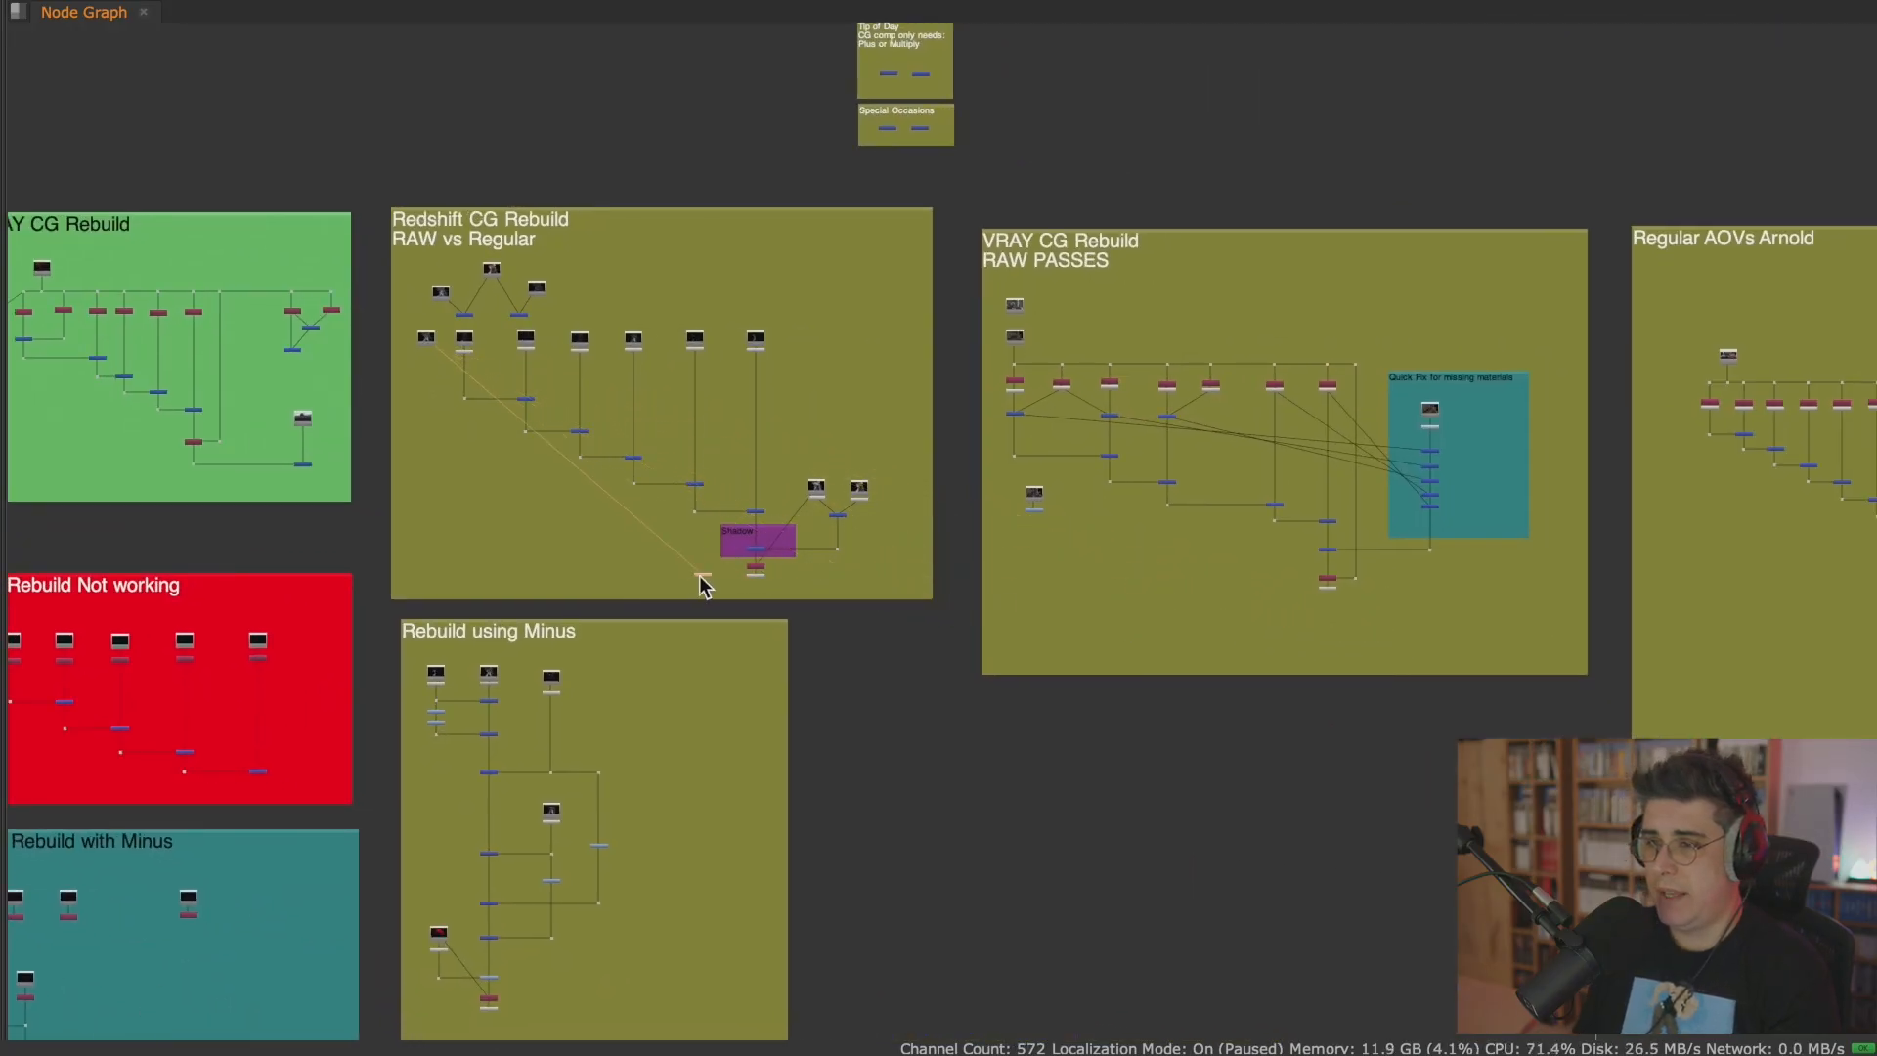
{"action": "scroll", "coordinate": [706, 585], "scroll_direction": "up", "scroll_amount": 6}
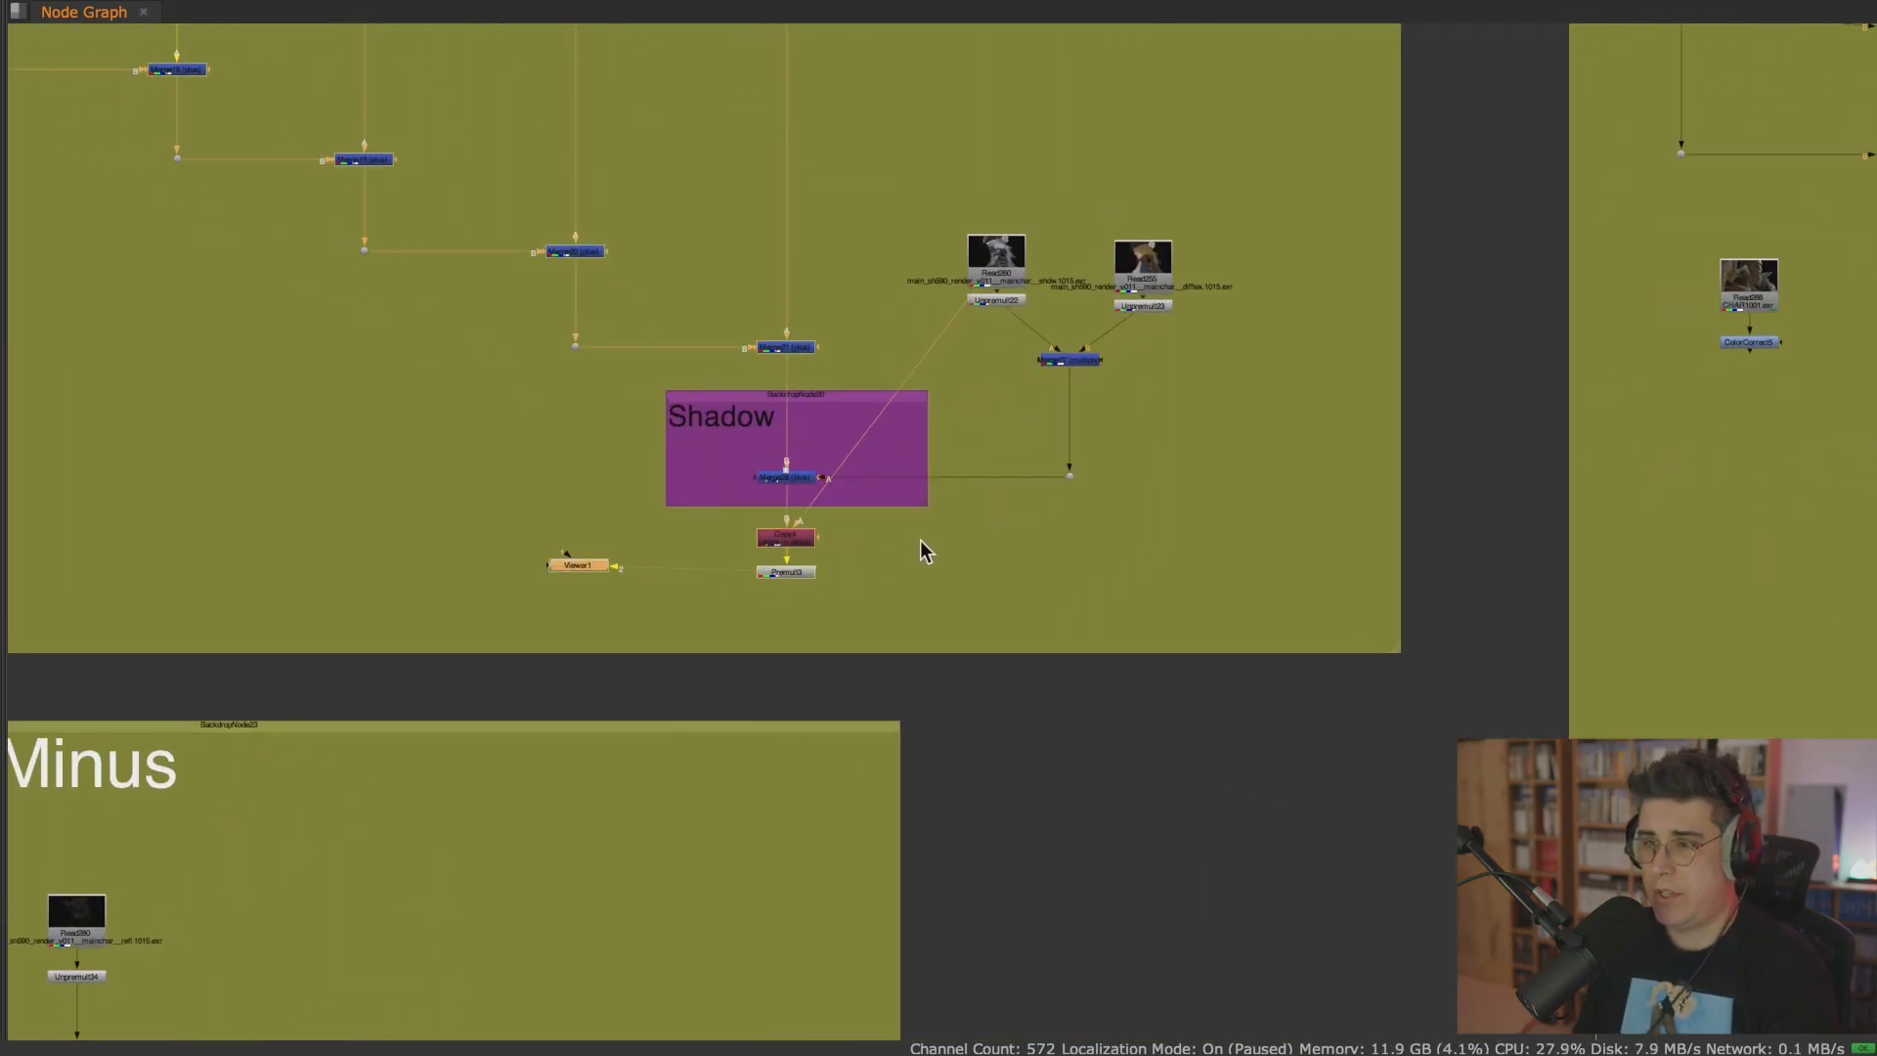
{"action": "key", "text": "space"}
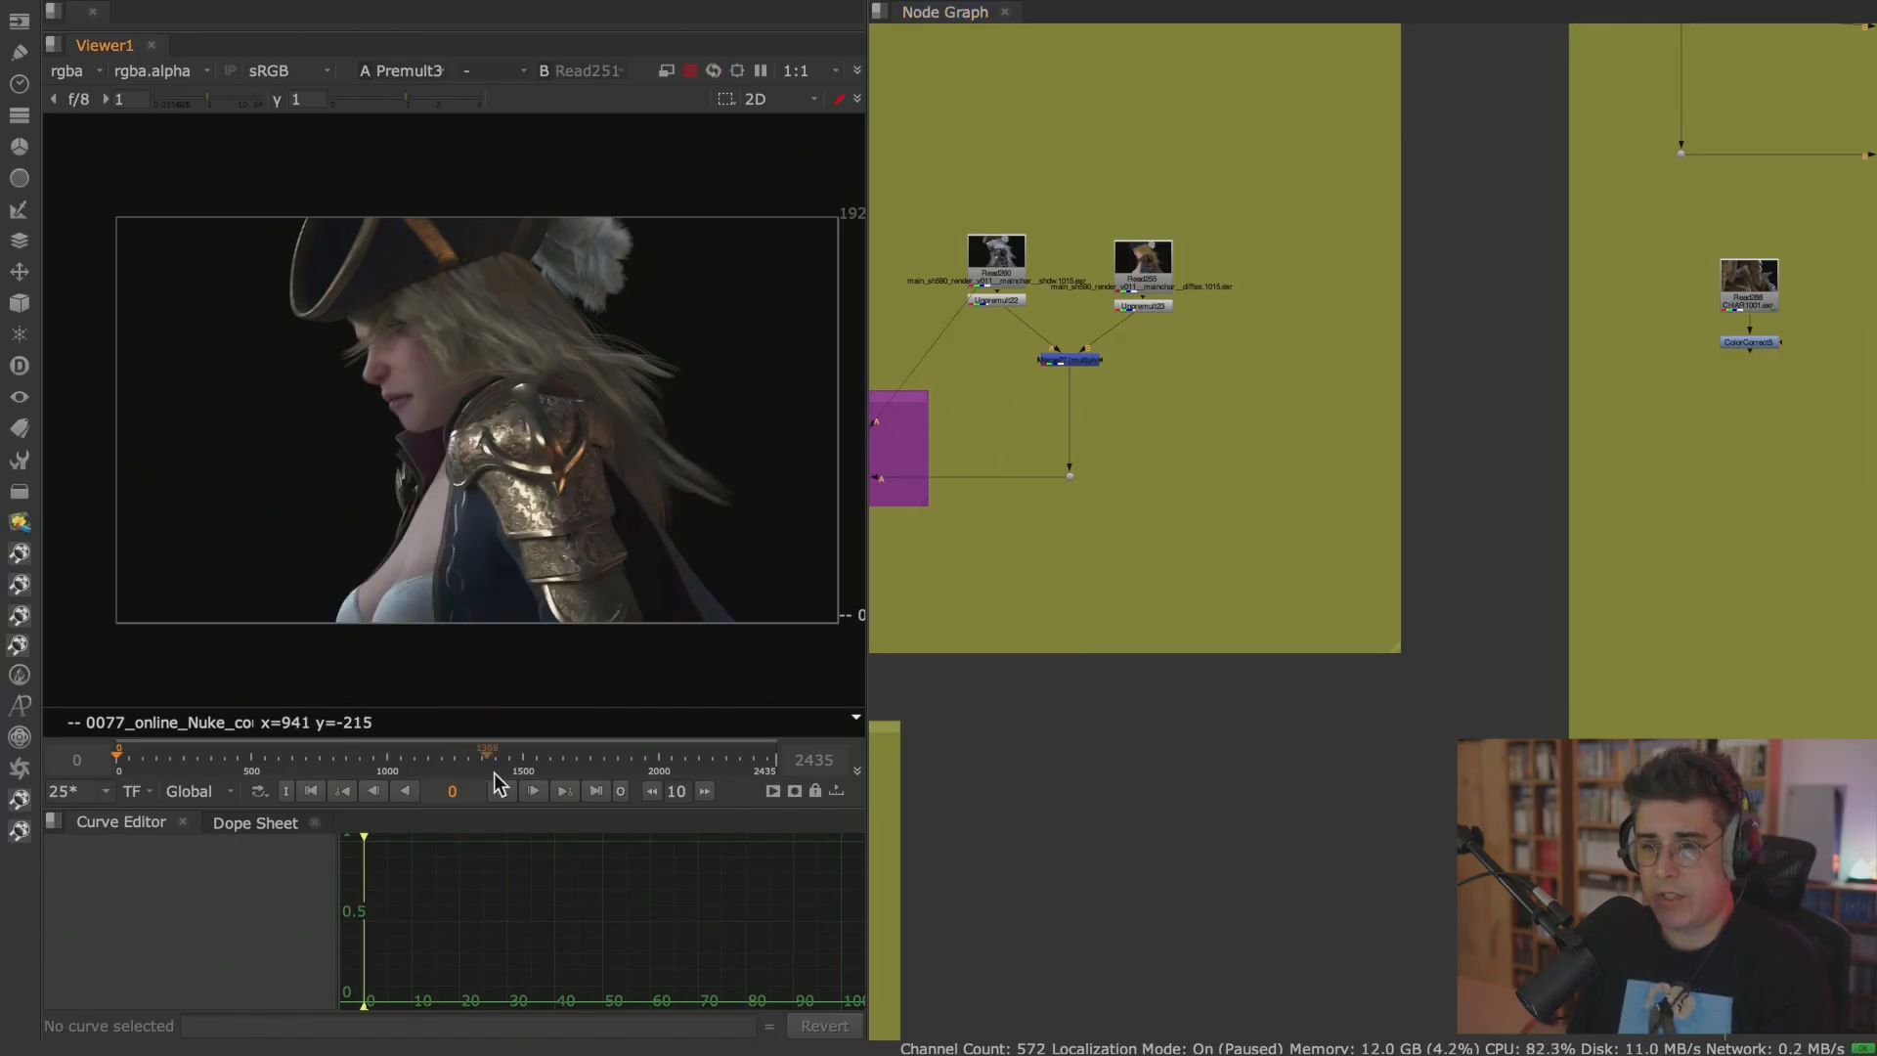
Go to the last frame, set the viewer's frame range to Input and maximize the viewer.
{"action": "left_click", "coordinate": [595, 792]}
{"action": "left_click", "coordinate": [195, 791]}
{"action": "left_click", "coordinate": [205, 838]}
{"action": "key", "text": "space"}
{"action": "scroll", "coordinate": [958, 450], "scroll_direction": "up", "scroll_amount": 4}
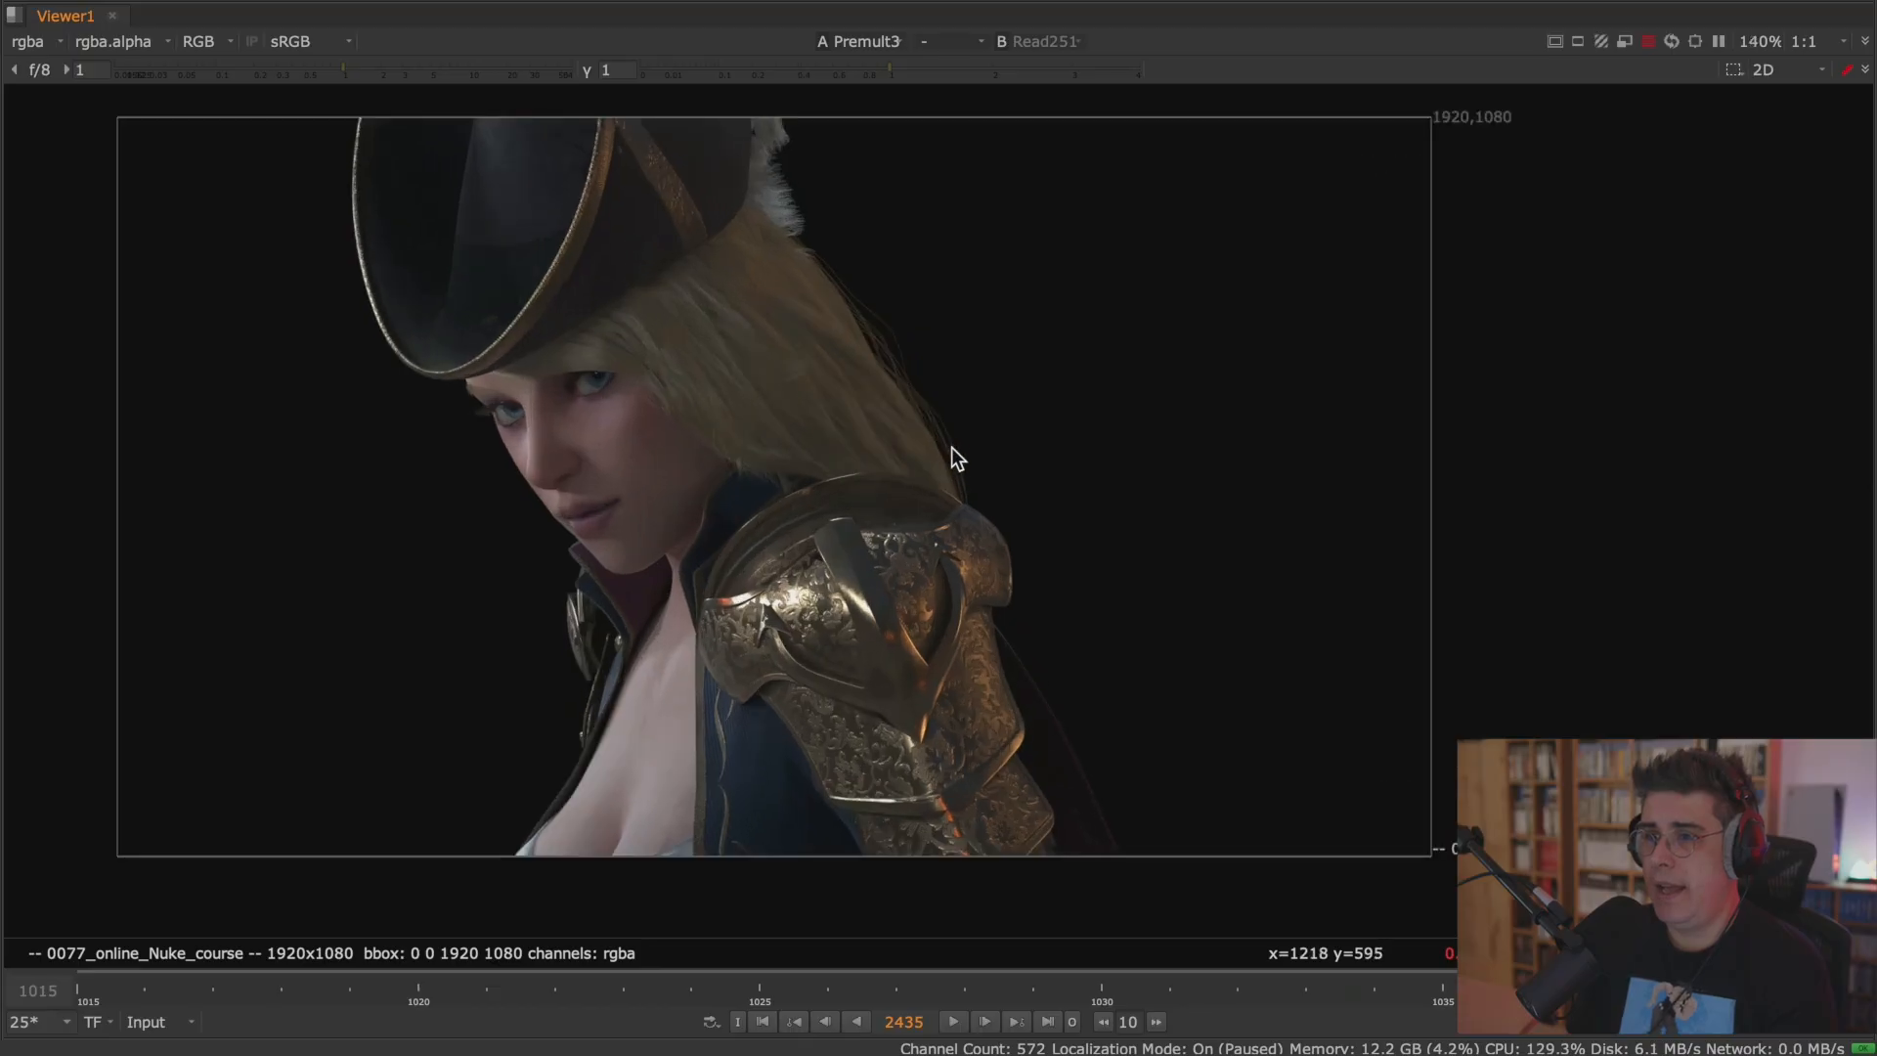
Compare the rebuilt Premult output with the original Read251 render in the viewer.
{"action": "key", "text": "1"}
{"action": "key", "text": "2"}
{"action": "key", "text": "1"}
{"action": "scroll", "coordinate": [696, 430], "scroll_direction": "up", "scroll_amount": 3}
{"action": "scroll", "coordinate": [685, 445], "scroll_direction": "down", "scroll_amount": 4}
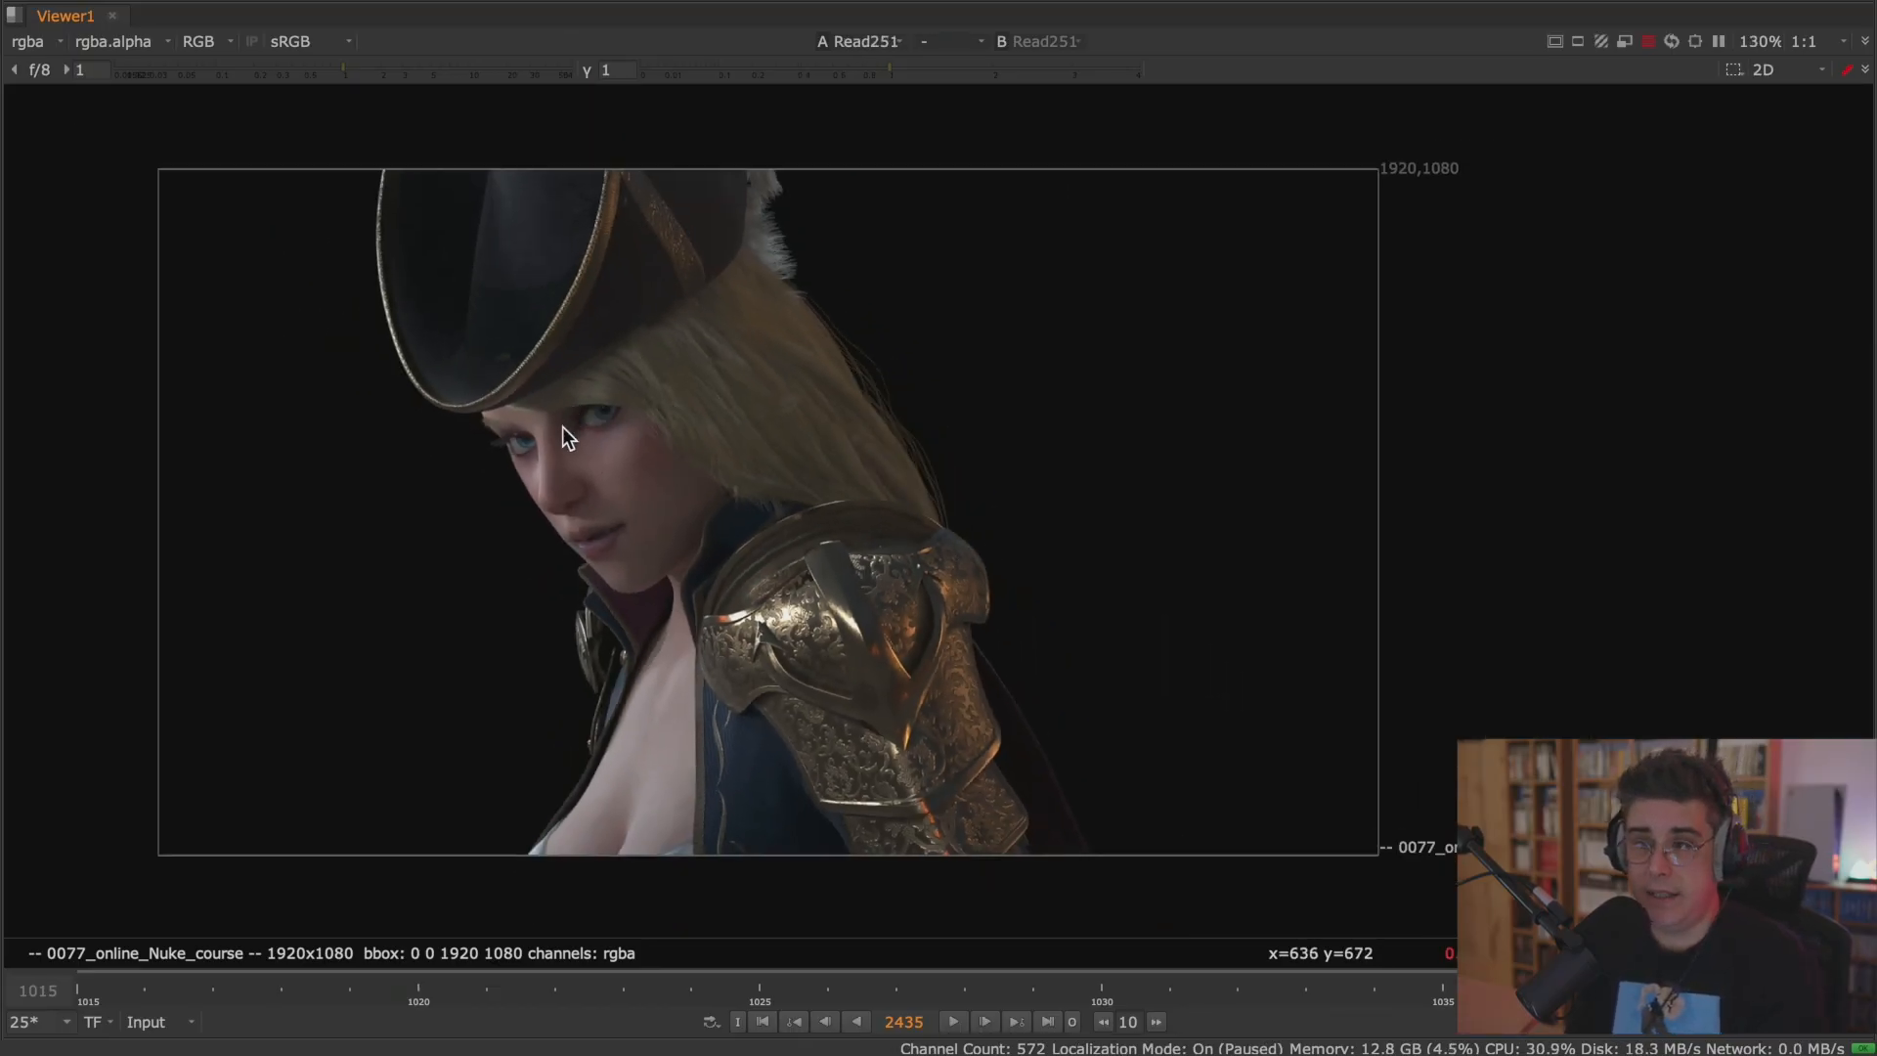
Inspect the Read251 character render up close and list the layers it contains.
{"action": "scroll", "coordinate": [618, 440], "scroll_direction": "up", "scroll_amount": 2}
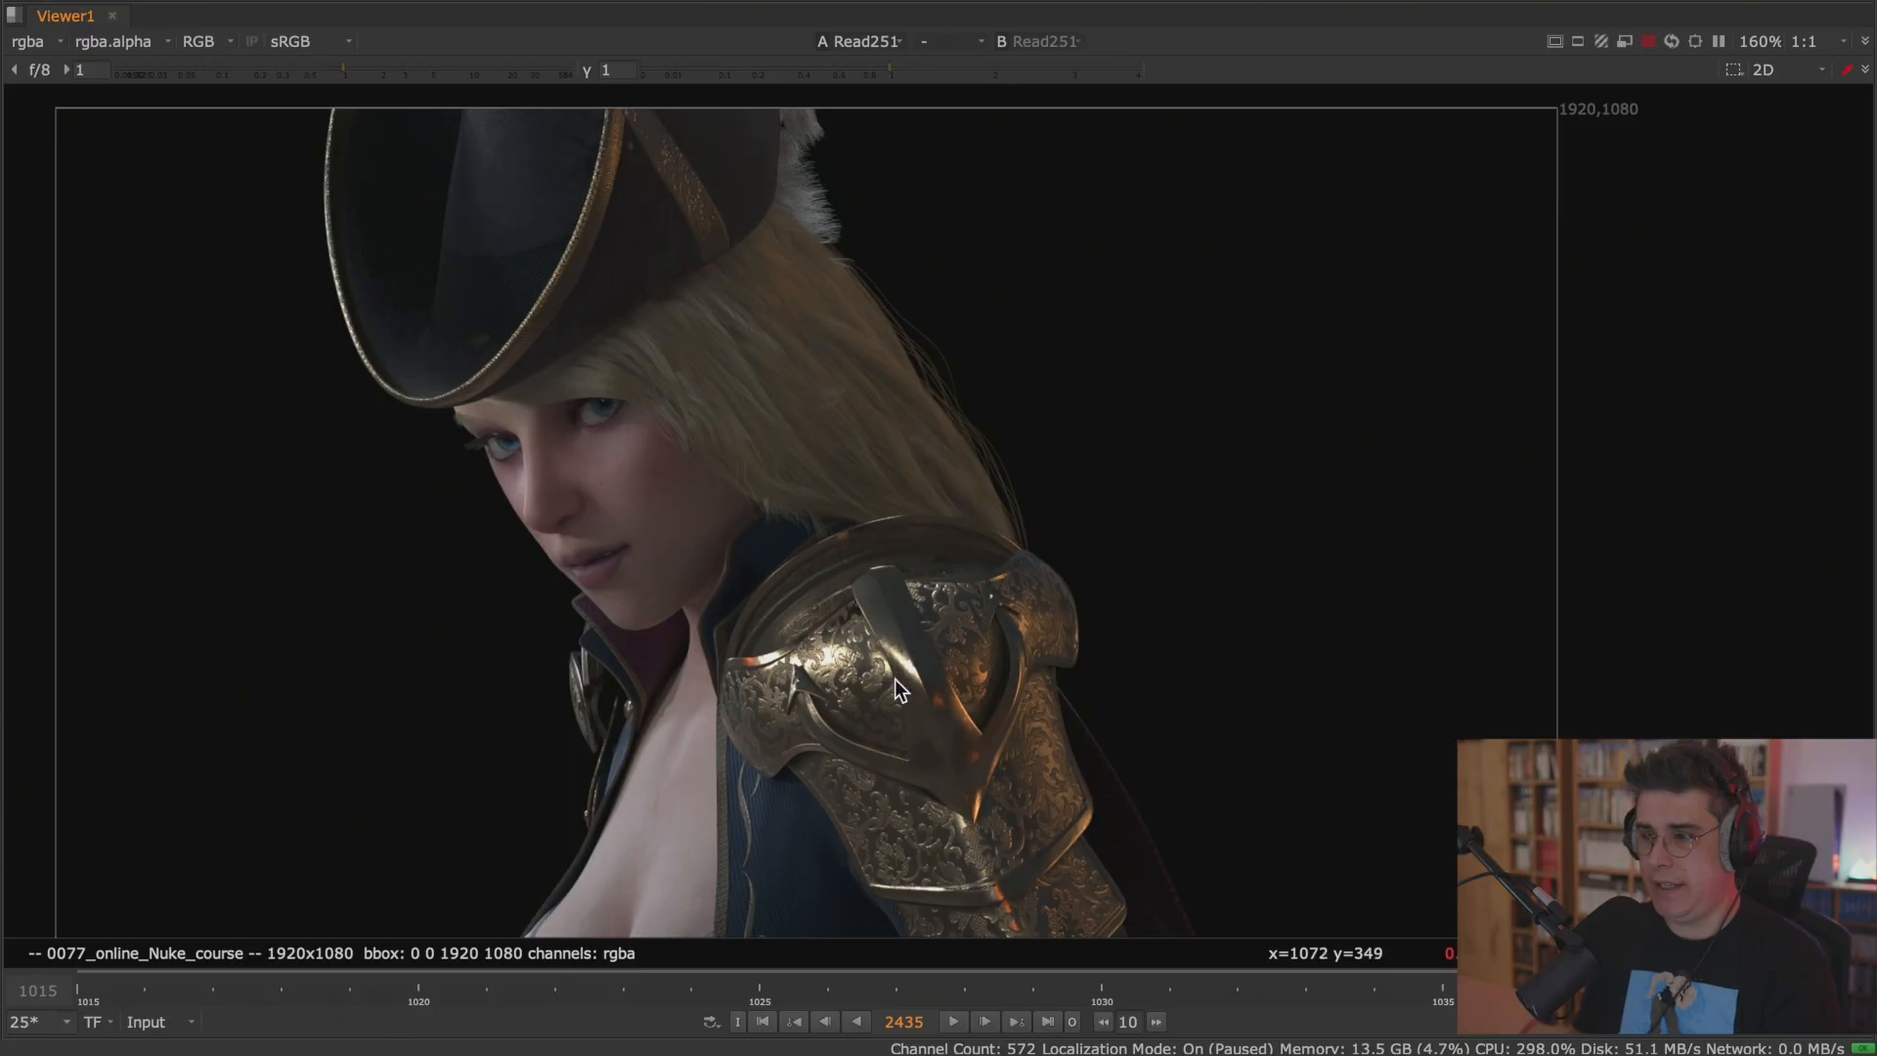
{"action": "scroll", "coordinate": [900, 689], "scroll_direction": "up", "scroll_amount": 3}
{"action": "scroll", "coordinate": [924, 647], "scroll_direction": "down", "scroll_amount": 2}
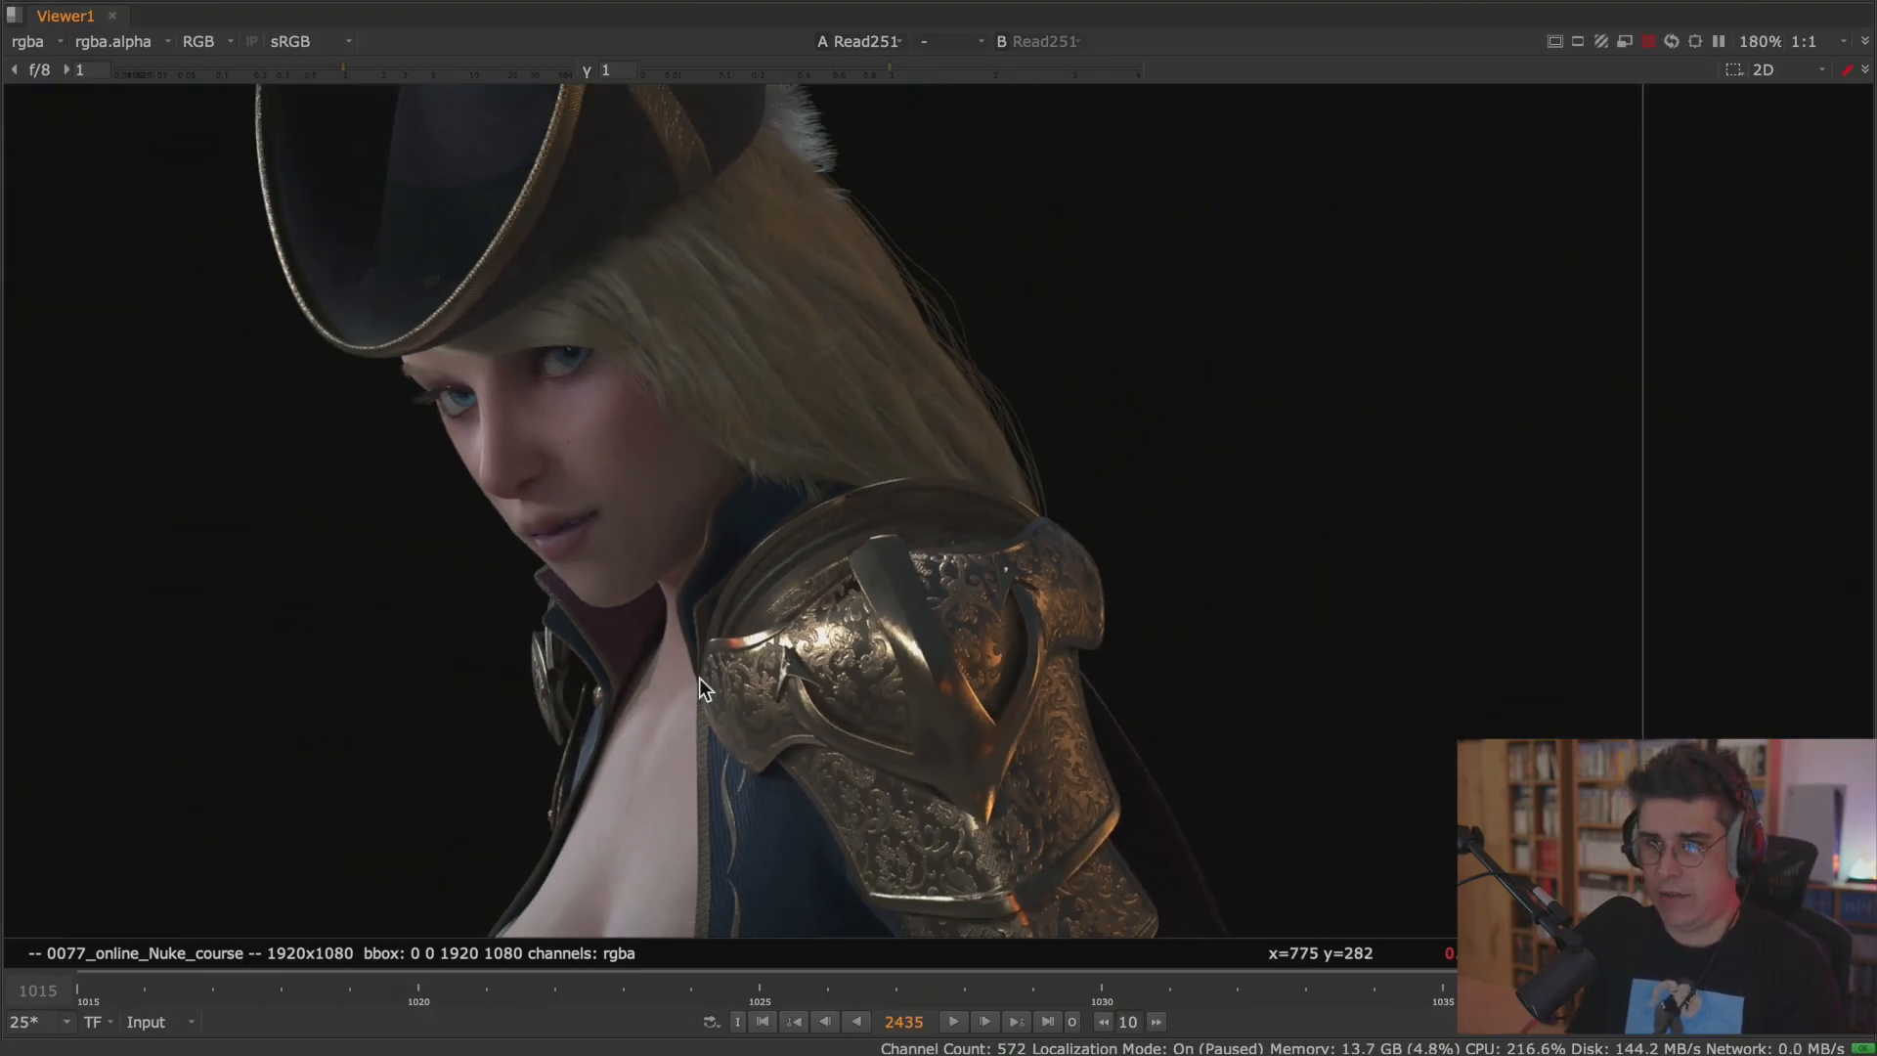
{"action": "left_click", "coordinate": [41, 49]}
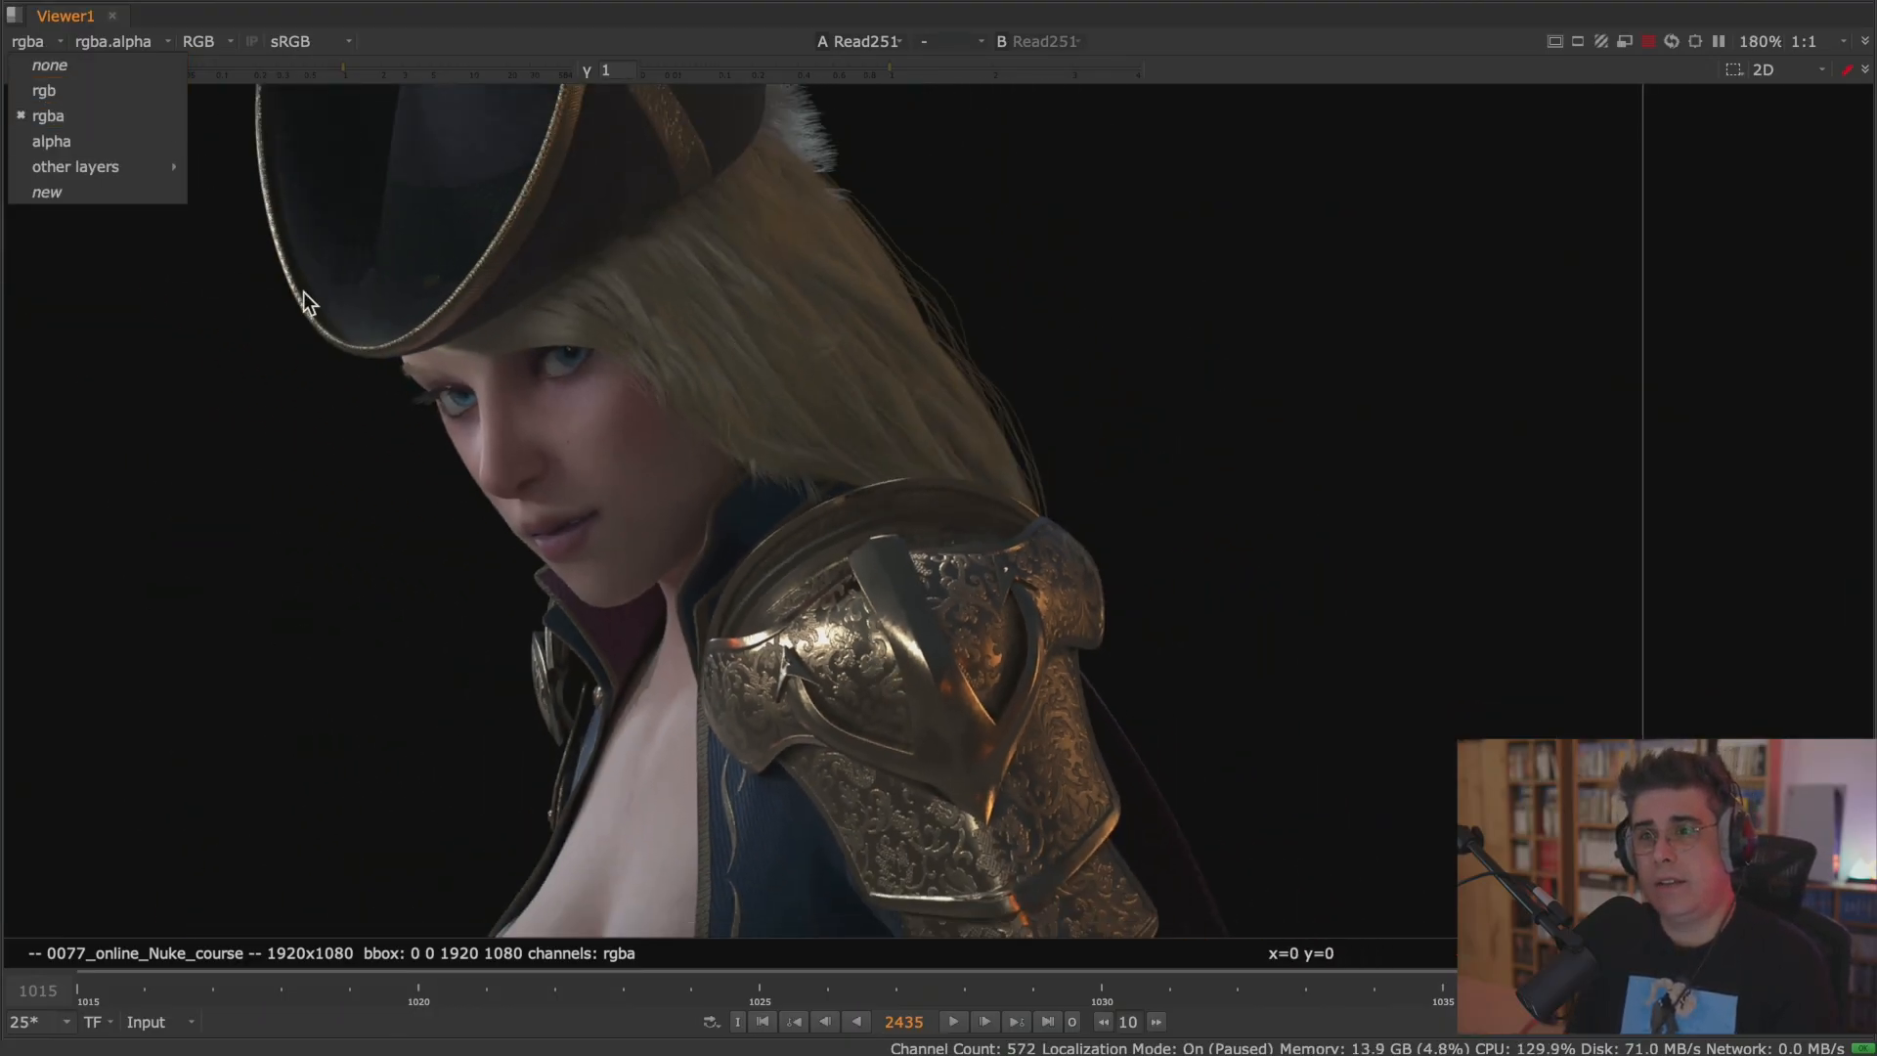
Show the Read251 beauty followed by the Read252 diffuse pass of the Redshift rebuild in the viewer.
{"action": "left_click", "coordinate": [292, 267]}
{"action": "key", "text": "space"}
{"action": "scroll", "coordinate": [629, 430], "scroll_direction": "down", "scroll_amount": 4}
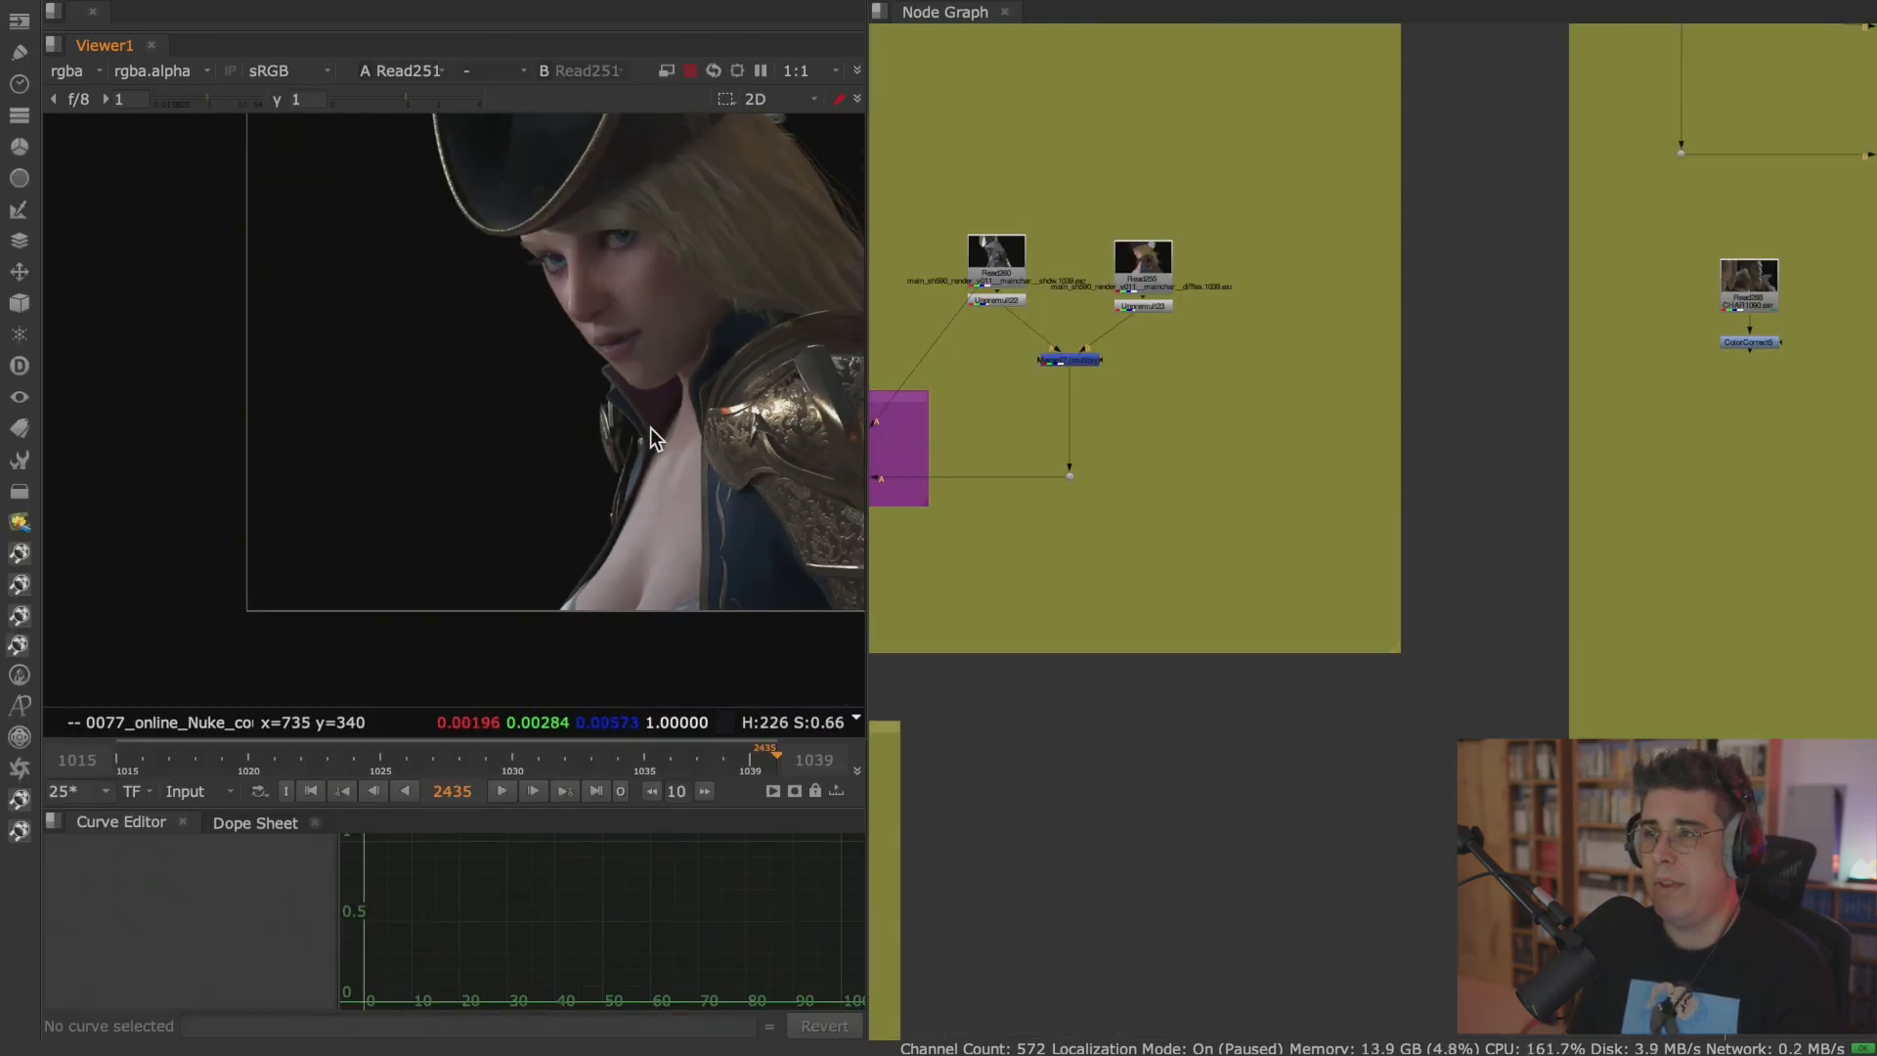
{"action": "key", "text": "h"}
{"action": "scroll", "coordinate": [1053, 367], "scroll_direction": "down", "scroll_amount": 6}
{"action": "scroll", "coordinate": [1200, 279], "scroll_direction": "up", "scroll_amount": 4}
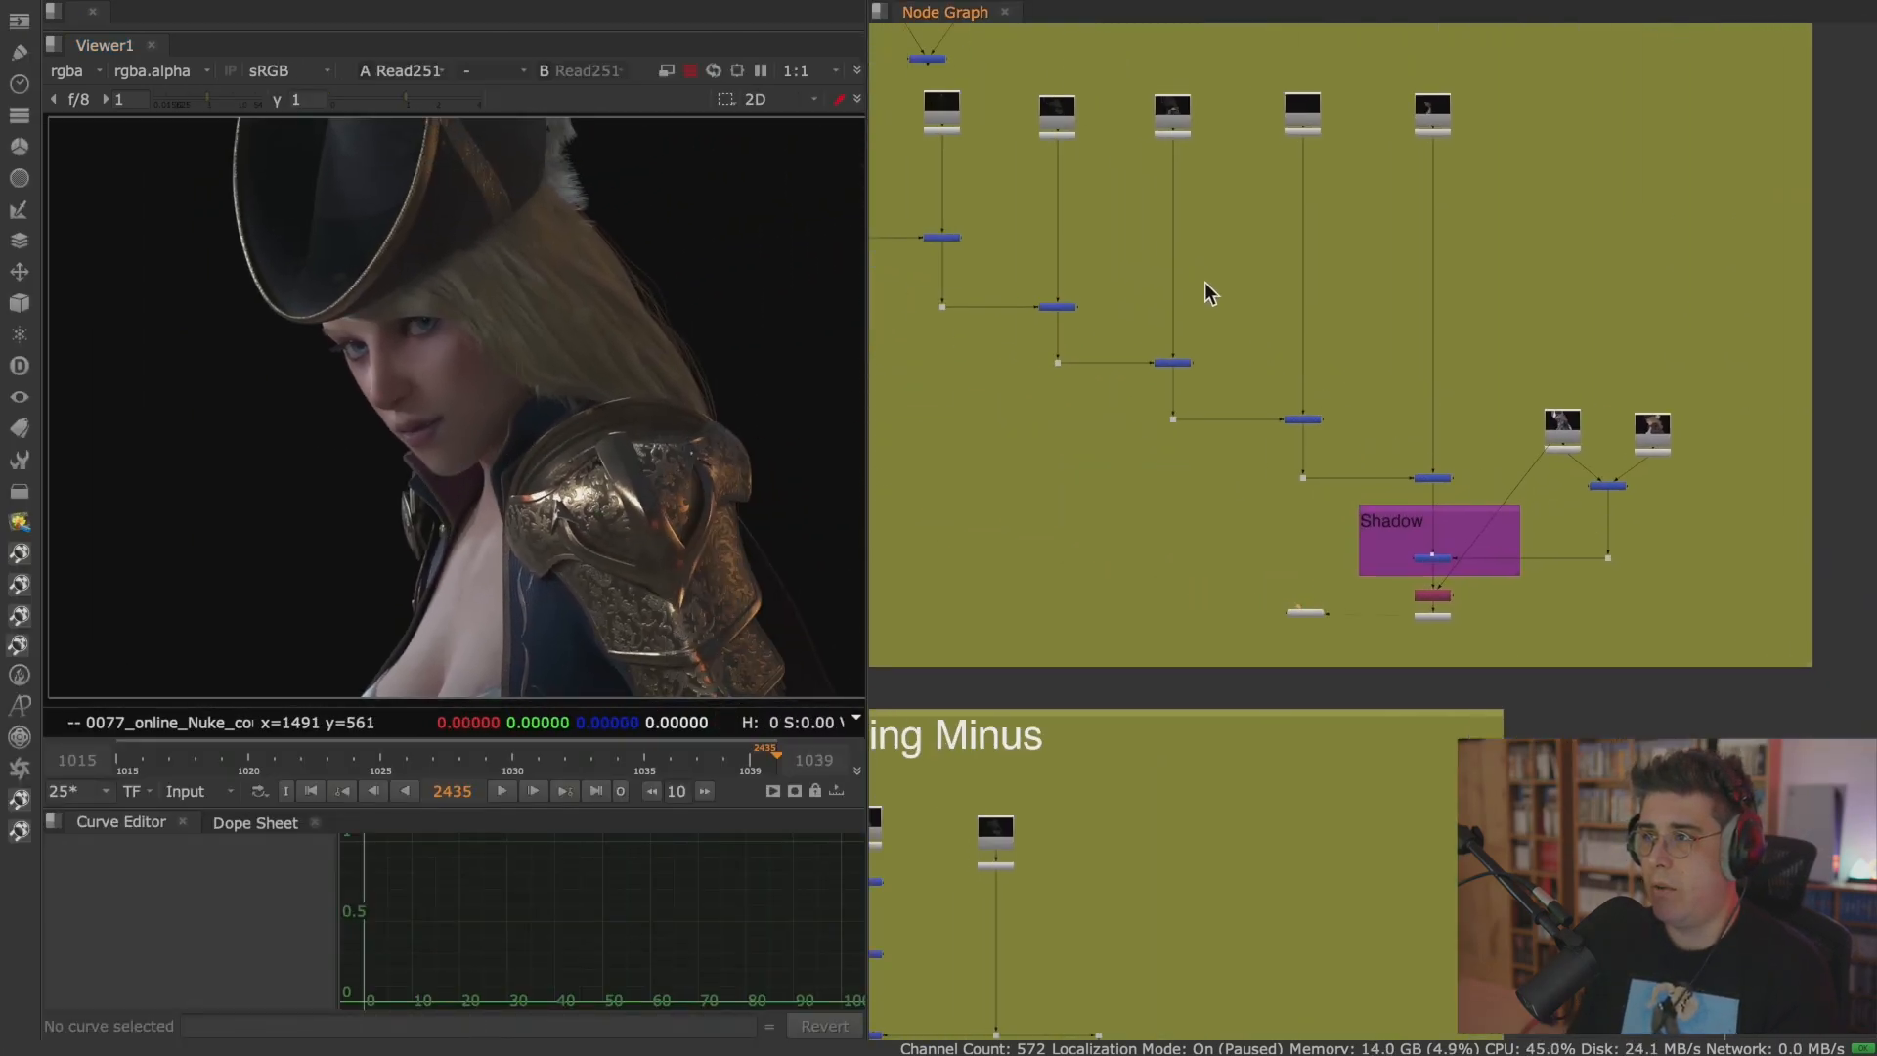
{"action": "scroll", "coordinate": [1034, 284], "scroll_direction": "up", "scroll_amount": 5}
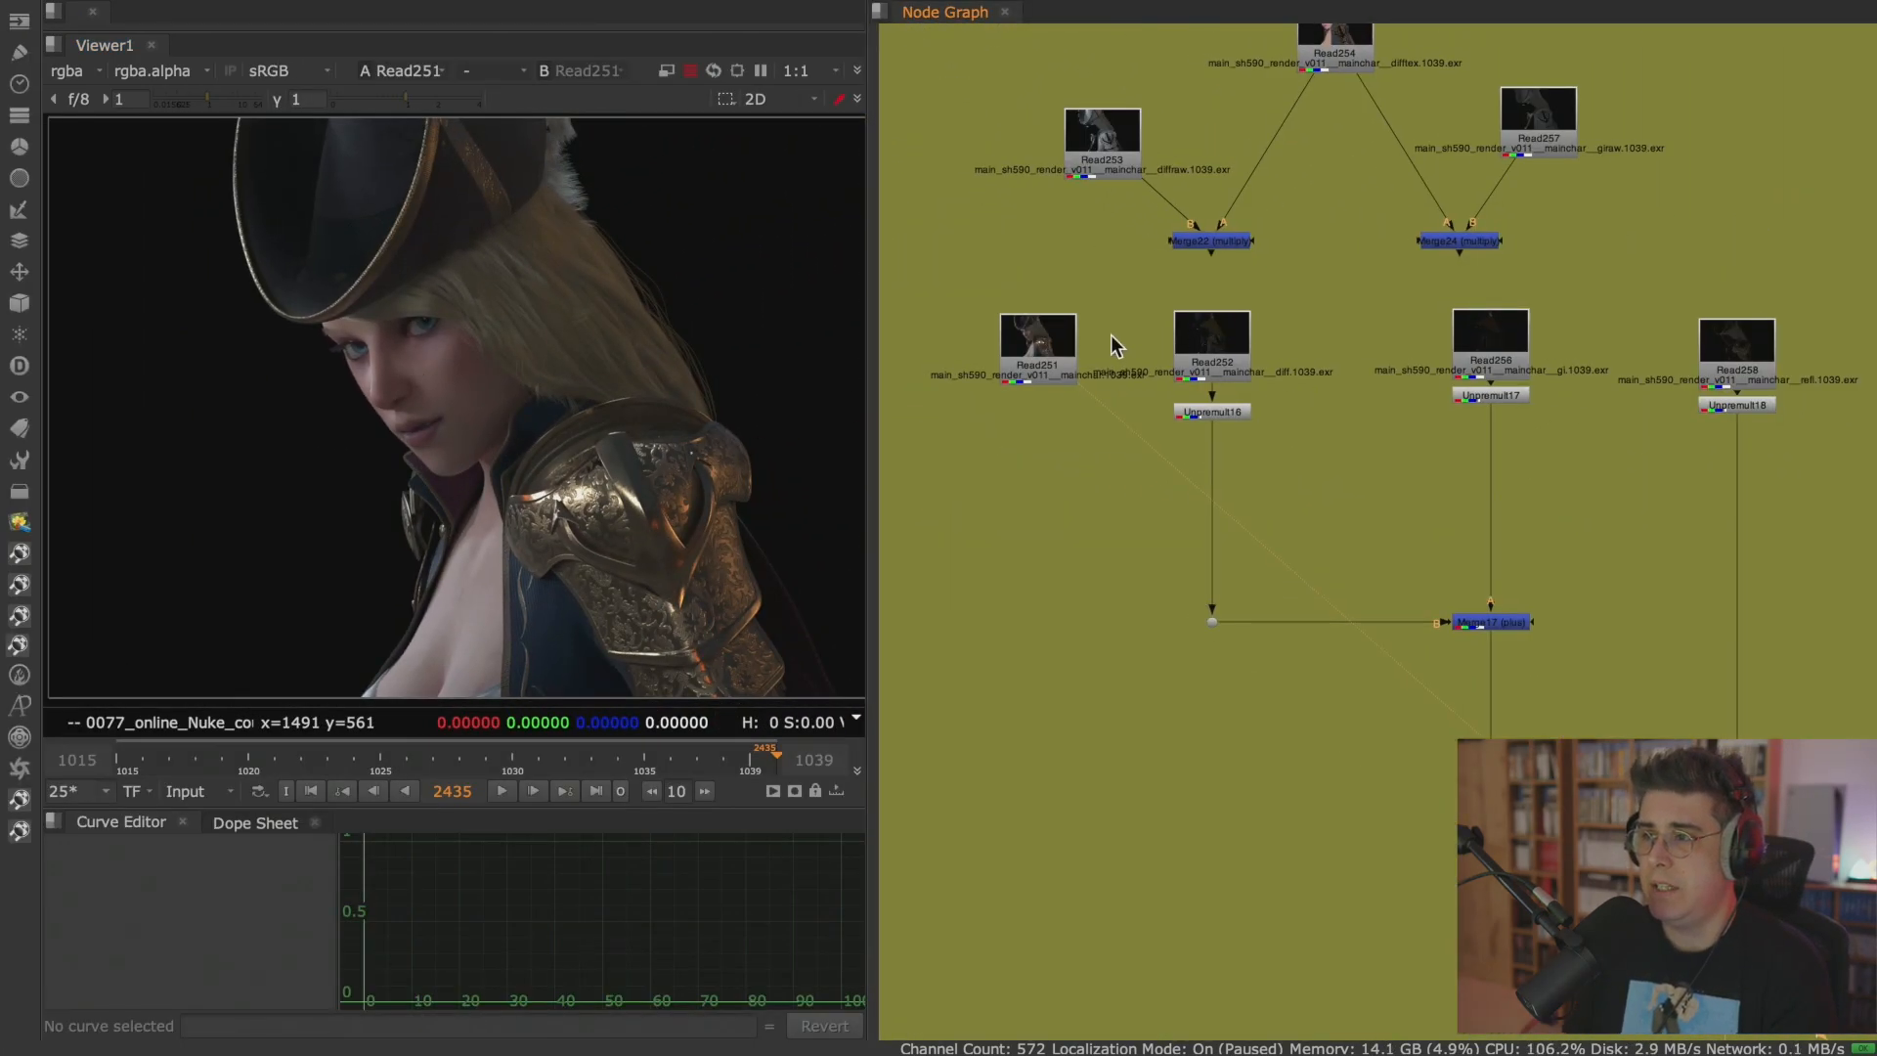
{"action": "left_click", "coordinate": [1310, 342]}
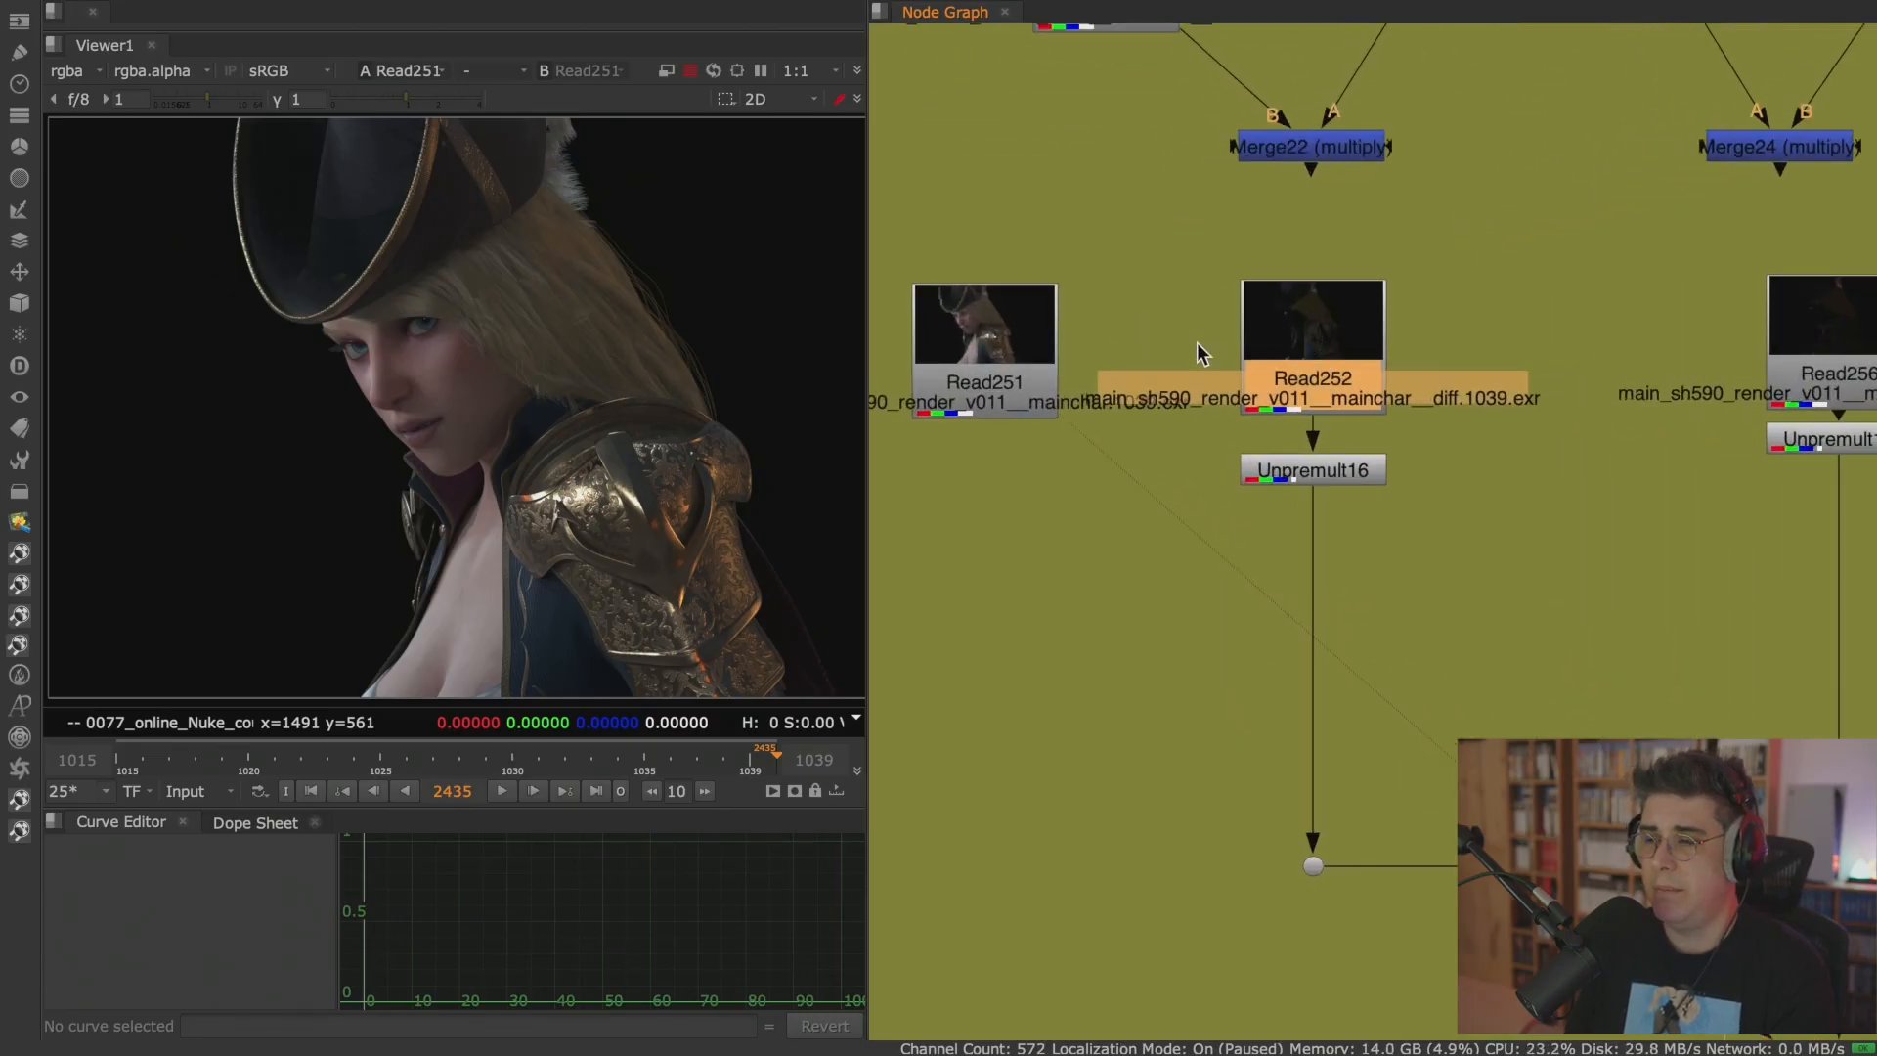
{"action": "left_click", "coordinate": [1016, 352]}
{"action": "key", "text": "1"}
{"action": "left_click", "coordinate": [1317, 352]}
{"action": "key", "text": "1"}
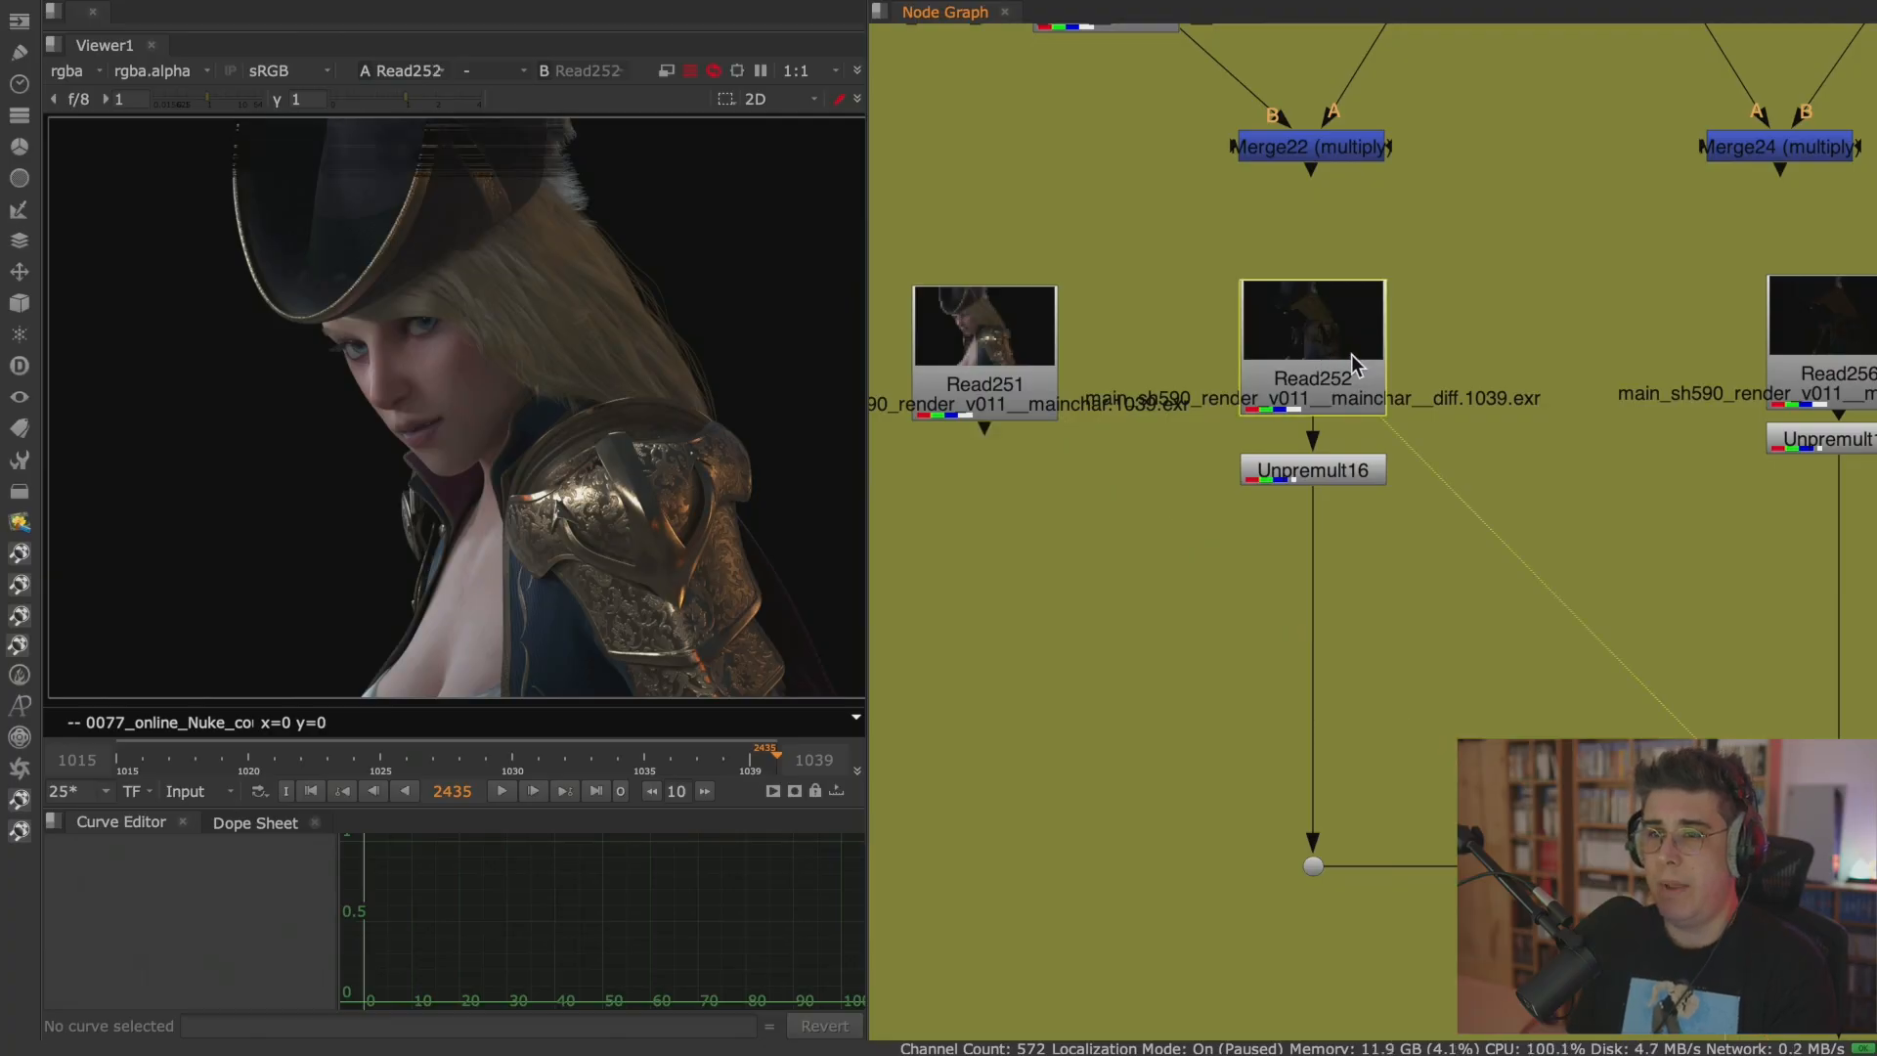
View the Read256 GI, Read258 reflection and Read261 specular passes one after another in the viewer.
{"action": "middle_click_drag", "start_coordinate": [1750, 354], "coordinate": [1398, 366]}
{"action": "left_click", "coordinate": [1513, 361]}
{"action": "key", "text": "1"}
{"action": "middle_click_drag", "start_coordinate": [1578, 447], "coordinate": [1023, 440]}
{"action": "left_click", "coordinate": [1392, 379]}
{"action": "key", "text": "1"}
{"action": "middle_click_drag", "start_coordinate": [1537, 476], "coordinate": [1102, 467]}
{"action": "left_click", "coordinate": [1417, 337]}
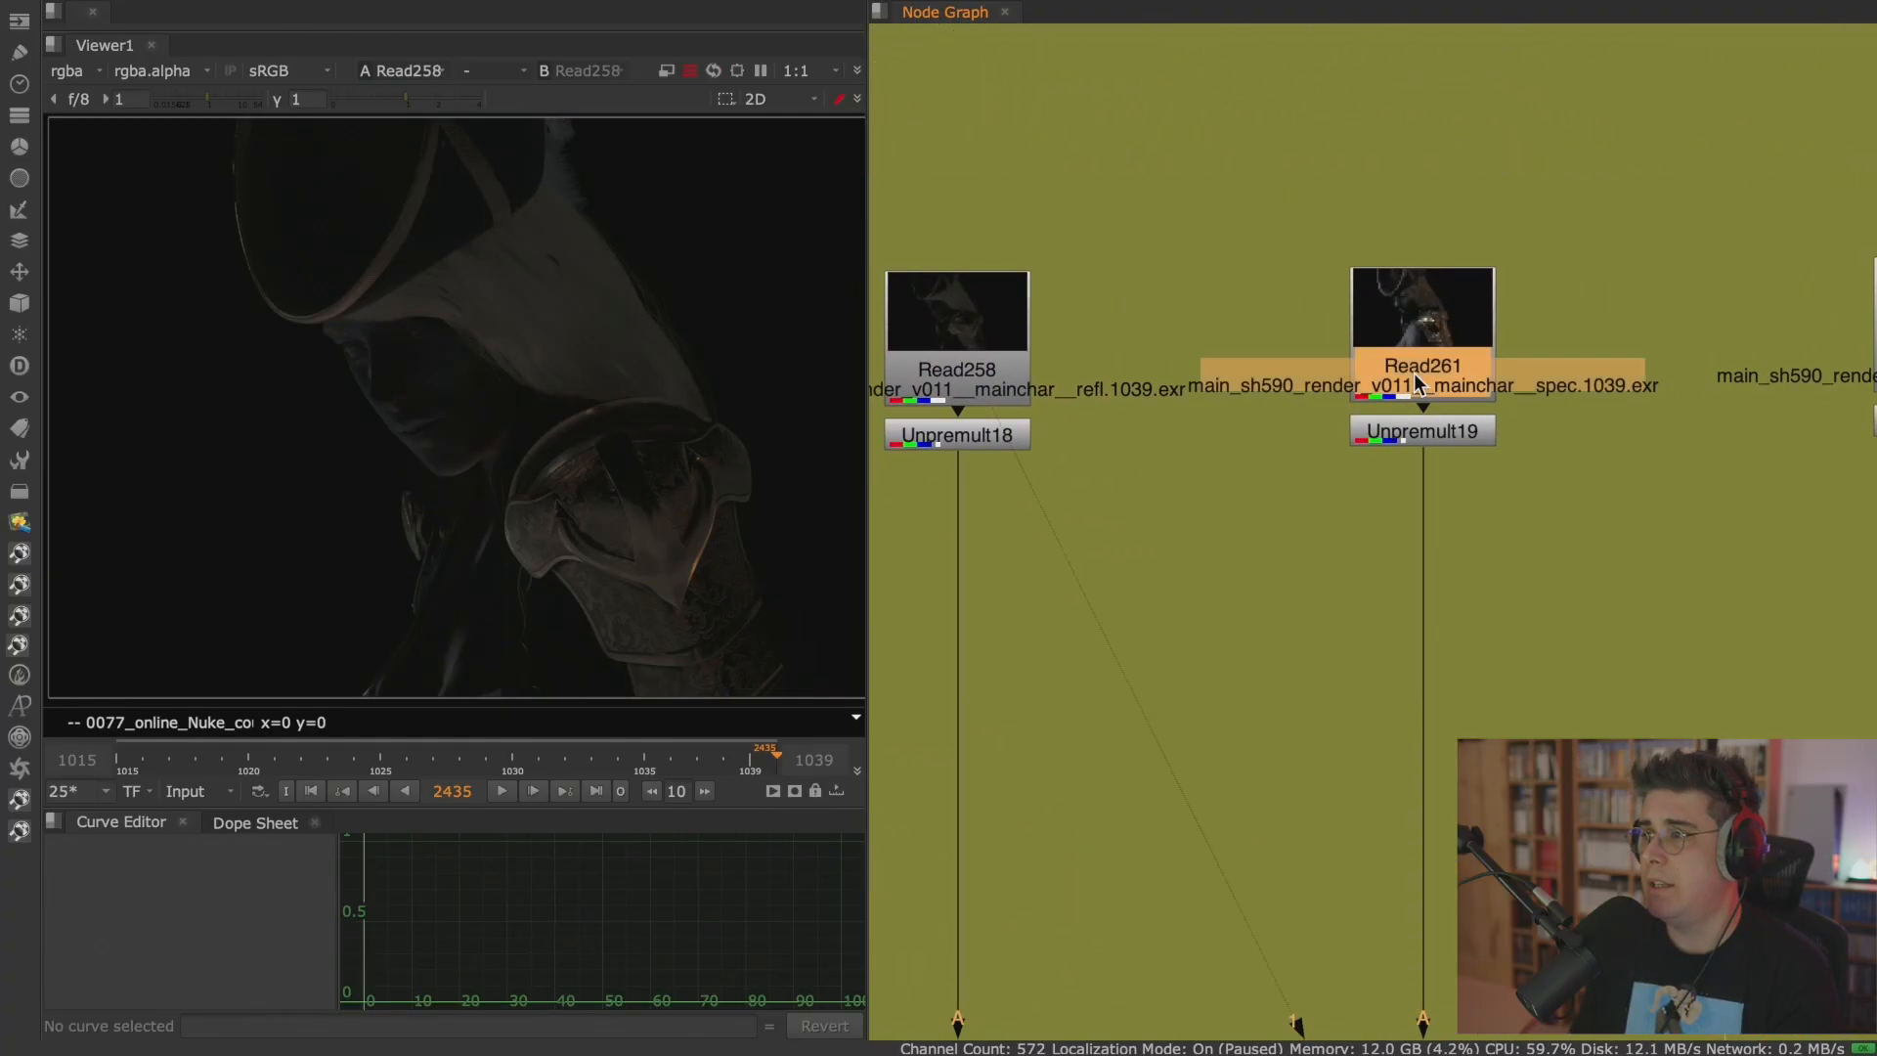
{"action": "key", "text": "1"}
View the Read259 refraction pass and the neighbouring Read262 pass in the viewer.
{"action": "middle_click_drag", "start_coordinate": [1612, 469], "coordinate": [1191, 428]}
{"action": "left_click", "coordinate": [1534, 298]}
{"action": "key", "text": "1"}
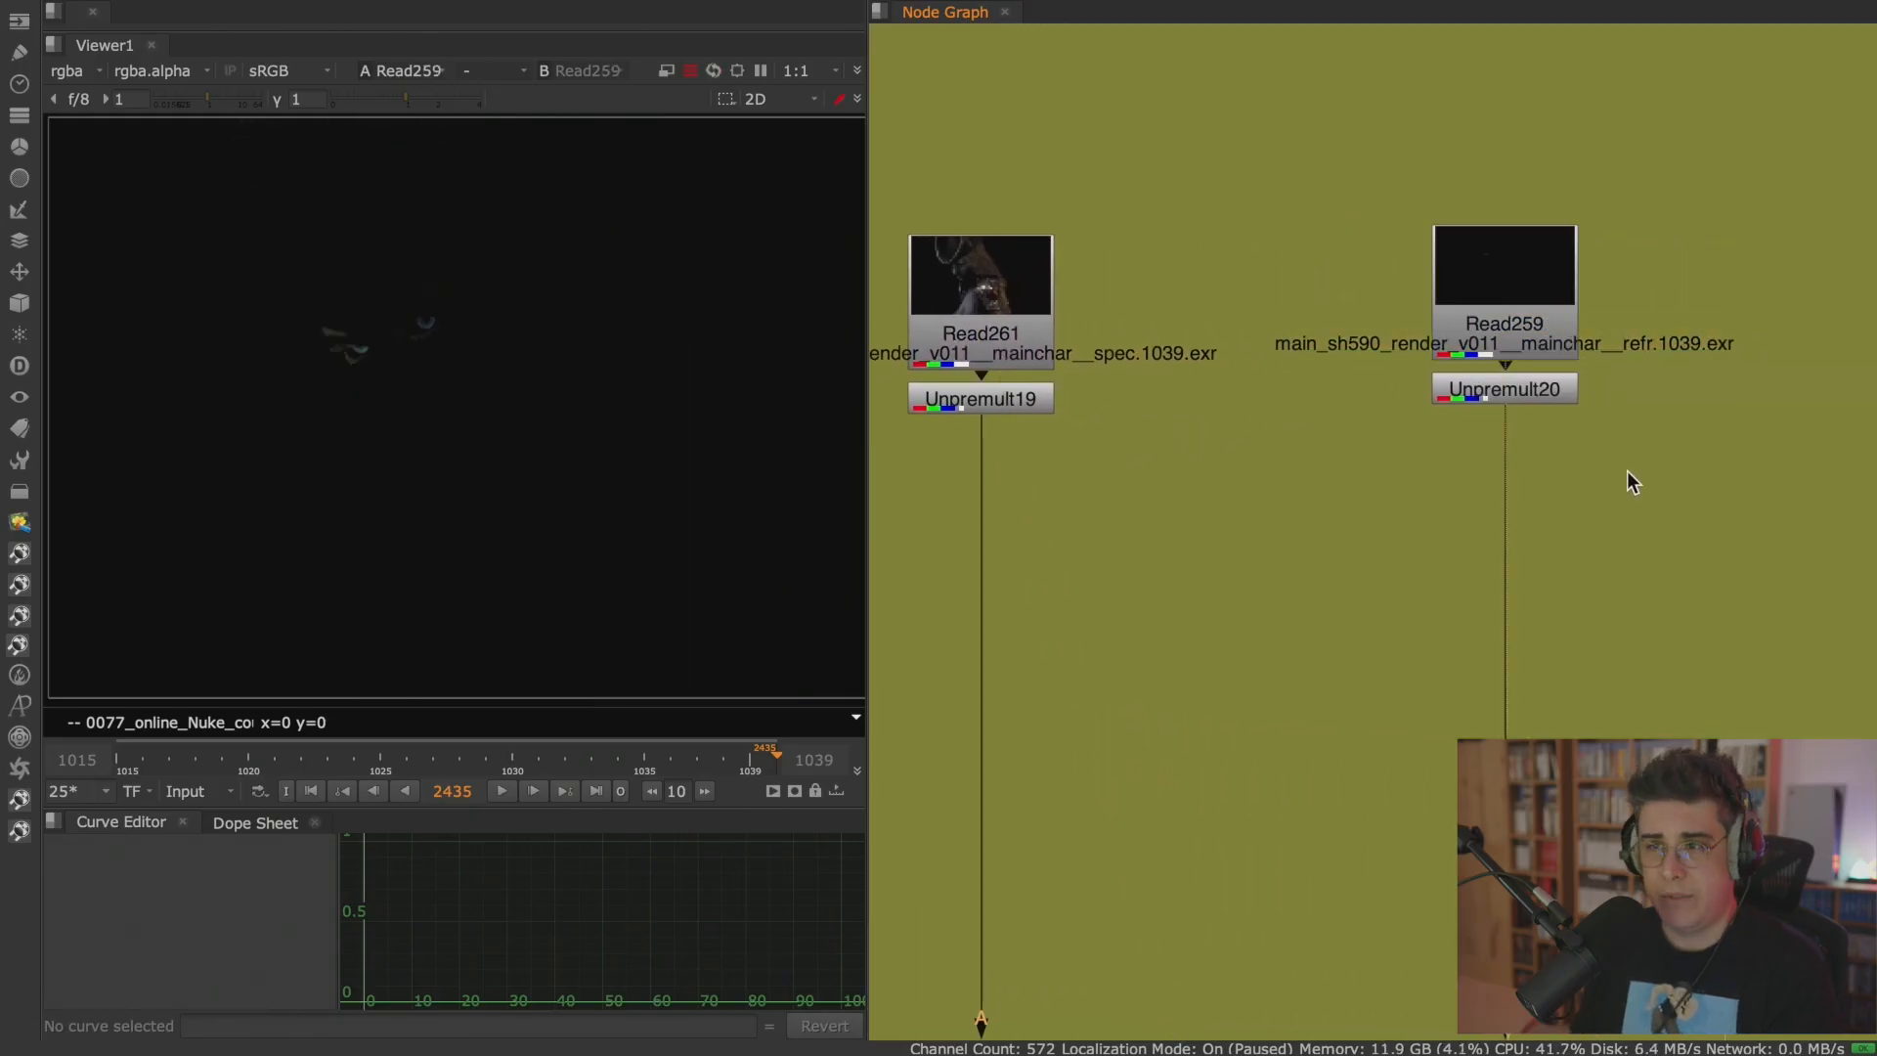
{"action": "middle_click_drag", "start_coordinate": [1626, 471], "coordinate": [1178, 461]}
{"action": "left_click", "coordinate": [1574, 303]}
{"action": "key", "text": "1"}
Load the Read251 beauty and the final Premult output of the Redshift tree into the viewer for comparison.
{"action": "left_click", "coordinate": [1483, 466]}
{"action": "middle_click_drag", "start_coordinate": [1471, 518], "coordinate": [1026, 486]}
{"action": "scroll", "coordinate": [1324, 398], "scroll_direction": "down", "scroll_amount": 3}
{"action": "middle_click_drag", "start_coordinate": [1134, 600], "coordinate": [1492, 348]}
{"action": "scroll", "coordinate": [1398, 352], "scroll_direction": "down", "scroll_amount": 4}
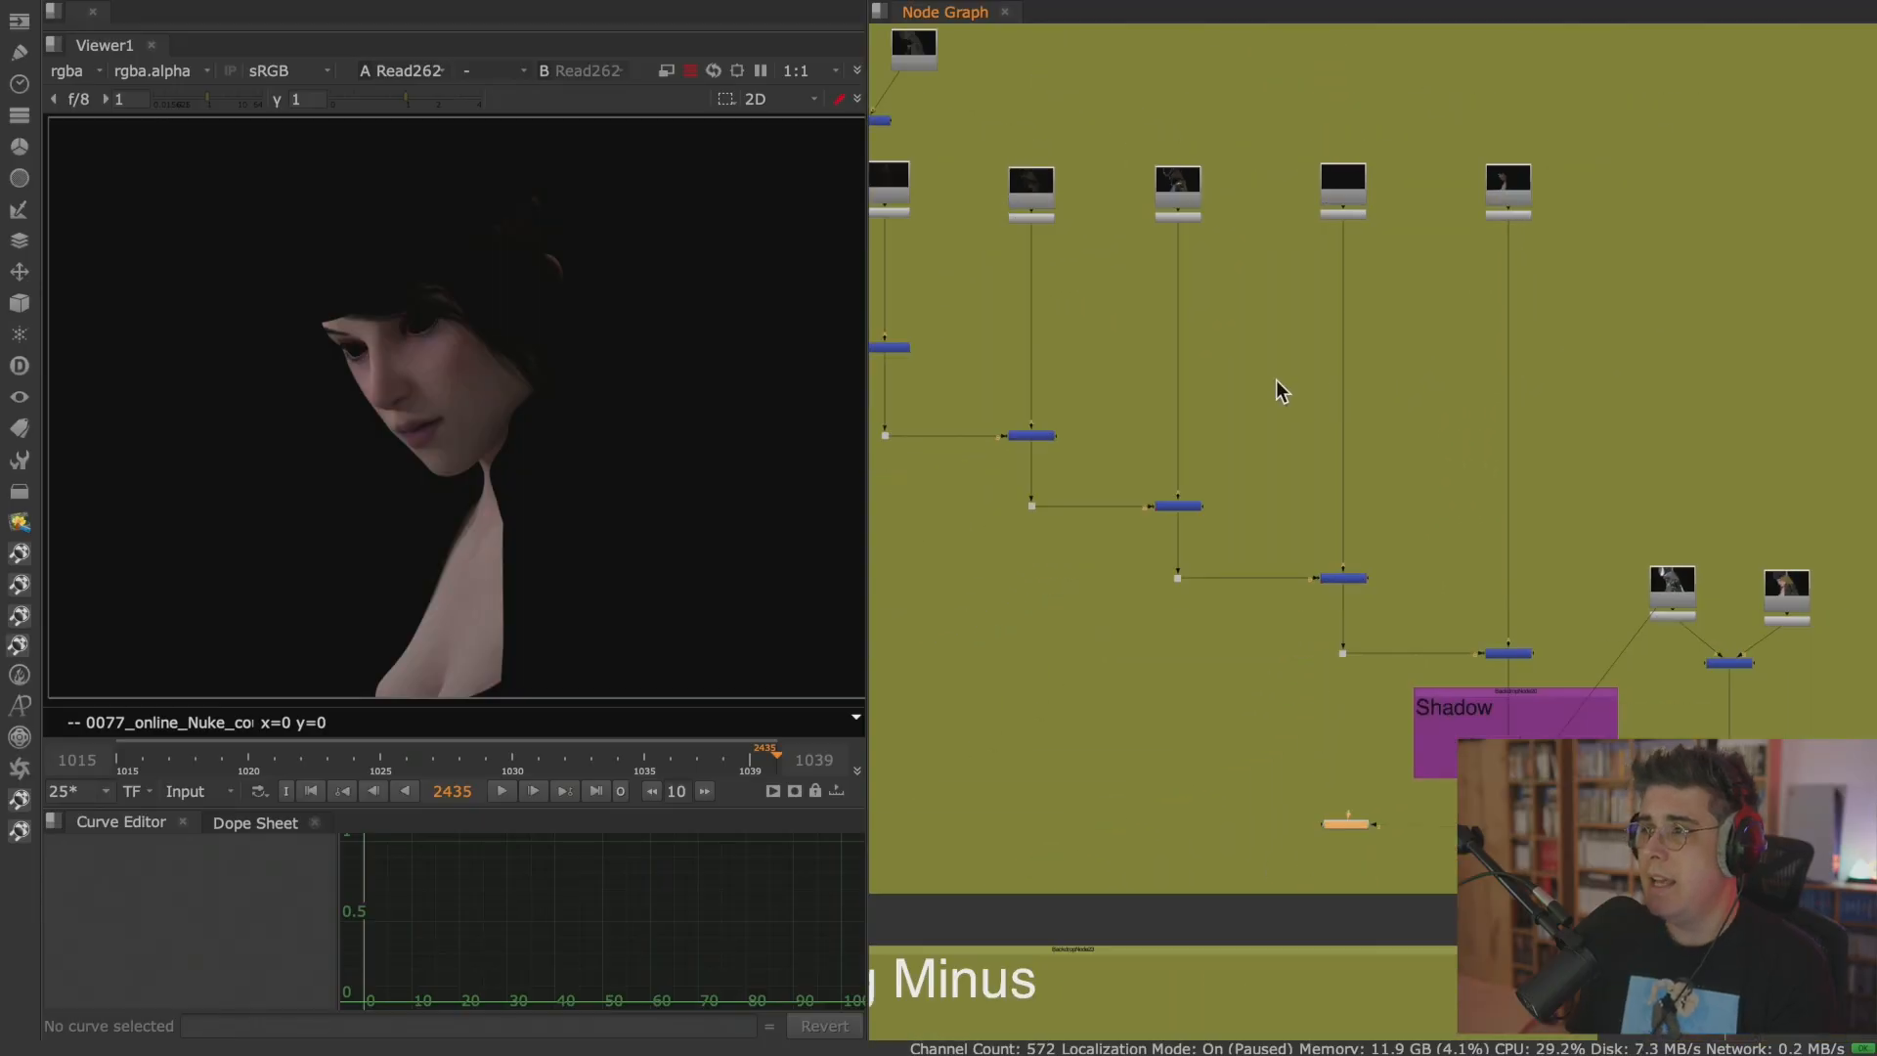
{"action": "middle_click_drag", "start_coordinate": [1261, 366], "coordinate": [1525, 516]}
{"action": "middle_click_drag", "start_coordinate": [1206, 338], "coordinate": [1359, 364]}
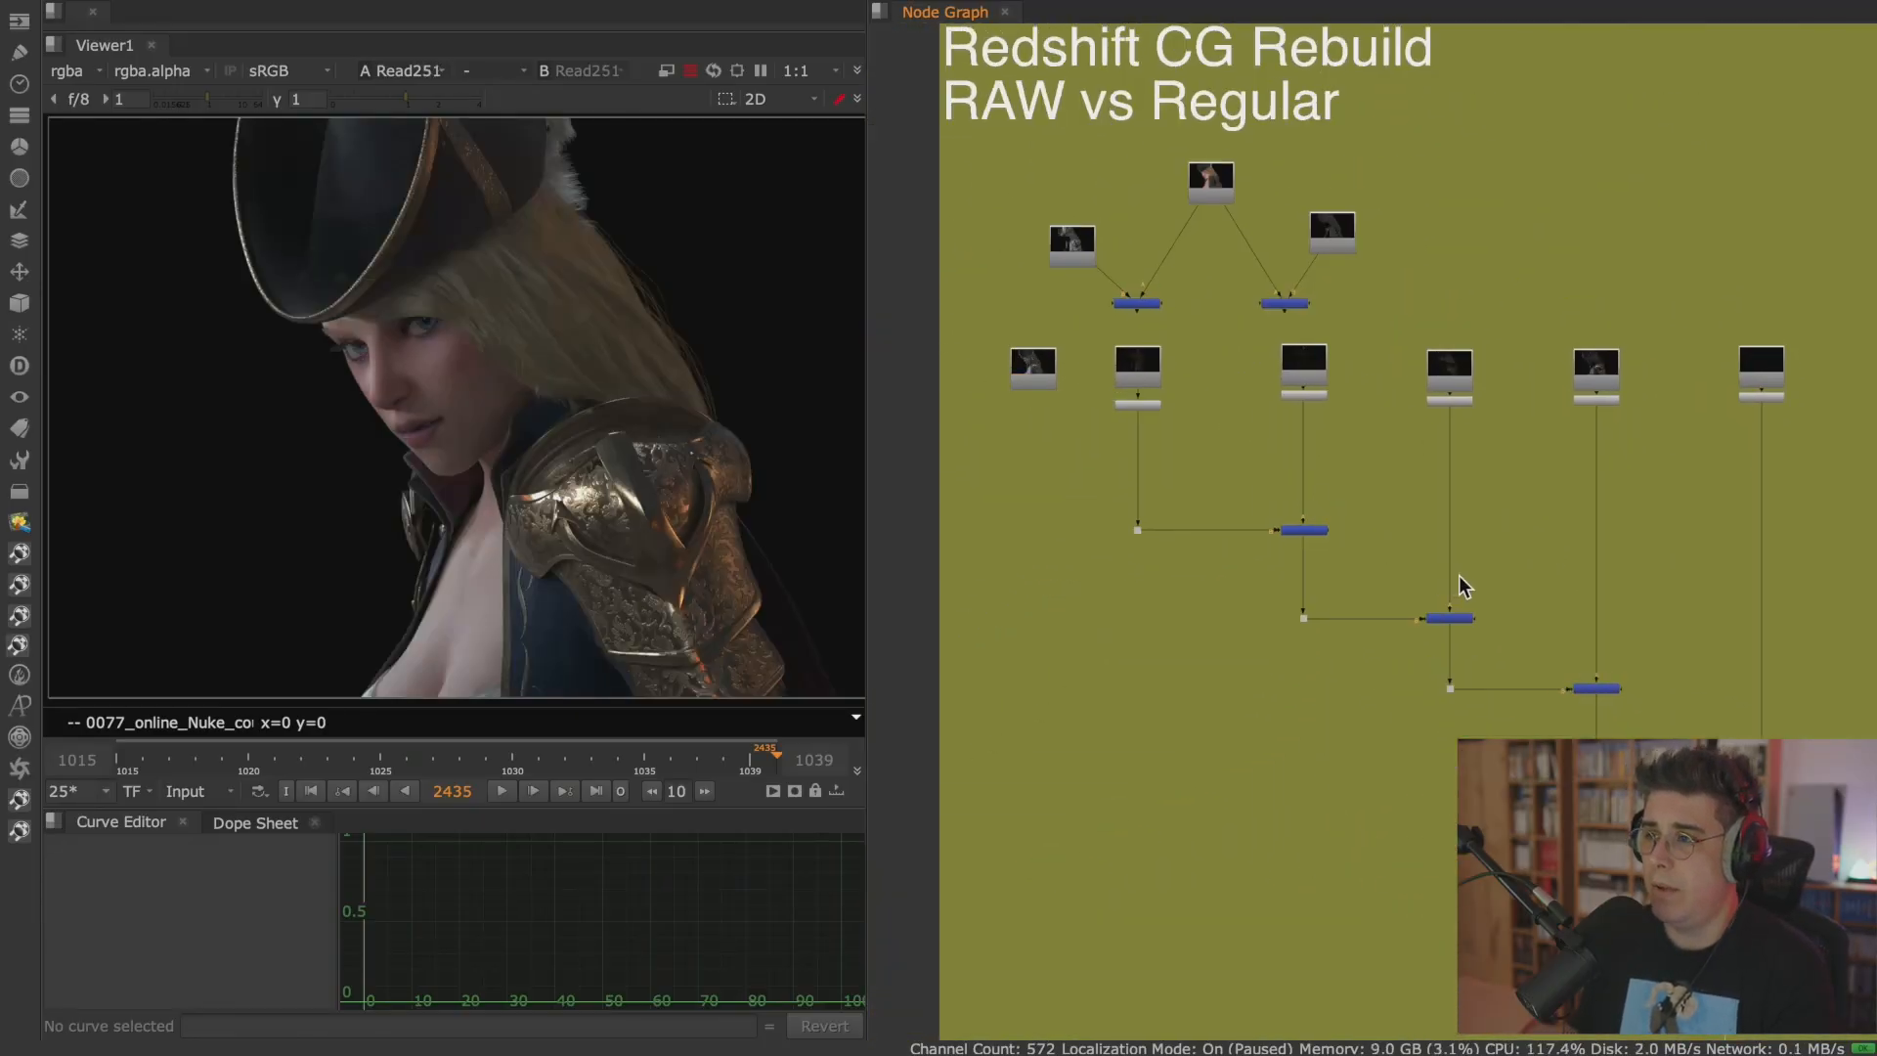
{"action": "middle_click_drag", "start_coordinate": [1458, 575], "coordinate": [1192, 363]}
{"action": "key", "text": "2"}
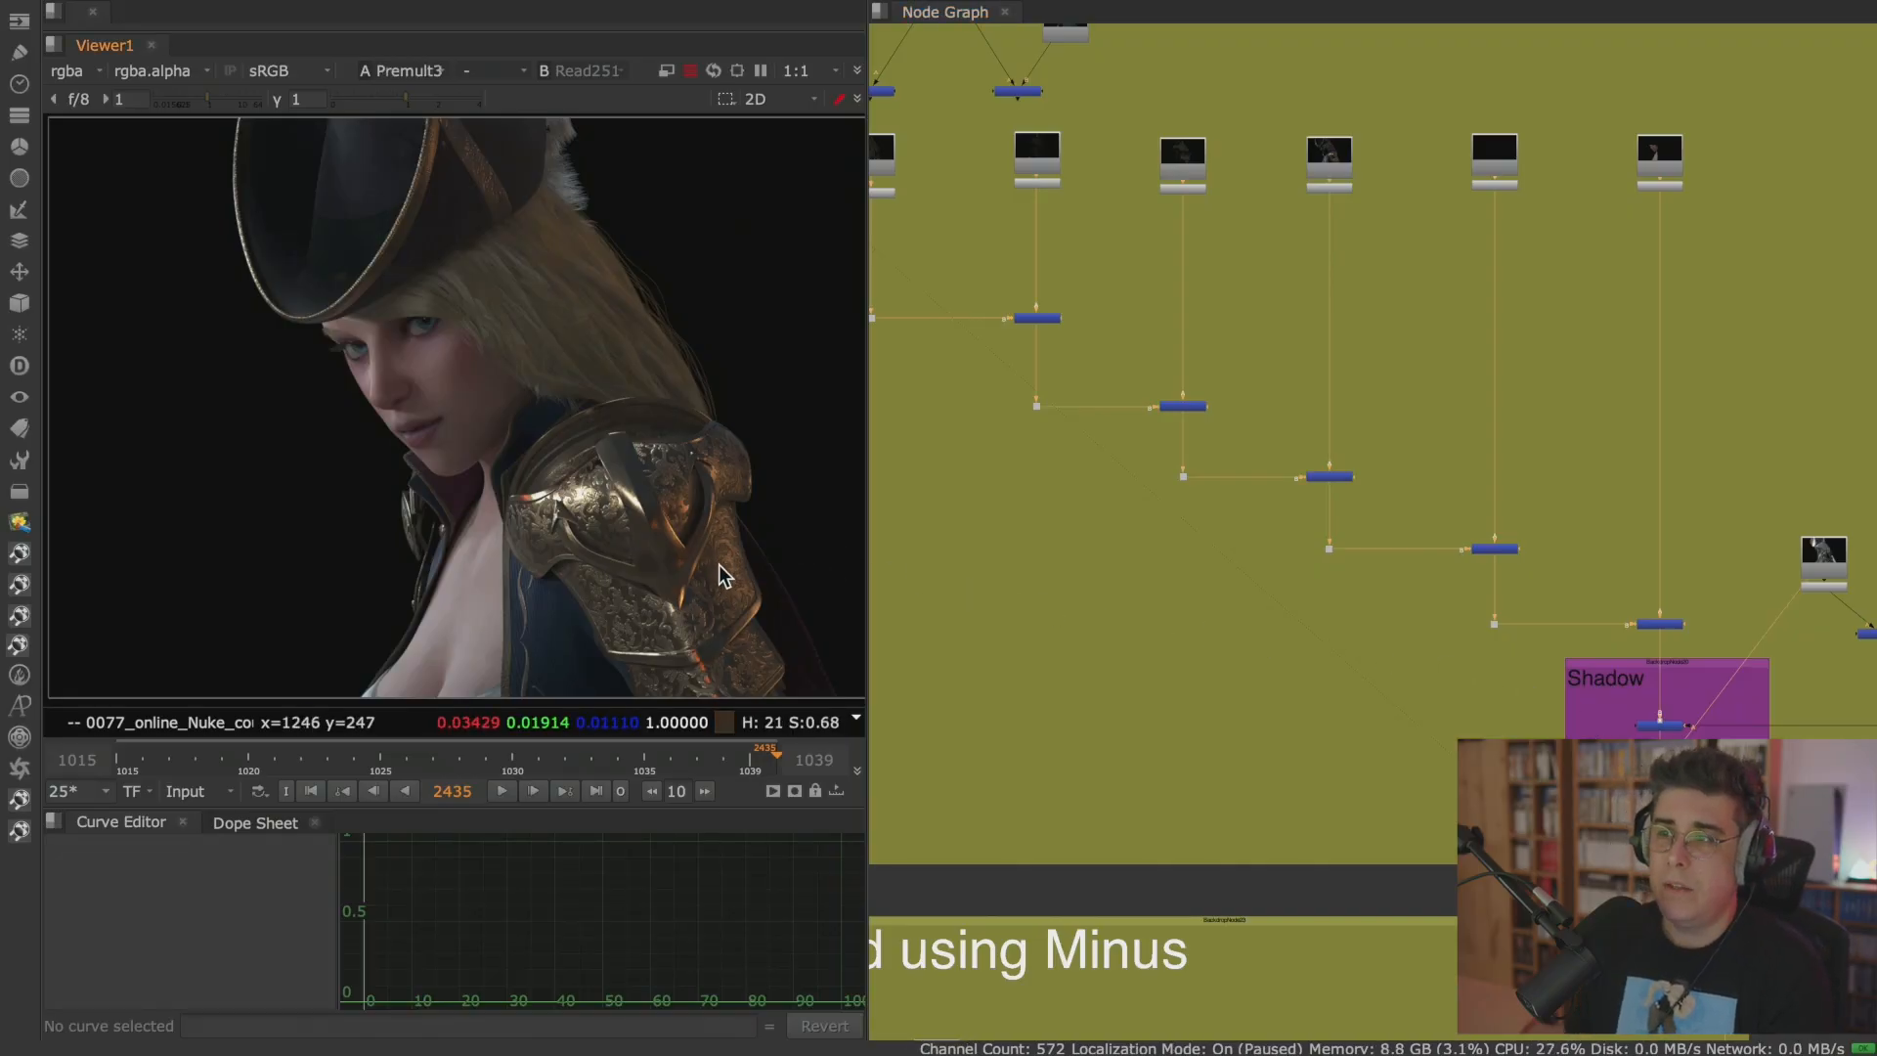
Frame the whole Redshift CG Rebuild tree and check its final Premult output against Read251 again.
{"action": "scroll", "coordinate": [970, 500], "scroll_direction": "down", "scroll_amount": 4}
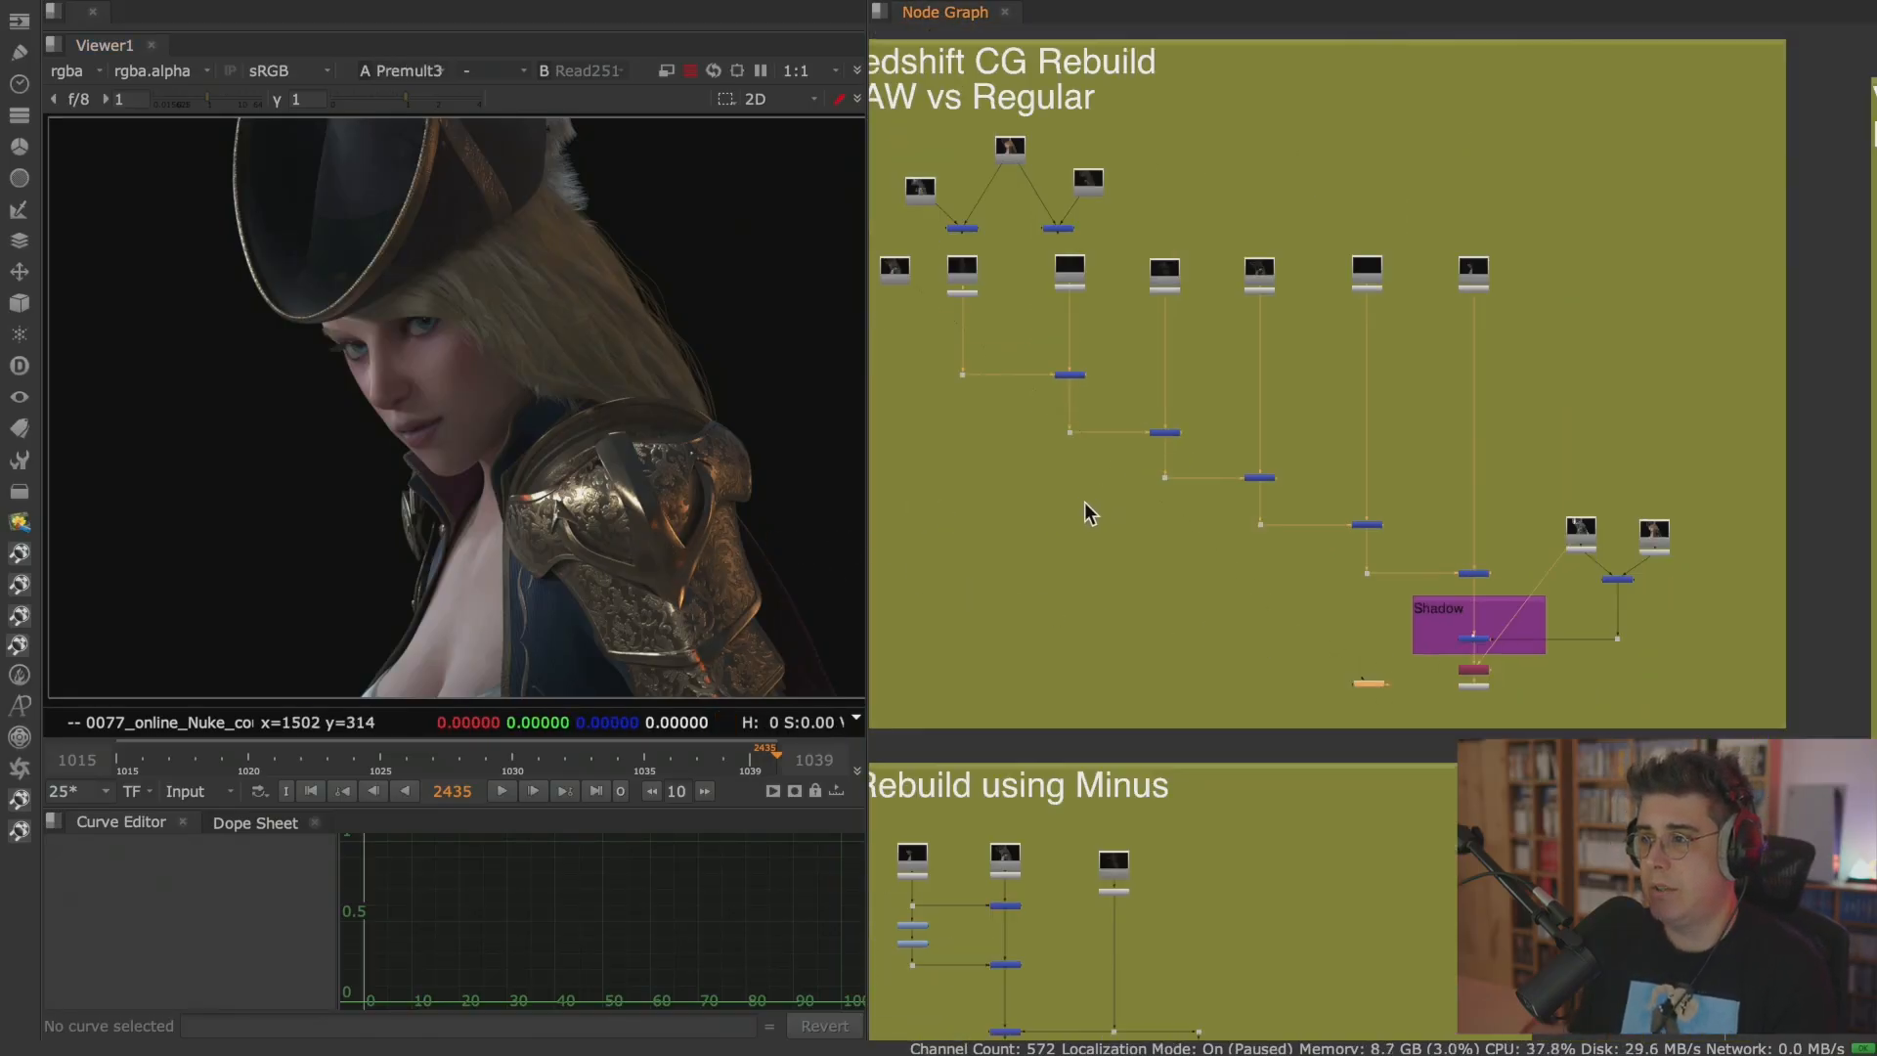
{"action": "middle_click_drag", "start_coordinate": [1052, 443], "coordinate": [1058, 444]}
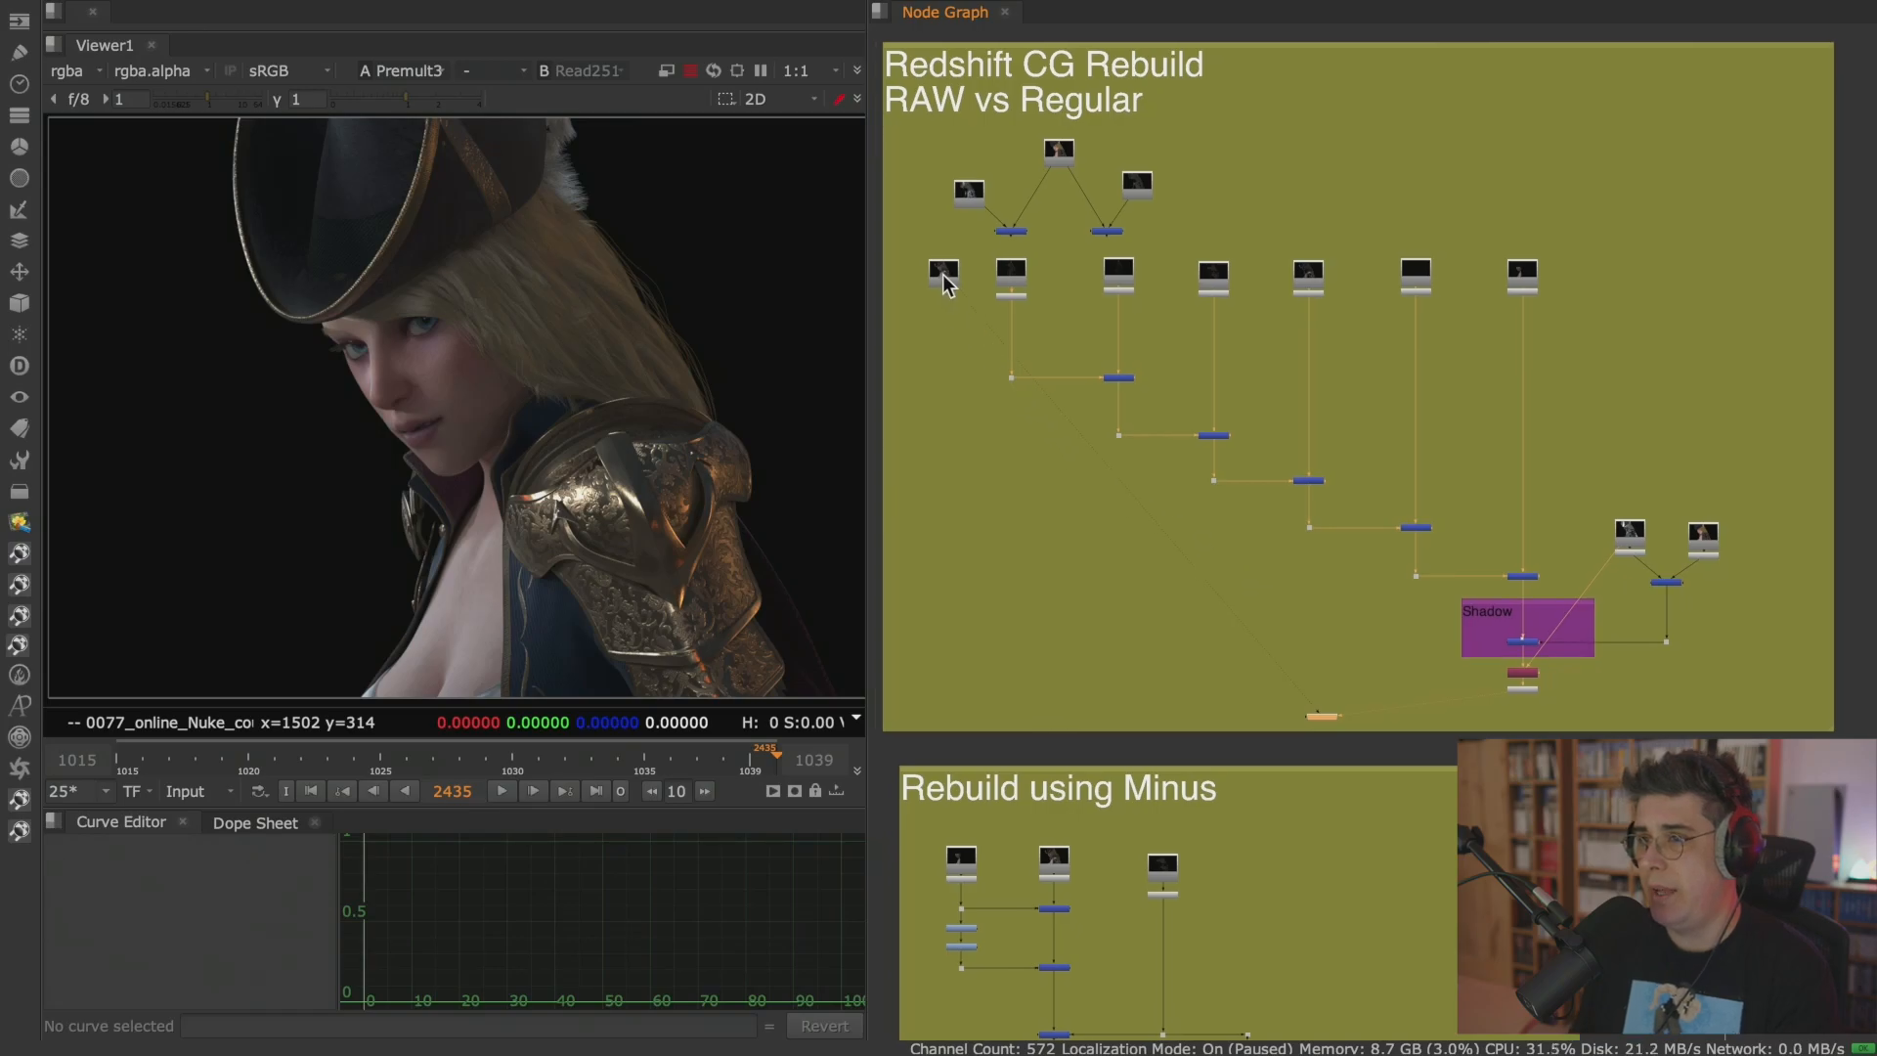
{"action": "left_click", "coordinate": [942, 274]}
{"action": "key", "text": "1"}
{"action": "left_click", "coordinate": [1527, 691]}
{"action": "key", "text": "1"}
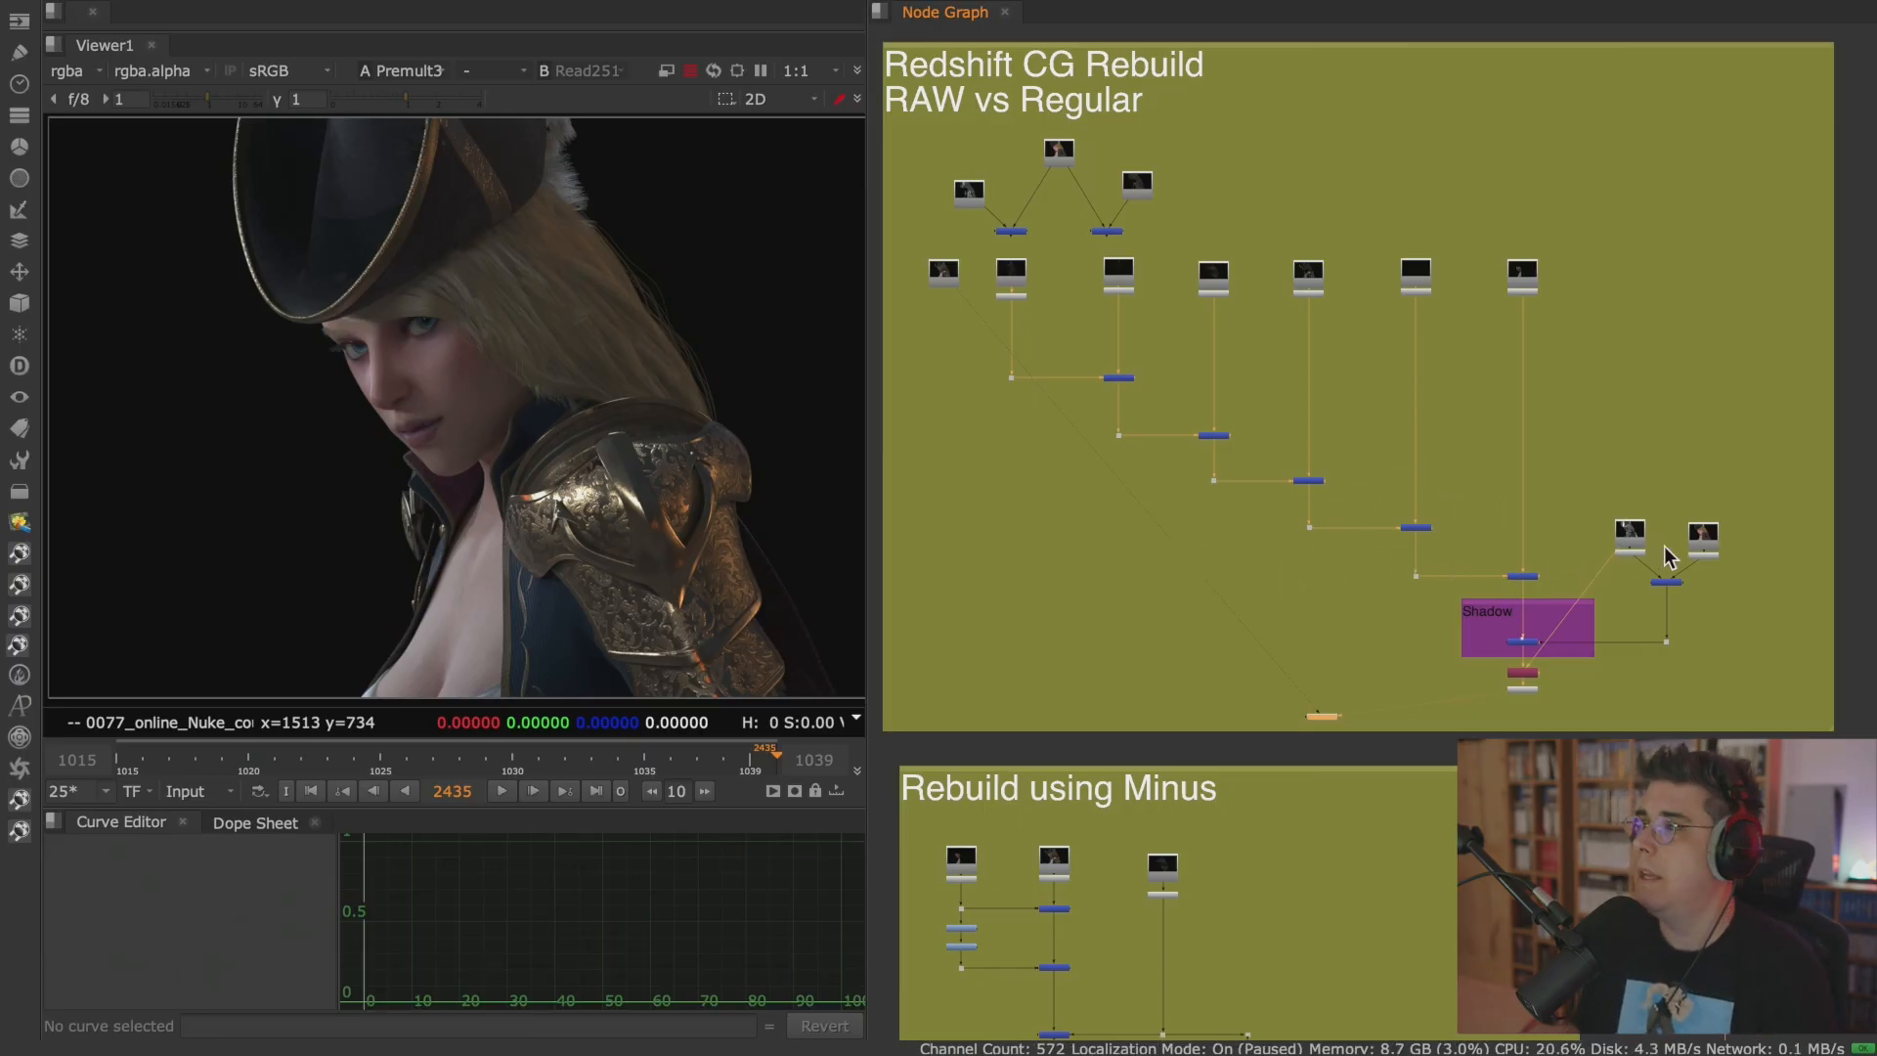
Show the Read286 render and the final Premult output of the VRAY CG Rebuild tree in the viewer.
{"action": "middle_click_drag", "start_coordinate": [1705, 529], "coordinate": [1056, 468]}
{"action": "middle_click_drag", "start_coordinate": [1558, 422], "coordinate": [1397, 428]}
{"action": "left_click", "coordinate": [1171, 217]}
{"action": "key", "text": "1"}
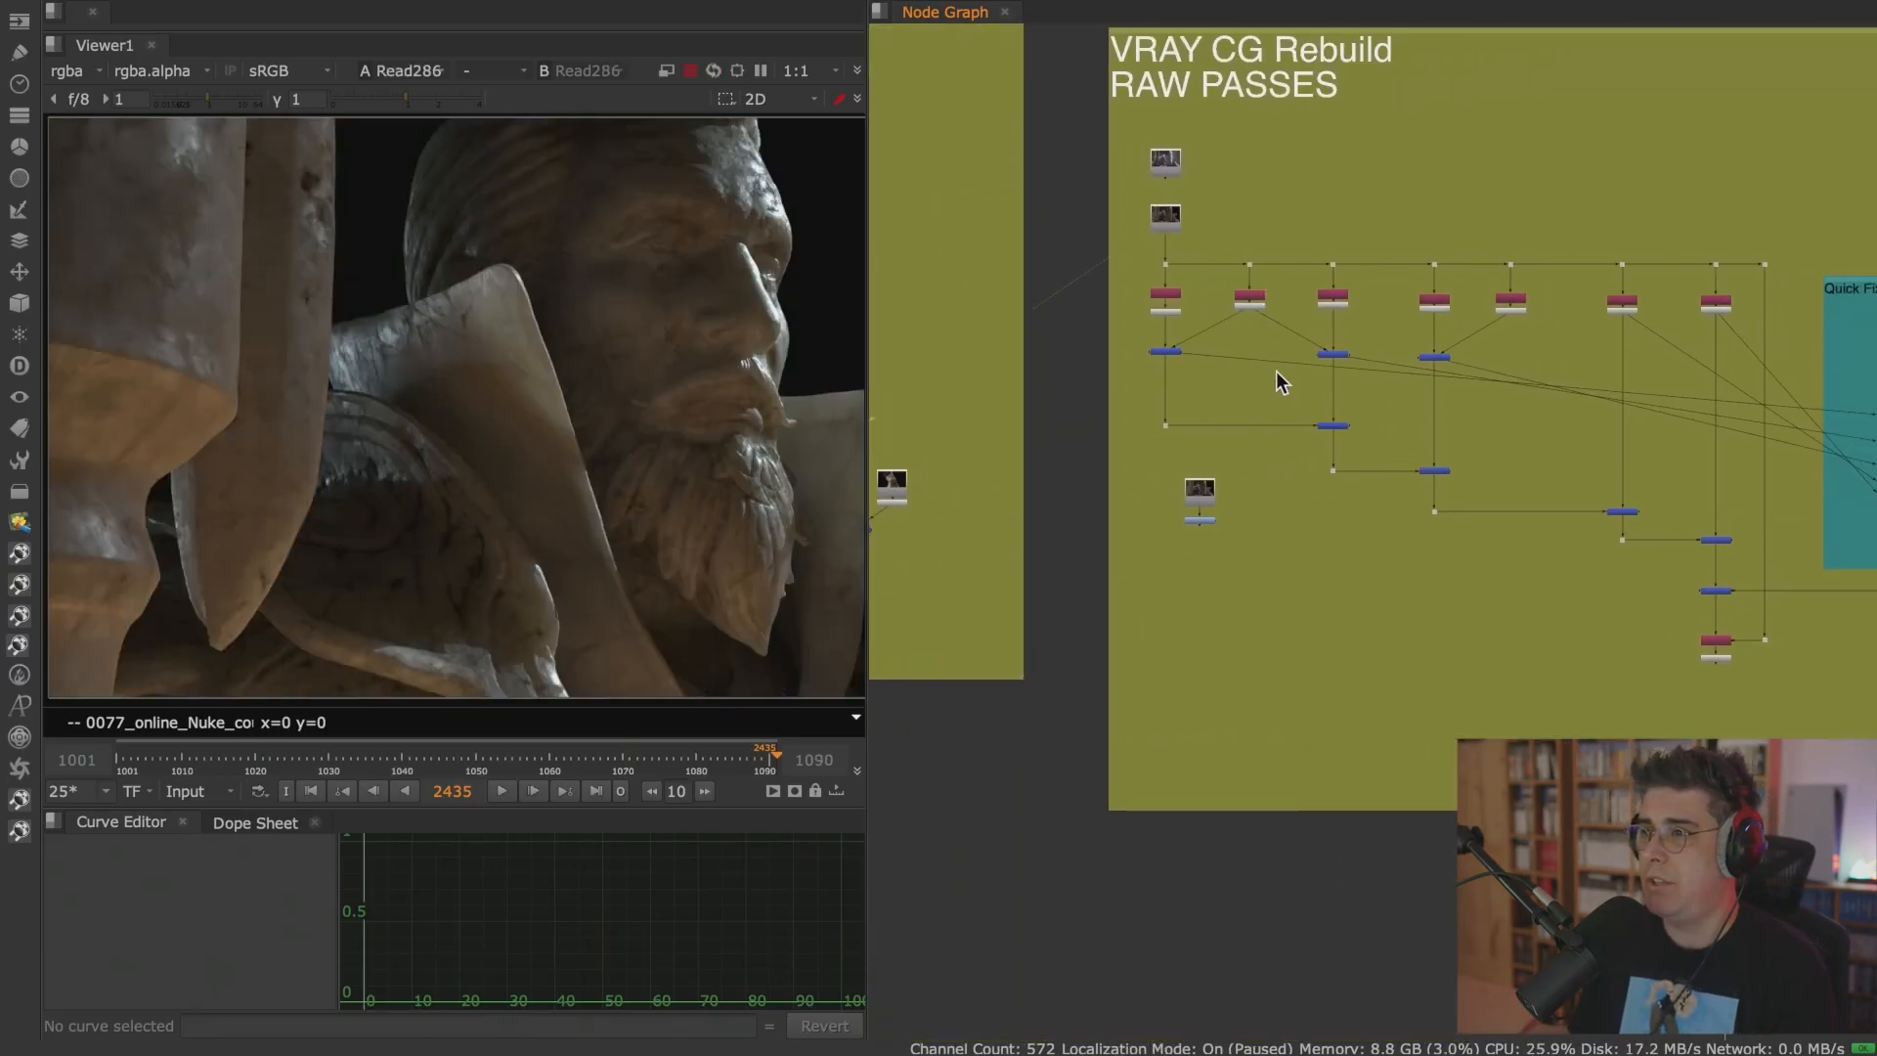
{"action": "middle_click_drag", "start_coordinate": [1546, 519], "coordinate": [1381, 551]}
{"action": "scroll", "coordinate": [1390, 572], "scroll_direction": "down", "scroll_amount": 3}
{"action": "middle_click_drag", "start_coordinate": [1198, 588], "coordinate": [1506, 557]}
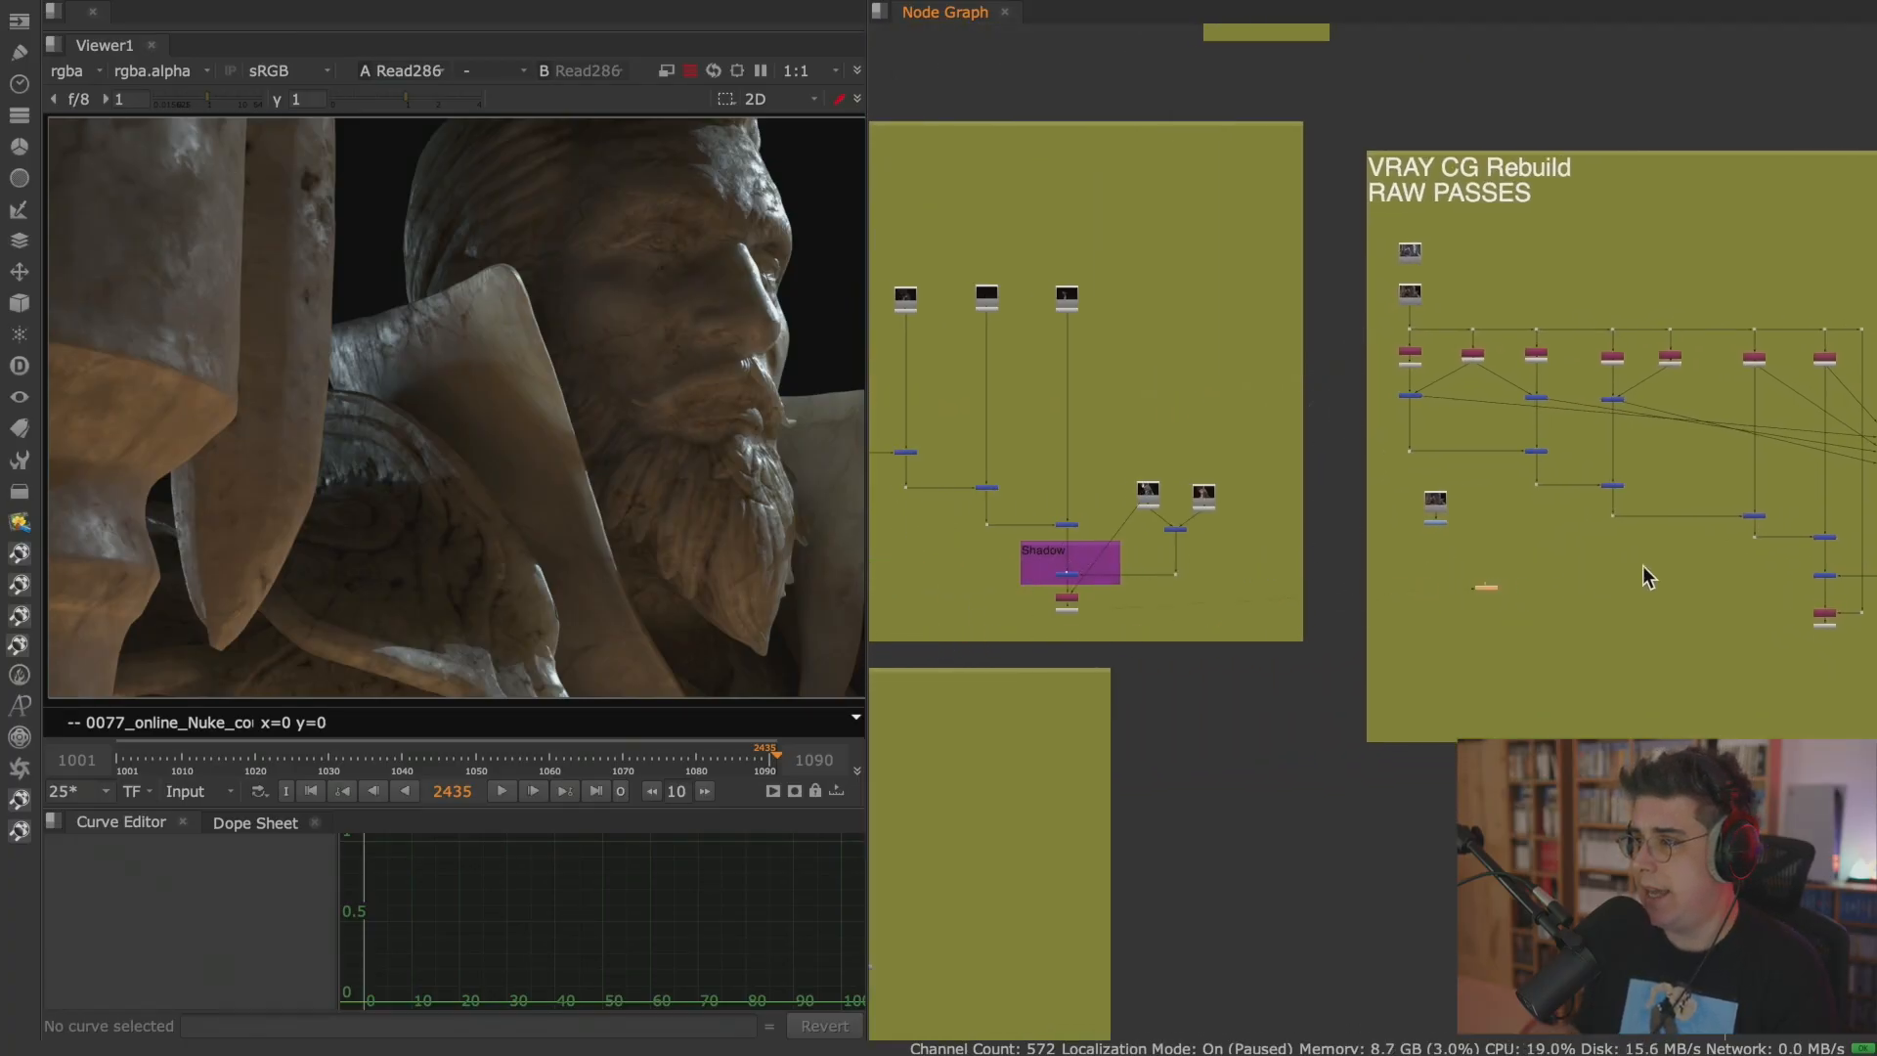
{"action": "middle_click_drag", "start_coordinate": [1829, 582], "coordinate": [1396, 589]}
{"action": "left_click", "coordinate": [1390, 631]}
{"action": "key", "text": "1"}
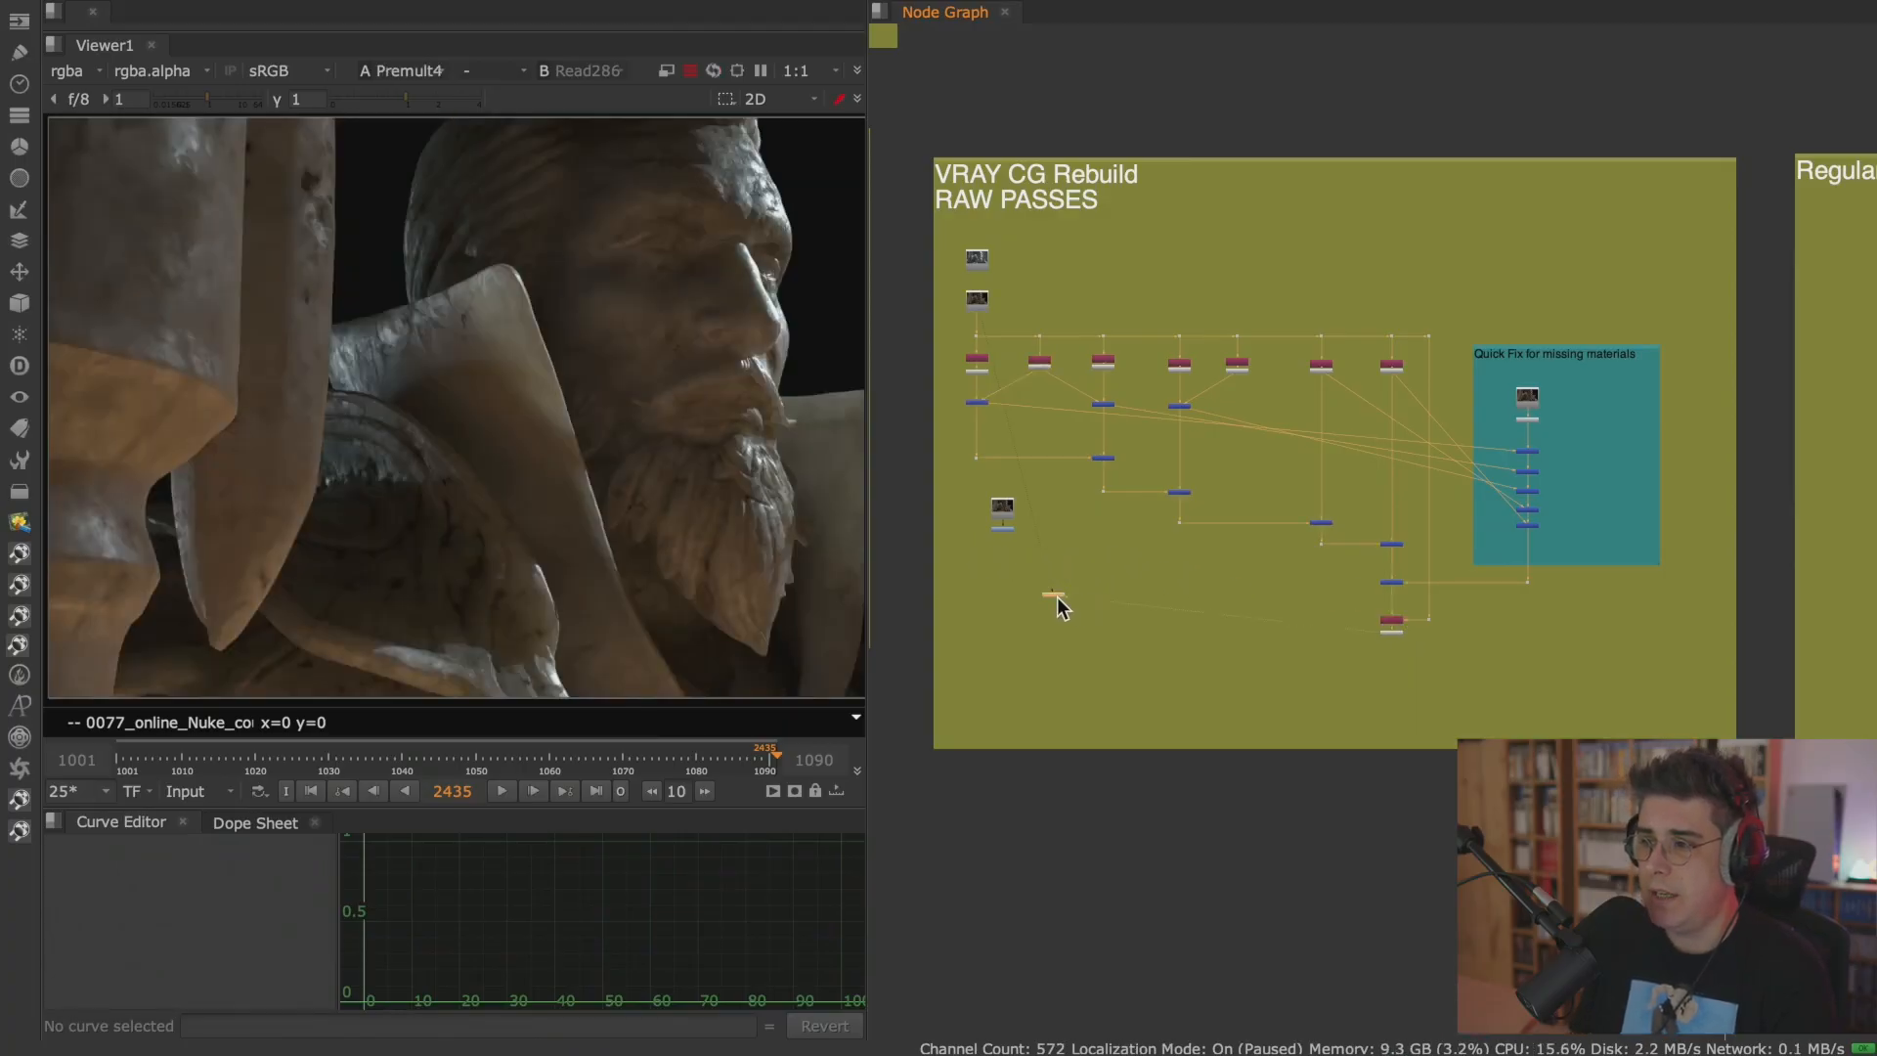
Toggle the viewer between the VRAY rebuild output and Read286, and inspect the Read286 render with the viewer maximized.
{"action": "key", "text": "1"}
{"action": "key", "text": "2"}
{"action": "key", "text": "1"}
{"action": "key", "text": "2"}
{"action": "key", "text": "1"}
{"action": "key", "text": "1"}
{"action": "key", "text": "space"}
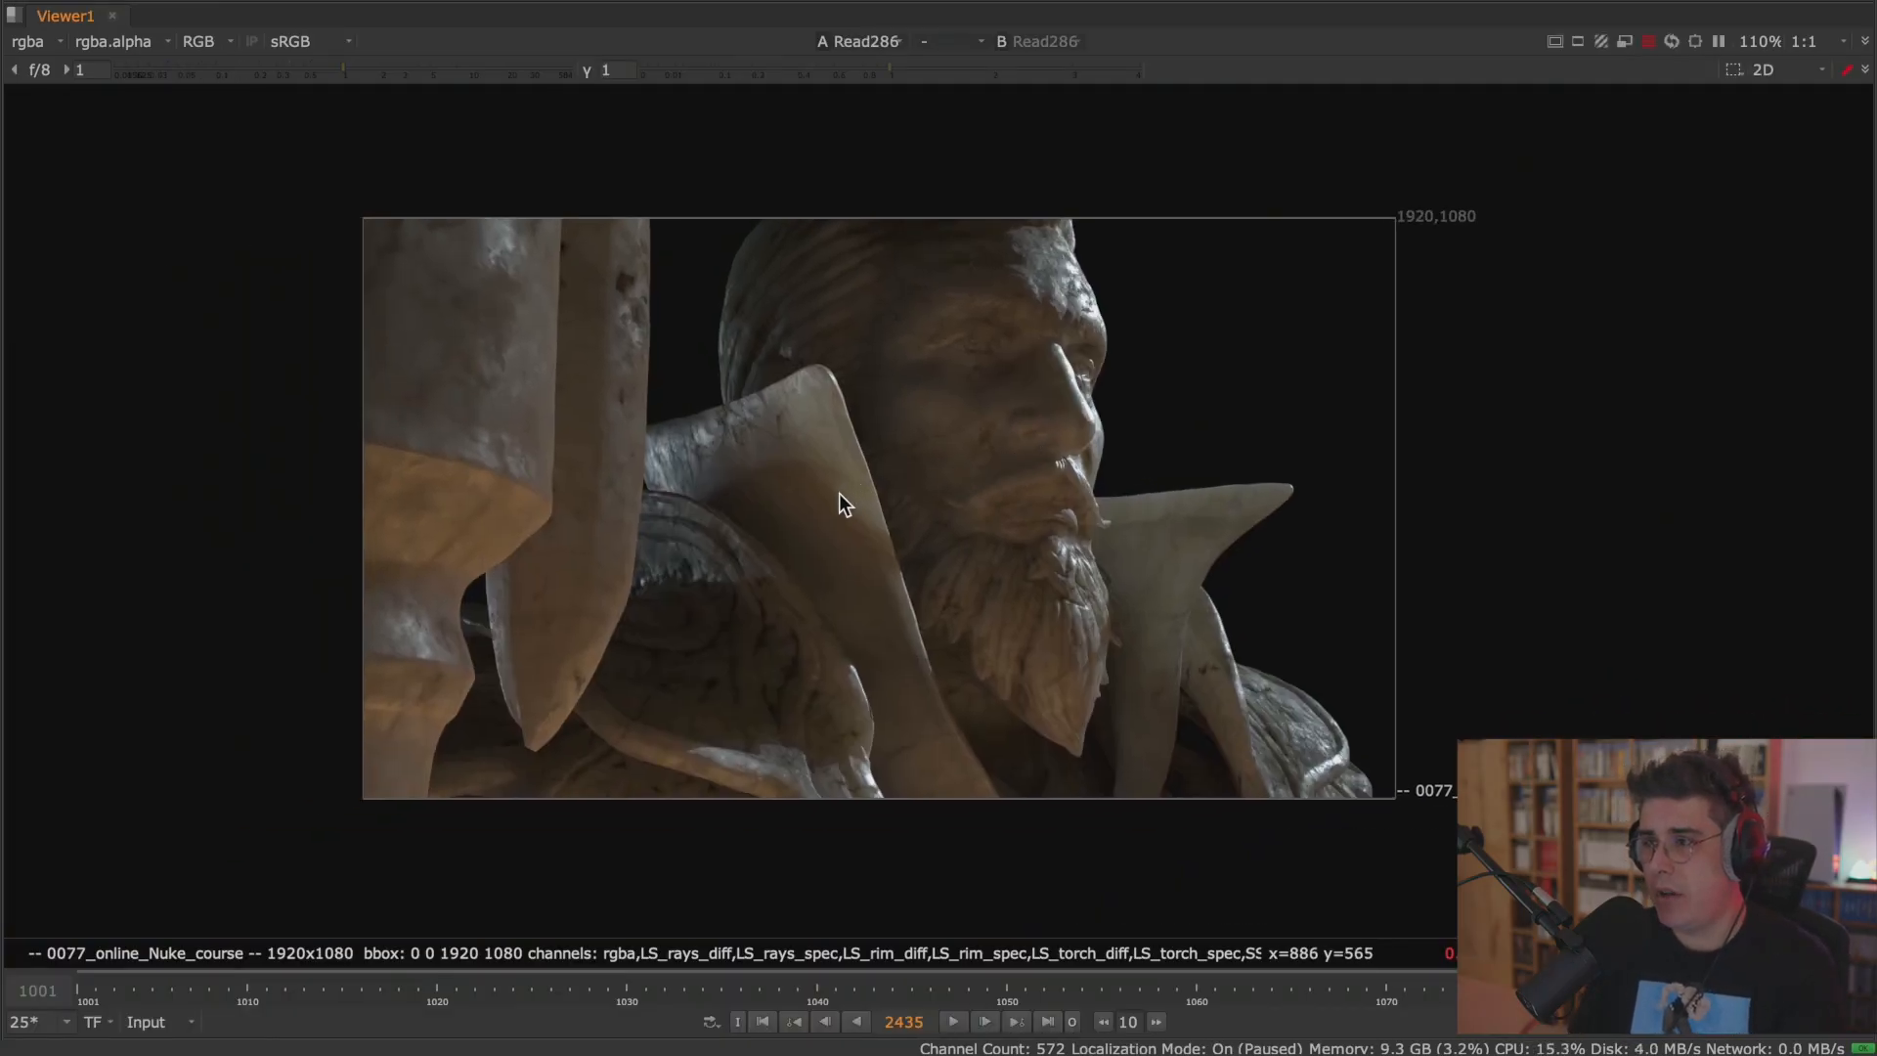
{"action": "key", "text": "2"}
{"action": "scroll", "coordinate": [838, 483], "scroll_direction": "up", "scroll_amount": 2}
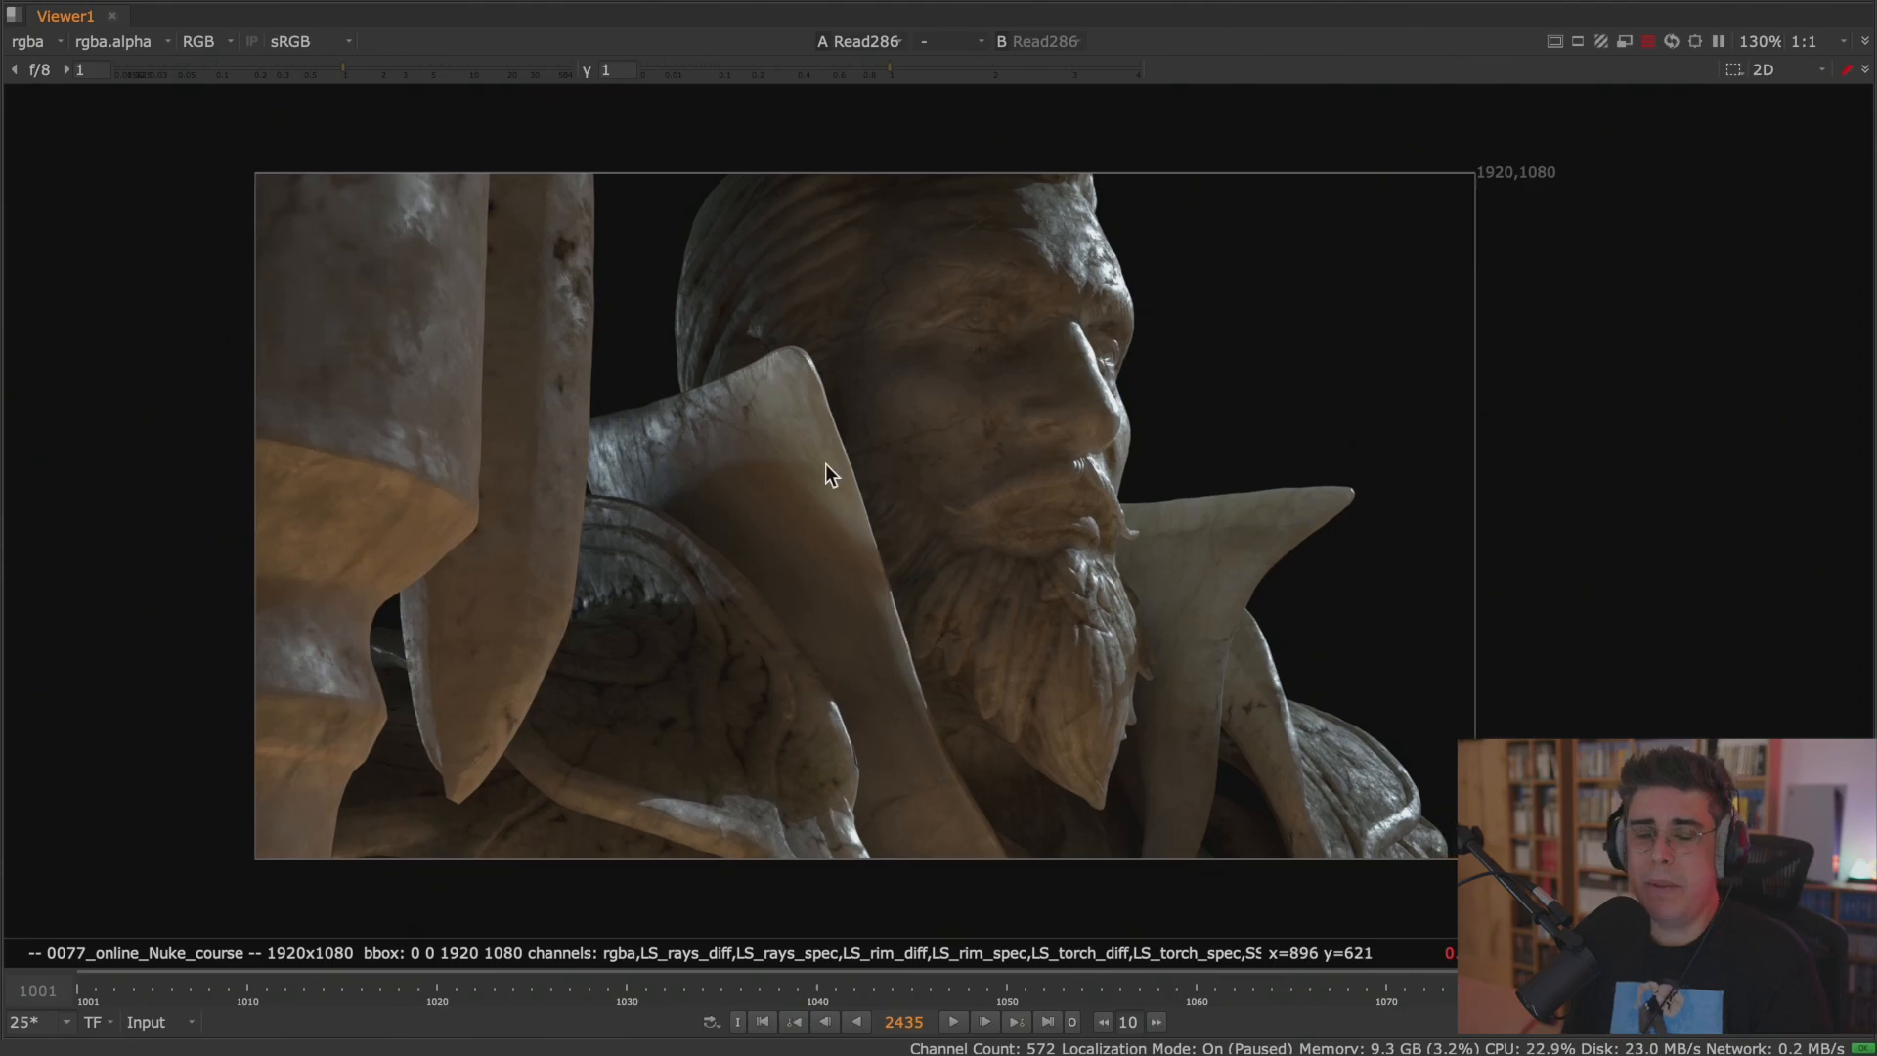
{"action": "key", "text": "space"}
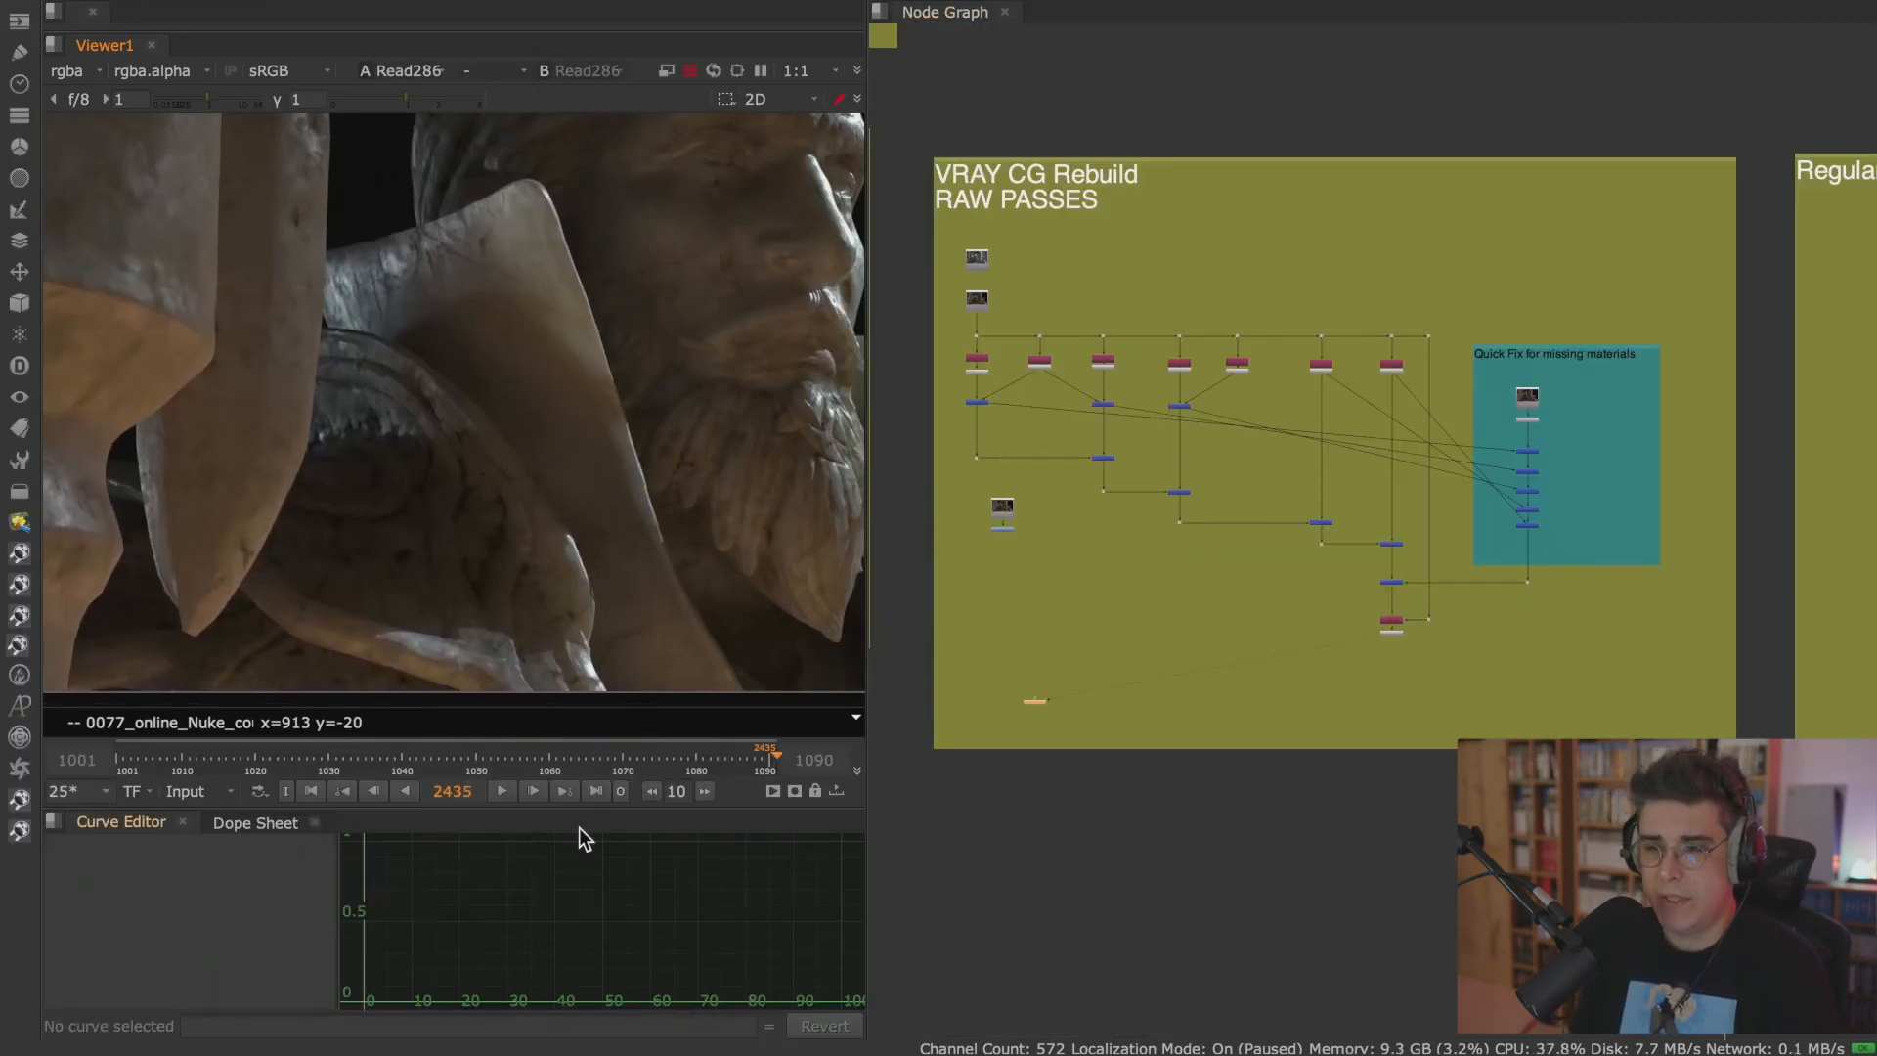
Enlarge the viewer pane, reframe the statue's face and focus the node graph on the Read286 node.
{"action": "left_click_drag", "start_coordinate": [571, 808], "coordinate": [571, 857]}
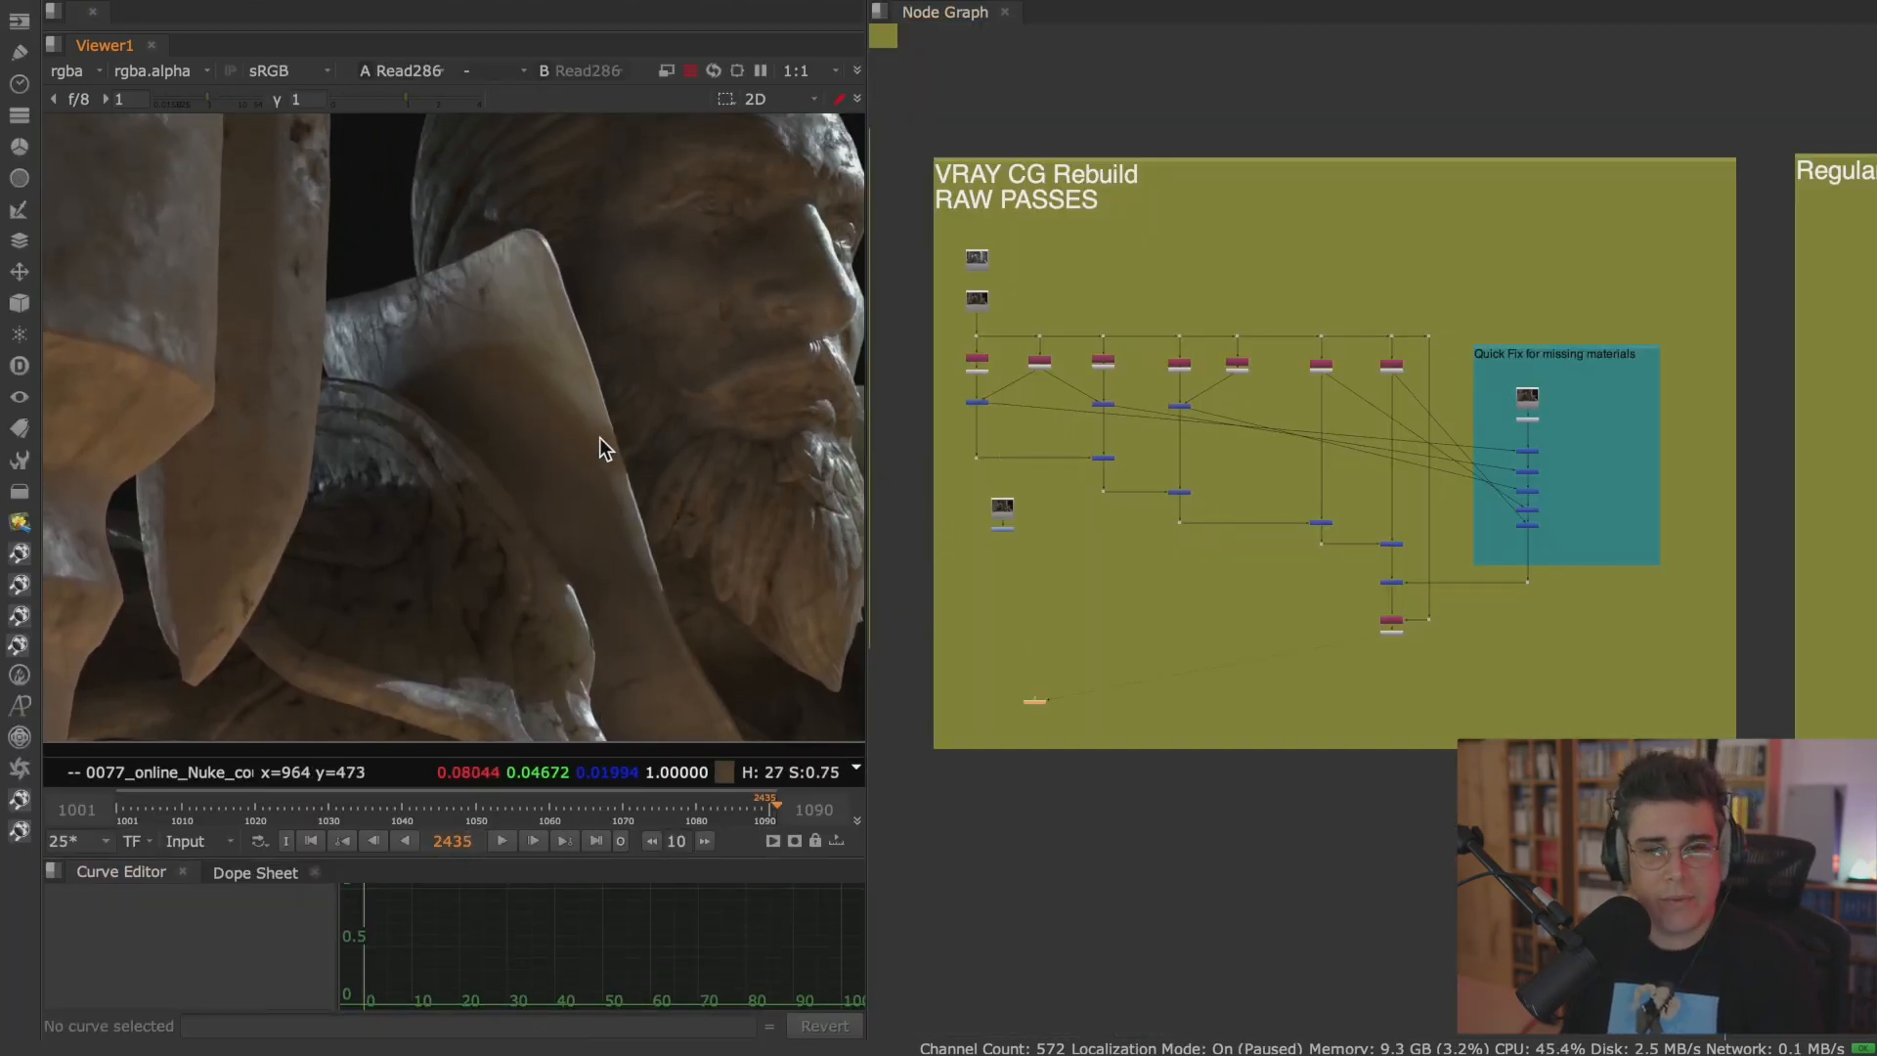
{"action": "mouse_move", "coordinate": [531, 457]}
{"action": "middle_mouse_down"}
{"action": "mouse_move", "coordinate": [496, 511]}
{"action": "mouse_move", "coordinate": [508, 467]}
{"action": "middle_mouse_up"}
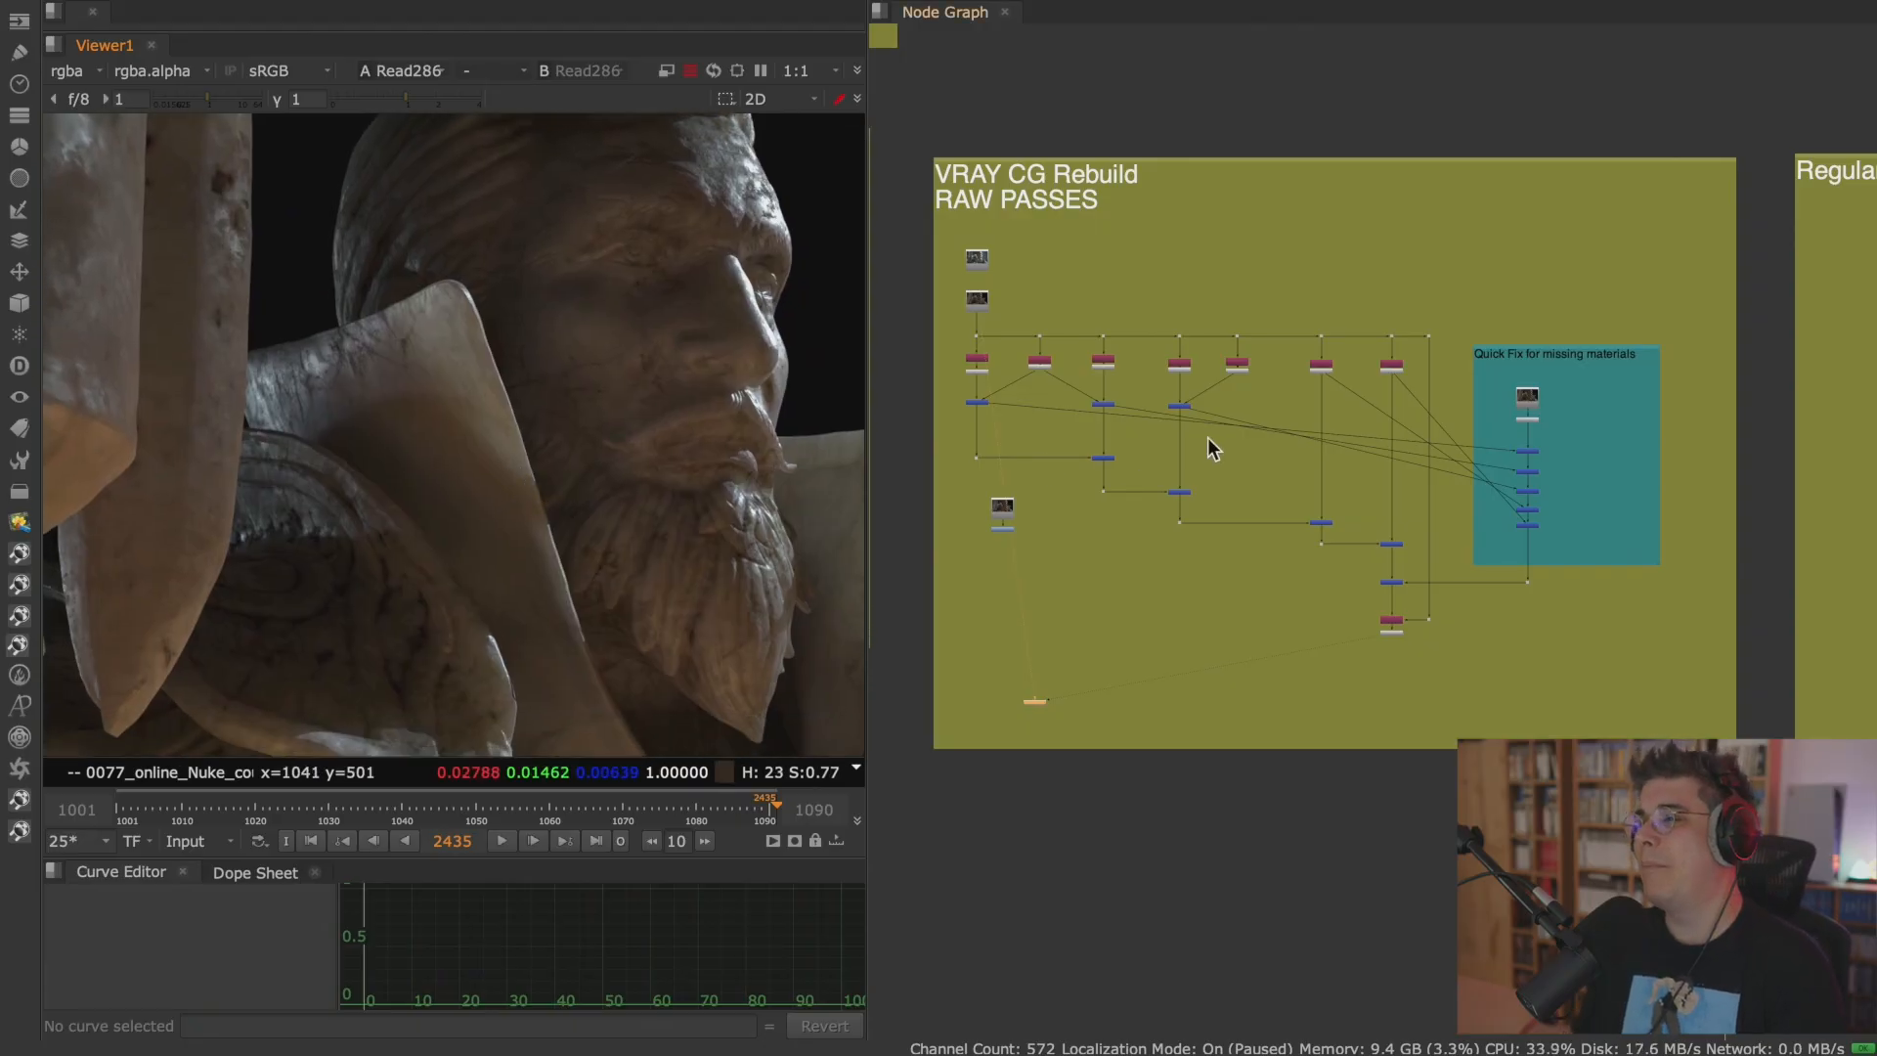
{"action": "scroll", "coordinate": [1239, 400], "scroll_direction": "up", "scroll_amount": 2}
{"action": "middle_click_drag", "start_coordinate": [1167, 406], "coordinate": [1285, 472]}
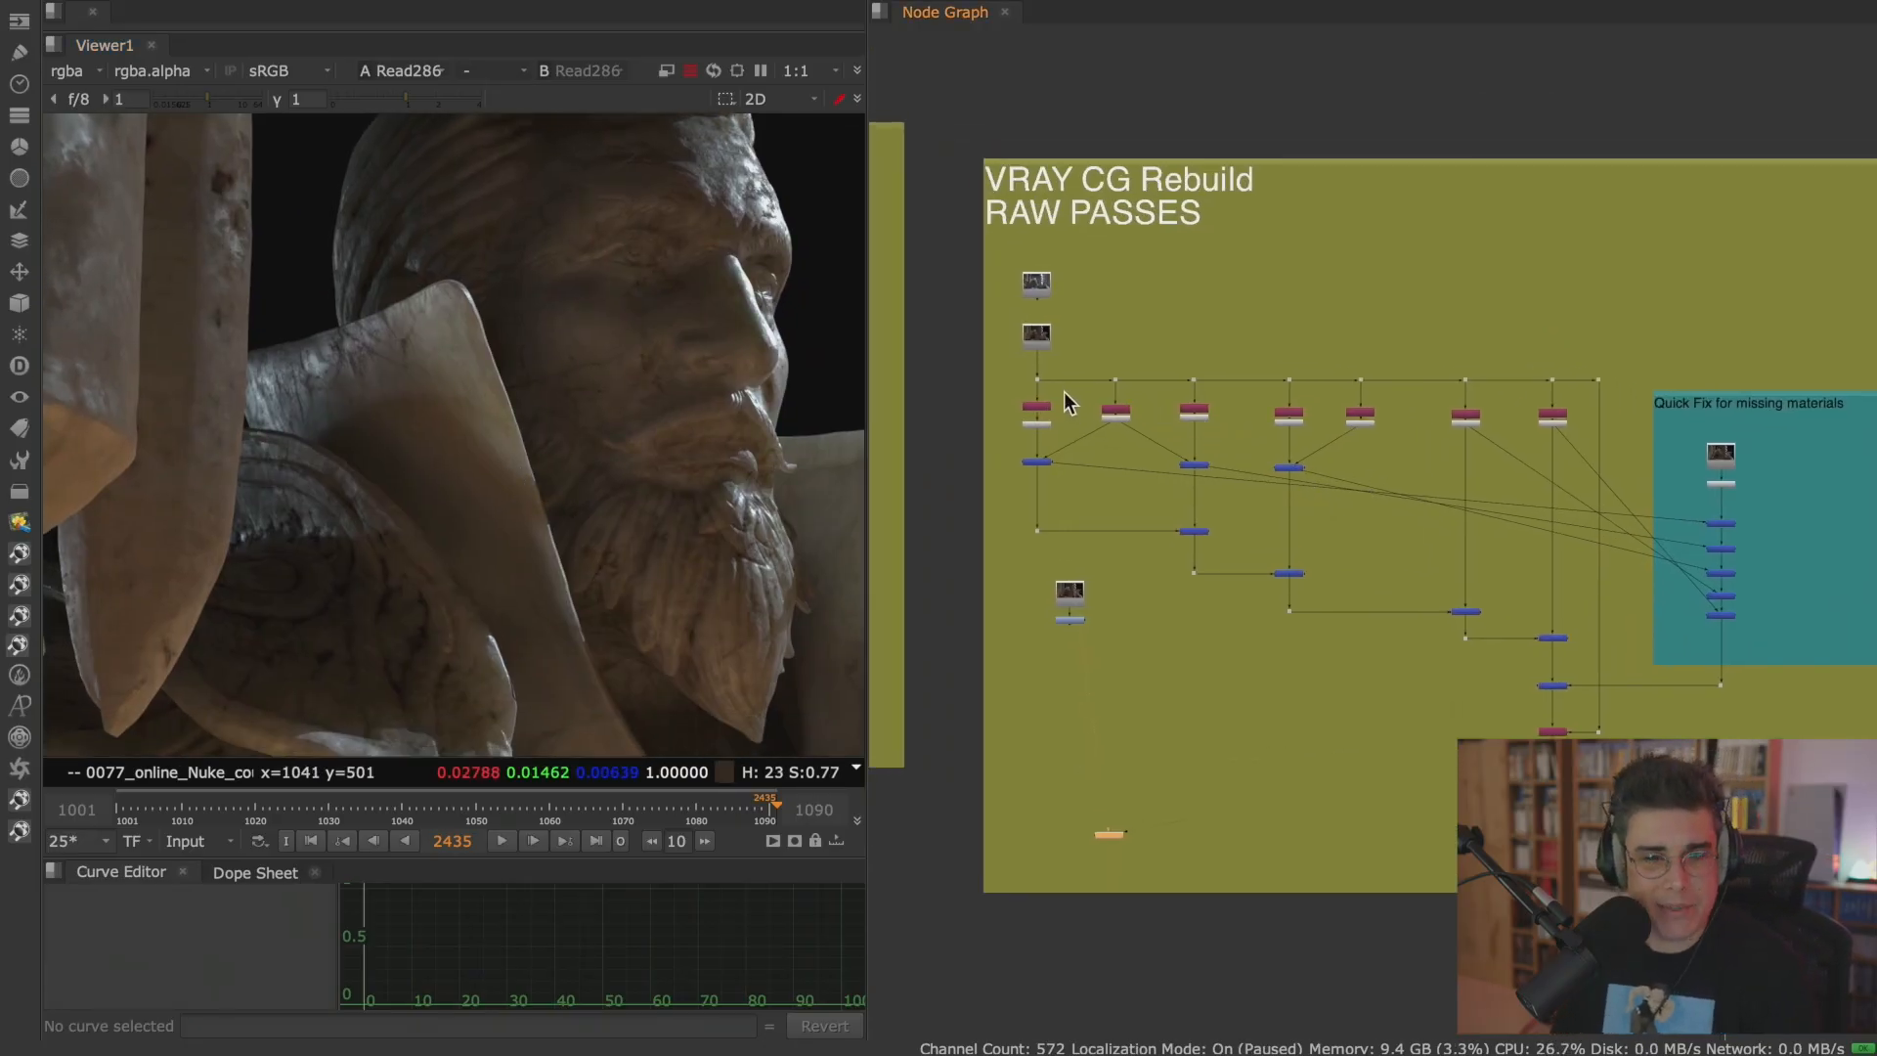
{"action": "scroll", "coordinate": [1075, 396], "scroll_direction": "up", "scroll_amount": 5}
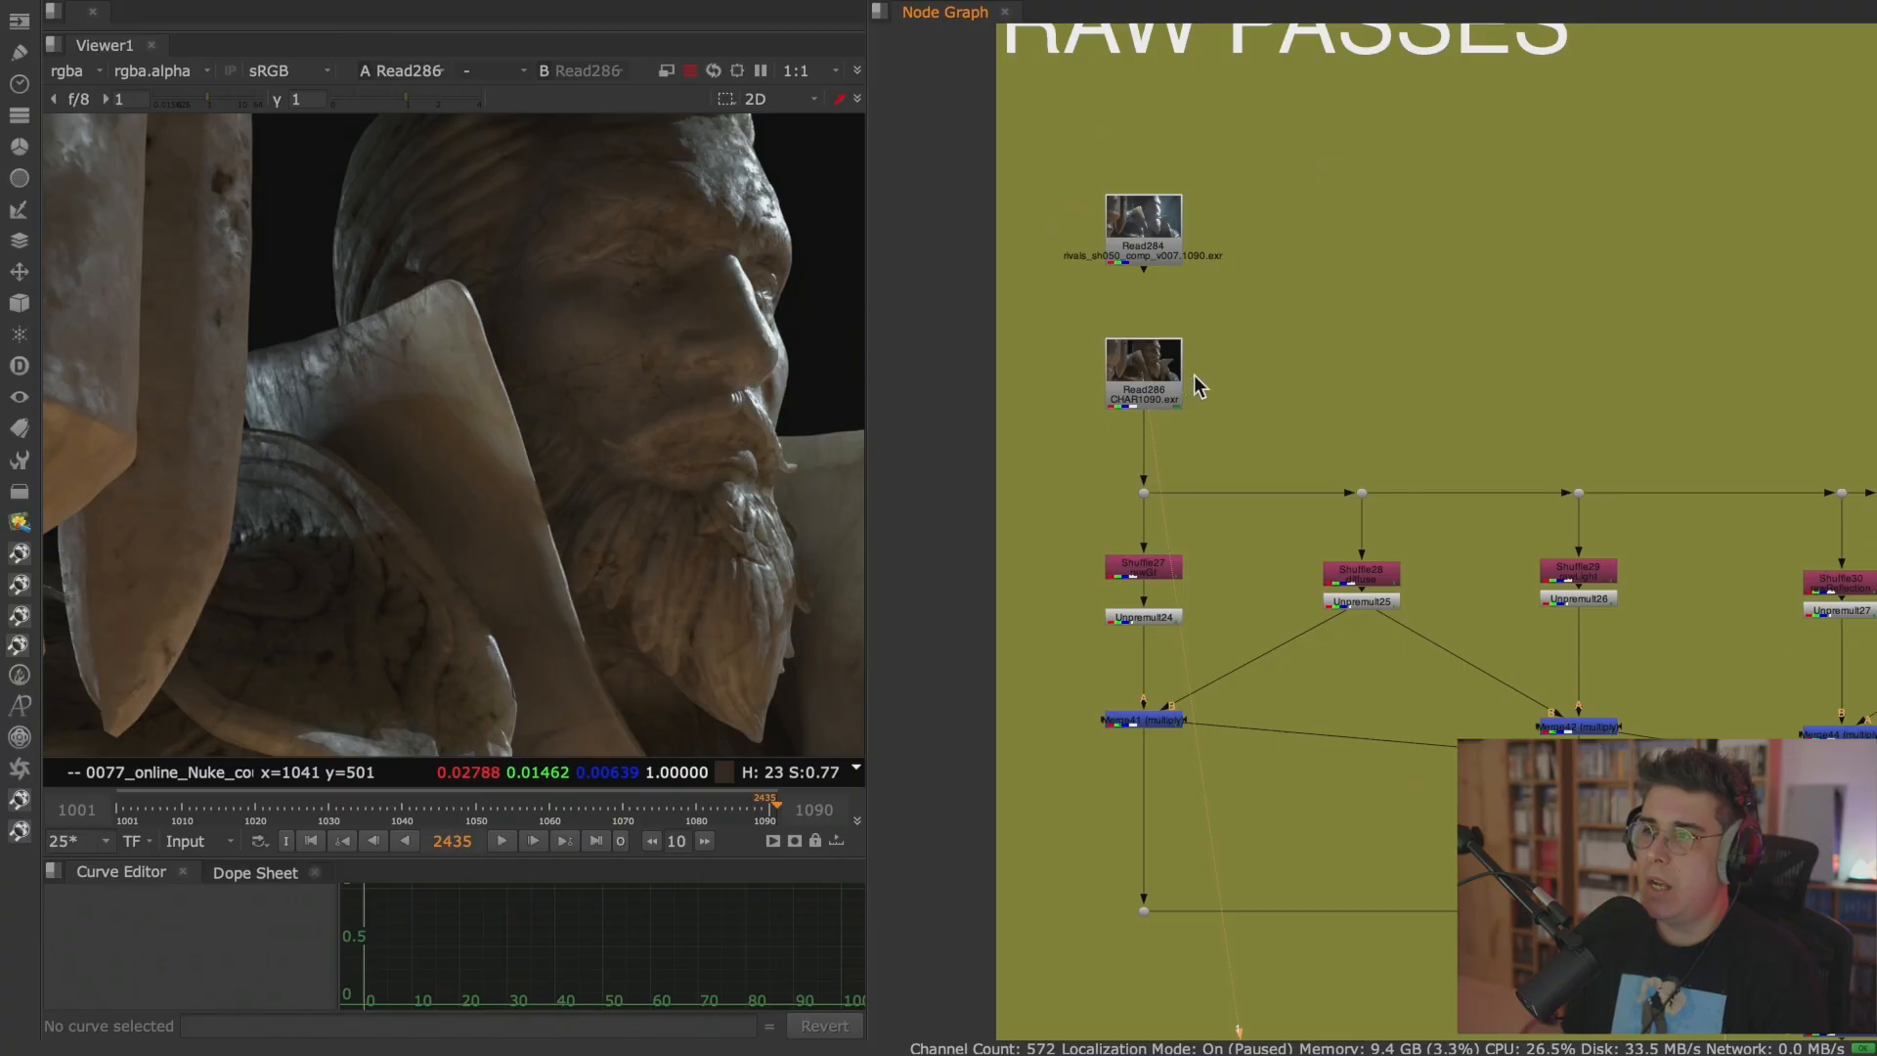
{"action": "key", "text": "super+Tab"}
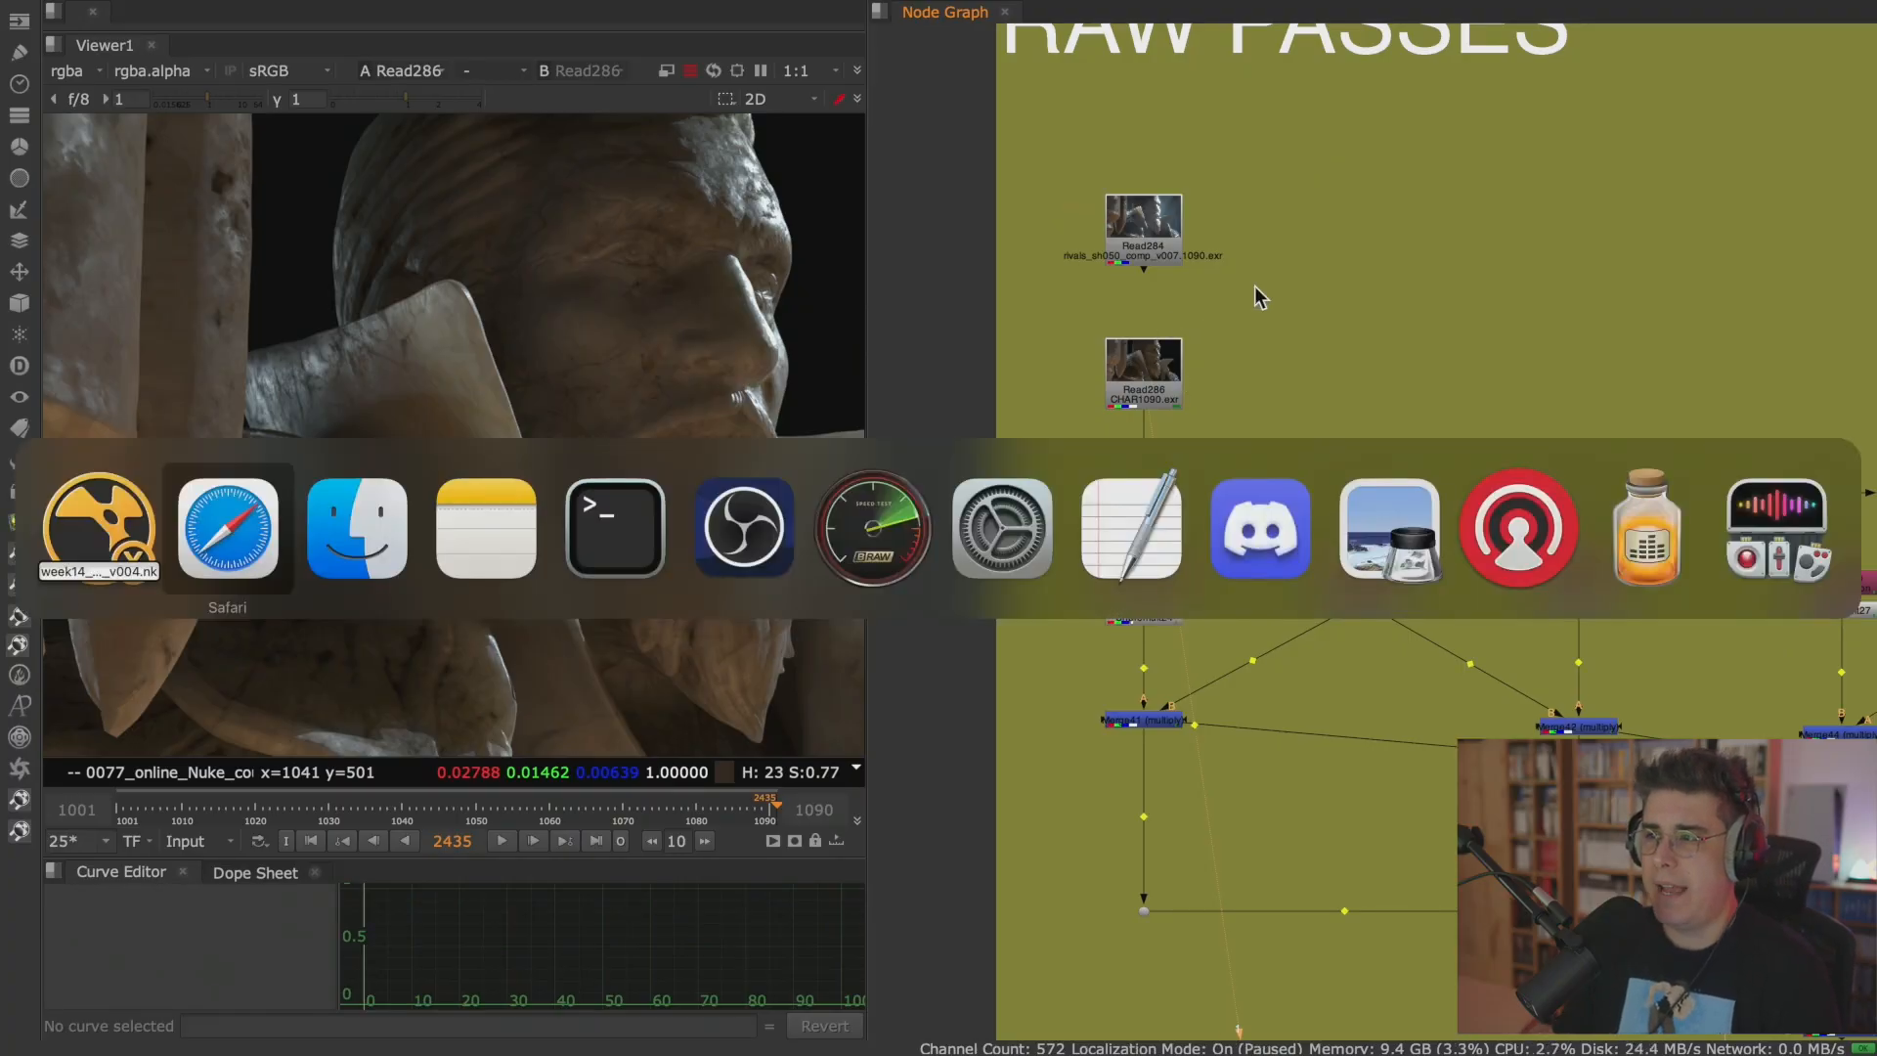
{"action": "key", "text": "Escape"}
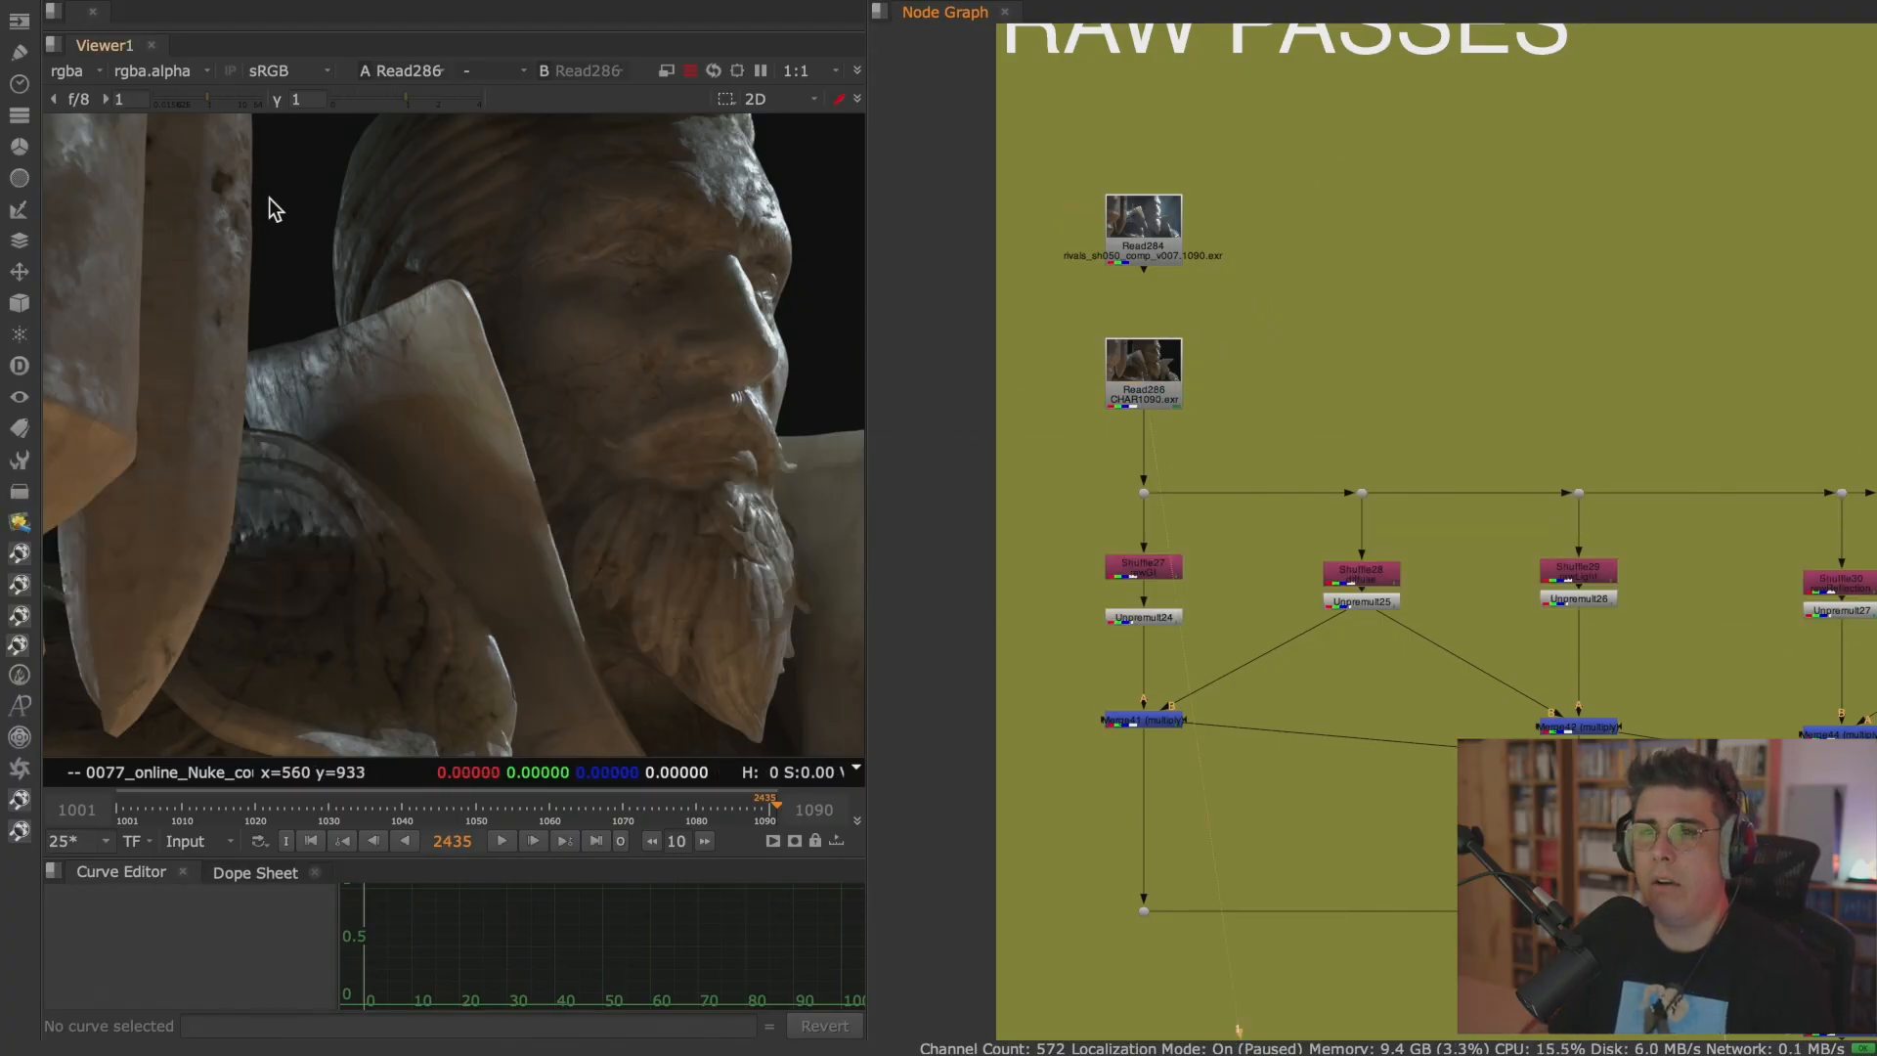
View the SSS layer embedded in Read286, and return the viewer to rgba.
{"action": "left_click", "coordinate": [83, 71]}
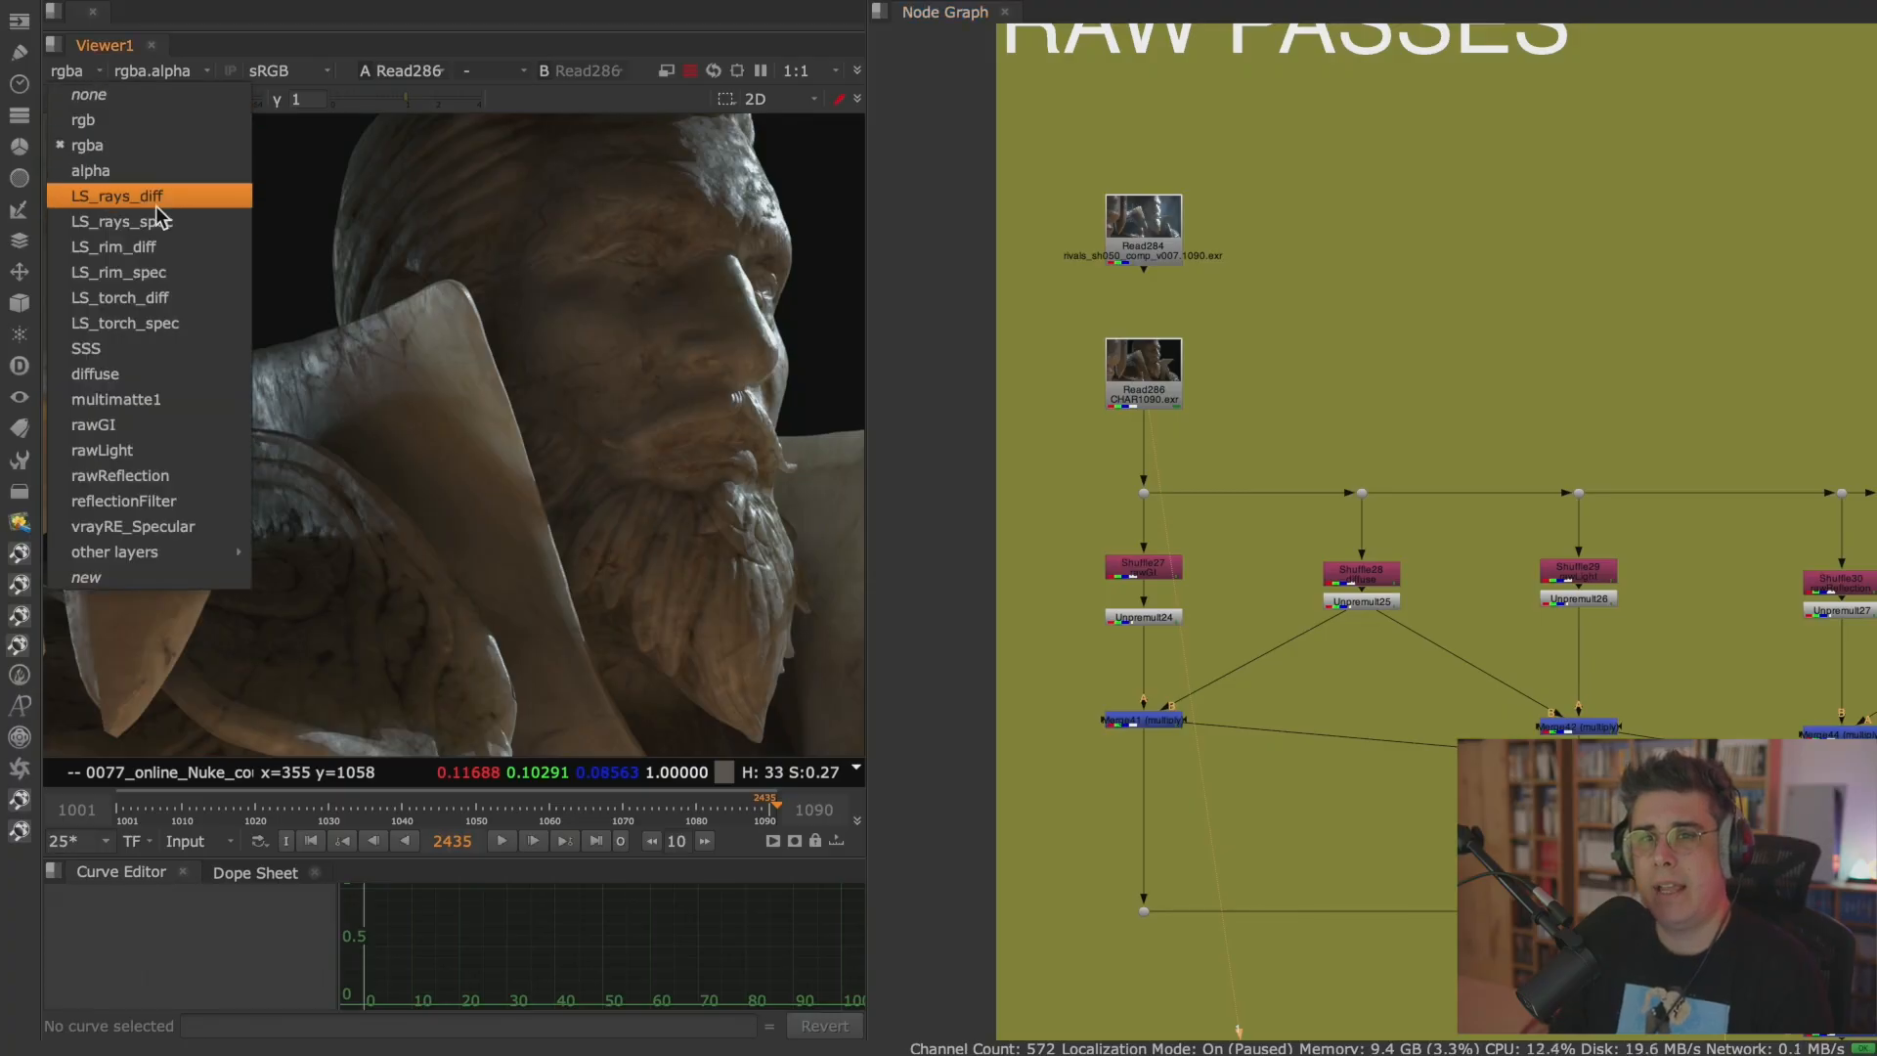
{"action": "left_click", "coordinate": [161, 352]}
{"action": "left_click", "coordinate": [74, 70]}
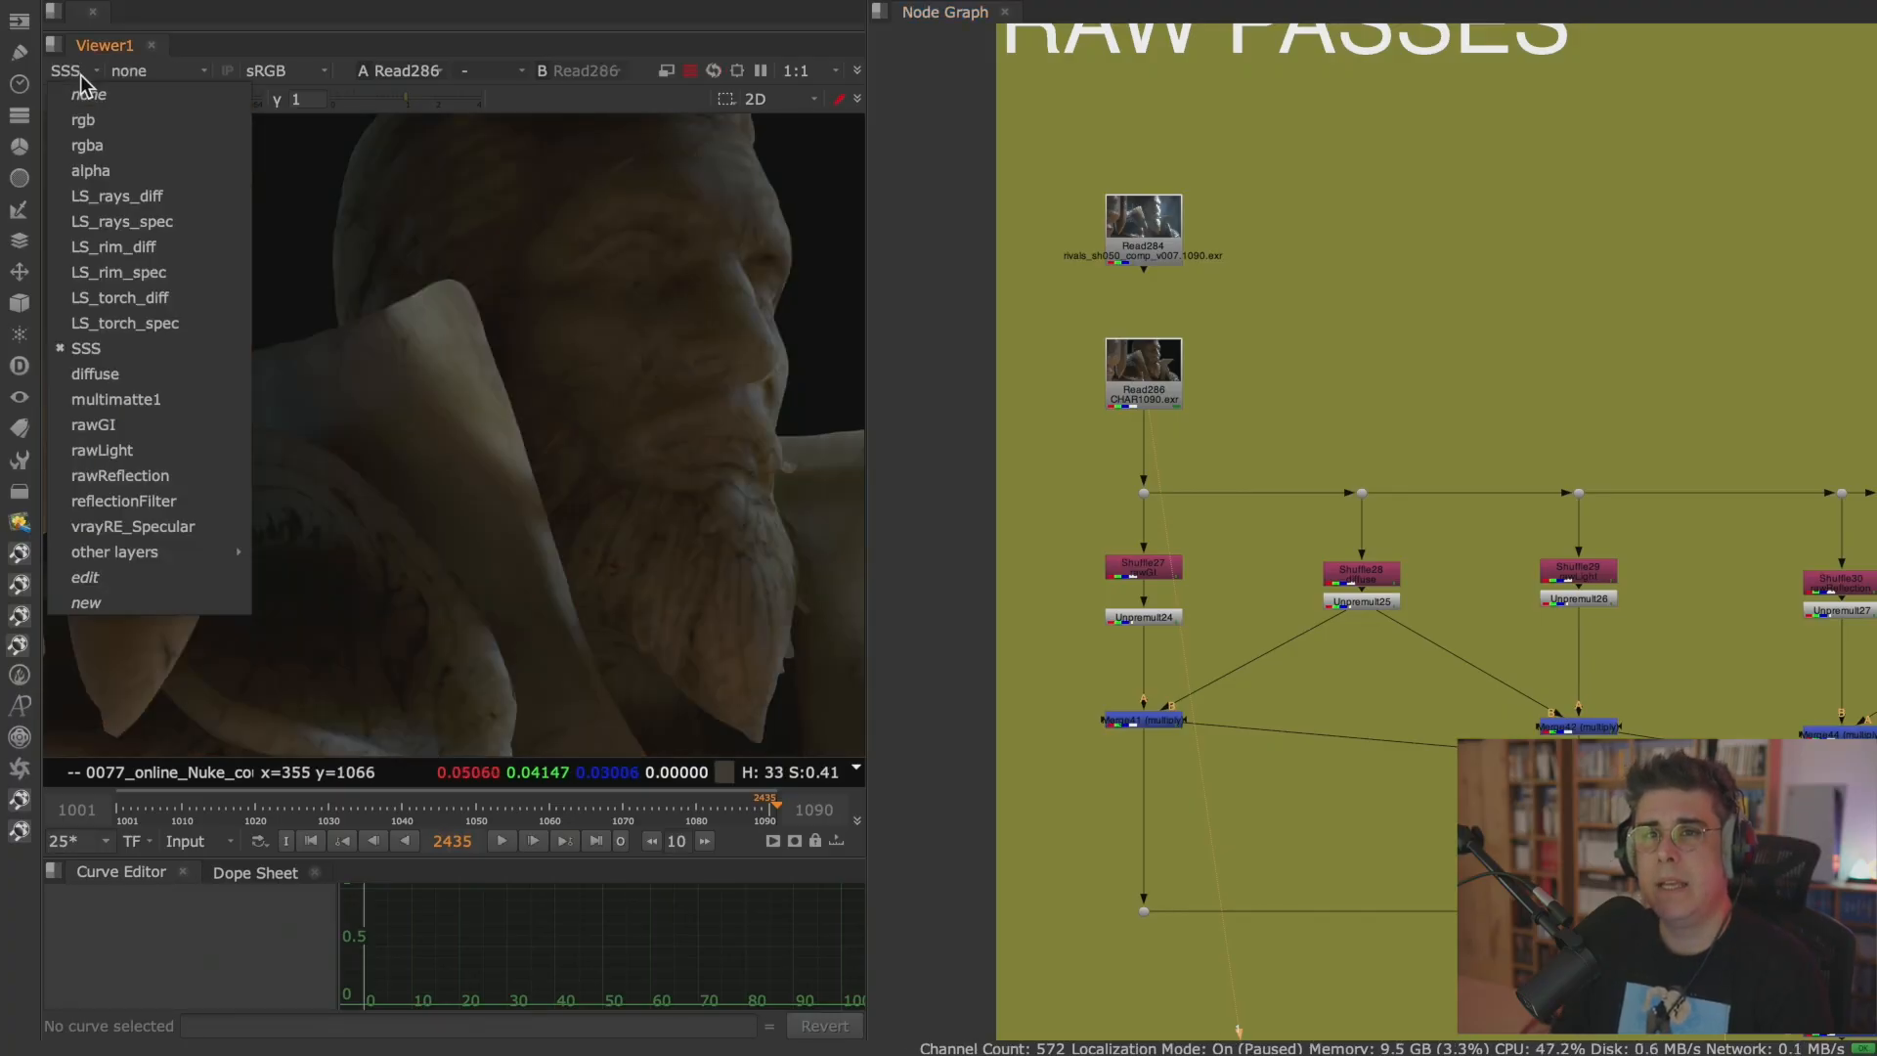
{"action": "left_click", "coordinate": [97, 139]}
Add a Grade node after Read286, set its channels to SSS and its multiply to 4.
{"action": "scroll", "coordinate": [1223, 440], "scroll_direction": "up", "scroll_amount": 3}
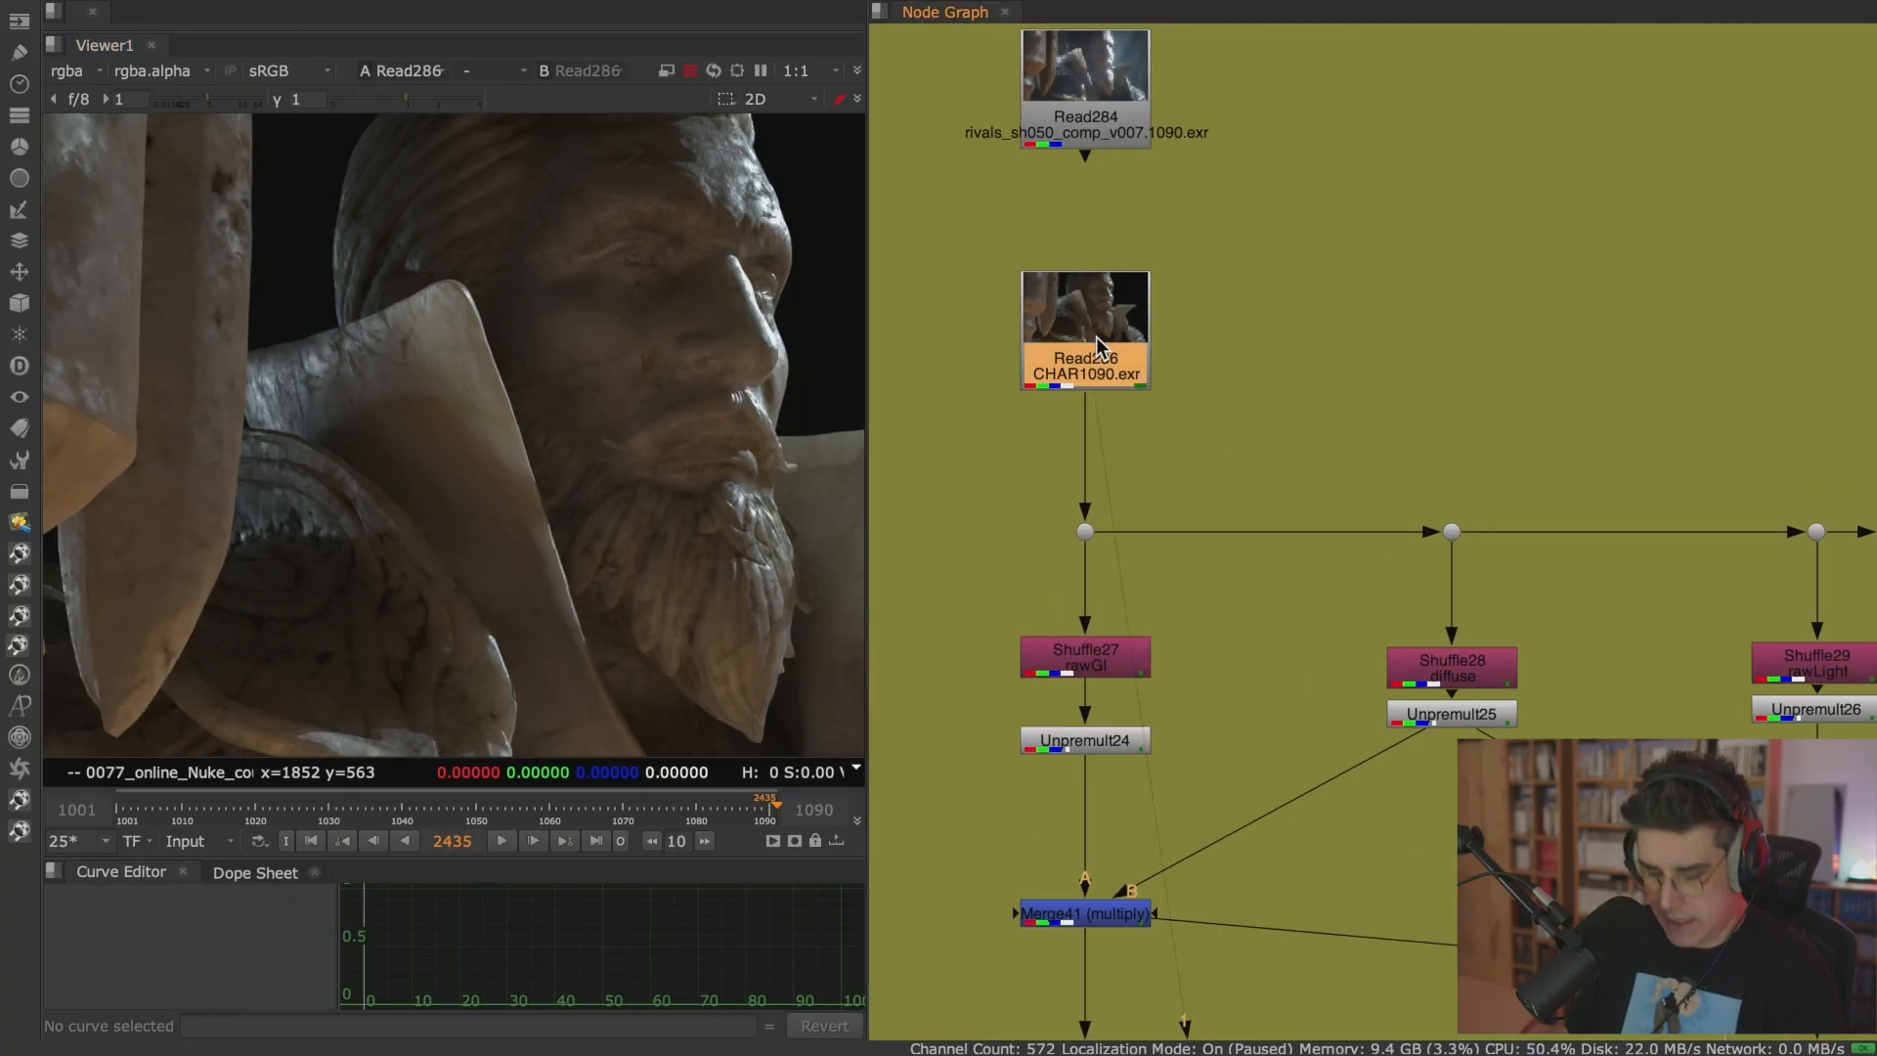
{"action": "key", "text": "g"}
{"action": "left_click", "coordinate": [592, 337]}
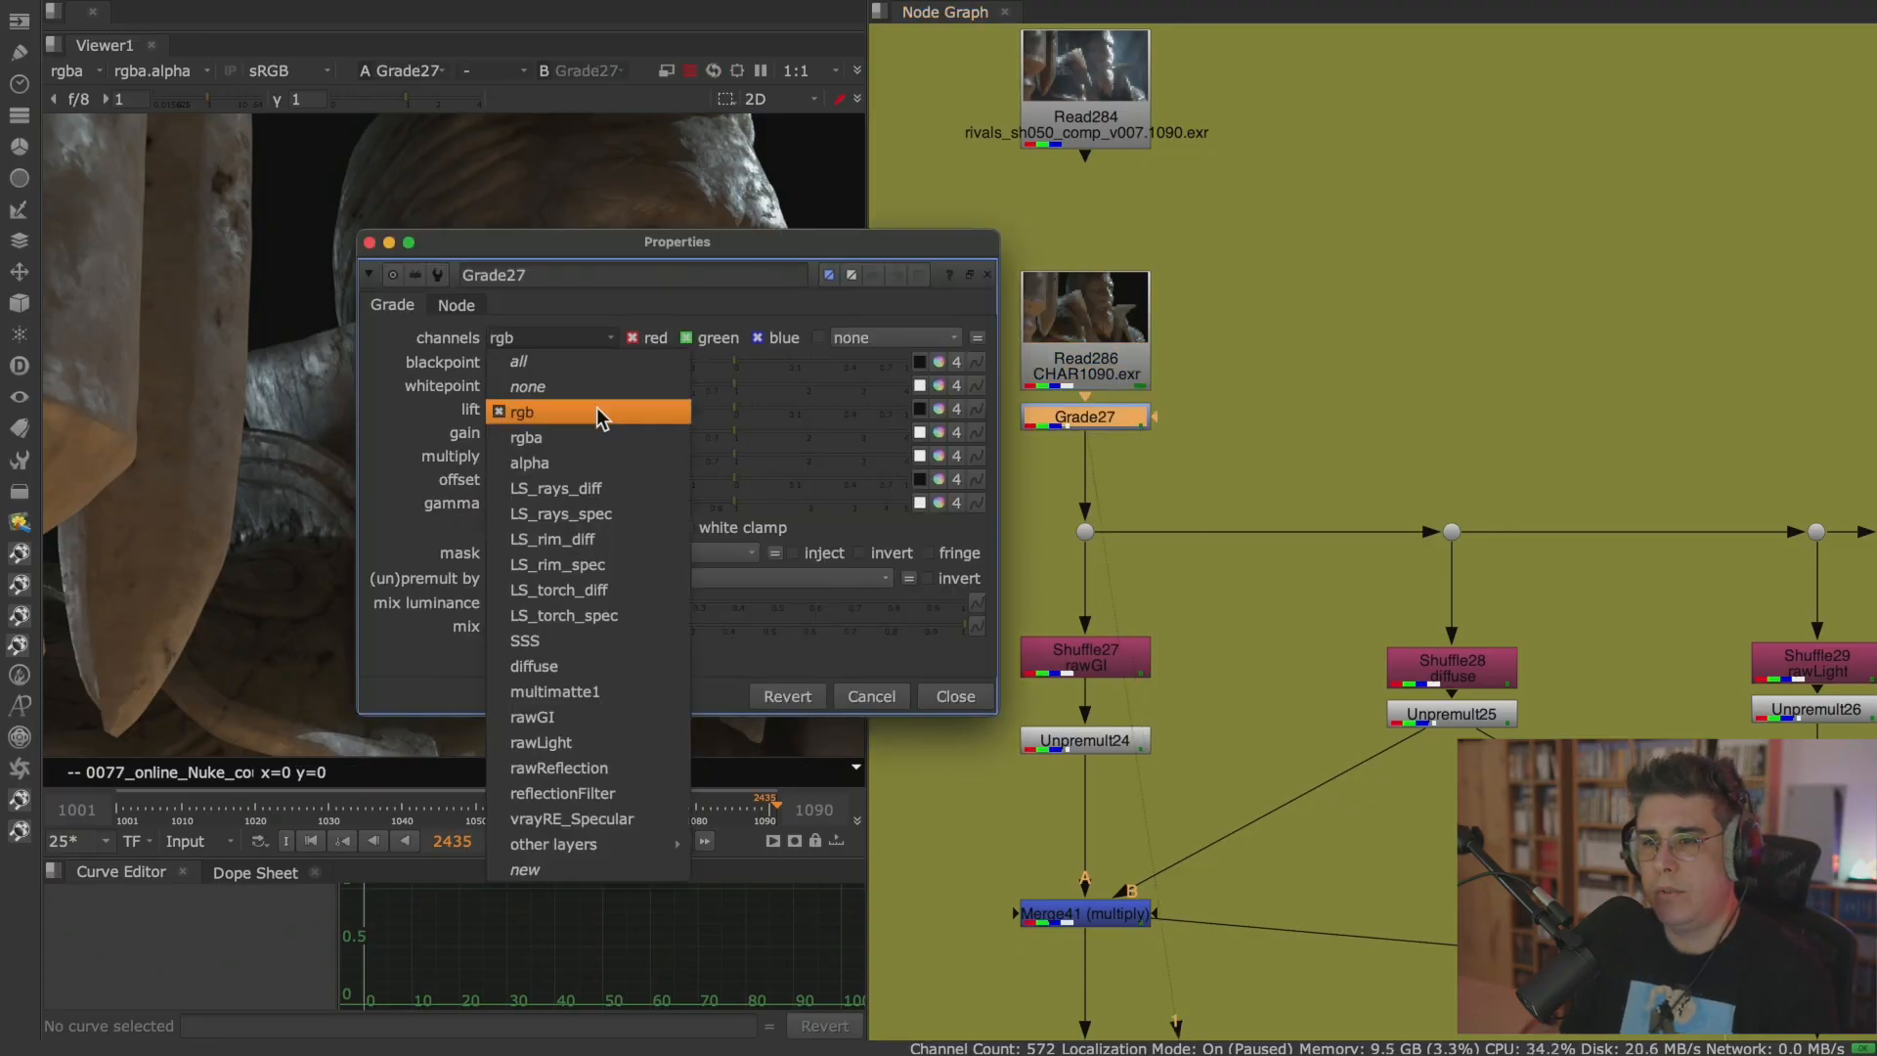
{"action": "left_click", "coordinate": [581, 642]}
{"action": "left_click_drag", "start_coordinate": [632, 244], "coordinate": [1489, 112]}
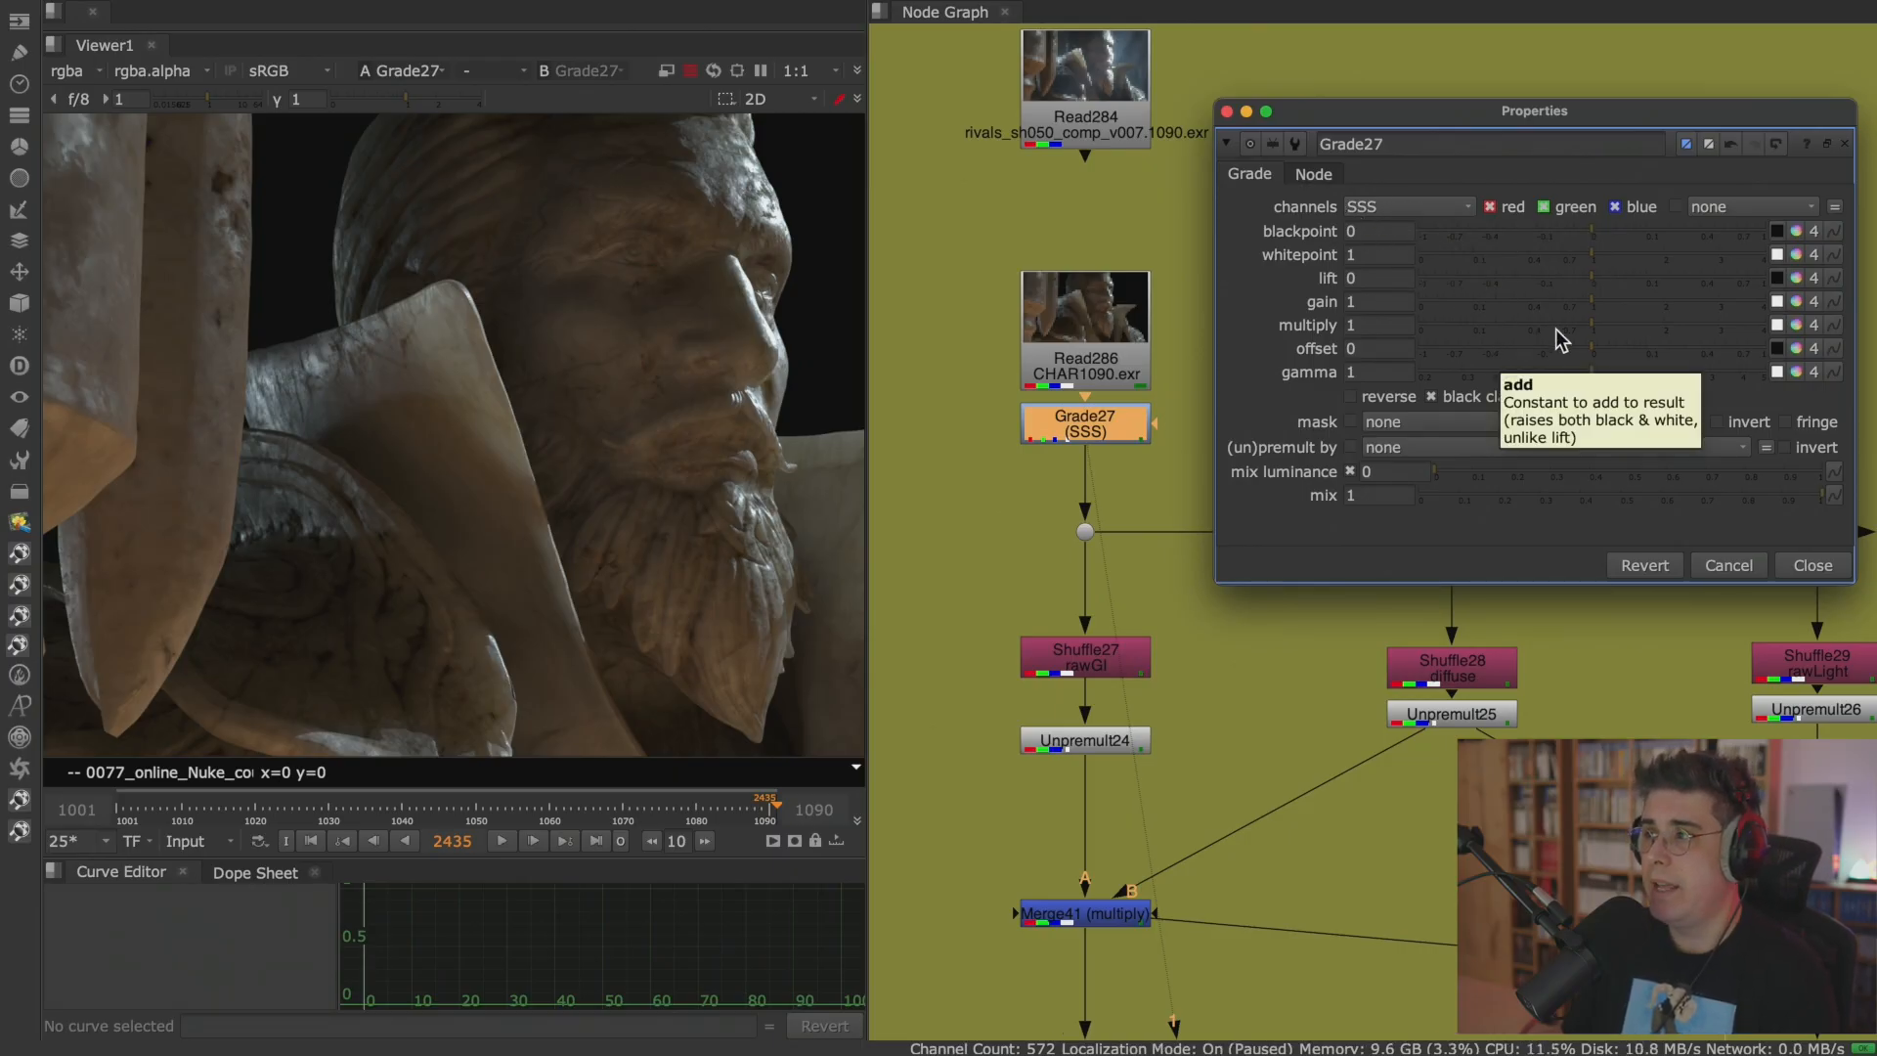
{"action": "left_click_drag", "start_coordinate": [1588, 324], "coordinate": [1799, 332]}
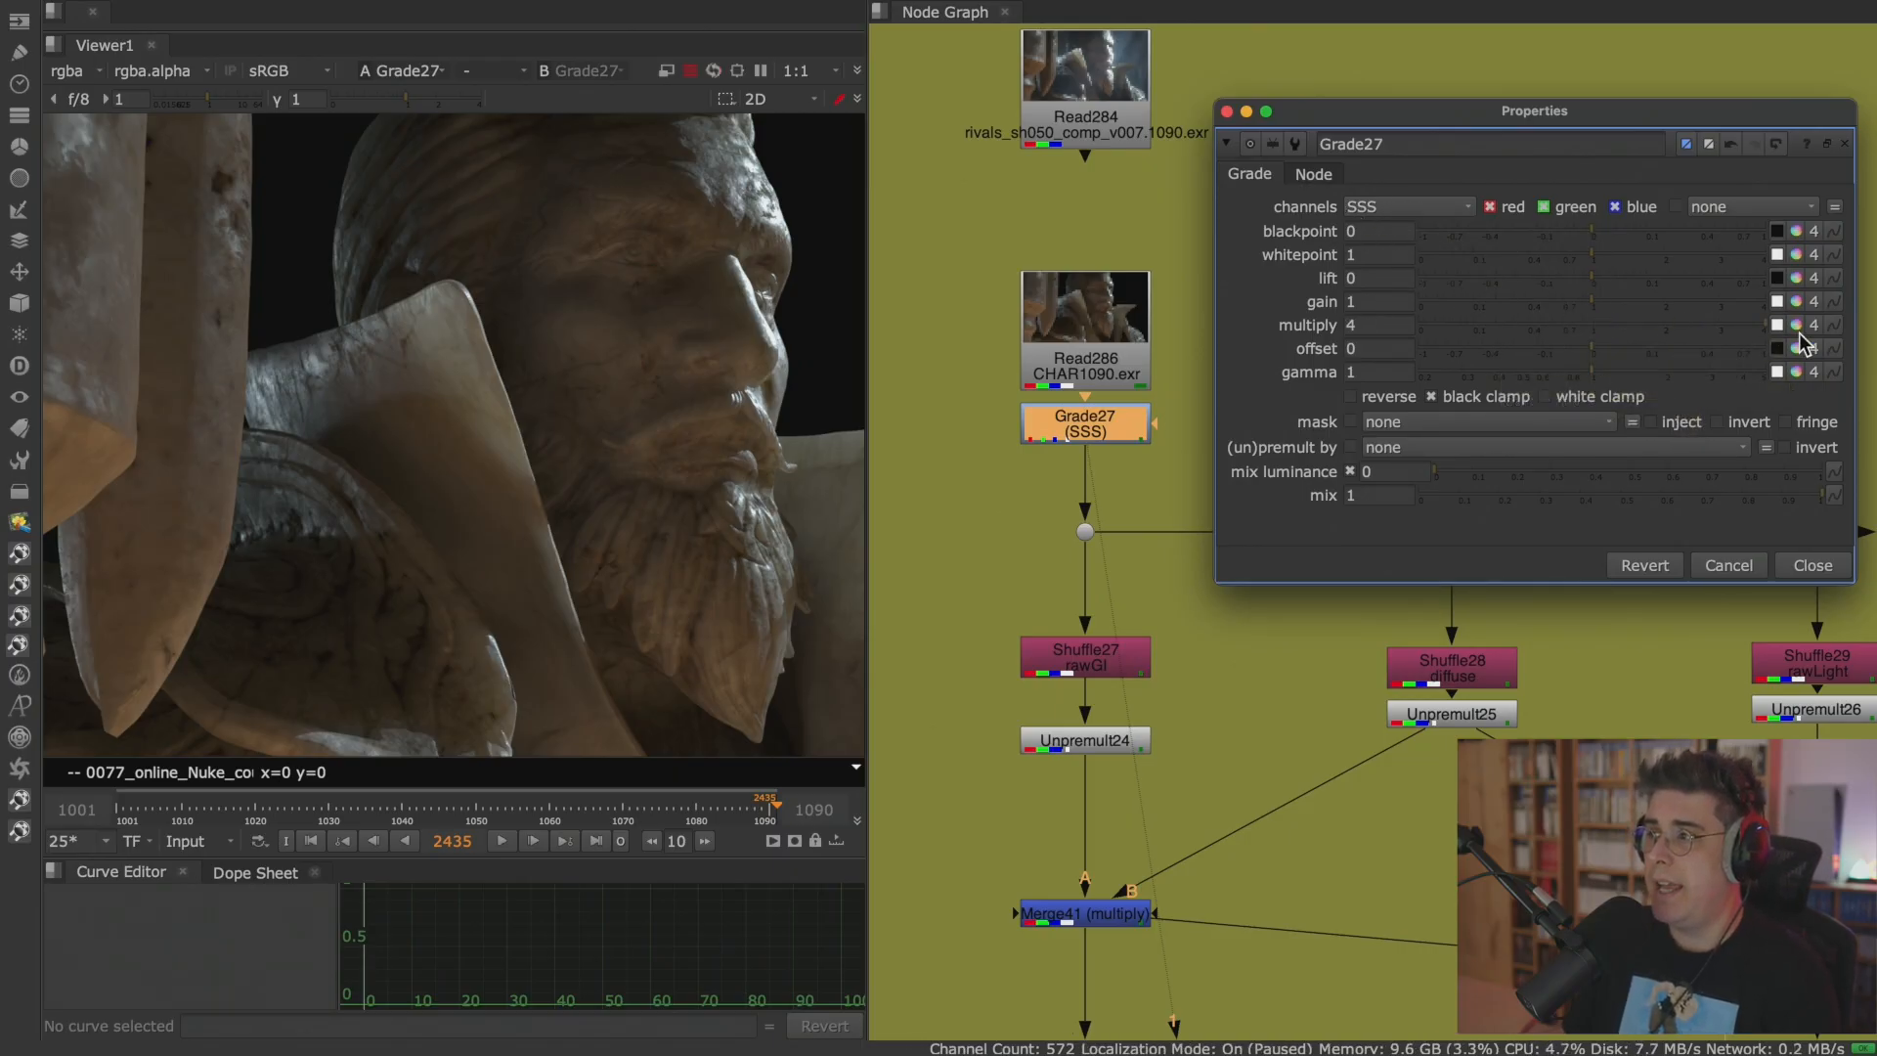
Display the graded SSS layer in the viewer and toggle the Grade27 node off and on to compare.
{"action": "left_click", "coordinate": [1081, 368]}
{"action": "double_click", "coordinate": [1090, 424]}
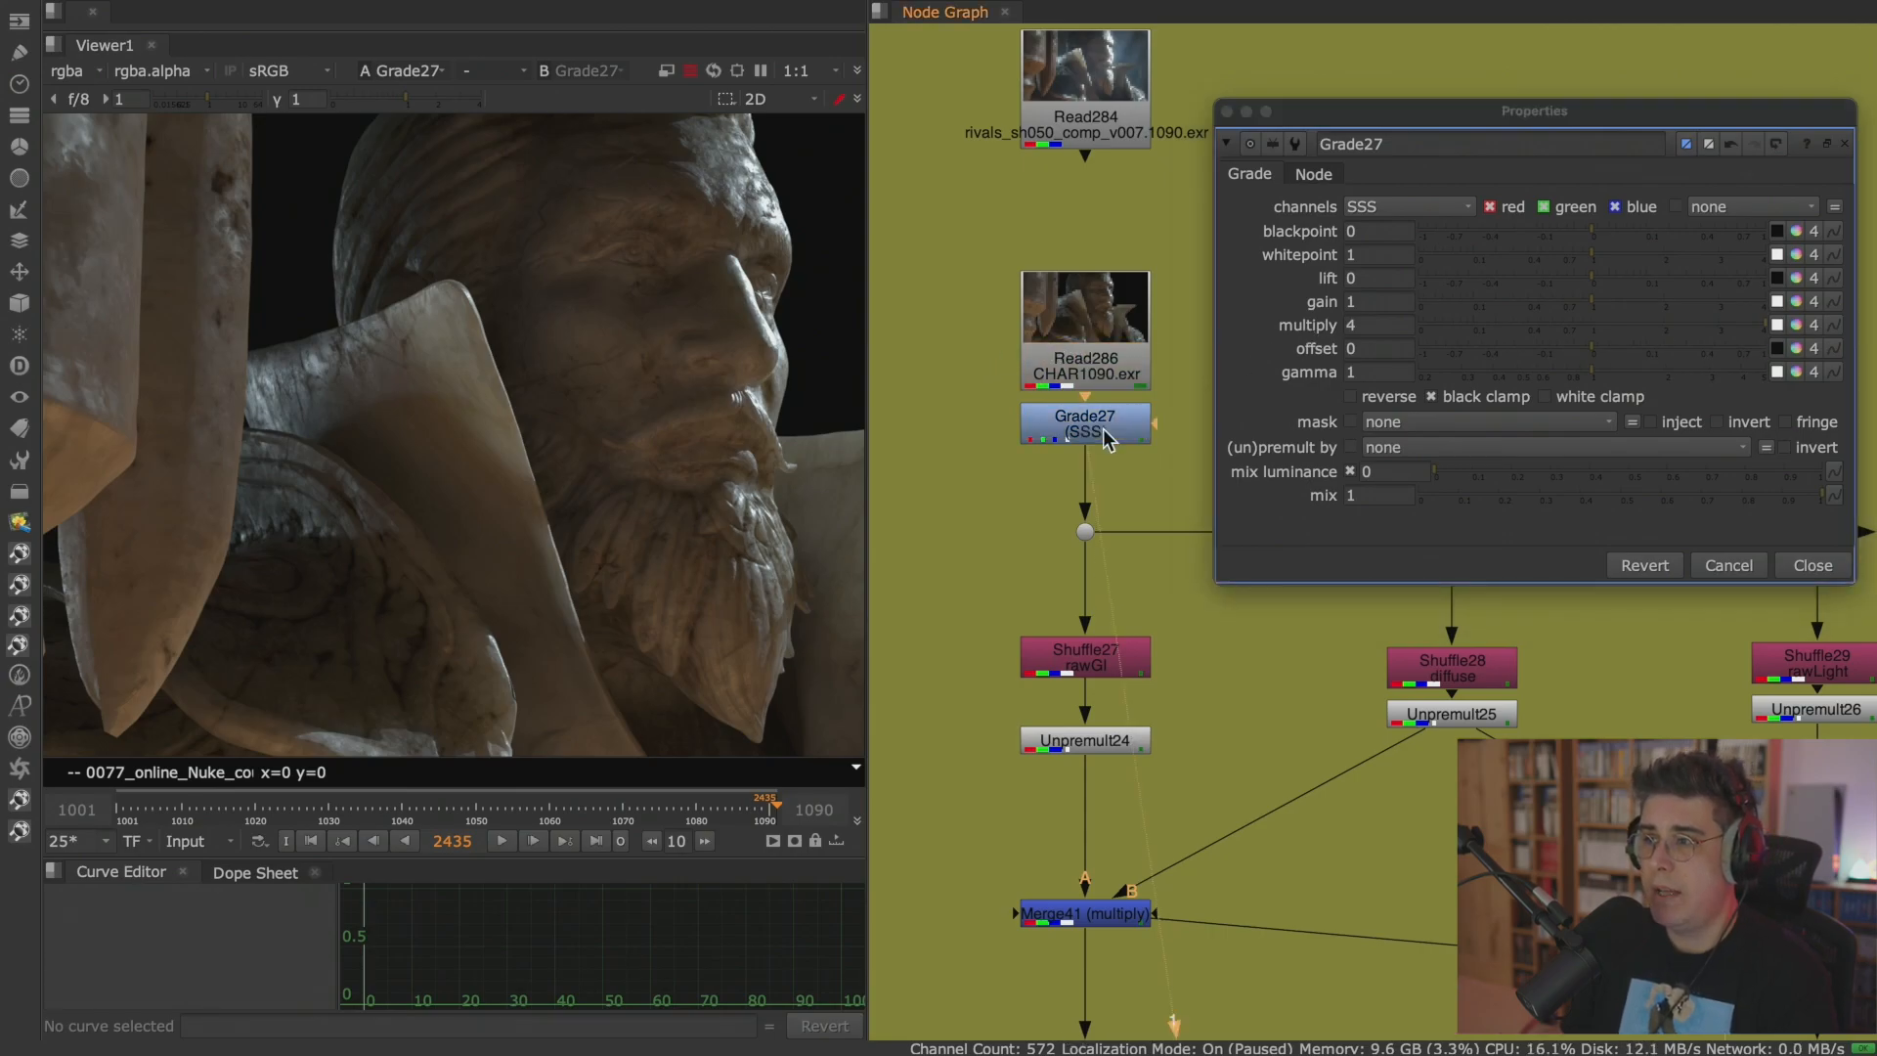
{"action": "left_click", "coordinate": [68, 70]}
{"action": "left_click", "coordinate": [146, 352]}
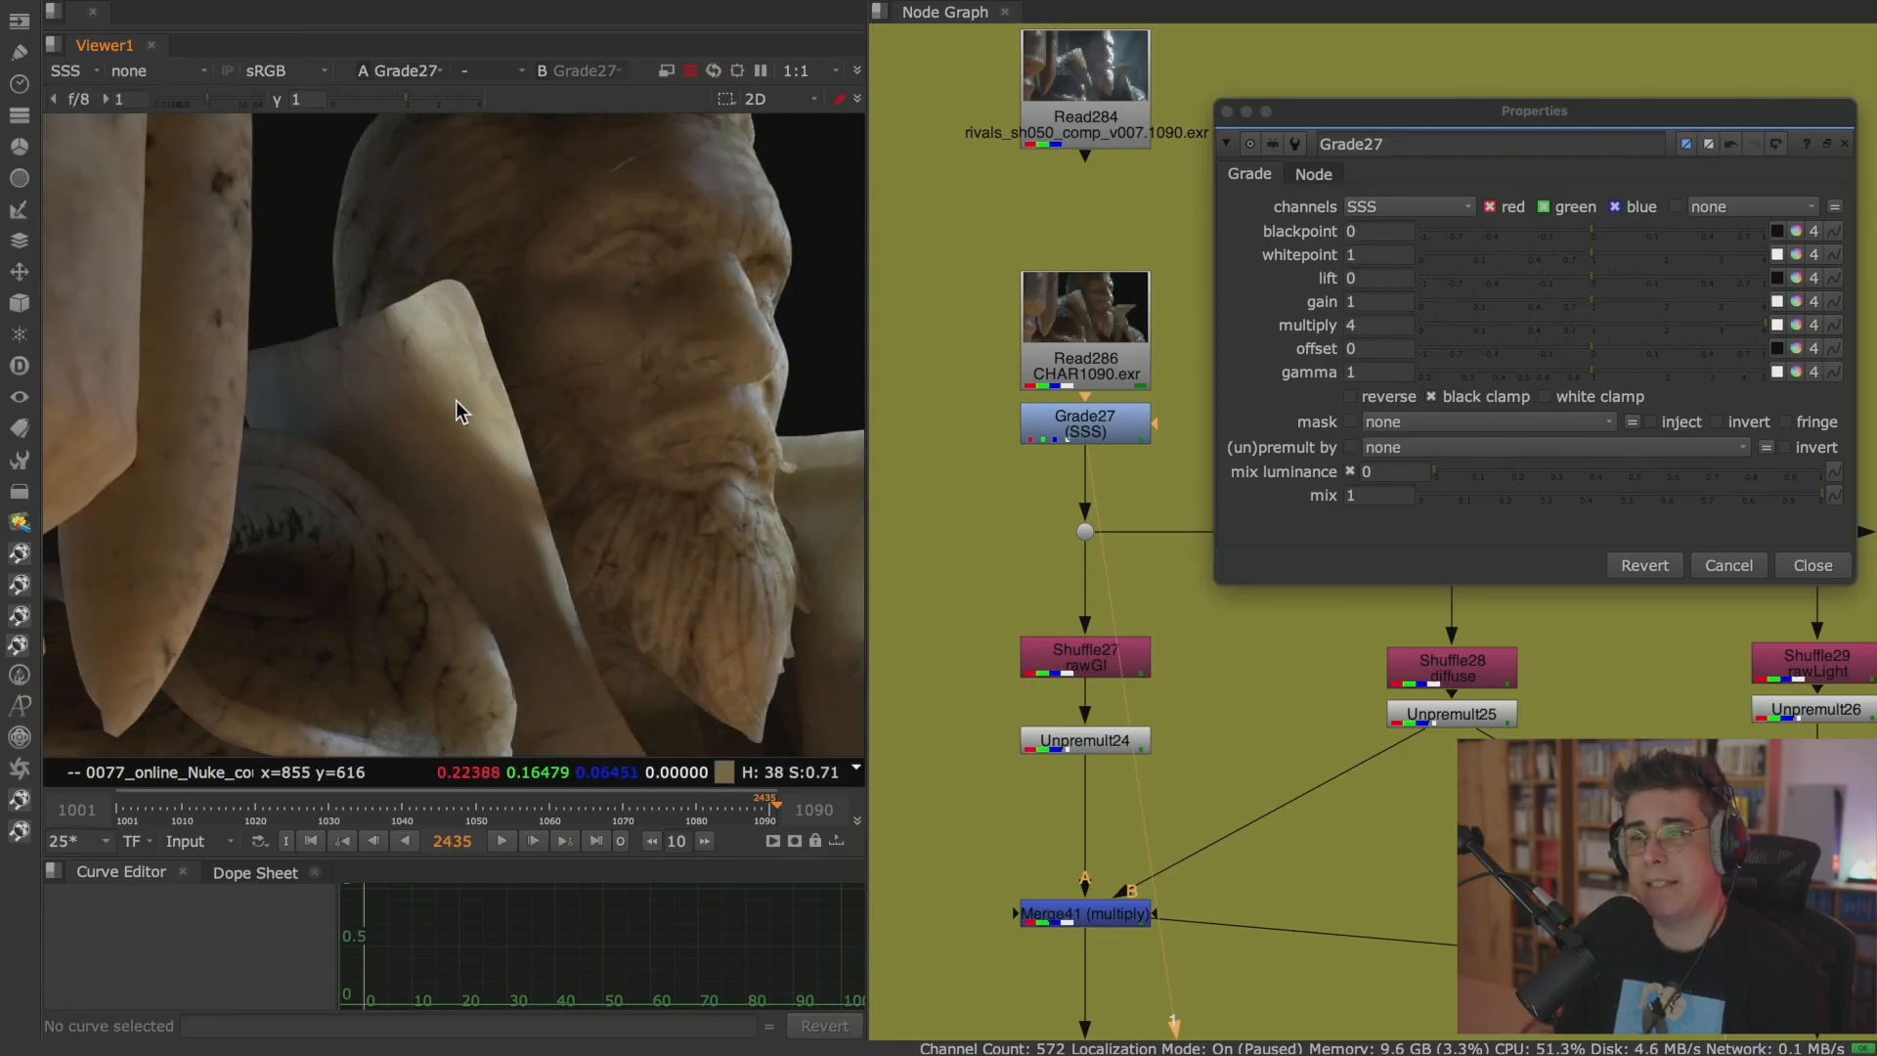
{"action": "left_click", "coordinate": [1124, 433]}
{"action": "key", "text": "d"}
{"action": "key", "text": "d"}
{"action": "key", "text": "d"}
{"action": "key", "text": "d"}
{"action": "key", "text": "d"}
{"action": "key", "text": "d"}
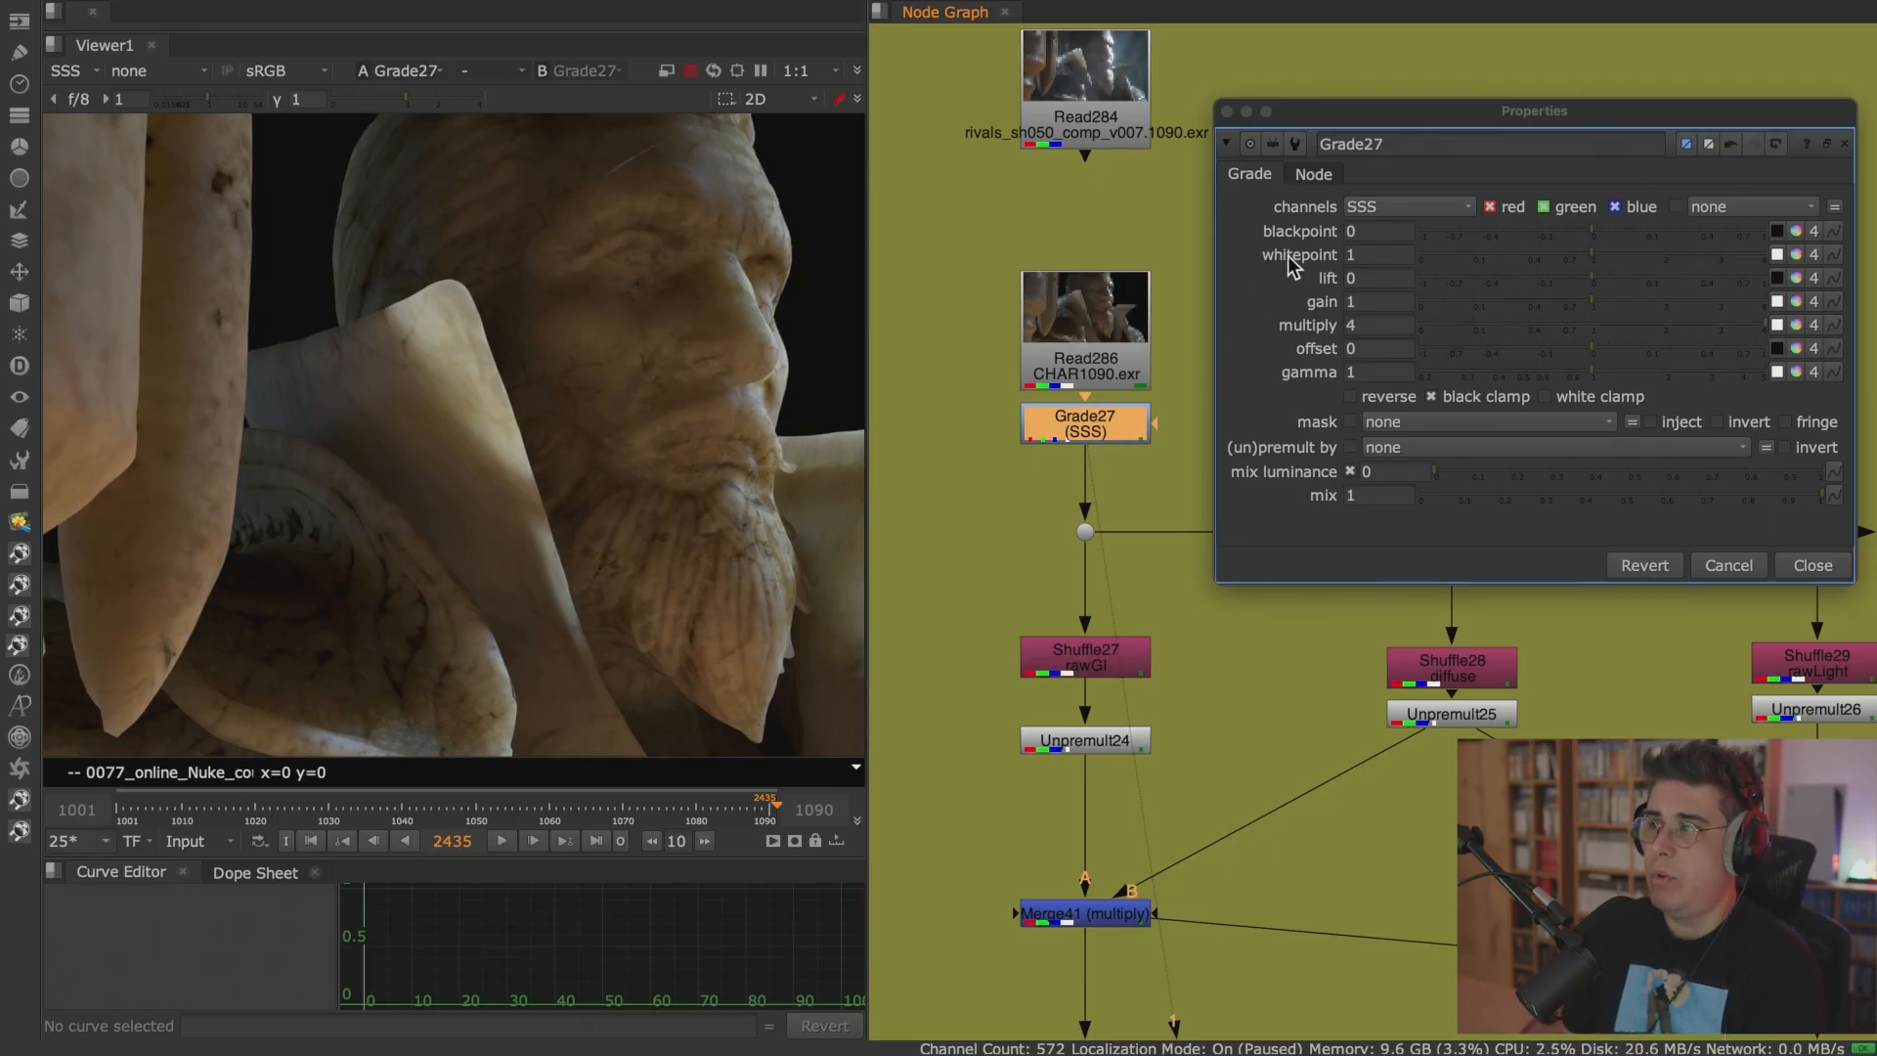
Set Grade27's channels to rgb, close its properties and delete the Grade node after Read286.
{"action": "left_click", "coordinate": [1378, 205]}
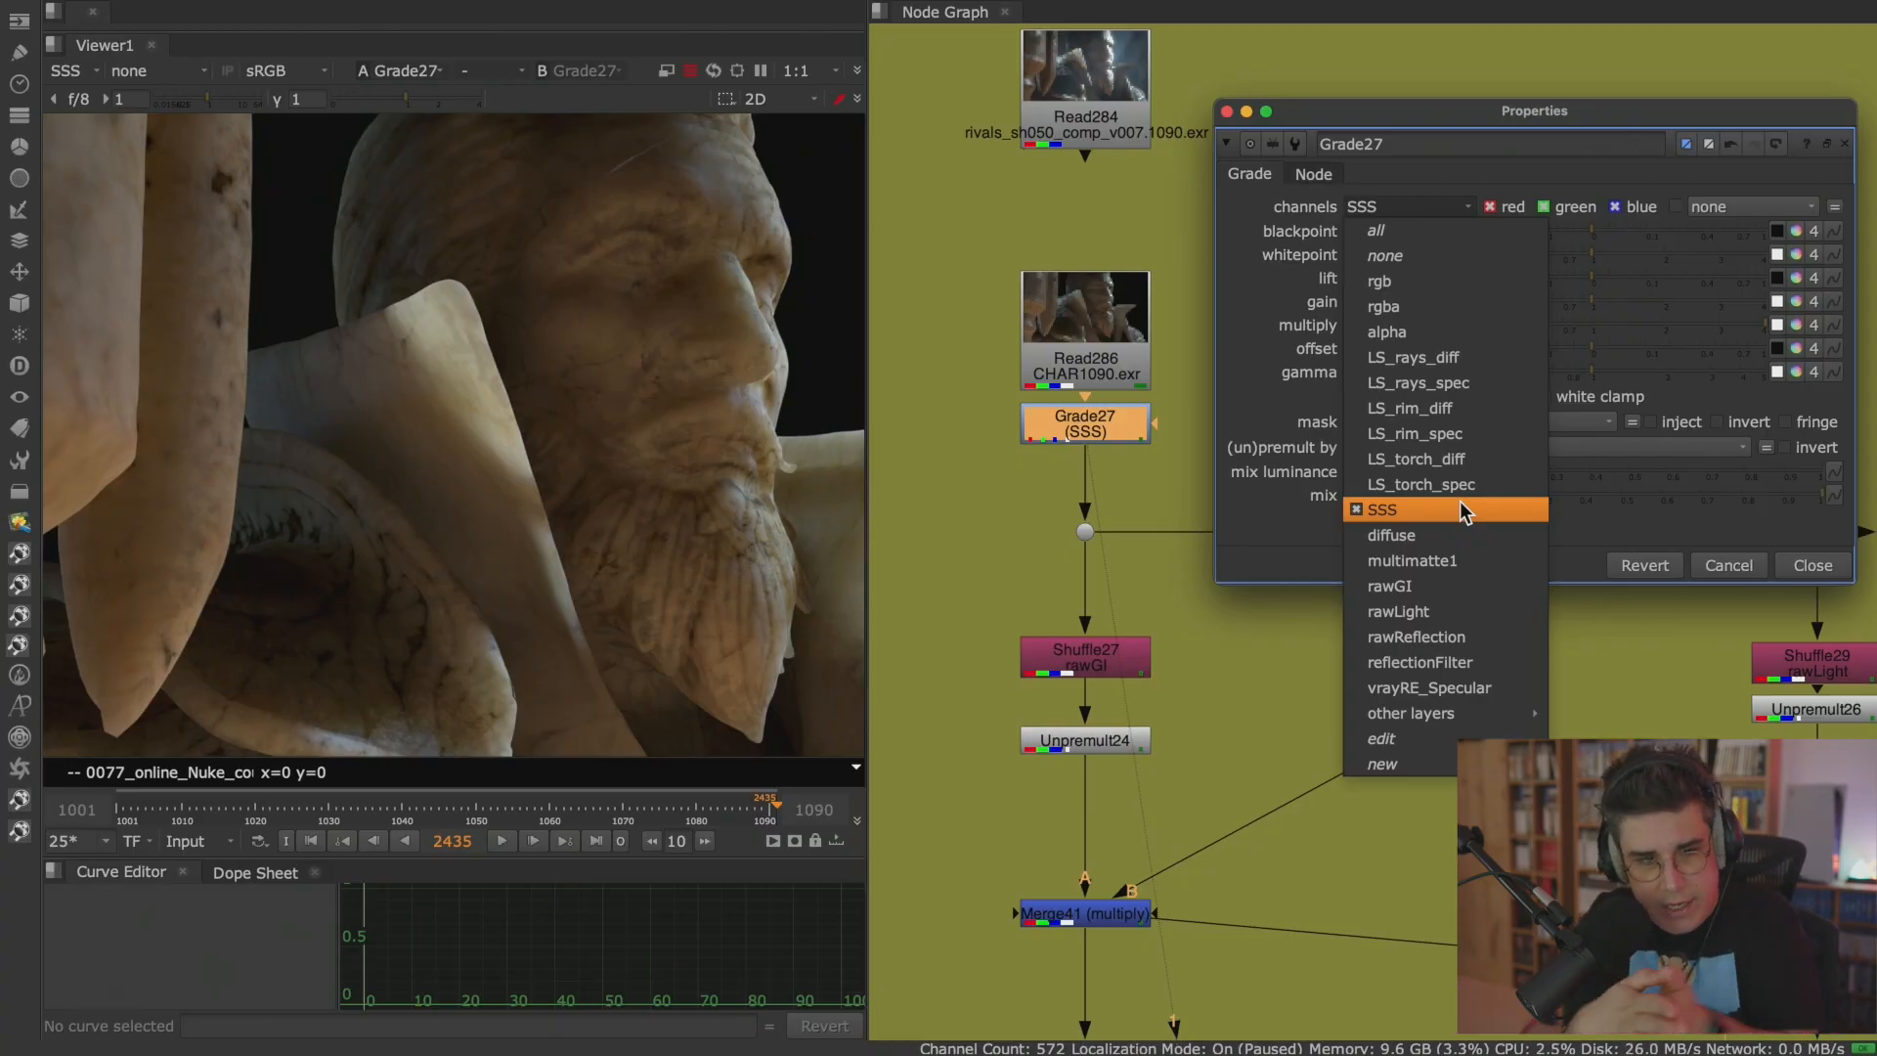
{"action": "left_click", "coordinate": [1422, 281]}
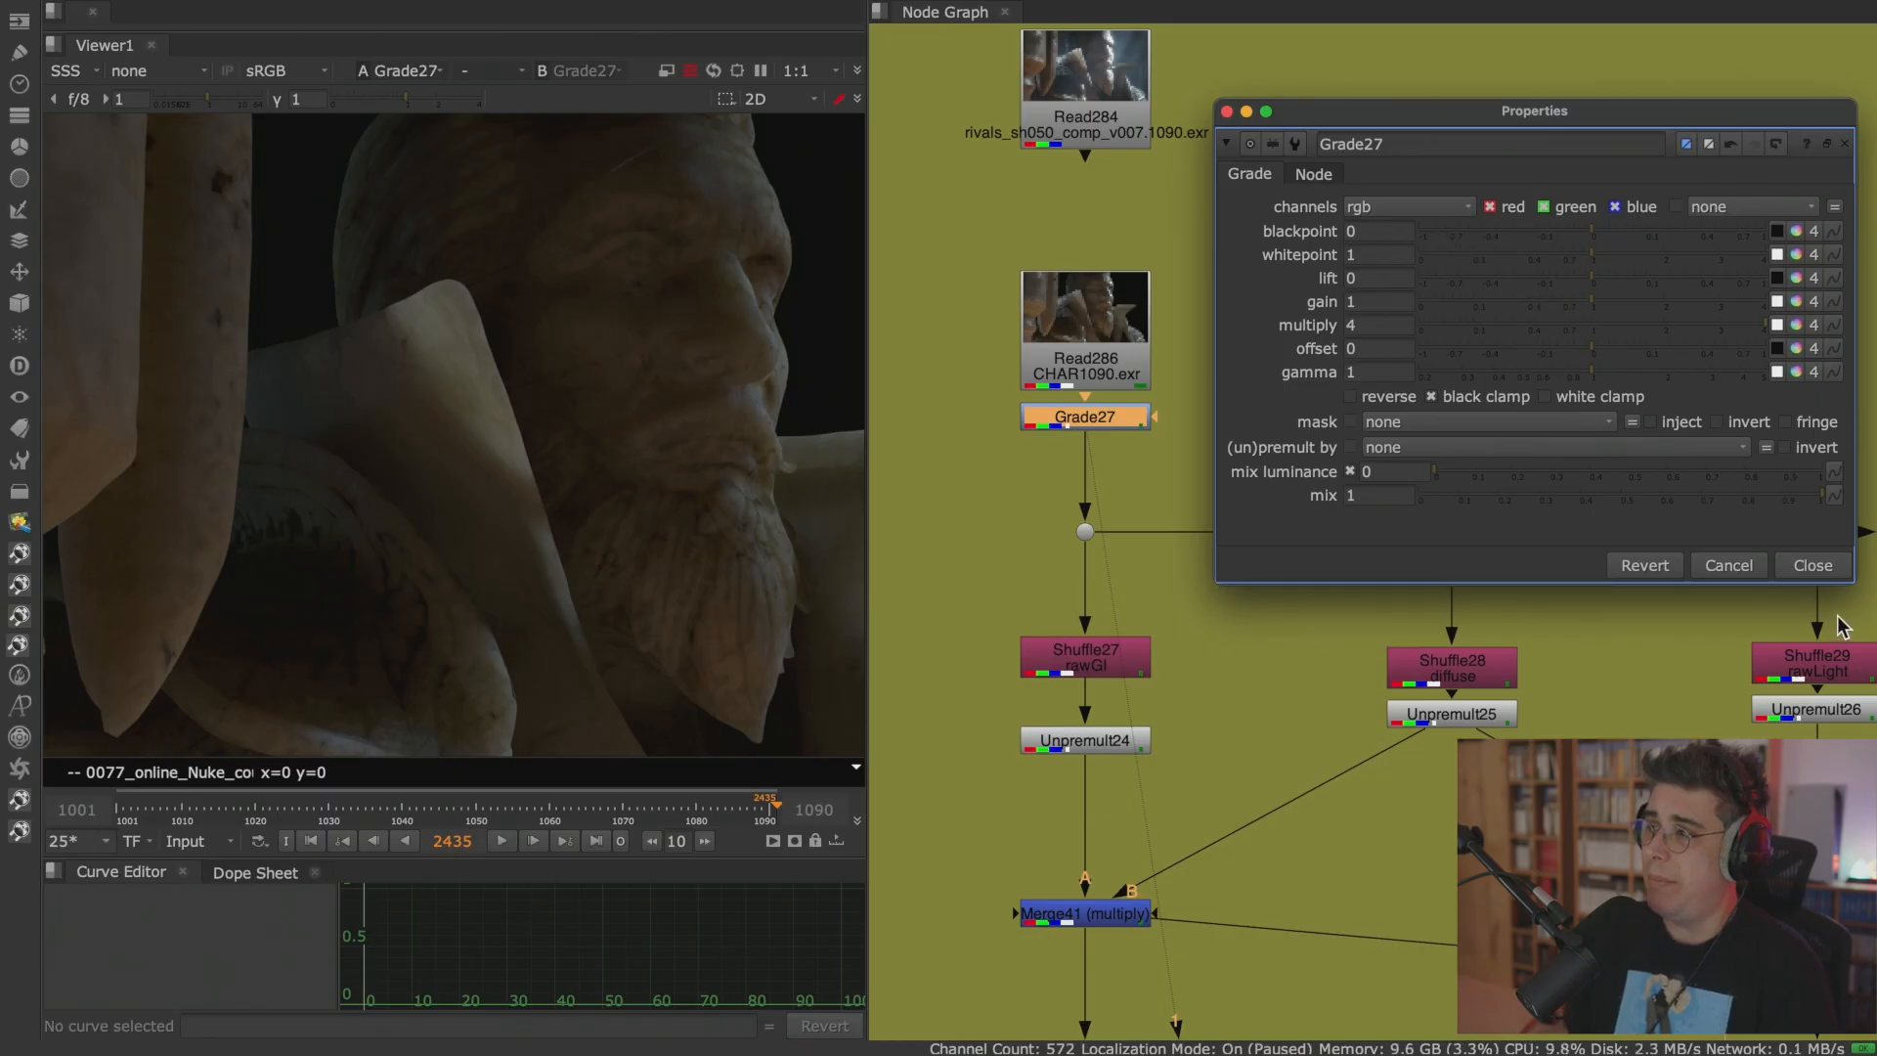
{"action": "left_click", "coordinate": [1811, 566]}
{"action": "key", "text": "Delete"}
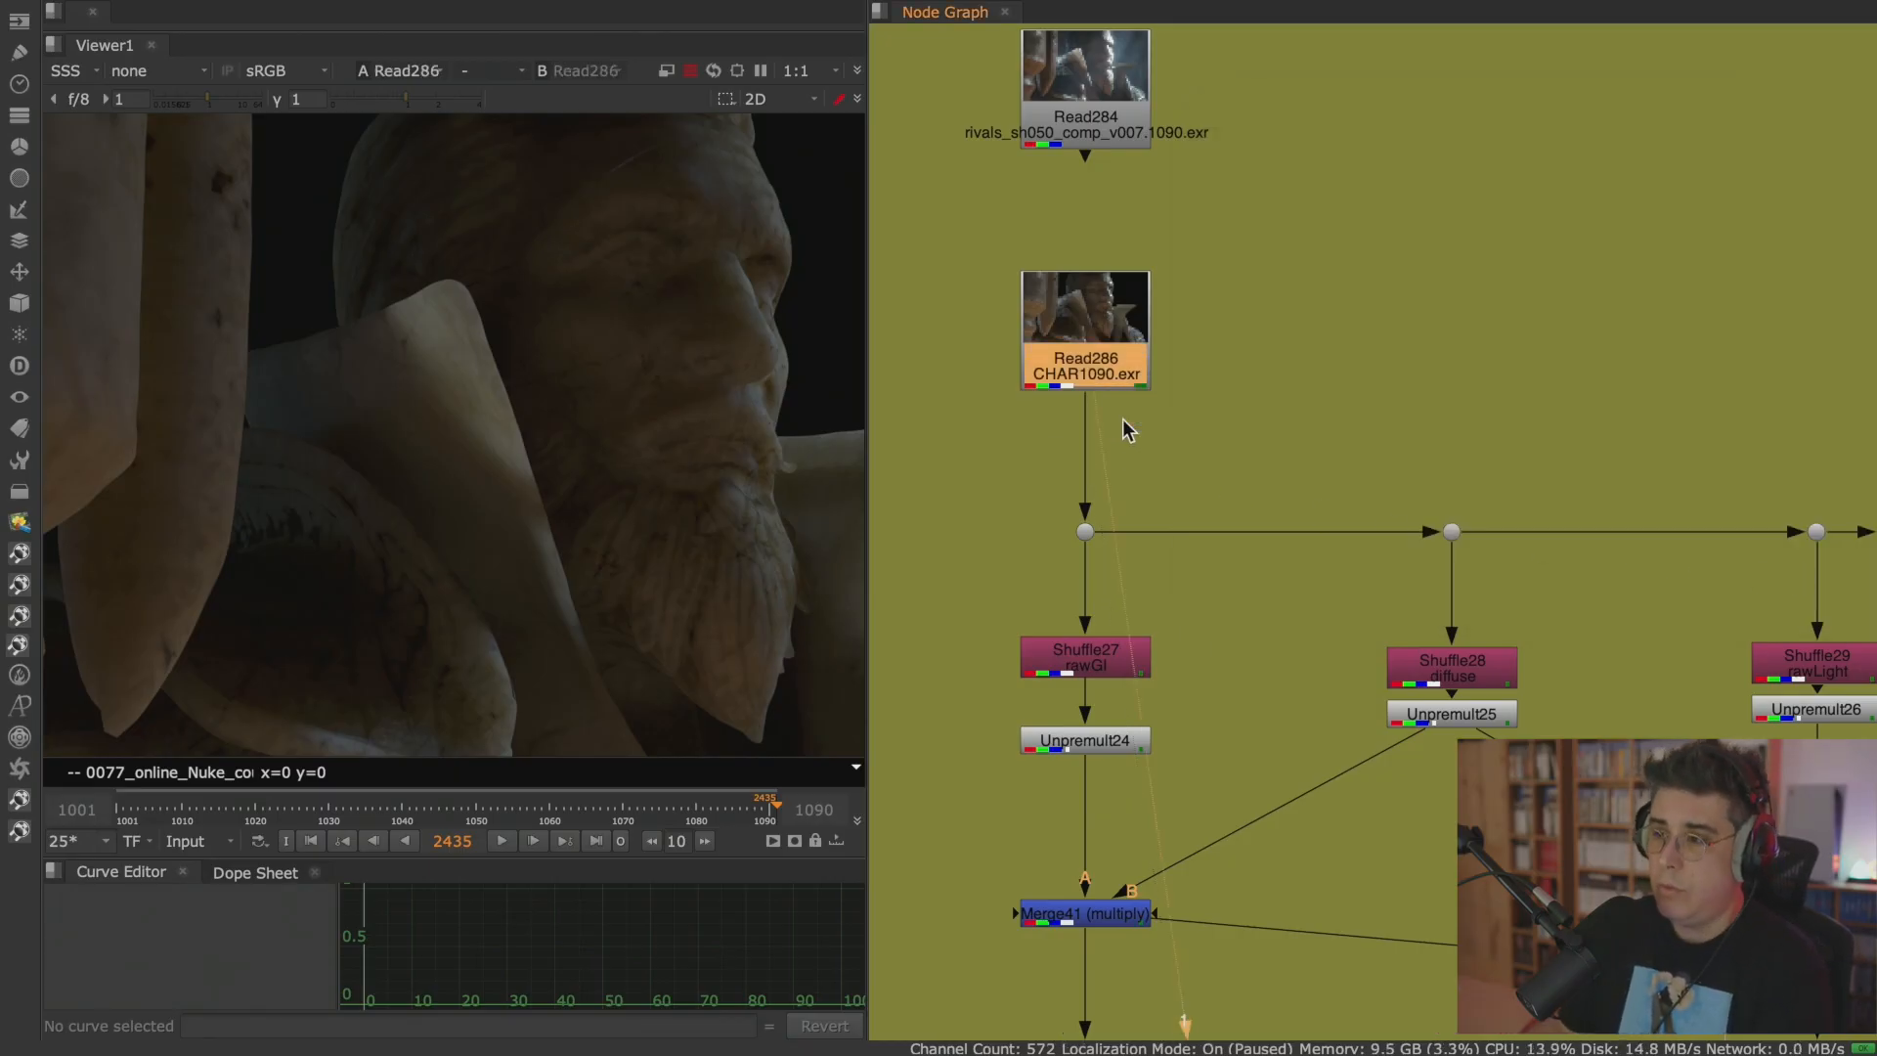
View Unpremult29 below the SSS shuffle, insert a Grade node after it and space the Grade lower in the branch.
{"action": "scroll", "coordinate": [1157, 443], "scroll_direction": "down", "scroll_amount": 4}
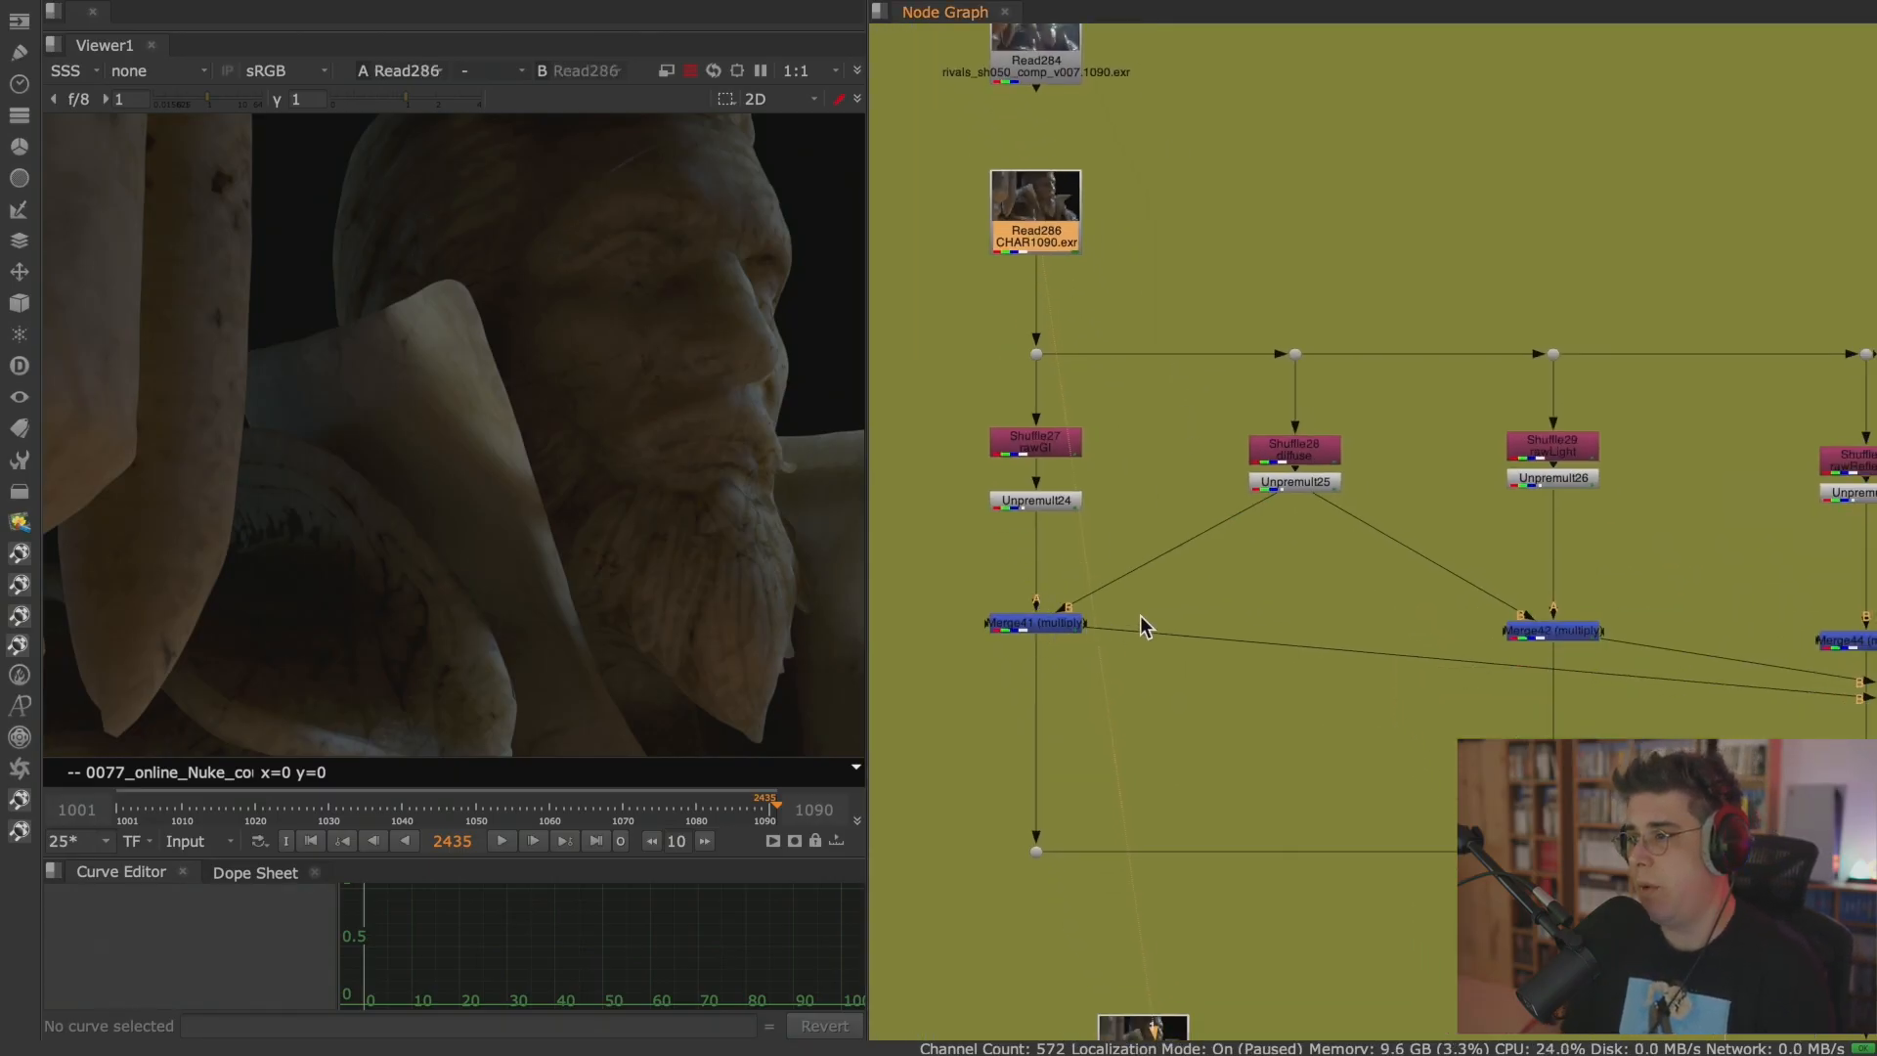
{"action": "middle_click_drag", "start_coordinate": [1455, 579], "coordinate": [1068, 512]}
{"action": "middle_click_drag", "start_coordinate": [1407, 578], "coordinate": [1121, 384]}
{"action": "left_click", "coordinate": [1363, 217]}
{"action": "key", "text": "1"}
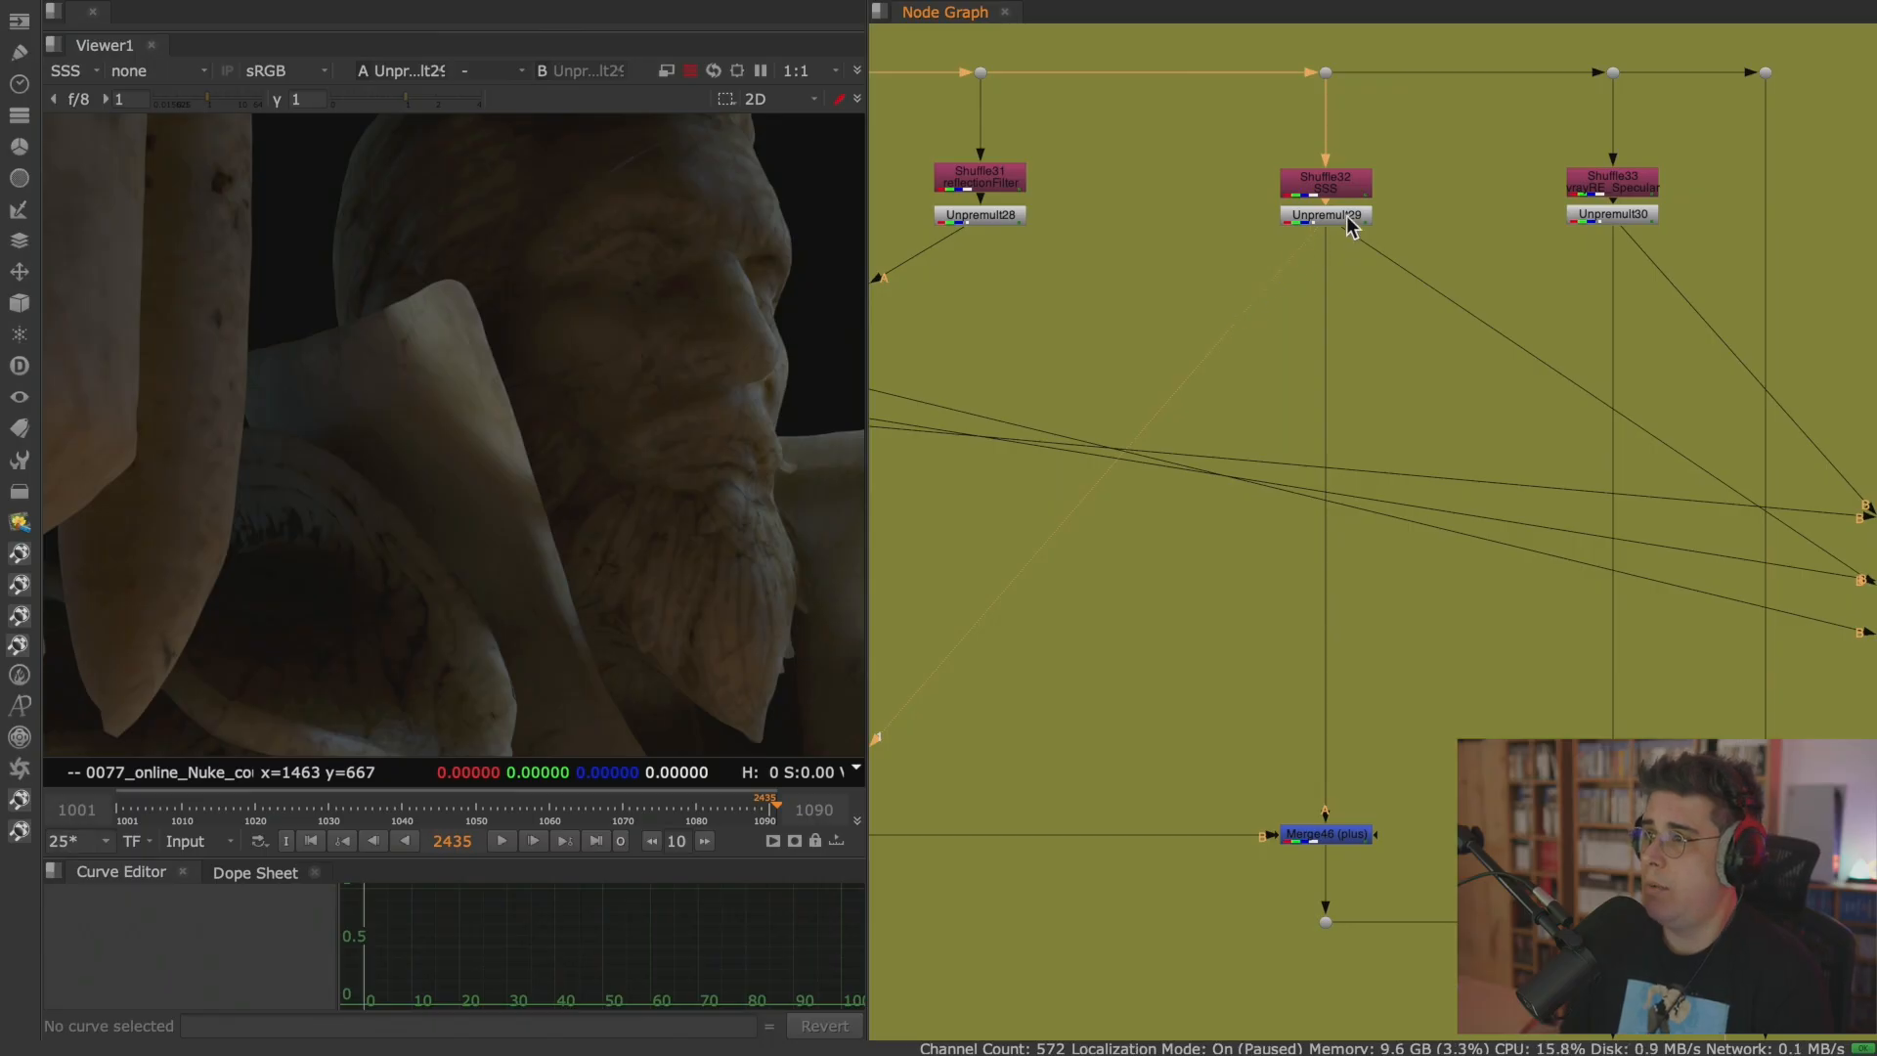
{"action": "key", "text": "g"}
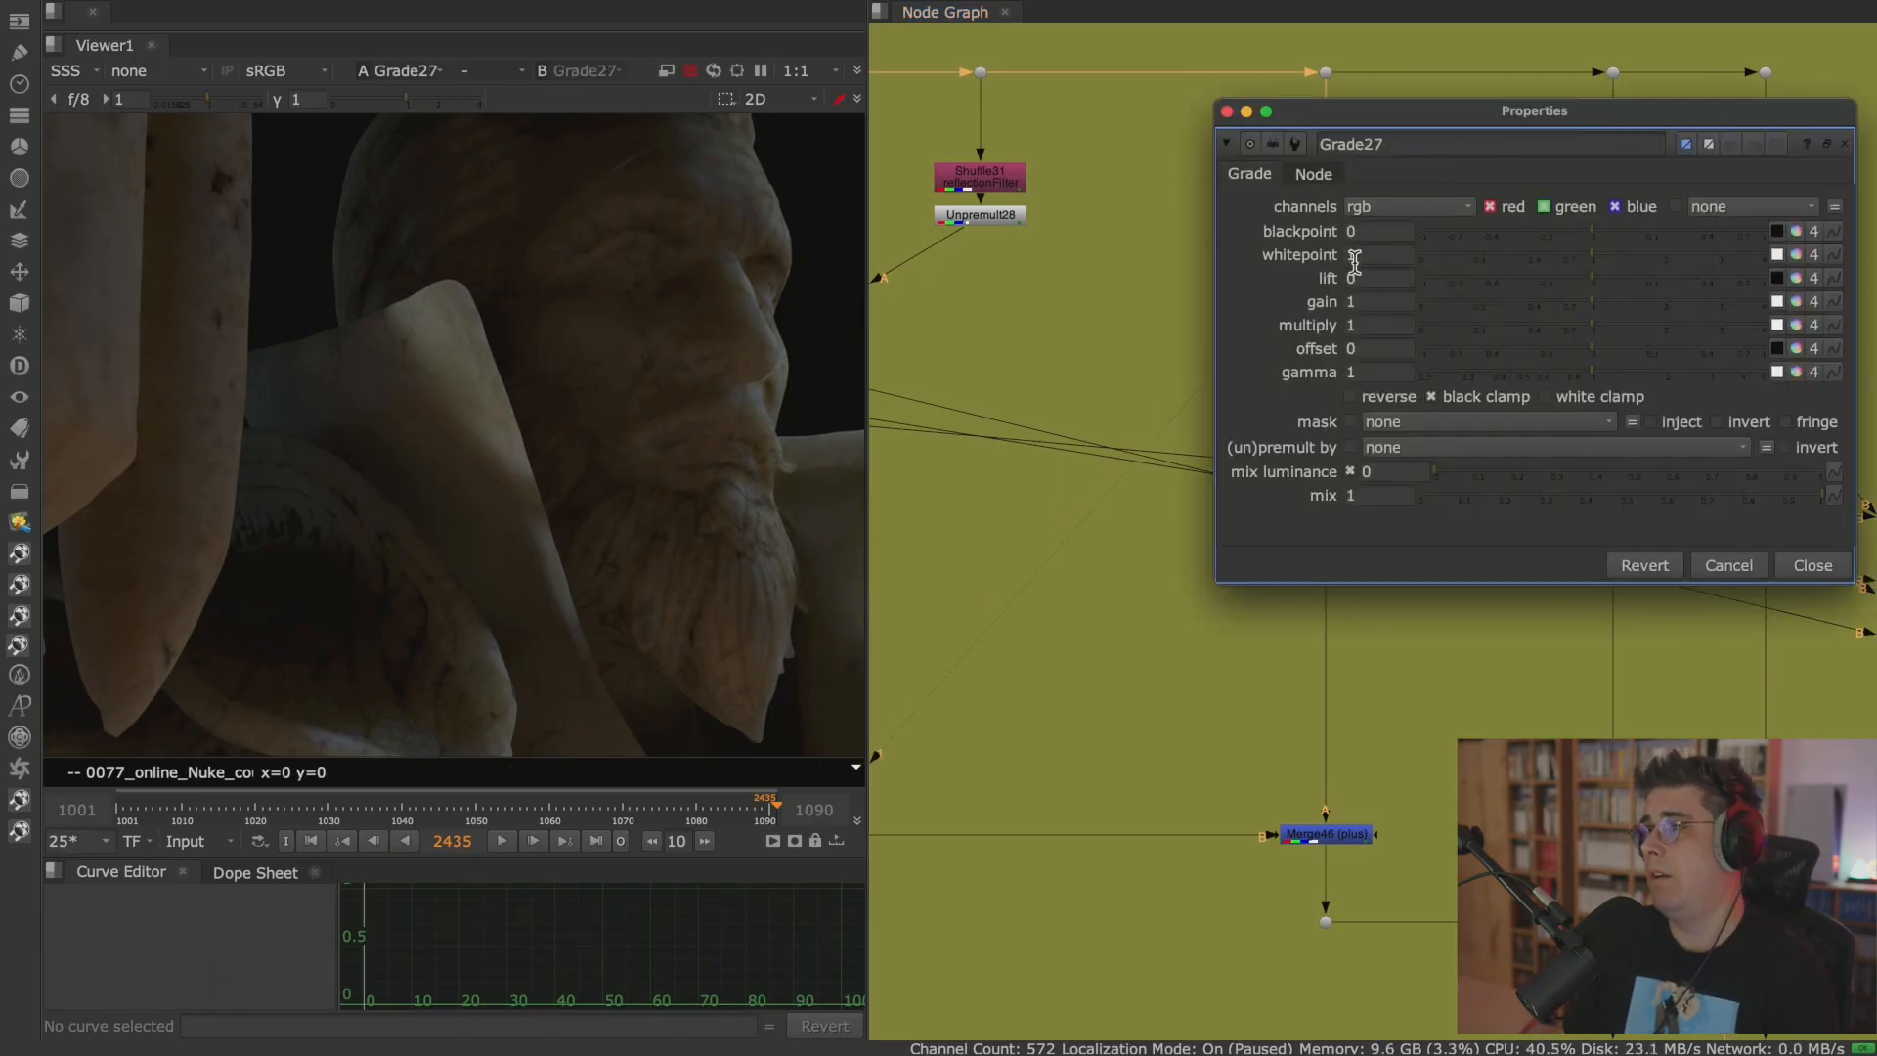
{"action": "left_click", "coordinate": [1807, 565]}
{"action": "left_click_drag", "start_coordinate": [1328, 240], "coordinate": [1334, 309]}
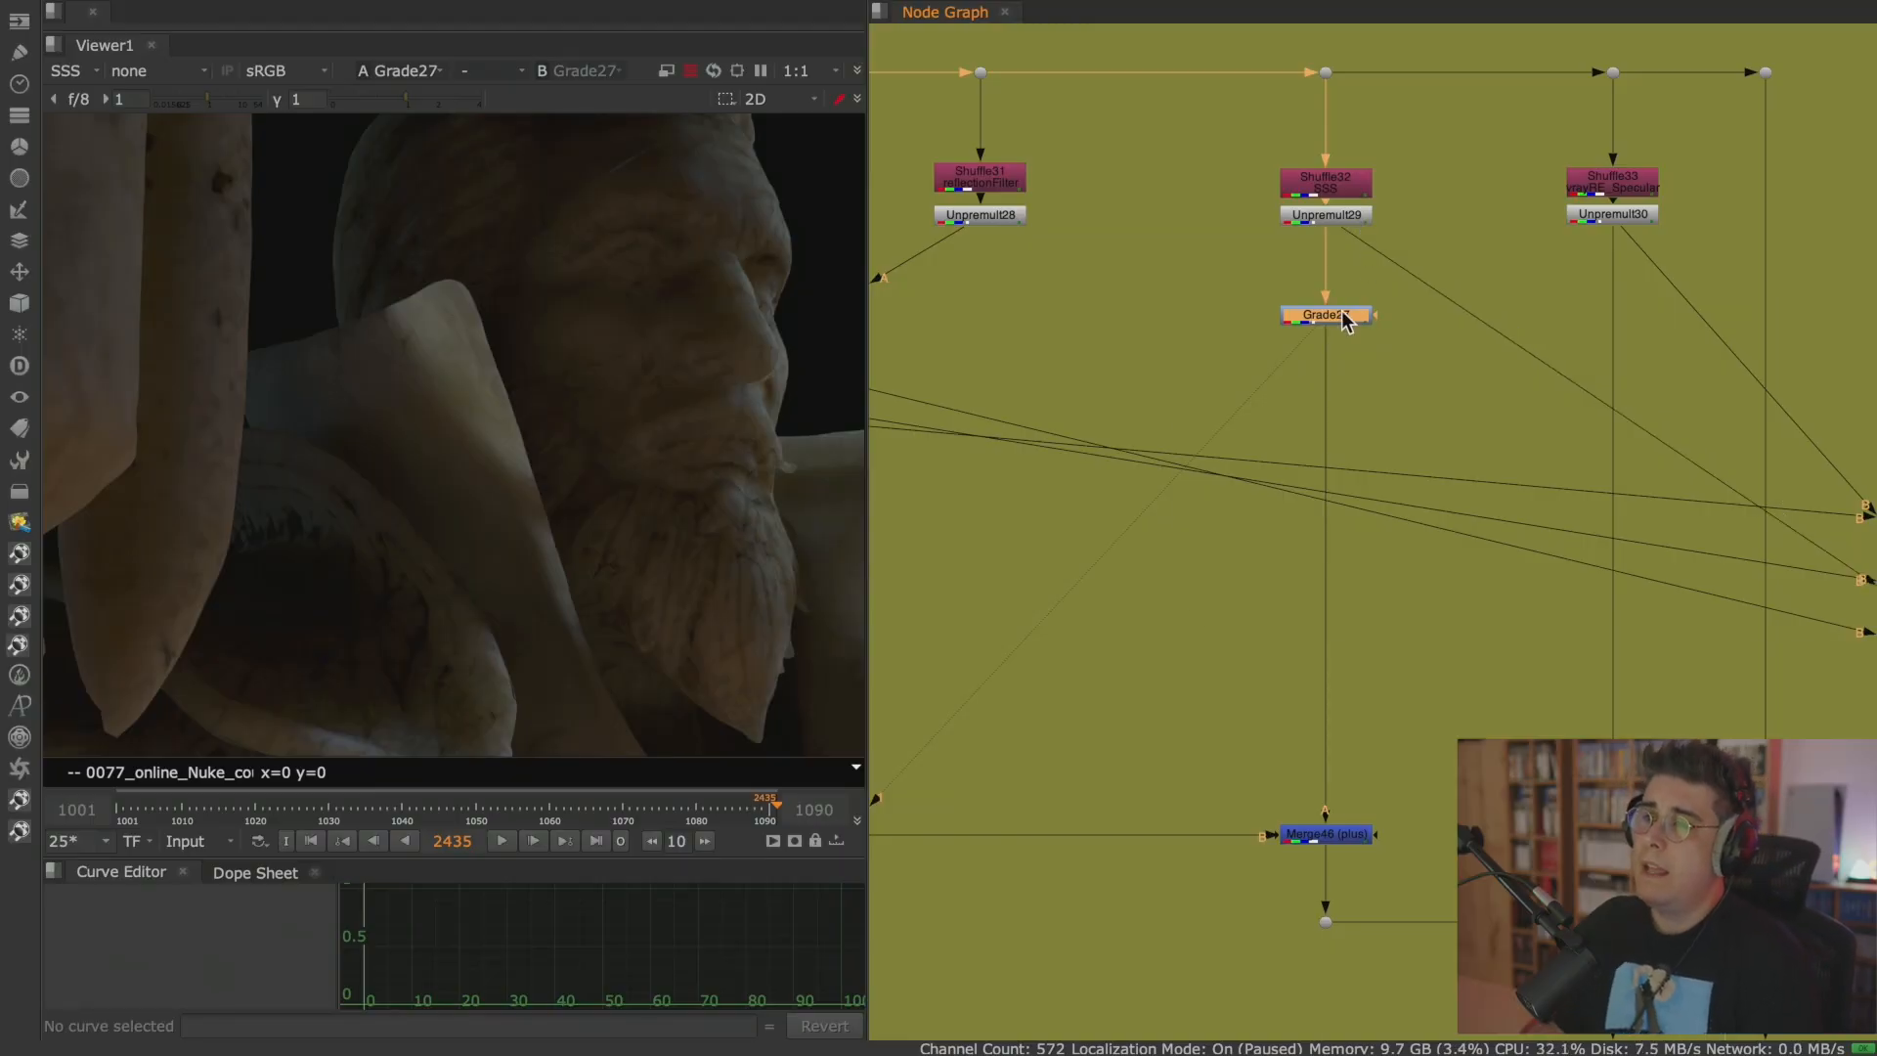
Open the new Grade27 node's properties beside the SSS branch and set its gamma to 1.32.
{"action": "double_click", "coordinate": [1344, 312]}
{"action": "left_click_drag", "start_coordinate": [1320, 121], "coordinate": [1444, 245]}
{"action": "middle_click_drag", "start_coordinate": [1238, 259], "coordinate": [1063, 251]}
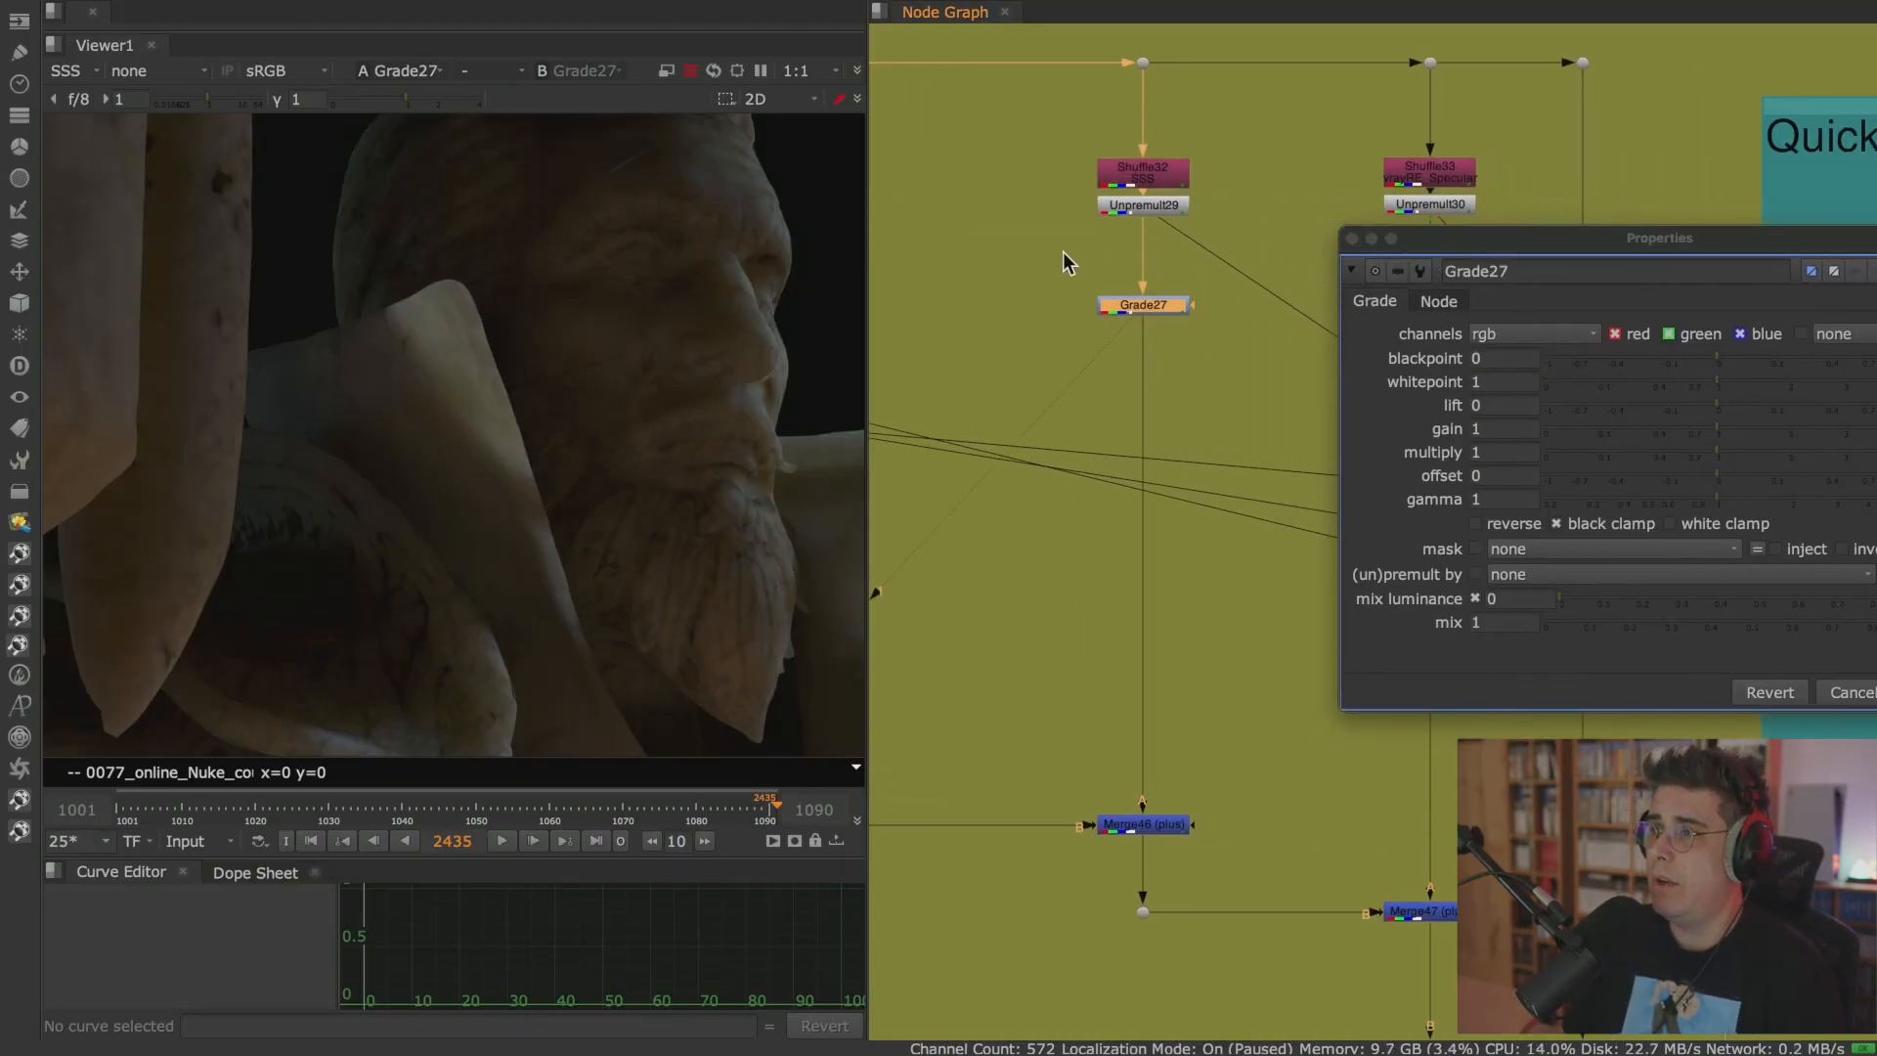
{"action": "left_click", "coordinate": [928, 378]}
{"action": "scroll", "coordinate": [960, 378], "scroll_direction": "up", "scroll_amount": 3}
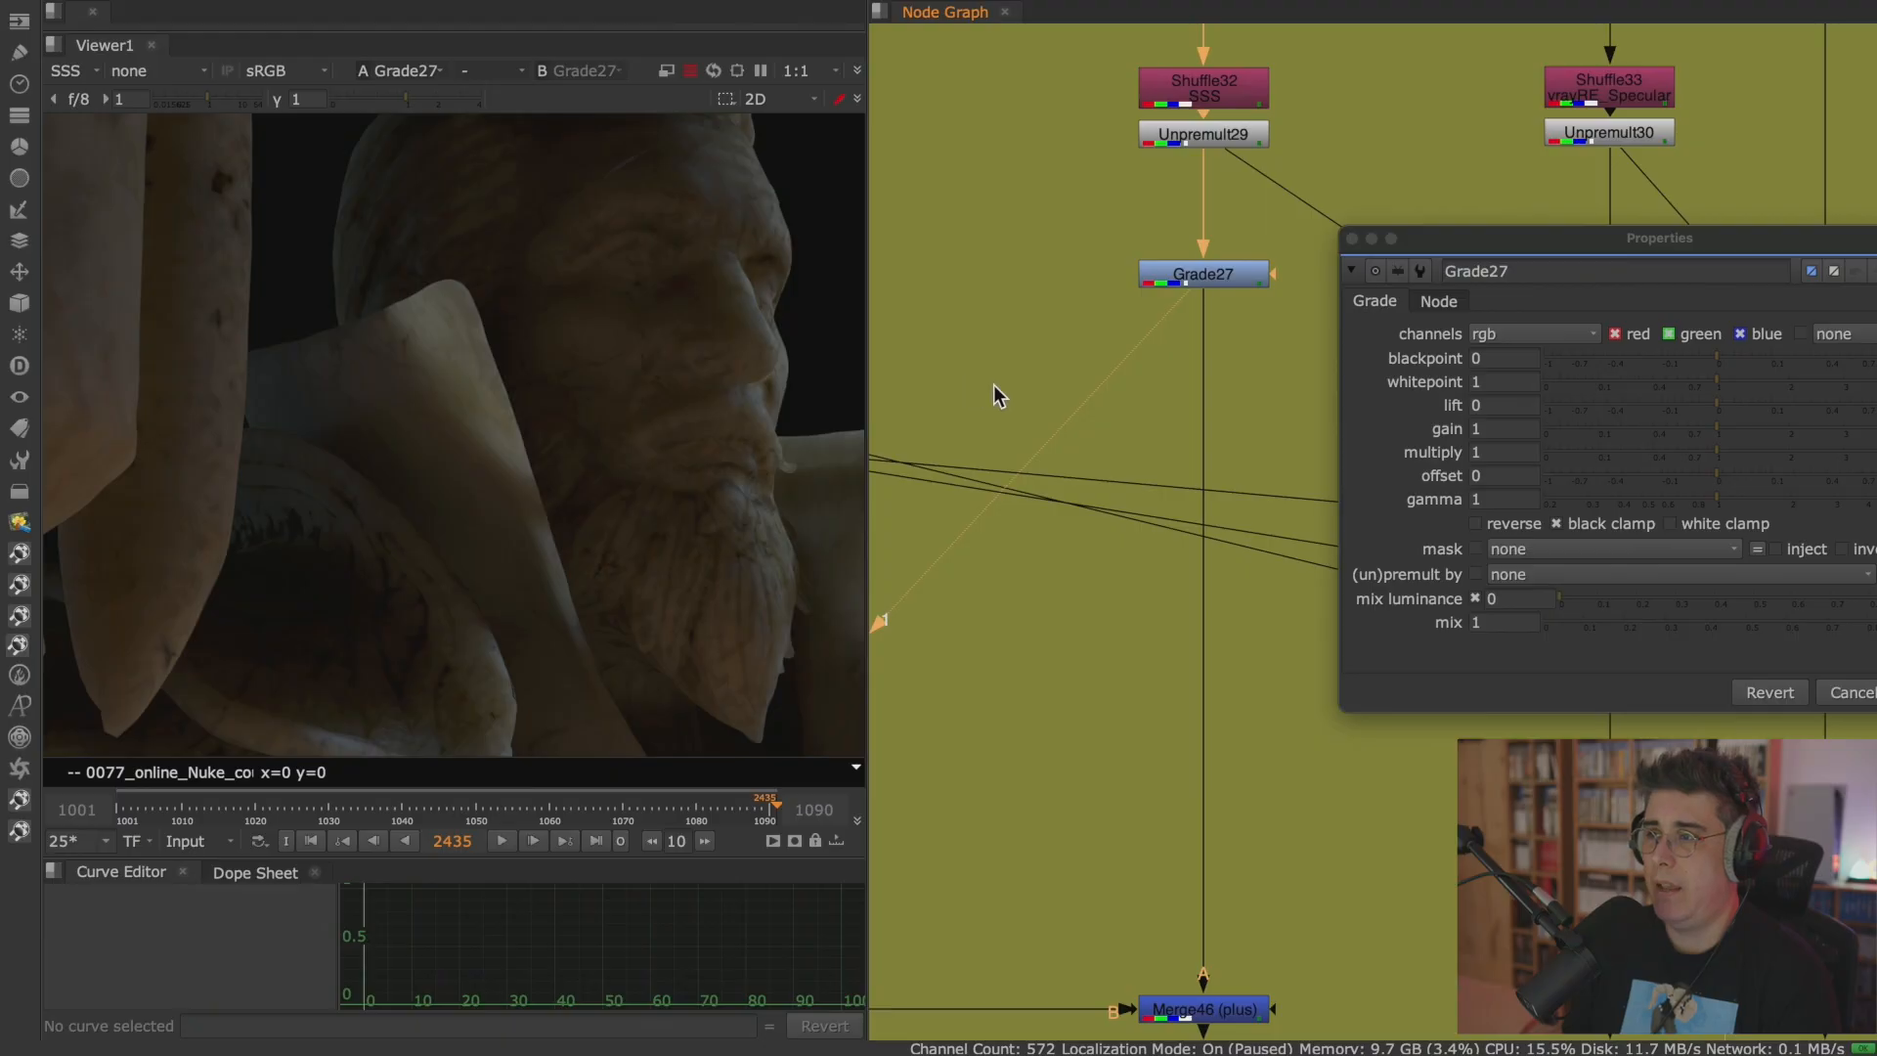
{"action": "middle_click_drag", "start_coordinate": [981, 383], "coordinate": [956, 374]}
{"action": "left_click_drag", "start_coordinate": [1546, 241], "coordinate": [1486, 156]}
{"action": "left_click_drag", "start_coordinate": [1657, 410], "coordinate": [1687, 410]}
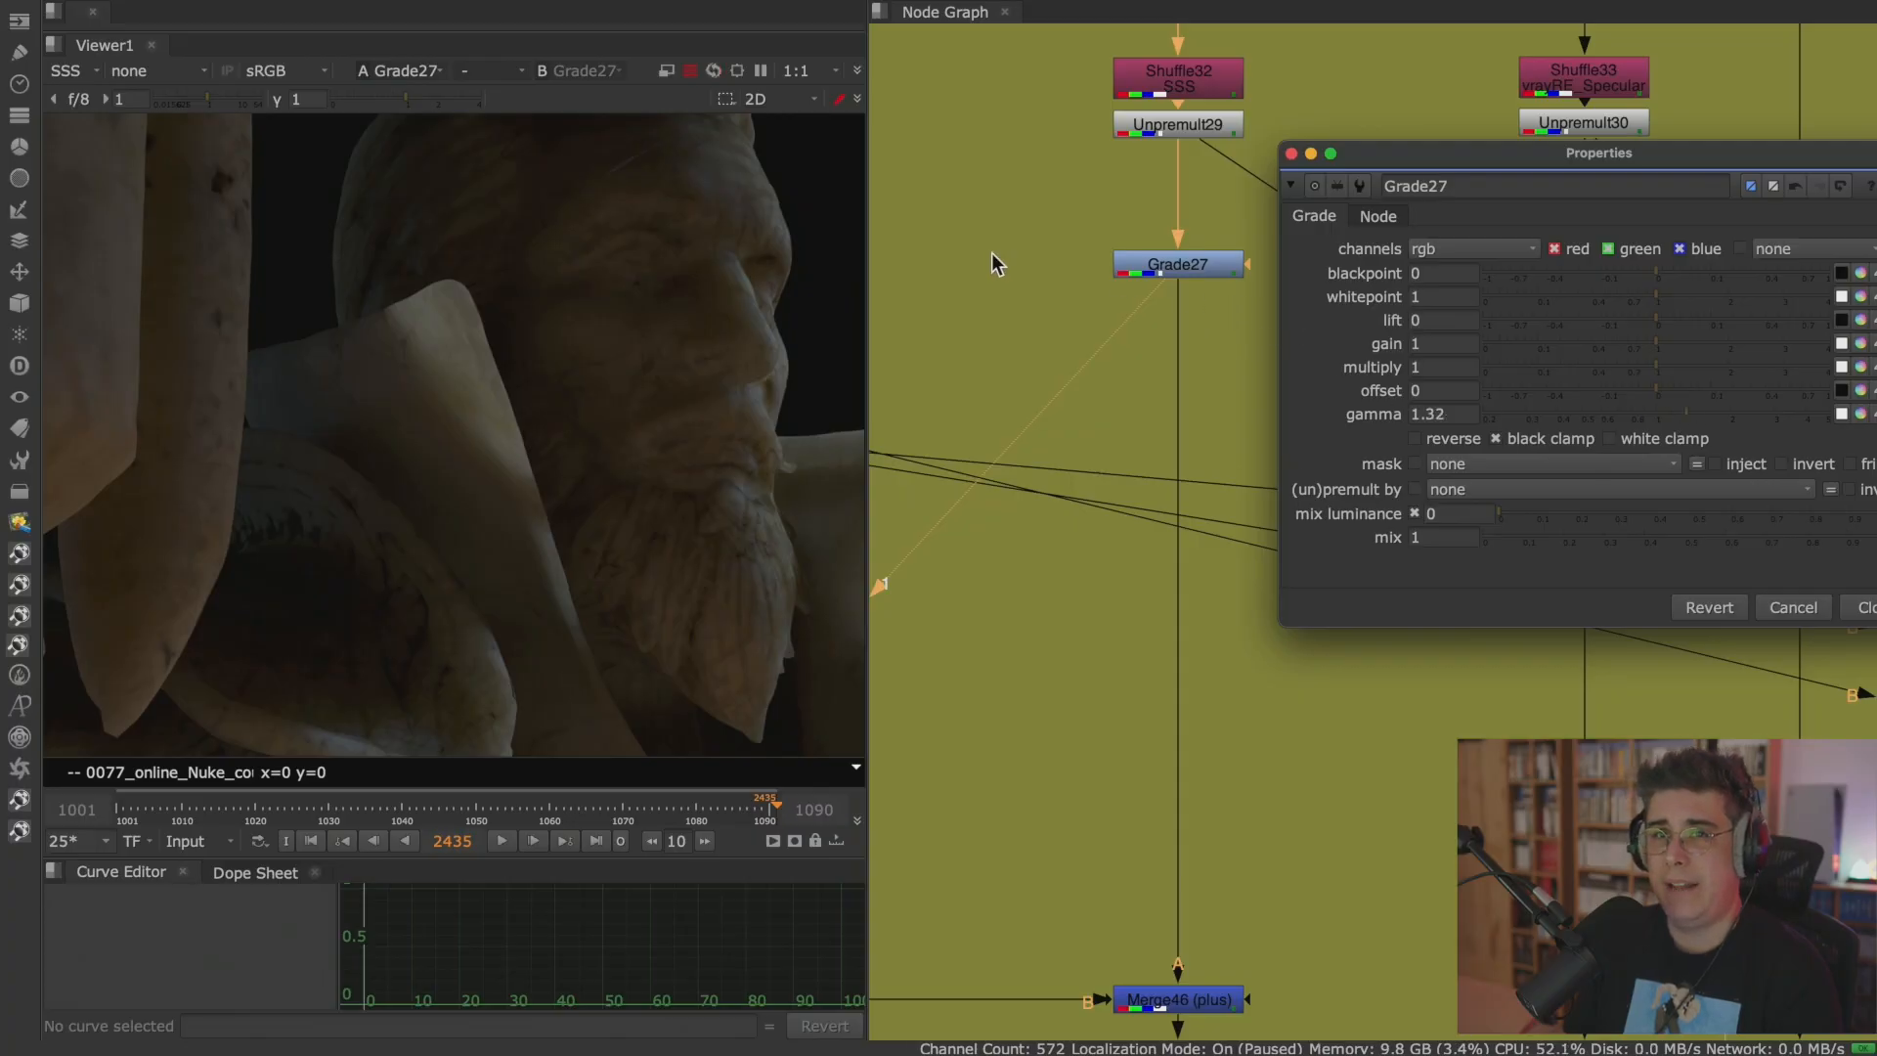
Display rgba in the viewer and set Grade27's gamma to 1.64 and its multiply to 1.14.
{"action": "left_click", "coordinate": [122, 71]}
{"action": "left_click", "coordinate": [105, 147]}
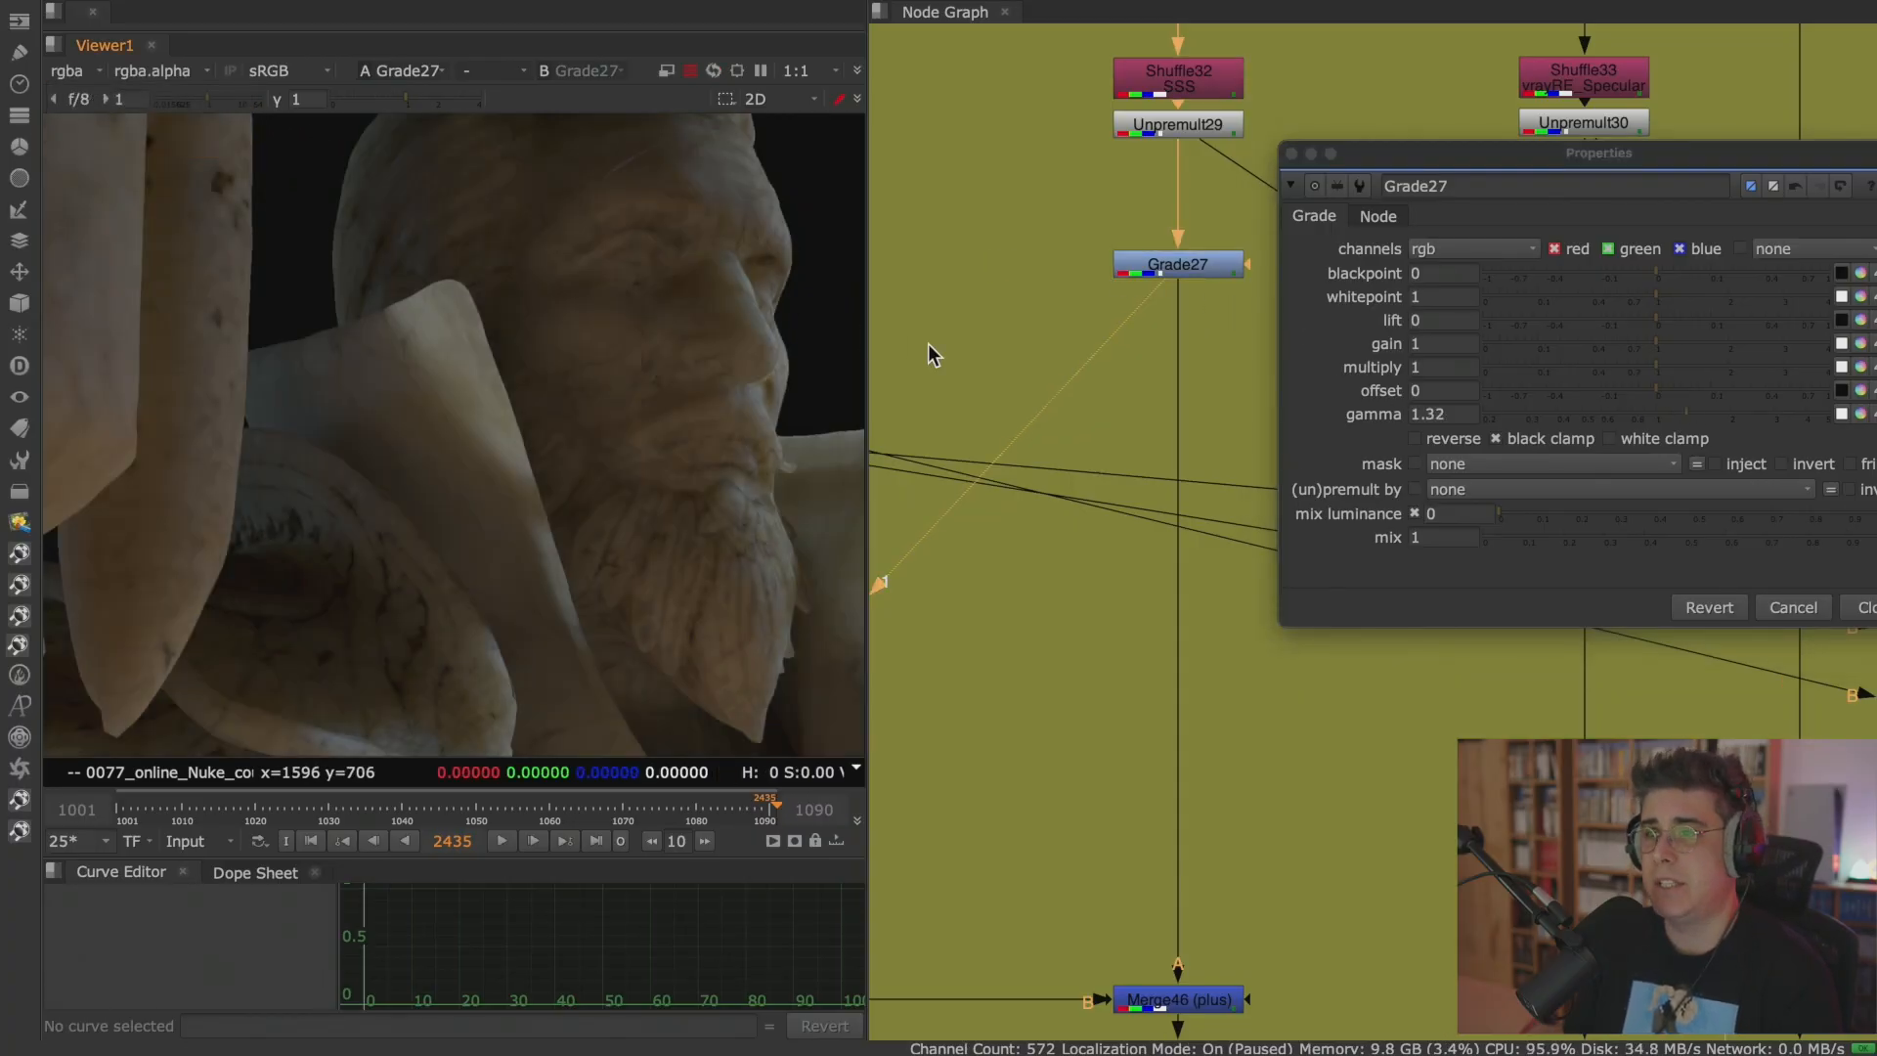
{"action": "left_click", "coordinate": [1709, 417]}
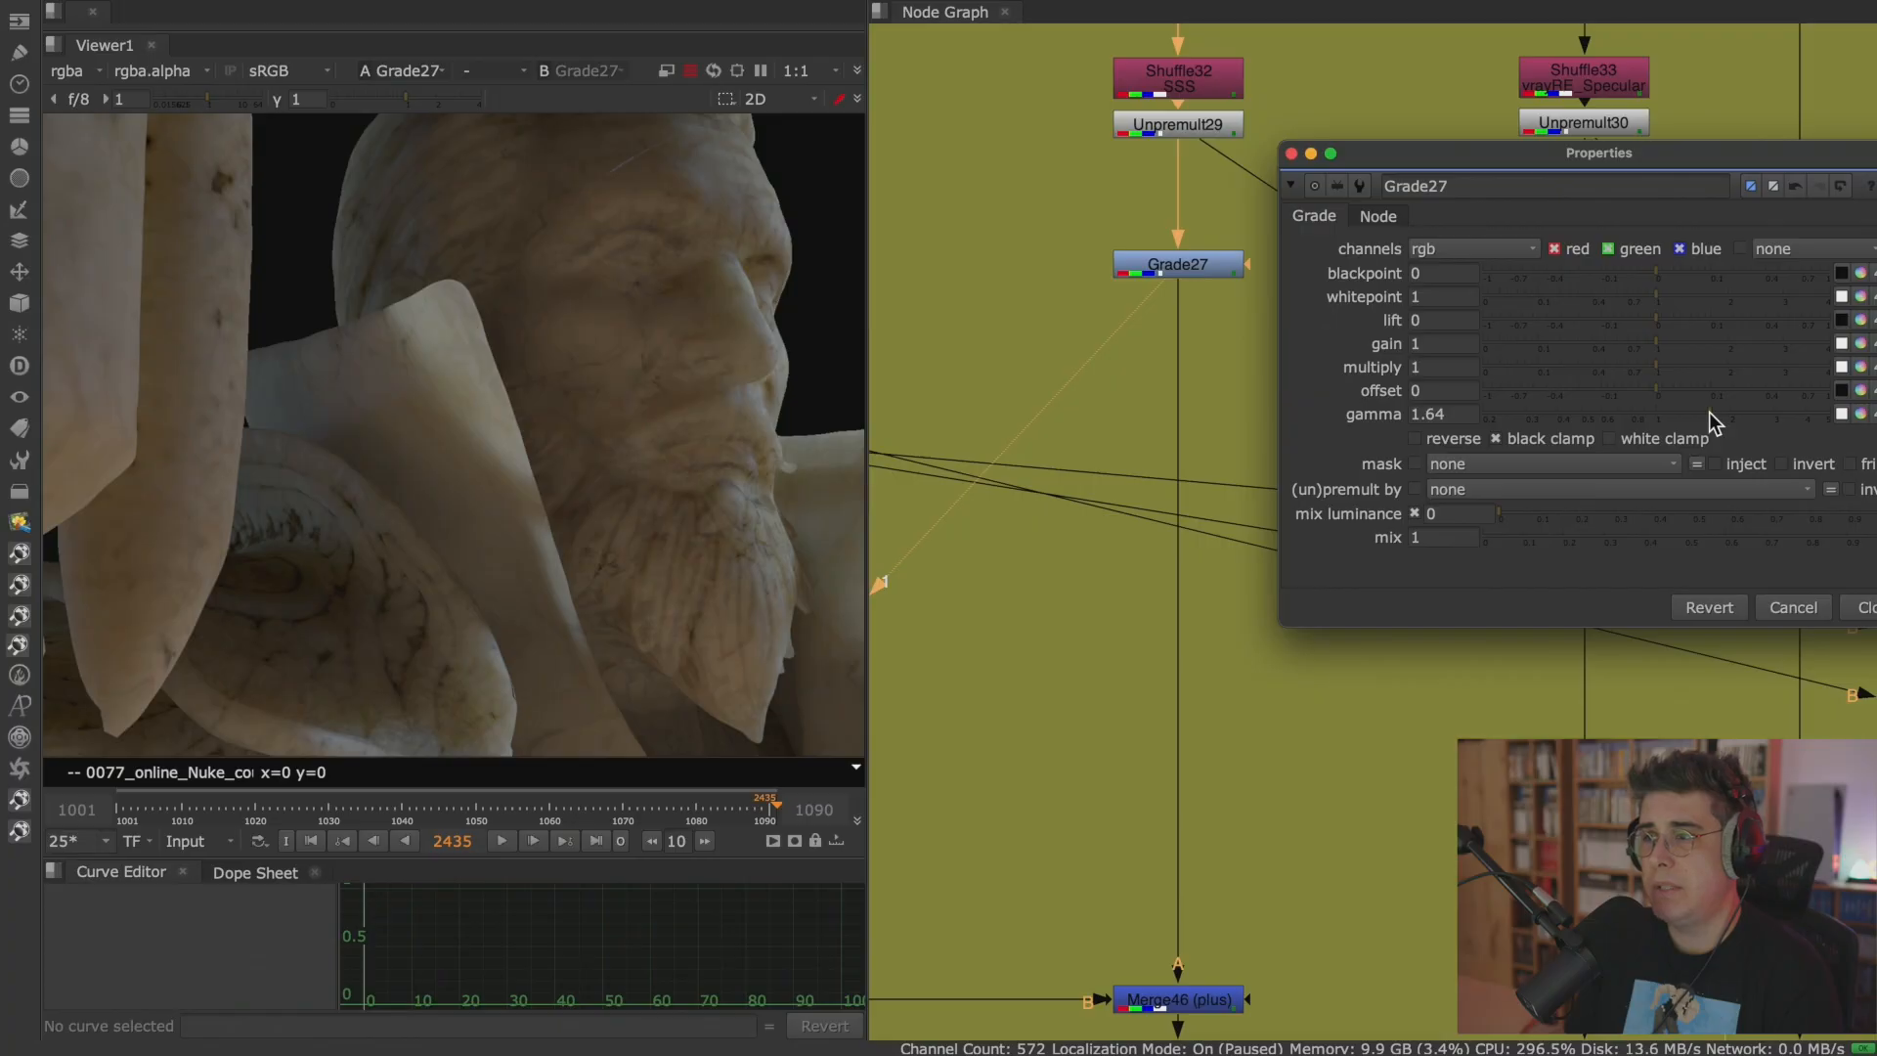
{"action": "left_click_drag", "start_coordinate": [1651, 366], "coordinate": [1668, 366]}
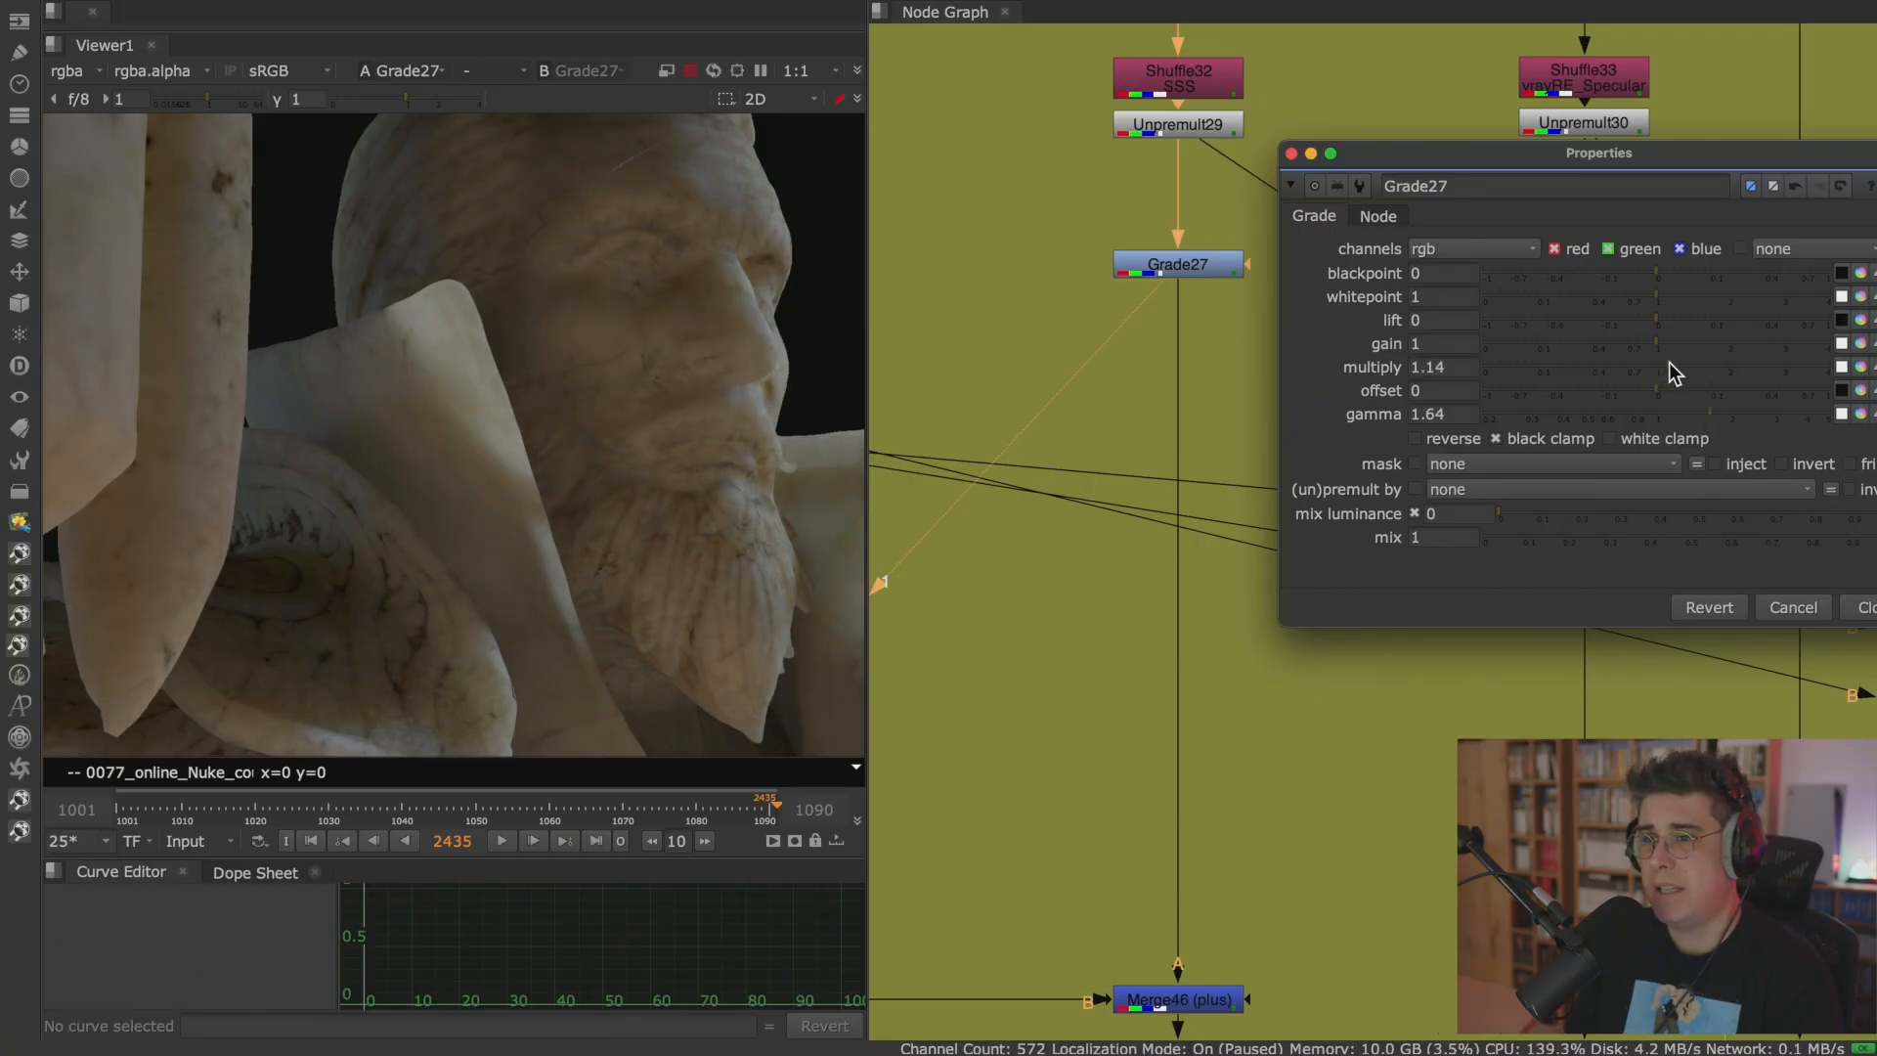
Toggle Grade27 off and on repeatedly to compare the SSS pass with and without the grade.
{"action": "left_click", "coordinate": [1198, 272]}
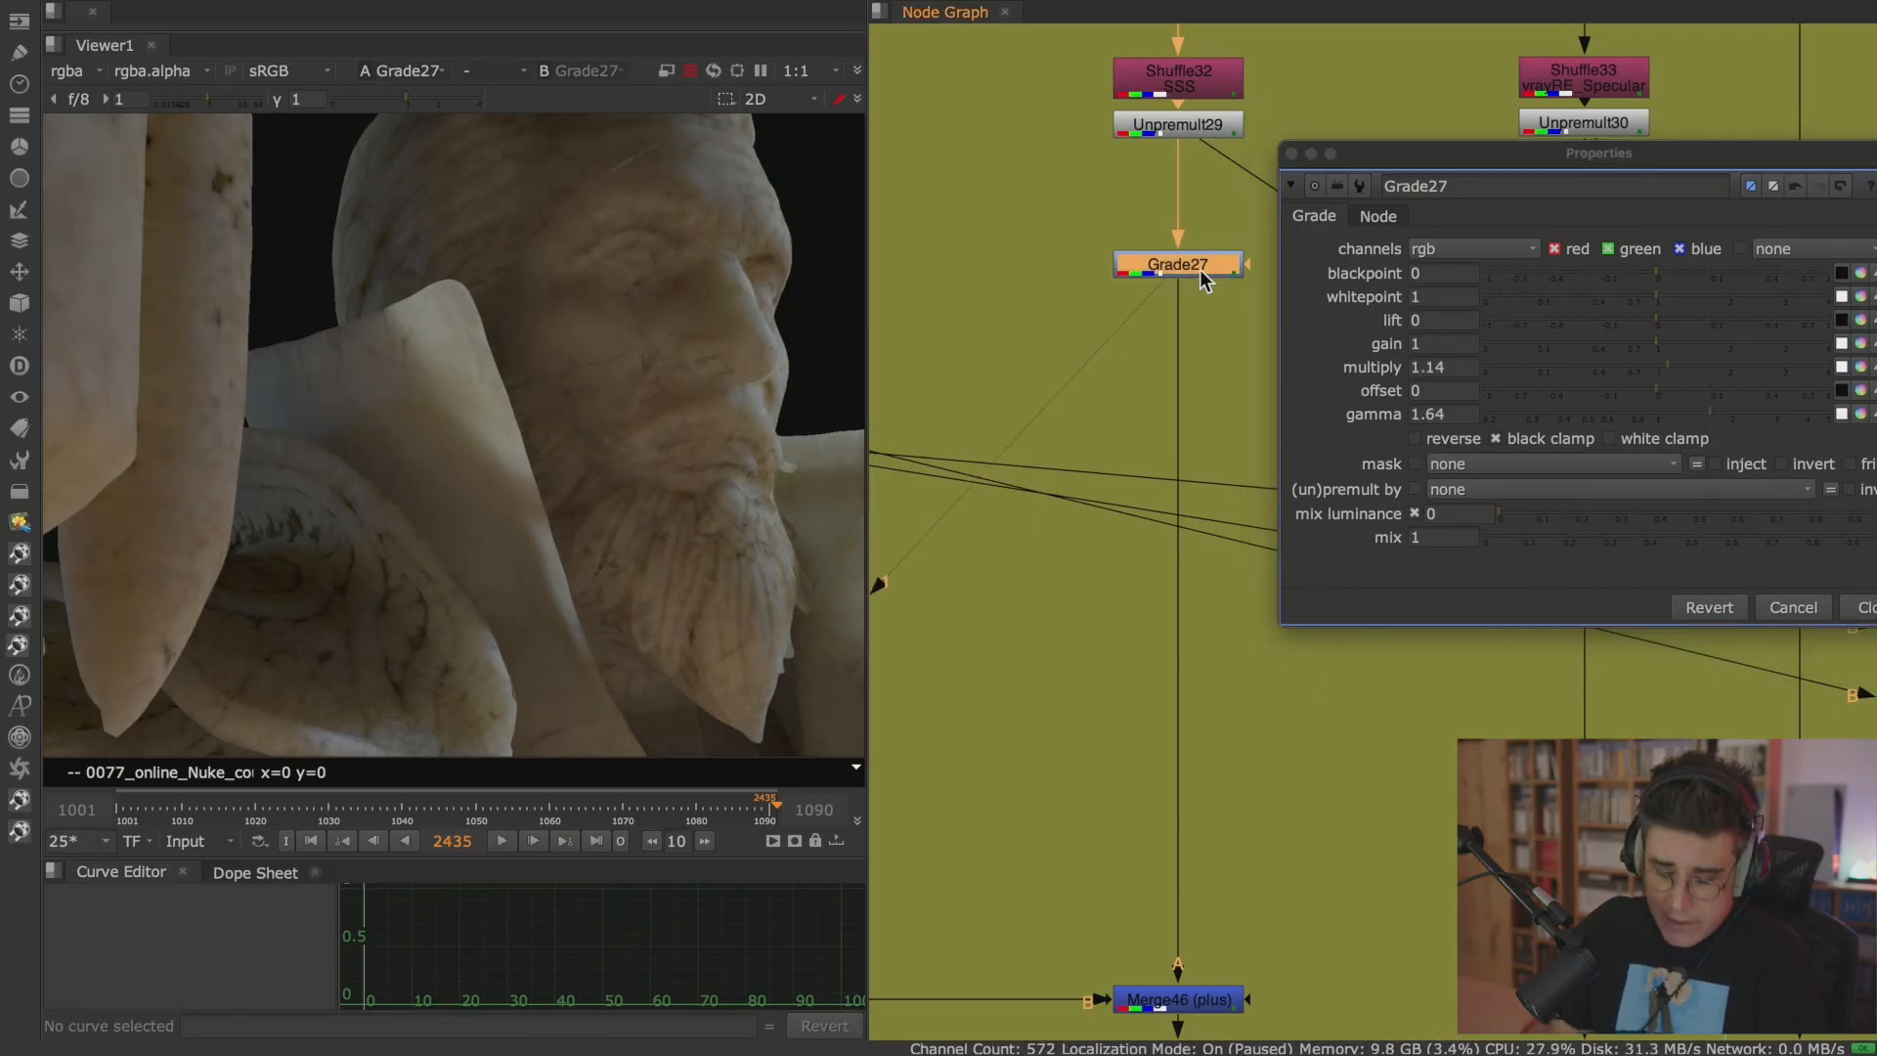
{"action": "key", "text": "d"}
{"action": "key", "text": "d"}
{"action": "key", "text": "d"}
{"action": "key", "text": "d"}
Move the Grade27 properties off the node graph, view Read286, and place the Viewer node near the end of the rebuild.
{"action": "scroll", "coordinate": [1150, 356], "scroll_direction": "down", "scroll_amount": 5}
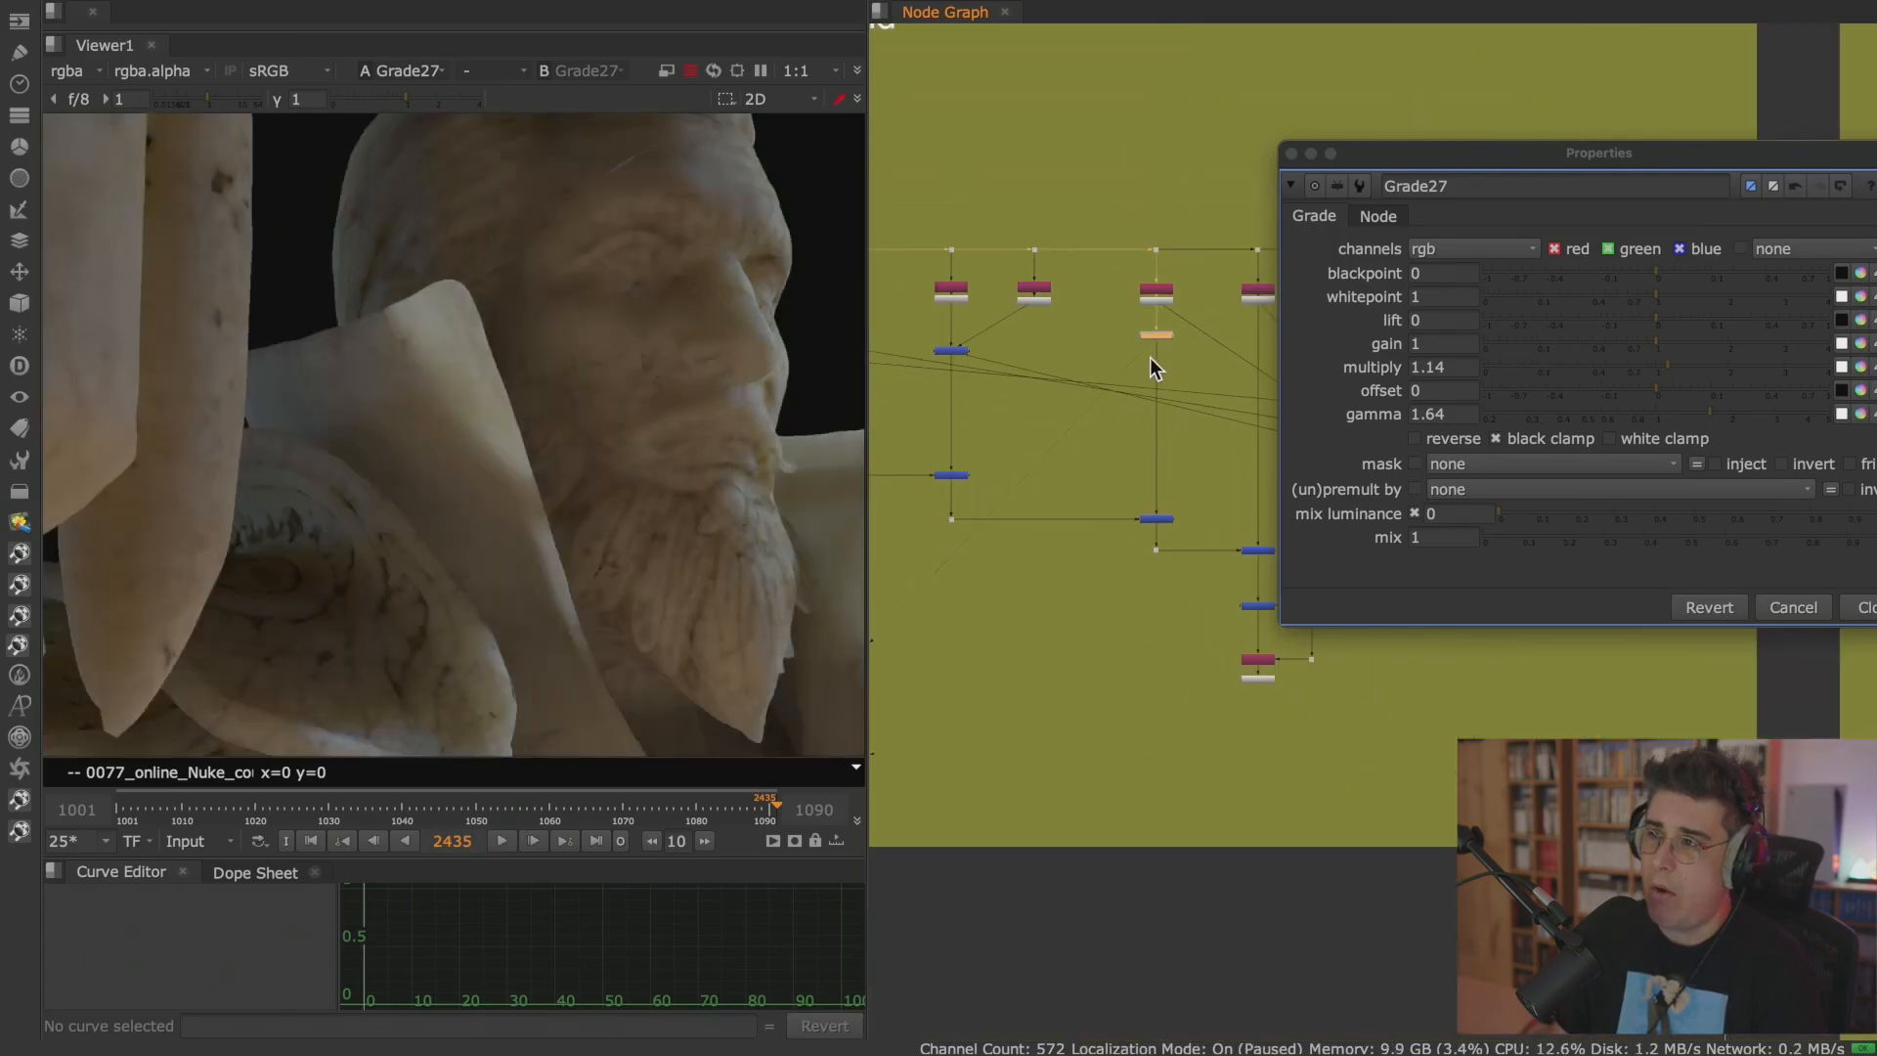
{"action": "middle_click_drag", "start_coordinate": [1149, 356], "coordinate": [1215, 439]}
{"action": "left_click_drag", "start_coordinate": [1413, 163], "coordinate": [177, 534]}
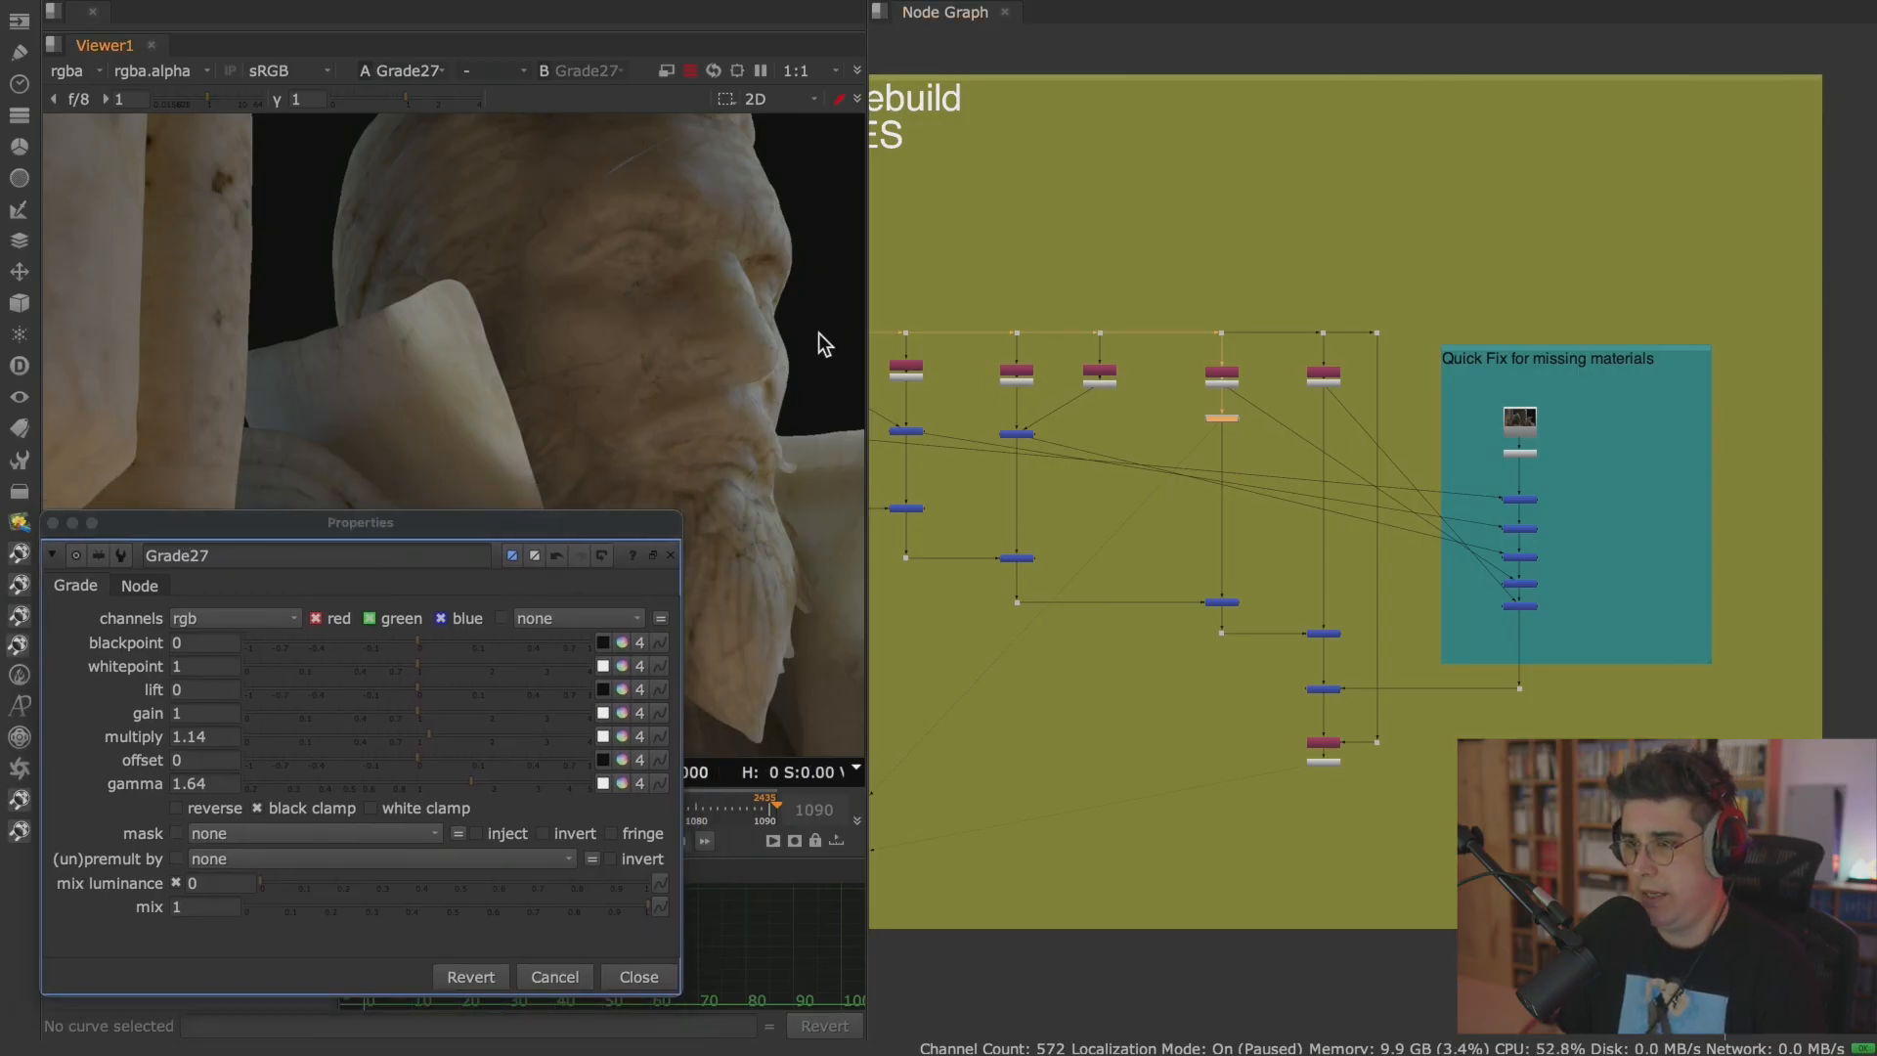
{"action": "key", "text": "space"}
{"action": "key", "text": "space"}
{"action": "scroll", "coordinate": [1112, 408], "scroll_direction": "down", "scroll_amount": 1}
{"action": "middle_click_drag", "start_coordinate": [1113, 407], "coordinate": [1303, 450]}
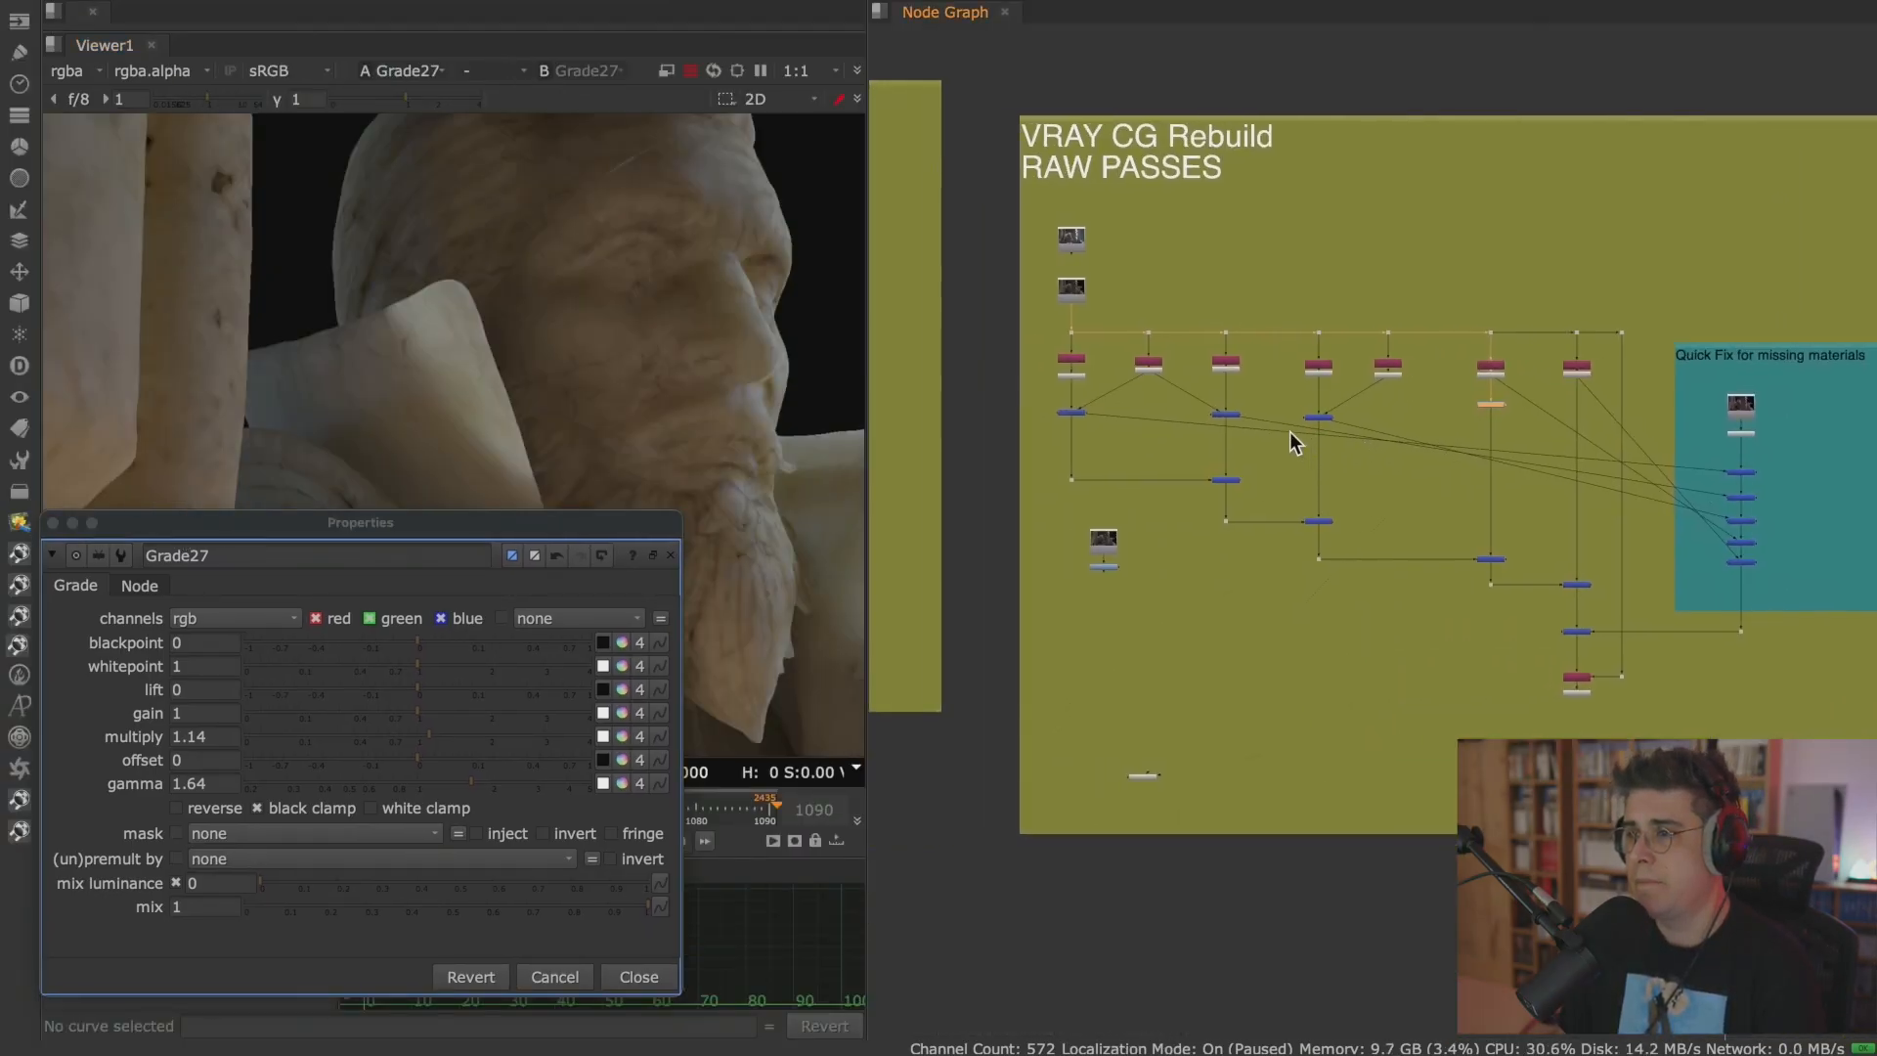
{"action": "left_click", "coordinate": [1073, 290]}
{"action": "key", "text": "1"}
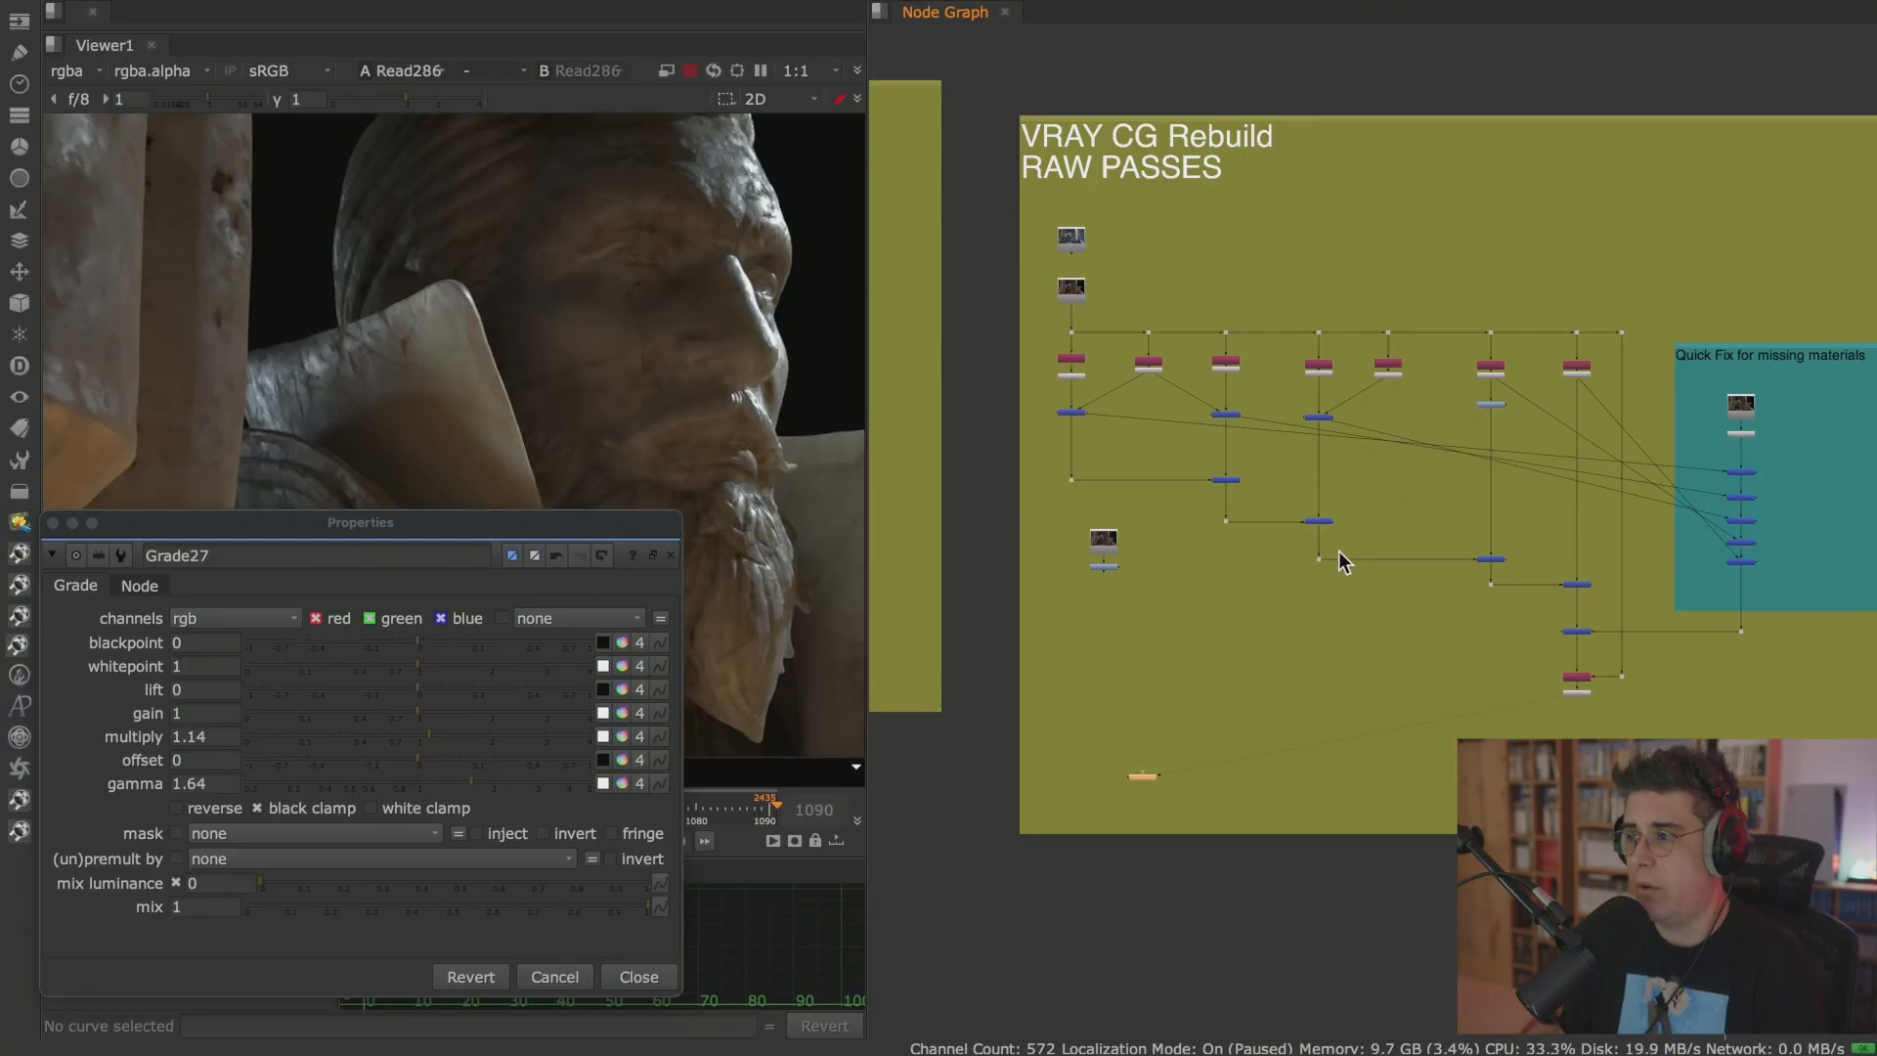
{"action": "left_click_drag", "start_coordinate": [1139, 782], "coordinate": [1339, 779]}
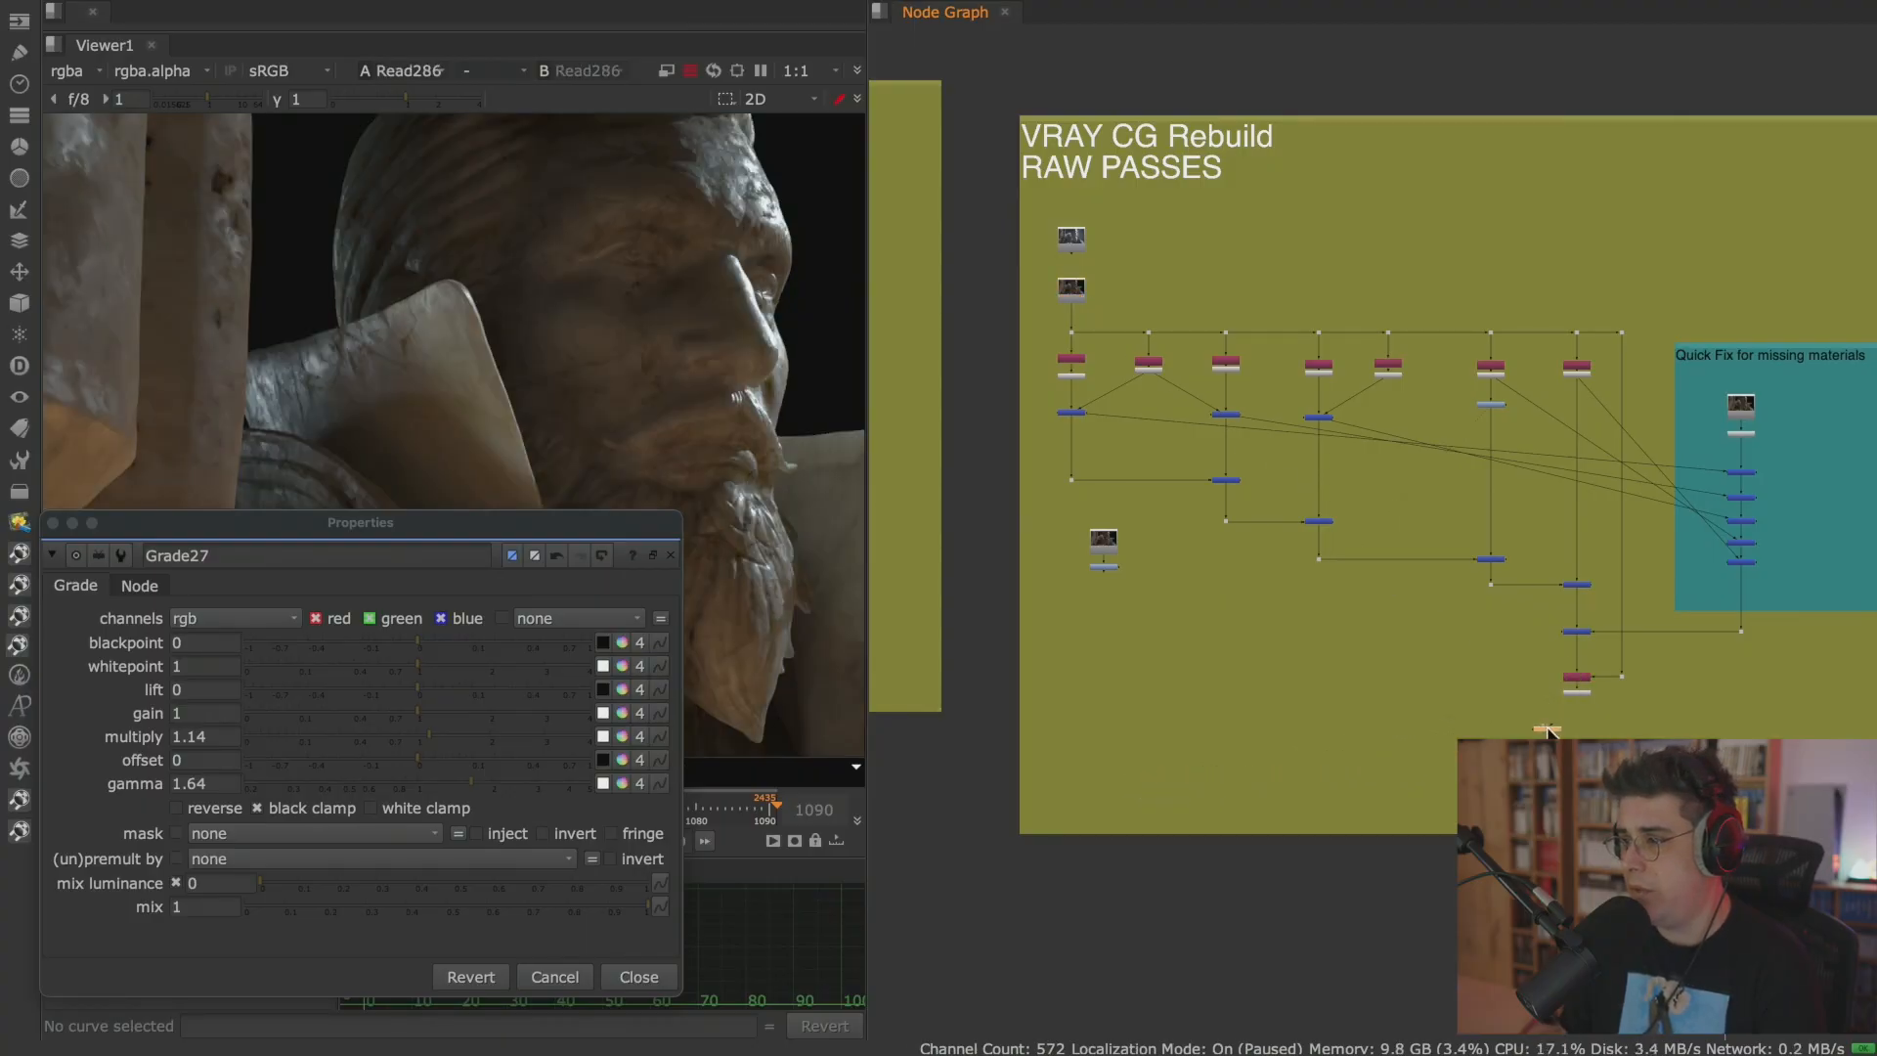
View the rebuild's Premult4 output and flip between it and Read286 in the full-screen viewer to compare them closely.
{"action": "scroll", "coordinate": [1564, 719], "scroll_direction": "up", "scroll_amount": 6}
{"action": "left_click", "coordinate": [1611, 637]}
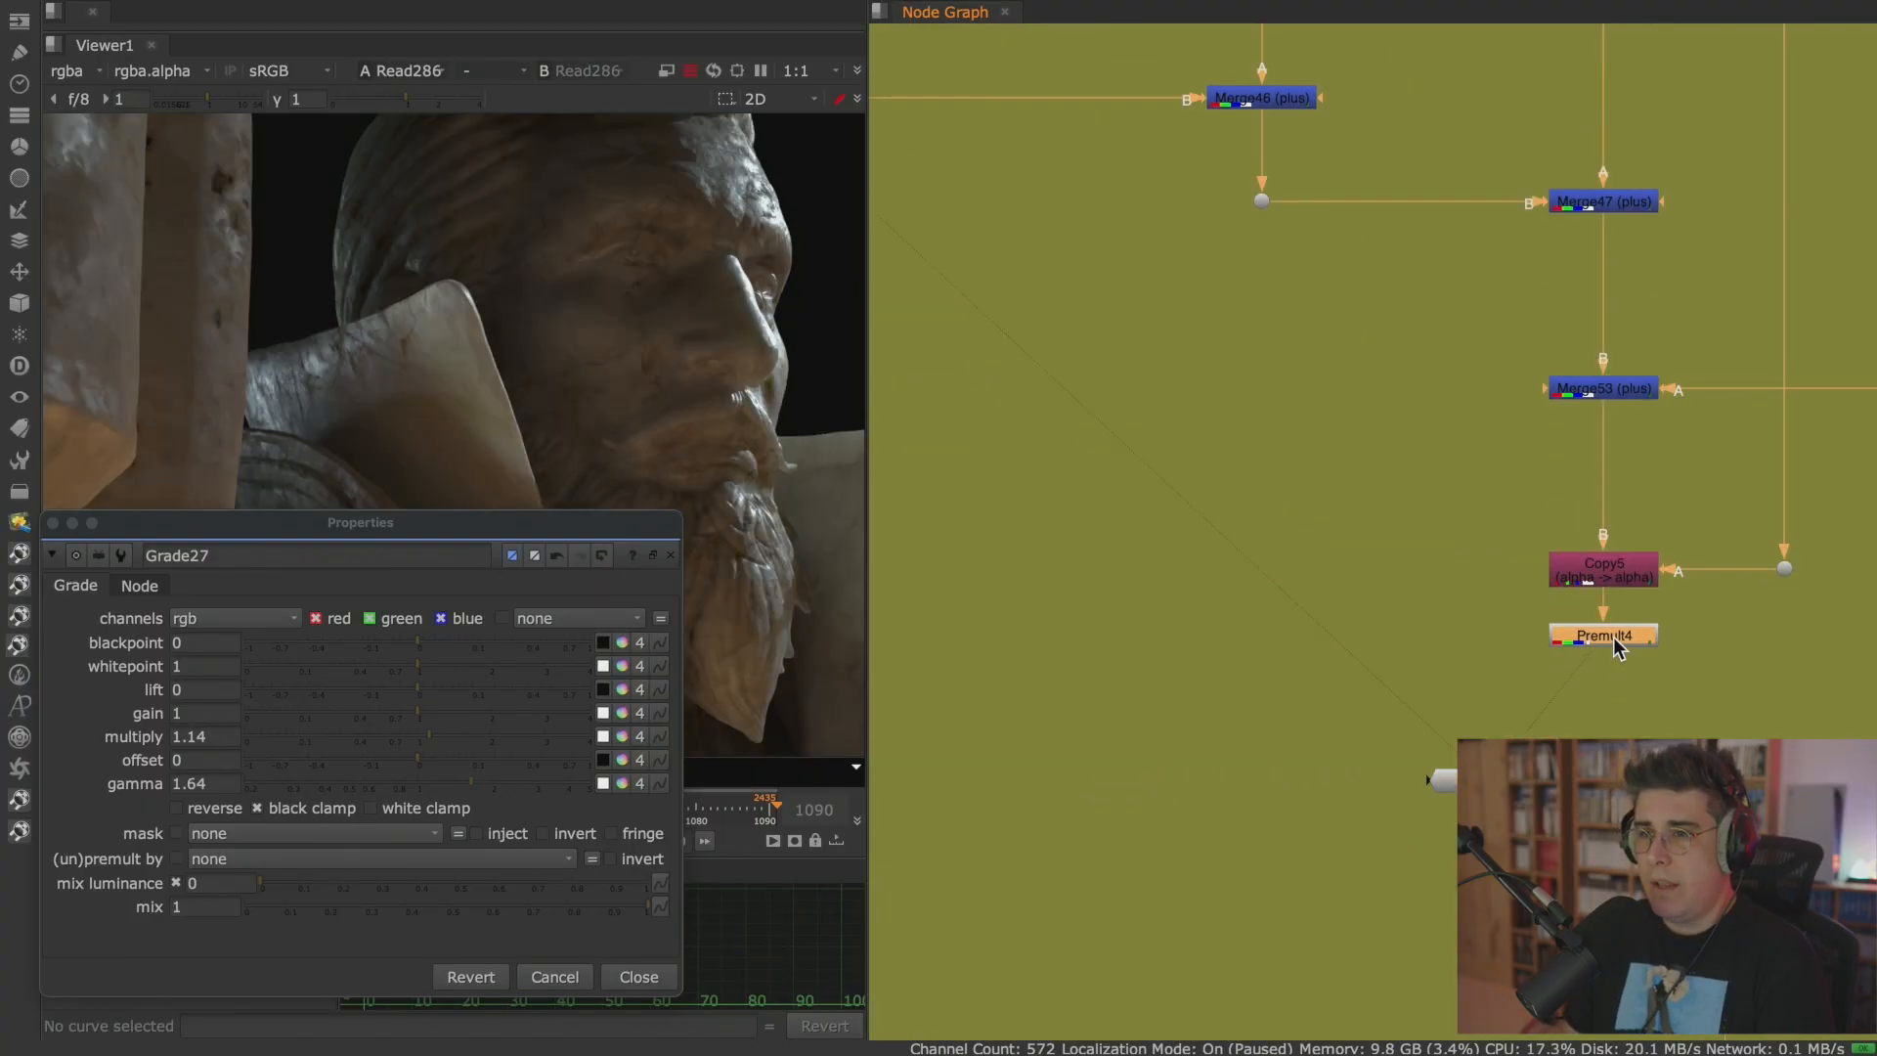
{"action": "key", "text": "1"}
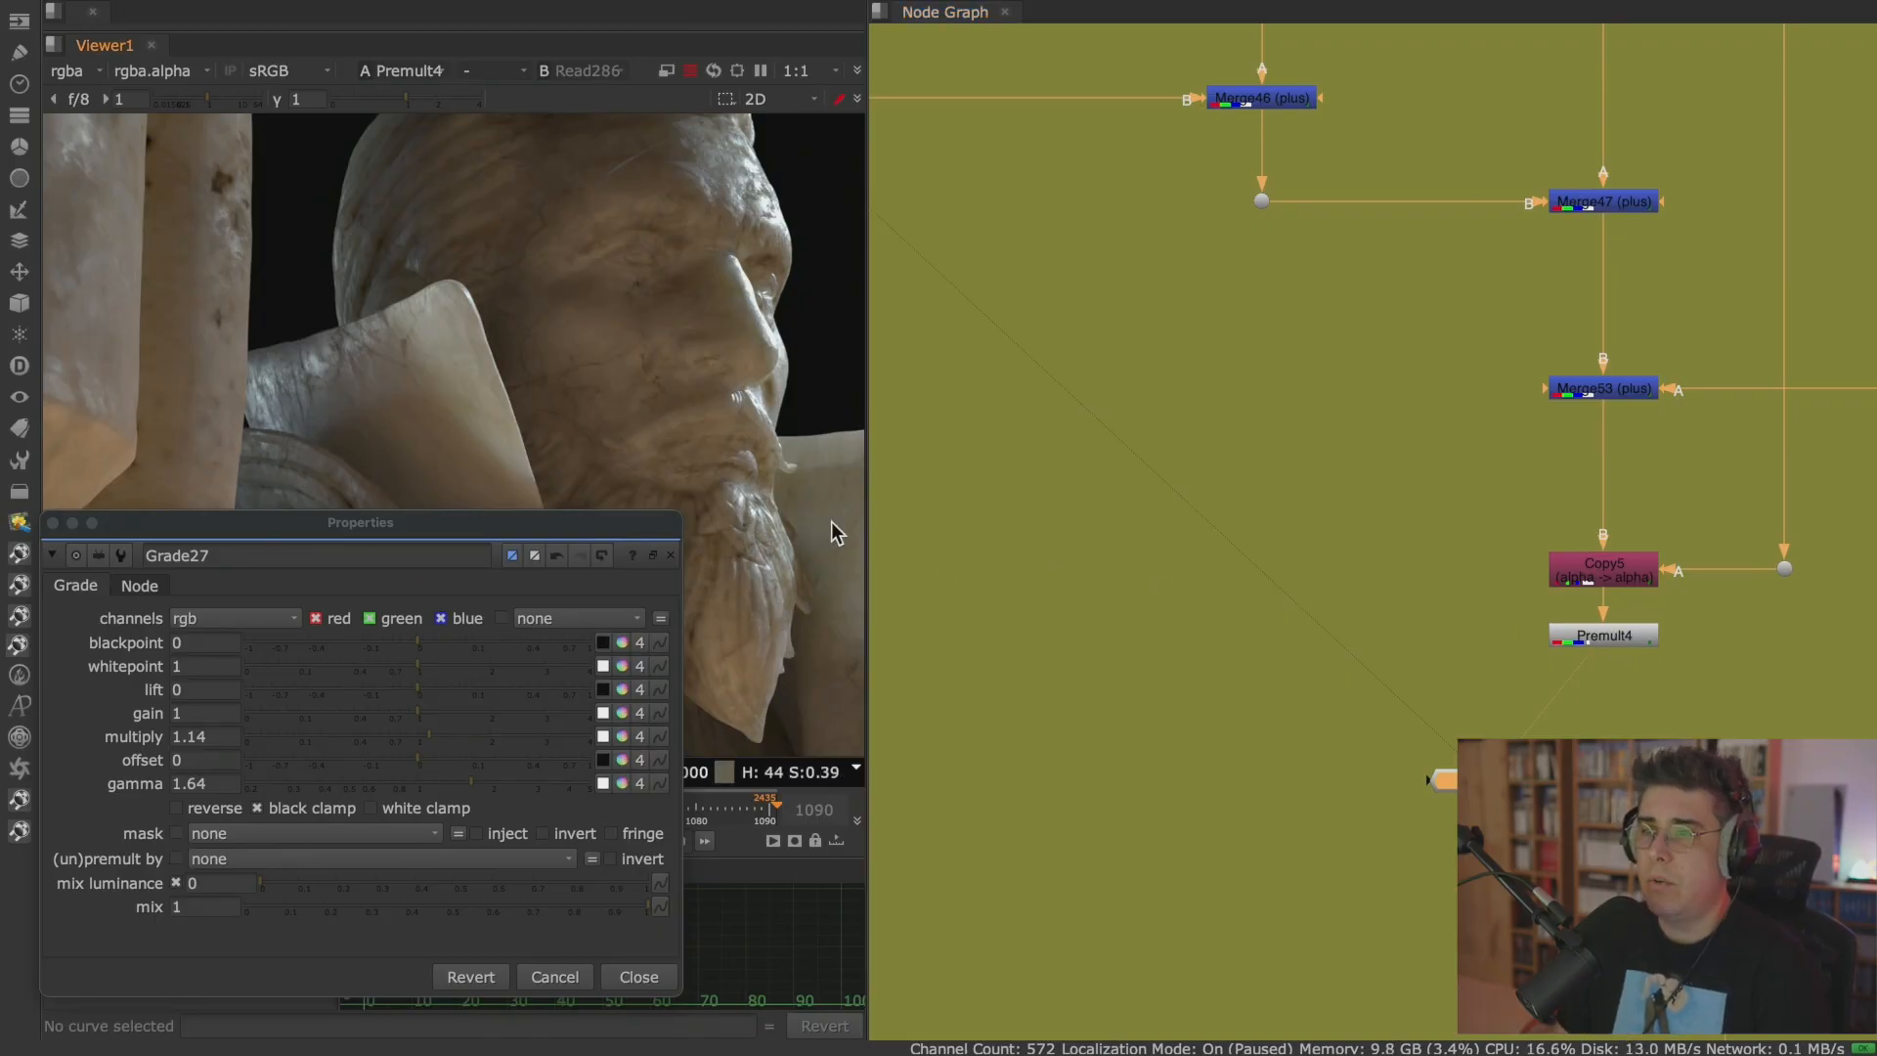
{"action": "key", "text": "space"}
{"action": "key", "text": "2"}
{"action": "key", "text": "1"}
{"action": "key", "text": "2"}
{"action": "key", "text": "1"}
{"action": "key", "text": "2"}
{"action": "key", "text": "1"}
{"action": "key", "text": "2"}
{"action": "key", "text": "1"}
{"action": "key", "text": "2"}
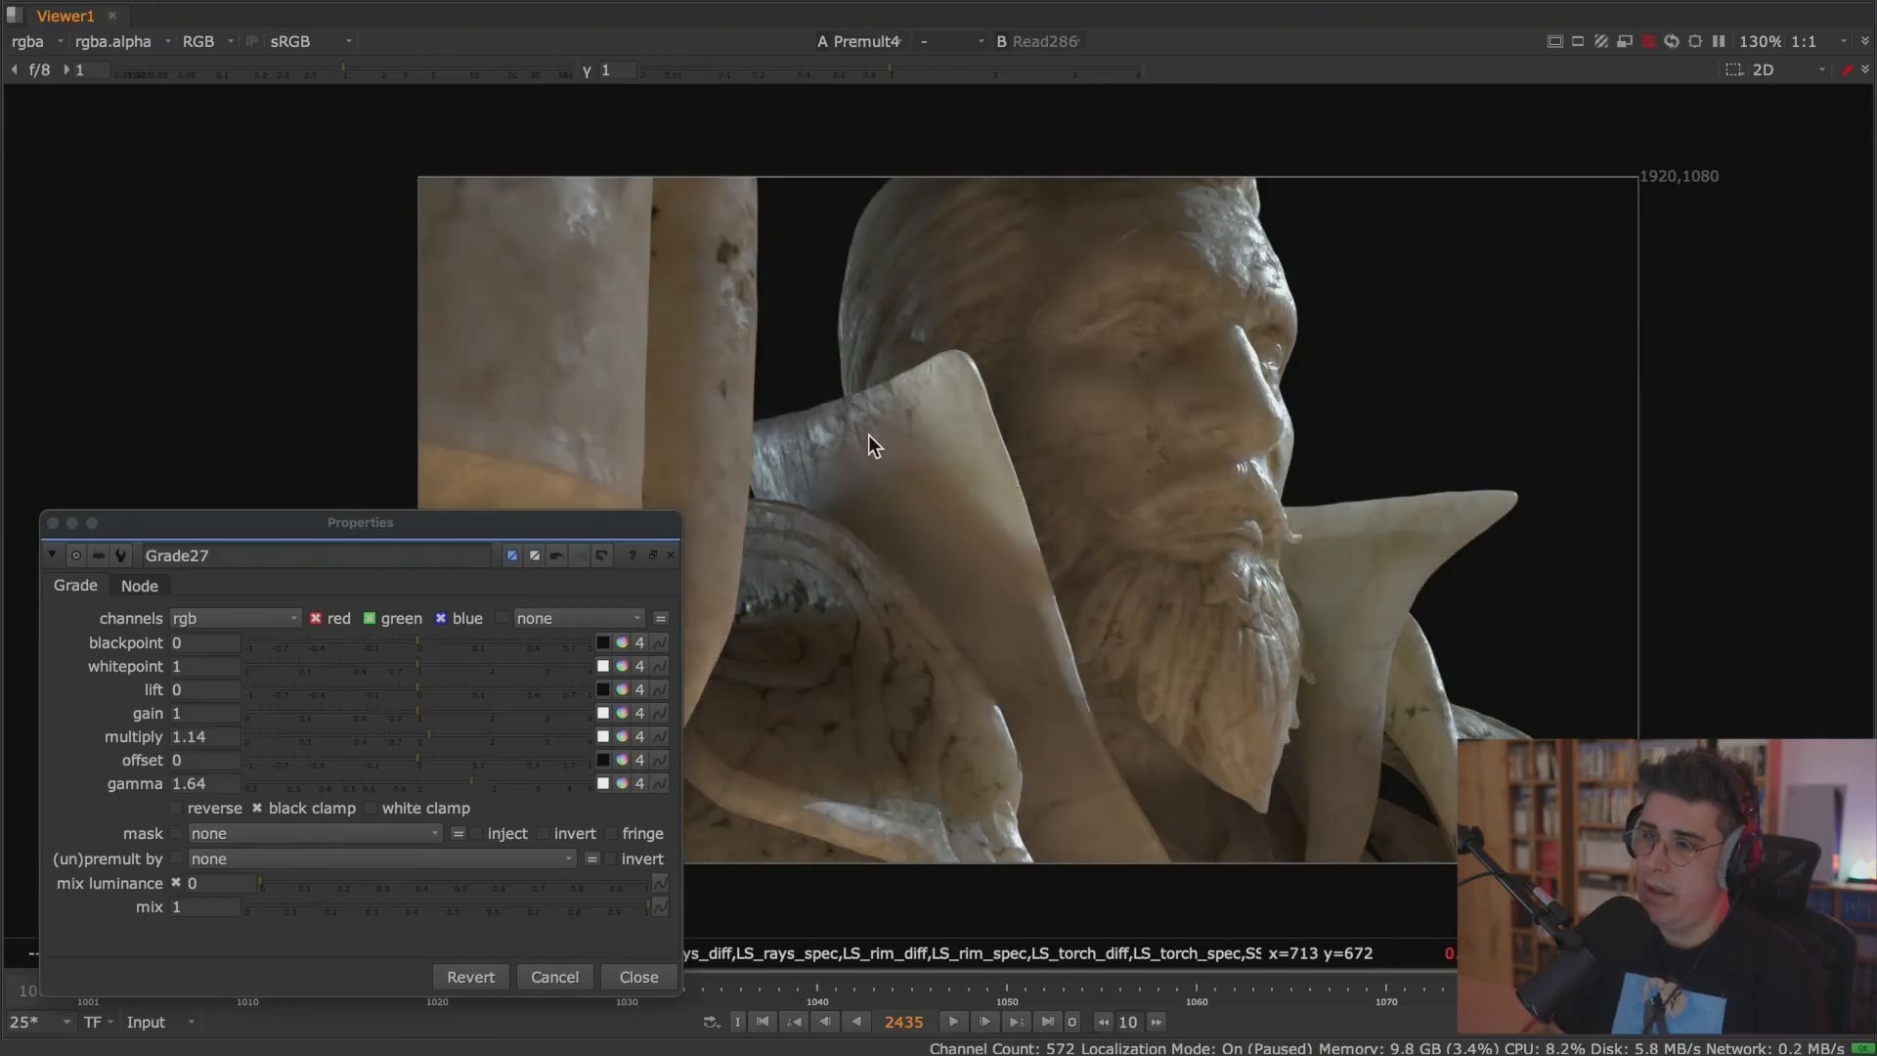
{"action": "scroll", "coordinate": [802, 448], "scroll_direction": "up", "scroll_amount": 4}
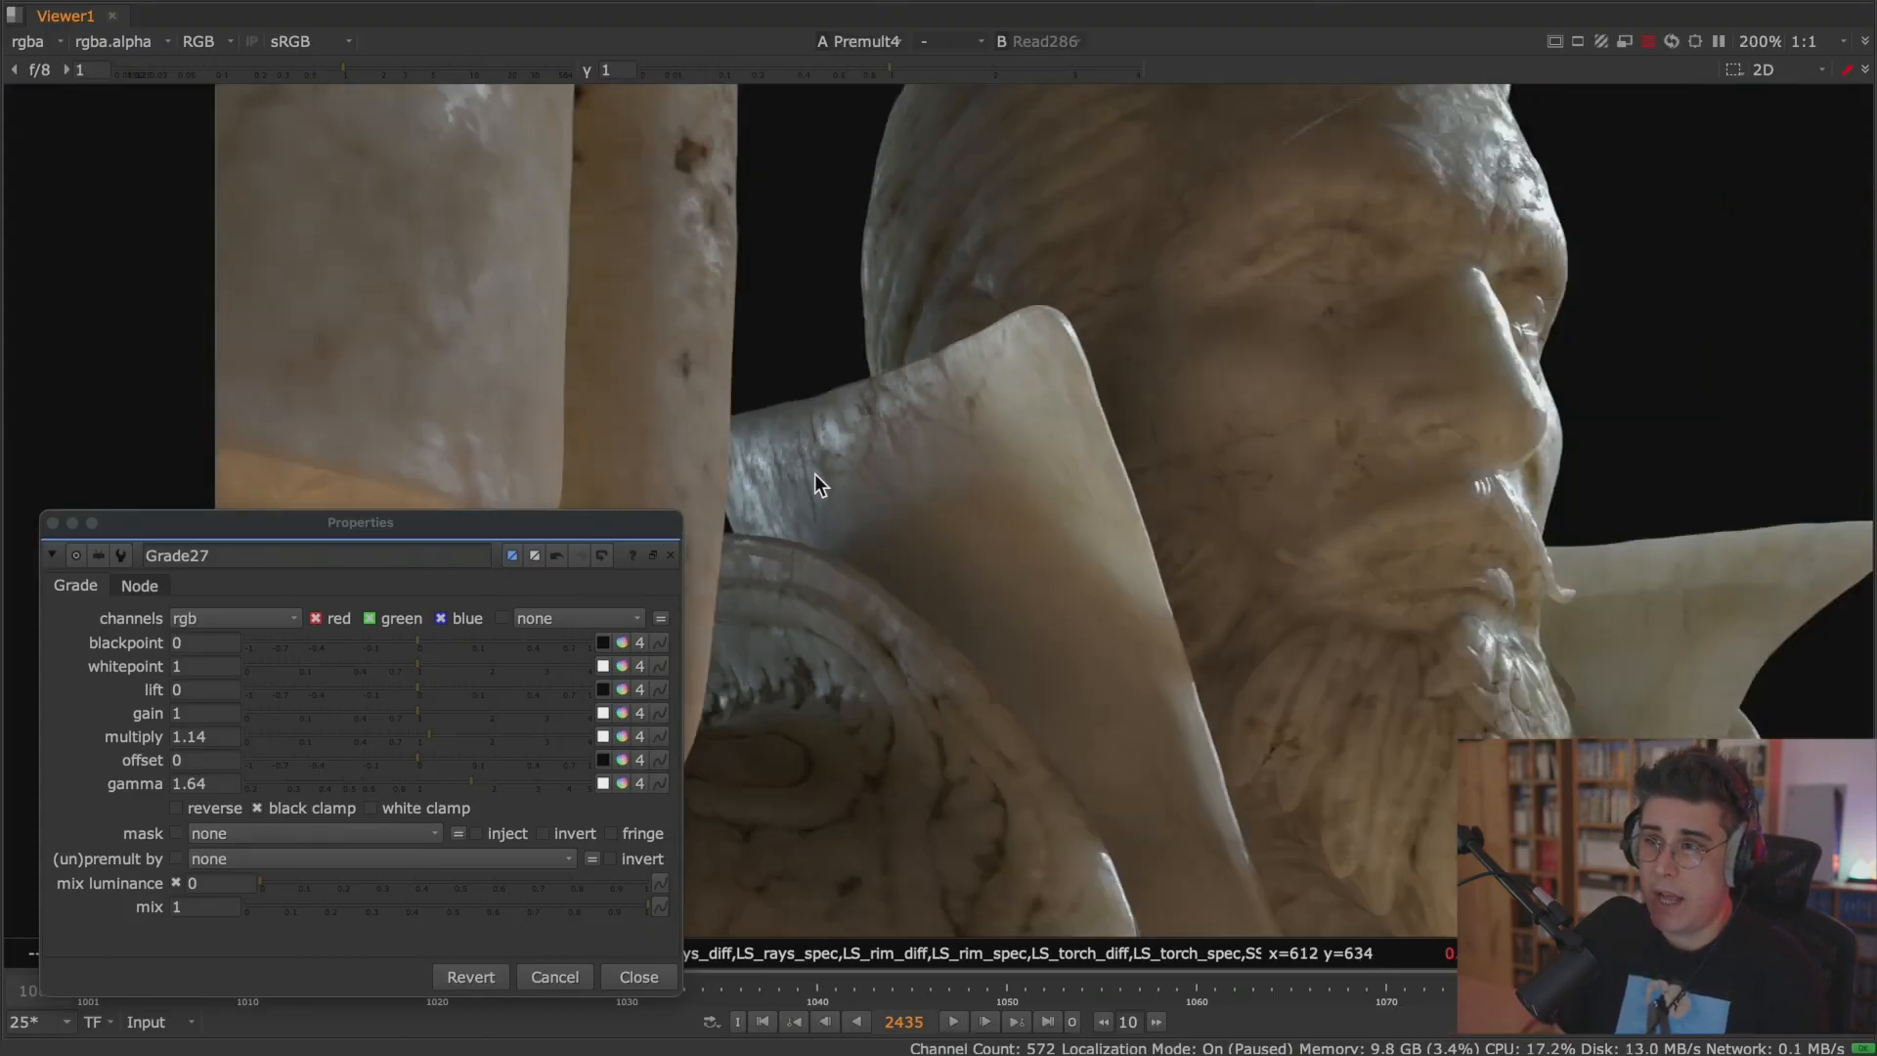
{"action": "scroll", "coordinate": [813, 473], "scroll_direction": "down", "scroll_amount": 3}
{"action": "scroll", "coordinate": [819, 461], "scroll_direction": "up", "scroll_amount": 1}
{"action": "key", "text": "space"}
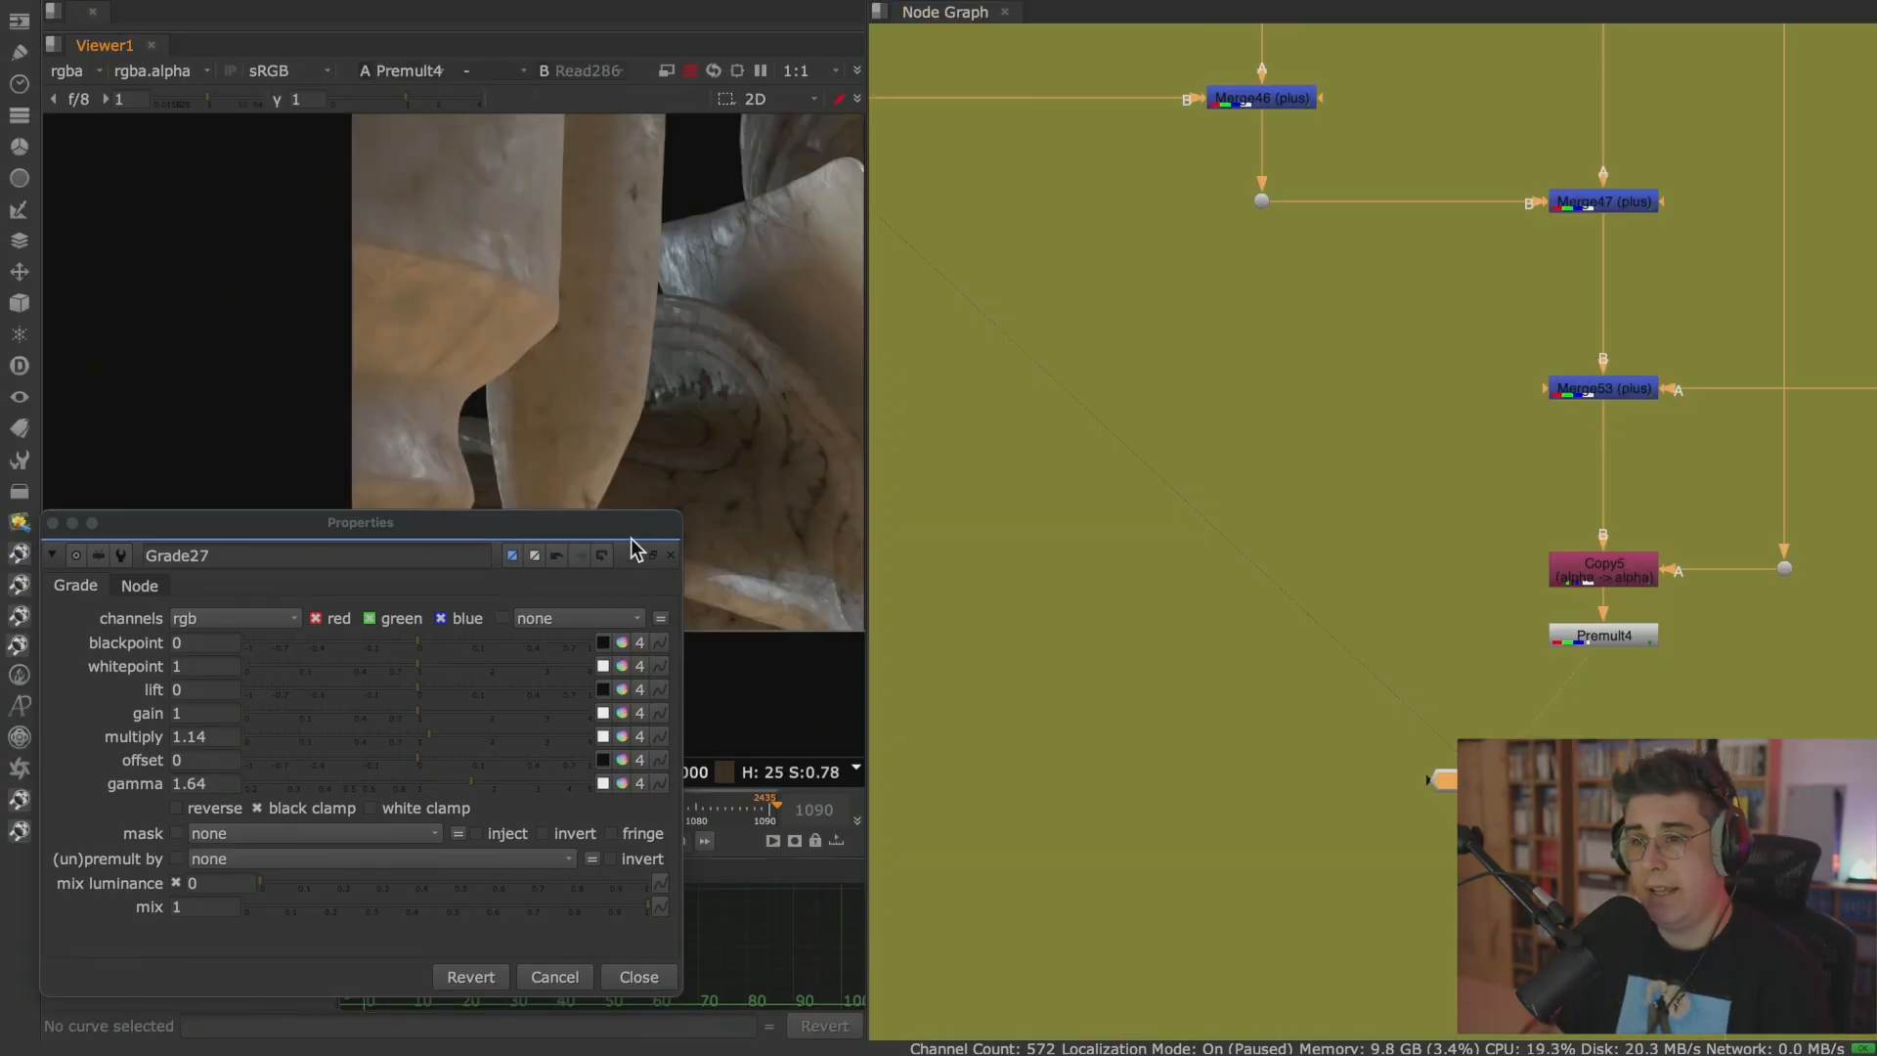
Dismiss the Grade27 properties, widen the viewer pane and center the statue in it.
{"action": "left_click", "coordinate": [72, 525]}
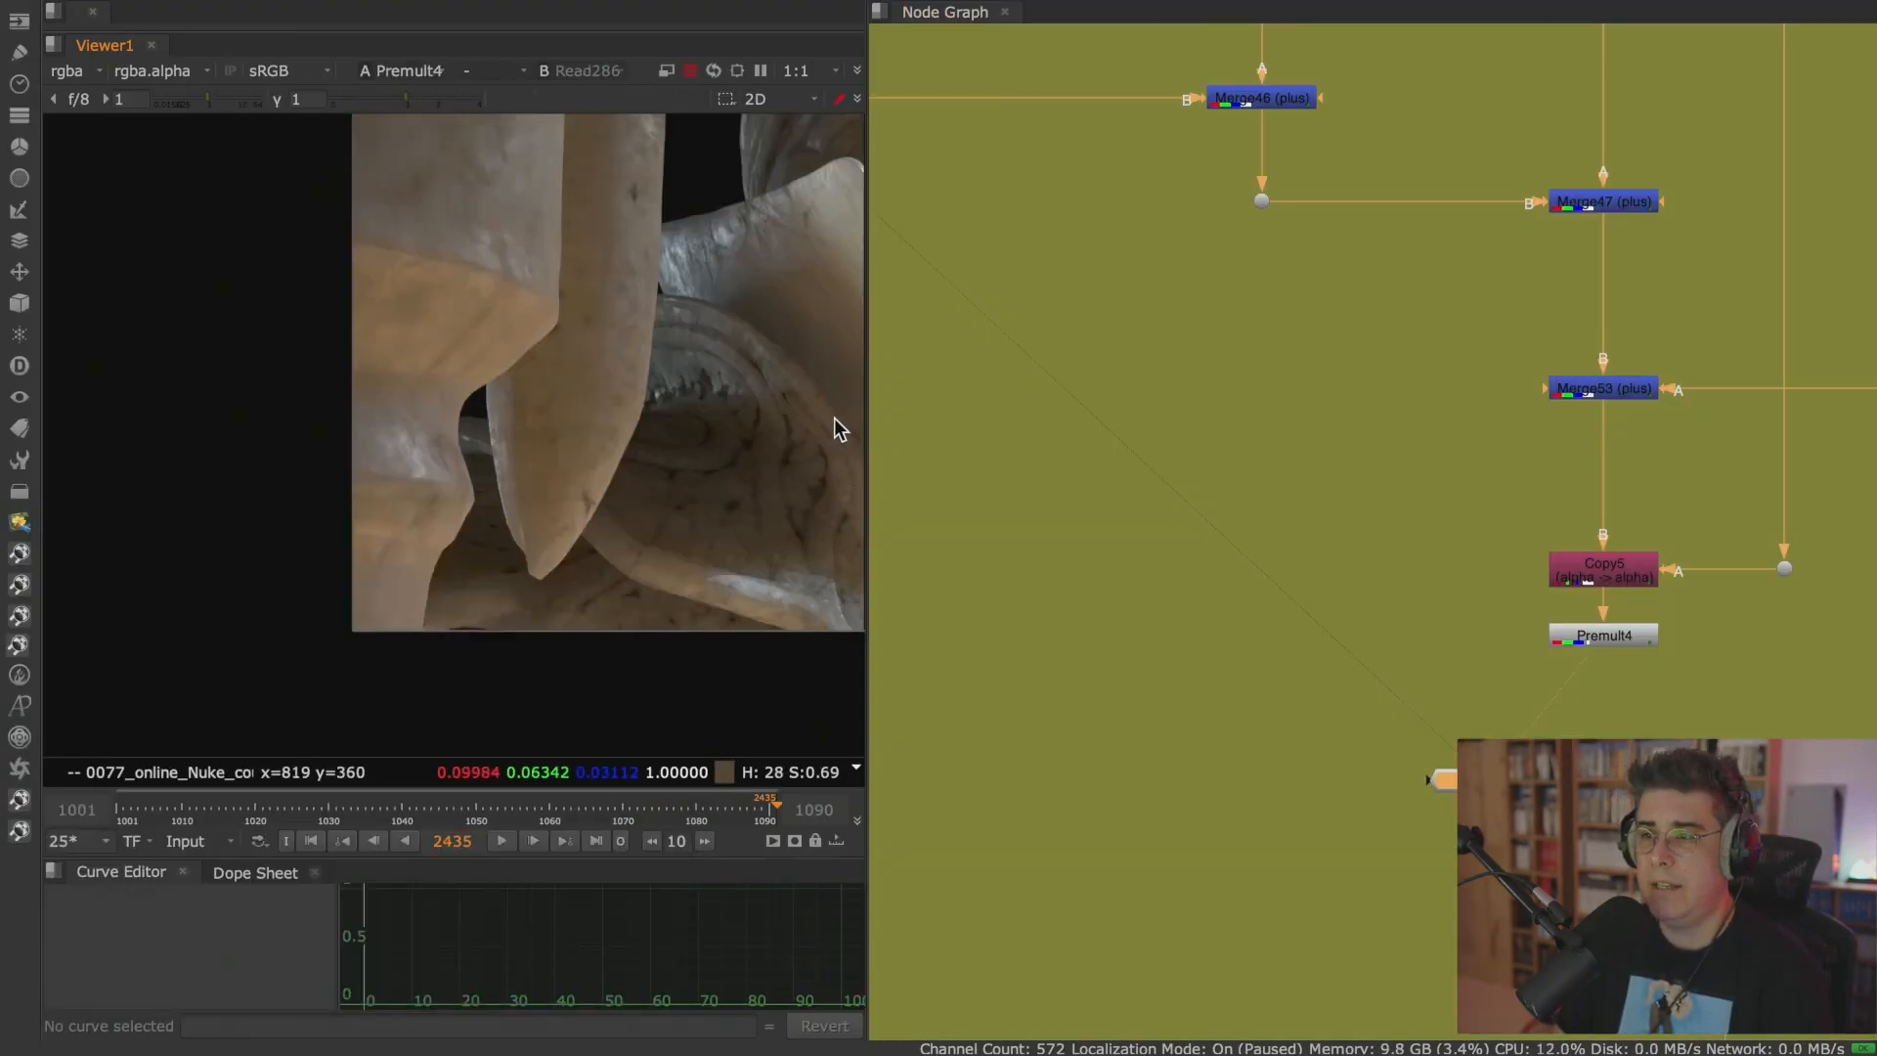
{"action": "left_click_drag", "start_coordinate": [866, 397], "coordinate": [1027, 394]}
{"action": "middle_click_drag", "start_coordinate": [942, 321], "coordinate": [679, 403]}
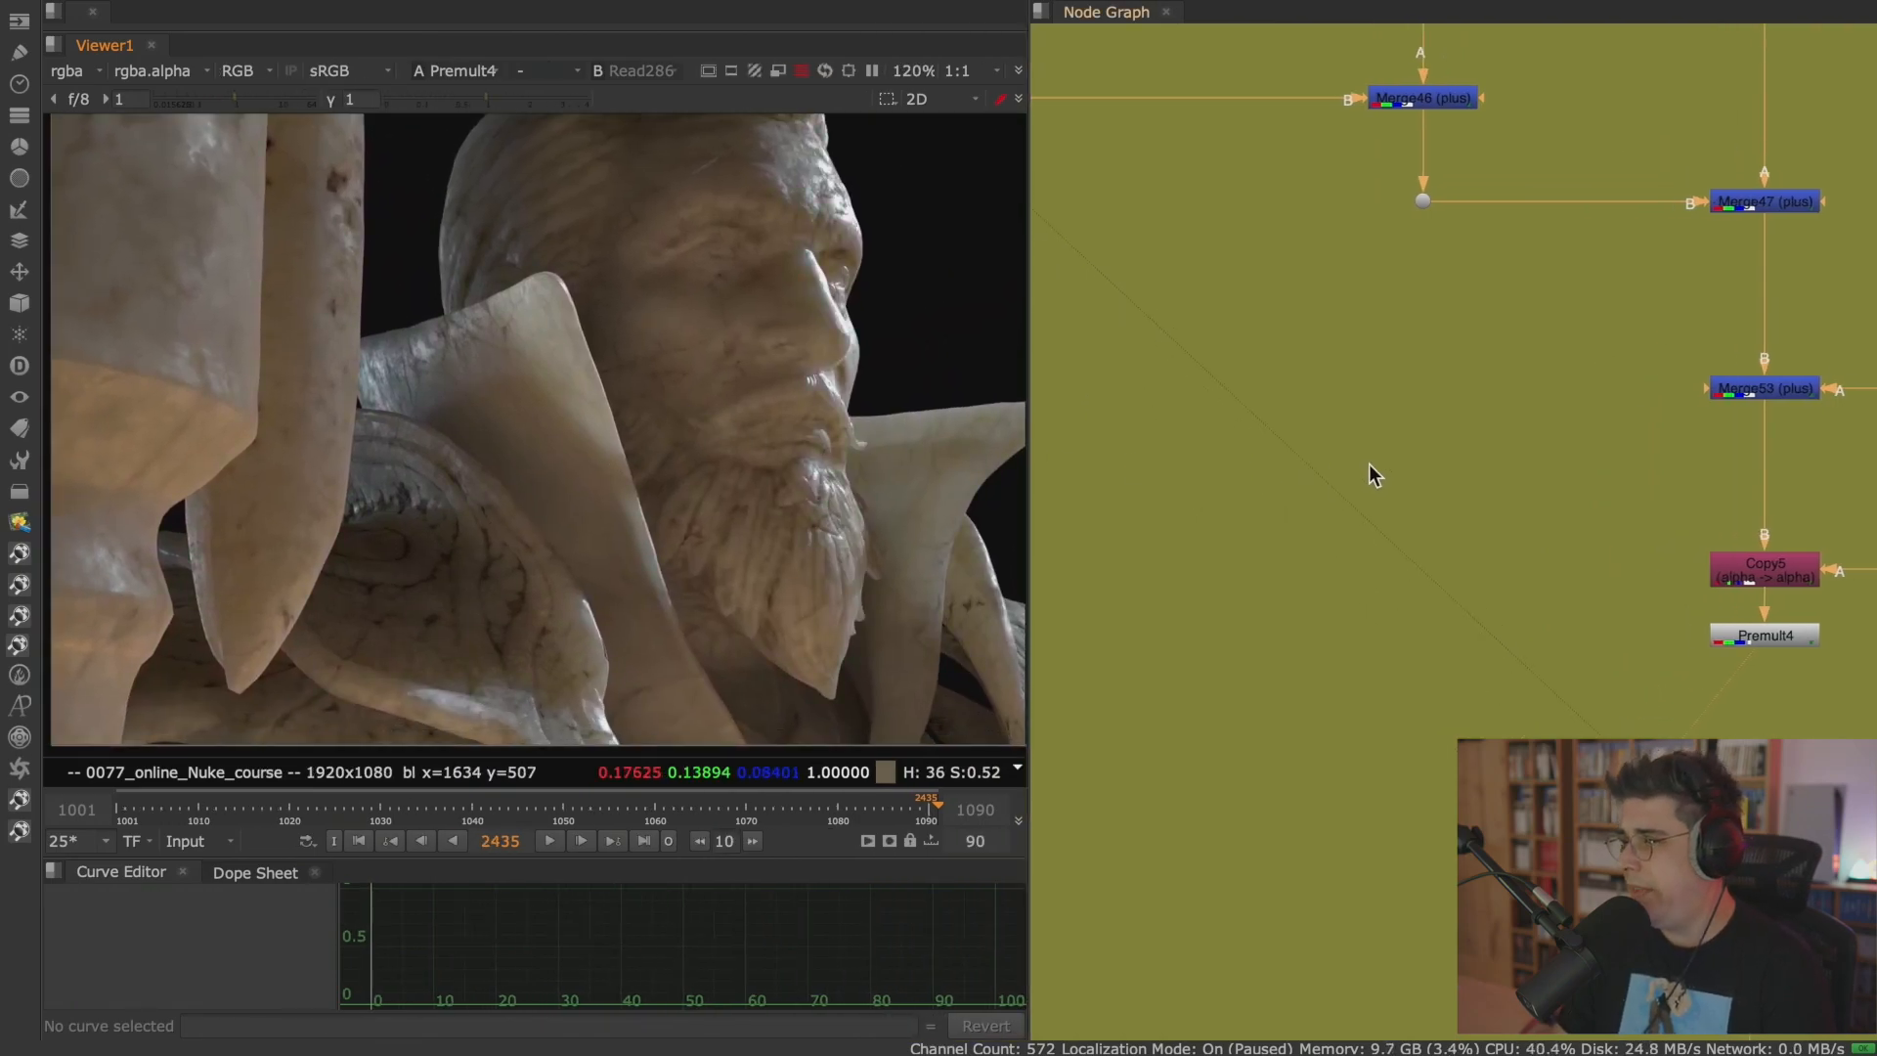
Reopen the SSS branch's Grade27 properties beside the viewer, and set its multiply to 0 and gamma to 1.
{"action": "scroll", "coordinate": [1368, 465], "scroll_direction": "down", "scroll_amount": 5}
{"action": "middle_click_drag", "start_coordinate": [1413, 448], "coordinate": [1414, 711]}
{"action": "middle_click_drag", "start_coordinate": [1575, 489], "coordinate": [1506, 567]}
{"action": "scroll", "coordinate": [1395, 438], "scroll_direction": "up", "scroll_amount": 4}
{"action": "middle_click_drag", "start_coordinate": [1352, 369], "coordinate": [1582, 392]}
{"action": "double_click", "coordinate": [1523, 371]}
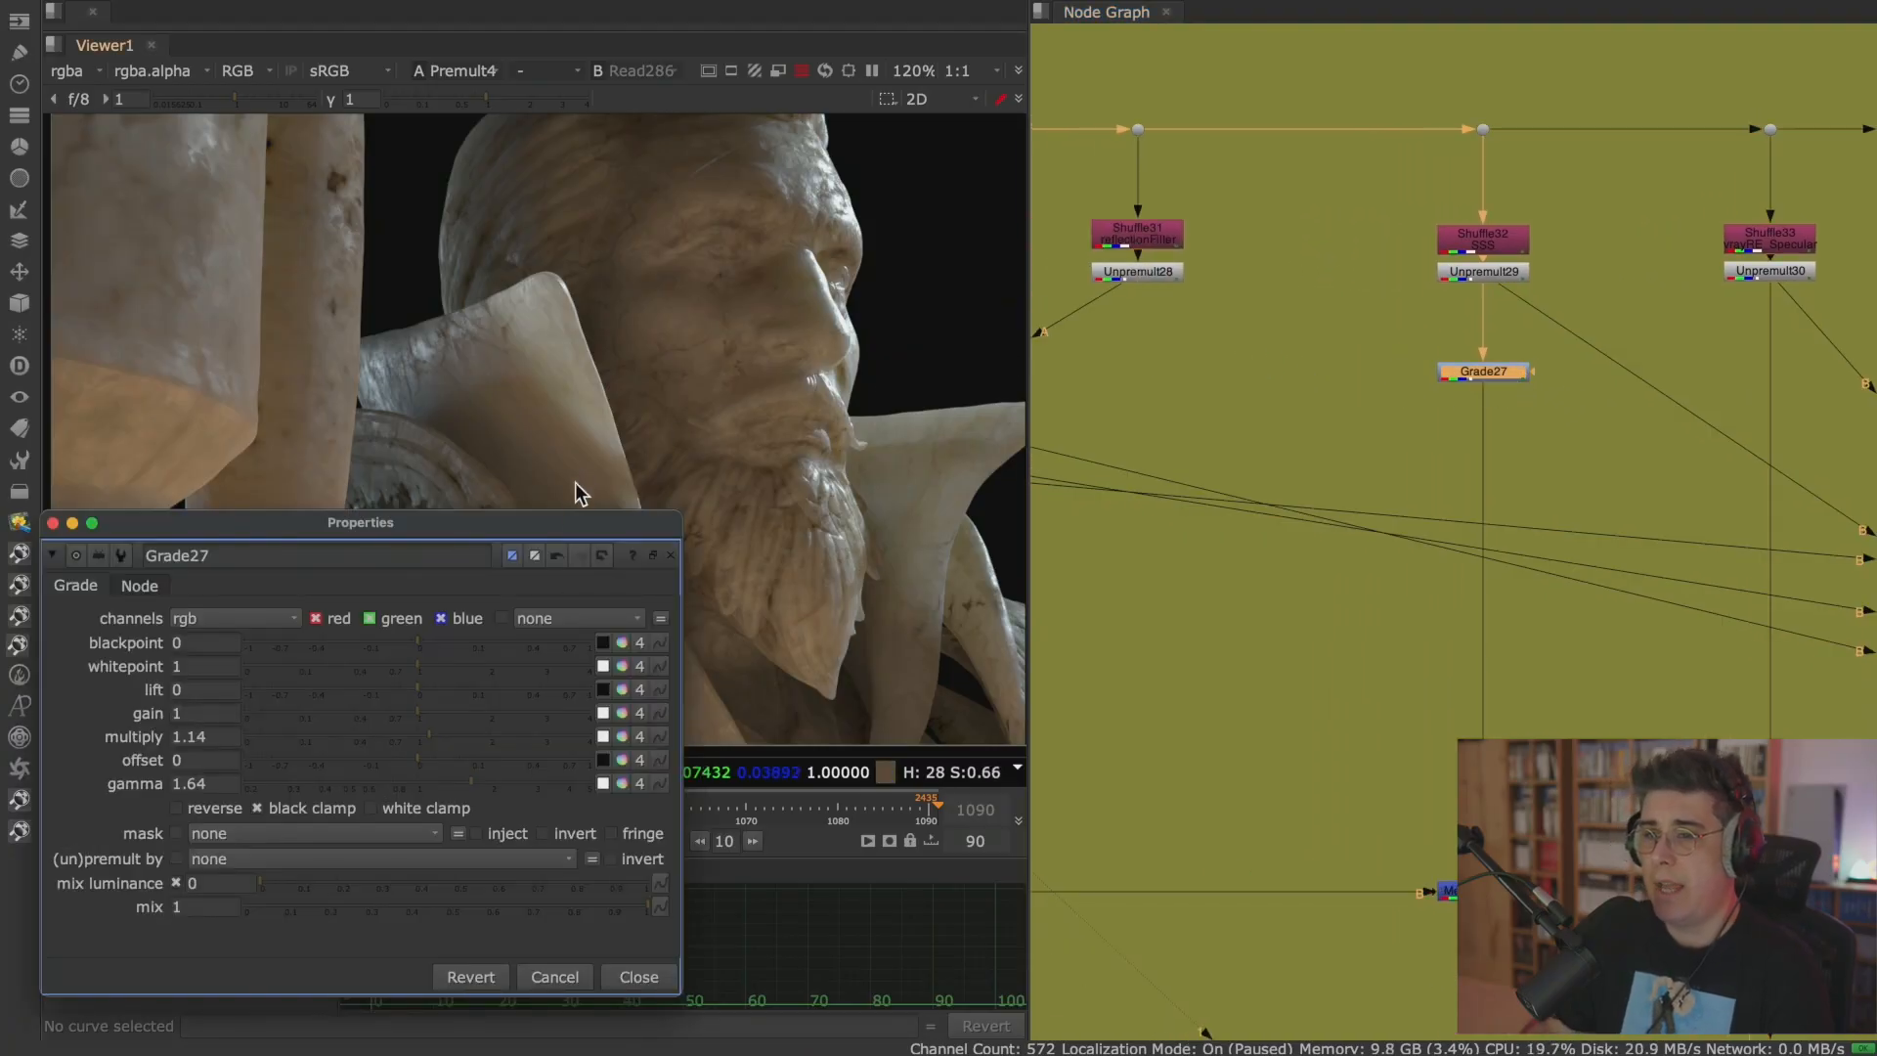
{"action": "left_click_drag", "start_coordinate": [555, 528], "coordinate": [1751, 153]}
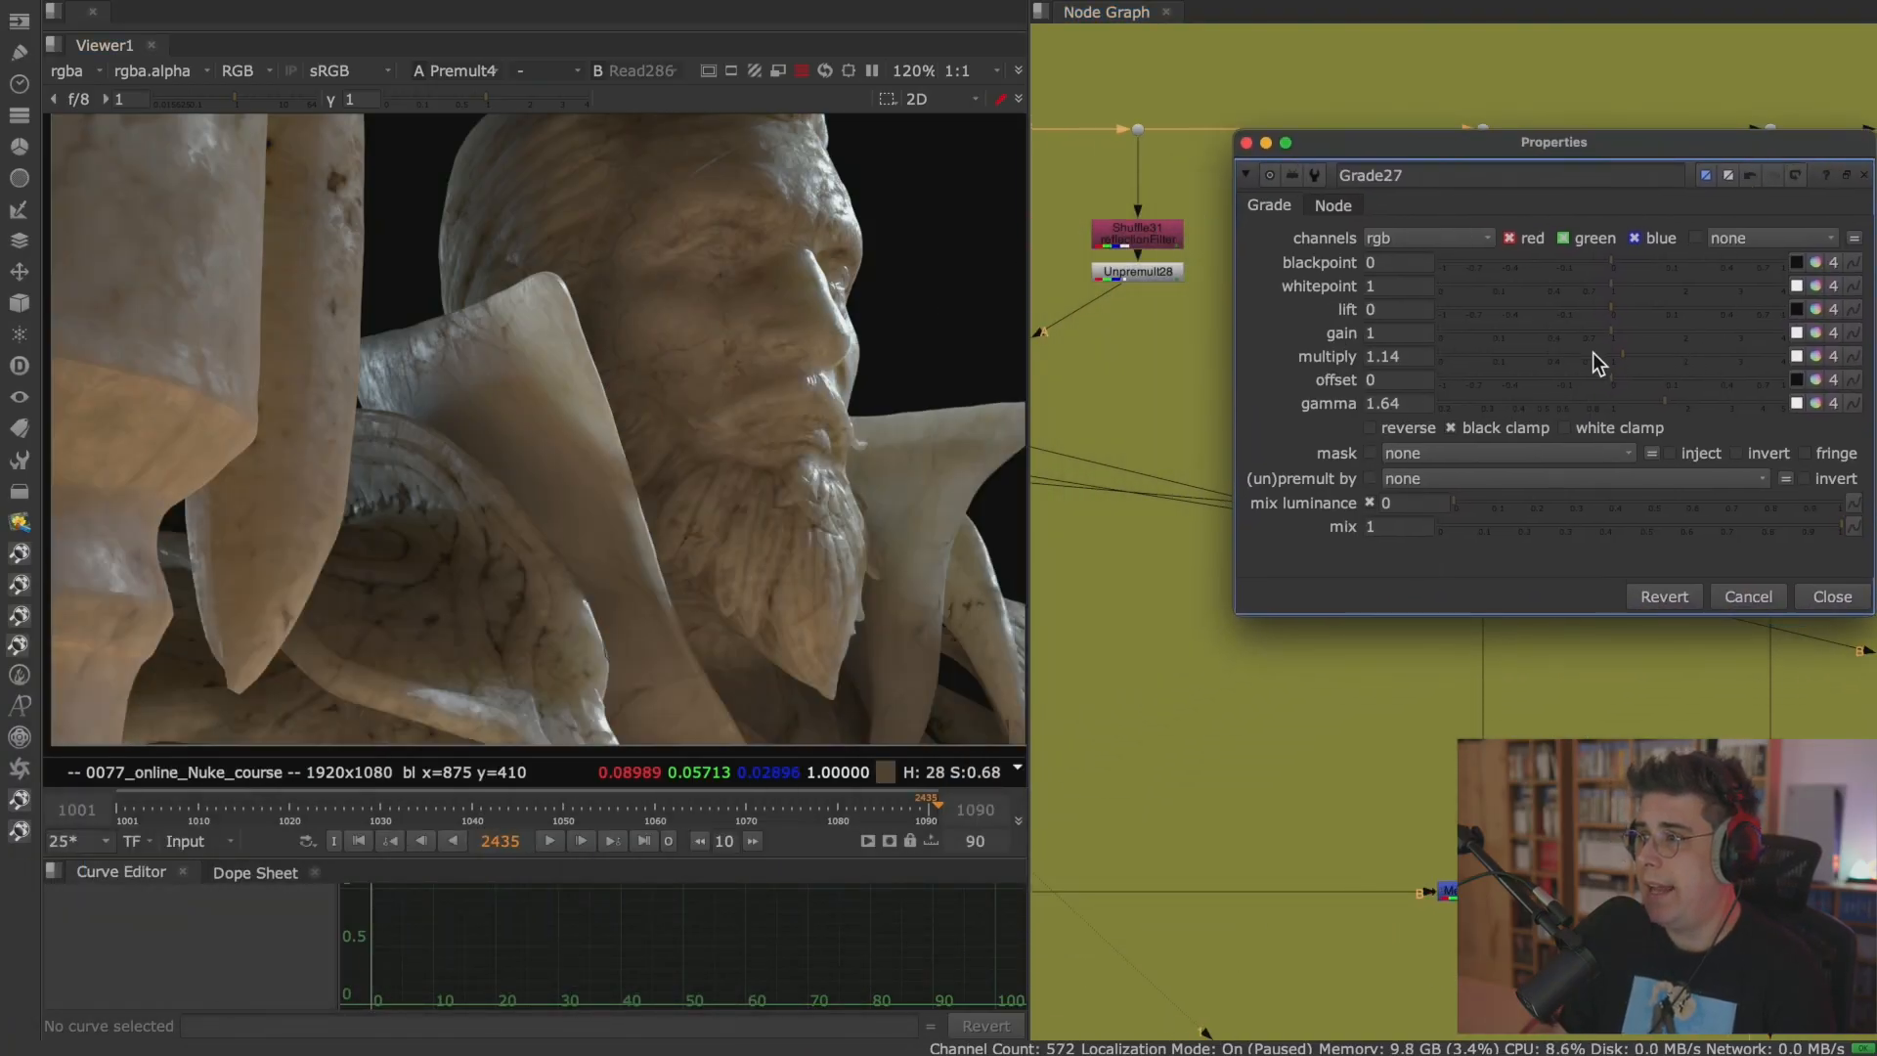
{"action": "left_click_drag", "start_coordinate": [1605, 354], "coordinate": [1422, 372]}
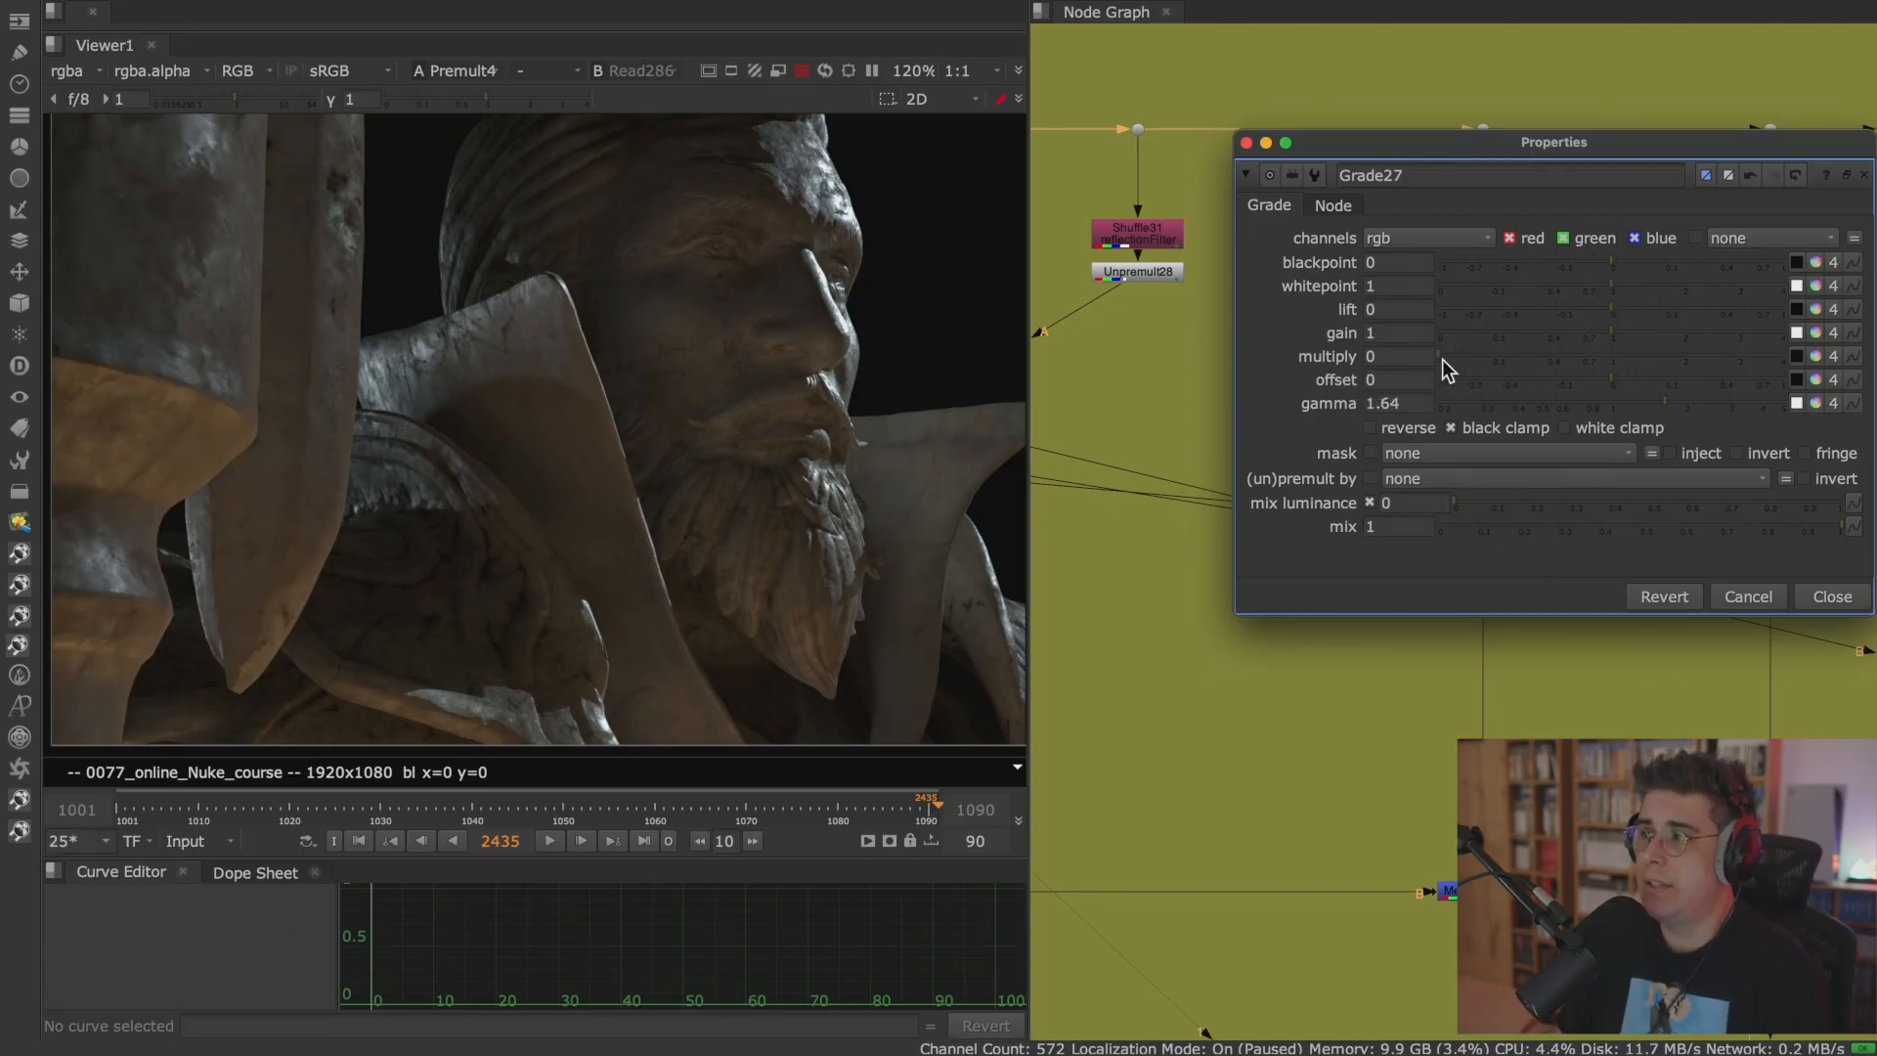
{"action": "left_click_drag", "start_coordinate": [1410, 398], "coordinate": [1317, 401]}
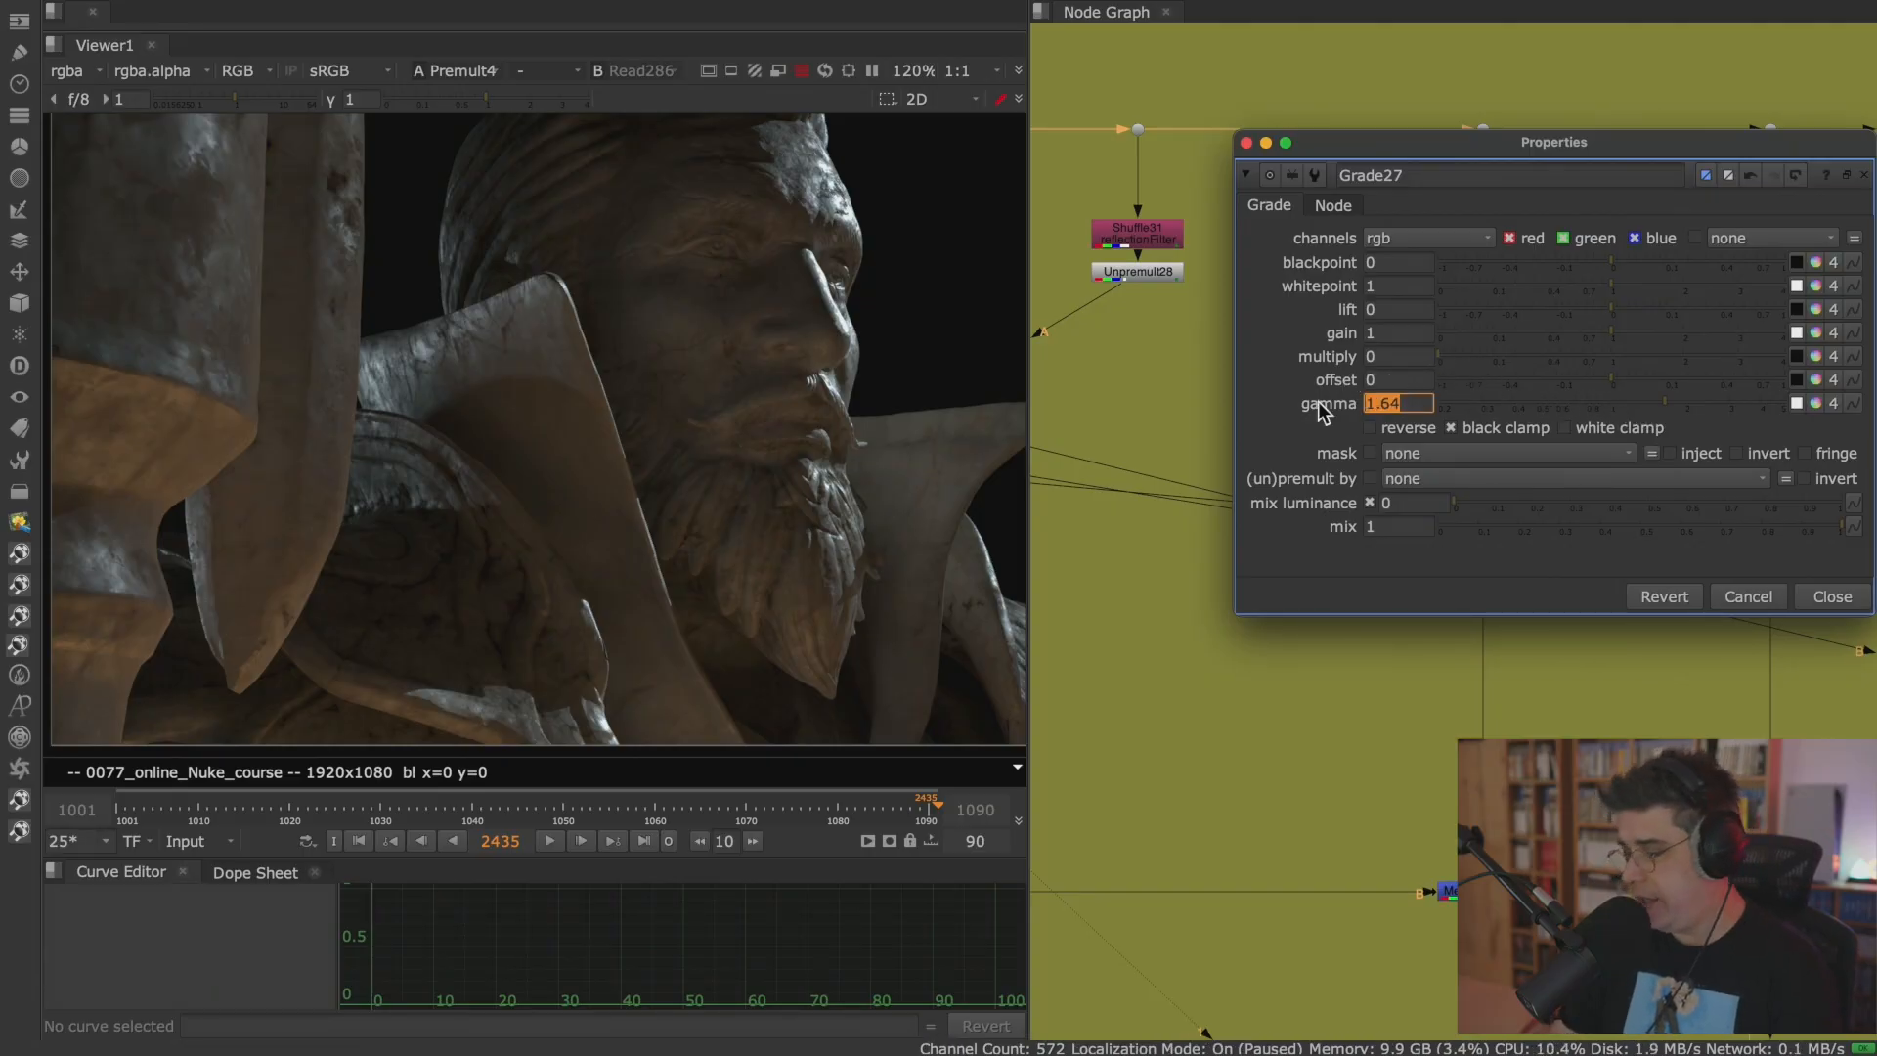
{"action": "type", "text": "1"}
{"action": "key", "text": "Return"}
Set Grade27's multiply to 0.11 and go to frame 1001 to inspect the beard and collar.
{"action": "left_click_drag", "start_coordinate": [1442, 357], "coordinate": [1493, 369]}
{"action": "scroll", "coordinate": [920, 447], "scroll_direction": "up", "scroll_amount": 3}
{"action": "middle_click_drag", "start_coordinate": [920, 447], "coordinate": [682, 454]}
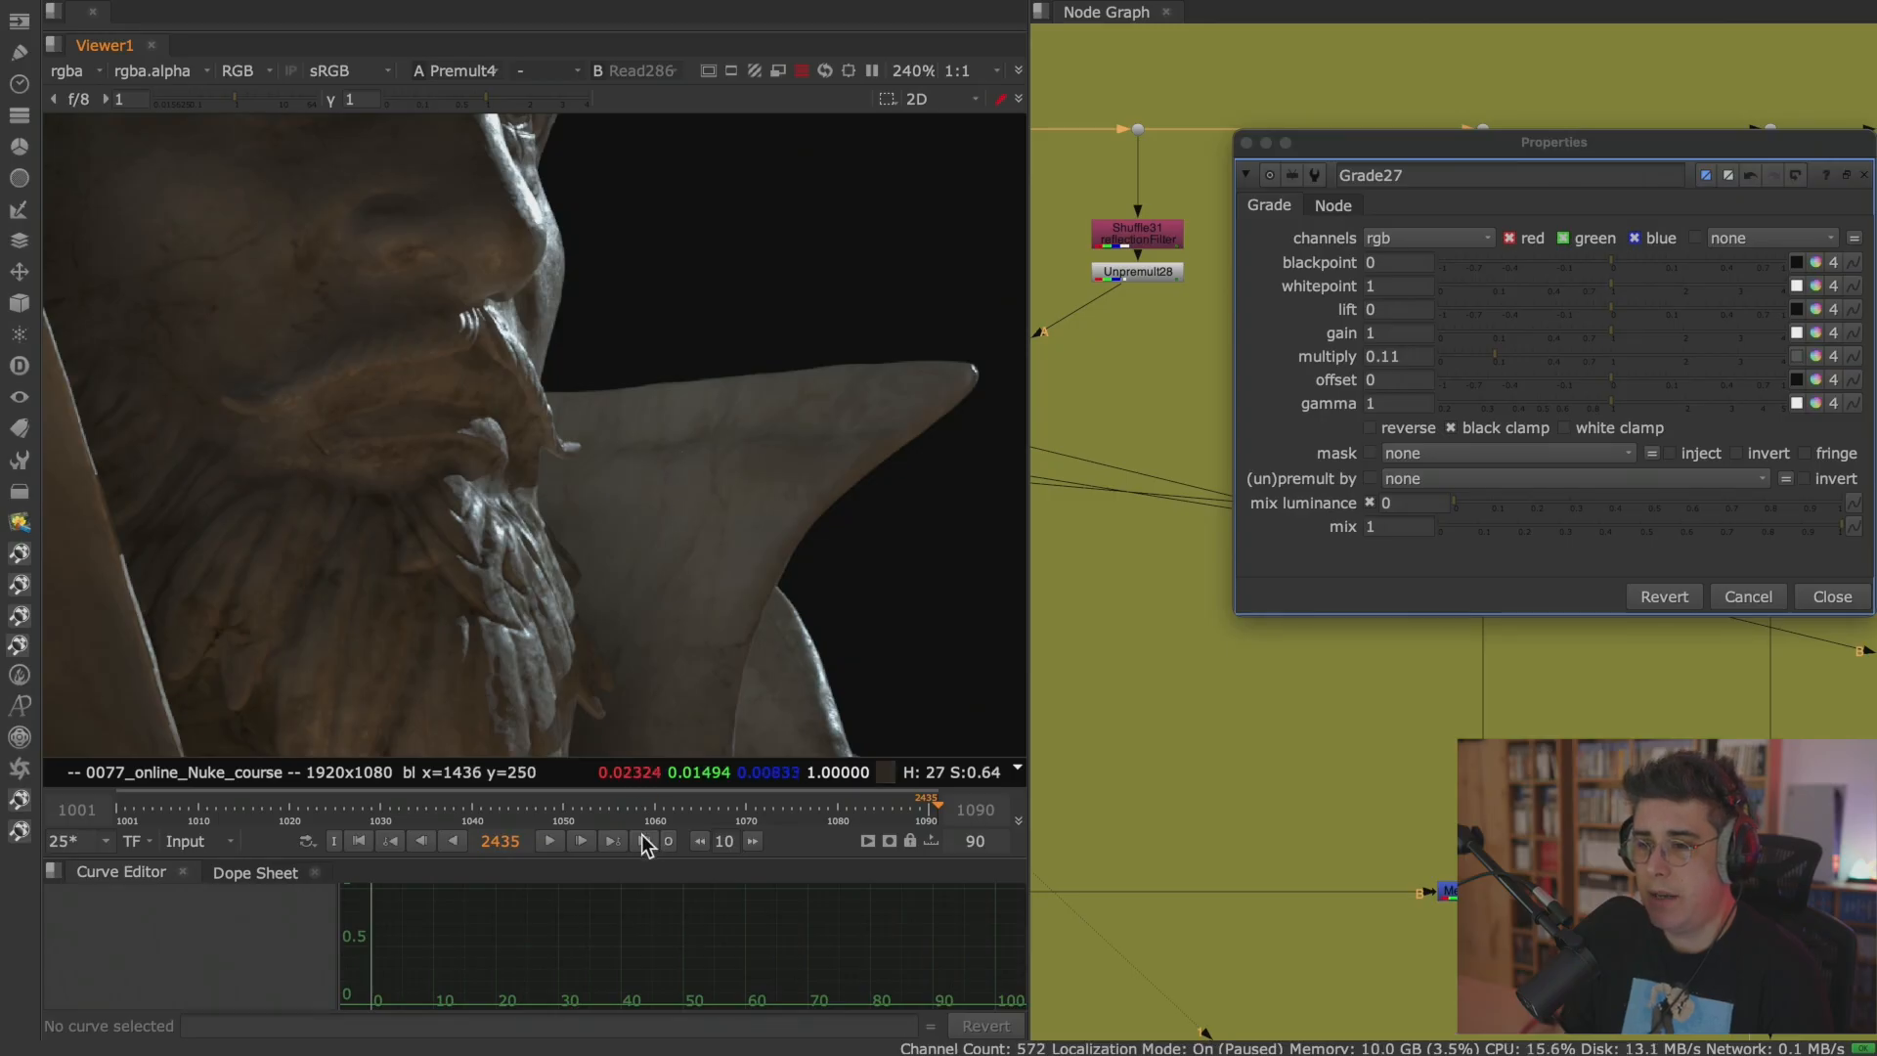
{"action": "left_click", "coordinate": [356, 840]}
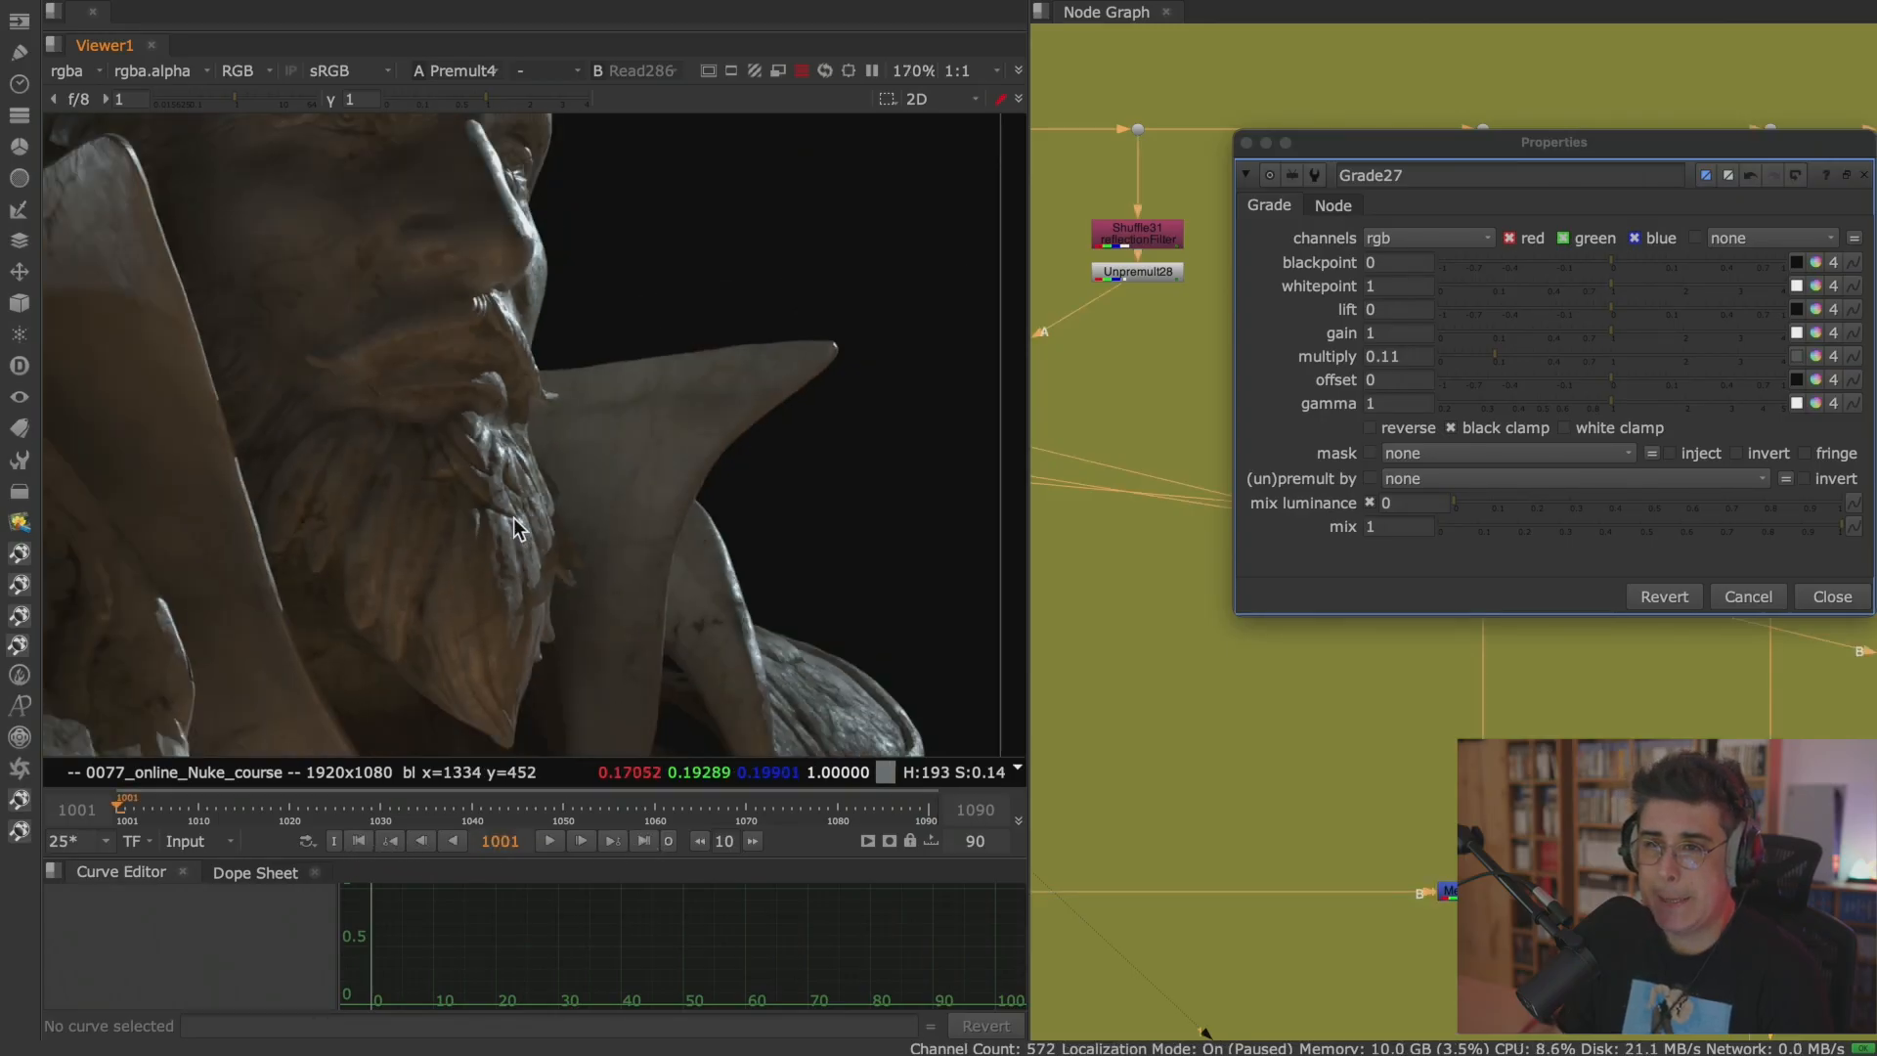
{"action": "scroll", "coordinate": [440, 507], "scroll_direction": "down", "scroll_amount": 3}
{"action": "middle_click_drag", "start_coordinate": [683, 528], "coordinate": [414, 498]}
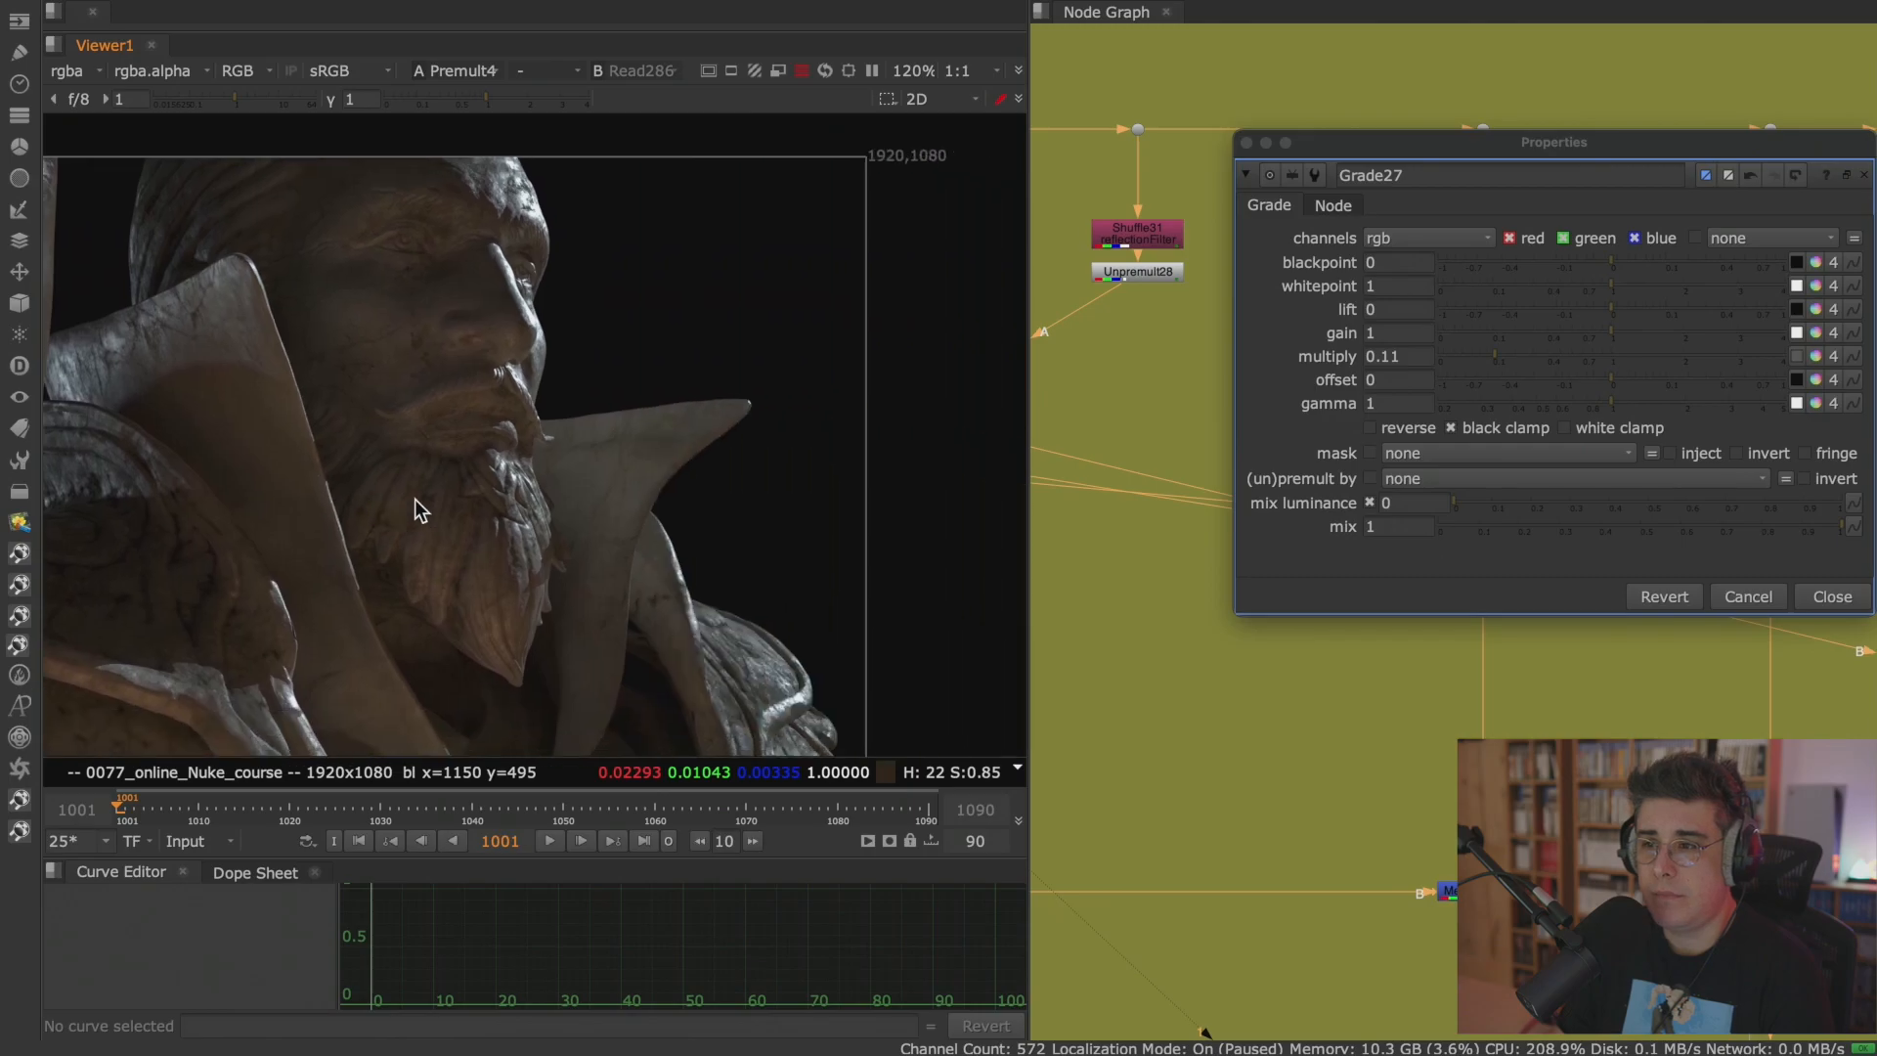
{"action": "scroll", "coordinate": [674, 456], "scroll_direction": "up", "scroll_amount": 2}
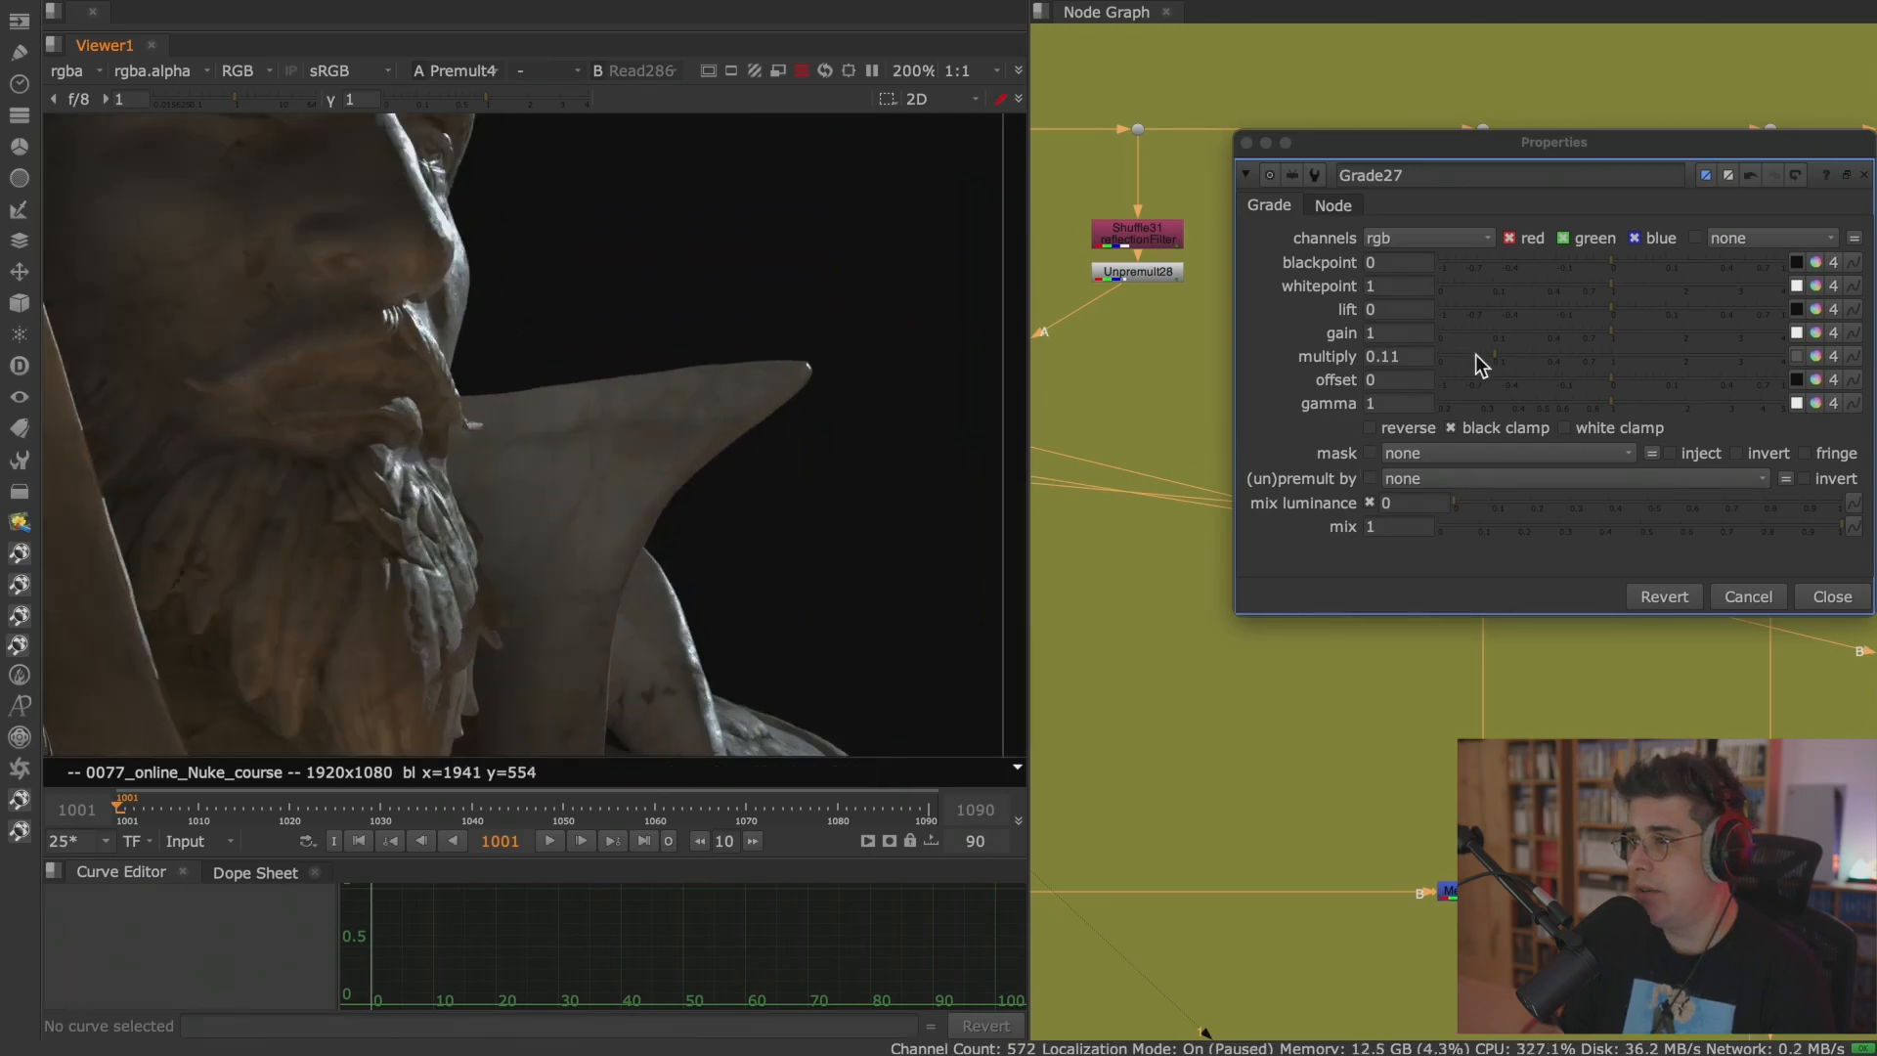
Set Grade27's multiply back to 1.
{"action": "left_click", "coordinate": [1431, 357]}
{"action": "left_click_drag", "start_coordinate": [1431, 358], "coordinate": [1541, 360]}
{"action": "double_click", "coordinate": [1377, 359]}
{"action": "type", "text": "1"}
{"action": "key", "text": "Return"}
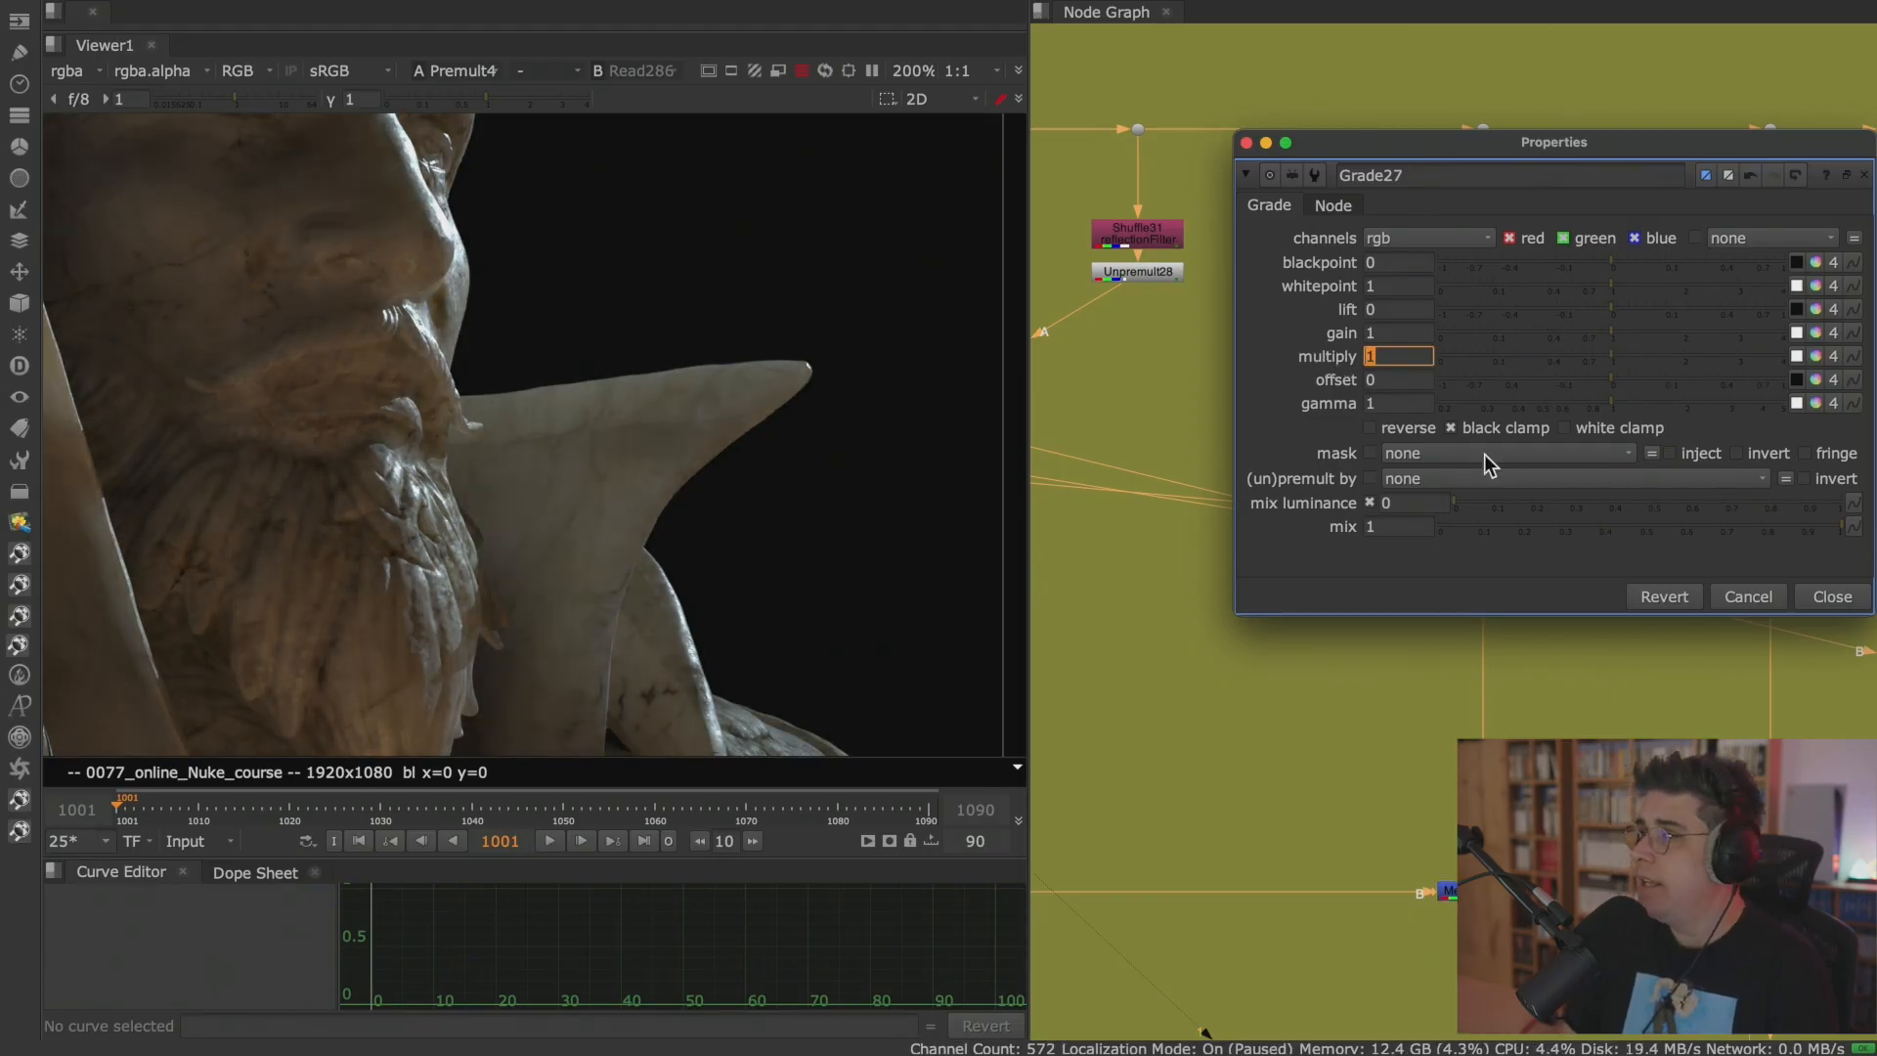
Close Grade27's properties, insert a Grade node below the reflection branch's Merge44 (multiply), and open its properties.
{"action": "left_click", "coordinate": [1833, 598]}
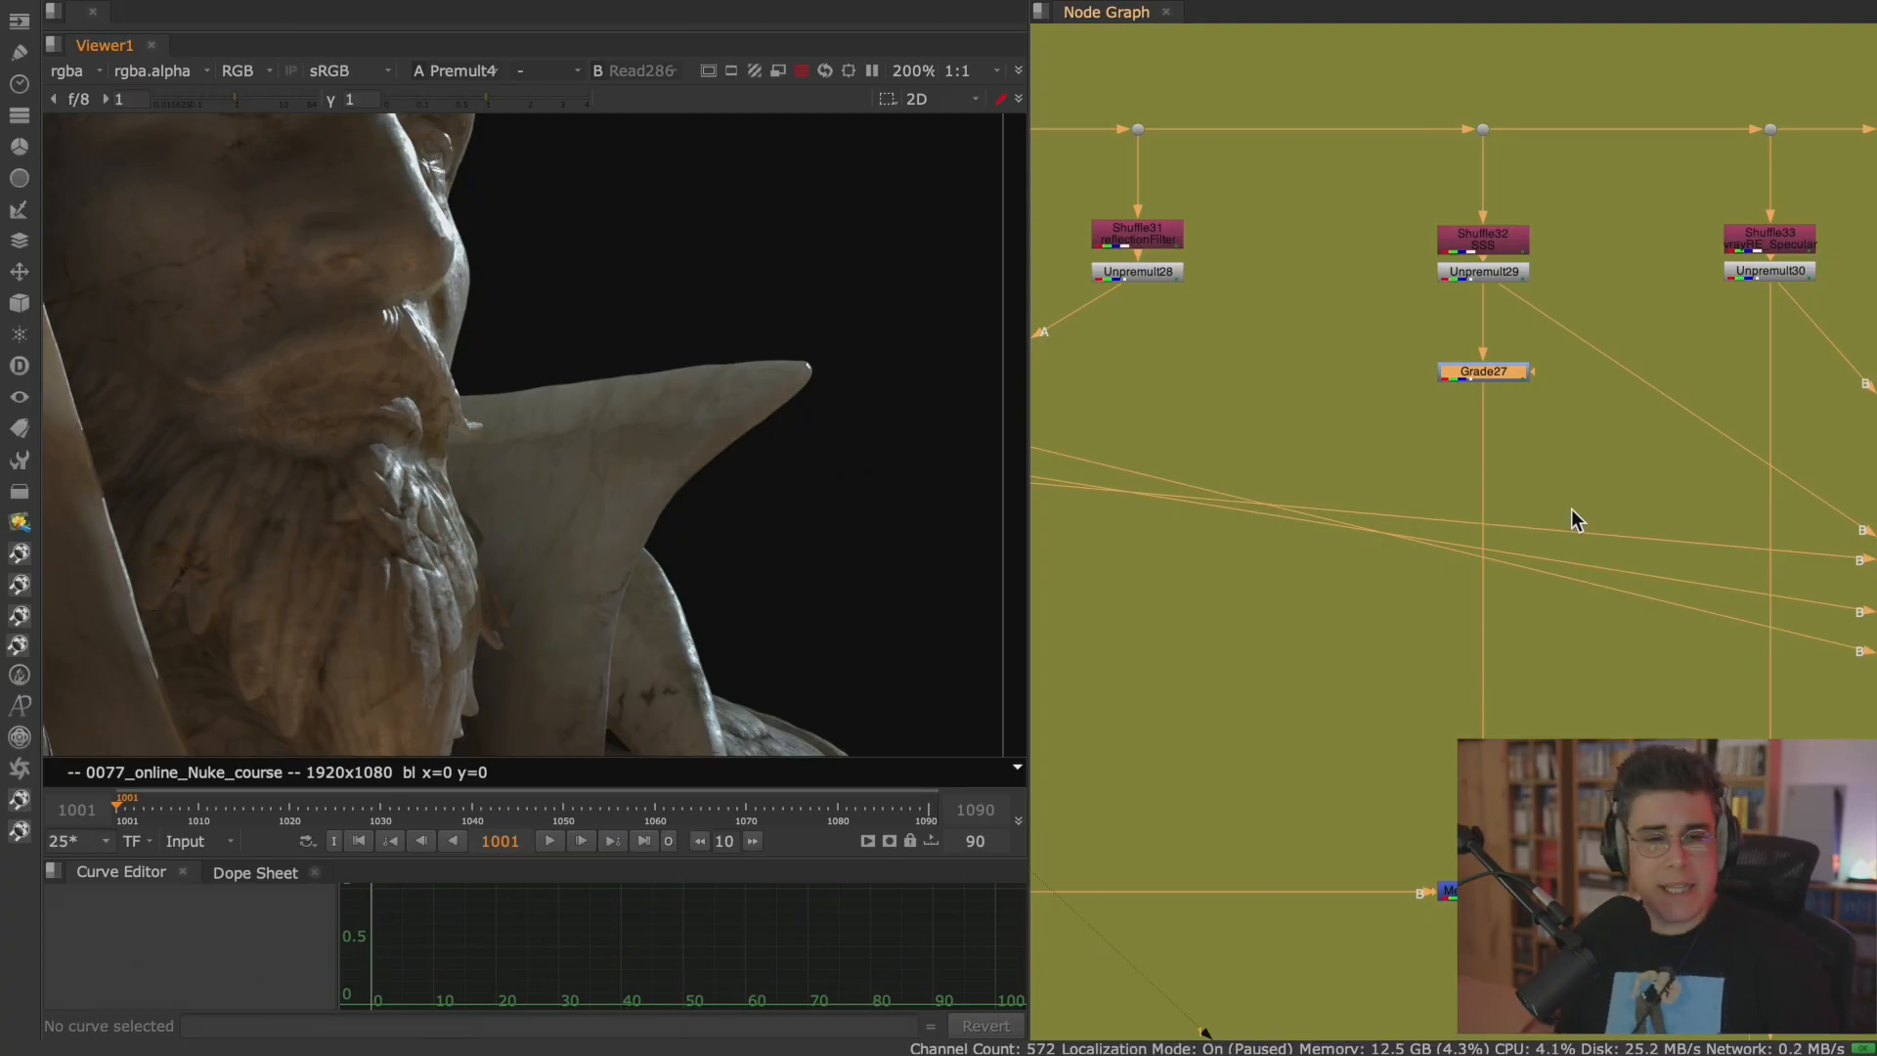
{"action": "scroll", "coordinate": [1574, 542], "scroll_direction": "down", "scroll_amount": 3}
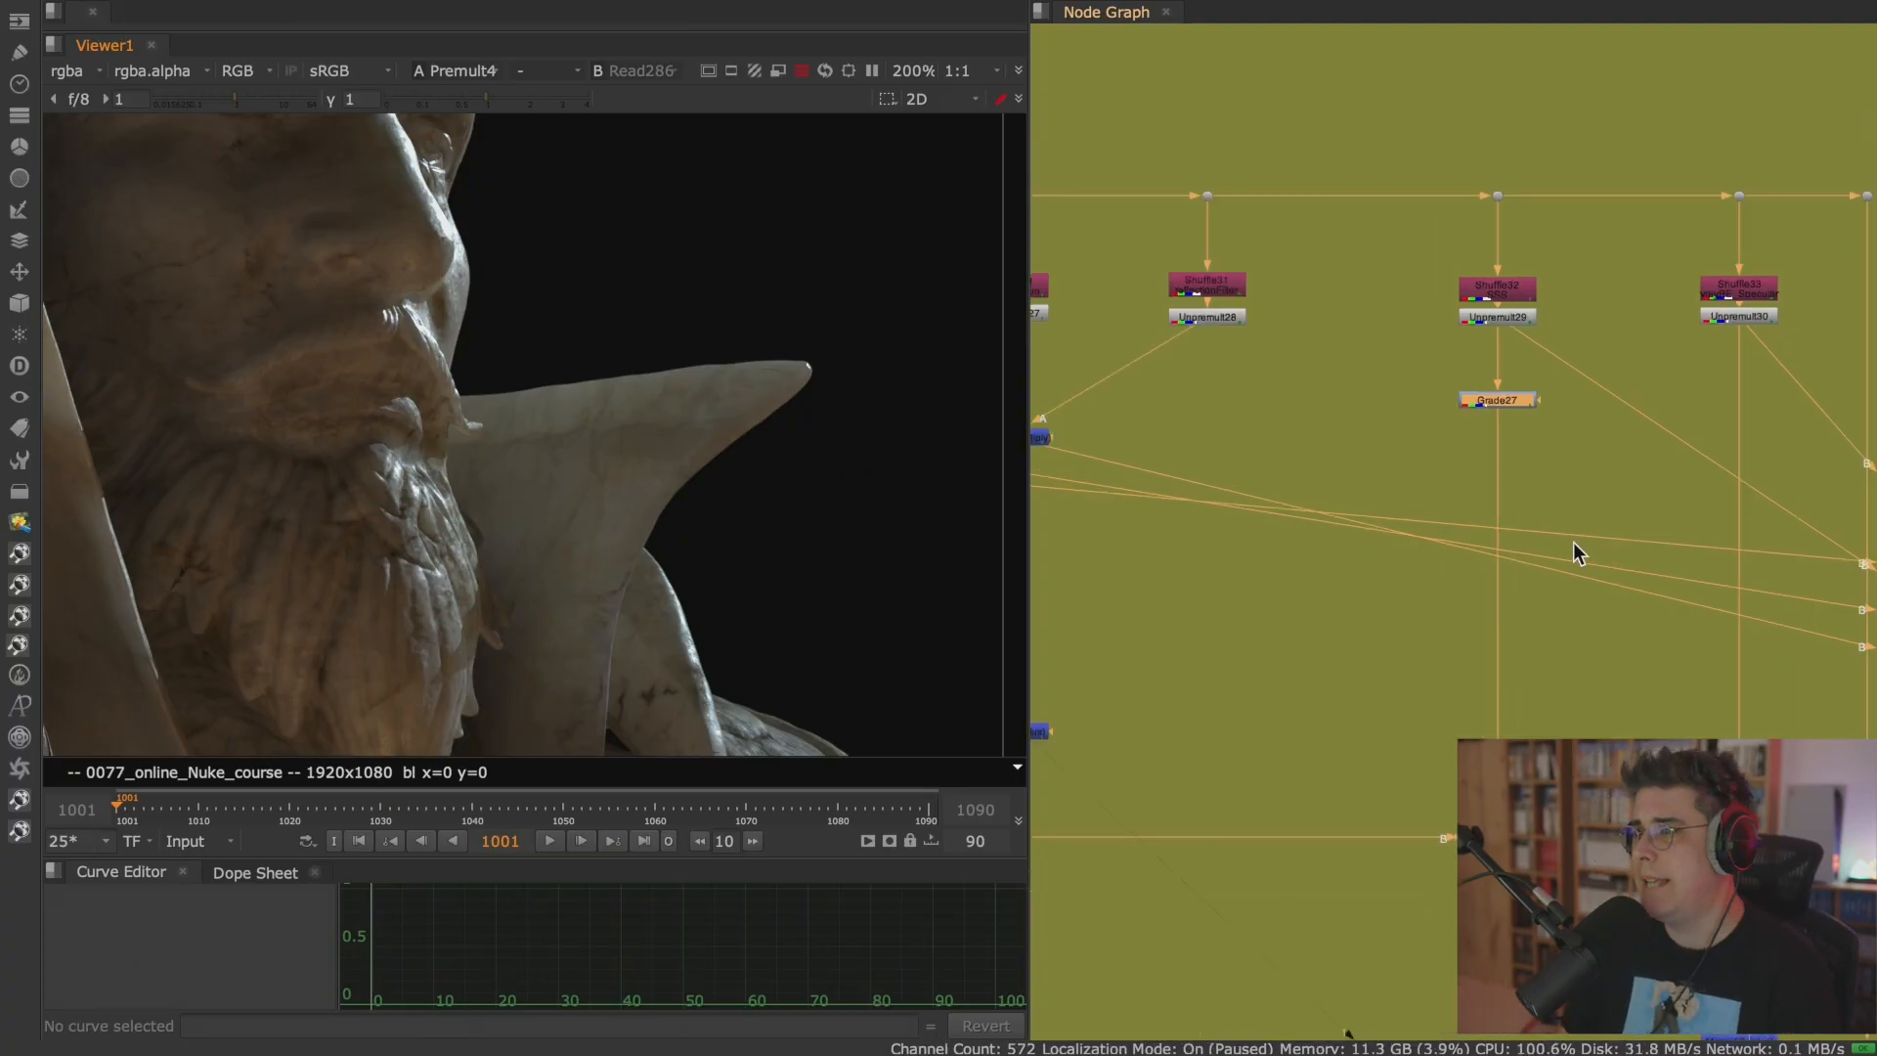
{"action": "middle_click_drag", "start_coordinate": [1392, 450], "coordinate": [1604, 502]}
{"action": "middle_click_drag", "start_coordinate": [1337, 483], "coordinate": [1497, 512]}
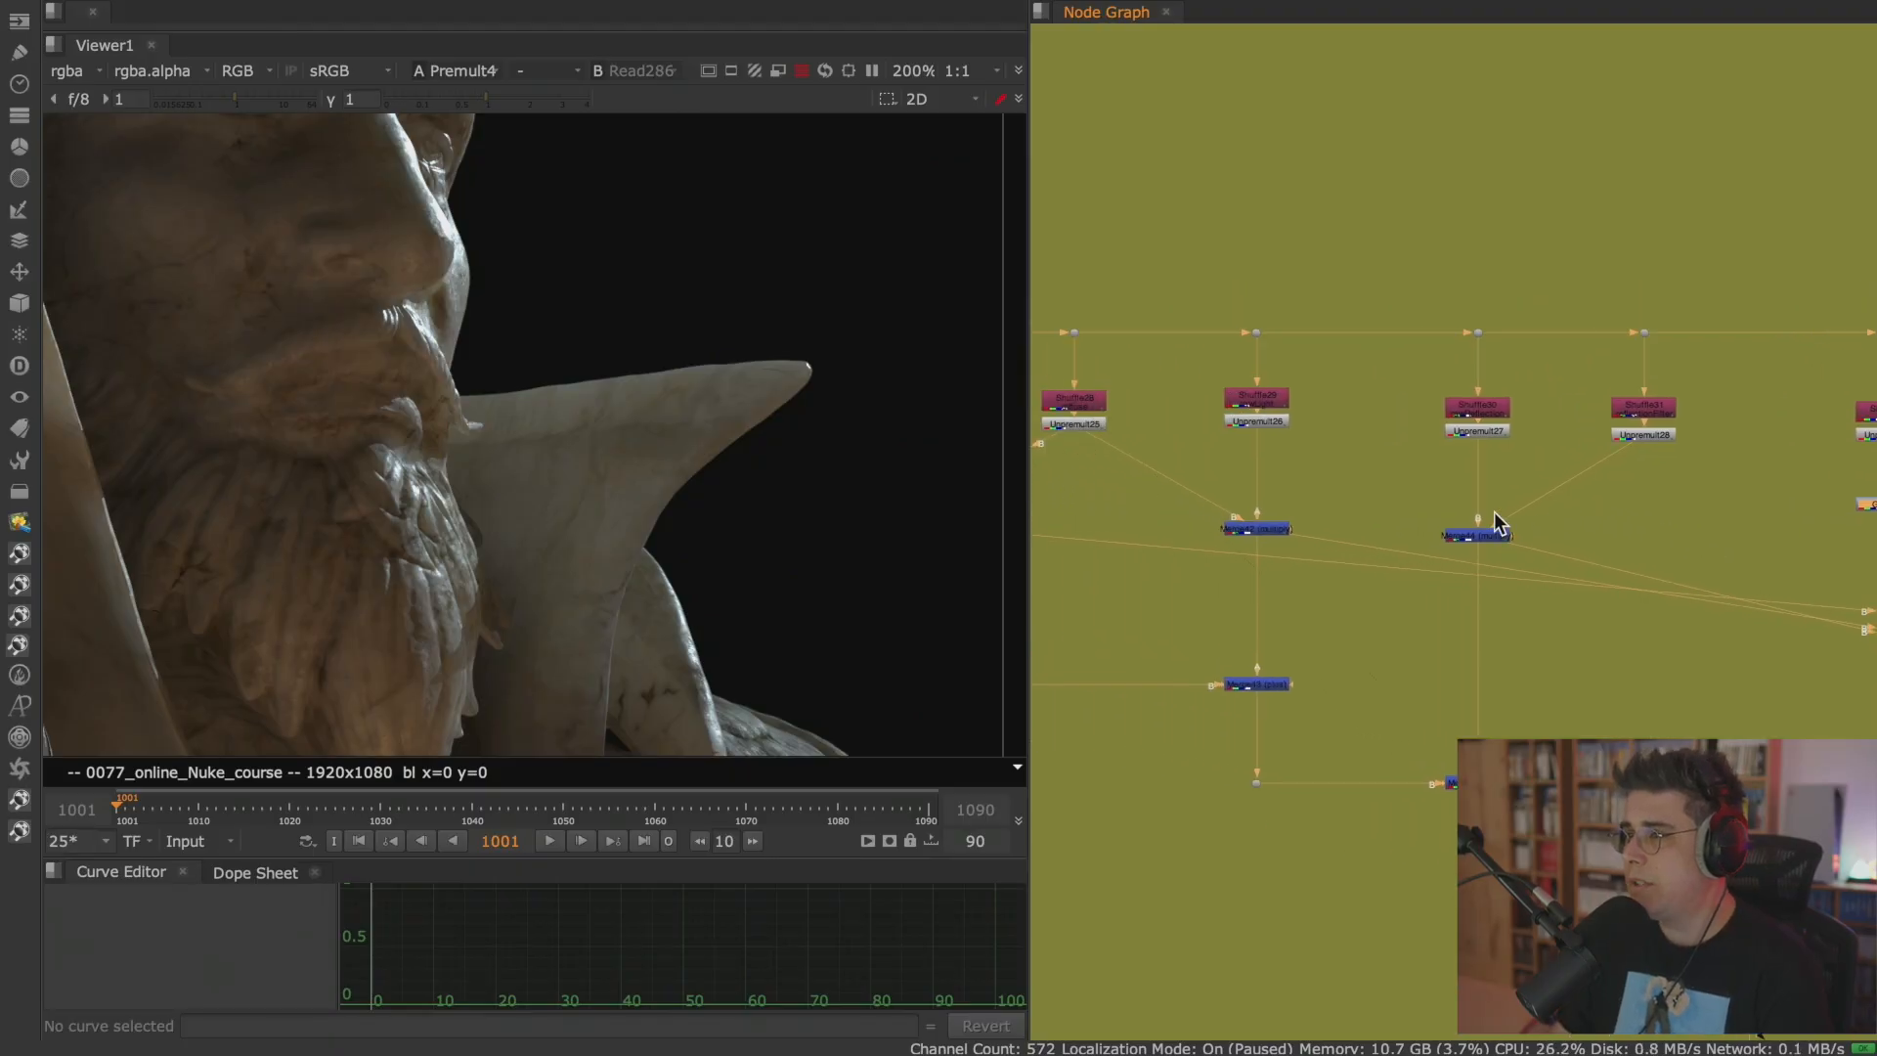
{"action": "scroll", "coordinate": [1315, 465], "scroll_direction": "up", "scroll_amount": 6}
{"action": "middle_click_drag", "start_coordinate": [1316, 466], "coordinate": [1476, 527]}
{"action": "left_click", "coordinate": [1398, 415]}
{"action": "scroll", "coordinate": [1442, 501], "scroll_direction": "down", "scroll_amount": 2}
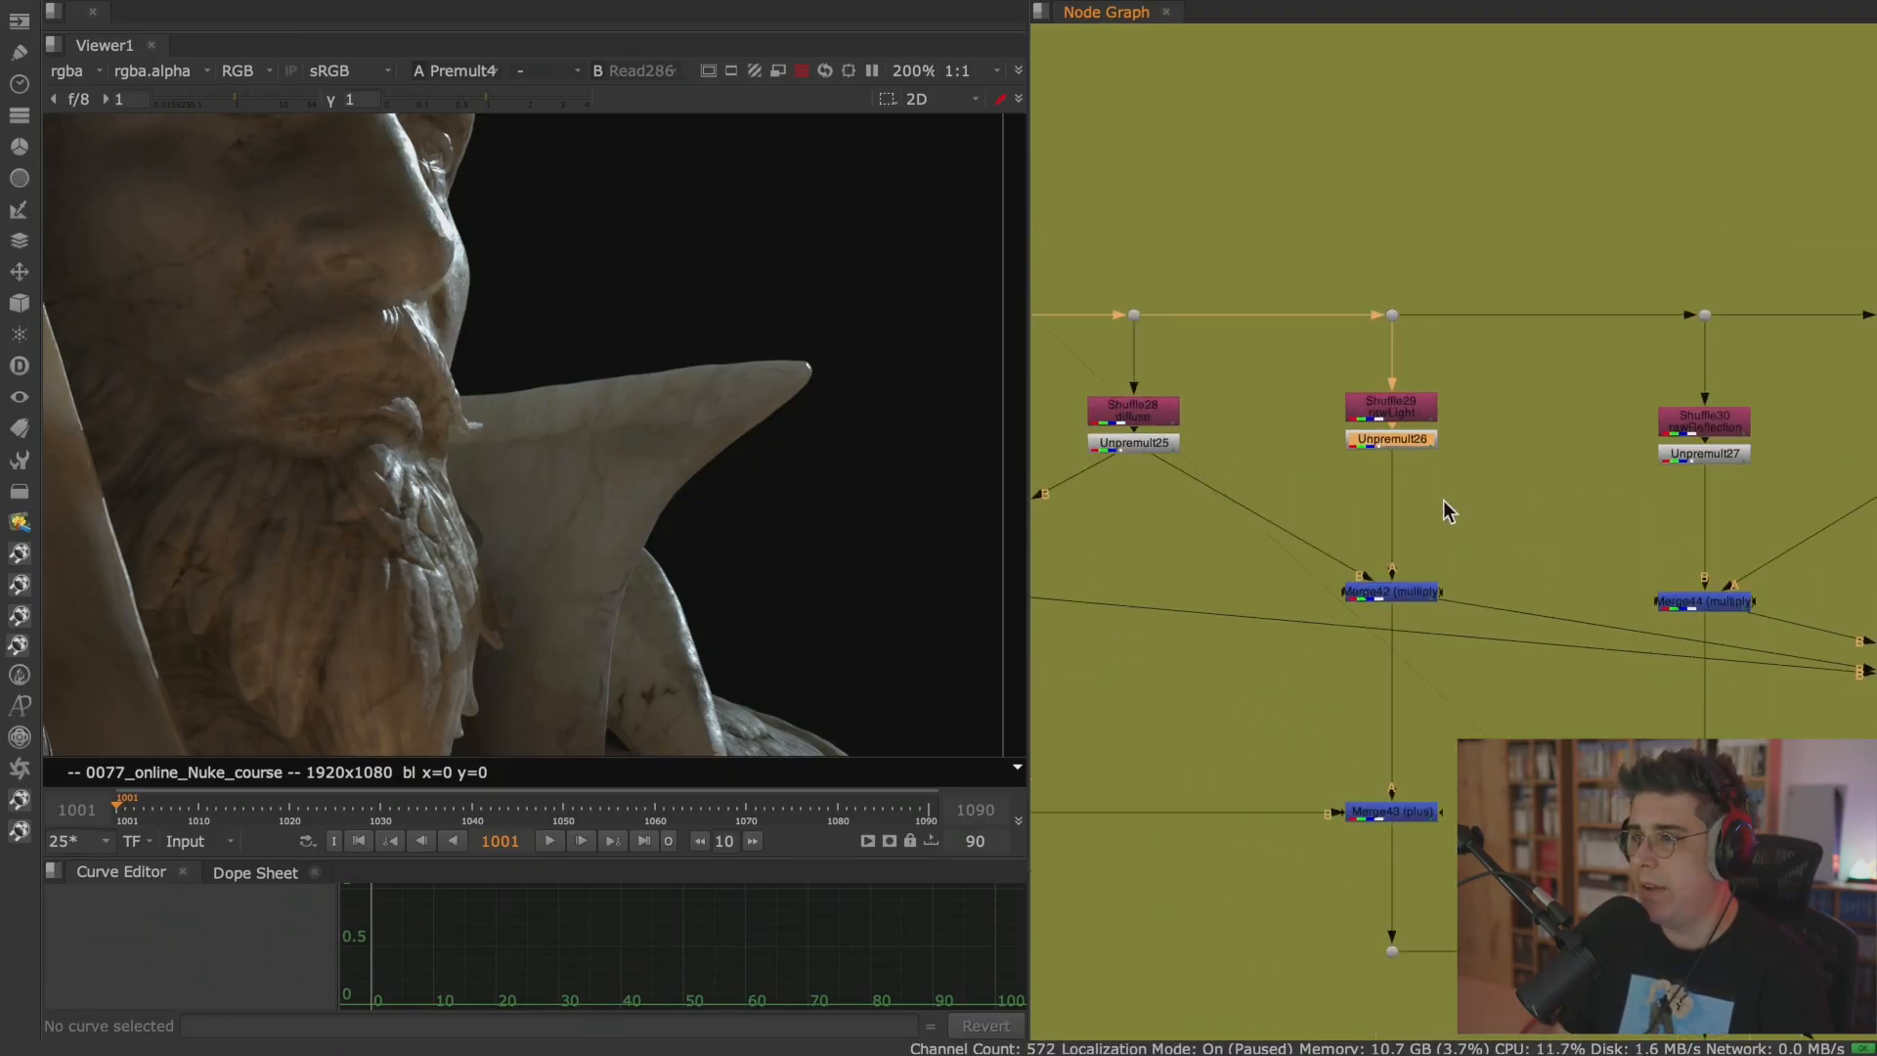
{"action": "middle_click_drag", "start_coordinate": [1650, 516], "coordinate": [1317, 497]}
{"action": "middle_click_drag", "start_coordinate": [1507, 496], "coordinate": [1451, 372]}
{"action": "key", "text": "g"}
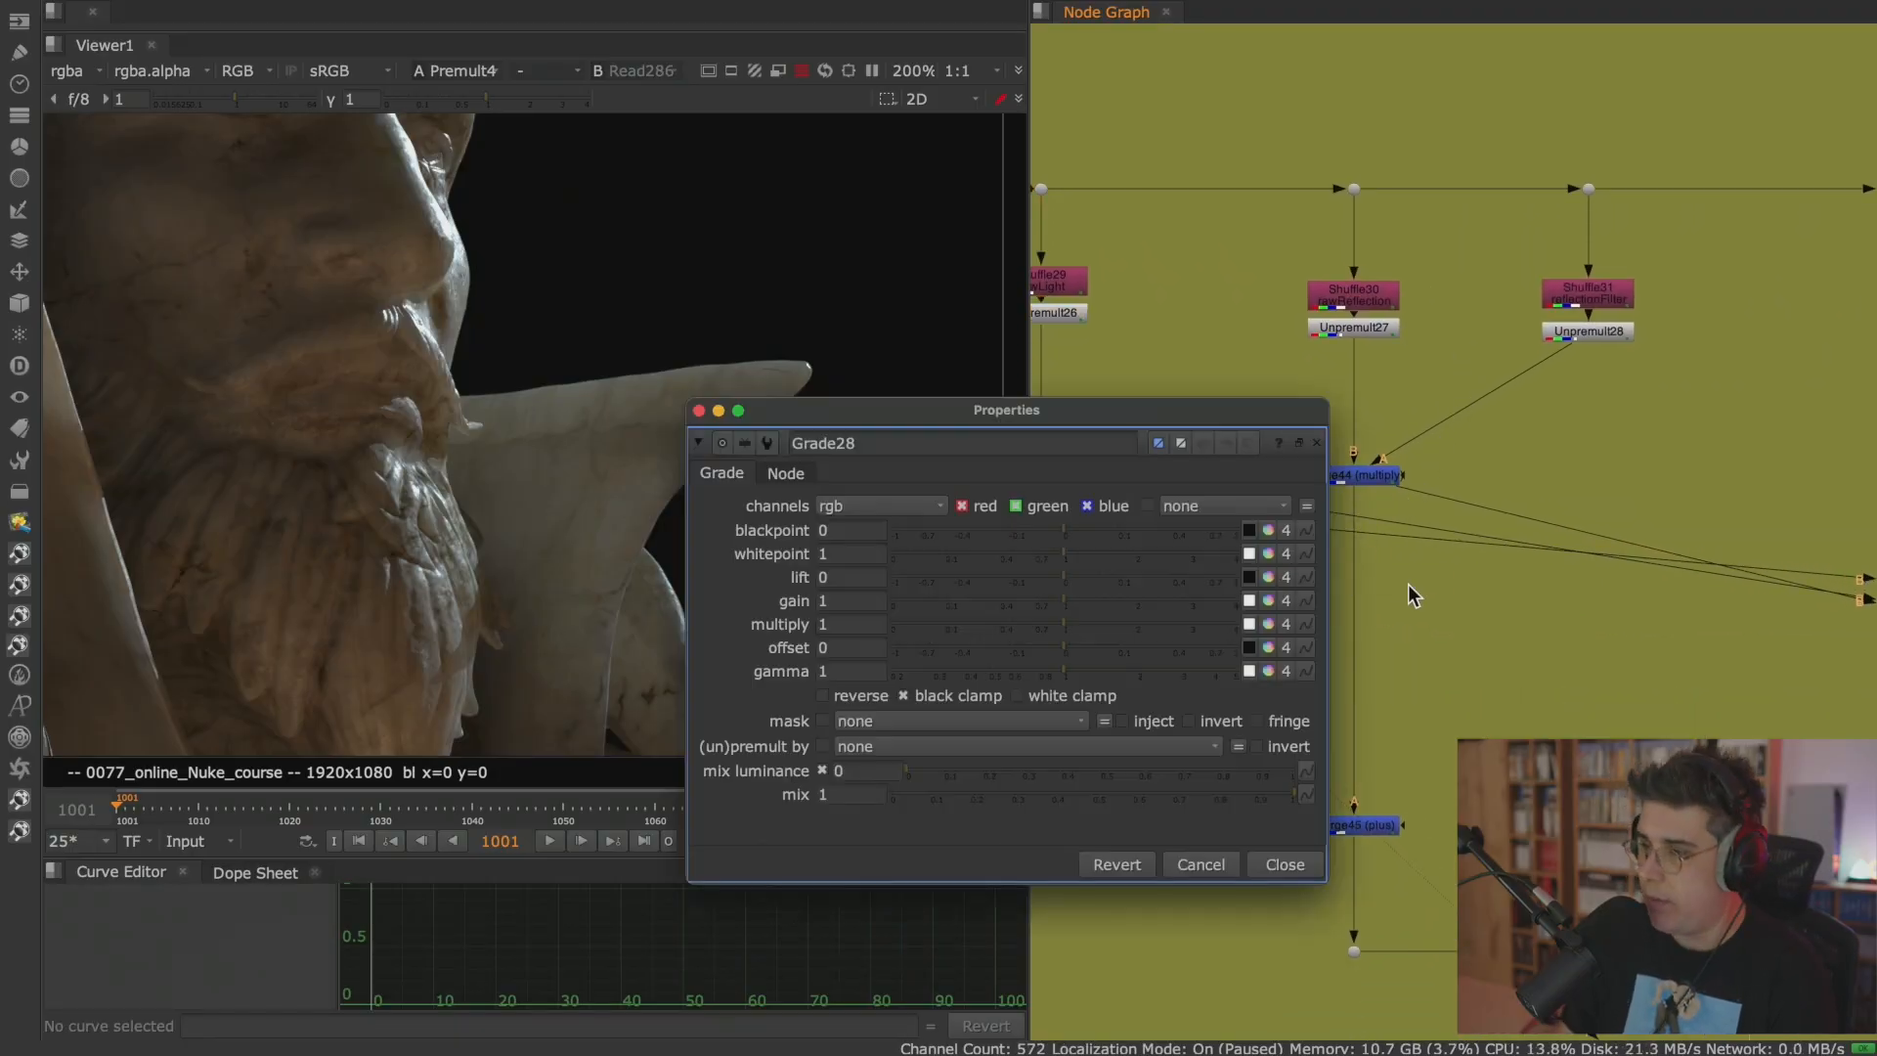
{"action": "left_click", "coordinate": [1282, 863]}
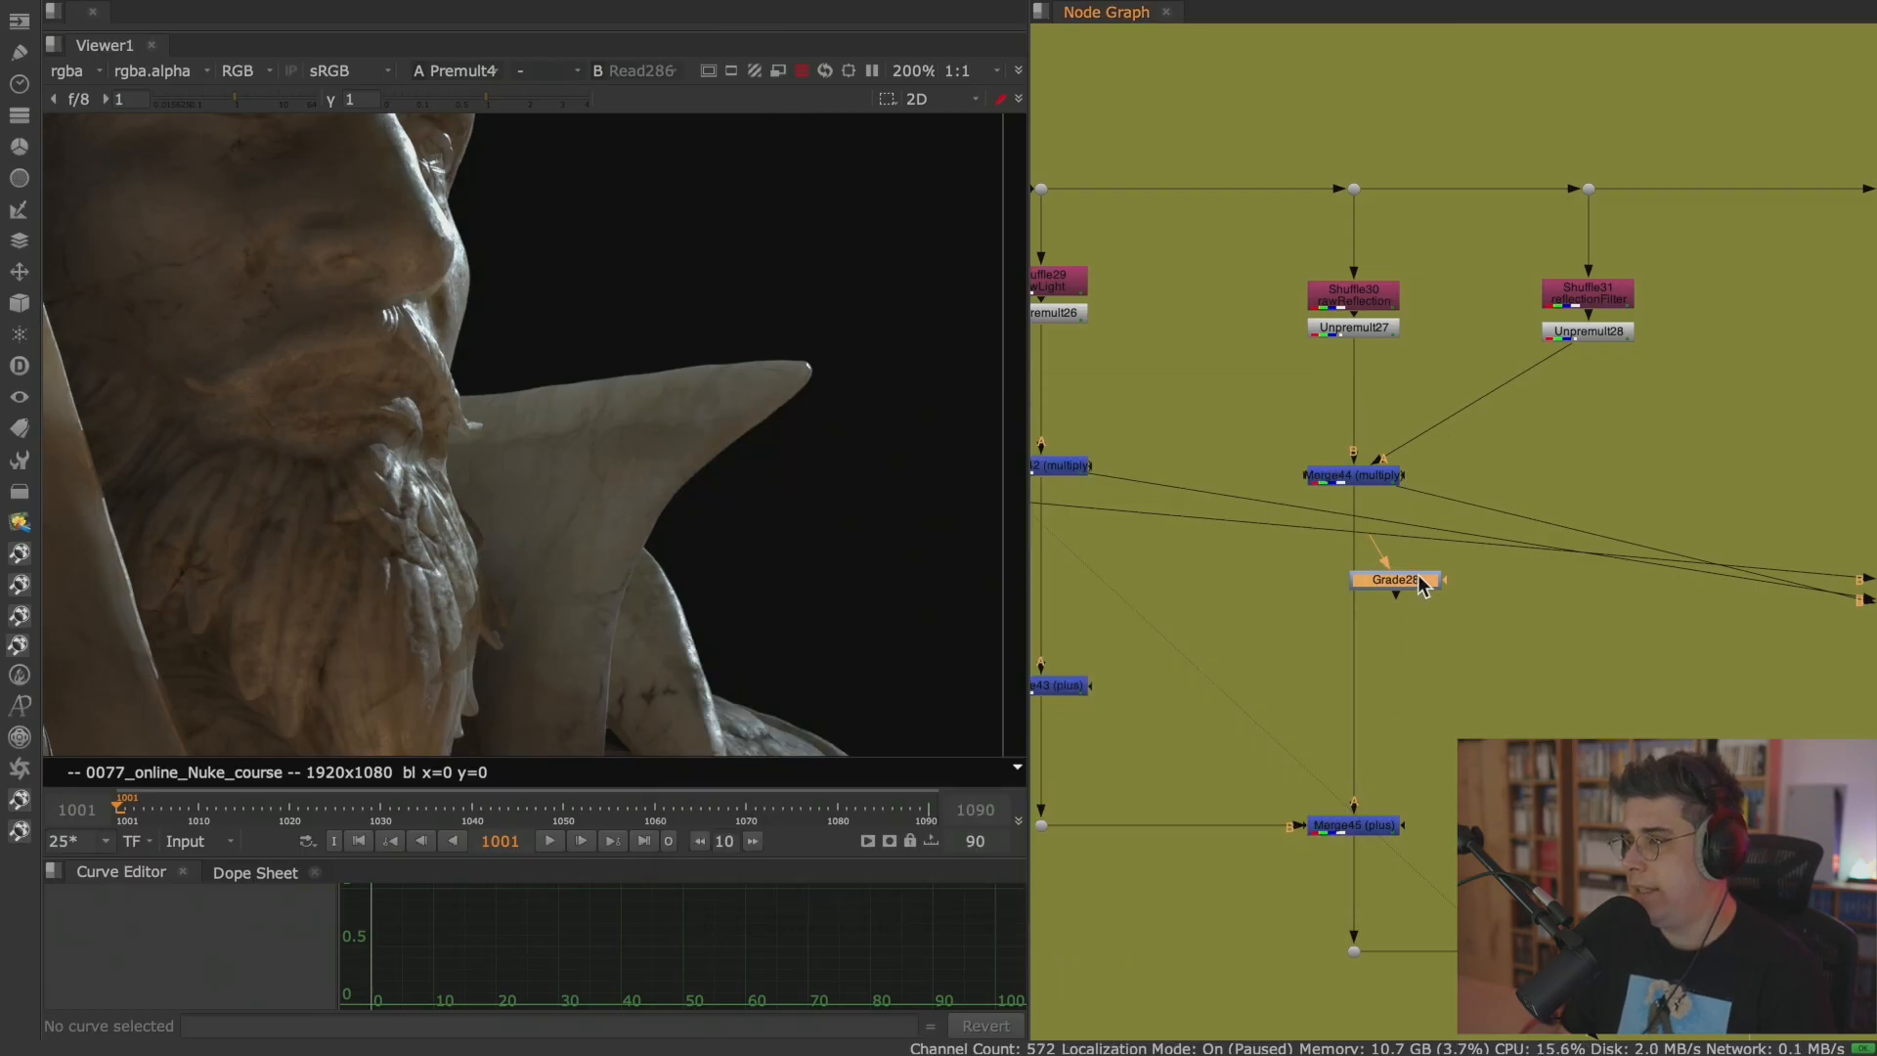
{"action": "double_click", "coordinate": [1361, 585]}
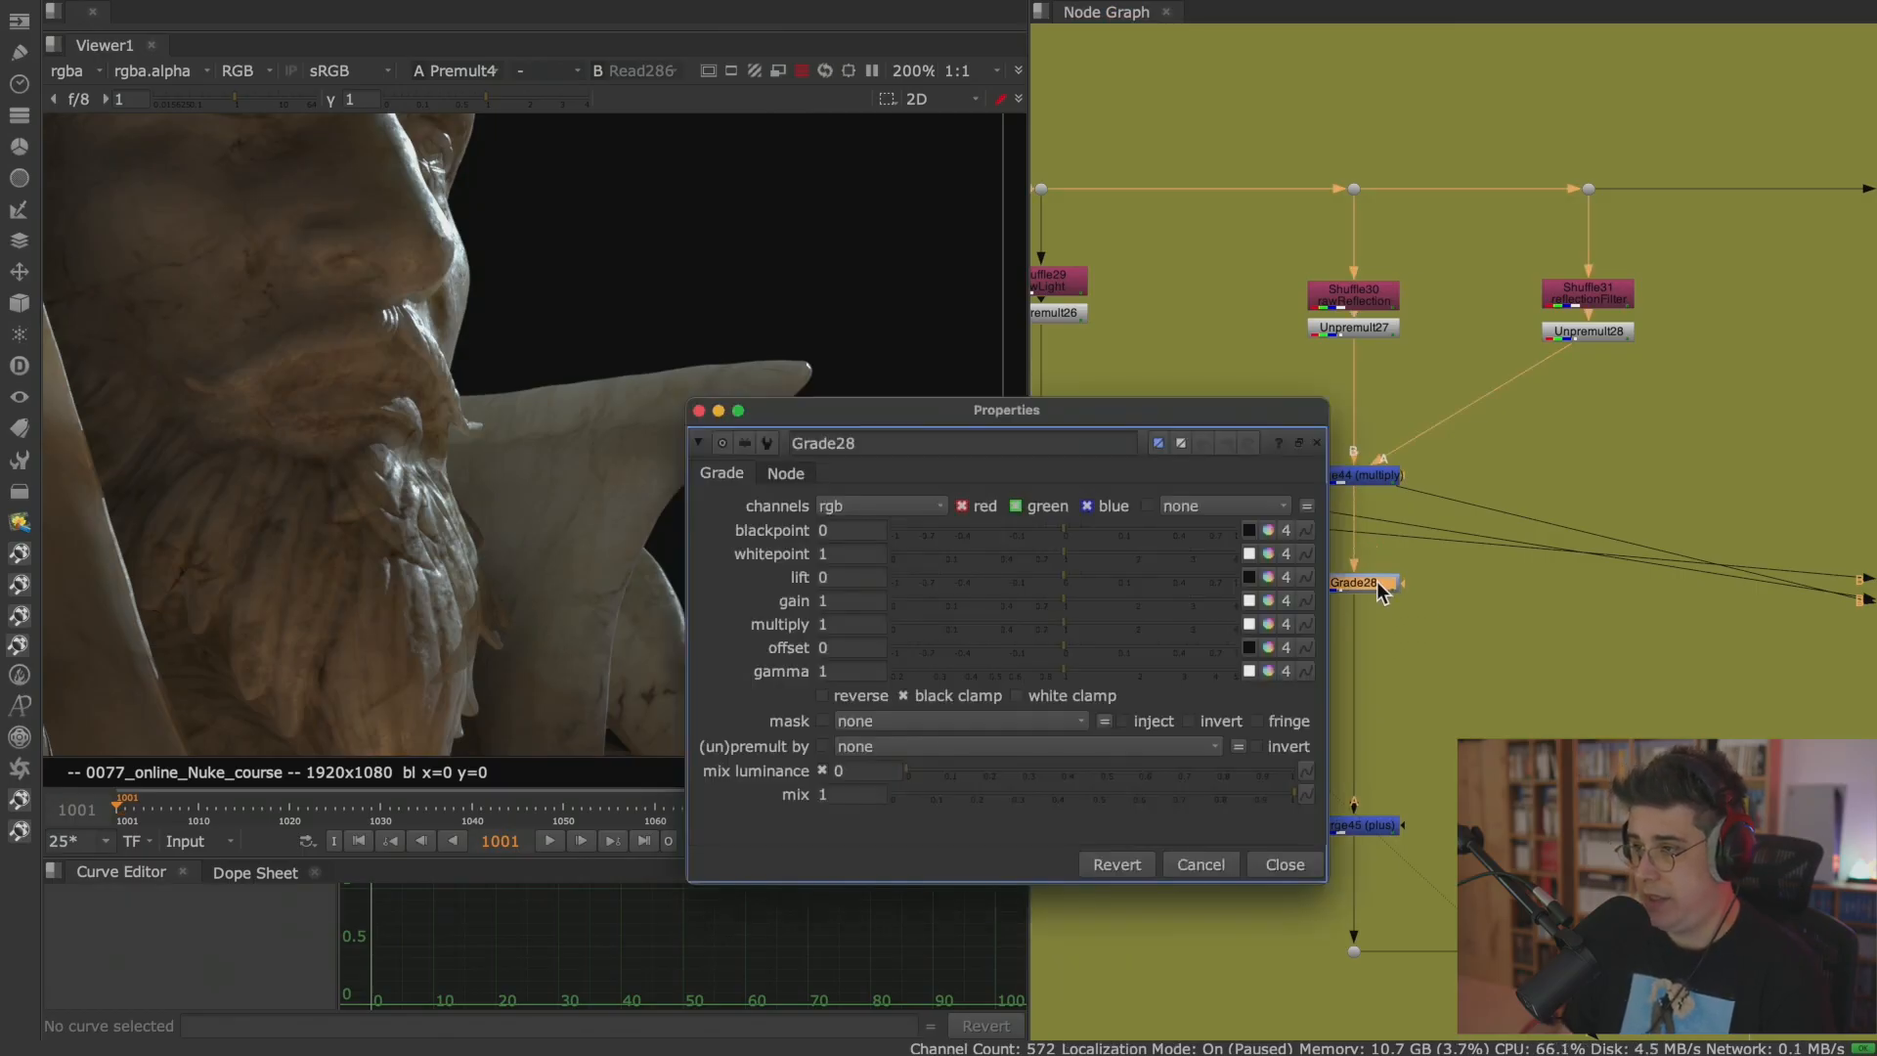
Set the reflection Grade's multiply to 0 and examine the statue's collar and beard in the viewer.
{"action": "left_click_drag", "start_coordinate": [1188, 415], "coordinate": [1584, 49]}
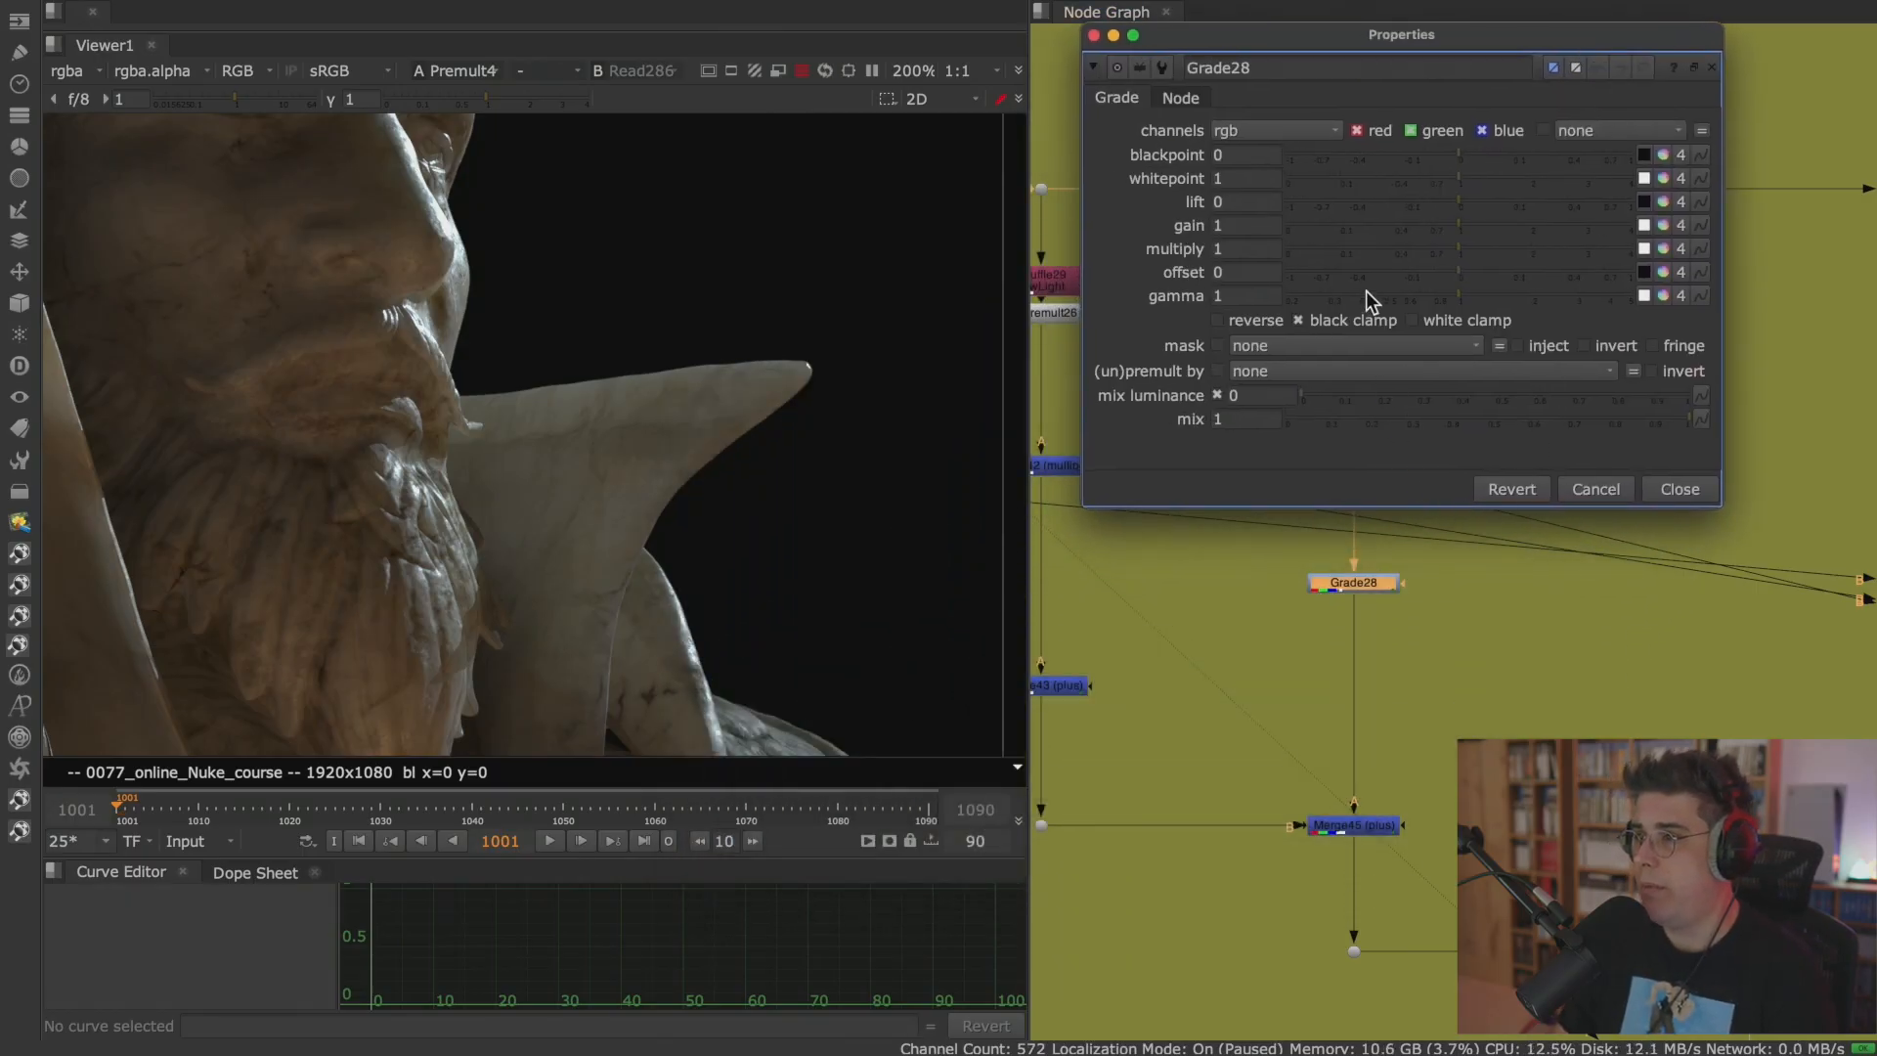
{"action": "left_click_drag", "start_coordinate": [1451, 250], "coordinate": [1243, 260]}
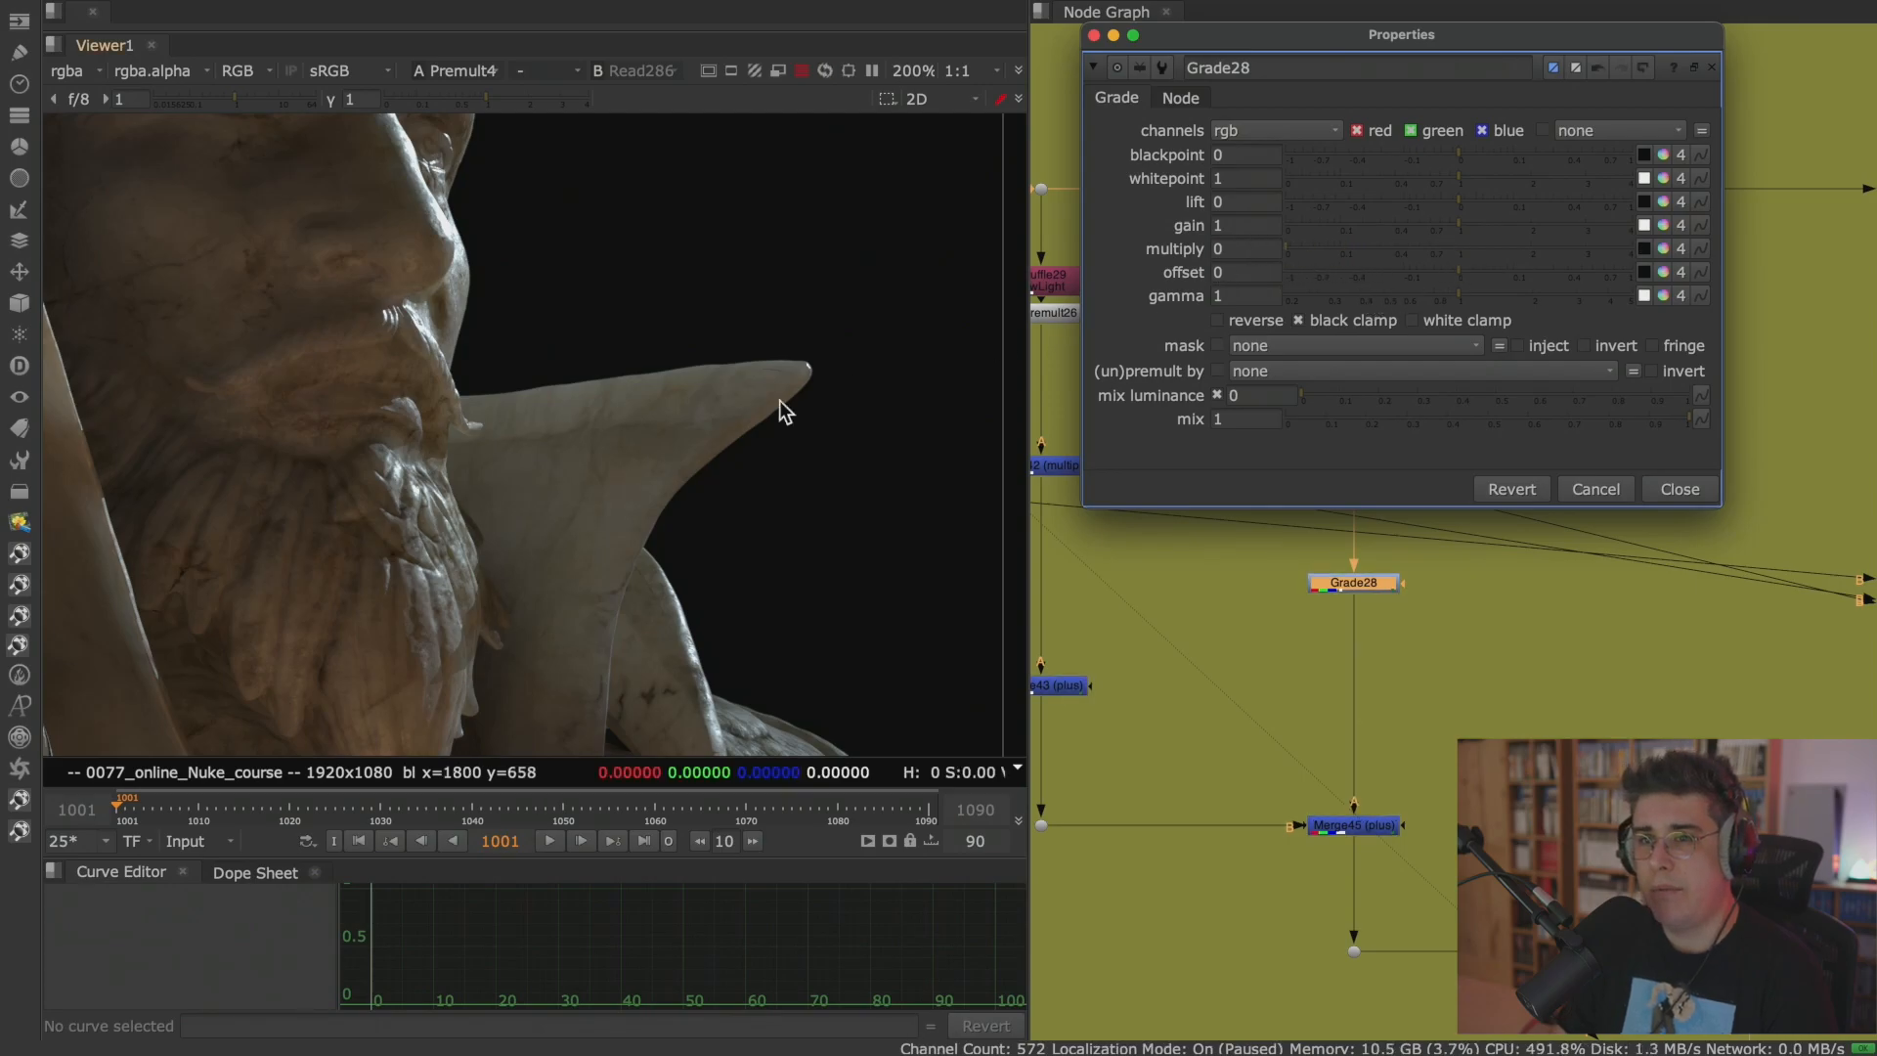
{"action": "scroll", "coordinate": [594, 475], "scroll_direction": "down", "scroll_amount": 5}
{"action": "middle_click_drag", "start_coordinate": [595, 475], "coordinate": [728, 413]}
{"action": "scroll", "coordinate": [1511, 700], "scroll_direction": "down", "scroll_amount": 4}
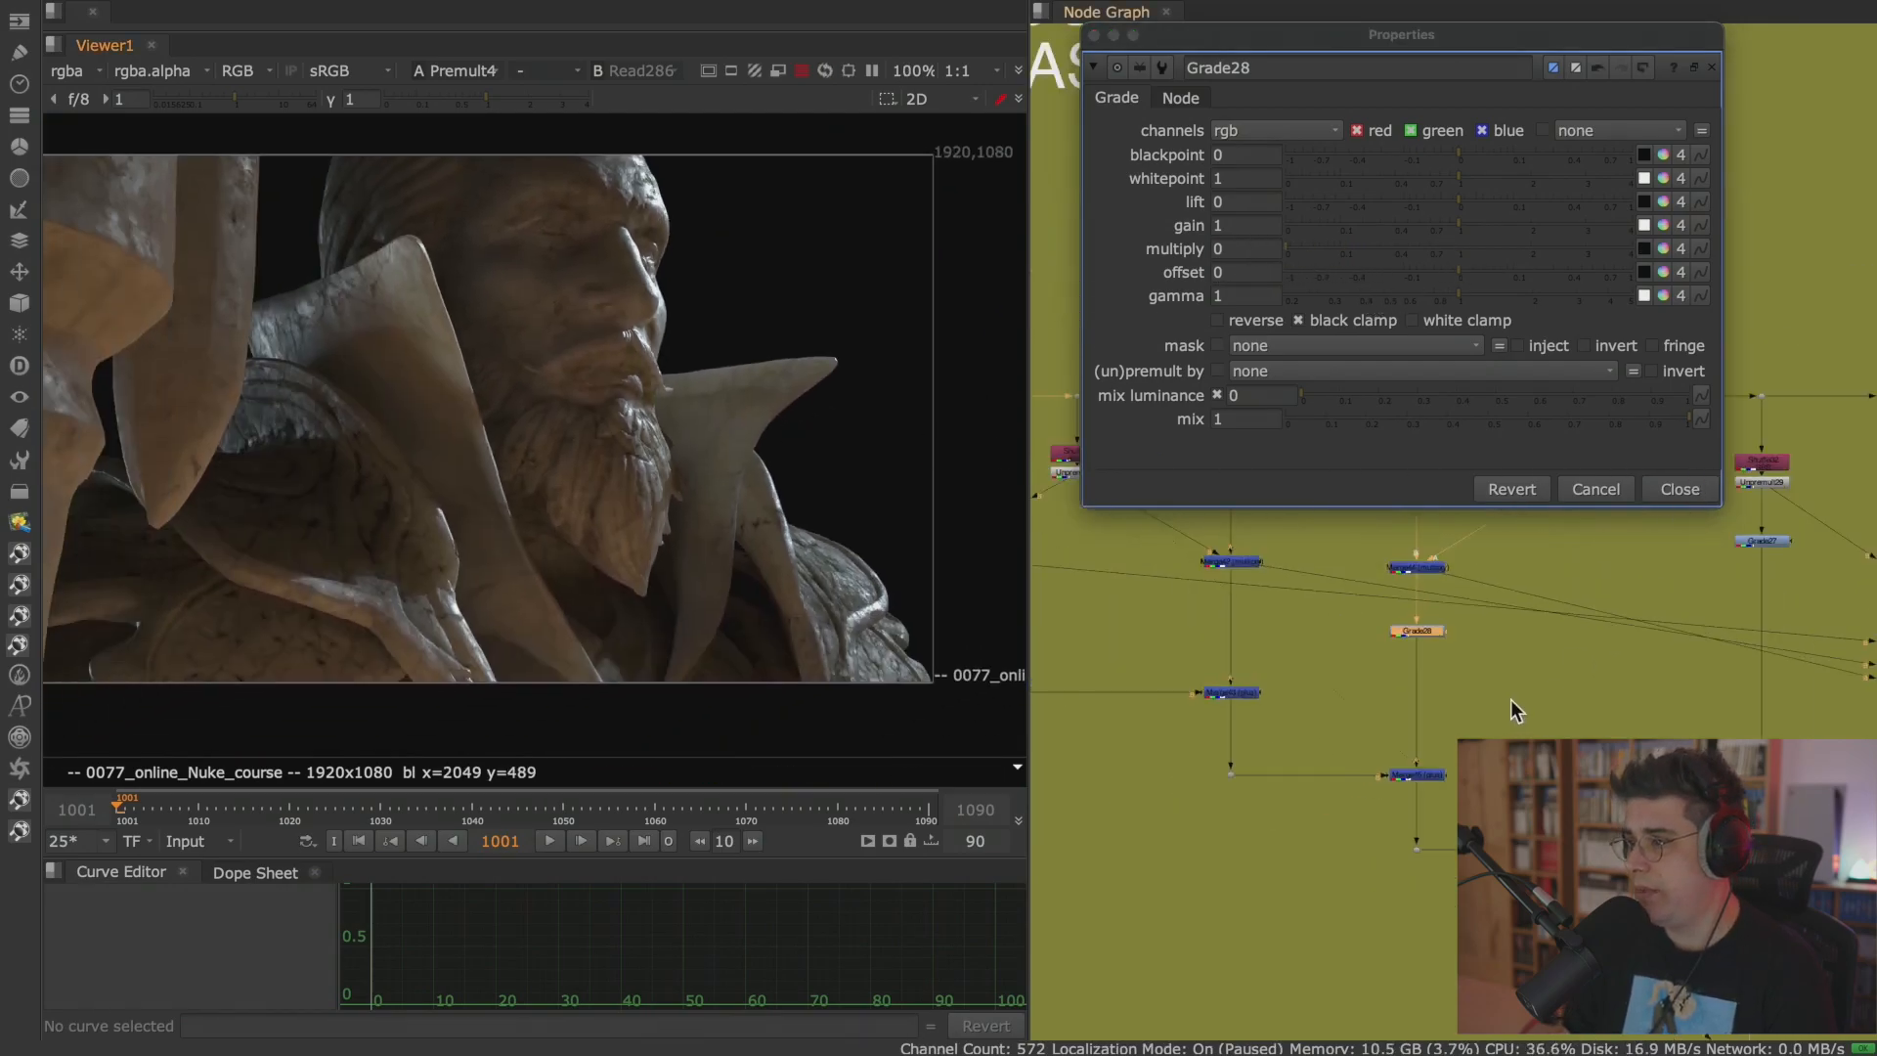
View the specular branch's Unpremult30 output and insert a Grade node below it, closing the new node's properties.
{"action": "scroll", "coordinate": [1510, 700], "scroll_direction": "down", "scroll_amount": 2}
{"action": "scroll", "coordinate": [1568, 715], "scroll_direction": "up", "scroll_amount": 4}
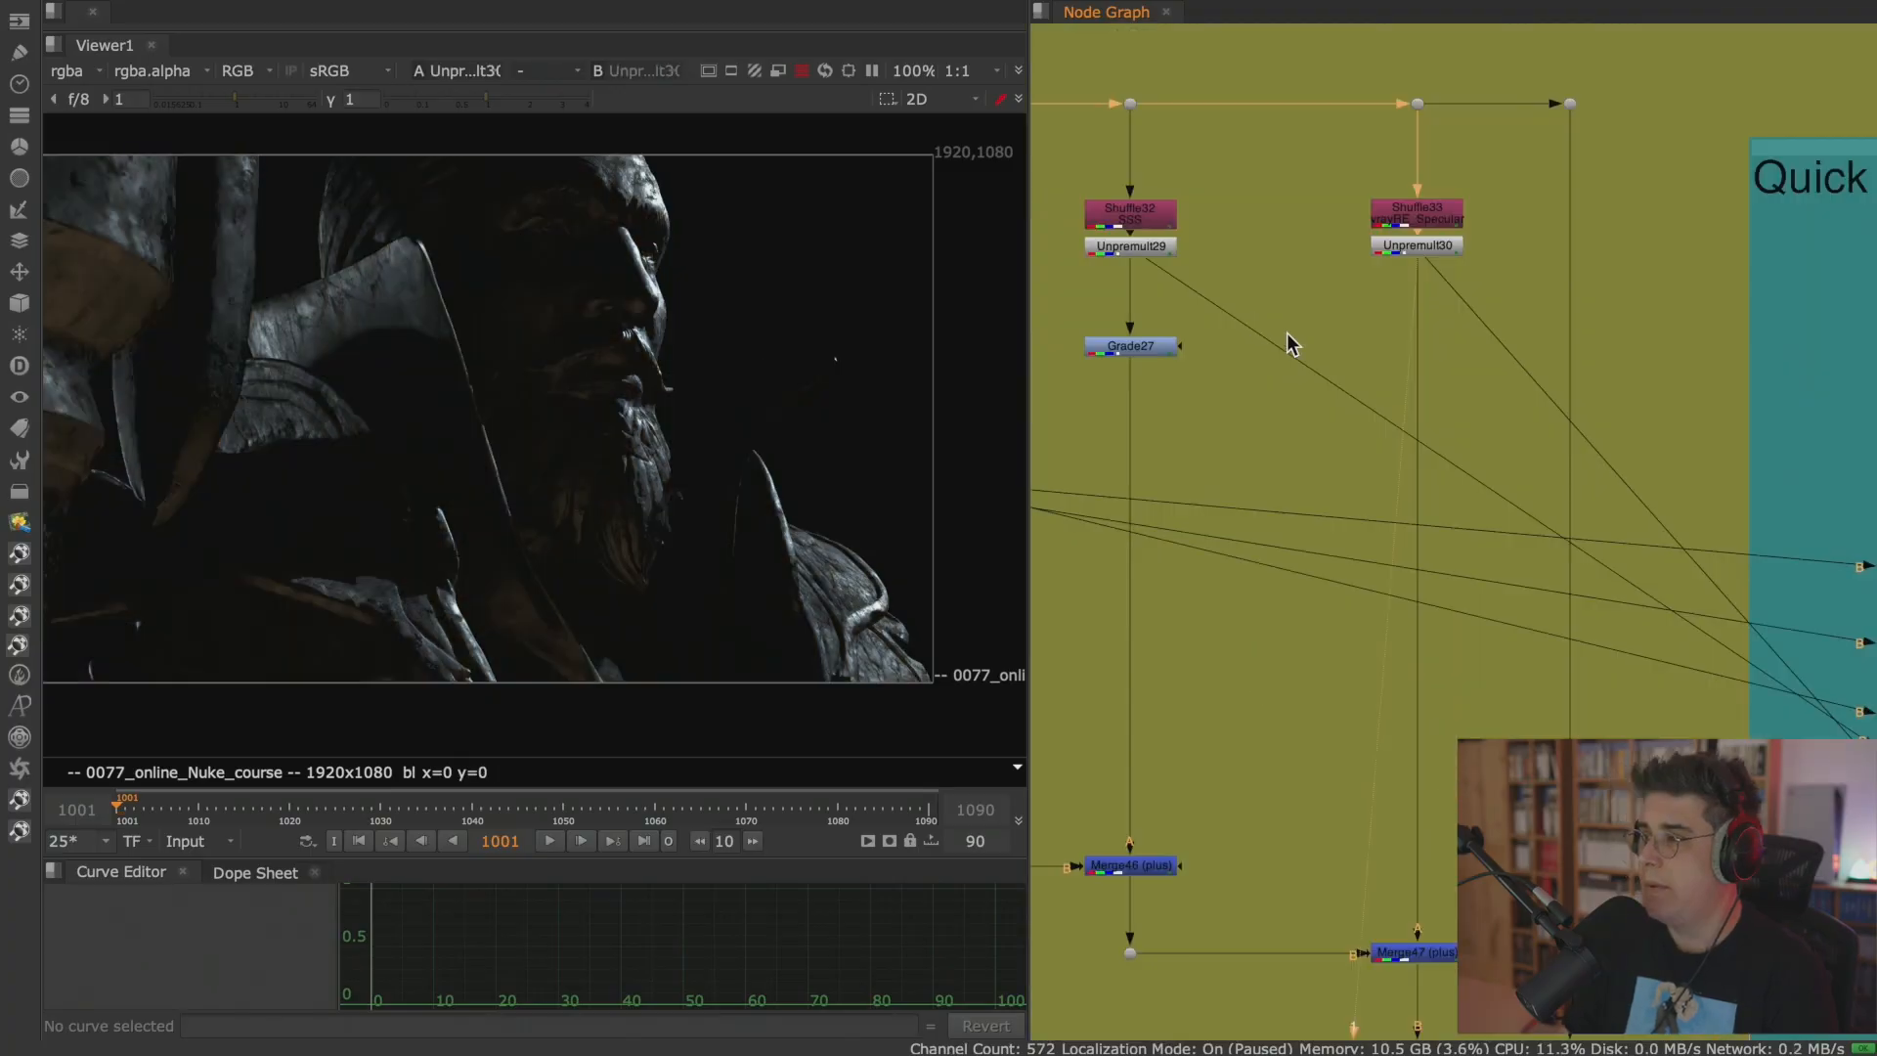
{"action": "key", "text": "g"}
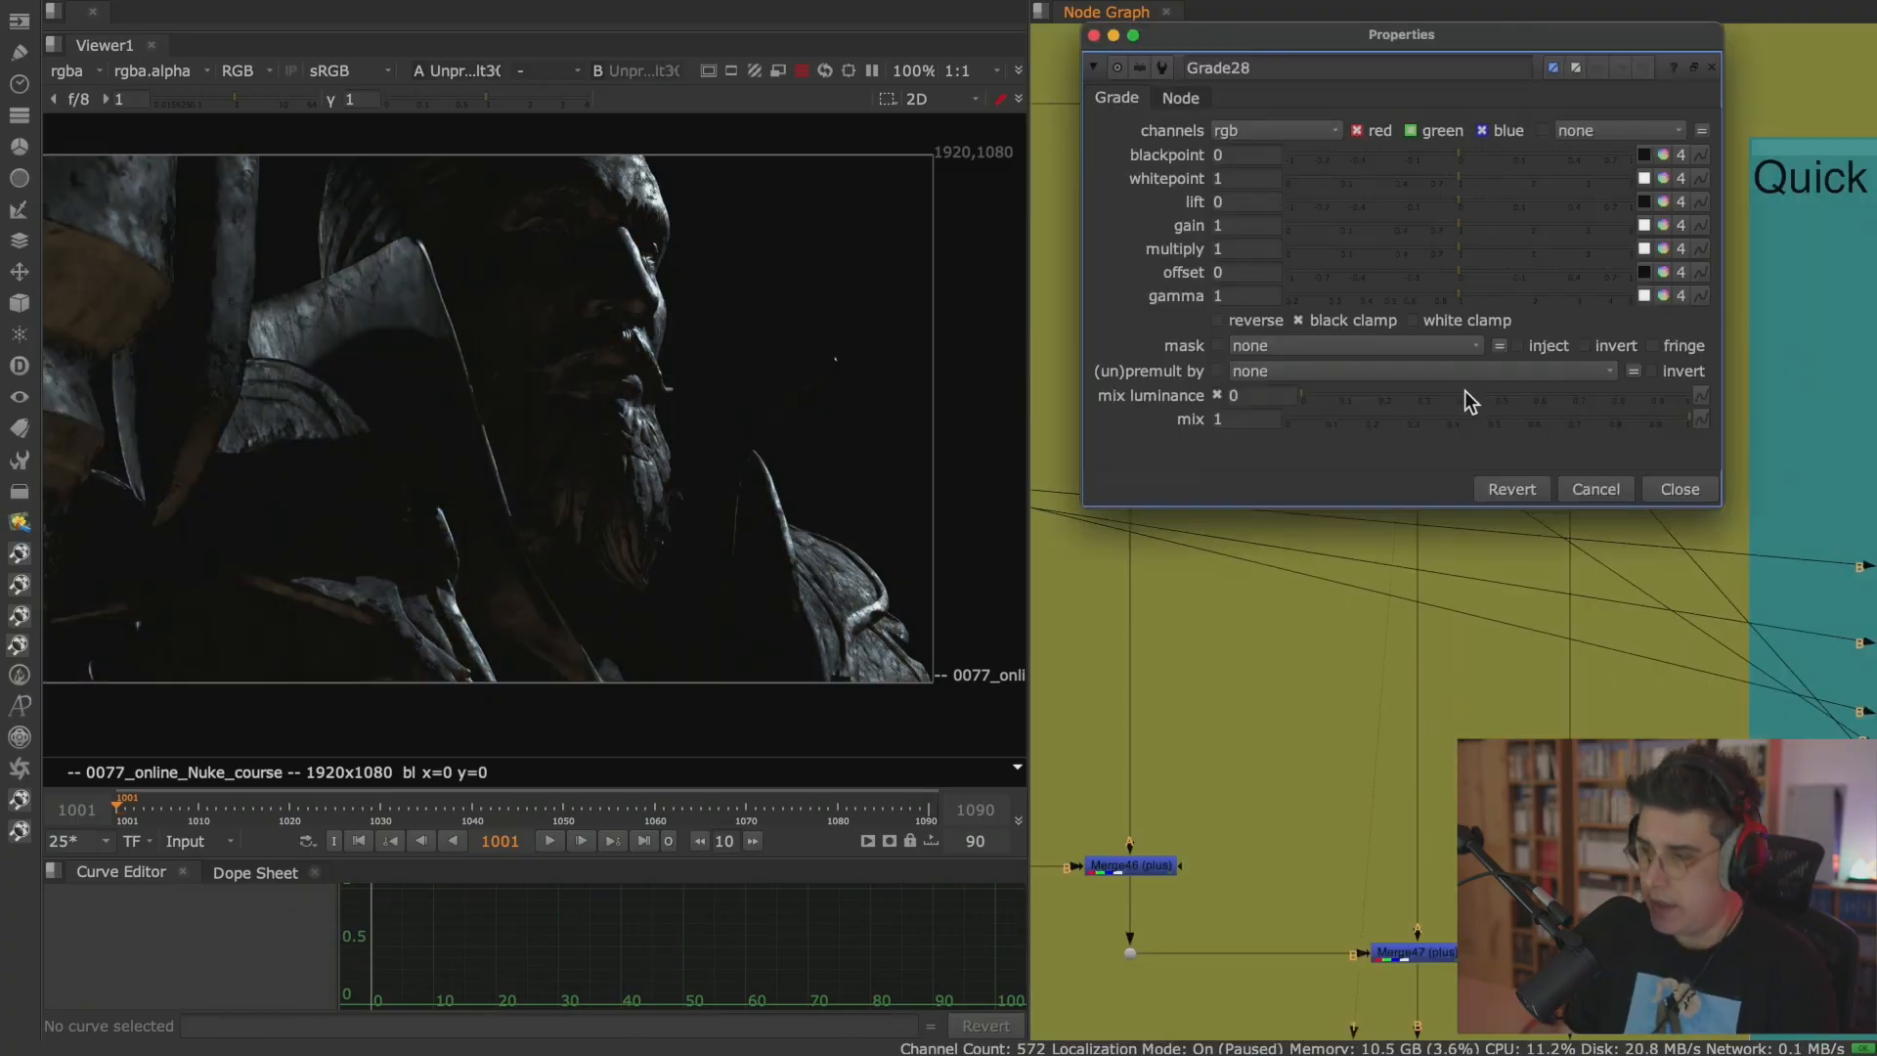
{"action": "left_click", "coordinate": [1629, 485]}
{"action": "left_click_drag", "start_coordinate": [1463, 390], "coordinate": [1439, 494]}
{"action": "middle_click_drag", "start_coordinate": [1494, 620], "coordinate": [1531, 192]}
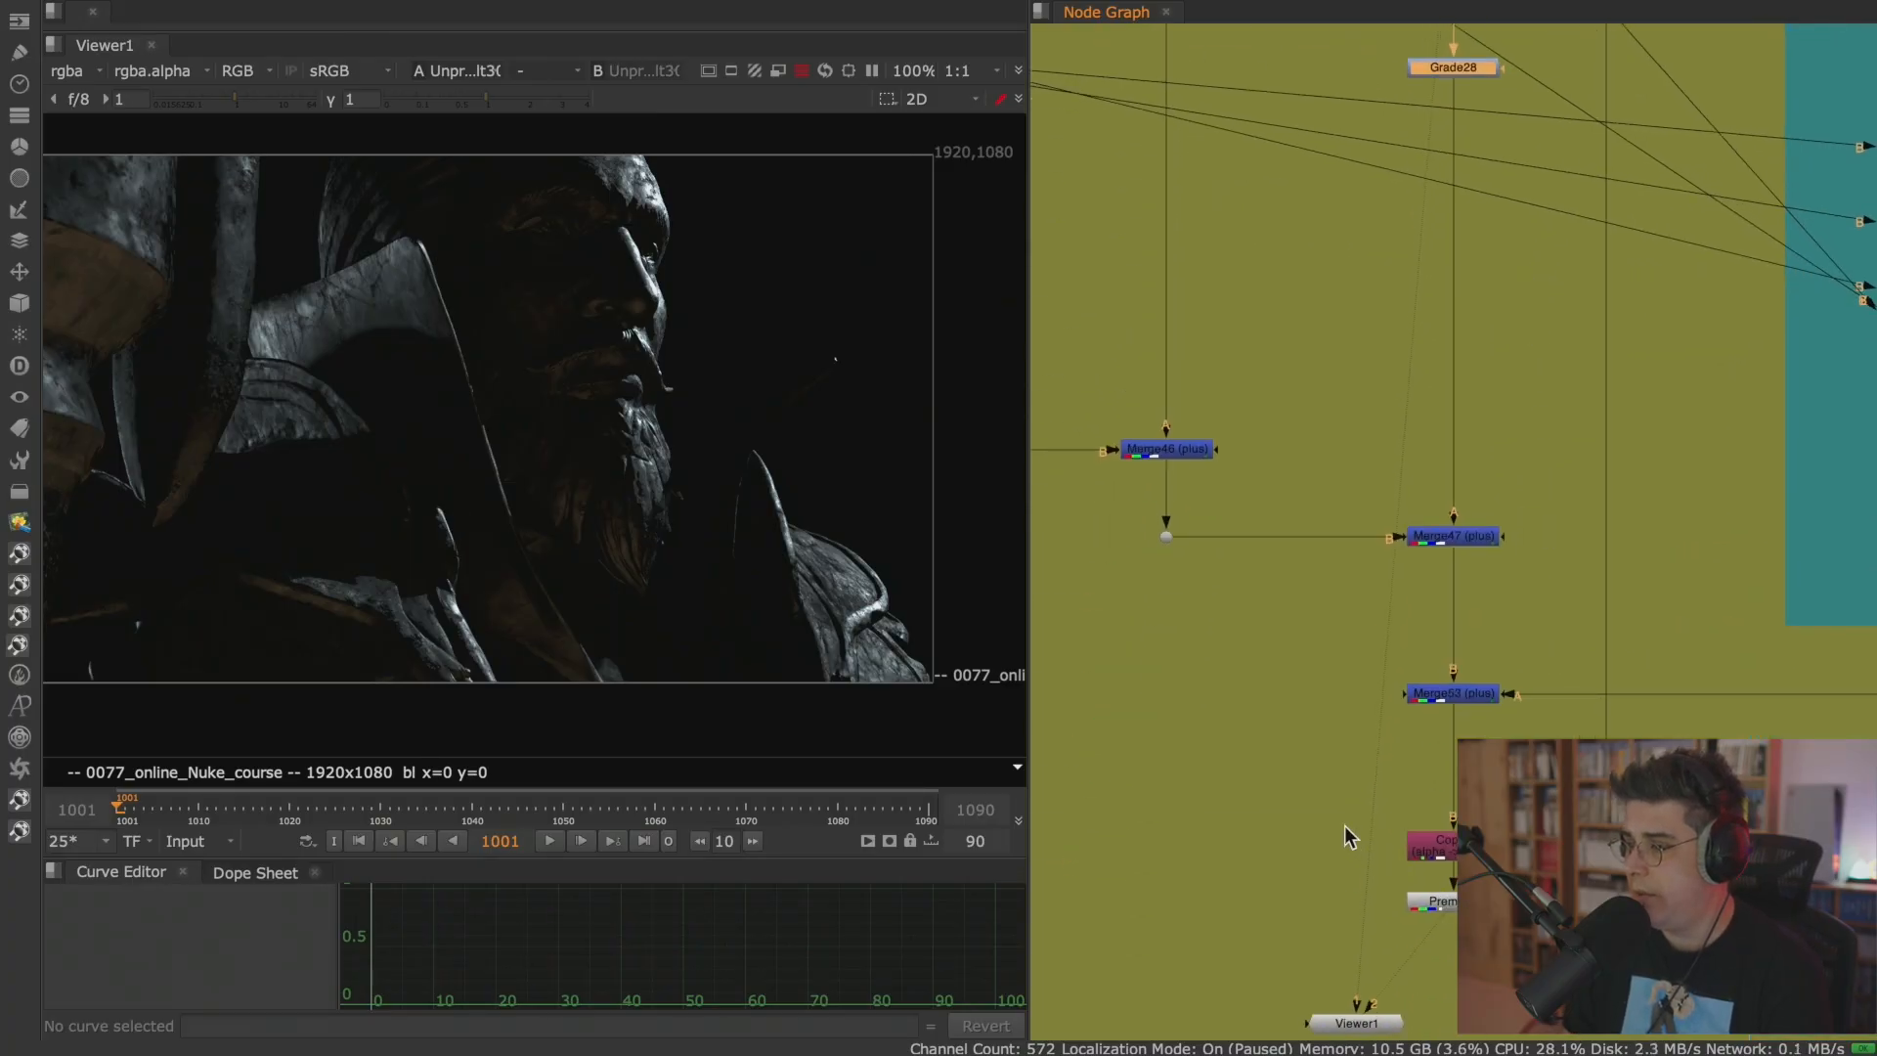
Compare the original Read286 render with the rebuilt Premult4 output in the viewer.
{"action": "scroll", "coordinate": [1347, 828], "scroll_direction": "down", "scroll_amount": 8}
{"action": "middle_click_drag", "start_coordinate": [1066, 498], "coordinate": [1245, 514]}
{"action": "left_click", "coordinate": [1122, 528]}
{"action": "key", "text": "1"}
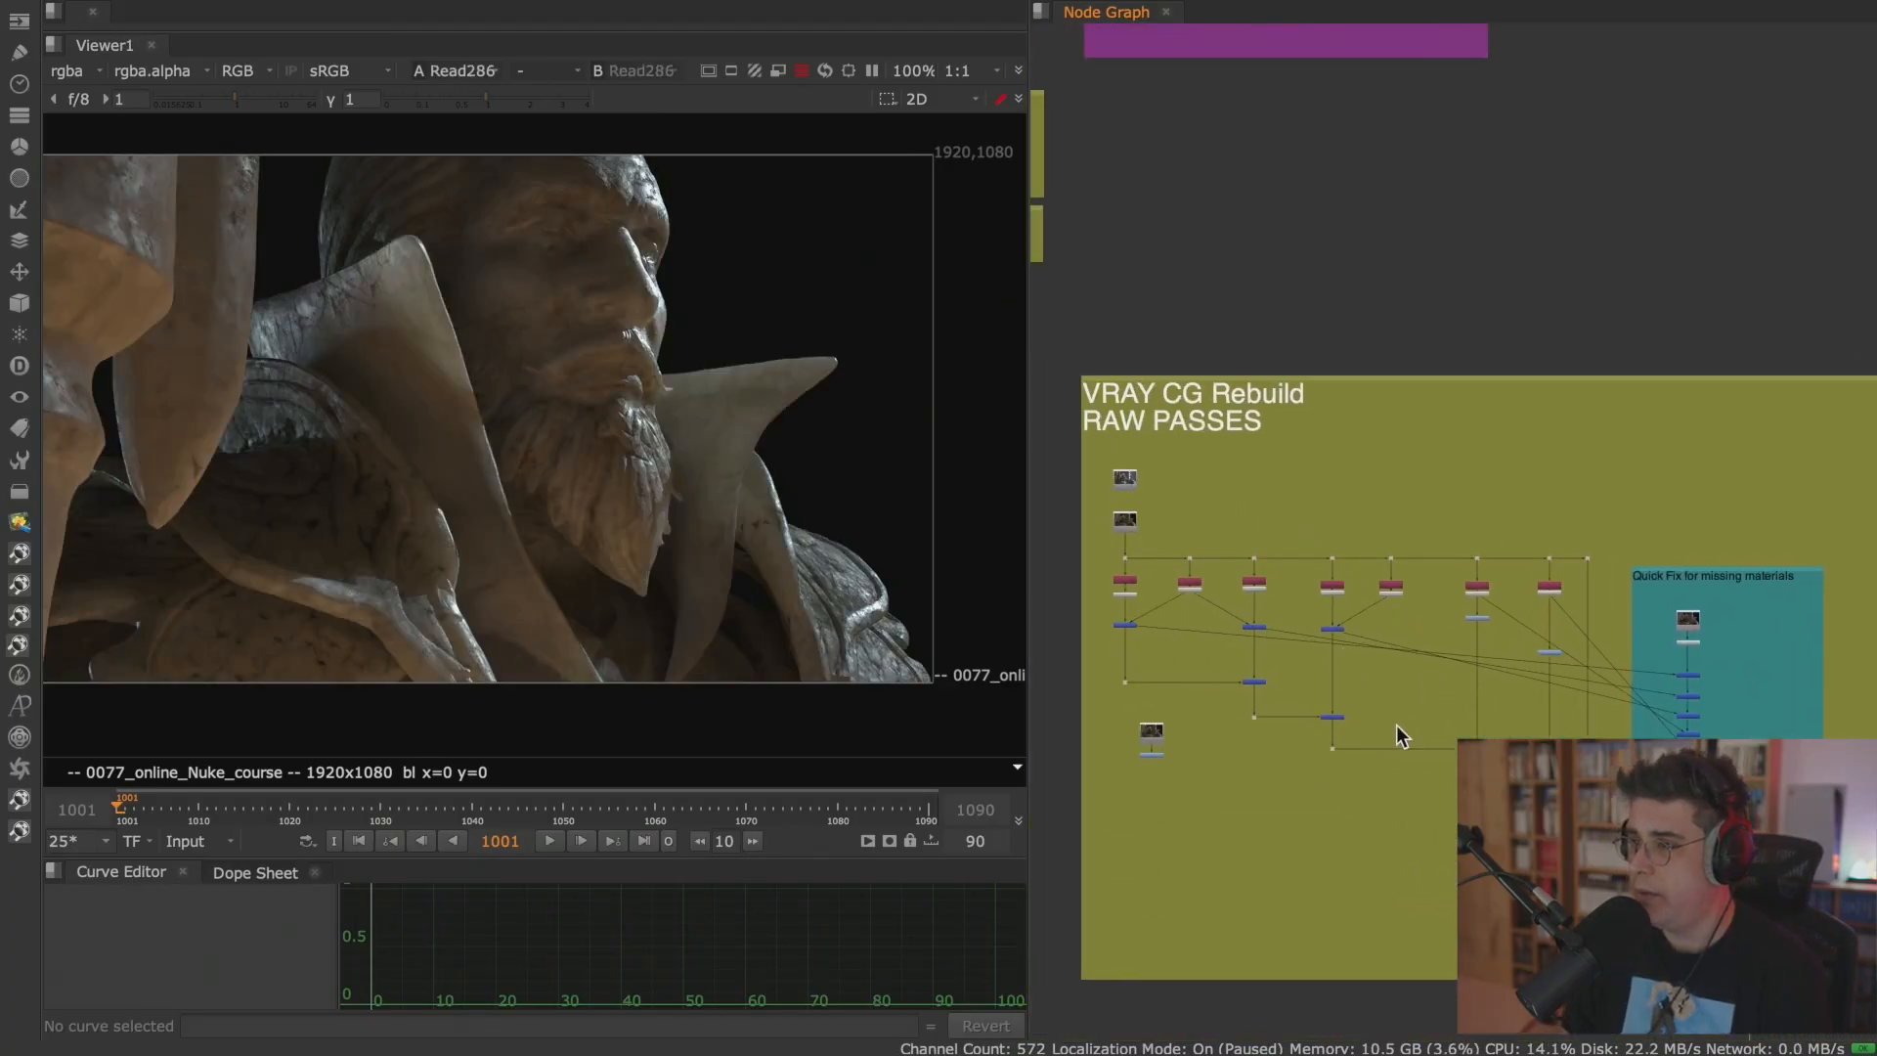
{"action": "key", "text": "1"}
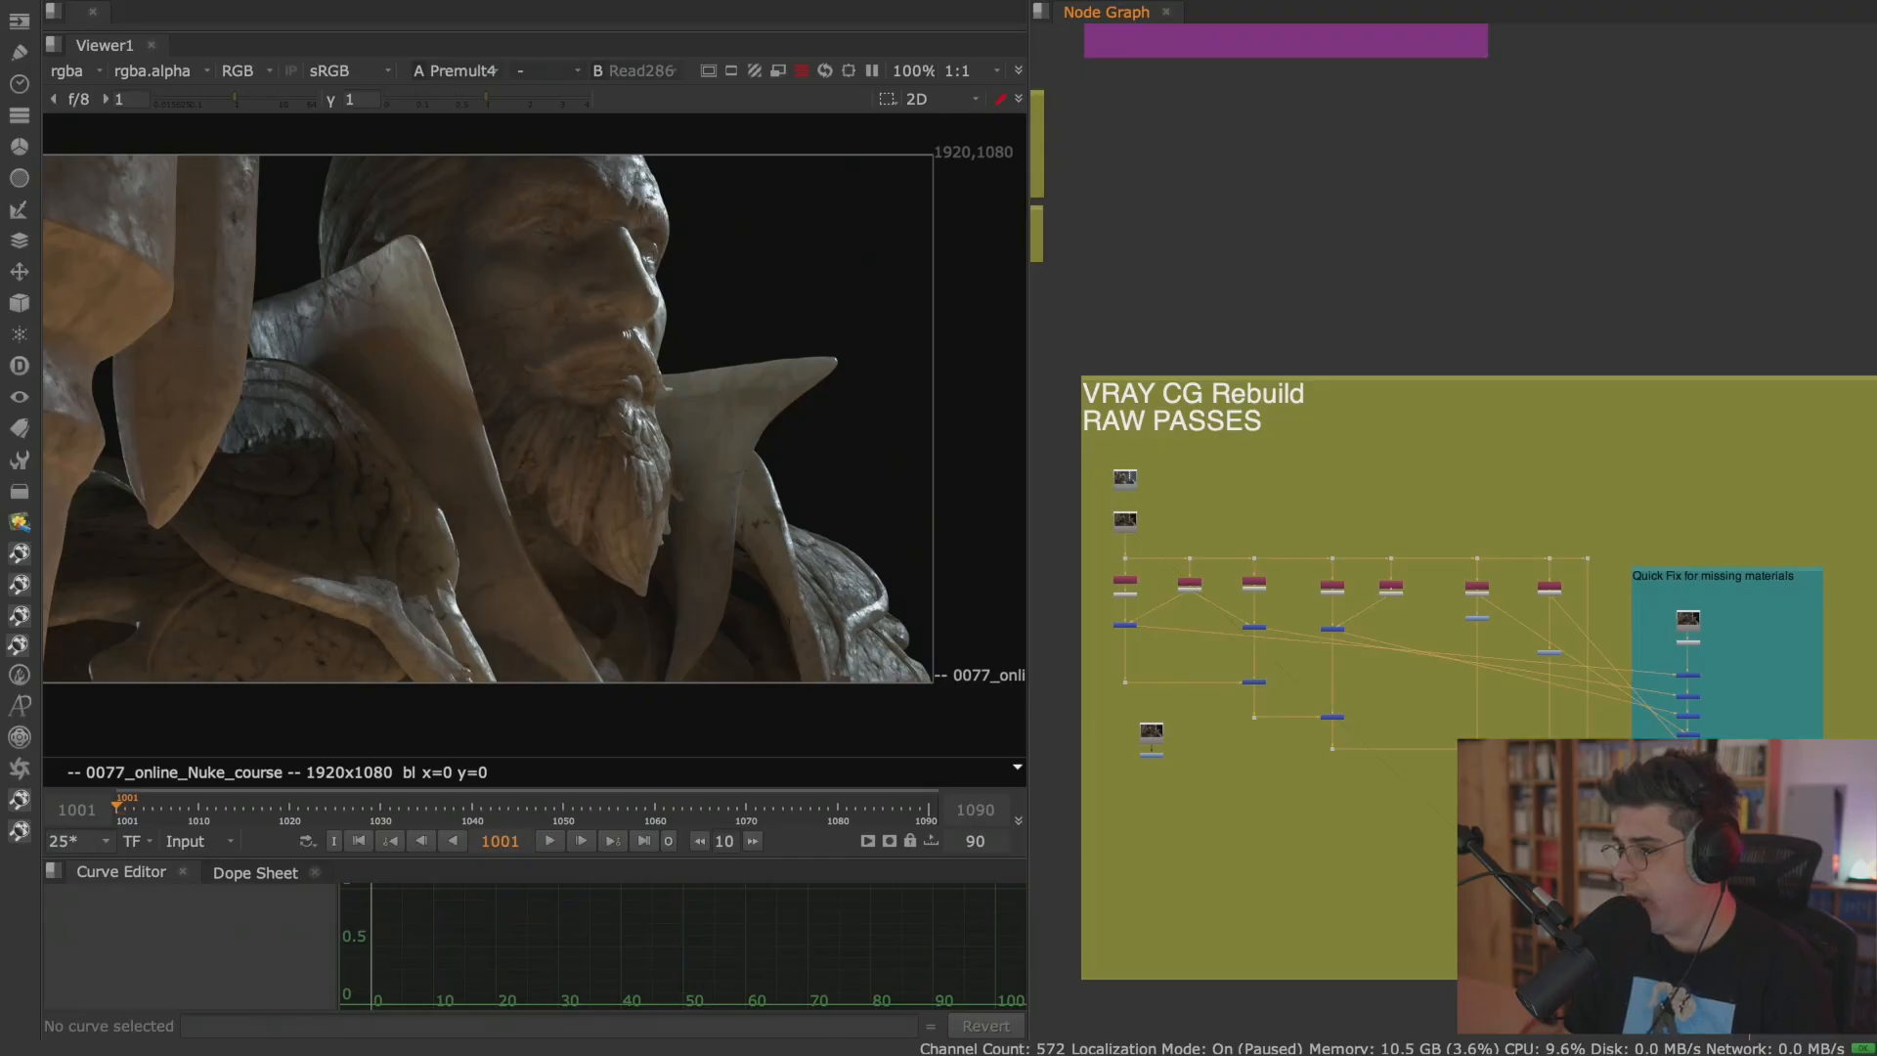
Test the specular branch's Grade28 with multiply at 0, set multiply to 1.02, and close its properties.
{"action": "scroll", "coordinate": [1540, 666], "scroll_direction": "up", "scroll_amount": 6}
{"action": "double_click", "coordinate": [1592, 601]}
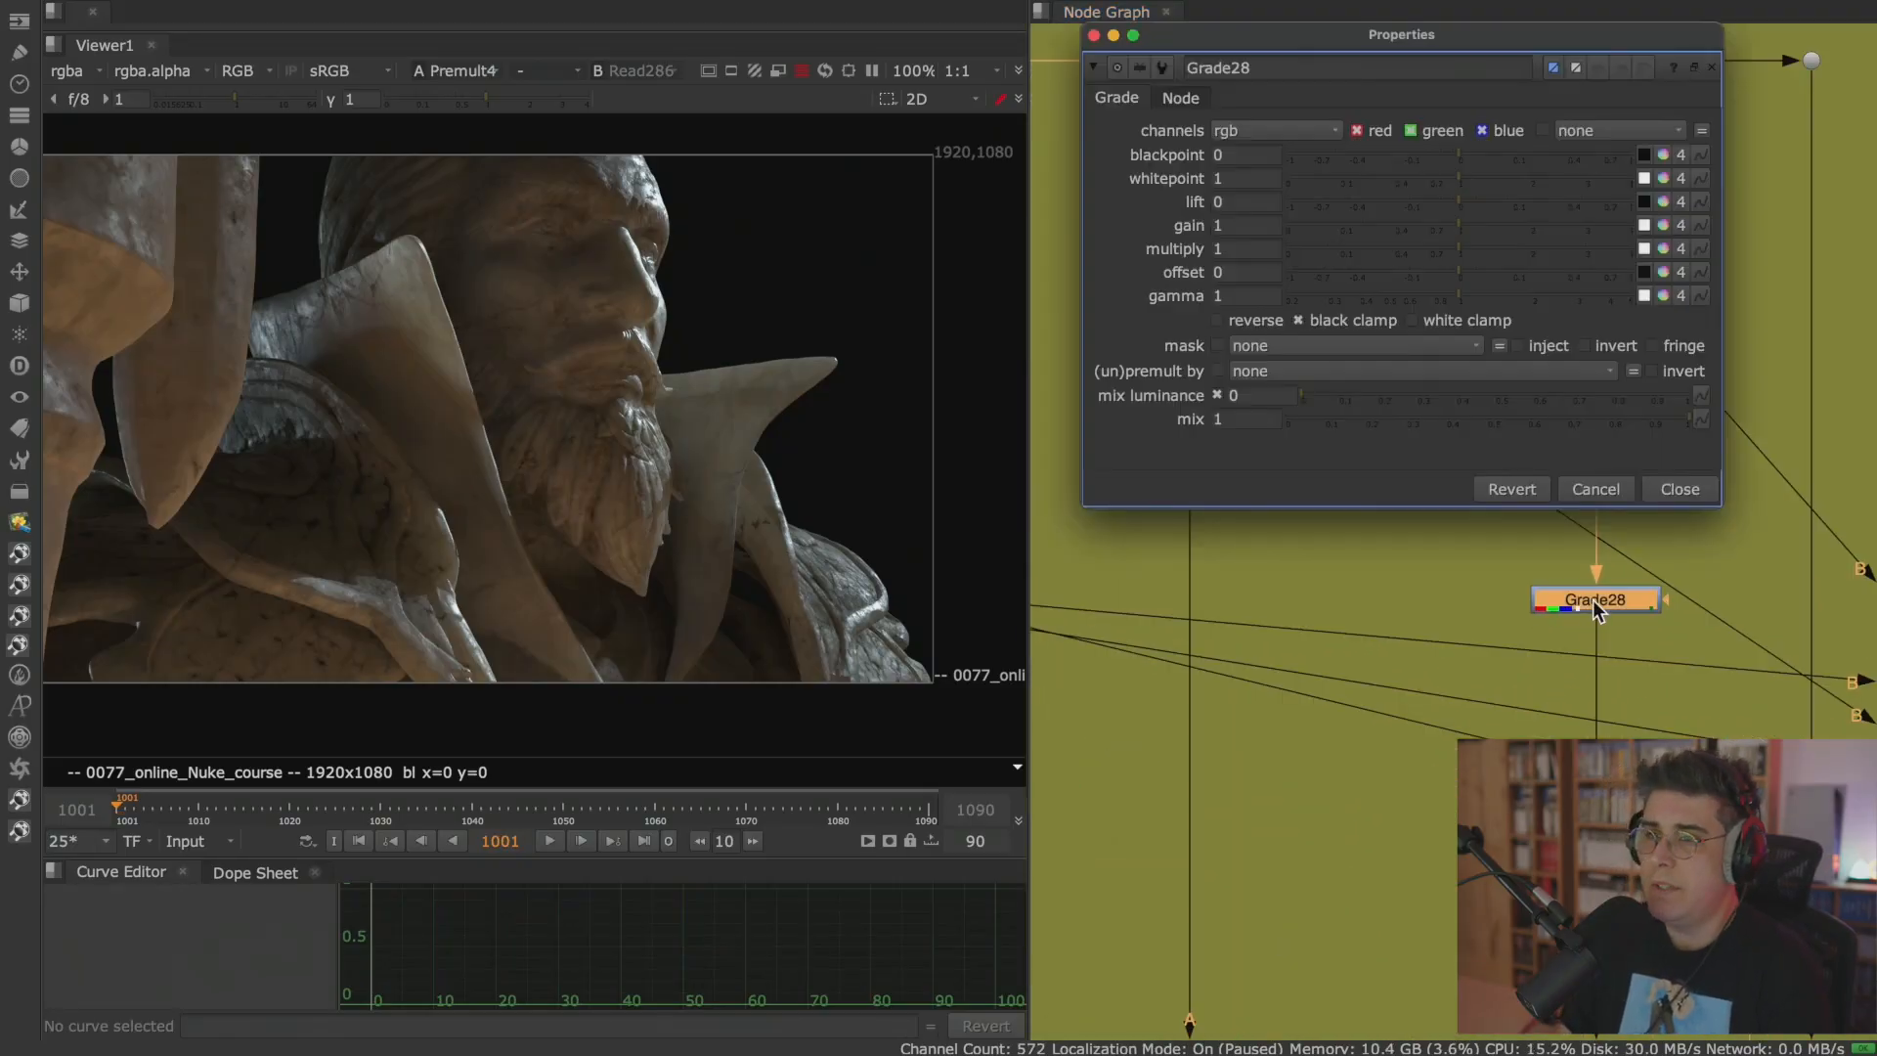
{"action": "left_click_drag", "start_coordinate": [1461, 249], "coordinate": [1230, 273]}
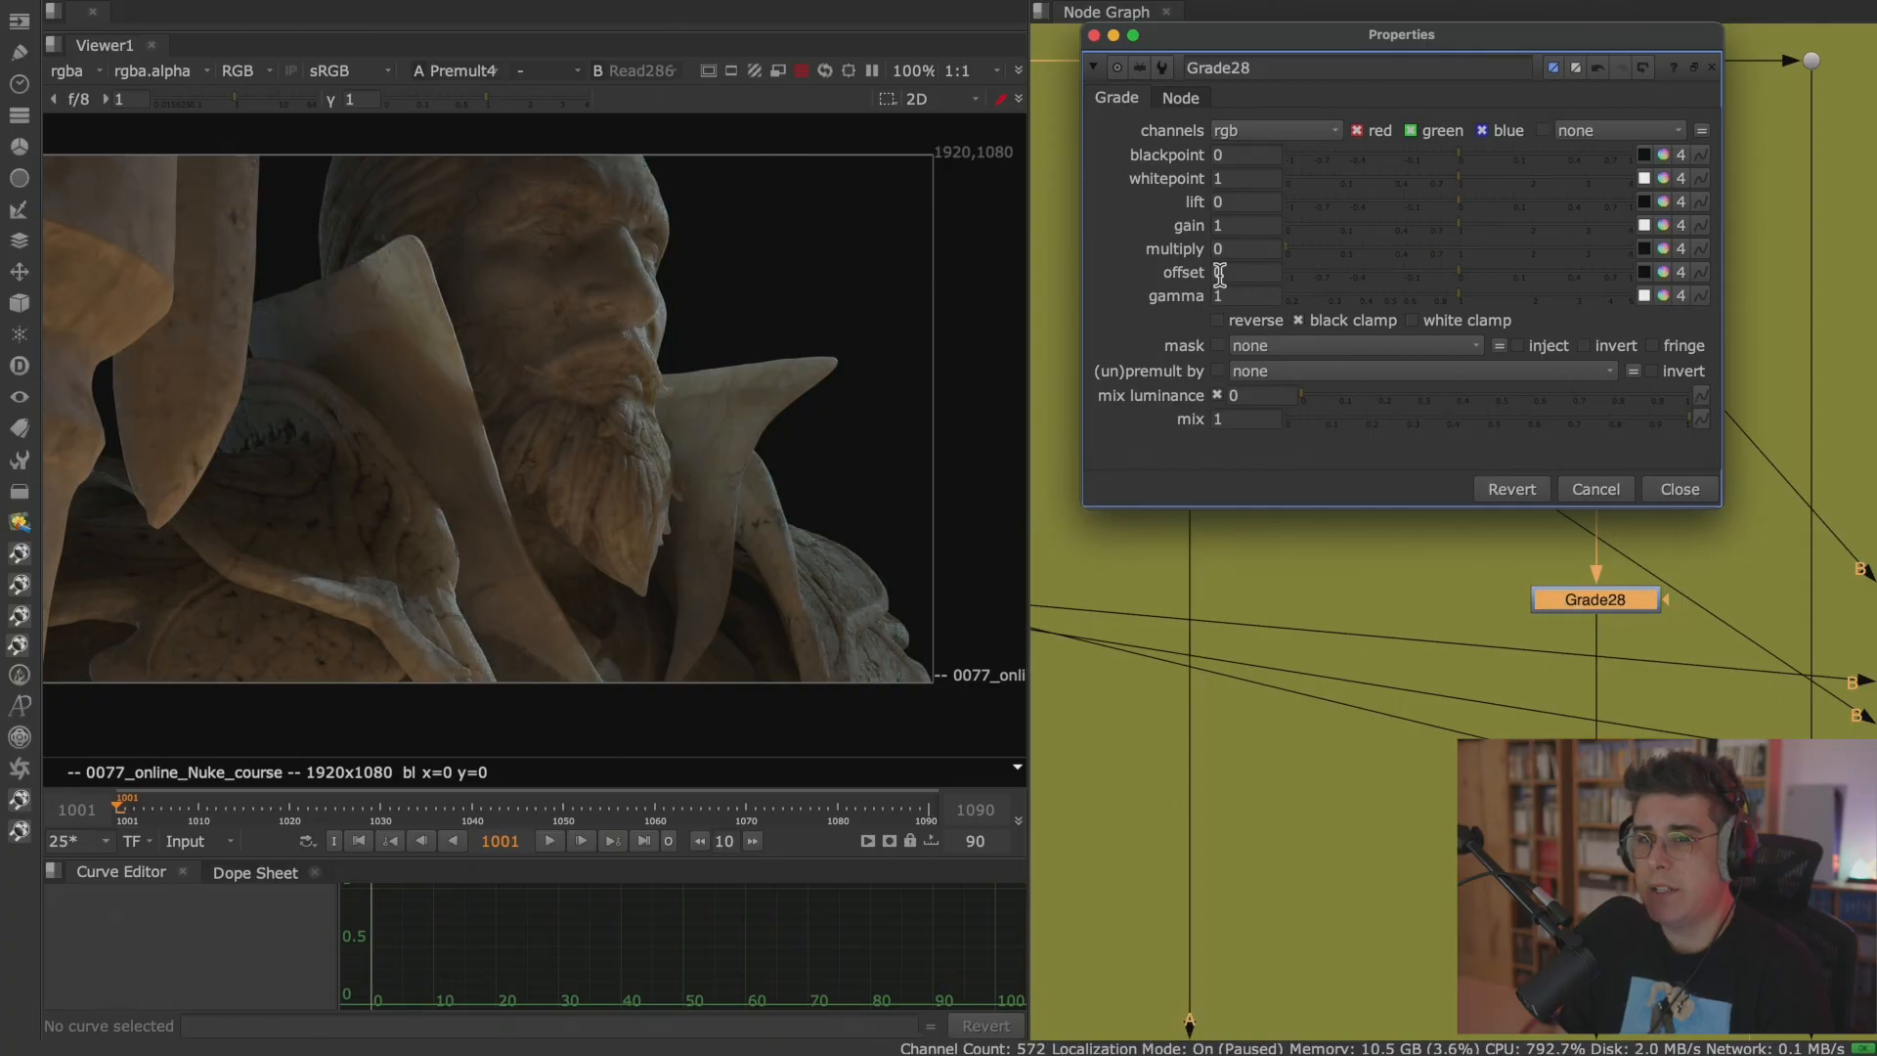
{"action": "scroll", "coordinate": [331, 365], "scroll_direction": "up", "scroll_amount": 3}
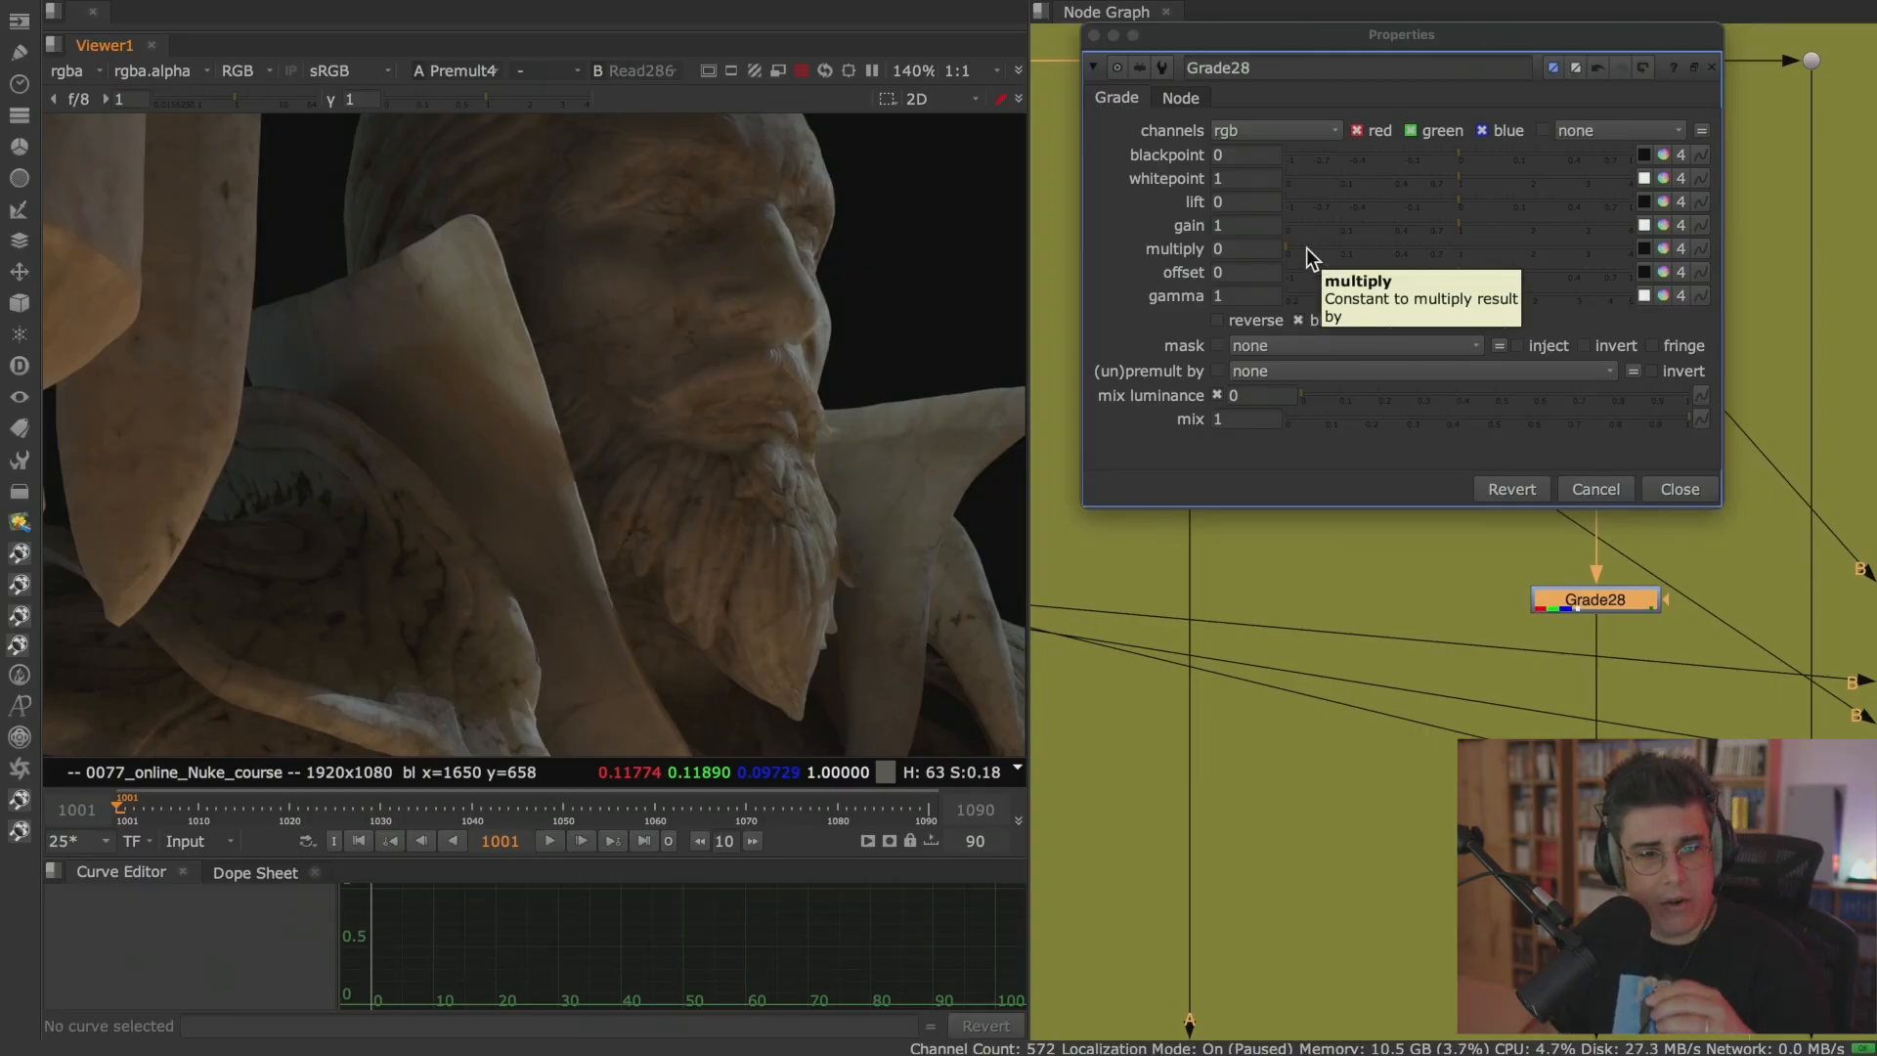
{"action": "left_click_drag", "start_coordinate": [1306, 248], "coordinate": [1440, 266]}
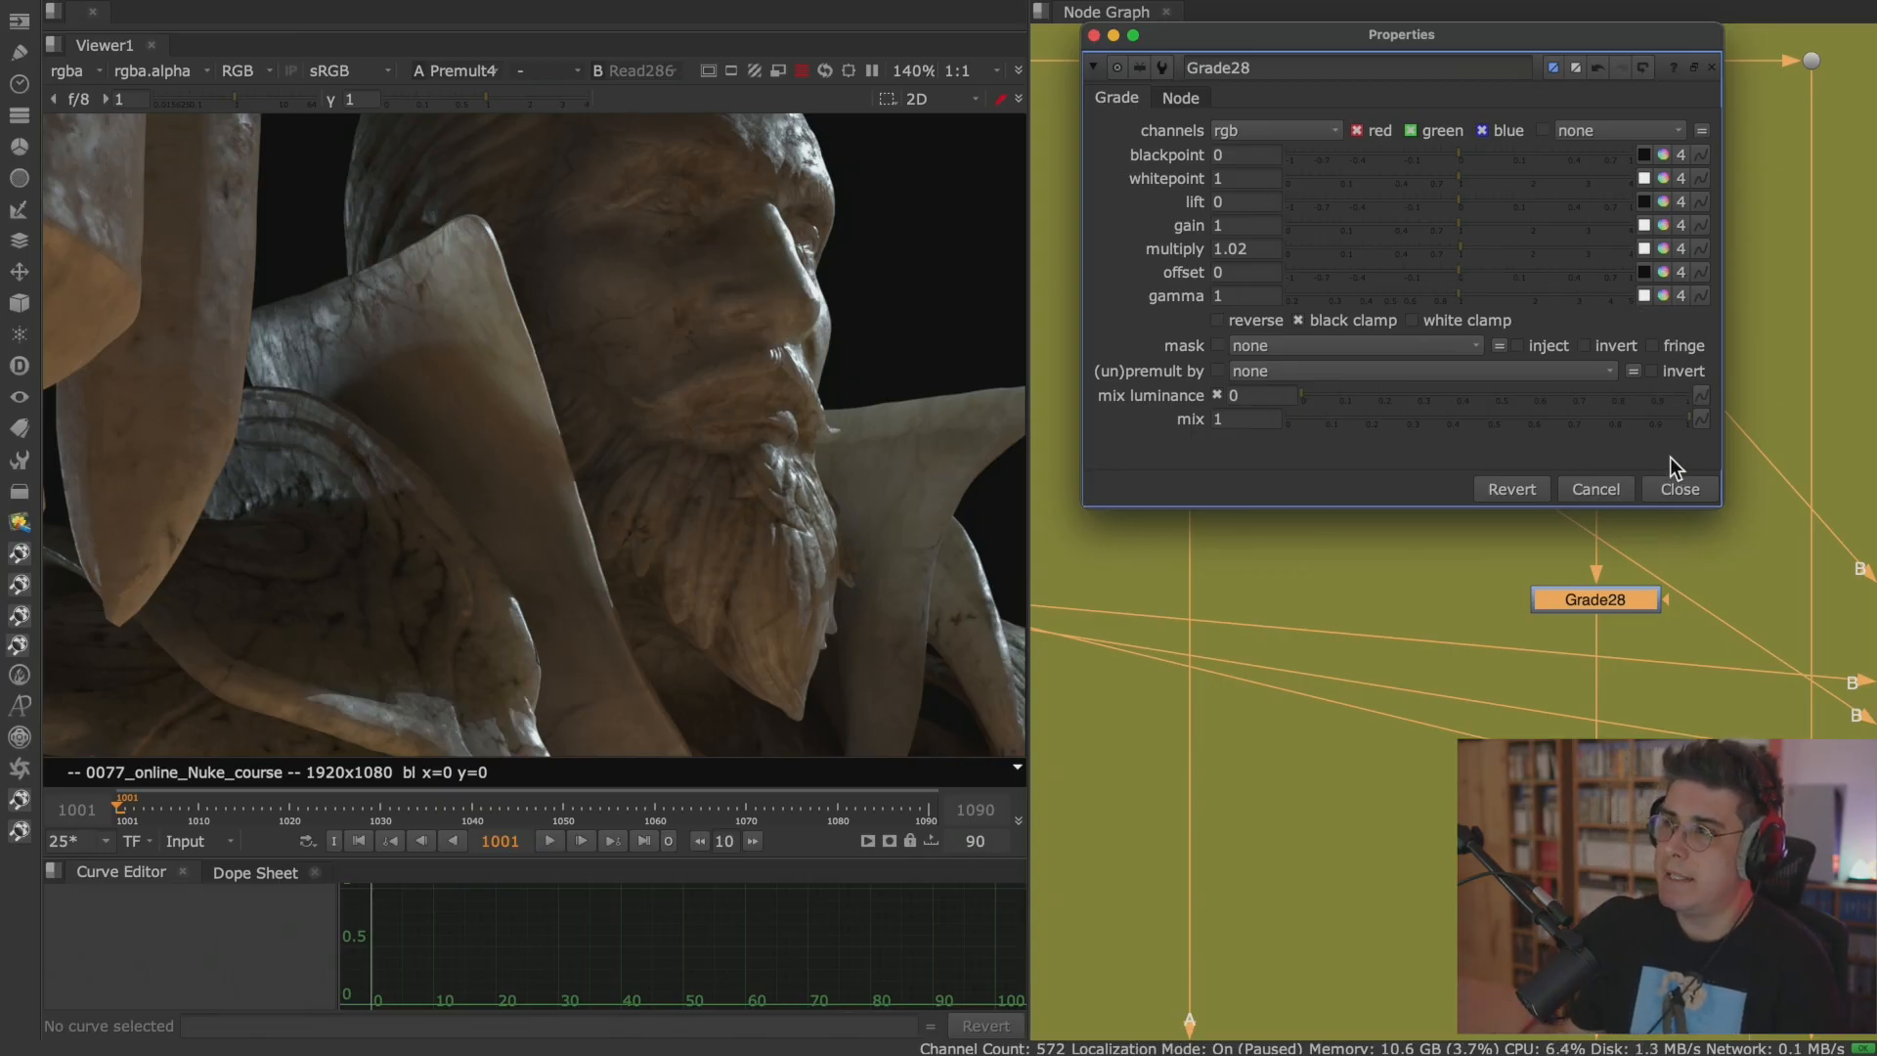
{"action": "left_click", "coordinate": [1681, 484]}
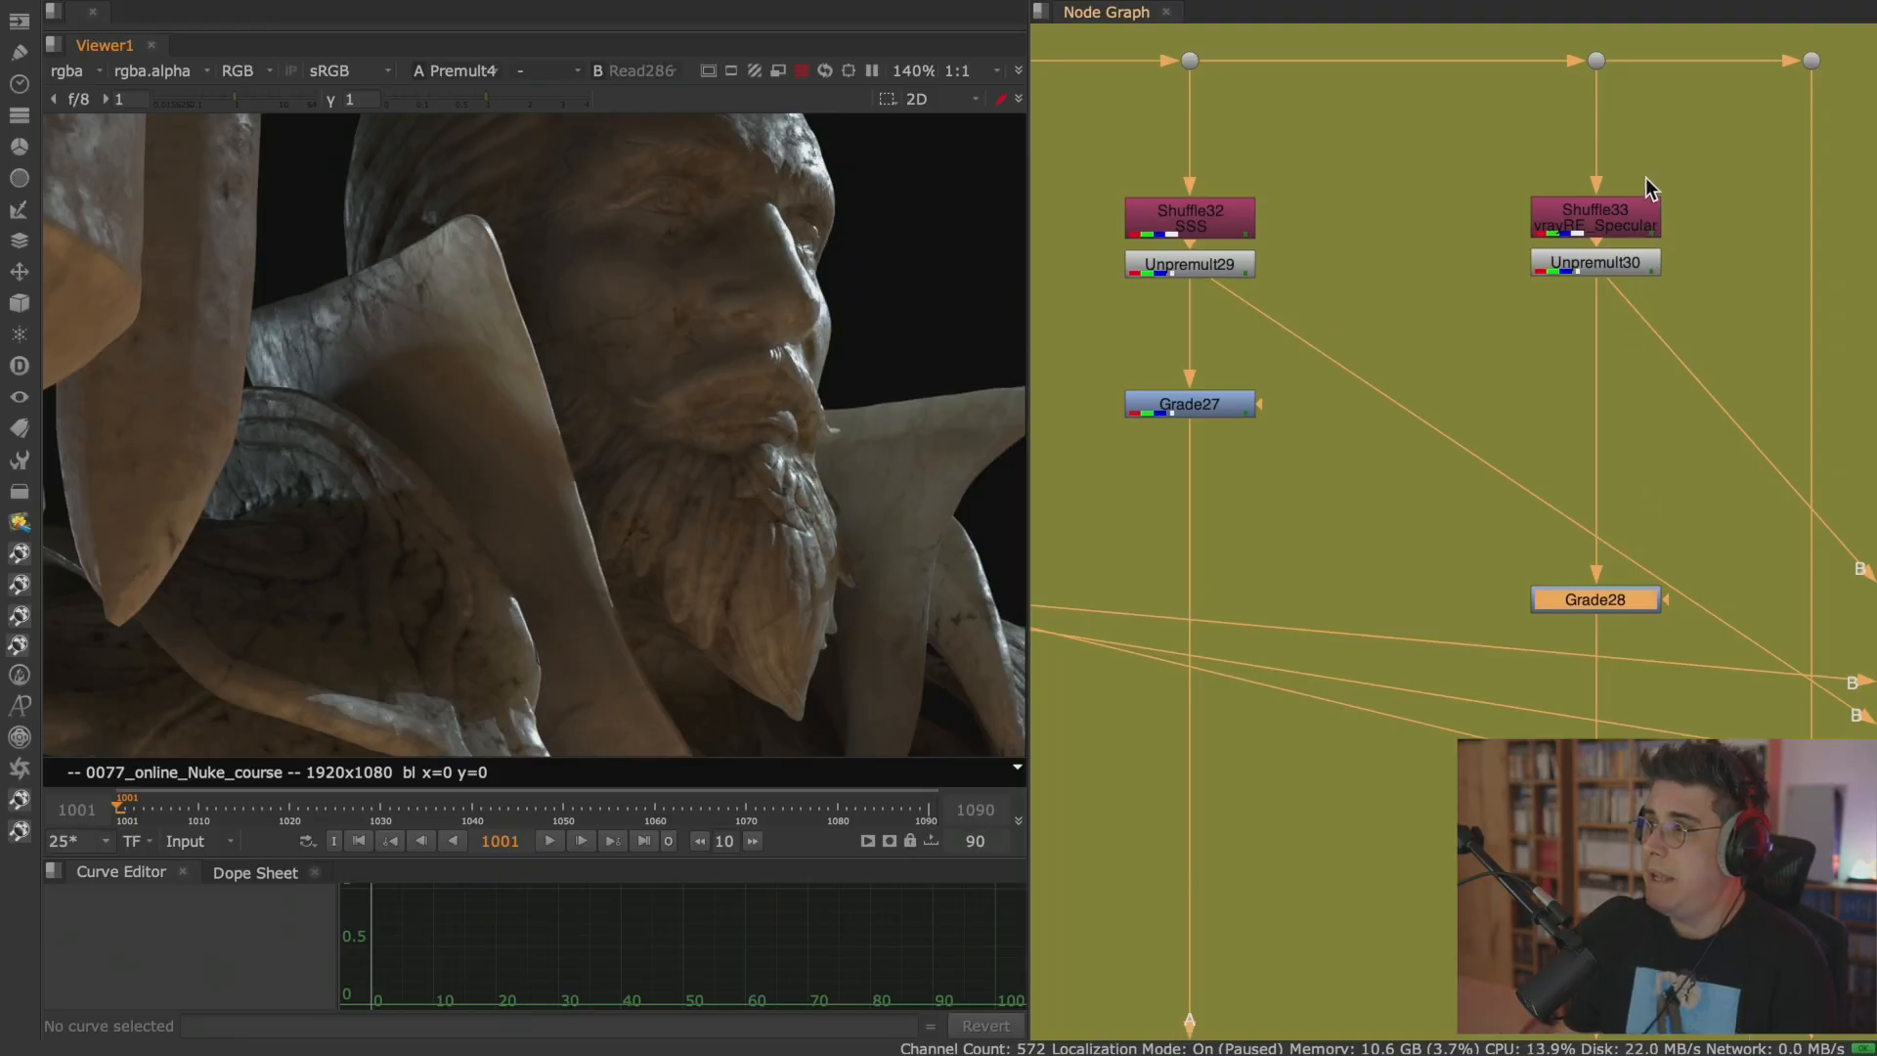
View the render at the dot feeding Shuffle33 and check how Shuffle33 routes the vrayRE_Specular channels.
{"action": "left_click", "coordinate": [1596, 61]}
{"action": "key", "text": "1"}
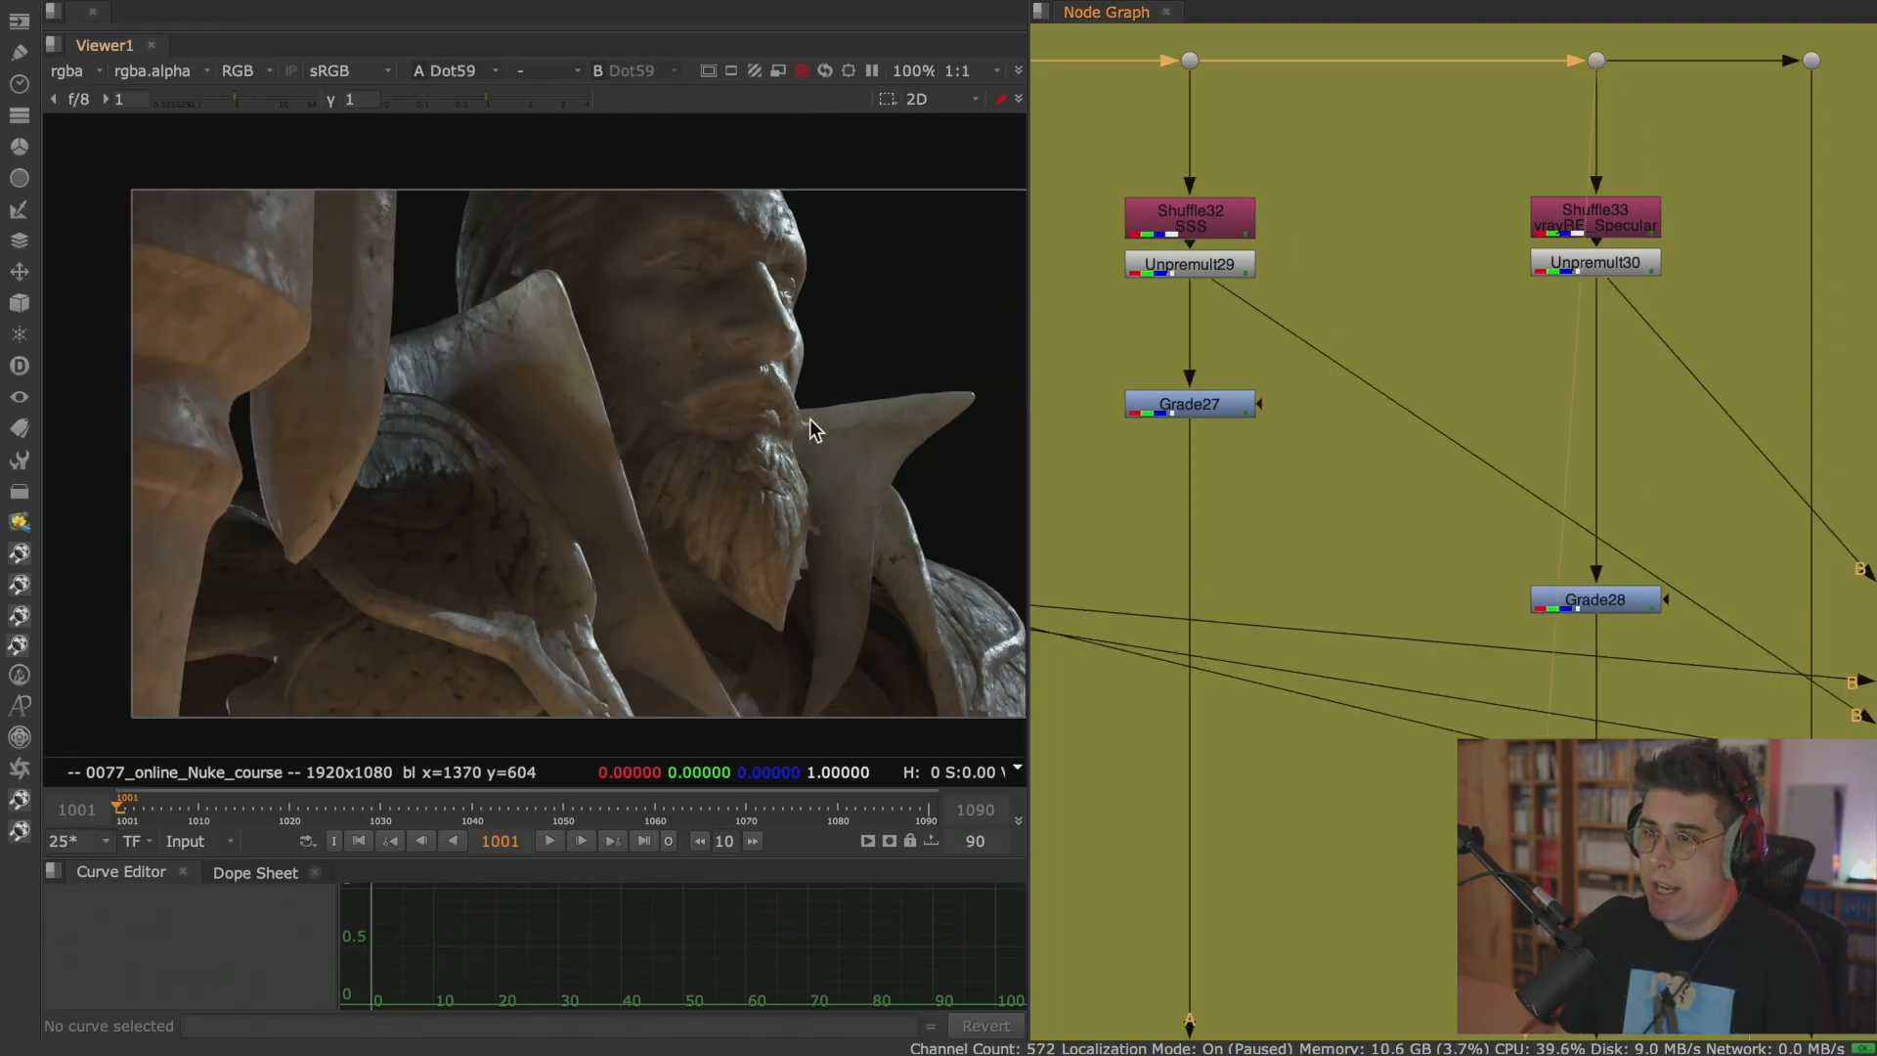
{"action": "scroll", "coordinate": [805, 430], "scroll_direction": "down", "scroll_amount": 2}
{"action": "scroll", "coordinate": [1629, 233], "scroll_direction": "up", "scroll_amount": 5}
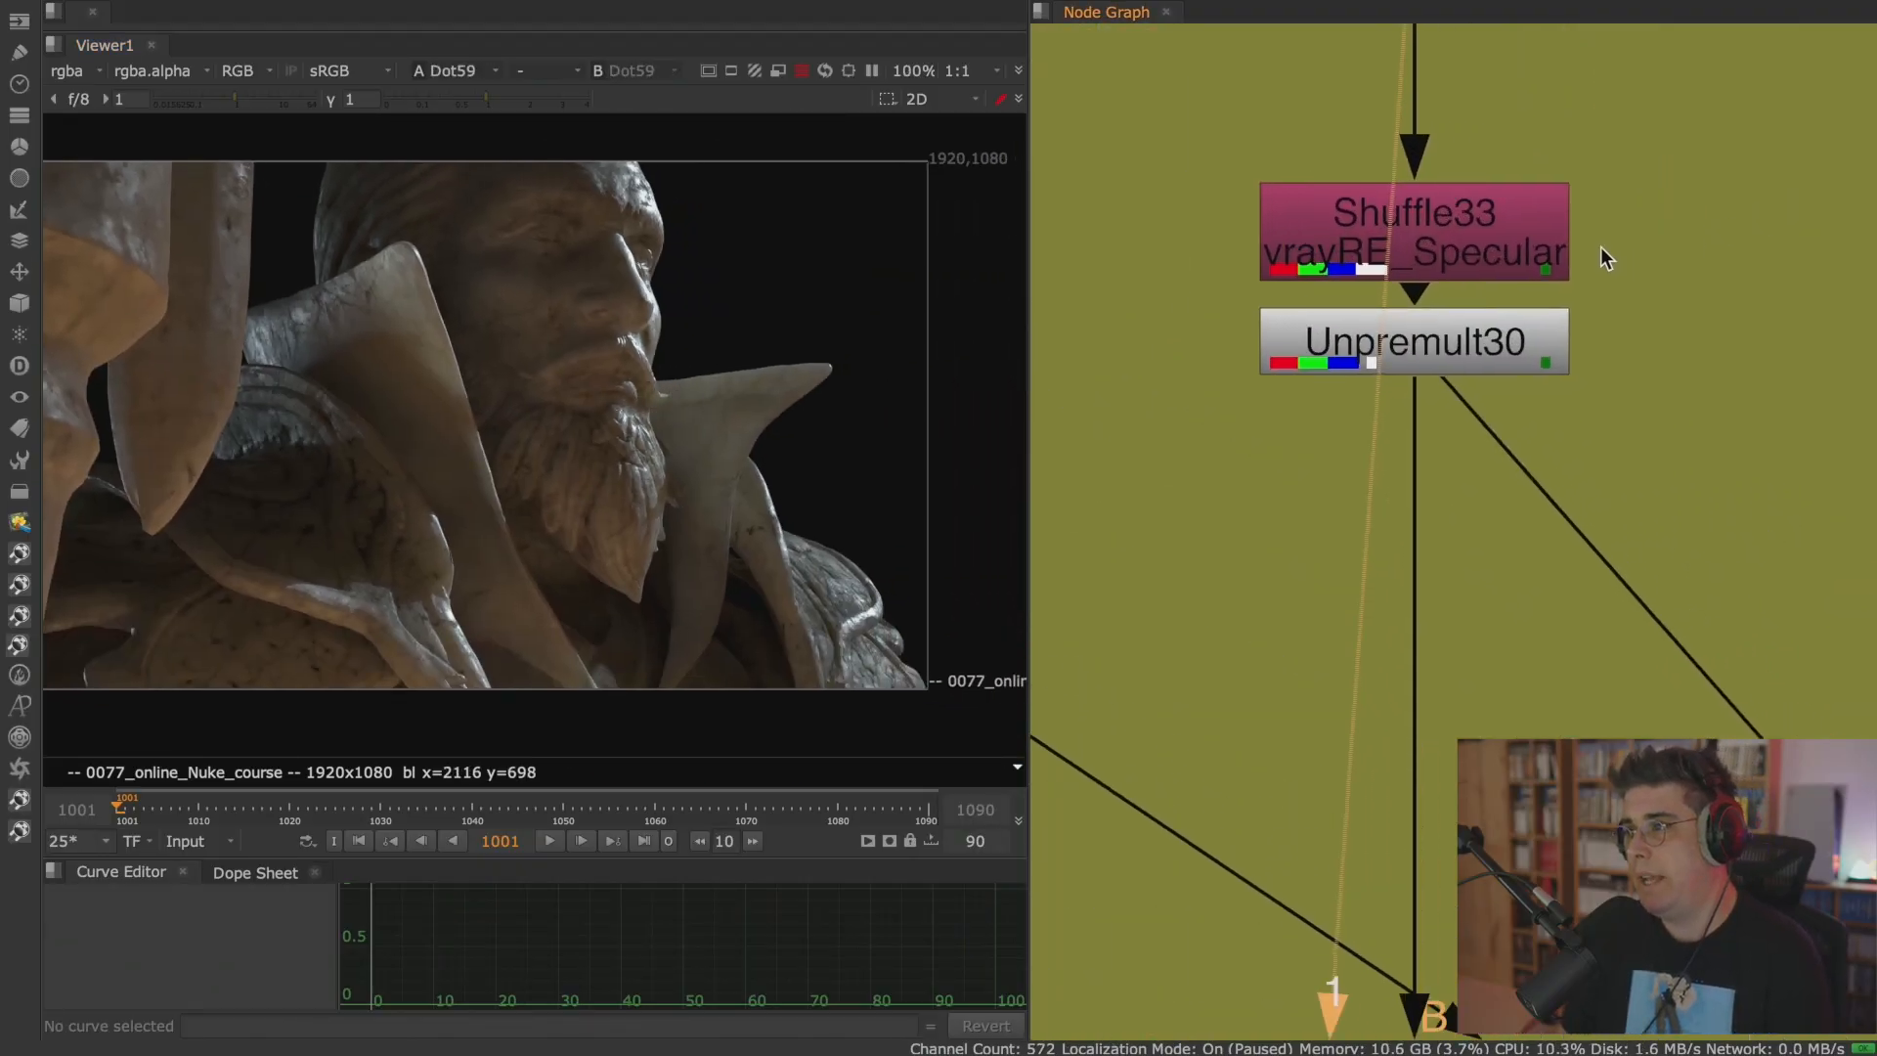
{"action": "left_click", "coordinate": [1445, 256]}
{"action": "double_click", "coordinate": [1444, 256]}
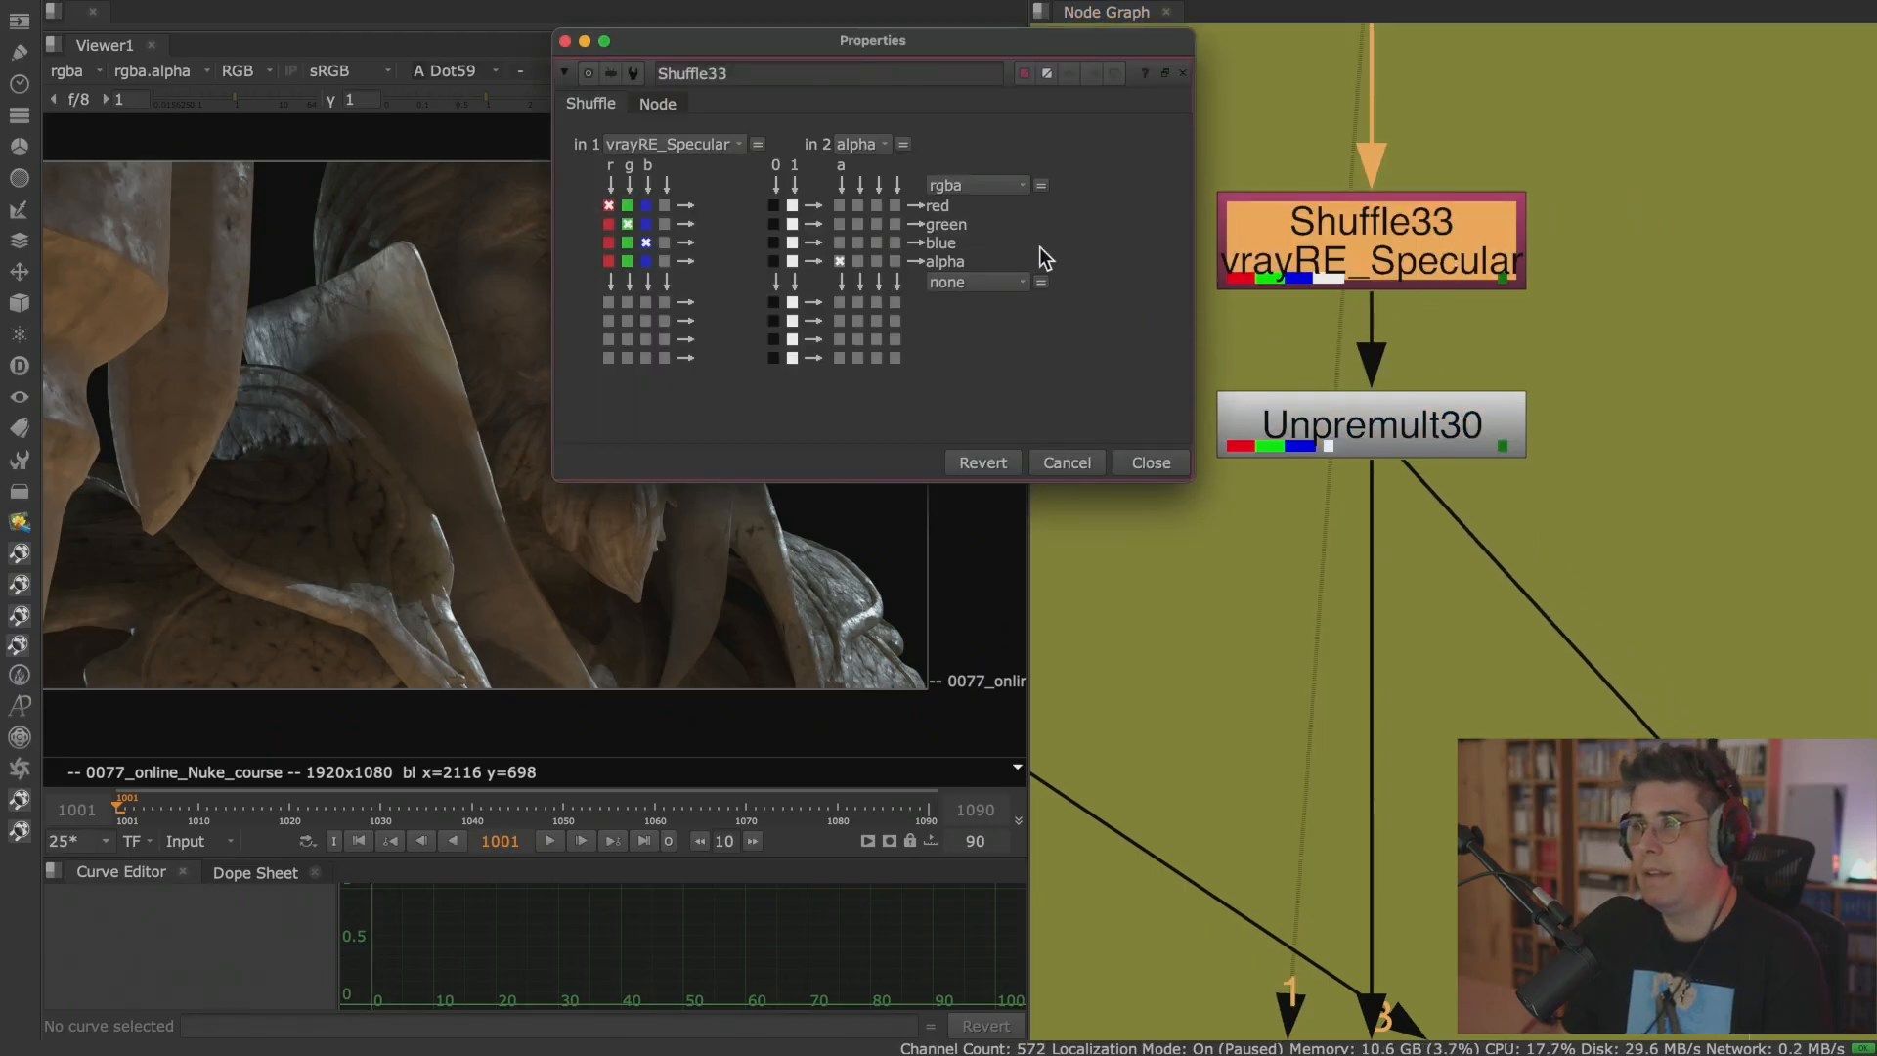
{"action": "left_click", "coordinate": [1149, 463]}
Compare the render at the dot feeding the specular branch with Shuffle33's extracted vrayRE_Specular pass.
{"action": "key", "text": "1"}
{"action": "left_click", "coordinate": [1099, 366]}
{"action": "scroll", "coordinate": [1093, 384], "scroll_direction": "down", "scroll_amount": 2}
{"action": "scroll", "coordinate": [1092, 383], "scroll_direction": "down", "scroll_amount": 3}
{"action": "middle_click_drag", "start_coordinate": [1148, 344], "coordinate": [1293, 409]}
{"action": "left_click", "coordinate": [1377, 192]}
{"action": "key", "text": "1"}
{"action": "left_click", "coordinate": [1392, 384]}
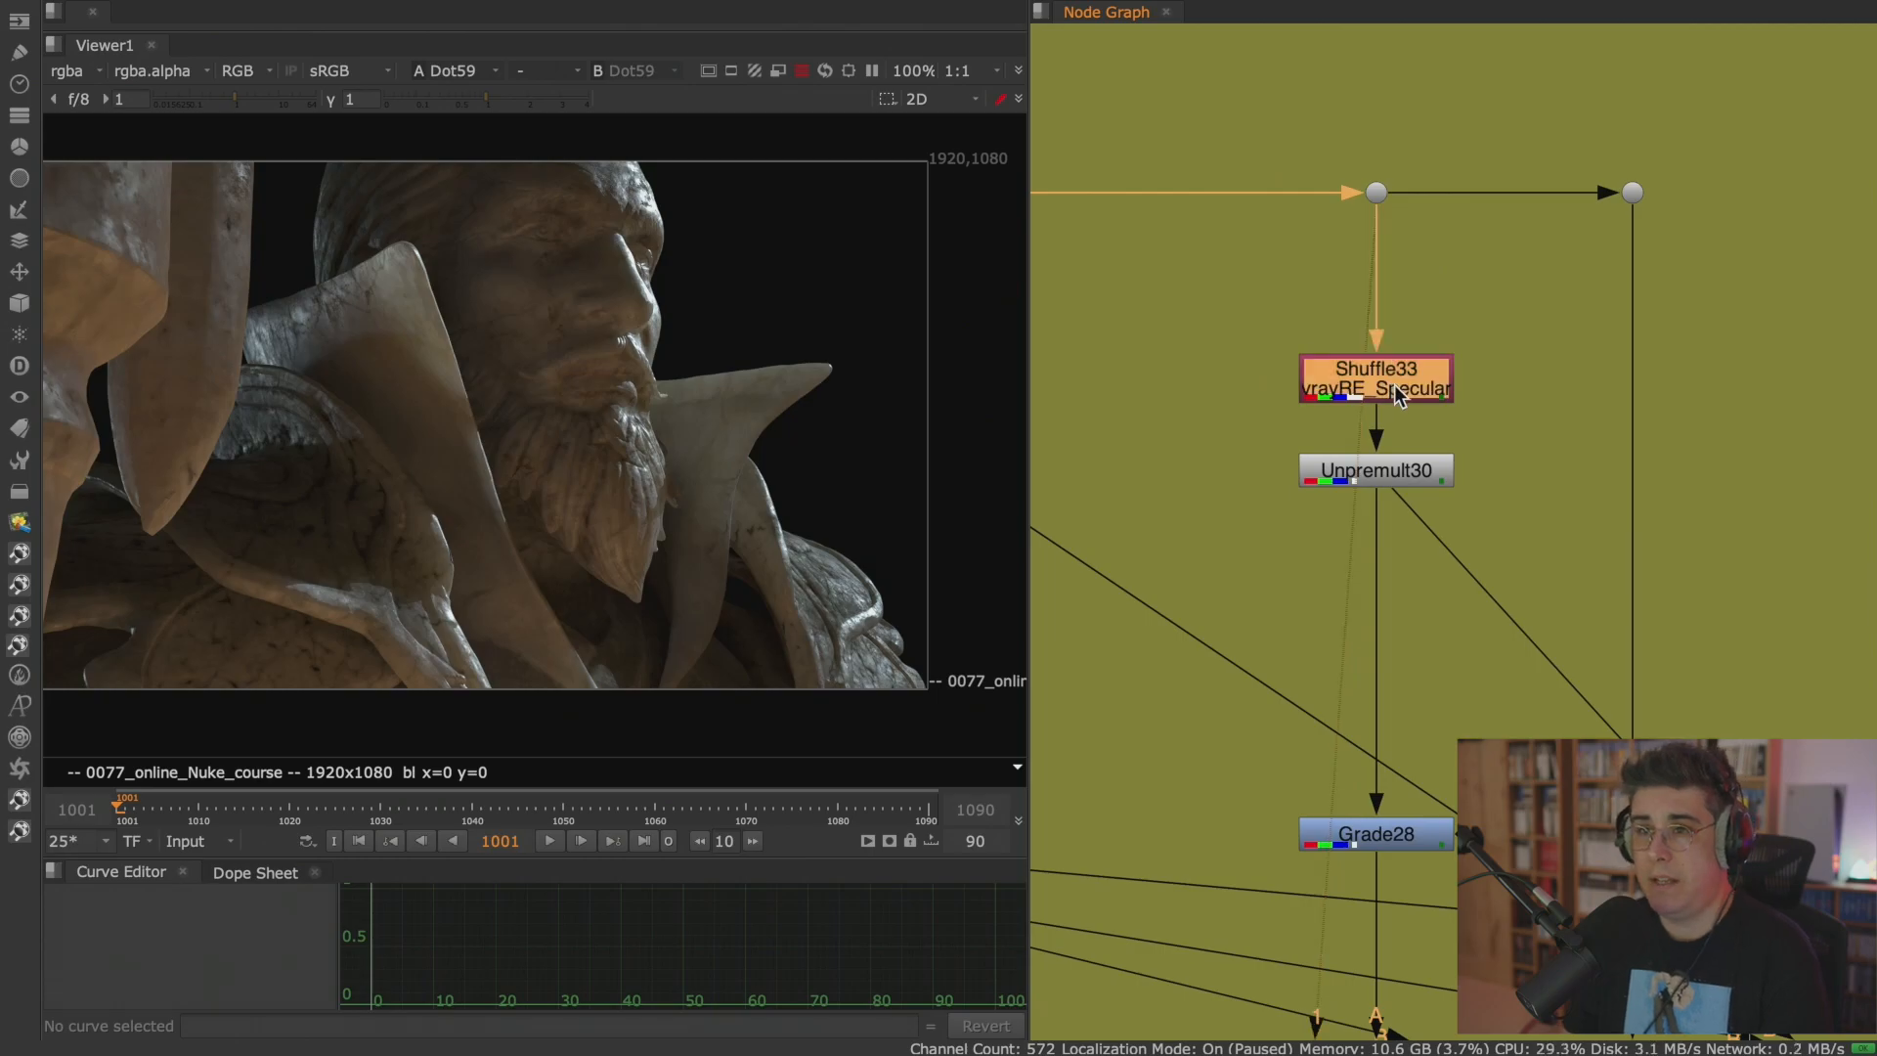
{"action": "key", "text": "1"}
{"action": "left_click", "coordinate": [1222, 391]}
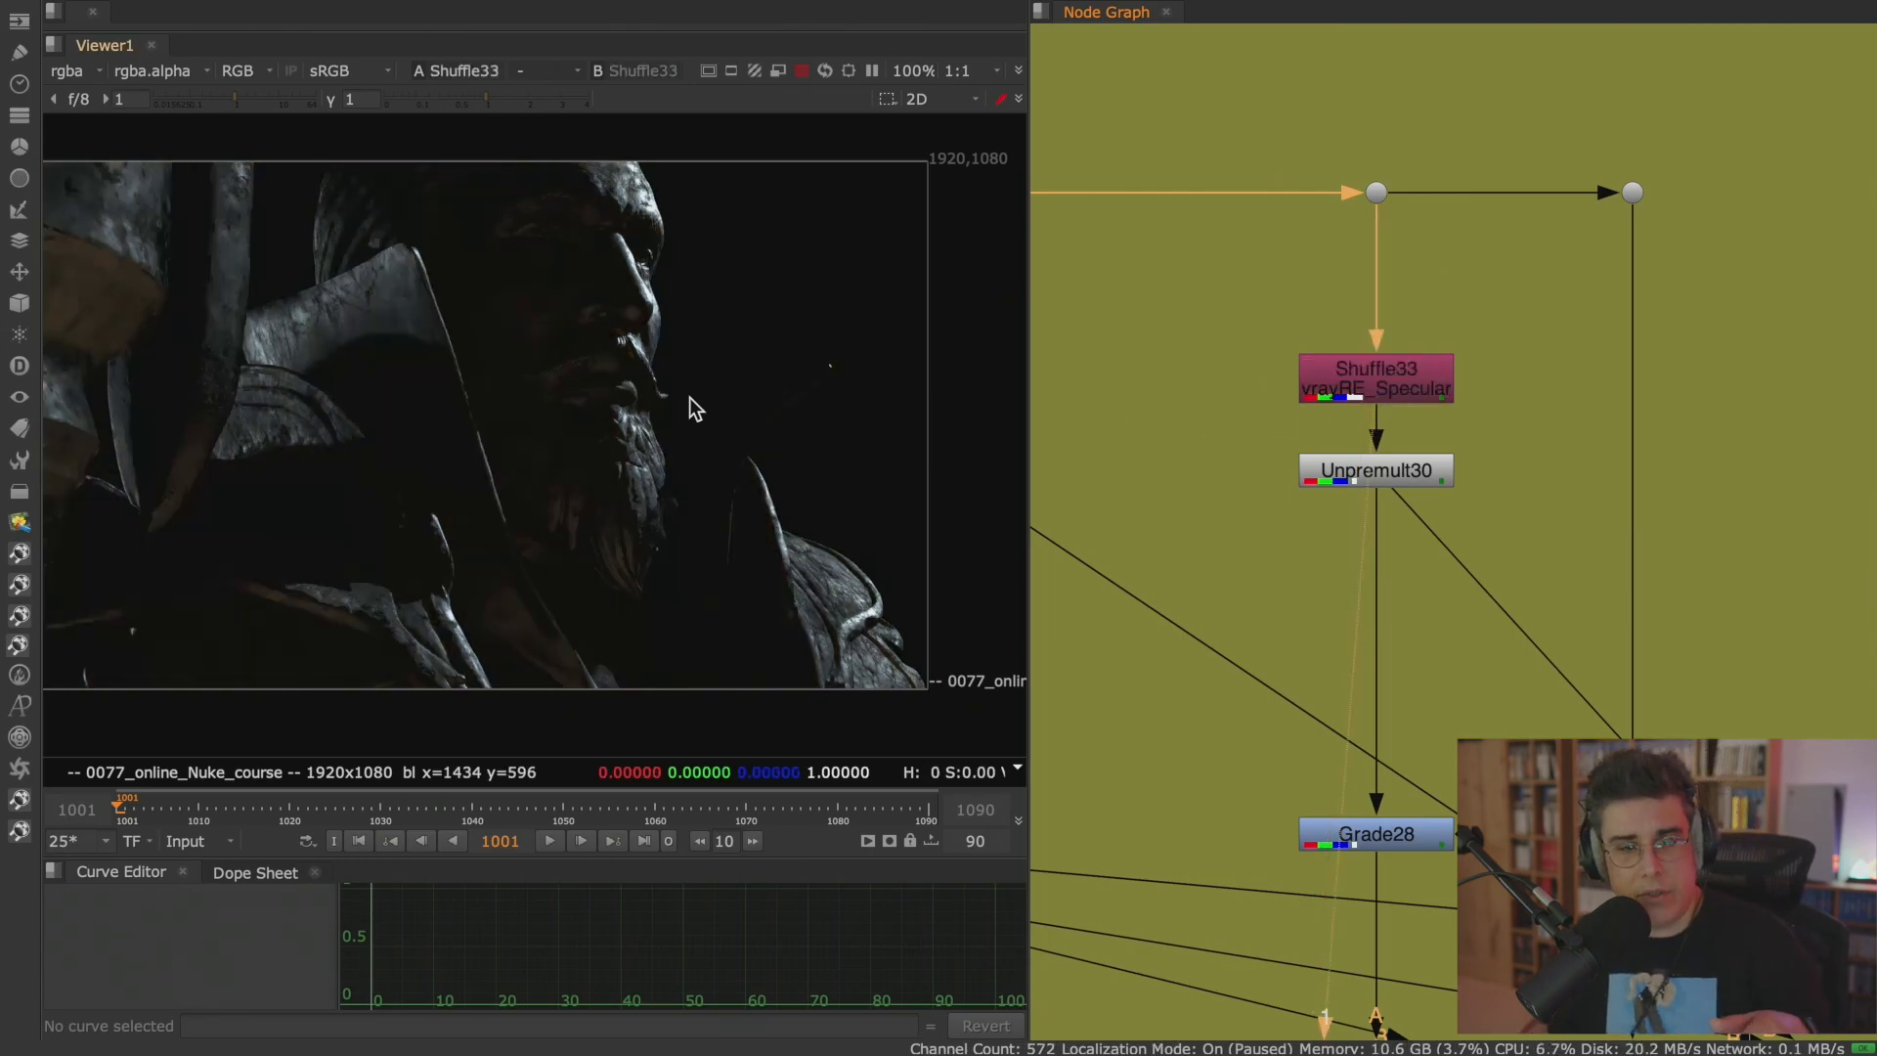